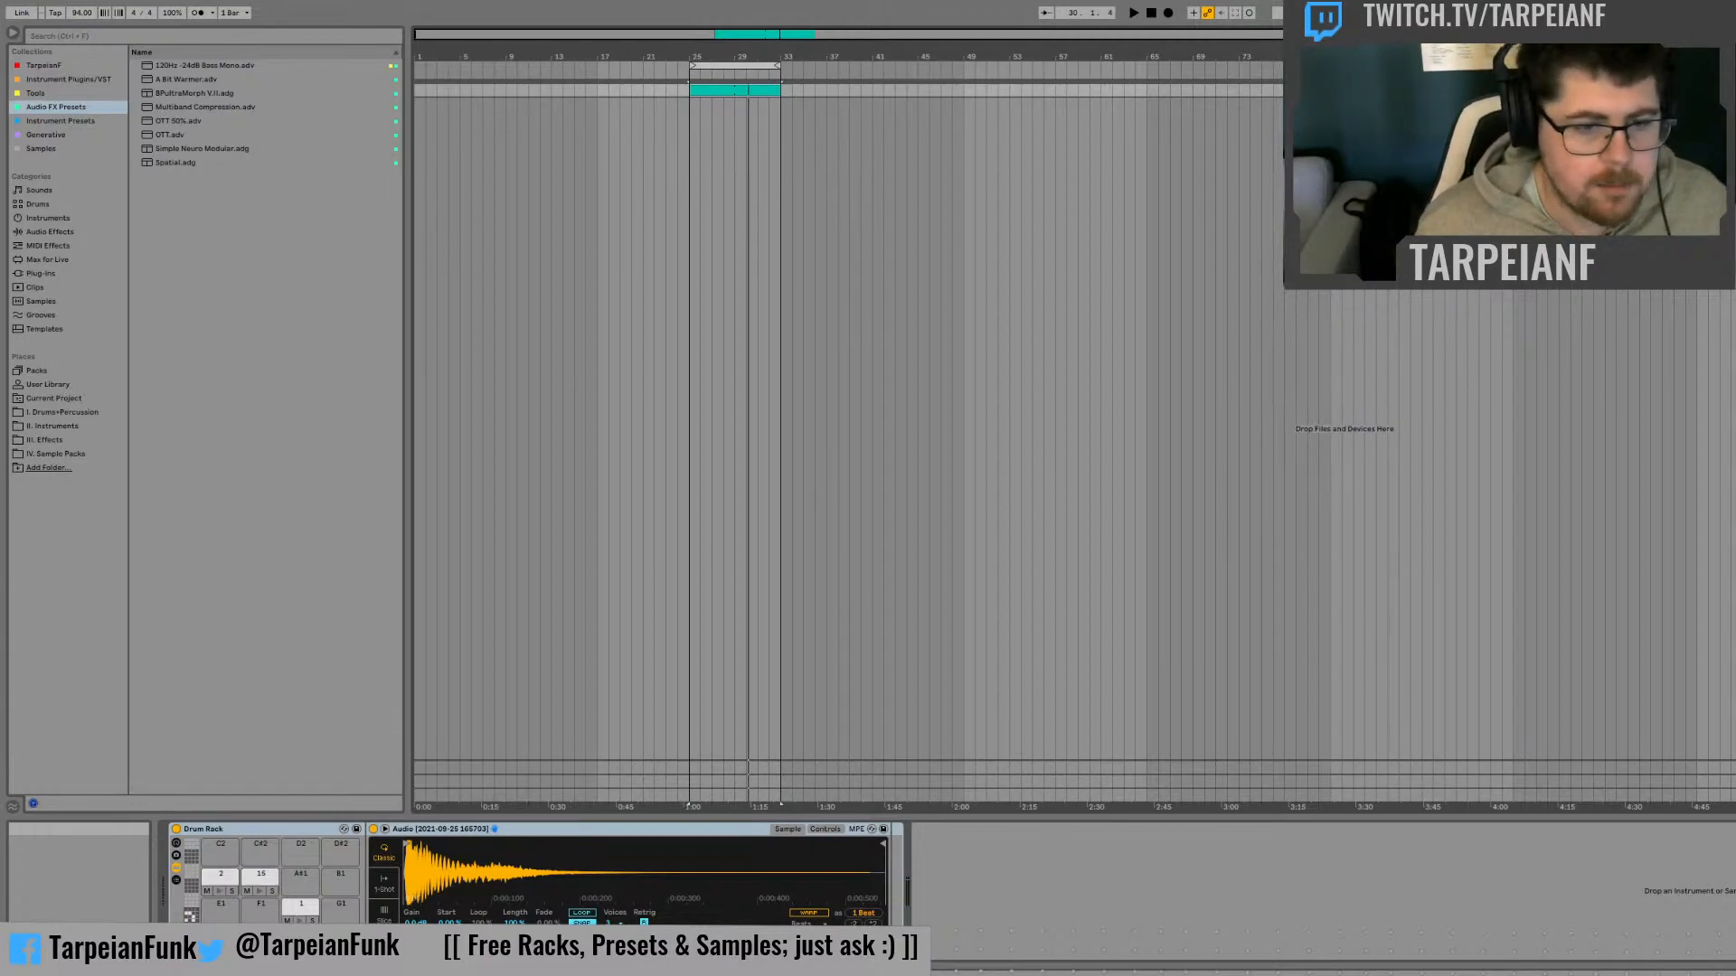
Play back the looped clip in the arrangement, stop it, and zoom in on the loop region
key("space")
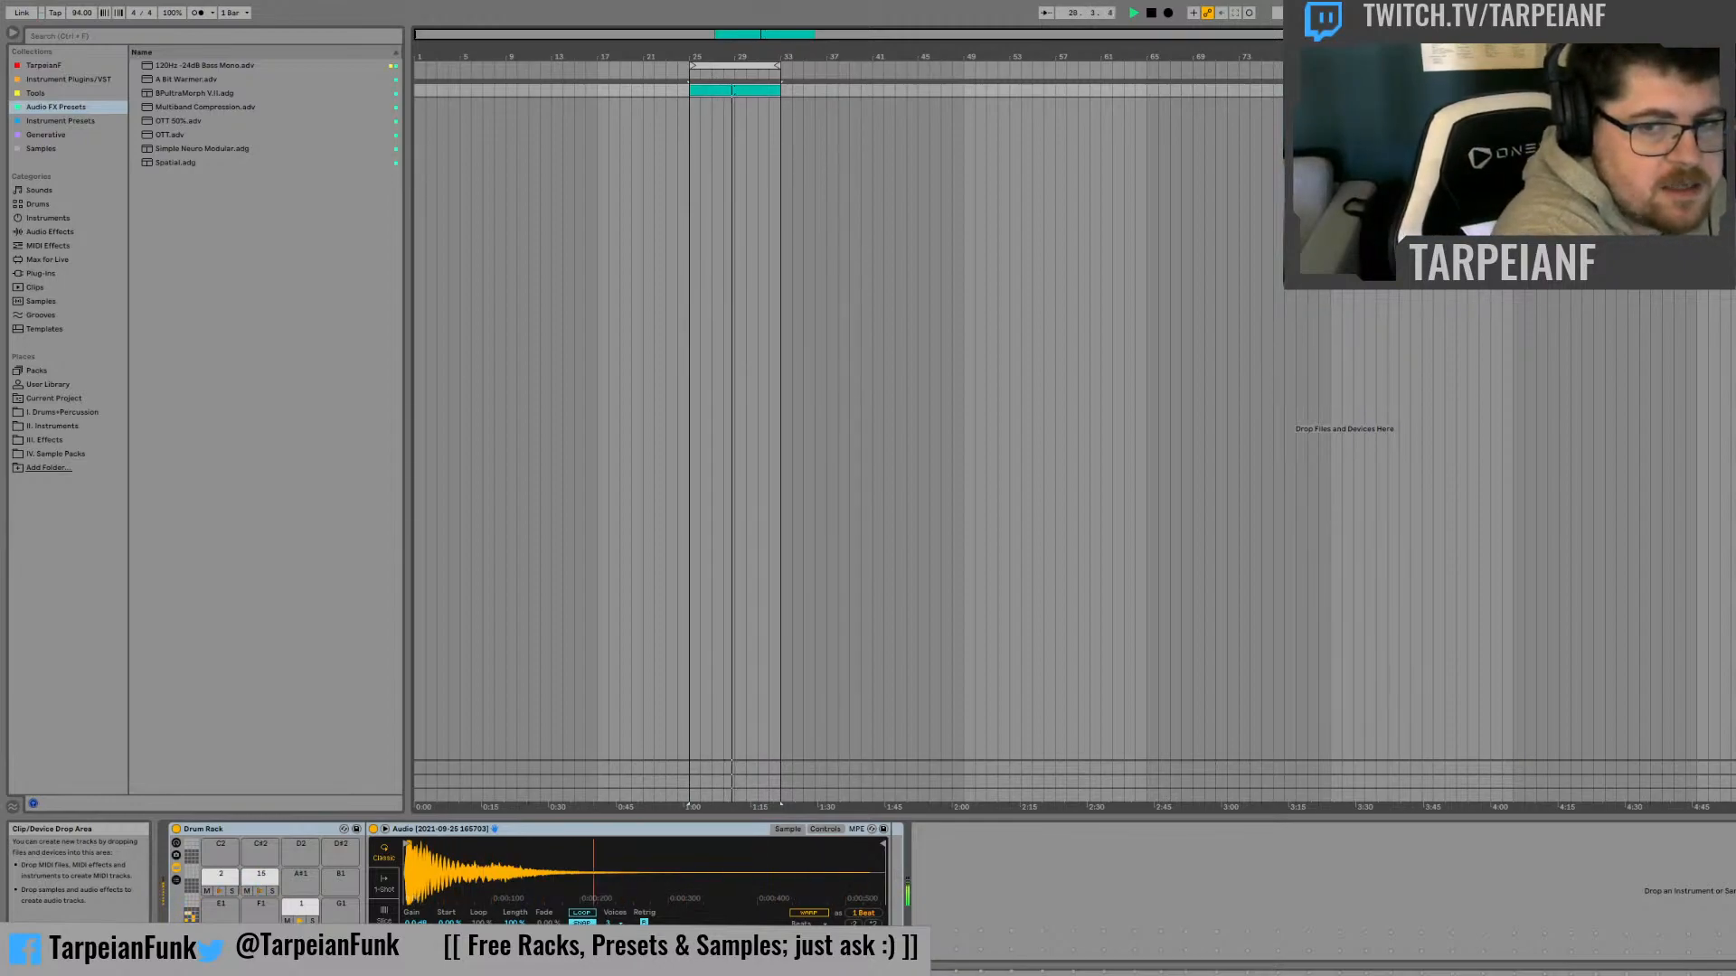
key("space")
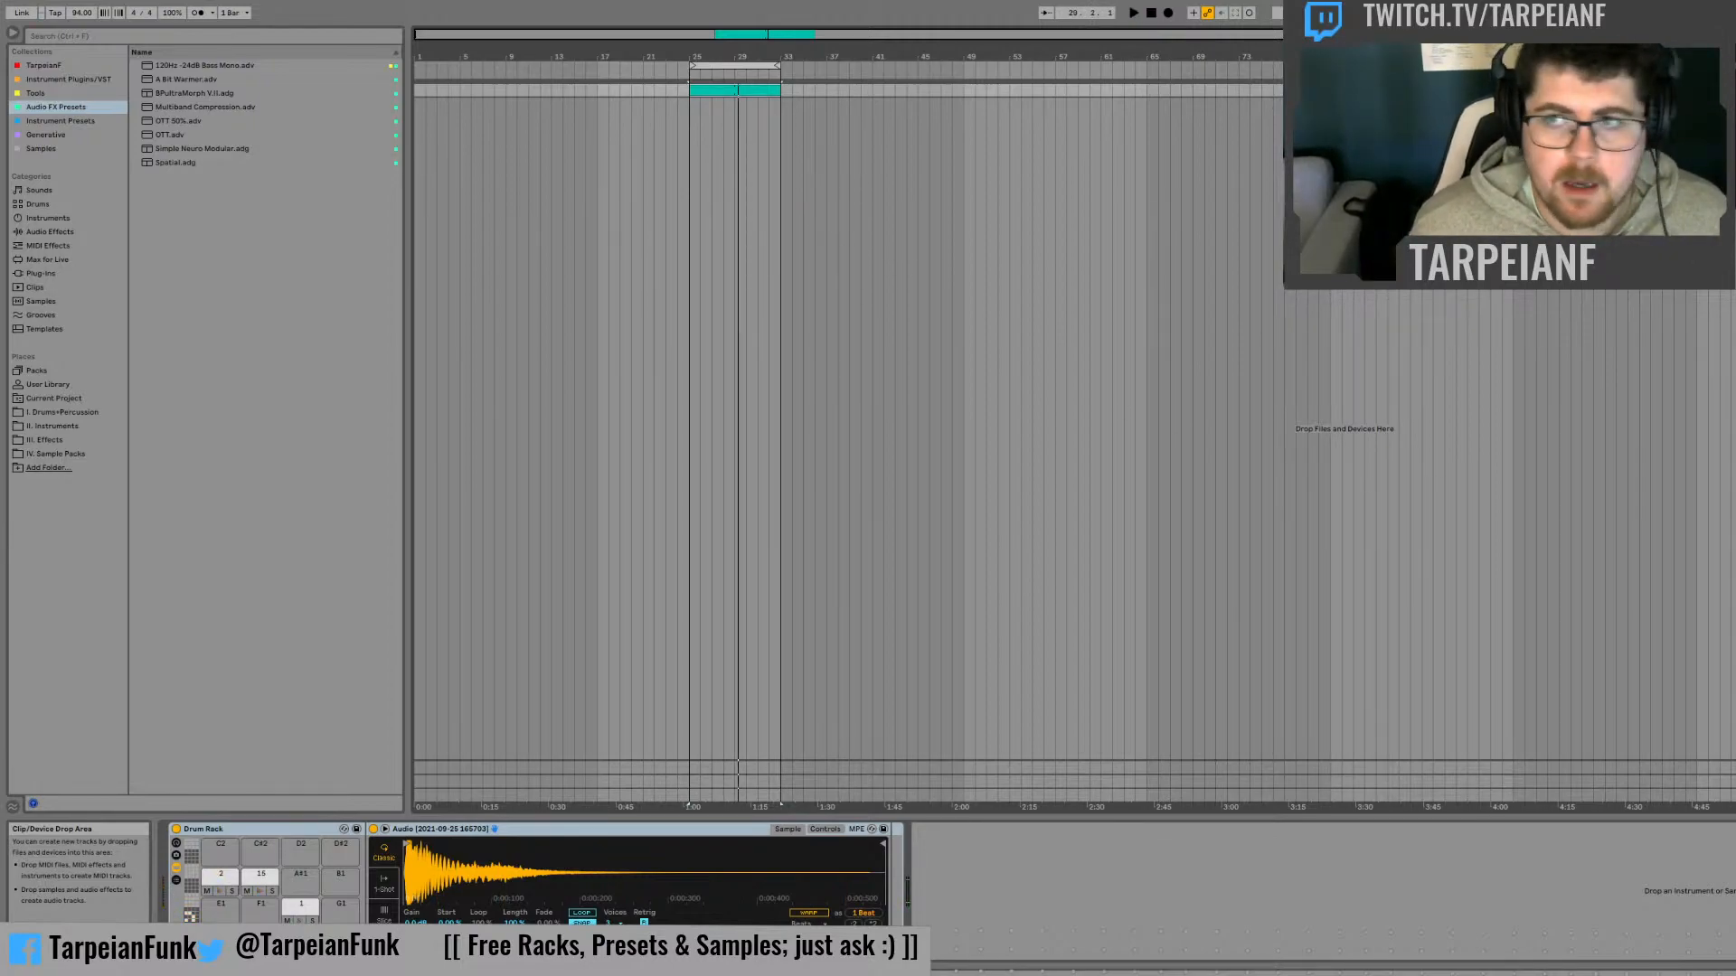
left_click_drag(945, 33, 1059, 27)
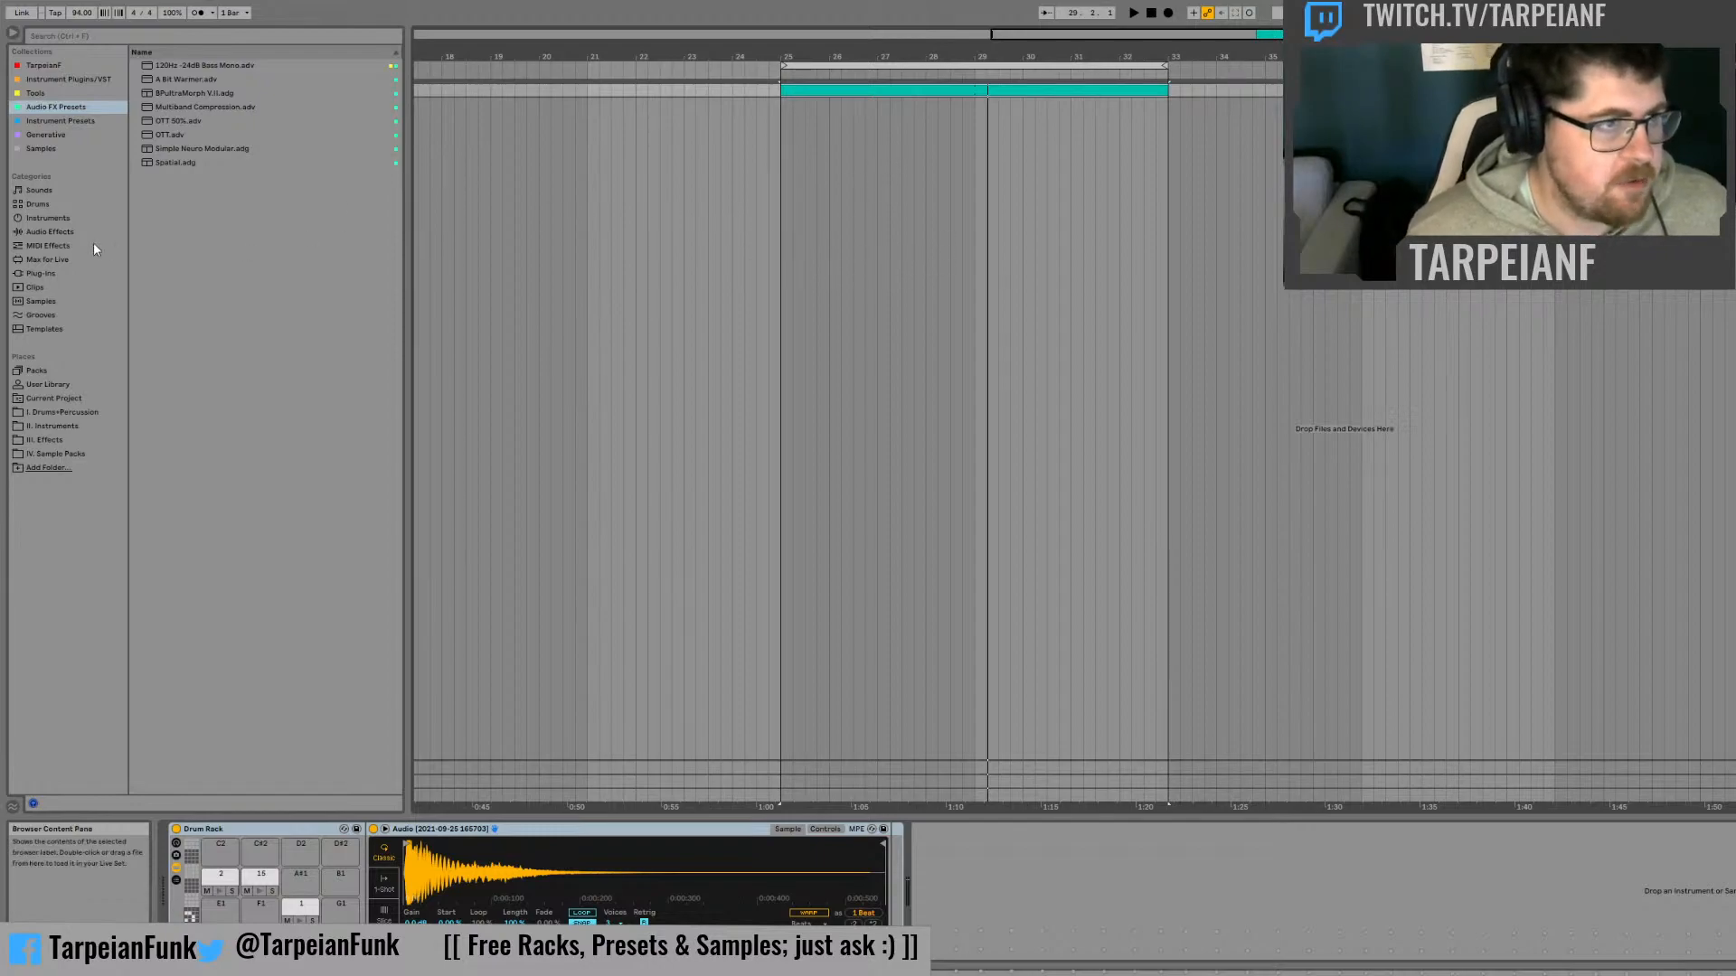
left_click(81, 217)
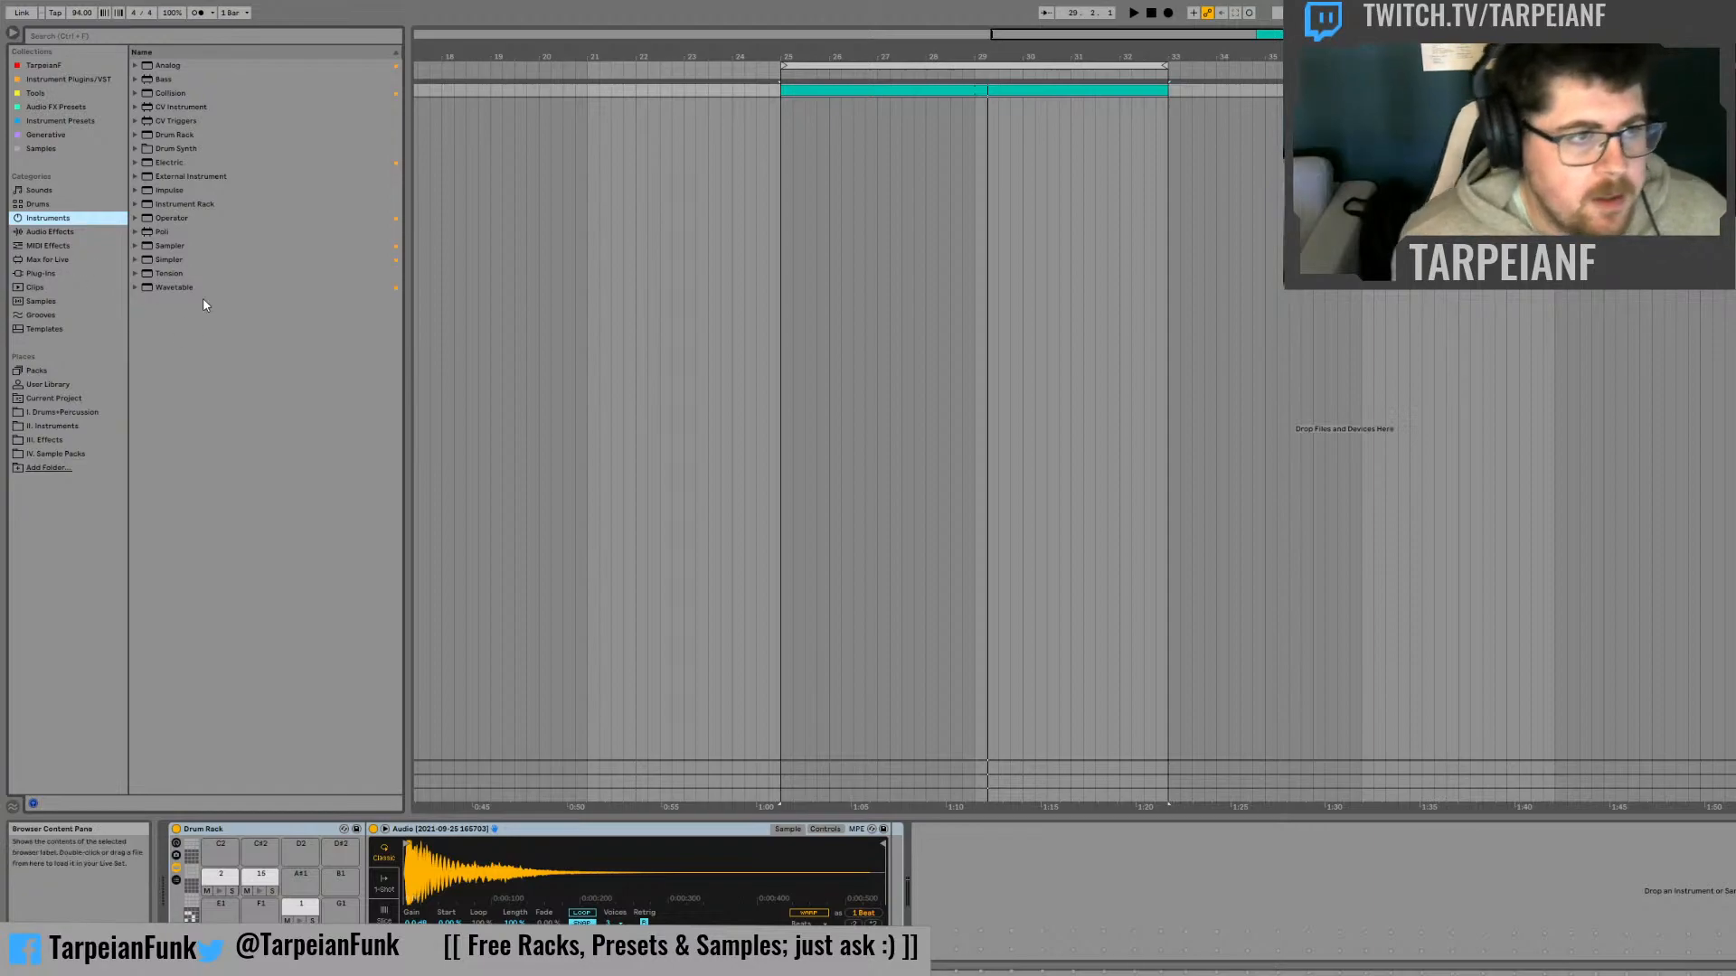
left_click(142, 287)
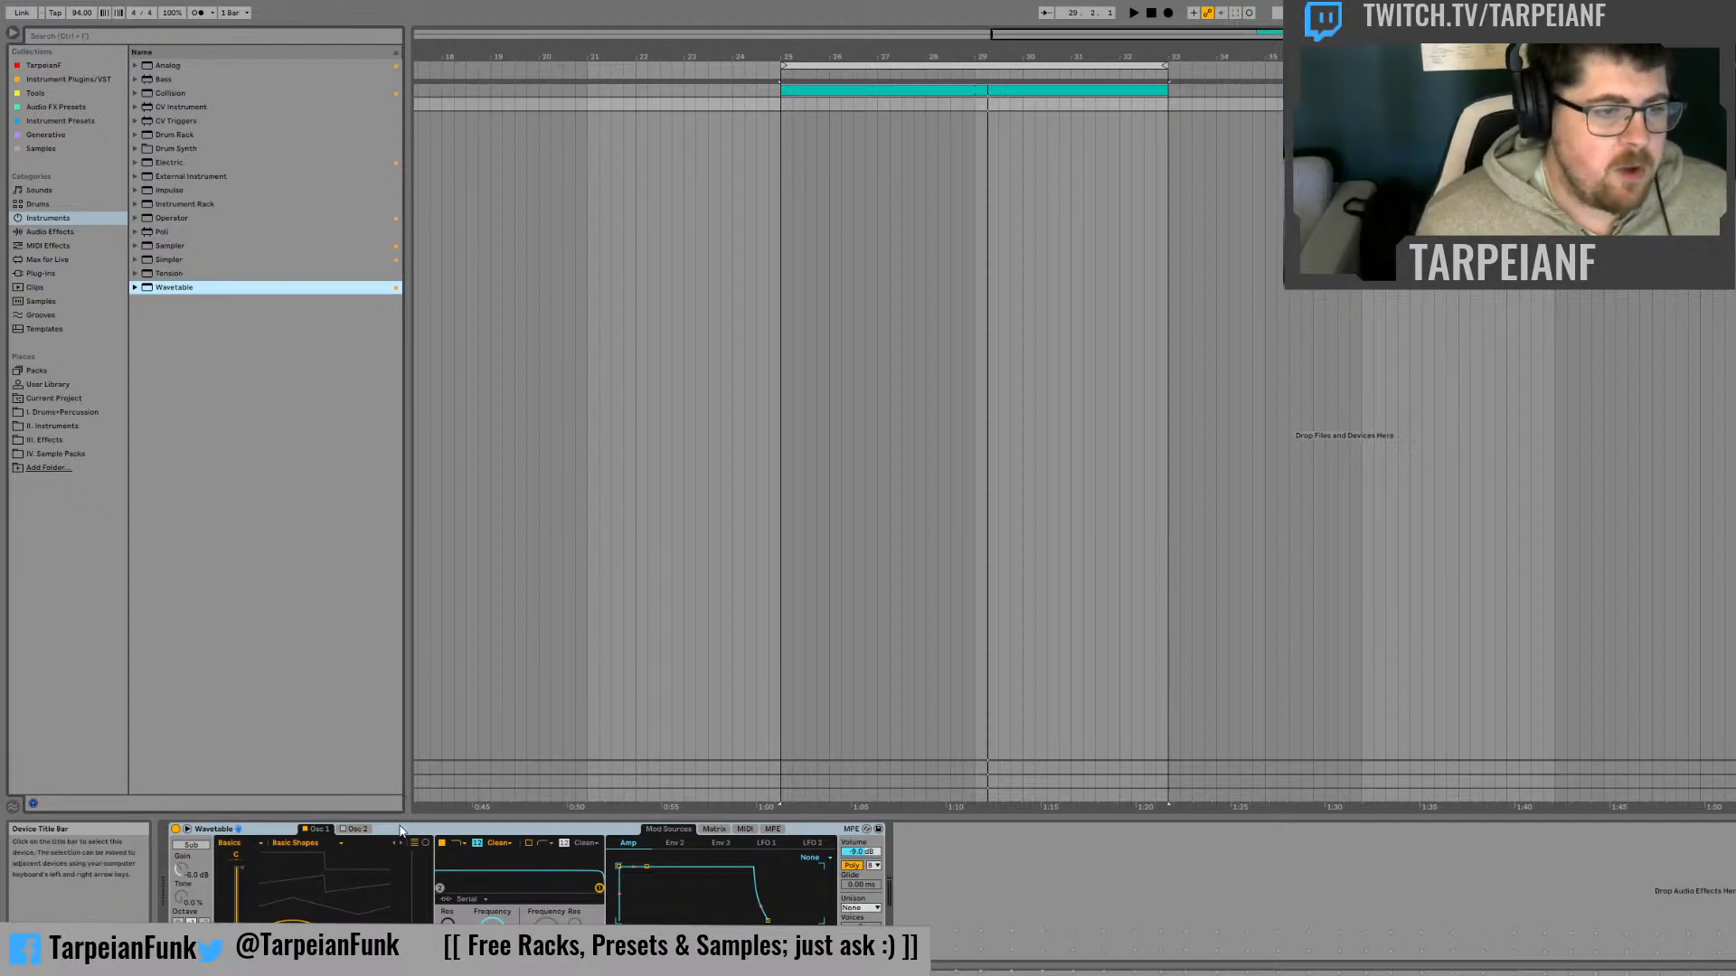
left_click(429, 900)
key("Delete")
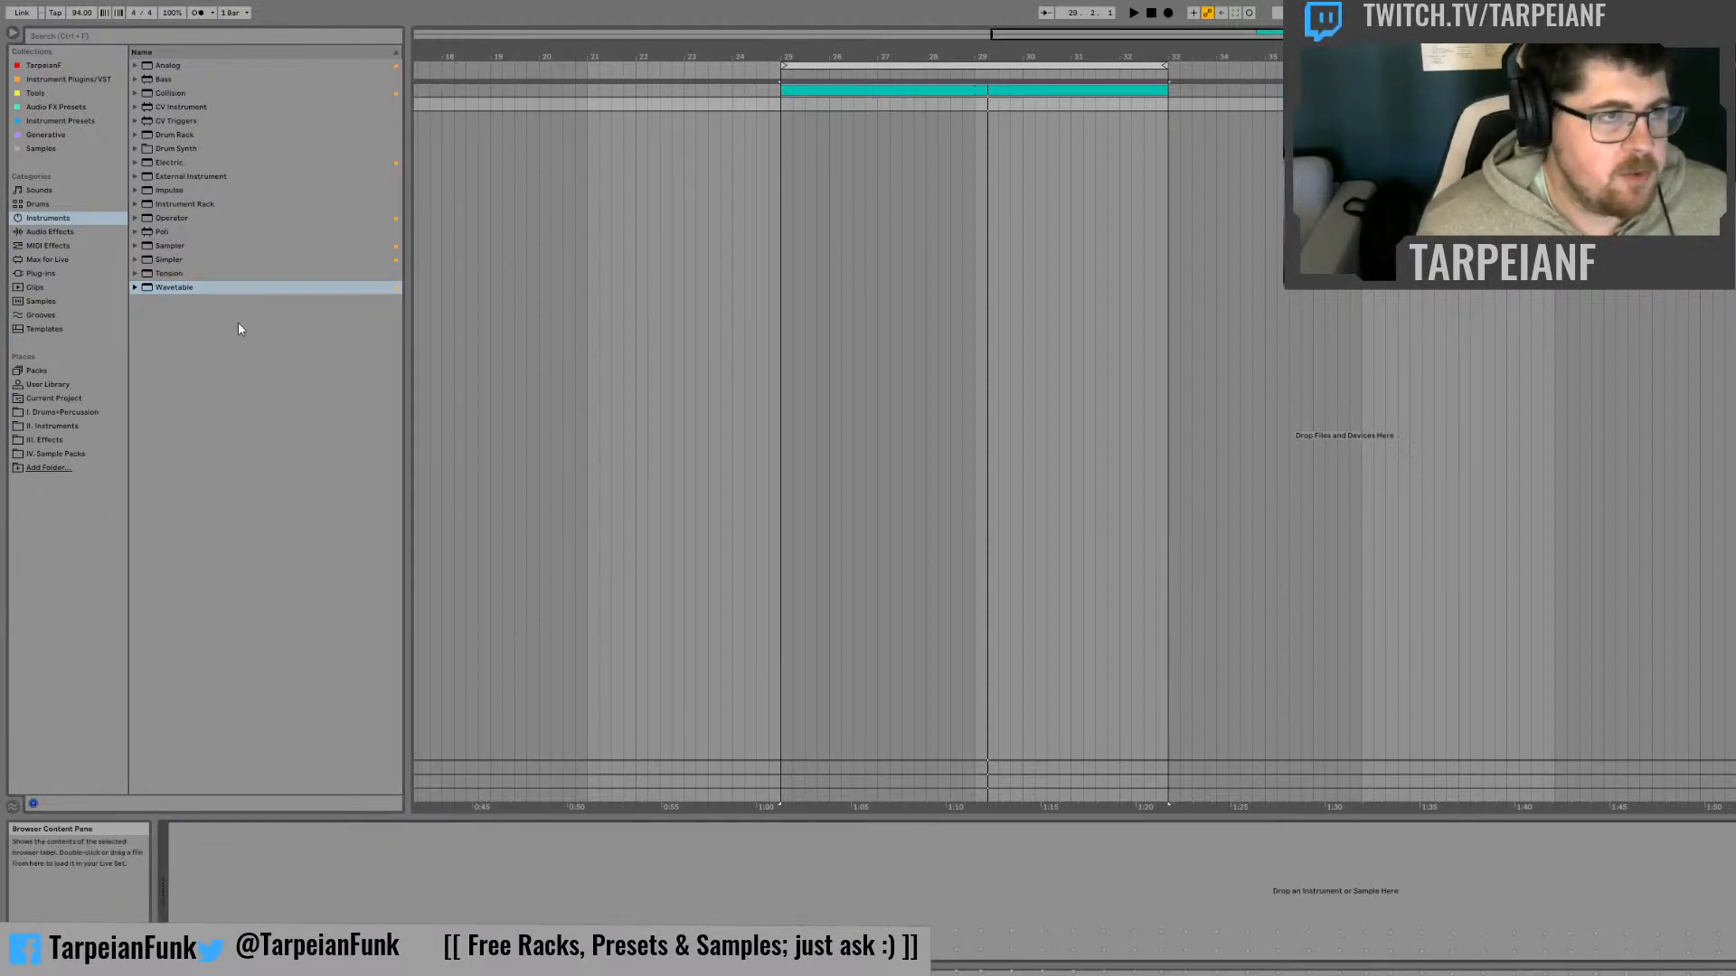
Load the Operator instrument onto the empty new track
left_click(65, 233)
left_click(62, 220)
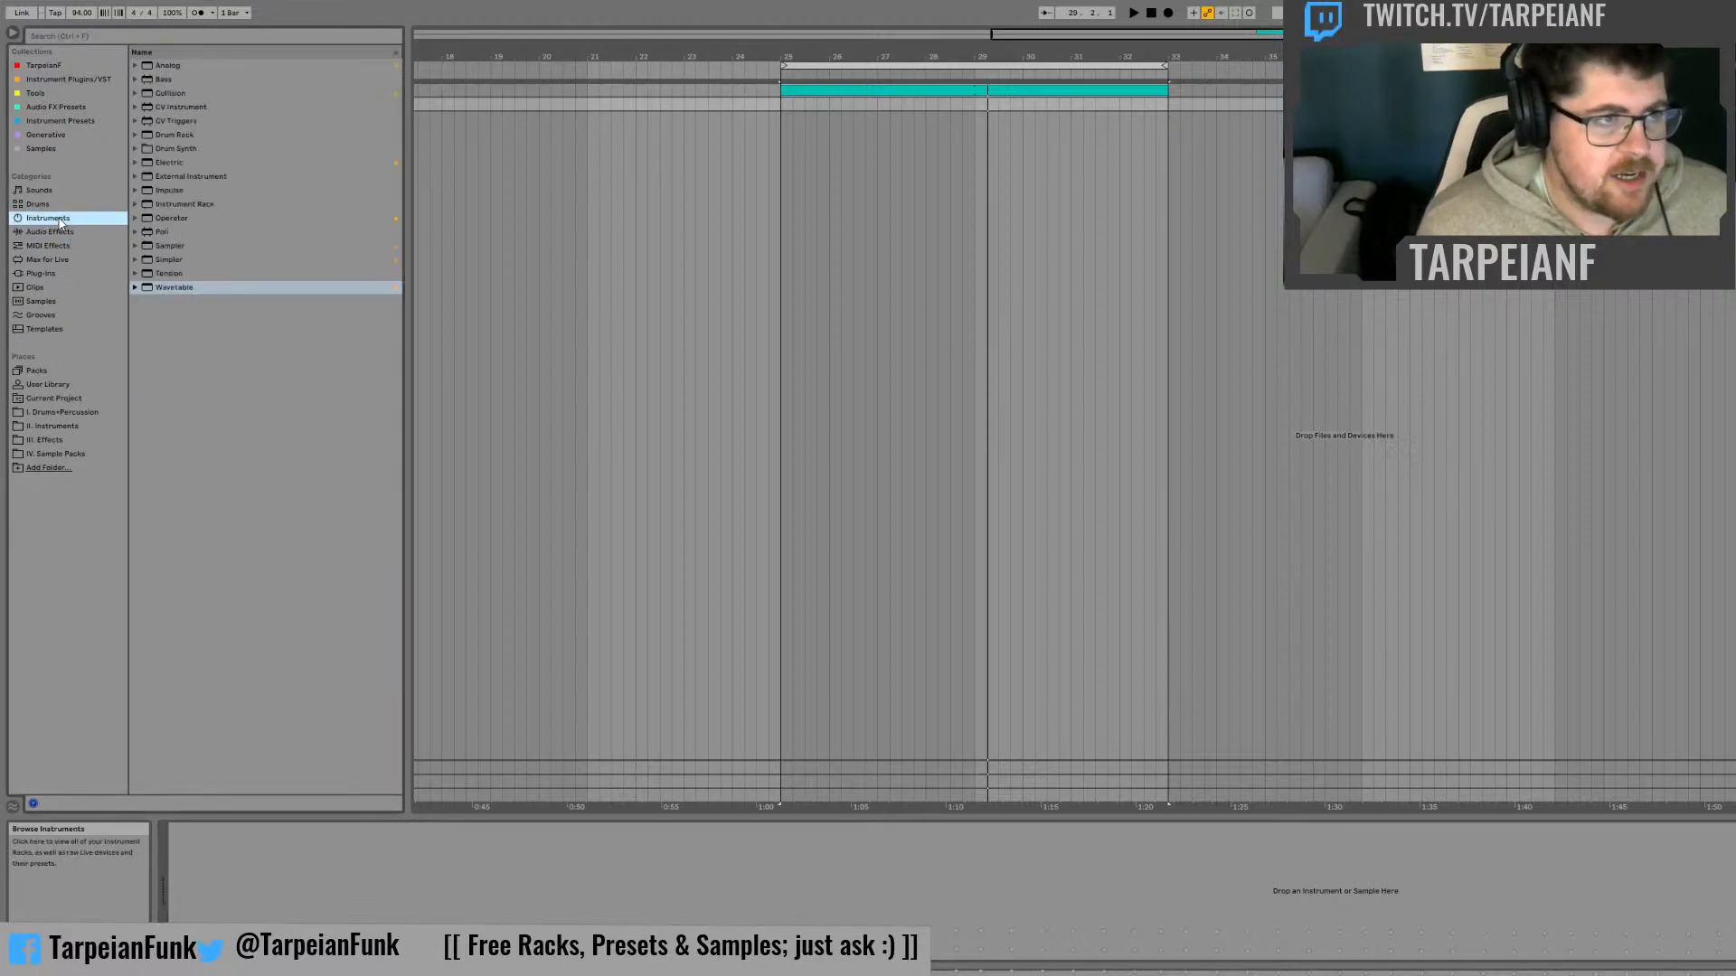
left_click(185, 220)
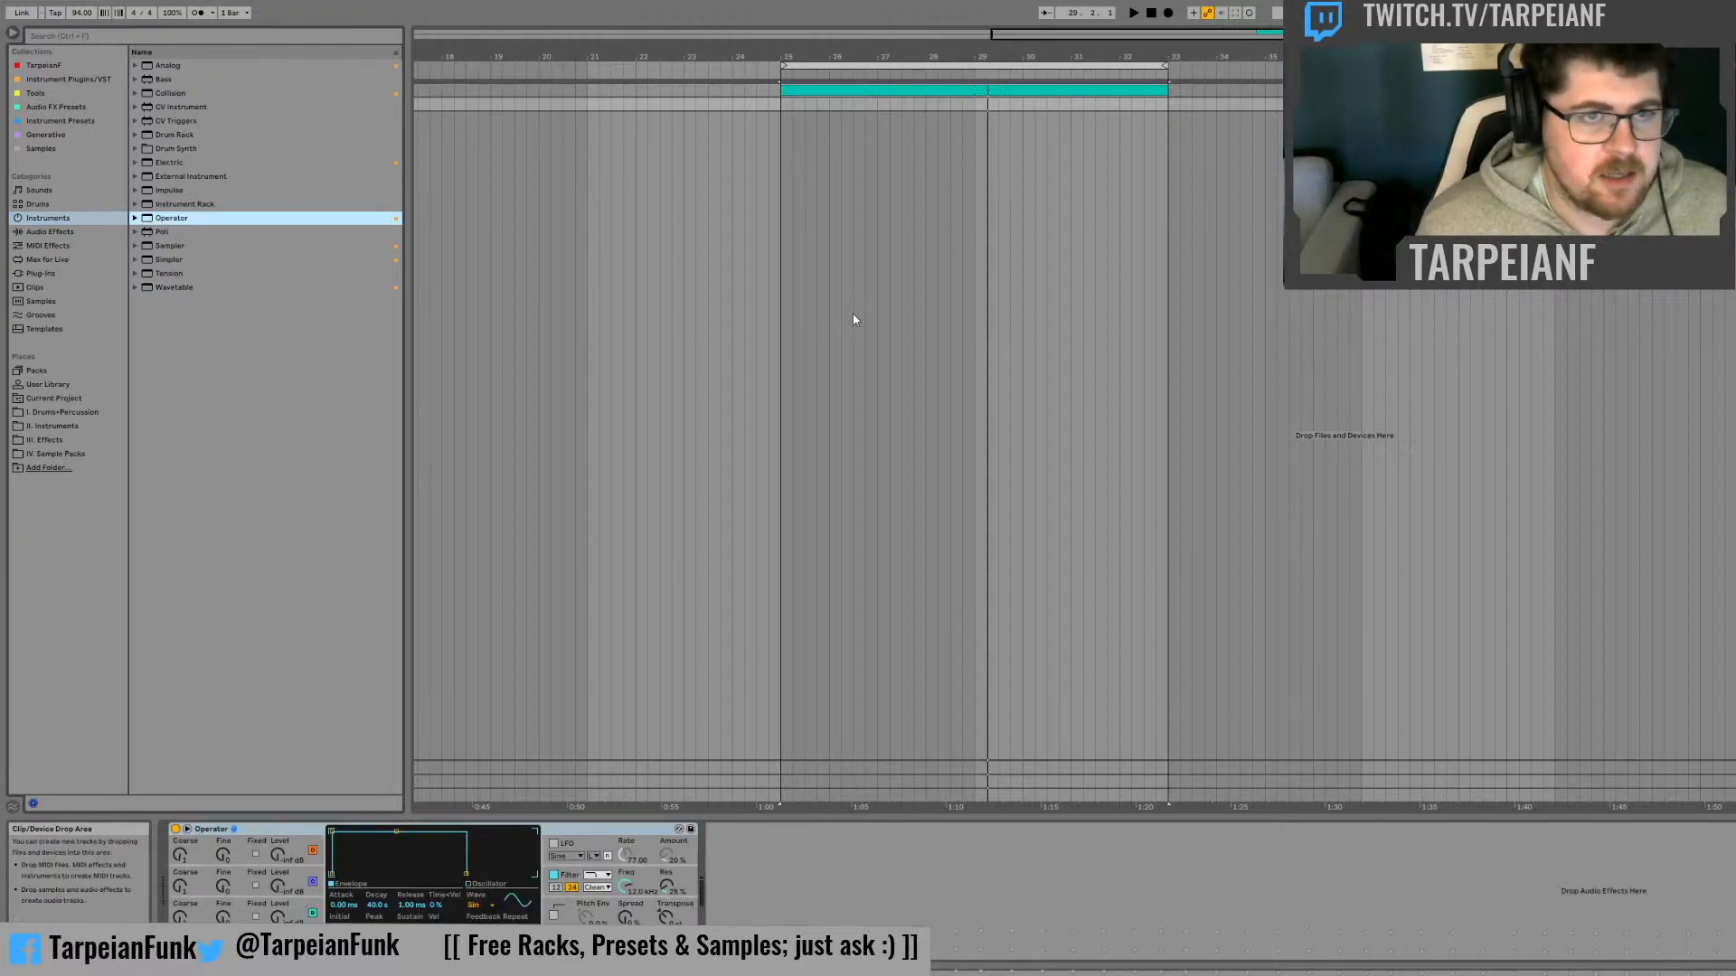
left_click(295, 833)
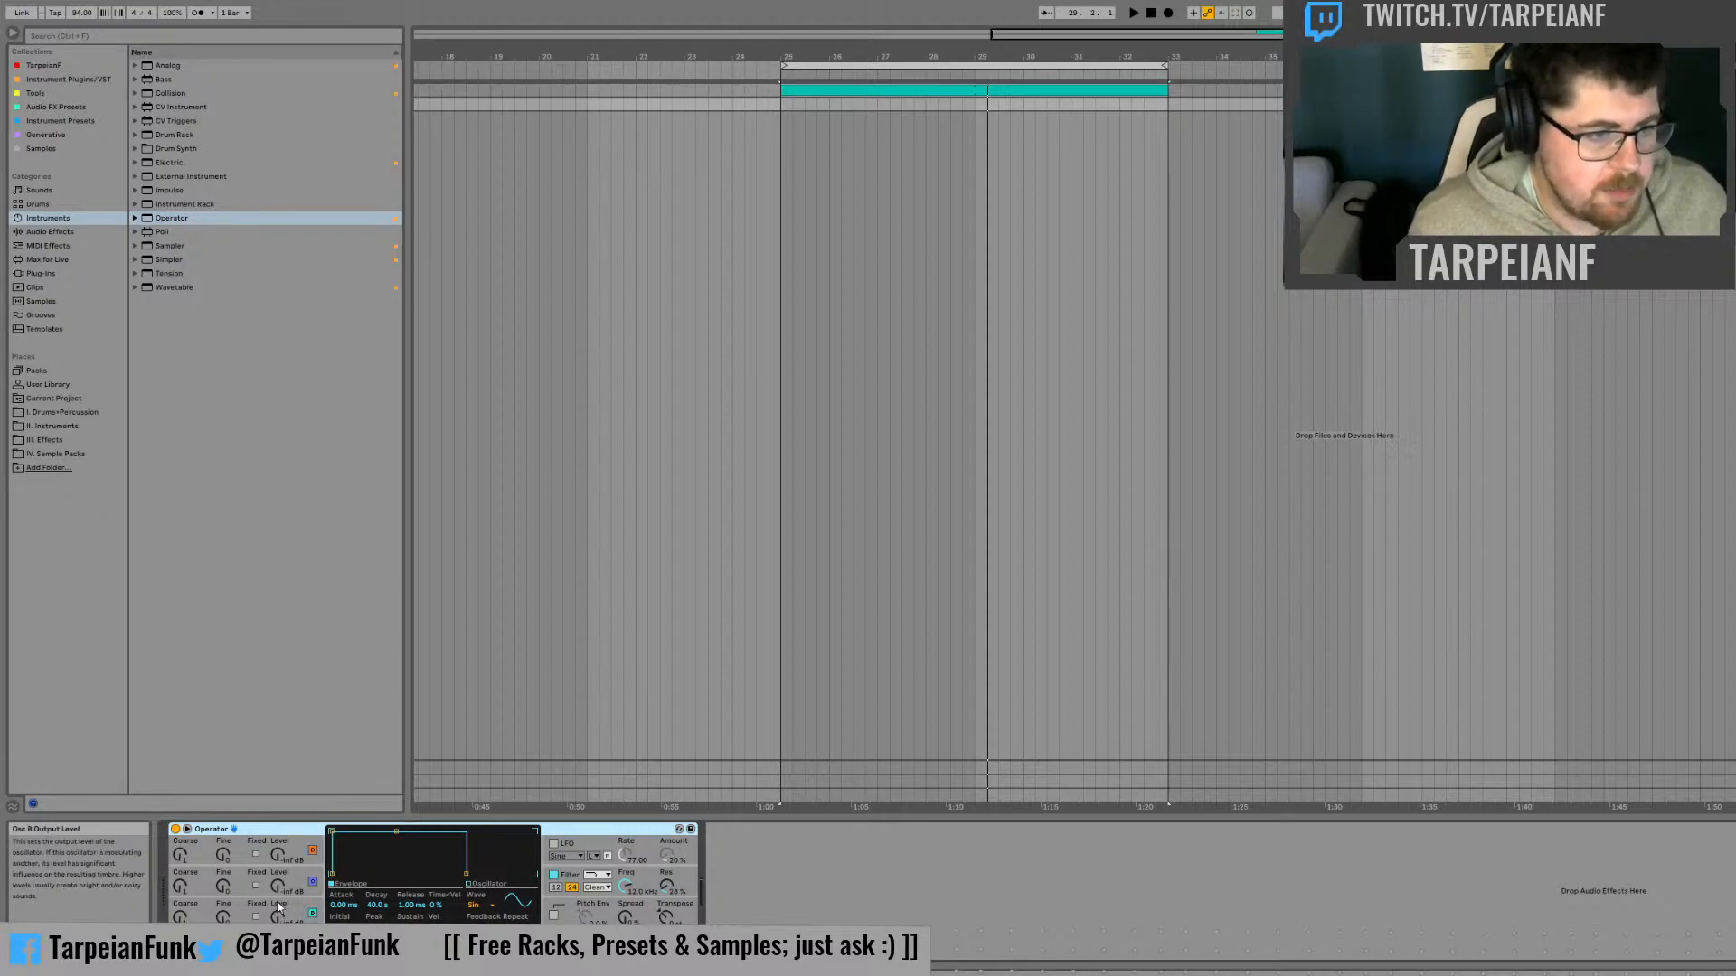
Examine Operator's algorithm choices and the envelope displays of oscillators A and B
left_click(557, 947)
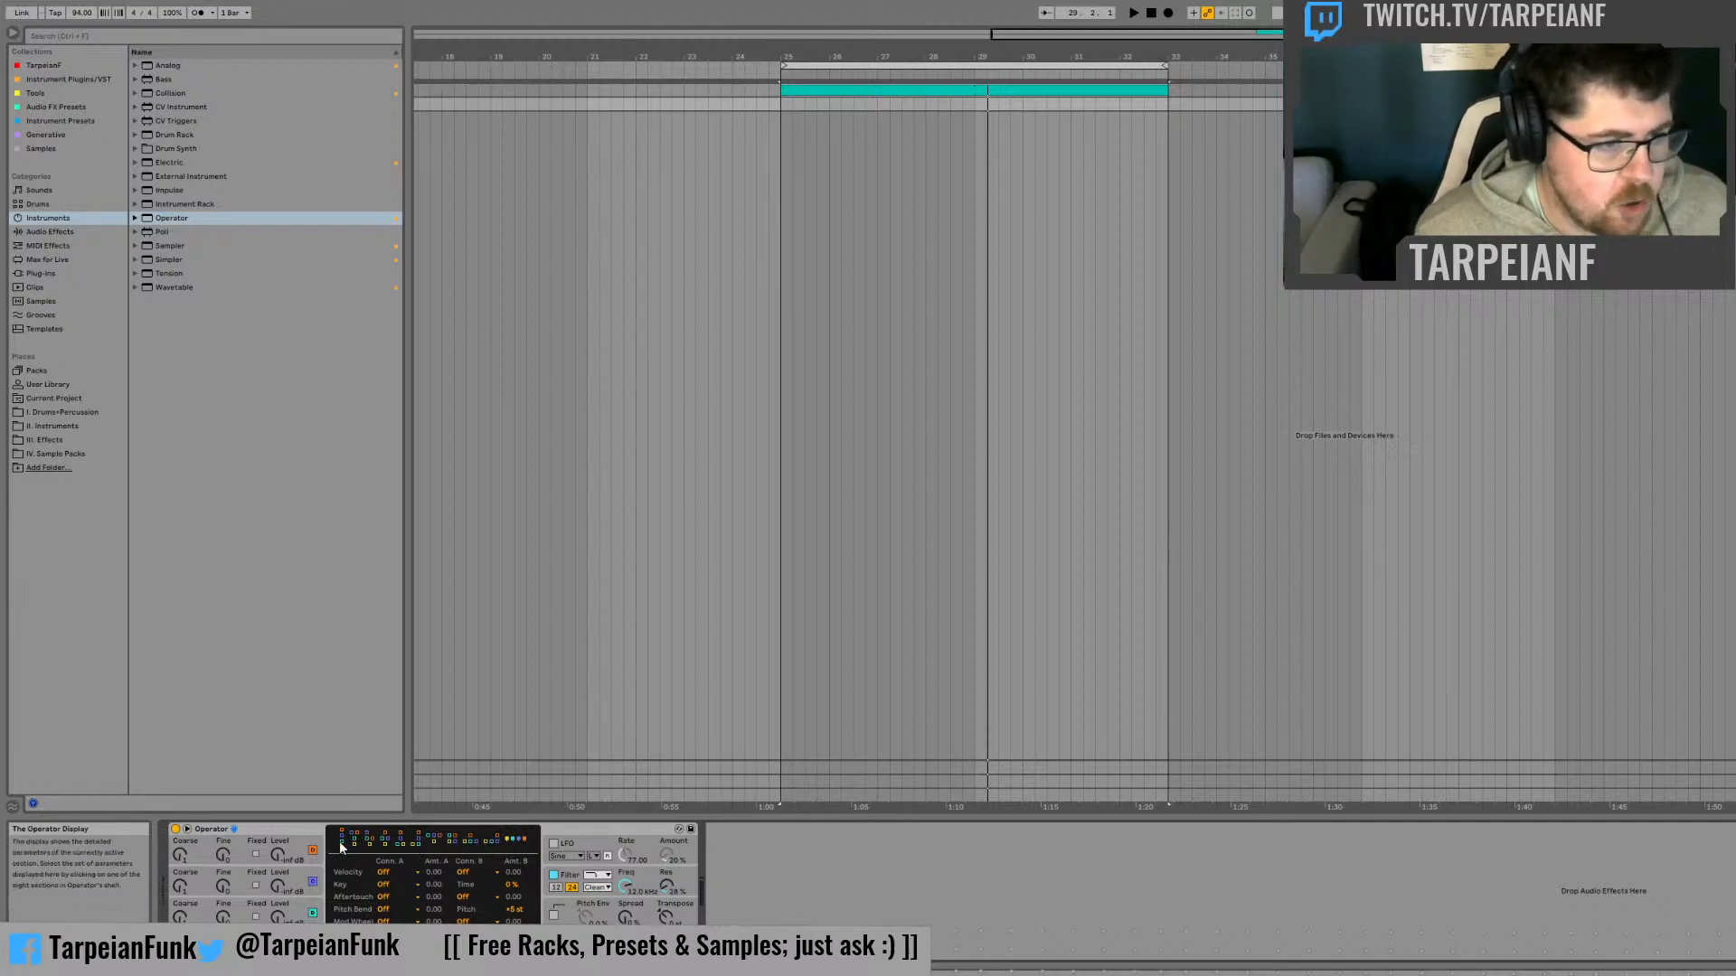
left_click(279, 949)
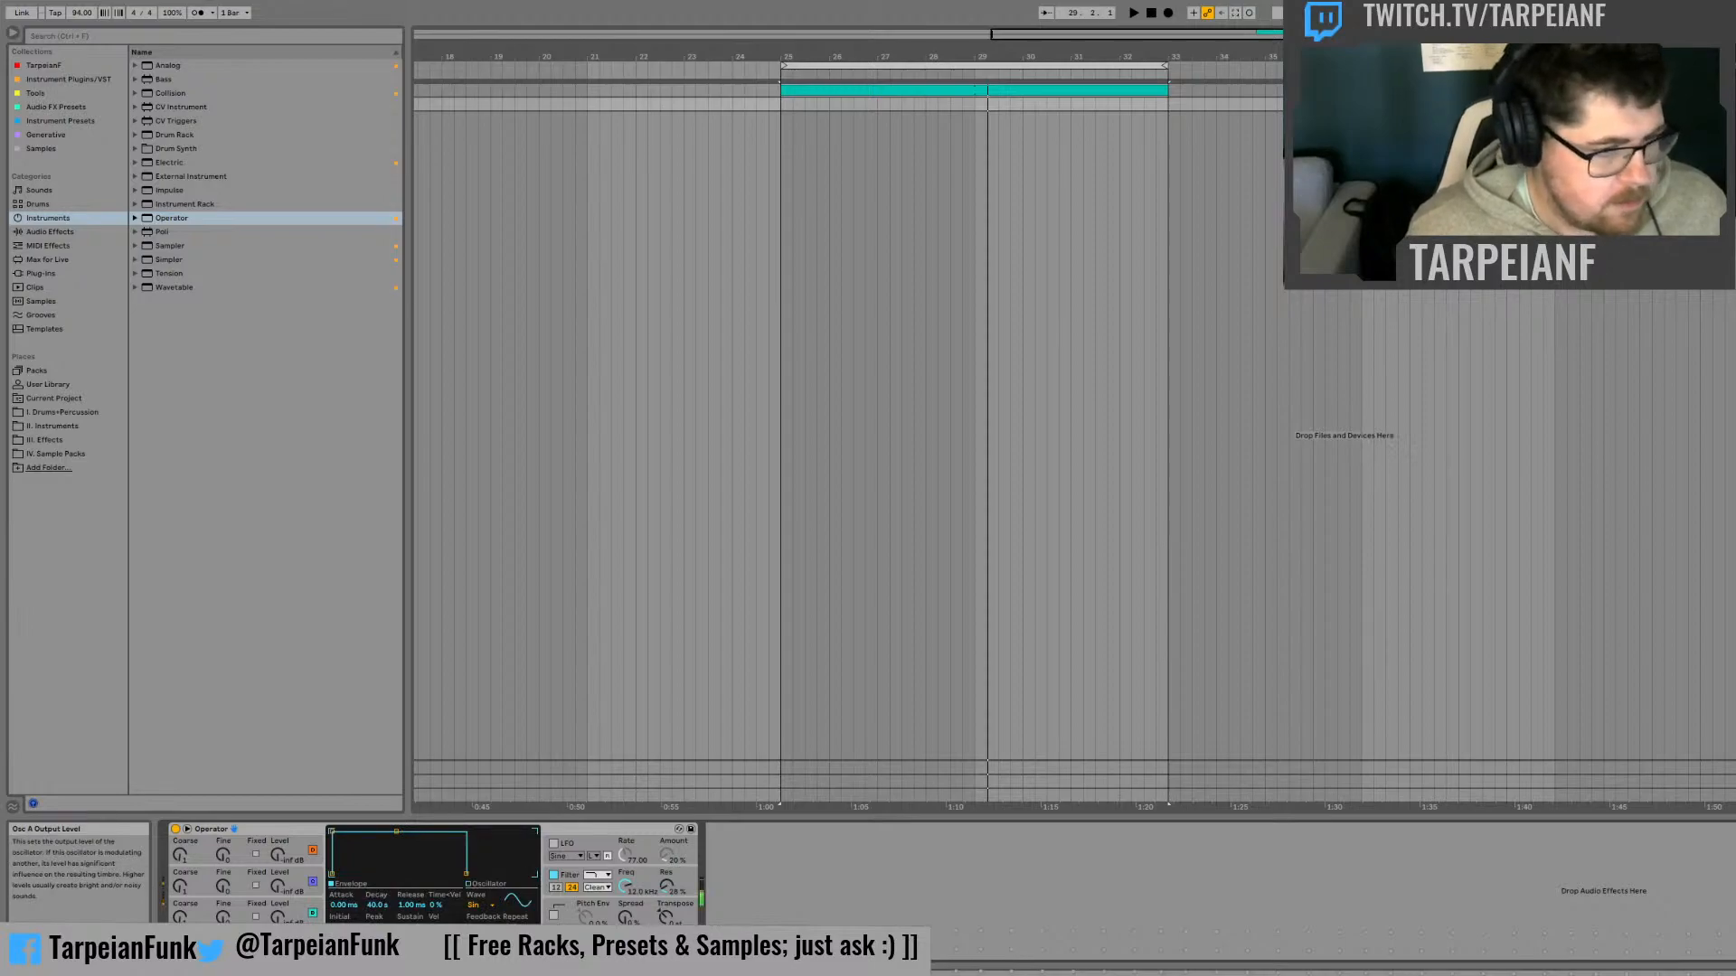
left_click(308, 906)
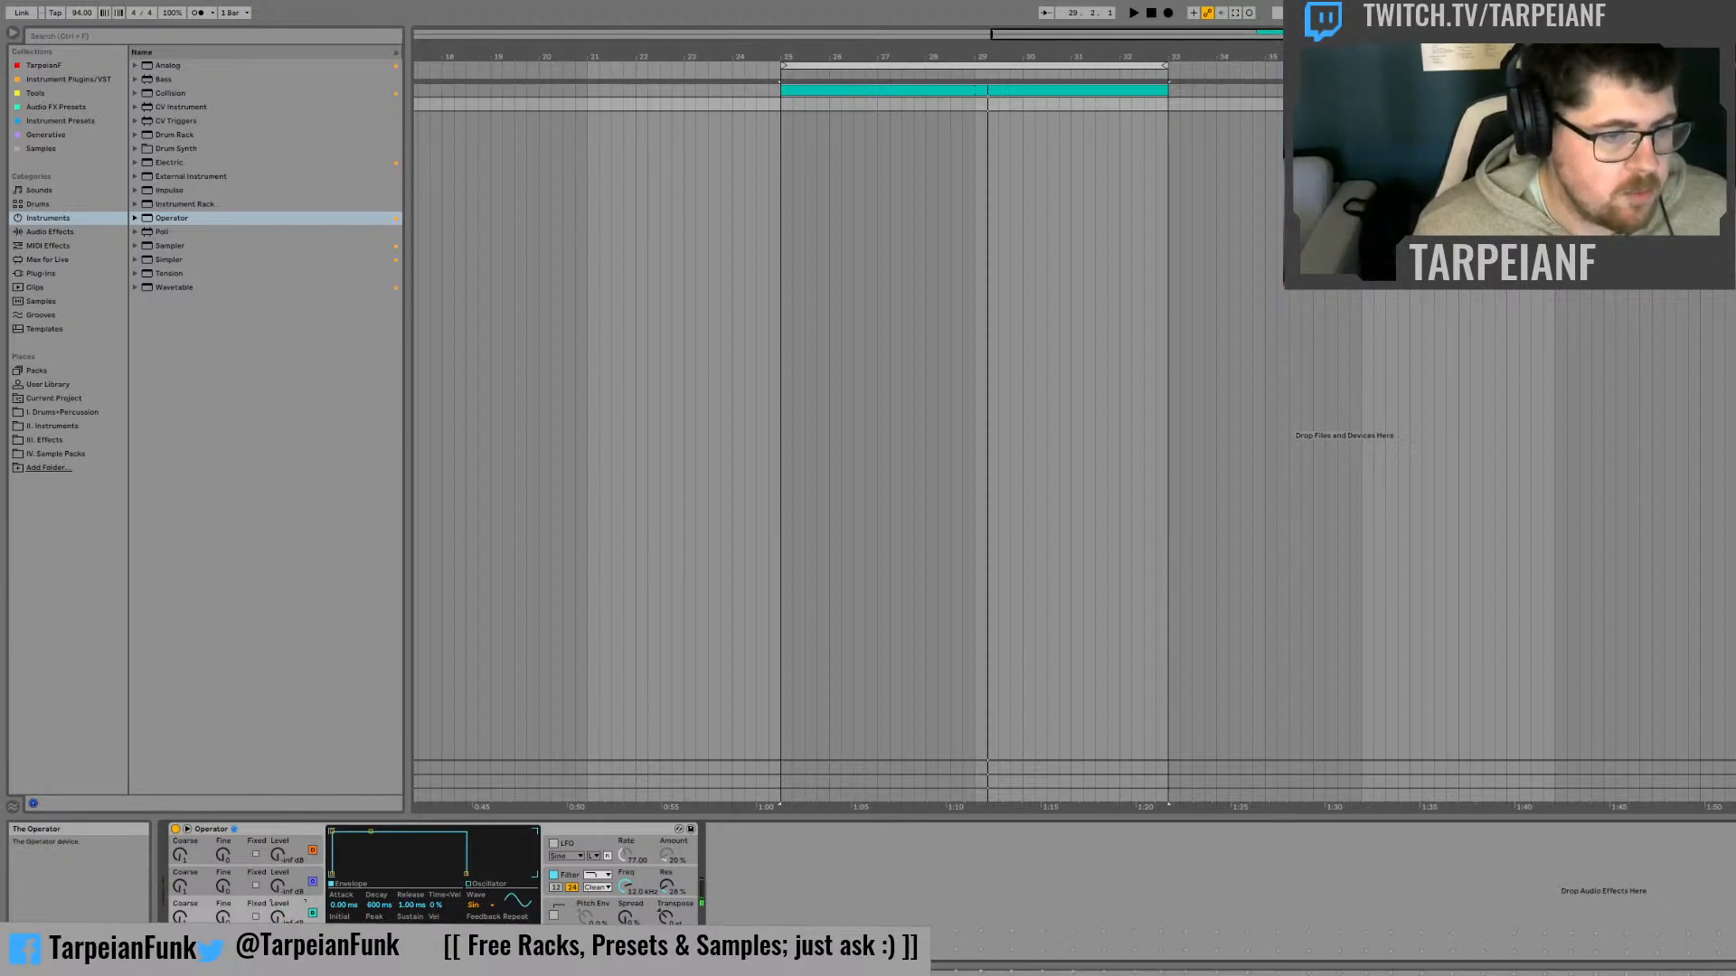
left_click(562, 946)
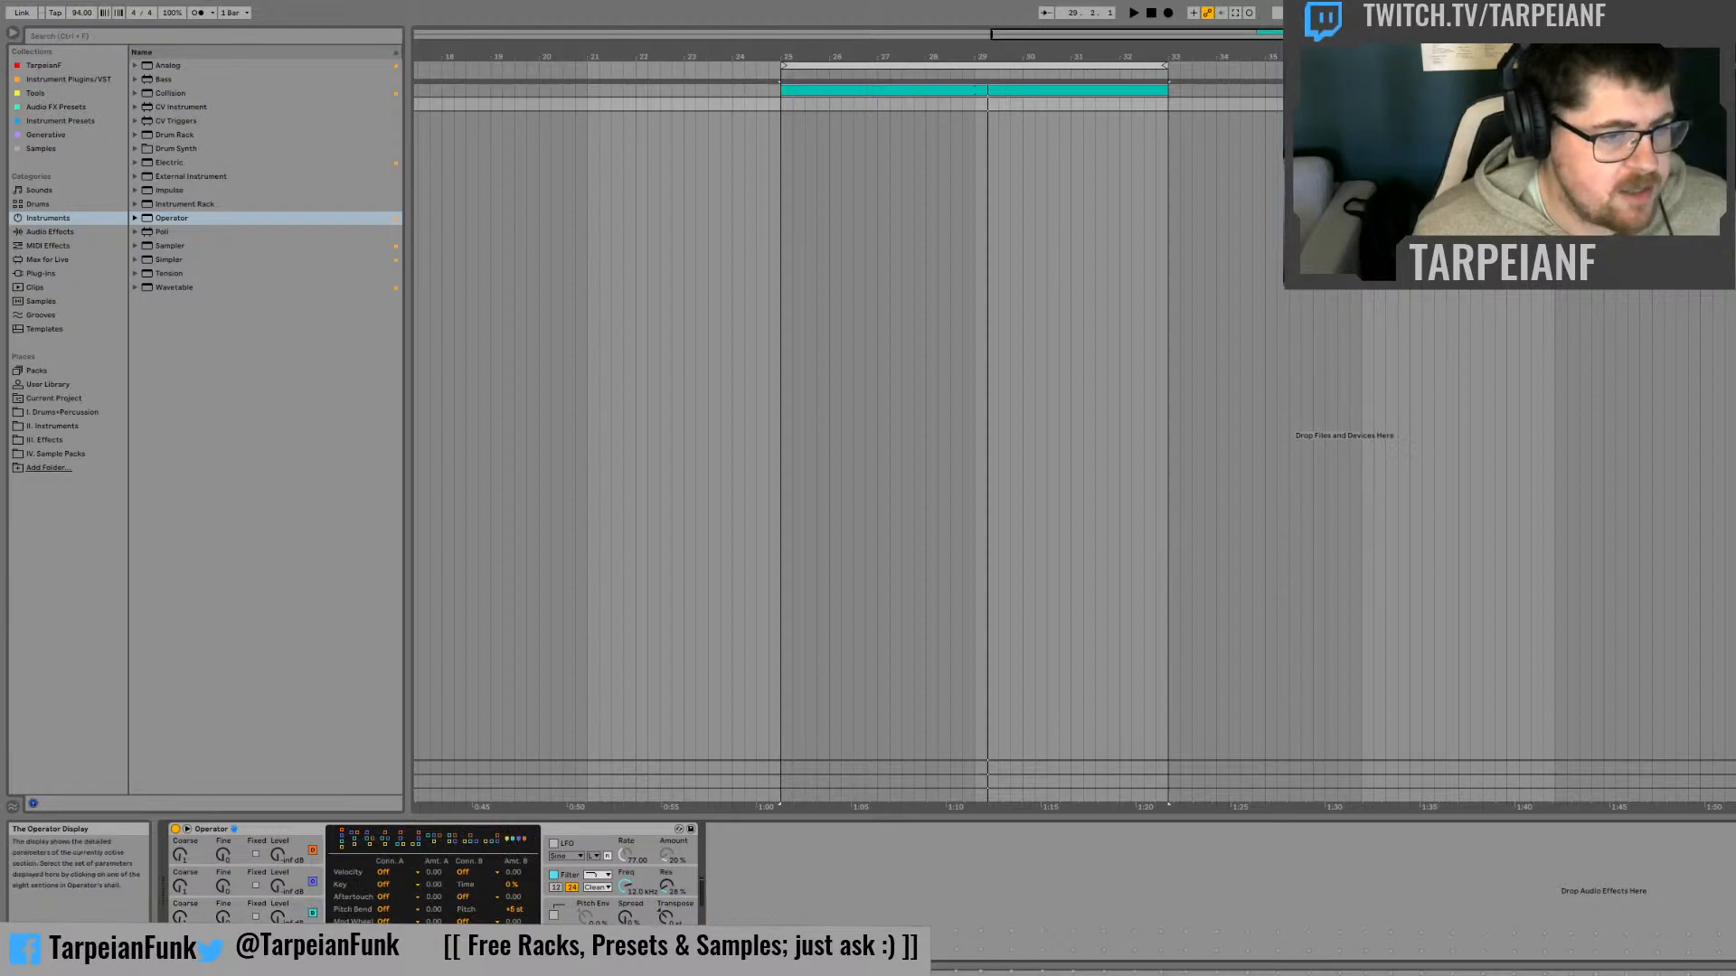
left_click(269, 919)
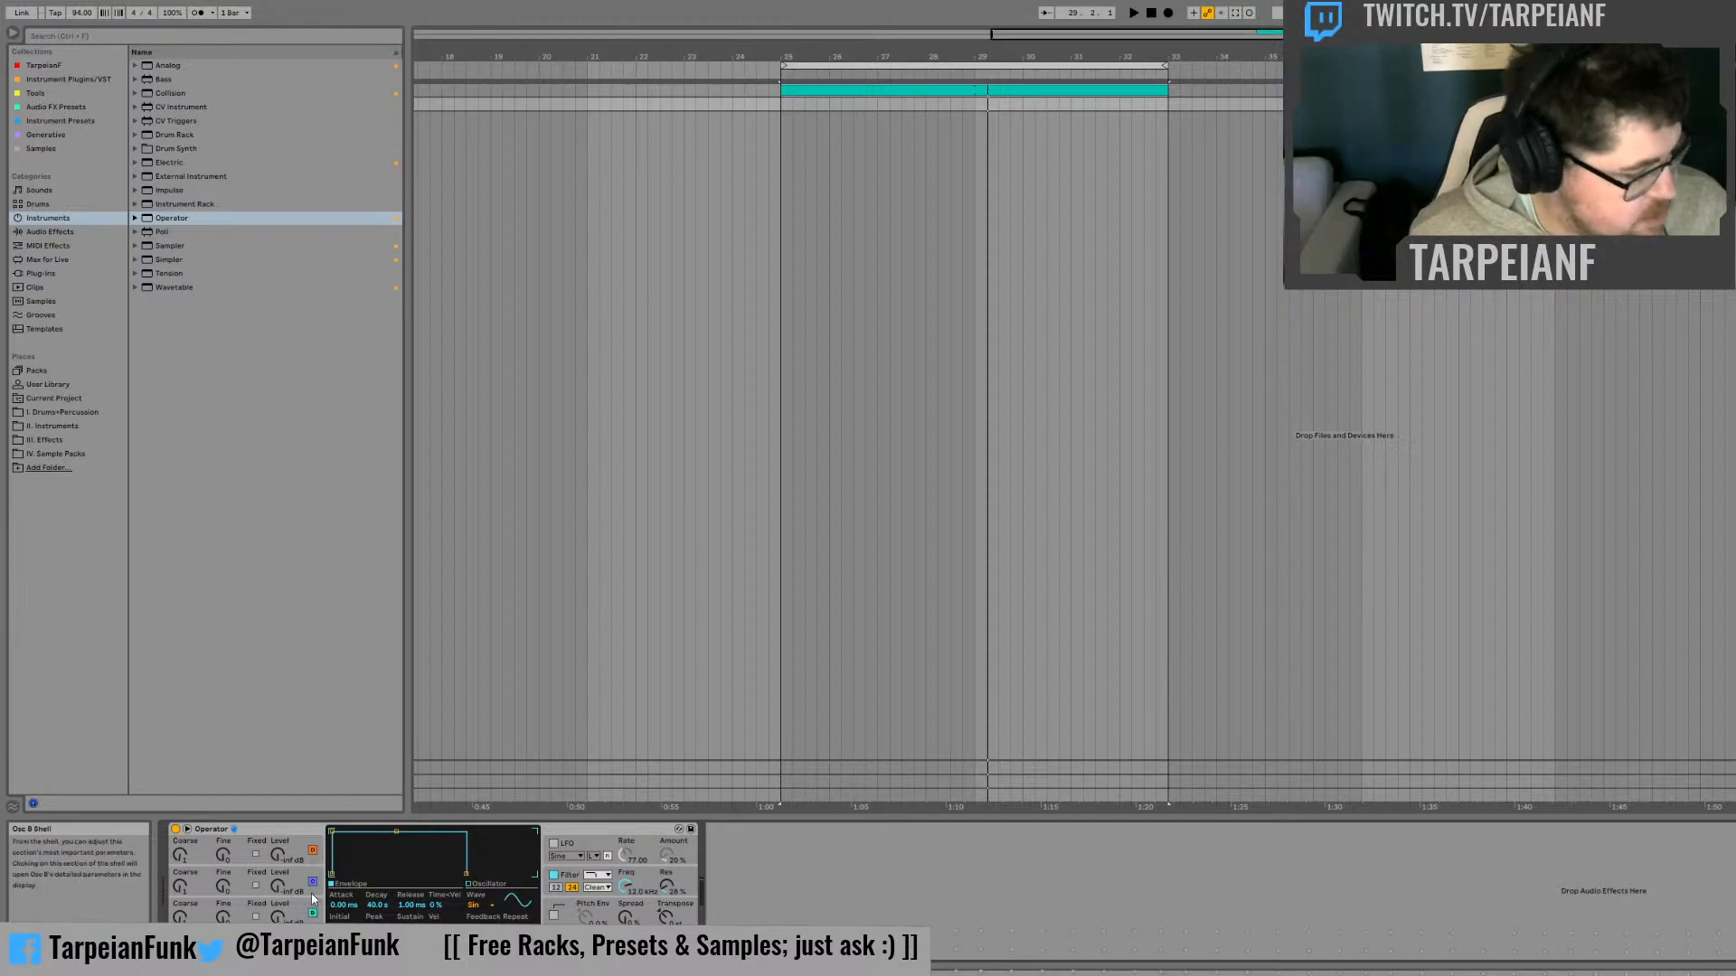
Set the output levels of Operator's oscillators to -12 dB for B, -18 dB for C and -18 dB for D
left_click(282, 919)
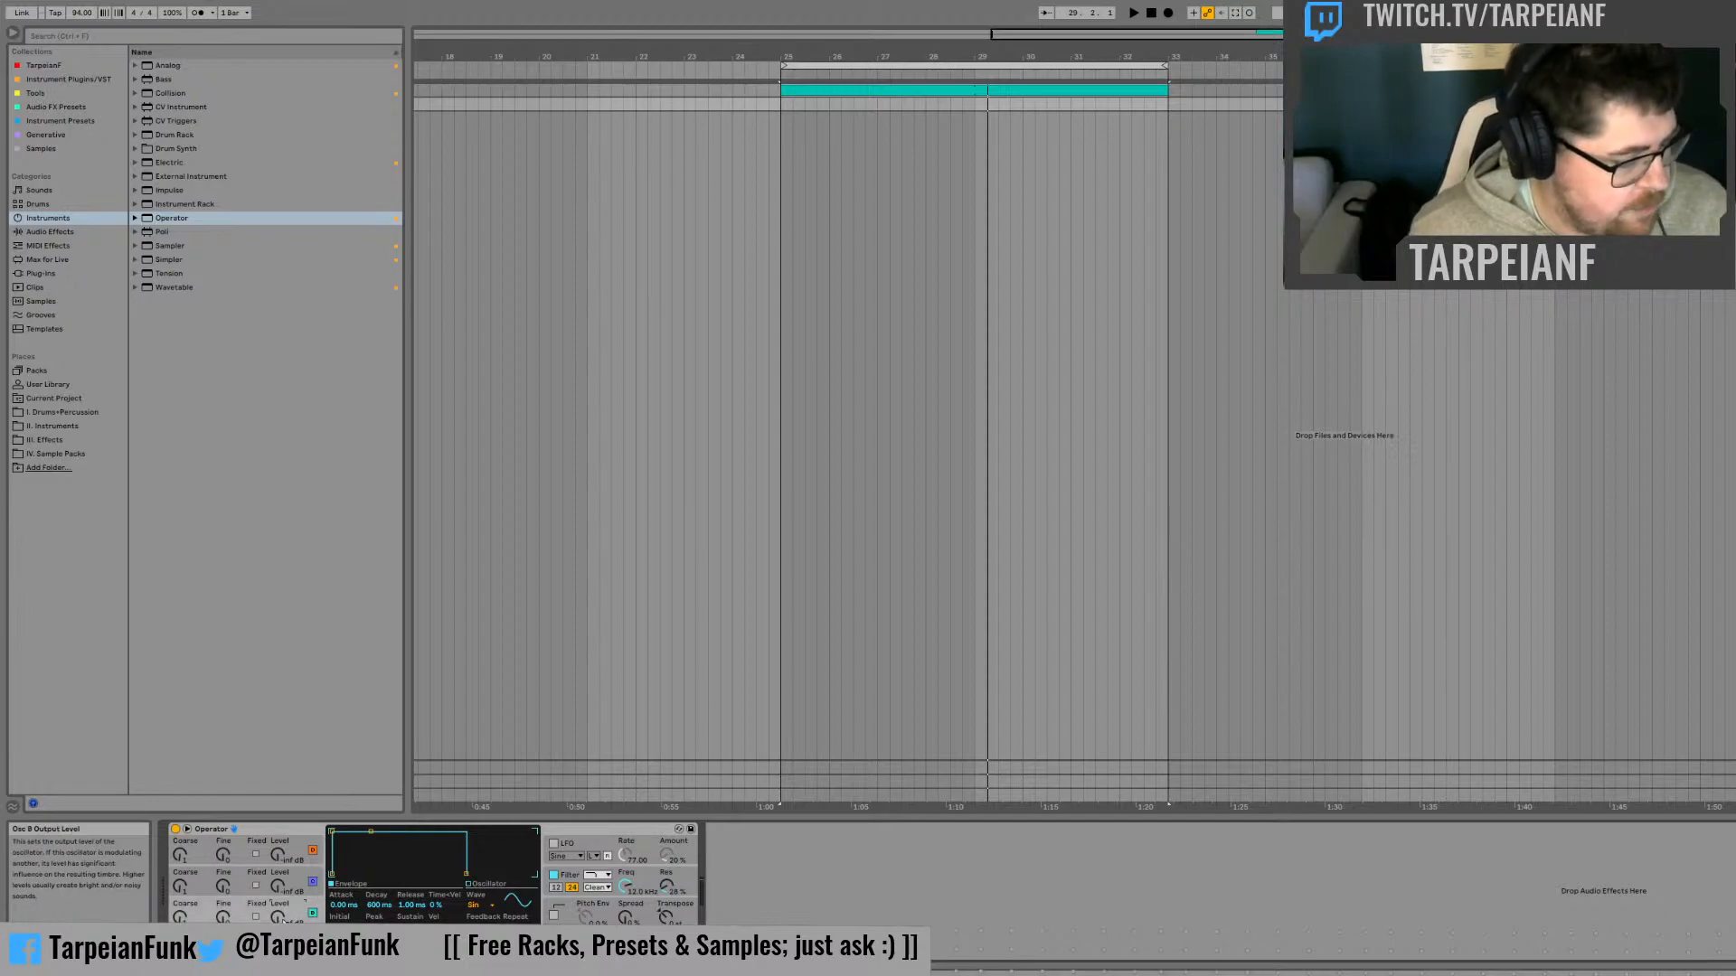
type("-12")
key("Return")
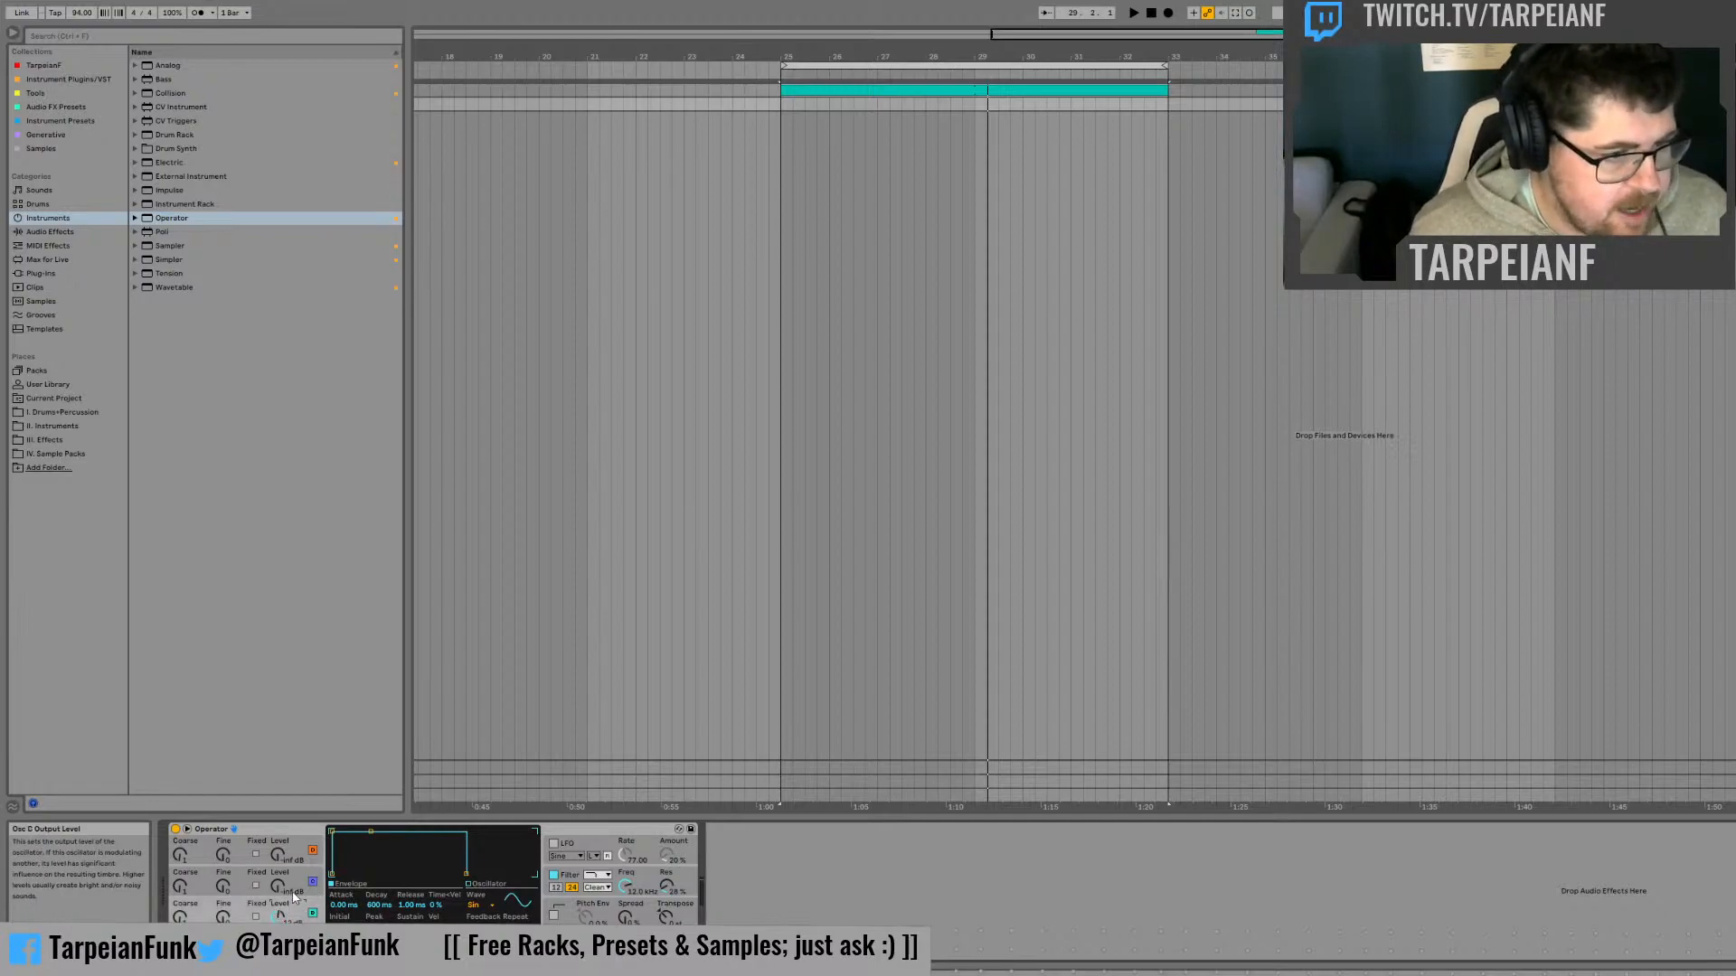
left_click(285, 888)
type("-18")
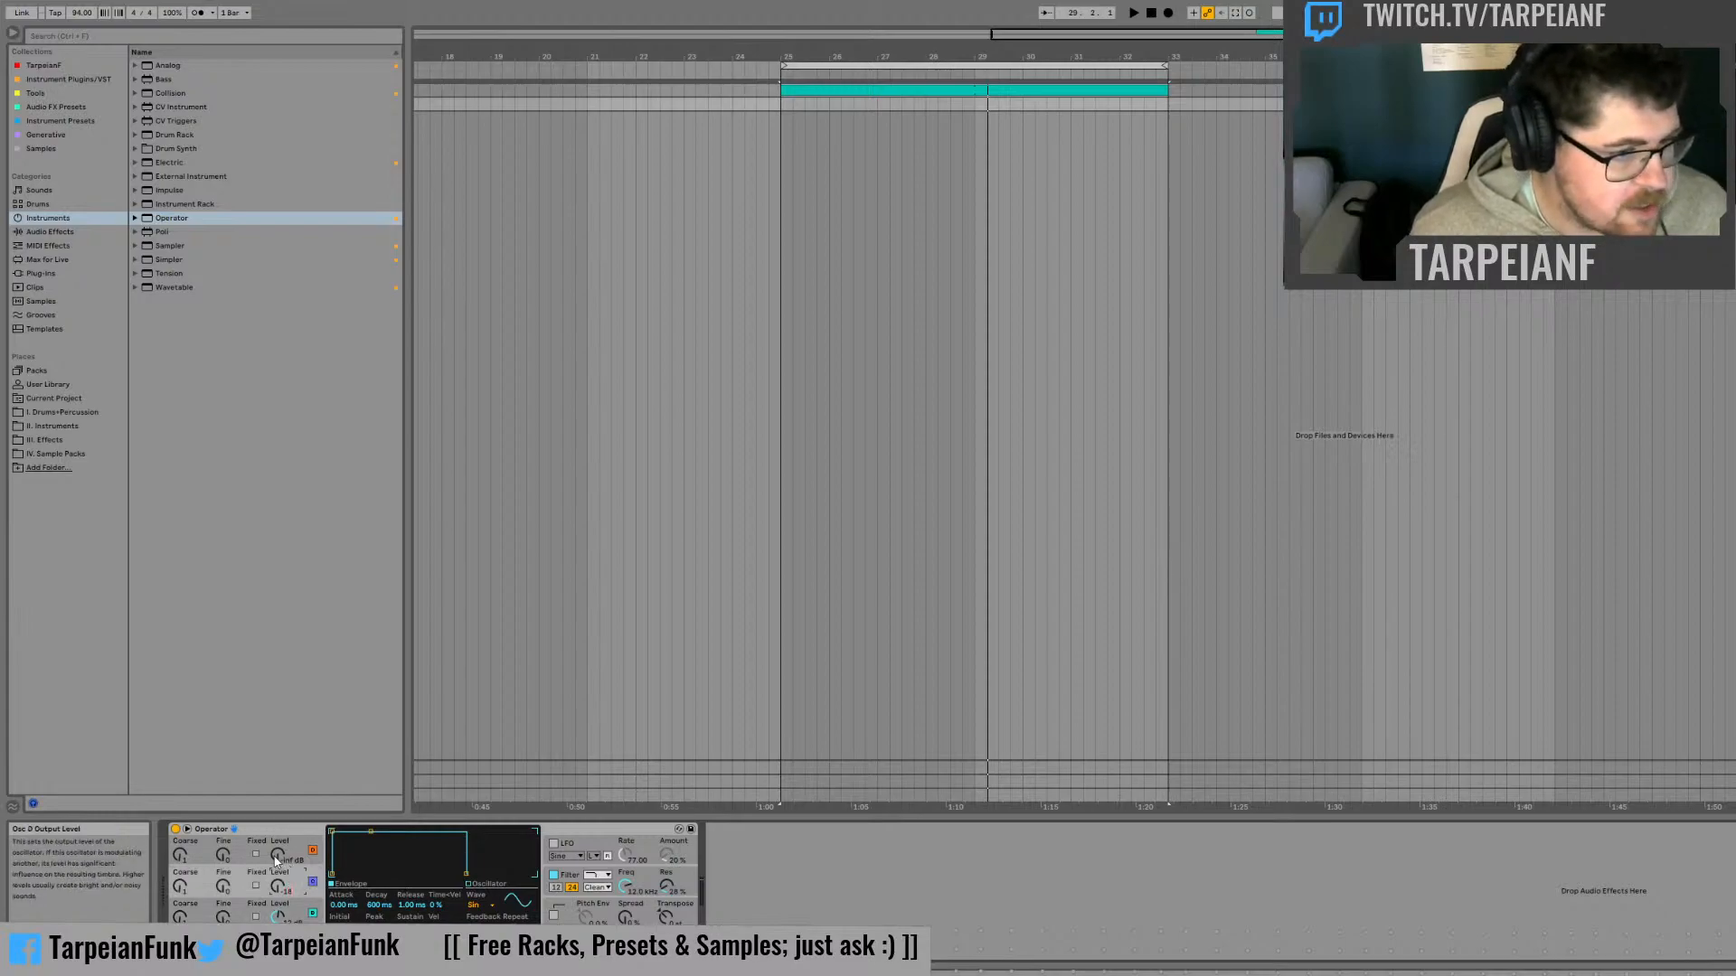
key("Return")
left_click(278, 858)
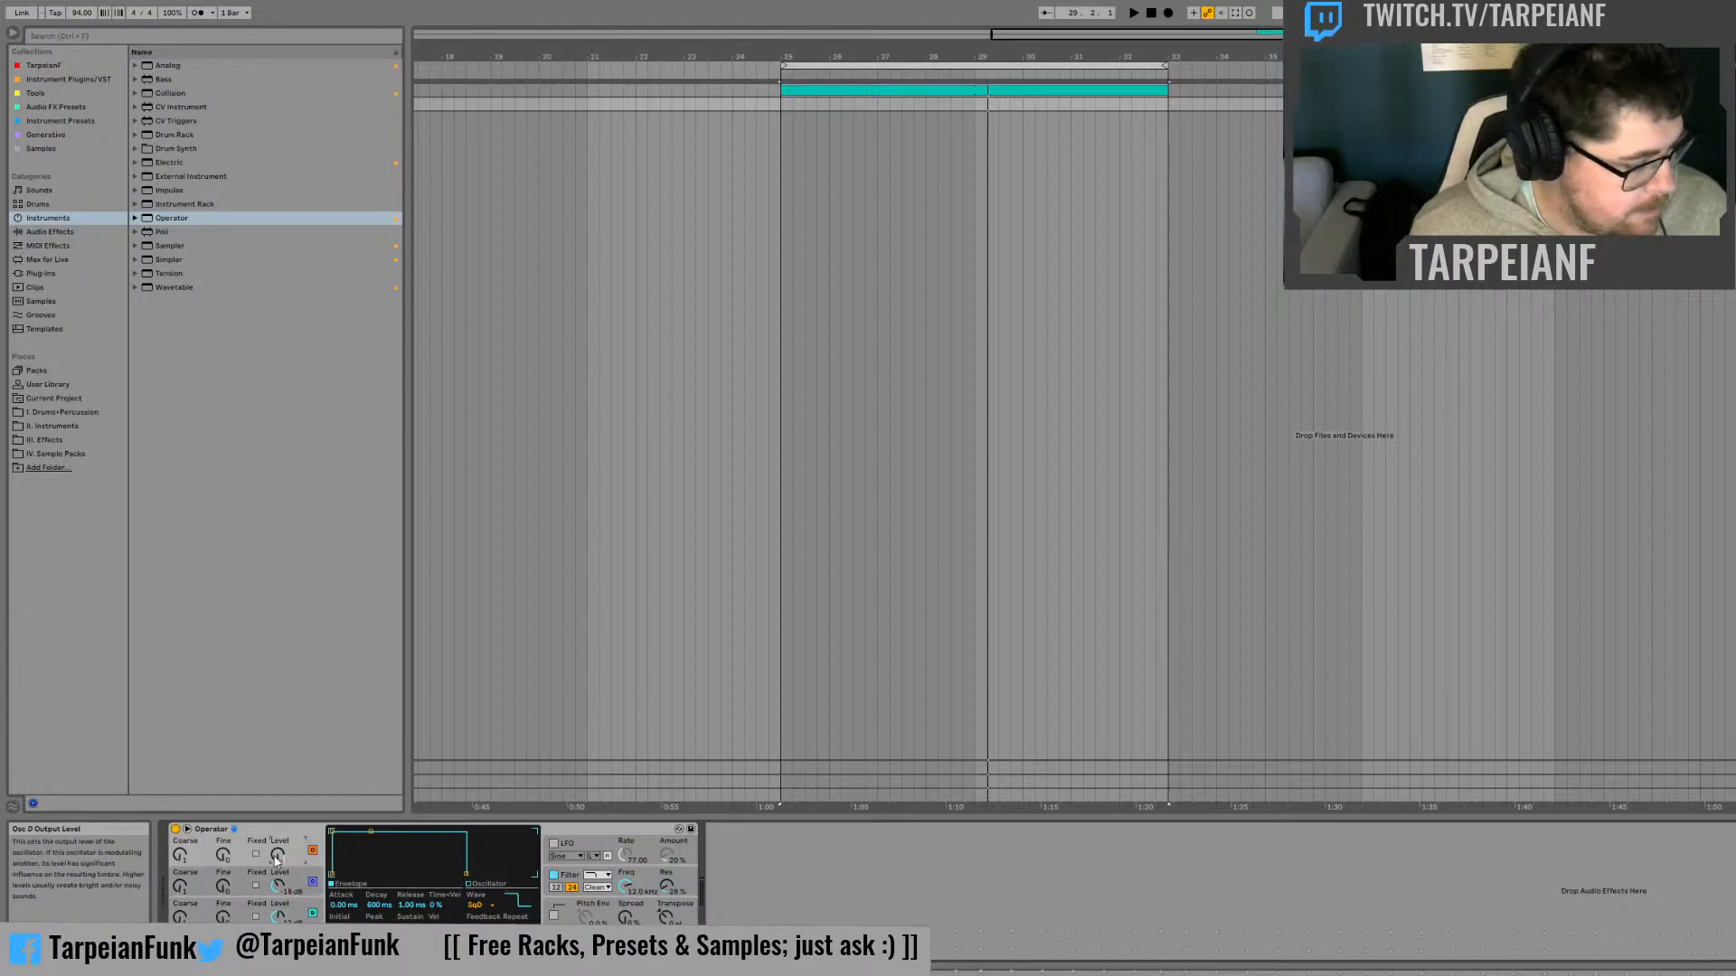
type("-18")
key("Return")
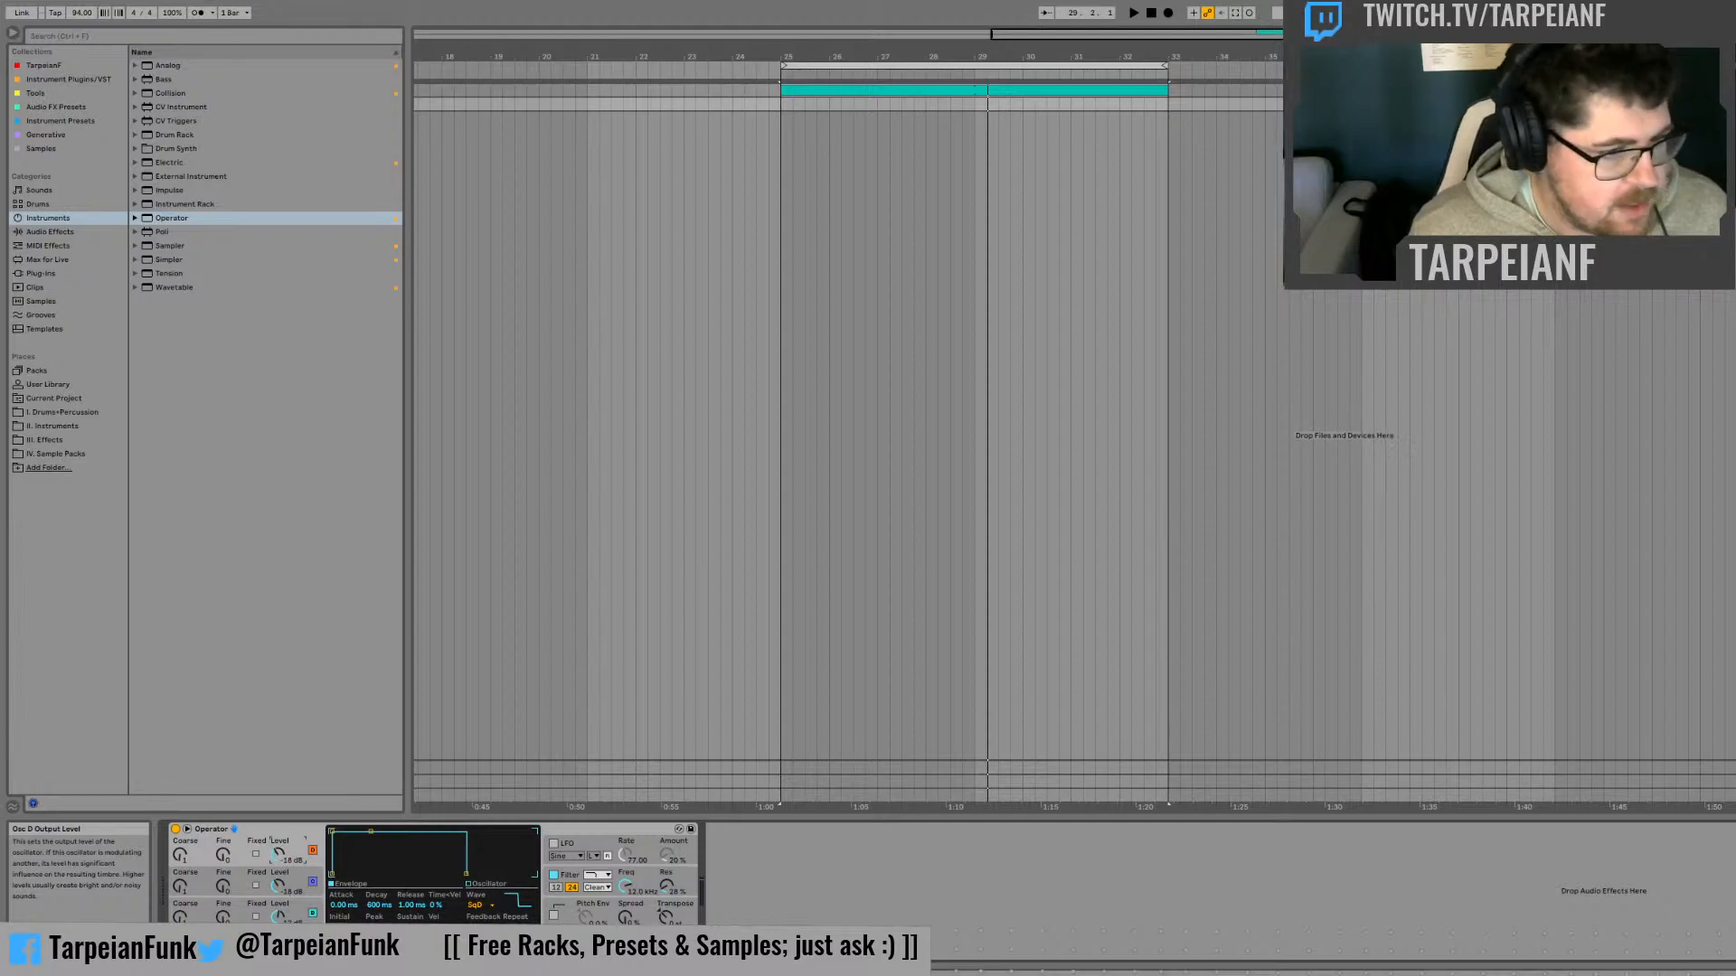
Set the waveform of Operator's oscillators A, B and C to SqD
left_click(303, 945)
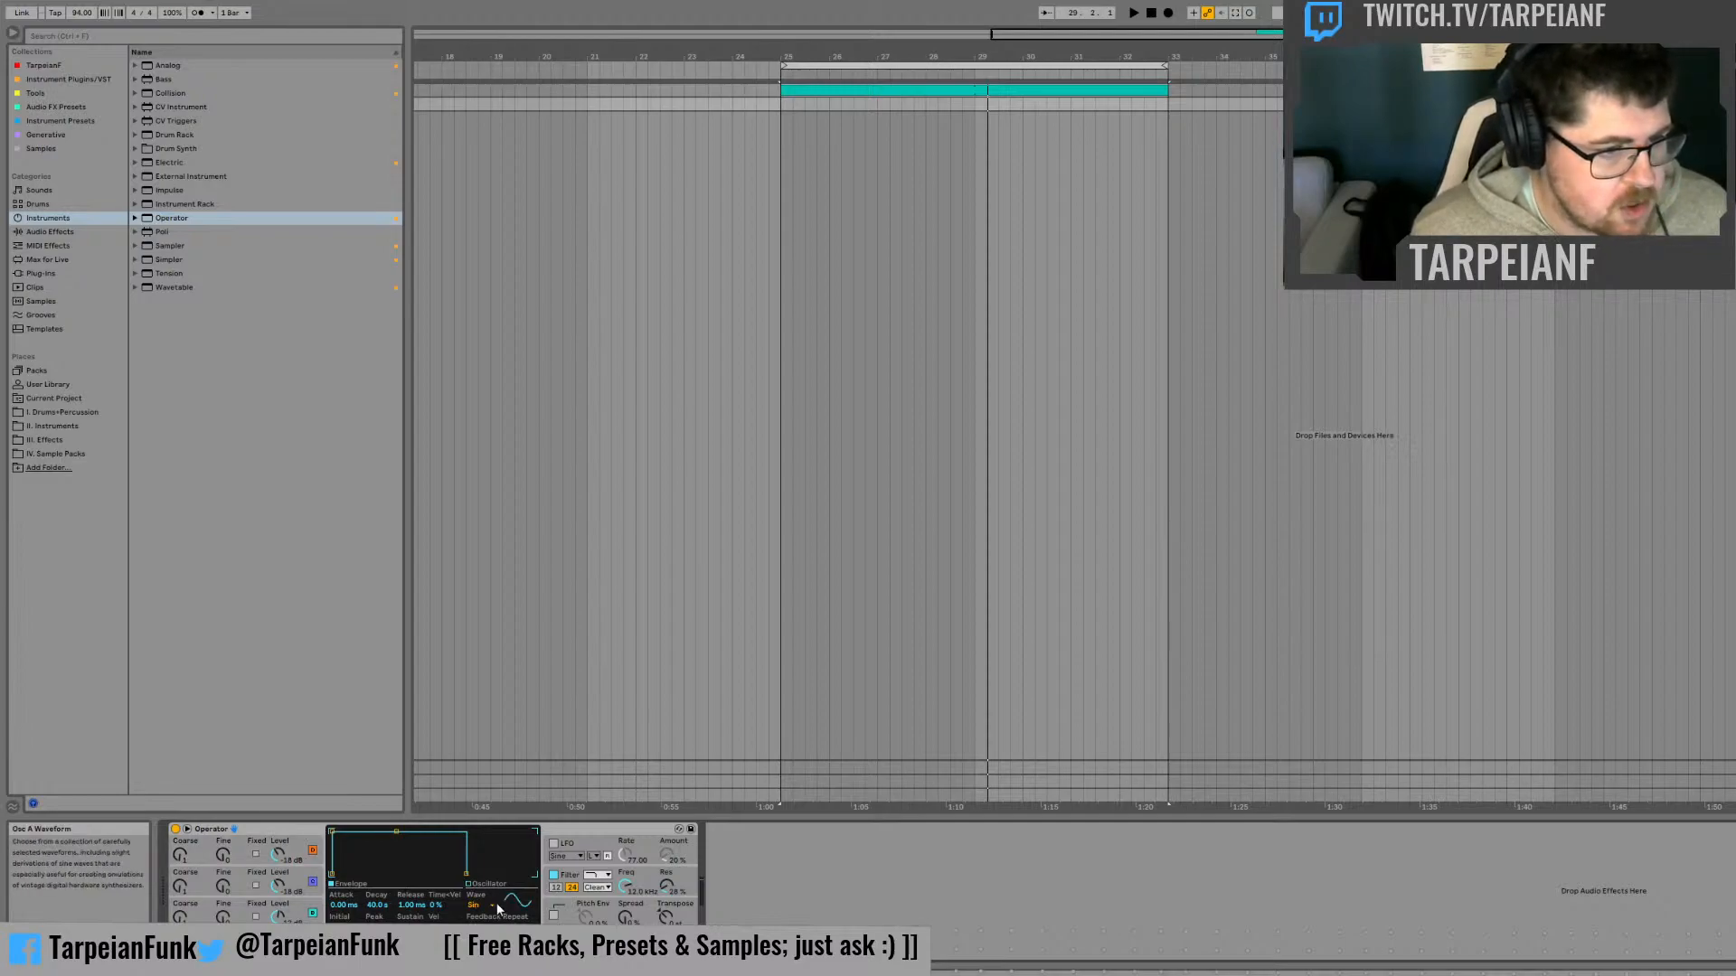
left_click(492, 905)
left_click(488, 847)
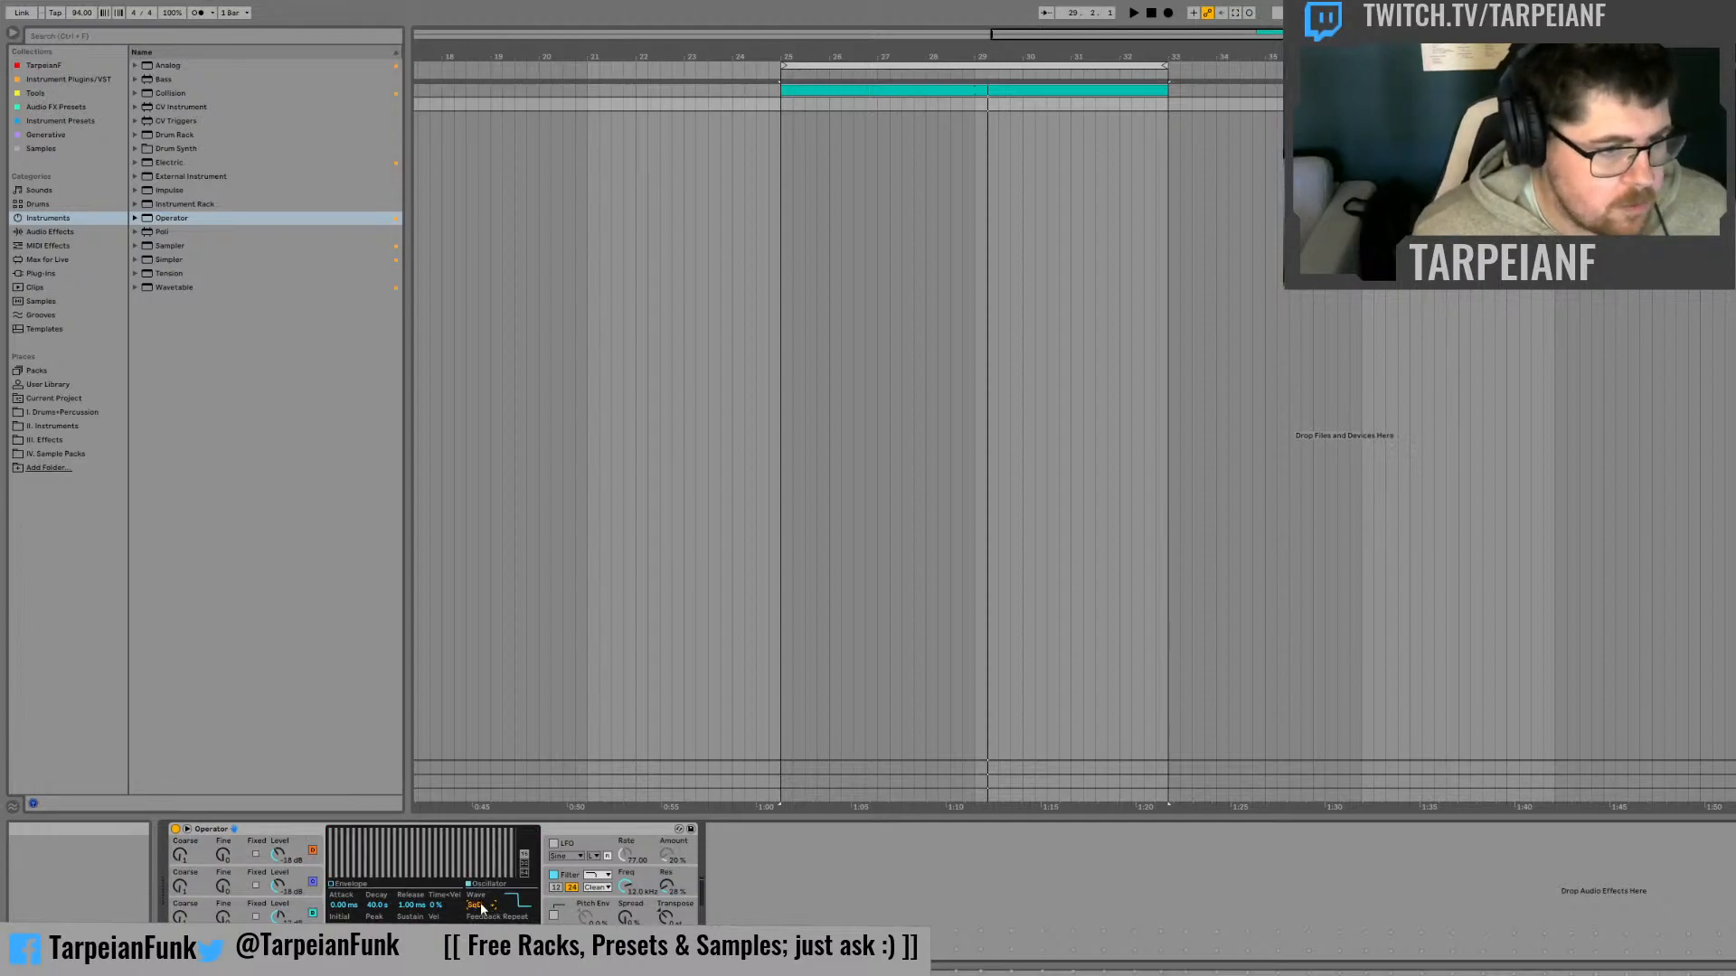
left_click(301, 908)
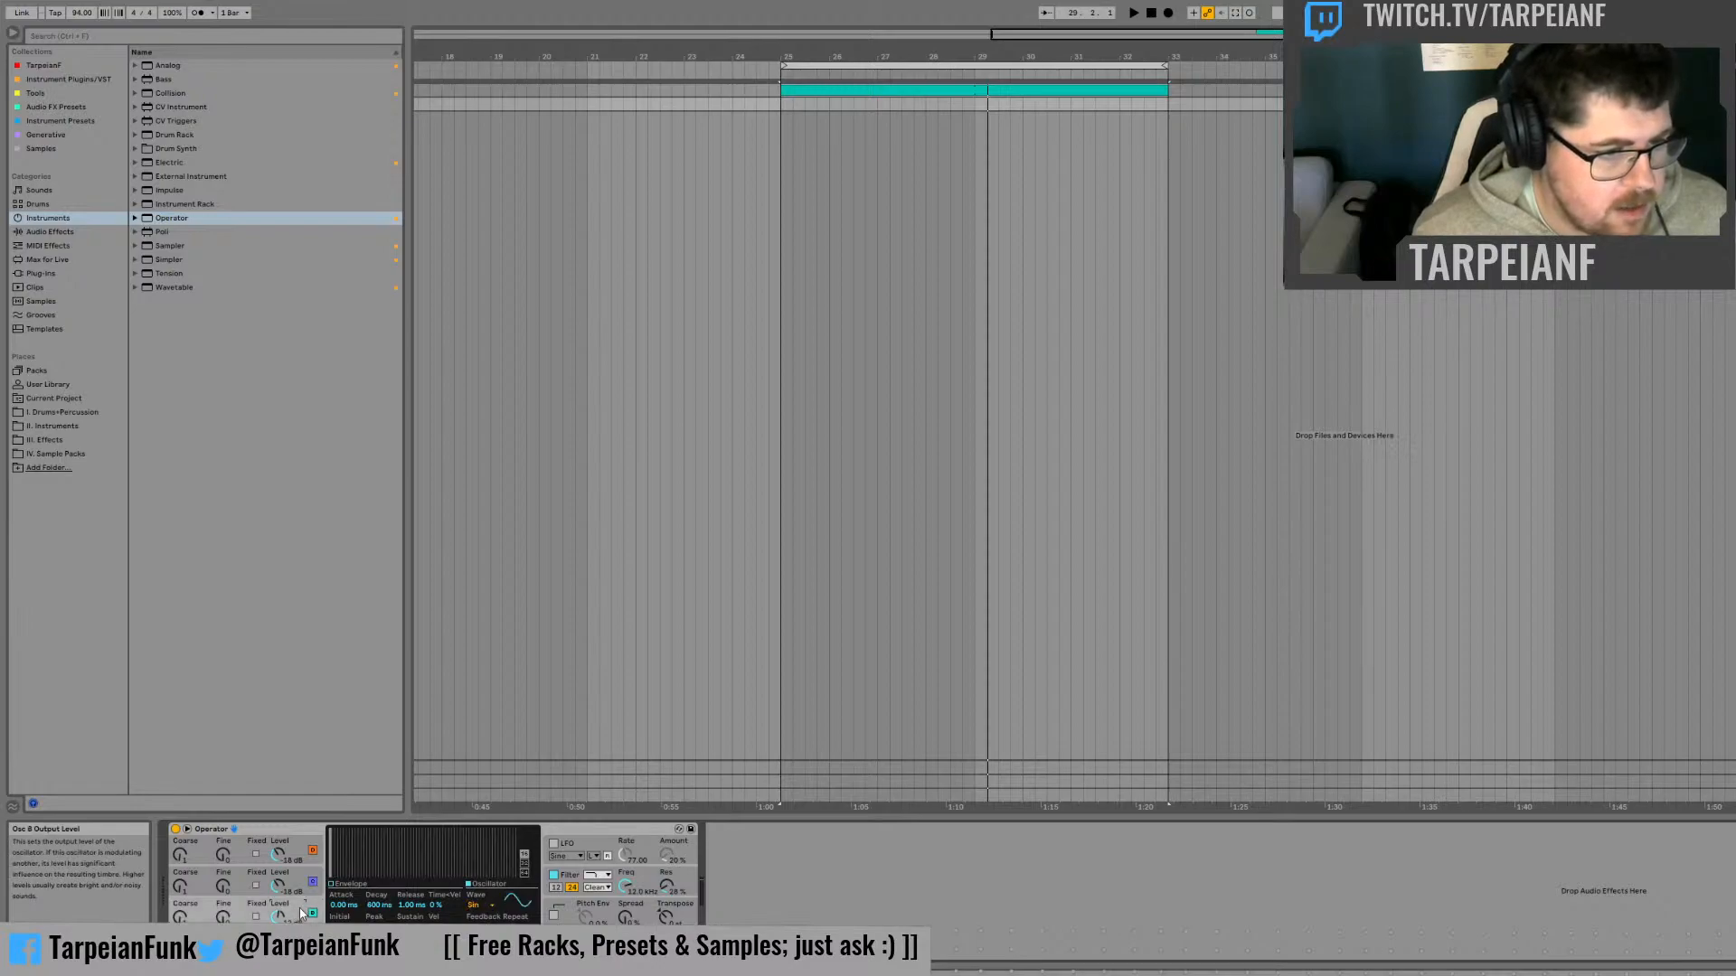
left_click(496, 850)
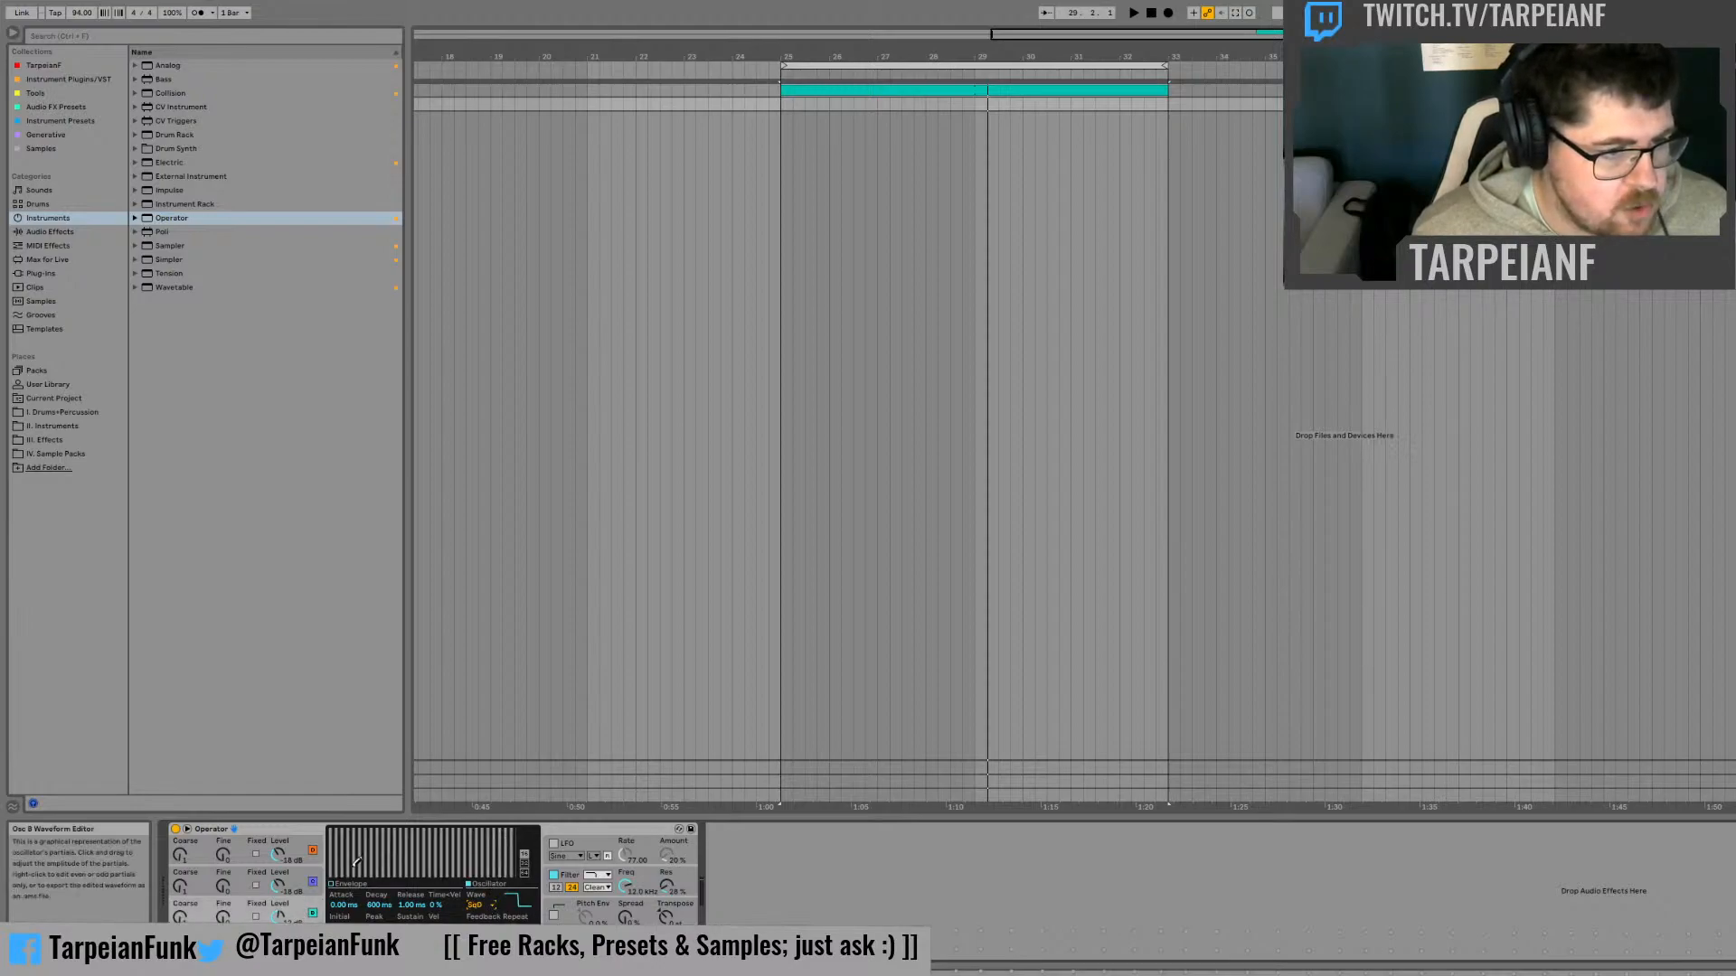
left_click(296, 880)
left_click(486, 906)
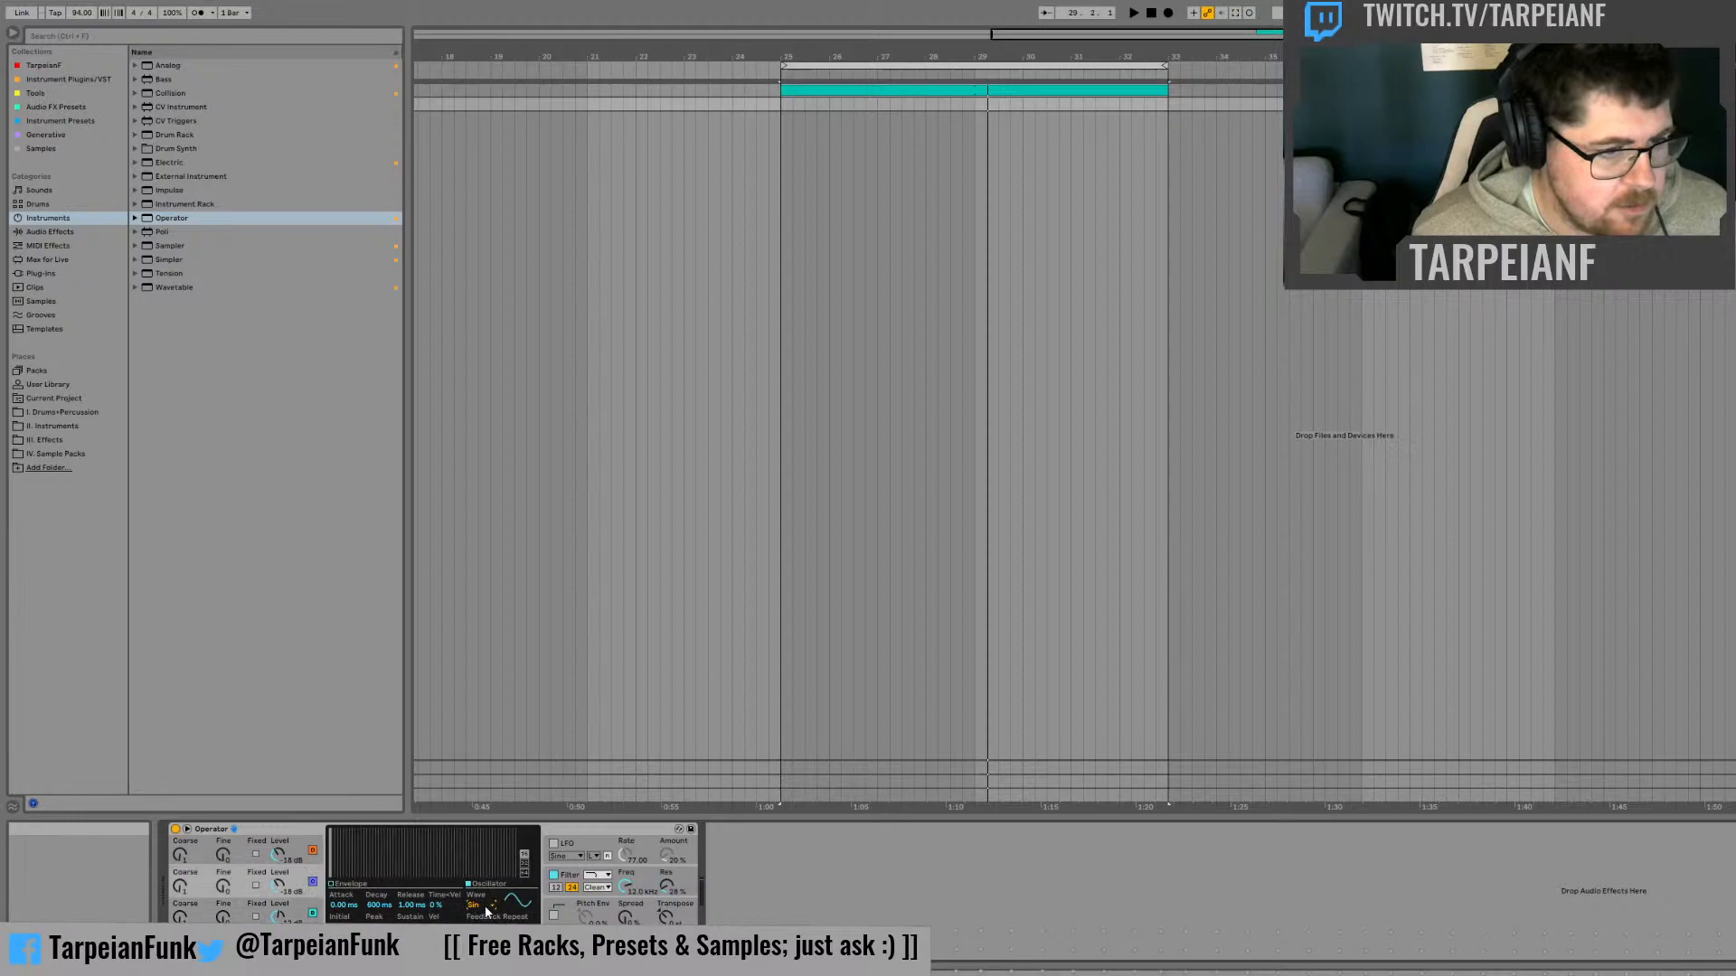
left_click(498, 855)
left_click(286, 839)
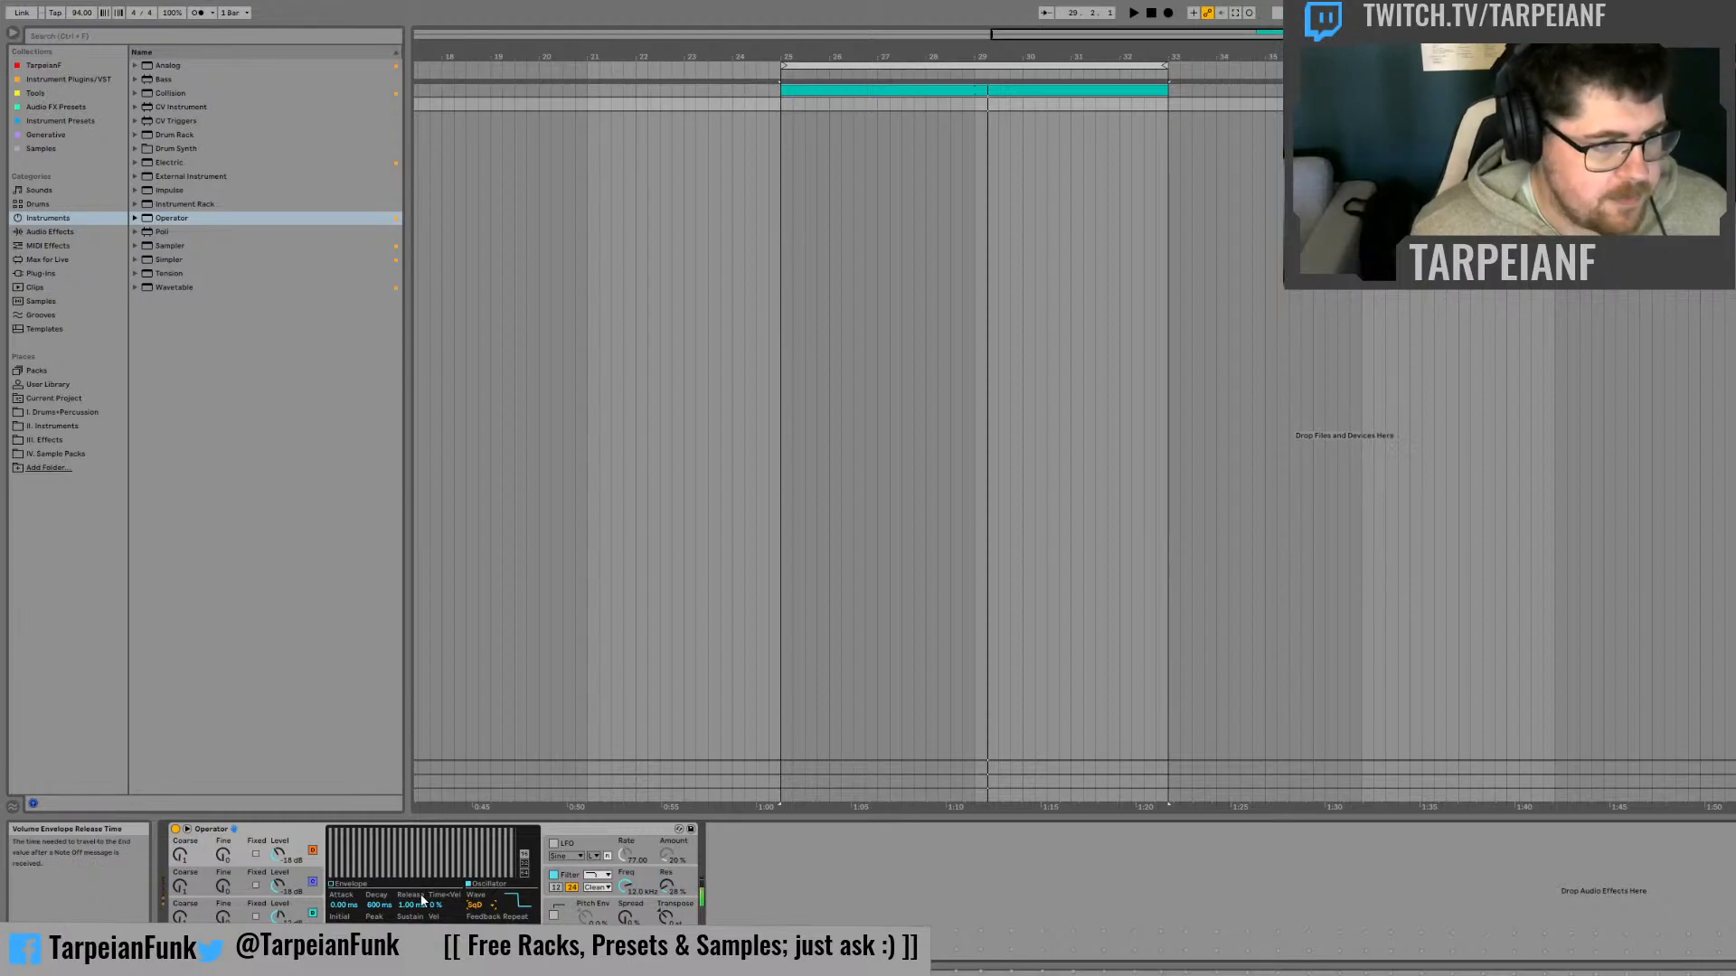
Turn off Operator's filter and detune oscillators B, C and D, with Fine at 10 on C and 15 on D
left_click(571, 887)
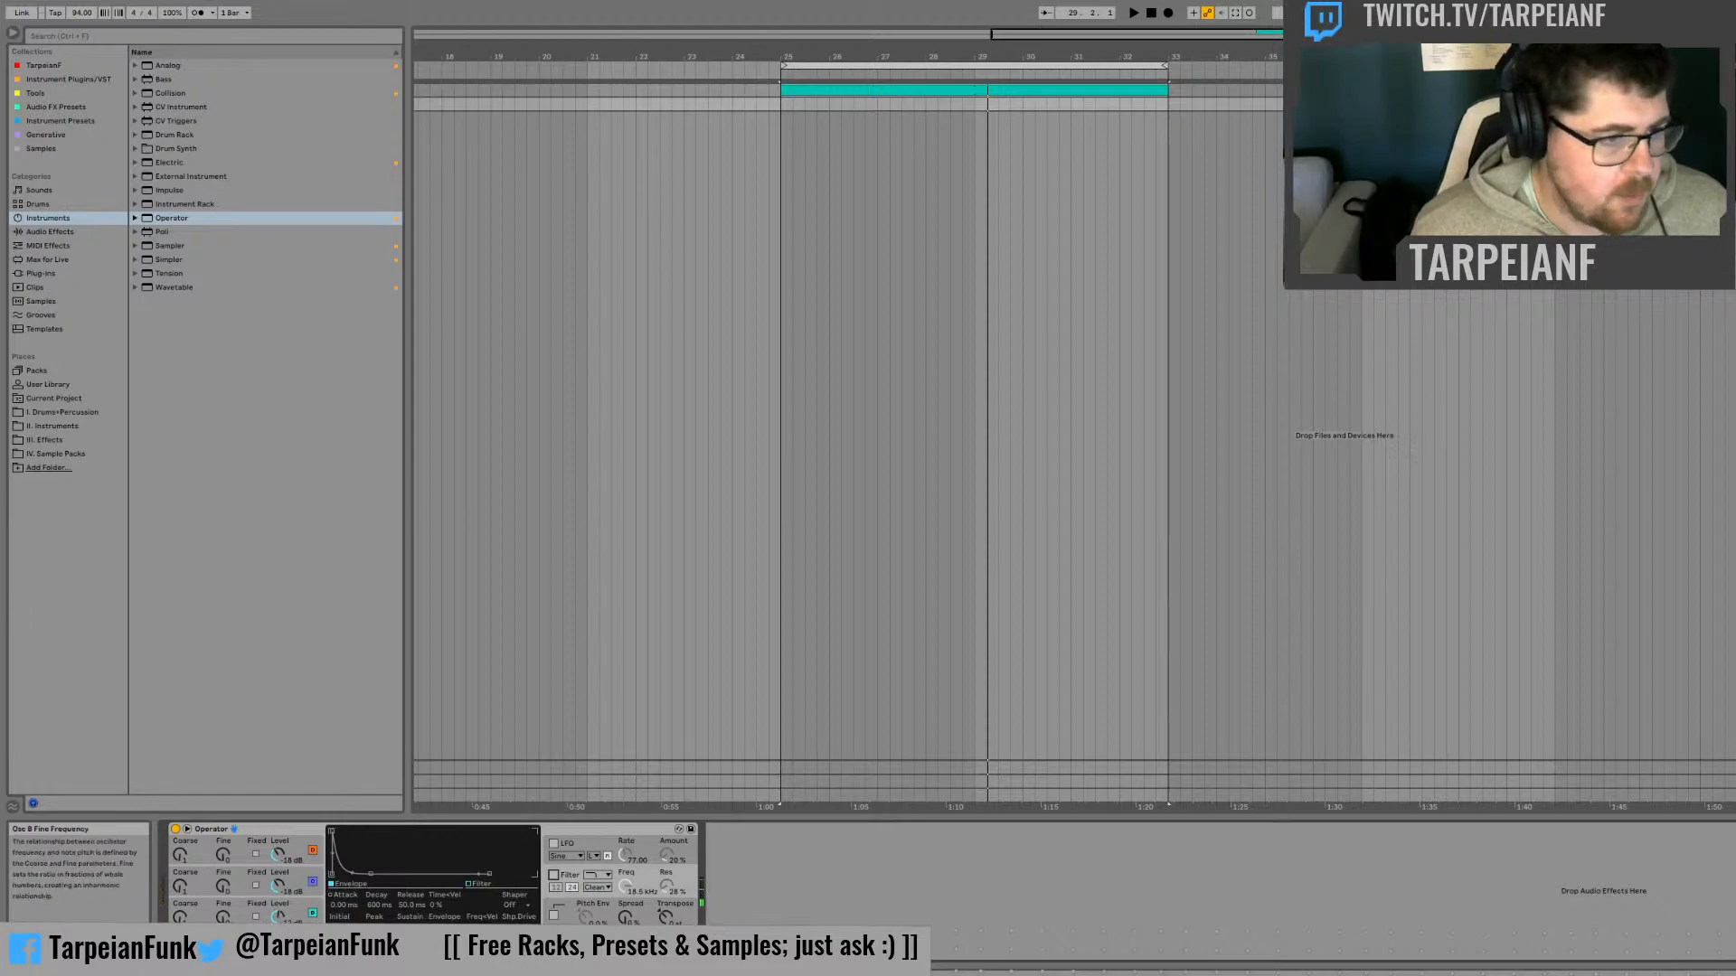
left_click(313, 880)
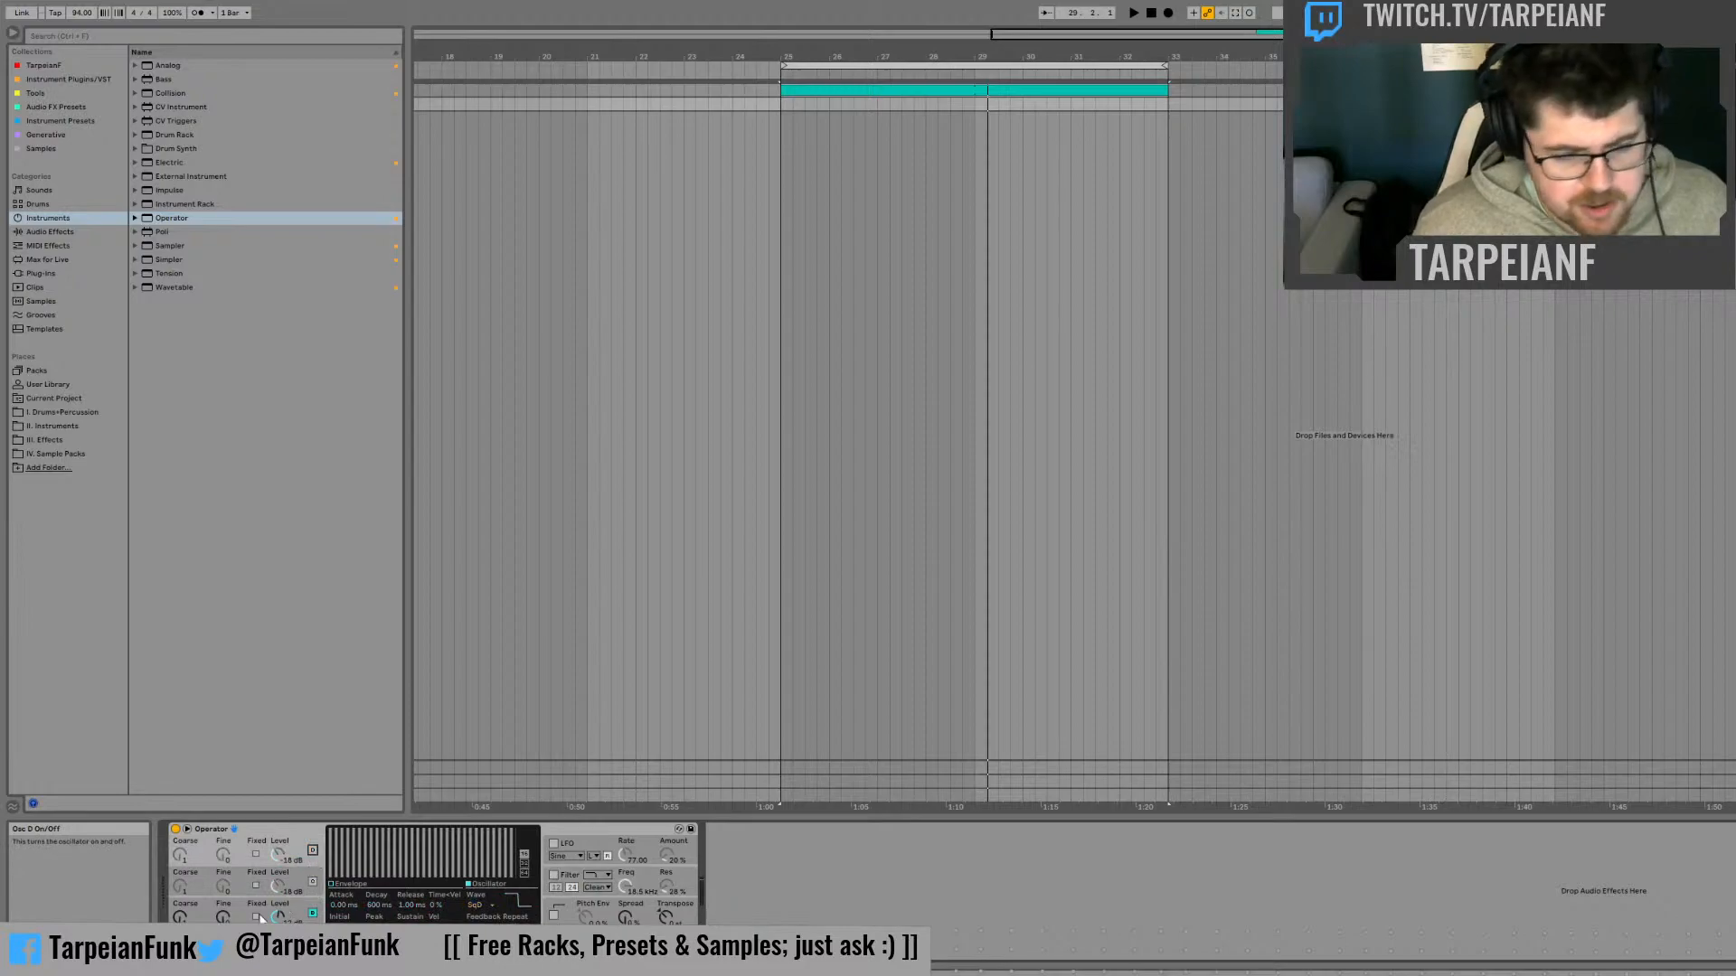
left_click(228, 913)
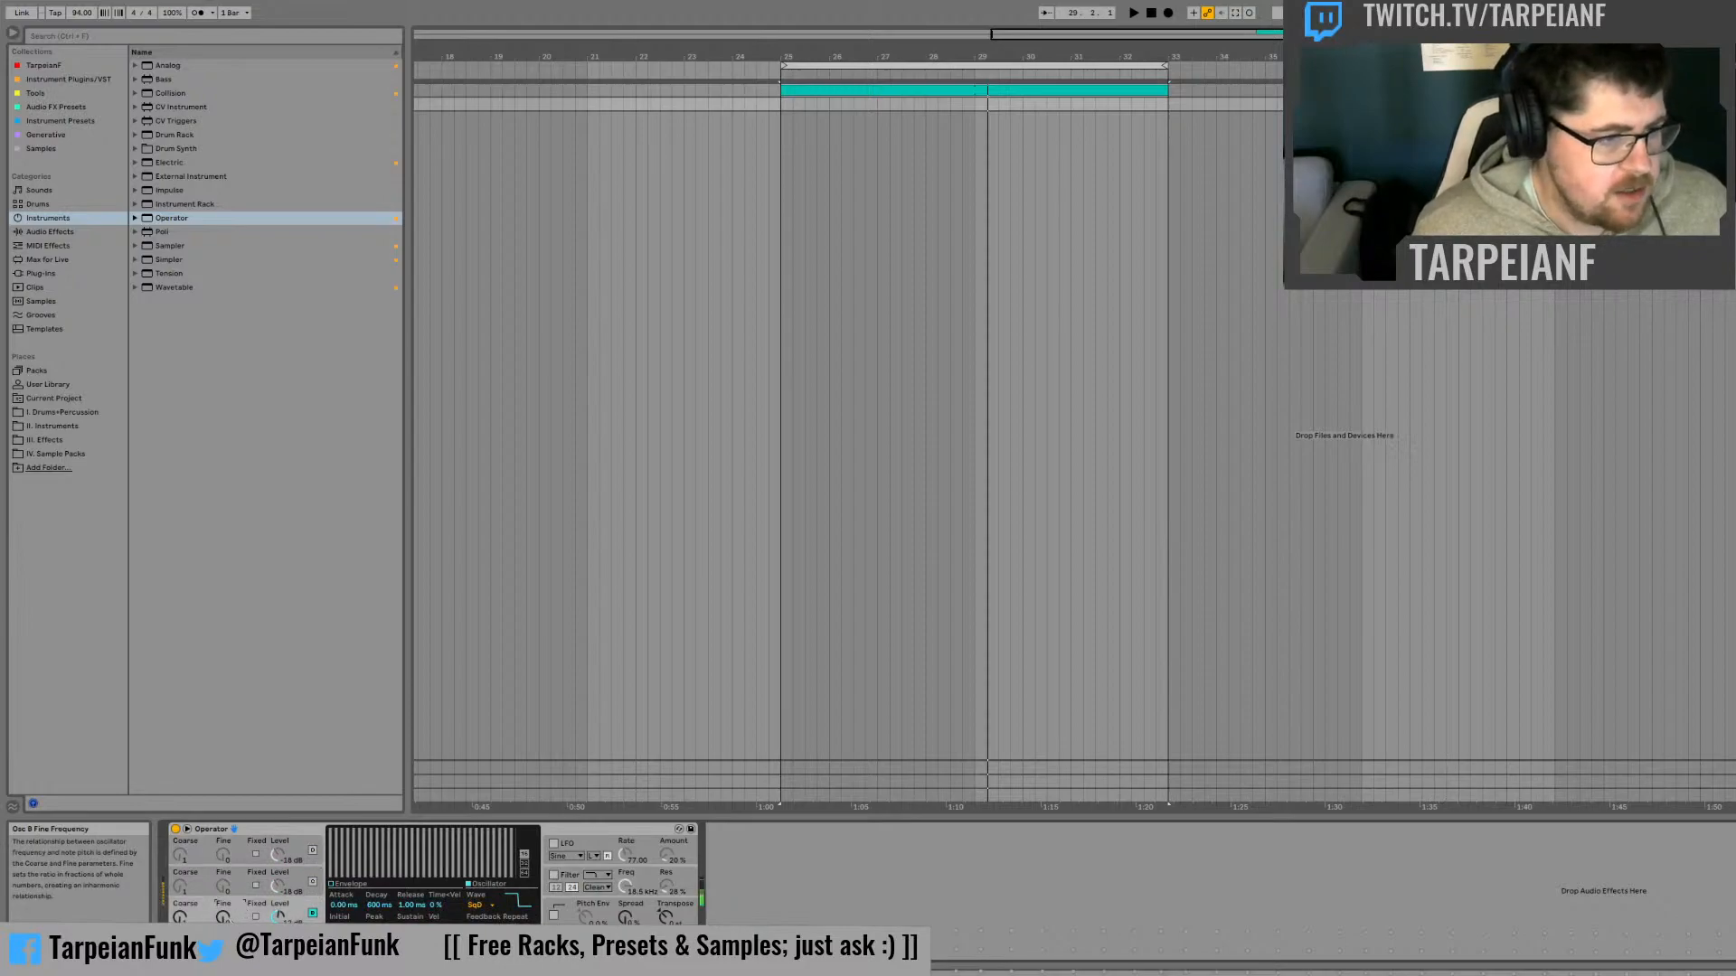
left_click(313, 883)
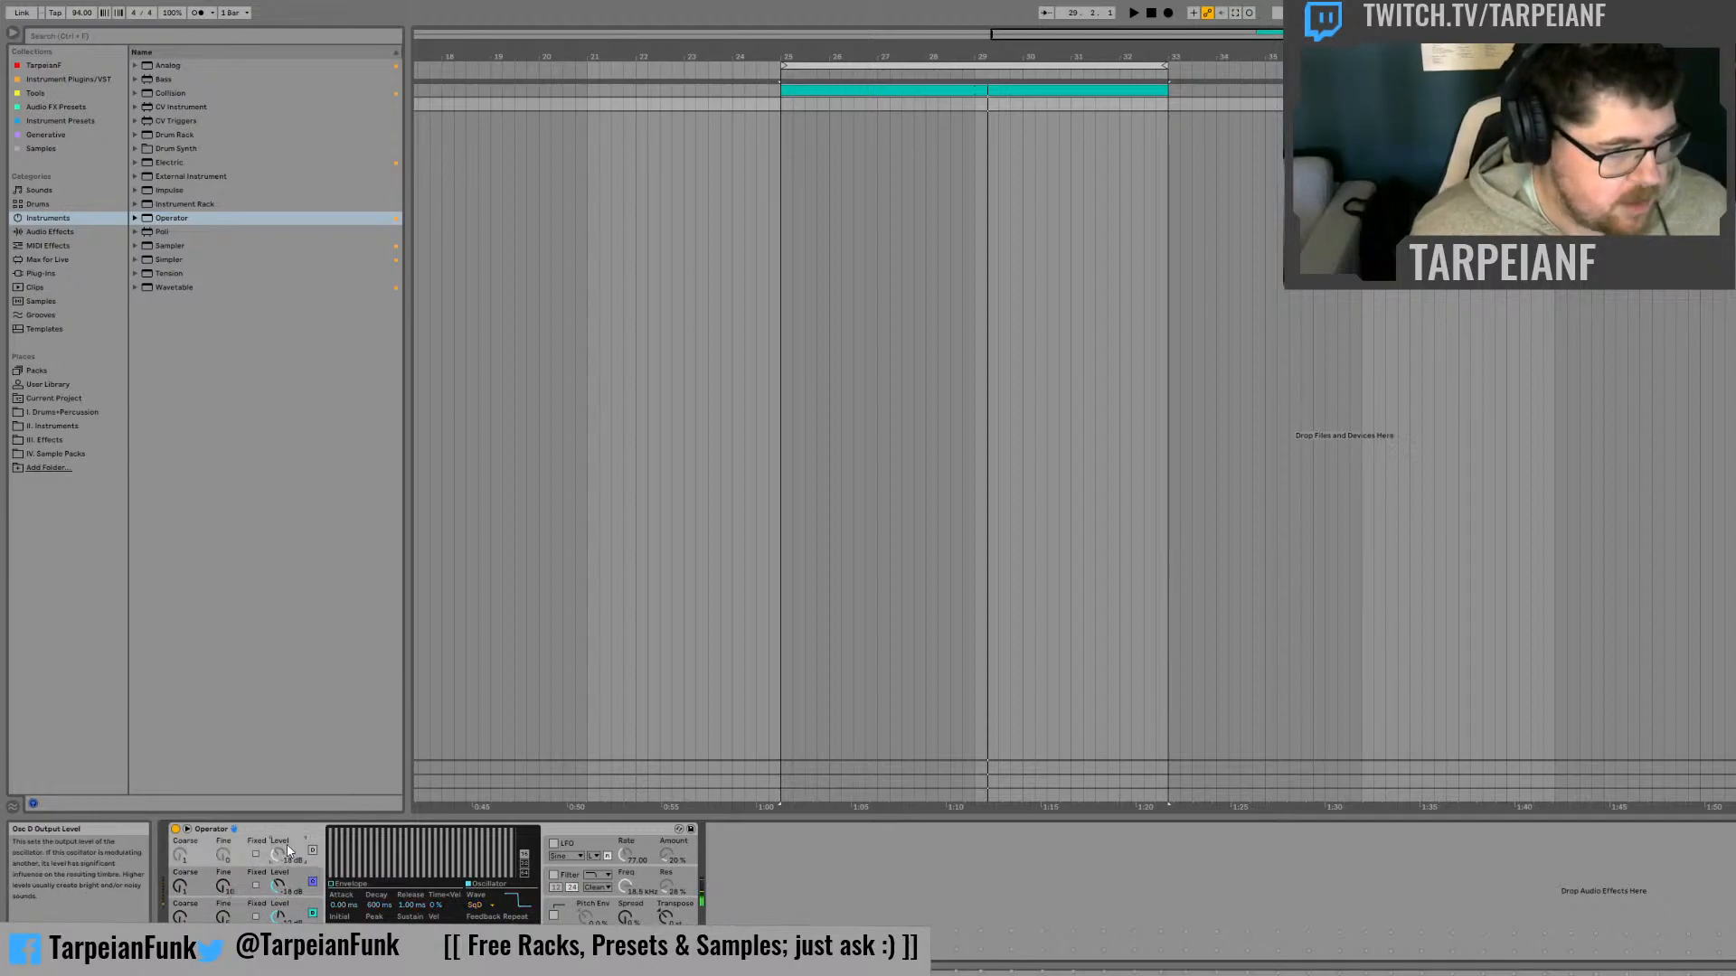
left_click(313, 851)
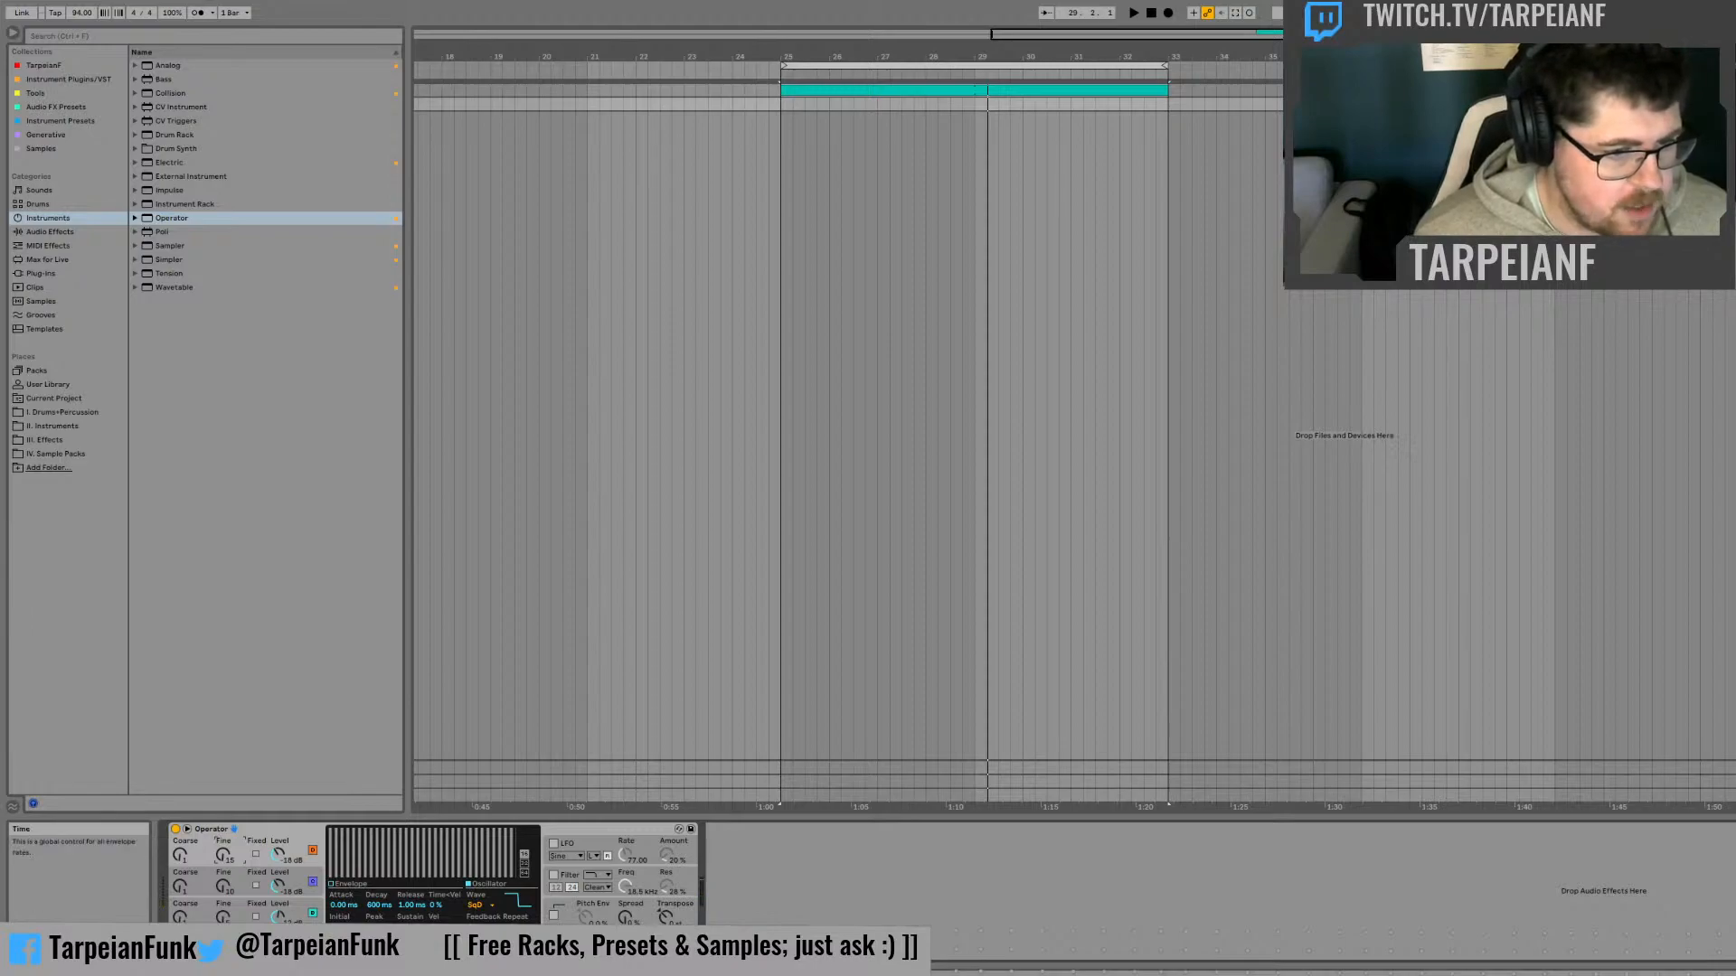
Check Operator's global settings and the waveform displays of oscillators A and B
left_click(557, 946)
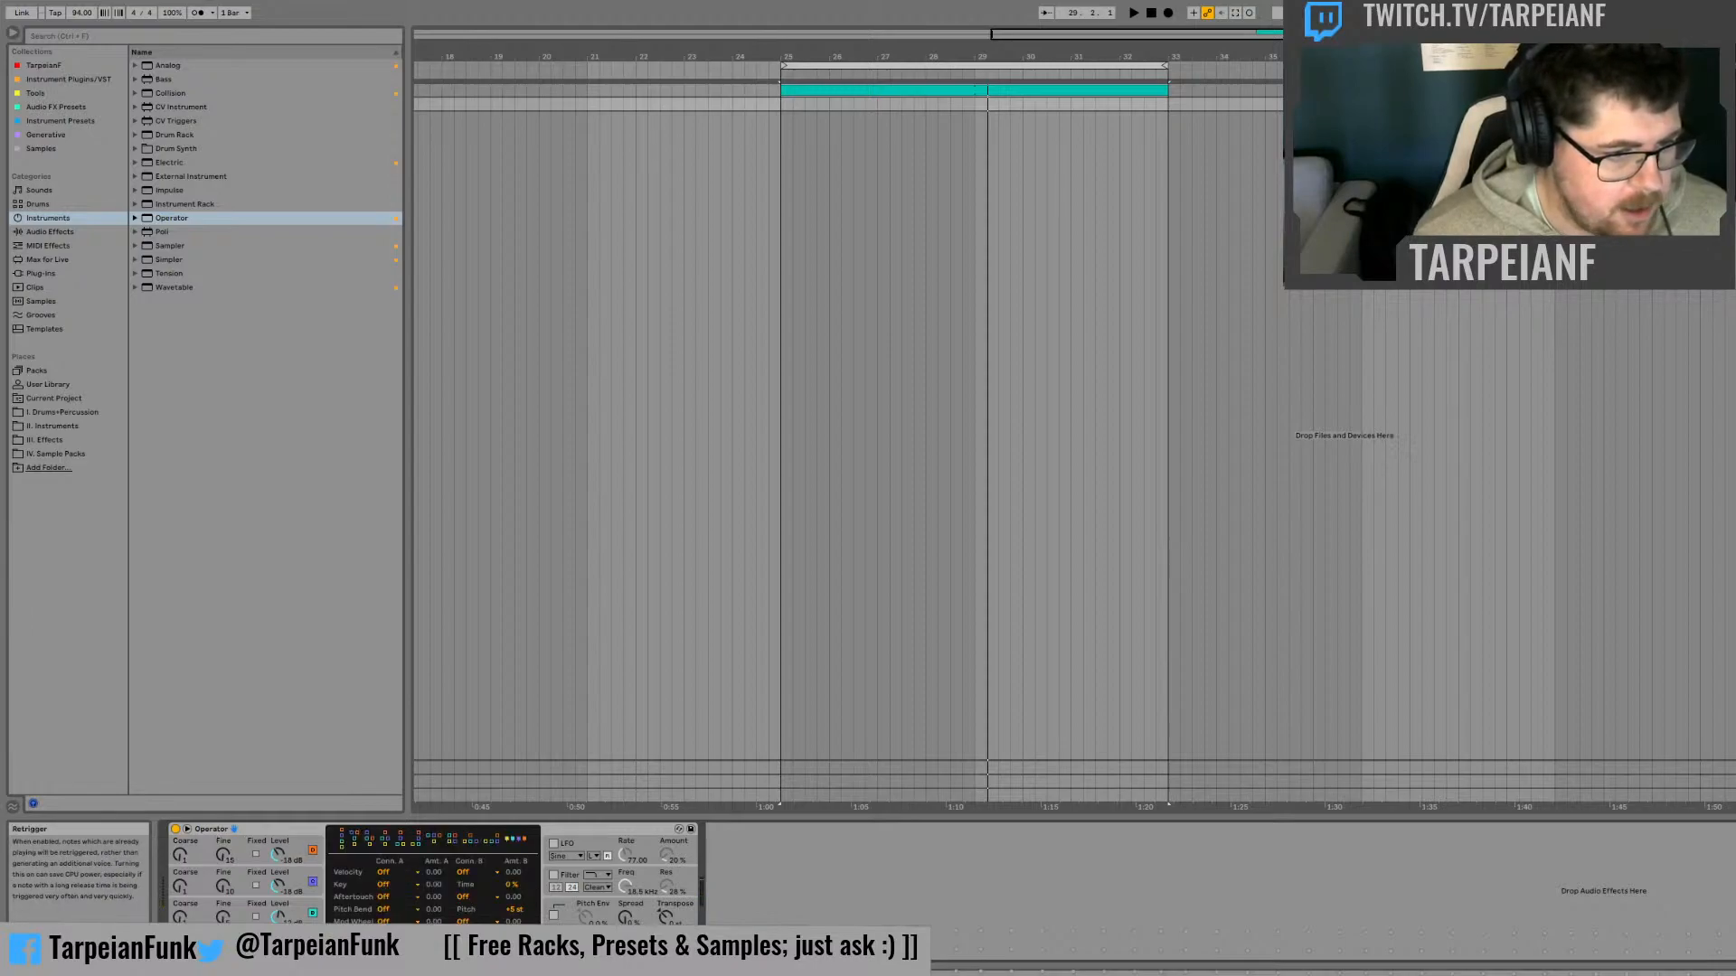
left_click(296, 946)
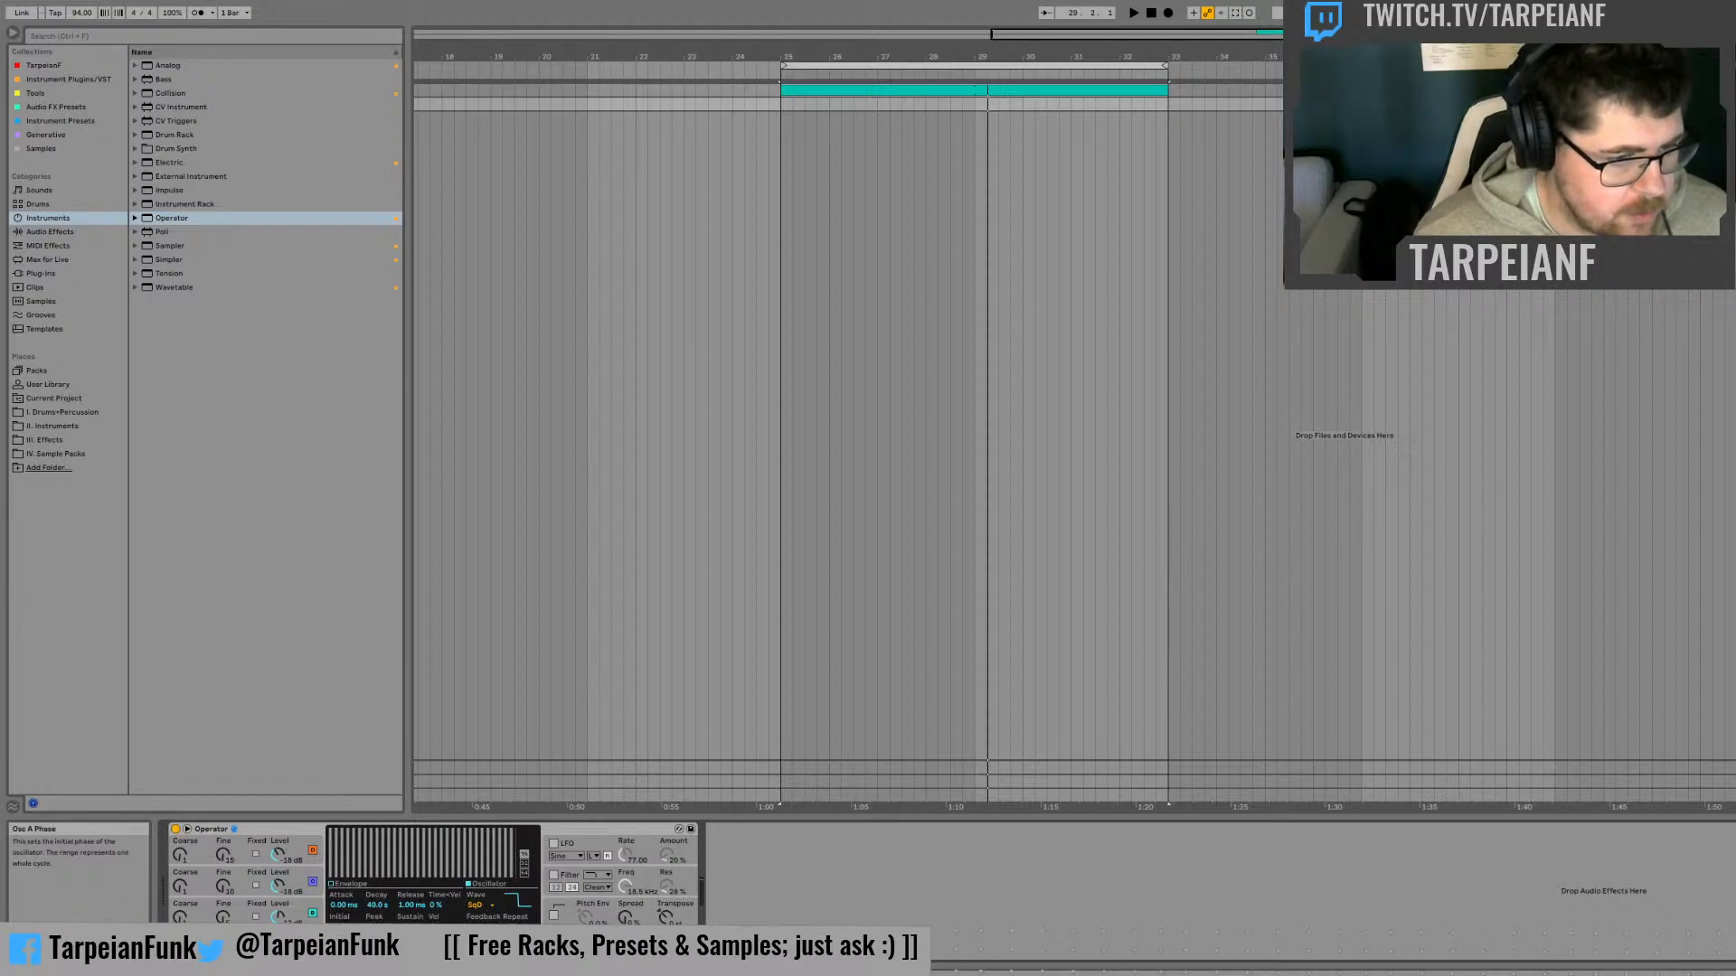
left_click(302, 916)
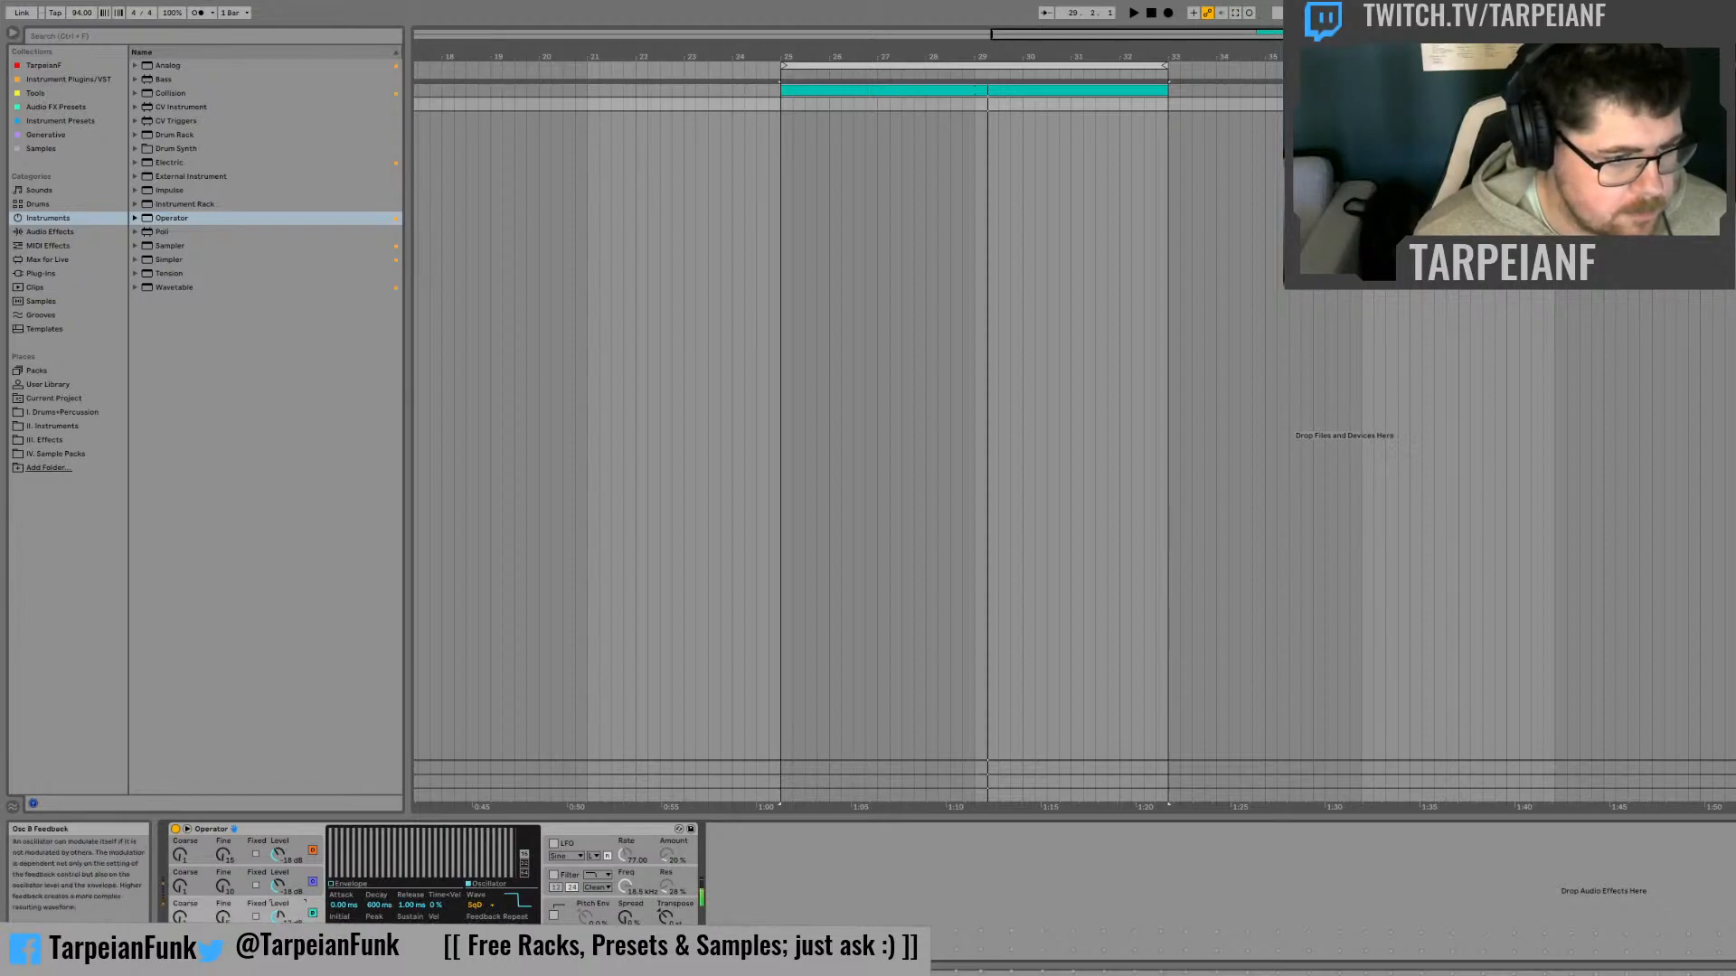
Turn off Operator's oscillators B, C and D so that only oscillator A sounds
left_click(313, 883)
left_click(312, 914)
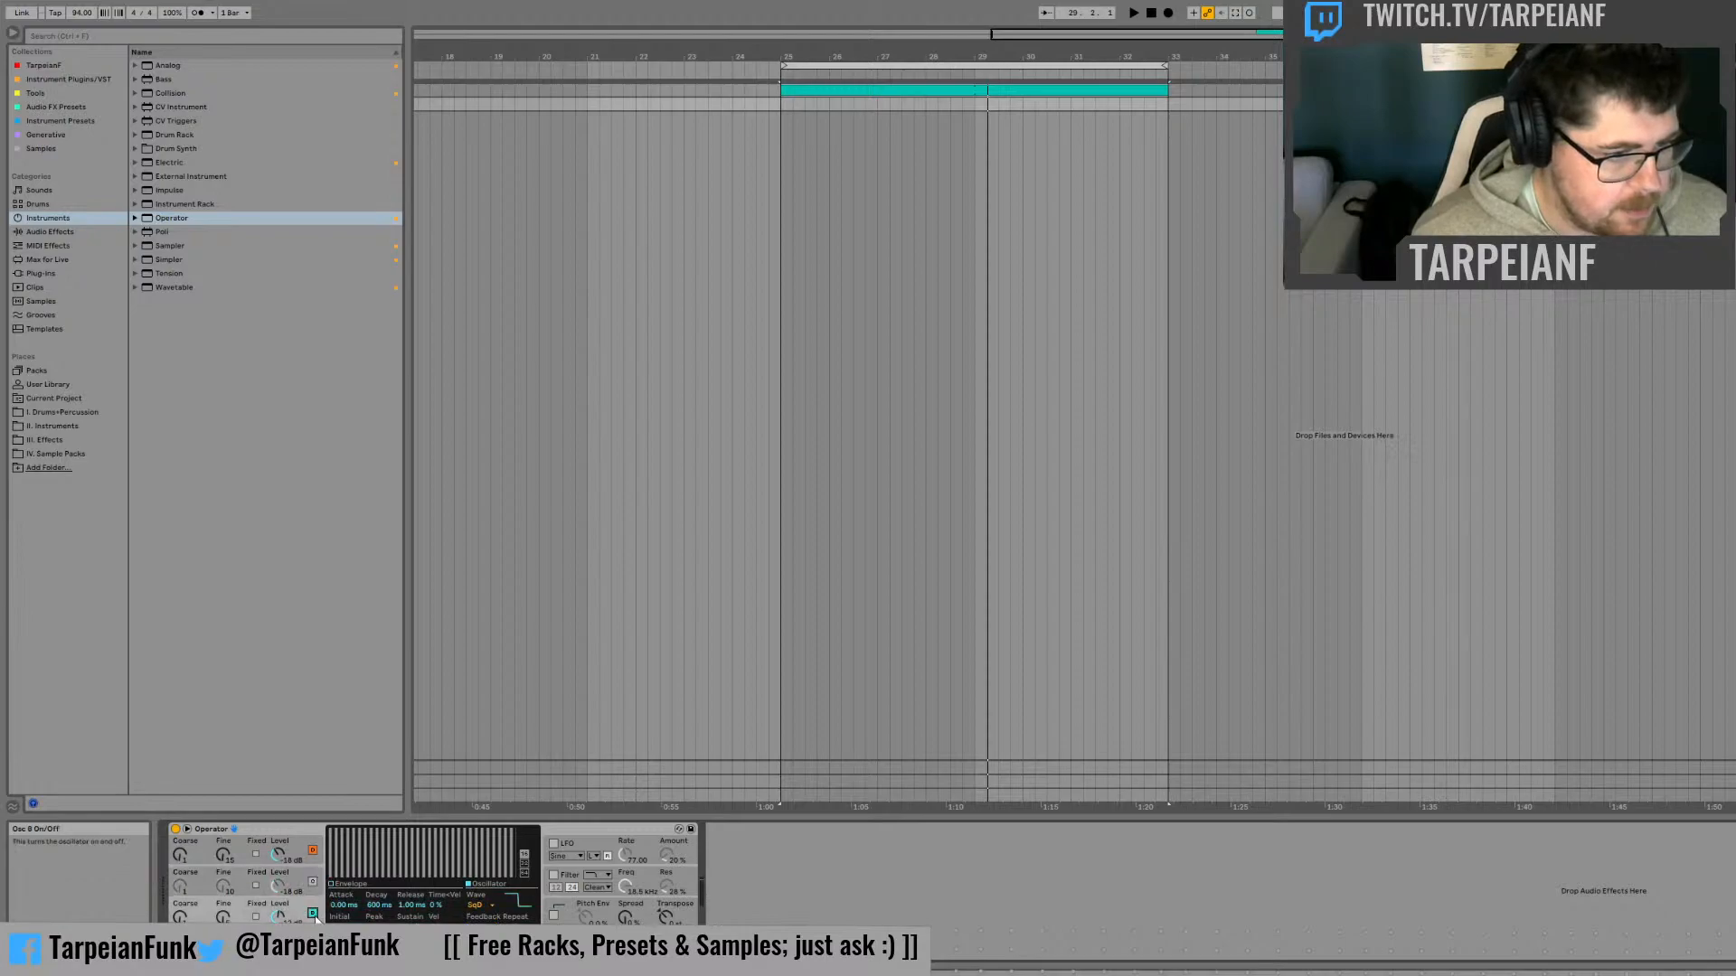
left_click(312, 852)
left_click(301, 907)
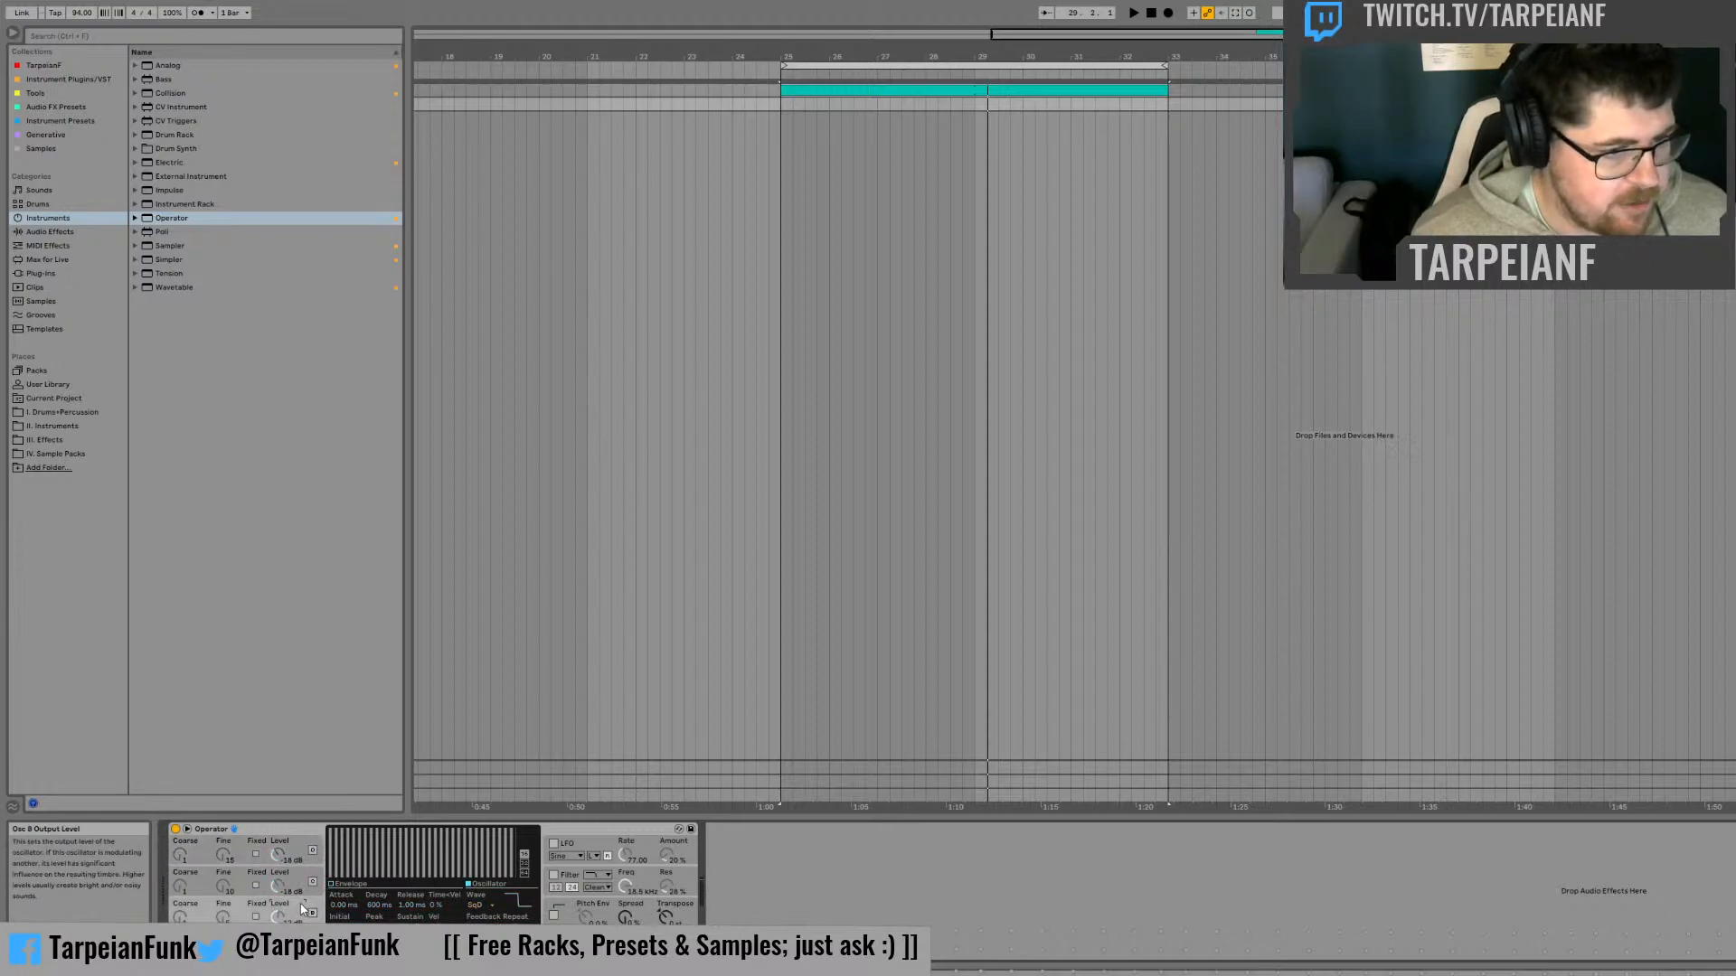
Turn Operator's oscillators B, C and D back on so that all four oscillators sound together
left_click(302, 942)
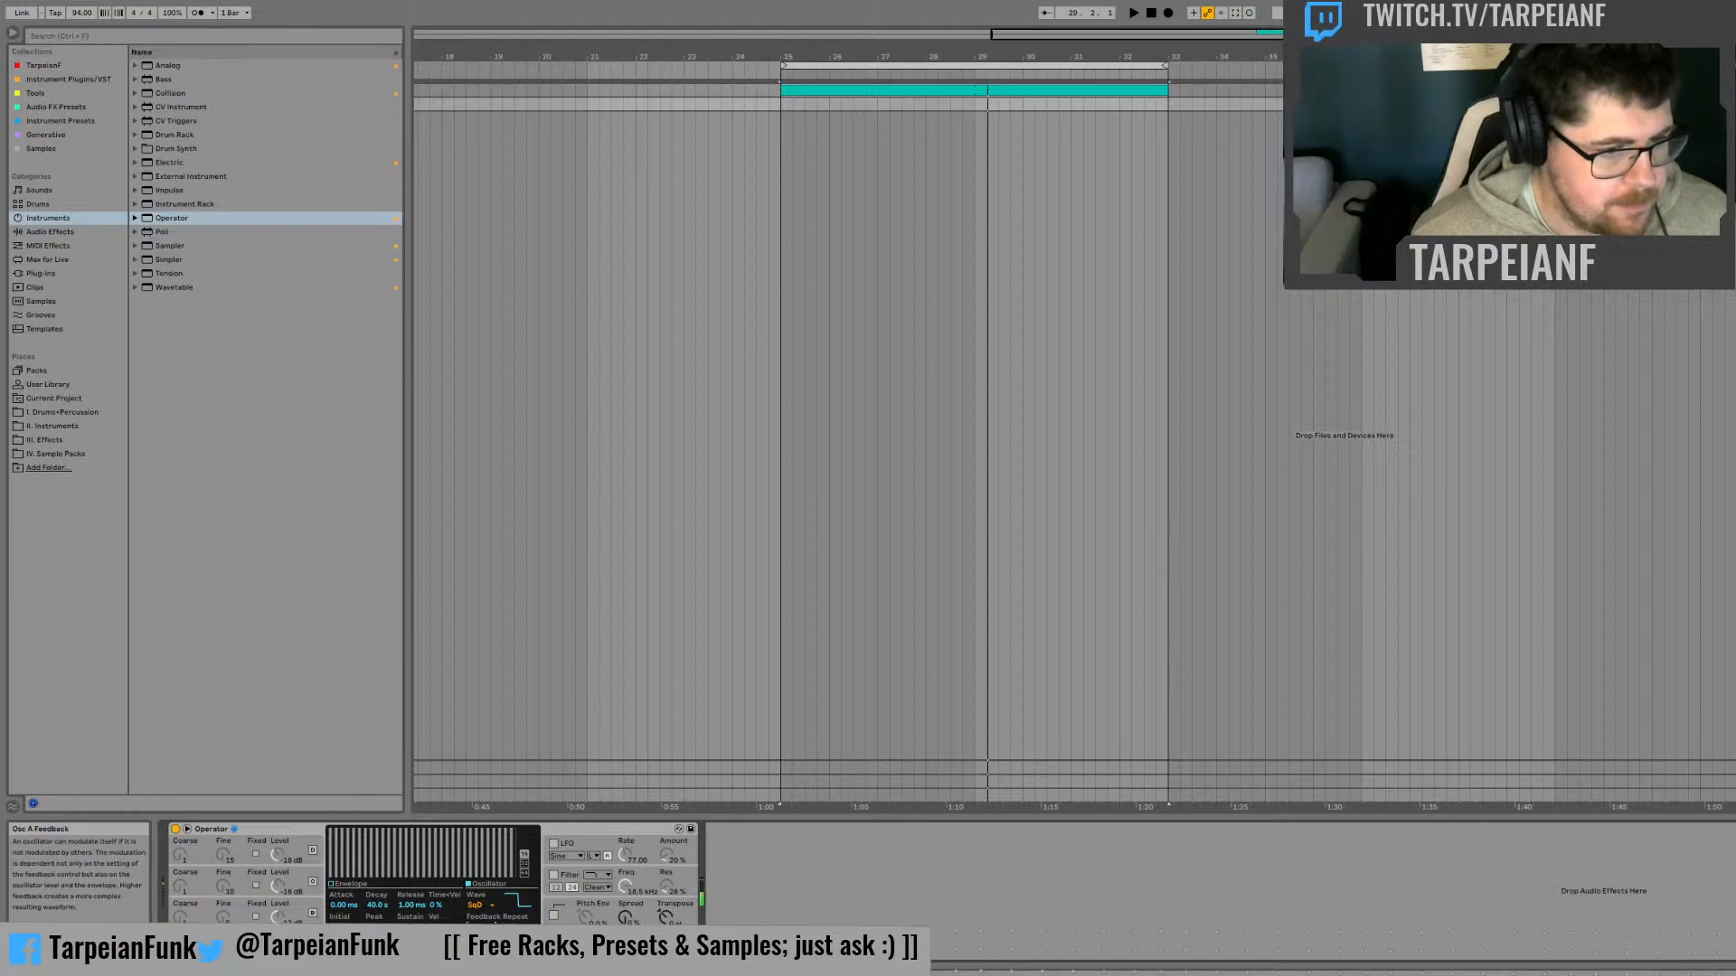
left_click(313, 915)
left_click(311, 883)
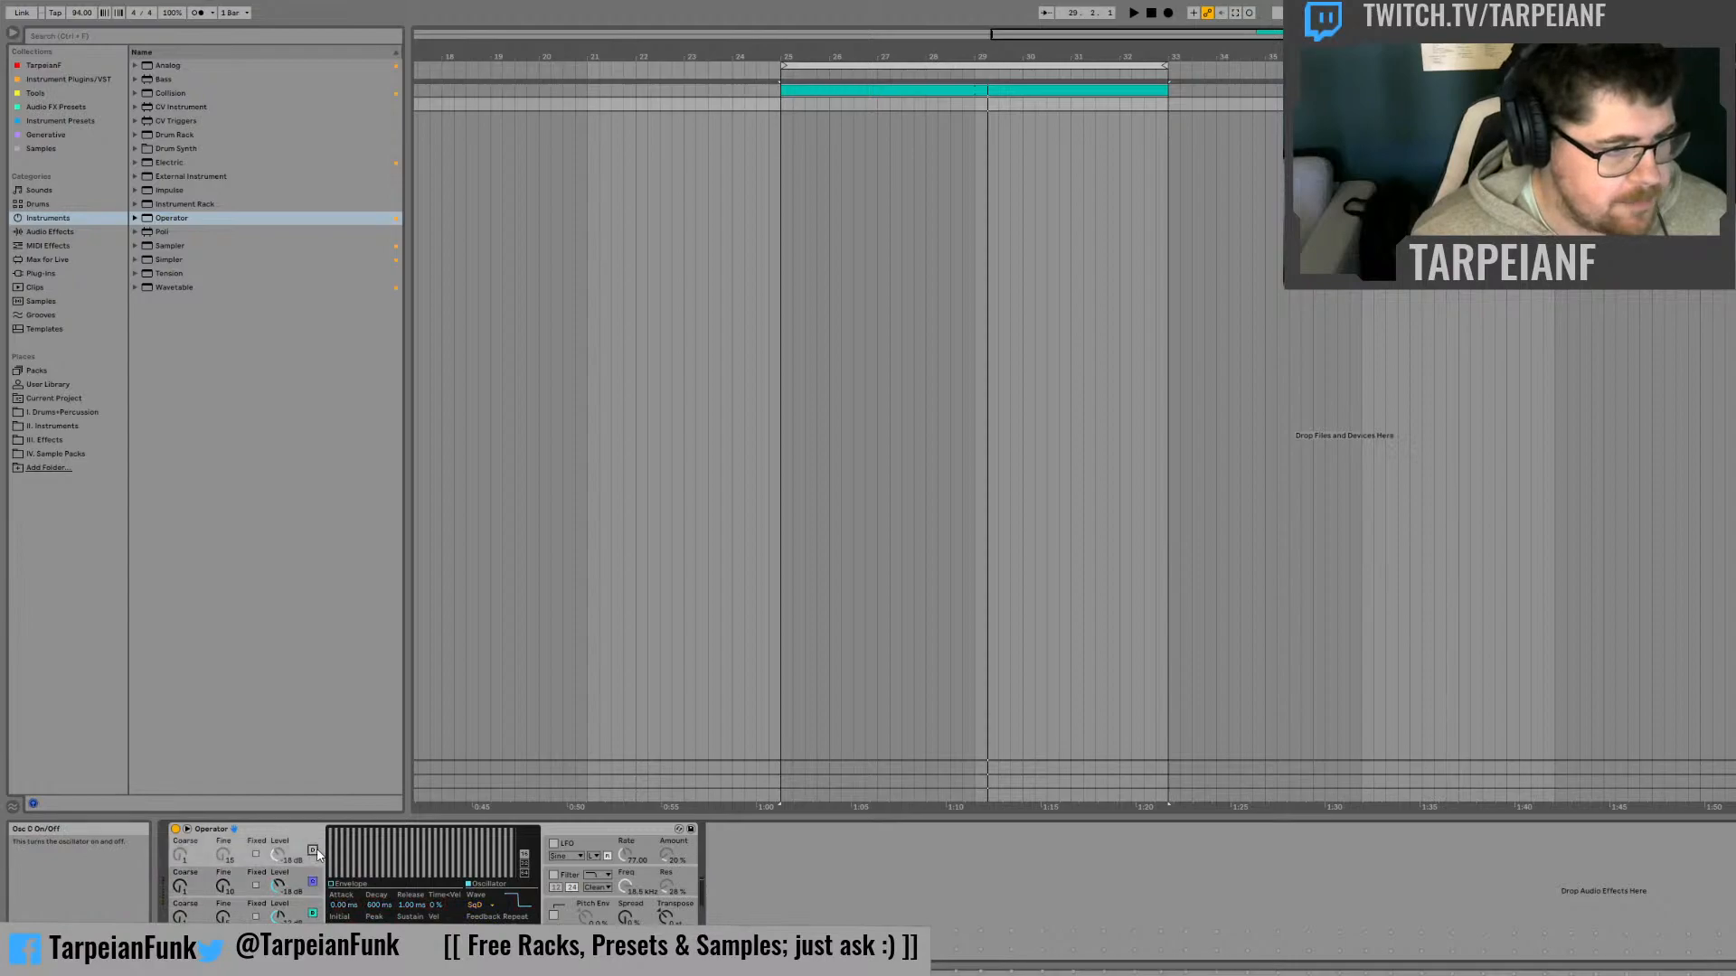
left_click(313, 851)
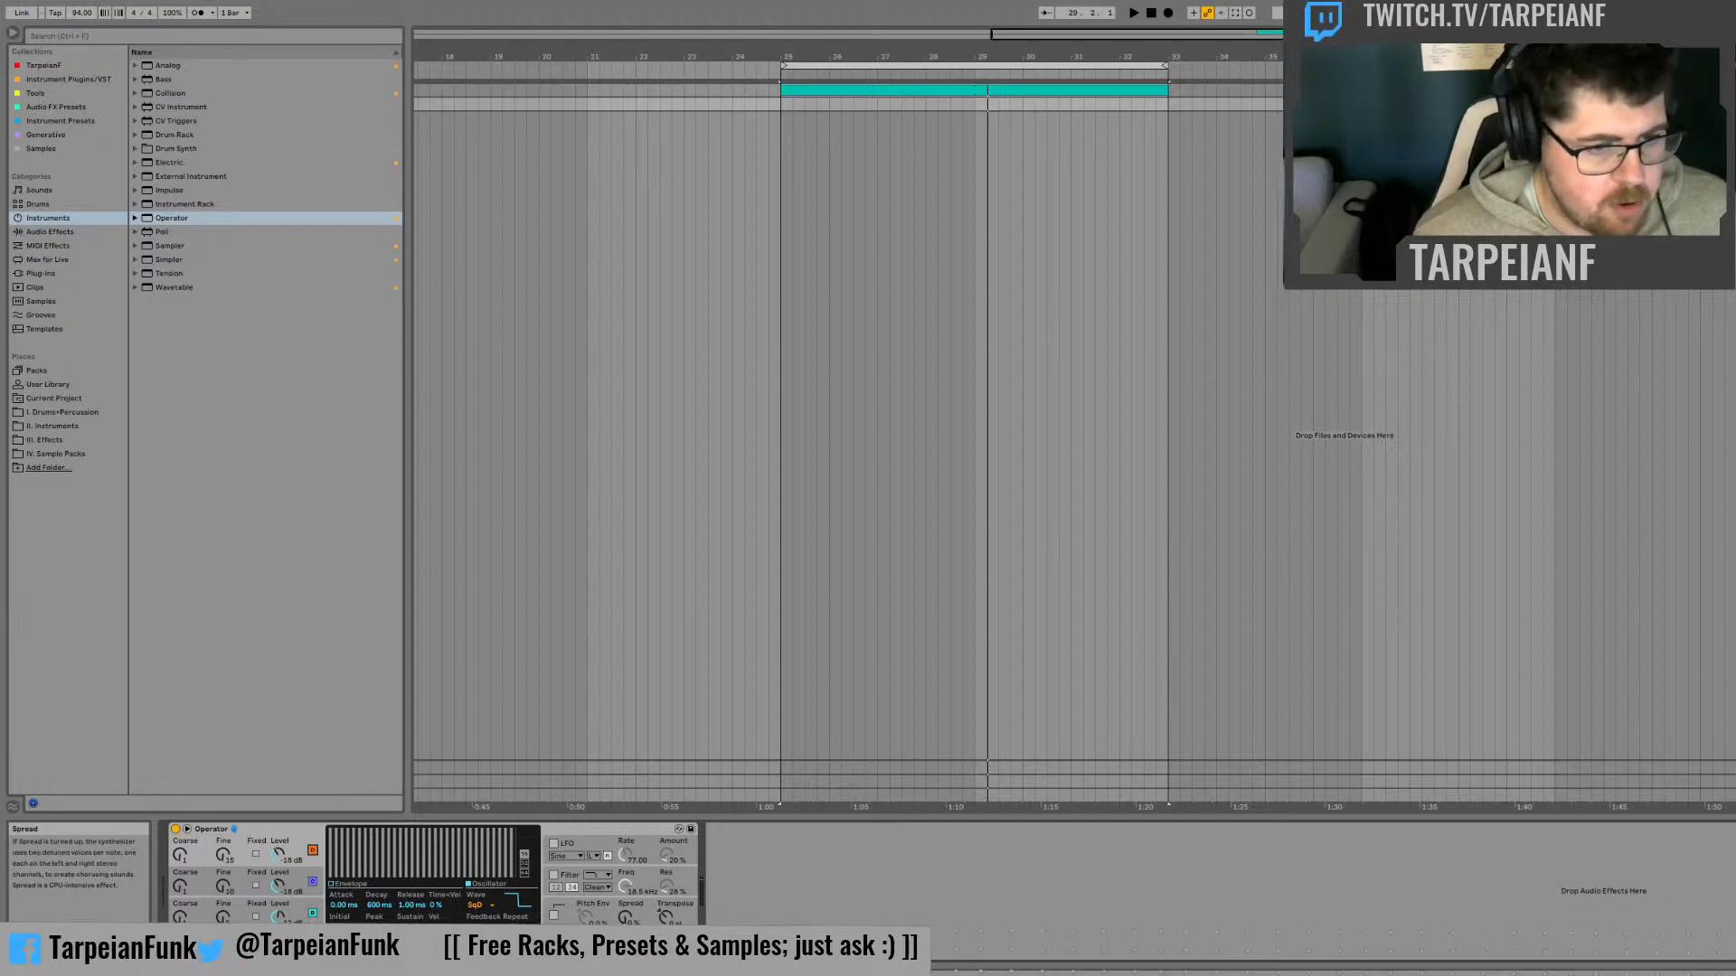
Raise Operator's Spread to a partial amount and set the pitch bend range to 12 semitones
left_click(625, 914)
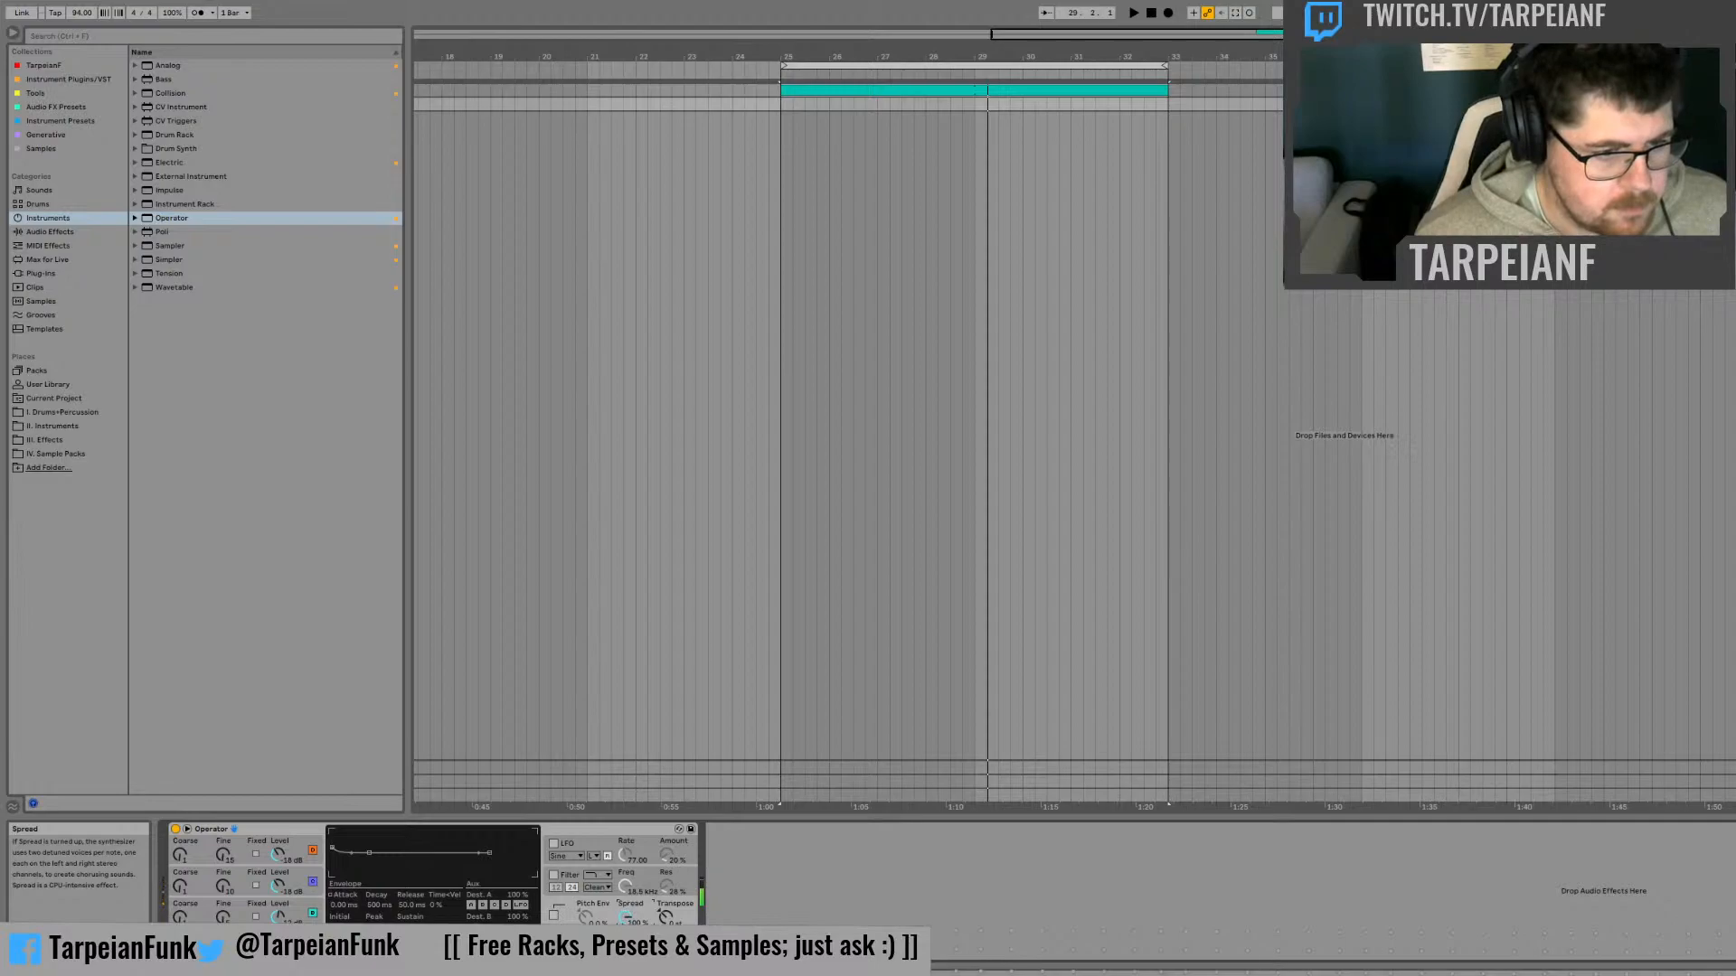
left_click_drag(626, 916, 625, 930)
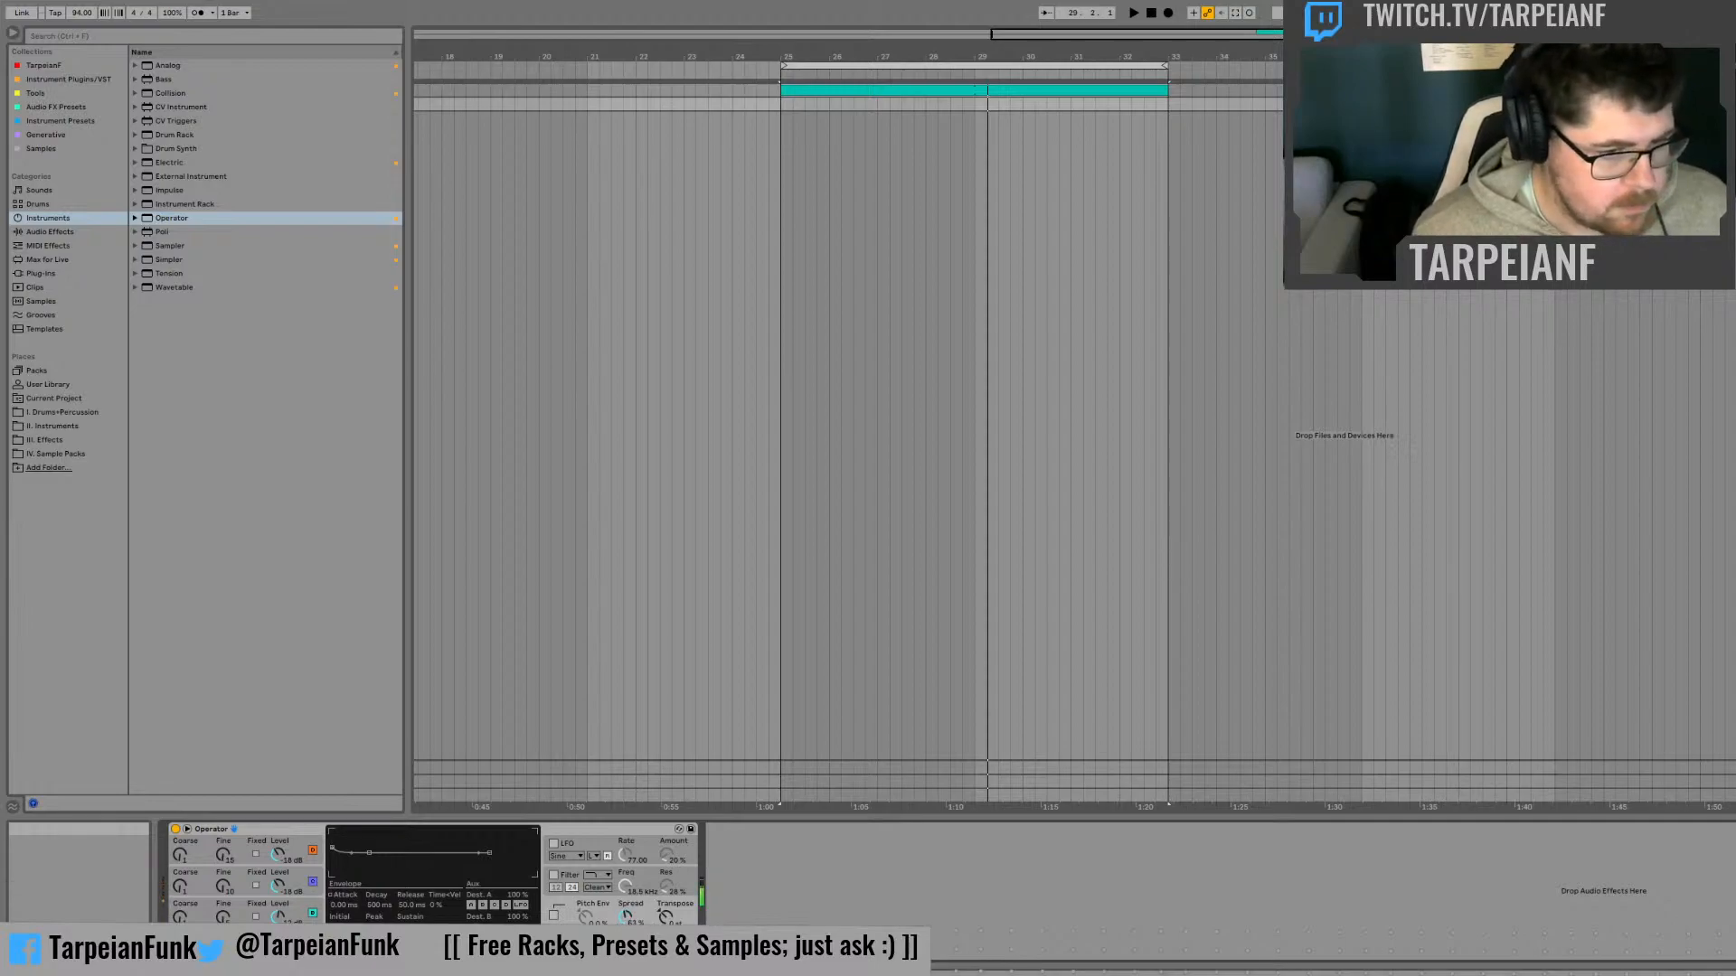
left_click(597, 938)
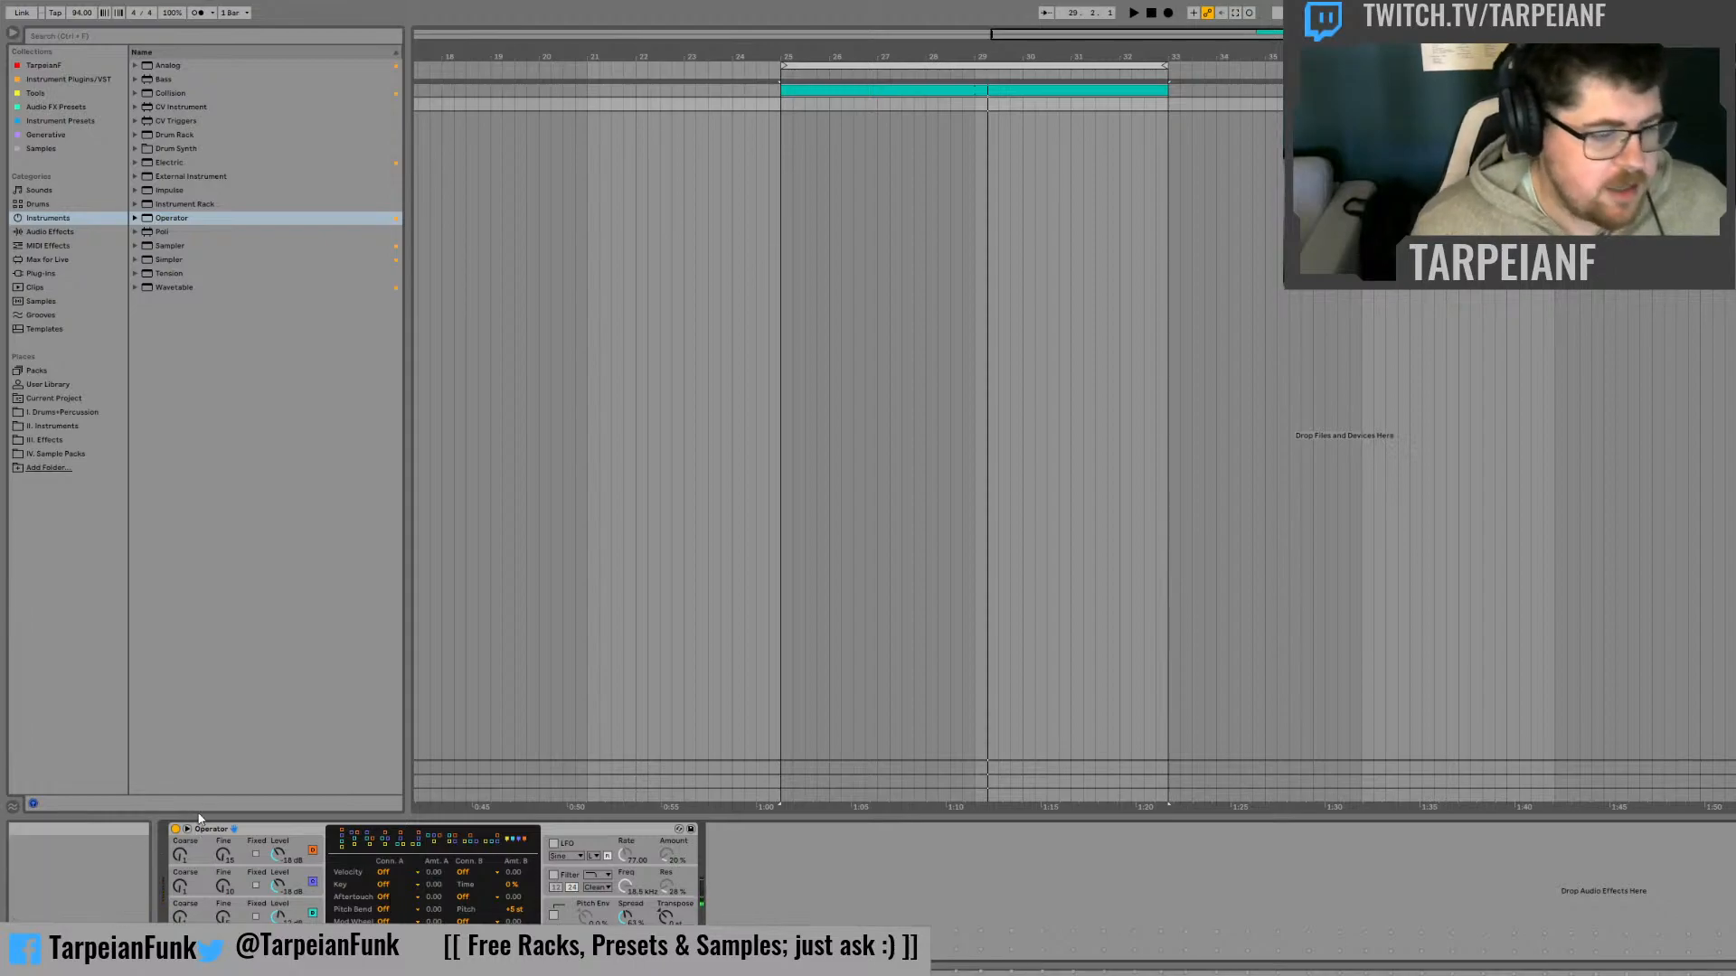
left_click(510, 910)
type("12")
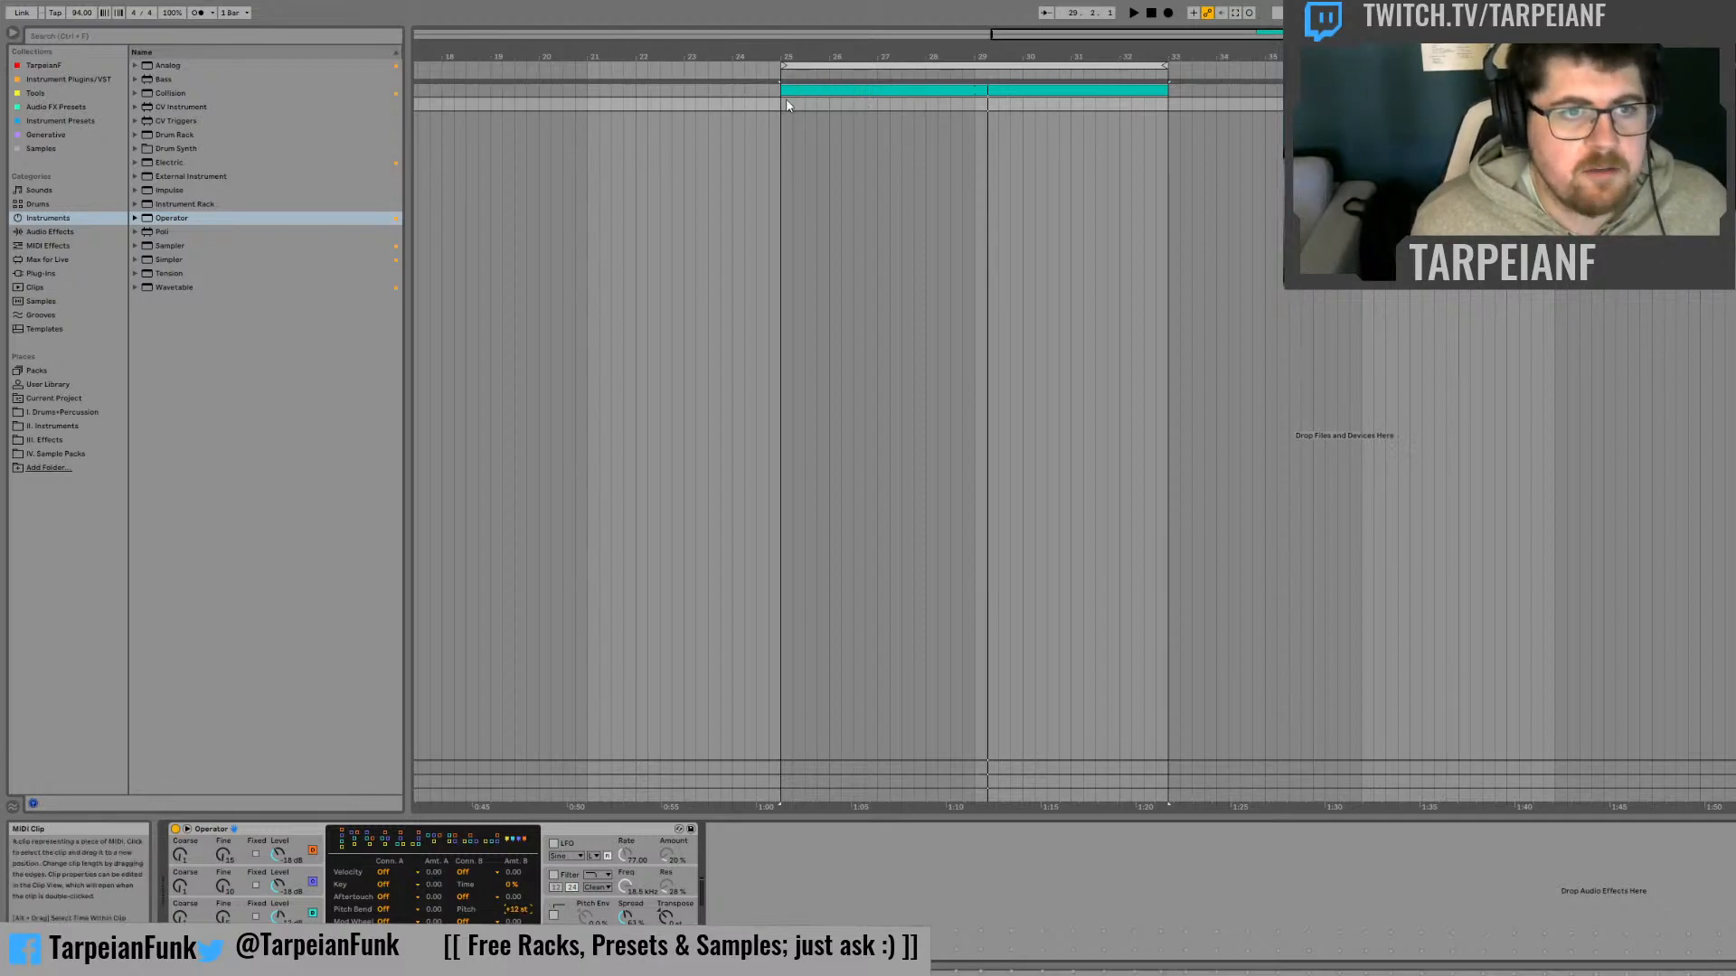
Insert a MIDI clip over bars 25 to 33 on the Operator track and draw an E0 note from 1.1.3 to 2.4
left_click_drag(780, 104, 1162, 118)
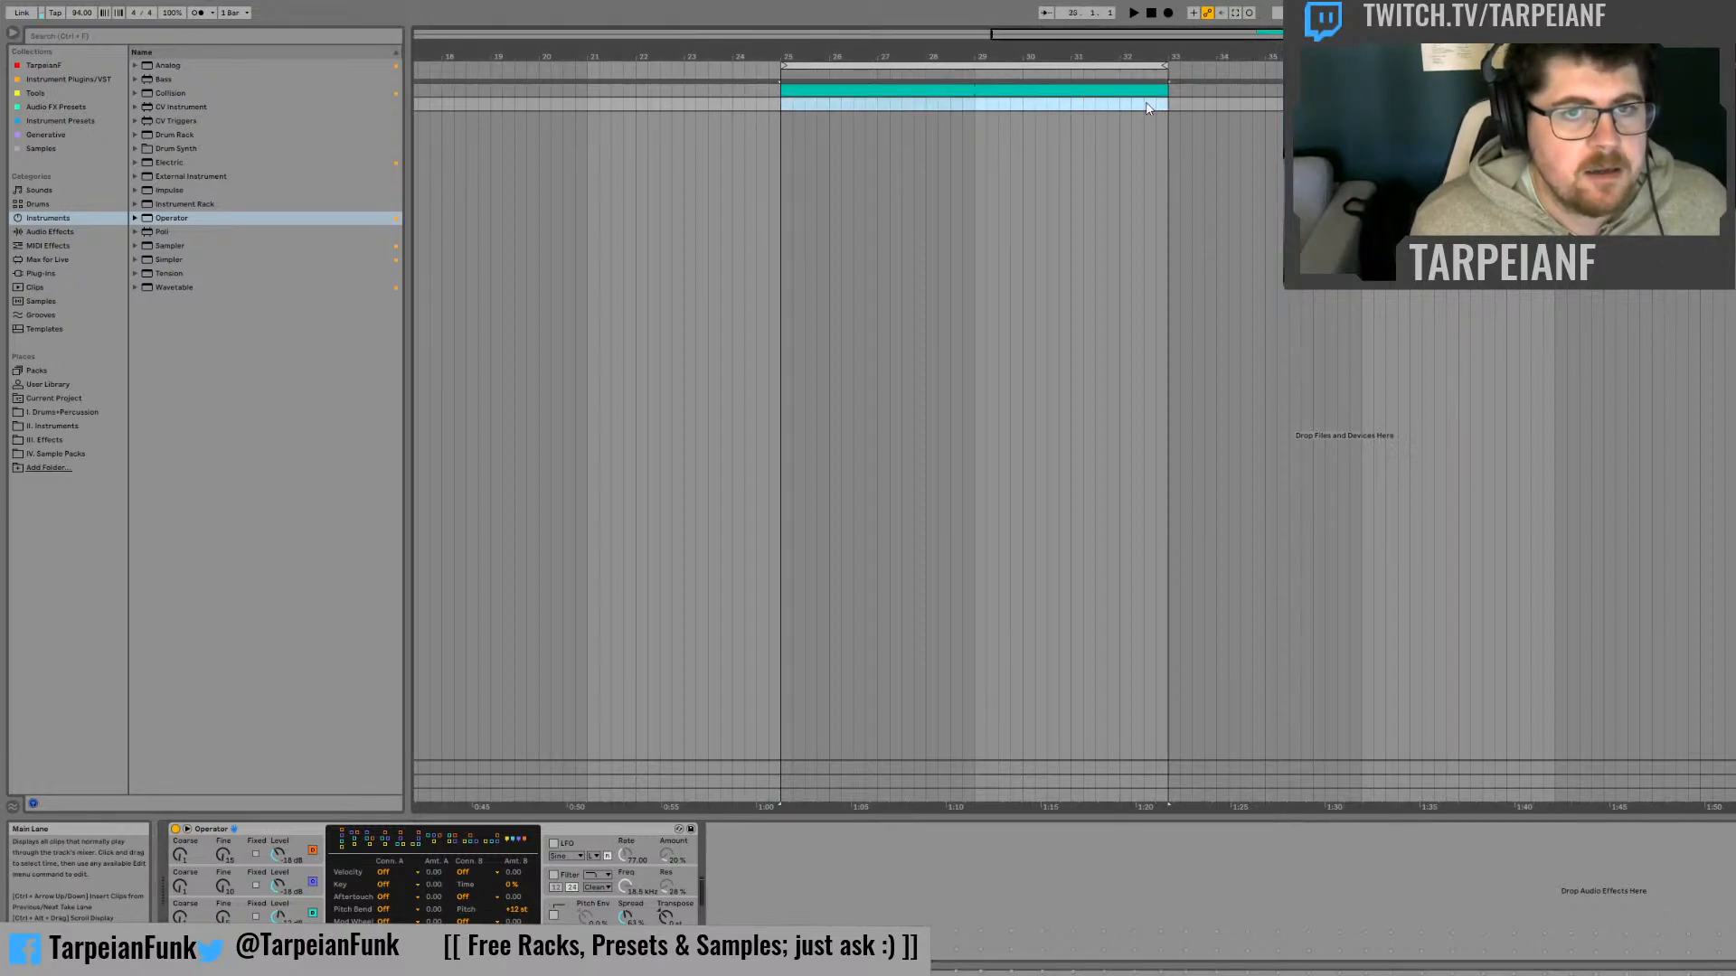
key("ctrl+shift+m")
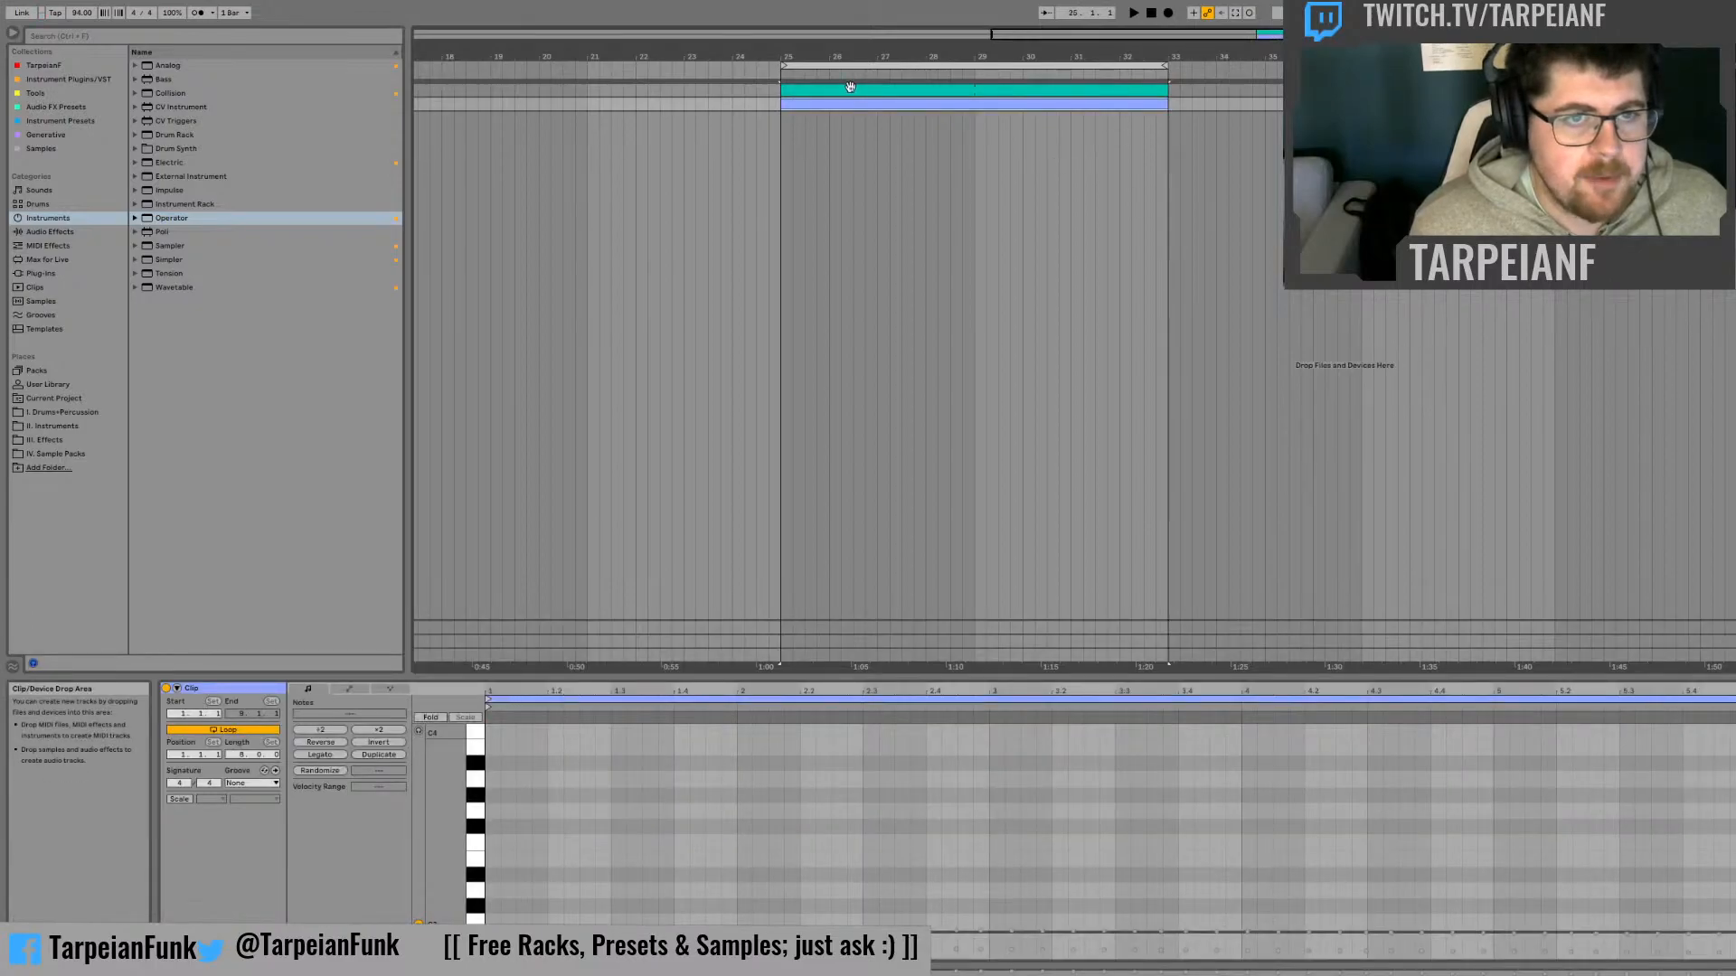
scroll(557, 908, "down", 5)
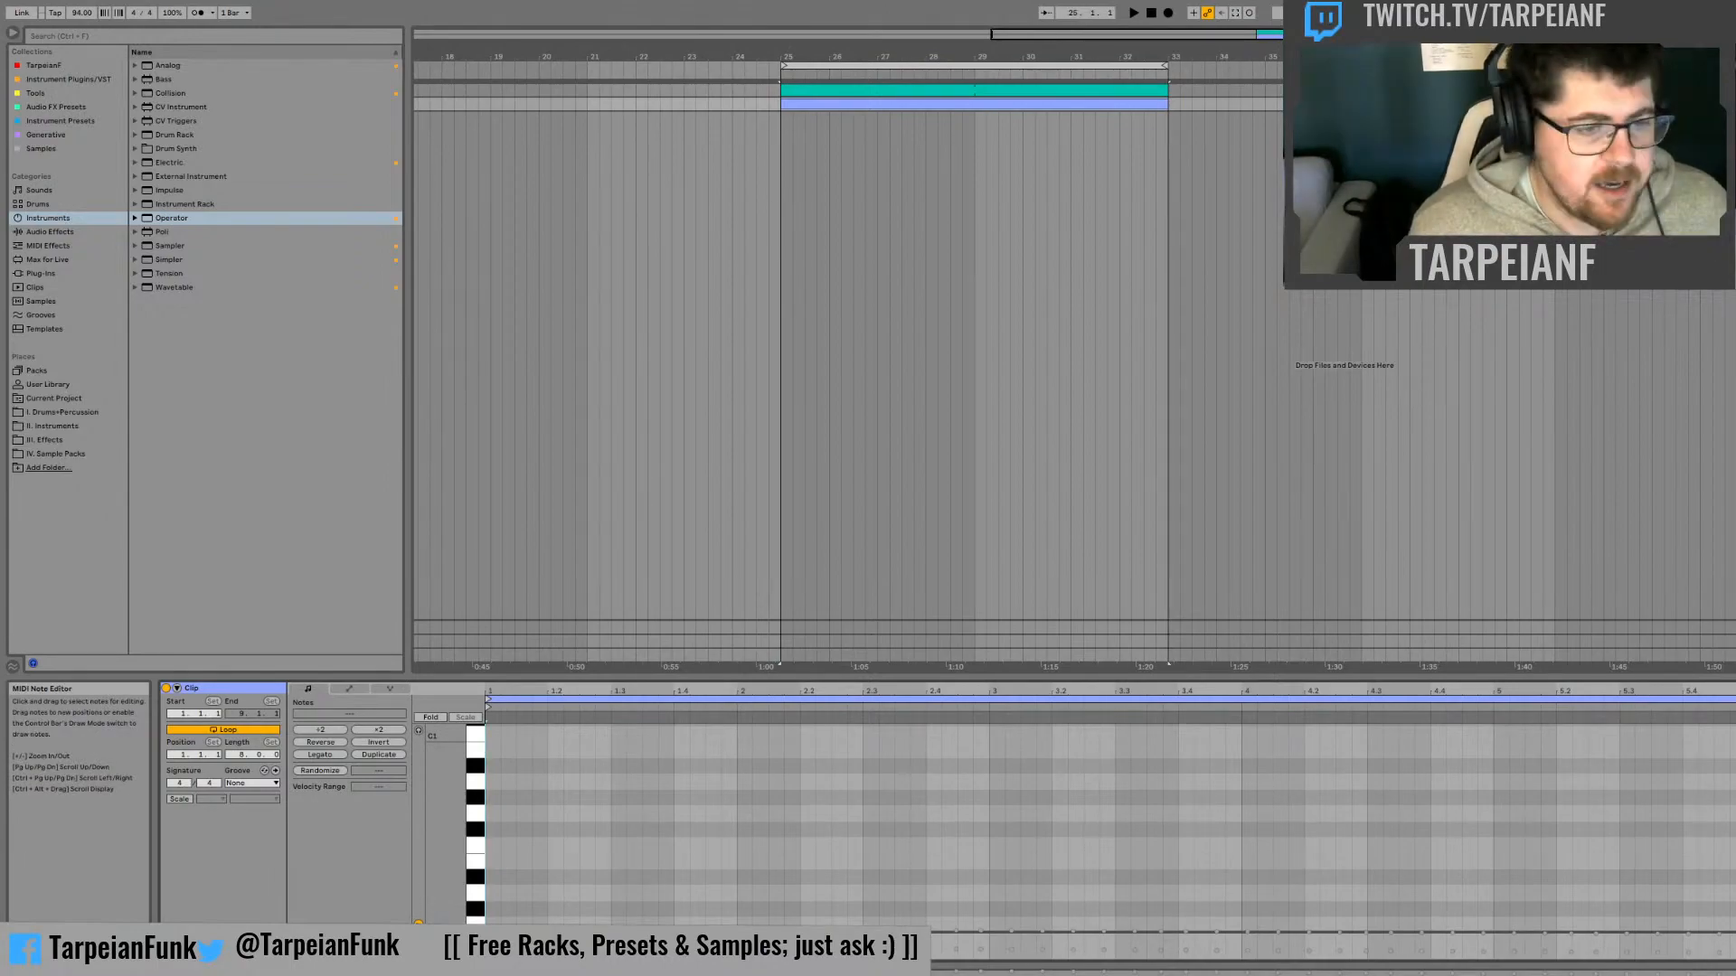
double_click(493, 860)
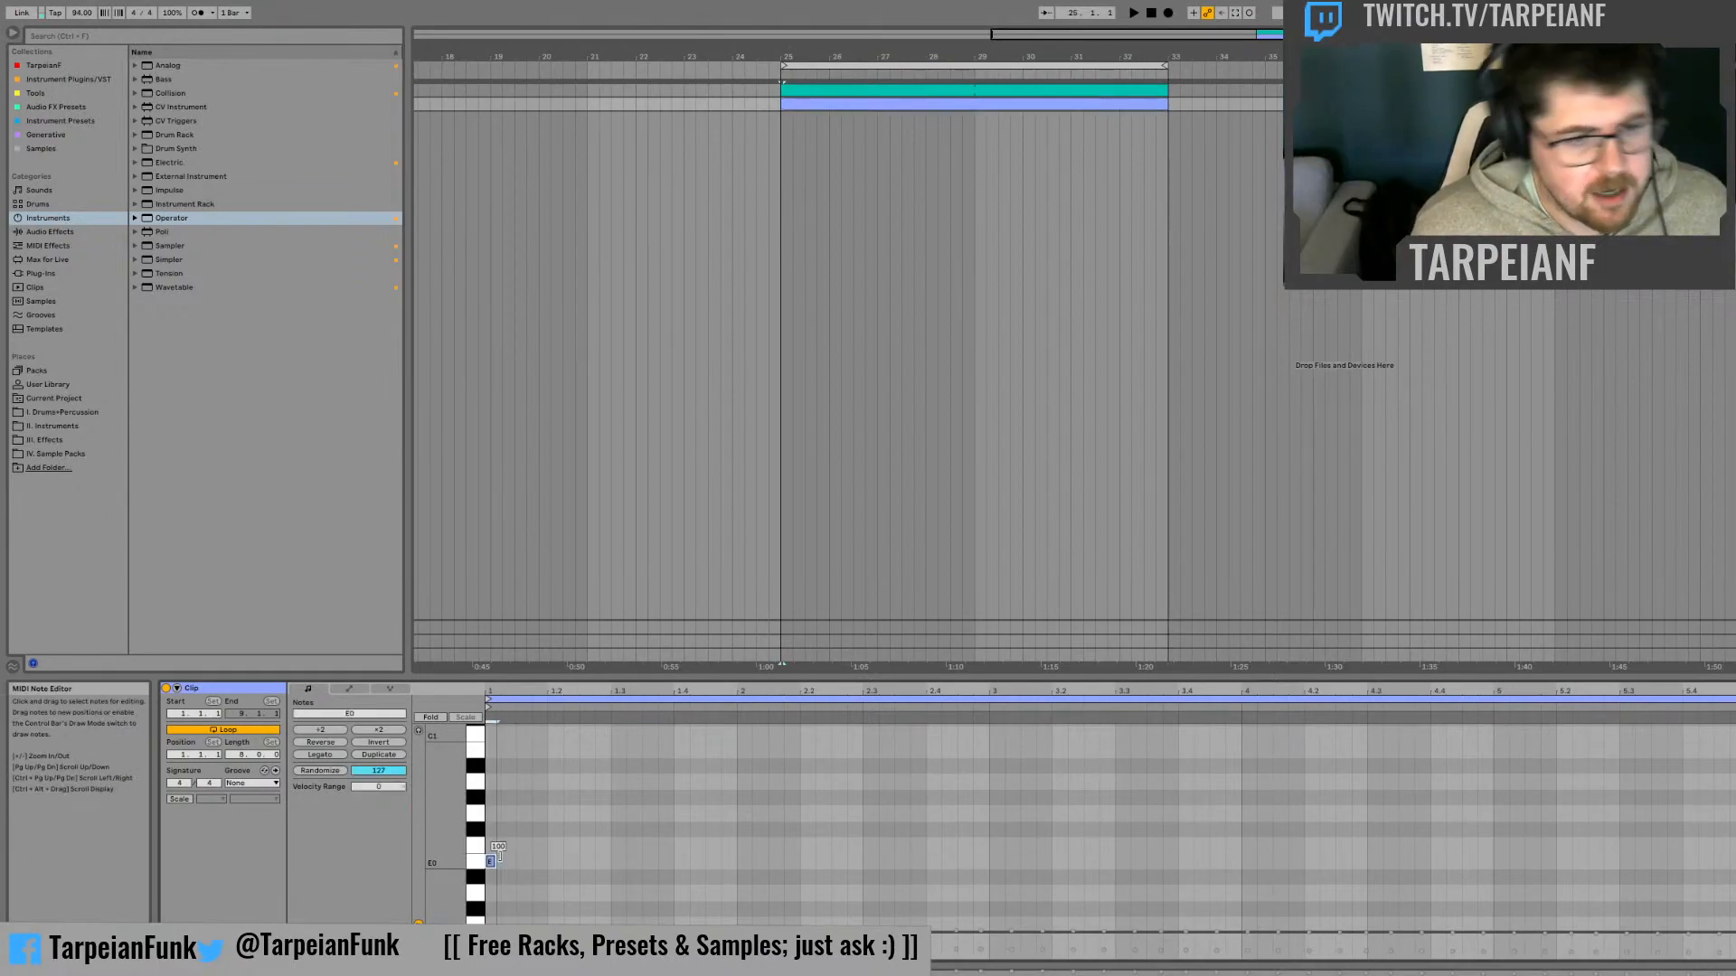
left_click_drag(499, 861, 847, 861)
mouse_move(544, 863)
left_mouse_down()
mouse_move(601, 864)
mouse_move(576, 861)
left_mouse_up()
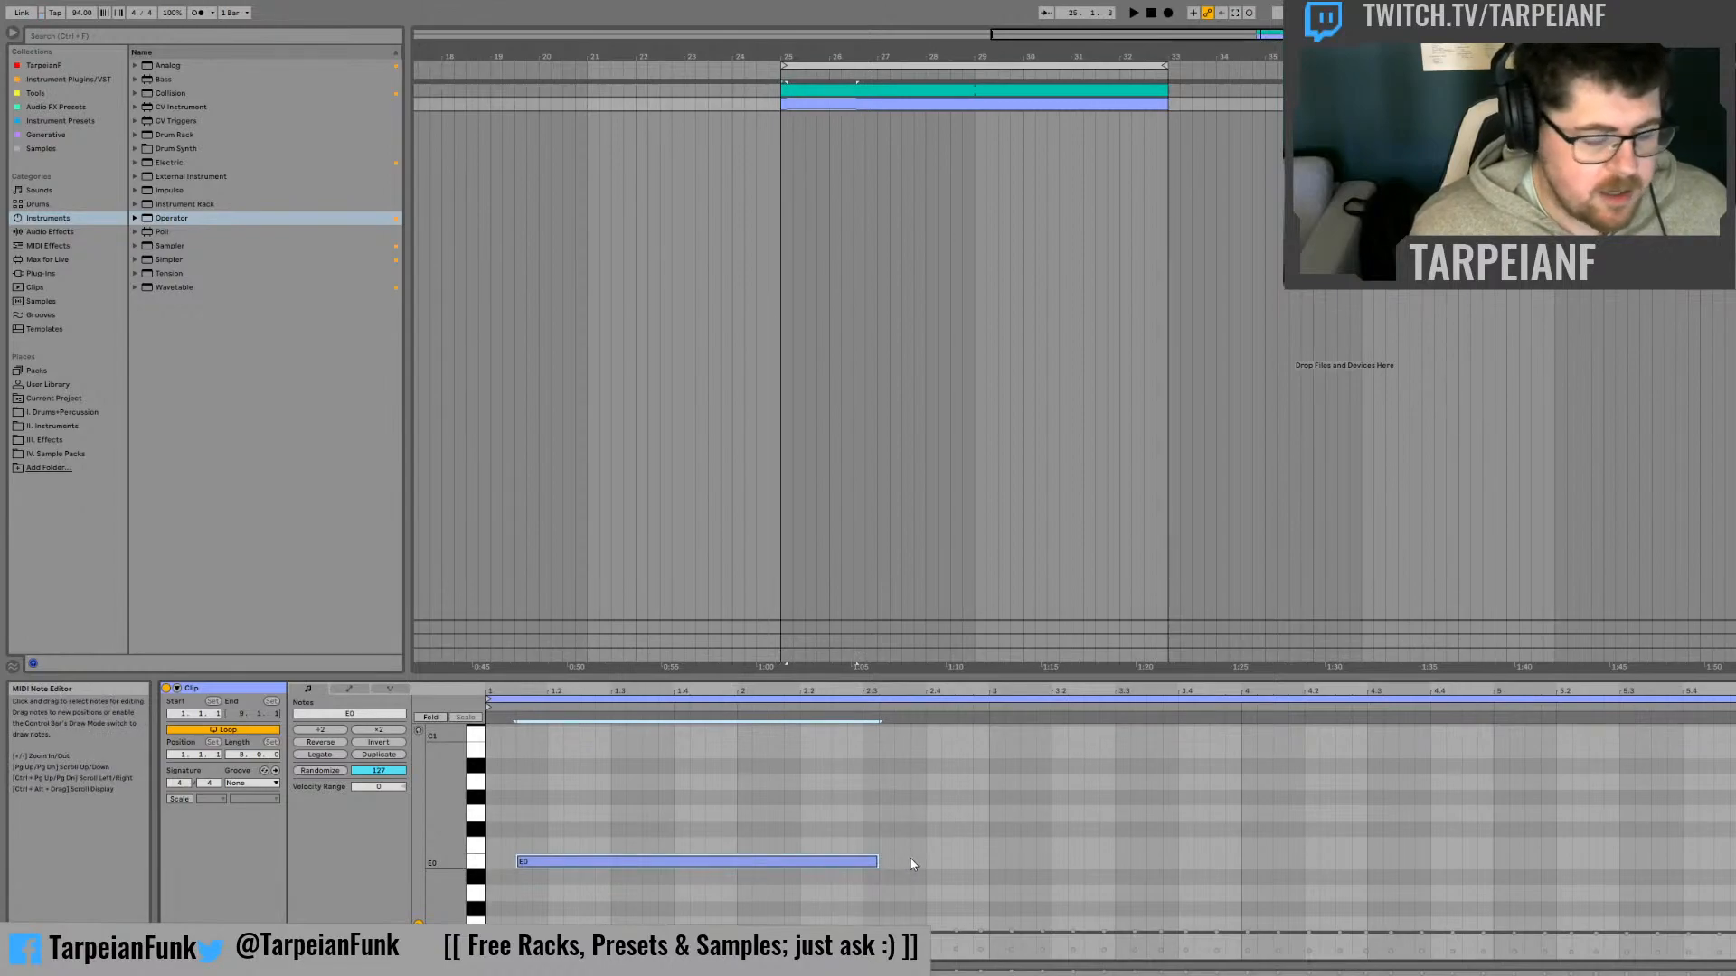
left_click_drag(877, 862, 924, 862)
Show the clip's envelopes and choose the MIDI Ctrl Pitch Bend envelope
left_click(350, 689)
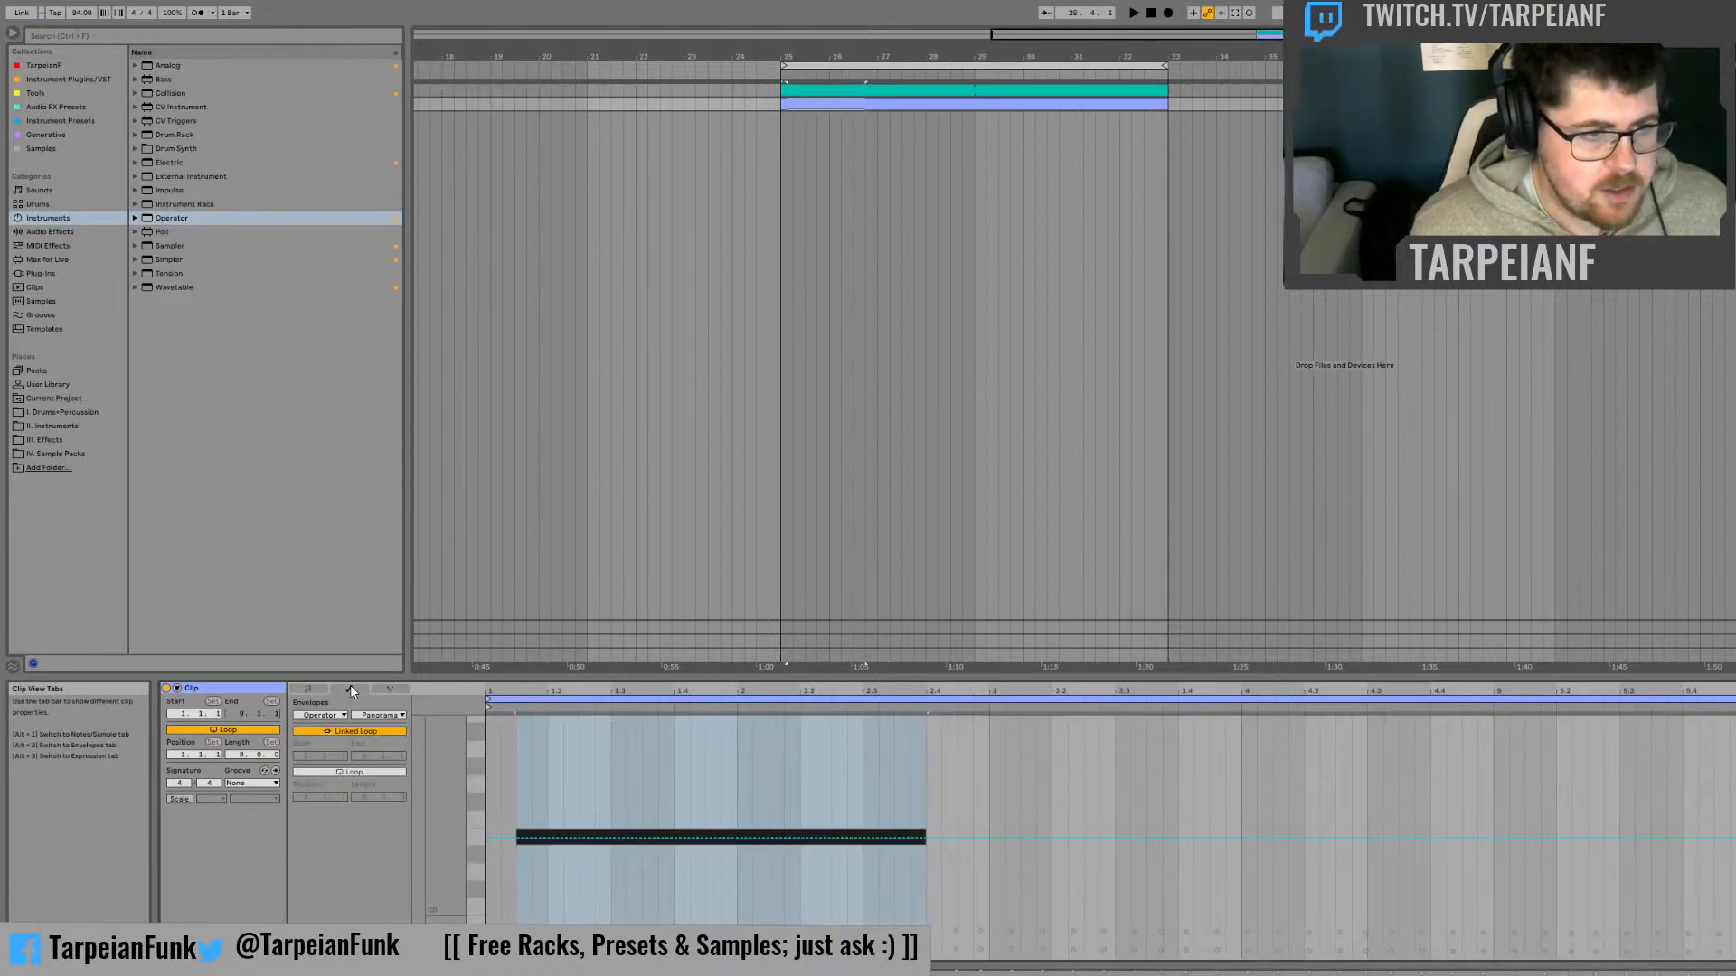
left_click(310, 689)
left_click(348, 689)
left_click(326, 715)
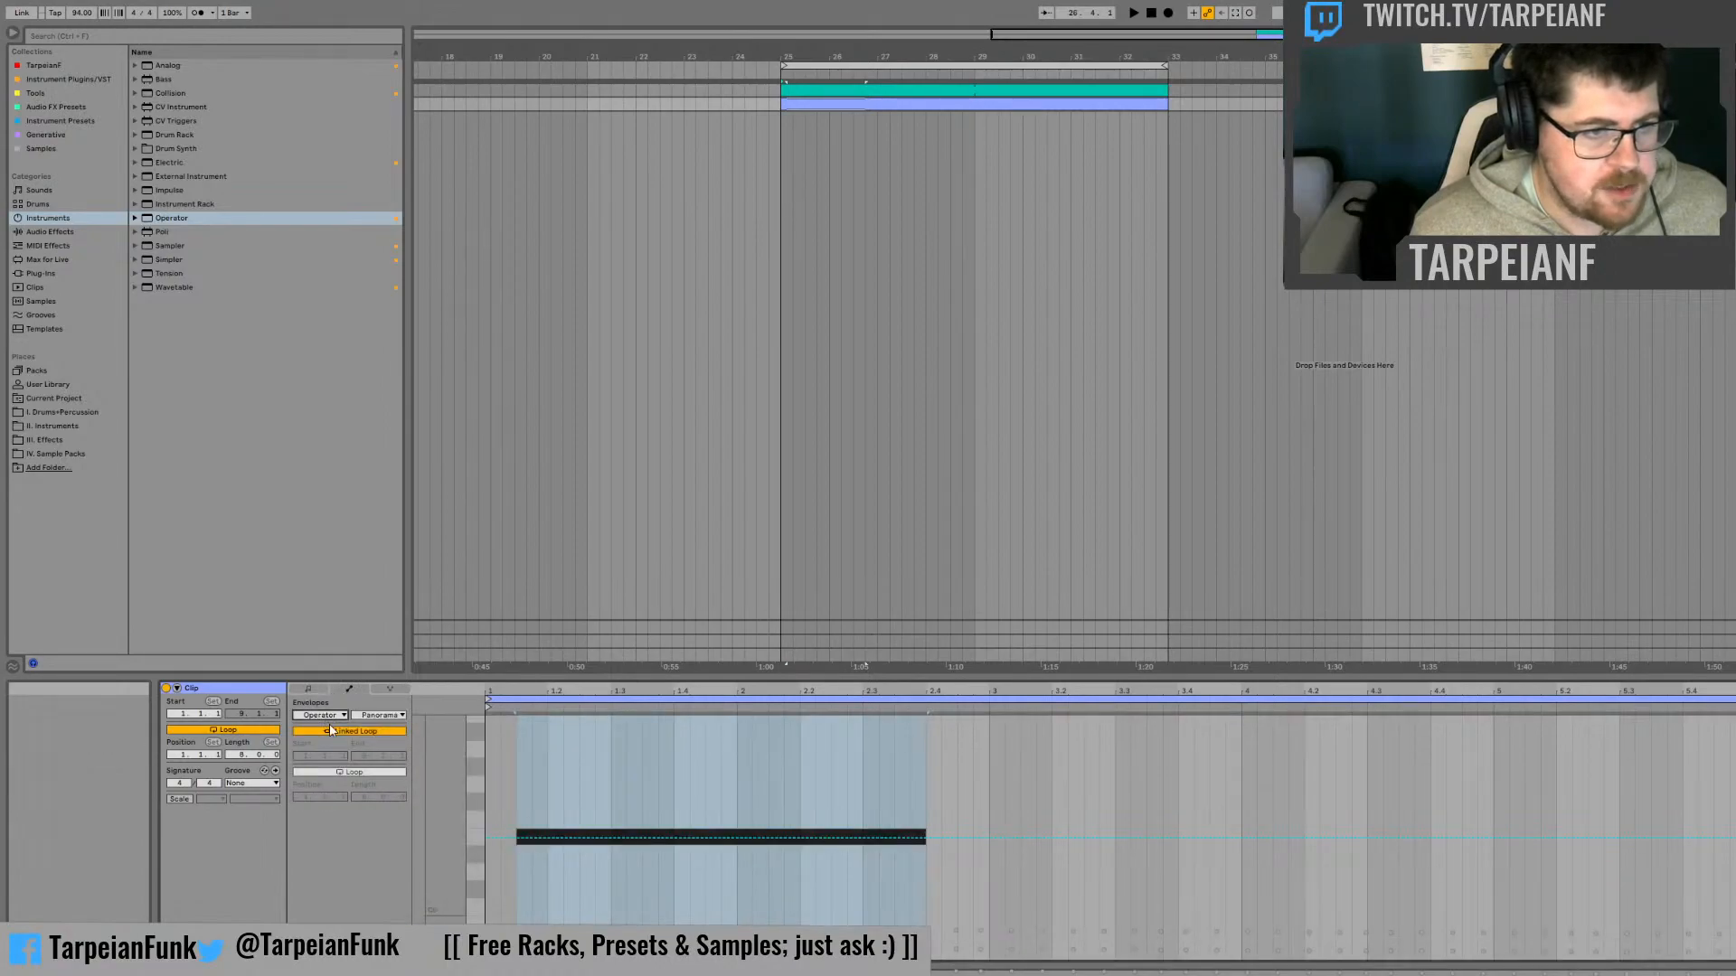
left_click(327, 728)
left_click(379, 716)
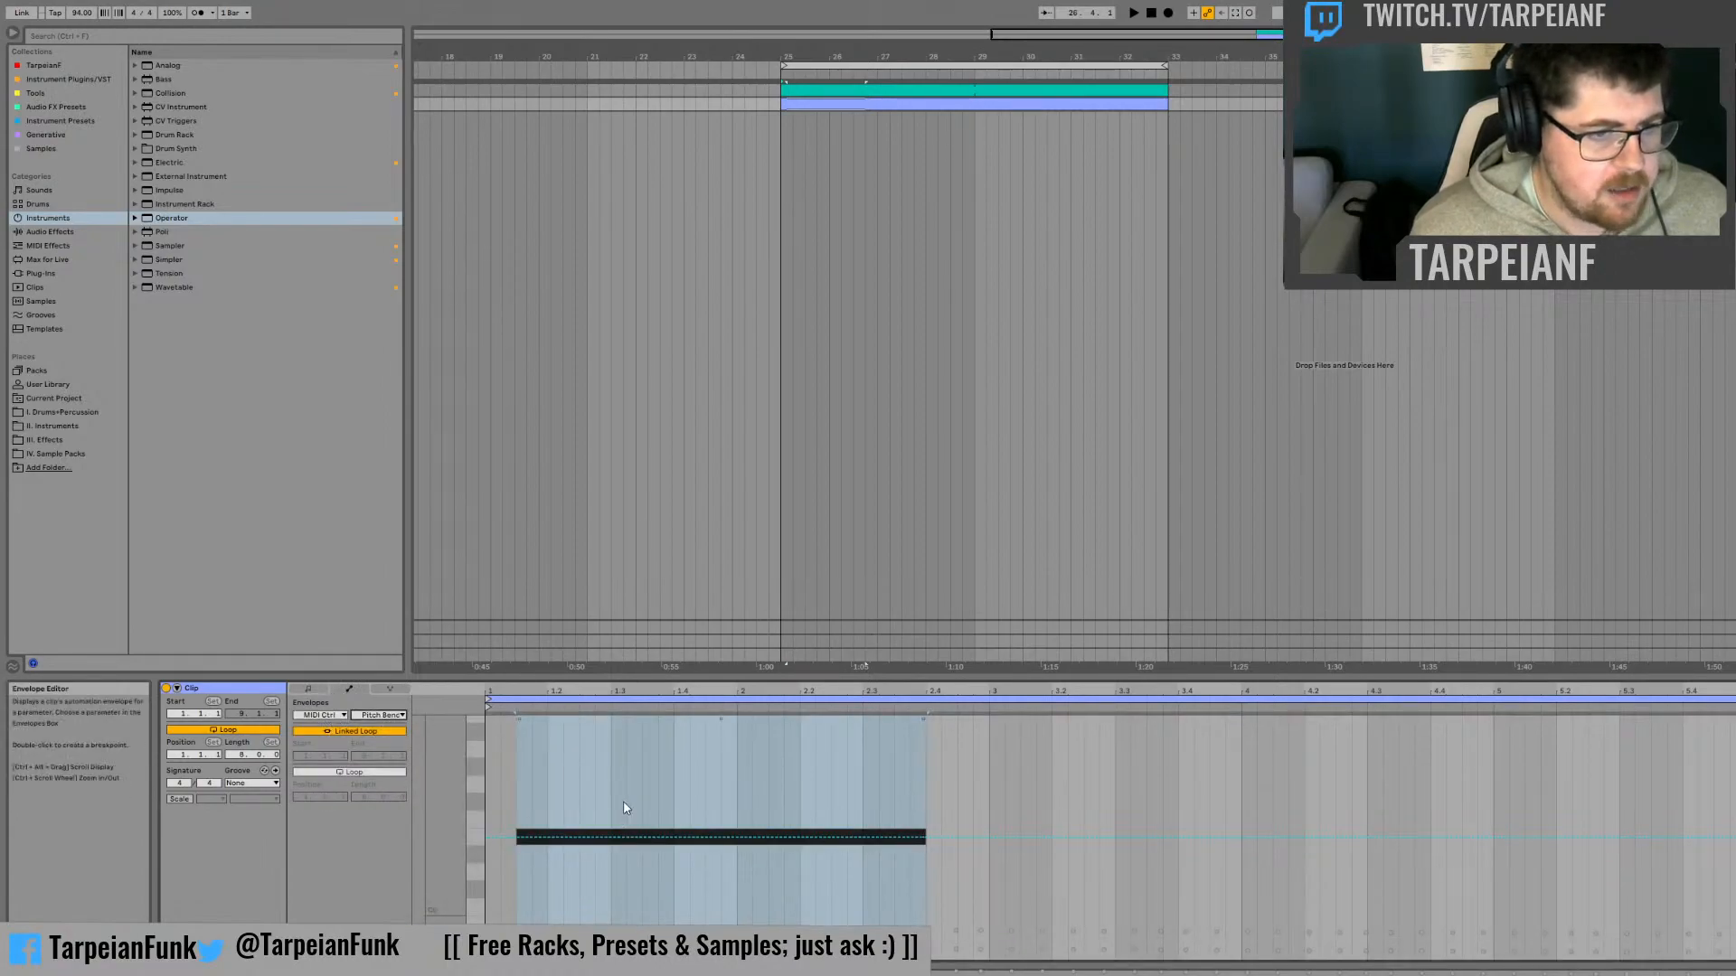
Shape the pitch bend to start at maximum and fall to zero around beat 1.2, and play the clip
left_click(563, 784)
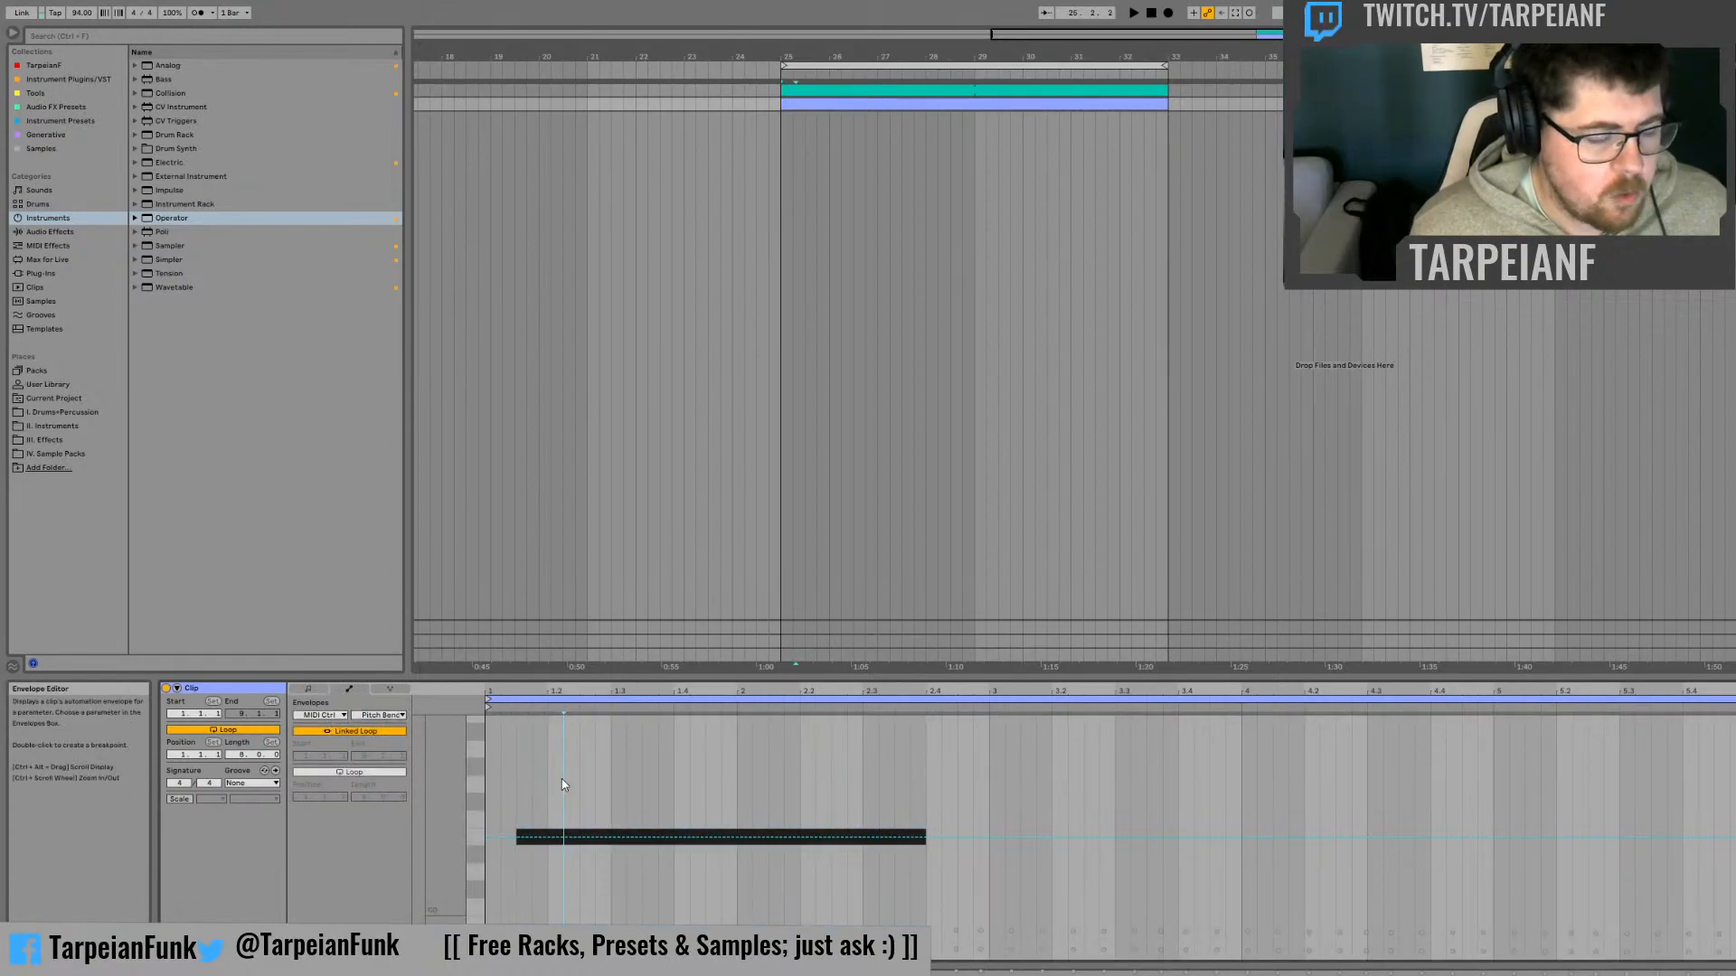
left_click(546, 838)
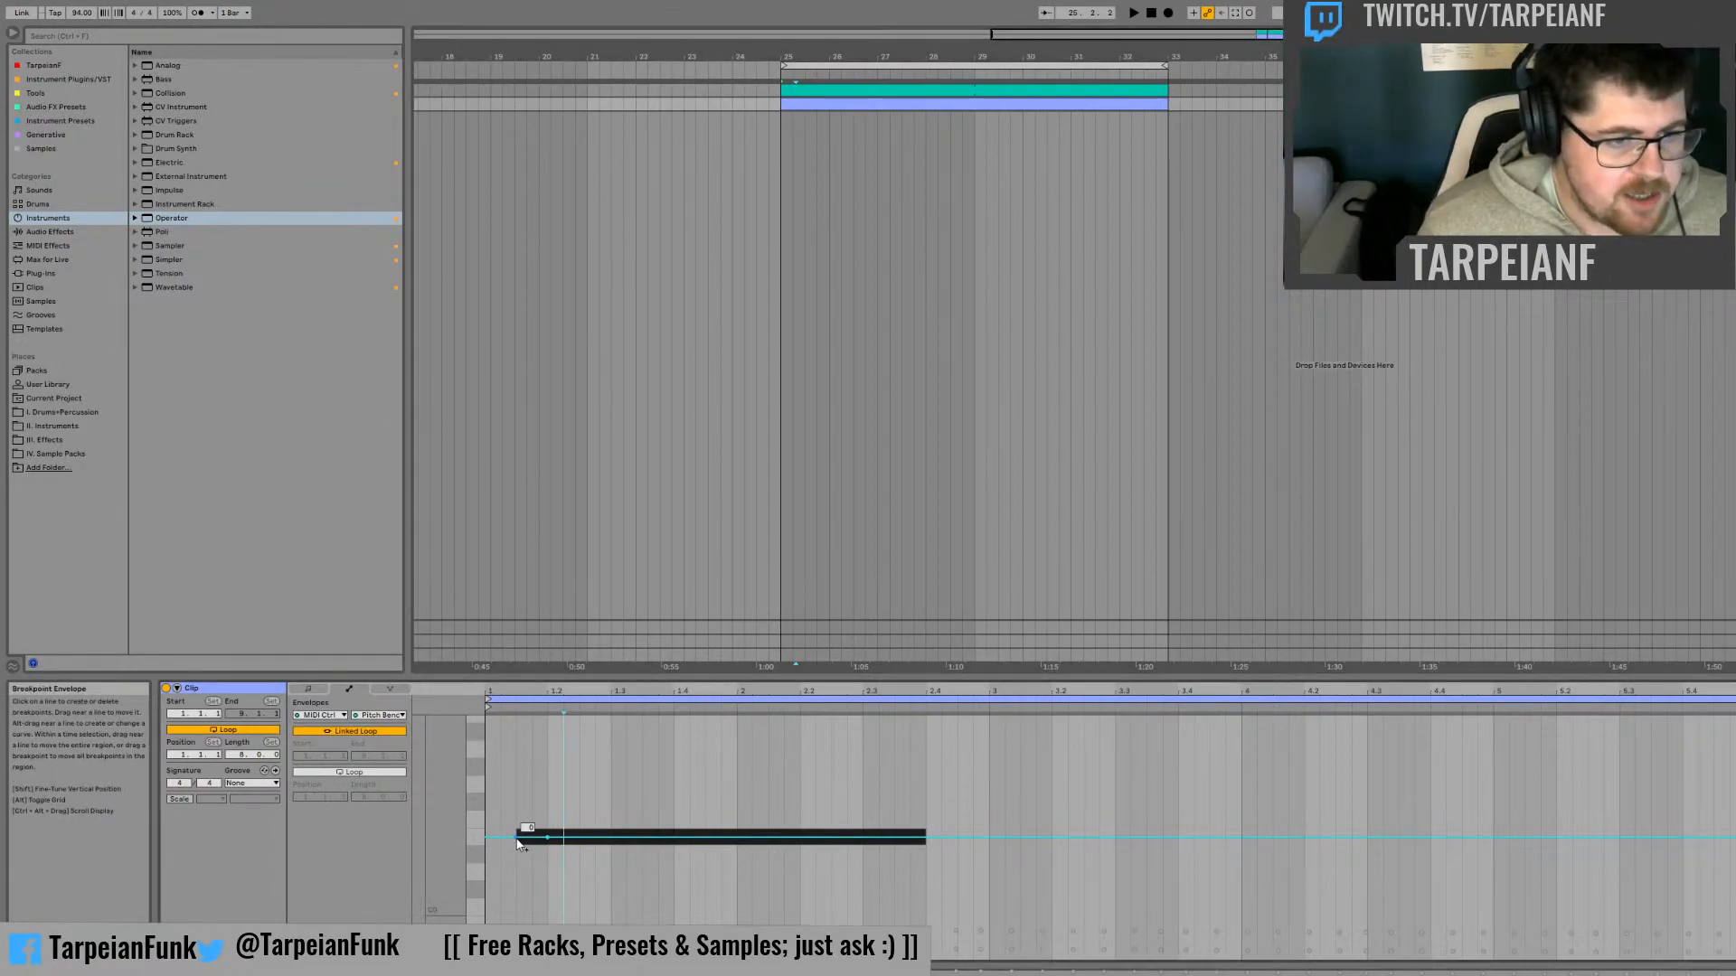
left_click_drag(521, 841, 521, 721)
key("space")
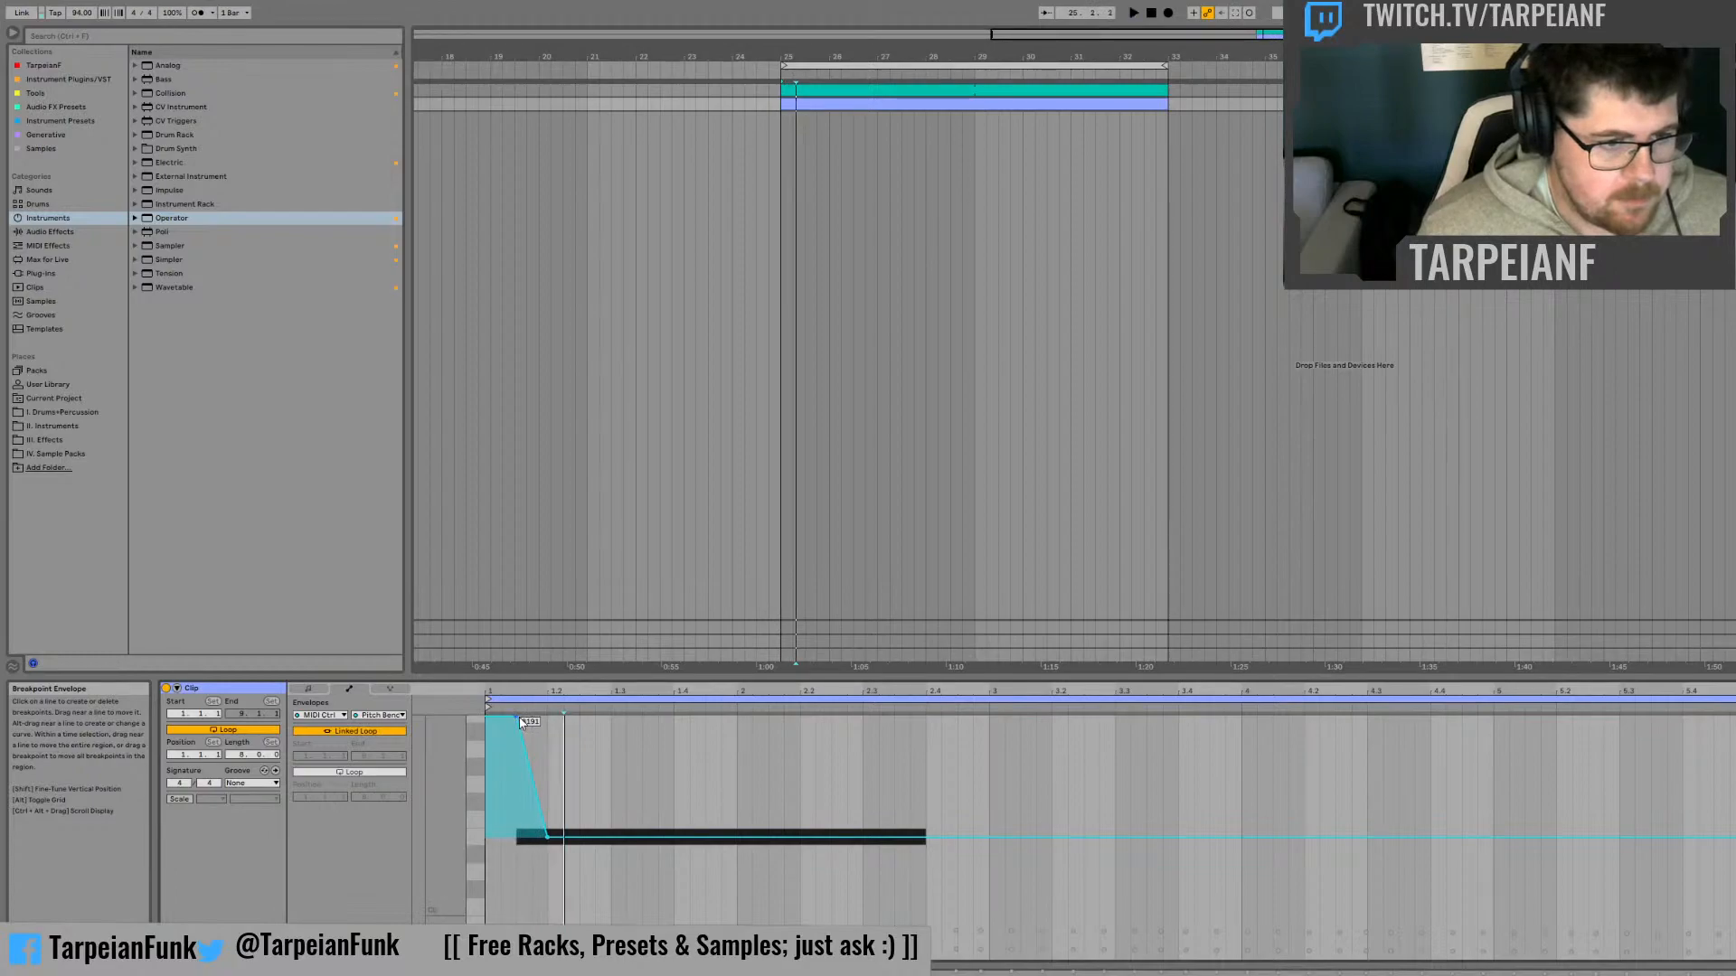
key("space")
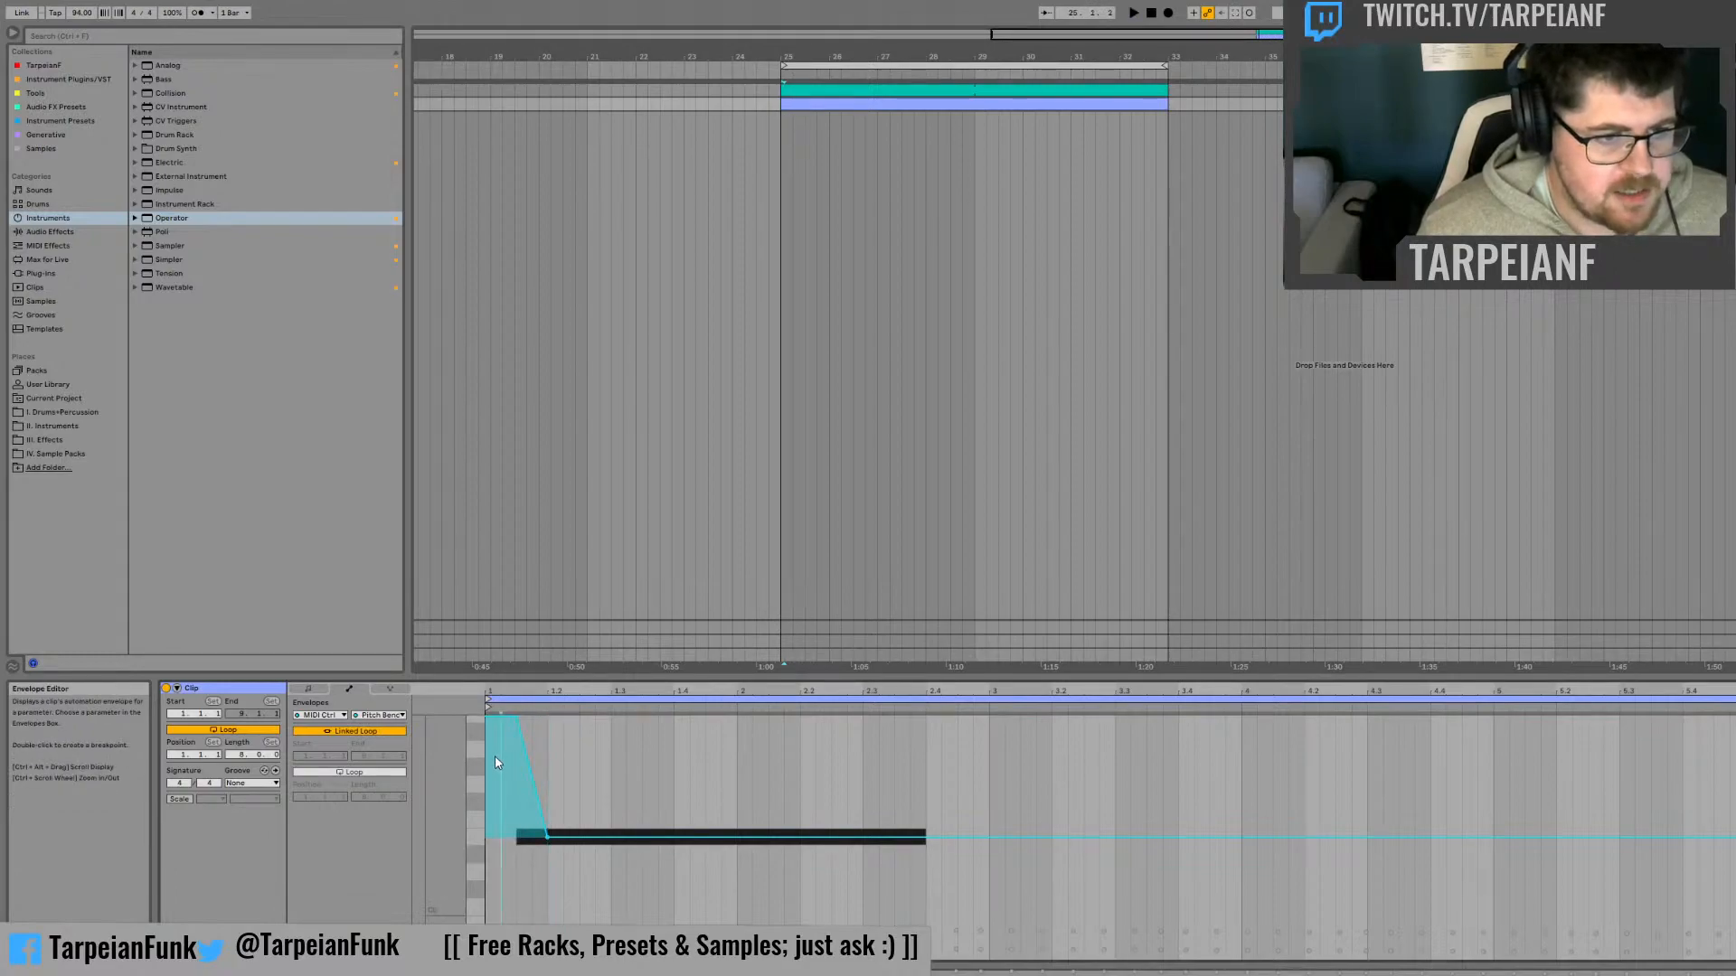
Bend the opening pitch bend ramp into a steep drop that eases into zero, and audition it
key("space")
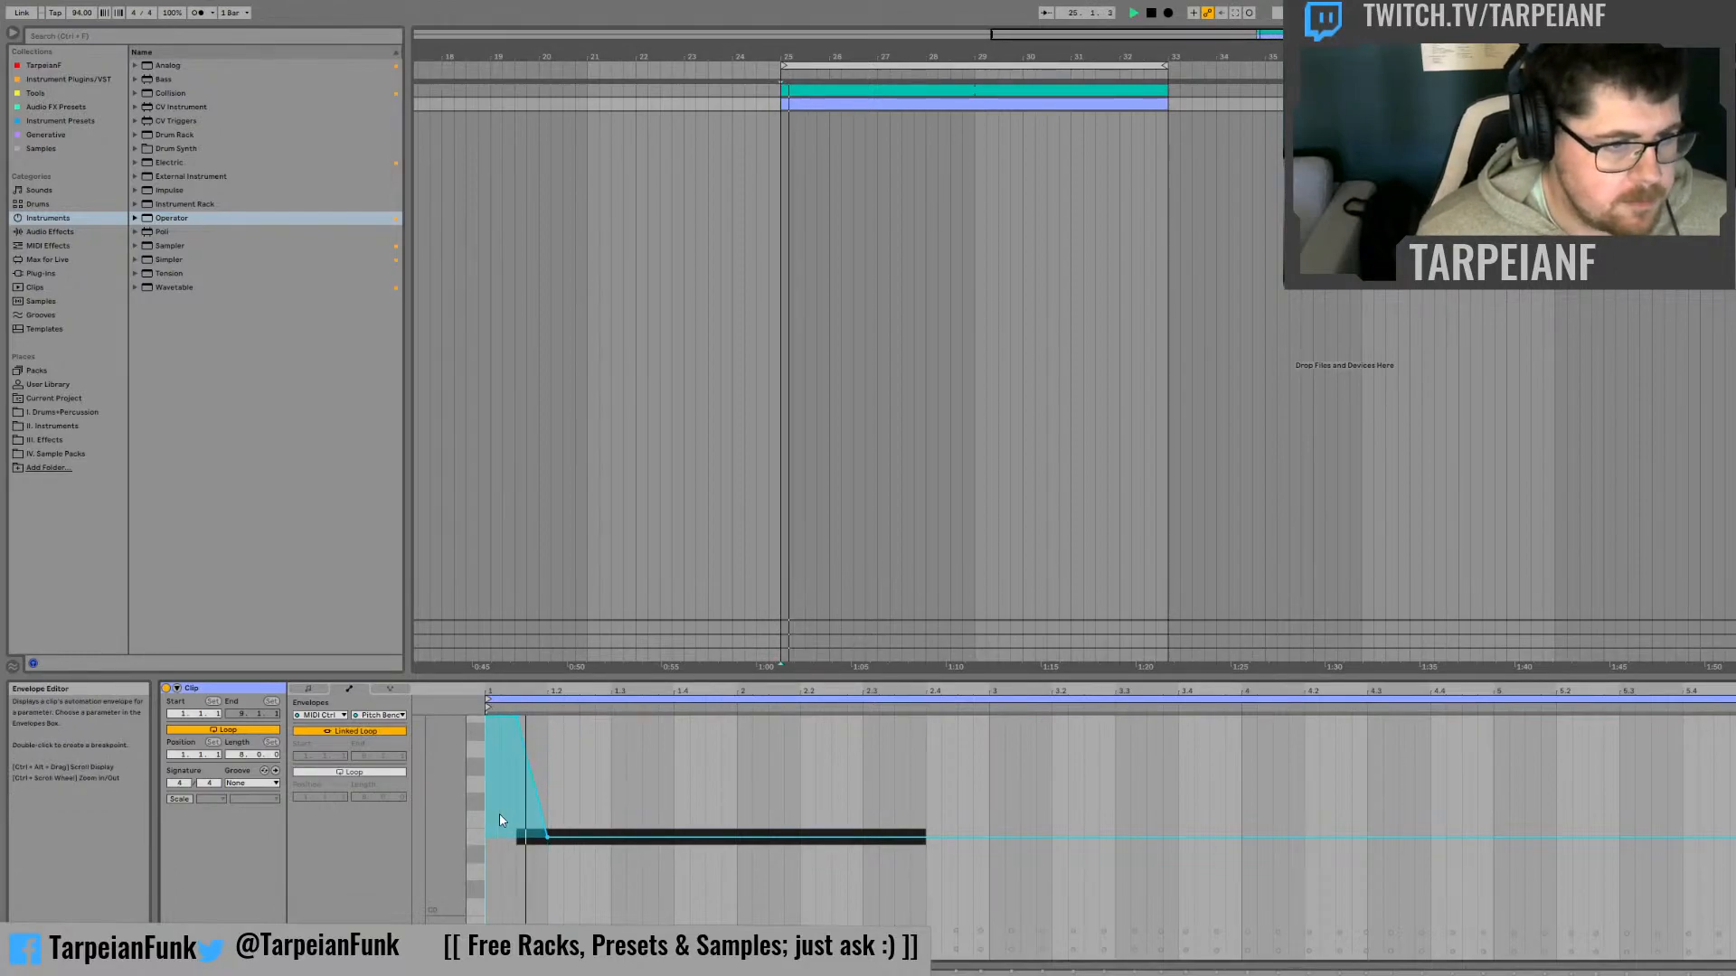
mouse_move(506, 816)
left_mouse_down()
mouse_move(507, 840)
mouse_move(527, 821)
left_mouse_up()
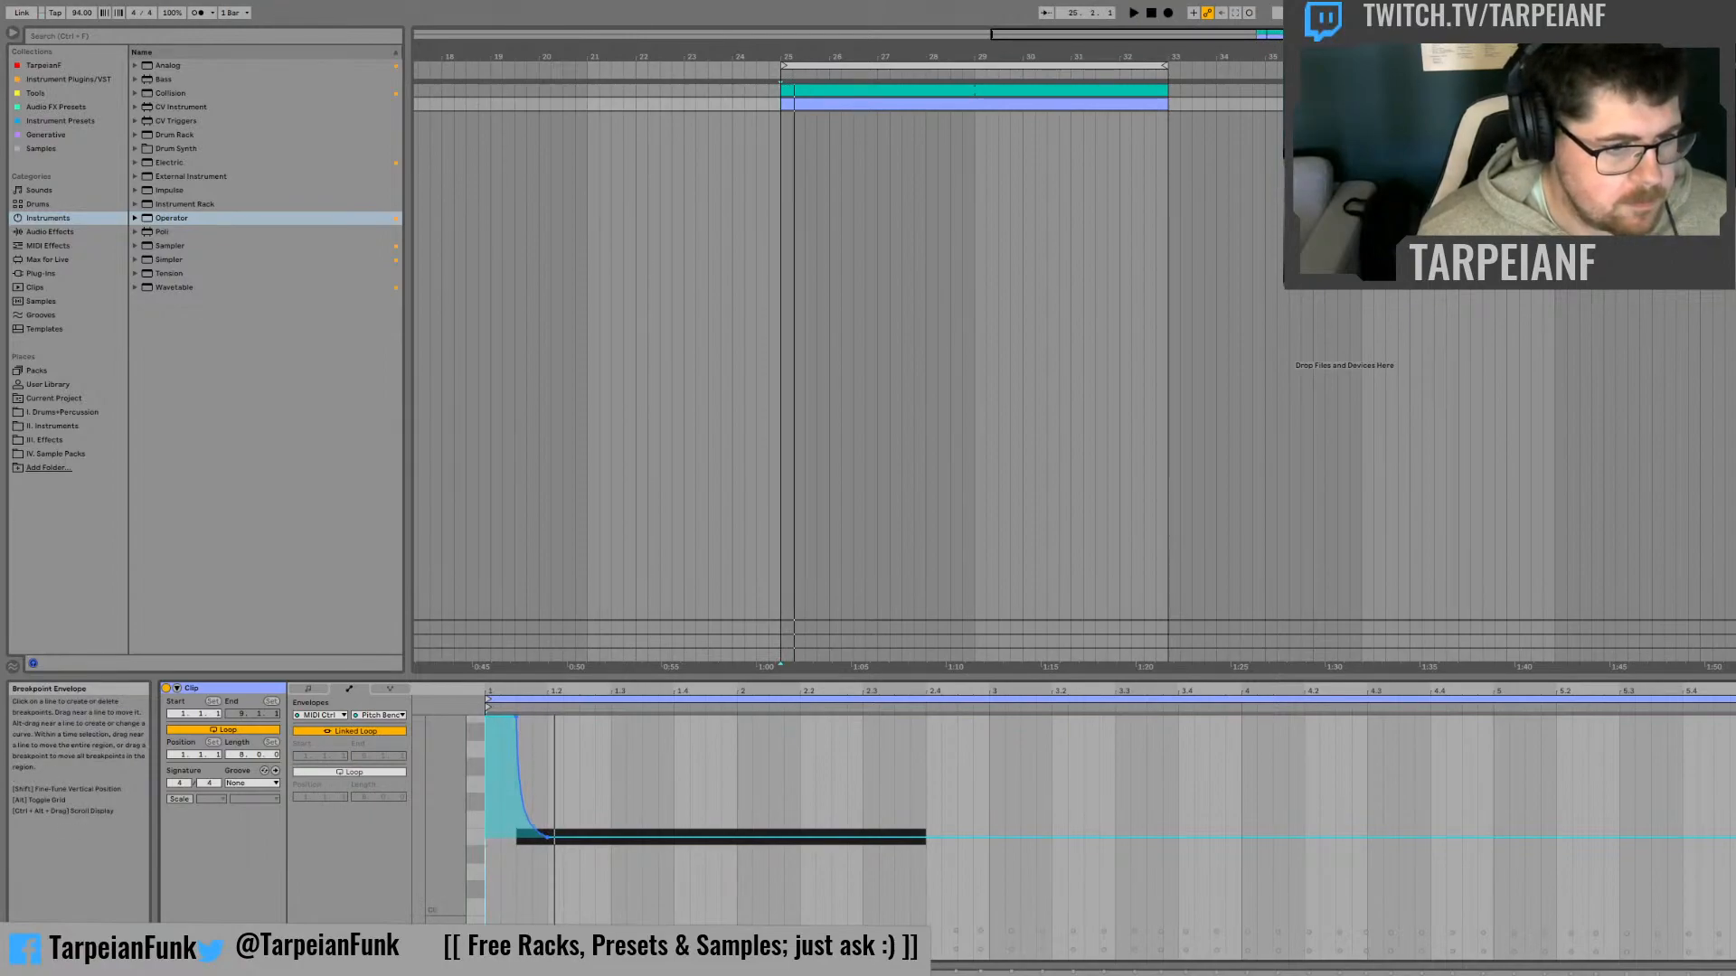
key("space")
key("space")
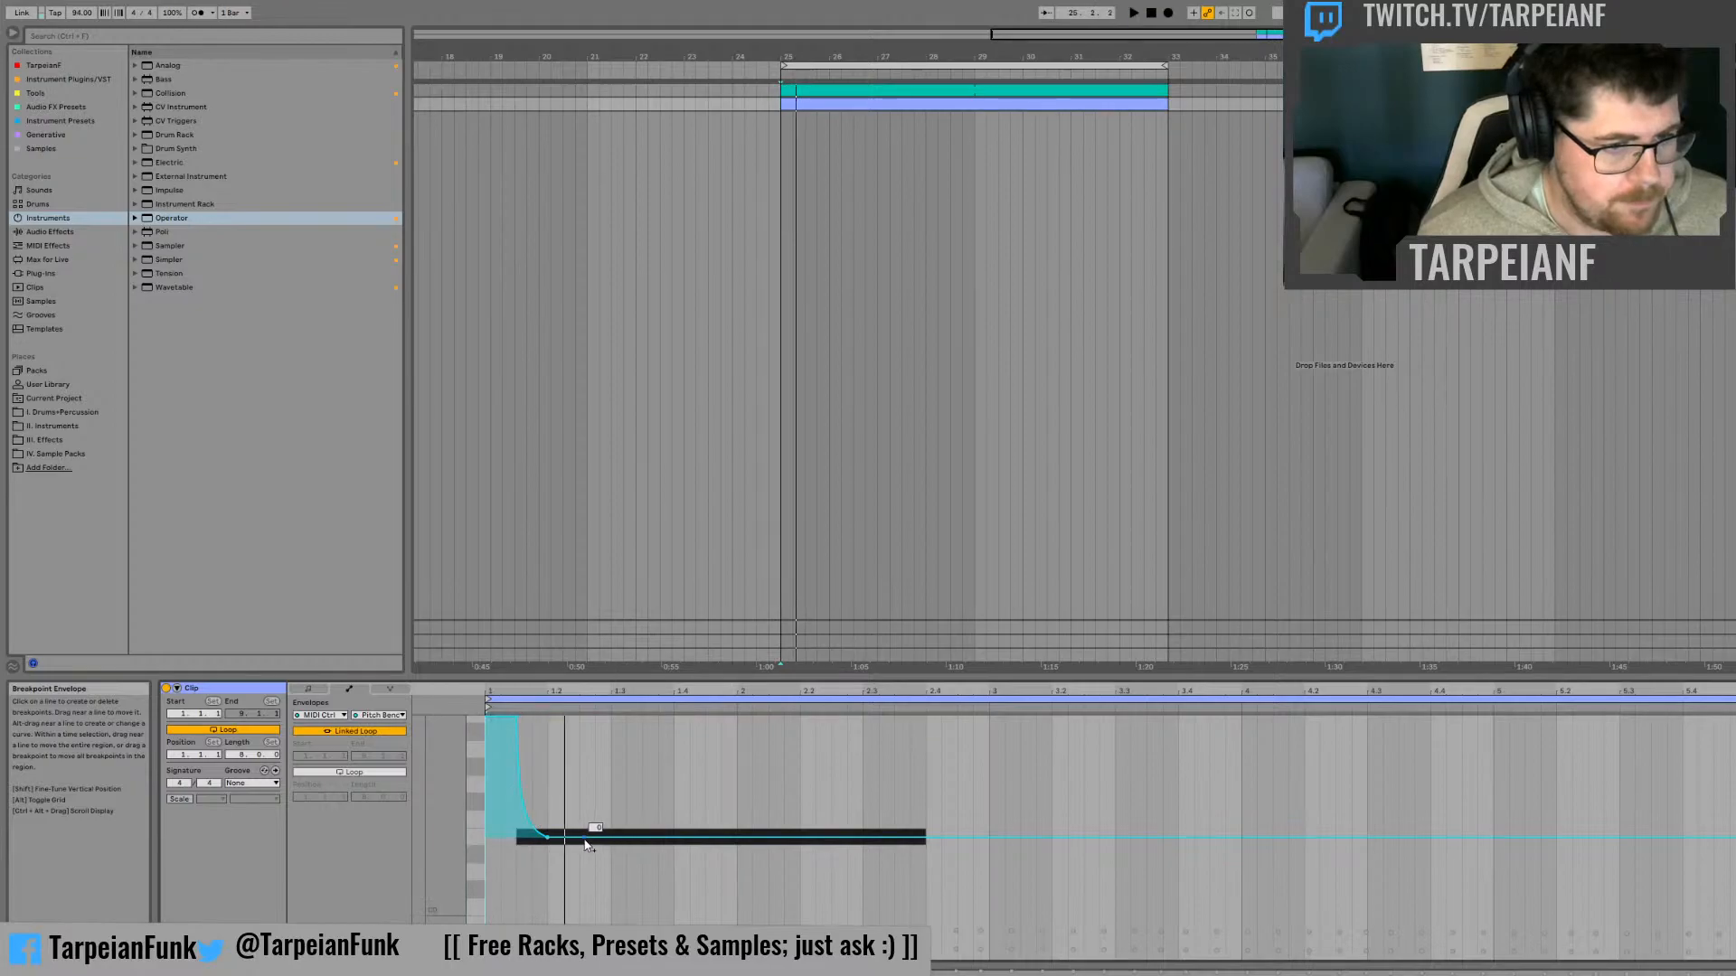
key("space")
Add a pitch bend spike up to maximum near beat 1.3, returning to zero on both sides, and audition it
left_click(584, 837)
left_click(627, 837)
left_click_drag(611, 837, 610, 721)
key("space")
key("space")
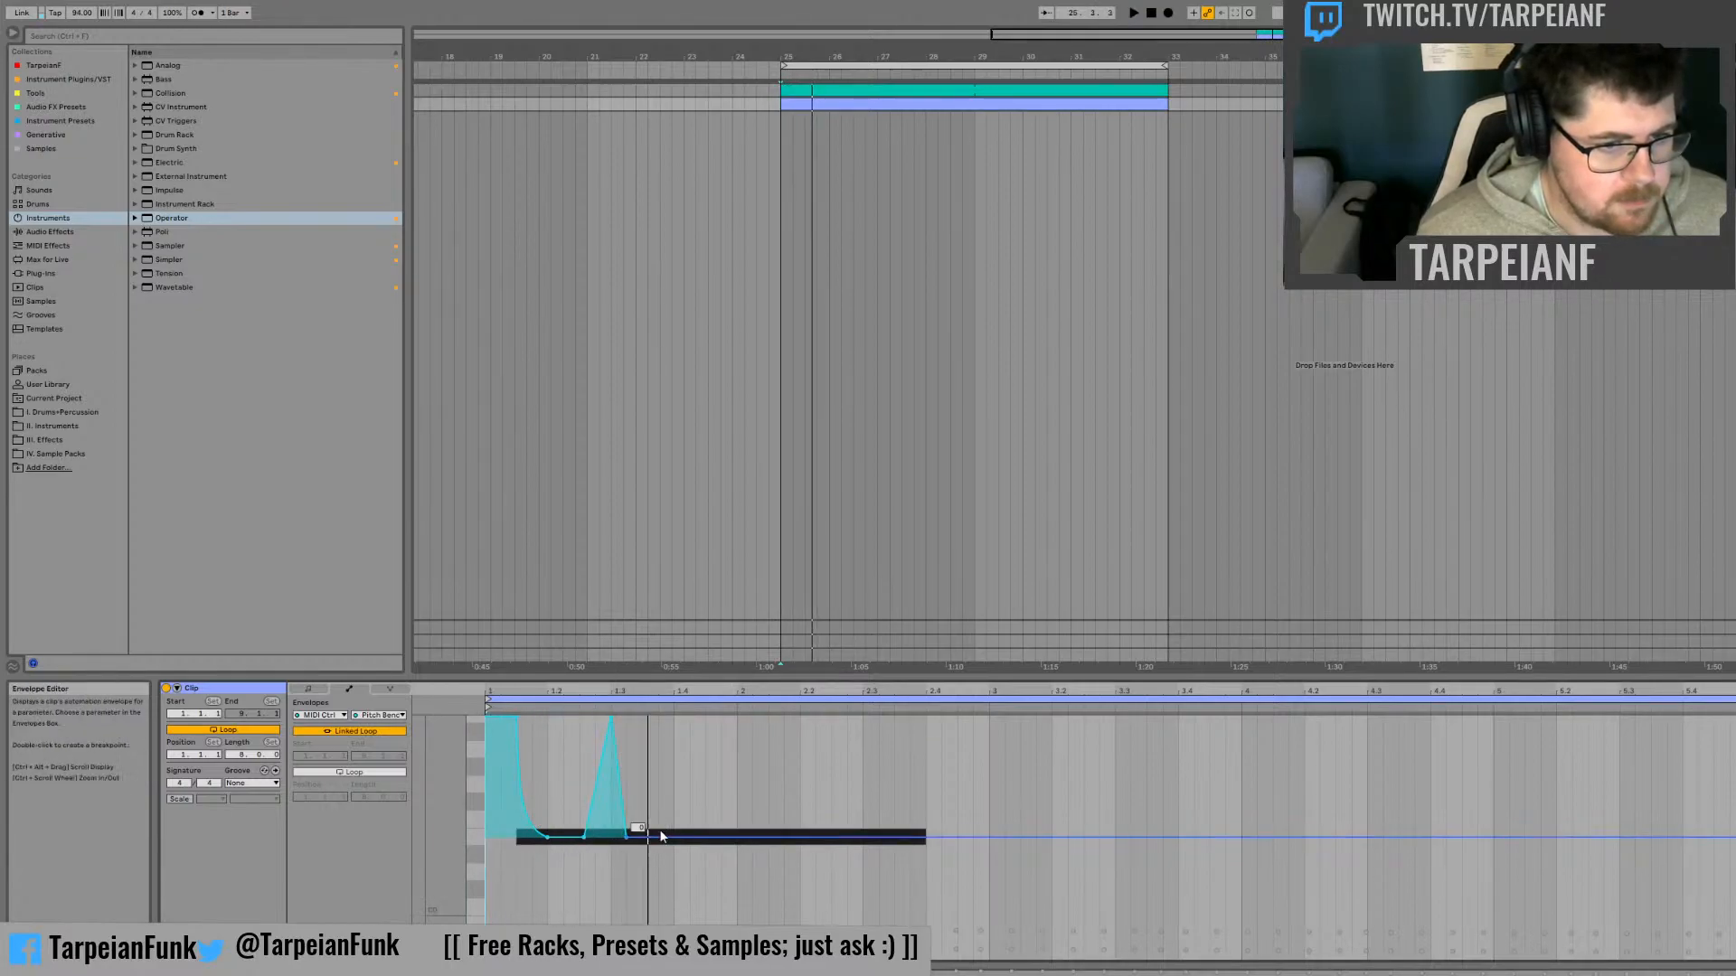
Widen the pitch bend spike at beat 1.3 into a short plateau with a curved rise and fall, and audition it
left_click_drag(599, 805, 602, 833)
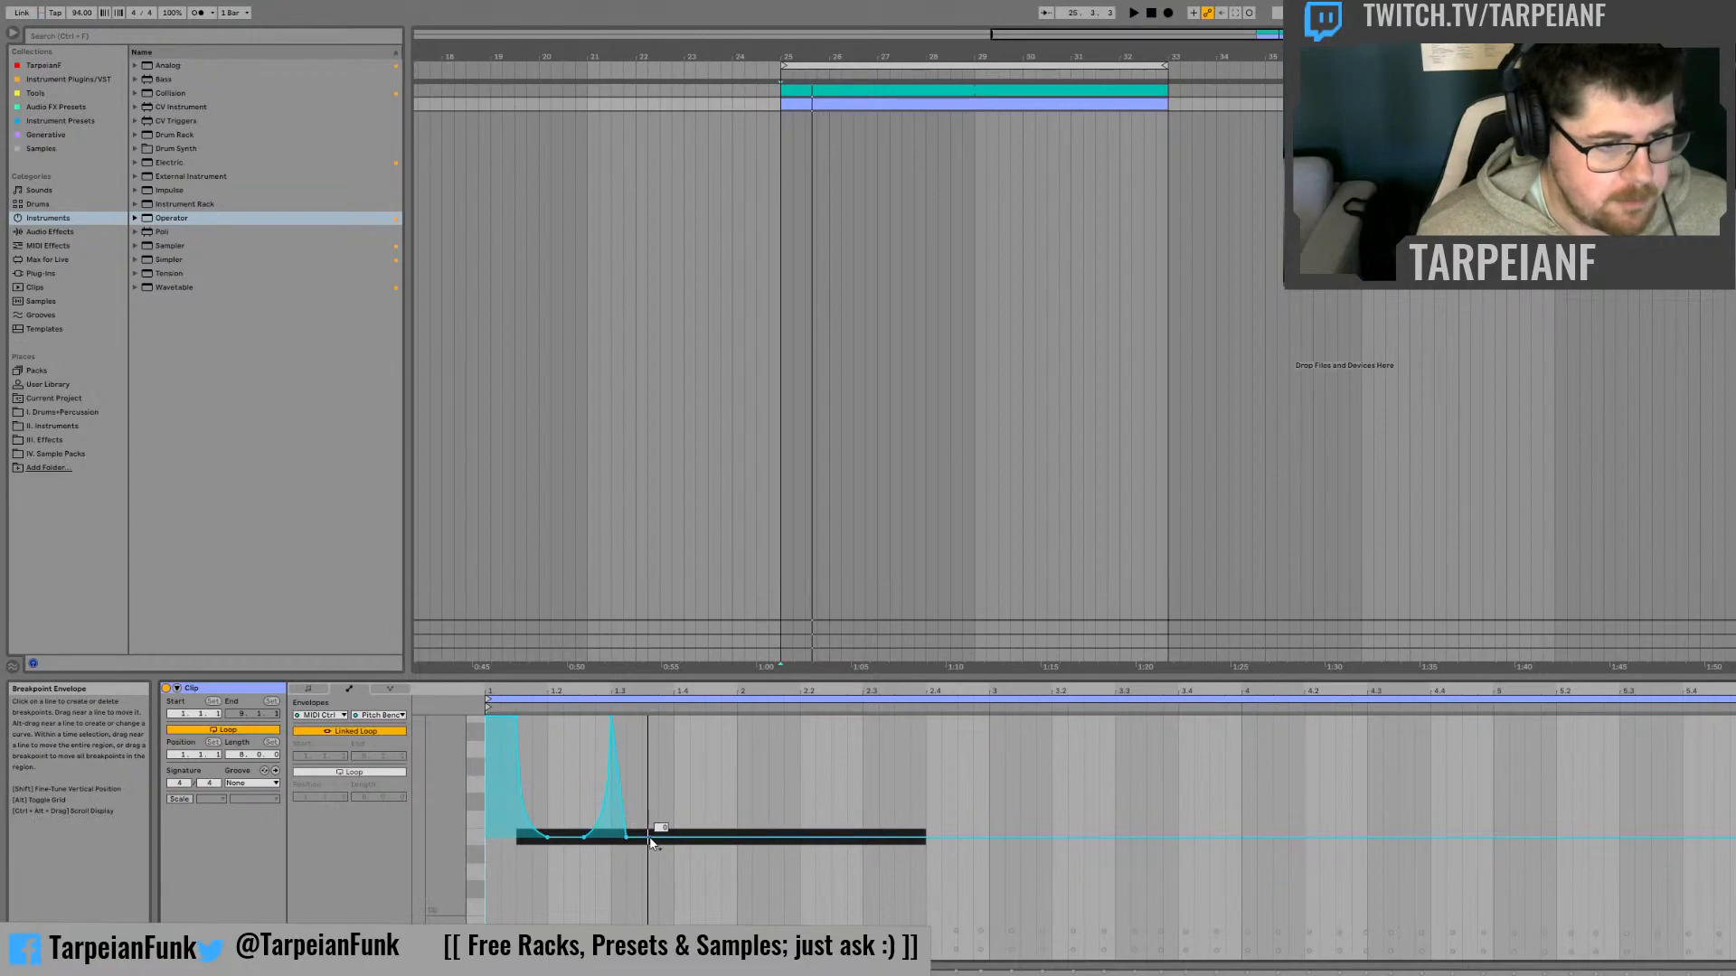
left_click(657, 839)
left_click(625, 838)
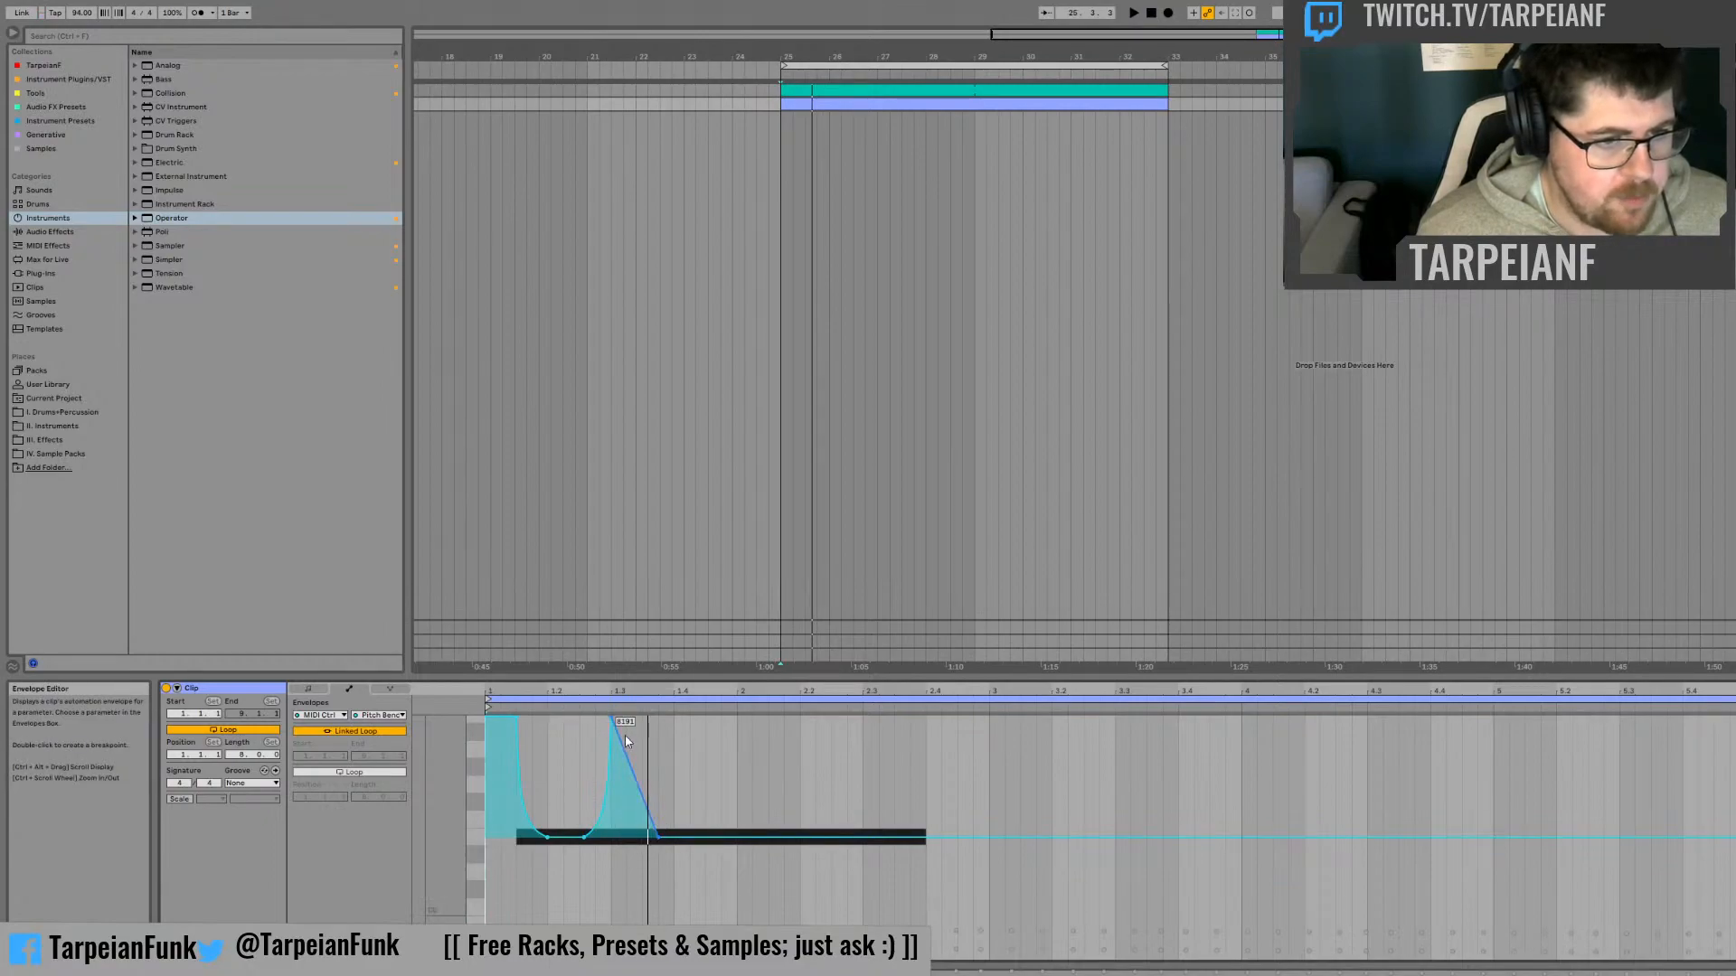
left_click_drag(623, 758, 627, 718)
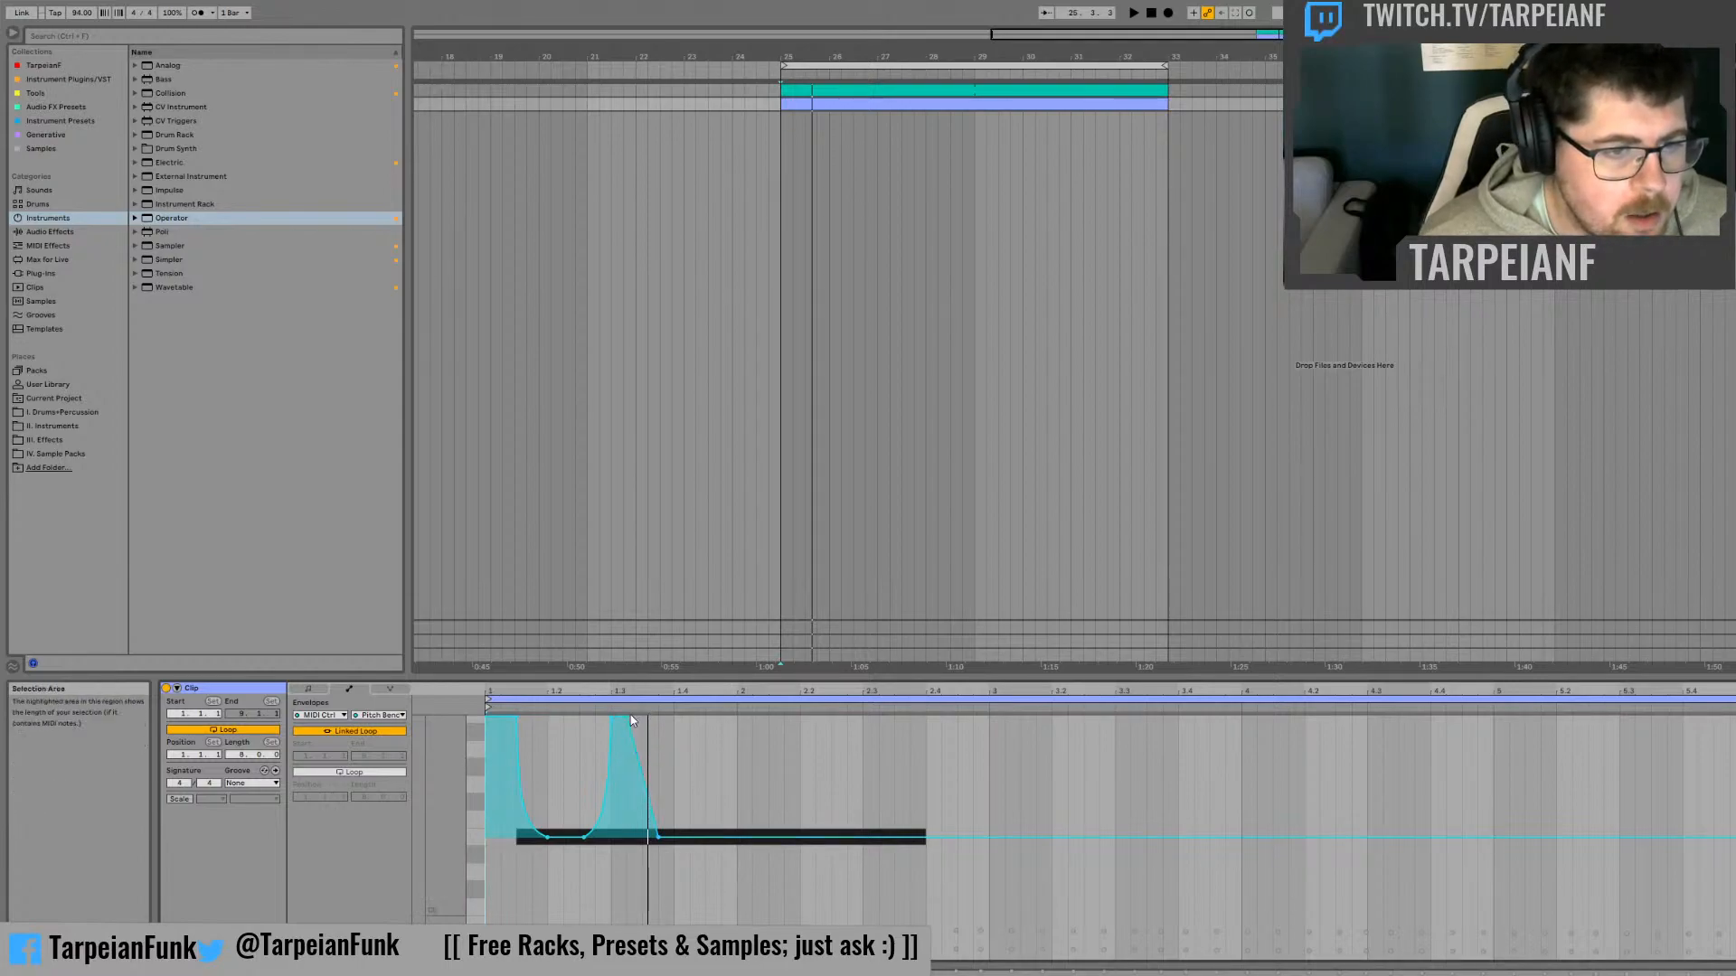
left_click_drag(628, 720, 646, 731)
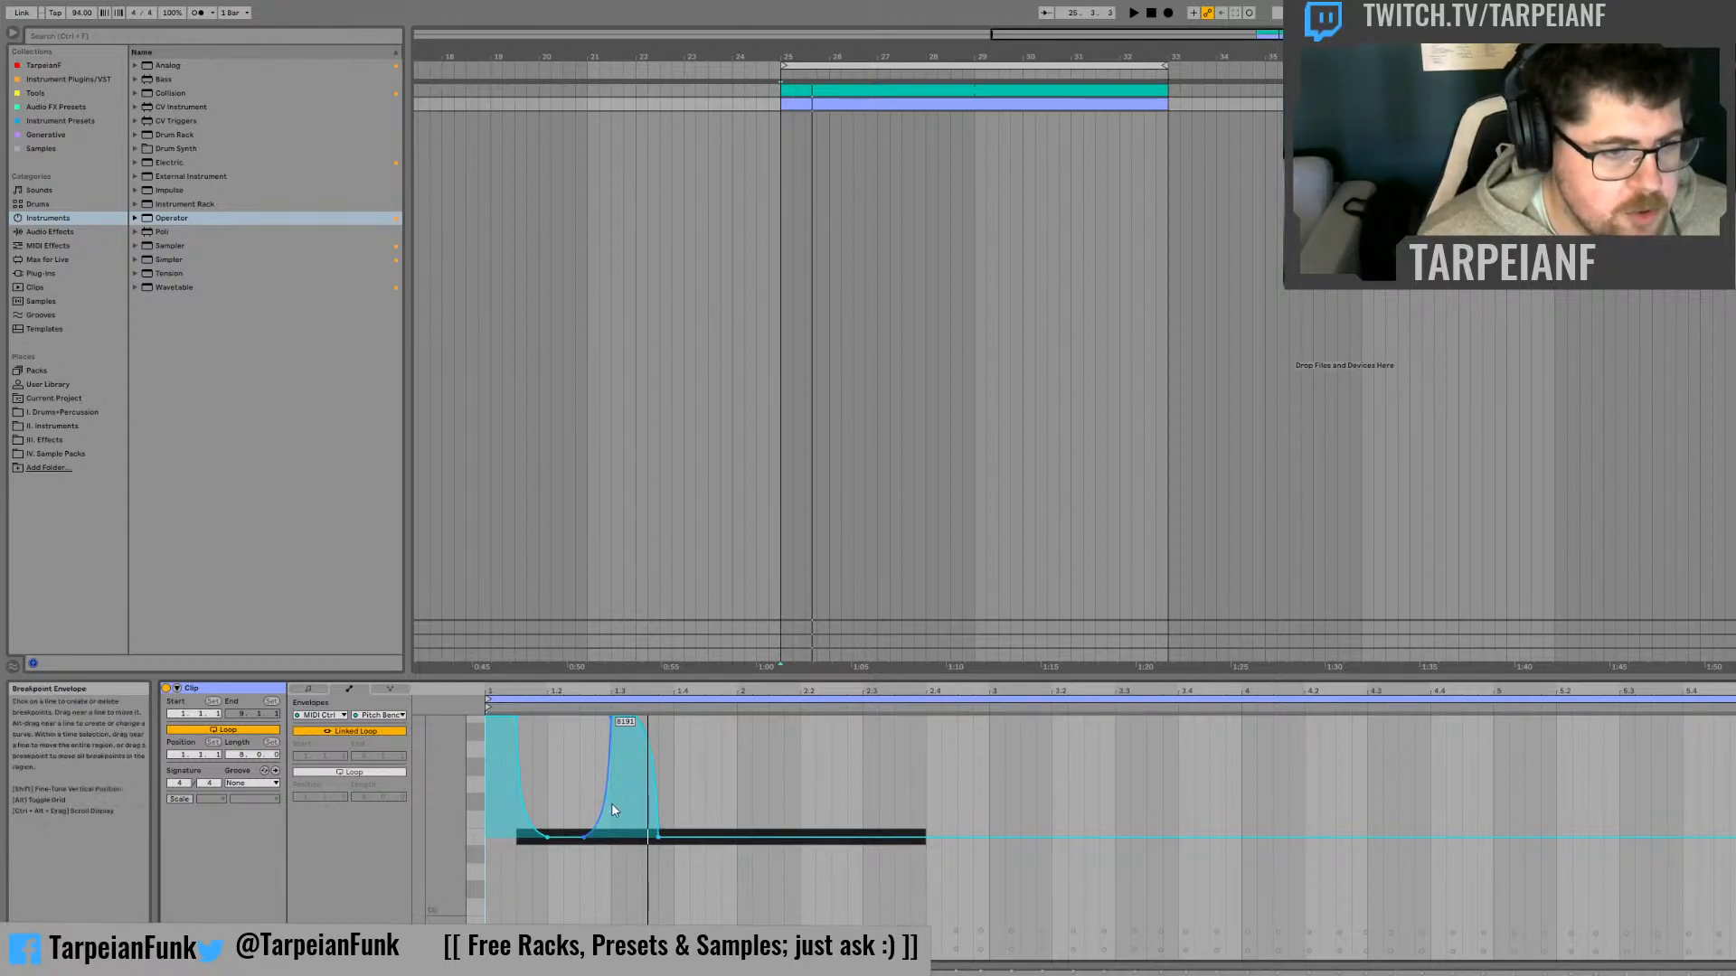
key("space")
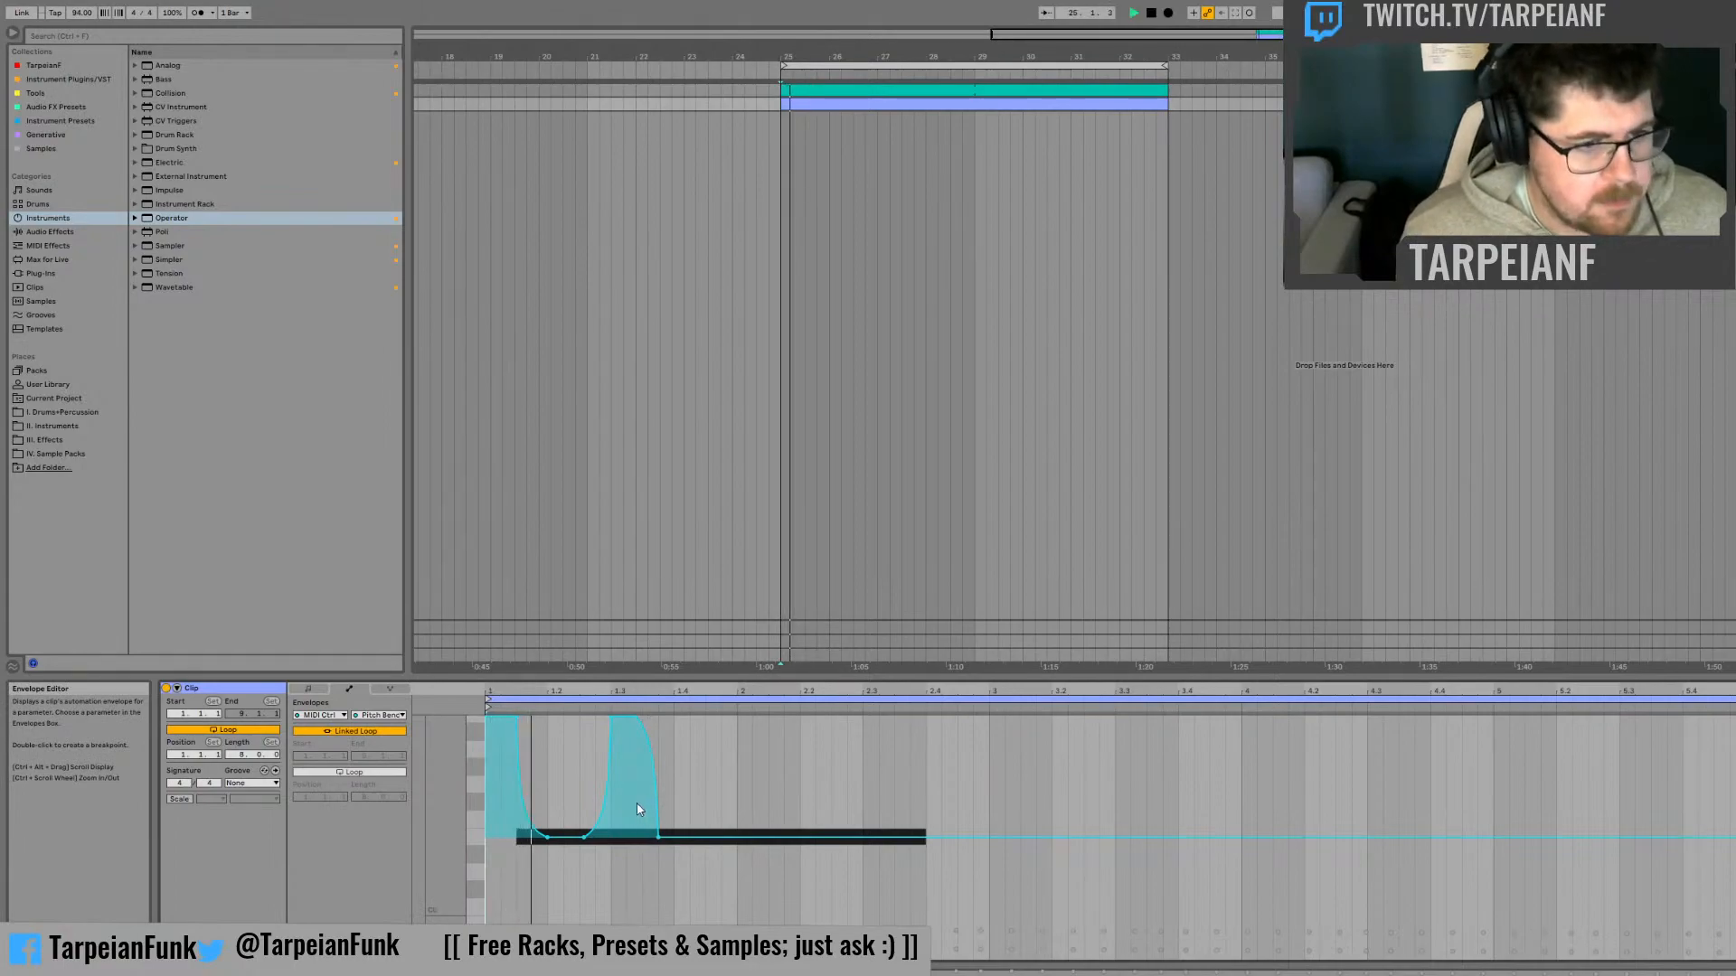
key("space")
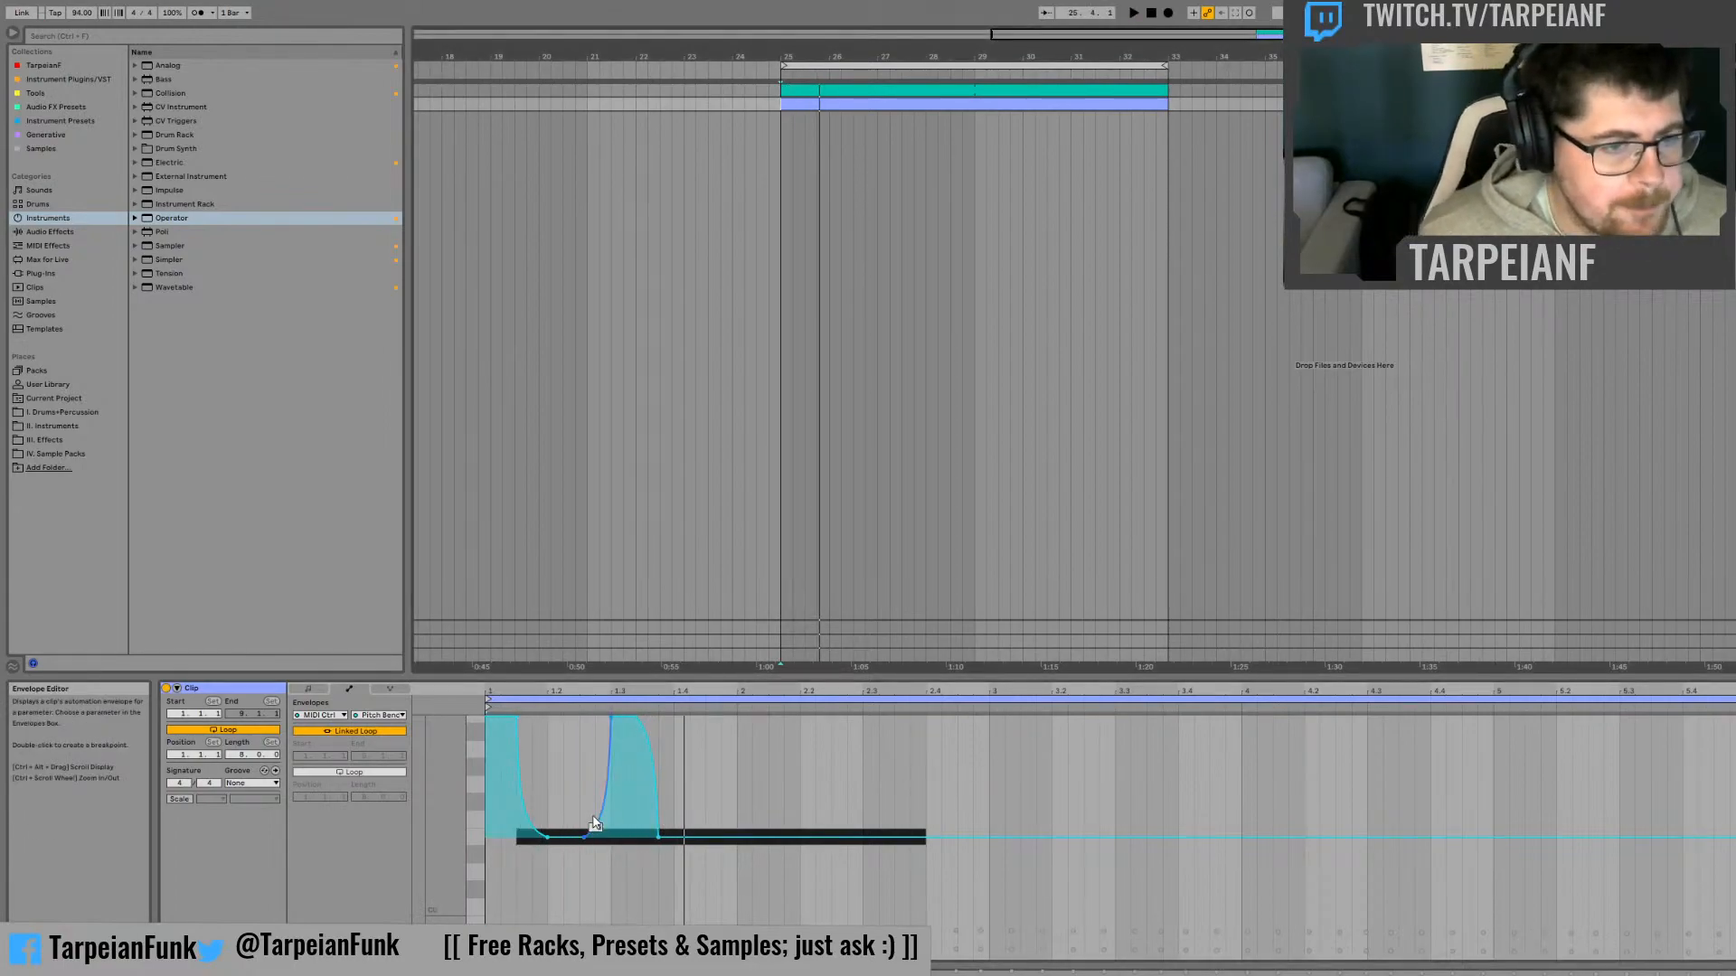
Add a small pitch bend bump peaking just before bar 2 and back to zero shortly after, and play the clip
left_click(749, 840)
left_click_drag(727, 838, 730, 824)
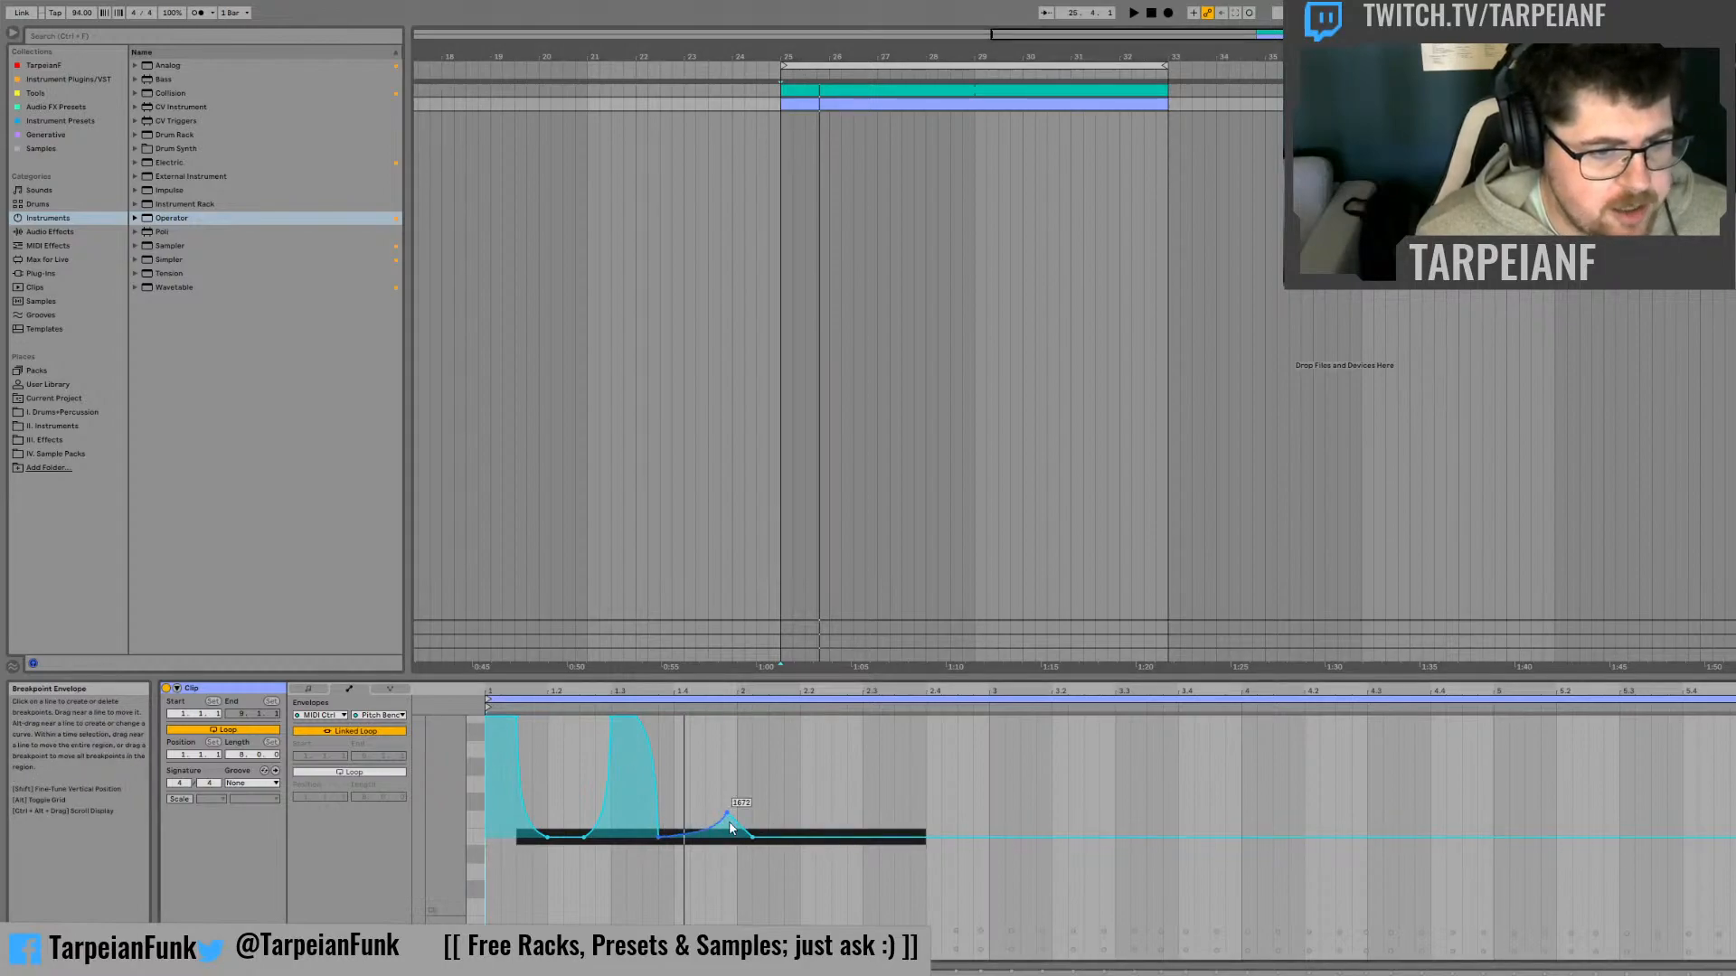
key("space")
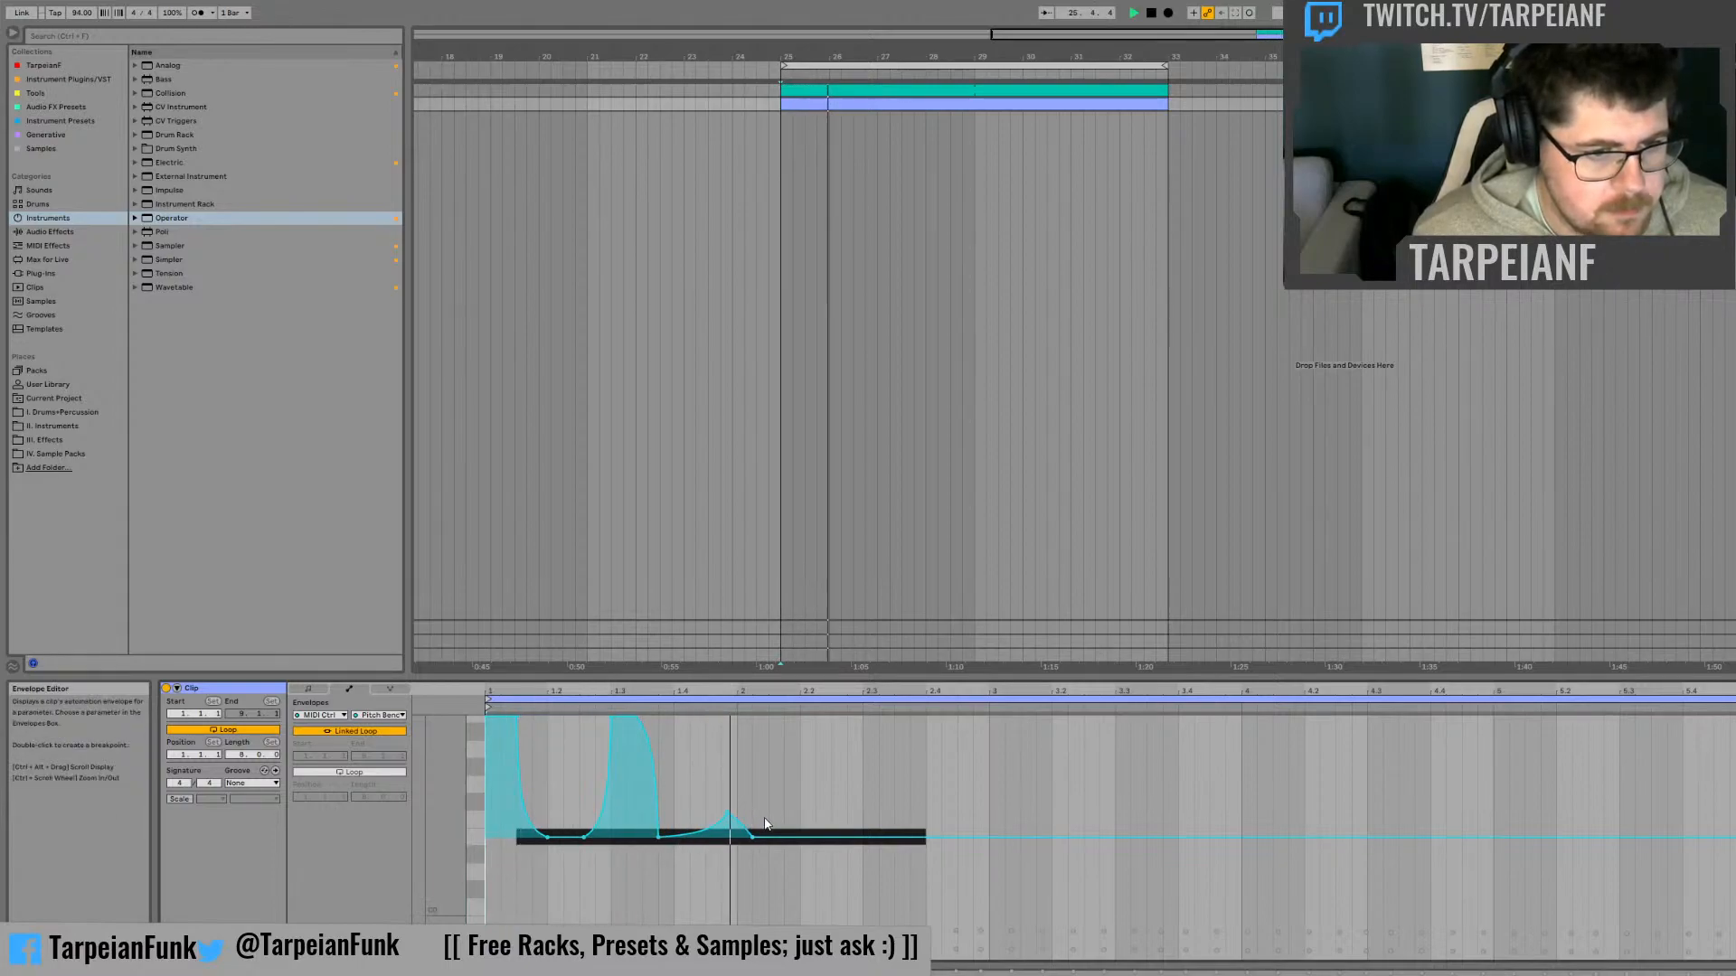
key("space")
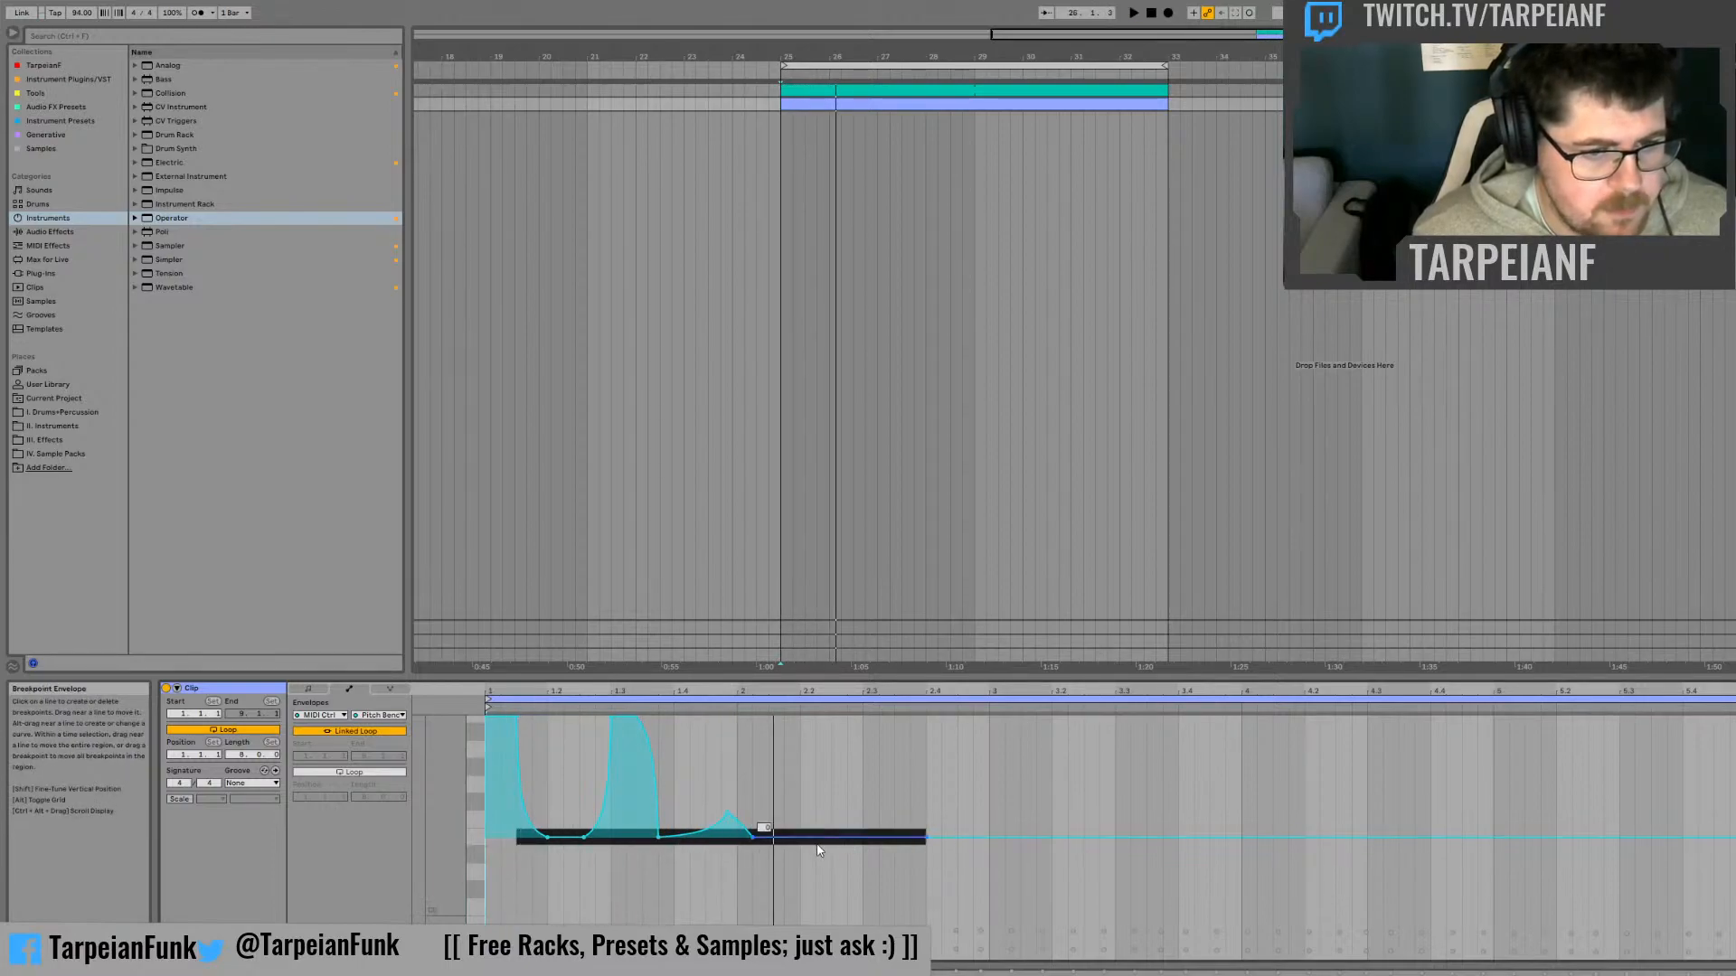
Add a shallow downward pitch bend dip around 2.2.3 that returns to zero at the note's end, and audition the clip
left_click(841, 837)
left_click_drag(840, 837, 881, 859)
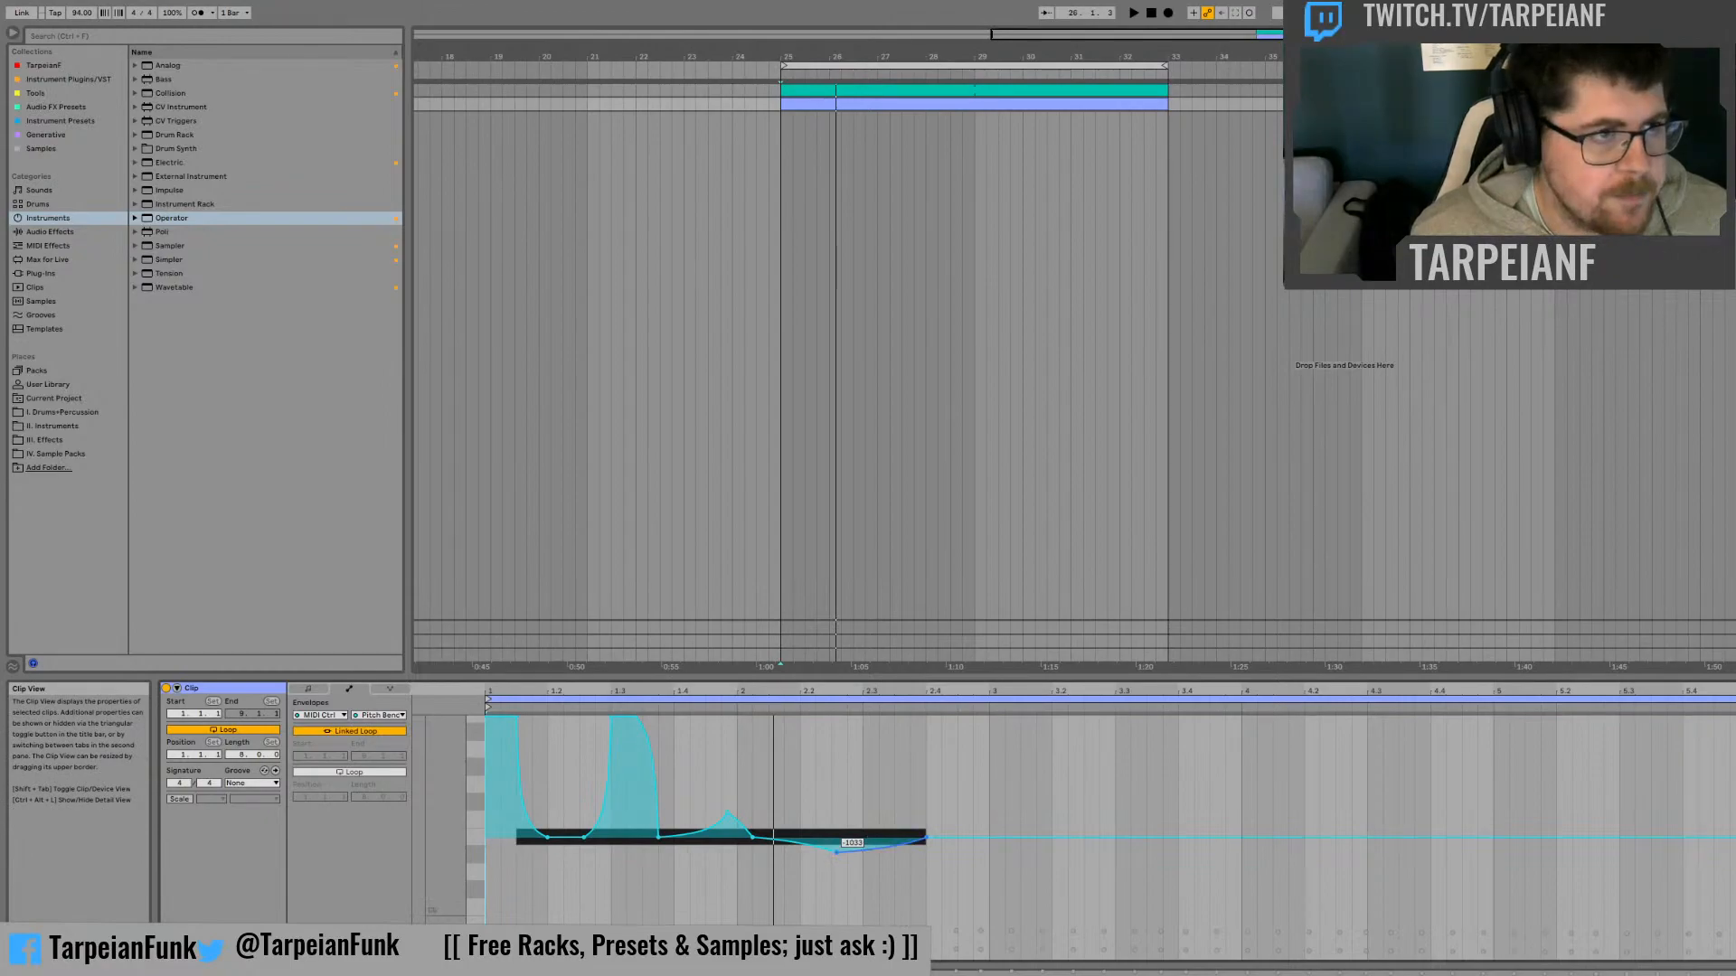
key("space")
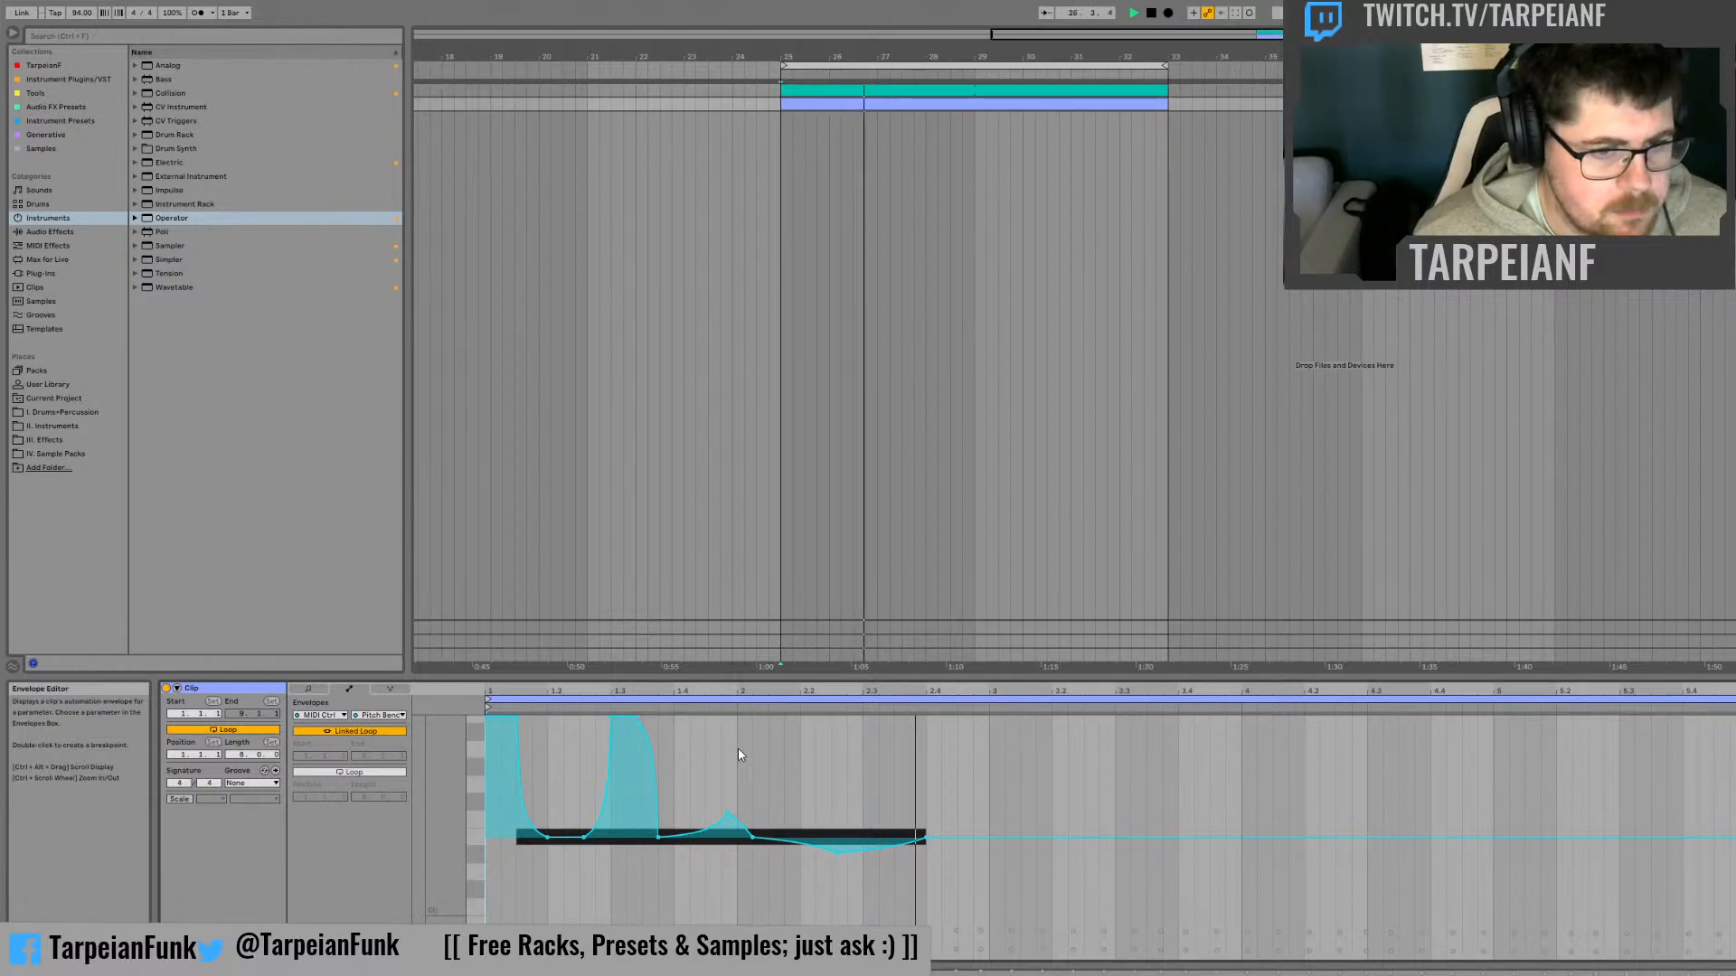
key("space")
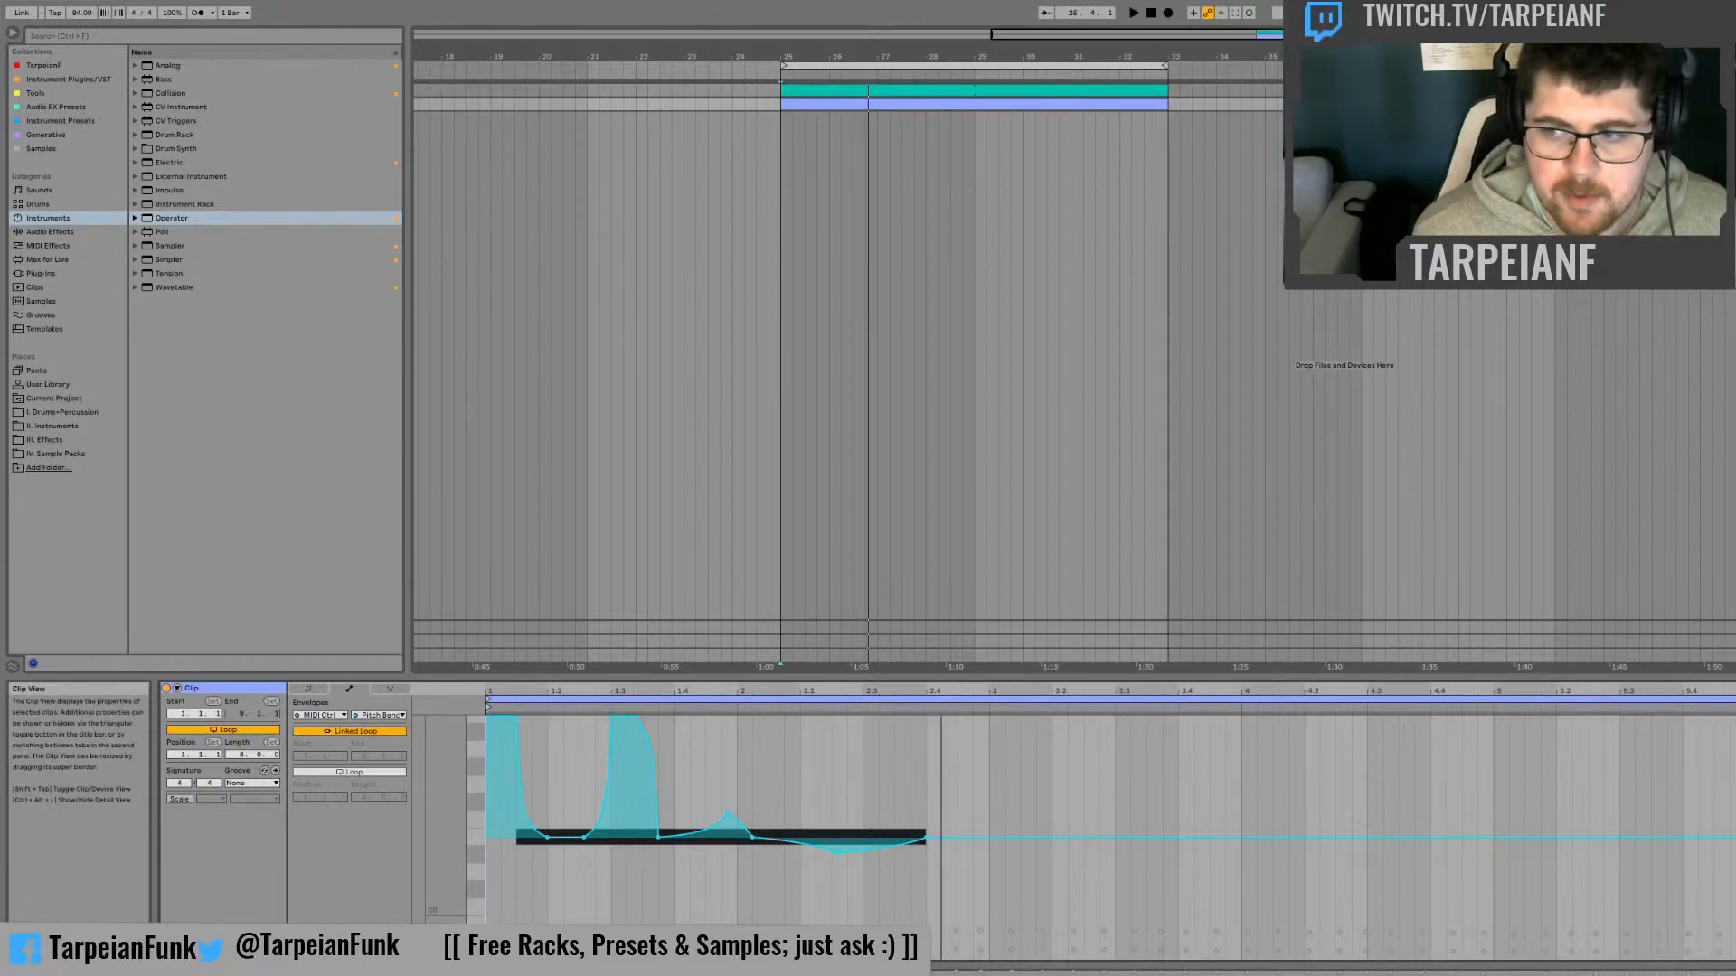
Set the bass clip's loop to two bars, return to the Operator device view and play it
left_click_drag(940, 698, 989, 698)
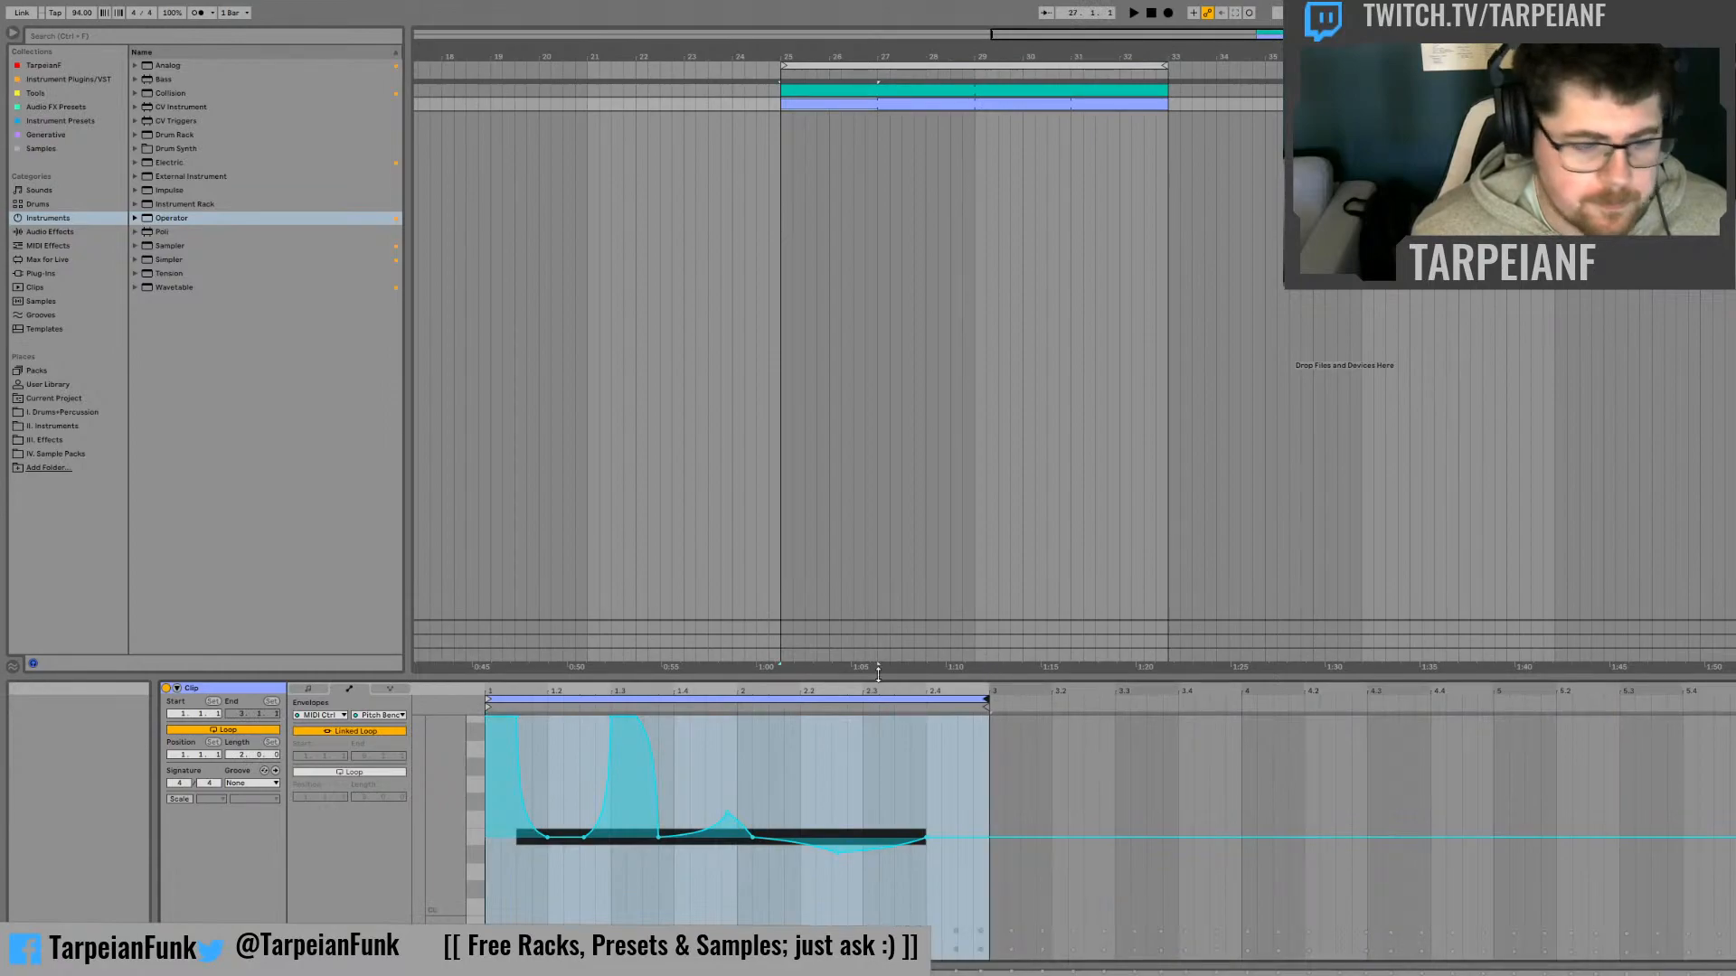
key("shift+Tab")
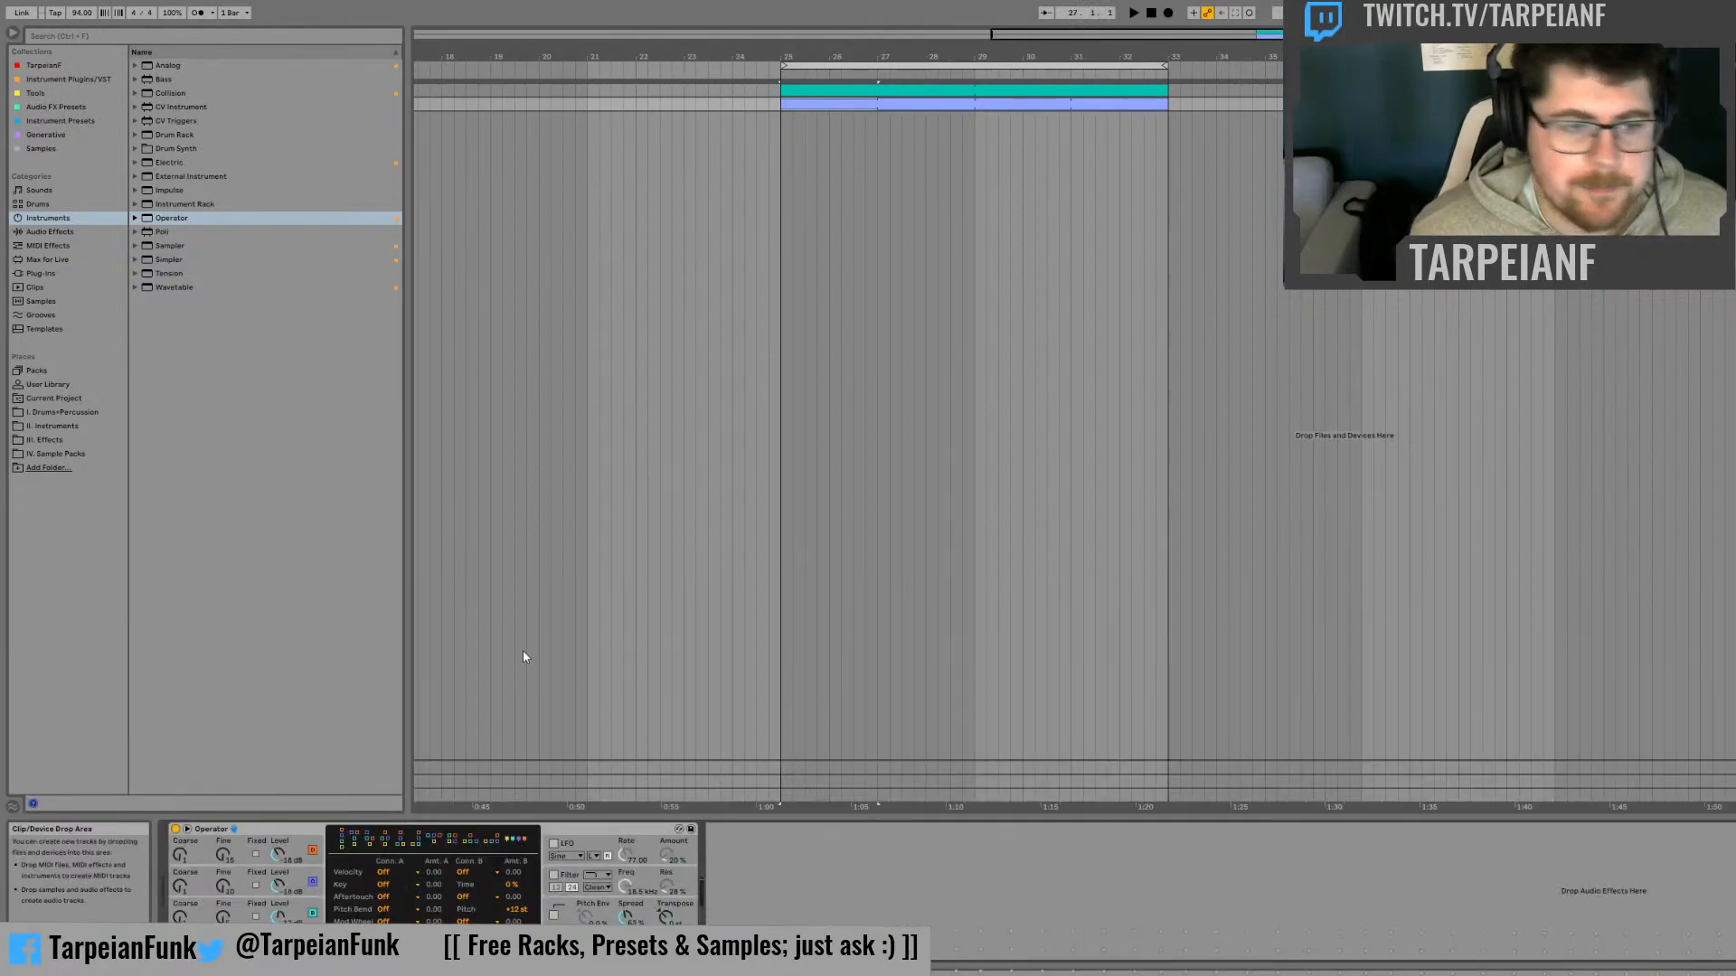
key("space")
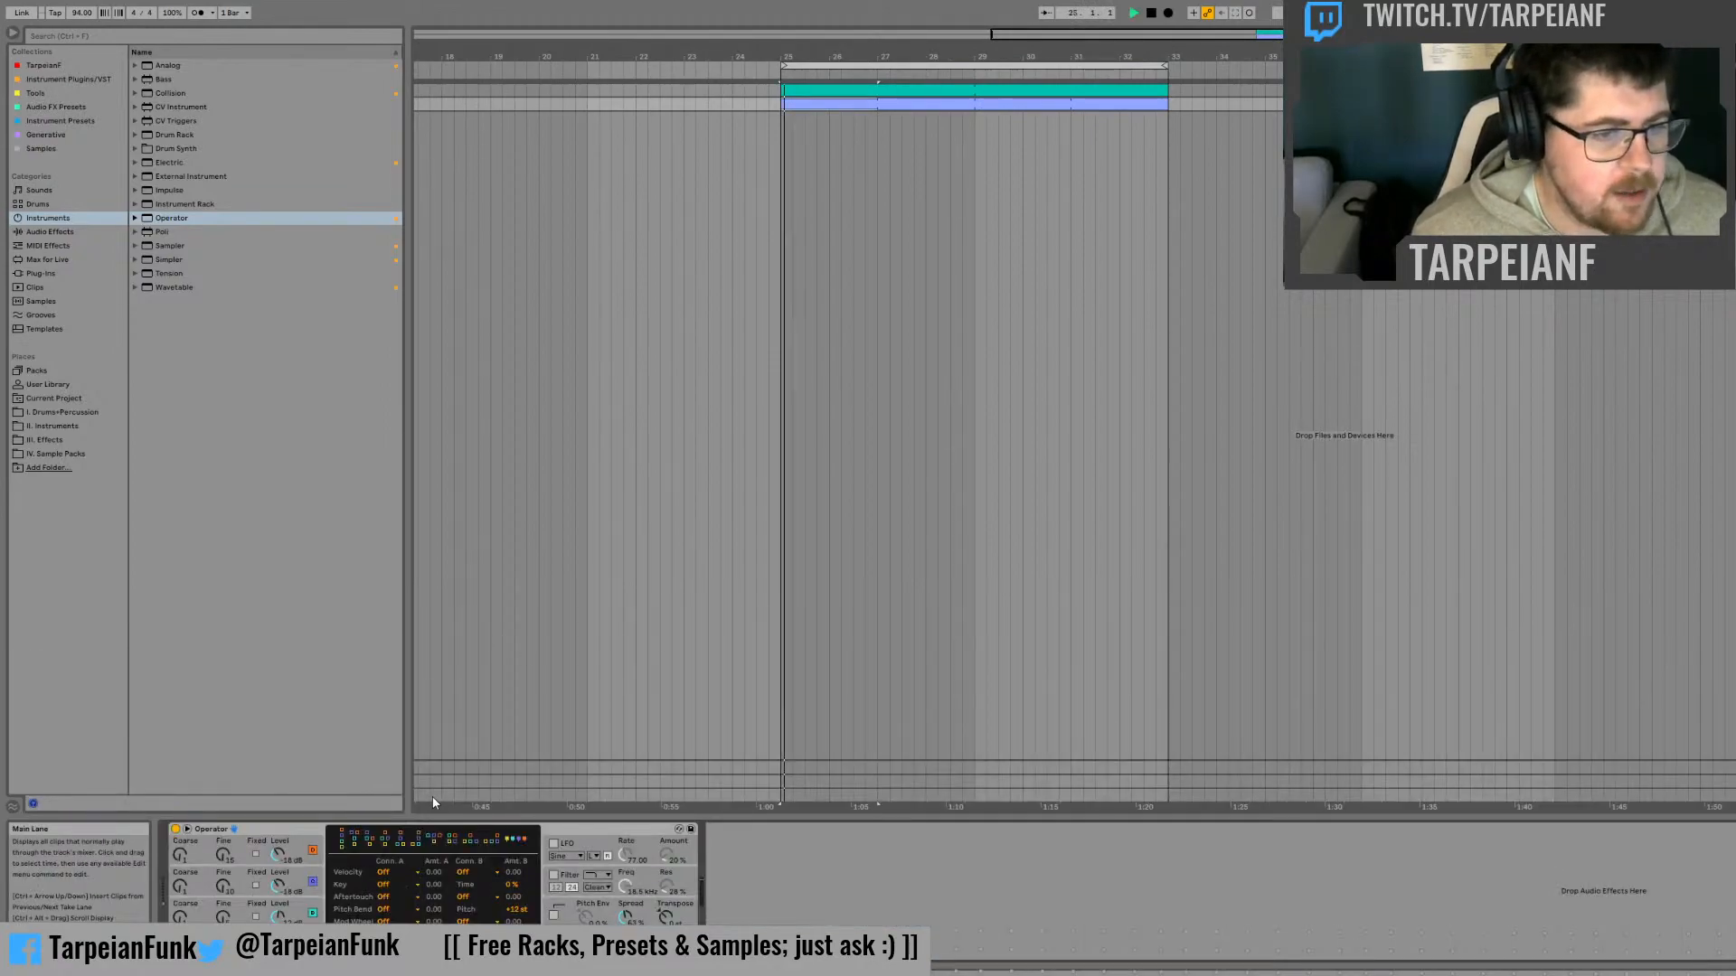
Load Wavetable on a new track and copy the bass clip from the Operator track onto it
left_click(177, 289)
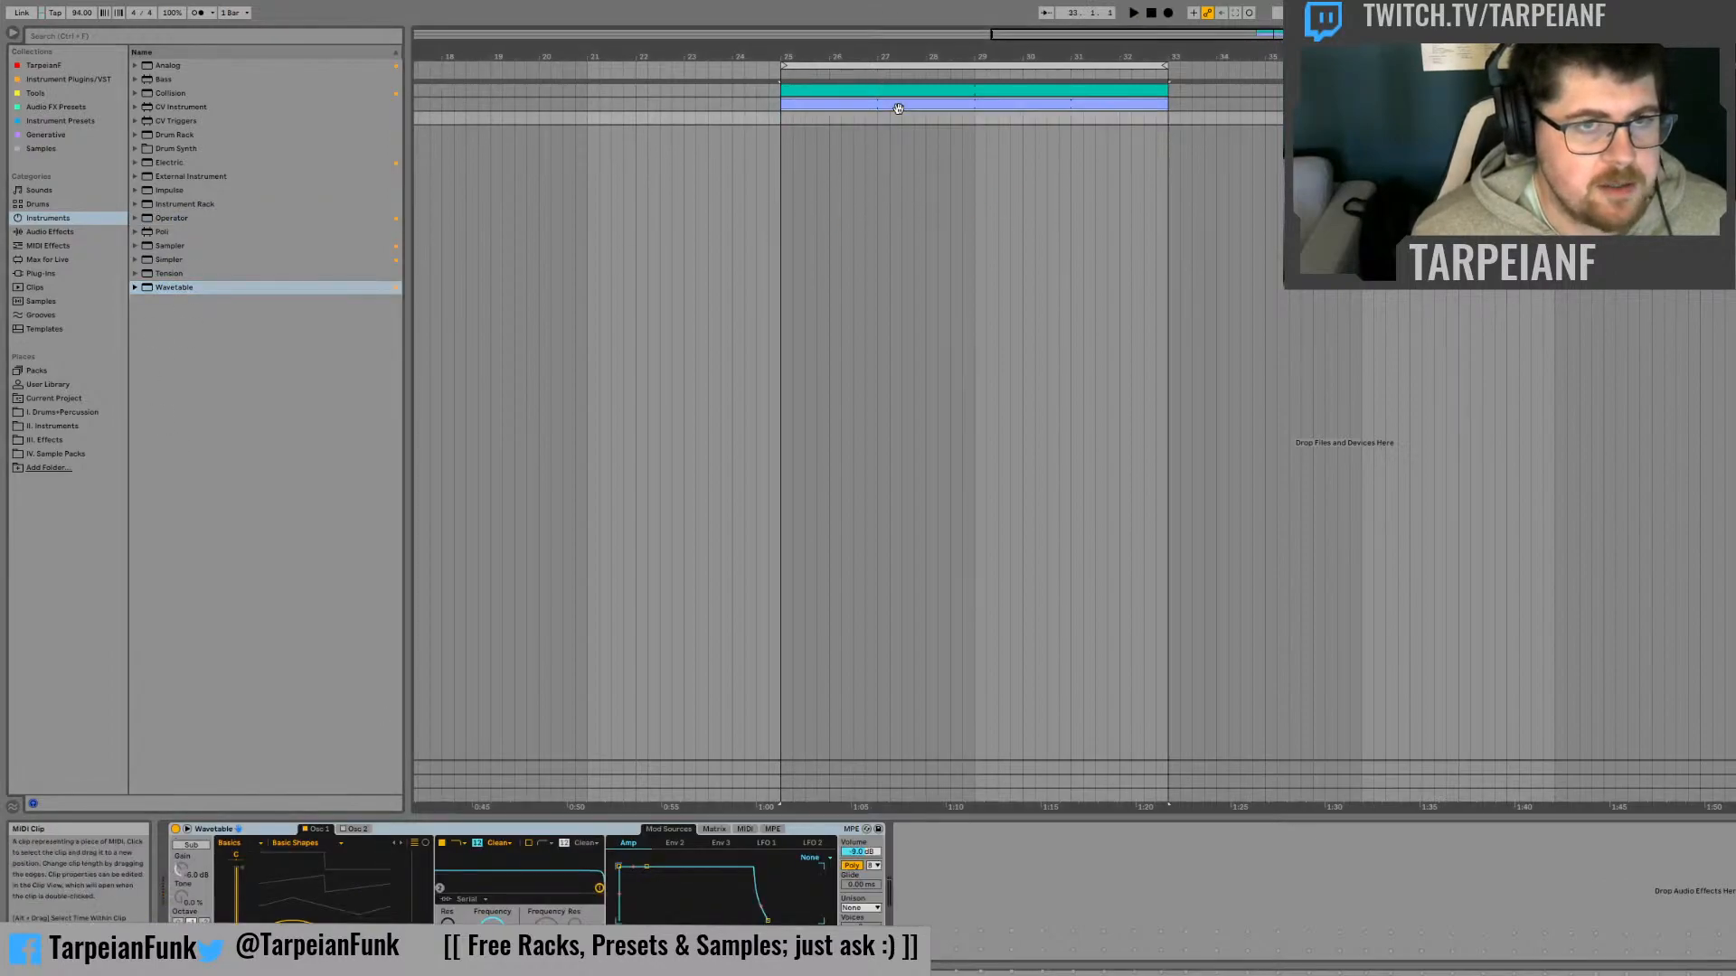
mouse_move(891, 106)
left_mouse_down()
mouse_move(889, 136)
mouse_move(893, 118)
left_mouse_up()
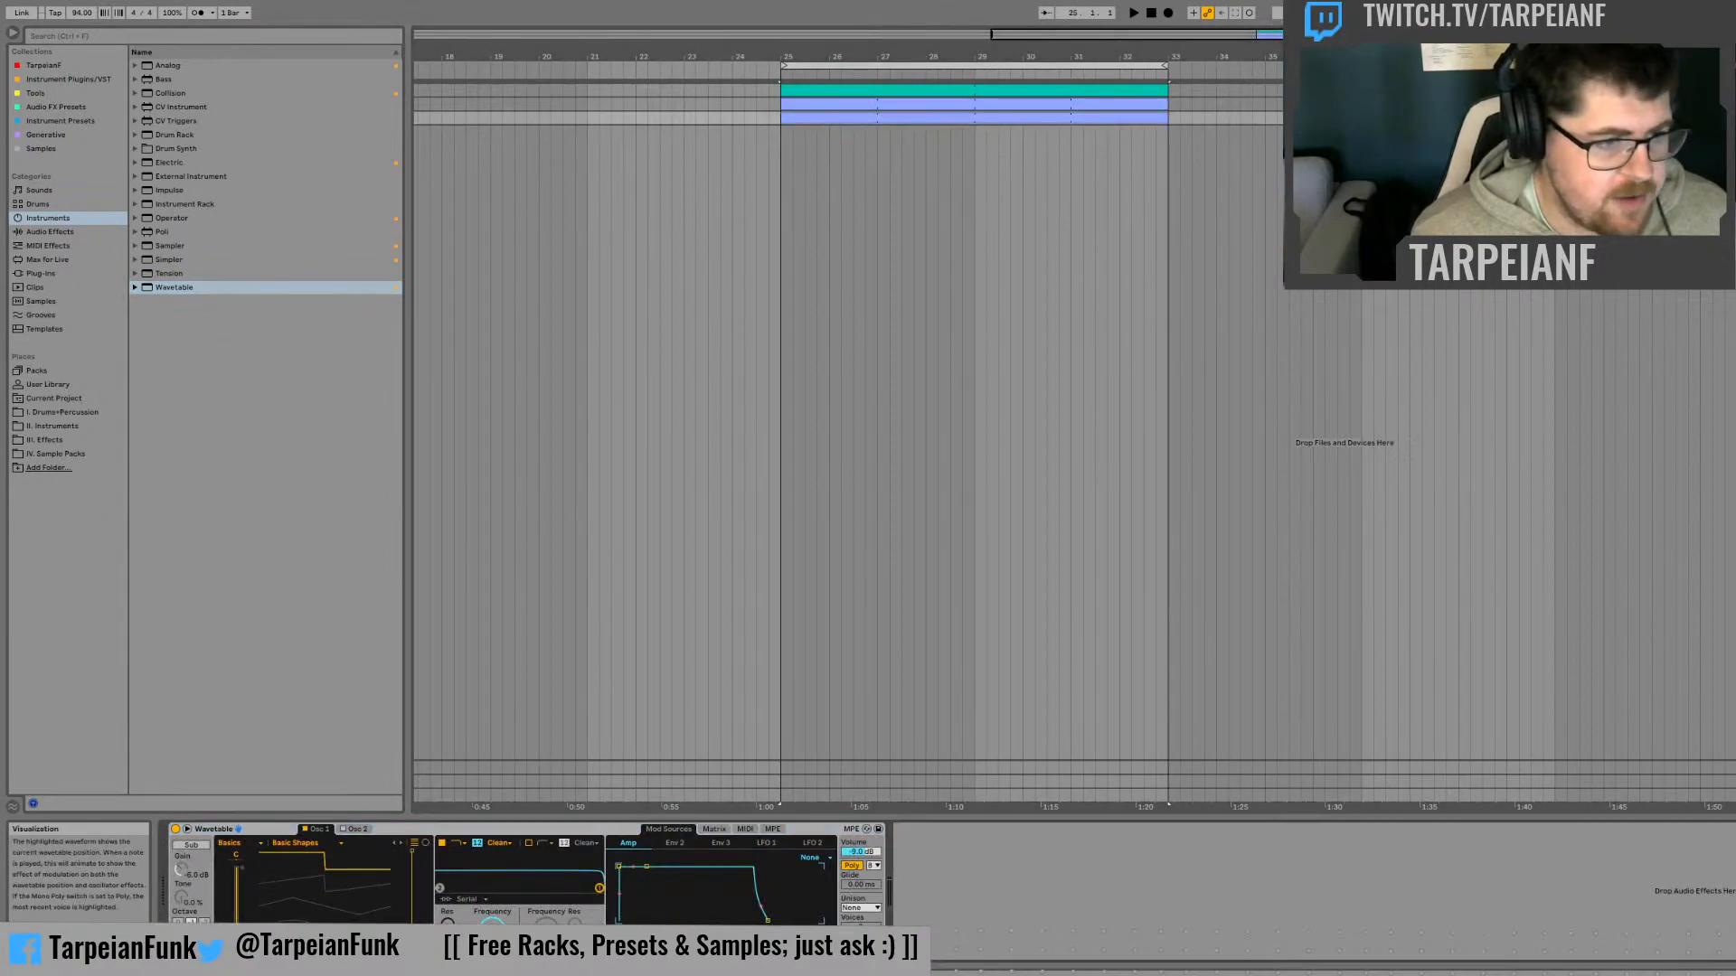
Turn on Wavetable's second oscillator with a Basic Shapes square wave, and enable the sub oscillator with its tone at 100%
left_click(360, 829)
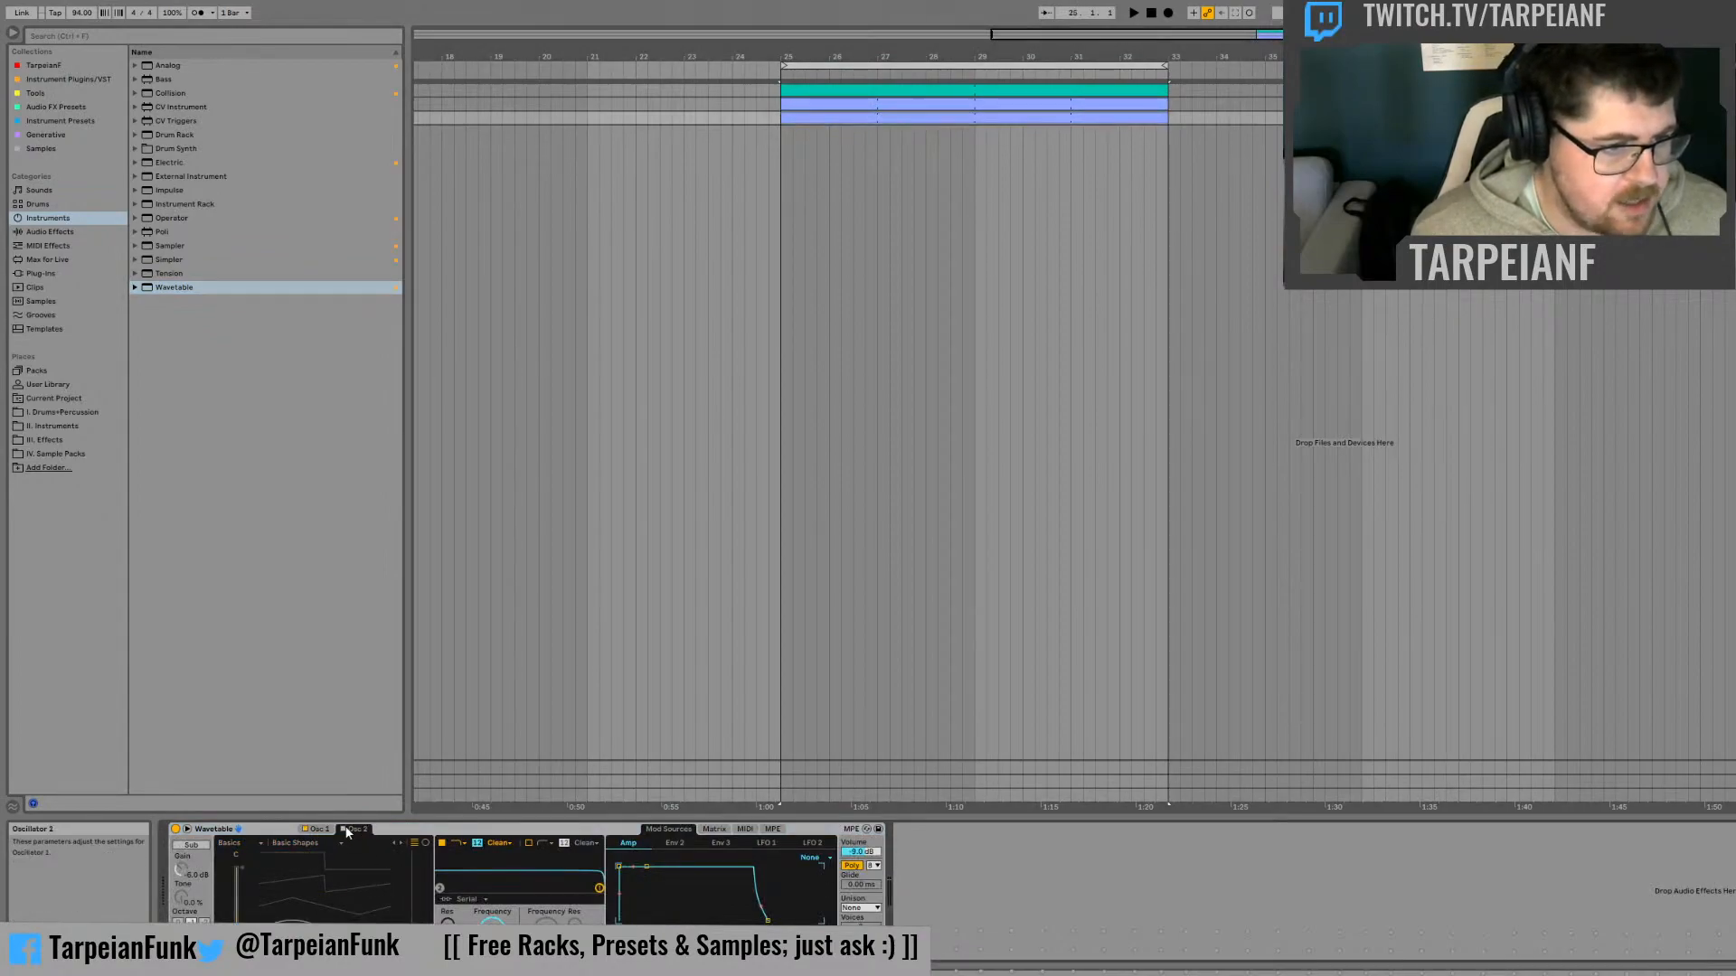
left_click(344, 829)
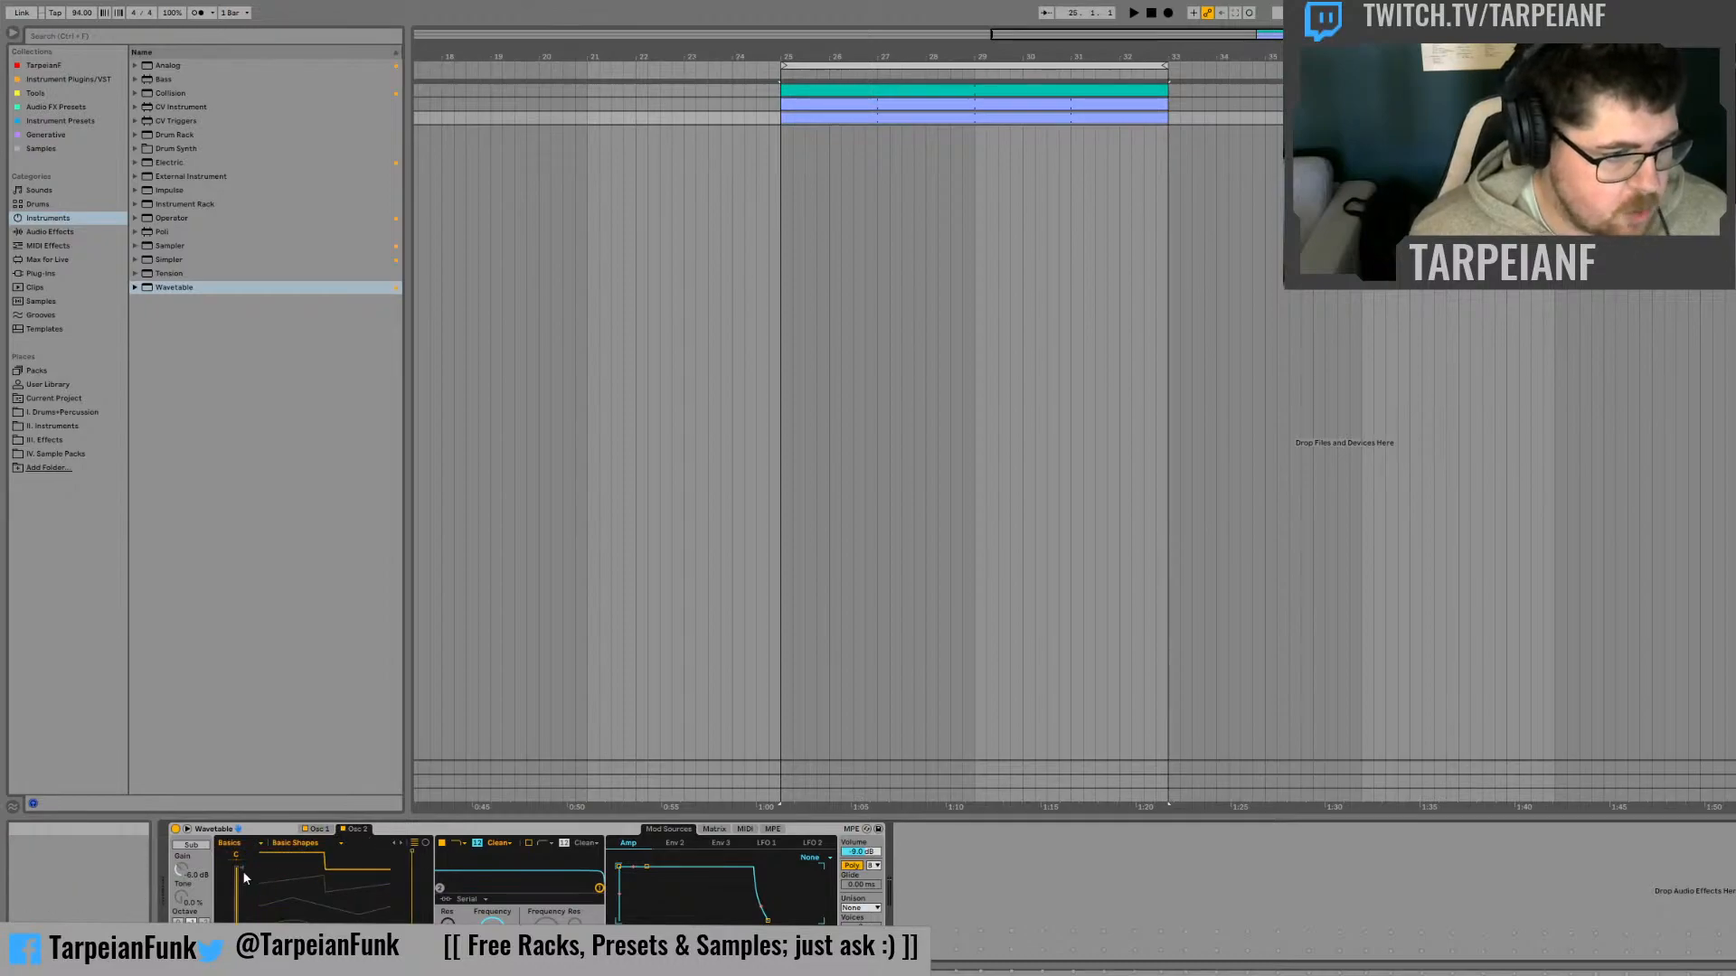
left_click(344, 905)
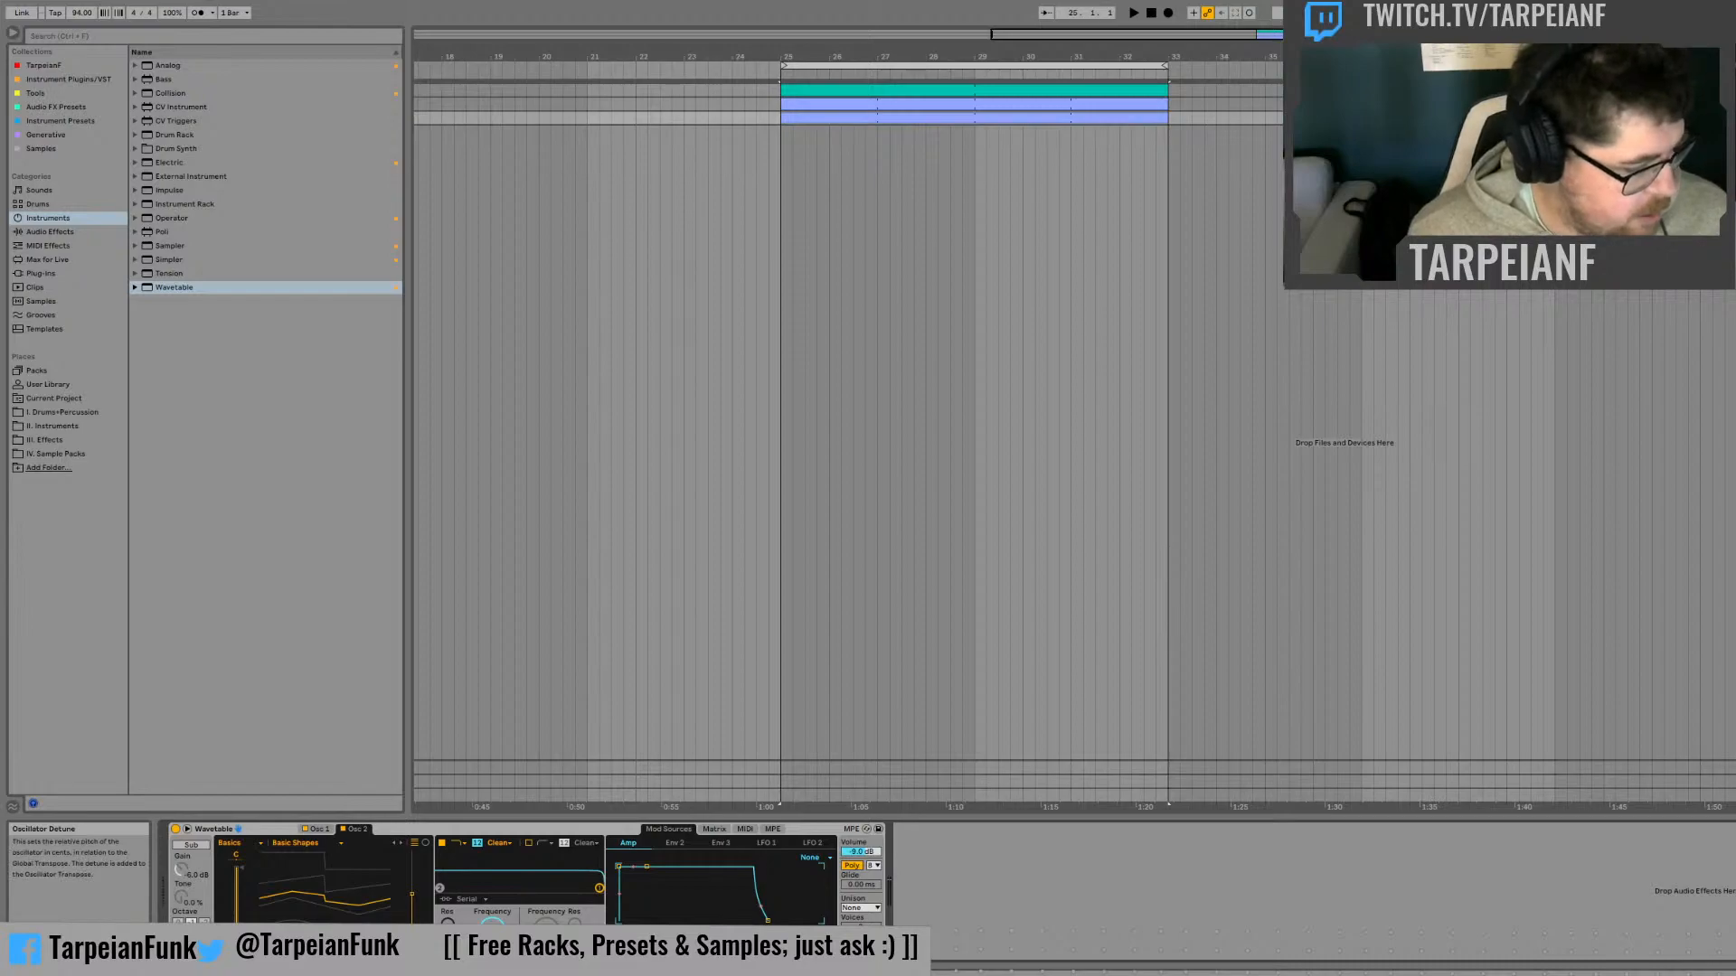
left_click(191, 846)
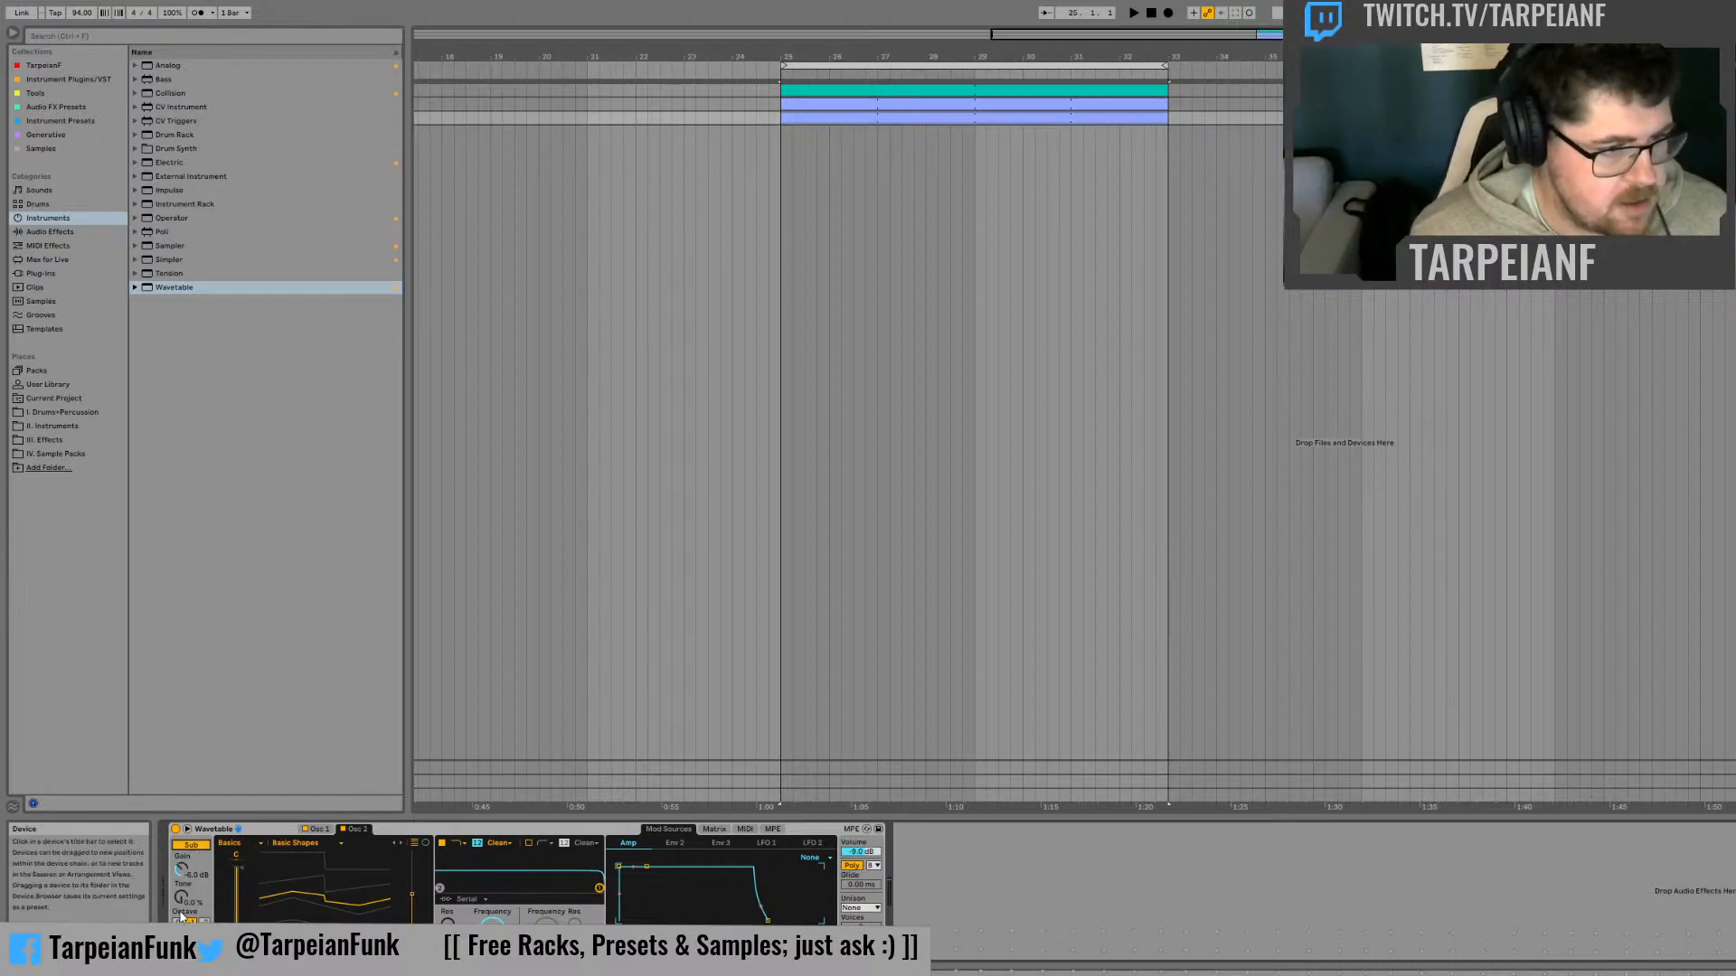
left_click_drag(182, 897, 182, 806)
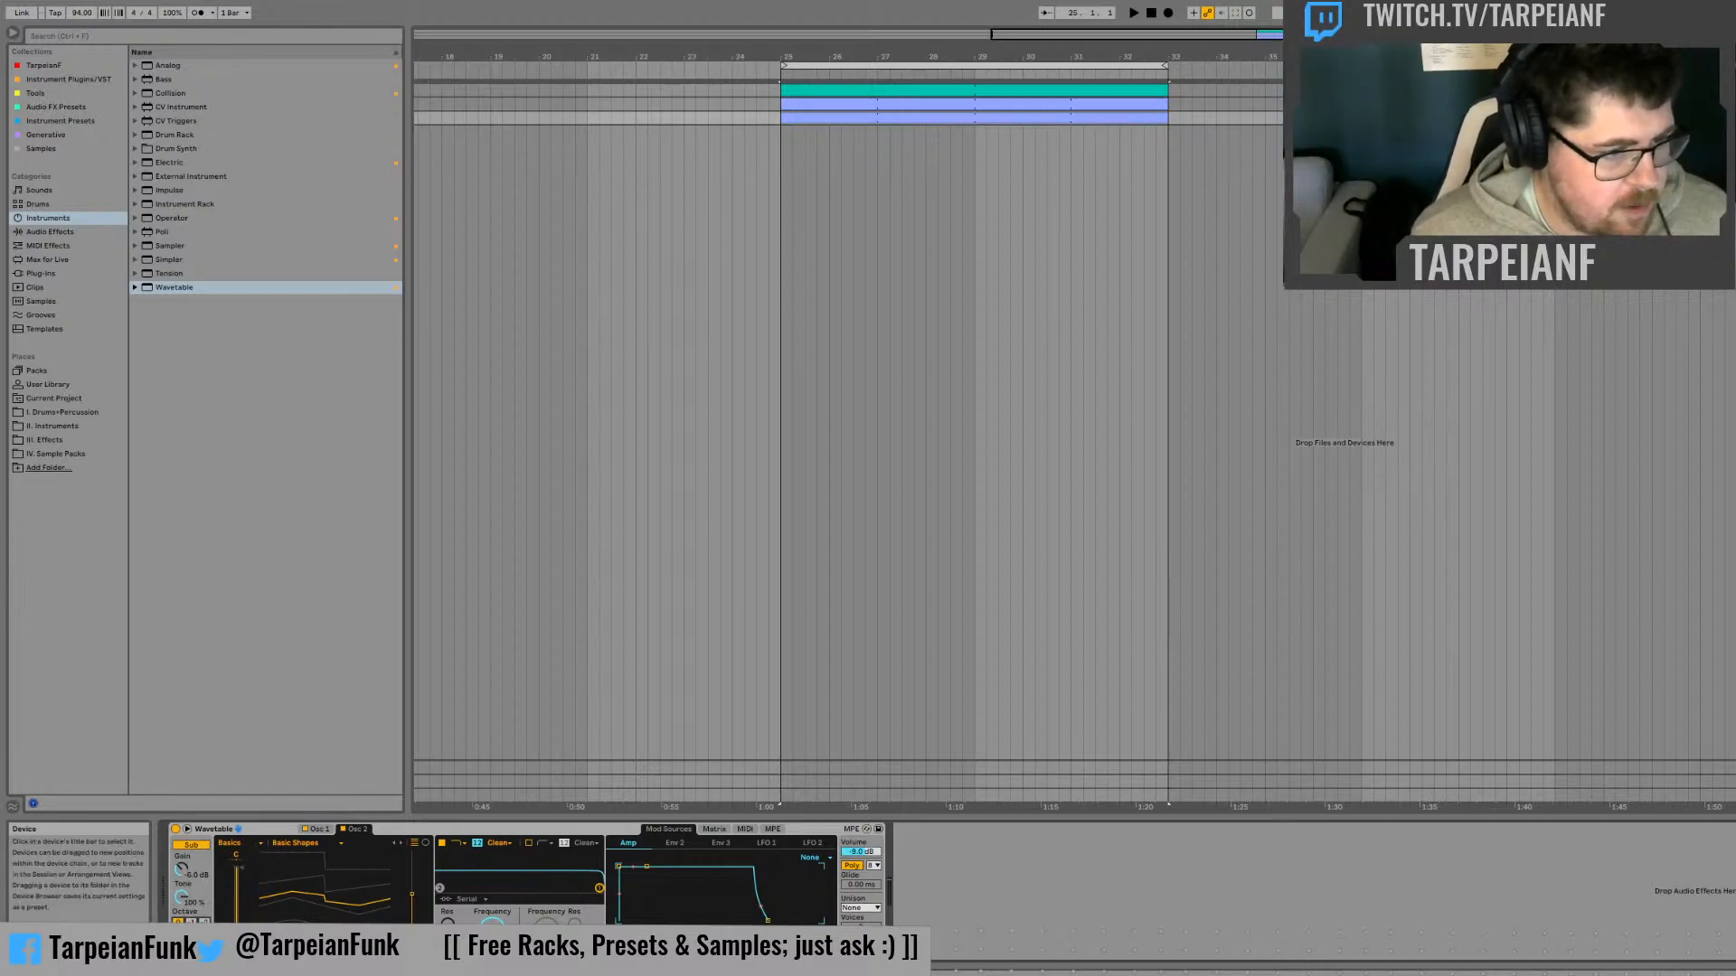
left_click_drag(411, 894, 412, 851)
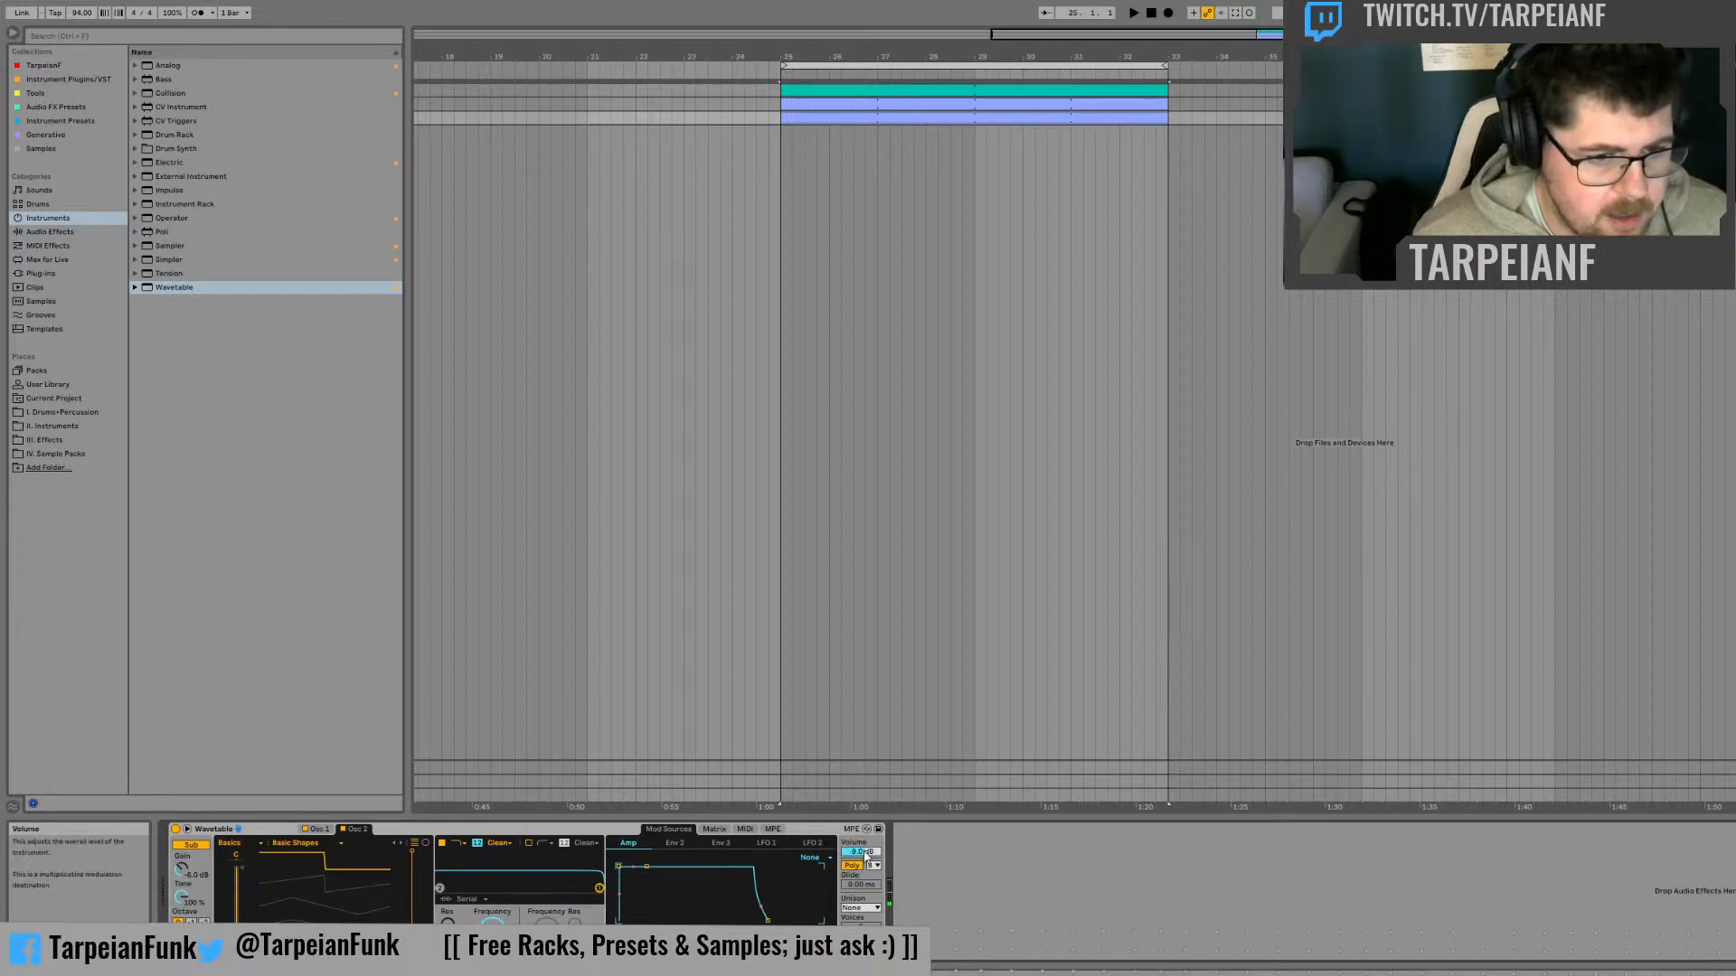
Lower Wavetable's volume, set its unison mode to Classic, and audition the clip
left_click_drag(863, 854, 862, 861)
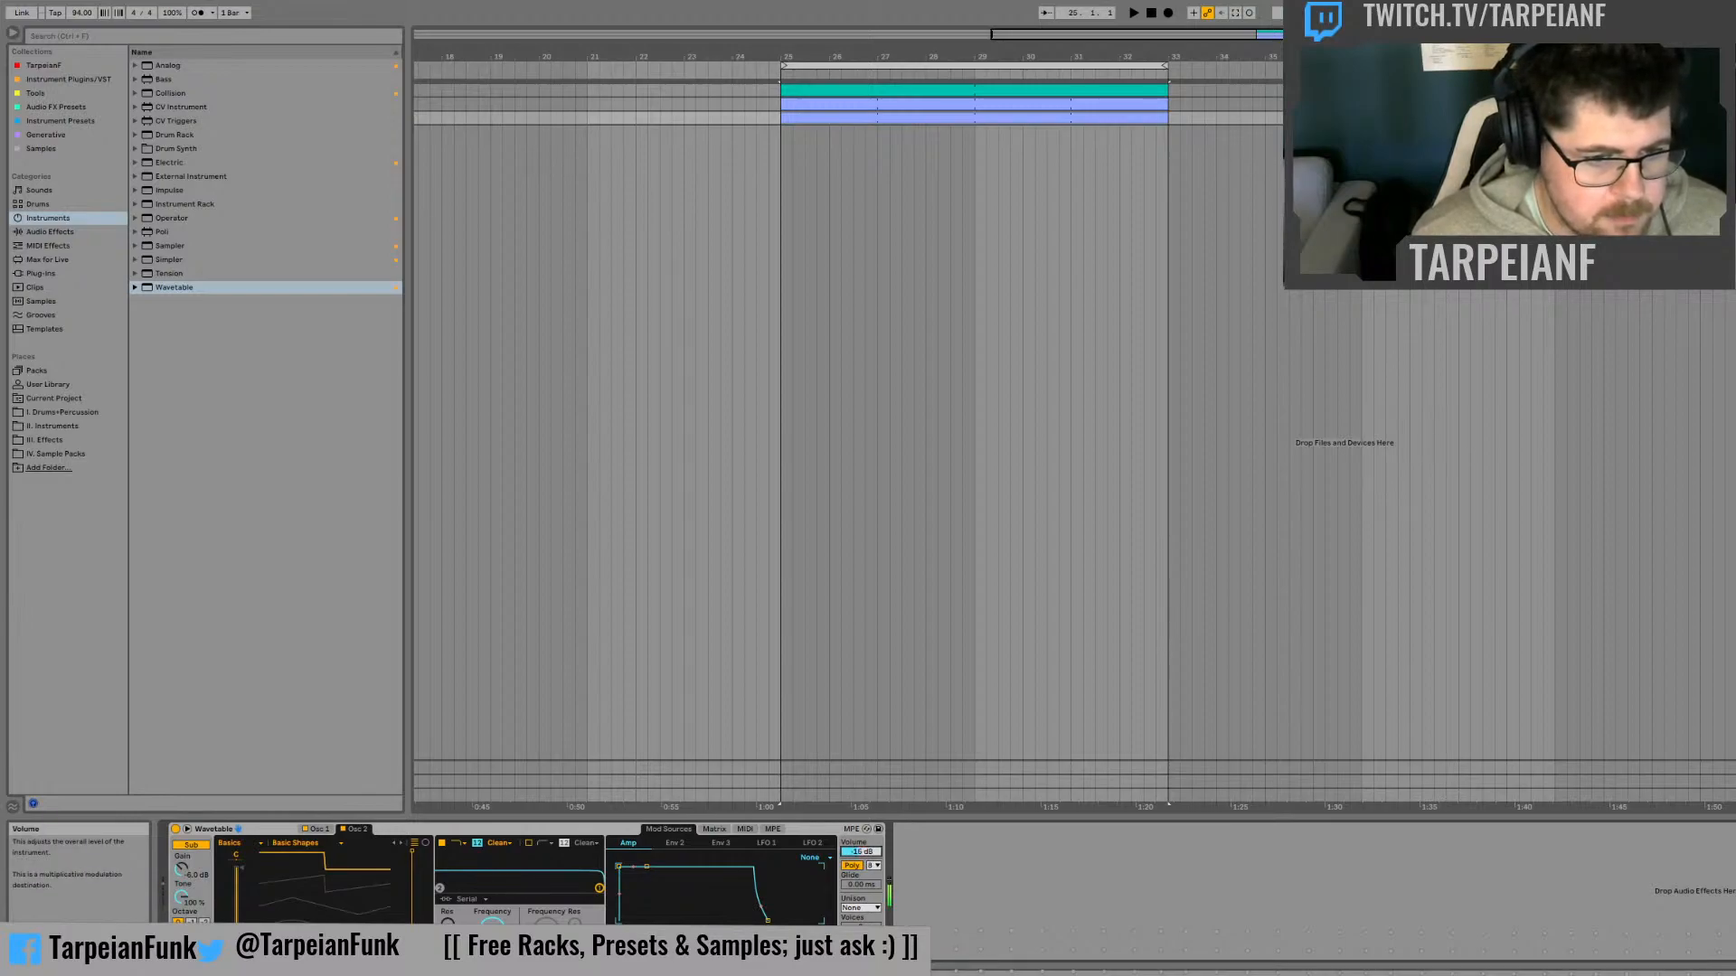
key("space")
key("space")
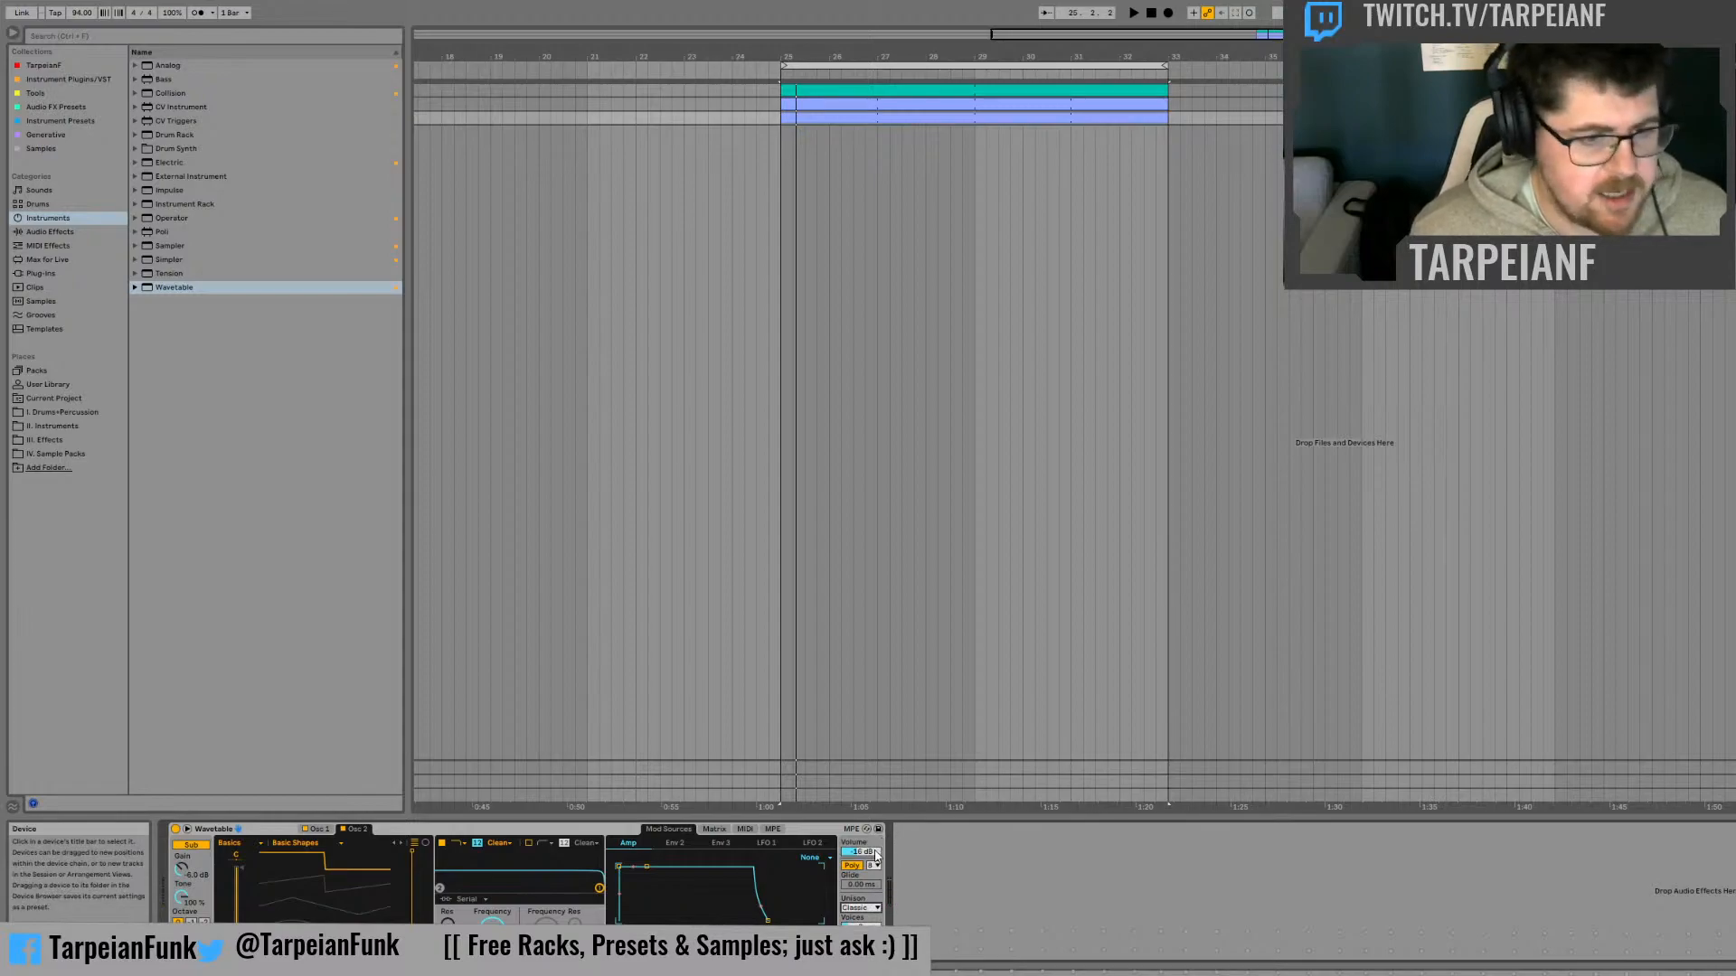
left_click(861, 908)
left_click(871, 854)
key("space")
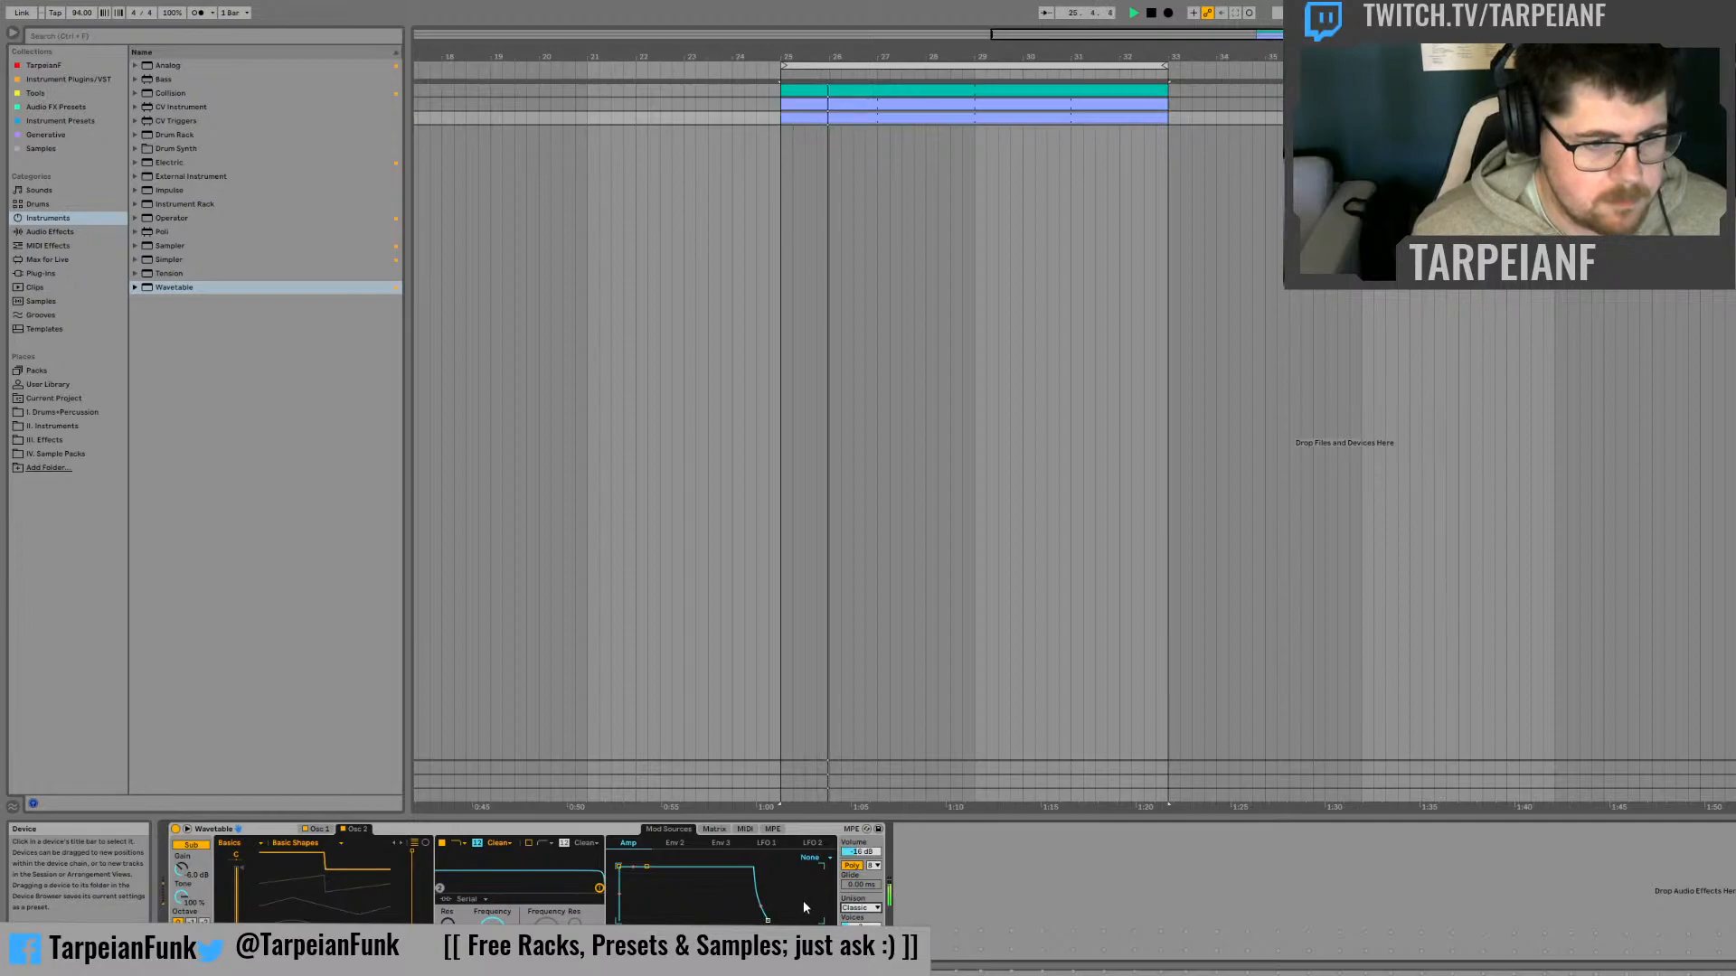
key("space")
Set Wavetable's pitch bend modulation of Pitch to 12 and audition the clip
left_click(744, 829)
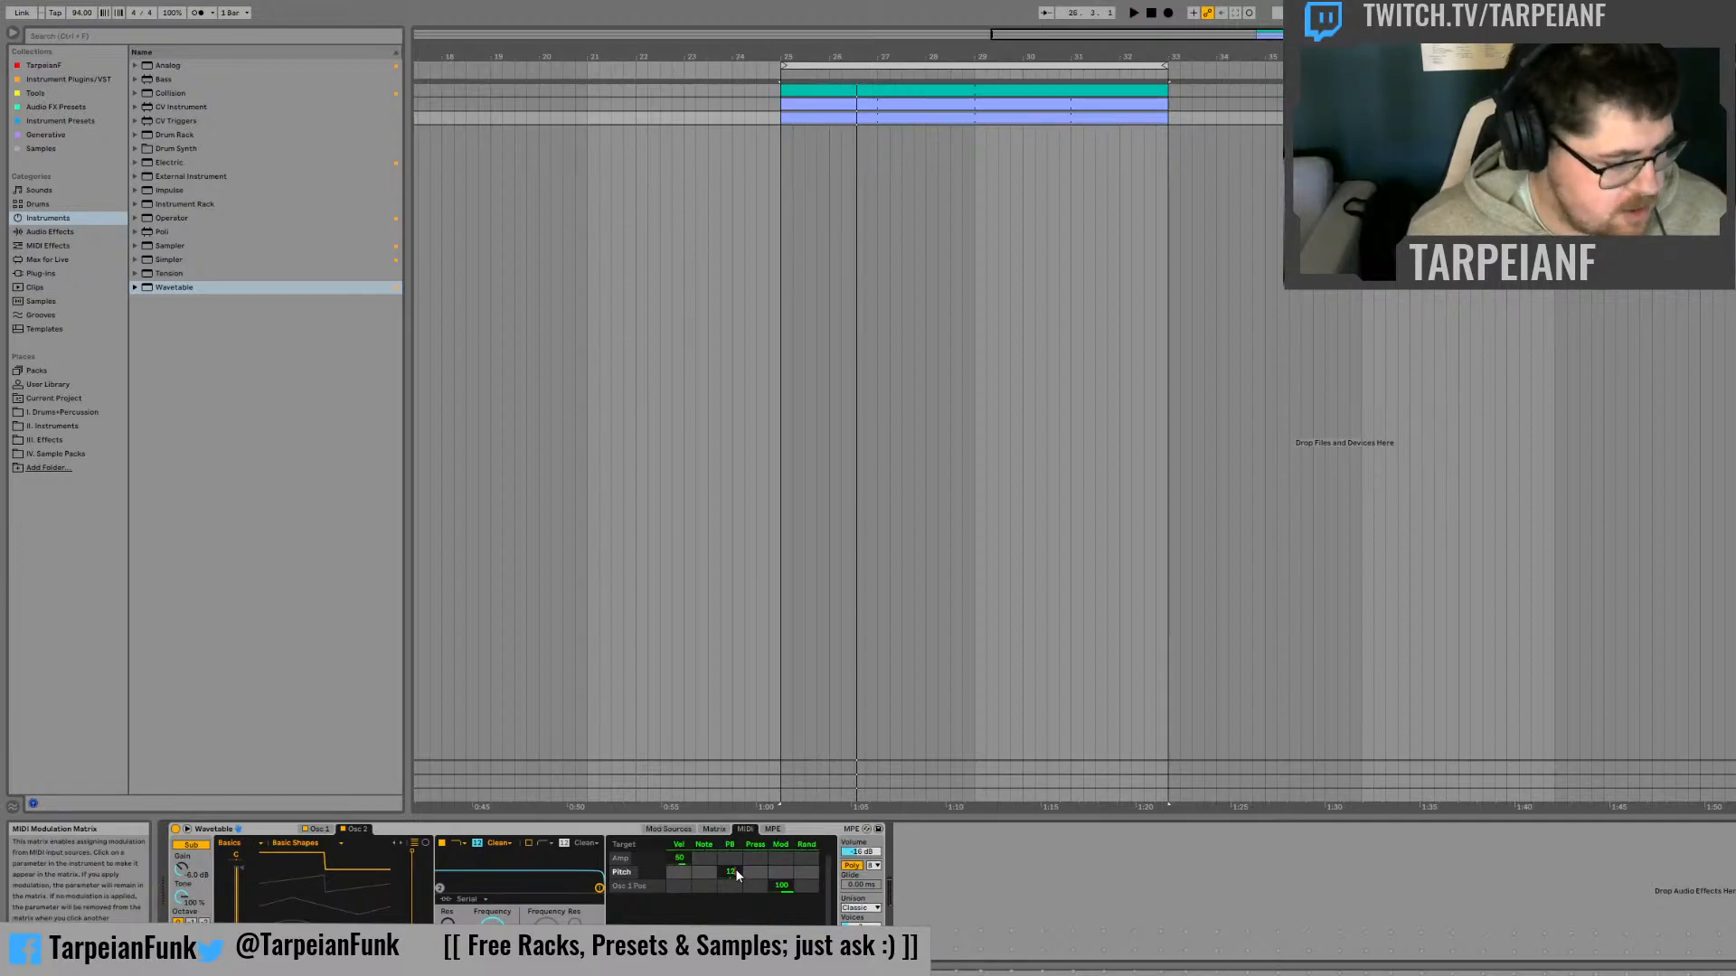
key("space")
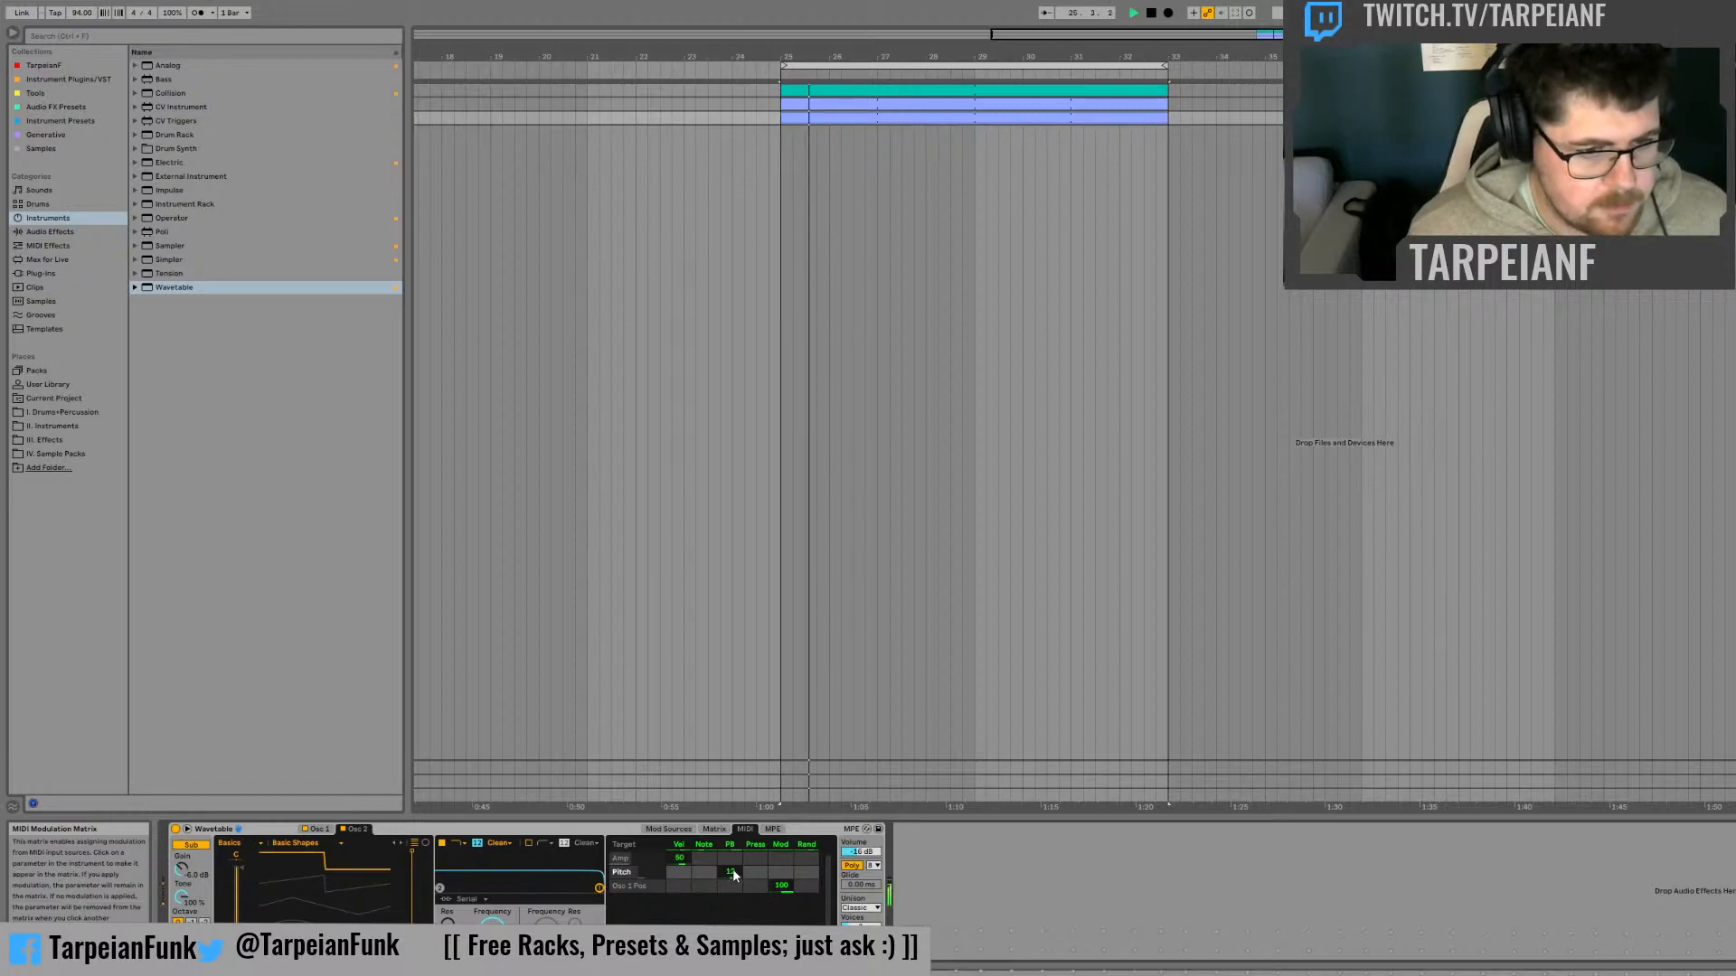
key("space")
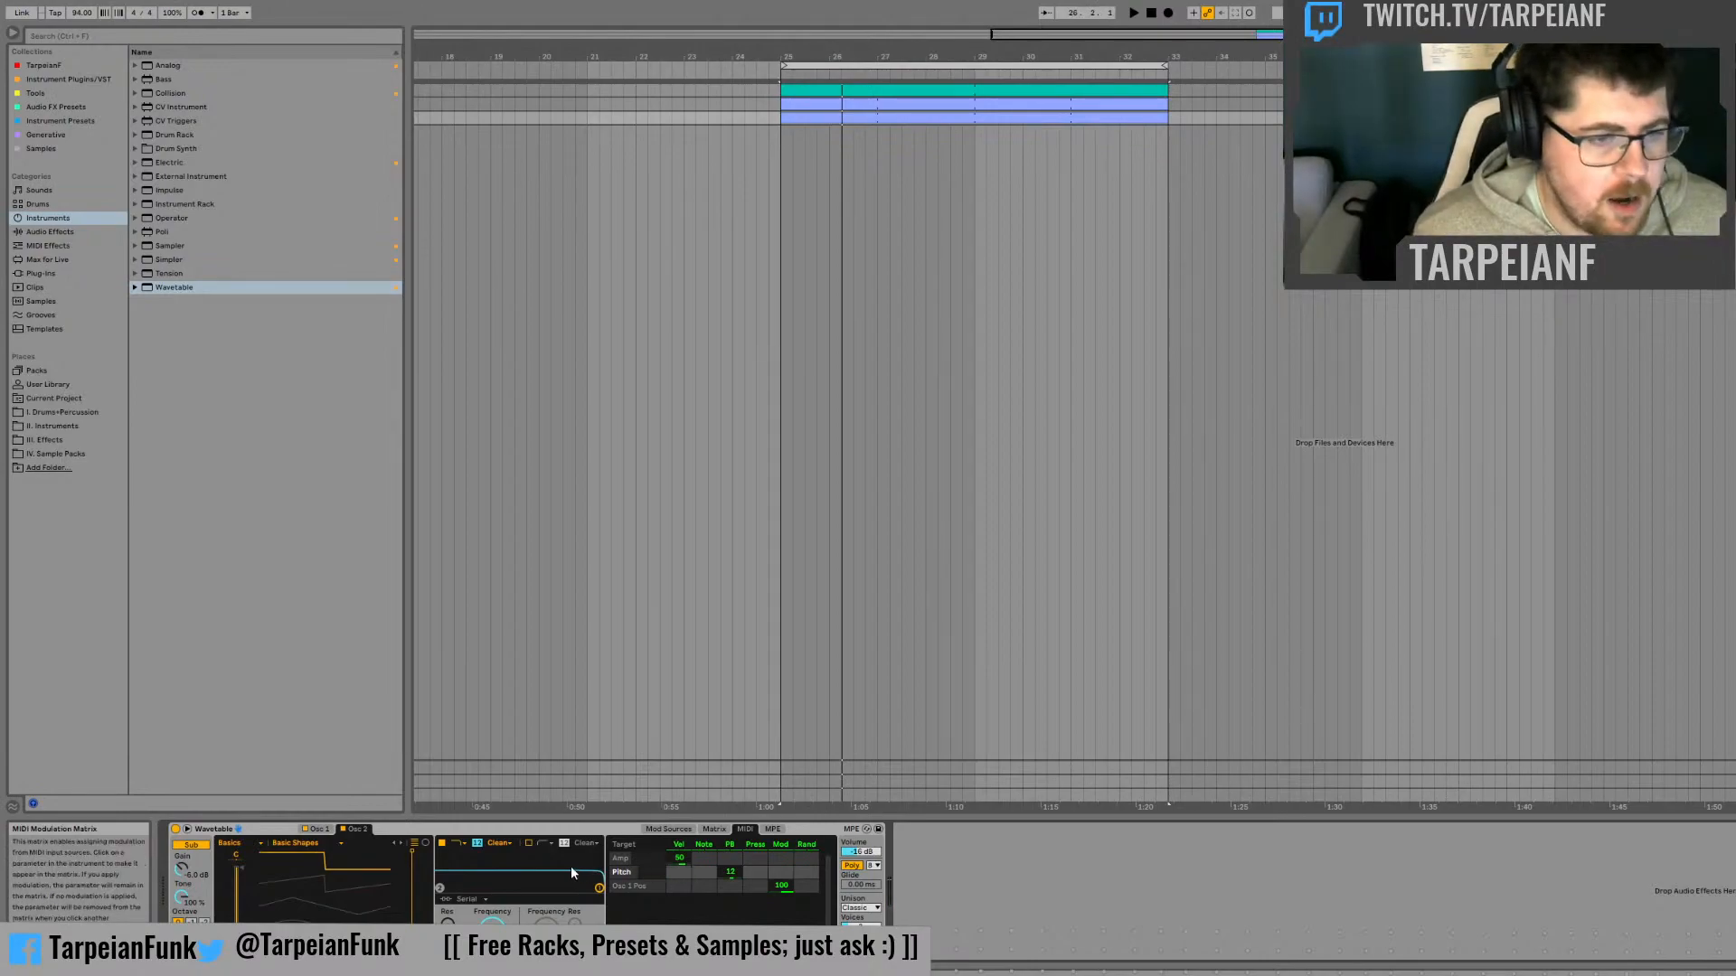
Give Envelope 2 an immediate attack and zero sustain, and route it to Pitch with an amount of 48
left_click(669, 829)
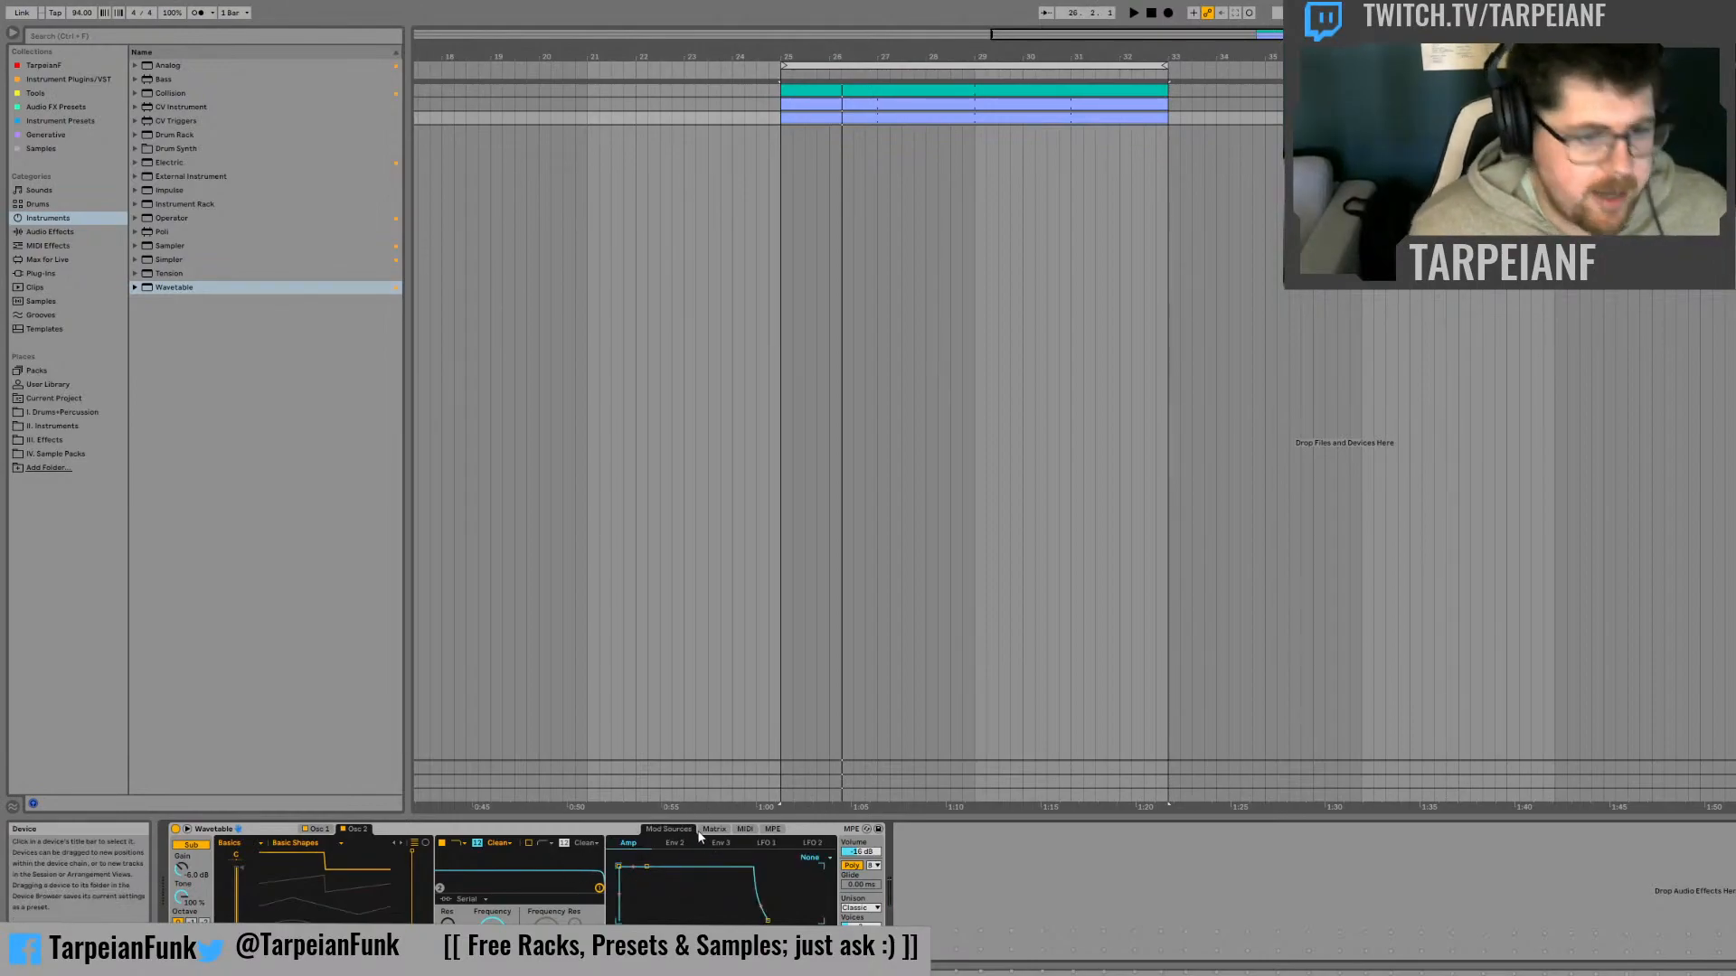
left_click(675, 842)
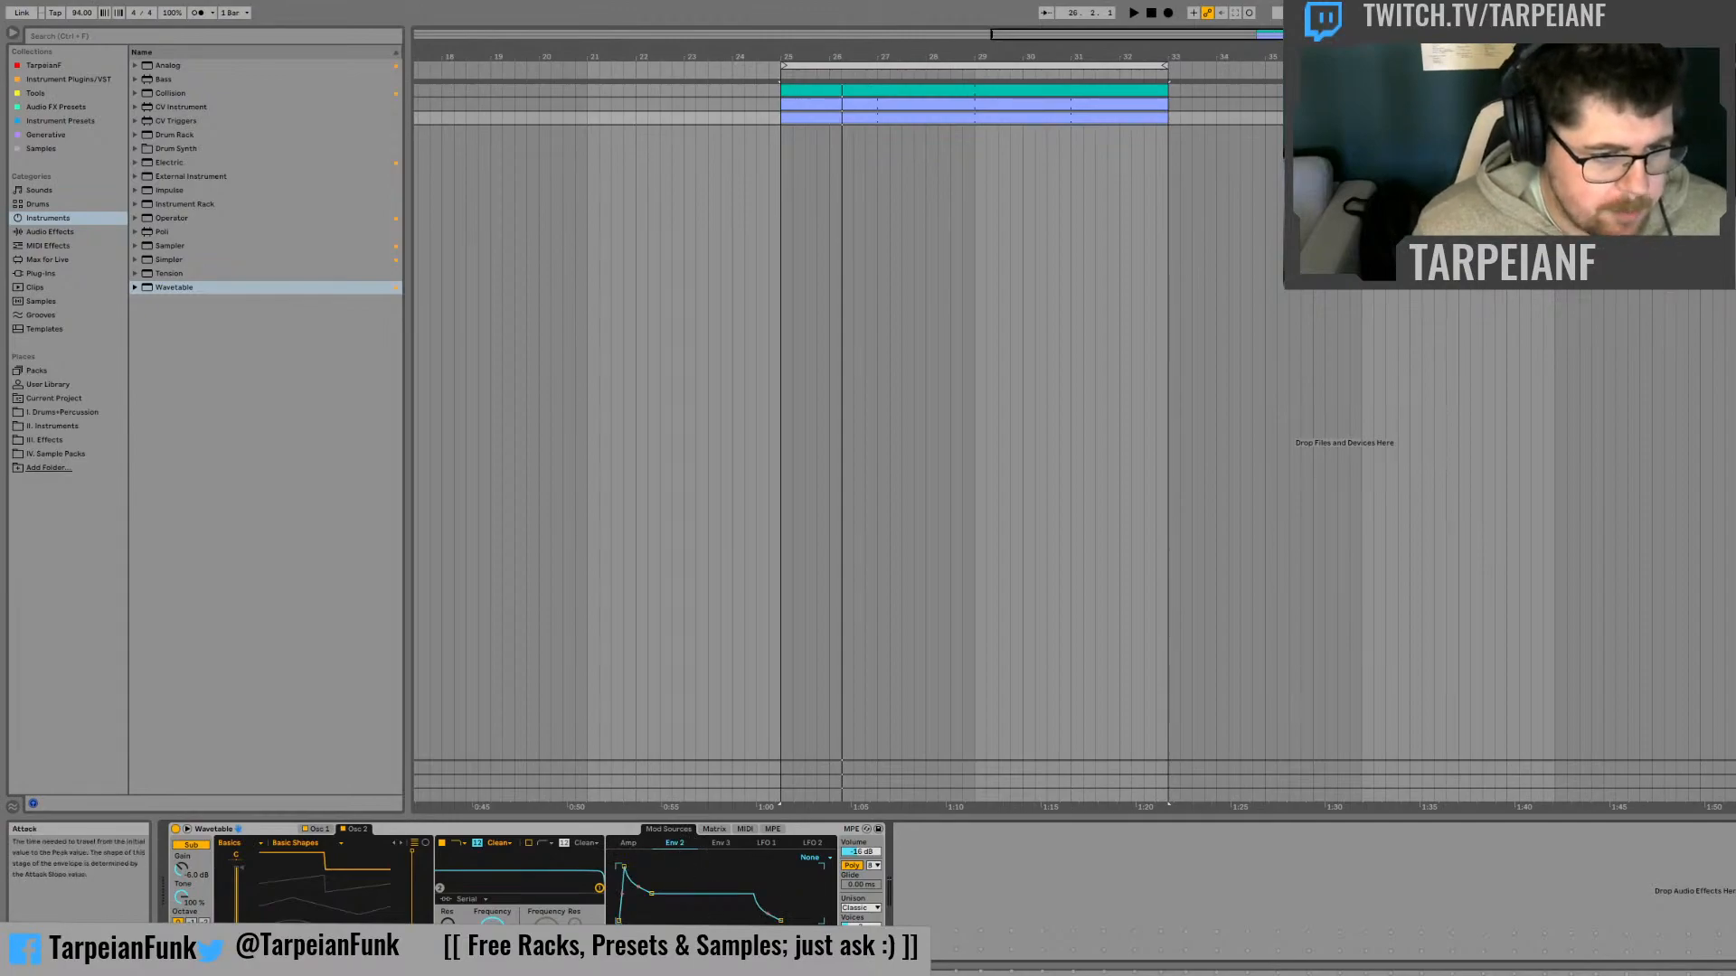
left_click_drag(624, 867, 646, 920)
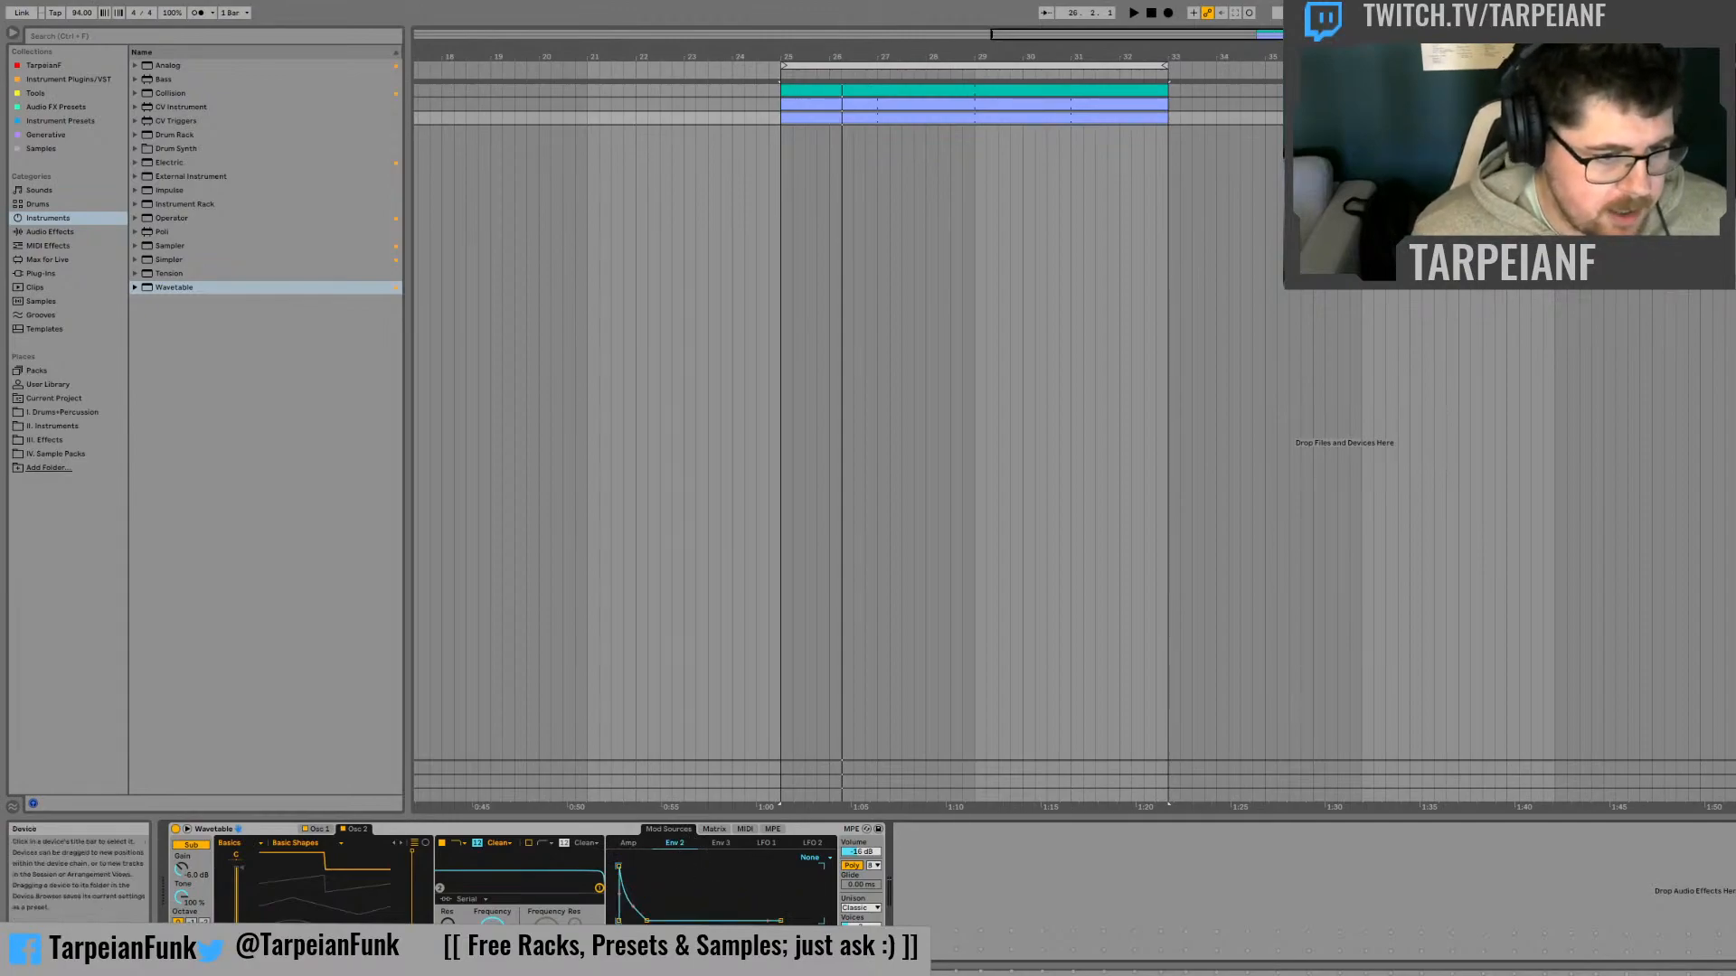
left_click(714, 829)
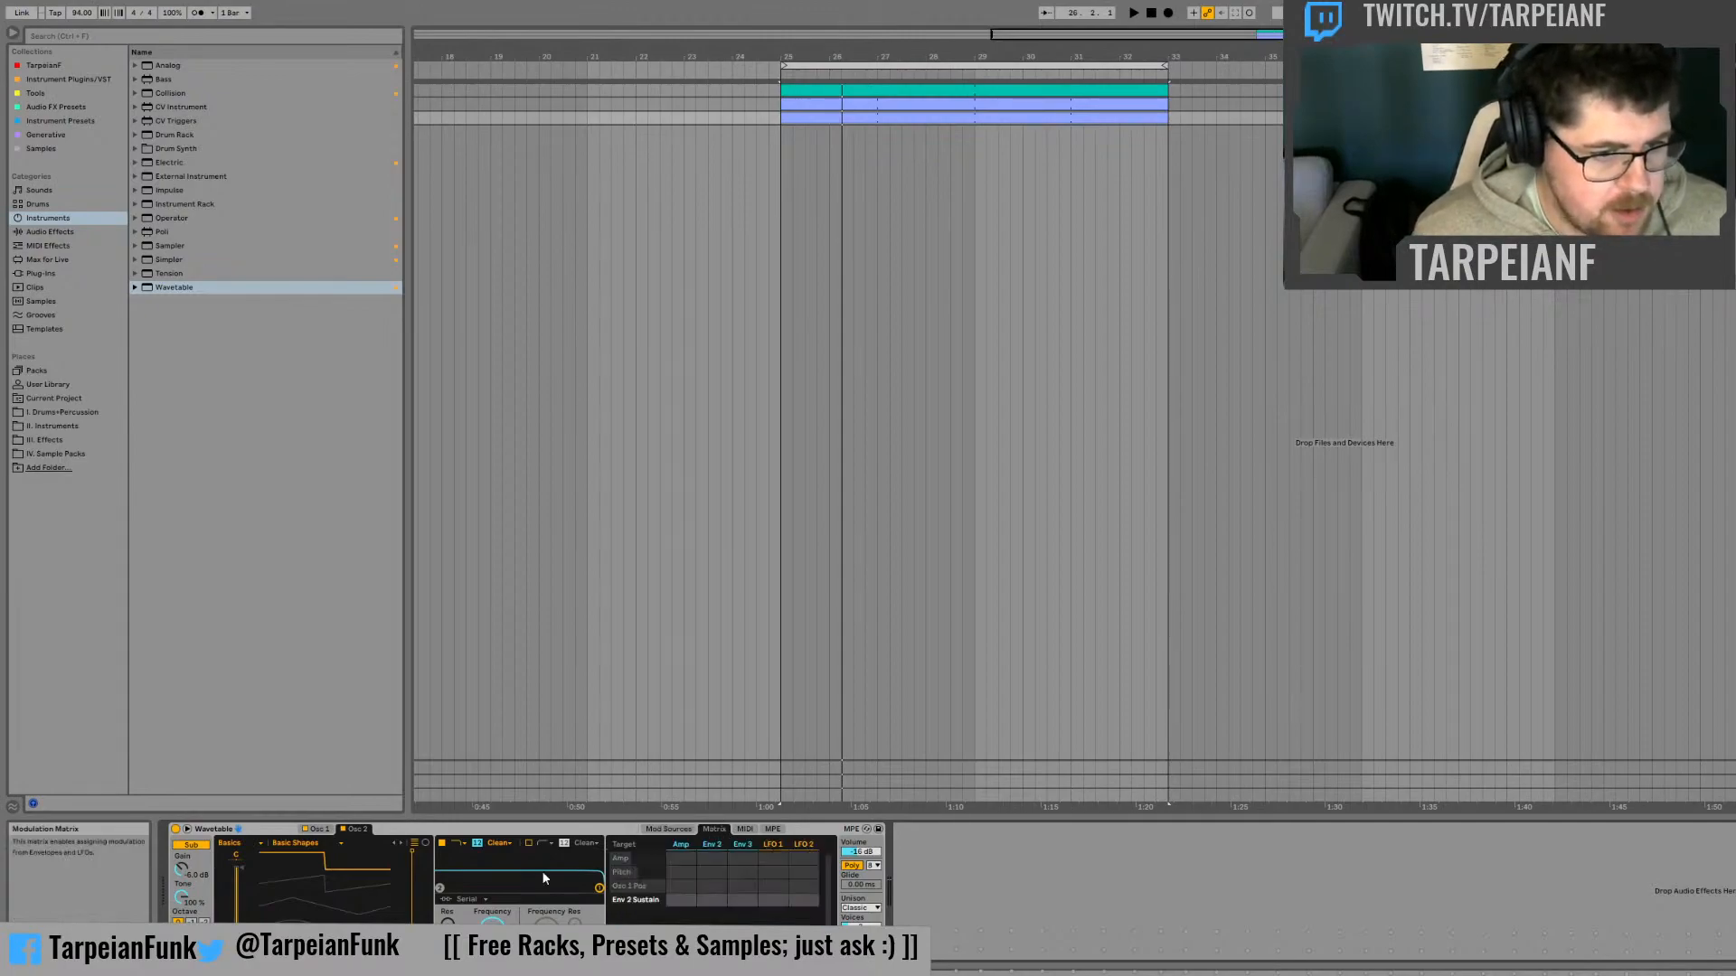
Shorten Envelope 2's decay and audition the resulting pitch drop
left_click(680, 830)
left_click_drag(647, 921, 643, 920)
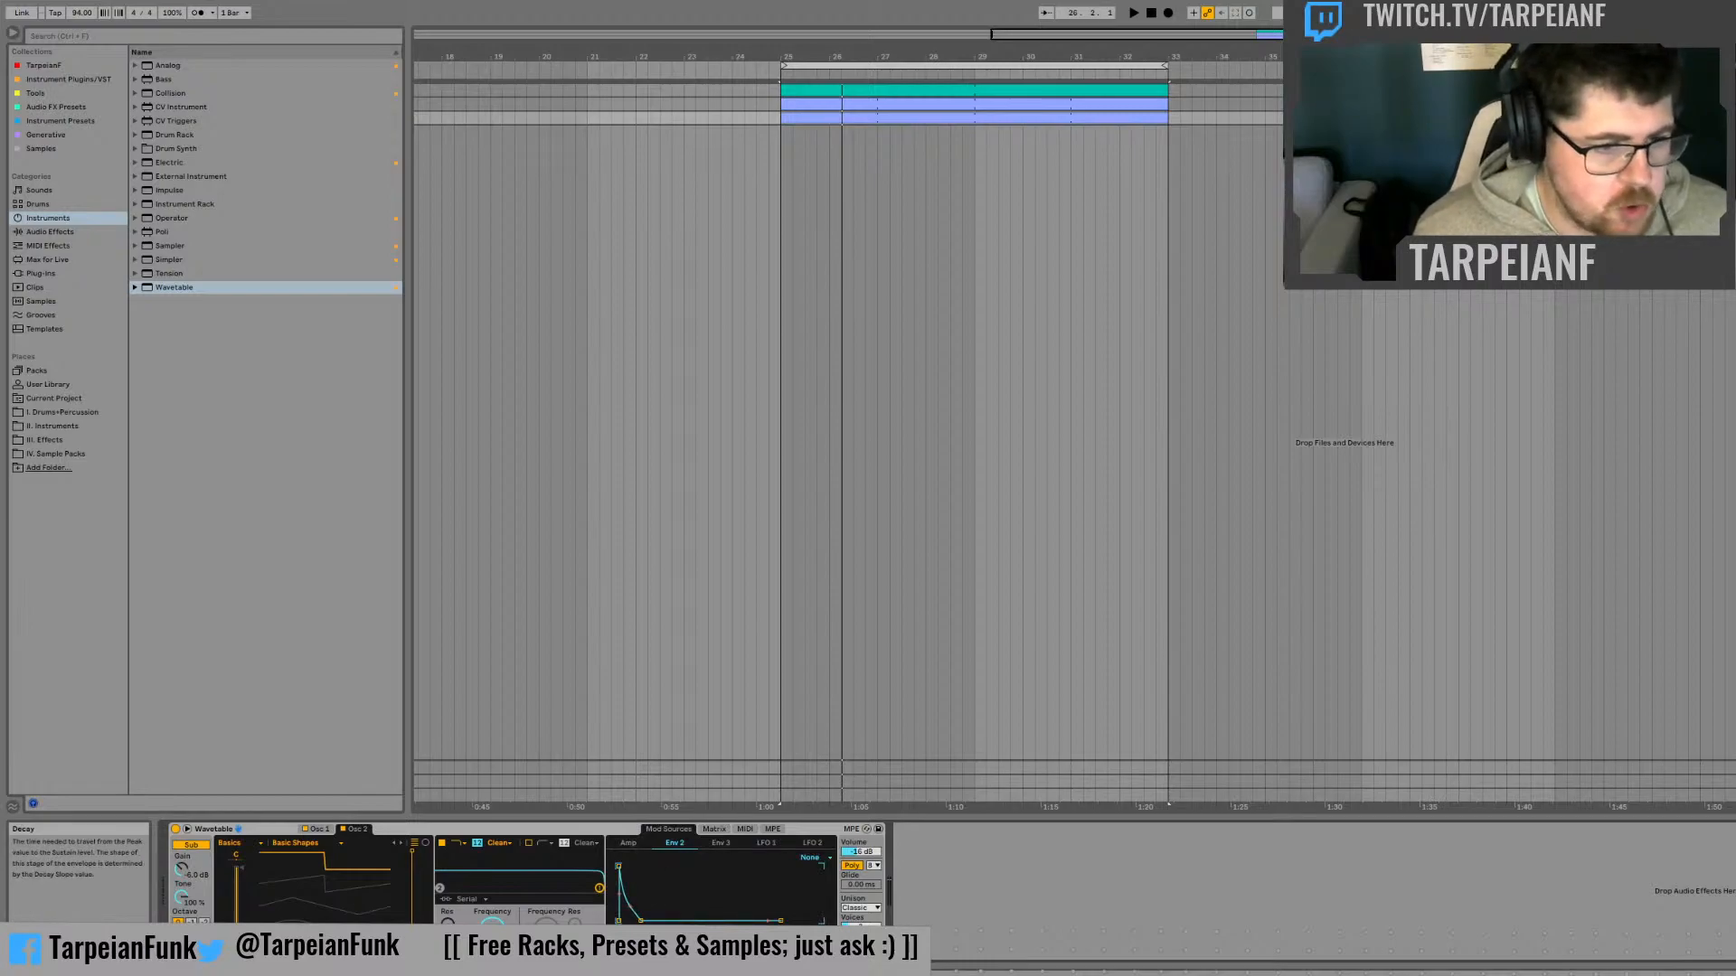
left_click_drag(640, 920, 636, 921)
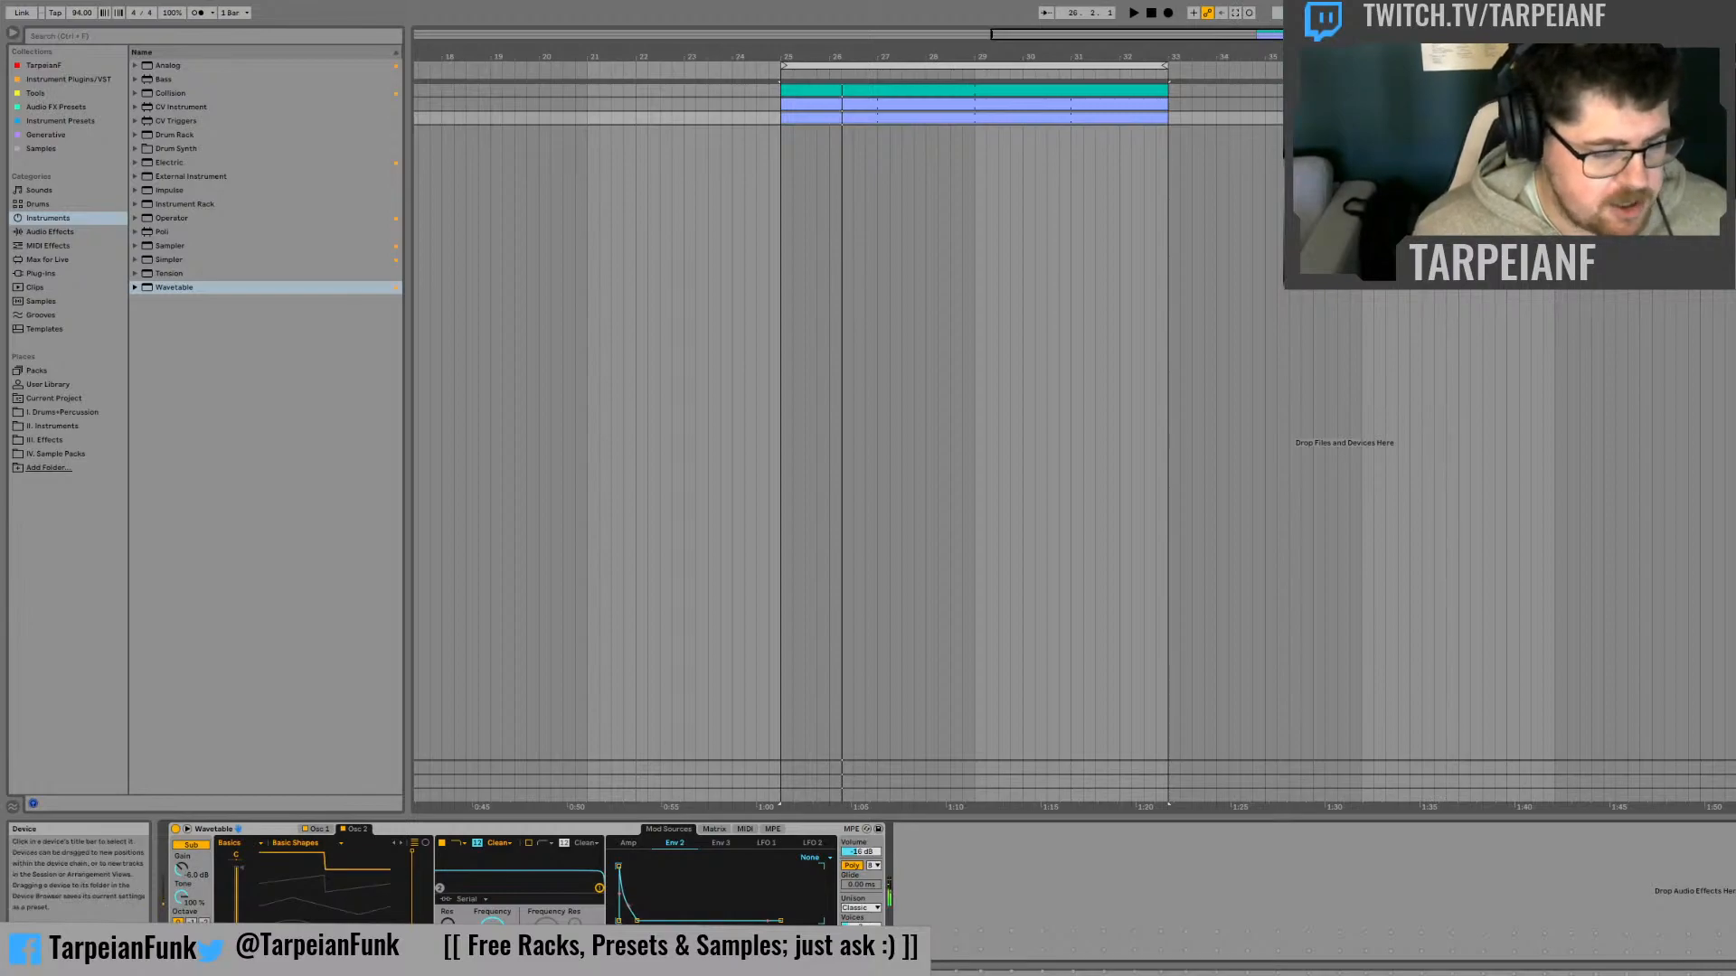
key("space")
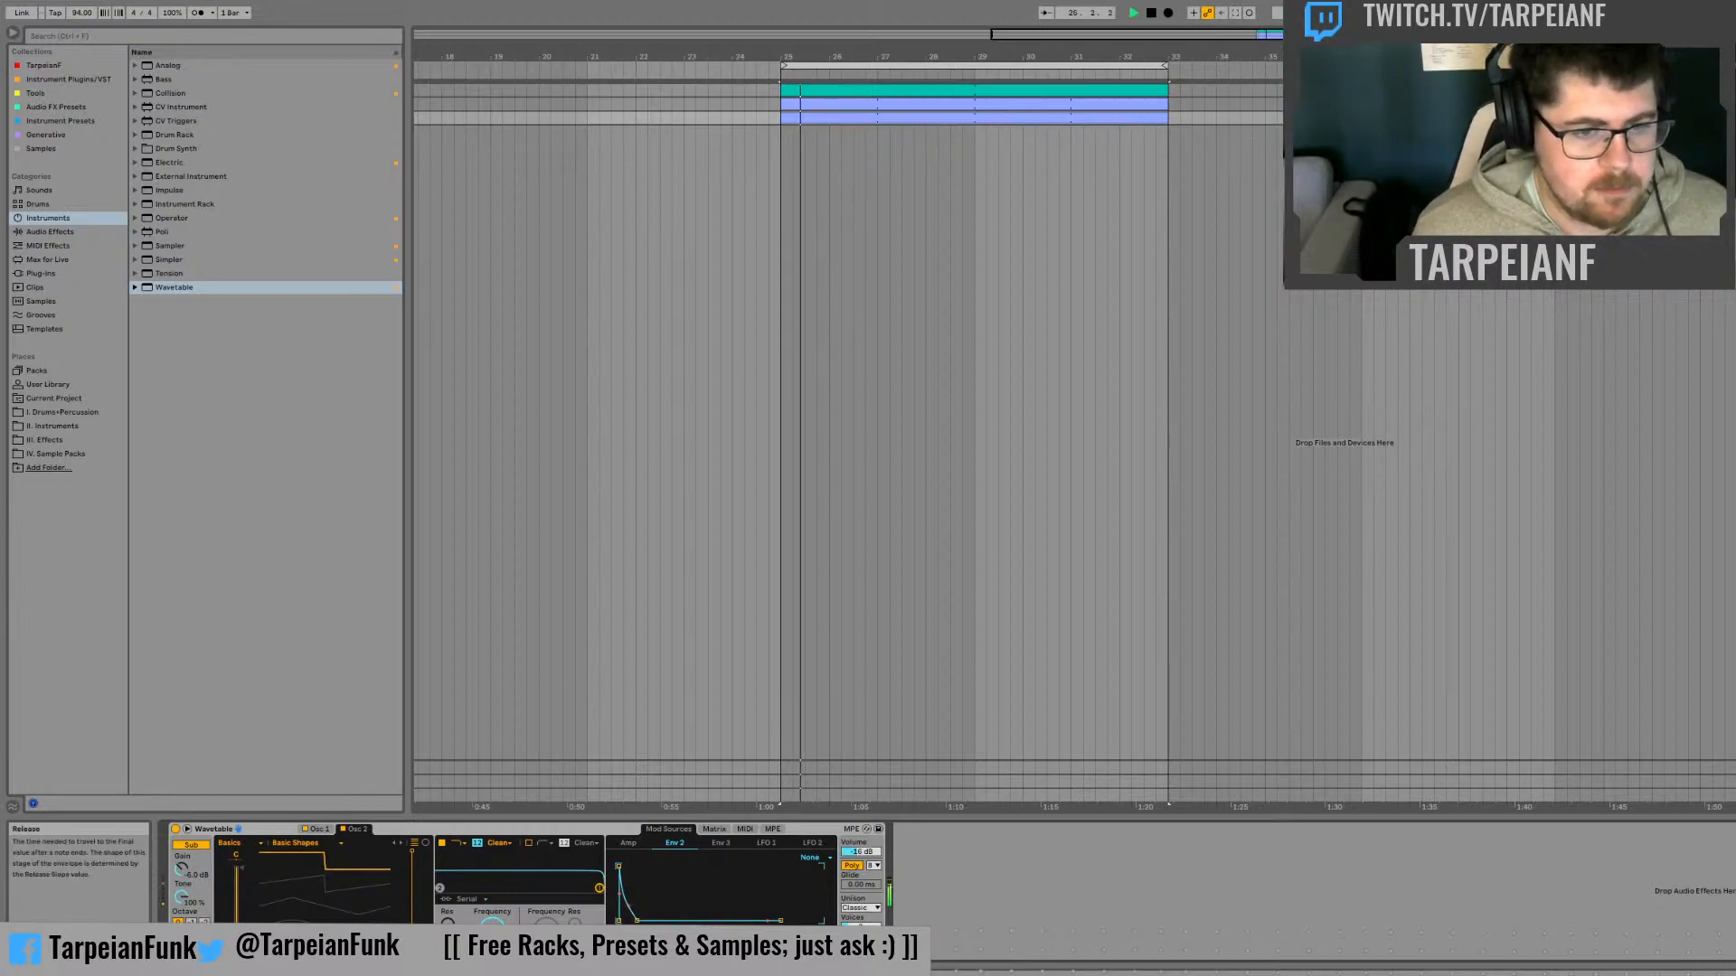
key("space")
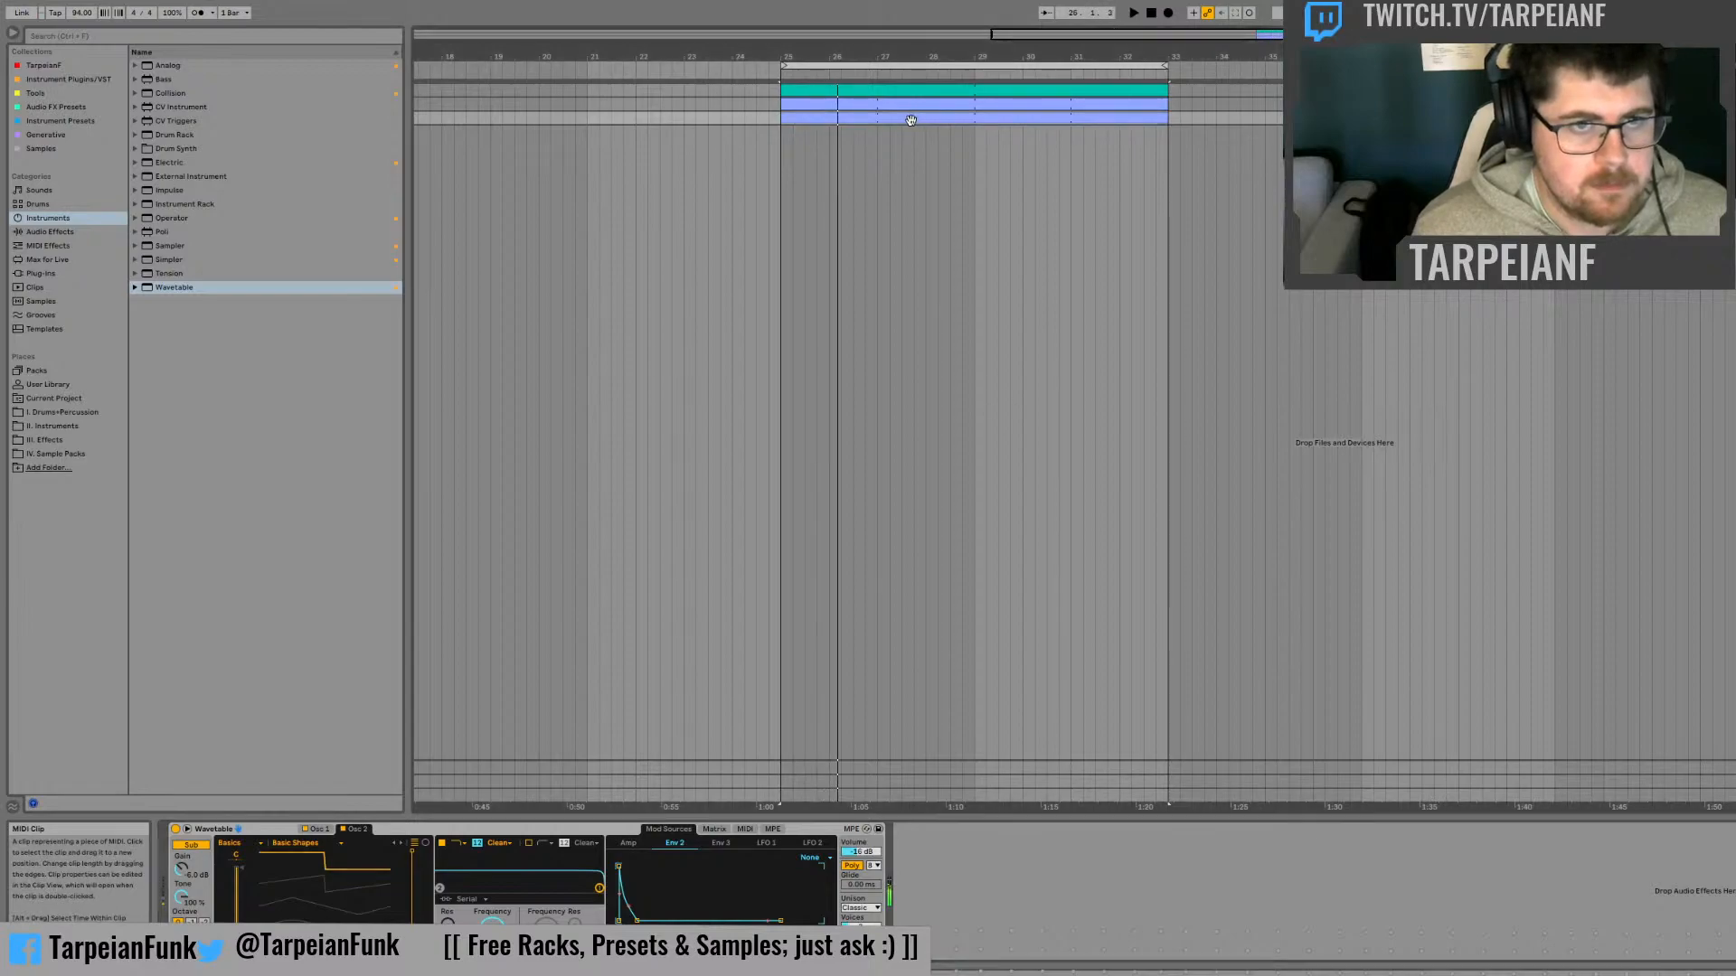
Check the copied clip's note, set Wavetable's unison mode to None, and audition the clip
double_click(917, 115)
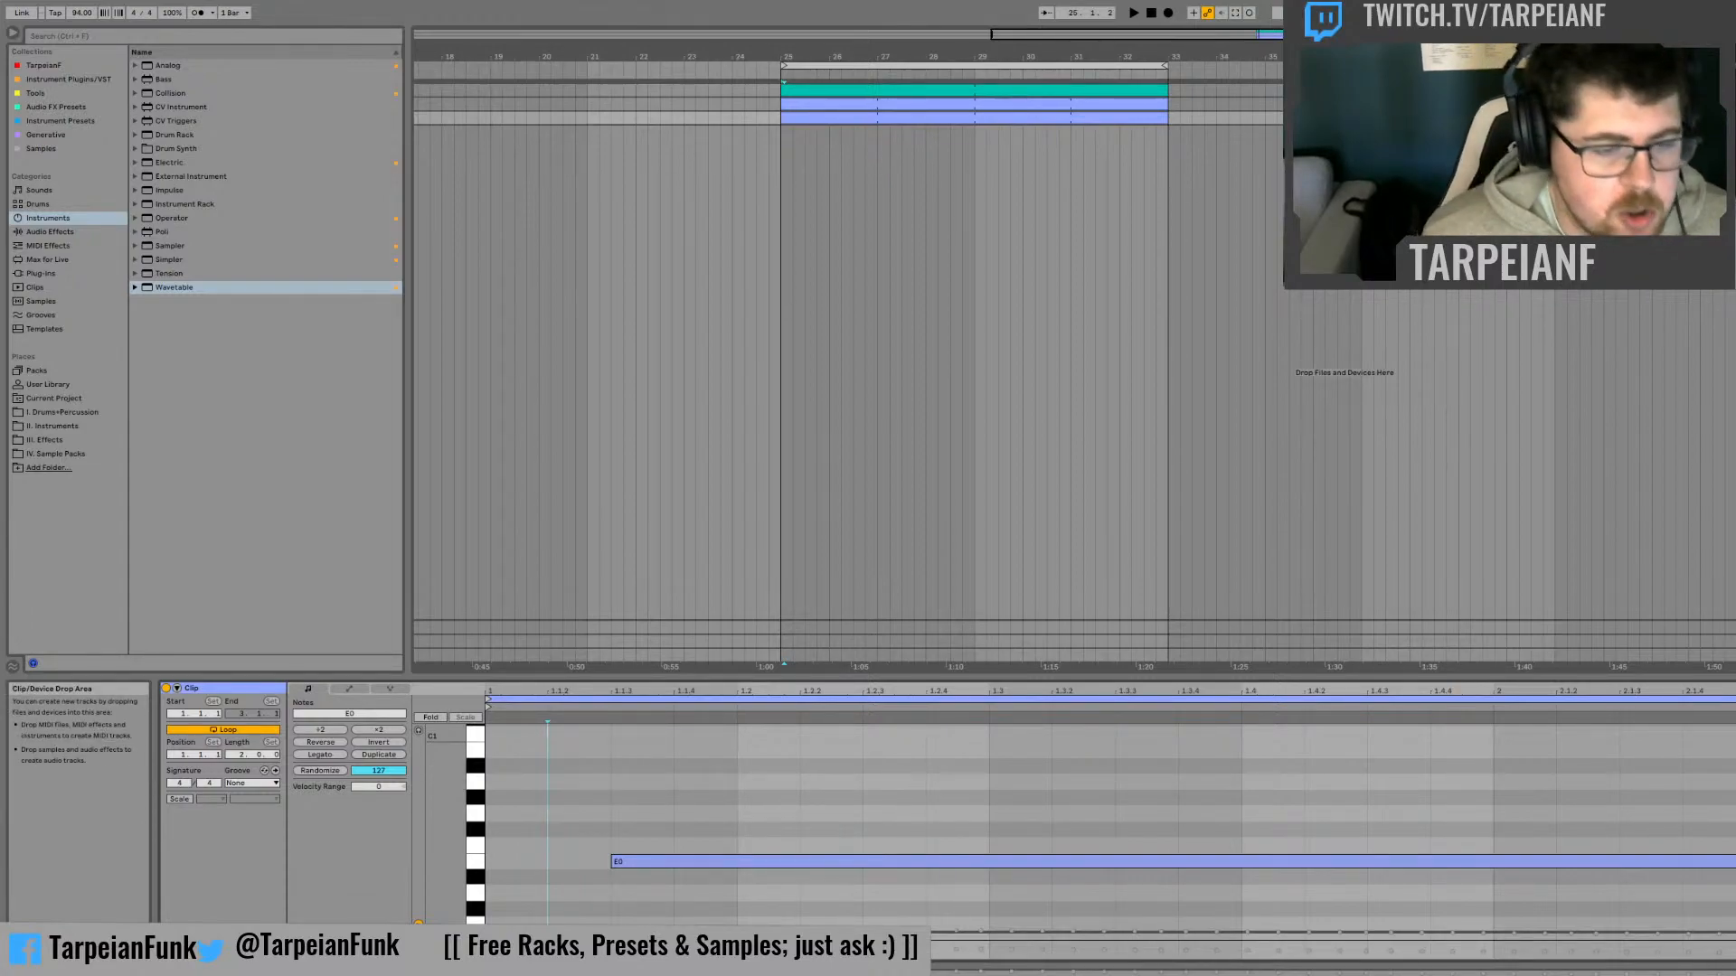
key("shift+Tab")
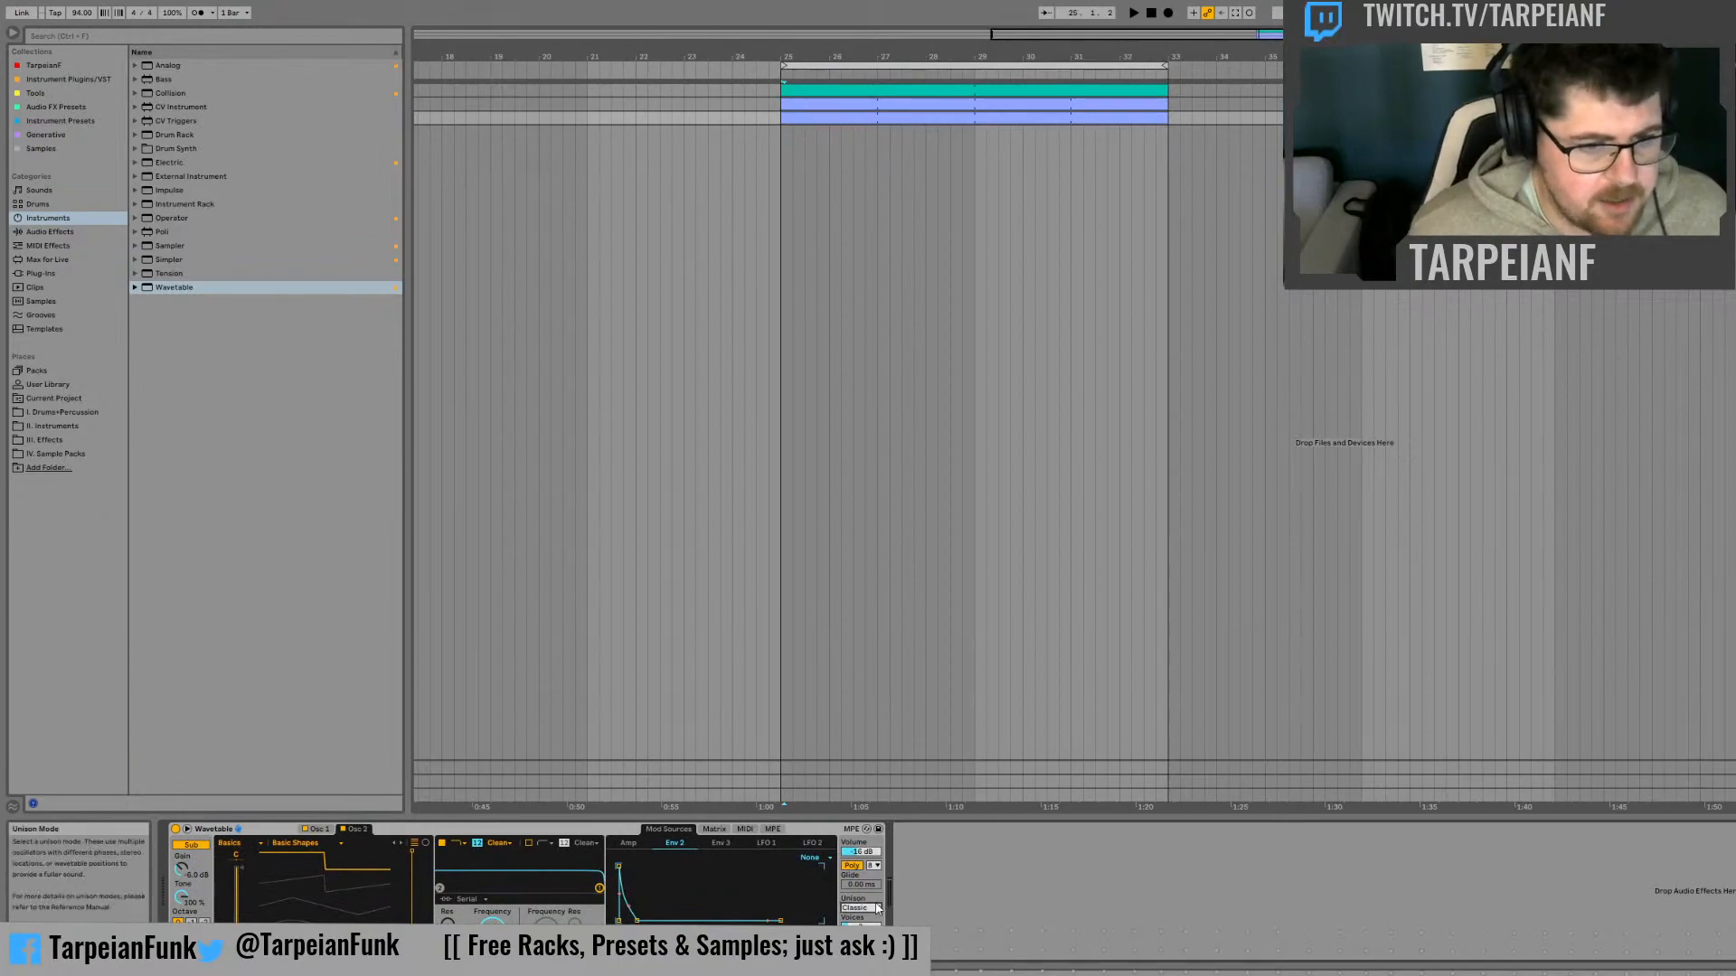
key("space")
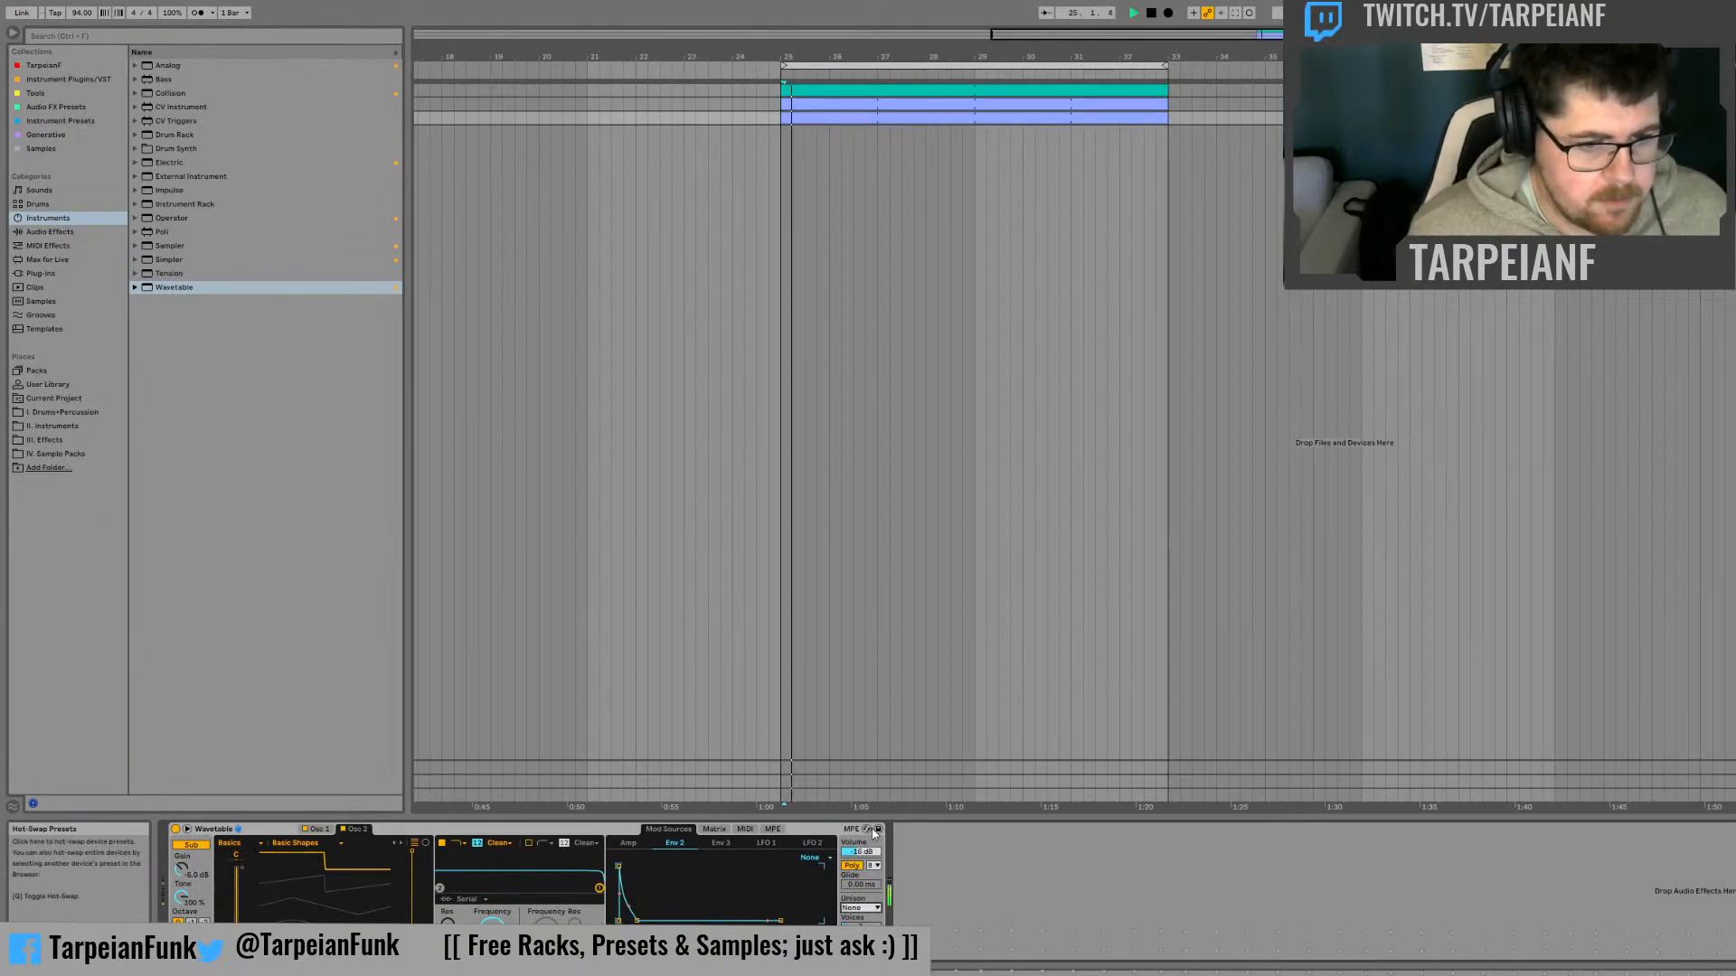
key("space")
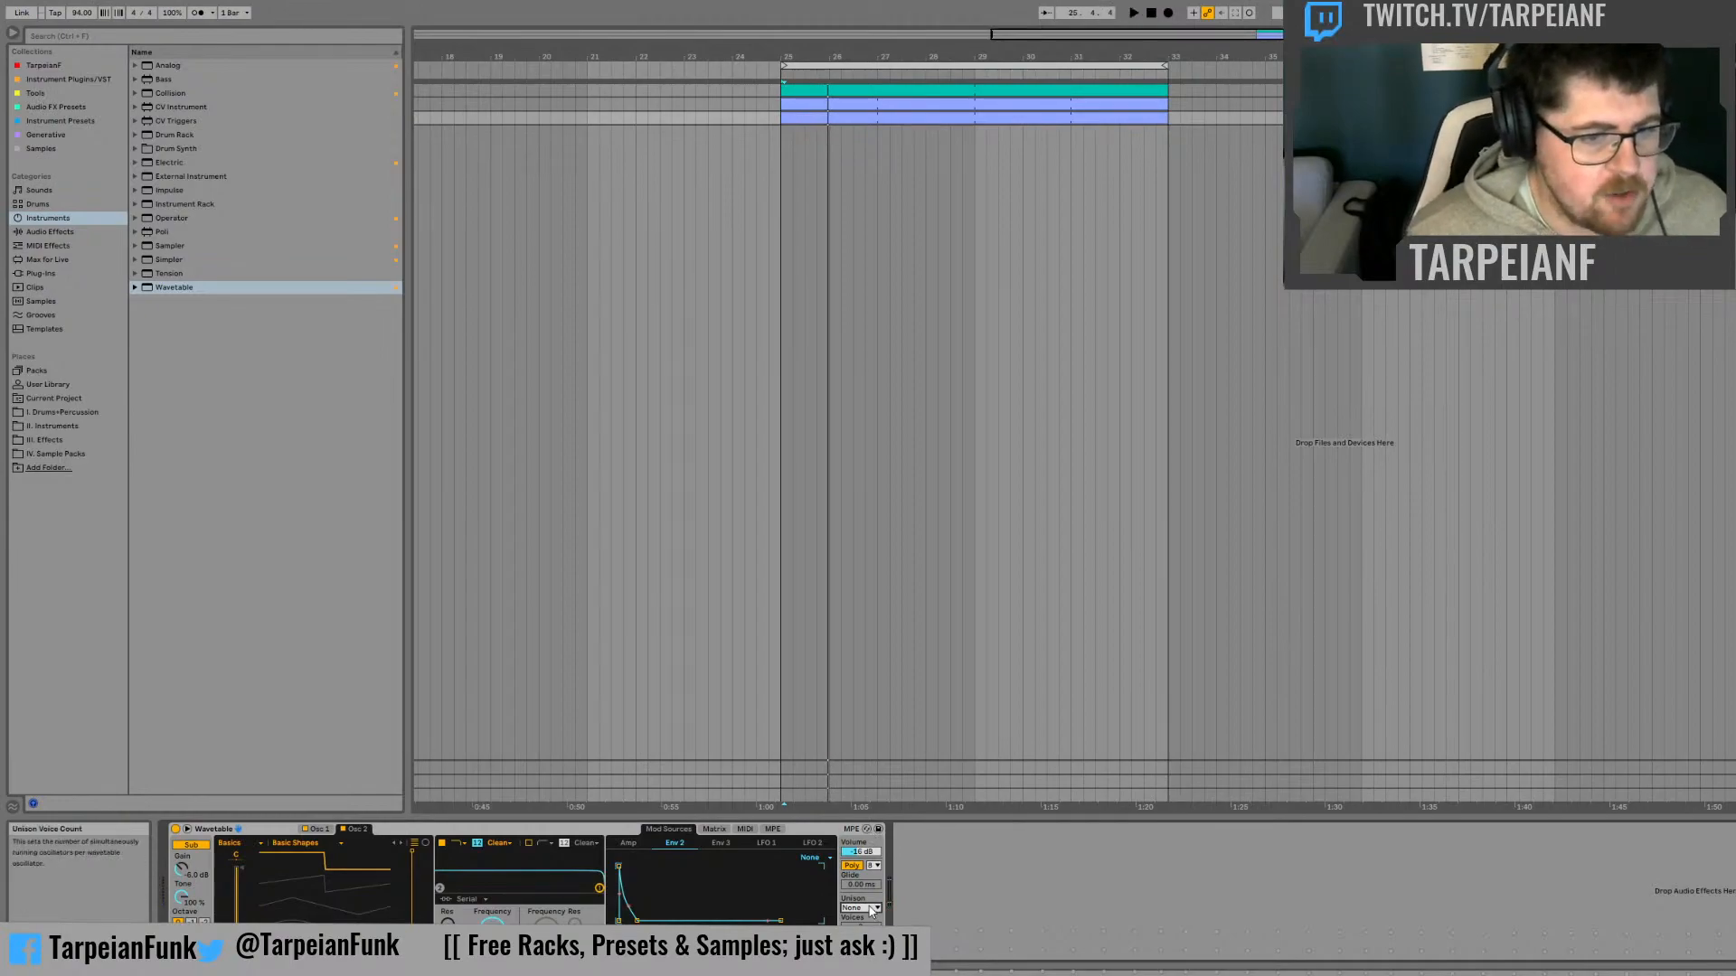
Compare the playing clip with unison set to None and Classic, and return the unison mode to None
key("space")
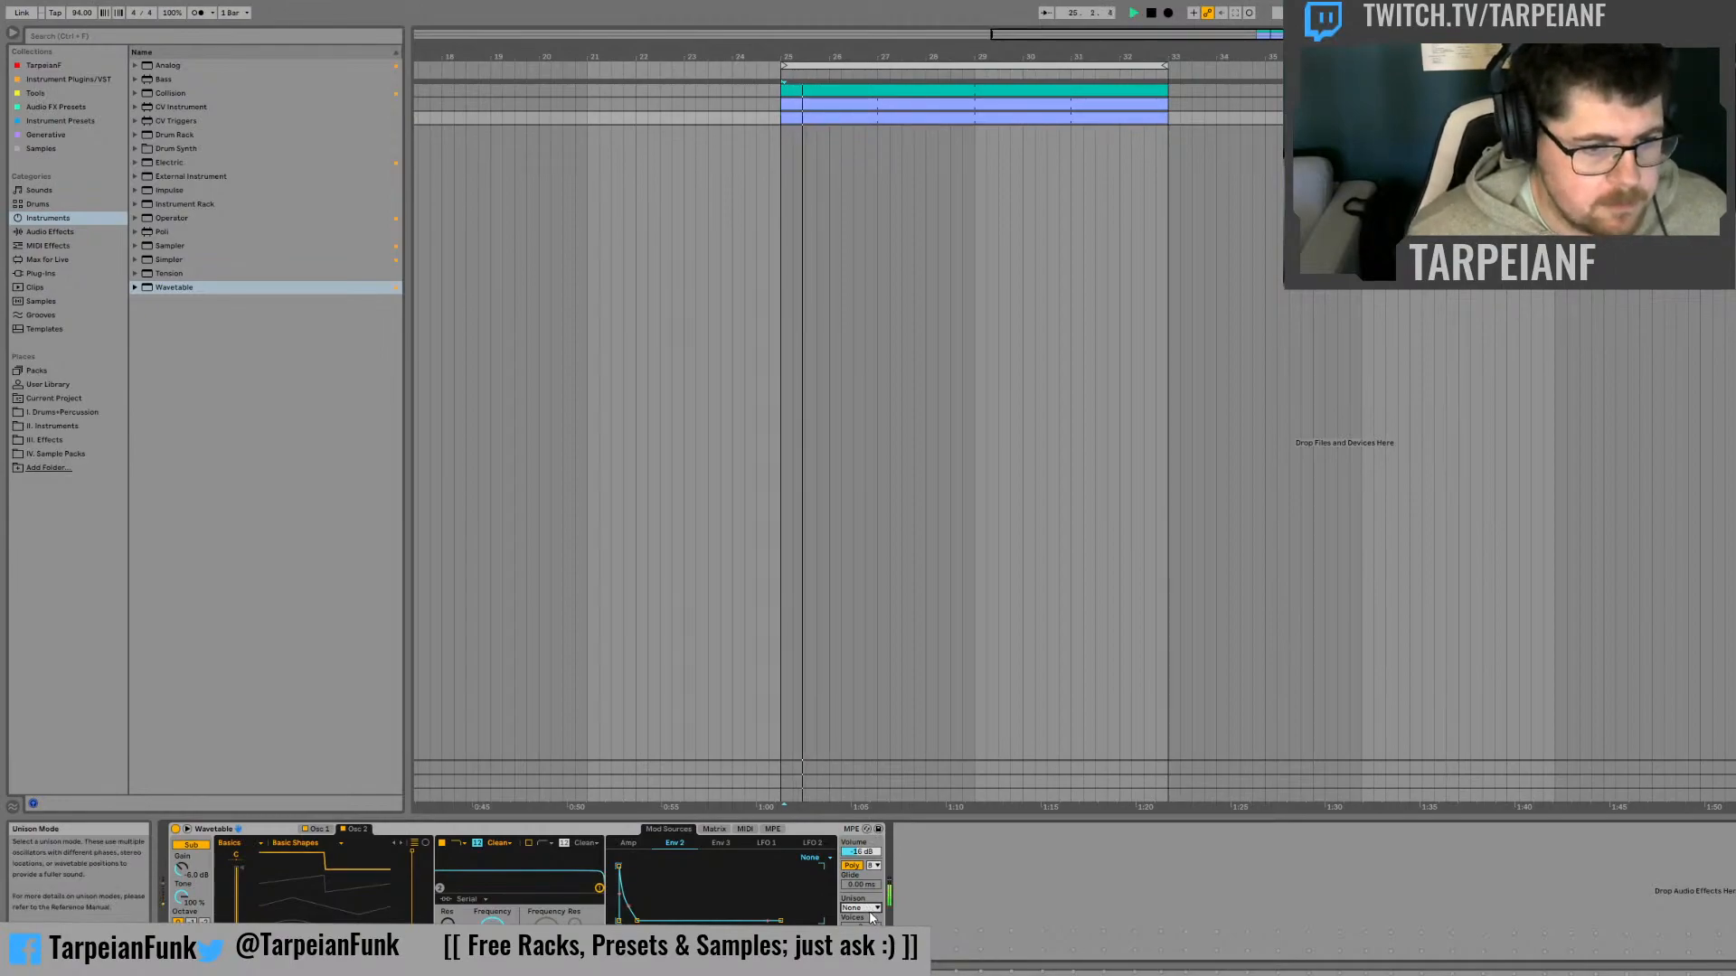
left_click(880, 848)
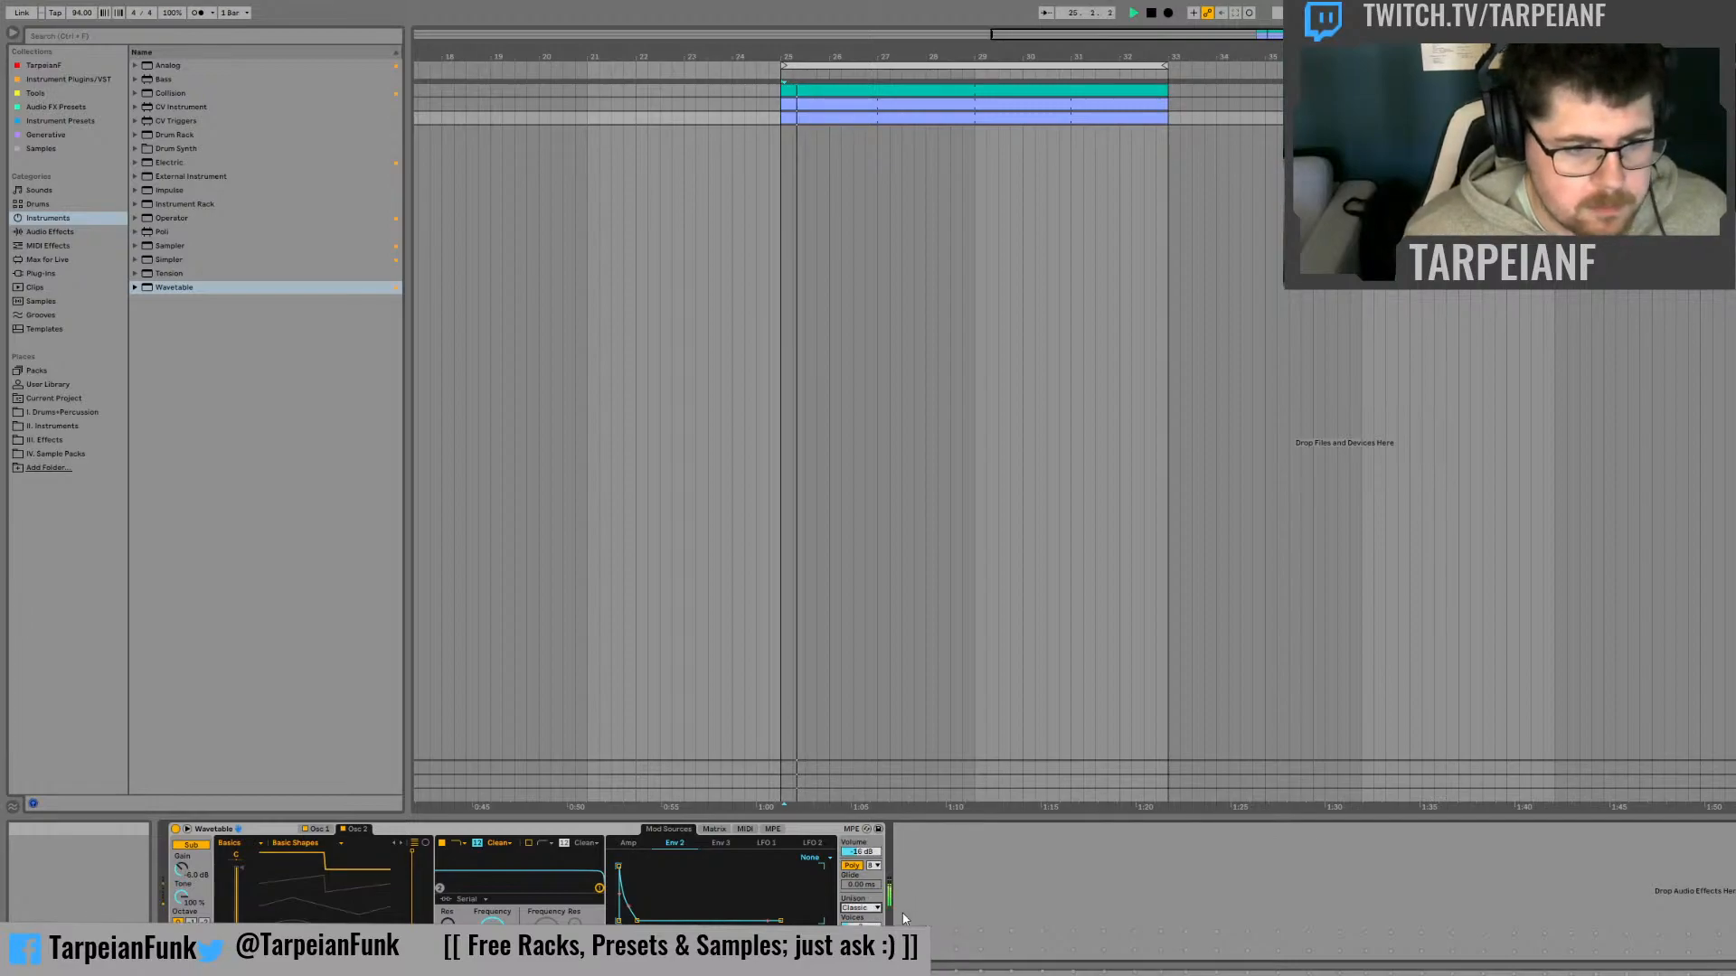
key("space")
left_click(860, 911)
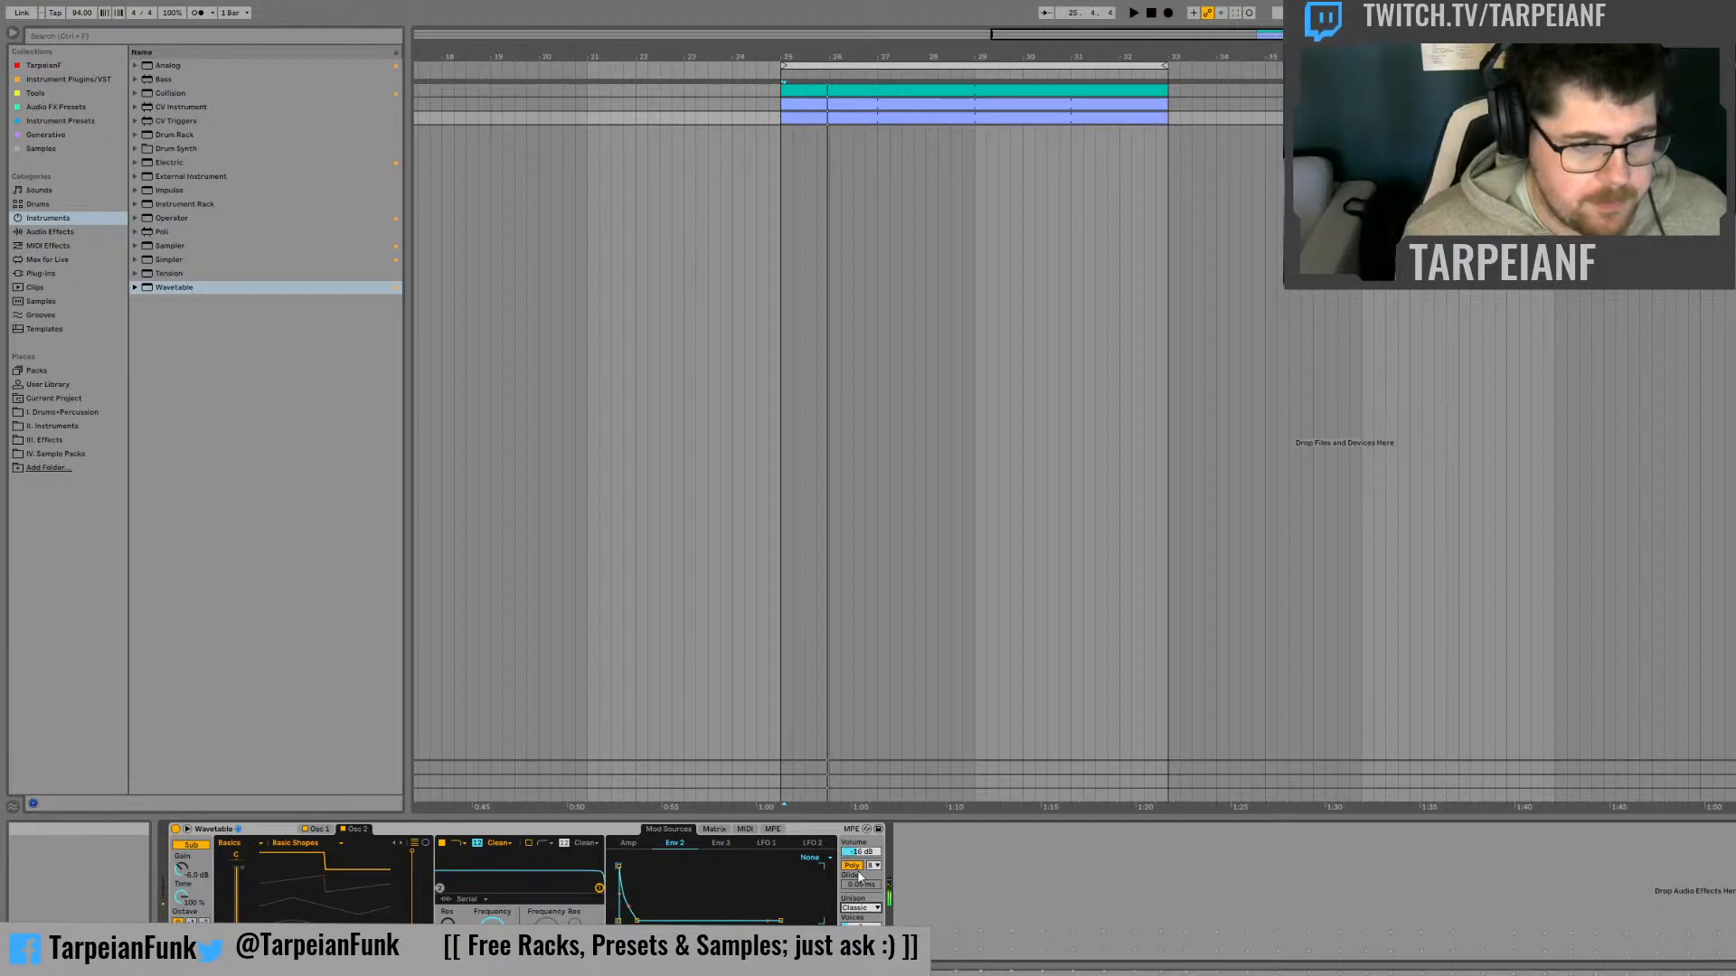
left_click(864, 835)
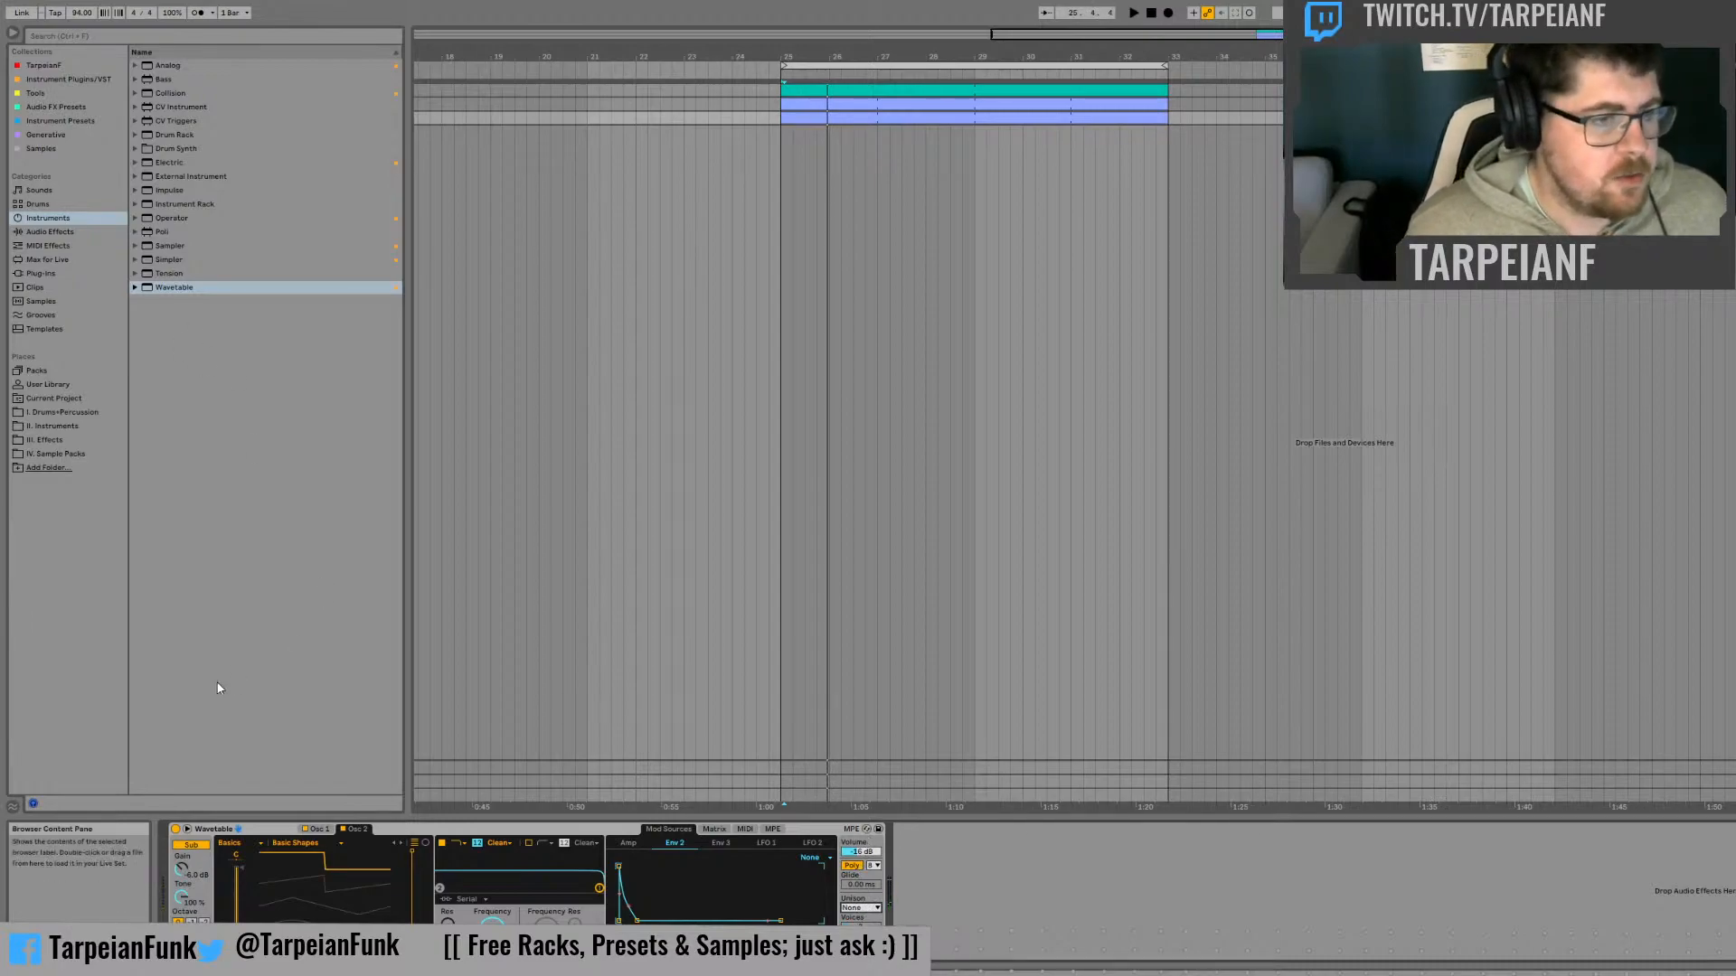
Rename the Wavetable device as REESE
left_click(262, 830)
key("ctrl+r")
type("RE")
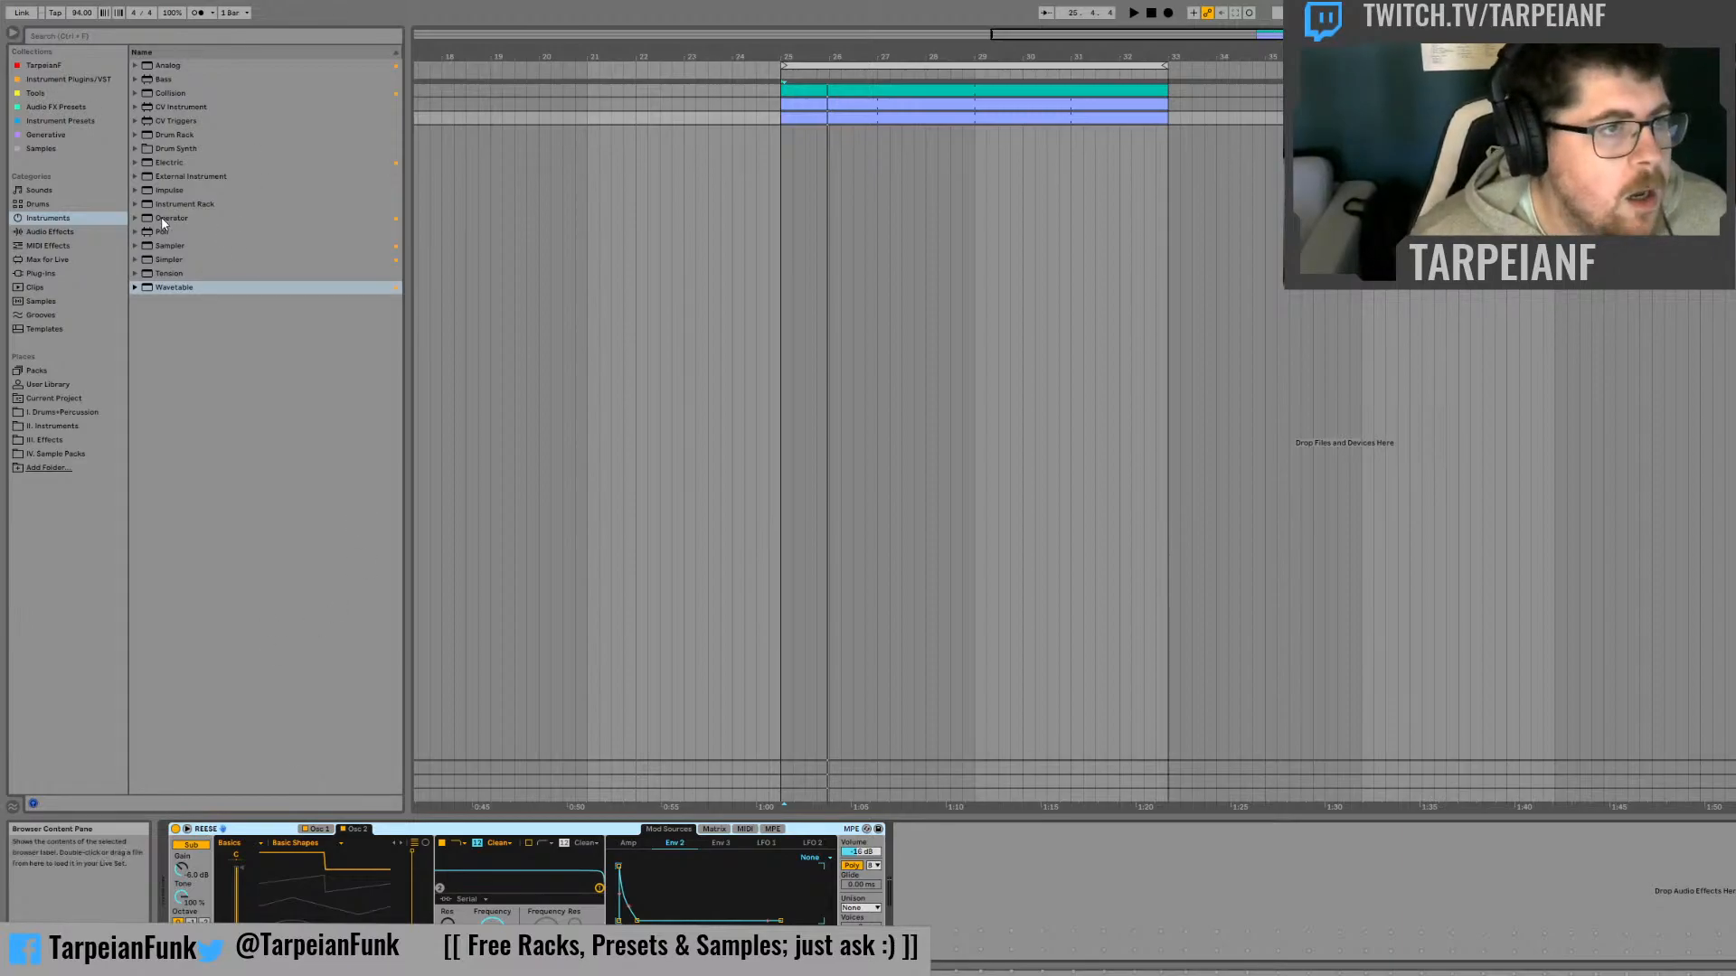
Add an Auto Filter after the REESE device, group it into an Audio Effect Rack, and show the rack's chains
left_click(98, 233)
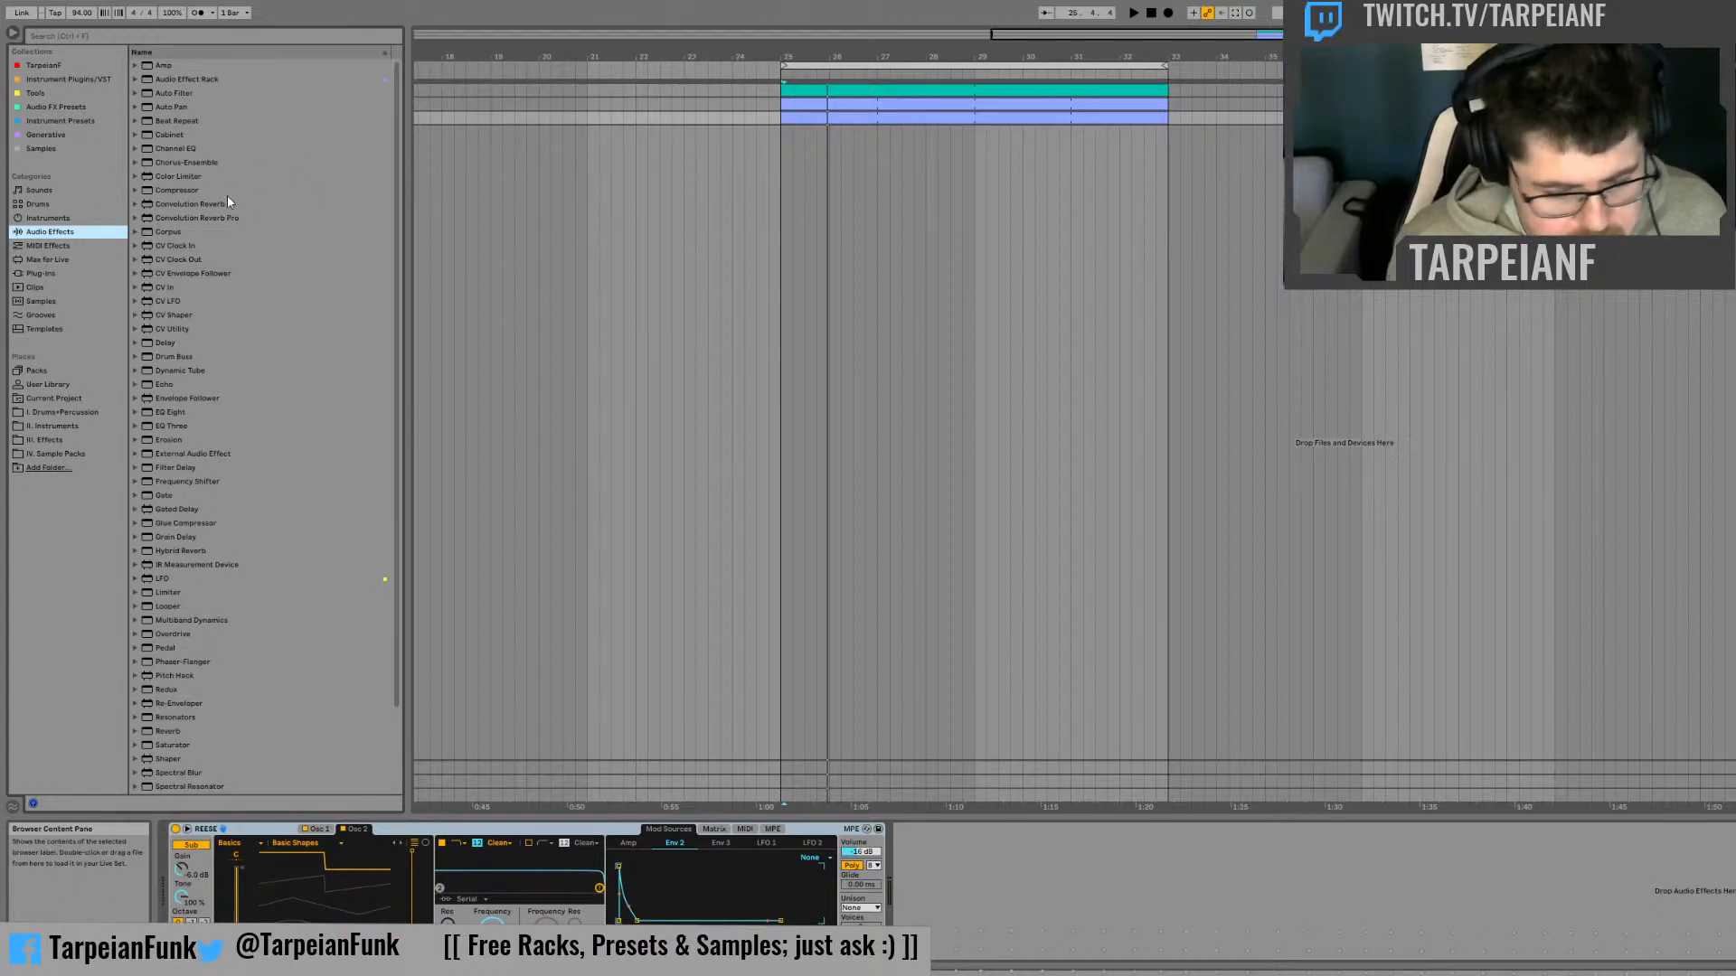
left_click_drag(162, 93, 940, 877)
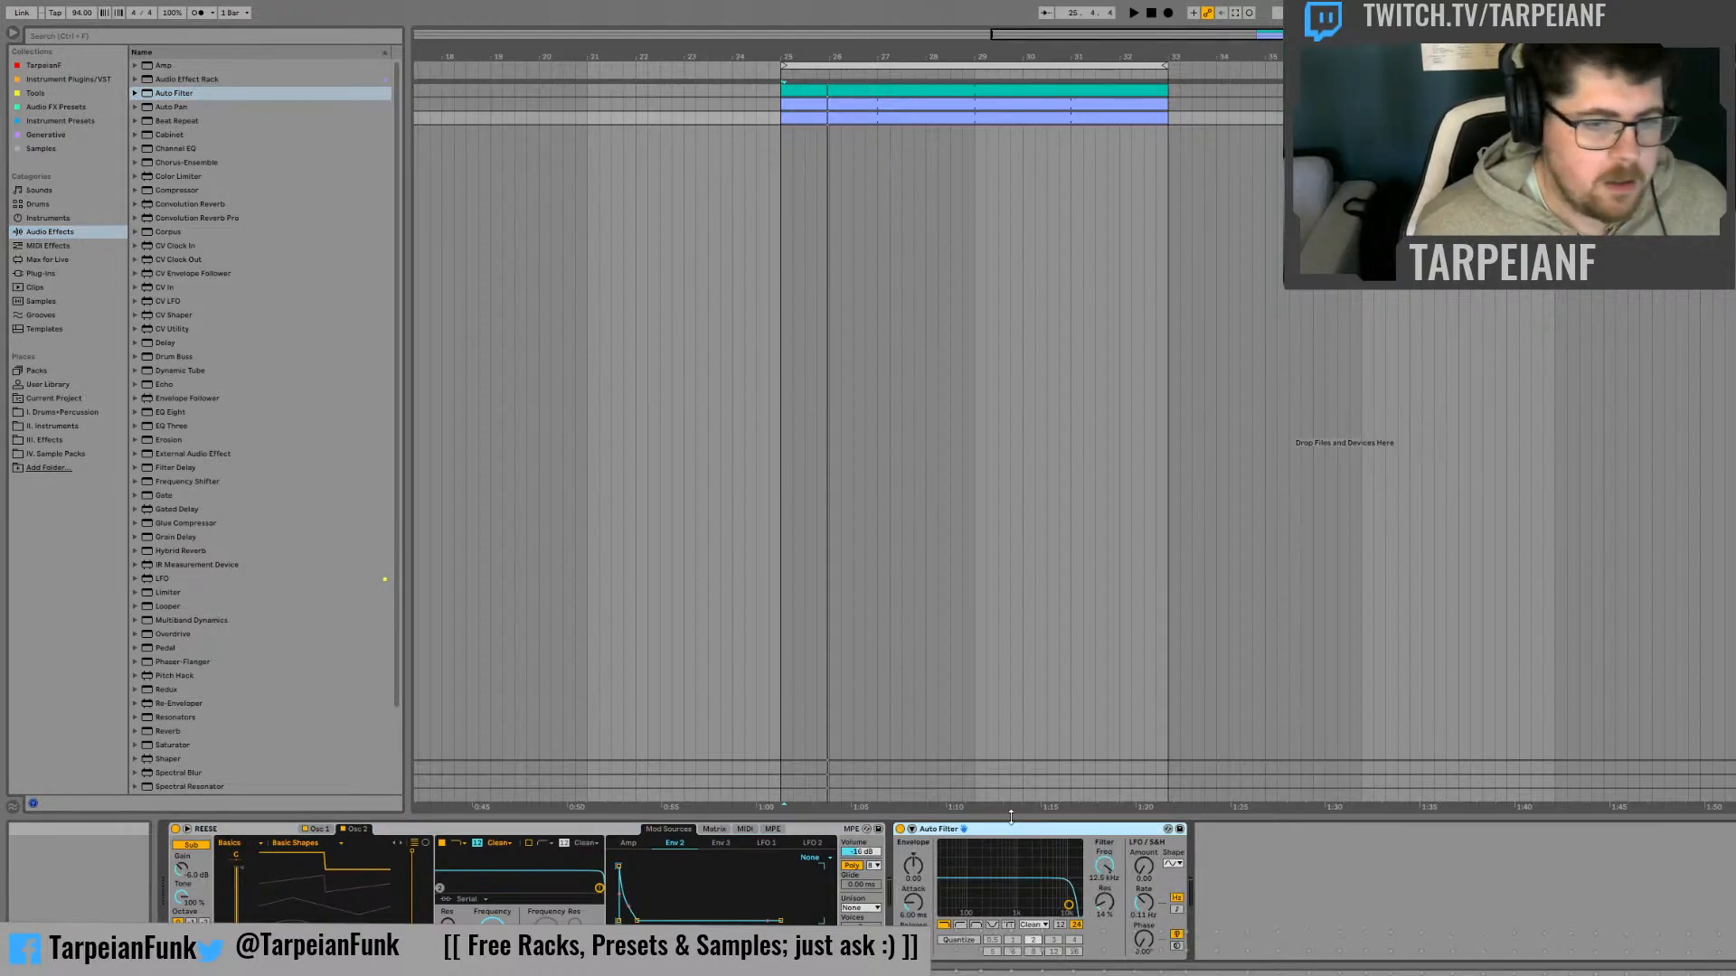
key("ctrl+g")
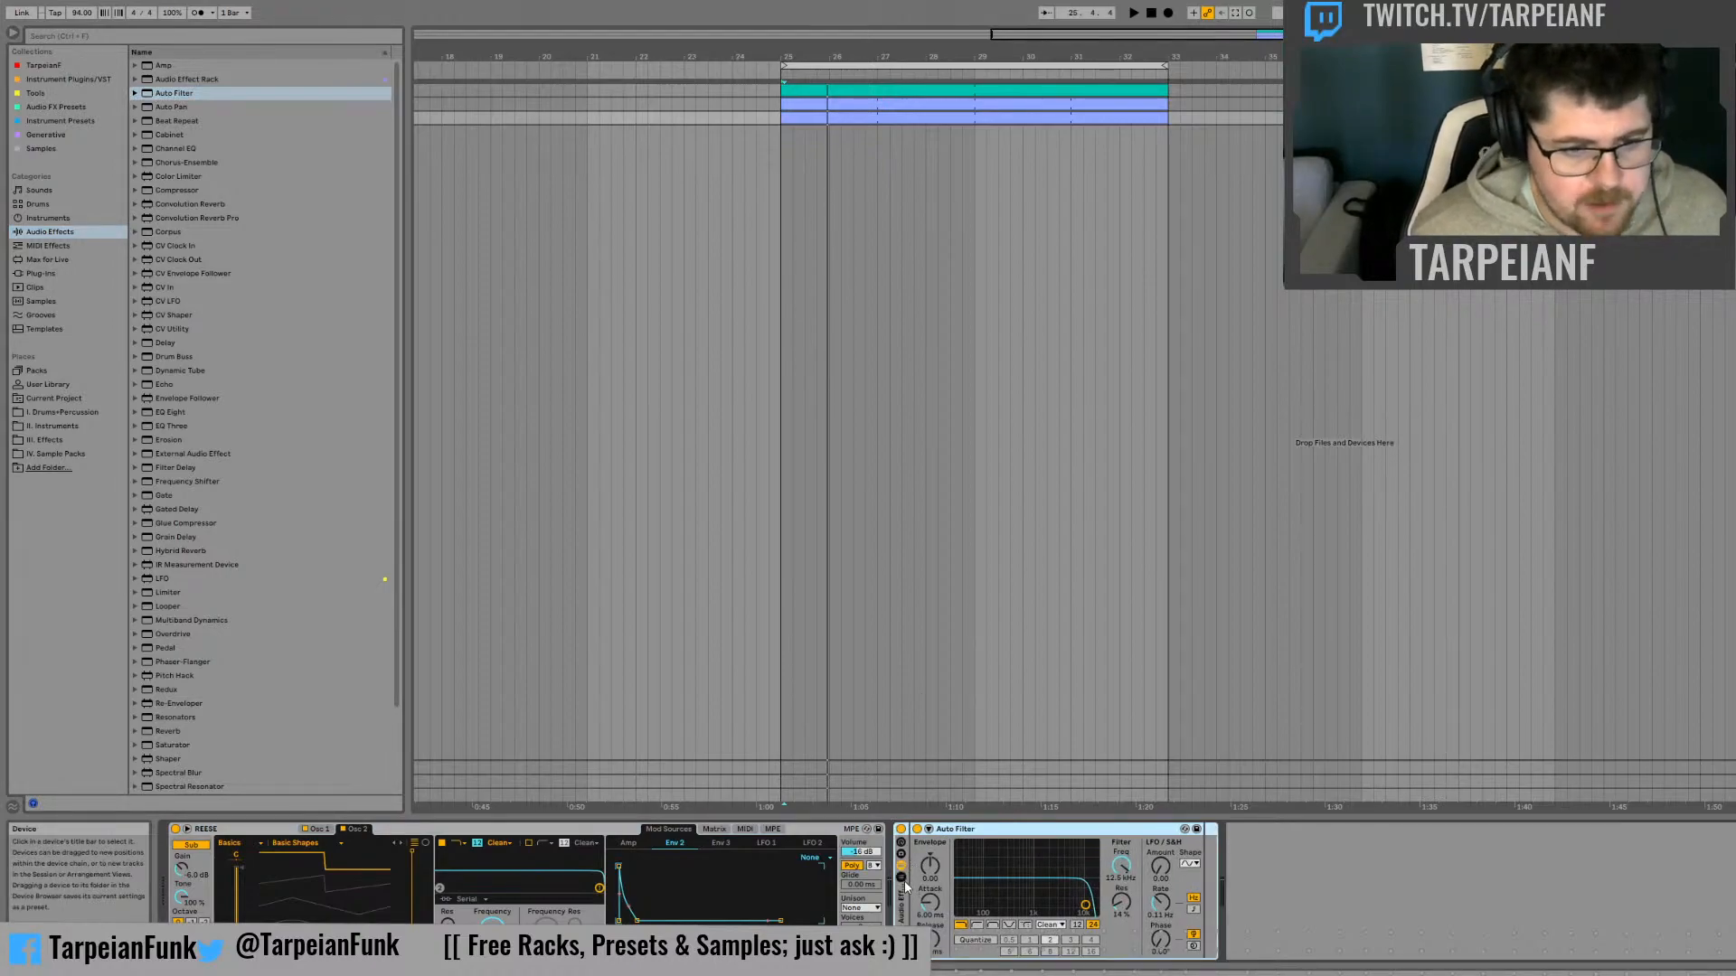
left_click(915, 866)
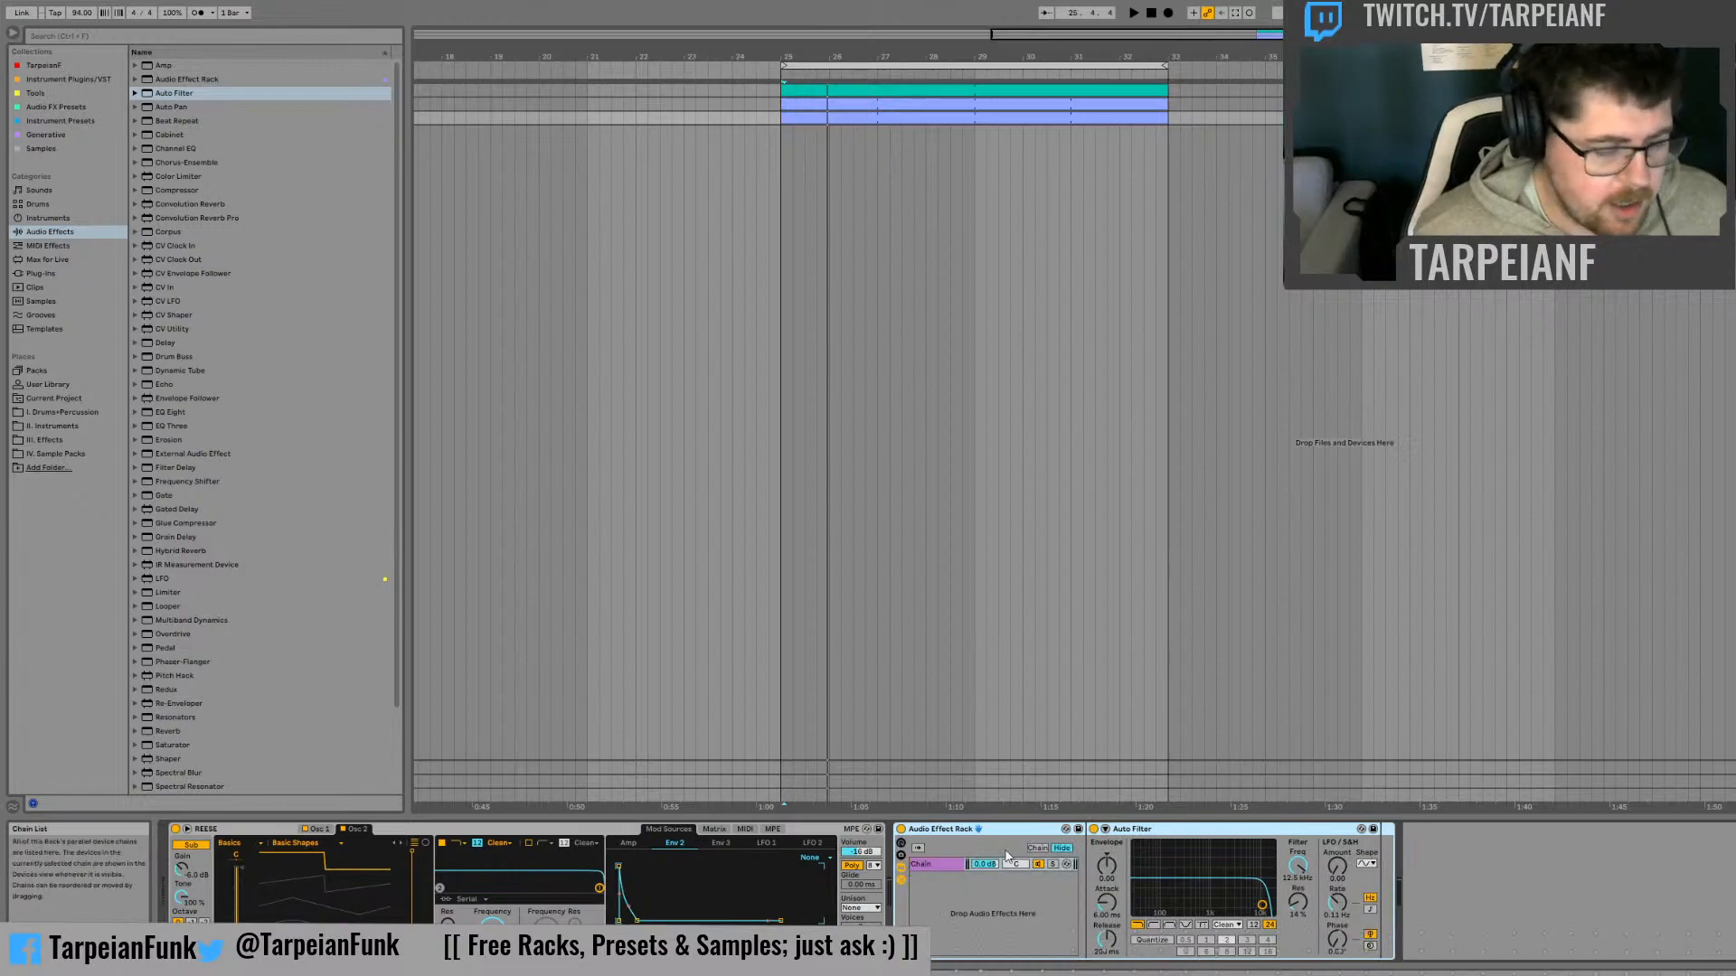
Duplicate the rack's filter chain and rename the two chains Mids+ and Low
left_click(943, 866)
key("ctrl+d")
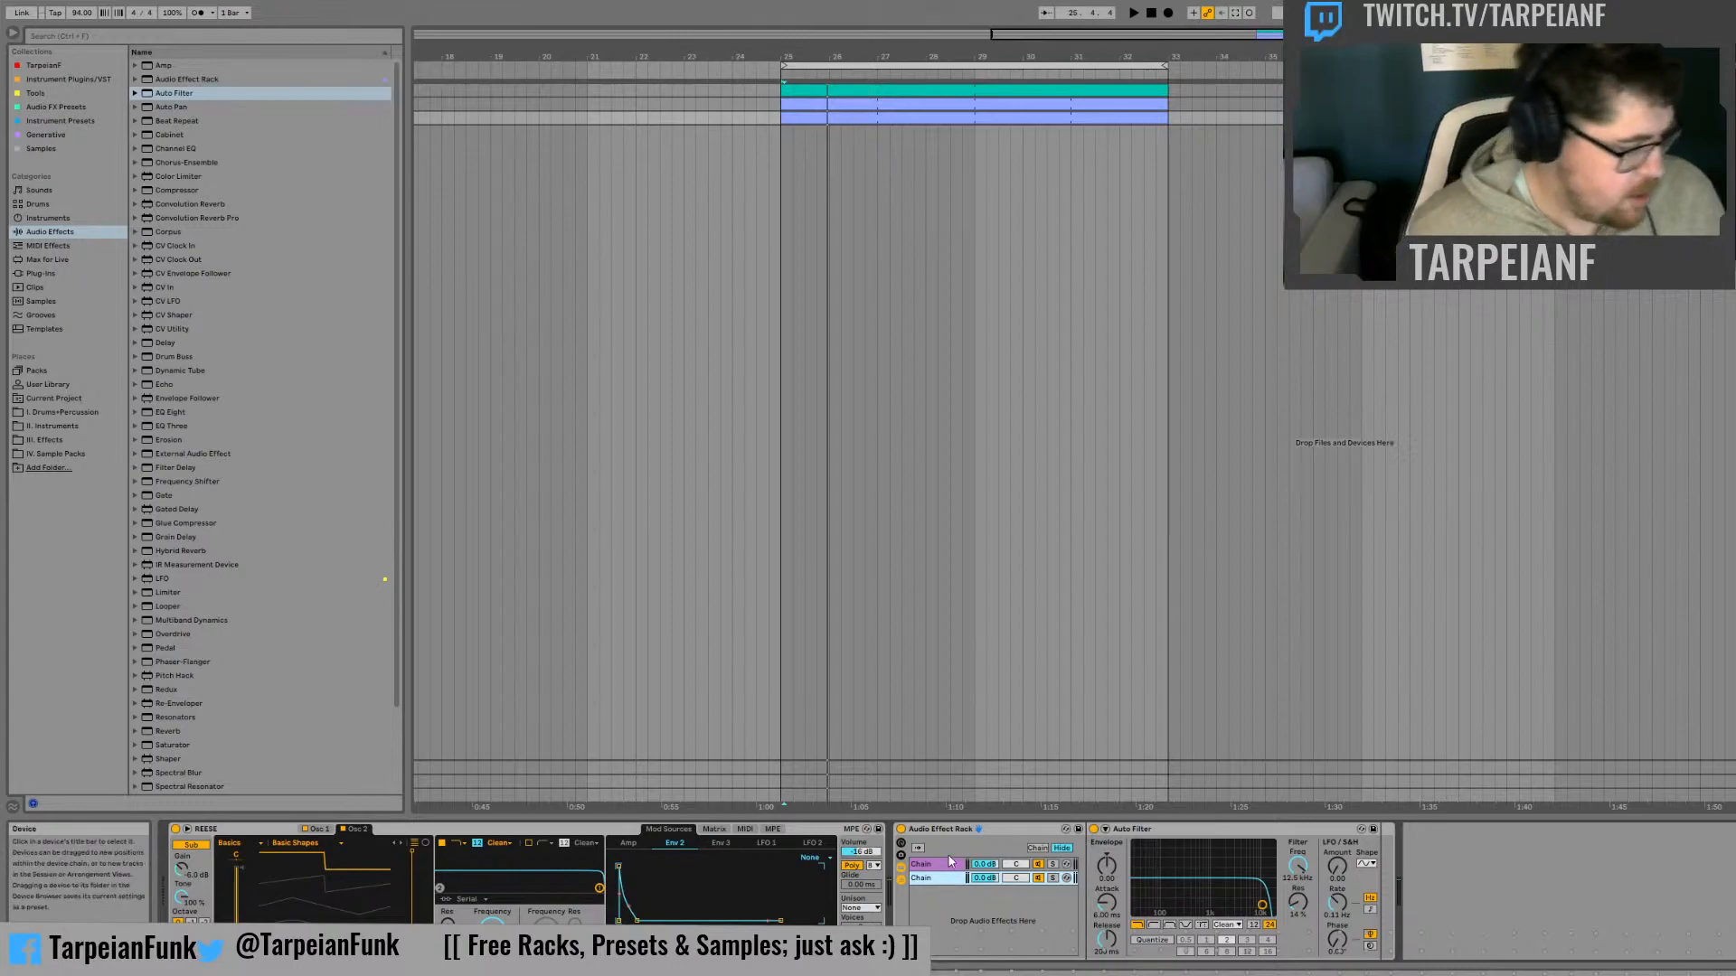
key("ctrl+r")
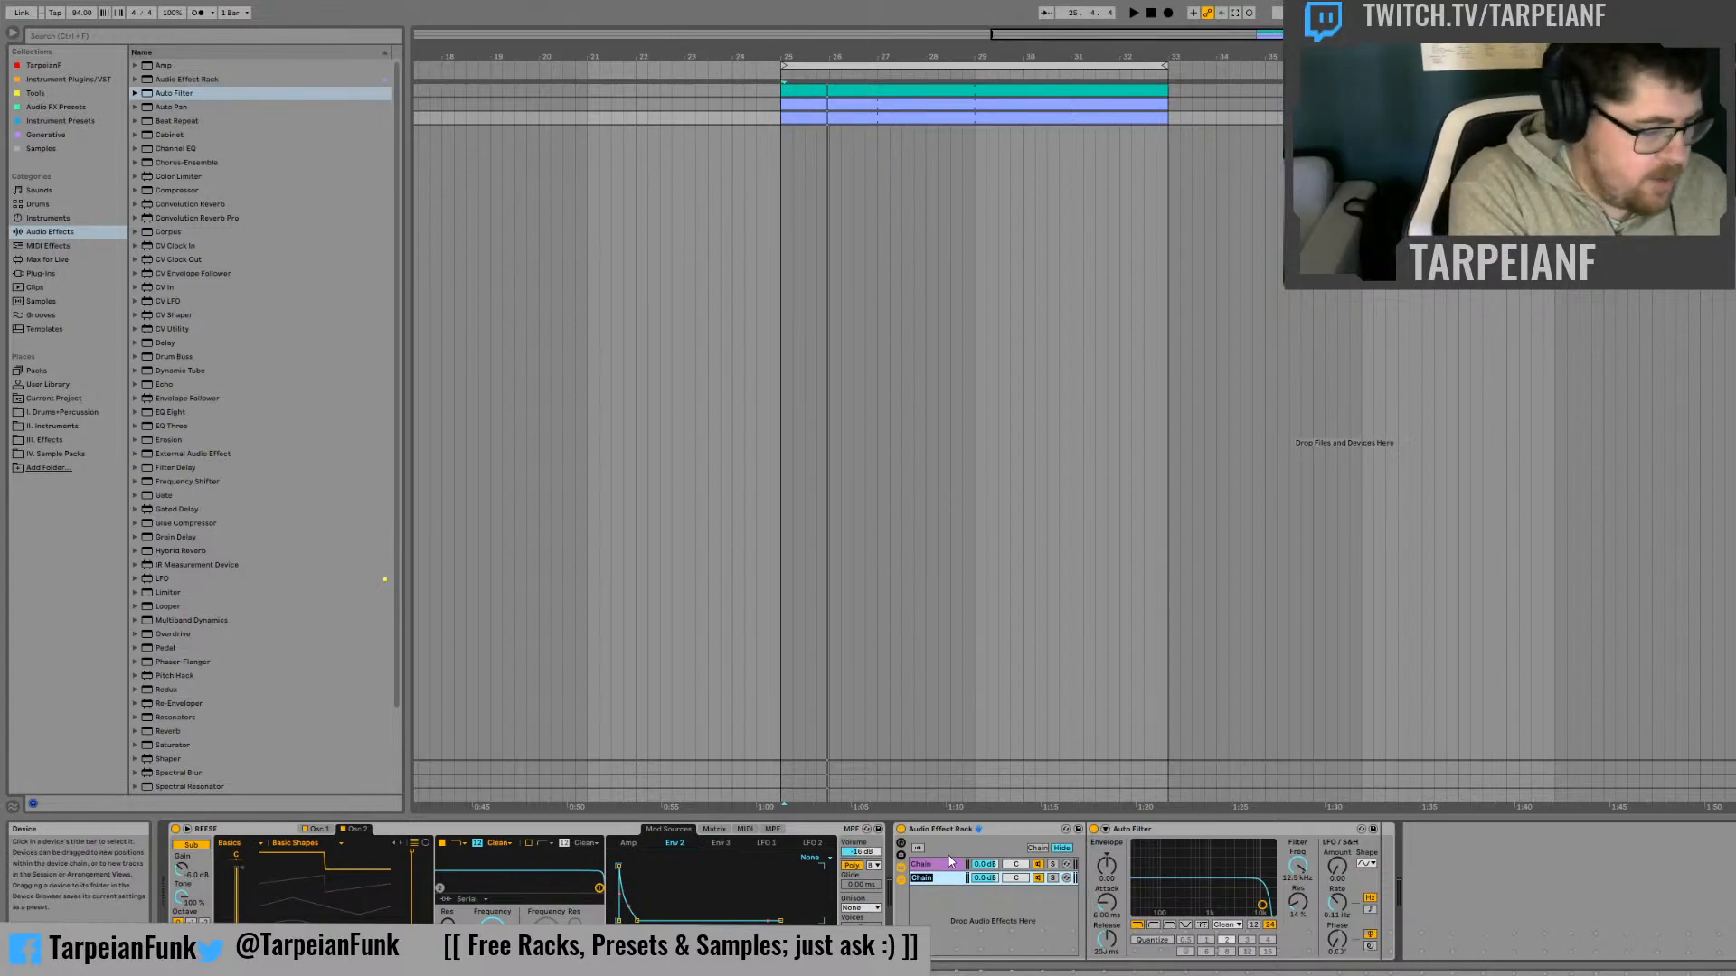
type("Low")
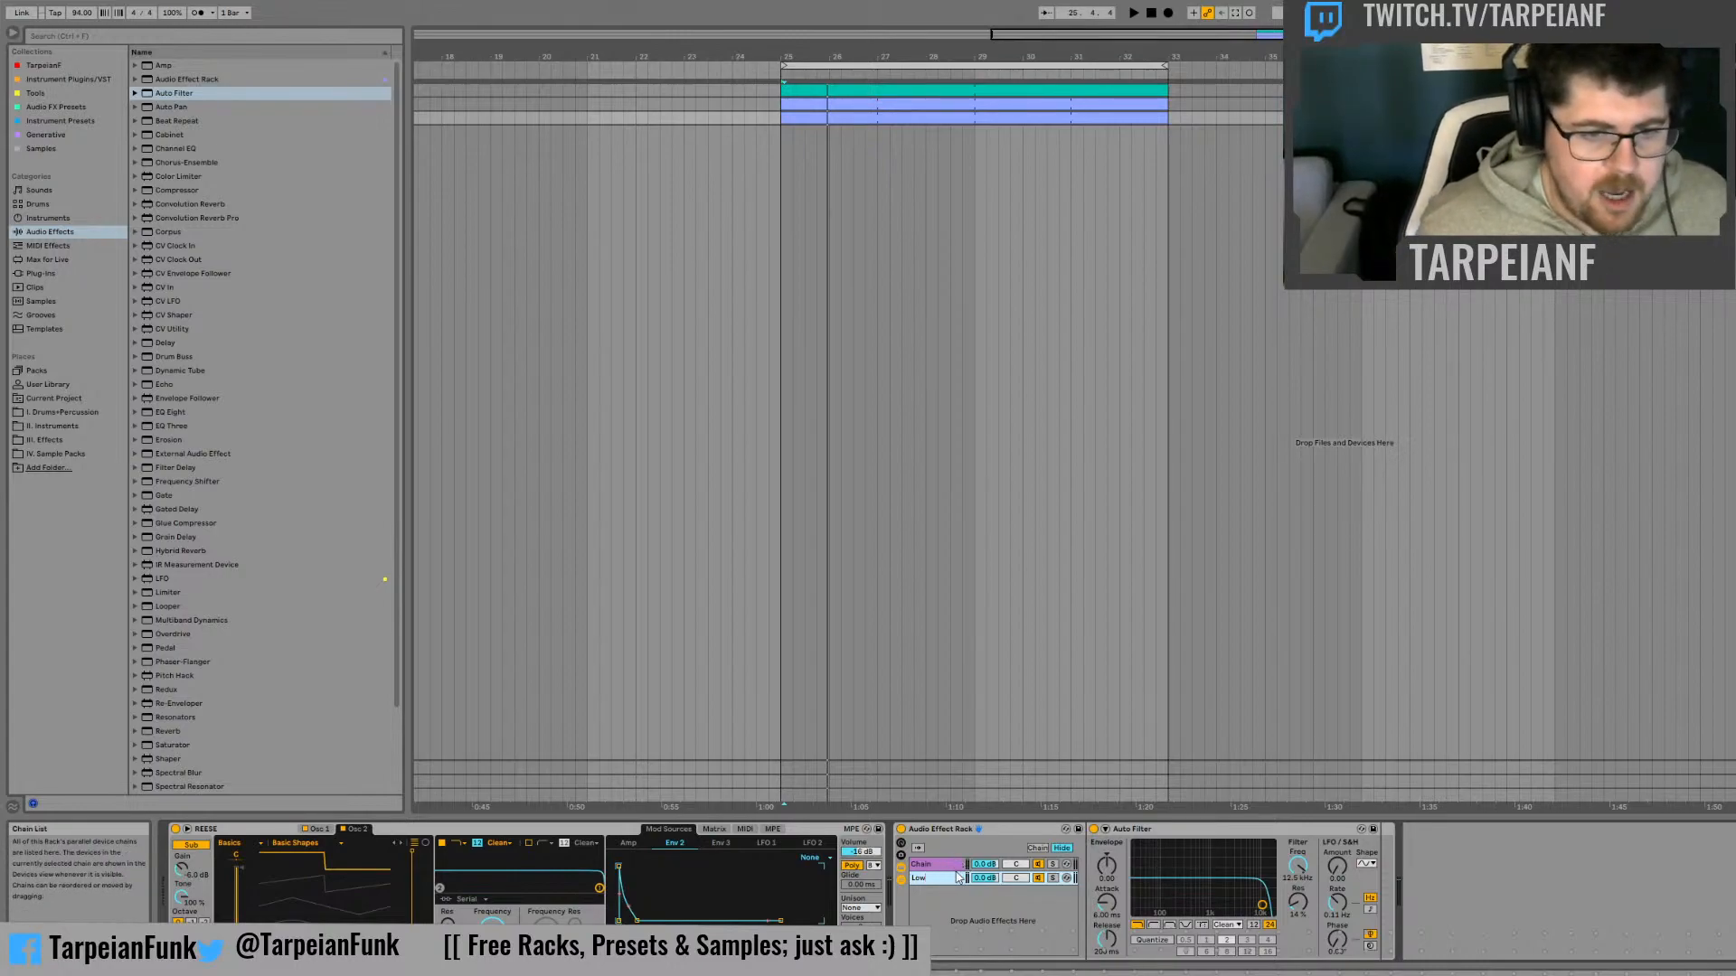
left_click(955, 867)
key("ctrl+r")
type("Mi")
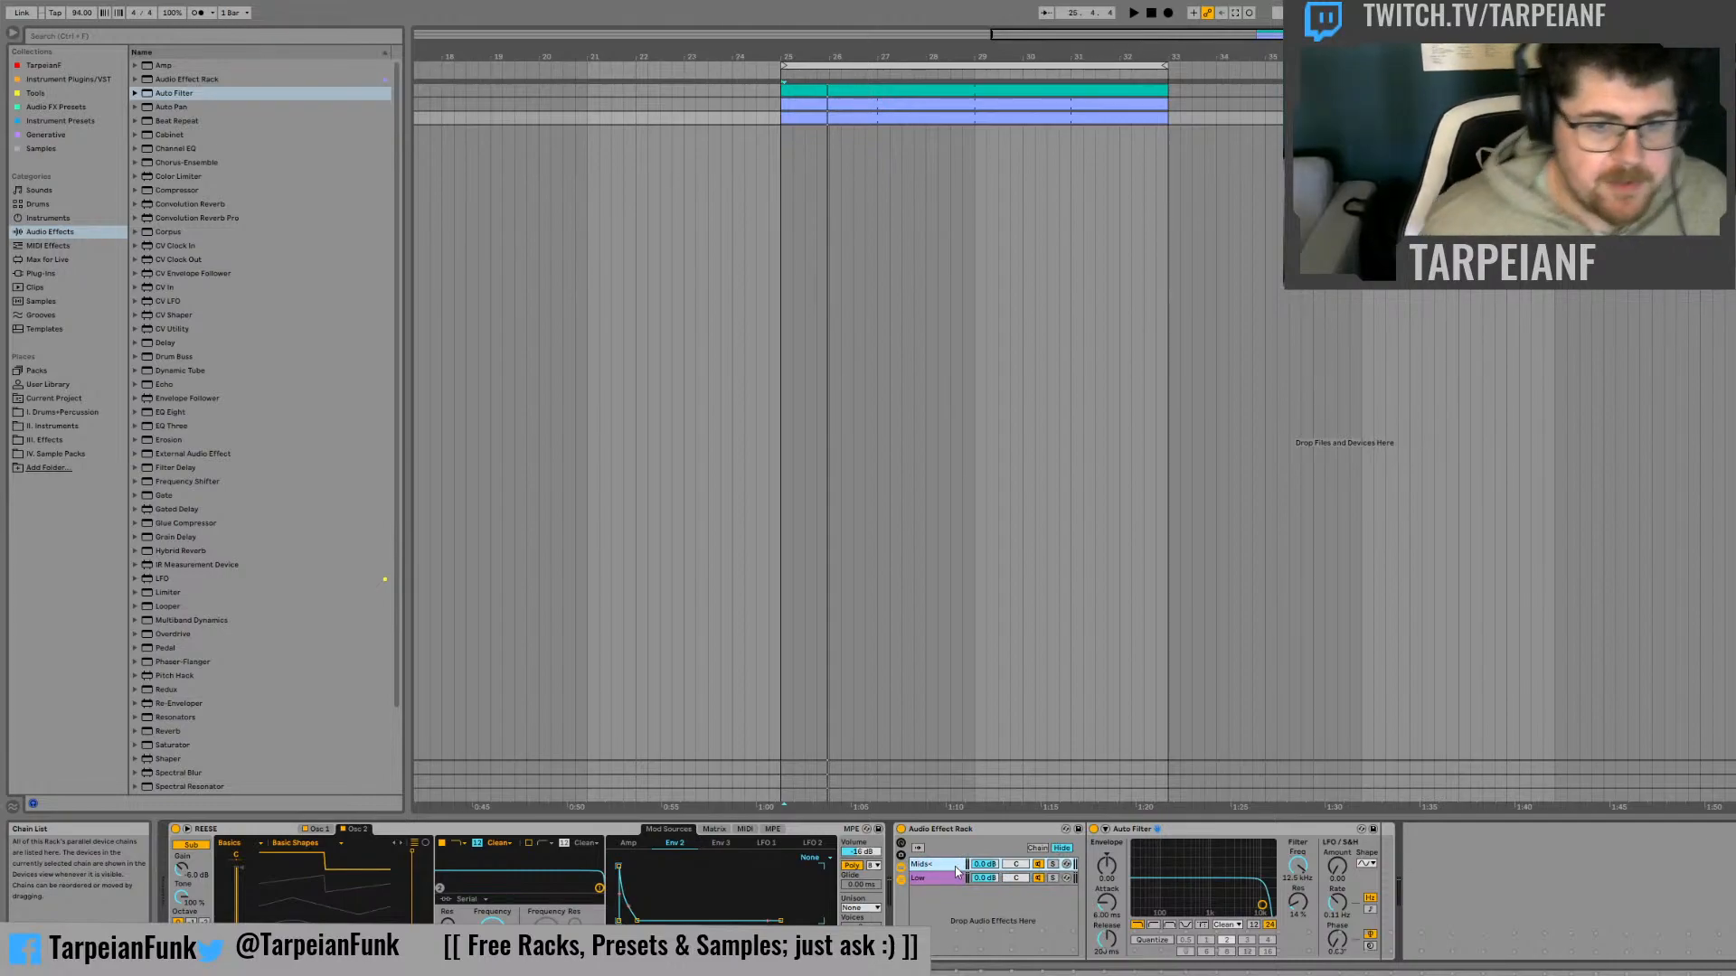
Switch the Mids+ chain's Auto Filter to high-pass and set its cutoff frequency to 240 Hz
left_click(1154, 925)
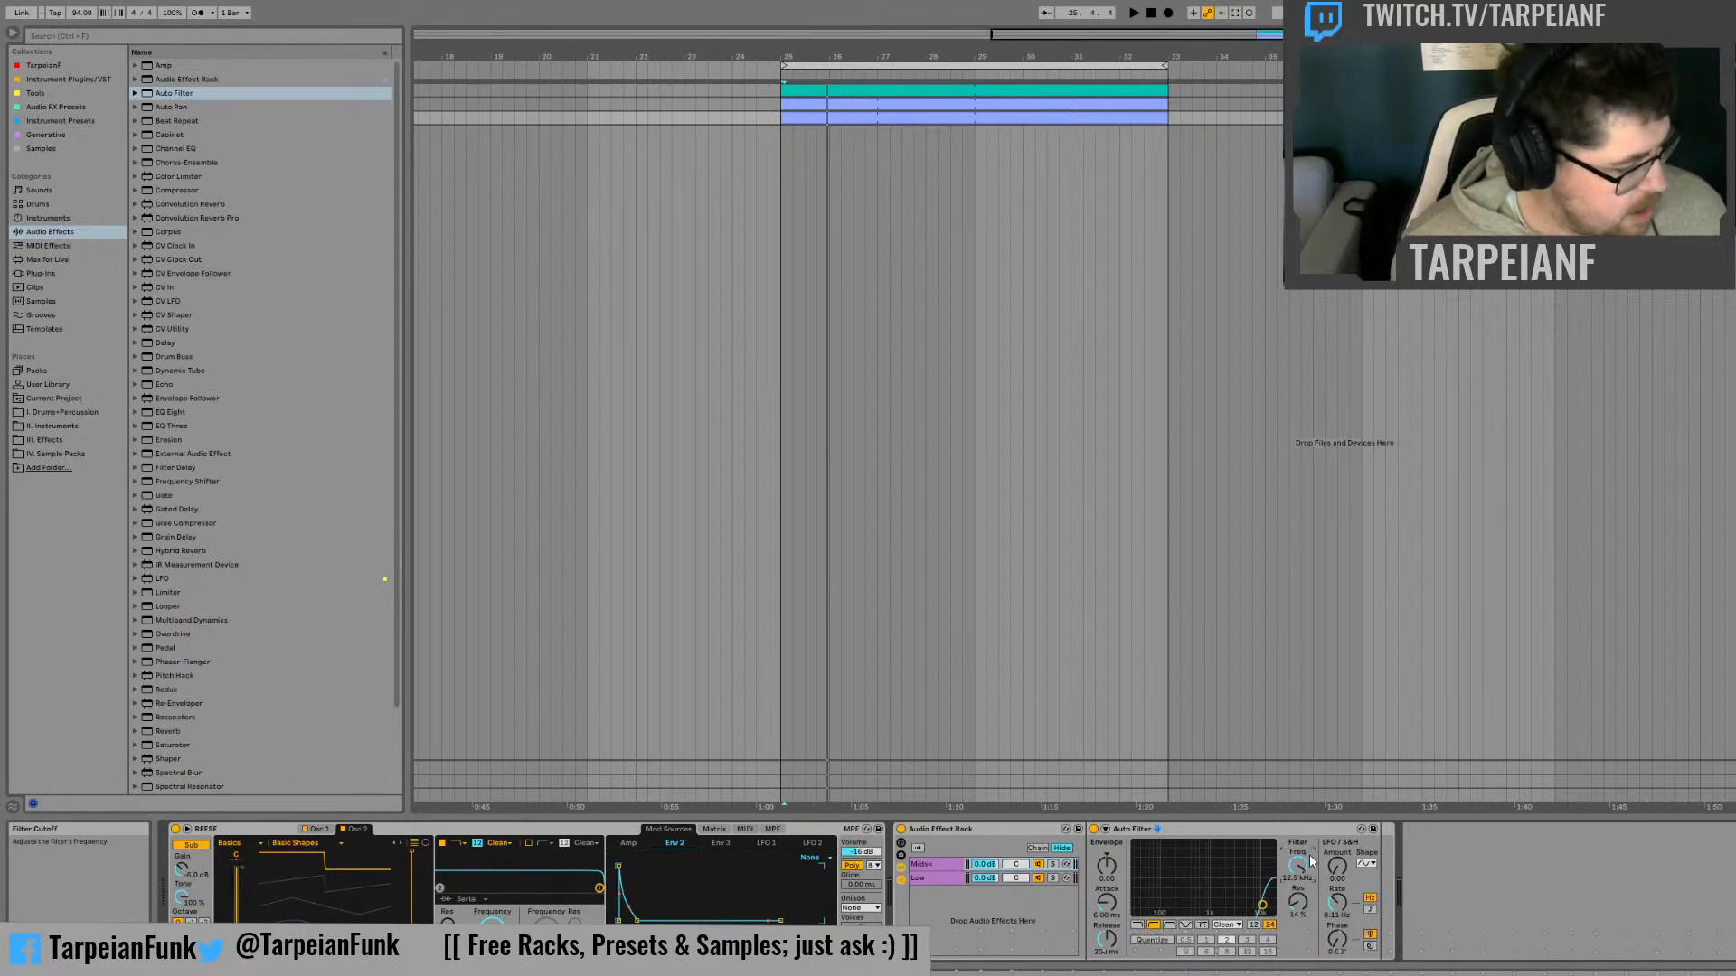
type("240")
key("Return")
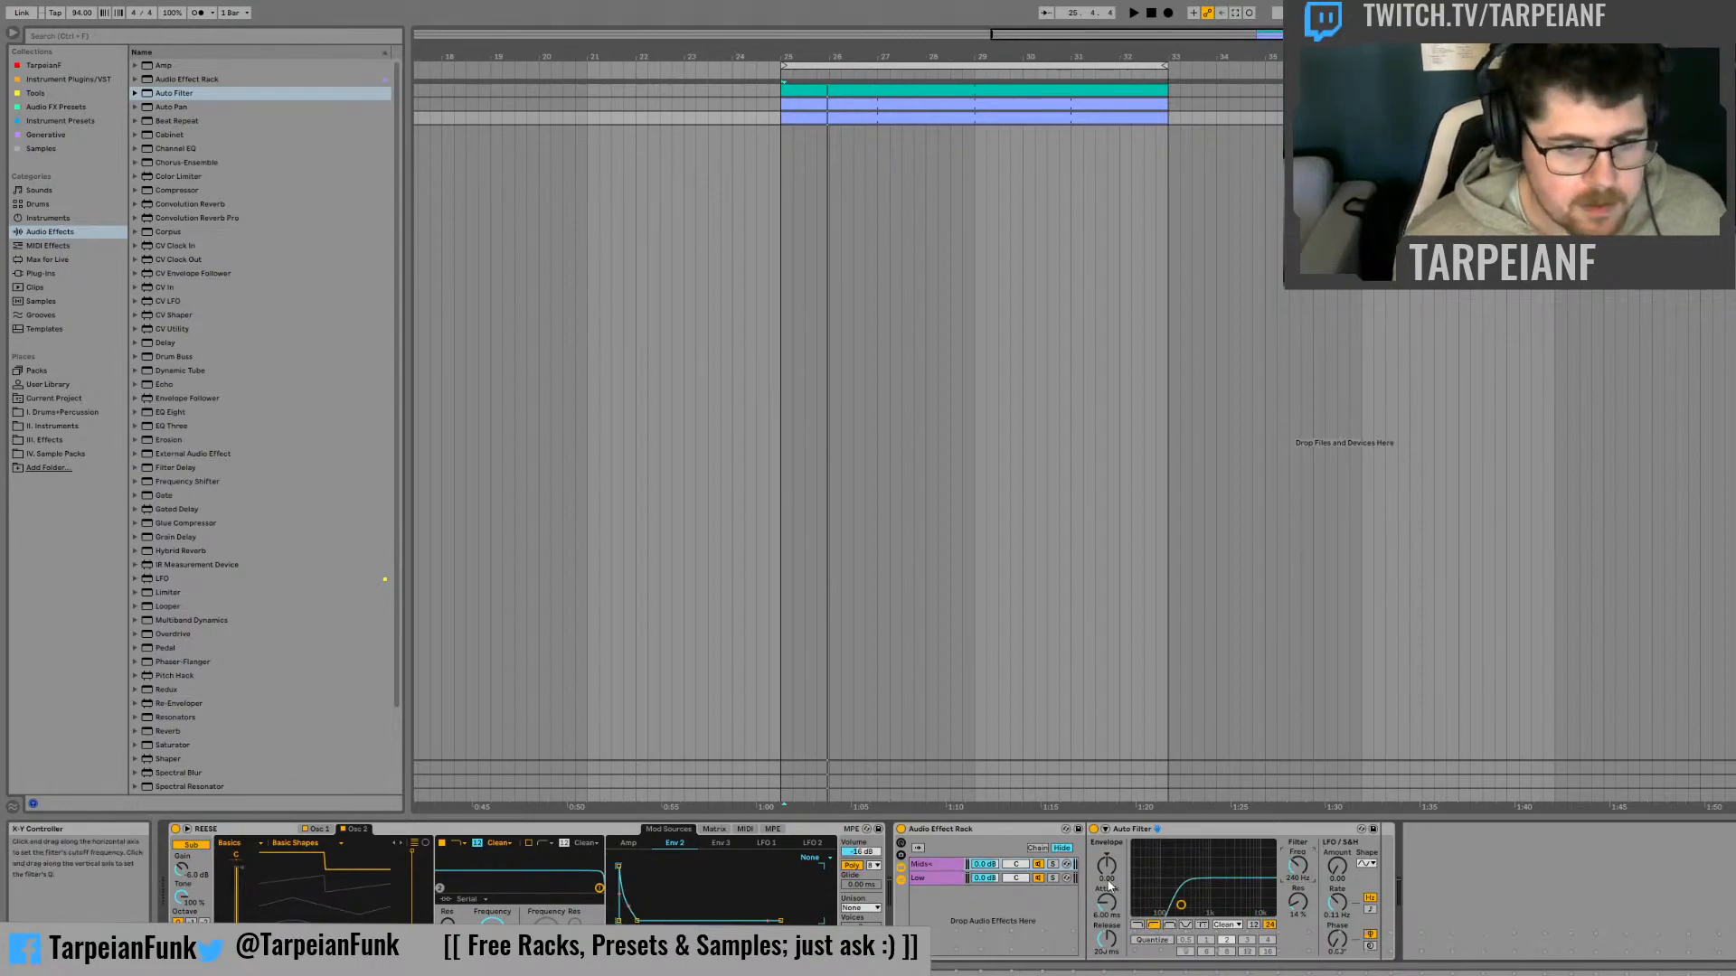
Solo the Mids+ chain to audition its filtered sound, and switch the solo to the Low chain
left_click(1052, 864)
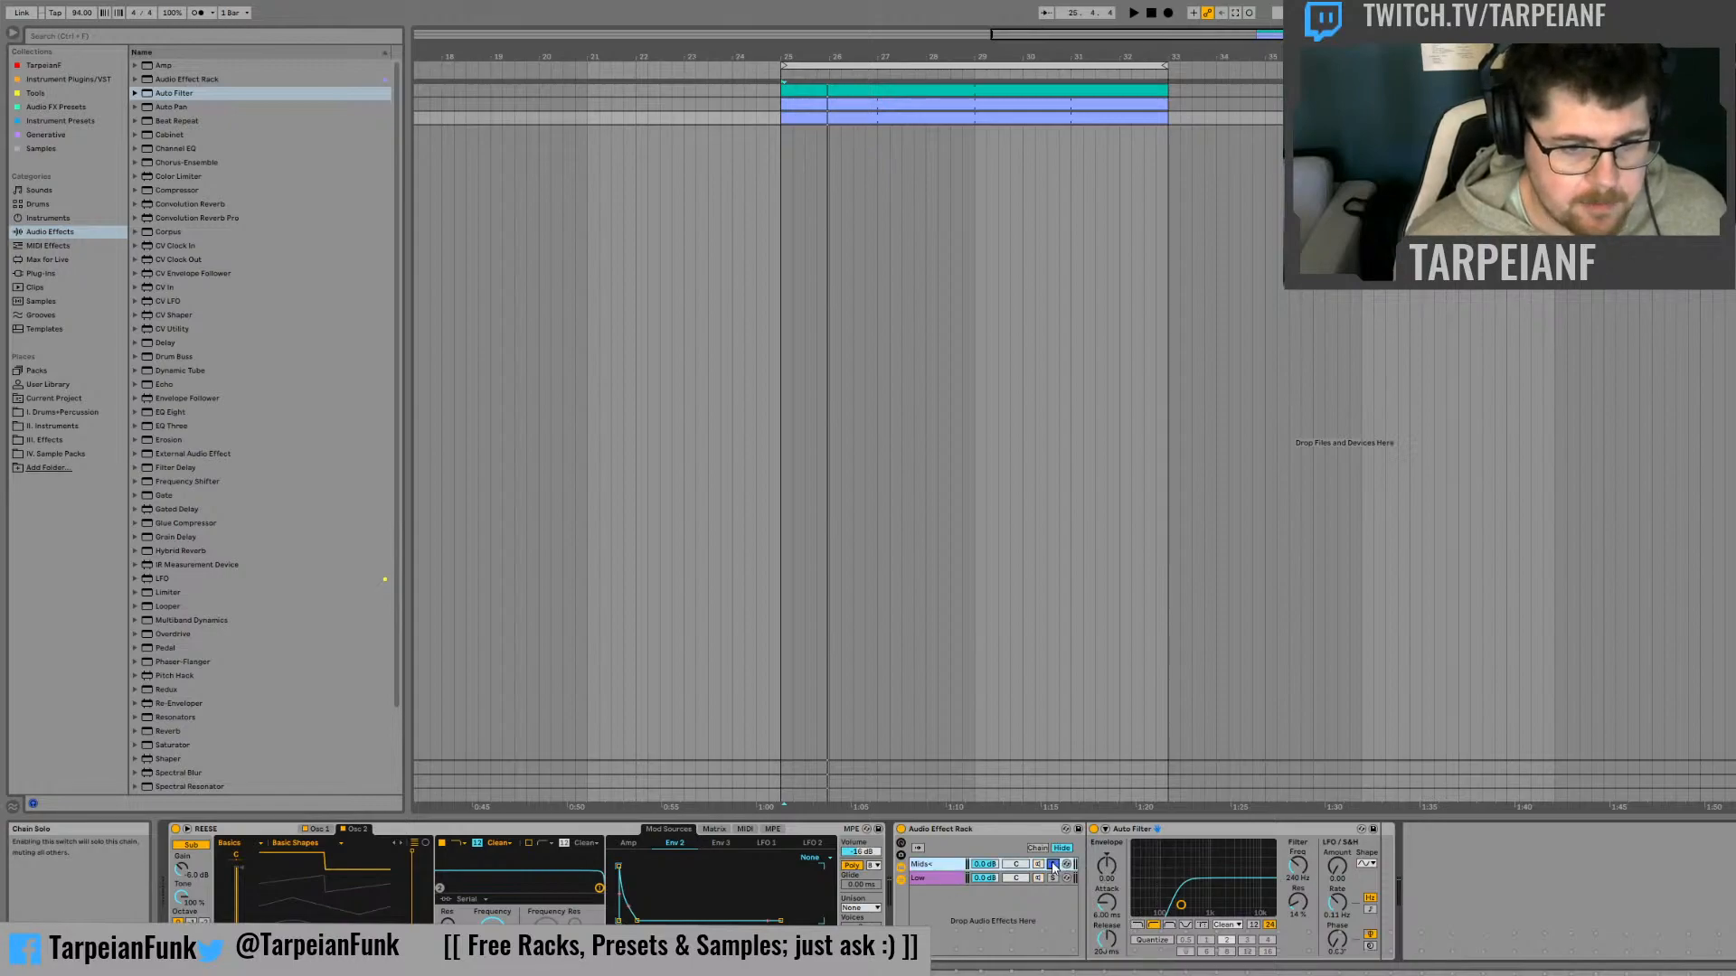
key("space")
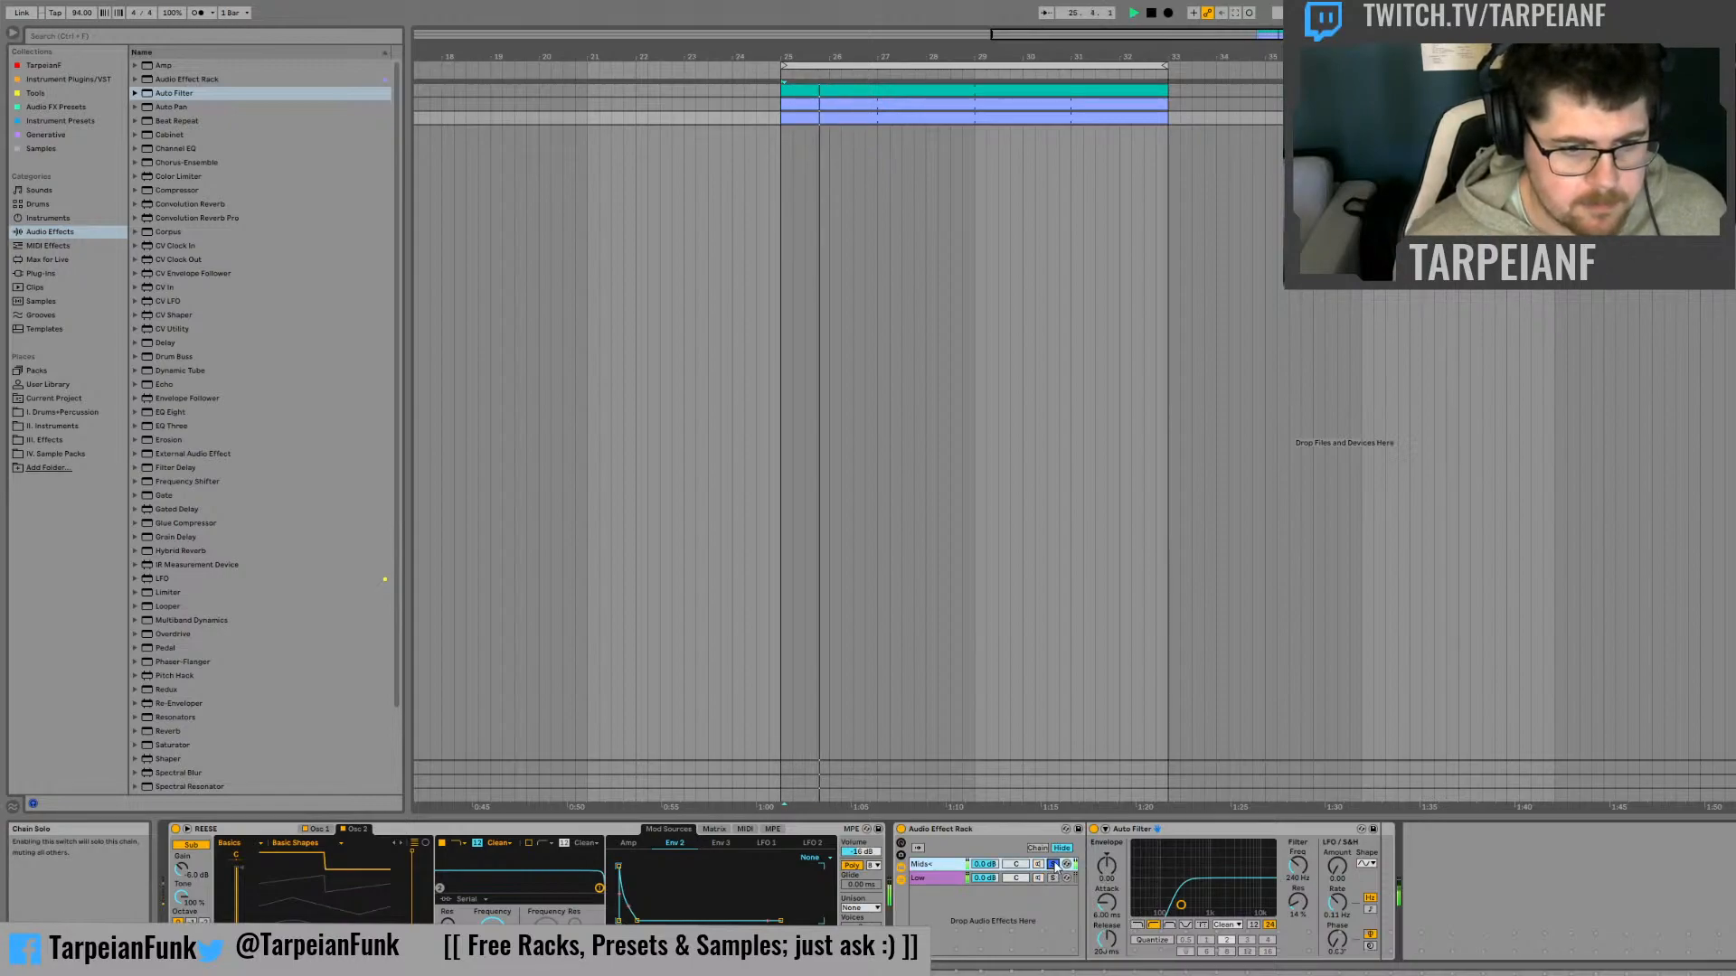
key("space")
left_click(1052, 878)
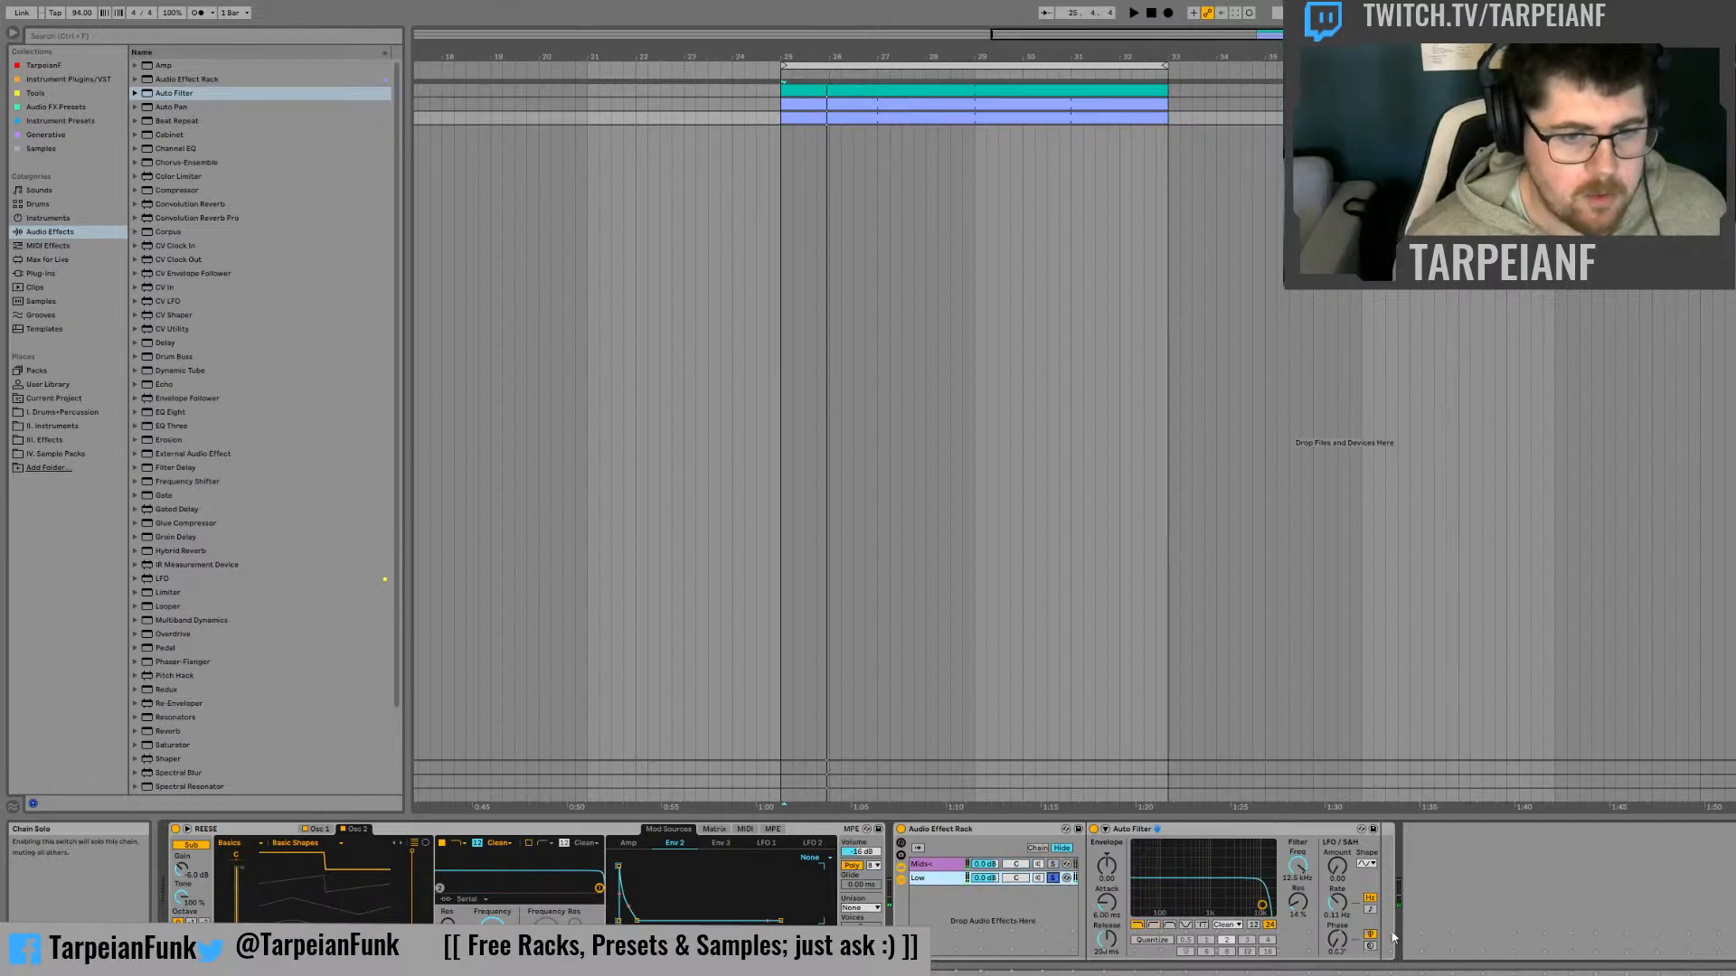
Group the Low chain's Auto Filter into its own nested rack named Sub Control
left_click(1177, 832)
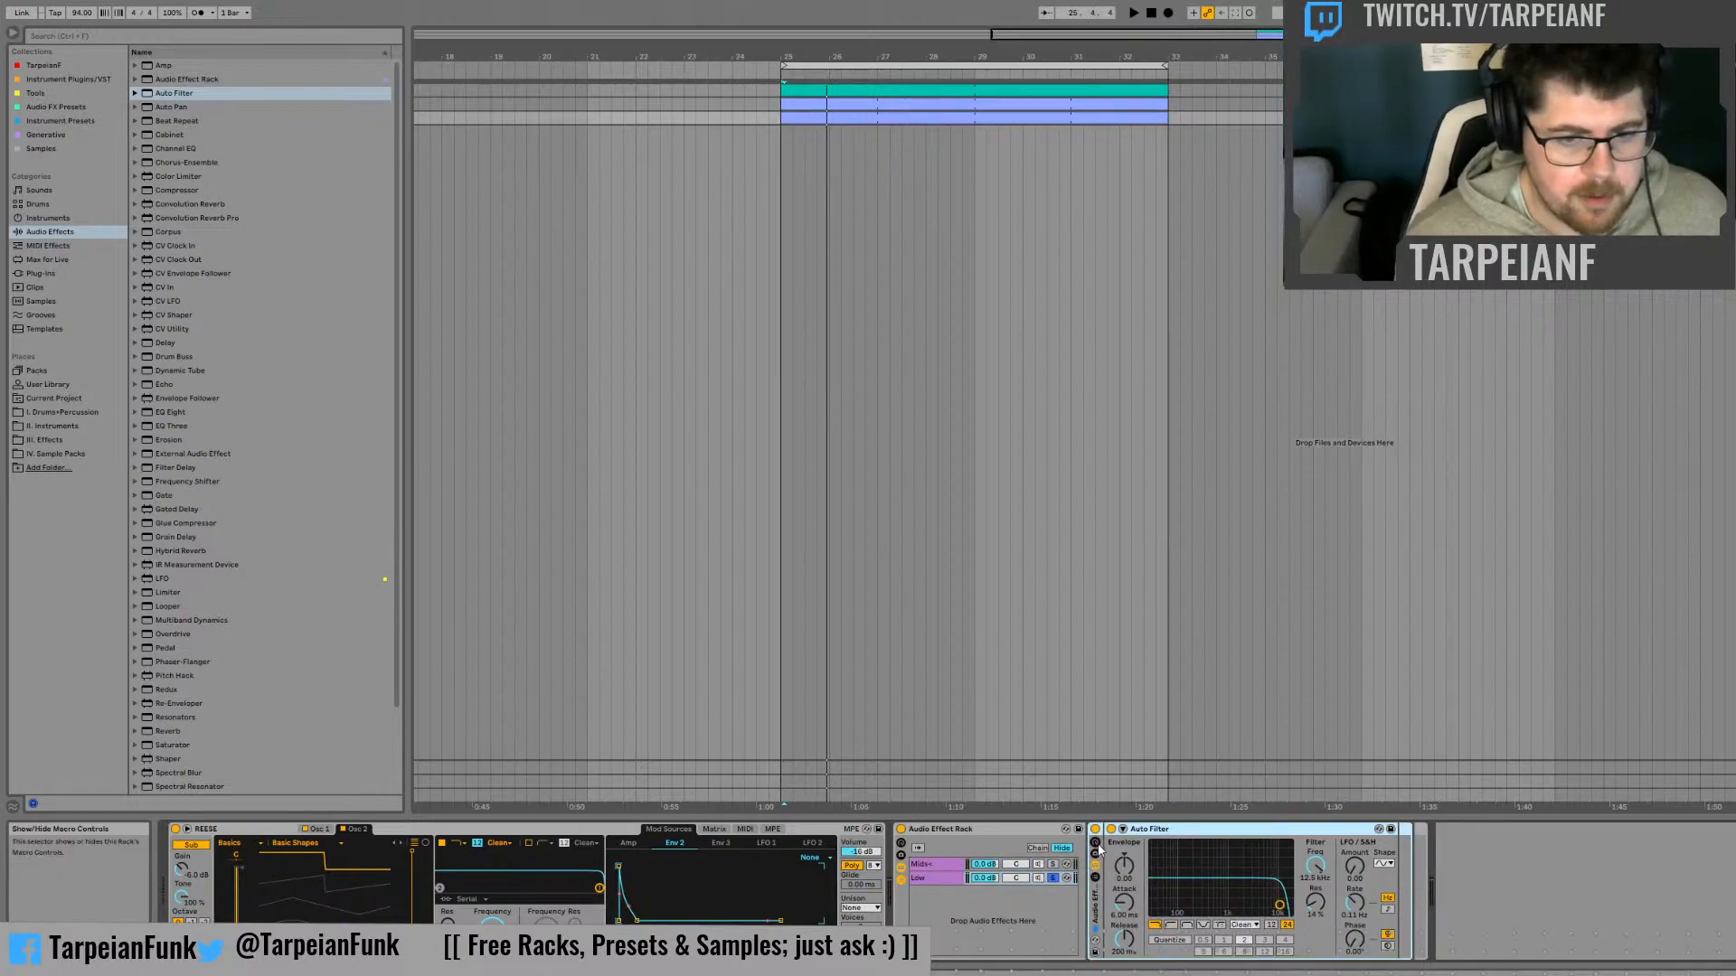
key("ctrl+g")
key("ctrl+r")
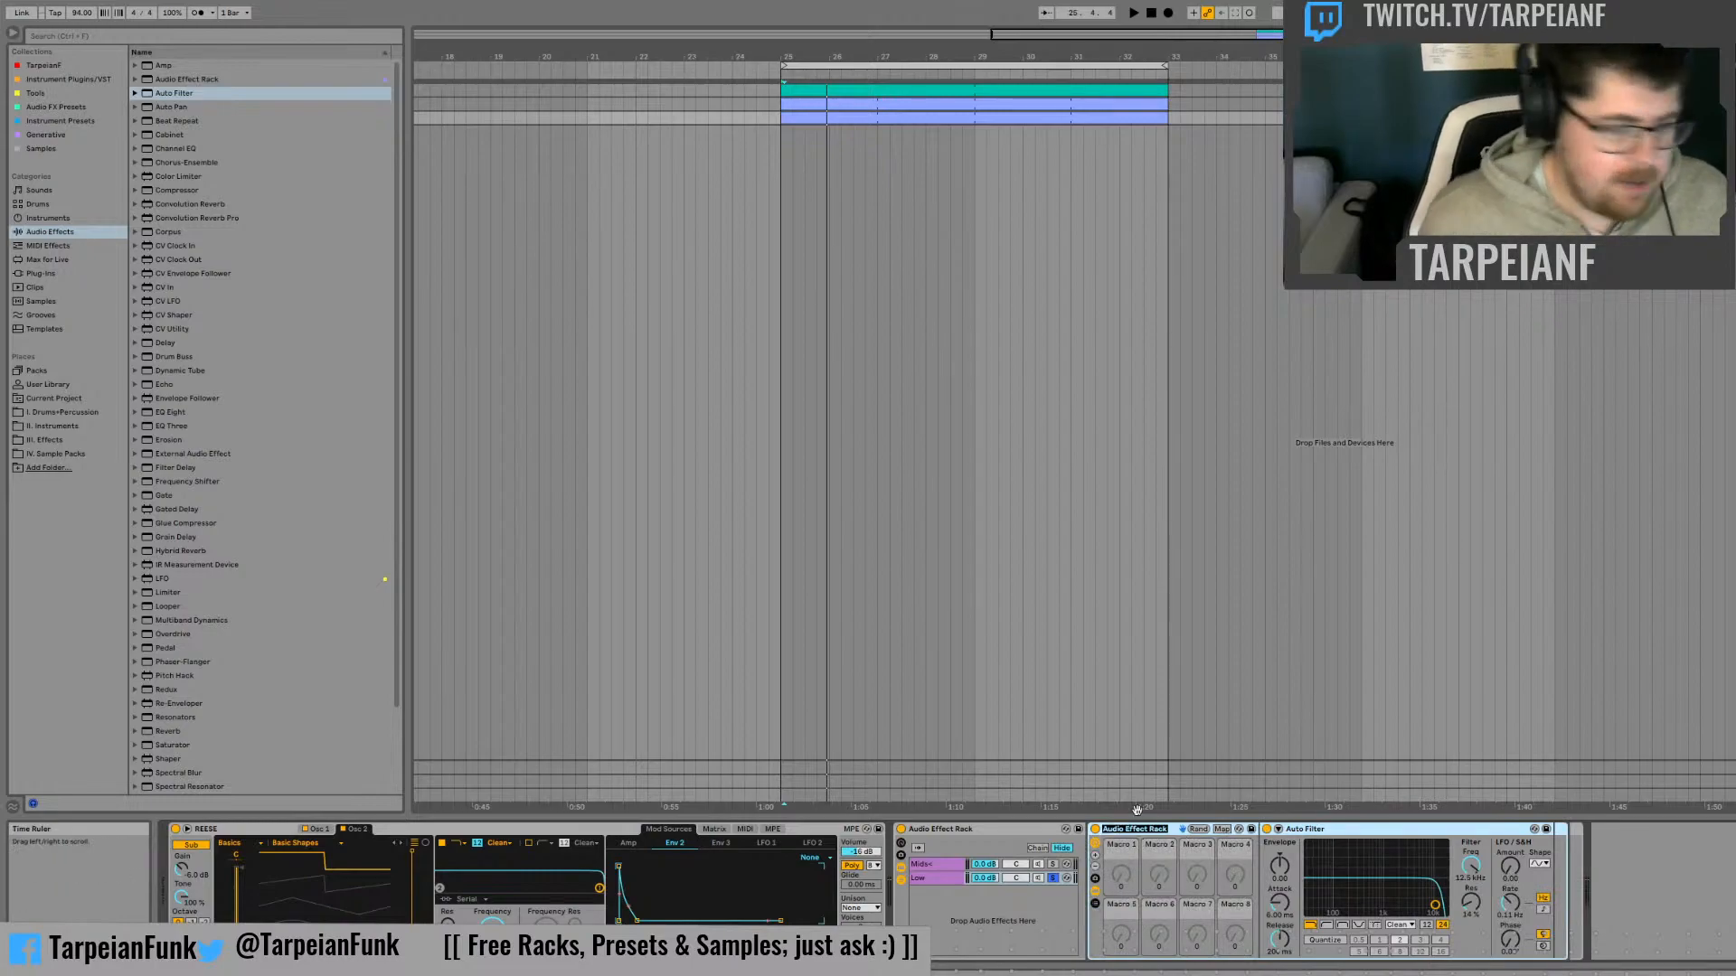
type("Sub Control")
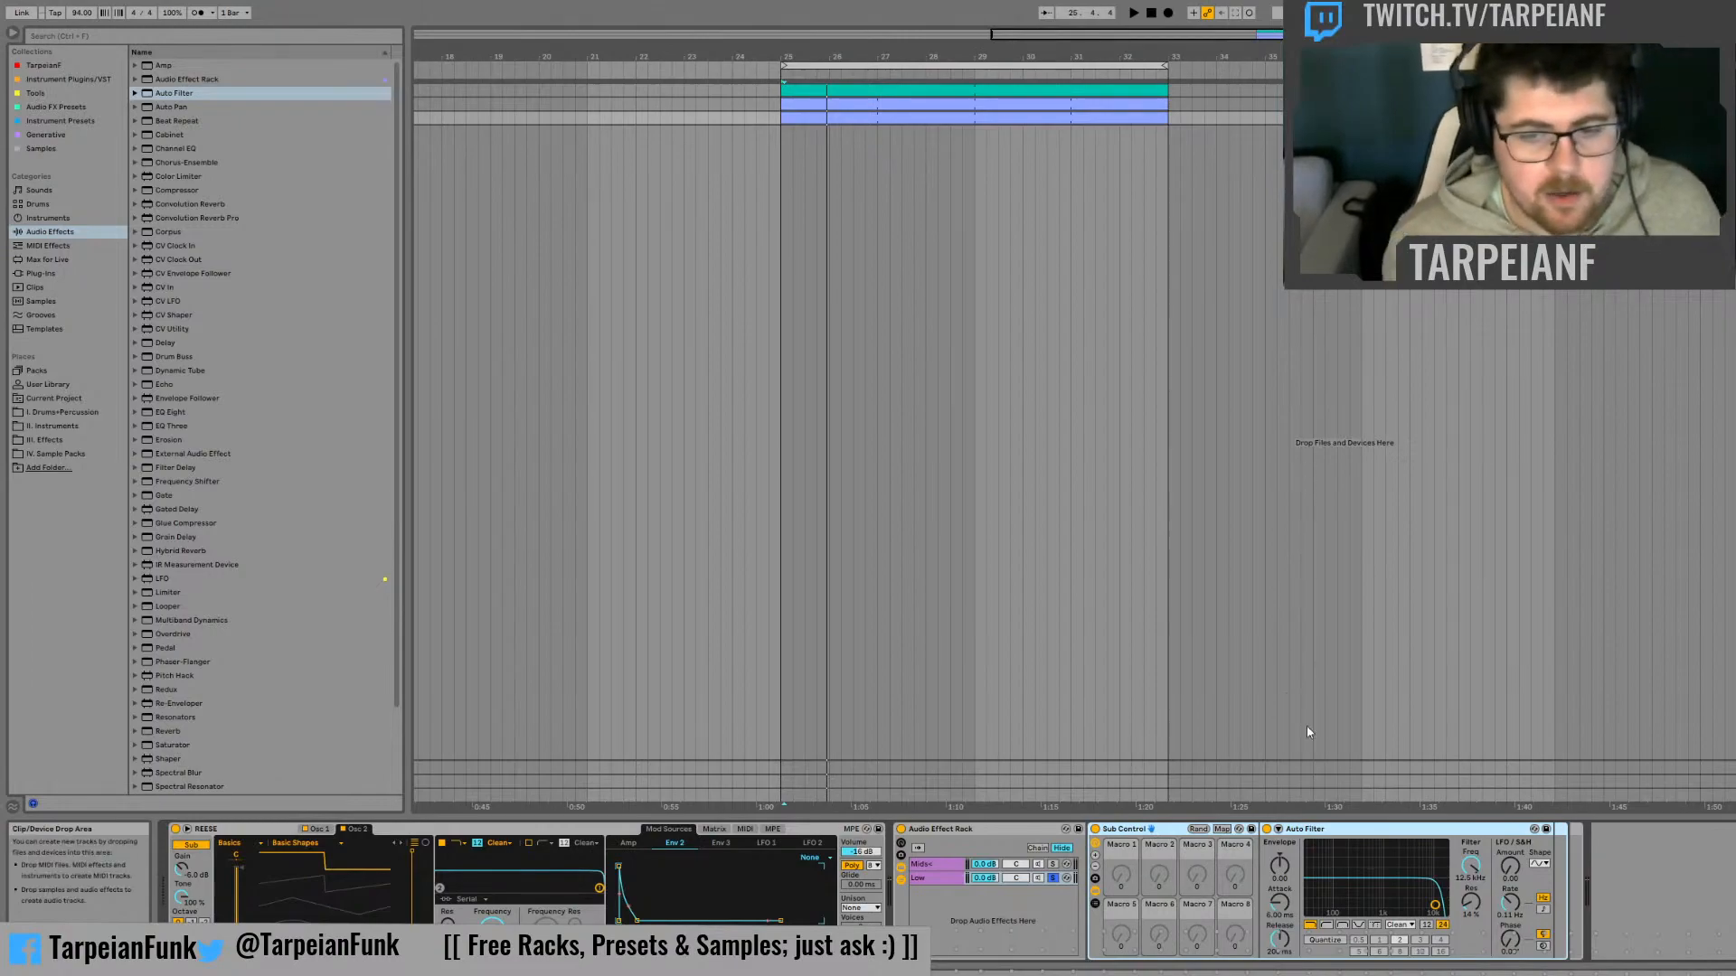
Raise the Low filter's cutoff to 19.9 kHz, map its frequency and resonance to Sub Control macros, and show only those two macros
mouse_move(1471, 866)
left_mouse_down()
mouse_move(1471, 845)
mouse_move(1472, 864)
left_mouse_up()
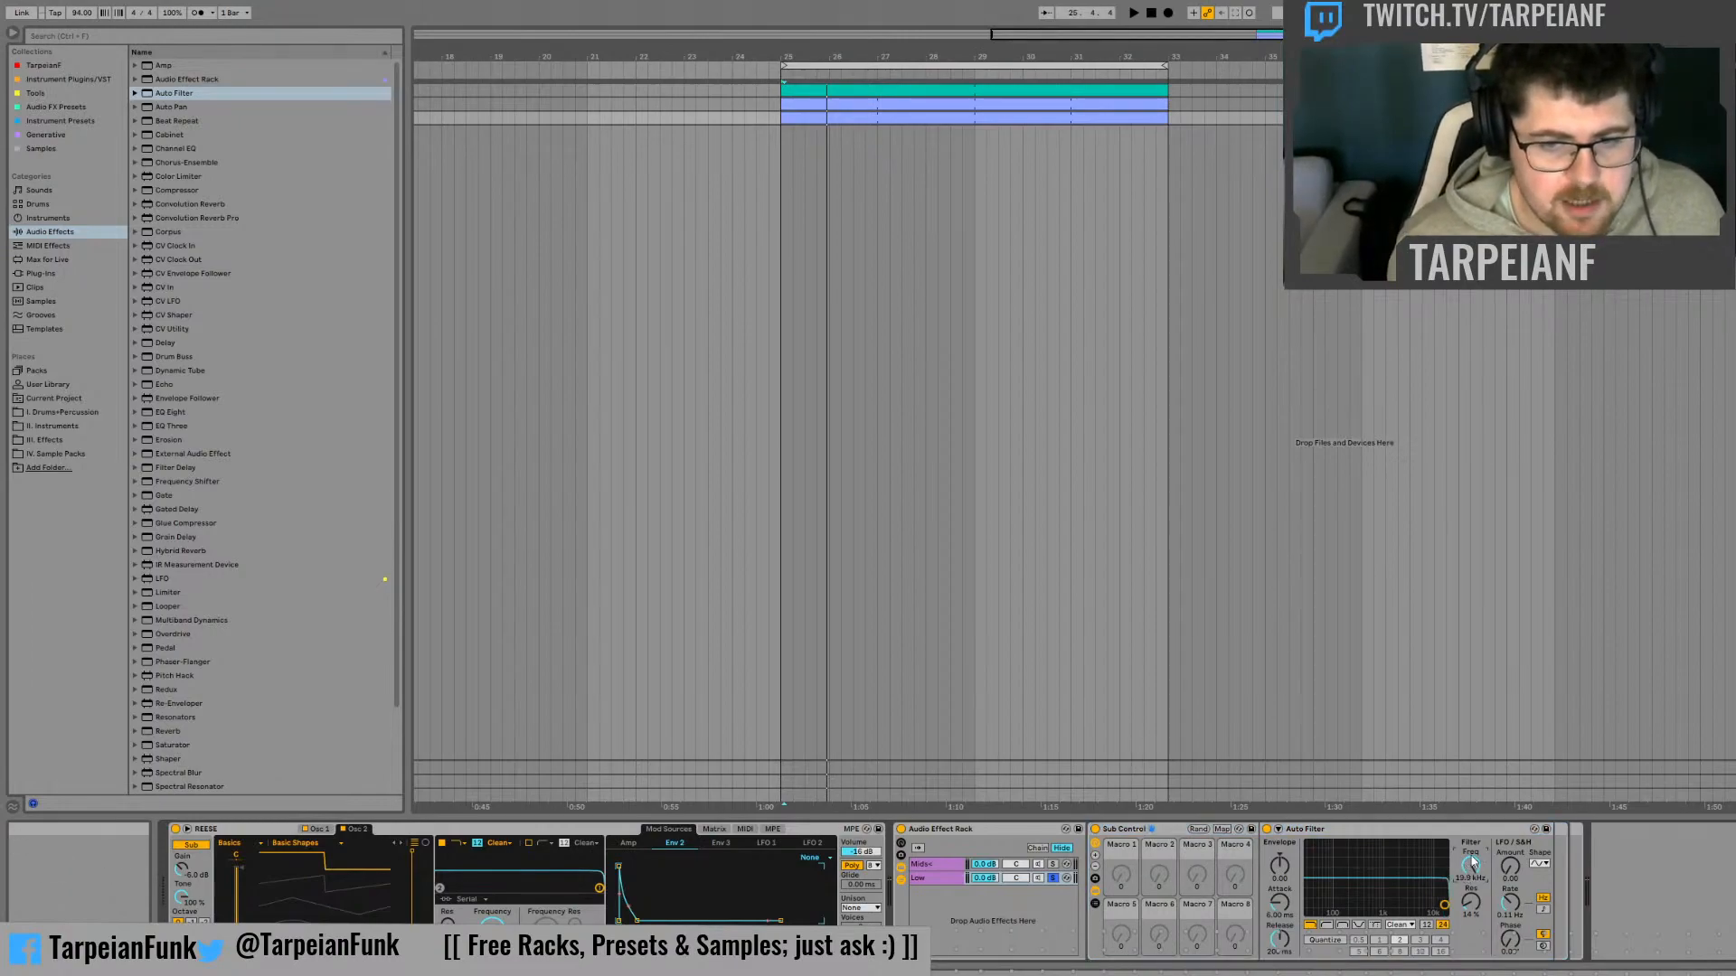
left_click(1530, 703)
right_click(1480, 898)
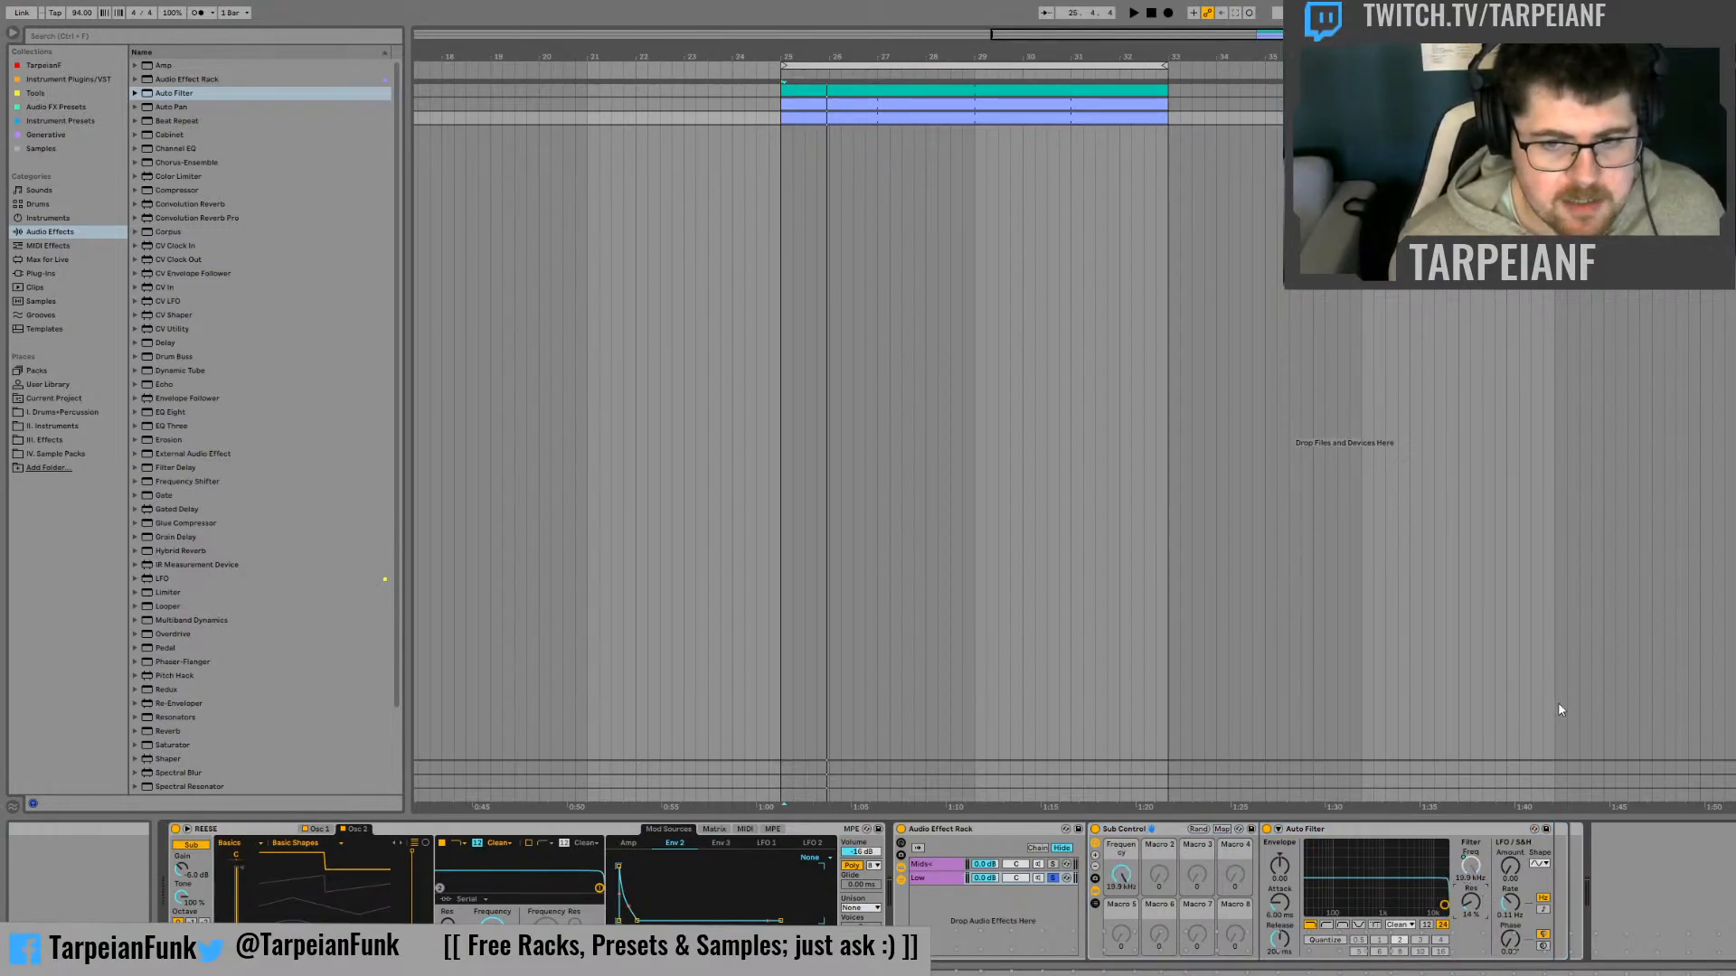
left_click(1555, 740)
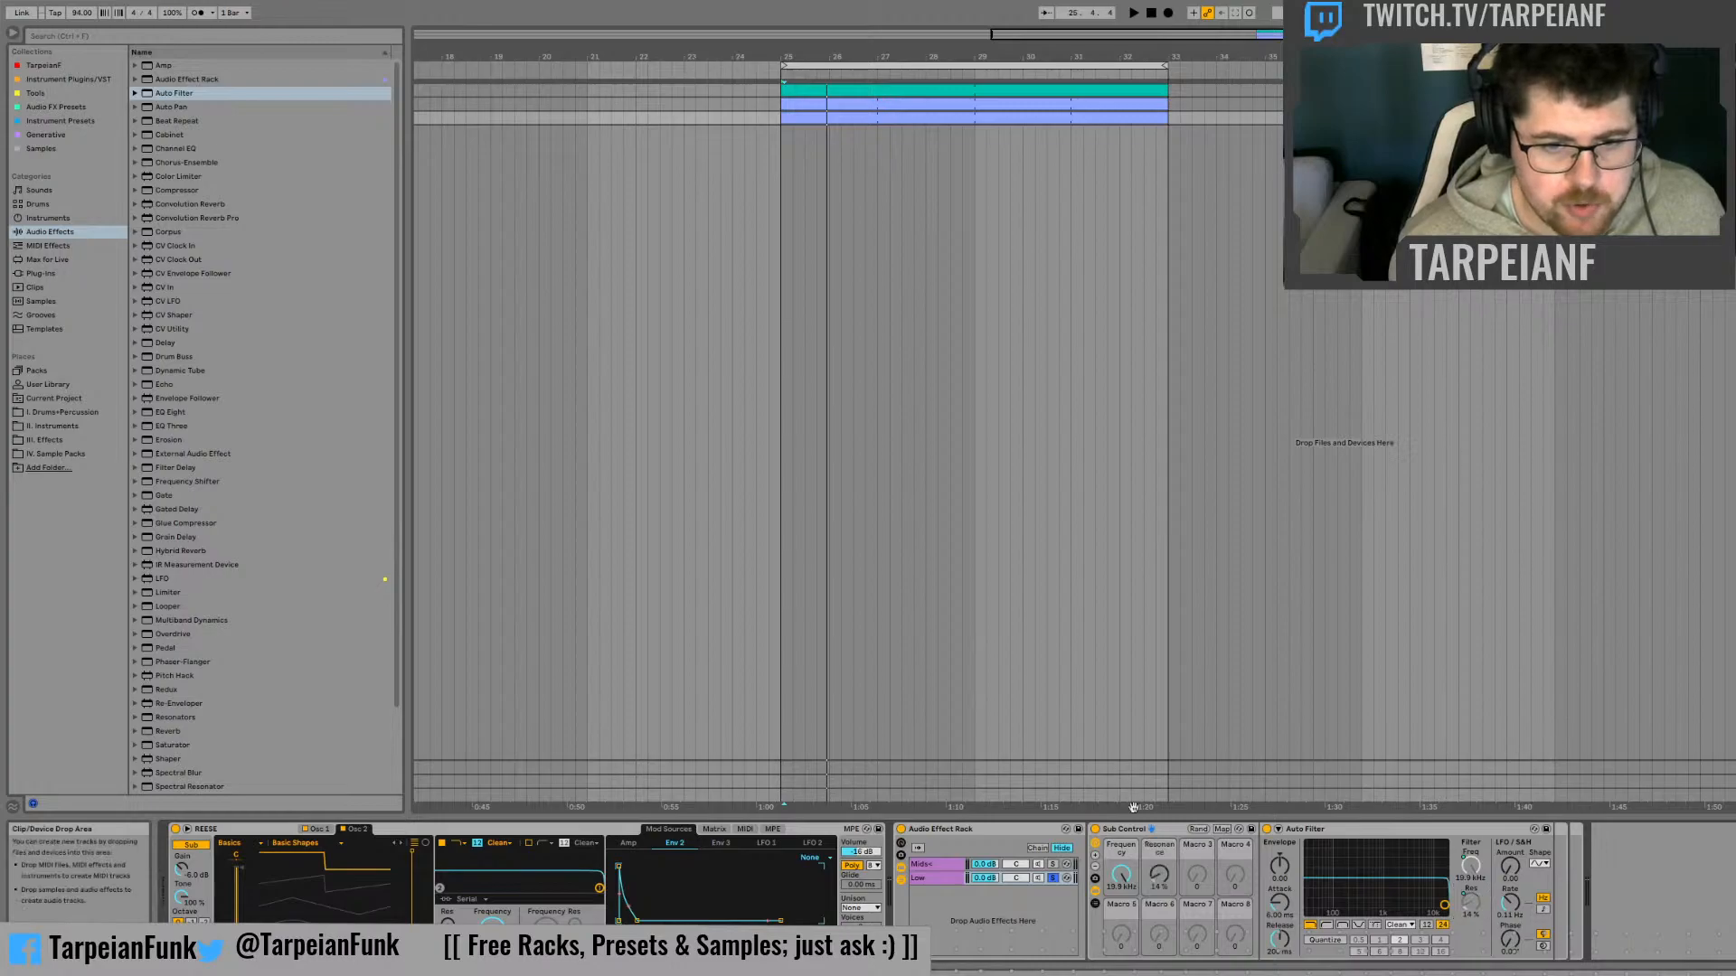
left_click(1096, 869)
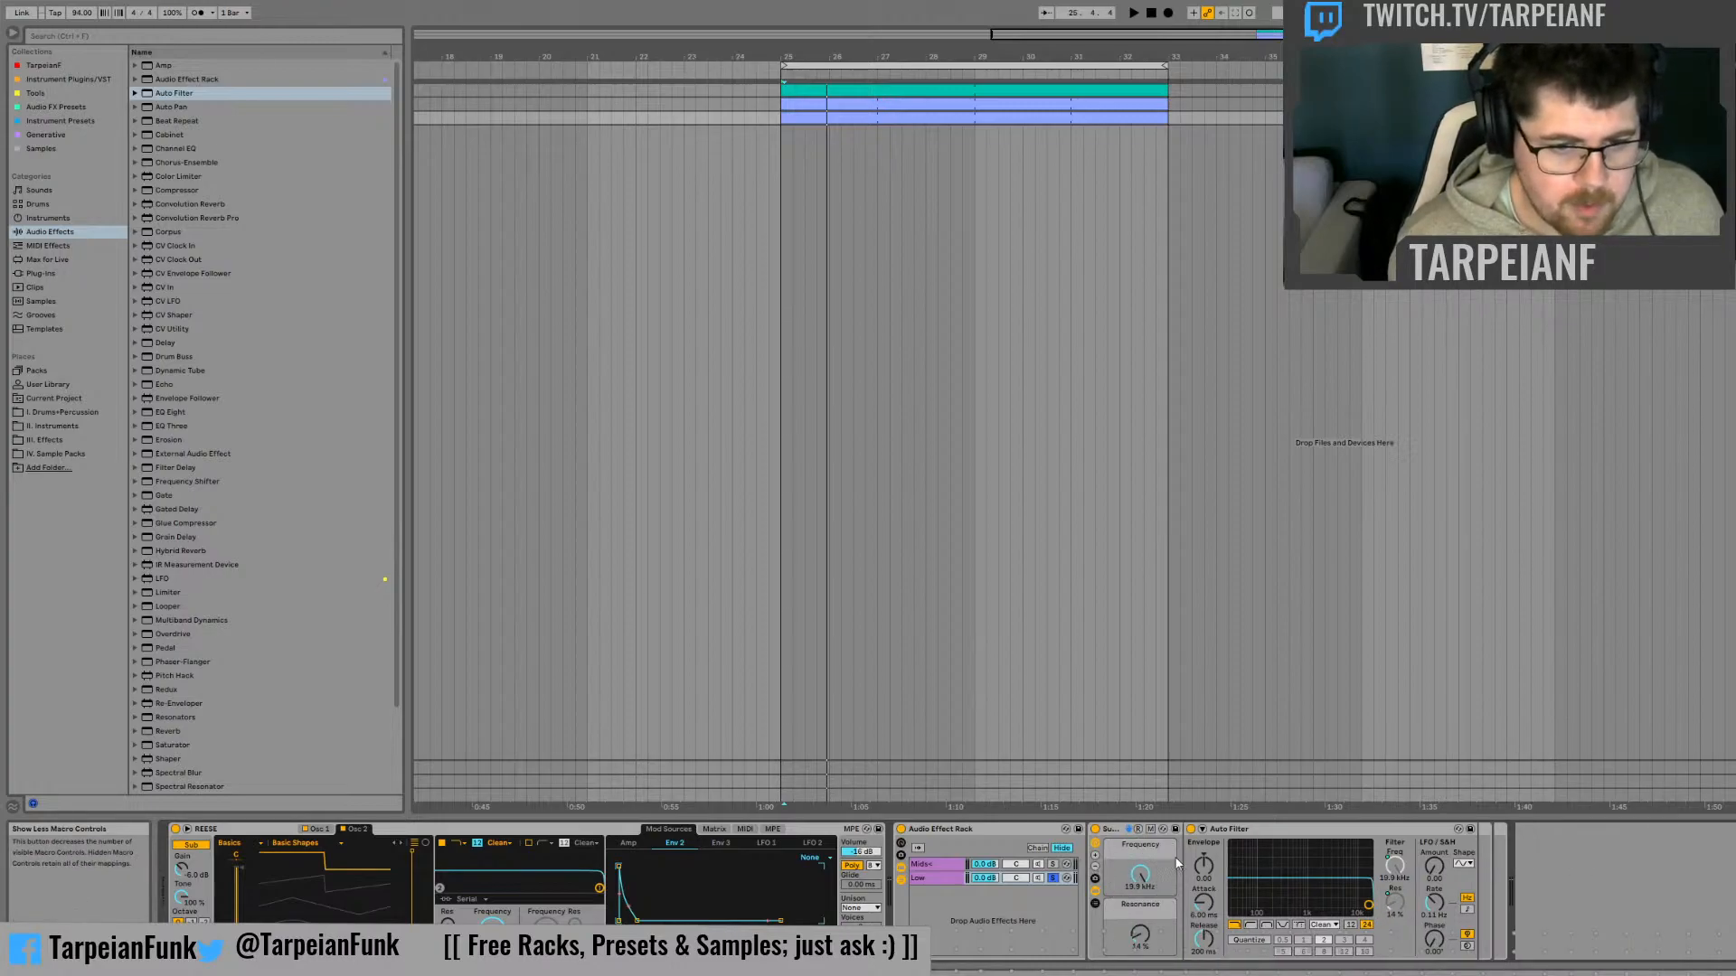
Set the maximum of the Resonance macro mapping in Sub Control to 100 %
left_click(1151, 829)
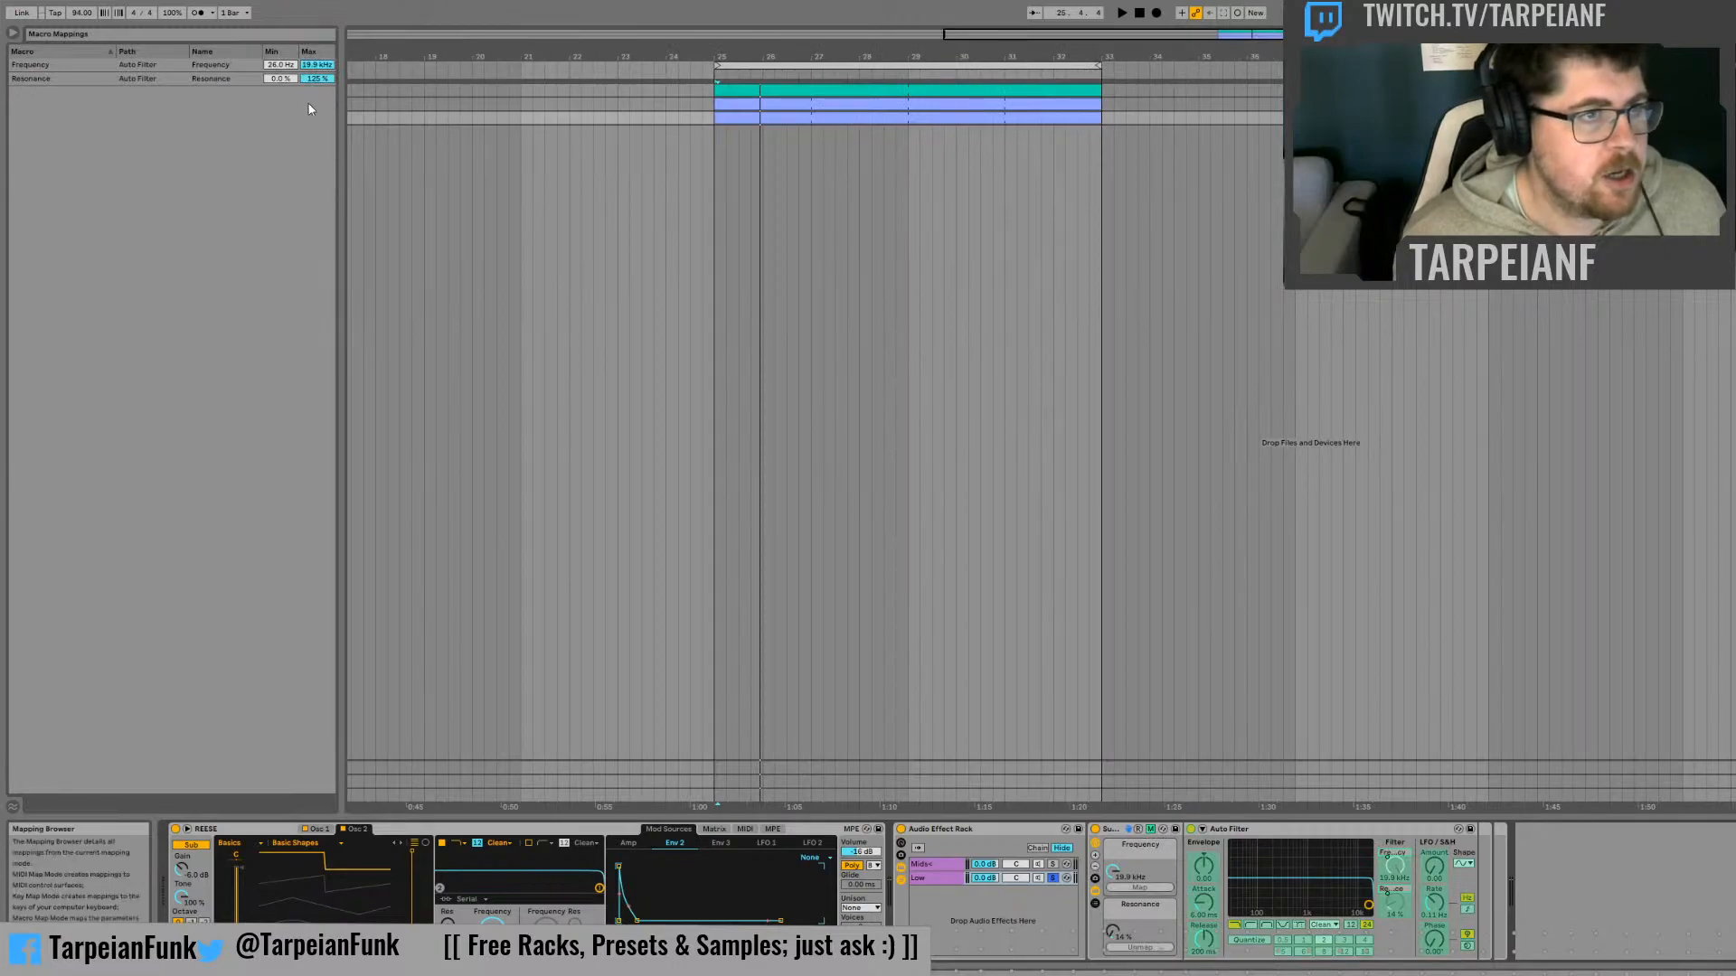
left_click(317, 80)
type("1")
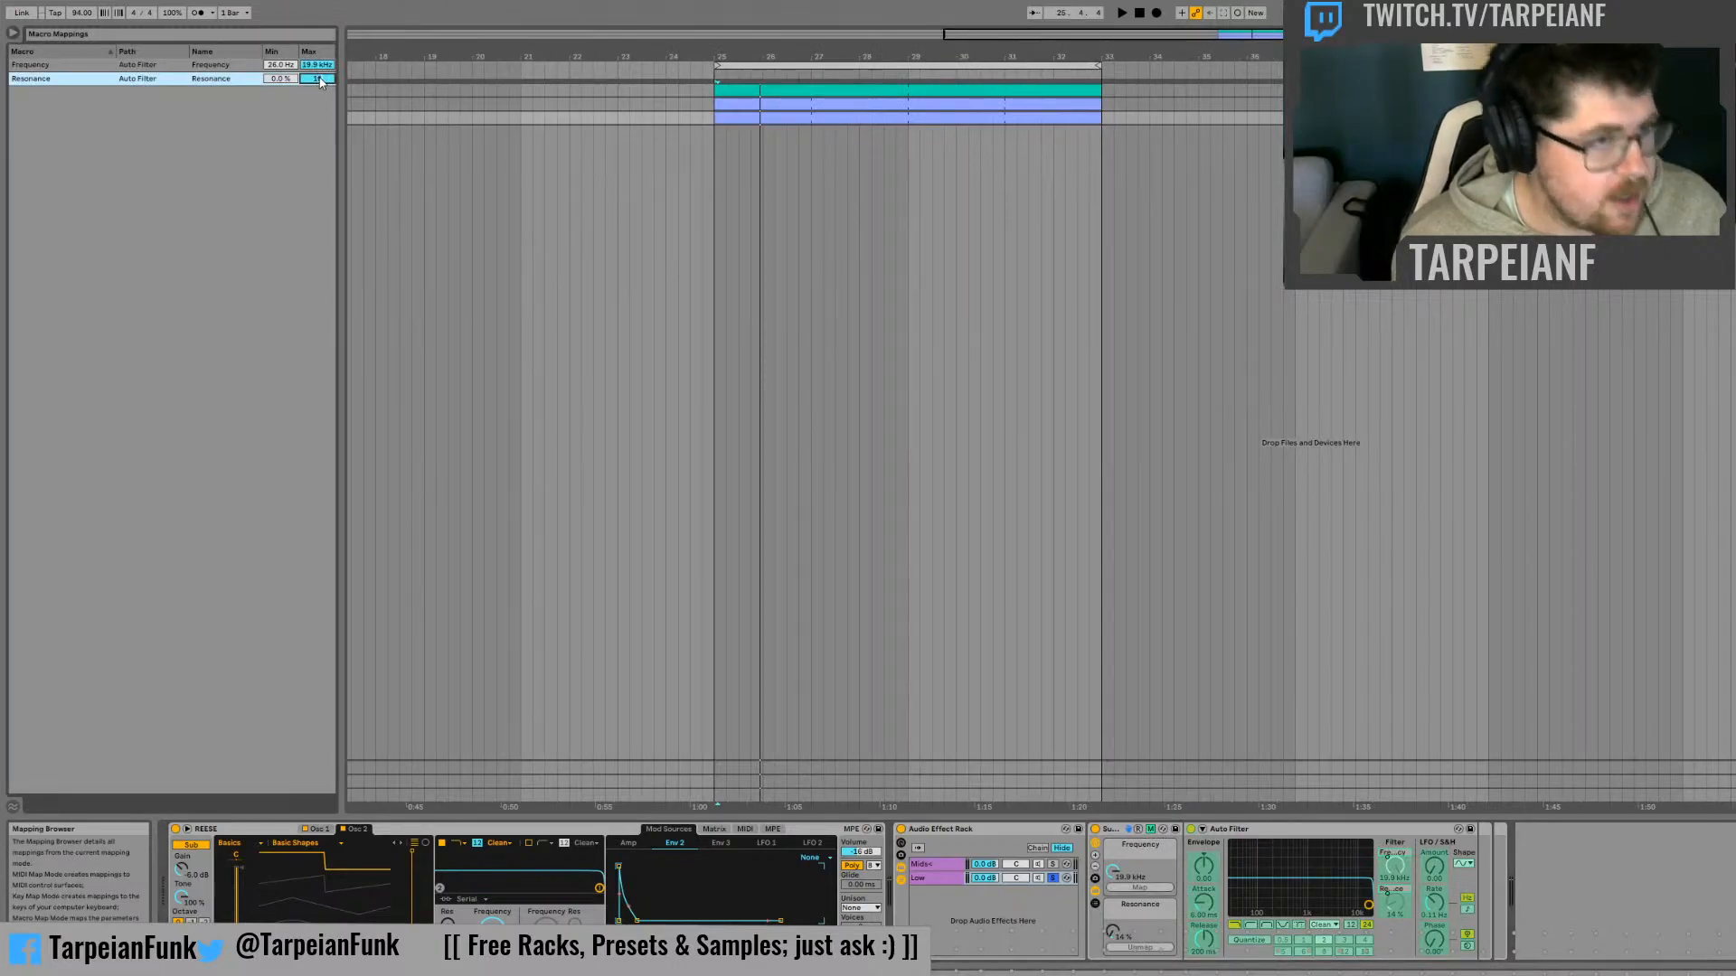
type("00")
key("Return")
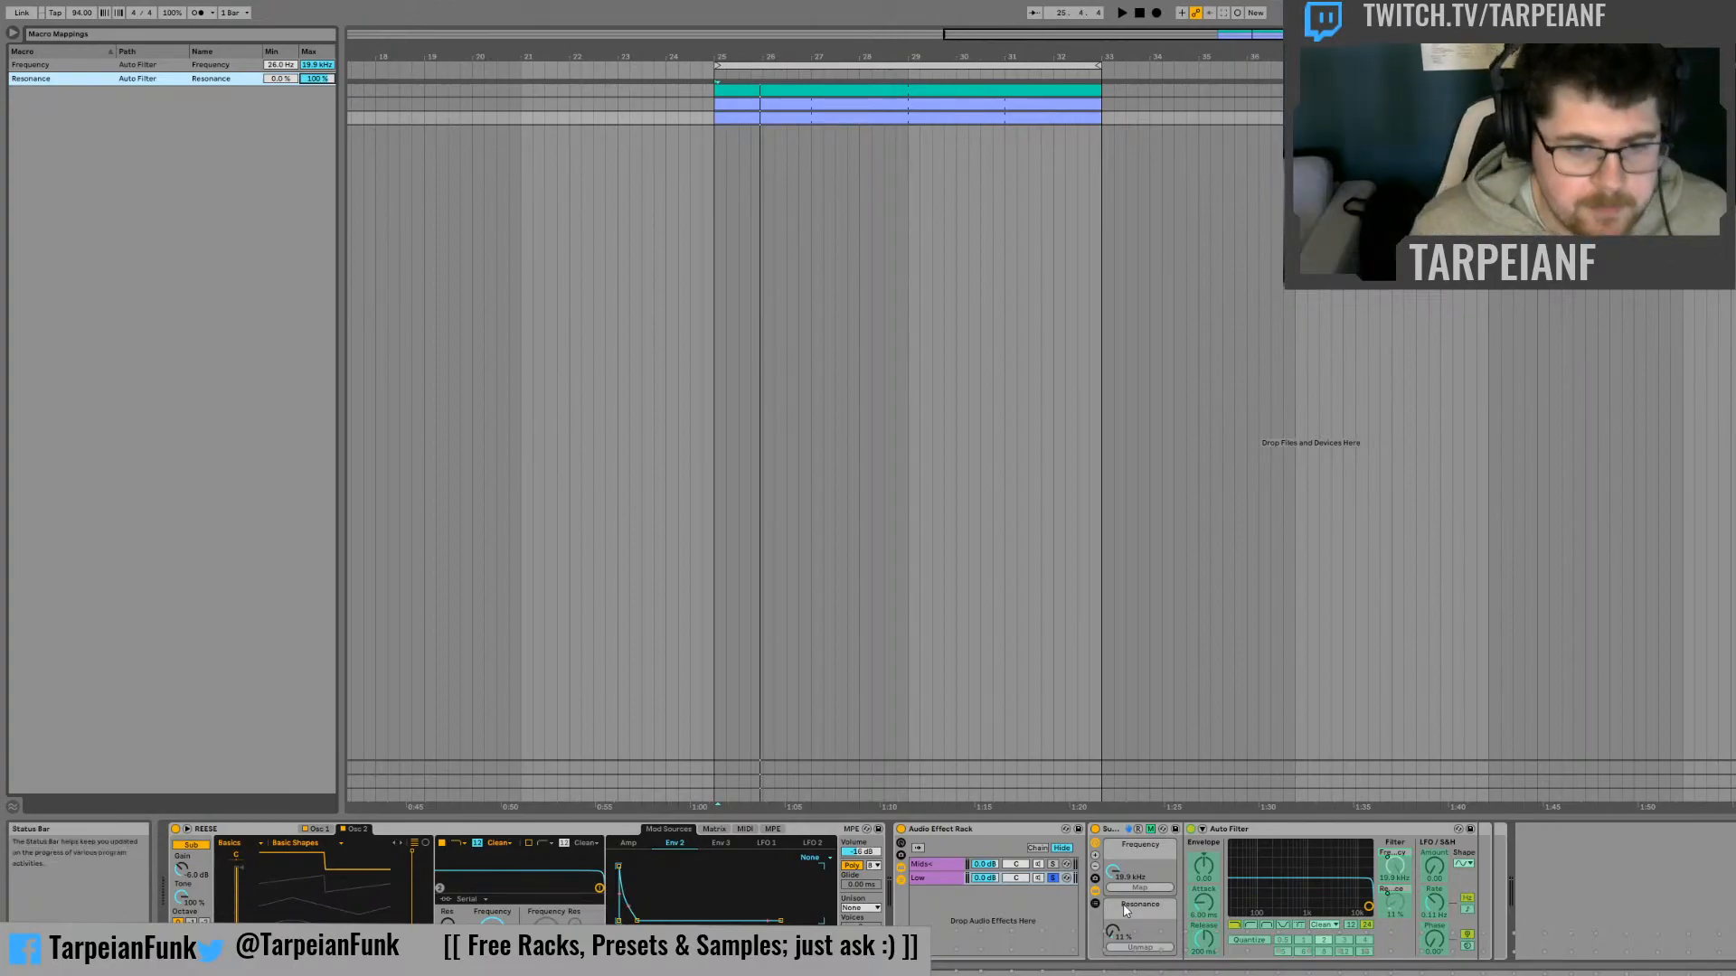
left_click(1151, 829)
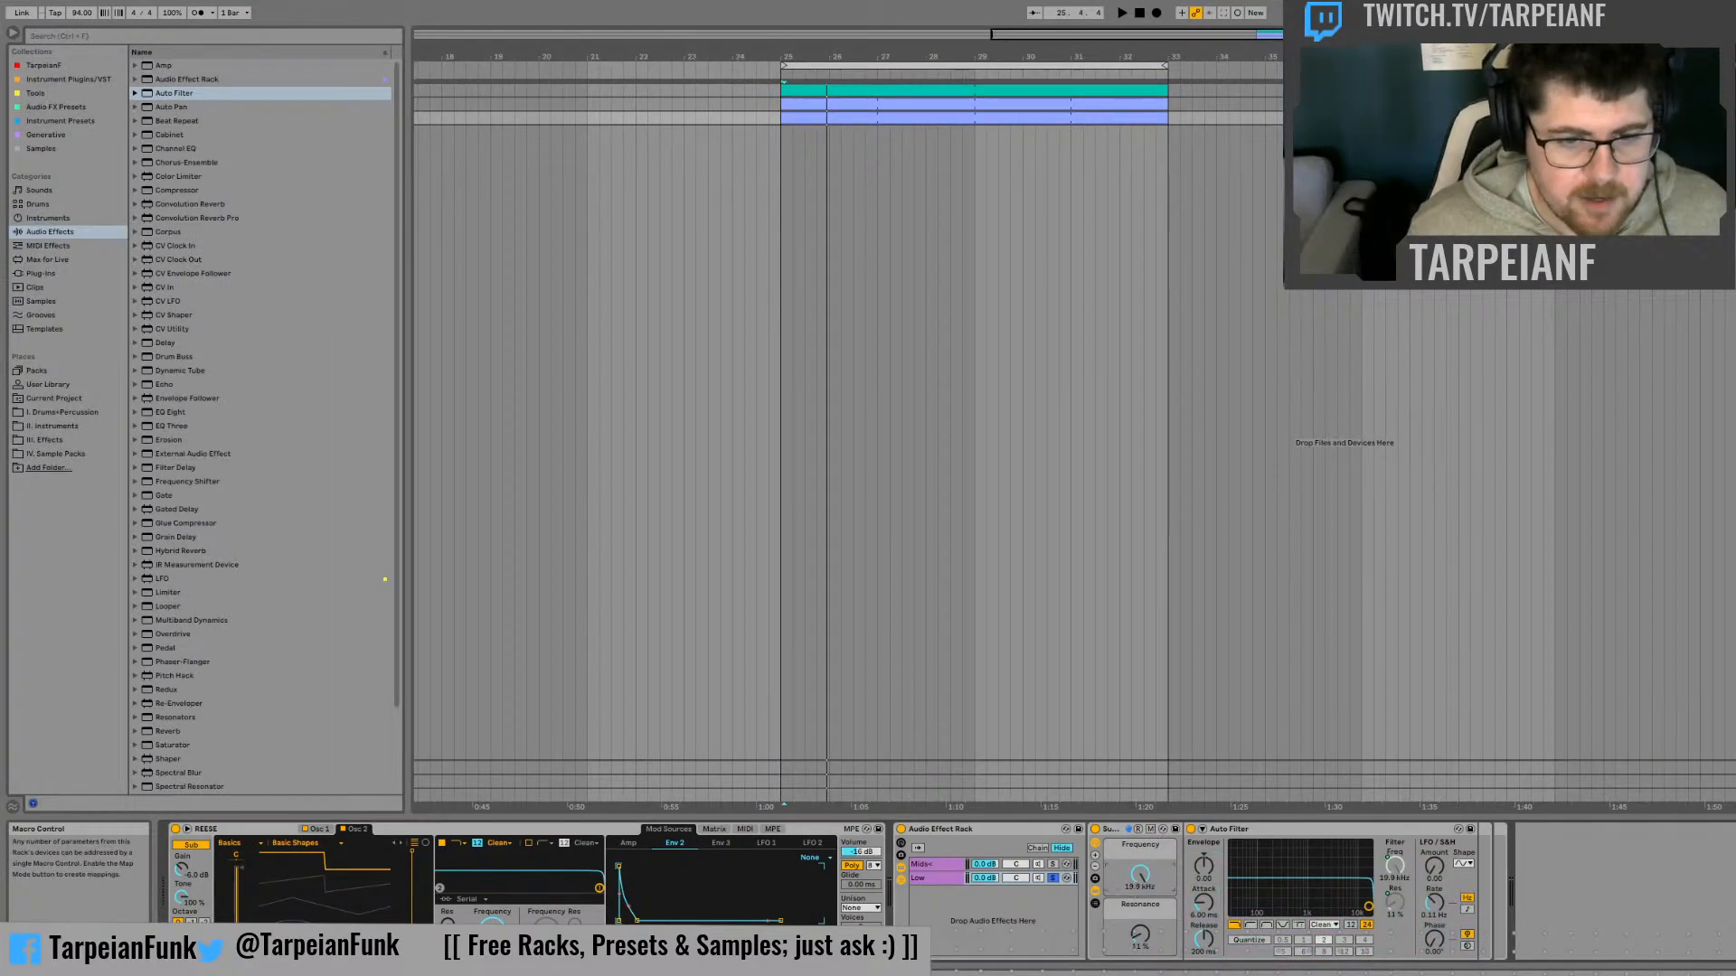
Display the Frequency macro's automation on the unfolded bass track and play the start of the clip
mouse_move(1140, 874)
left_mouse_down()
mouse_move(1140, 898)
mouse_move(1140, 874)
left_mouse_up()
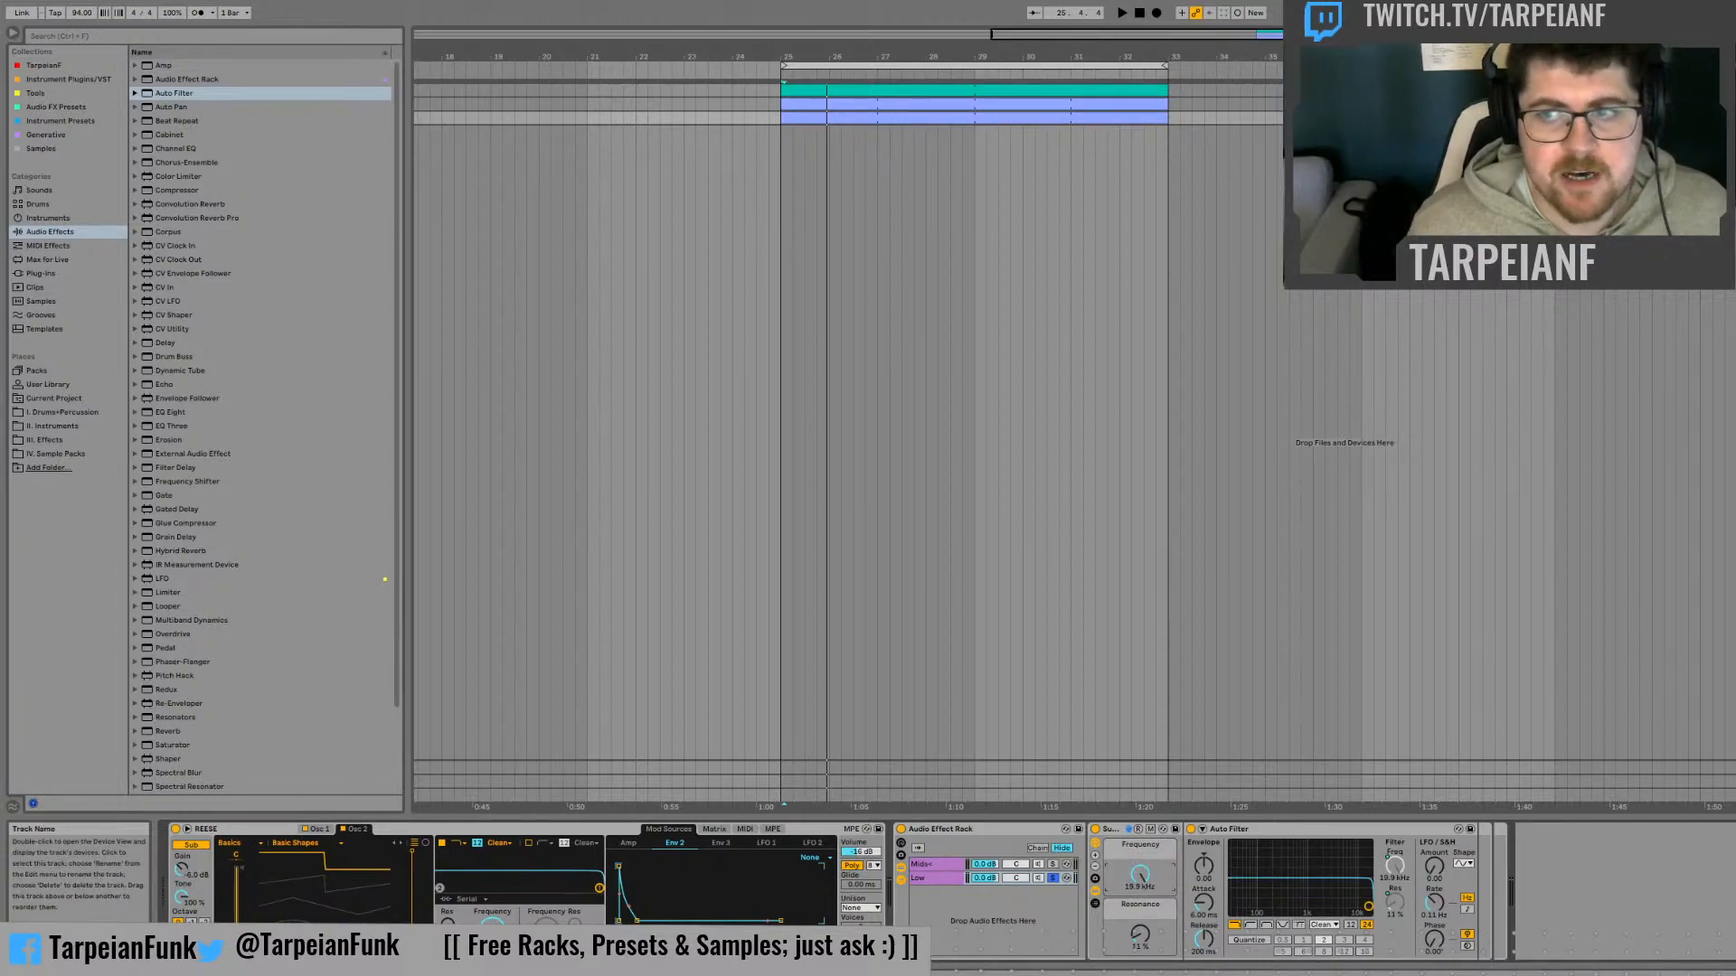
left_click(1291, 117)
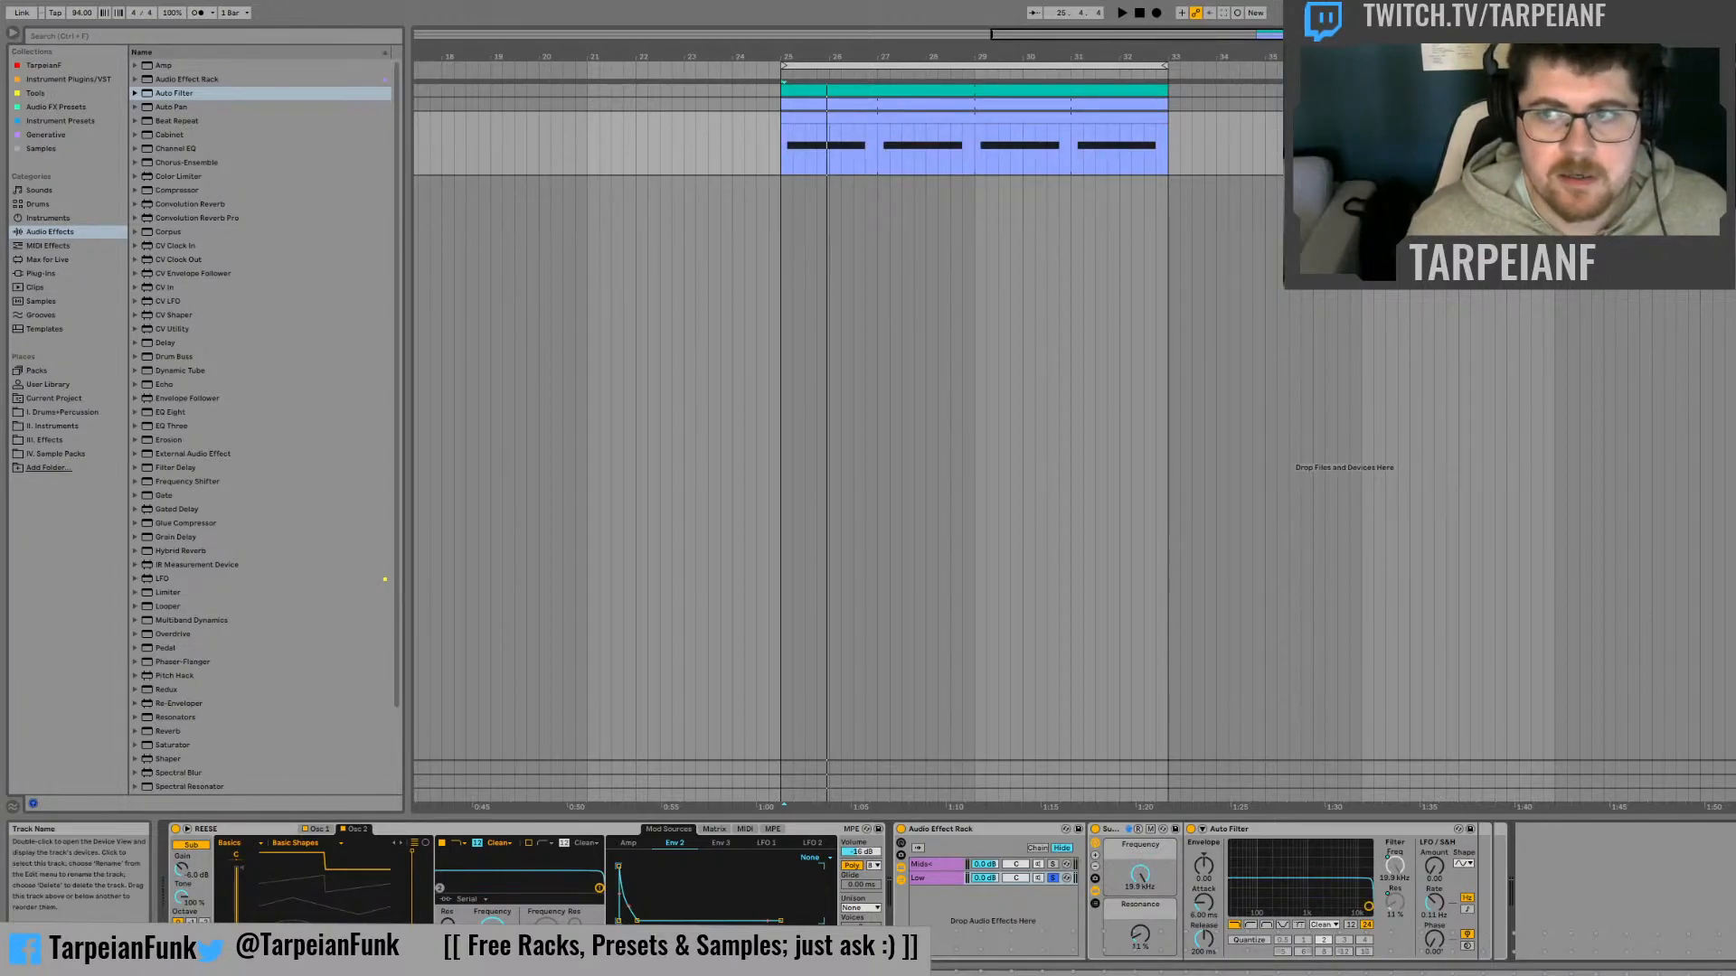
key("a")
left_click_drag(1260, 34, 1231, 100)
key("space")
key("space")
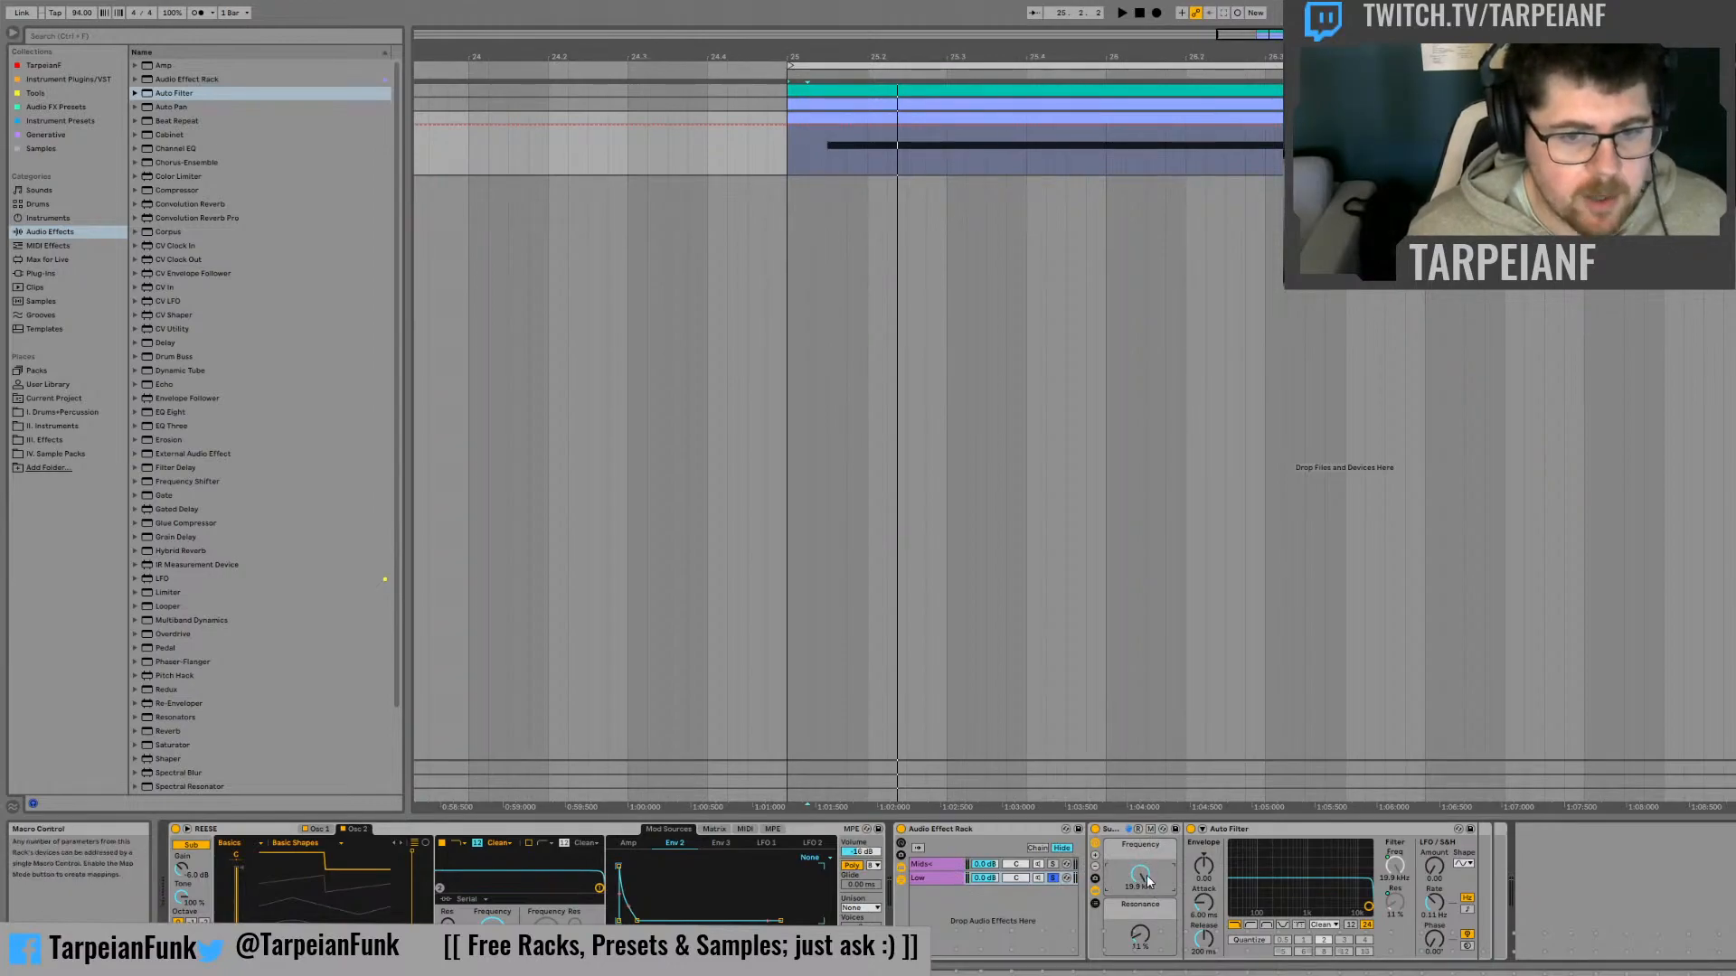
Lower the Sub Control Frequency macro's automation to about 40.9 Hz and audition the low end
left_click_drag(1139, 874, 1140, 942)
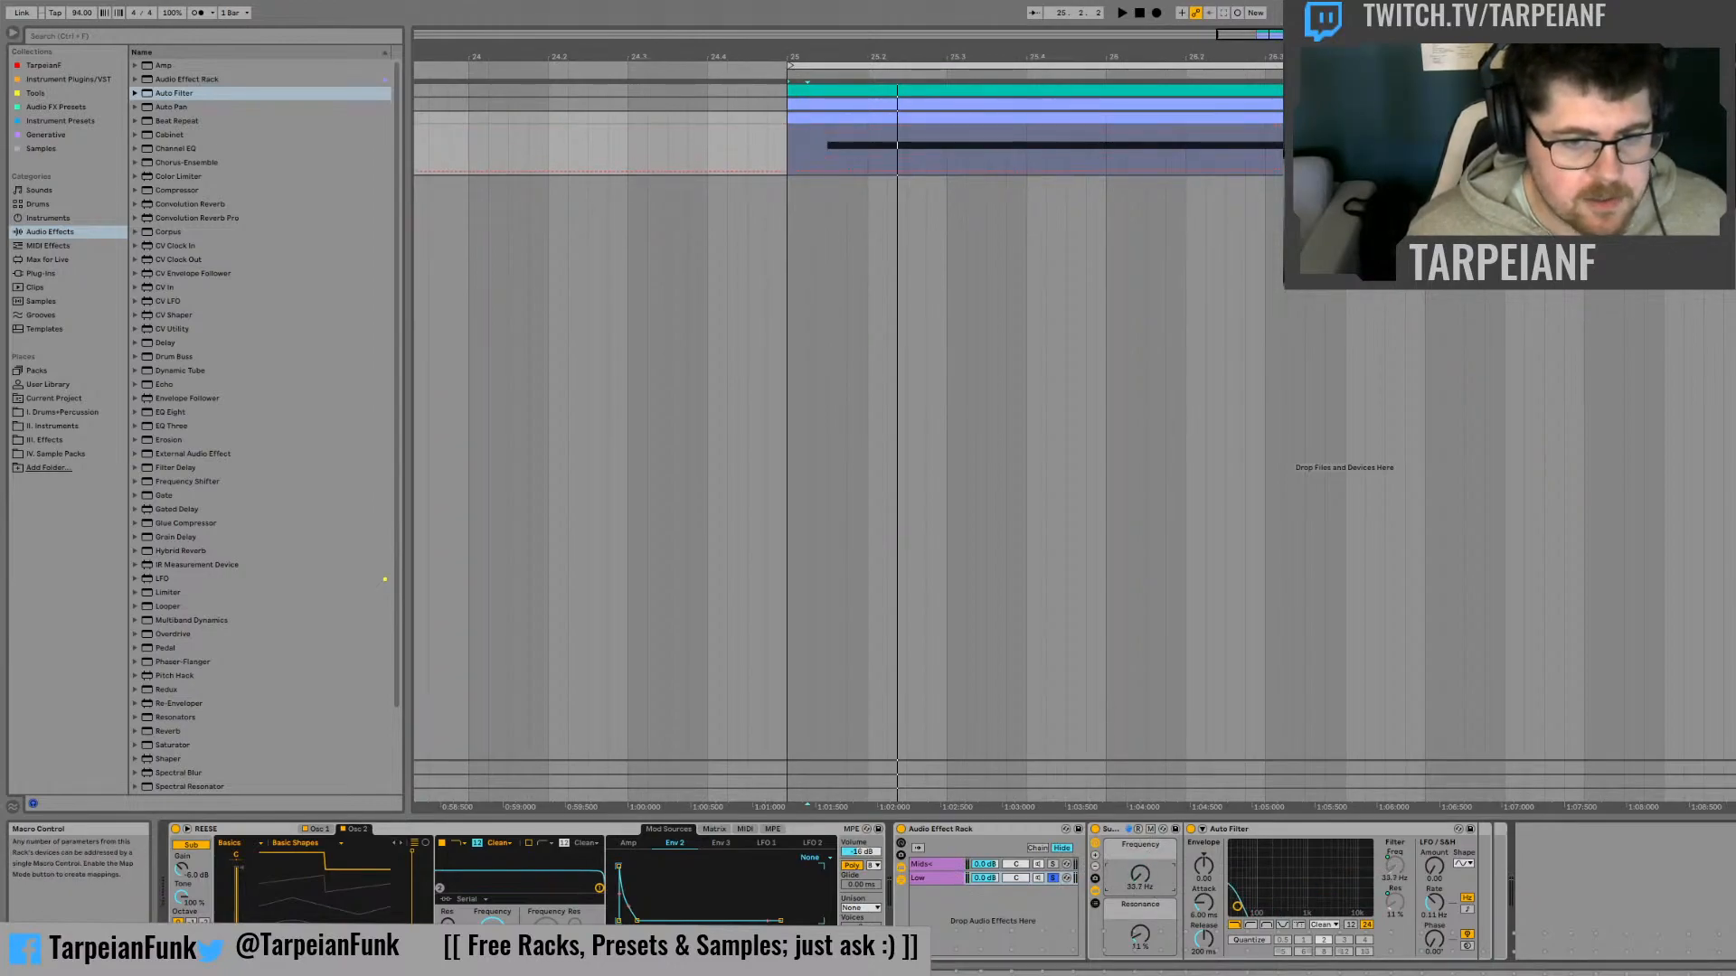
left_click(828, 168)
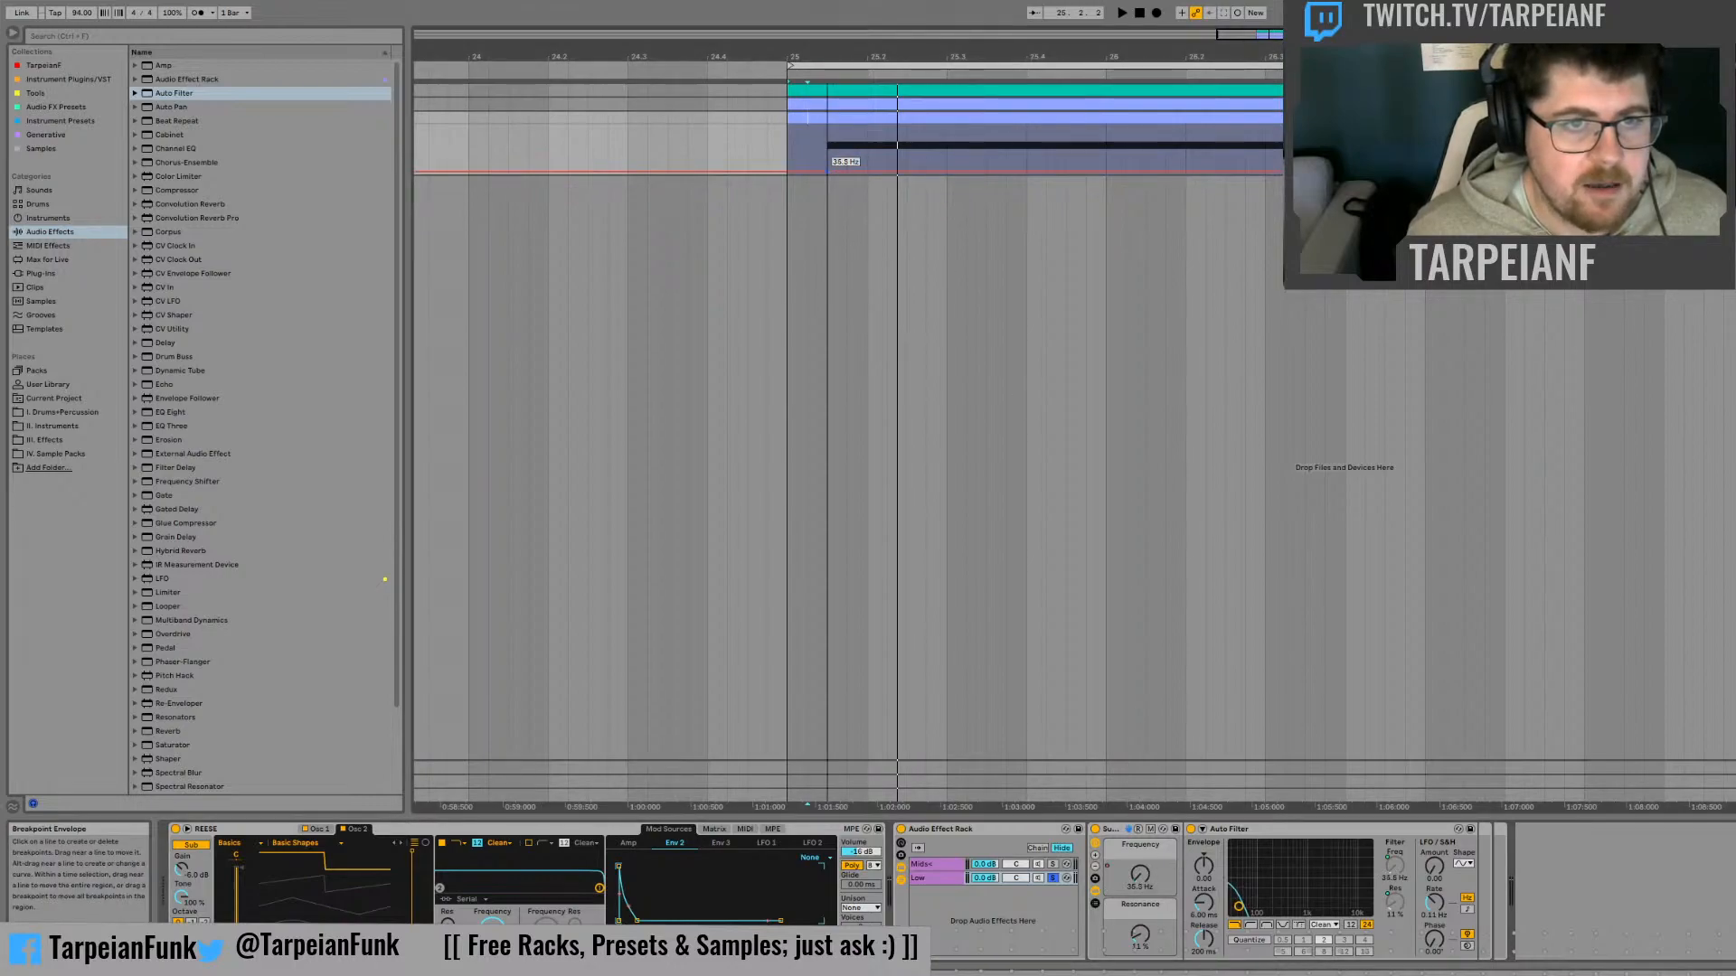
left_click_drag(828, 168, 828, 166)
key("space")
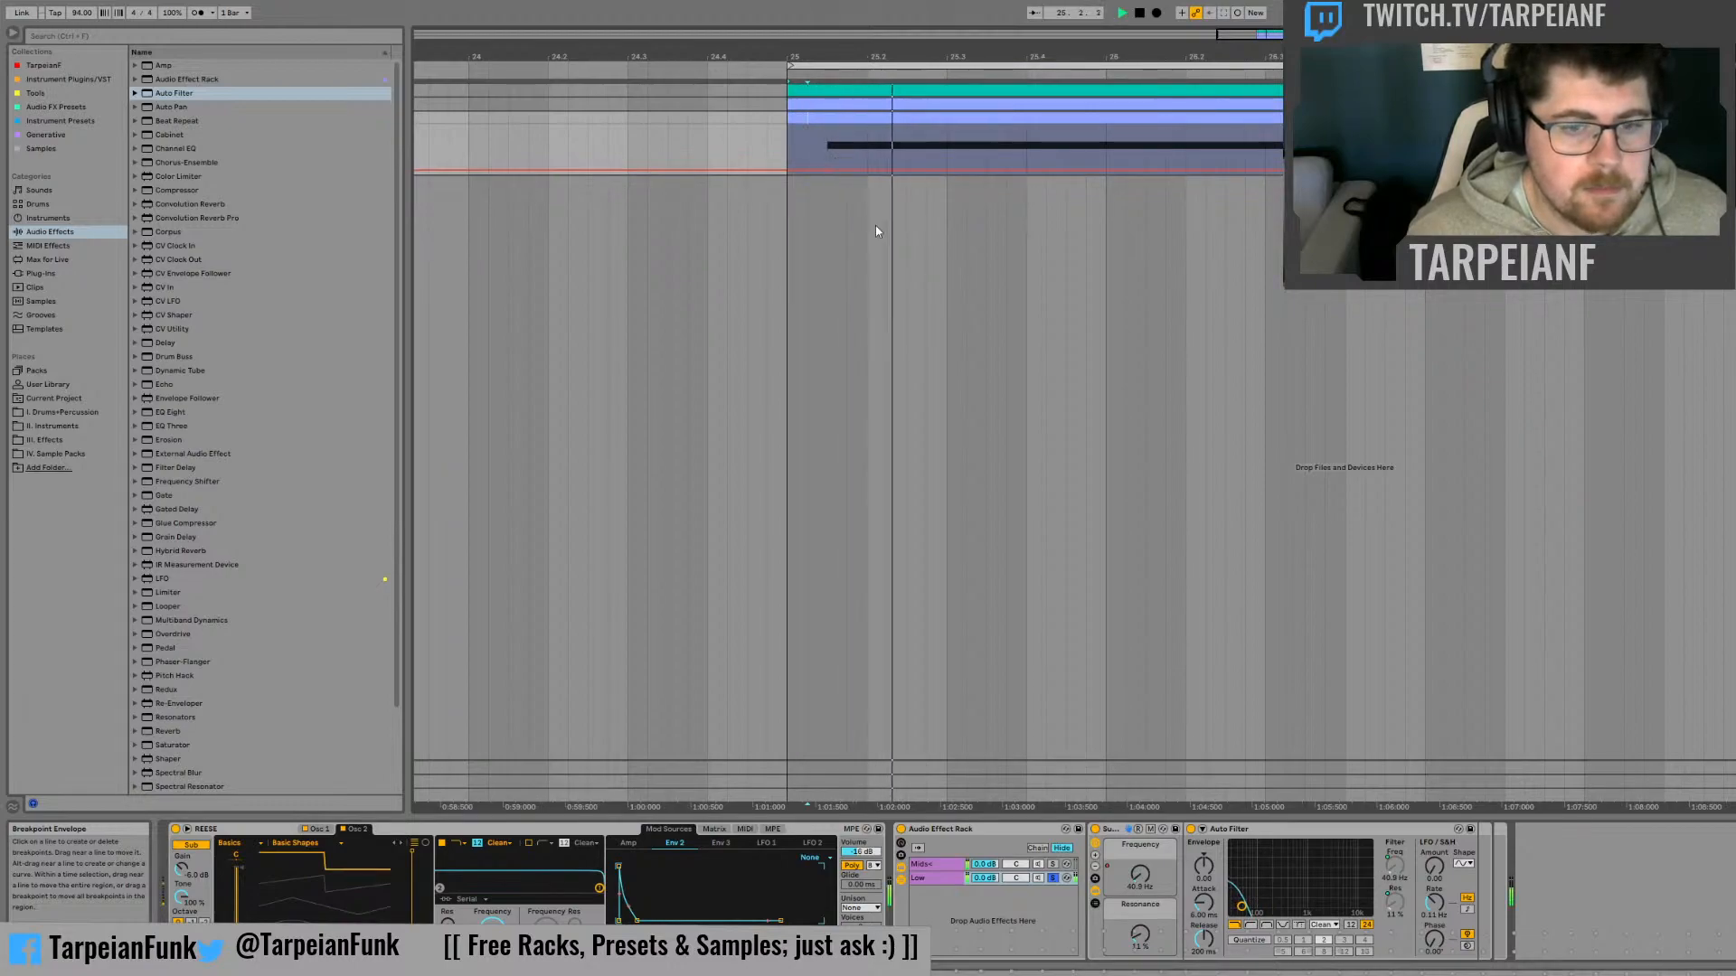
key("space")
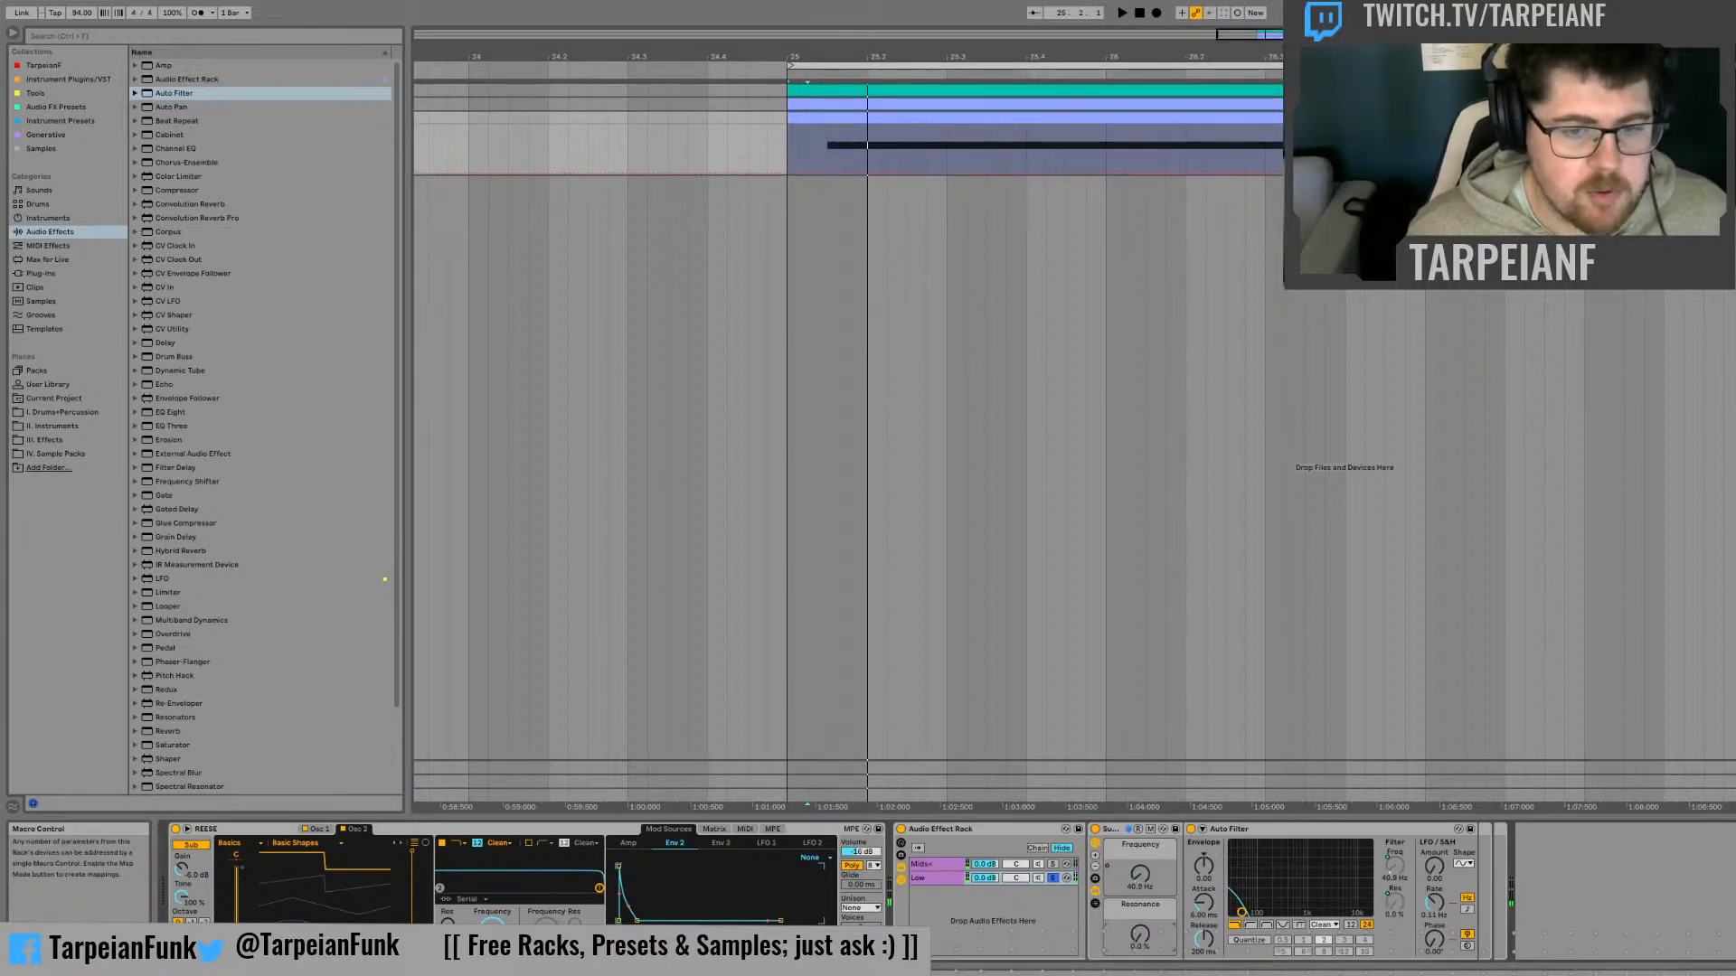
Raise the Resonance automation to about 40 % over a short section from the first note's start, and audition it
left_click(828, 155)
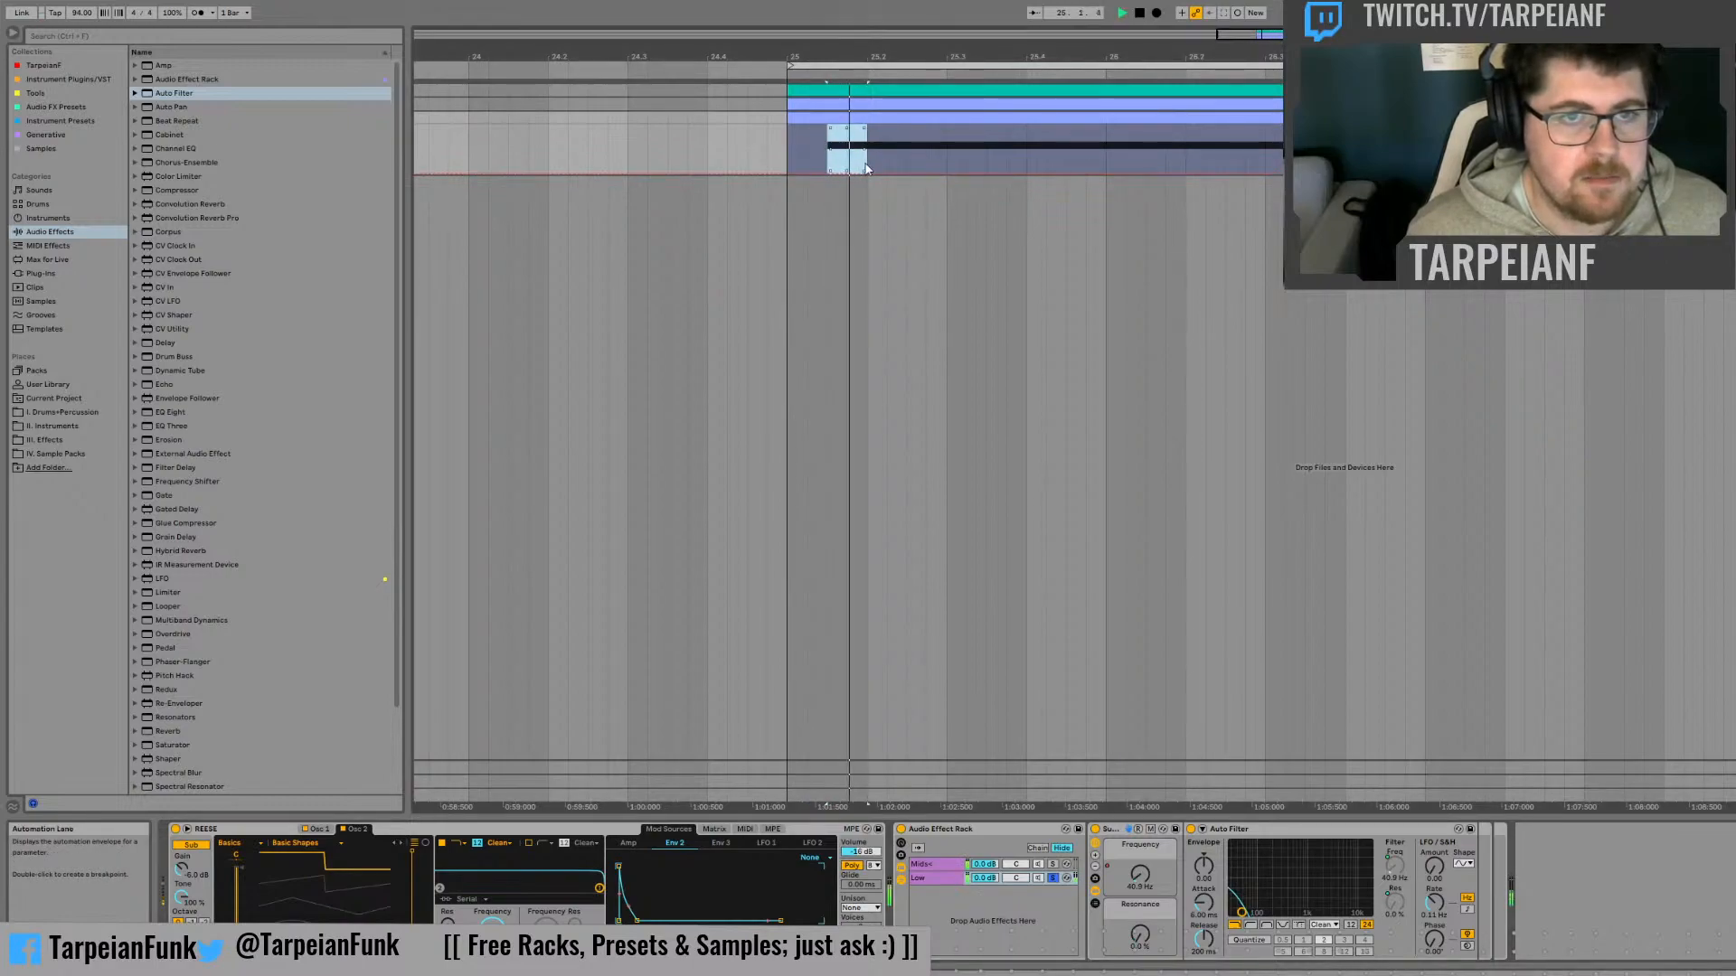
left_click_drag(945, 156, 831, 154)
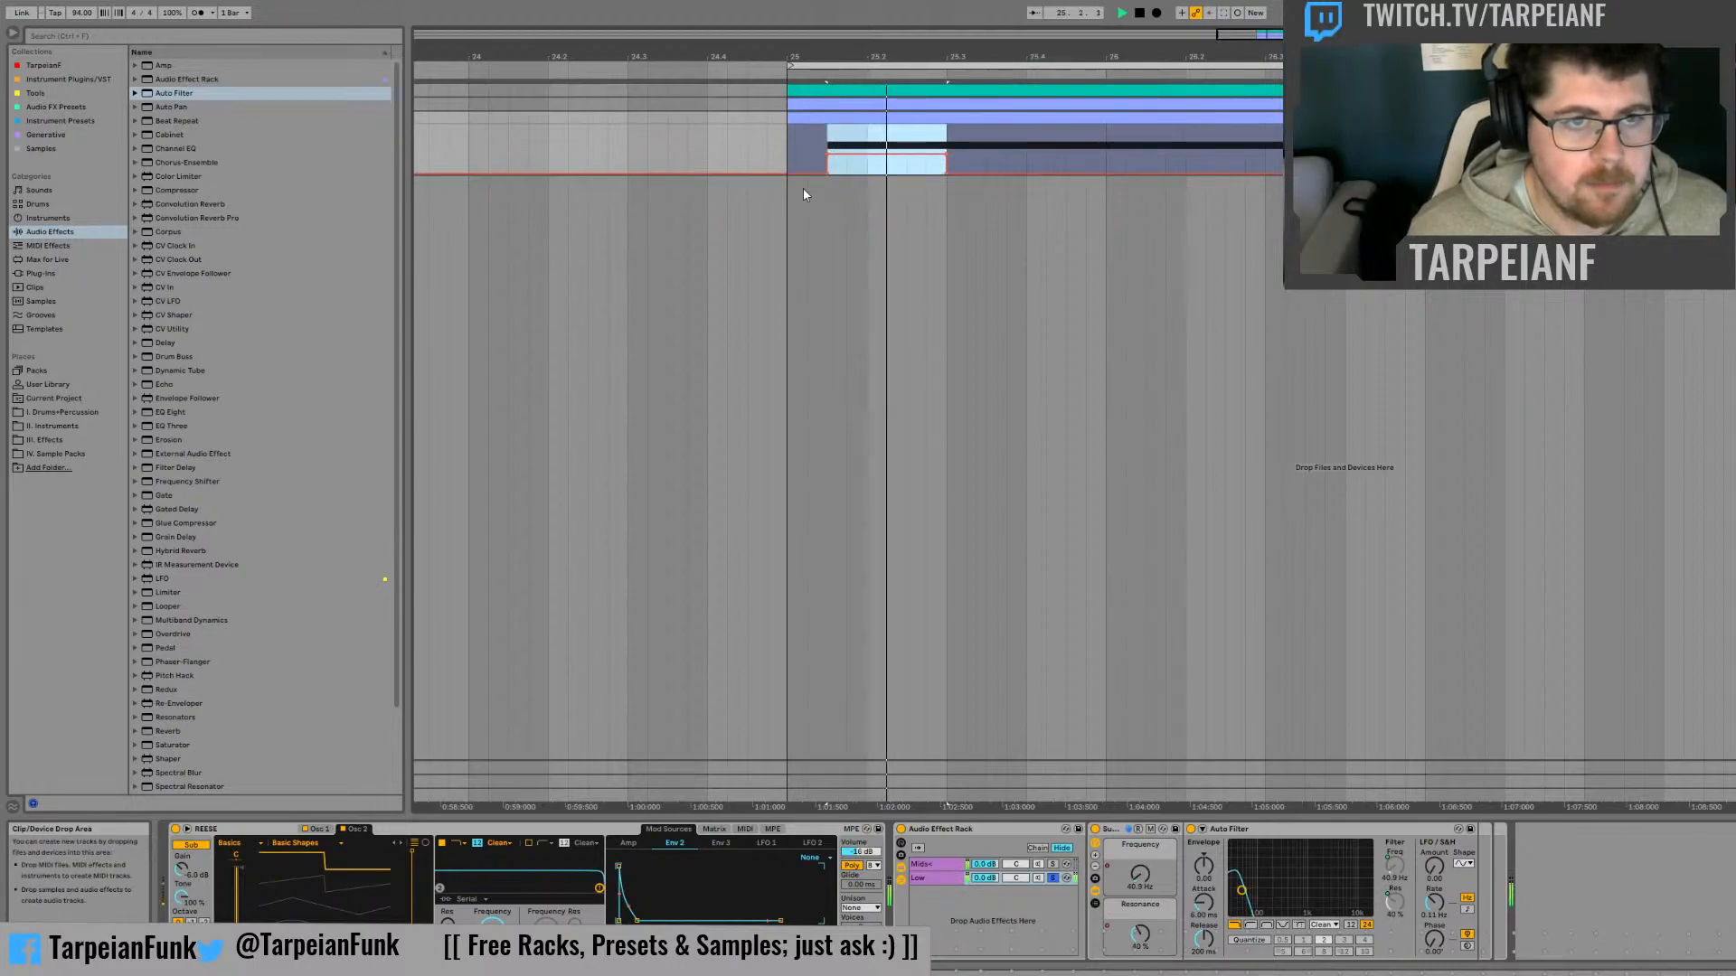
left_click(791, 152)
key("space")
key("space")
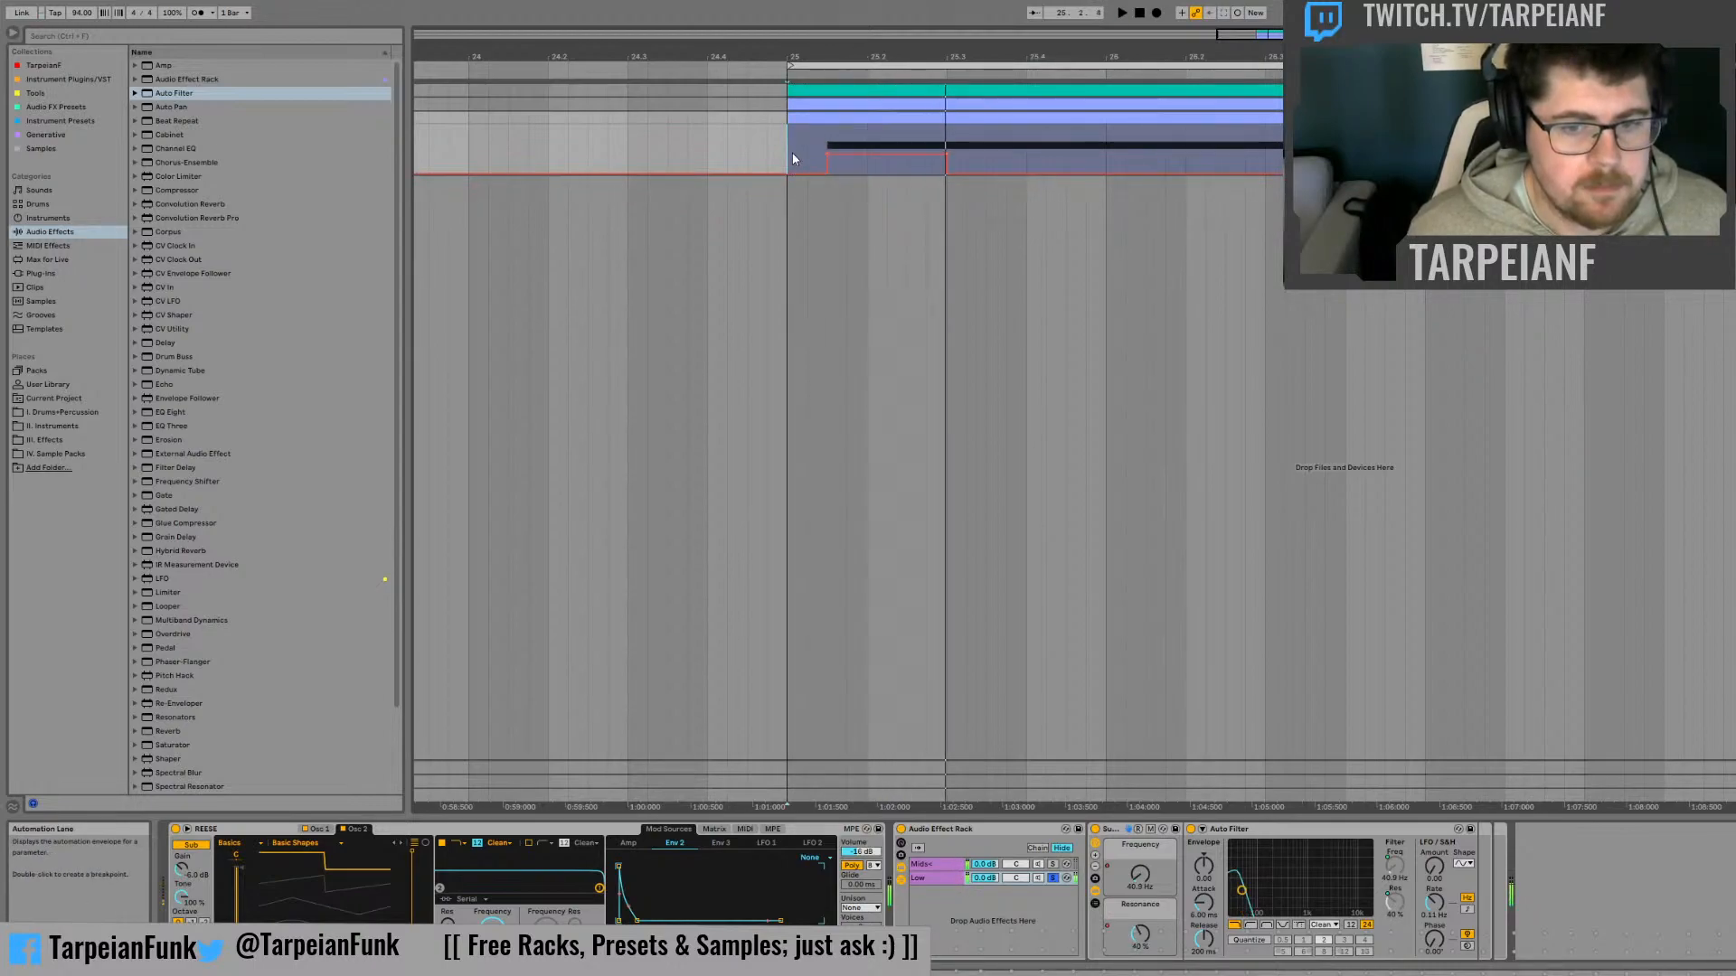
key("space")
key("space")
left_click(870, 180)
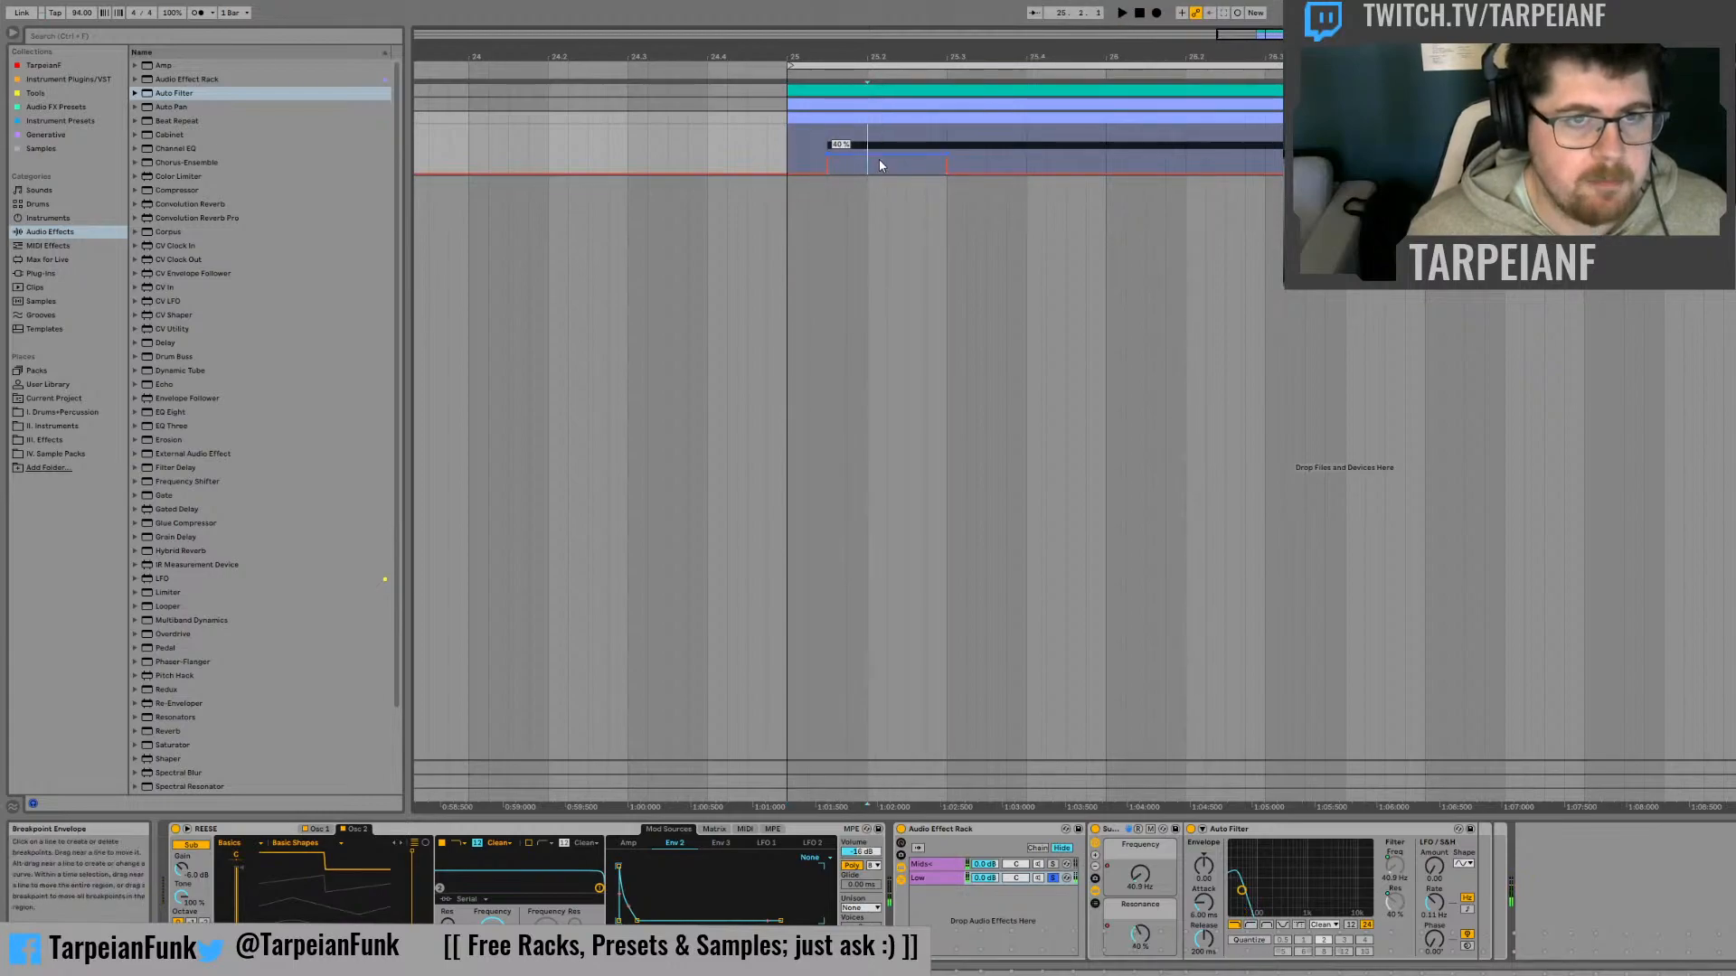
Try raising the Resonance automation to a 100 % peak between beats 25.2 and 25.3, audition it, and undo the change
left_click_drag(911, 153, 911, 125)
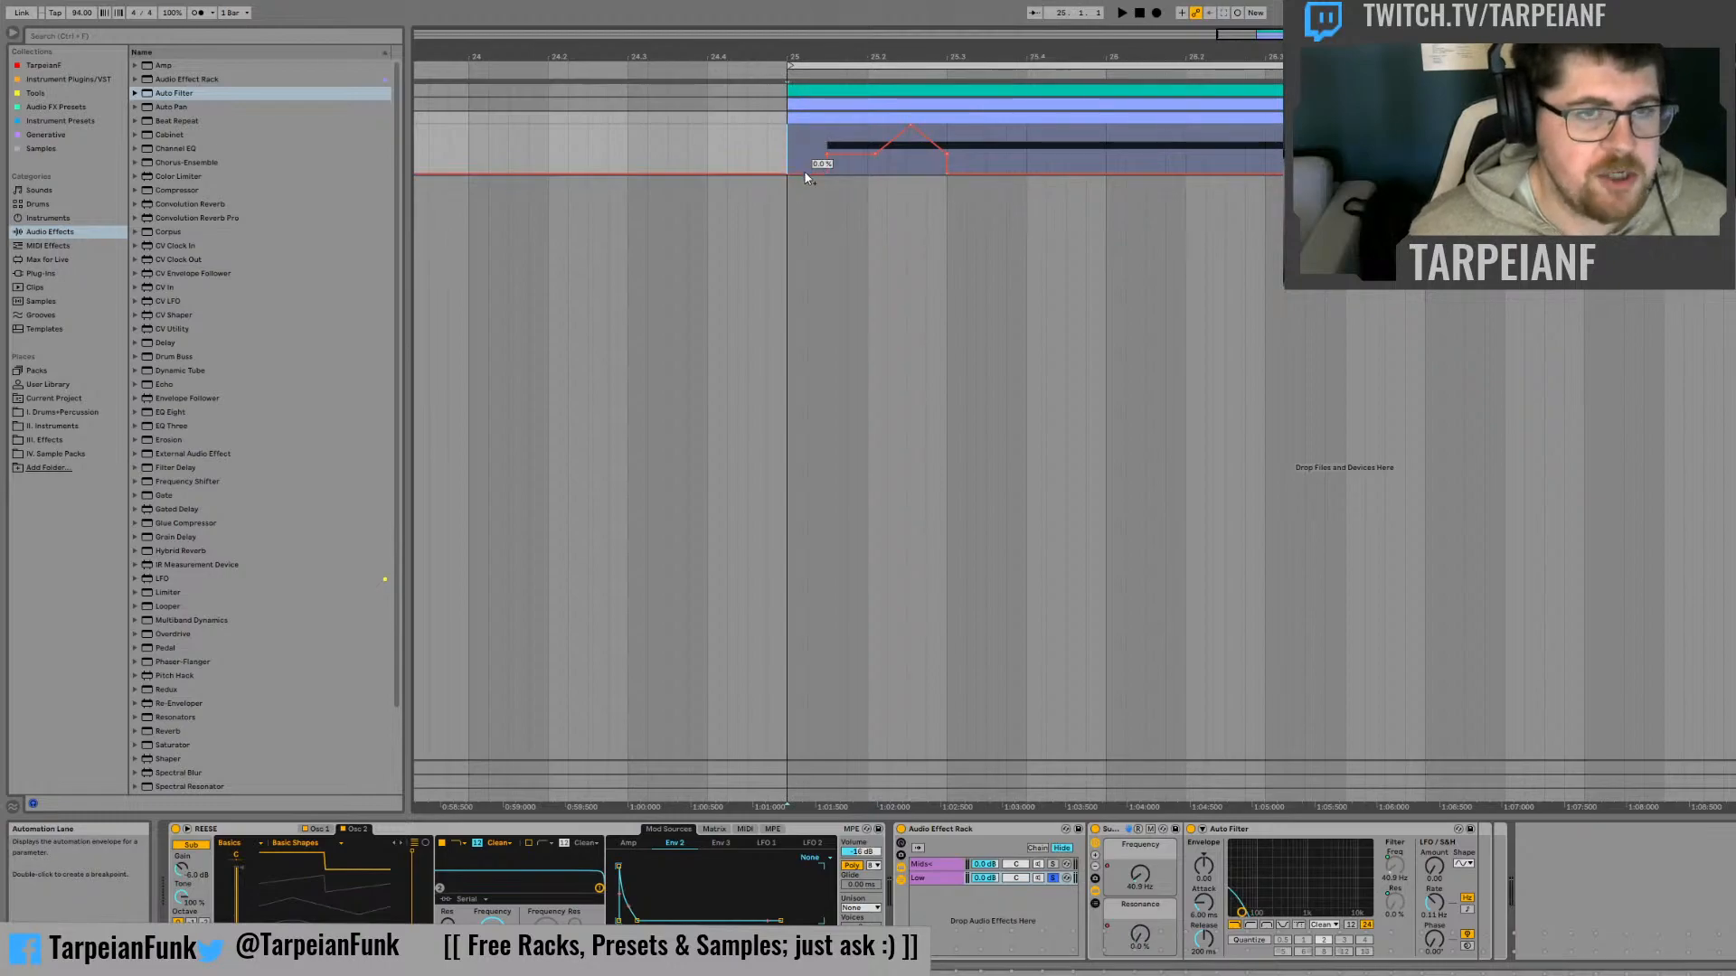
key("space")
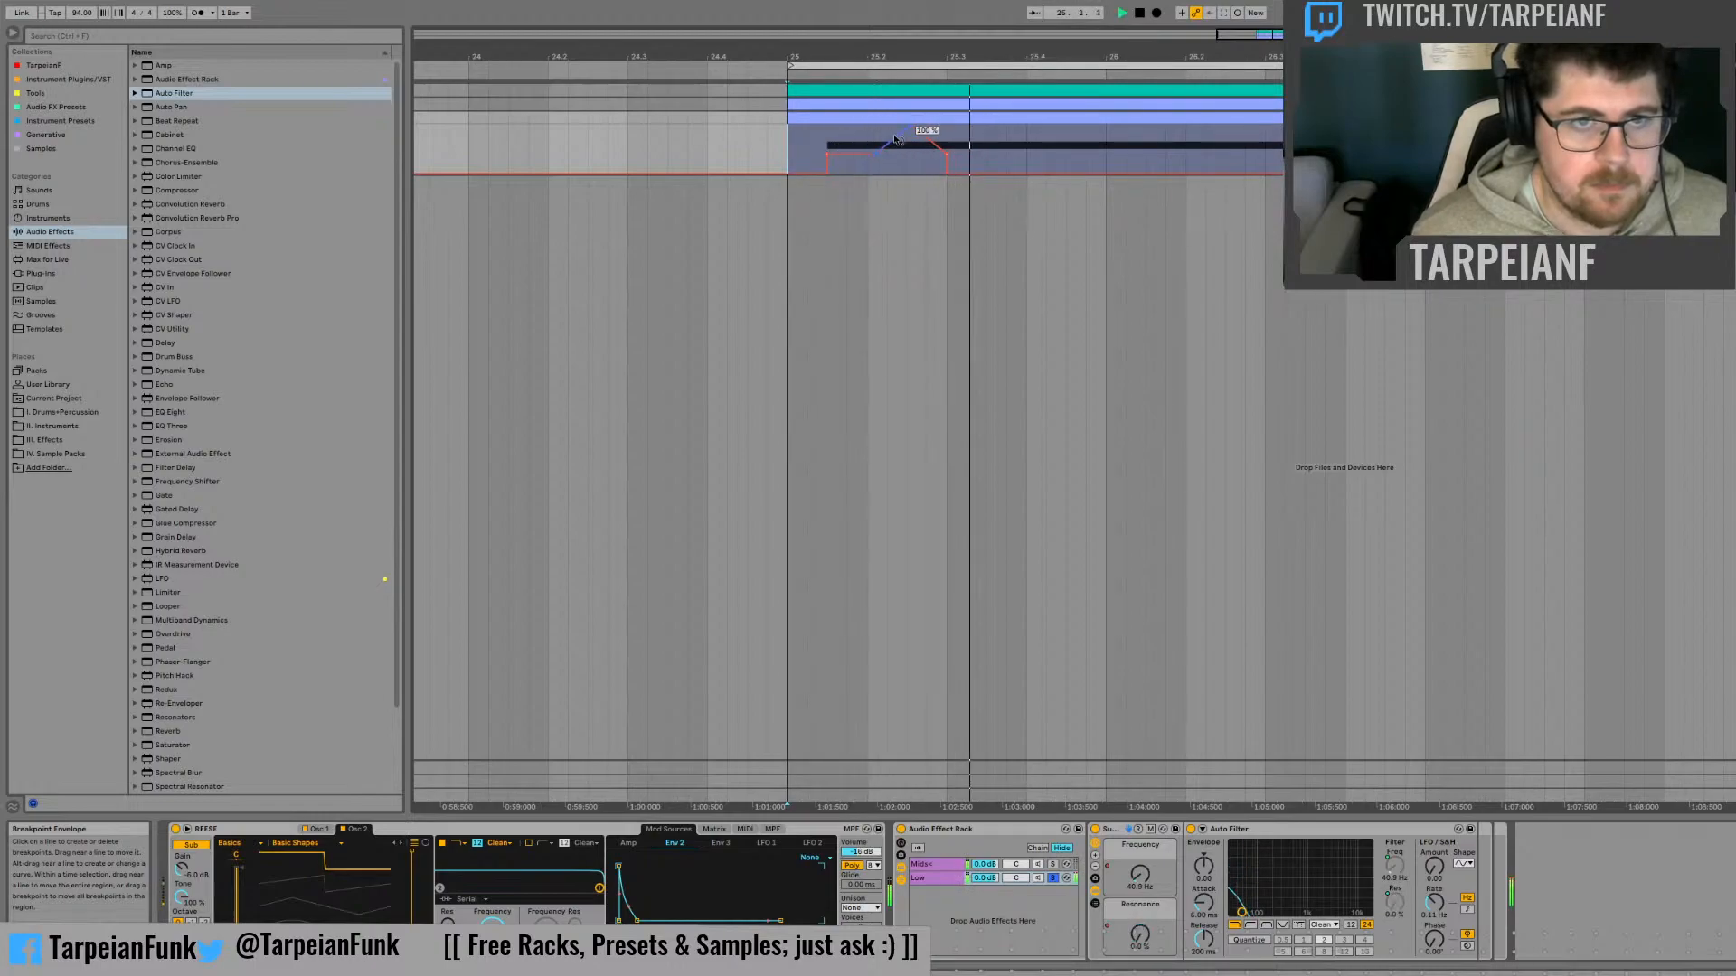
left_click_drag(903, 134, 905, 145)
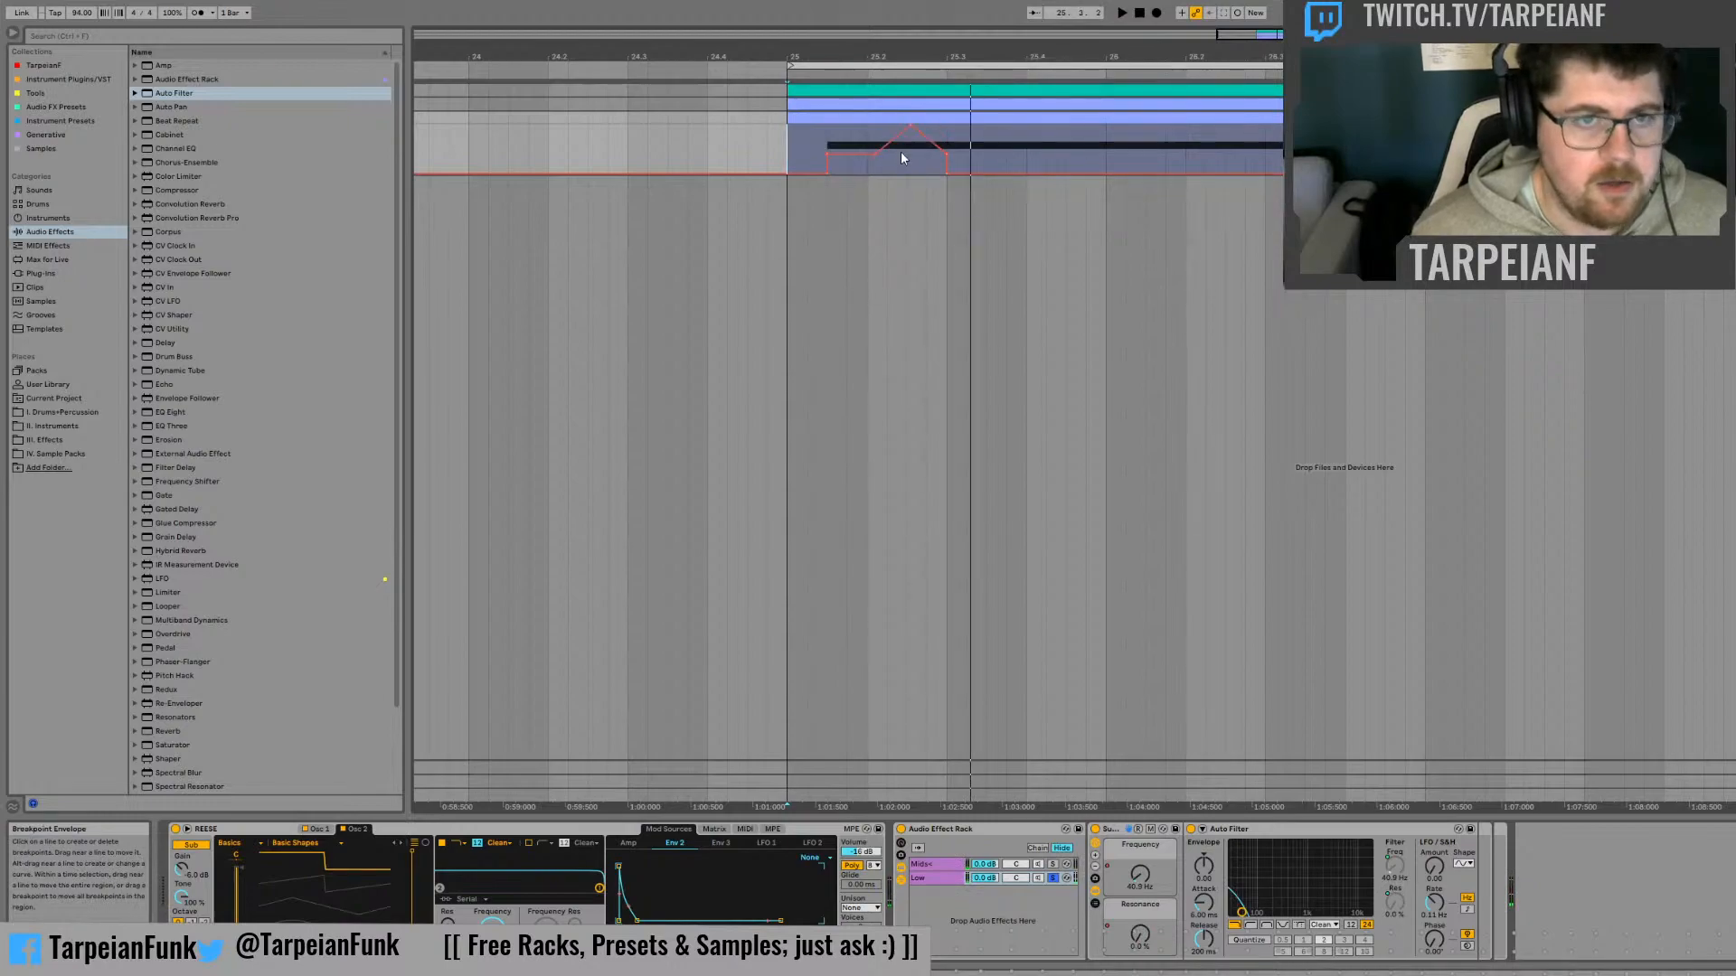
key("ctrl+z")
key("ctrl+z")
left_click(879, 133)
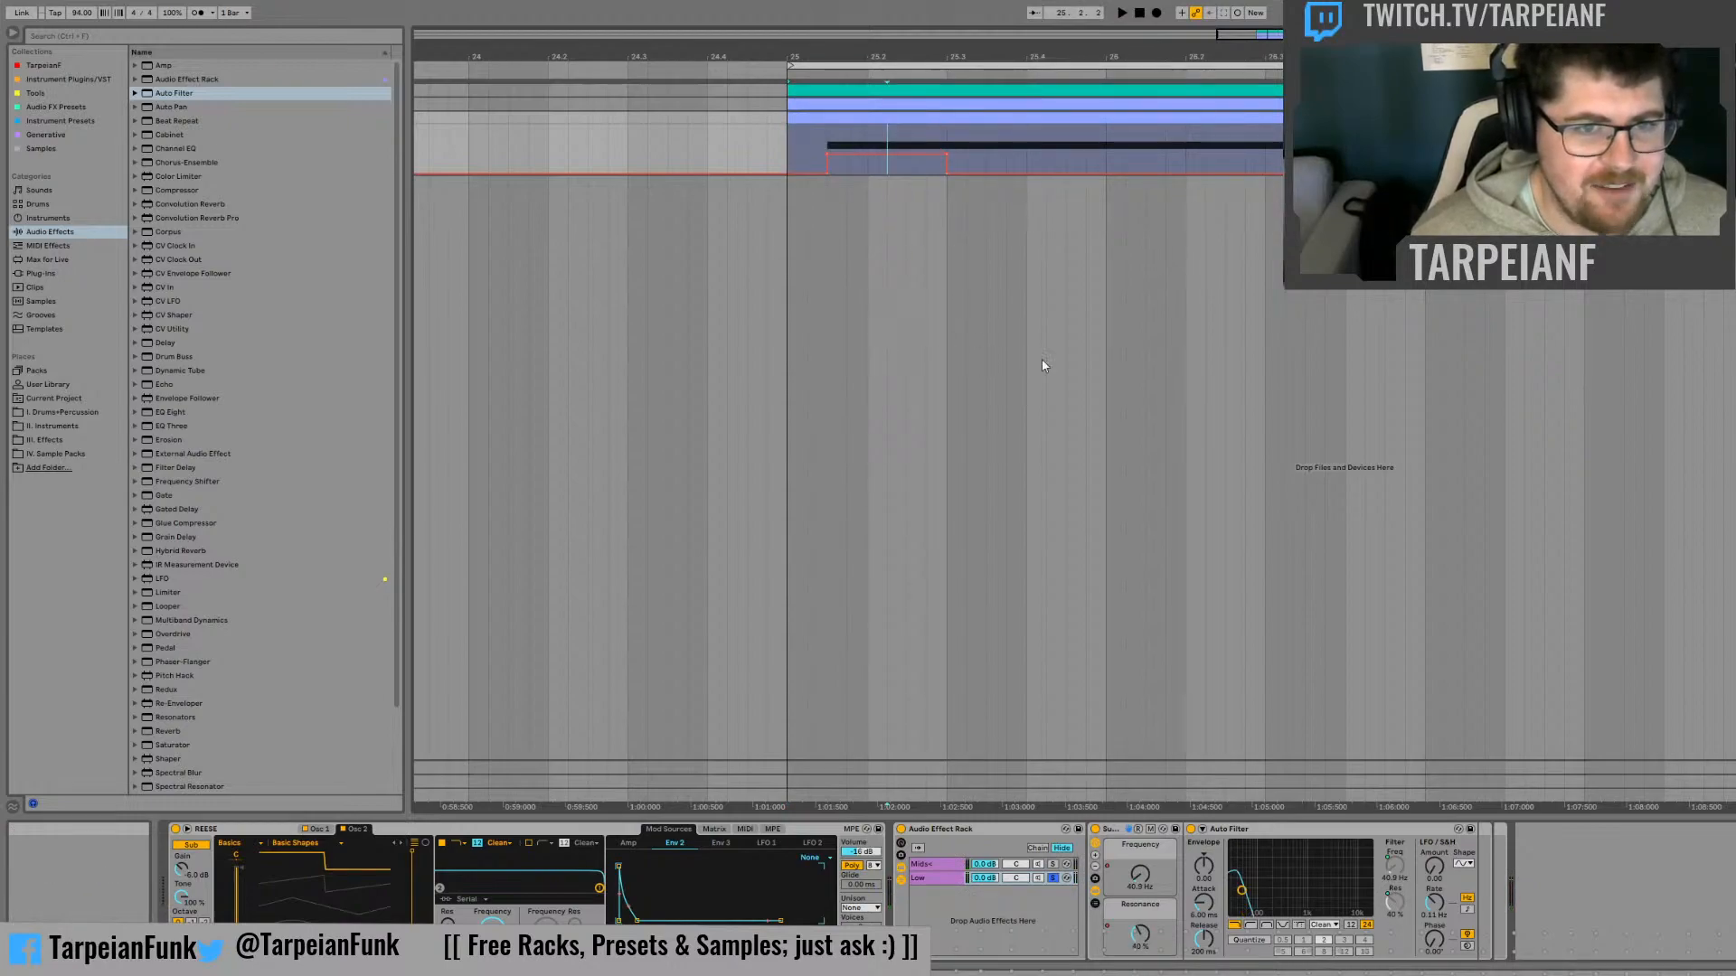
Try narrow 100 % spikes in the Resonance automation just before beat 25.3, audition them, and undo the change
left_click(902, 140)
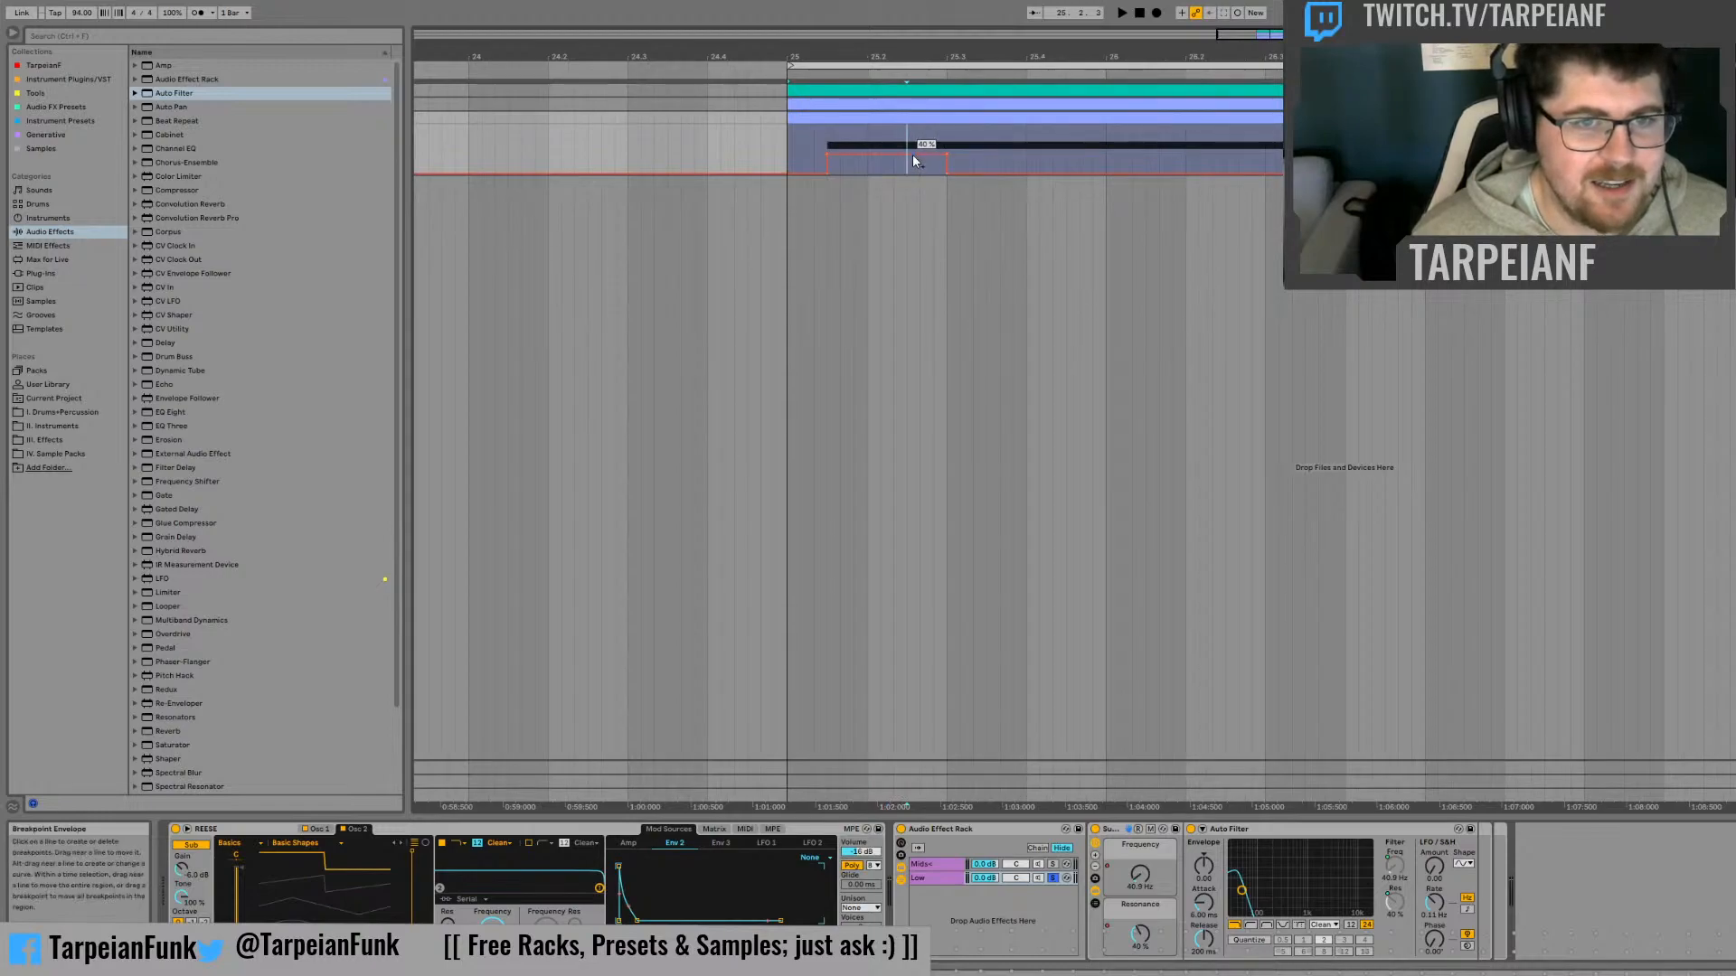
left_click_drag(940, 154, 934, 134)
left_click(886, 135)
key("space")
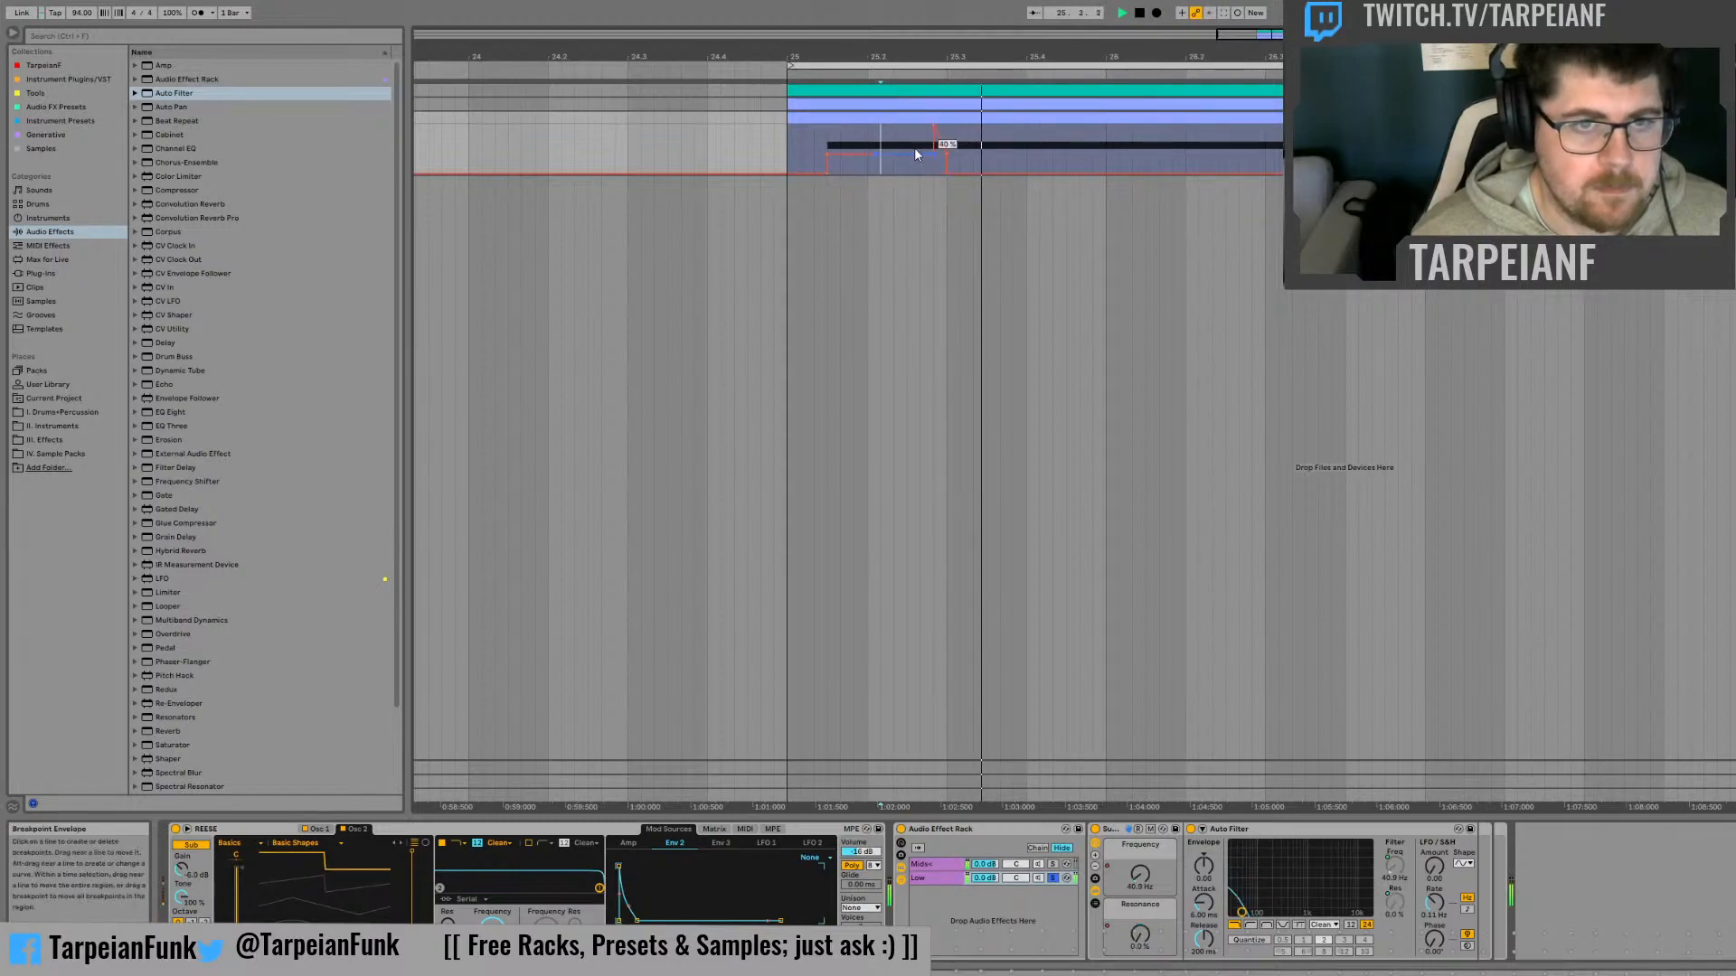
left_click_drag(919, 155, 919, 132)
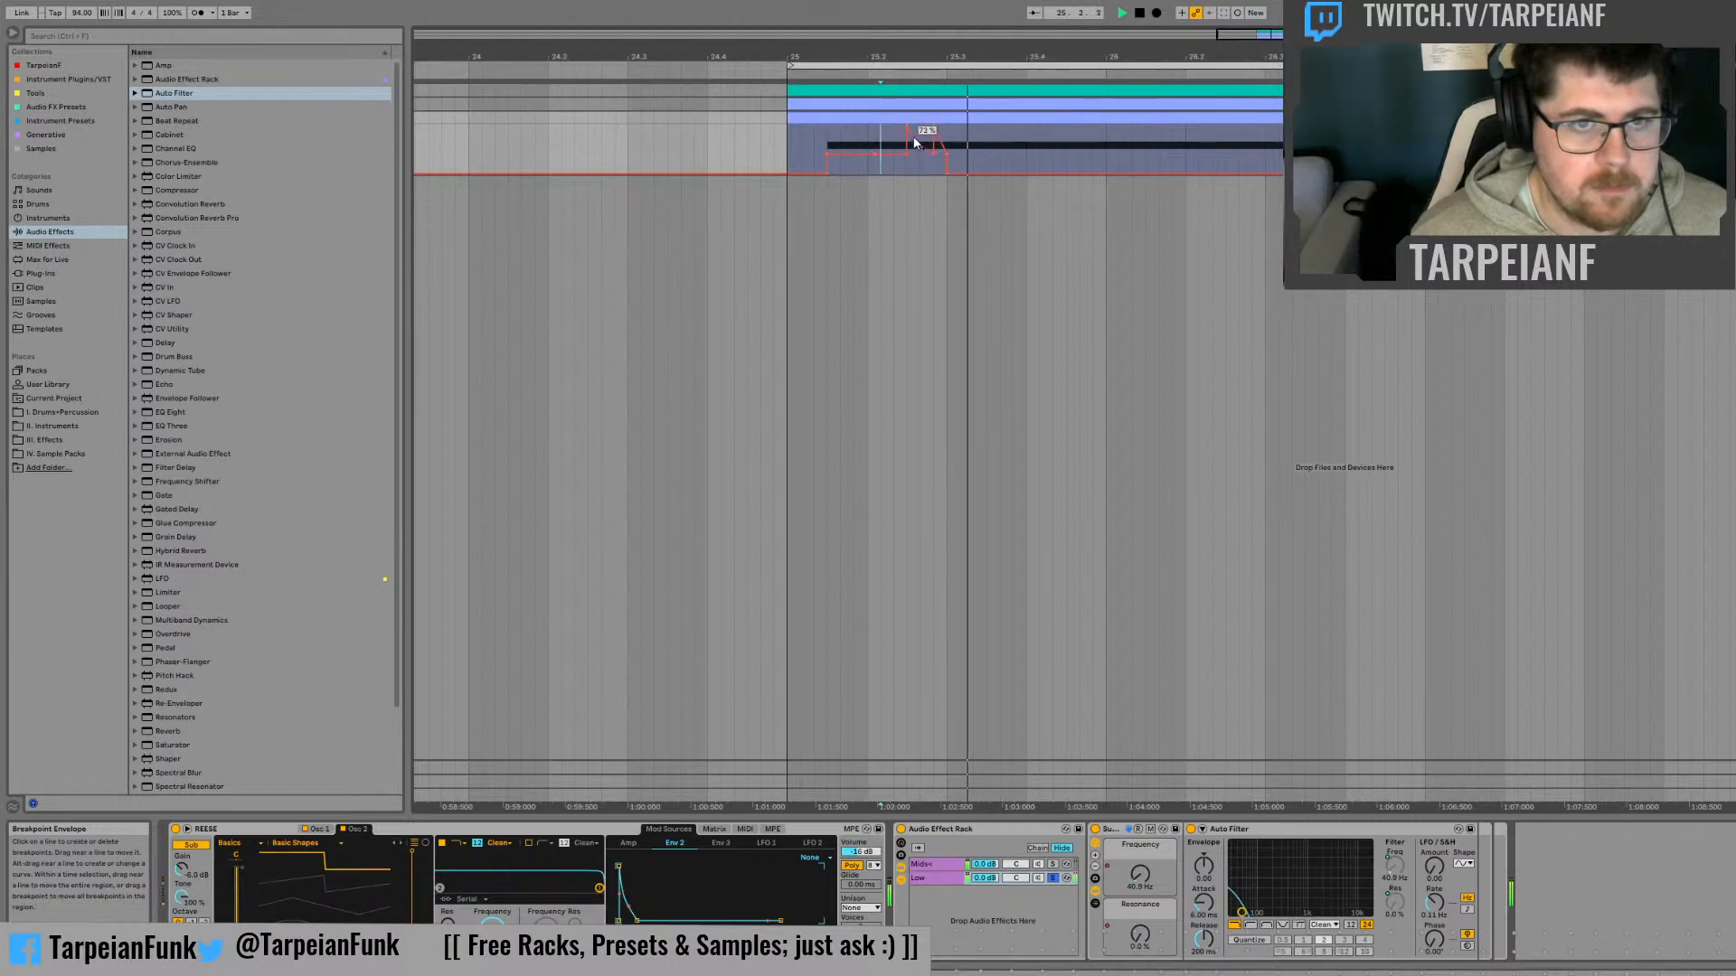
key("ctrl+z")
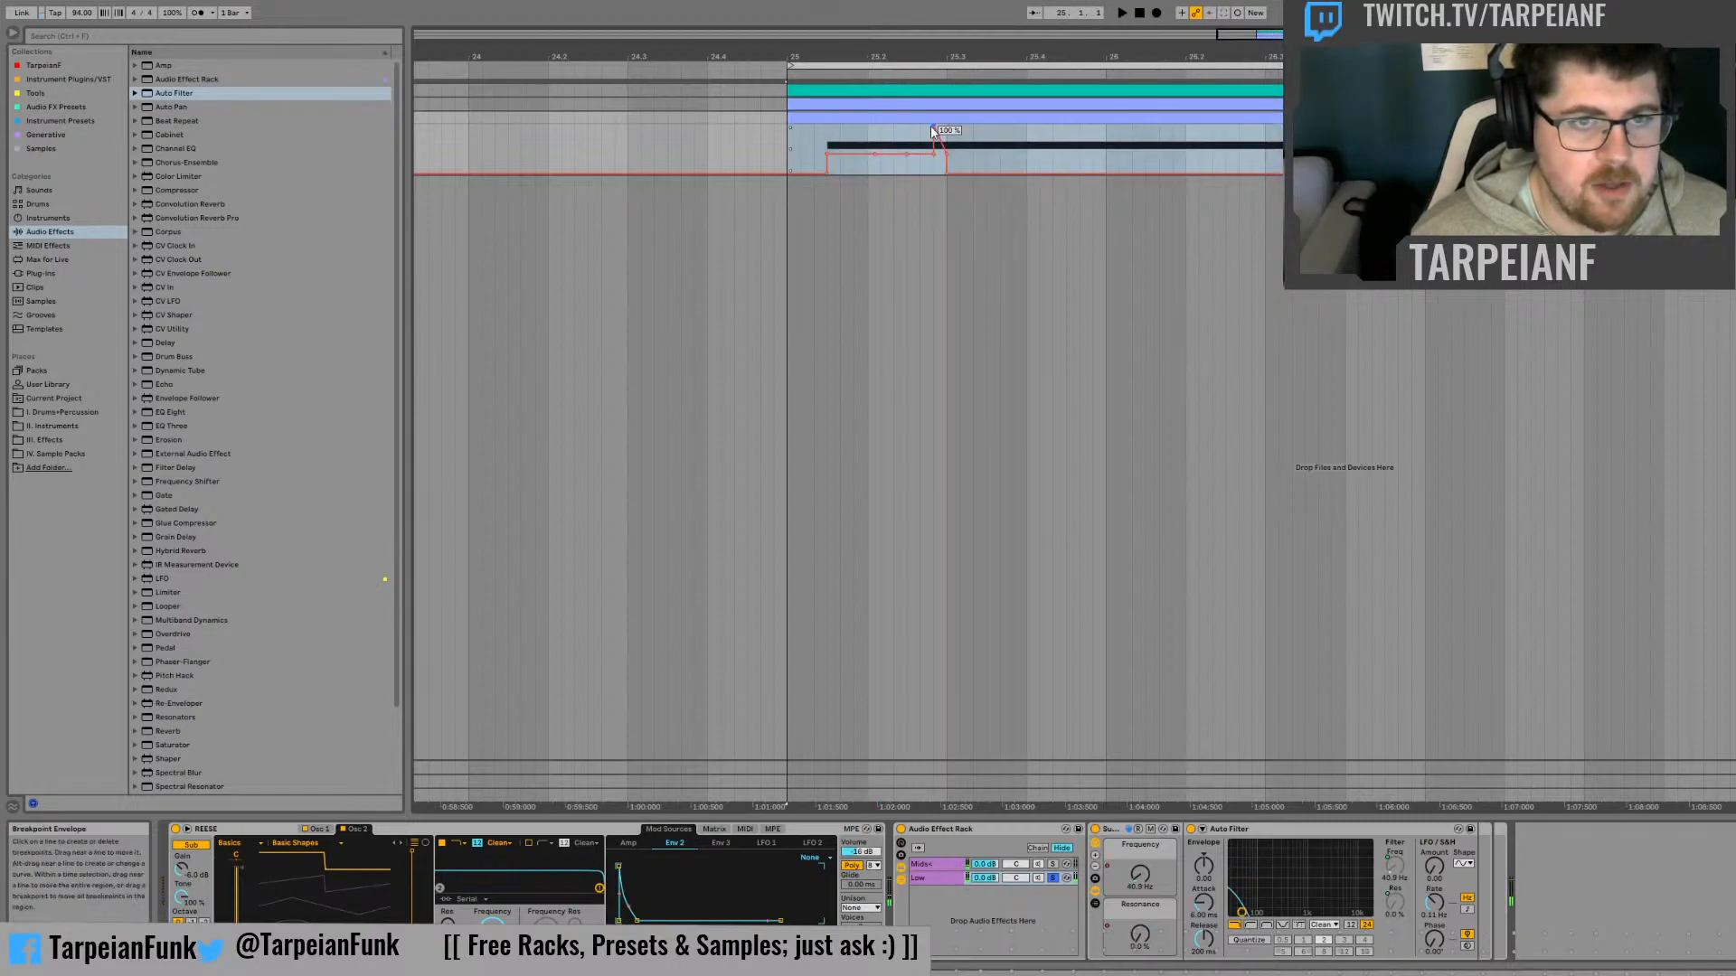
left_click(918, 138)
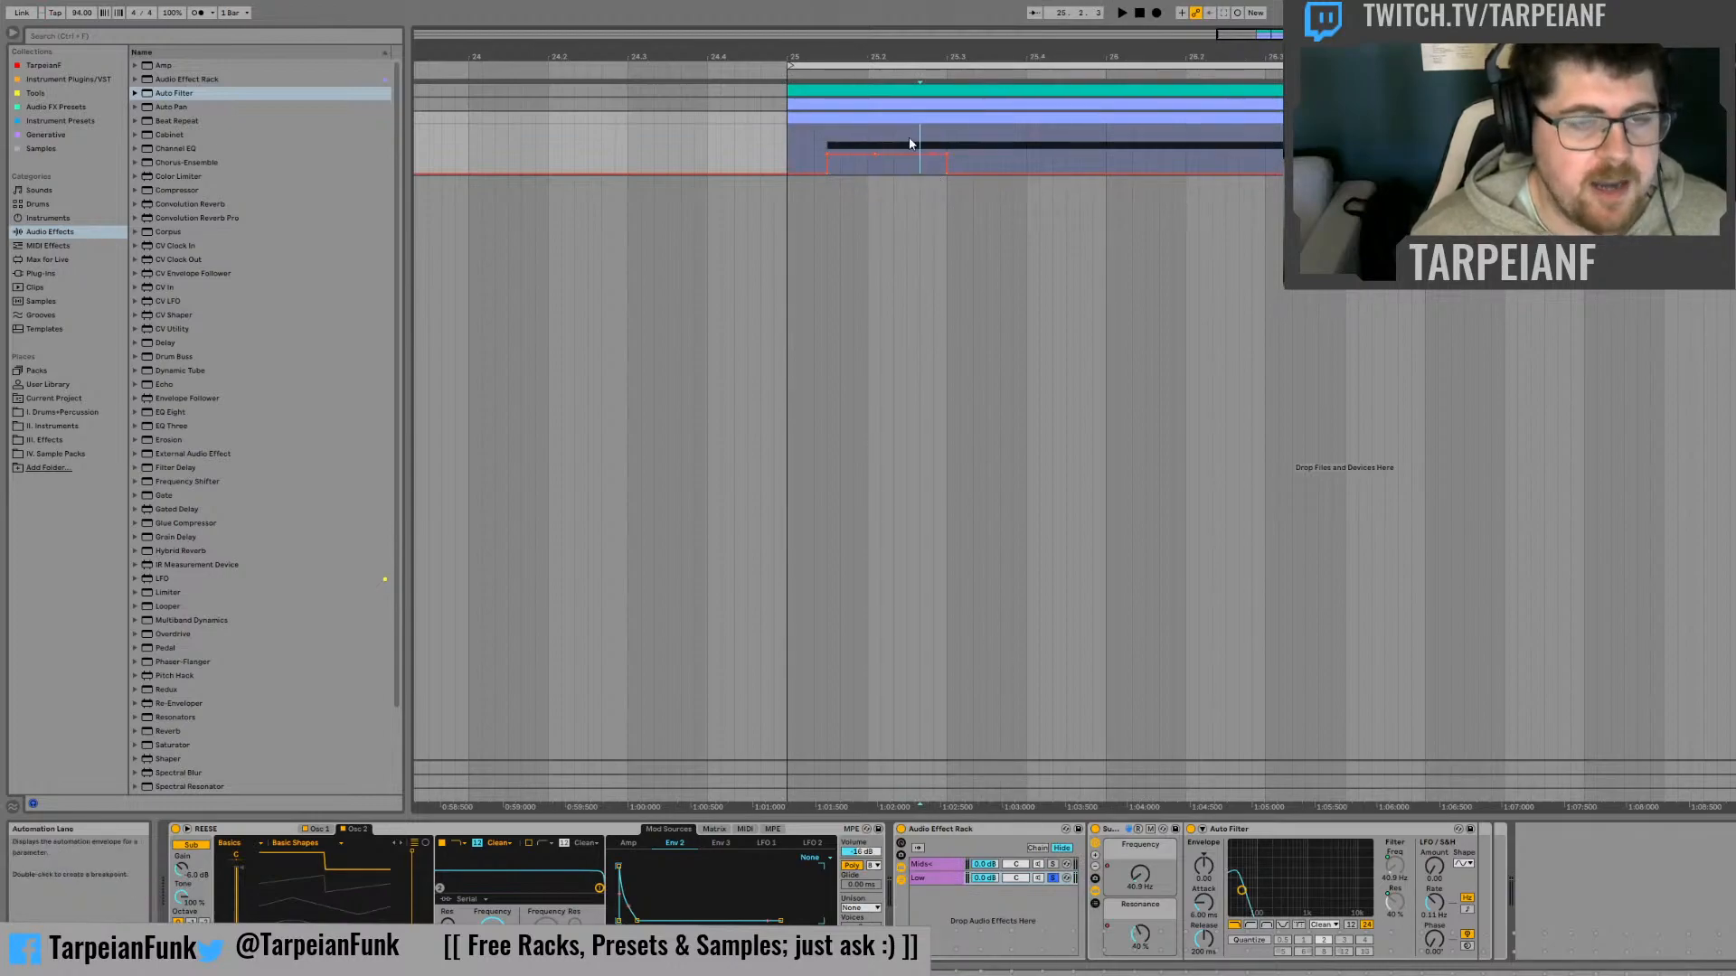
Taper the first Resonance automation shape from 40 % near beat 25.2 down to 0 % at beat 25.3, and audition it
left_click(789, 151)
key("space")
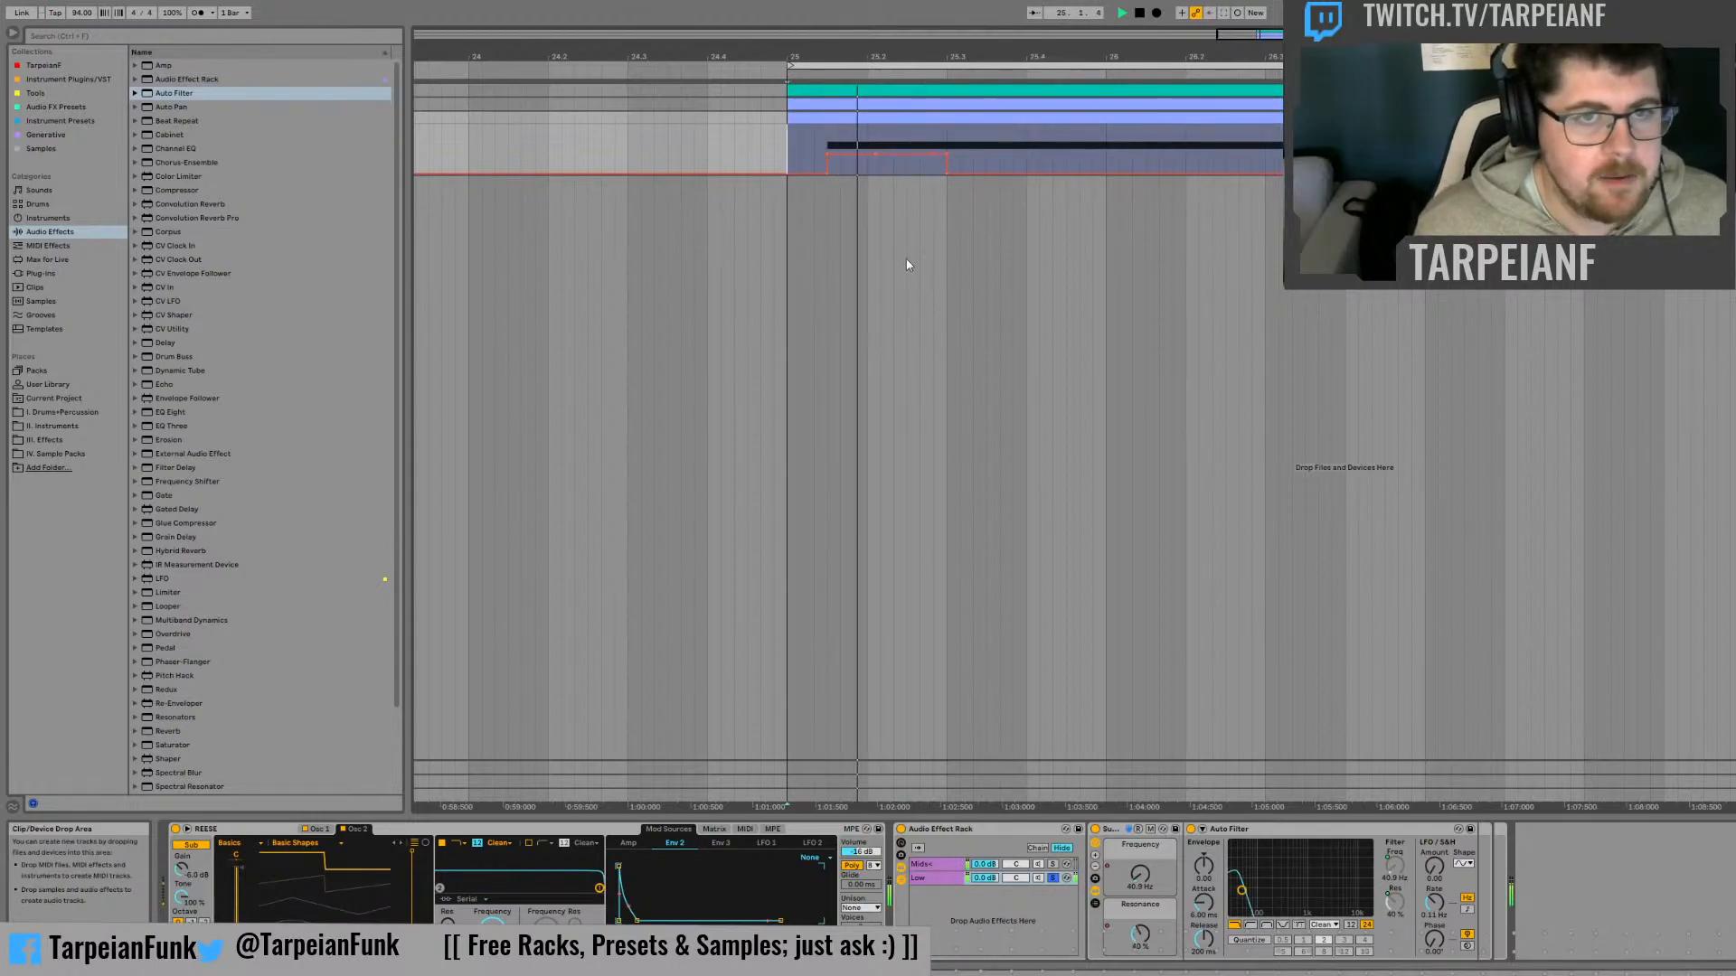
left_click(944, 157)
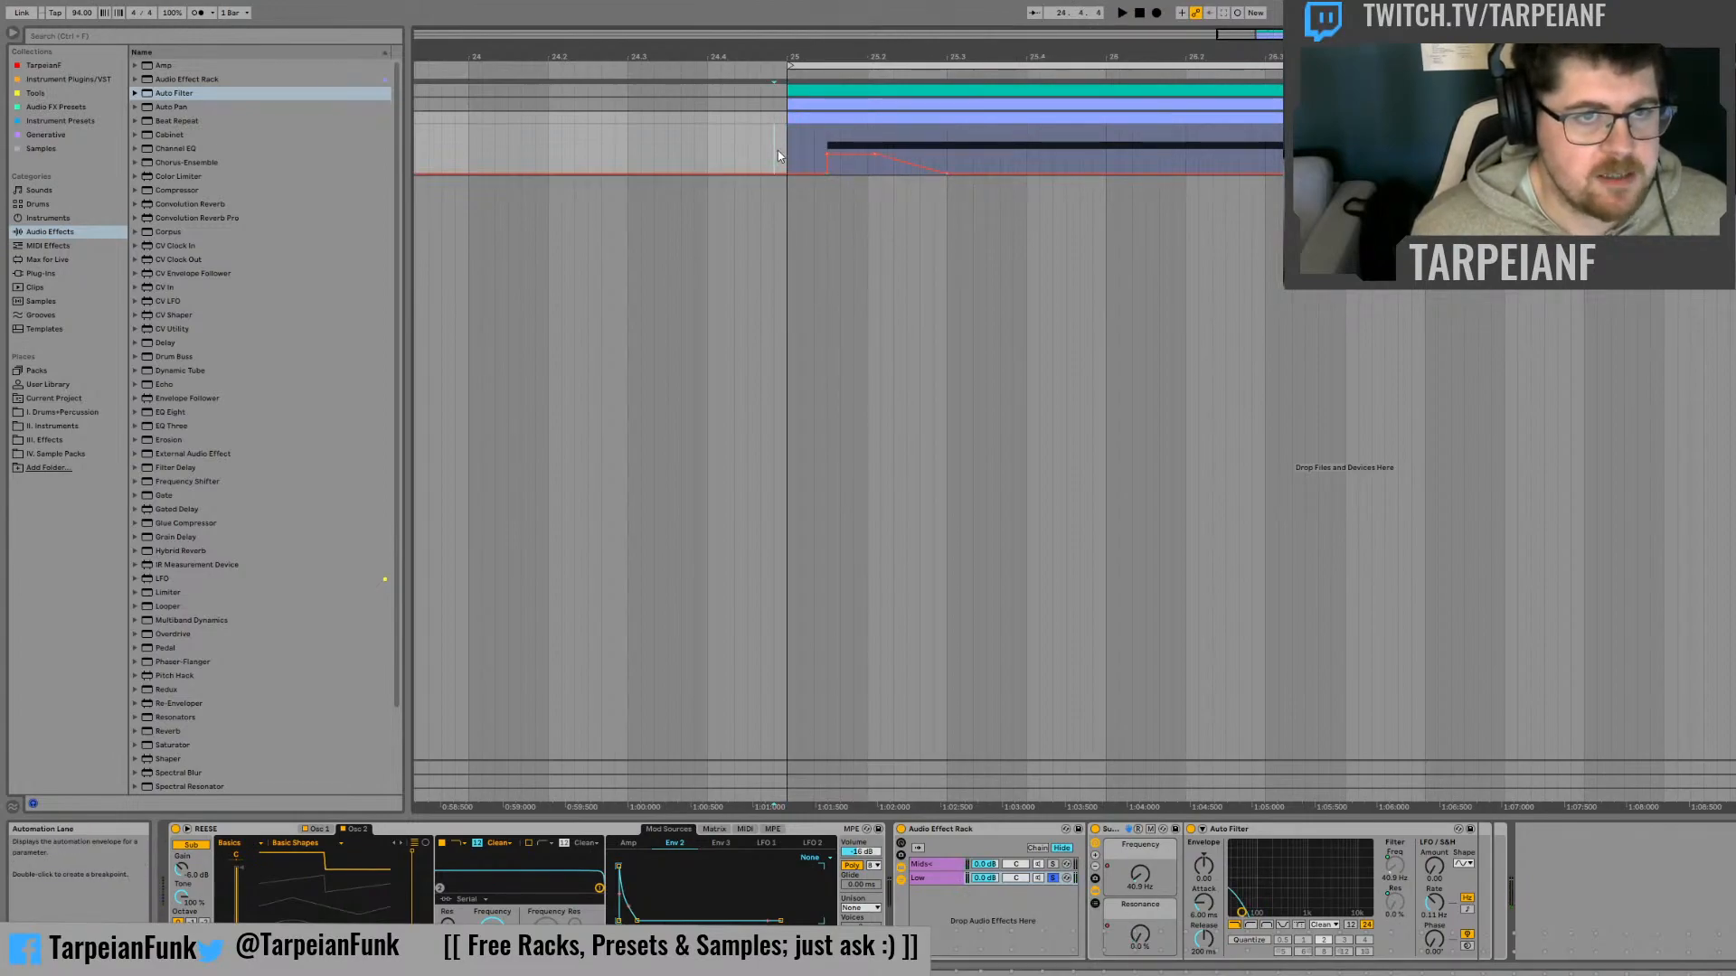
key("space")
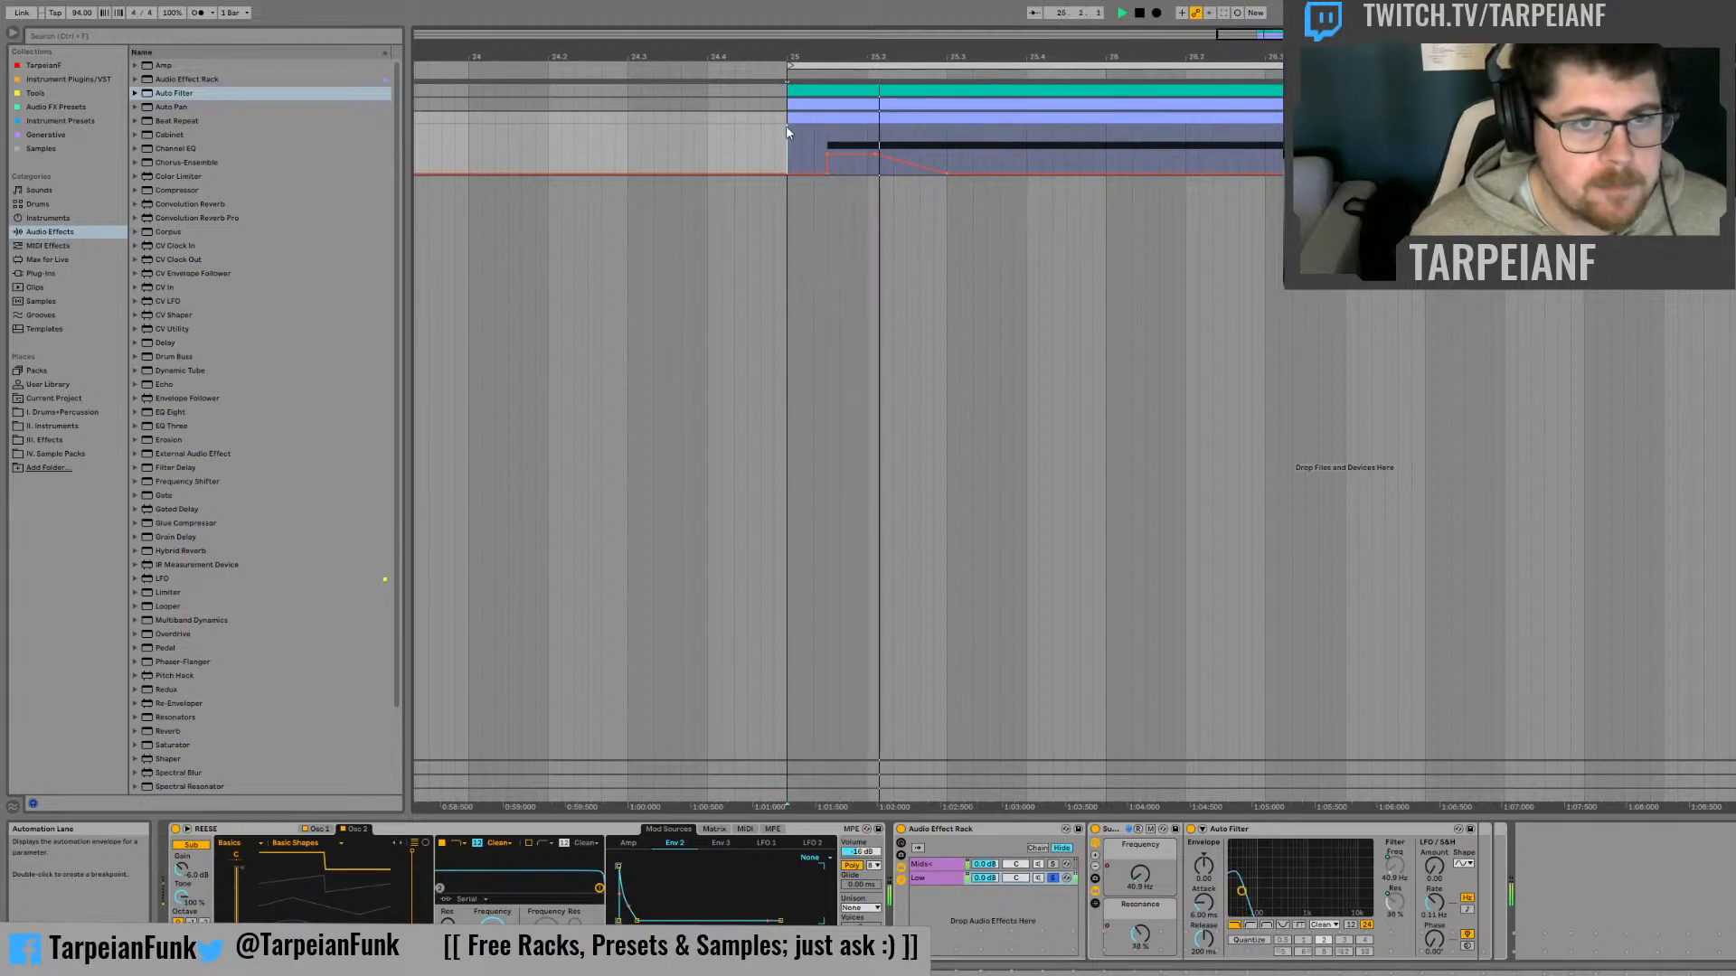
key("space")
key("space")
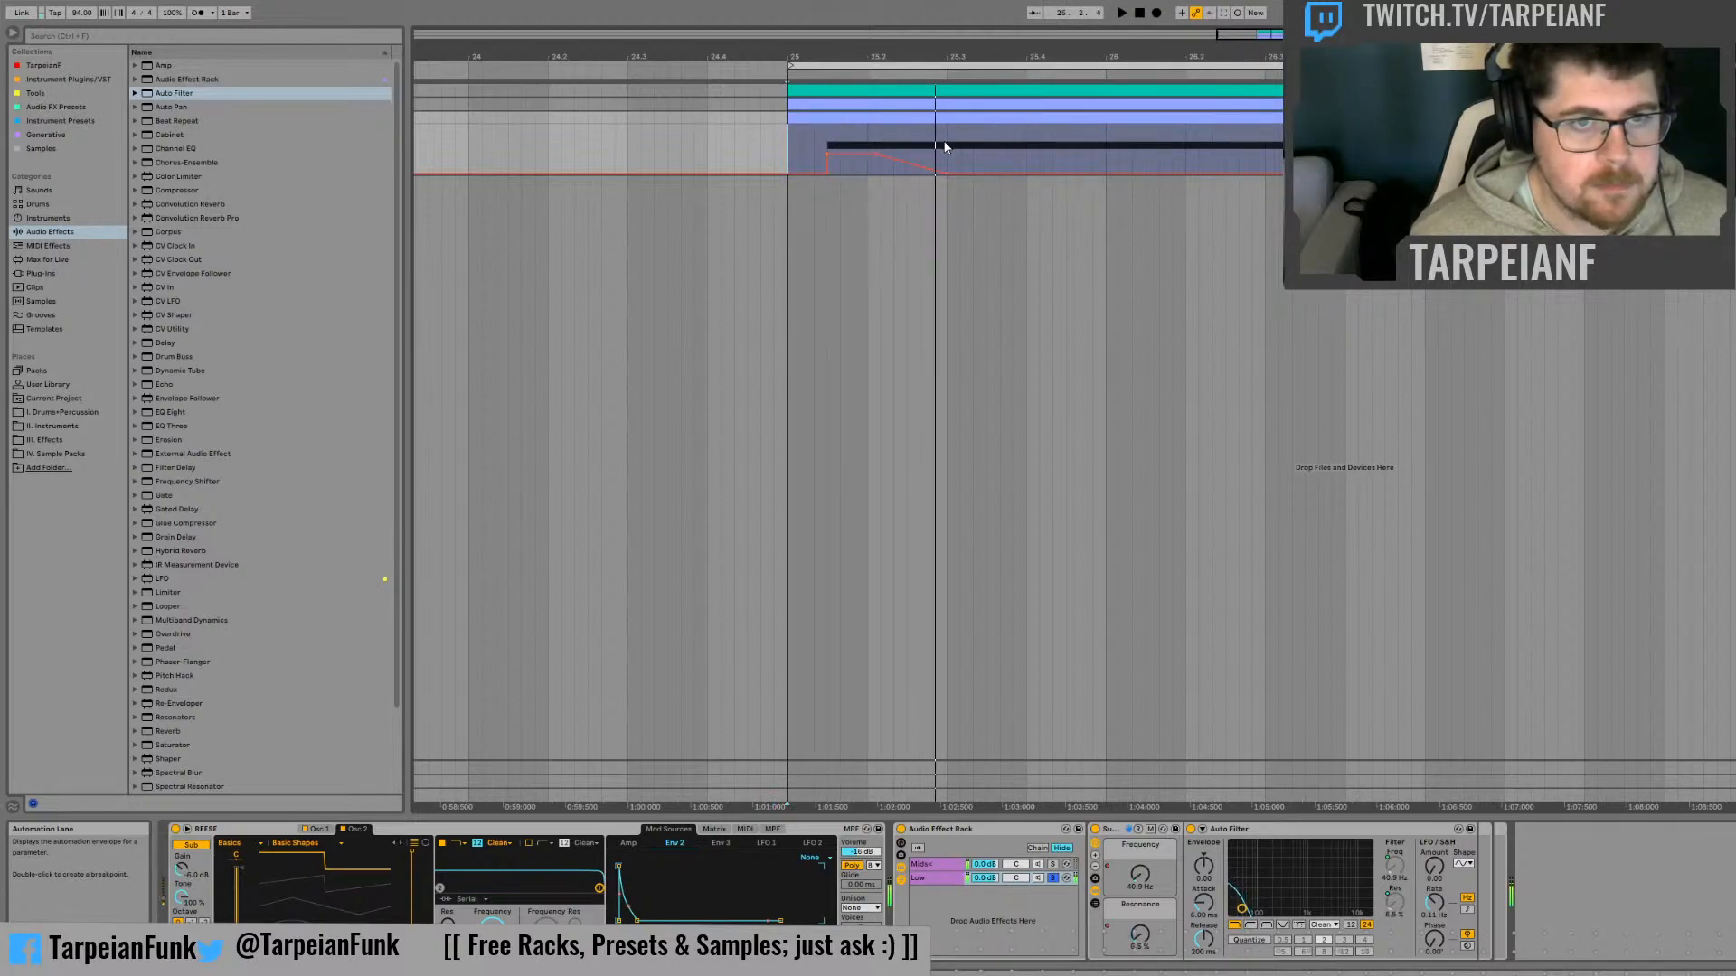
key("space")
Duplicate the tapered Resonance automation section ending at beat 25.3 twice, directly after itself
left_click_drag(945, 146, 835, 154)
left_click(960, 152)
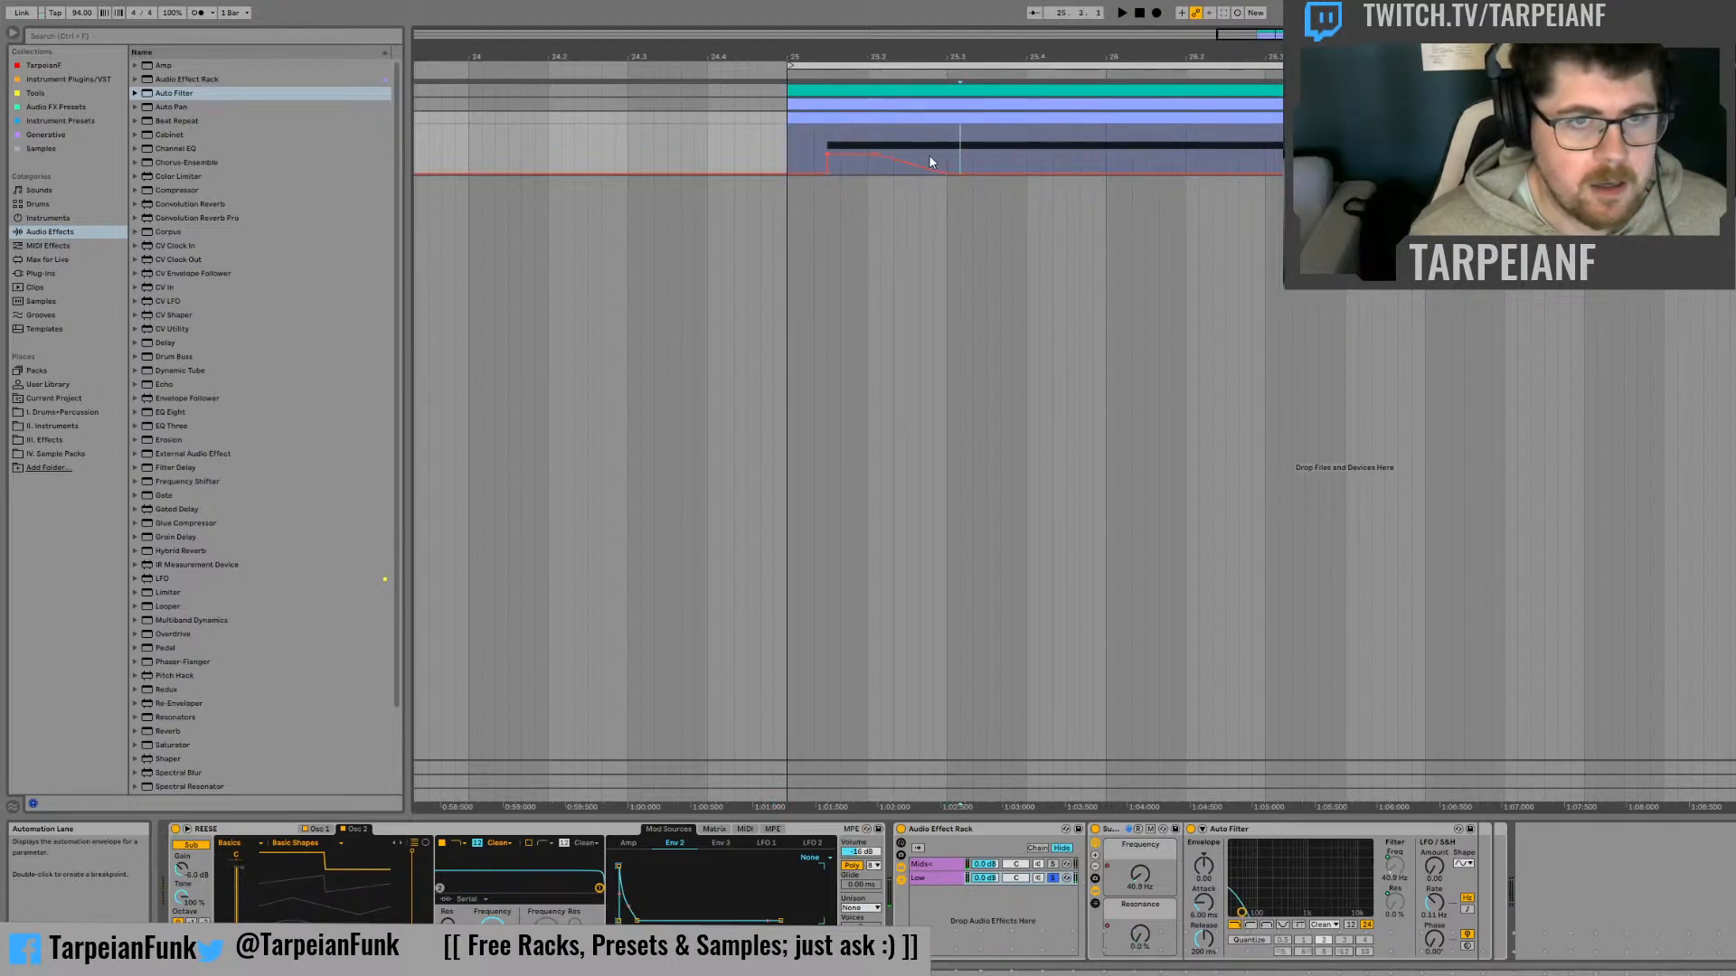
left_click_drag(947, 149, 832, 145)
key("ctrl+d")
key("ctrl+d")
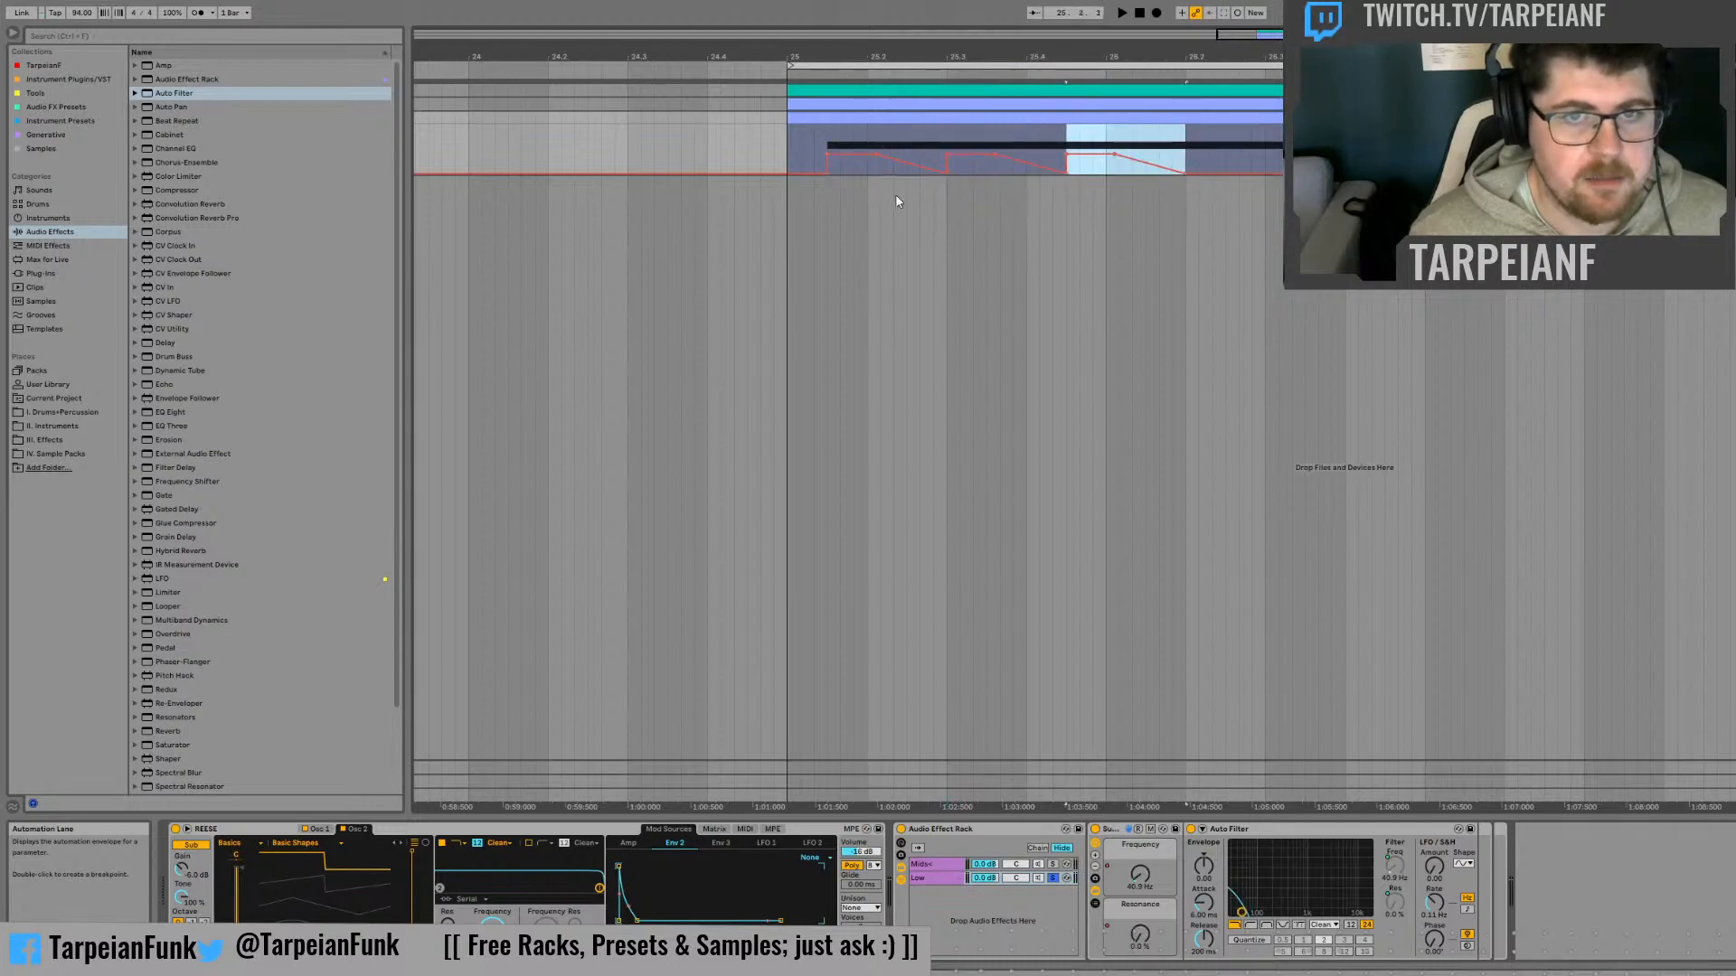
Display the Frequency macro's automation, audition the Mids chain in solo, and return the solo to the Low chain
left_click(1137, 872)
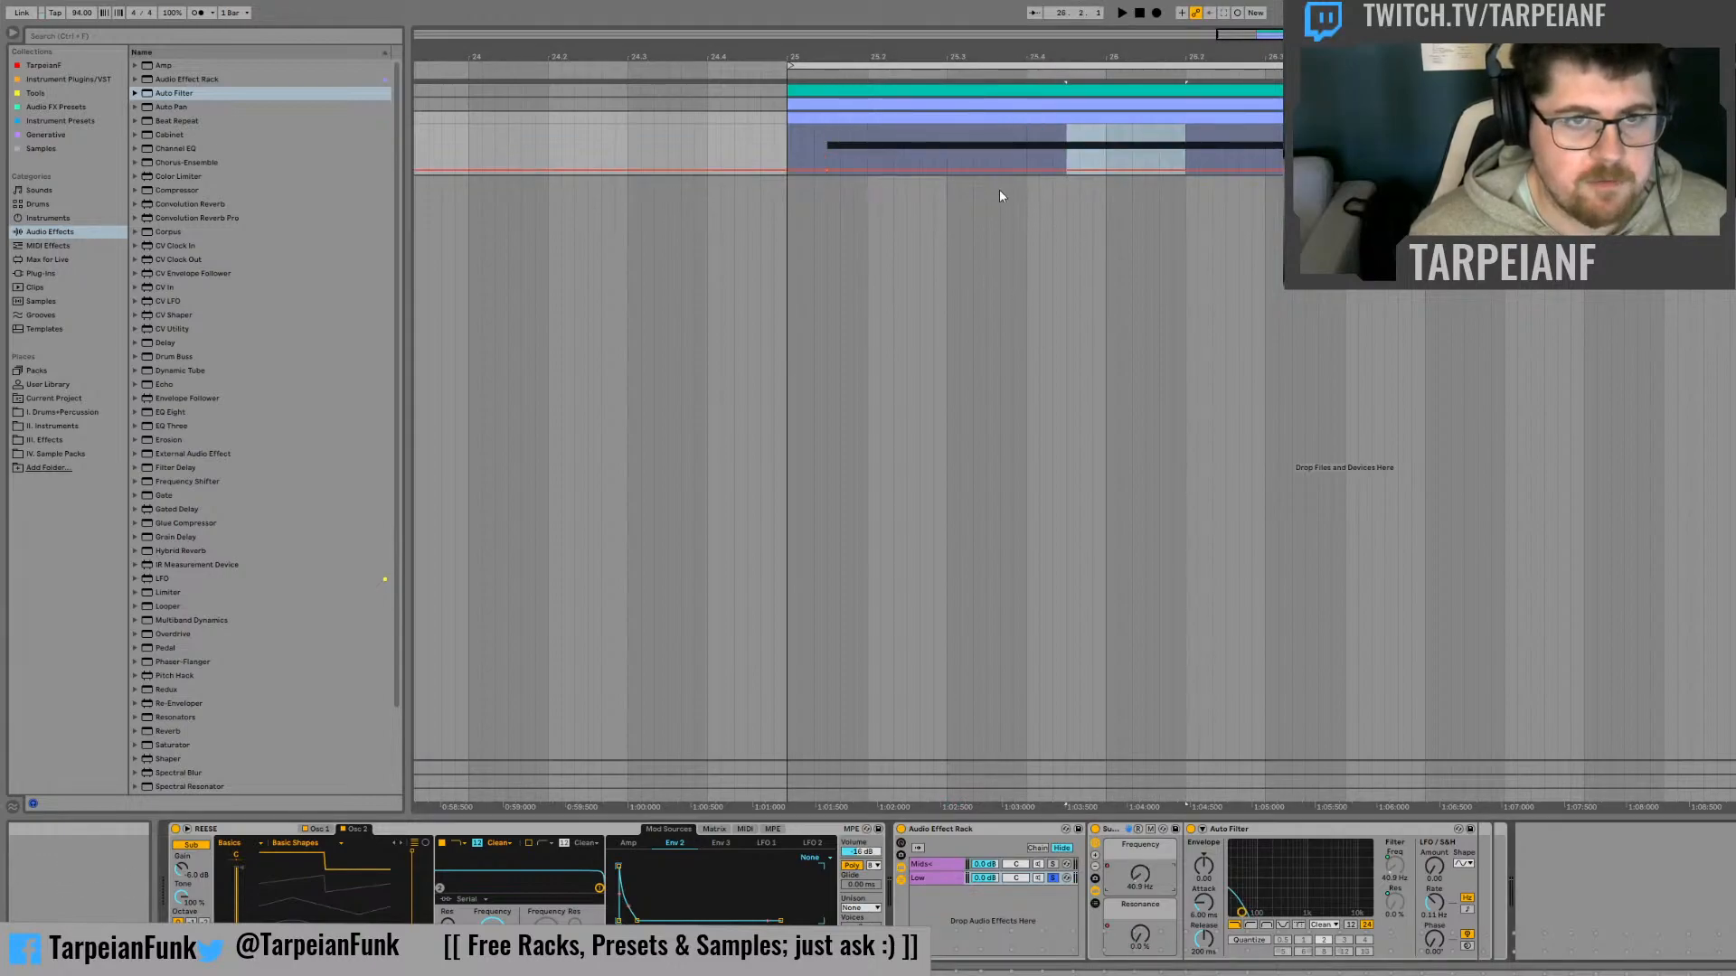
left_click(947, 144)
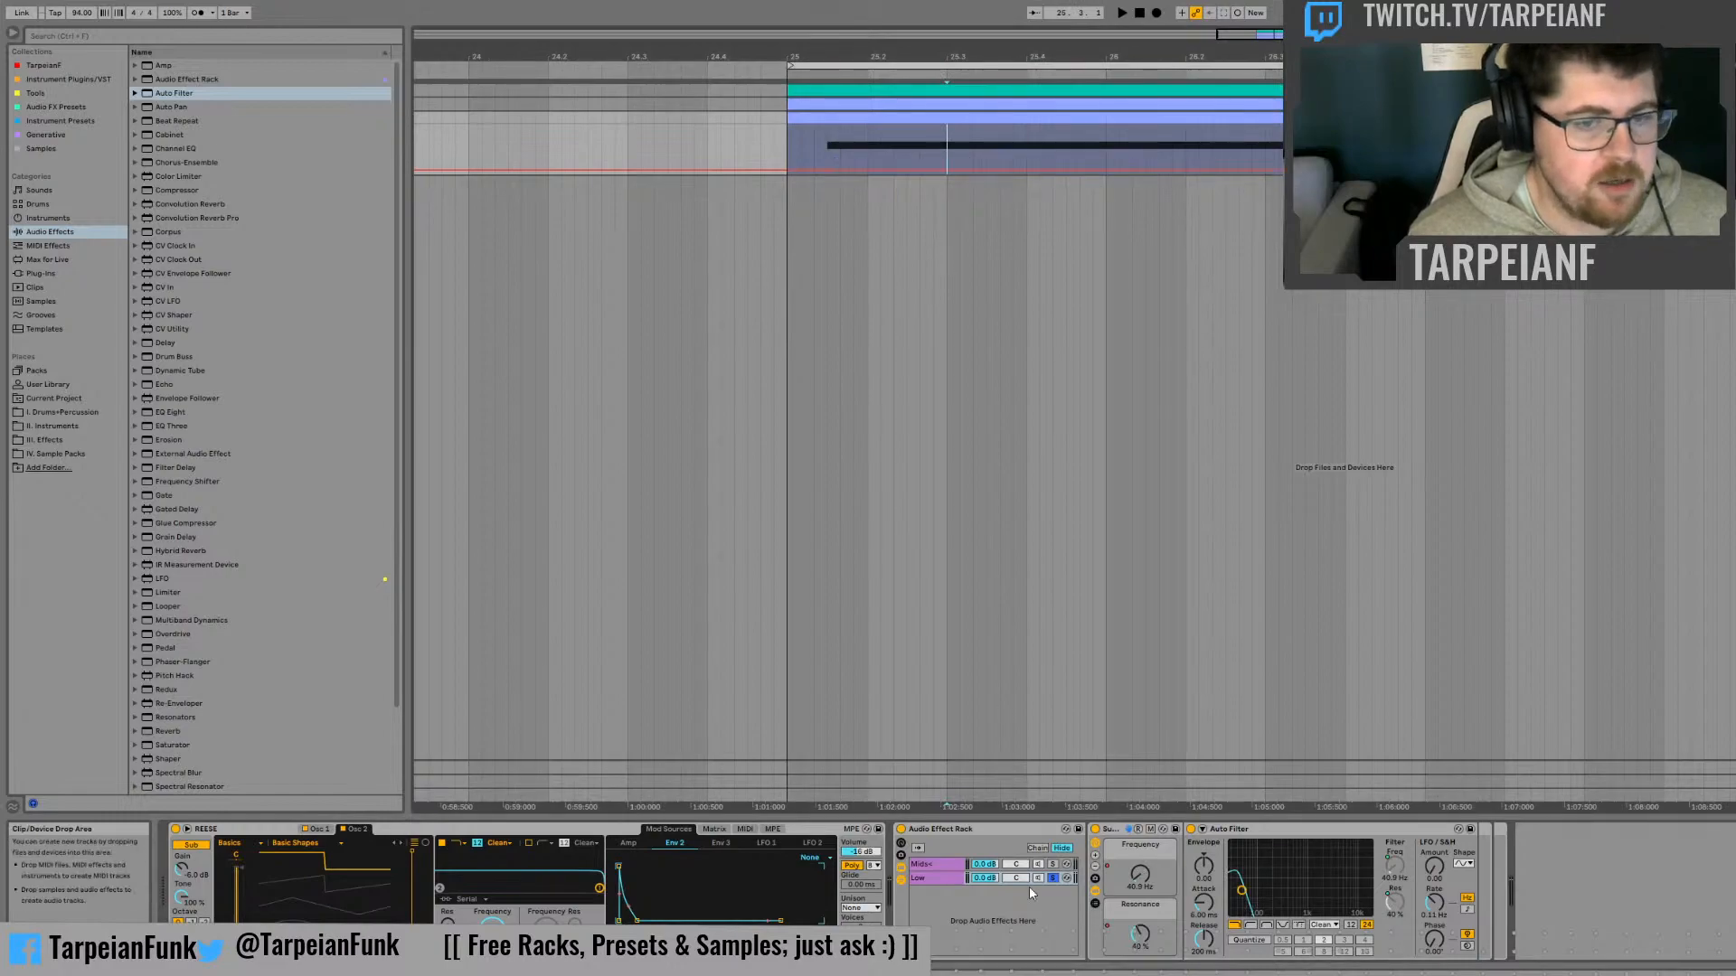
left_click(1052, 865)
left_click(1052, 865)
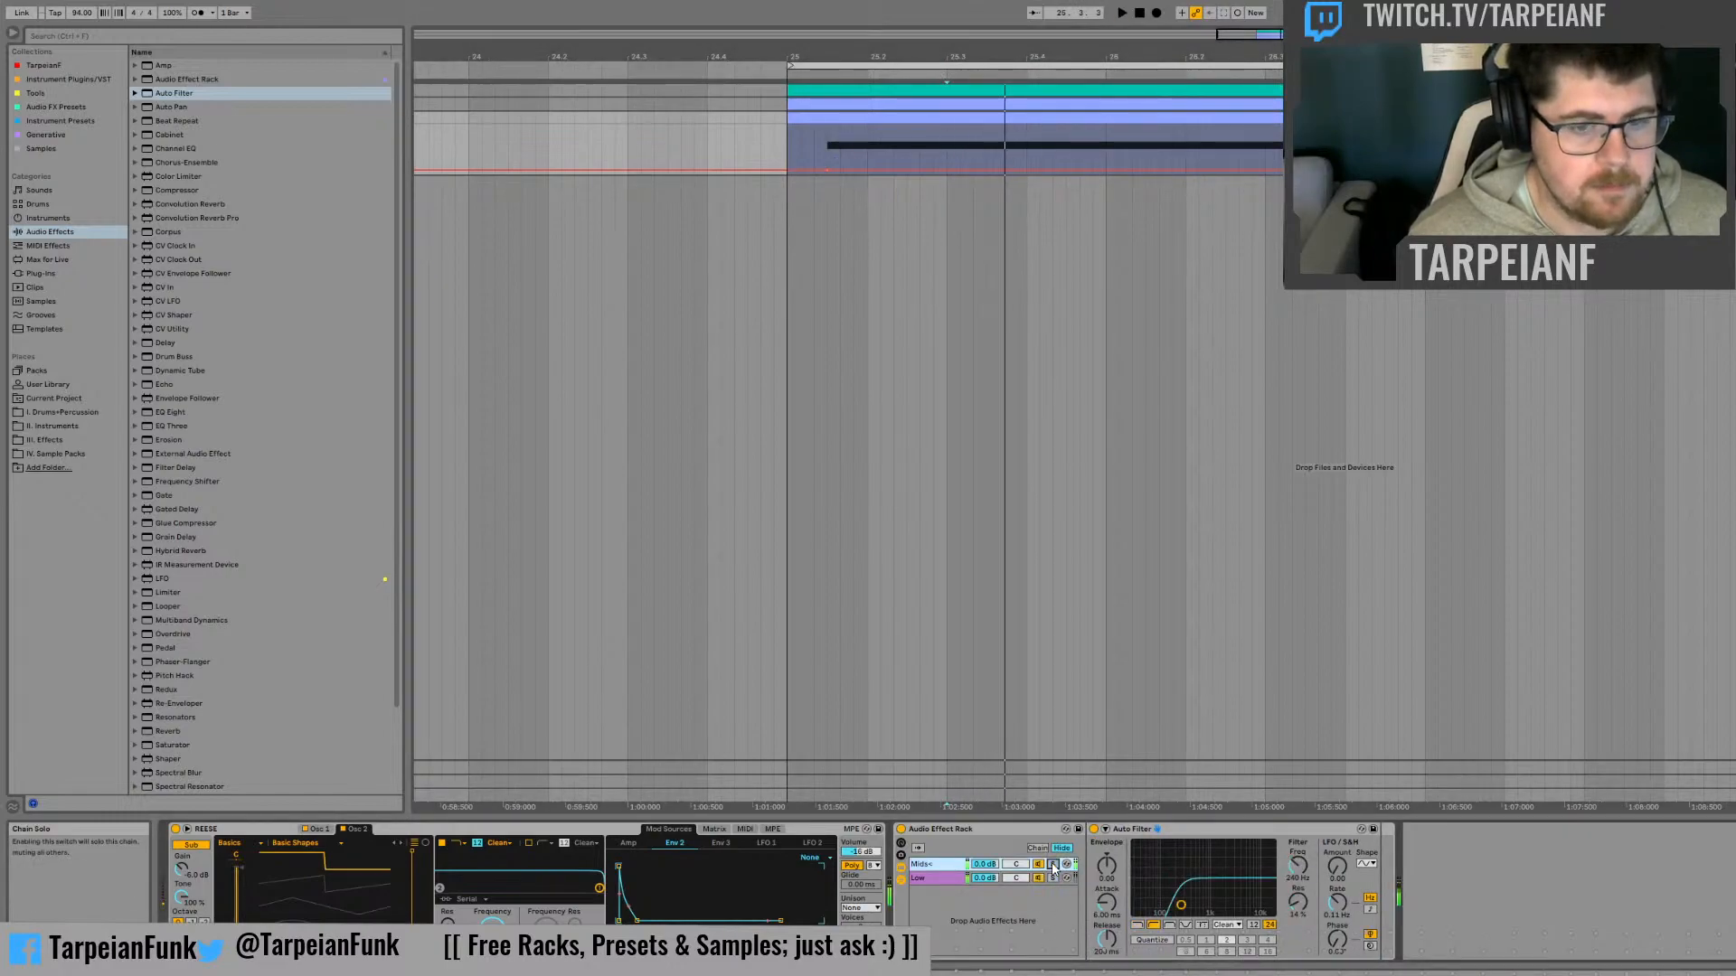
left_click(947, 880)
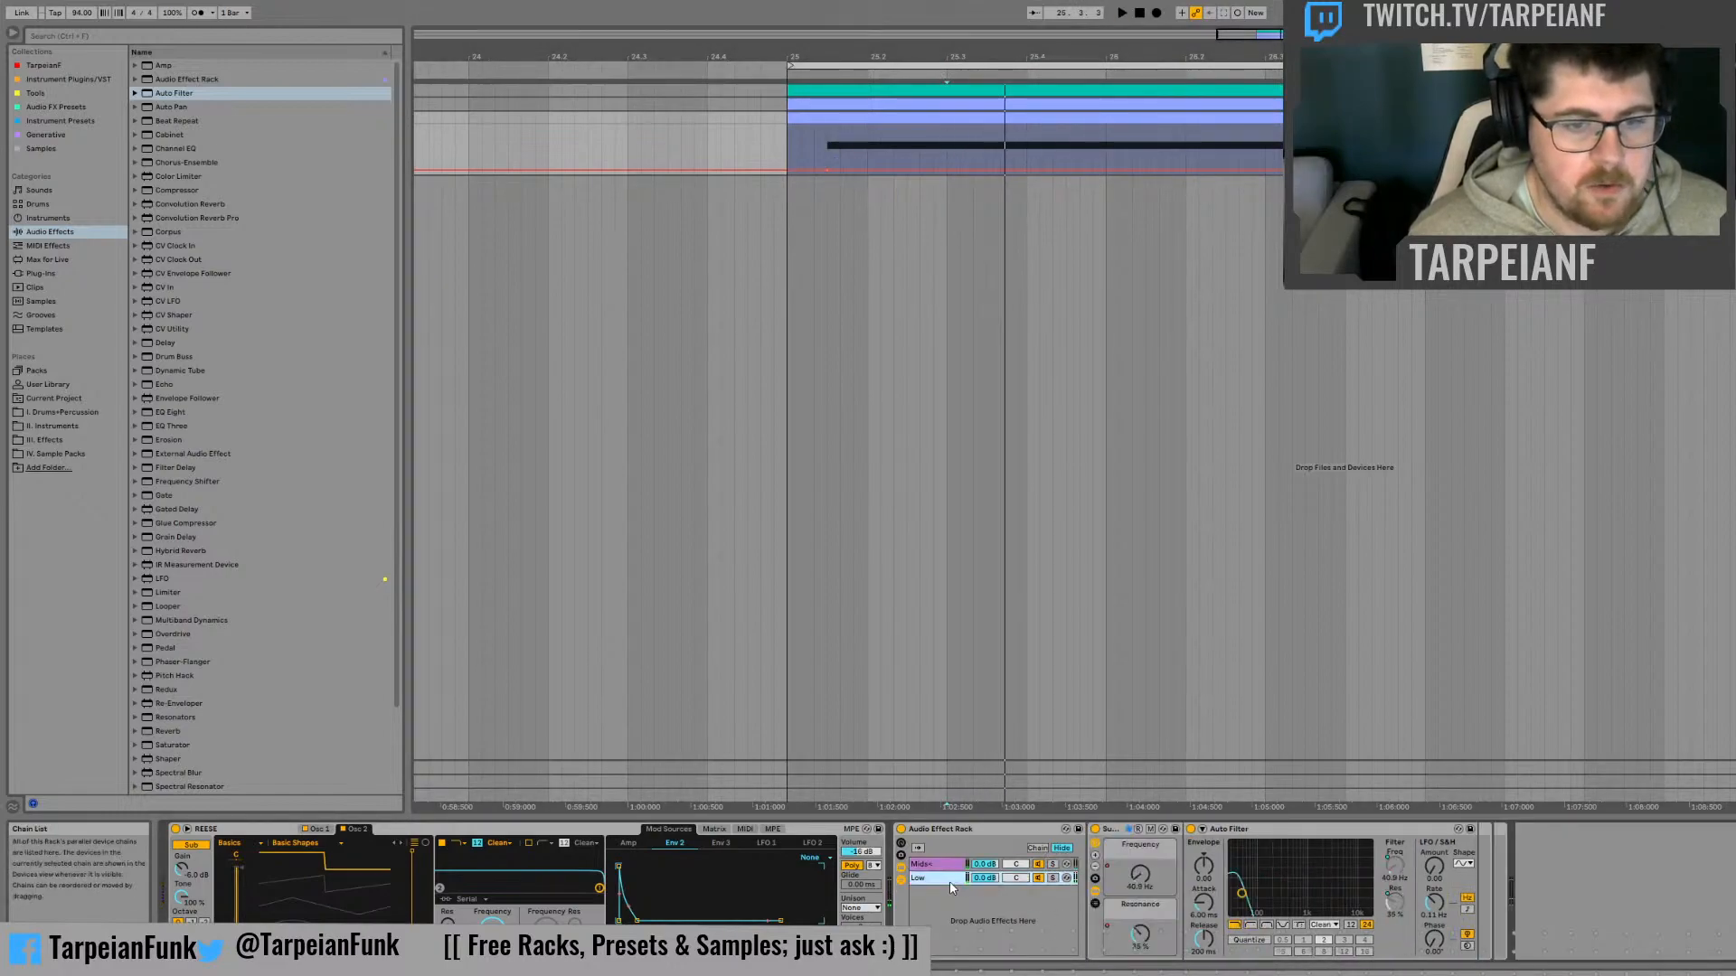
left_click(1054, 878)
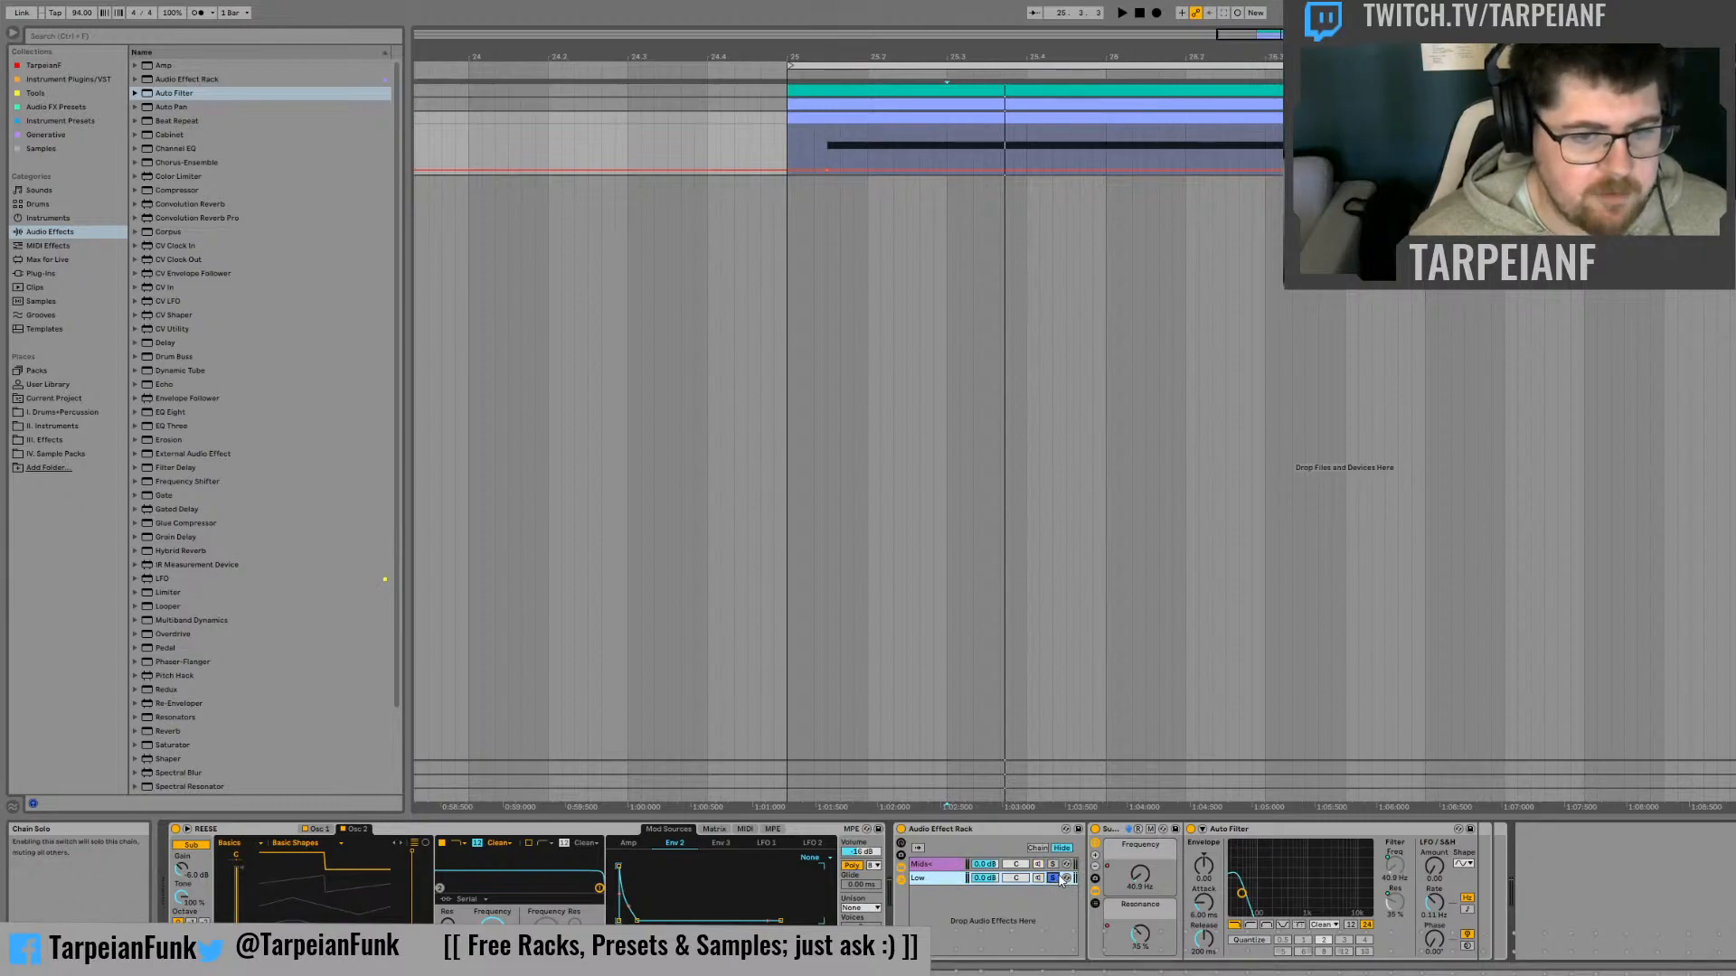
Raise the Frequency automation to about 81.6 Hz between beats 25.3 and 25.4, and play the clip from its start
left_click(947, 146)
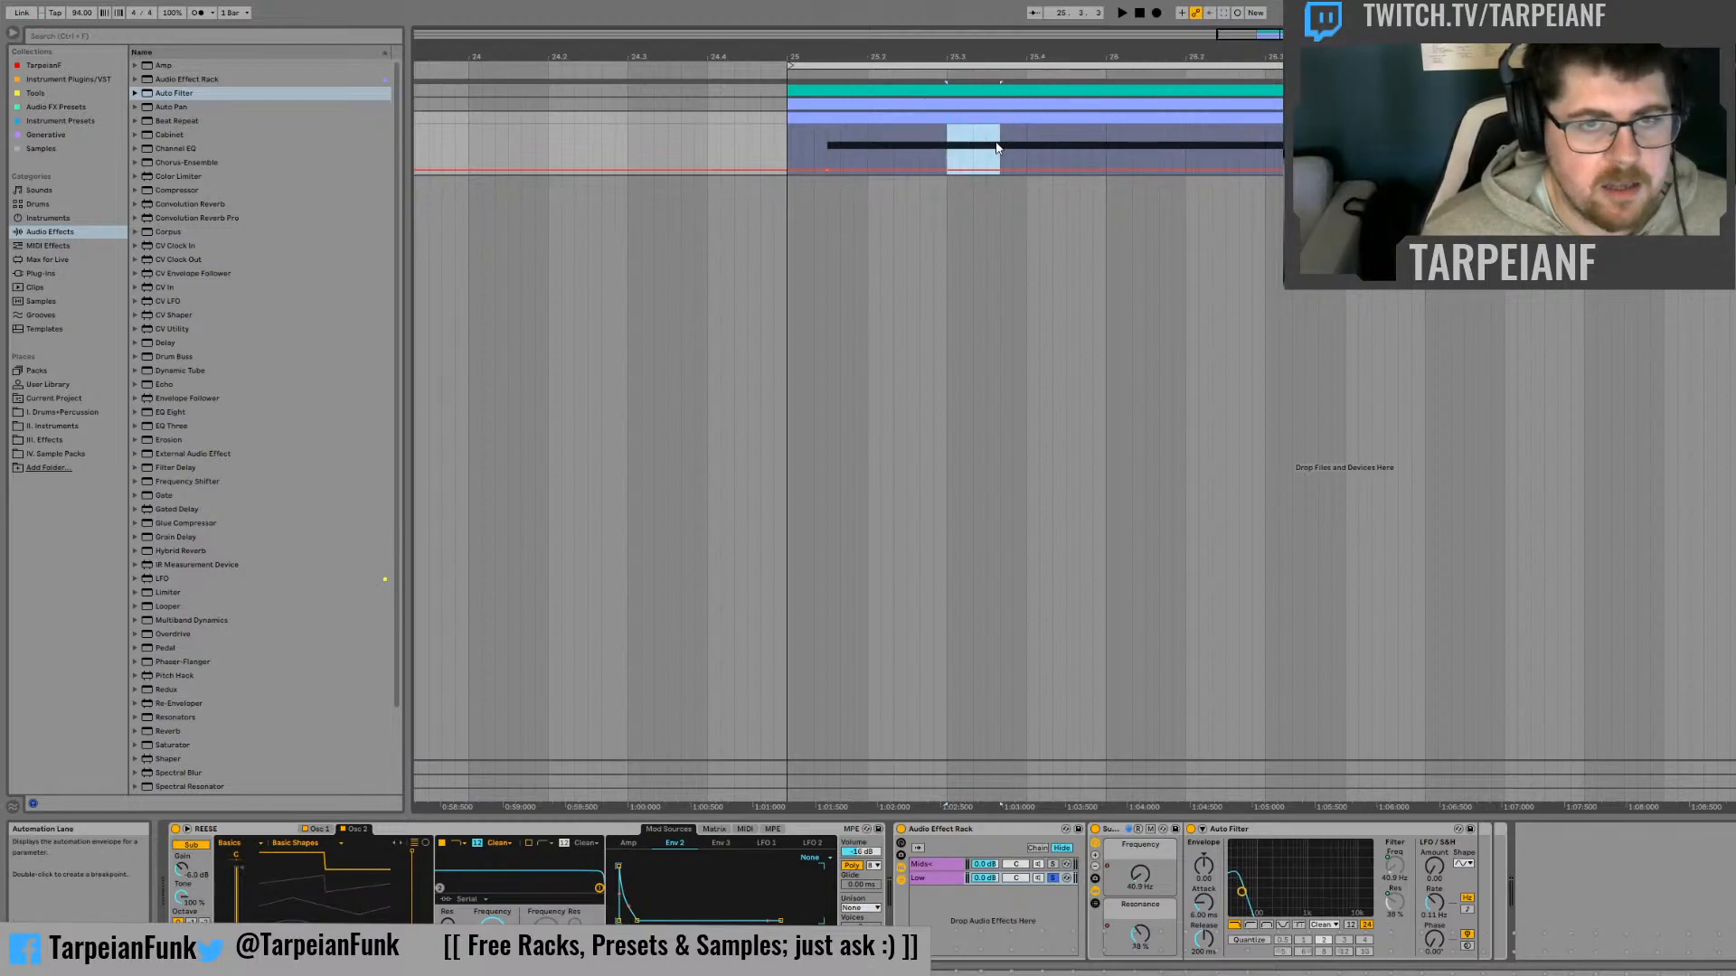
left_click_drag(1024, 146, 981, 172)
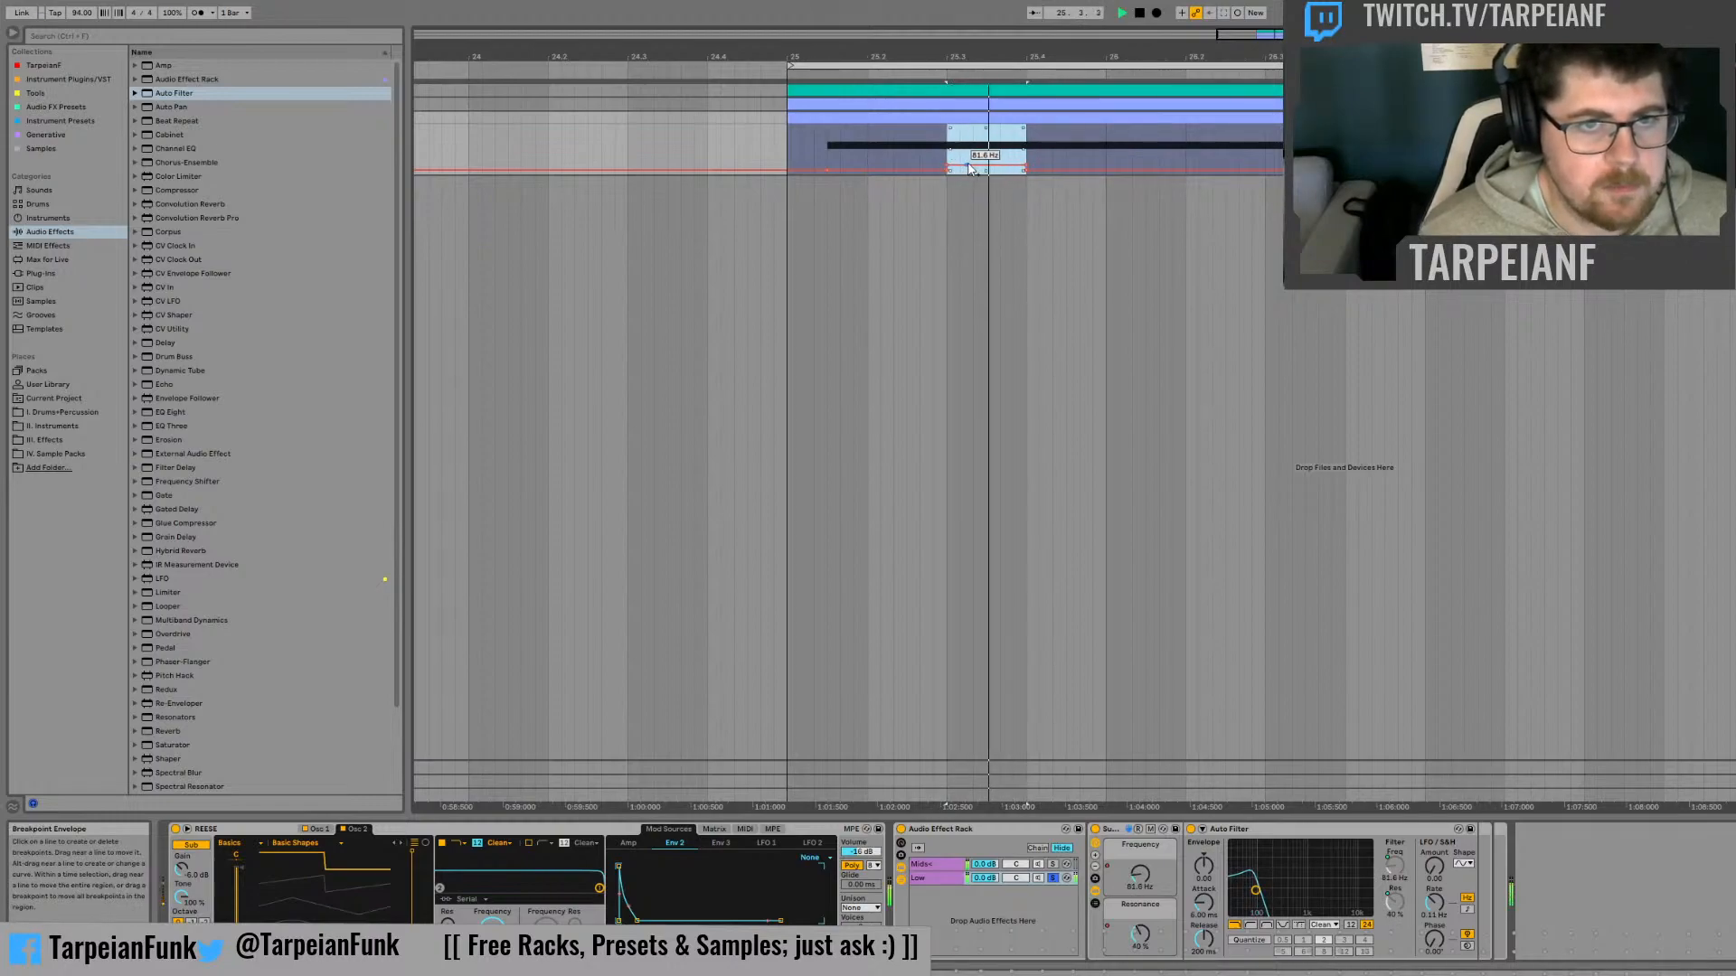
left_click(794, 144)
key("space")
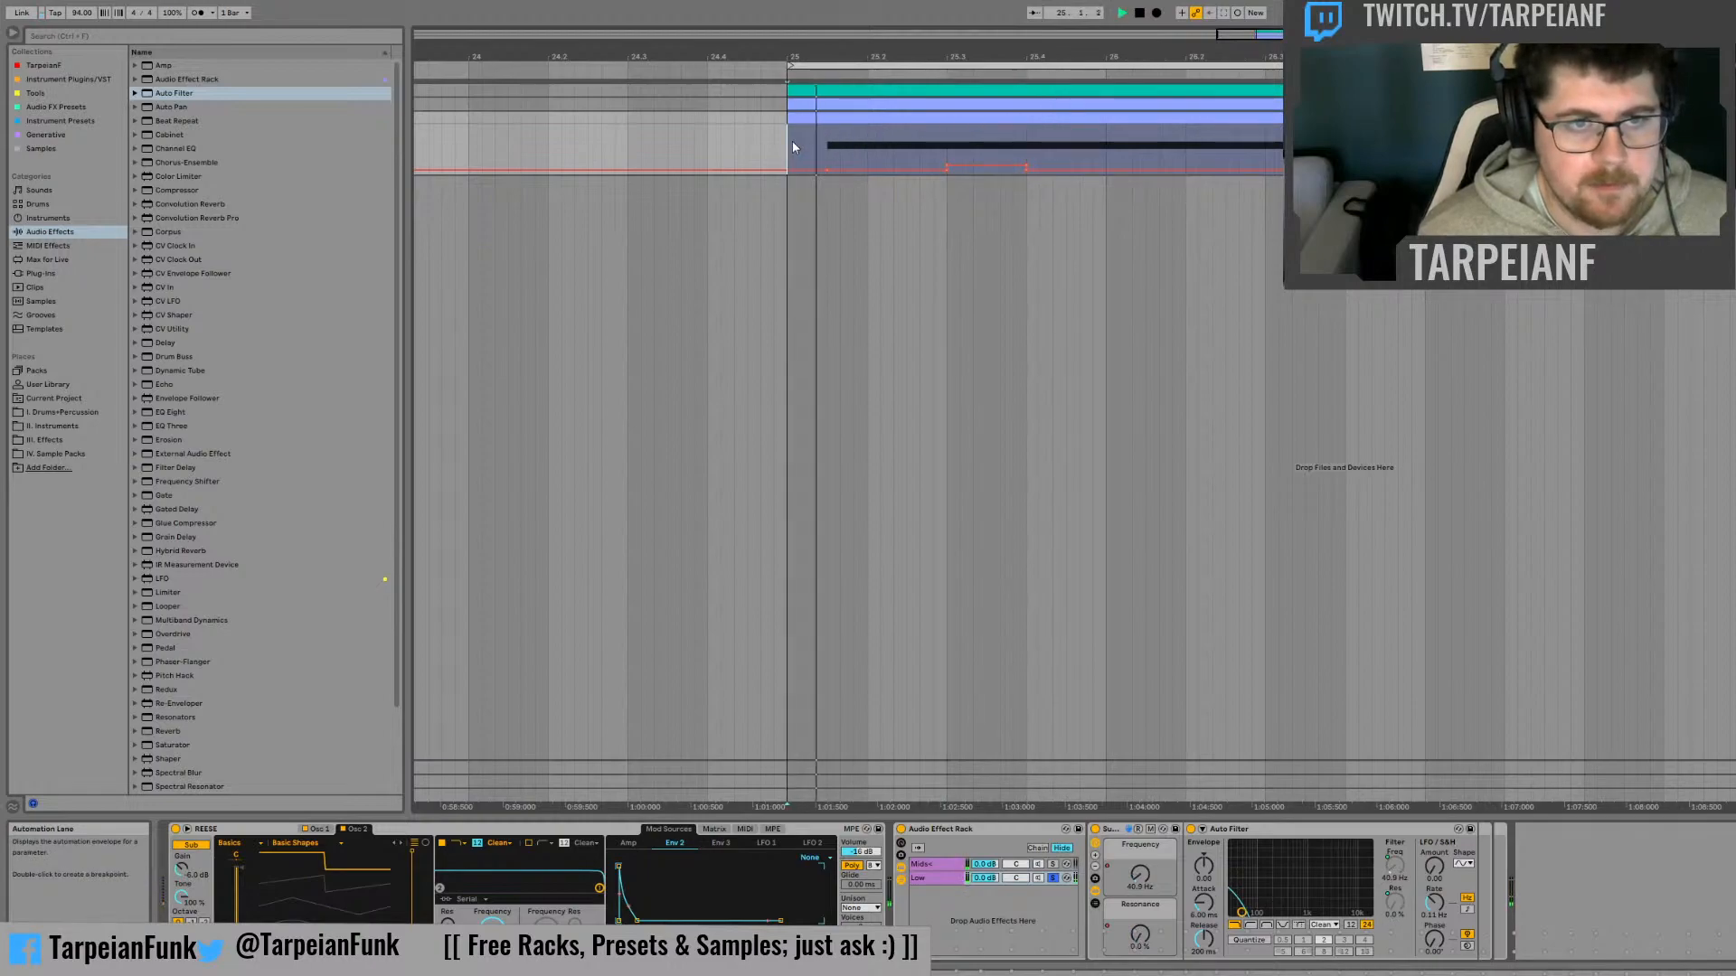
Slope the raised Frequency automation from its level at beat 25.3 down to about 40.9 Hz at beat 25.4, and audition it
key("space")
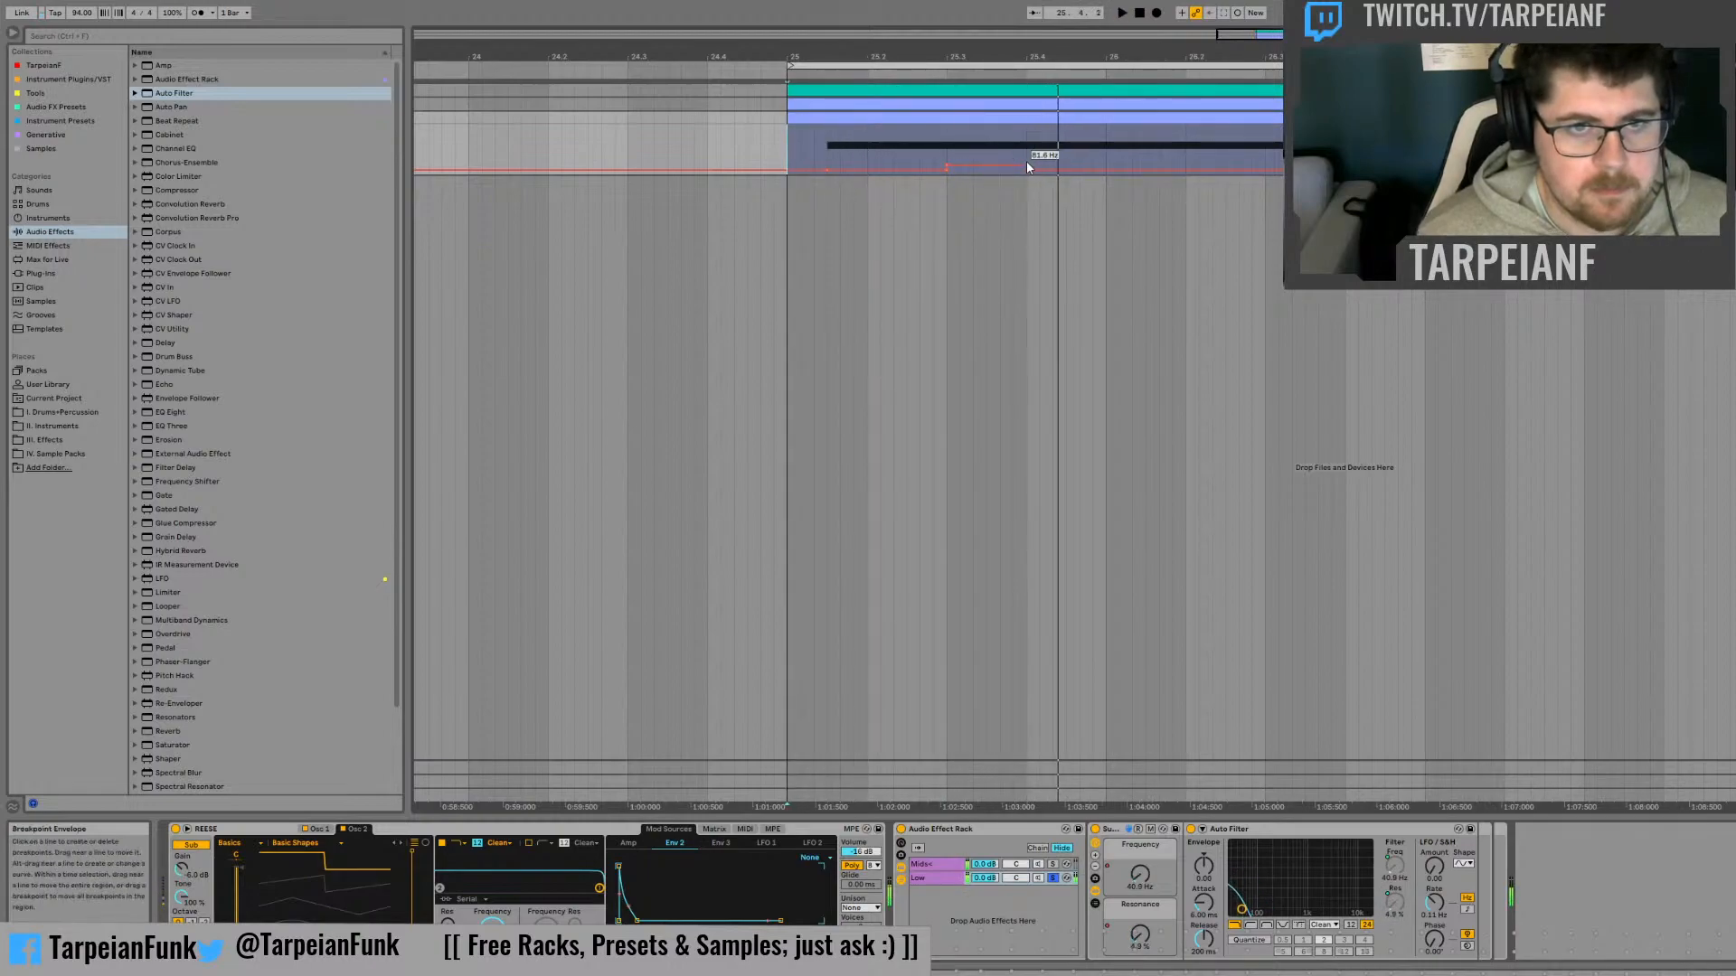
left_click(934, 149)
key("space")
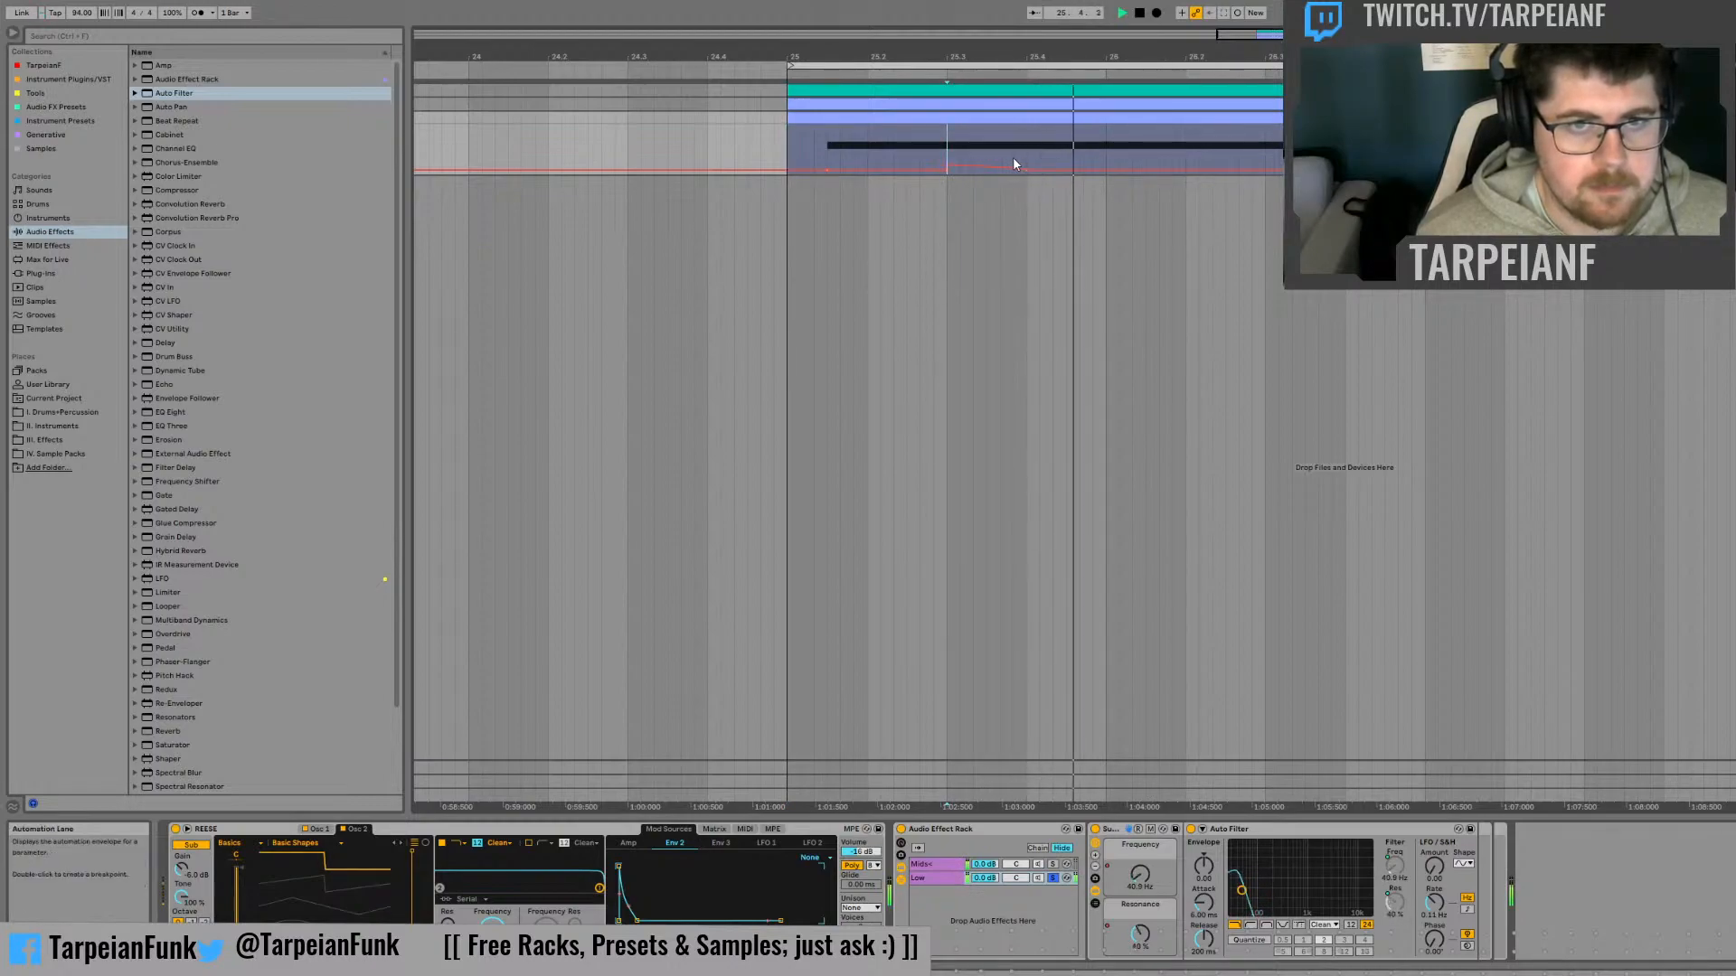
key("space")
Raise the Frequency automation to about 64 Hz in the short section before bar 26, and audition the soloed Mids chain
left_click(1107, 151)
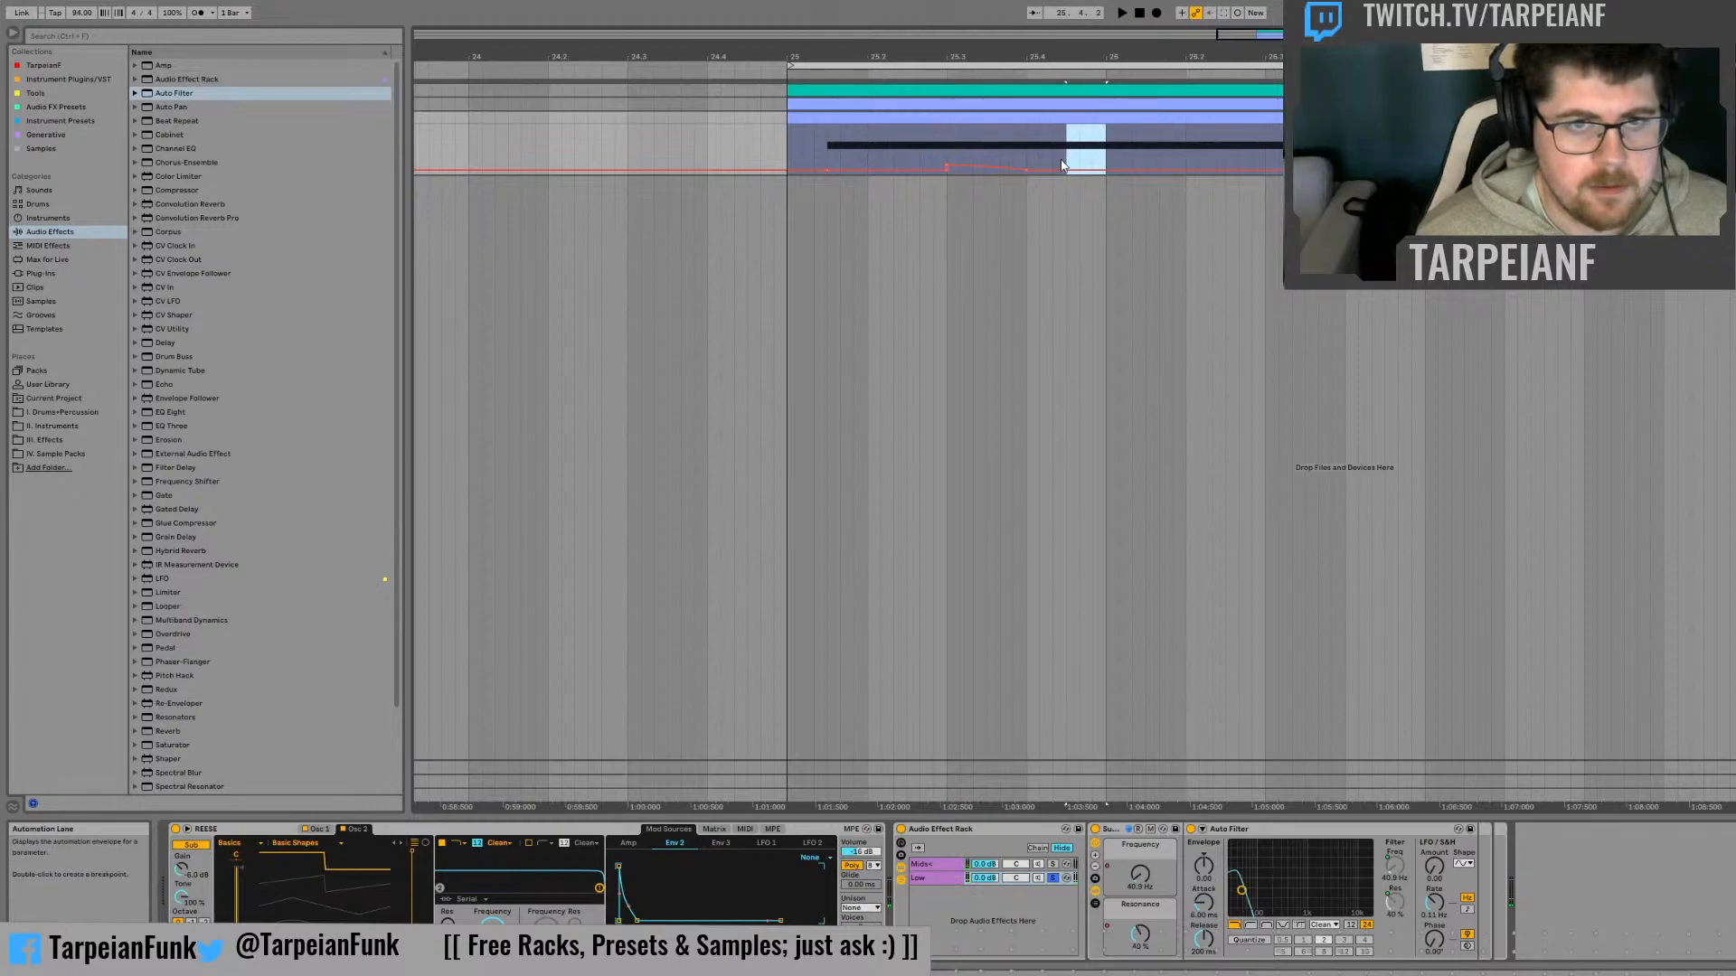
left_click_drag(1083, 170, 1082, 167)
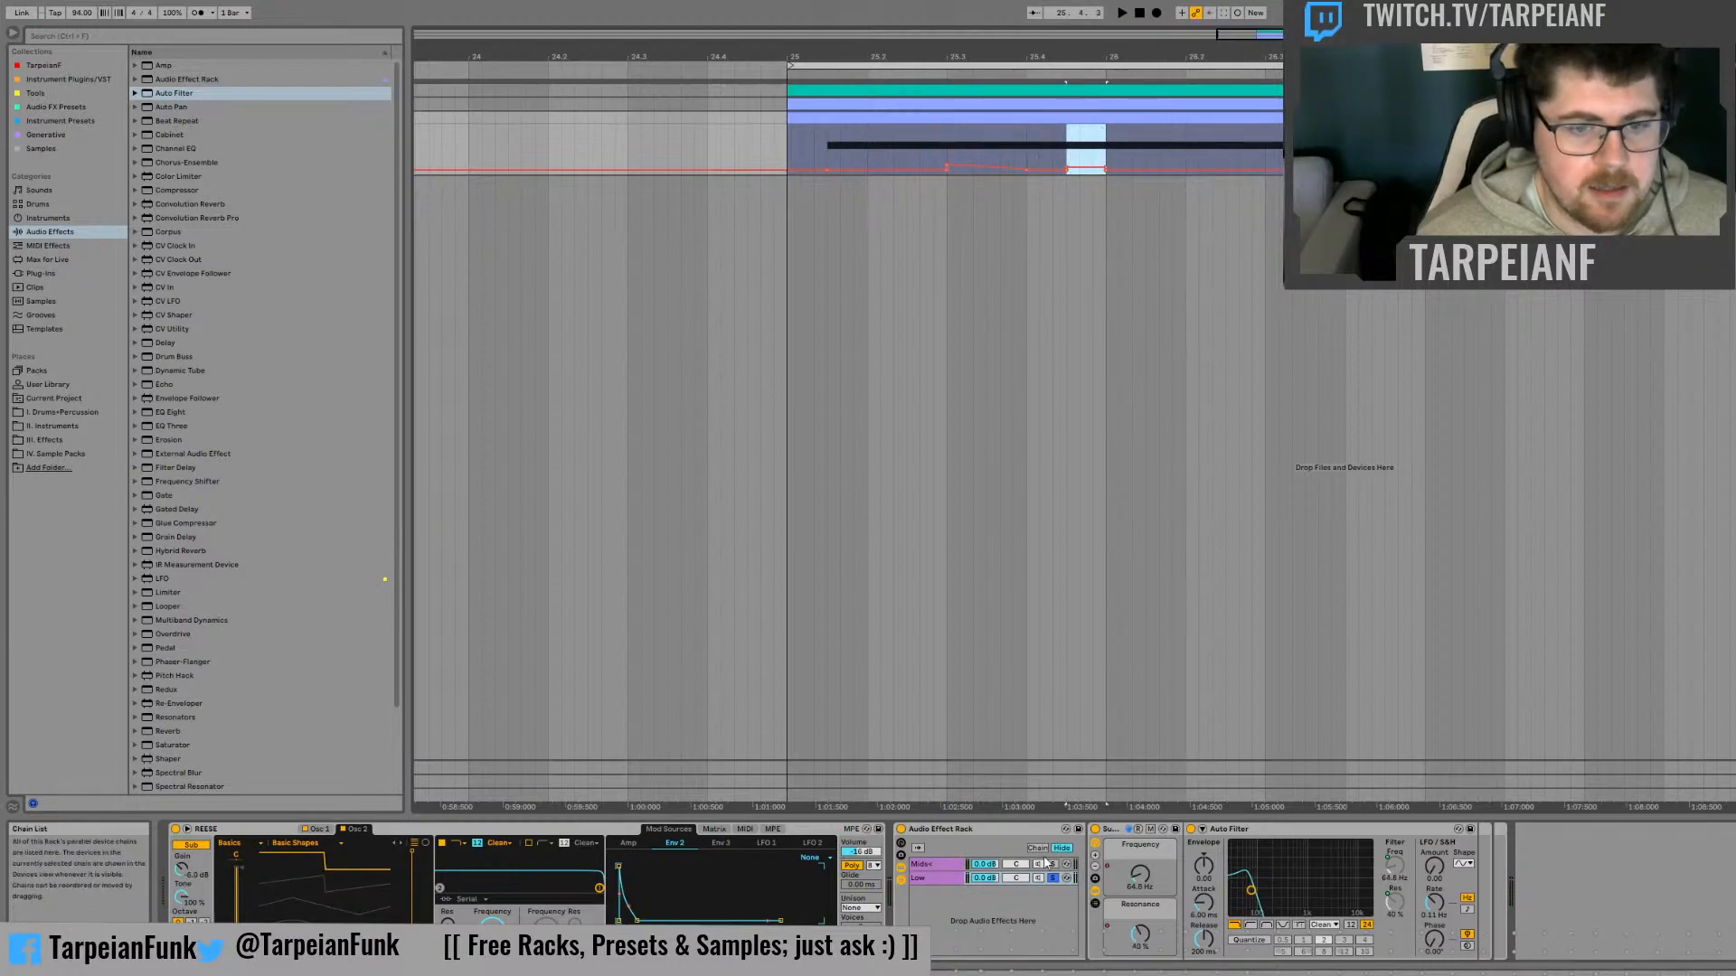
left_click(1052, 865)
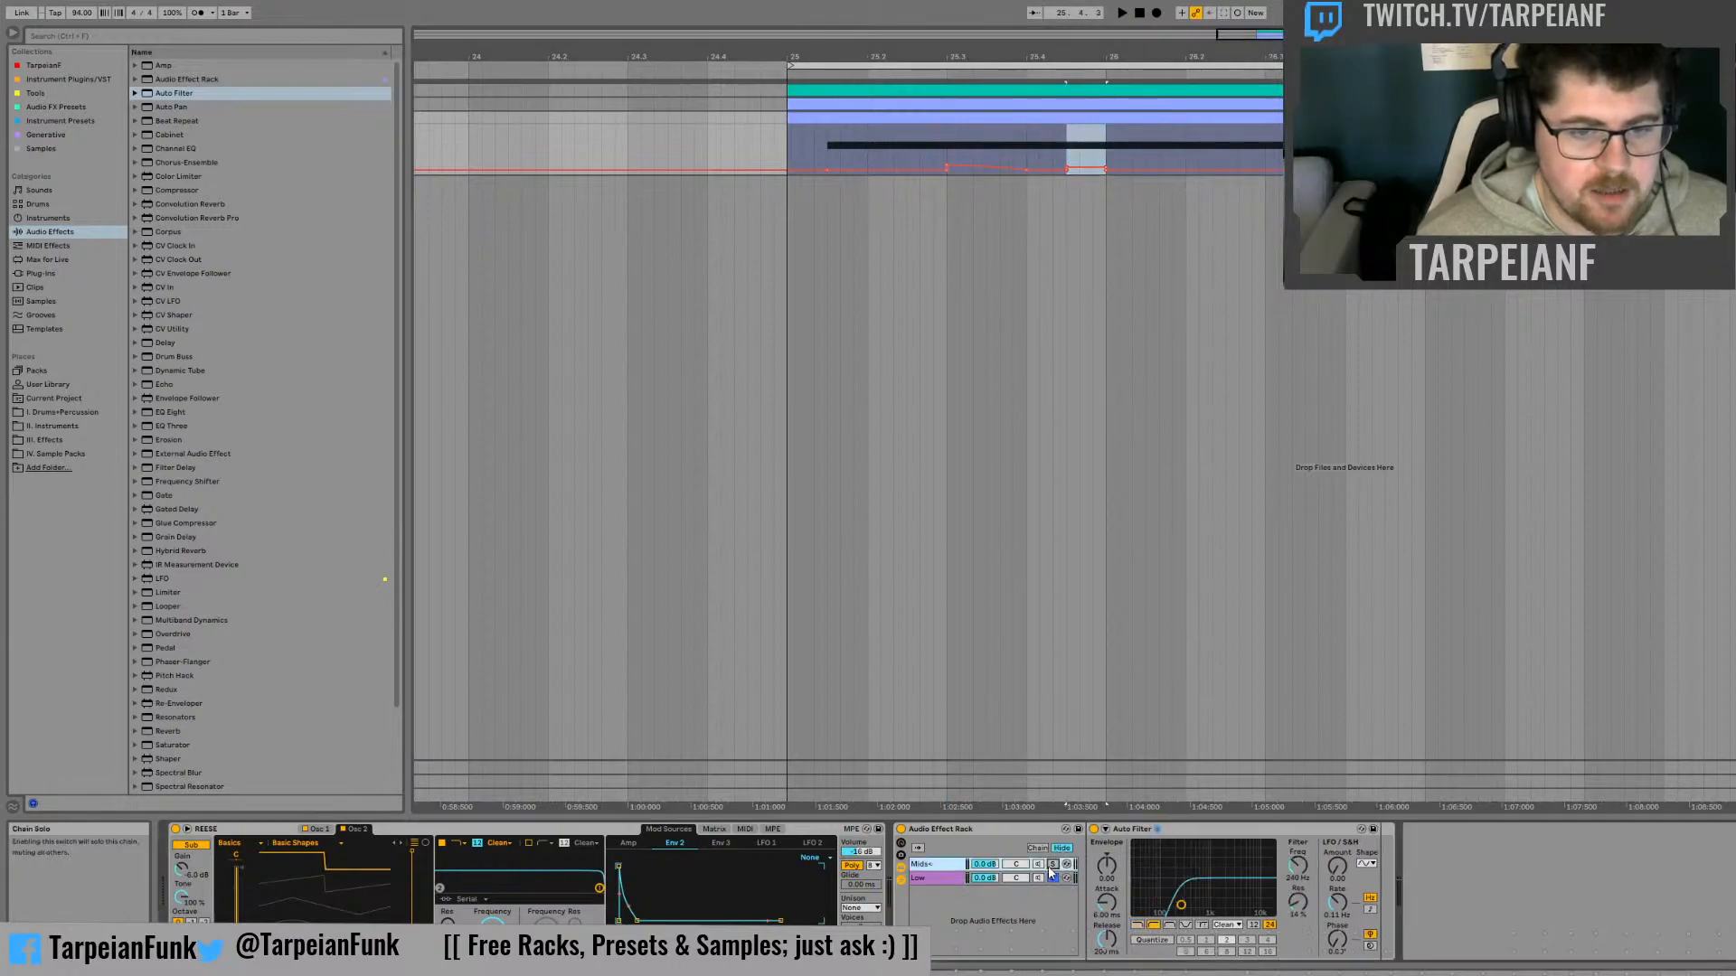
left_click(774, 137)
key("space")
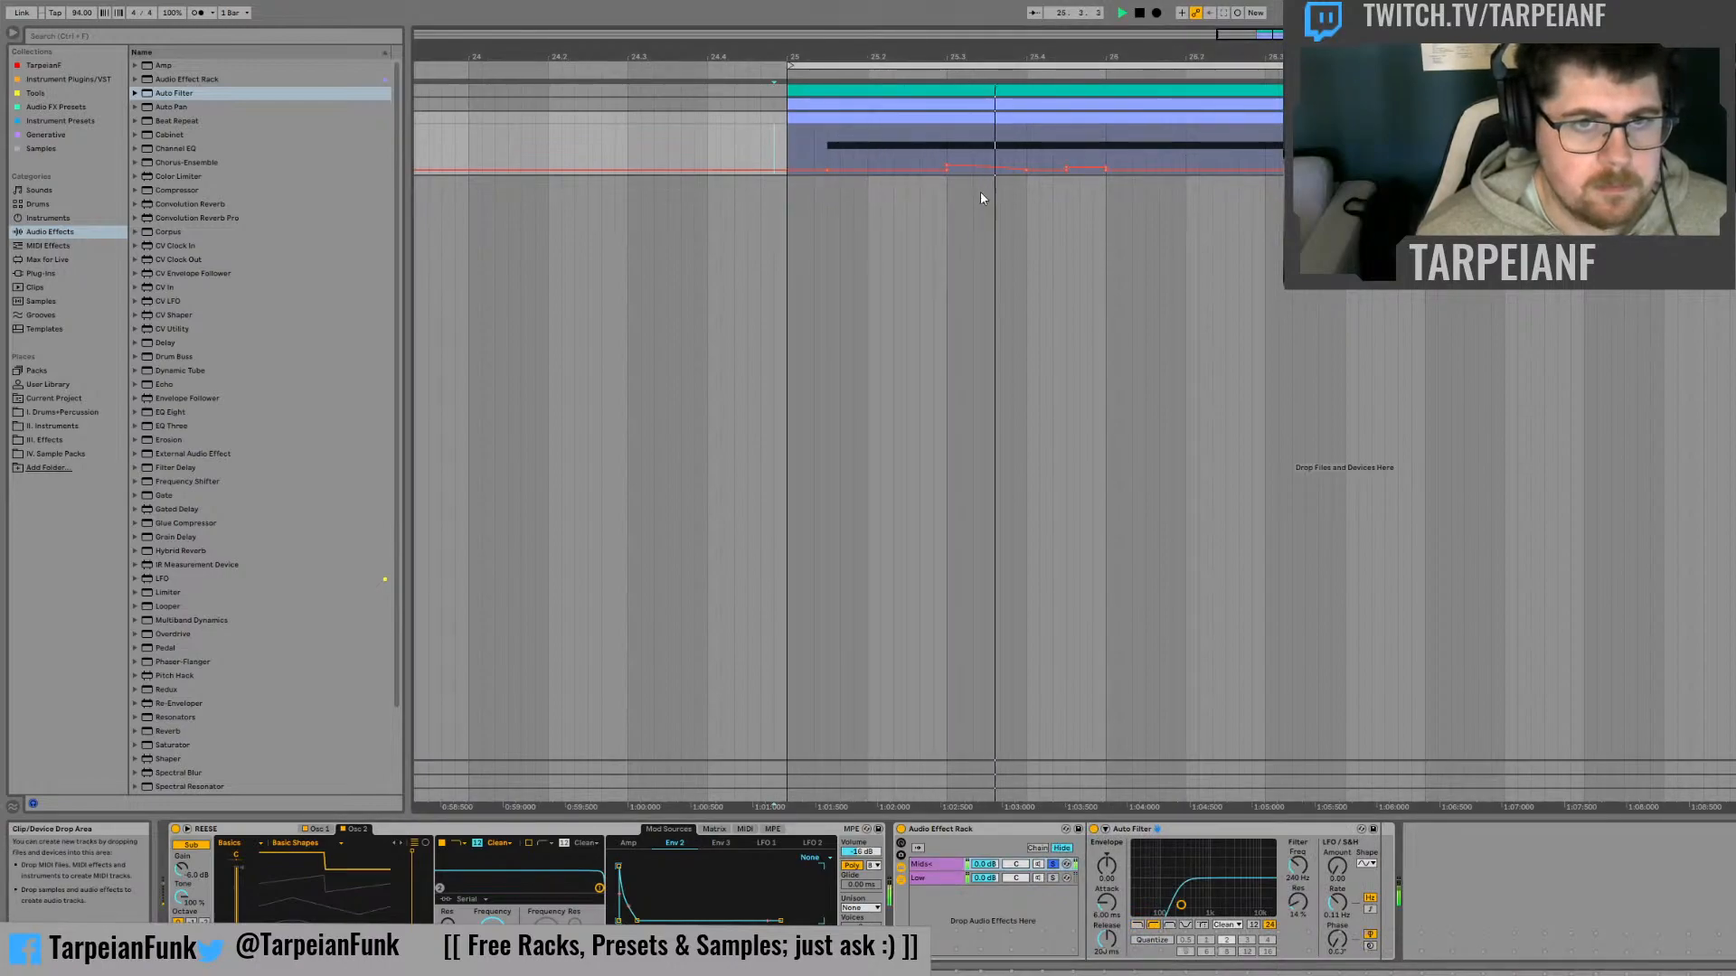
key("space")
Solo the Low chain and reshape the section before bar 26 into a rising Frequency ramp from about 40.9 Hz, auditioning from beat 25.4
left_click(1052, 878)
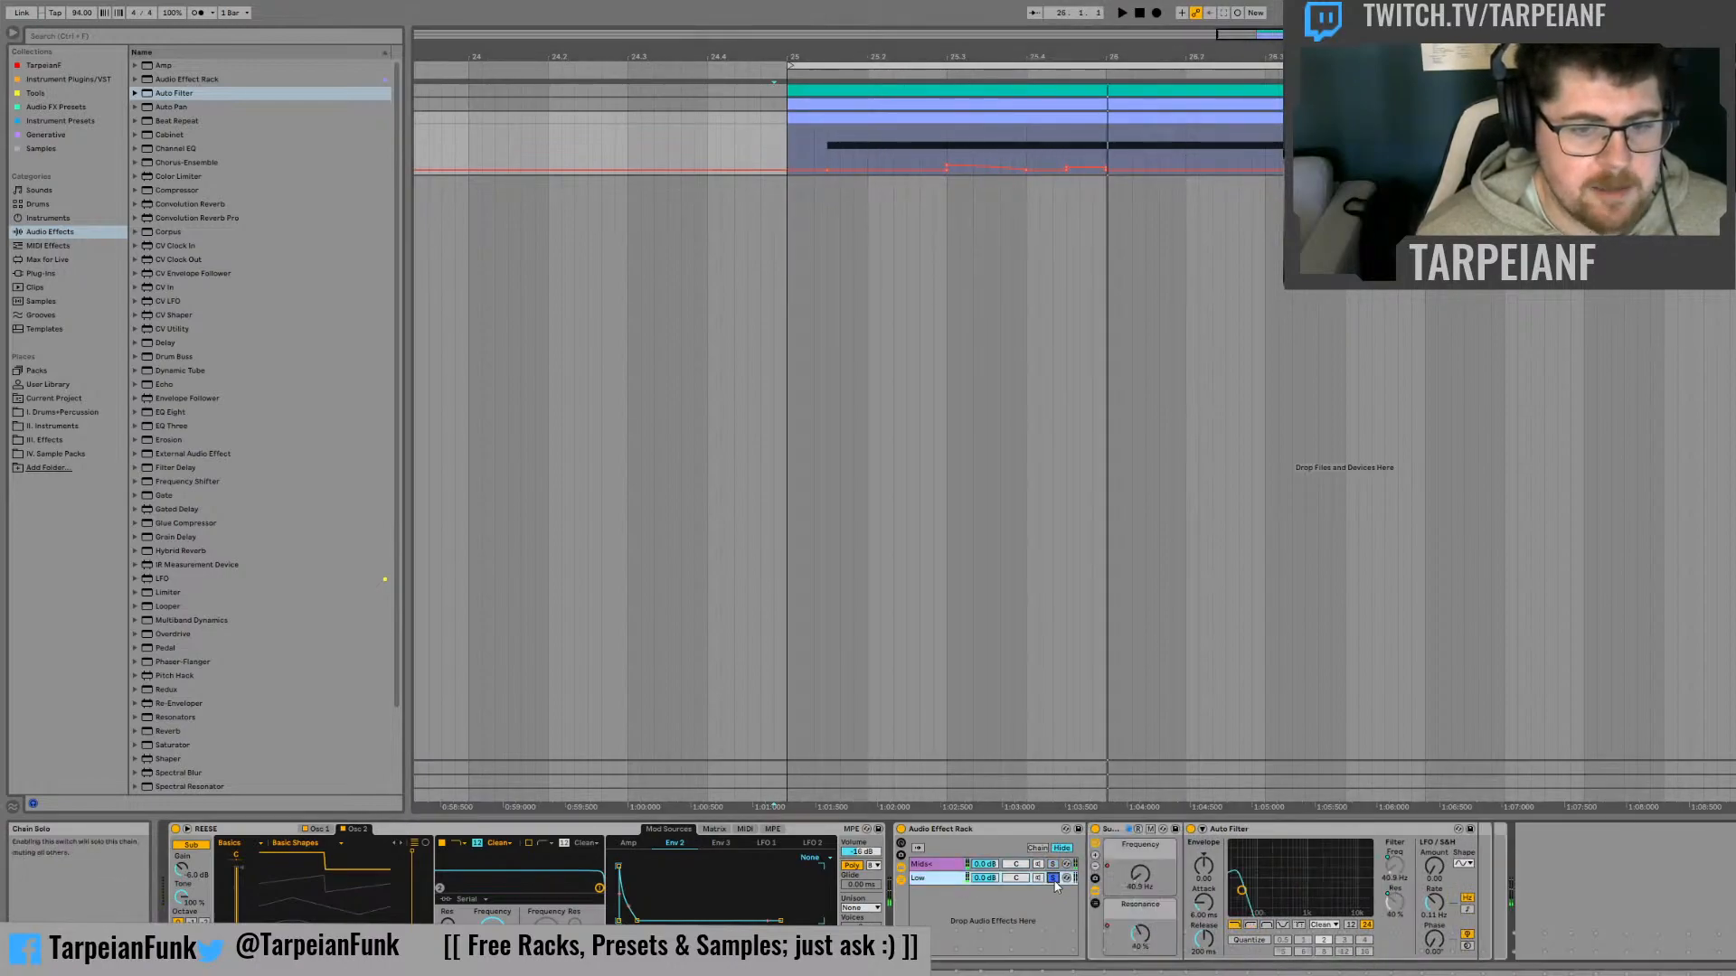
left_click(1026, 143)
key("space")
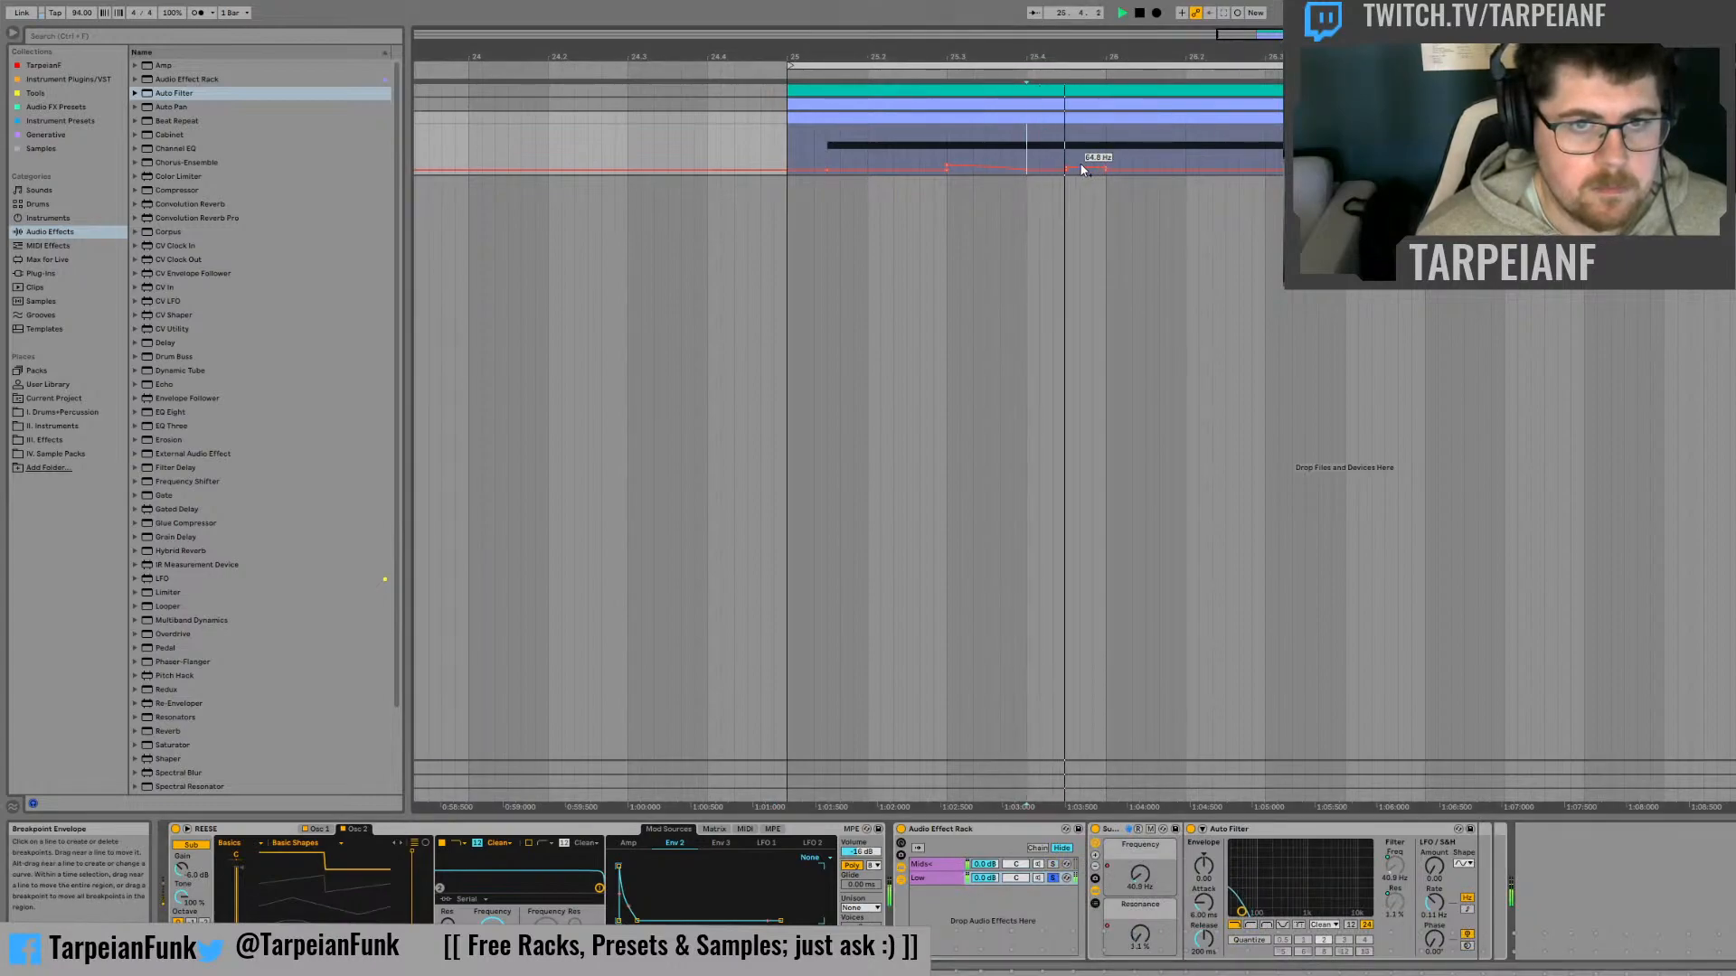
key("space")
key("space")
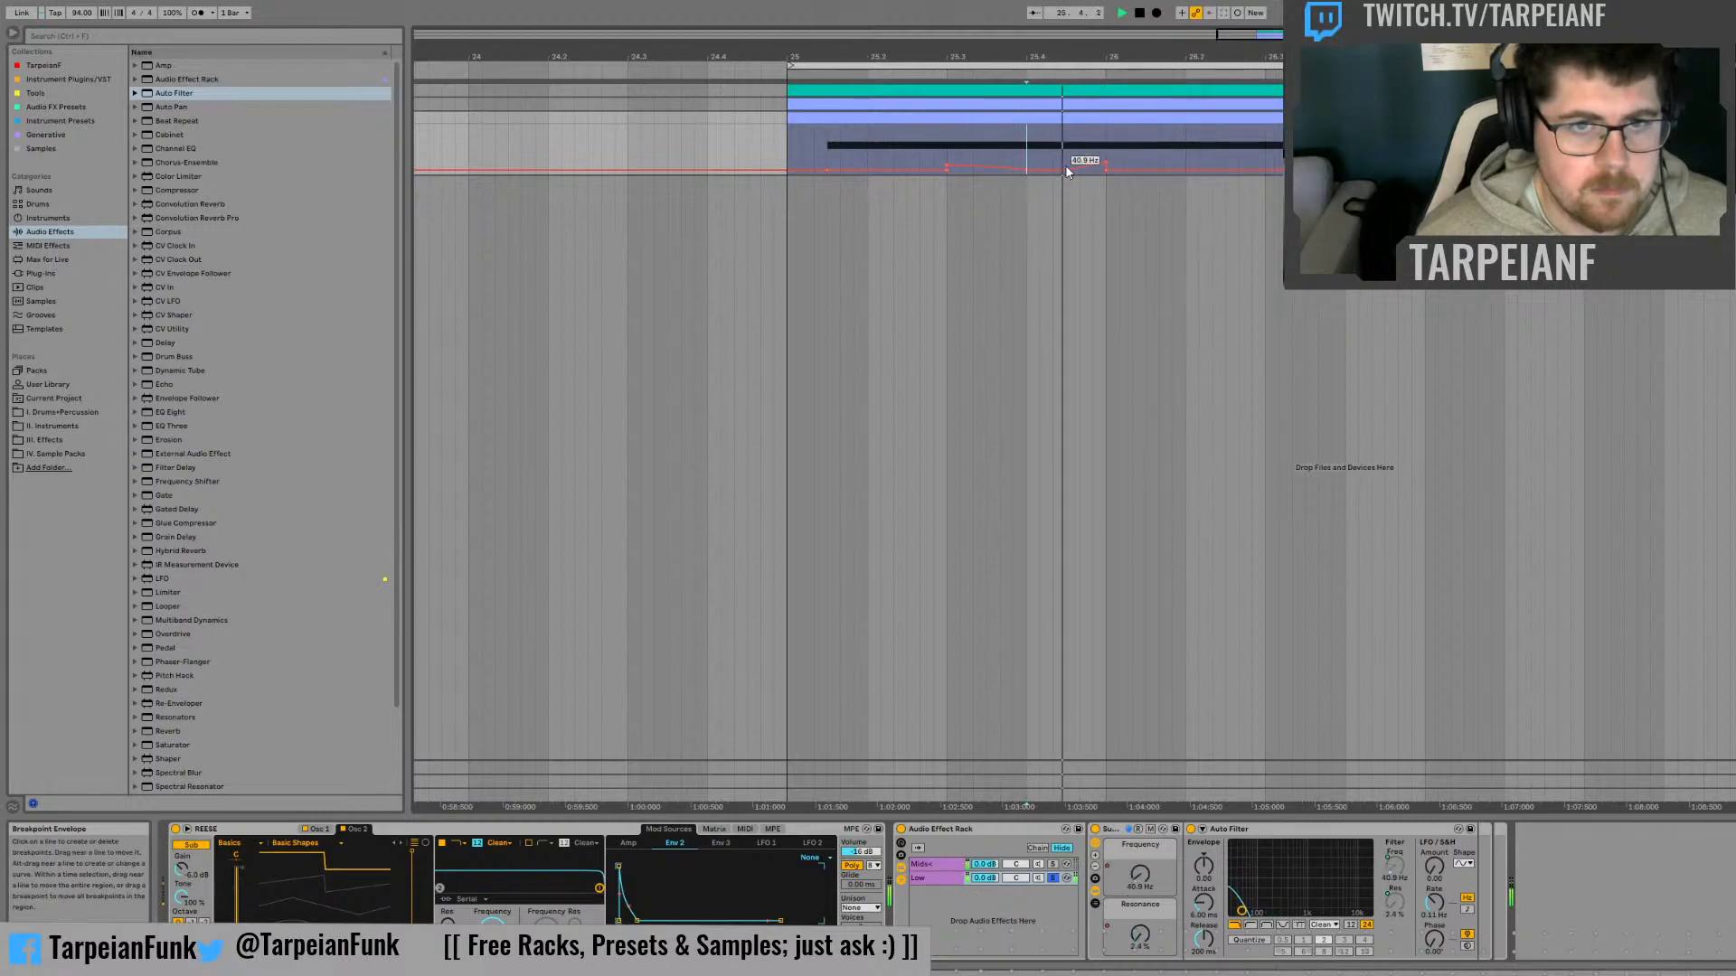
key("space")
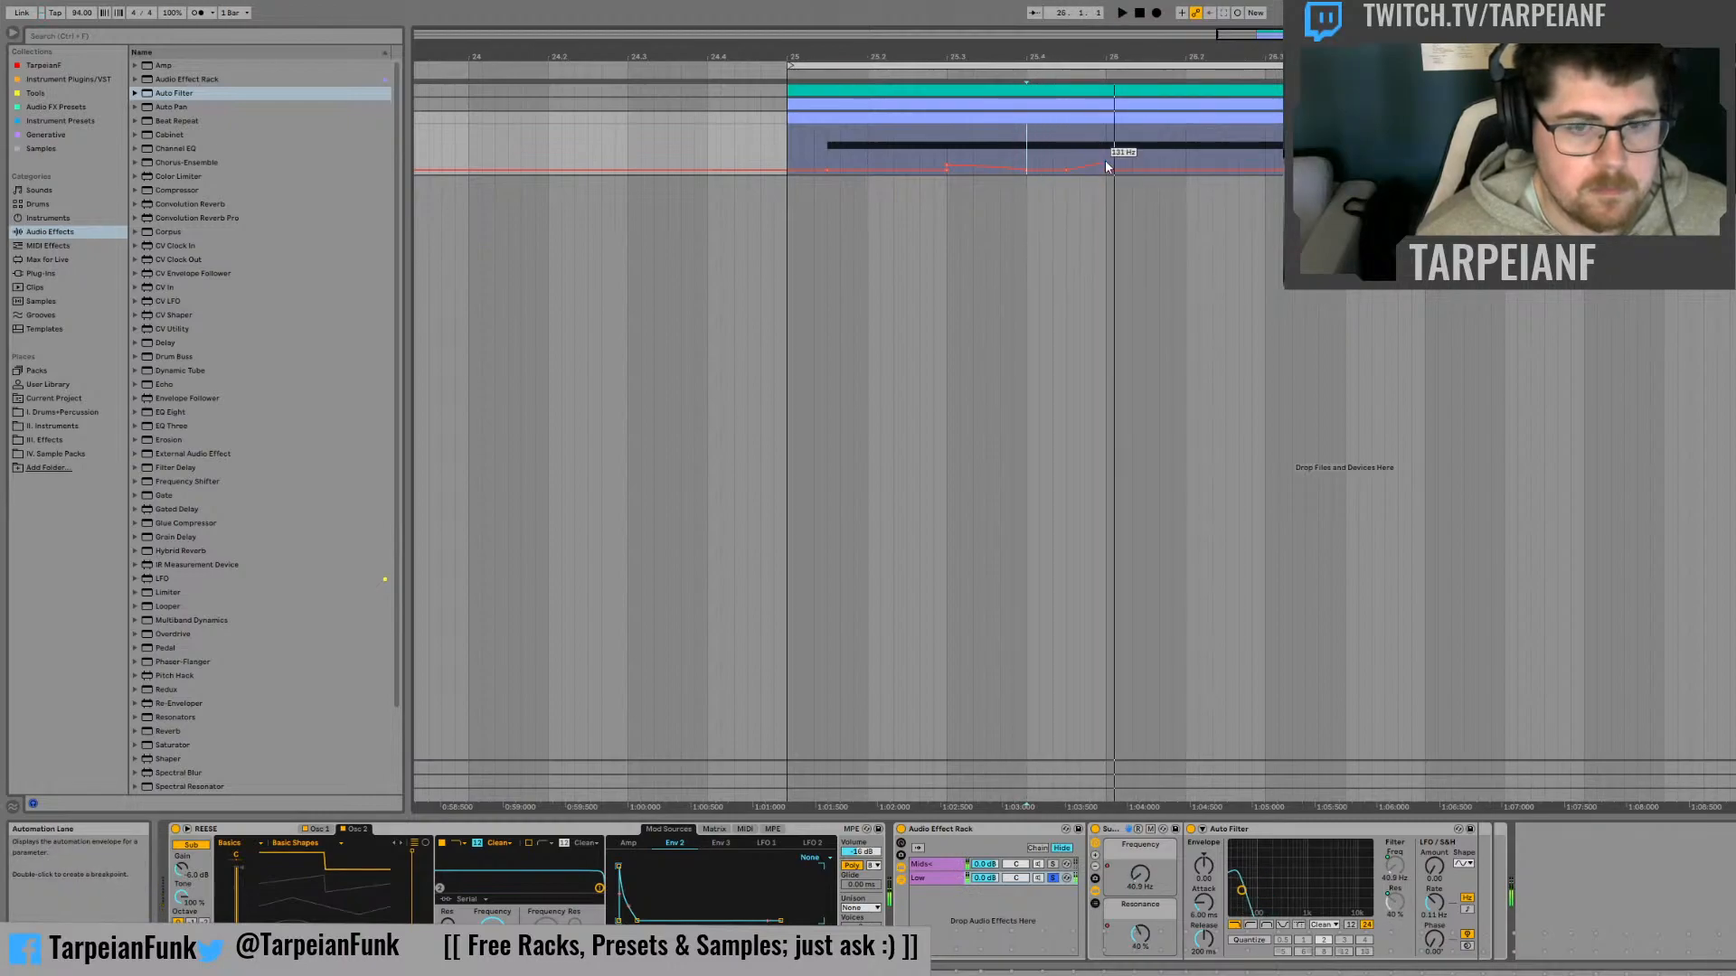
Display the Resonance macro's automation again and audition the Low chain from beat 25.3
key("space")
left_click(1142, 940)
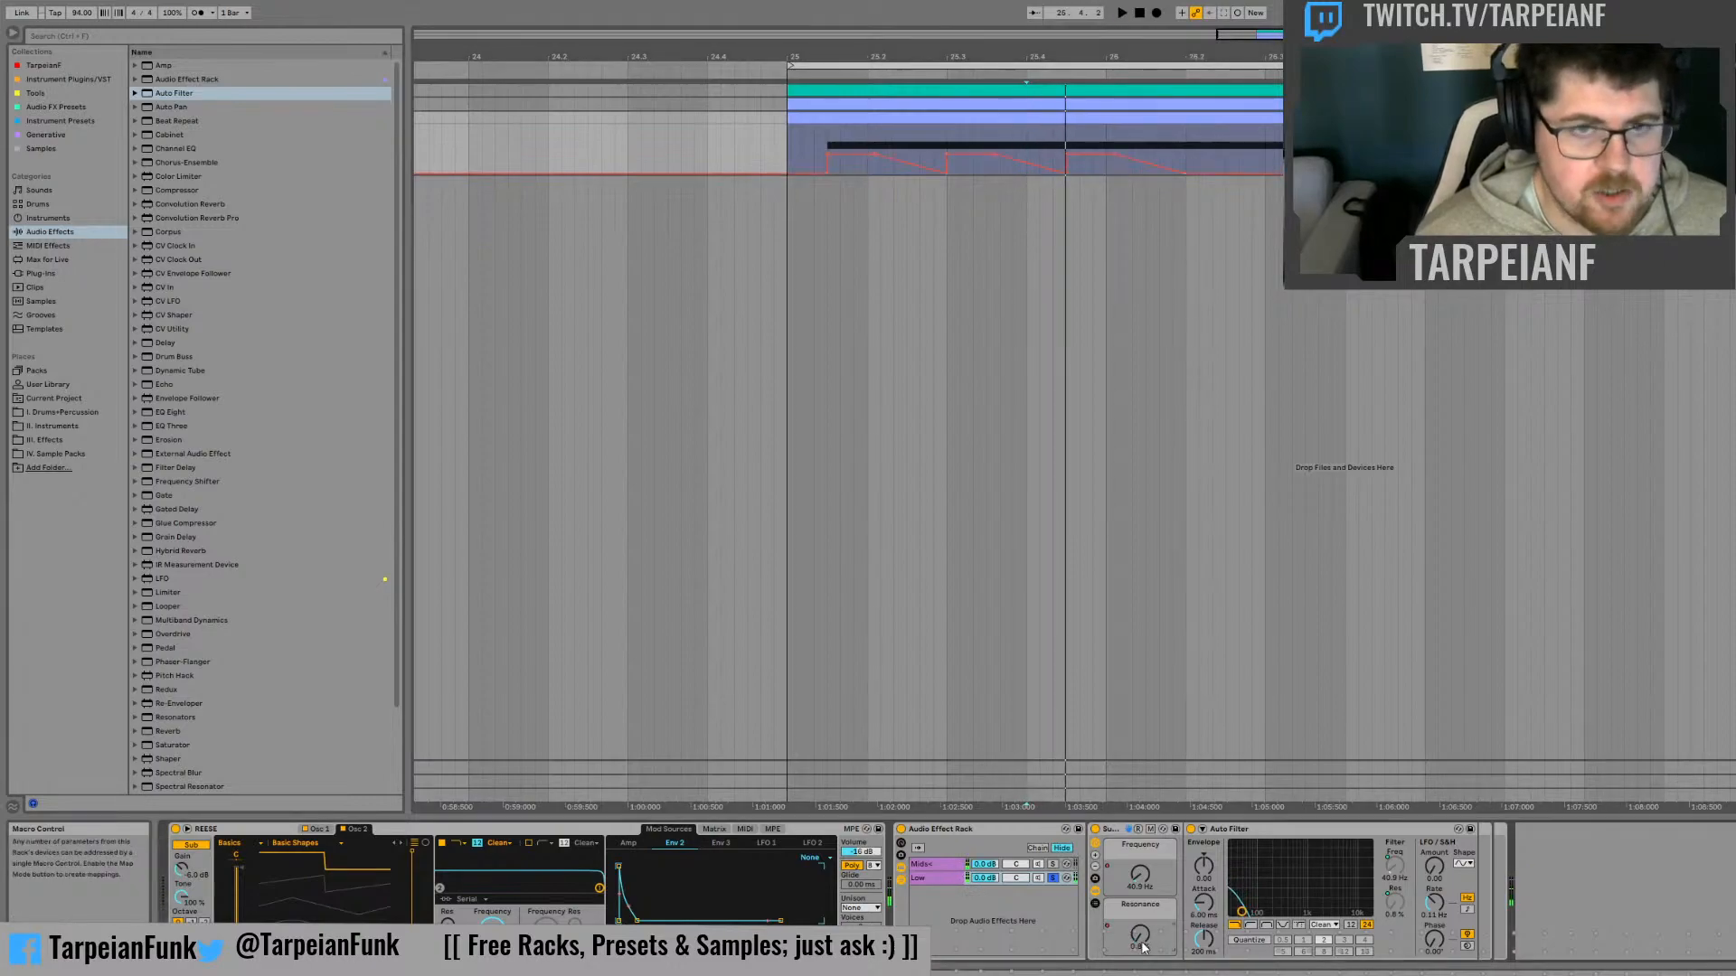
left_click(947, 144)
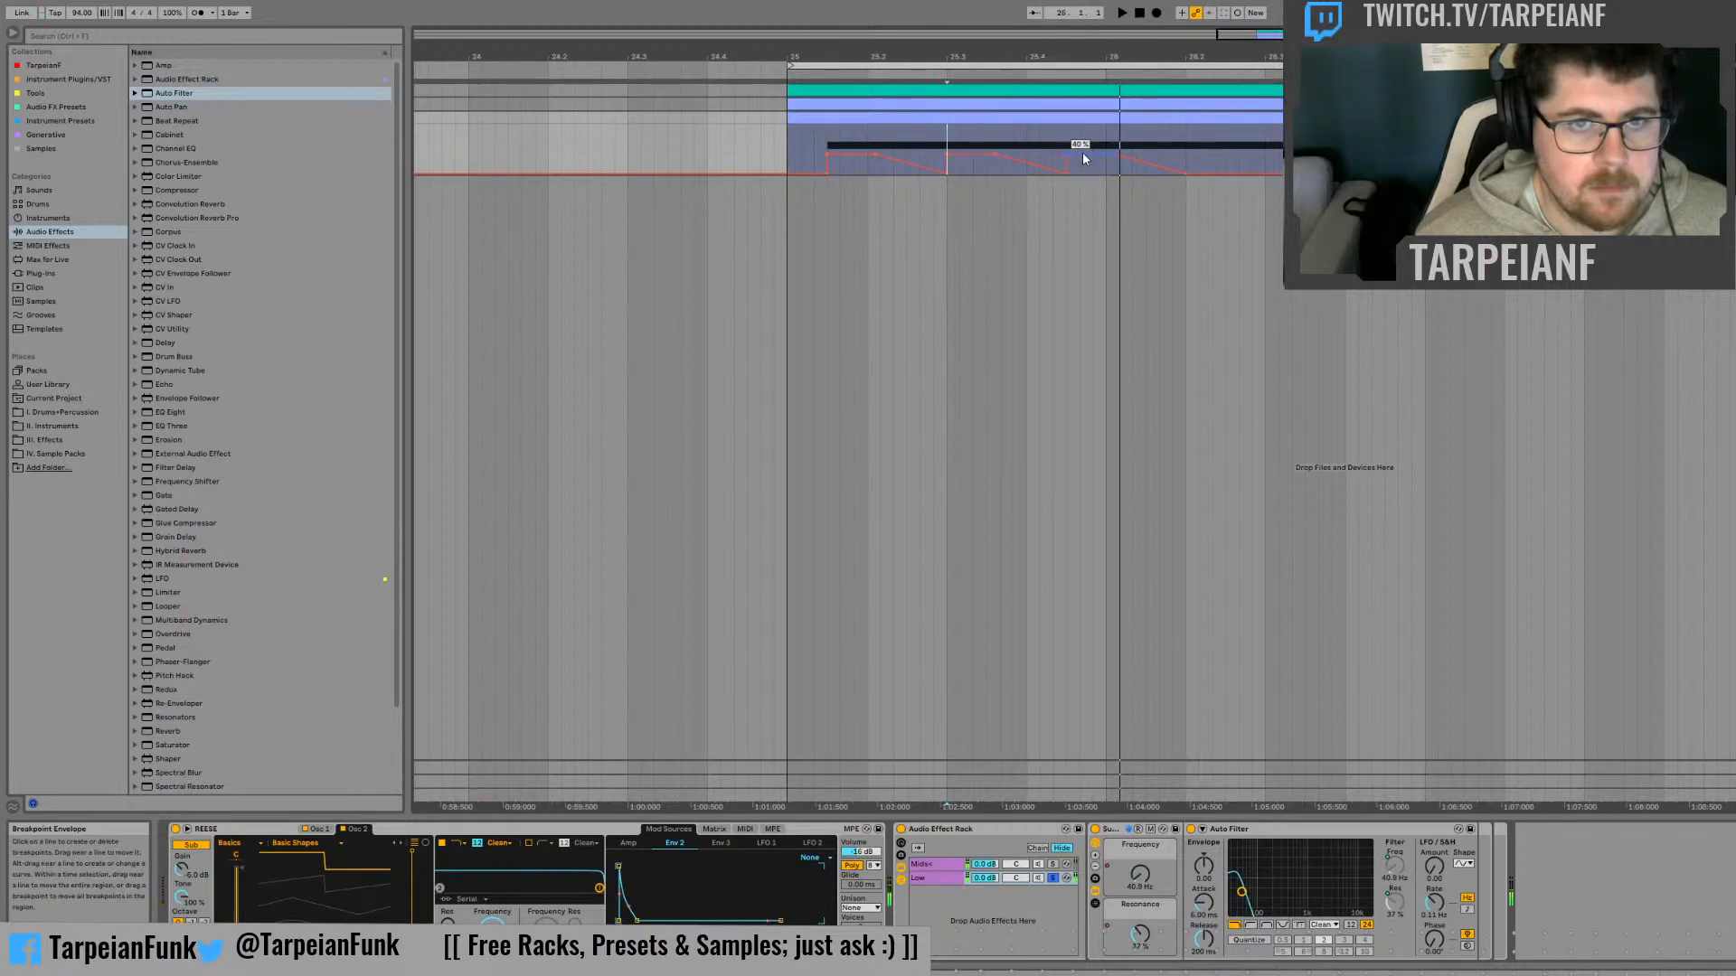
Audition the Low chain from between beats 25.3 and 25.4, and solo the Mids chain for comparison
left_click(1011, 138)
key("space")
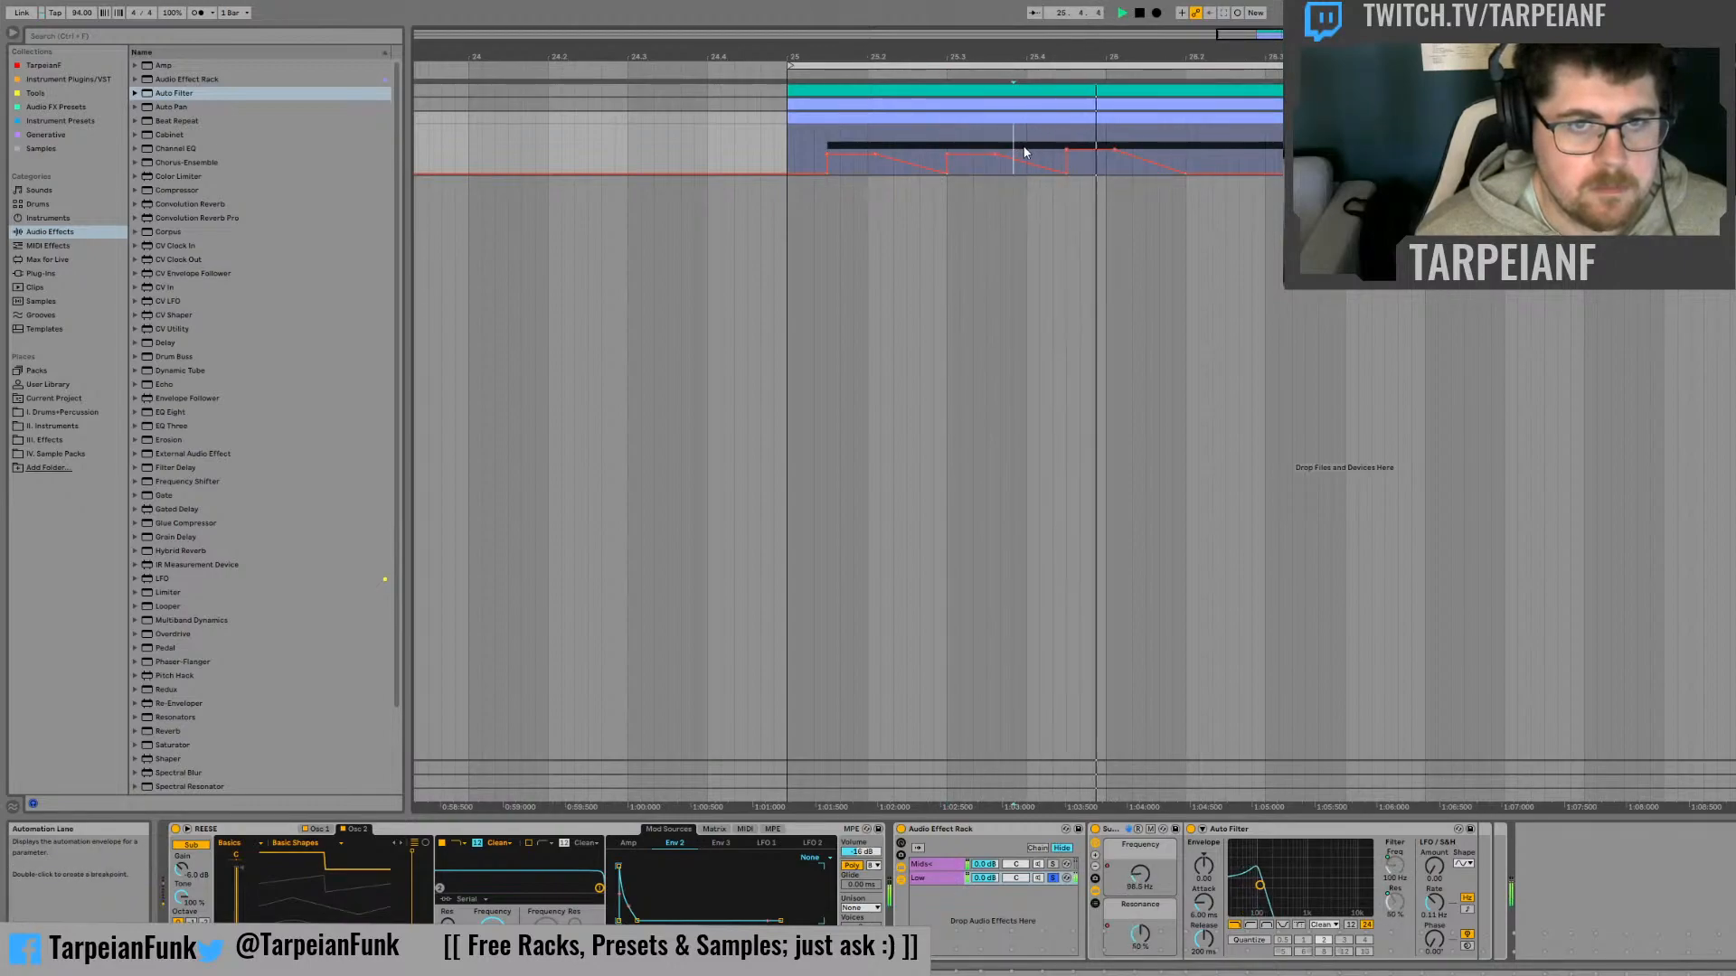
key("space")
key("space")
key("space")
left_click(1052, 865)
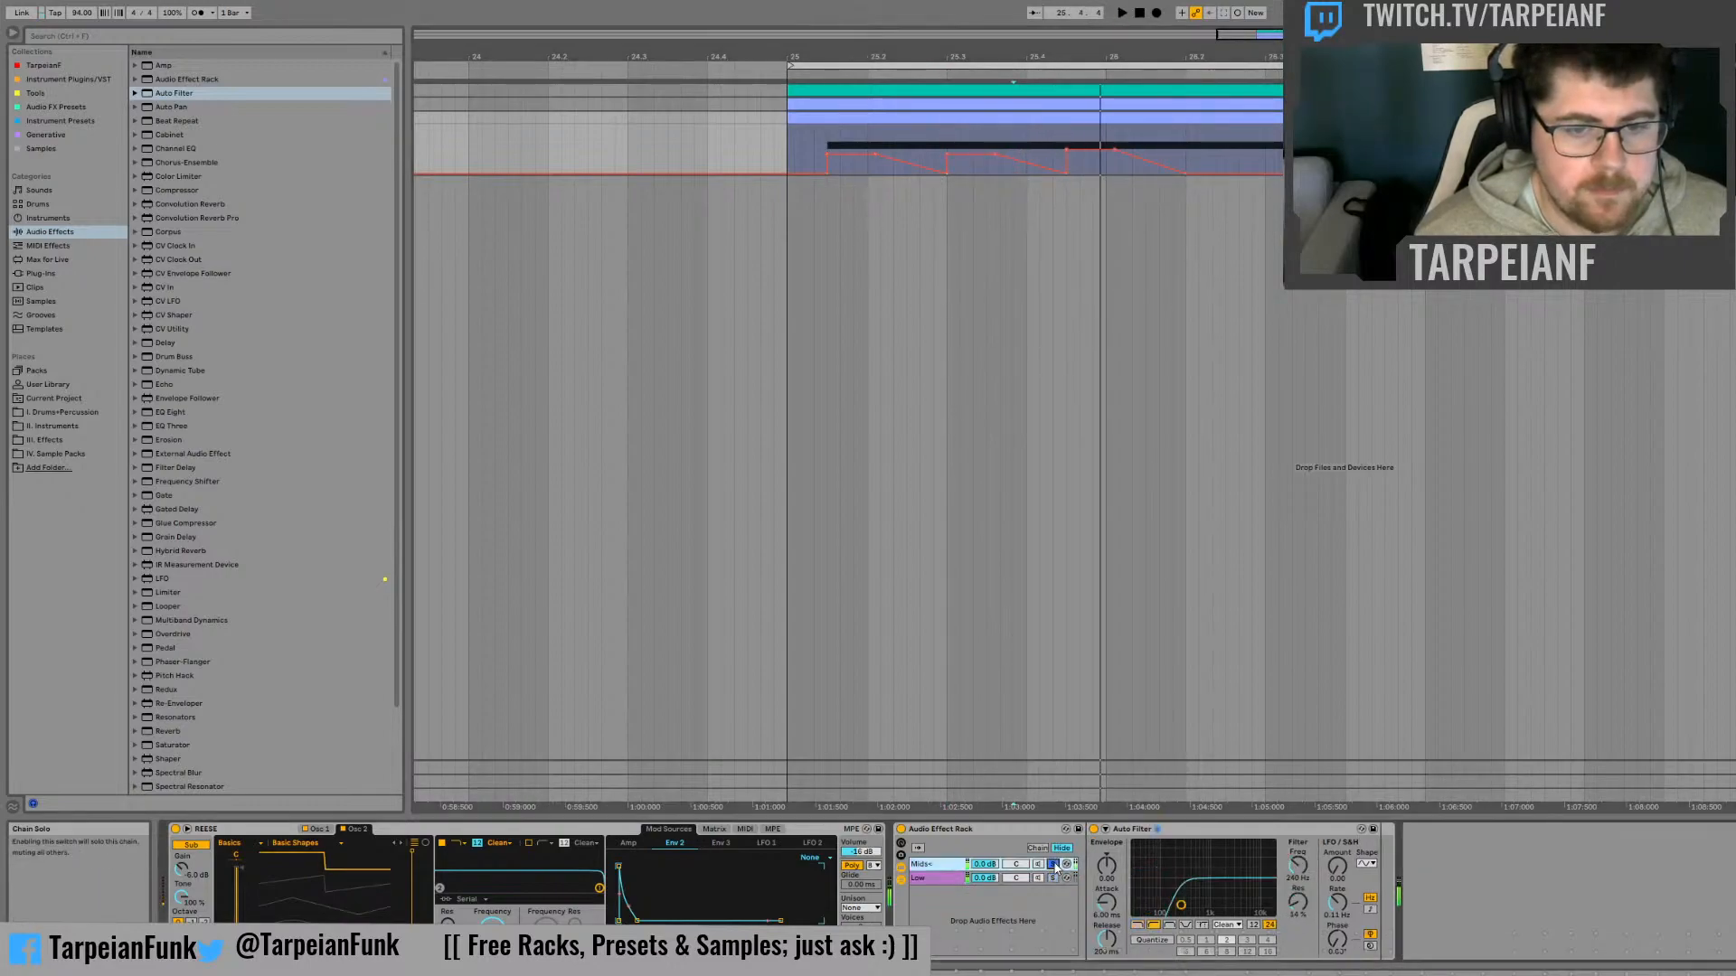
key("space")
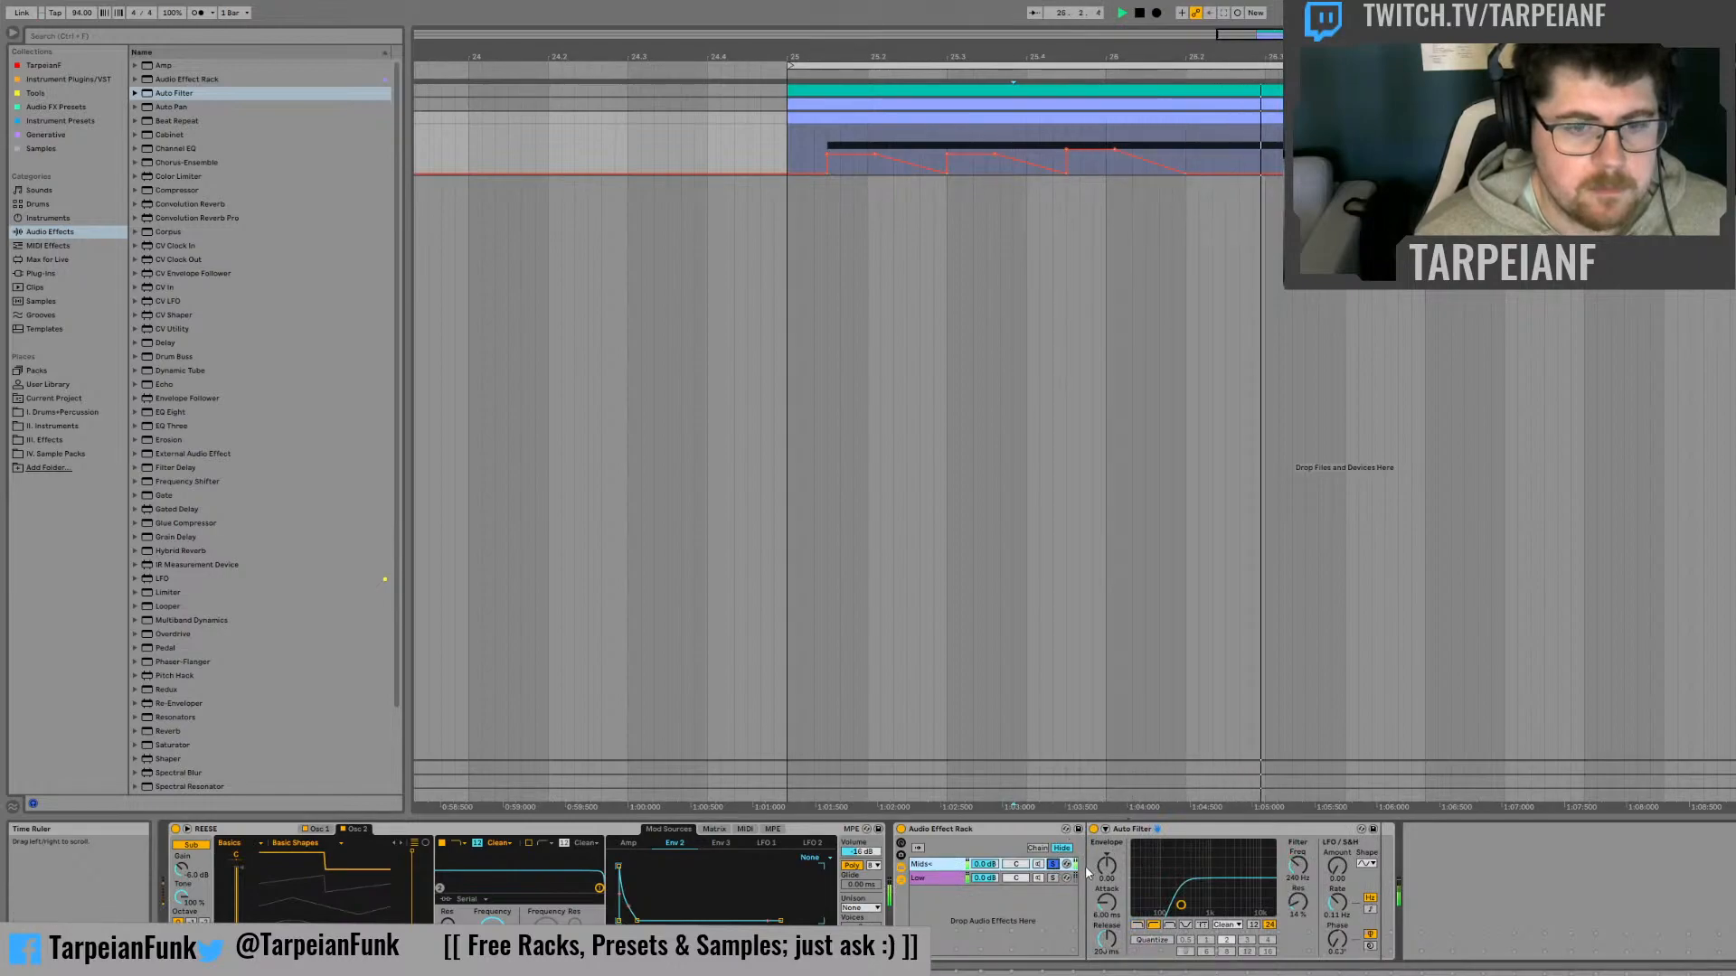
key("space")
Display the Low chain's Frequency macro automation and audition the passage from bar 26
left_click(940, 879)
left_click(1140, 874)
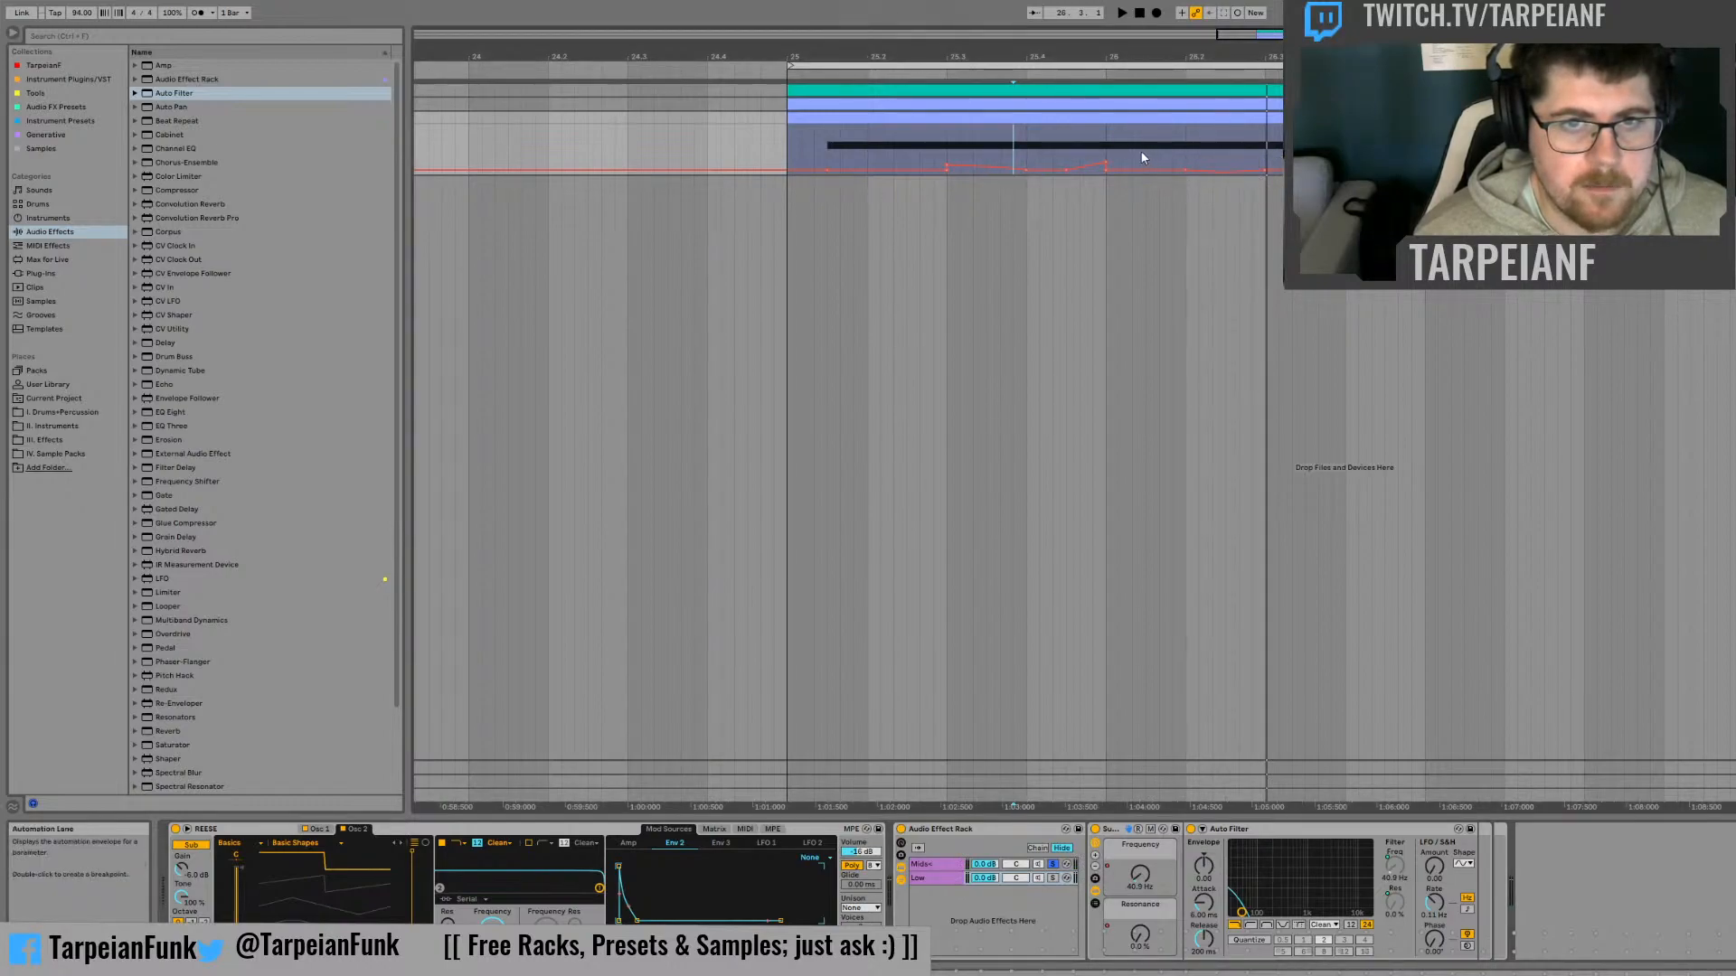
left_click(1104, 140)
key("space")
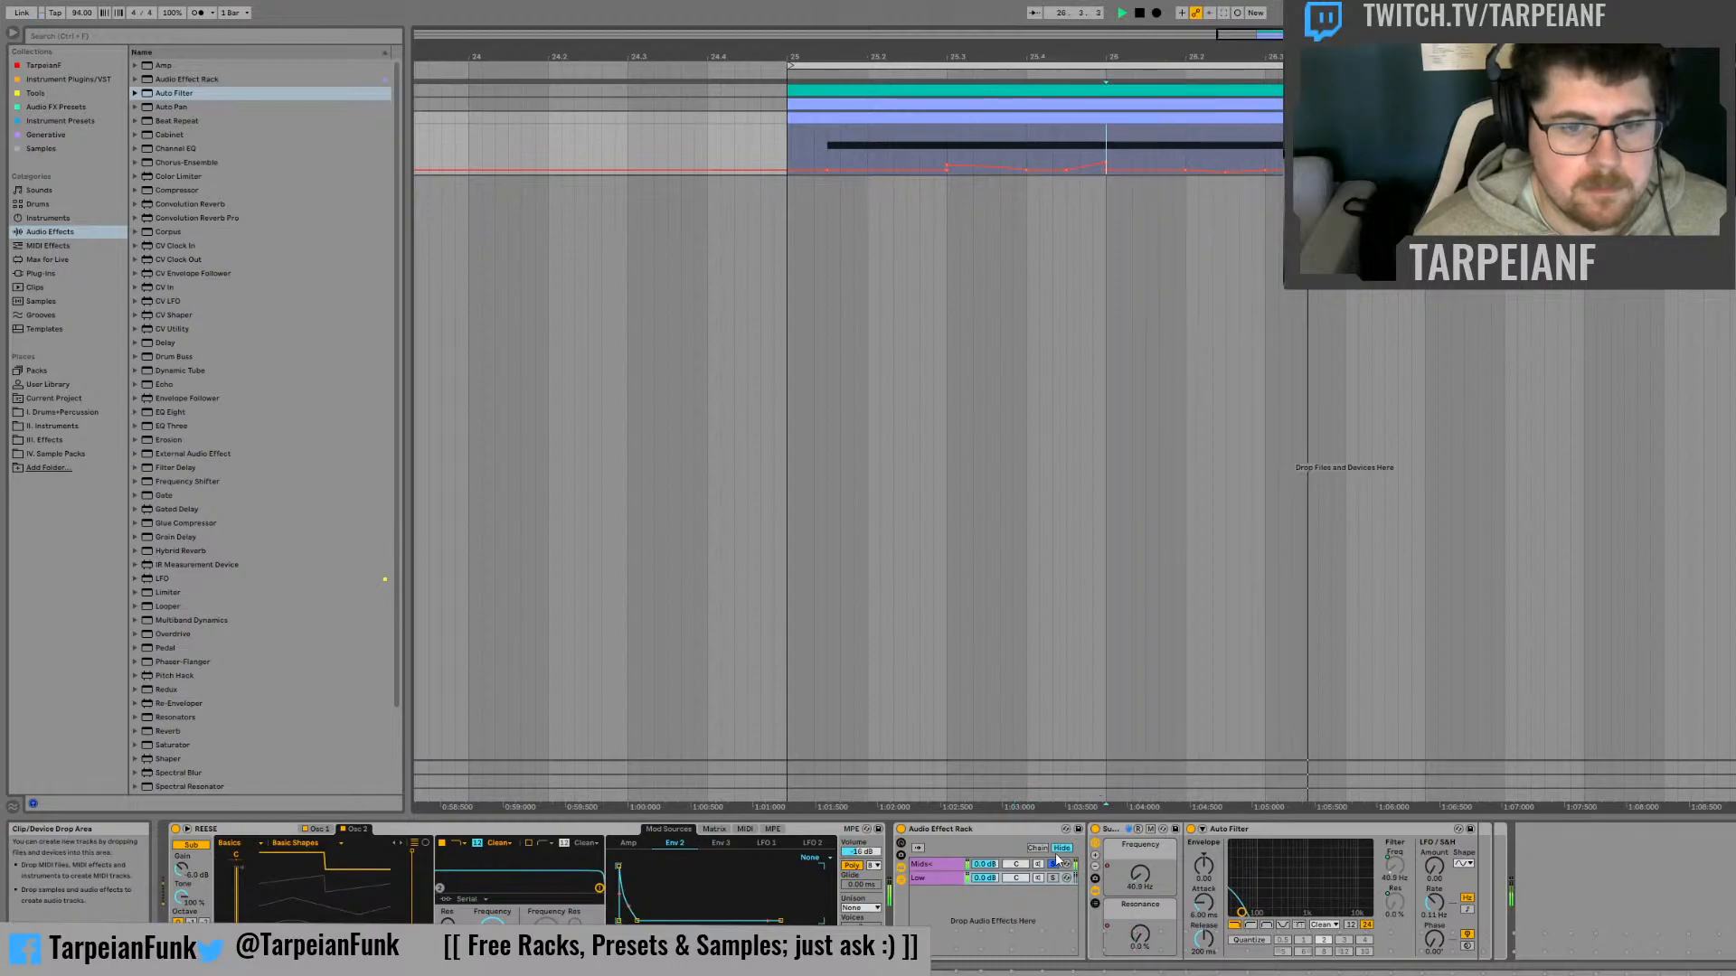
key("space")
Duplicate the Resonance automation between beats 25.4.3 and 26.2 onto the section directly following it, and audition the result
left_click_drag(1207, 142, 1047, 142)
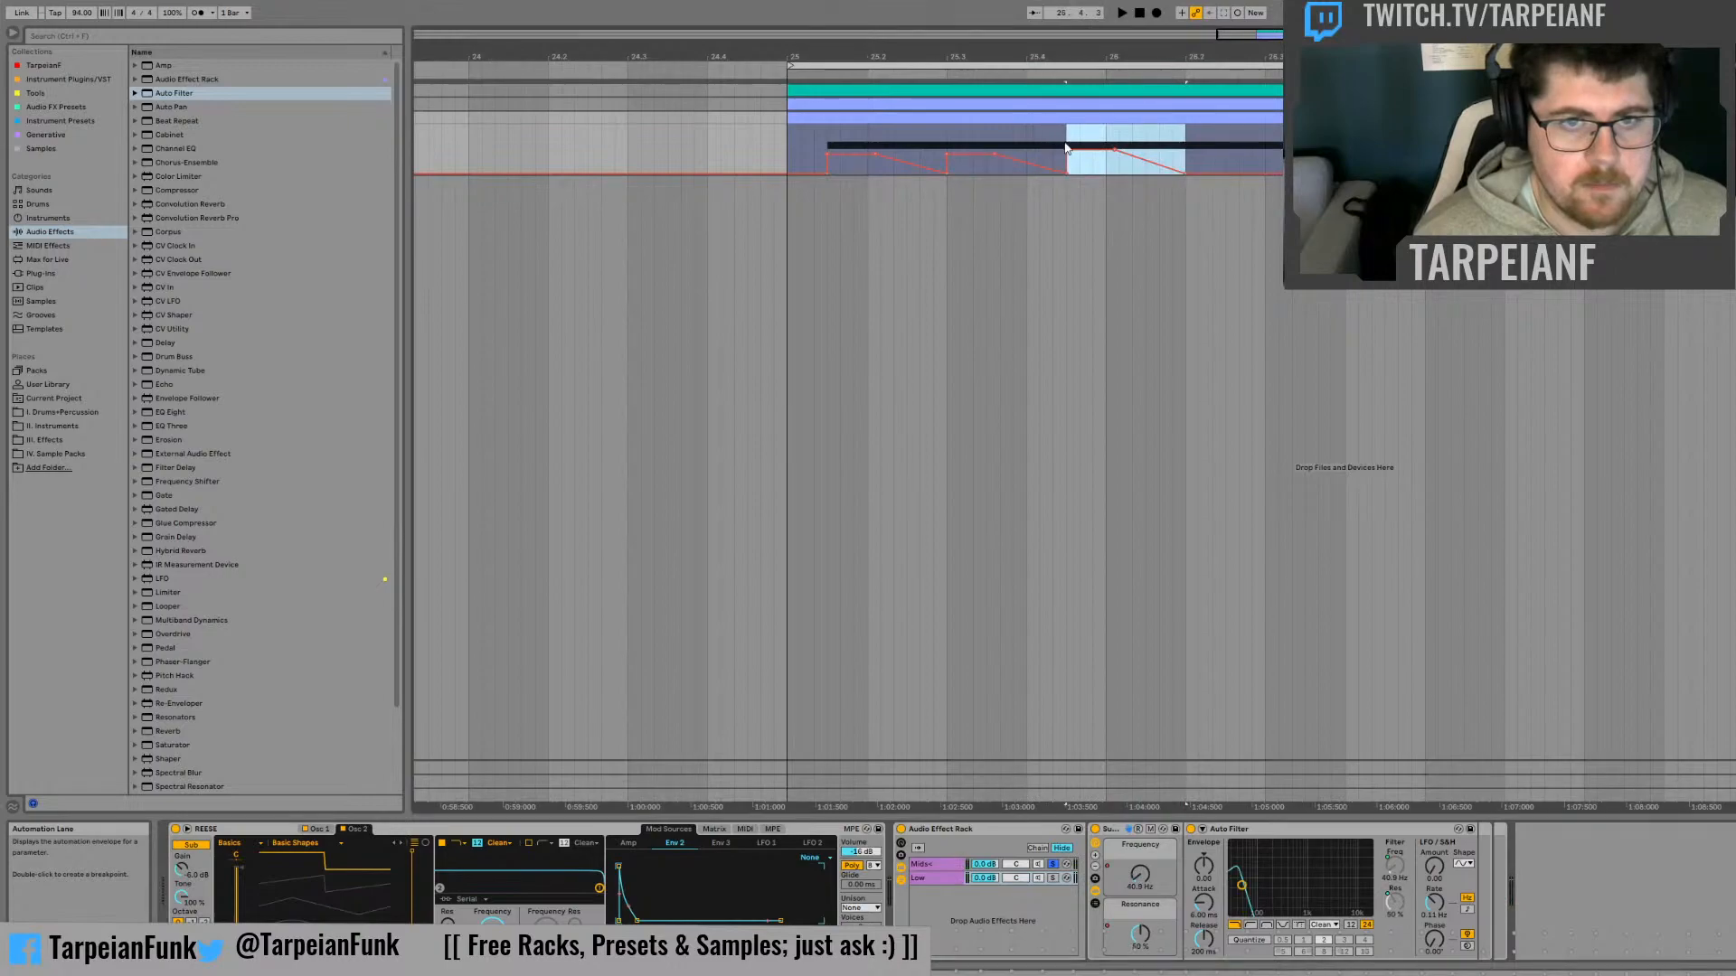
key("ctrl+d")
left_click(1108, 126)
key("space")
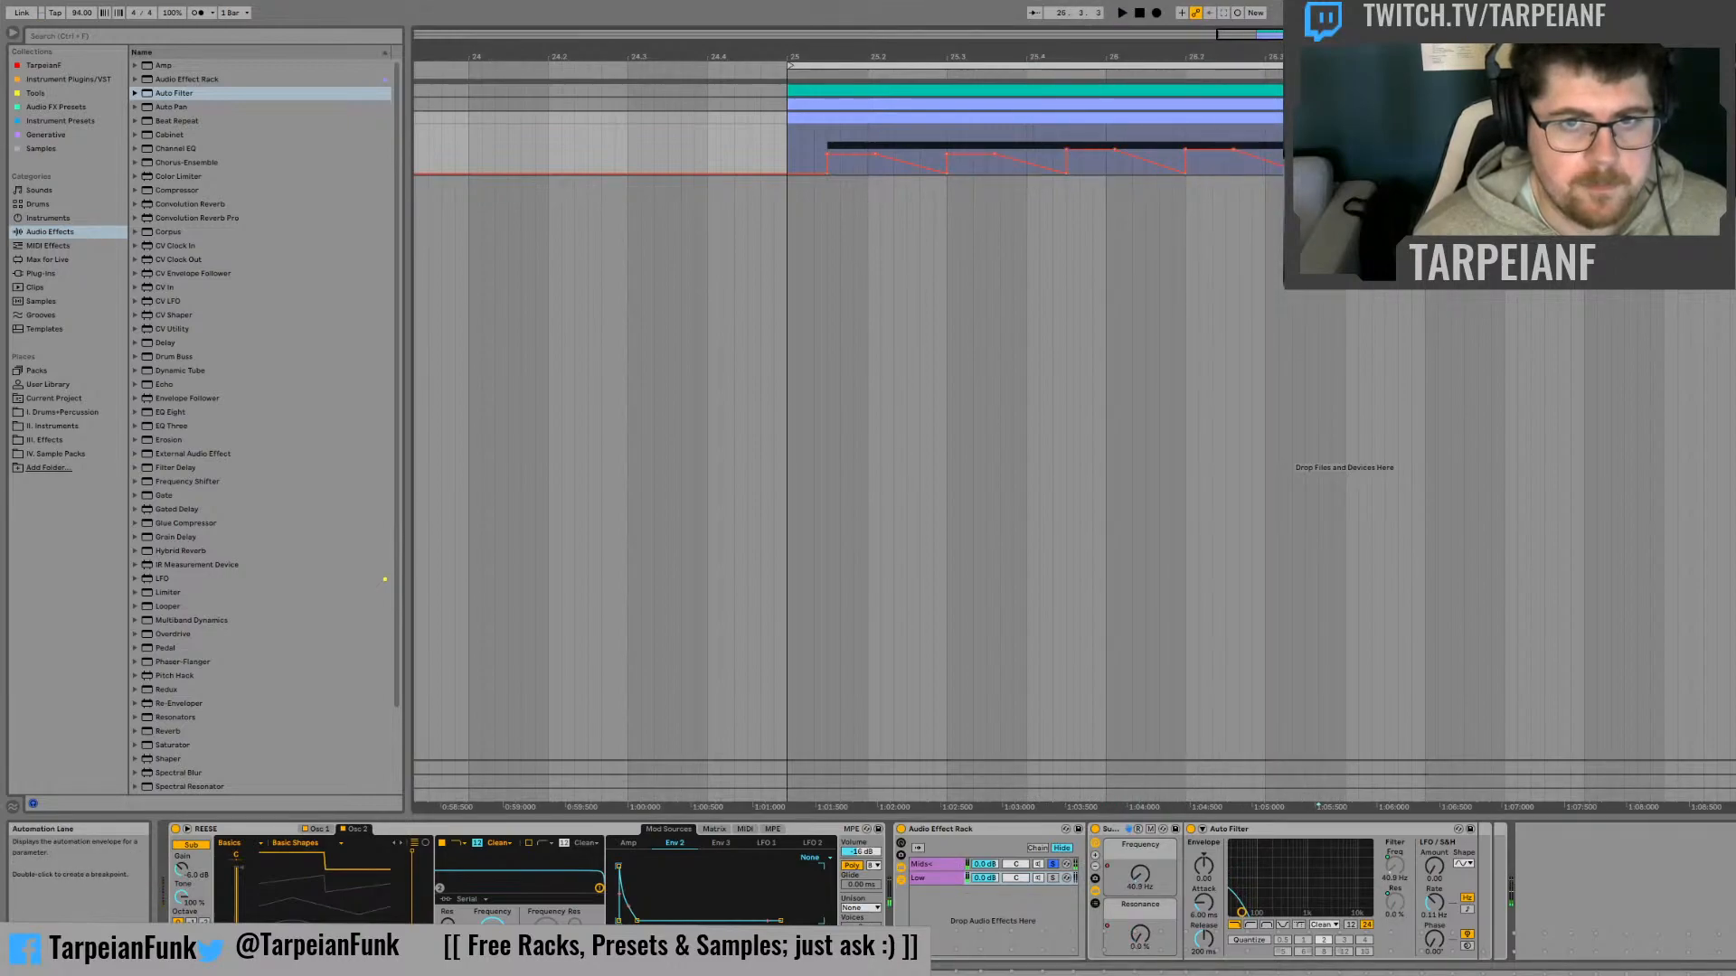
Solo the Low chain and audition the duplicated Resonance curve from just after beat 26.2
left_click(1054, 878)
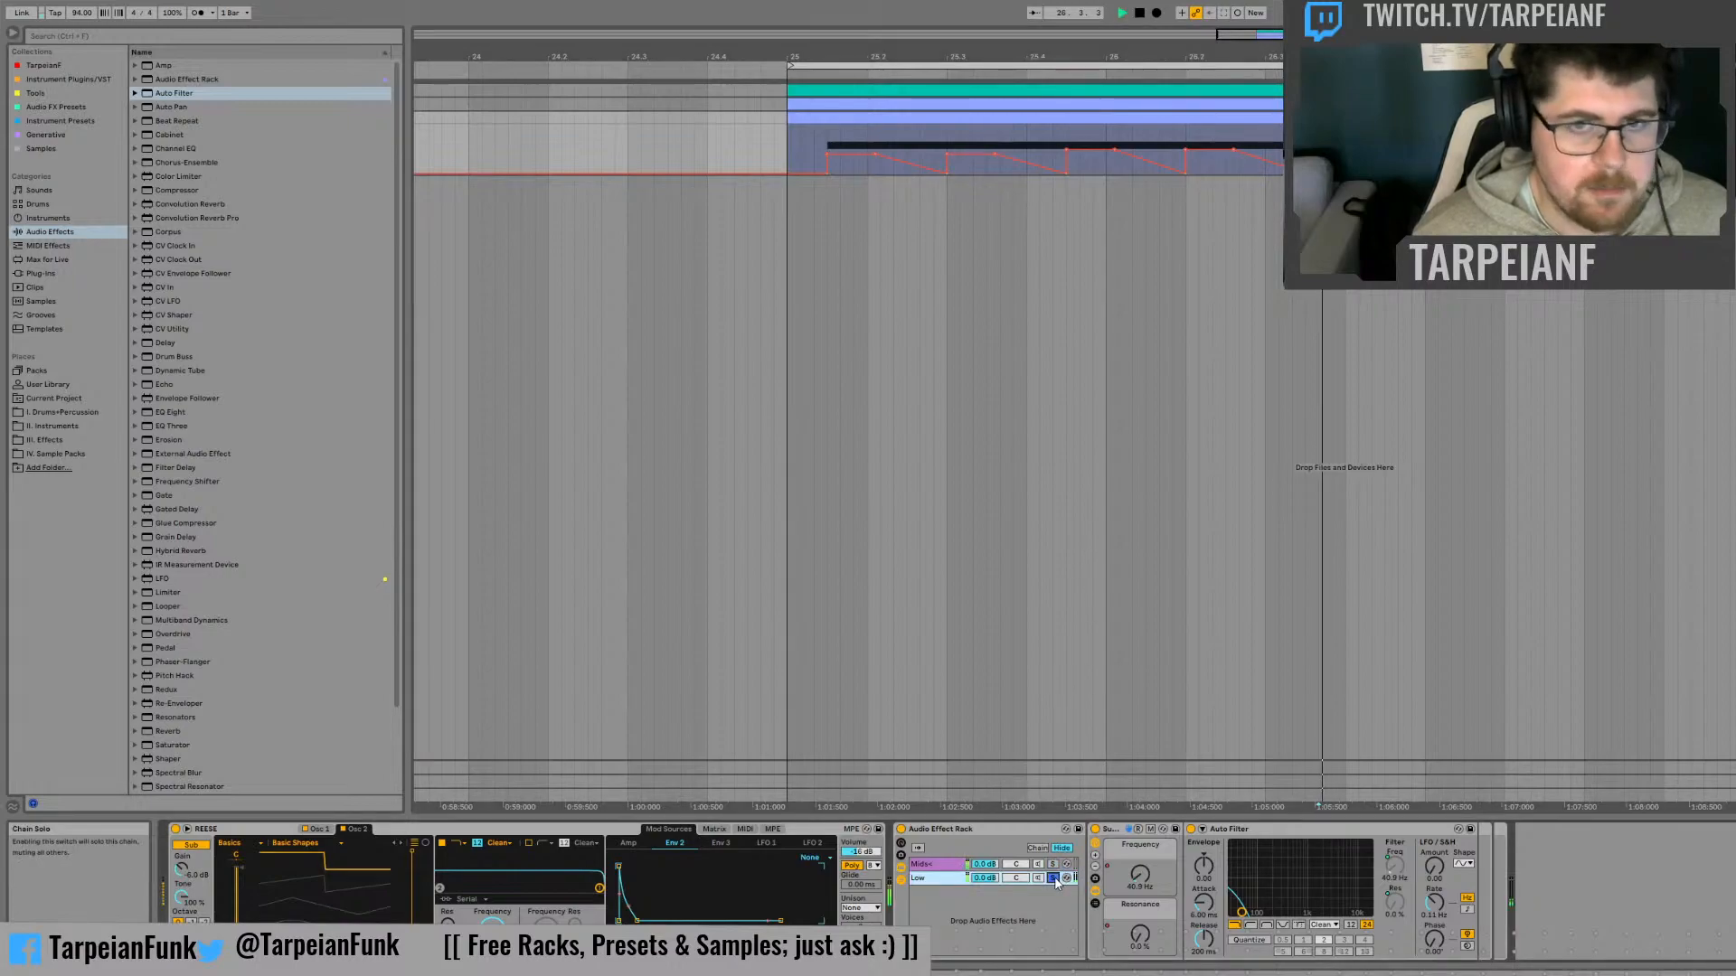
left_click(1104, 135)
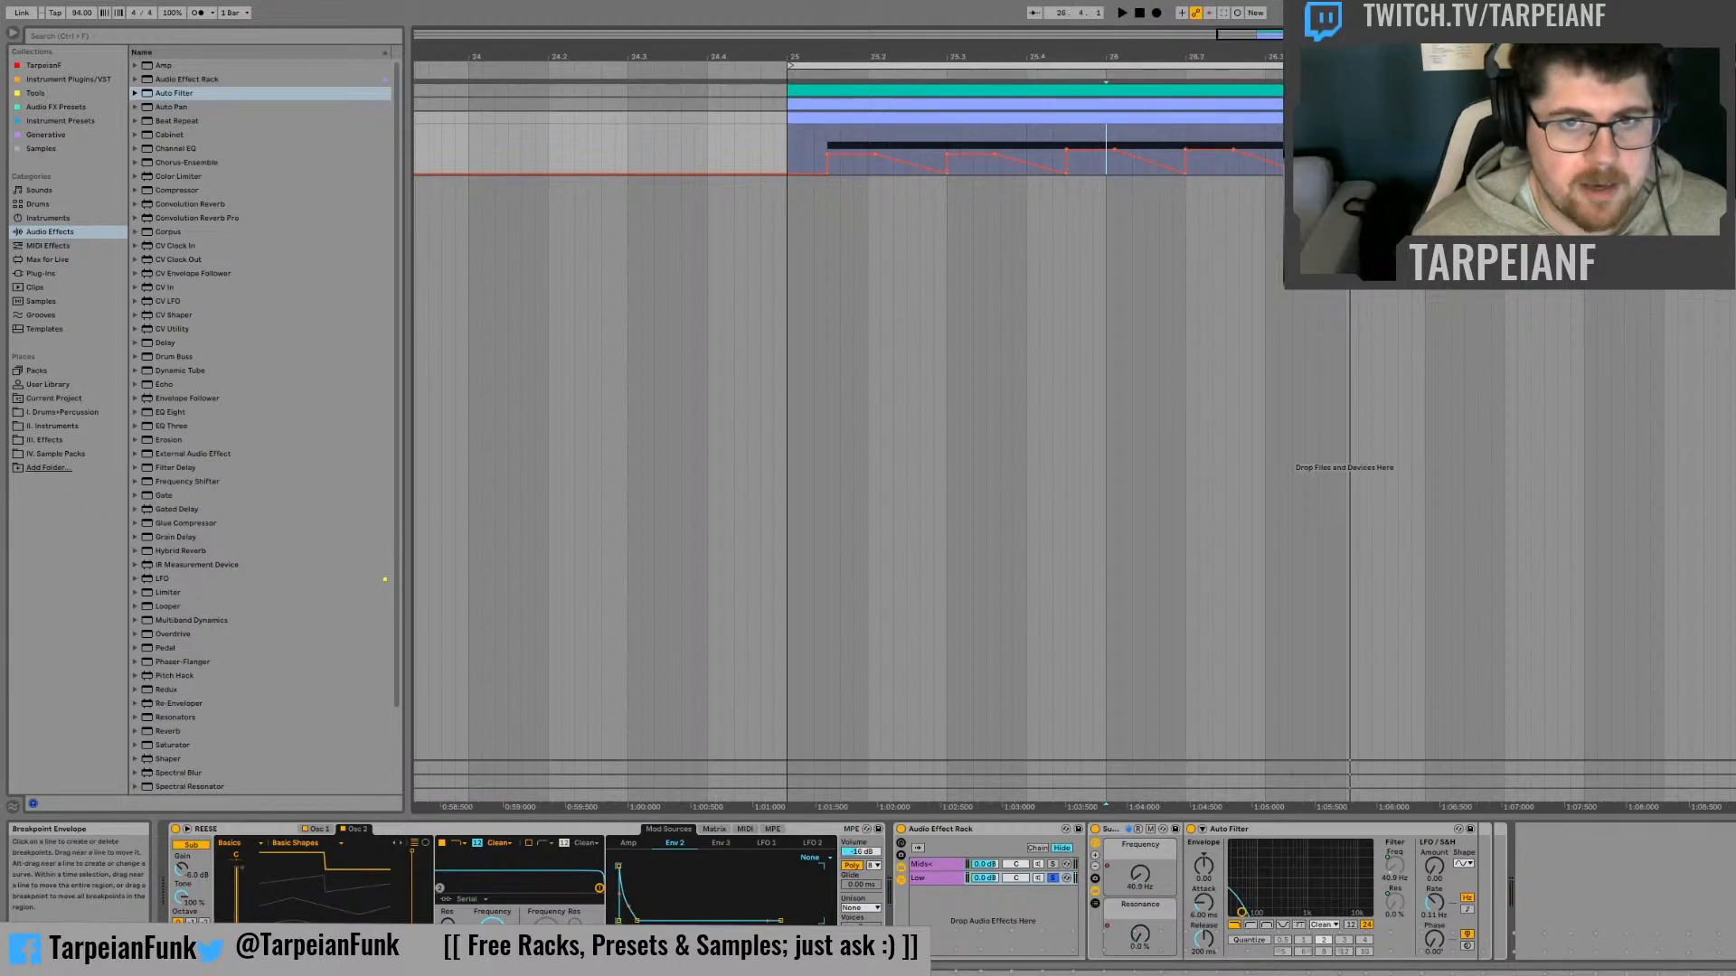
left_click(1199, 136)
key("space")
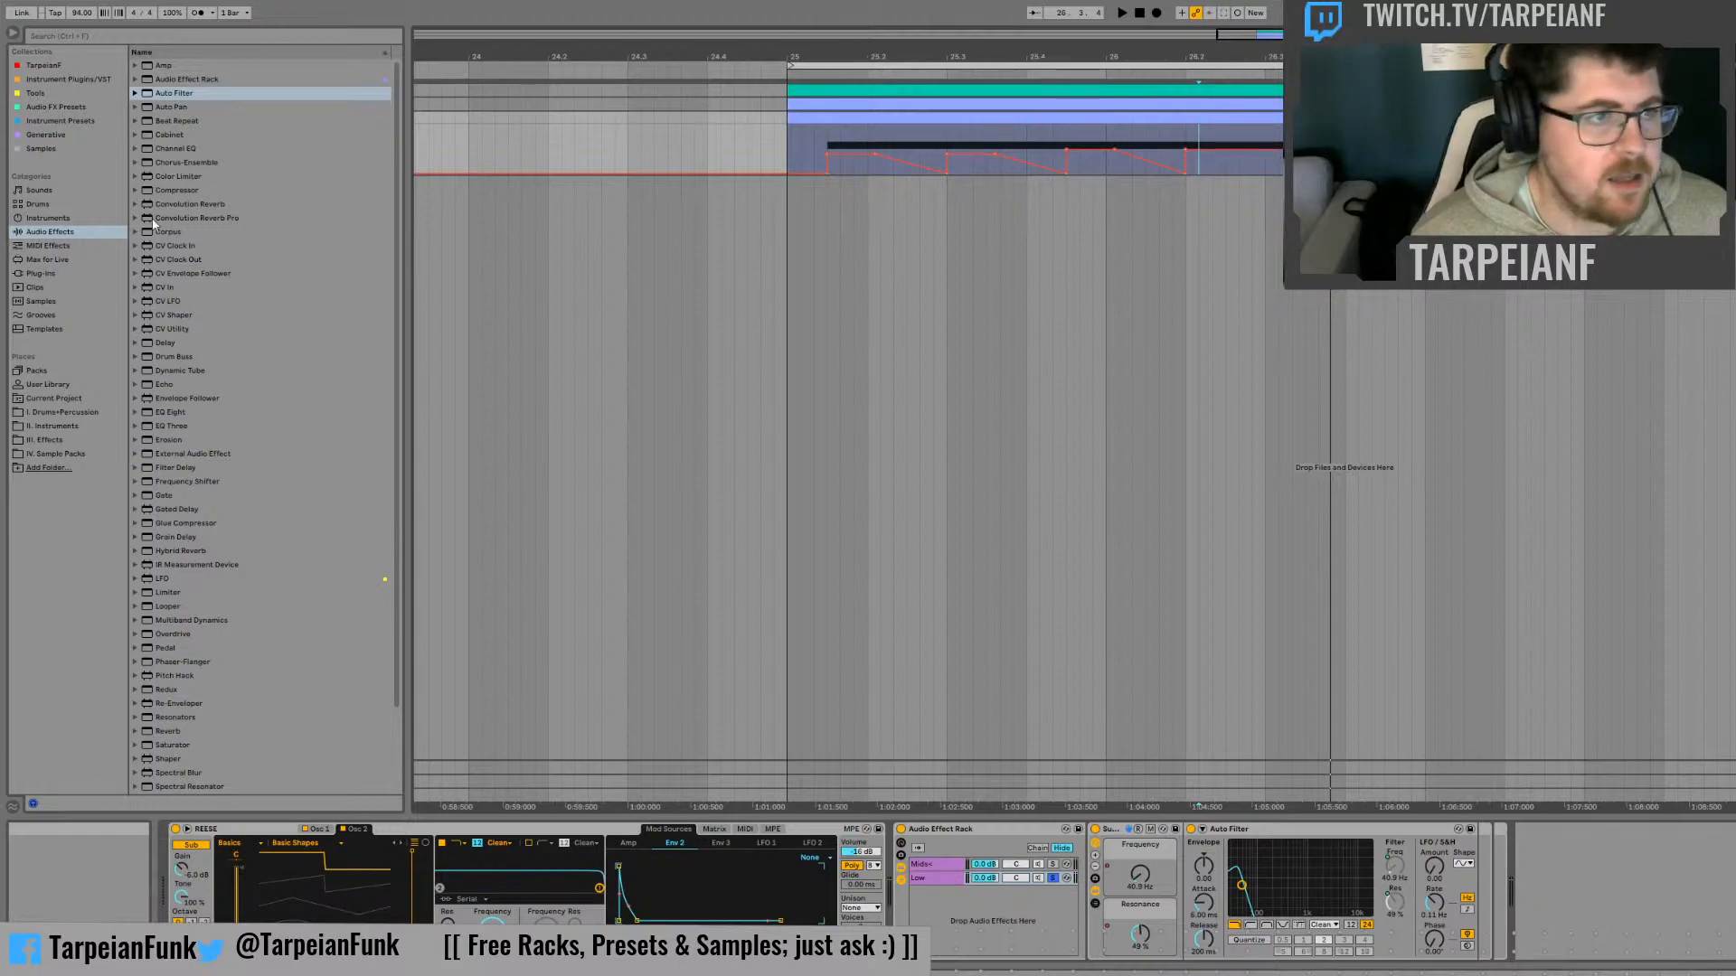
Add an EQ Eight after the Audio Effect Rack, expand its spectrum display and audition the Low chain through it
double_click(178, 414)
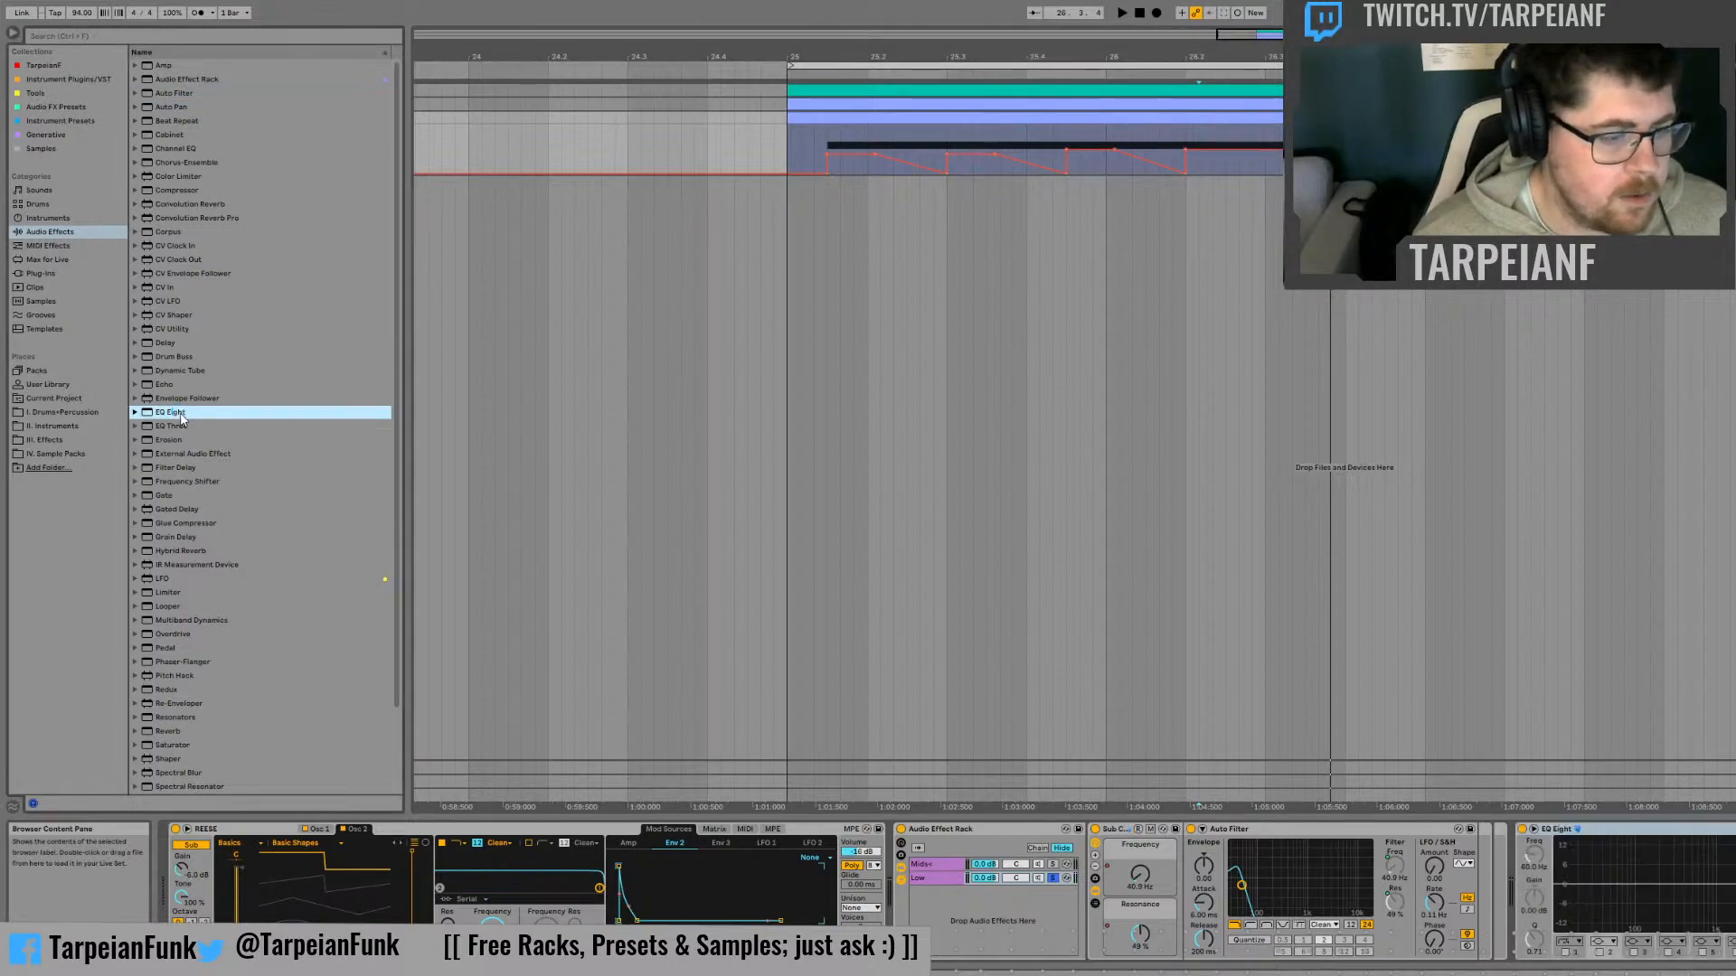
left_click(1533, 829)
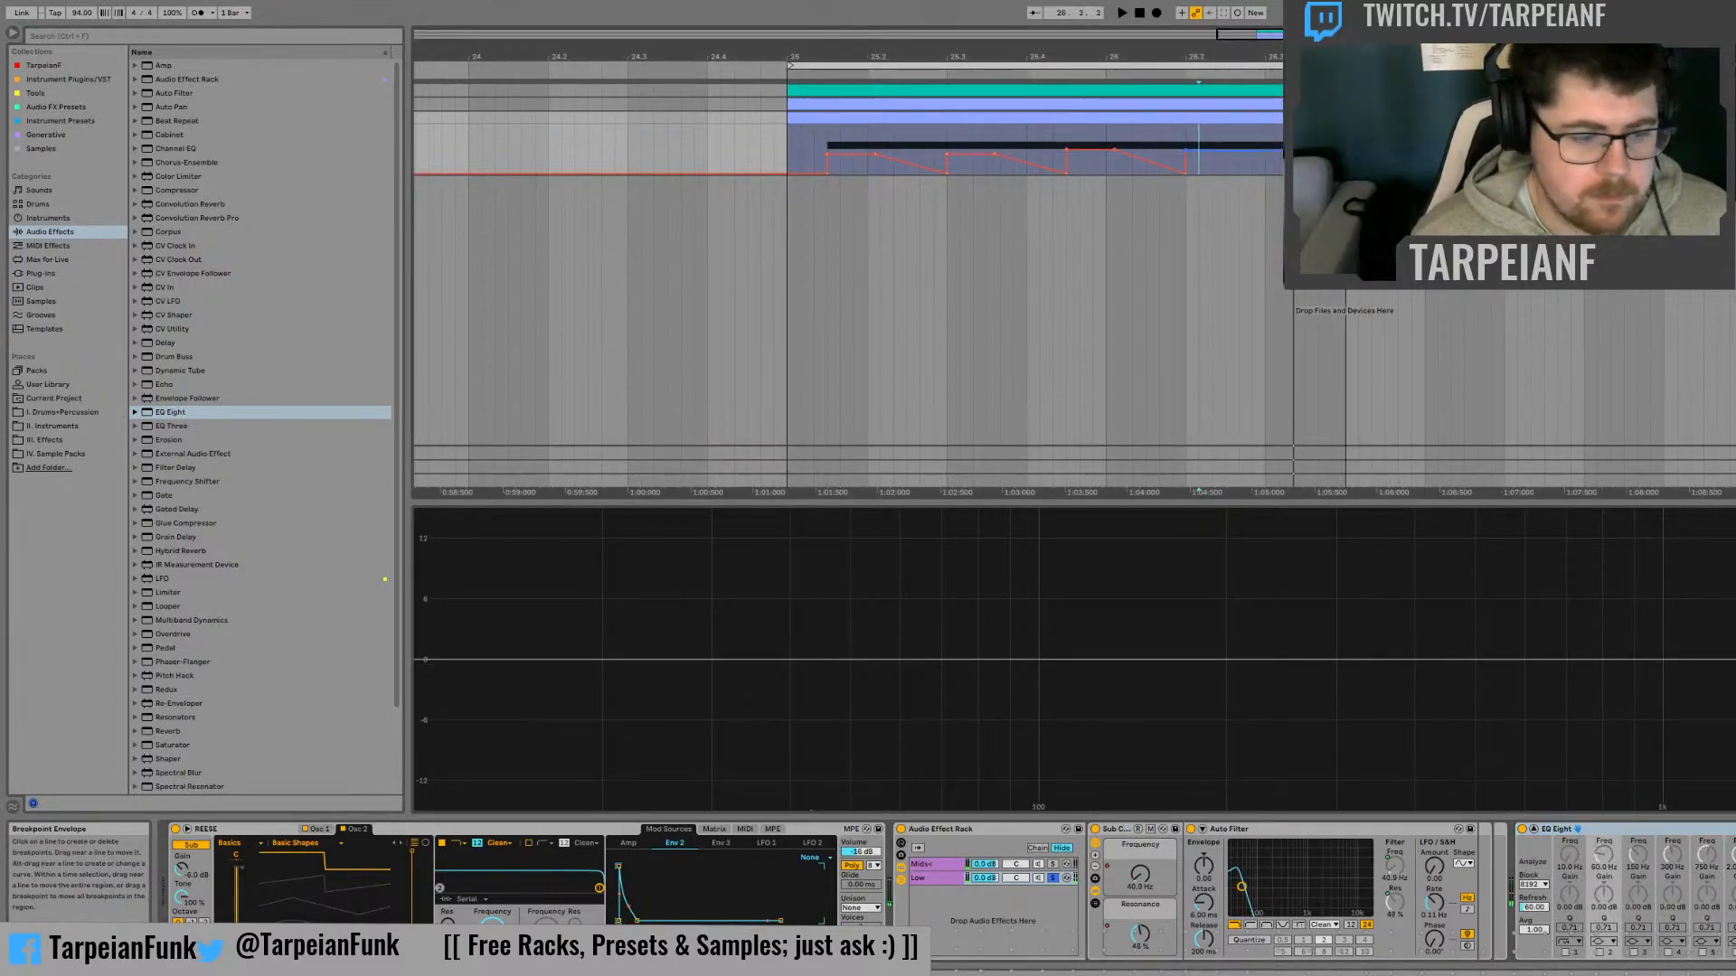
key("space")
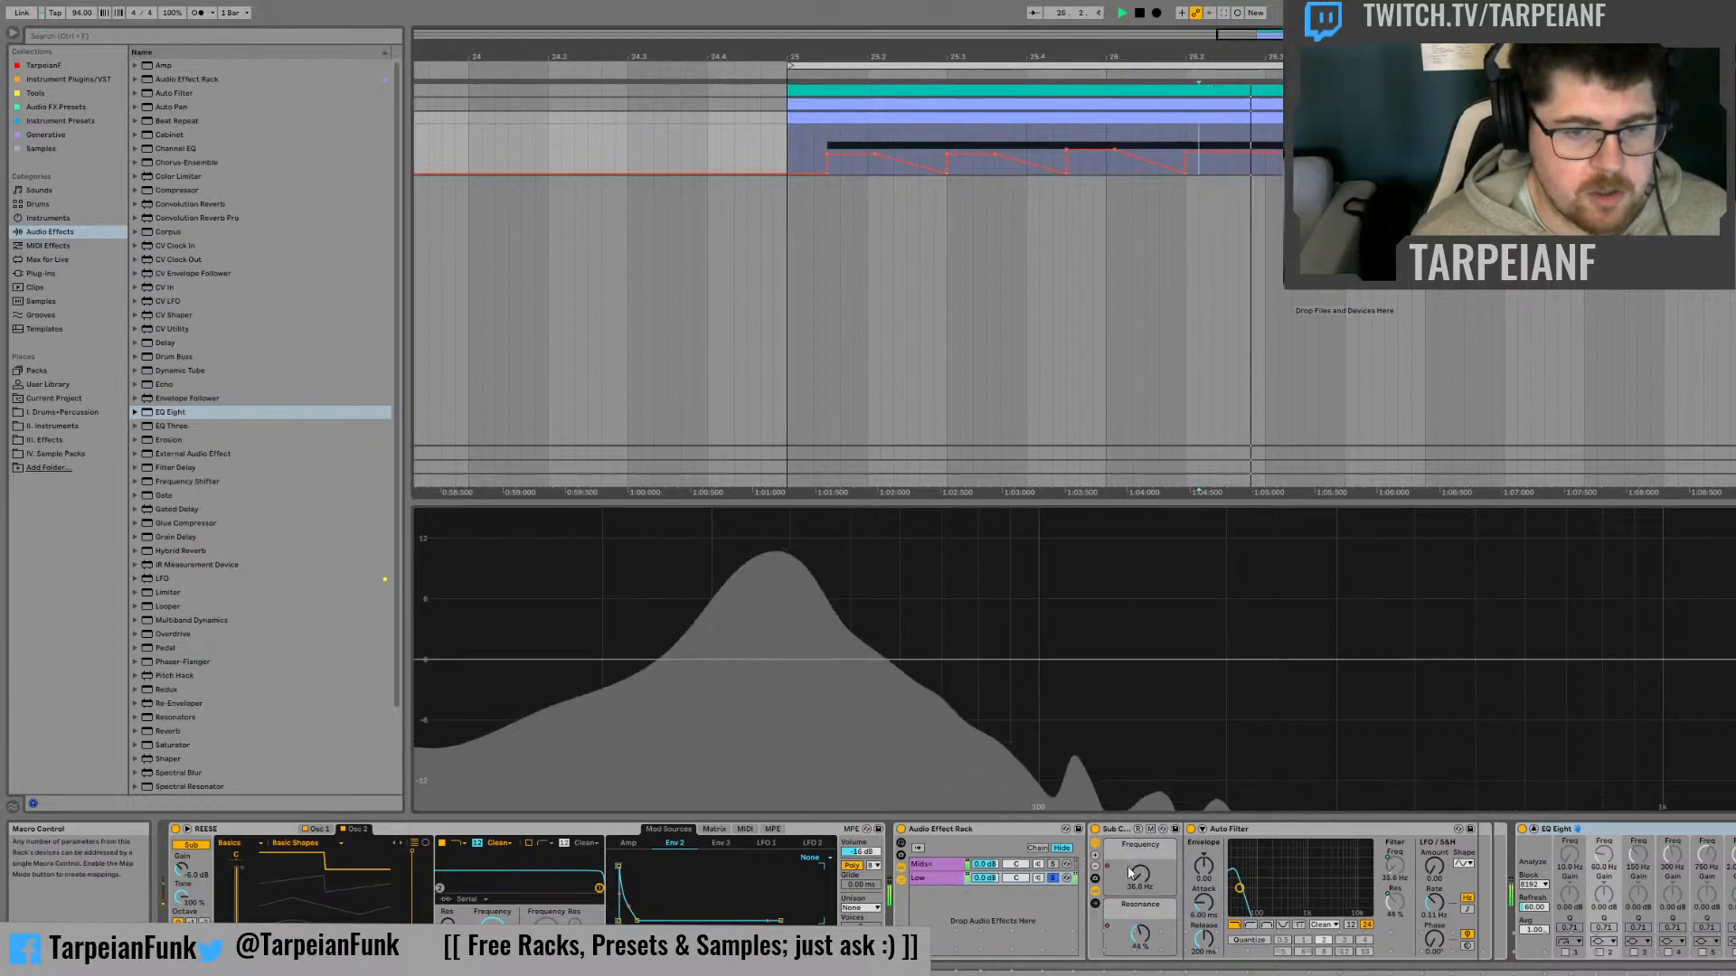
key("space")
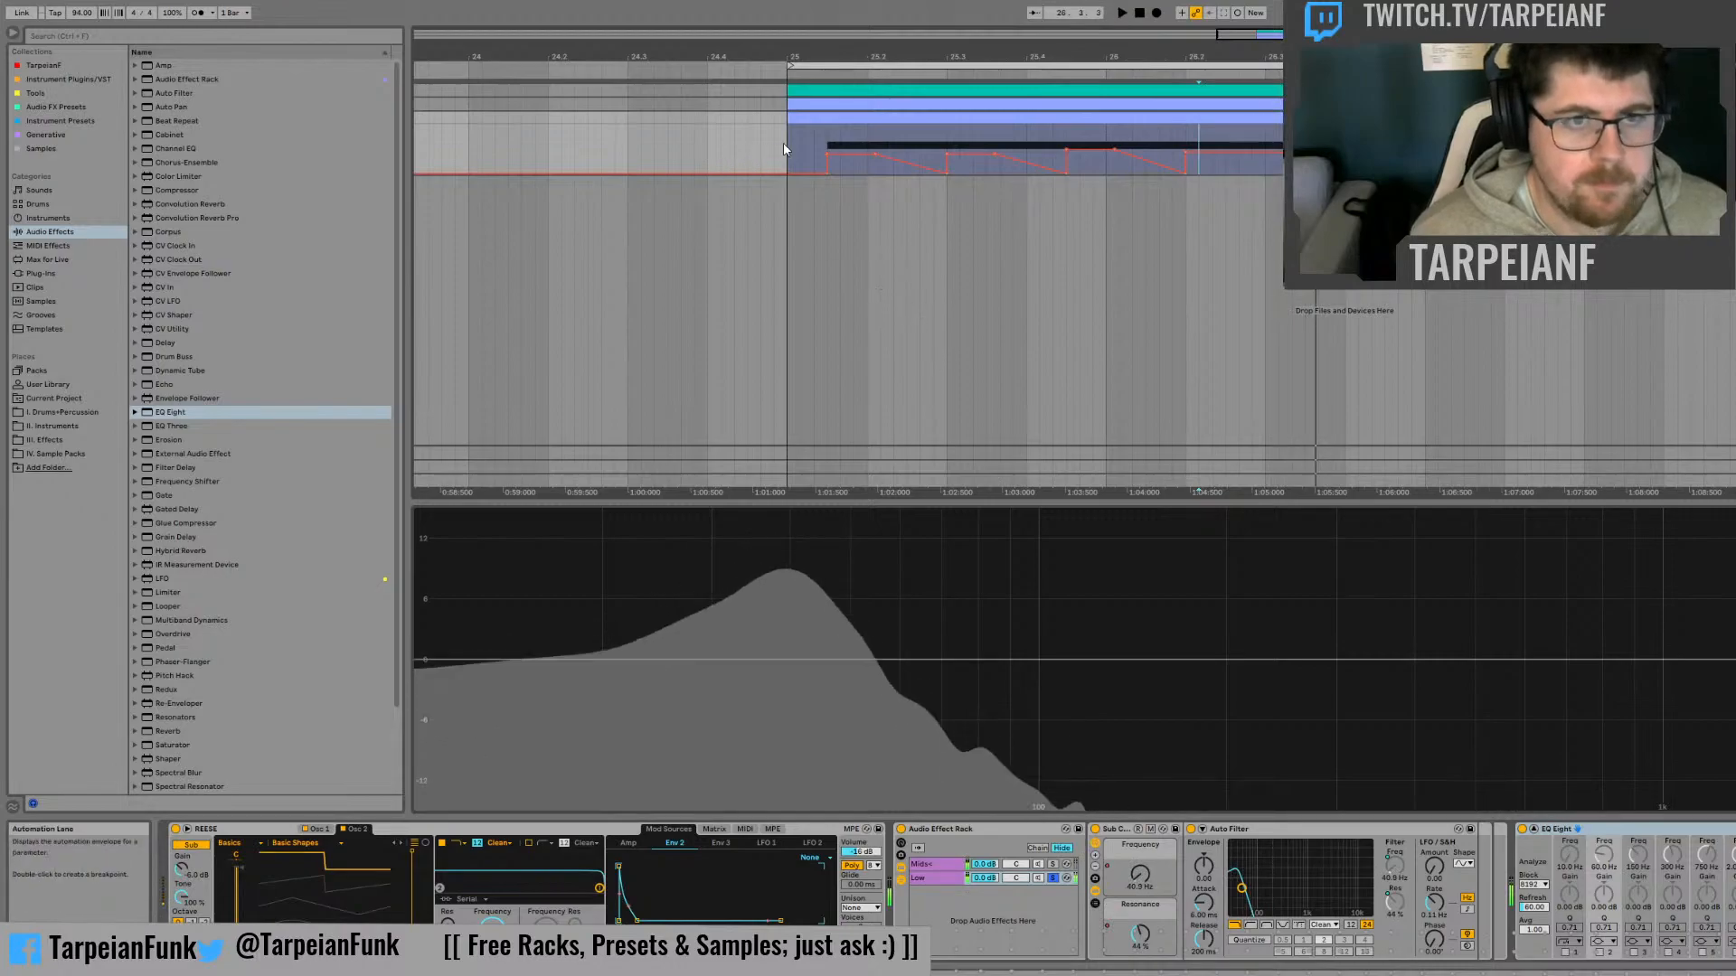
left_click(789, 137)
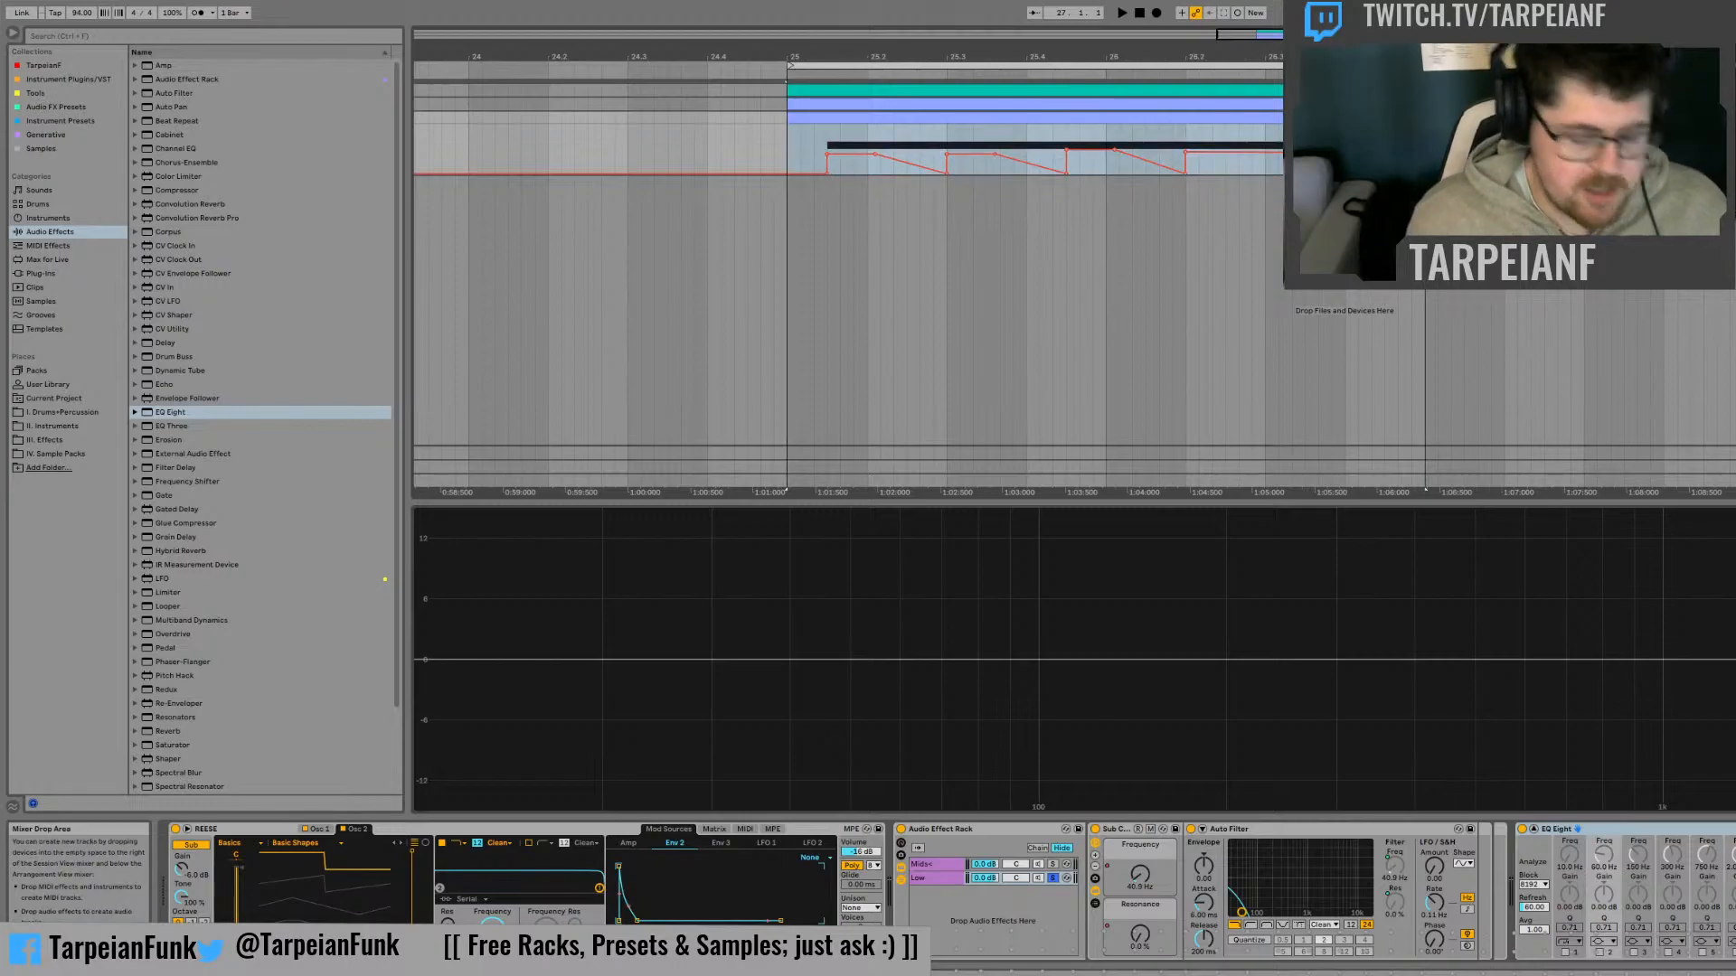
key("space")
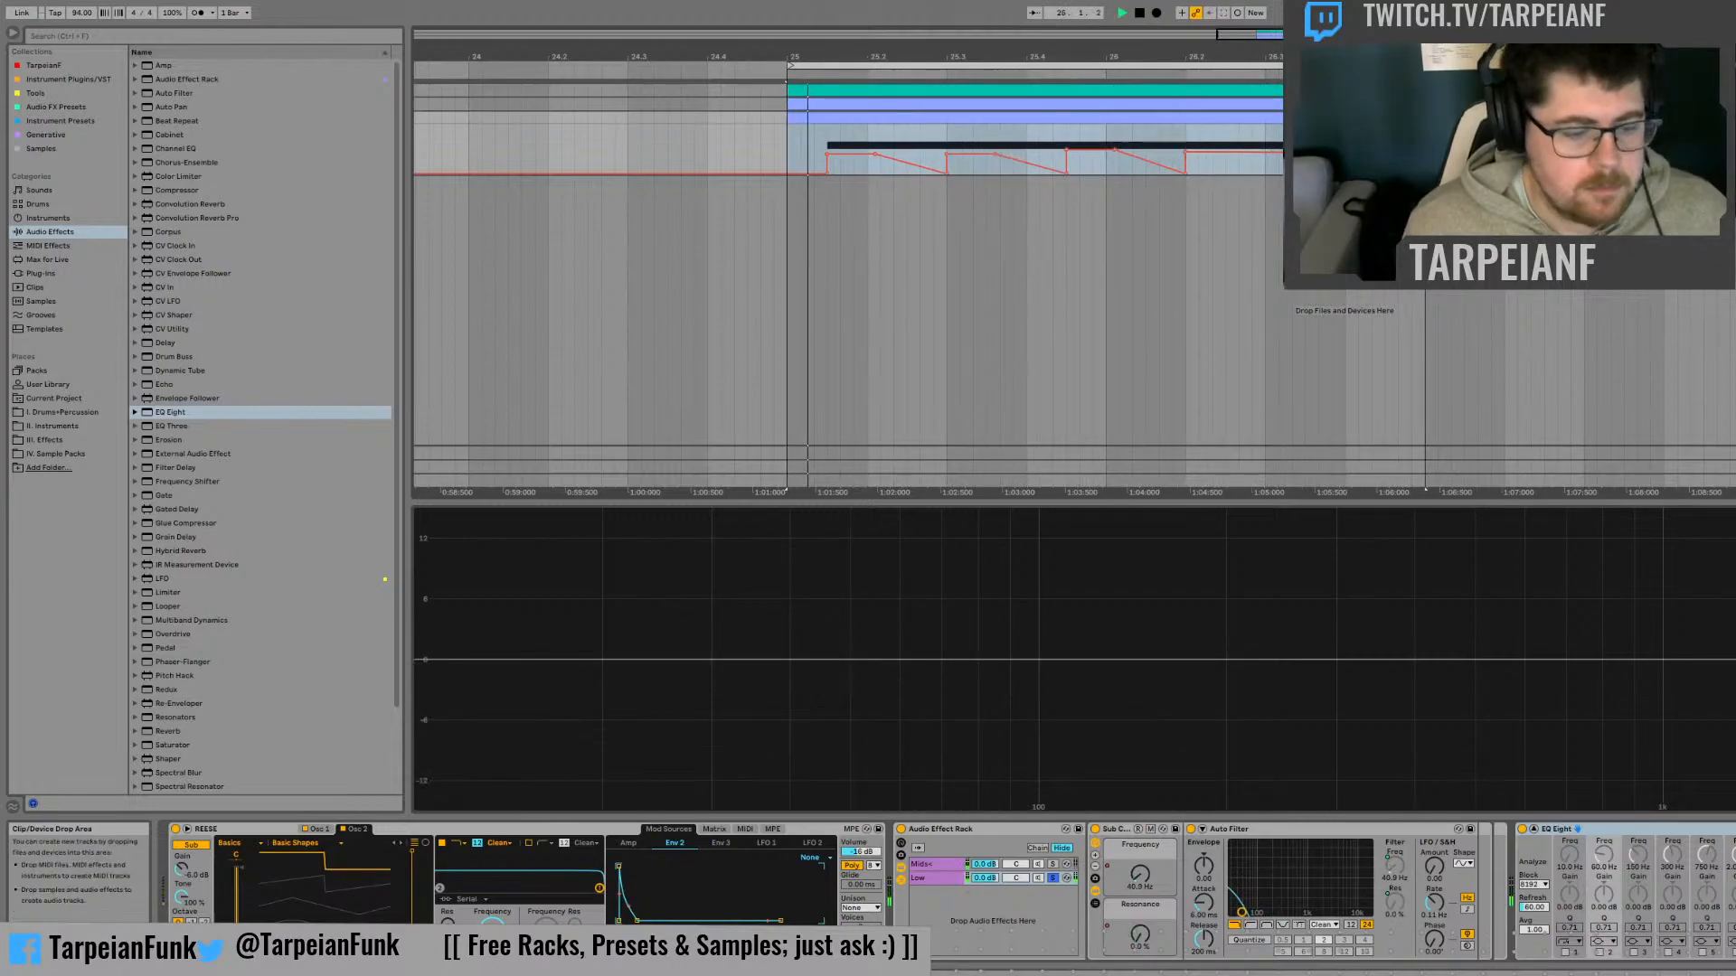
key("space")
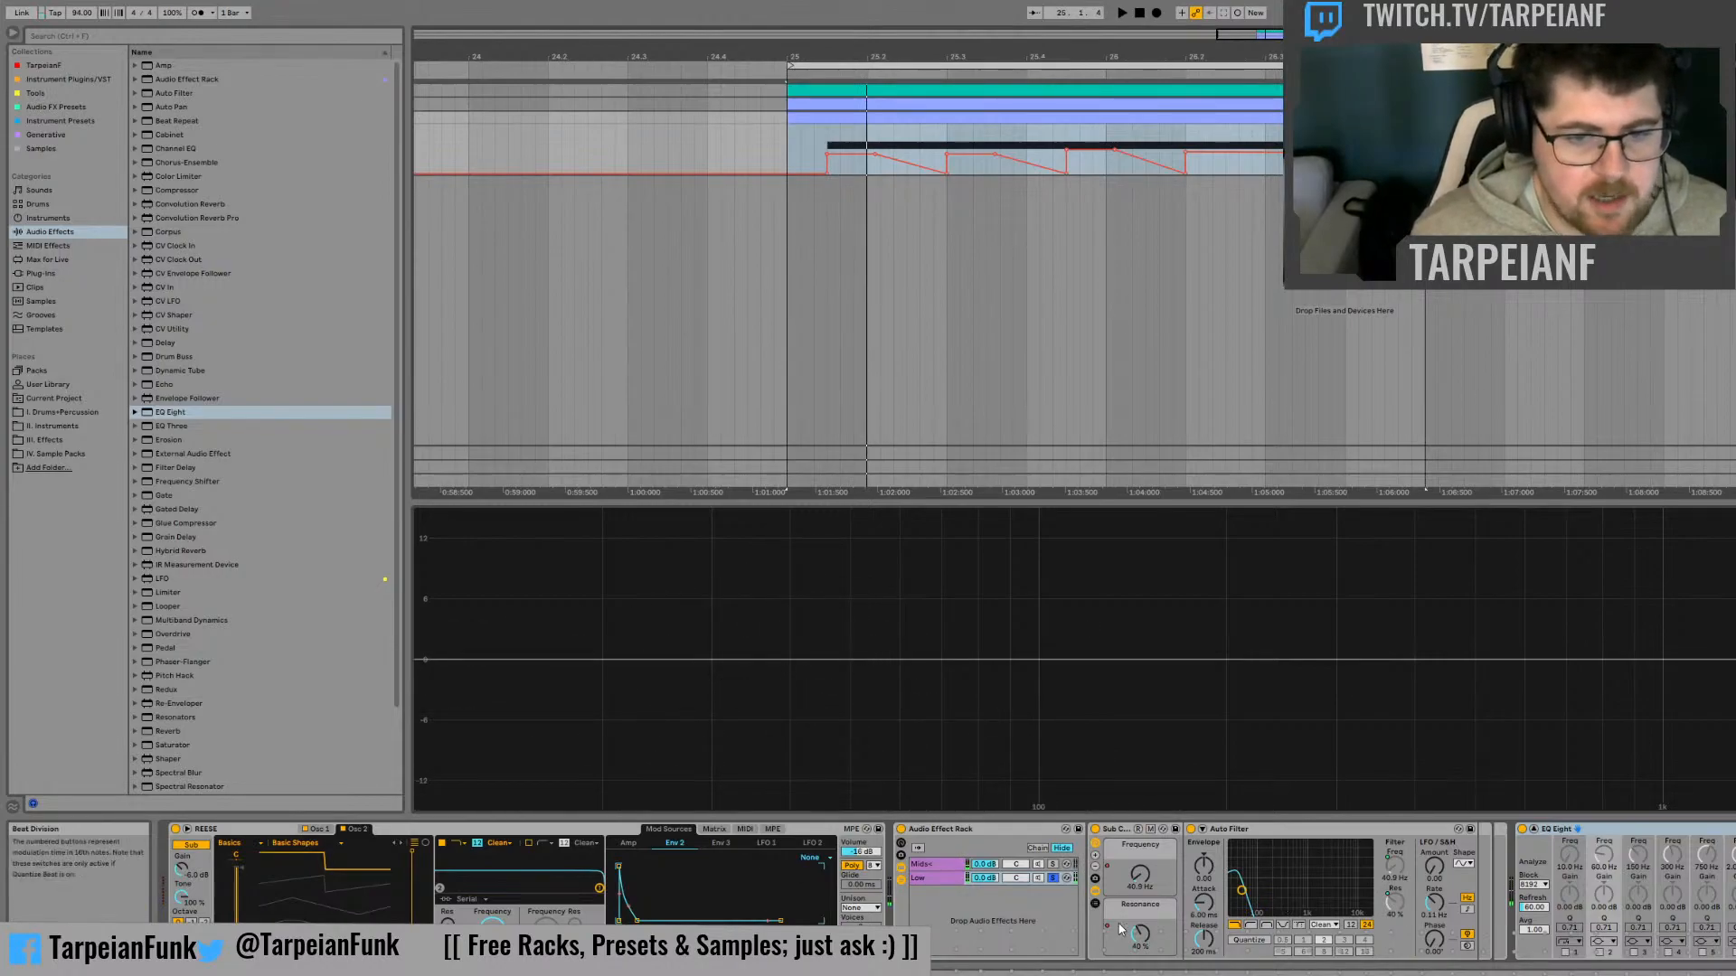
Remove the lower Frequency automation breakpoint at bar 26 so the curve slopes down to beat 26.2, and audition from bar 26
left_click(1141, 872)
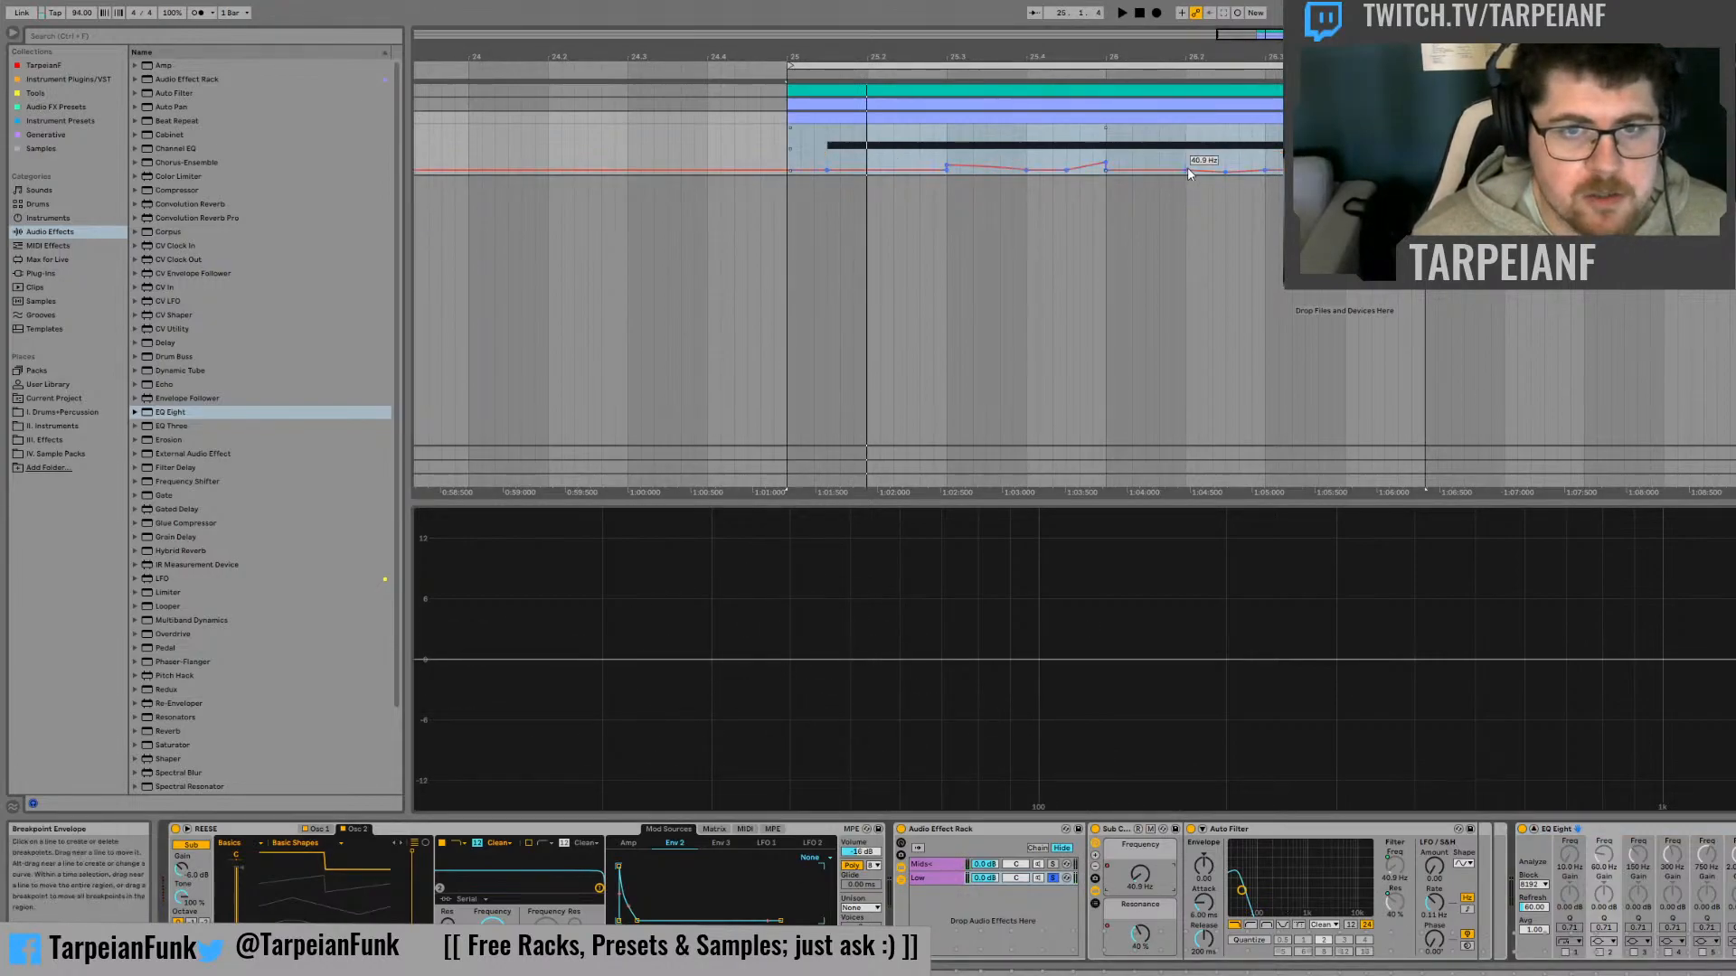
left_click(1145, 164)
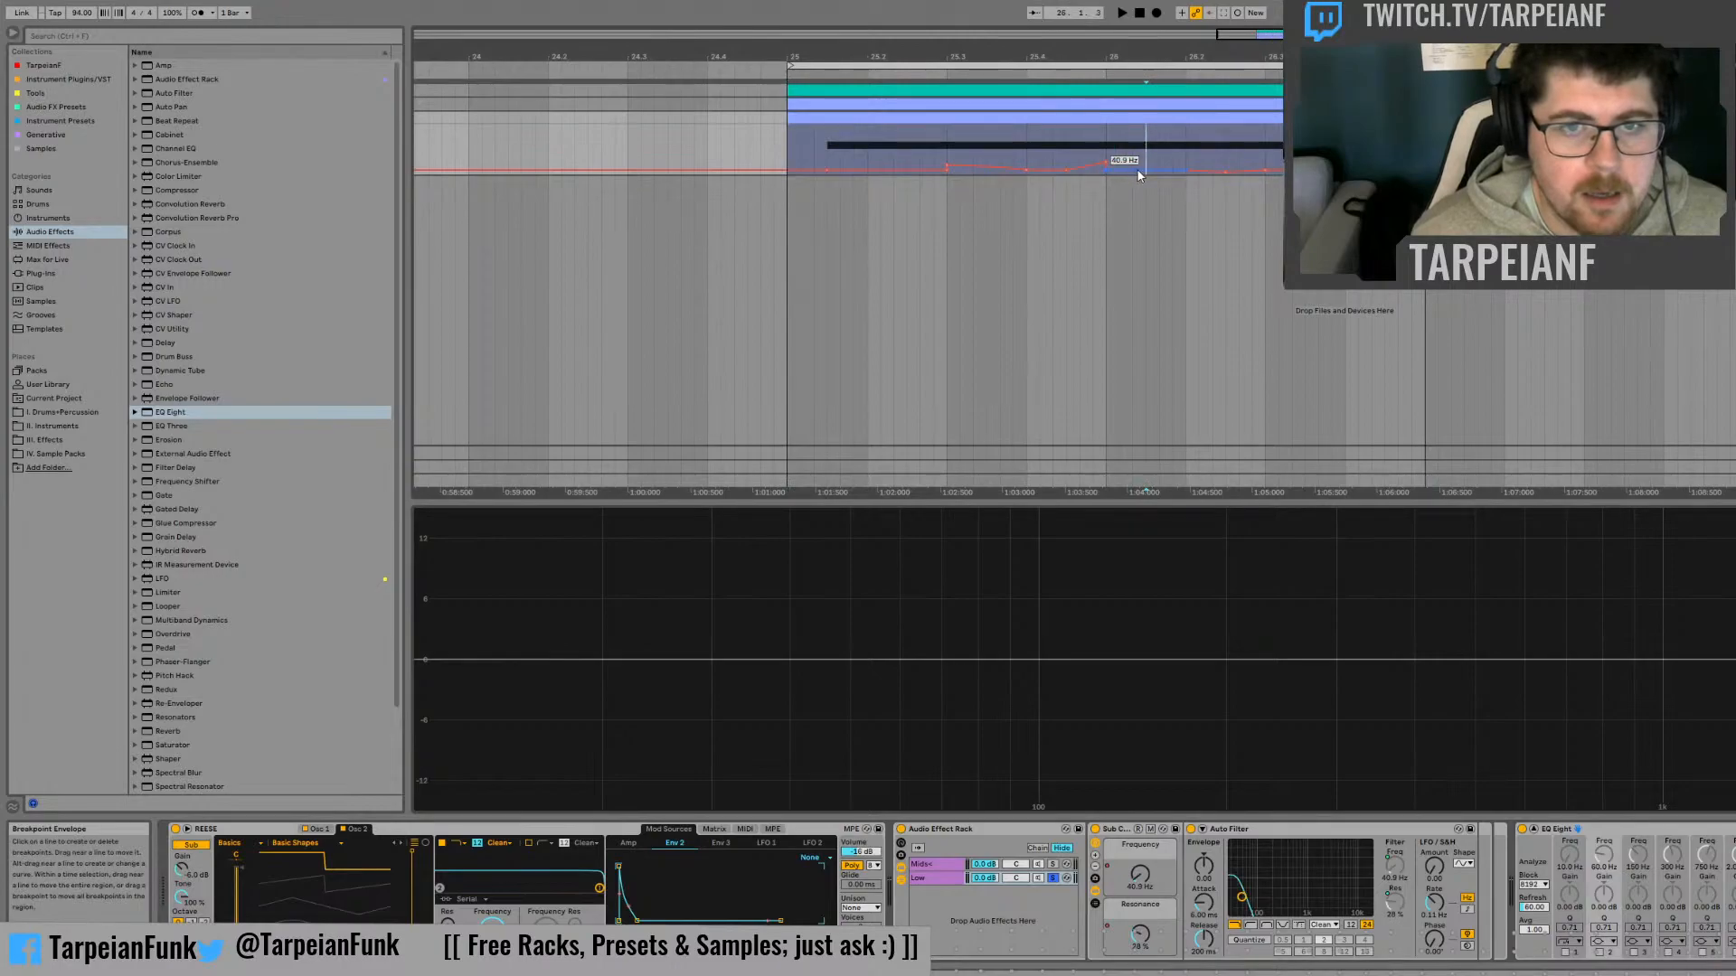
left_click(1097, 135)
key("space")
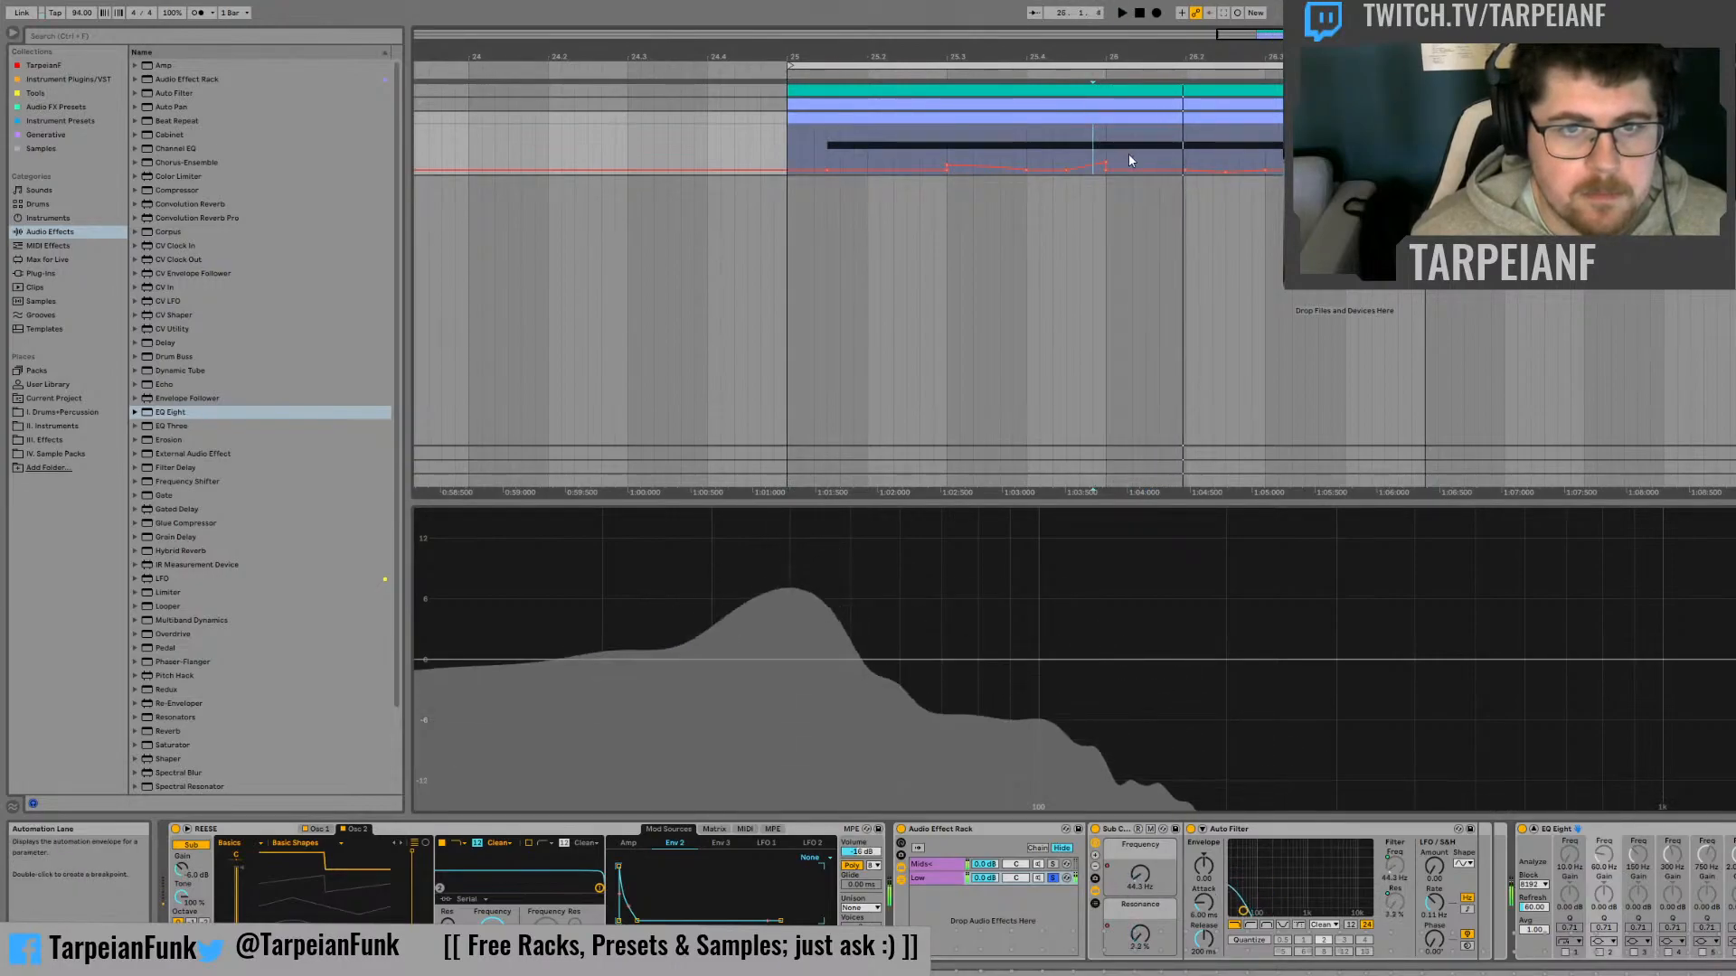
key("space")
key("space")
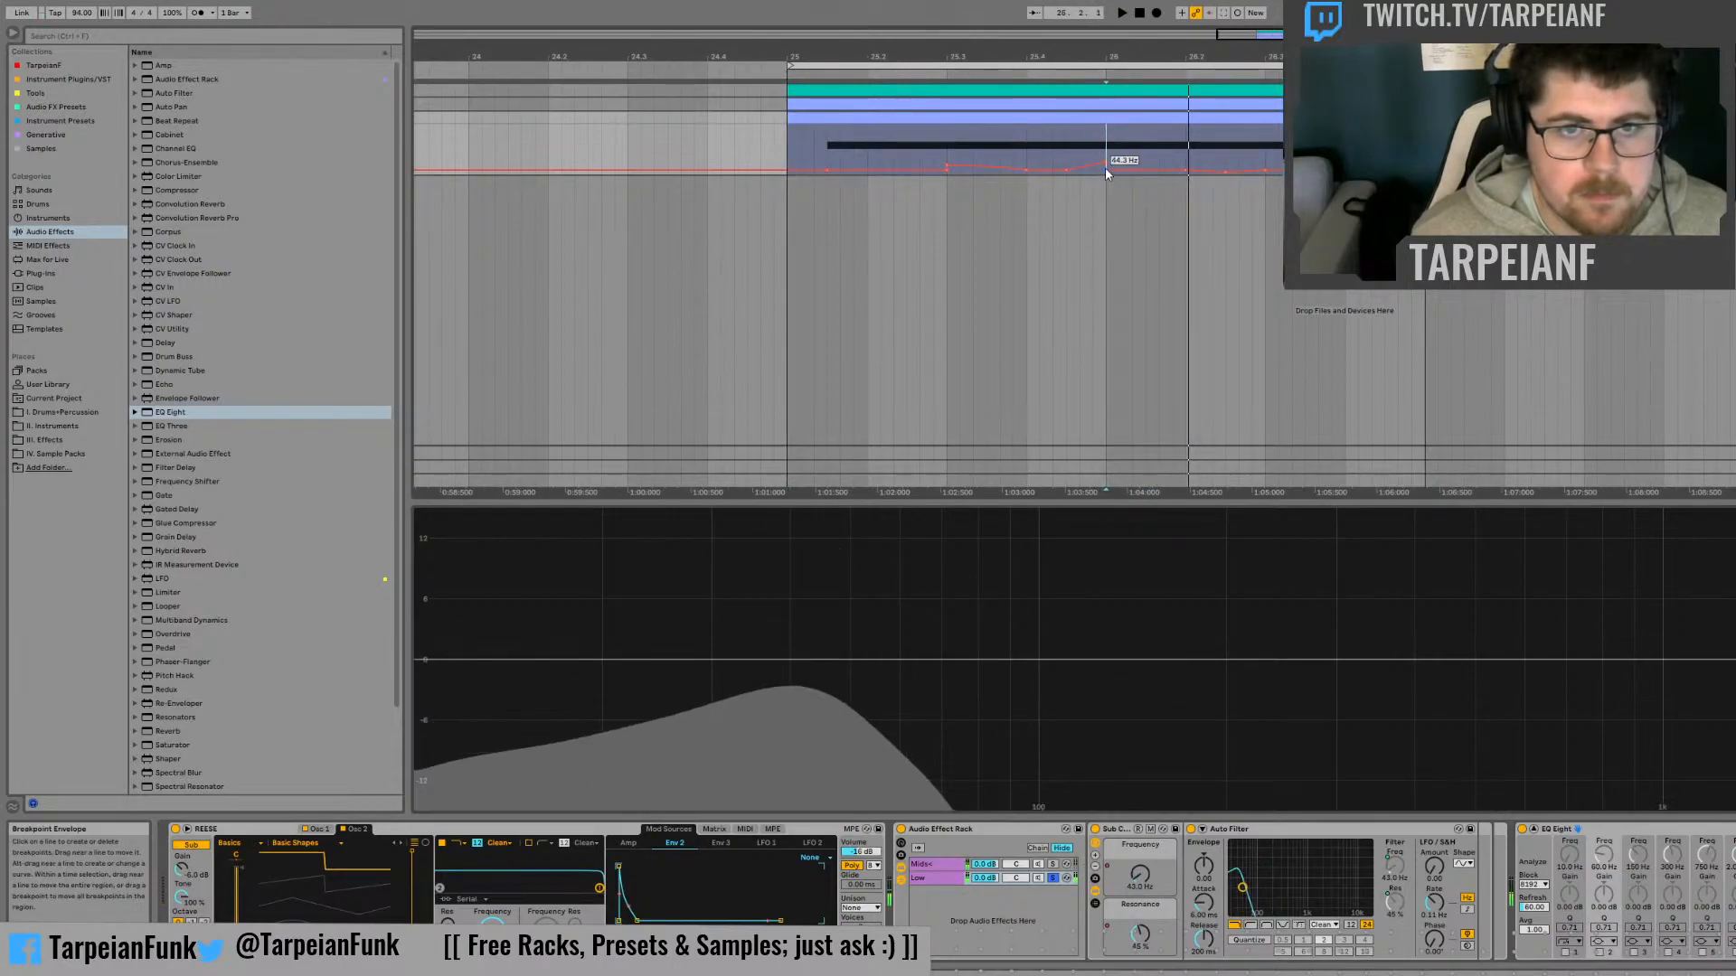
left_click(1105, 171)
Audition the Low chain from about beat 26.2.3 and examine its spectrum in EQ Eight
key("space")
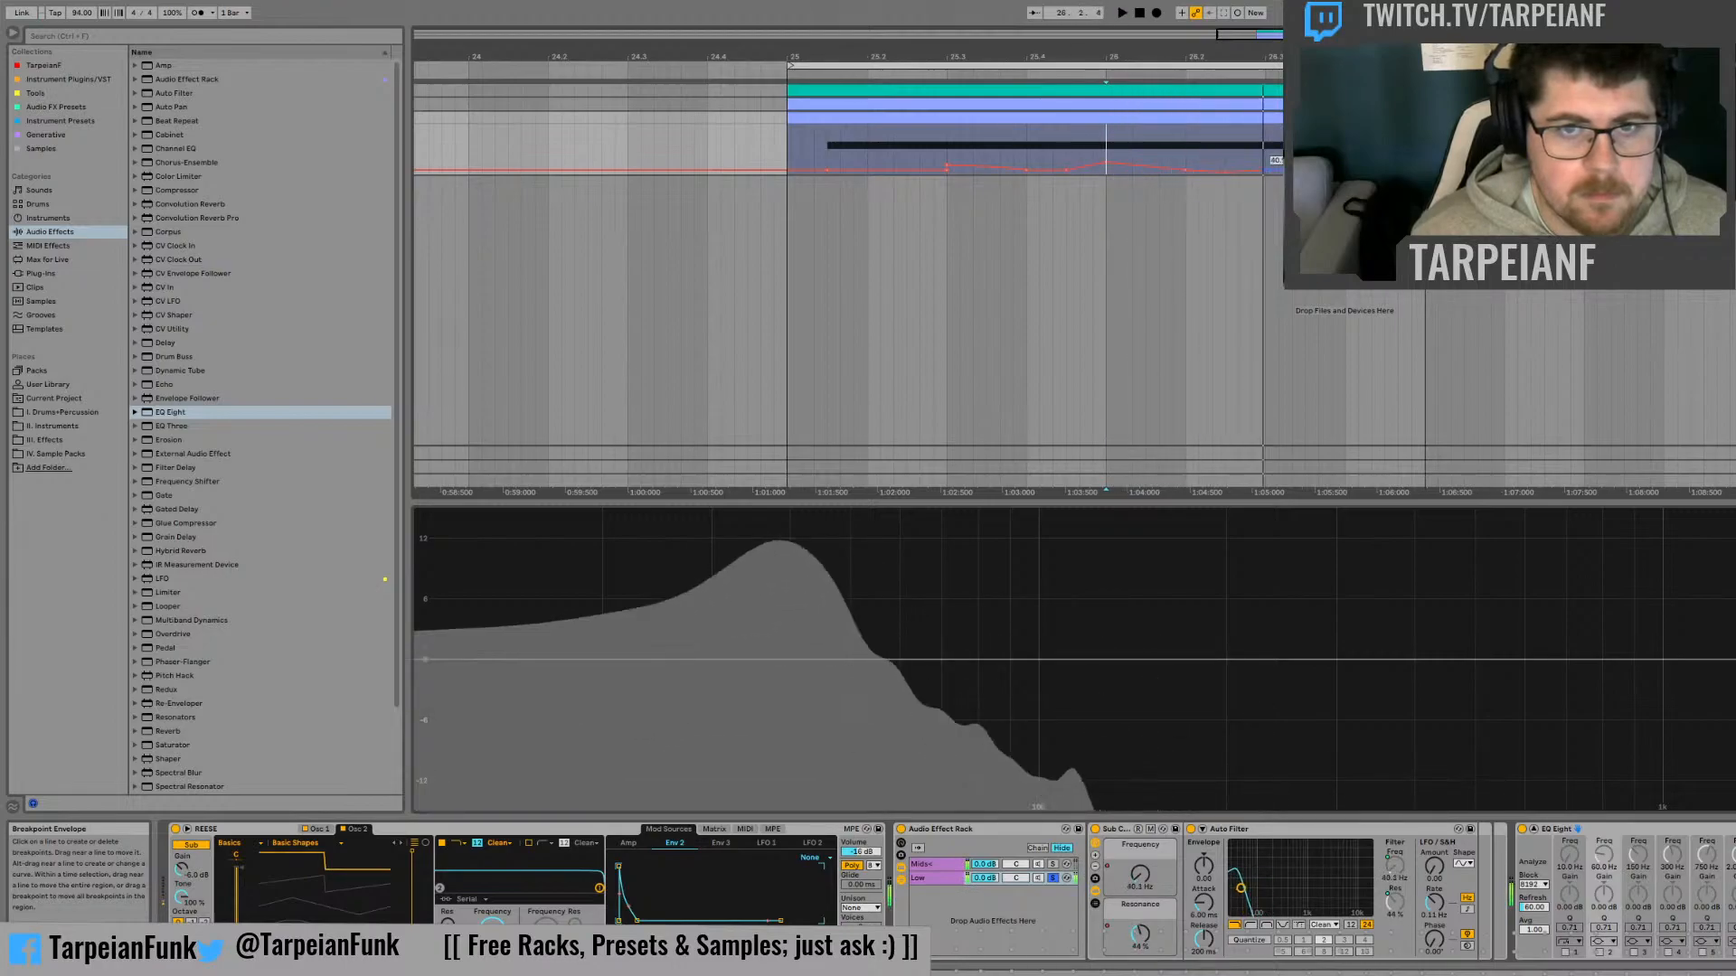
left_click(1239, 161)
key("space")
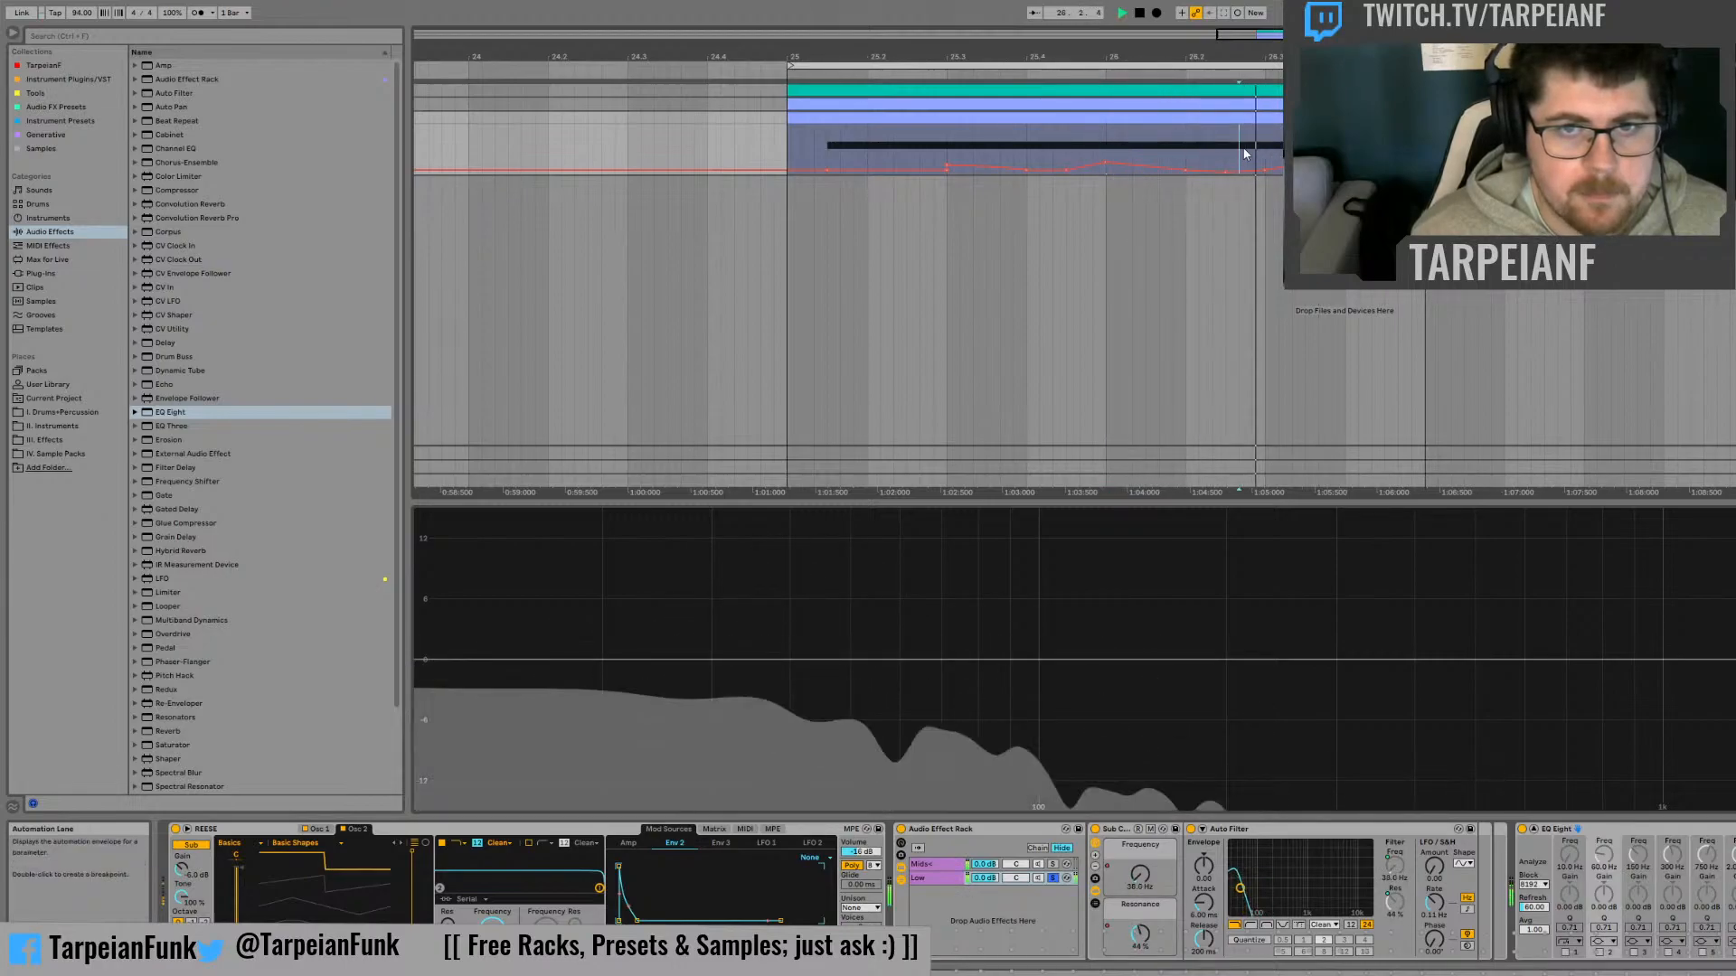
key("space")
key("space")
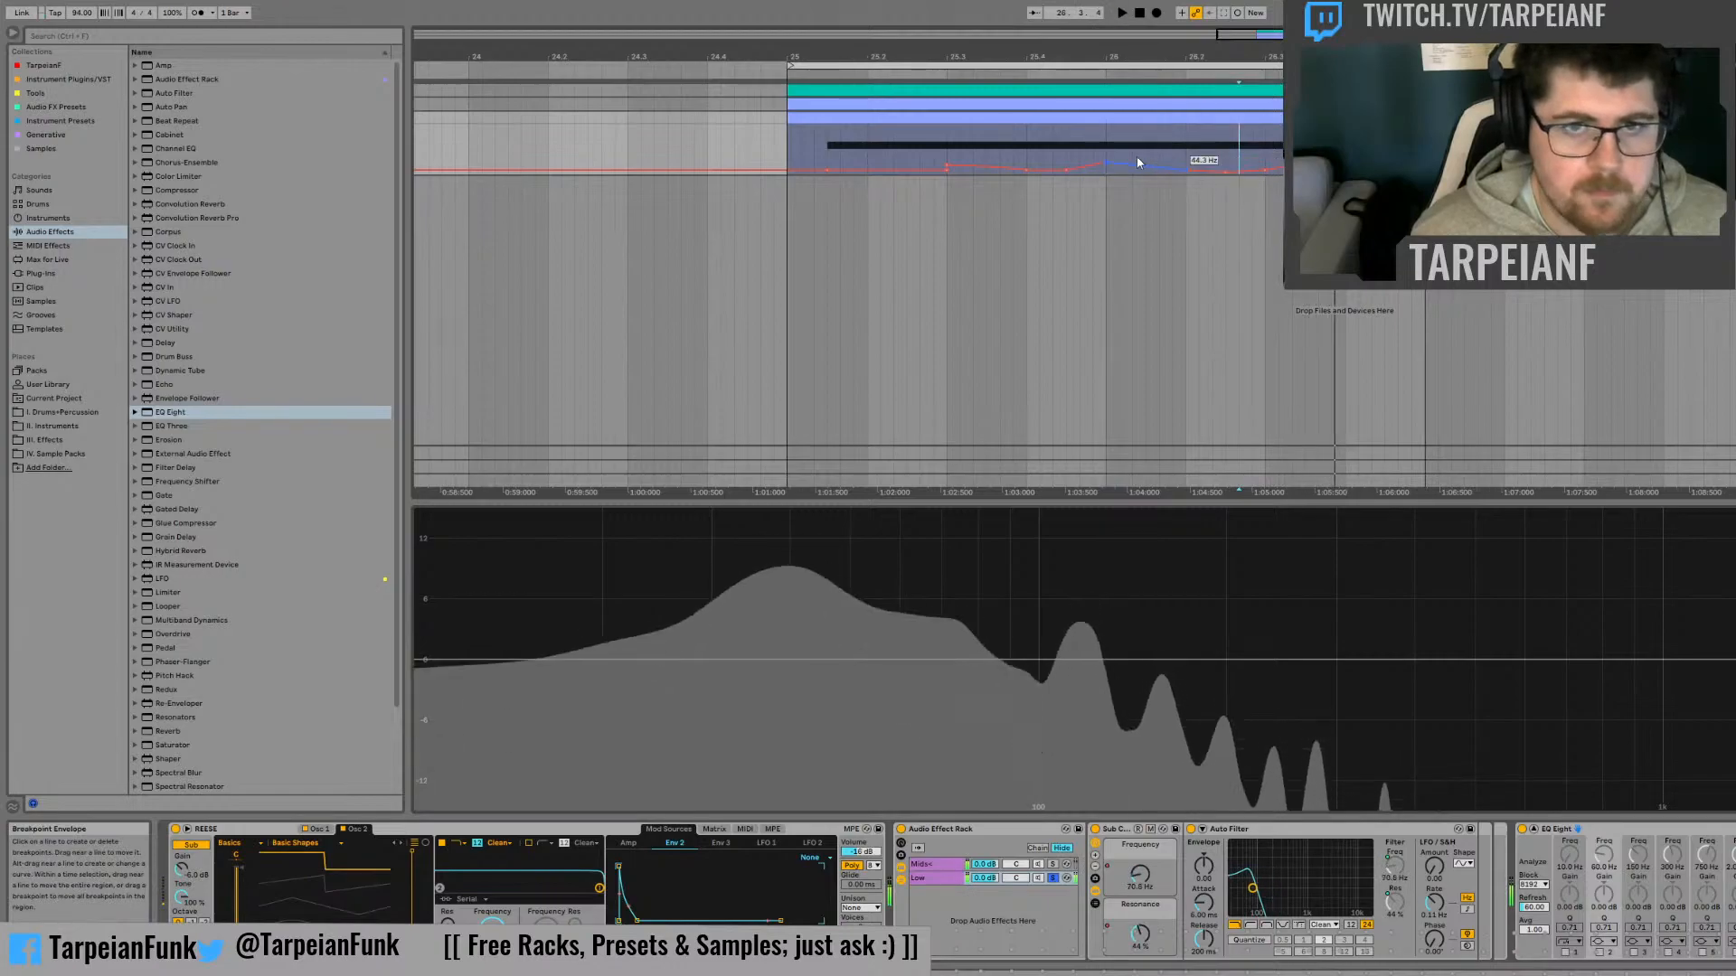
key("space")
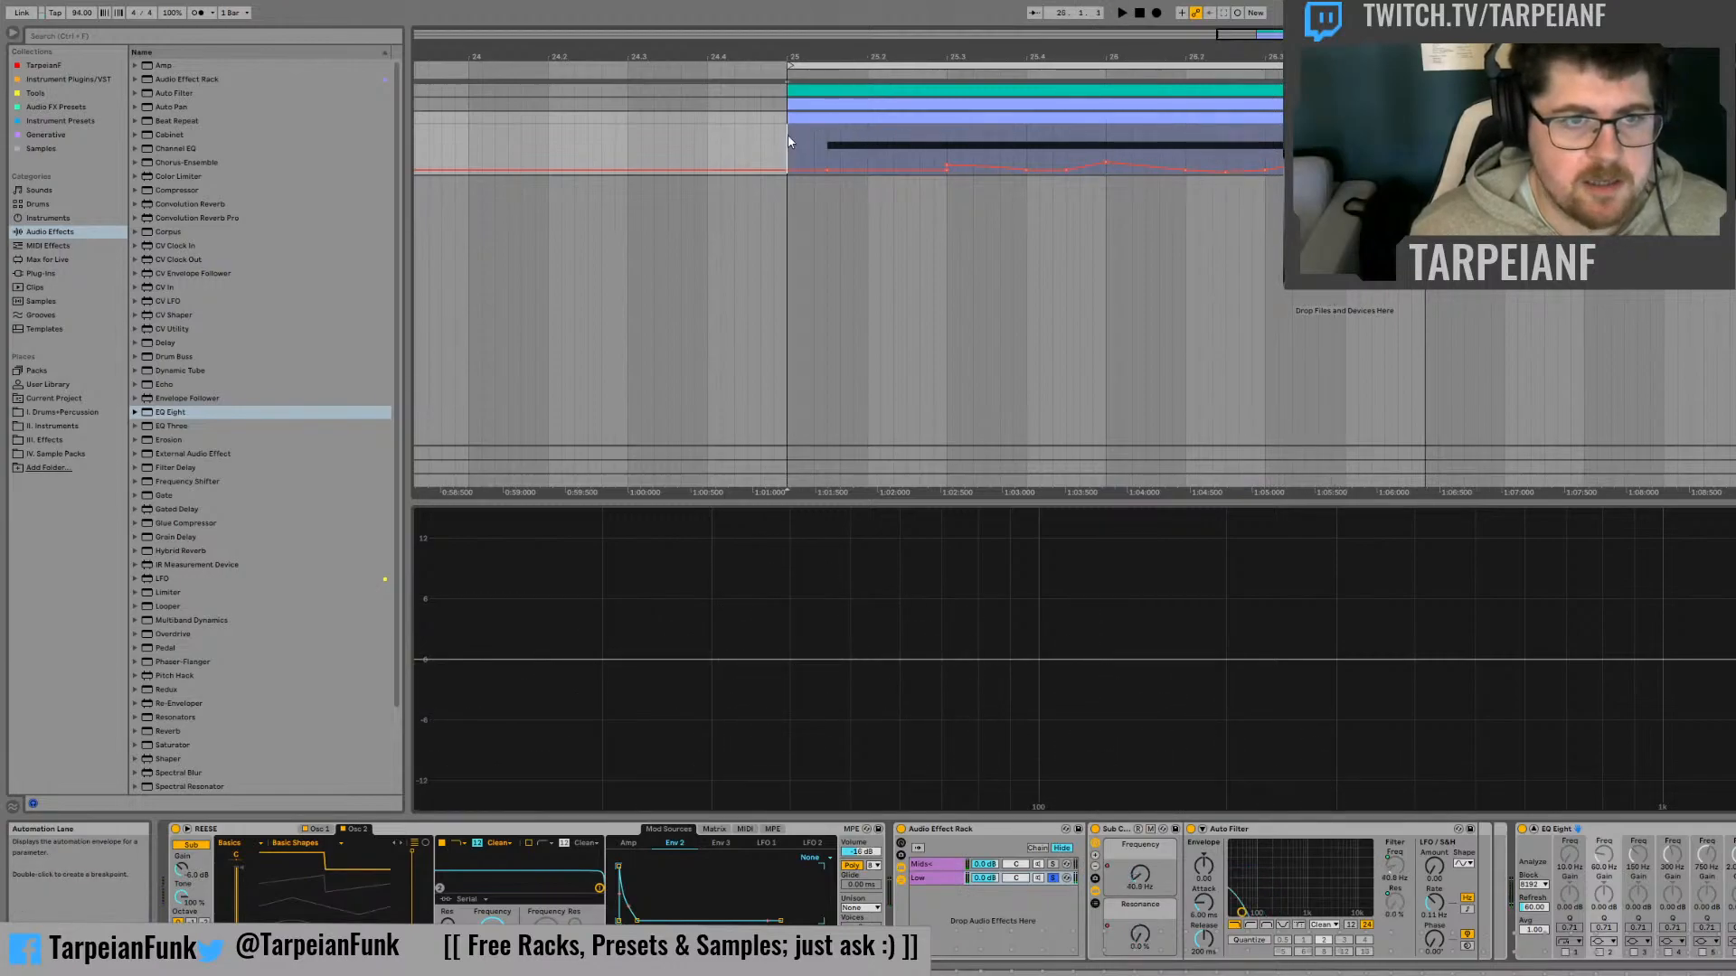
Audition the complete Low chain phrase from bar 25 and examine its spectrum through the pitch bends
key("space")
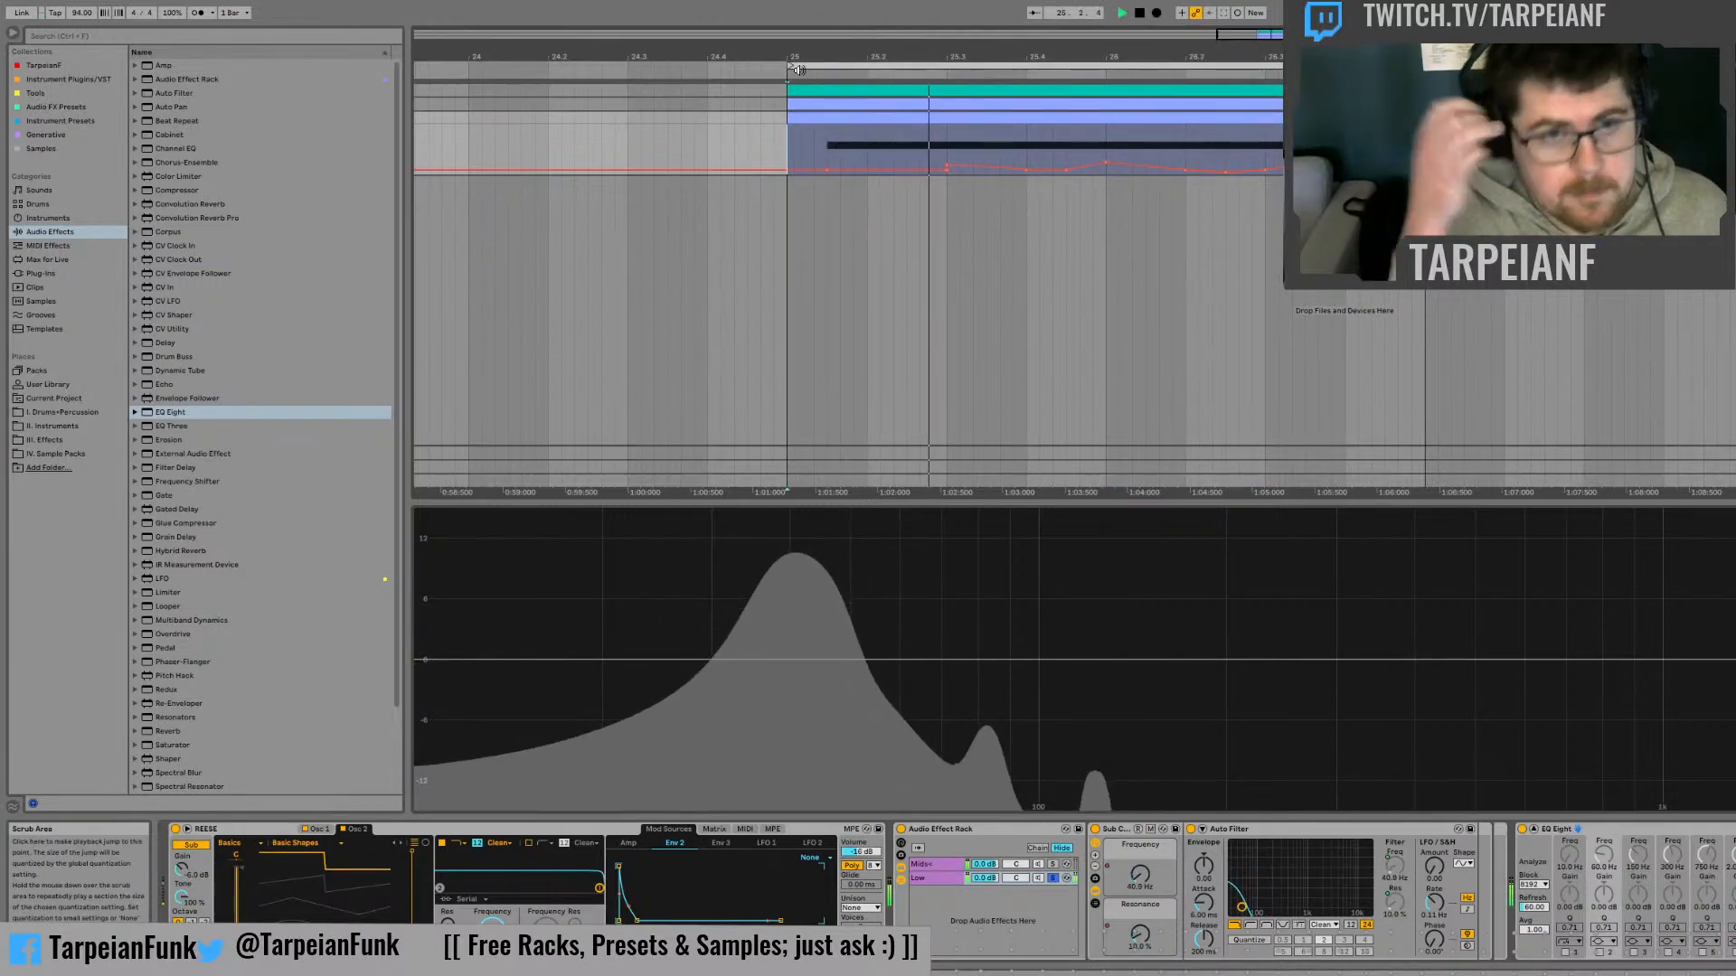
key("space")
key("space")
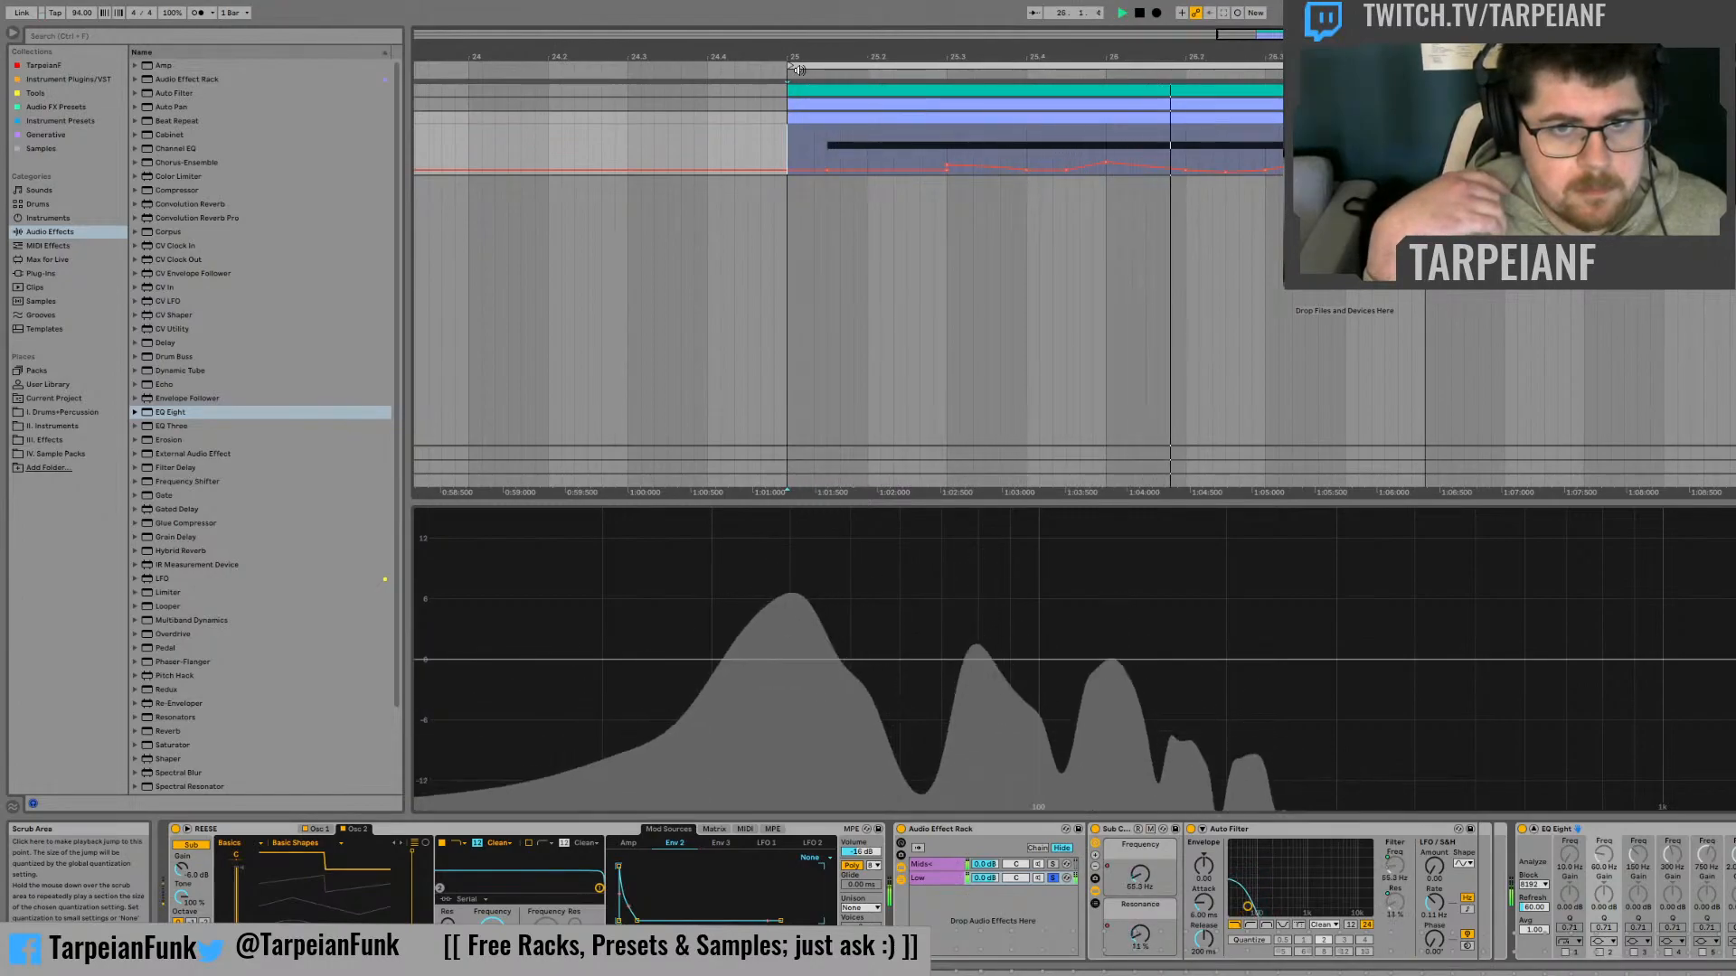
key("space")
key("space")
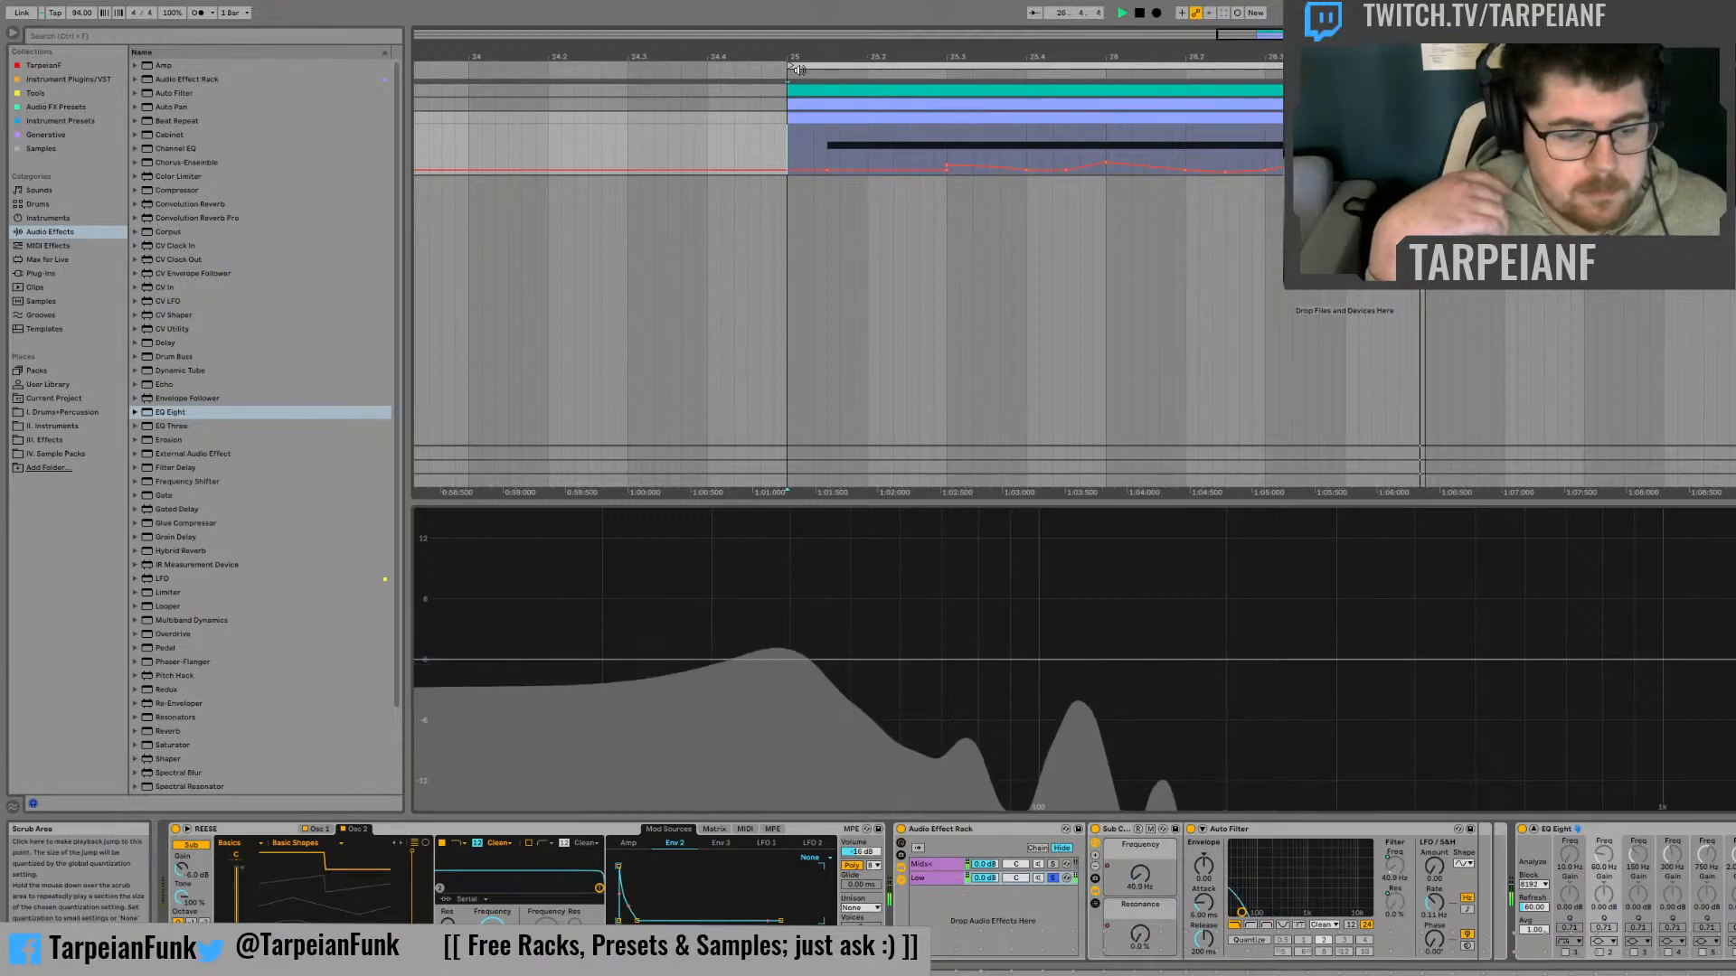
key("space")
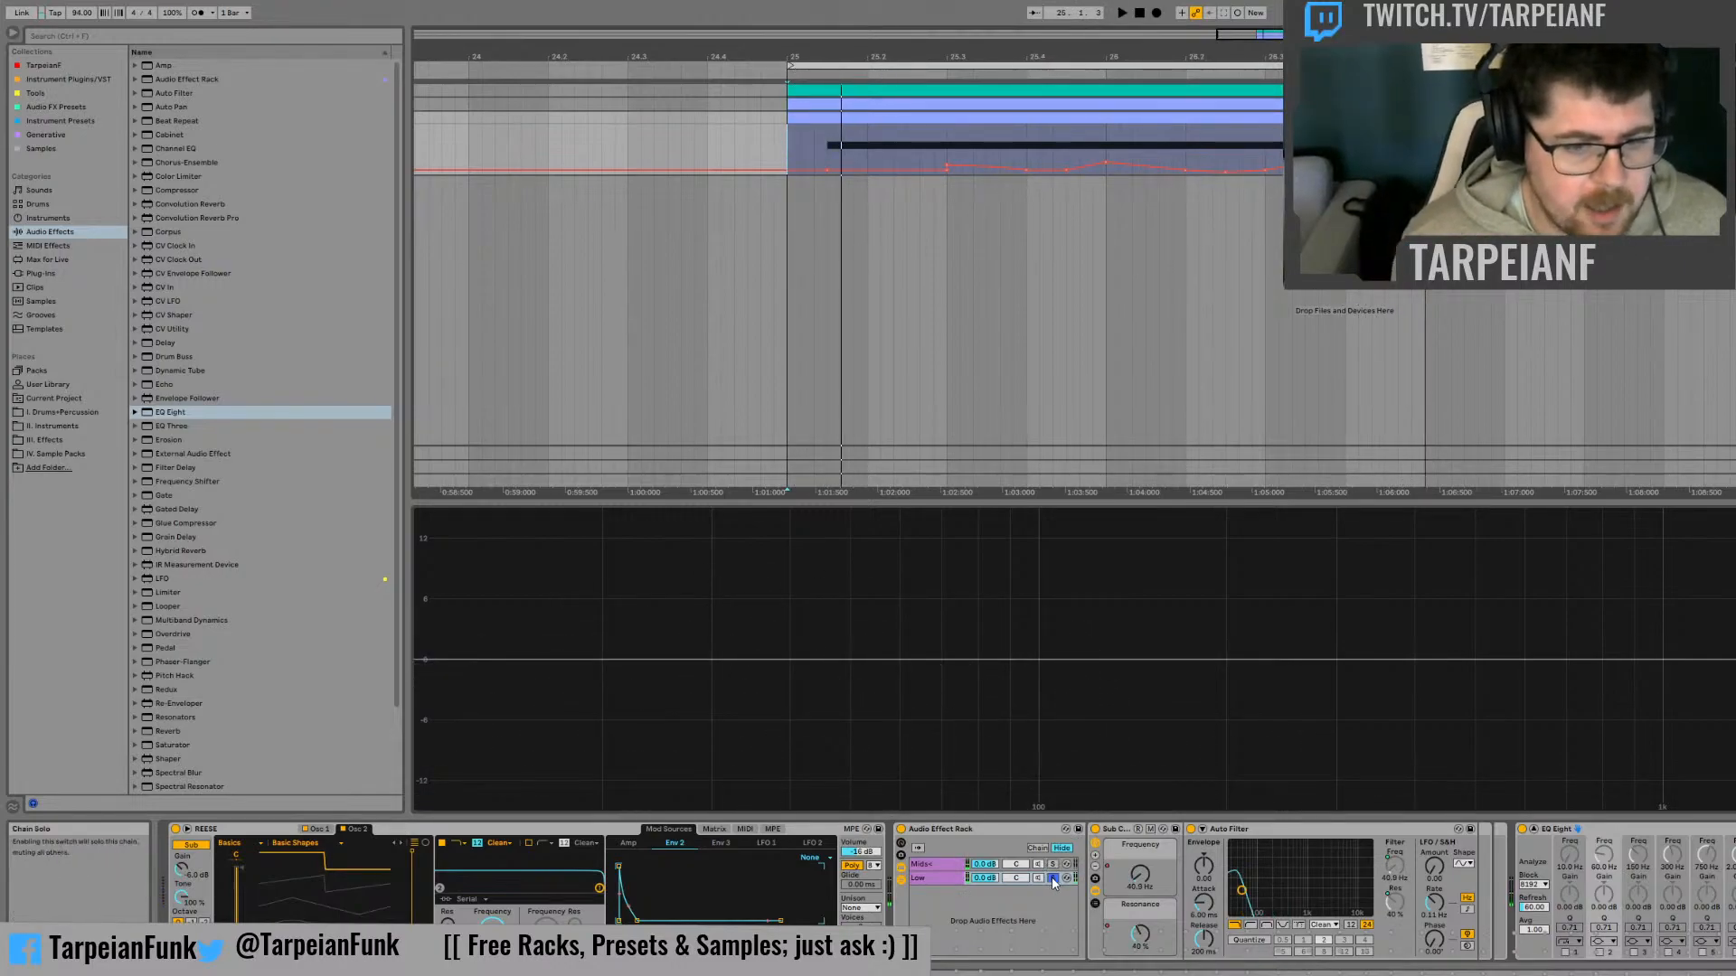
Turn off the Low chain's solo and audition both chains together from bar 25
left_click(1052, 879)
key("space")
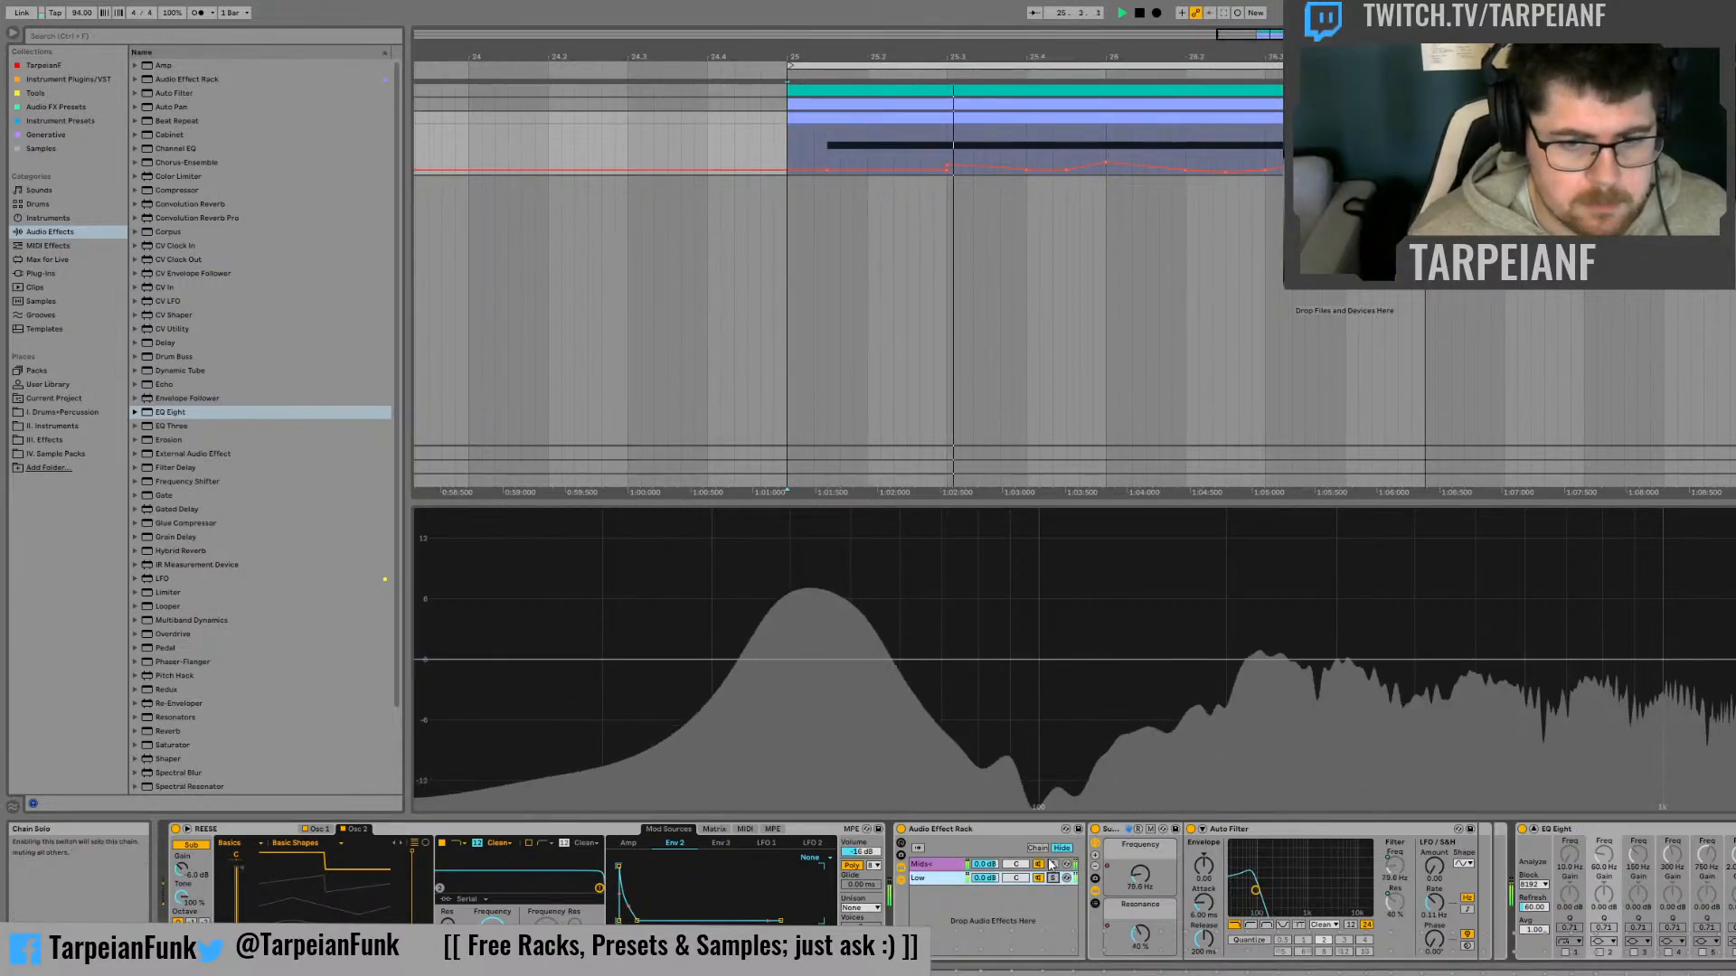
key("space")
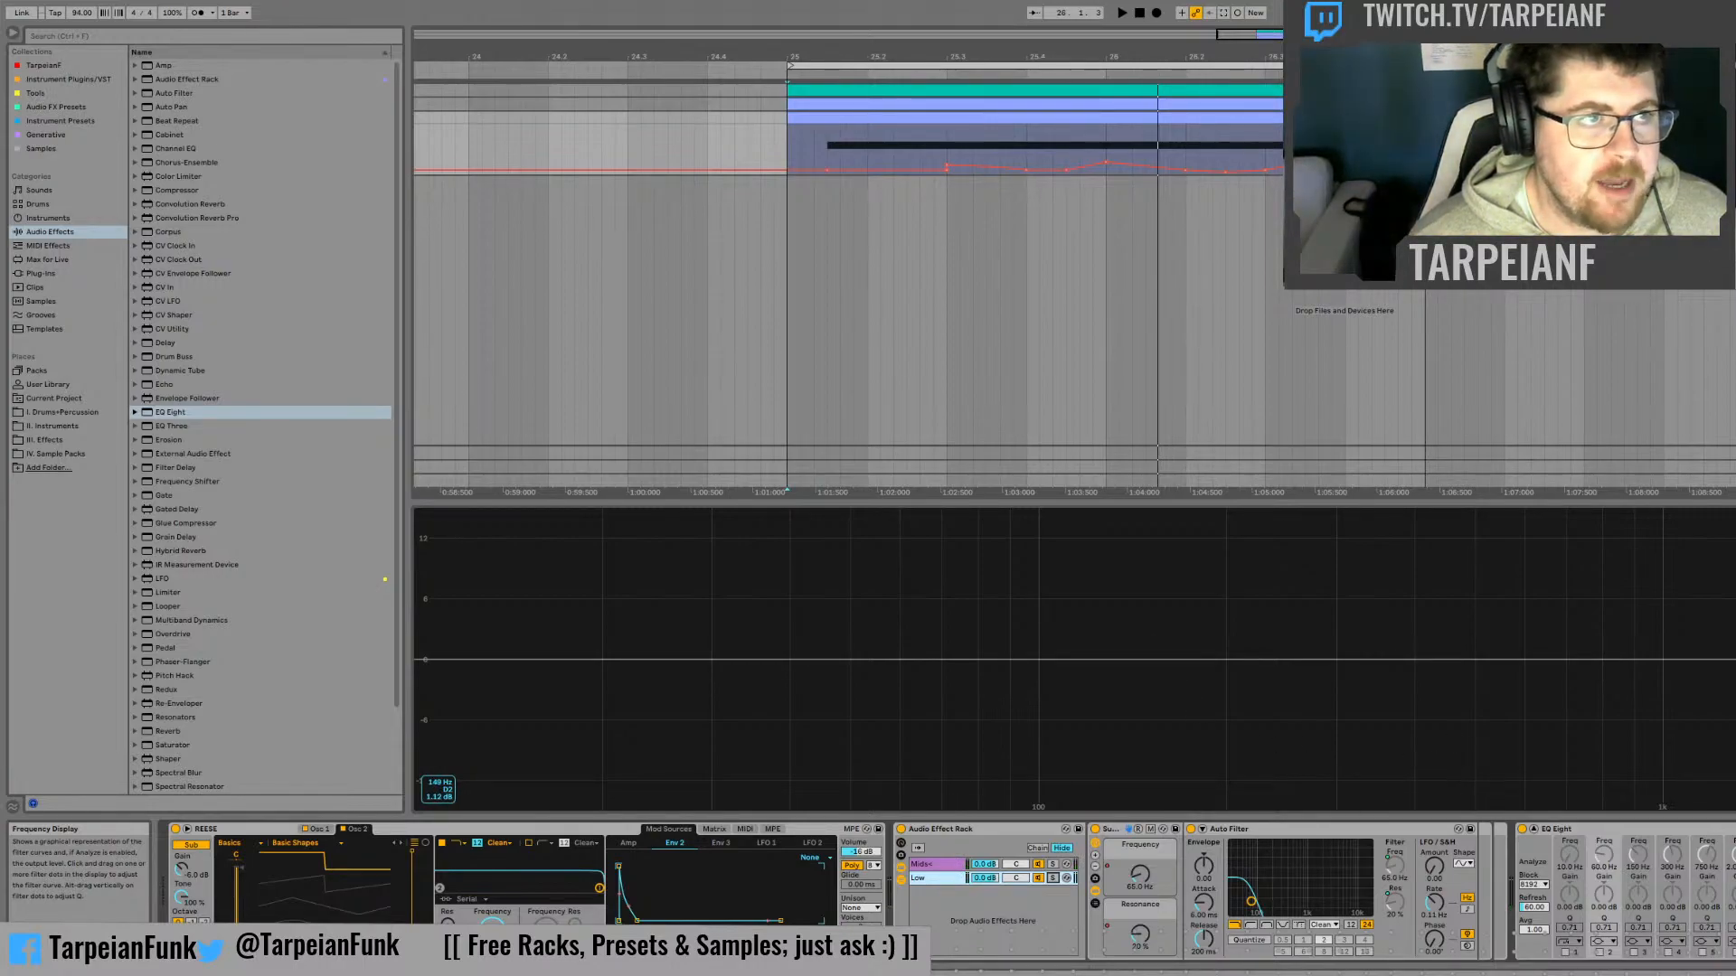
key("space")
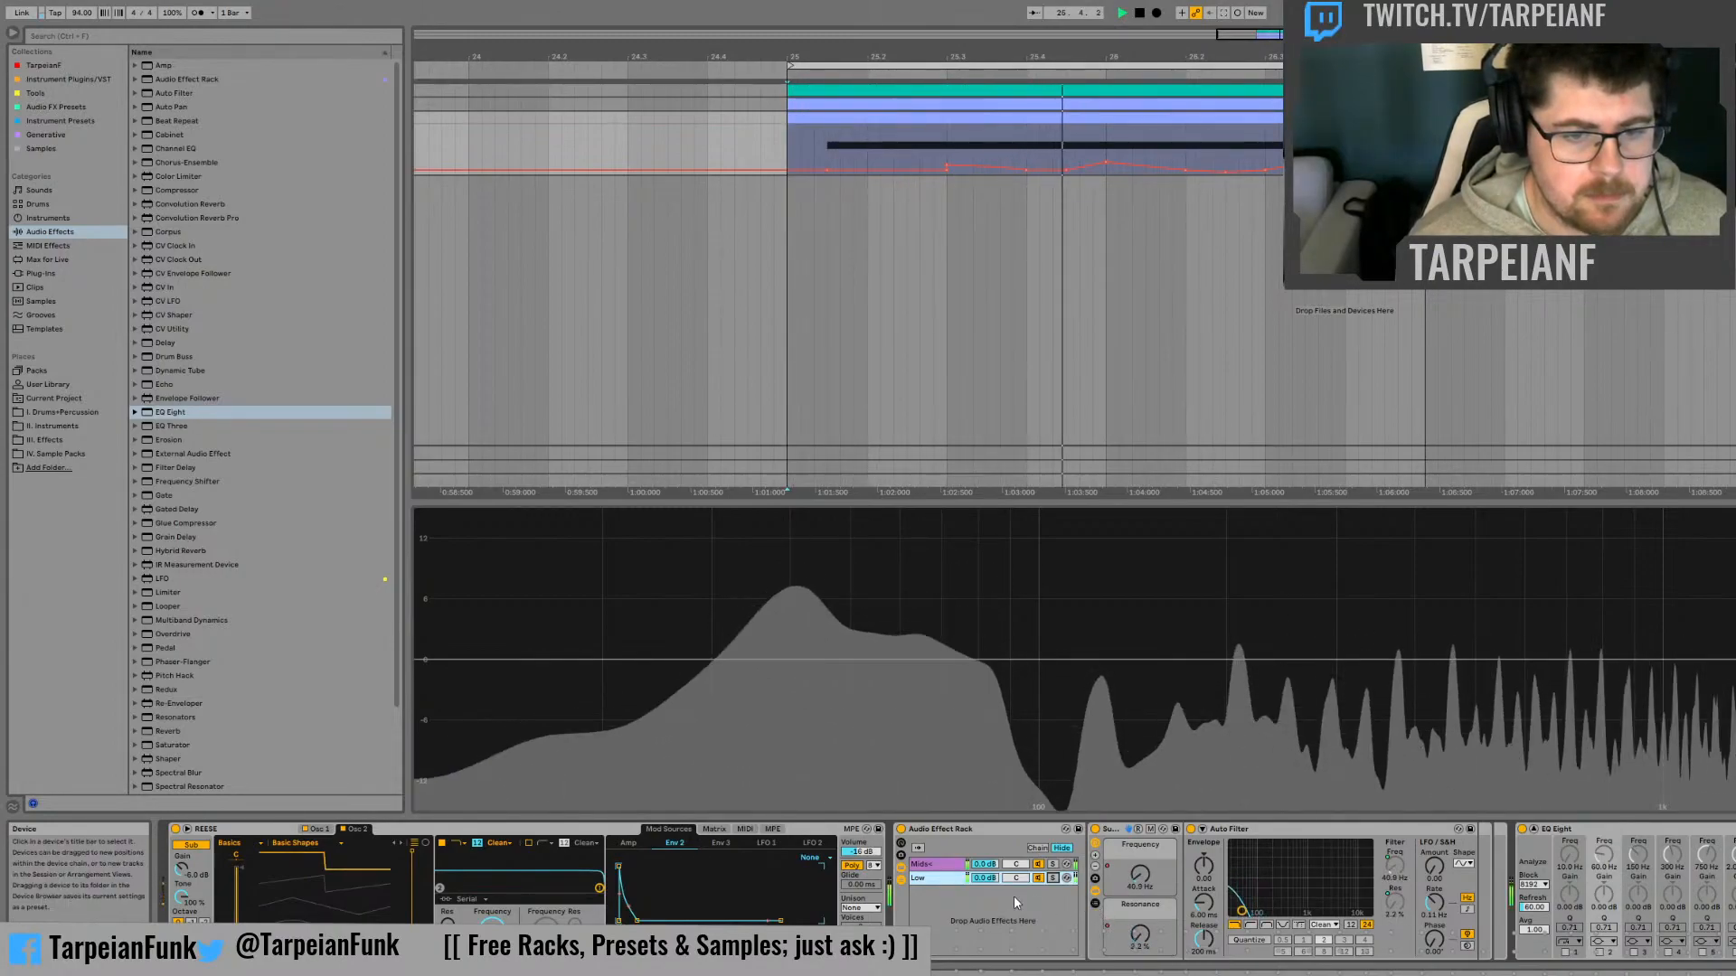
key("space")
Try raising the Mids chain's Auto Filter to about 1.70 kHz with 125% resonance during playback, and undo the change
left_click(930, 865)
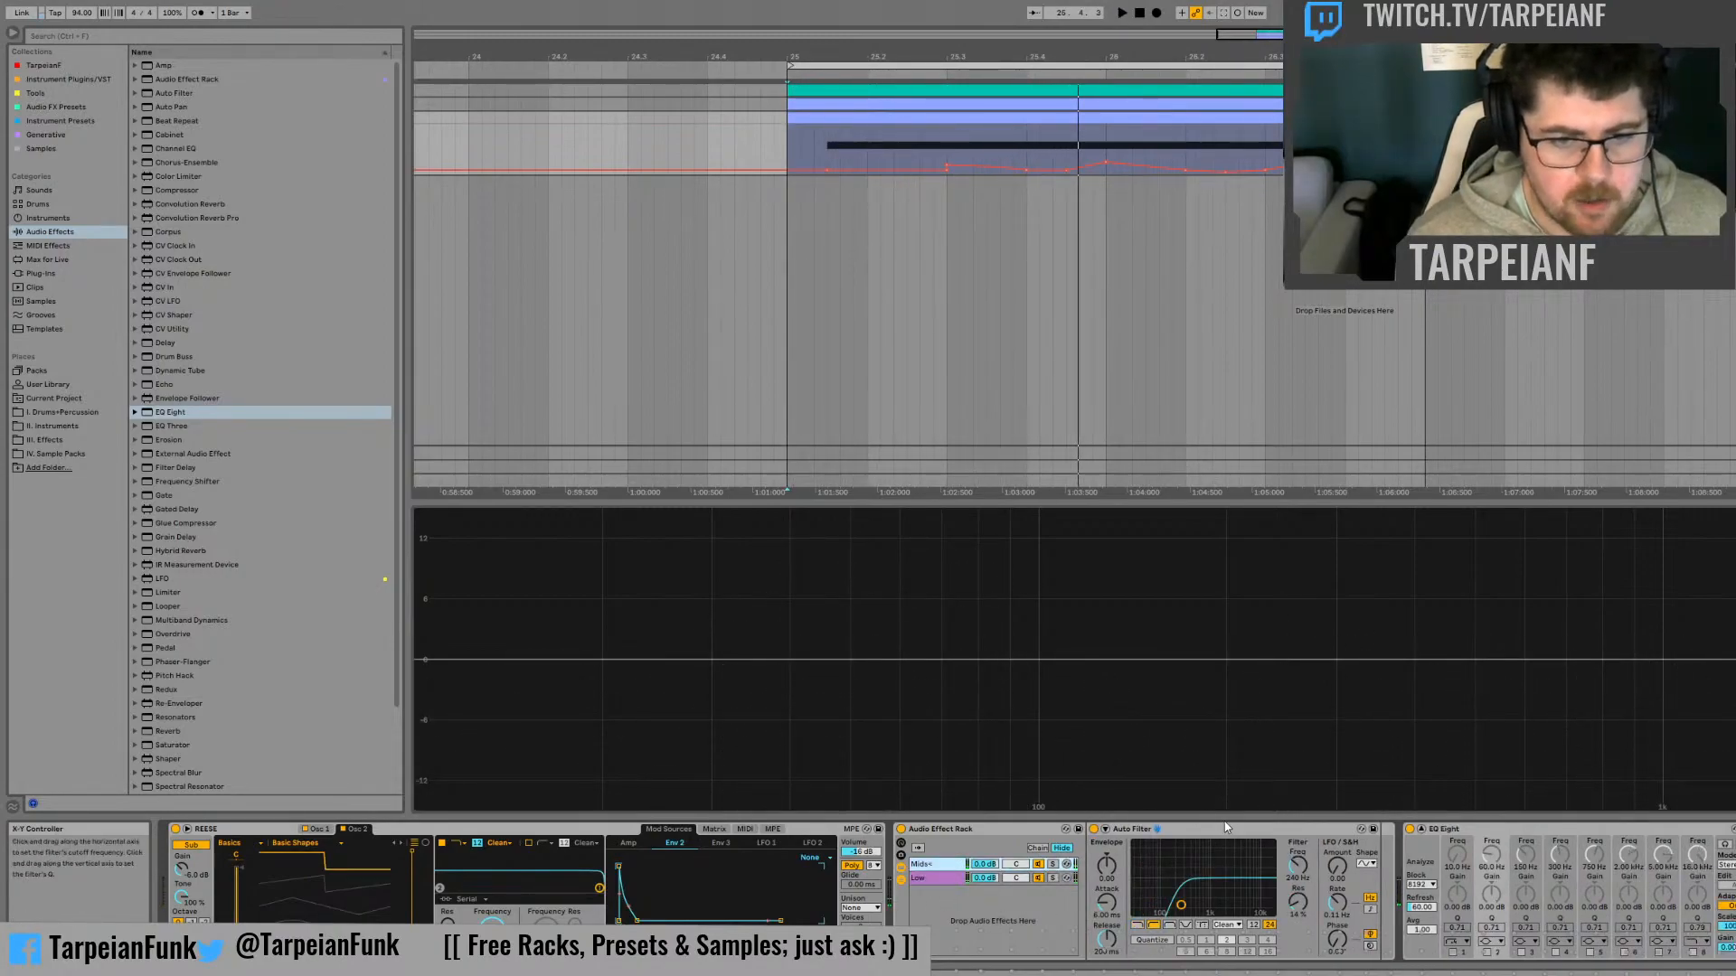
key("space")
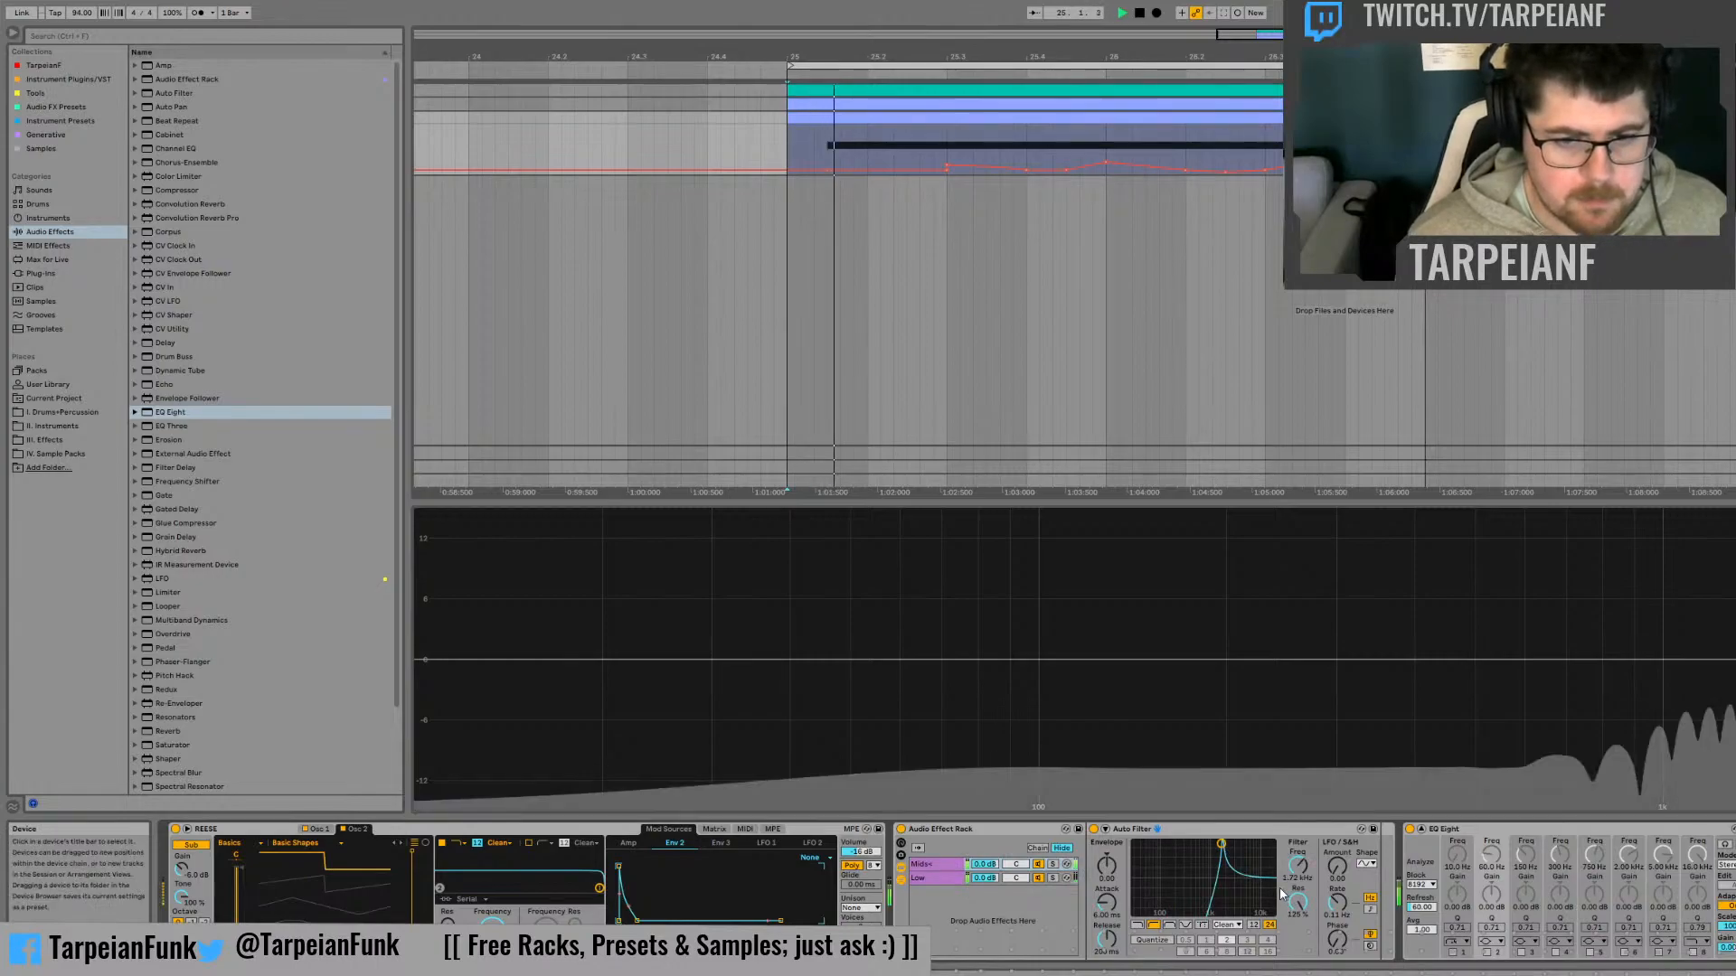
key("space")
key("ctrl+z")
Group the Mids chain's Auto Filter into a rack, show its macros and map the filter frequency to Macro 1
left_click(1215, 830)
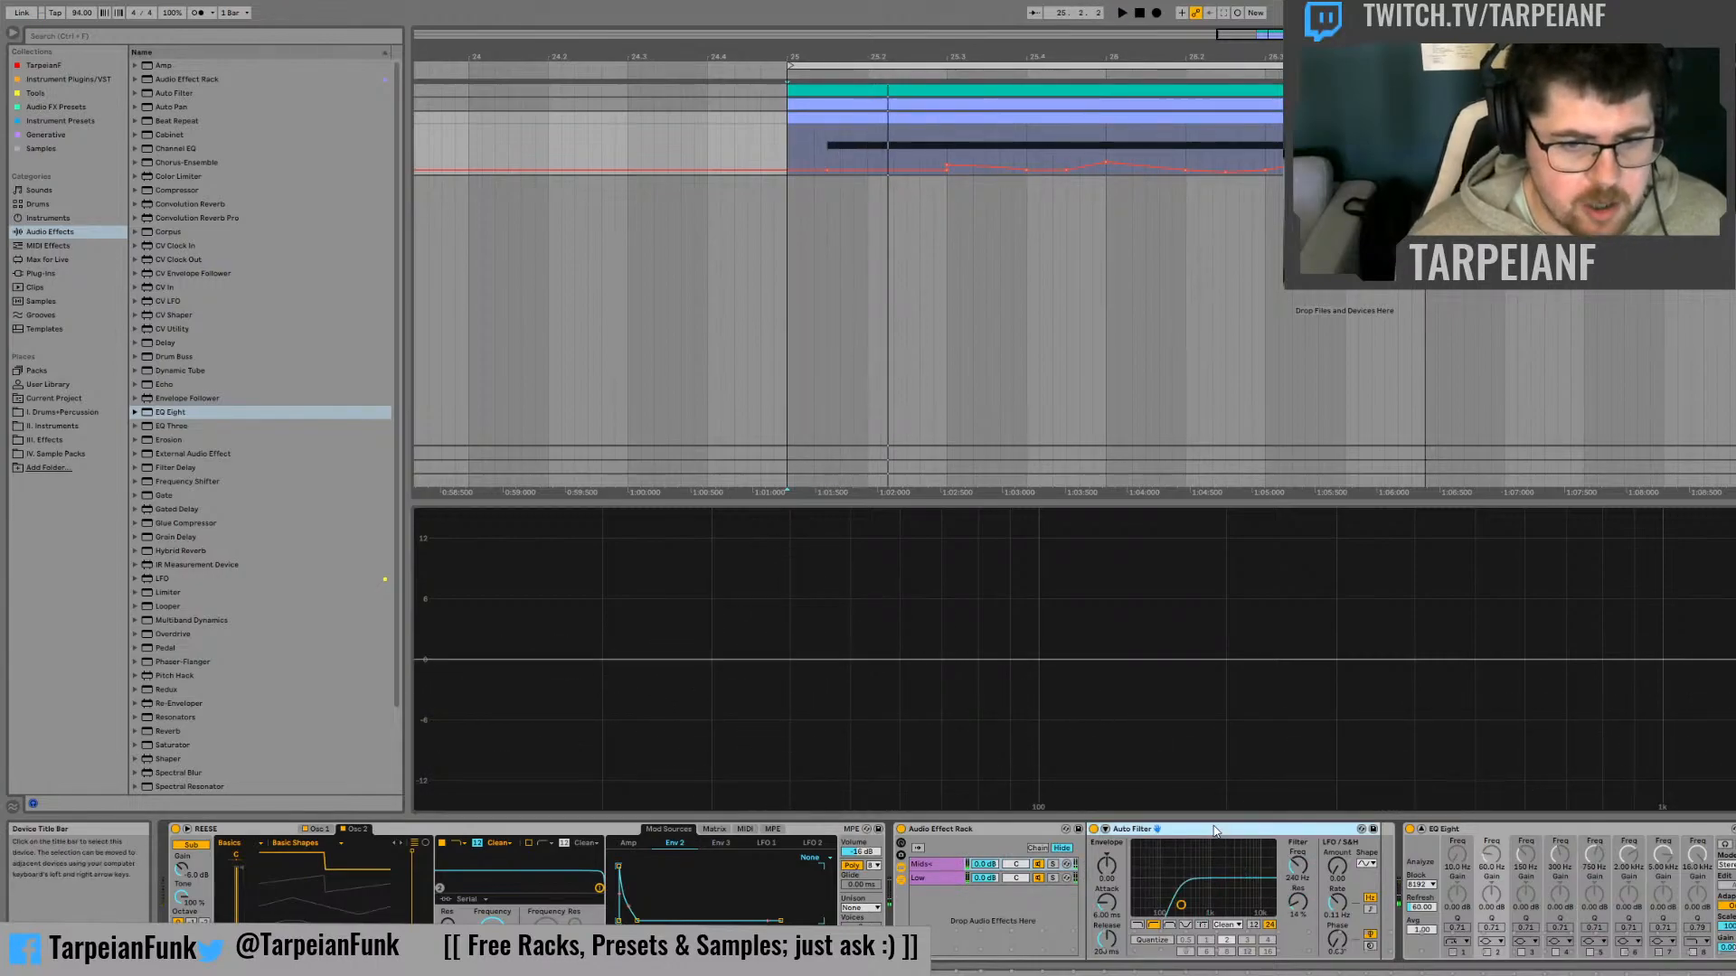
key("ctrl+g")
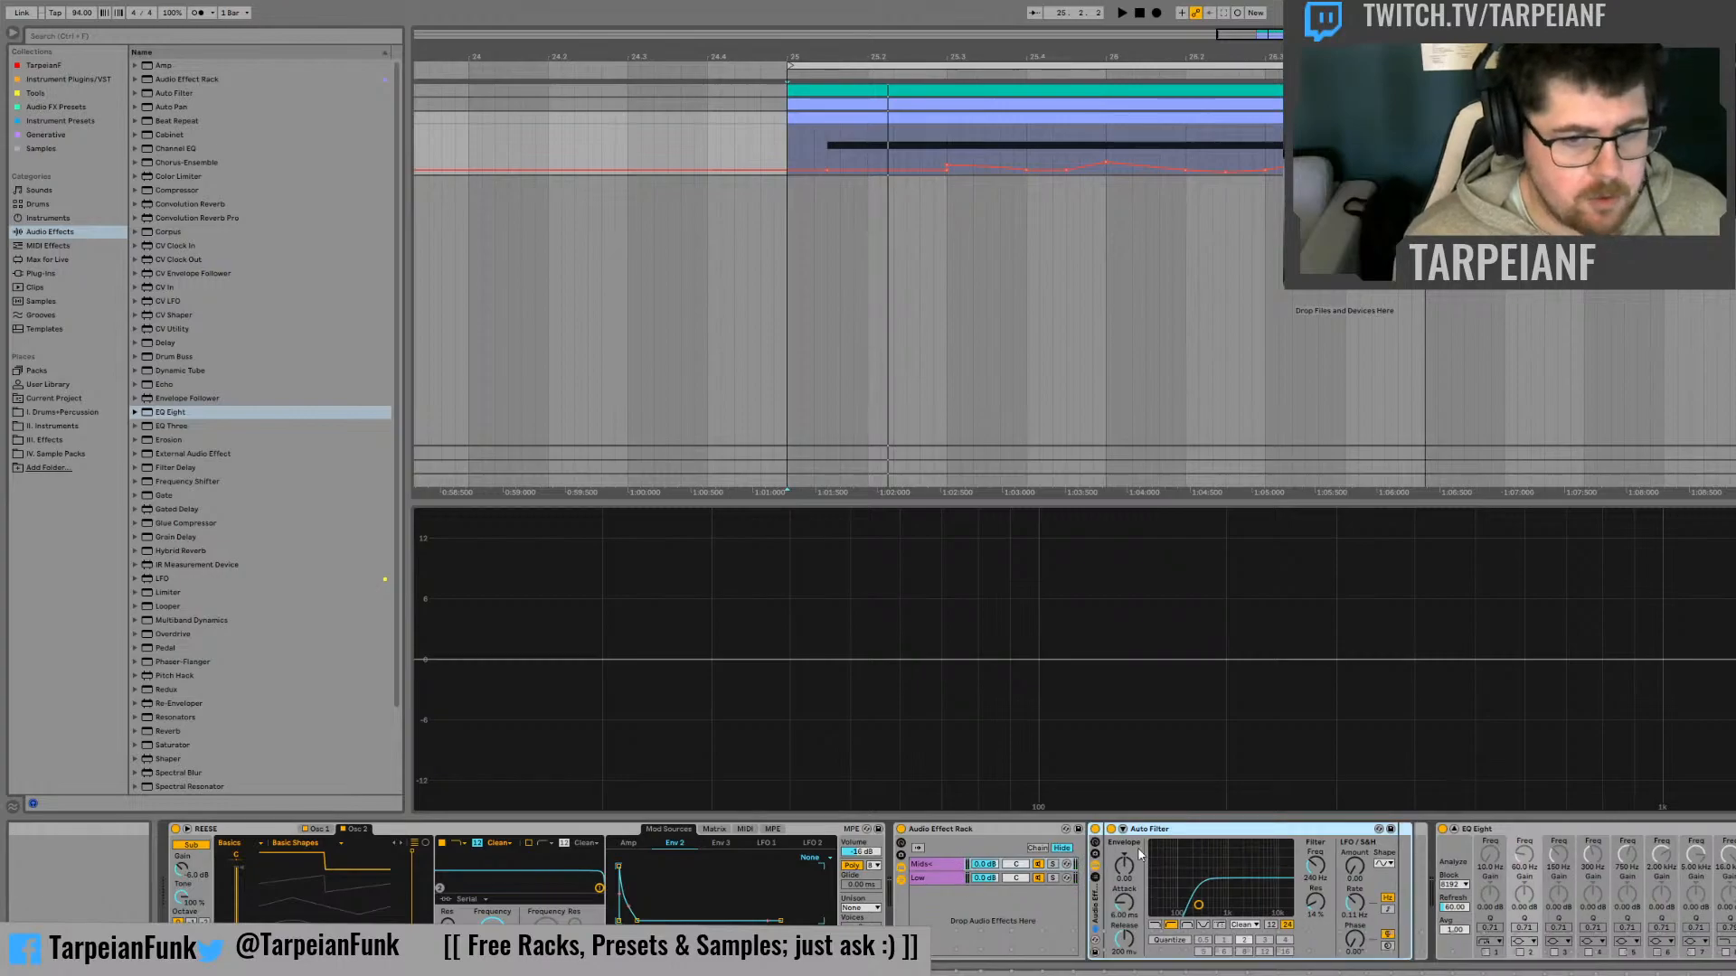
left_click(1096, 849)
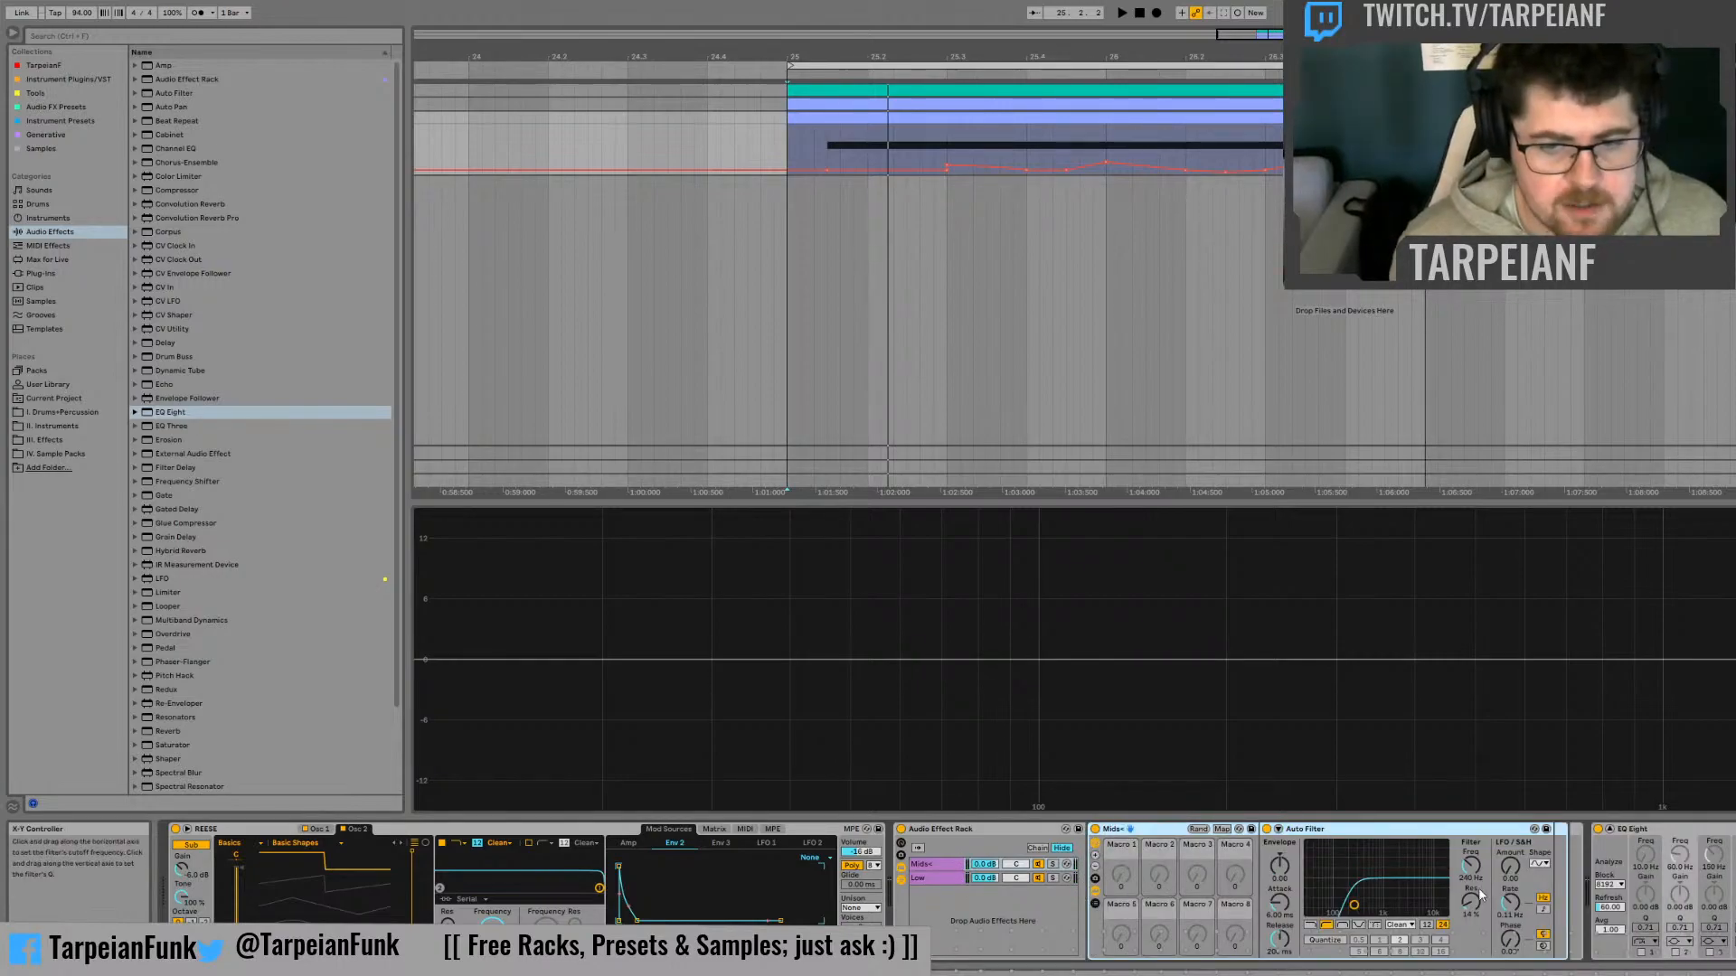
right_click(1471, 864)
left_click(1522, 683)
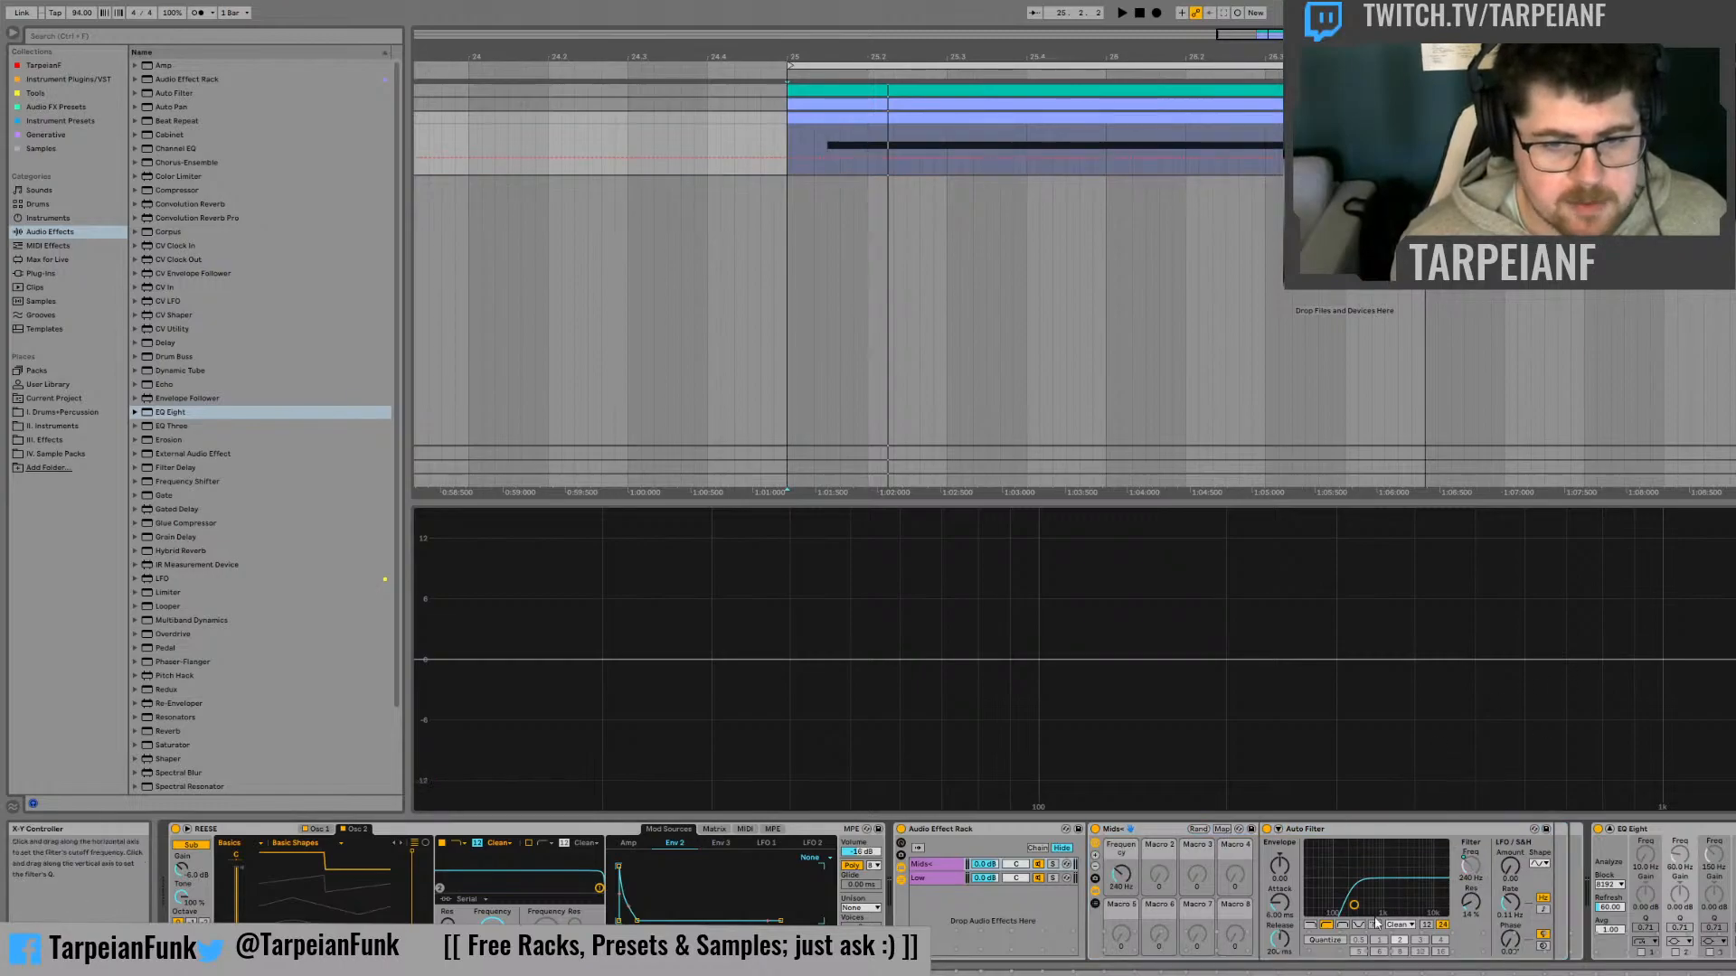
Set the frequency macro mapping's minimum to 120 Hz and the macro itself to 200 Hz in the Mids rack
left_click(1223, 830)
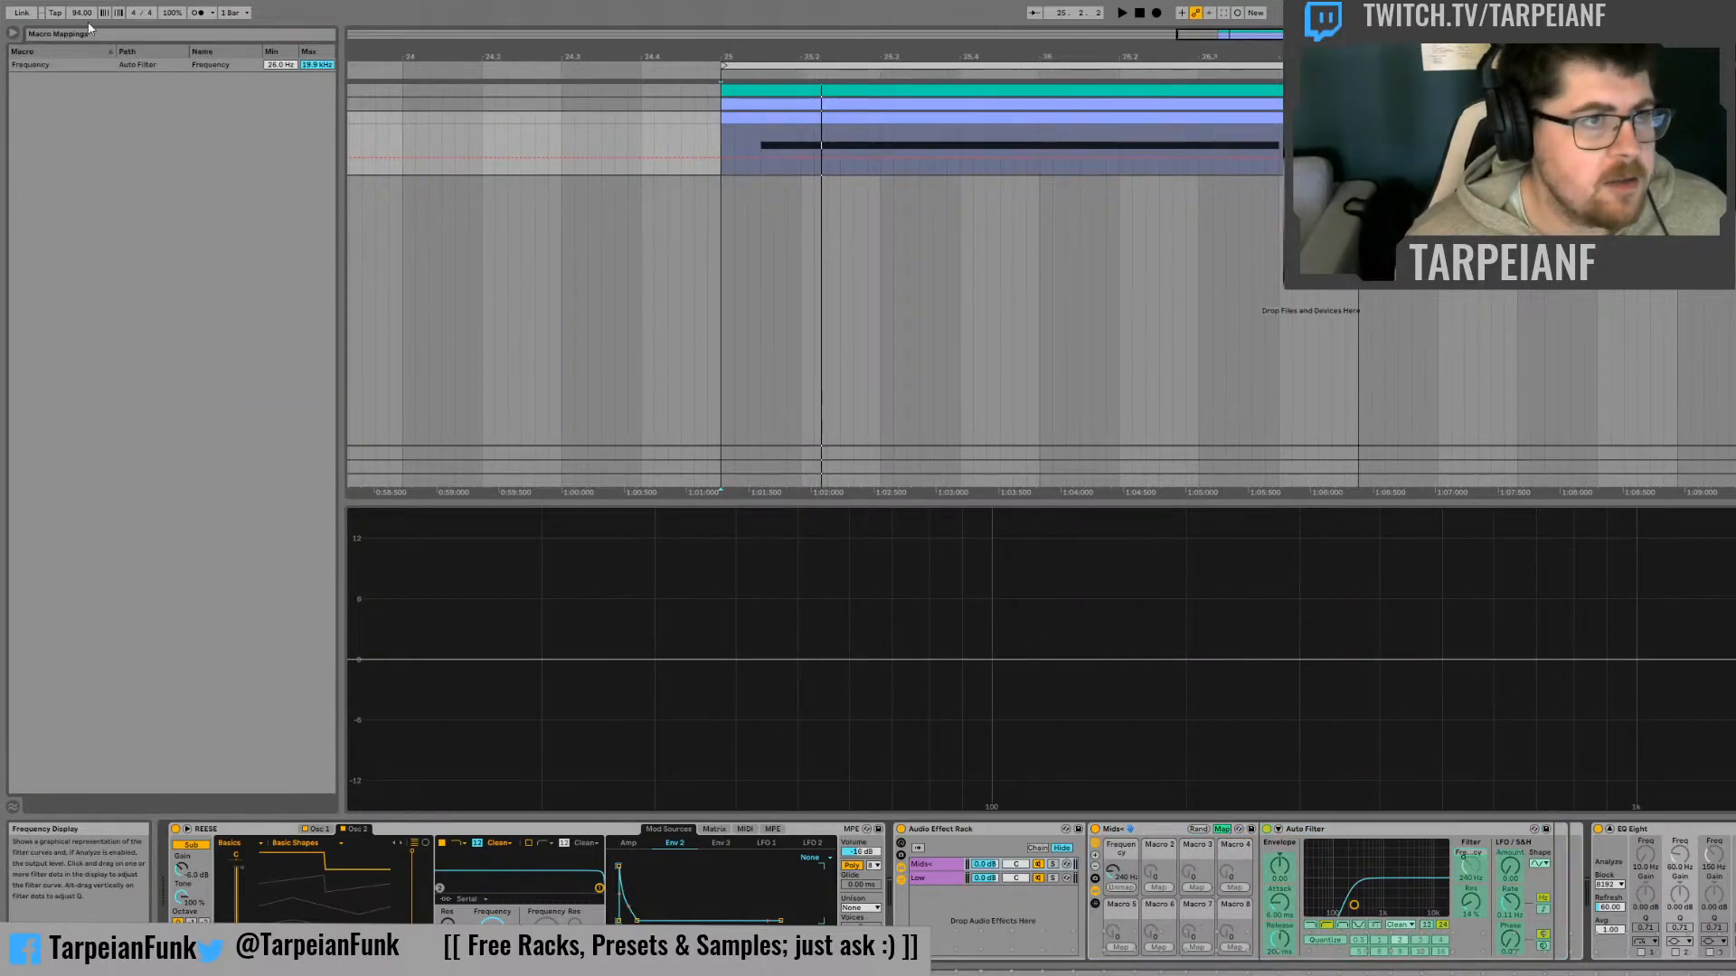
left_click(302, 66)
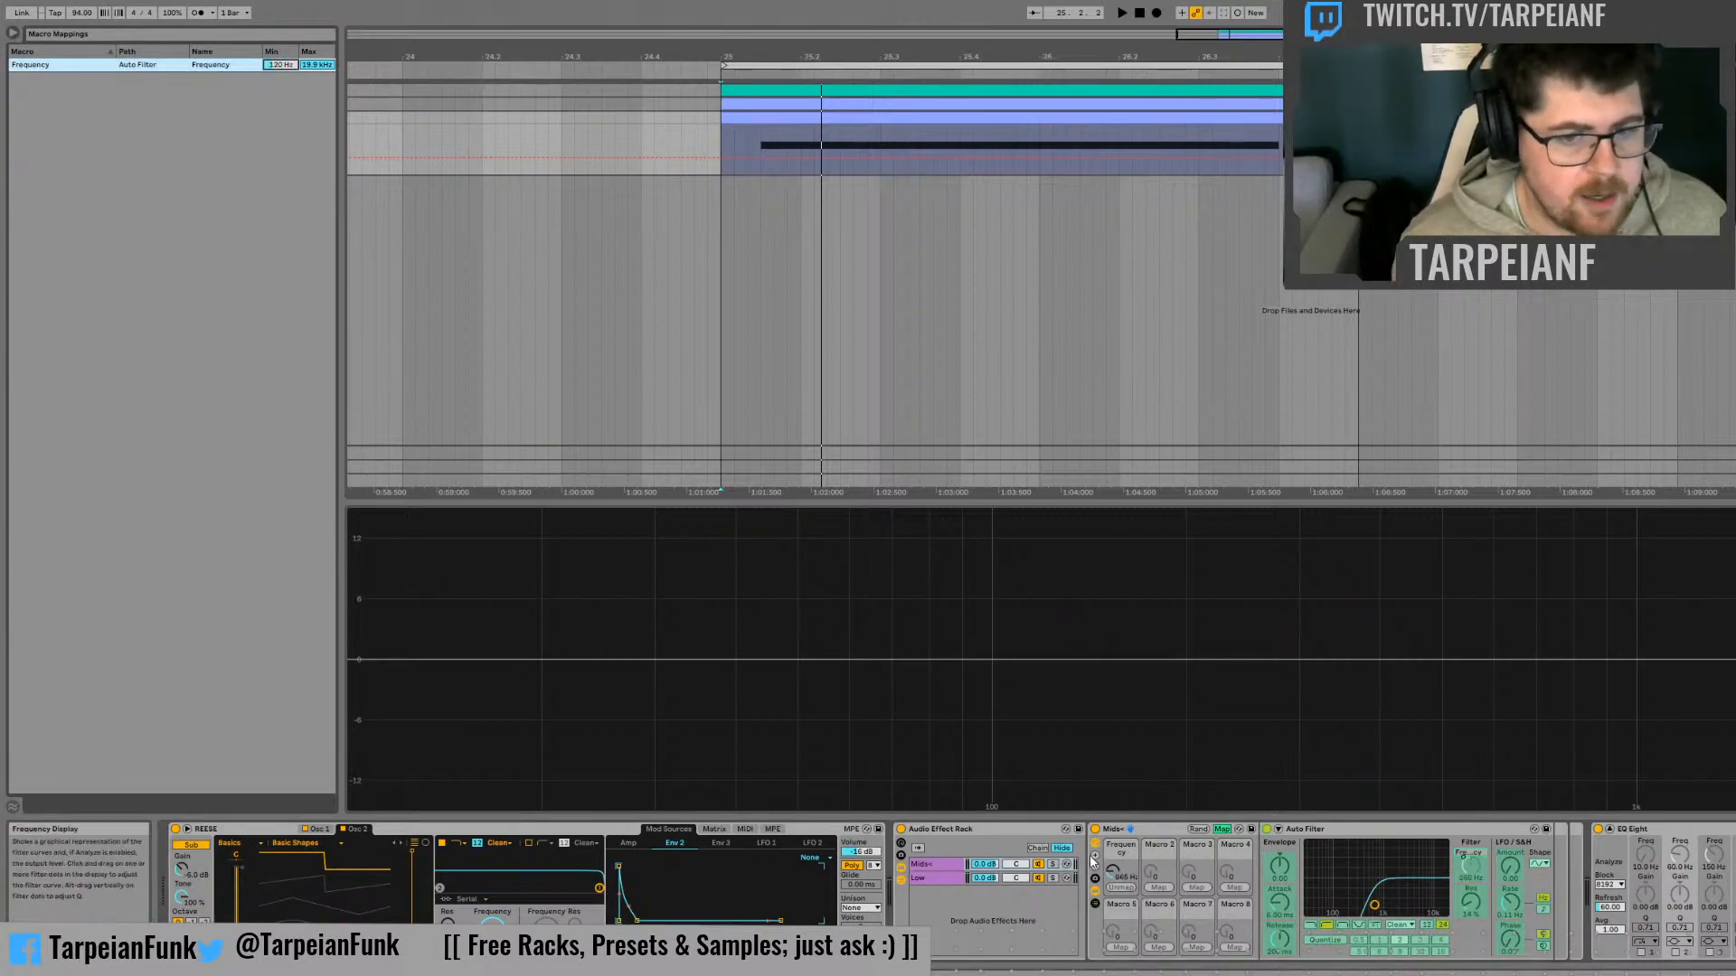
left_click_drag(1112, 872, 1113, 940)
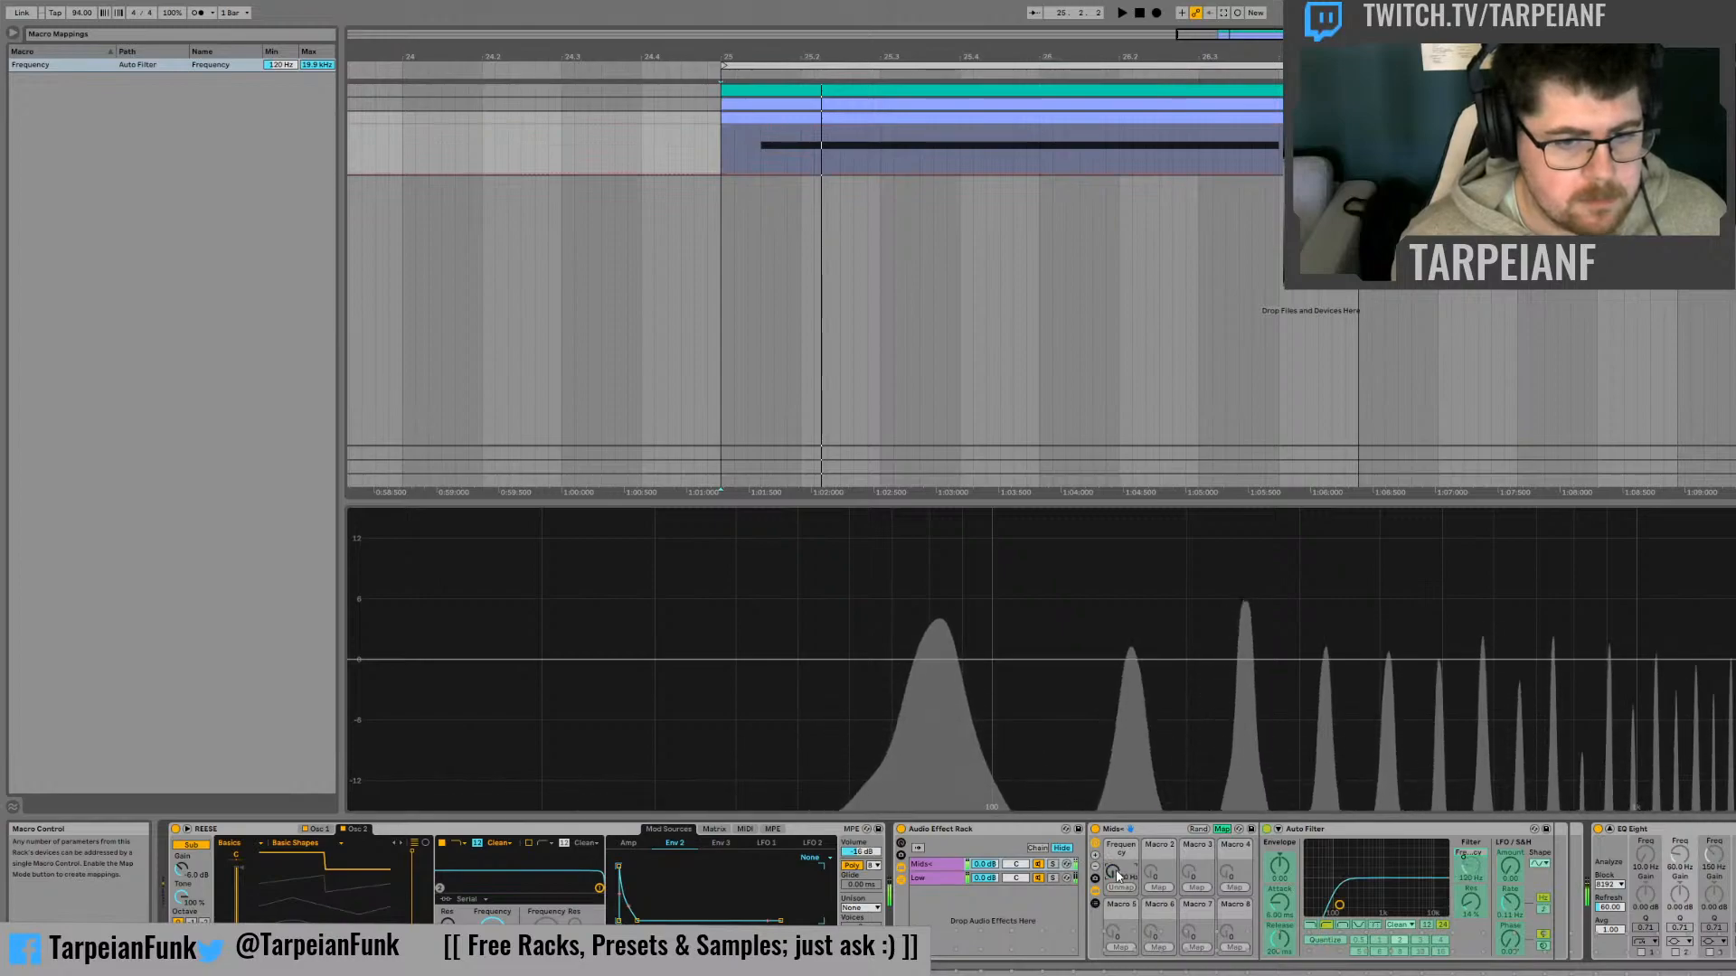
left_click_drag(1113, 872, 1113, 863)
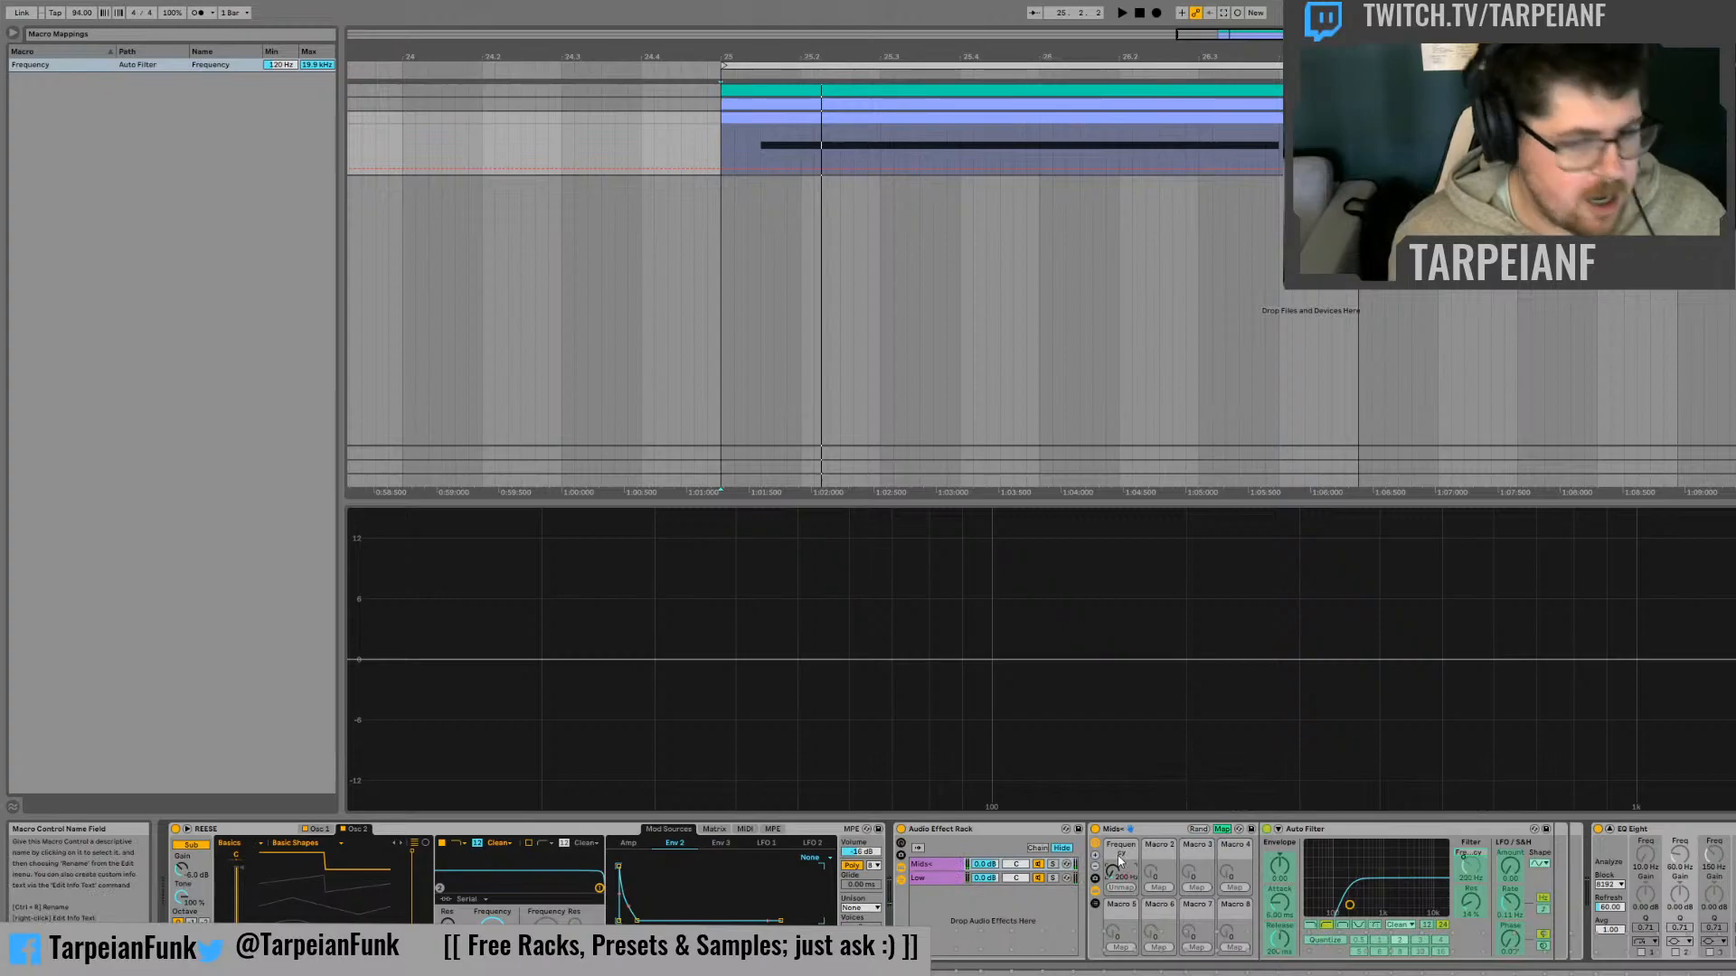
left_click(1223, 829)
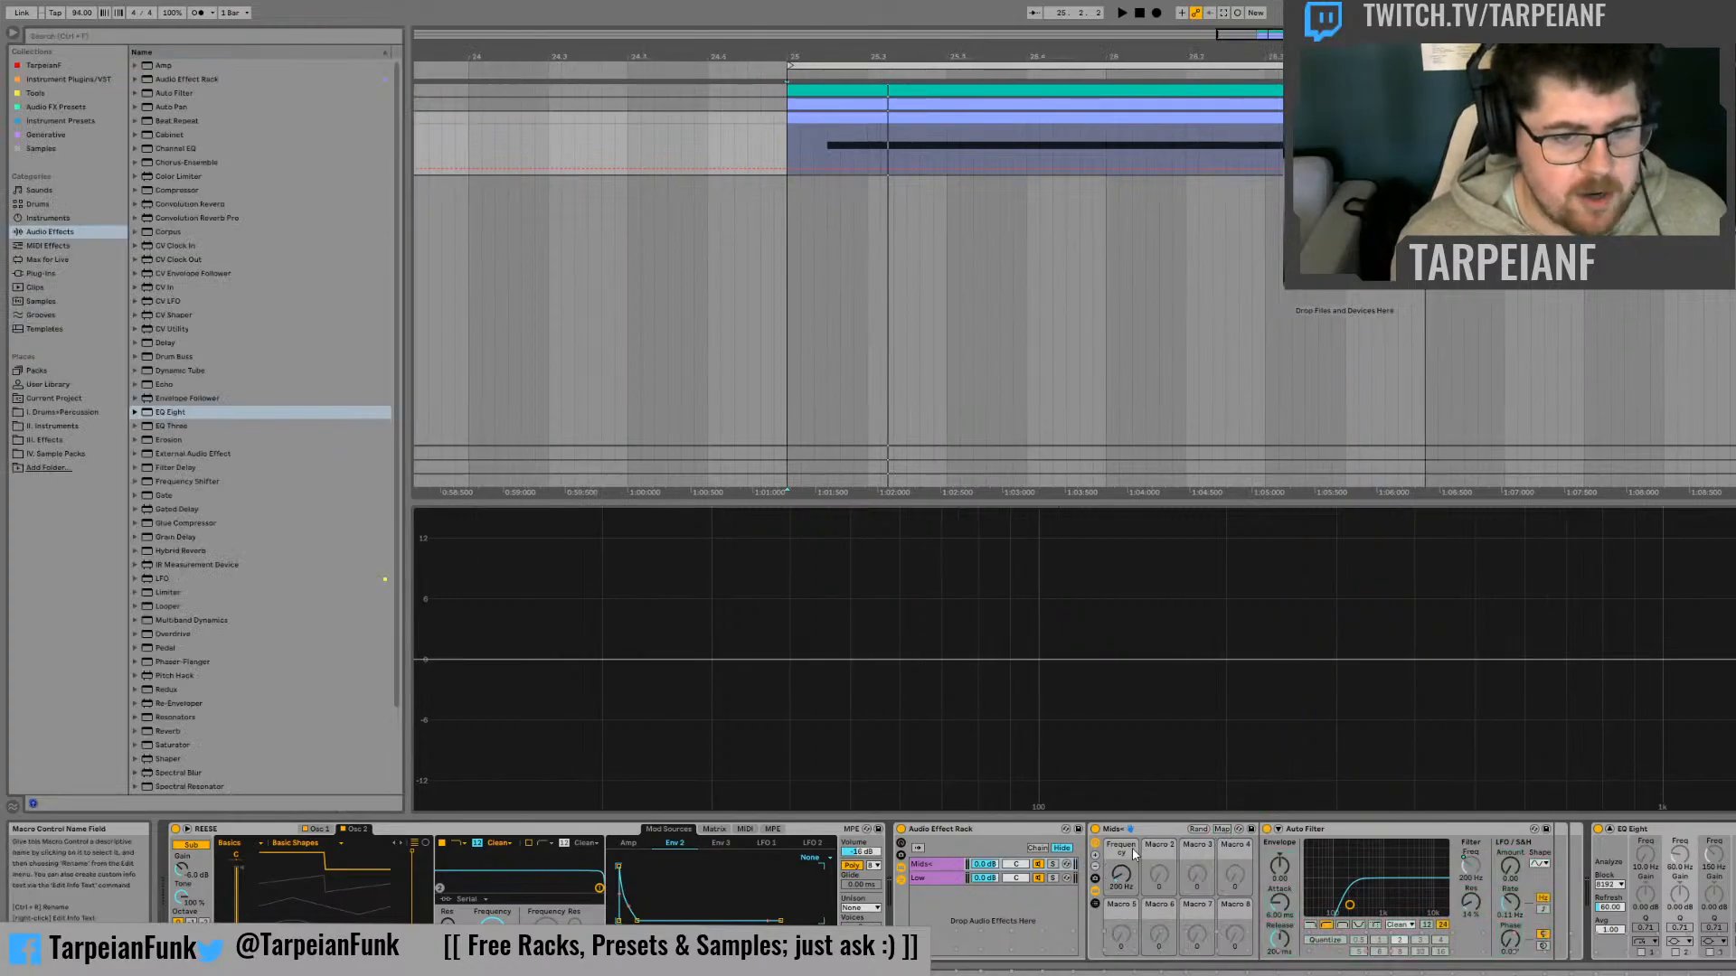
Set the REESE instrument's unison mode to Classic, audition the bass and select the Low chain
key("space")
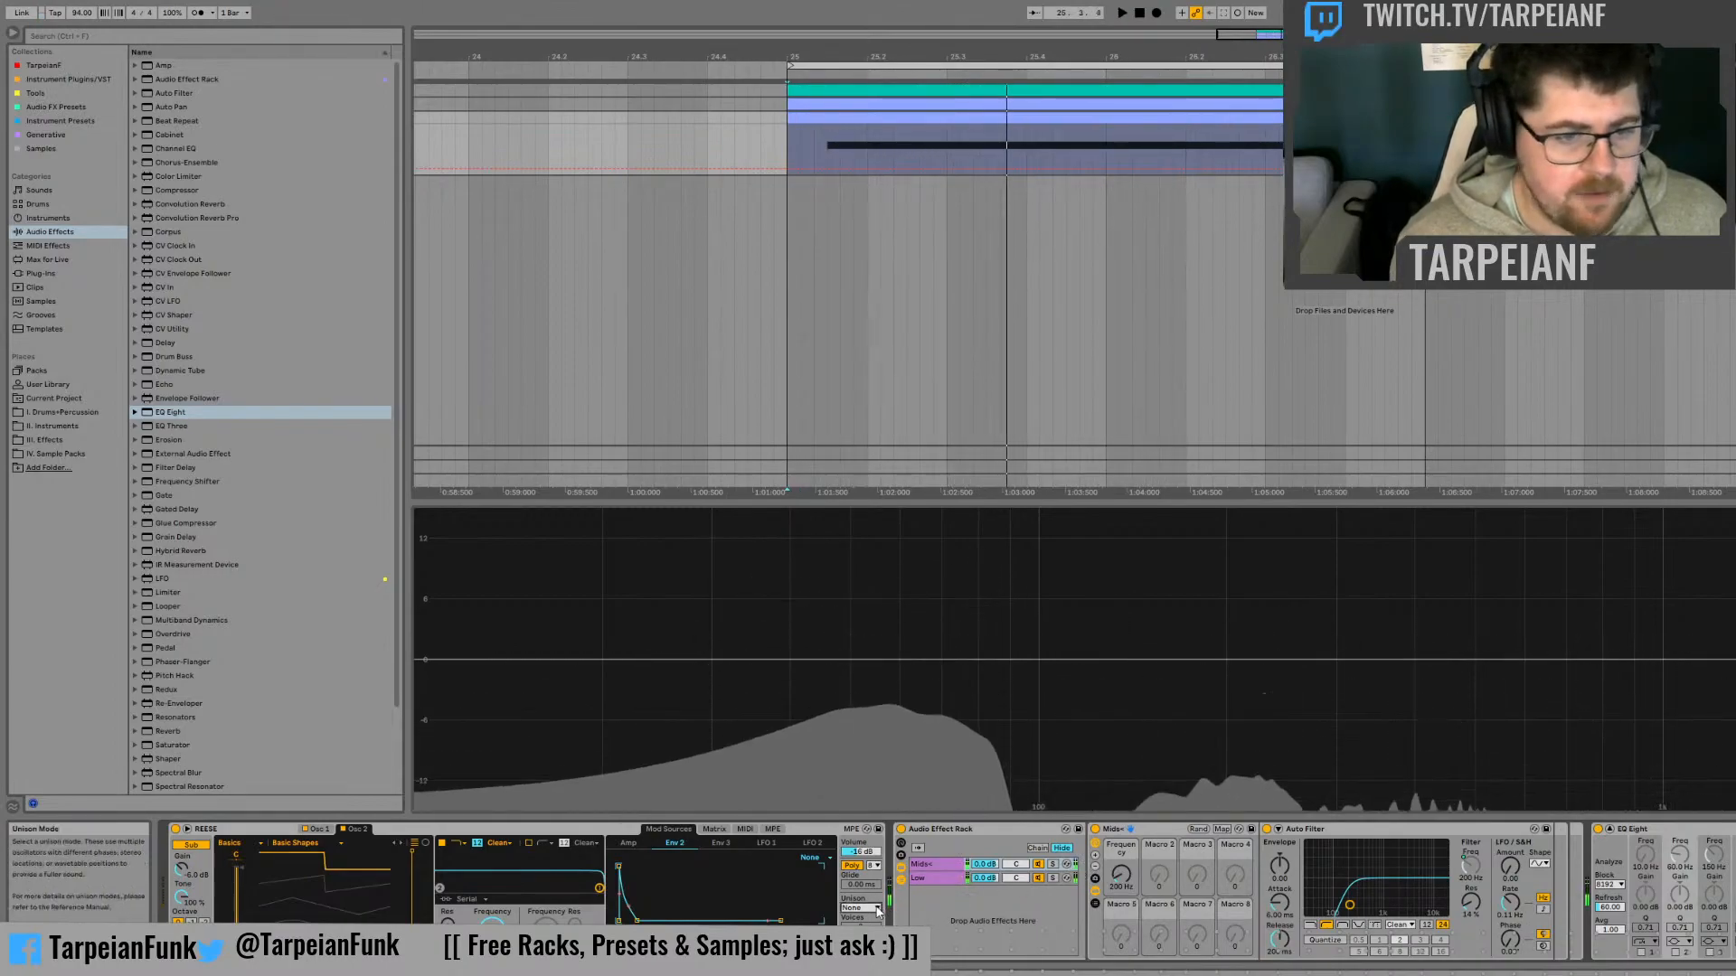
key("space")
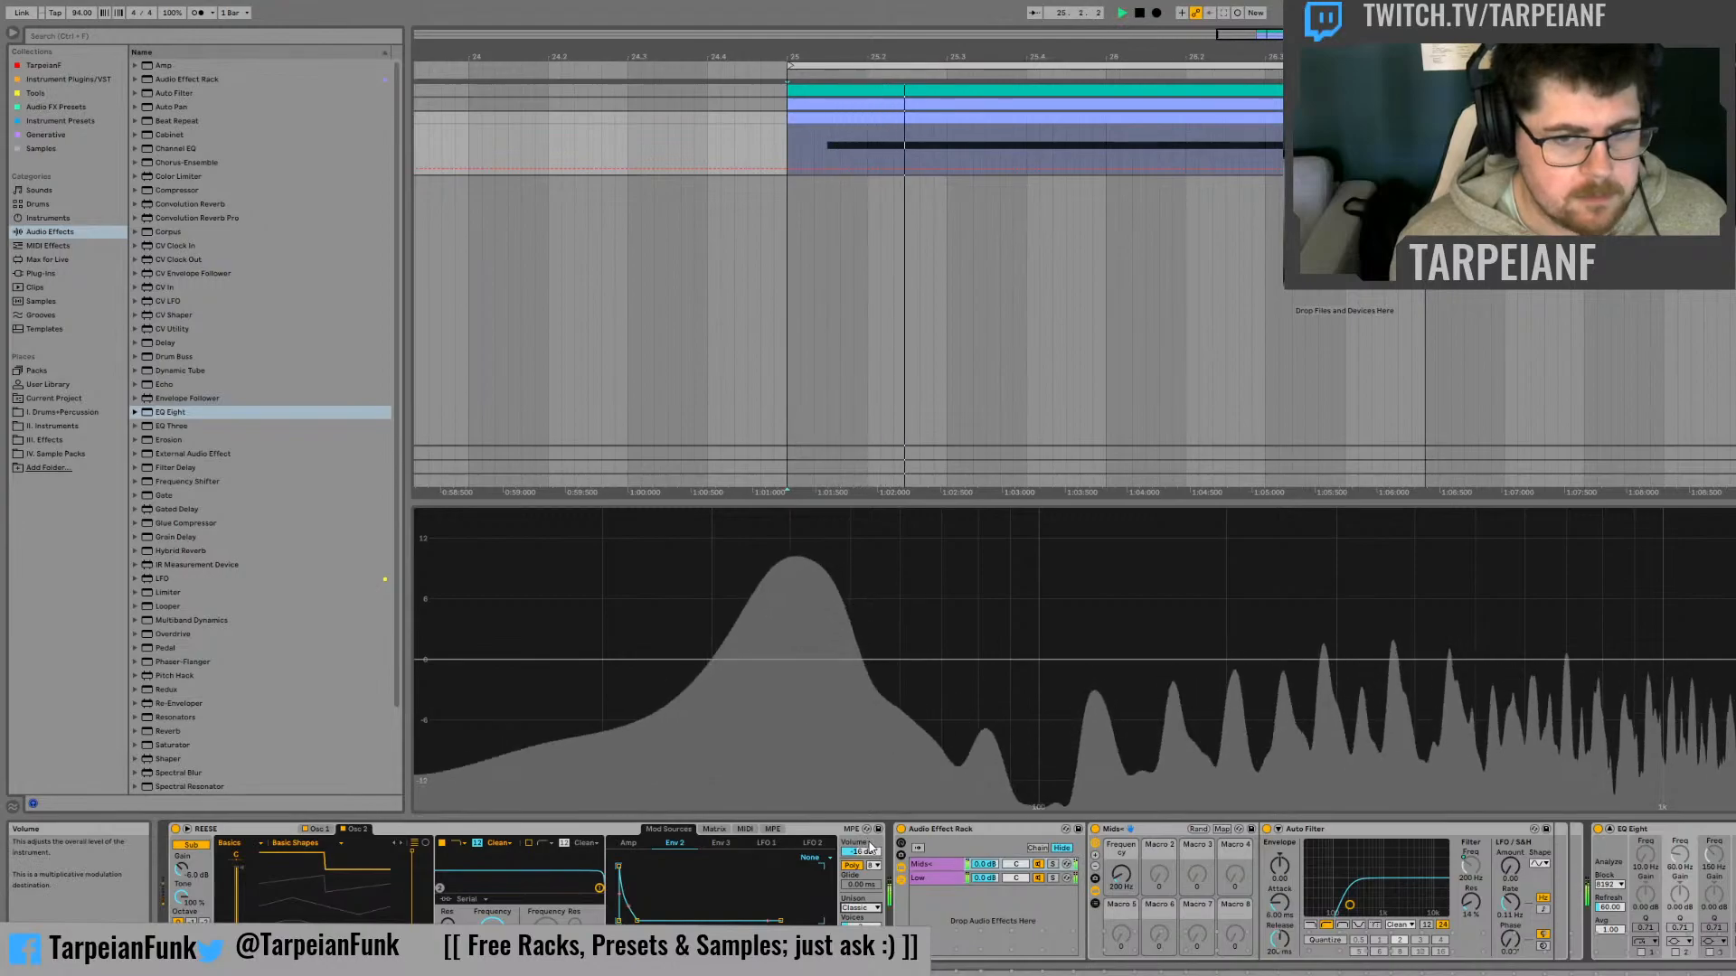
left_click(926, 877)
key("space")
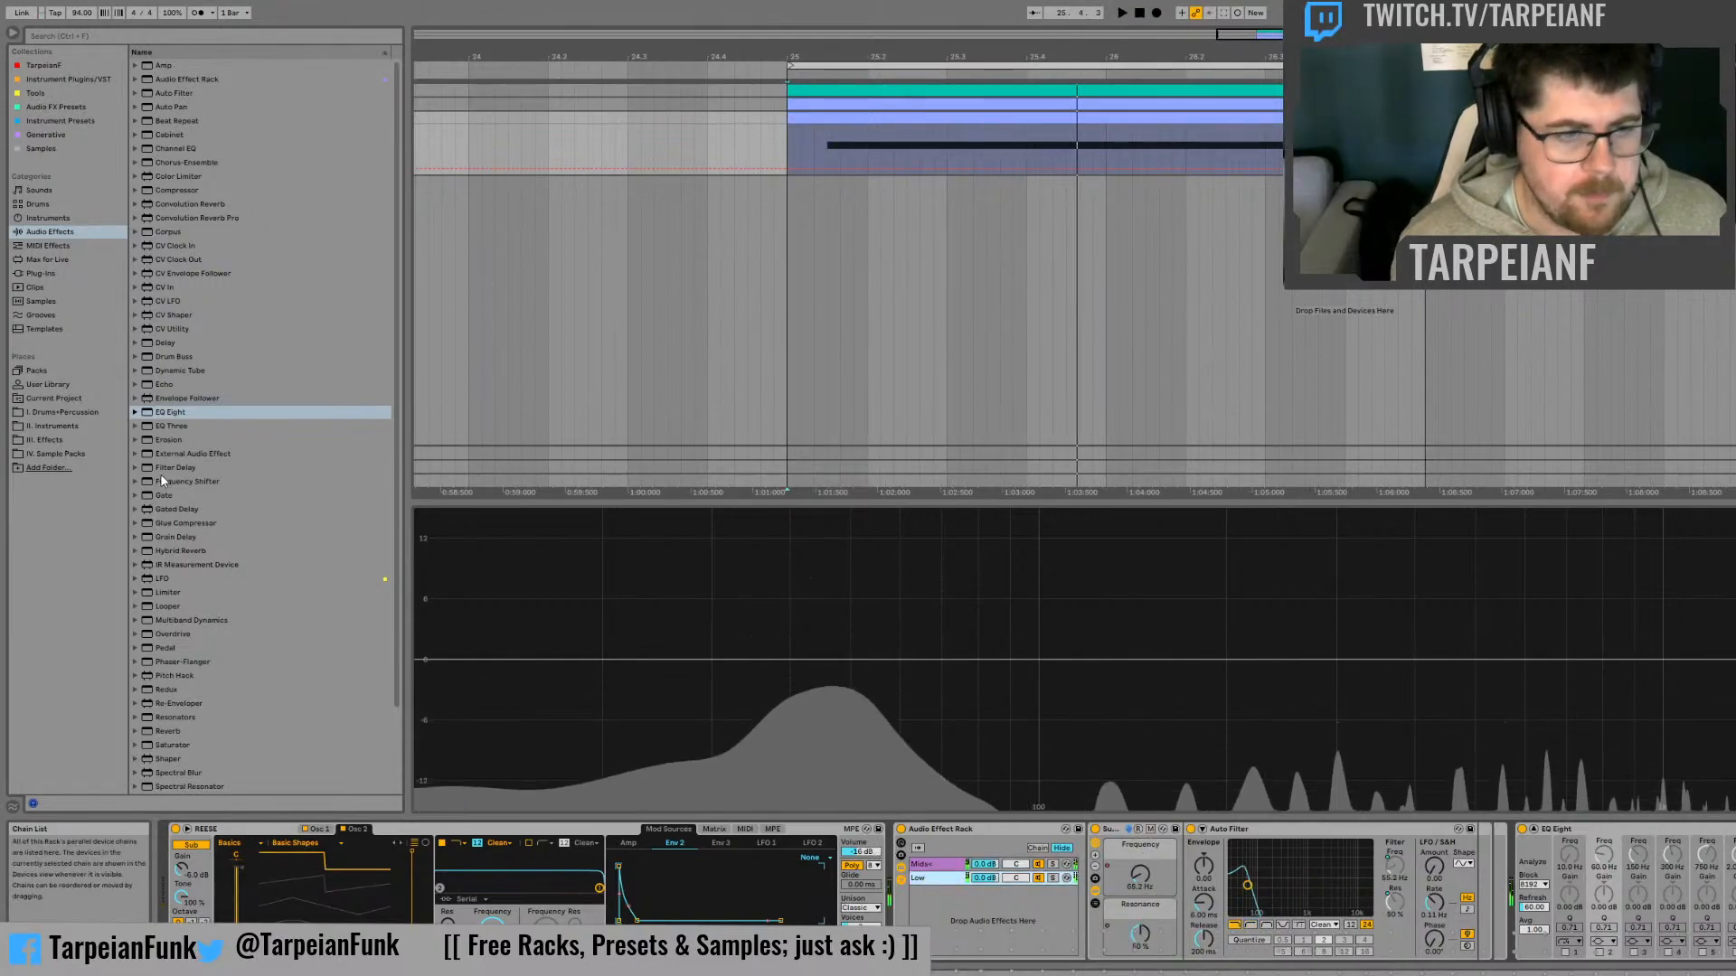
Insert a Utility before the Low chain's Auto Filter, switch it to mono and solo the Low chain
scroll(240, 705, "down", 3)
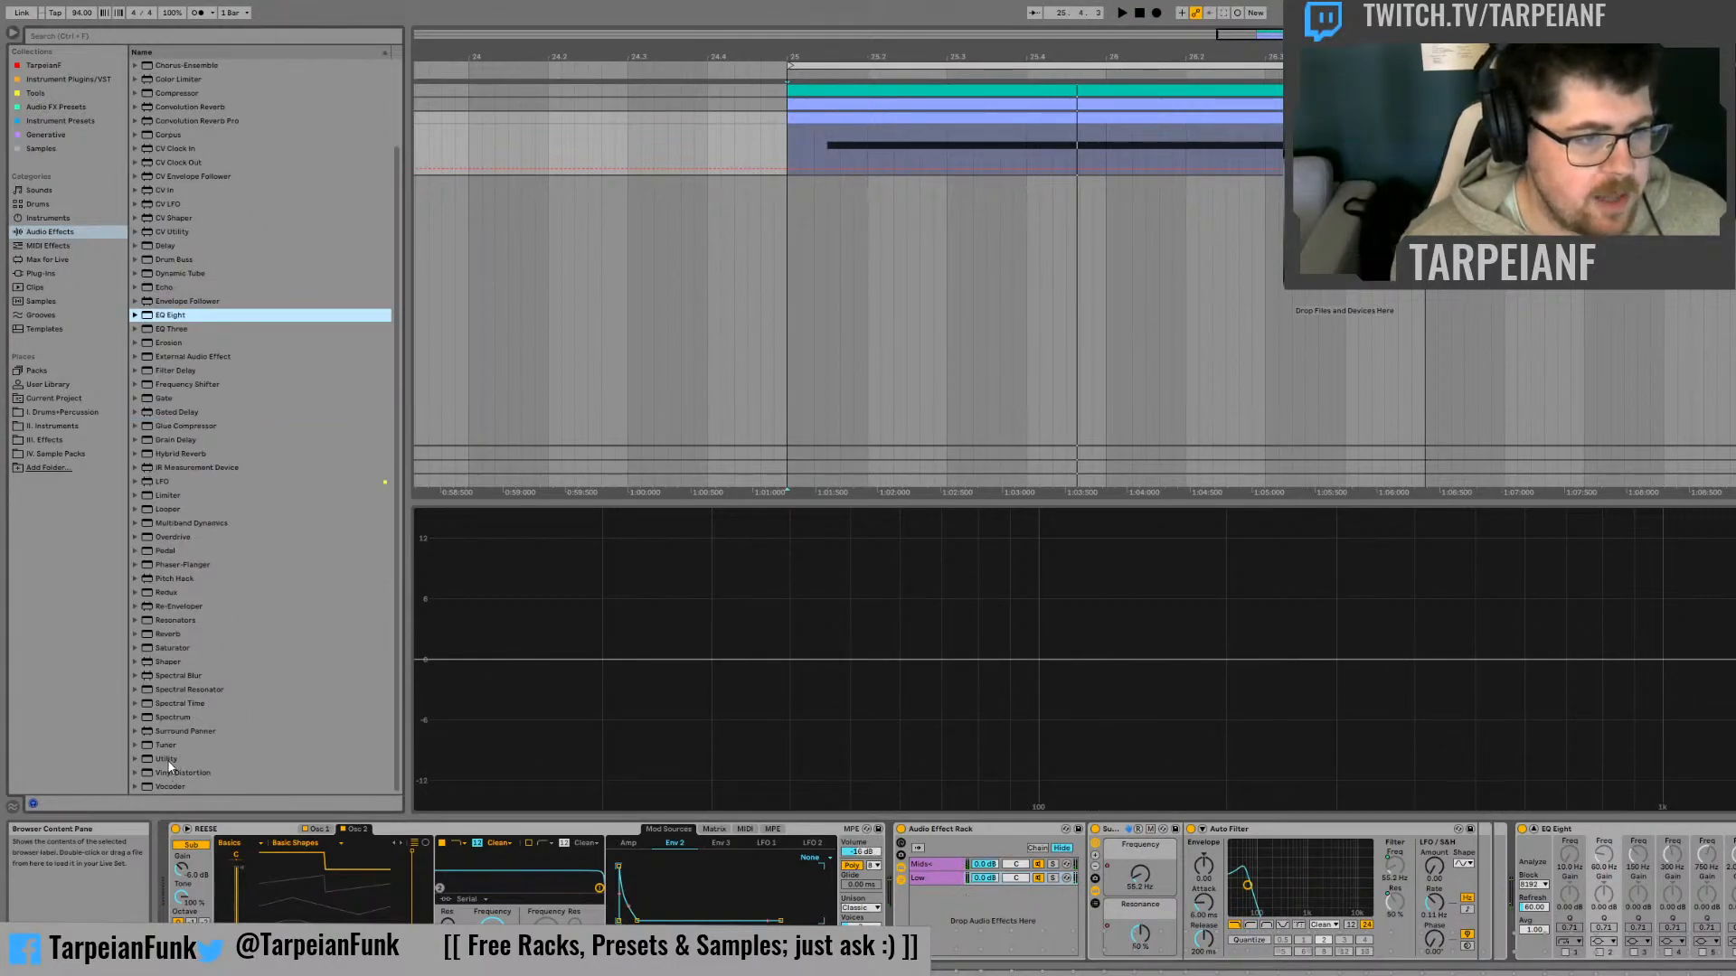
left_click(169, 760)
left_click_drag(1177, 829, 1184, 830)
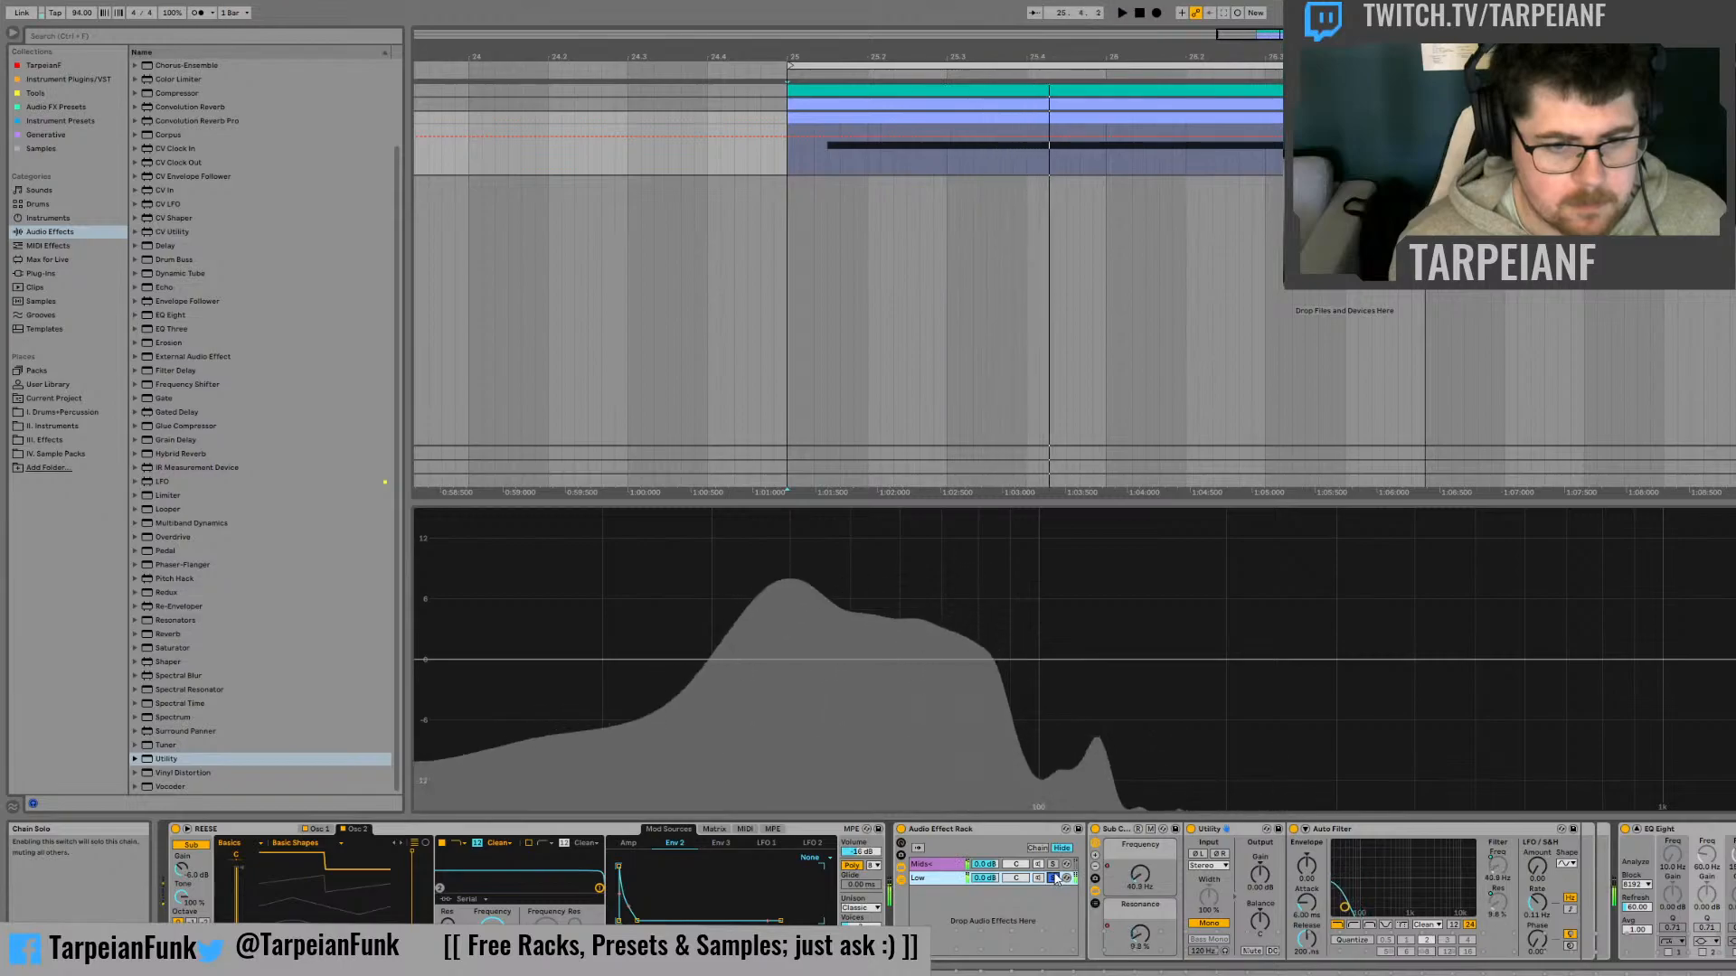
Try the REESE instrument's unison mode at None while the soloed Low chain plays, and restore Classic
key("space")
left_click(861, 910)
left_click(877, 831)
key("space")
key("space")
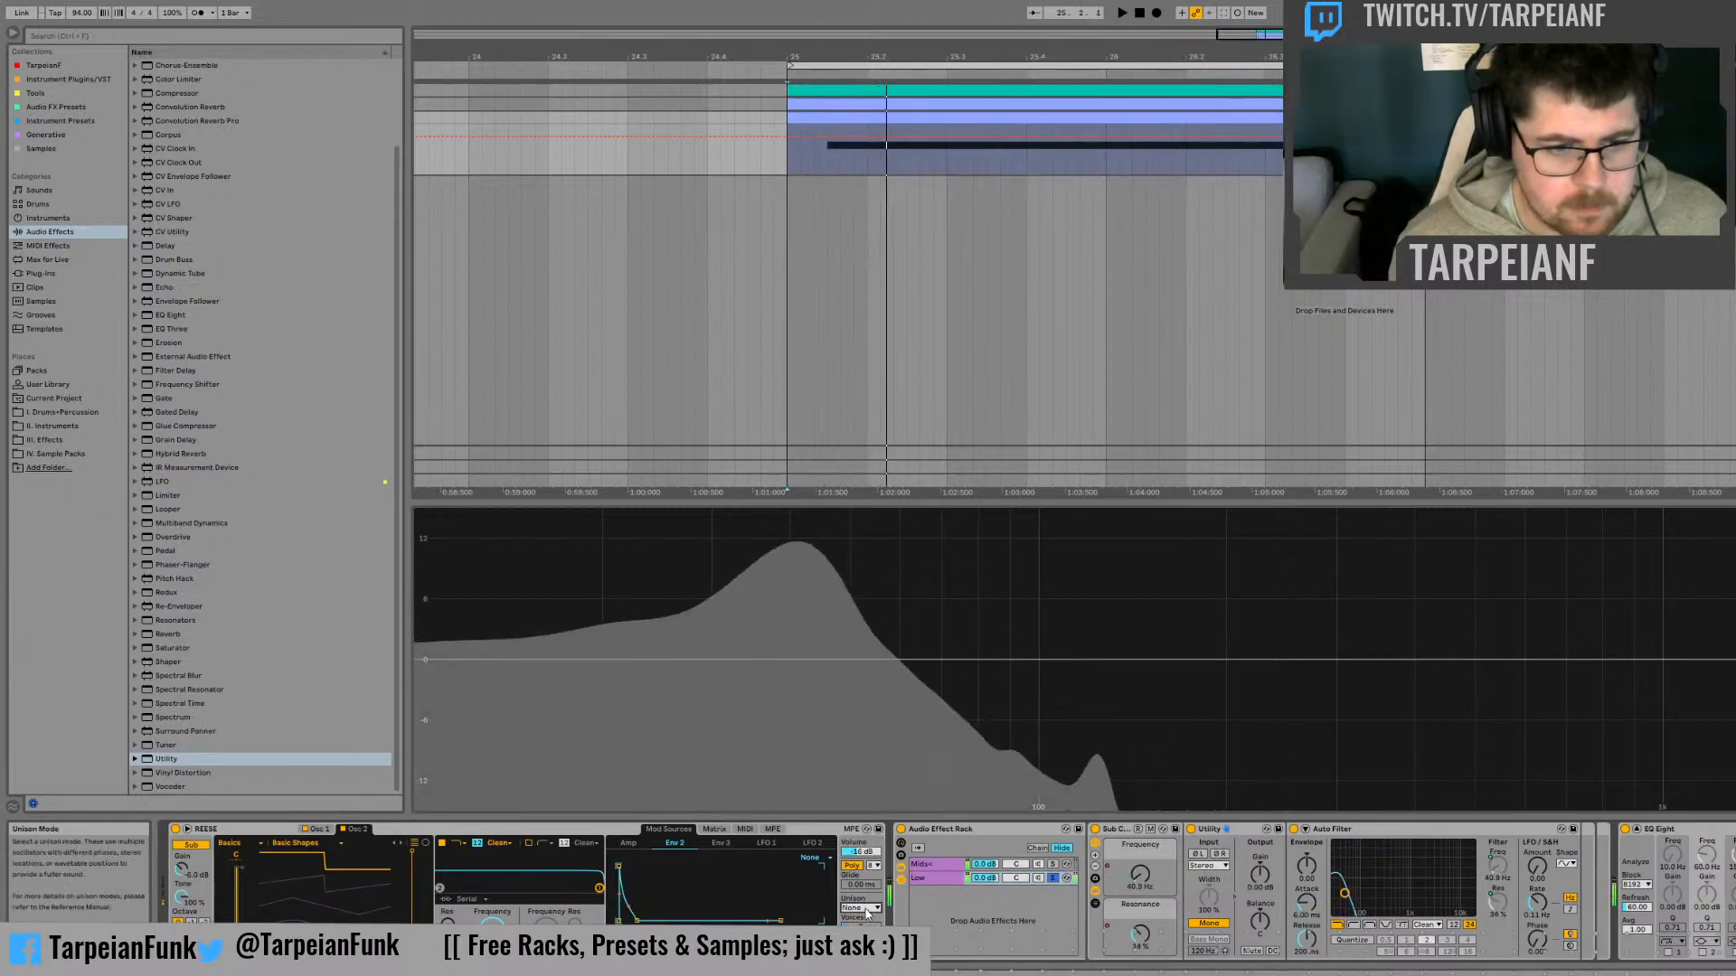
left_click(866, 913)
left_click(881, 851)
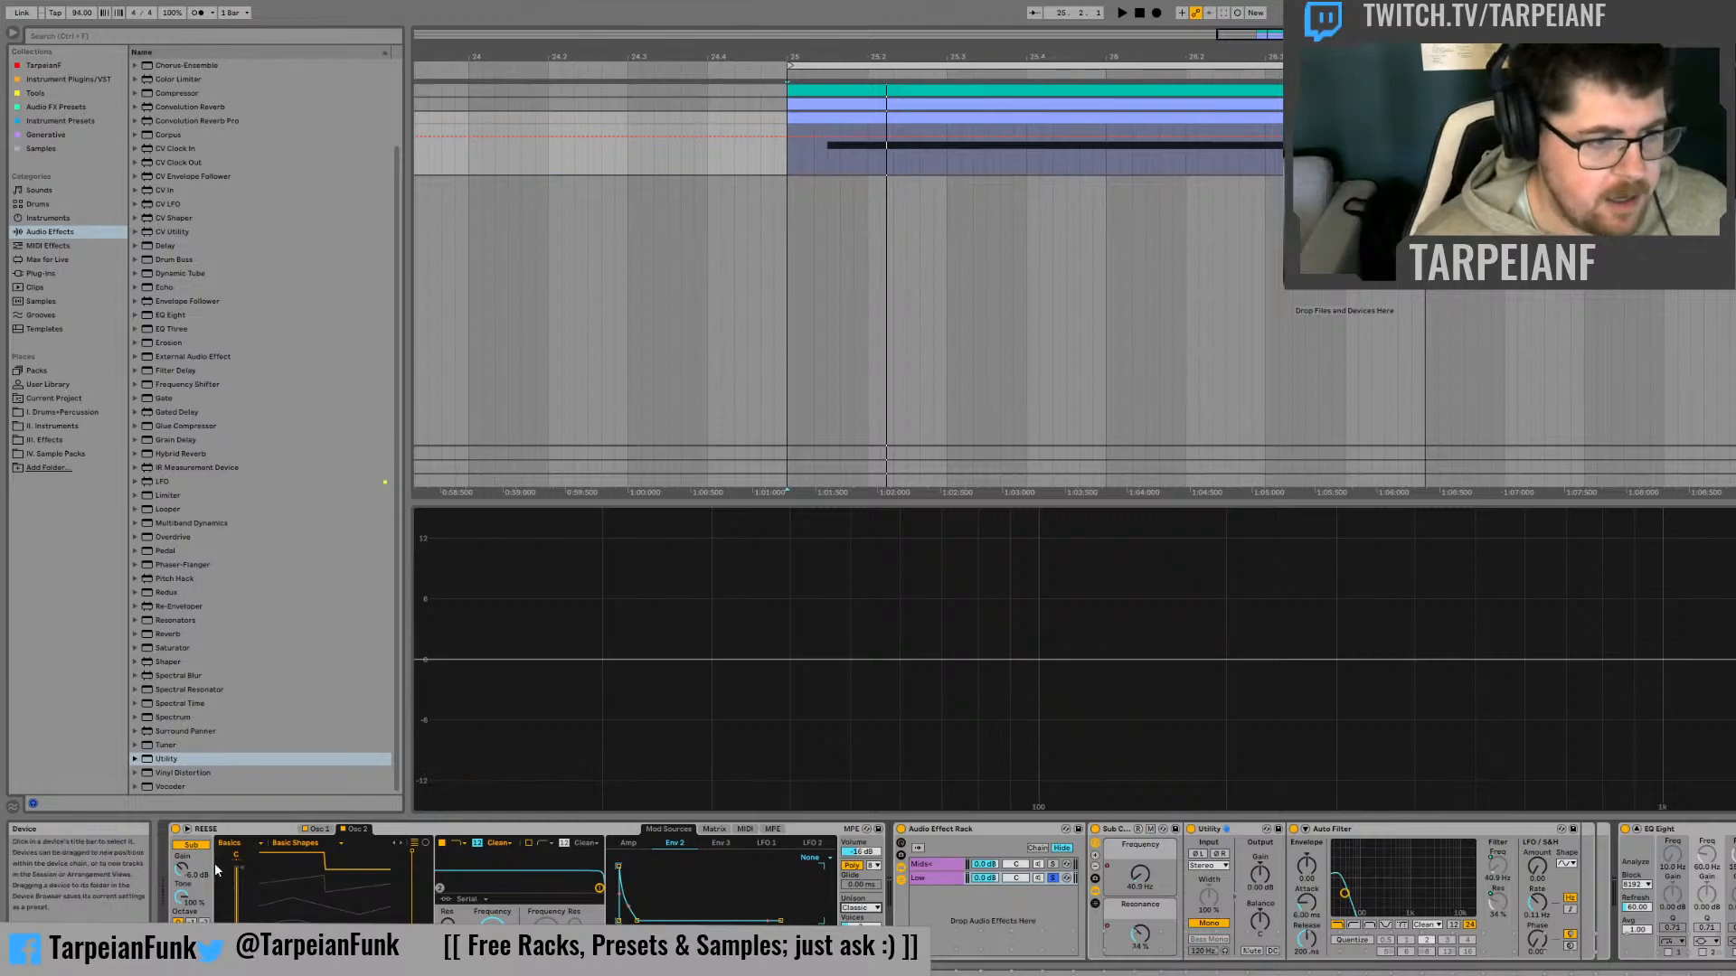
Audition the soloed Low chain from bar 25 and examine its spectrum in EQ Eight
key("space")
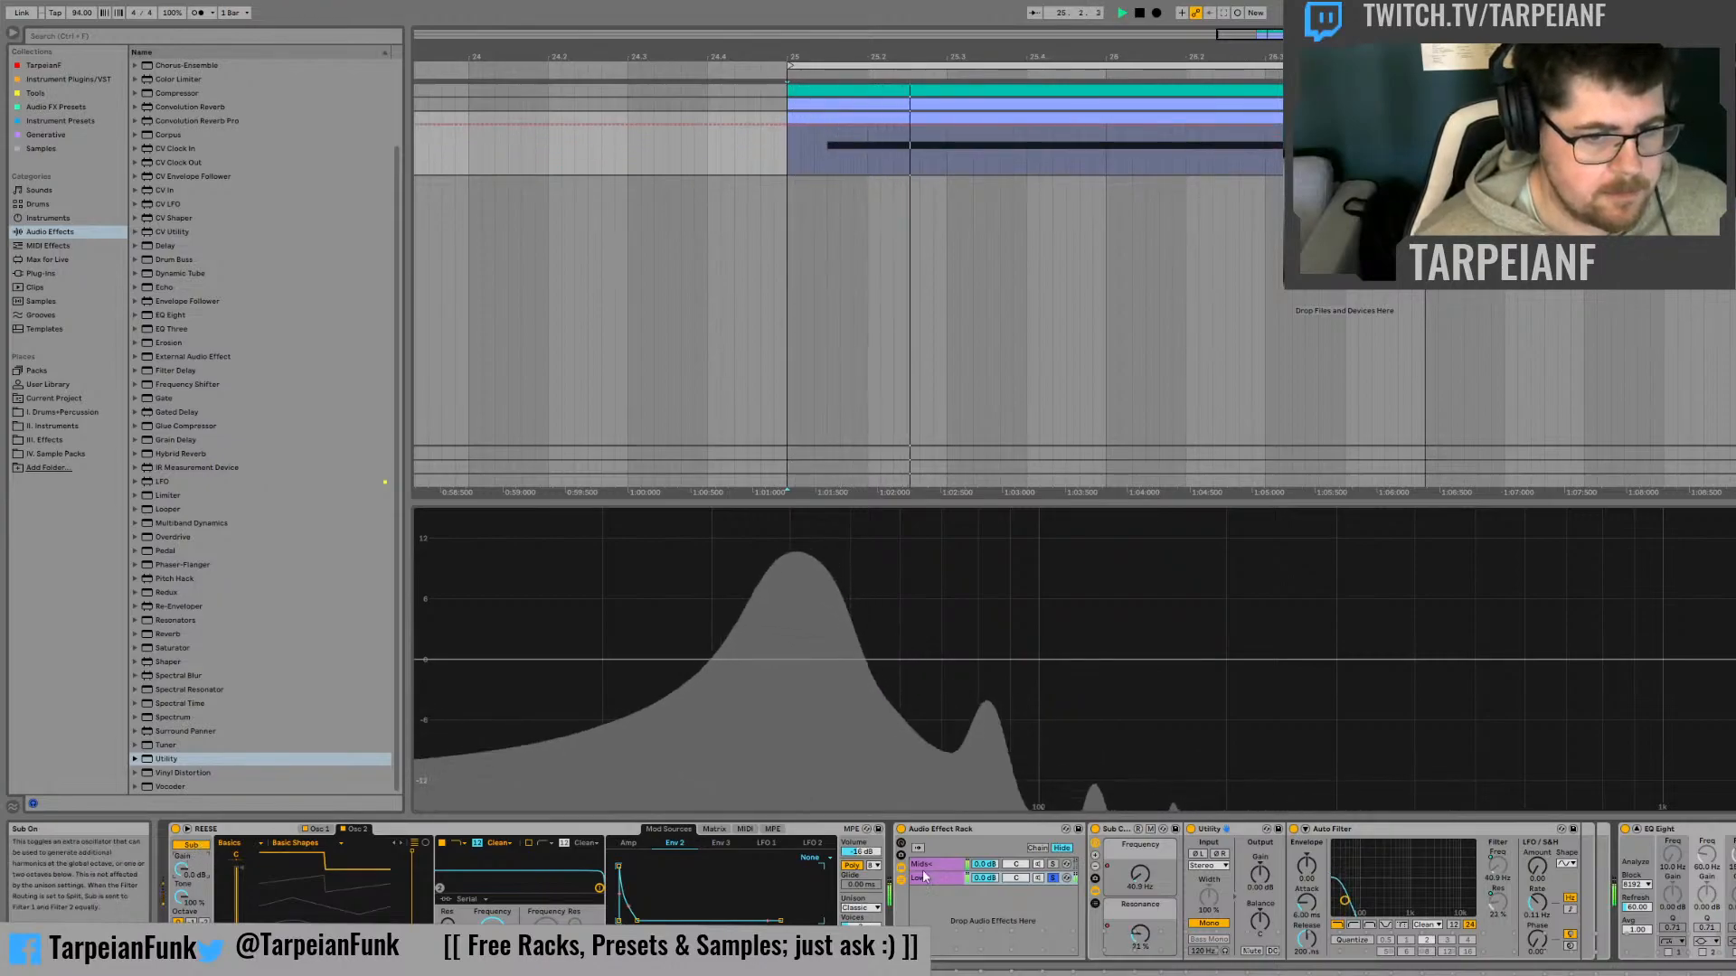
key("space")
key("space")
key("space")
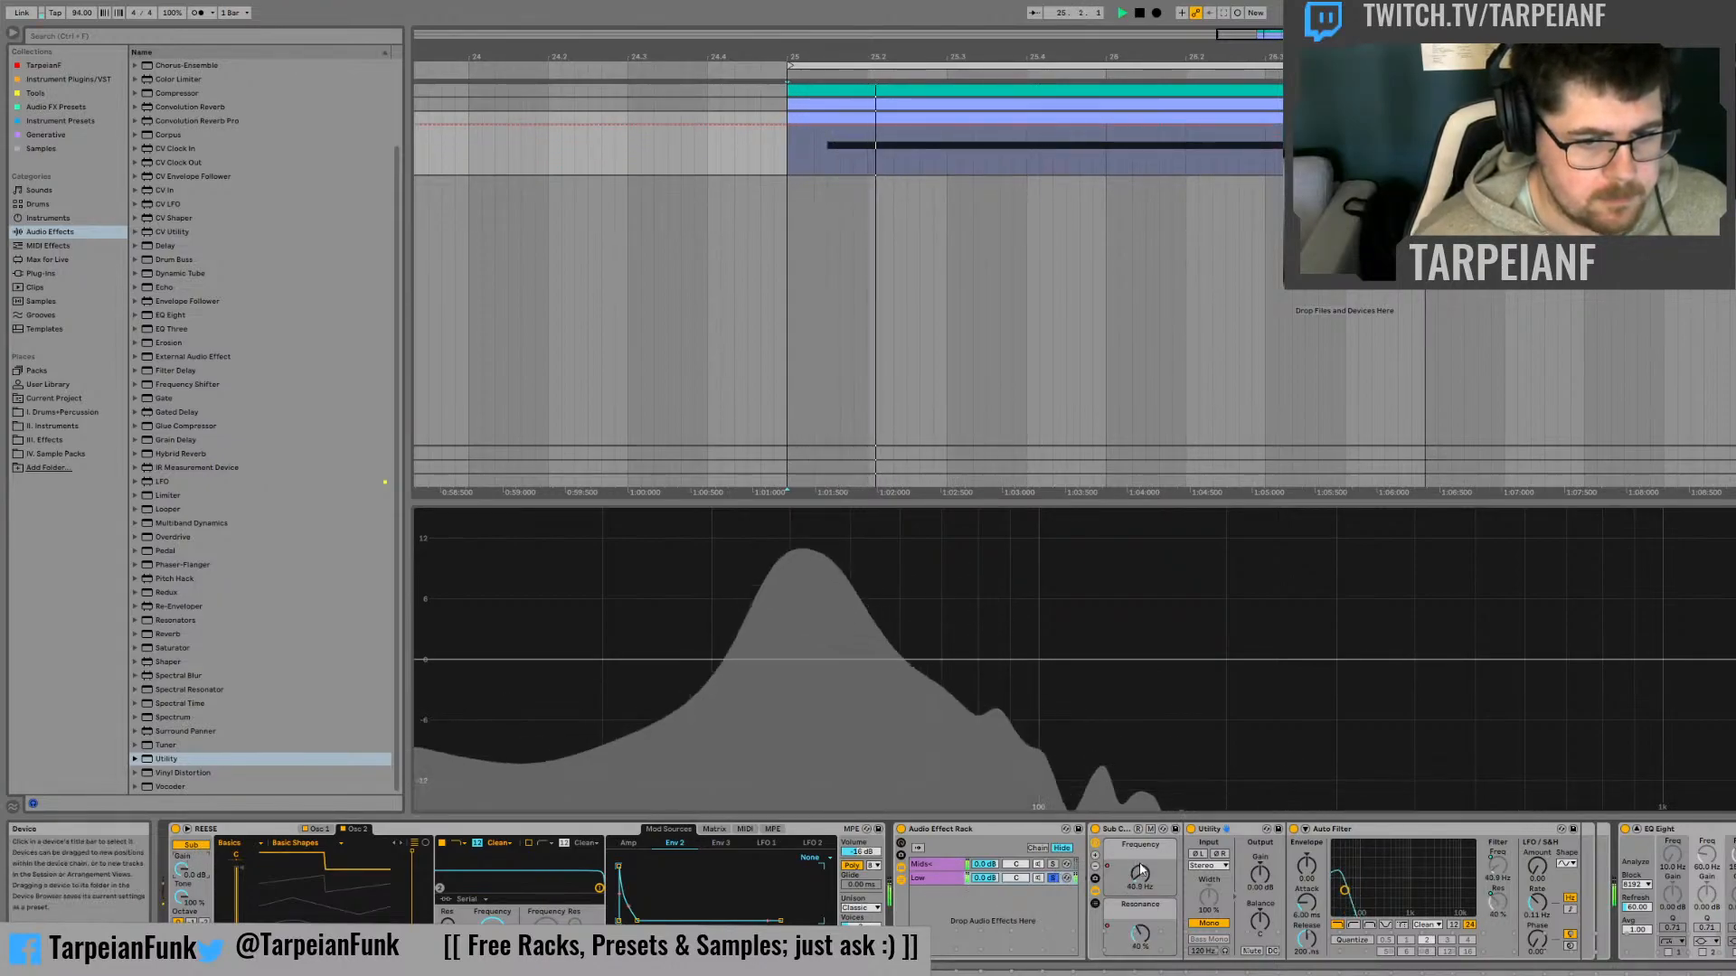
Set the Low chain's frequency automation for the first note, from about 25.1.3 to 25.3, to 44.0 Hz and audition it
left_click(1139, 874)
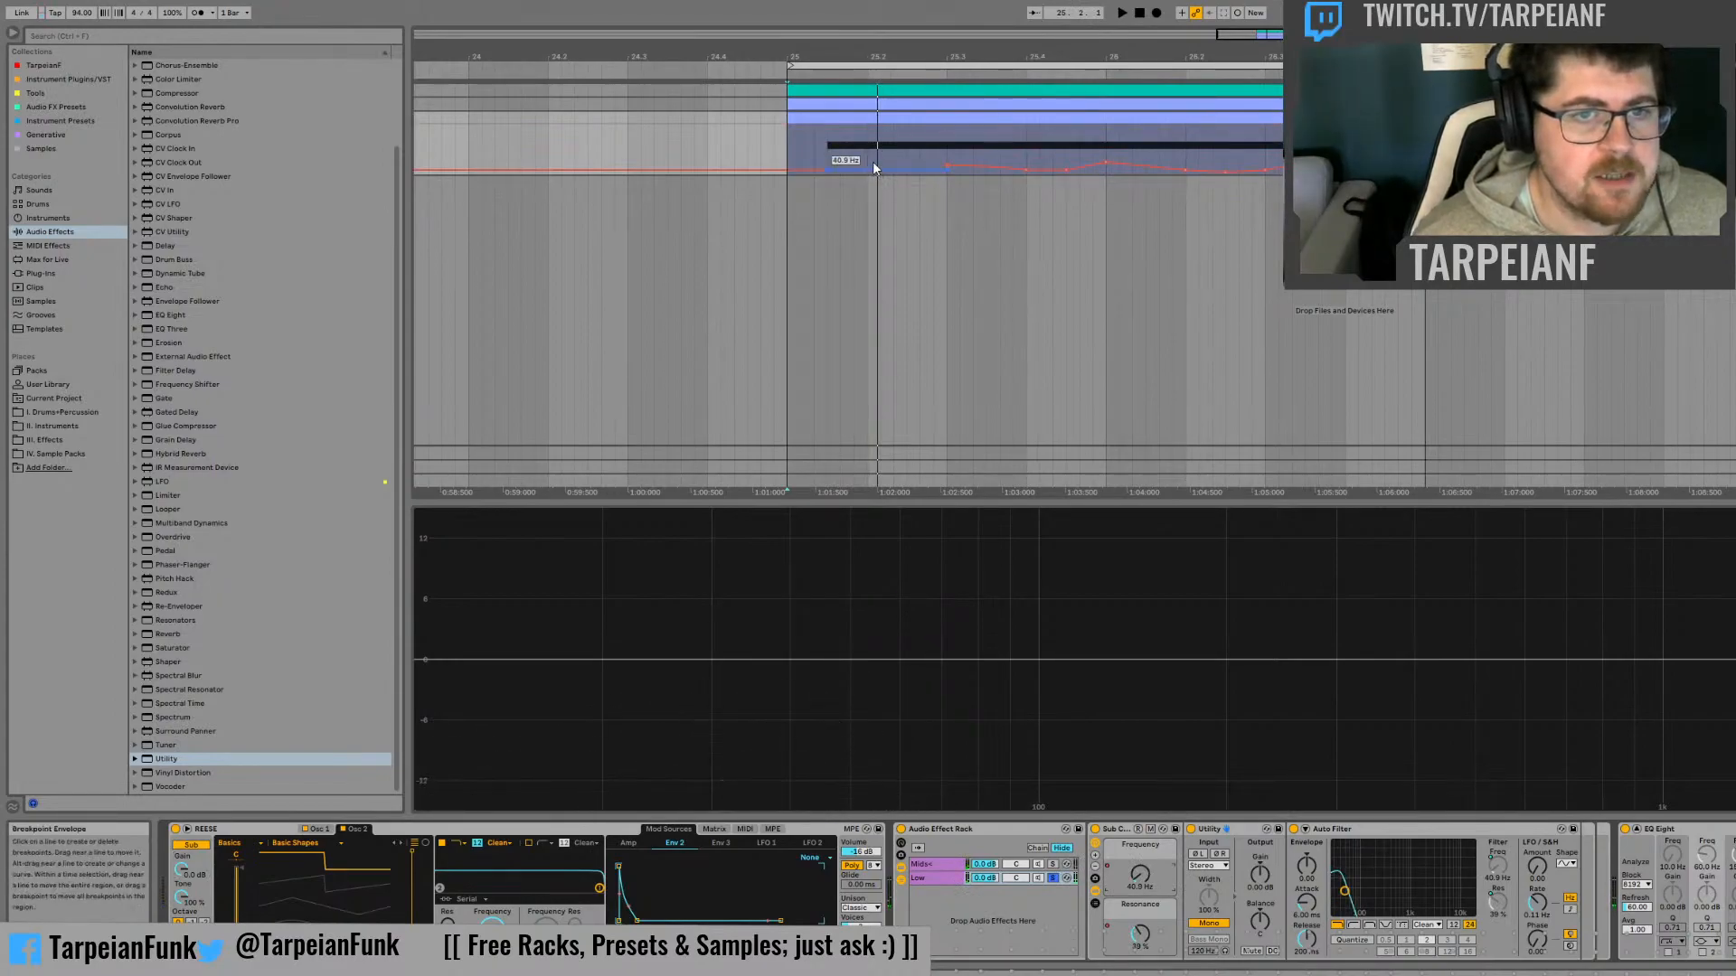
left_click_drag(876, 169, 876, 167)
key("space")
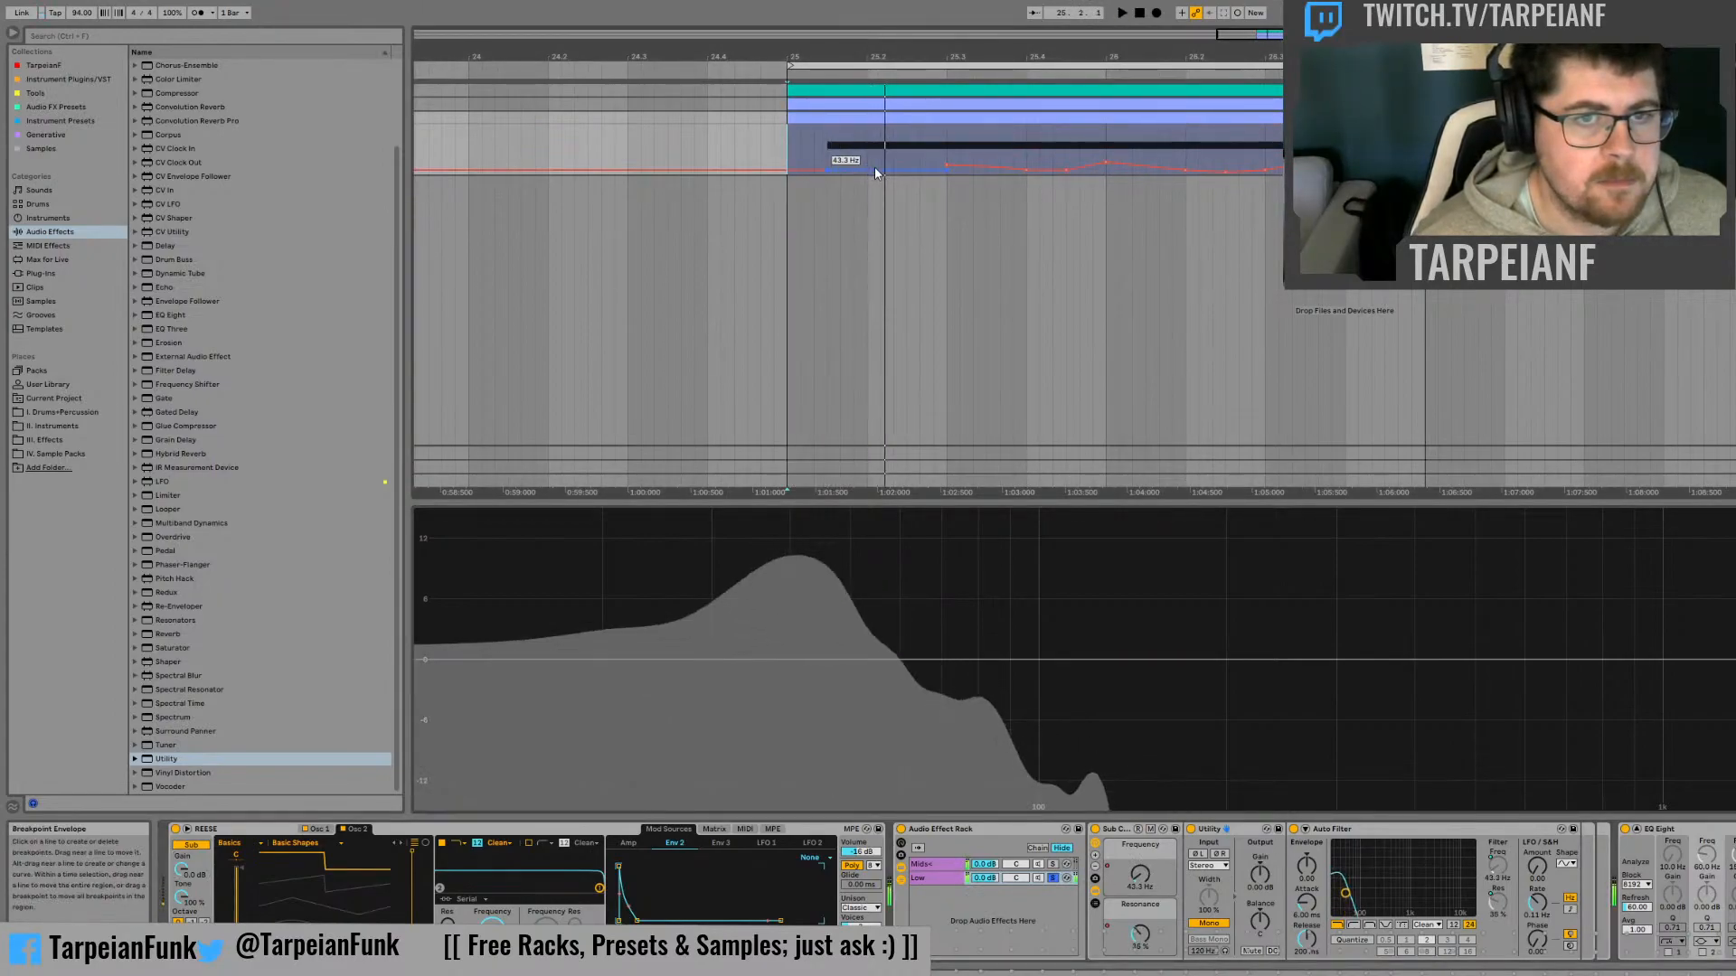
key("space")
left_click_drag(875, 167, 875, 170)
key("space")
key("space")
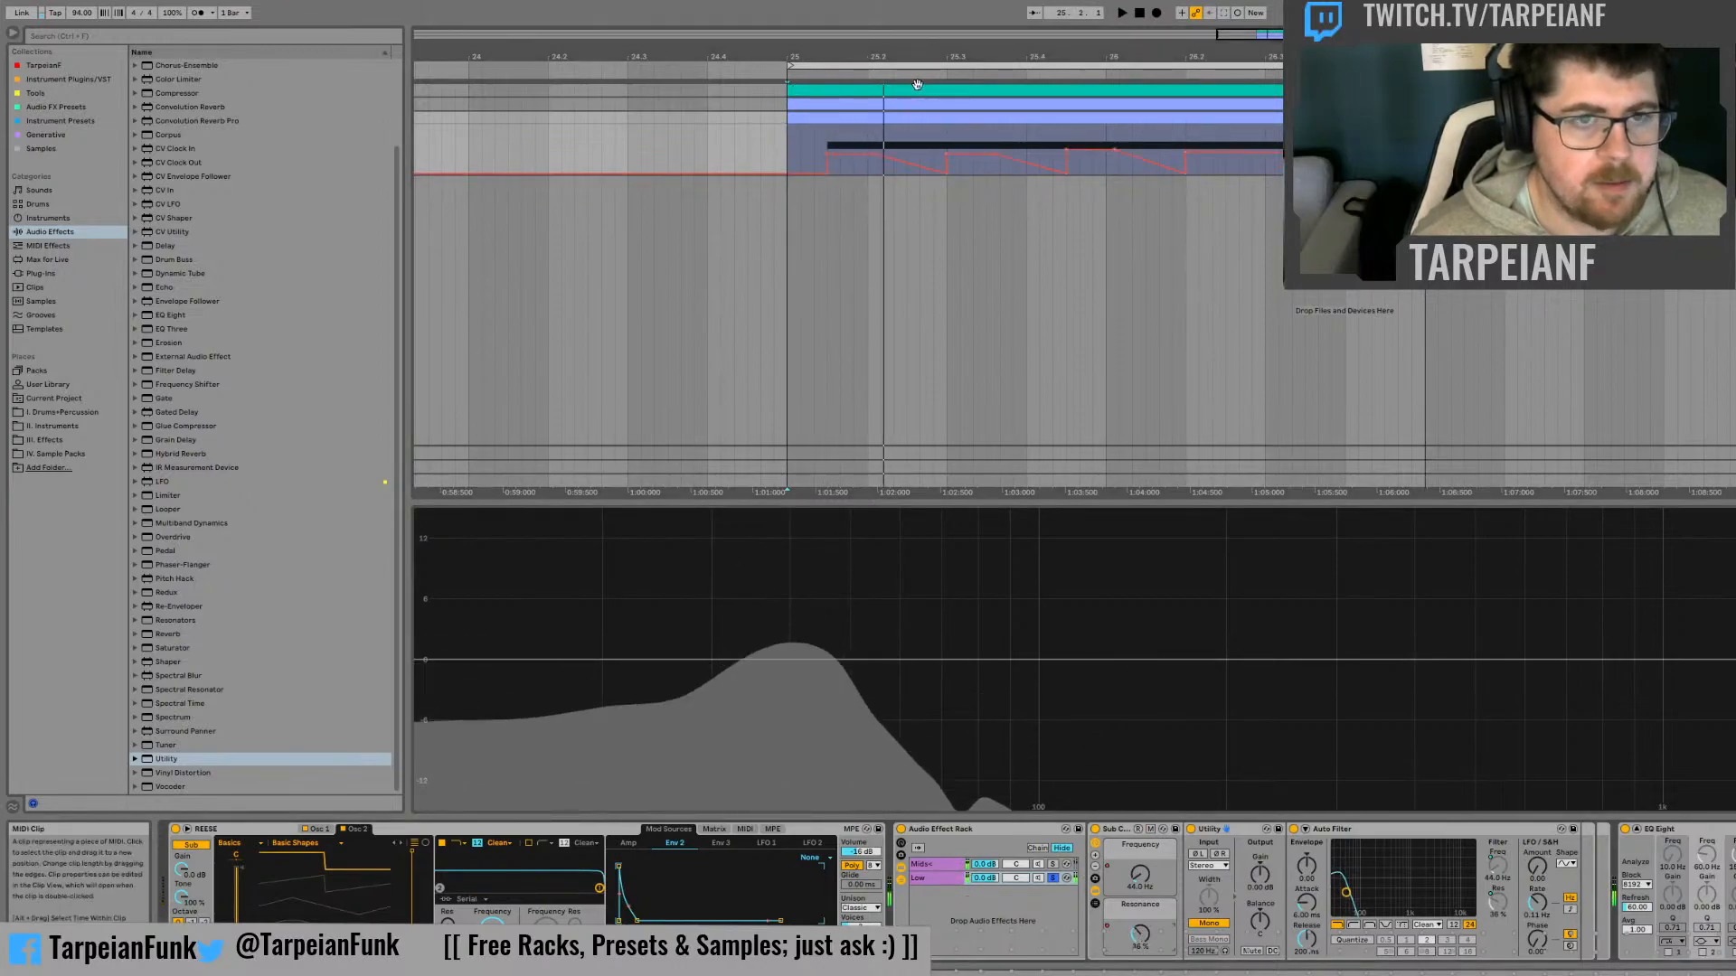
Show the Low chain's resonance automation and audition the first note from just before bar 25
left_click(843, 173)
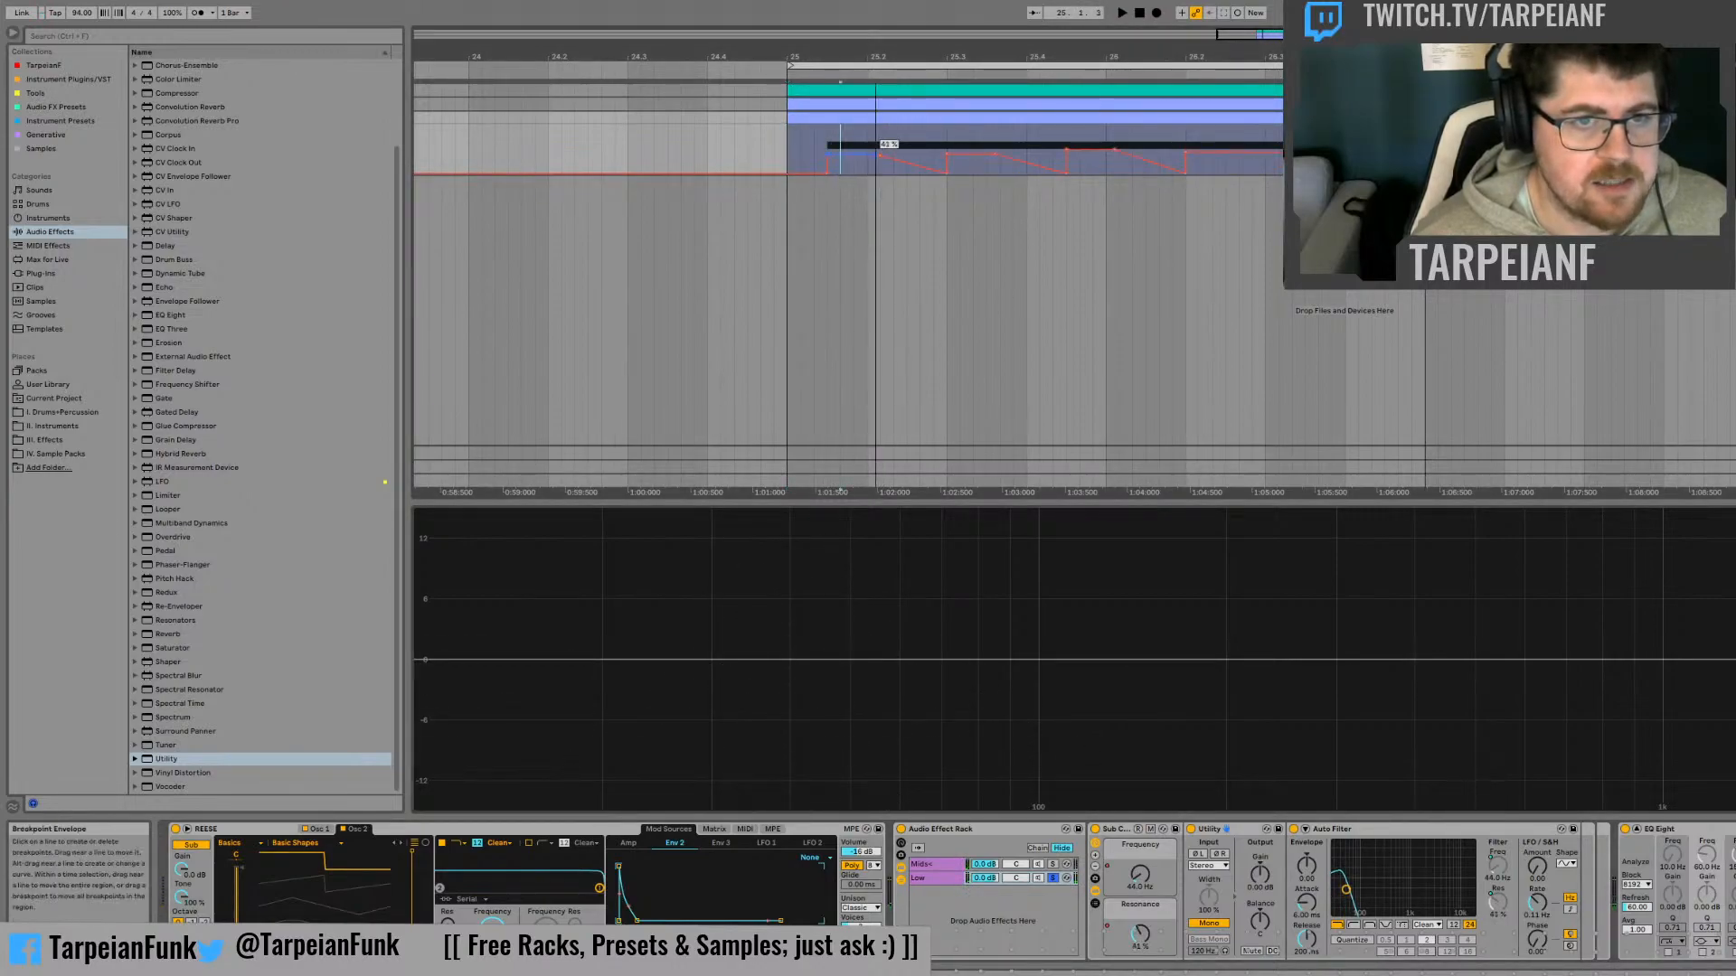
key("space")
left_click(778, 147)
key("space")
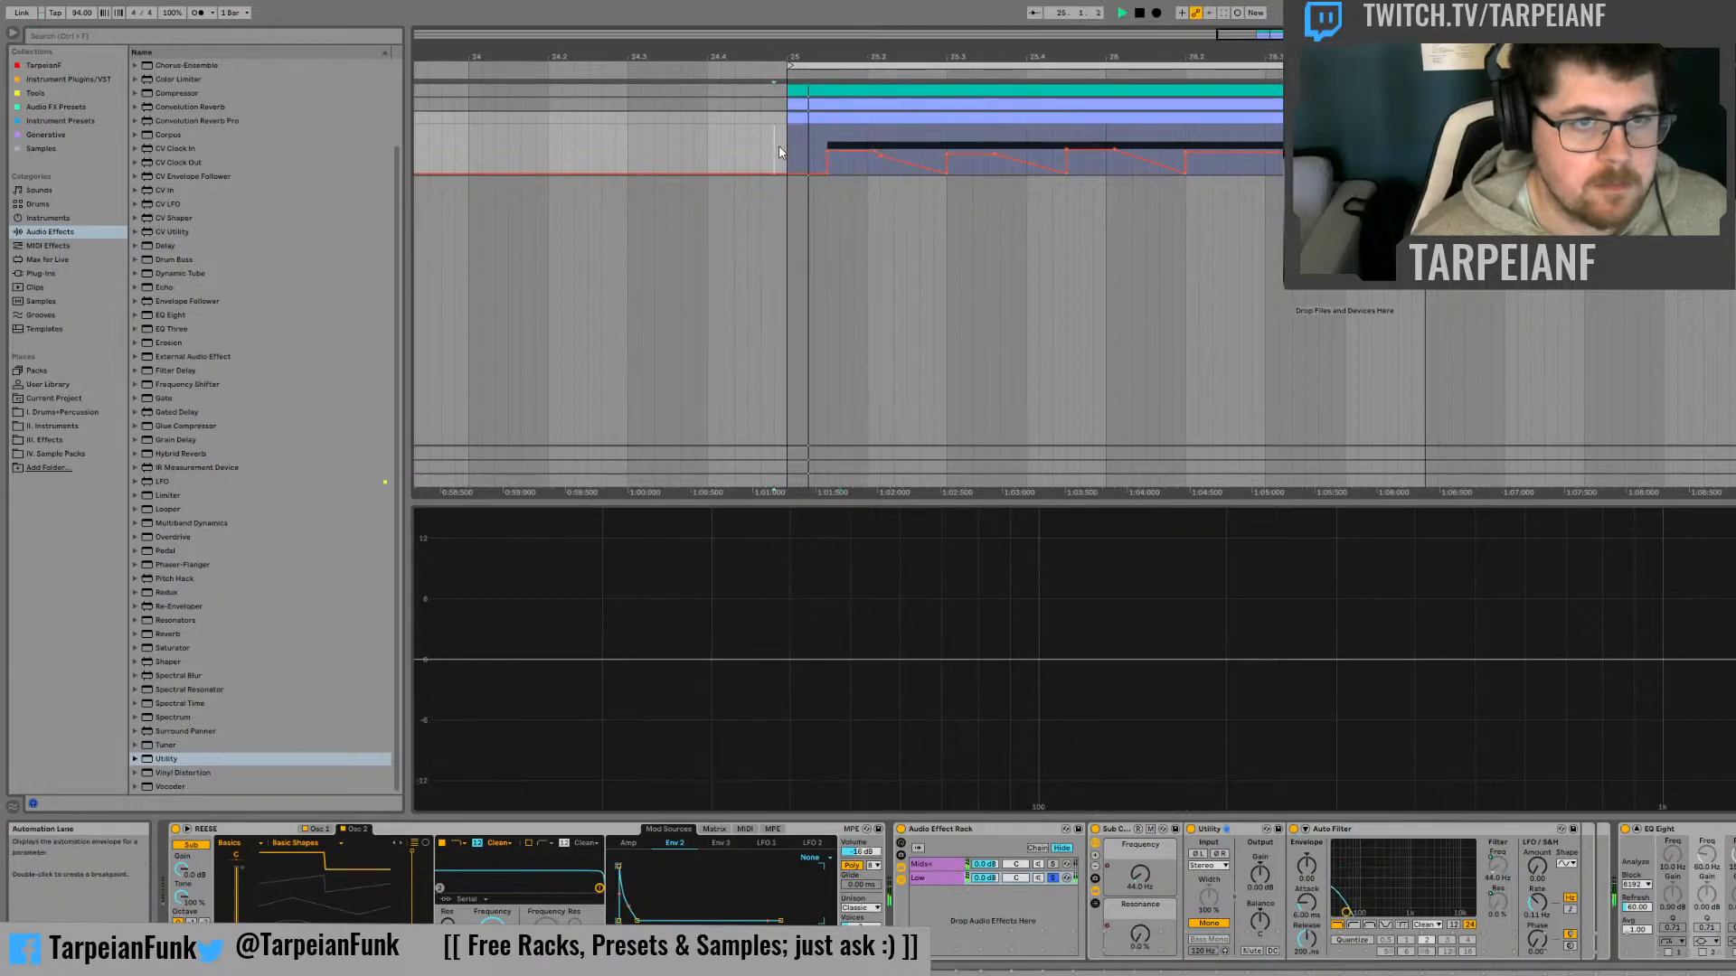
key("space")
Turn off the Low chain's solo and adjust the REESE instrument's unison amount while both chains play
key("space")
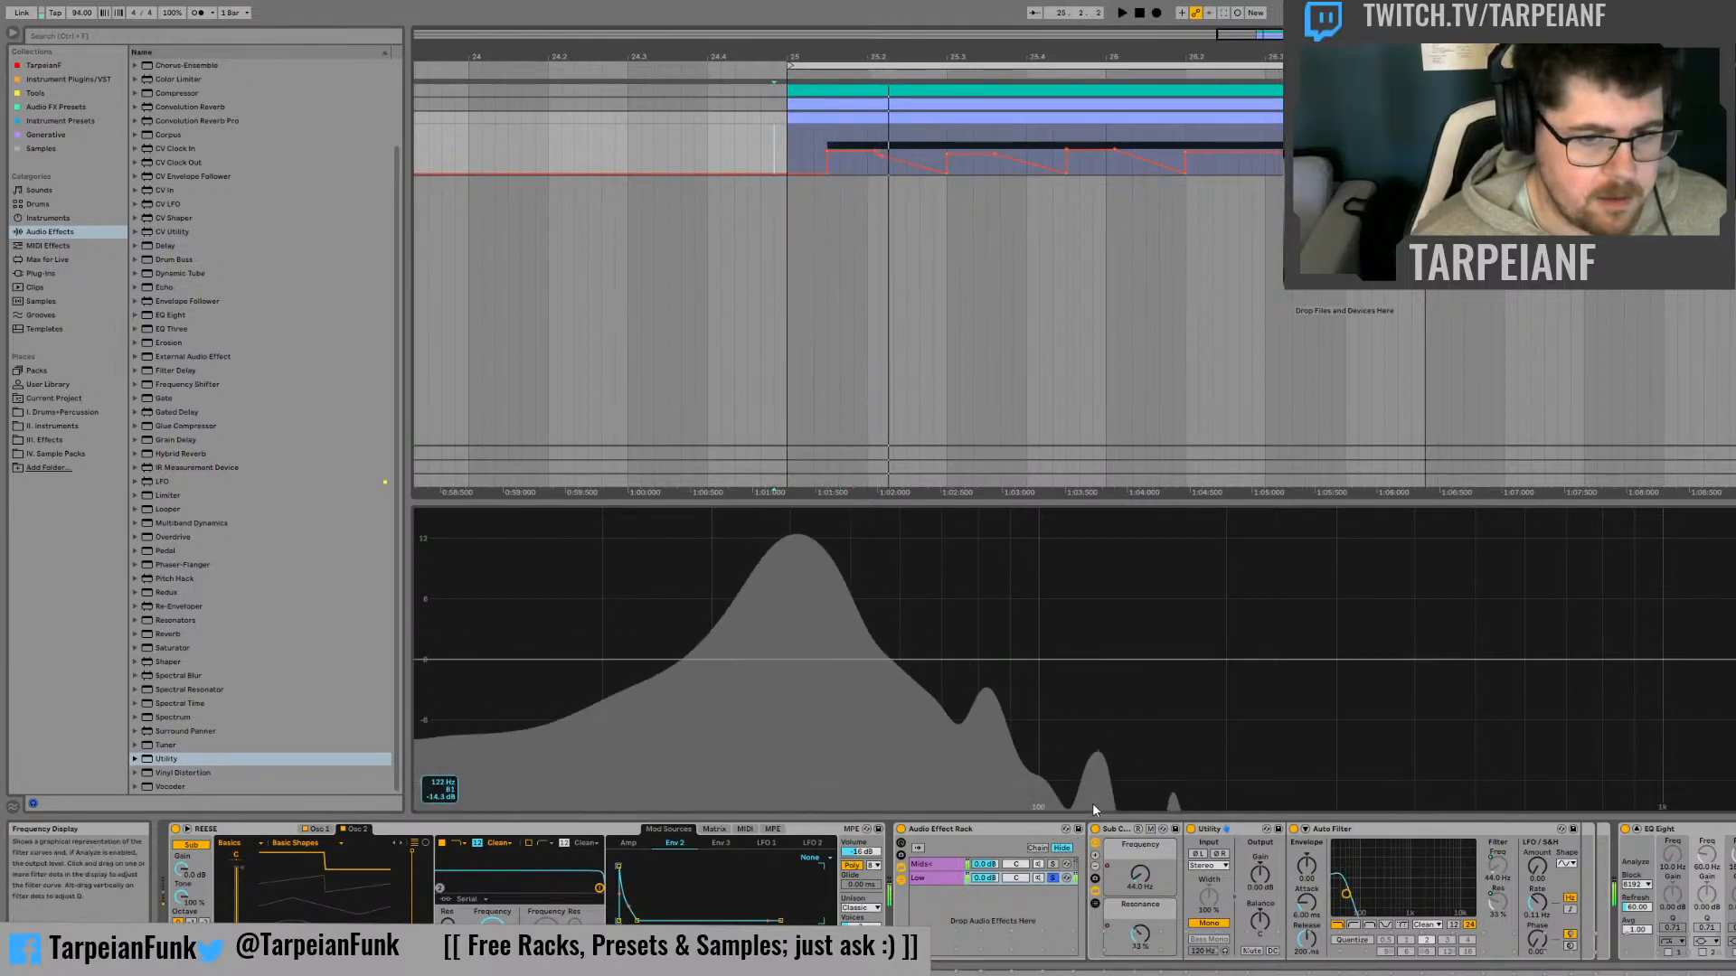
key("space")
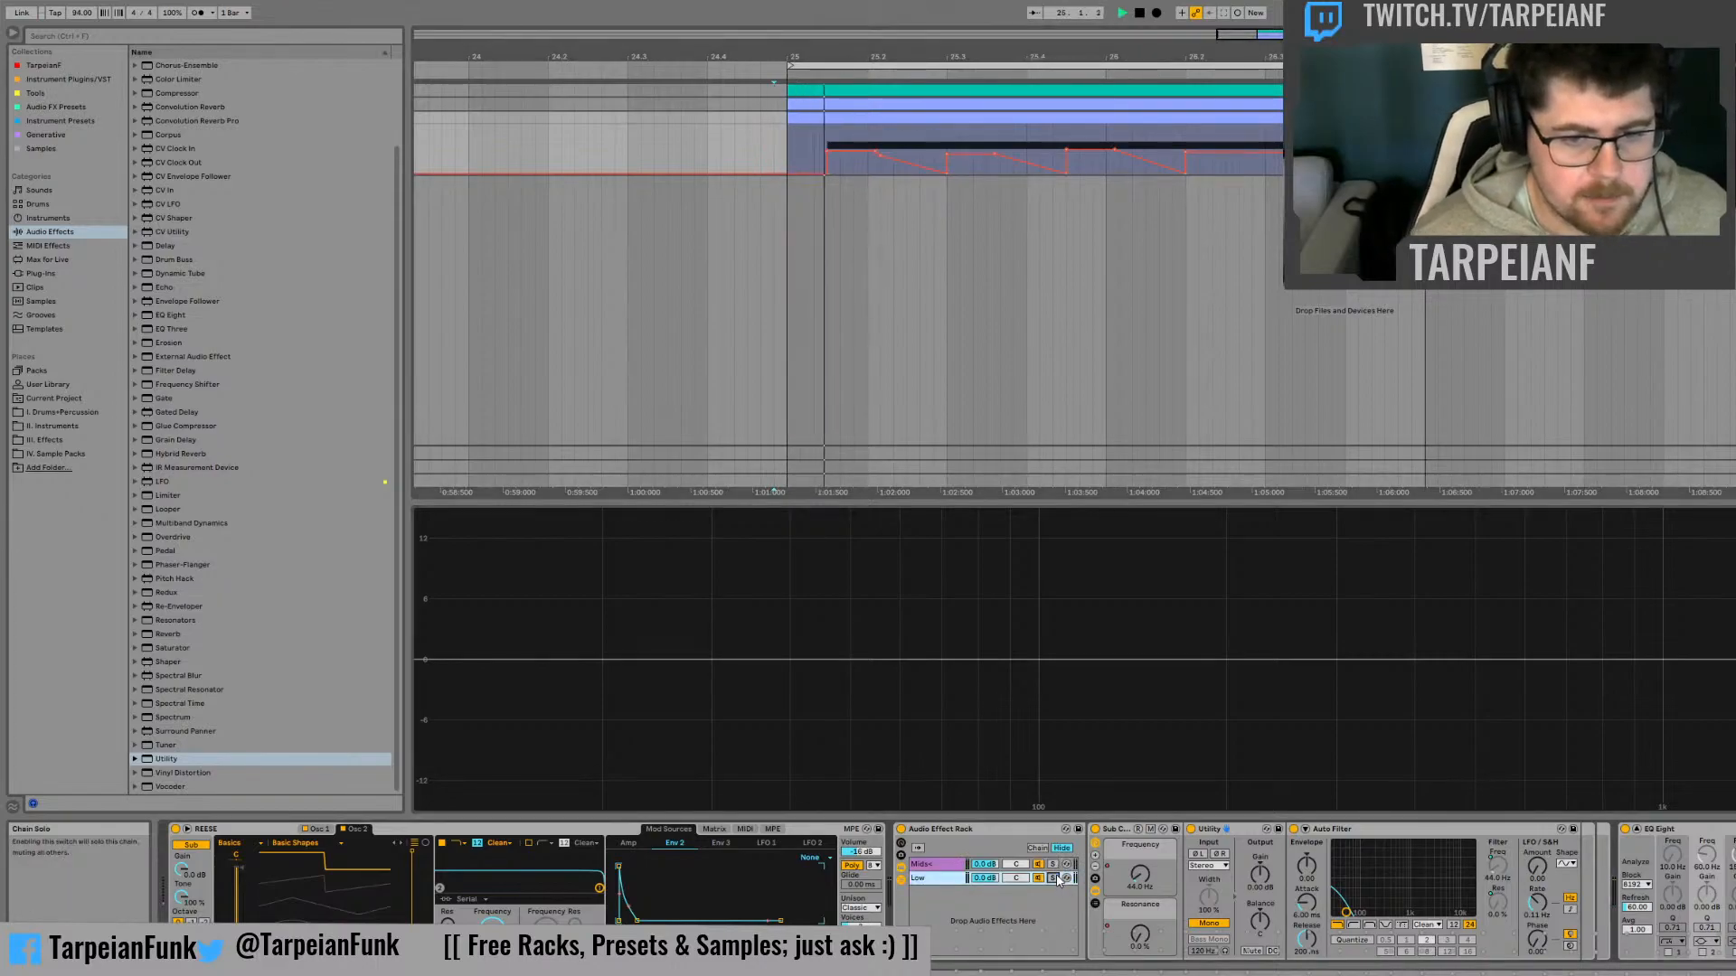
key("space")
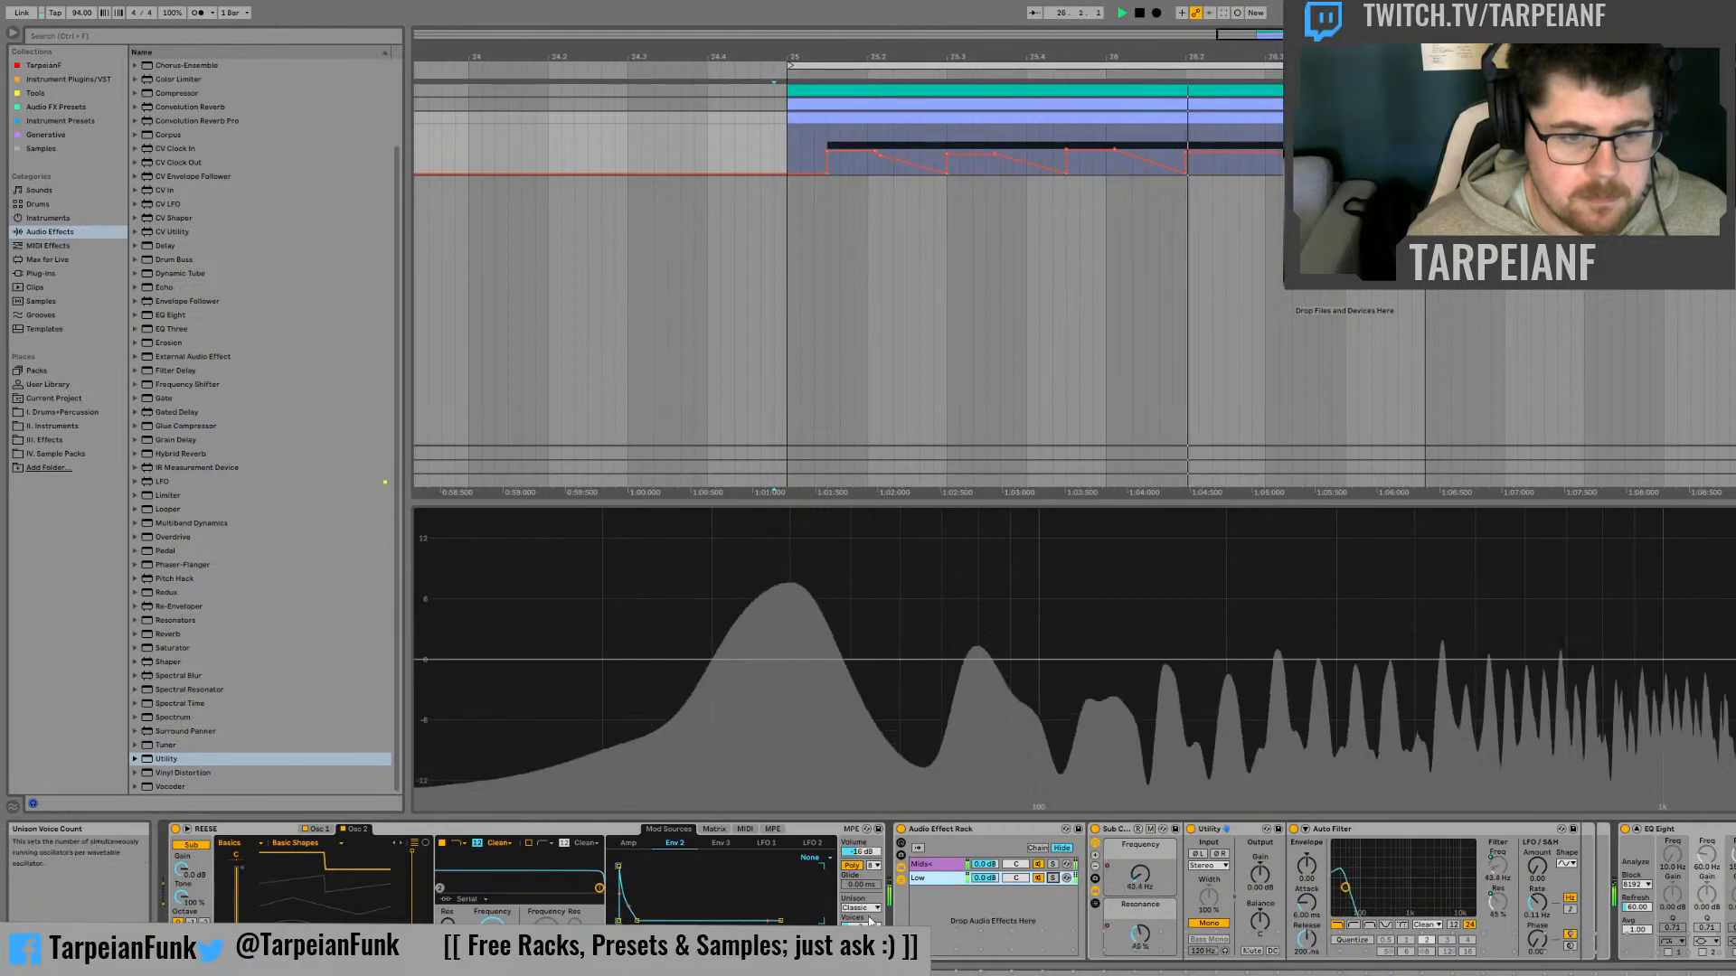
key("space")
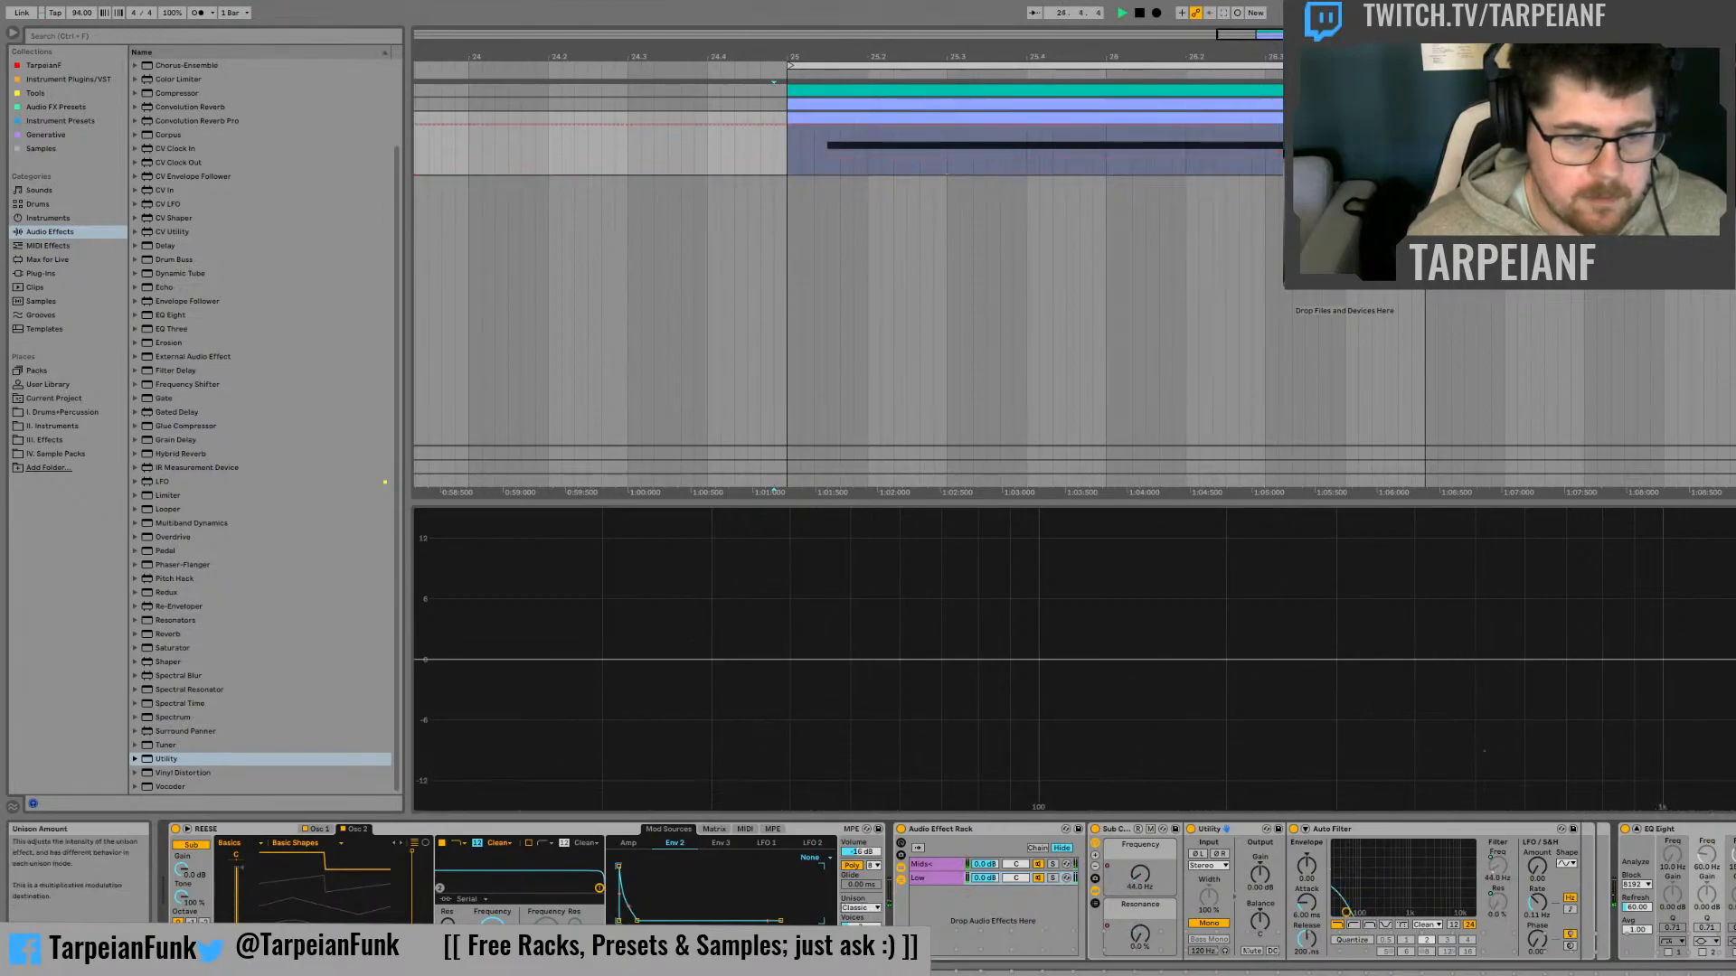
key("space")
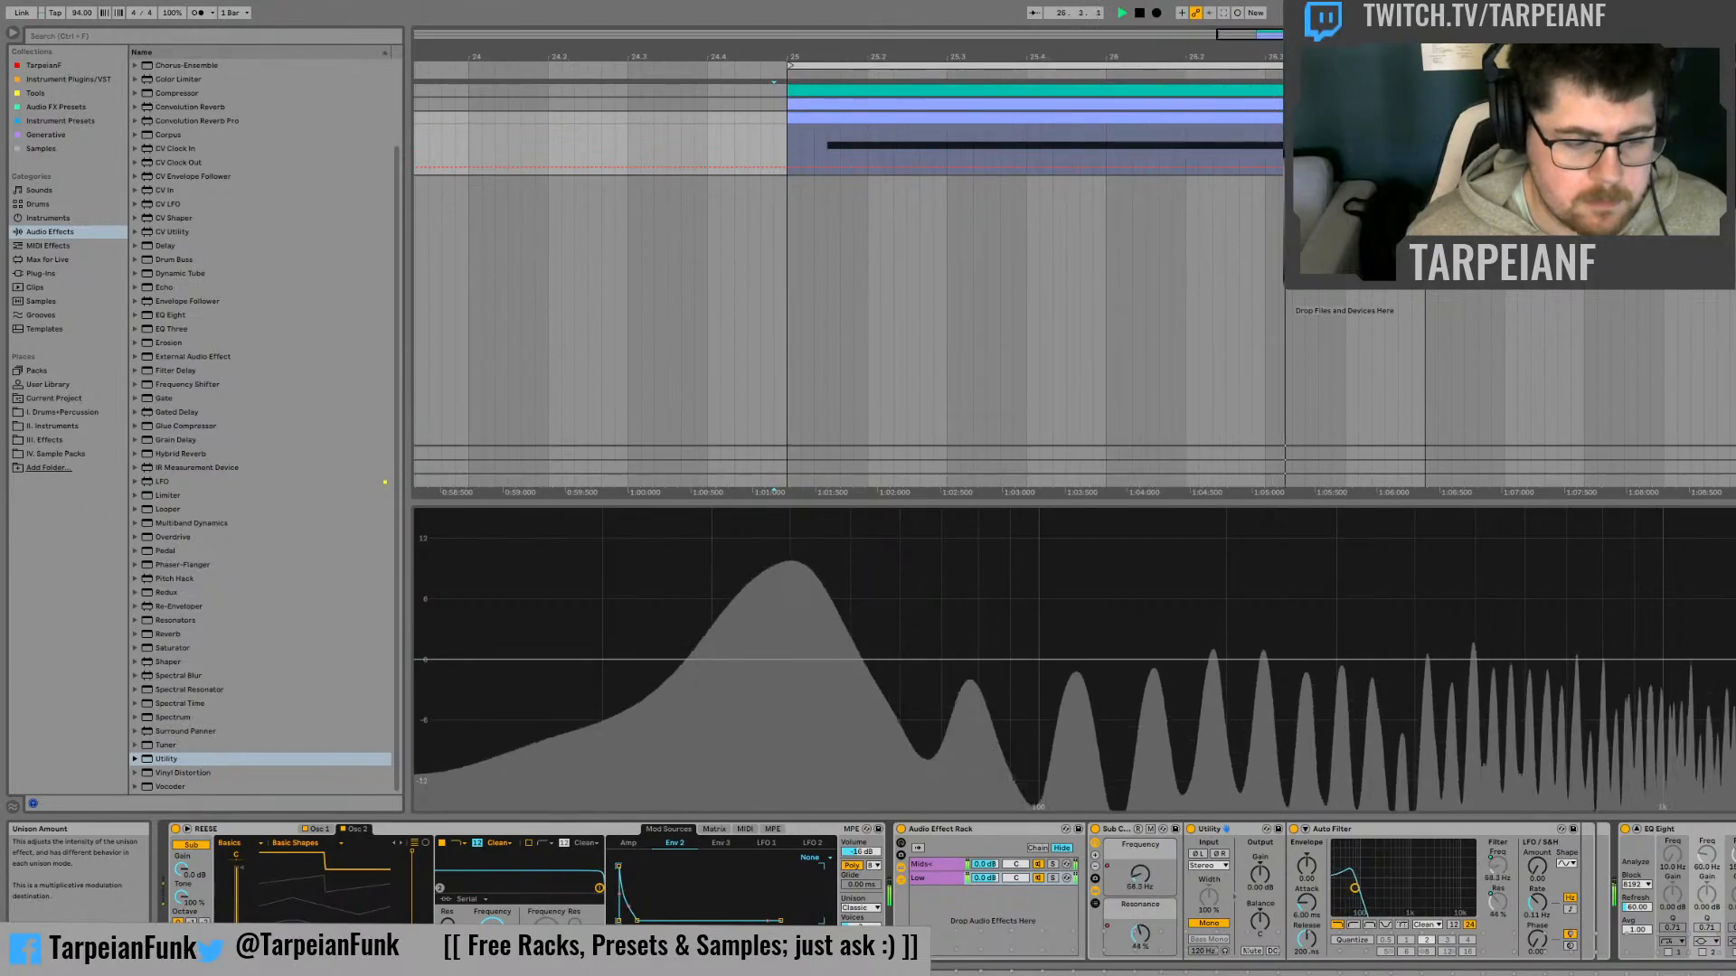
key("space")
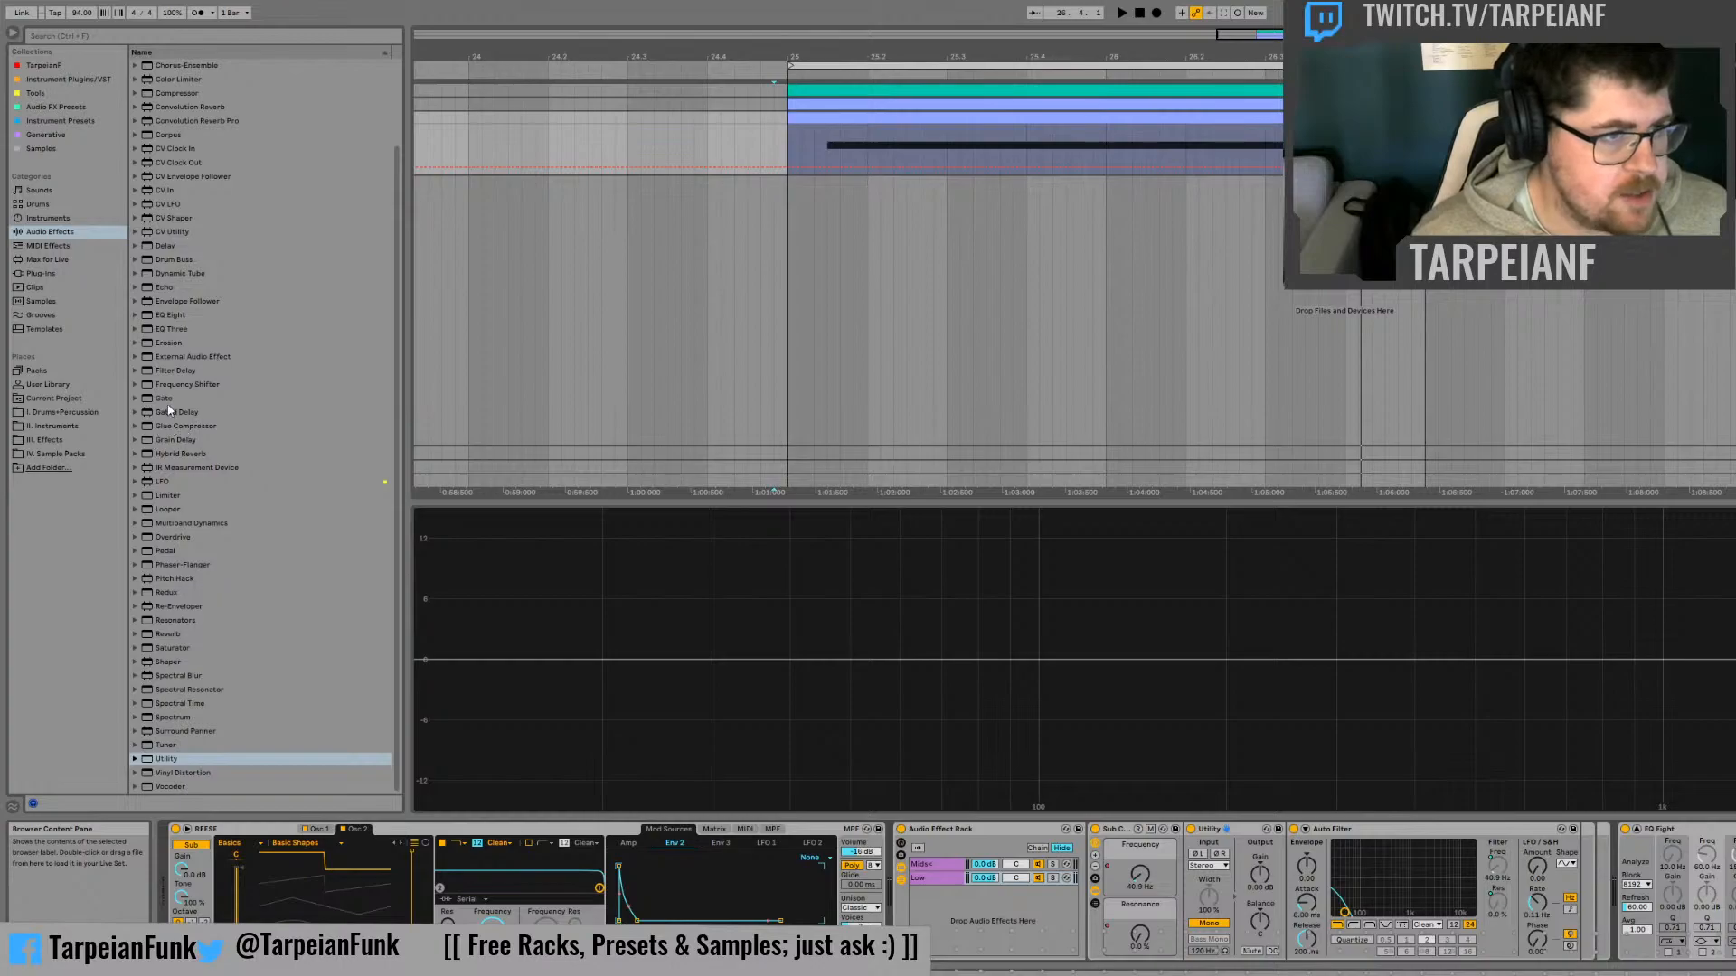
Insert a Compressor after the Auto Filter in the Low chain
left_click(174, 259)
left_click(171, 148)
left_click(181, 107)
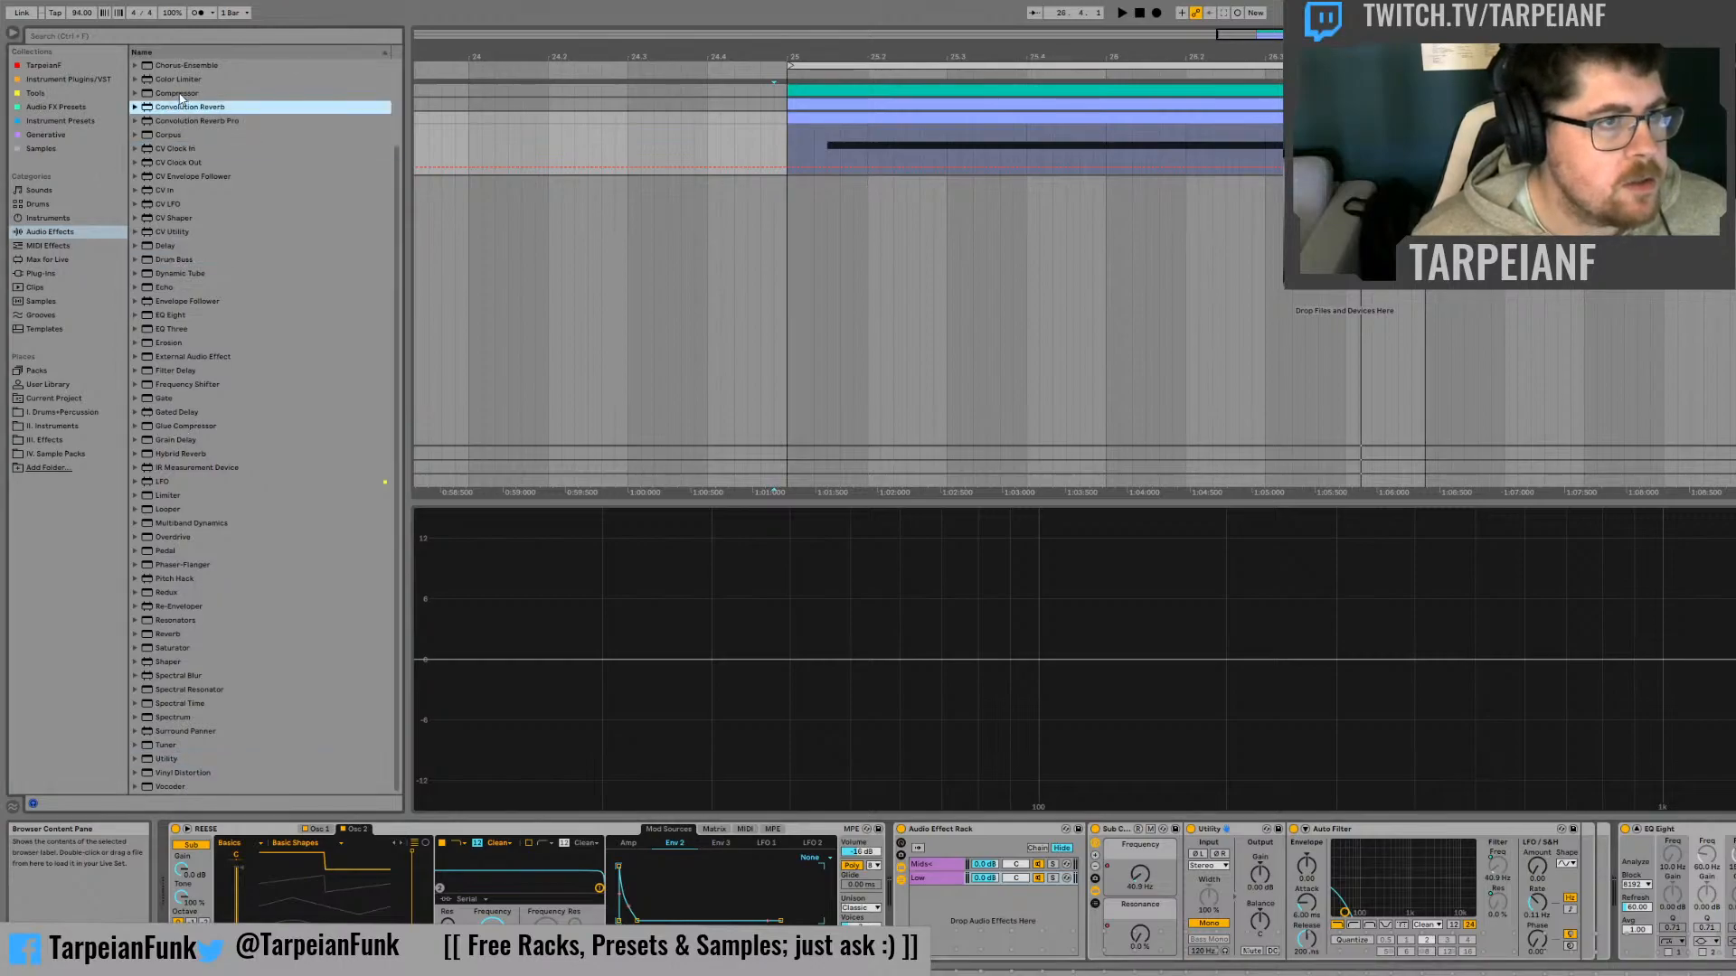
left_click(165, 94)
left_click_drag(1457, 697, 1630, 836)
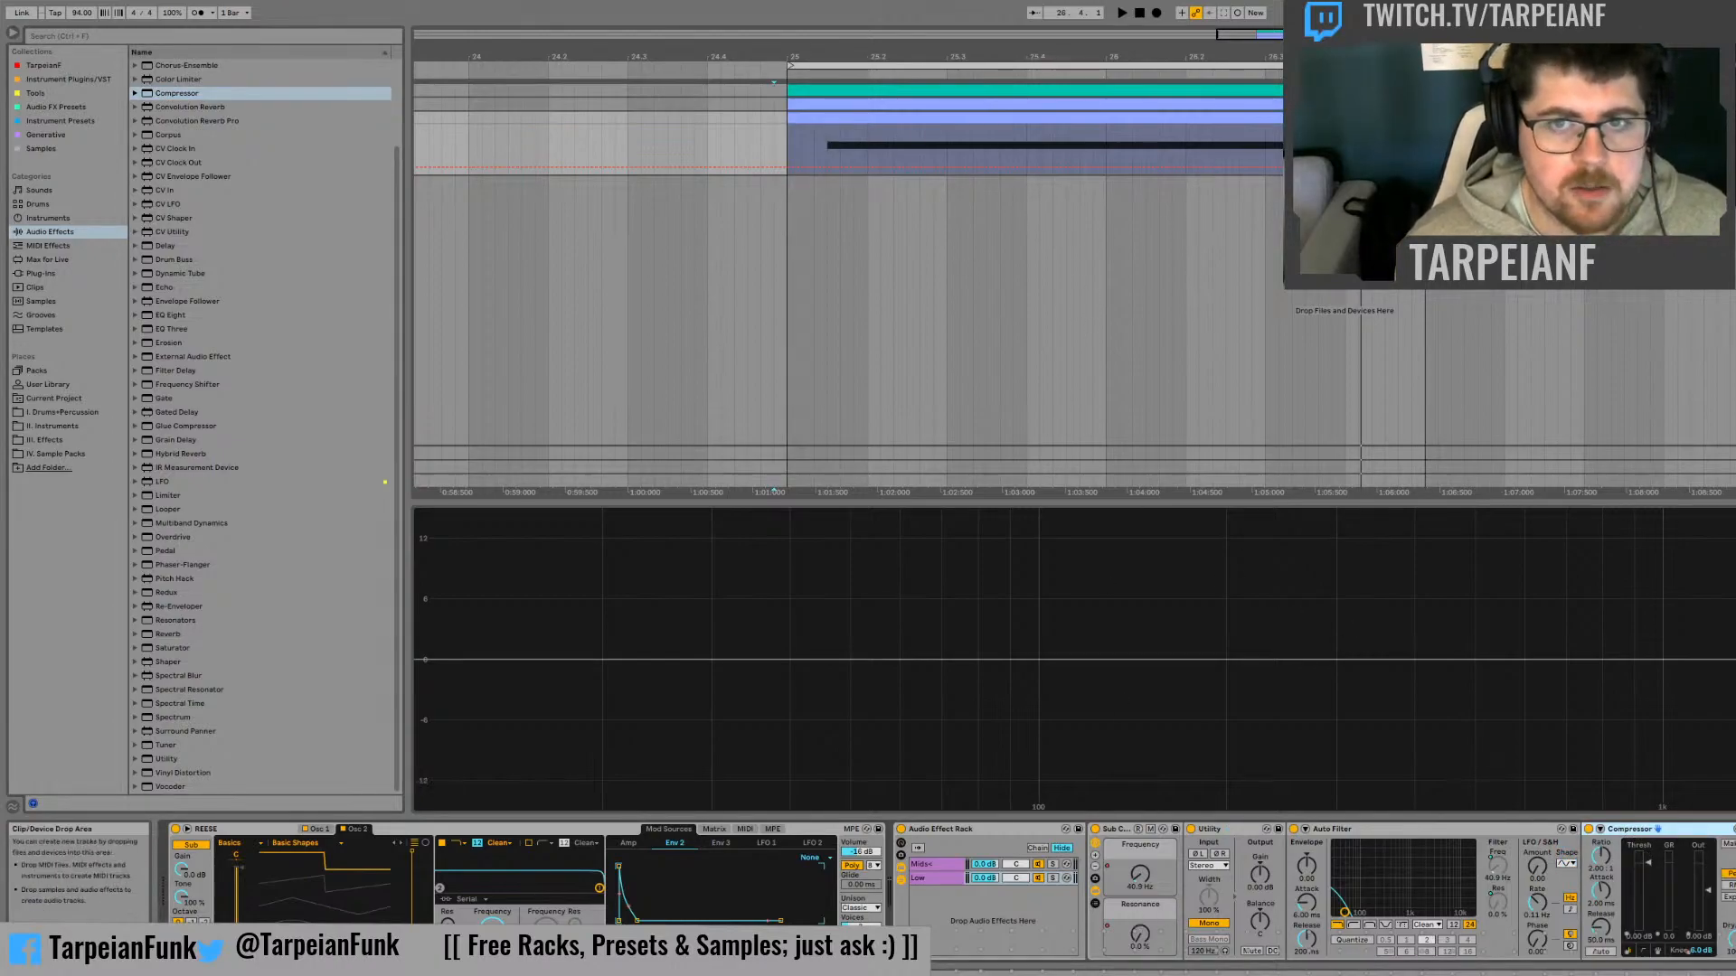
Shorten the loop to the two beats from bar 25 to 25.3, solo the Low chain and play it
mouse_move(1351, 65)
left_mouse_down()
mouse_move(987, 81)
mouse_move(939, 106)
left_mouse_up()
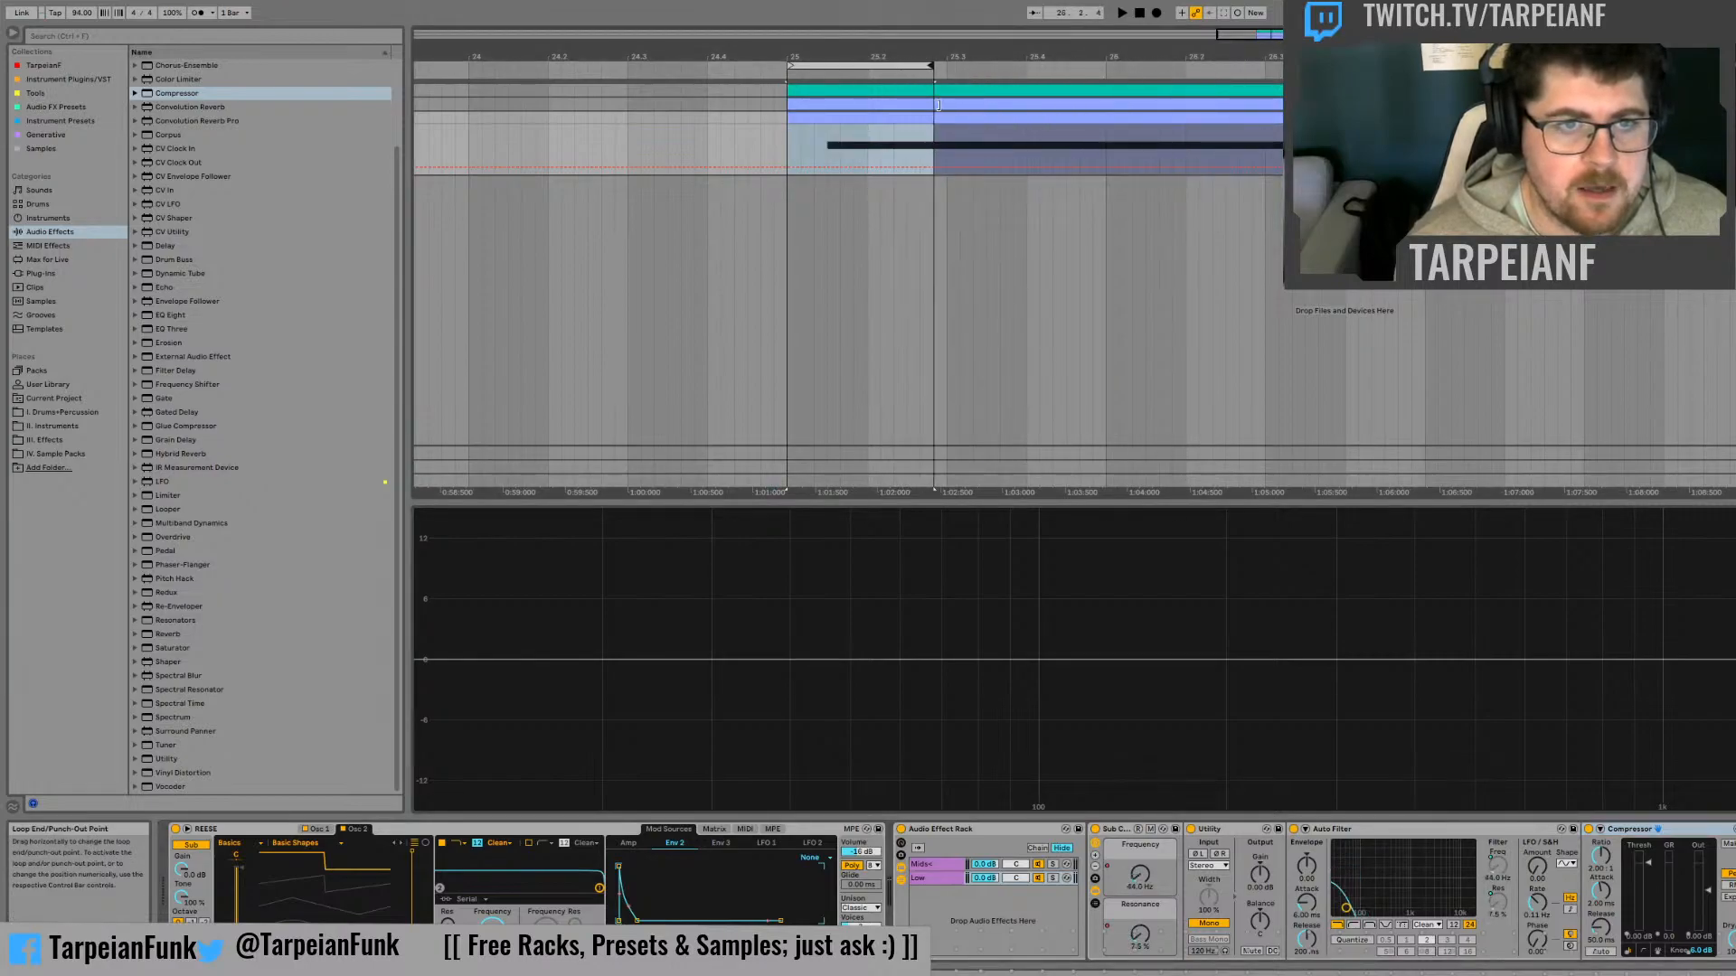
left_click(1052, 878)
key("space")
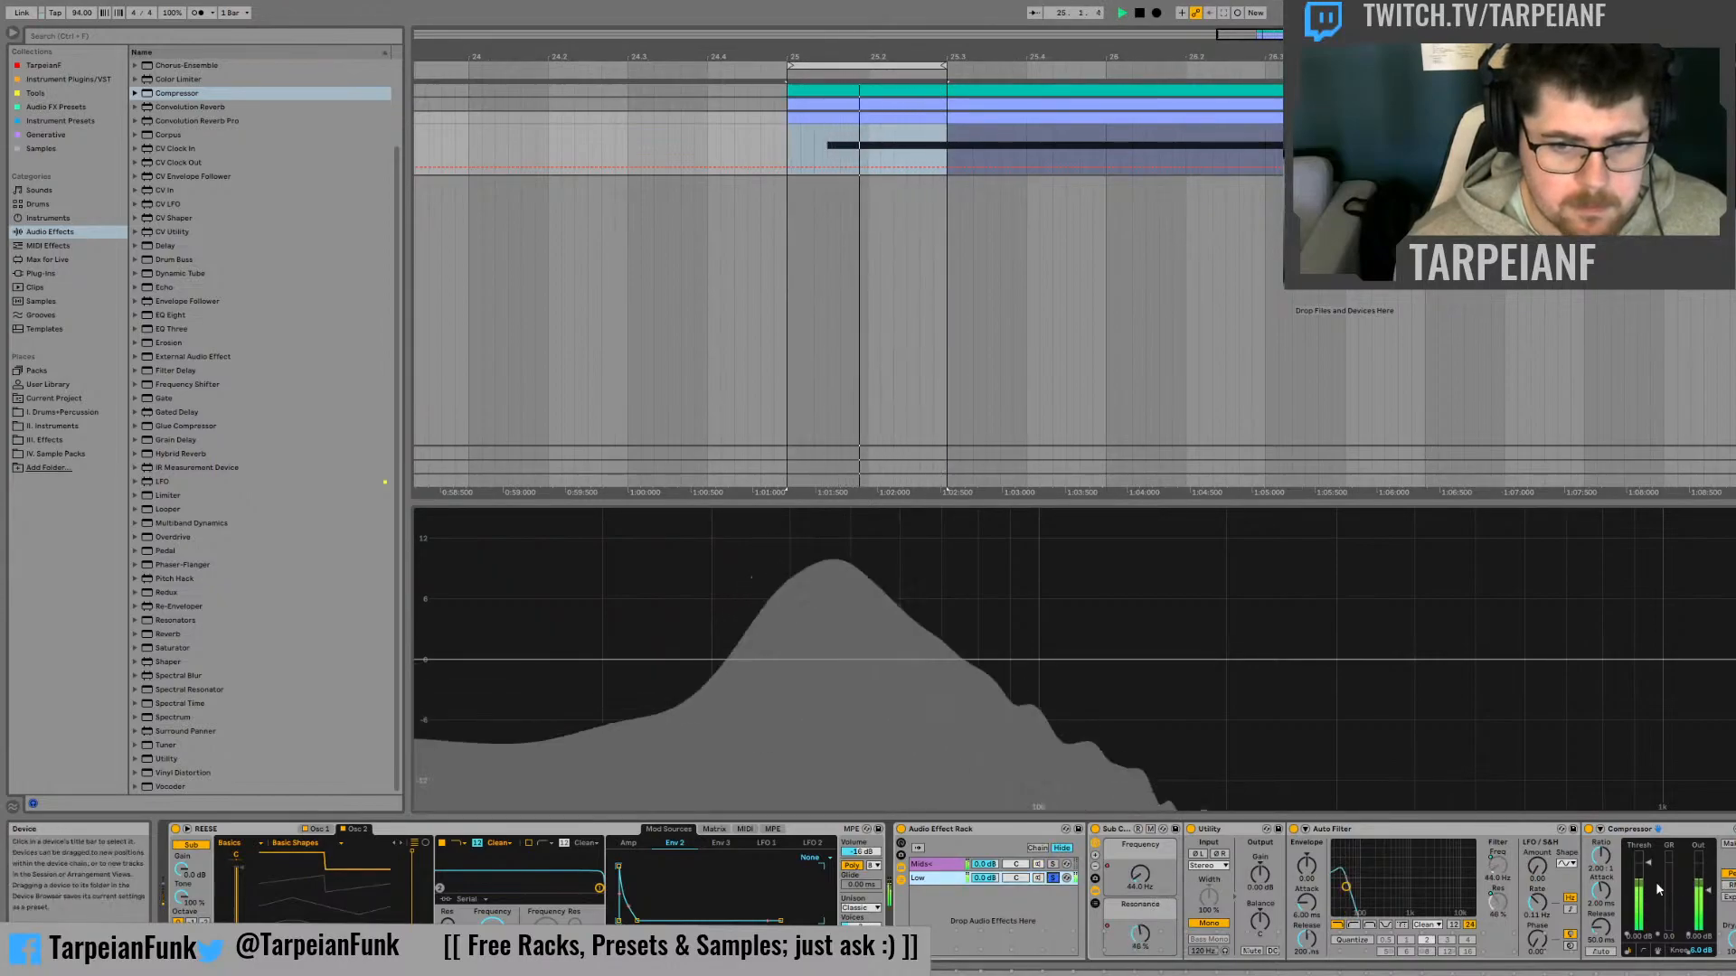
Lower the Low chain Compressor's threshold and raise its ratio while the loop plays
left_click_drag(1649, 863, 1649, 887)
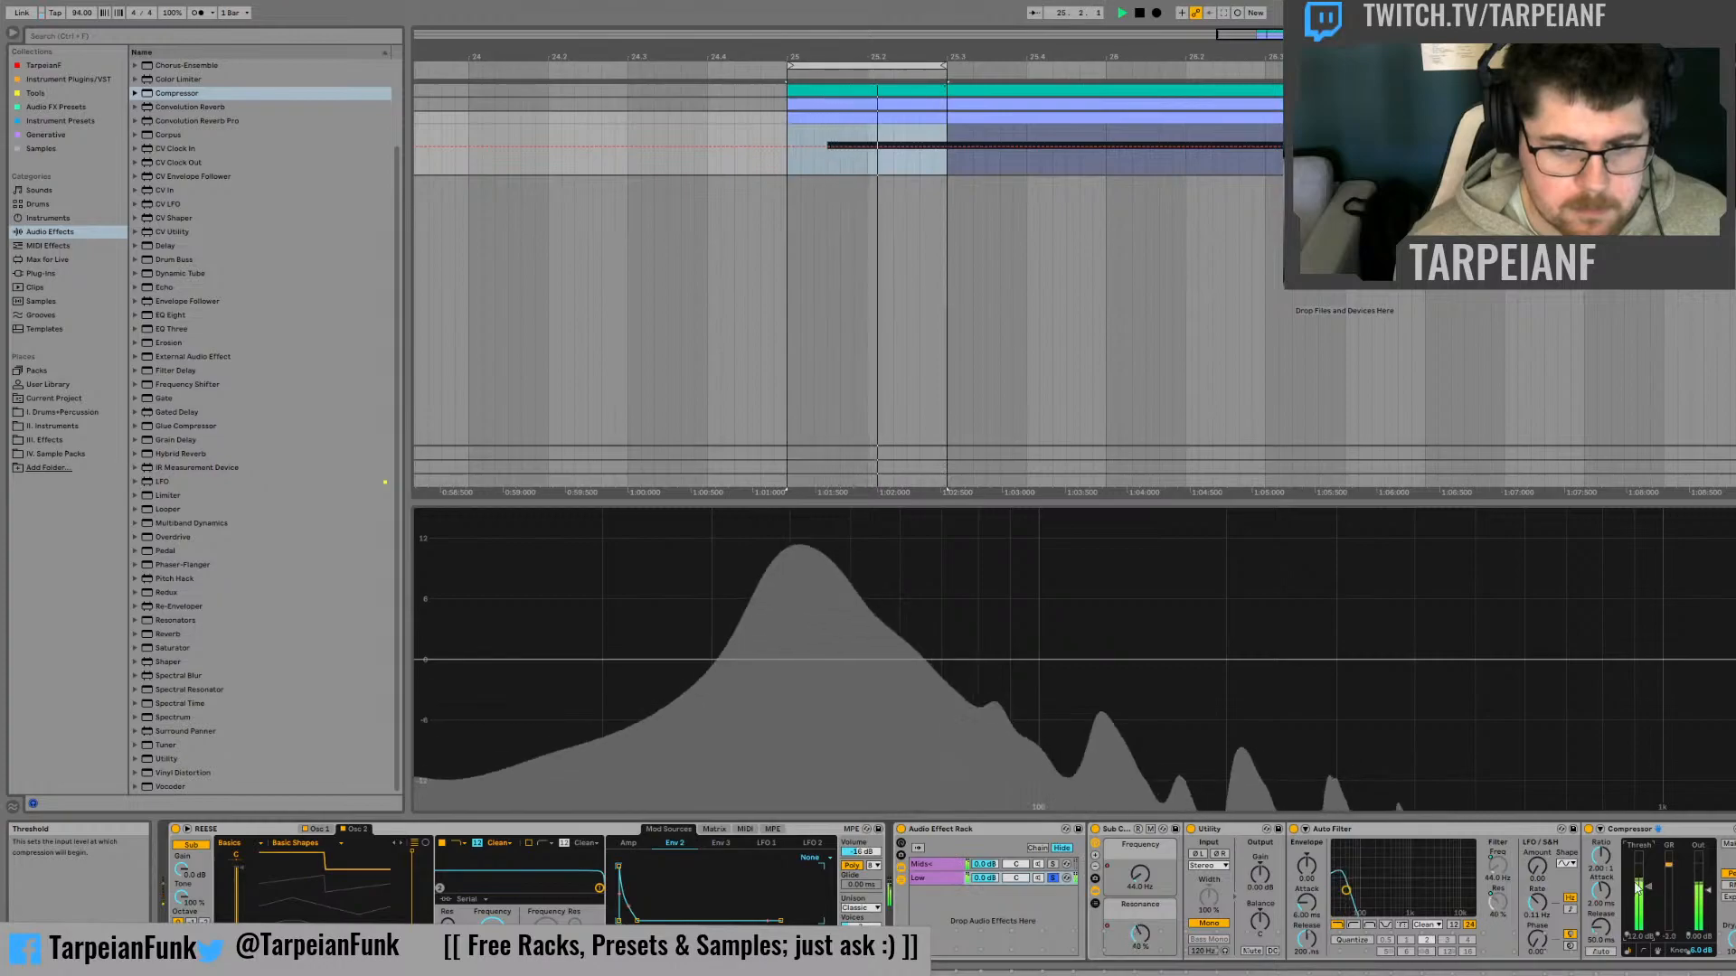
left_click_drag(1600, 855, 1601, 812)
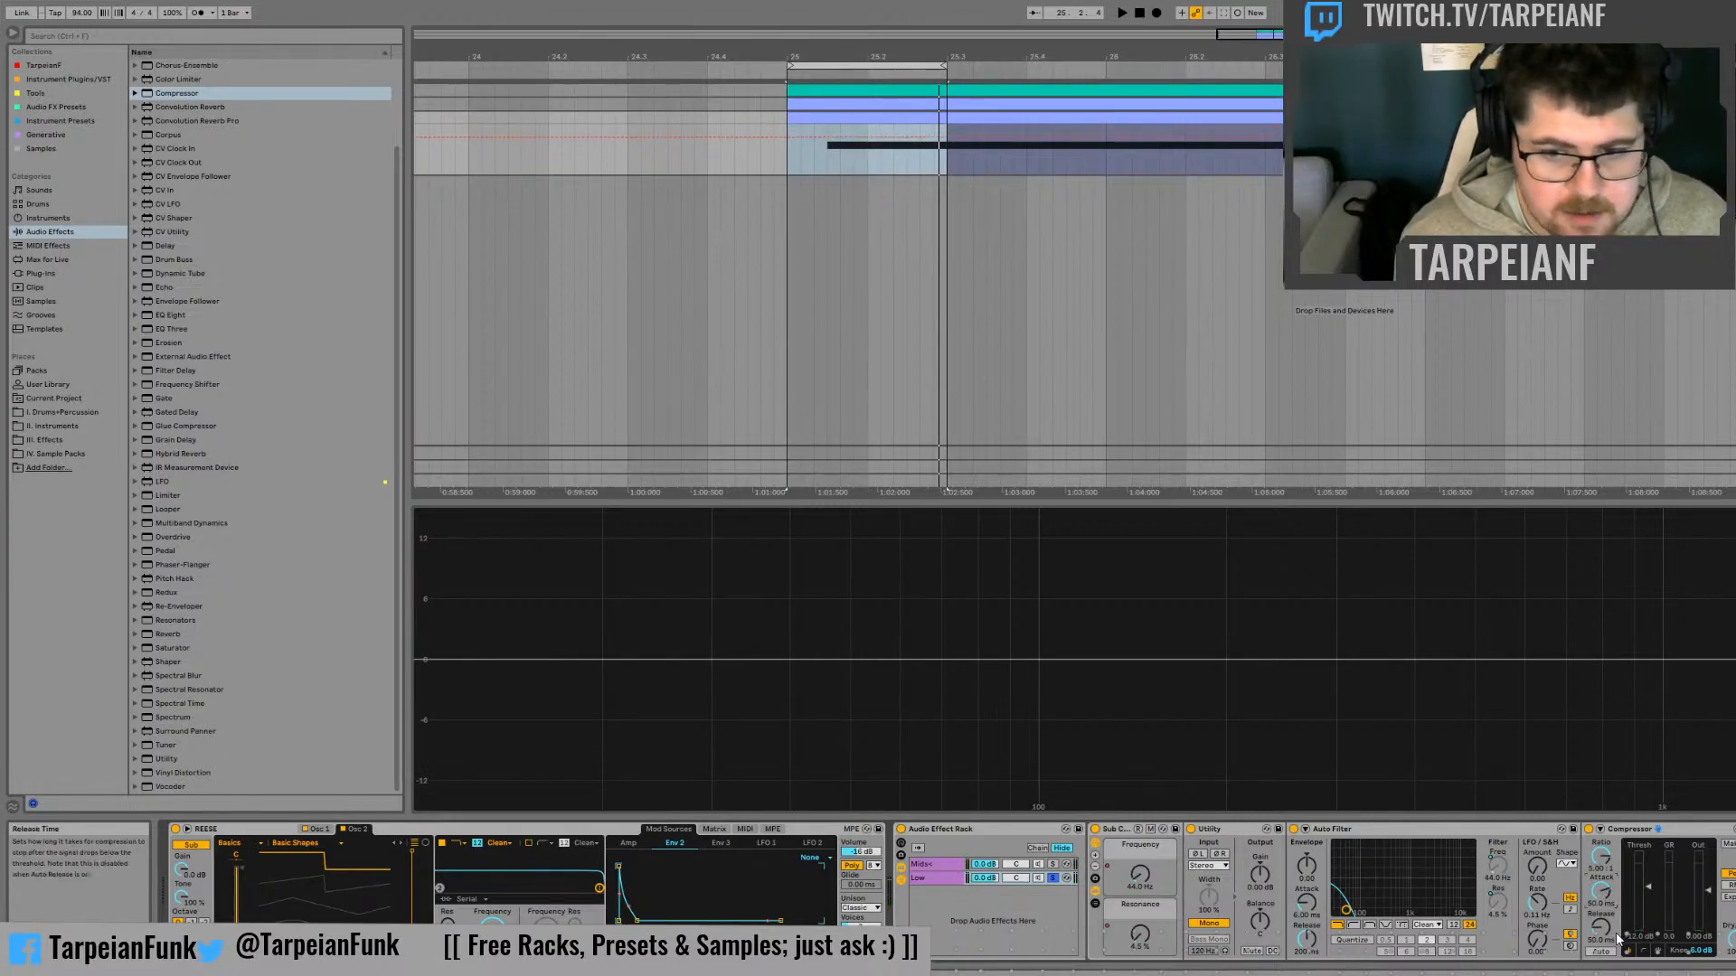
Play the loop while adjusting the Low chain Compressor's release, and check its transfer curve and activity displays
key("space")
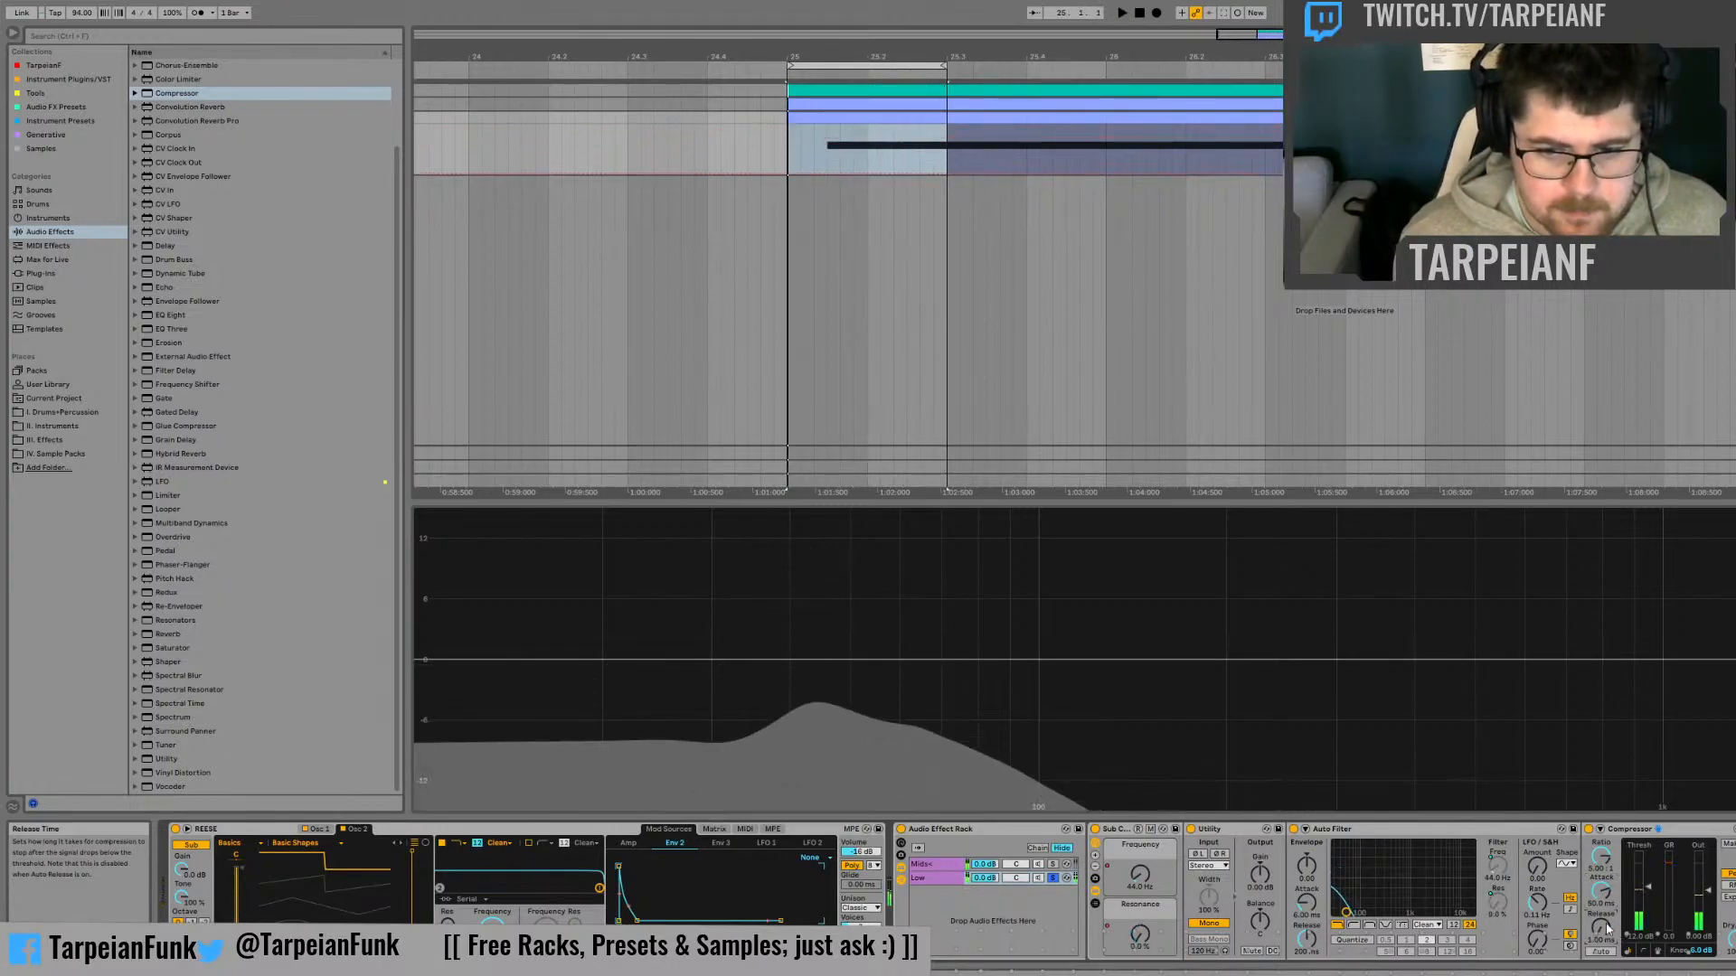
key("space")
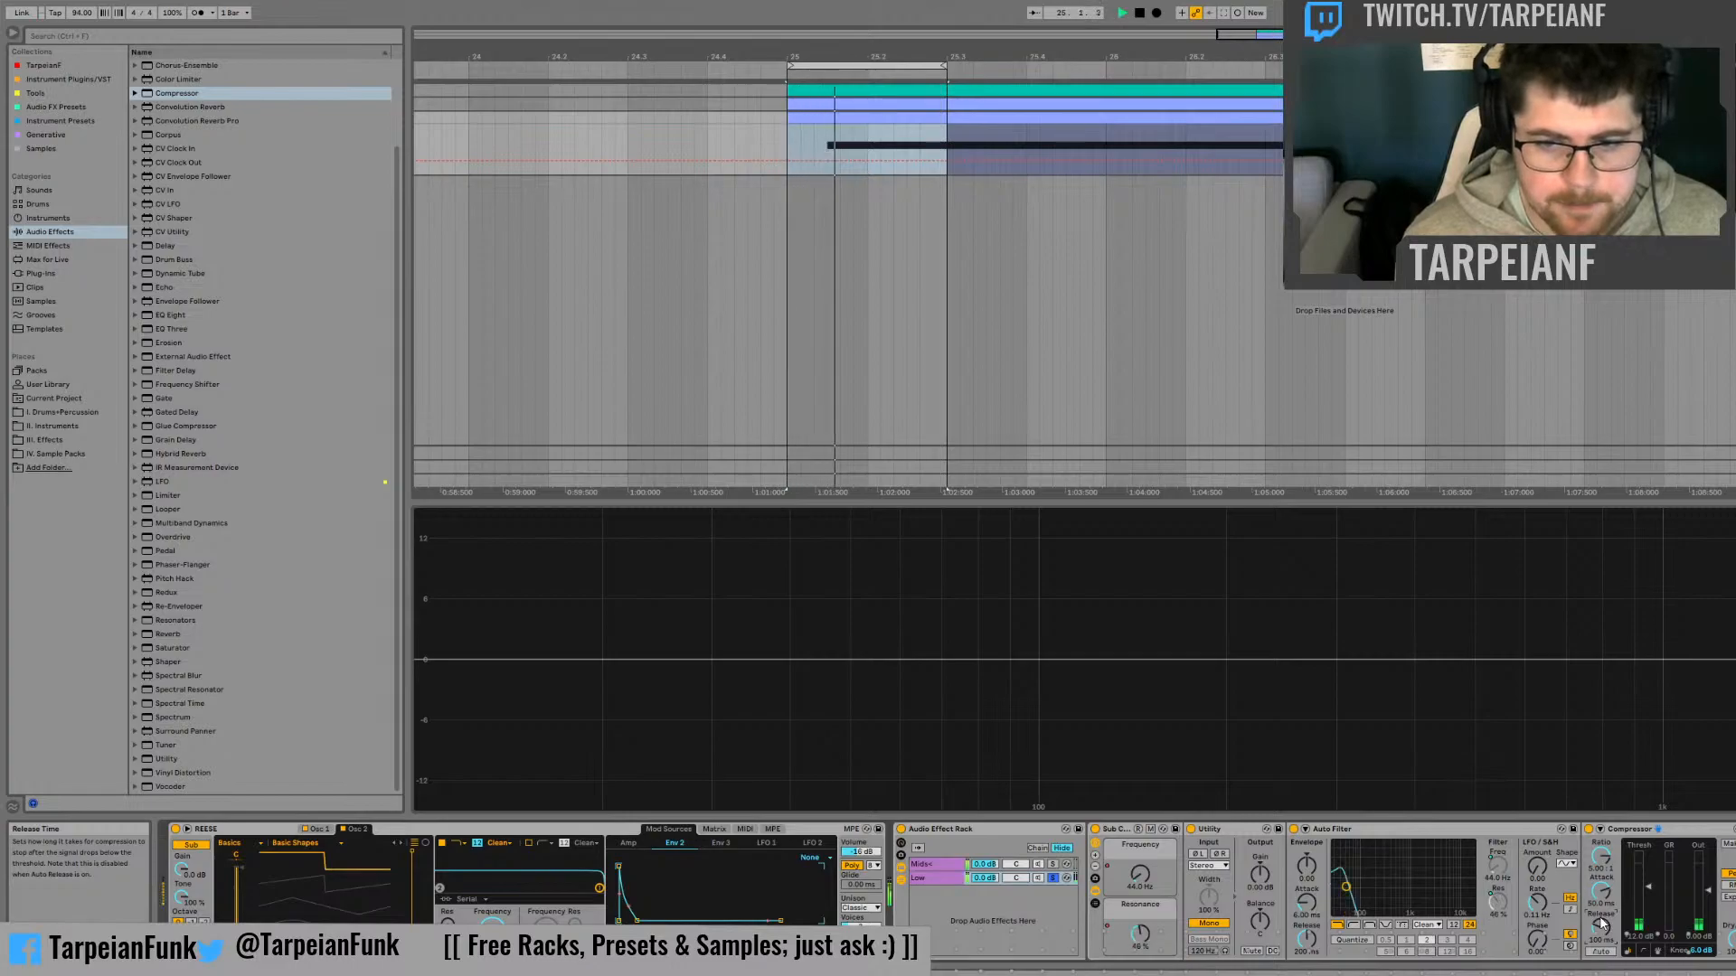
left_click(1644, 952)
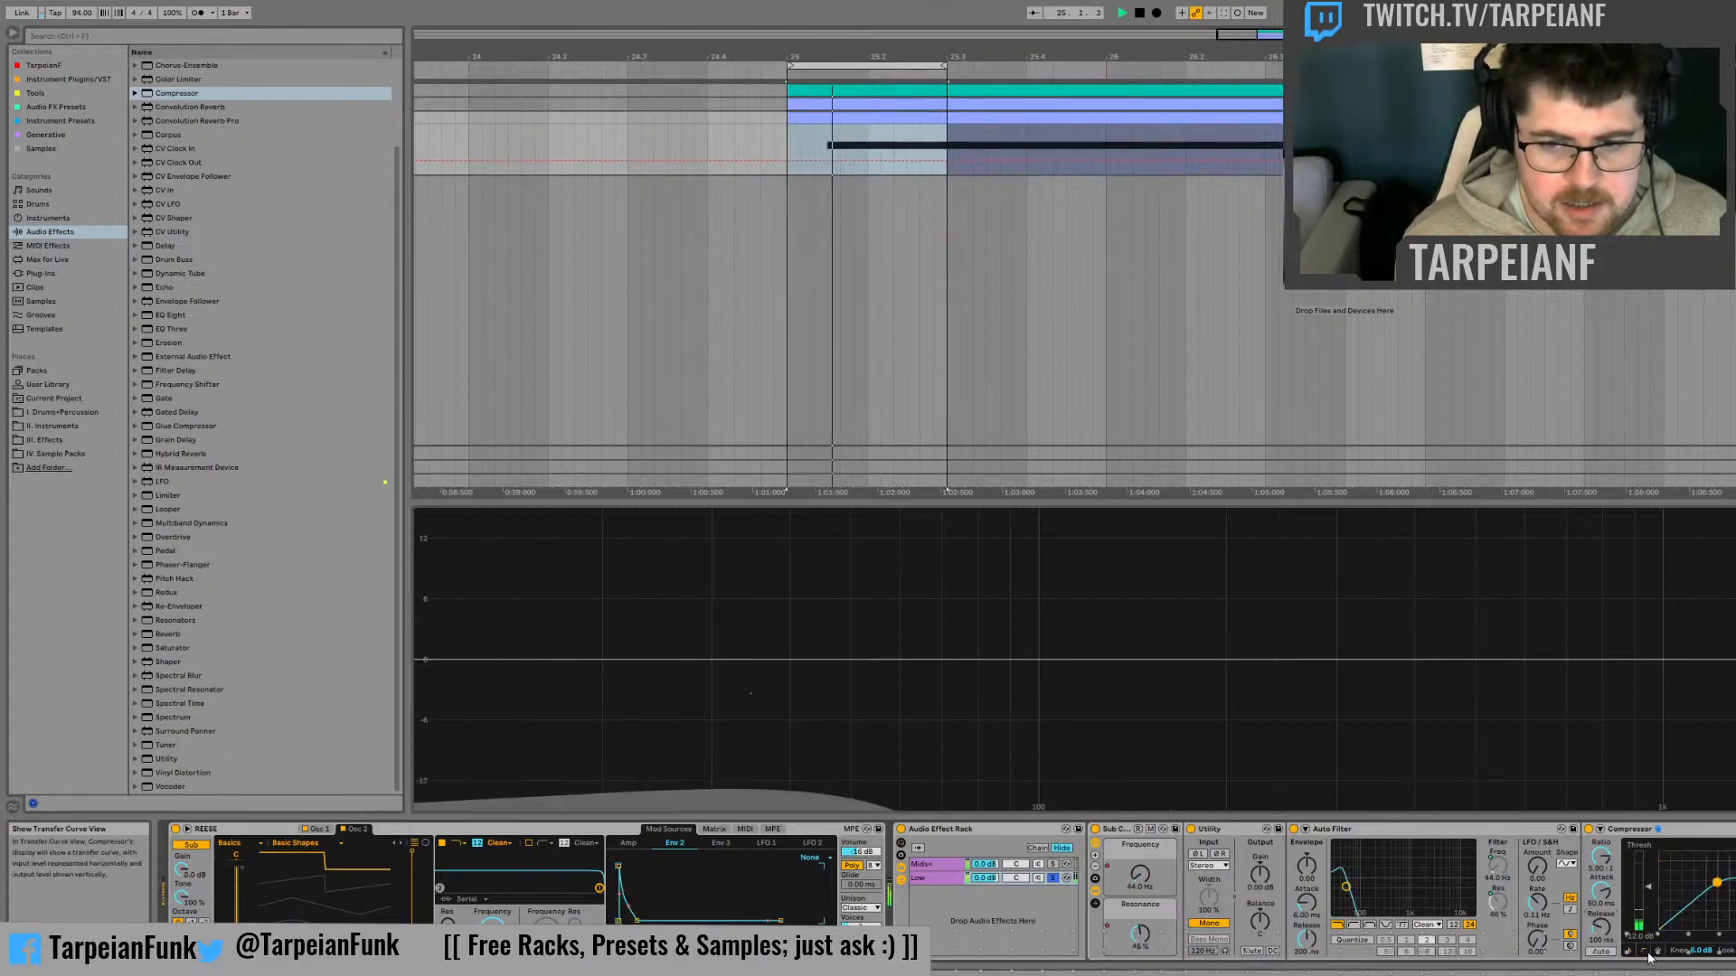
left_click(1654, 952)
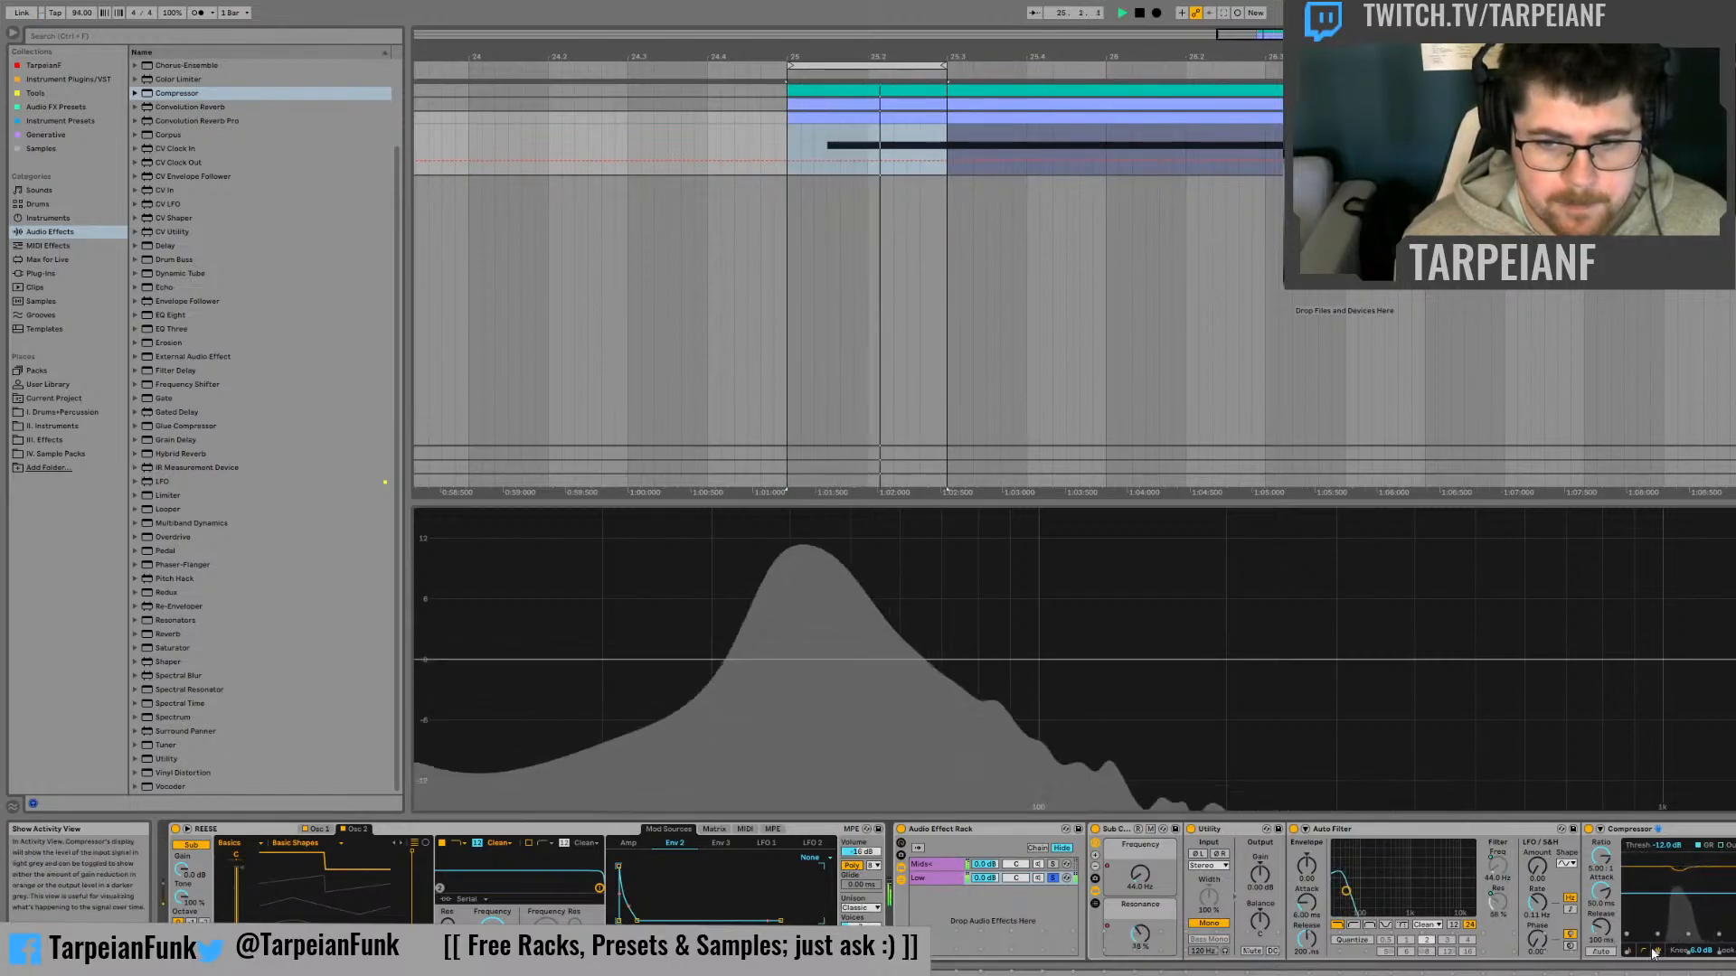
left_click(1627, 953)
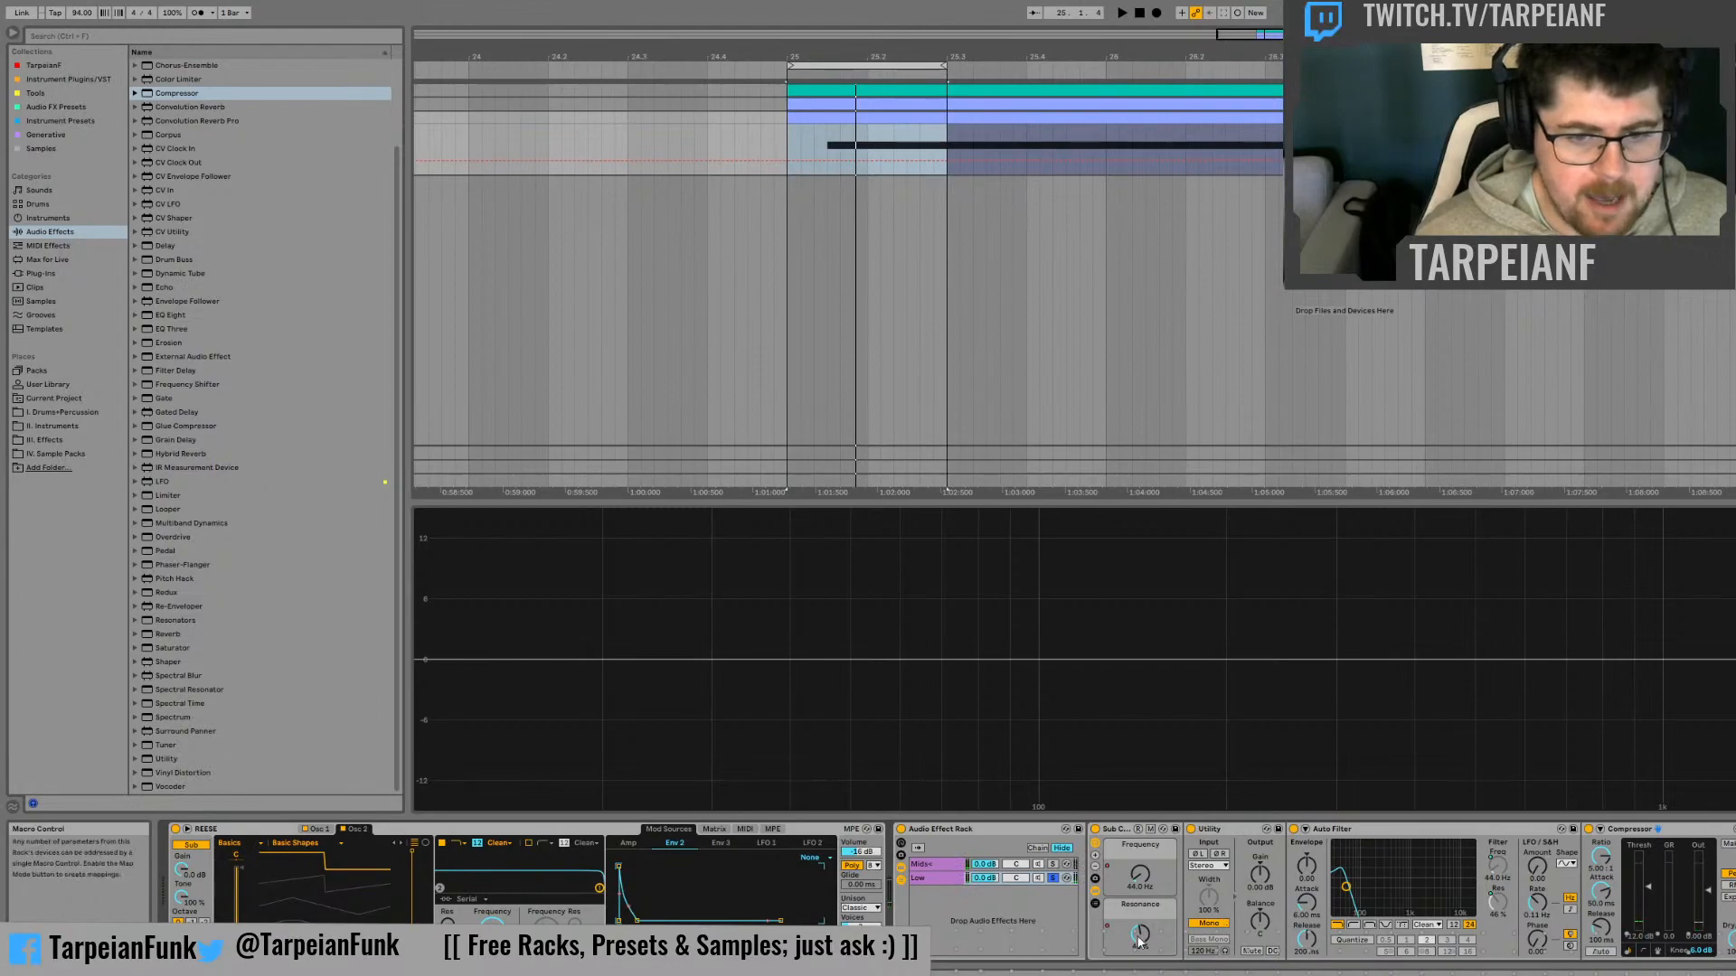
Try the sub rack's Resonance macro at 100 % while the loop plays
left_click_drag(1139, 935, 1140, 910)
key("space")
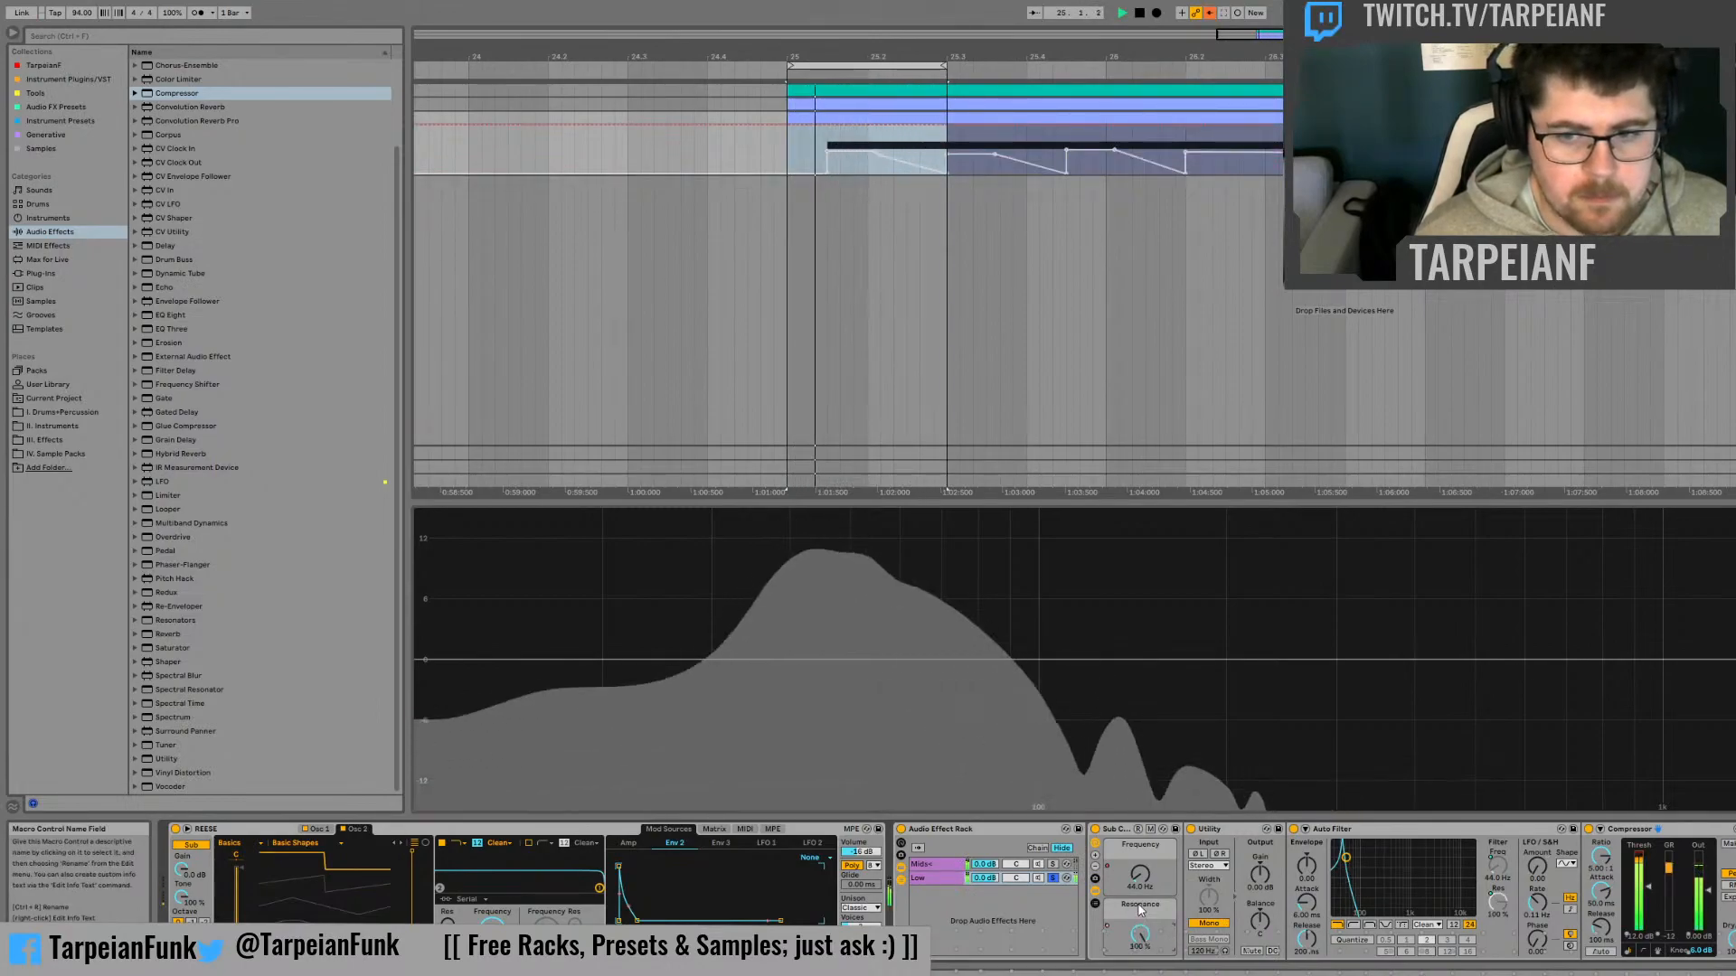
key("space")
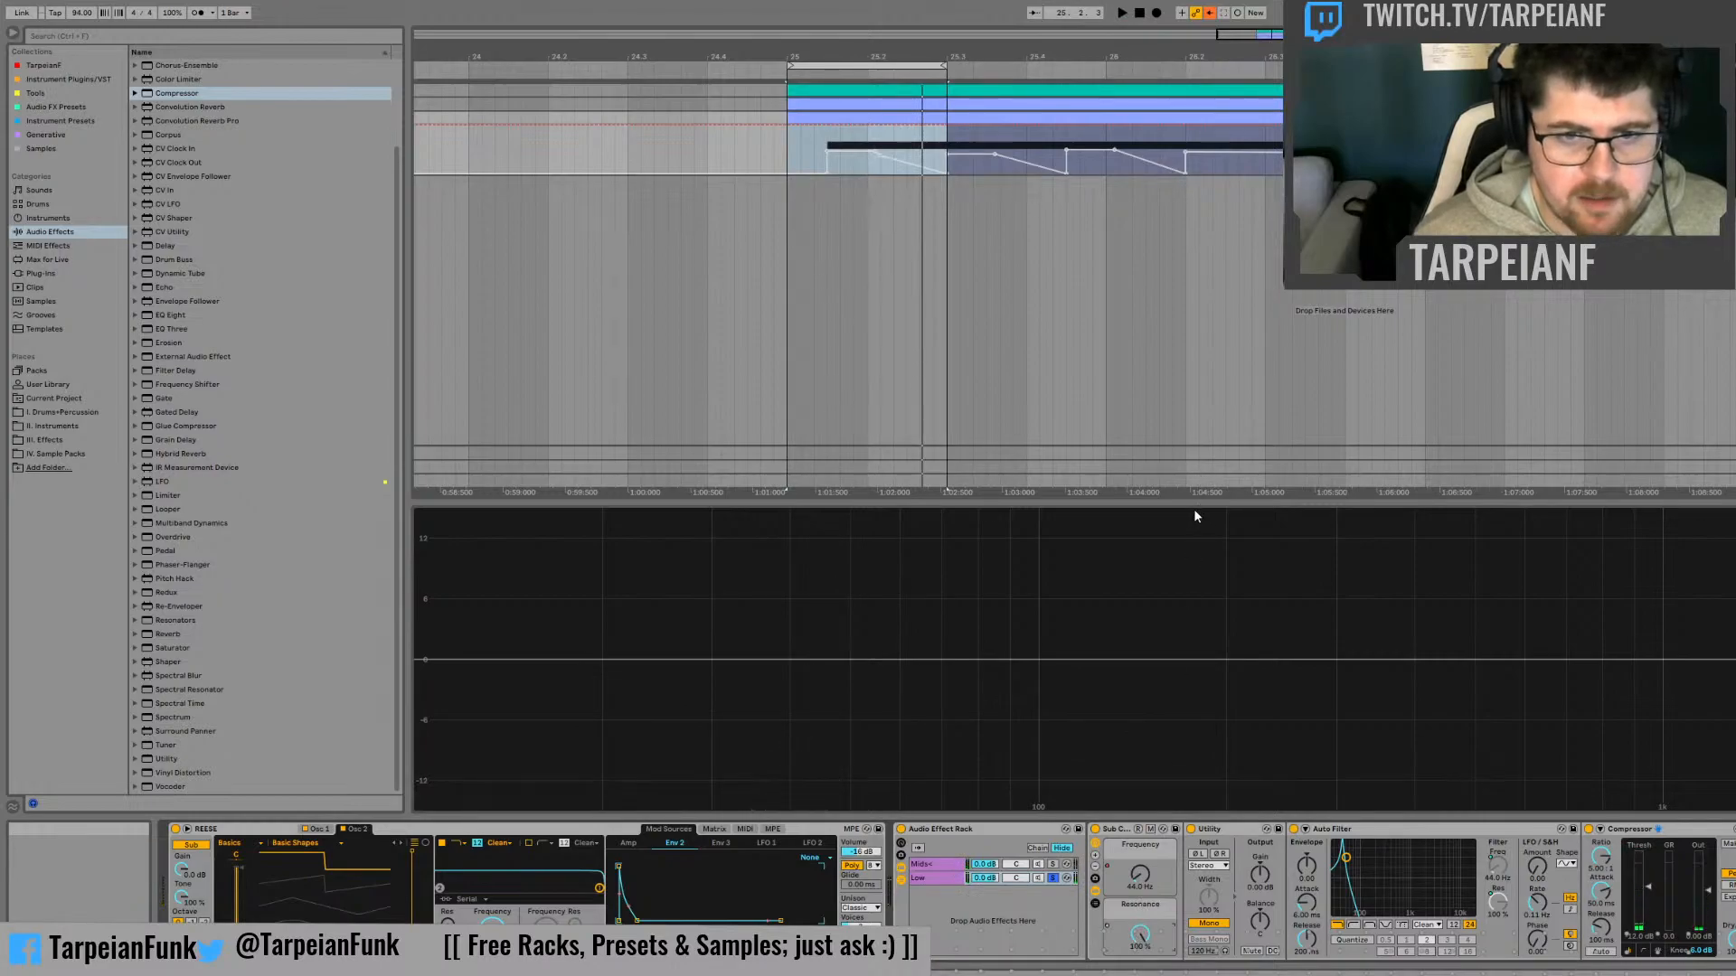
Listen to the loop again with the automated resonance and turn off the Low chain's solo
key("space")
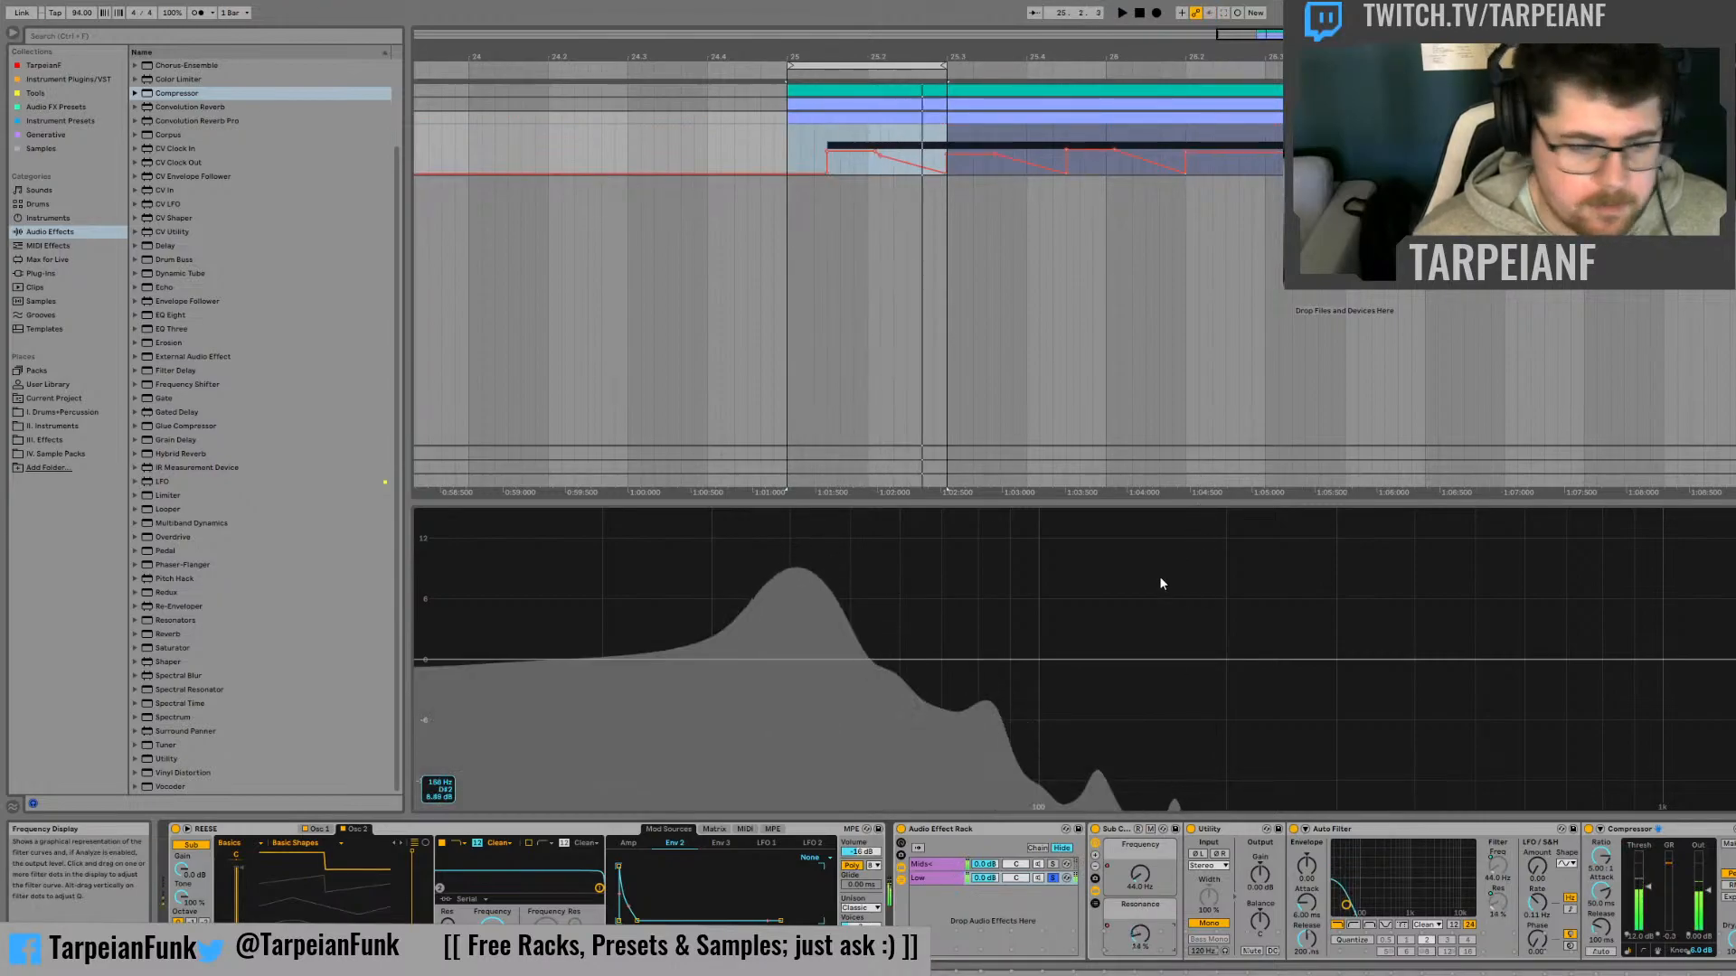
key("space")
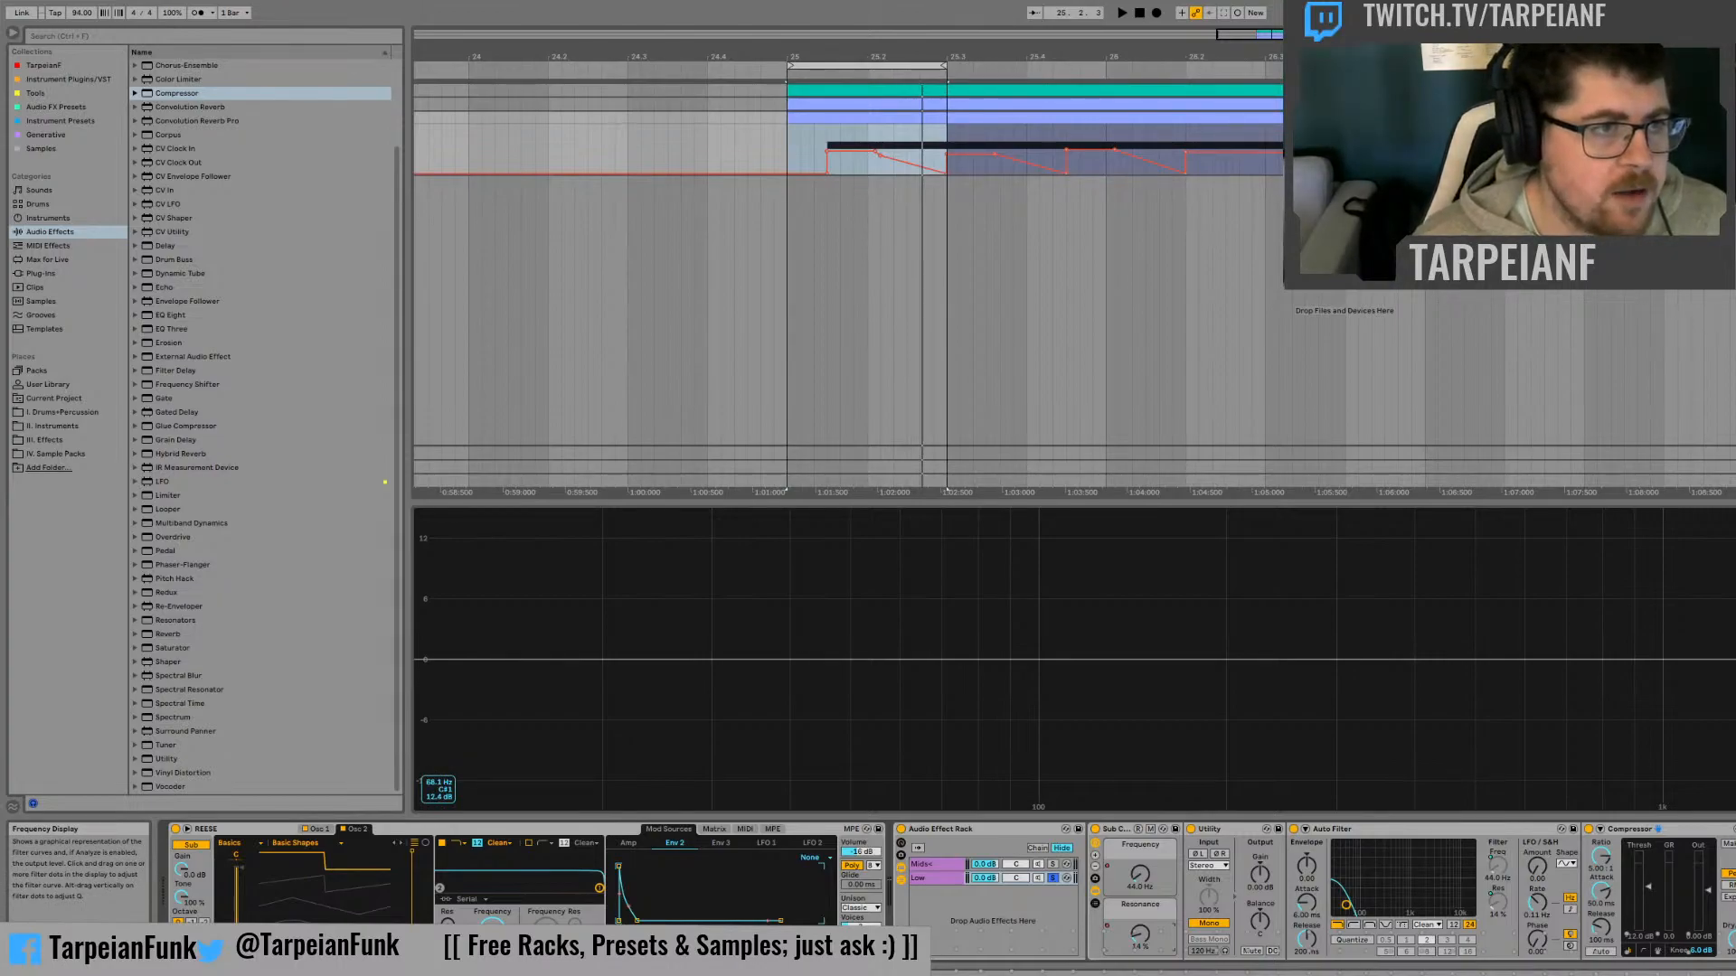
key("space")
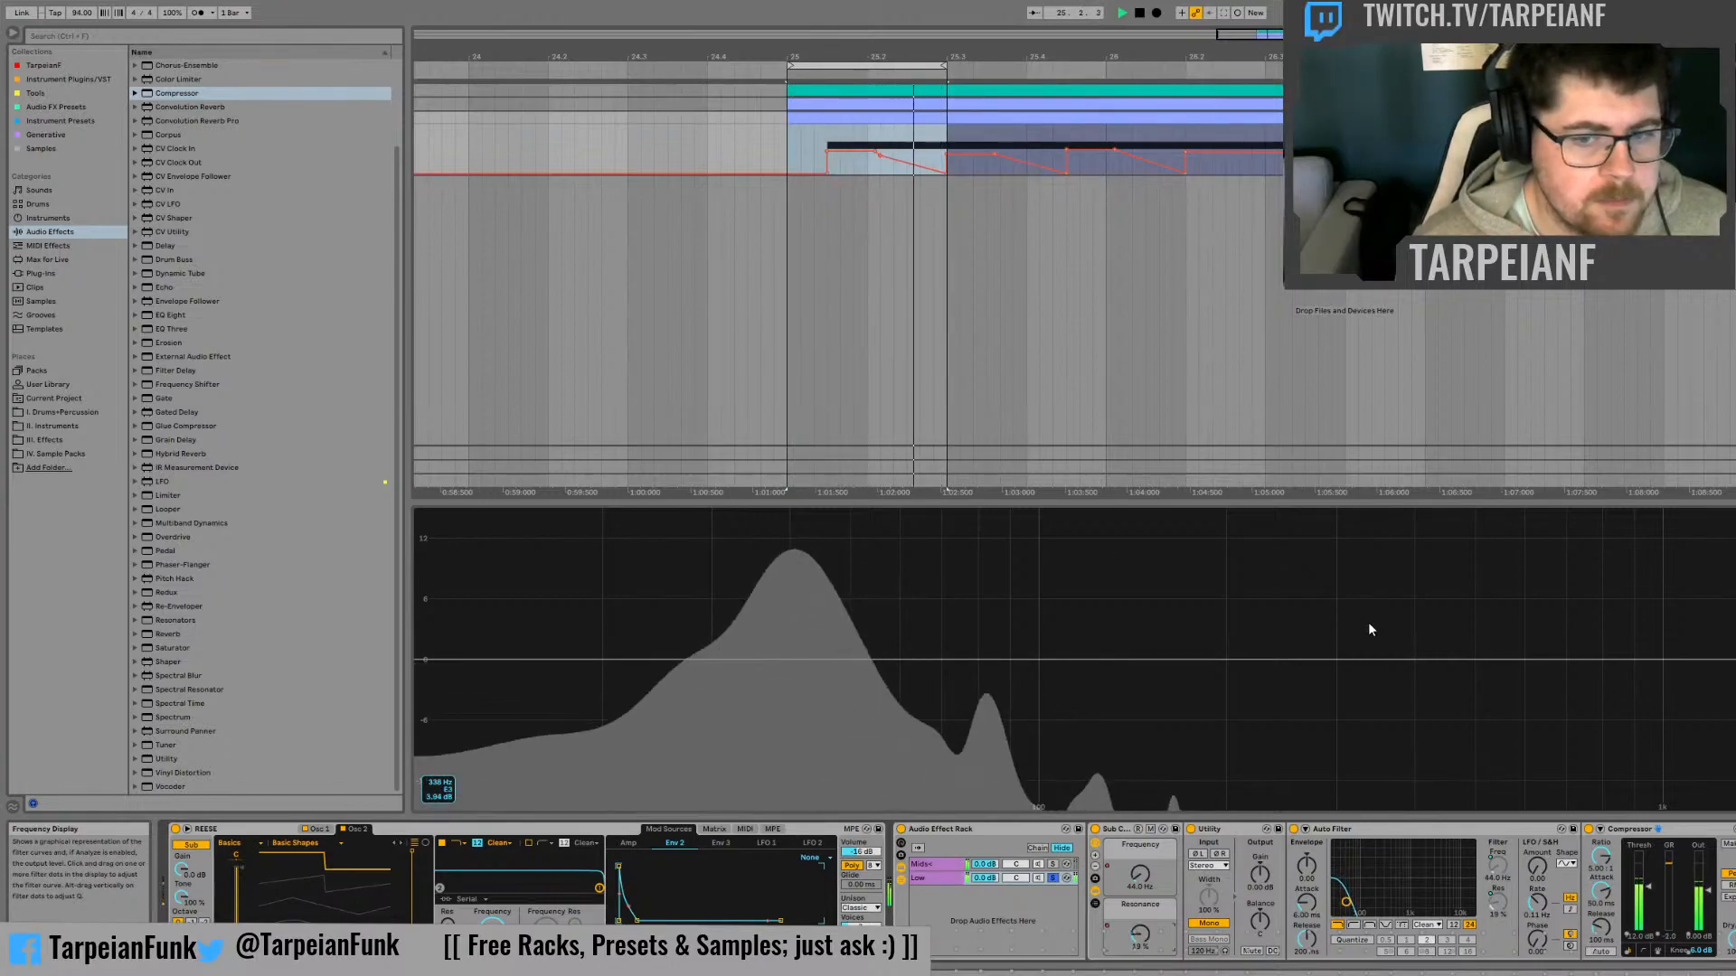
key("space")
left_click(1053, 881)
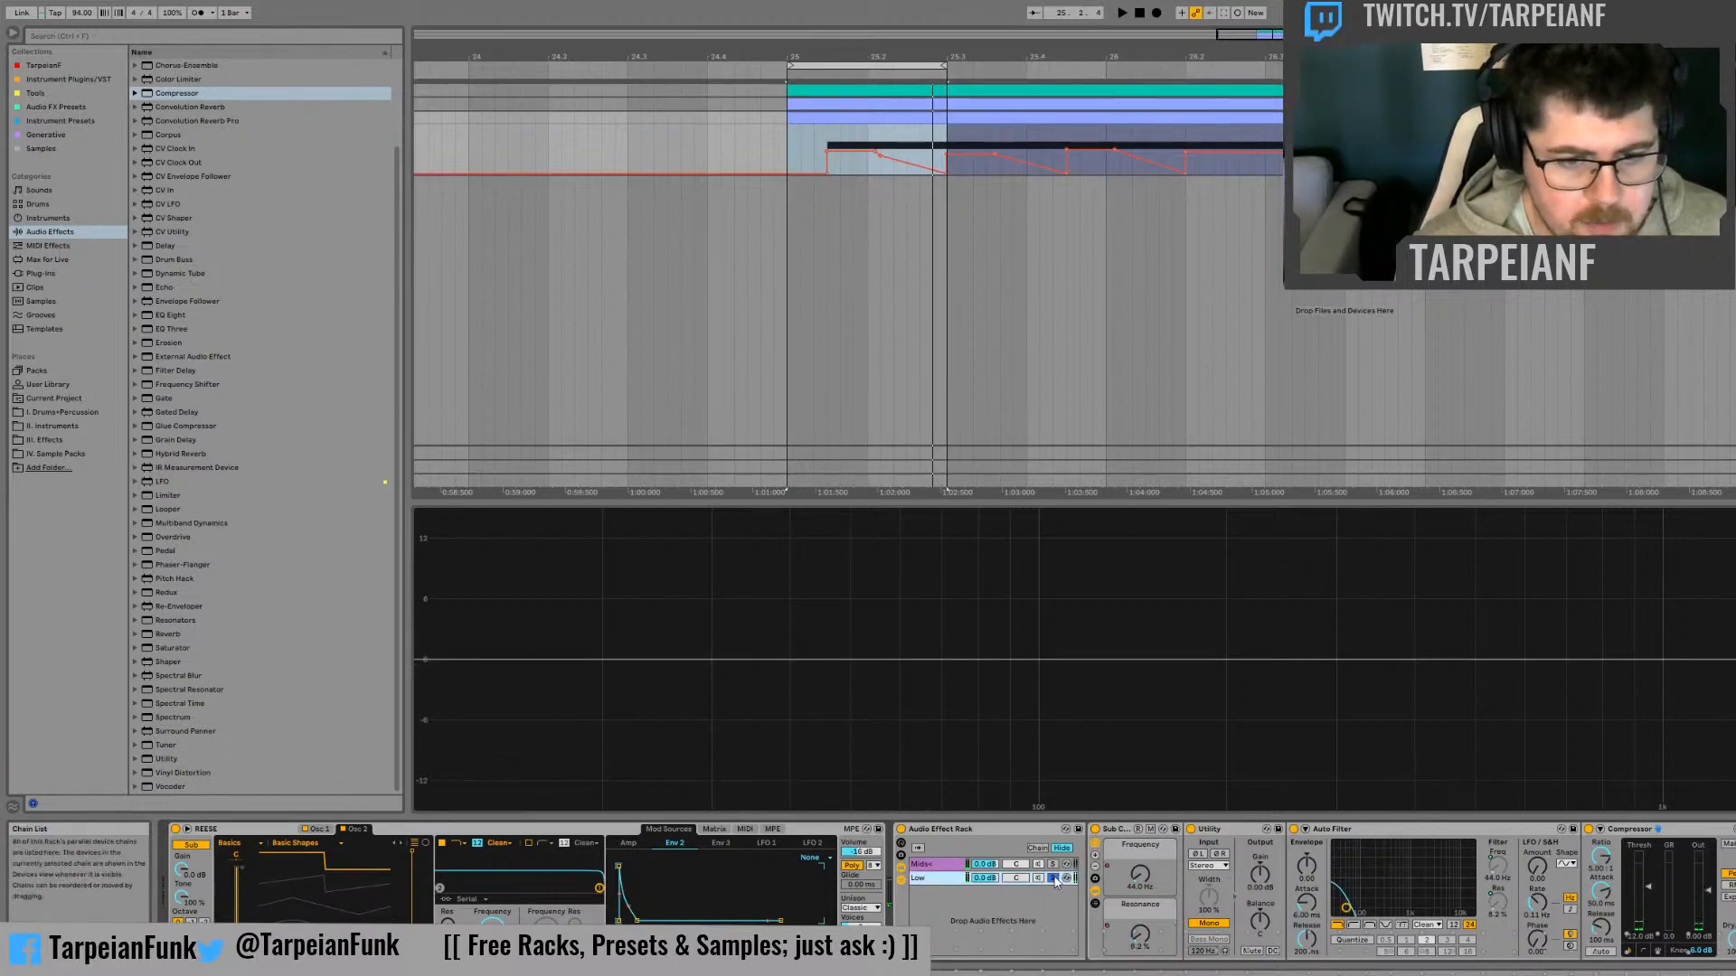
Collapse the Low chain's devices and rename its Utility as Mono
left_click(1372, 834)
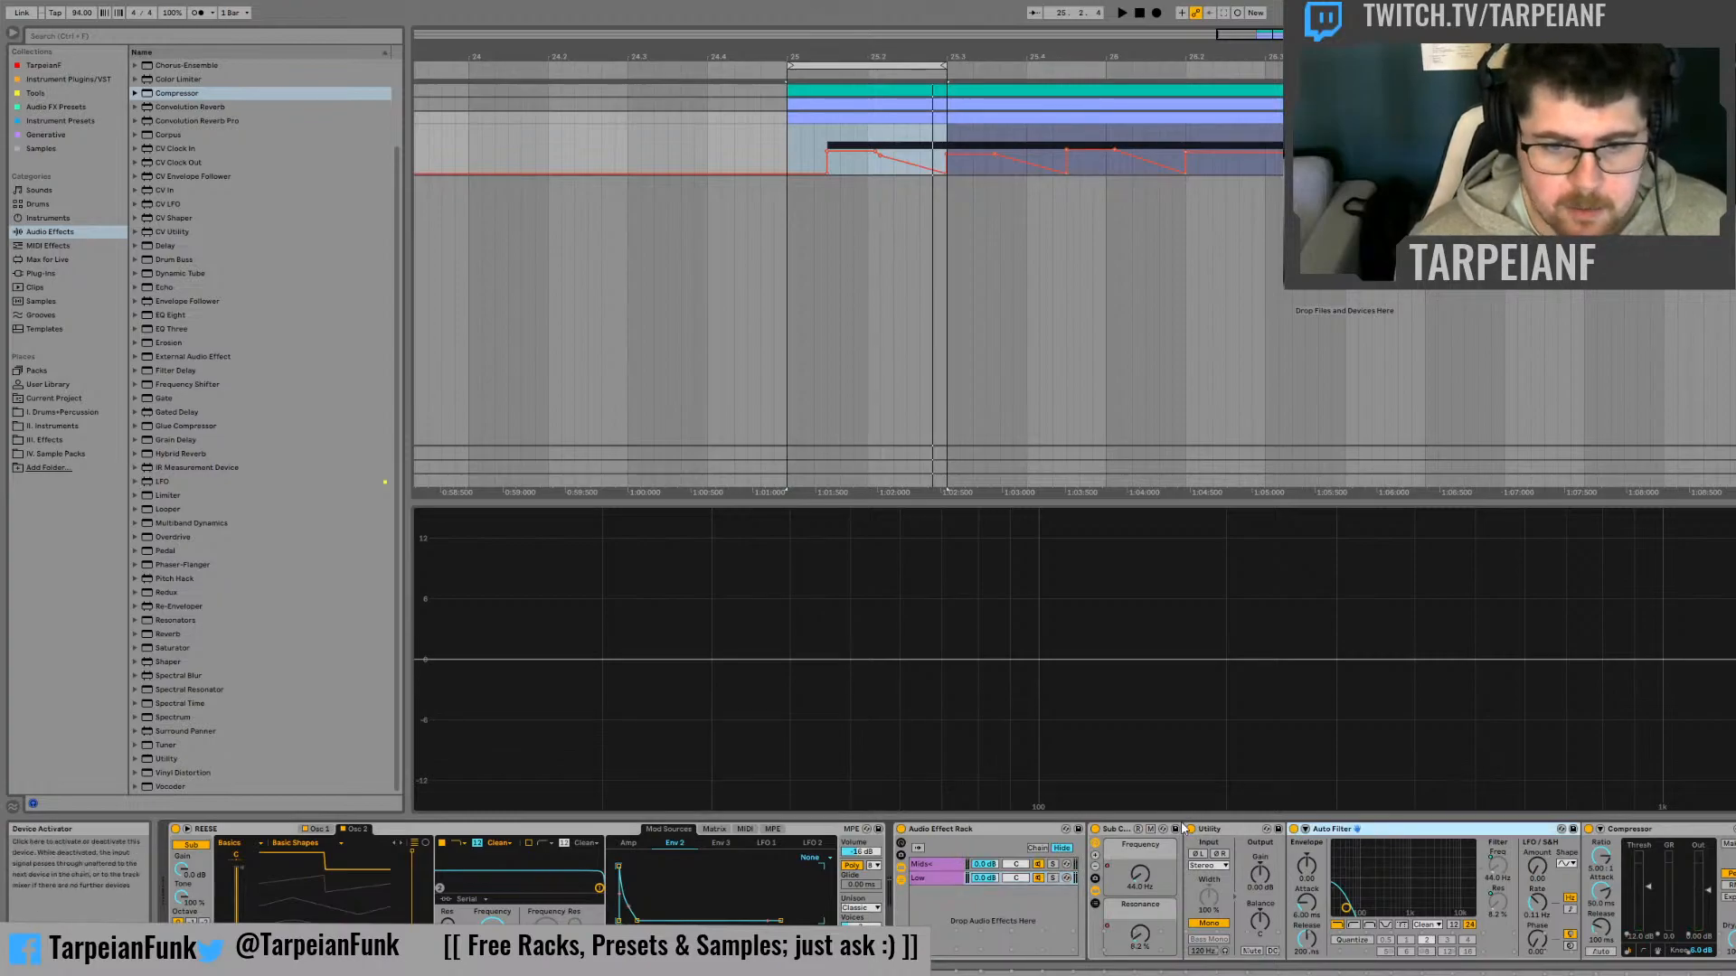
double_click(1216, 832)
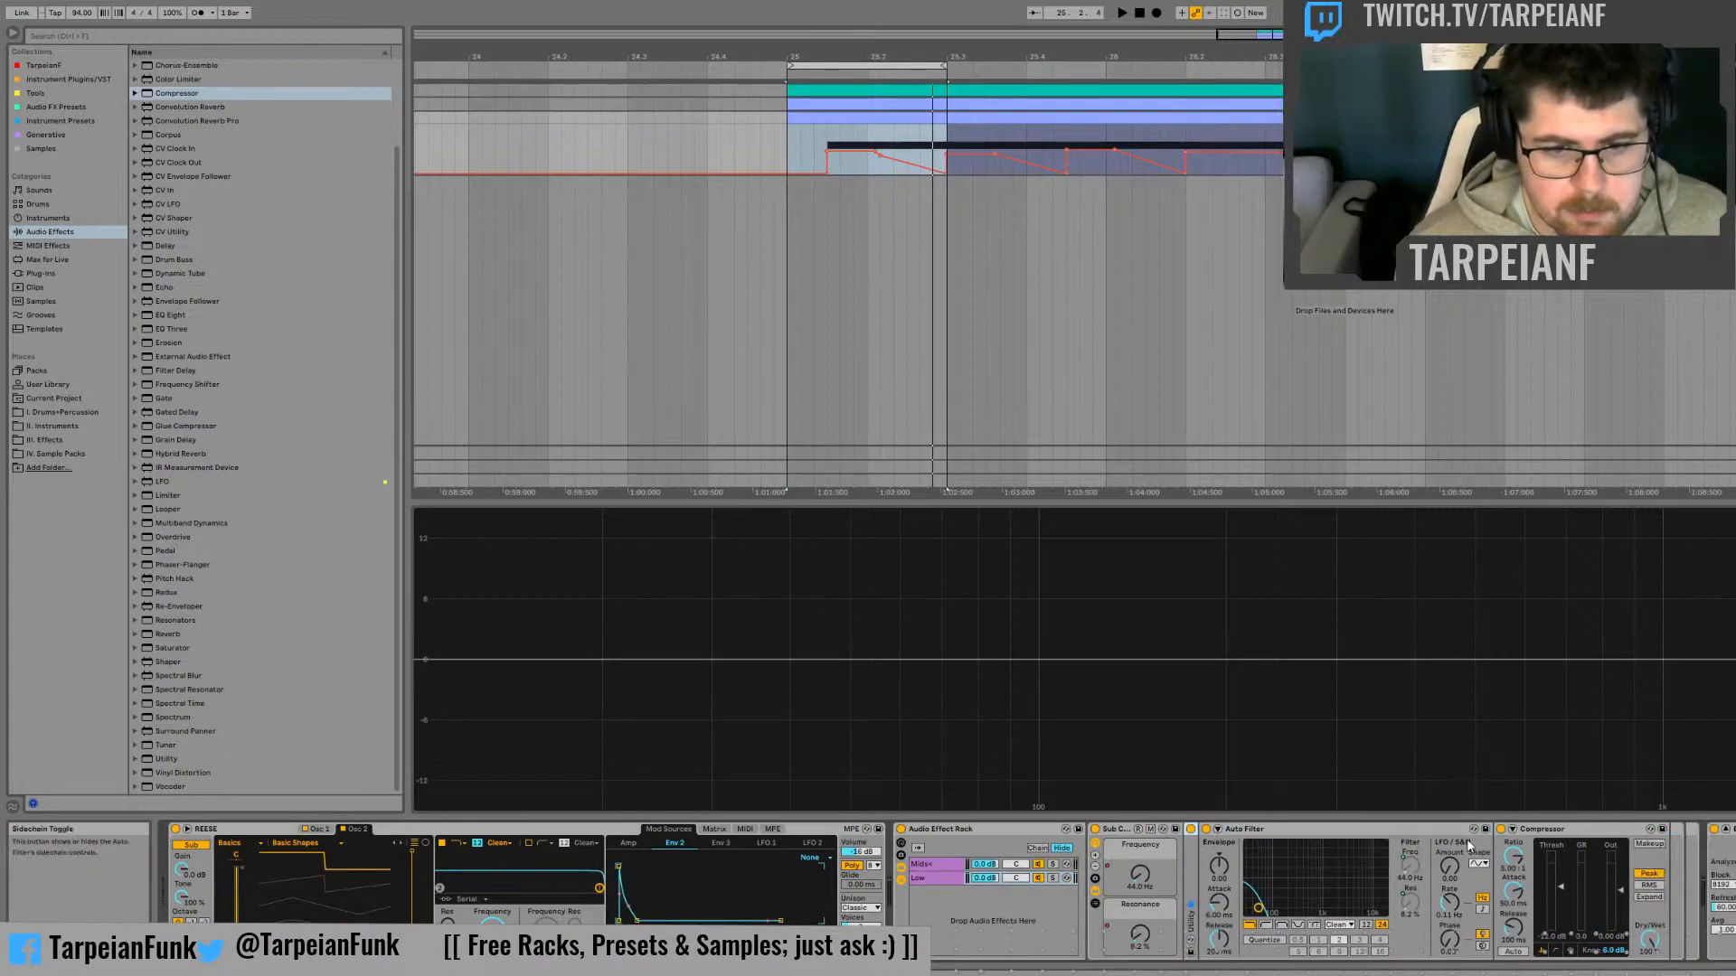
double_click(1568, 832)
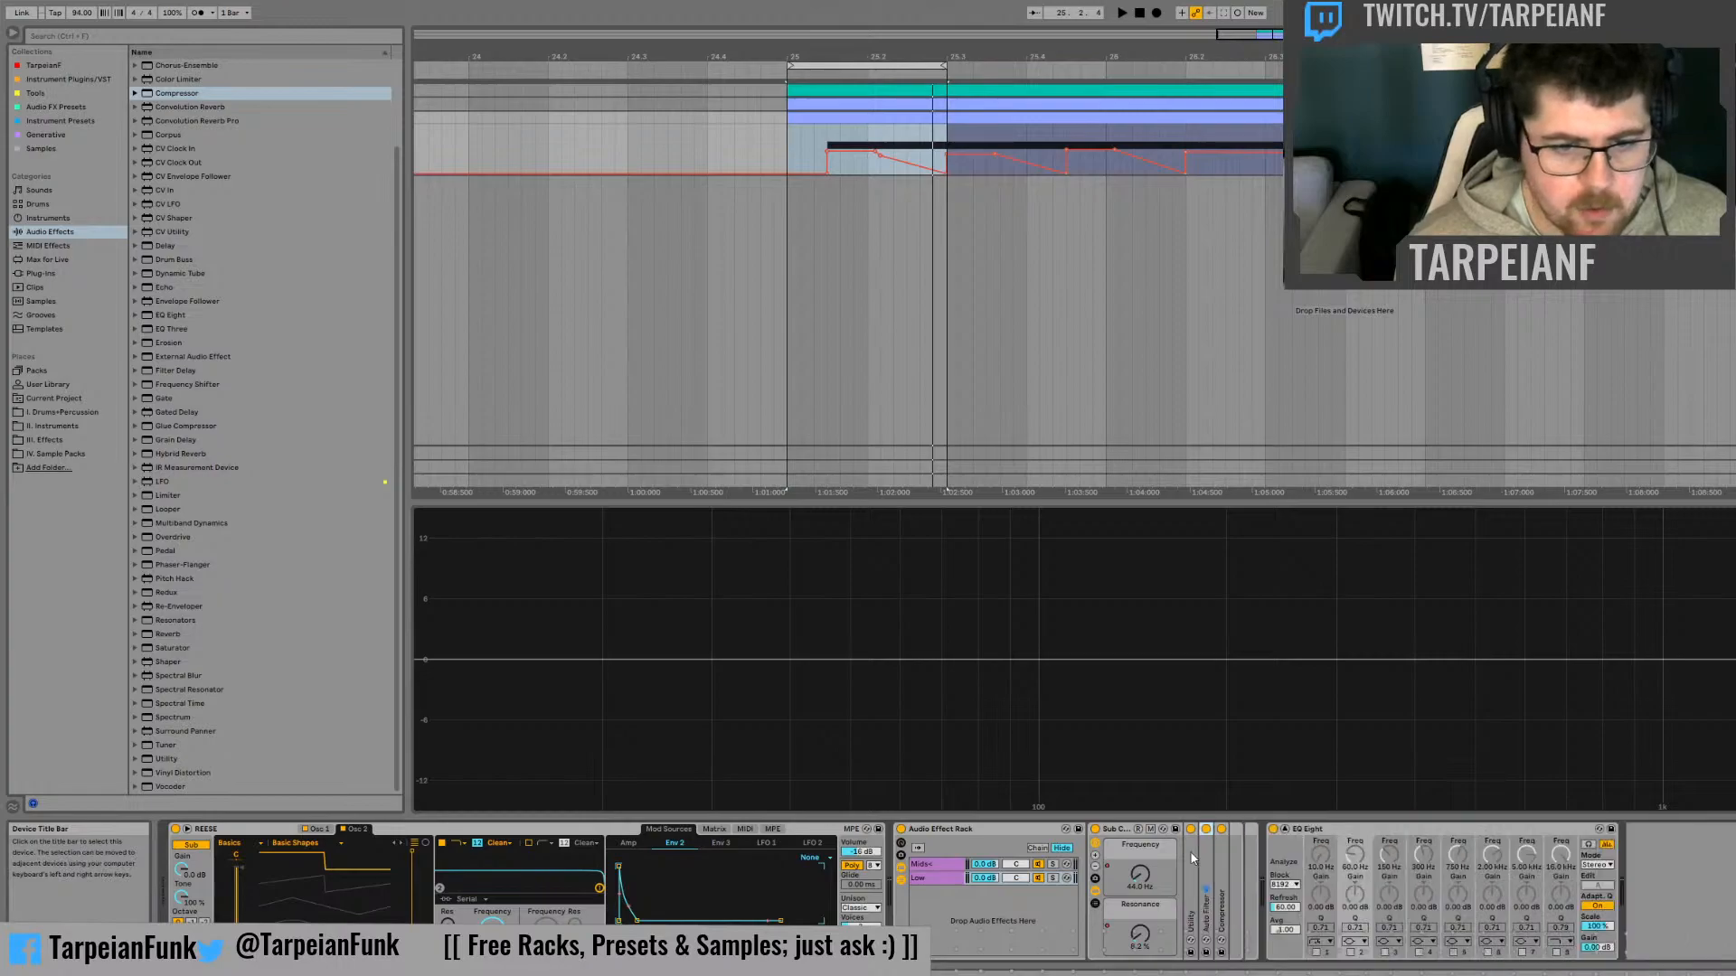
double_click(1243, 832)
double_click(1192, 834)
key("ctrl+r")
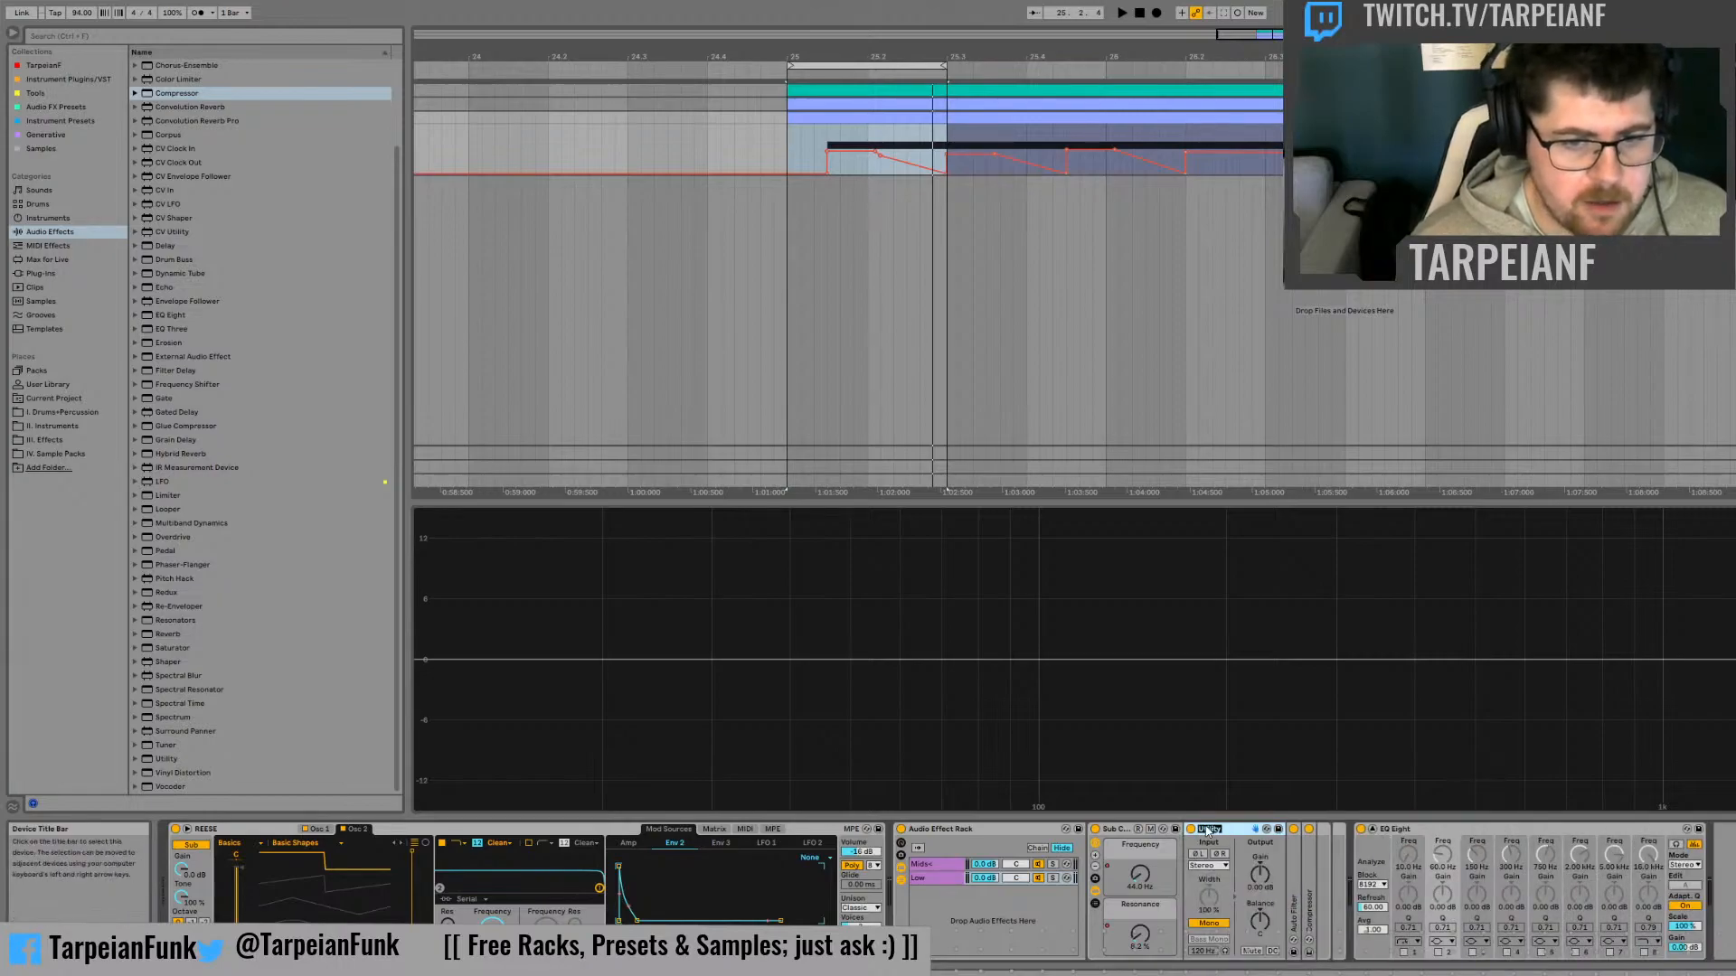
type("Mono")
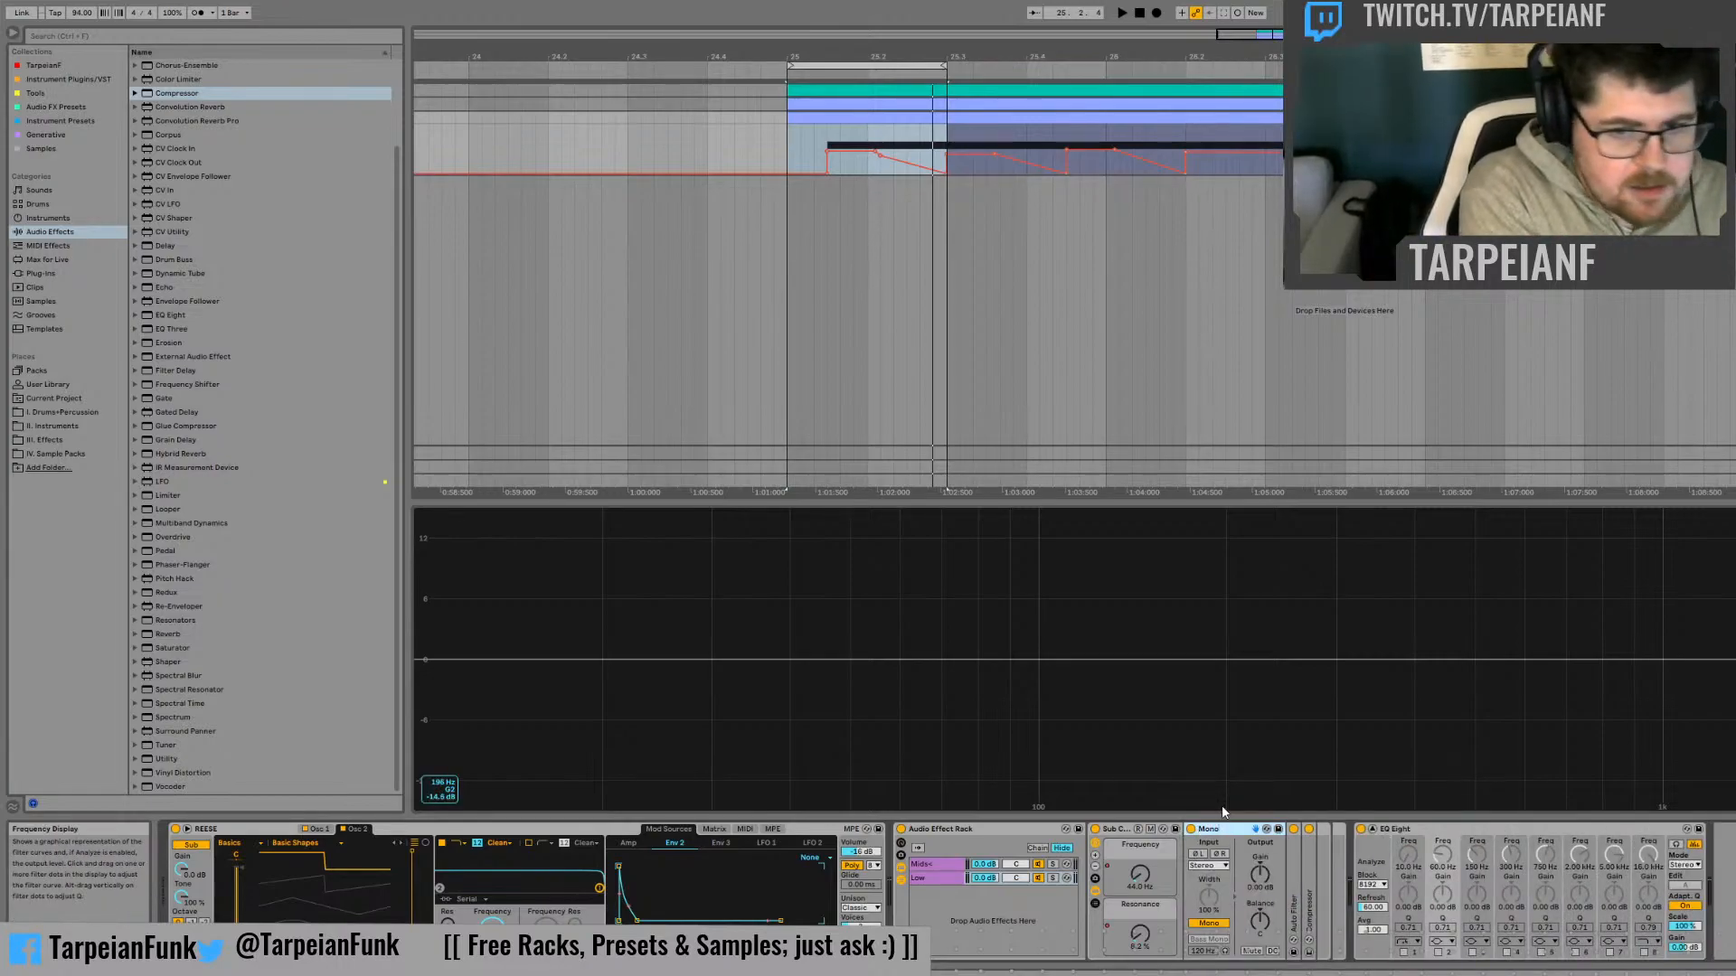
Expand the Low chain's Auto Filter and rename it as Sub Control
double_click(1296, 851)
key("ctrl+r")
type("S")
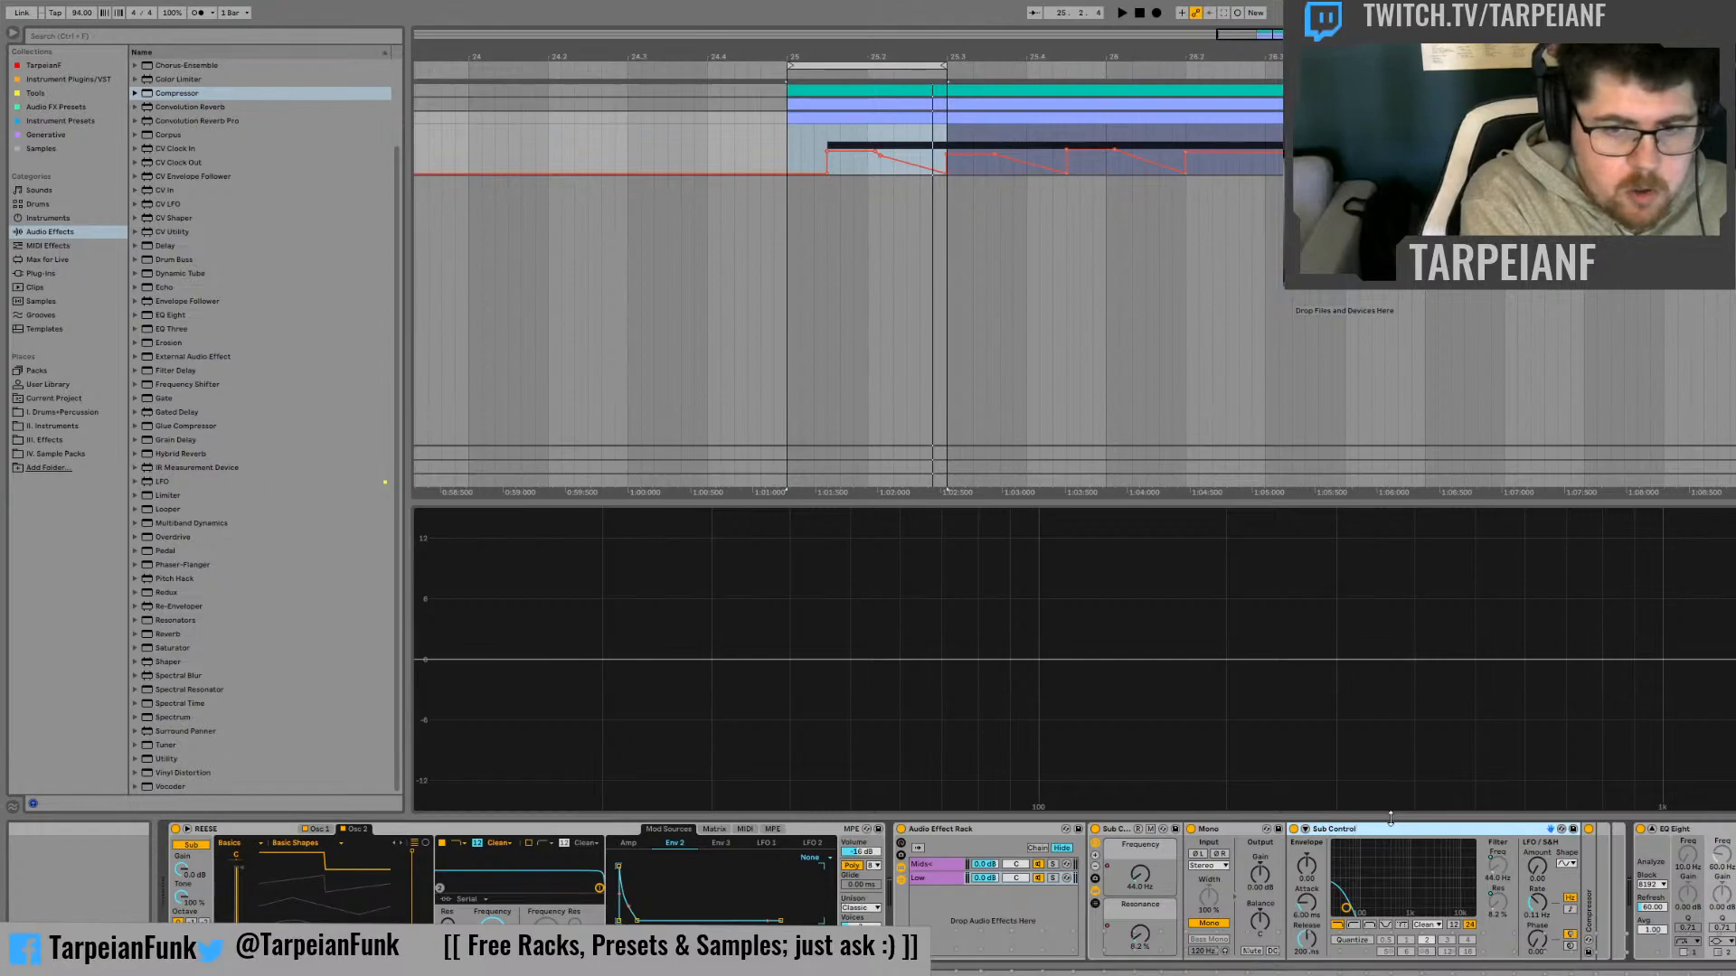
Rename the Low chain's Compressor as Sub Compression and collapse it
double_click(1590, 859)
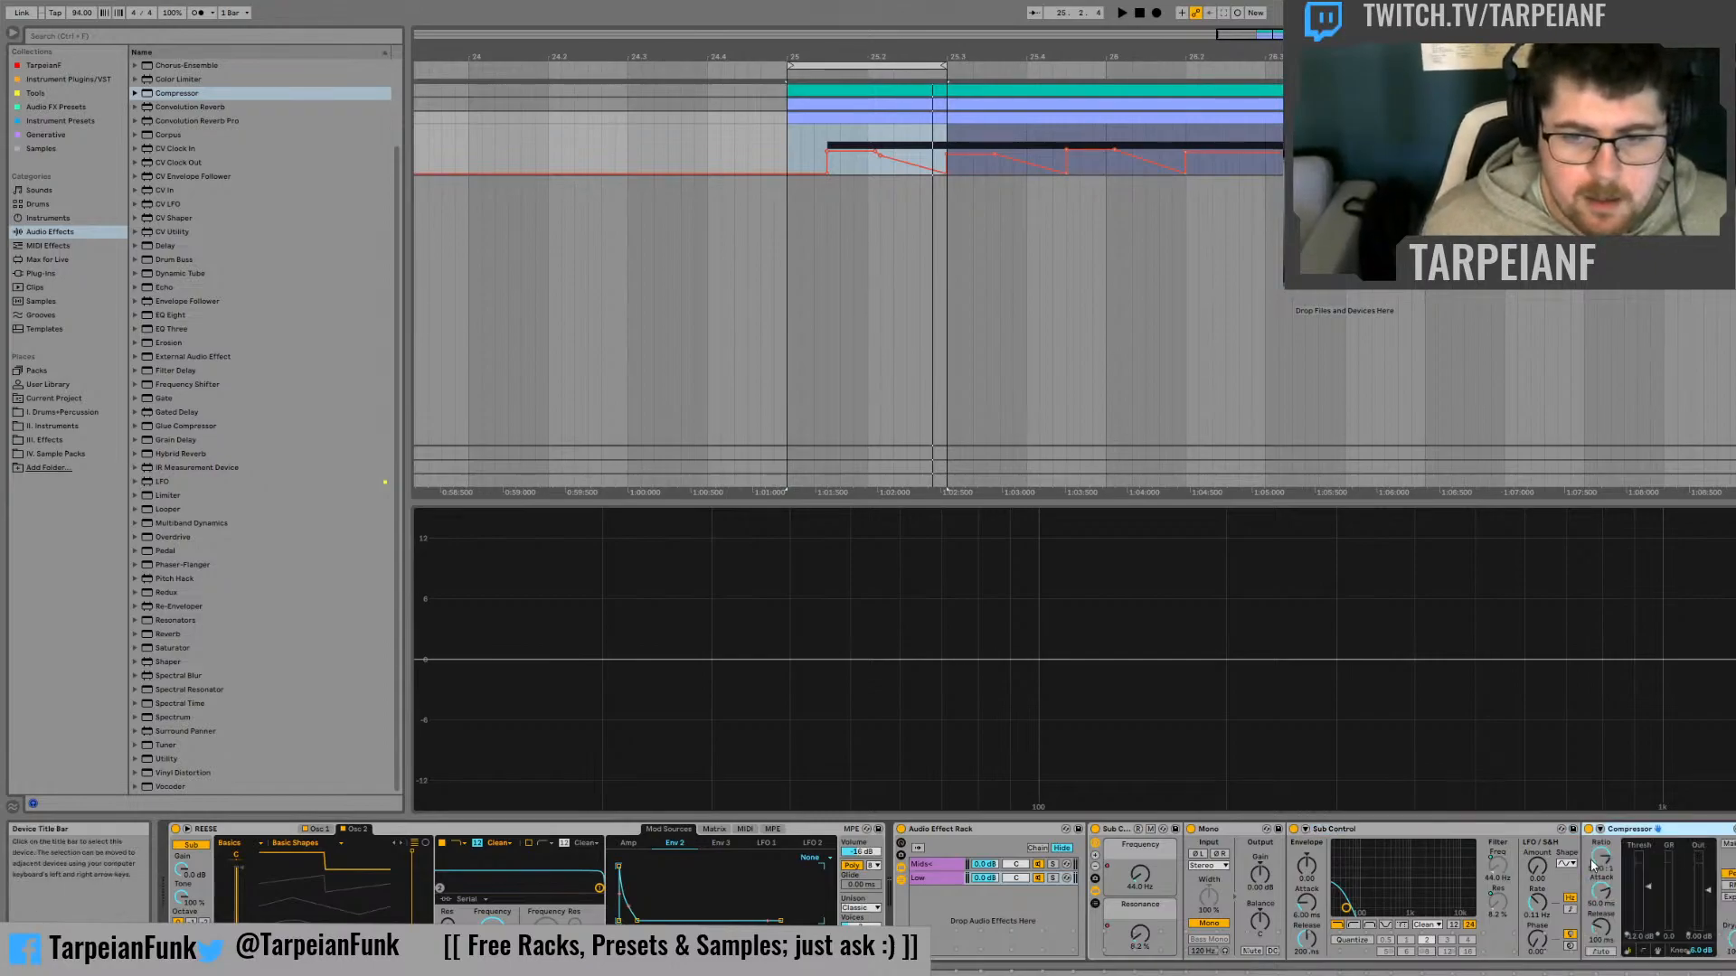
key("ctrl+r")
type("S")
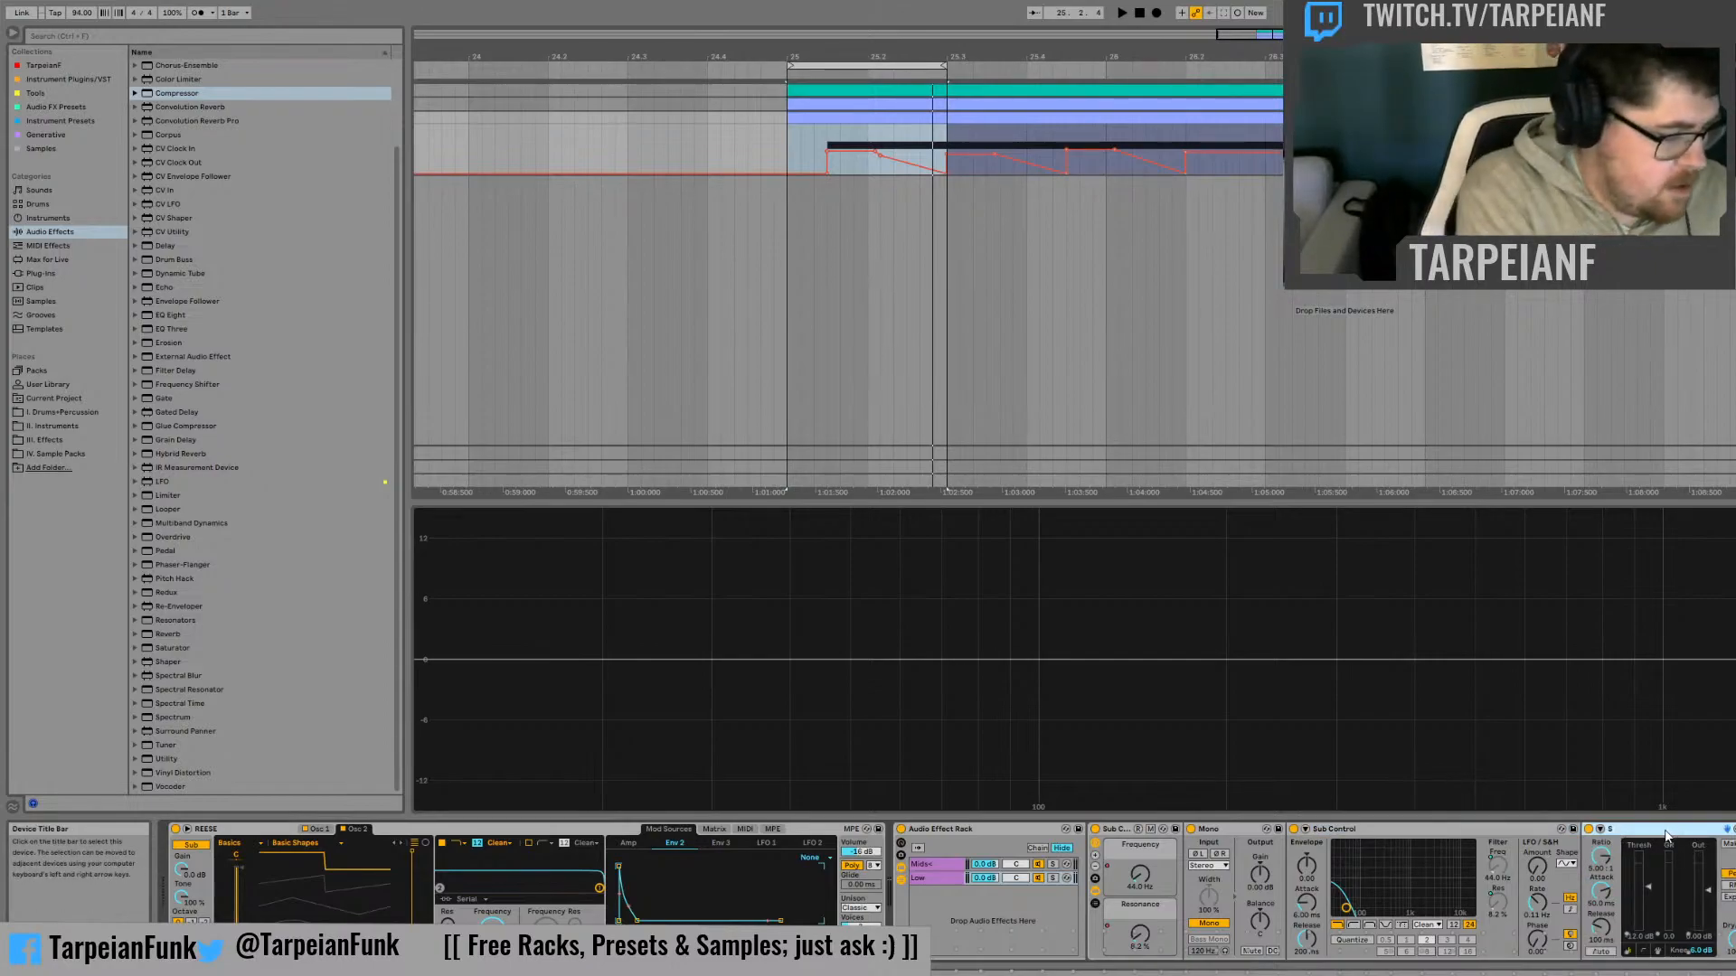
type("ub Comp")
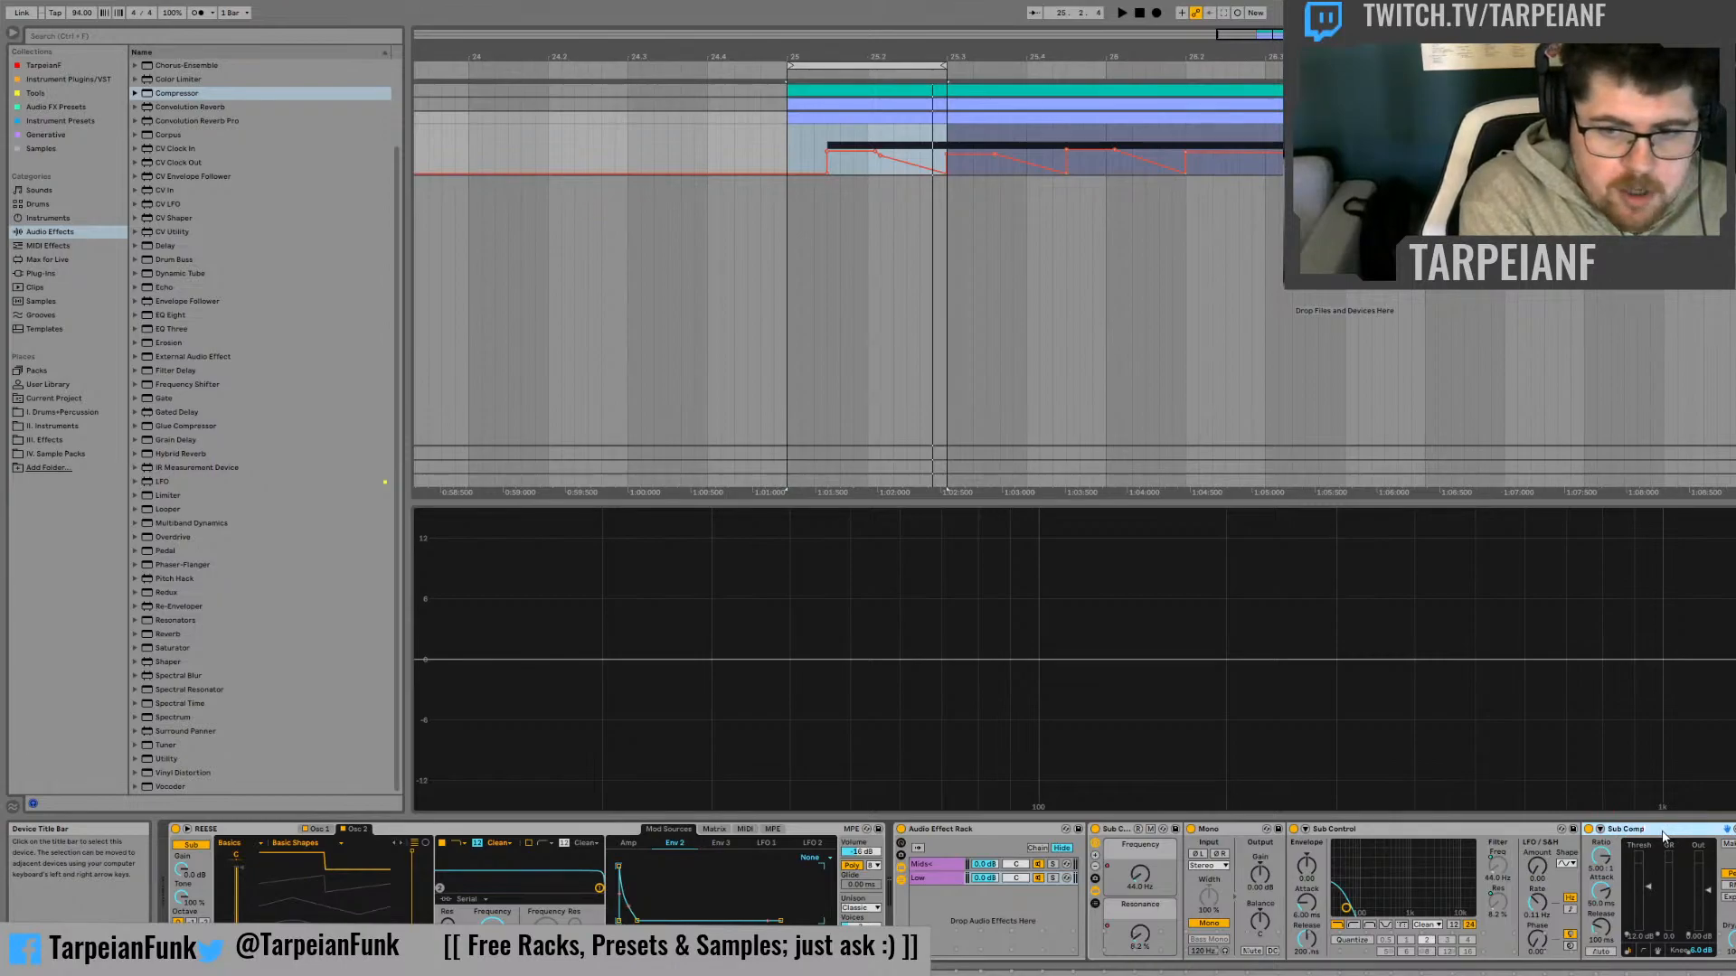
type("ression")
key("Return")
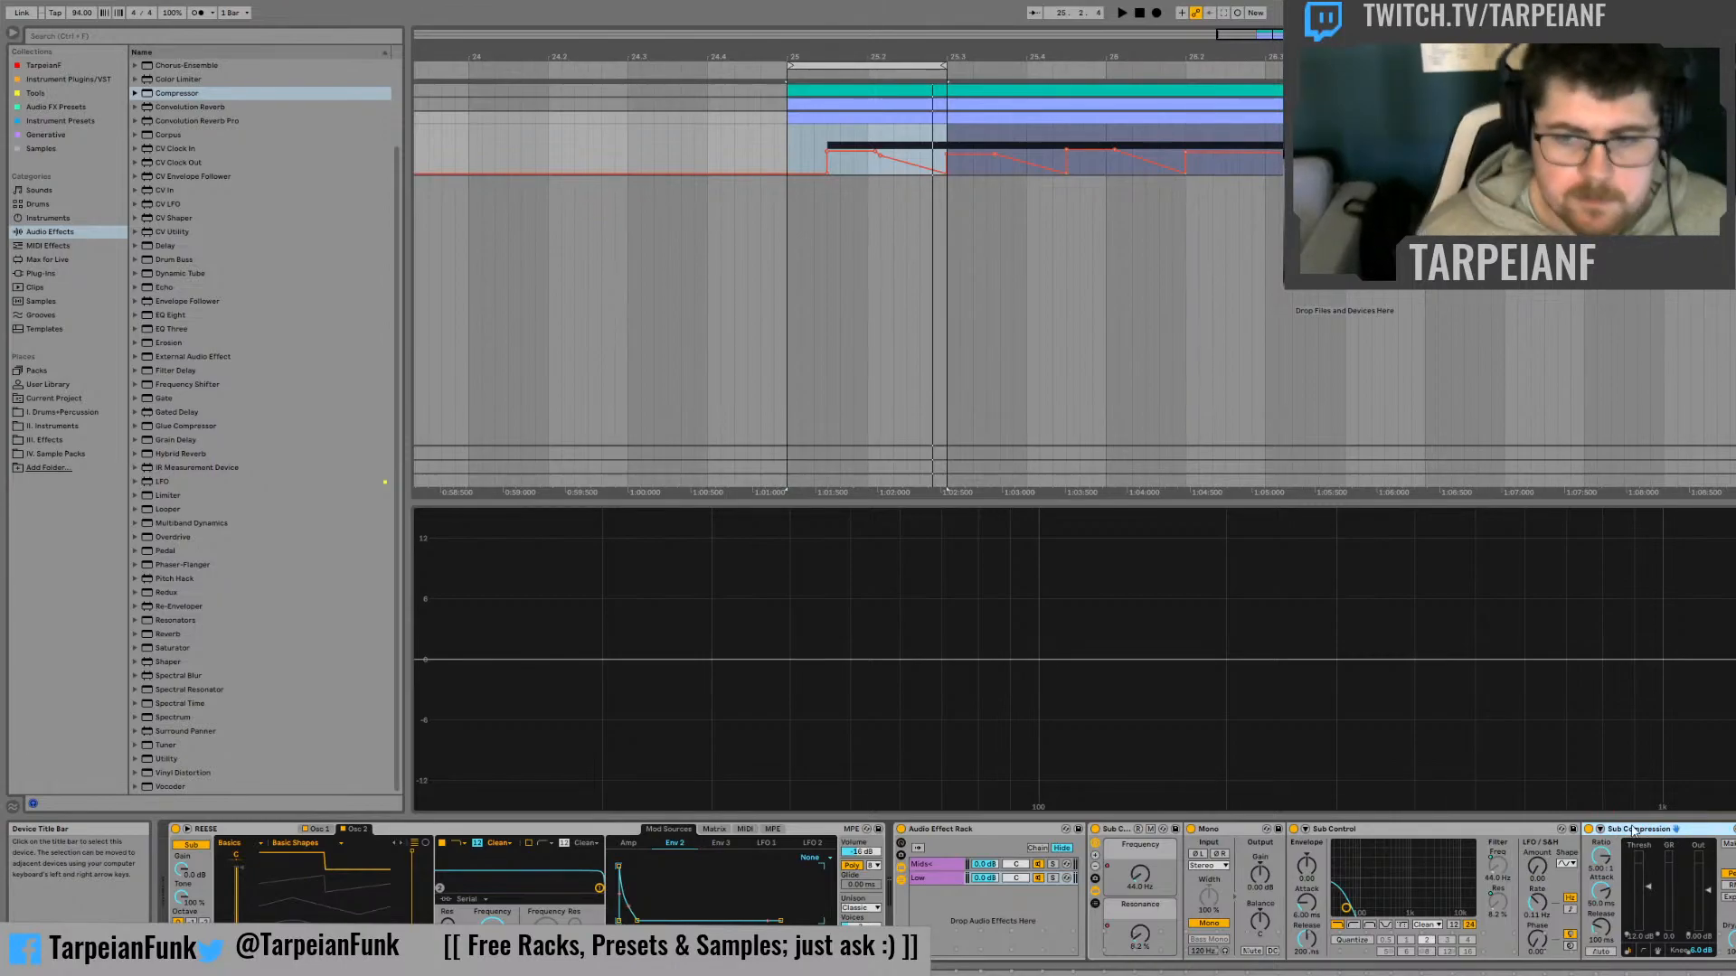
double_click(1641, 834)
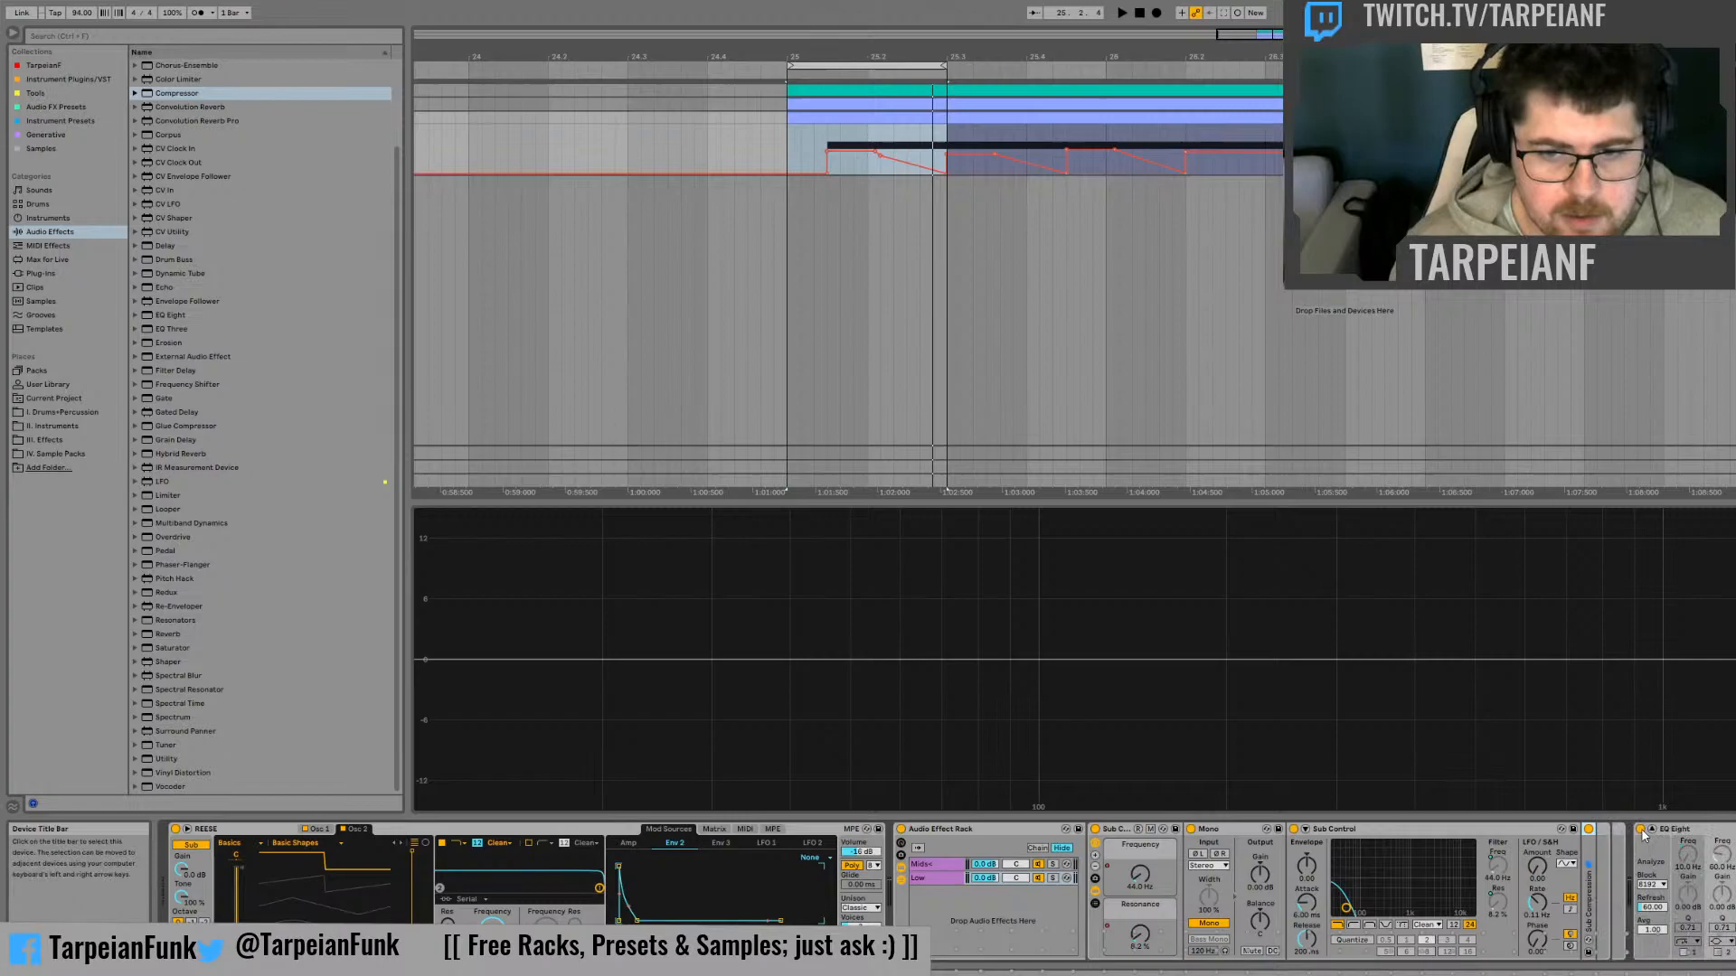
Write an info note for the Sub Control rack, headed "Sub Control Rack:", describing a "Lowpass Filter controlling sub boost"
left_click(1413, 831)
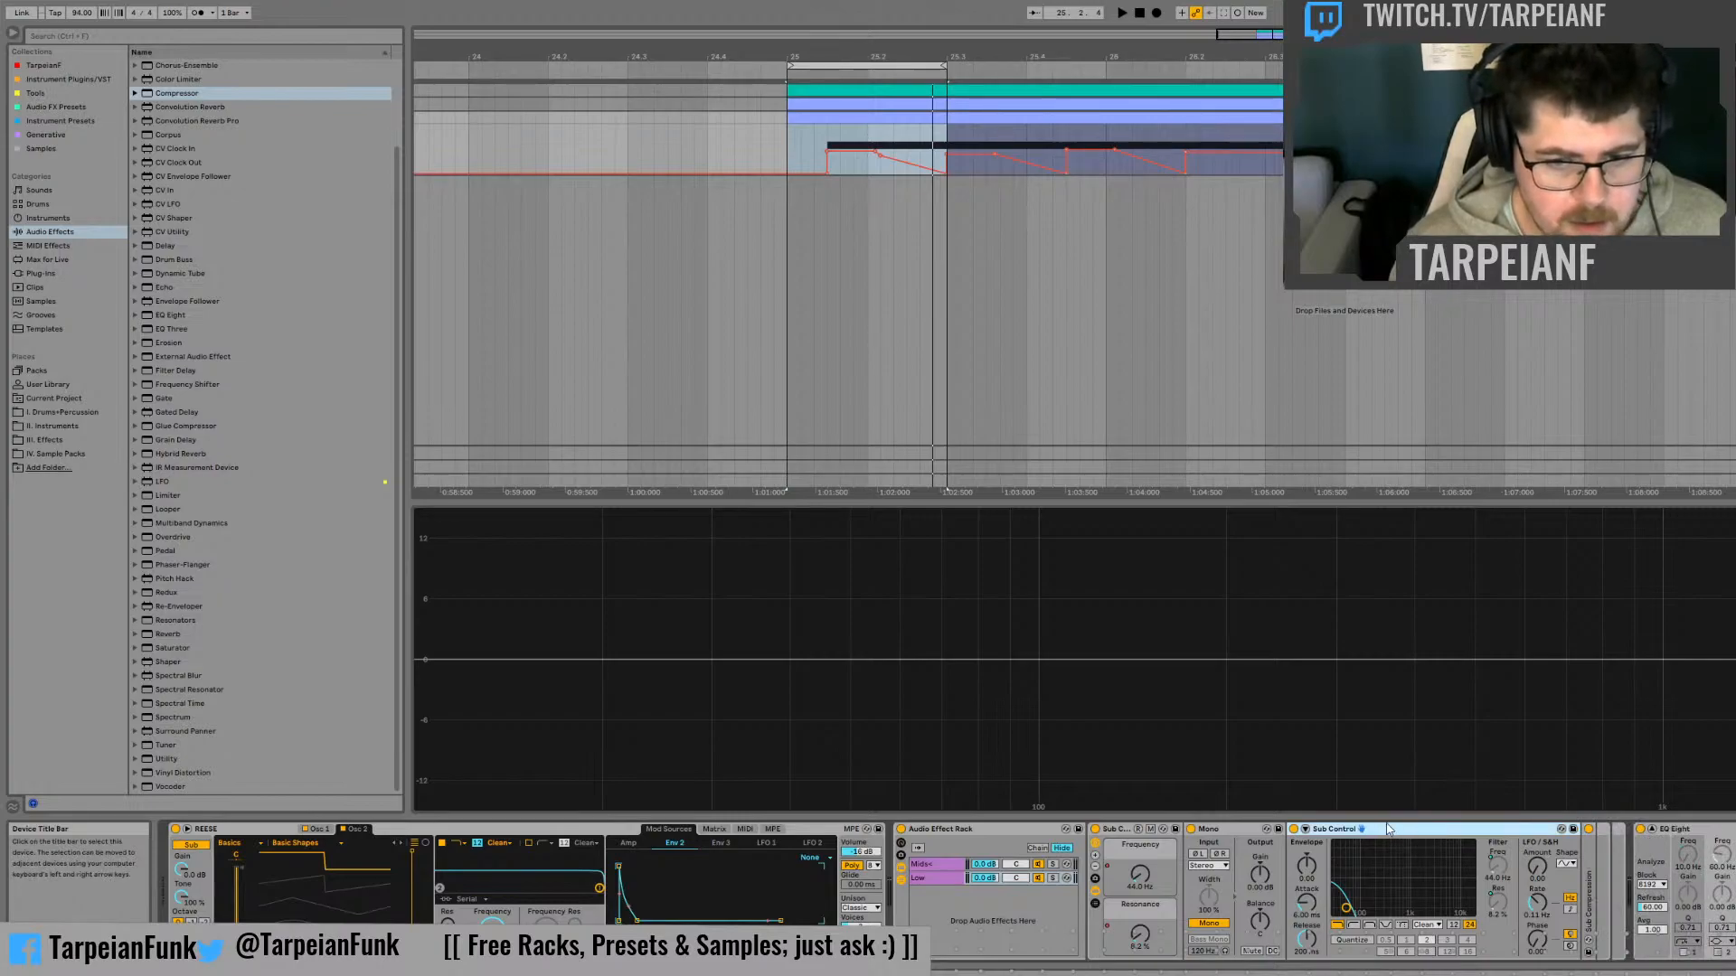
left_click(1112, 830, "shift")
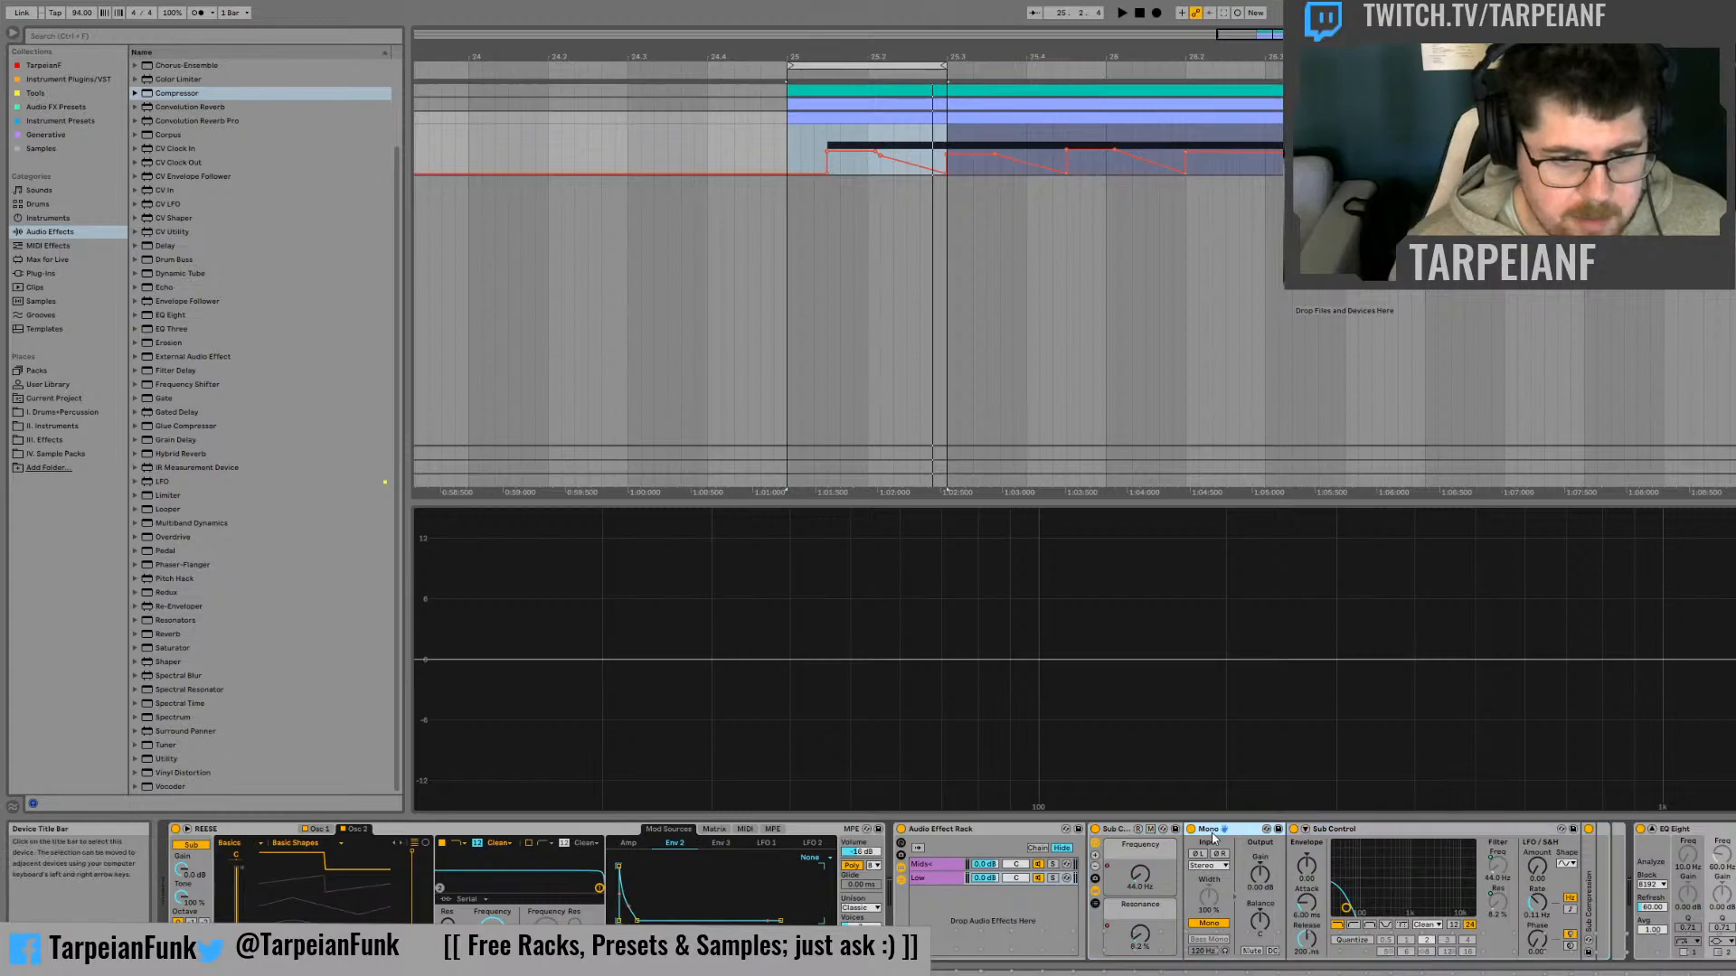
left_click(1122, 831)
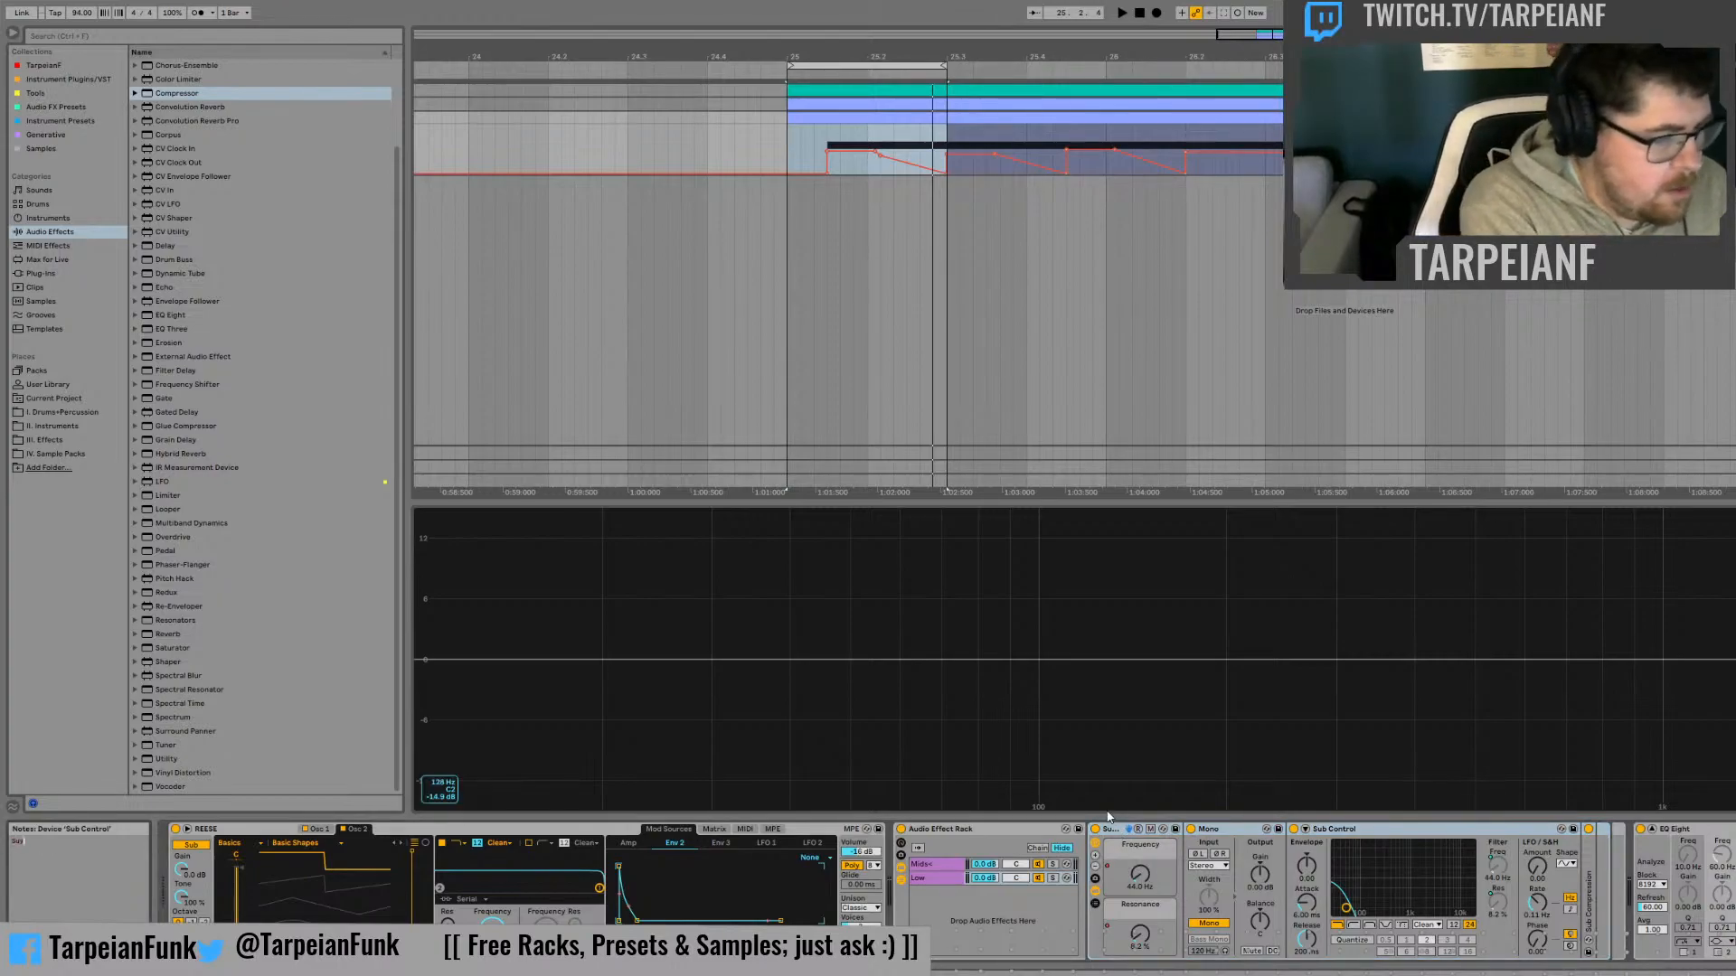
type("b C")
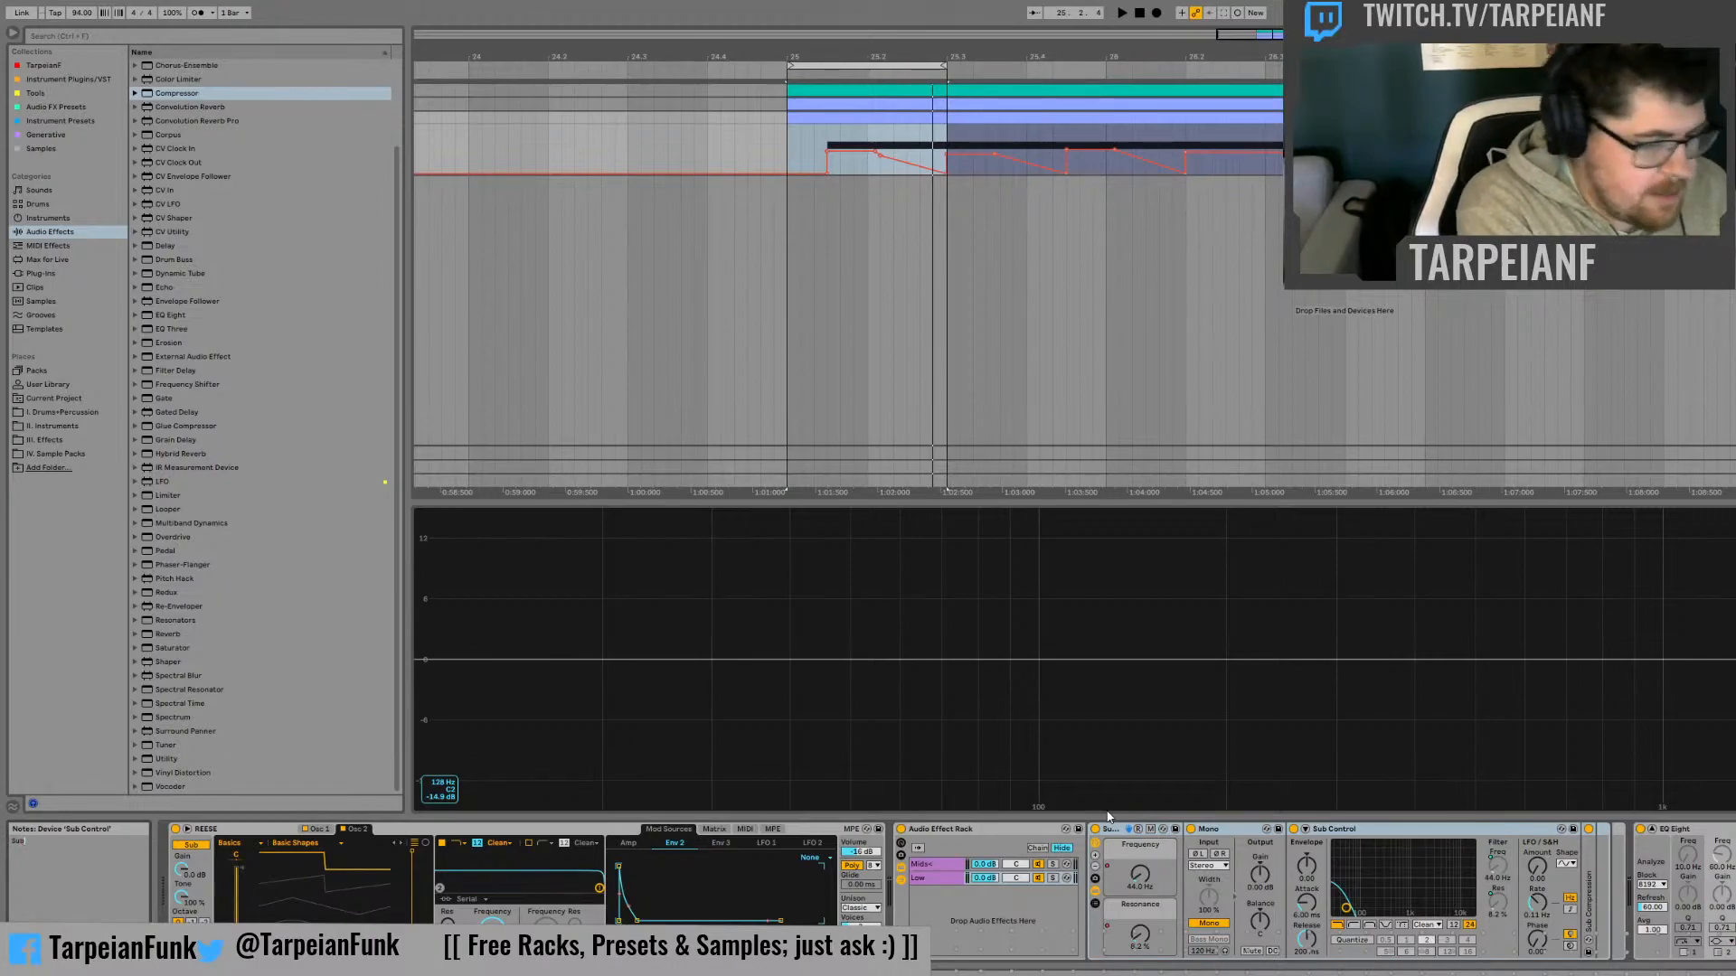
type("ontrol Rack:")
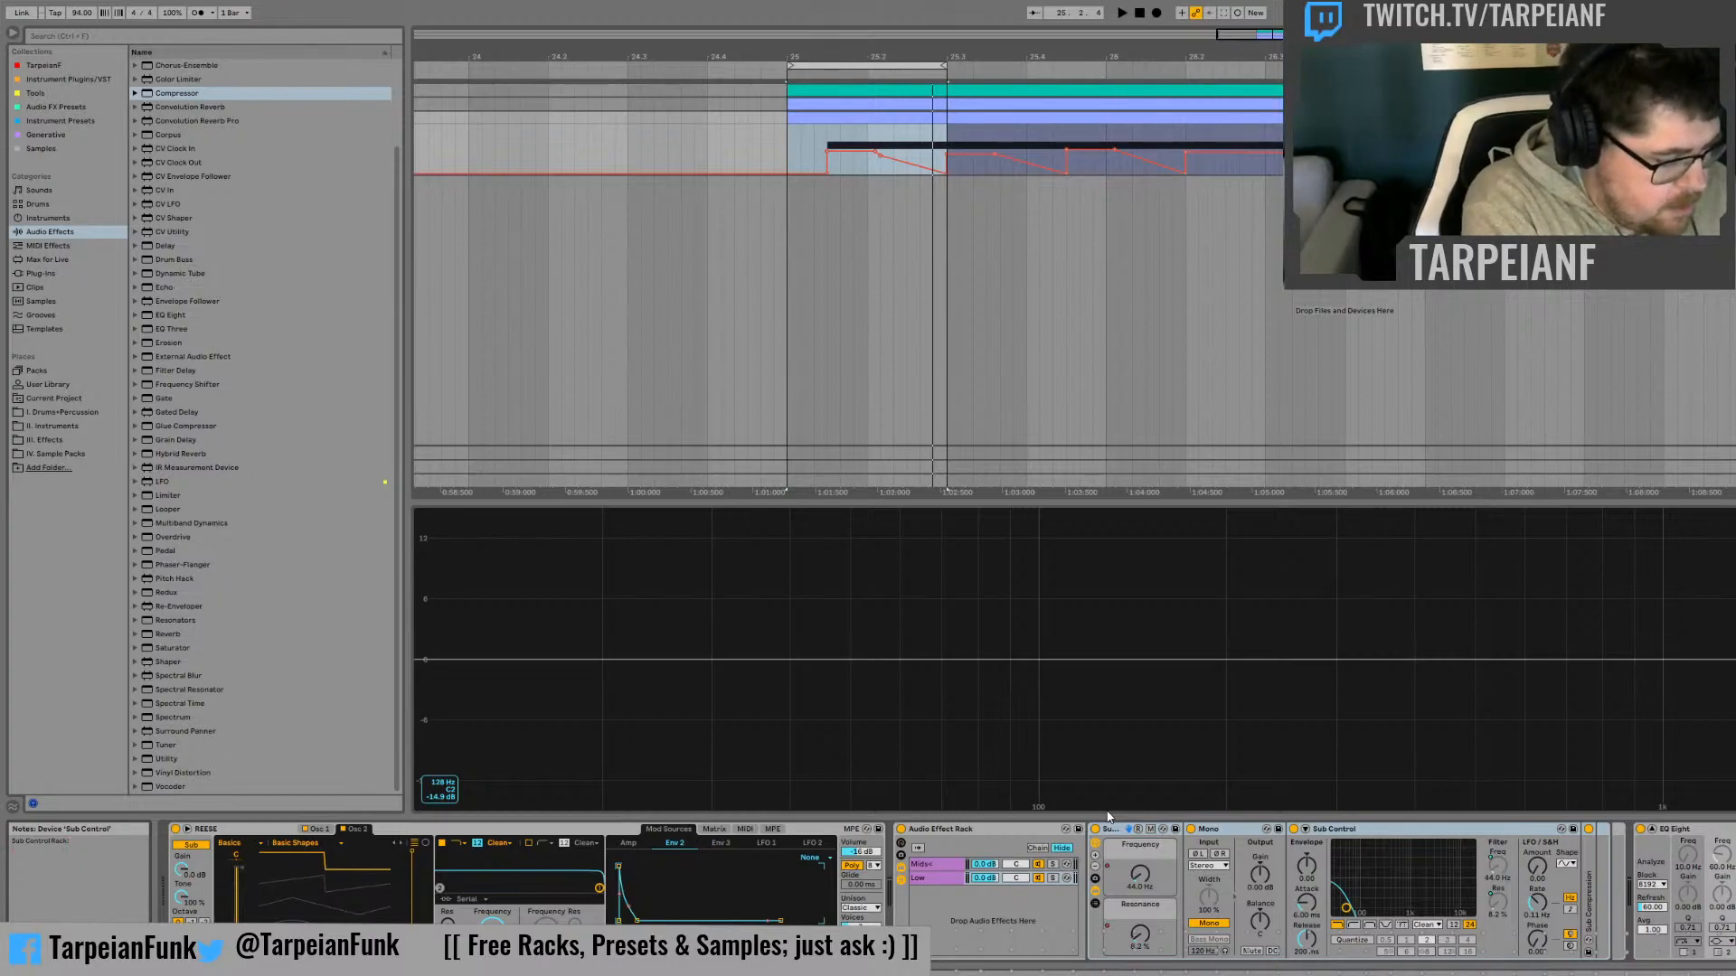
type("pass F")
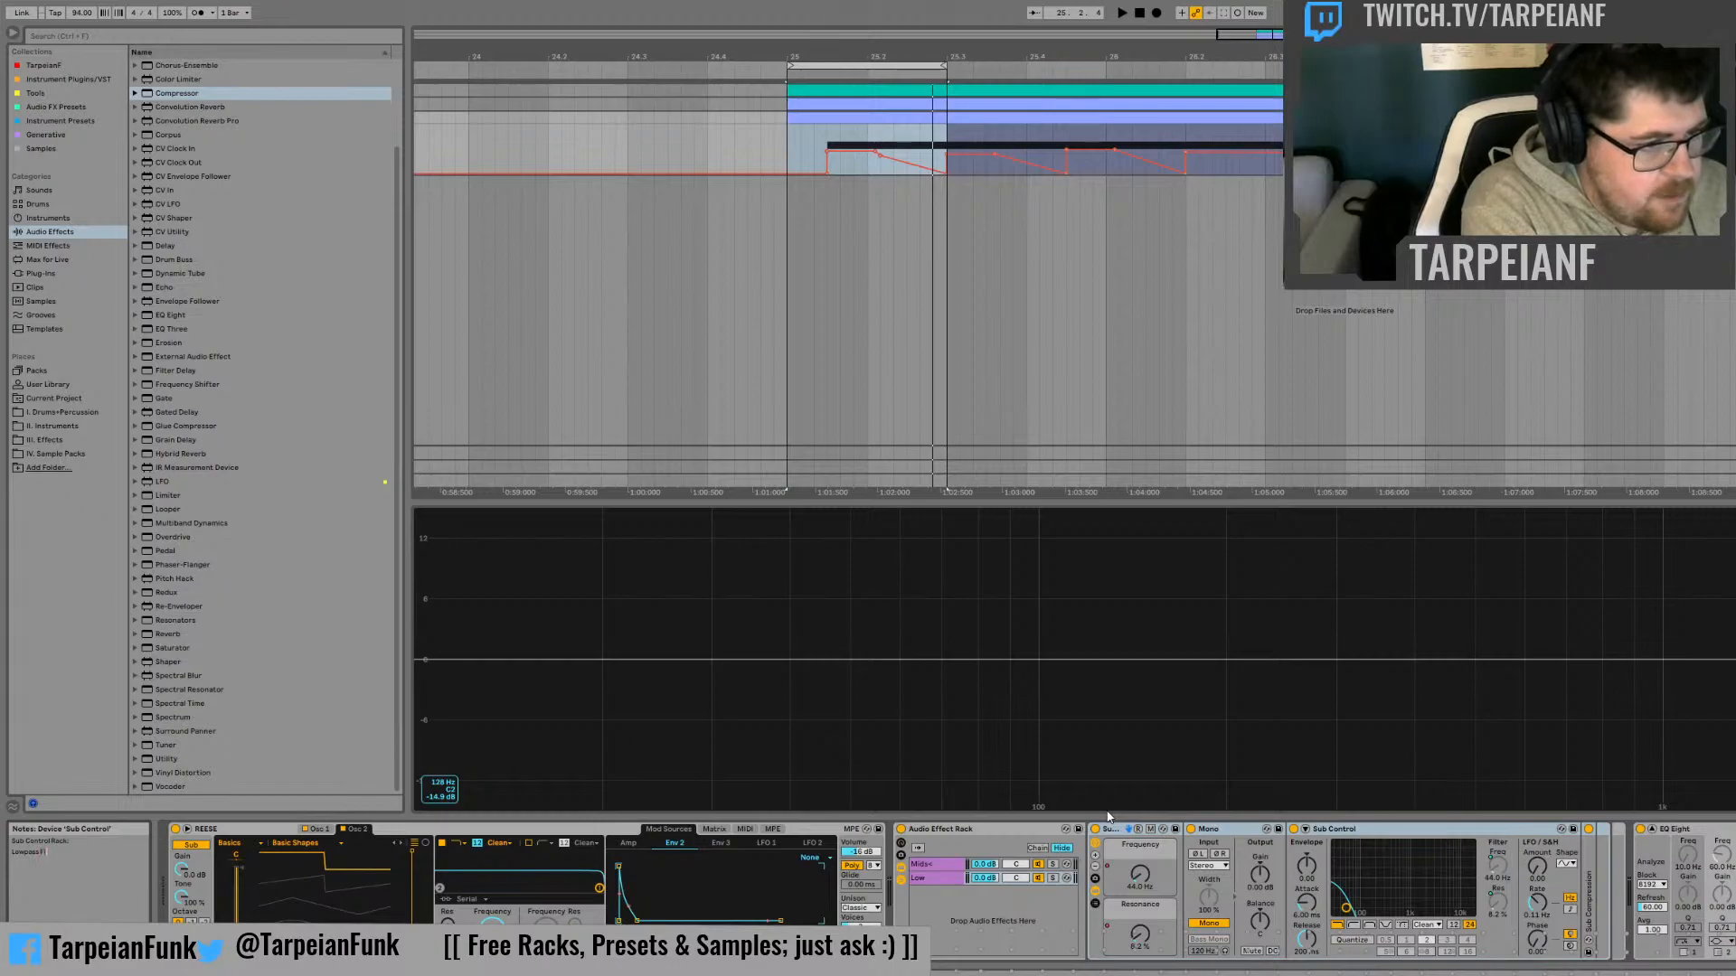
type("ilter cont")
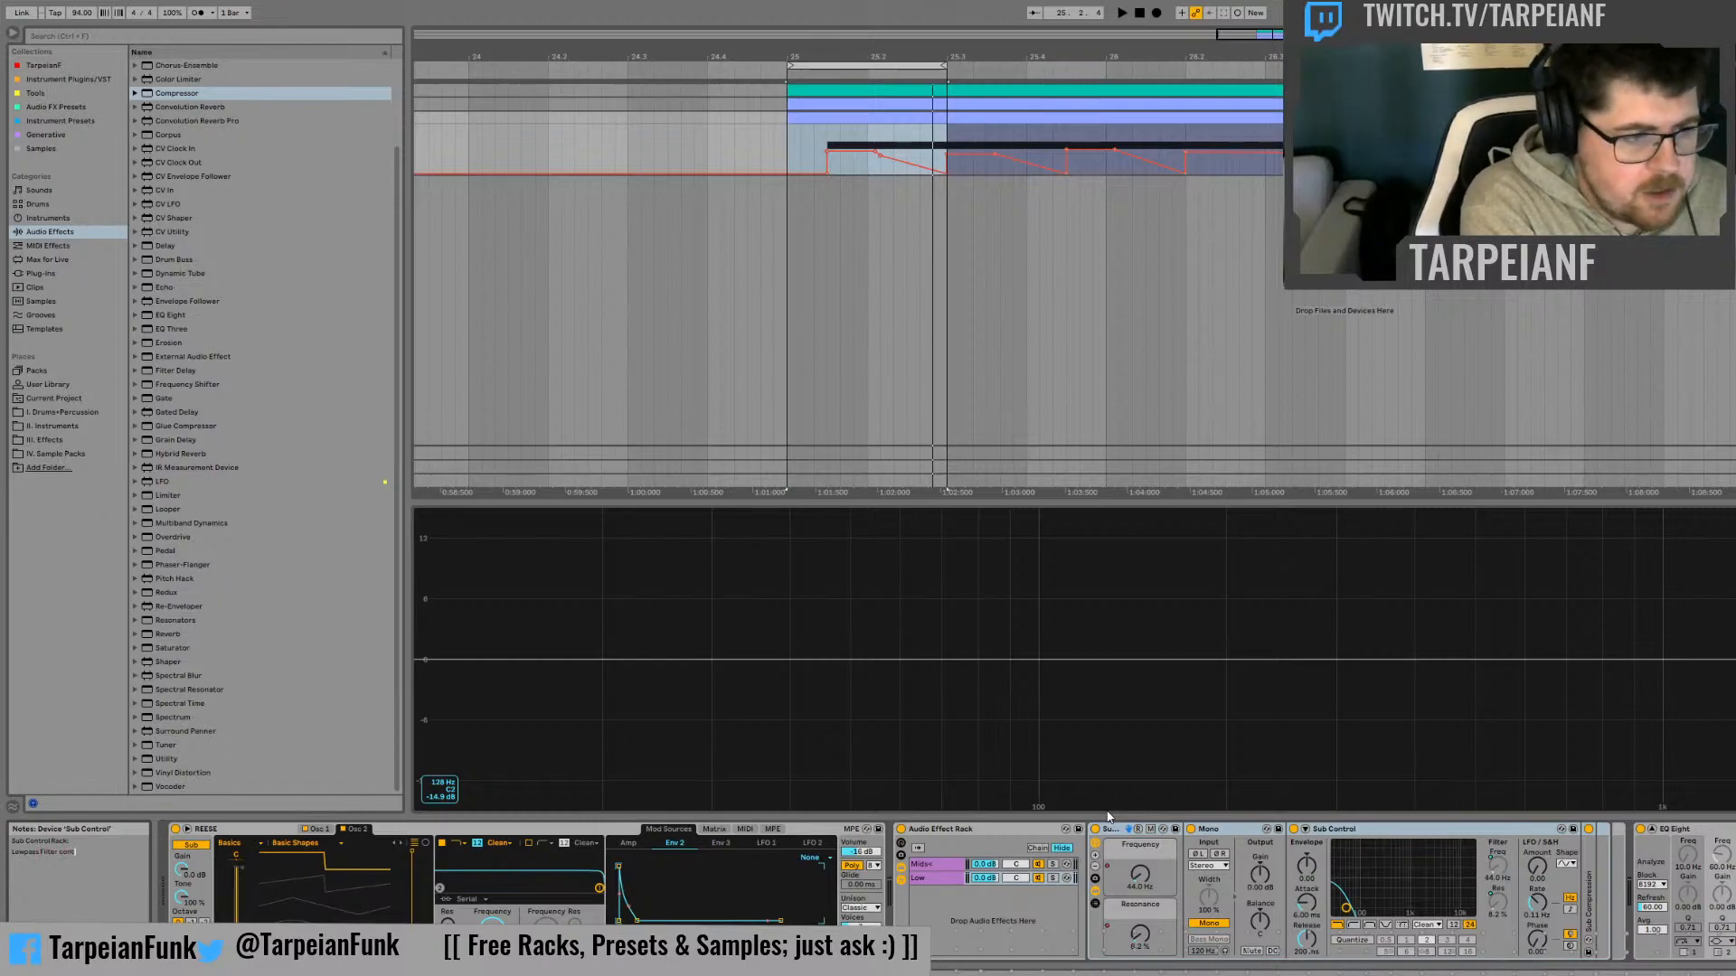
type("rolling sub boost. Use")
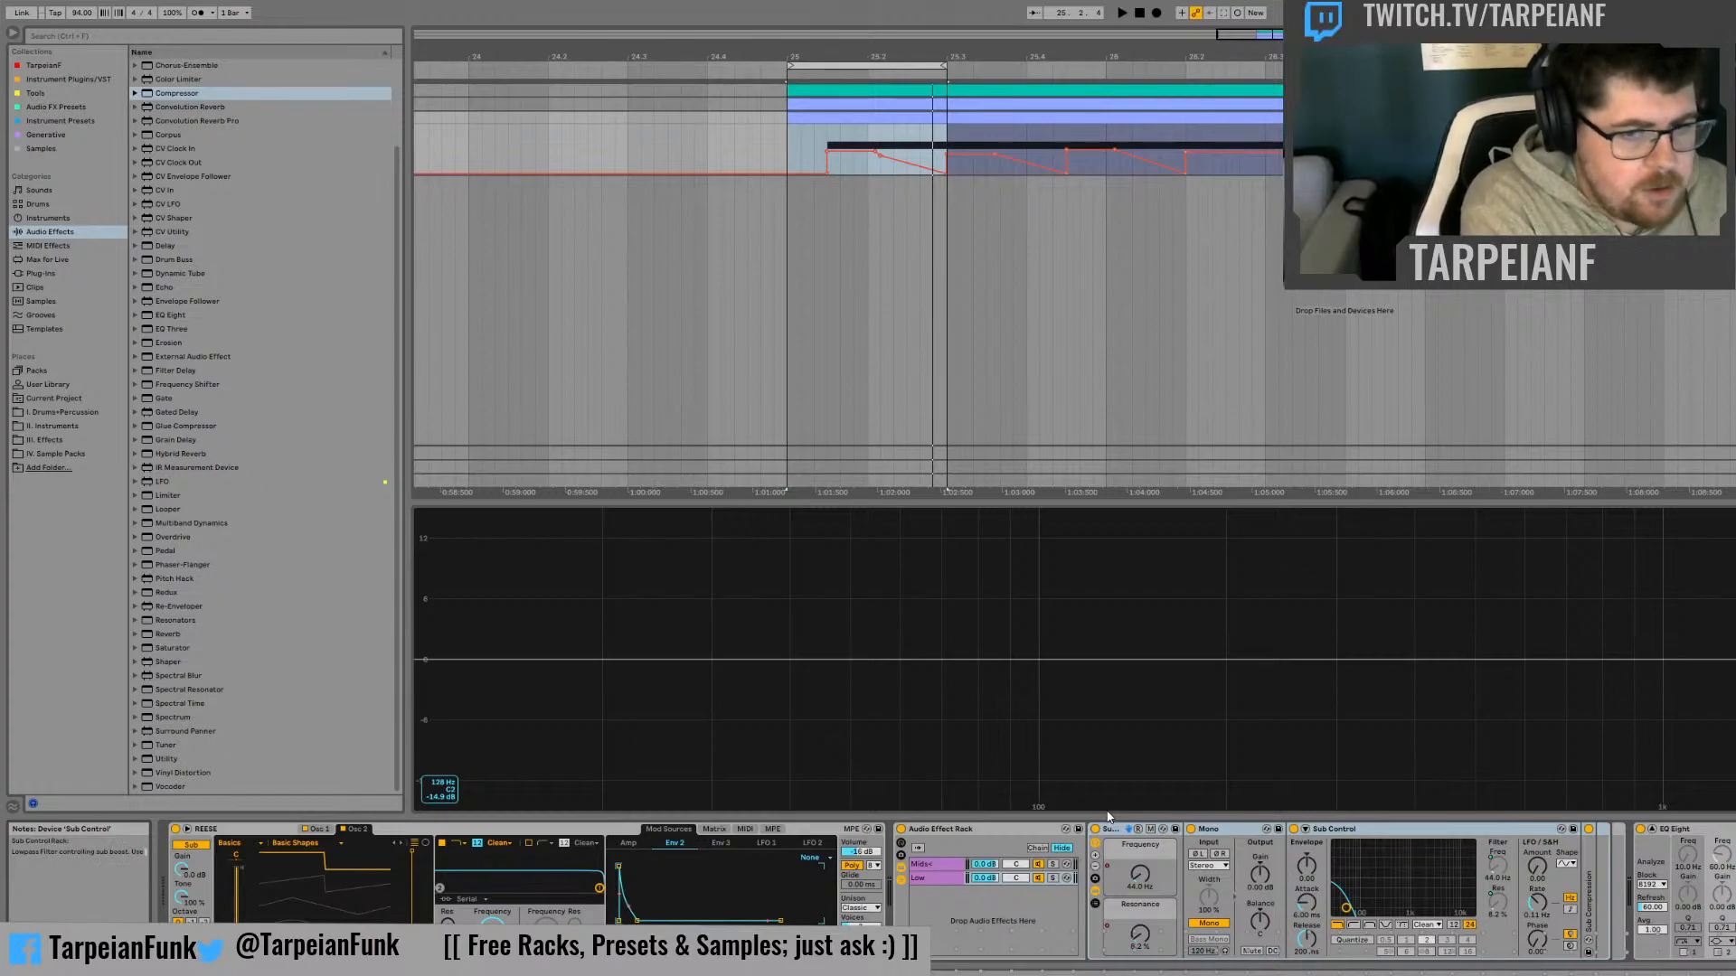
type(" Freq")
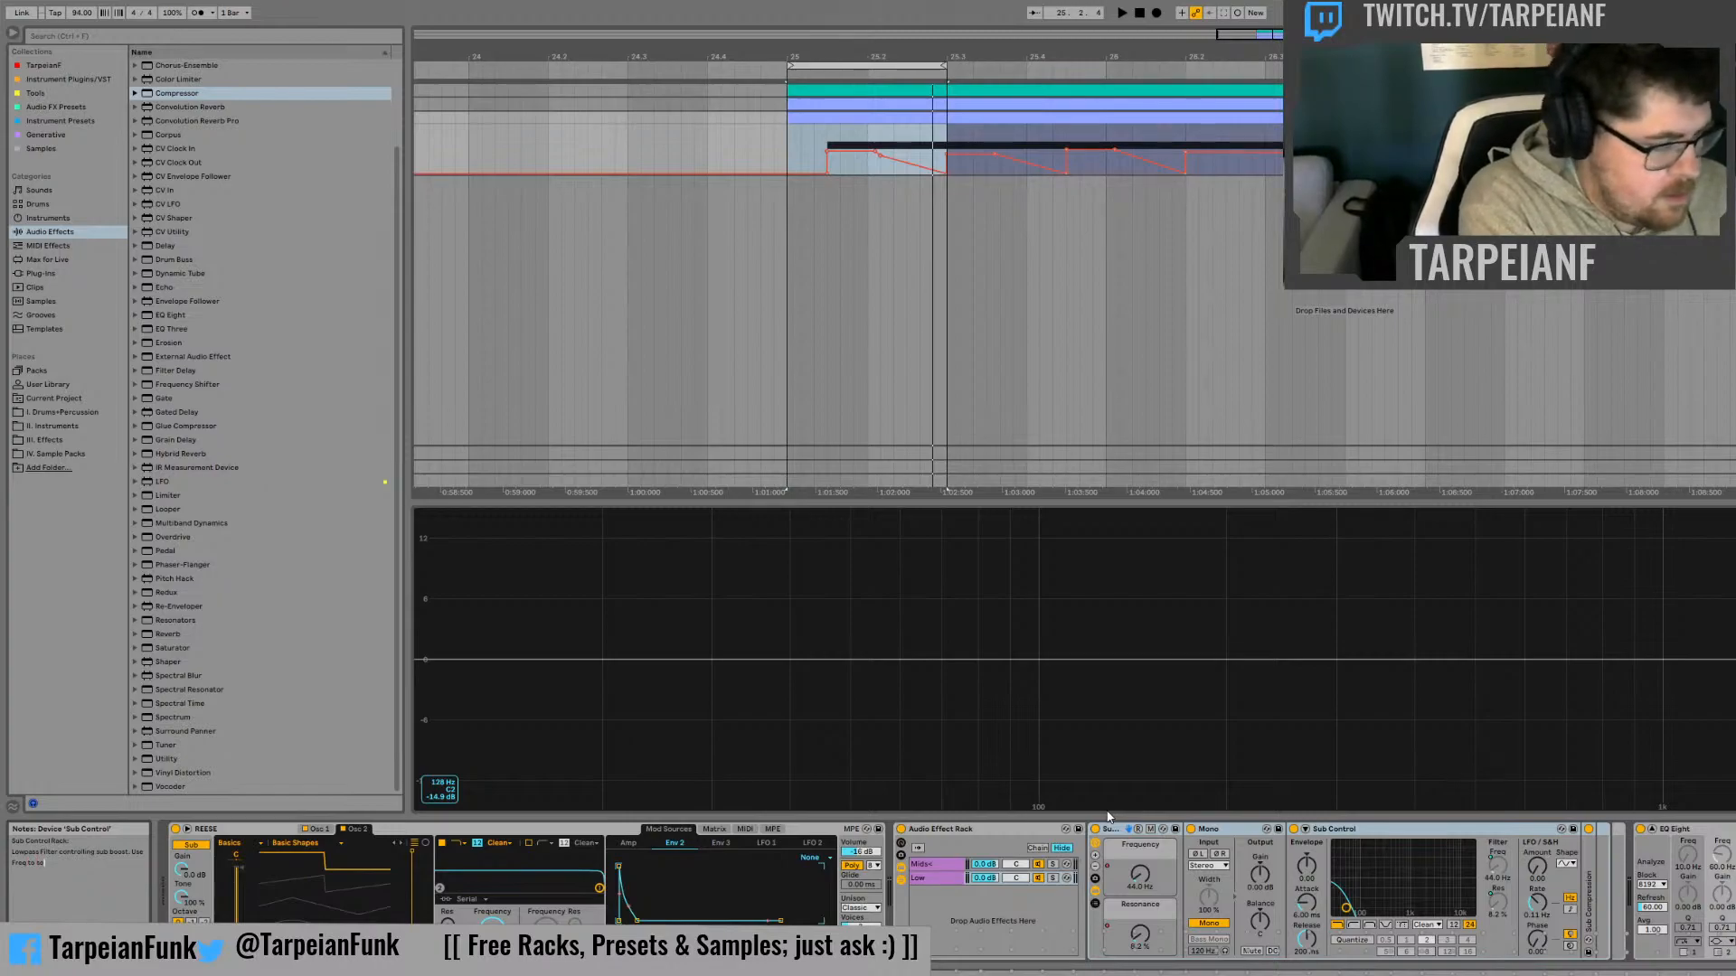
Extend the Sub Control rack's info note with "Freq to select boosting sub" and "Use Q to control amount of the boost"
type("to select boost")
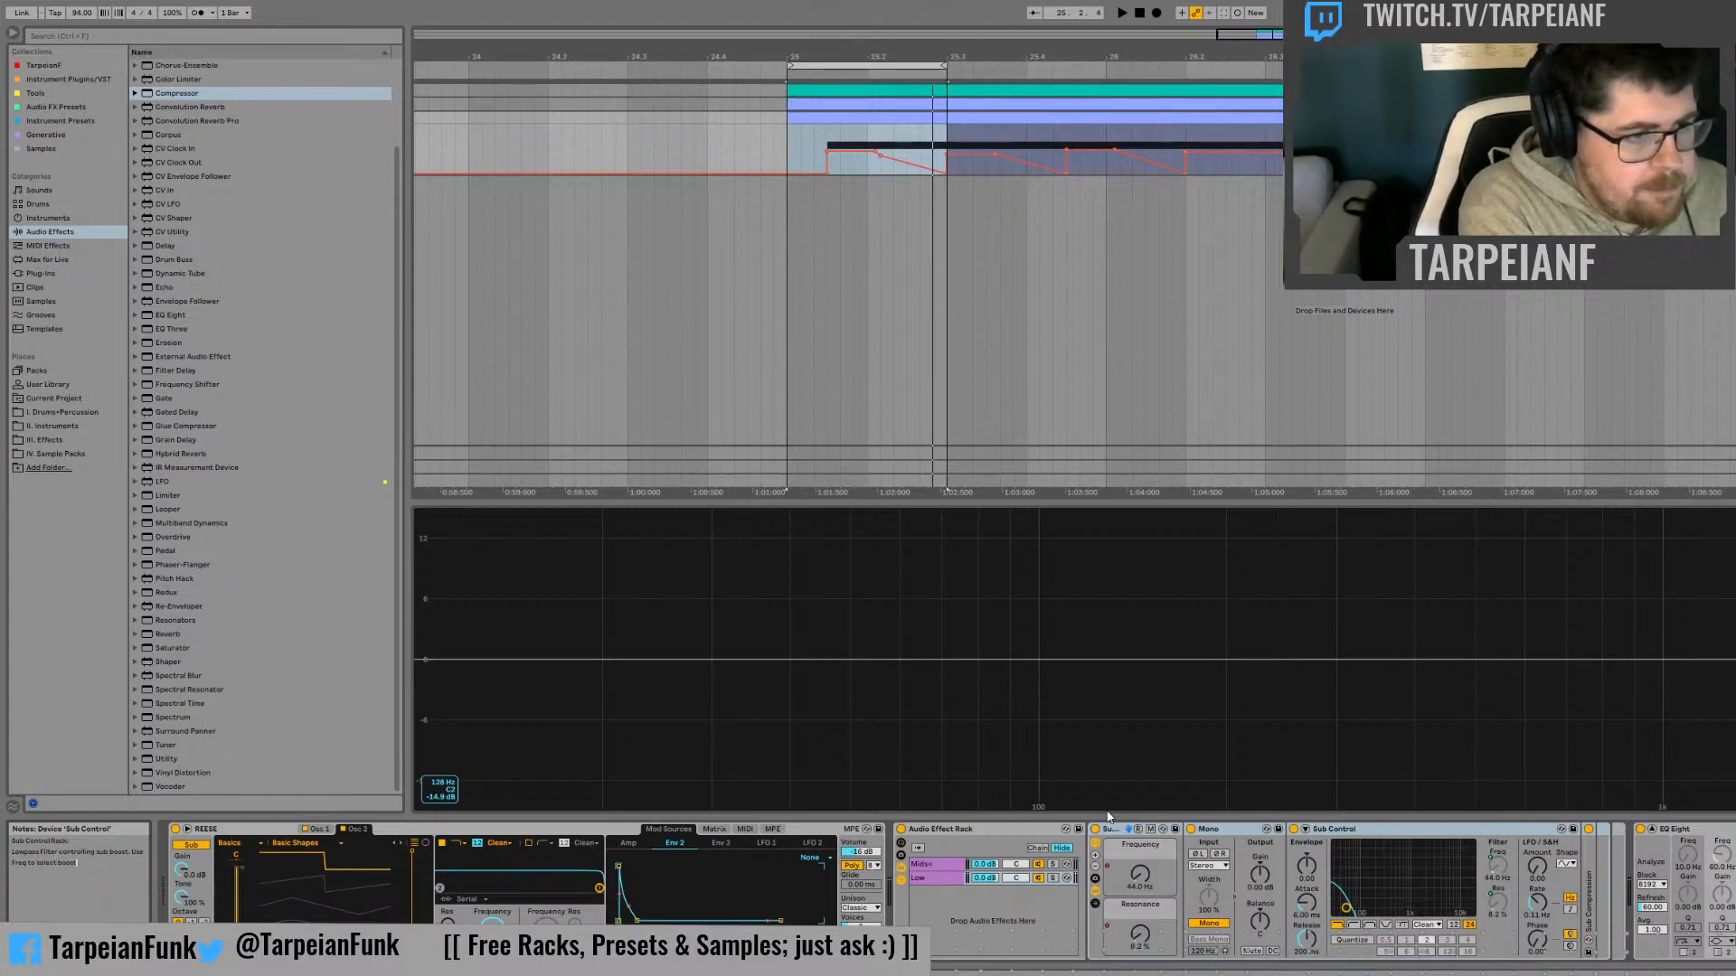
type("ing sub")
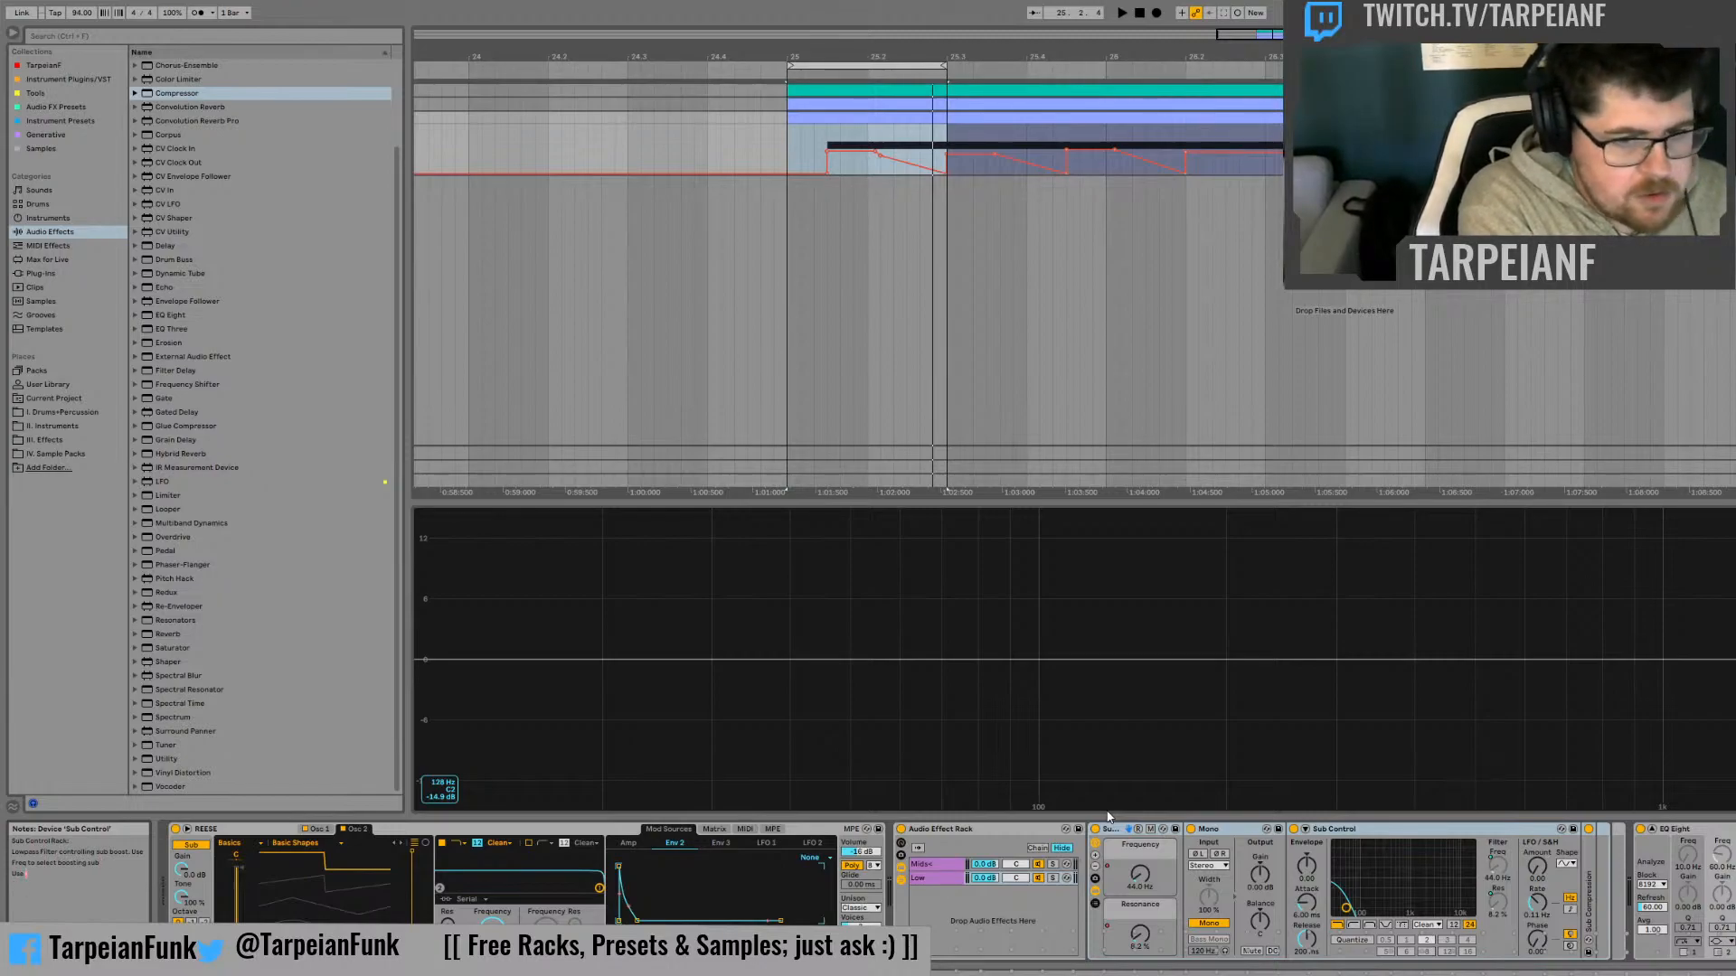
type("Use Q to c")
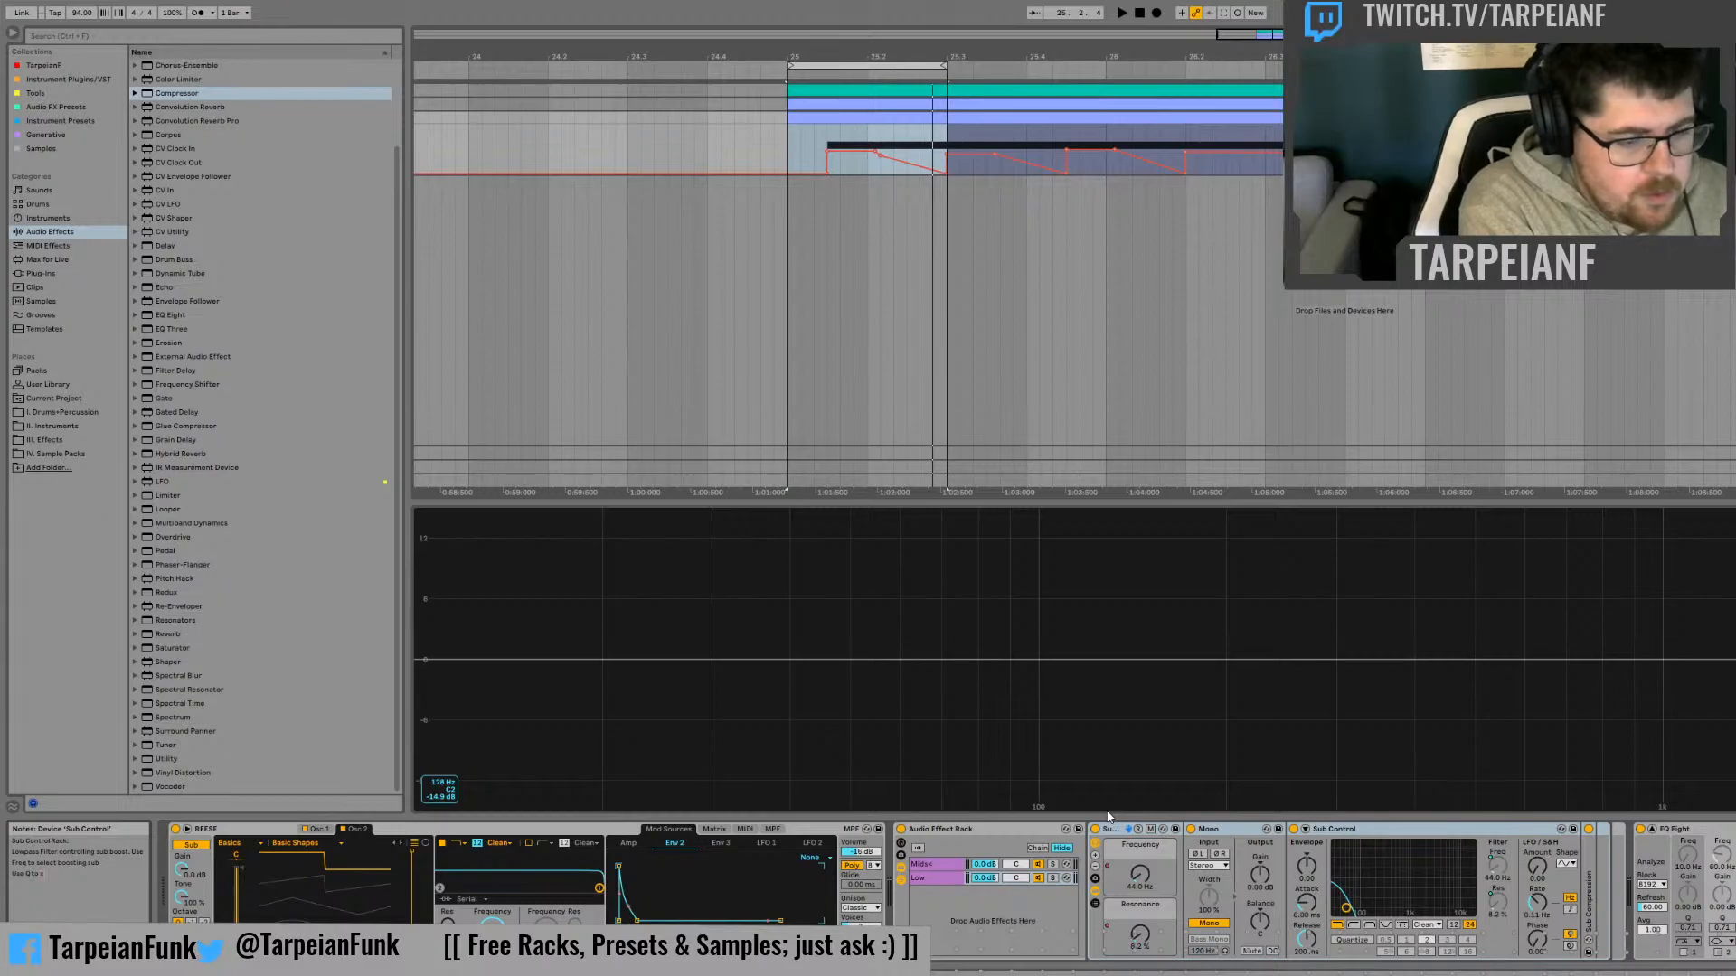
type("ontrol amount o")
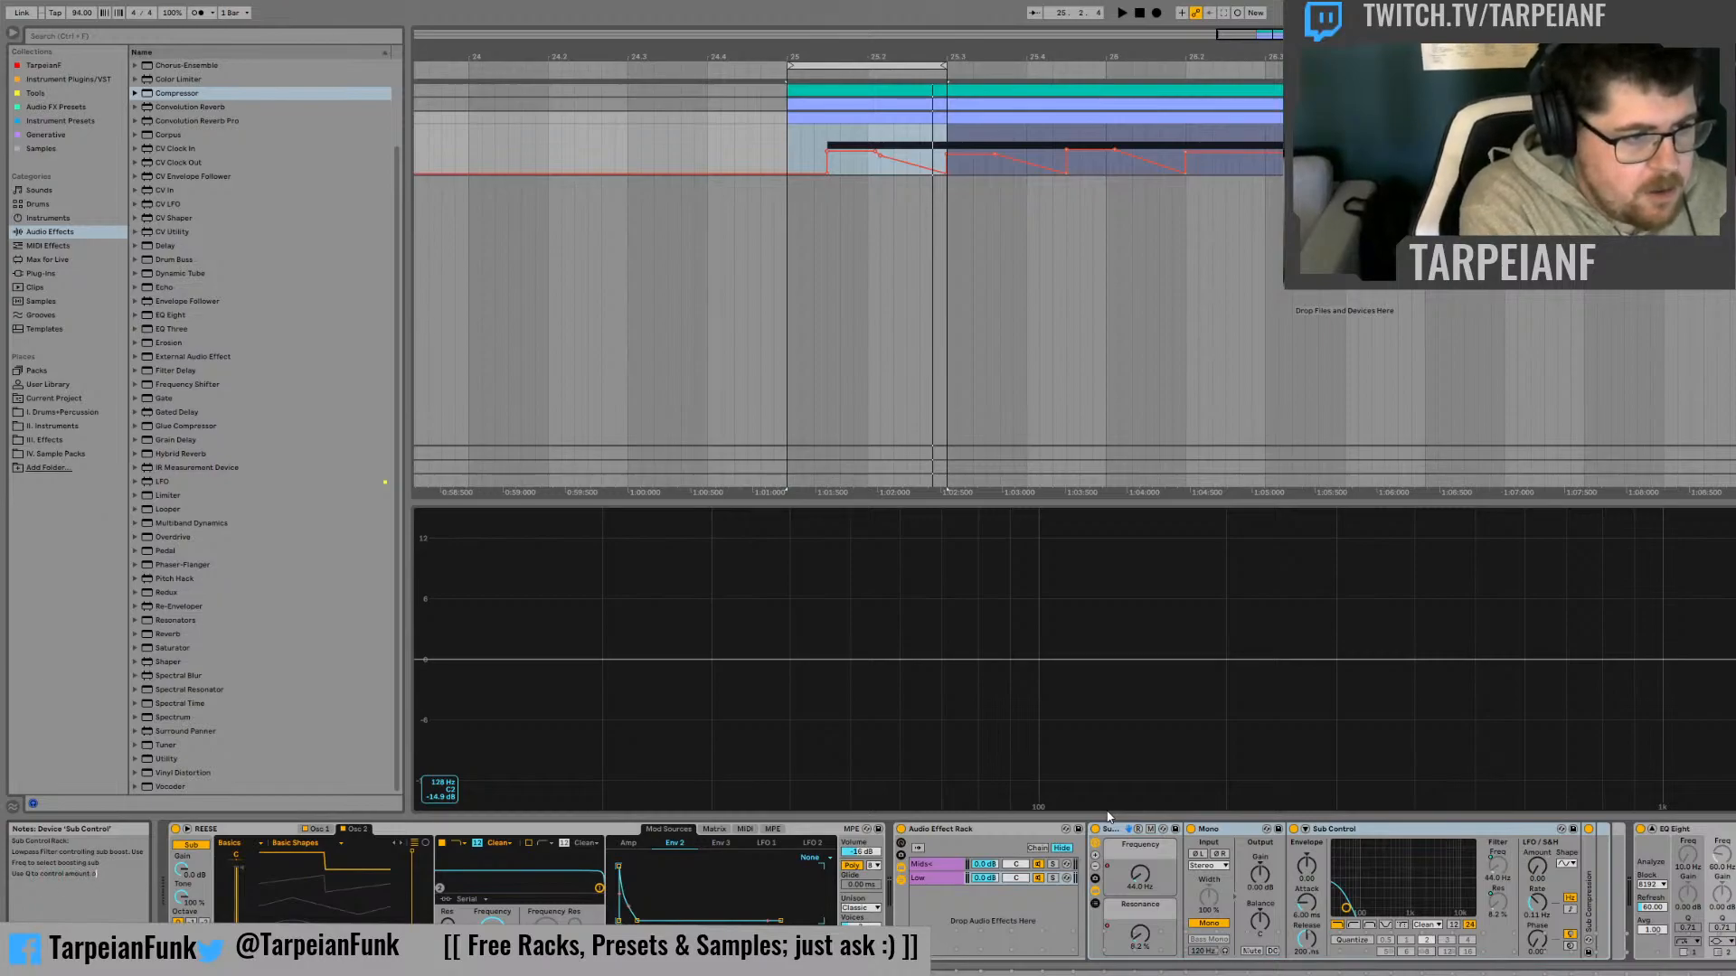
type("f the boost.")
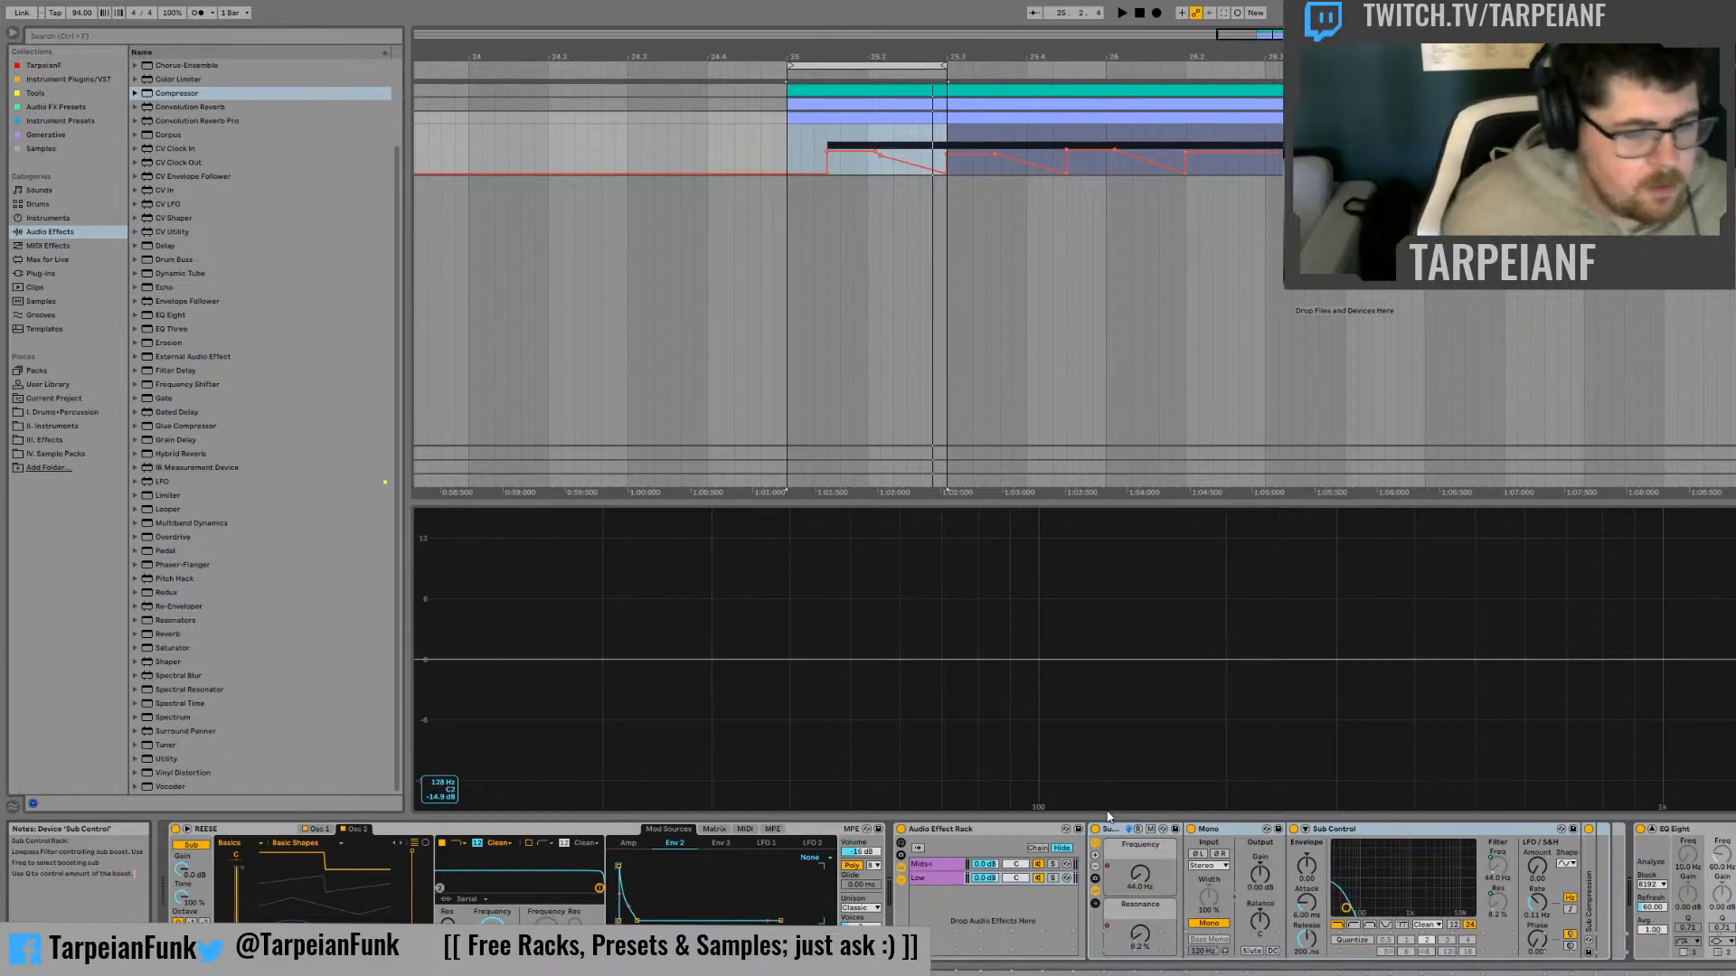
left_click(1214, 839)
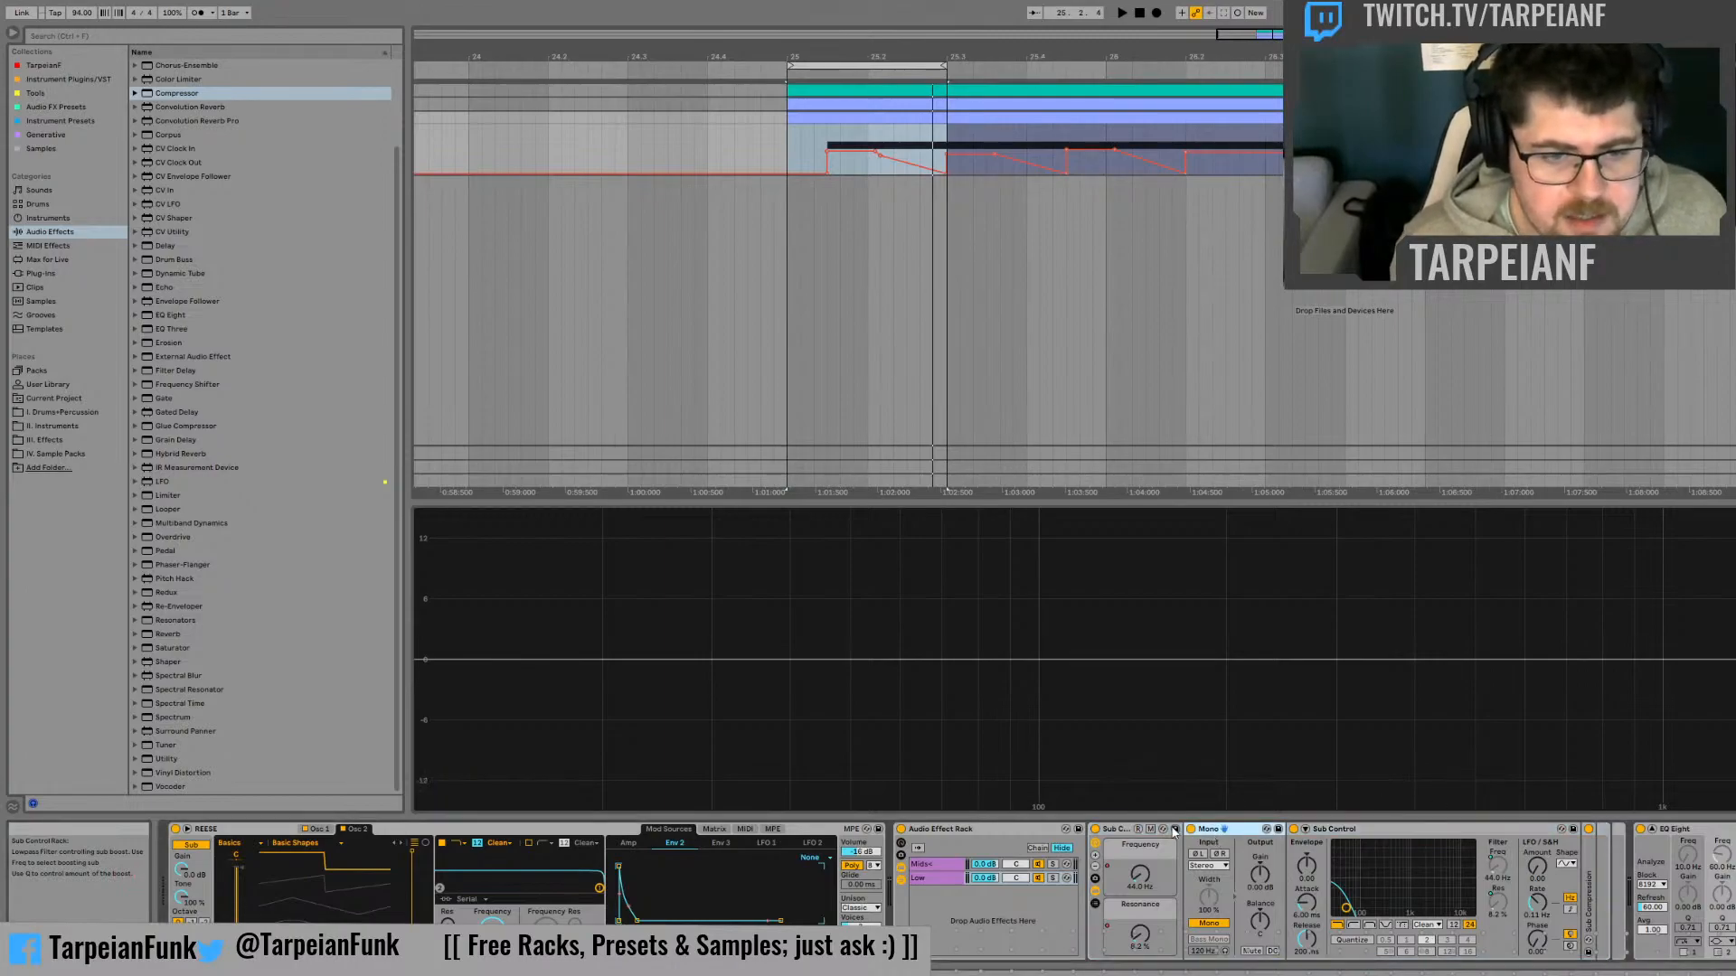
Hide the Sub Control rack's devices and colour its Frequency macro purple and its Resonance macro magenta
left_click(1099, 891)
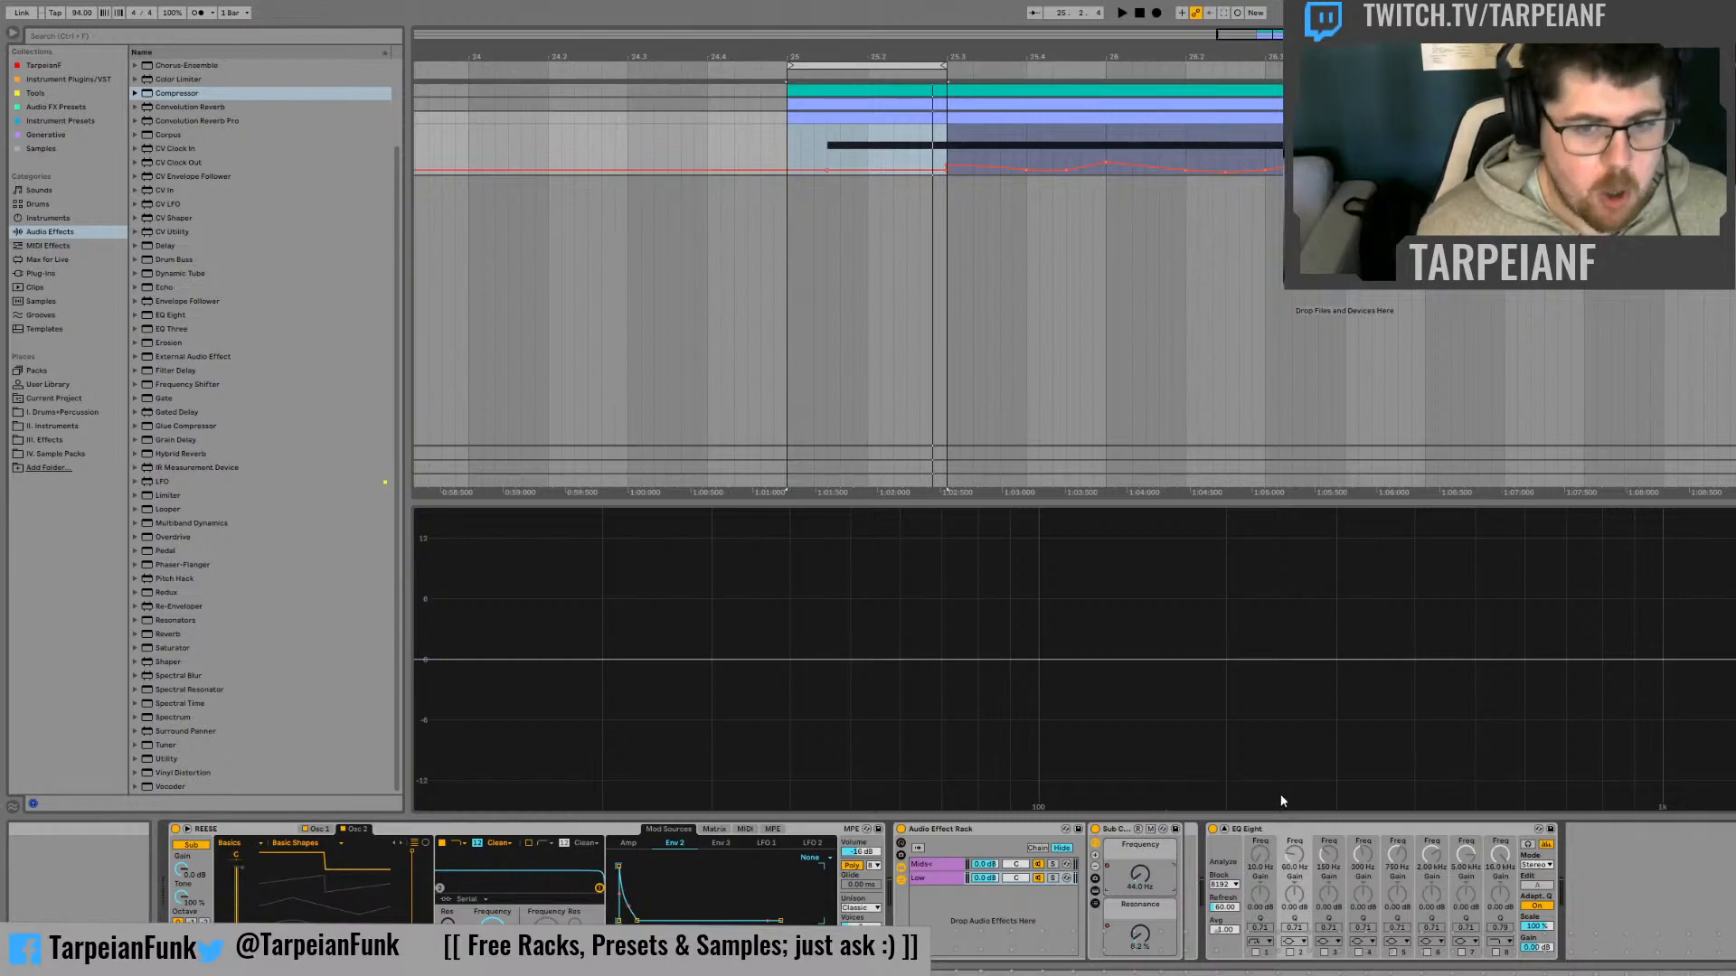
left_click(1139, 845)
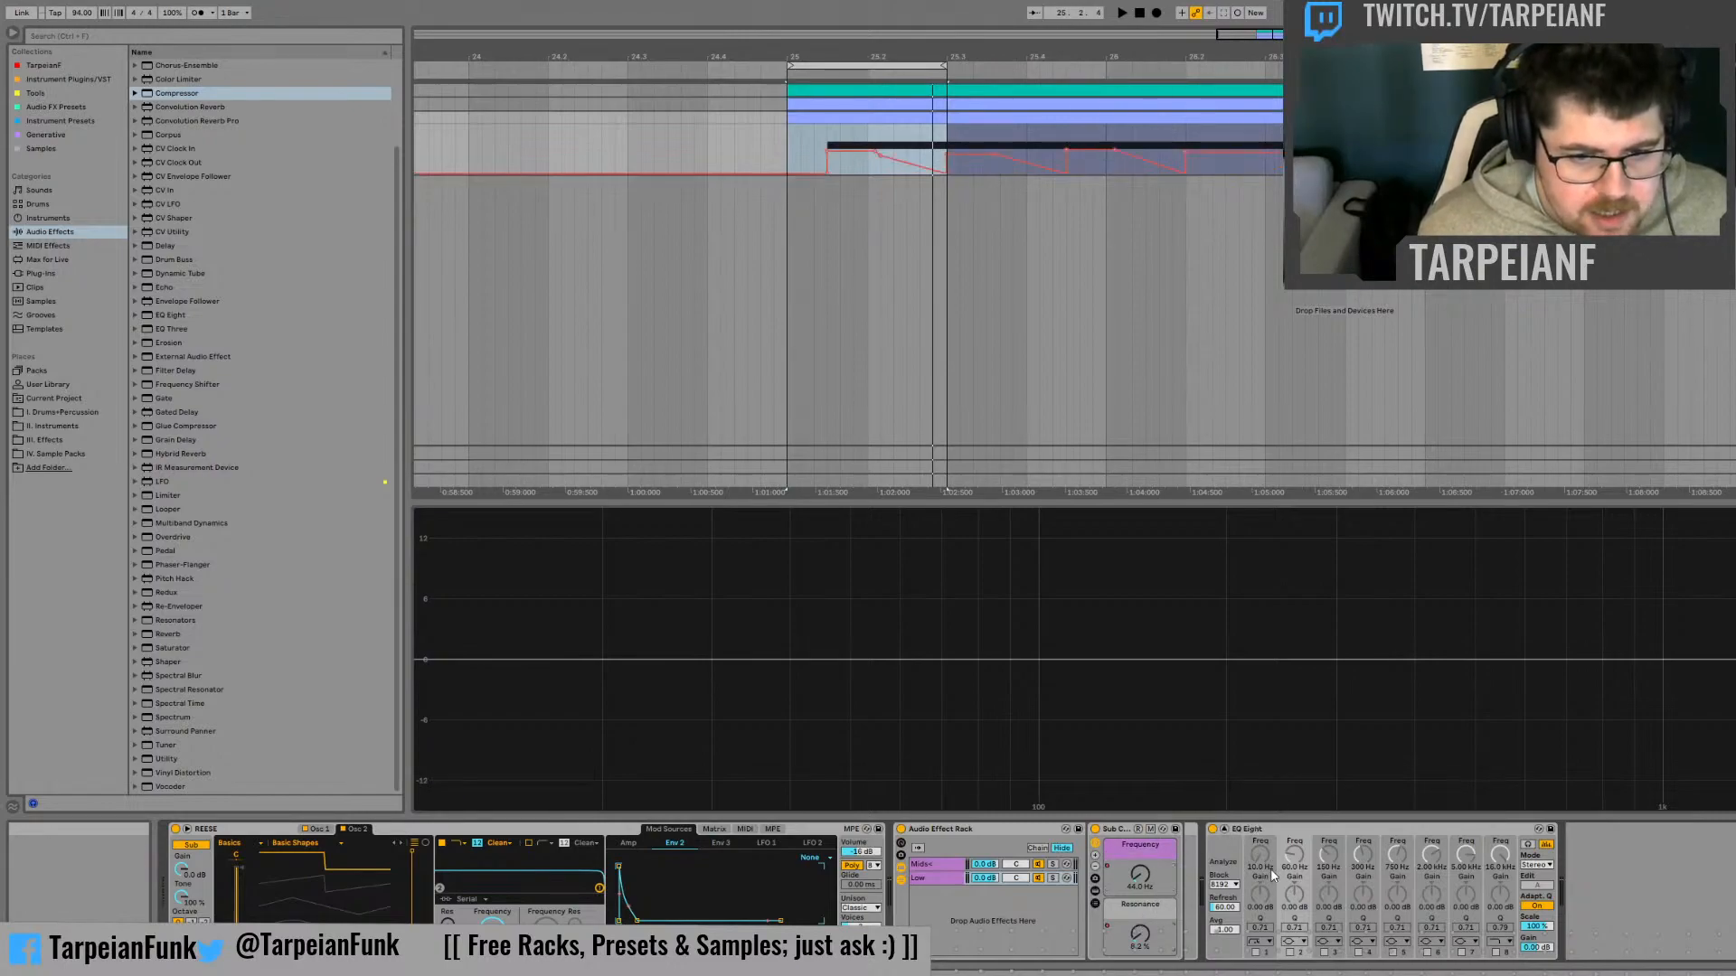
left_click(1140, 904)
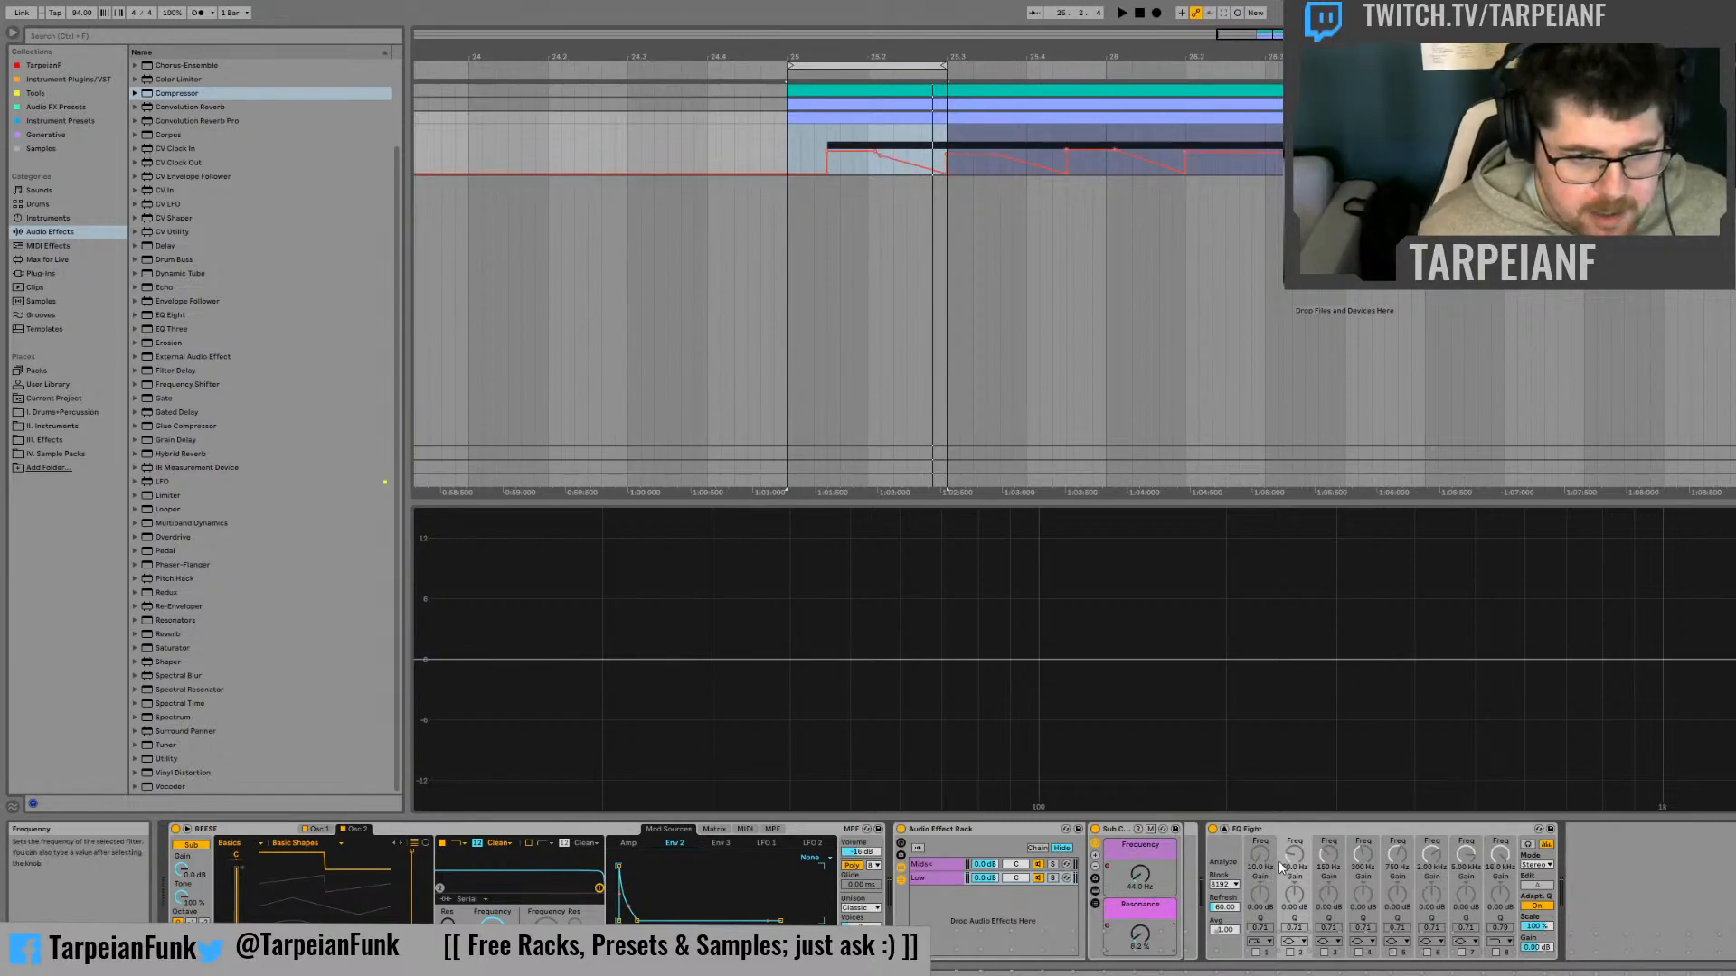
Colour the Mids+ chain yellow and return to the Low chain
left_click(922, 865)
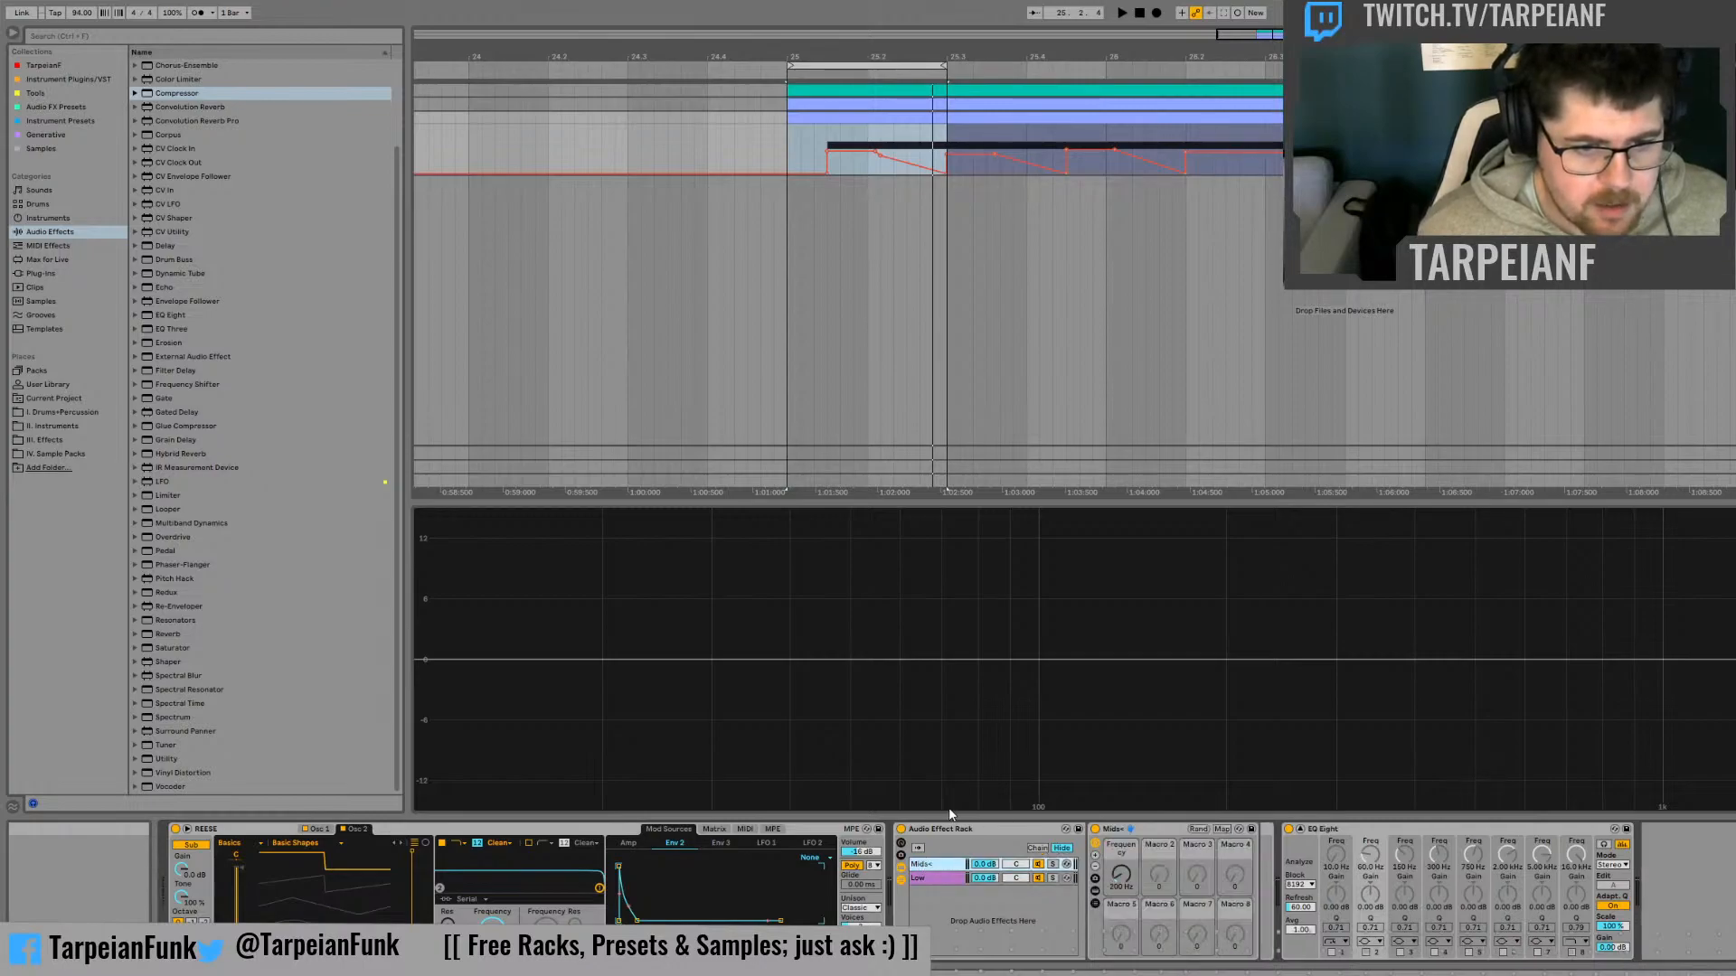
left_click(940, 879)
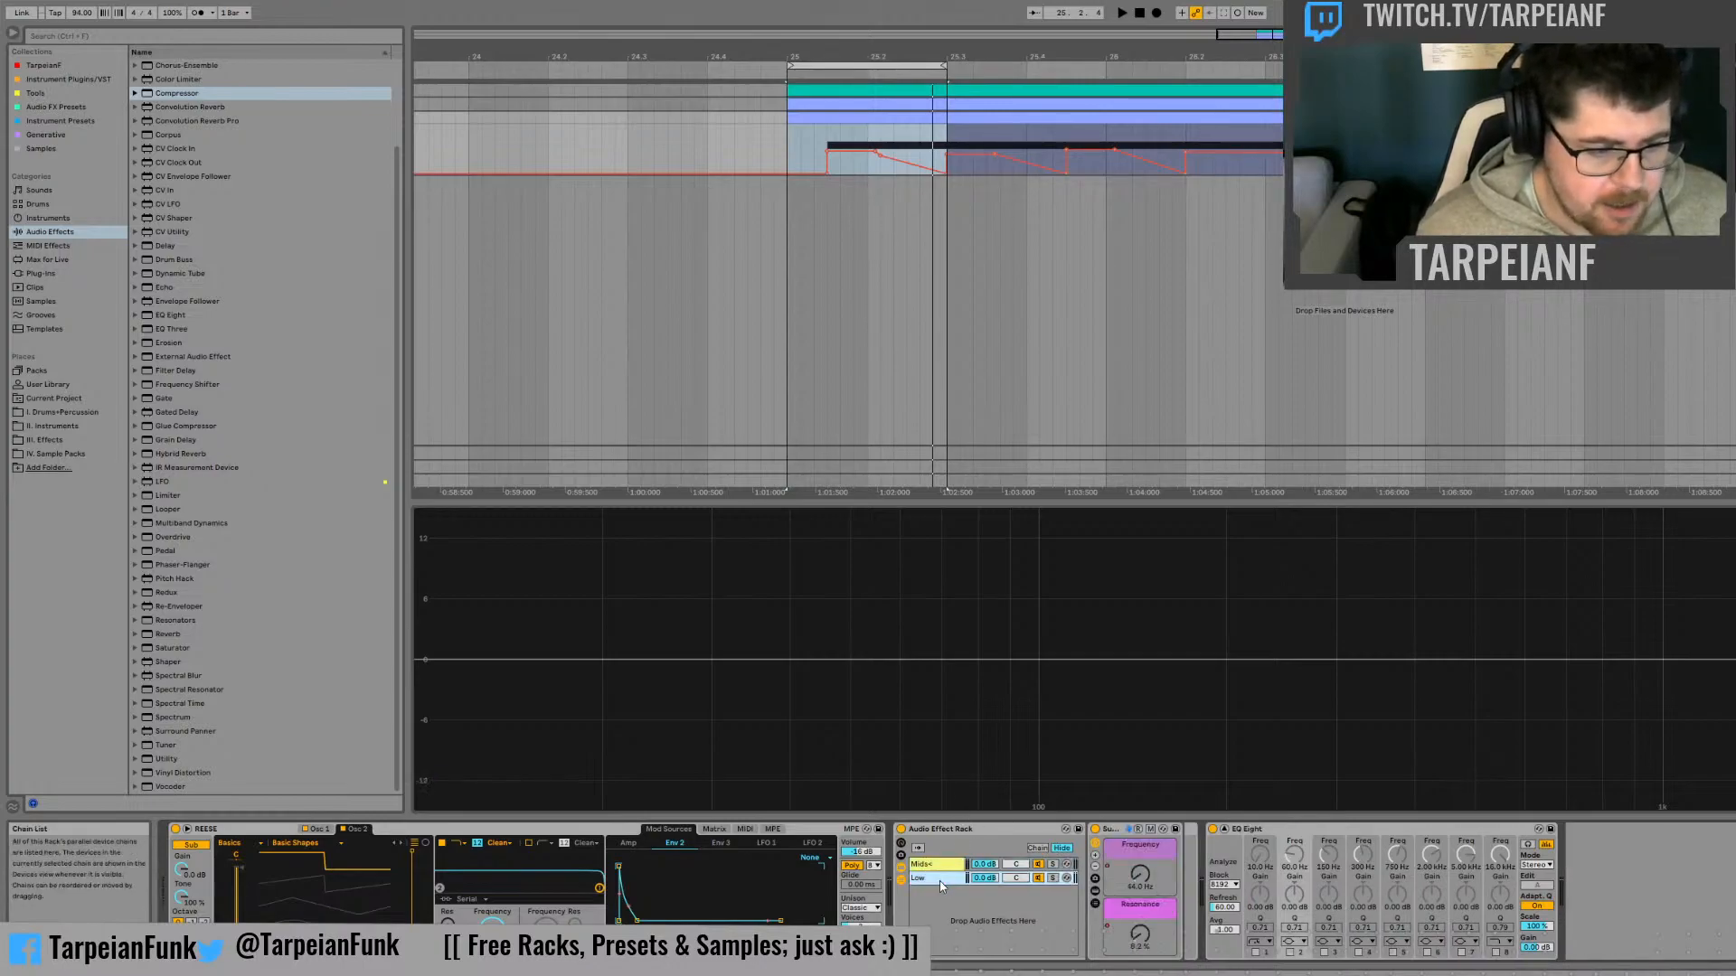
Play the loop and compare the soloed Low chain with the full rack sound
key("space")
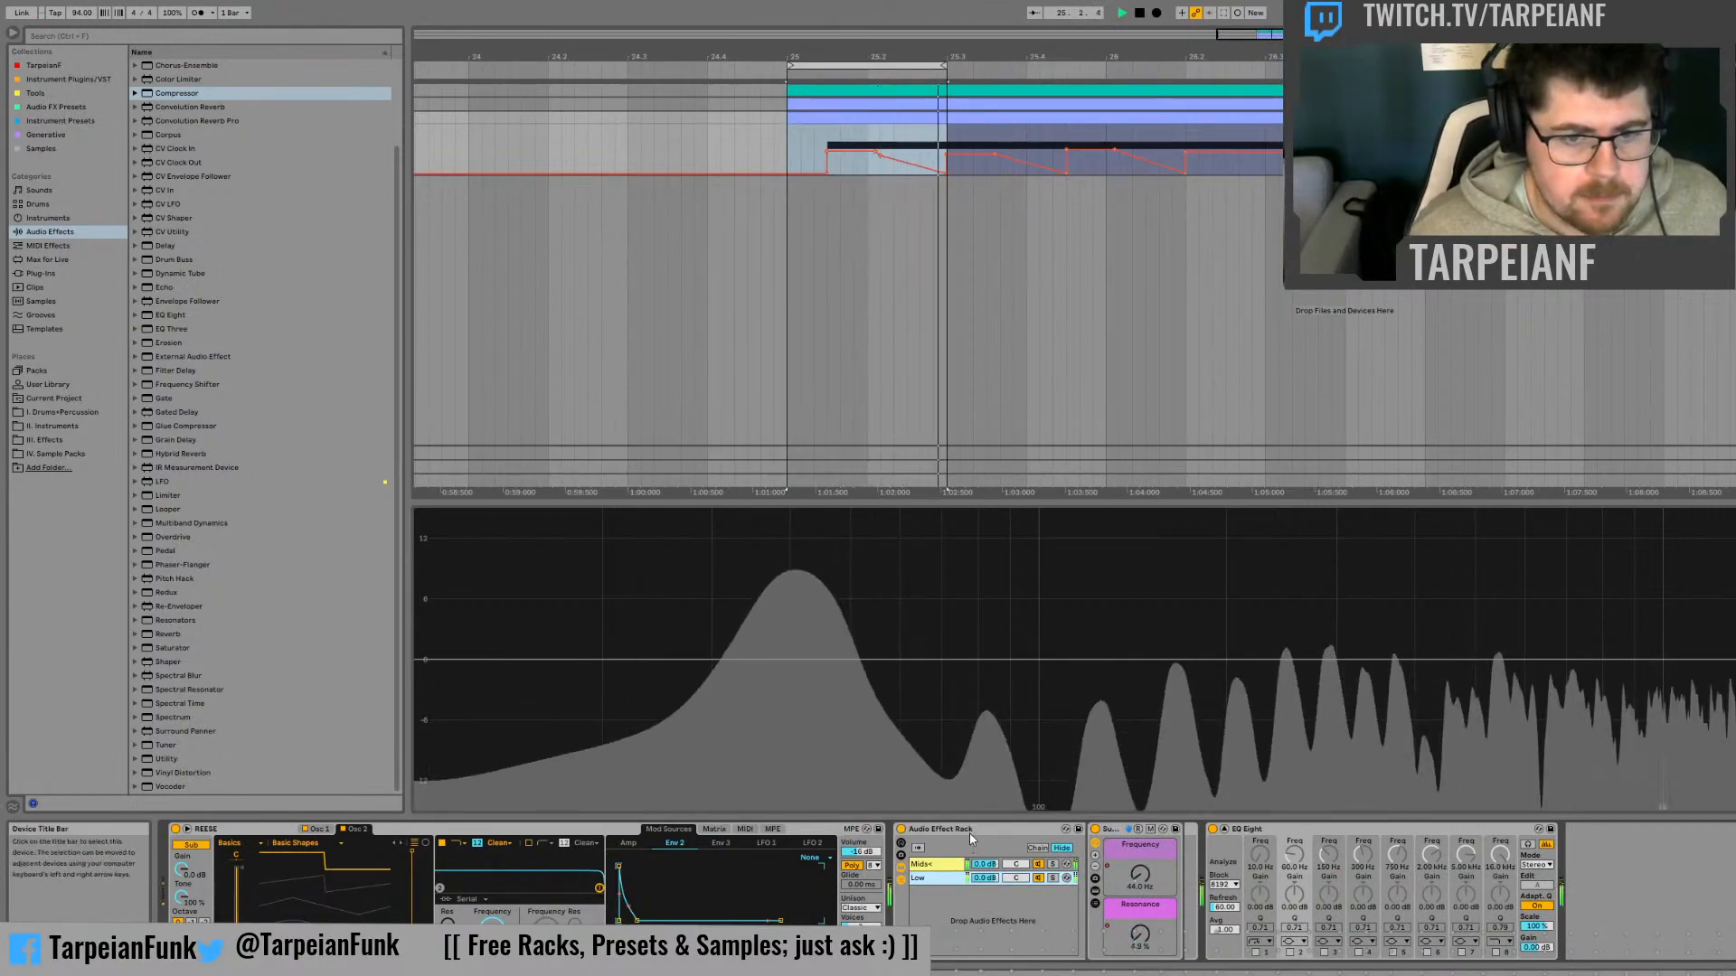
left_click(1054, 878)
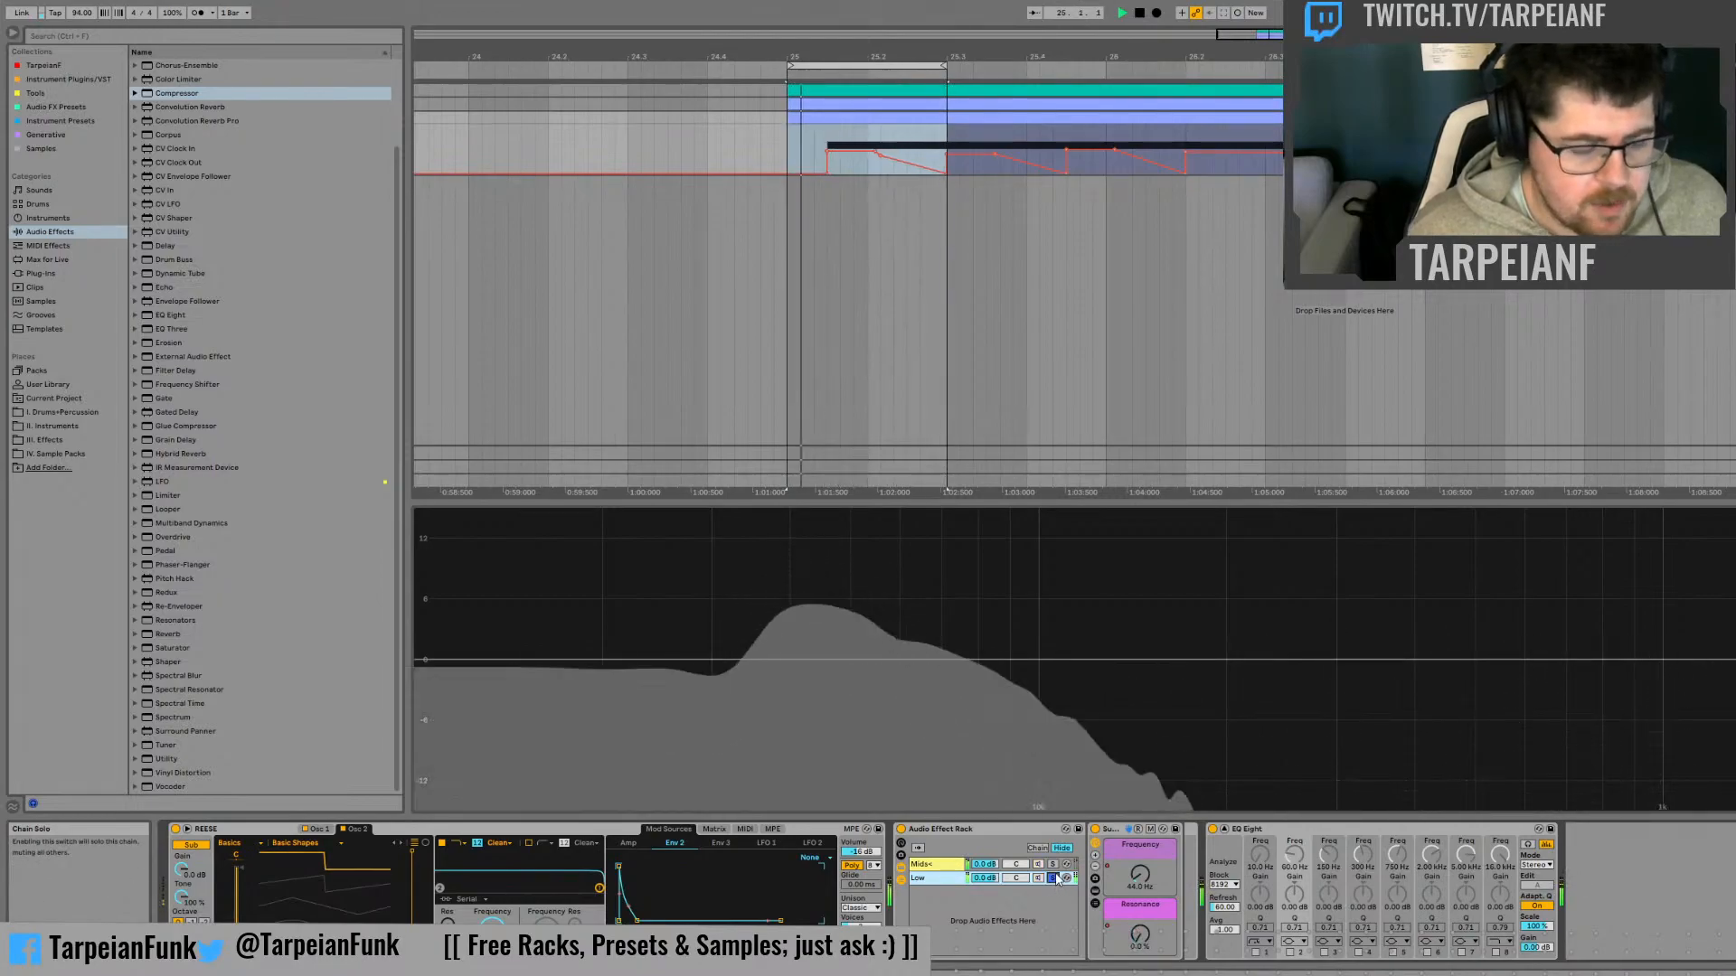
left_click(1053, 878)
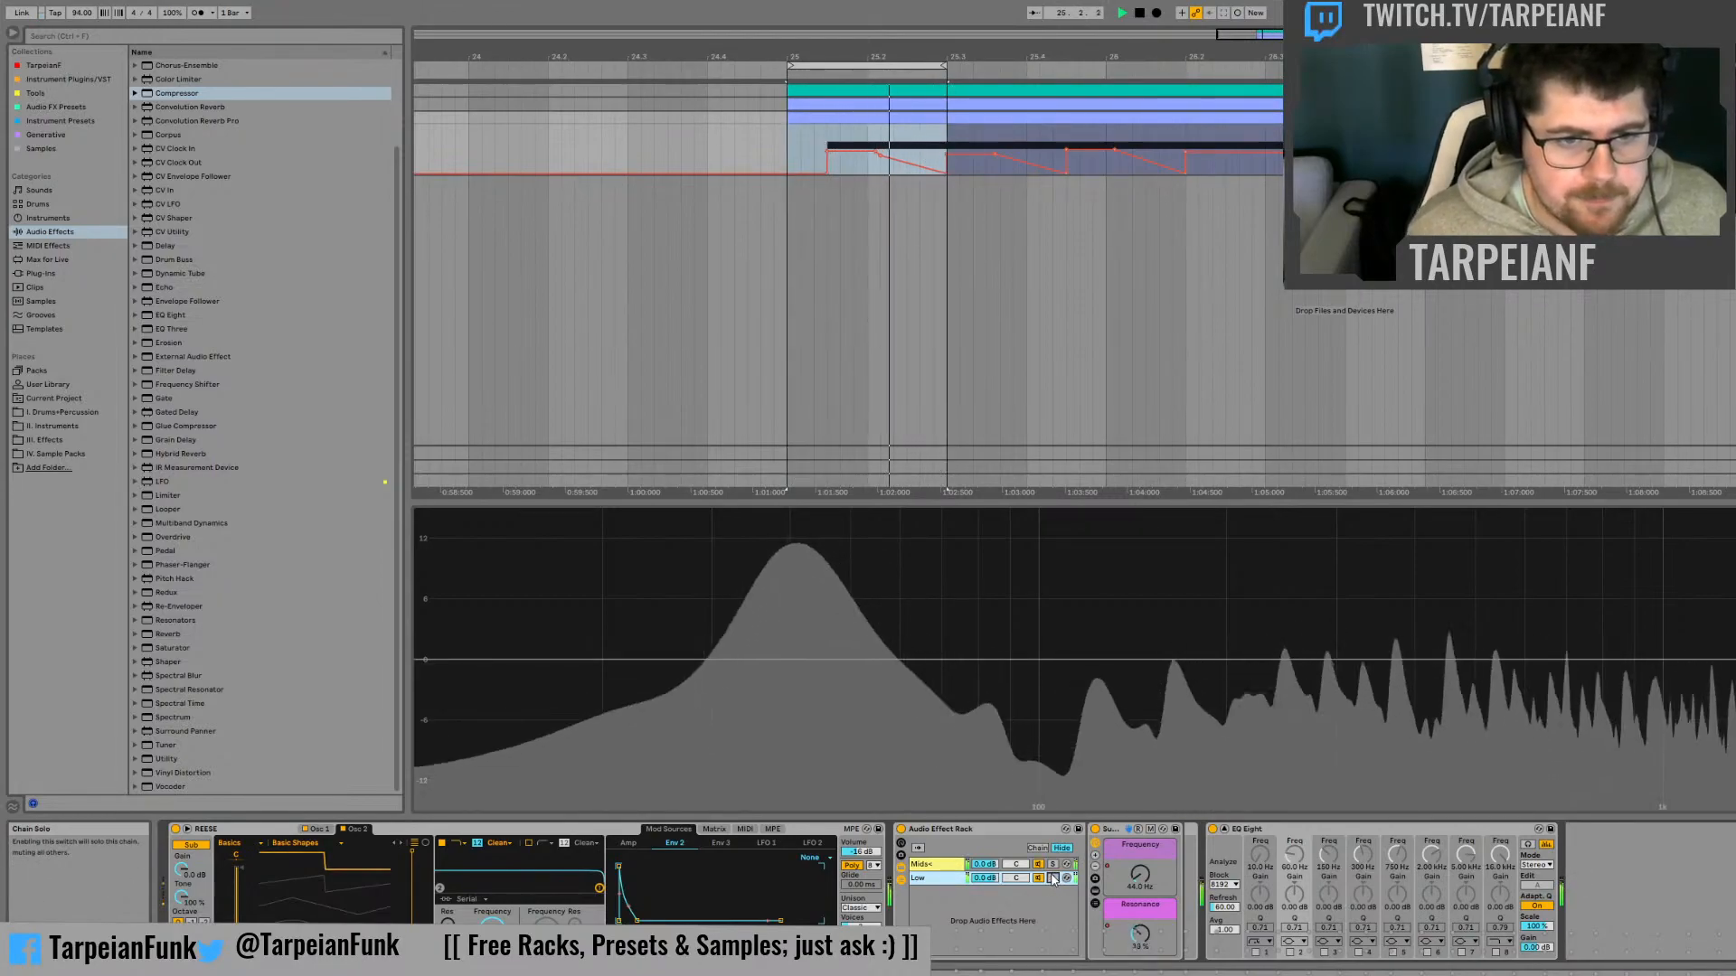
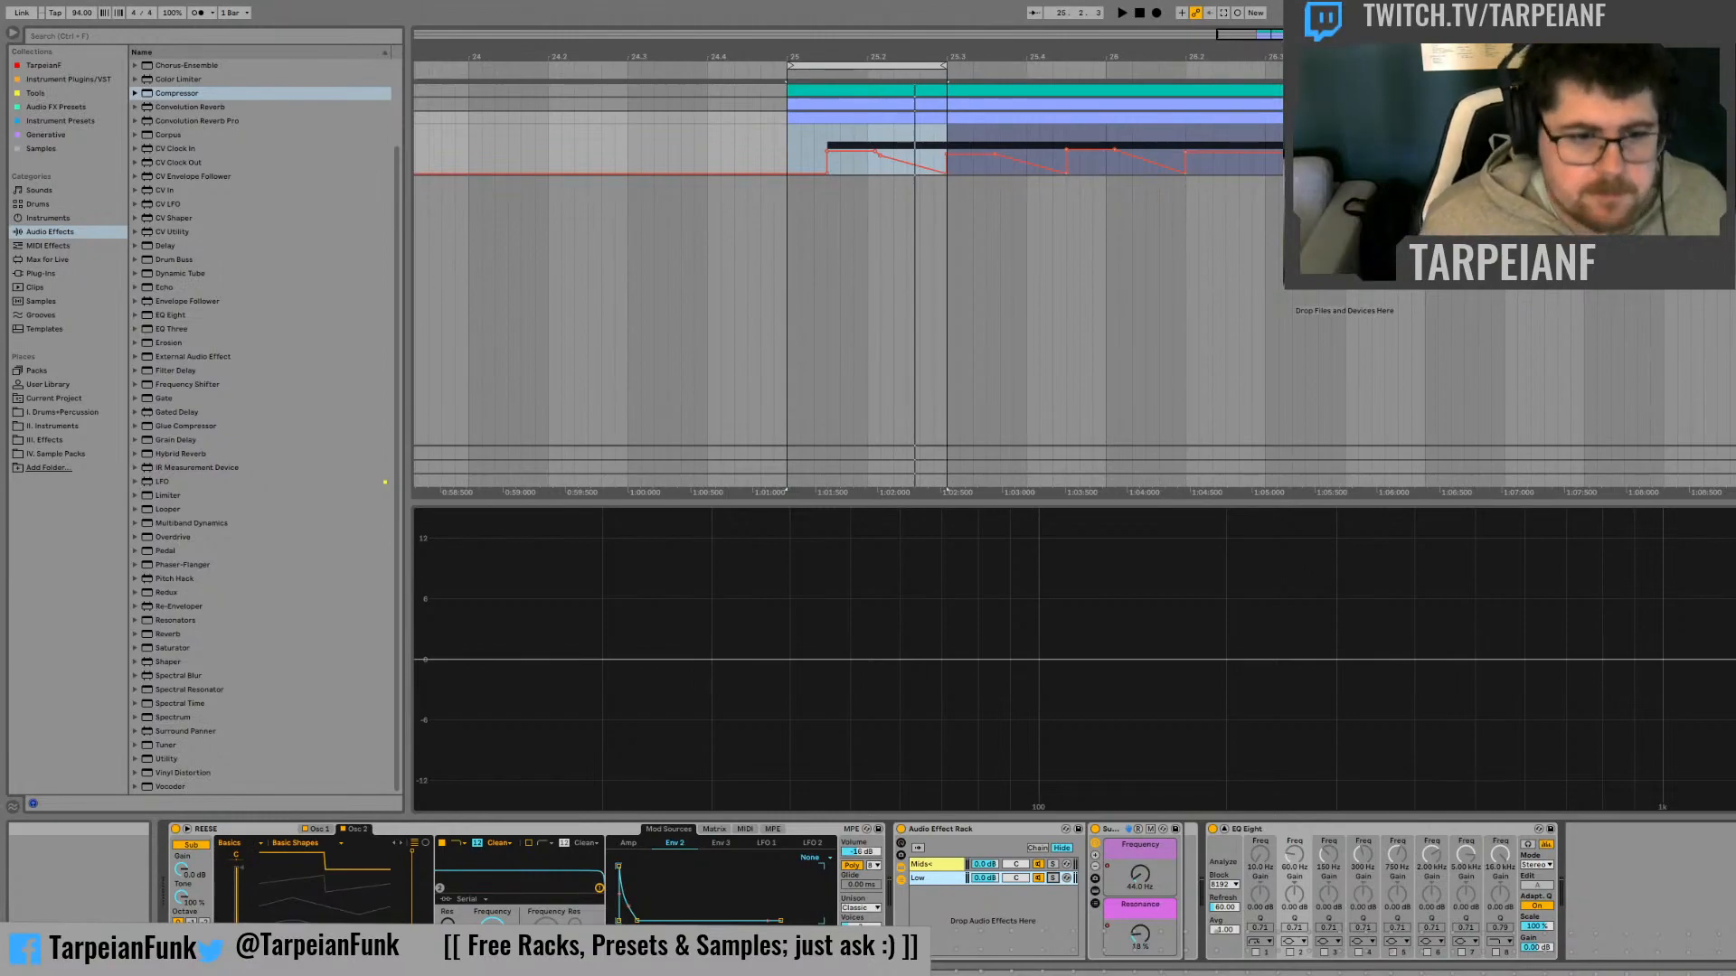
Play the looped Reese section to check the full rack sound, and undo the last edit
key("space")
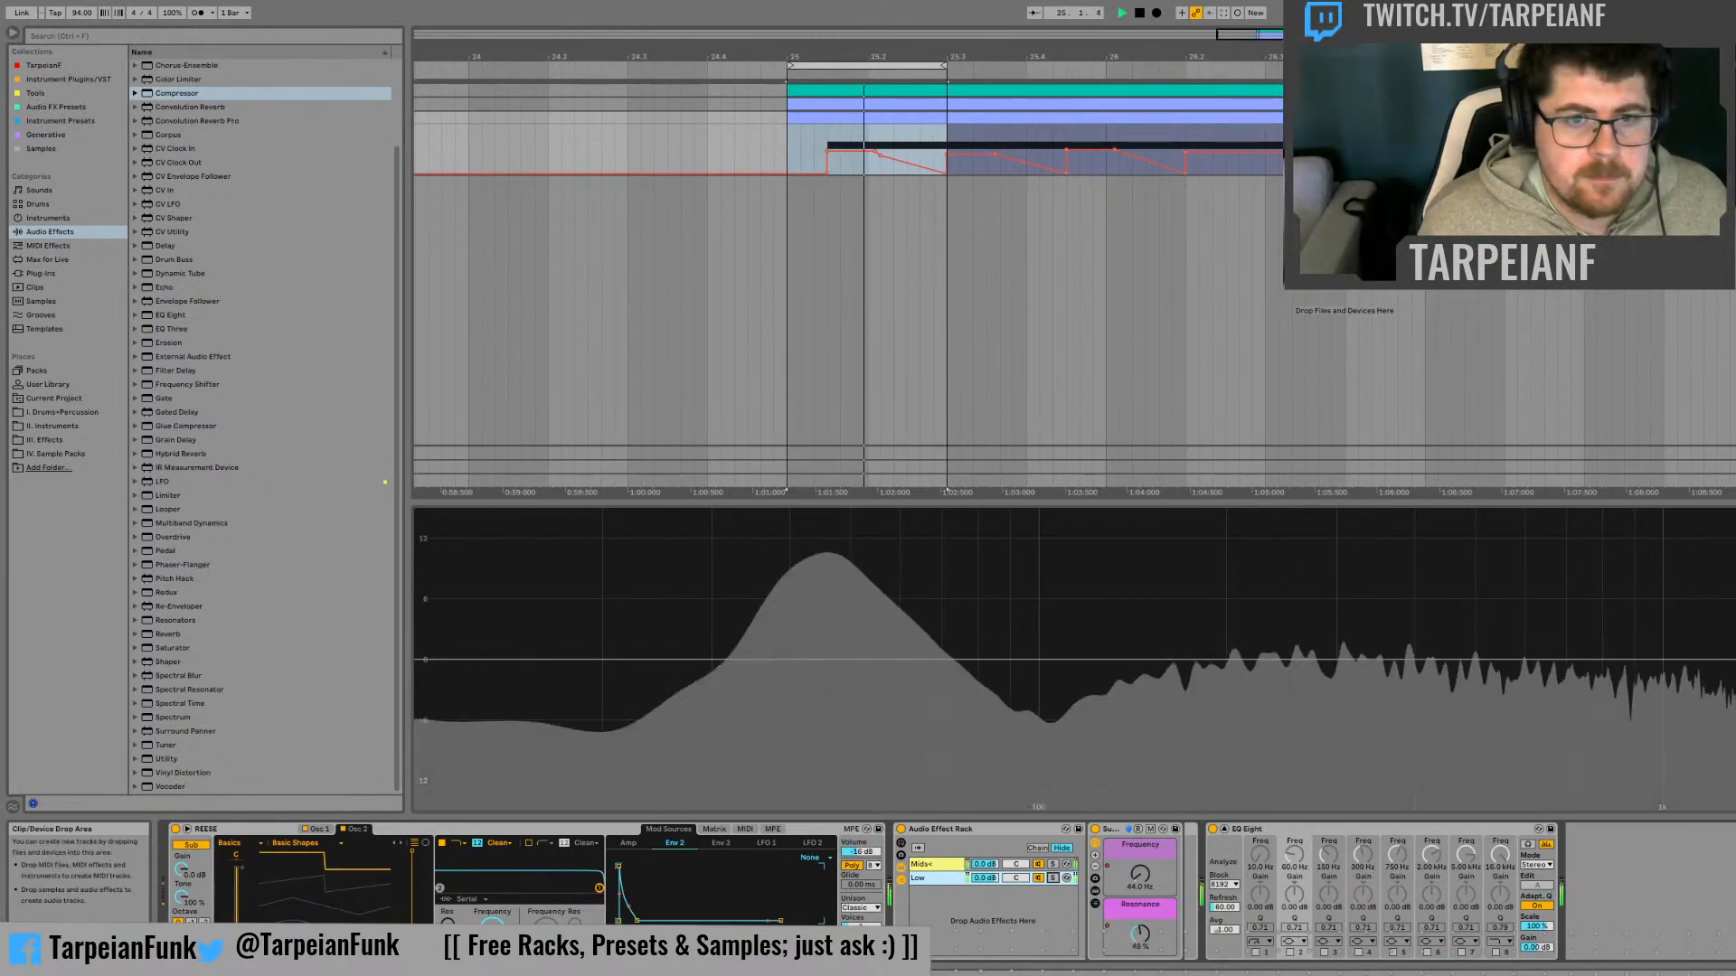
key("space")
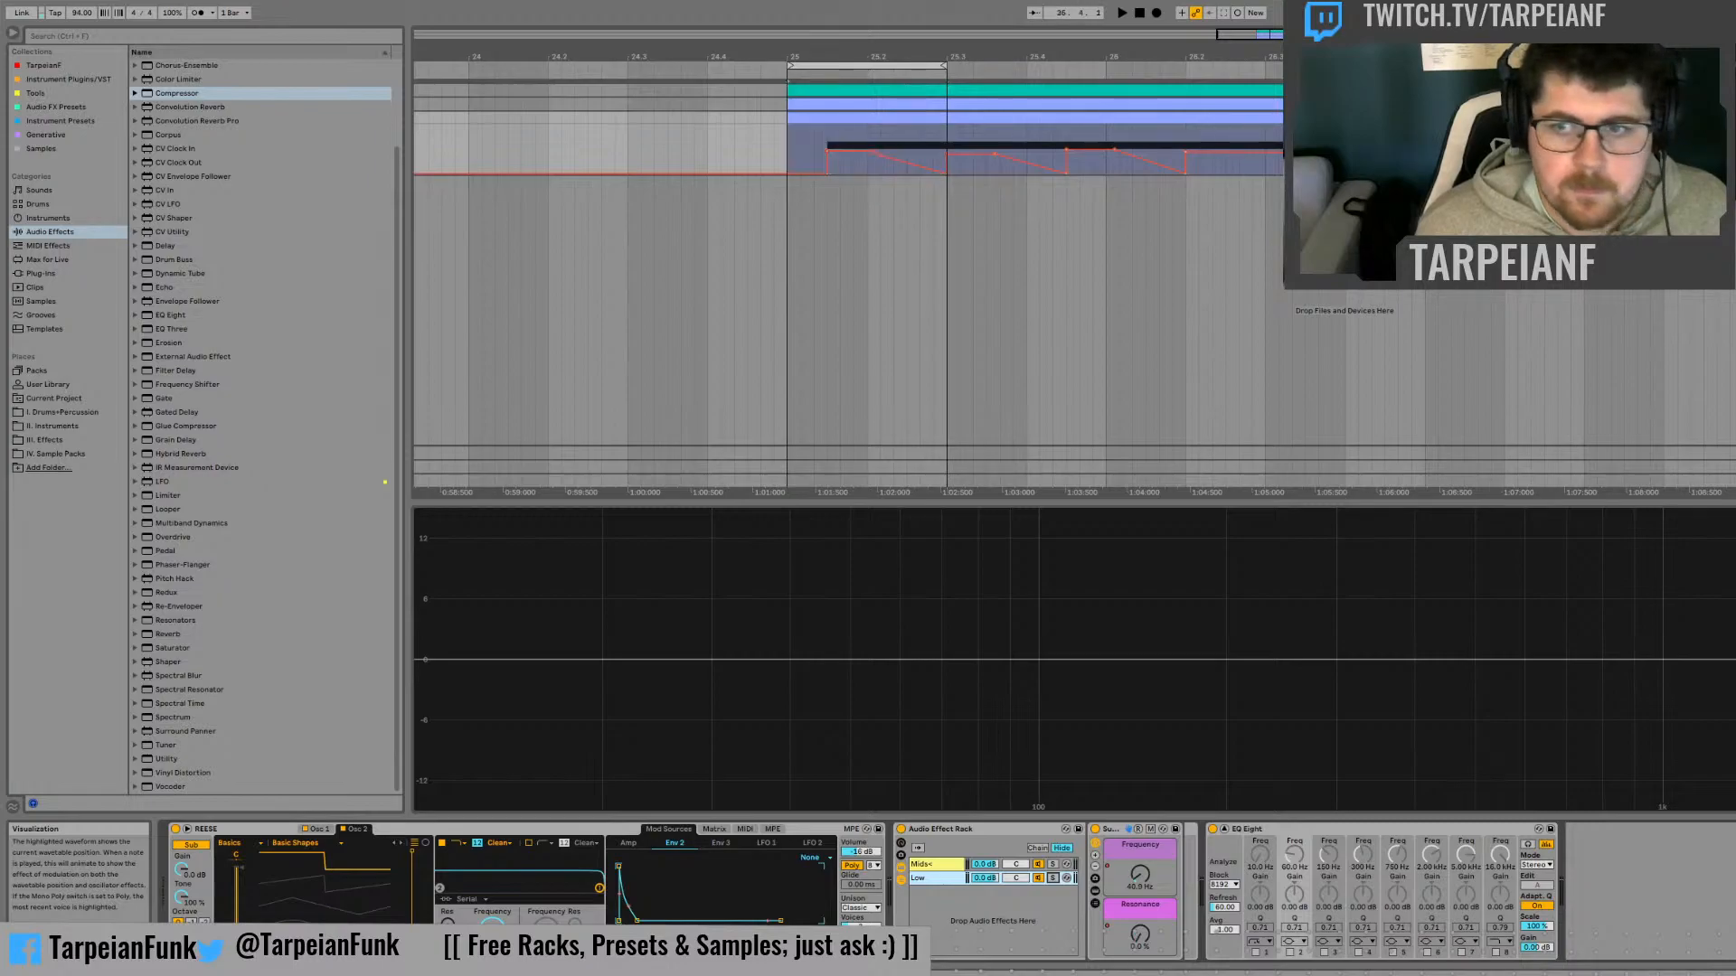
key("ctrl+z")
Place the audio clip at bar 37 on a new audio track below the existing ones
left_click_drag(1265, 34, 1268, 7)
left_click(1595, 207)
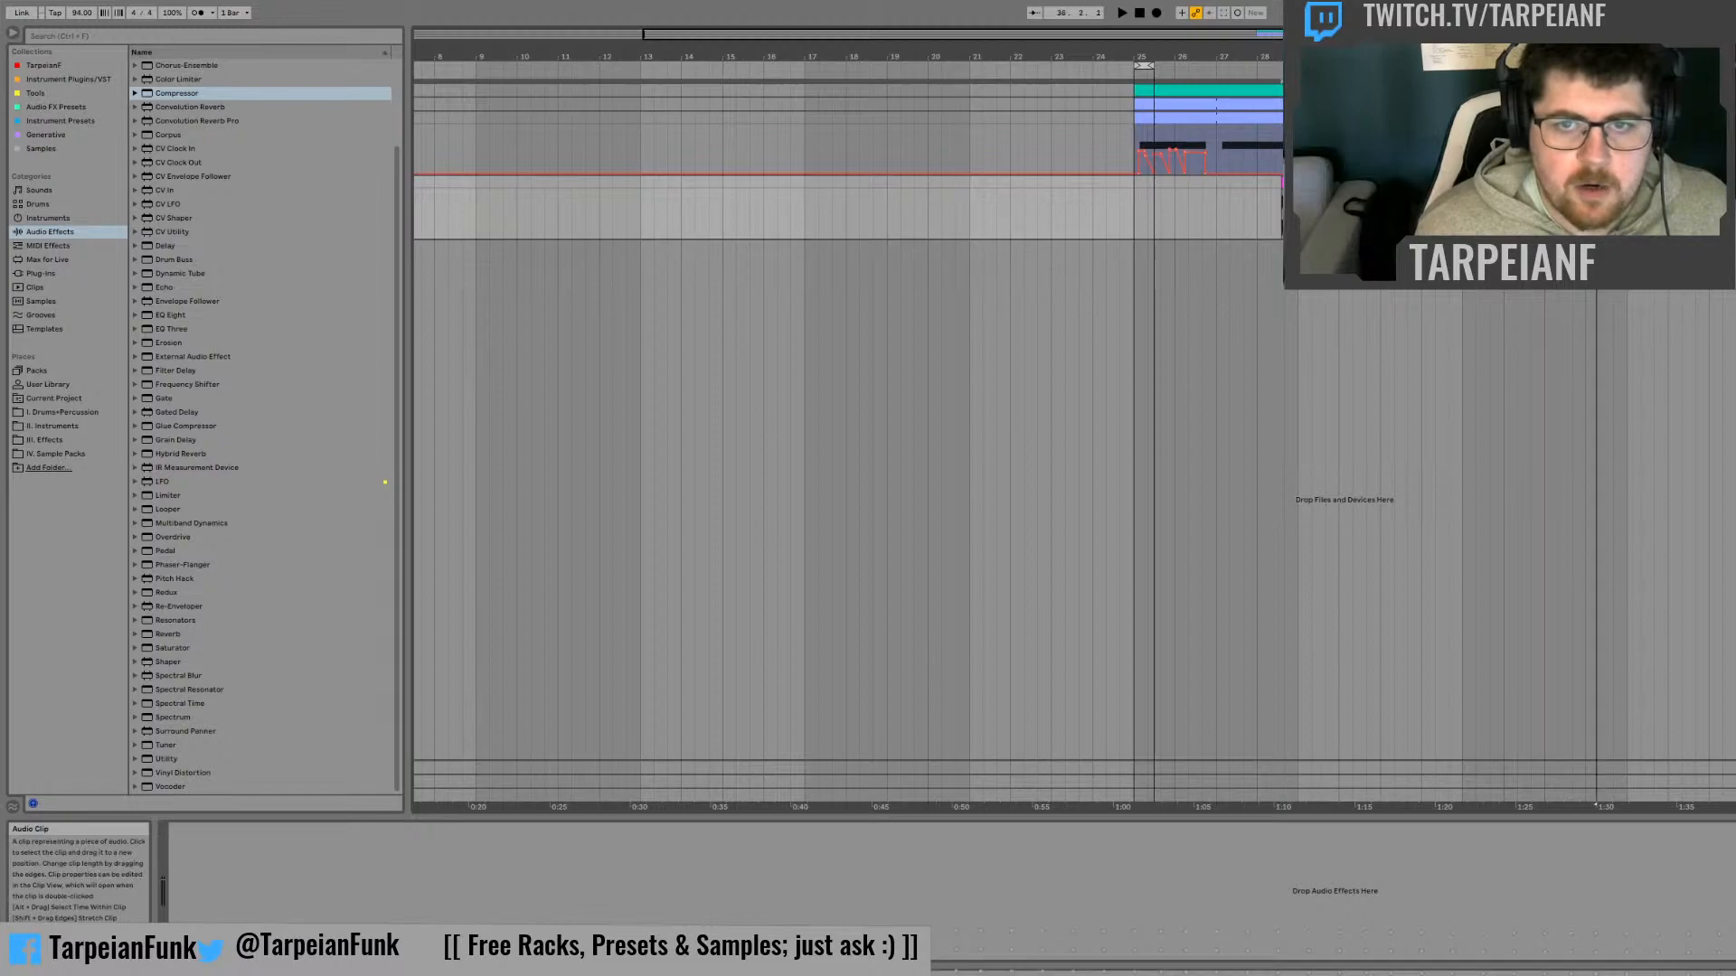
left_click(1627, 208)
left_click(1641, 208)
left_click_drag(1641, 185, 1627, 185)
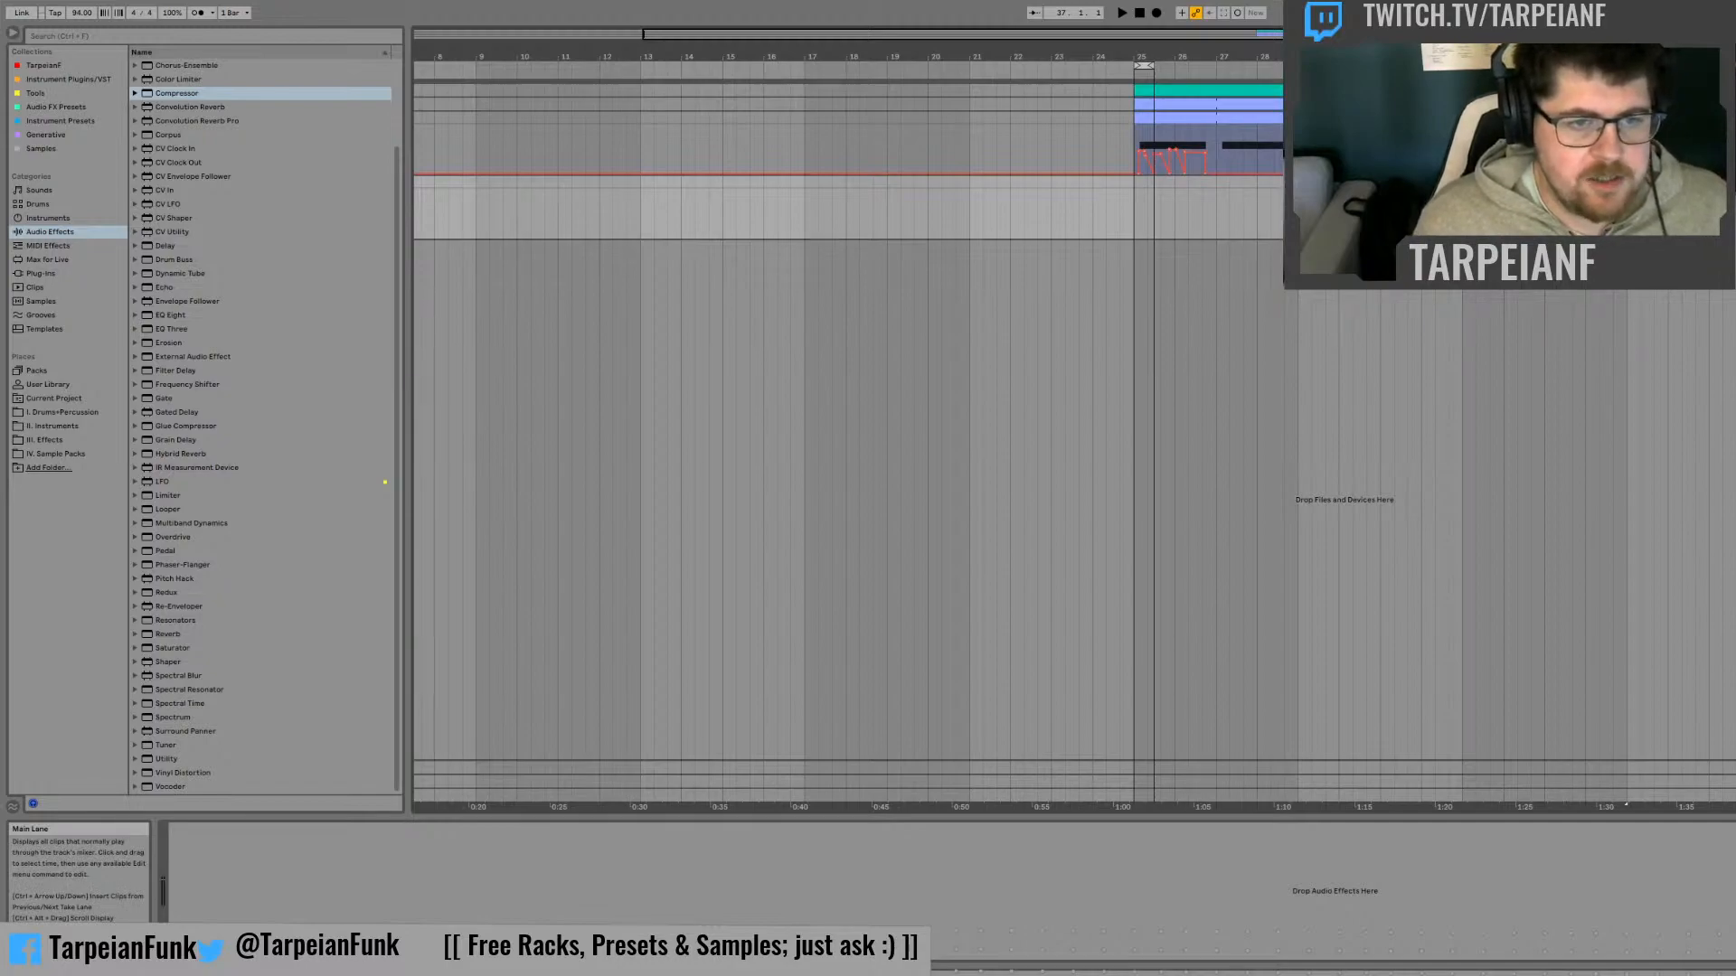
left_click_drag(1298, 184, 1627, 271)
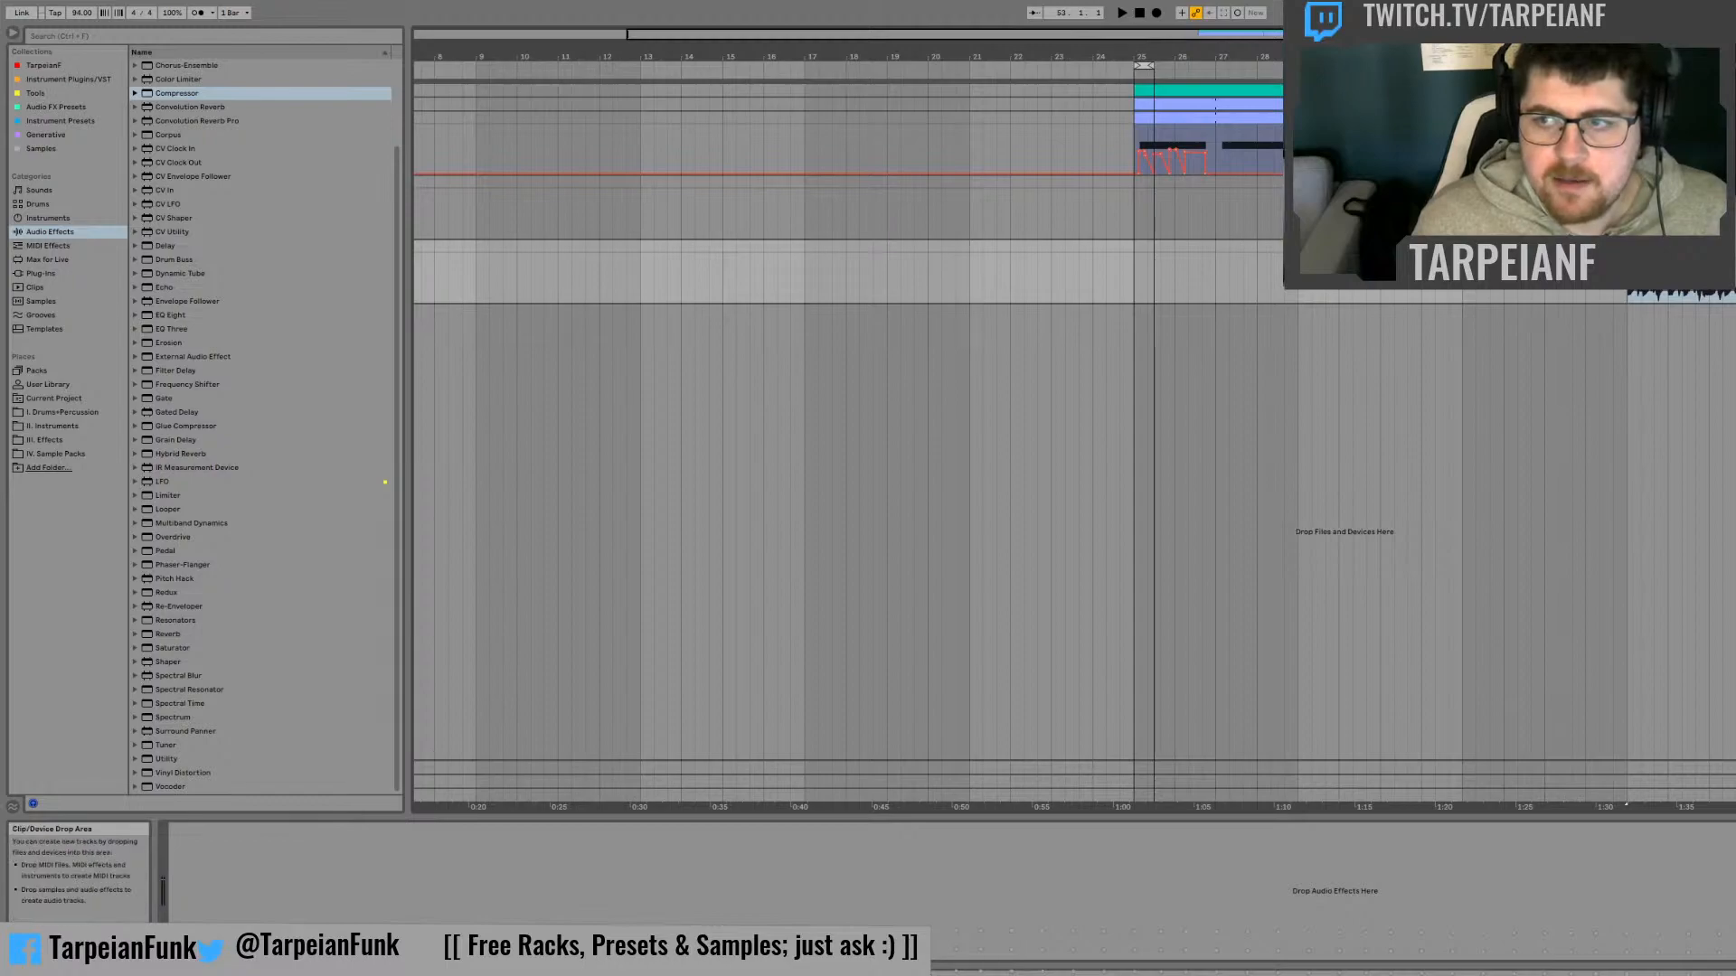
Play the audio tracks from bar 37 and compare how they sound
key("space")
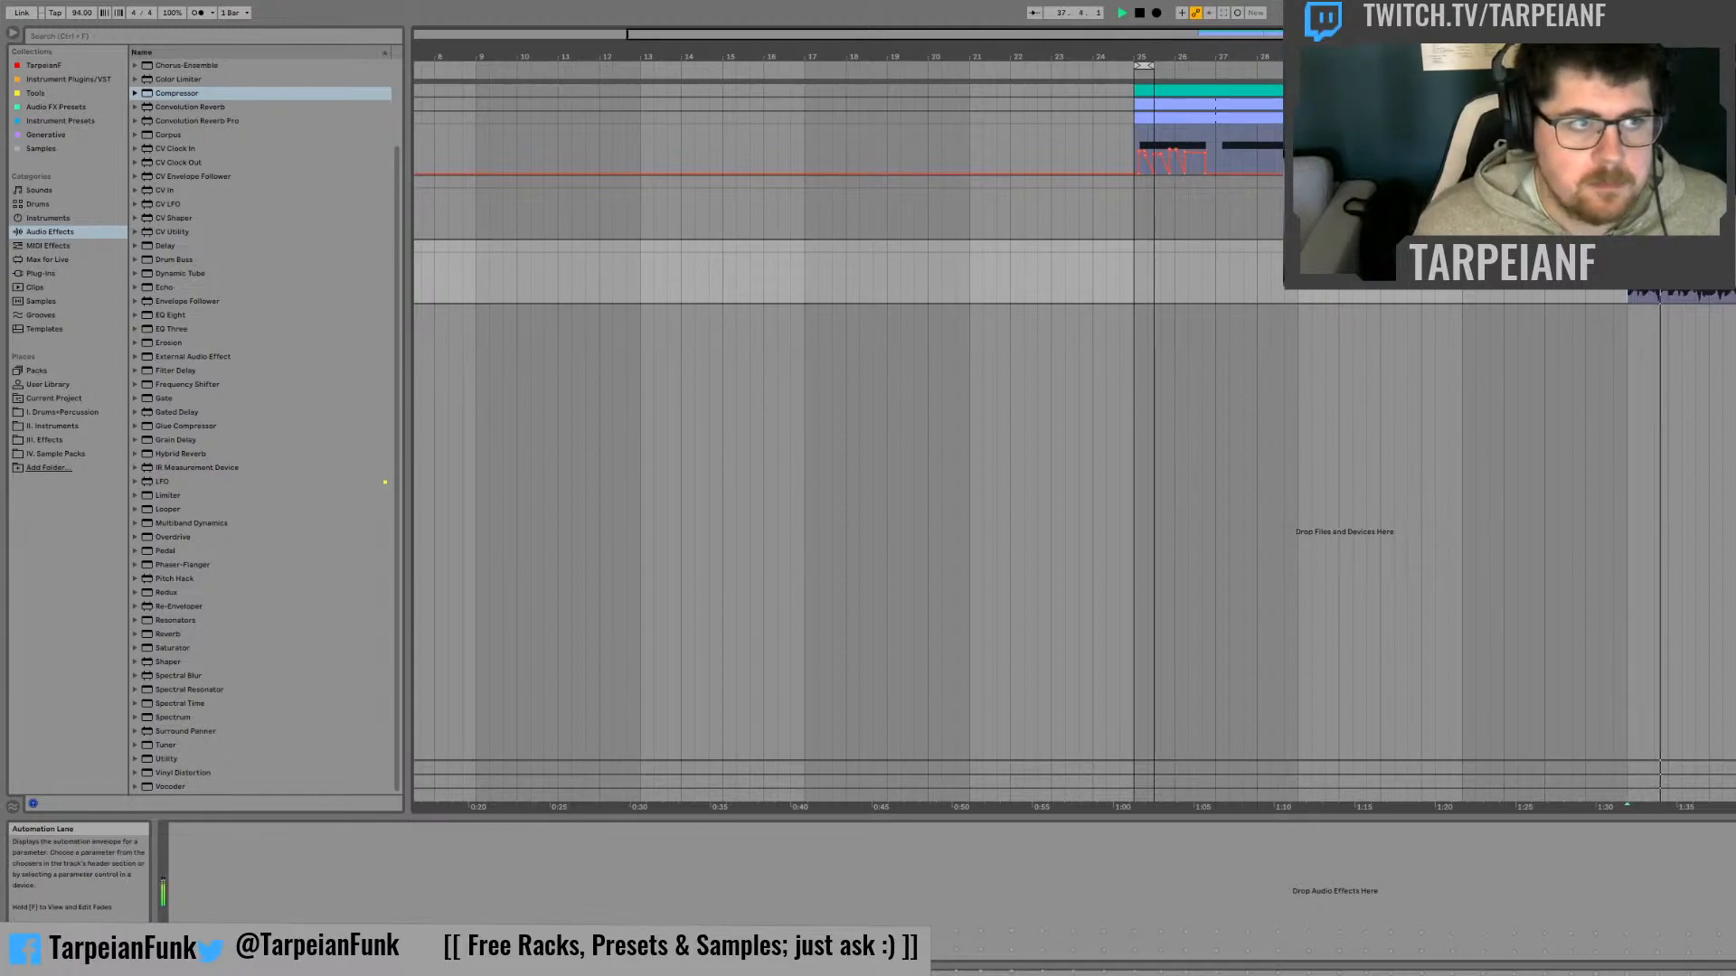
key("space")
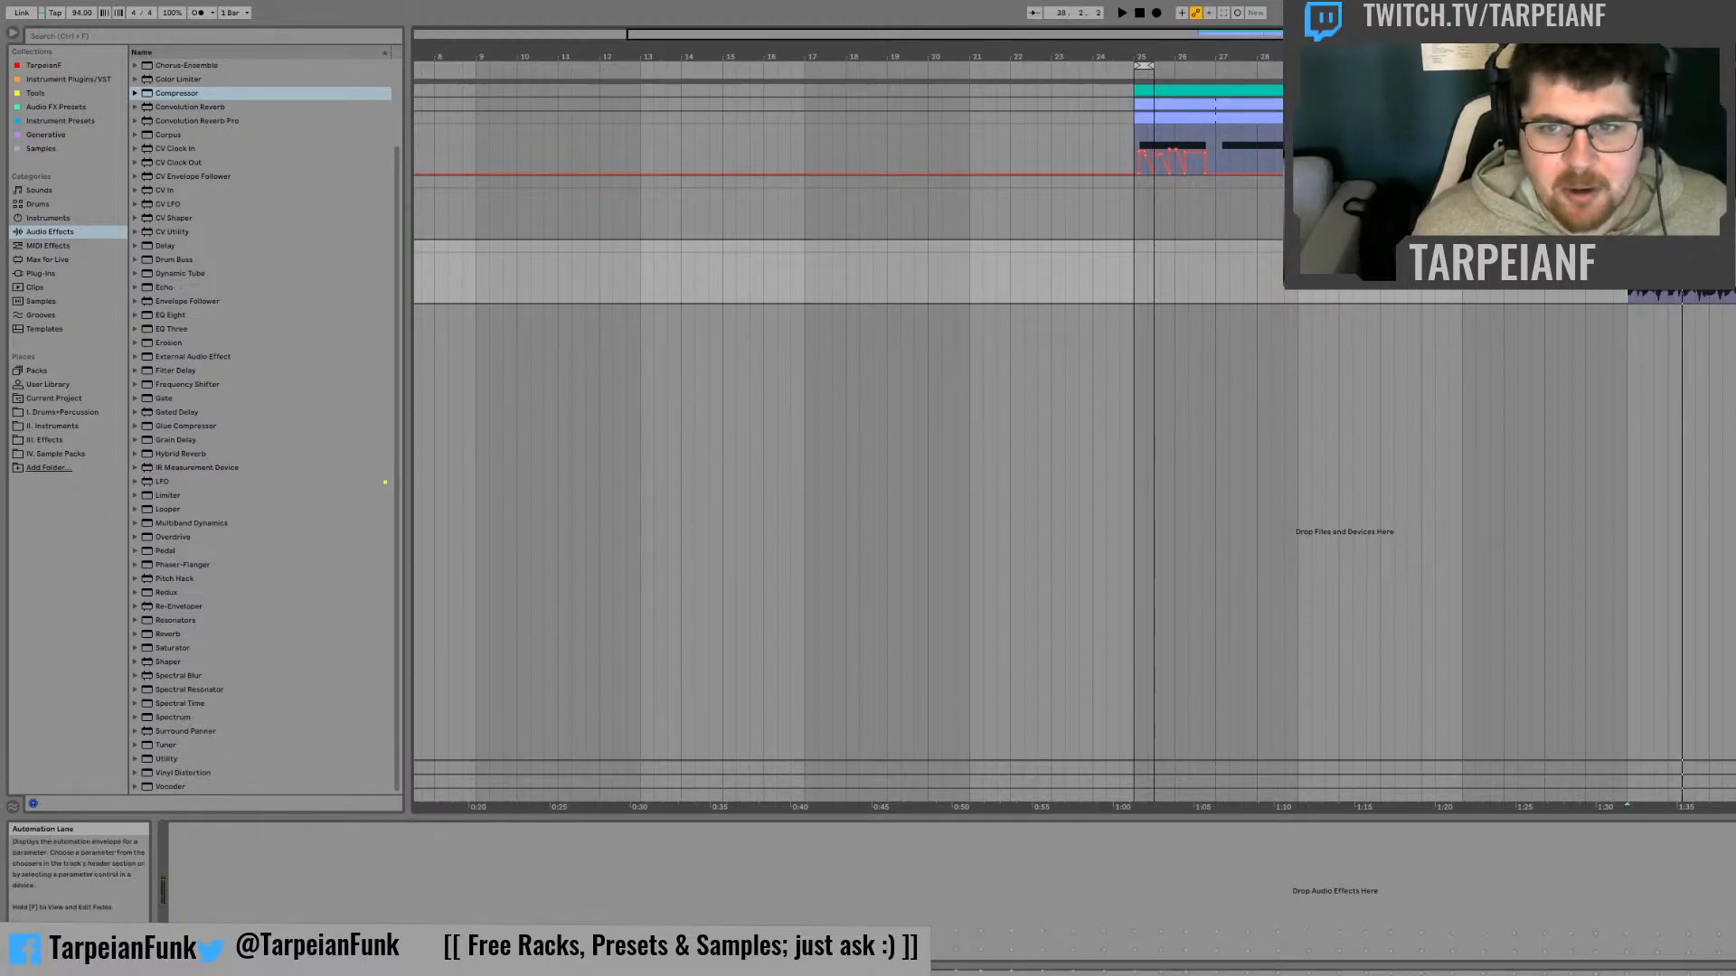
key("space")
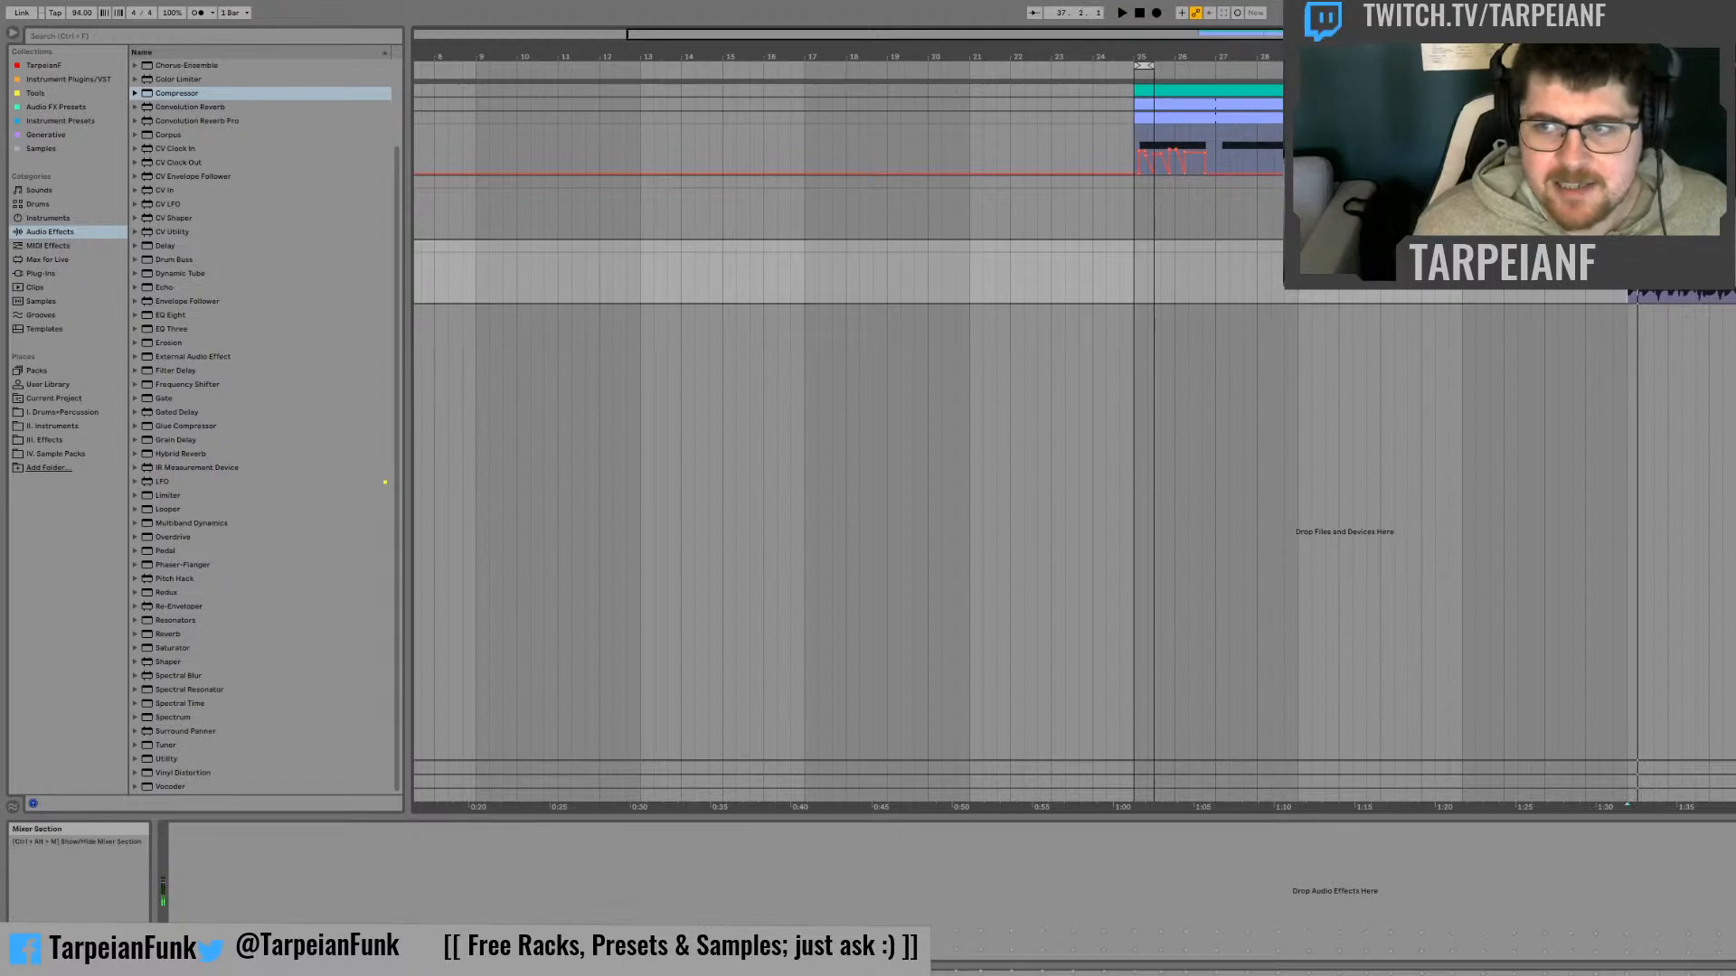
left_click(1727, 184)
key("space")
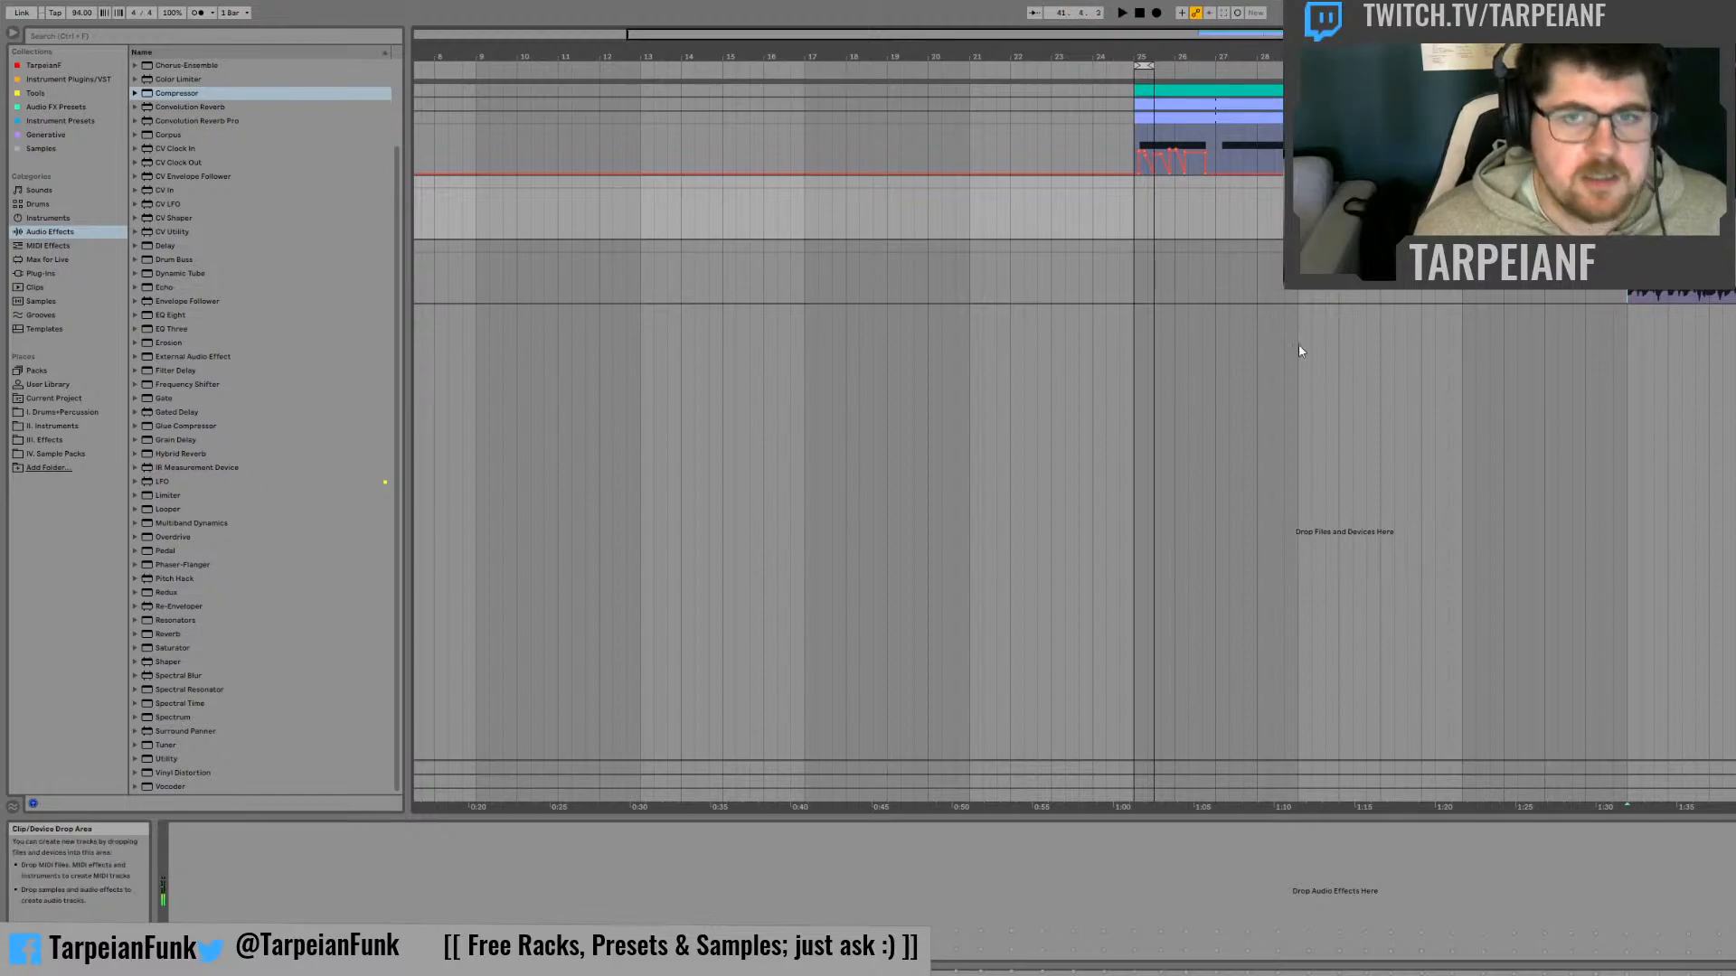
left_click(1129, 139)
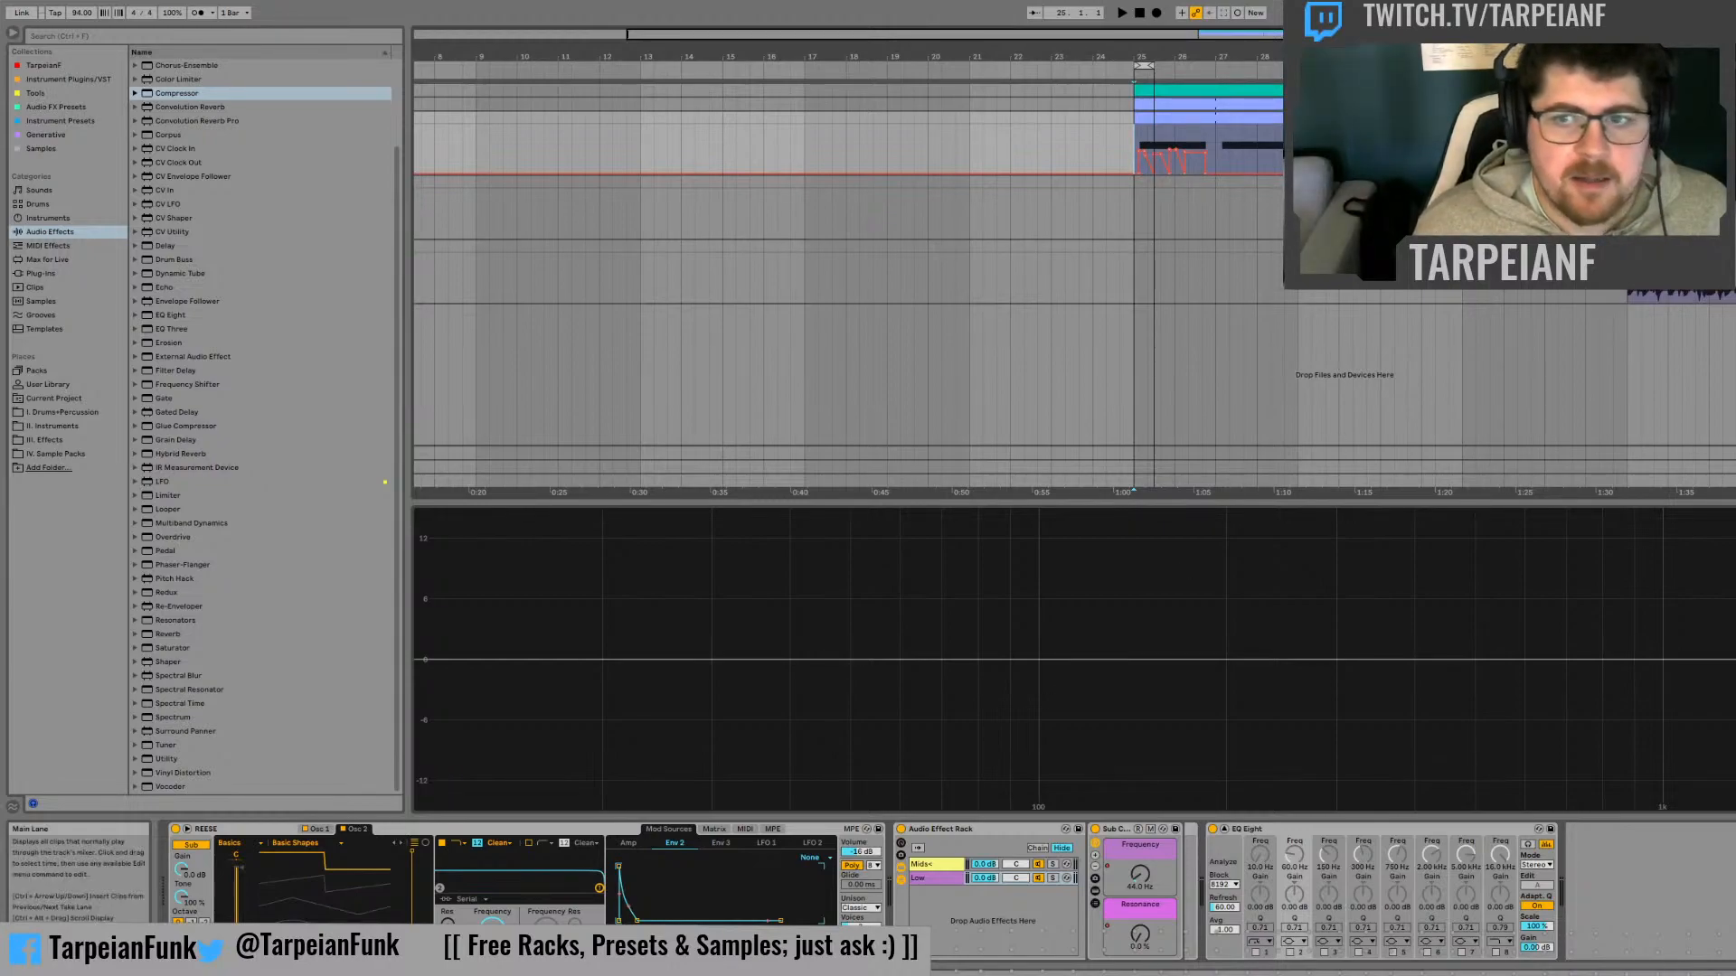
left_click(1628, 210)
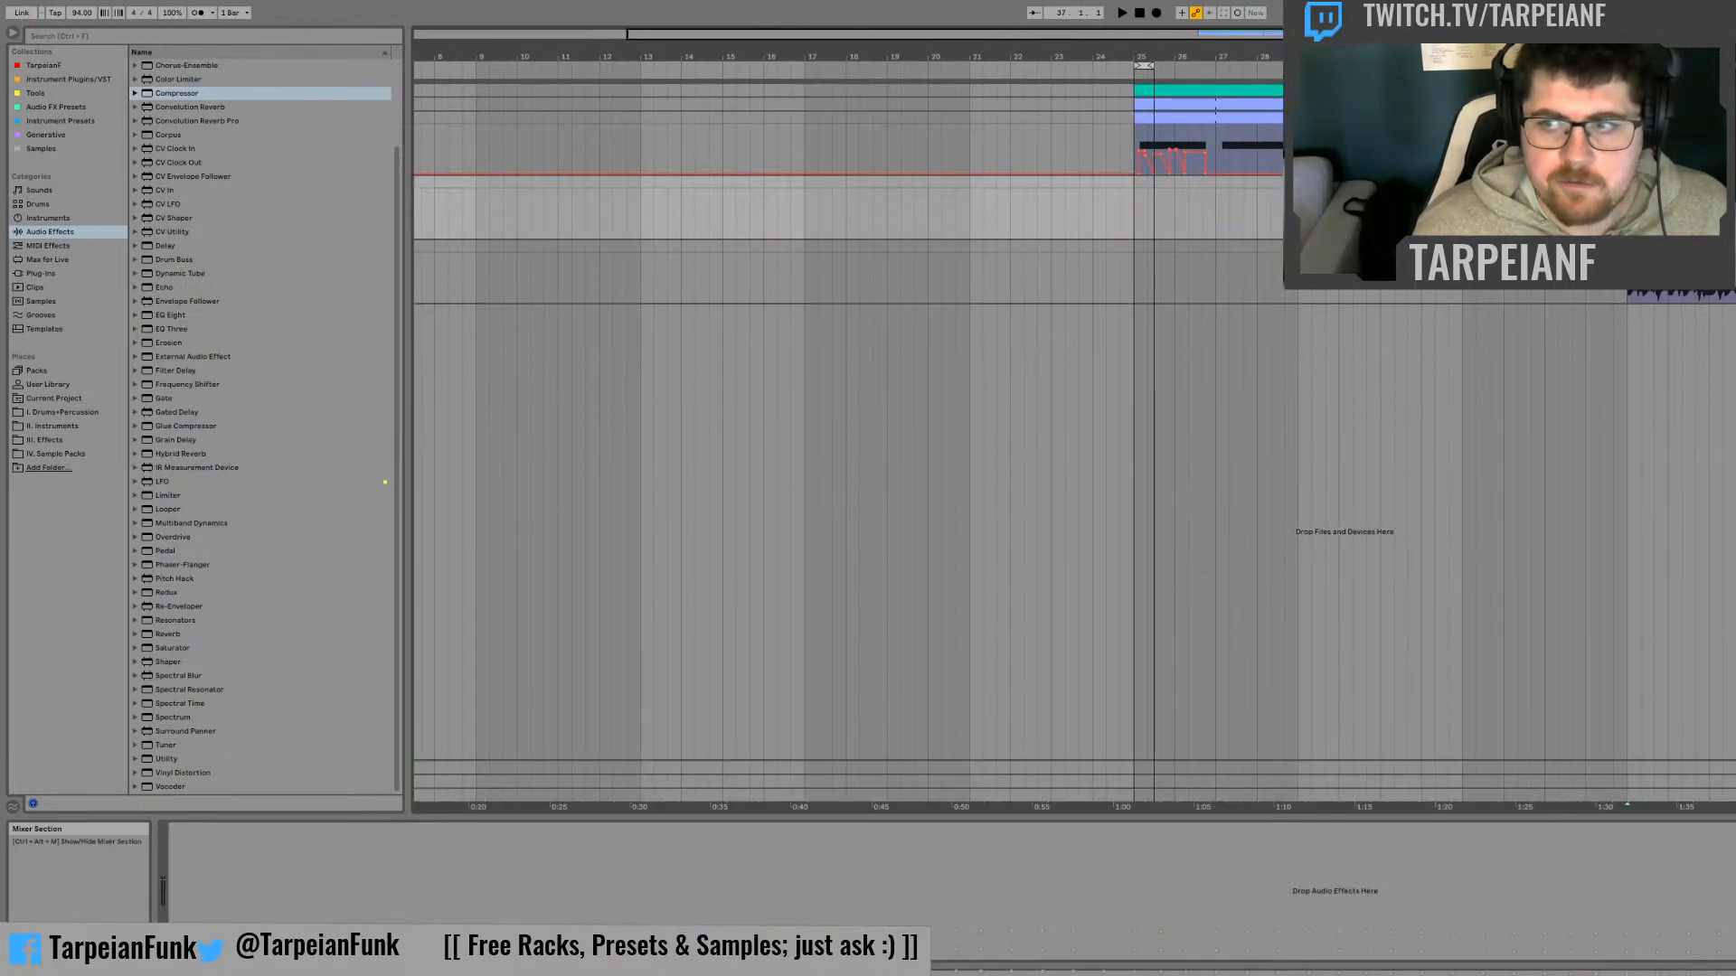
key("space")
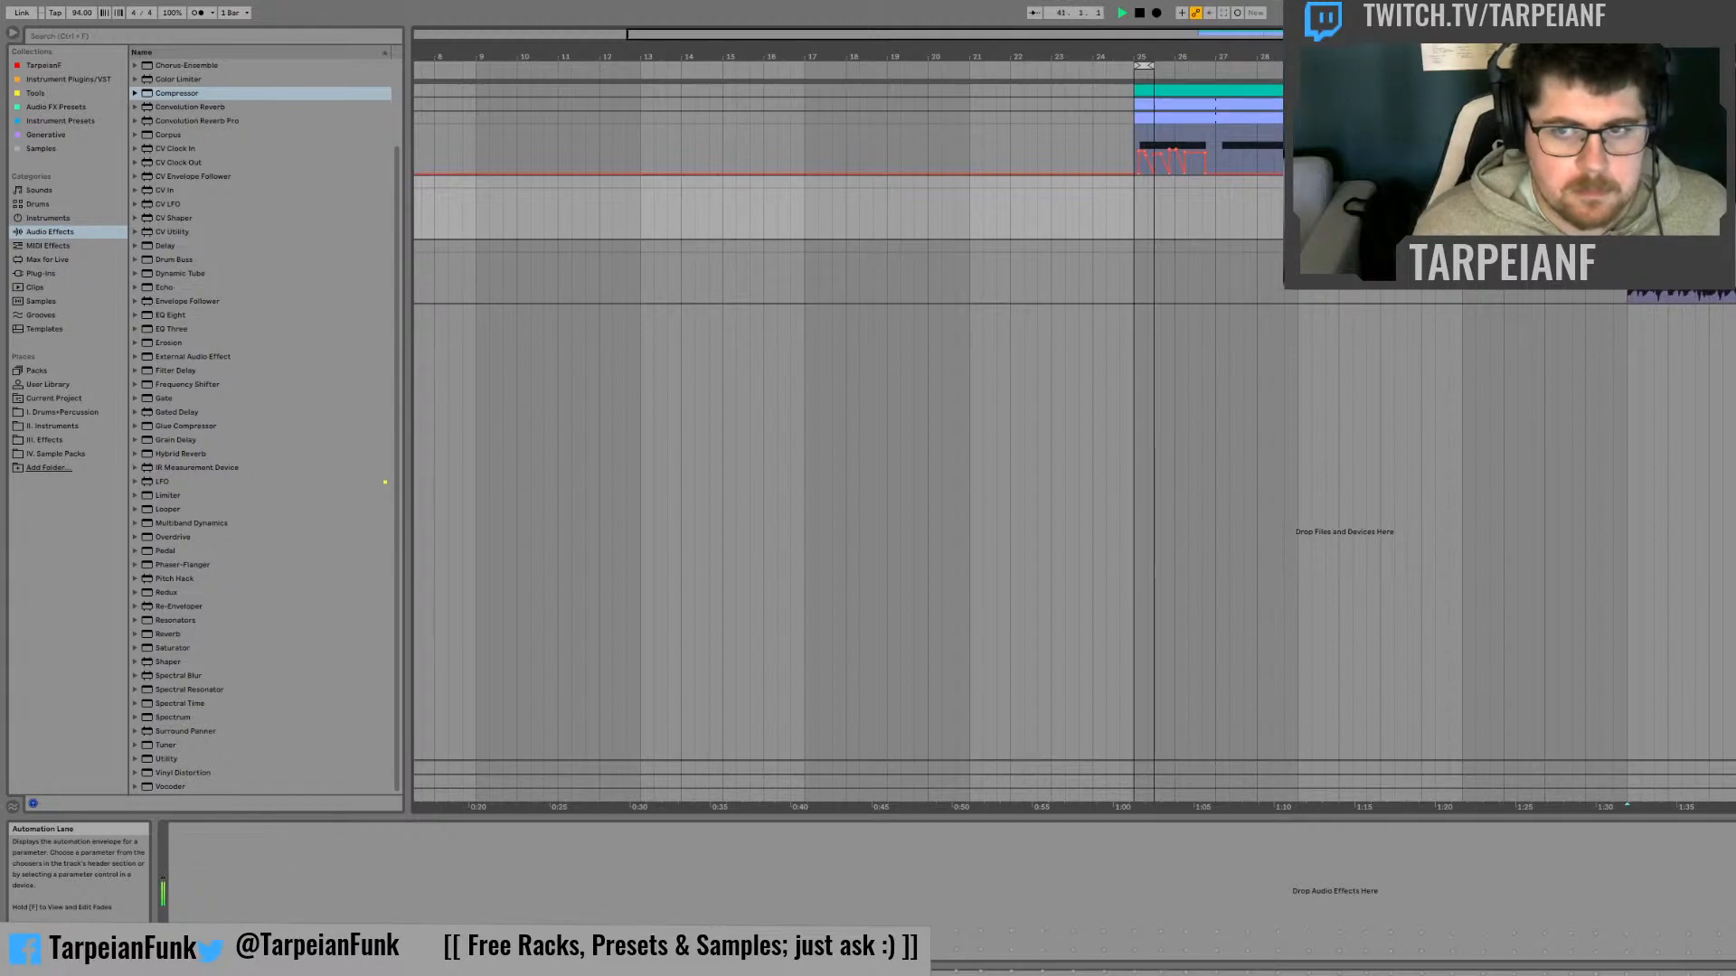
Play the Reese track from bar 25 and extend the loop end to bar 27
left_click(1135, 123)
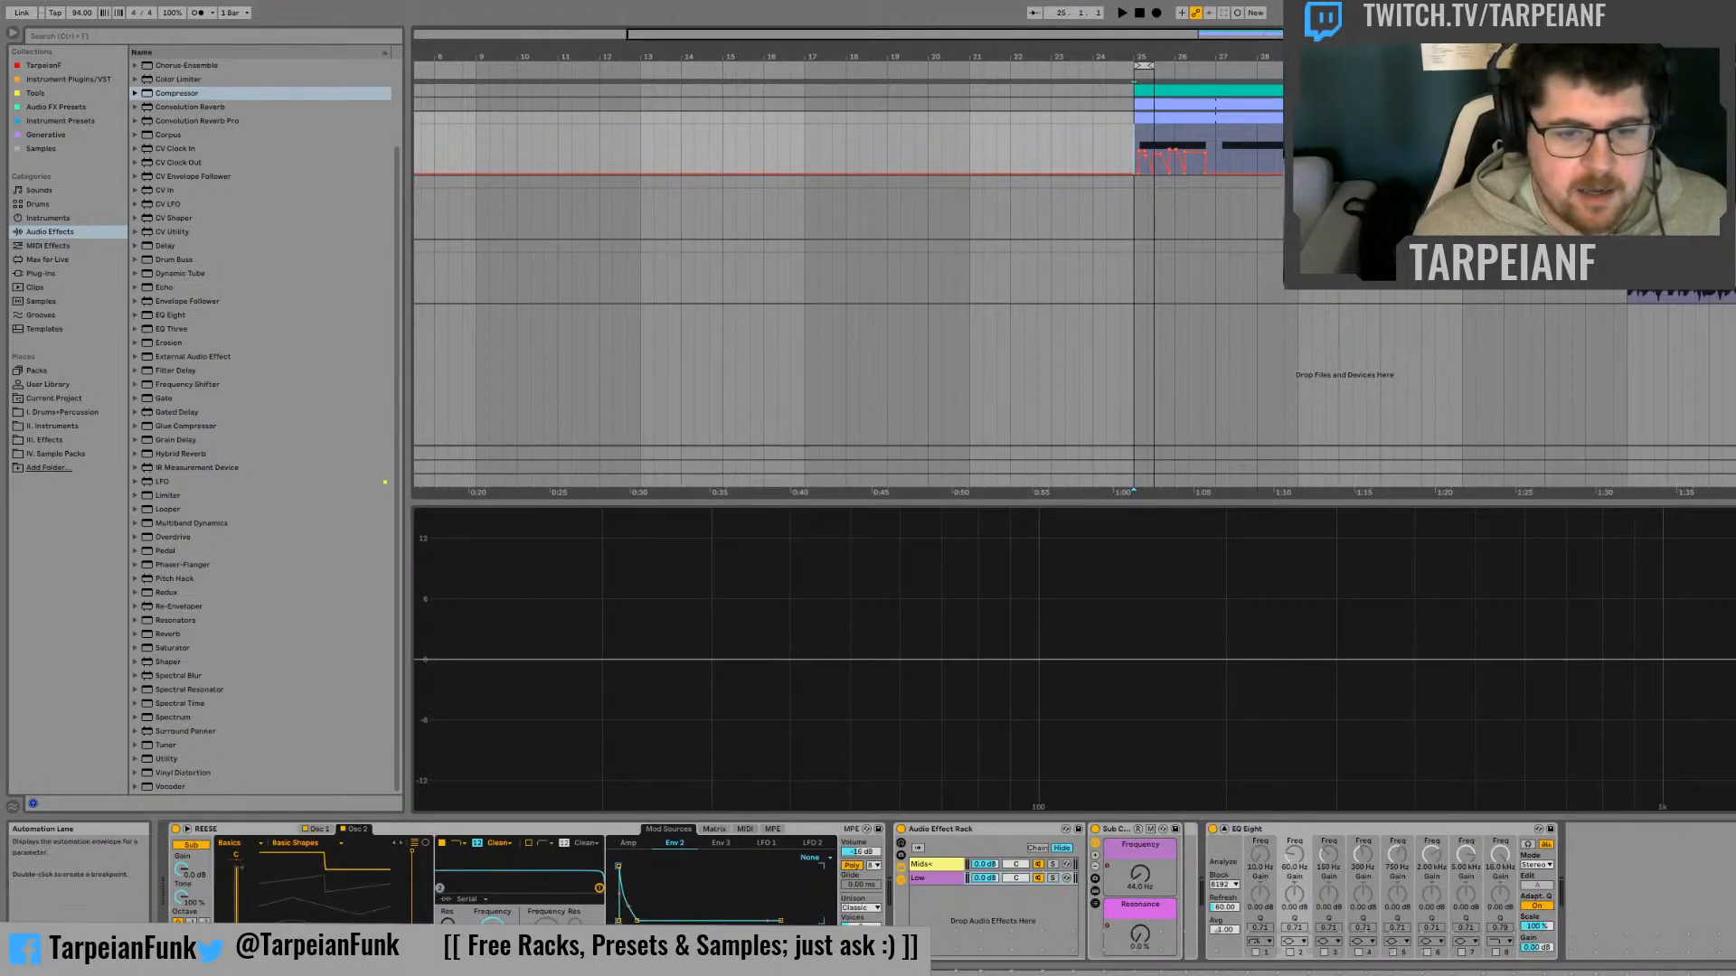
key("space")
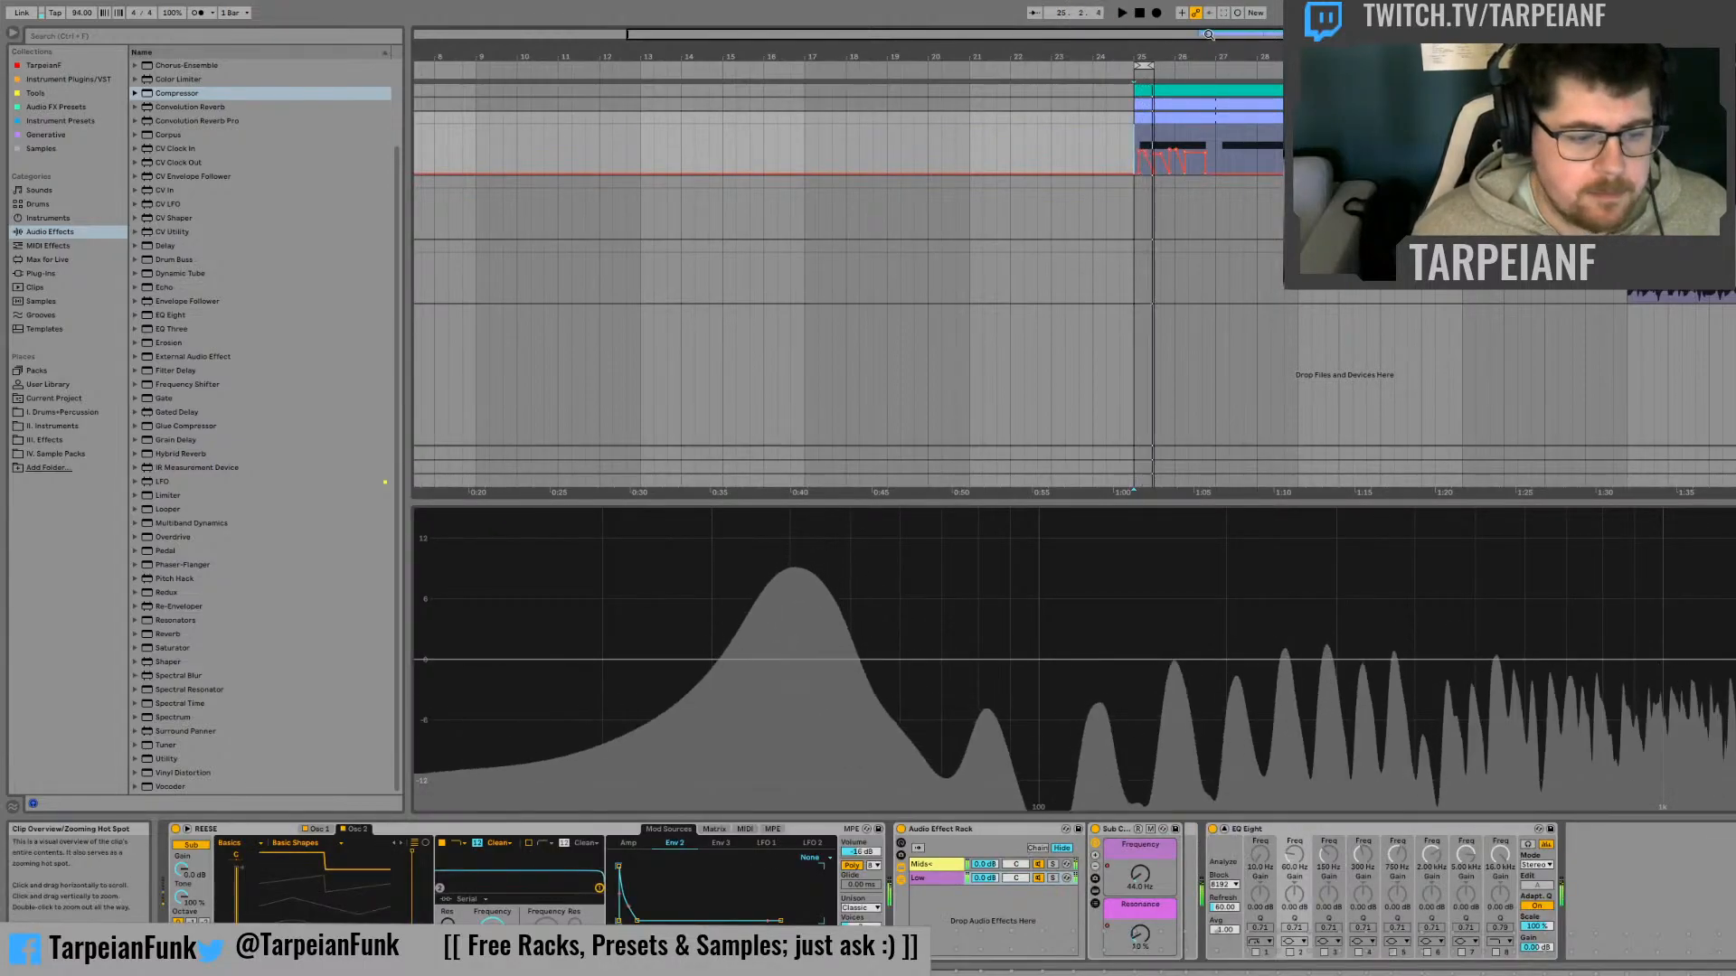
mouse_move(1202, 34)
left_mouse_down()
mouse_move(1203, 90)
mouse_move(1158, 118)
mouse_move(918, 85)
left_mouse_up()
key("space")
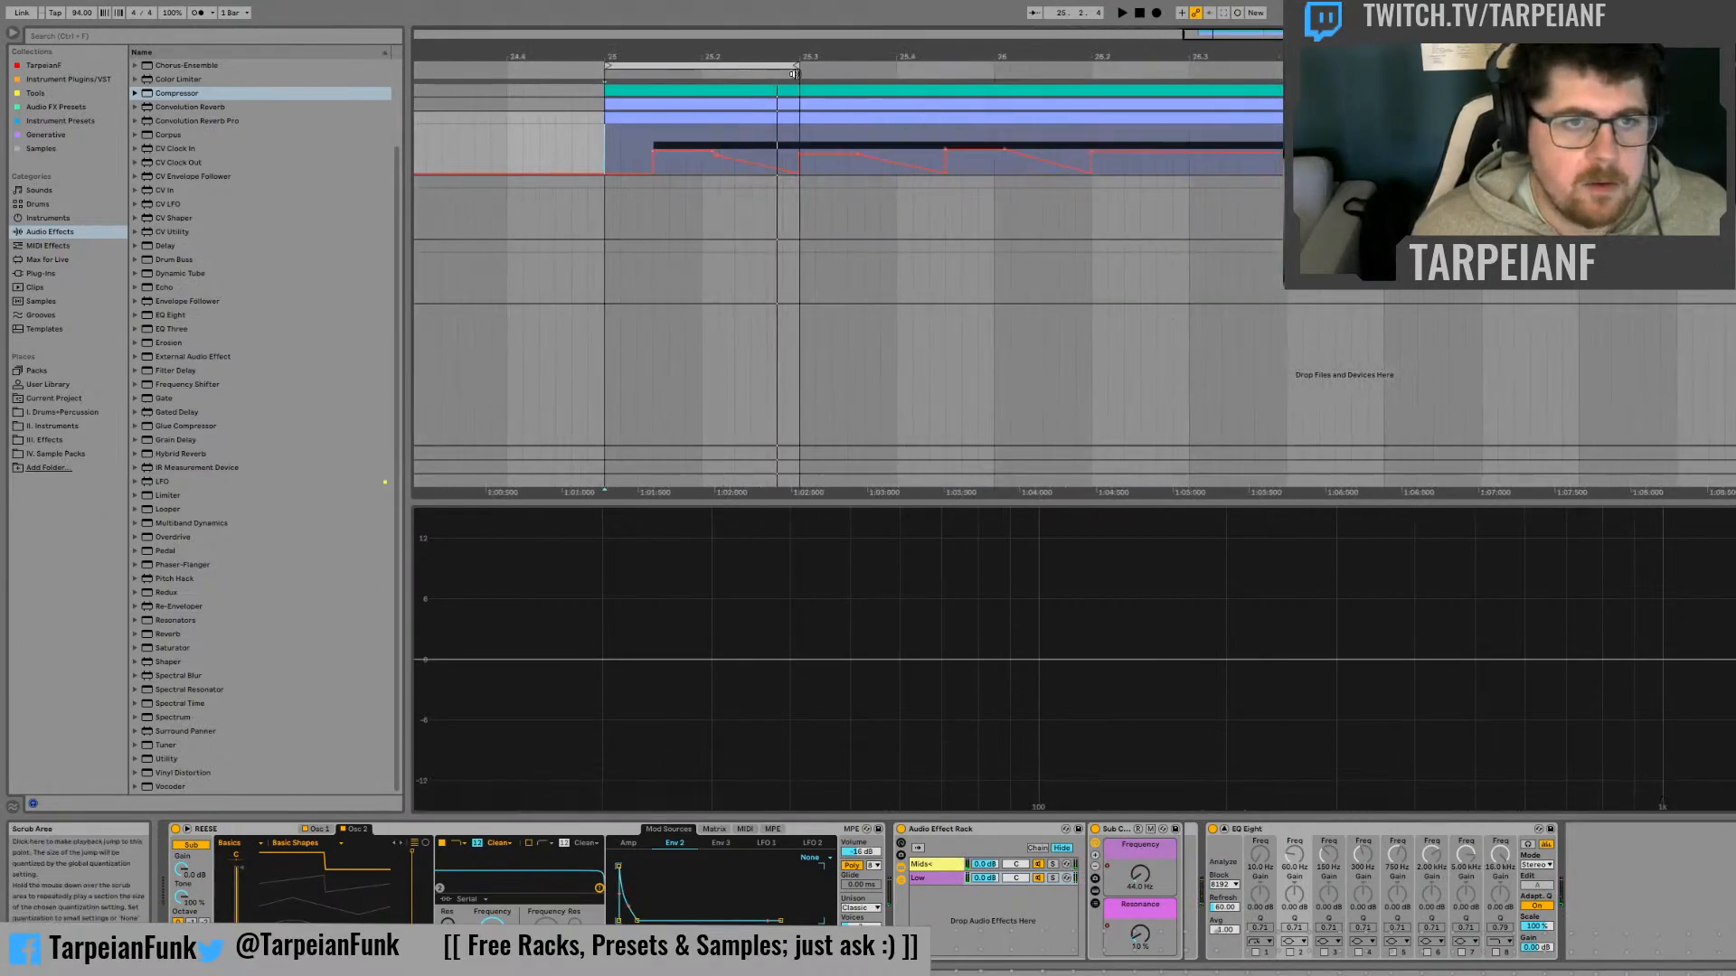
left_click(797, 65)
left_click_drag(796, 66, 1384, 65)
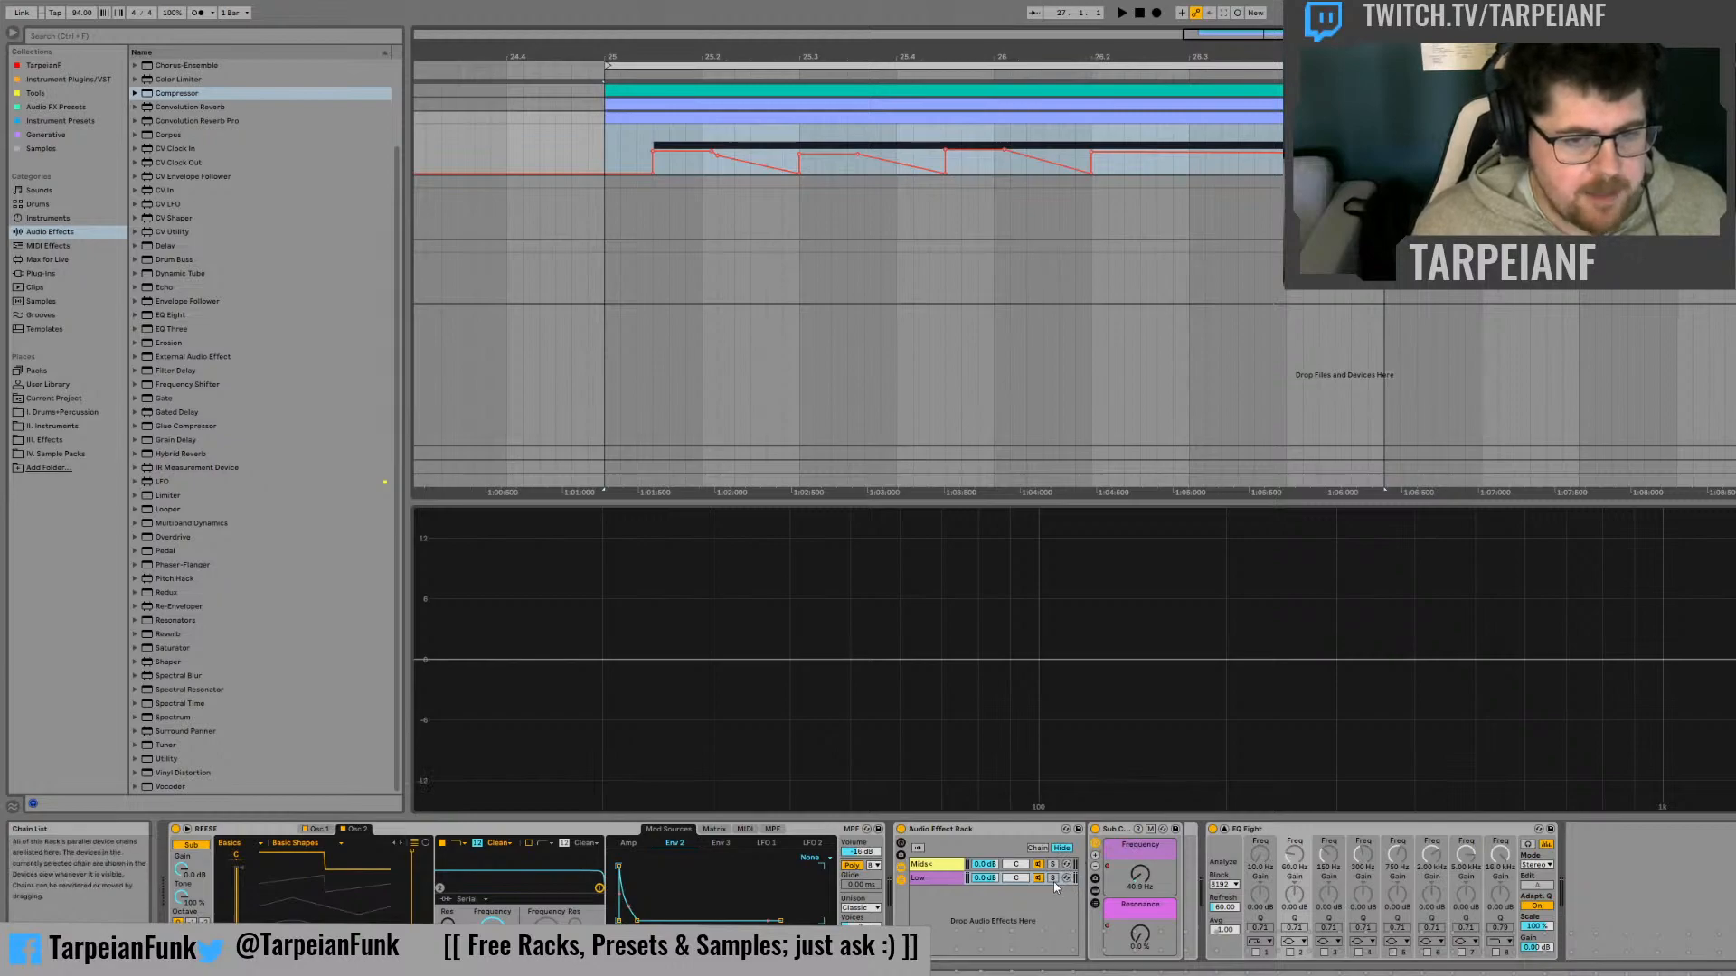
Solo the Low chain and the Mids+ chain in turn while playing the loop to compare them
left_click(1053, 879)
key("space")
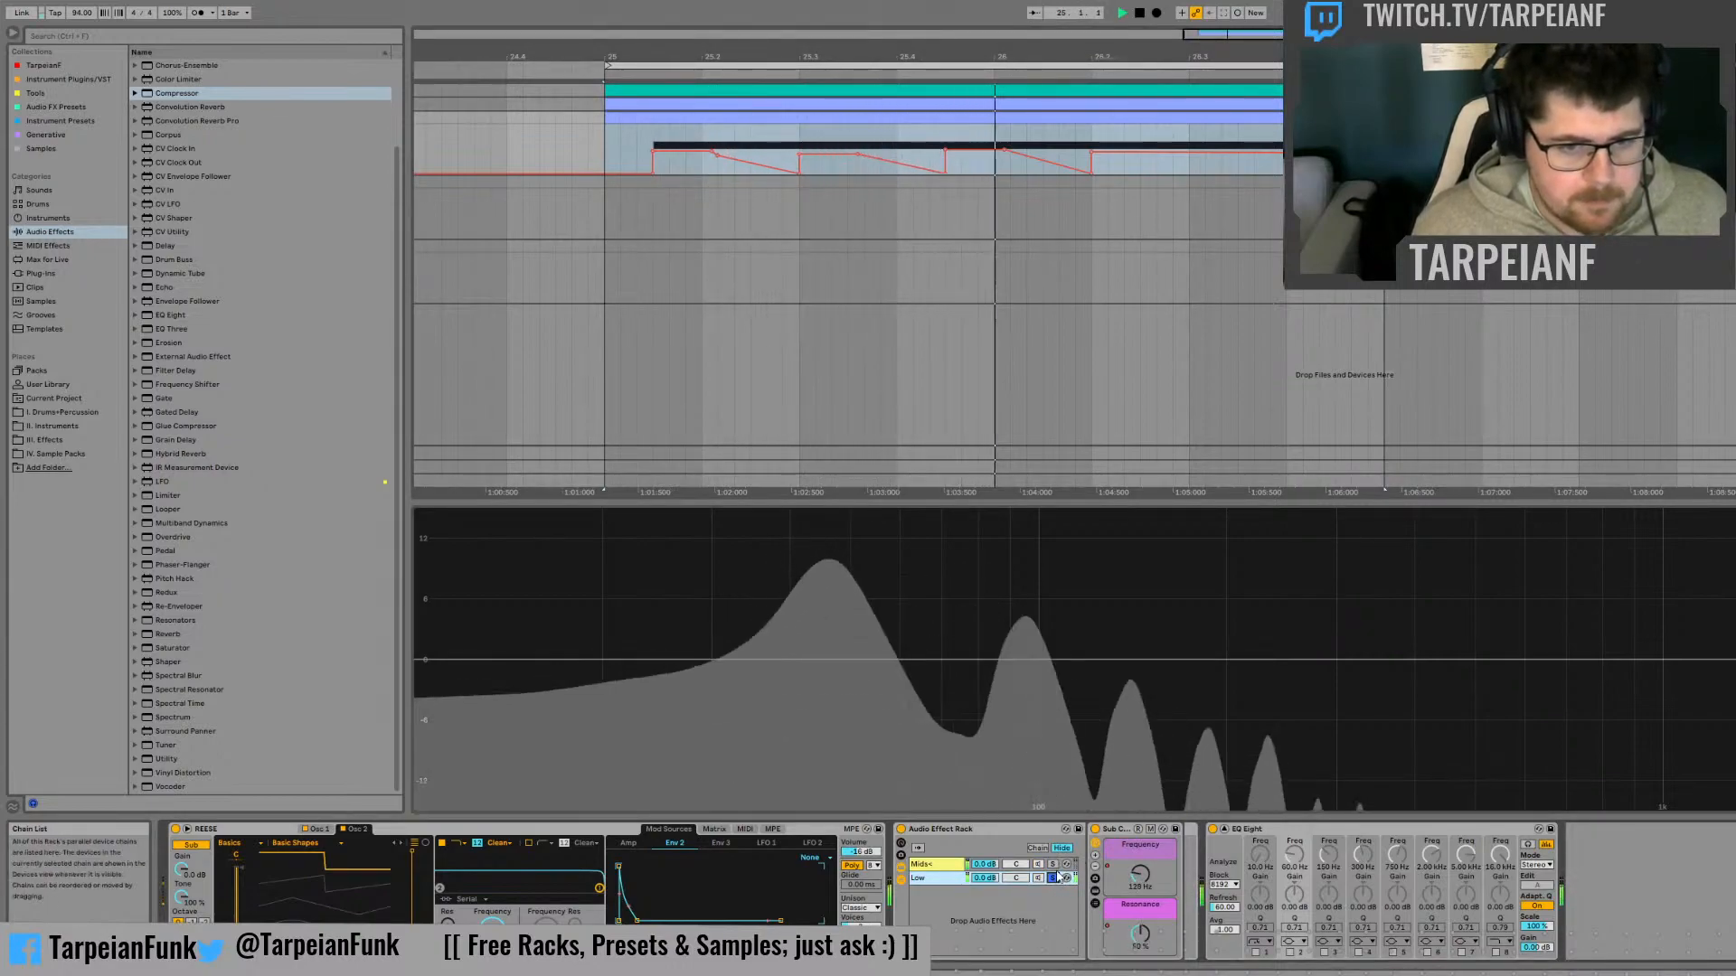
key("space")
left_click(1052, 864)
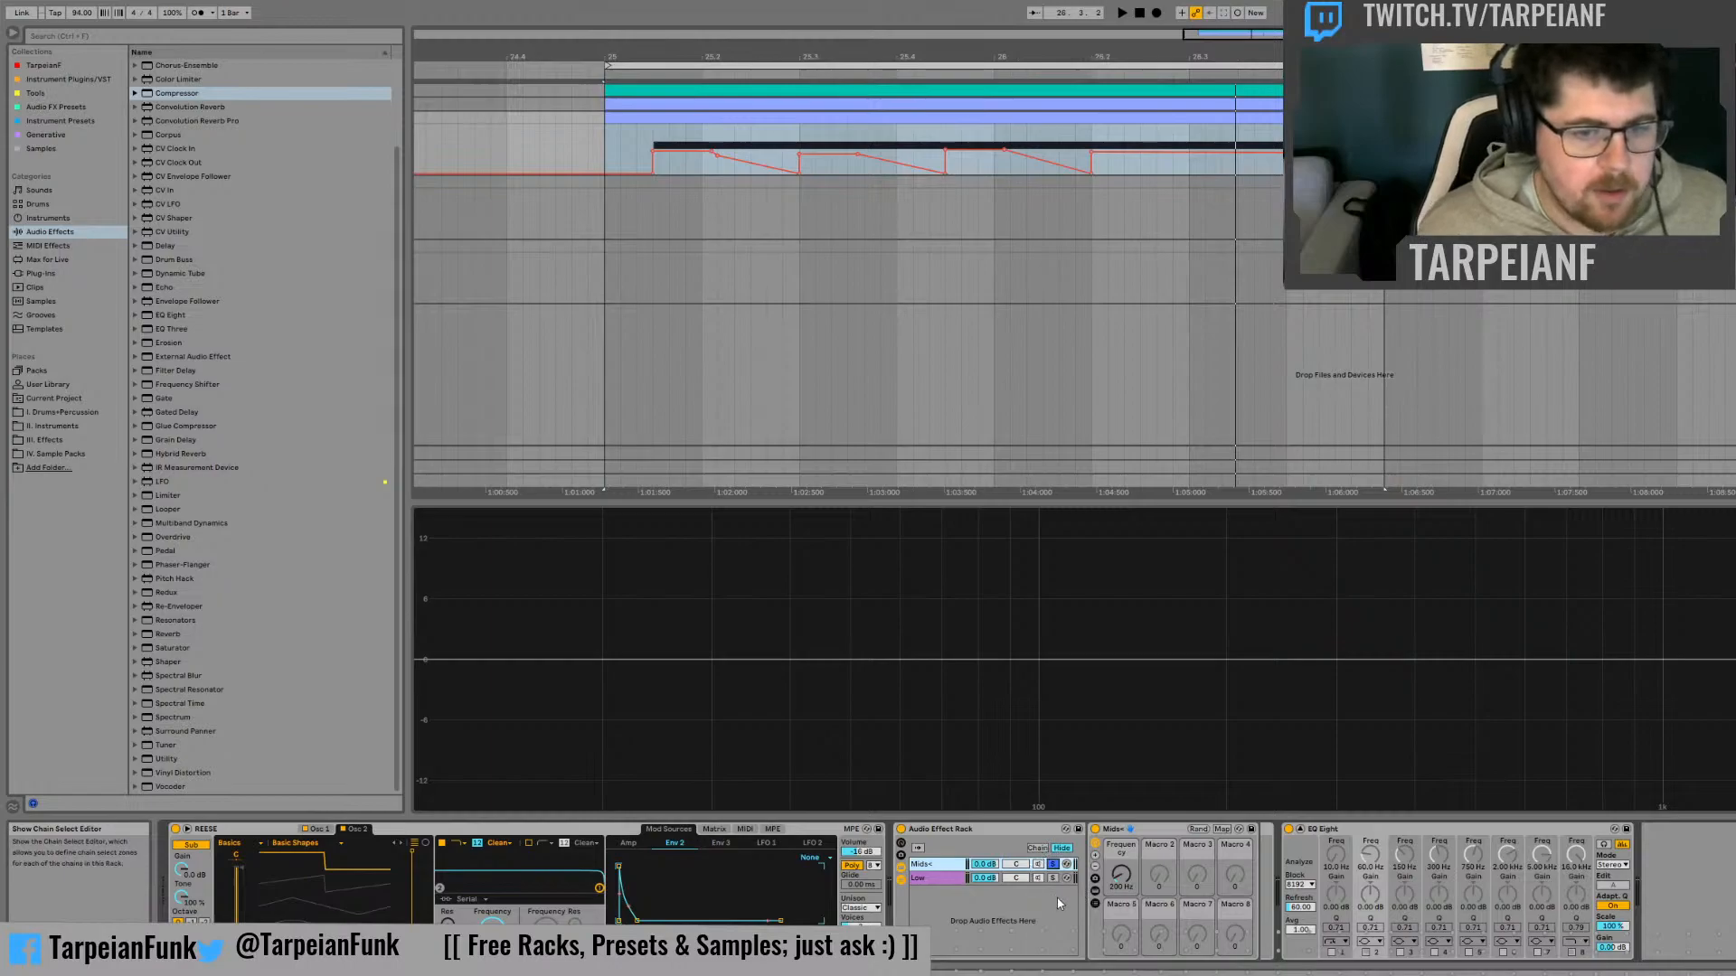
key("space")
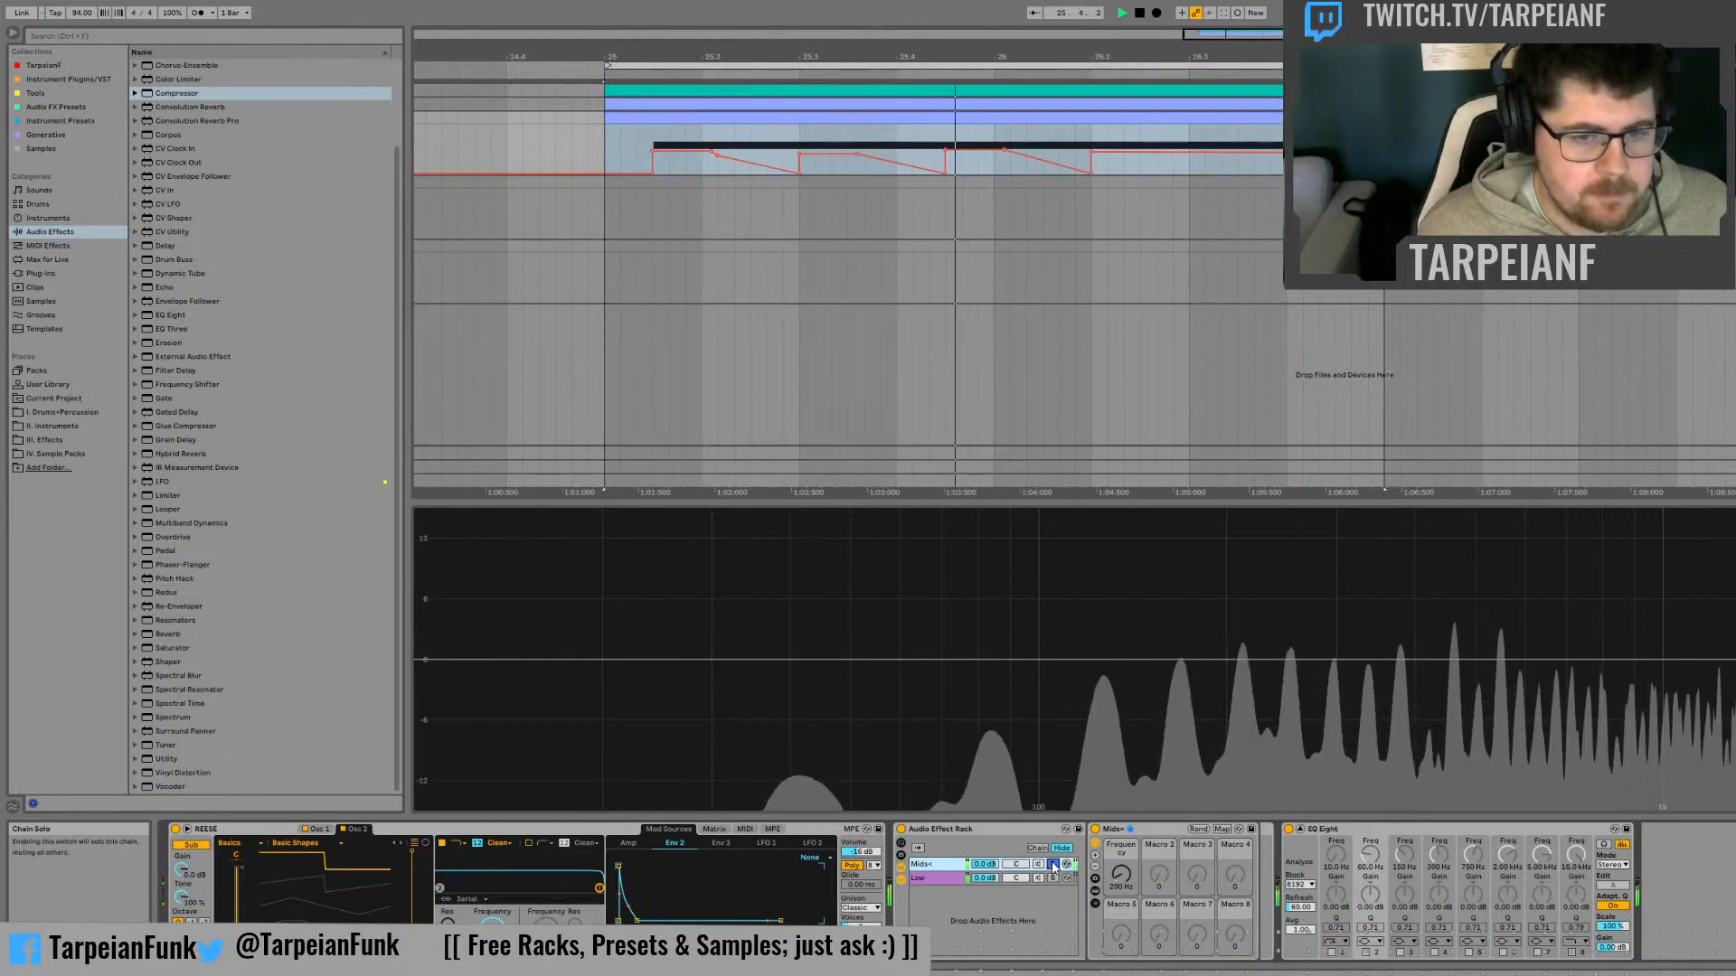
key("space")
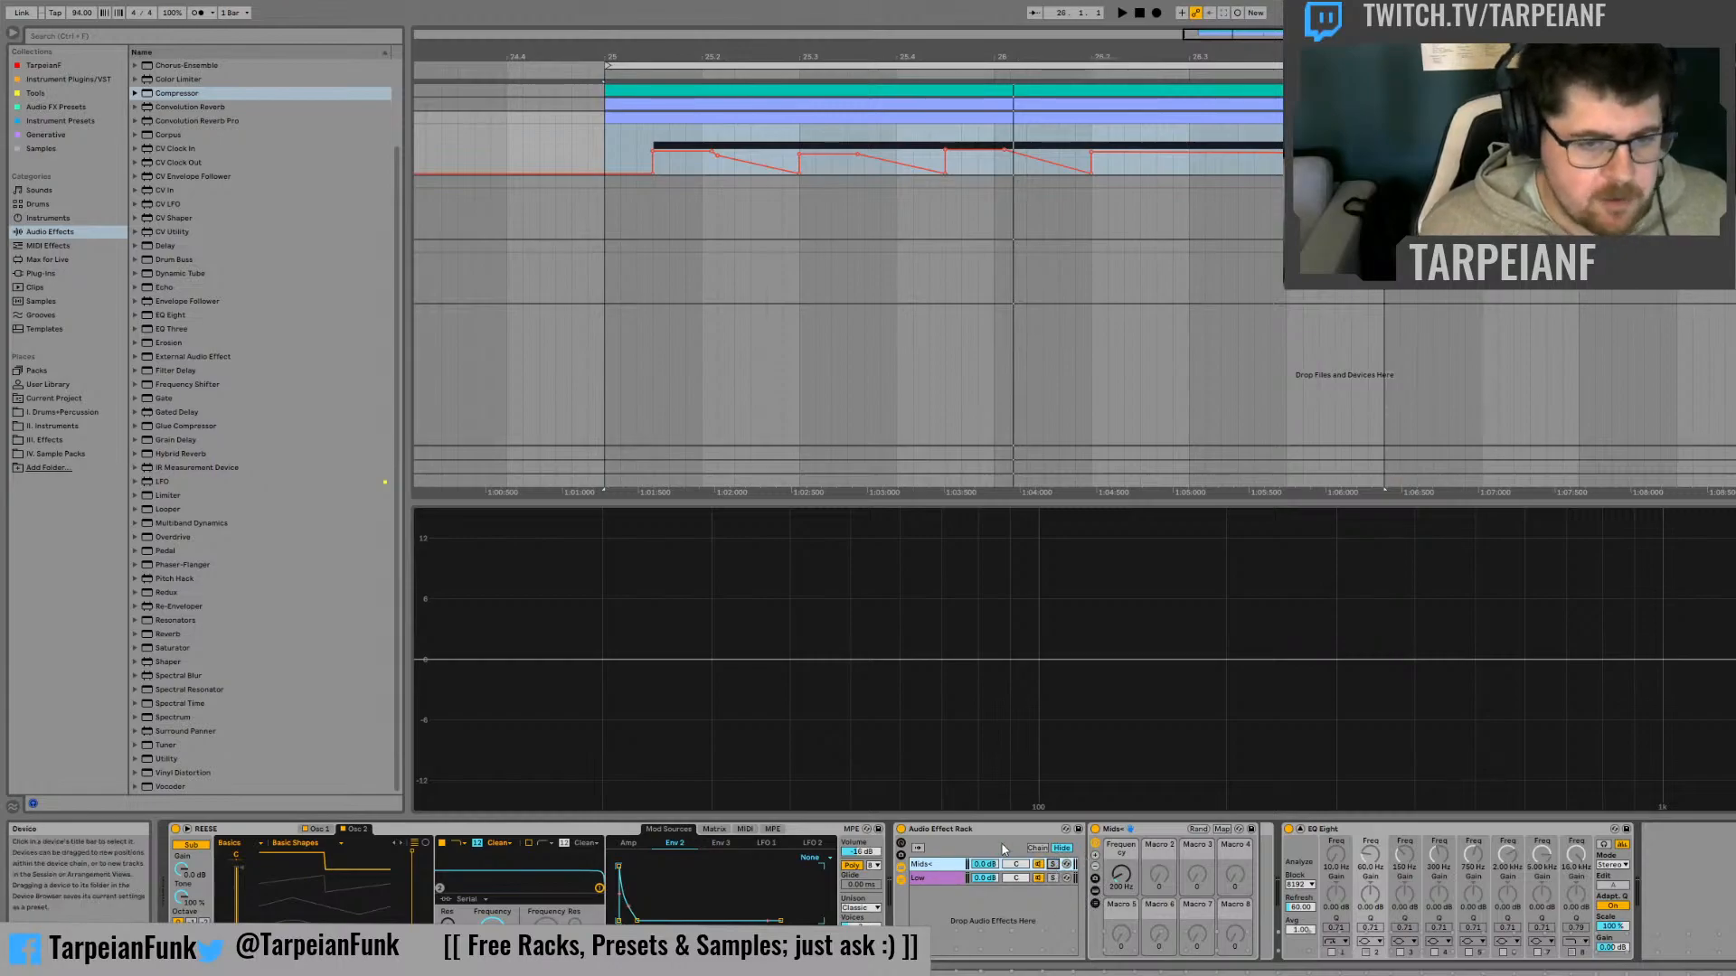
Fold the Audio Effect Rack and insert an Auto Filter between it and EQ Eight
double_click(940, 830)
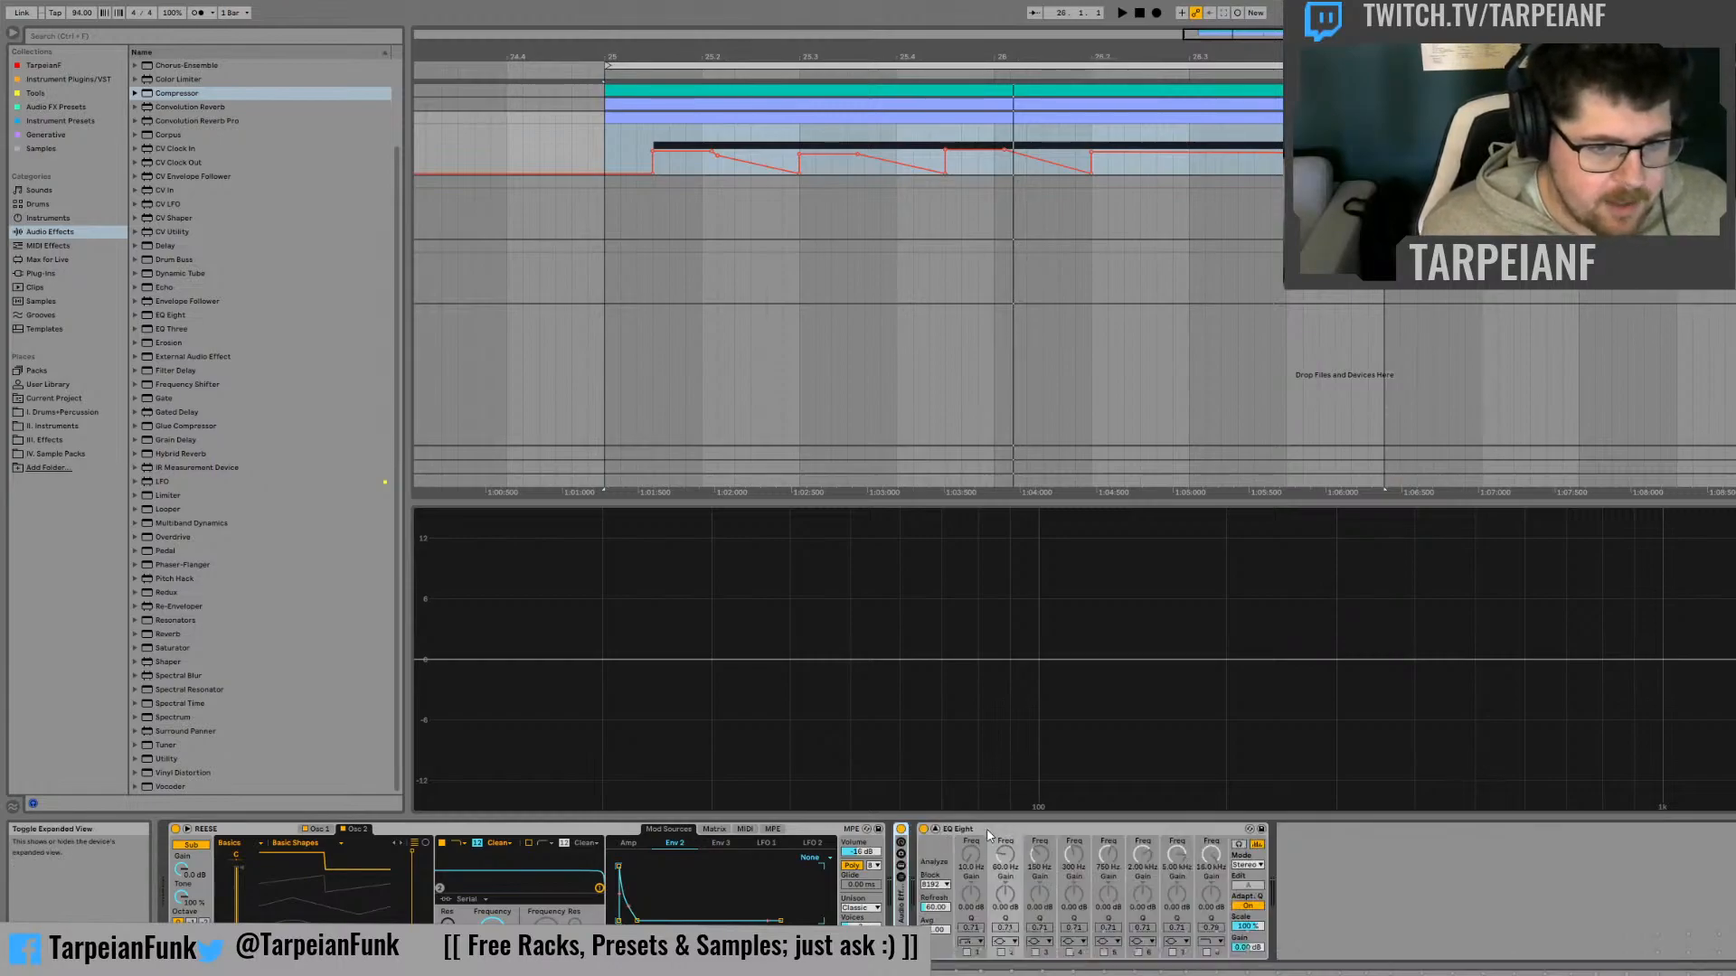
scroll(178, 329, "up", 3)
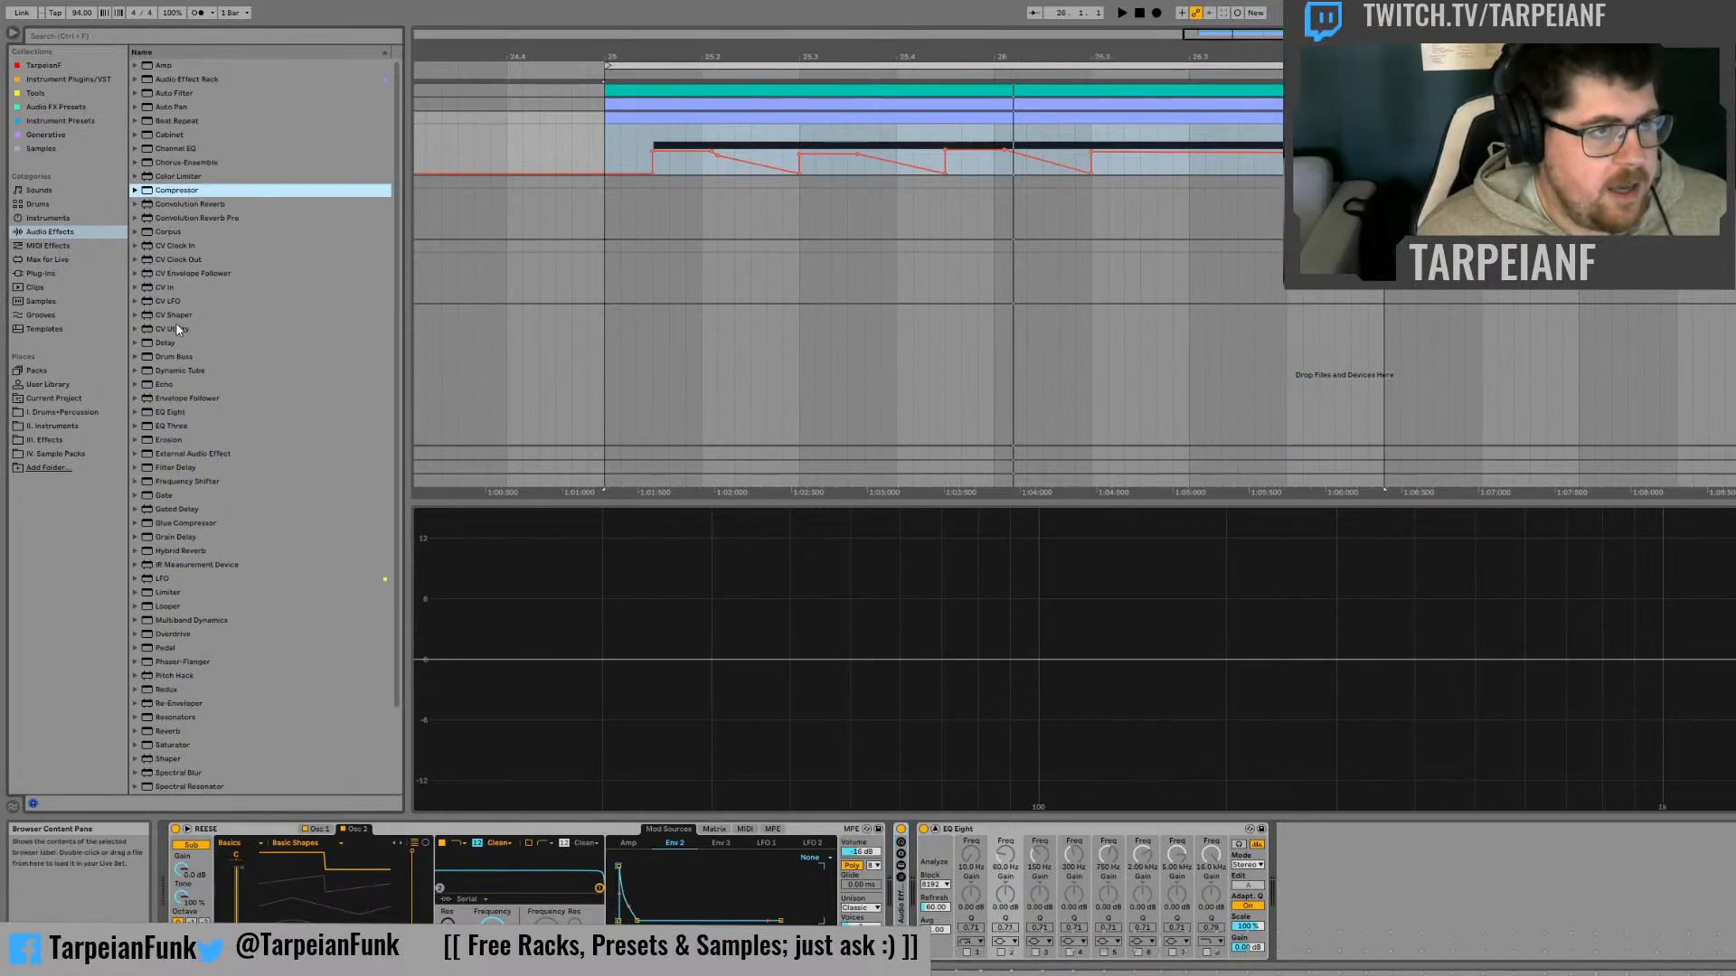
left_click_drag(187, 95, 920, 866)
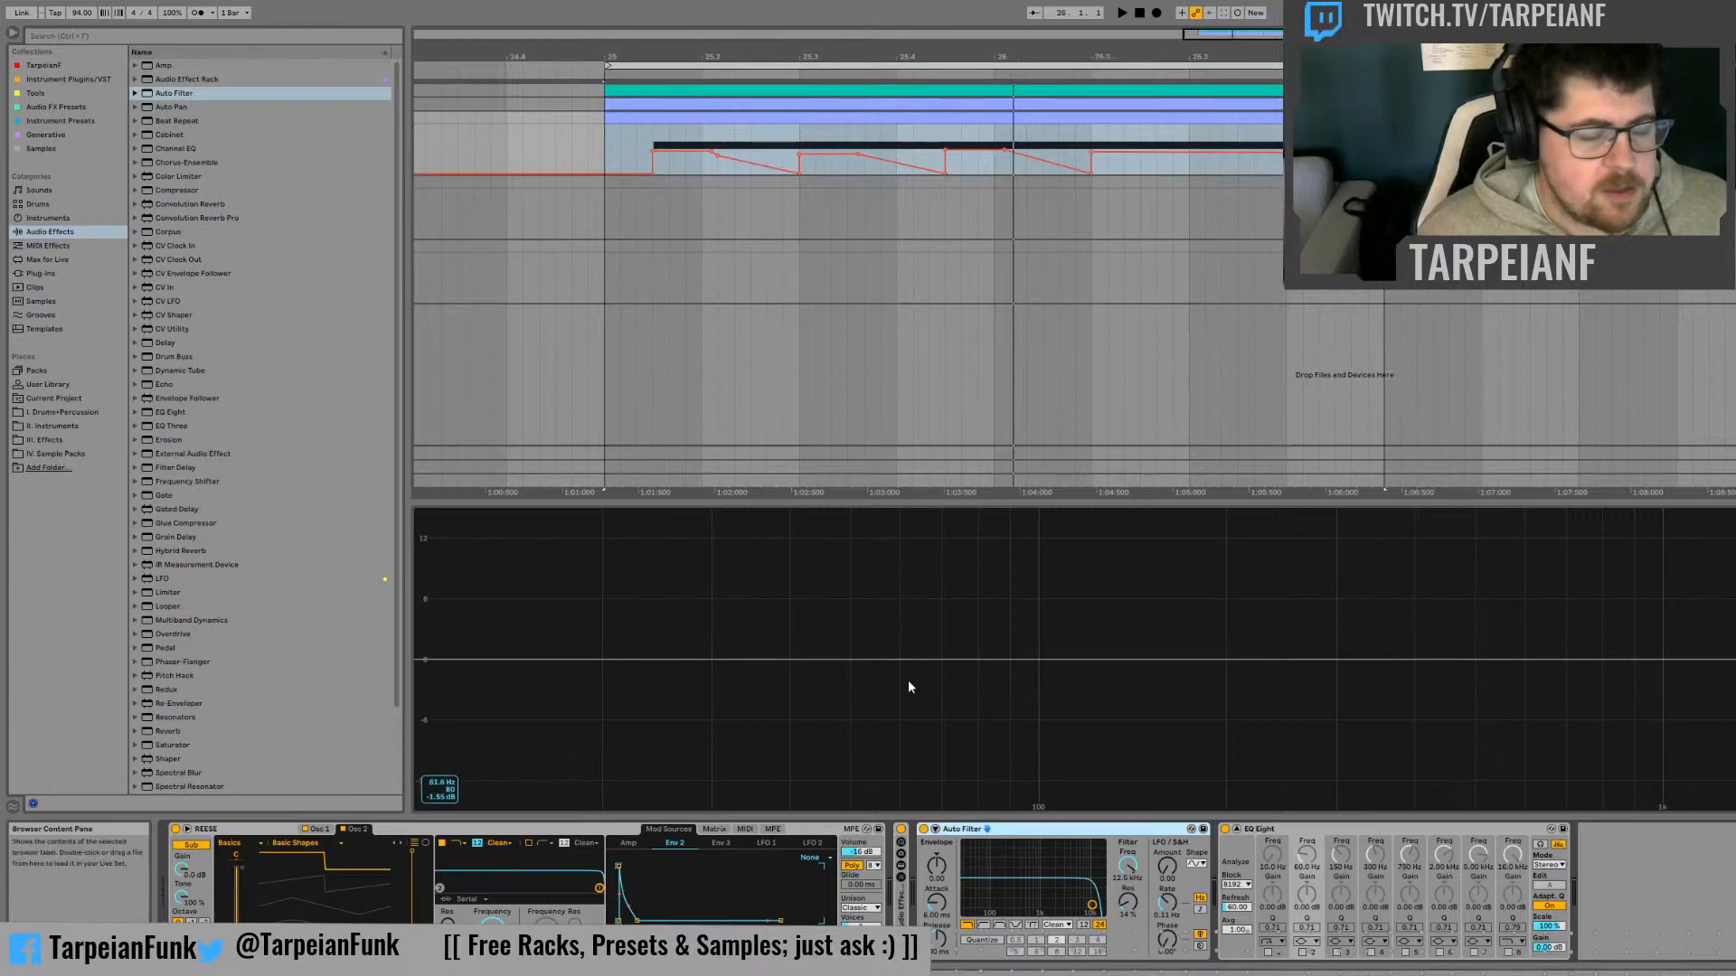
Insert an LFO device between the Auto Filter and EQ Eight
left_click_drag(181, 579, 579, 609)
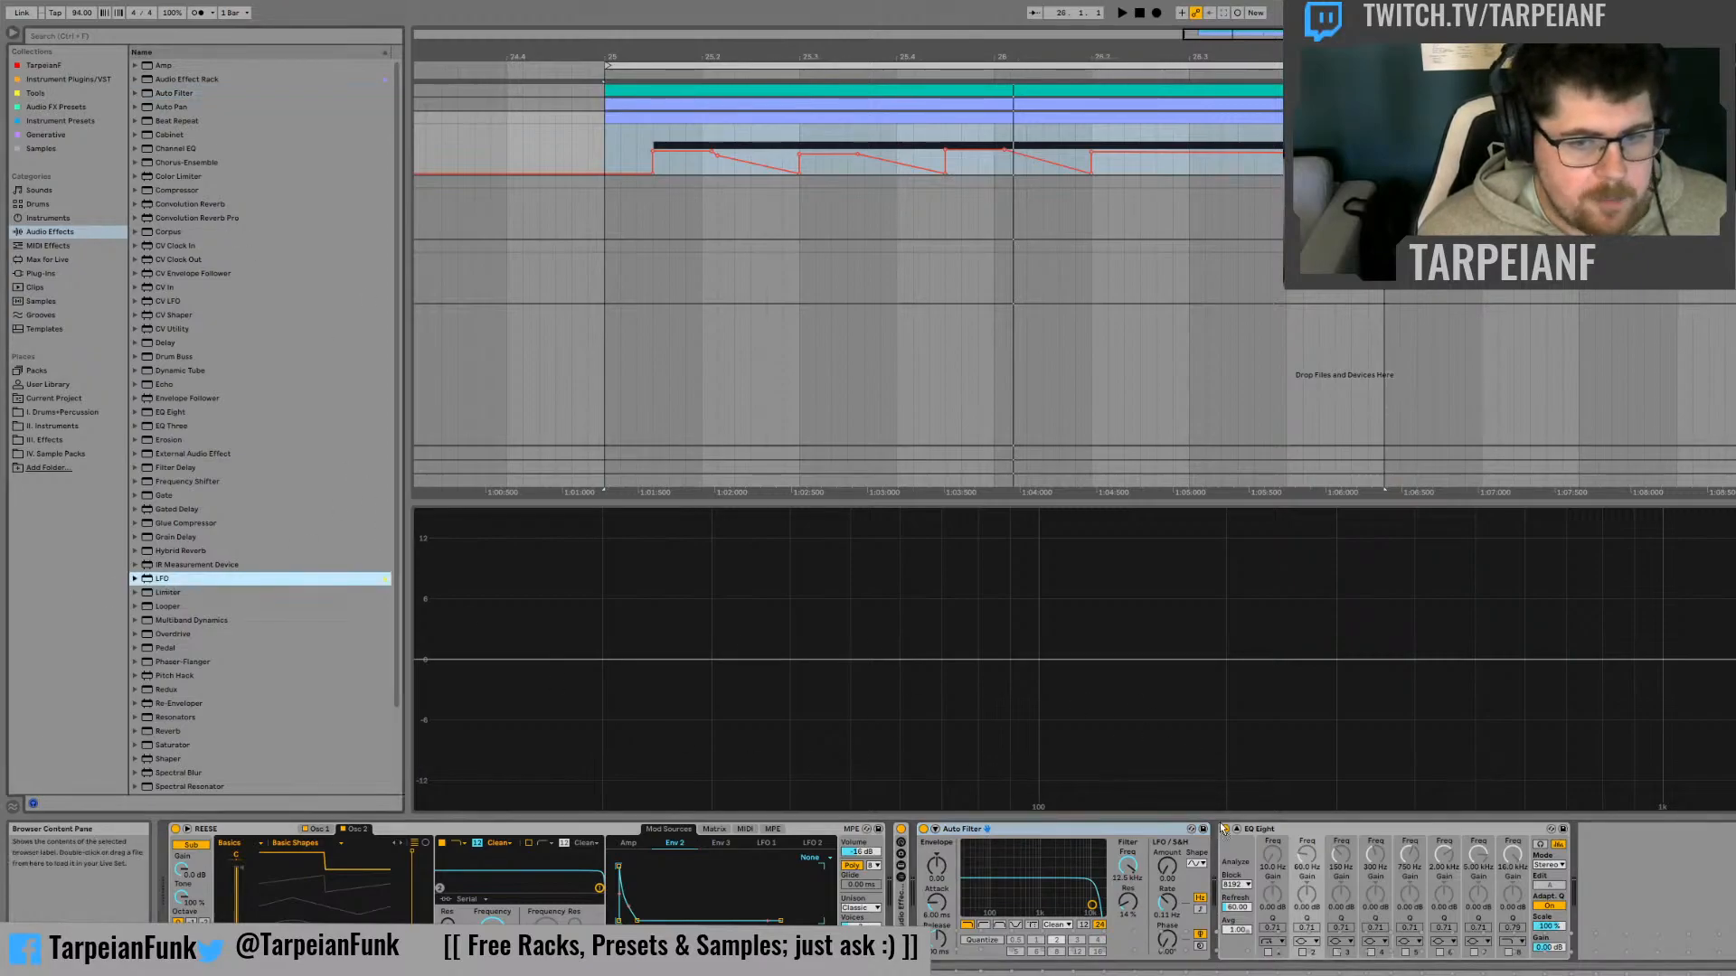
left_click_drag(1222, 828, 1177, 845)
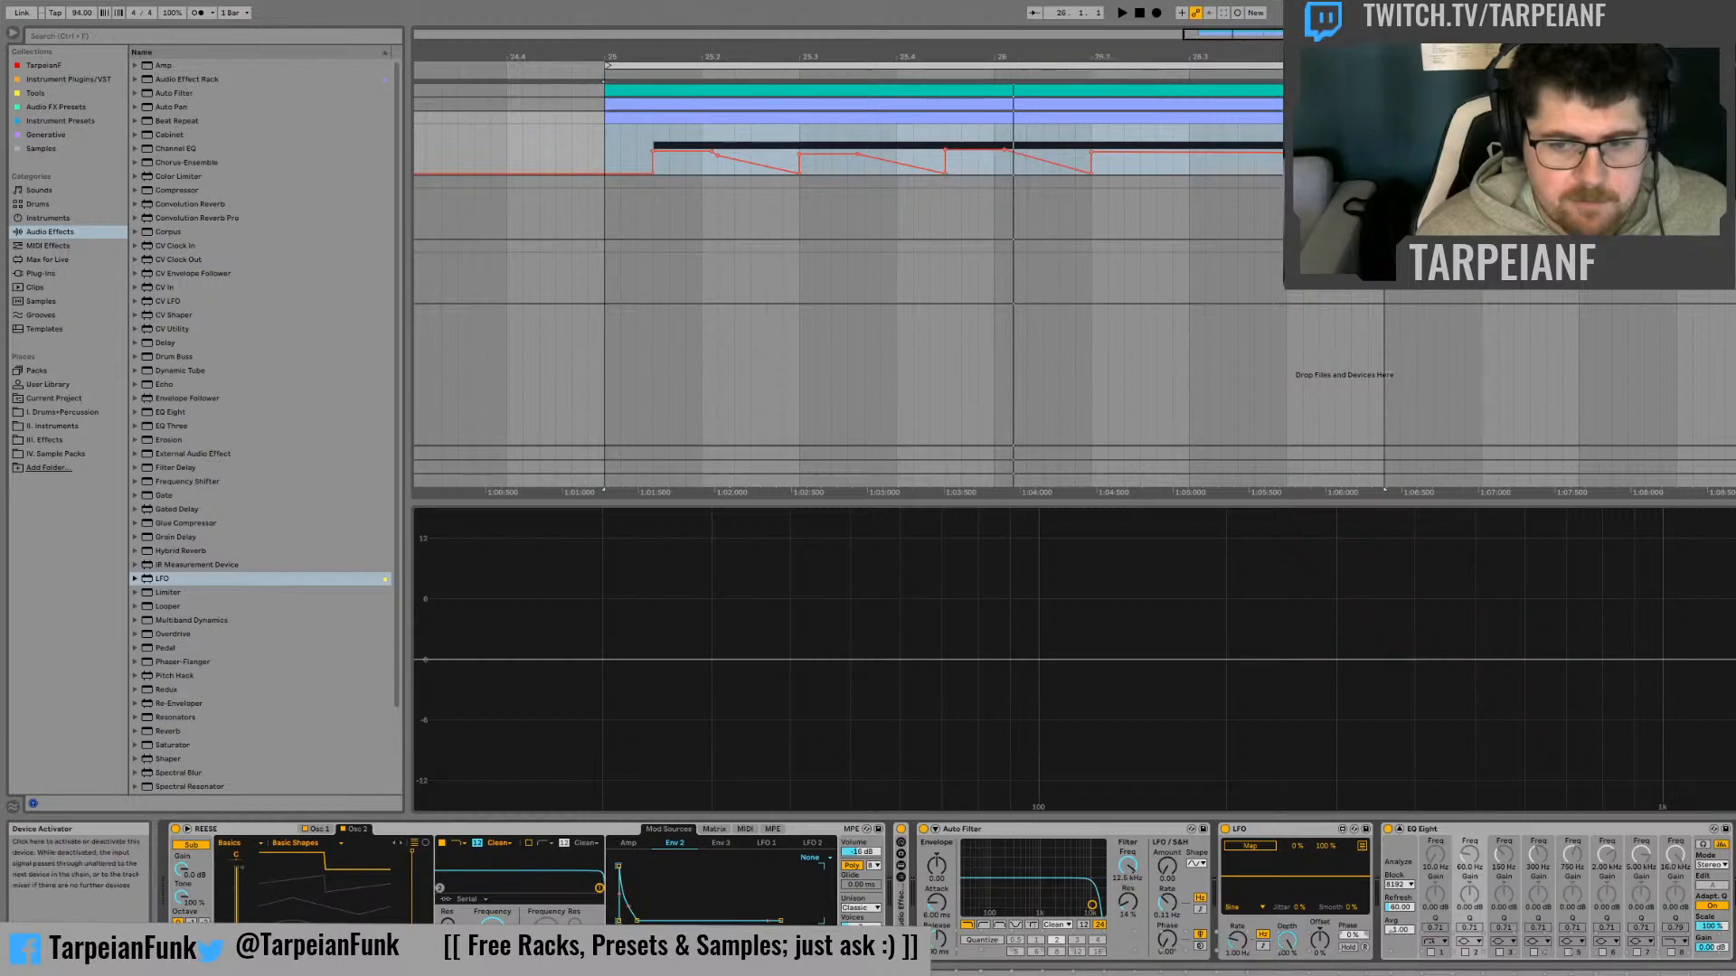
left_click(1225, 829)
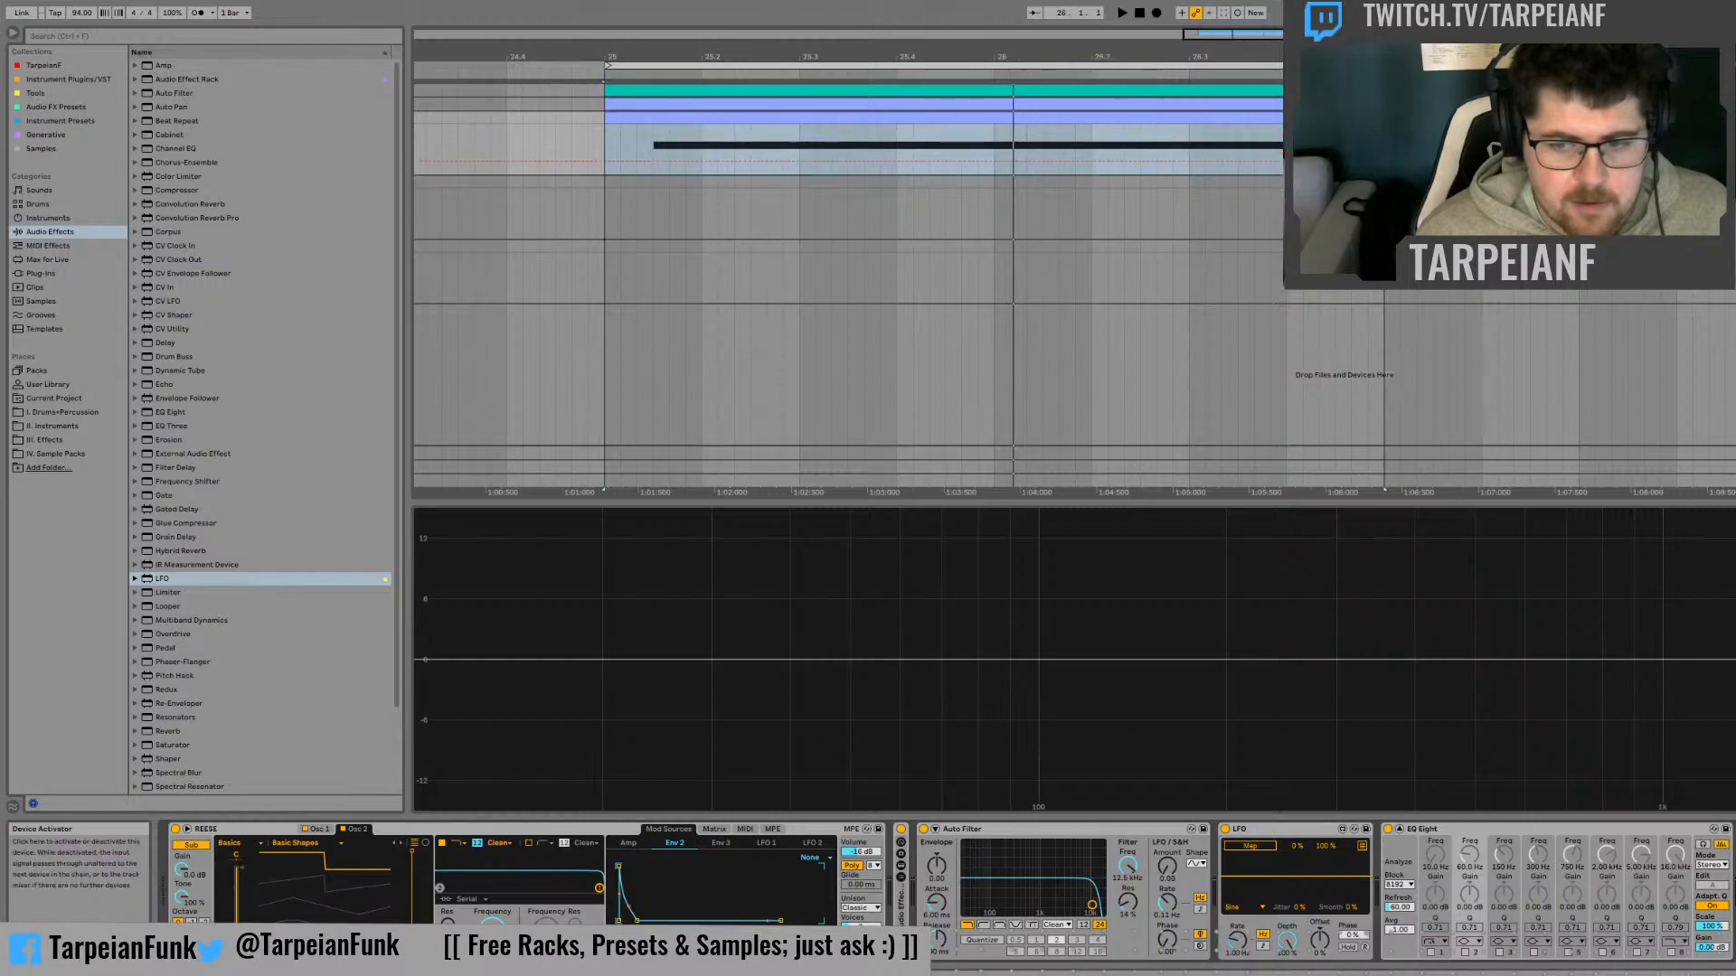
Try the Auto Filter's low-pass, high-pass and band-pass types while sweeping the cutoff frequency
left_click(1014, 831)
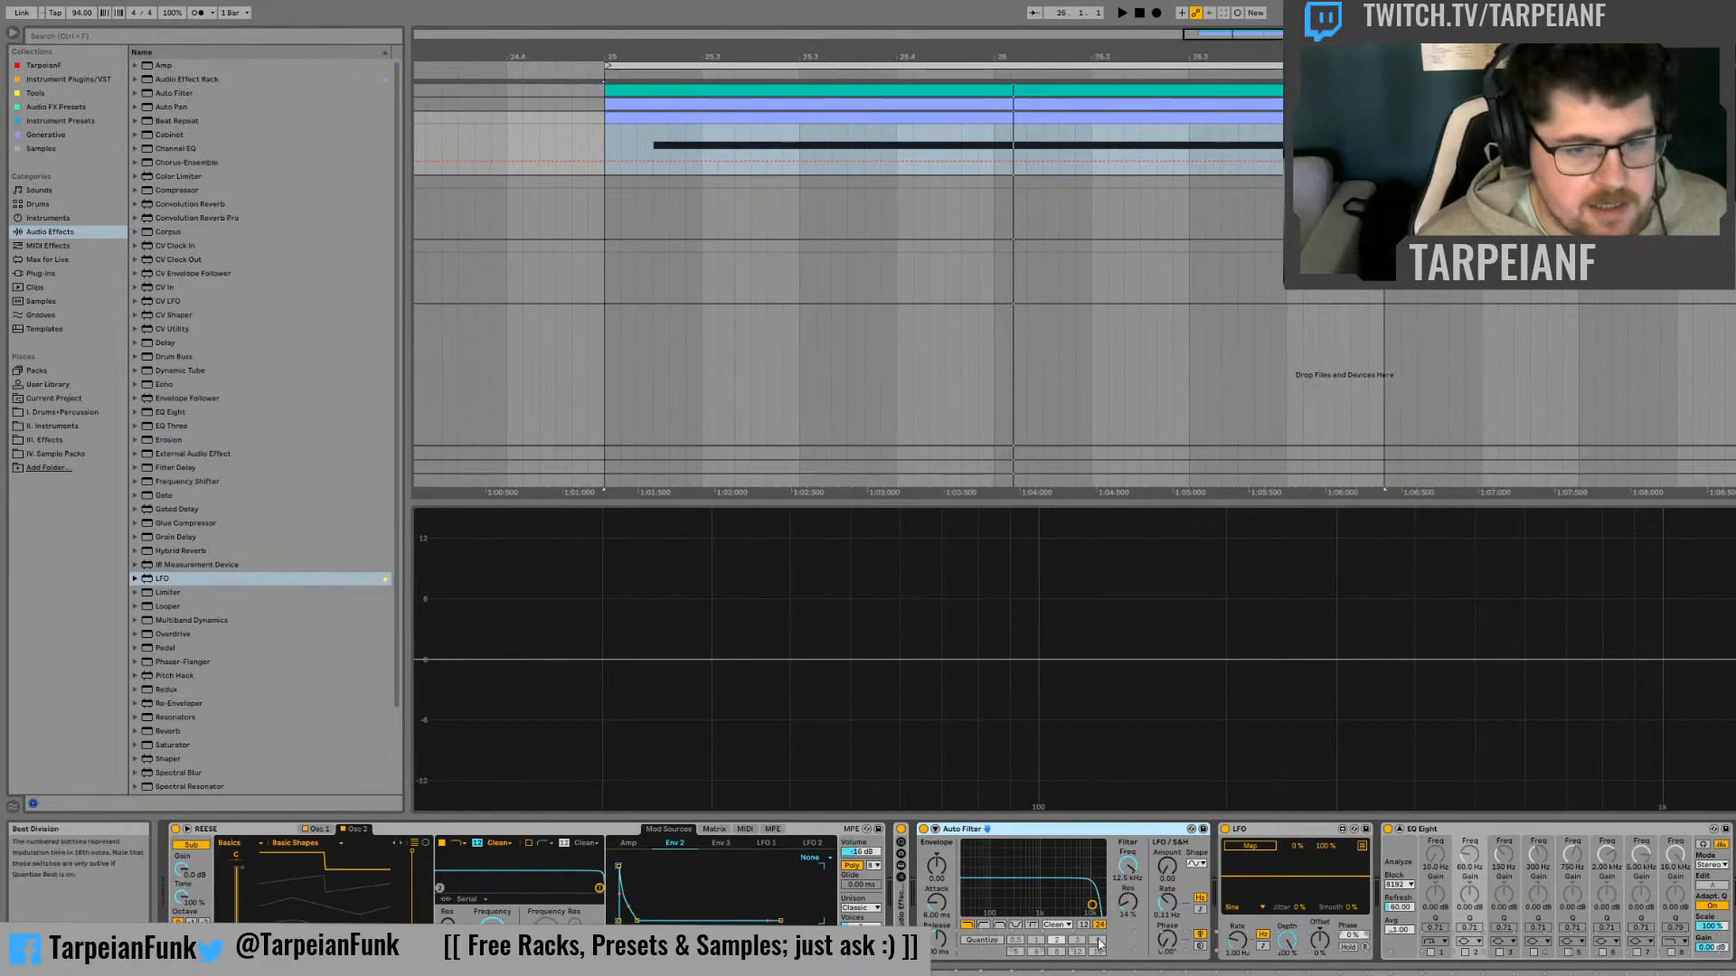
left_click(1033, 925)
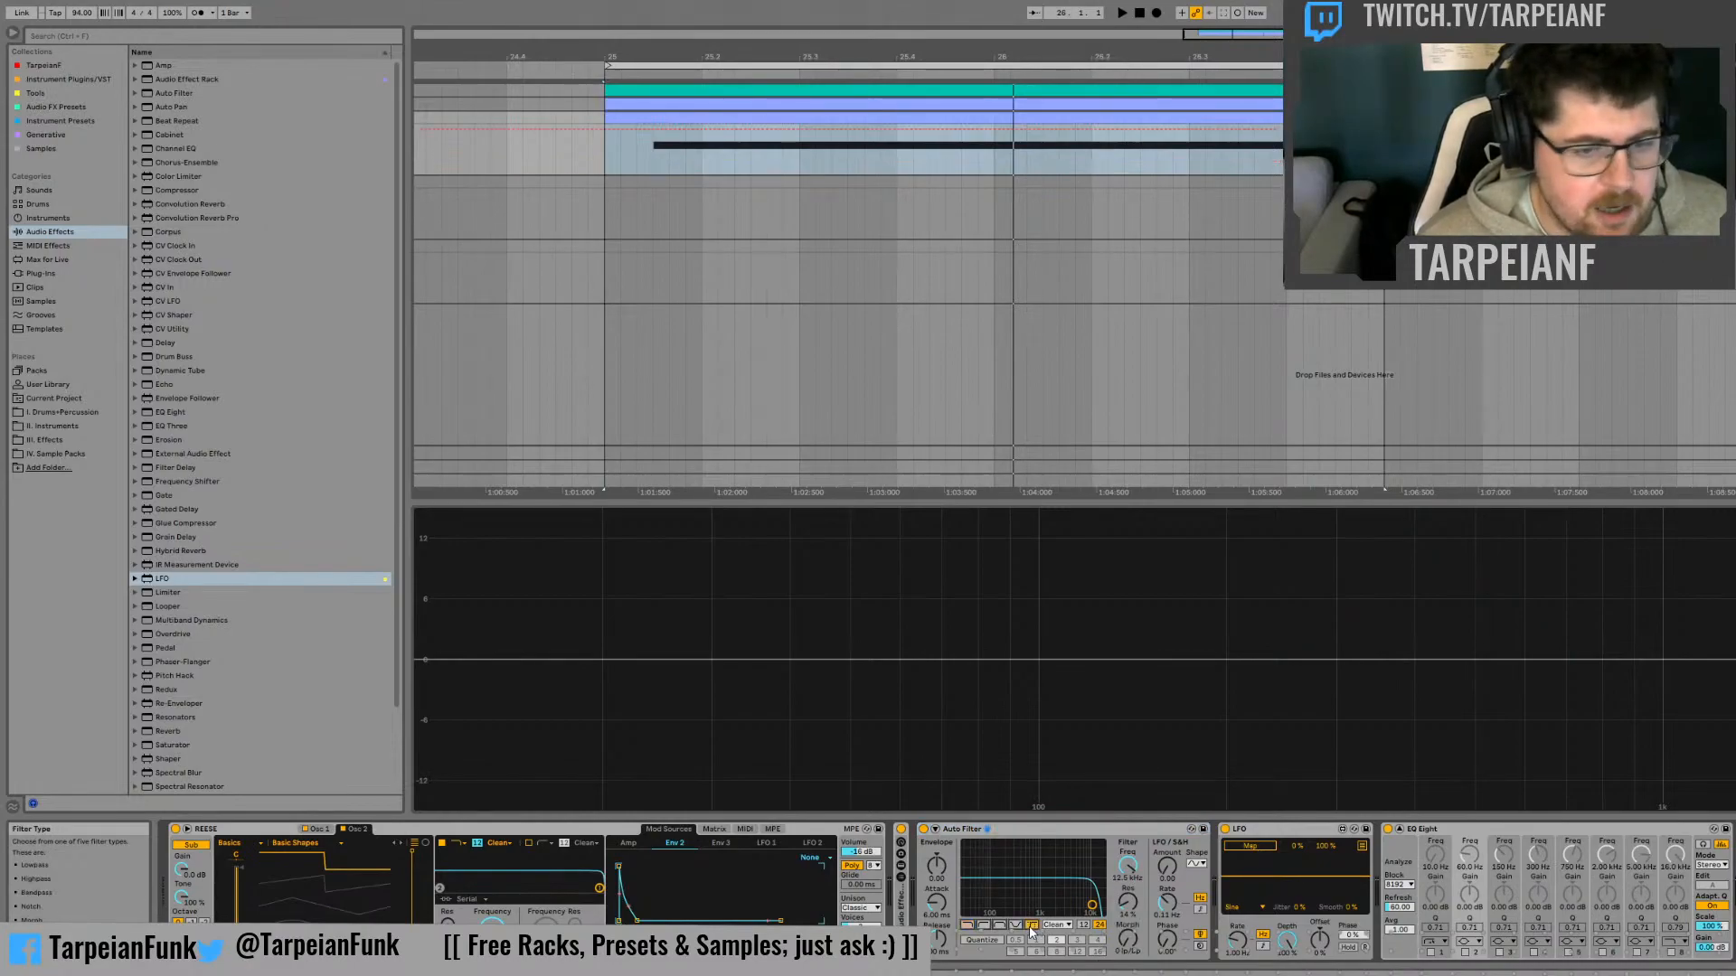
left_click(966, 924)
left_click_drag(1127, 868, 1127, 940)
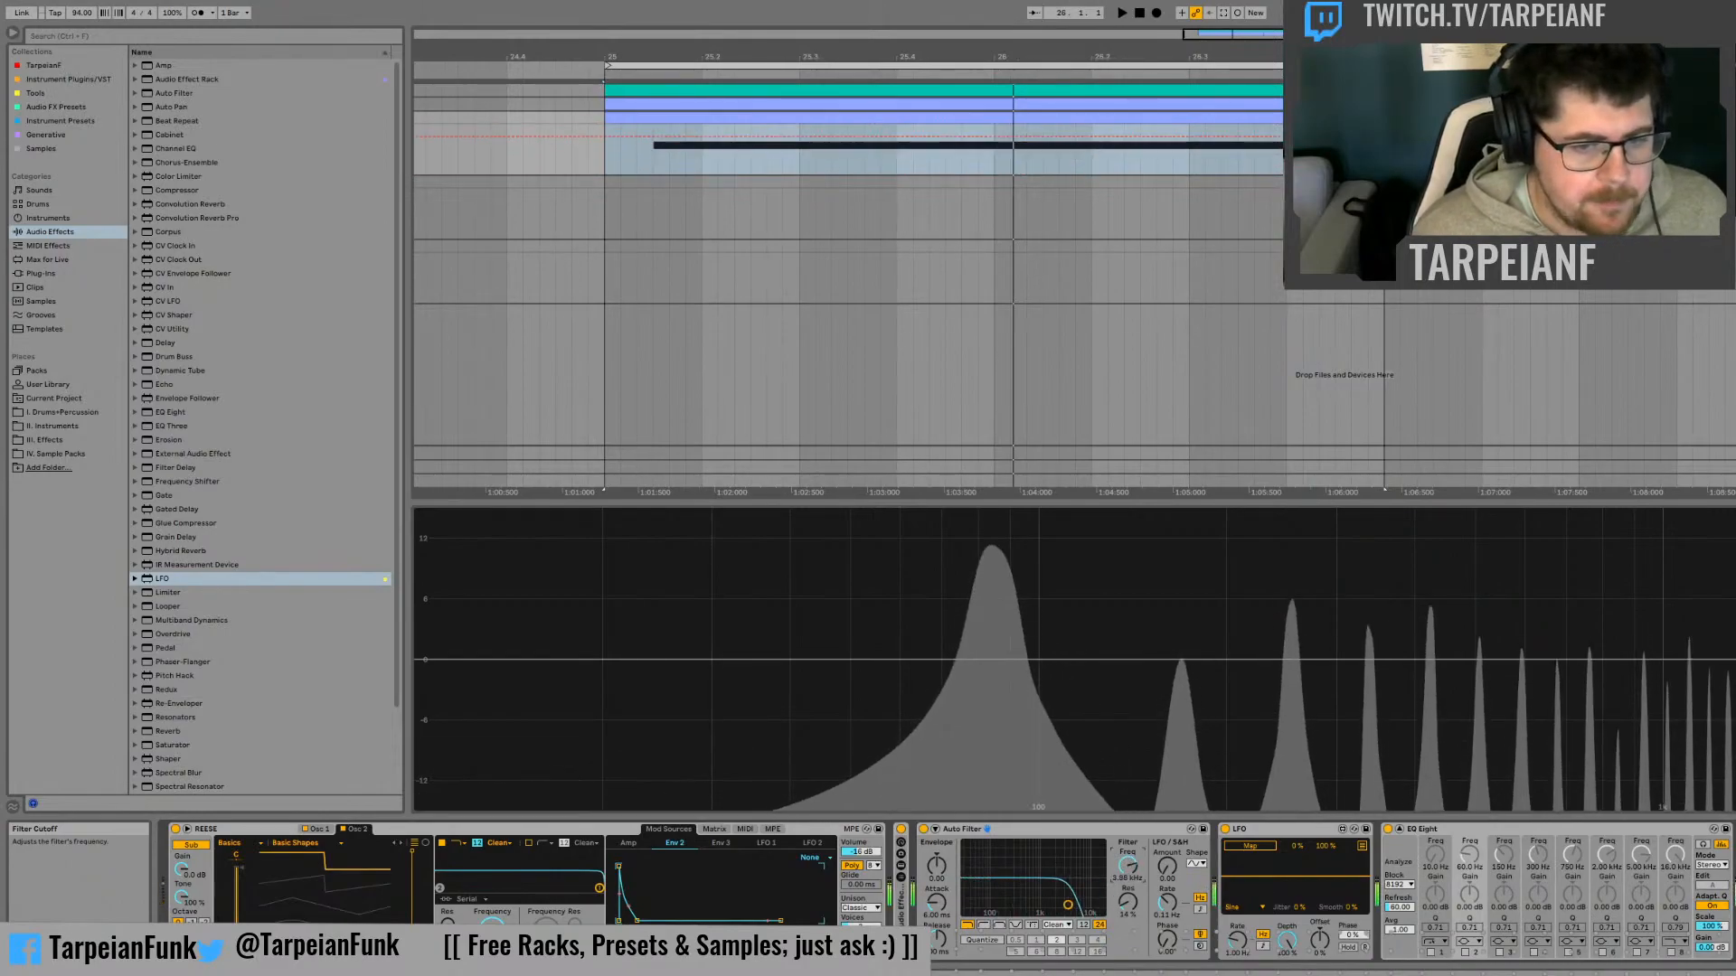
left_click(983, 925)
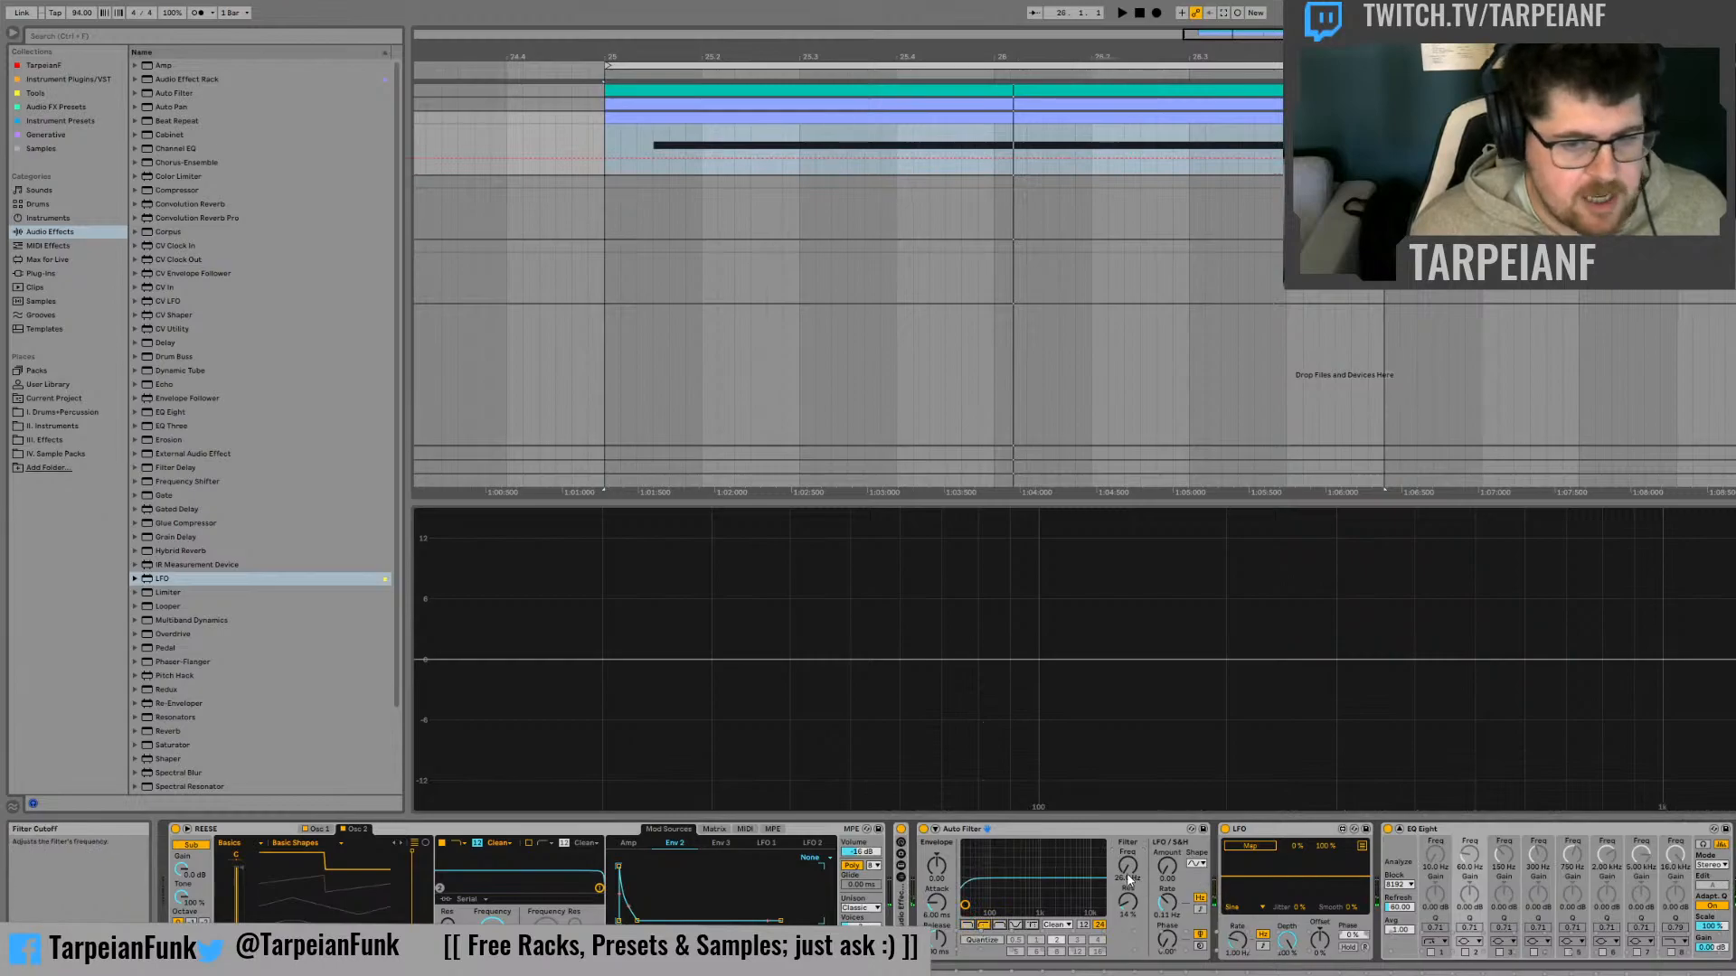
mouse_move(1128, 866)
left_mouse_down()
mouse_move(1127, 744)
mouse_move(1124, 882)
left_mouse_up()
left_click(999, 925)
Switch the Auto Filter to the Morph type with a cutoff of about 214 Hz and sweep Morph, ending at low-pass
left_click(1030, 923)
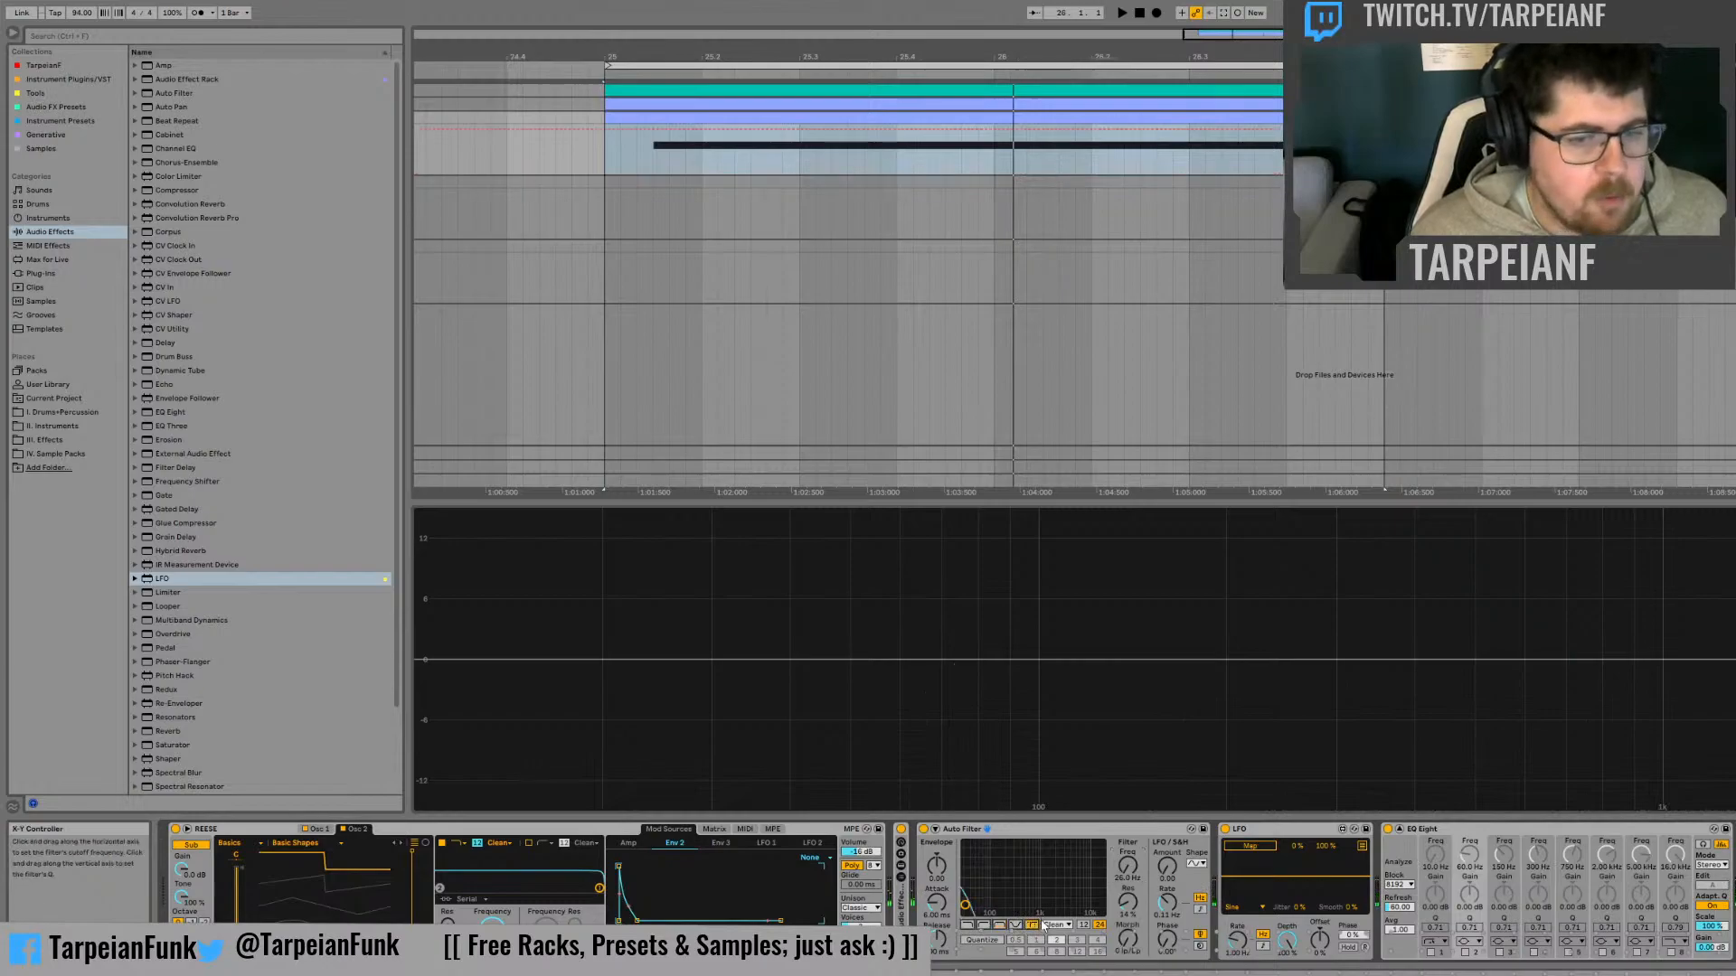
left_click_drag(1118, 873, 1119, 837)
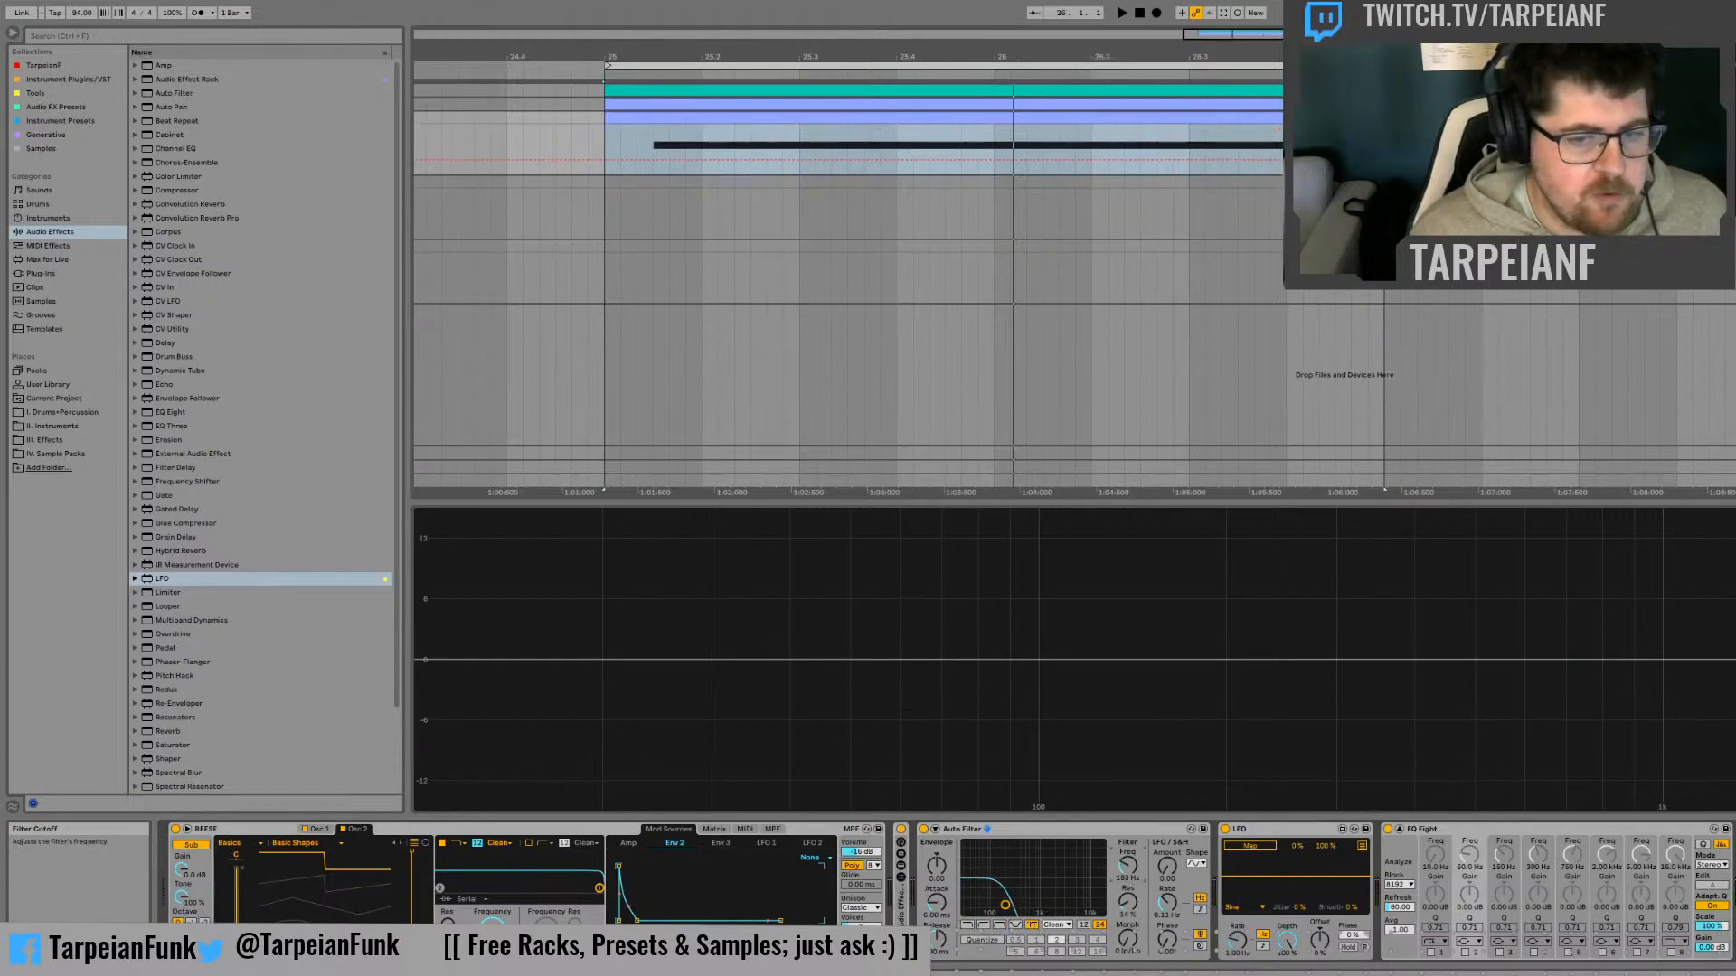
left_click_drag(1127, 940, 1127, 913)
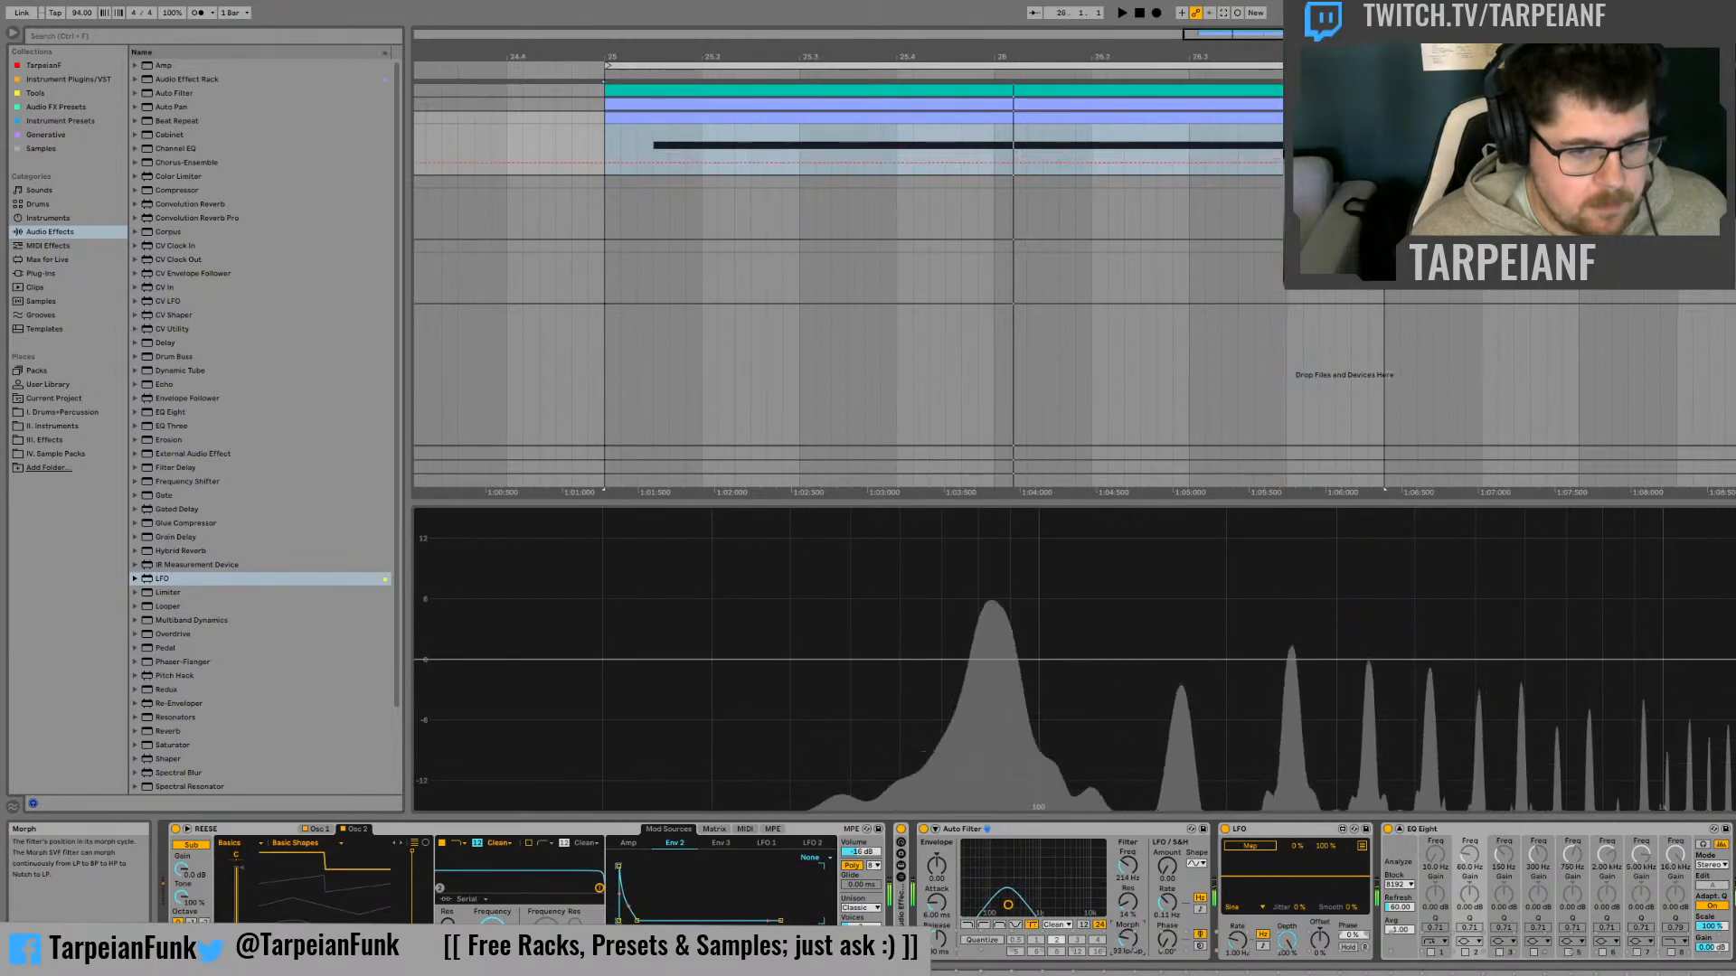
left_click_drag(1128, 940, 1128, 945)
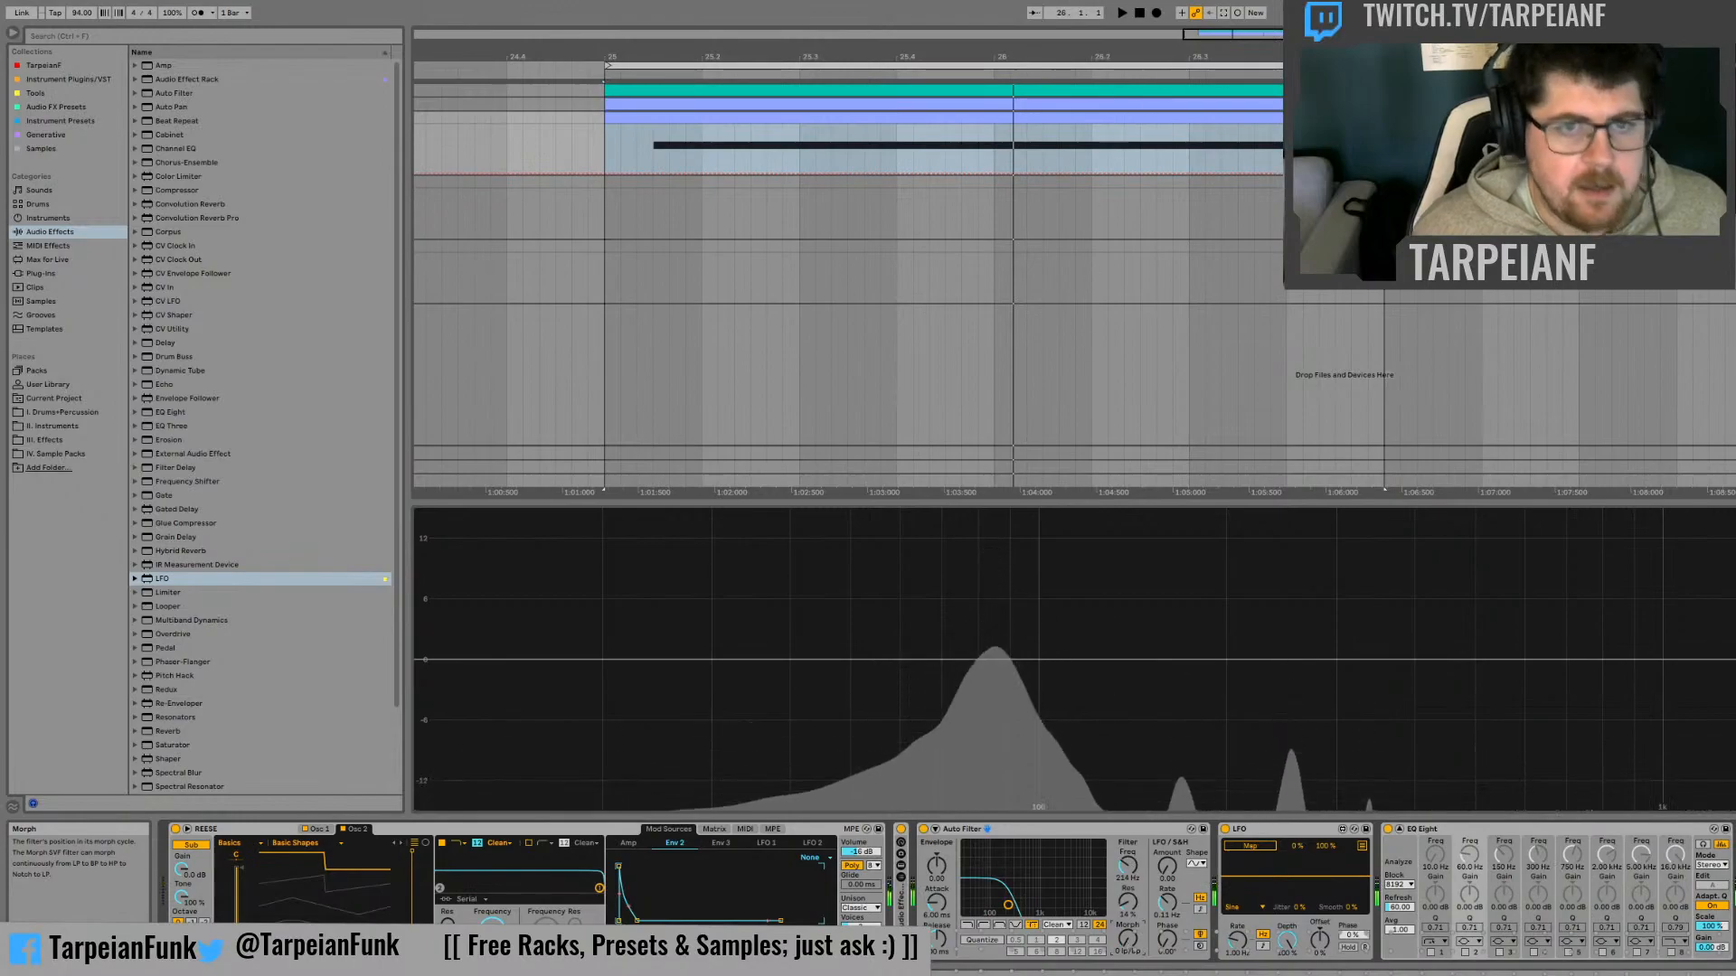
left_click_drag(1219, 34, 1204, 55)
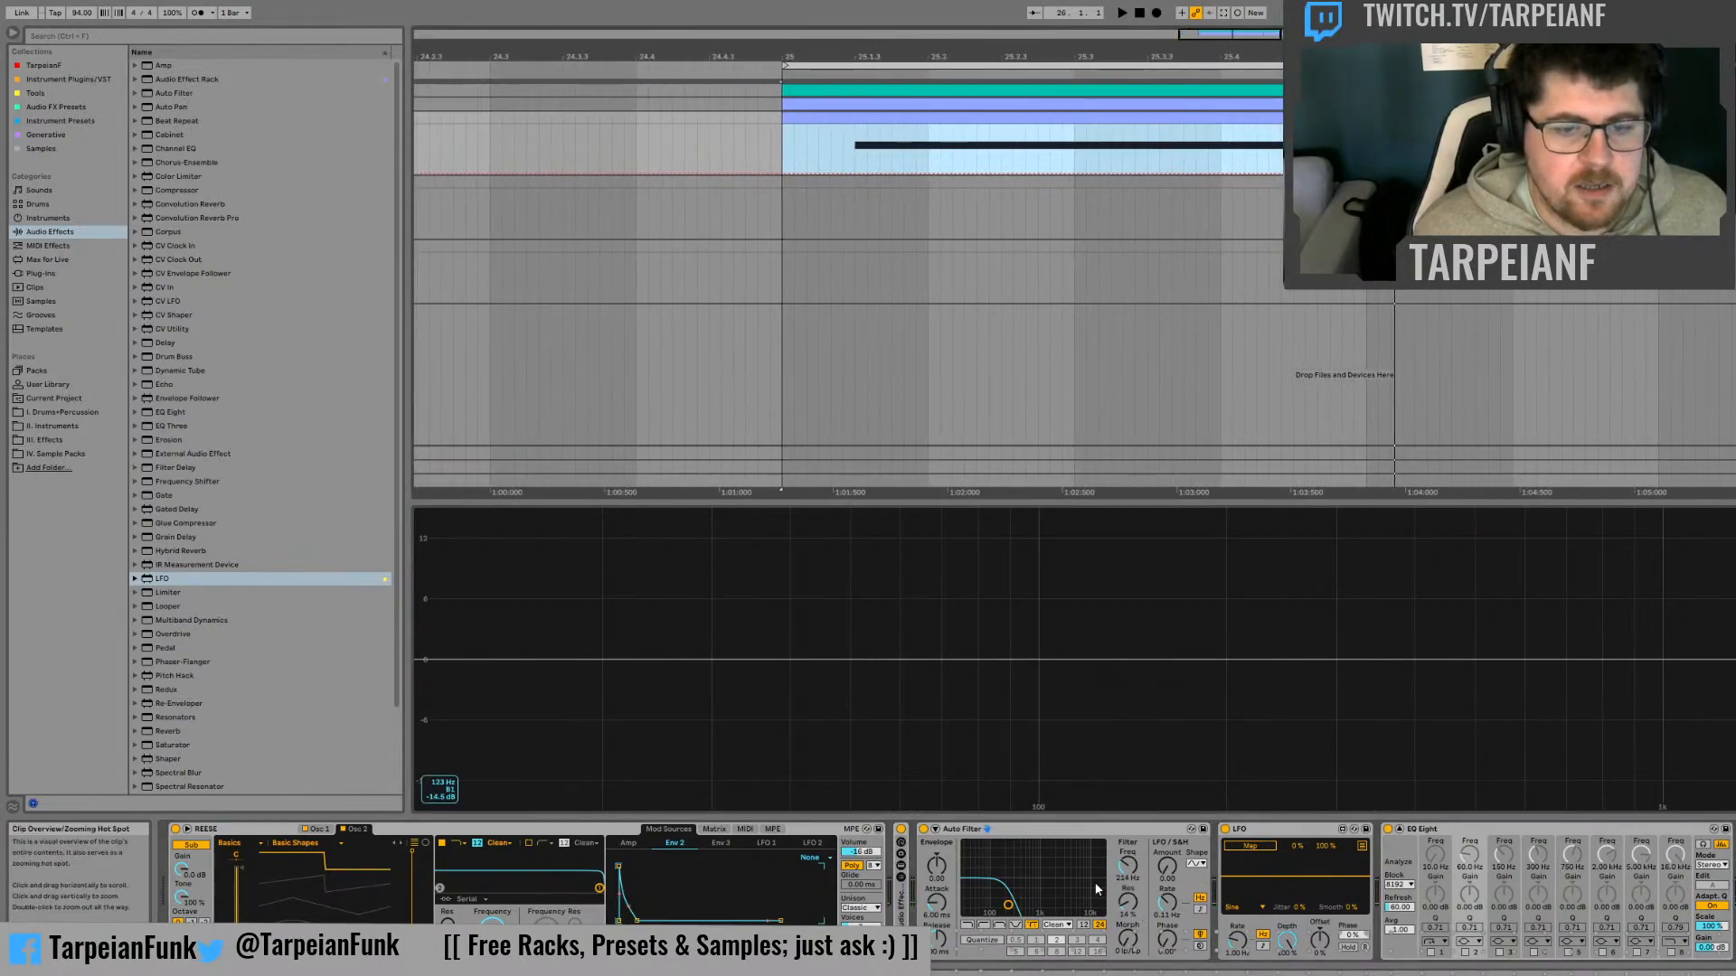
Morph the Auto Filter to a band-pass shape and add cutoff frequency breakpoints at the start of the bass note, raising the first one
left_click_drag(1127, 940, 1127, 902)
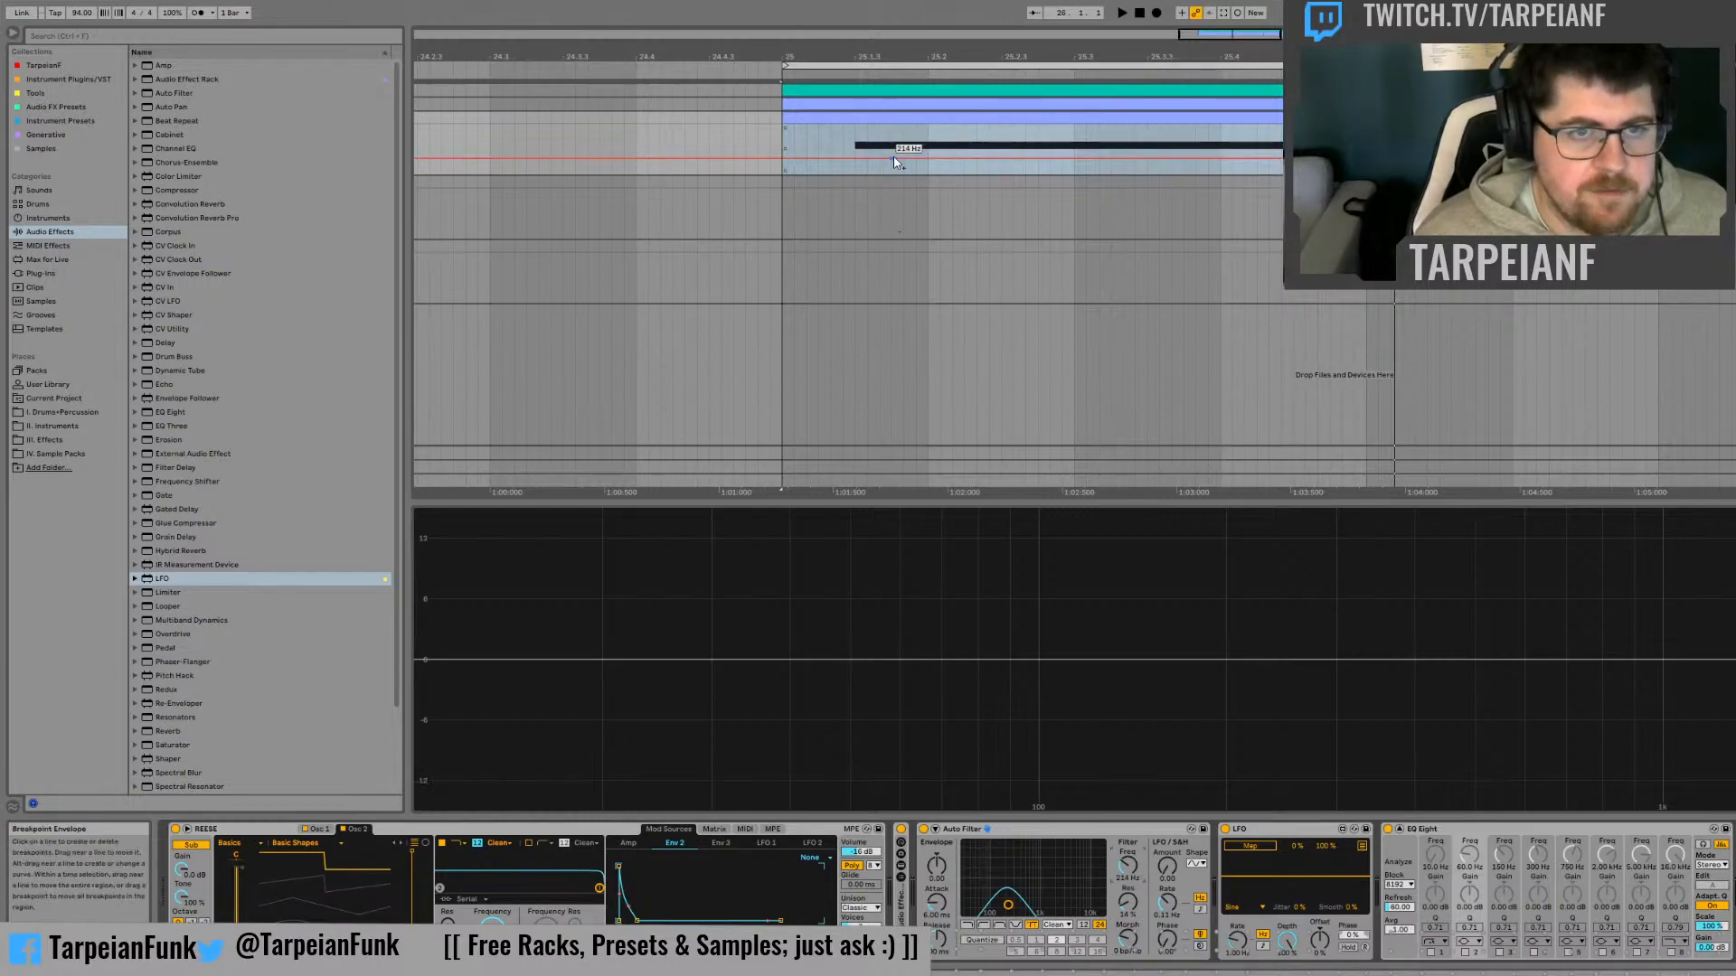
left_click(865, 143)
left_click(854, 157)
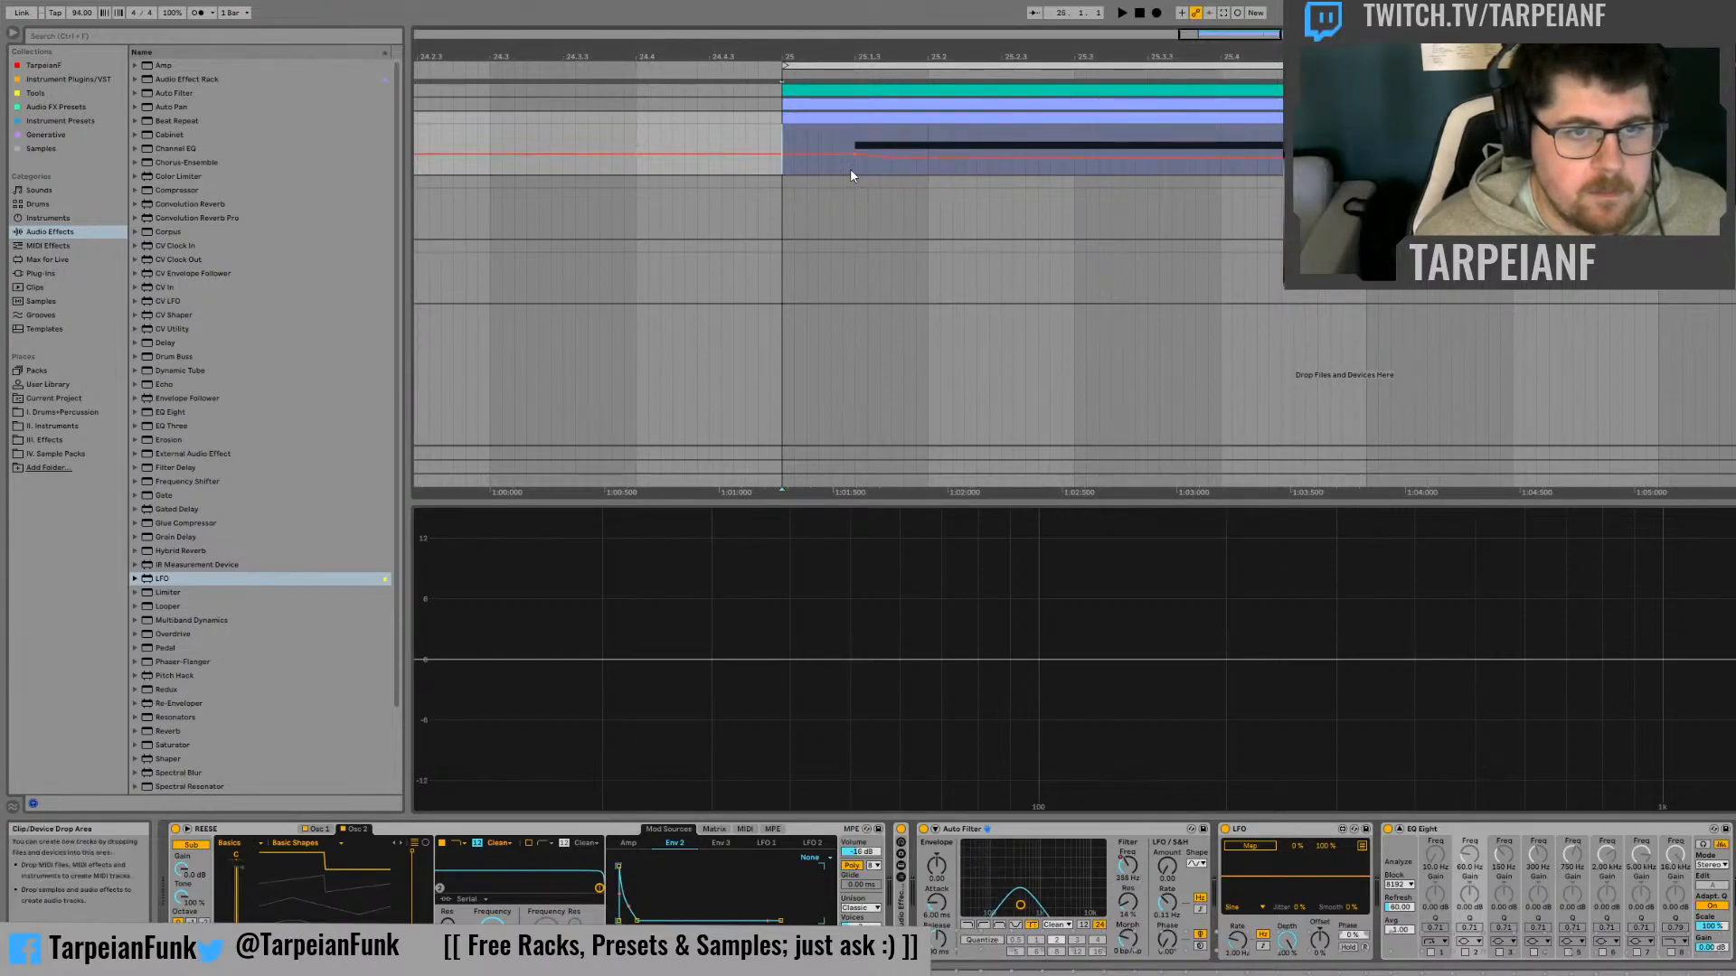
key("space")
left_click_drag(894, 159, 857, 137)
Shape the cutoff automation between 25.1.3 and 25.2 into a falling sweep followed by a second, shorter peak, and audition it
key("space")
key("space")
key("space")
key("space")
left_click(927, 162)
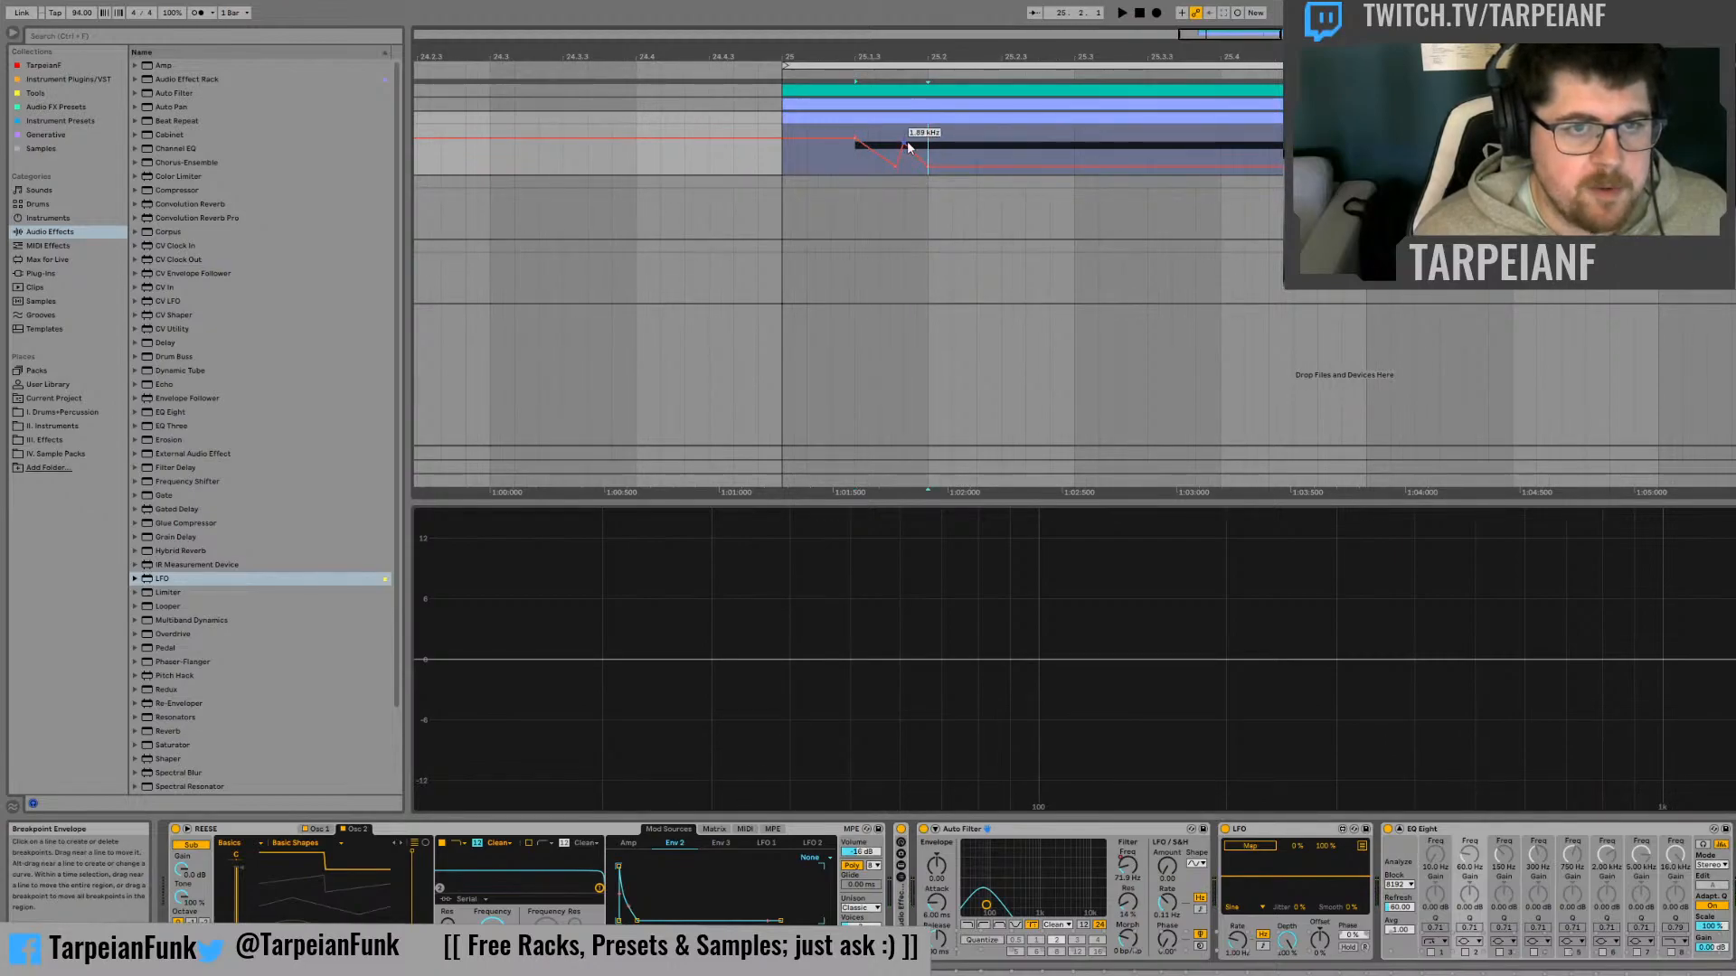
left_click(850, 165)
key("space")
key("space")
key("space")
key("space")
Duplicate the two-peak cutoff automation so it repeats after 25.2, and play it from bar 25
left_click_drag(932, 142, 837, 143)
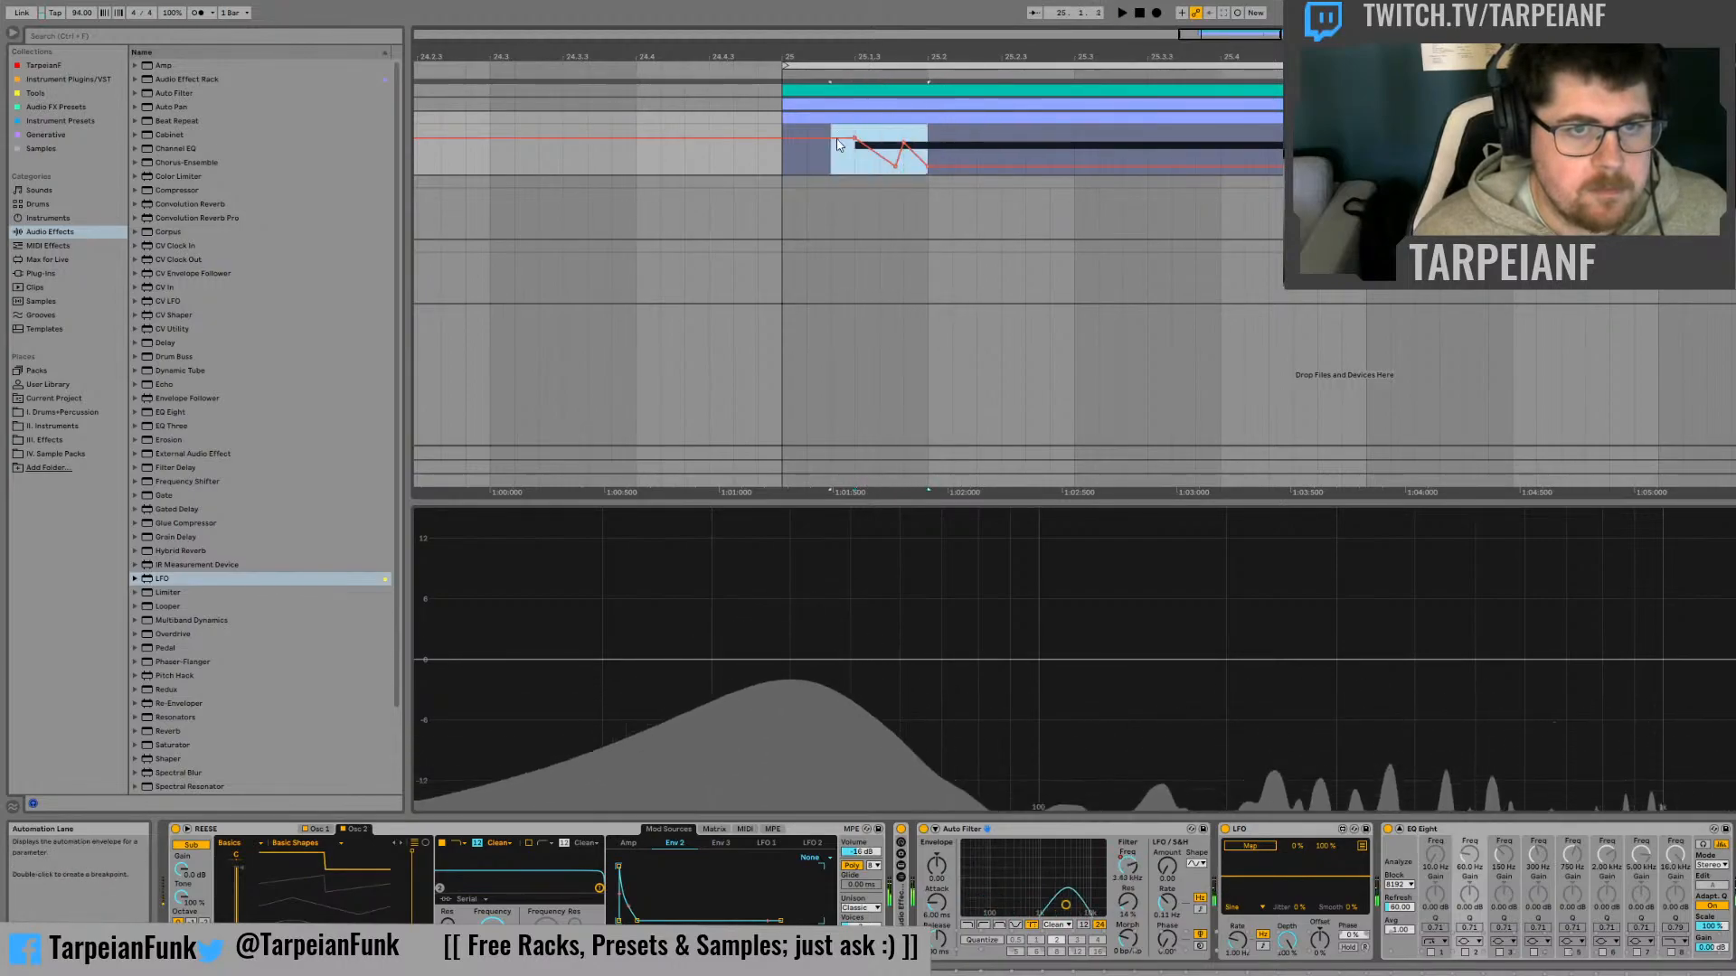
key("ctrl+d")
left_click(792, 169)
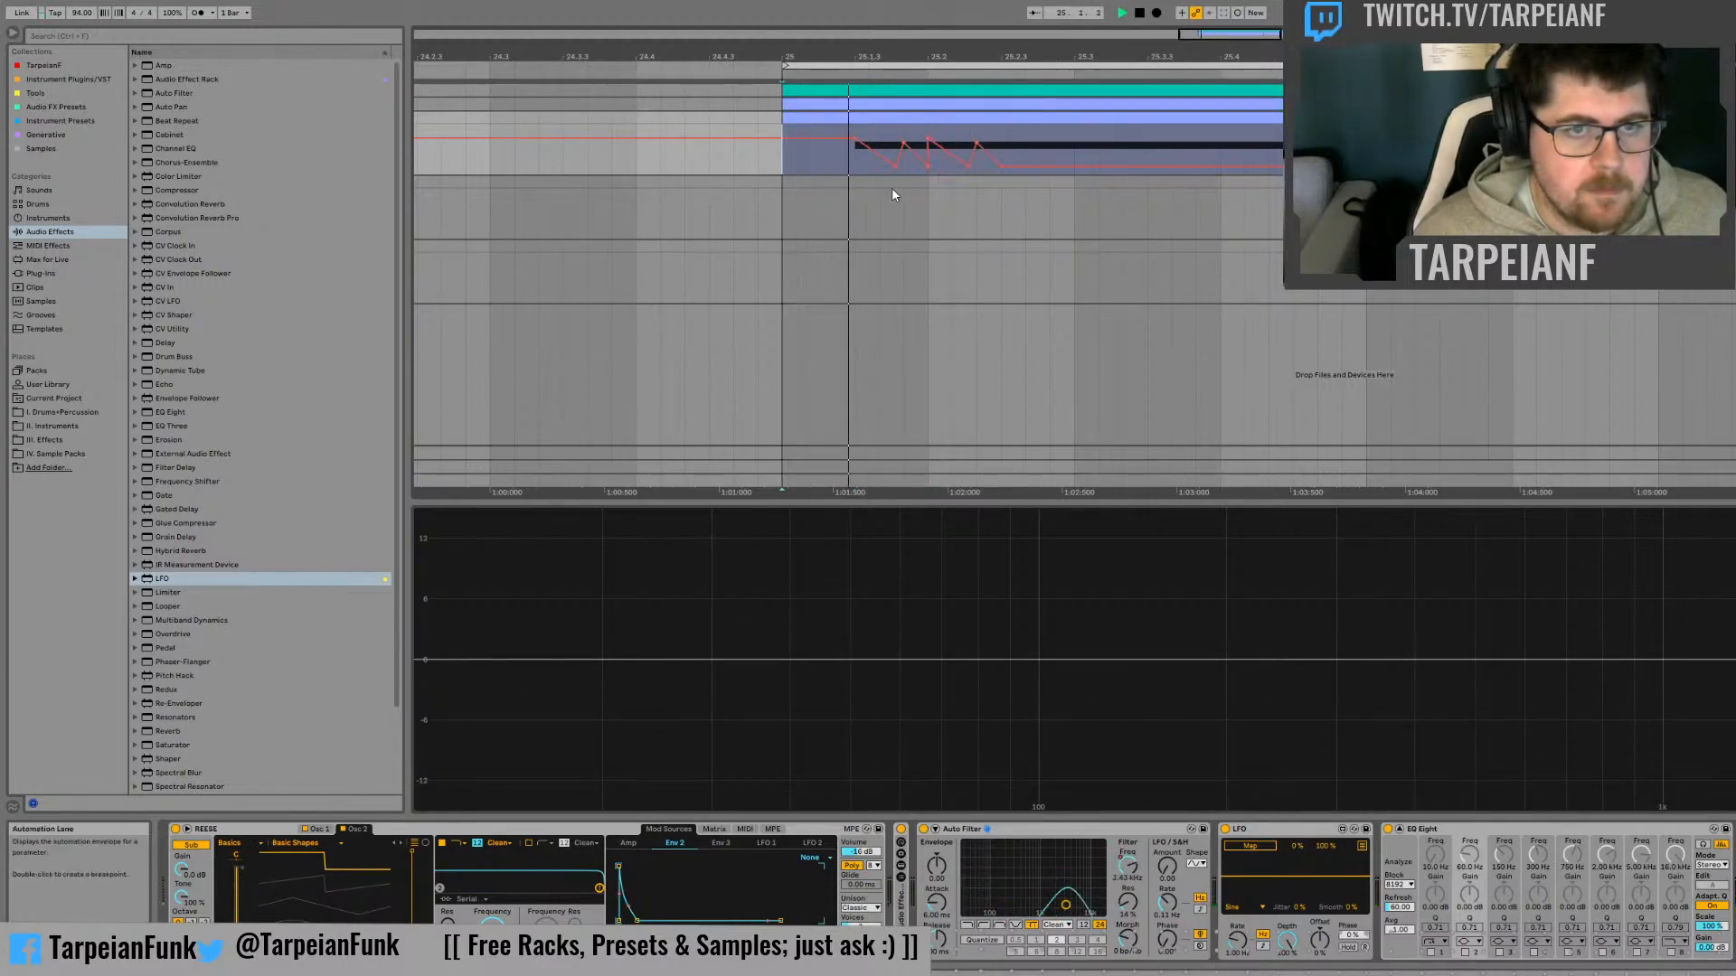
key("space")
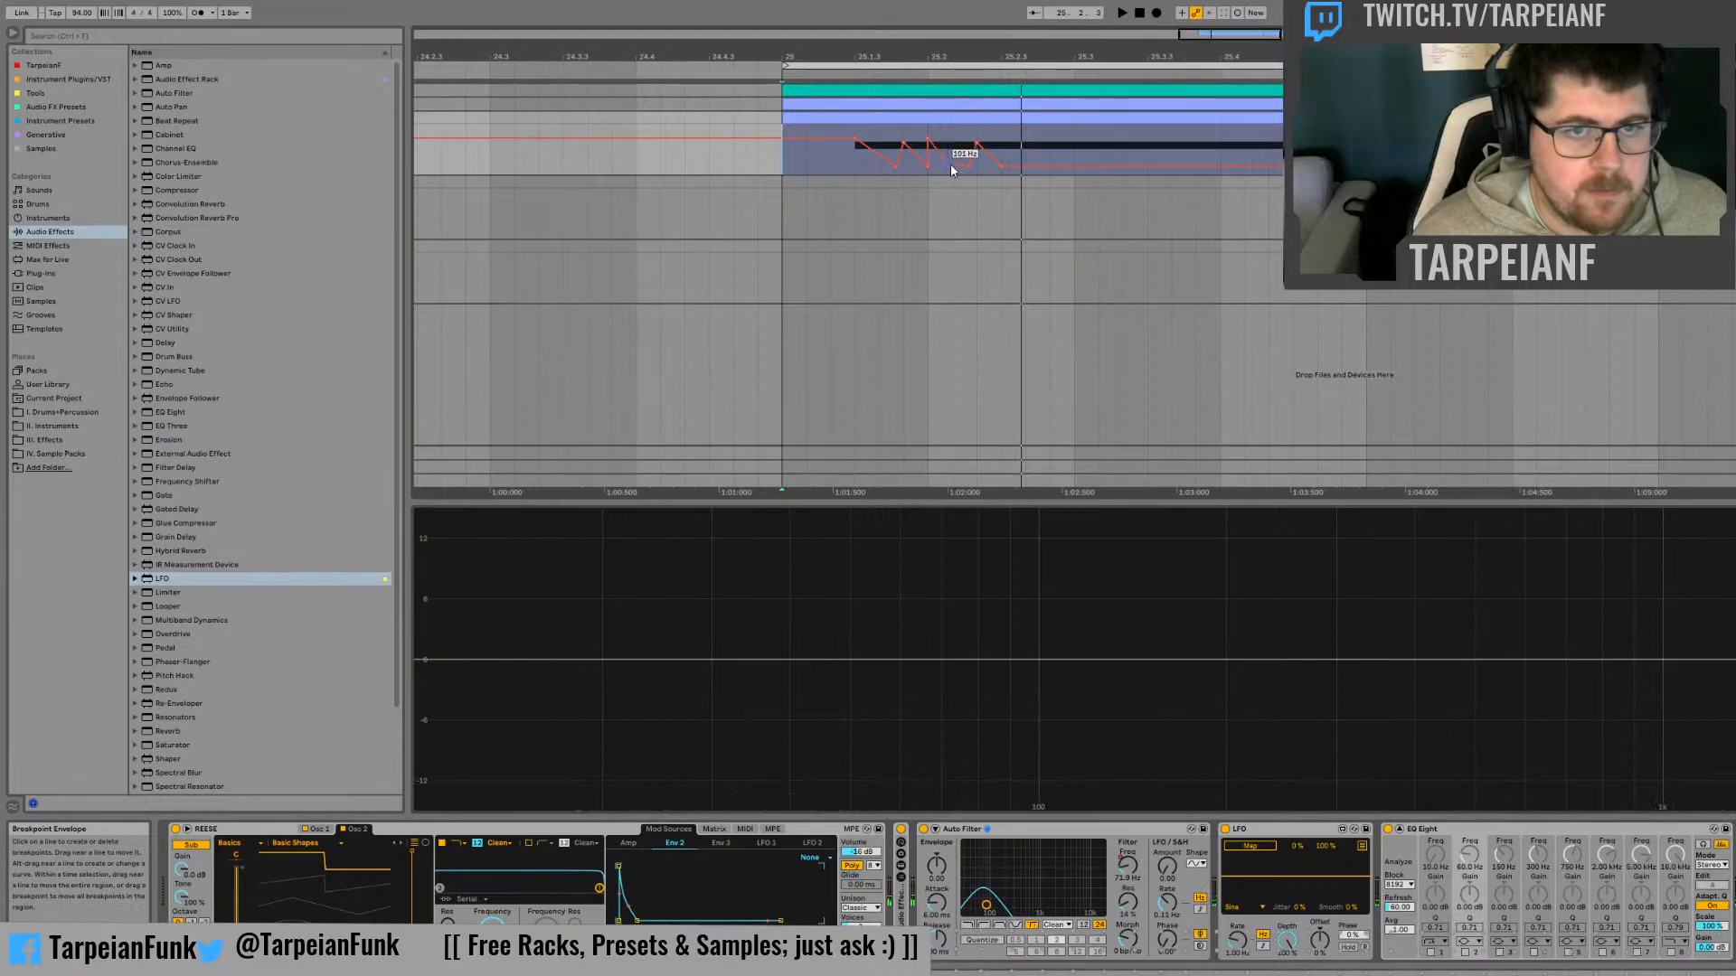
Add extra cutoff peaks just after 25.2 and just before 25.3, and audition the automation
left_click(928, 143)
key("space")
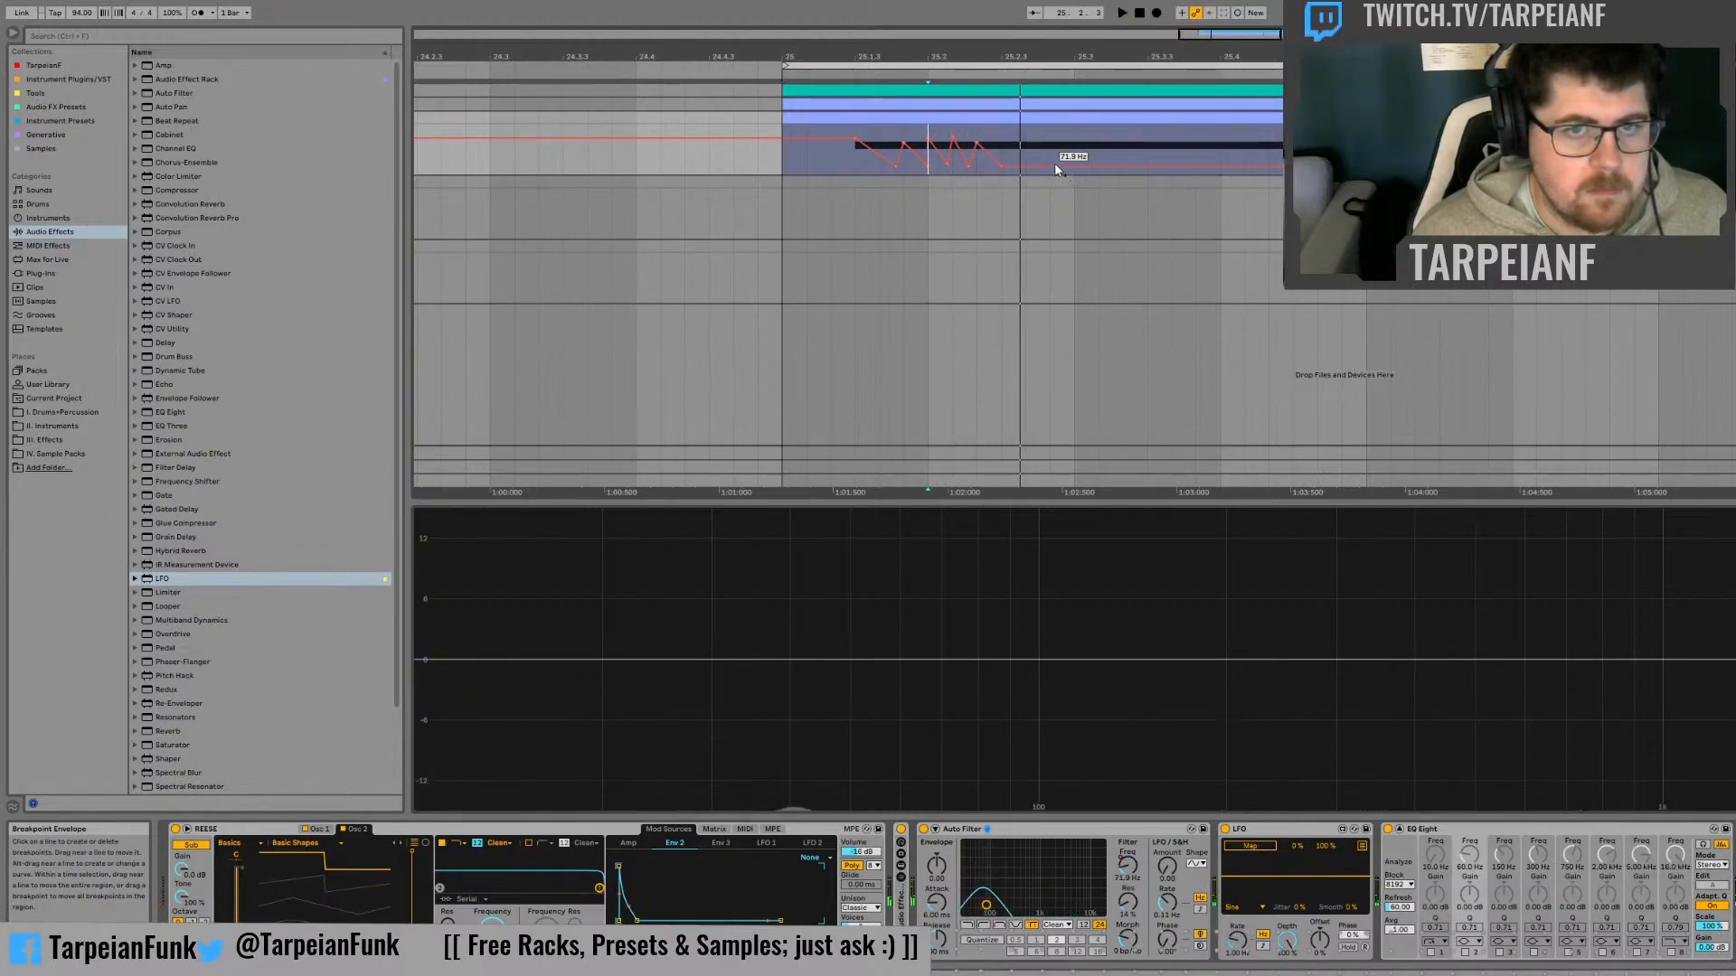
left_click_drag(1054, 167, 1054, 145)
key("space")
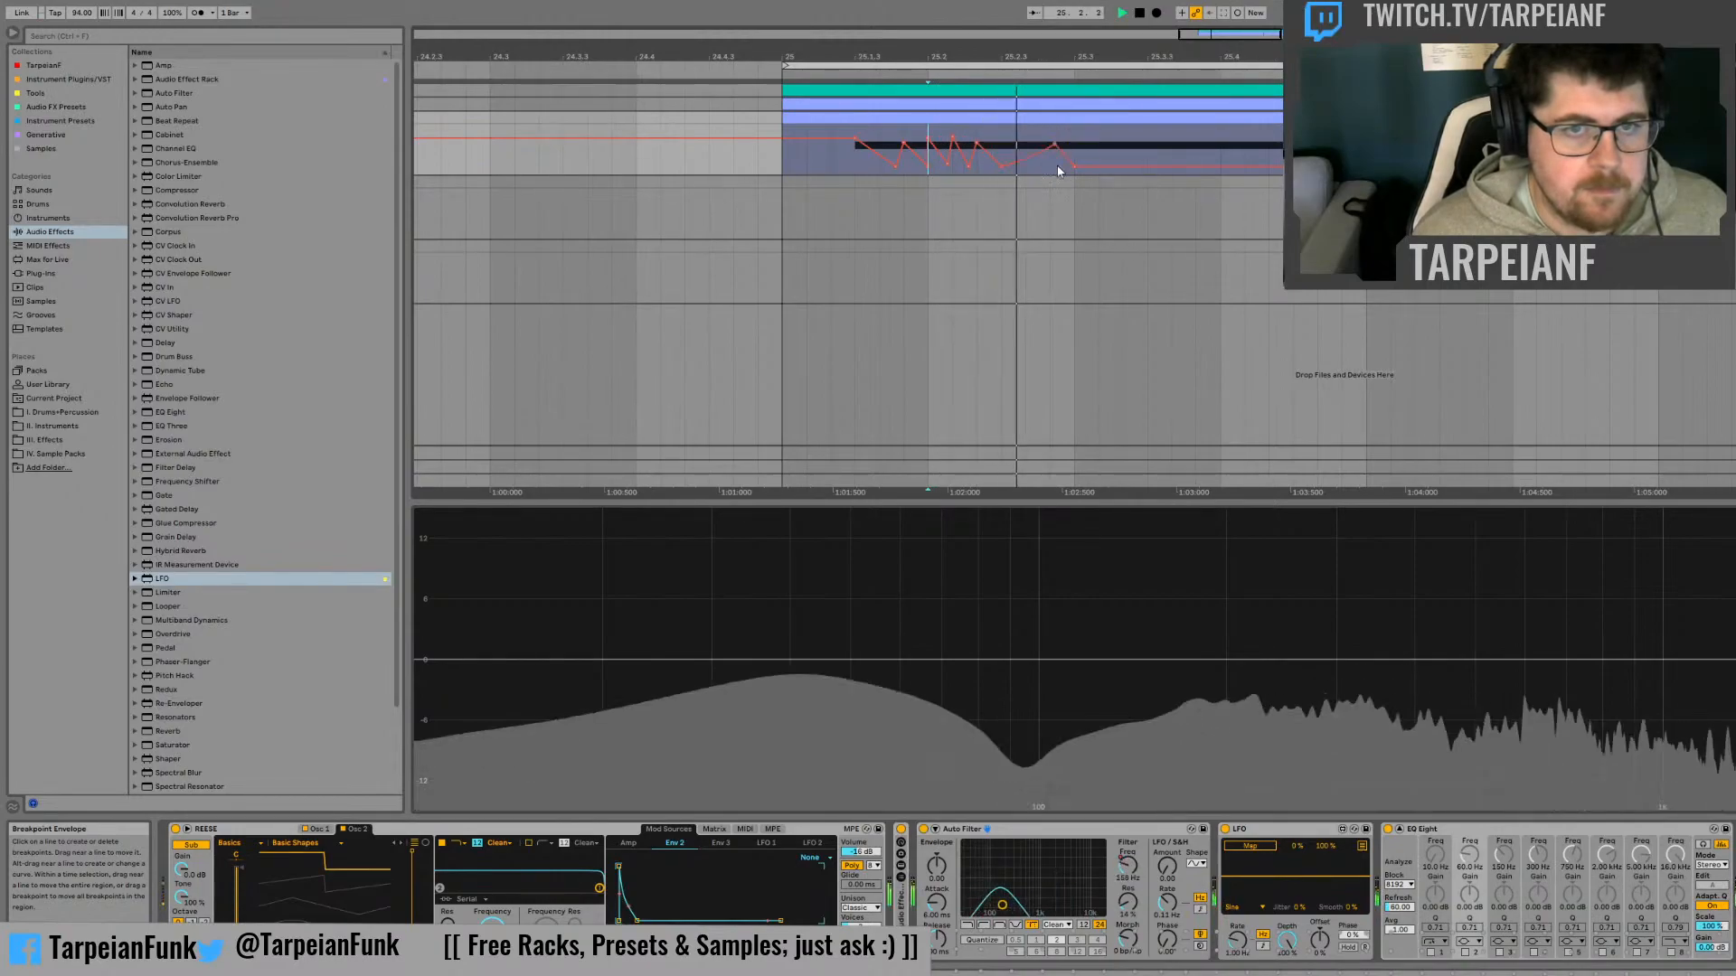
Duplicate the cutoff automation from 25.1.3 to 25.3 onto the following section and play it back
left_click_drag(1067, 143, 843, 143)
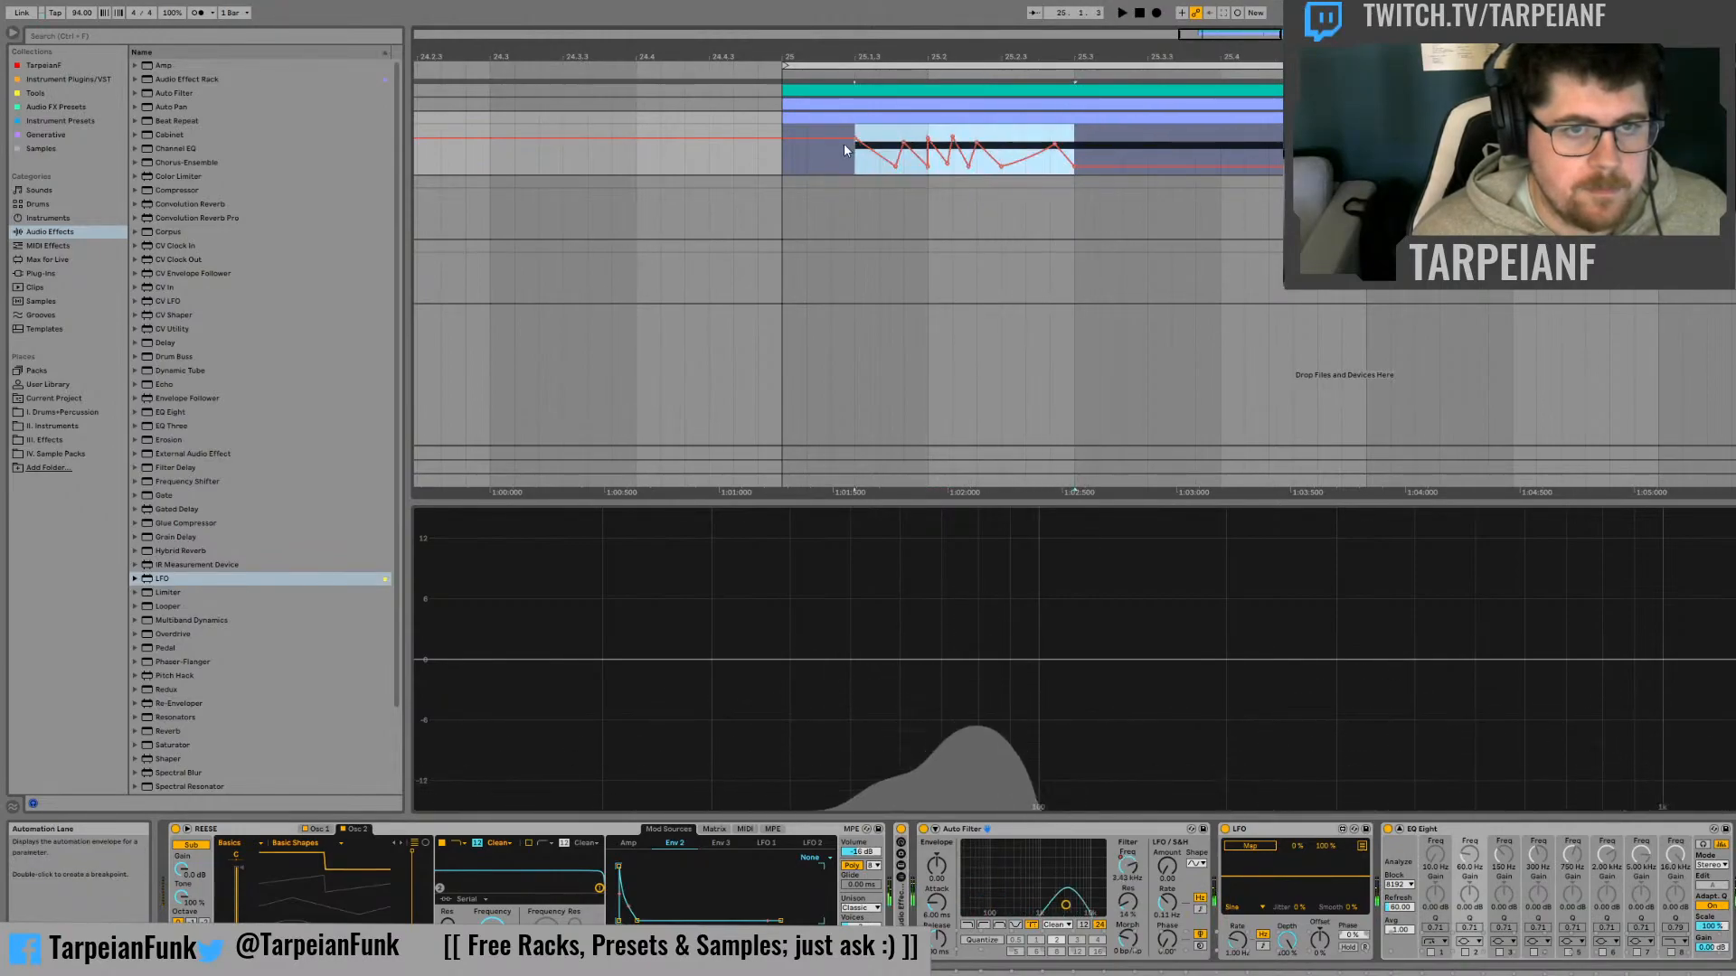
key("ctrl+d")
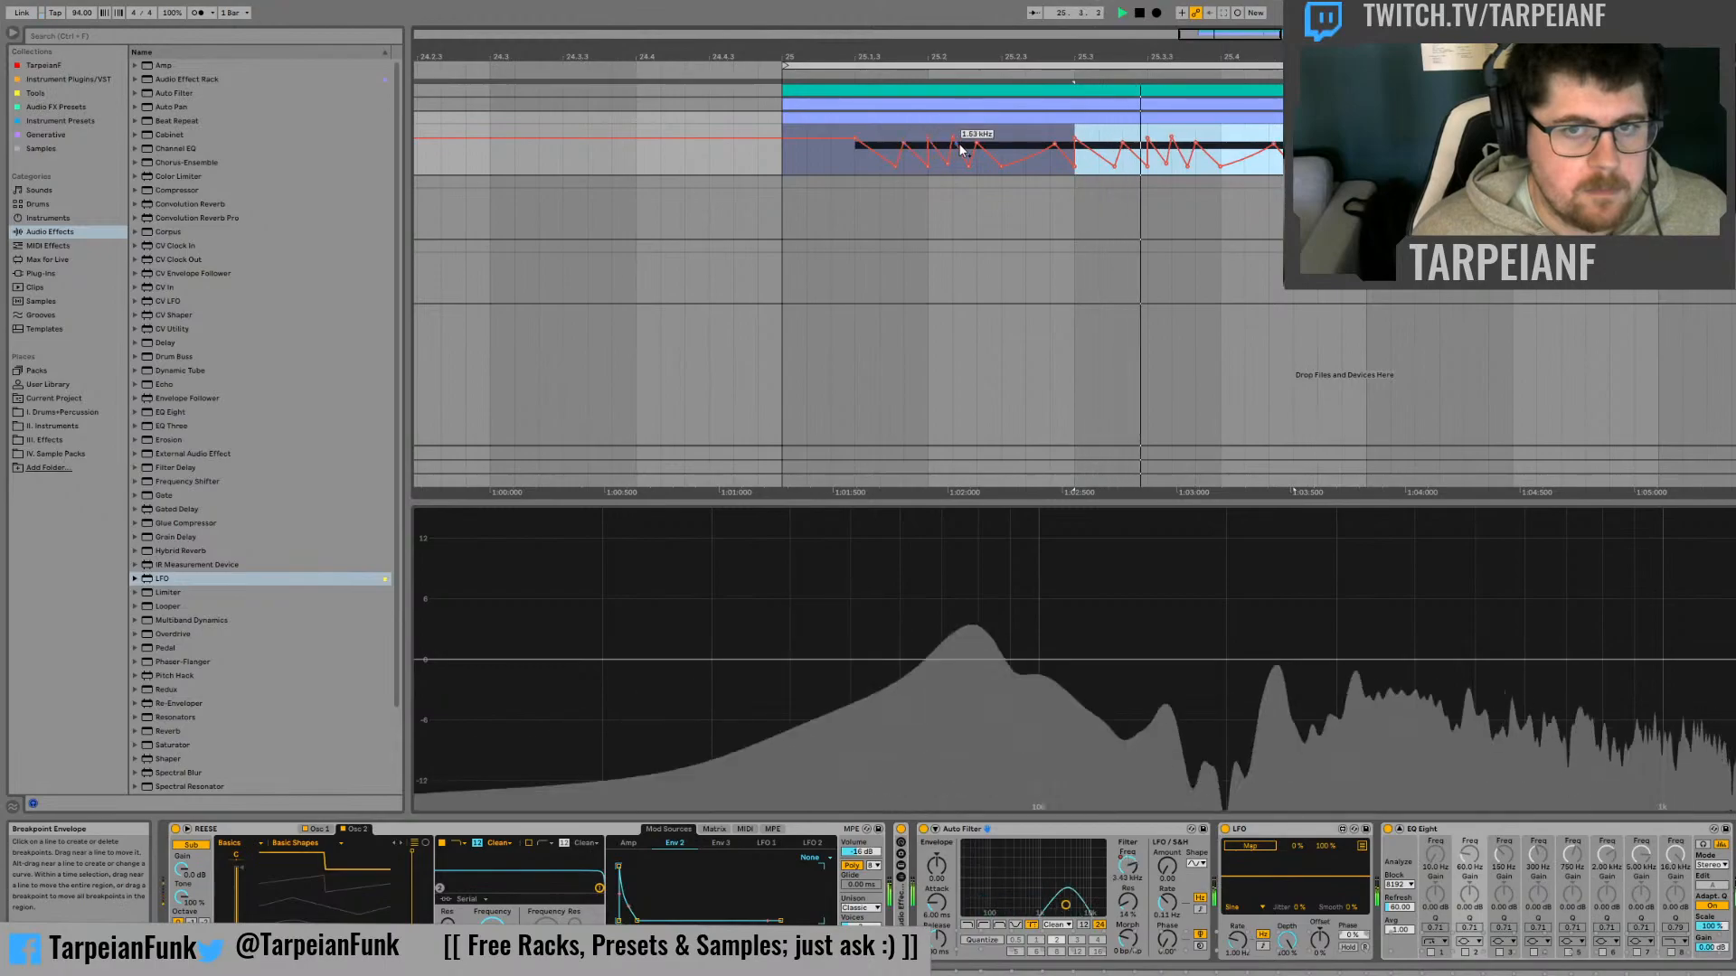
key("space")
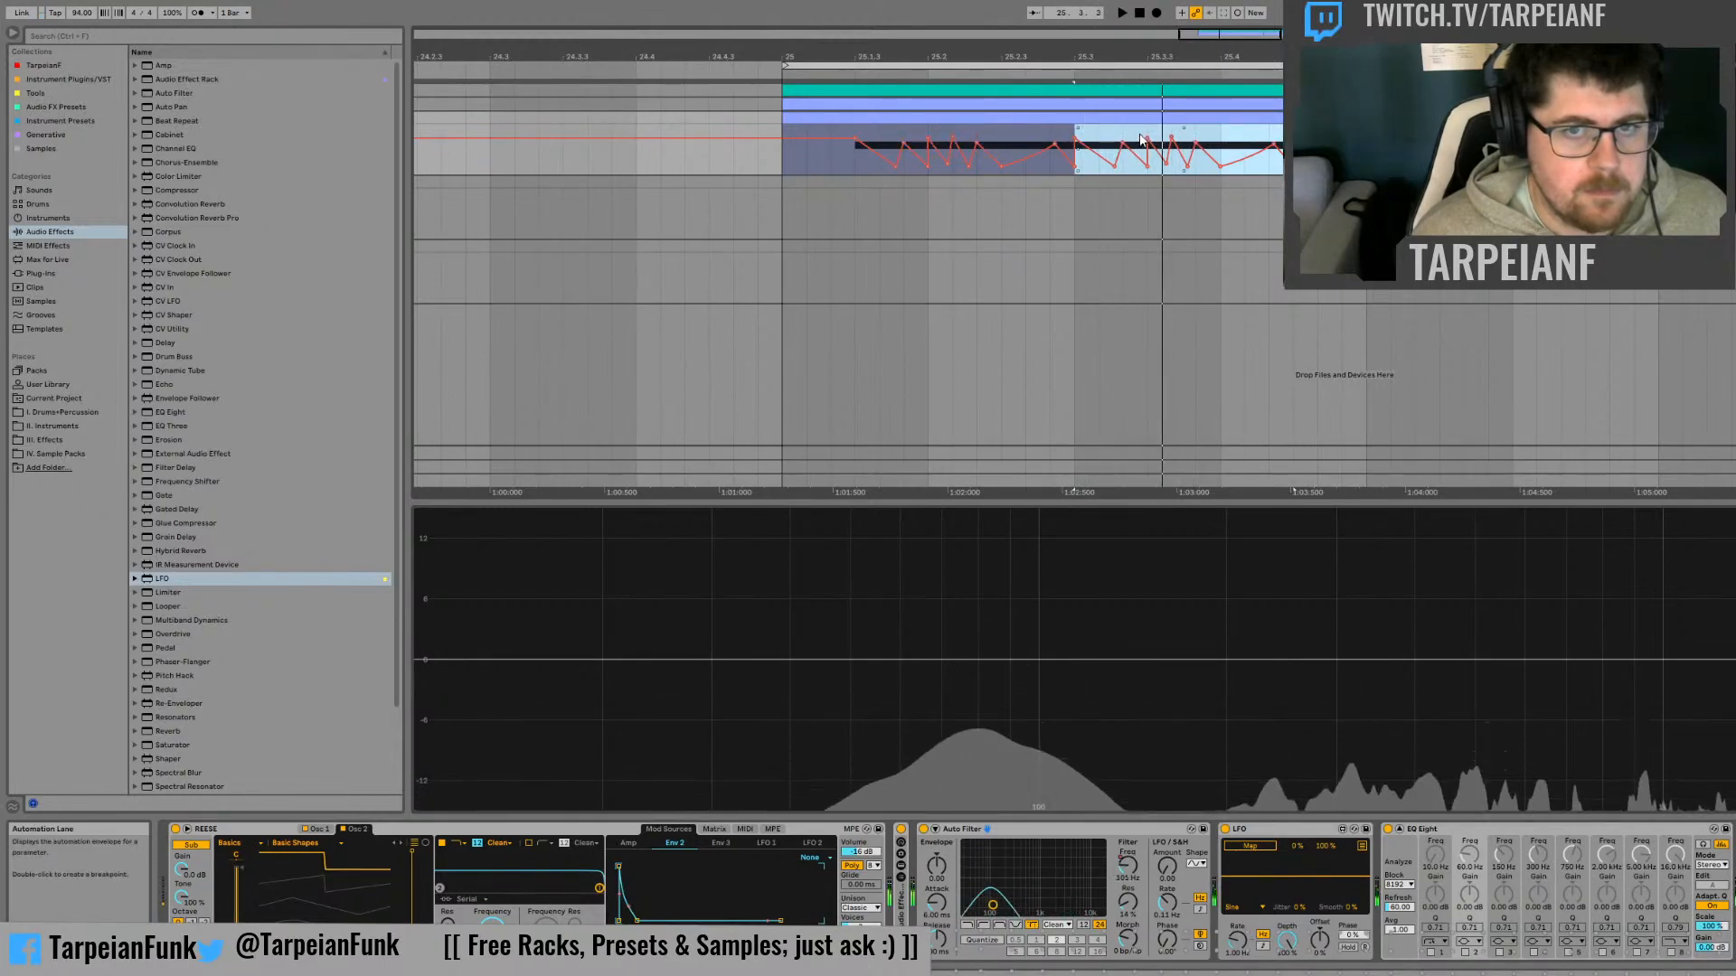
Vary the repeated cutoff pattern by duplicating a short section of automation around 25.3.3, and audition it
mouse_move(1146, 142)
left_mouse_down()
mouse_move(934, 142)
mouse_move(1161, 119)
left_mouse_up()
key("ctrl+d")
left_click(1049, 137)
key("space")
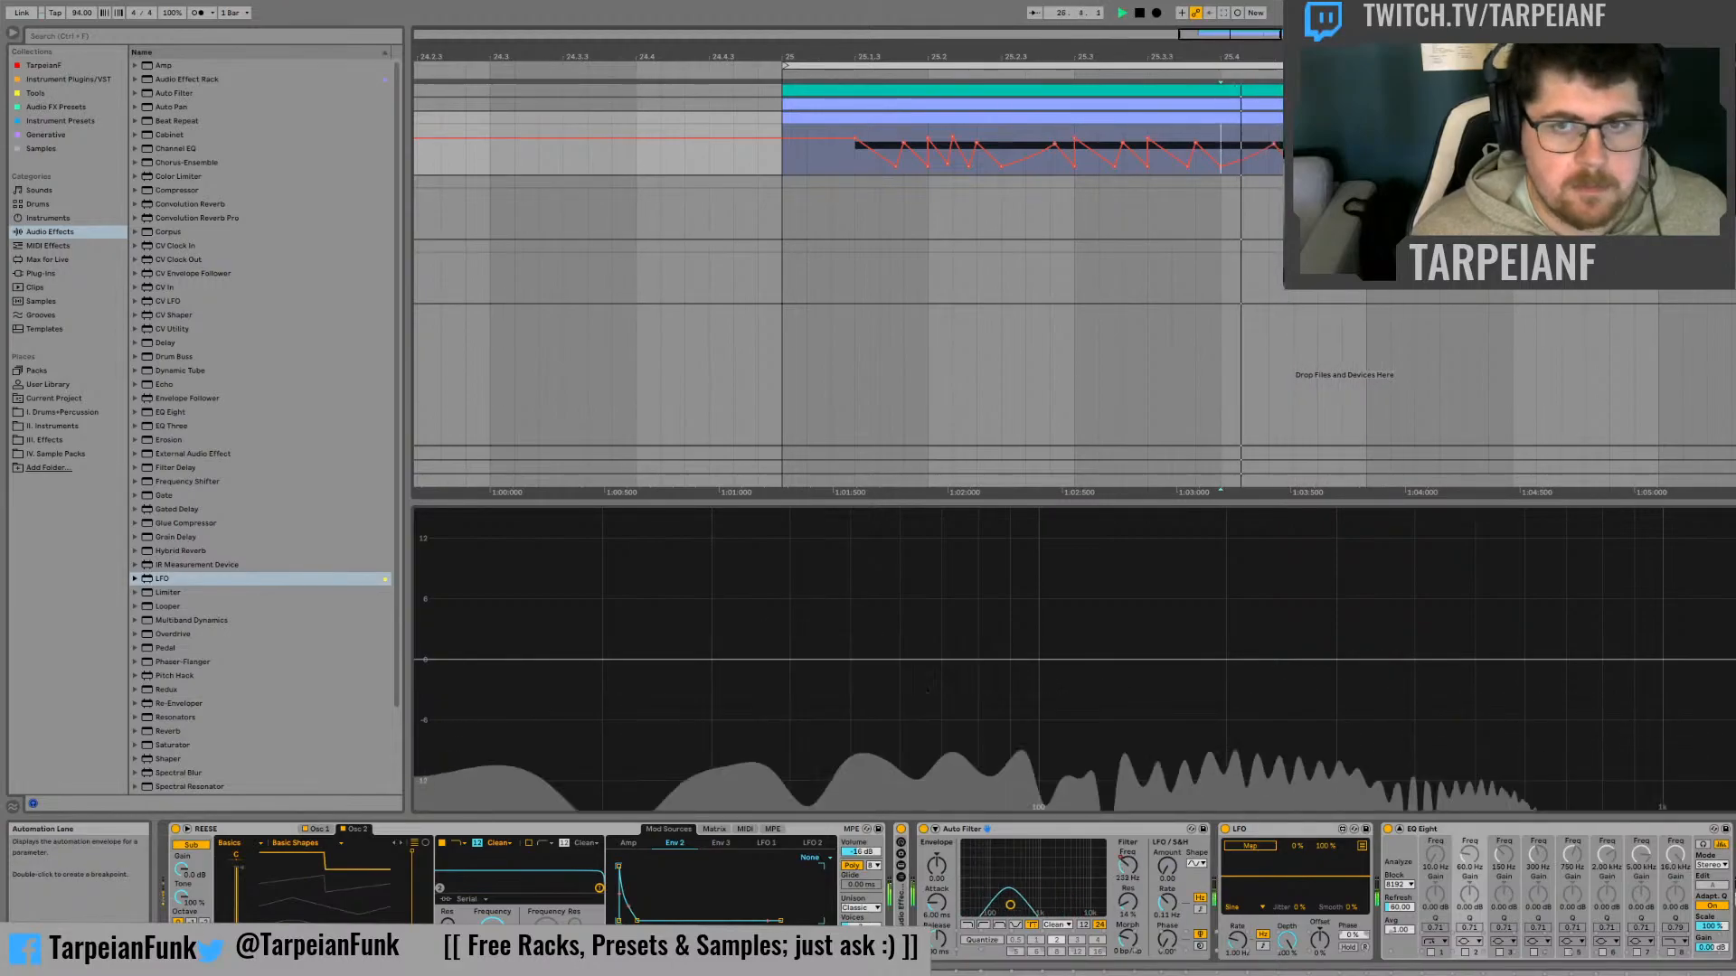
Shorten the arrangement loop by moving its end point earlier and play the looped bass
key("space")
left_click_drag(1513, 65, 1414, 65)
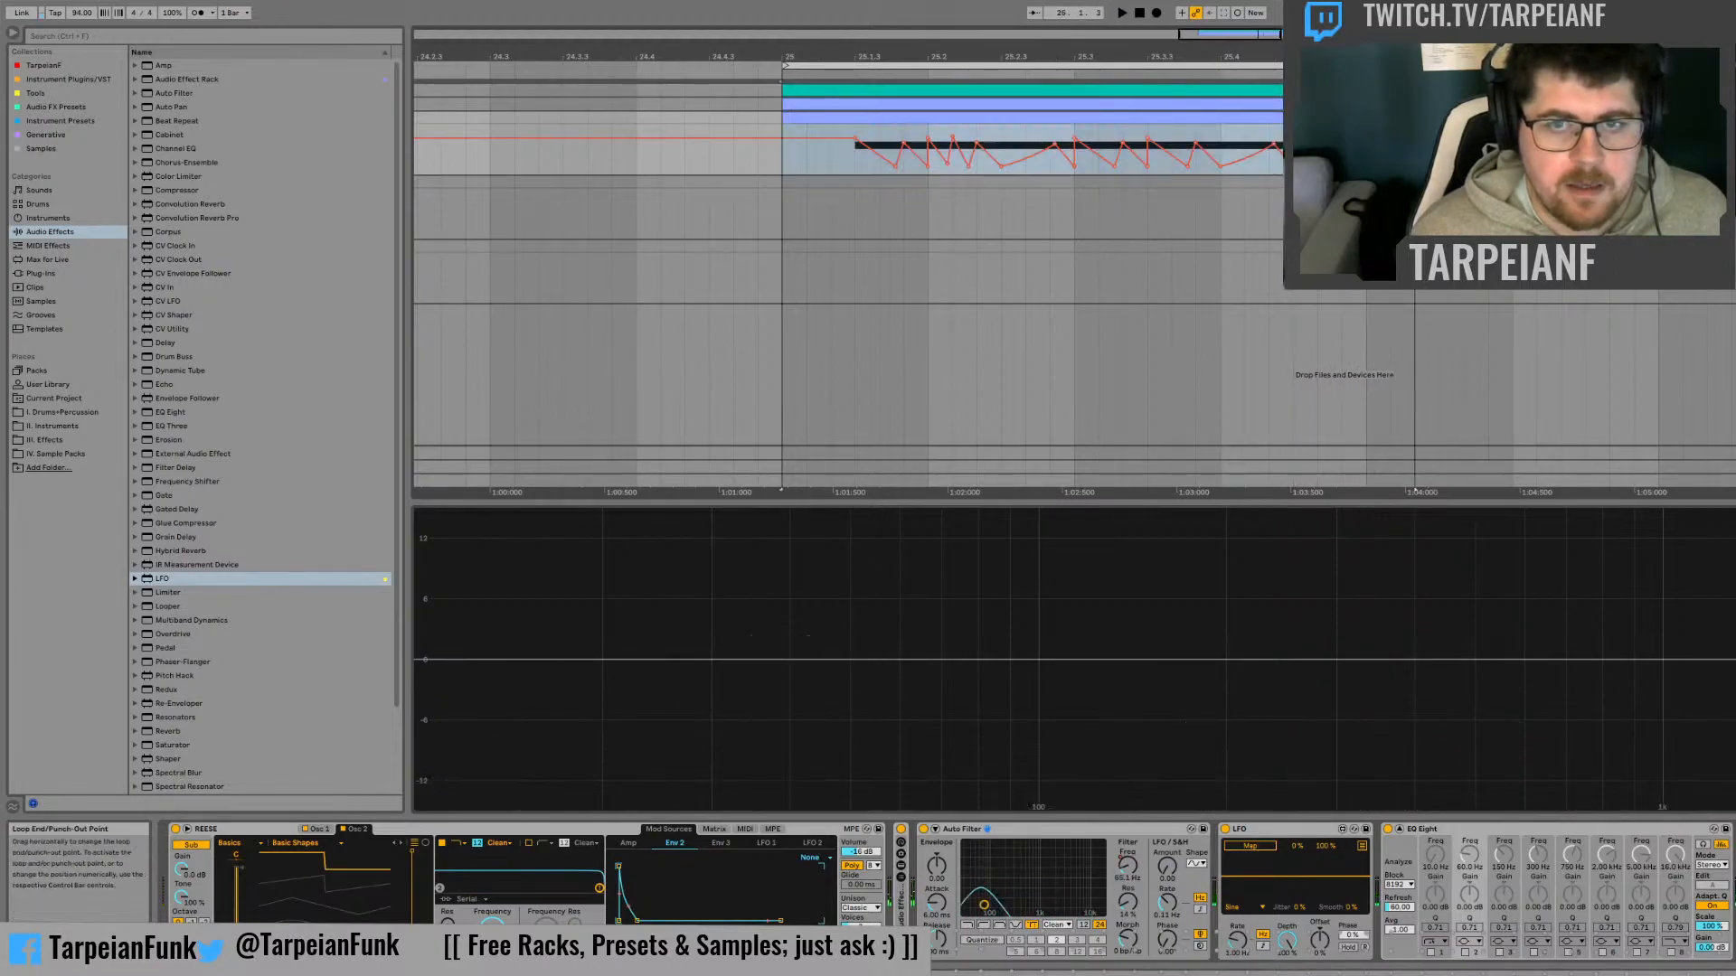
key("space")
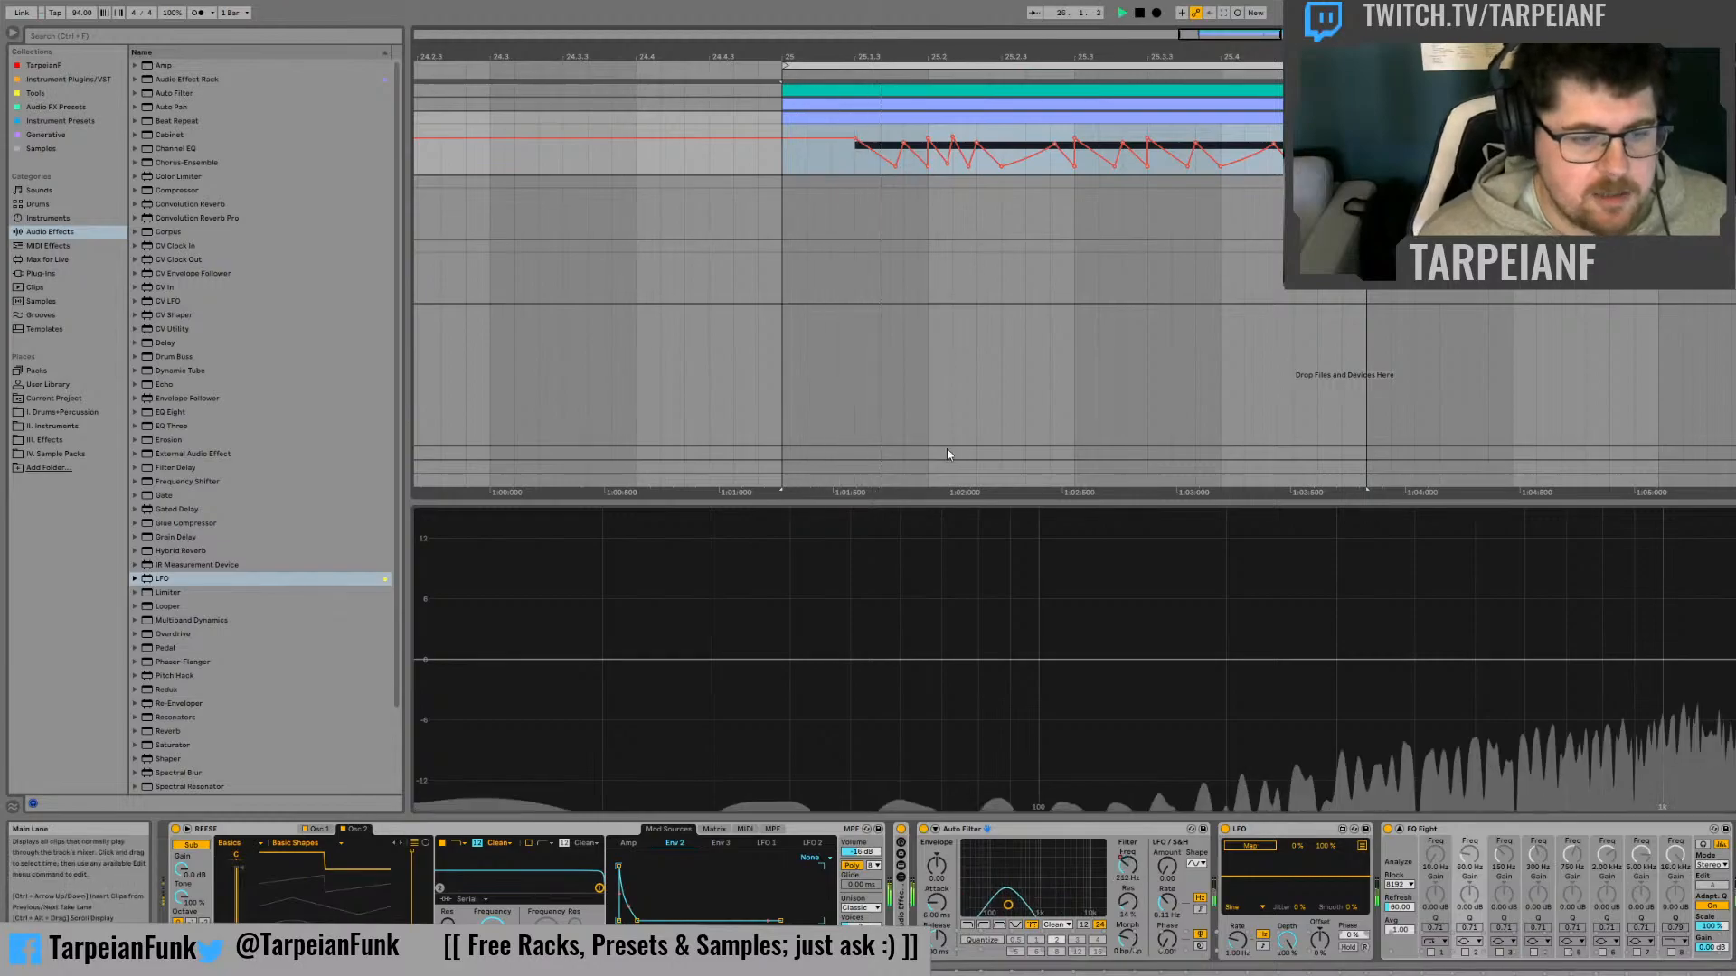
Try the Auto Filter's 12 dB slope and return to the 24 dB slope
key("space")
left_click(1085, 926)
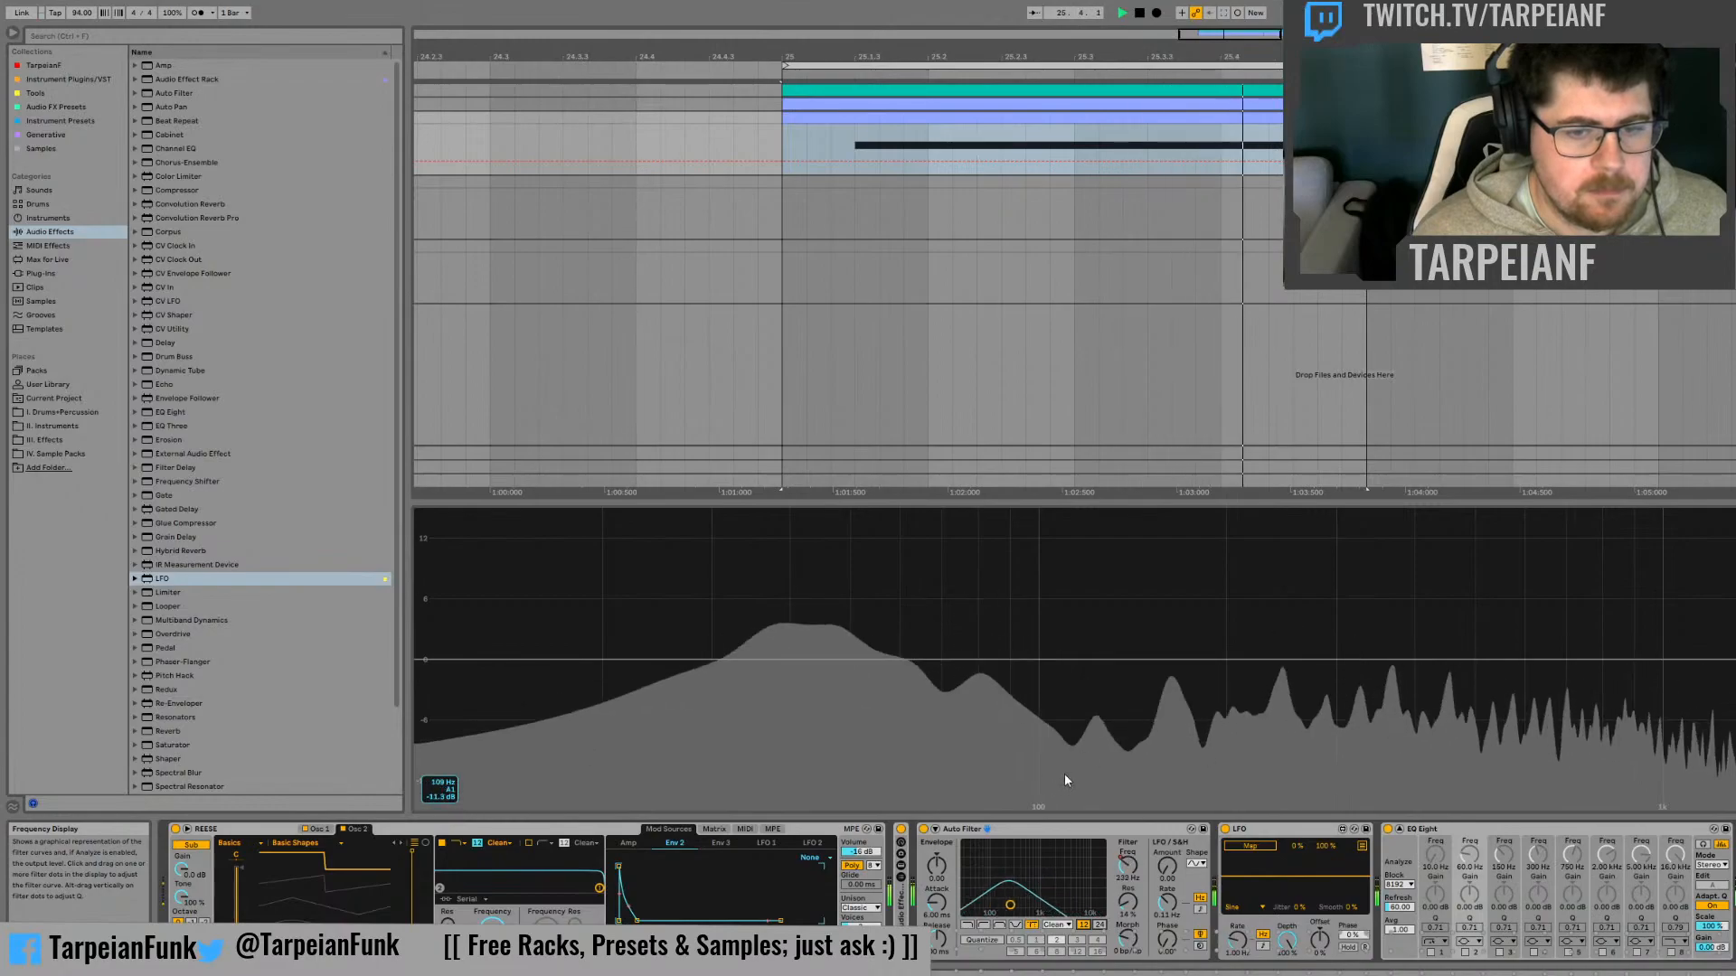
left_click(1099, 925)
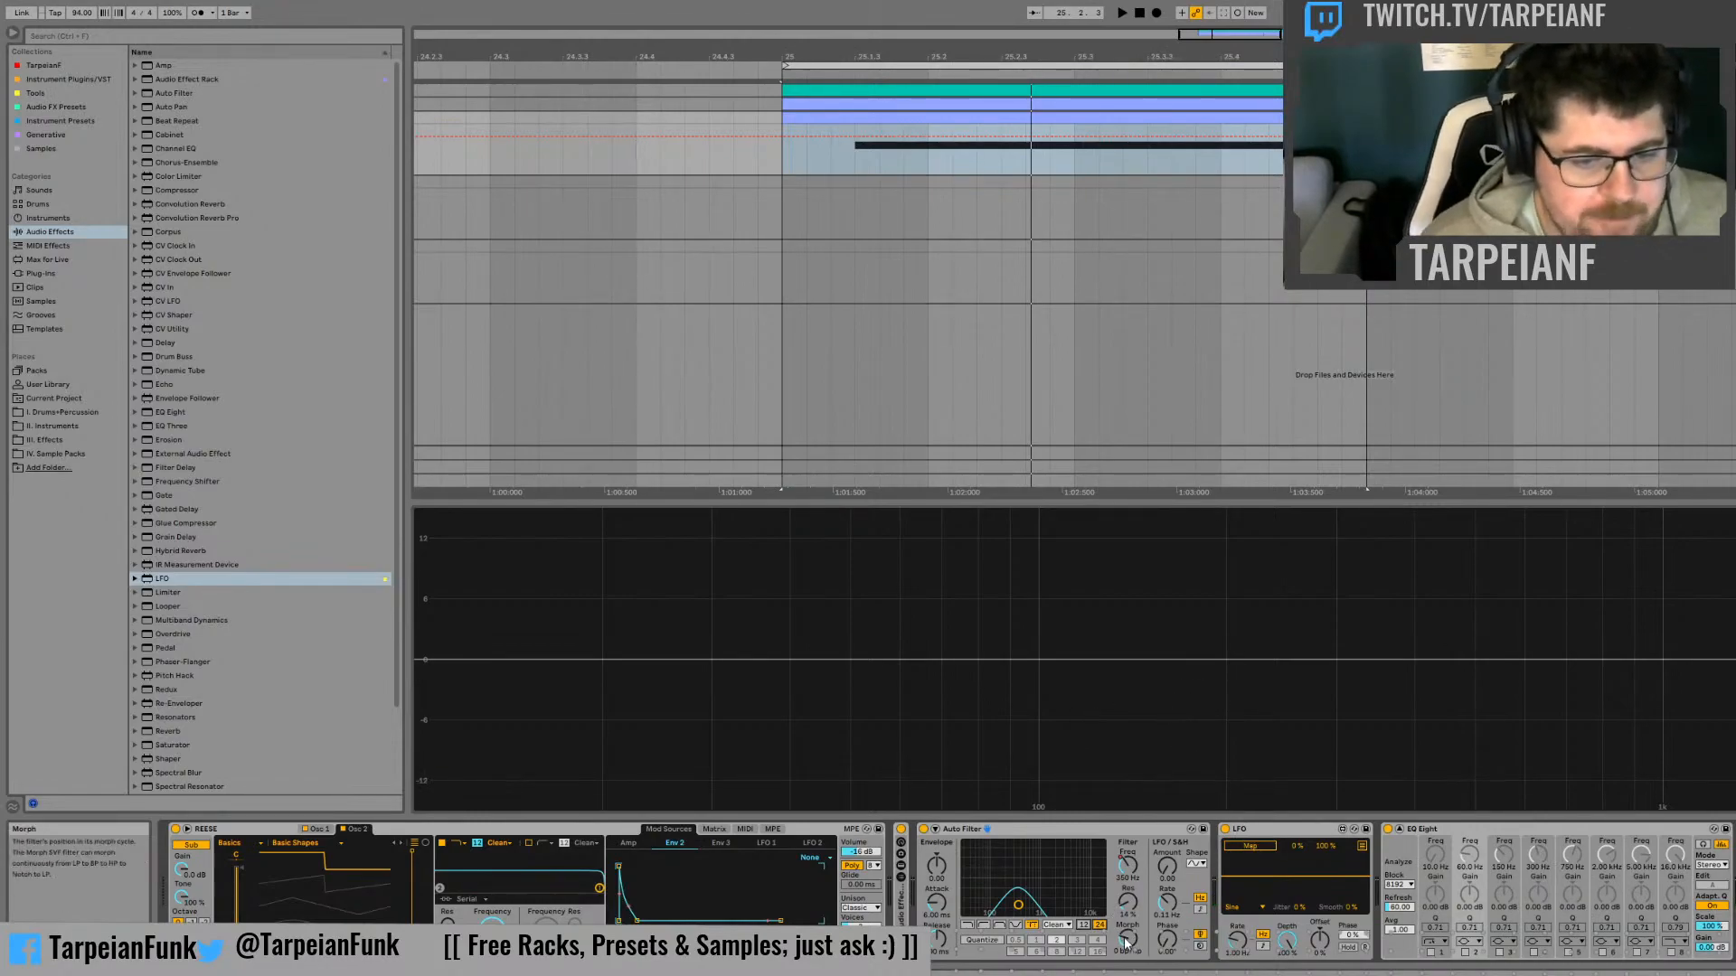
Show the Auto Filter's Morph automation and add breakpoints at the start of the bass note, raising the first towards high-pass
left_click_drag(1125, 942, 1122, 945)
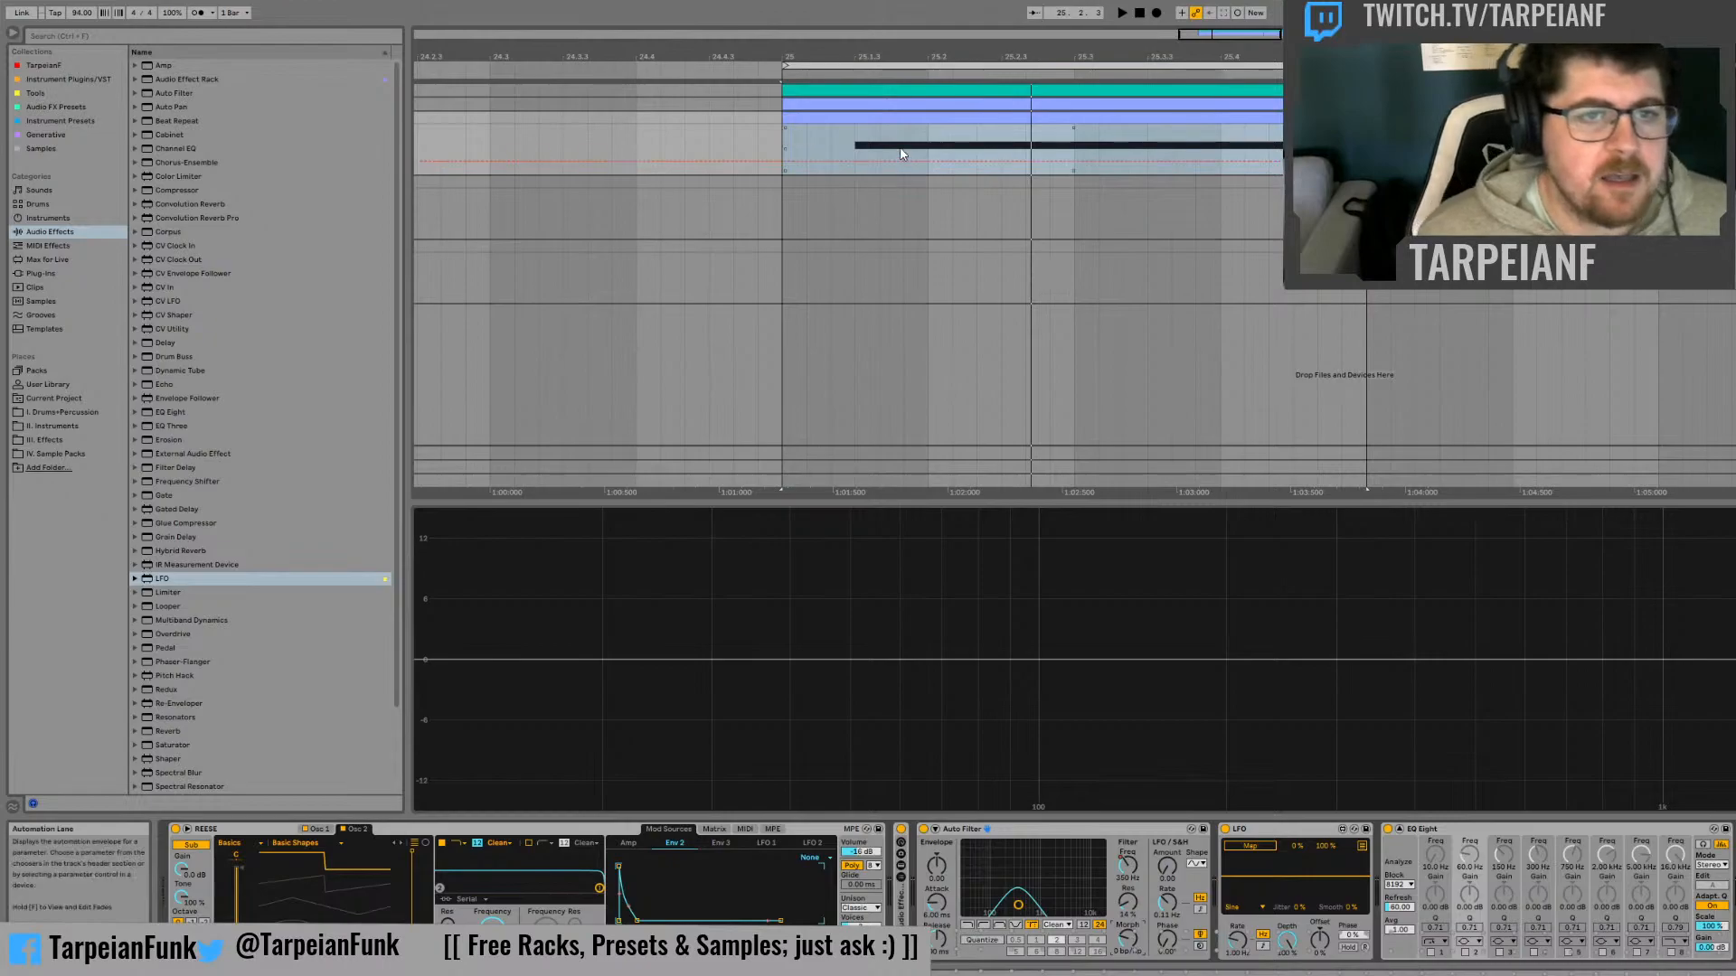
left_click(877, 163)
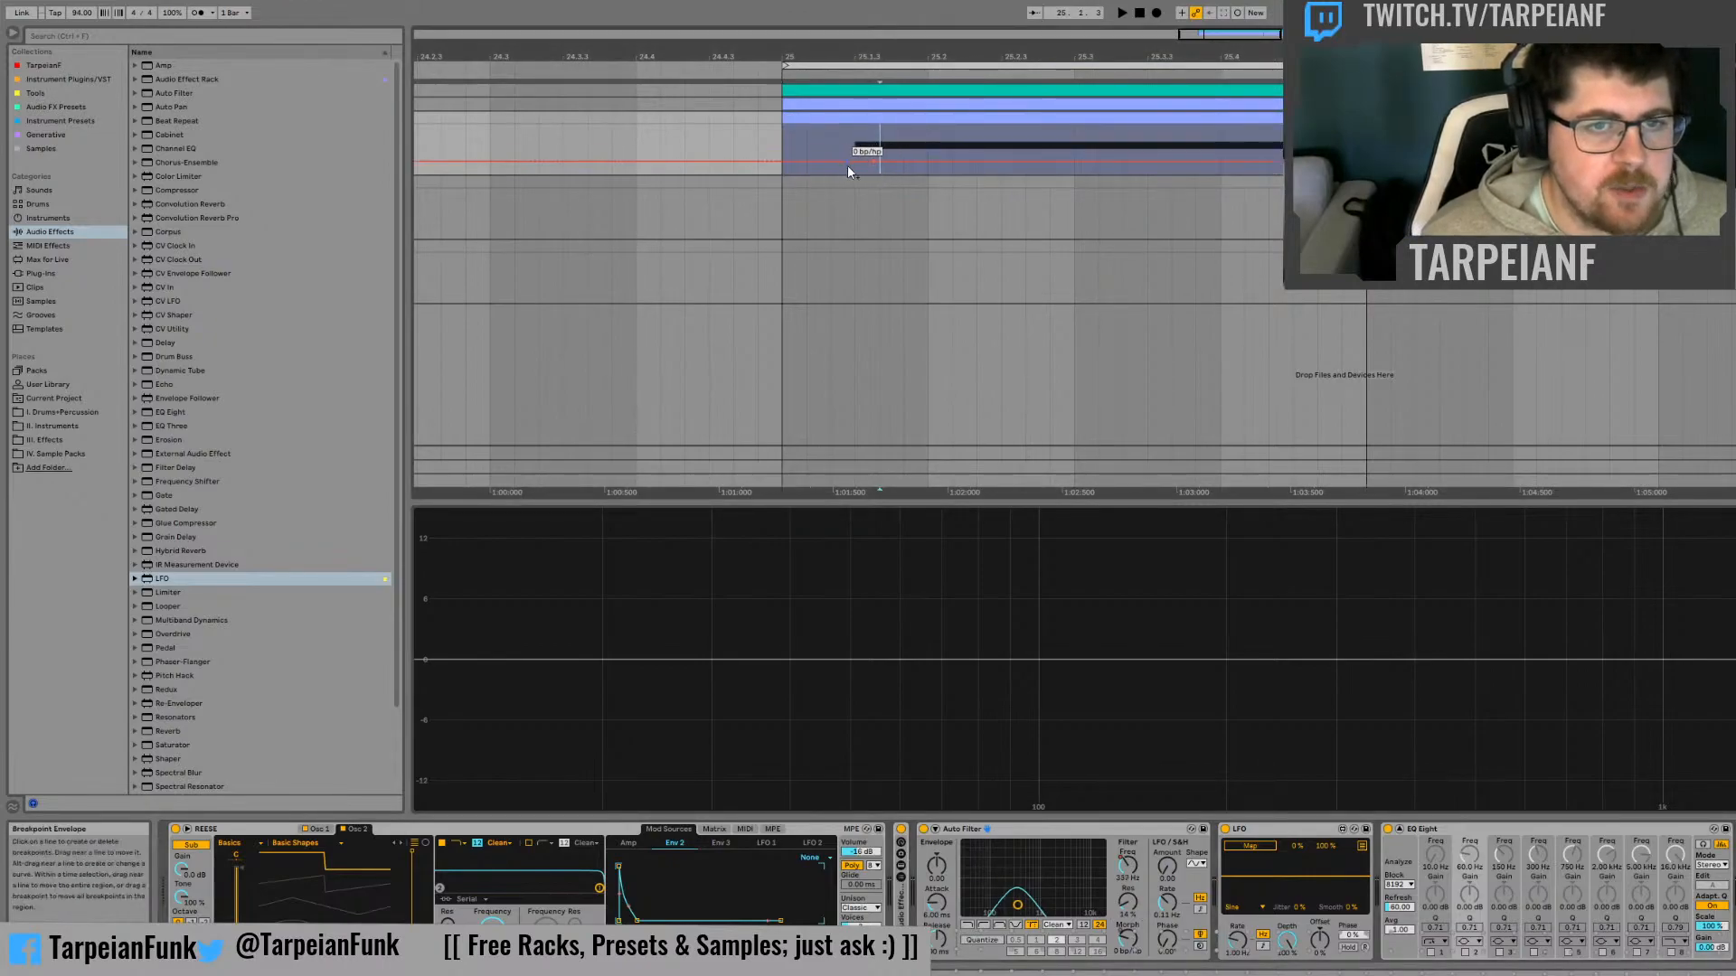
left_click_drag(857, 162, 857, 156)
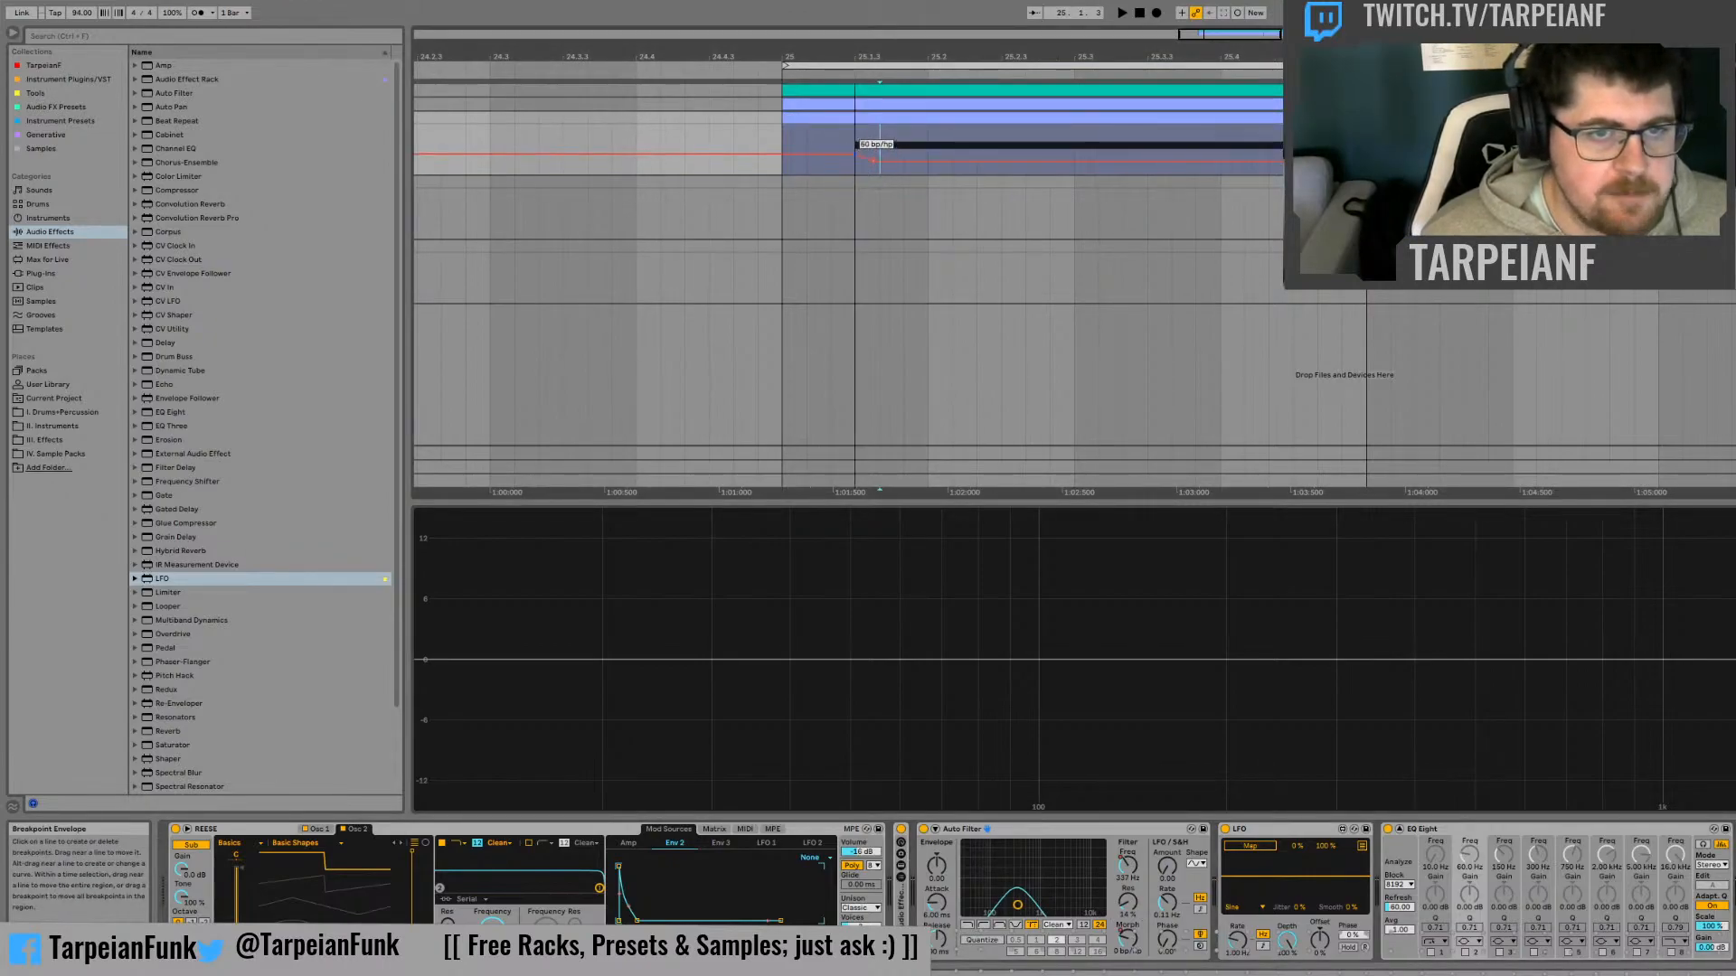
key("space")
left_click(857, 152)
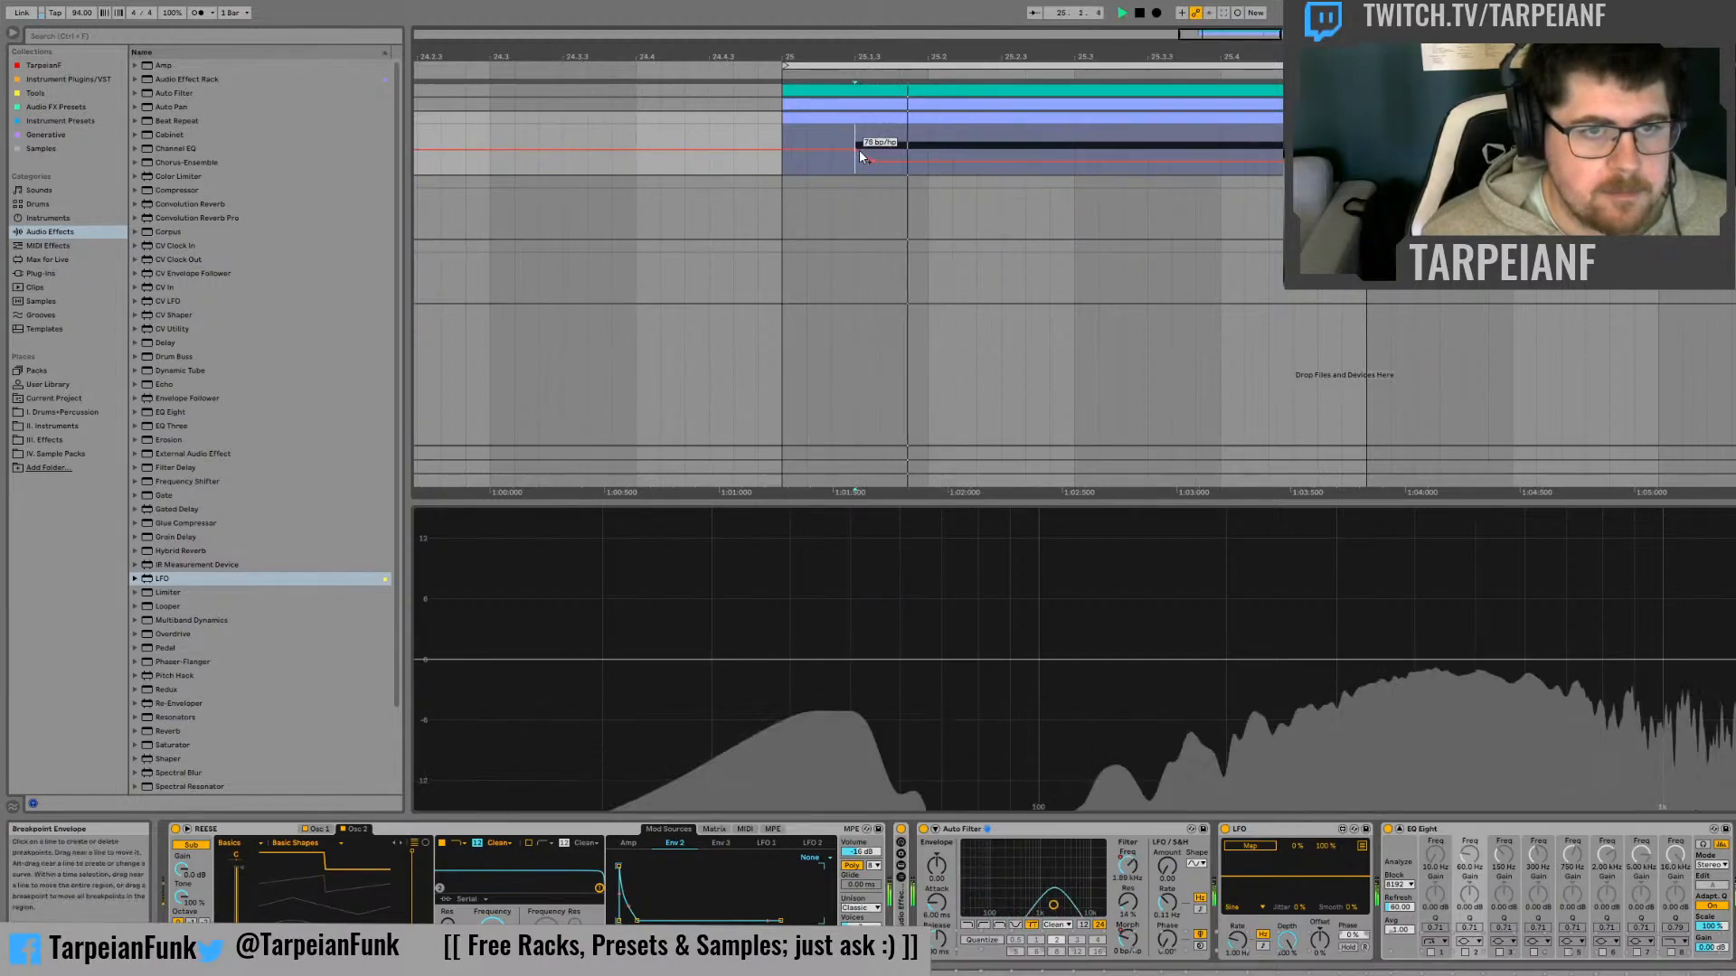
Fine-tune the height of the first Morph breakpoint at 25.1.3 while auditioning the bass
key("space")
key("space")
key("space")
key("space")
left_click_drag(856, 151, 856, 151)
key("space")
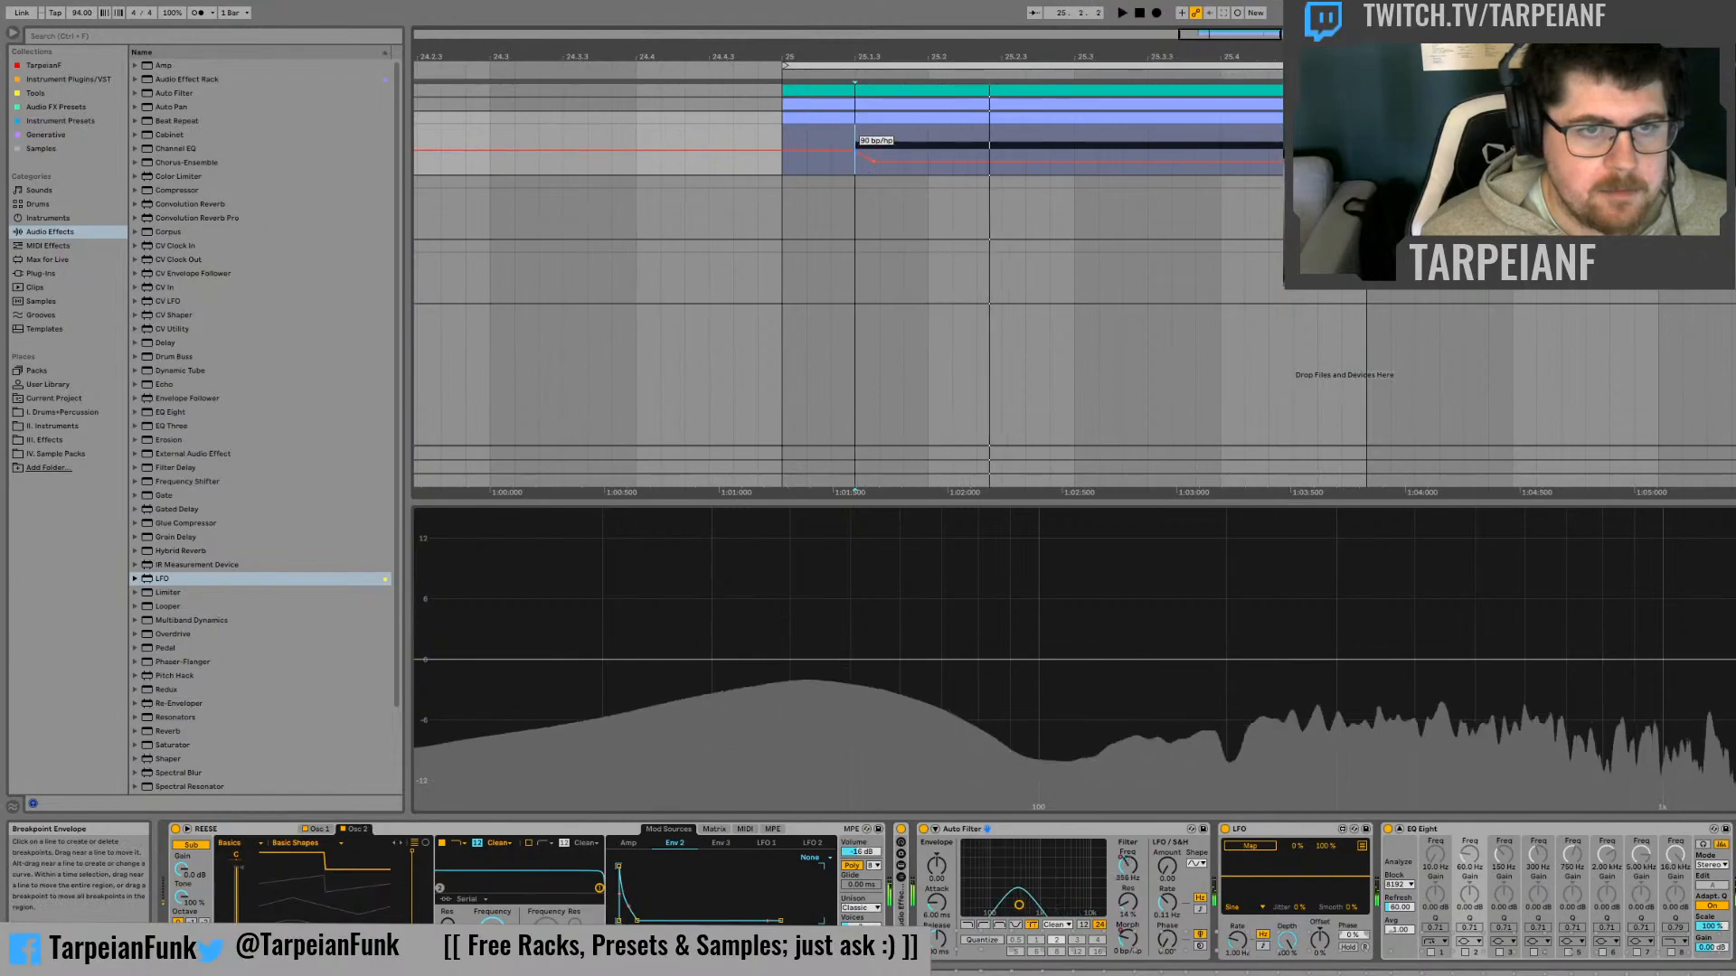
Add a second Morph peak towards high-pass between 25.1.3 and 25.2, and audition the movement
key("space")
key("space")
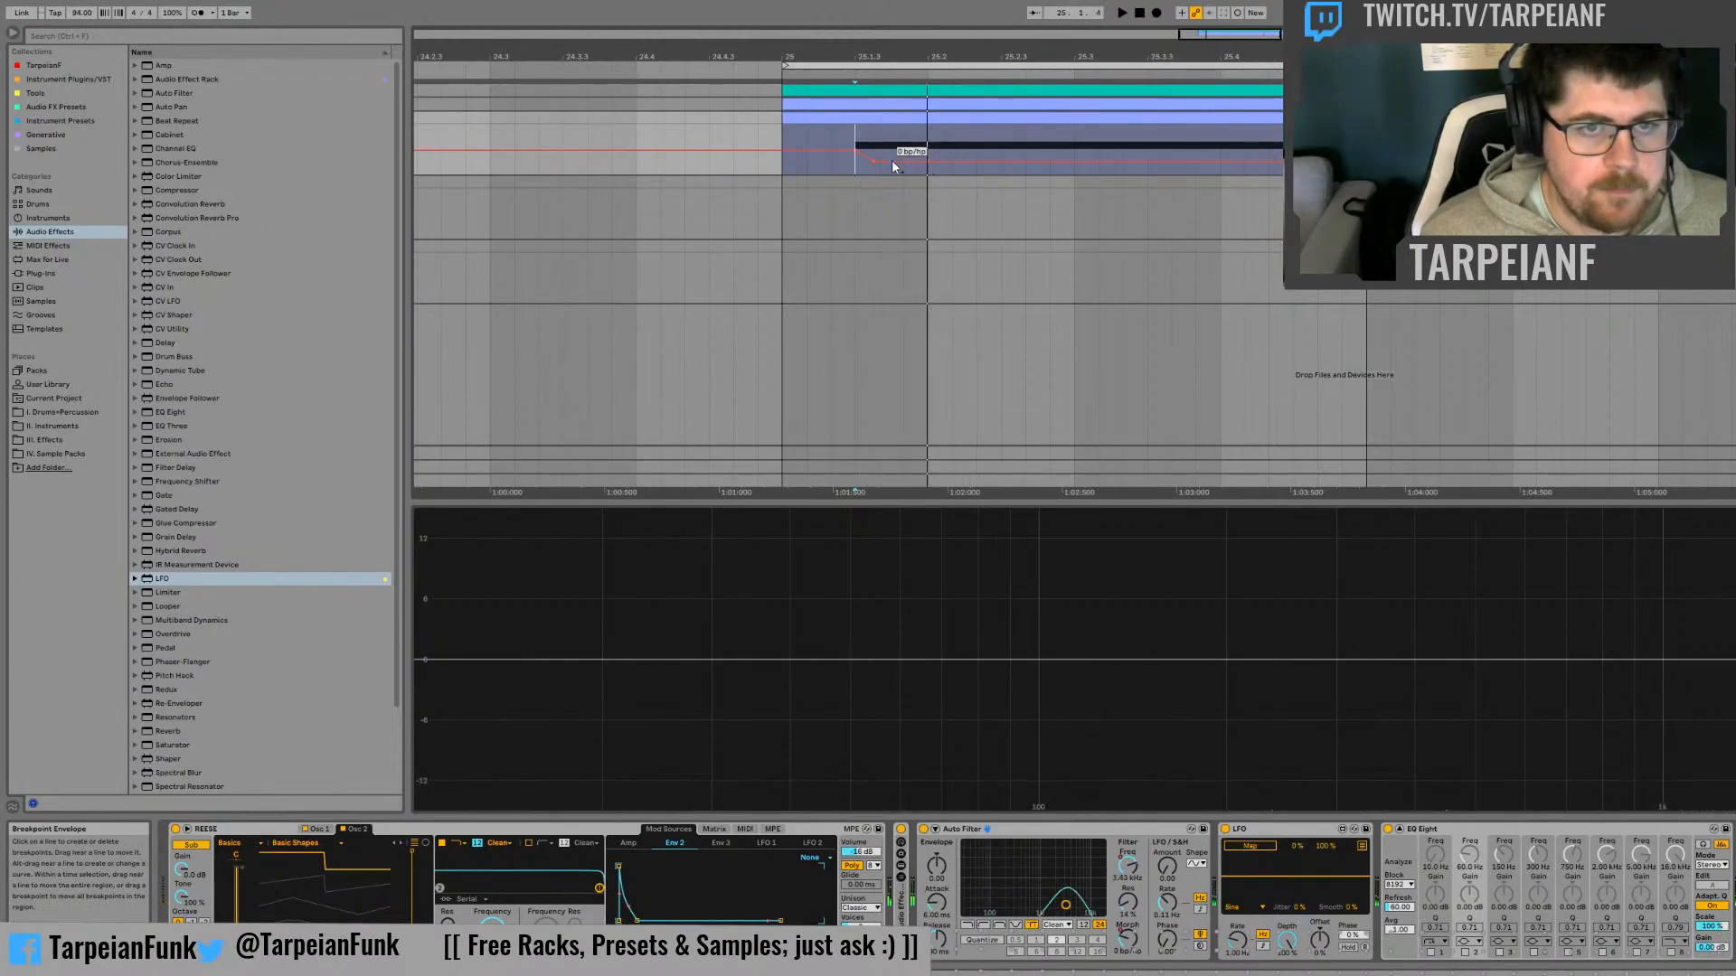
left_click(892, 162)
left_click_drag(903, 161, 854, 145)
key("space")
key("space")
key("space")
key("space")
key("space")
key("space")
Duplicate the Morph automation pattern between 25.1.3 and 25.2 repeatedly across the rest of the bass note and play it
left_click(930, 144)
key("ctrl+d")
key("ctrl+d")
key("ctrl+d")
key("ctrl+d")
key("ctrl+d")
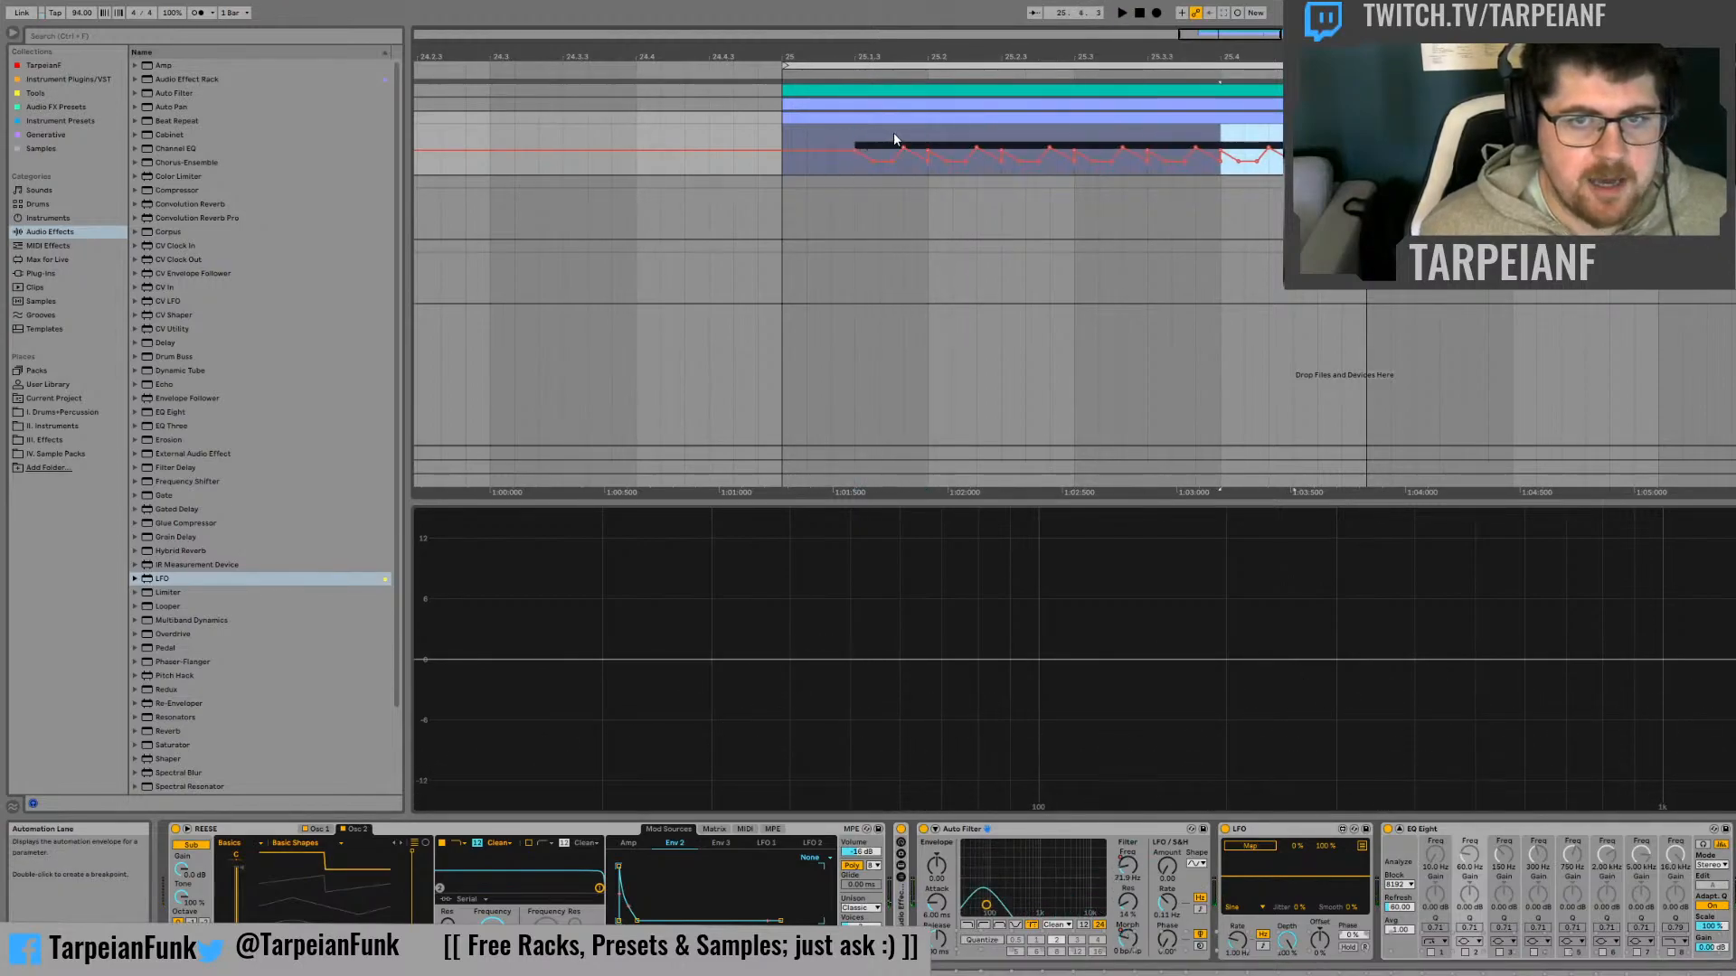
left_click(855, 137)
key("space")
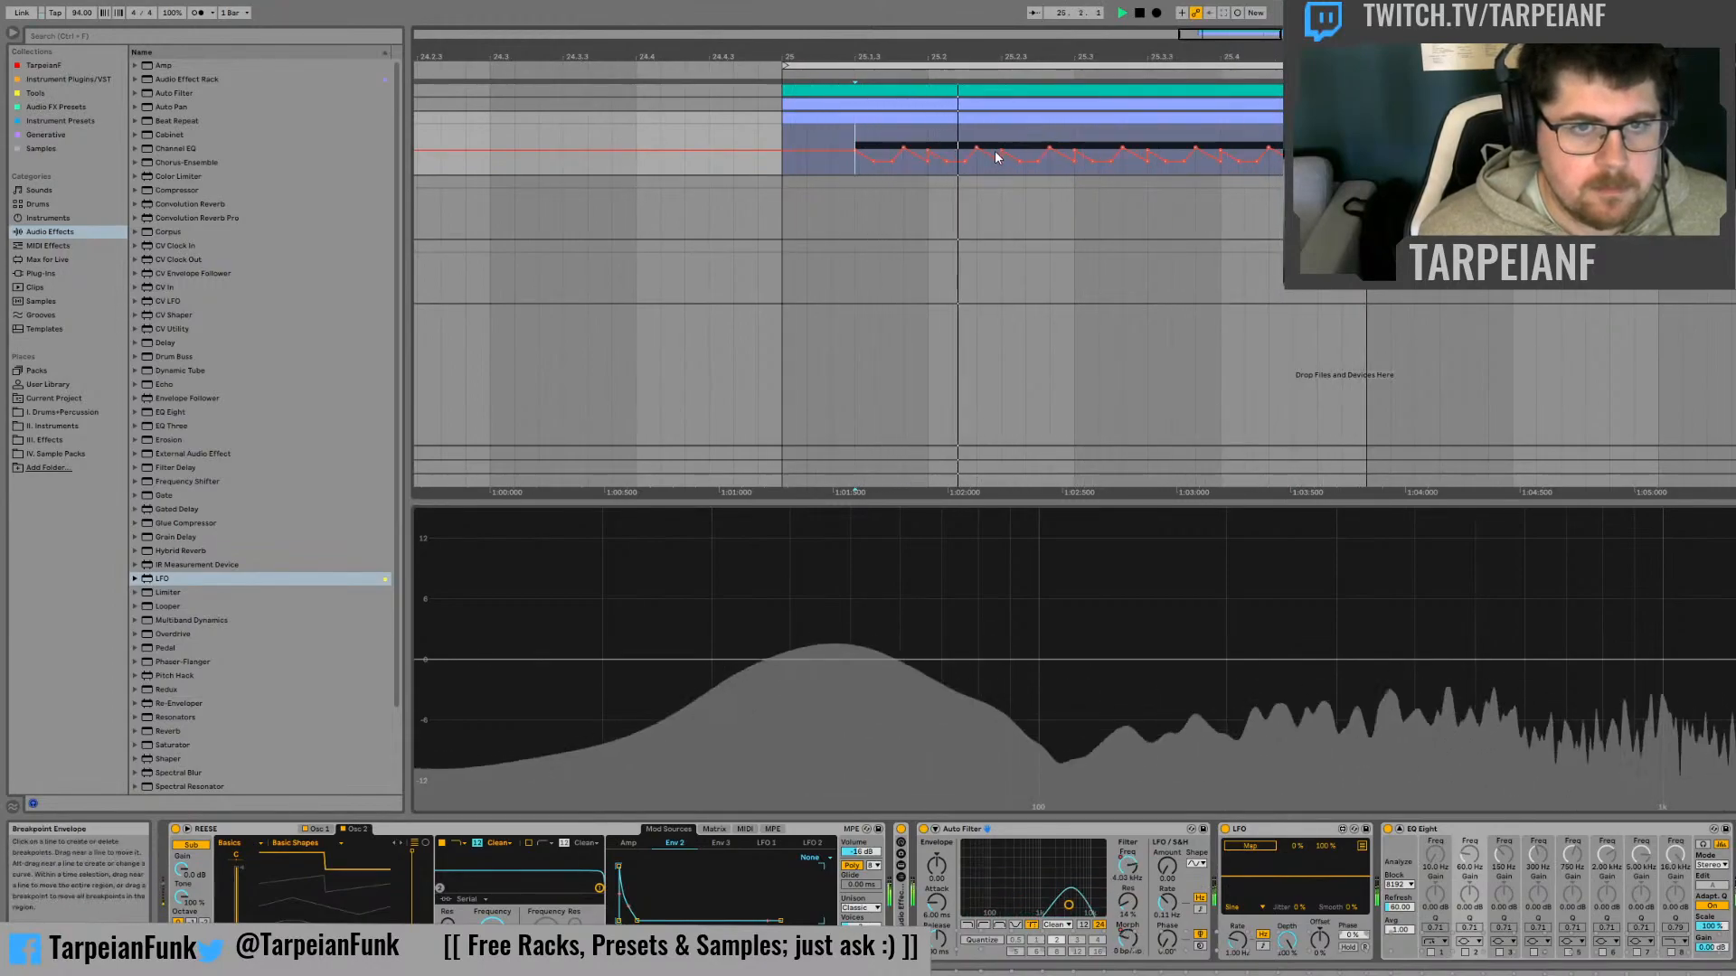
key("space")
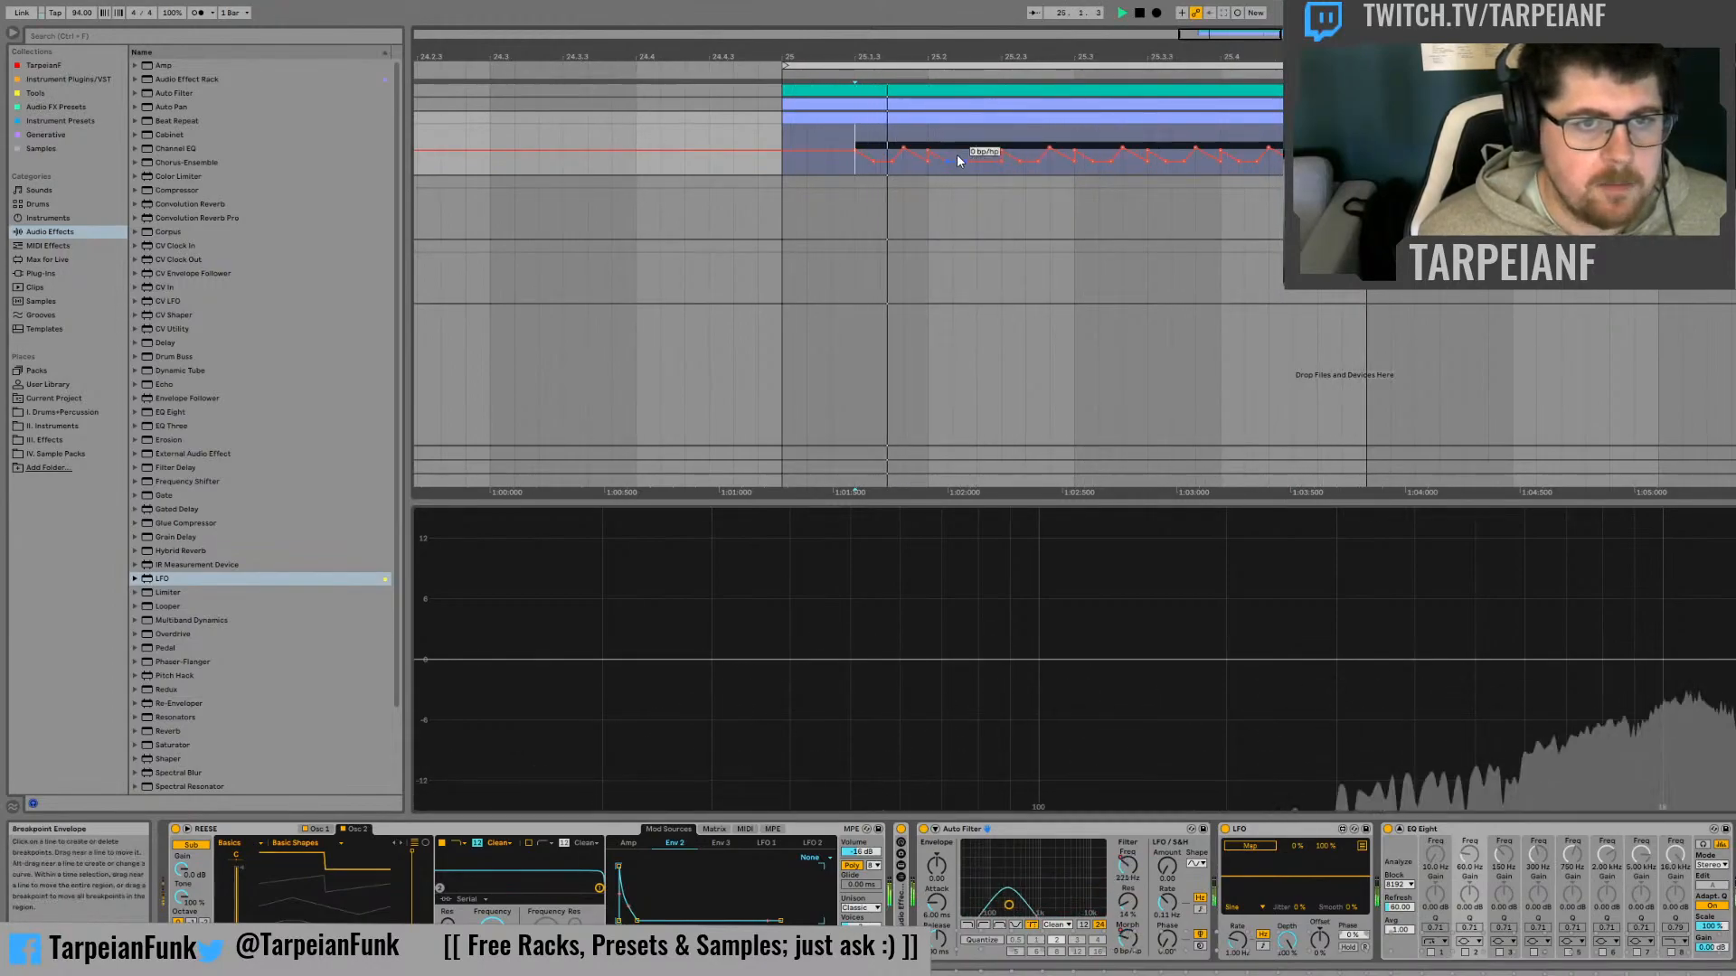
Duplicate the short piece of Morph automation just after 25.2.3 twice to create a faster run of peaks
key("space")
key("space")
Audition the Morph automation from 25.2.3, from just after 25.2, and from the start of bar 25
key("space")
left_click_drag(1025, 144, 1006, 145)
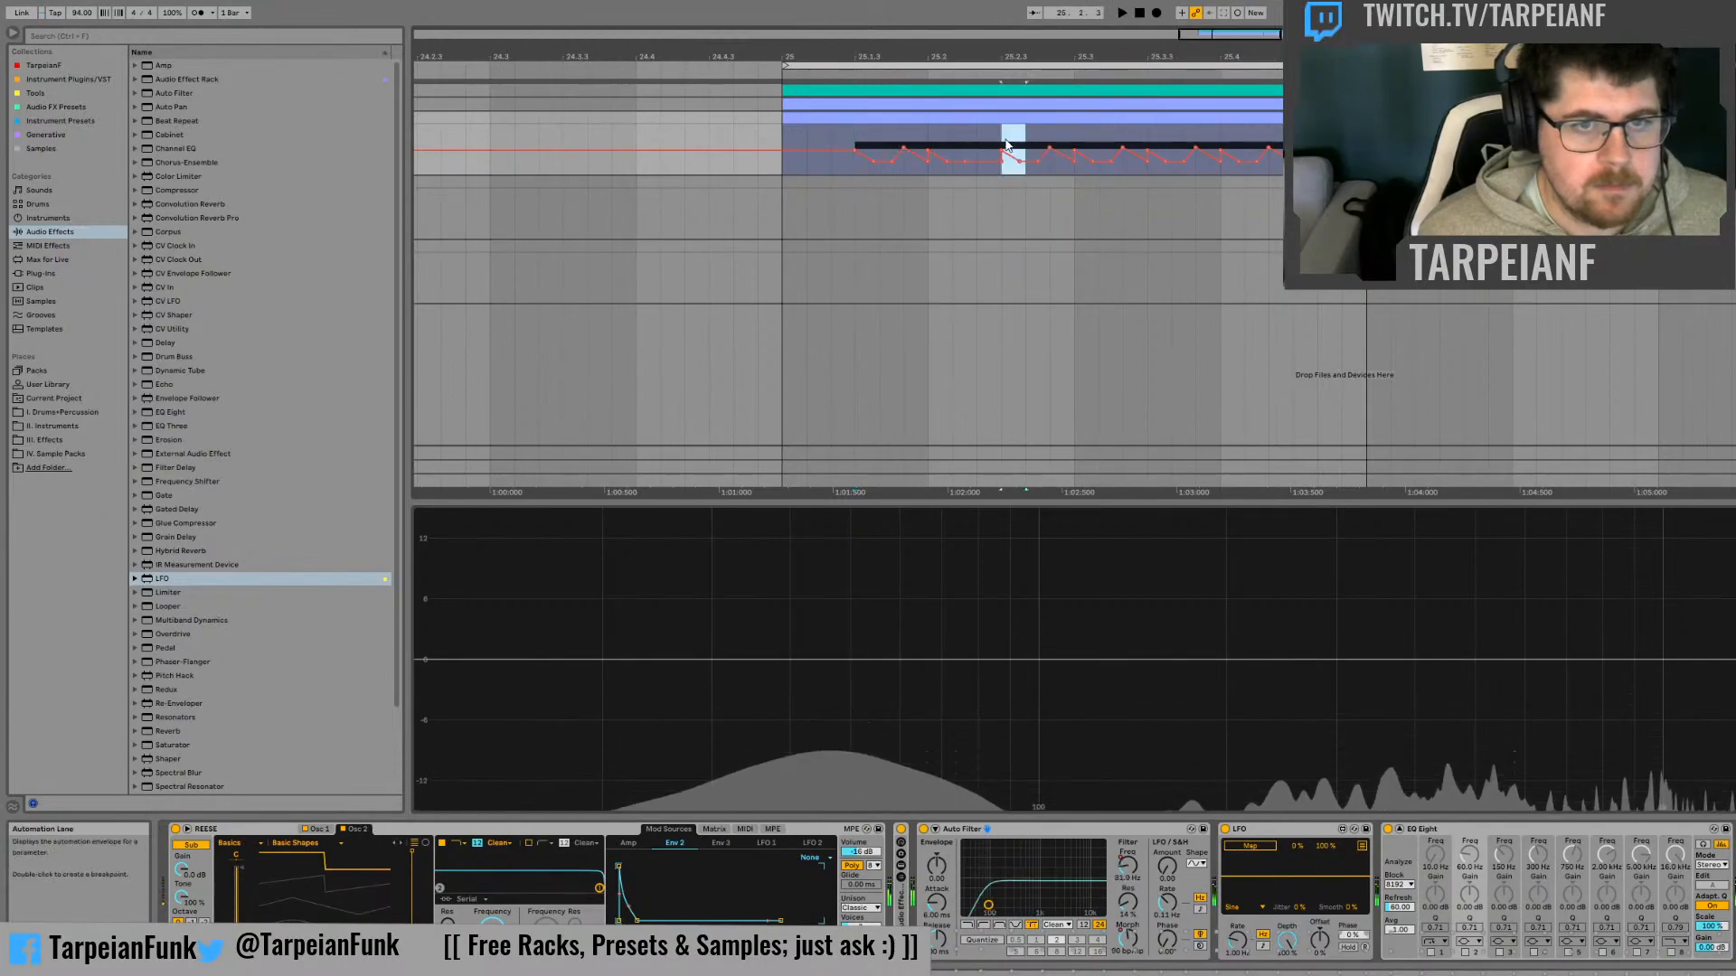
key("ctrl+d")
key("ctrl+d")
left_click(1006, 144)
key("space")
key("space")
key("space")
key("space")
key("space")
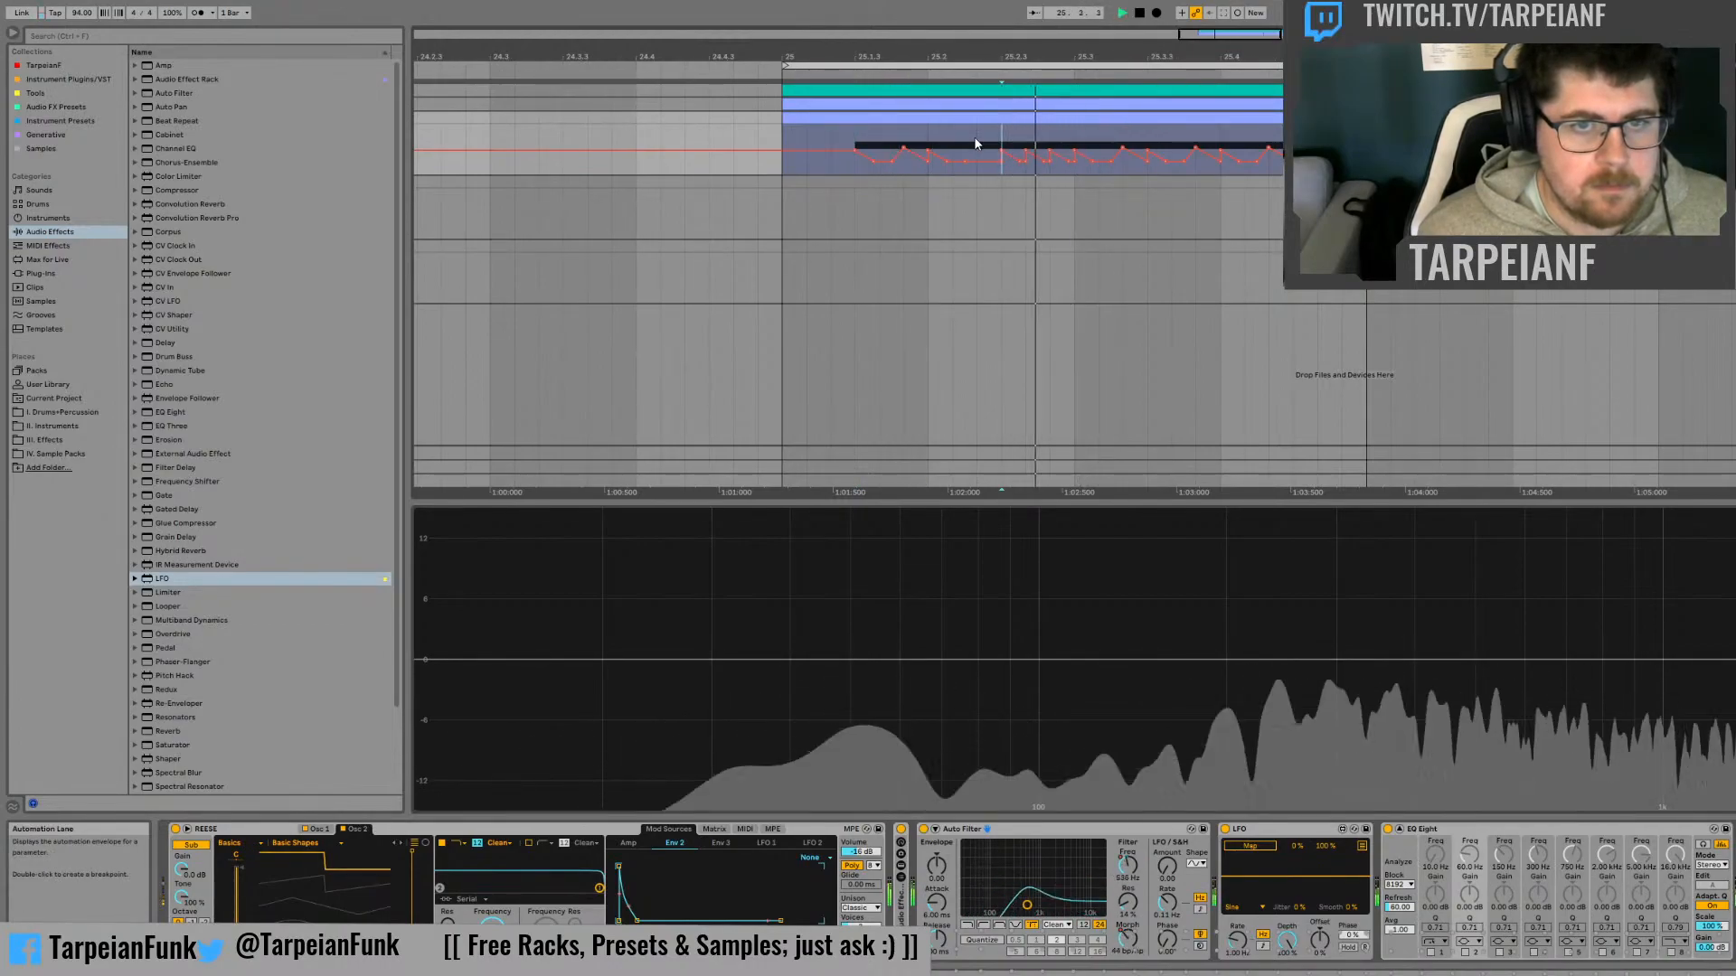
key("space")
left_click(959, 142)
key("space")
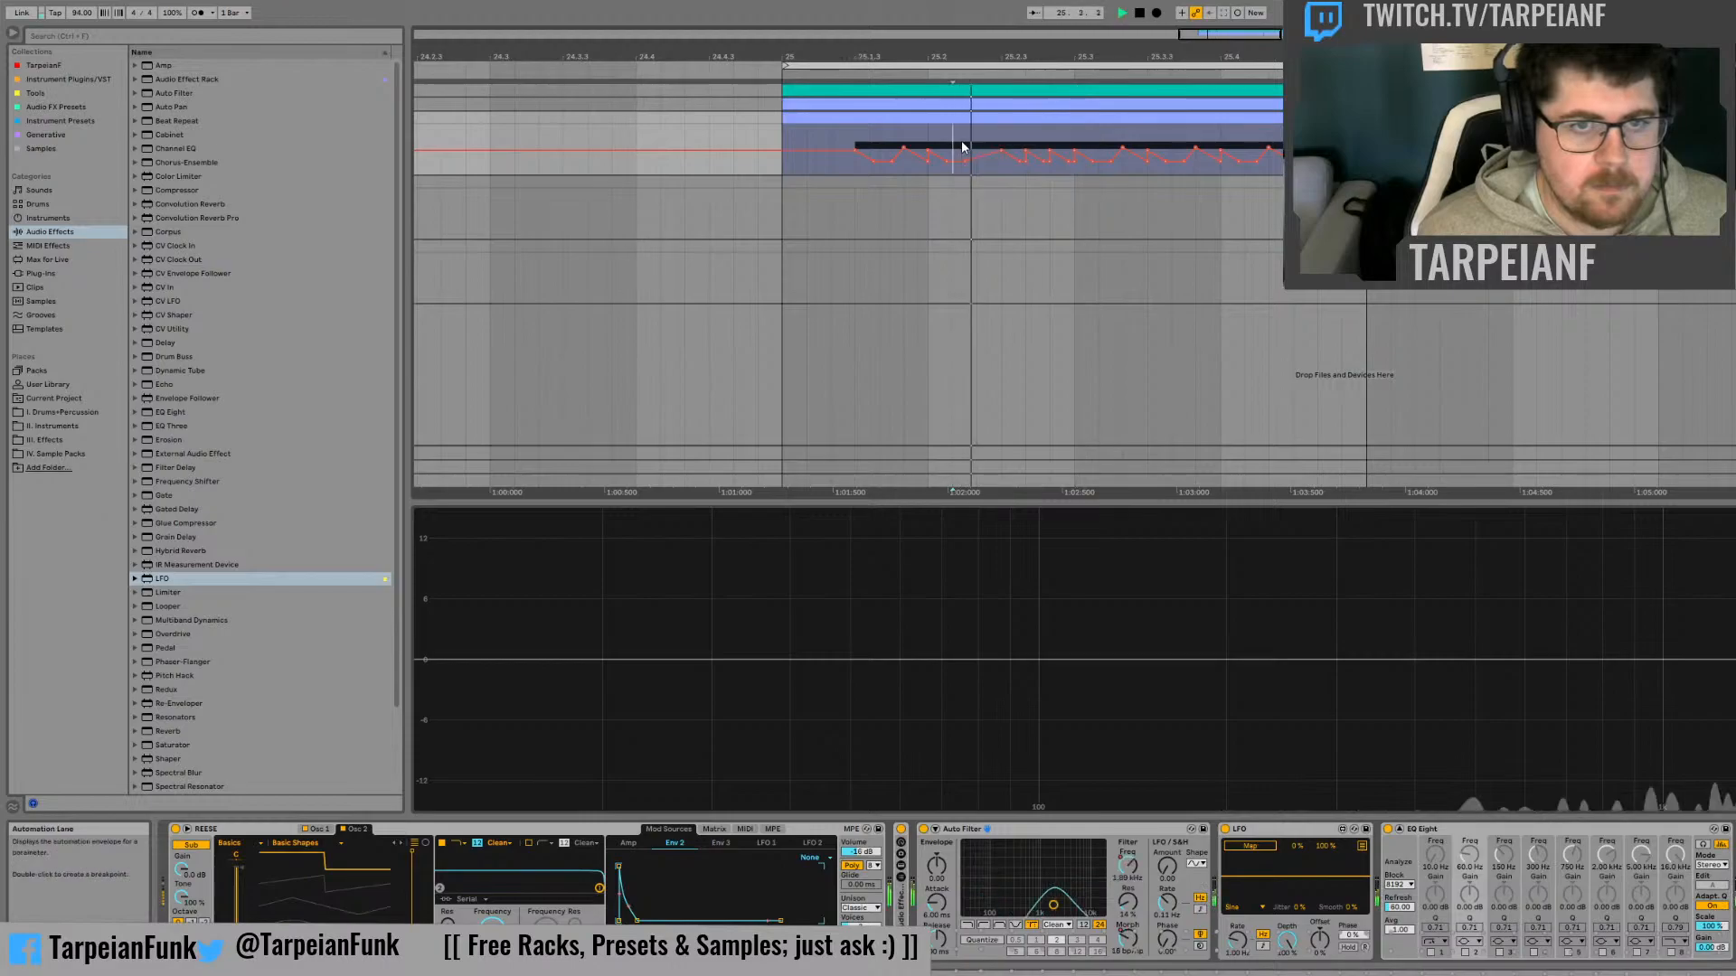
key("space")
left_click(804, 139)
left_click(784, 135)
key("space")
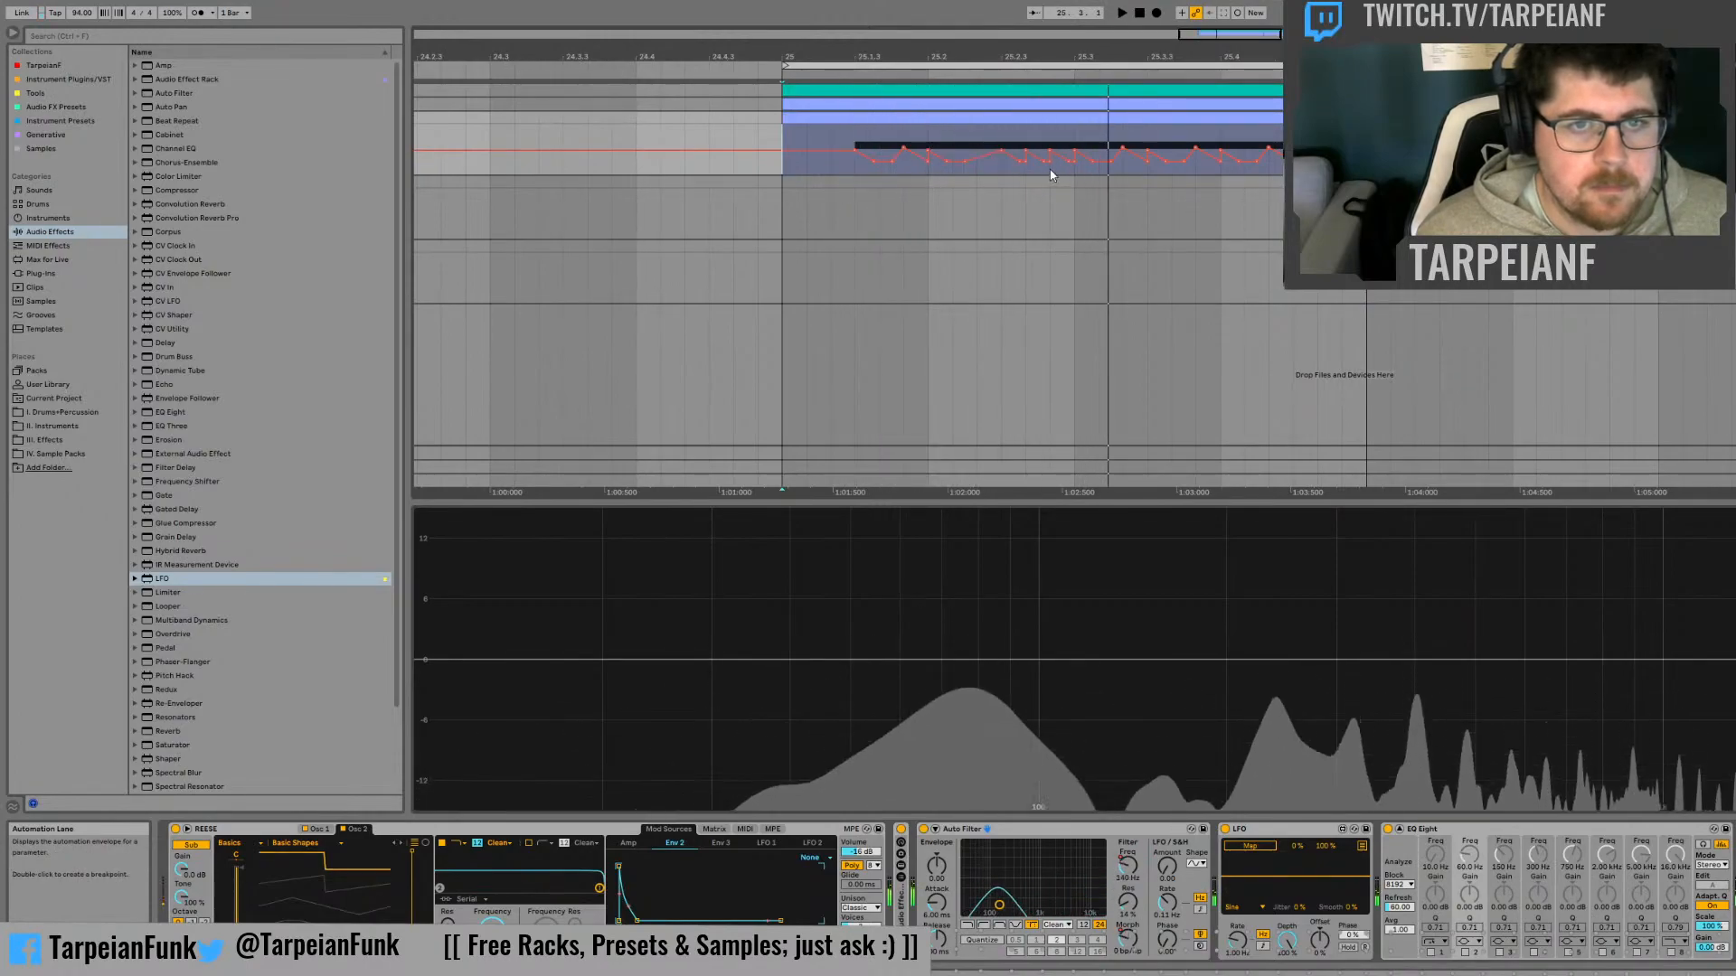
key("space")
Add a higher Morph peak midway between 25.2 and 25.2.3 and audition the change
key("Left")
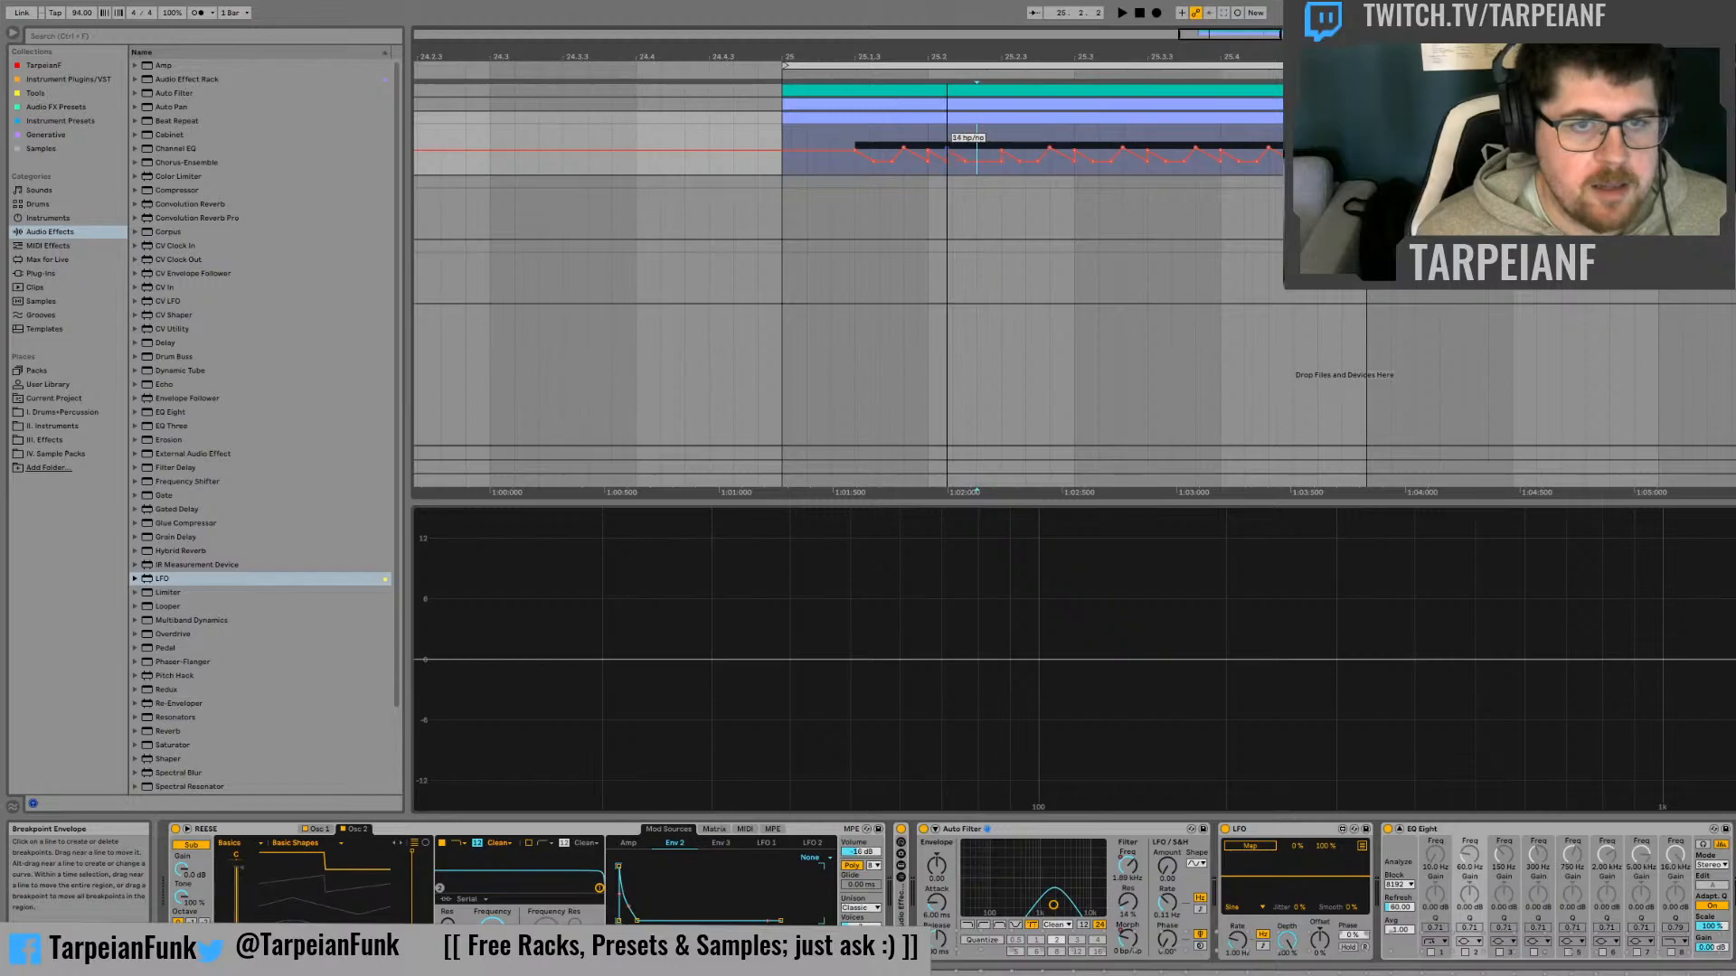
key("space")
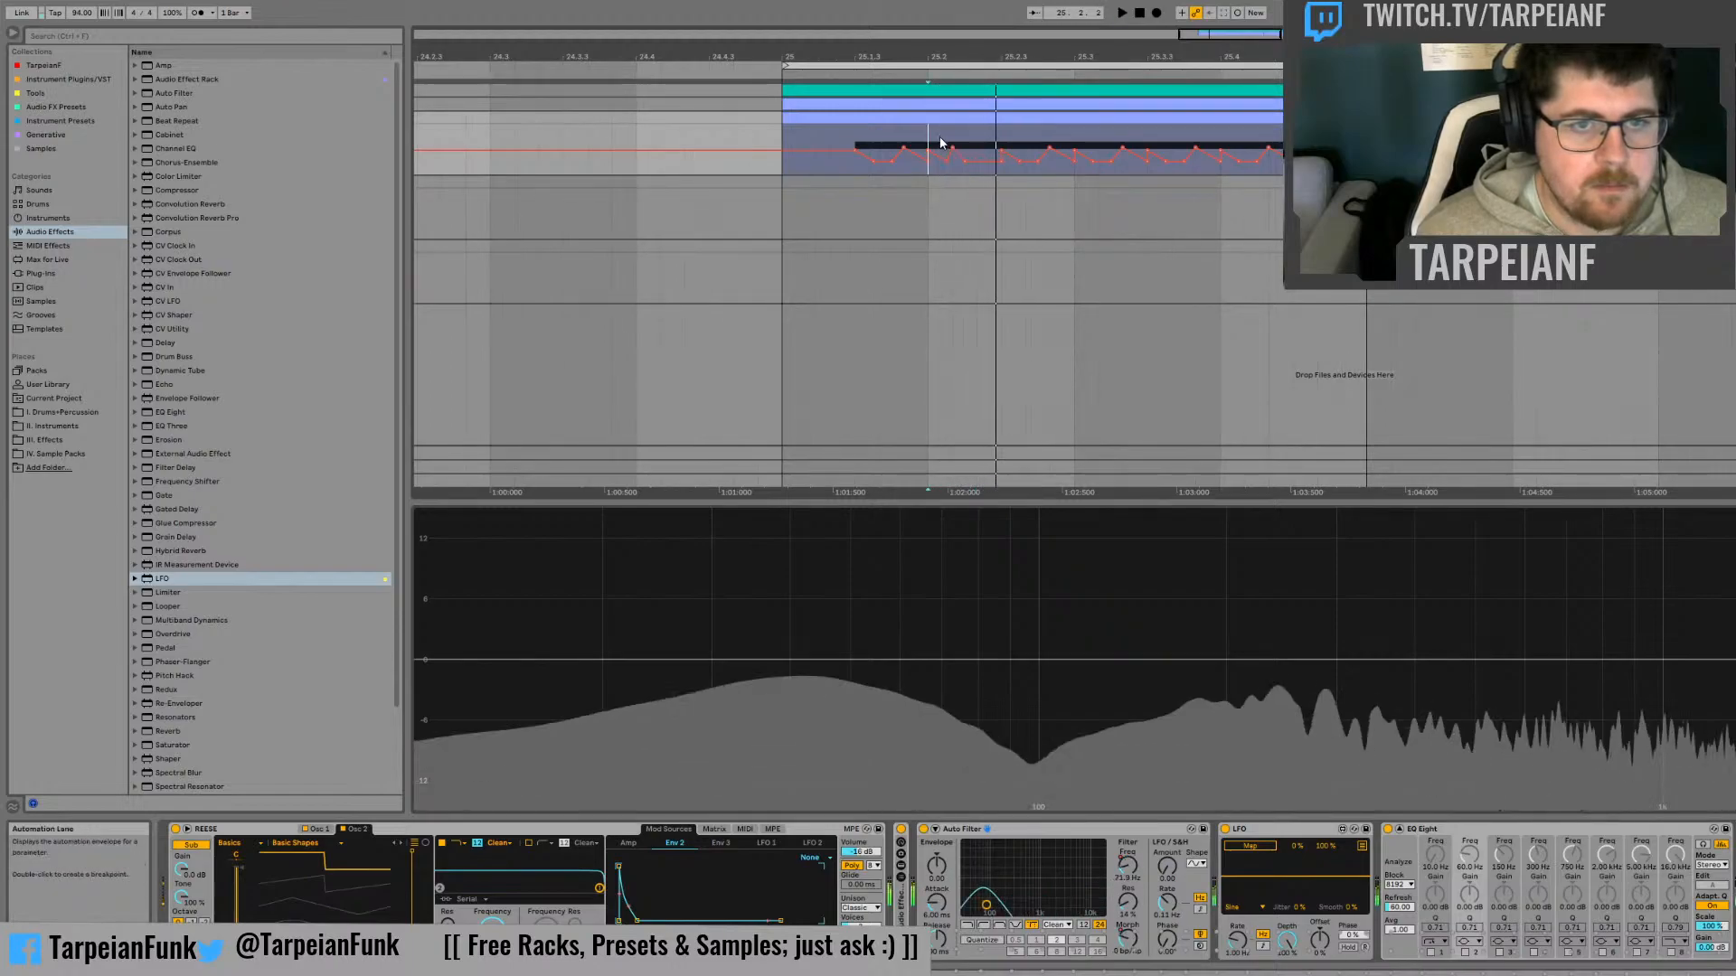
left_click_drag(983, 162, 977, 144)
key("space")
key("space")
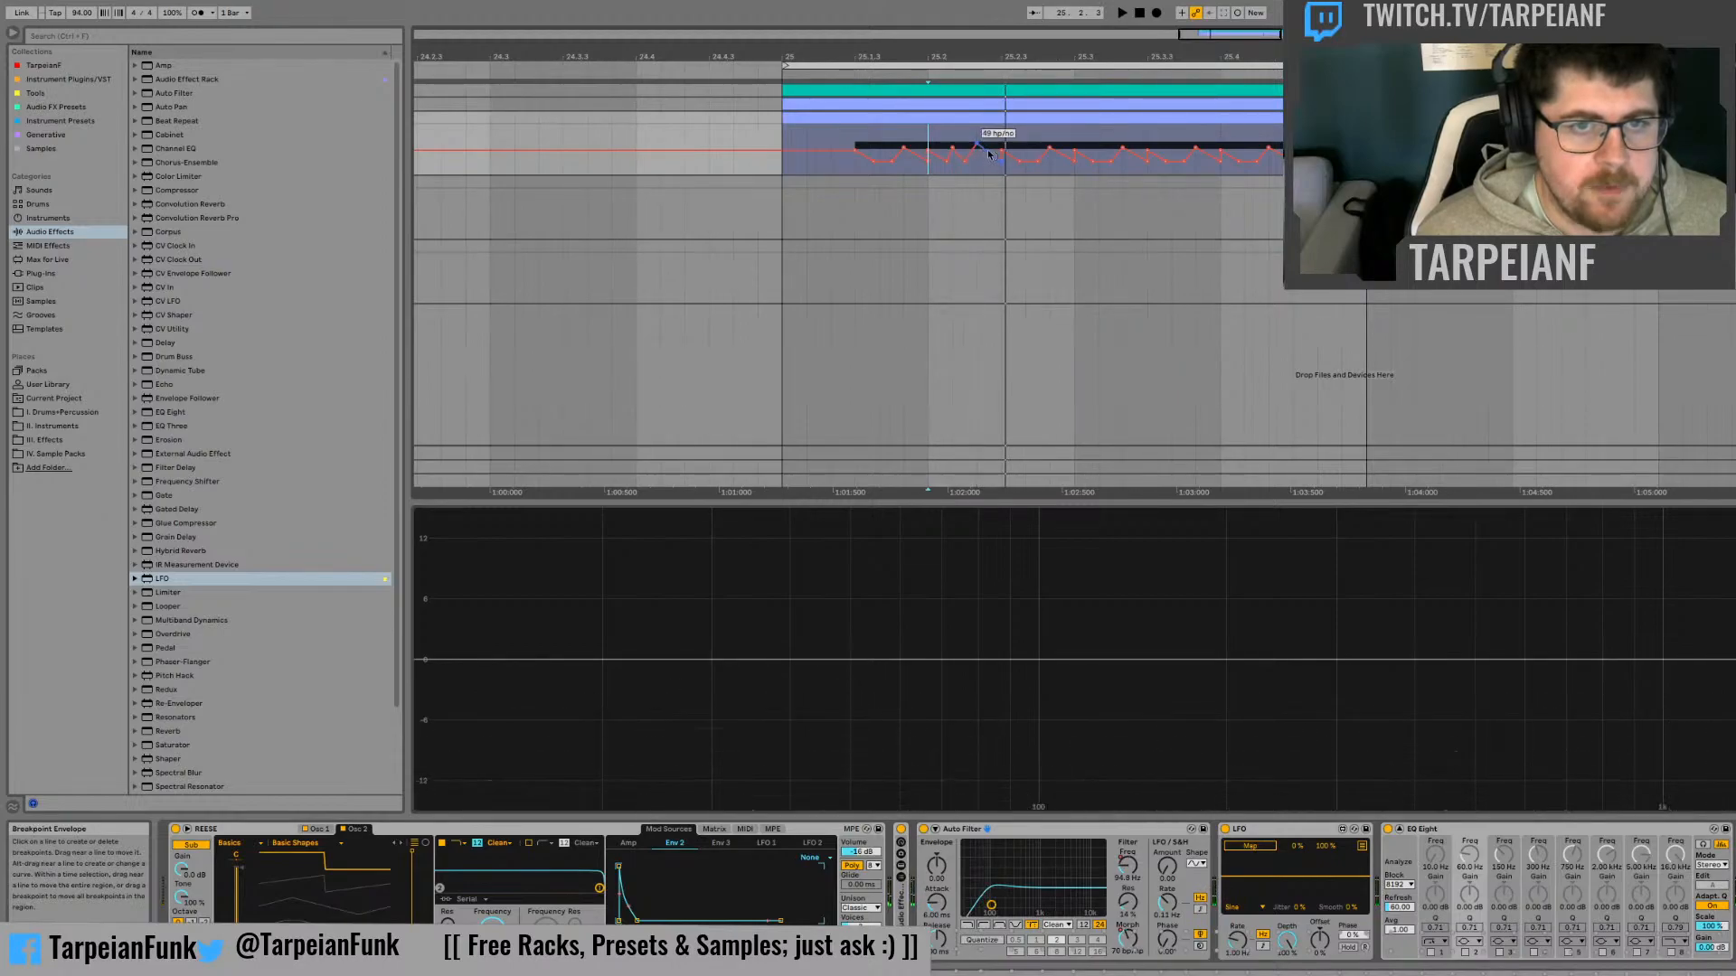
key("space")
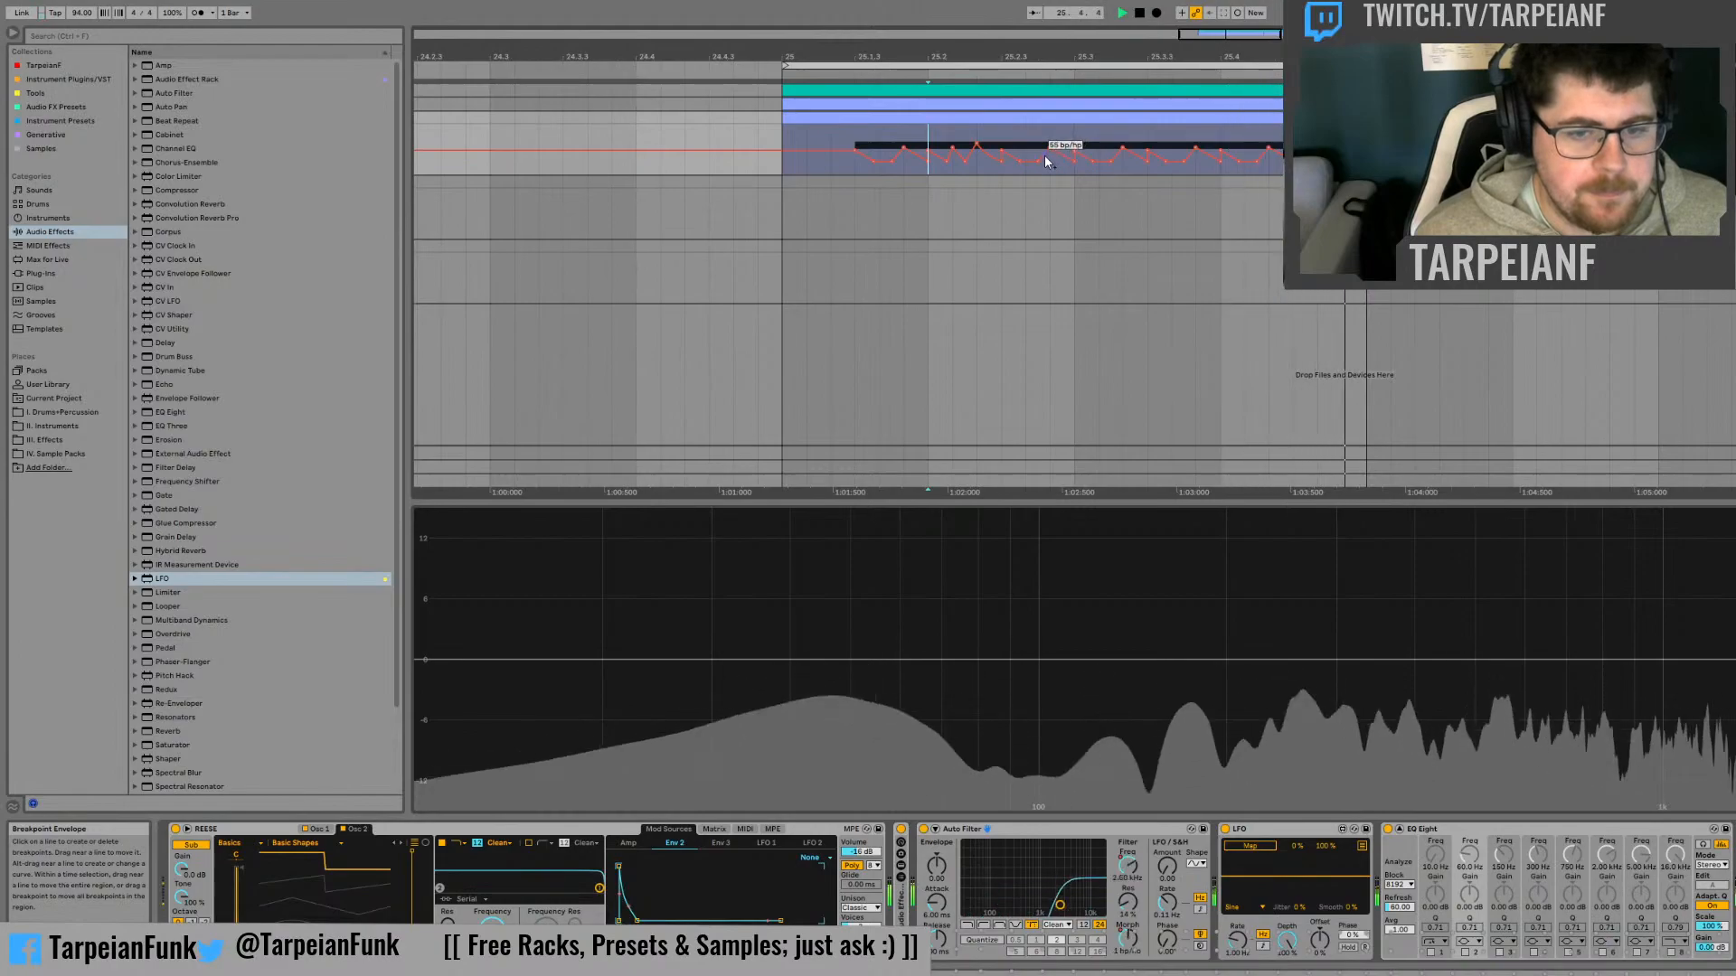
Switch the Auto Filter to the 12 dB slope and play the bass
key("space")
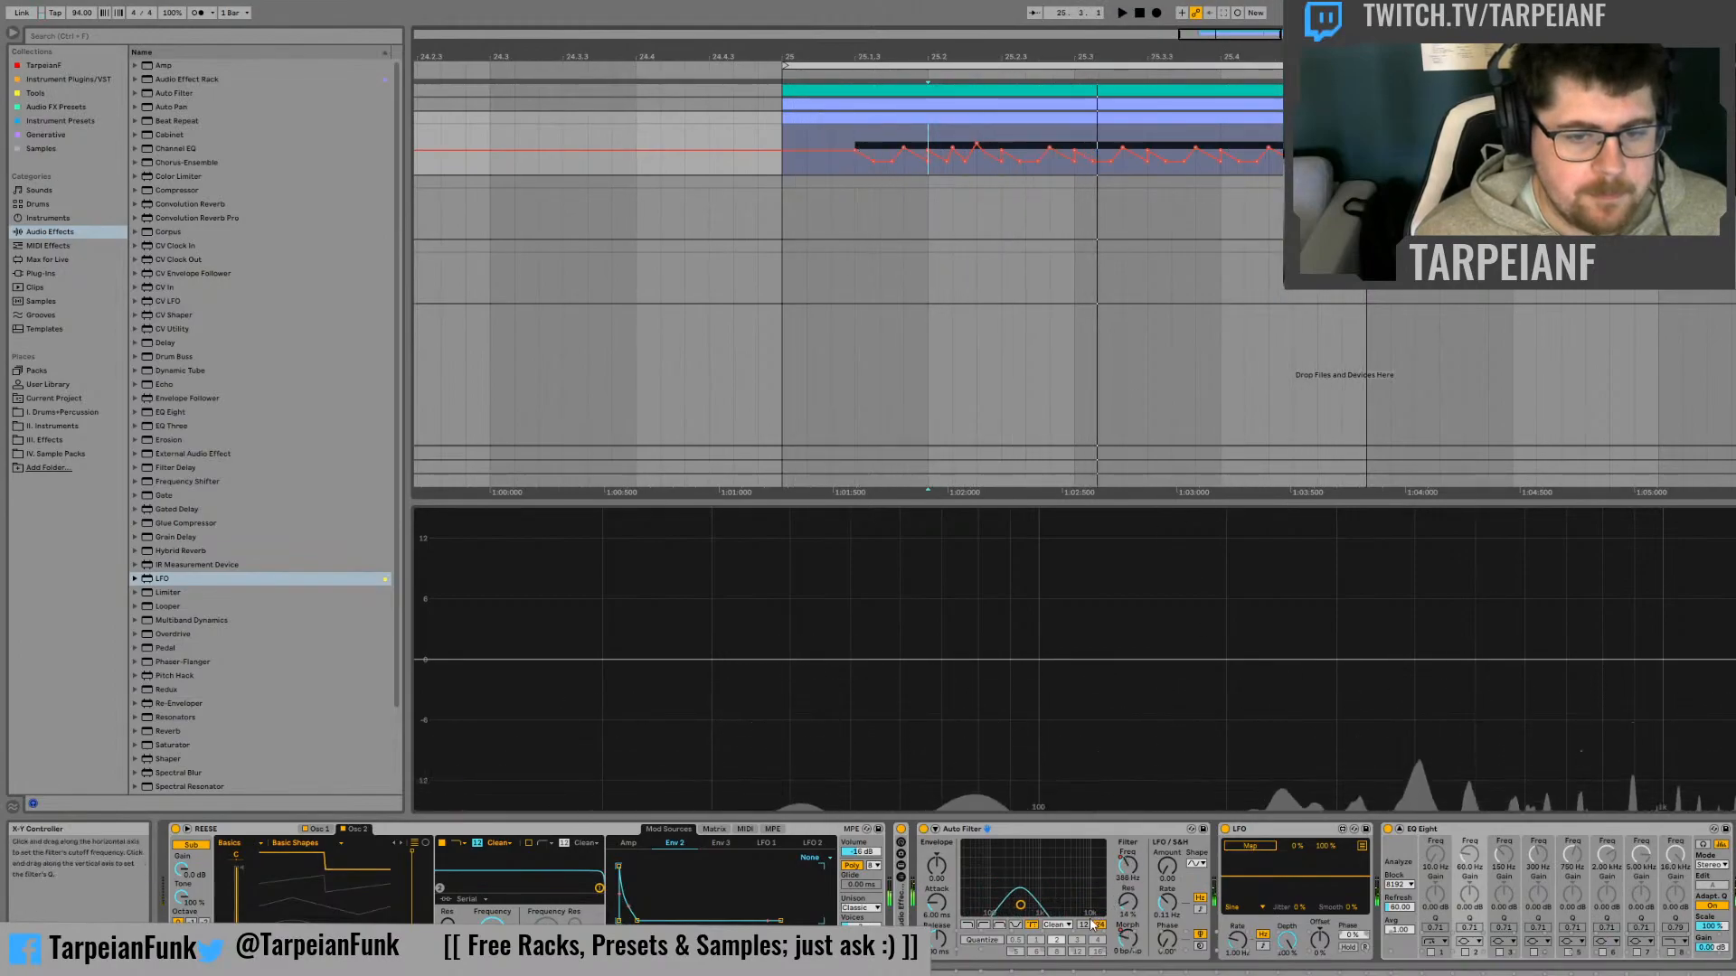
left_click(1083, 927)
key("space")
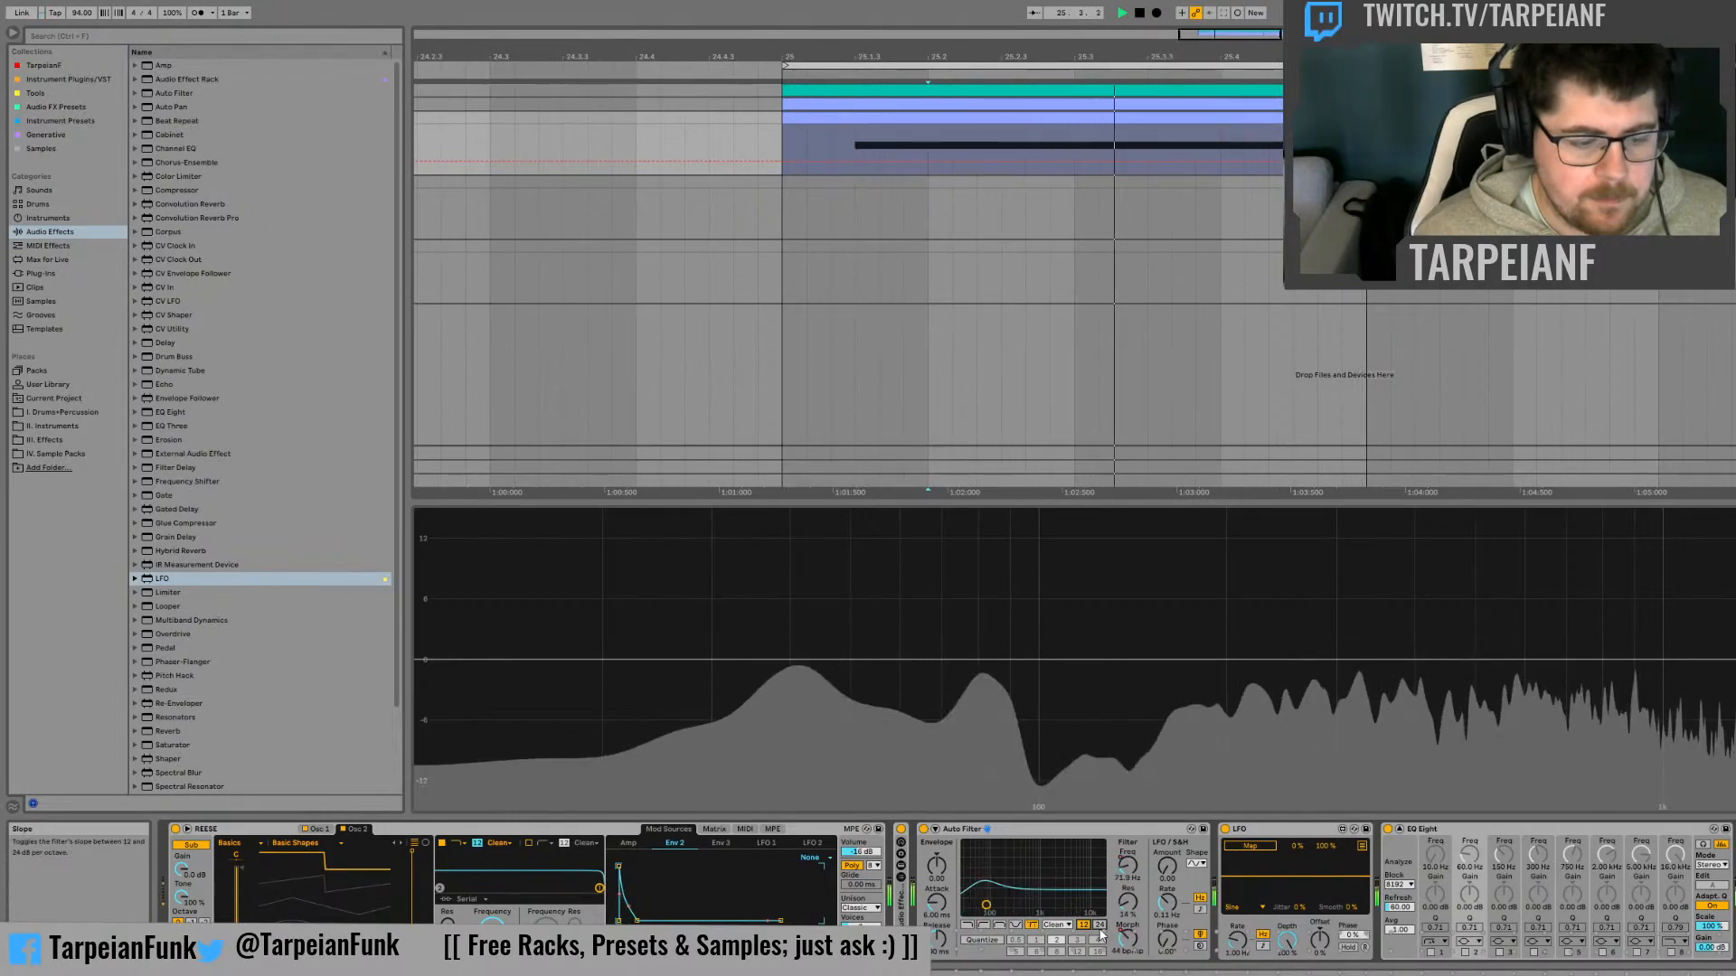
Return the Auto Filter to the 24 dB slope and audition the bass
key("space")
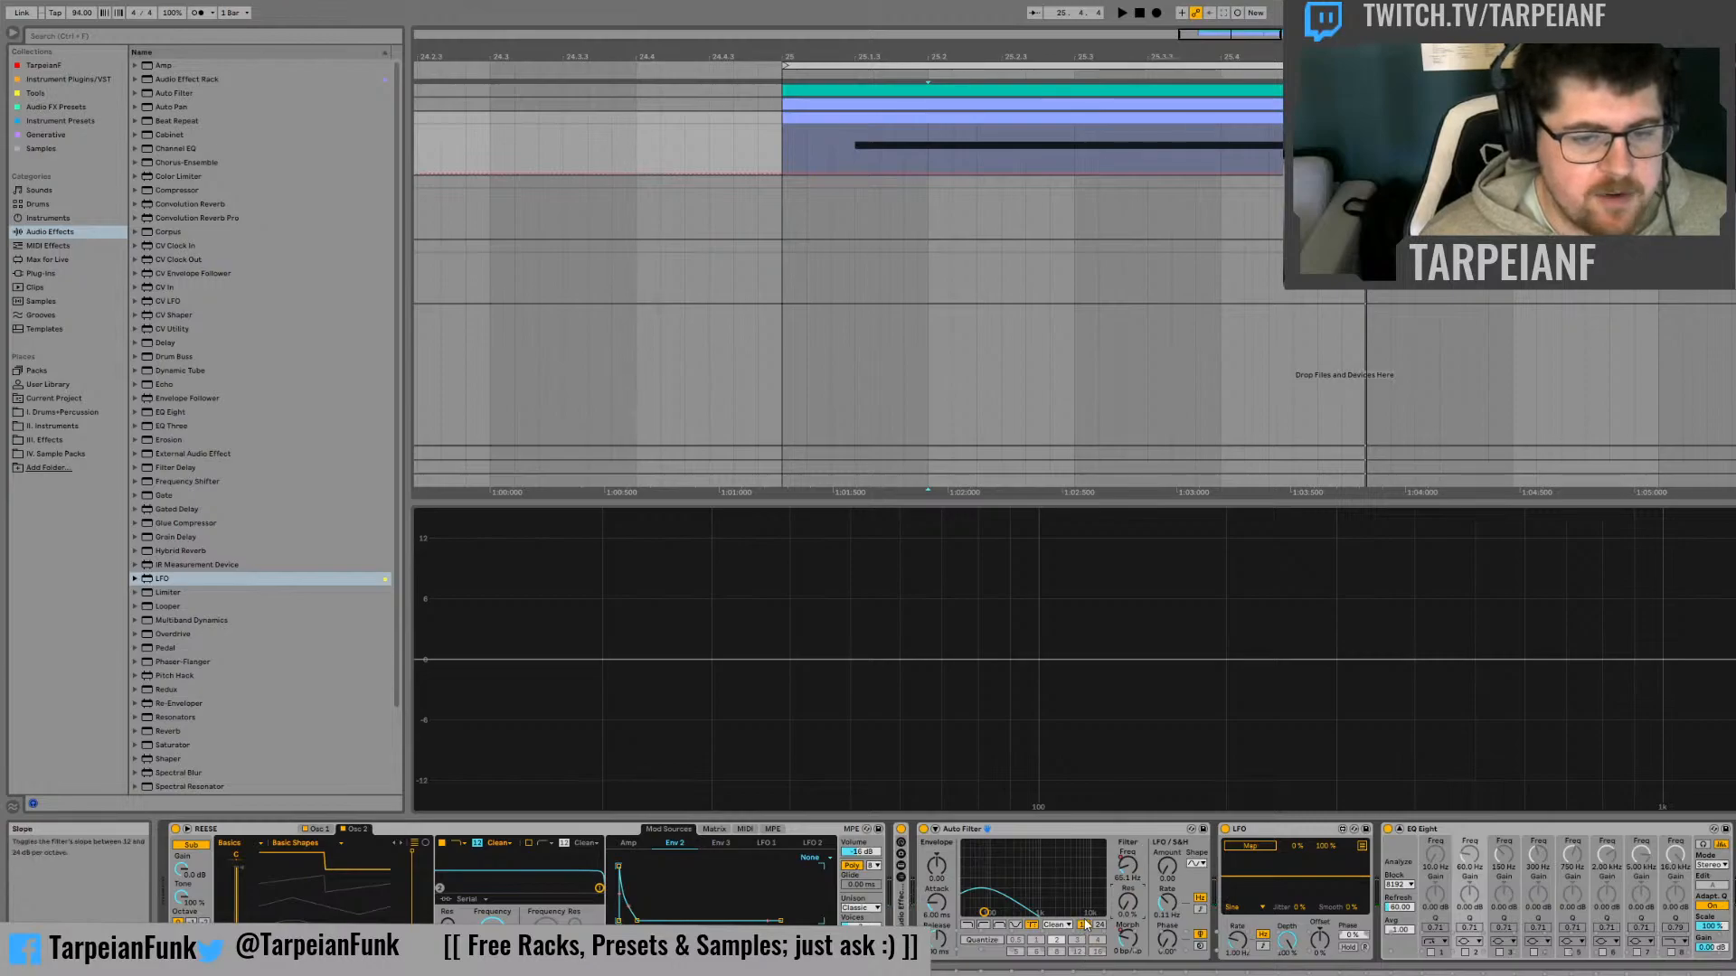
key("space")
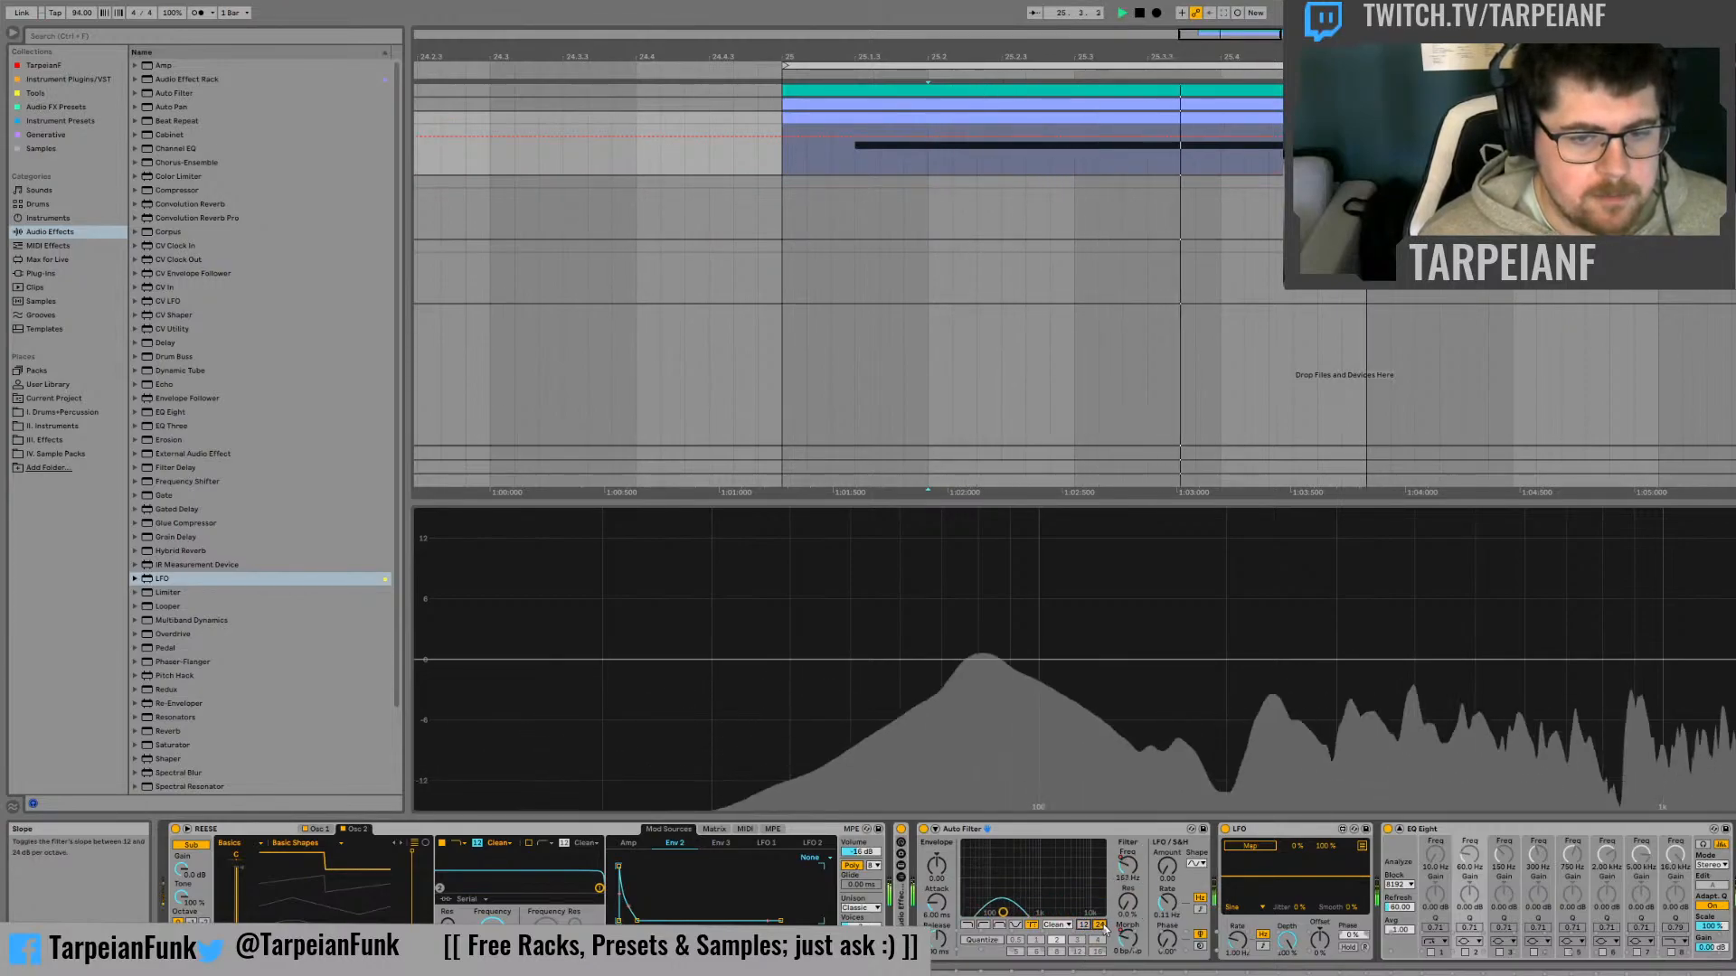
key("space")
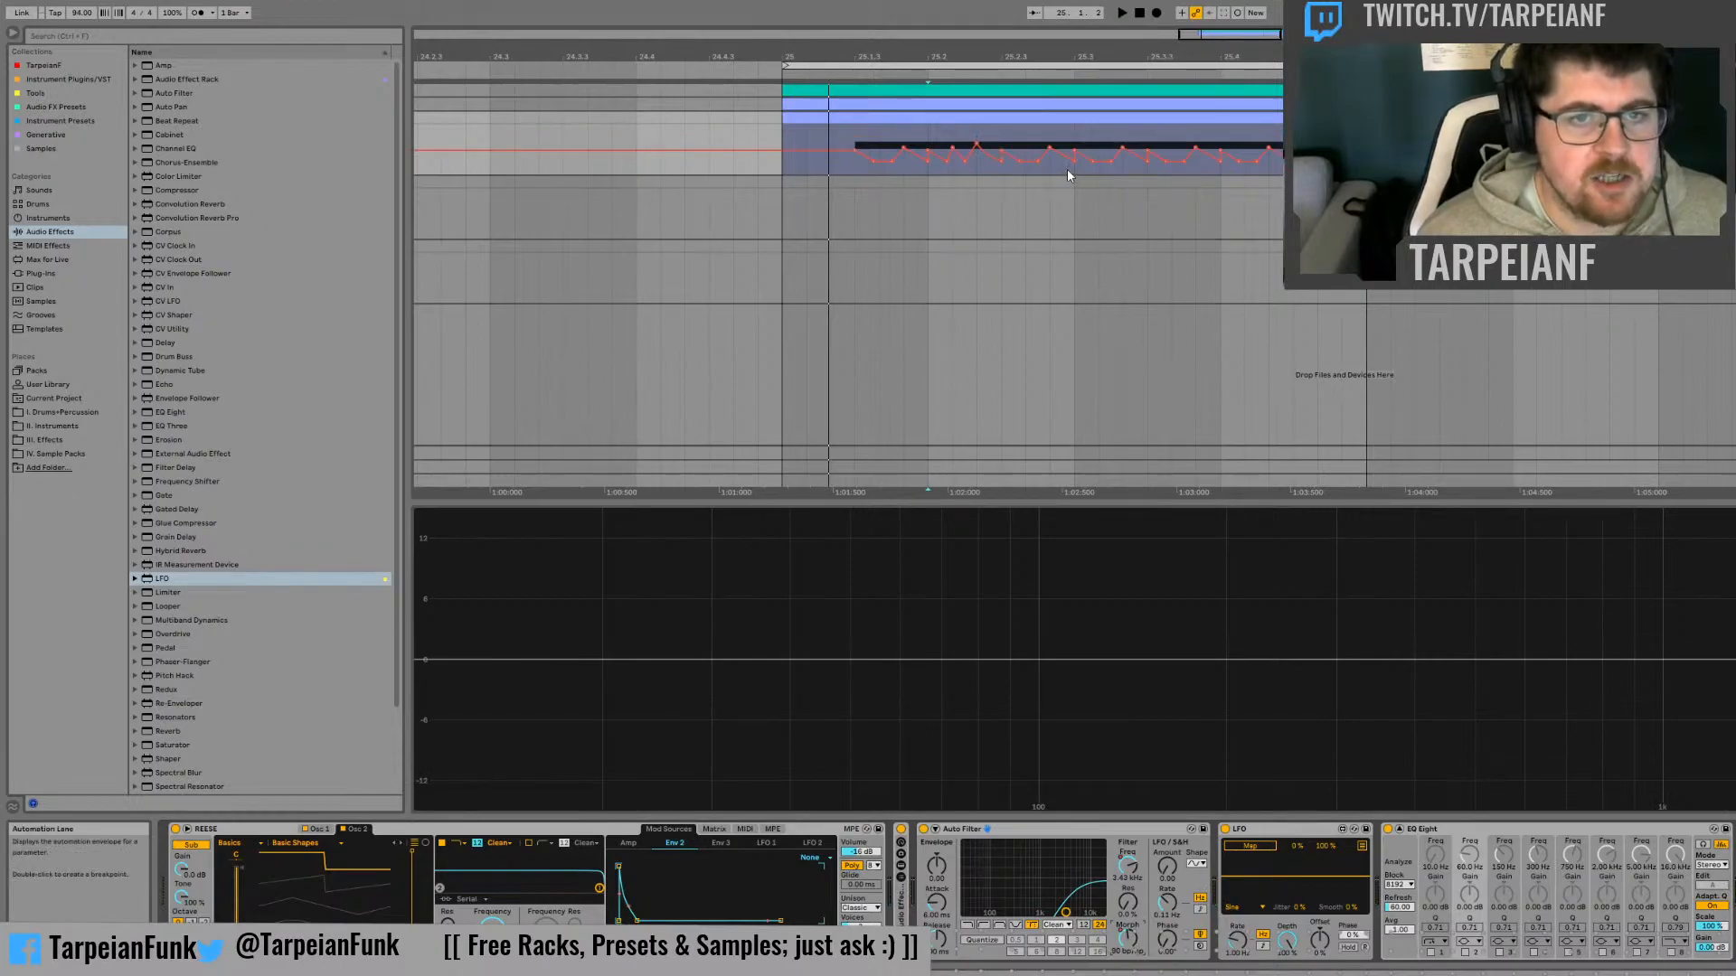
Lower the Morph breakpoint just before 25.3 to the minimum and play the bass from 25.2.3
left_click_drag(1051, 151, 1051, 174)
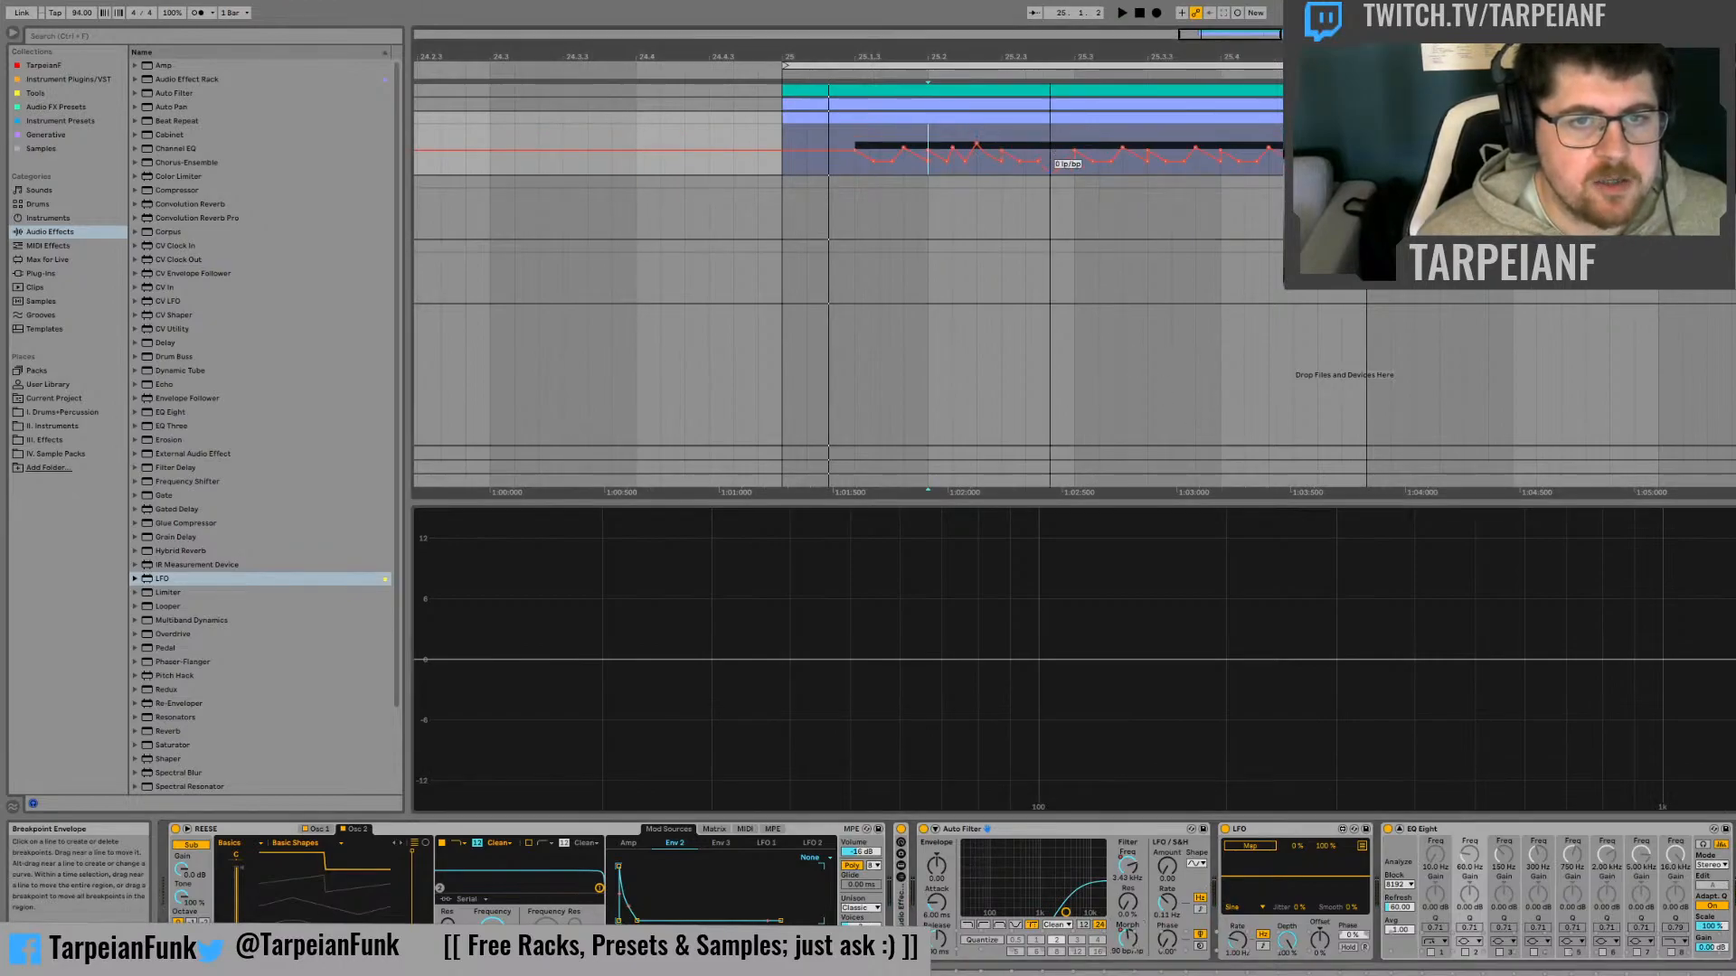
left_click(1003, 169)
key("space")
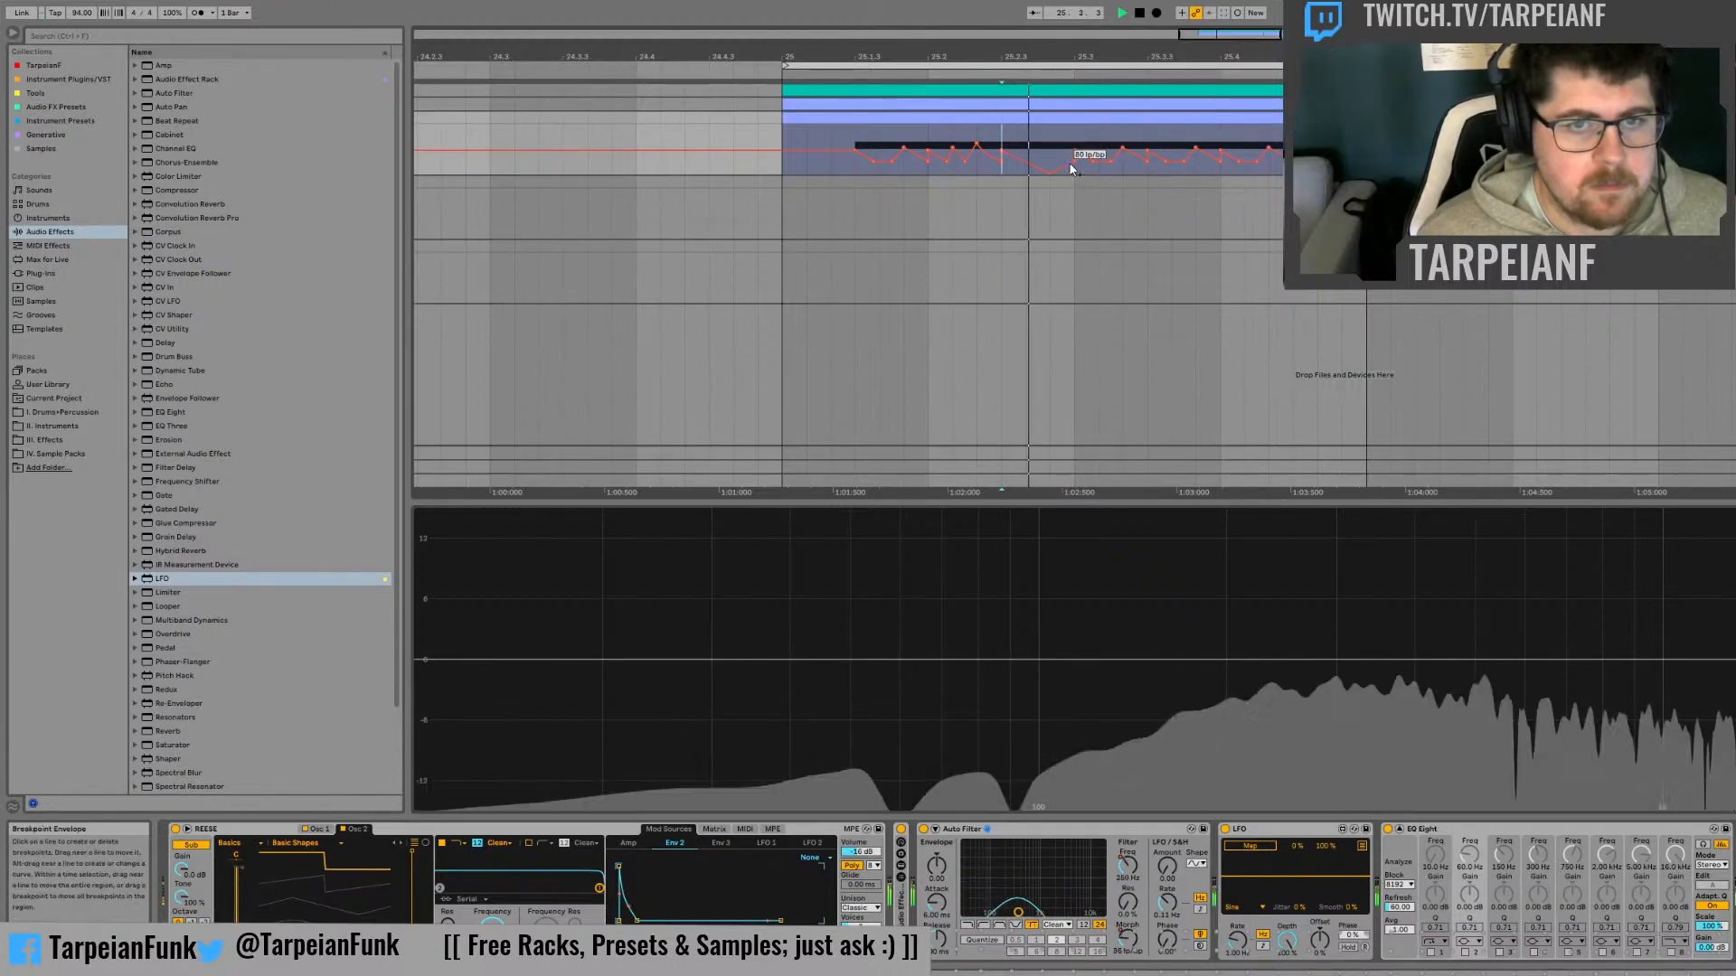
Try raising the Morph peak at 25.3 to its maximum and play it from 25.2.3
left_click_drag(1072, 168, 1090, 131)
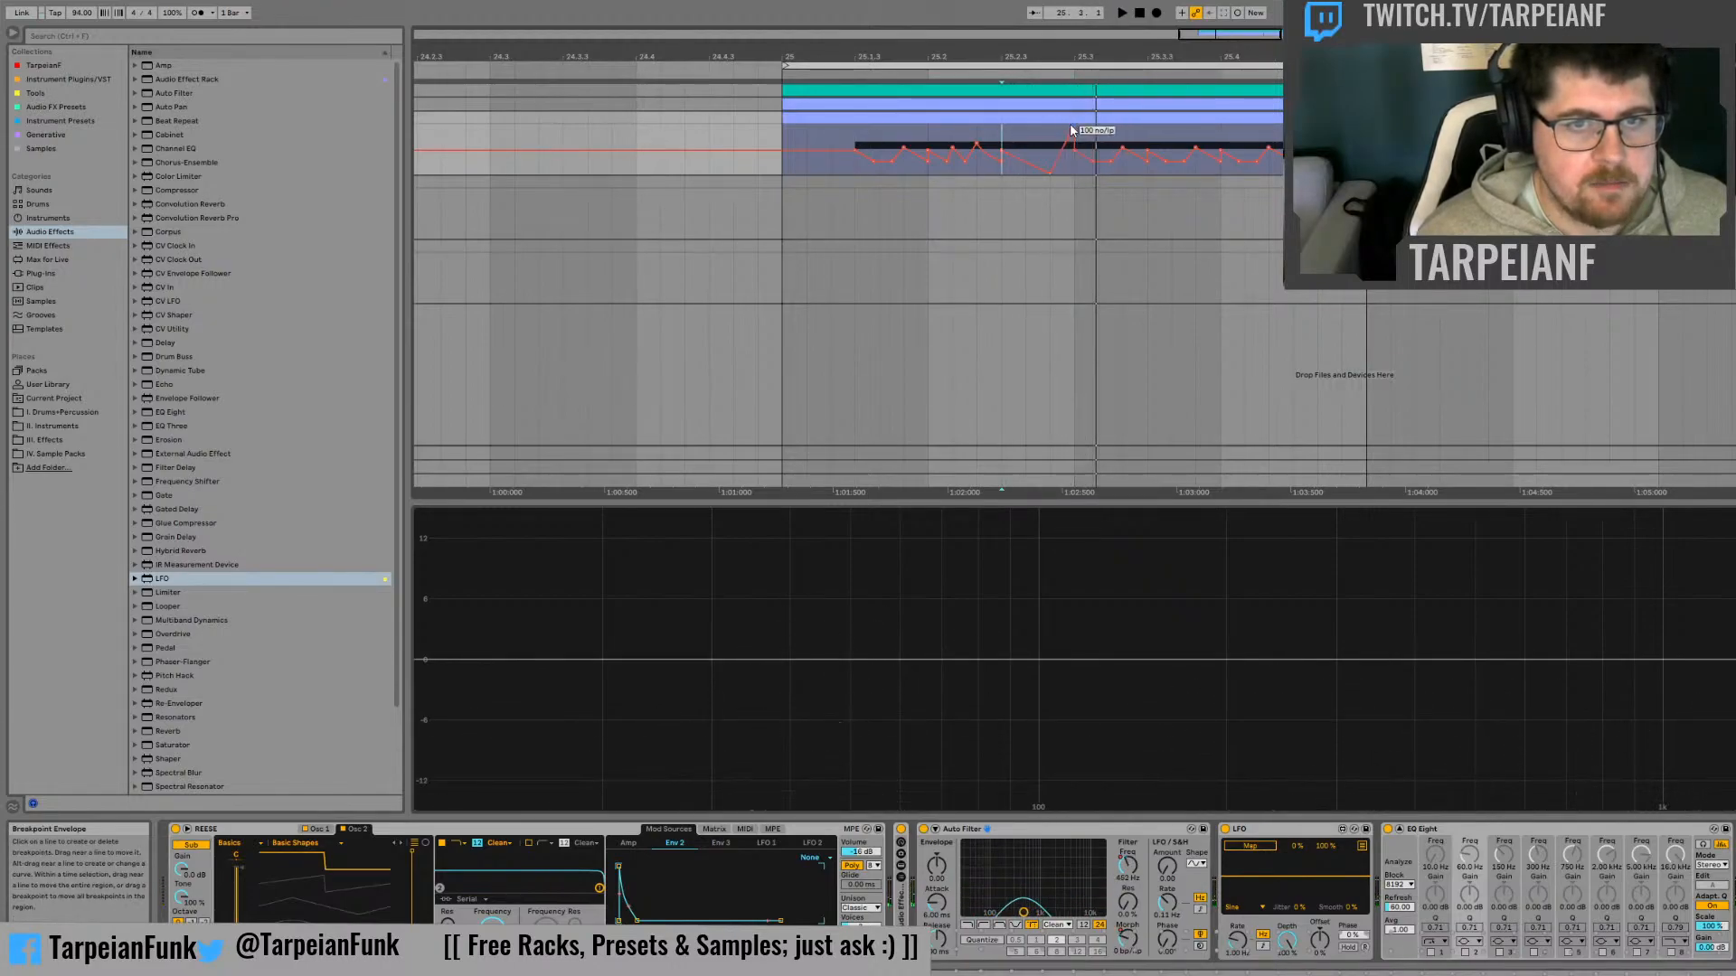
key("space")
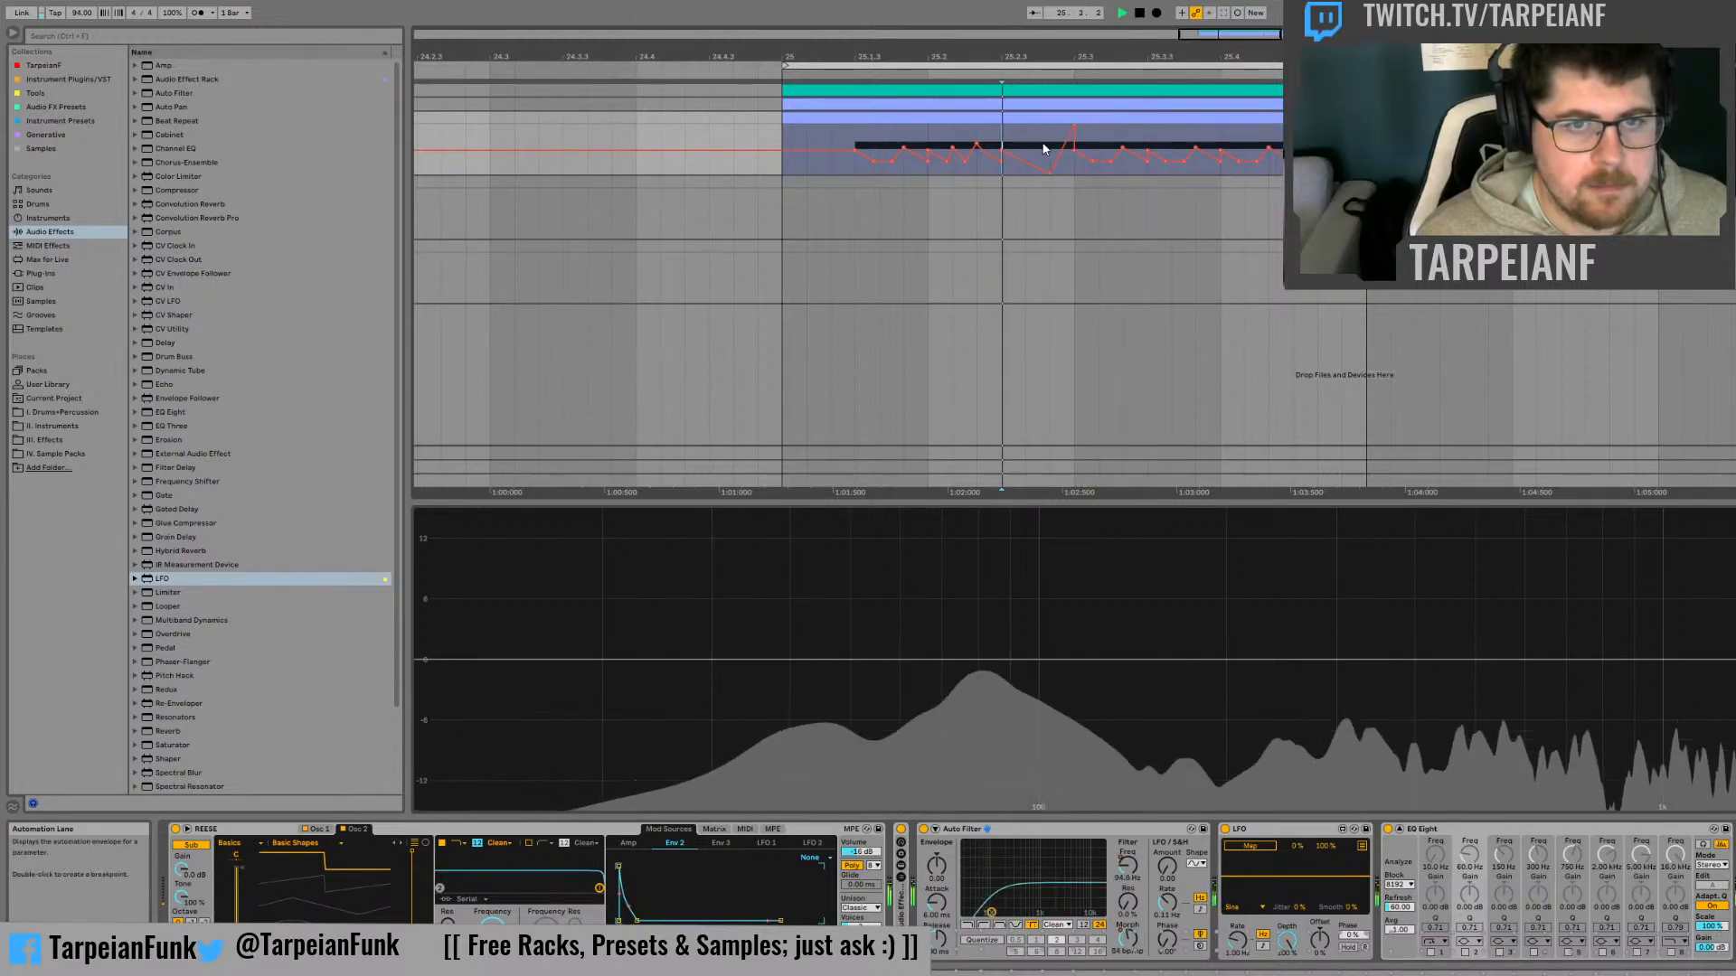
left_click(1074, 125)
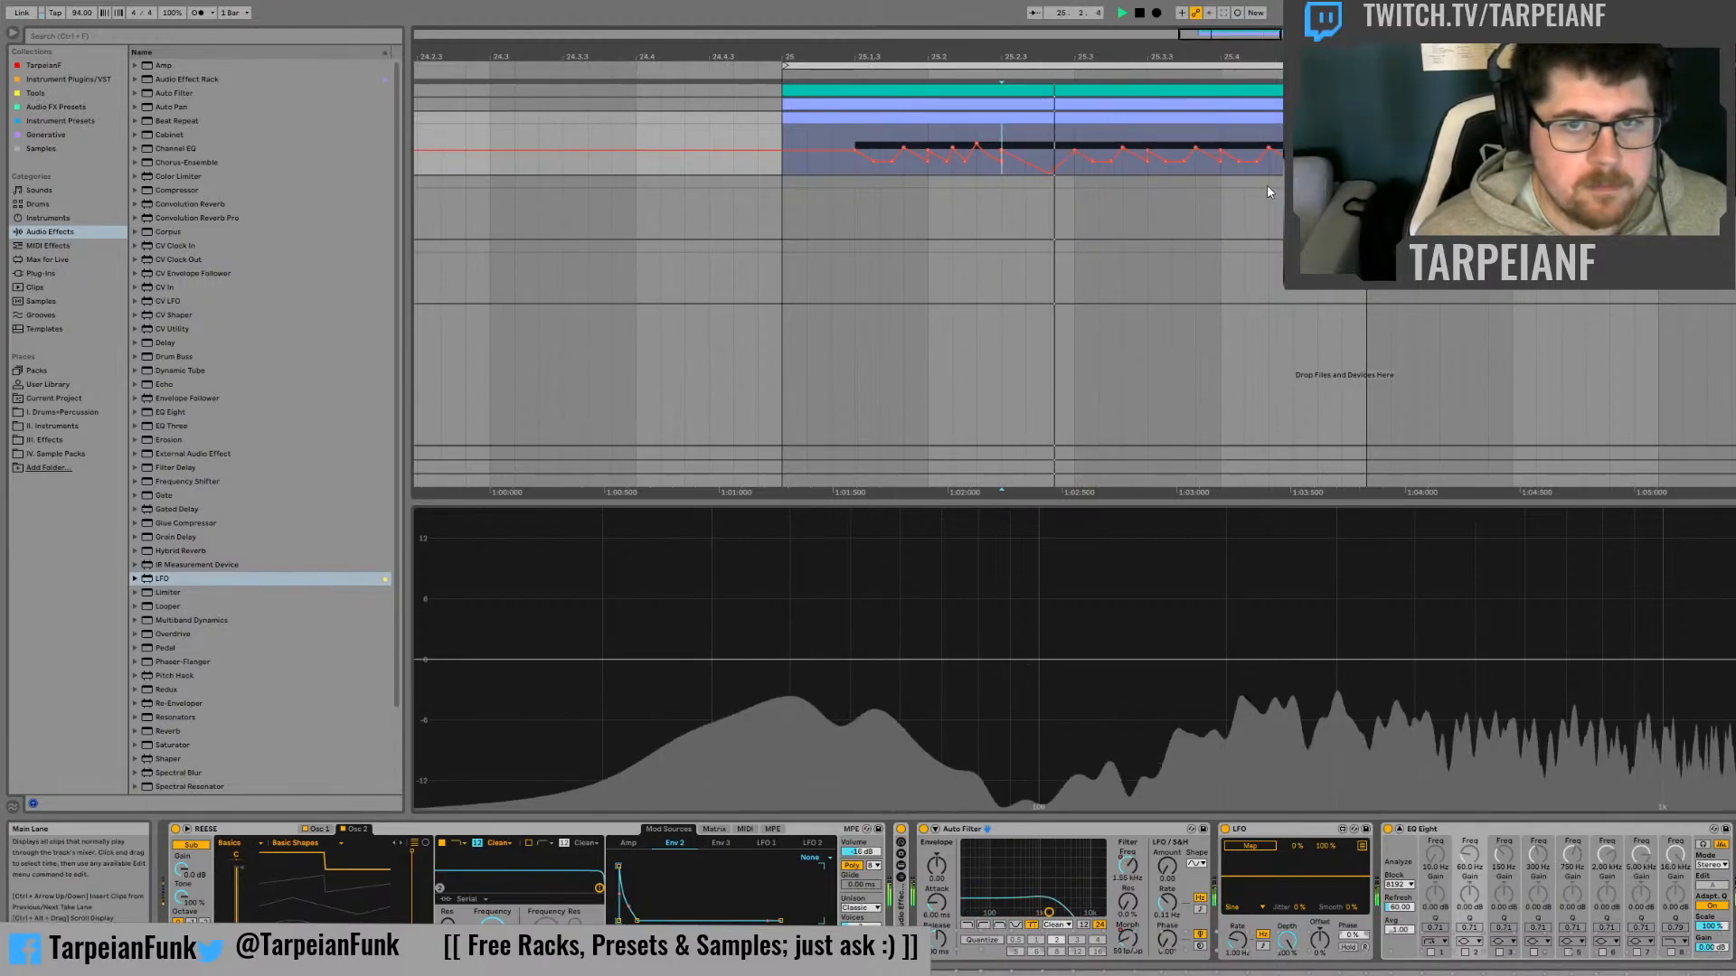
Clear the Morph peak between 25.4 and just before bar 26 to form one longer rise, and audition it
key("space")
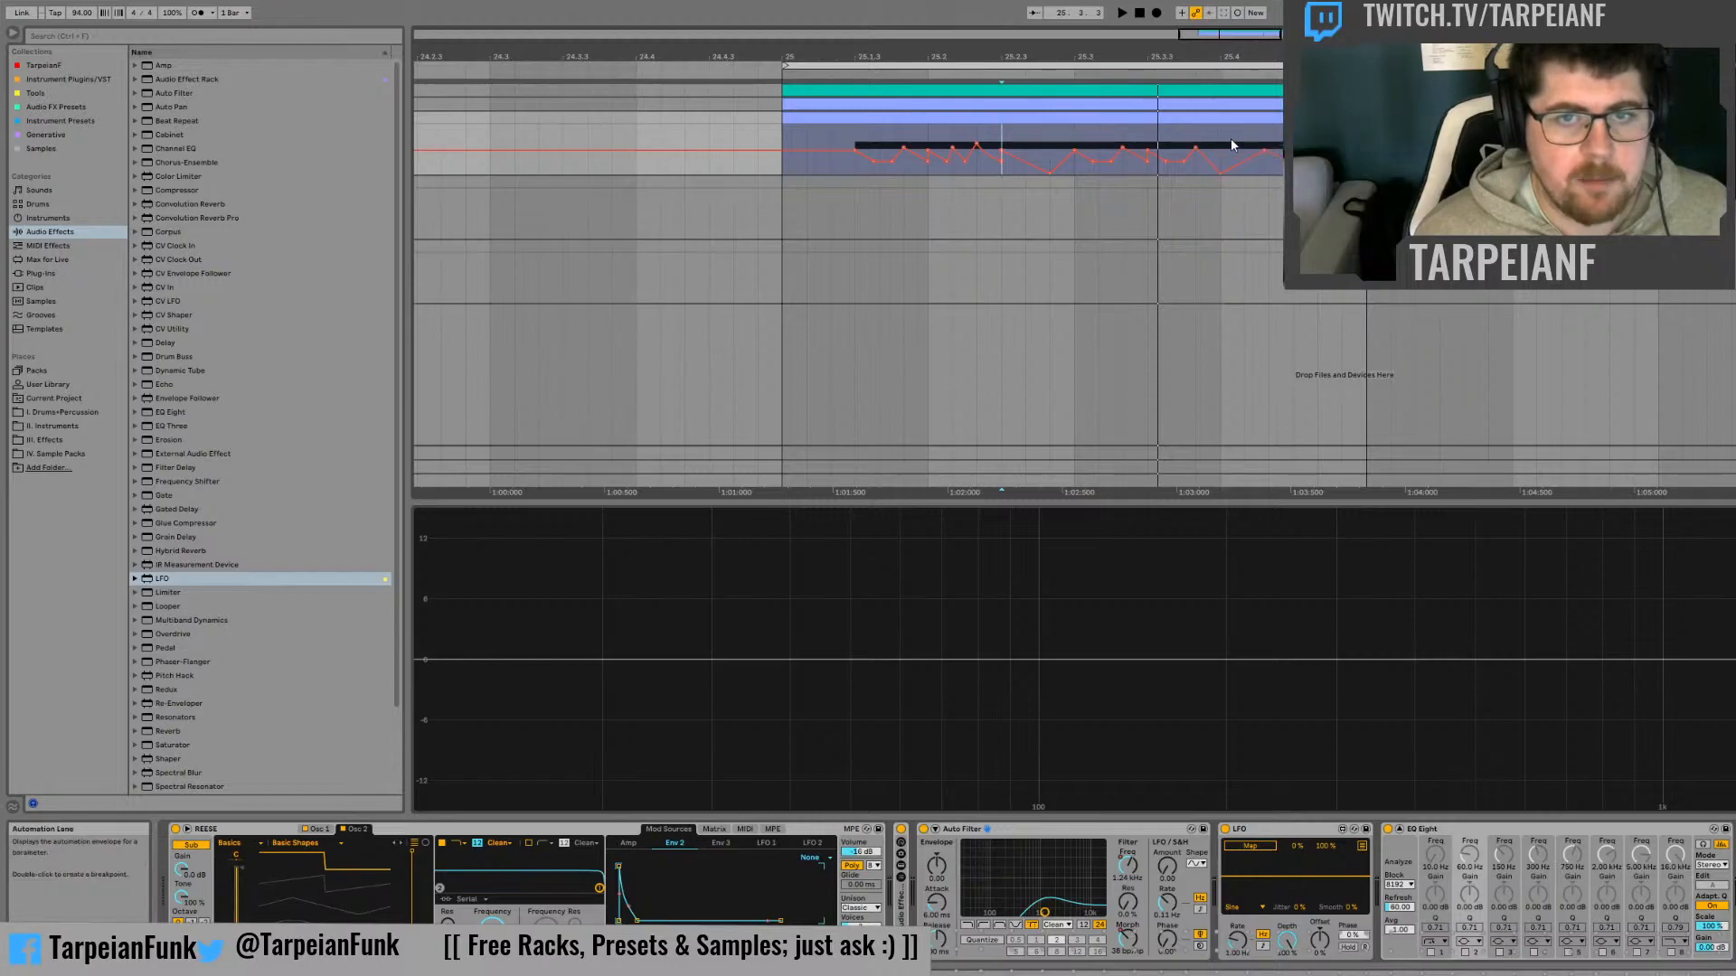
left_click_drag(1223, 138, 1342, 138)
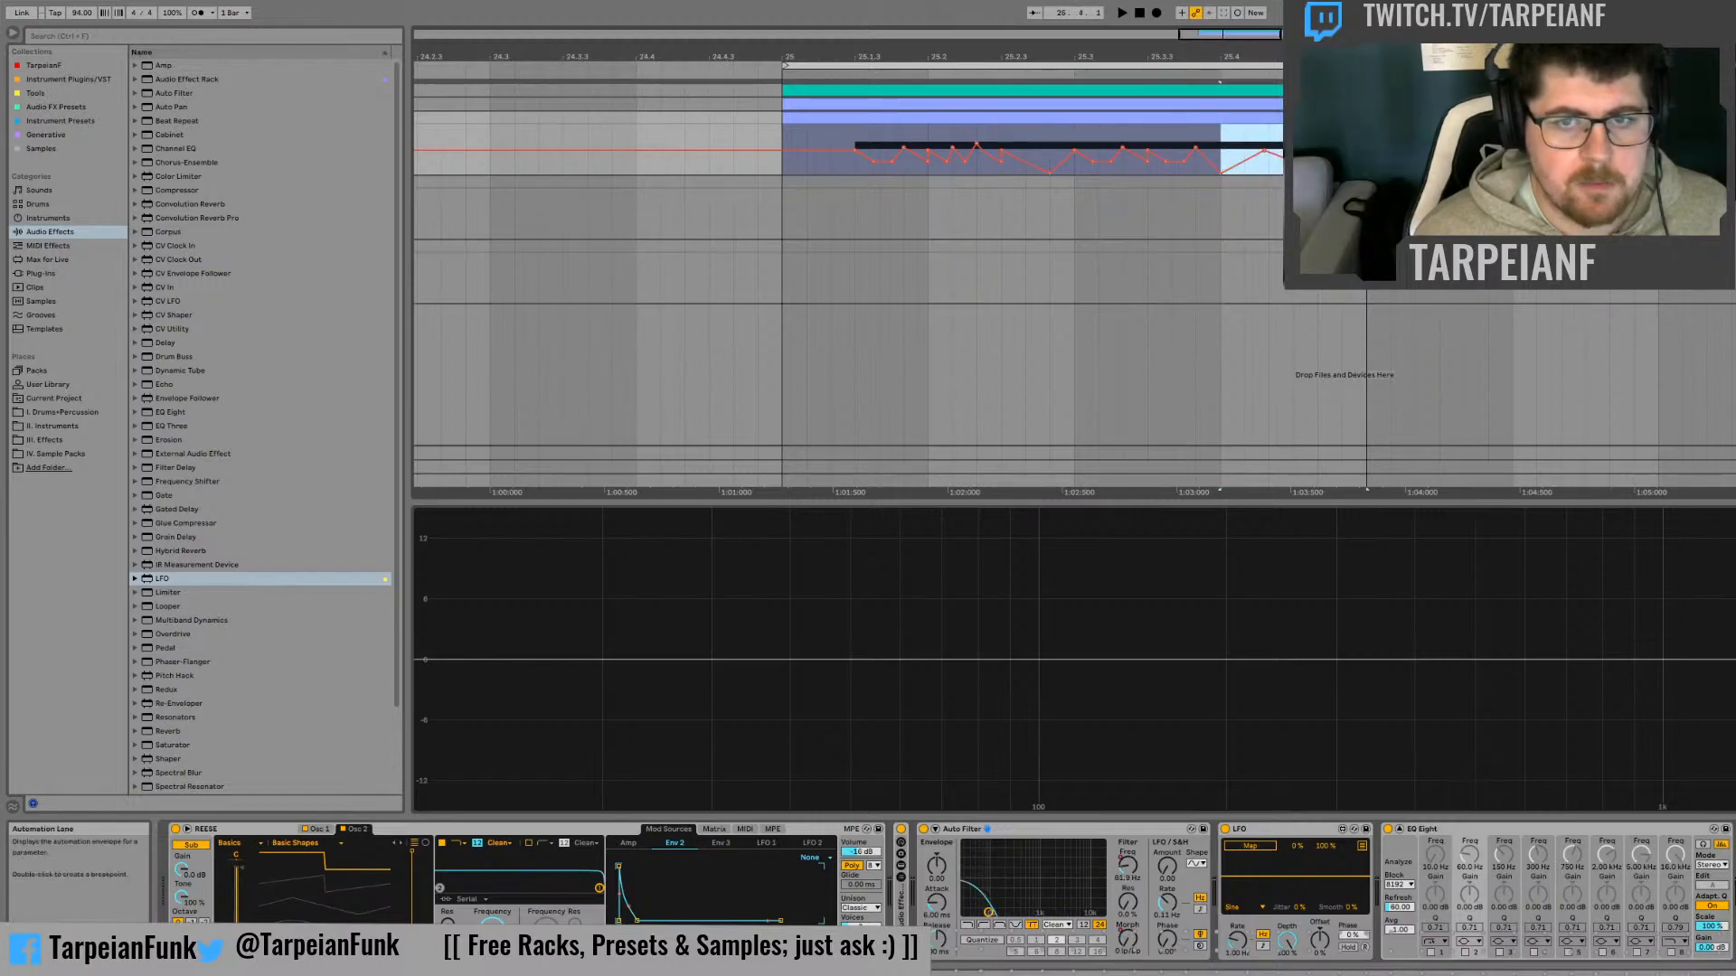
key("space")
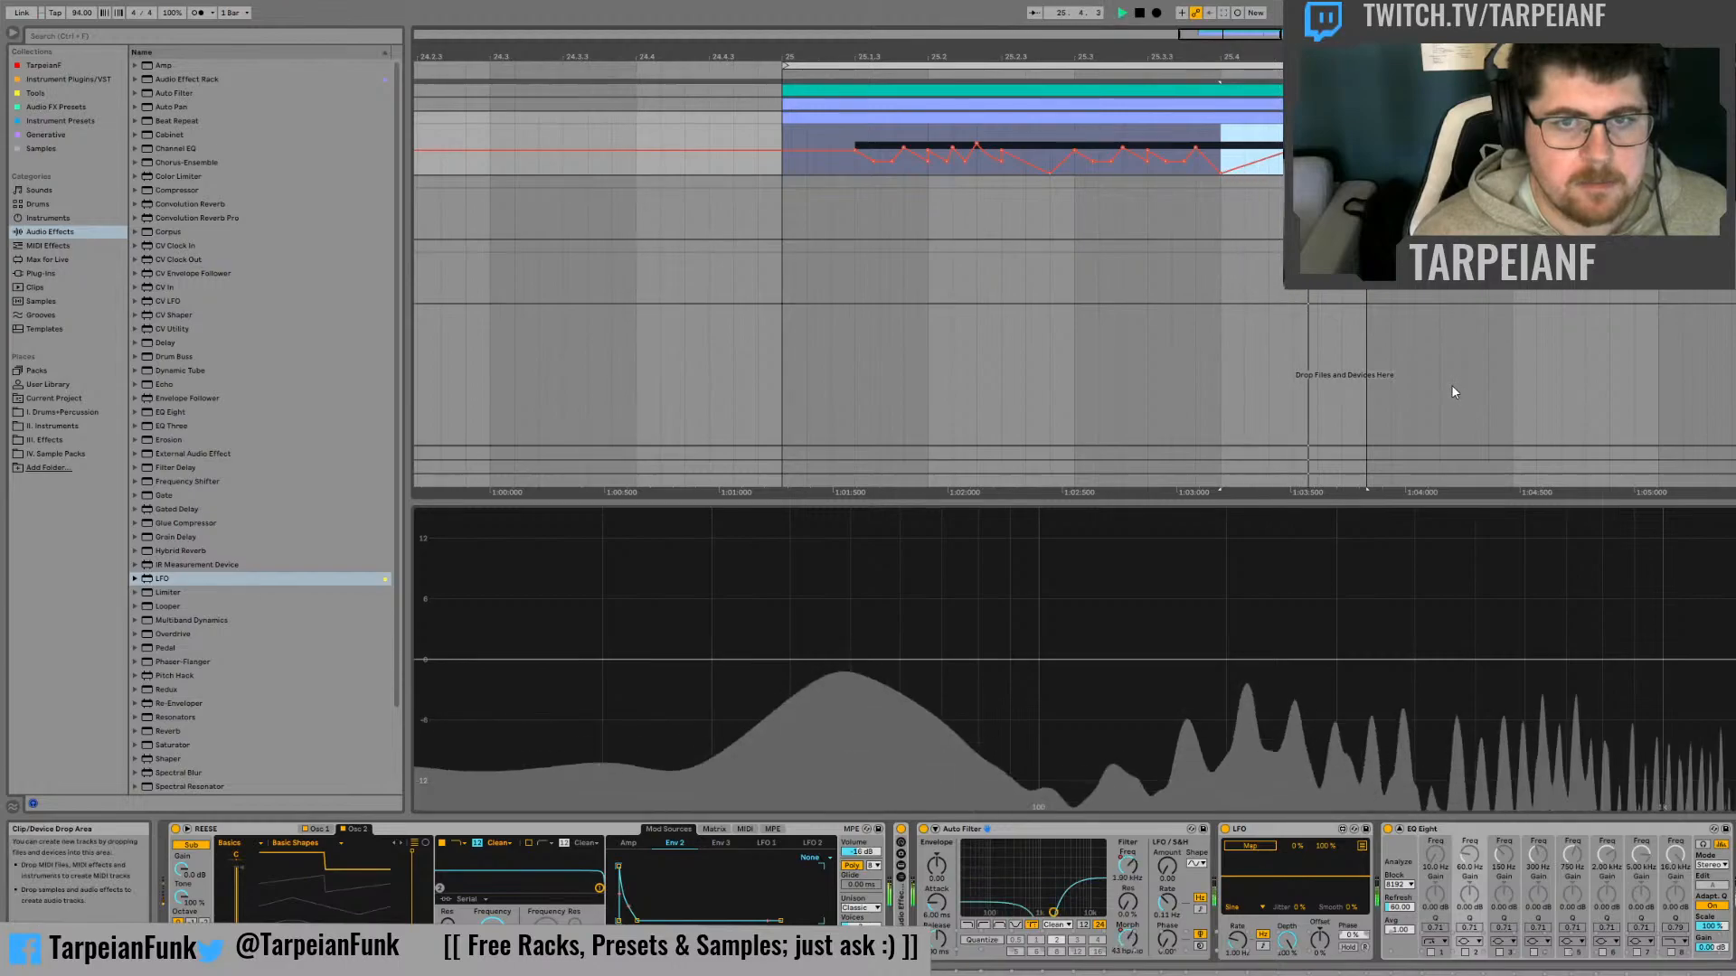
left_click(1340, 145)
key("space")
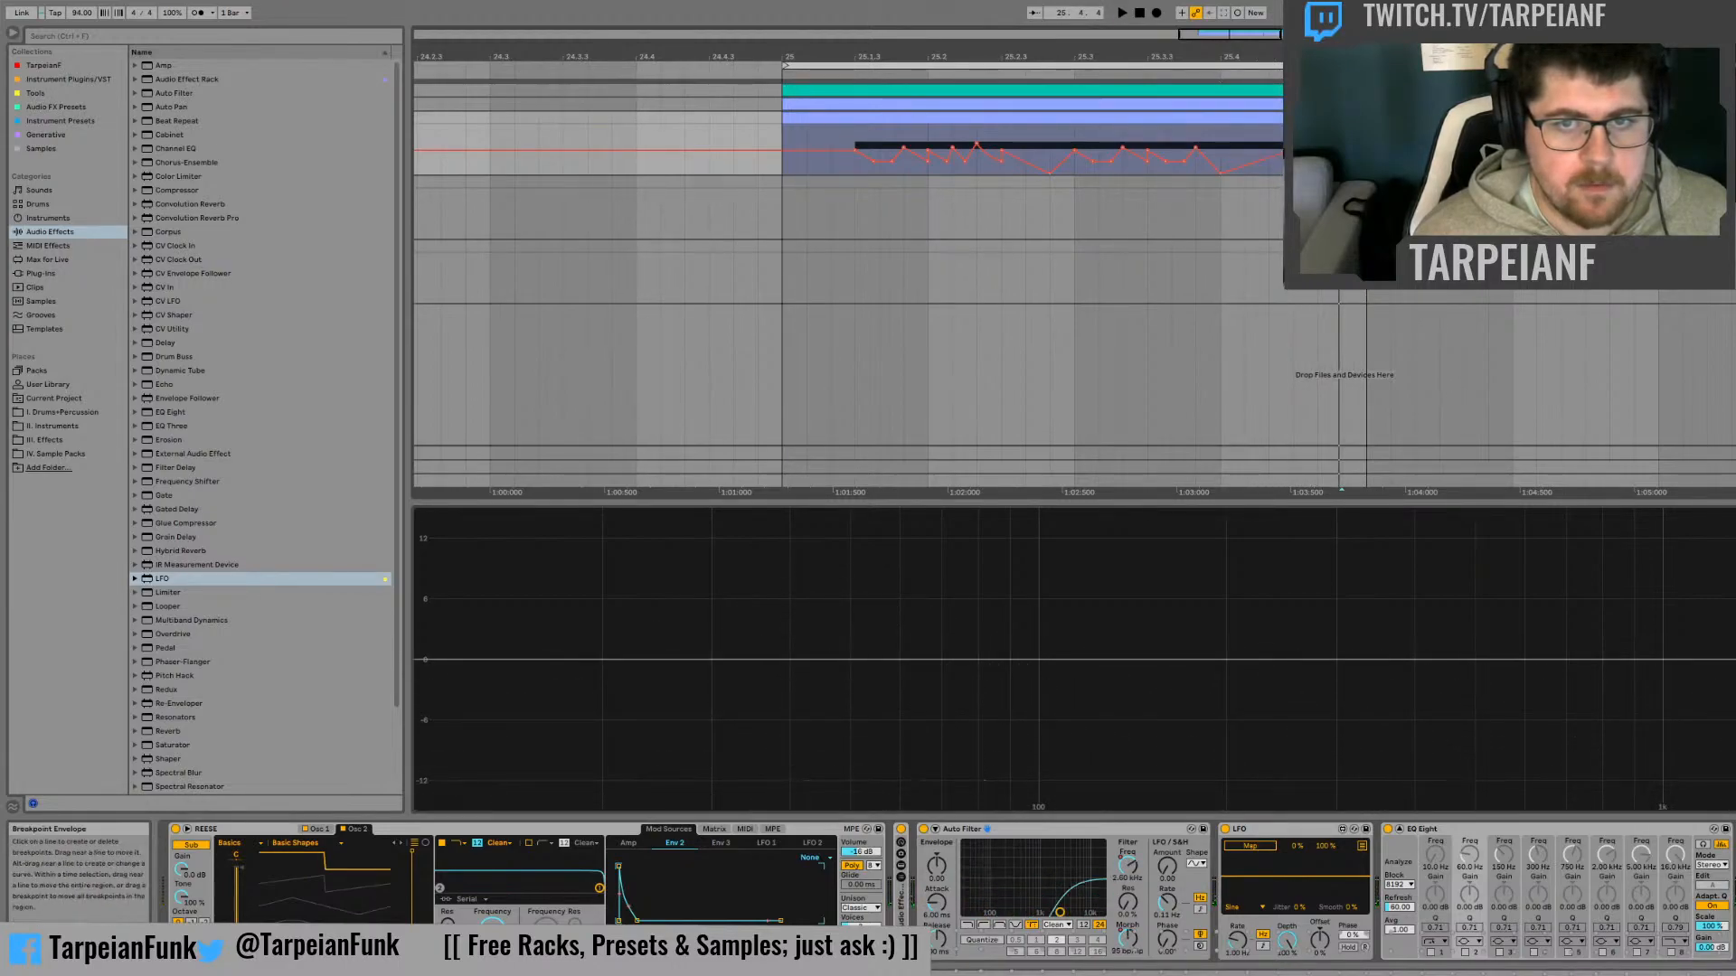
left_click(1220, 145)
key("space")
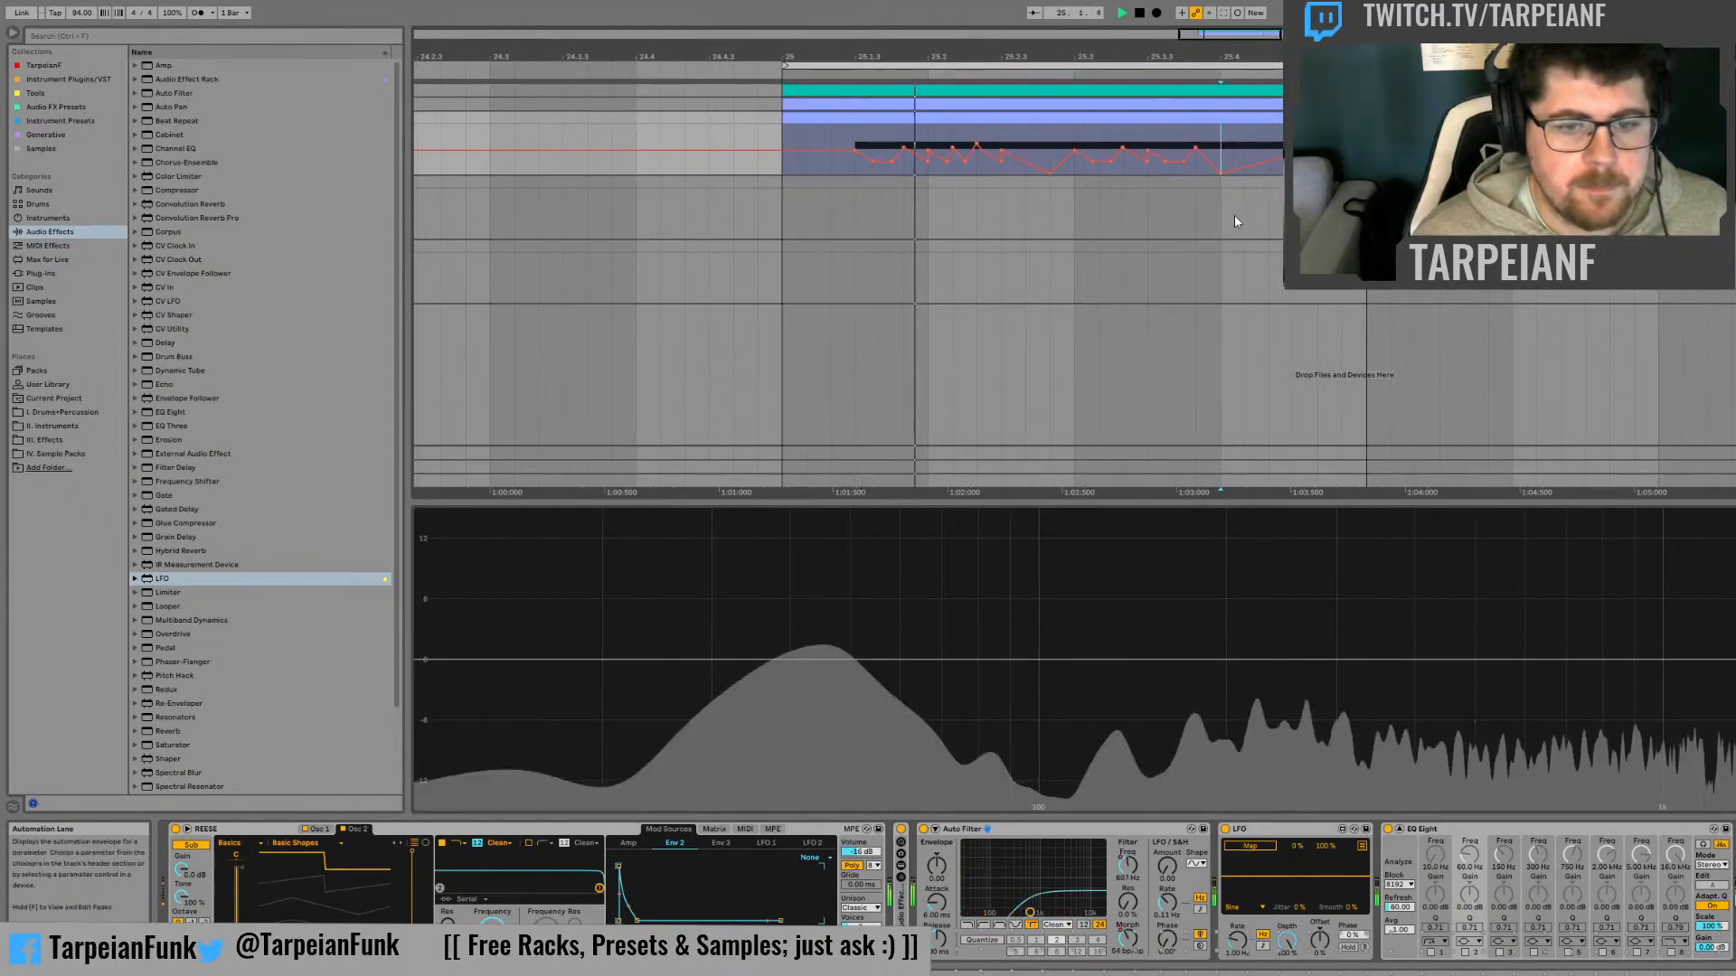
key("space")
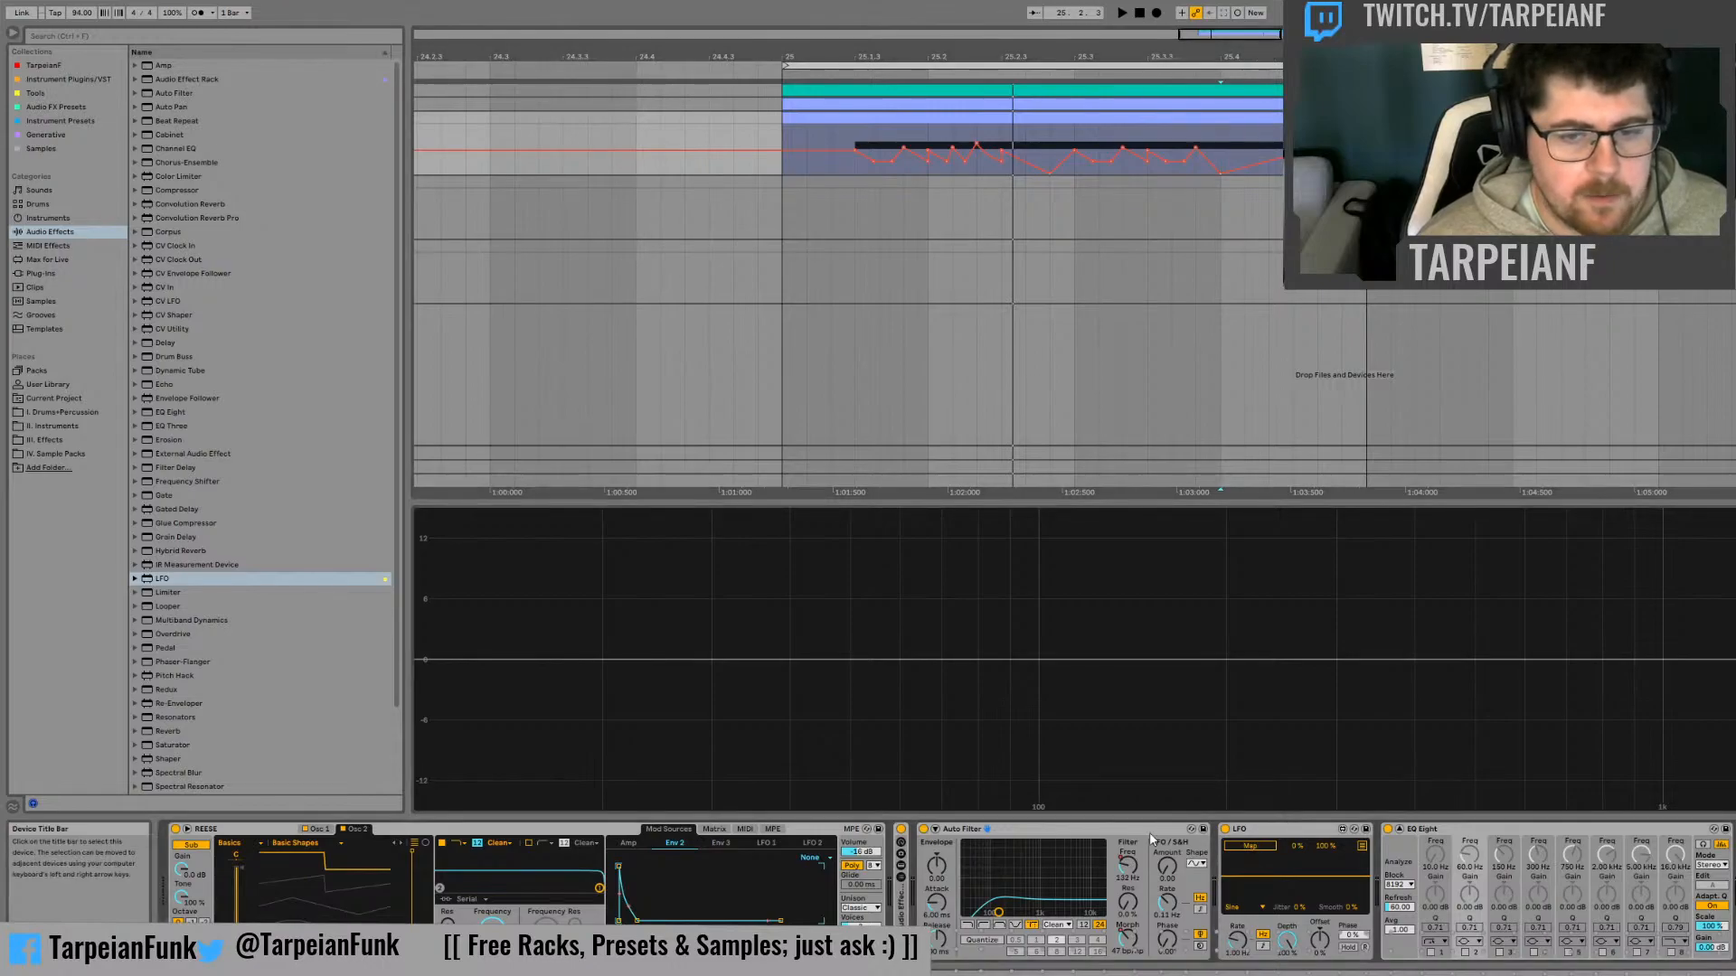
Group the Auto Filter and the LFO into an Audio Effect Rack
left_click(1068, 833)
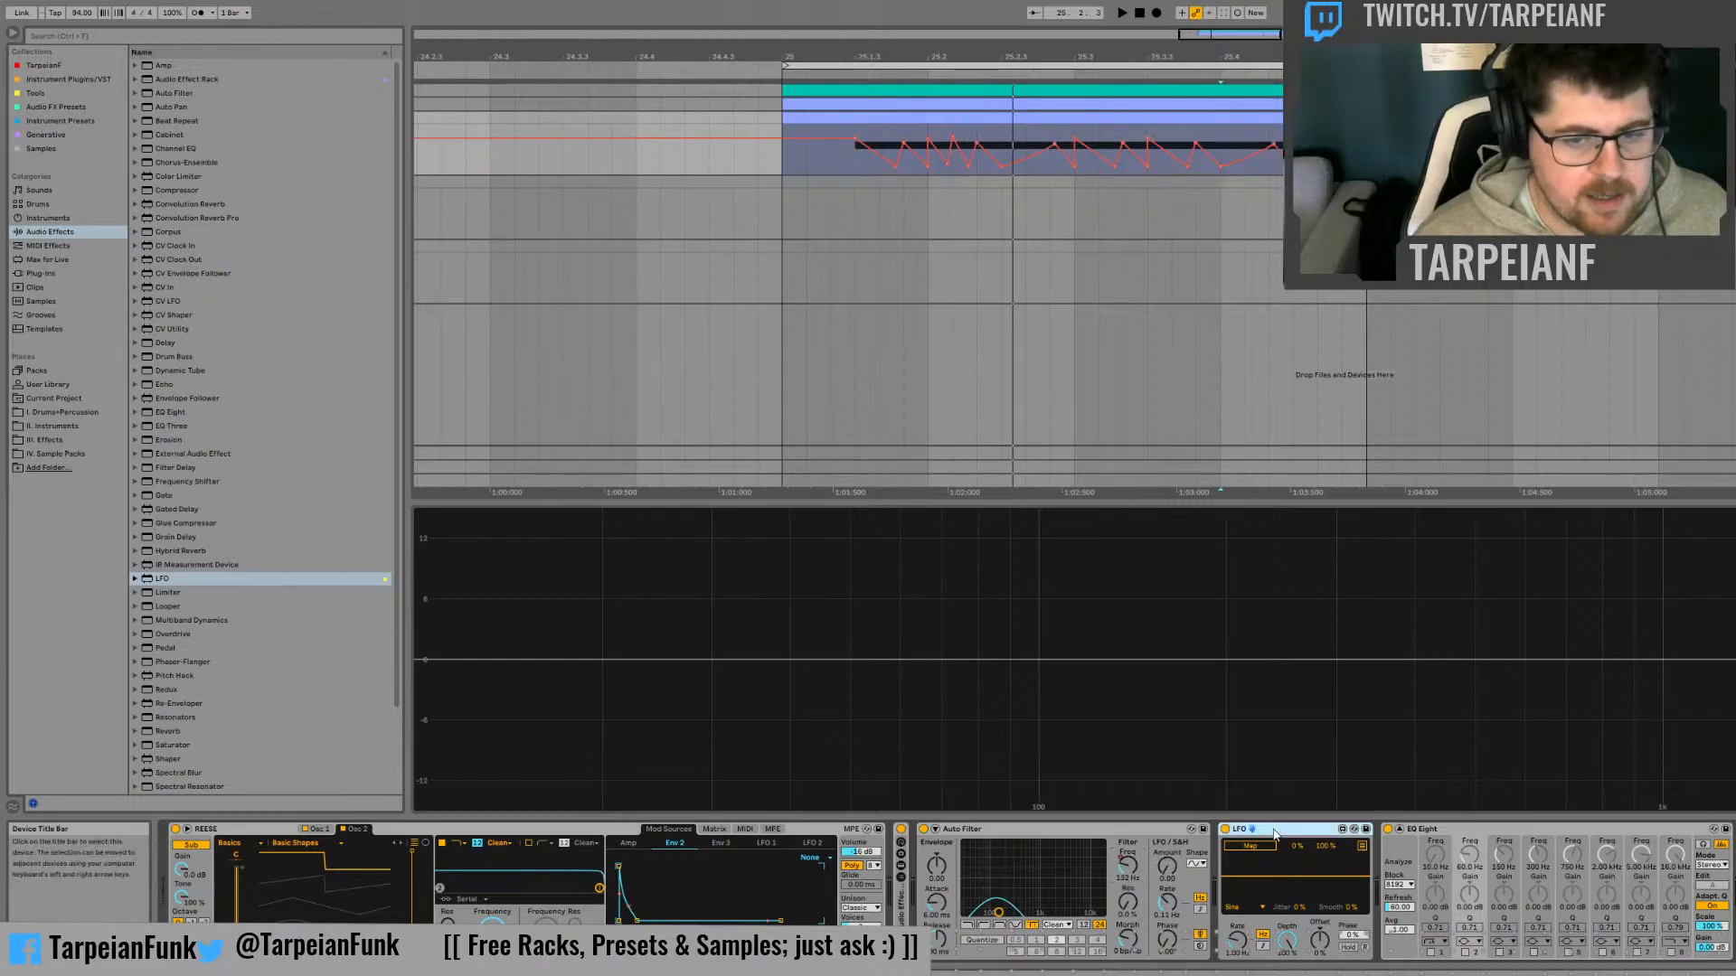
left_click(1075, 832)
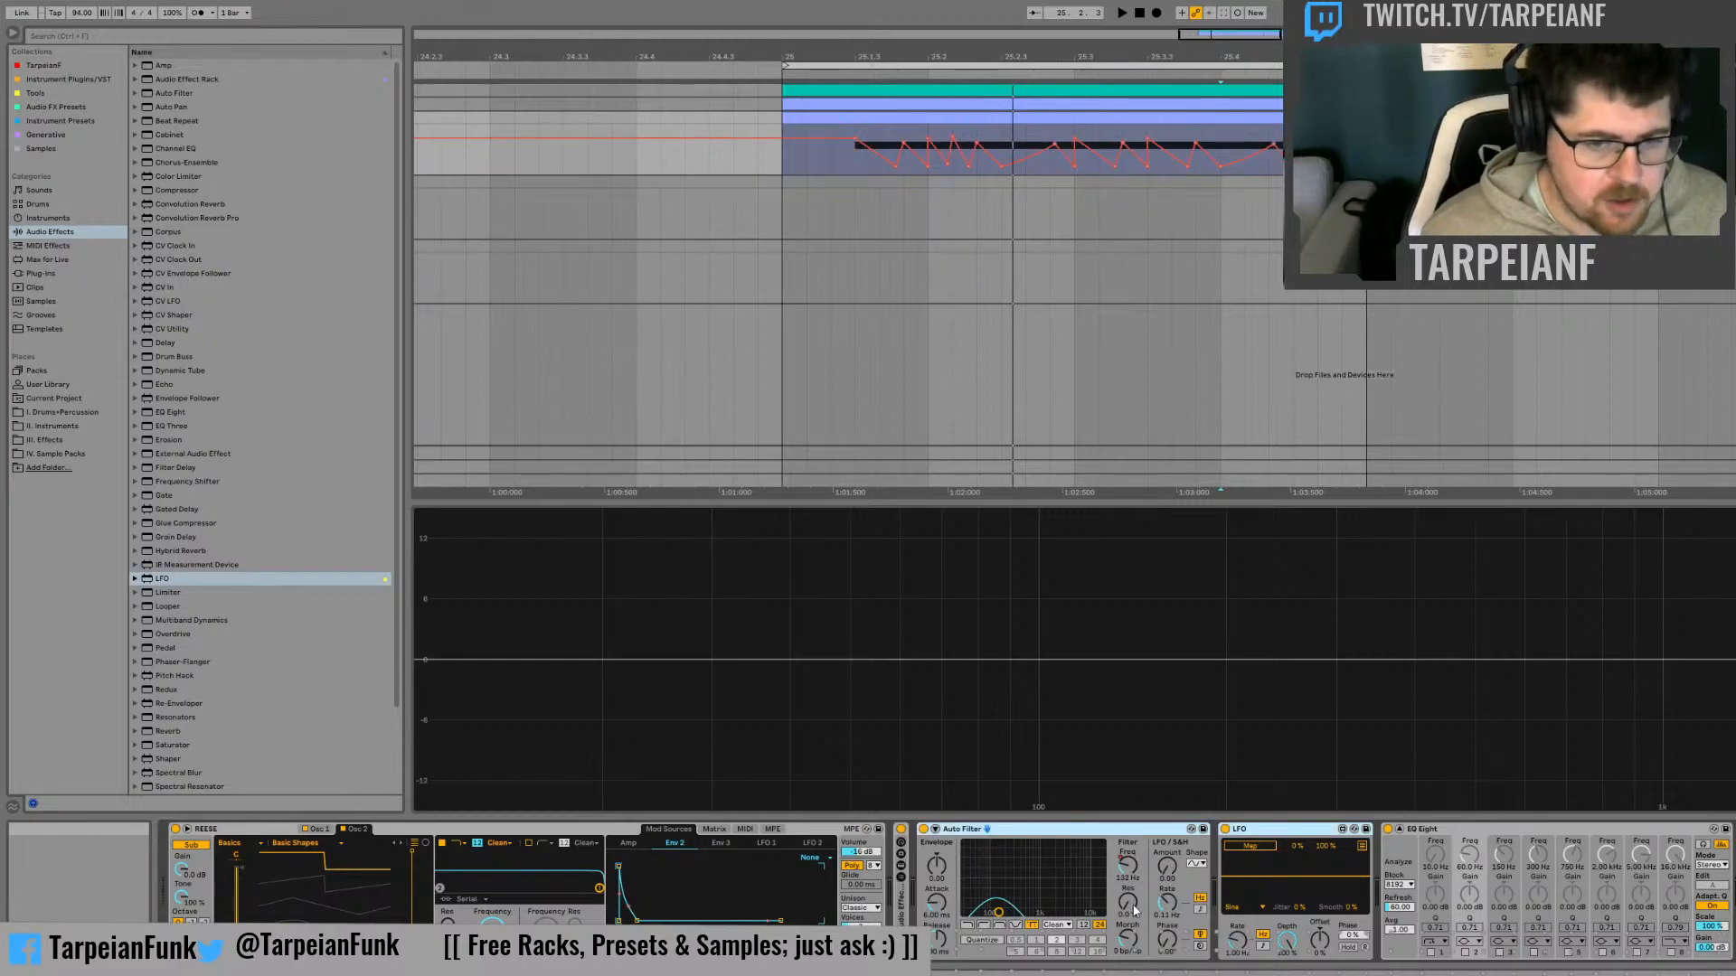
left_click(1264, 940)
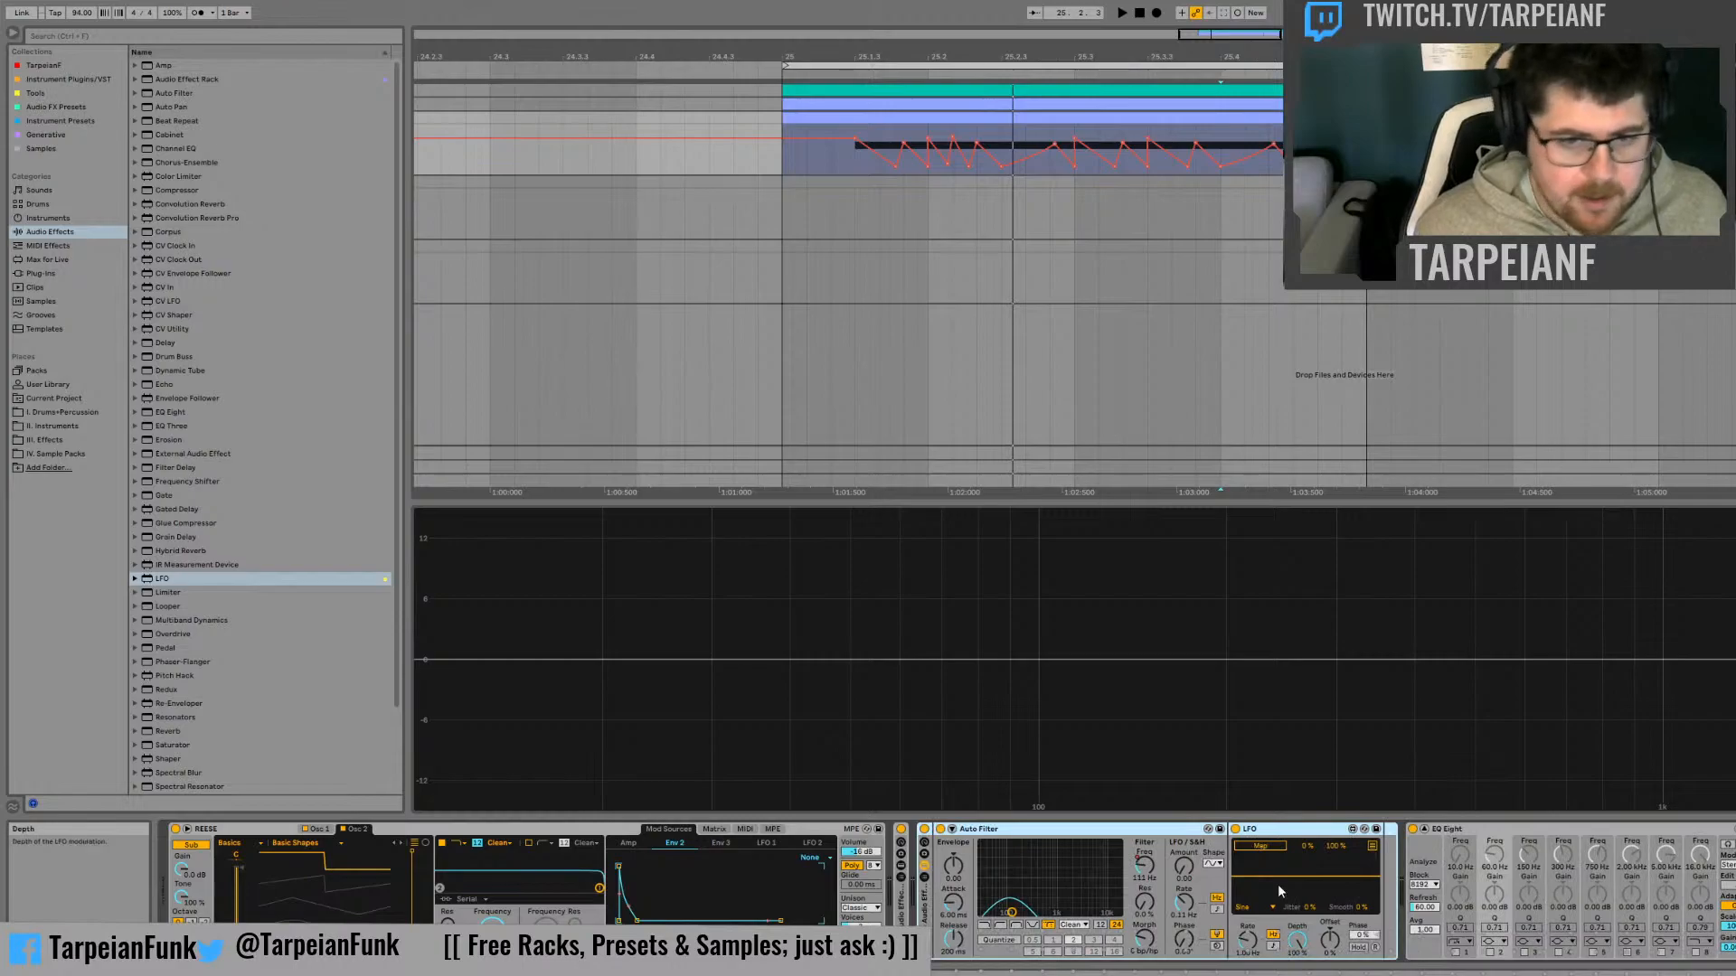
Turn the LFO's Depth down to zero and map it to the Auto Filter's Morph with a maximum of 50%
left_click(1292, 831)
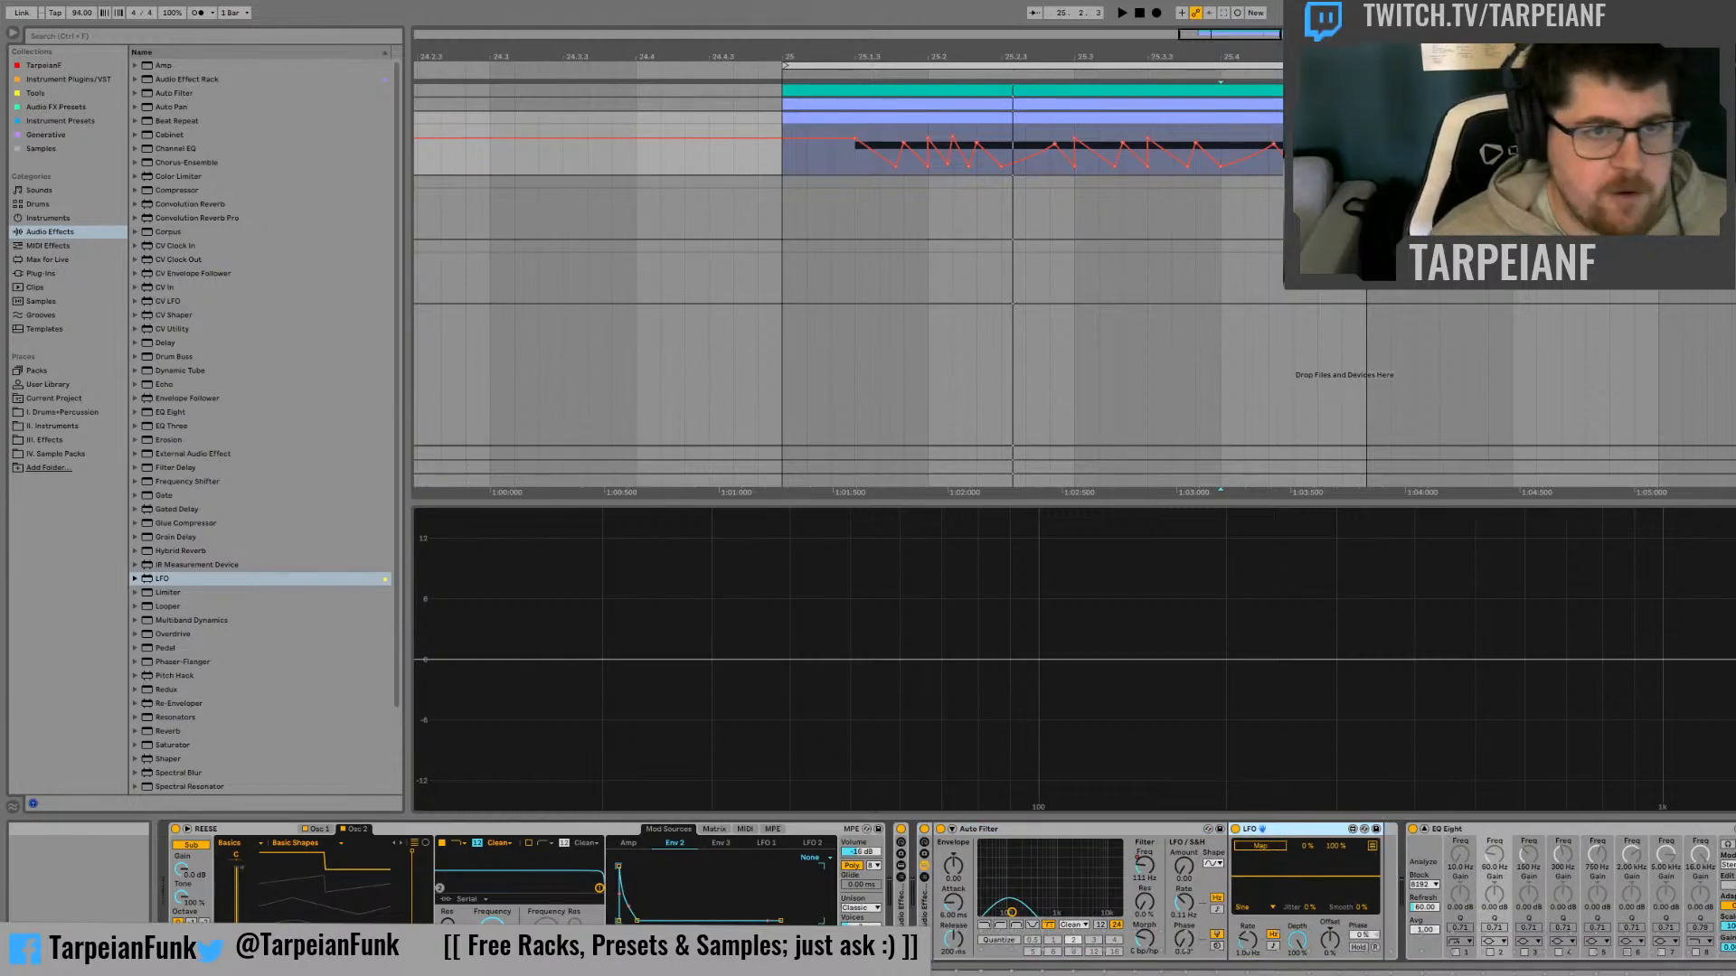
left_click(1290, 940)
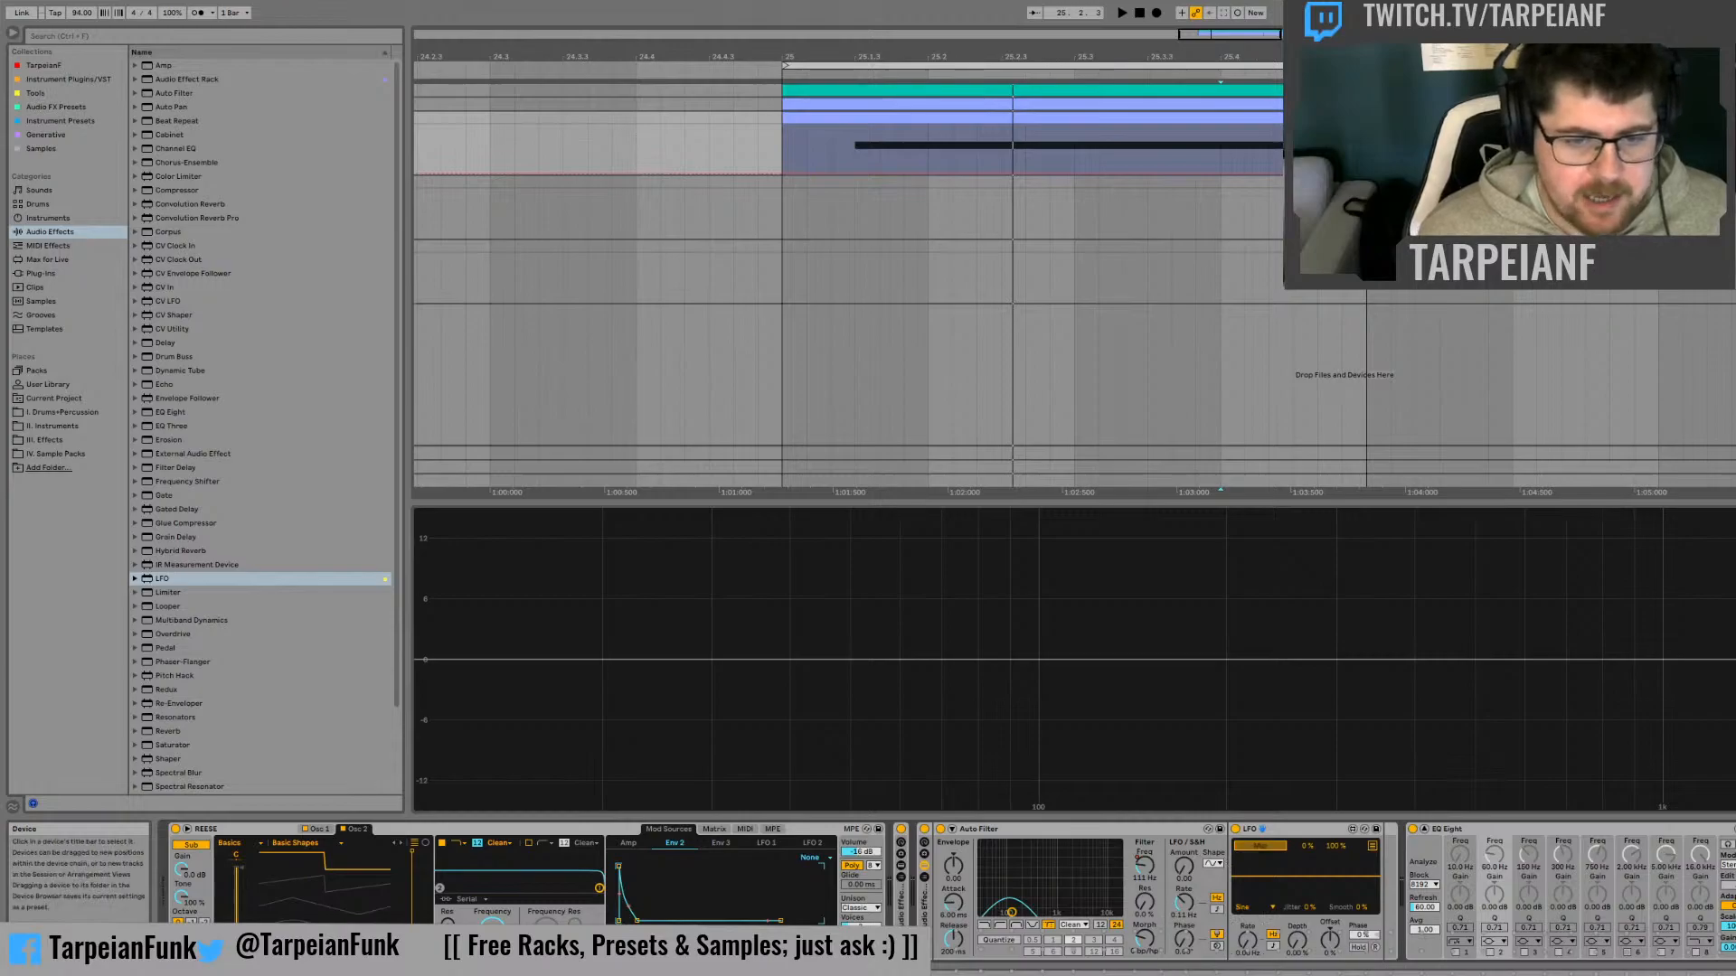
left_click(1145, 940)
left_click(1343, 847)
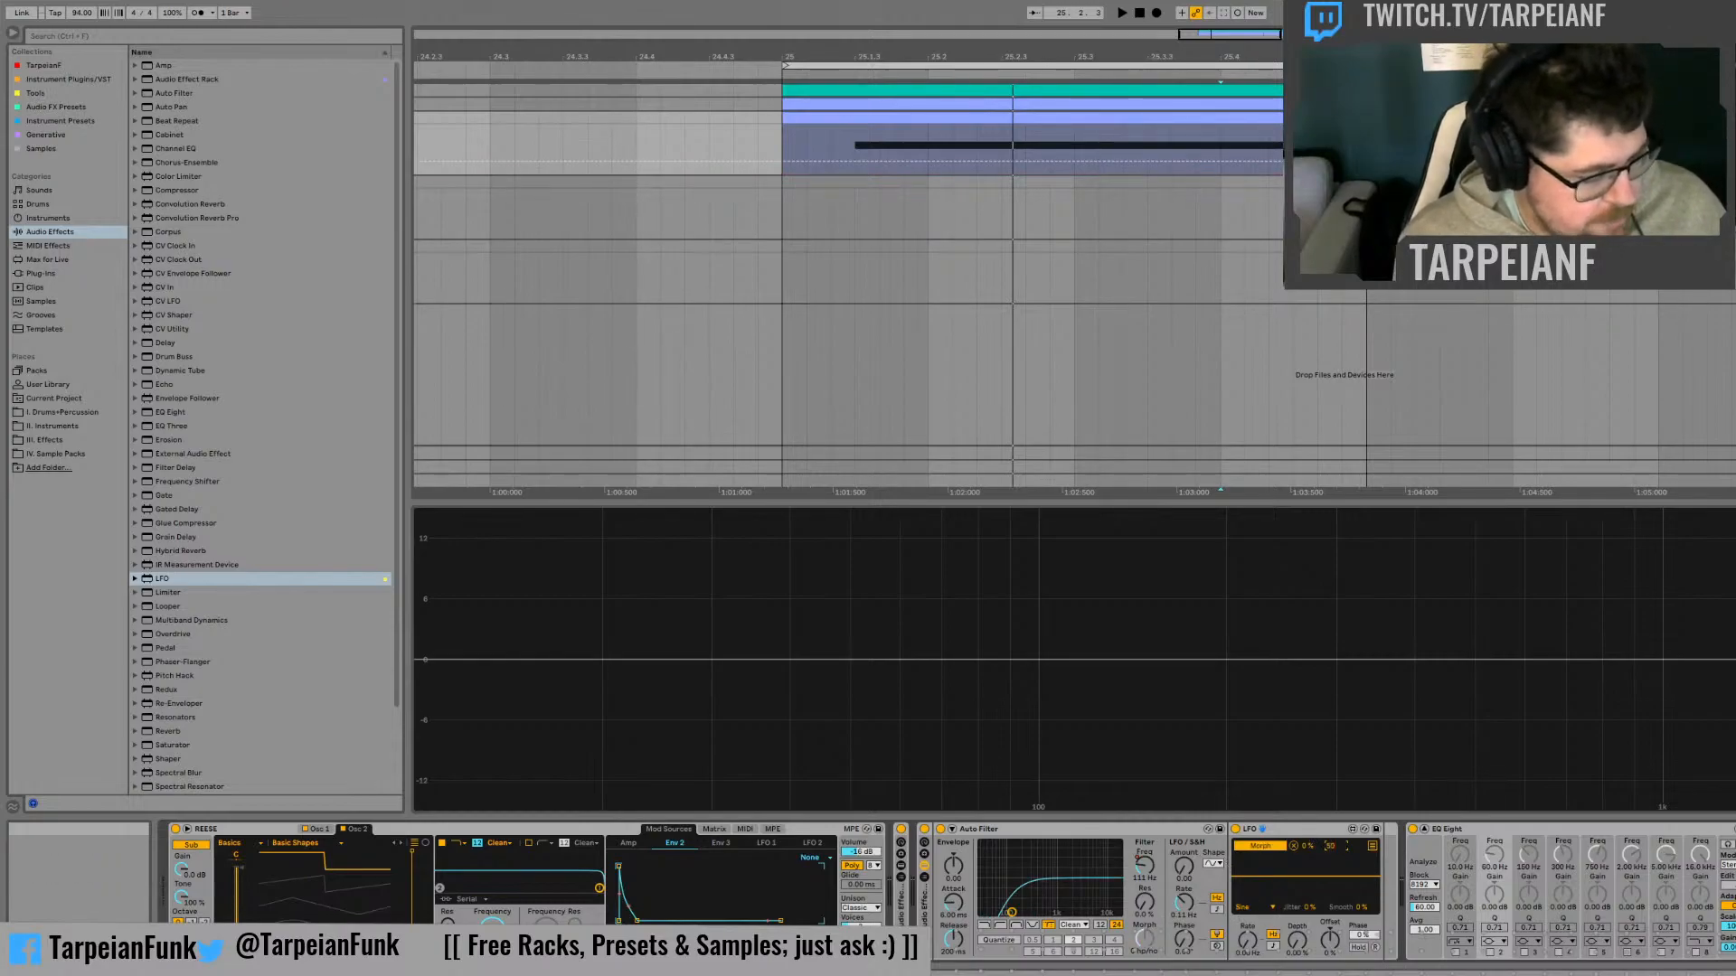
type("50")
key("Return")
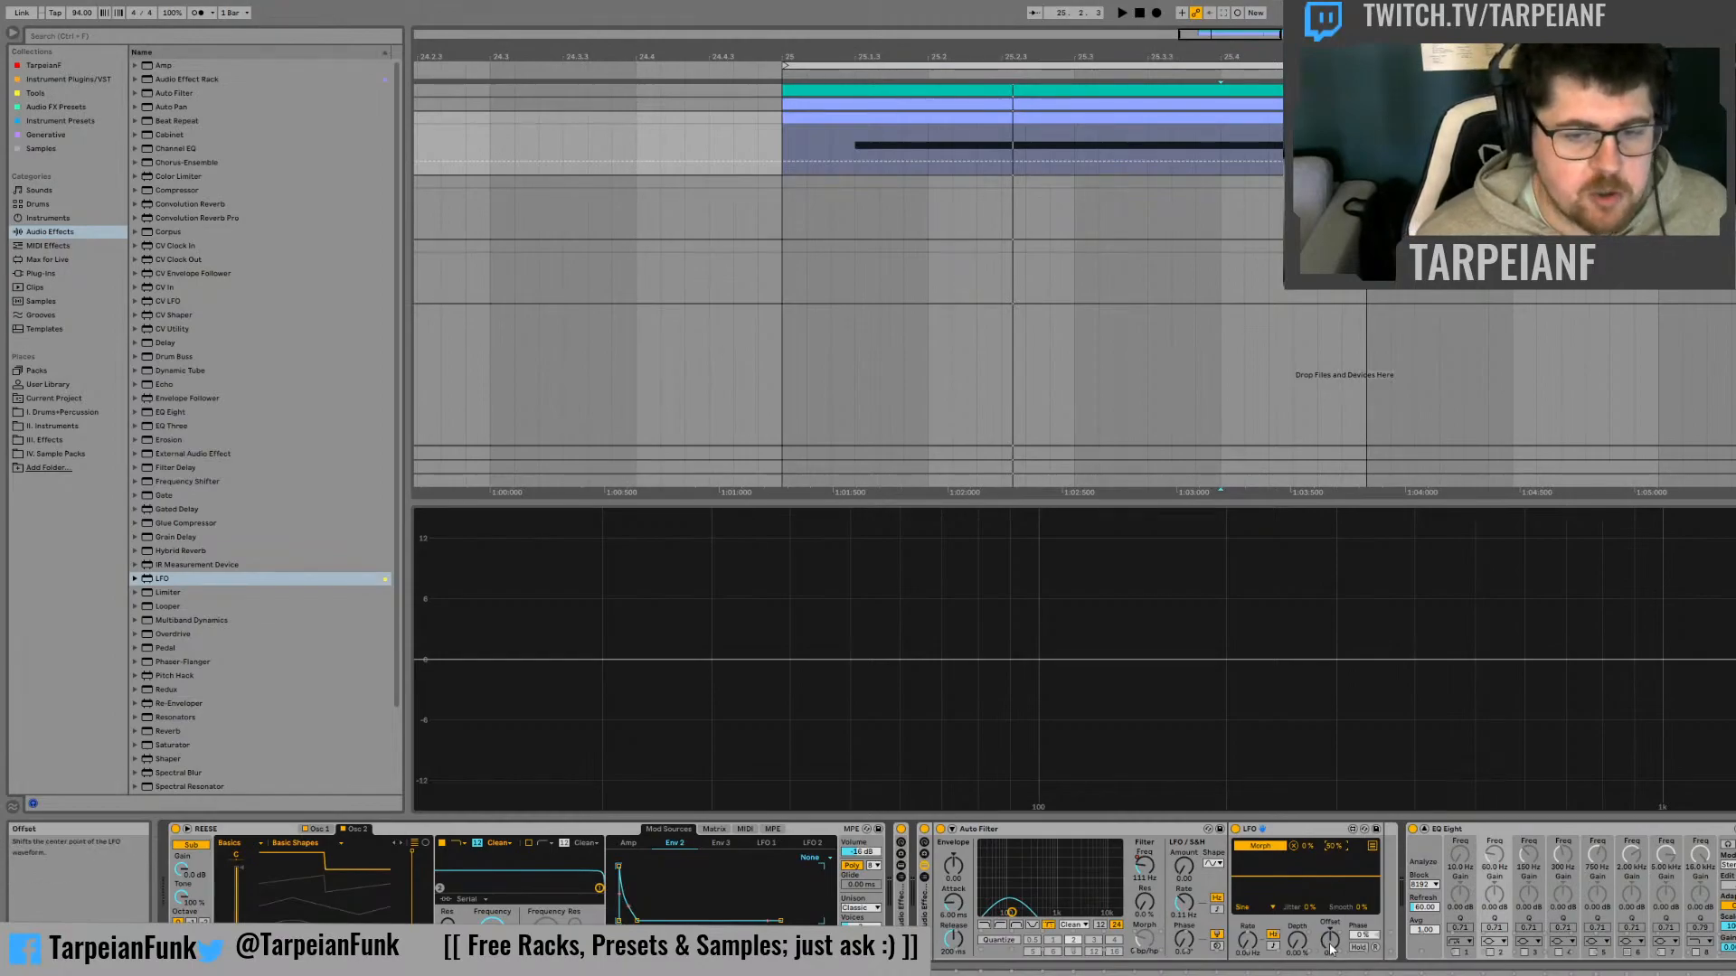
Sweep the LFO's Offset to test how it moves the filter's Morph, and reset it to the centre
left_click_drag(1329, 940, 1329, 972)
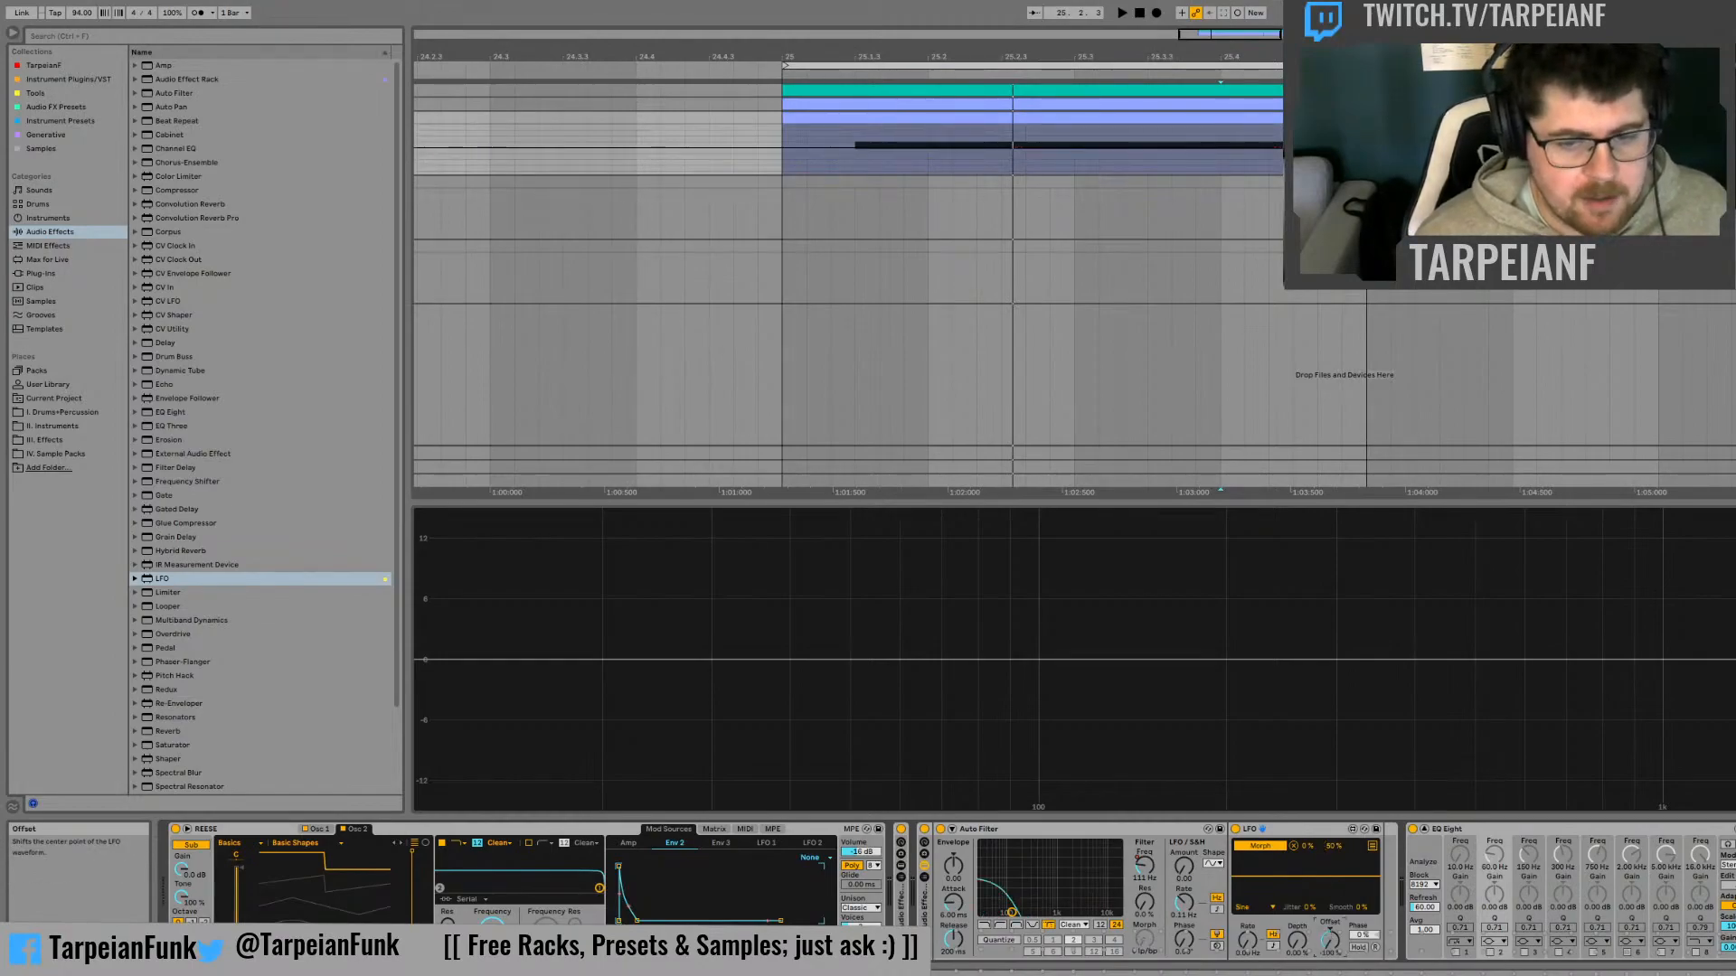
double_click(1330, 946)
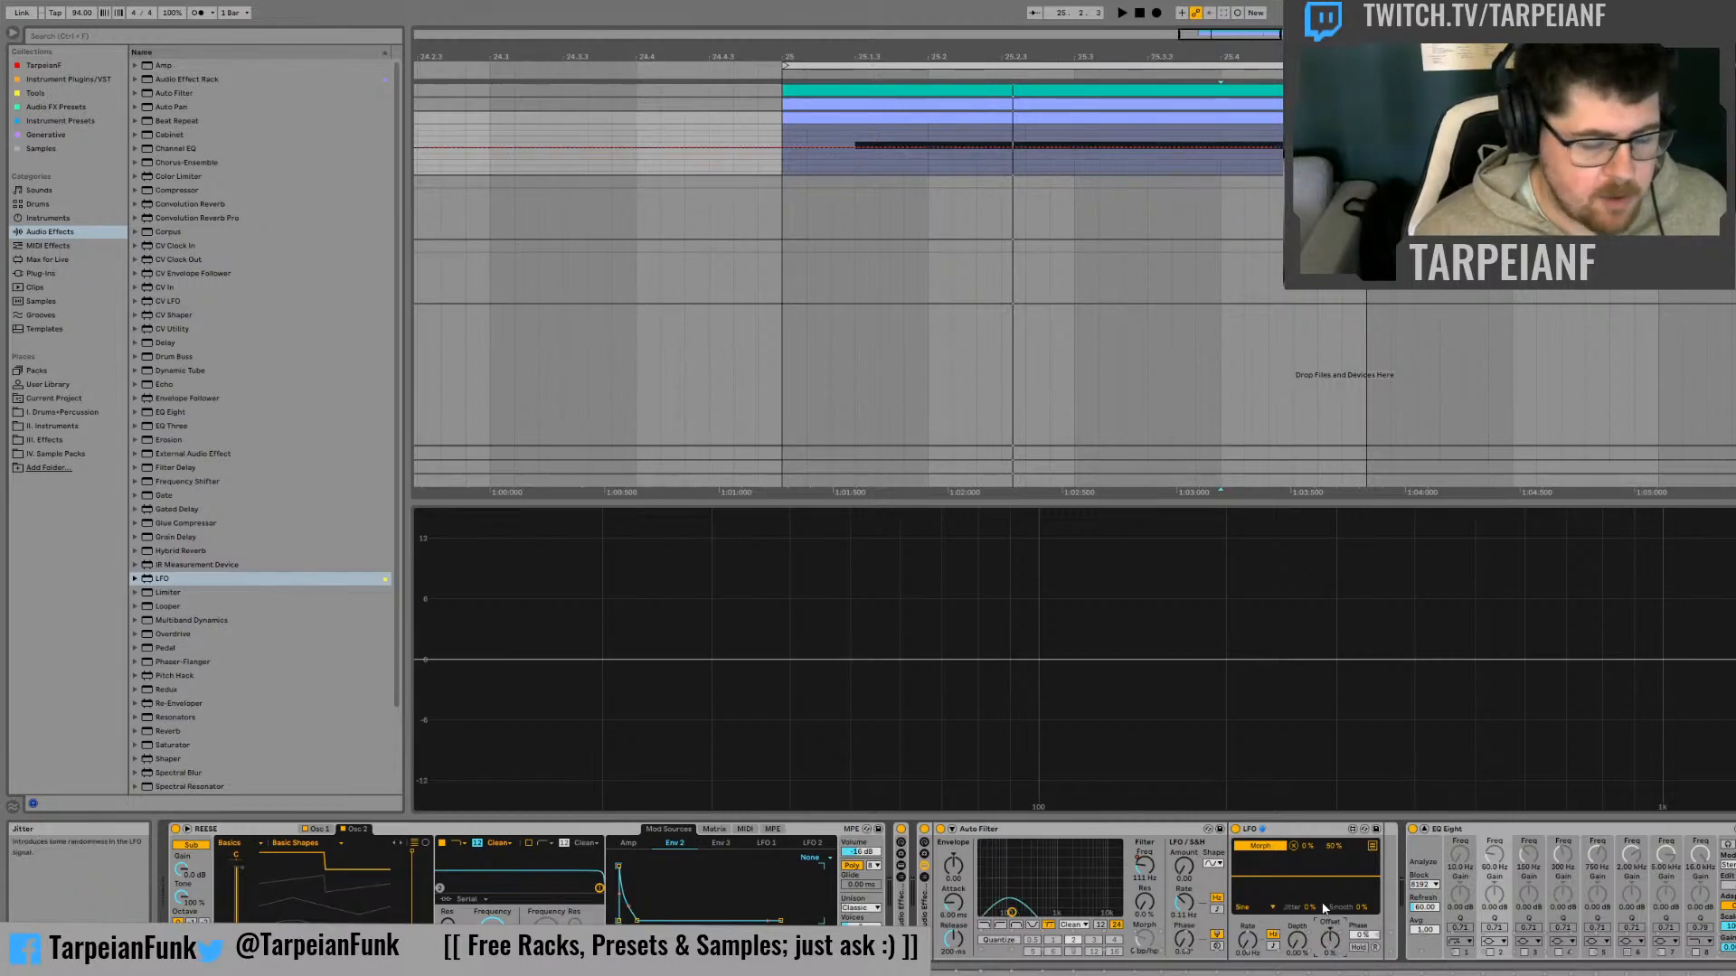
mouse_move(1334, 941)
left_mouse_down()
mouse_move(1334, 851)
mouse_move(1334, 975)
mouse_move(1334, 859)
mouse_move(1325, 949)
left_mouse_up()
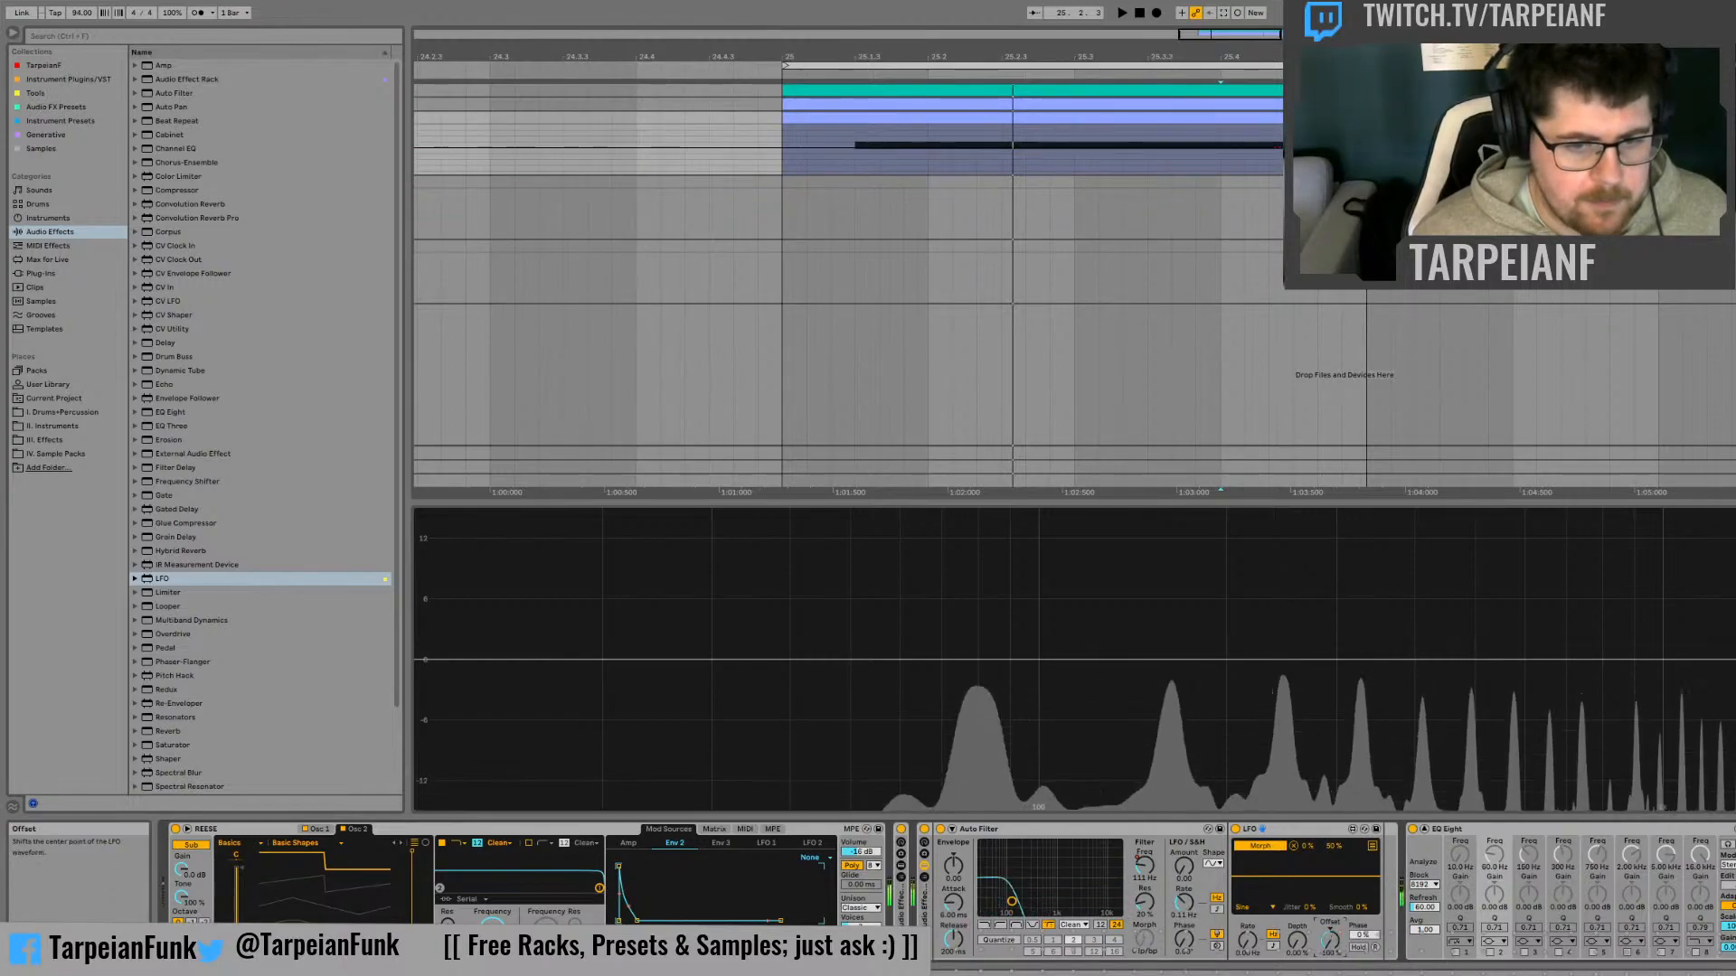
left_click_drag(1334, 946, 1335, 856)
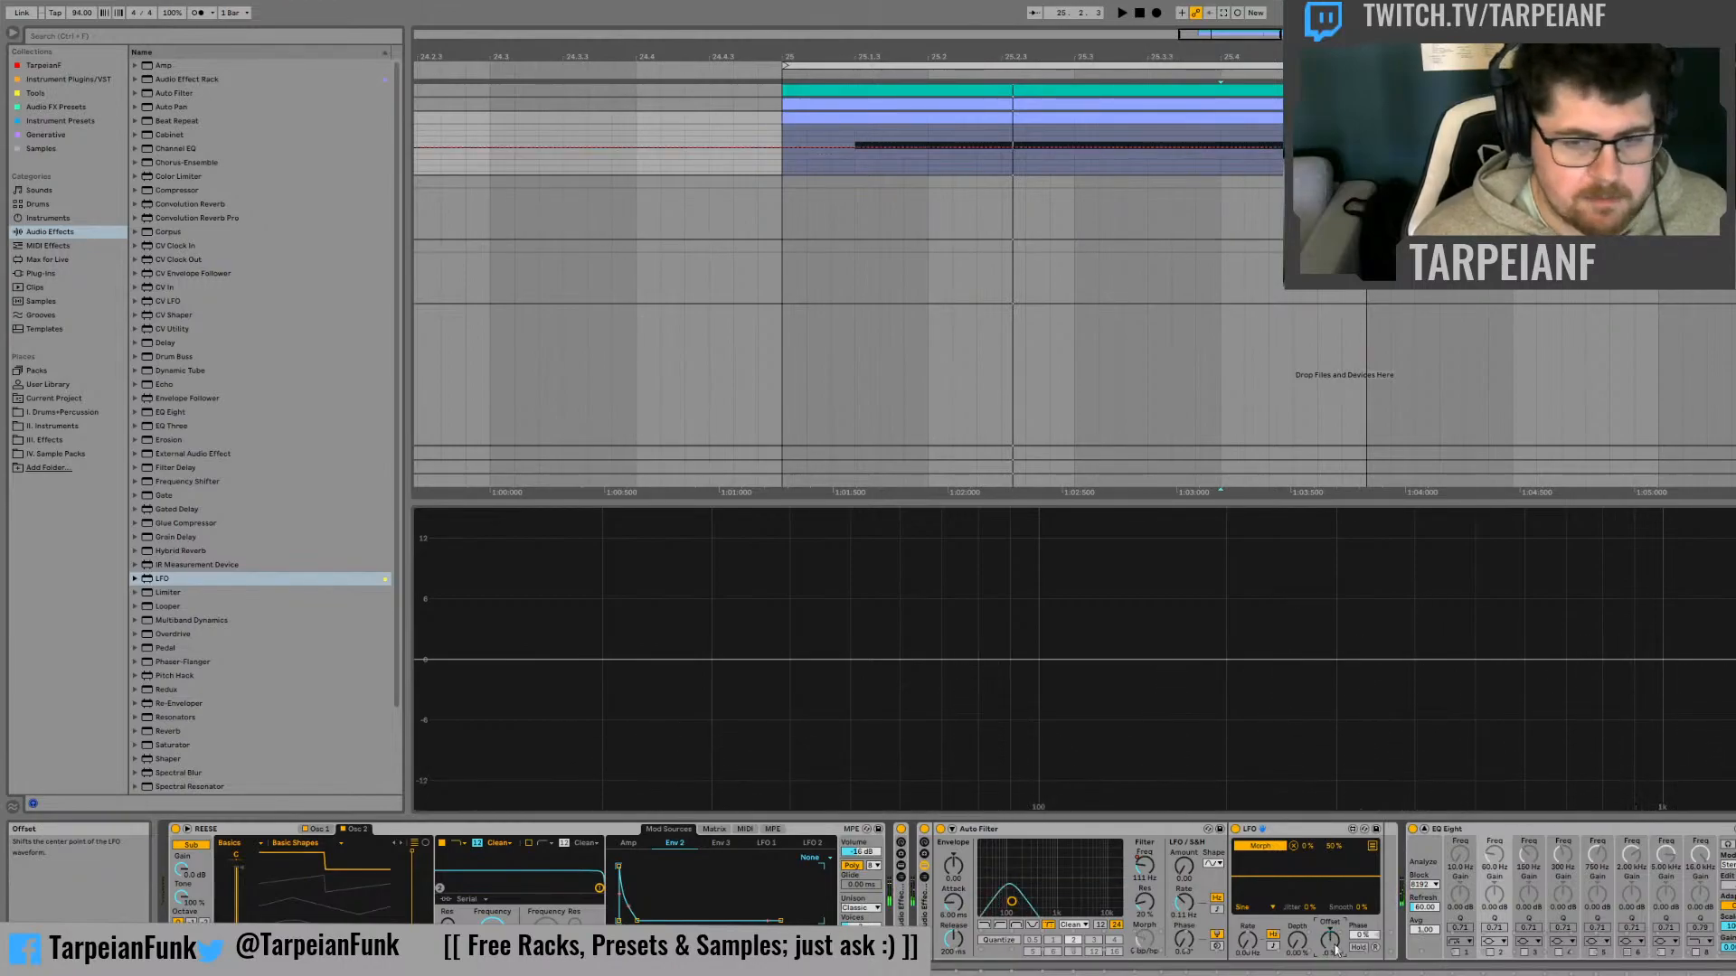
Copy the Auto Filter's Frequency automation across bar 25 and map Frequency to the rack's first macro
left_click(1151, 856)
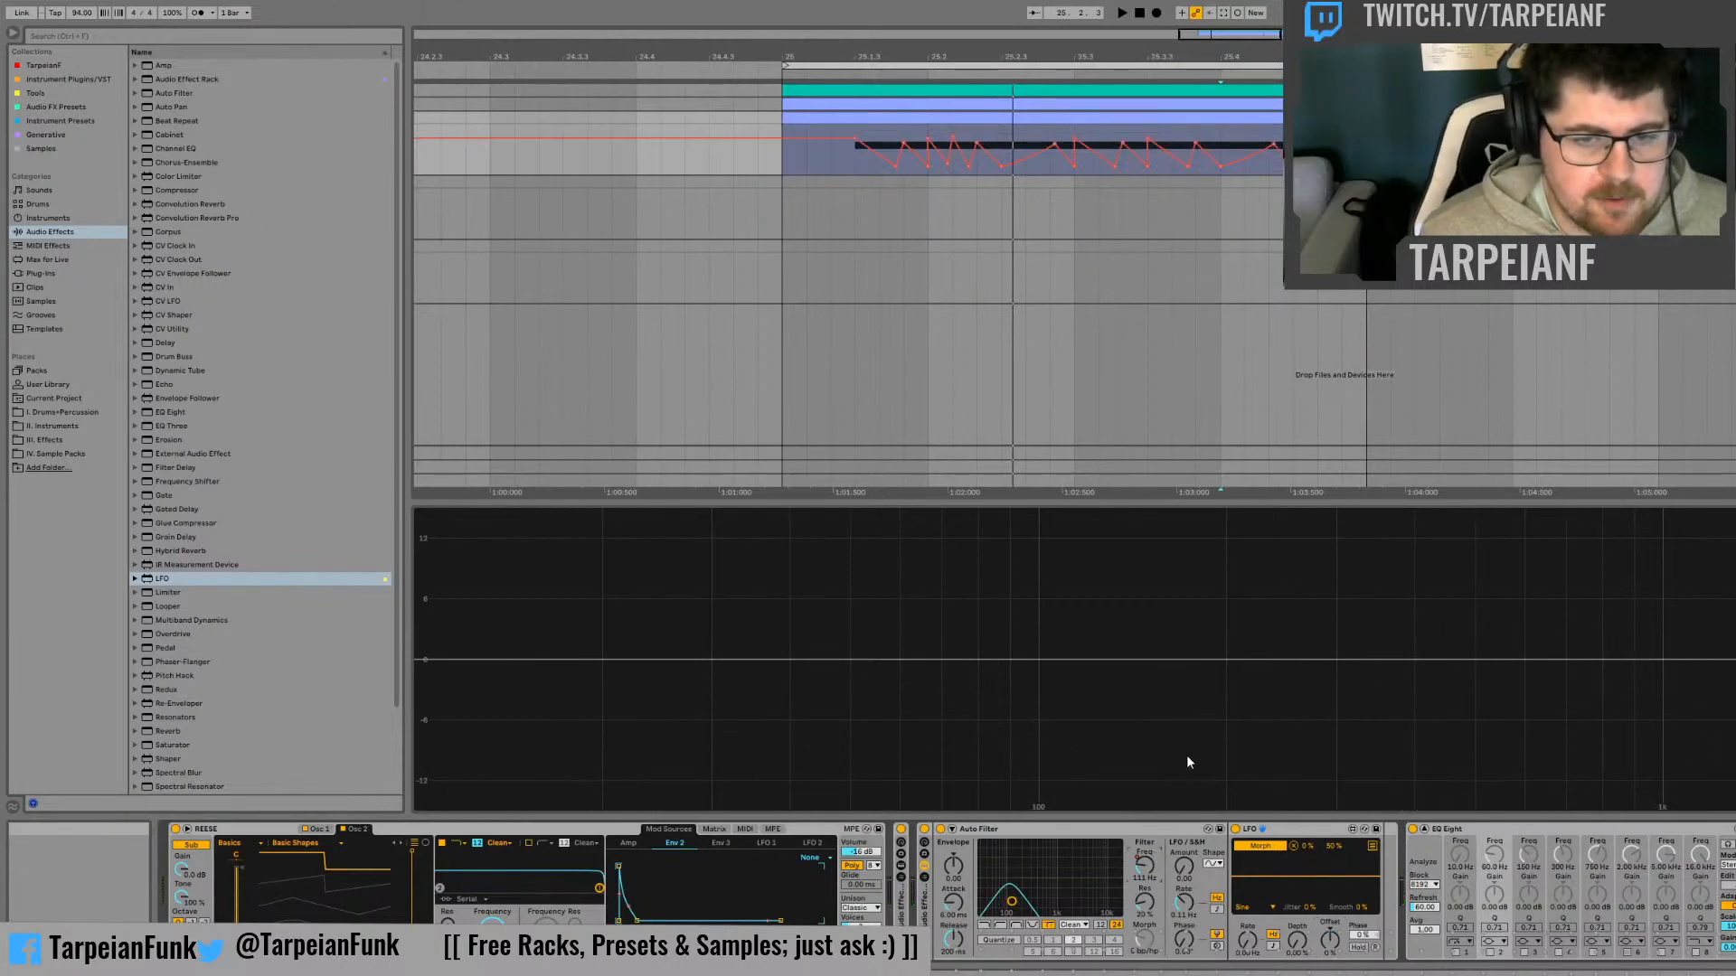
left_click_drag(1366, 156, 808, 160)
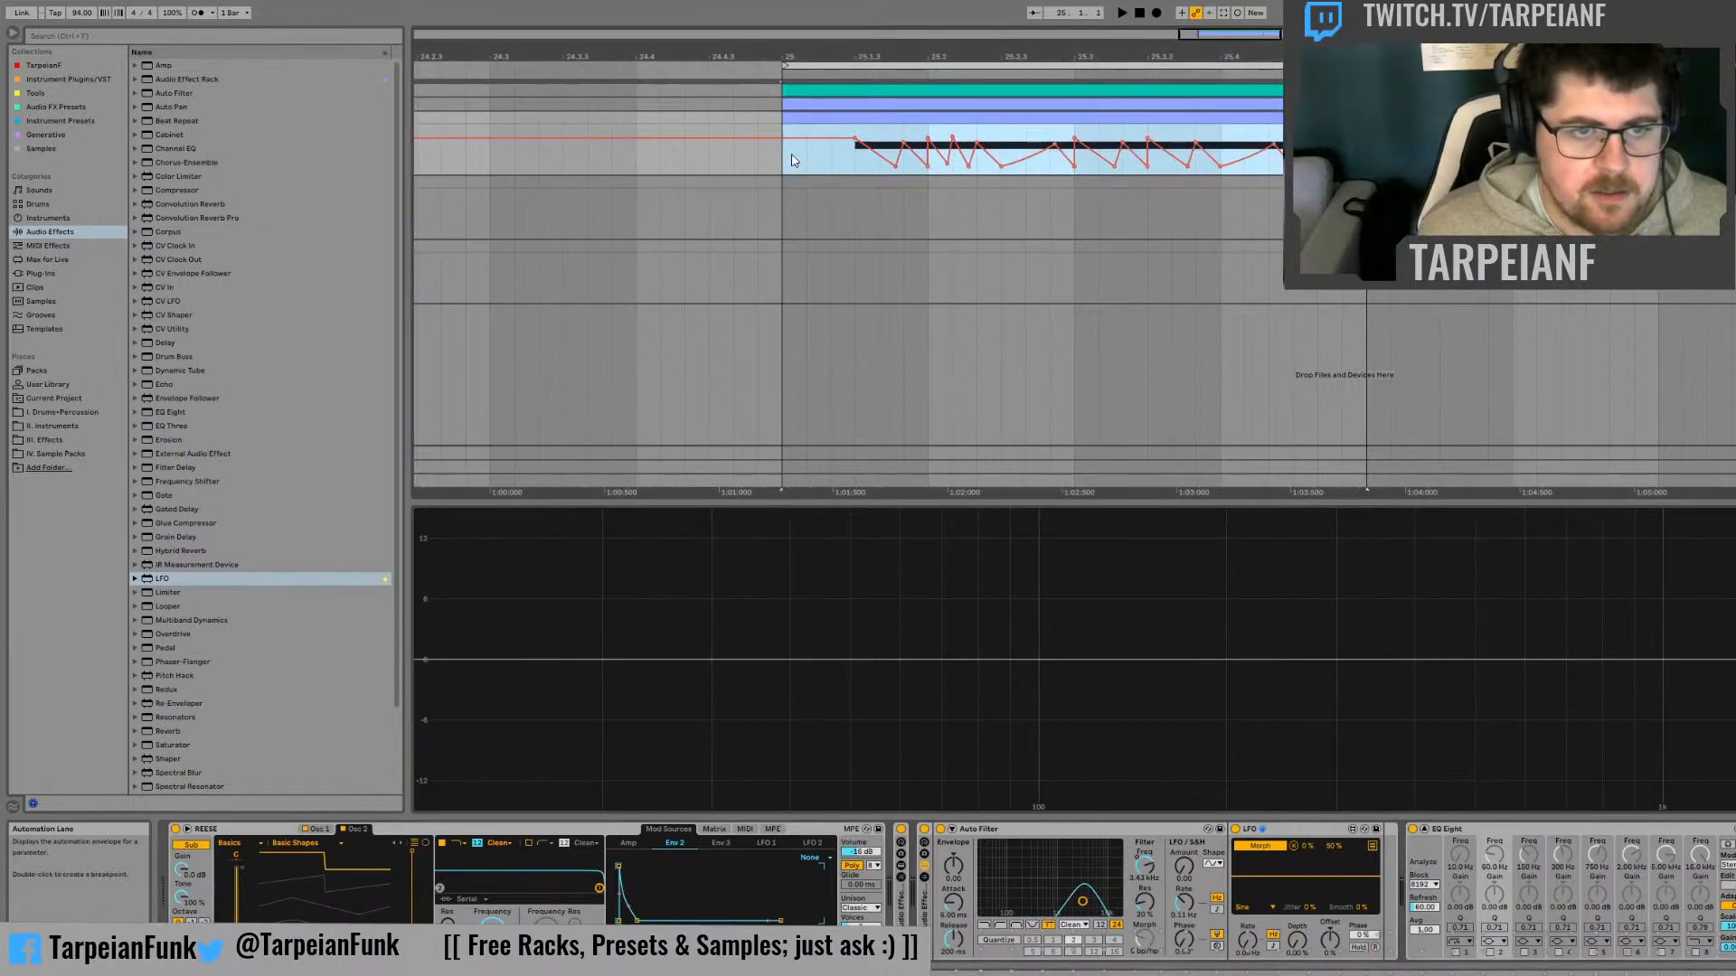
left_click(1152, 871)
key("ctrl+g")
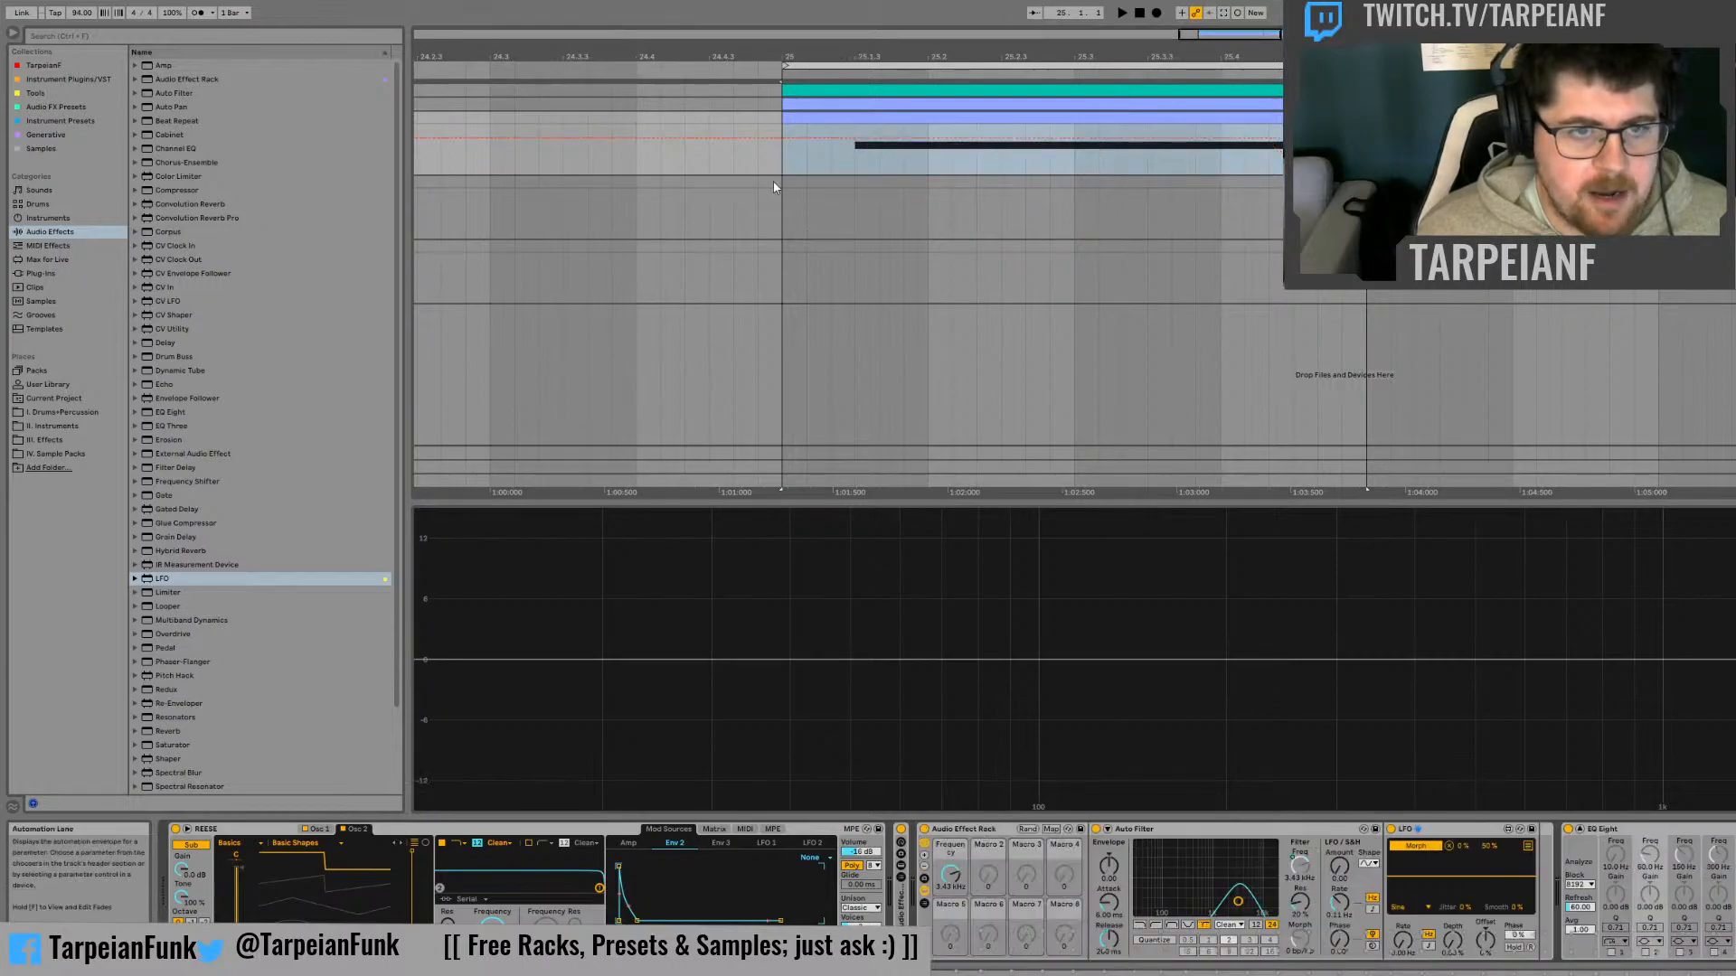
Paste the copied Frequency automation at bar 25 in the first macro's lane and audition the bass
left_click(778, 158)
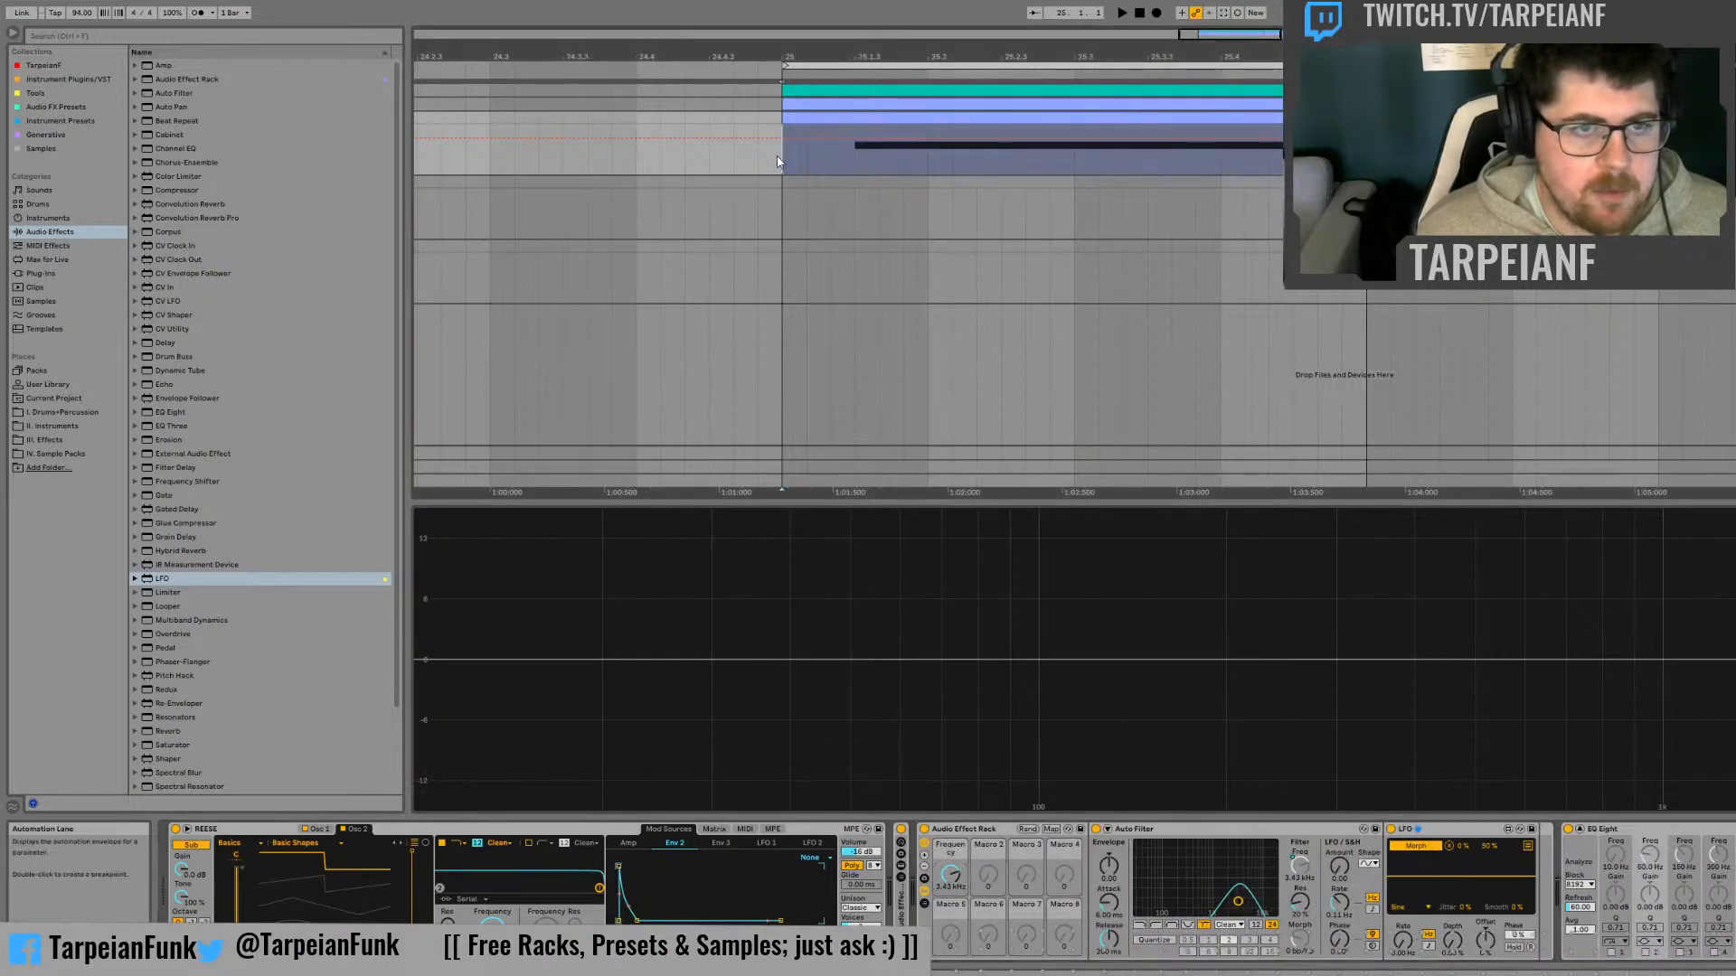
key("ctrl+v")
key("space")
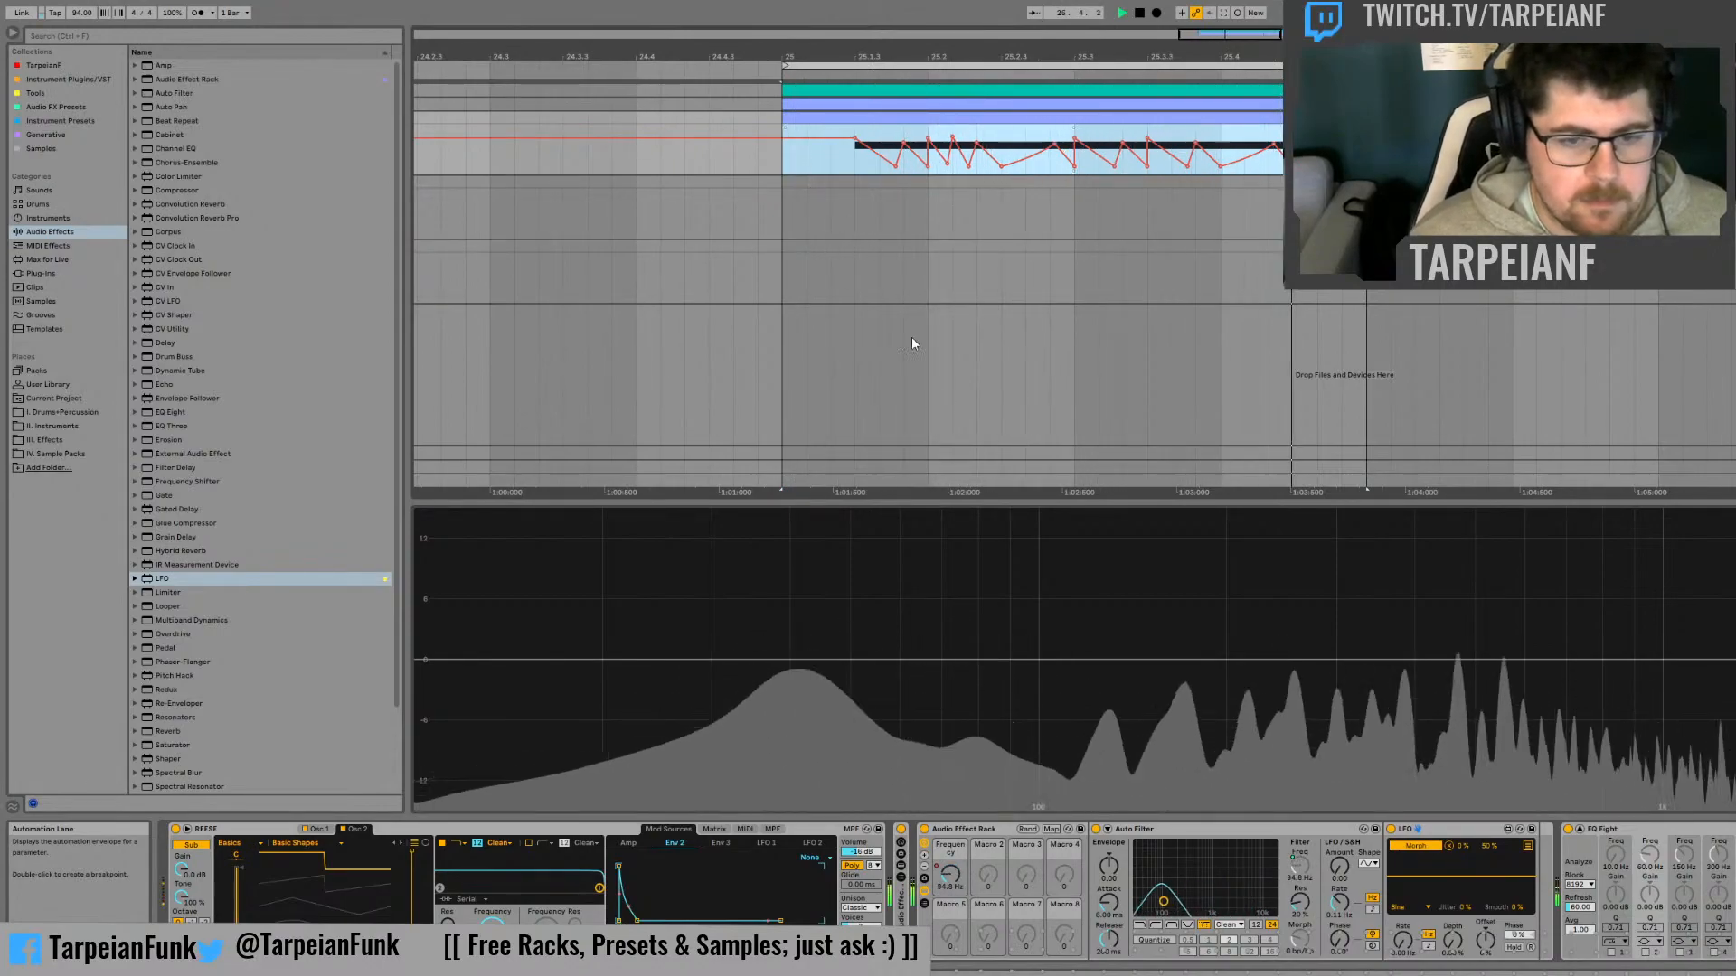
key("space")
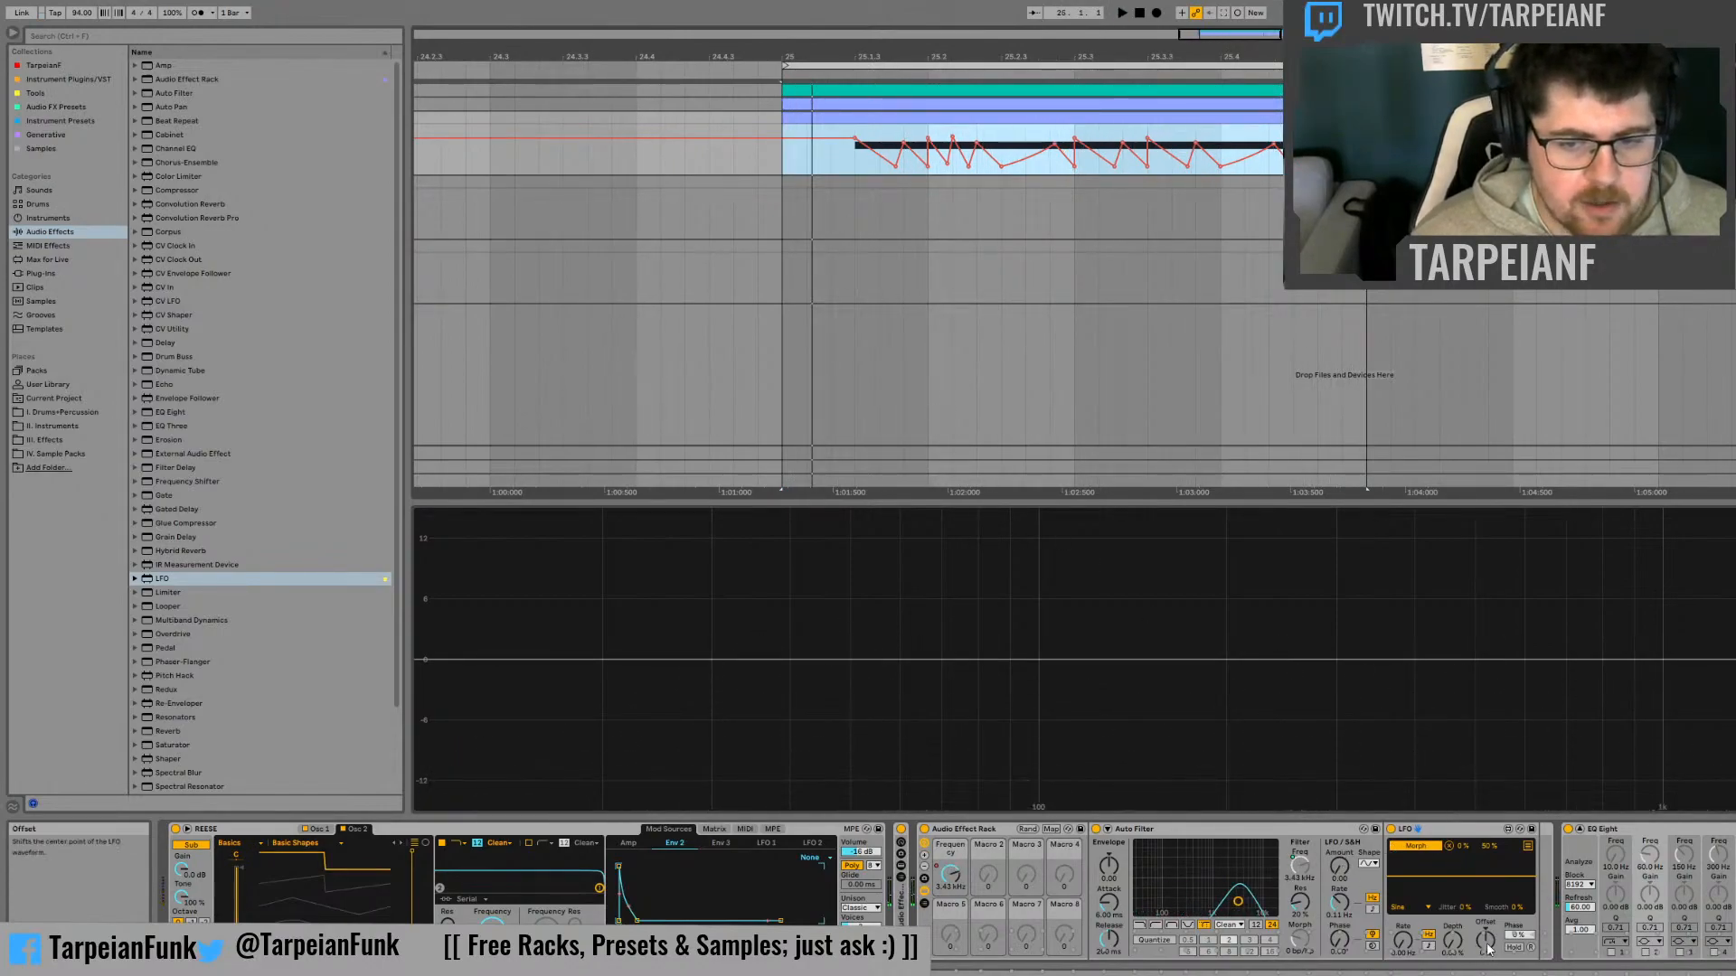
Map the LFO's Offset to the rack's second macro
left_click(1487, 944)
left_click(1516, 721)
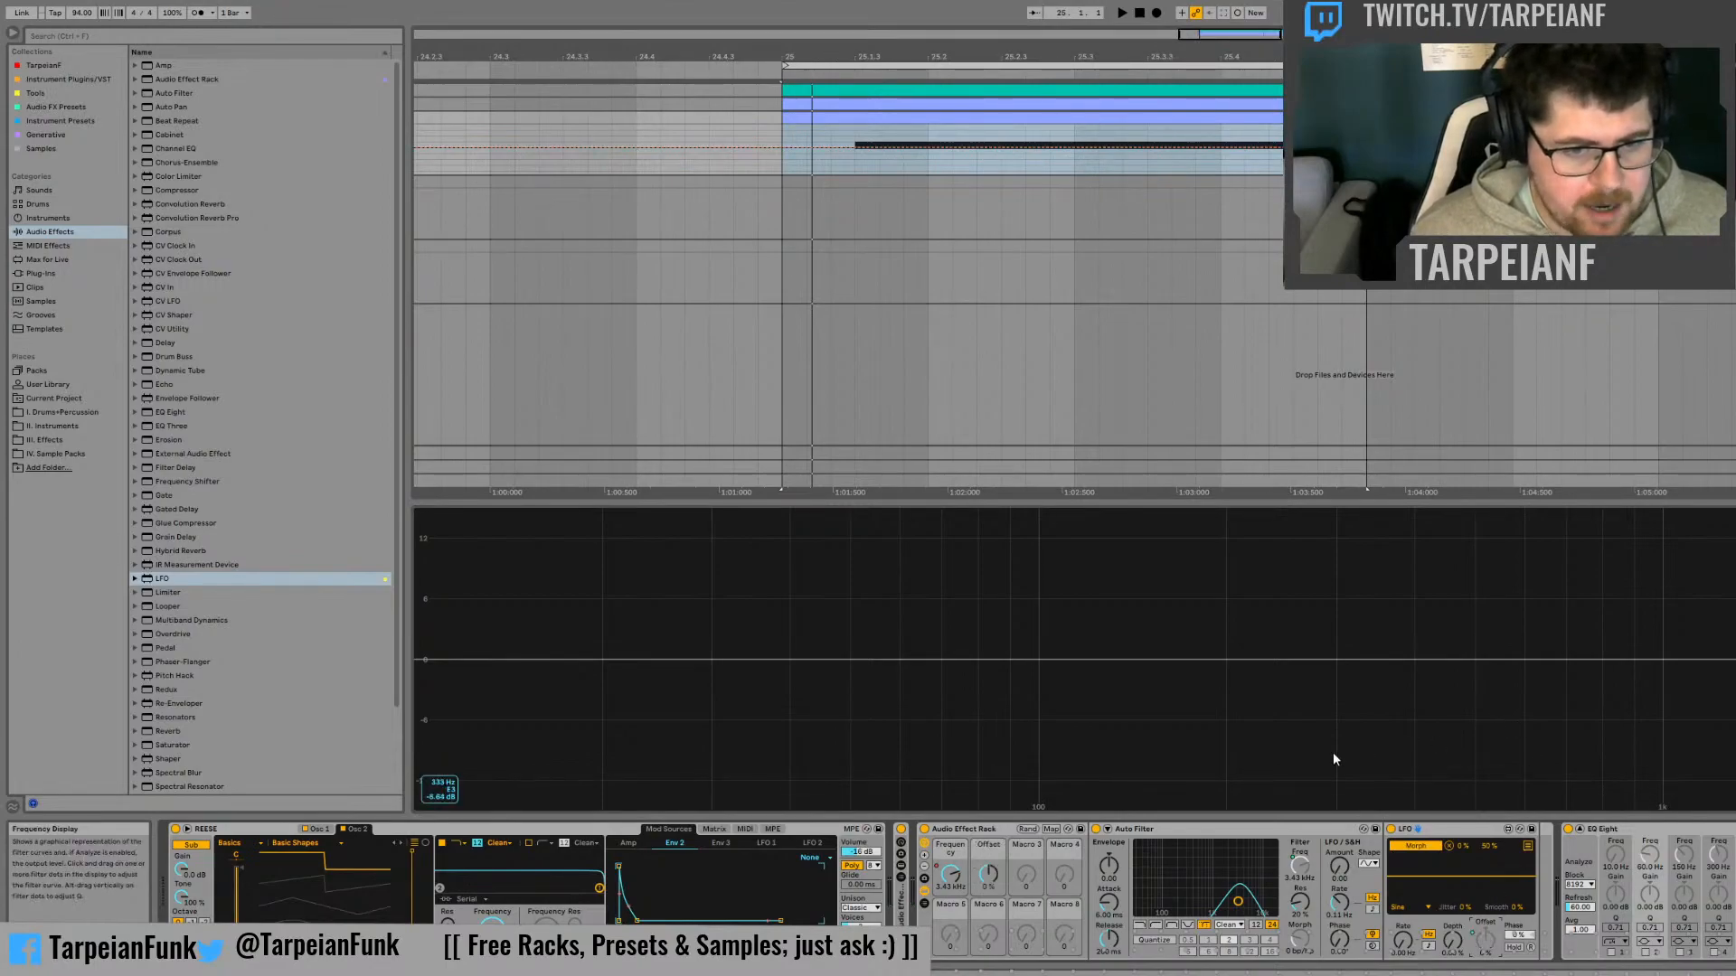
Rename the Auto Filter as "Filter 1" and the LFO as "Filter 1 Morph Control"
left_click(1238, 829)
key("ctrl+r")
type("F")
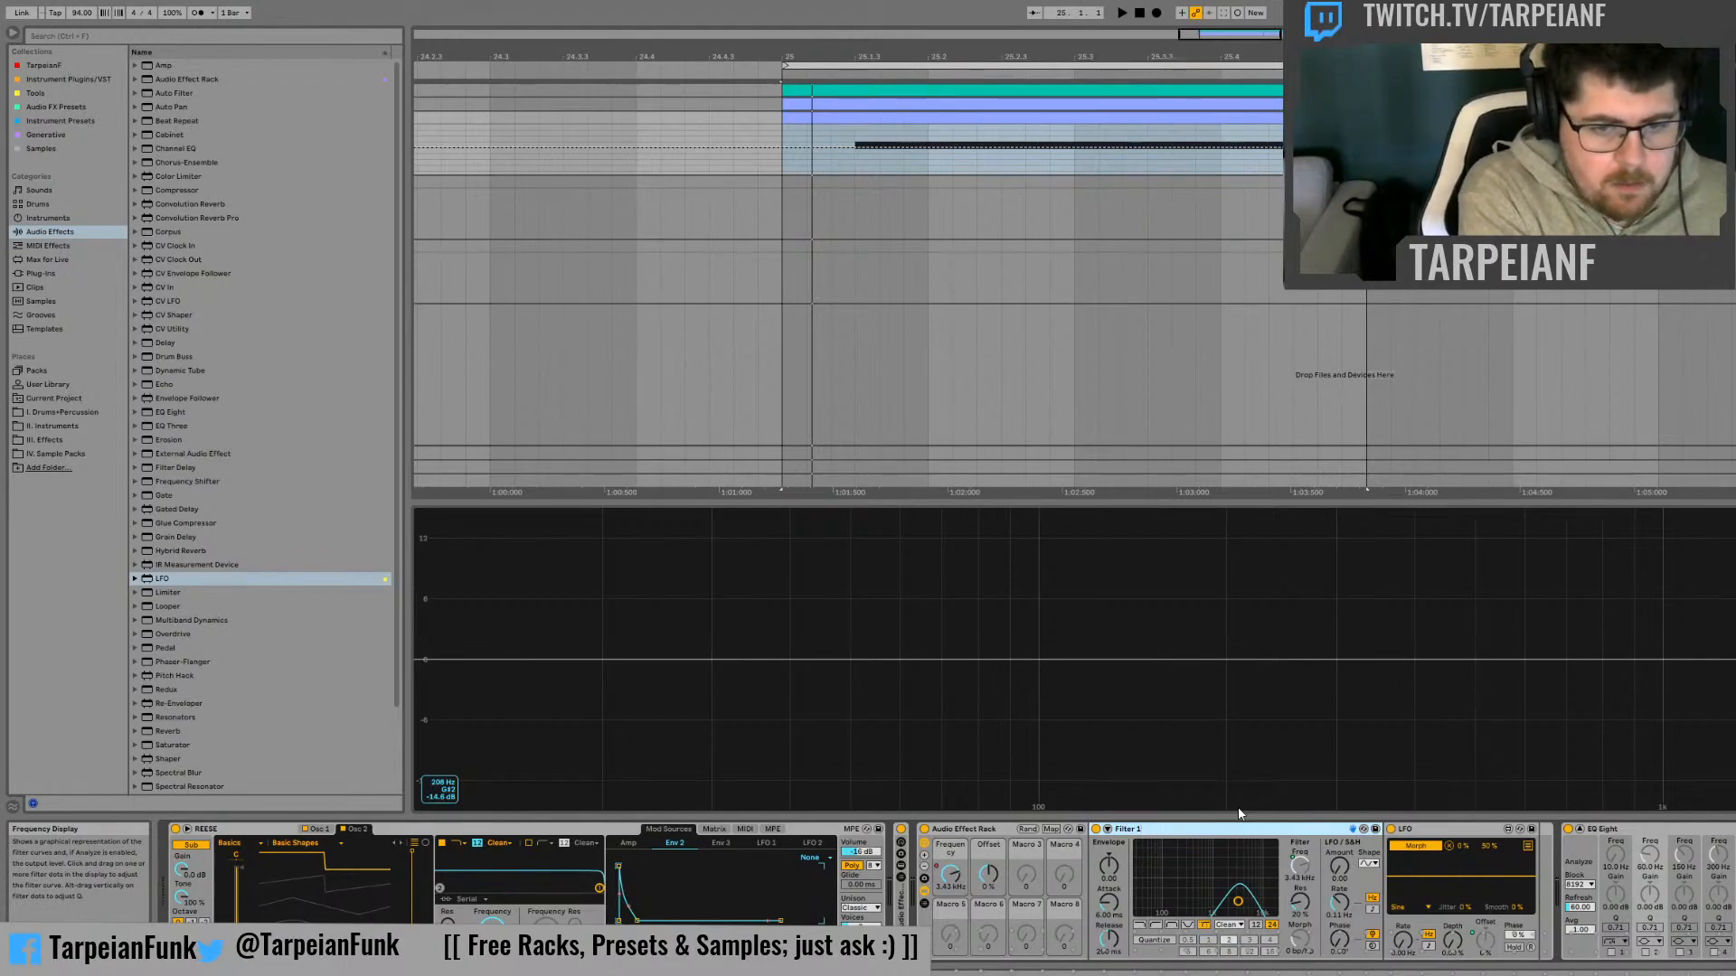
key("Right")
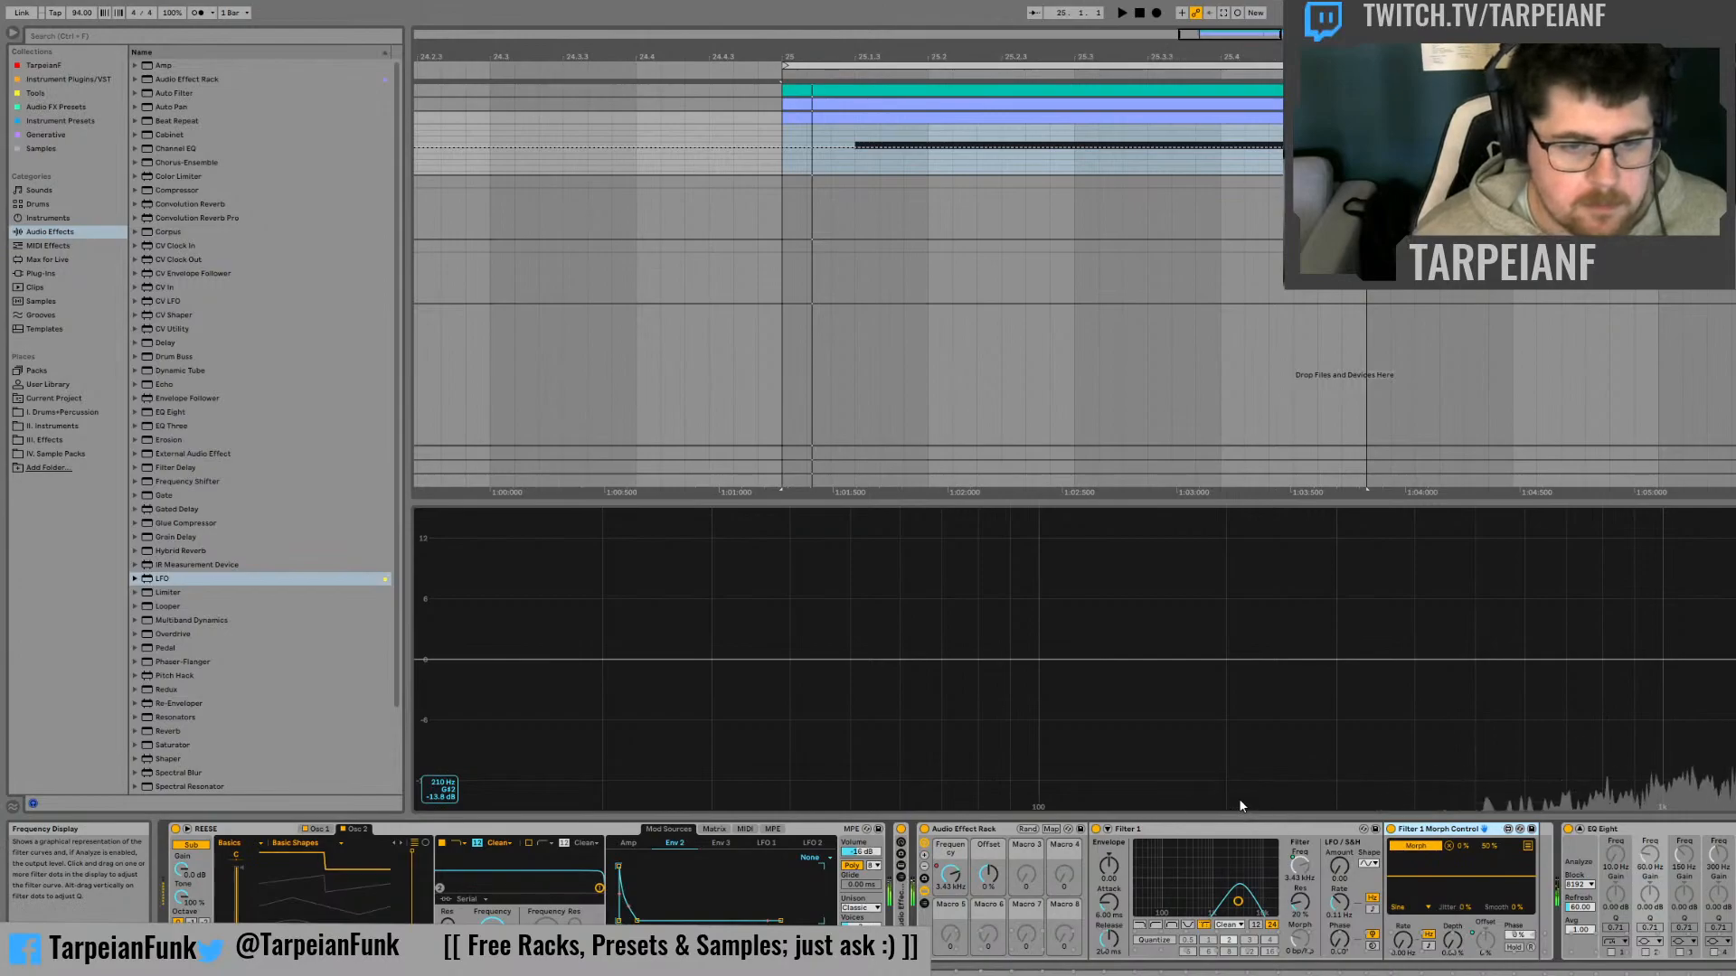
Rename the rack's first two macros as "Filter 1 Freq" and "Filter 1 Morph"
left_click(952, 852)
key("ctrl+r")
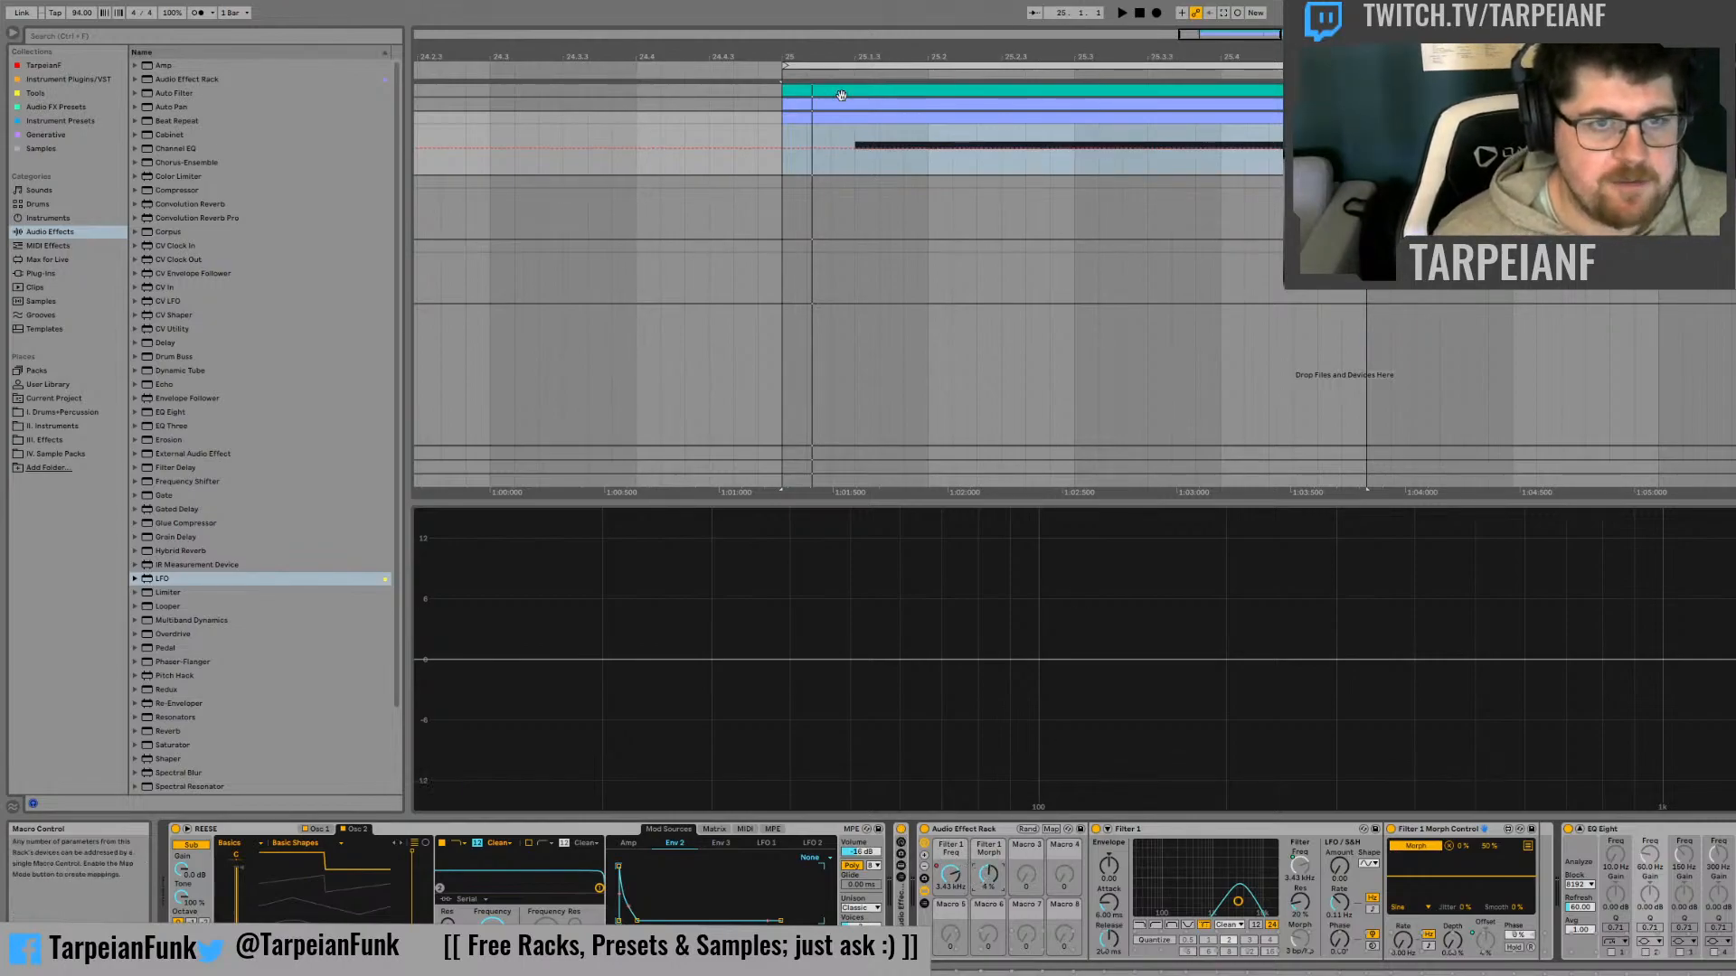
Shape the Filter 1 Morph automation to hold high at the bass note's start and drop to 0%, and audition it
left_click(859, 154)
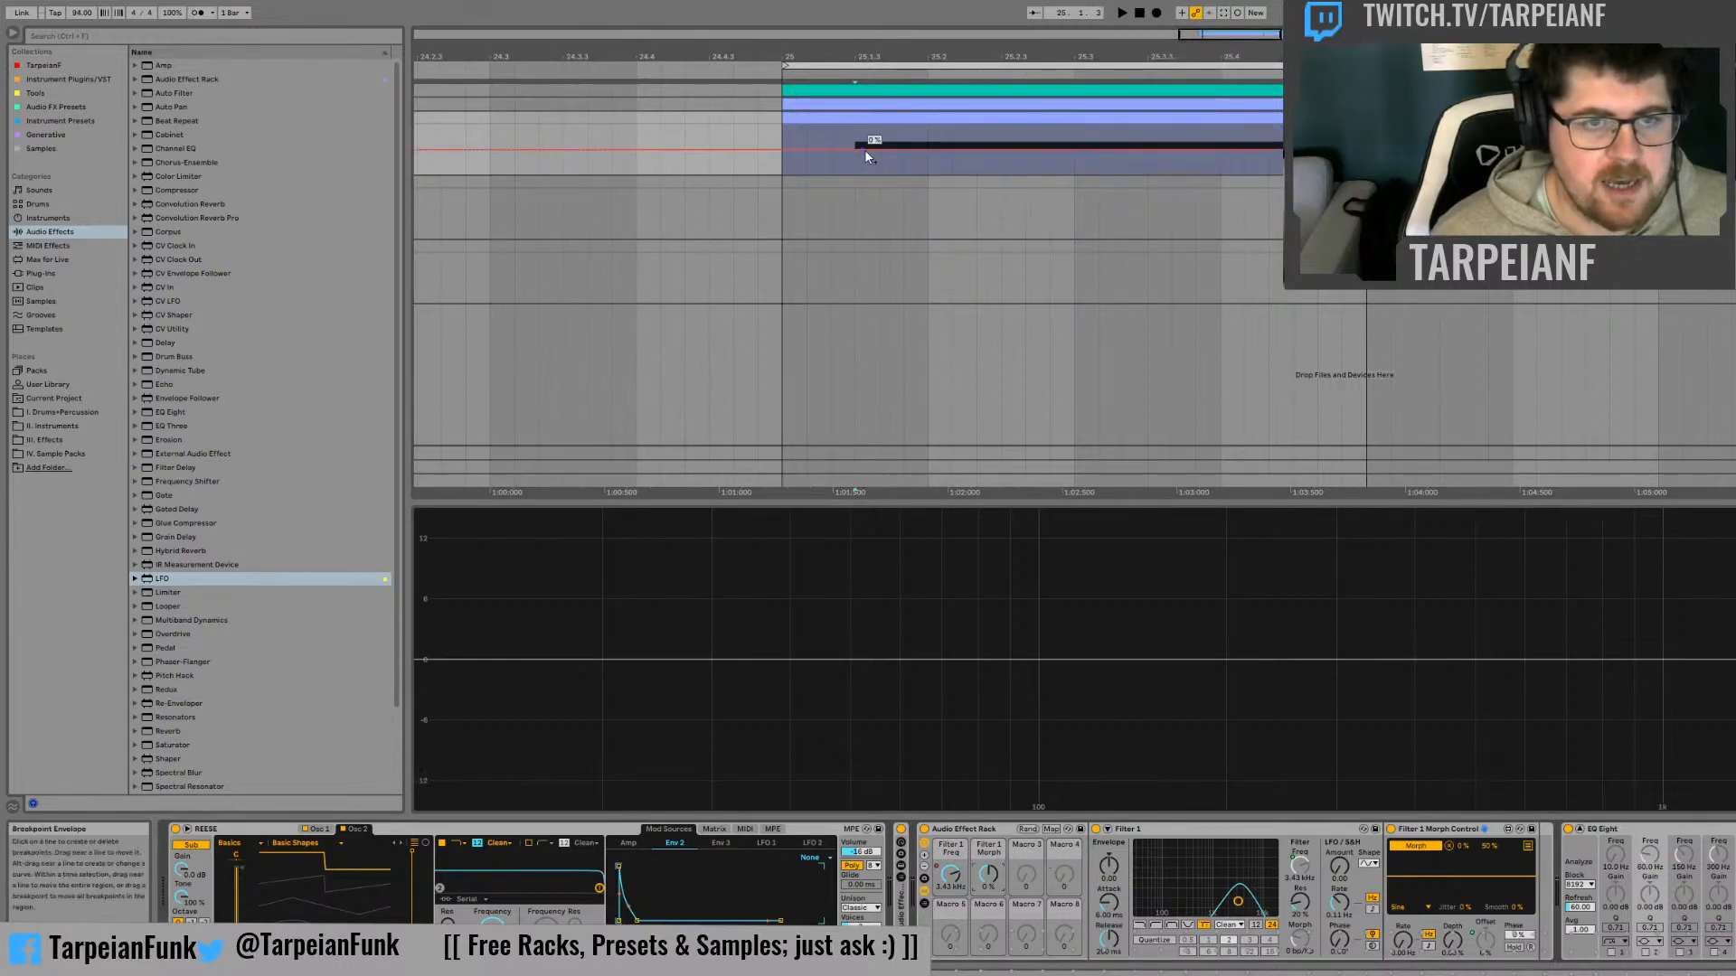
left_click(895, 150)
left_click_drag(851, 154, 852, 125)
left_click(809, 165)
key("space")
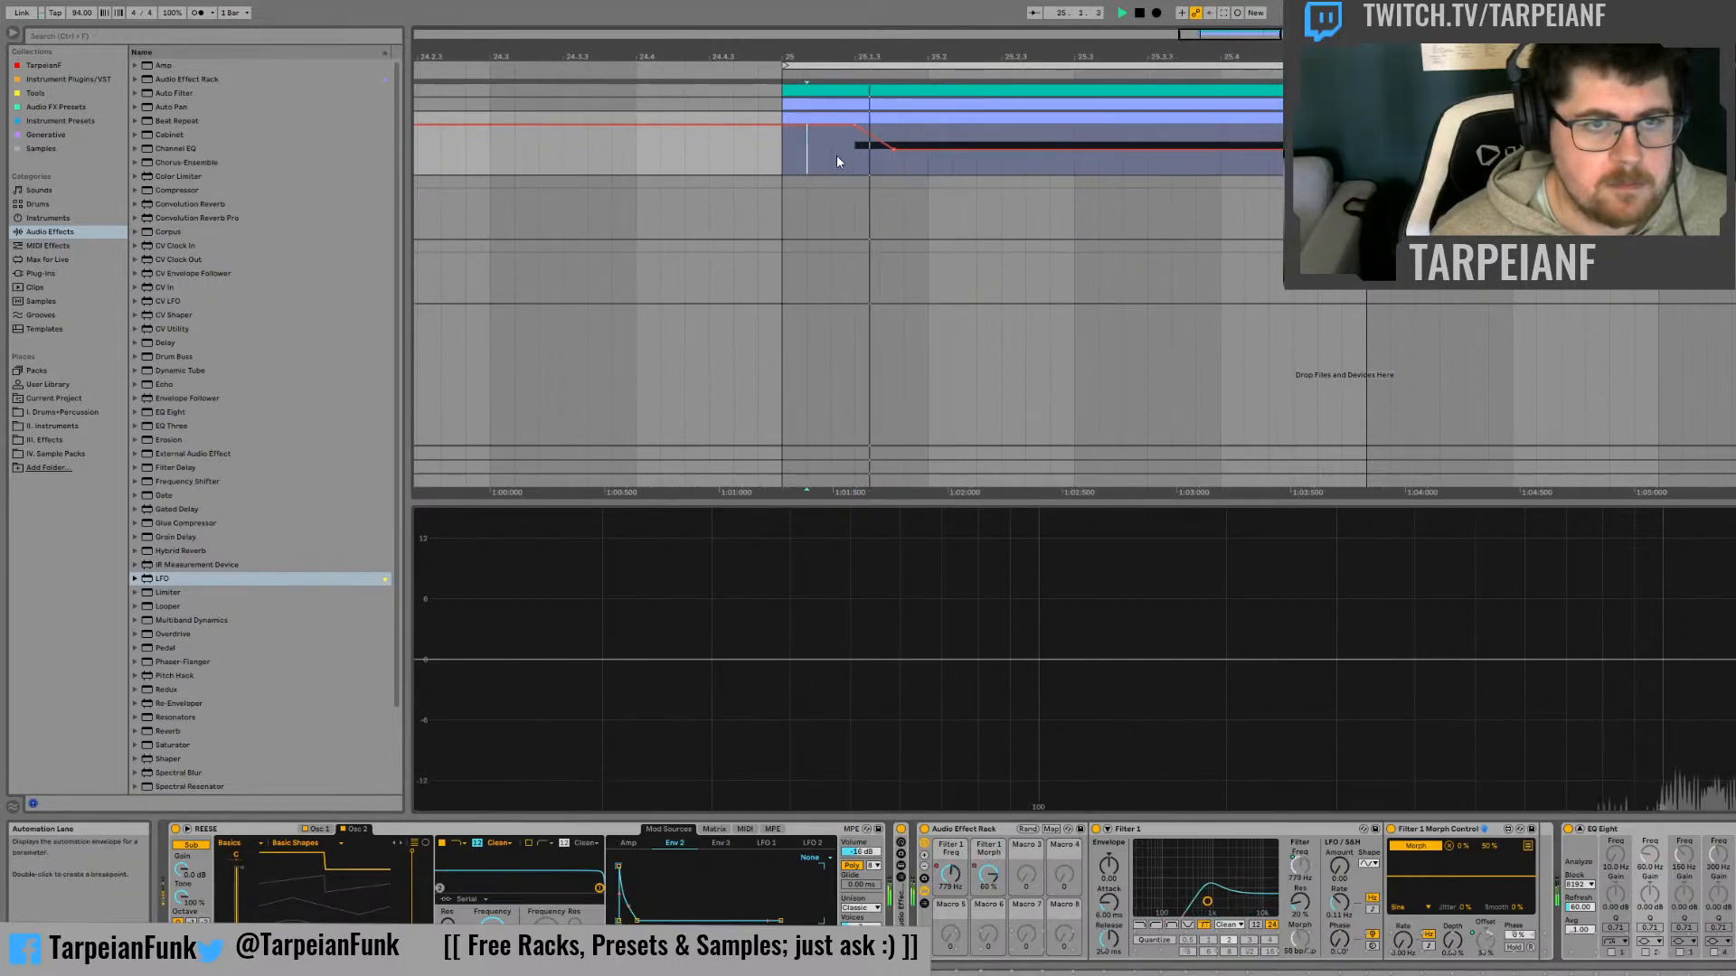
key("space")
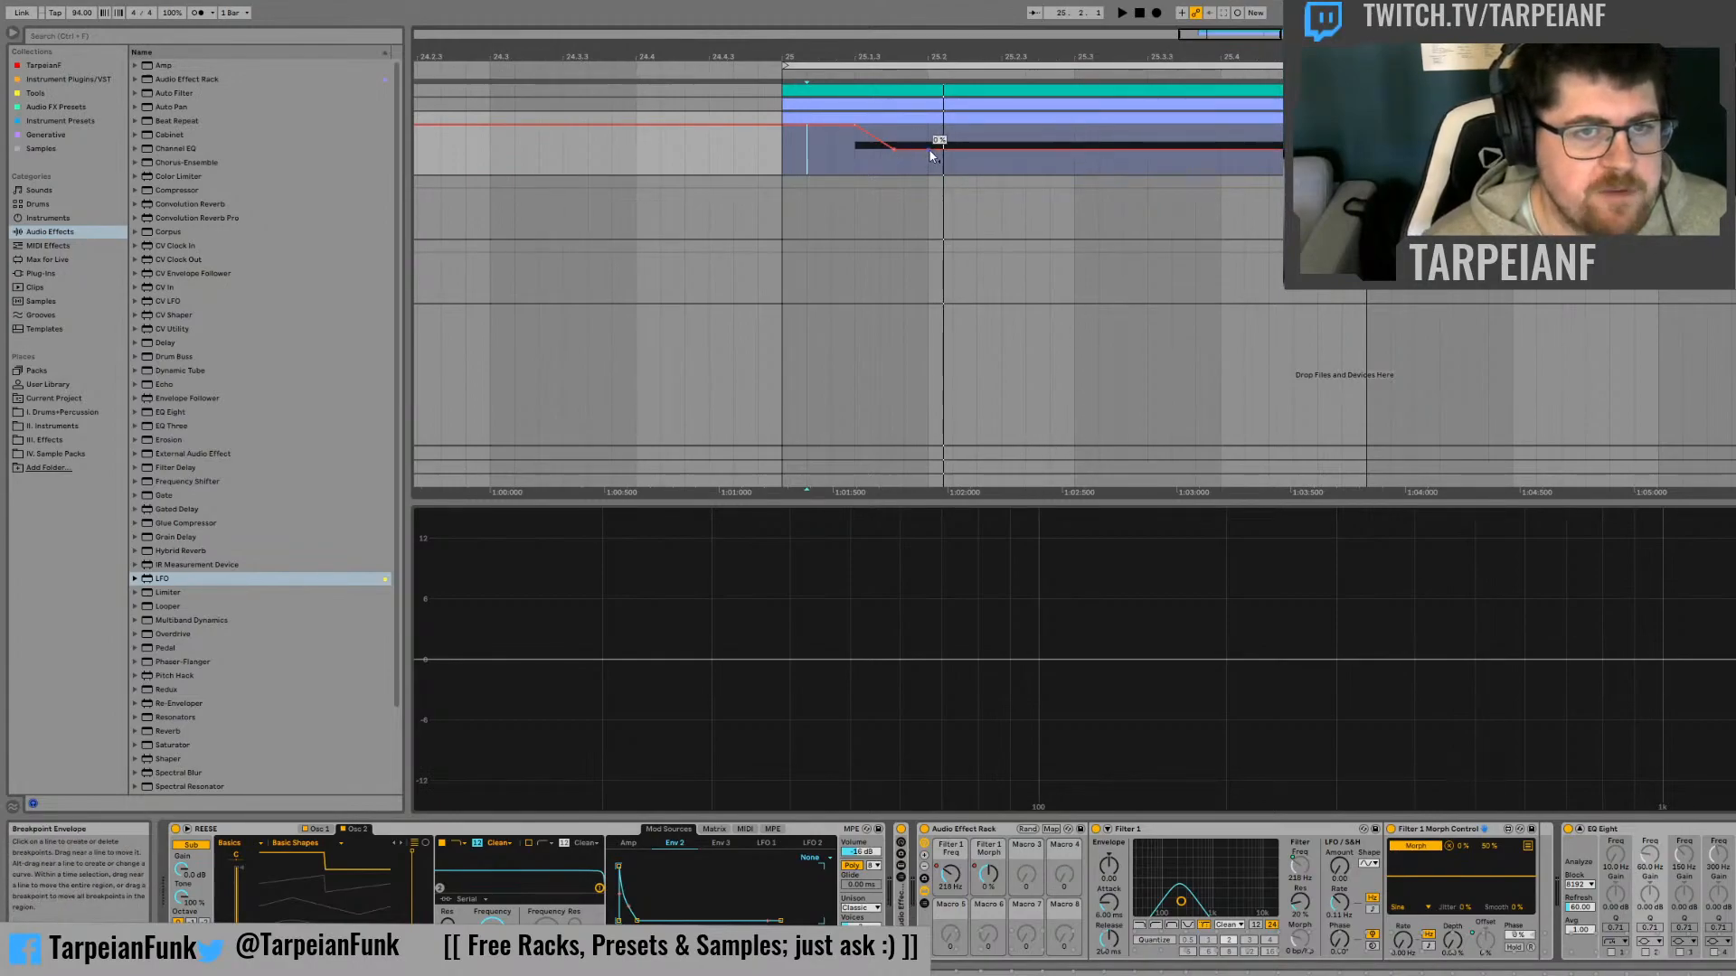
Add a small peak of about 42% just after the first drop in the Morph automation and audition it
left_click_drag(915, 149, 915, 140)
key("space")
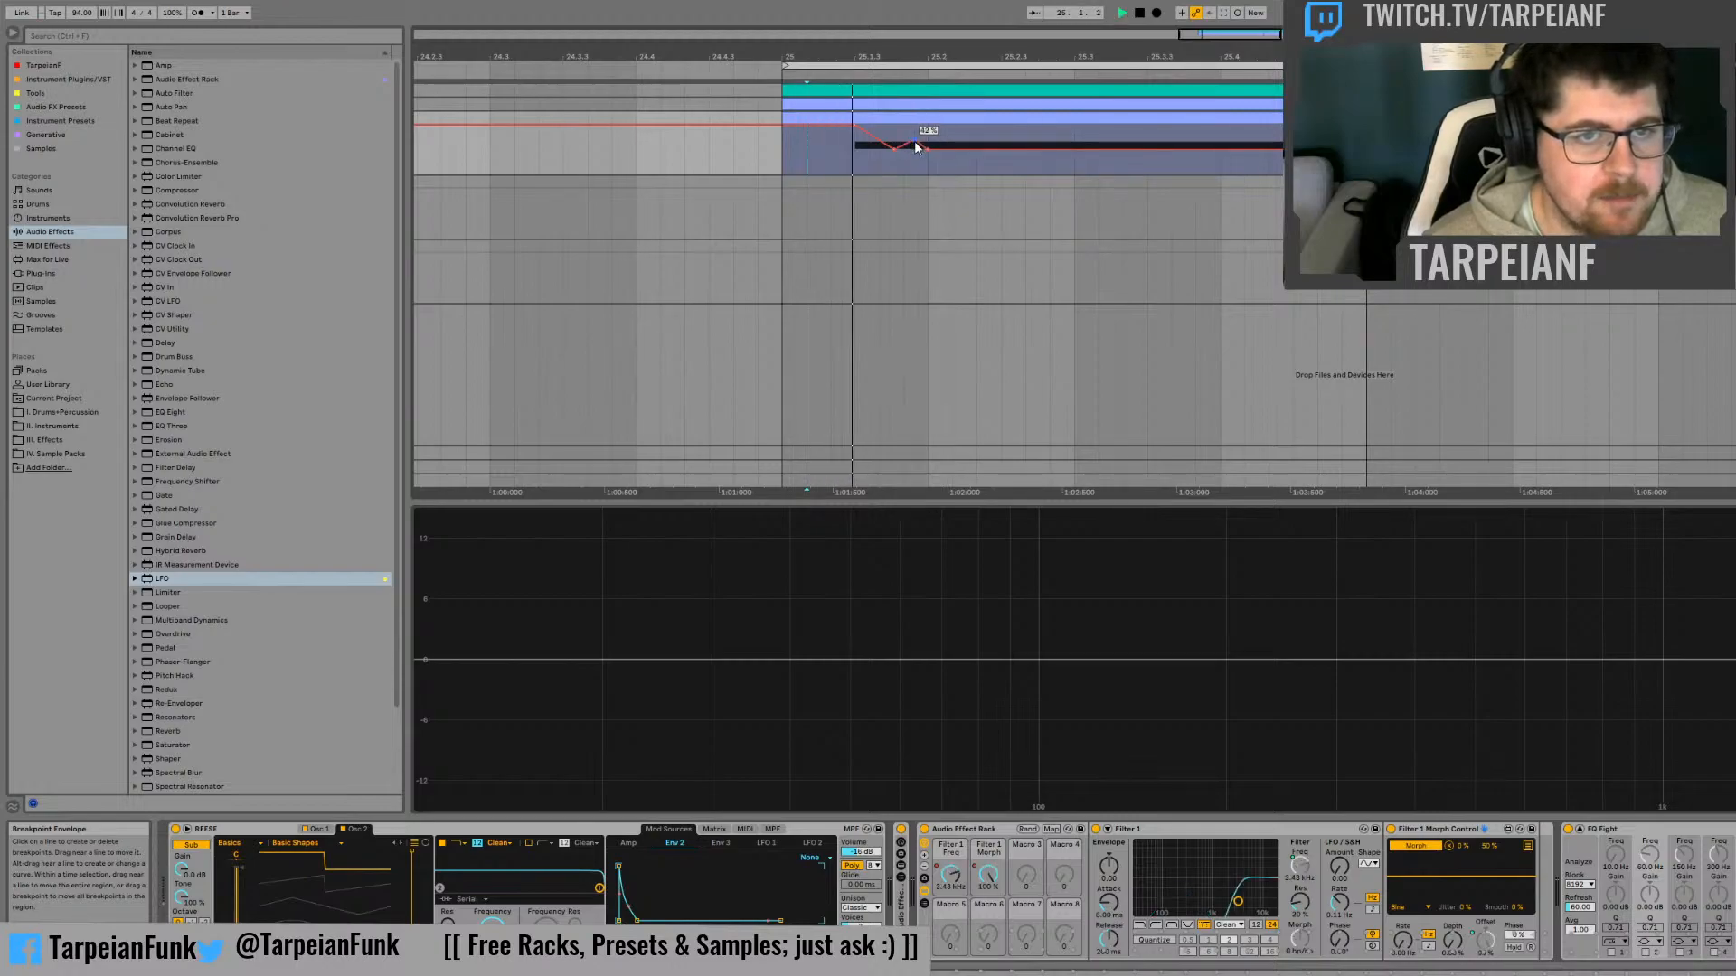
key("space")
key("space")
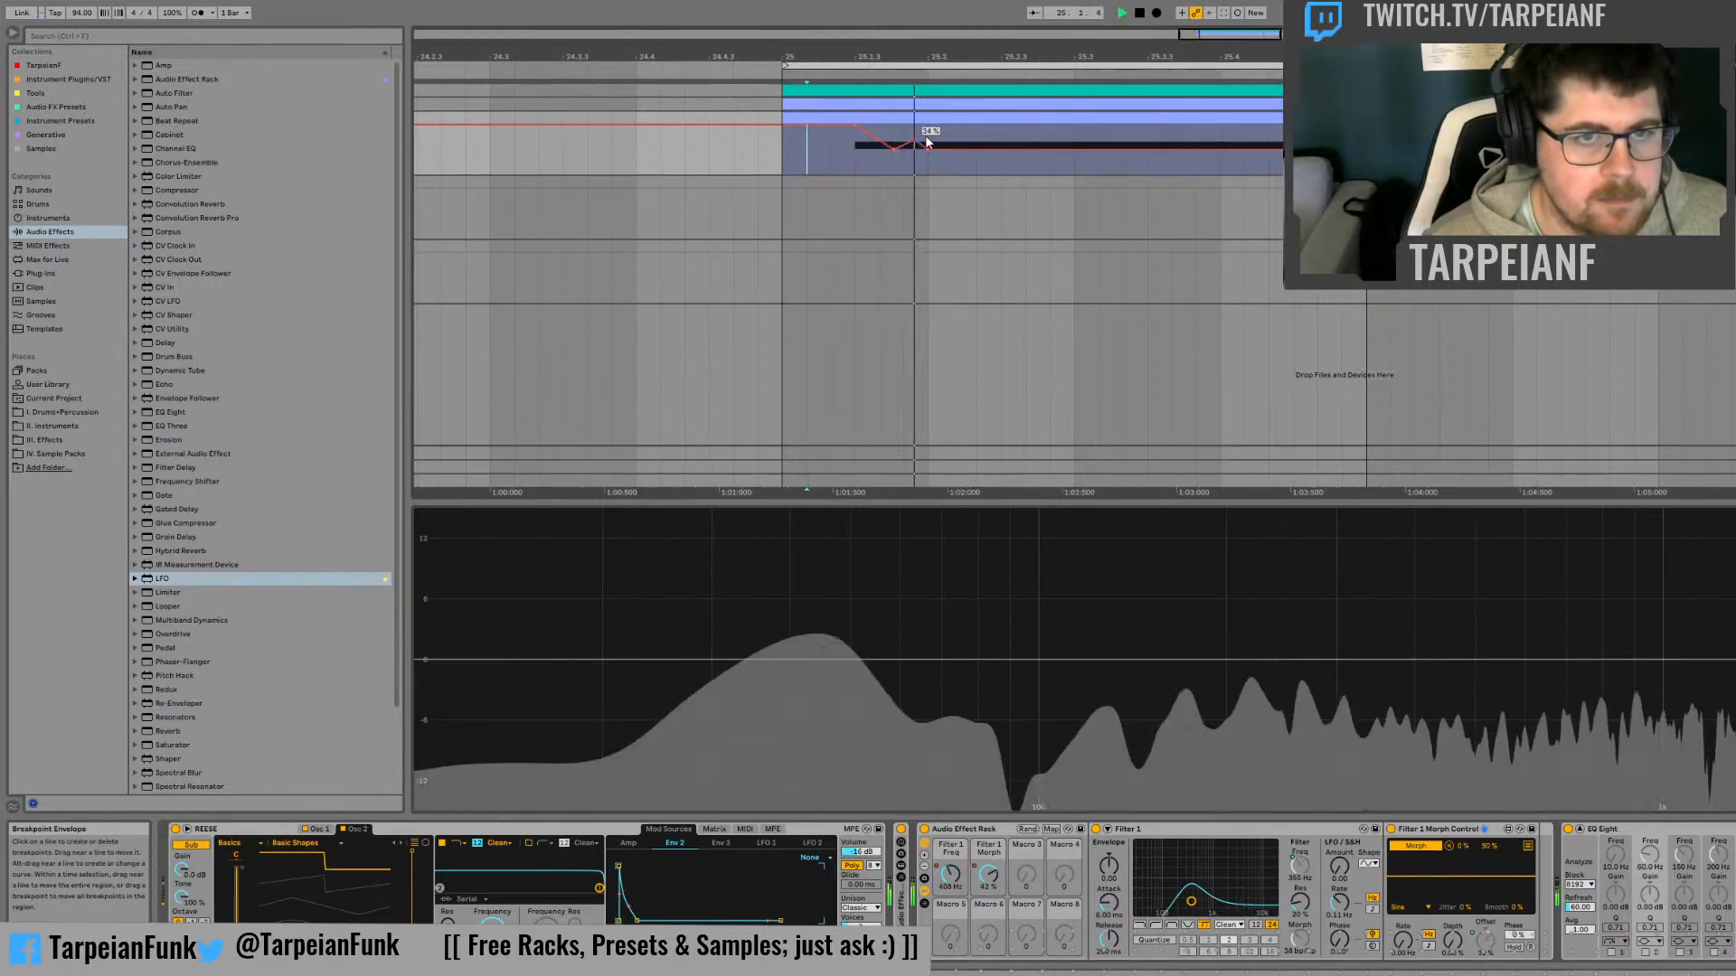
Duplicate the small dip-and-peak section of the Morph automation three times in a row and audition the result
left_click_drag(927, 132, 878, 142)
key("space")
key("ctrl+d")
key("ctrl+d")
key("ctrl+d")
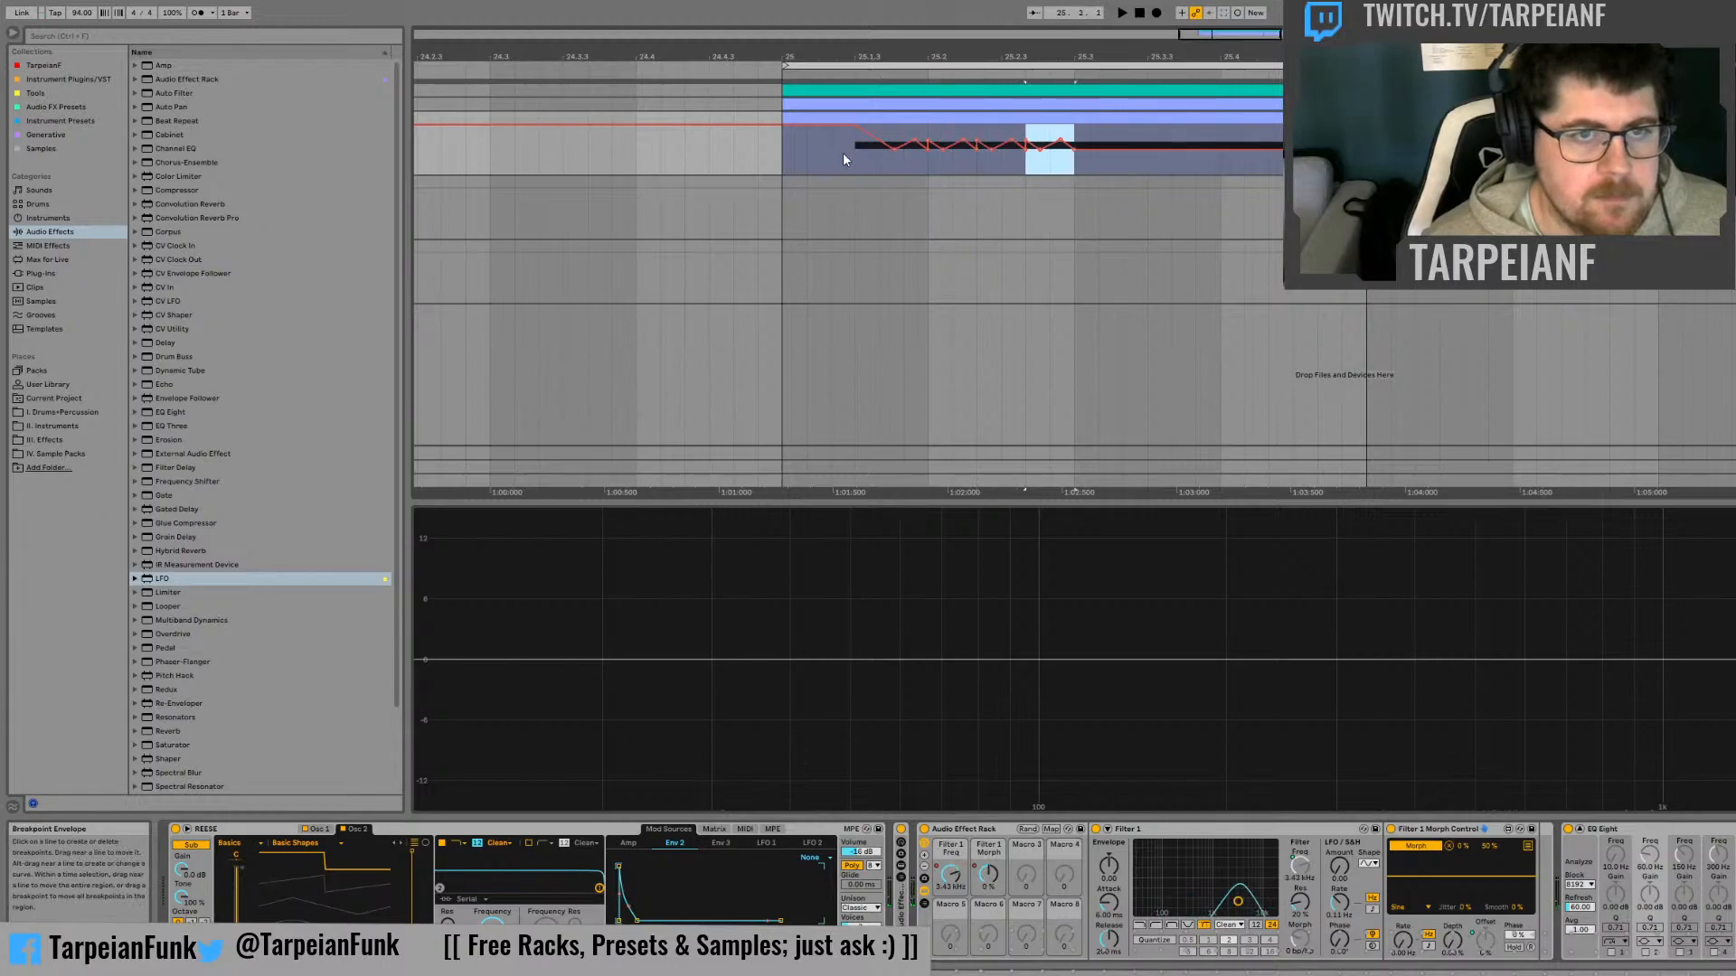
left_click(840, 155)
key("space")
key("space")
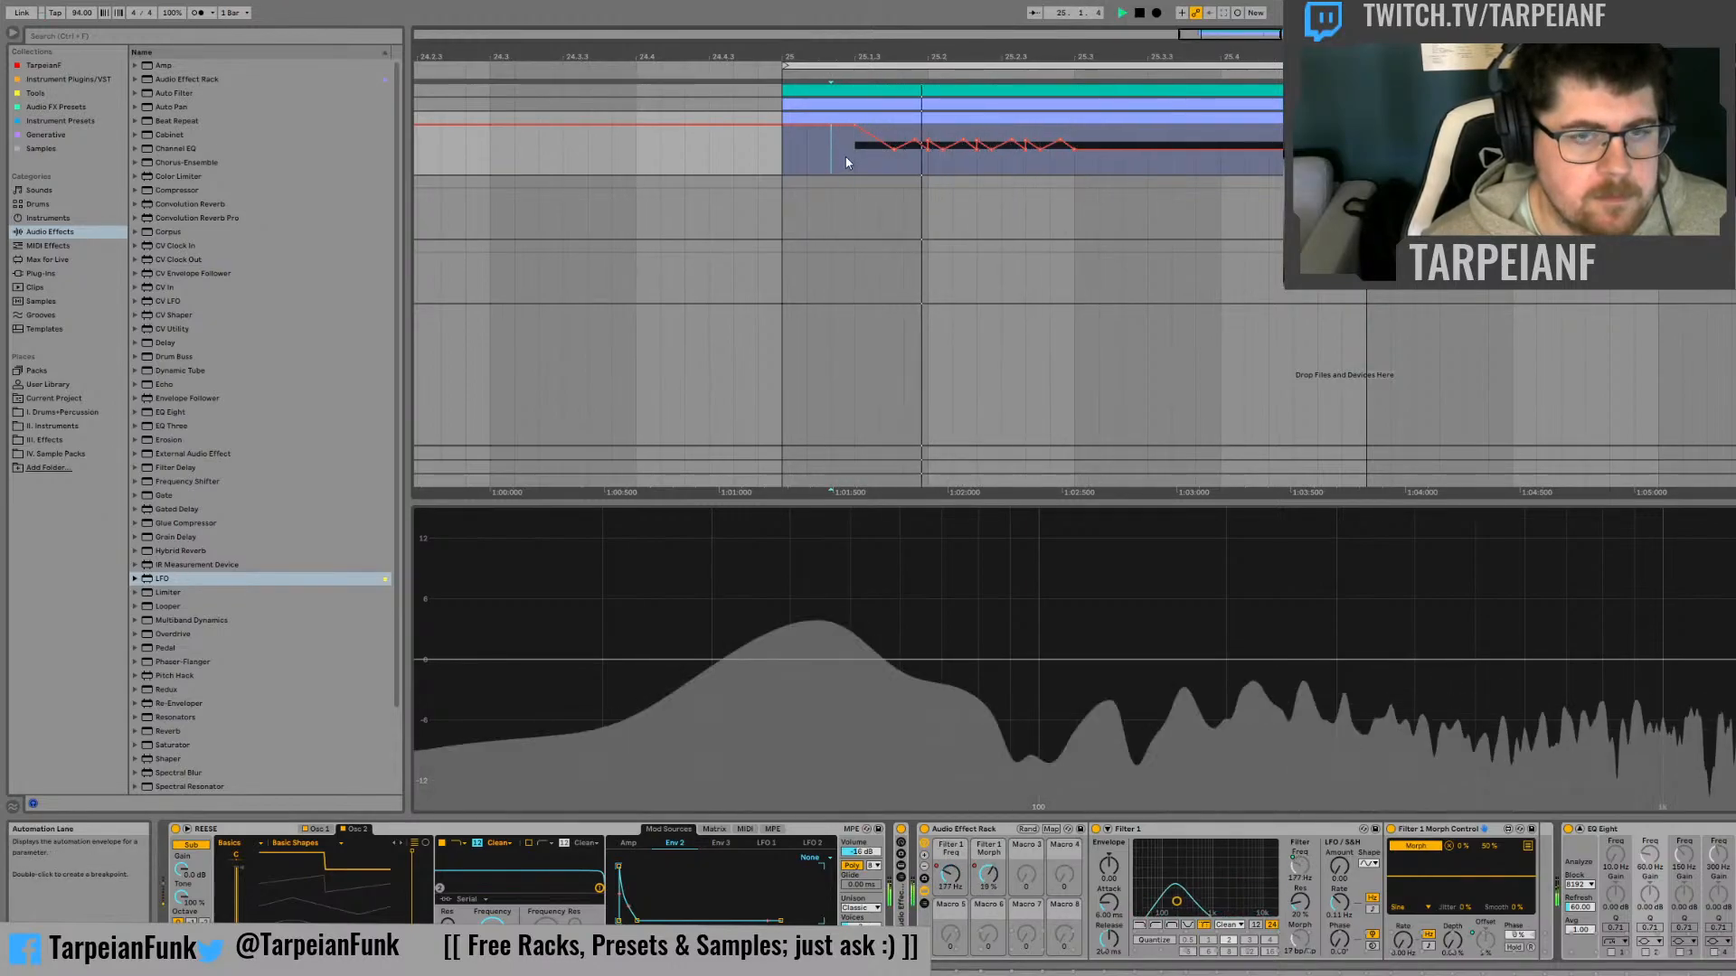
key("space")
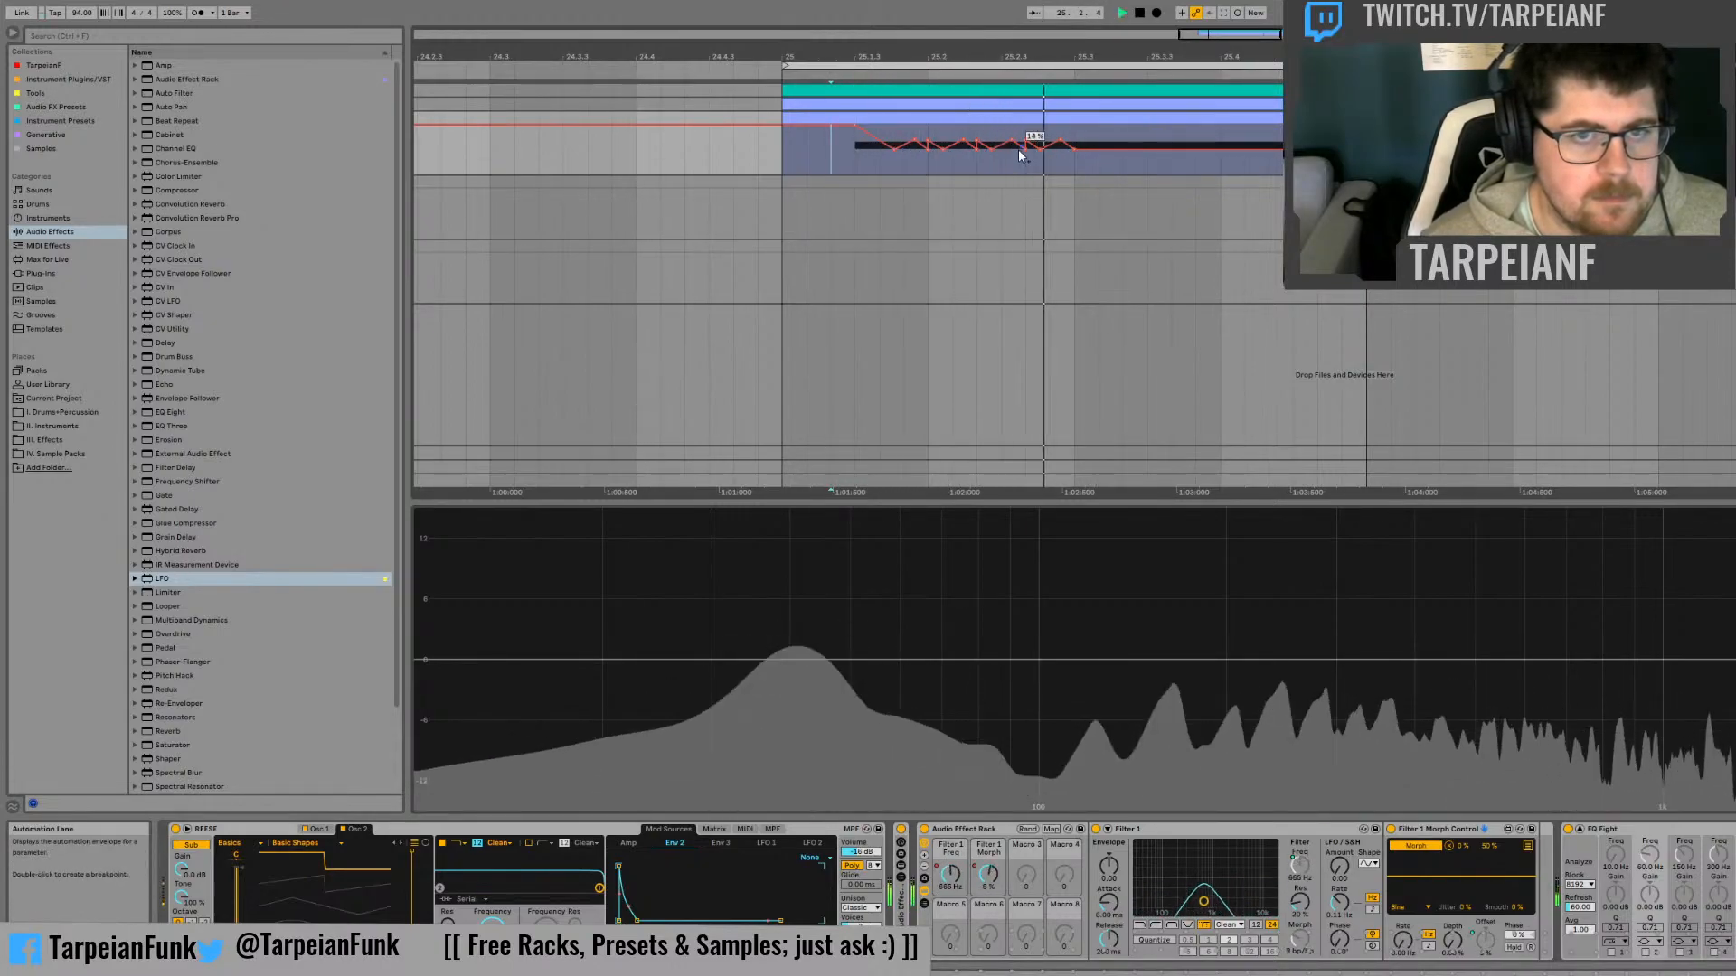
key("space")
Raise the last two peaks of the Morph automation close to the maximum, auditioning the bass after each change
mouse_move(1012, 139)
left_mouse_down()
mouse_move(991, 140)
mouse_move(1002, 128)
left_mouse_up()
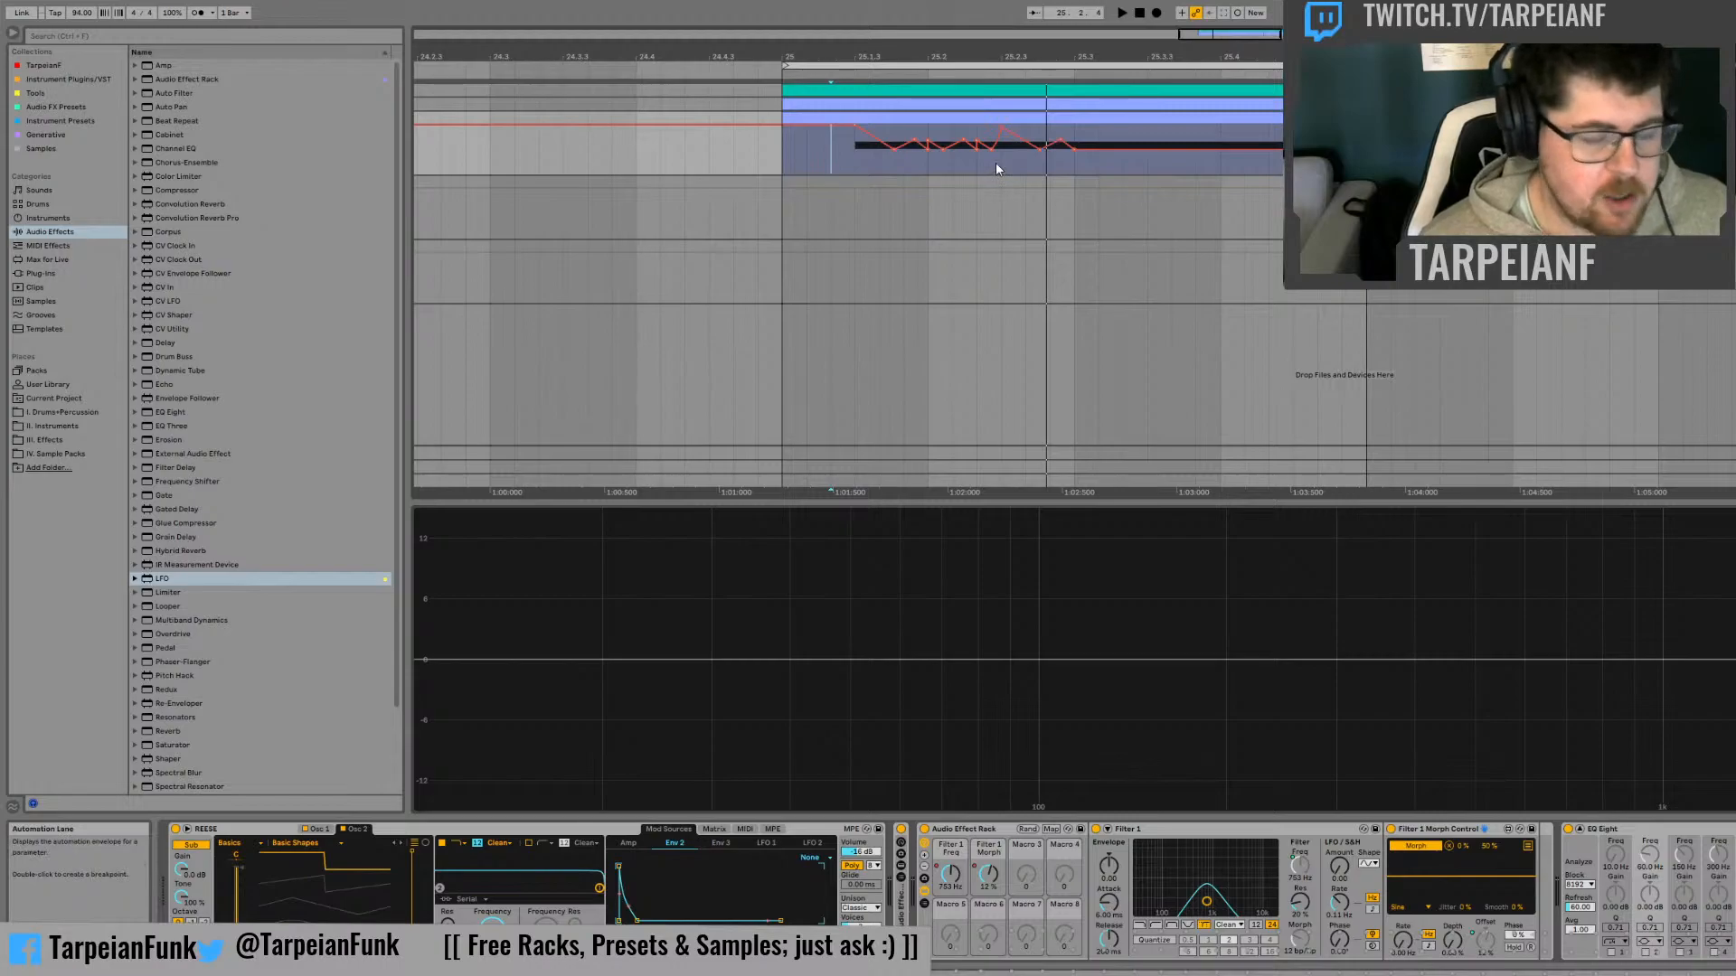
key("space")
key("space")
key("space")
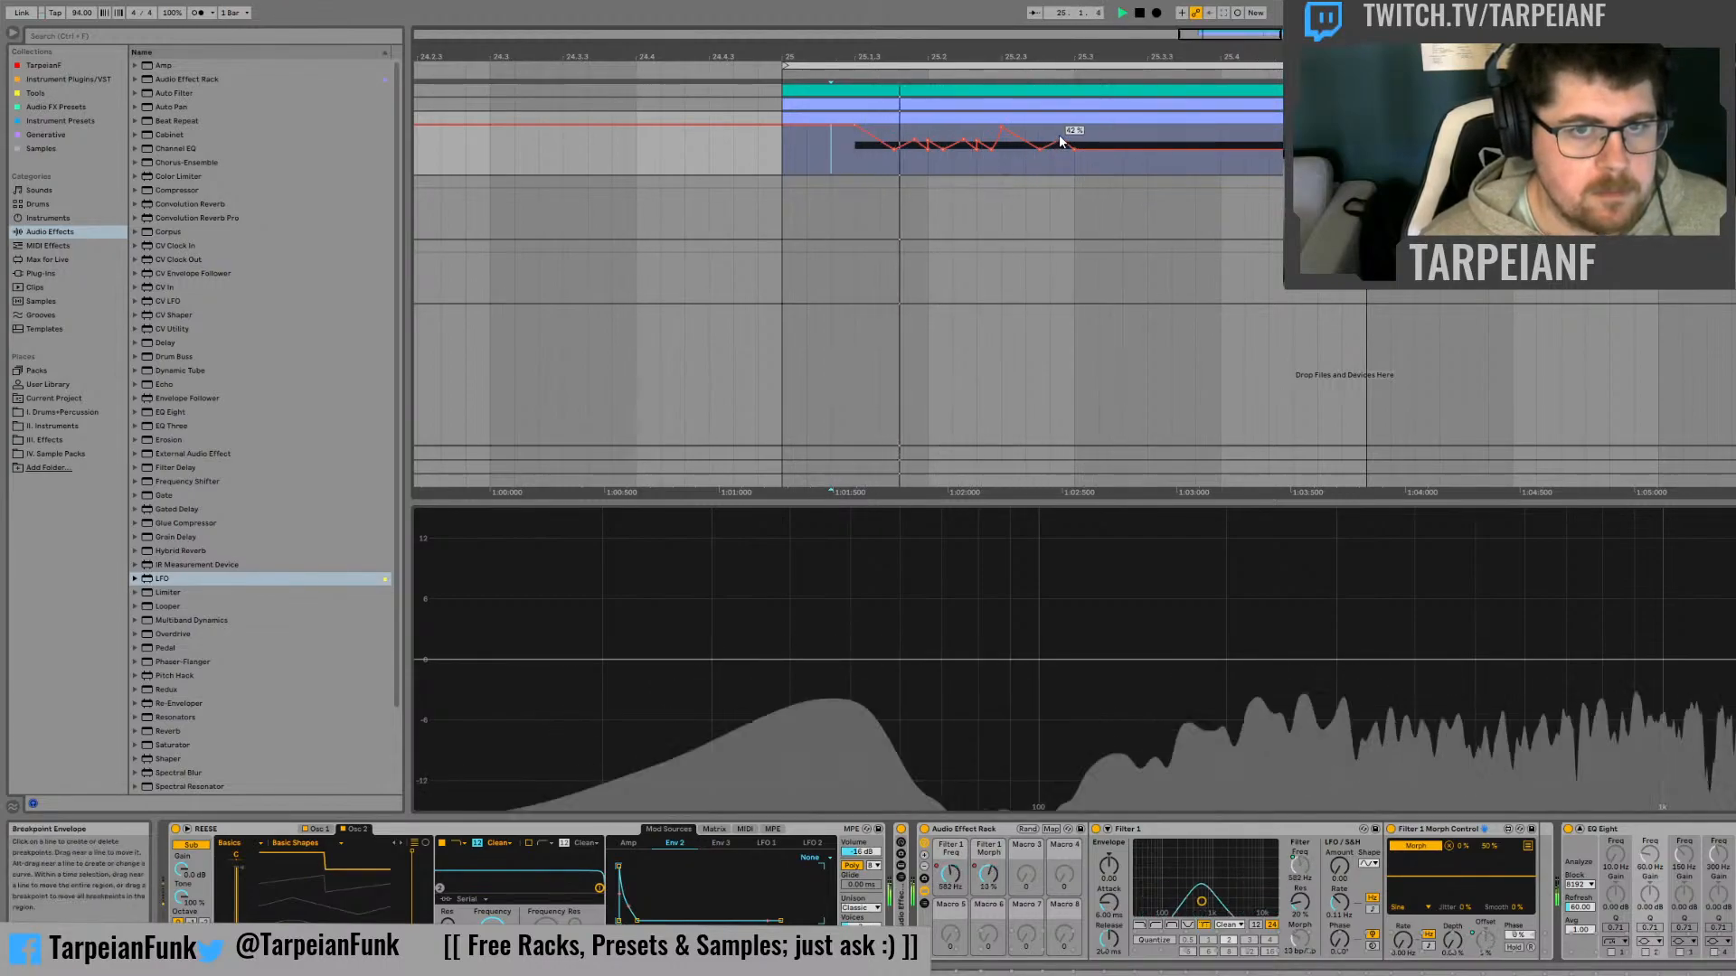
left_click_drag(1060, 138, 1061, 125)
key("space")
key("space")
key("space")
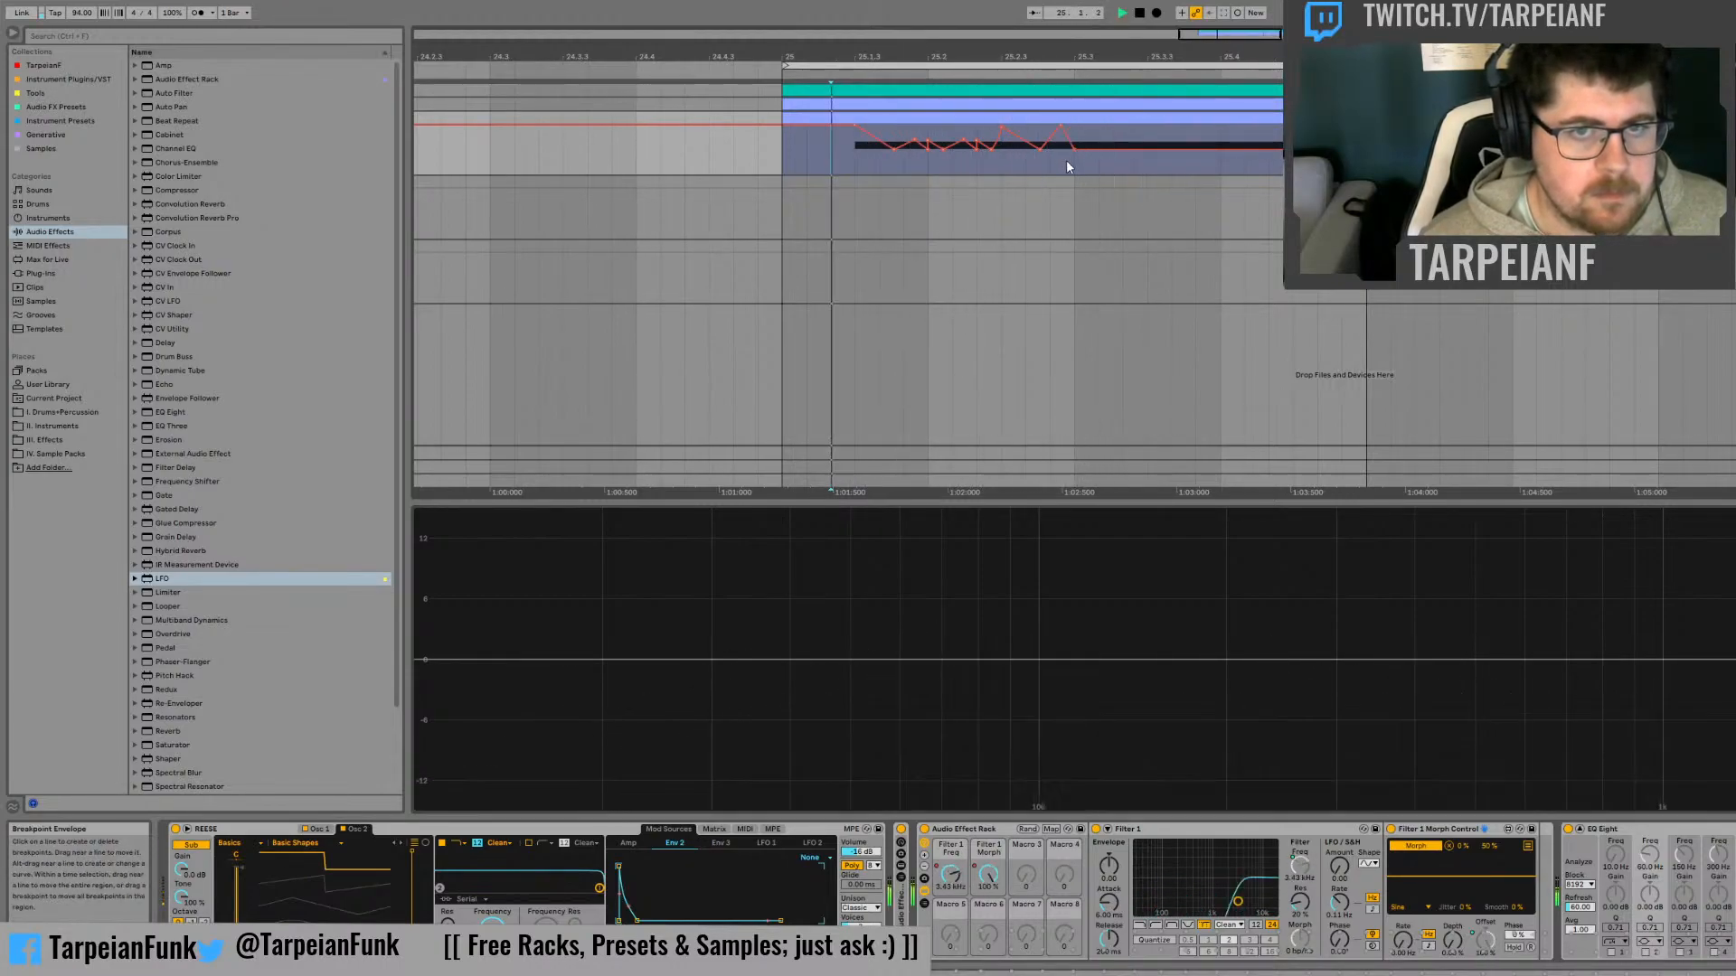
key("space")
Duplicate the first two beats of bar 25's Morph automation onto the next two beats and audition the repeat
key("space")
left_click_drag(1071, 164, 759, 158)
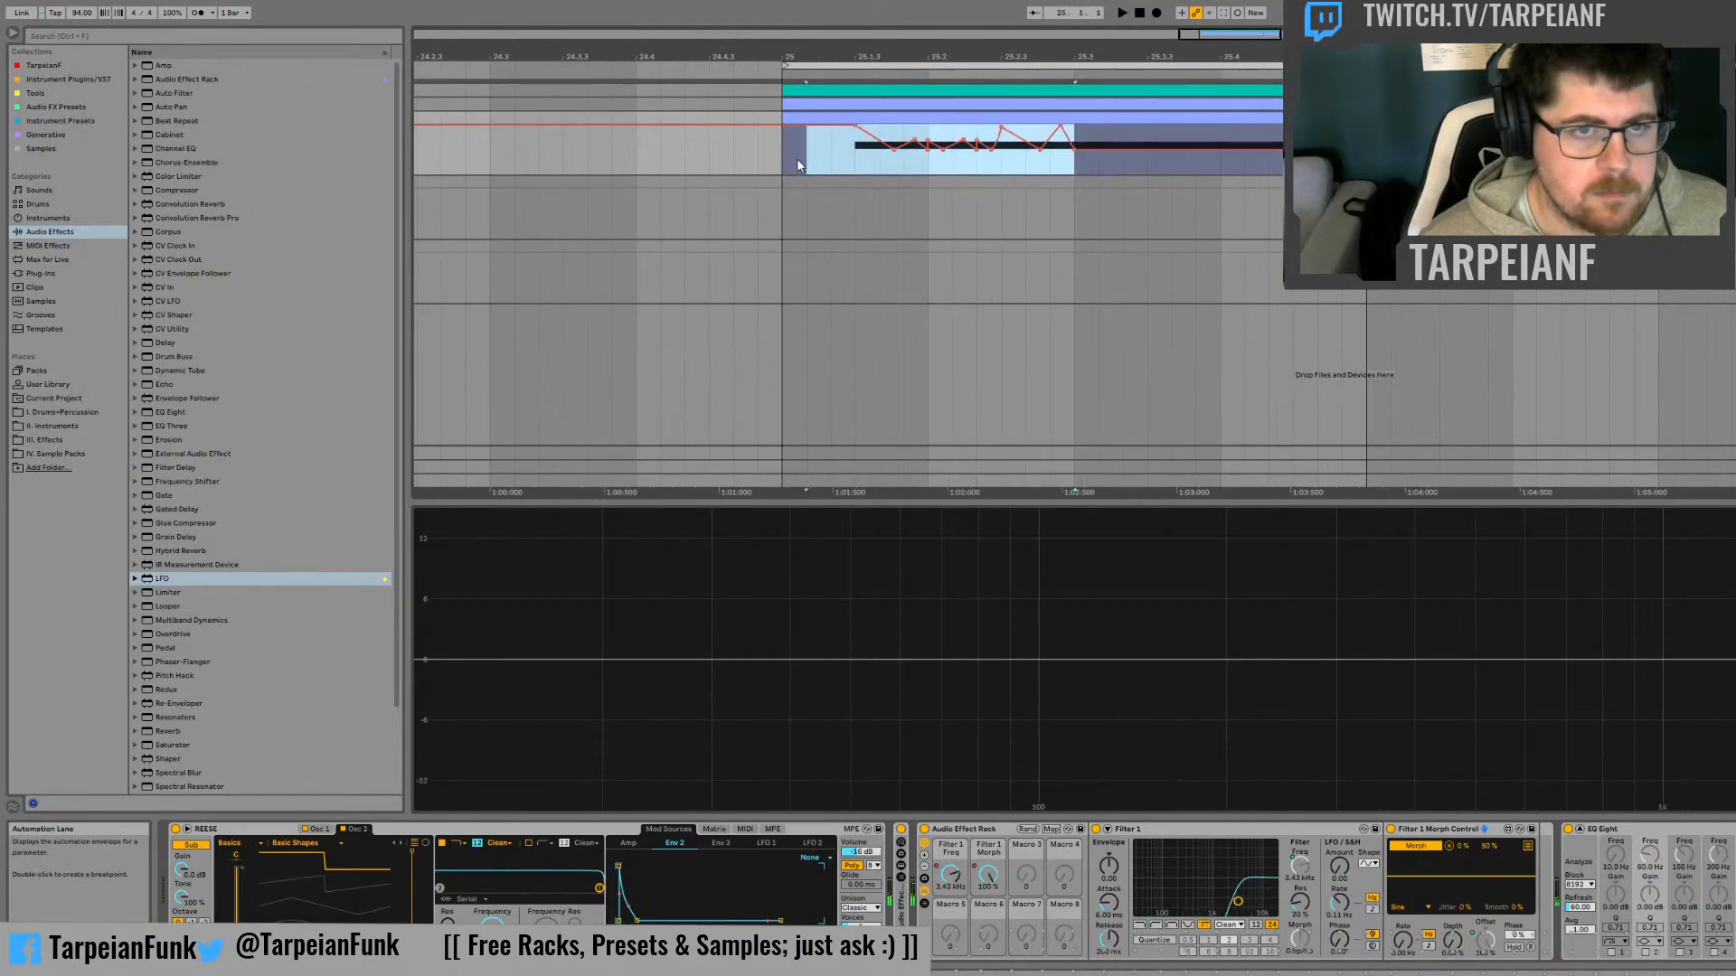
key("ctrl+d")
key("space")
left_click(1152, 152)
key("space")
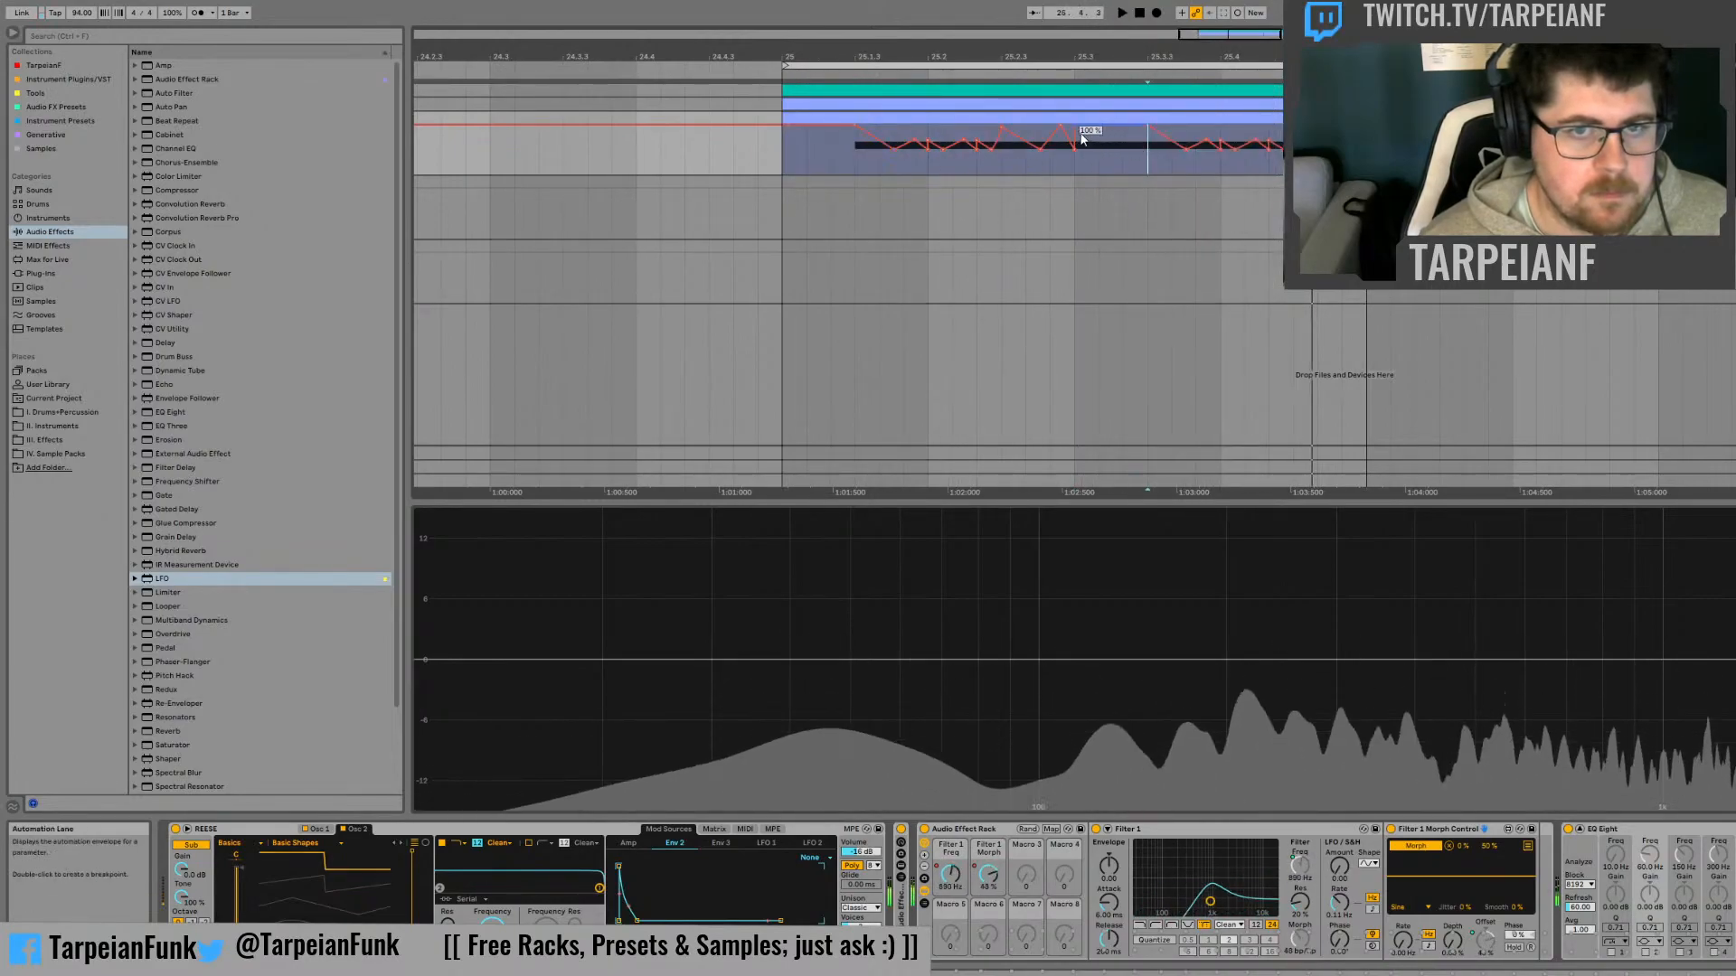
Pull the Morph automation down to a deep dip between the two repeats, just after 25.3, and audition it
left_click_drag(1076, 127, 1124, 172)
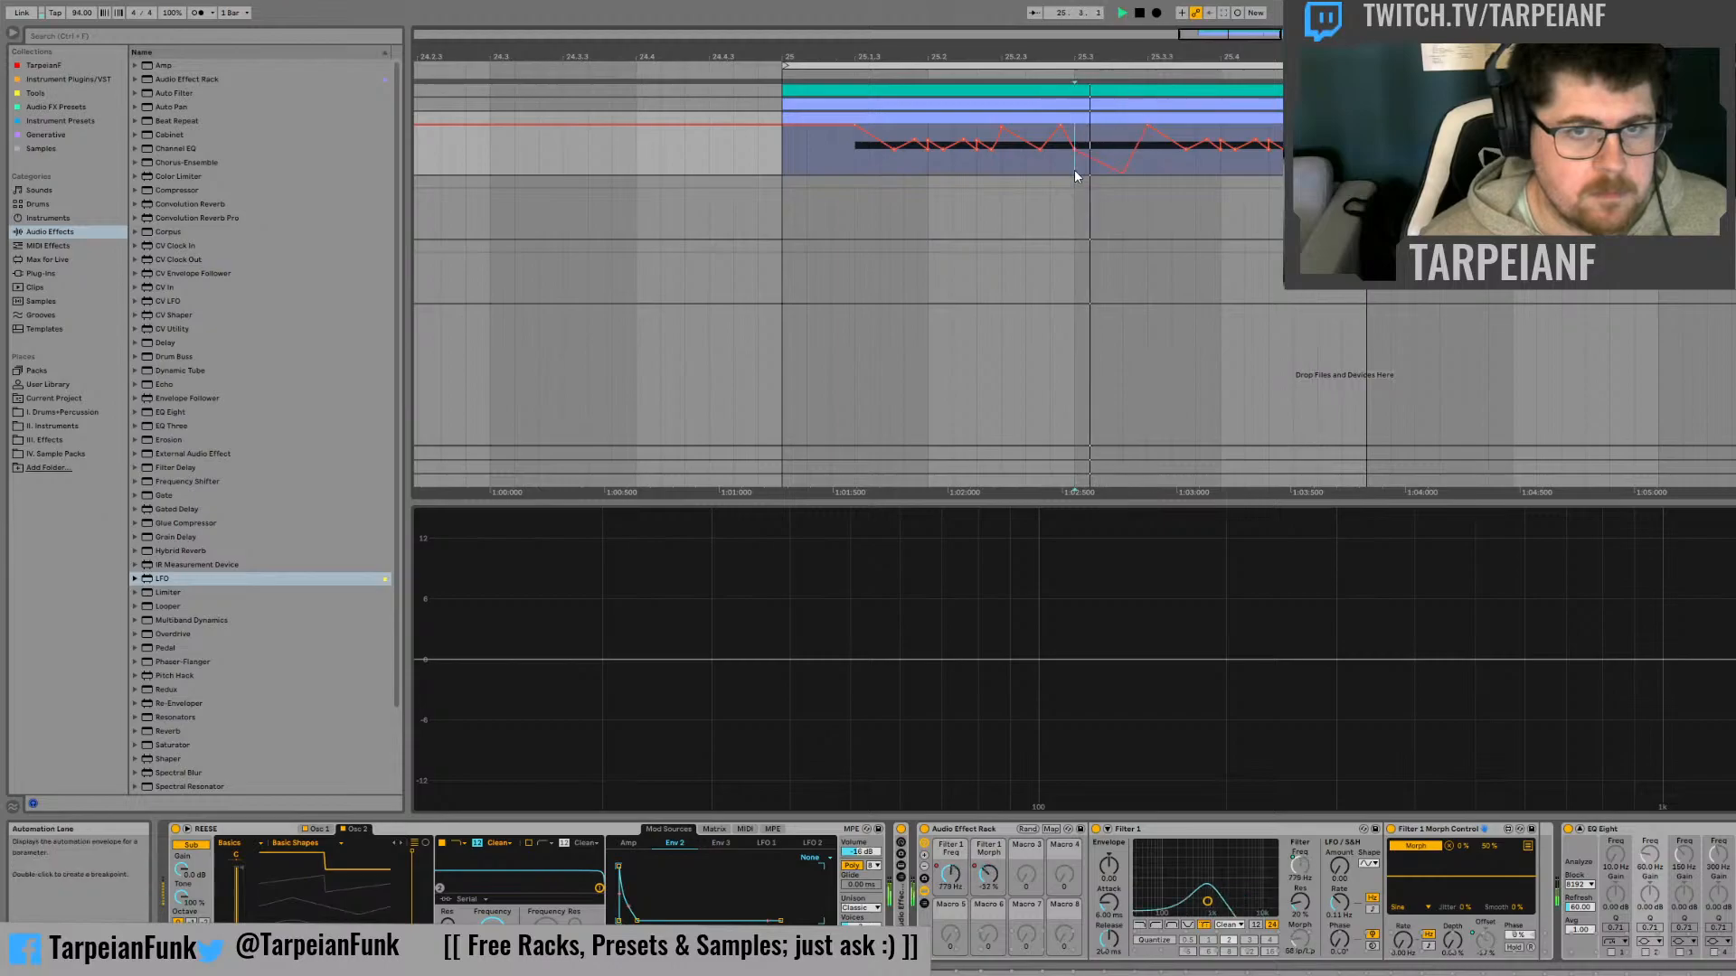
left_click(1074, 170)
key("space")
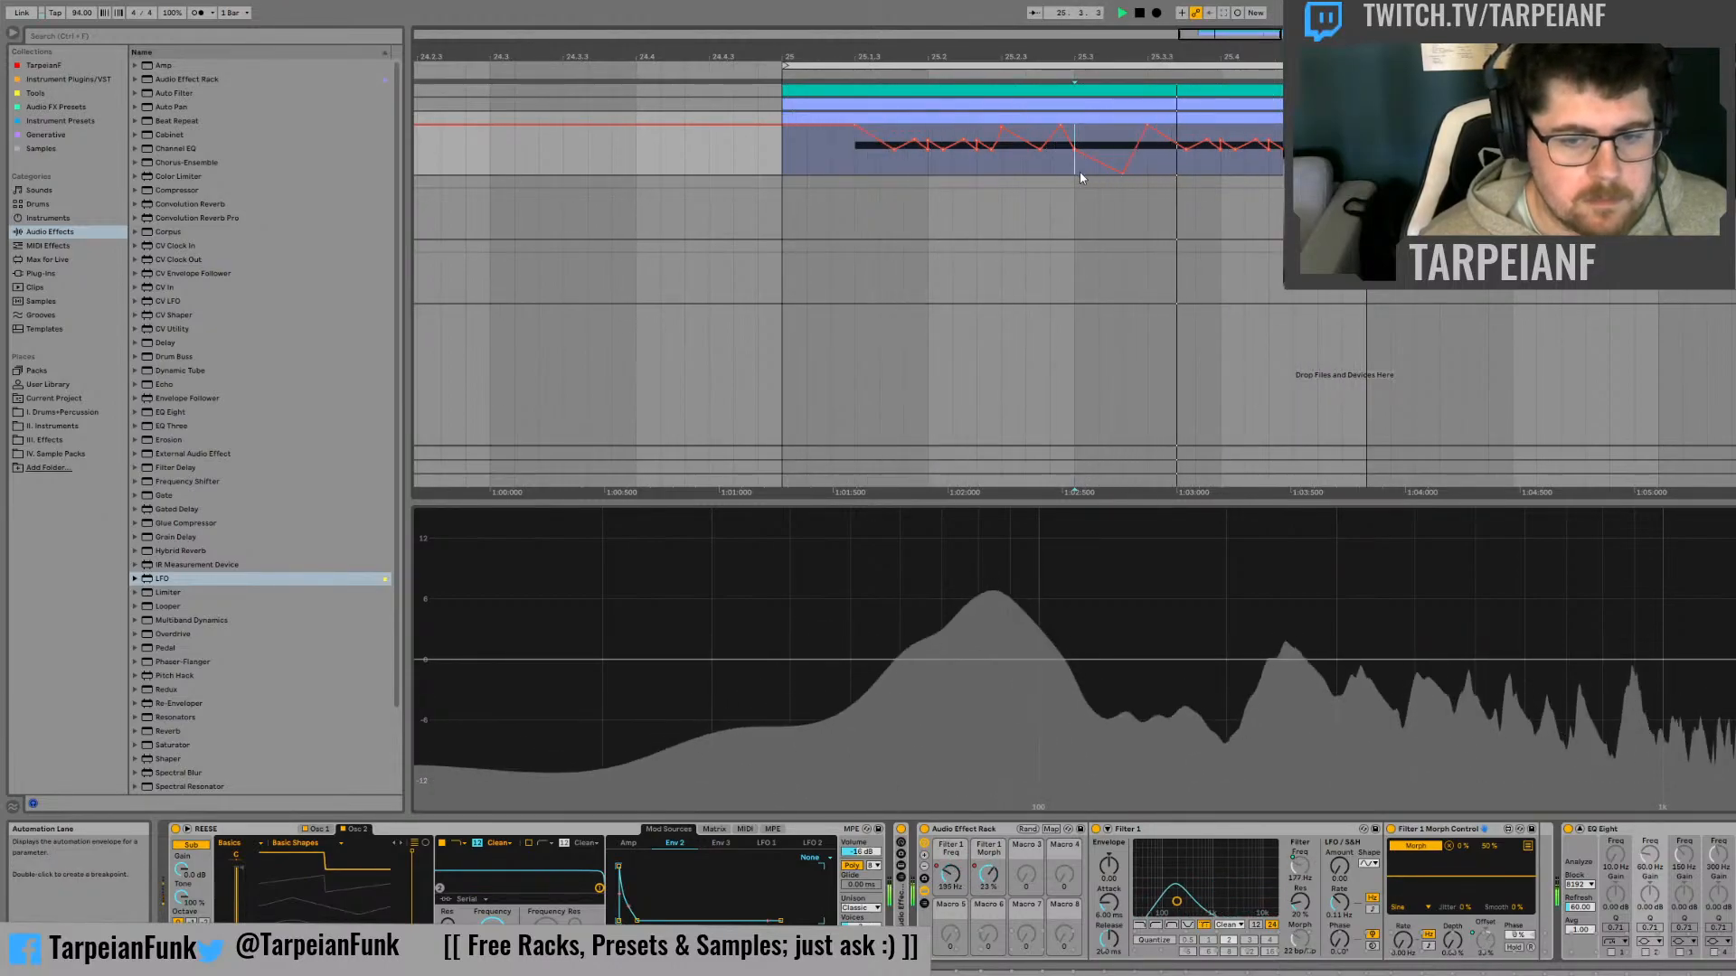
key("space")
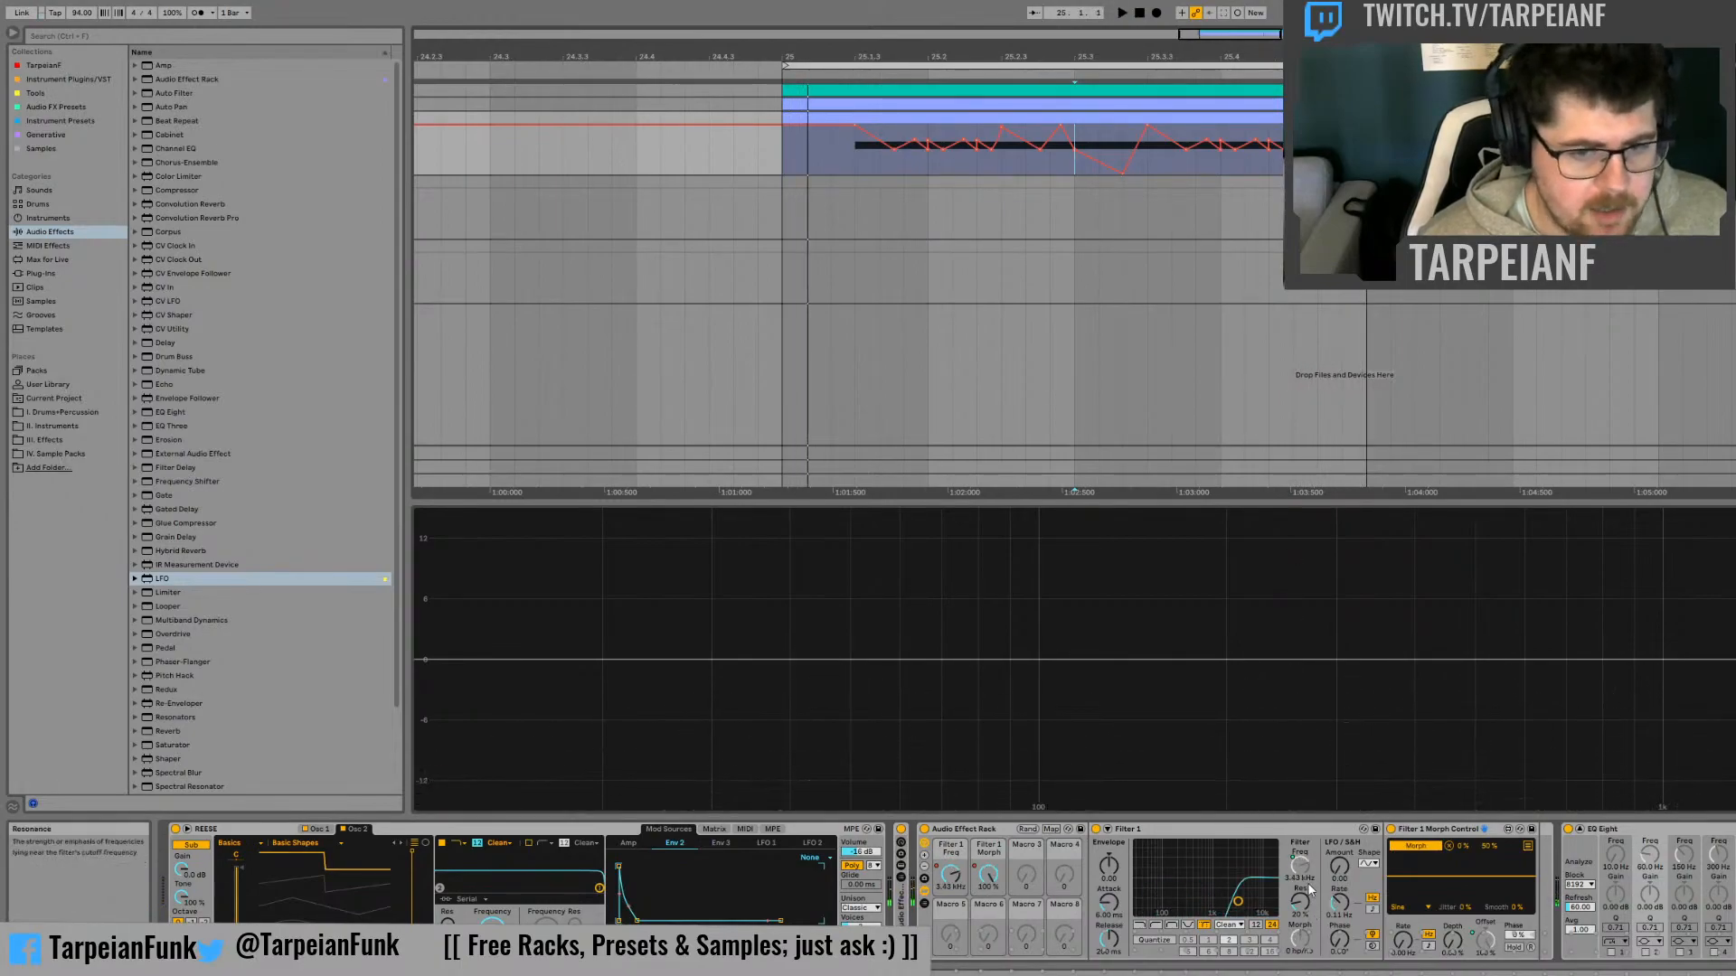
Map Filter 1's Resonance to the third macro as "Filter 1 Q" and audition the filter with the 12 dB slope
left_click(1299, 904)
left_click(1369, 758)
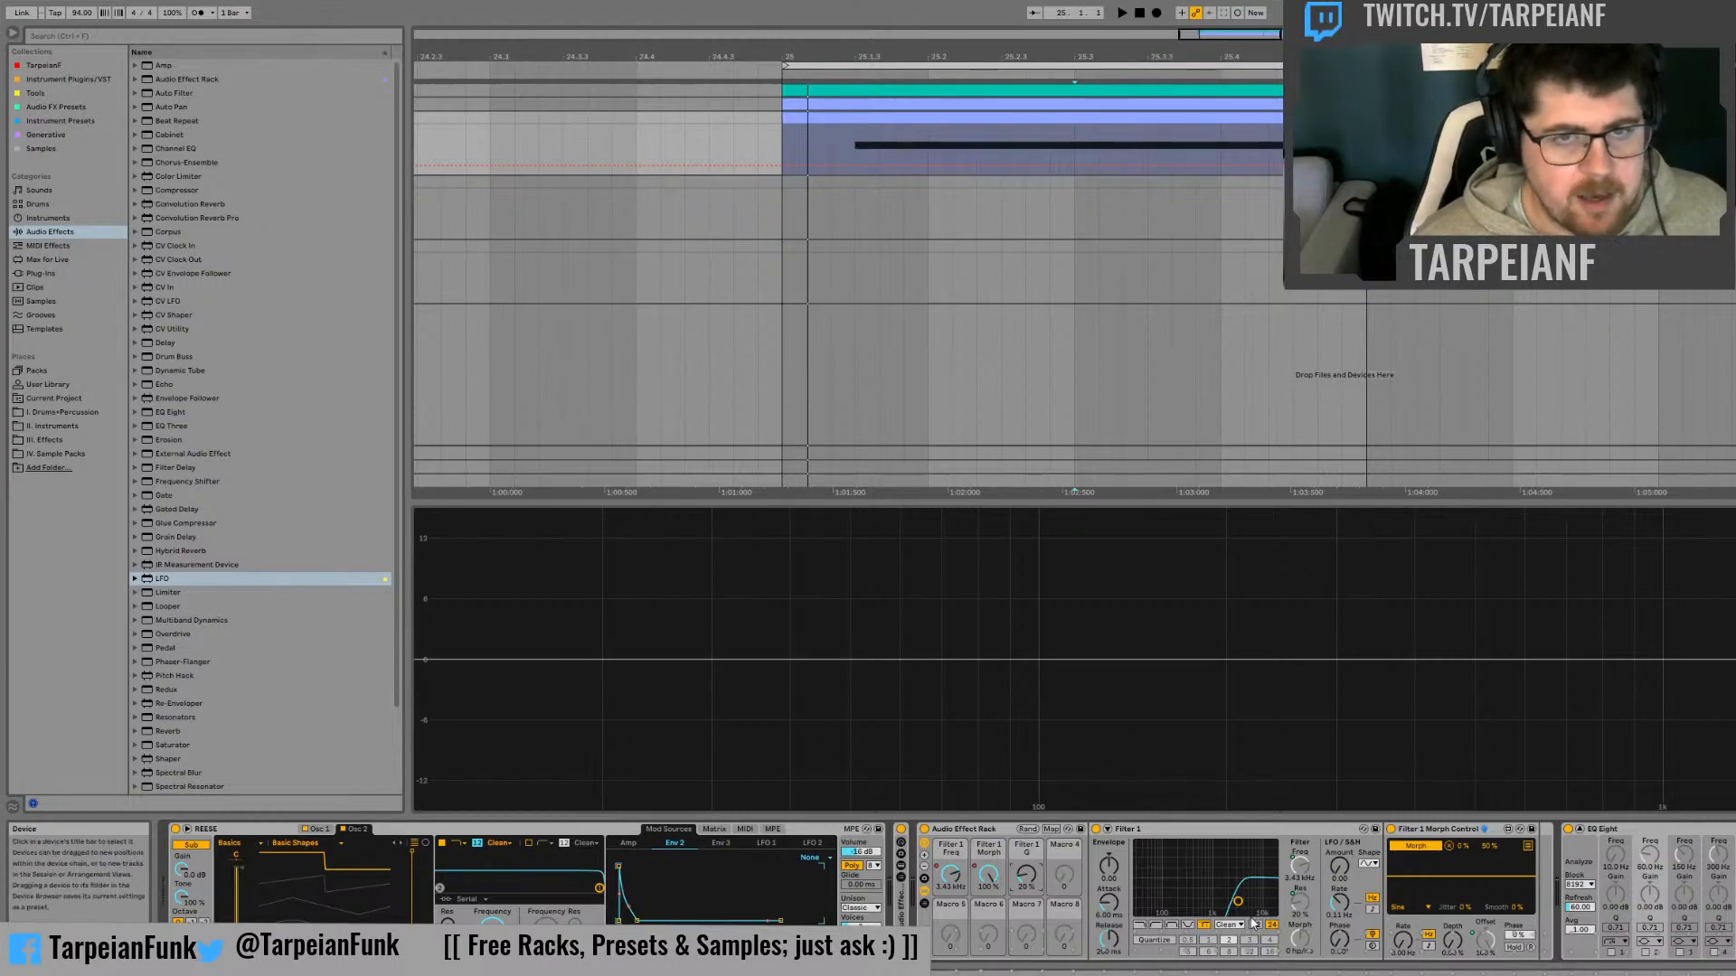
key("space")
key("space")
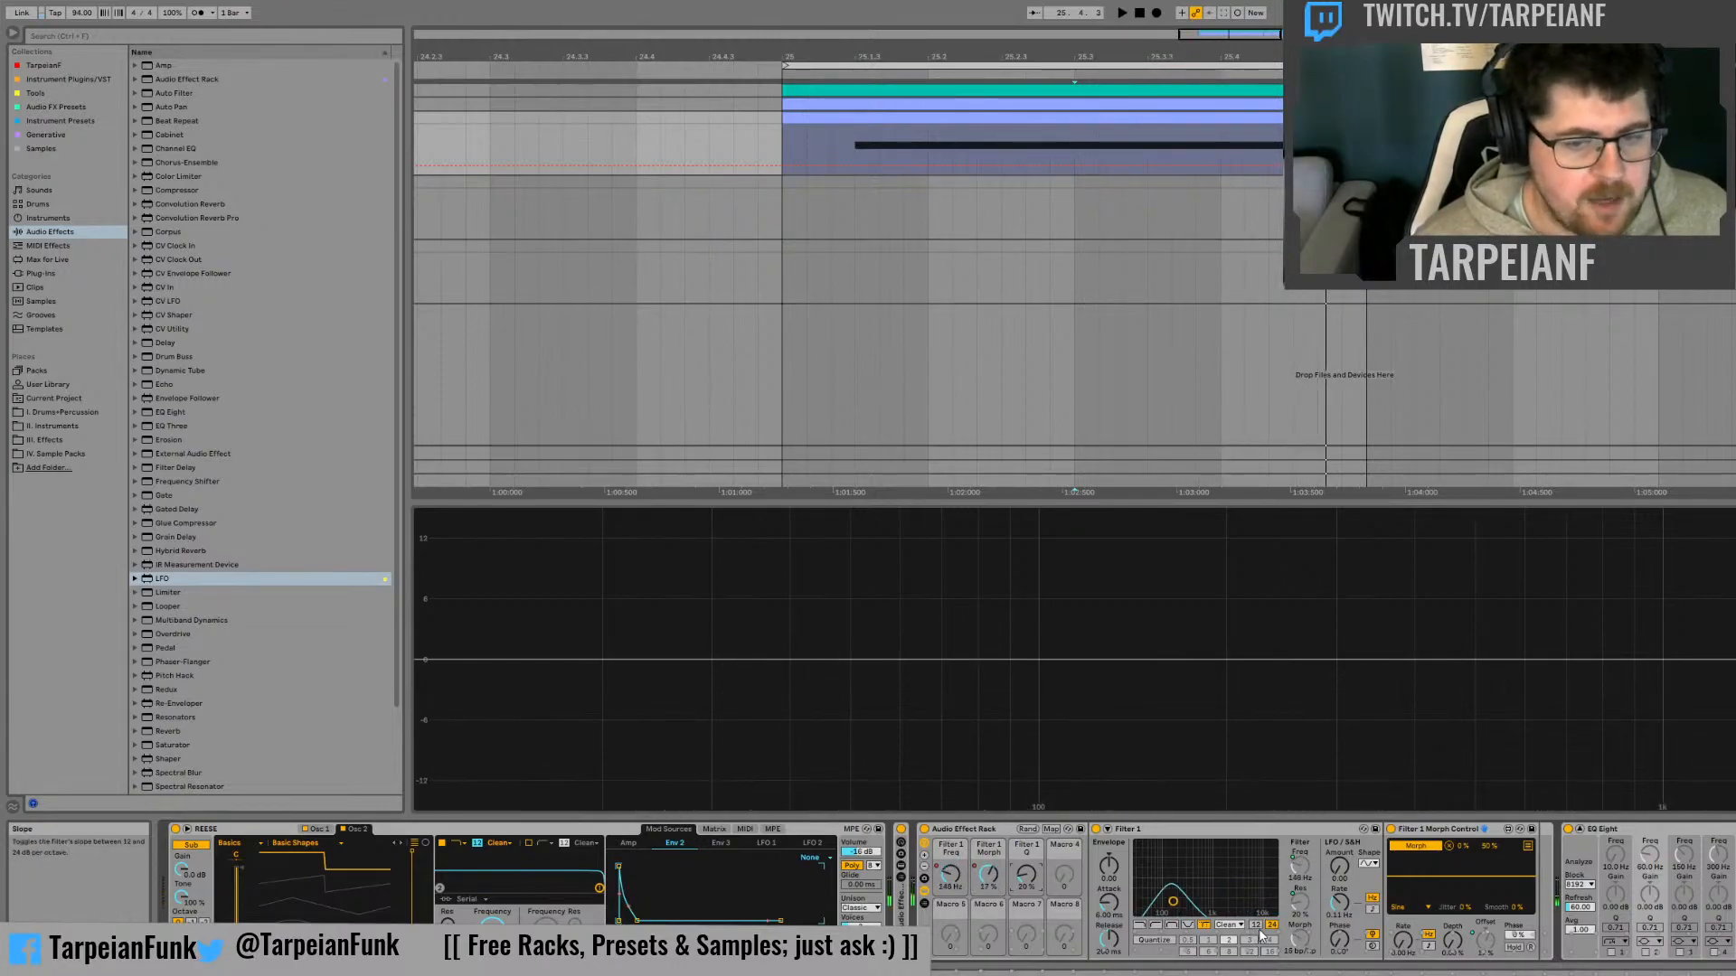
left_click(1255, 925)
key("space")
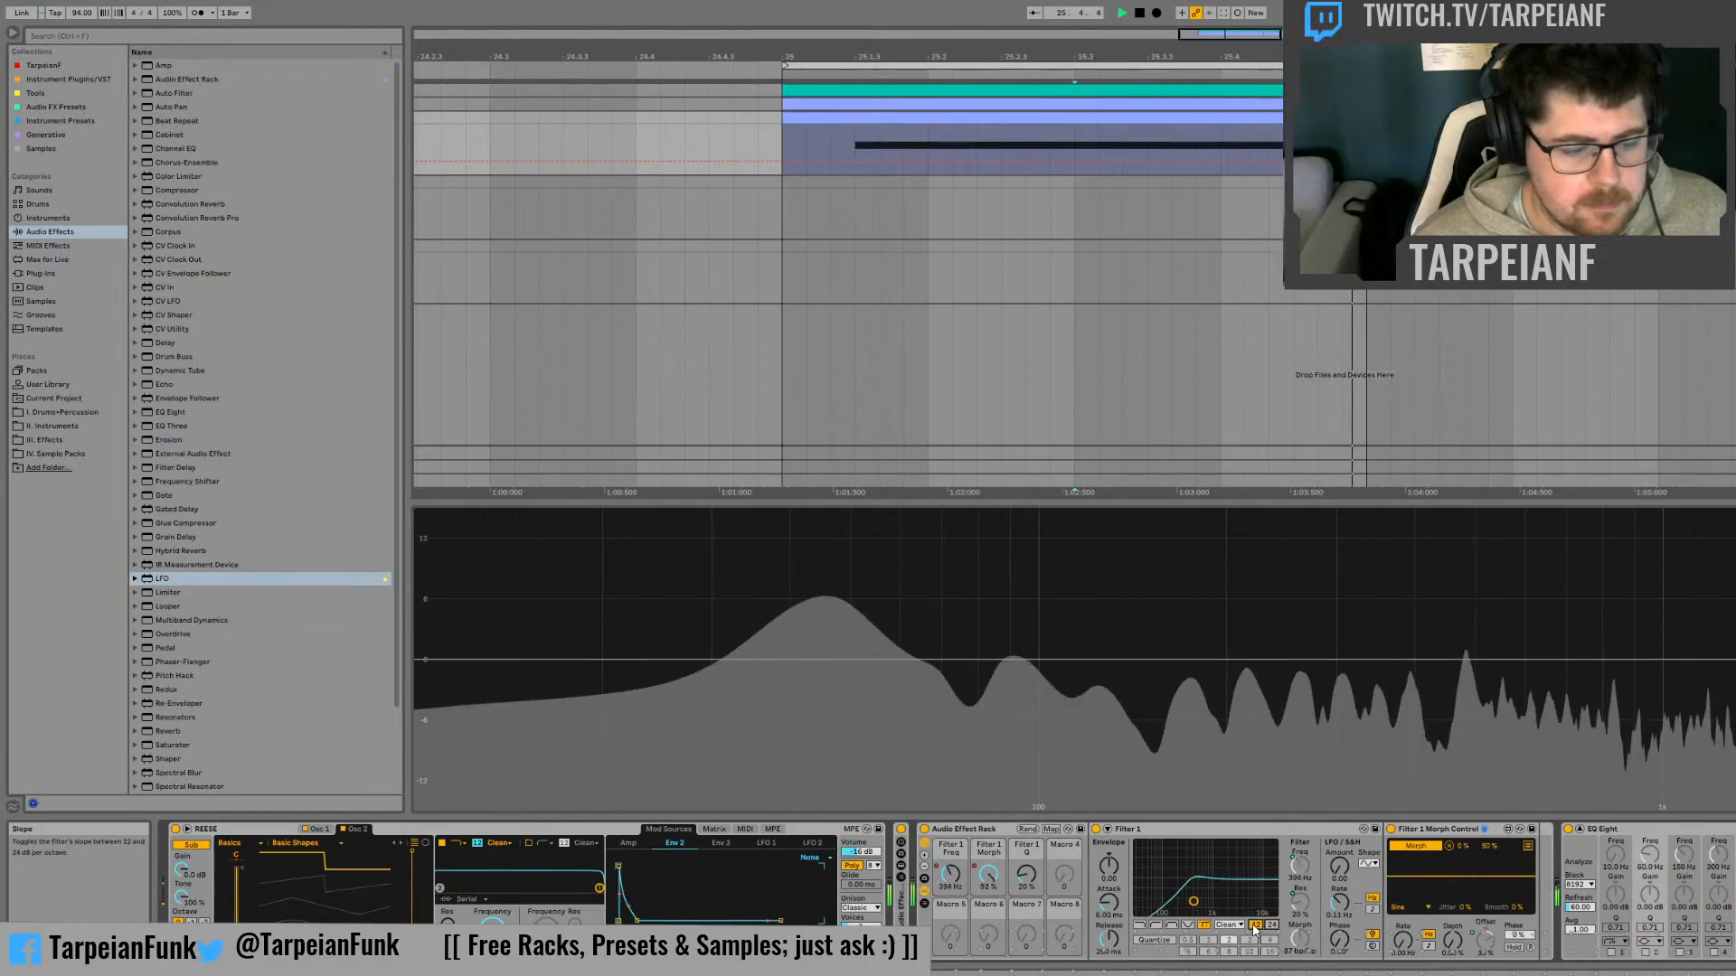
key("space")
Add a Utility after the Filter 1 Morph Control LFO and set its gain to 6 dB
scroll(301, 686, "down", 3)
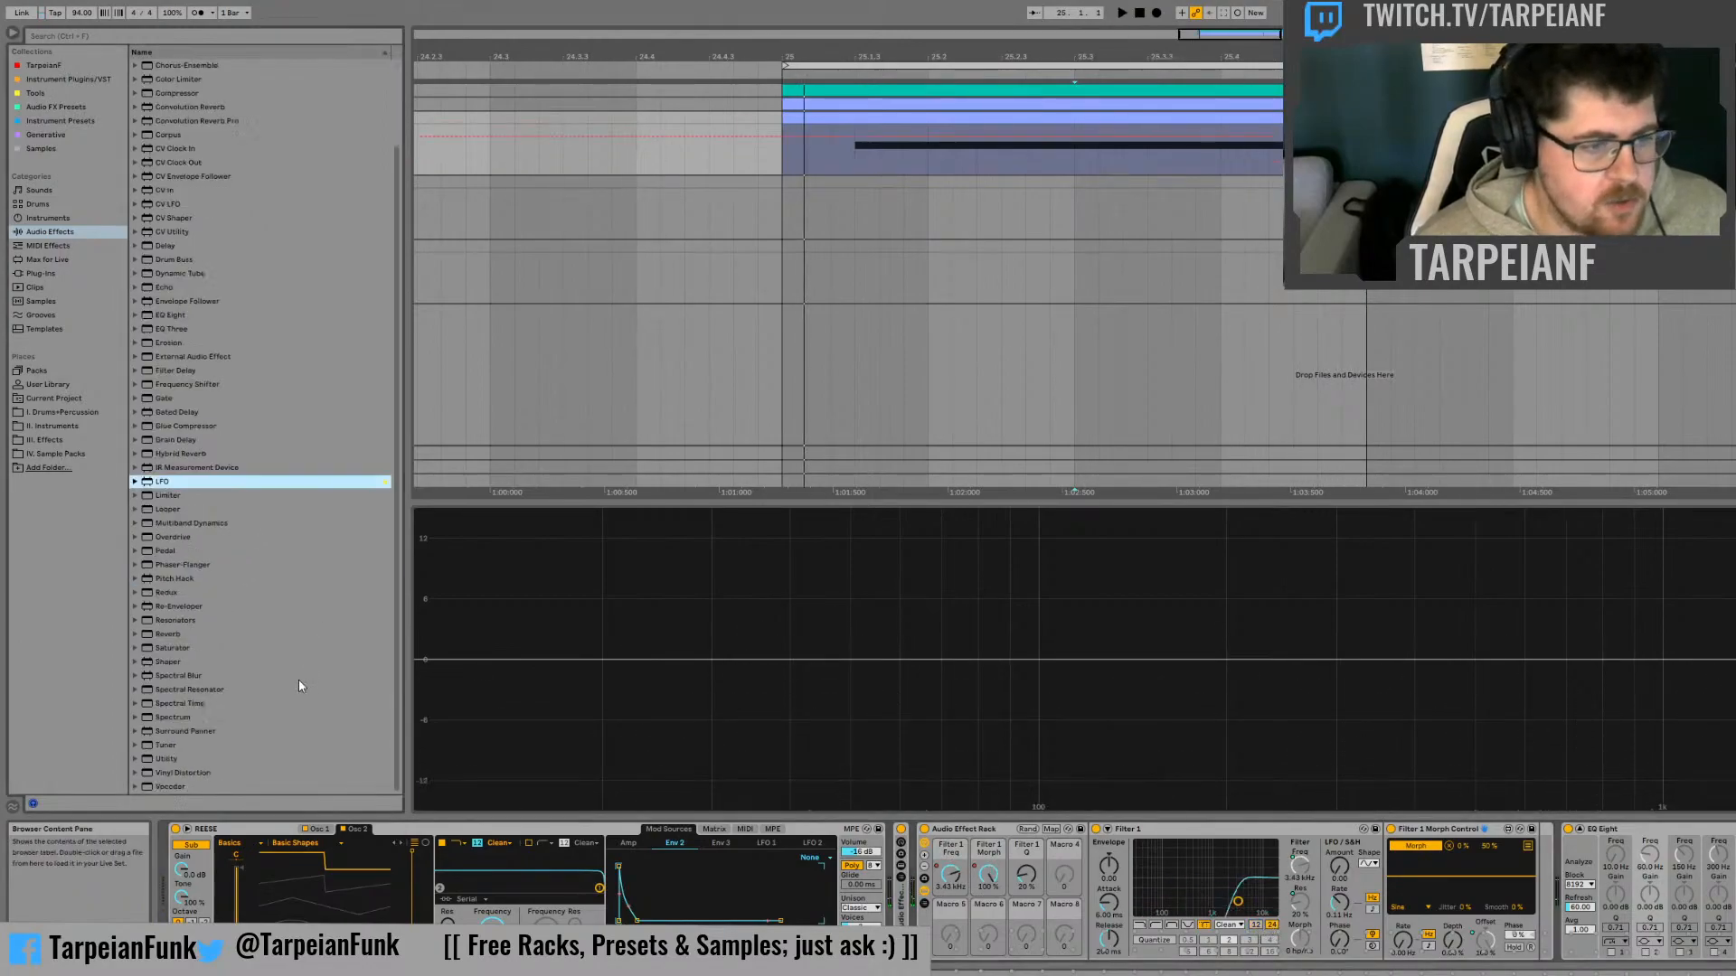
left_click_drag(179, 764, 421, 743)
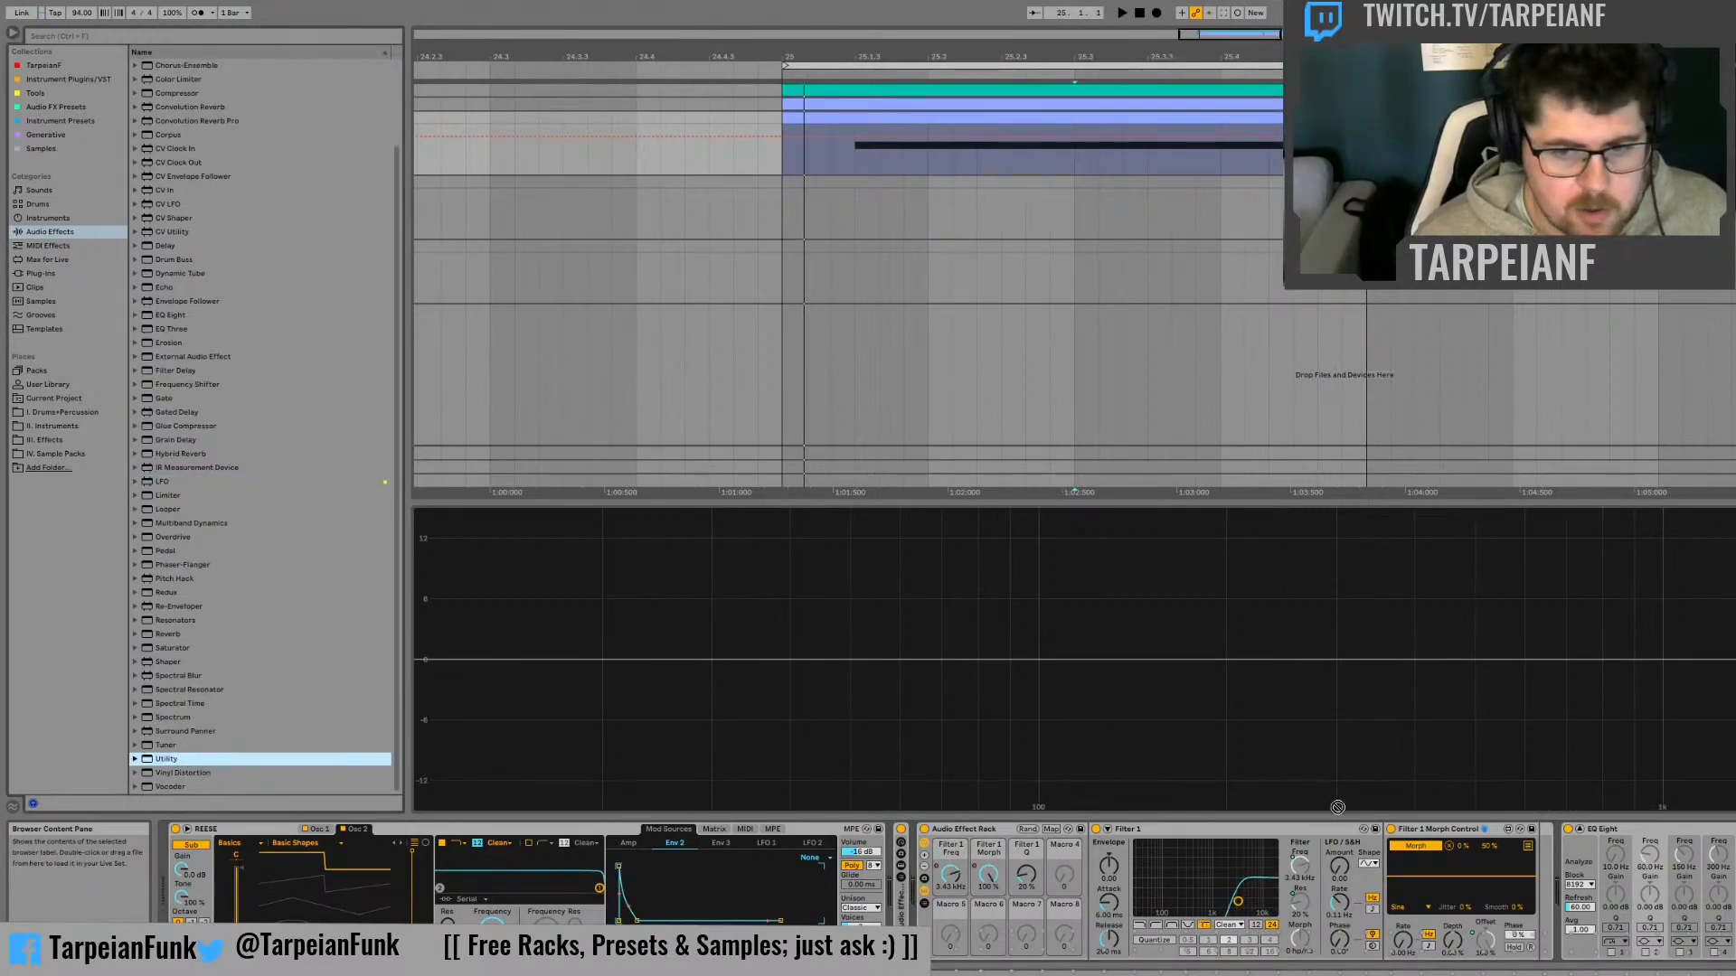
left_click_drag(1337, 807, 1553, 839)
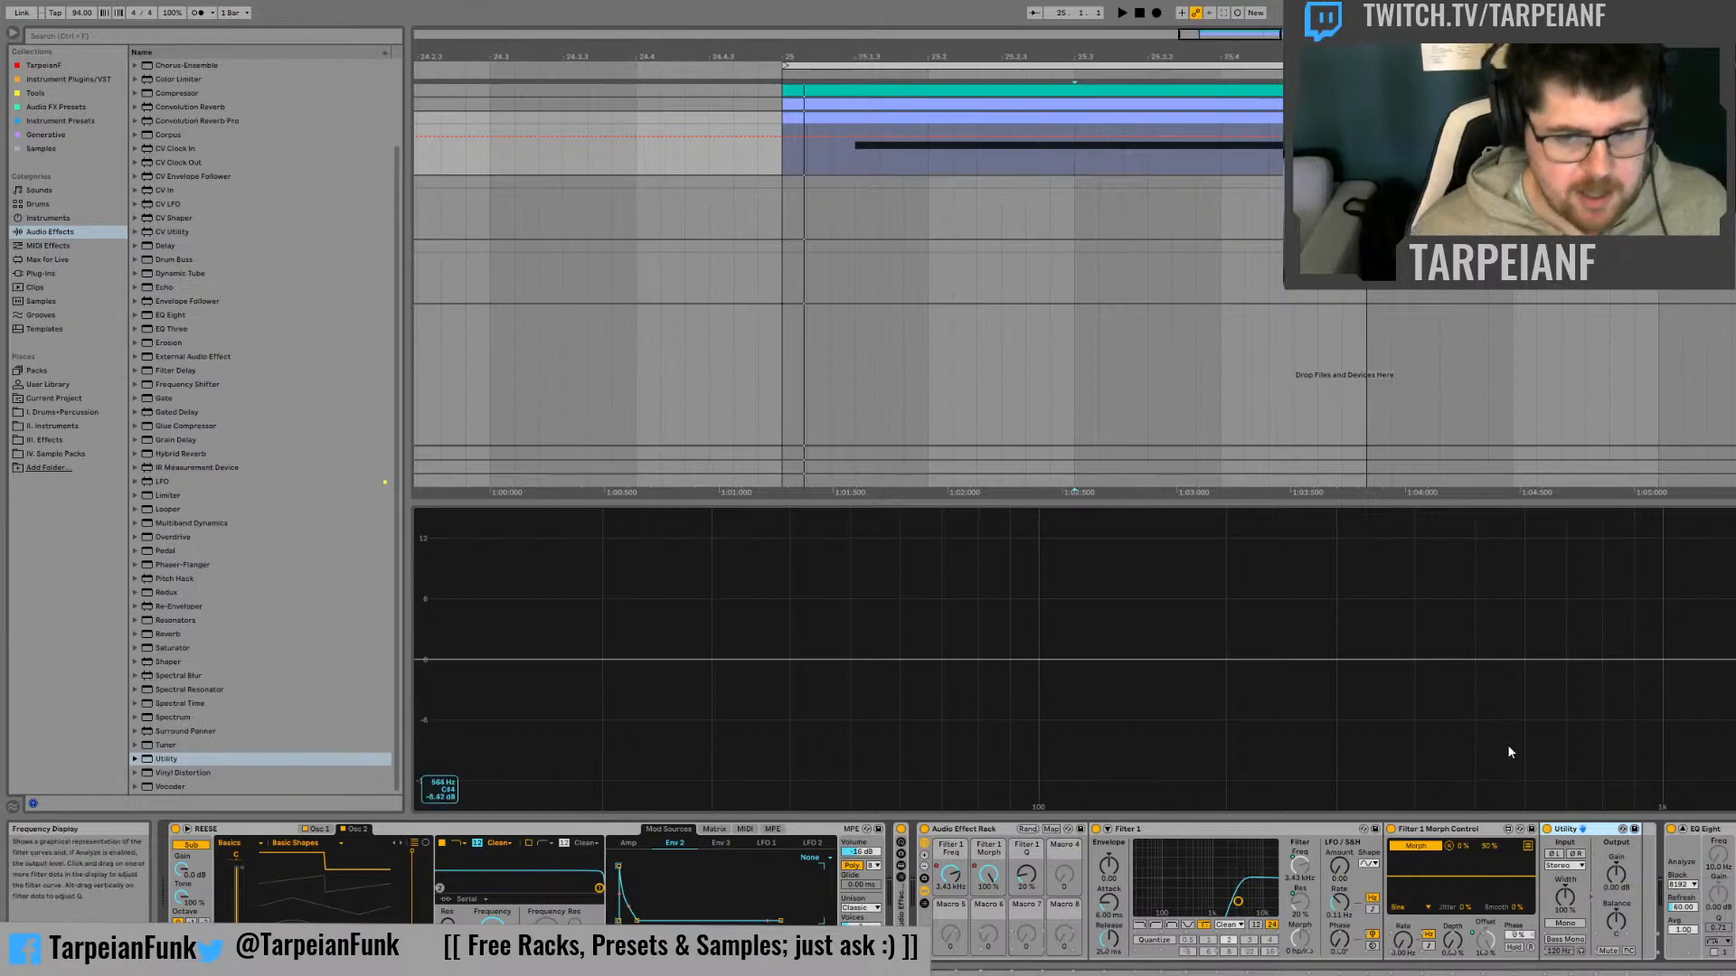
left_click(1617, 875)
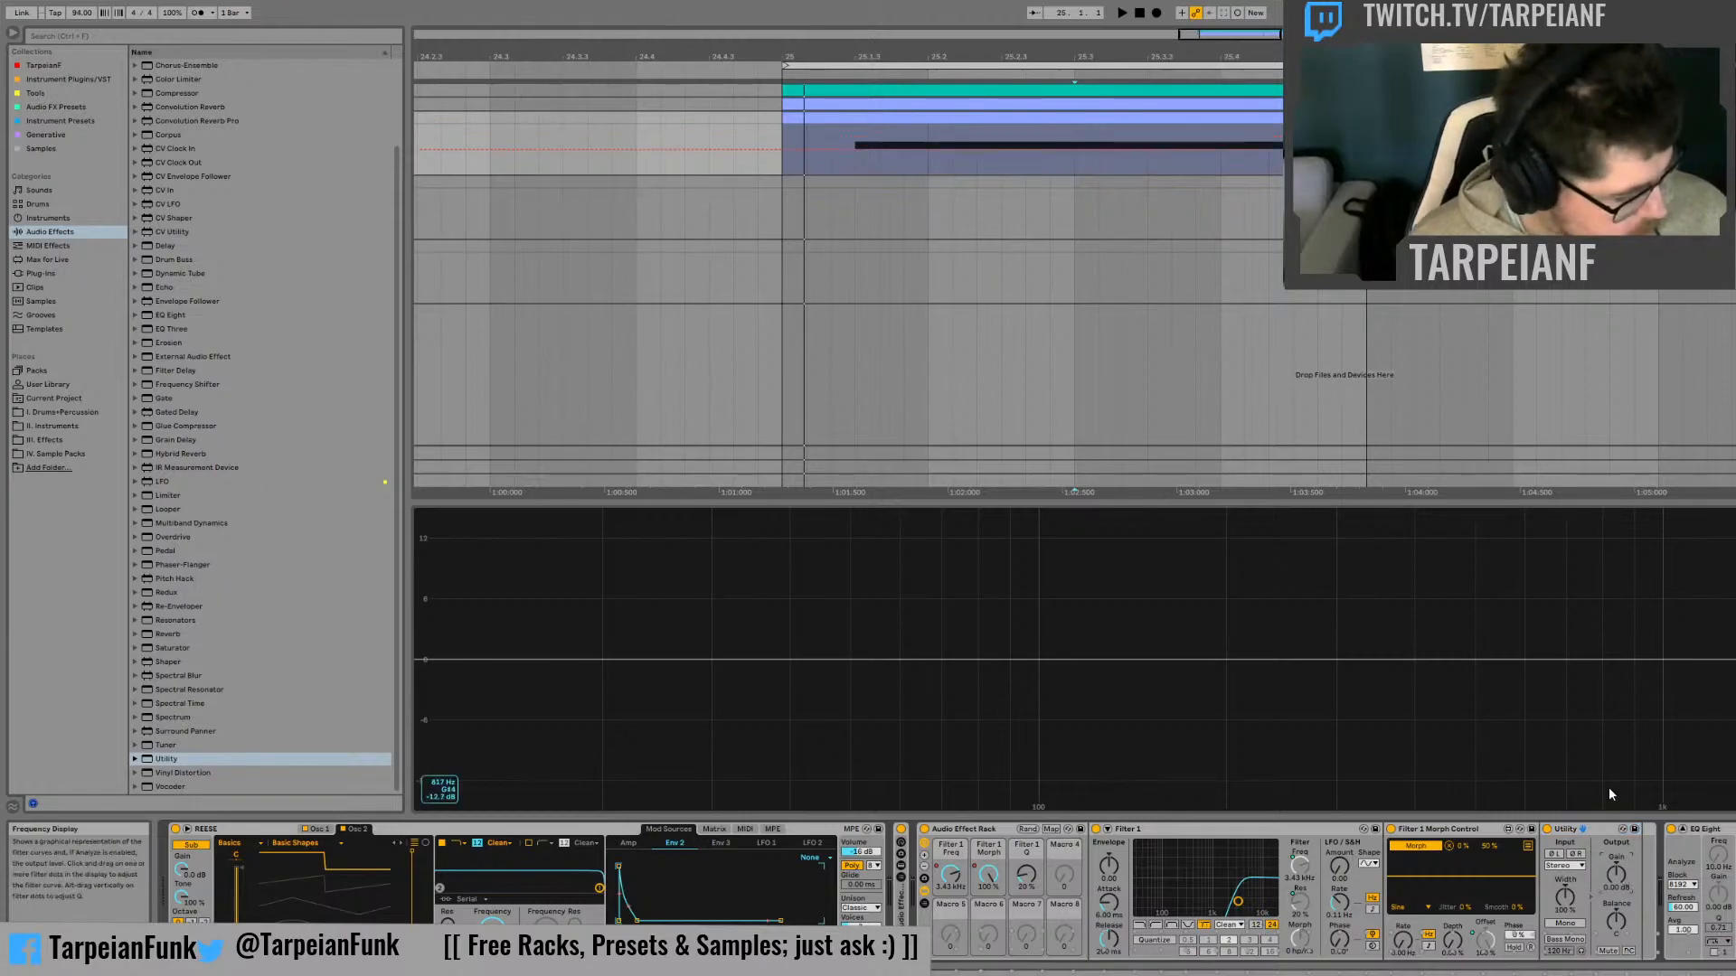
type("6")
key("Return")
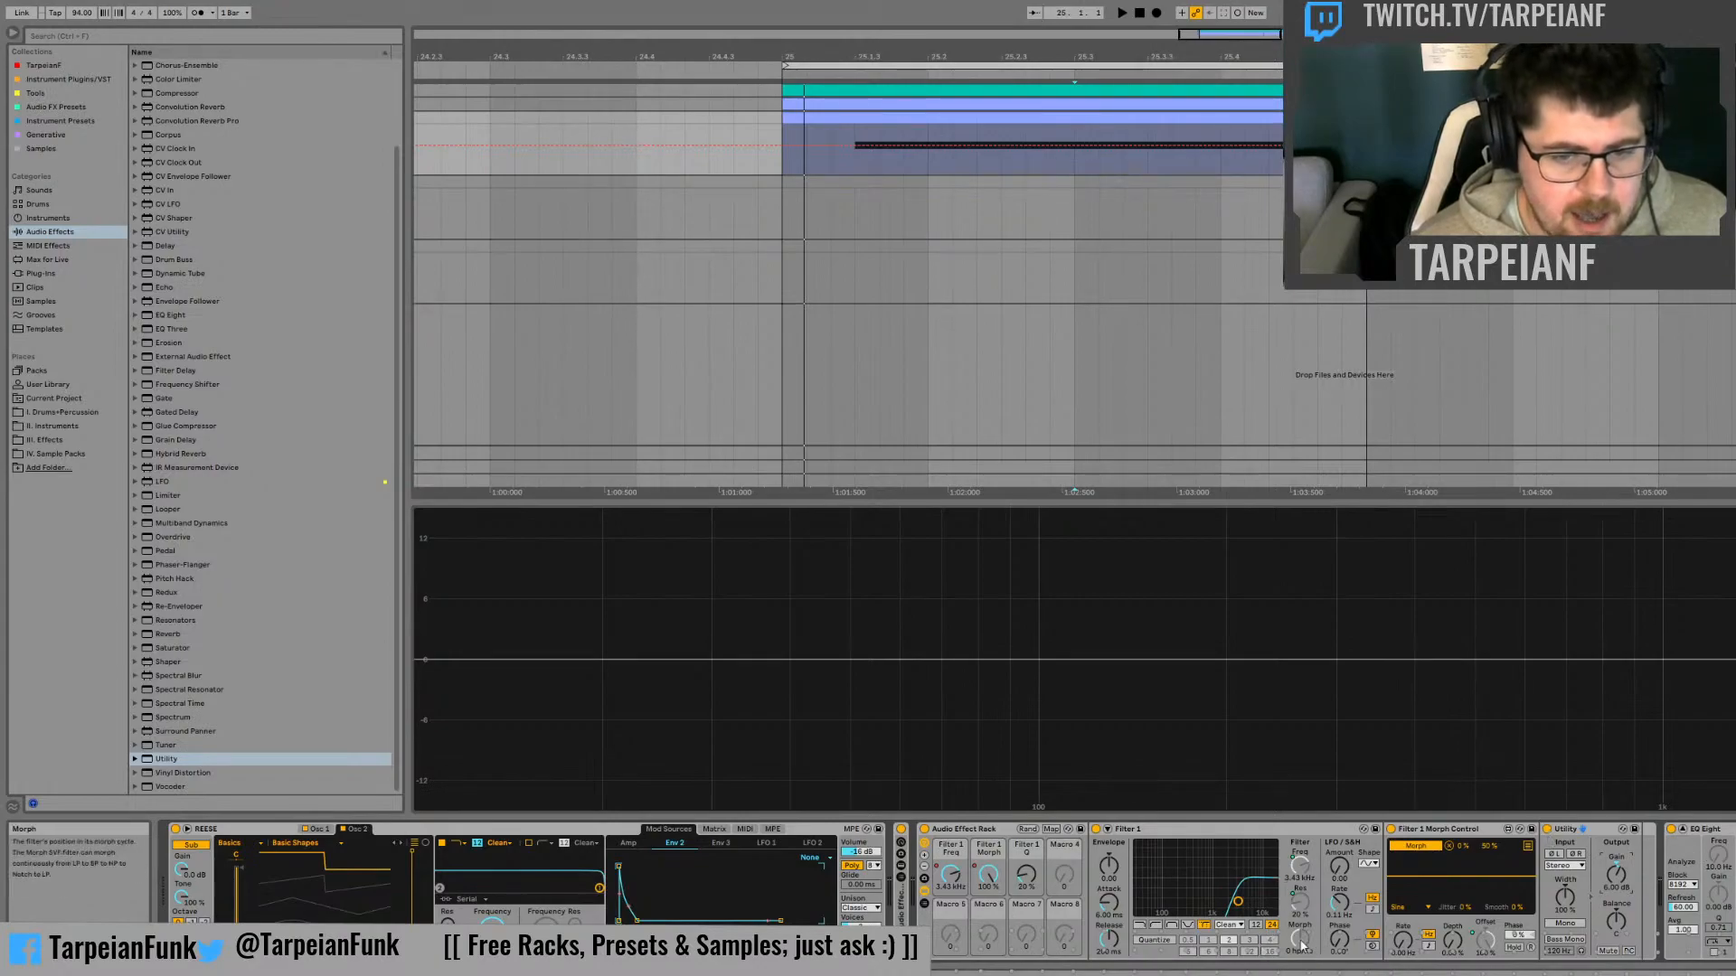
Map Filter 1's Slope and the Utility's on/off switch to the fourth macro, each with a minimum of 1
left_click(1271, 926)
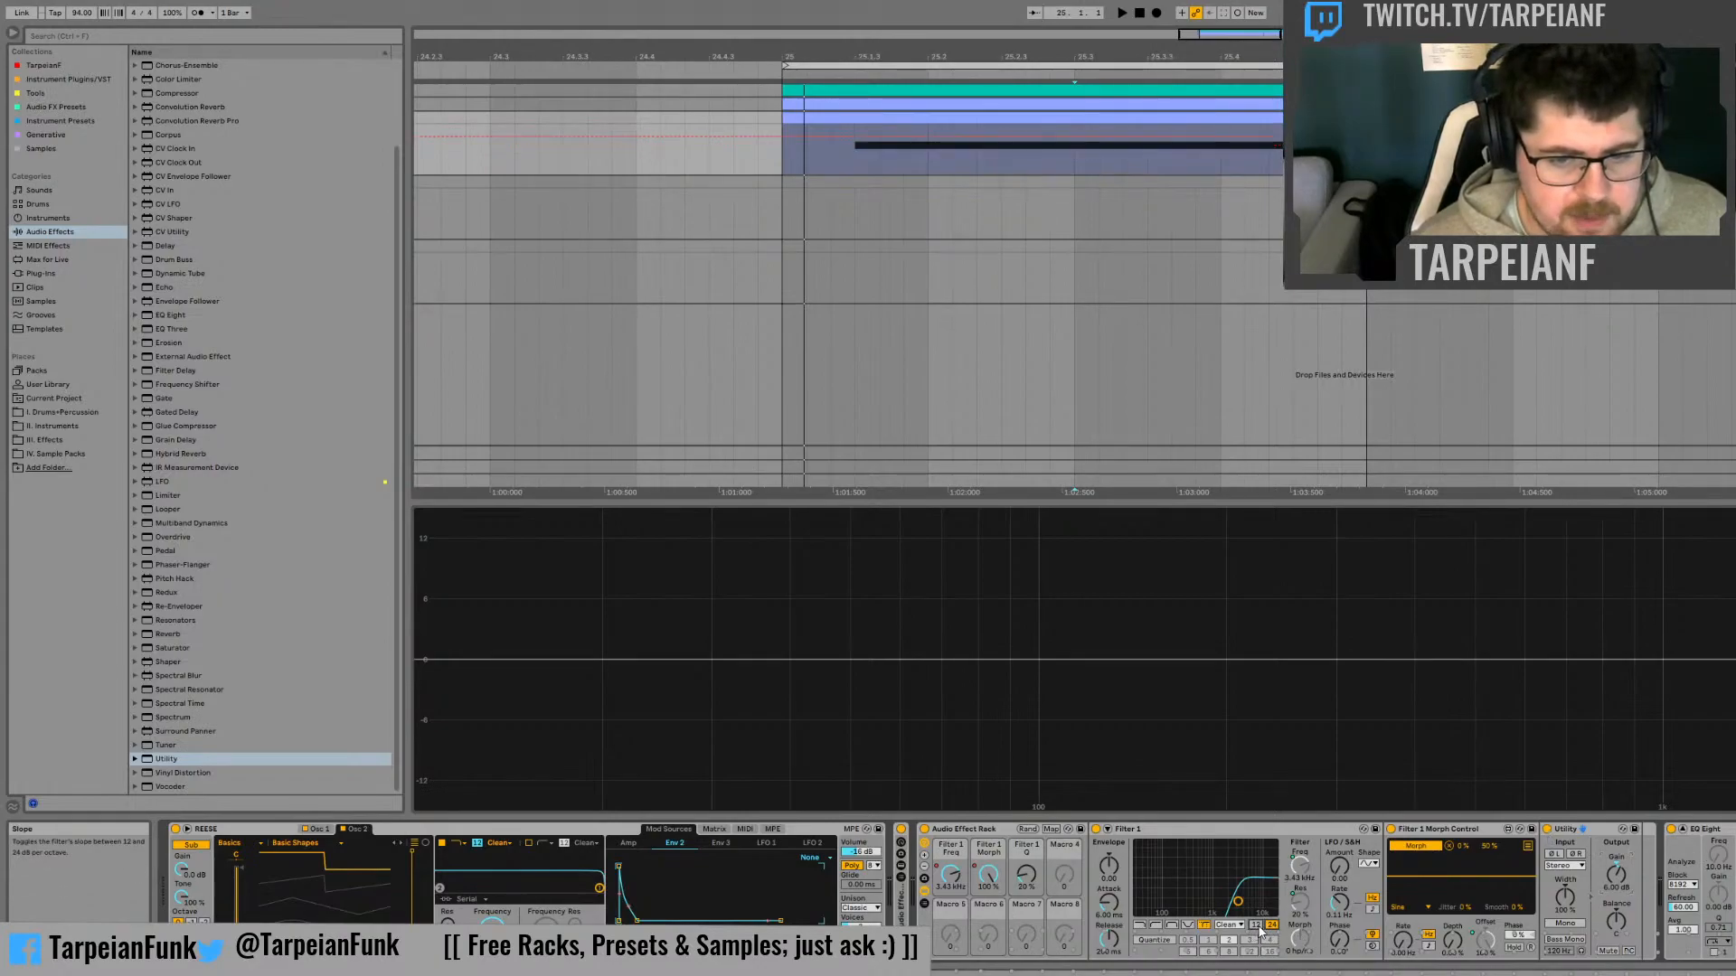
left_click(1334, 785)
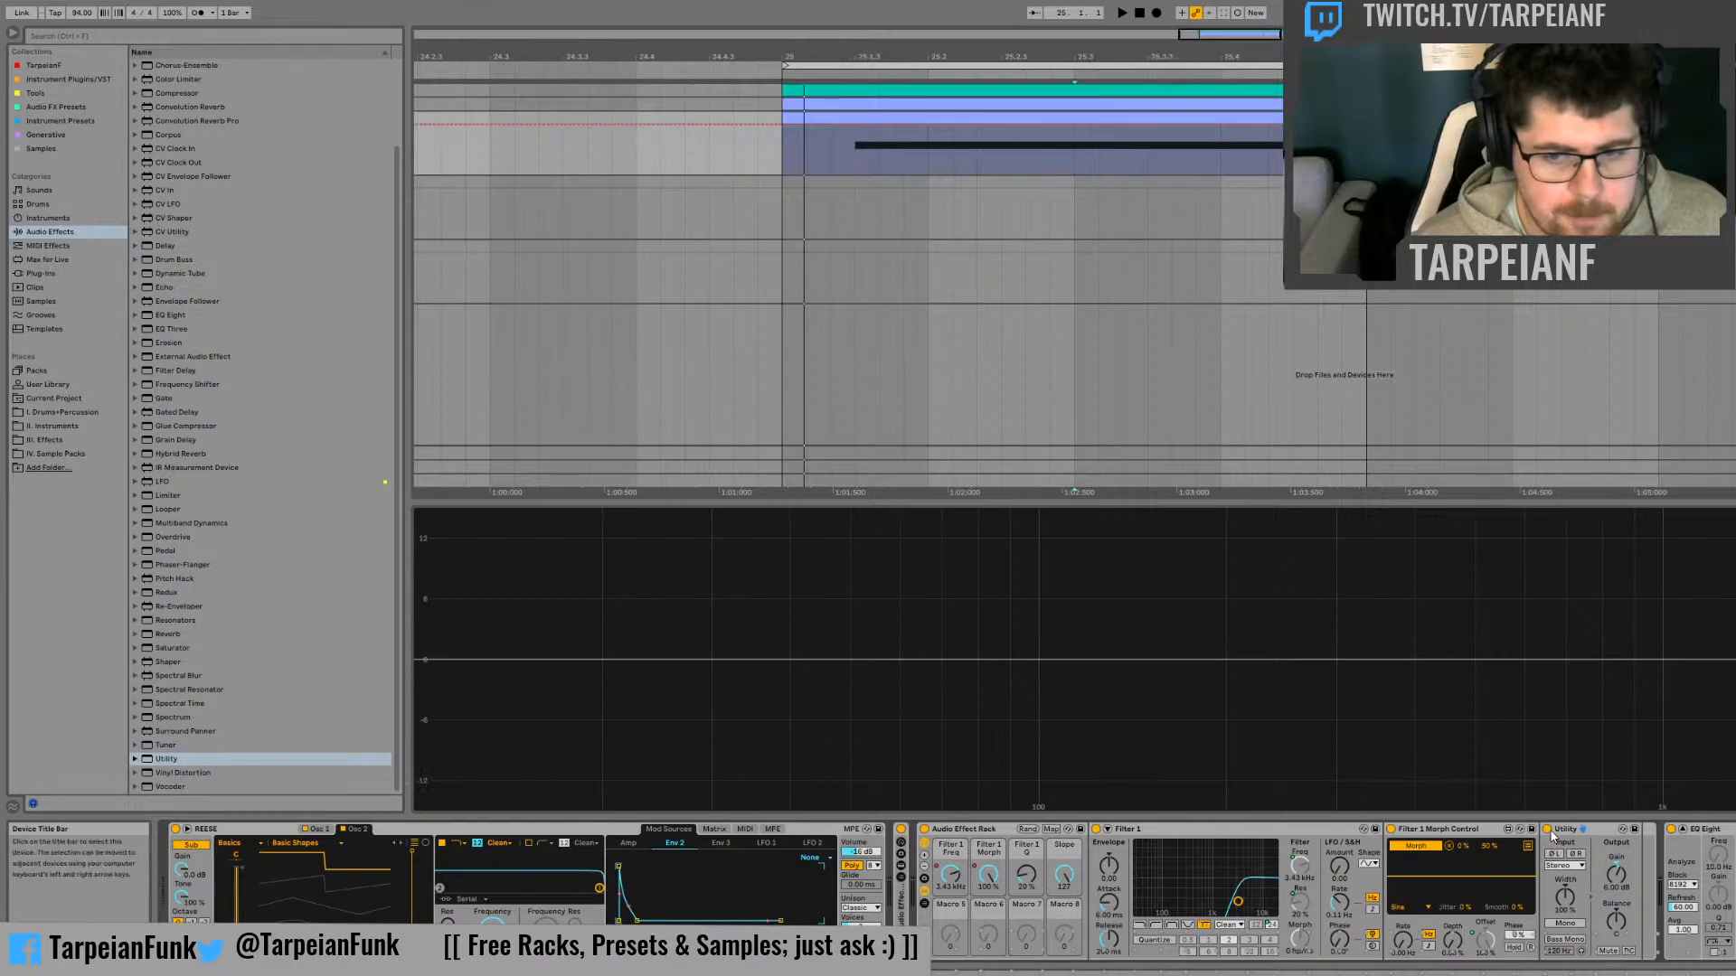
left_click(1050, 828)
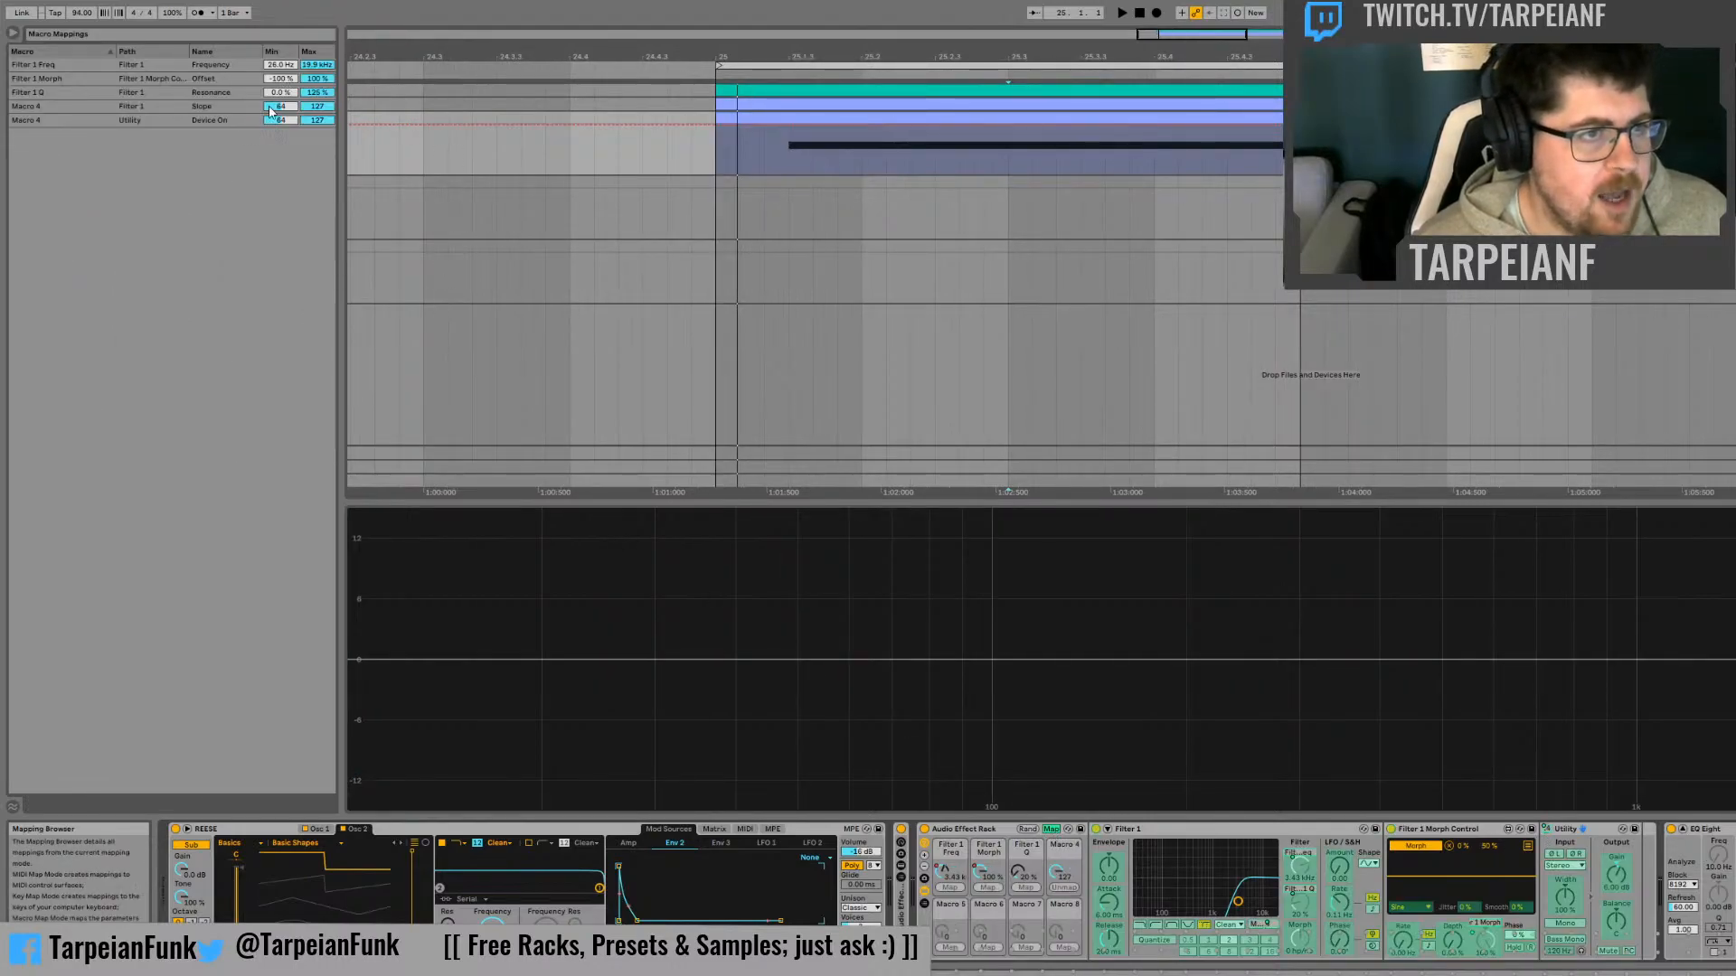
left_click(273, 107)
type("1")
left_click(286, 122)
type("1")
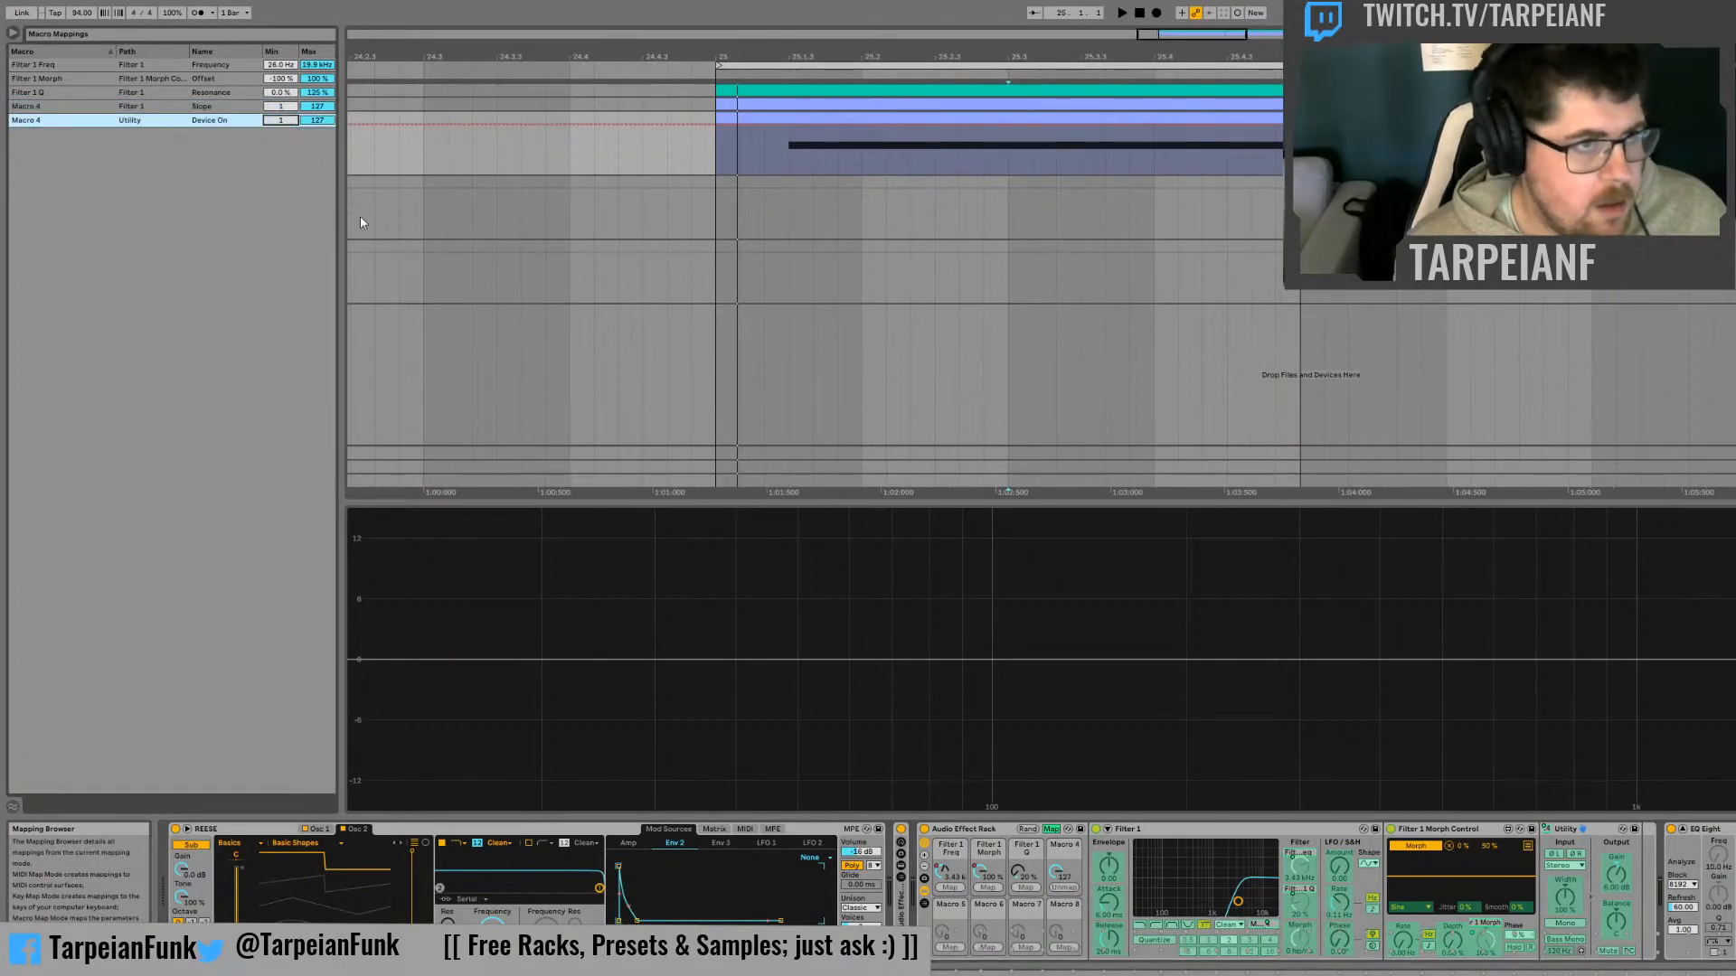
left_click(1050, 828)
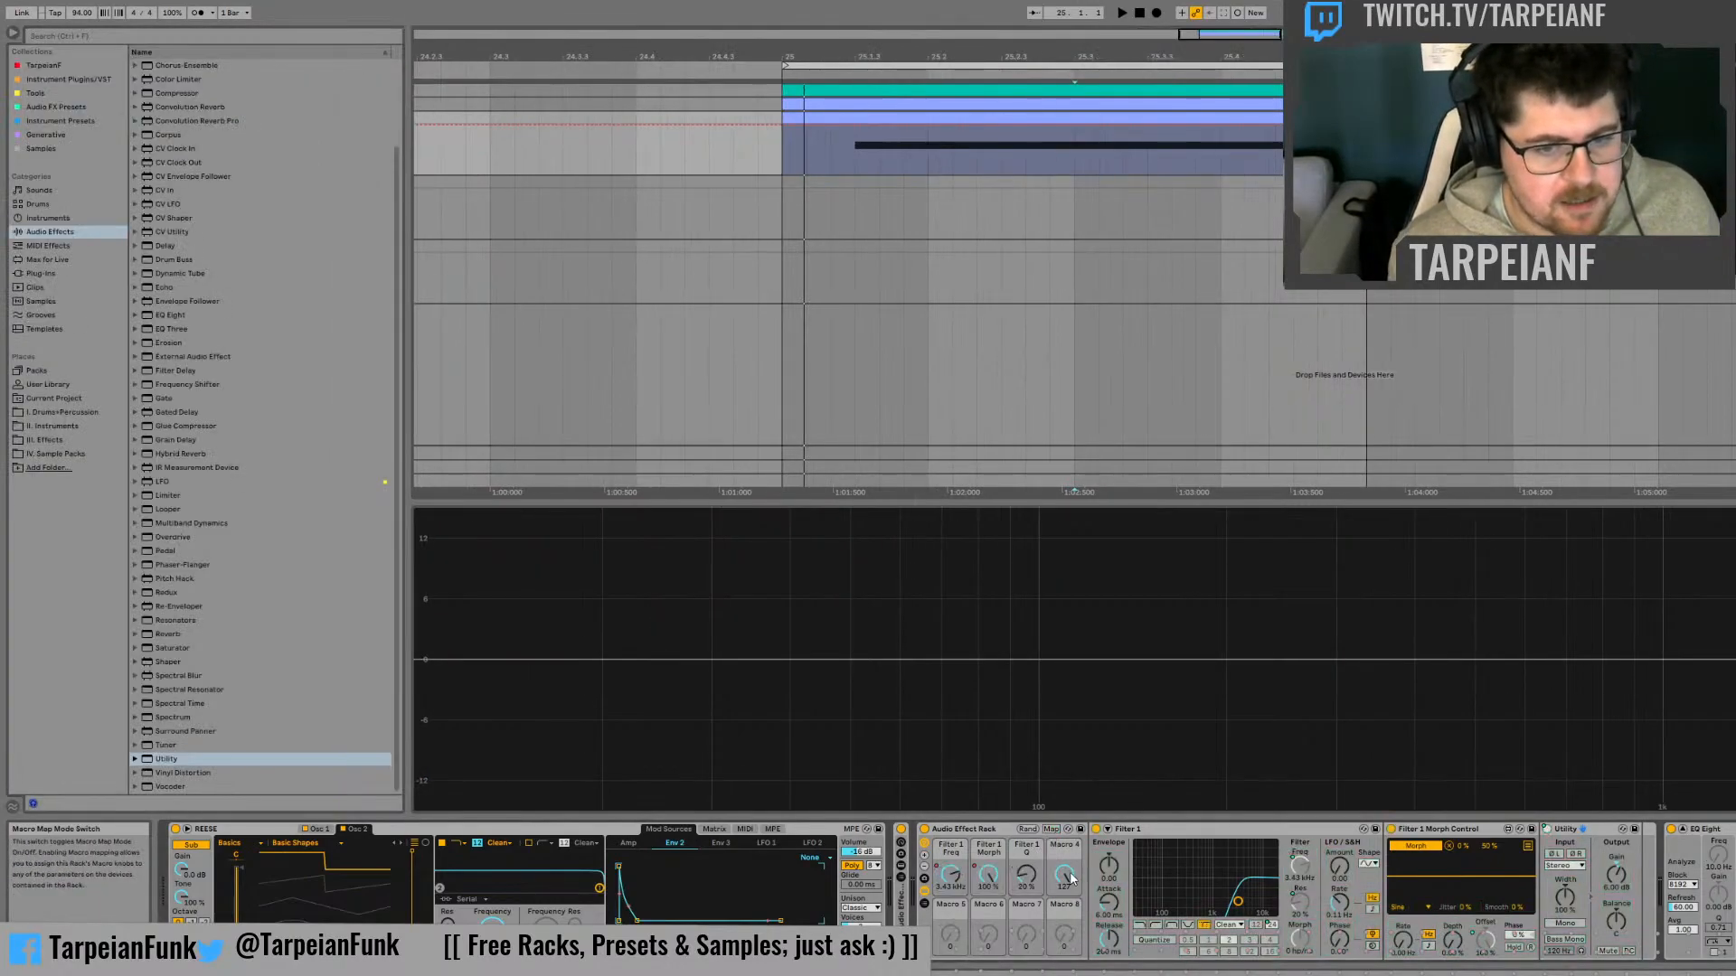
Audition the bass with the fourth macro at zero and raised, comparing the REESE track's level in the Session mixer
left_click_drag(1067, 877, 1067, 940)
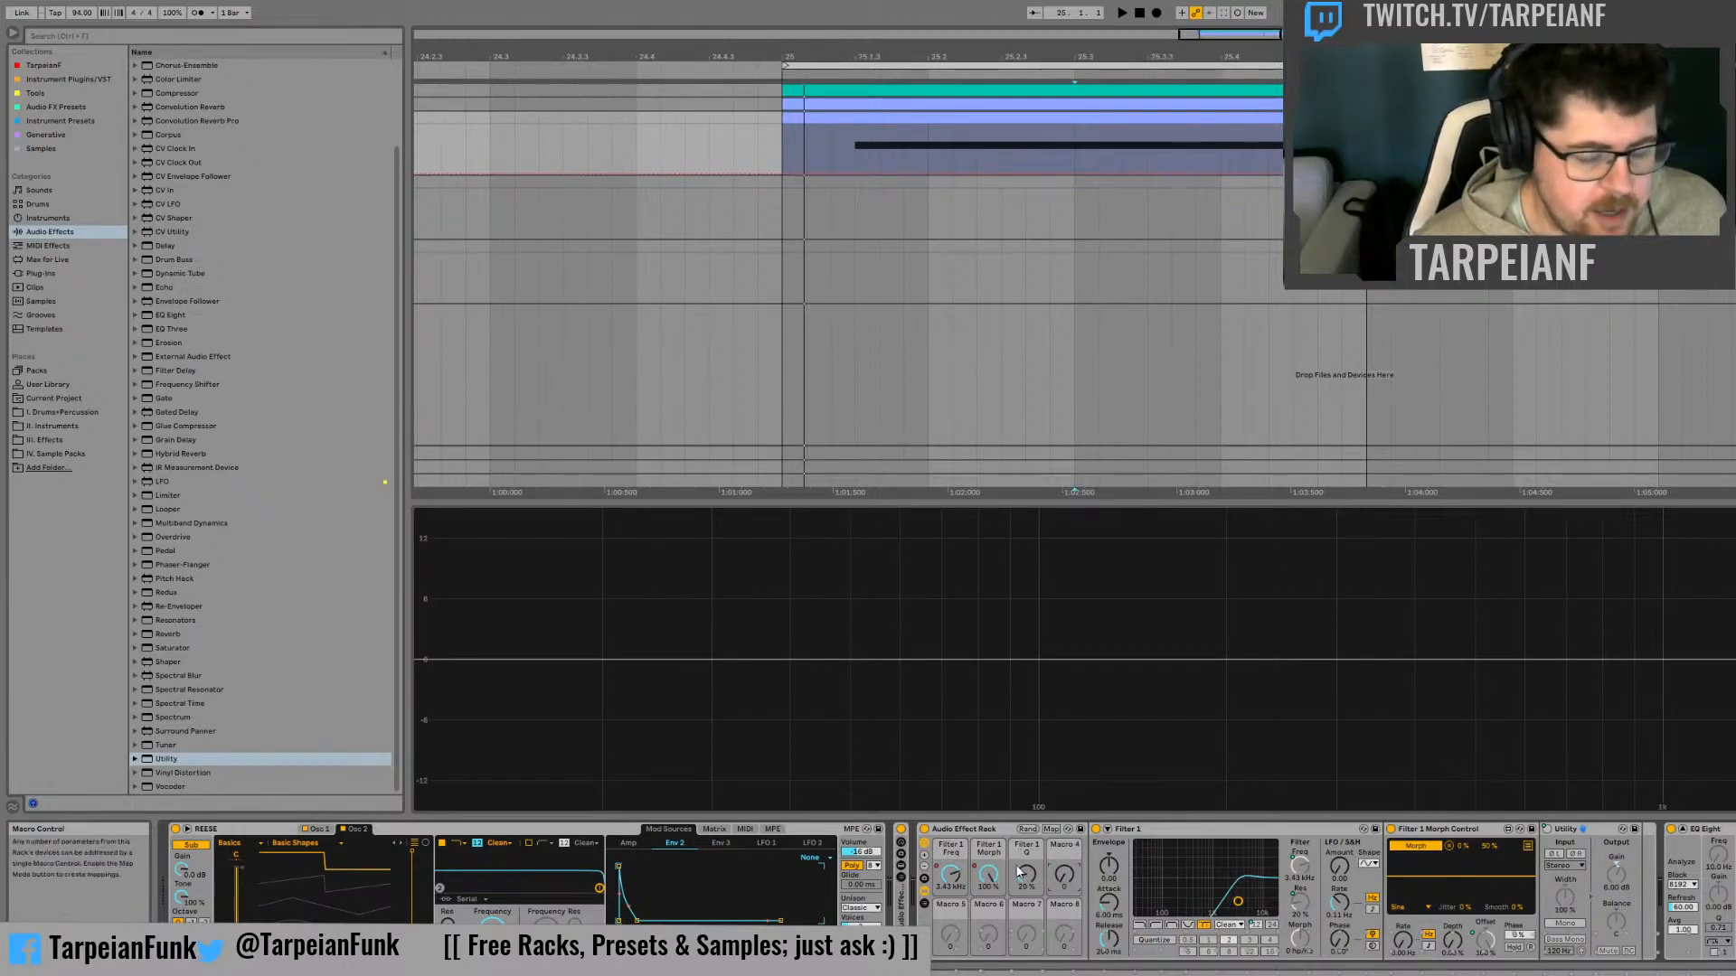
key("space")
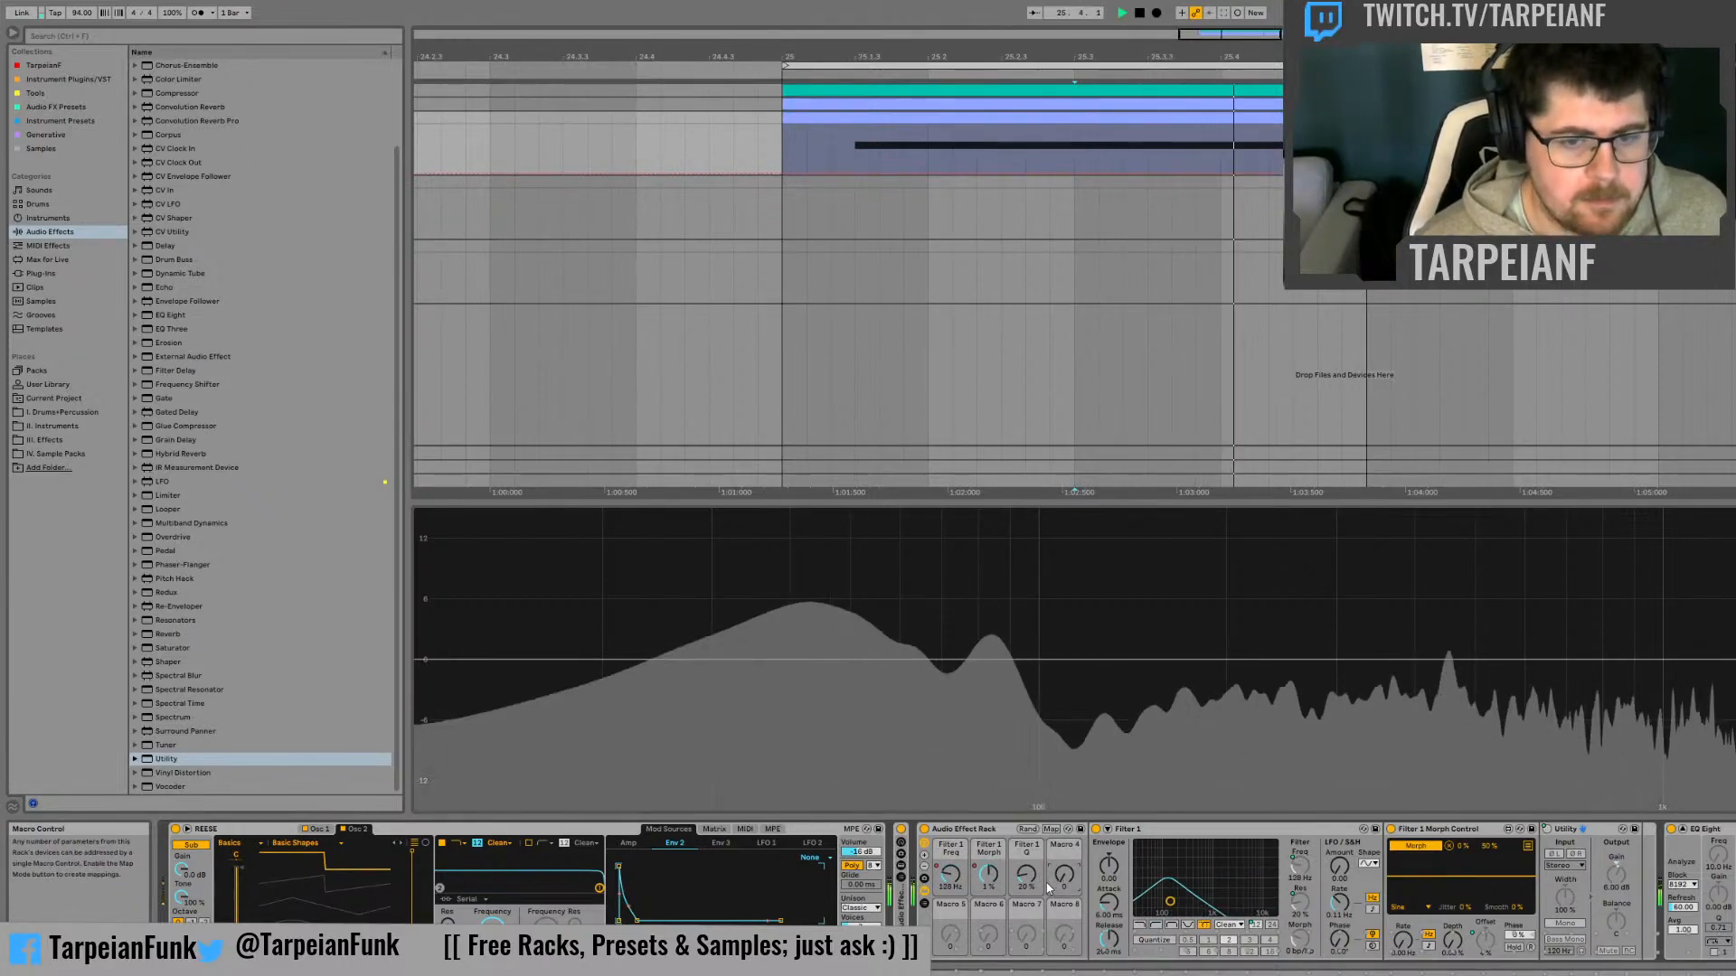
left_click_drag(1062, 886, 1054, 884)
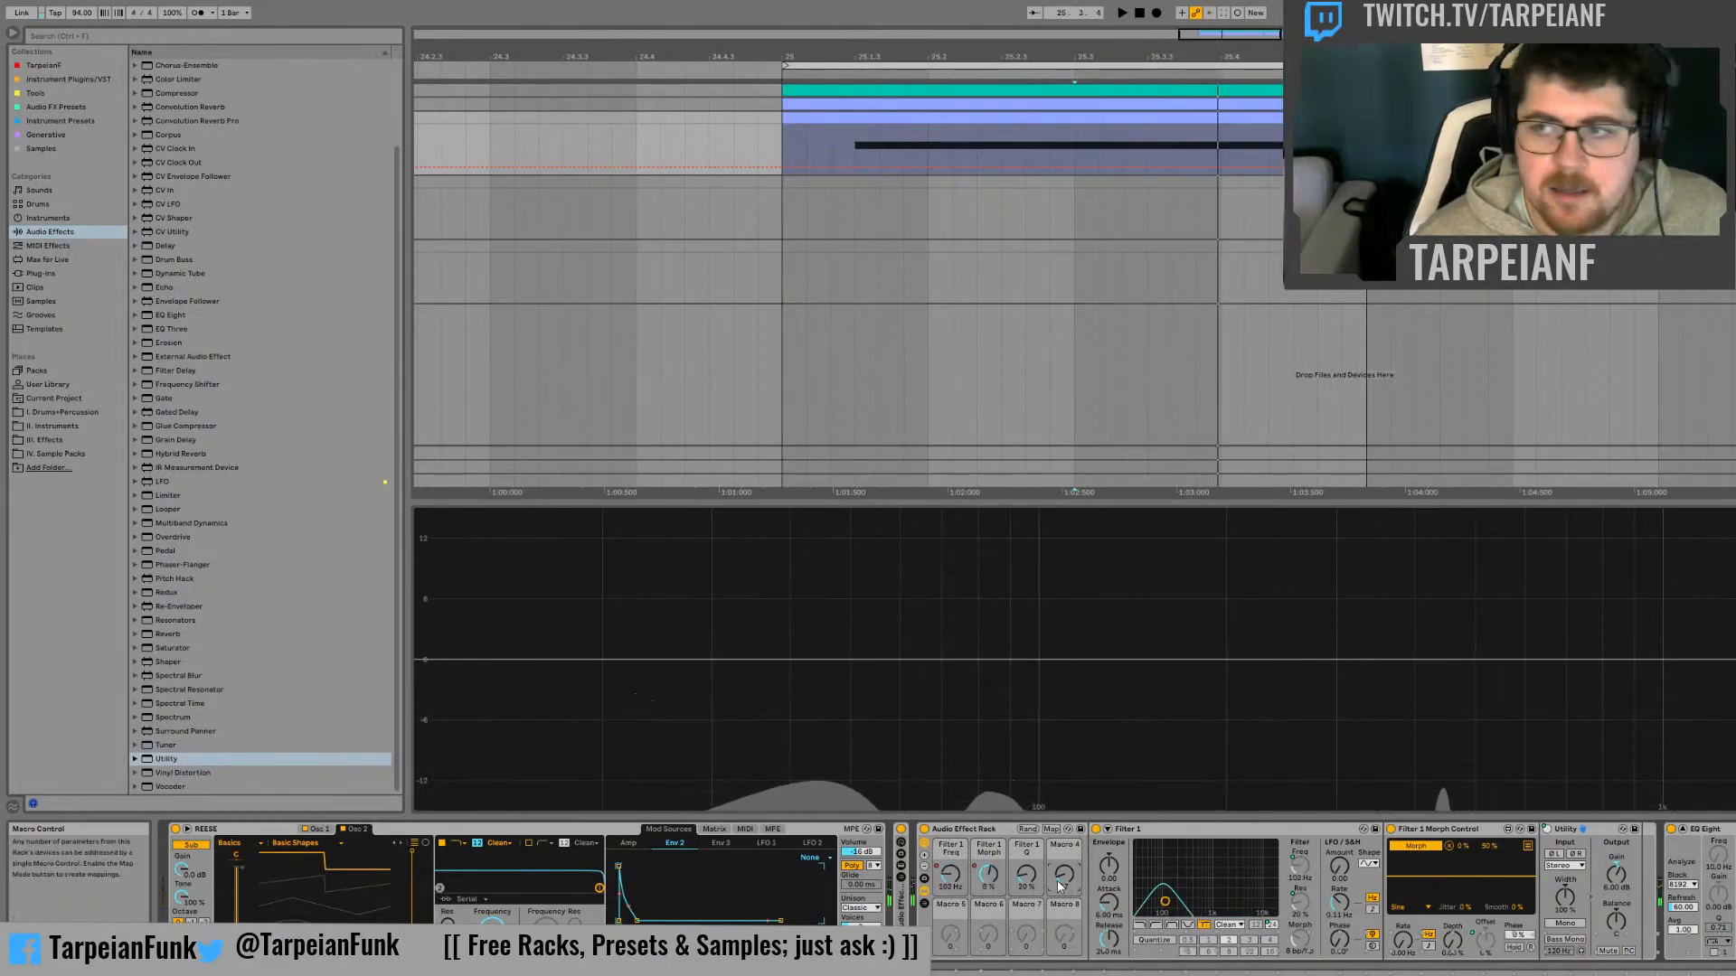
key("Tab")
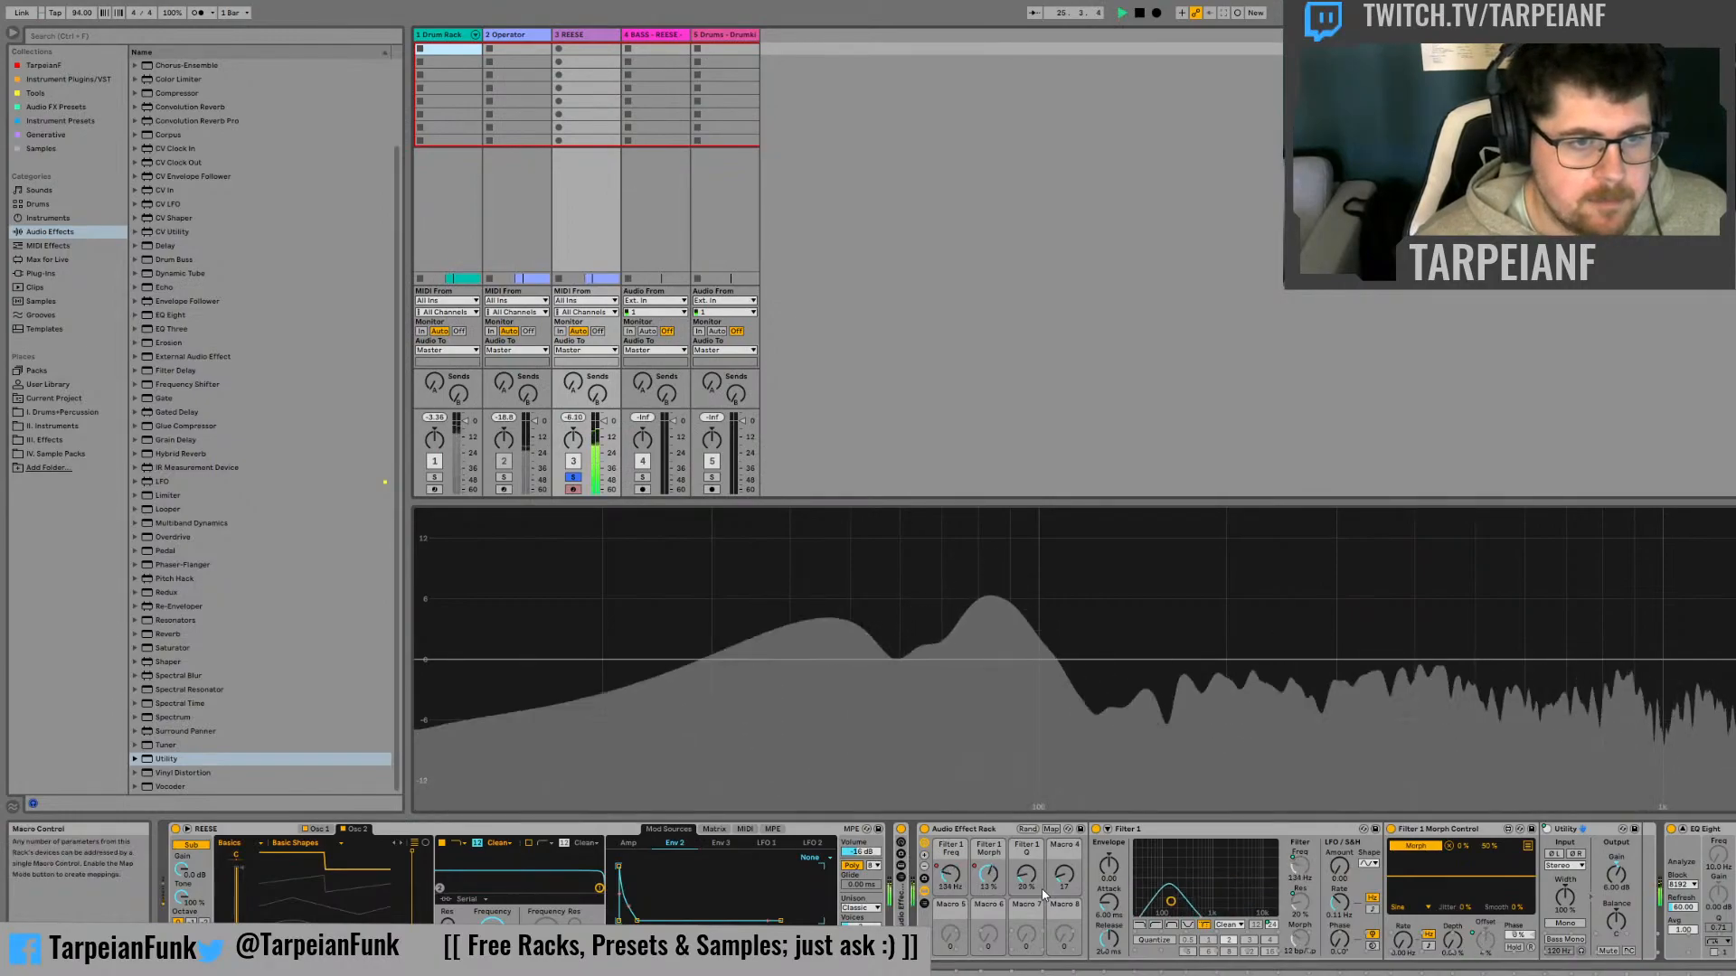
left_click_drag(1064, 876, 1064, 902)
key("space")
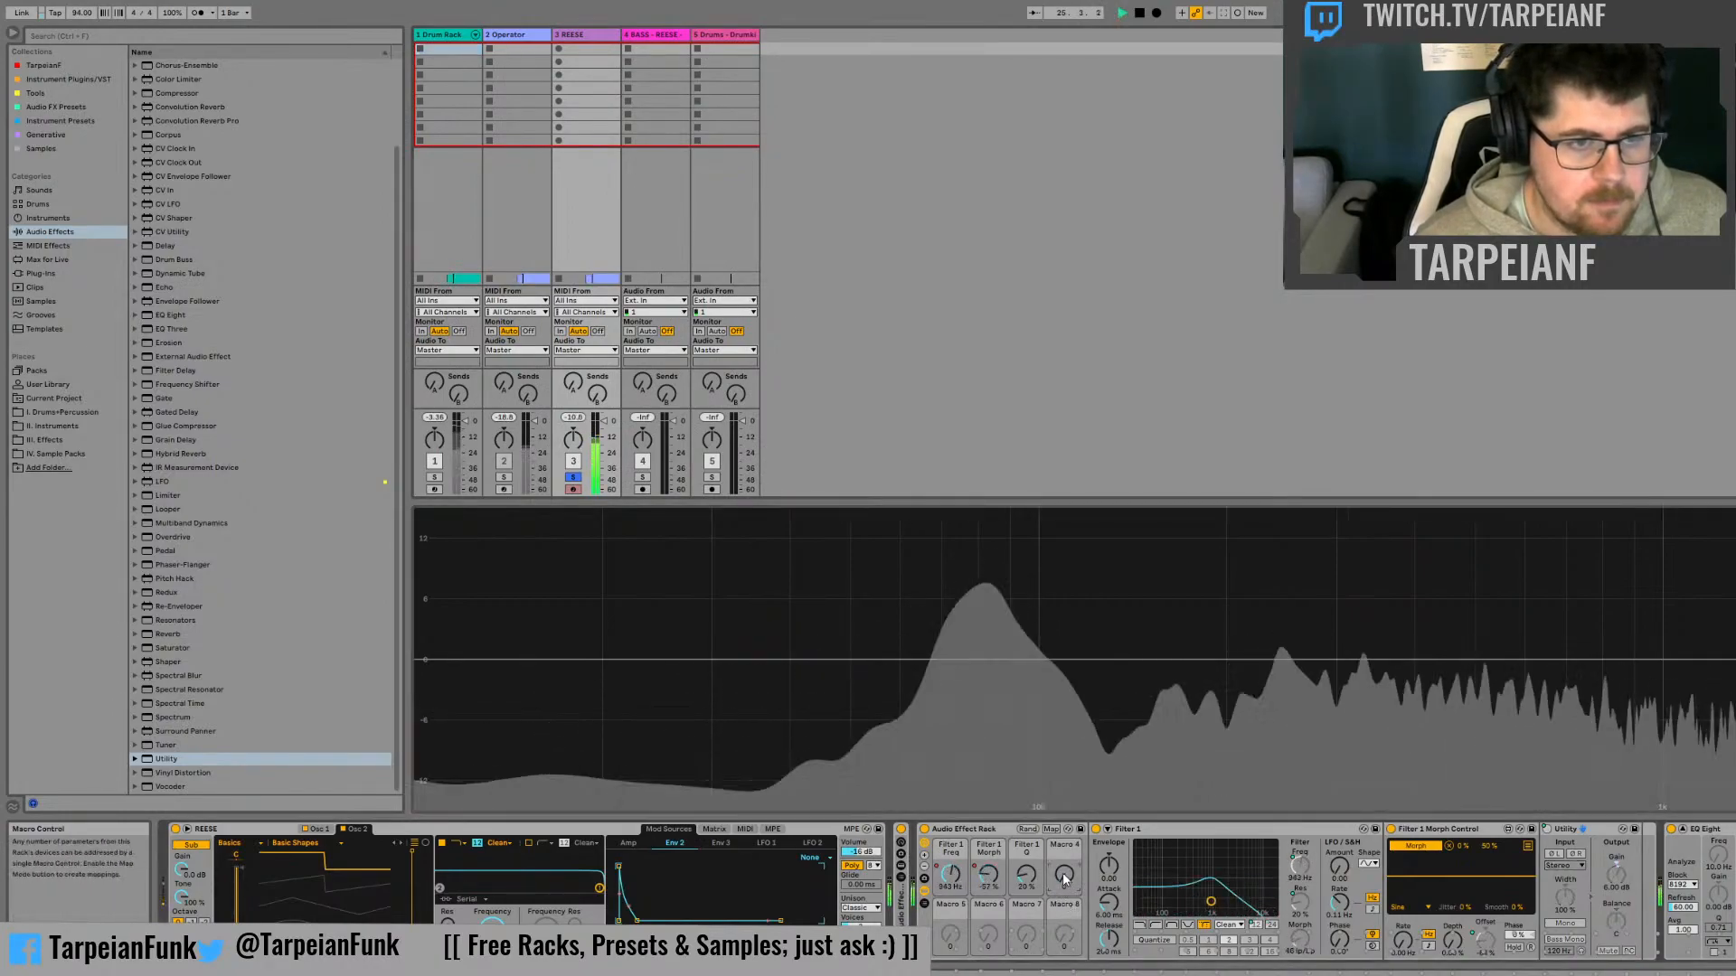
left_click_drag(1064, 874, 1064, 856)
key("Tab")
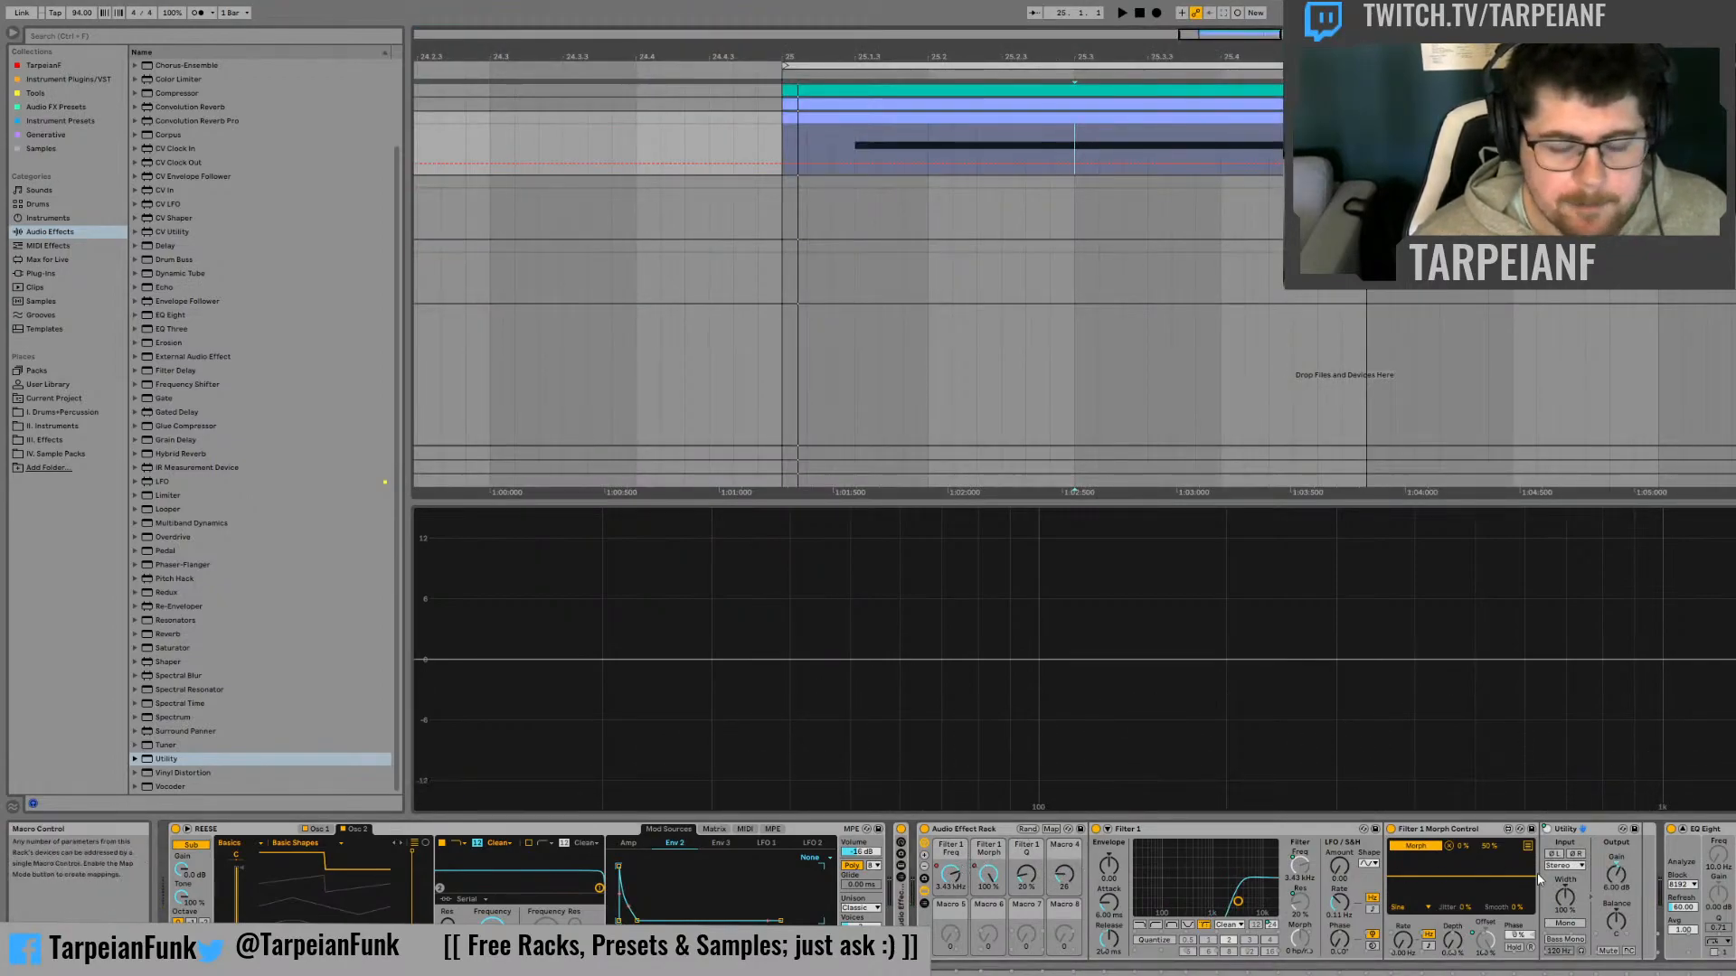
Reduce the first filter's Audio Effect Rack to four visible macros and colour all four cyan
left_click(924, 867)
left_click(924, 867)
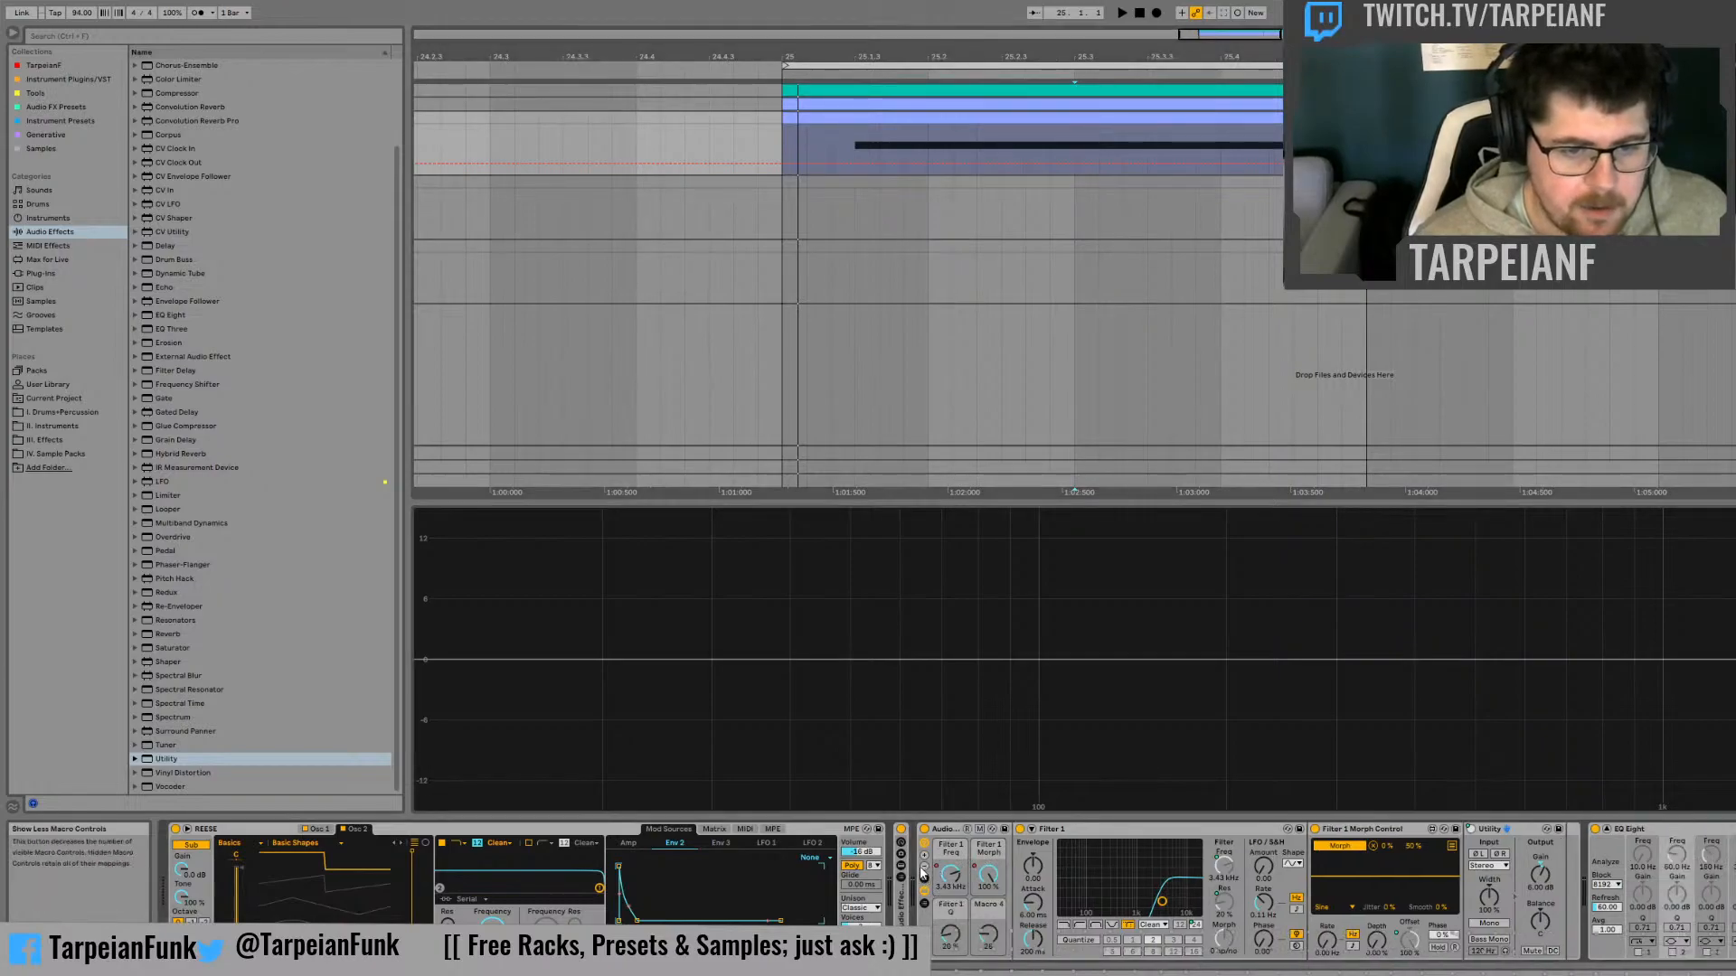
left_click(950, 856)
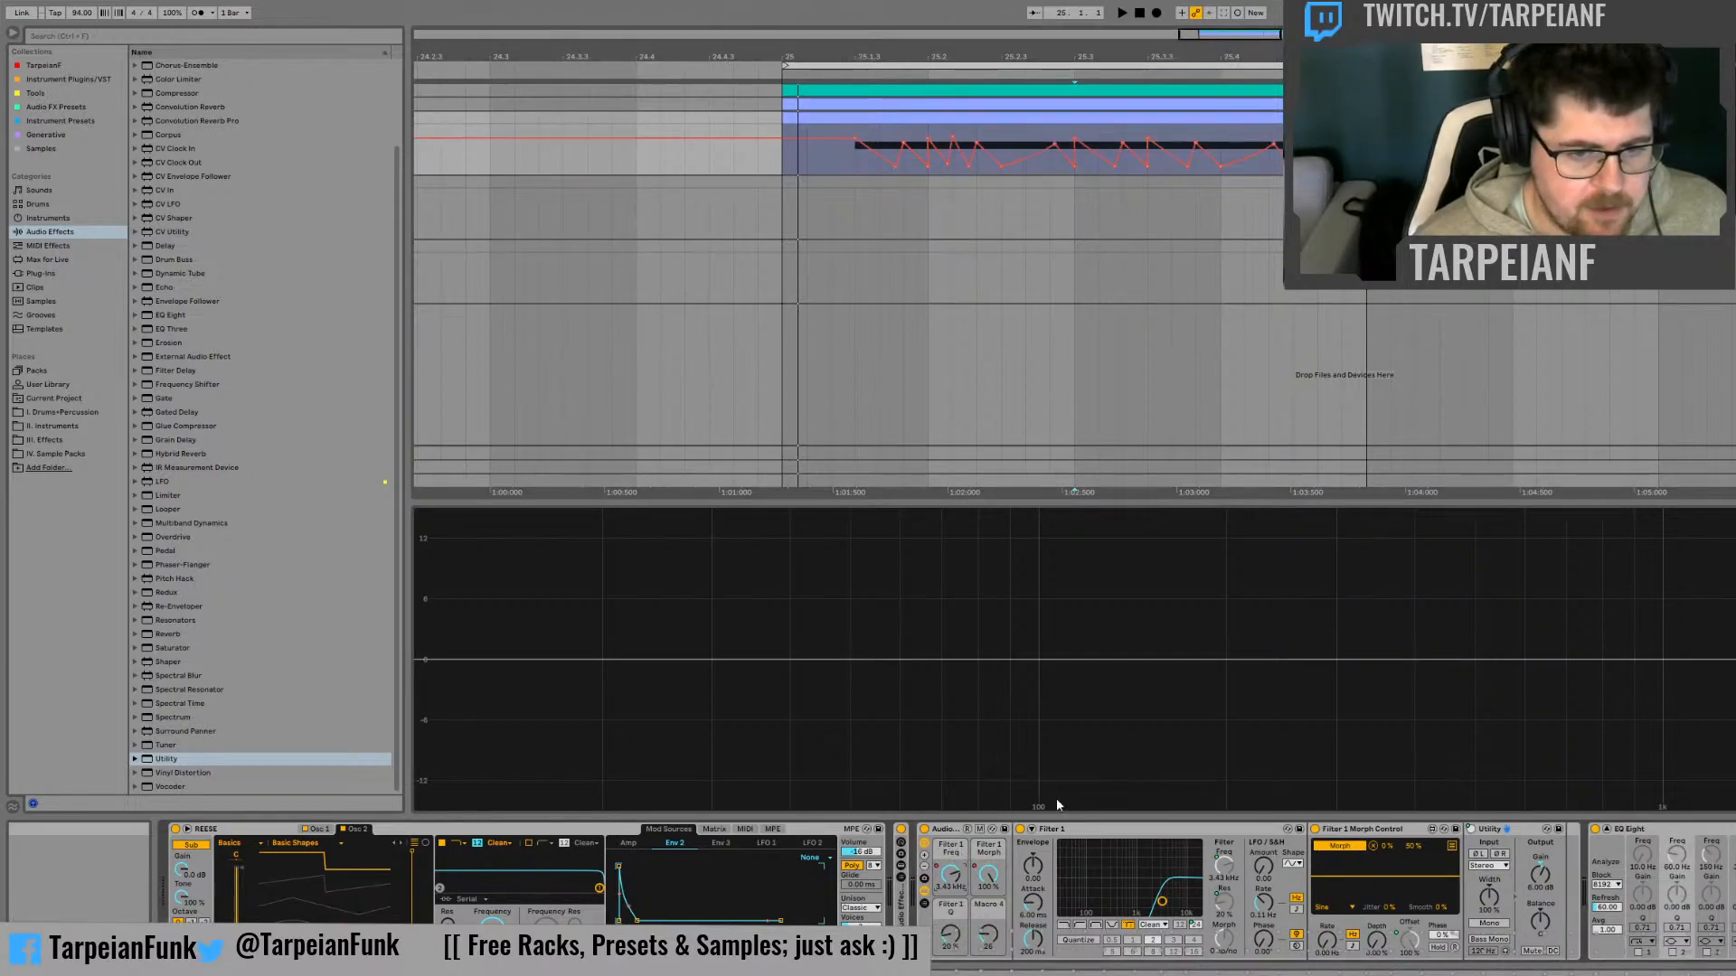
left_click(950, 852)
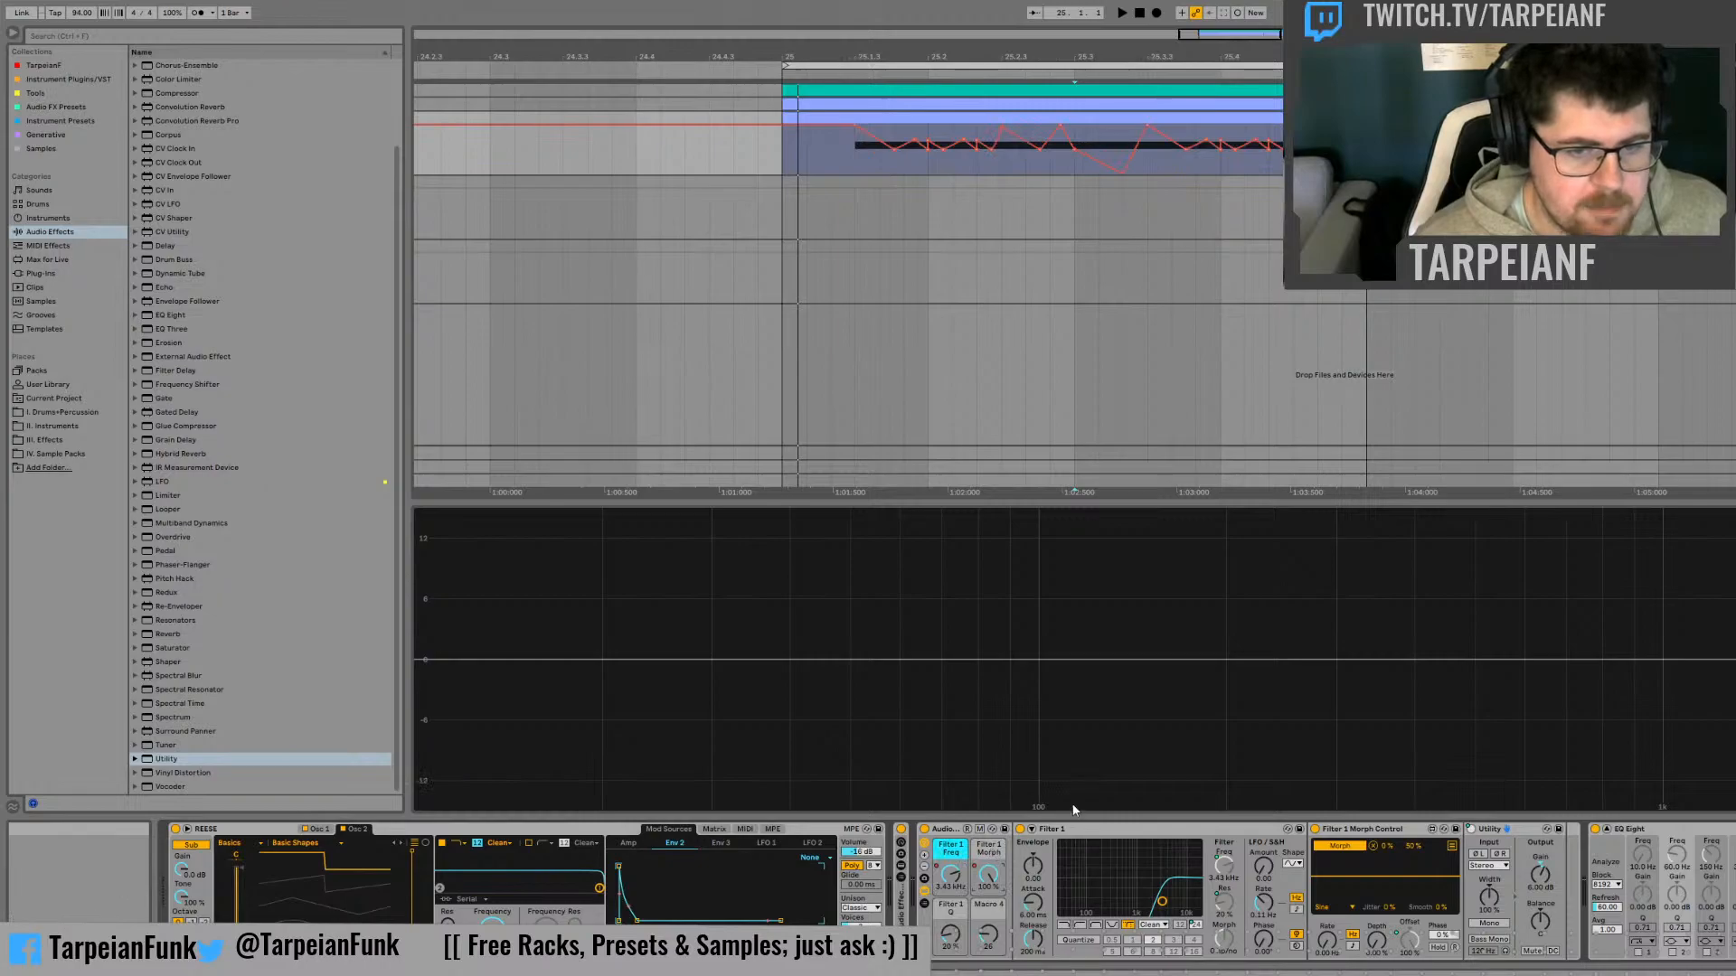
left_click(1092, 805)
right_click(1002, 909)
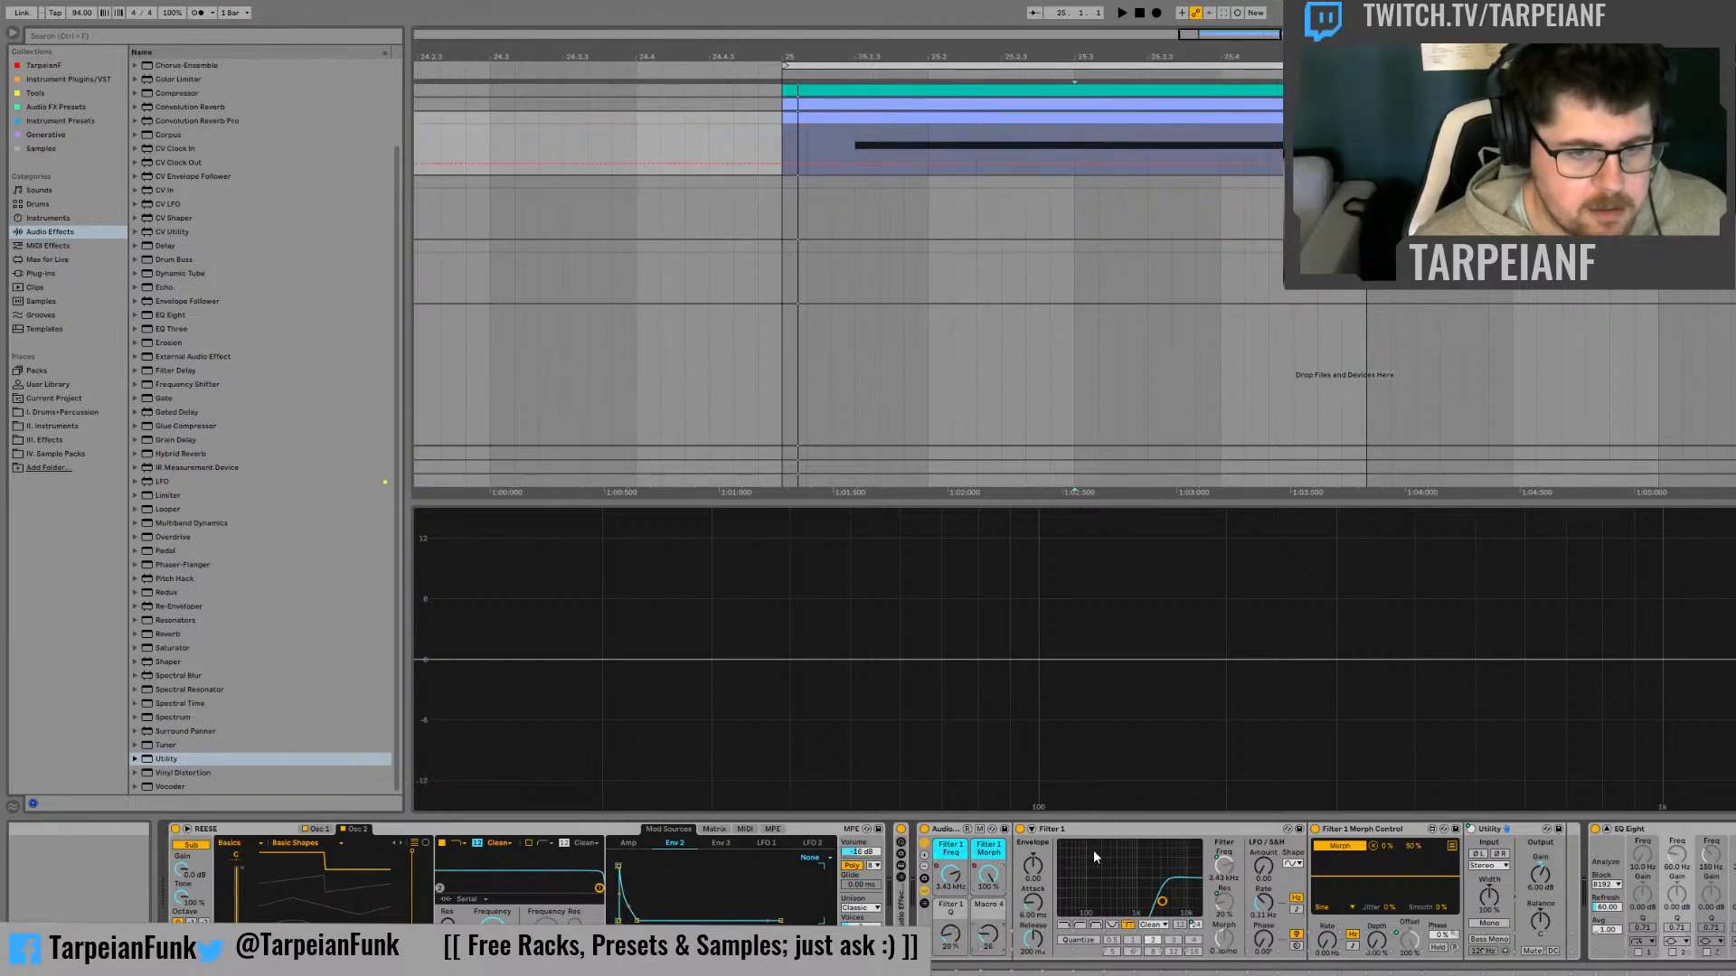
left_click(1093, 866)
right_click(960, 909)
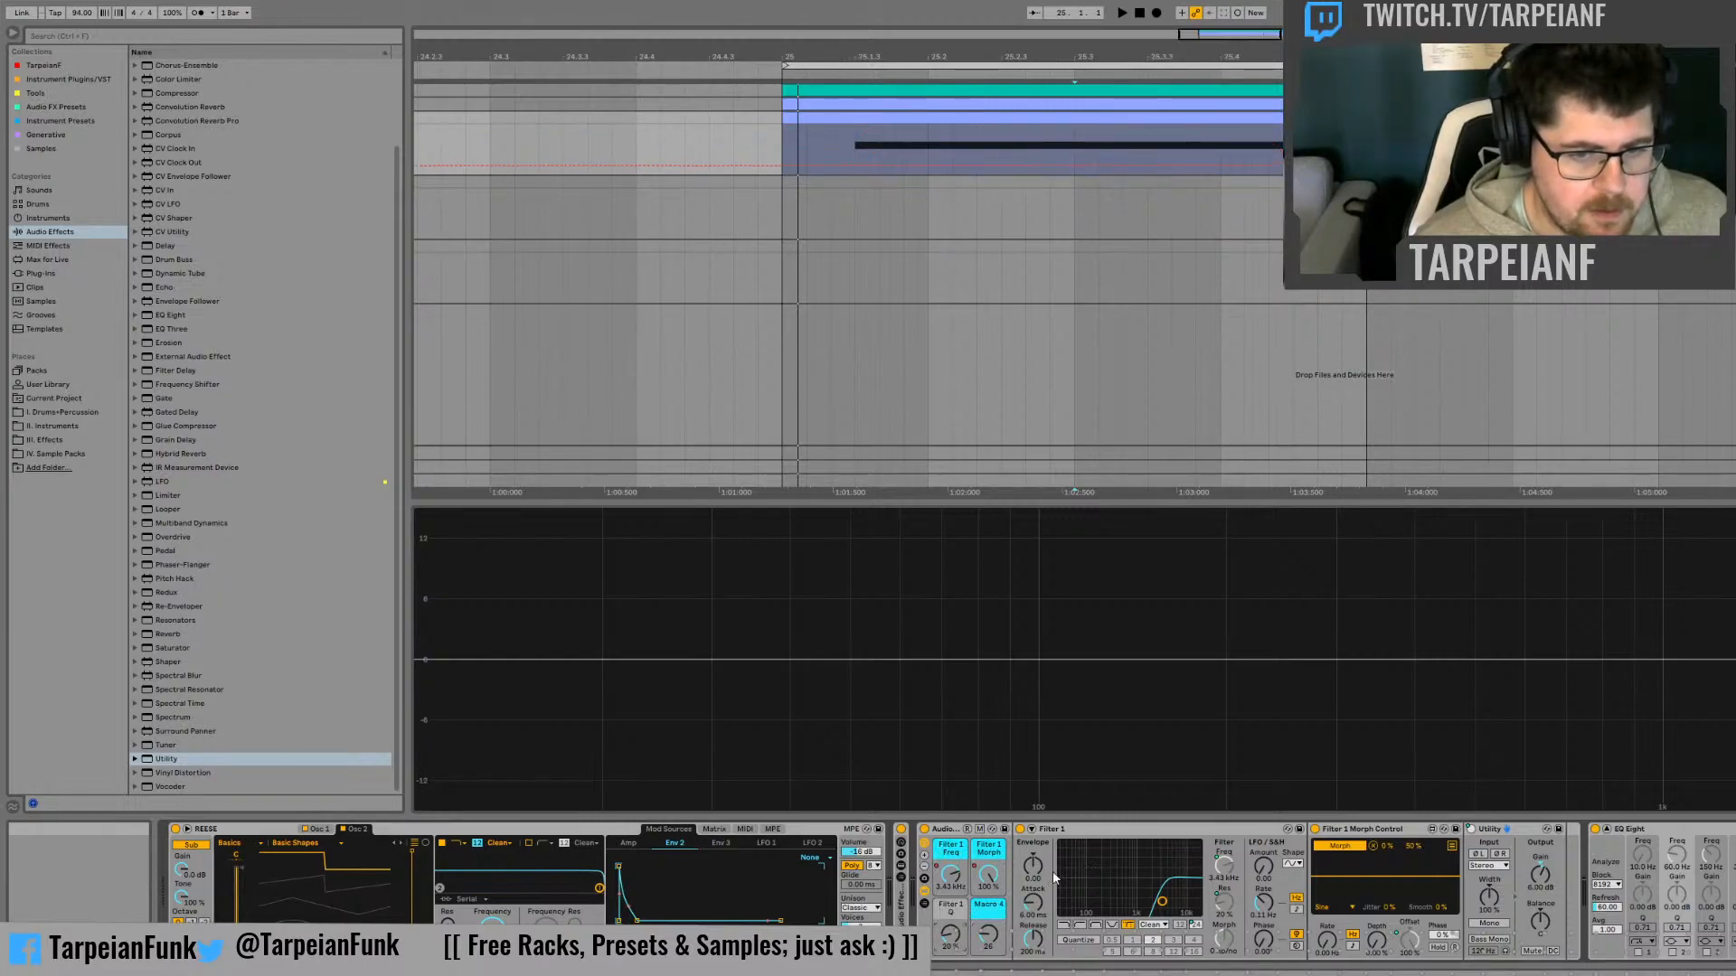
left_click(1048, 866)
Name the fourth macro "Slope 12/24dB", rename the rack "Filter 1" and hide its devices
right_click(996, 905)
left_click(1056, 827)
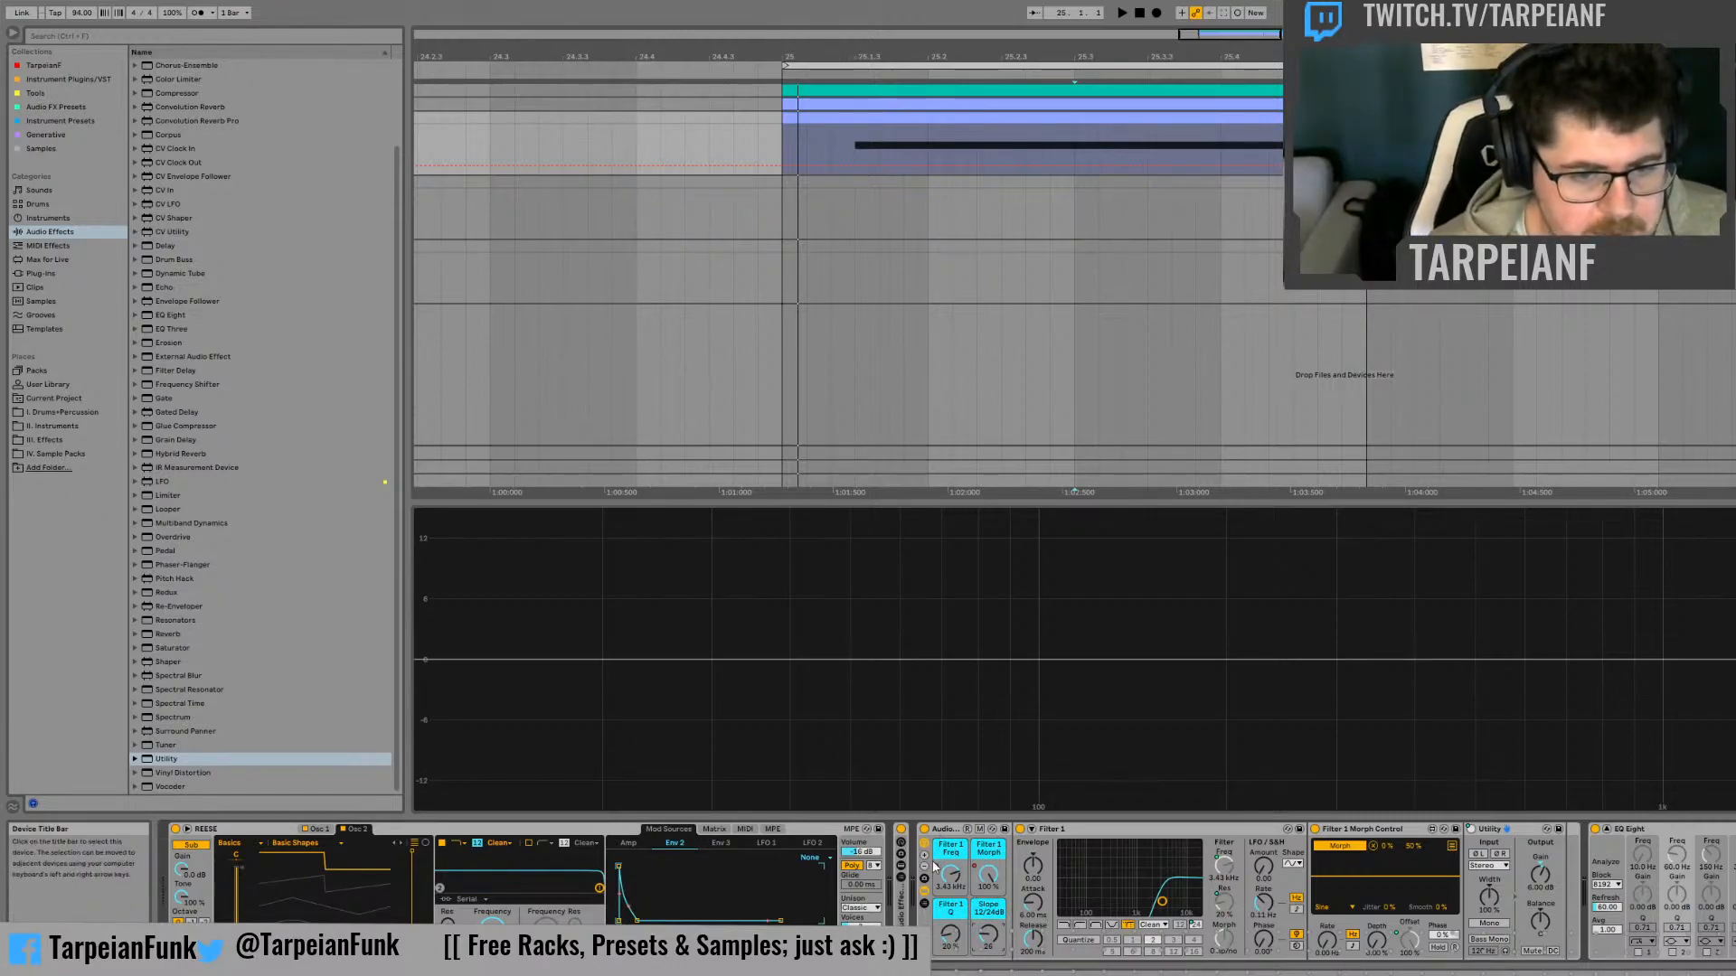
left_click(923, 897)
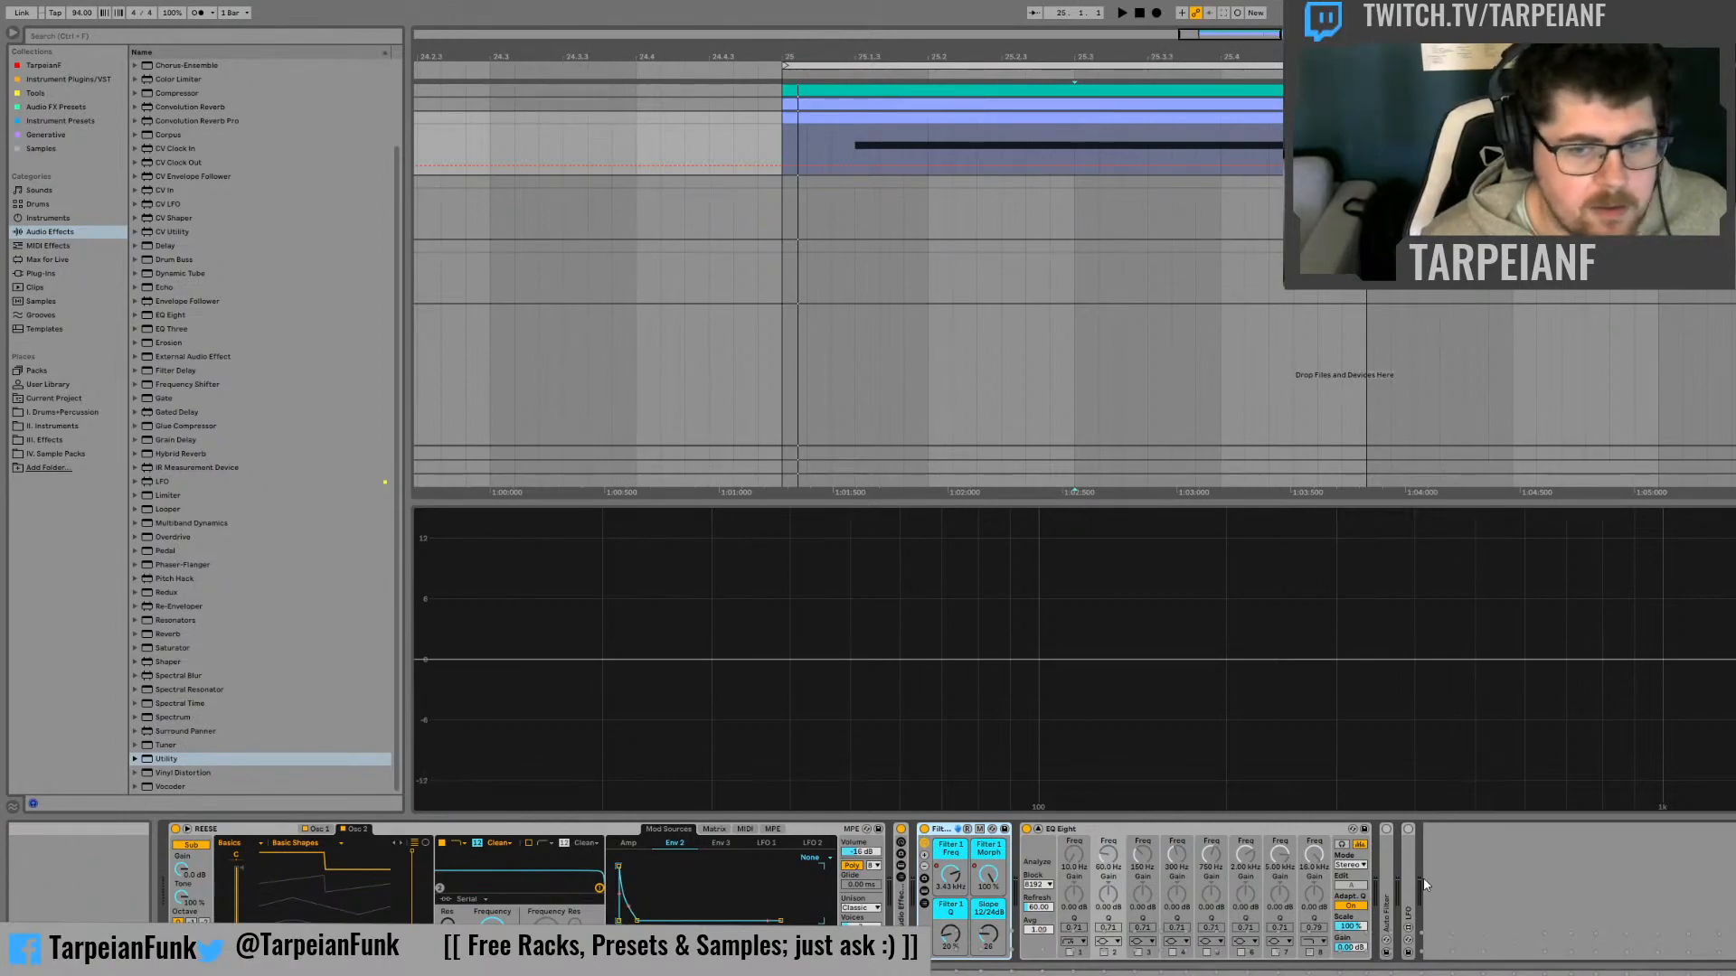
Place copies of the folded Auto Filter and LFO between the Filter 1 rack and EQ Eight, and unfold them
left_click(1393, 857)
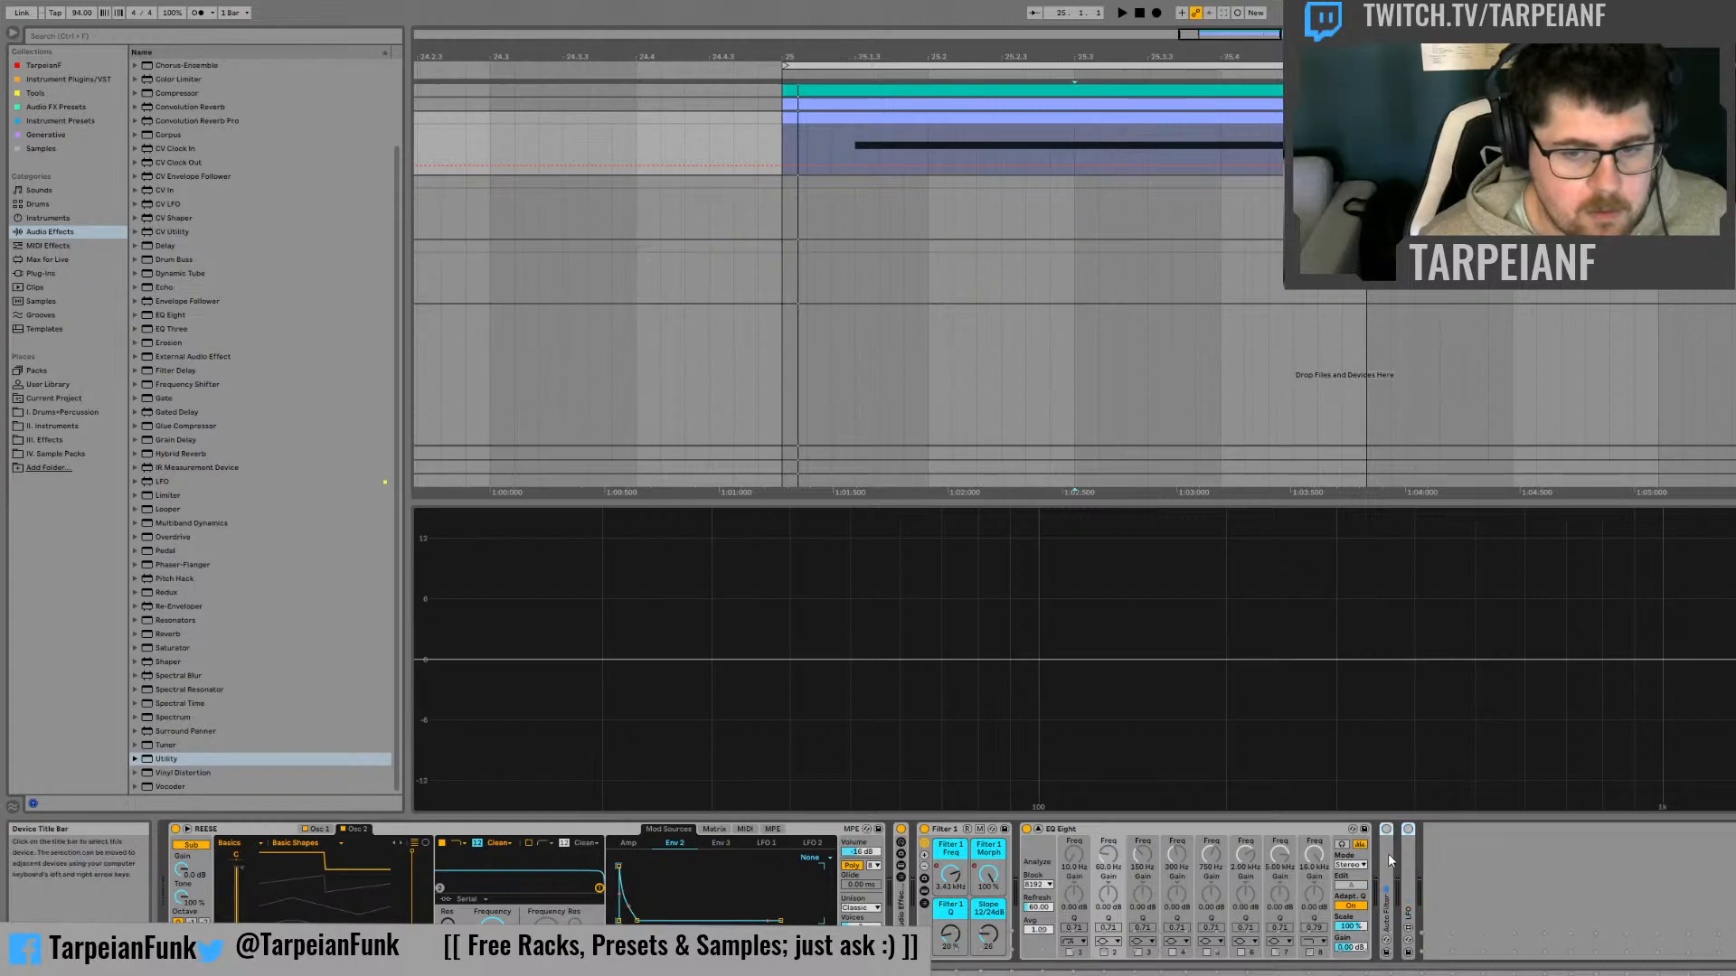
left_click(1385, 852)
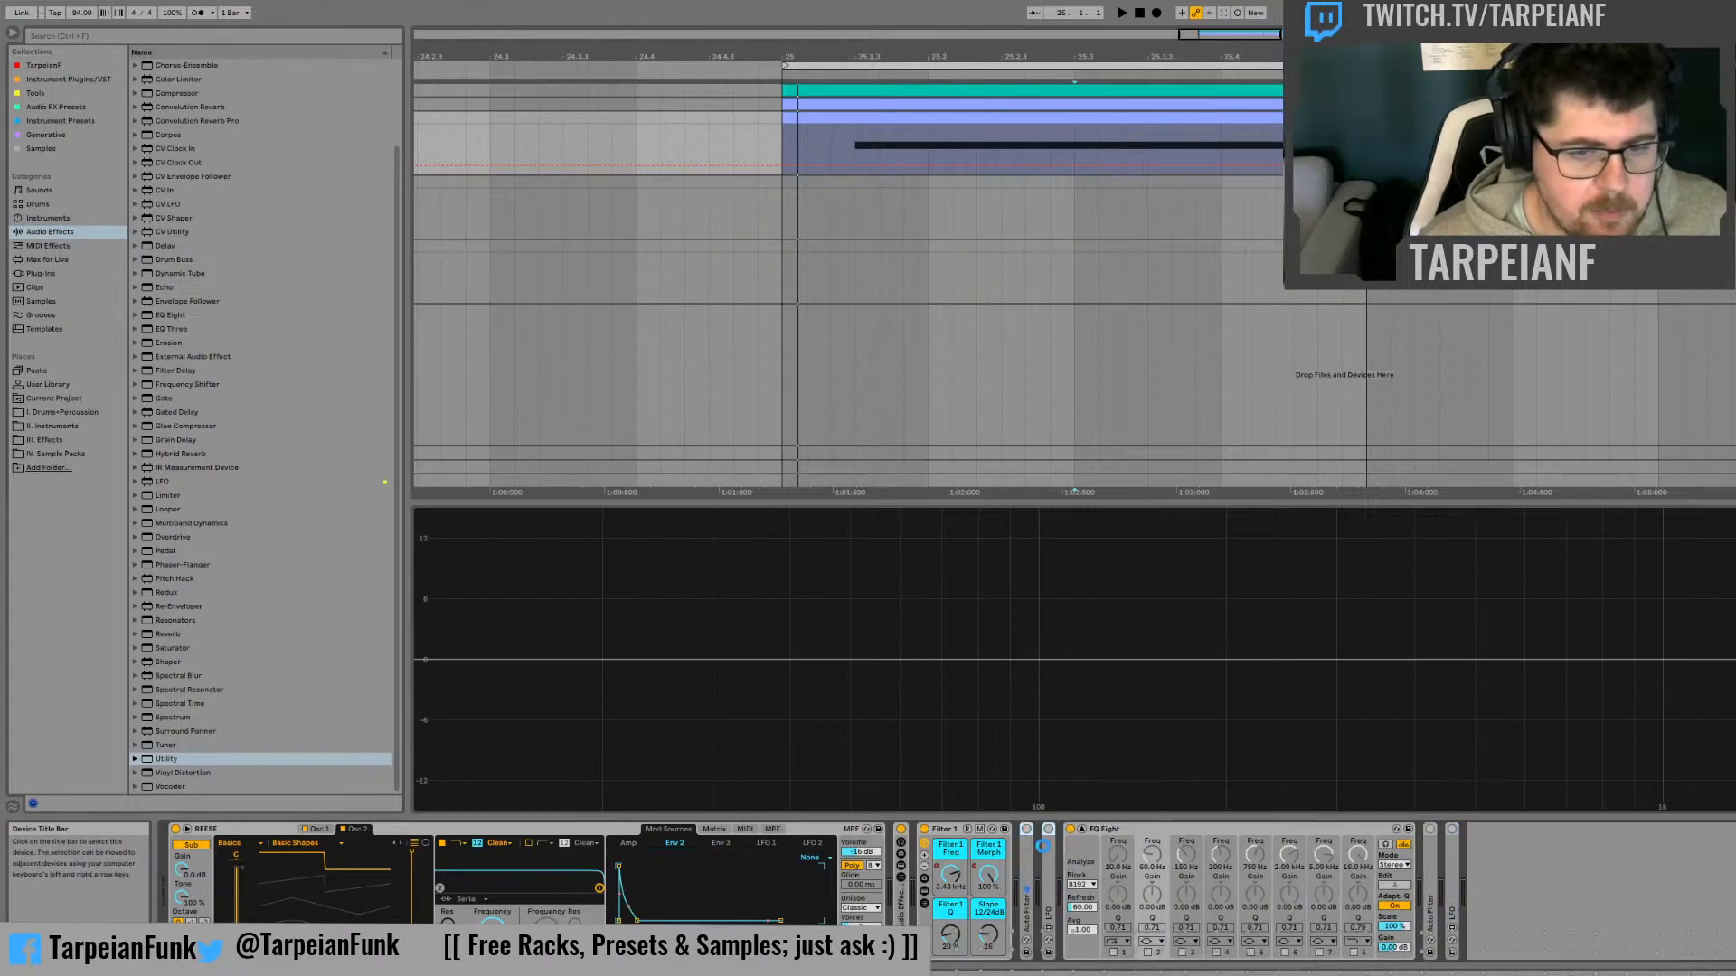
double_click(1049, 852)
double_click(1029, 846)
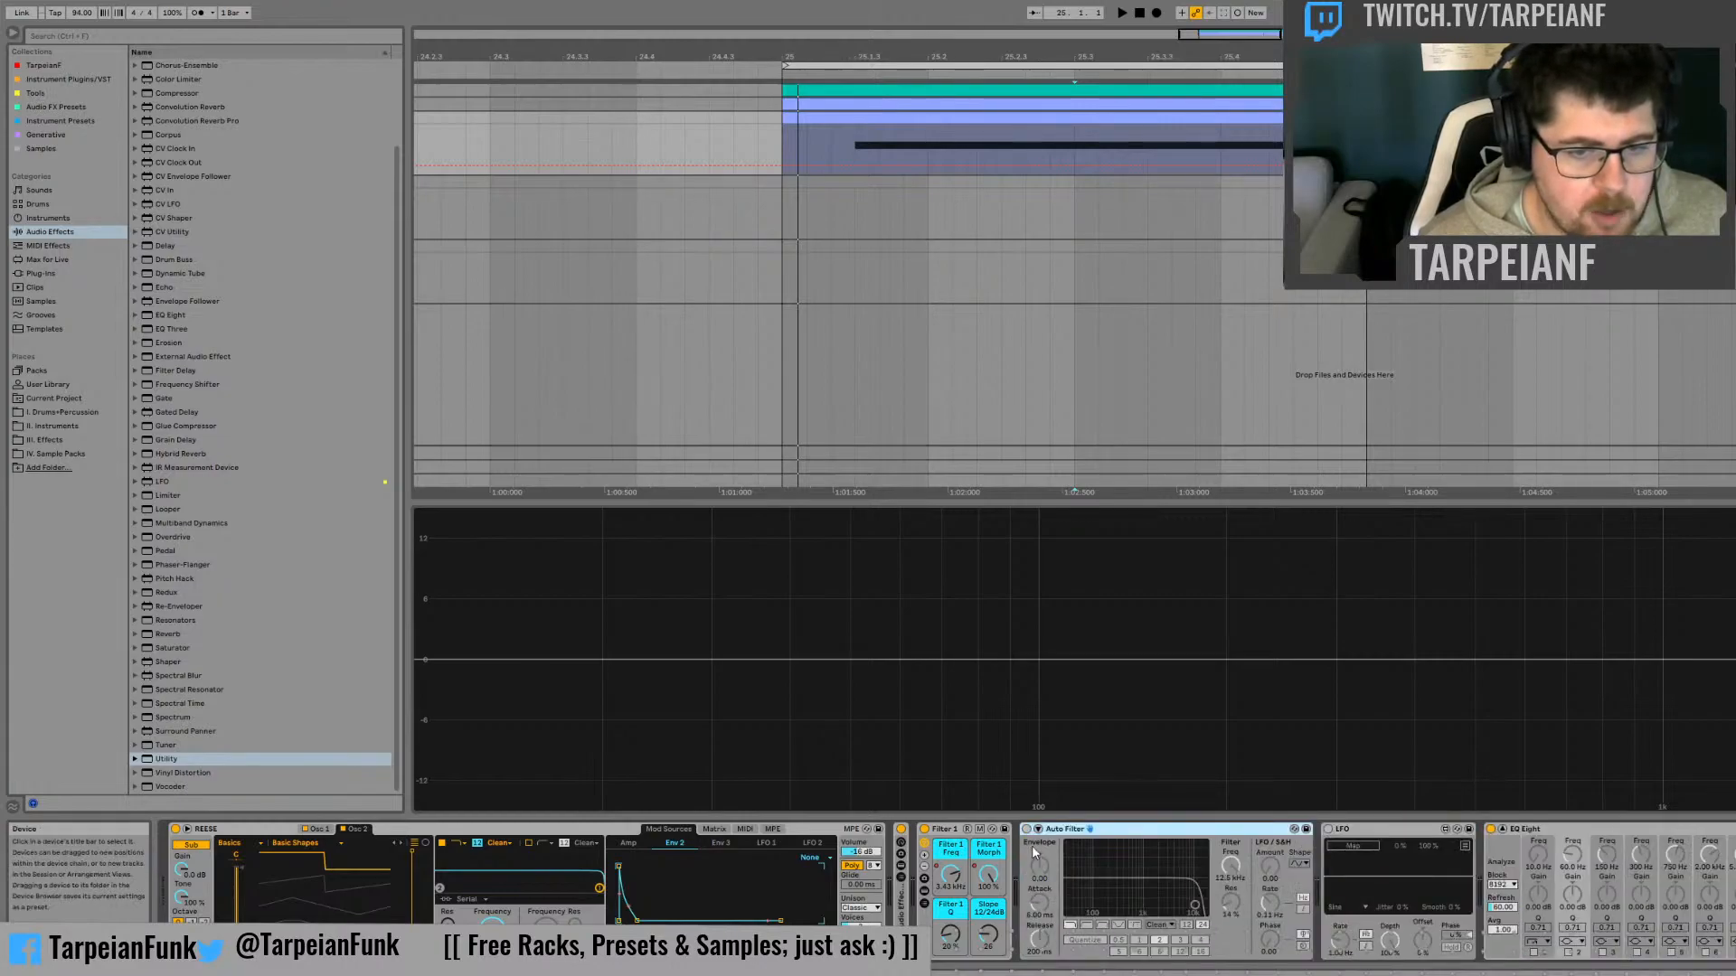
Activate the copied Auto Filter and LFO and group them into an Audio Effect Rack
left_click(1413, 830, "shift")
left_click(1328, 829)
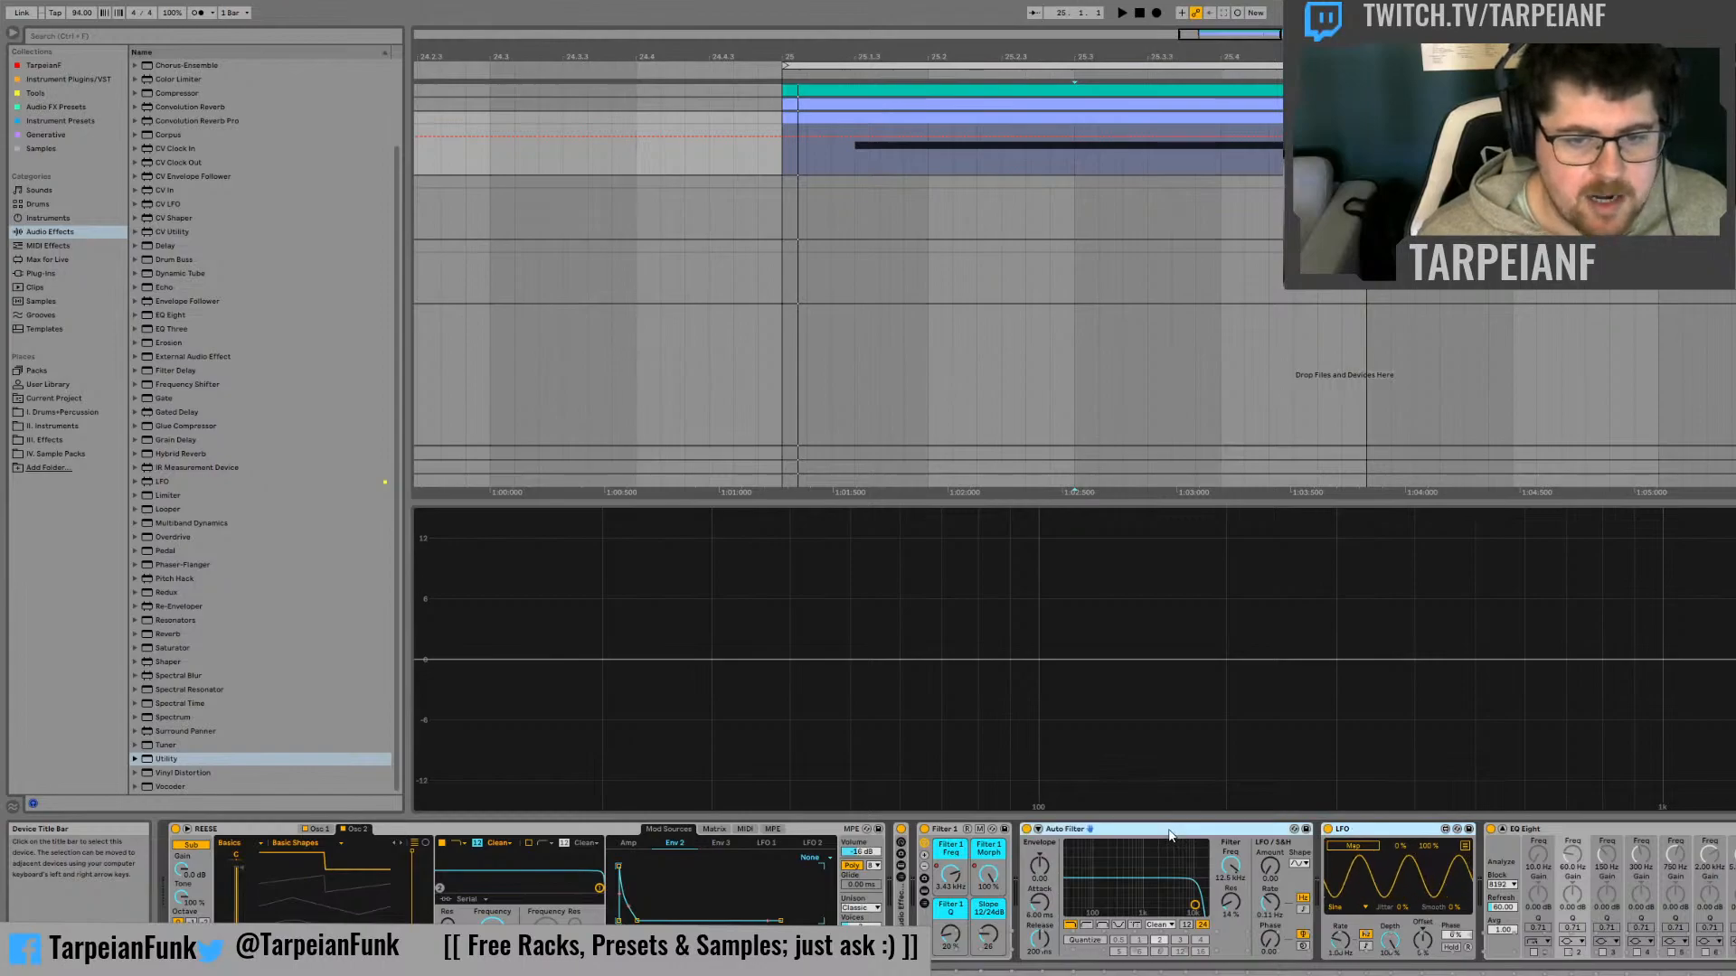
key("ctrl+g")
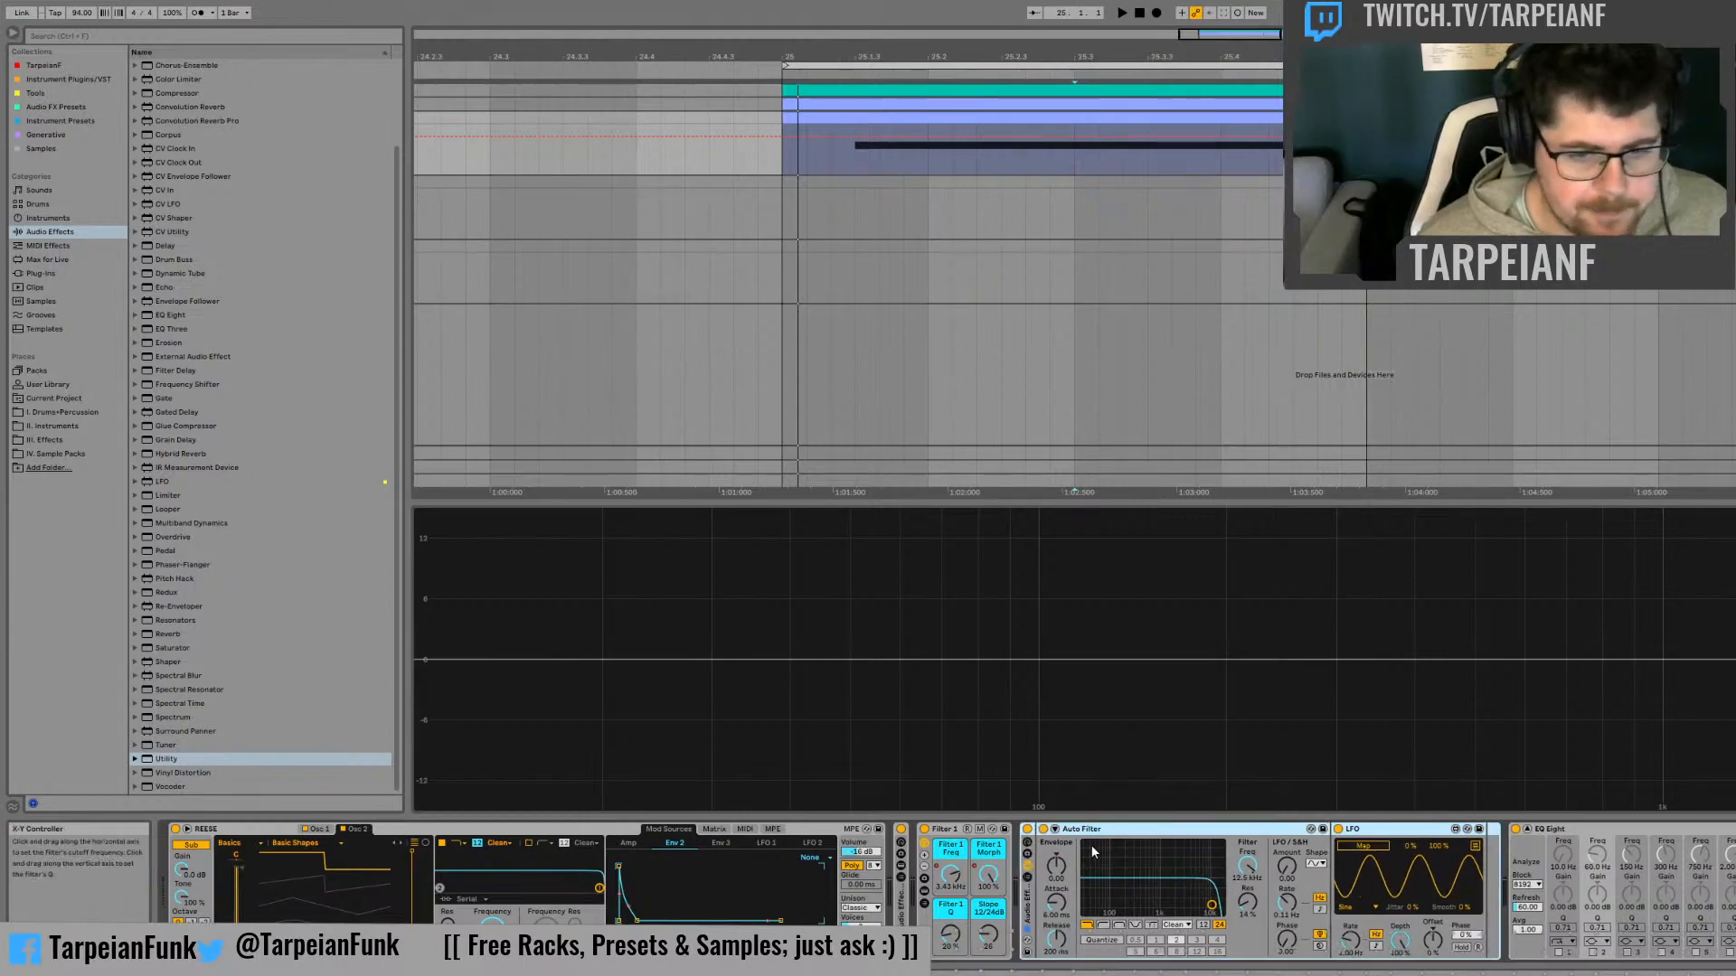
Switch the second Auto Filter to the Morph type and map its LFO to Morph, lowering the LFO's depth until its wave is flat
left_click(1151, 925)
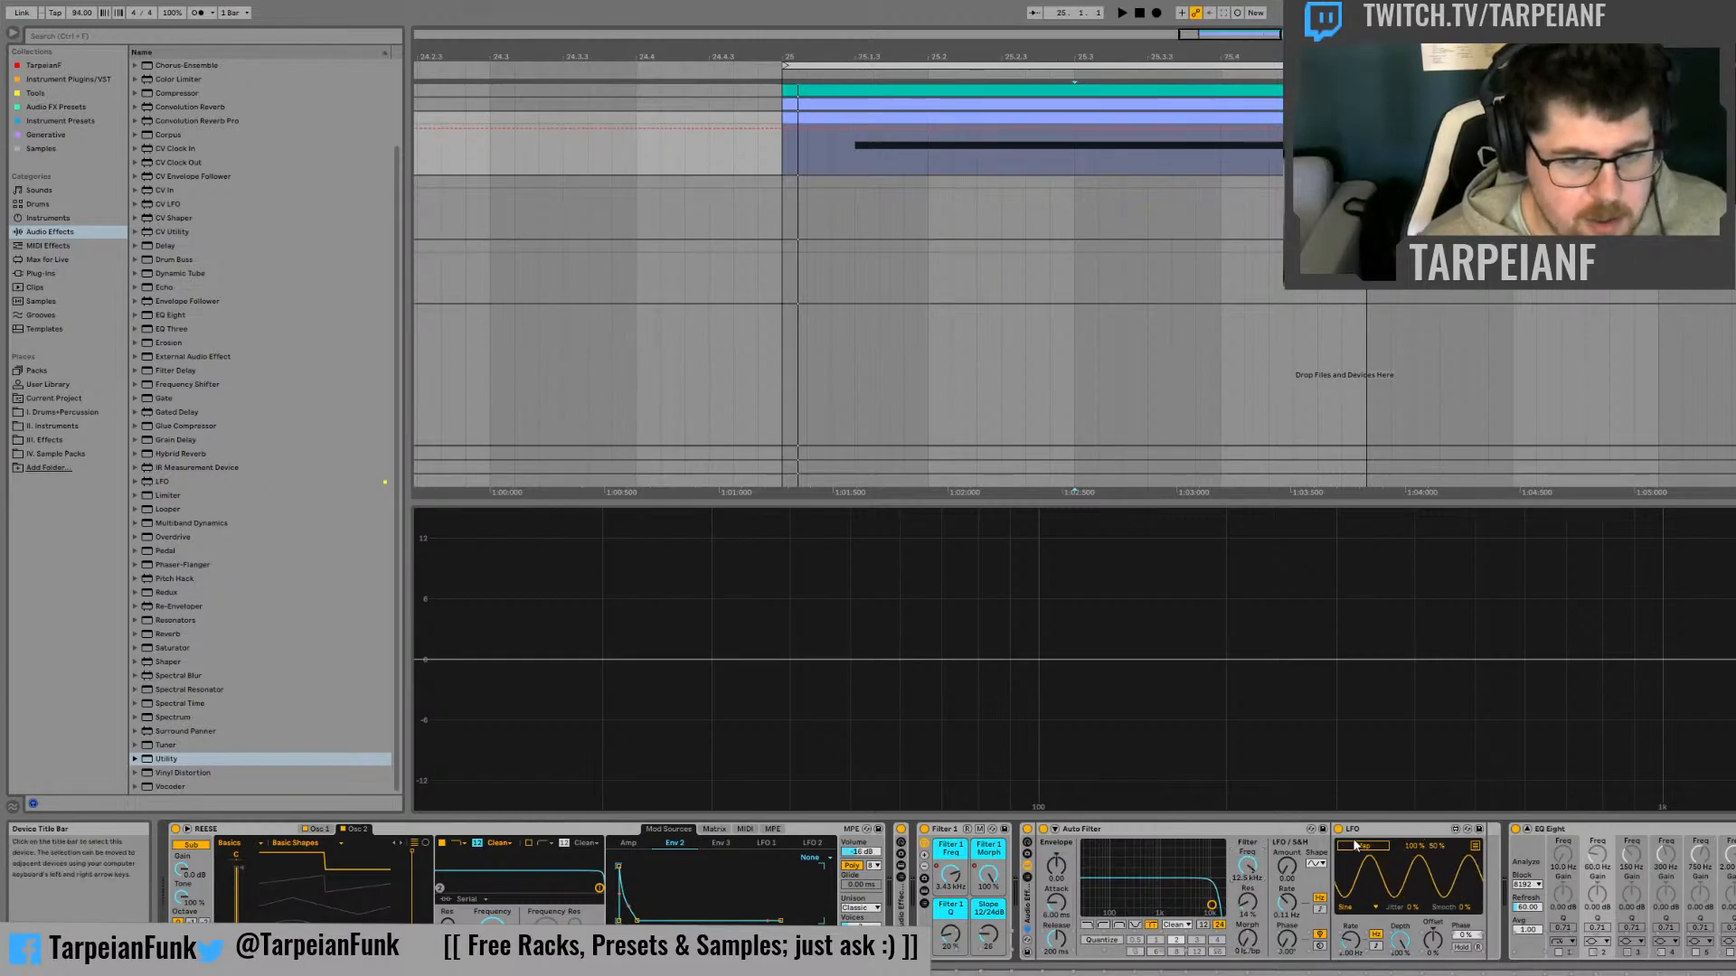
left_click(1245, 946)
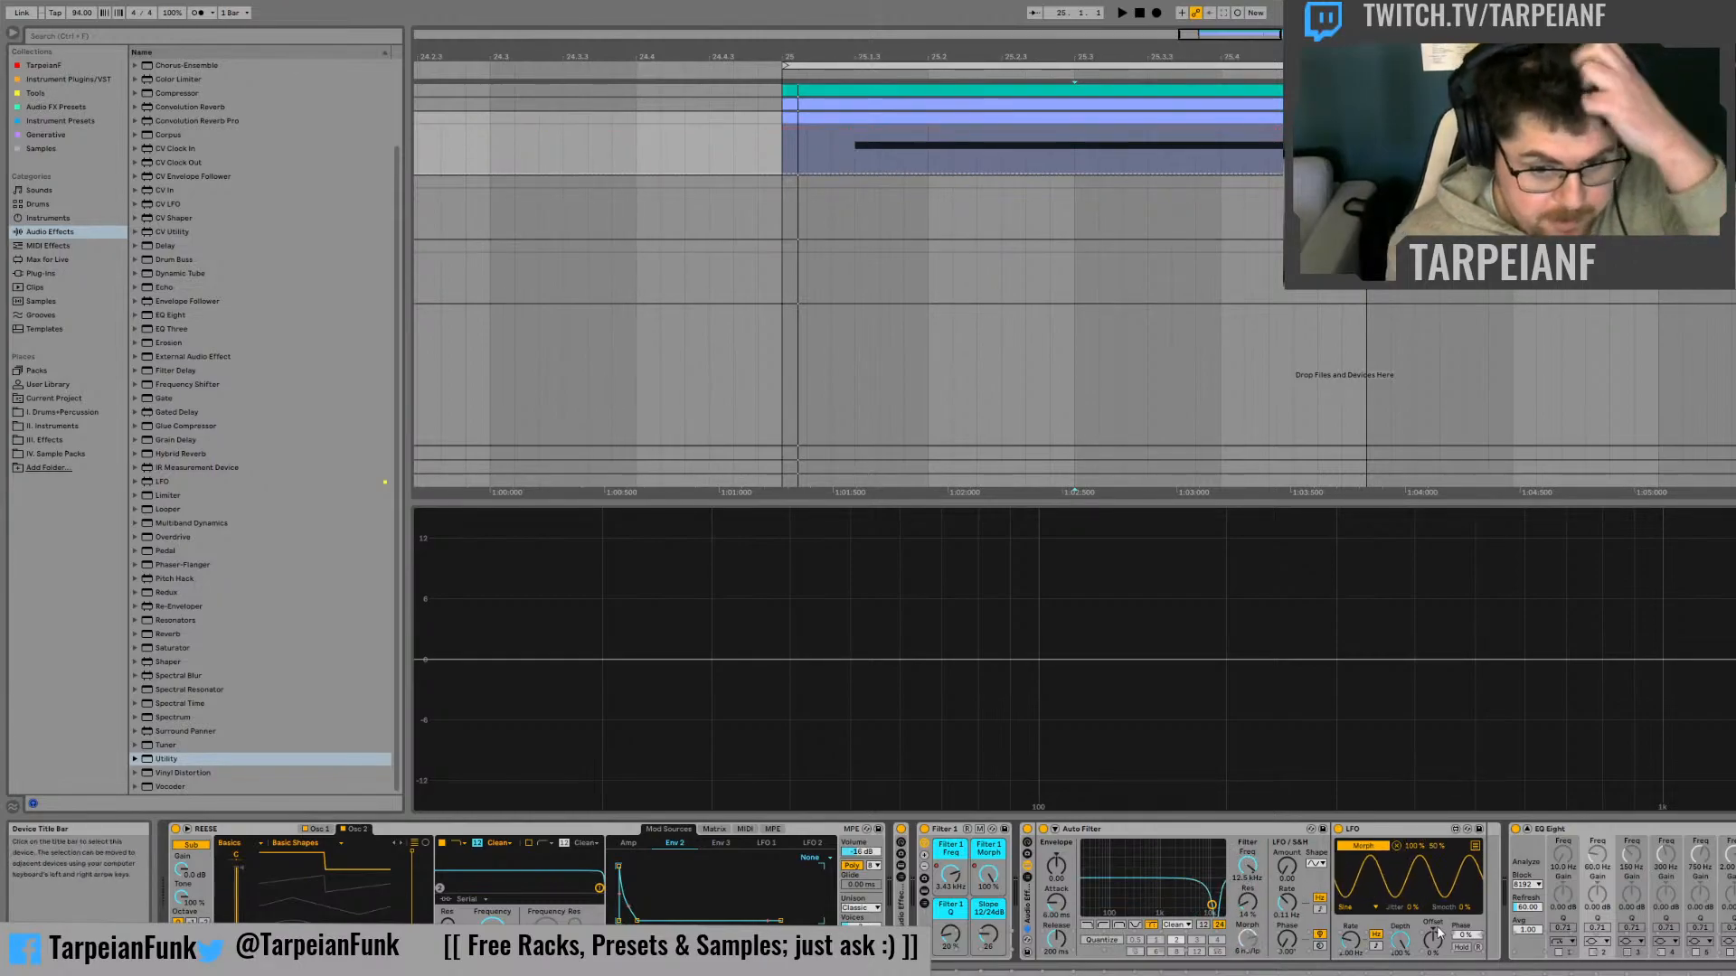
left_click_drag(1399, 941, 1350, 974)
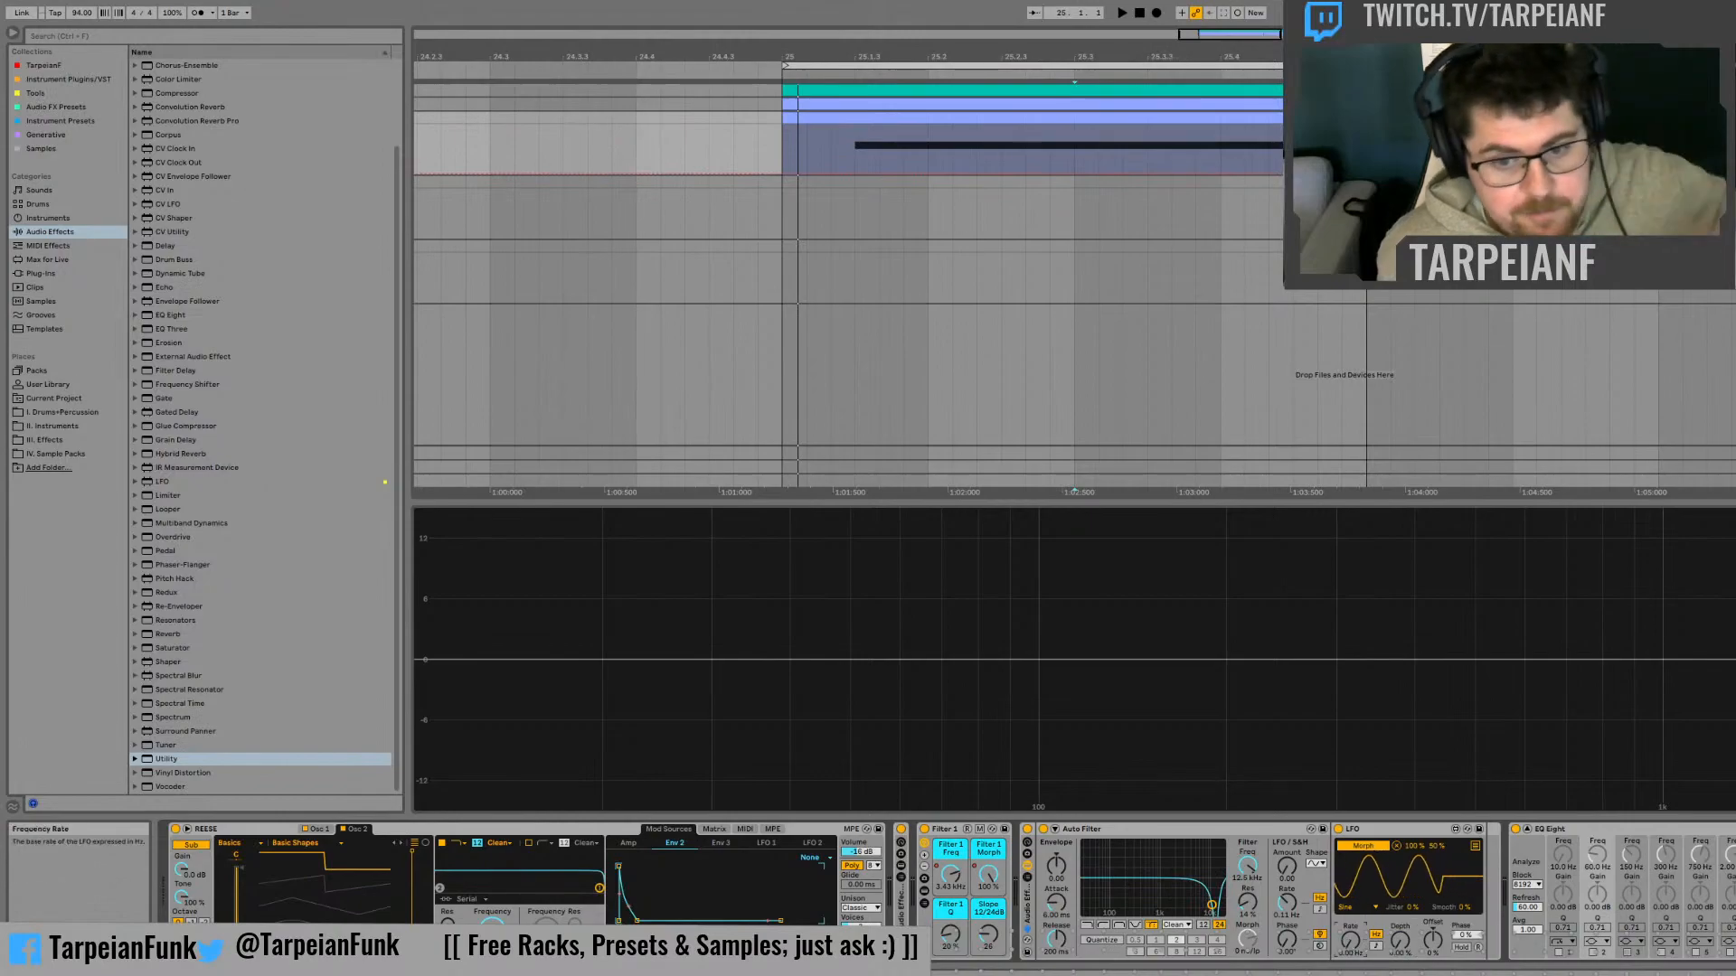
Lower the second Auto Filter's cutoff to 2.29 kHz and draw zigzag cutoff automation over the start of the bass note
left_click_drag(1248, 866, 1248, 898)
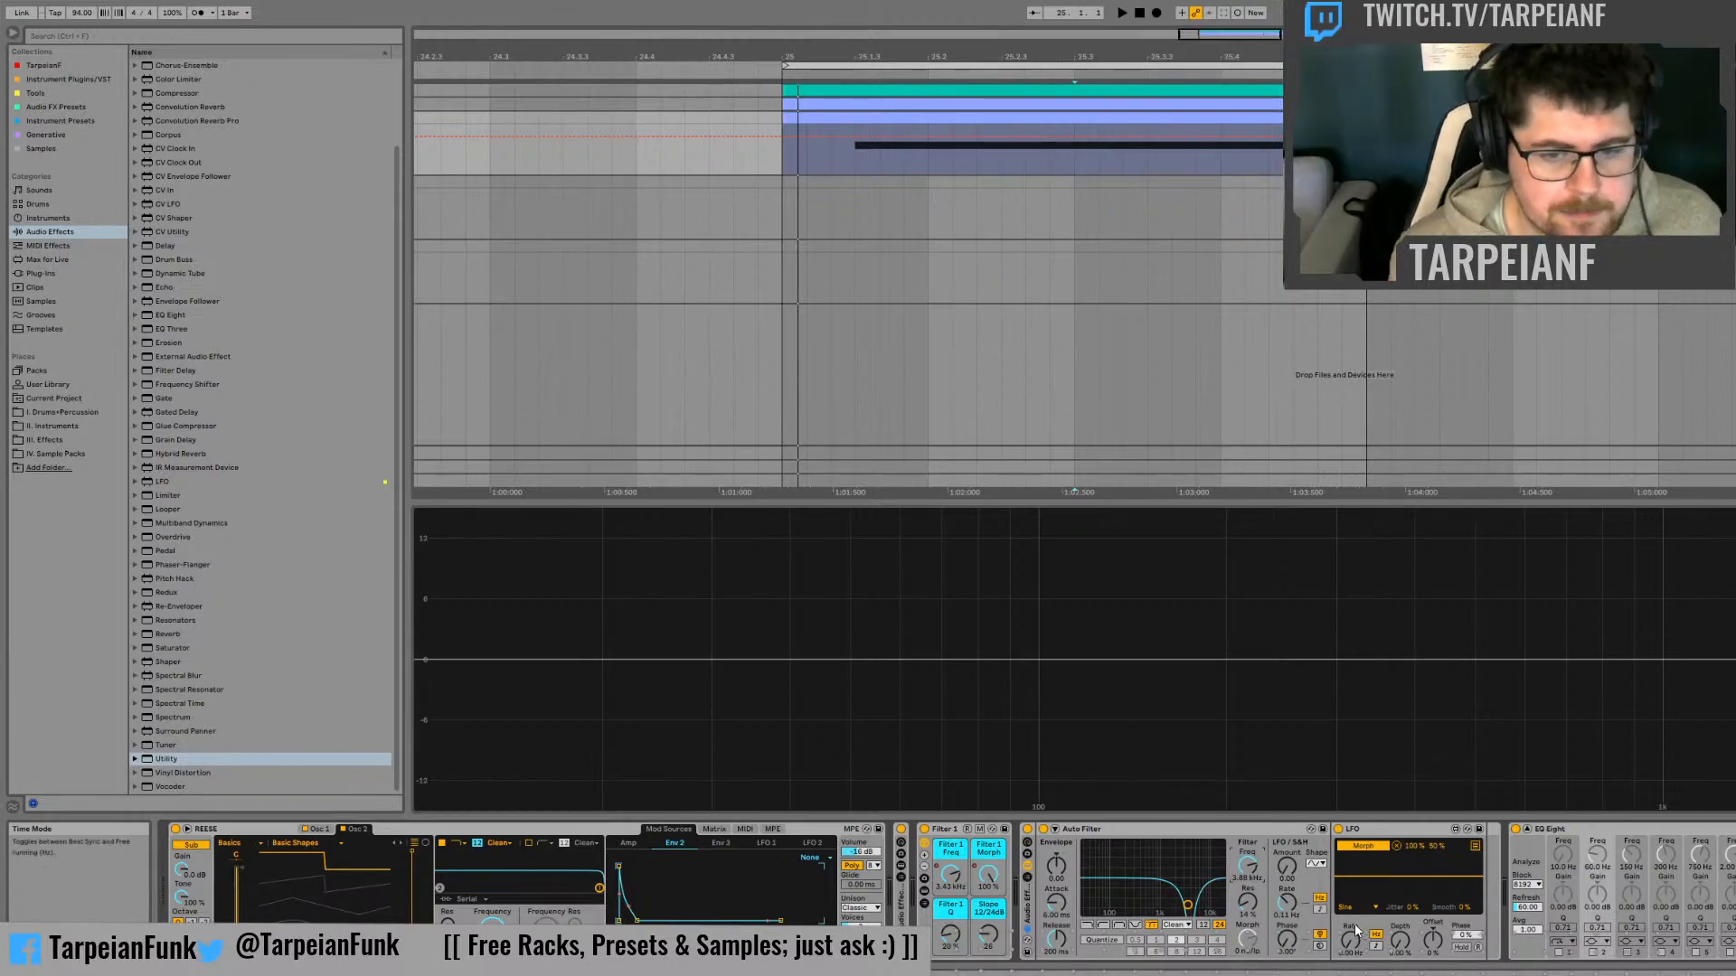
mouse_move(1254, 871)
left_mouse_down()
mouse_move(1254, 961)
mouse_move(1253, 873)
left_mouse_up()
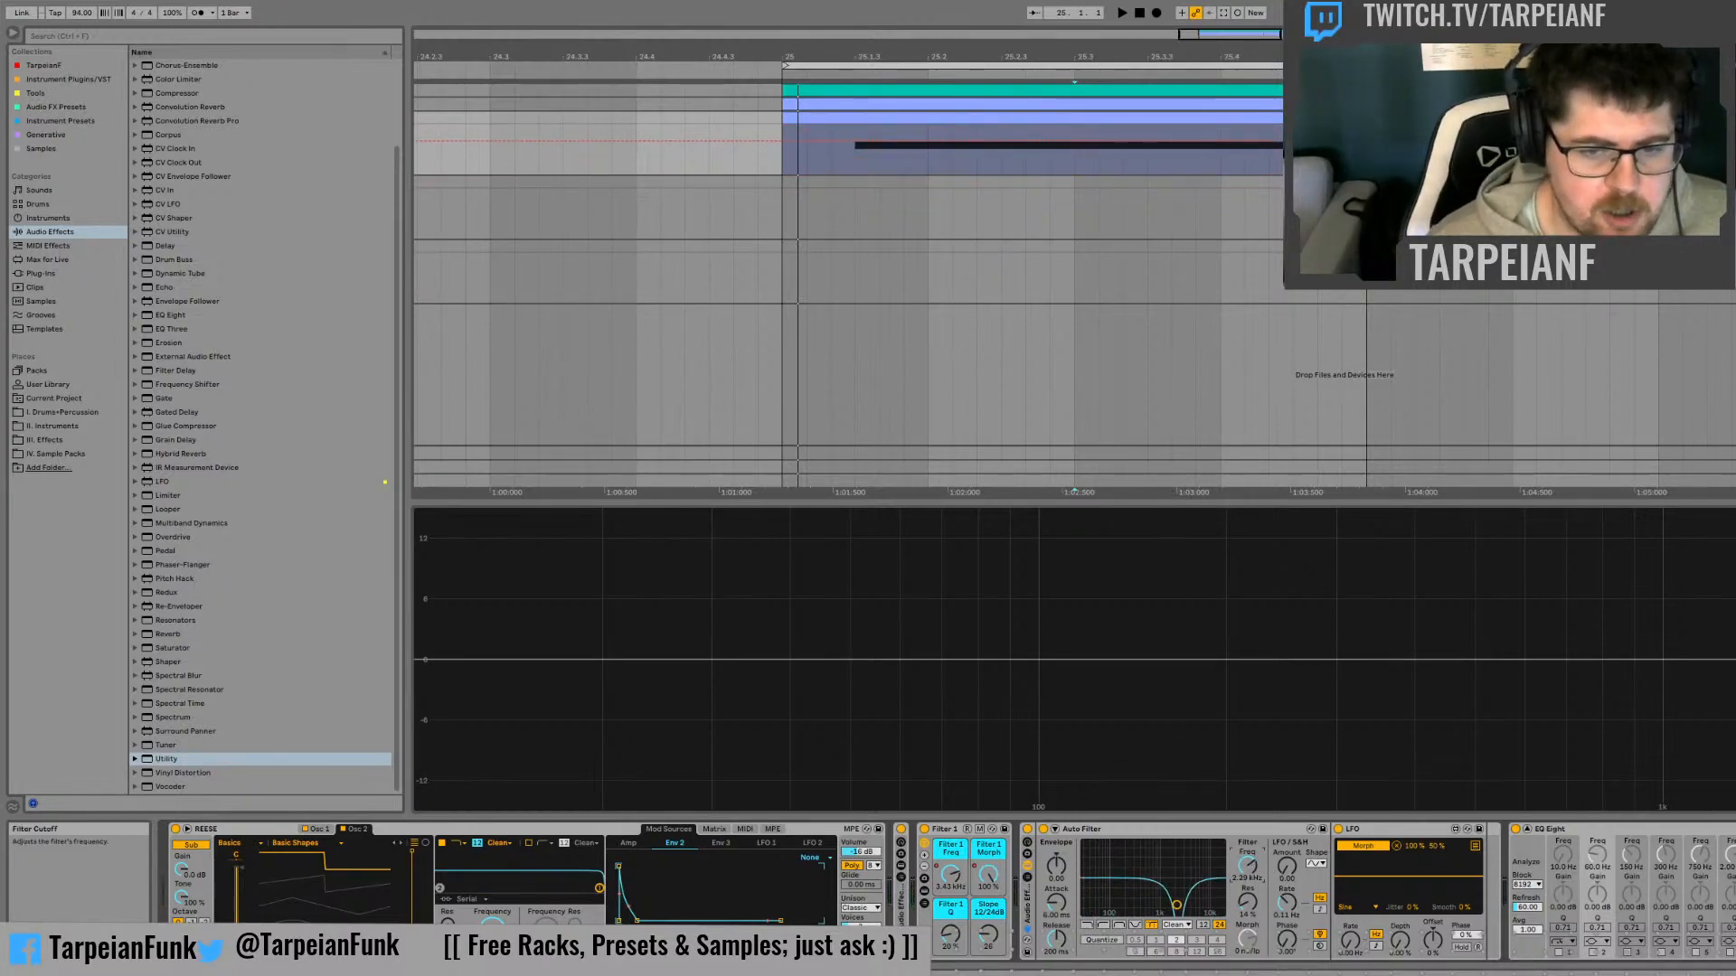
left_click(854, 143)
left_click(922, 143)
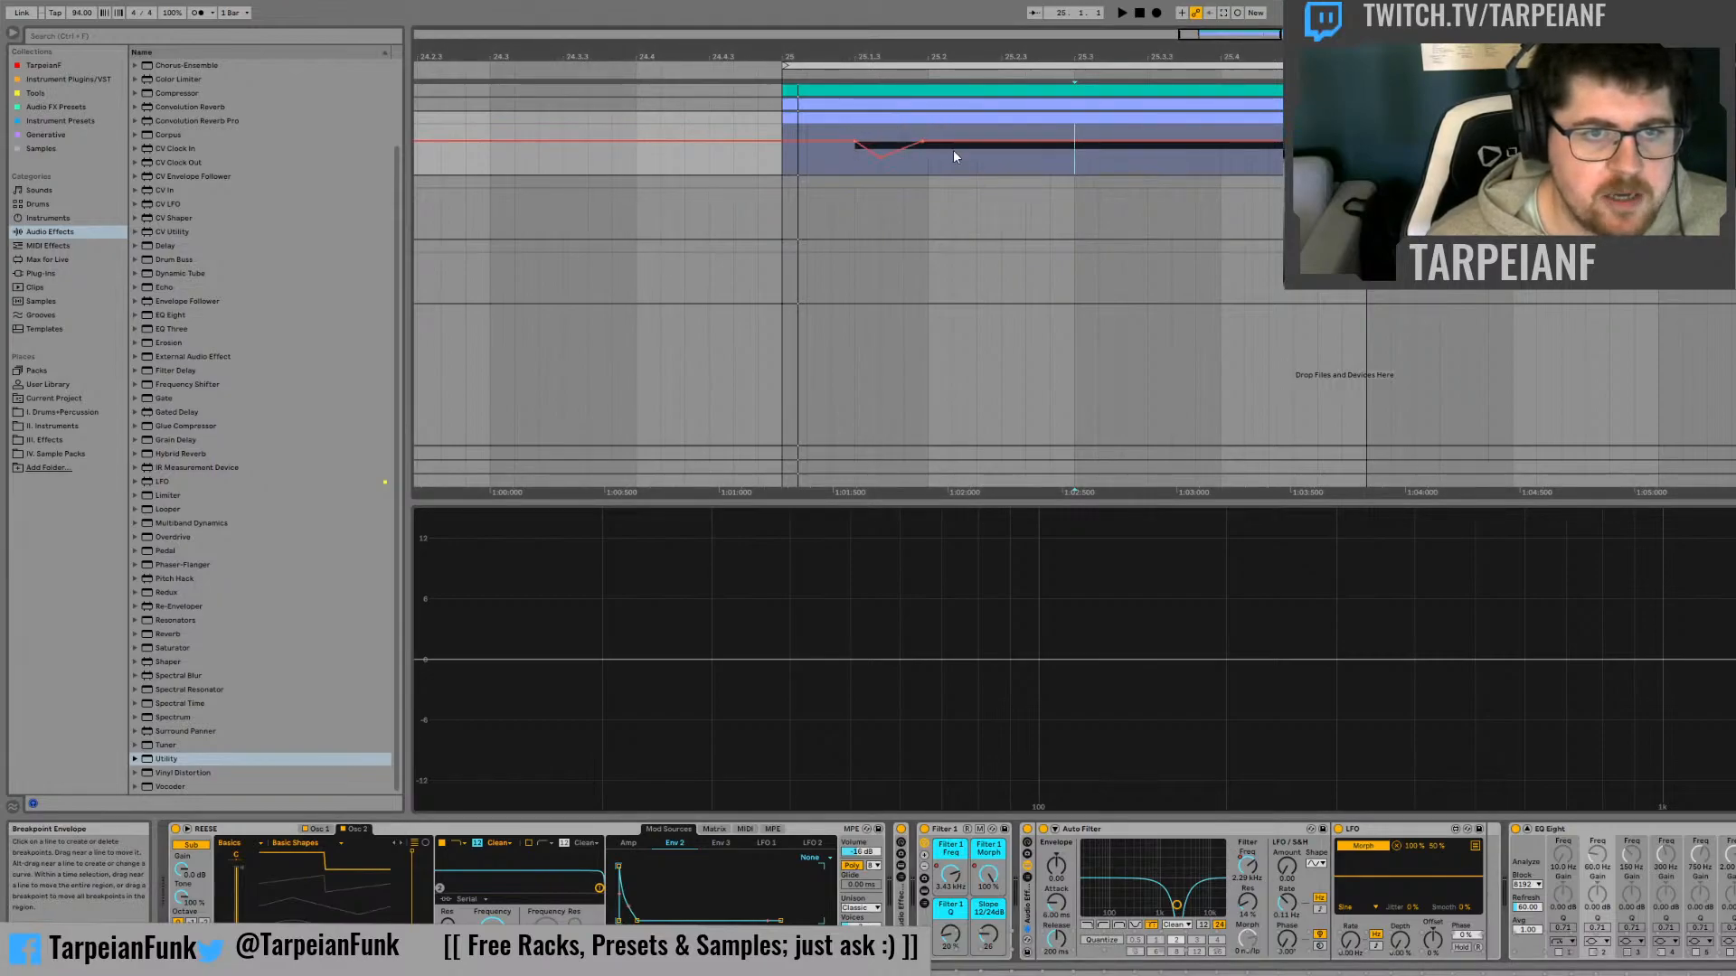
left_click_drag(970, 131, 970, 160)
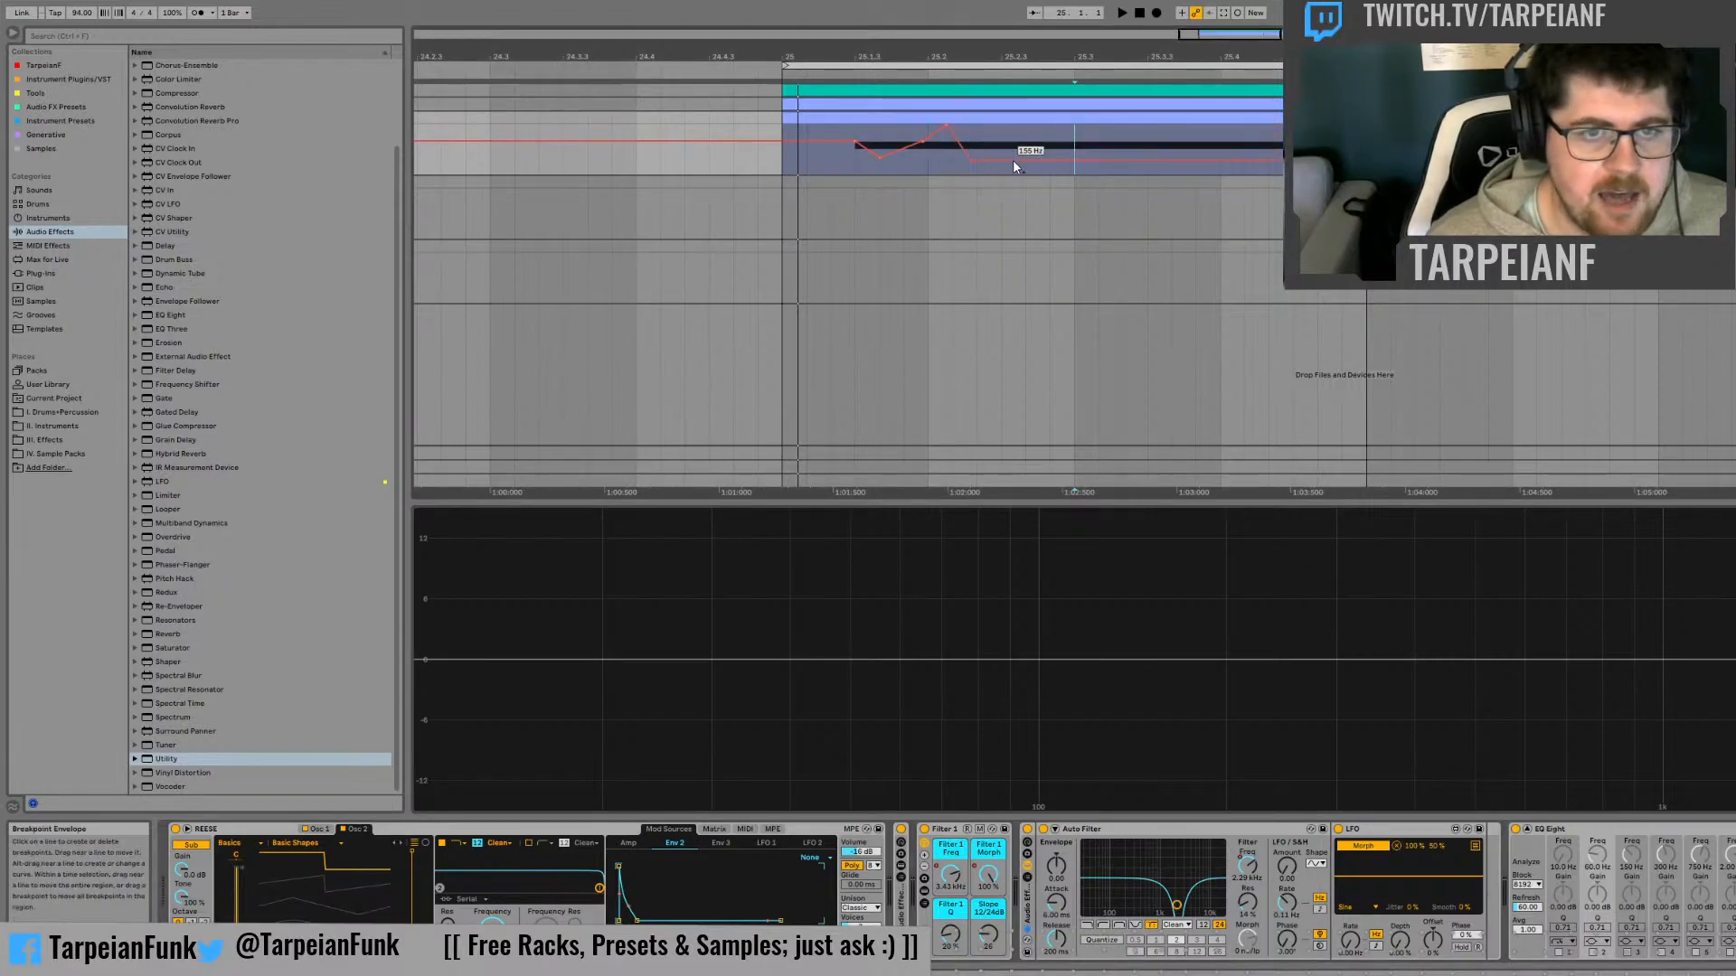
left_click(1013, 131)
Duplicate the drawn cutoff automation directly after itself and play the bass from bar 25
left_click_drag(1075, 145, 855, 152)
key("ctrl+d")
left_click(792, 166)
key("space")
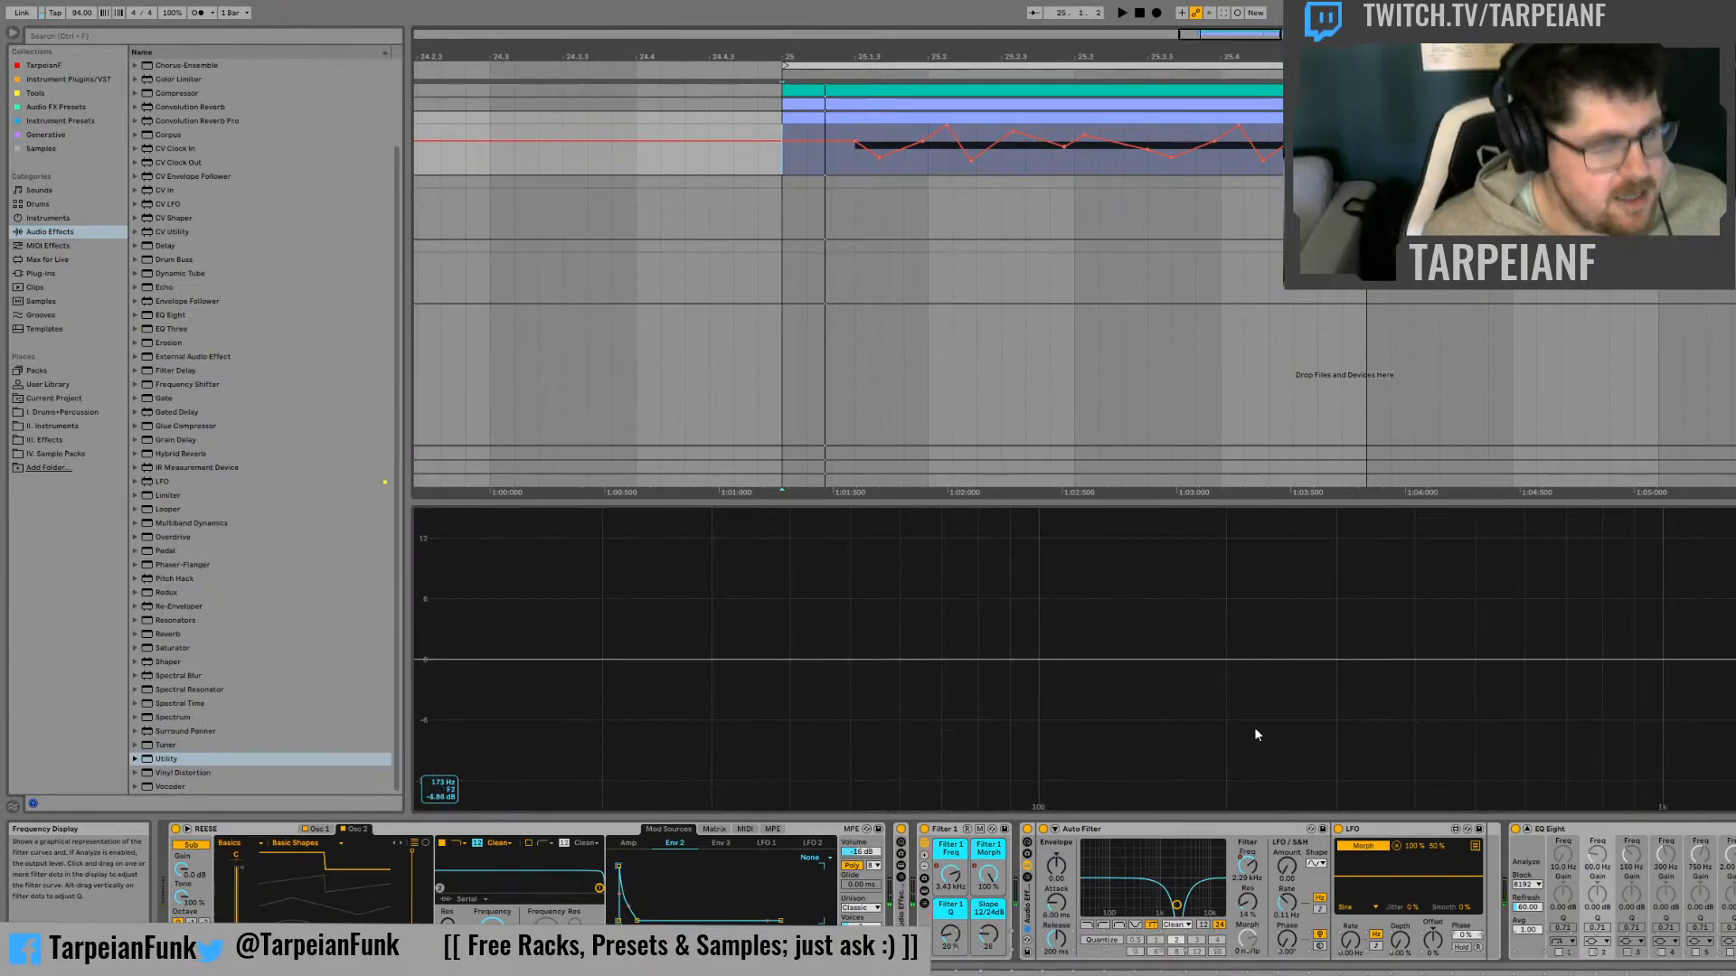
Compare the bass sound with the second filter's rack bypassed and enabled during playback
left_click(1028, 829)
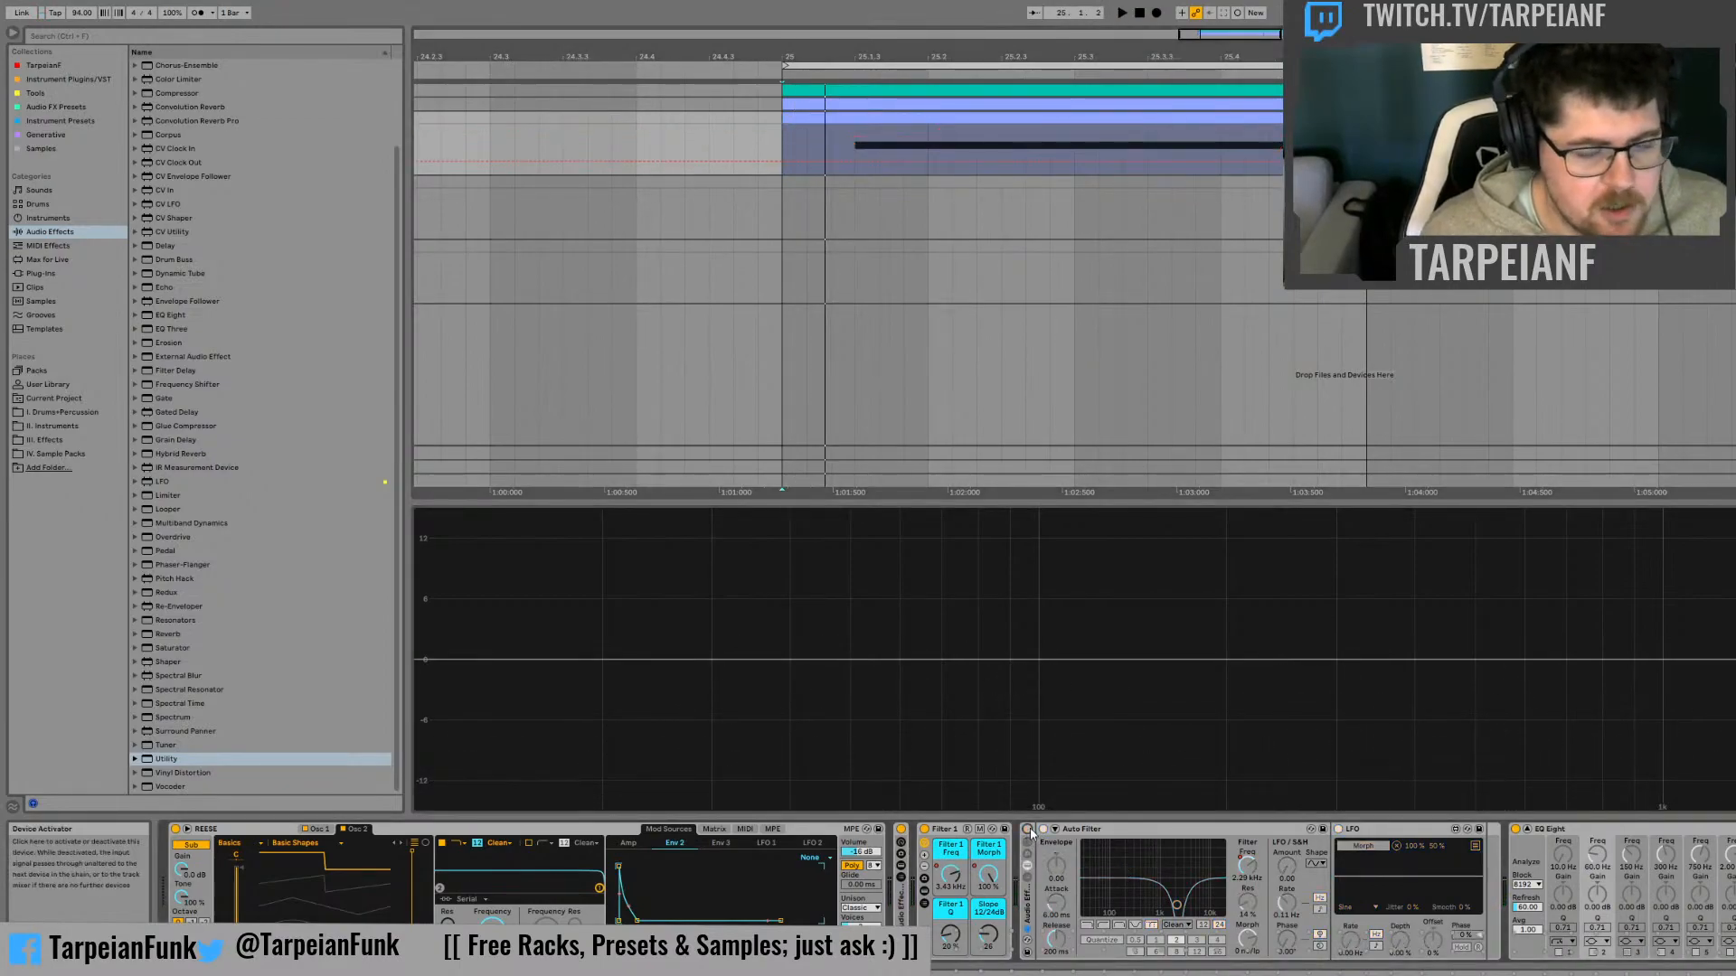
key("space")
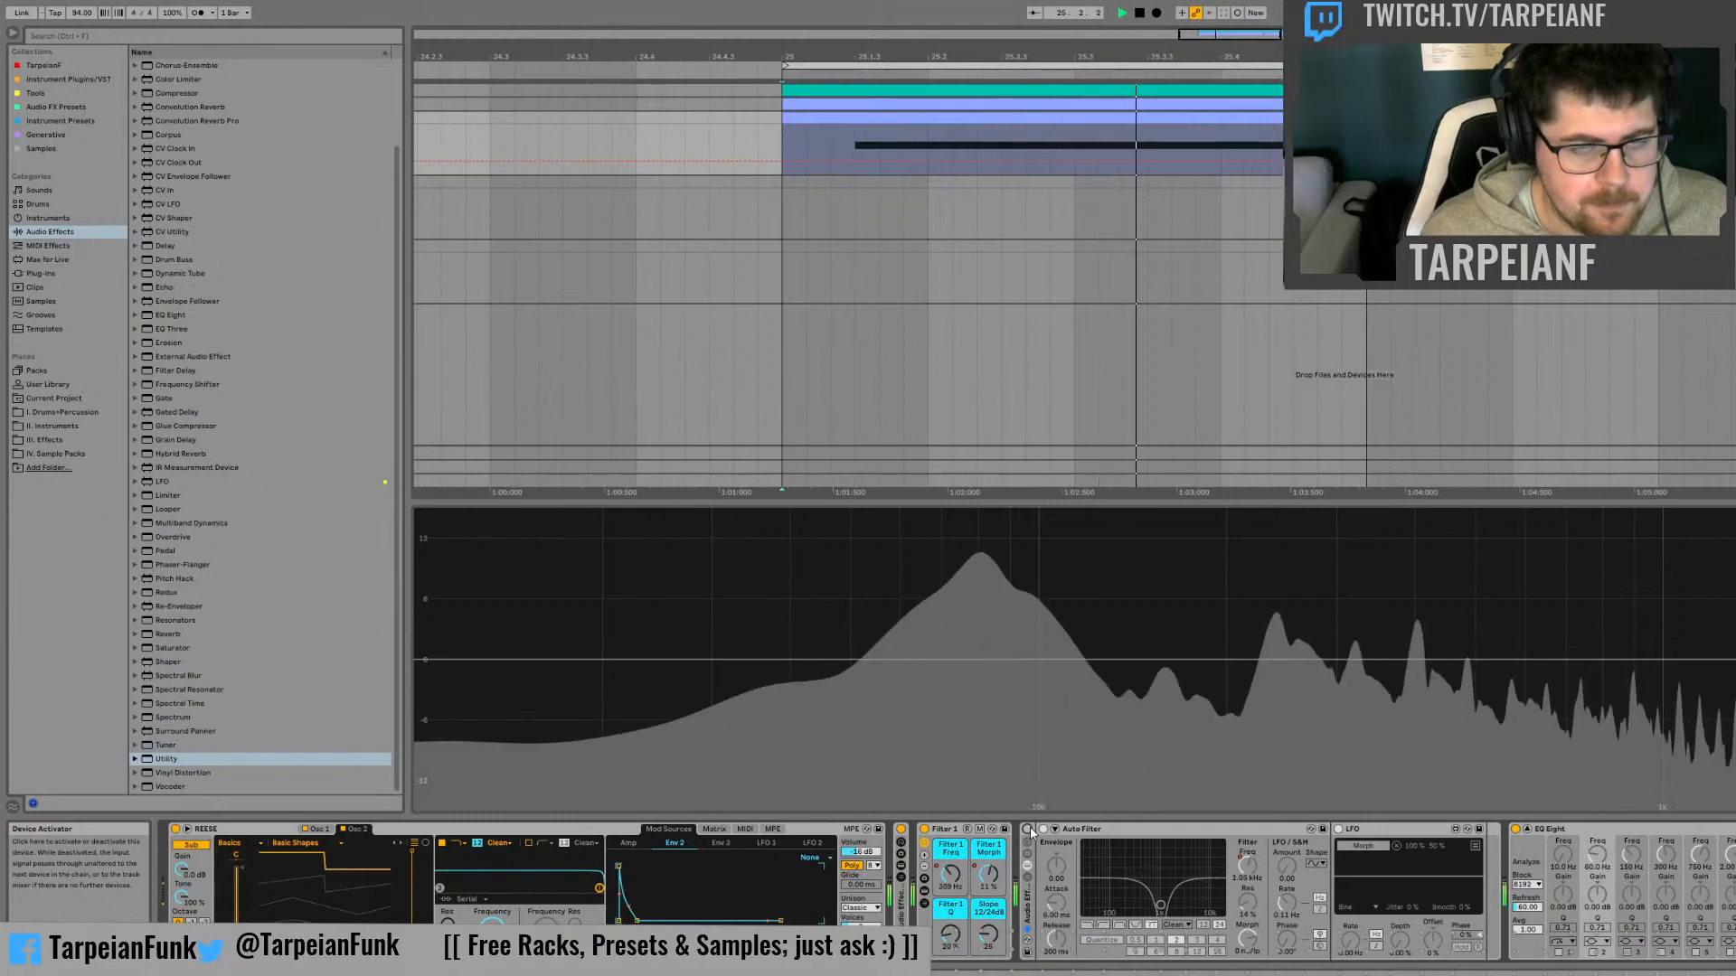
left_click(1028, 829)
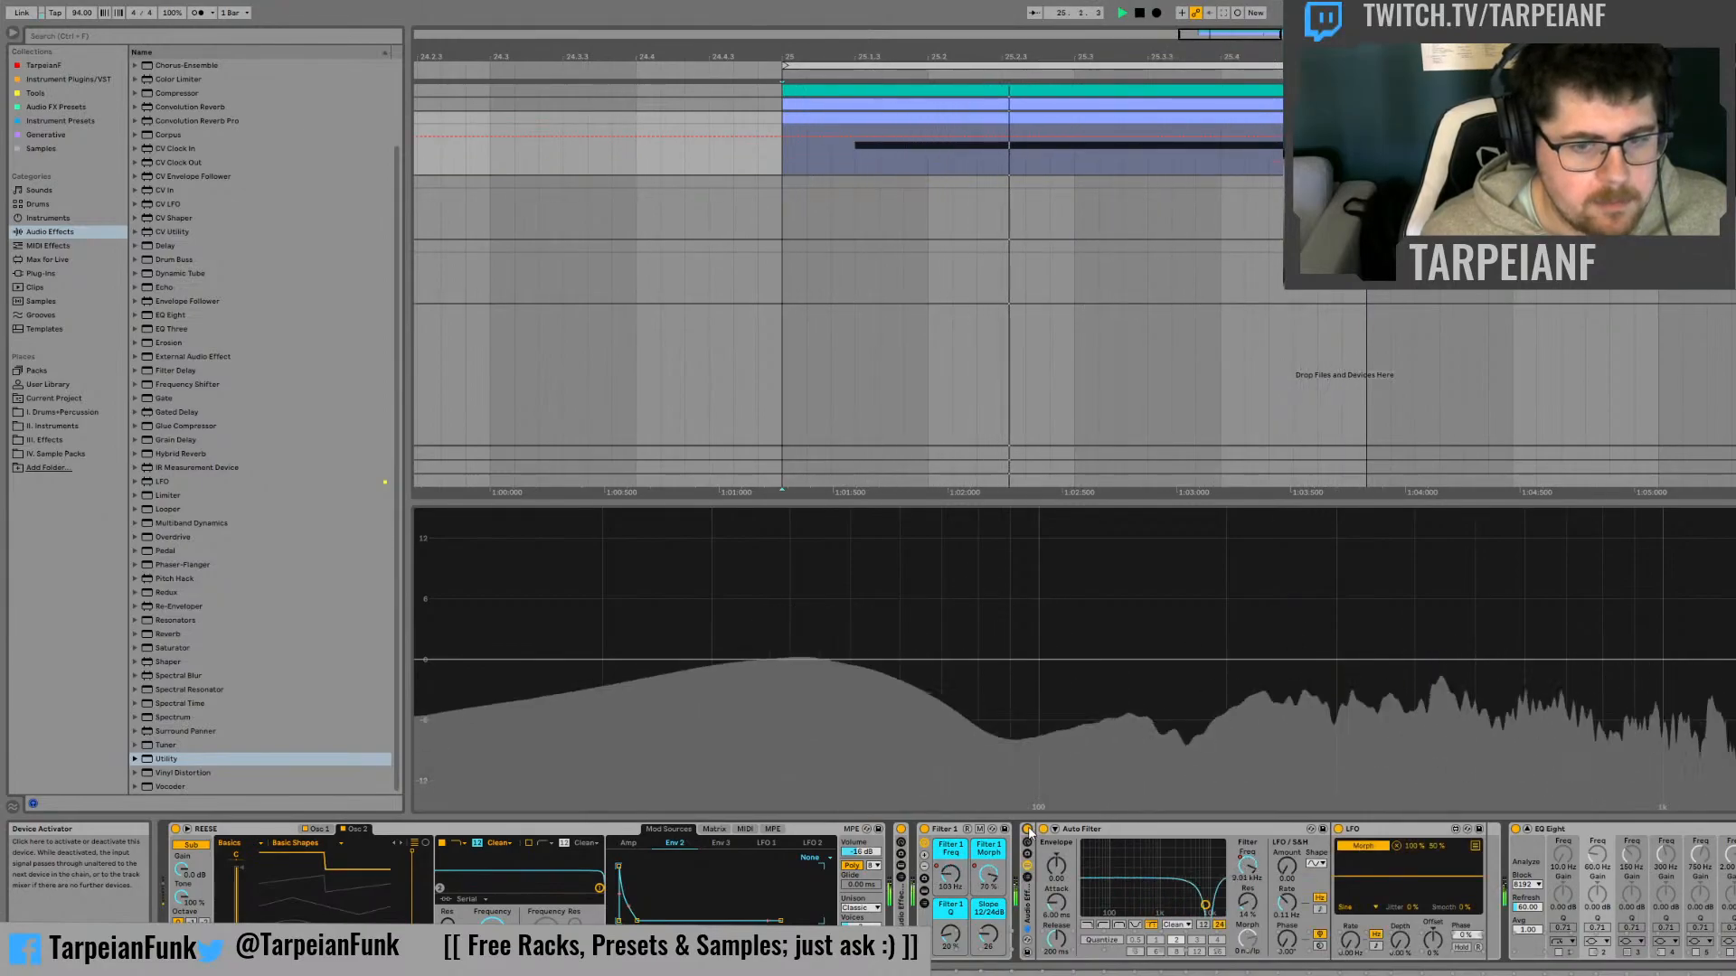
key("space")
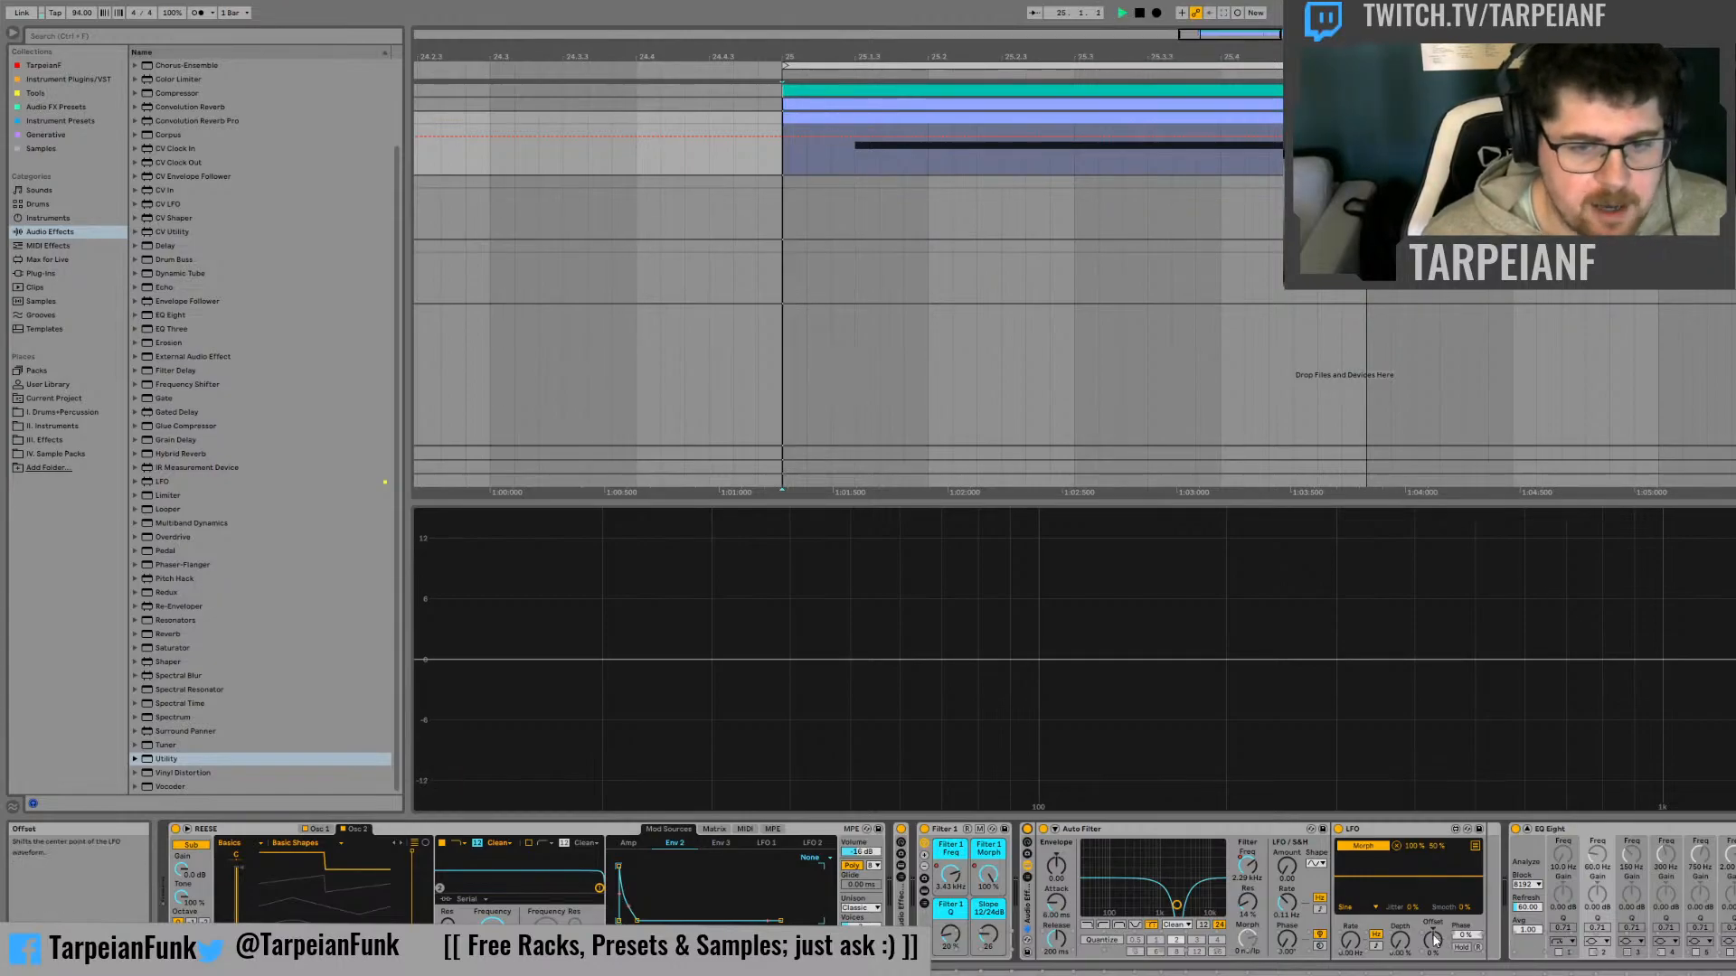
Audition the second Auto Filter with its resonance raised by different amounts, up to 87%, and undo the change
key("space")
left_click(1248, 907)
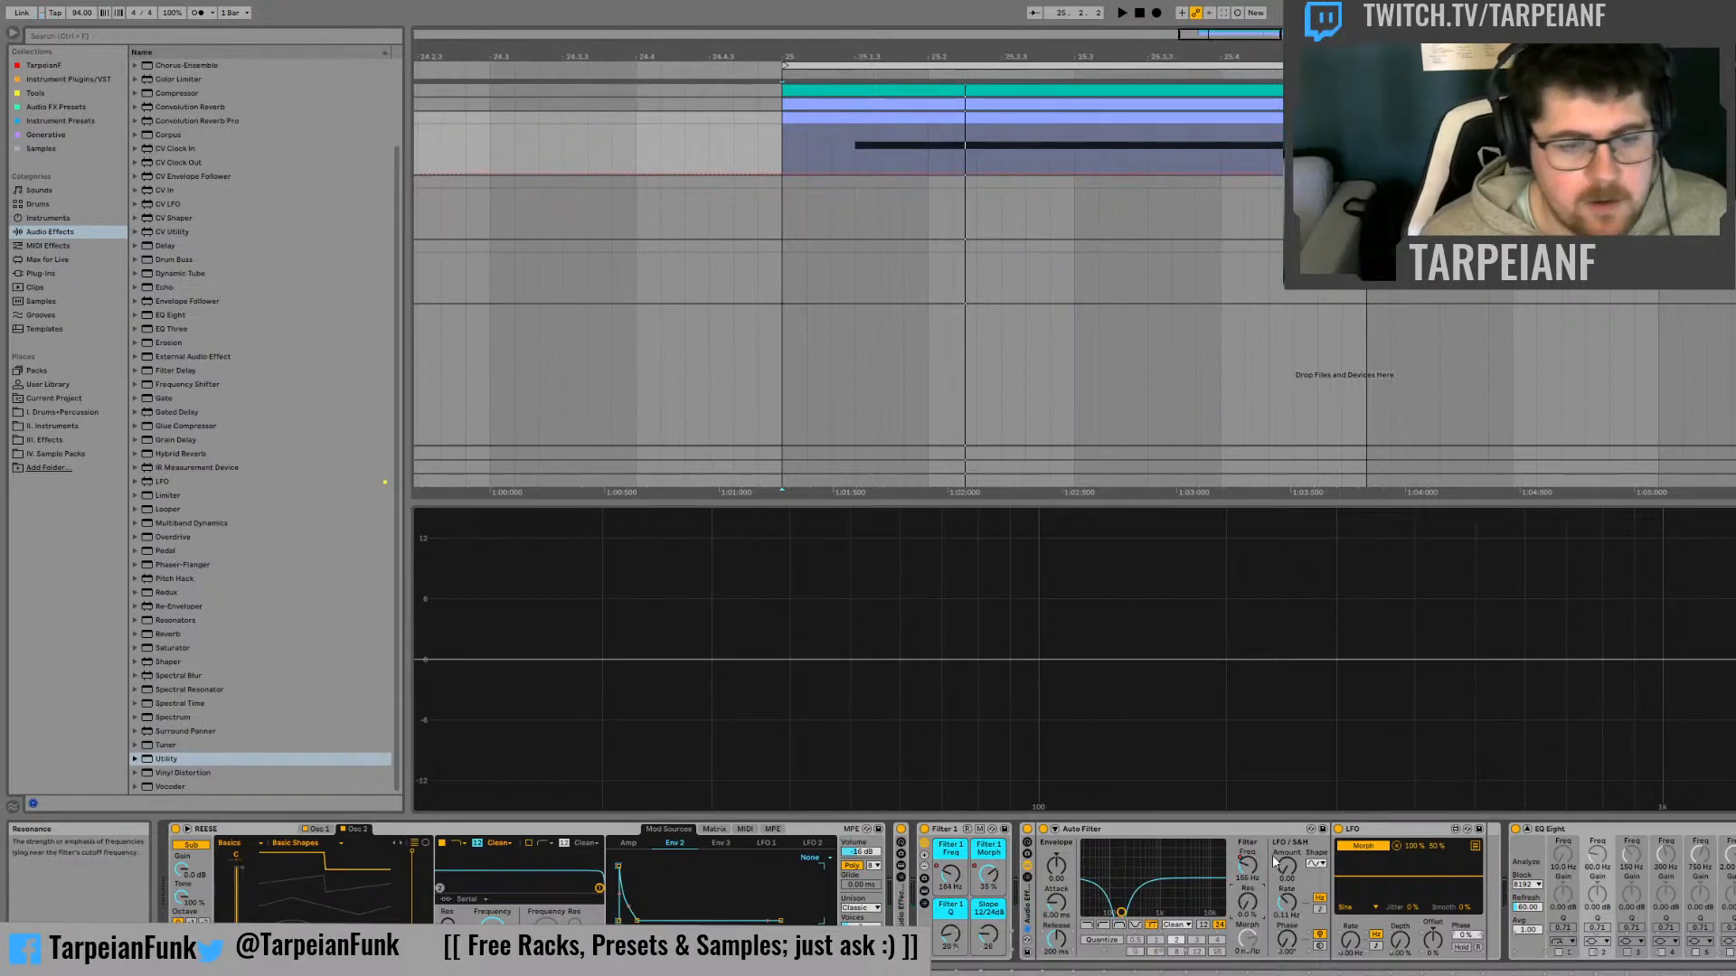
key("space")
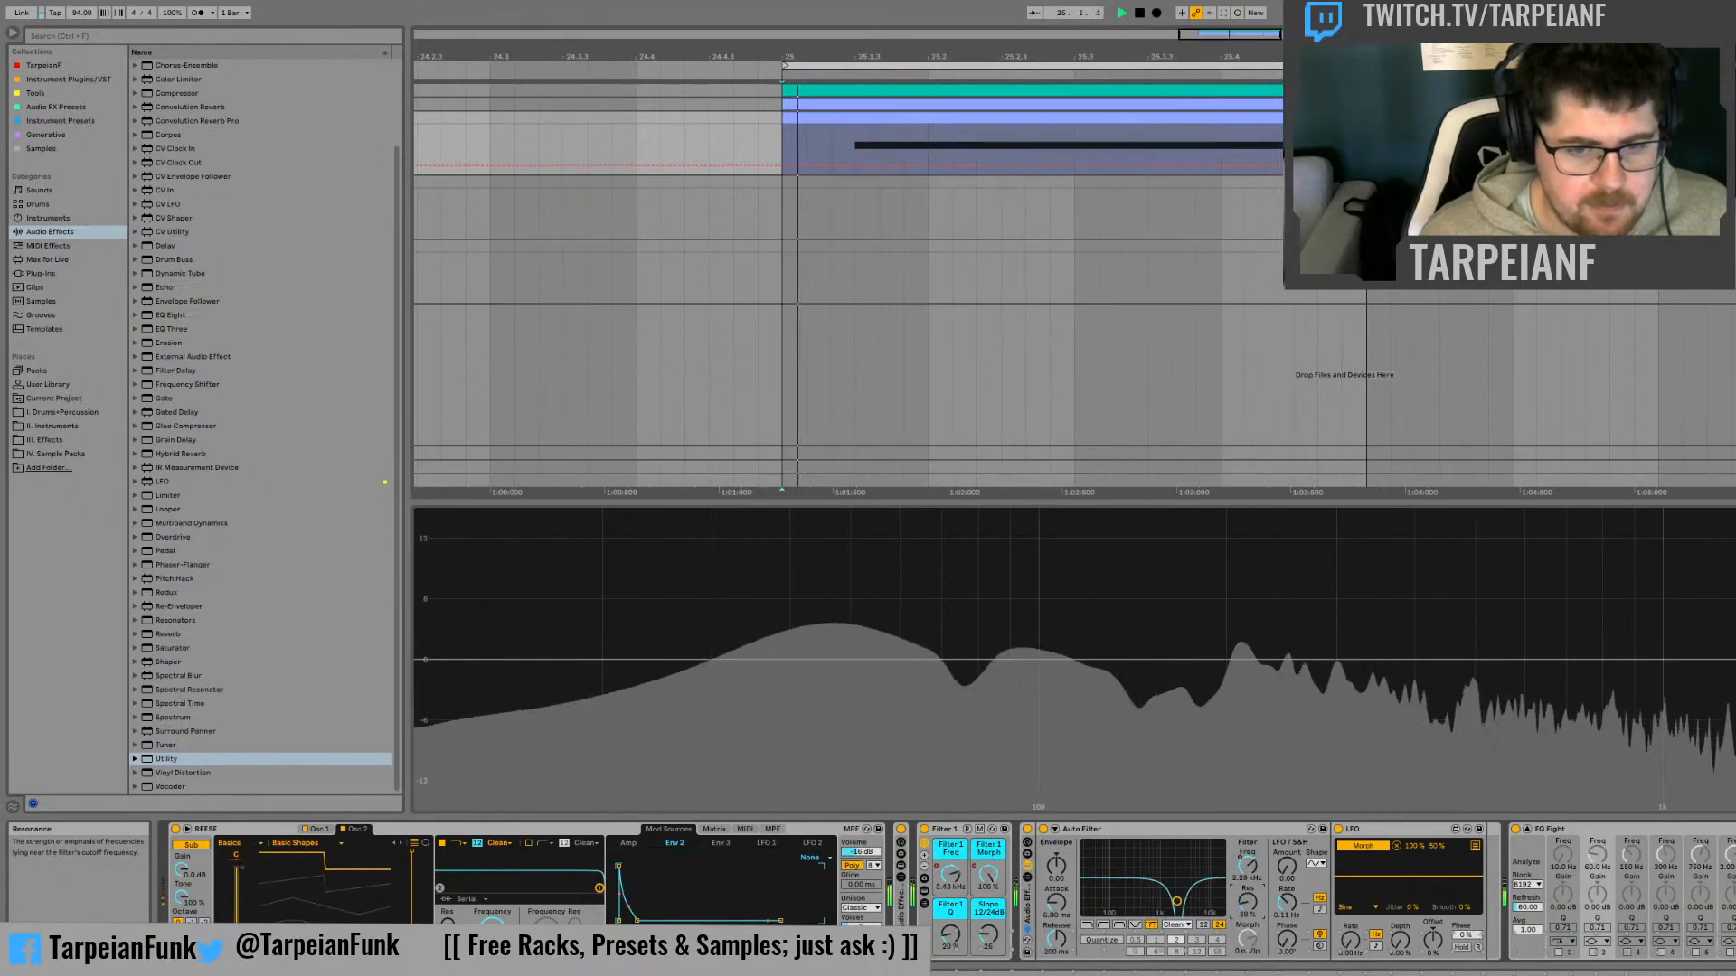
key("space")
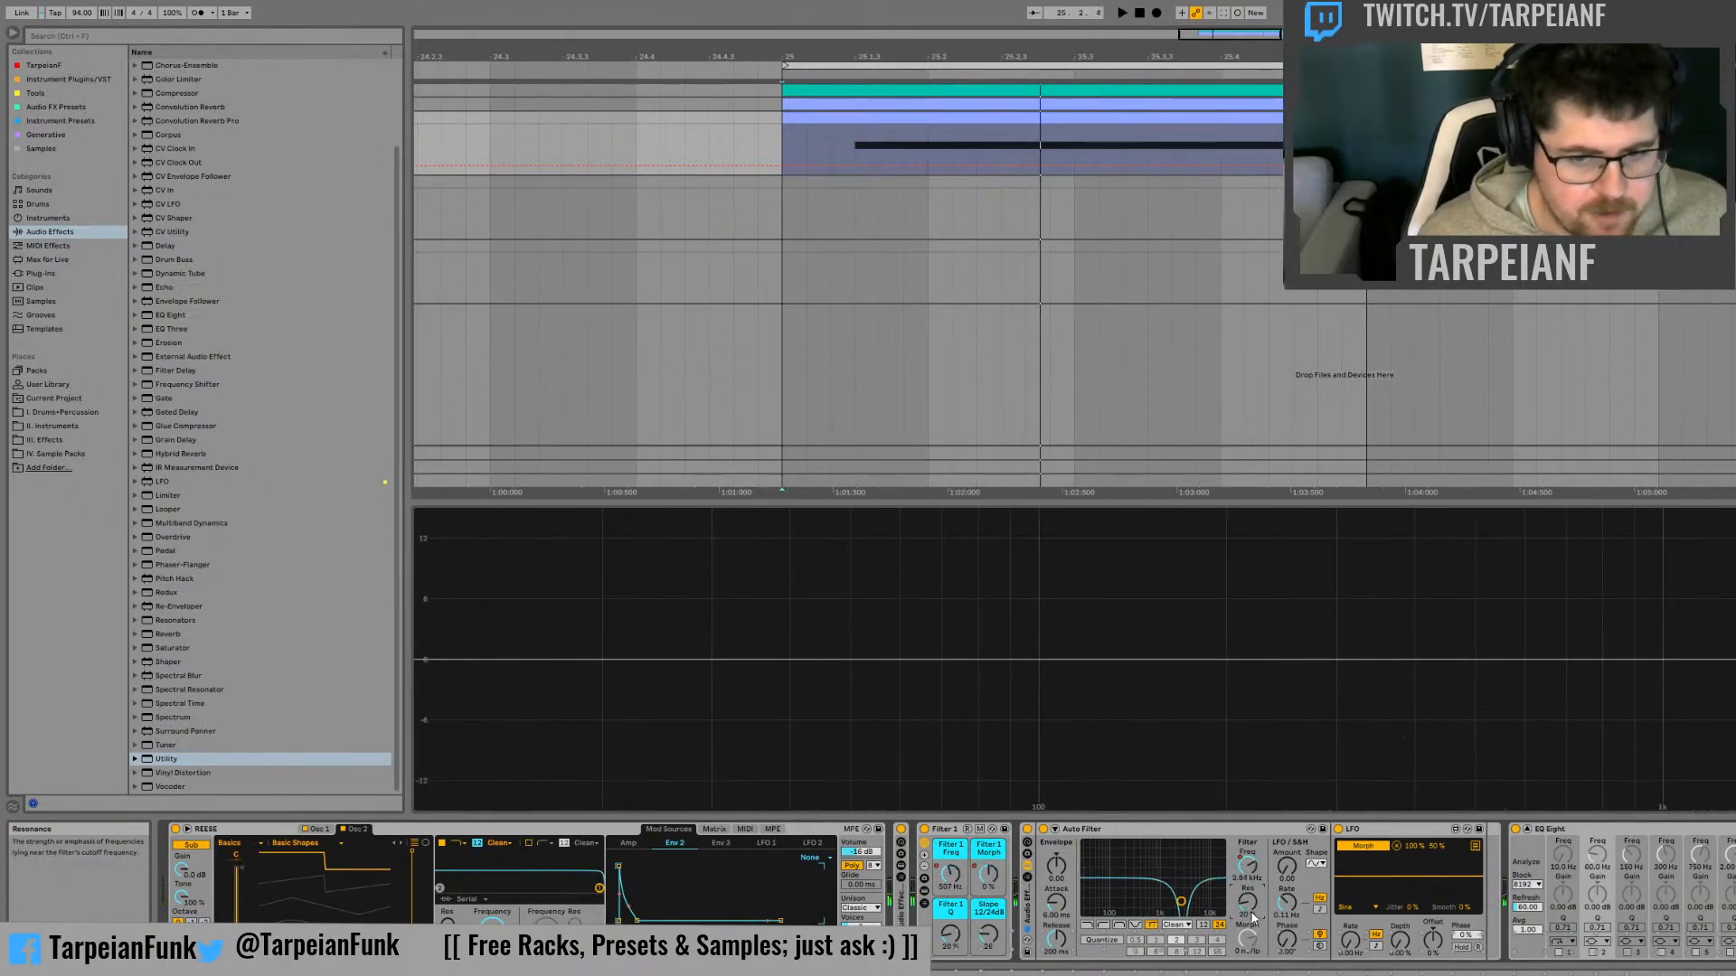
left_click_drag(1248, 902, 1247, 813)
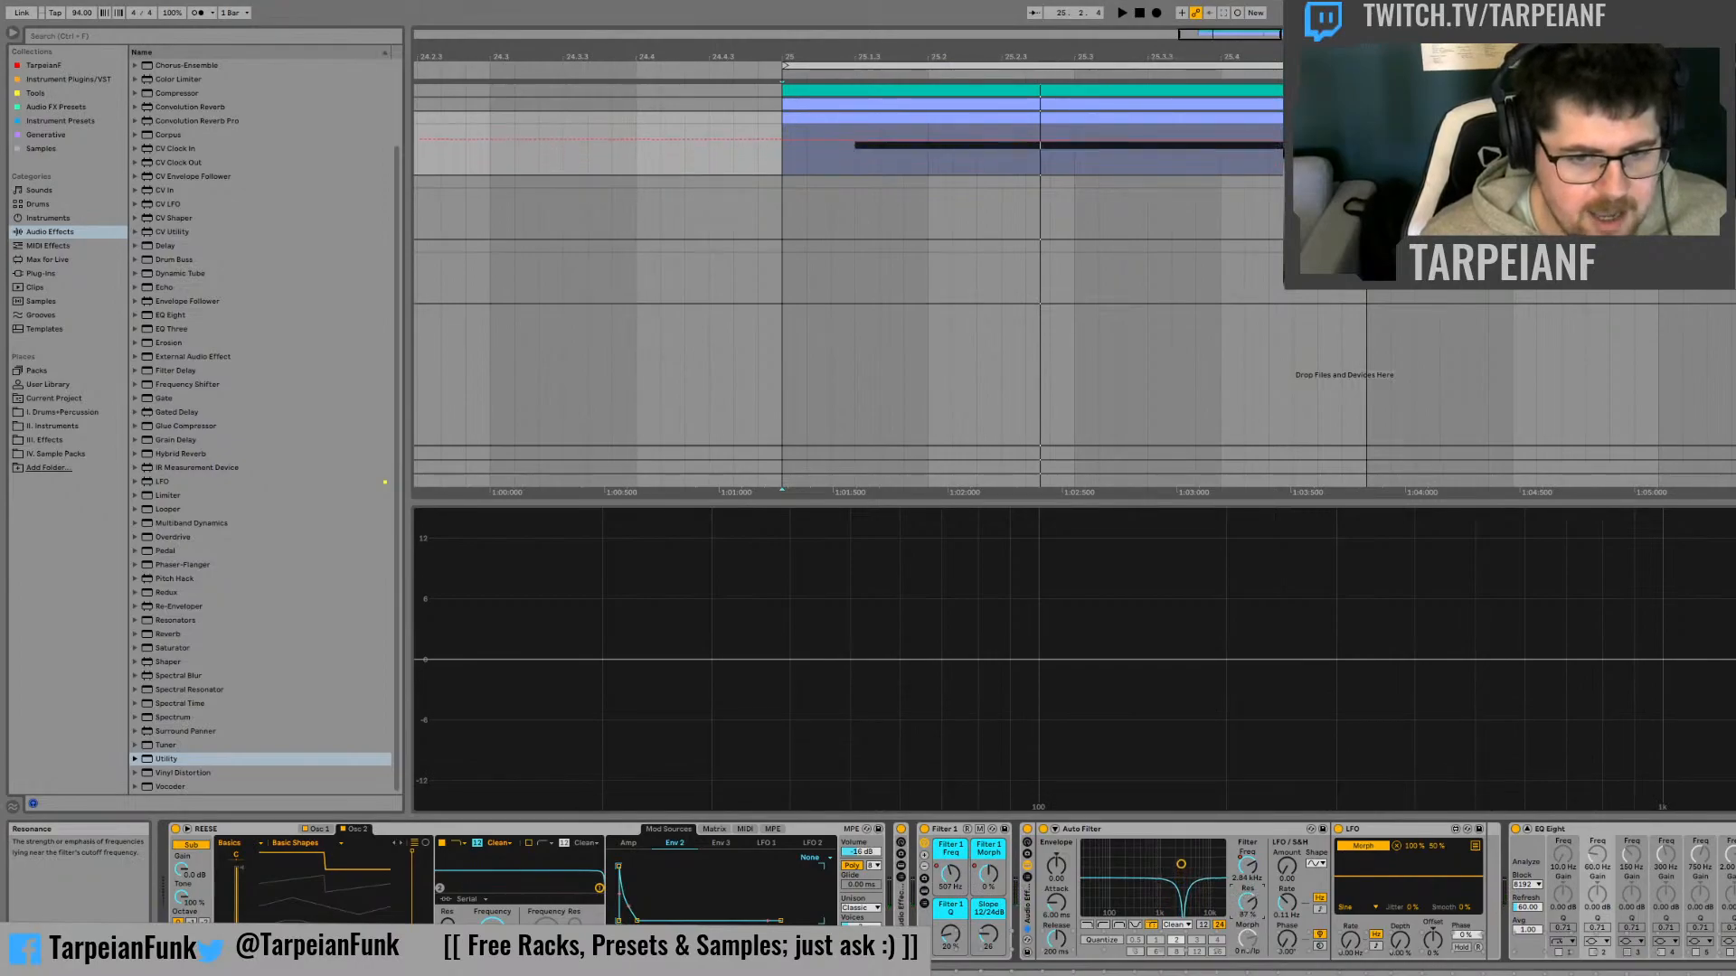
key("space")
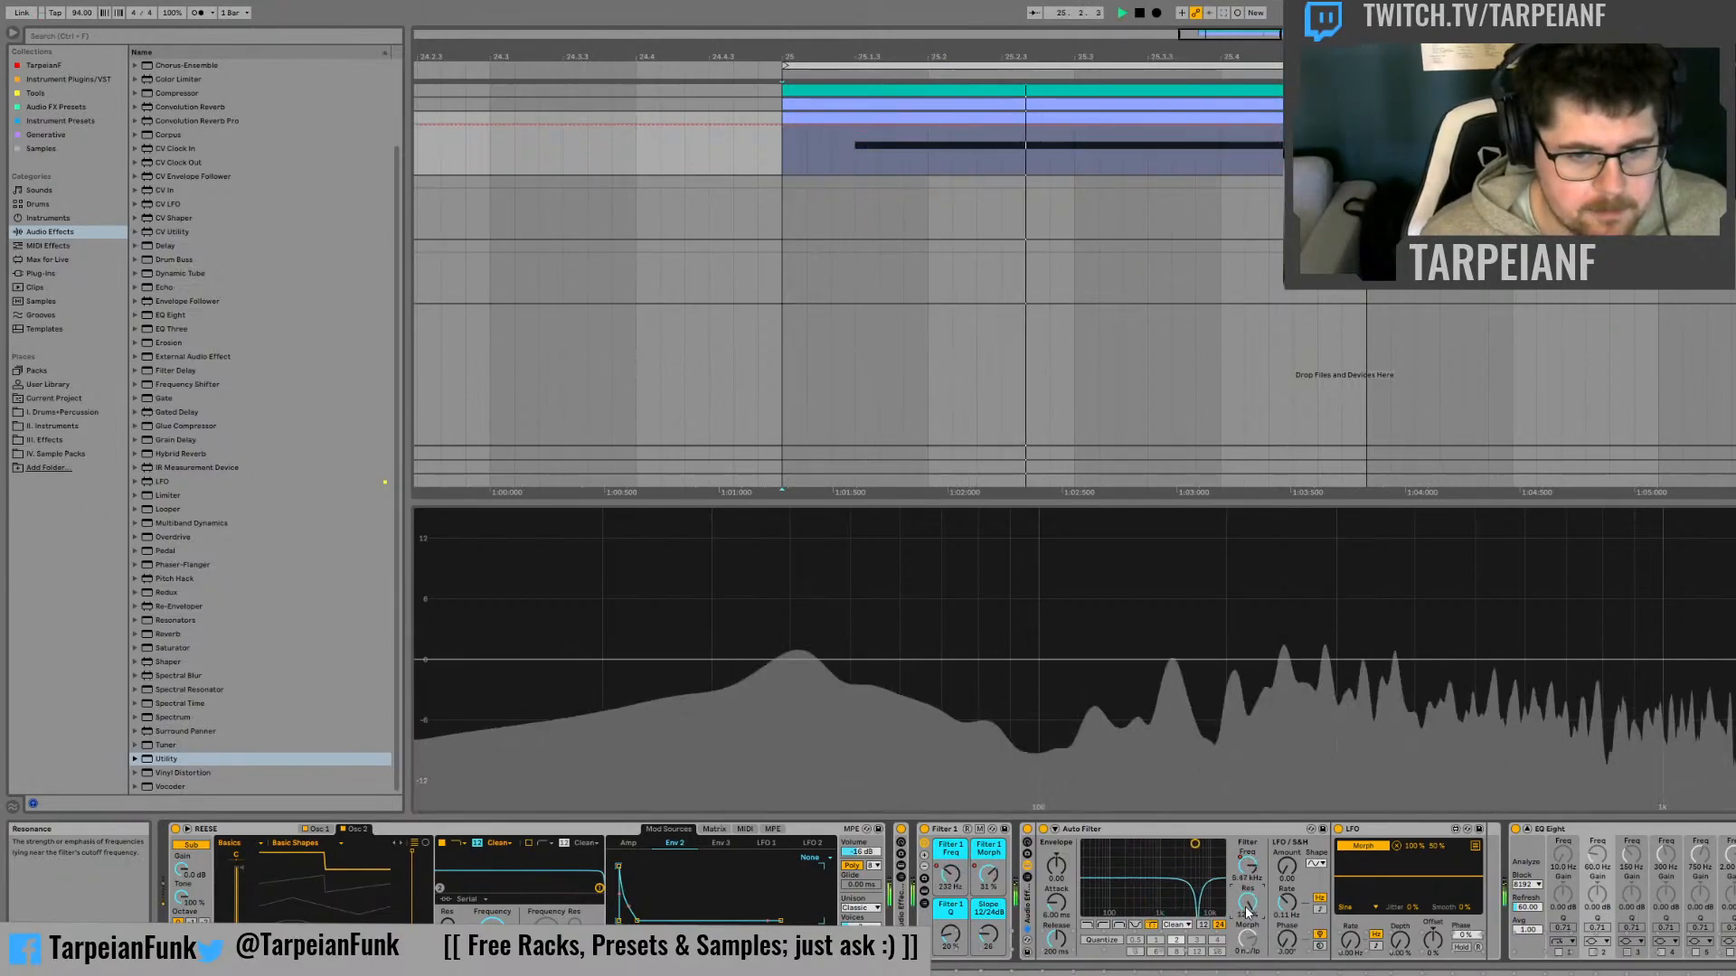
key("space")
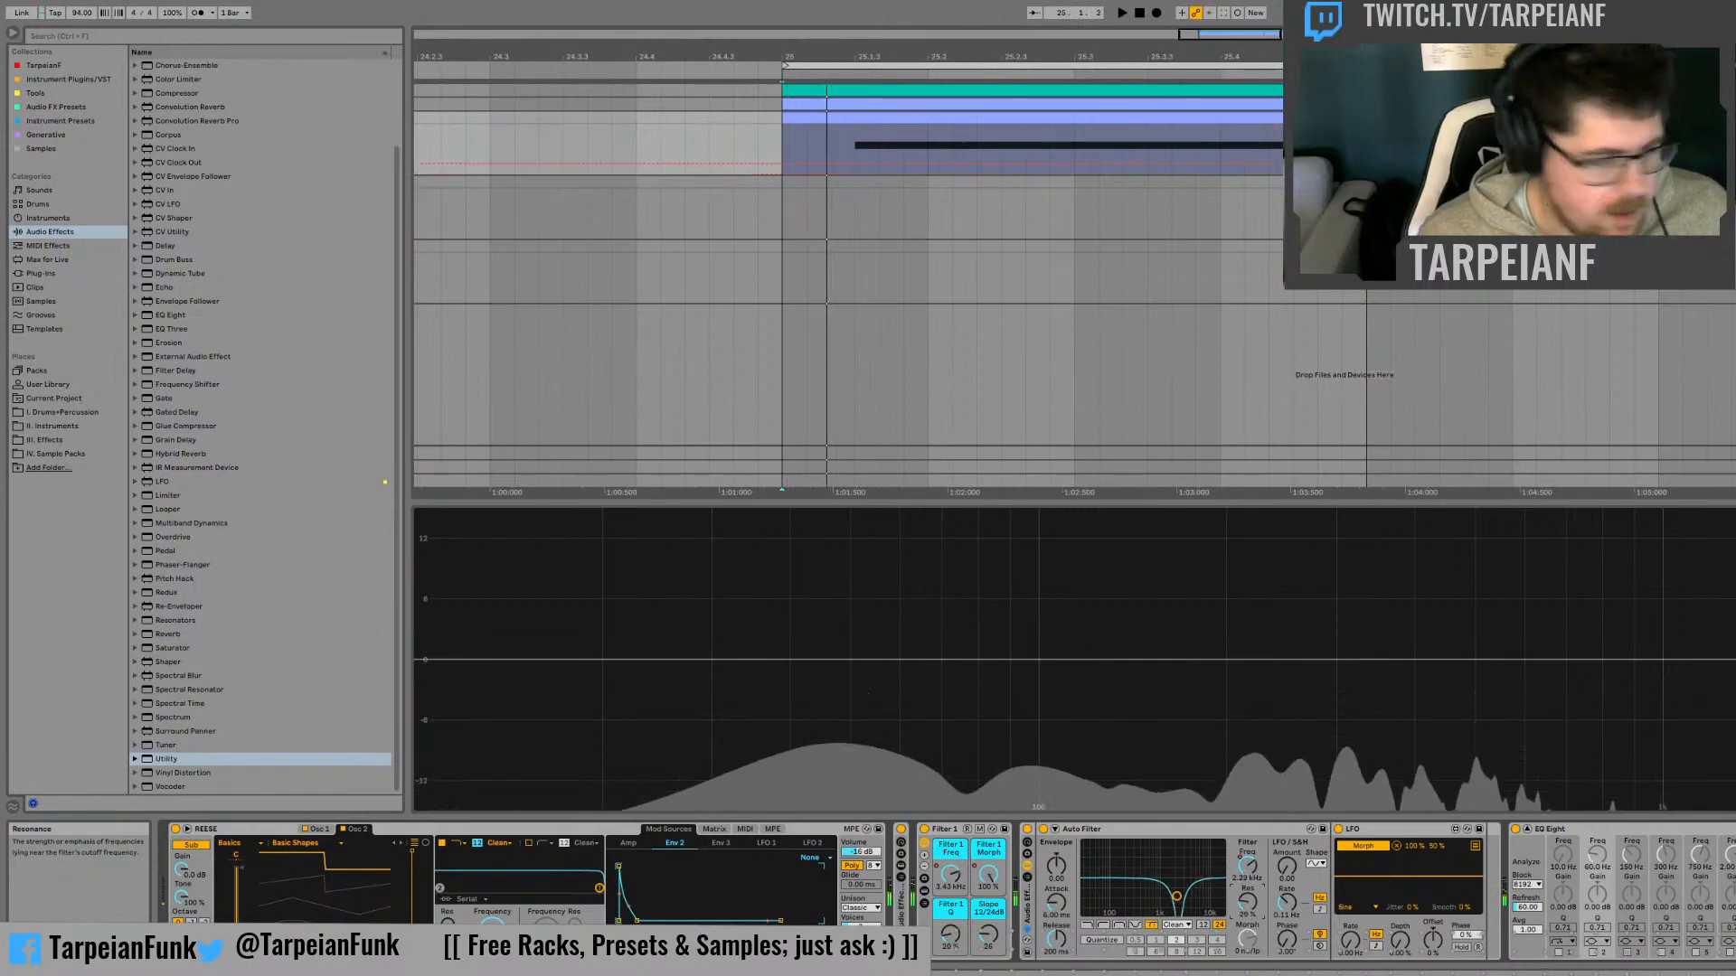
key("ctrl+z")
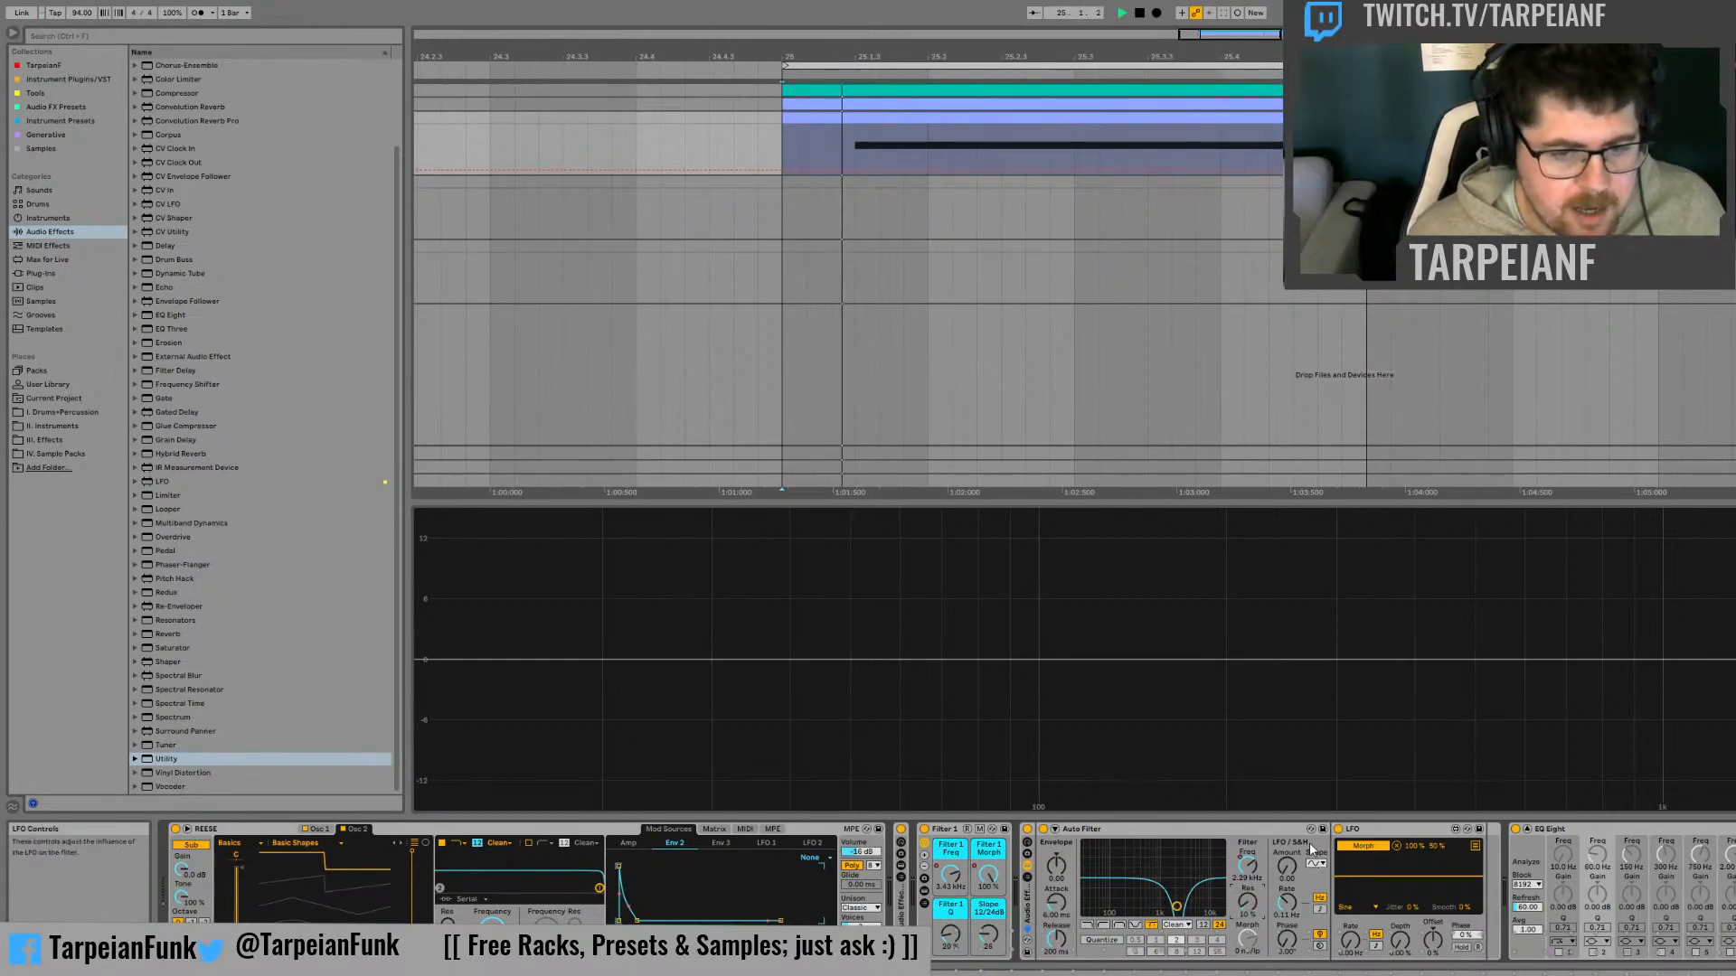
Map the second Auto Filter's cutoff to its rack's first macro and move the cutoff automation from bar 25 onto that macro
key("space")
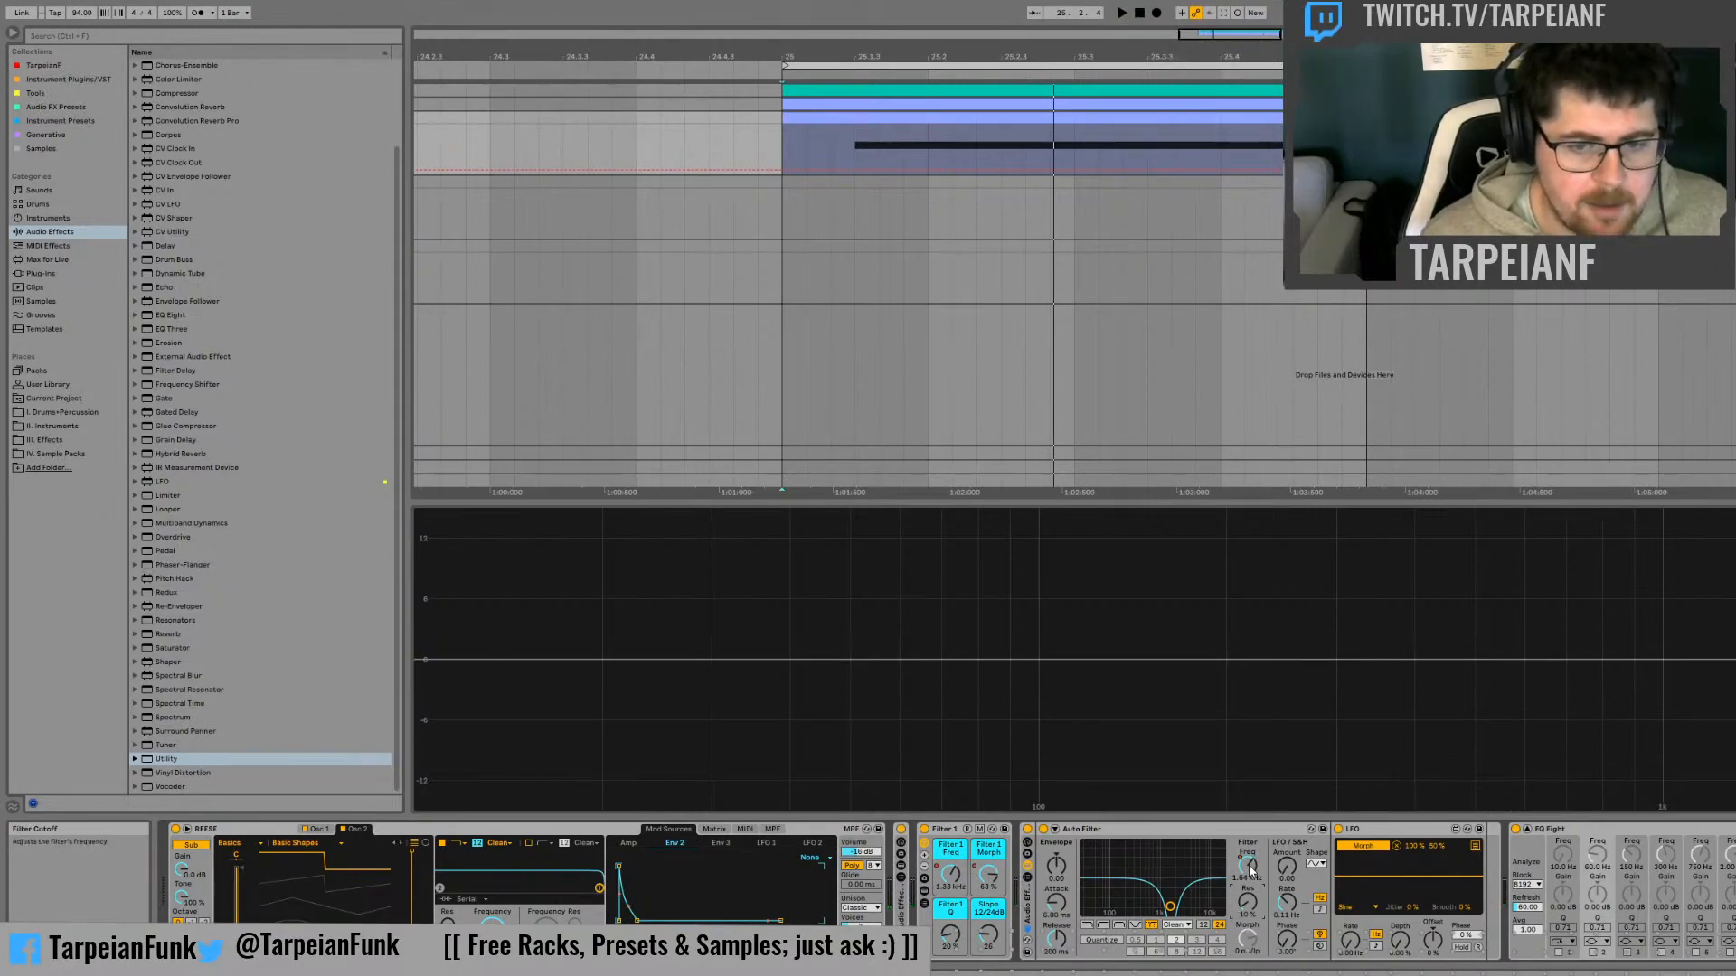
left_click(1250, 870)
left_click_drag(782, 163, 1367, 153)
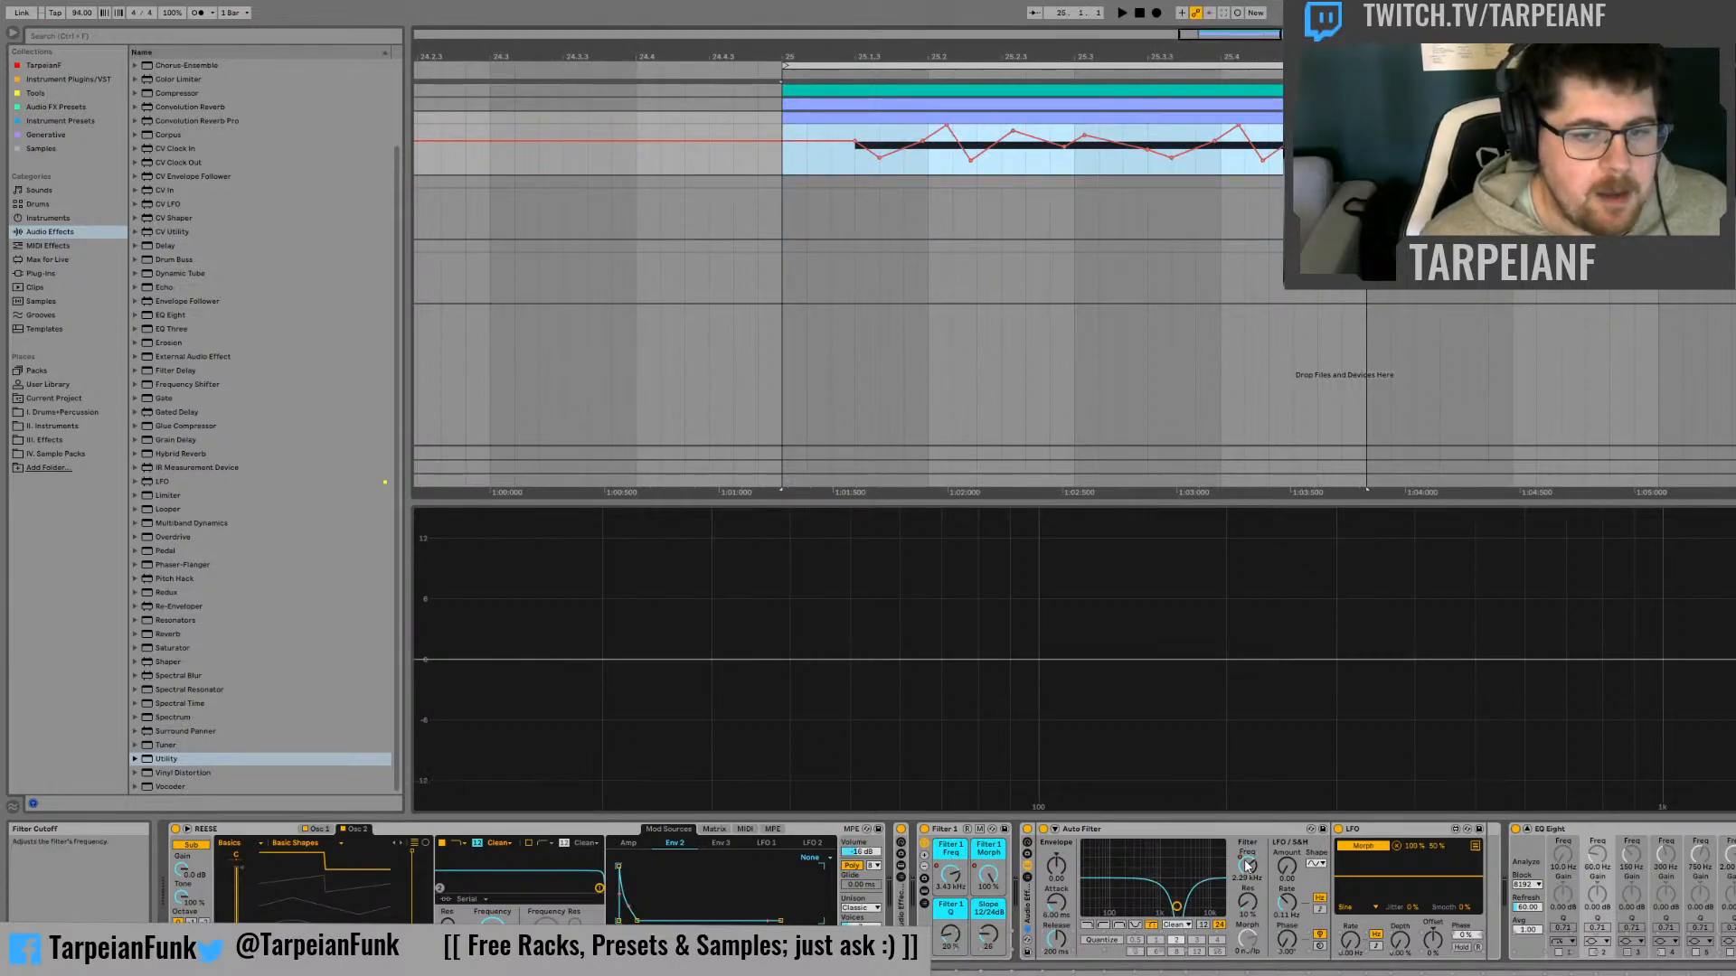
left_click(1310, 678)
left_click(1307, 685)
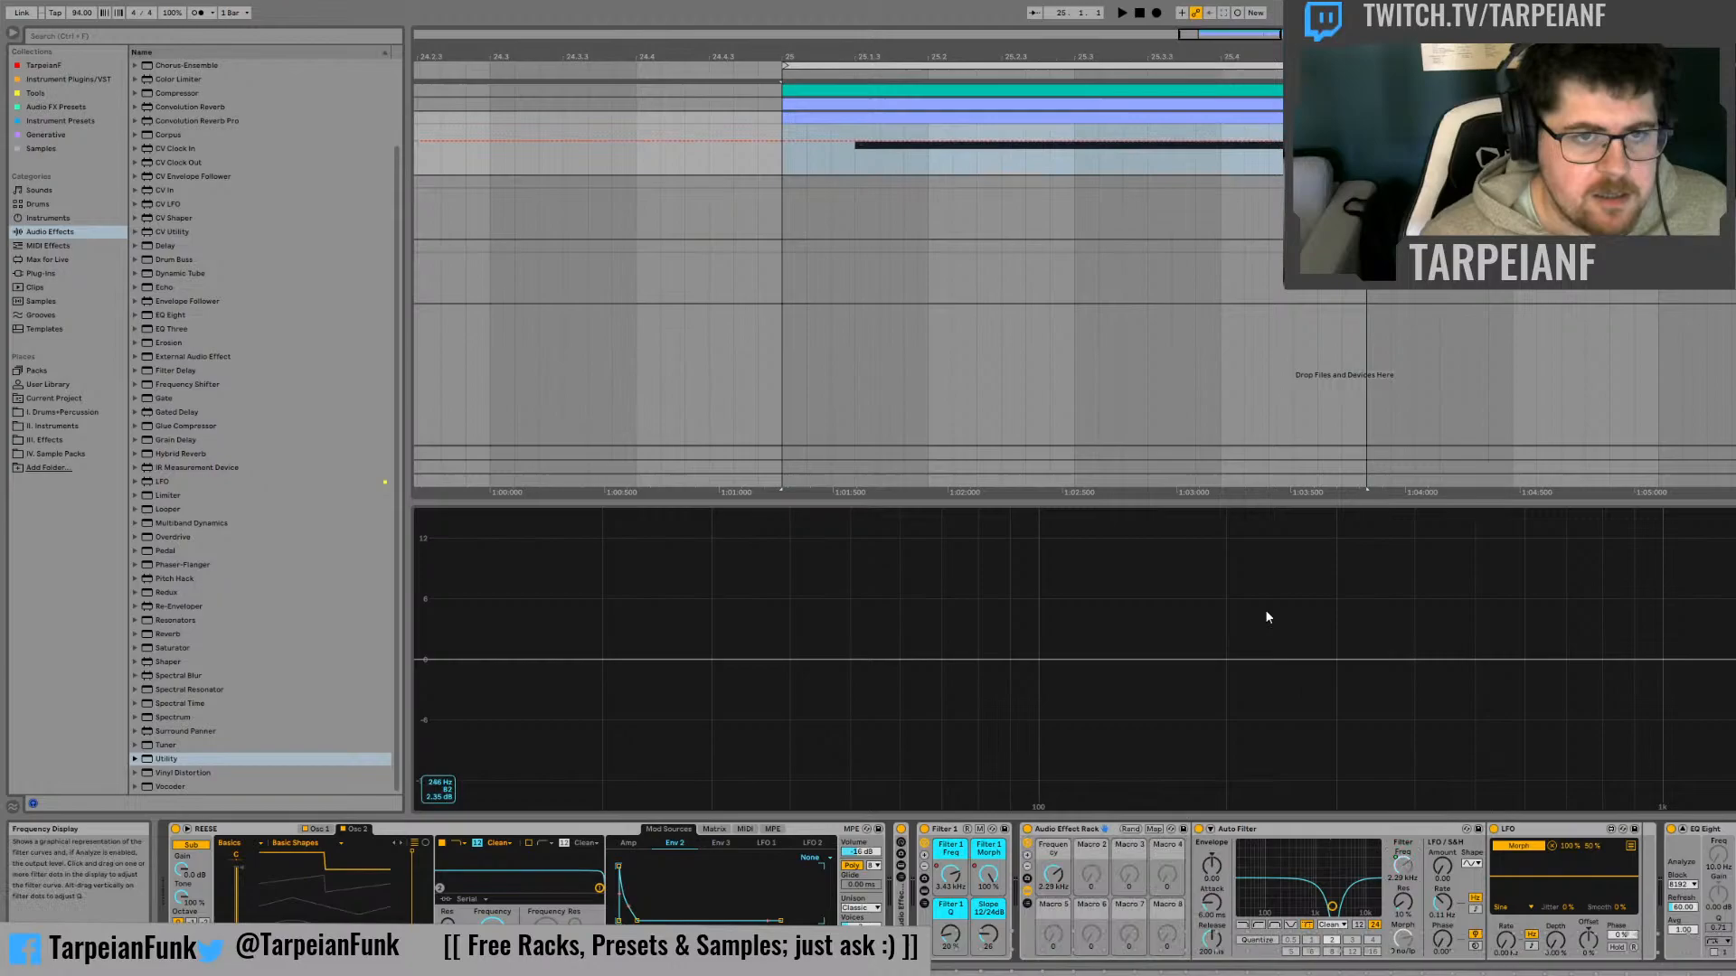
left_click(785, 165)
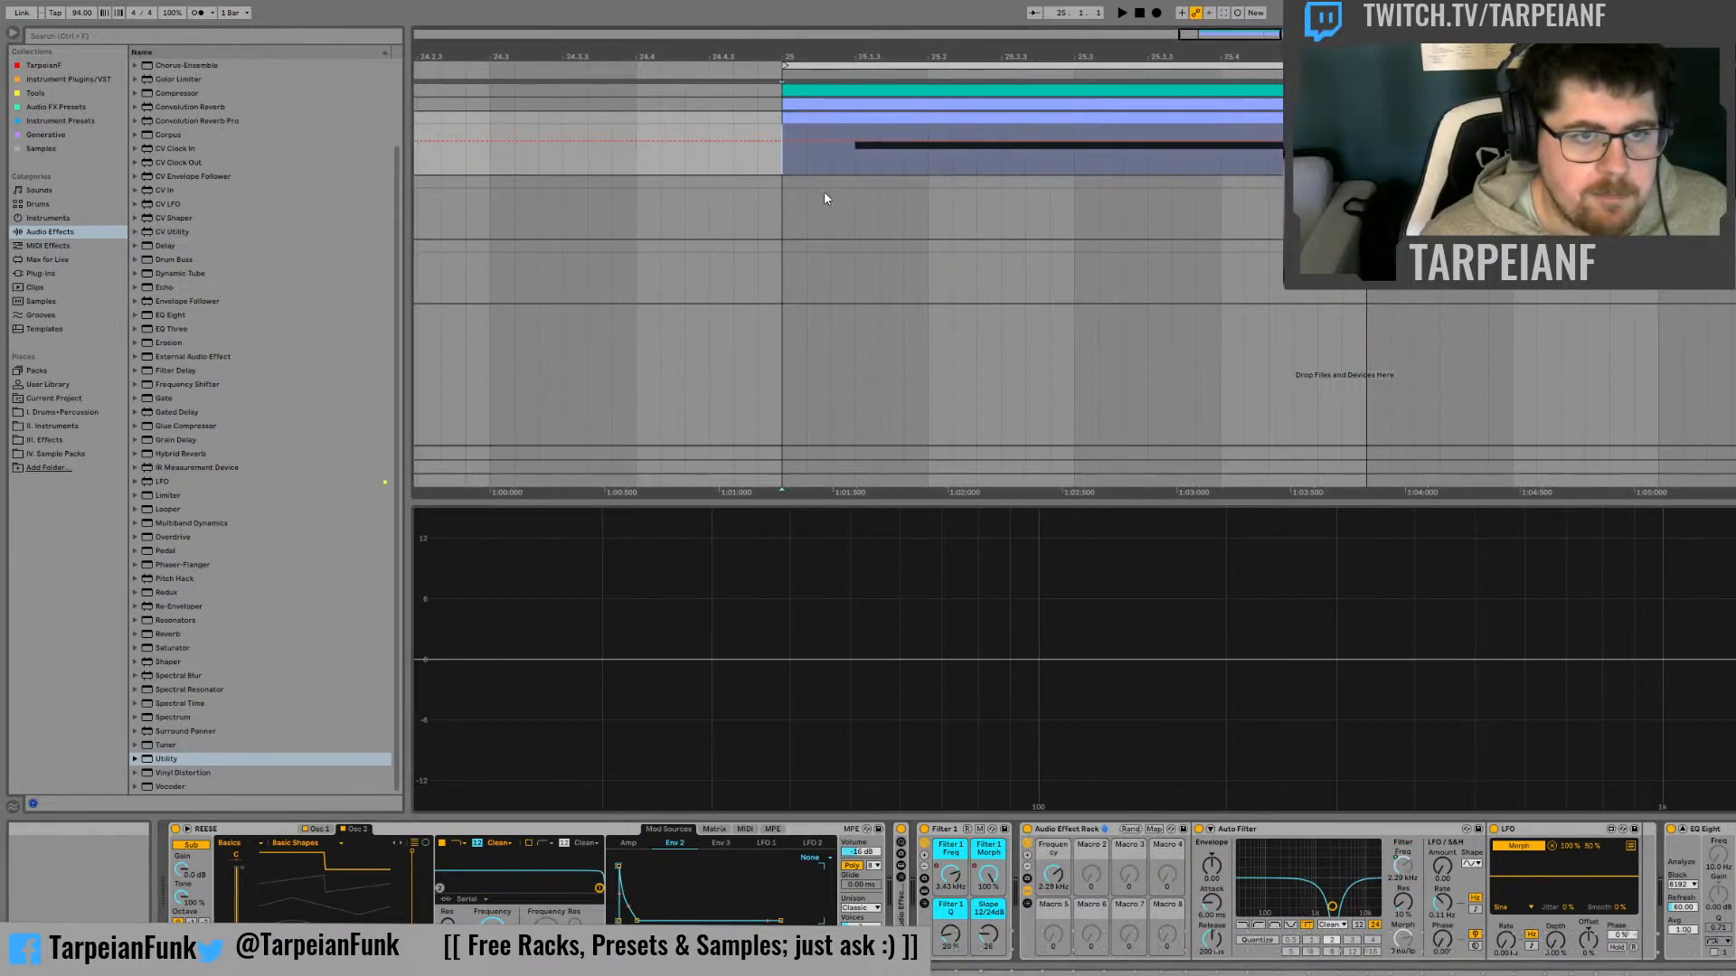
key("ctrl+v")
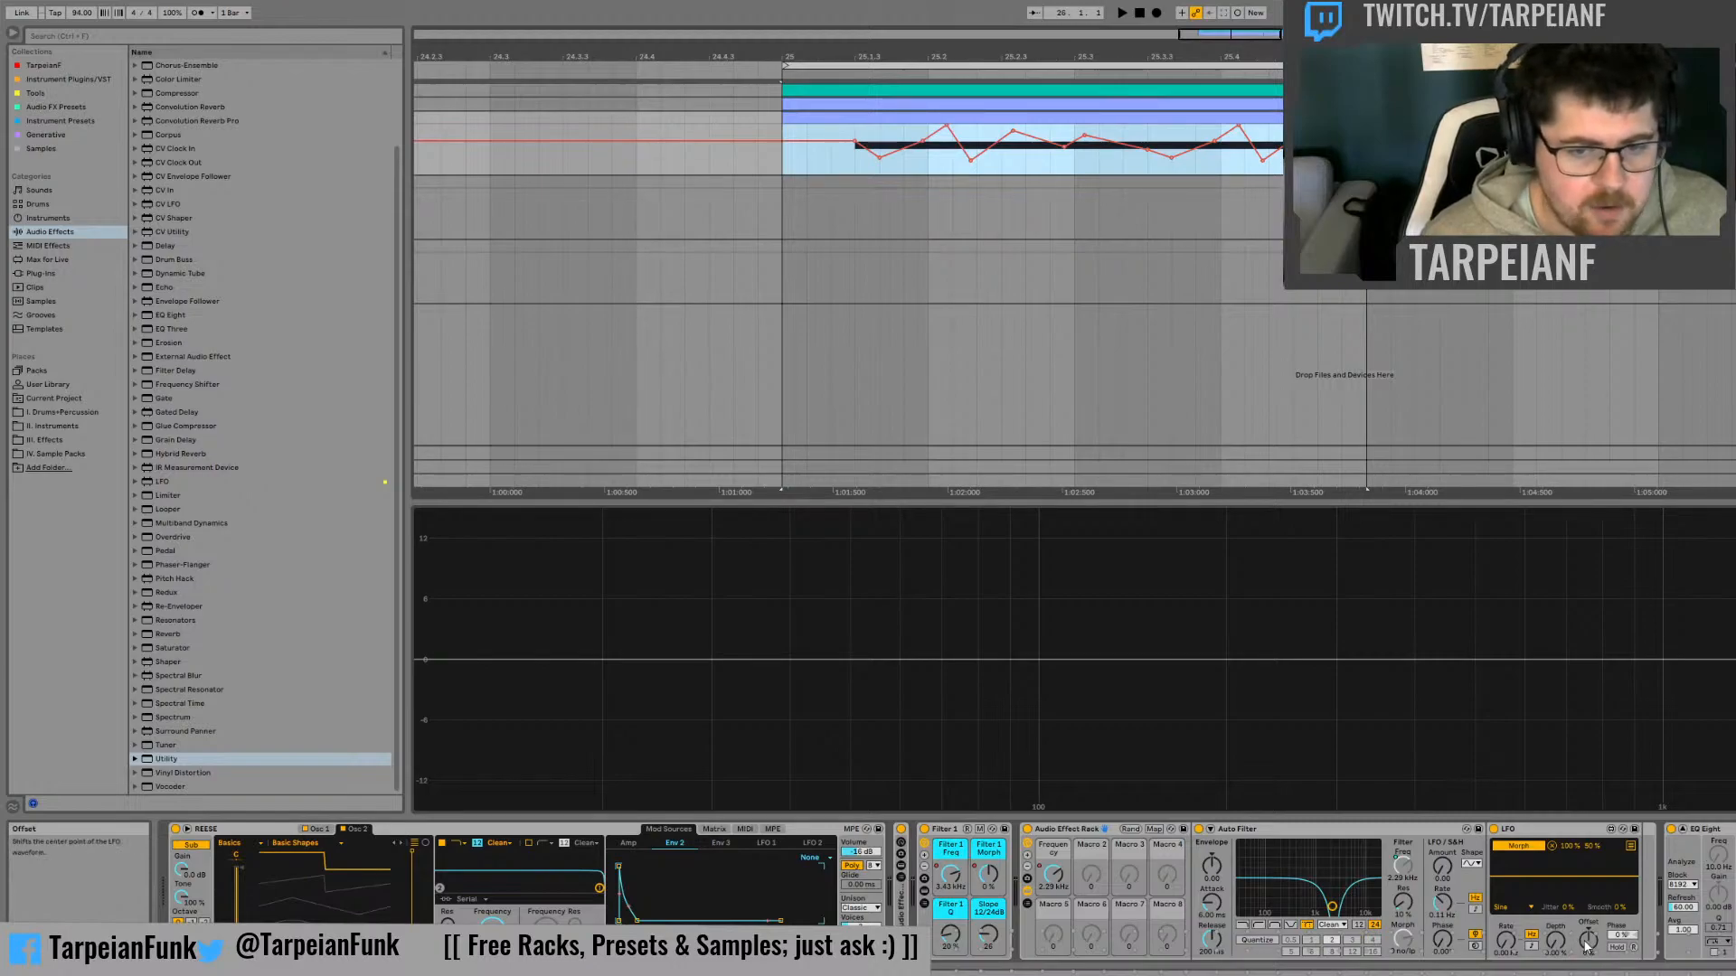
Audition the bass while shifting the offset of the LFO that drives the second filter's morph
left_click_drag(1587, 944, 1588, 948)
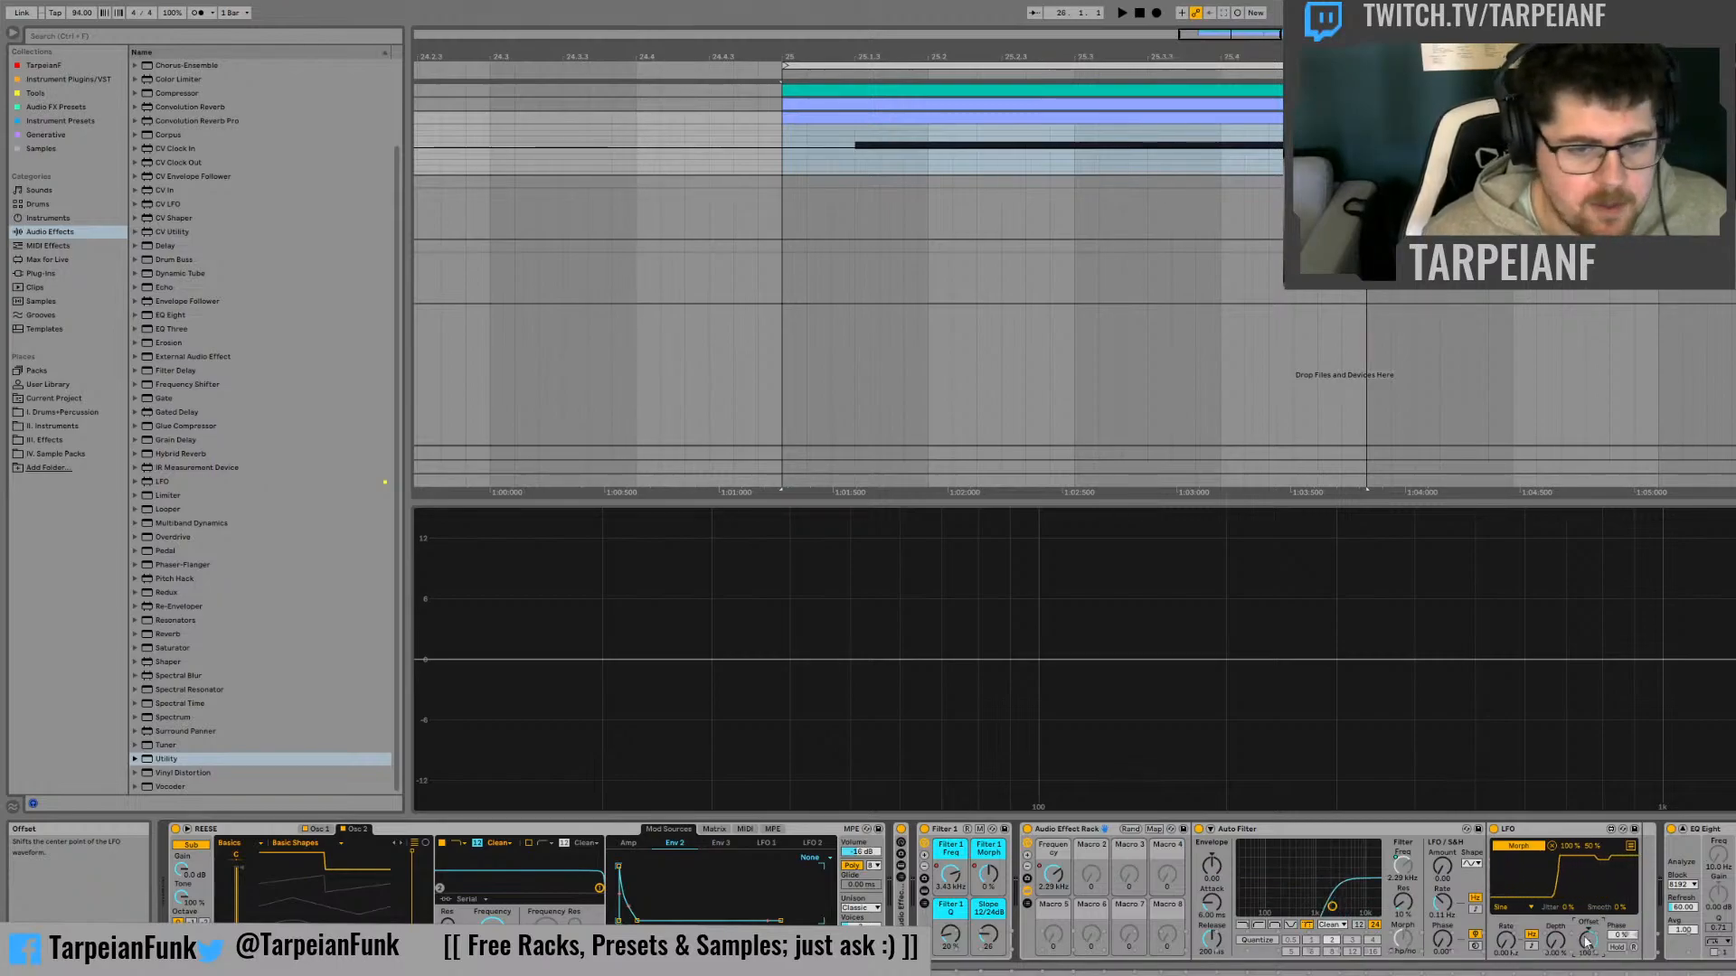
key("space")
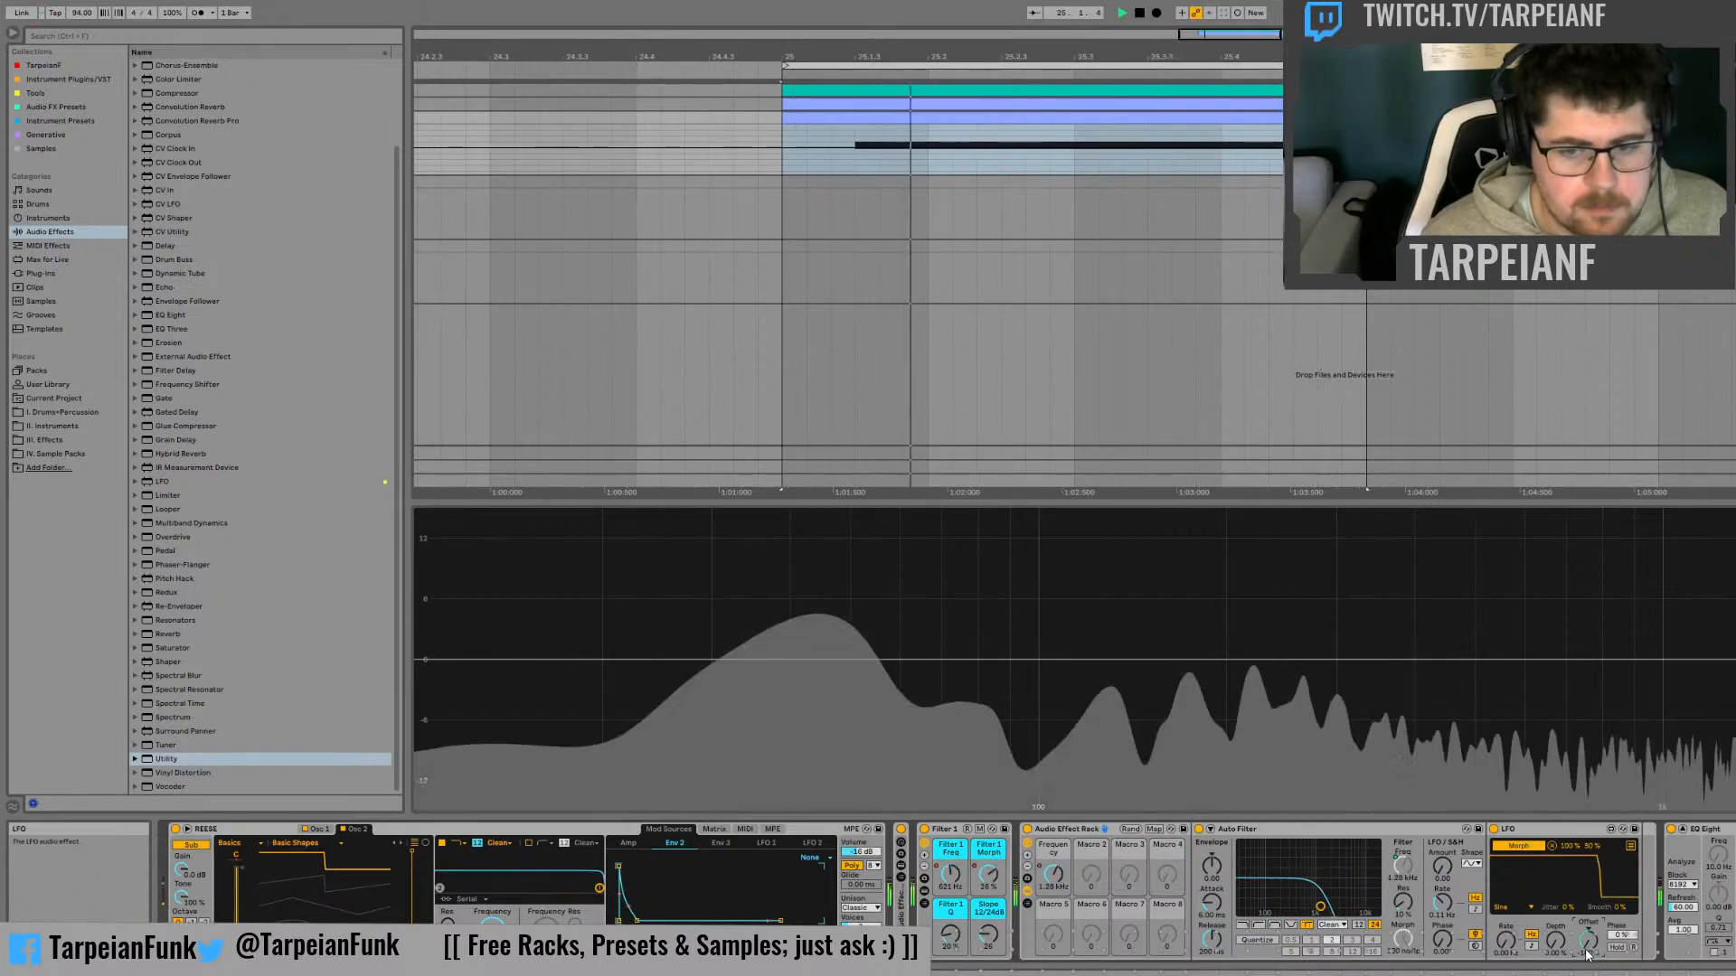
key("space")
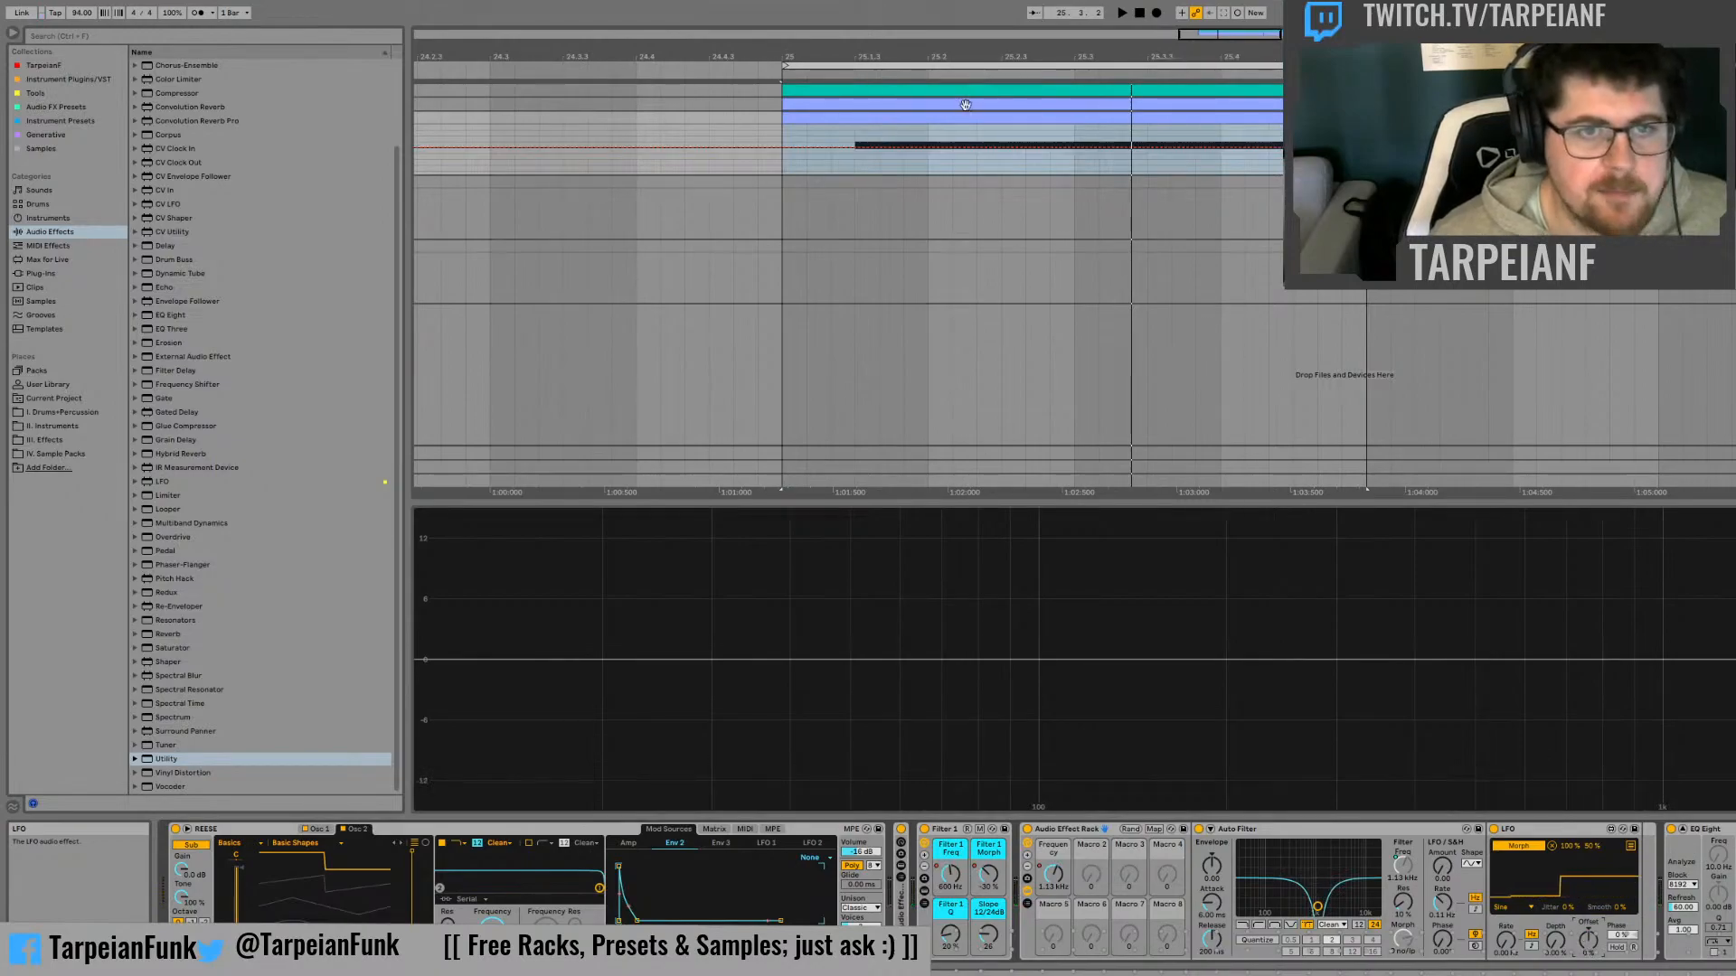
Try automating the morph LFO's offset directly with a jump at the start of the bass note and play it
left_click(885, 157)
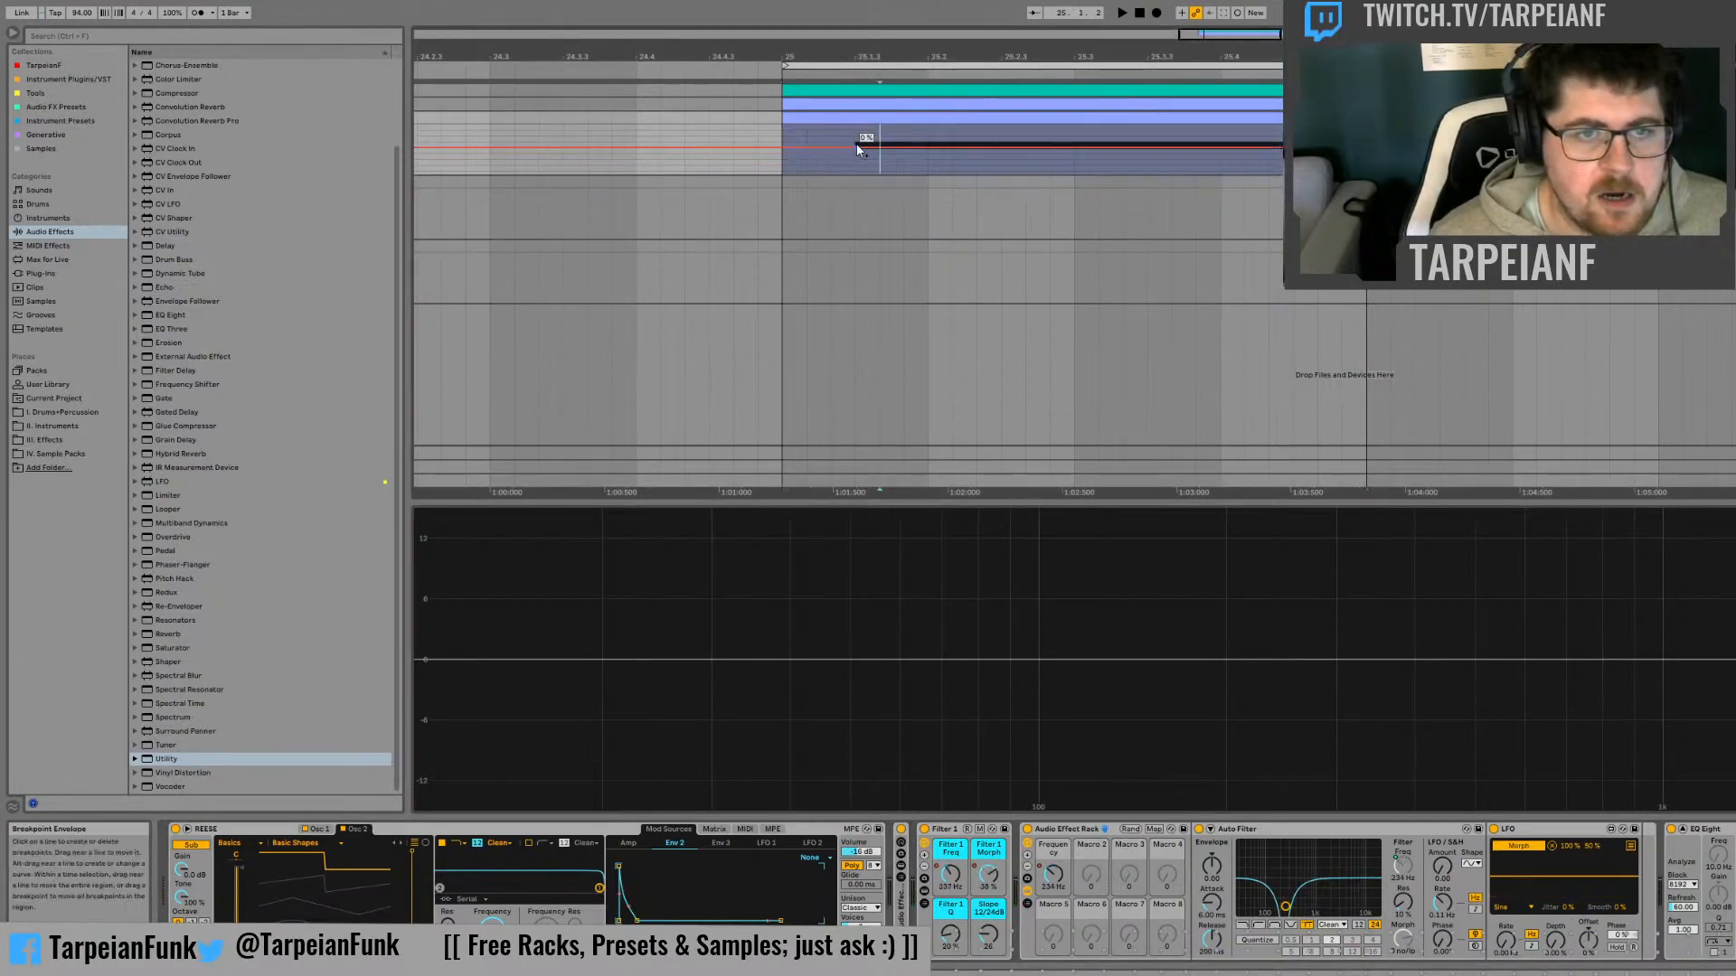
left_click(879, 148)
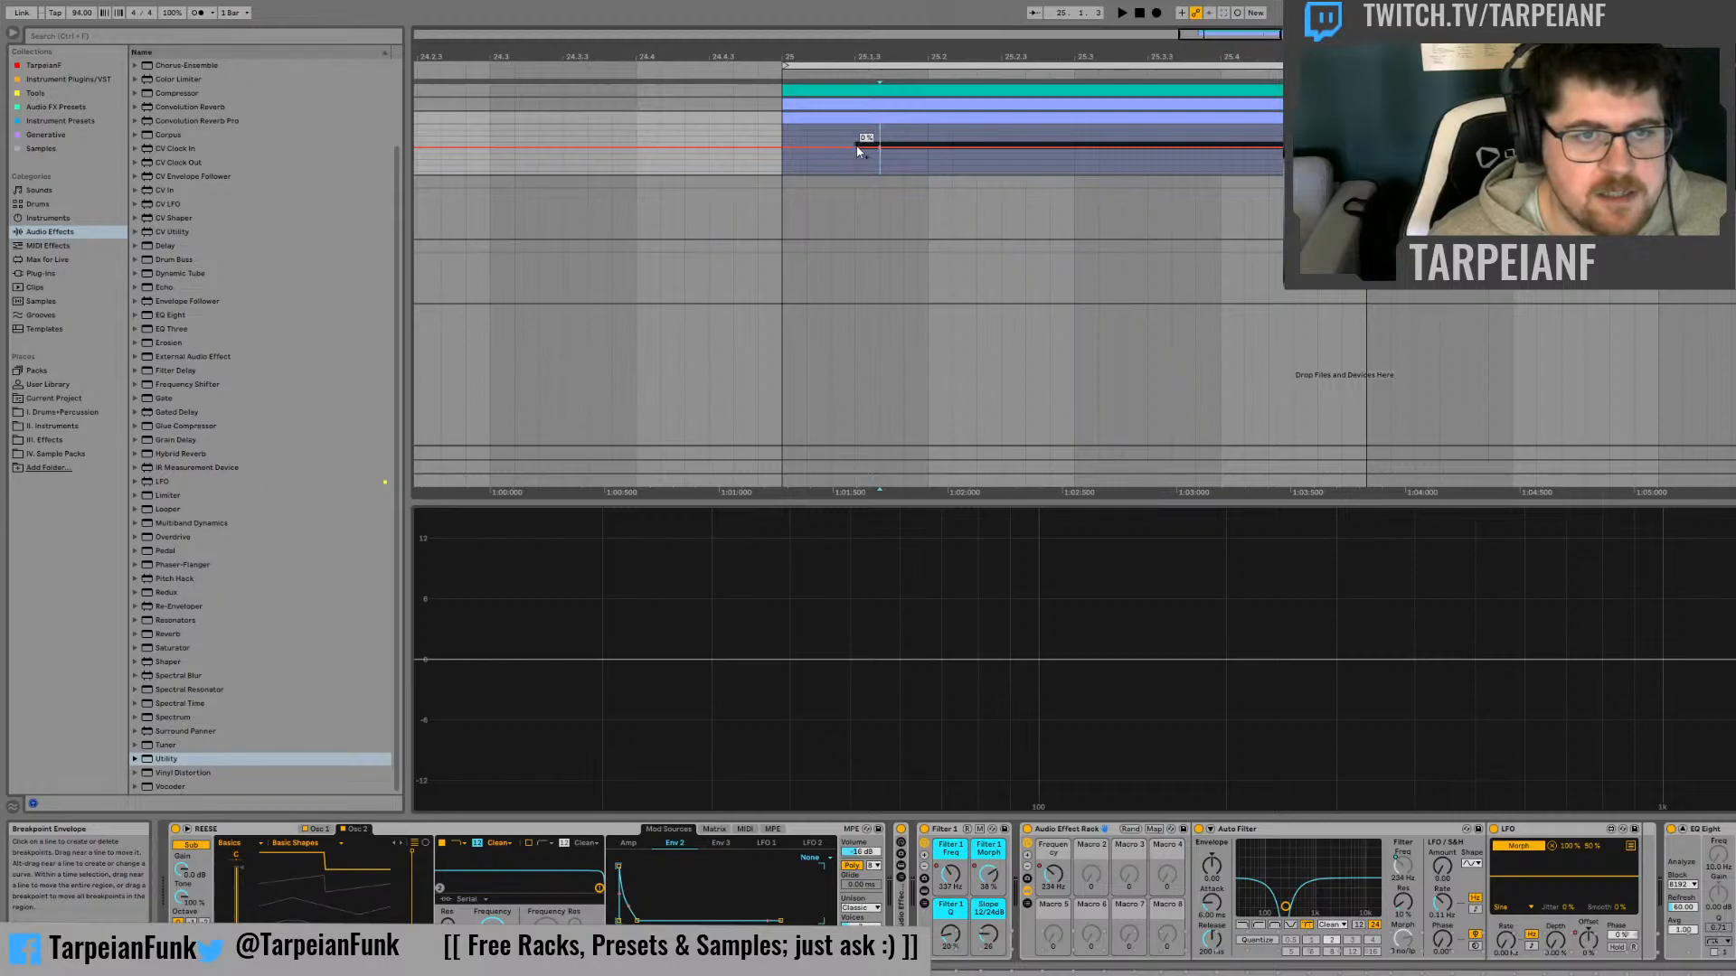
left_click_drag(857, 148, 857, 125)
key("space")
key("space")
left_click(777, 157)
key("space")
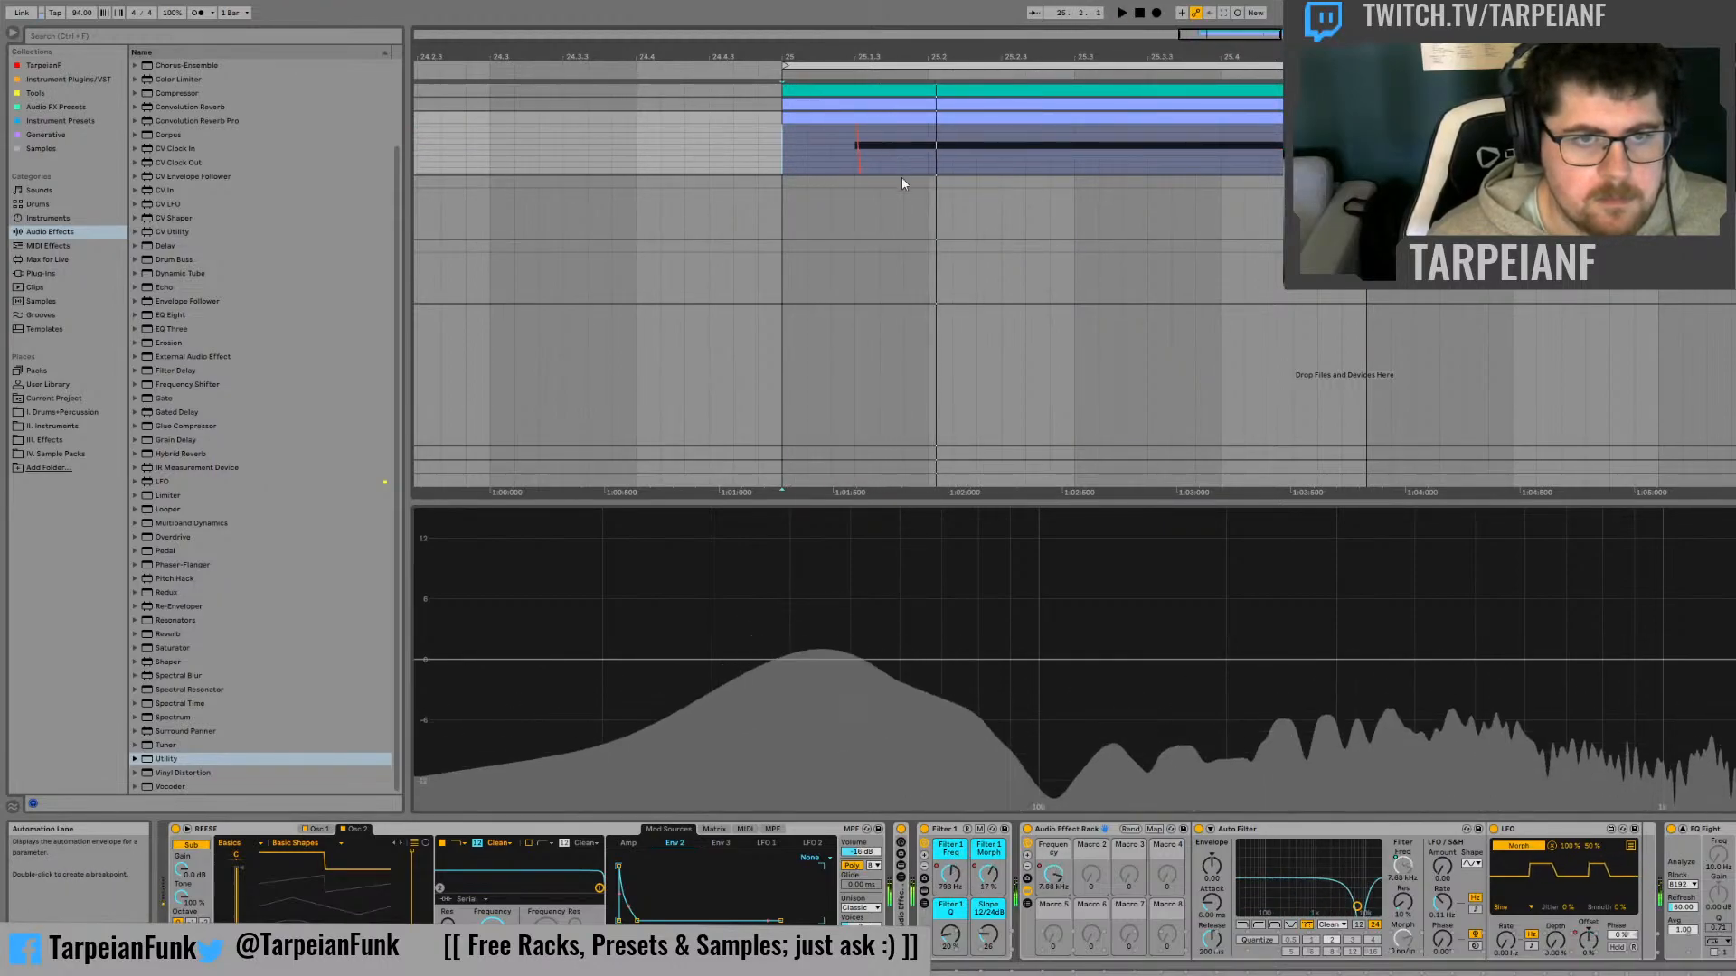
scroll(926, 138, "down", 6)
scroll(964, 149, "up", 8)
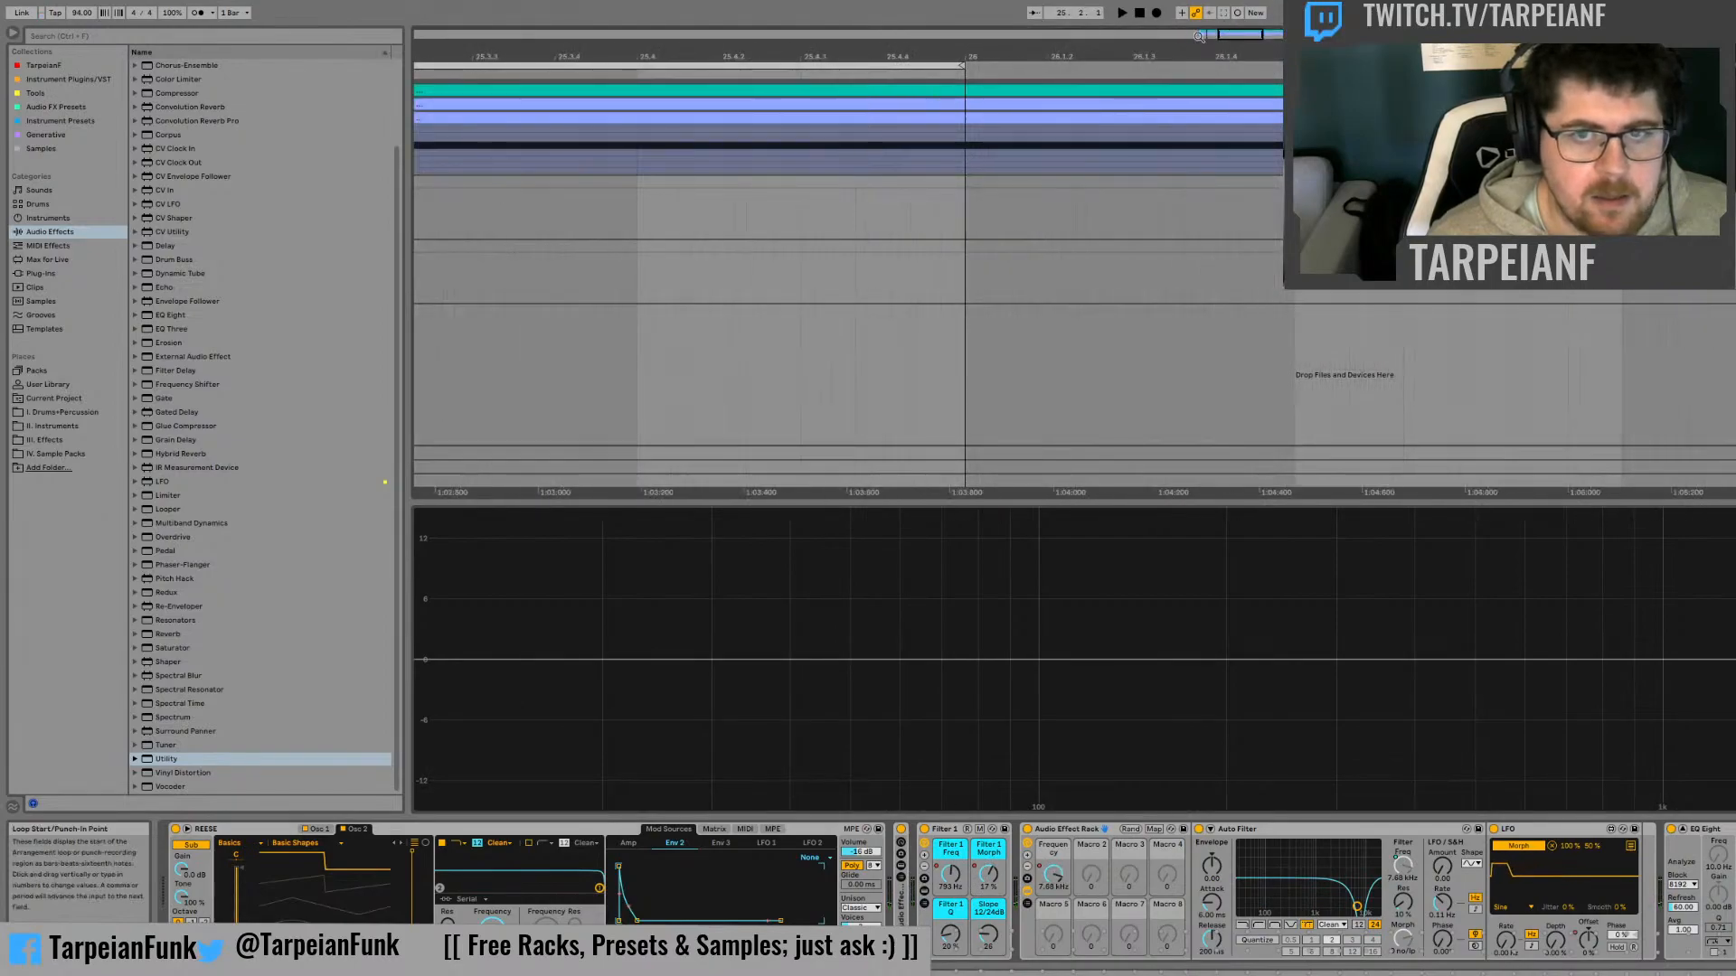
left_click_drag(1242, 36, 1213, 35)
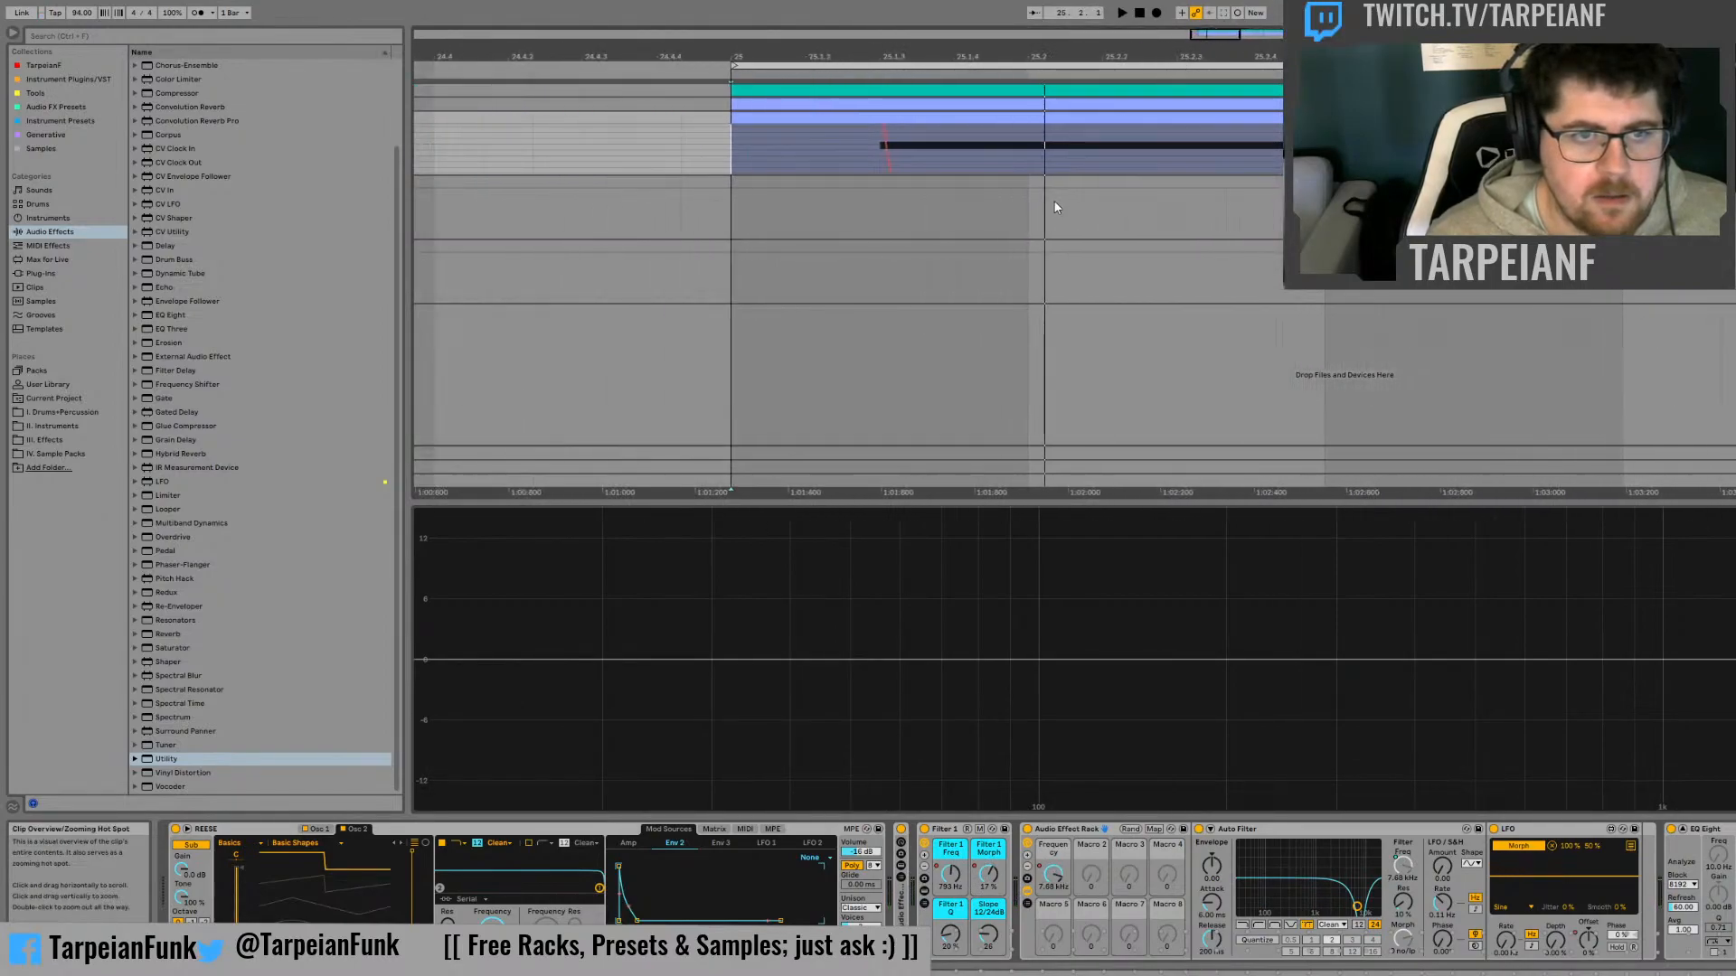
scroll(1018, 148, "left", 1)
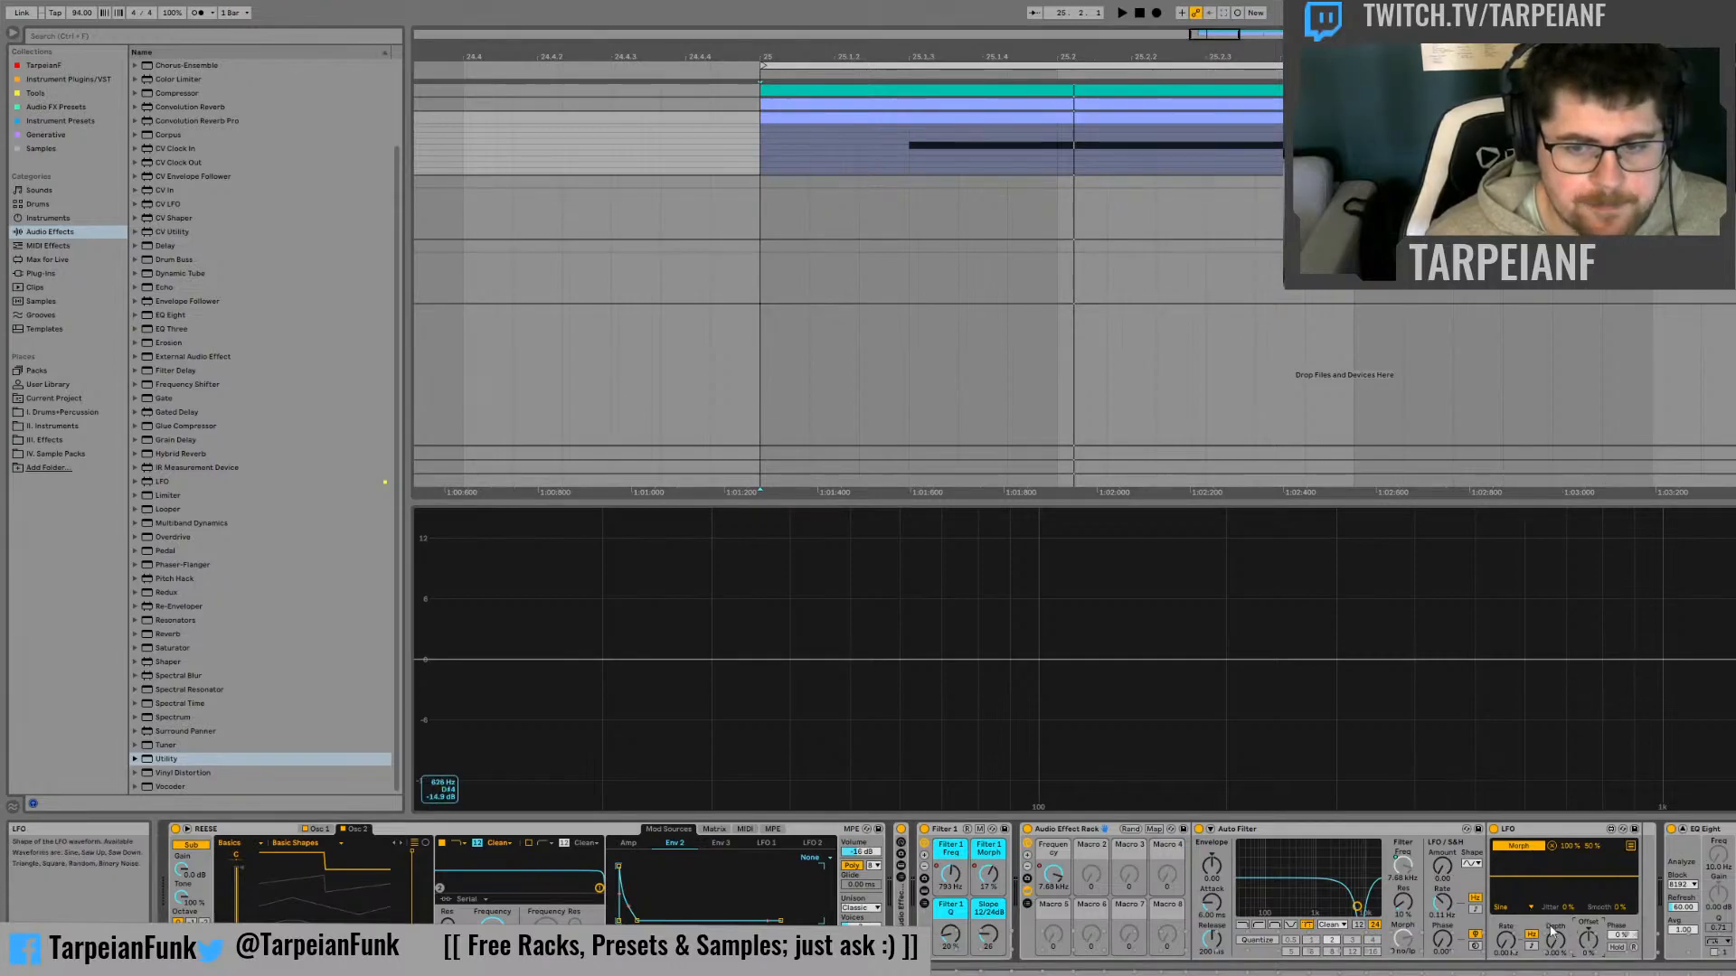
Map the morph LFO's offset to the rack's second macro, test it at 100%, and reset it to 0%
left_click(1640, 717)
left_click_drag(1094, 883, 1091, 904)
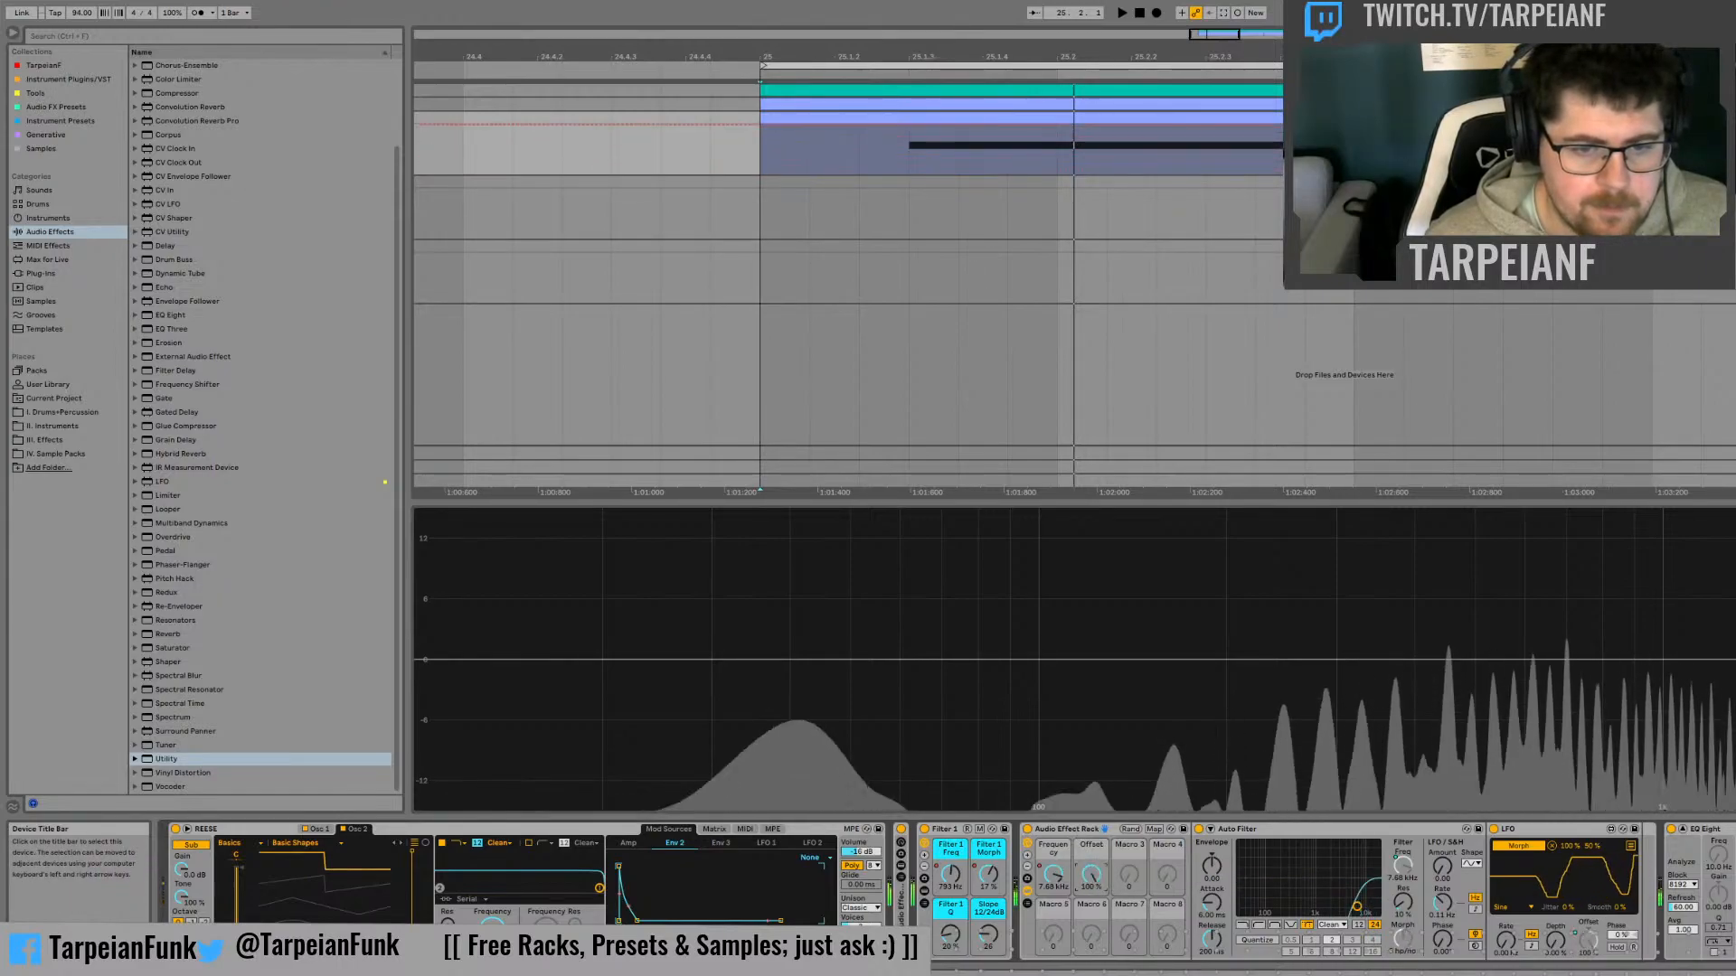
double_click(1091, 875)
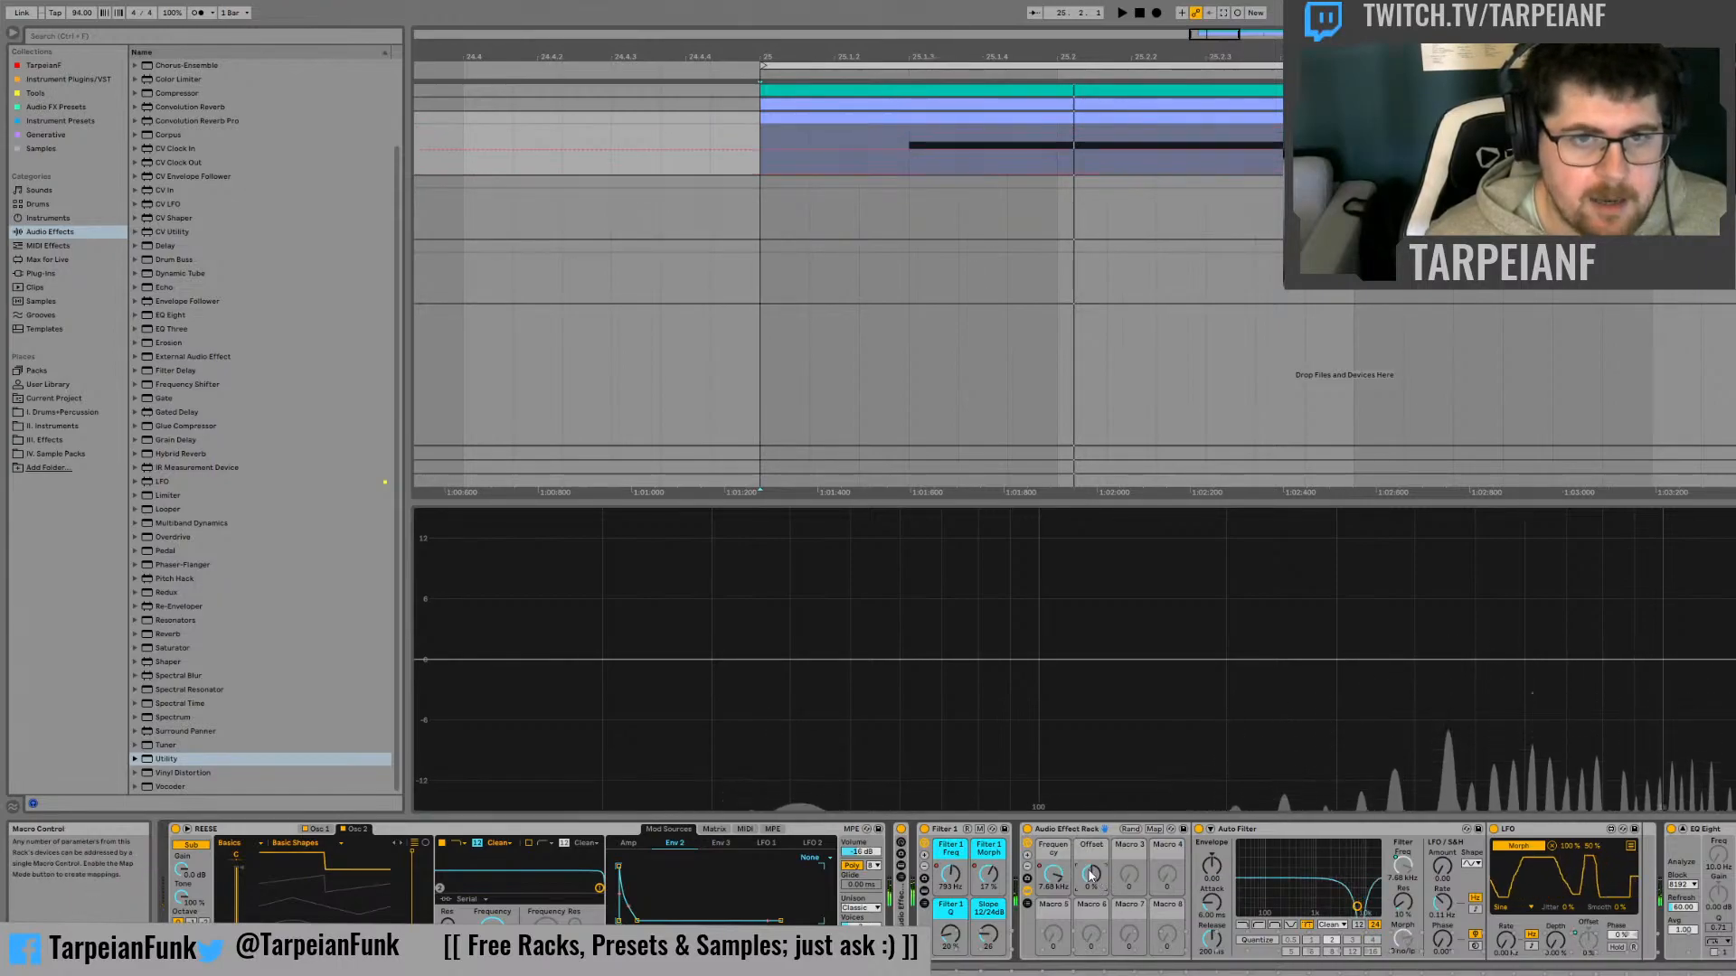
Draw zigzag automation for the Offset macro, starting high at the bass note's start and dipping sharply, and audition it
left_click(909, 145)
key("space")
key("space")
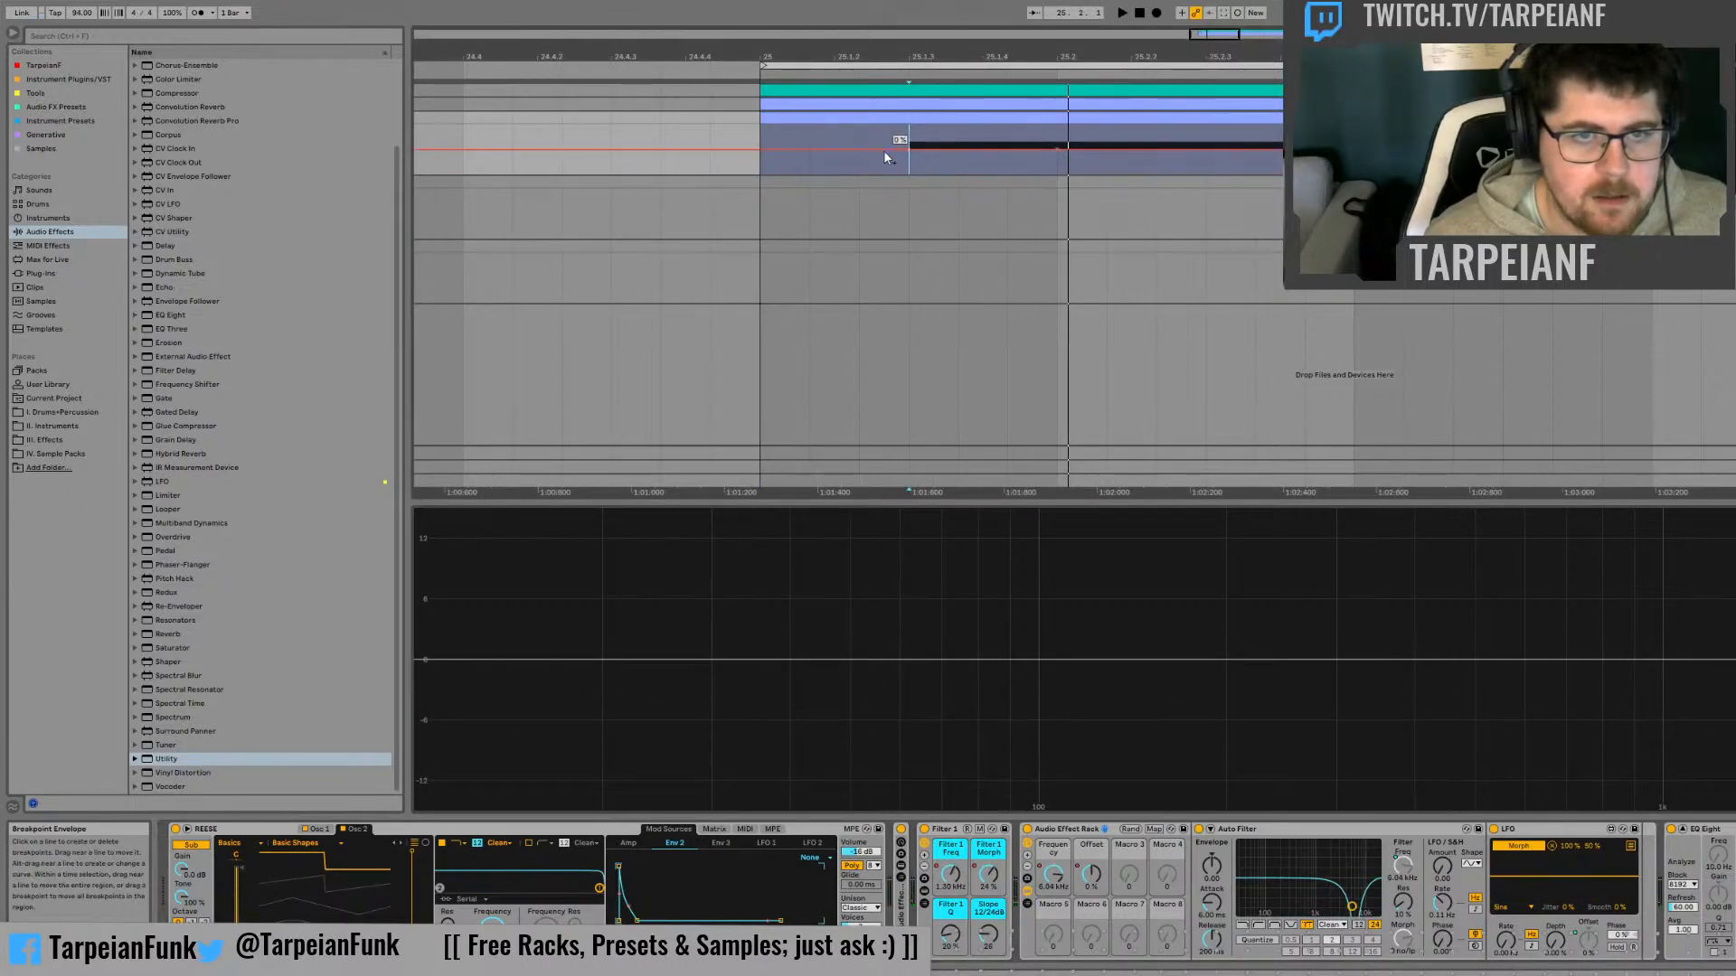
left_click_drag(907, 148, 907, 173)
key("space")
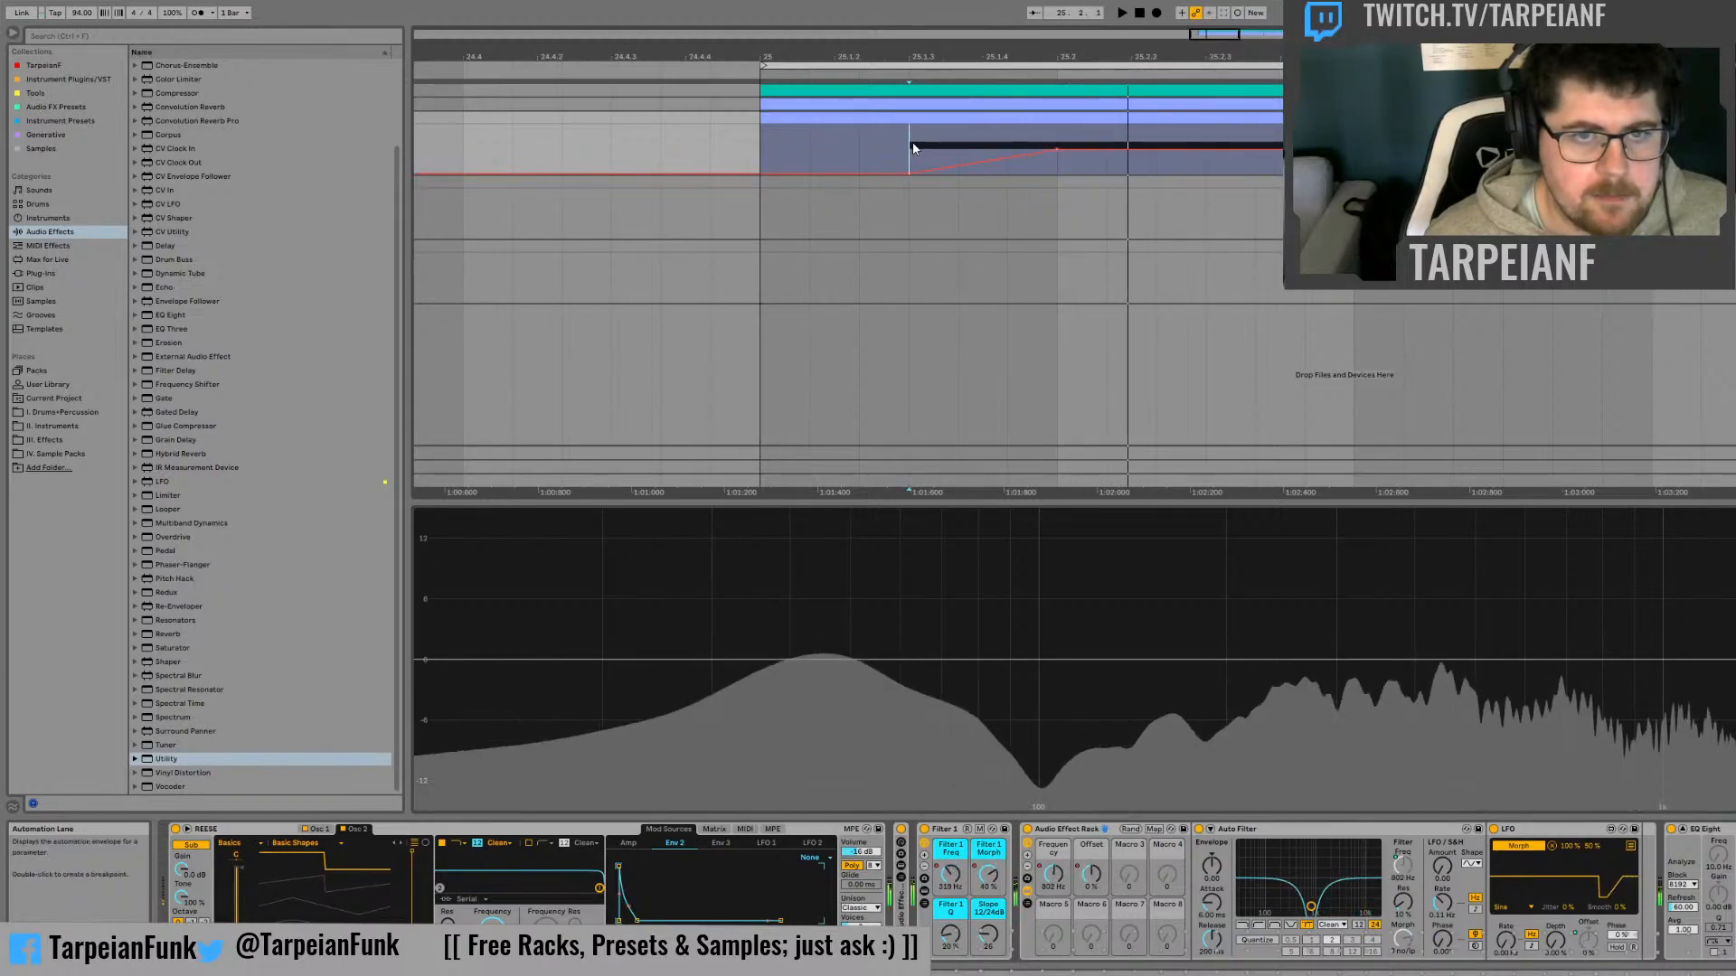
left_click_drag(909, 172, 909, 133)
key("space")
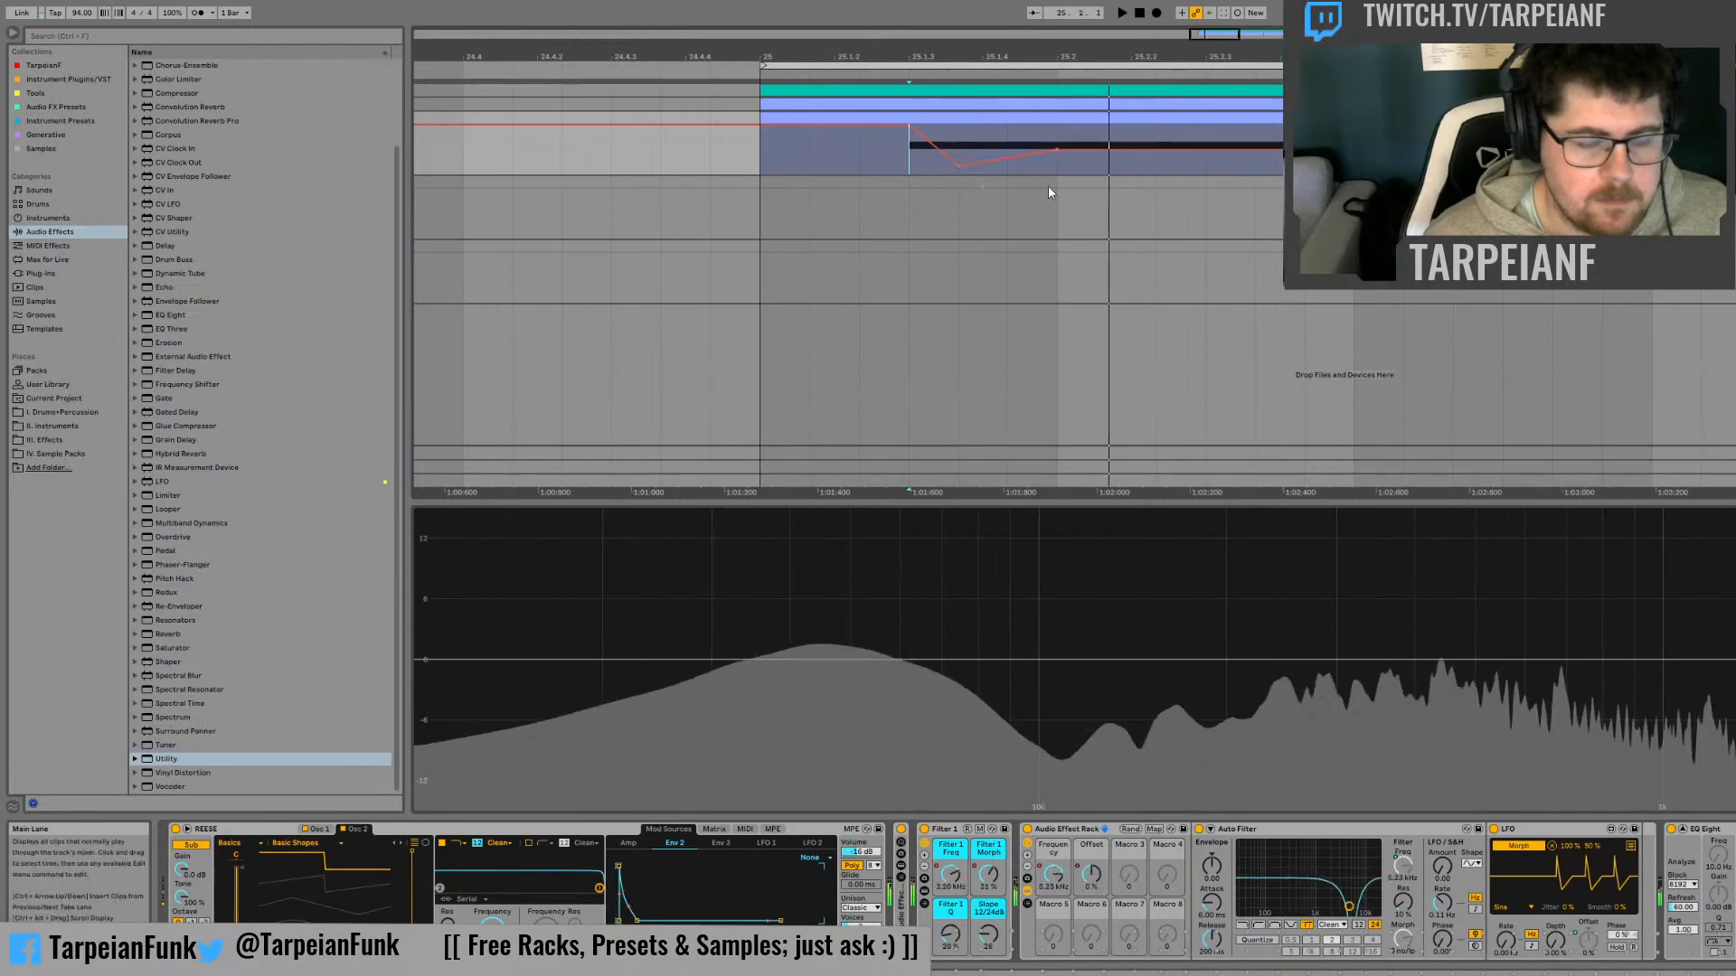
key("space")
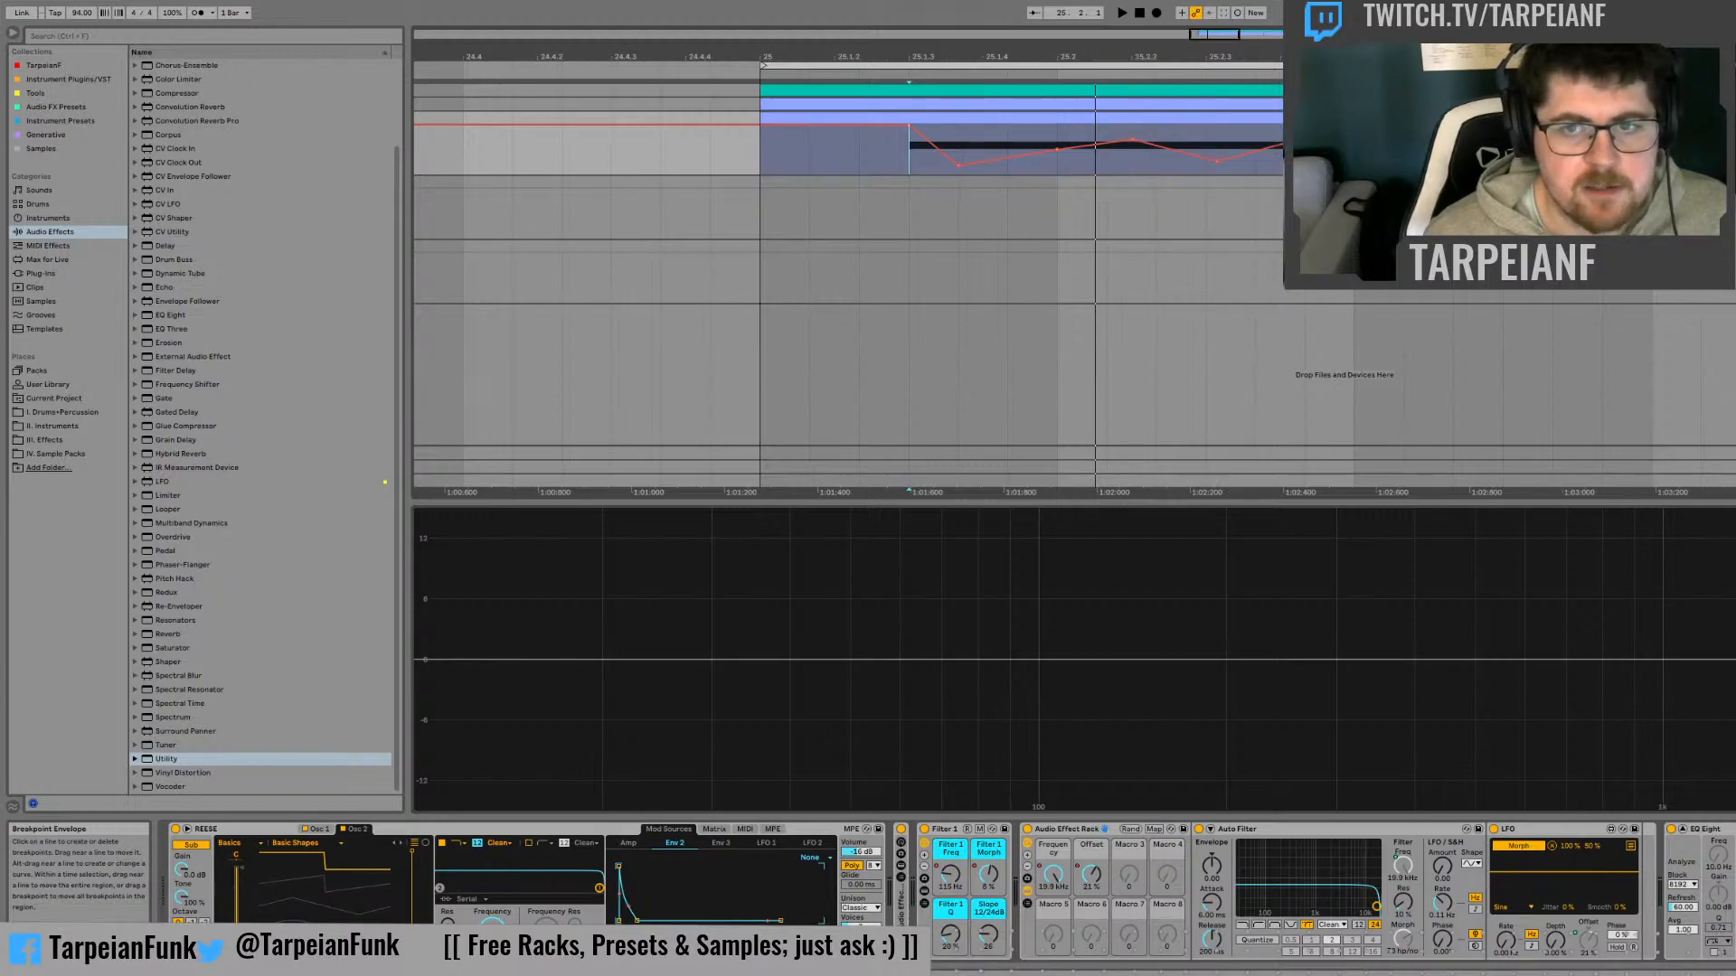
key("space")
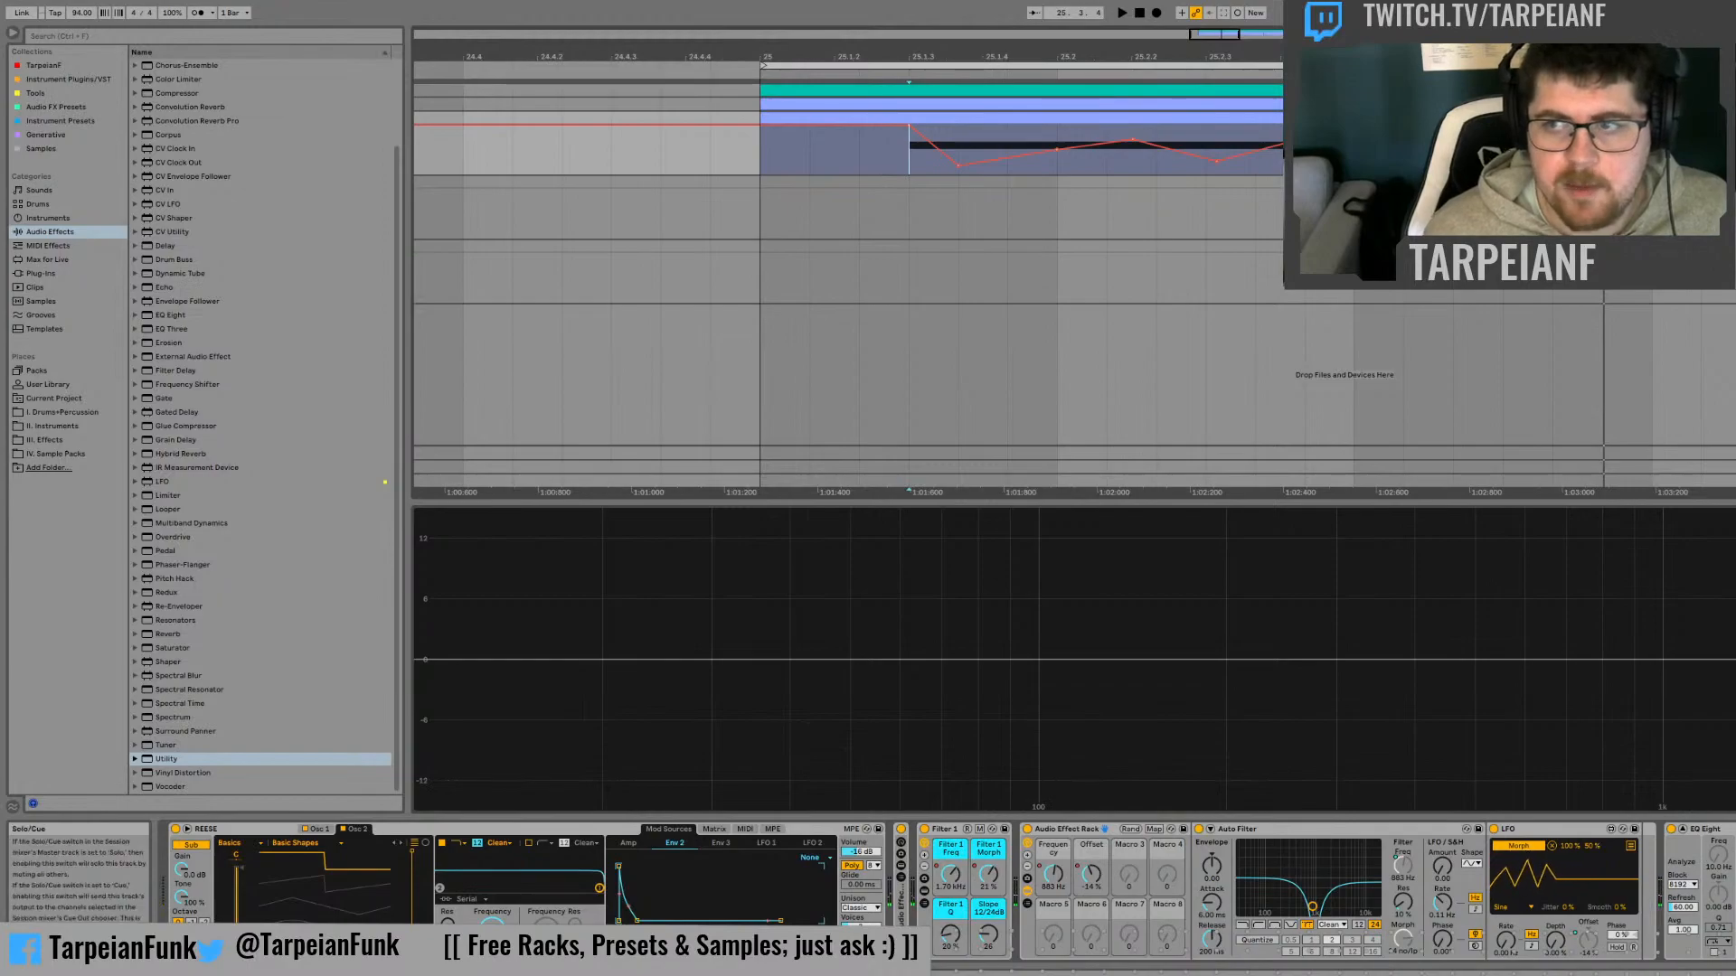
key("space")
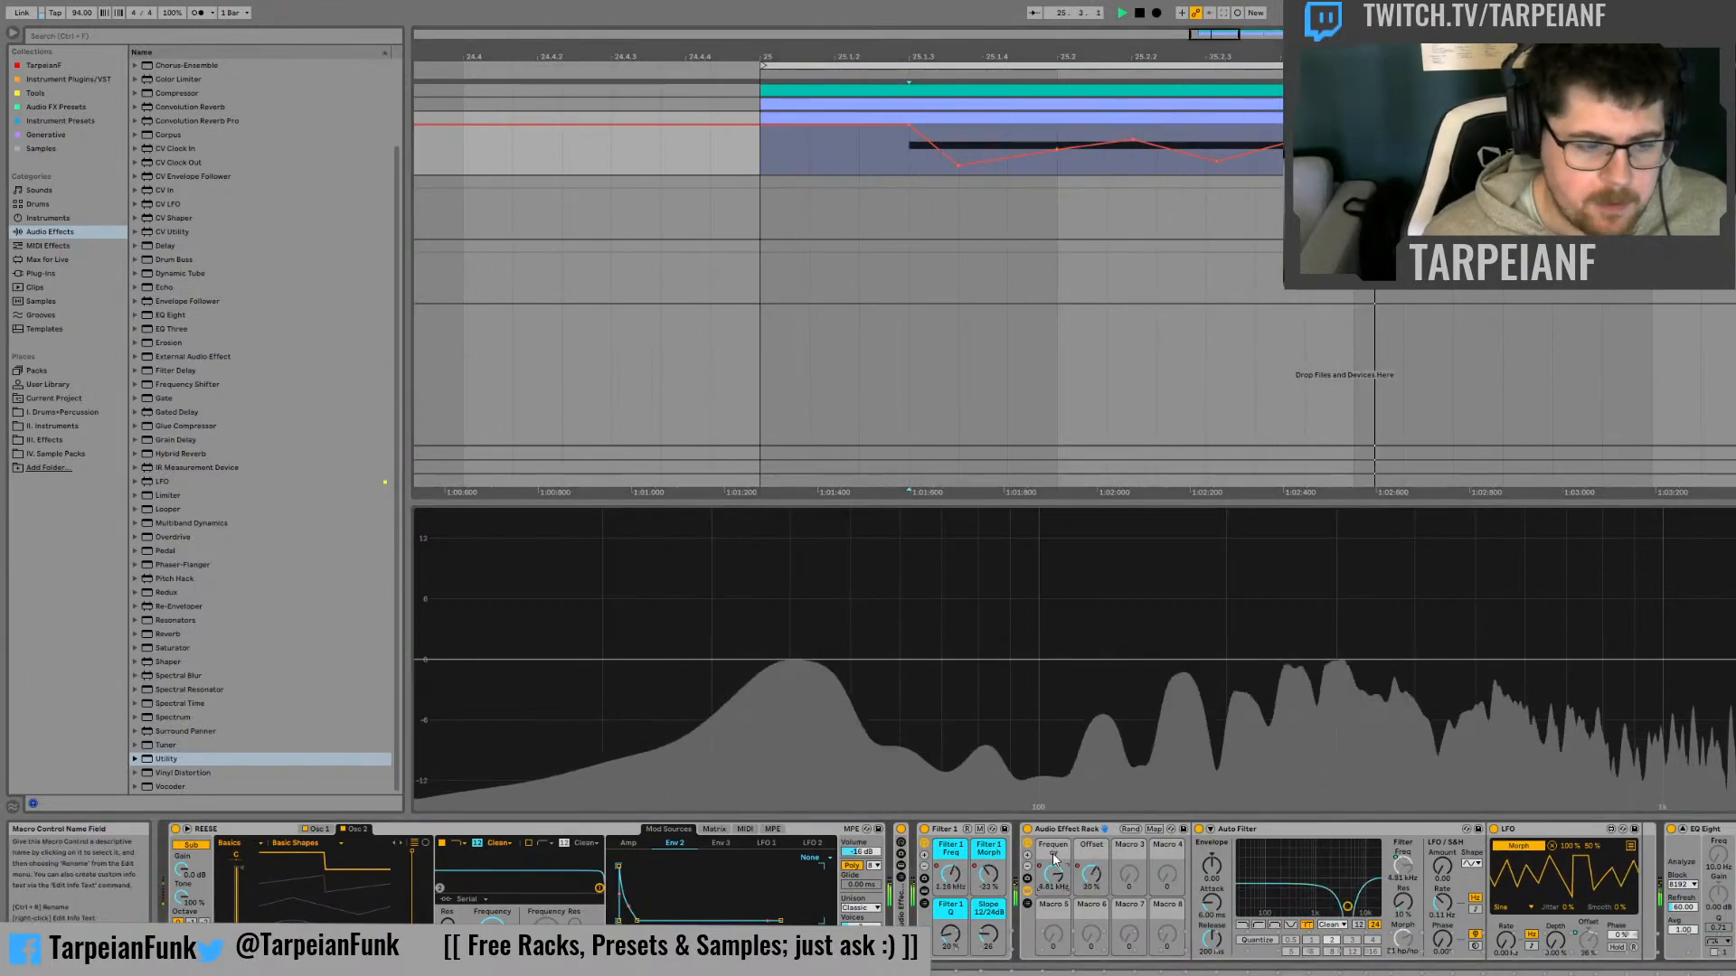
Rename the rack's two mapped macros Filter 2 Freq and Filter 2 Morph and reduce the visible macros to two
key("ctrl+r")
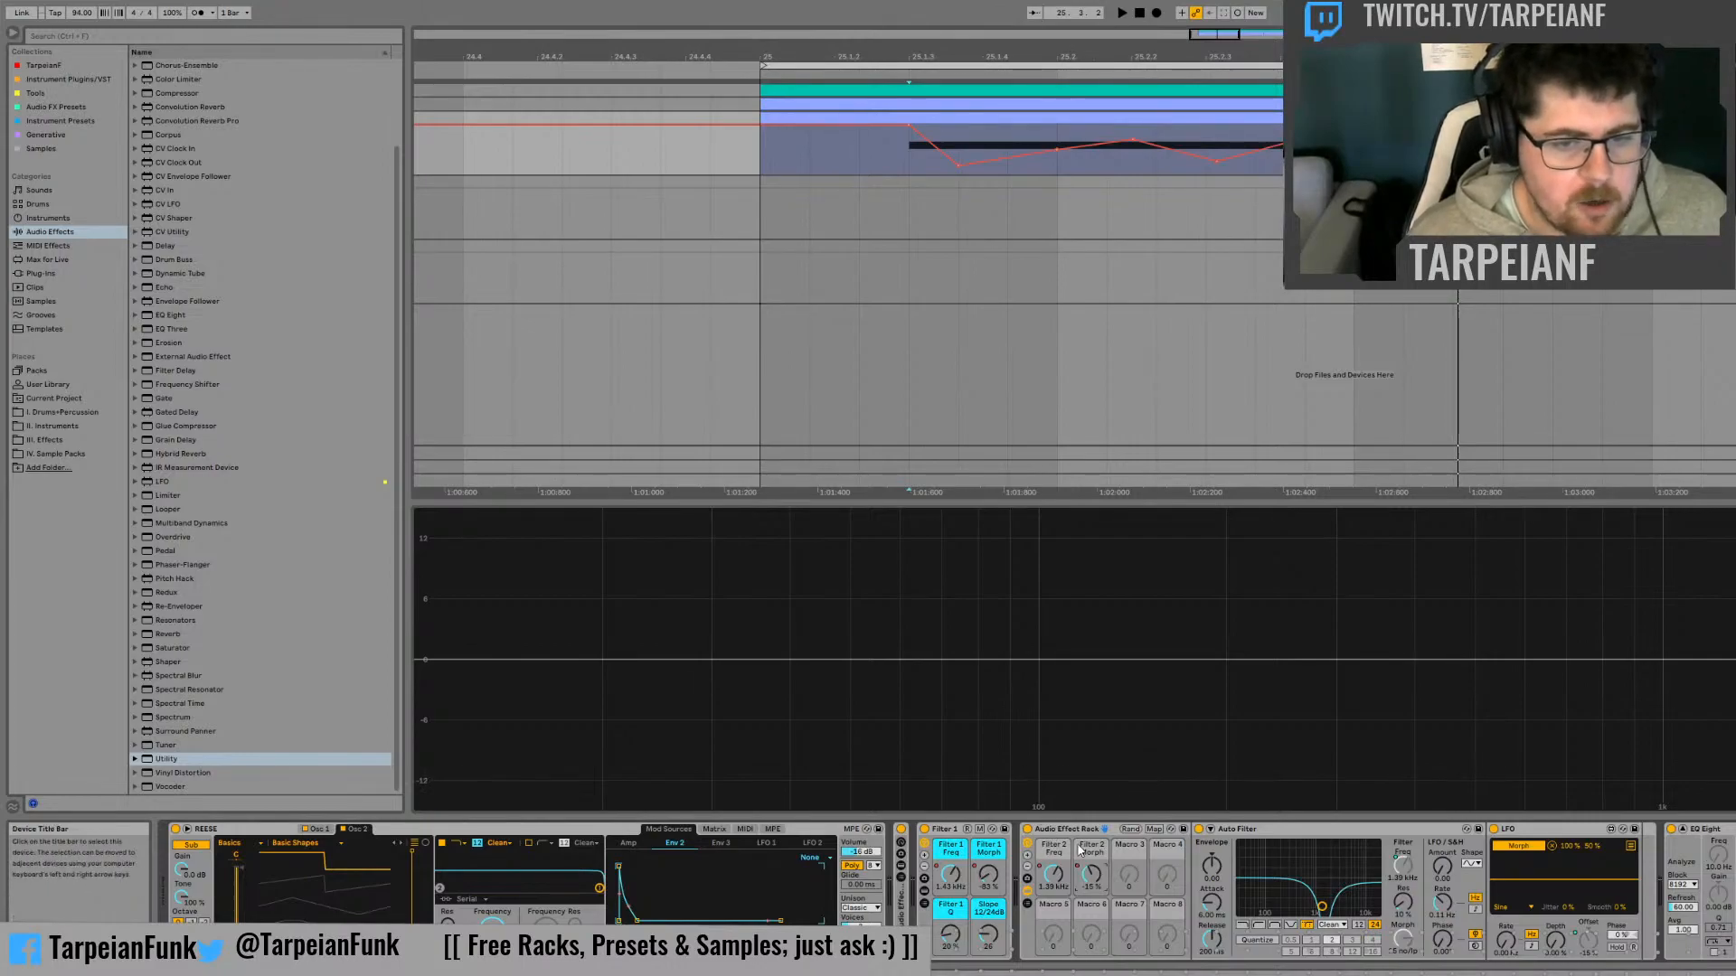
left_click(1028, 870)
left_click(1028, 869)
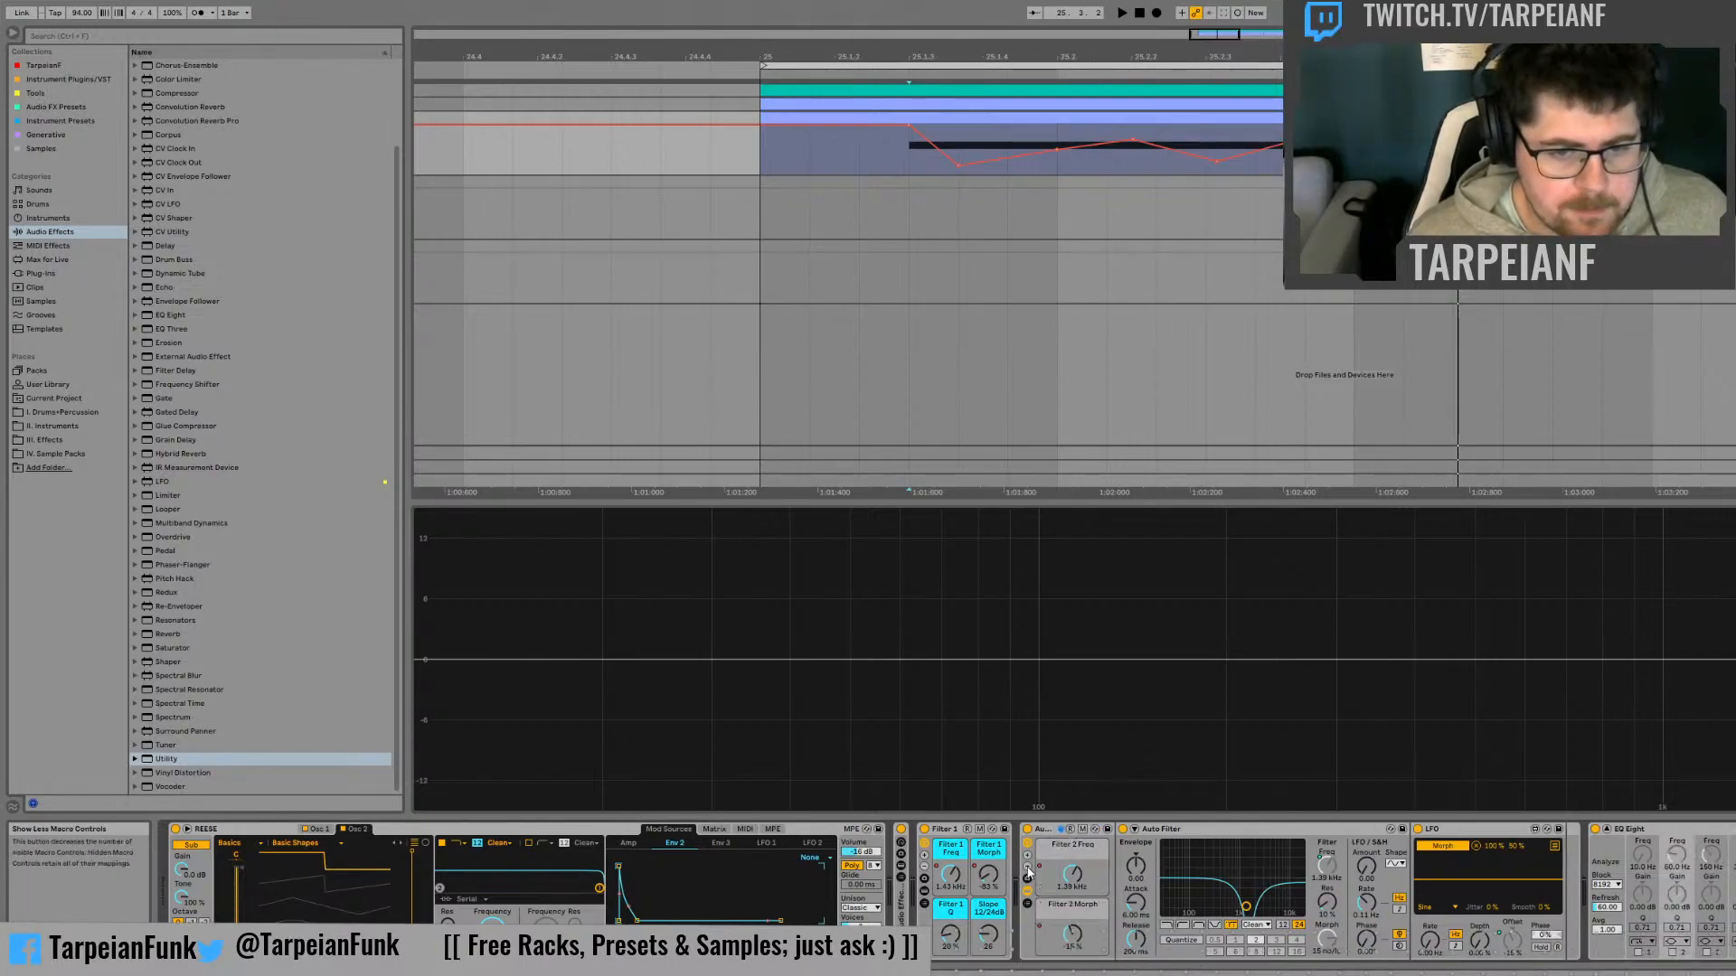
Colour both Filter 2 macros turquoise, hide the rack's devices, name the rack Filter 2, and play the bass
left_click(1089, 850)
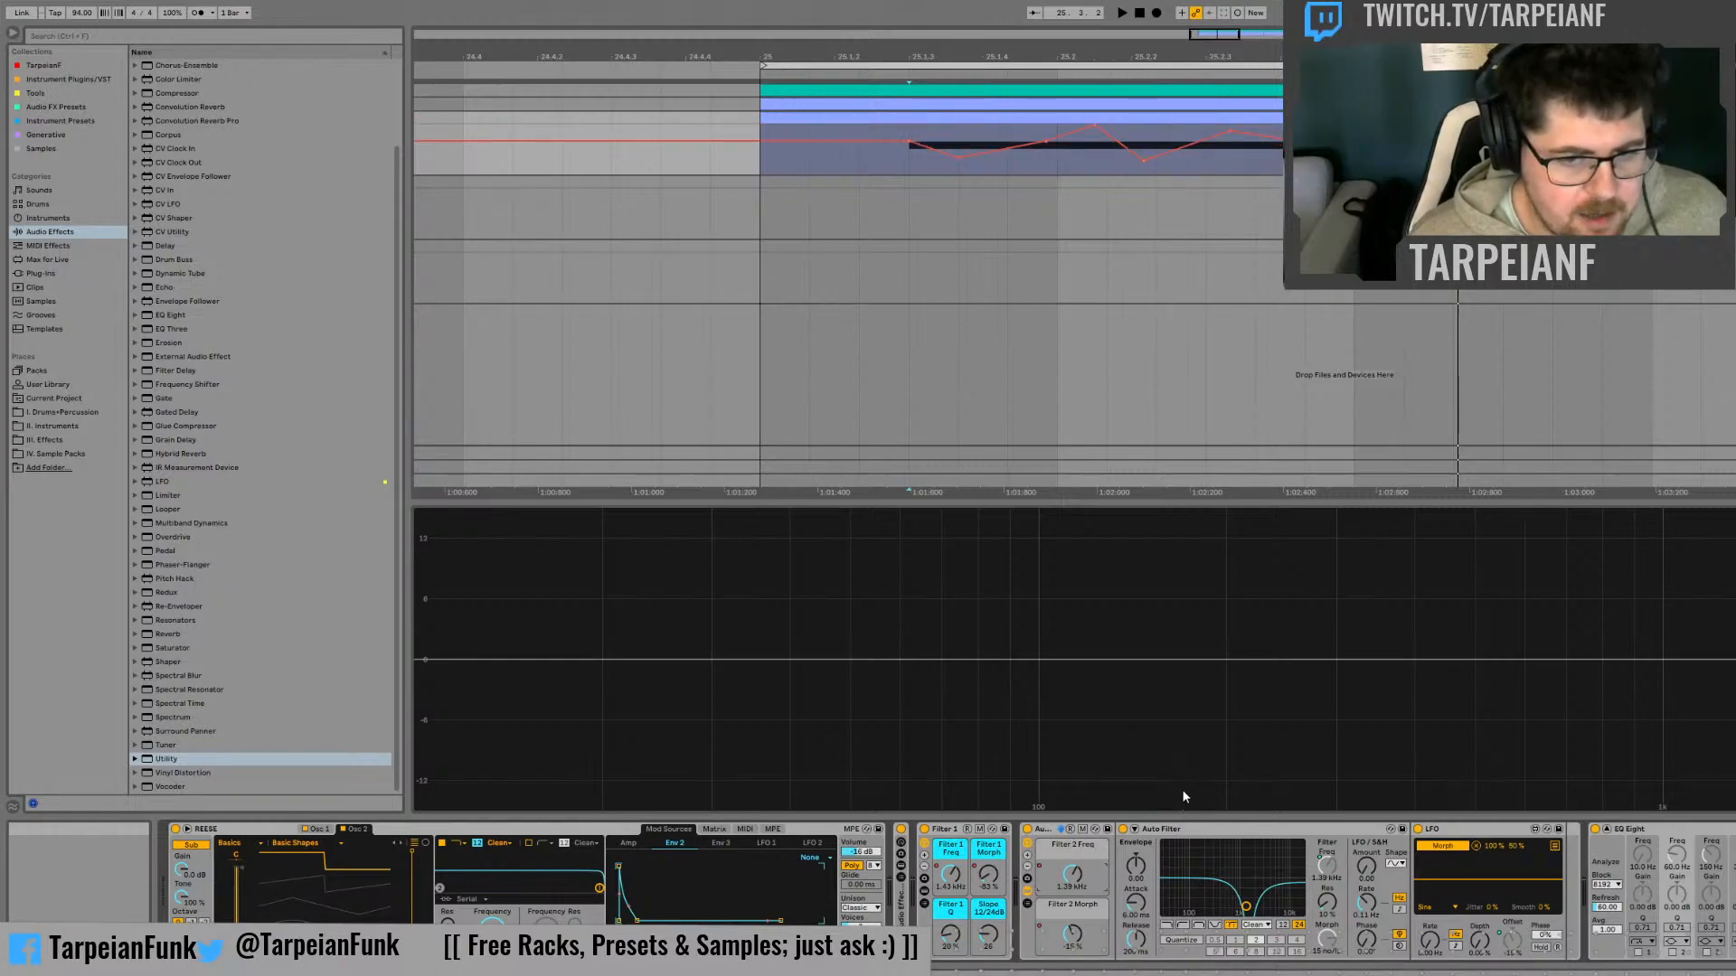
left_click(1183, 792)
left_click(1093, 910)
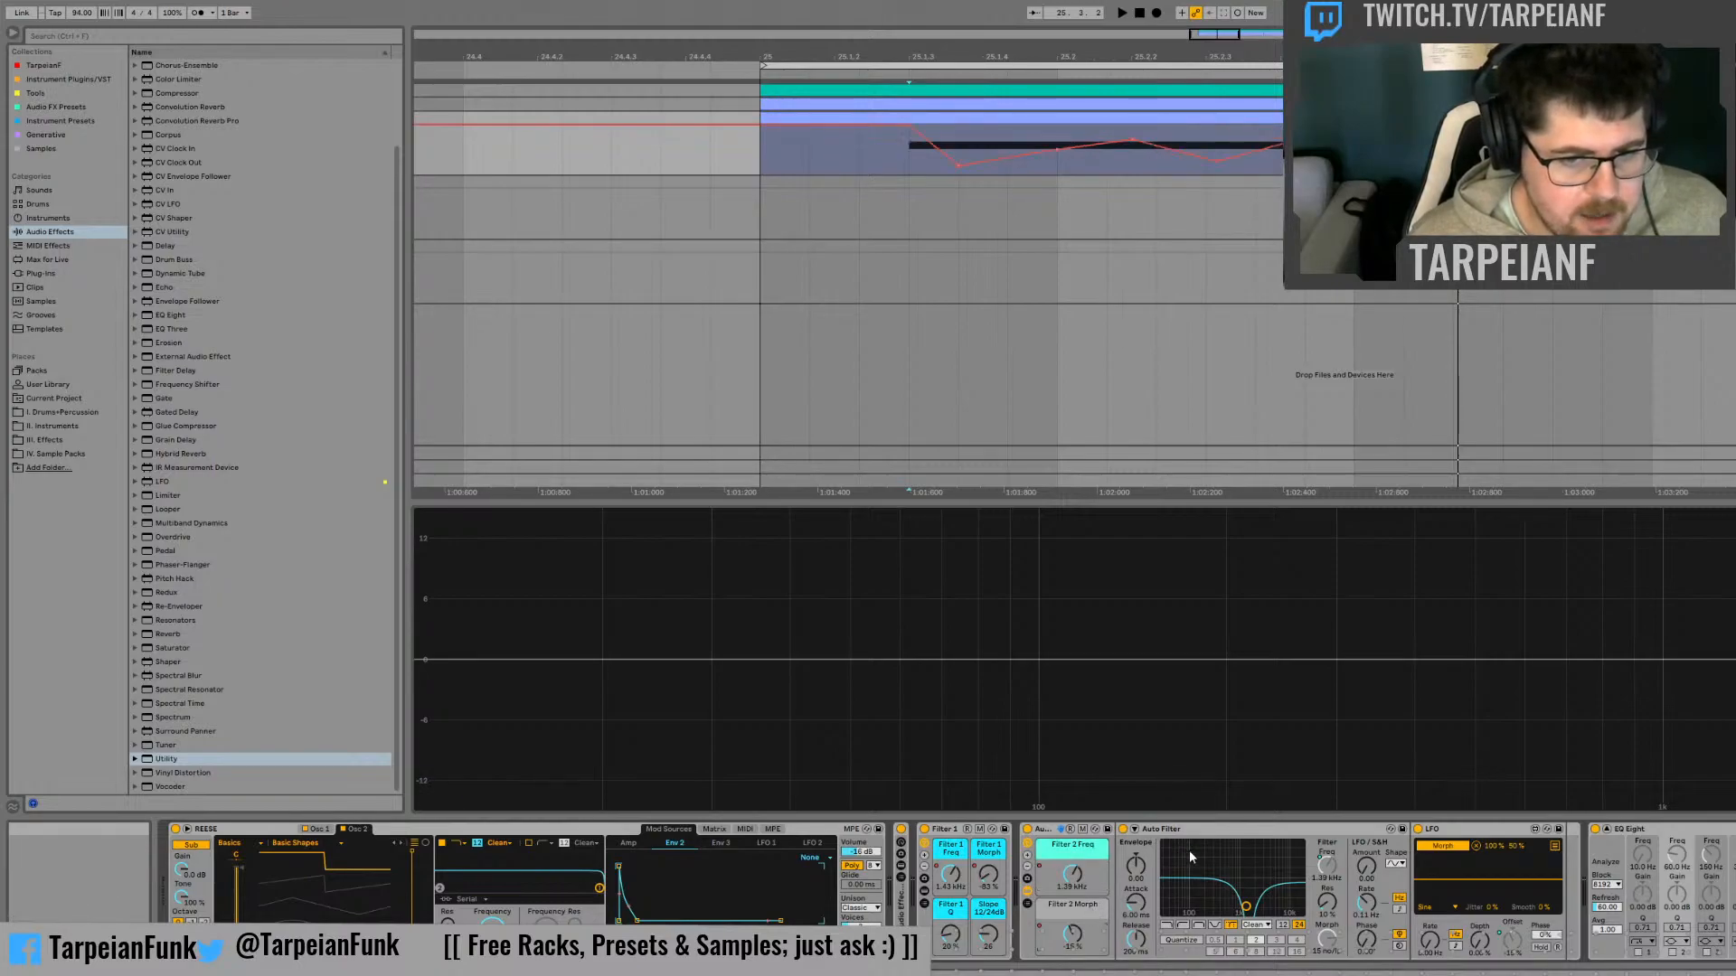
left_click(1187, 850)
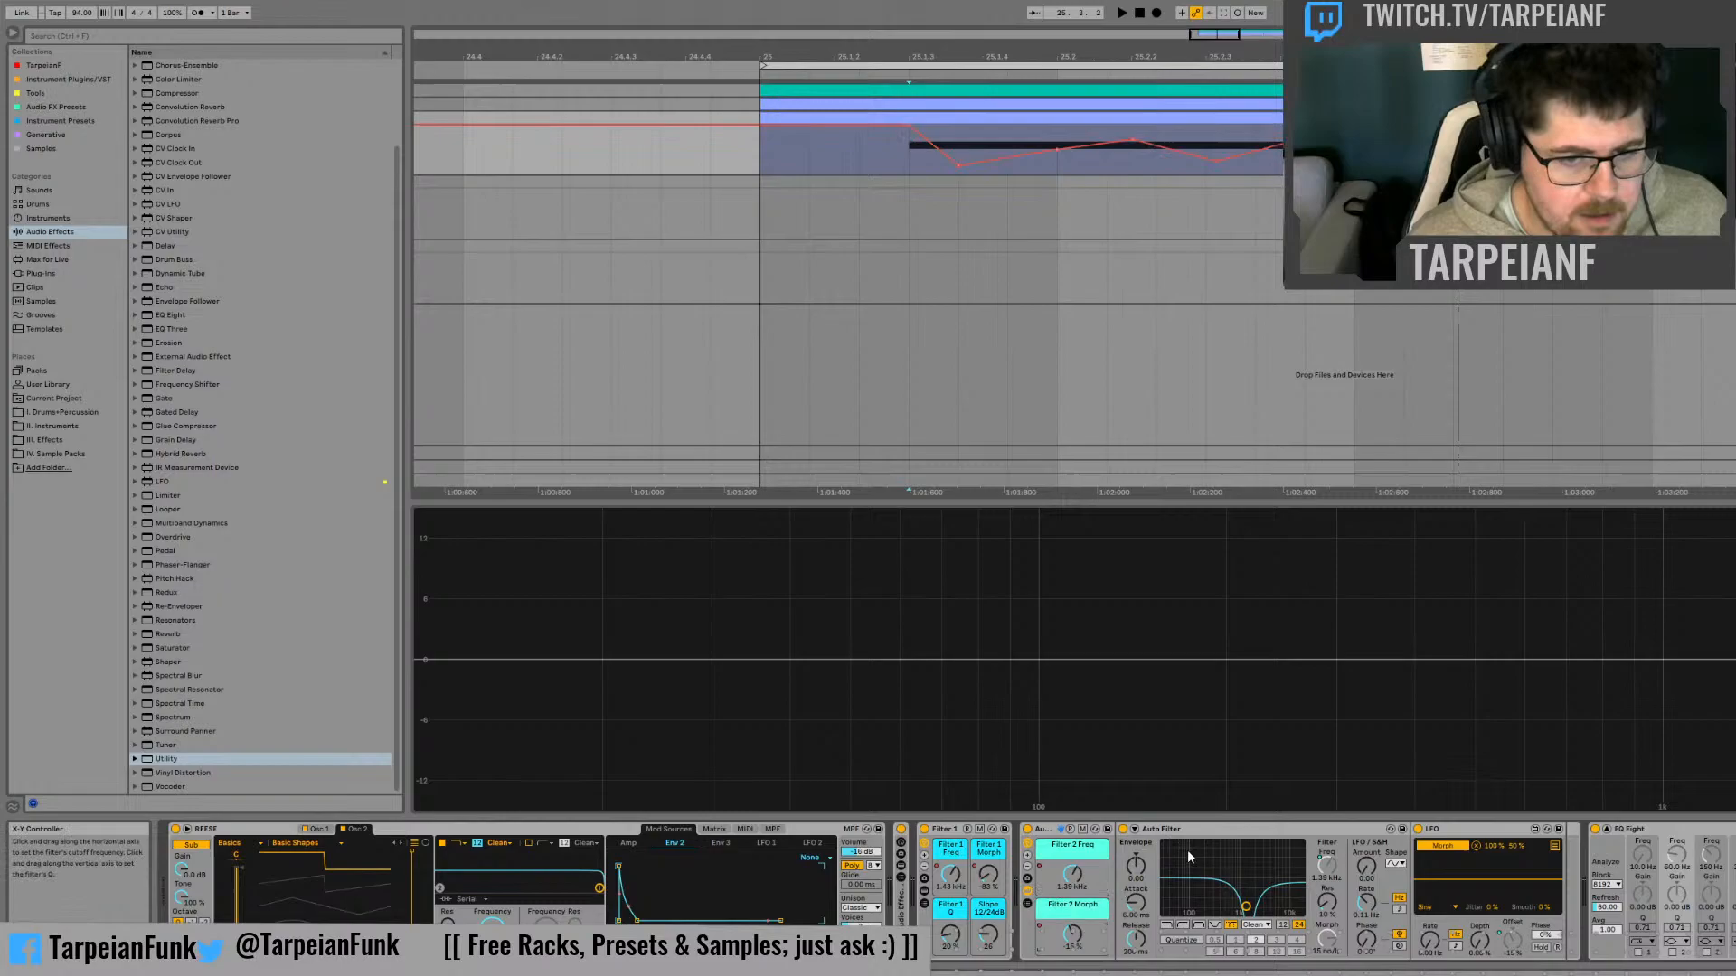
left_click(1027, 890)
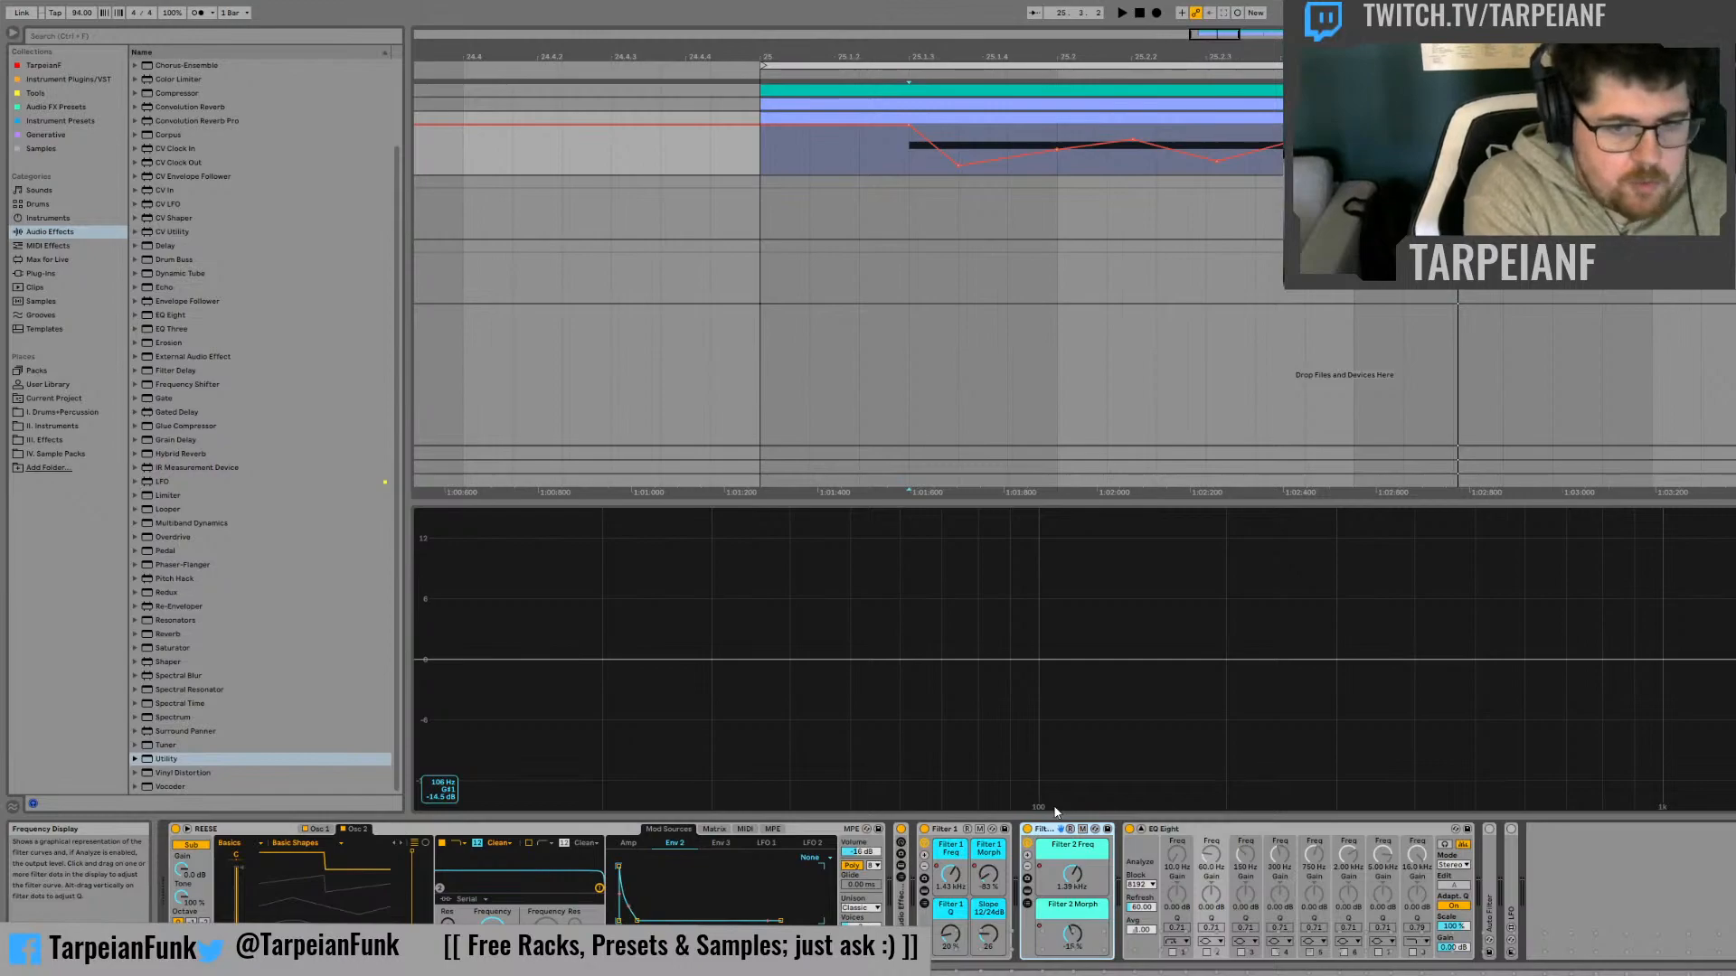
key("space")
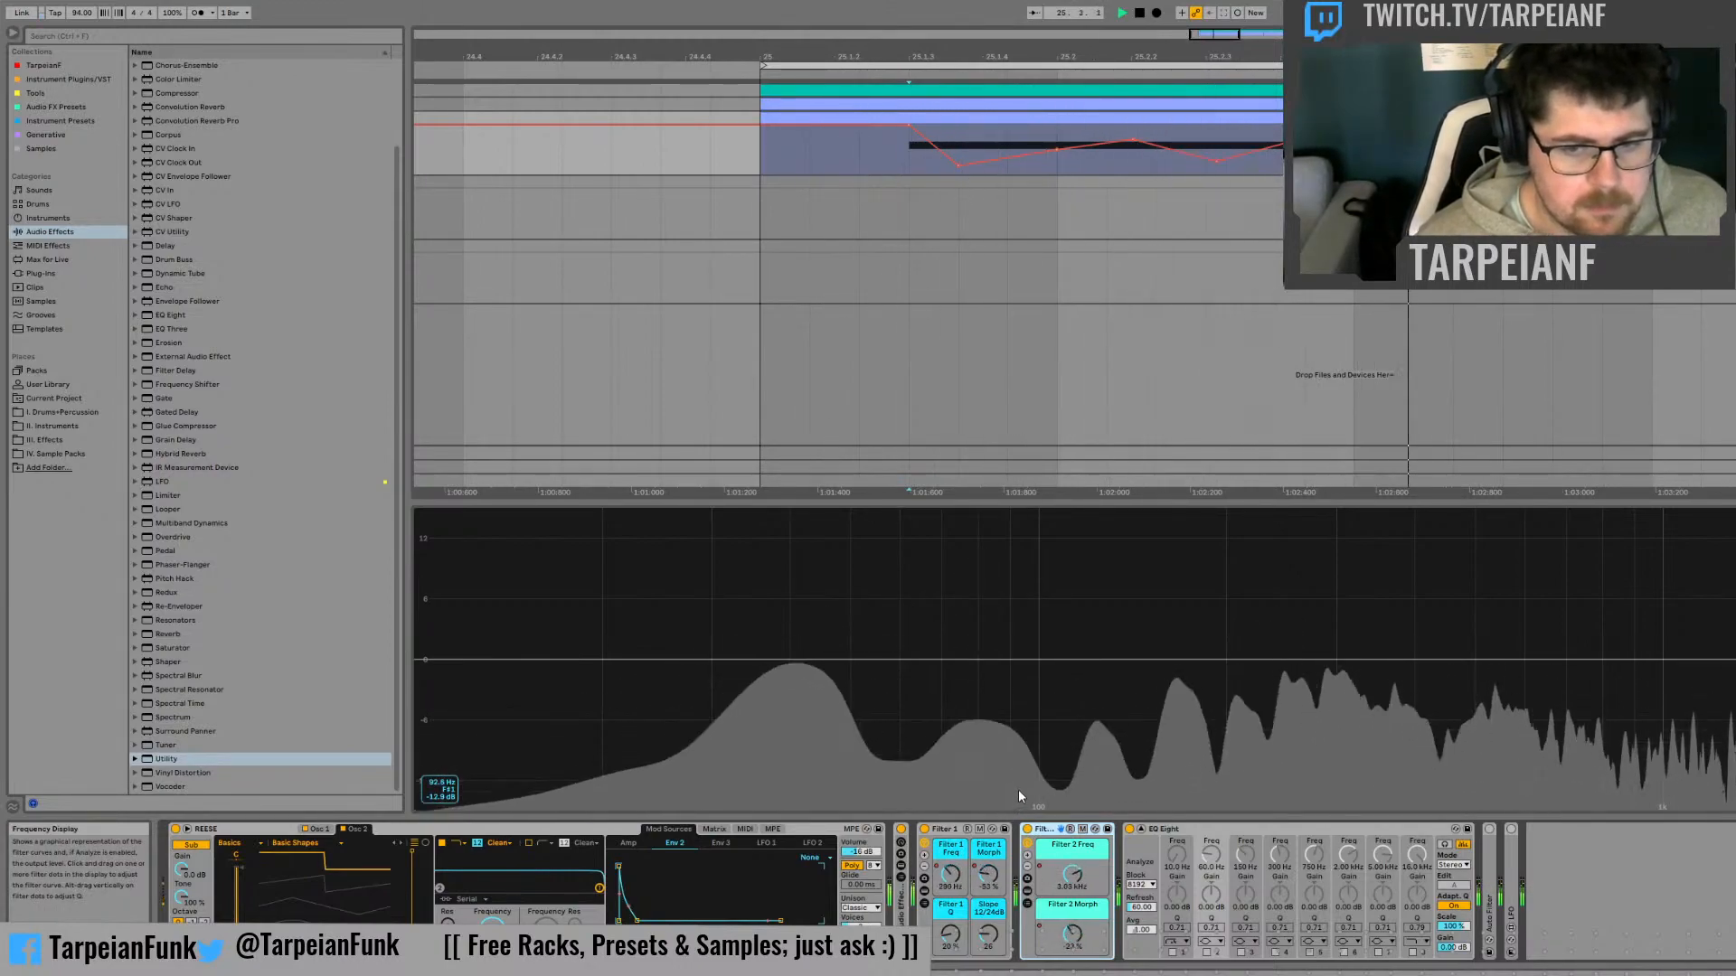
key("space")
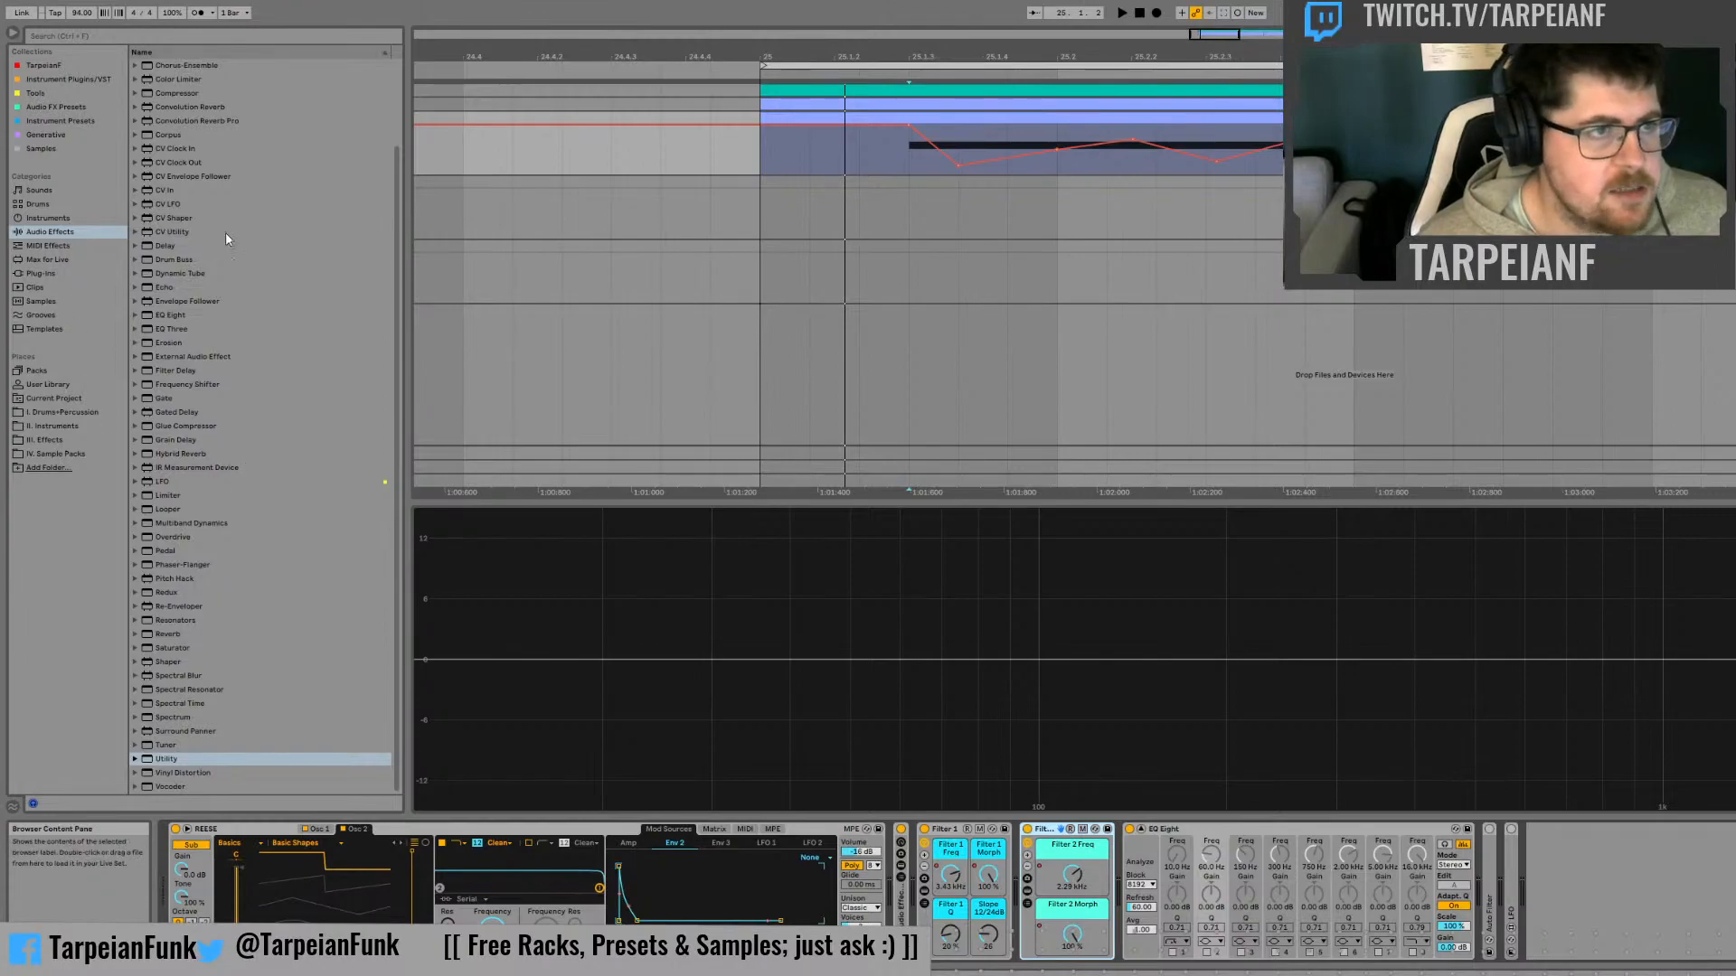
Add an Auto Filter after the Filter 2 rack and place an LFO device behind it, ahead of the EQ Eight
scroll(244, 225, "up", 3)
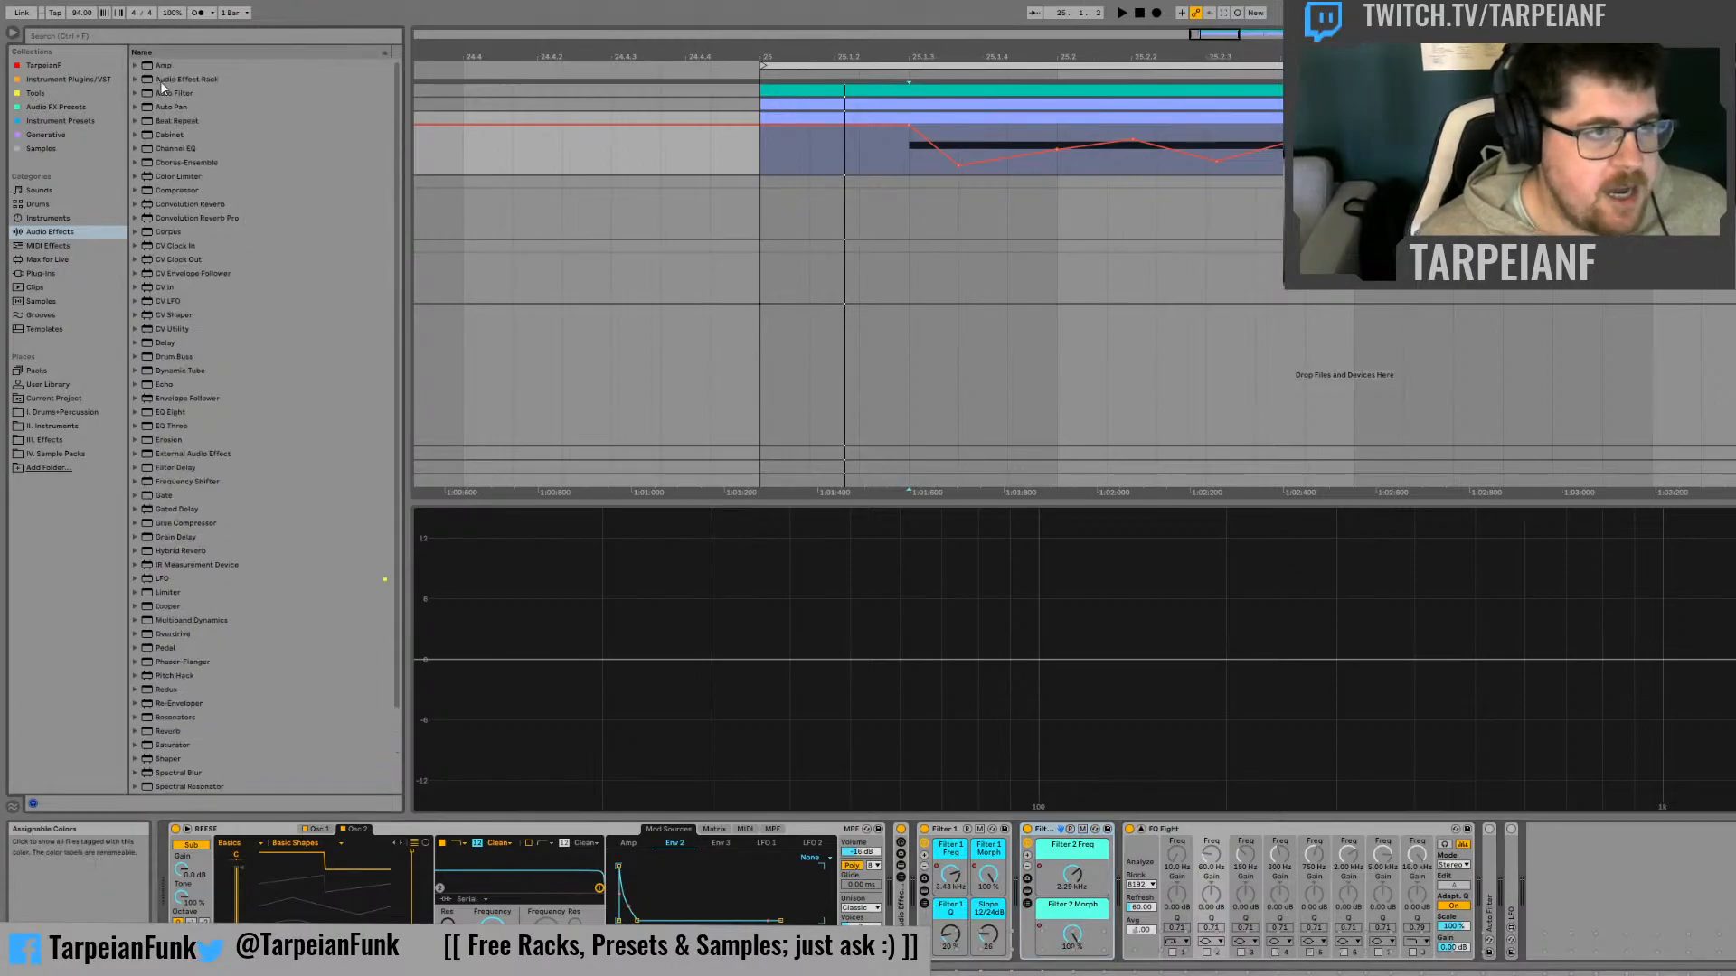
left_click_drag(1043, 762, 1137, 879)
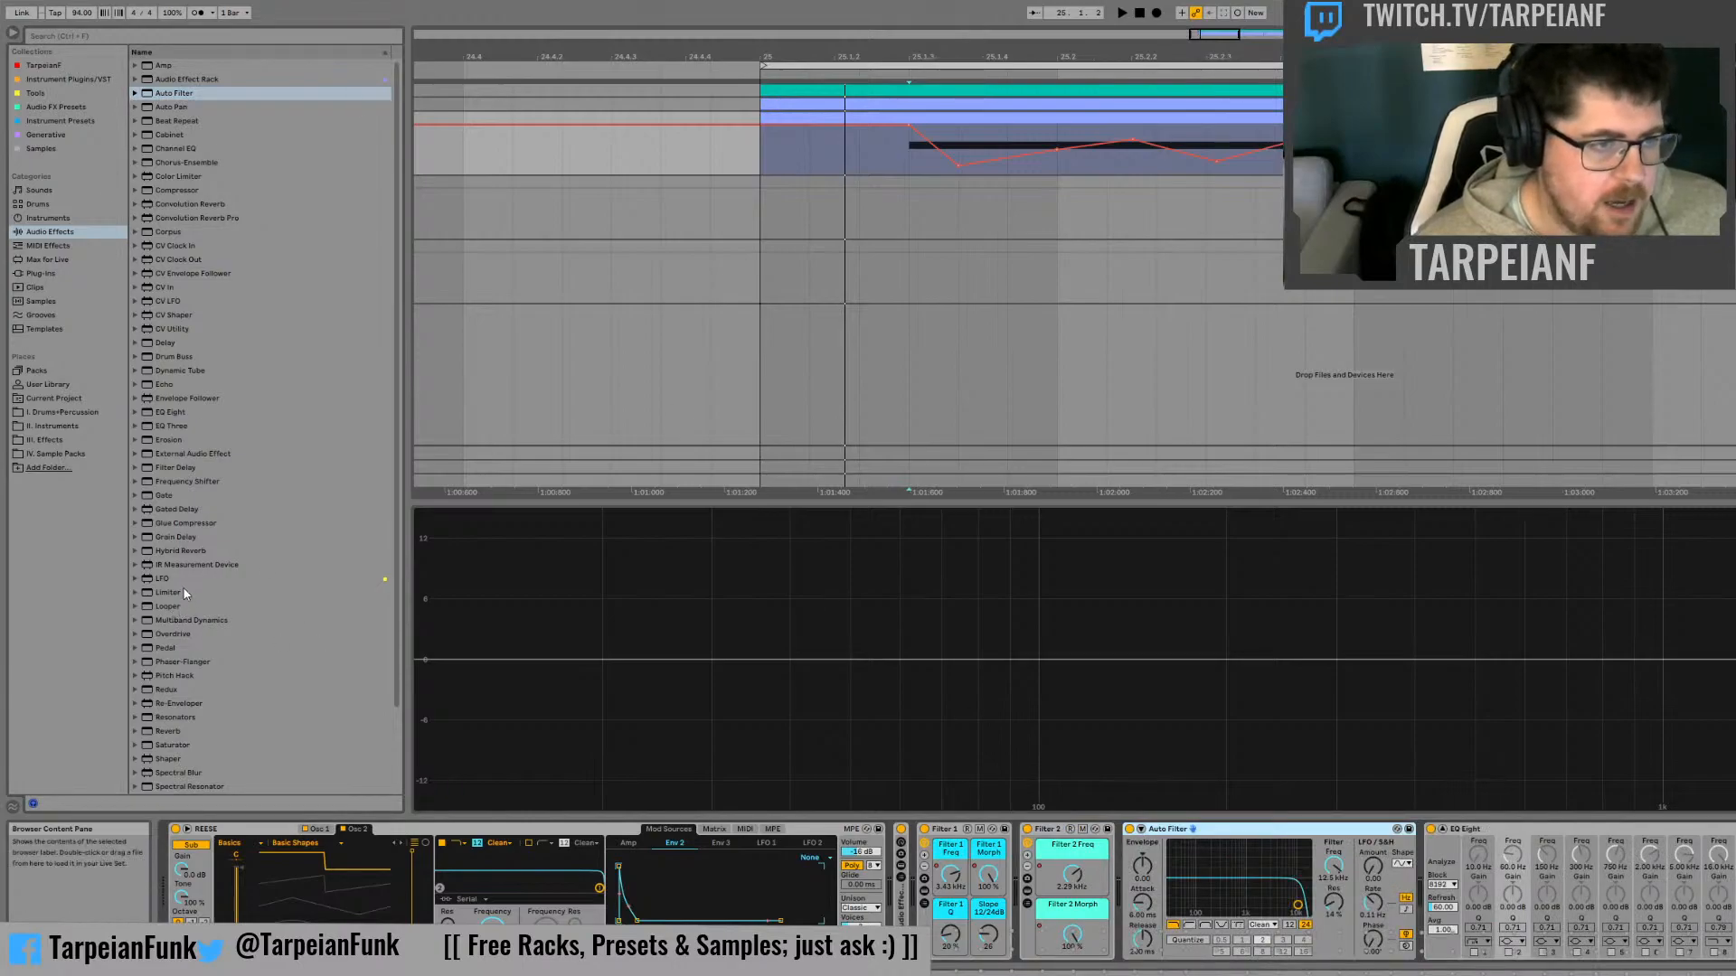
left_click_drag(181, 579, 207, 583)
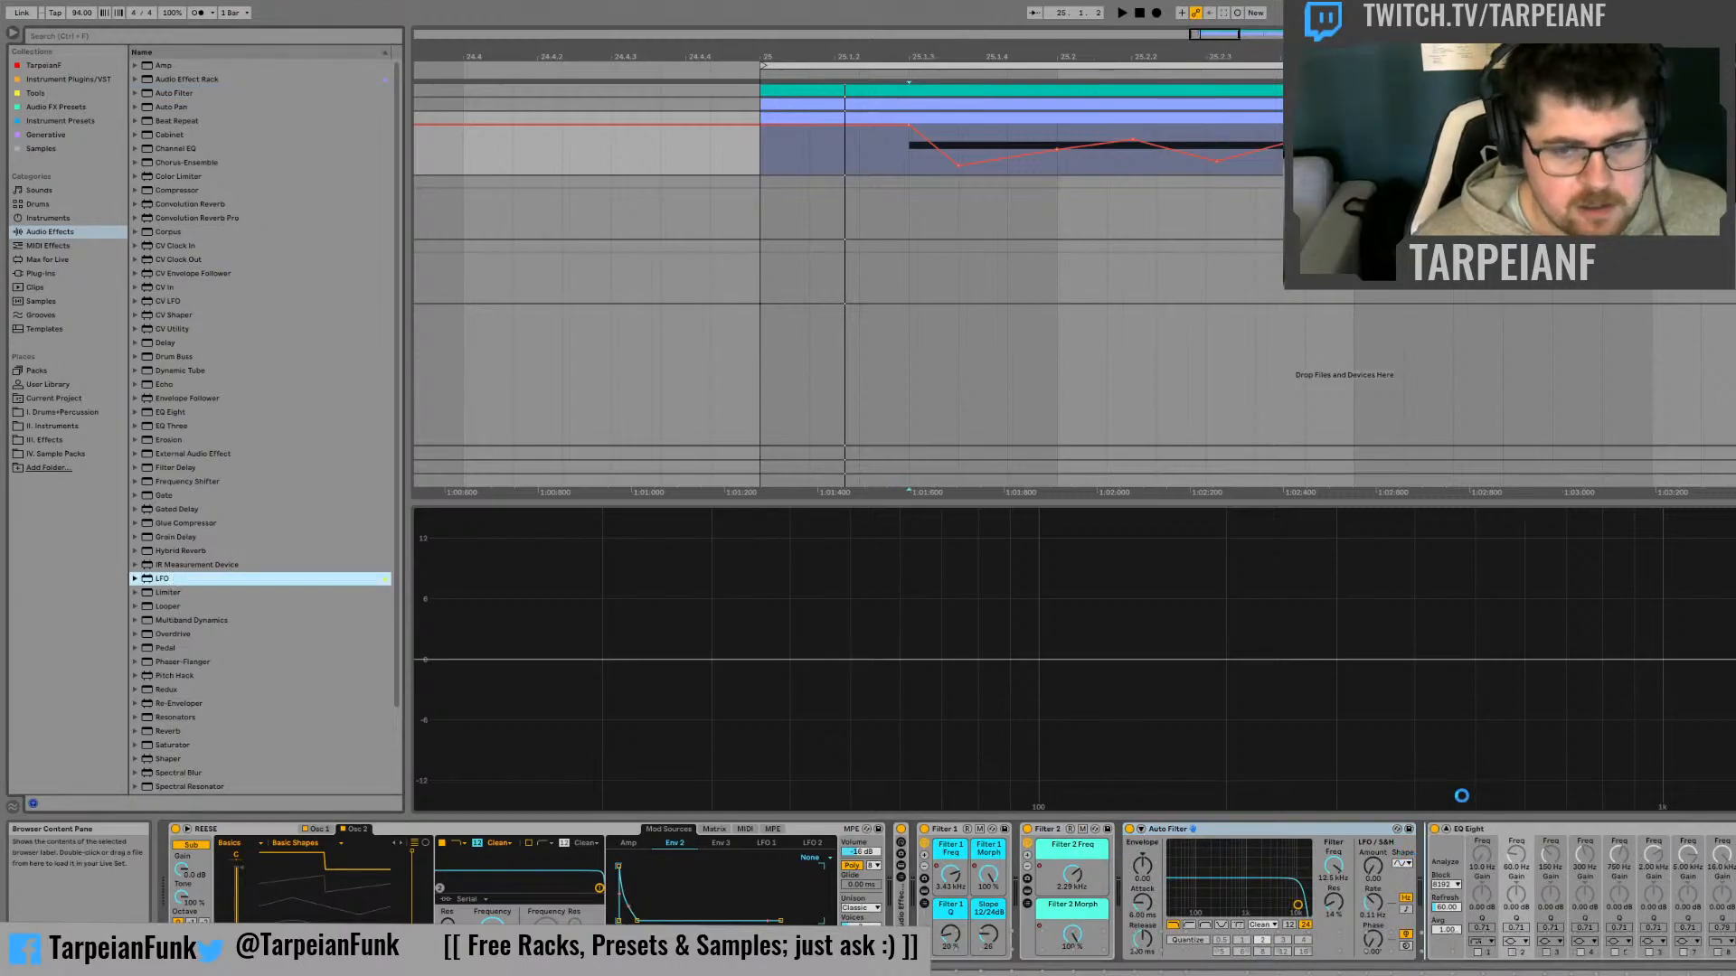
left_click_drag(1461, 796, 1427, 859)
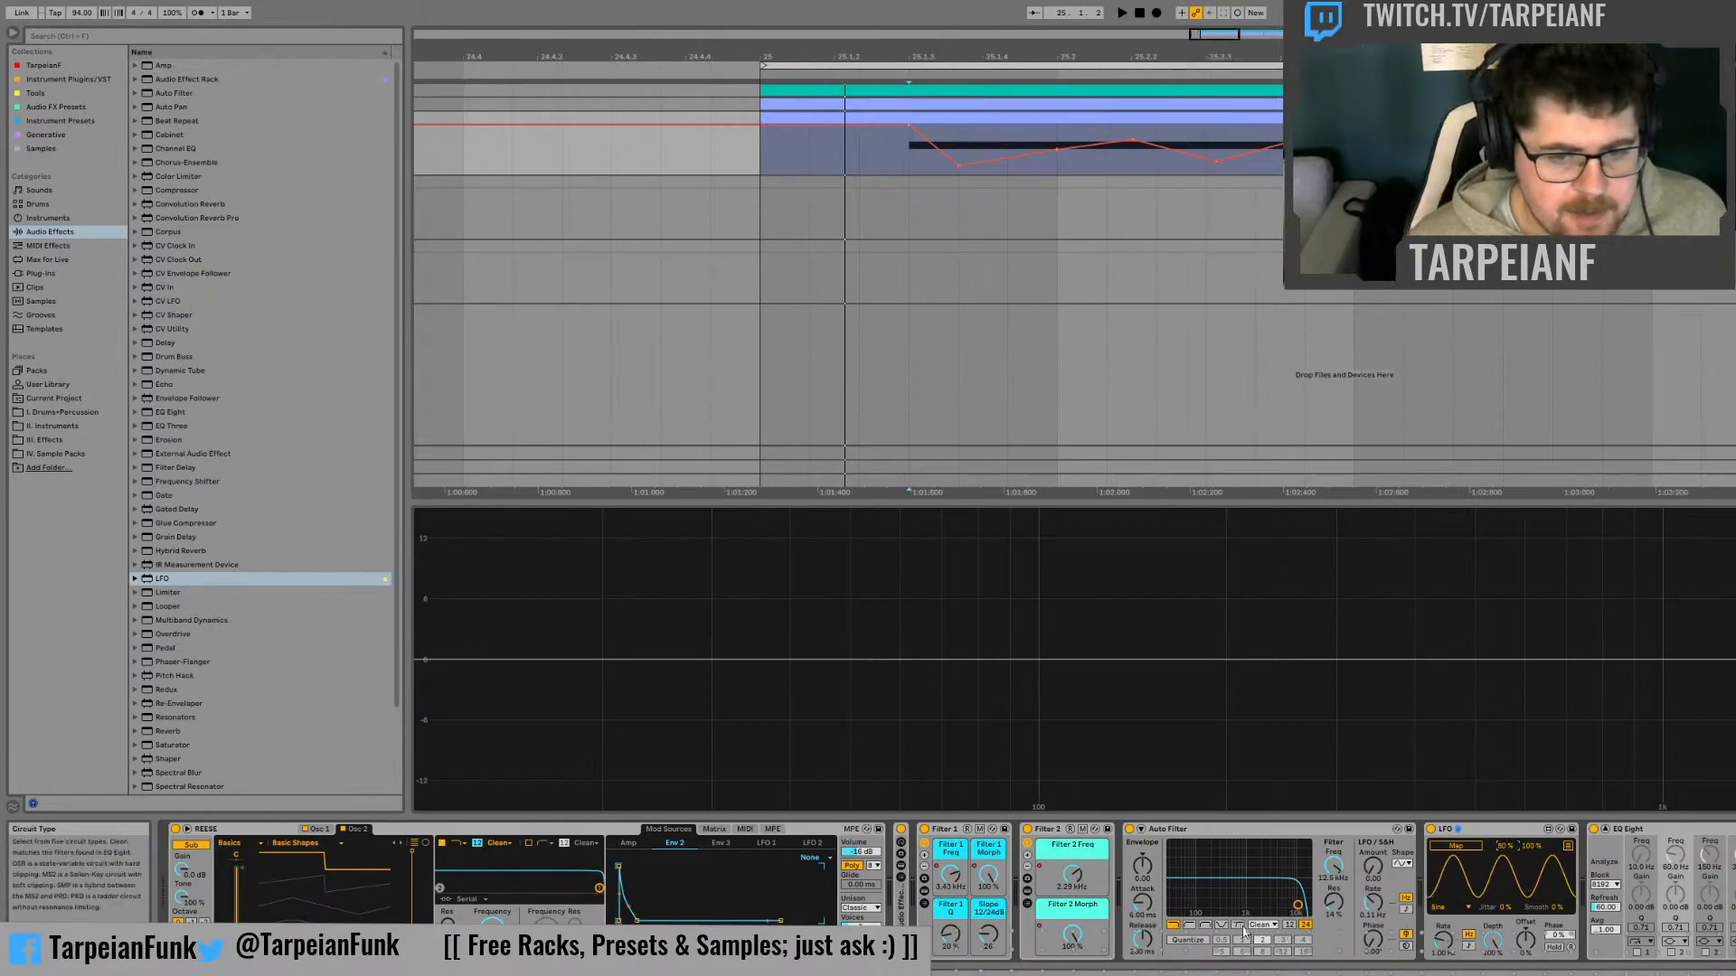
Map the new LFO to the Auto Filter's Morph control and audition the bass
left_click(1454, 843)
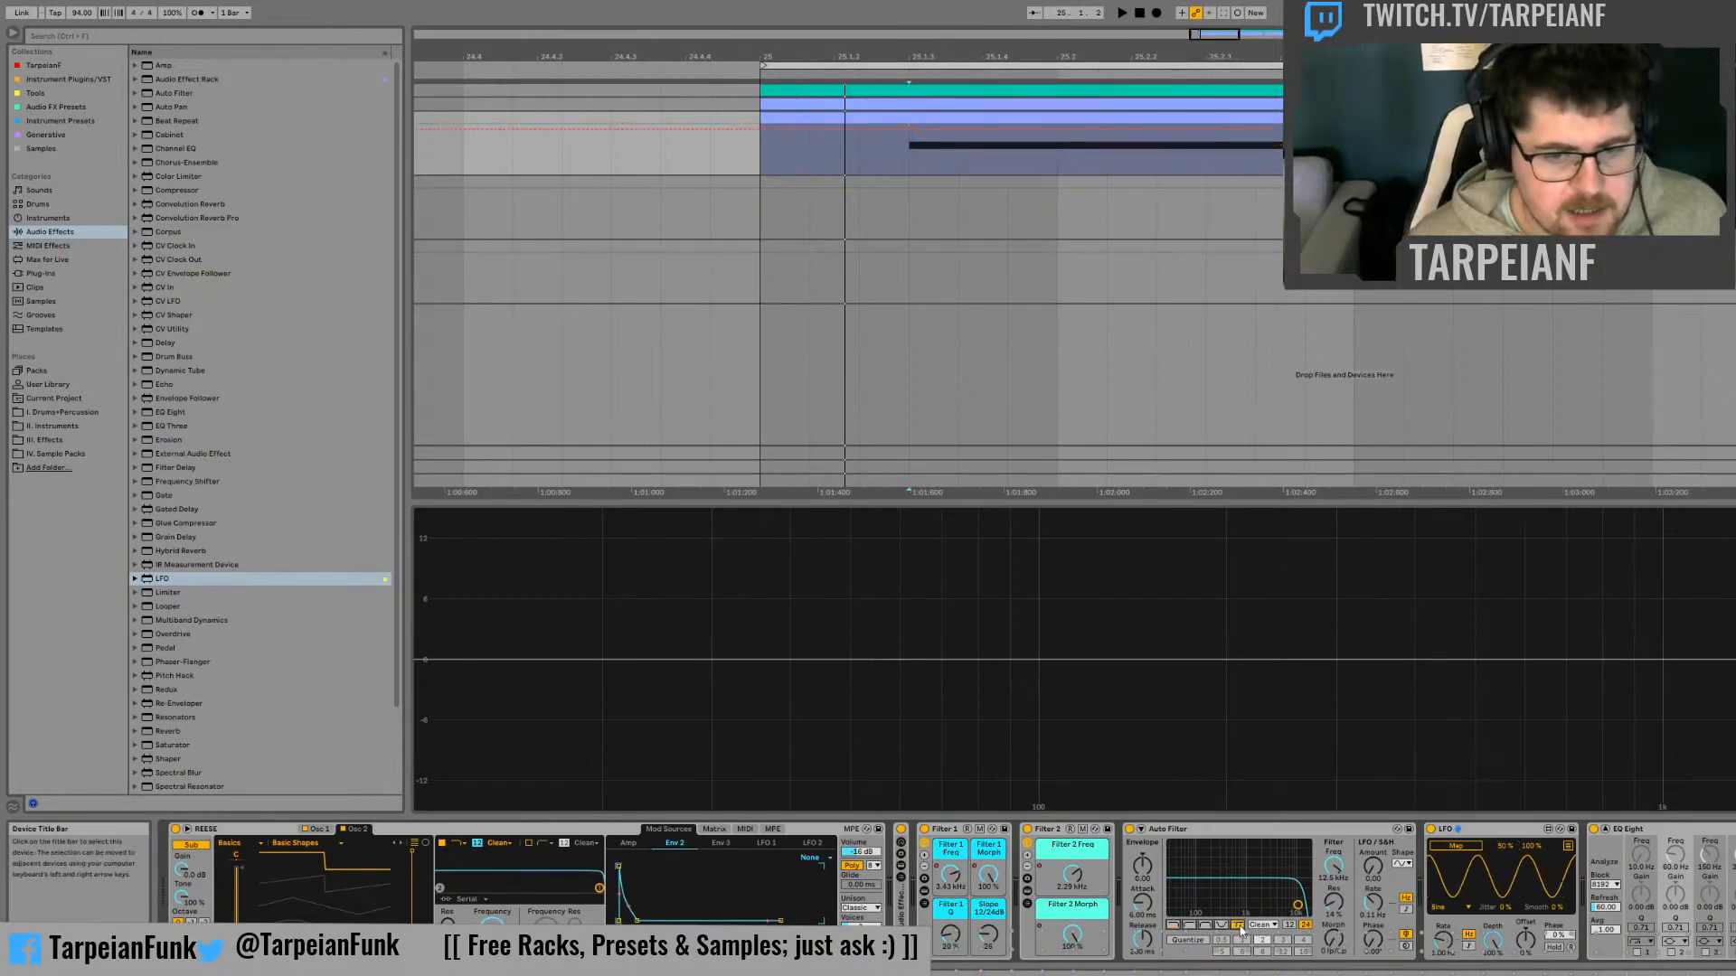
left_click(1333, 937)
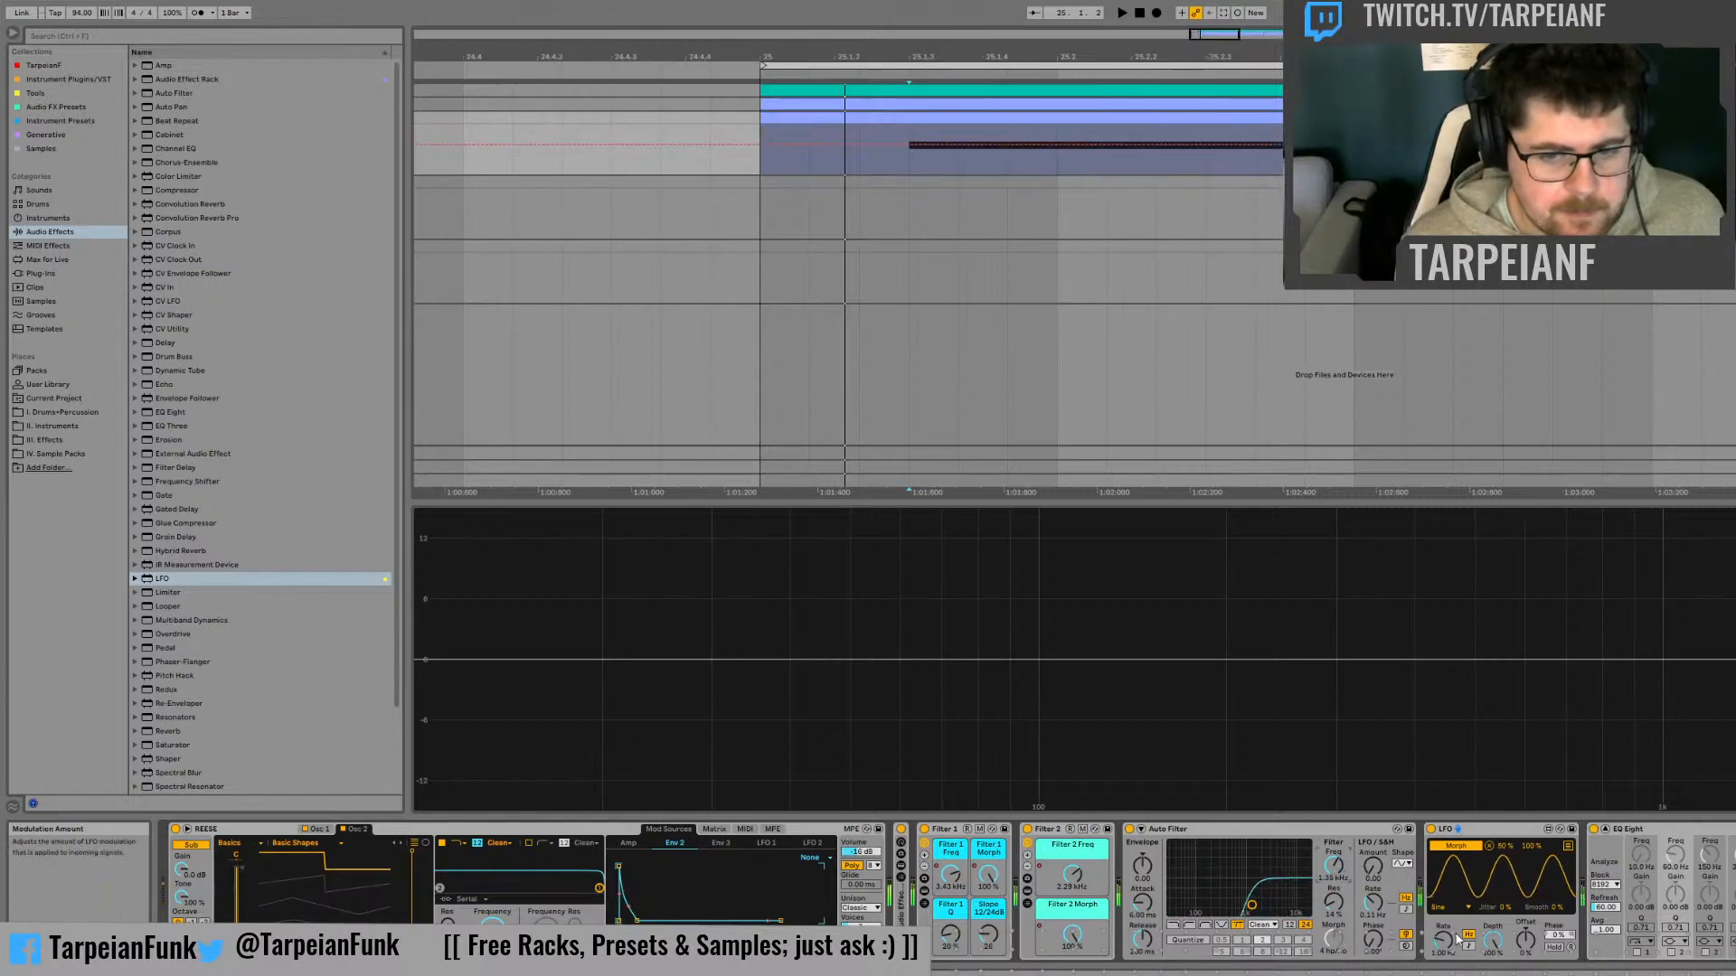
key("space")
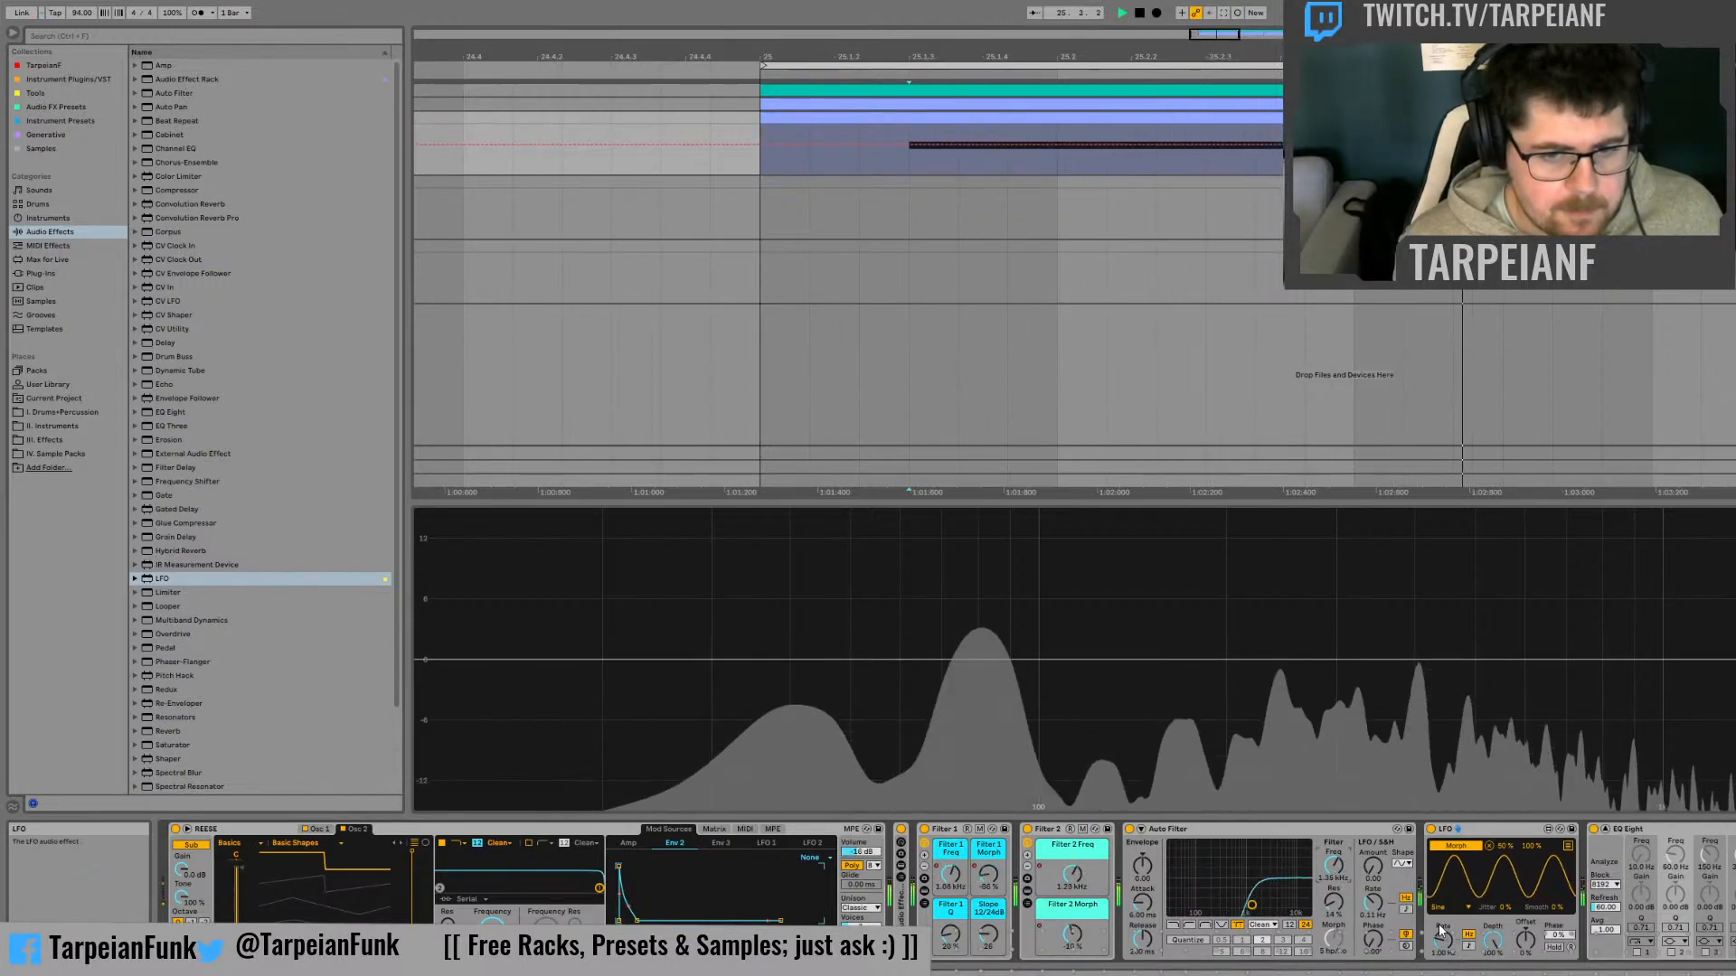
key("space")
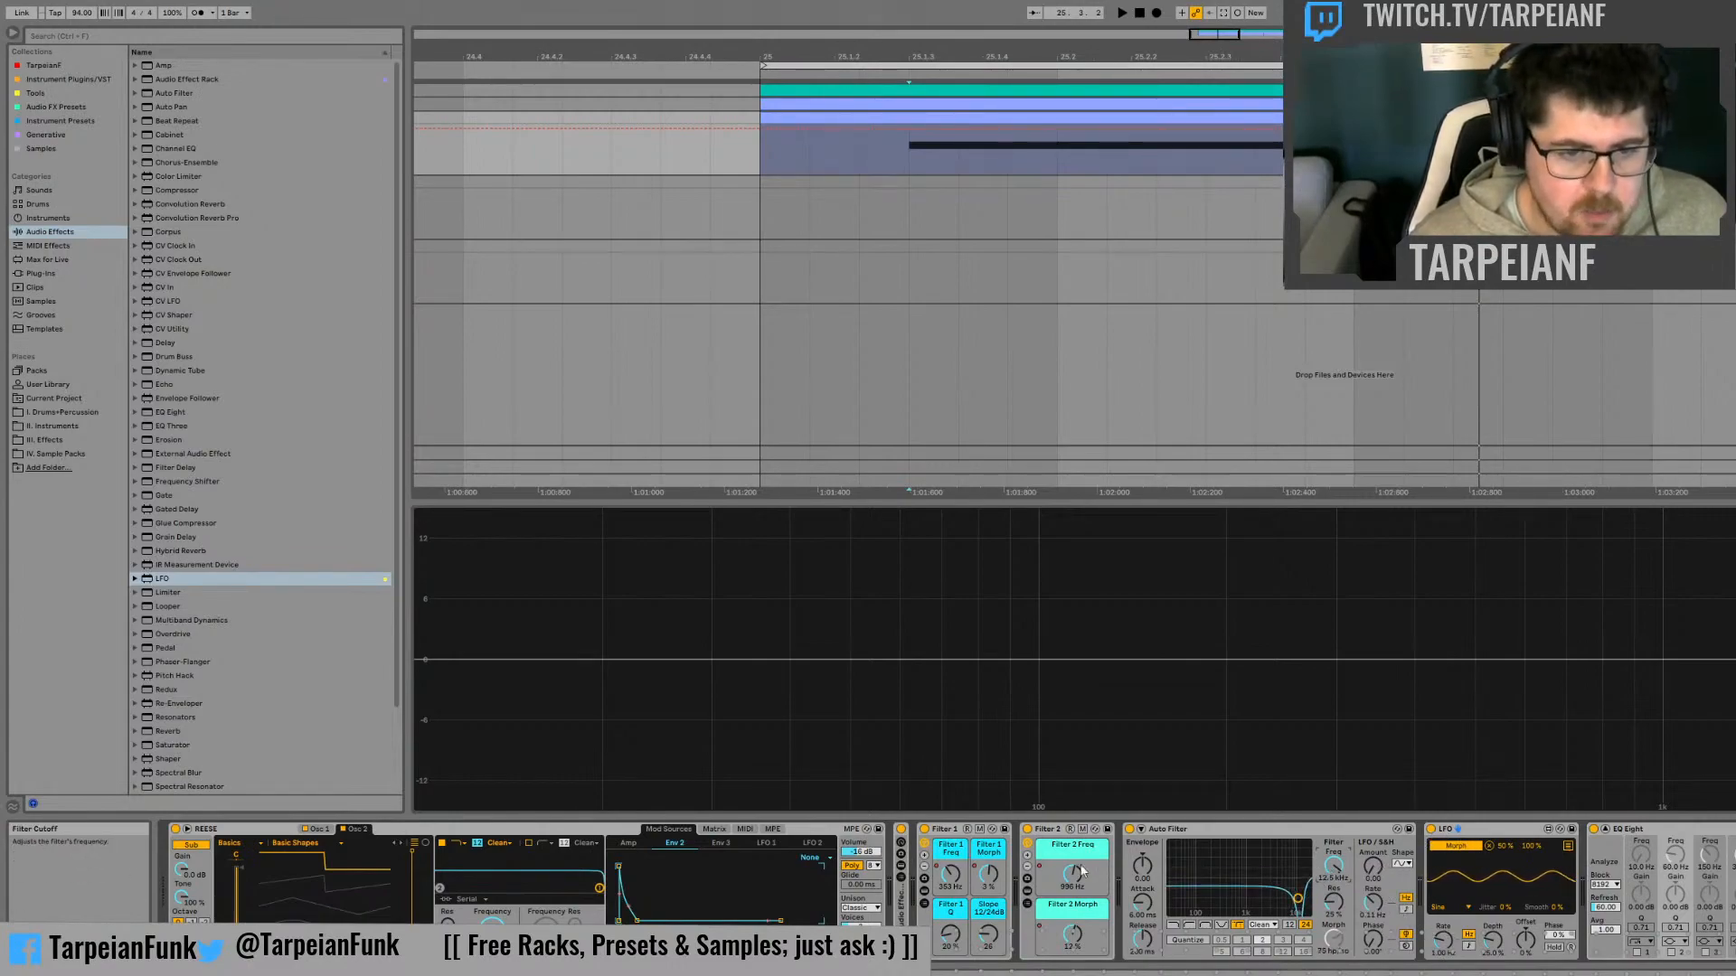
Bypass the Filter 1 rack, lower the Auto Filter's cutoff, and adjust the LFO's rate during playback
left_click(924, 830)
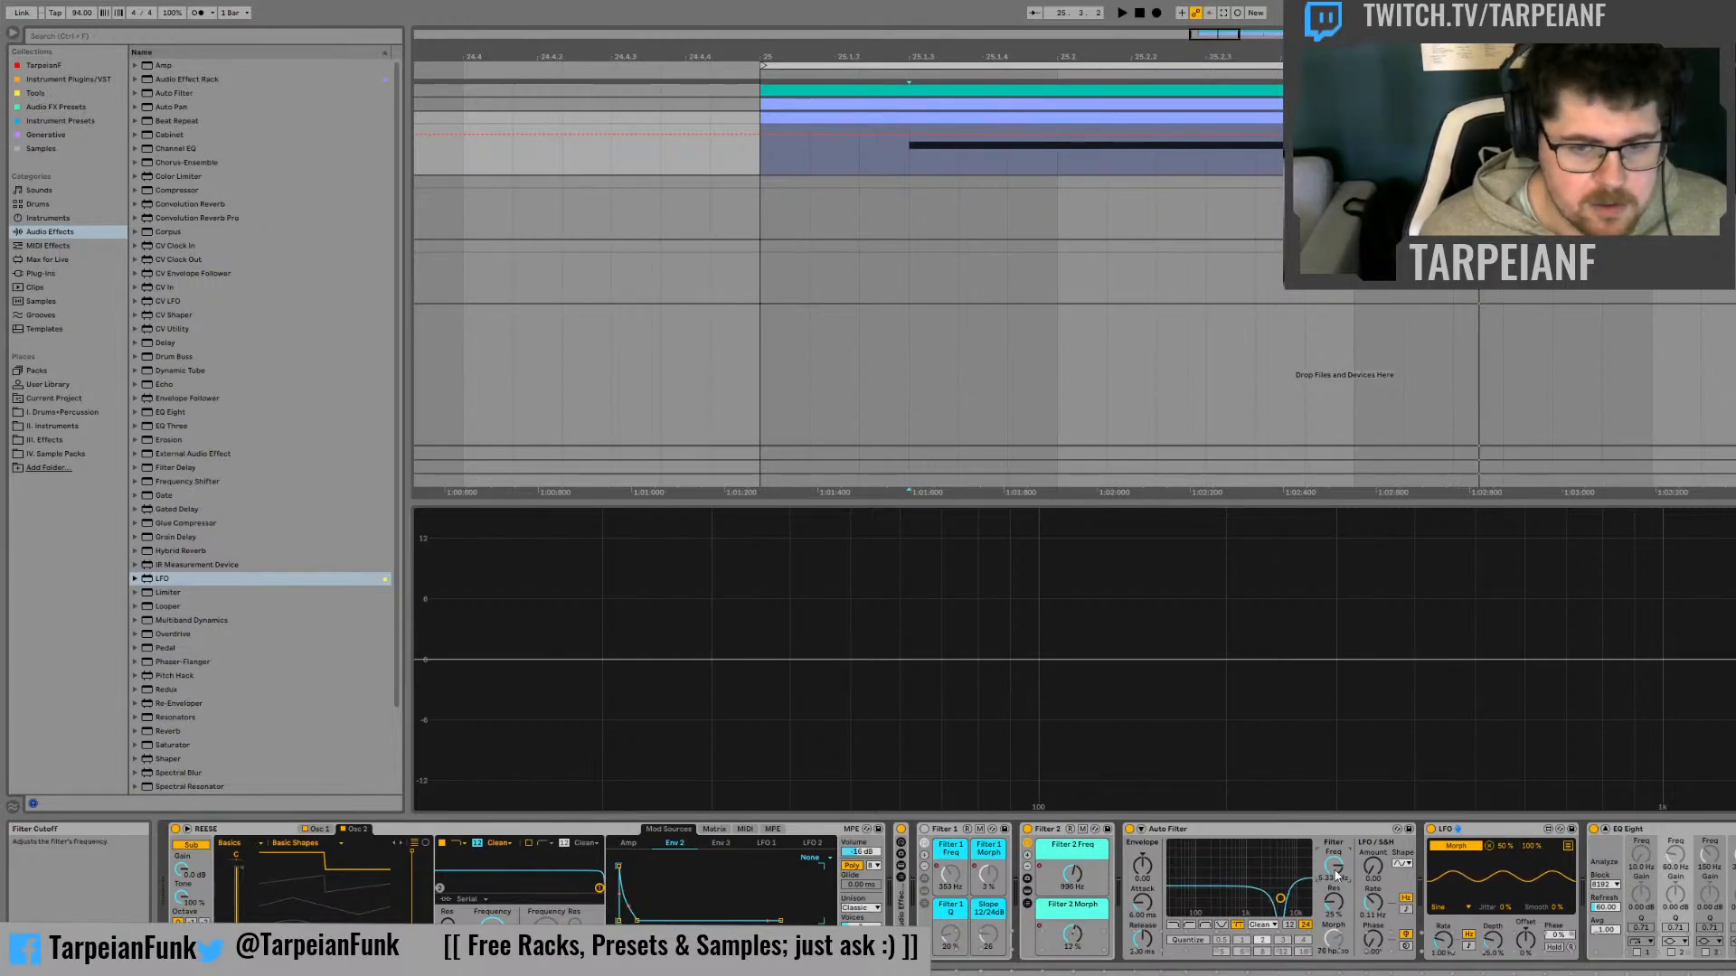
left_click_drag(1333, 865, 1333, 885)
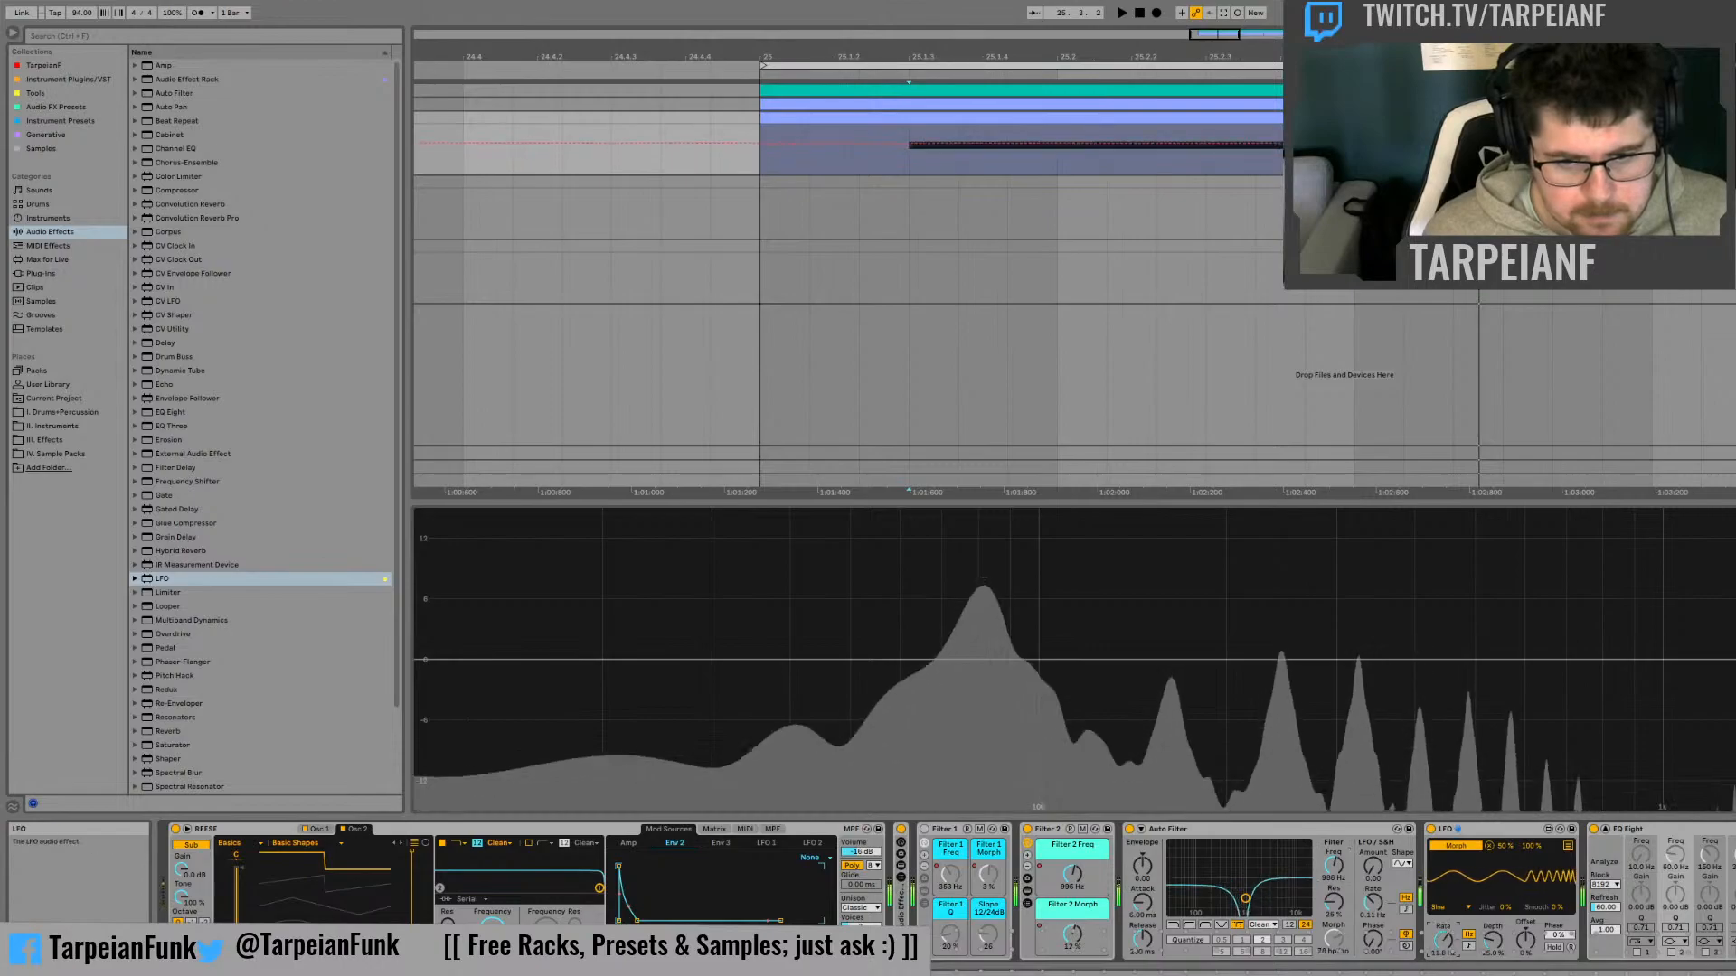
mouse_move(1443, 952)
left_mouse_down()
mouse_move(1444, 904)
mouse_move(1444, 973)
left_mouse_up()
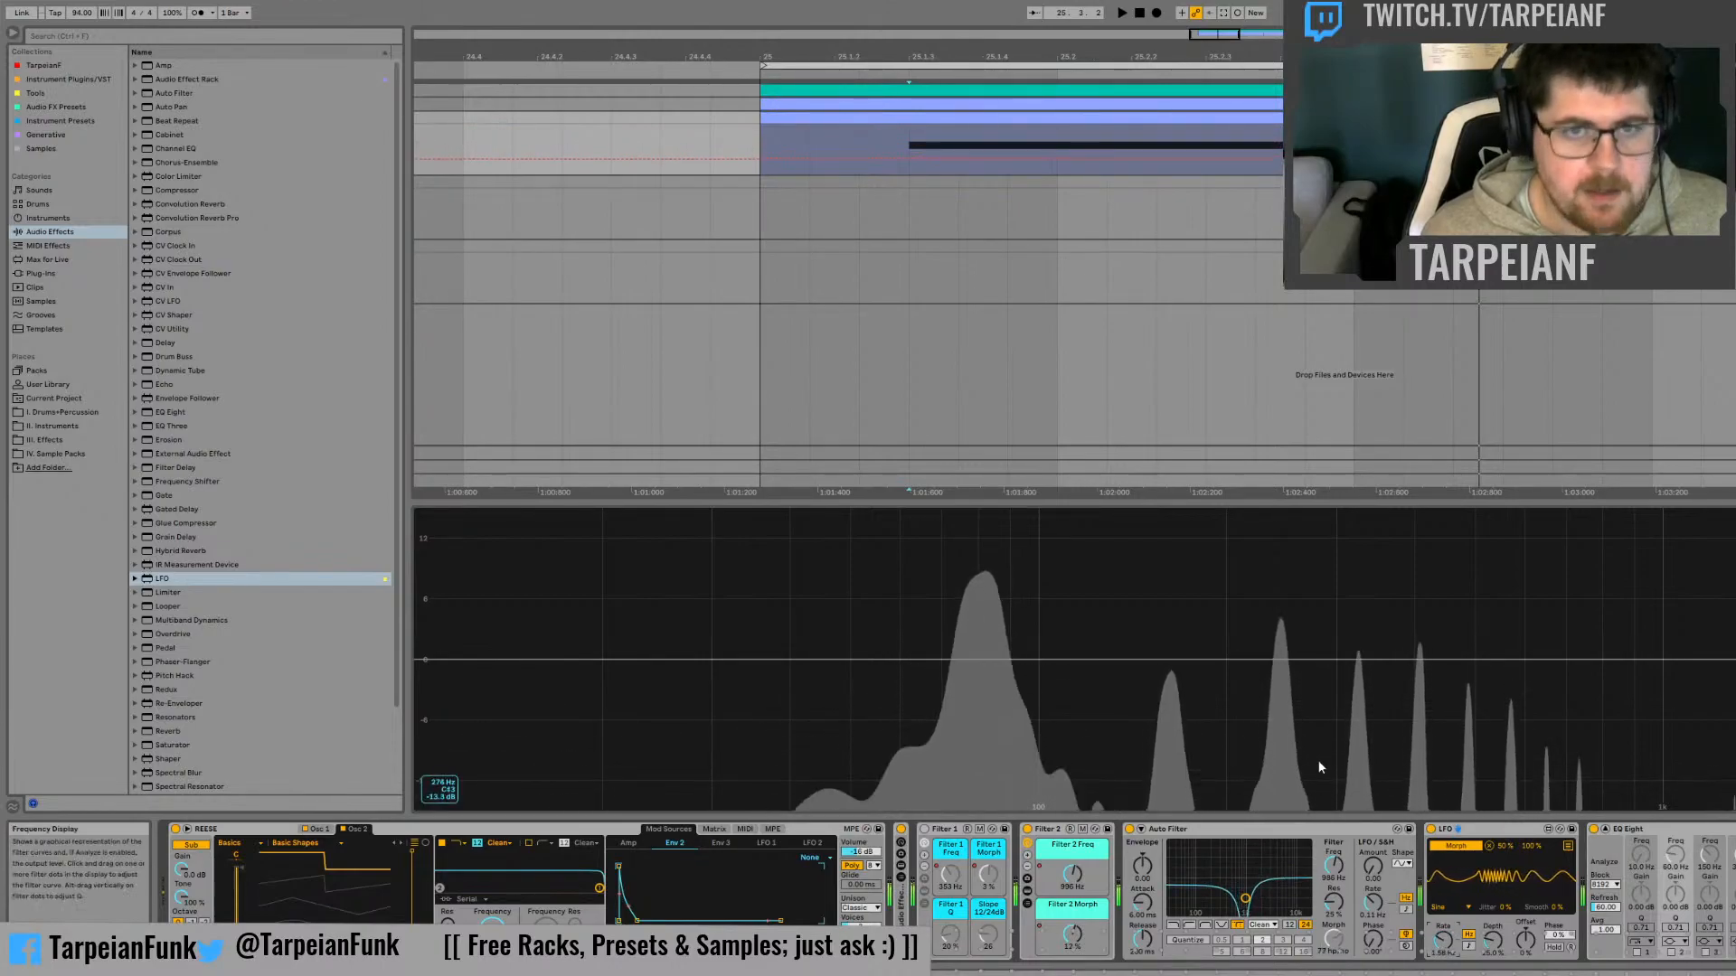
Automate the Auto Filter's cutoff to start near its maximum at the bass note's start and sweep downwards, and audition it
left_click(907, 159)
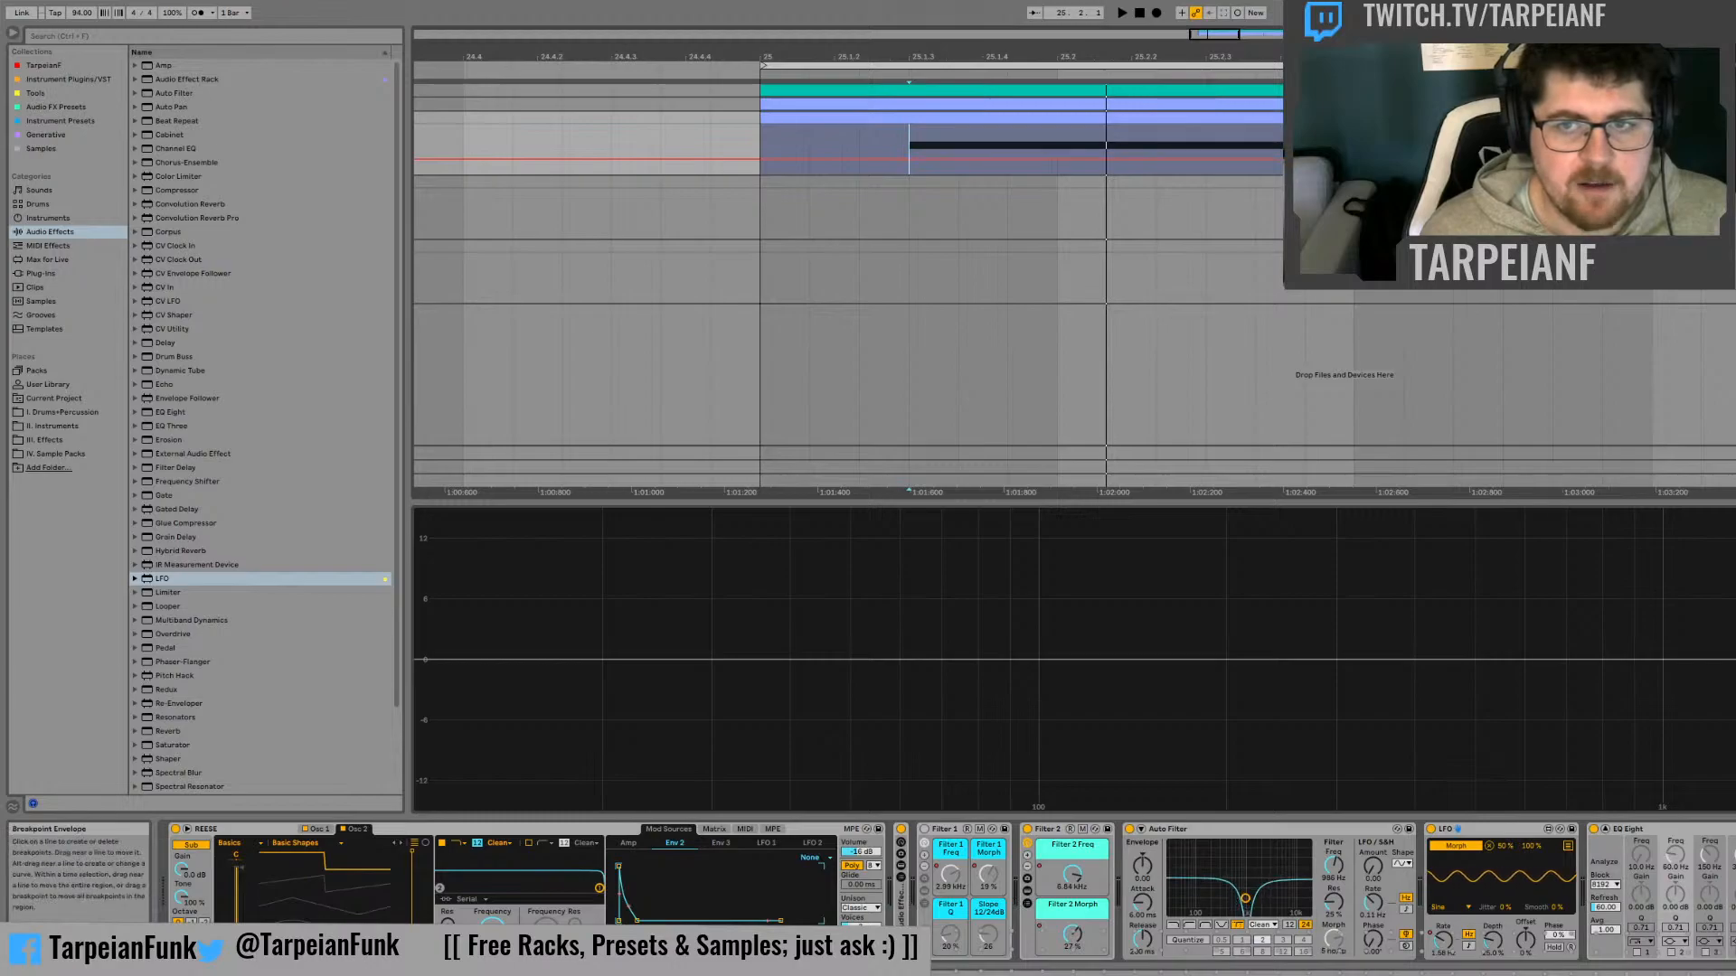
key("space")
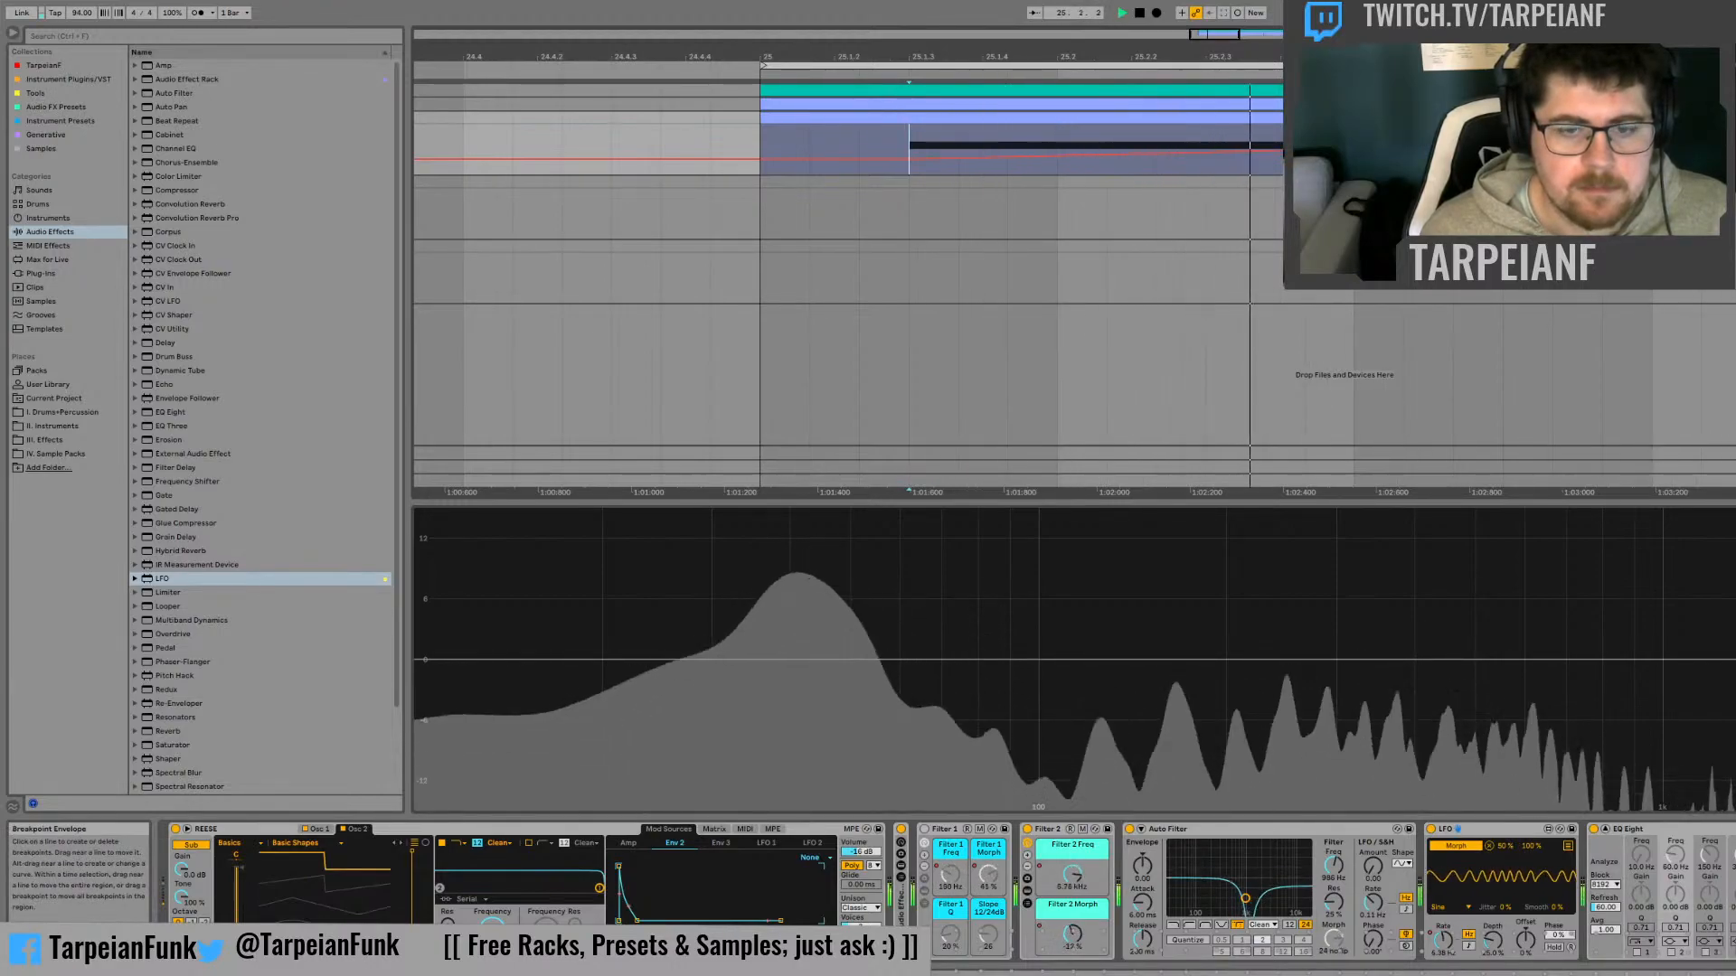
key("space")
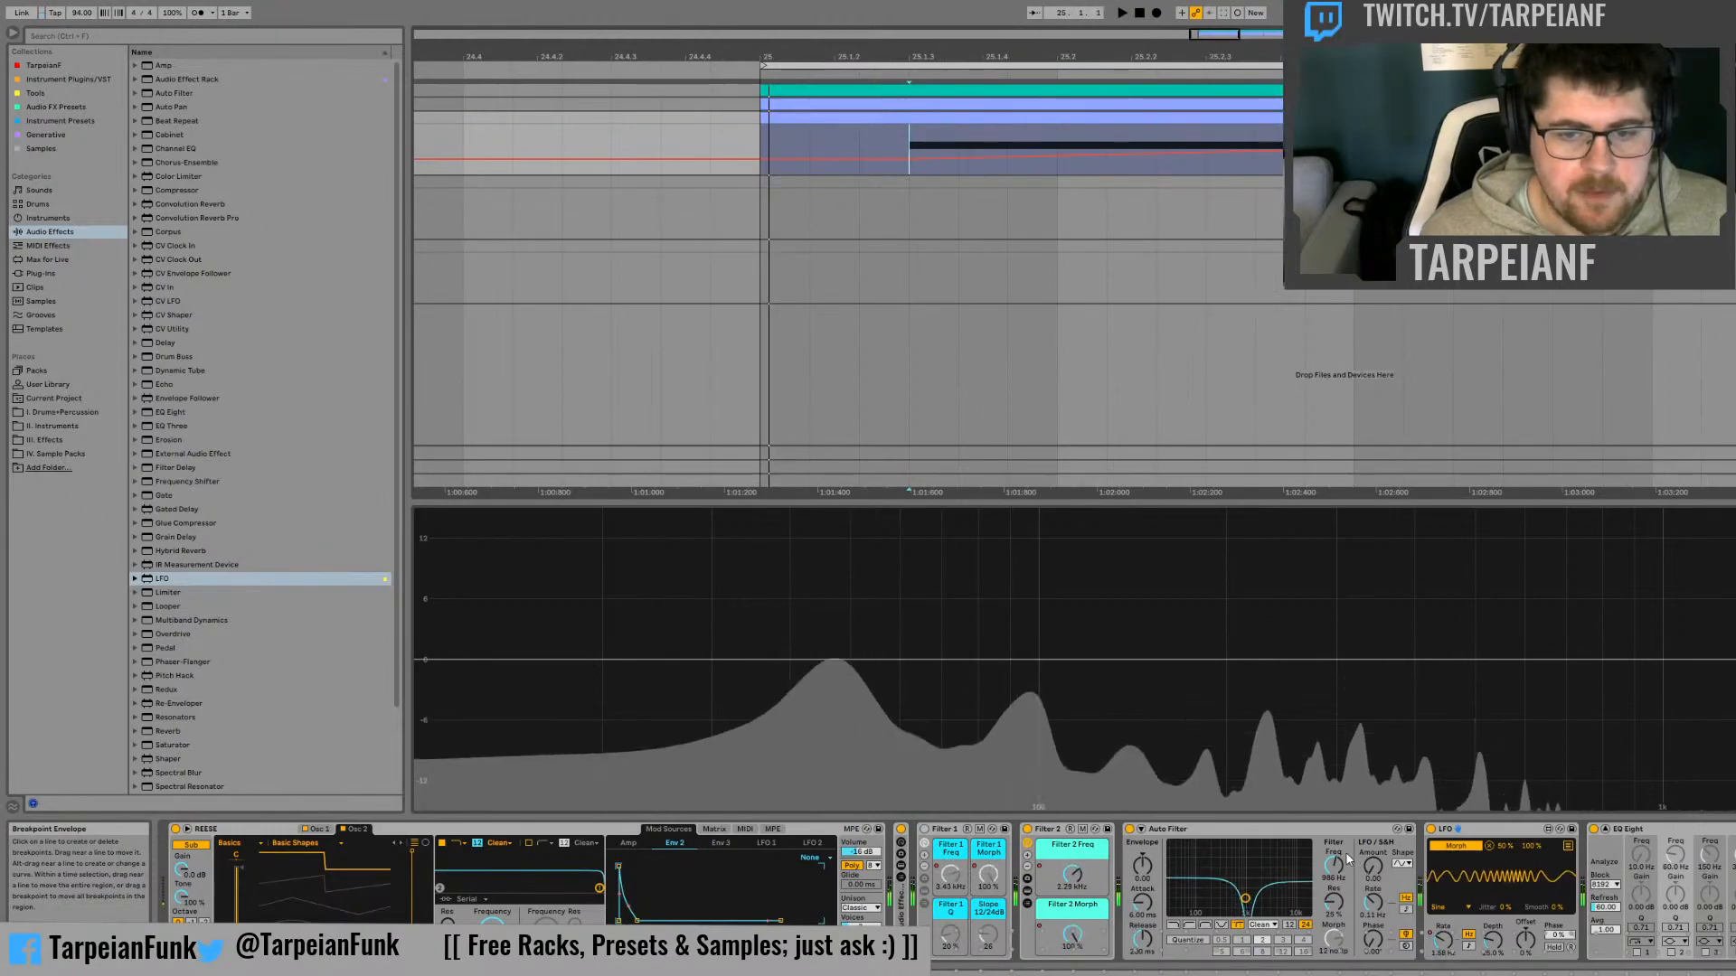
left_click(908, 135)
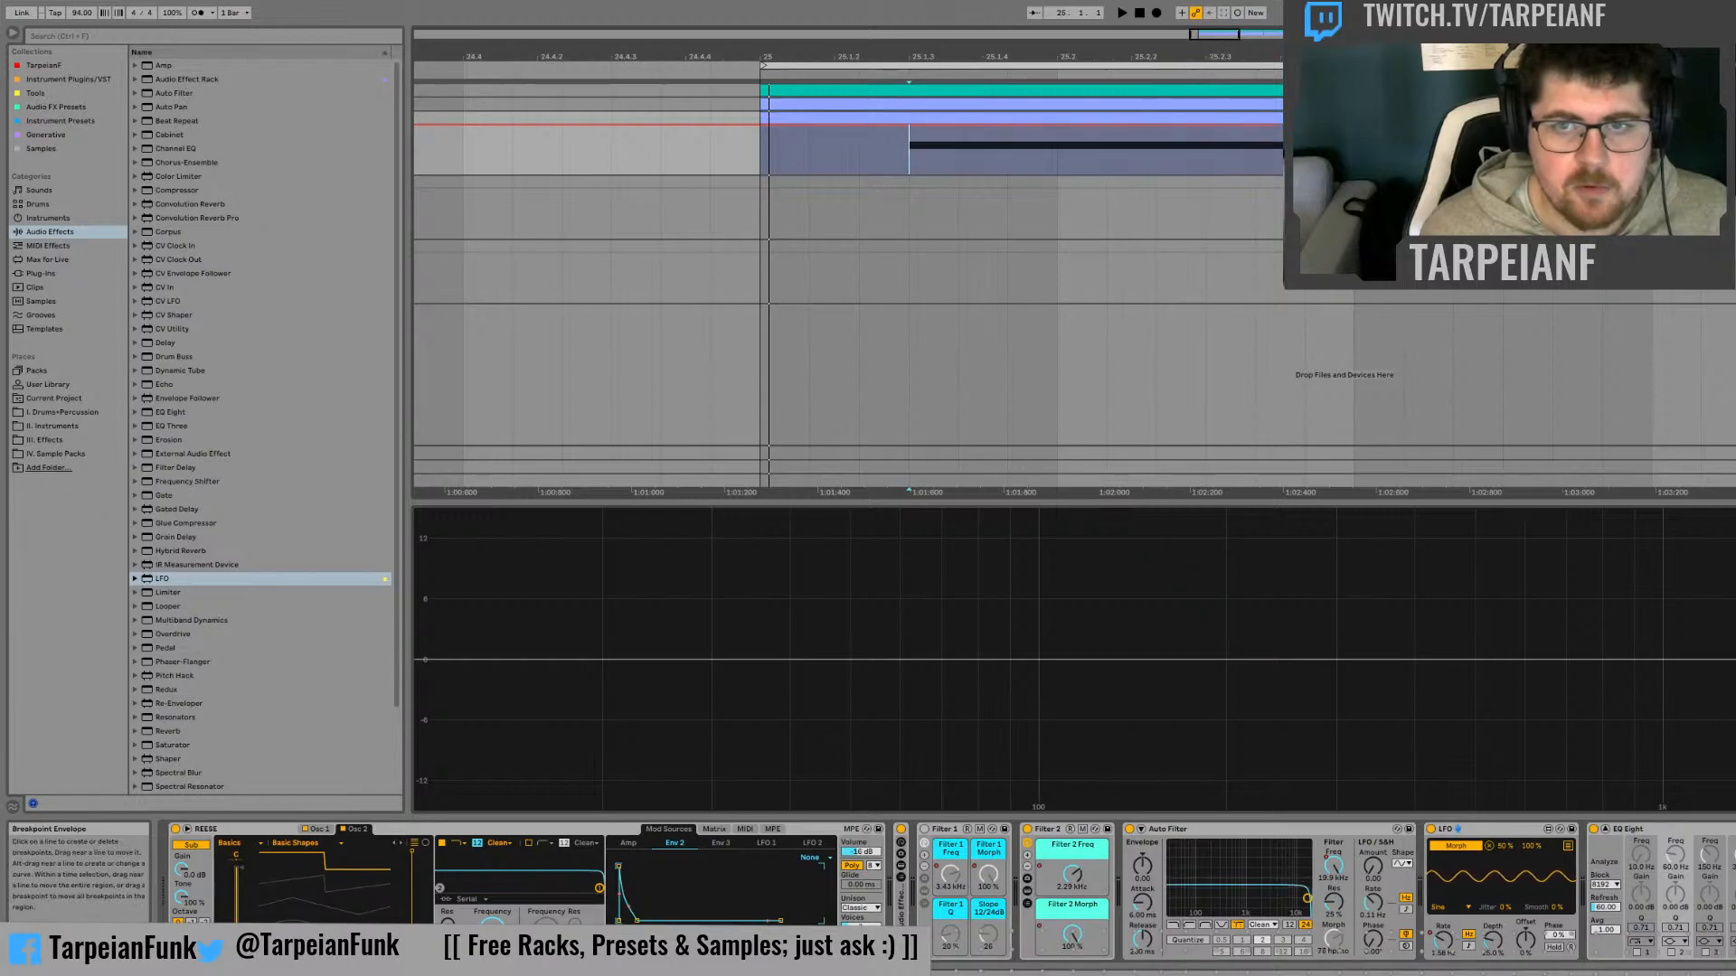
key("space")
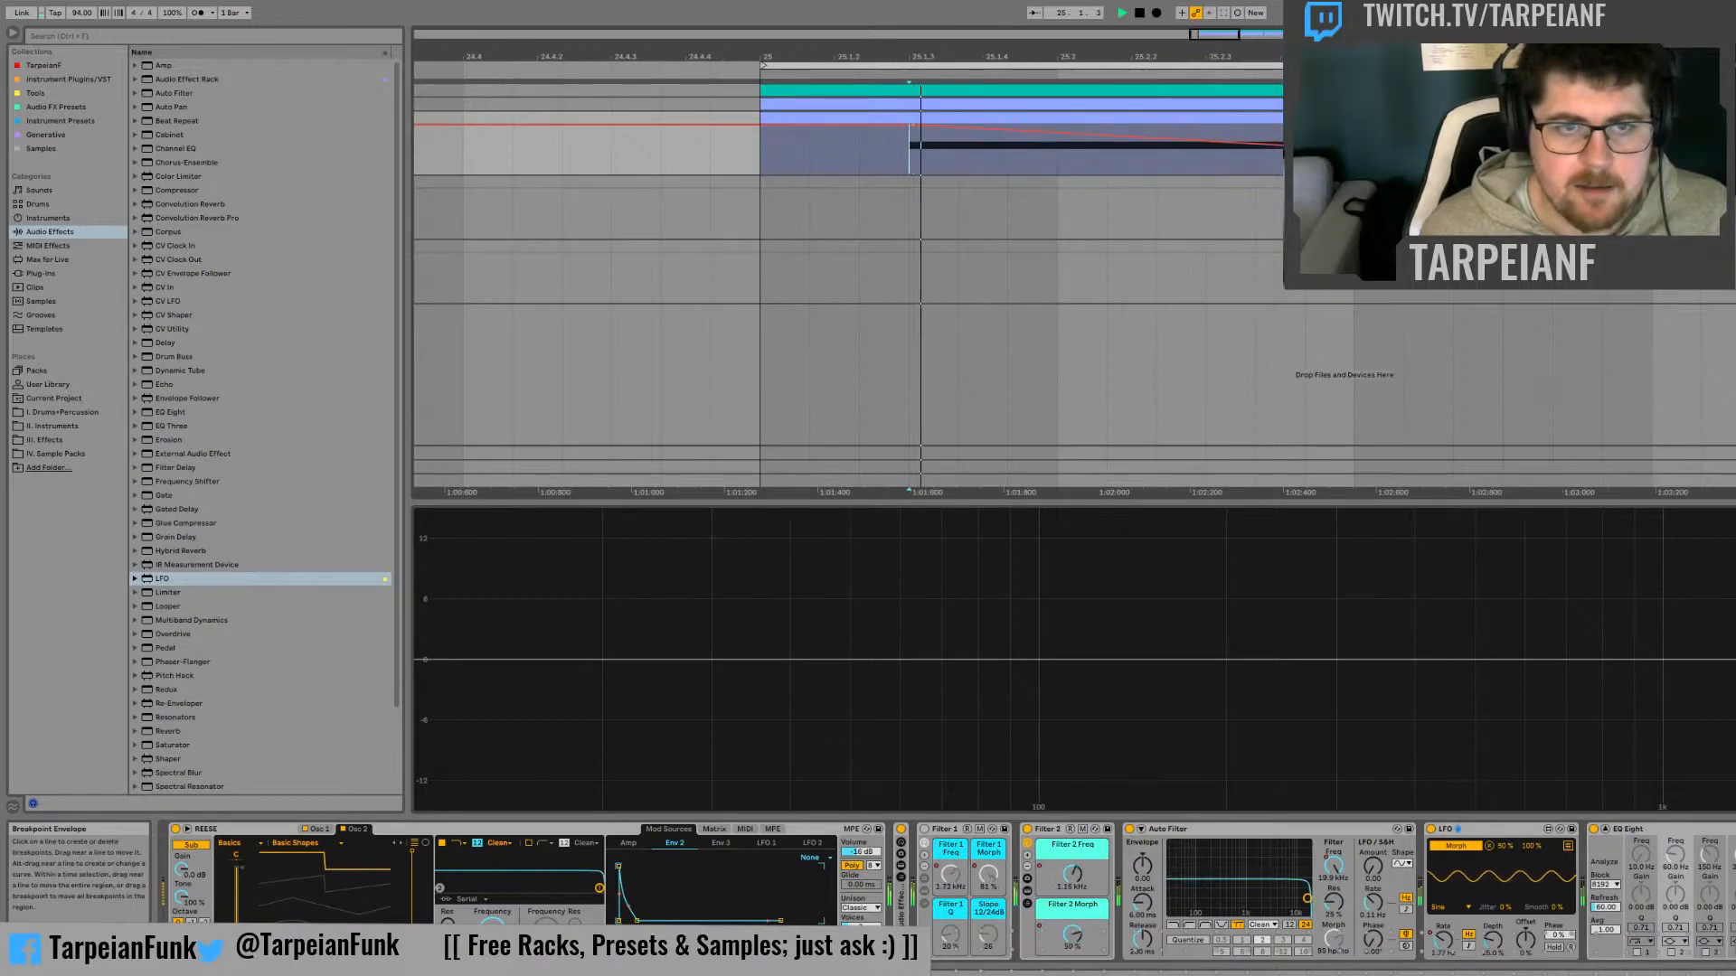
Bypass the Filter 2 rack, set the Auto Filter's resonance to 0%, and re-enable its cutoff automation after undoing a trial change
left_click(1027, 830)
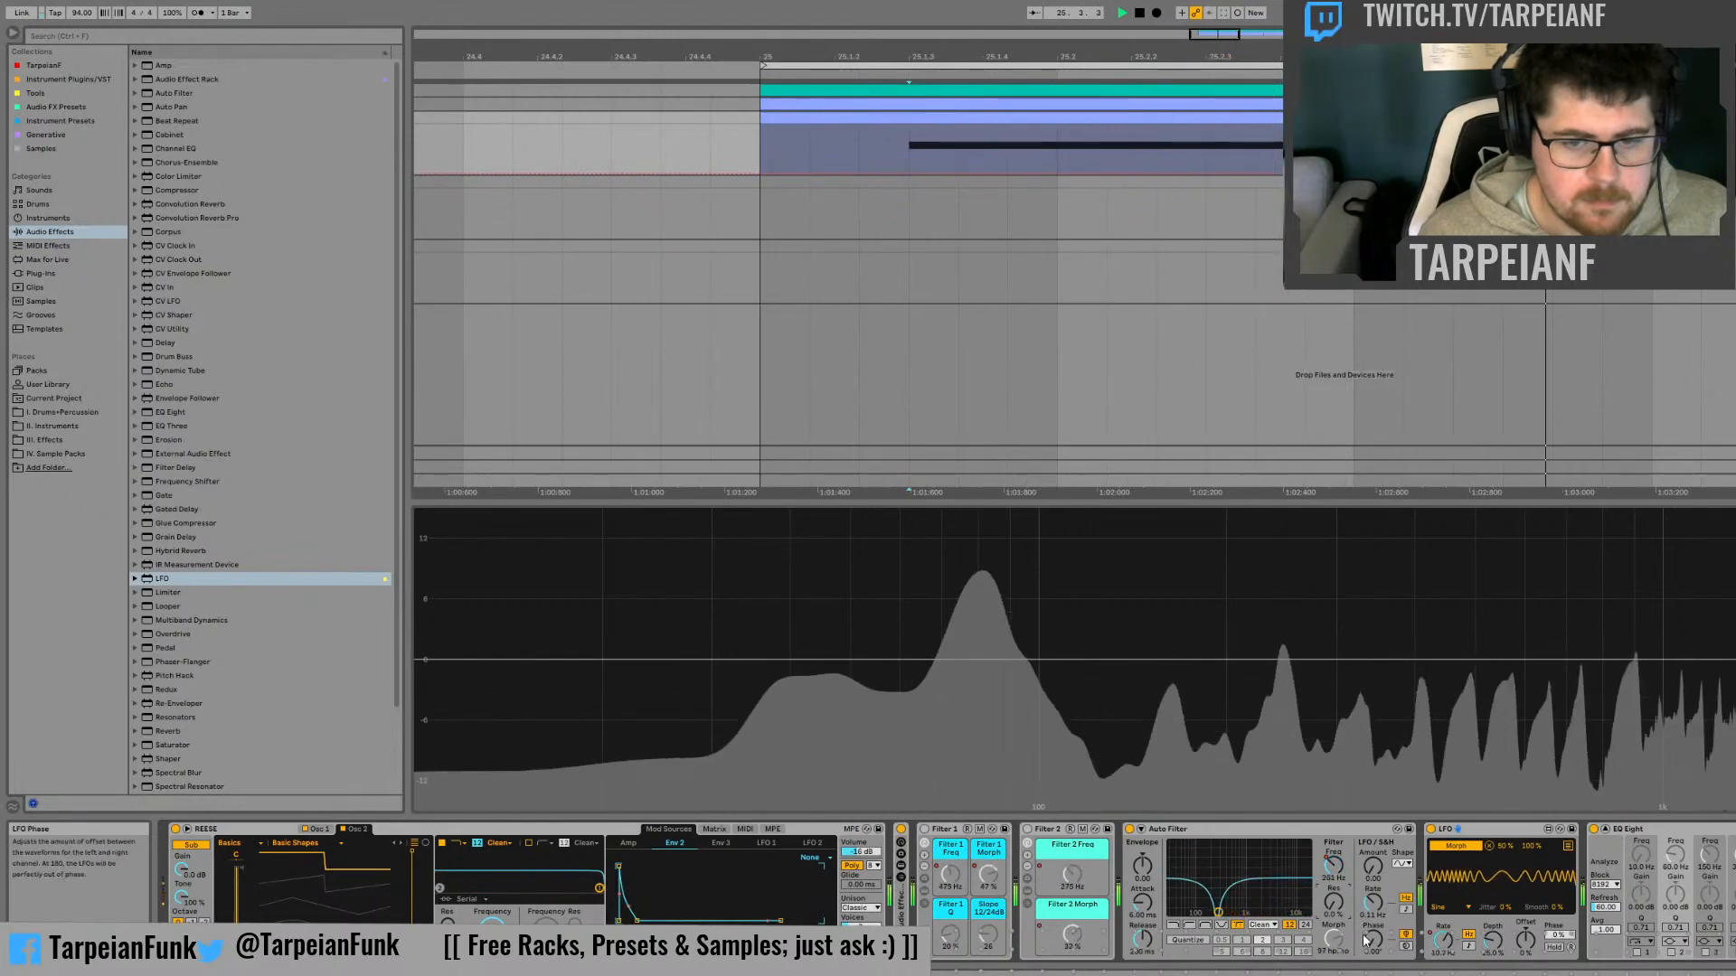
left_click(1508, 828)
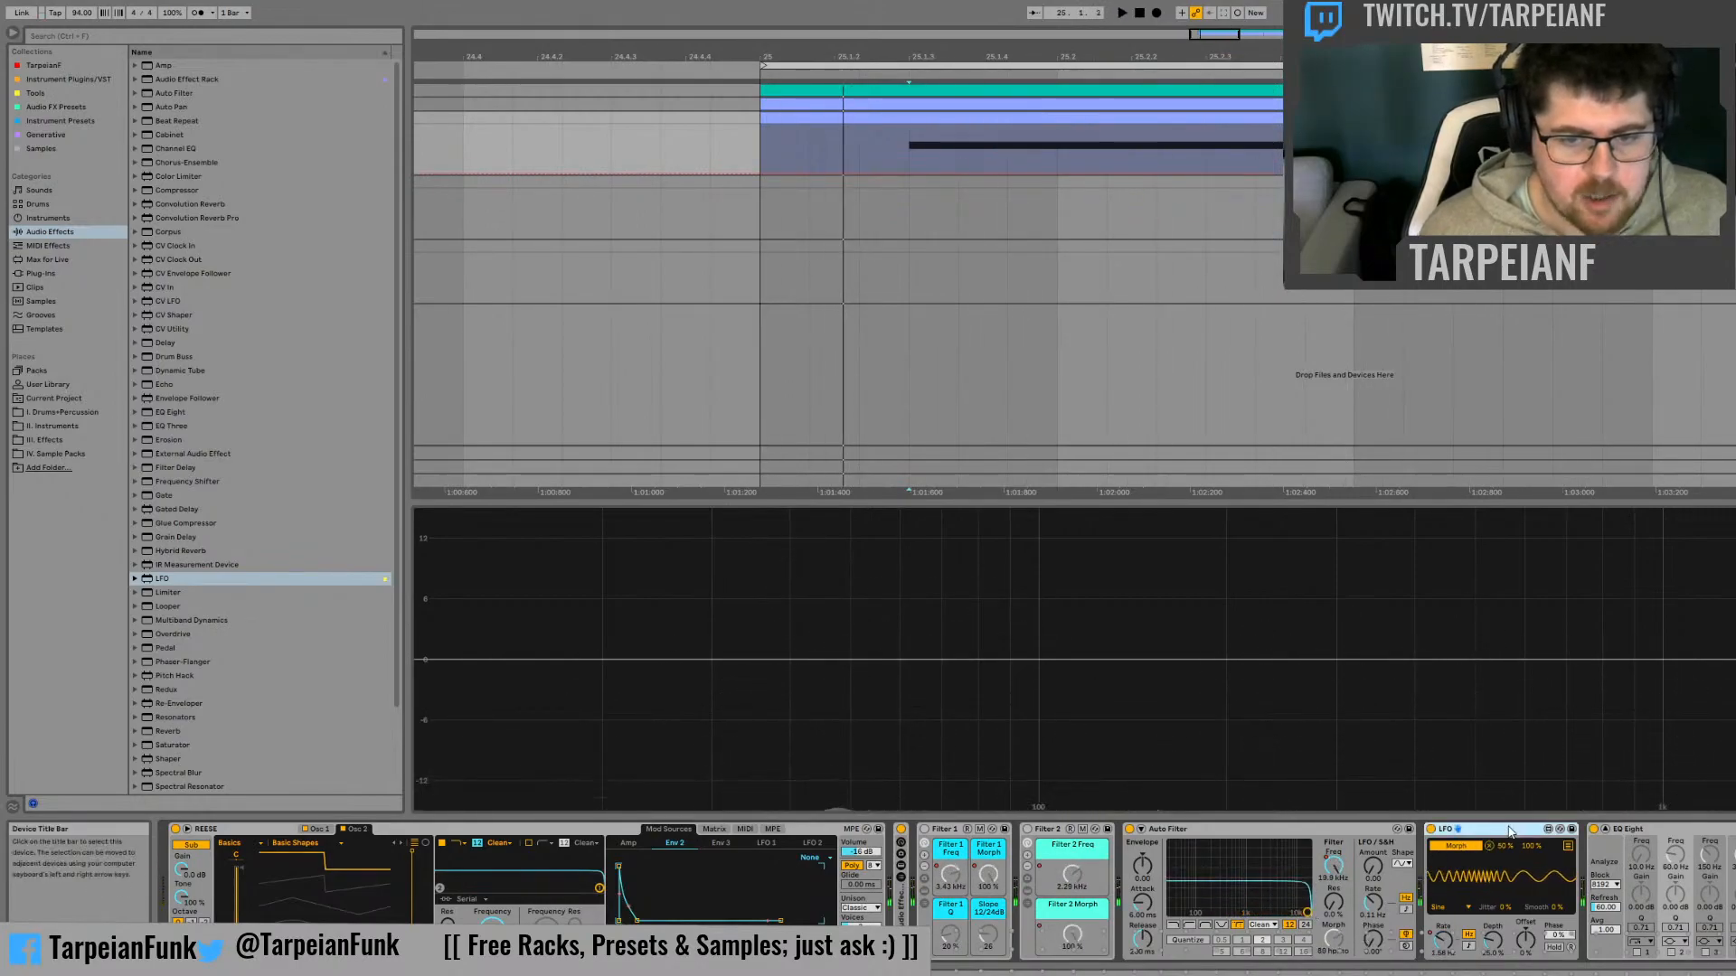
left_click_drag(1307, 913, 1298, 843)
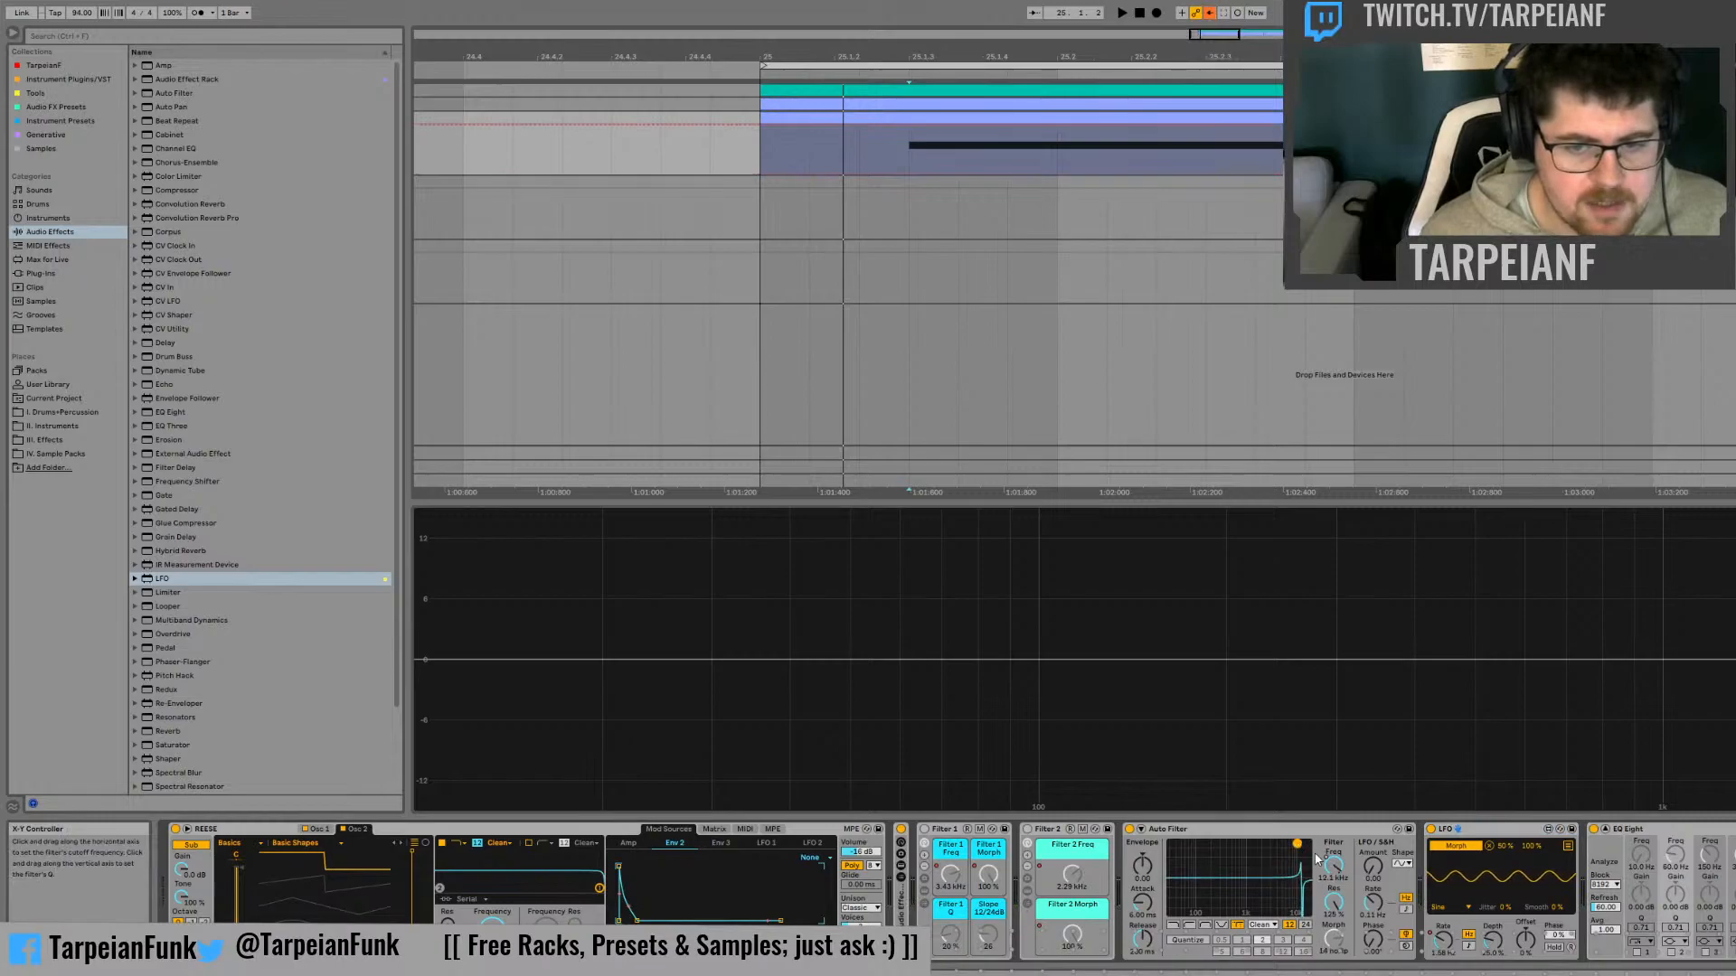
key("ctrl+z")
left_click(1333, 869)
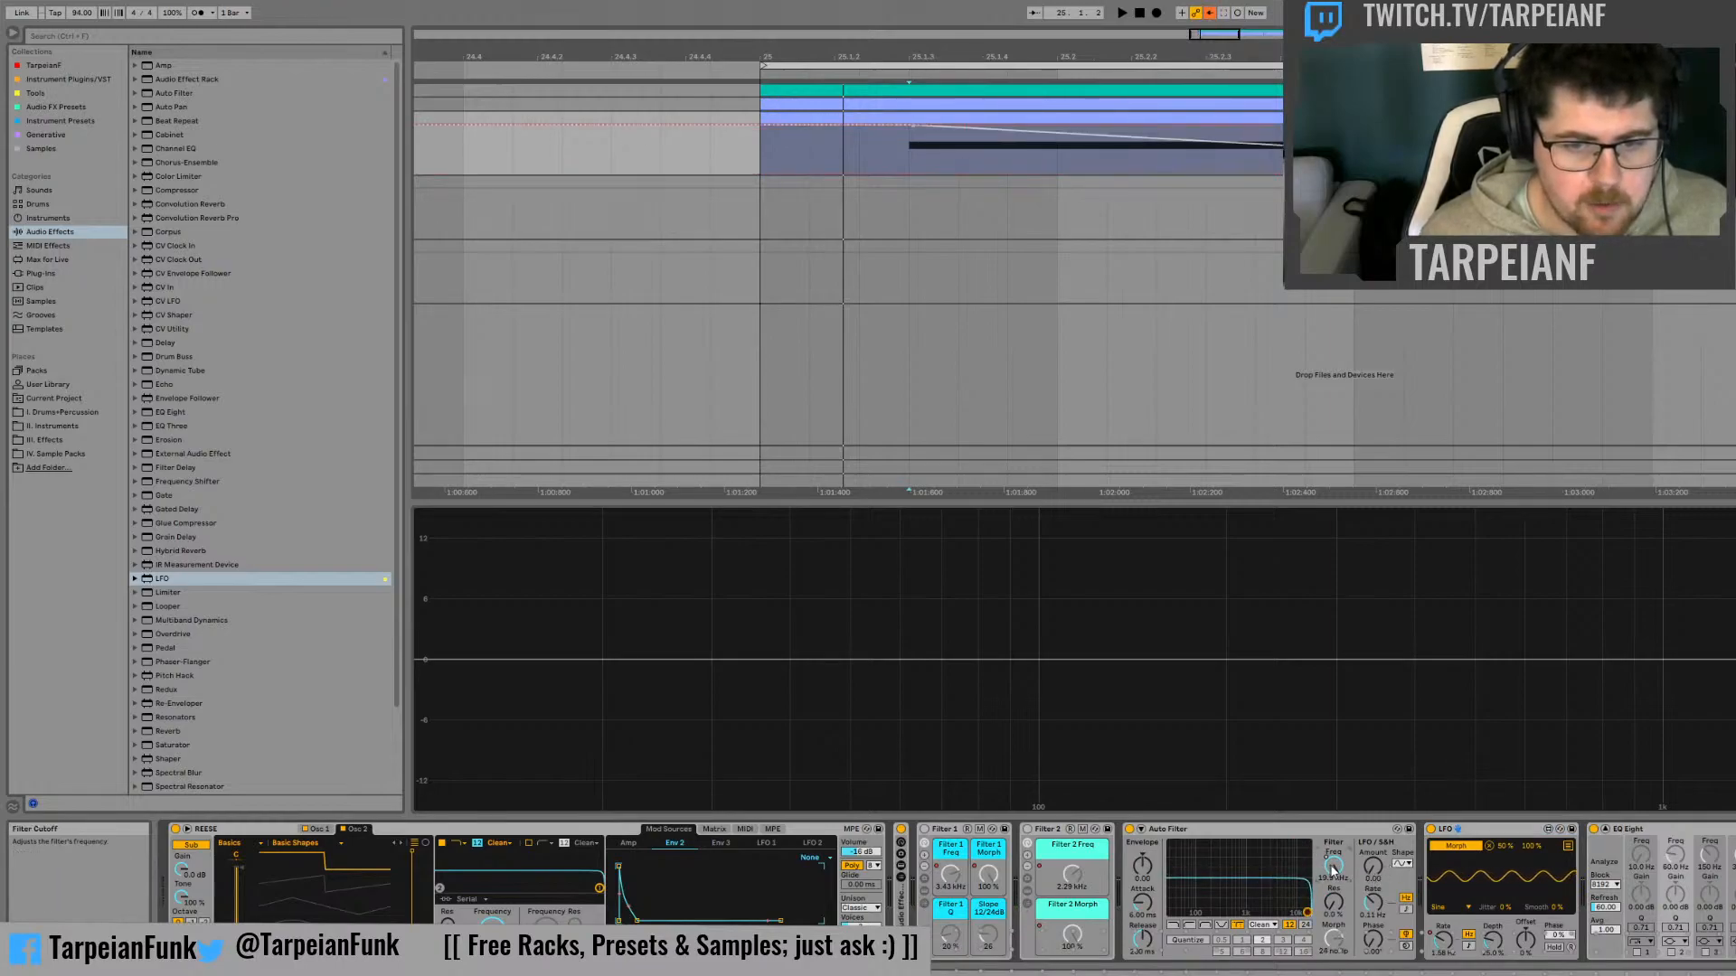
left_click(1376, 929)
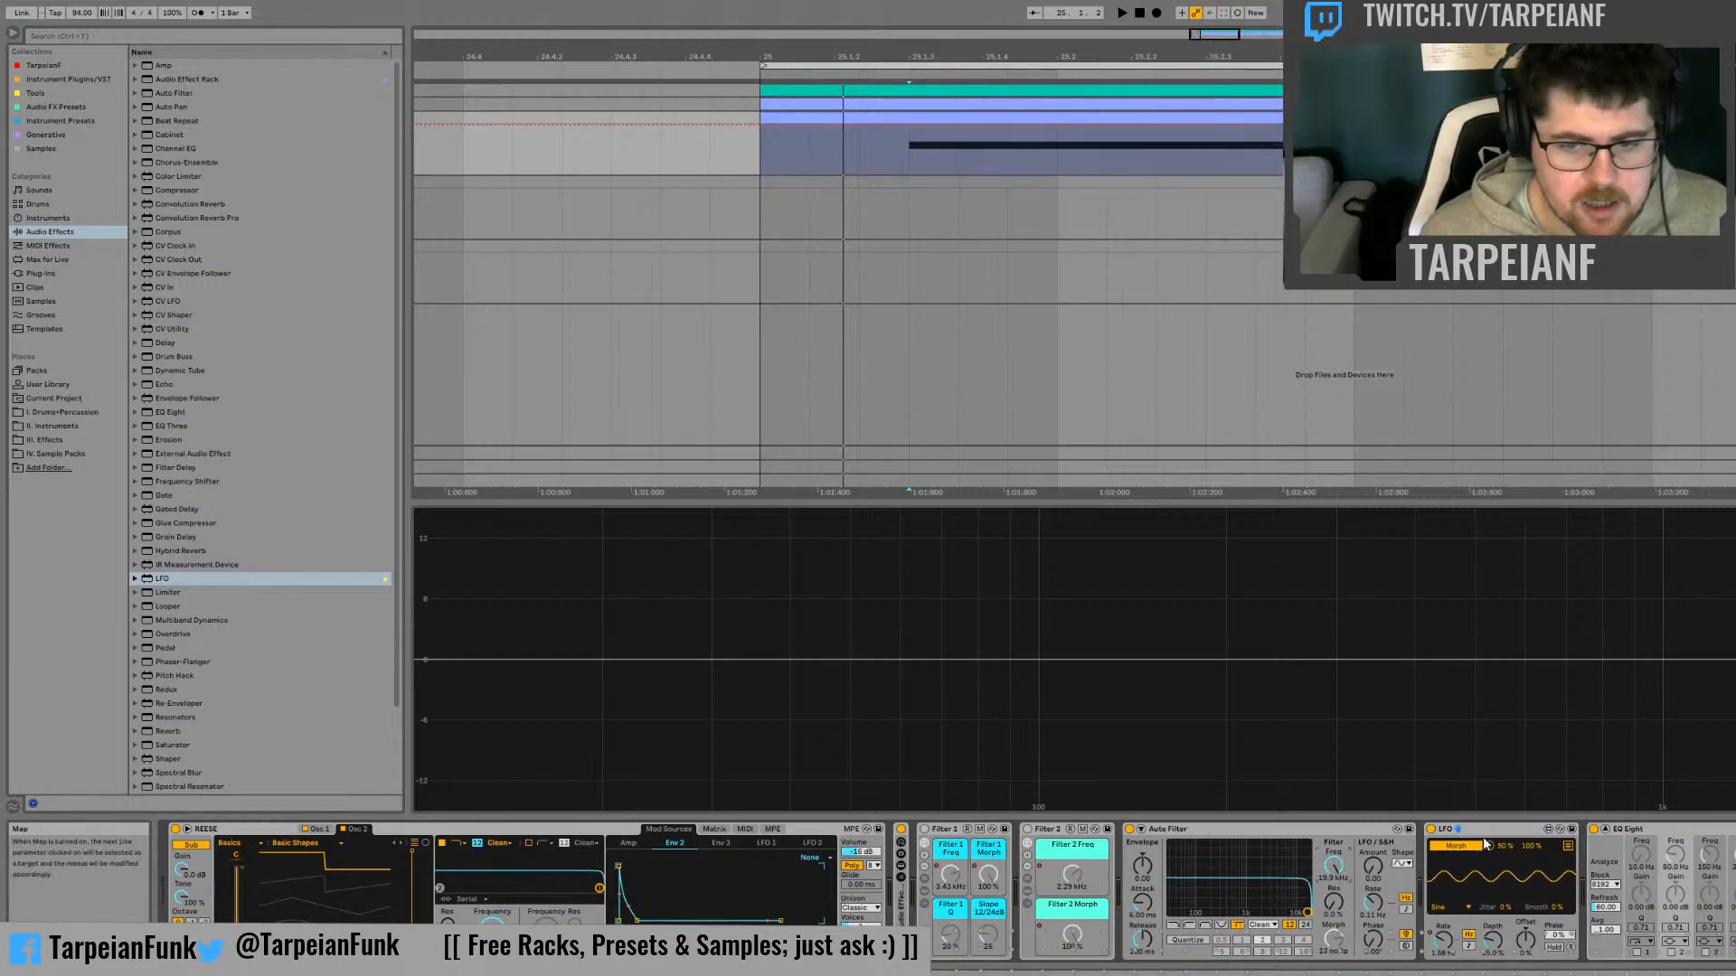
Group the Auto Filter and its LFO into a new Audio Effect Rack
left_click(1492, 832)
left_click(1313, 833)
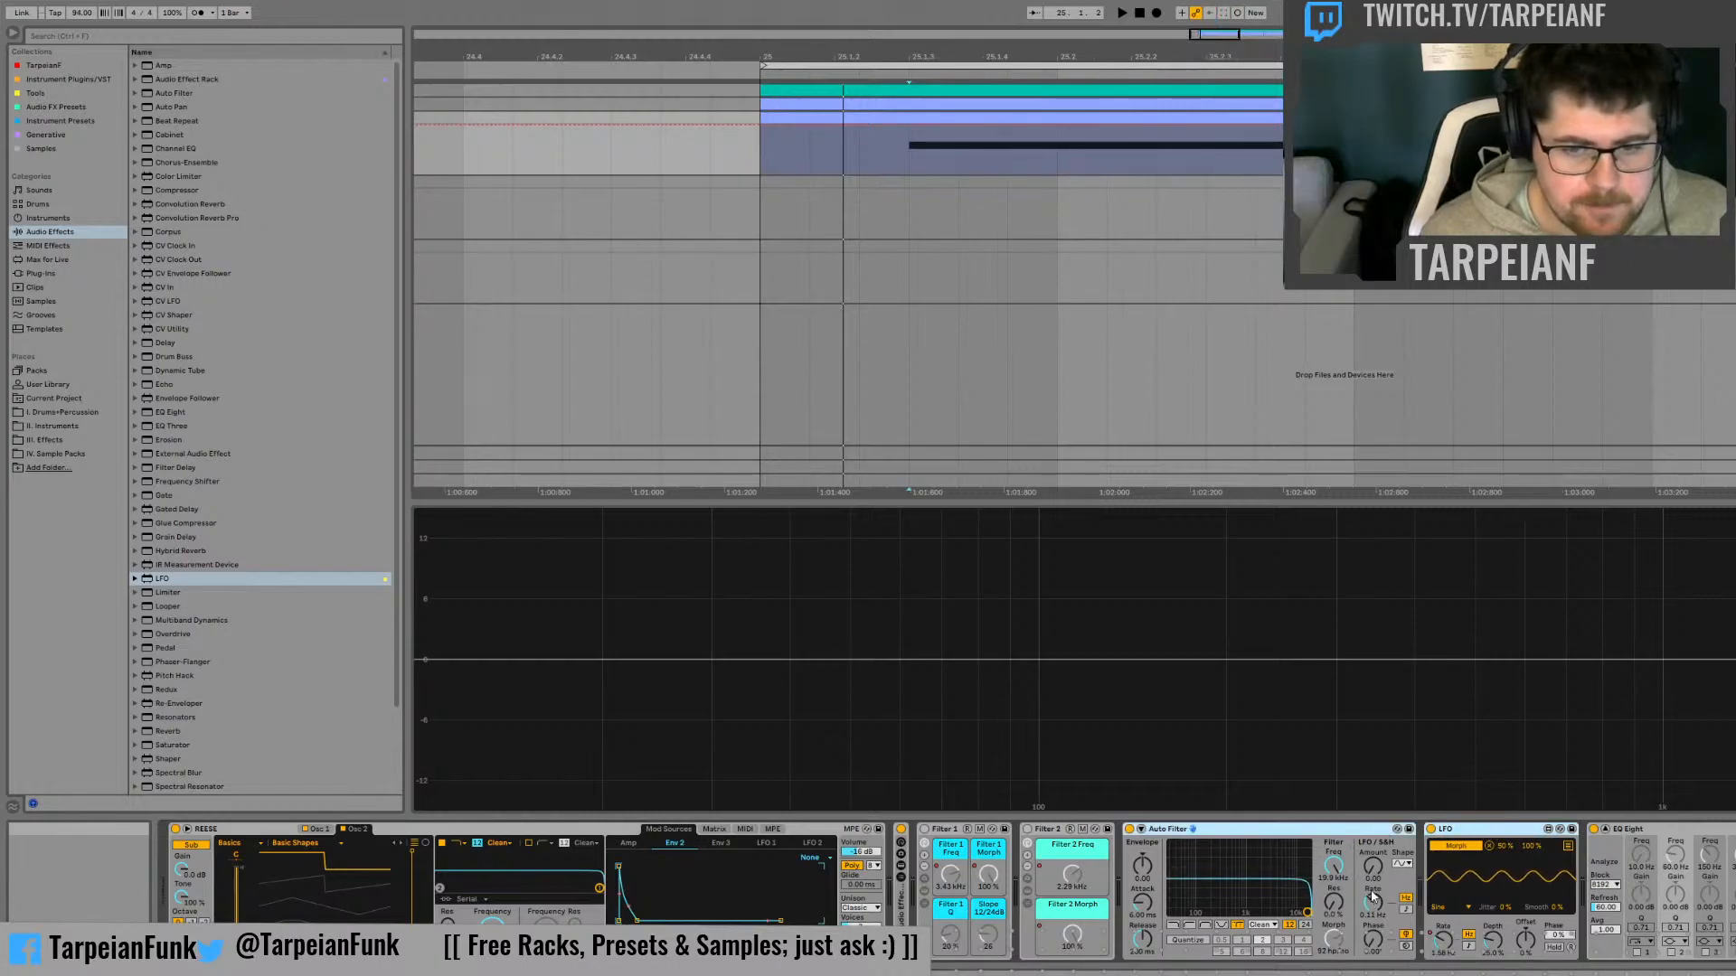
key("ctrl+g")
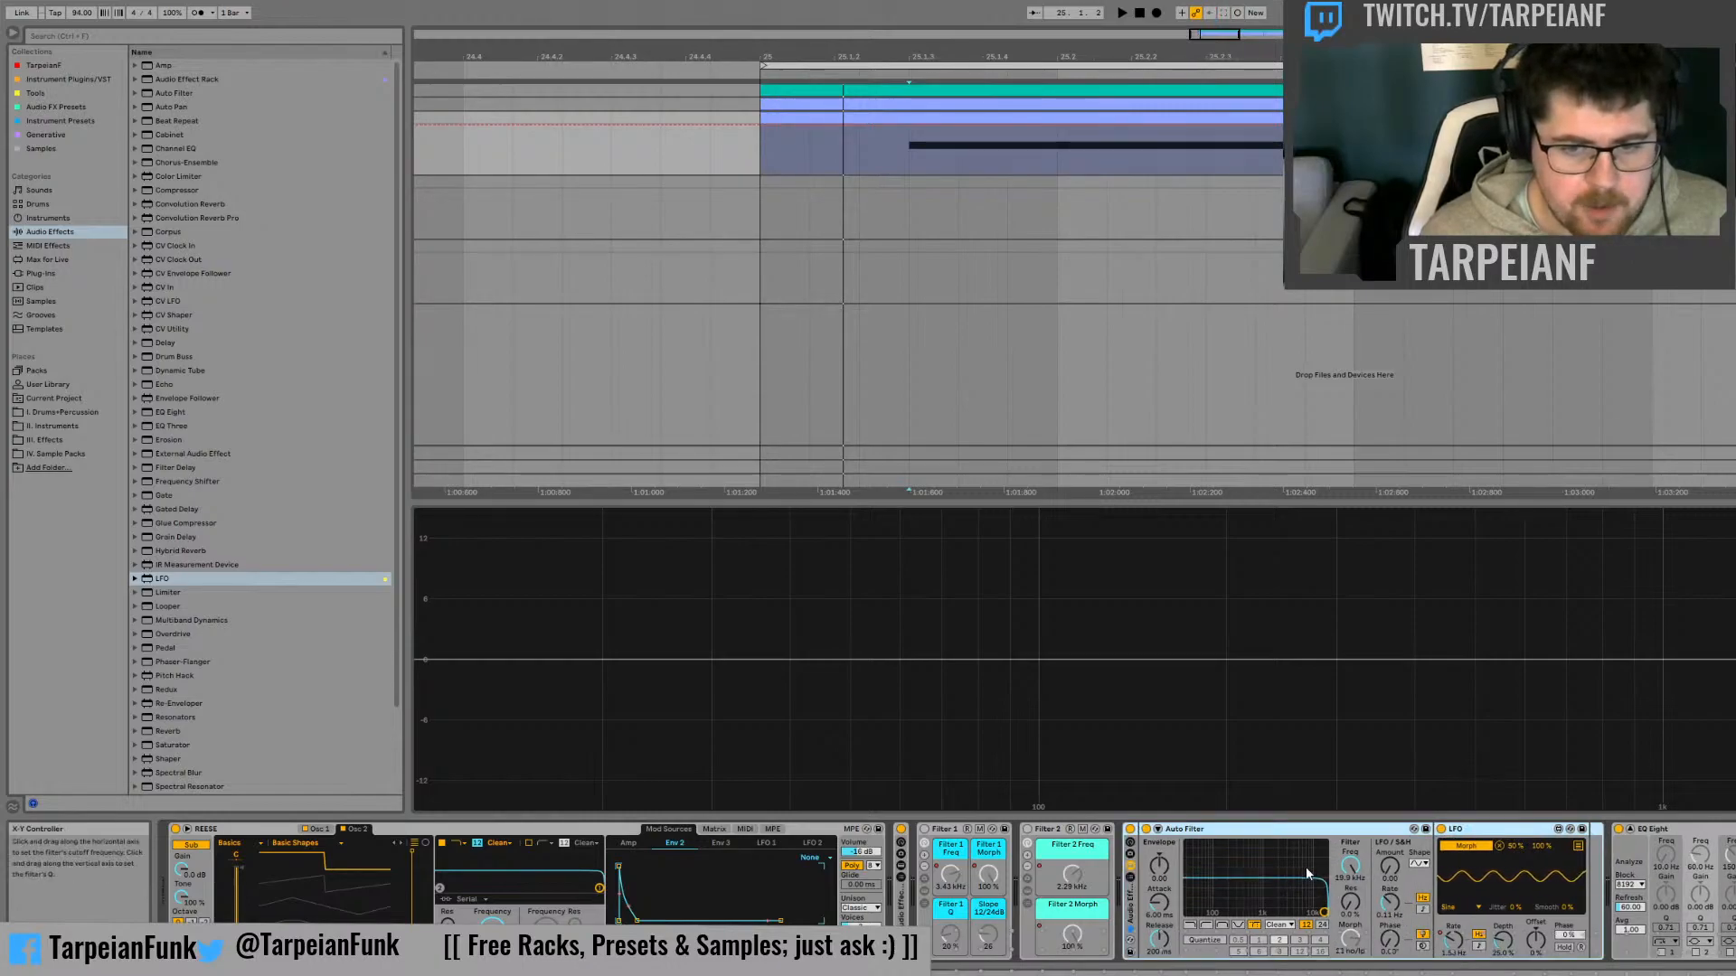
Map the Auto Filter's frequency and resonance and the LFO's rate and depth to the new rack's macros 1 to 4
left_click(1395, 701)
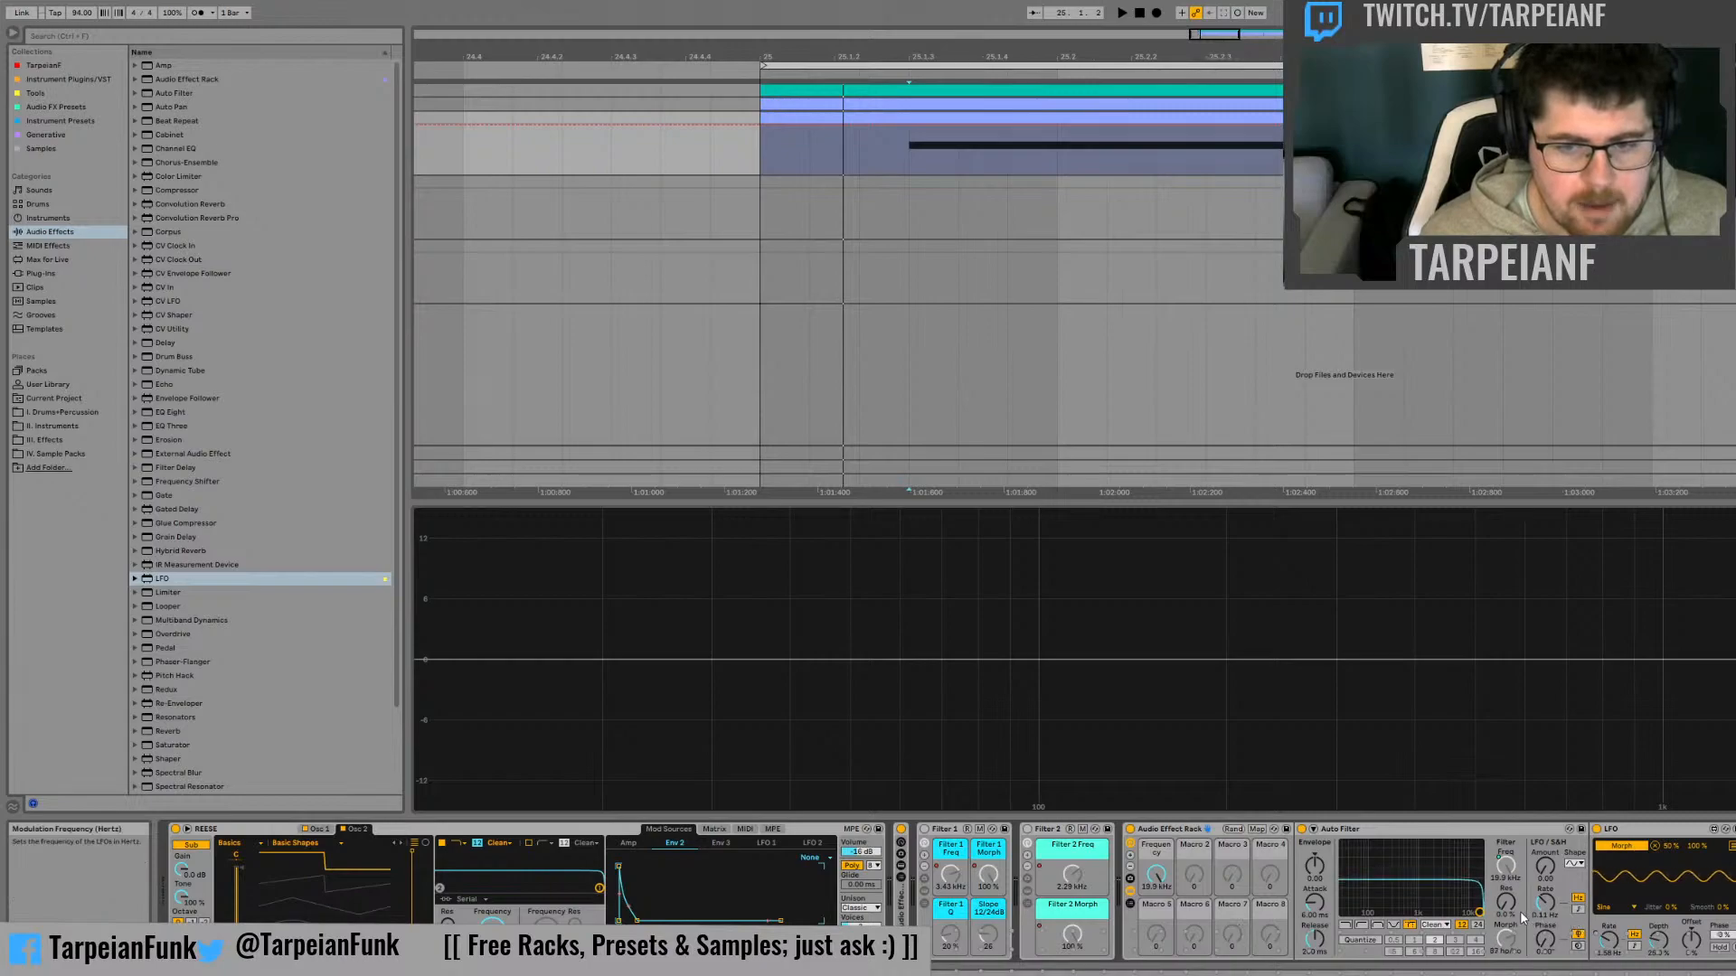
left_click(1565, 742)
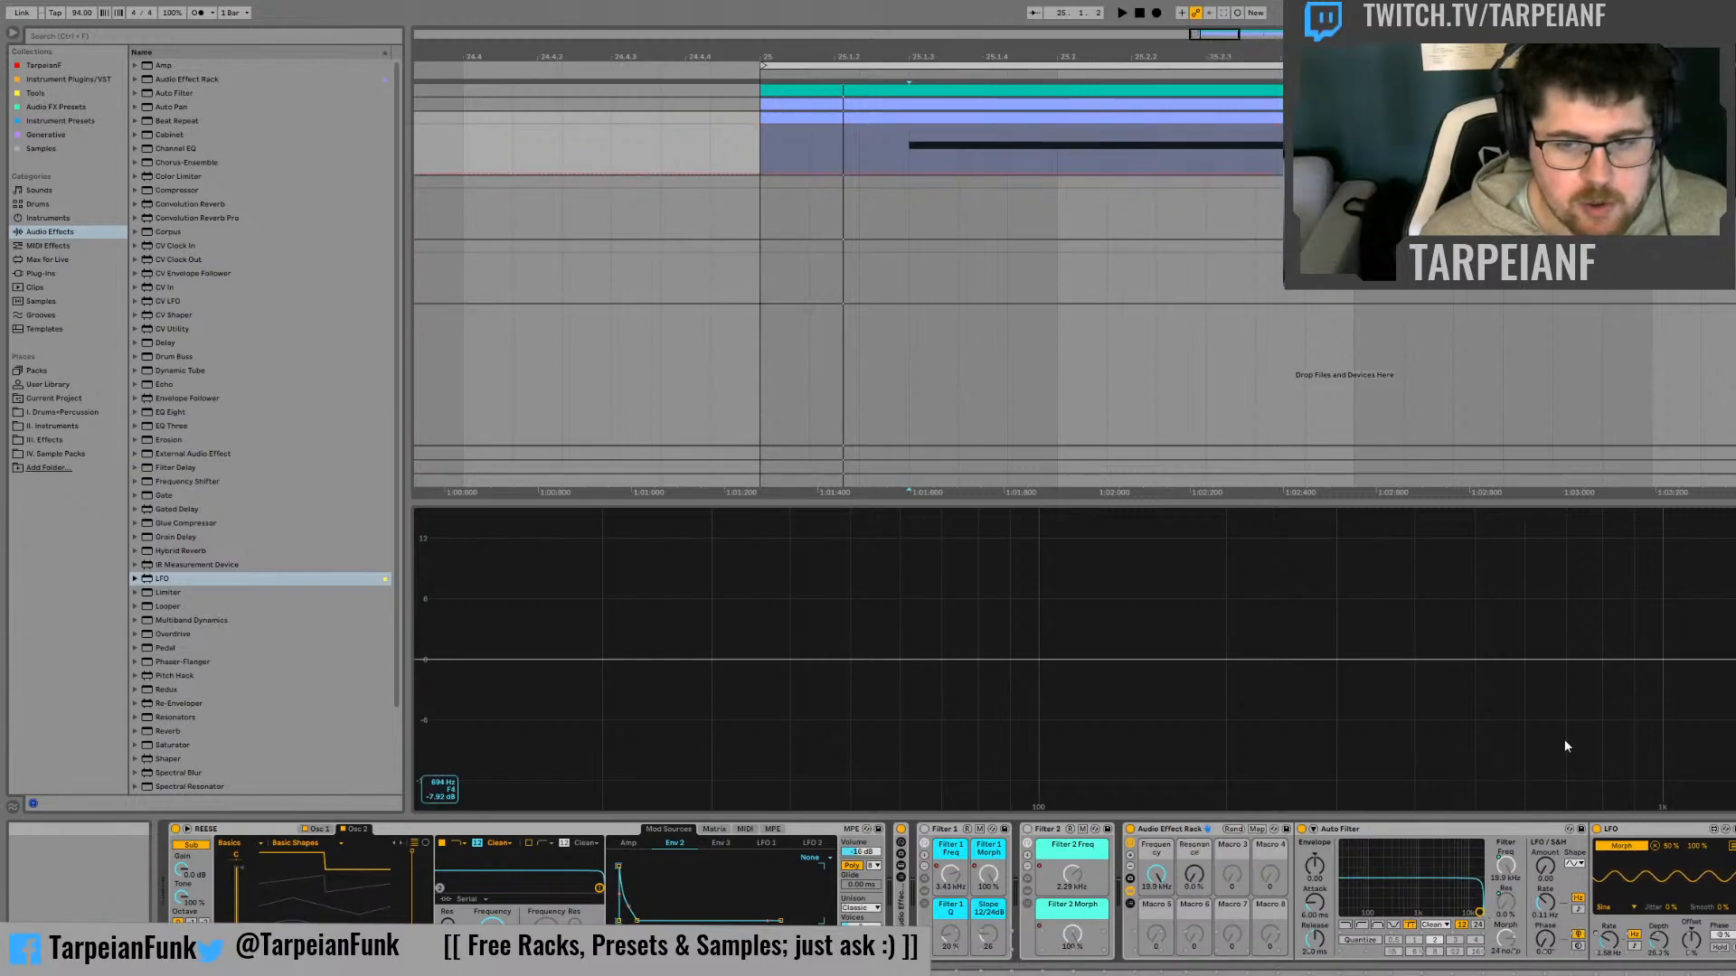
right_click(1625, 943)
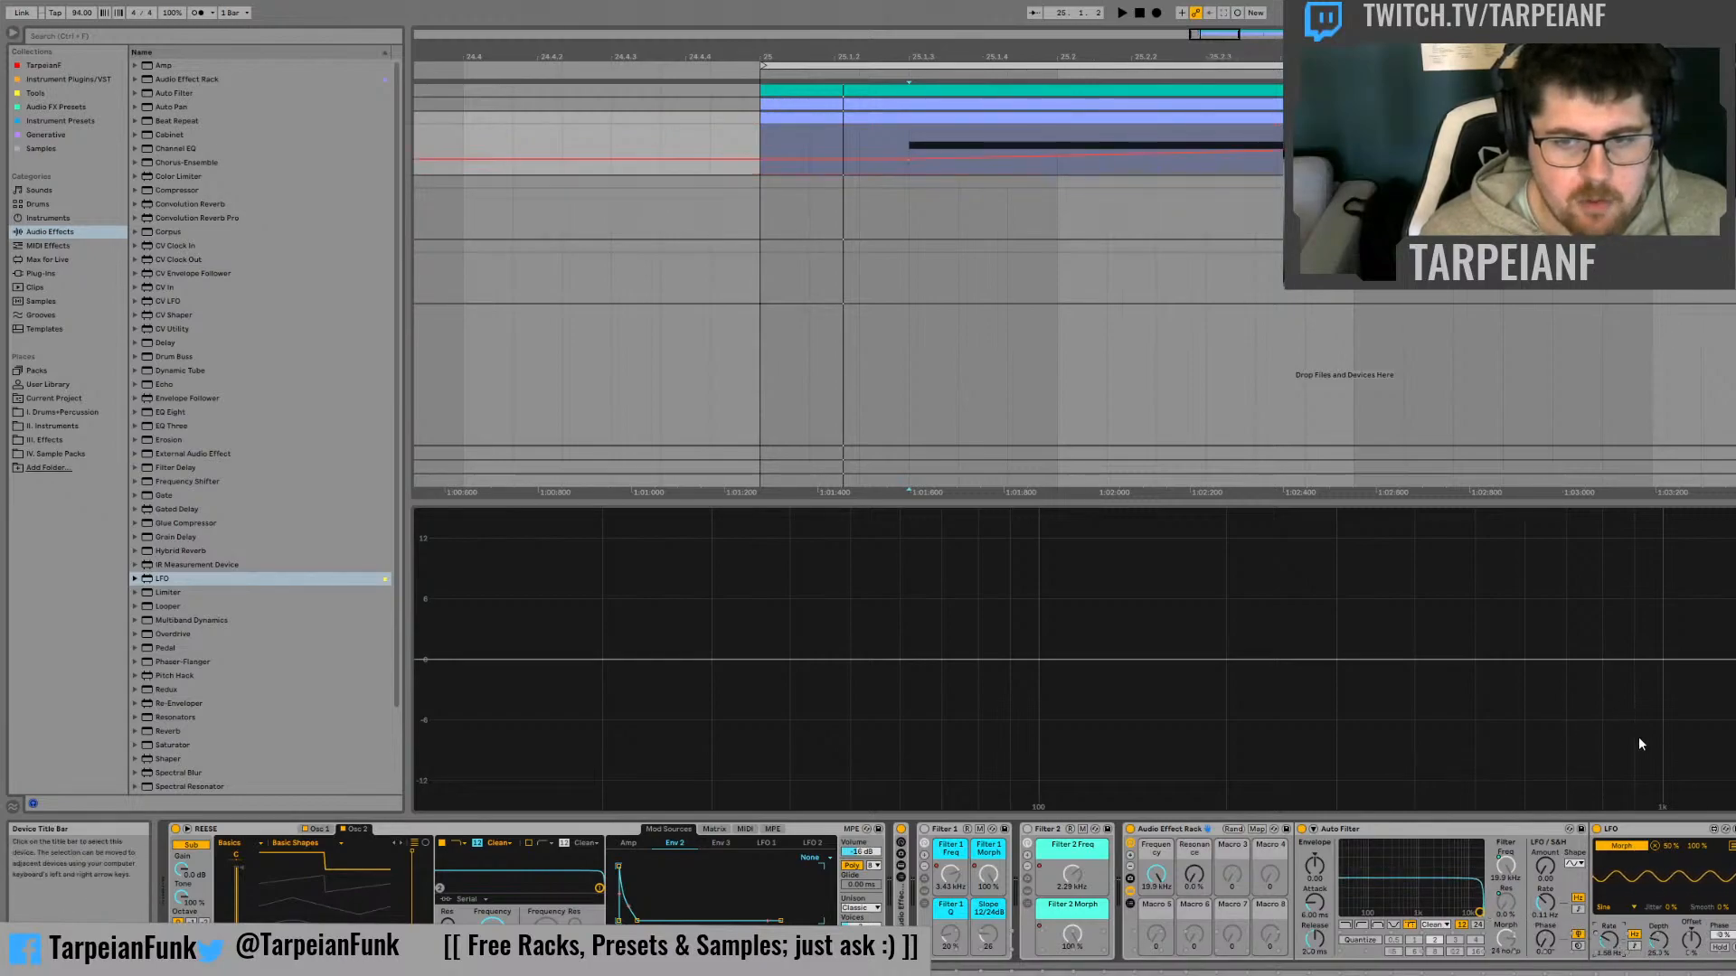
left_click(1642, 743)
left_click(1659, 943)
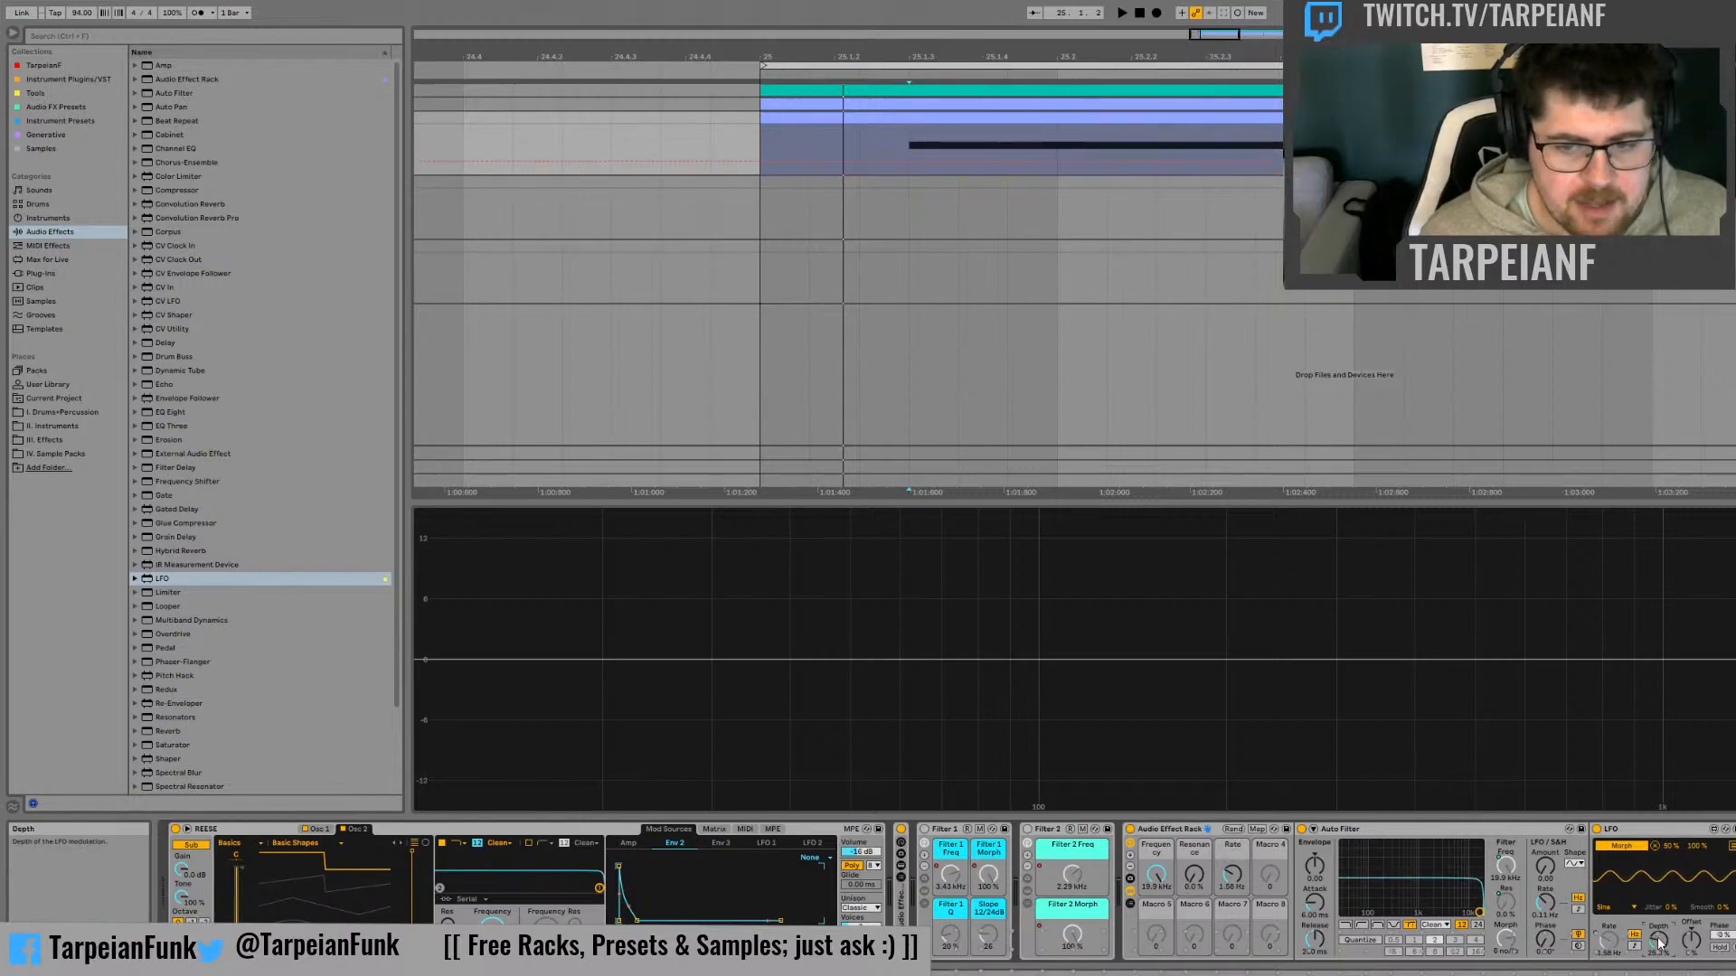
left_click(1705, 755)
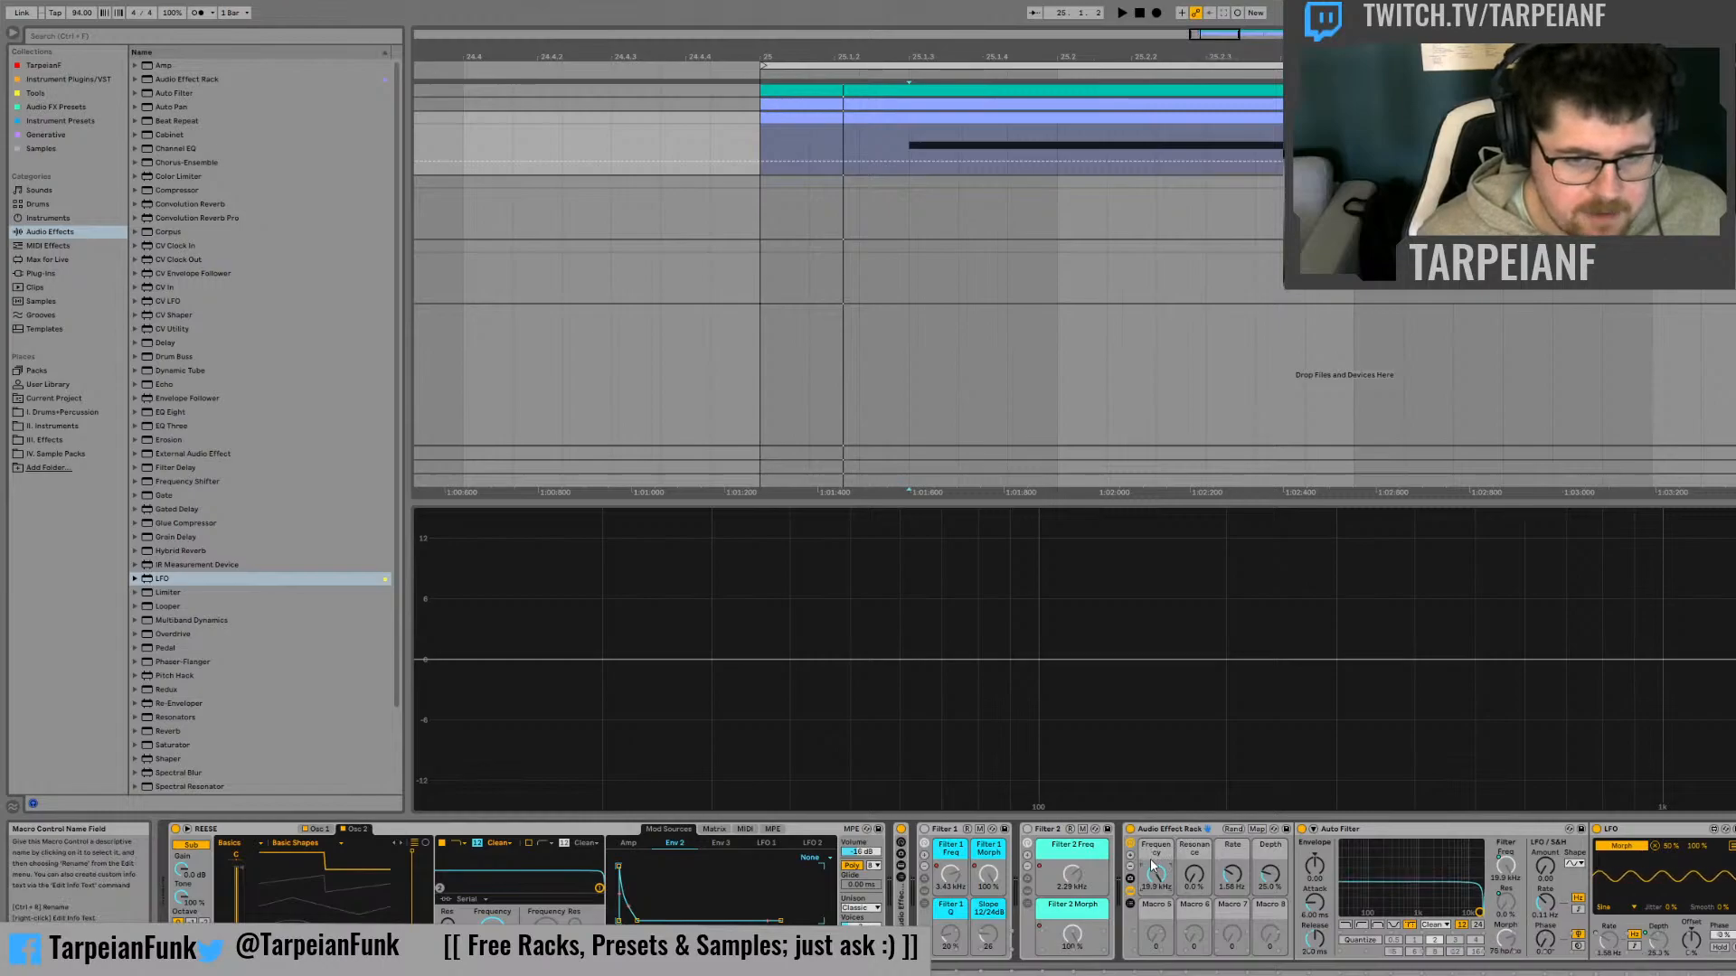
Rename the new rack's frequency macro Notch 1 and its resonance macro Notch 1 Q
key("ctrl+r")
type("Notch")
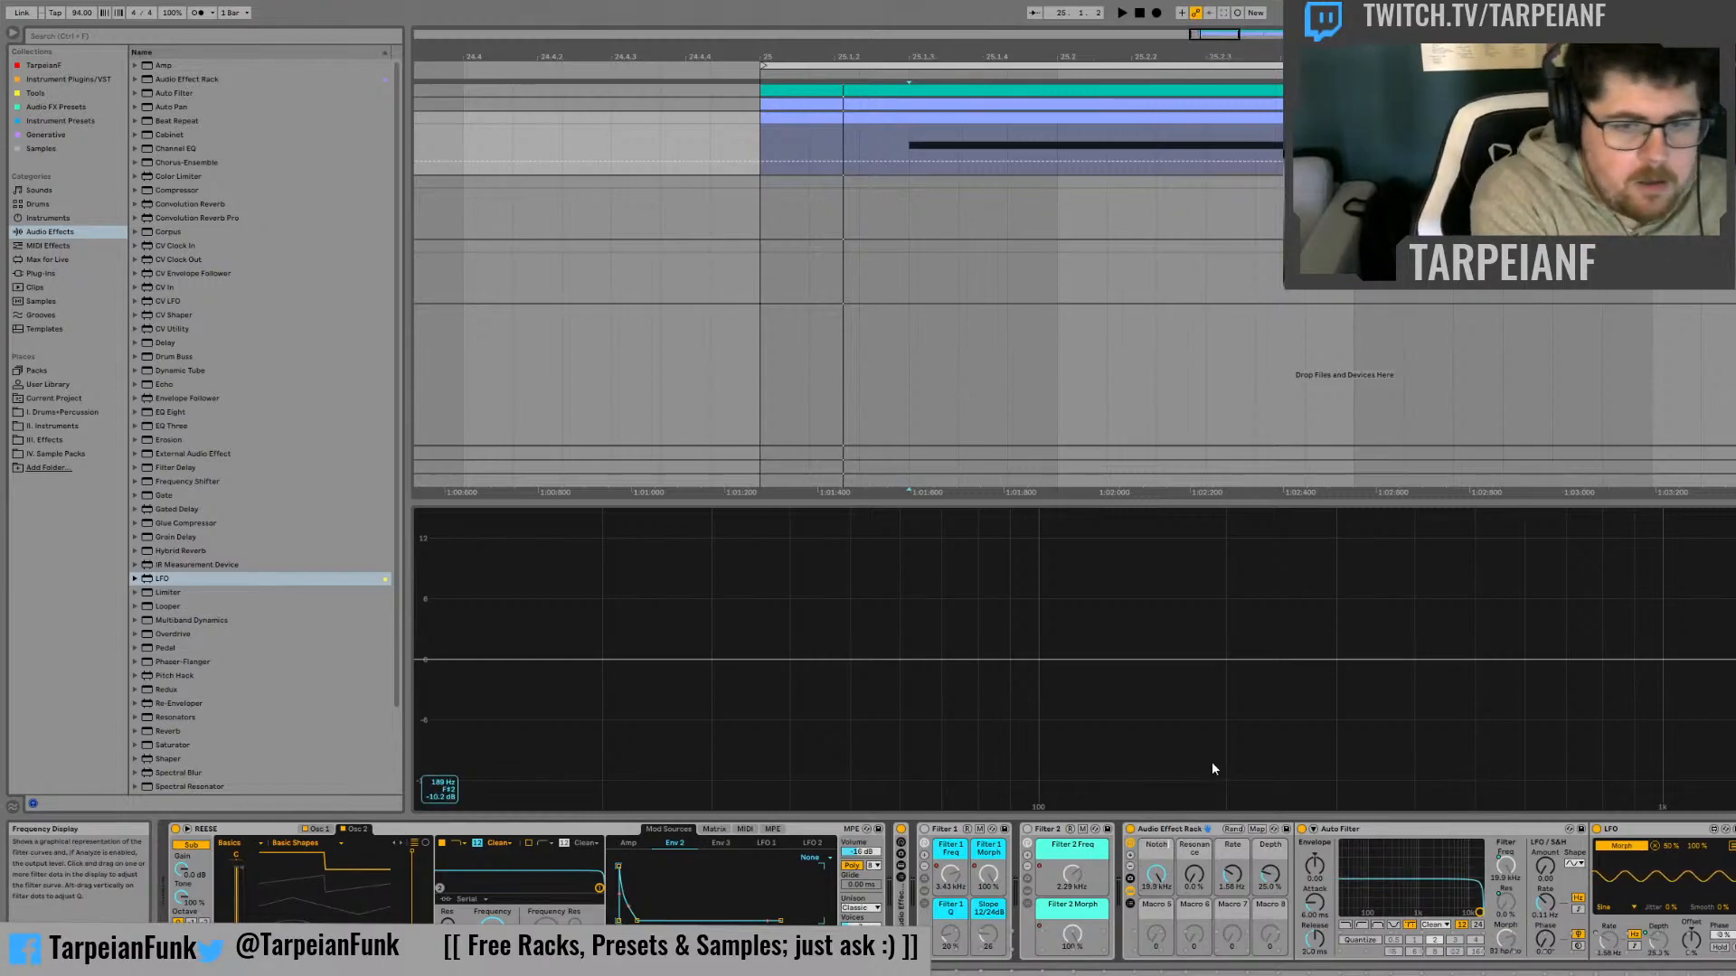
type(" 1")
key("Tab")
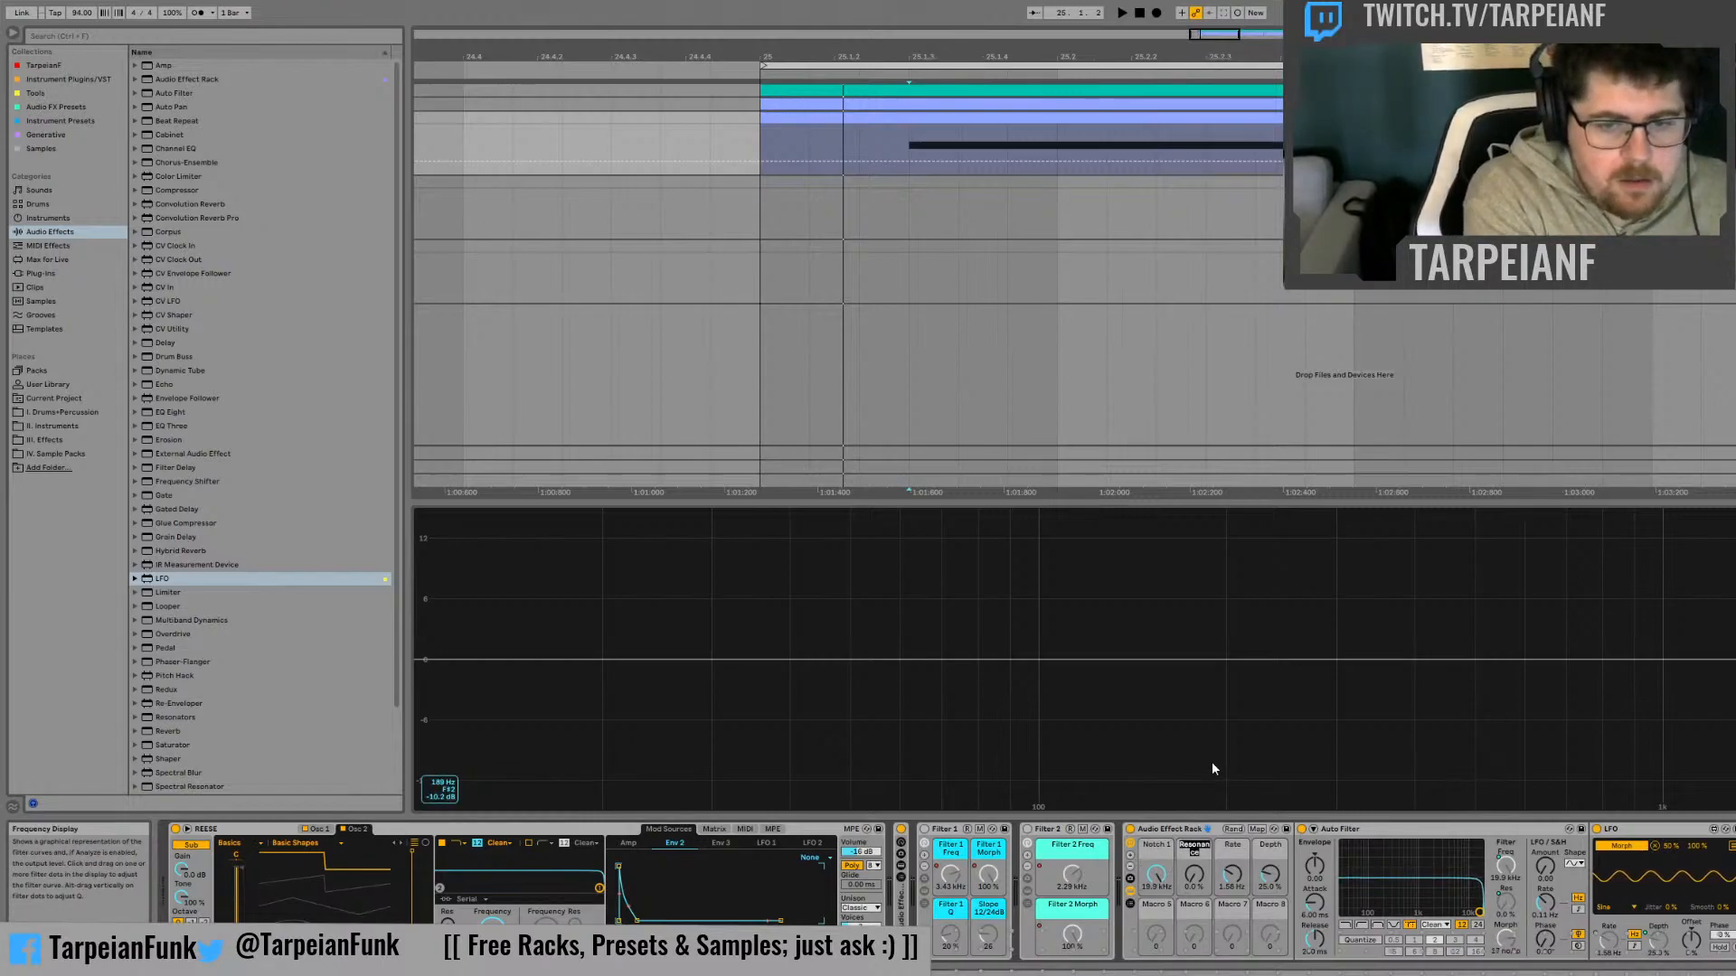
type("Notc")
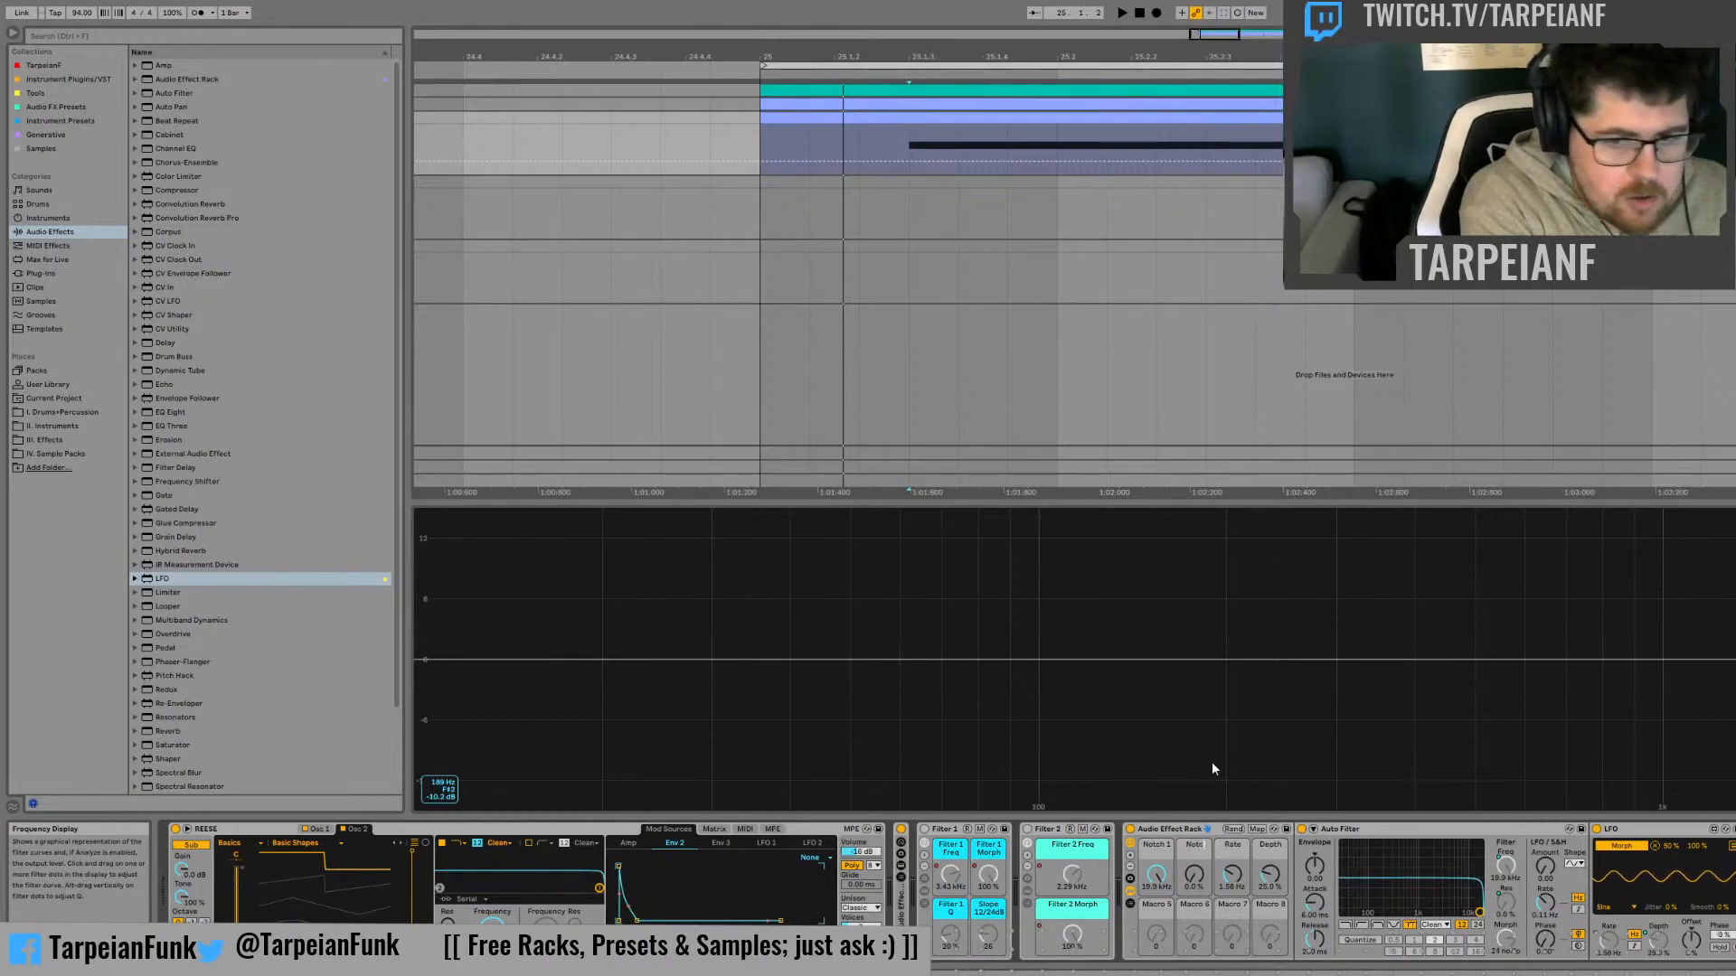
type("h 1 Q")
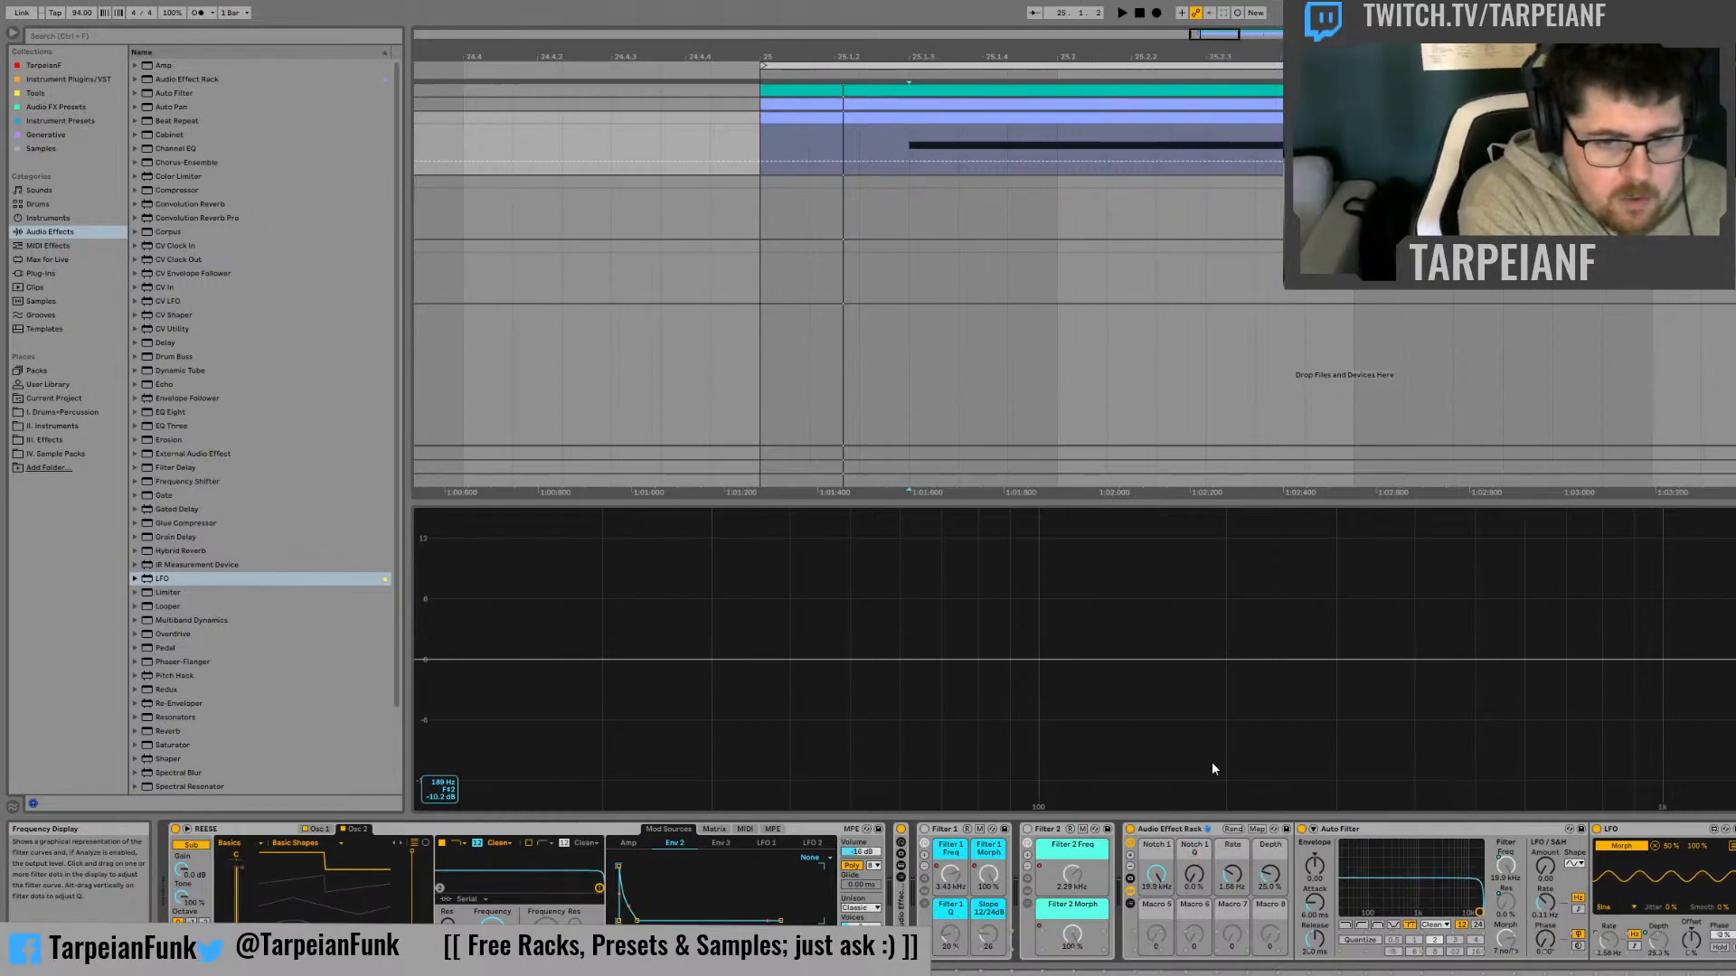
key("Tab")
Rename the rack's rate and depth macros Notch 1 Rate and Notch 1 Depth, and reduce the rack to four visible macros
type("N")
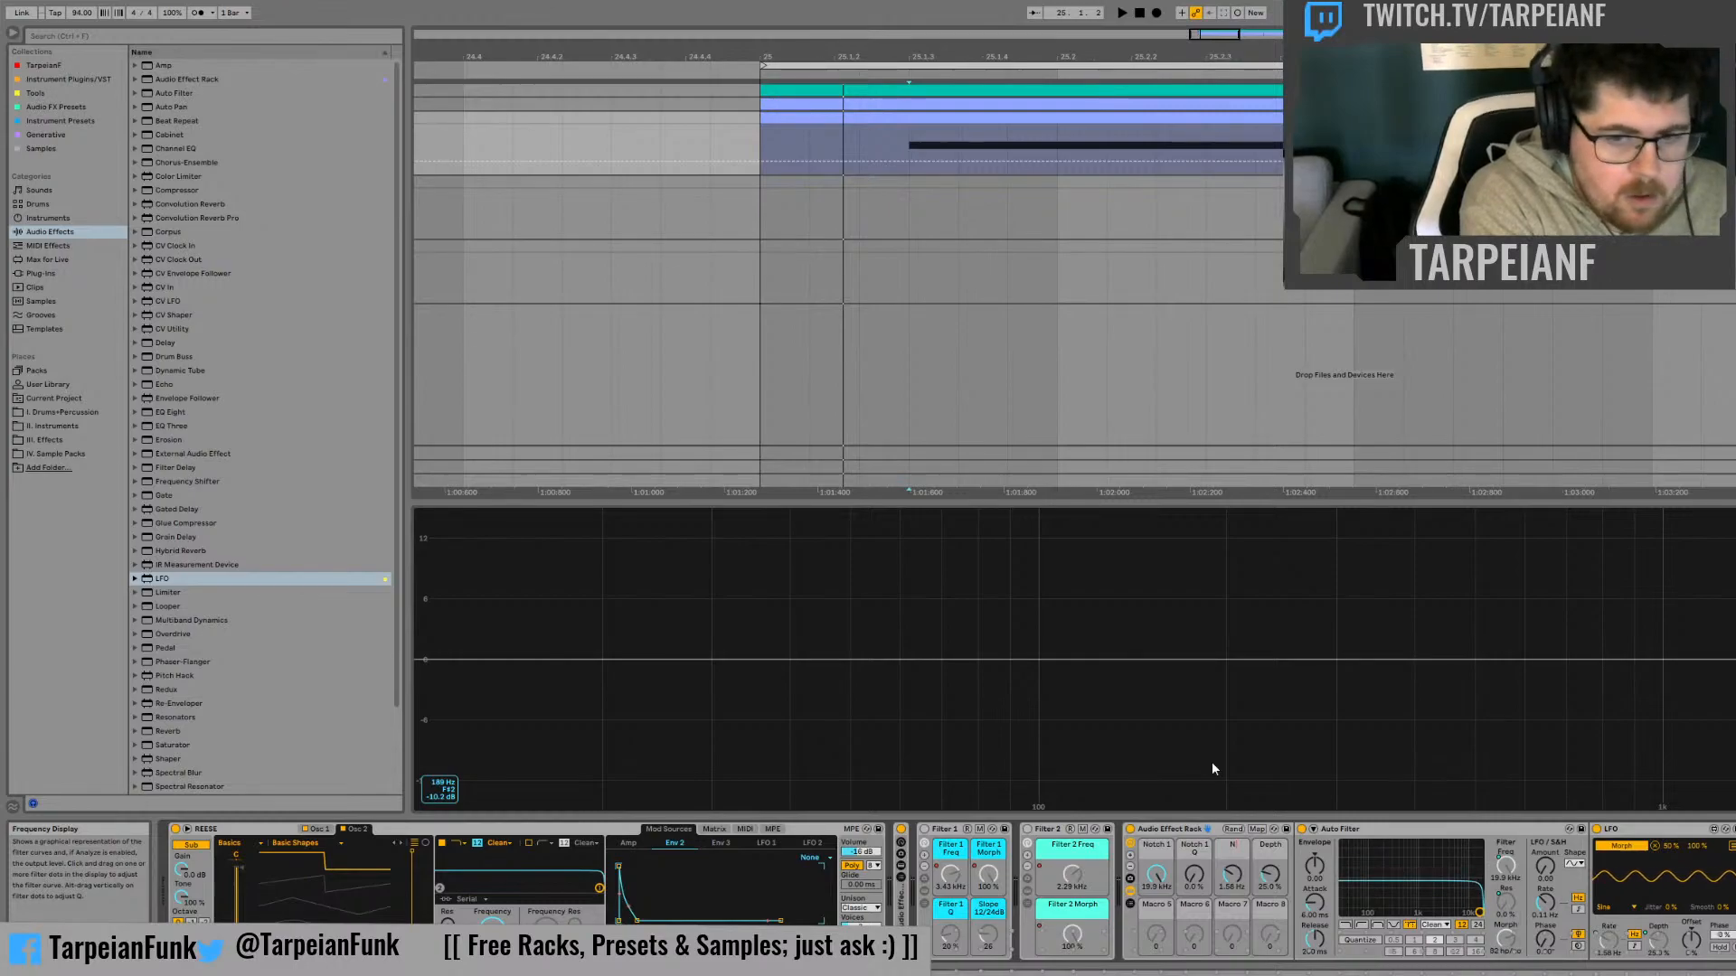
type("otch 1 Rate")
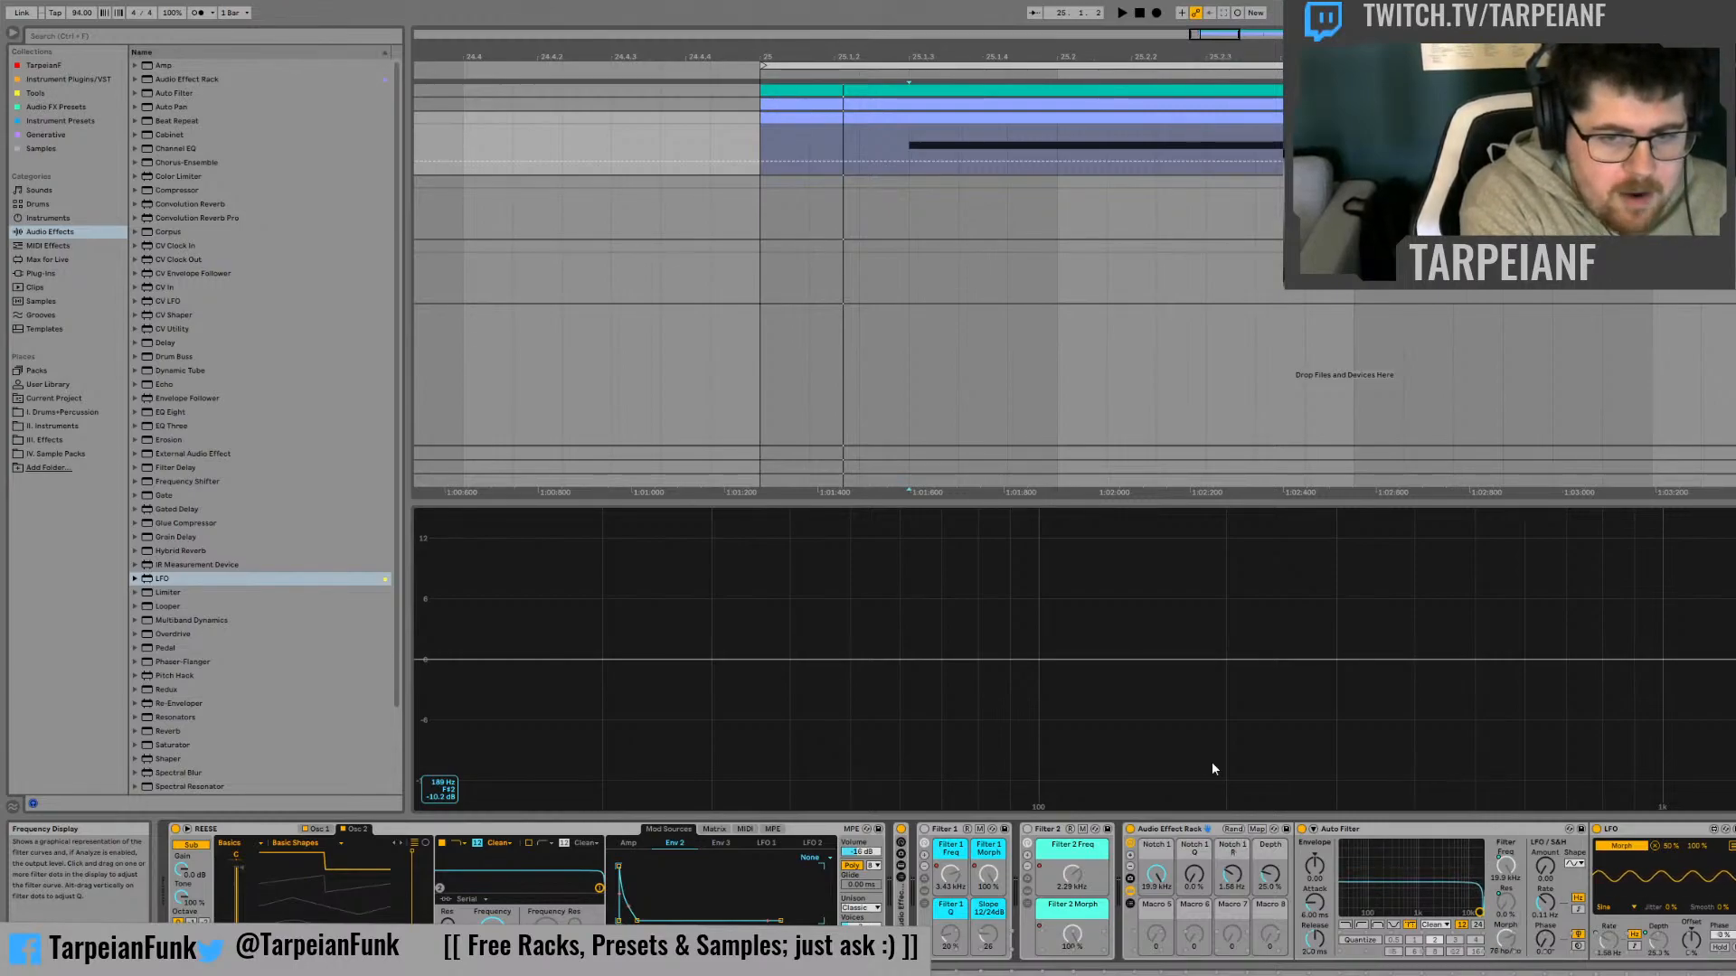
key("Tab")
type("Notc")
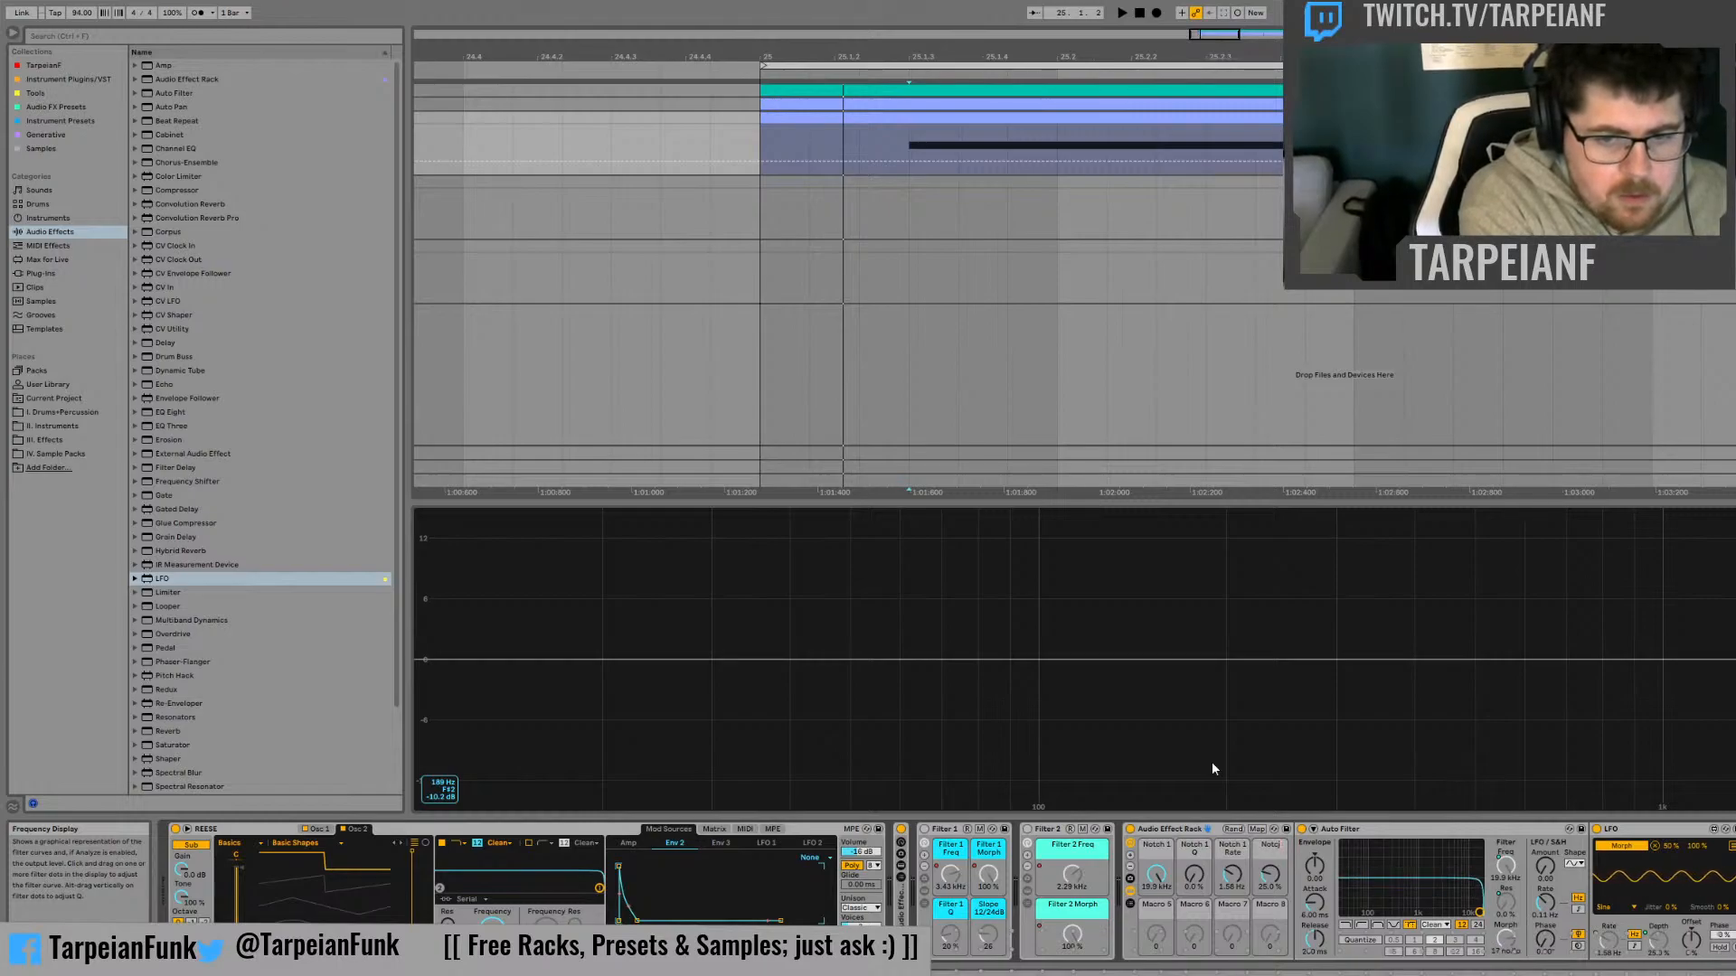
type("h 1 Depth")
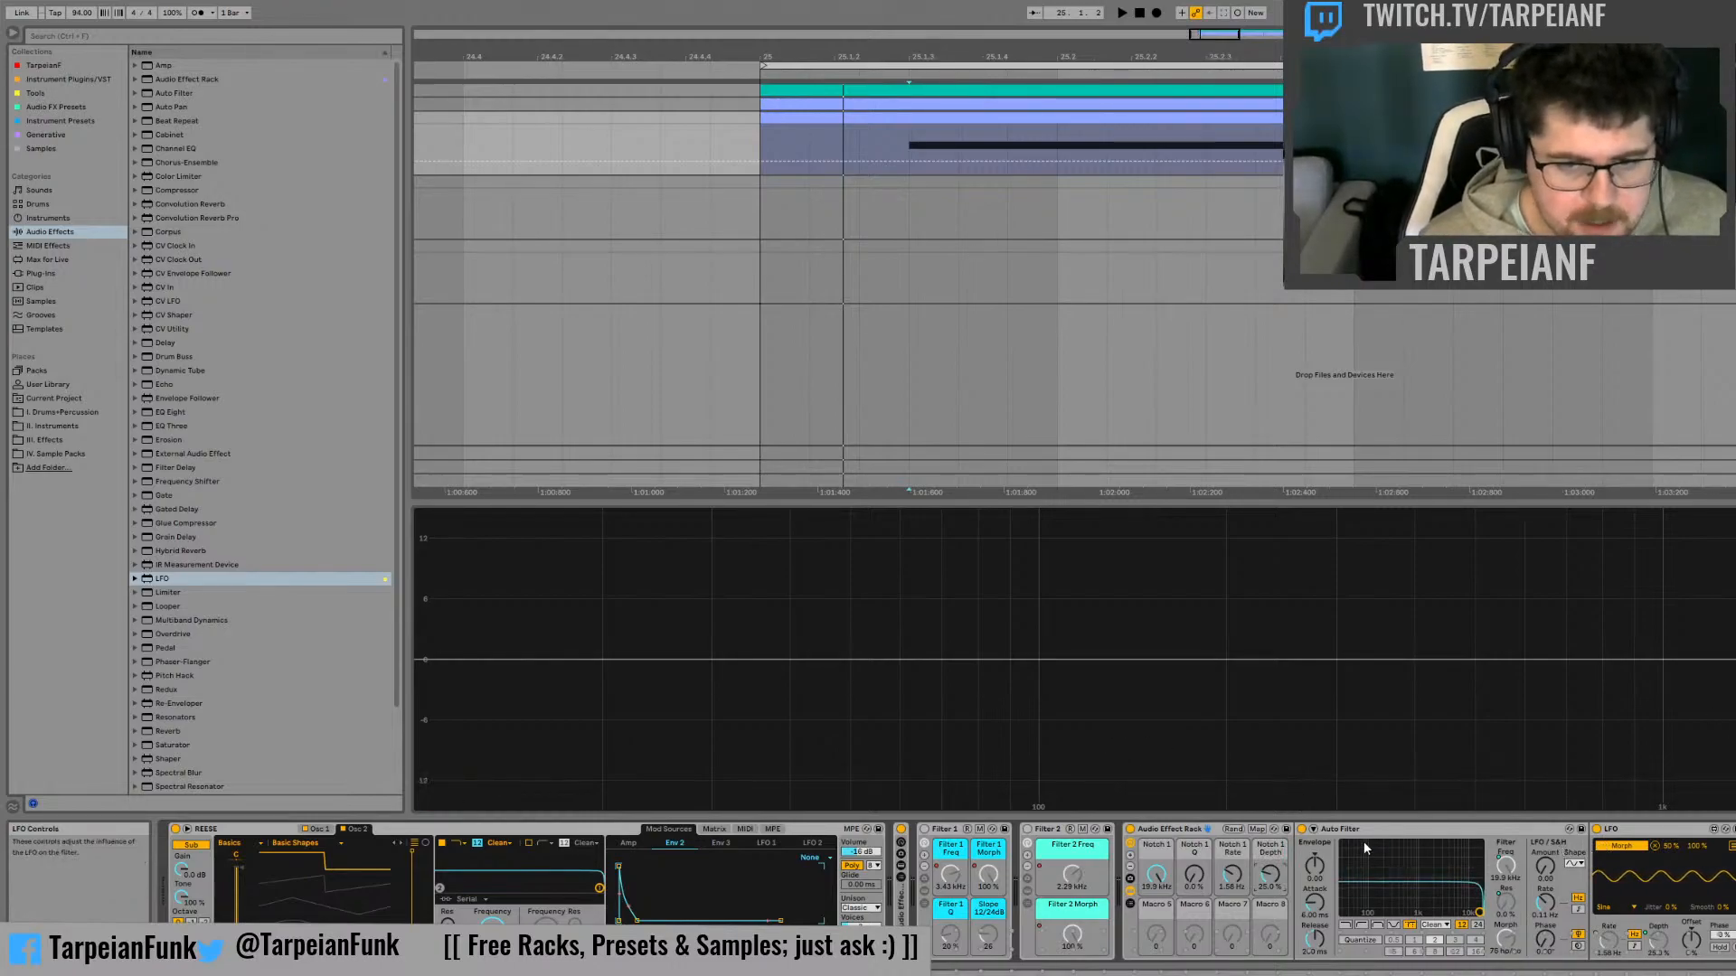
left_click(1130, 868)
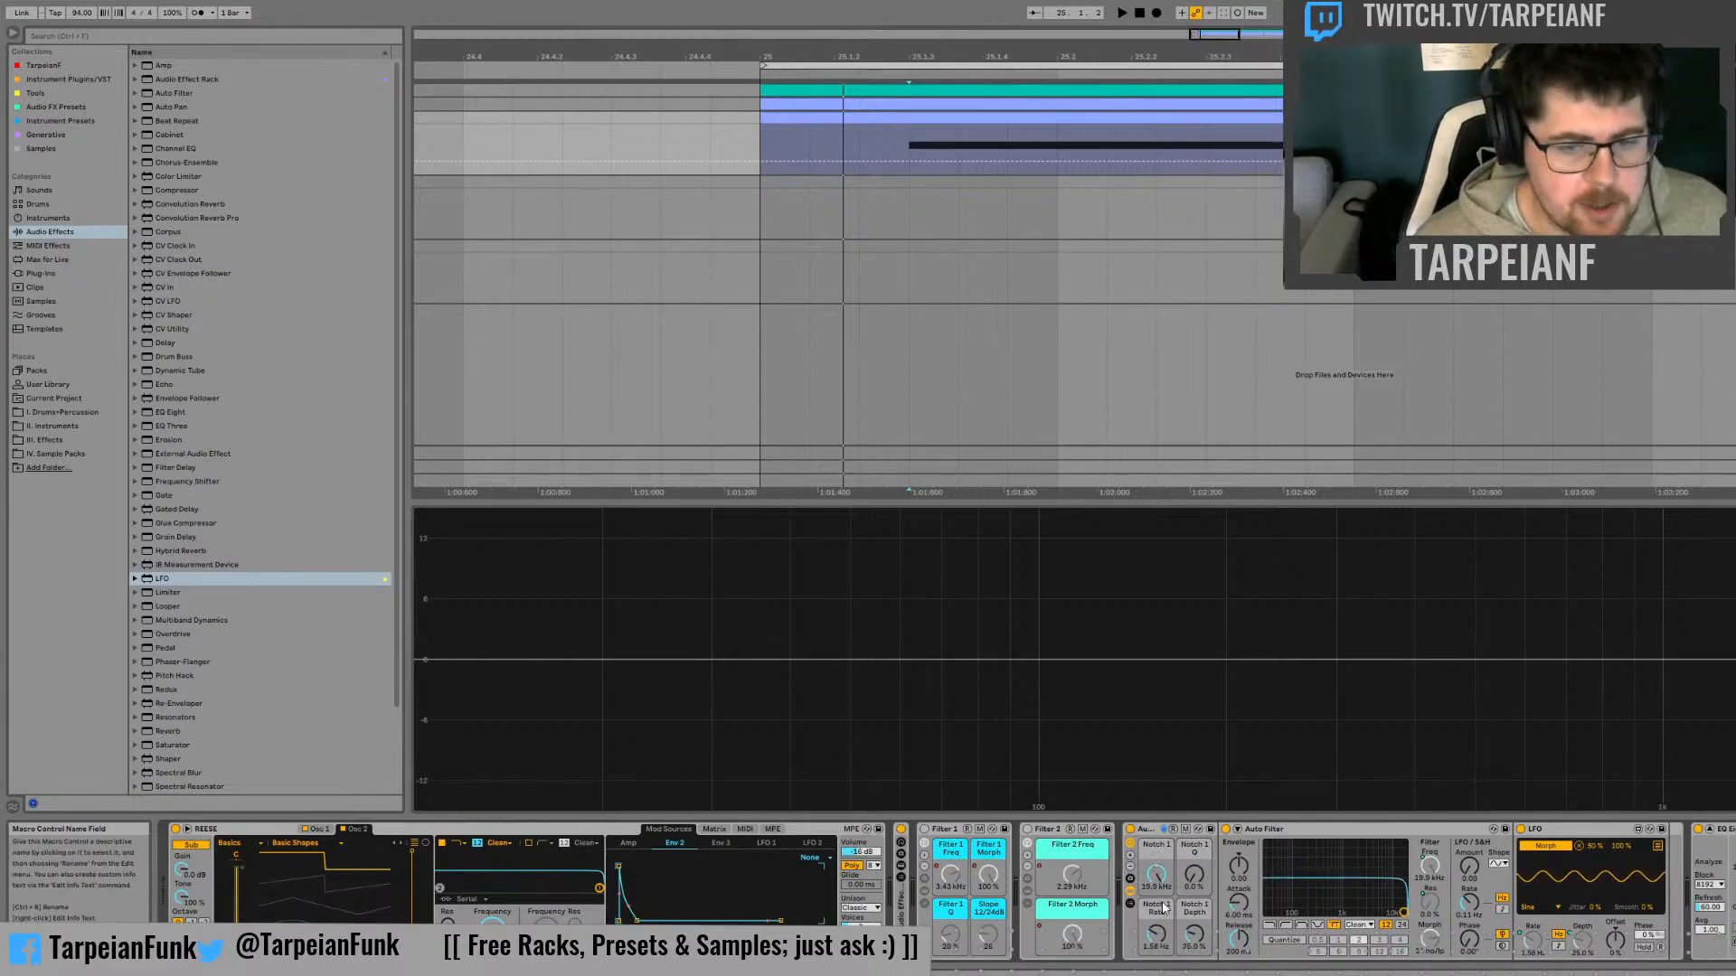
Set the Notch 1 Rate macro to 1.00 Hz and duplicate the notch rack
left_click_drag(1157, 935, 1157, 942)
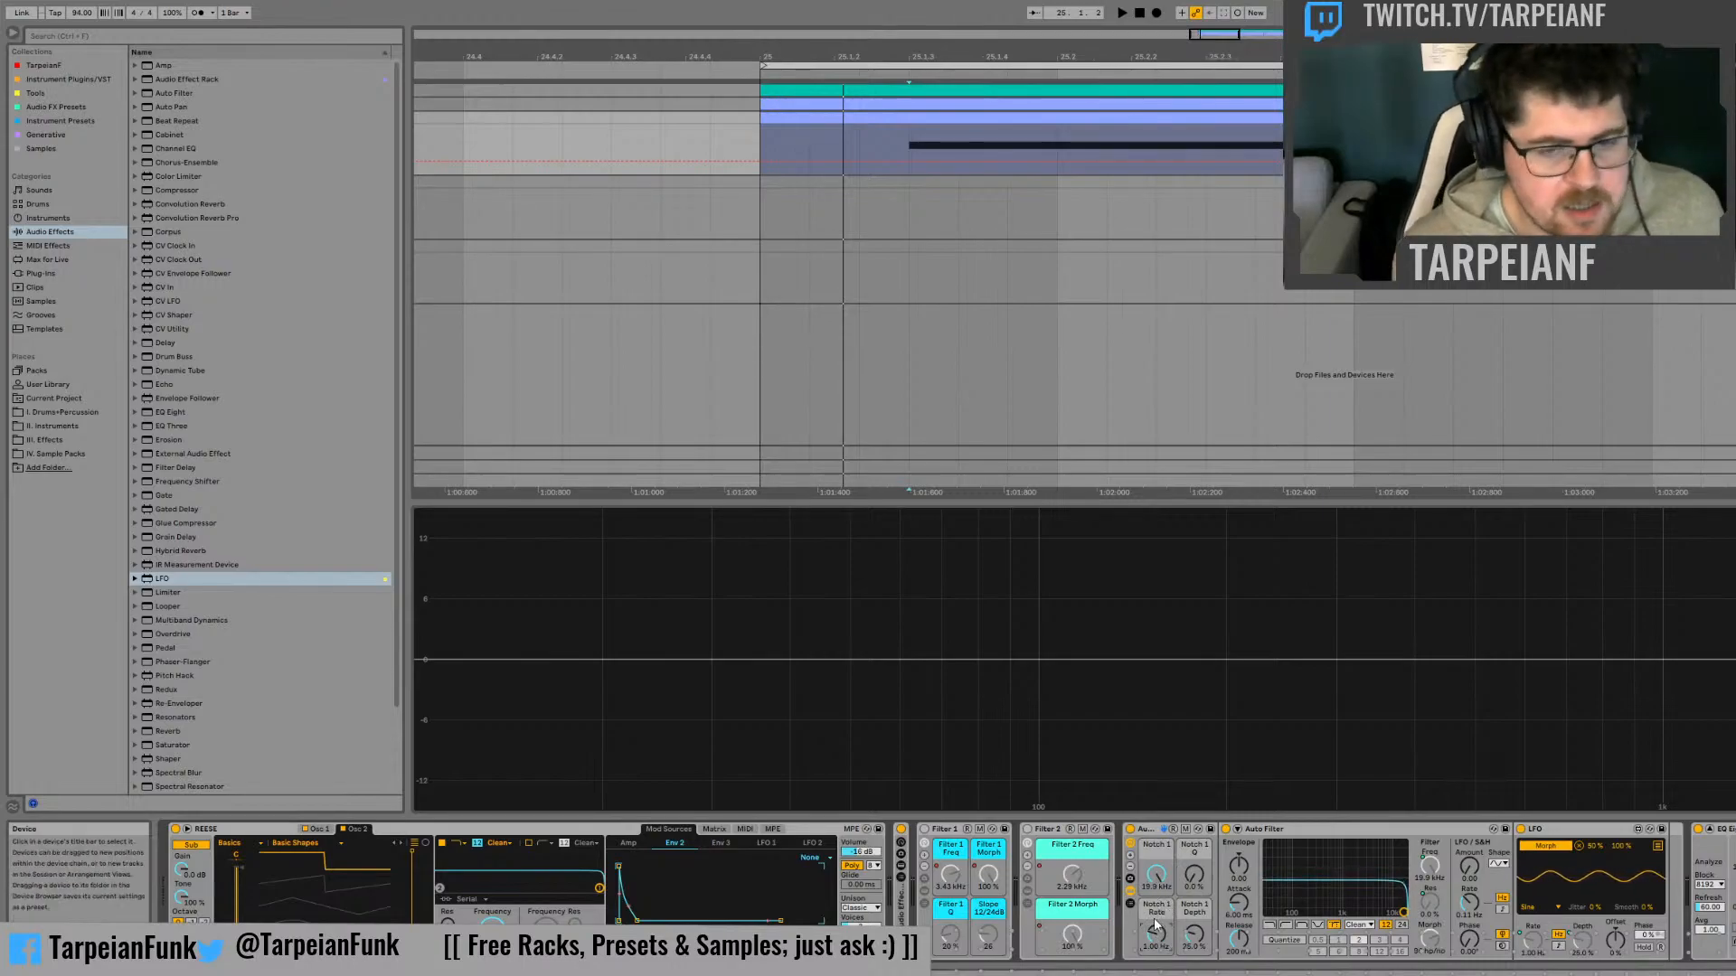
left_click(1156, 832)
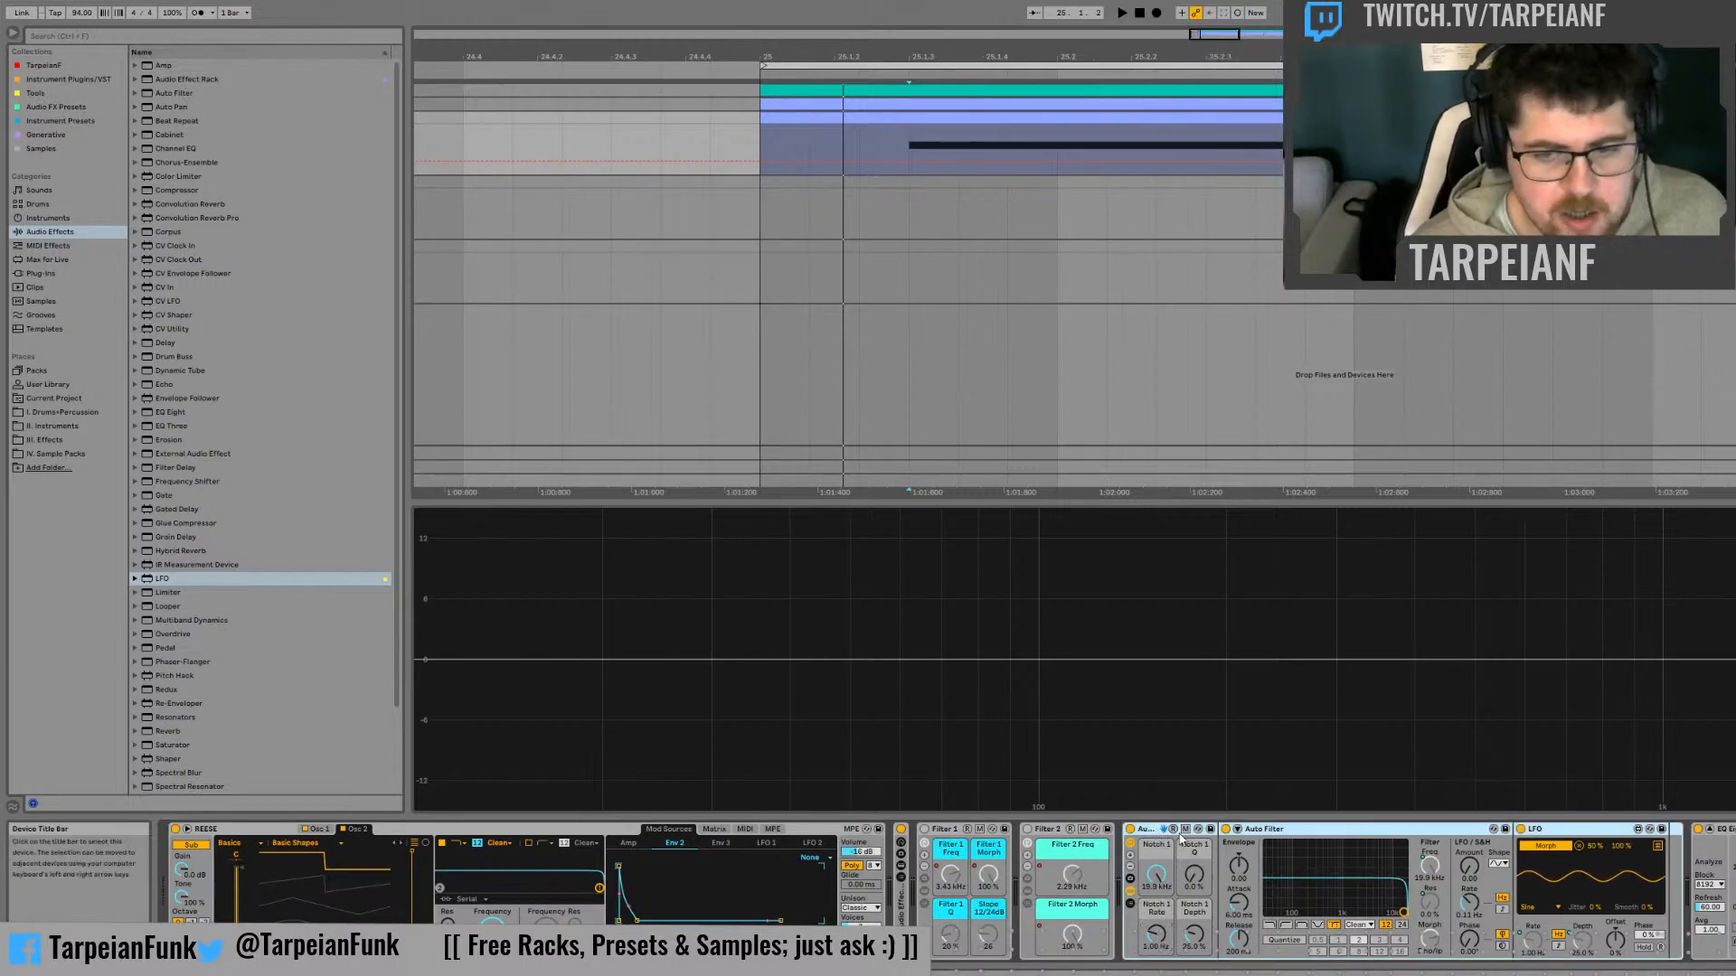
key("ctrl+d")
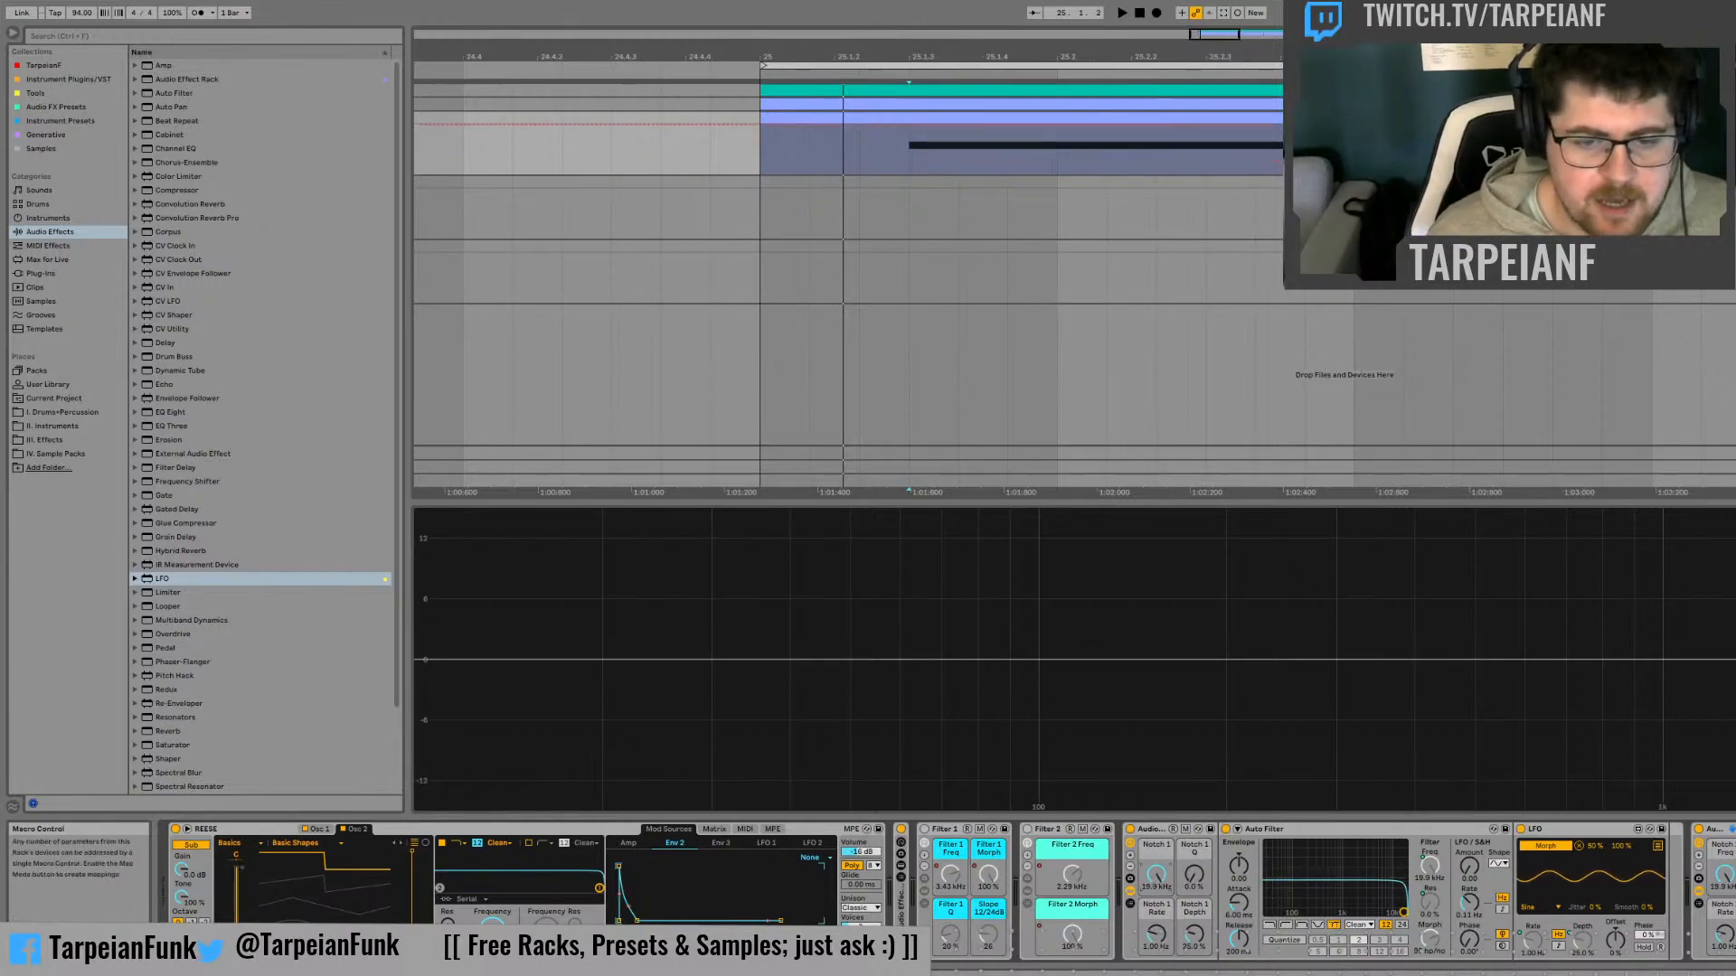
Automate the first notch rack's frequency to fall from the start of bar 25 and the duplicate rack's frequency to rise
left_click(910, 136)
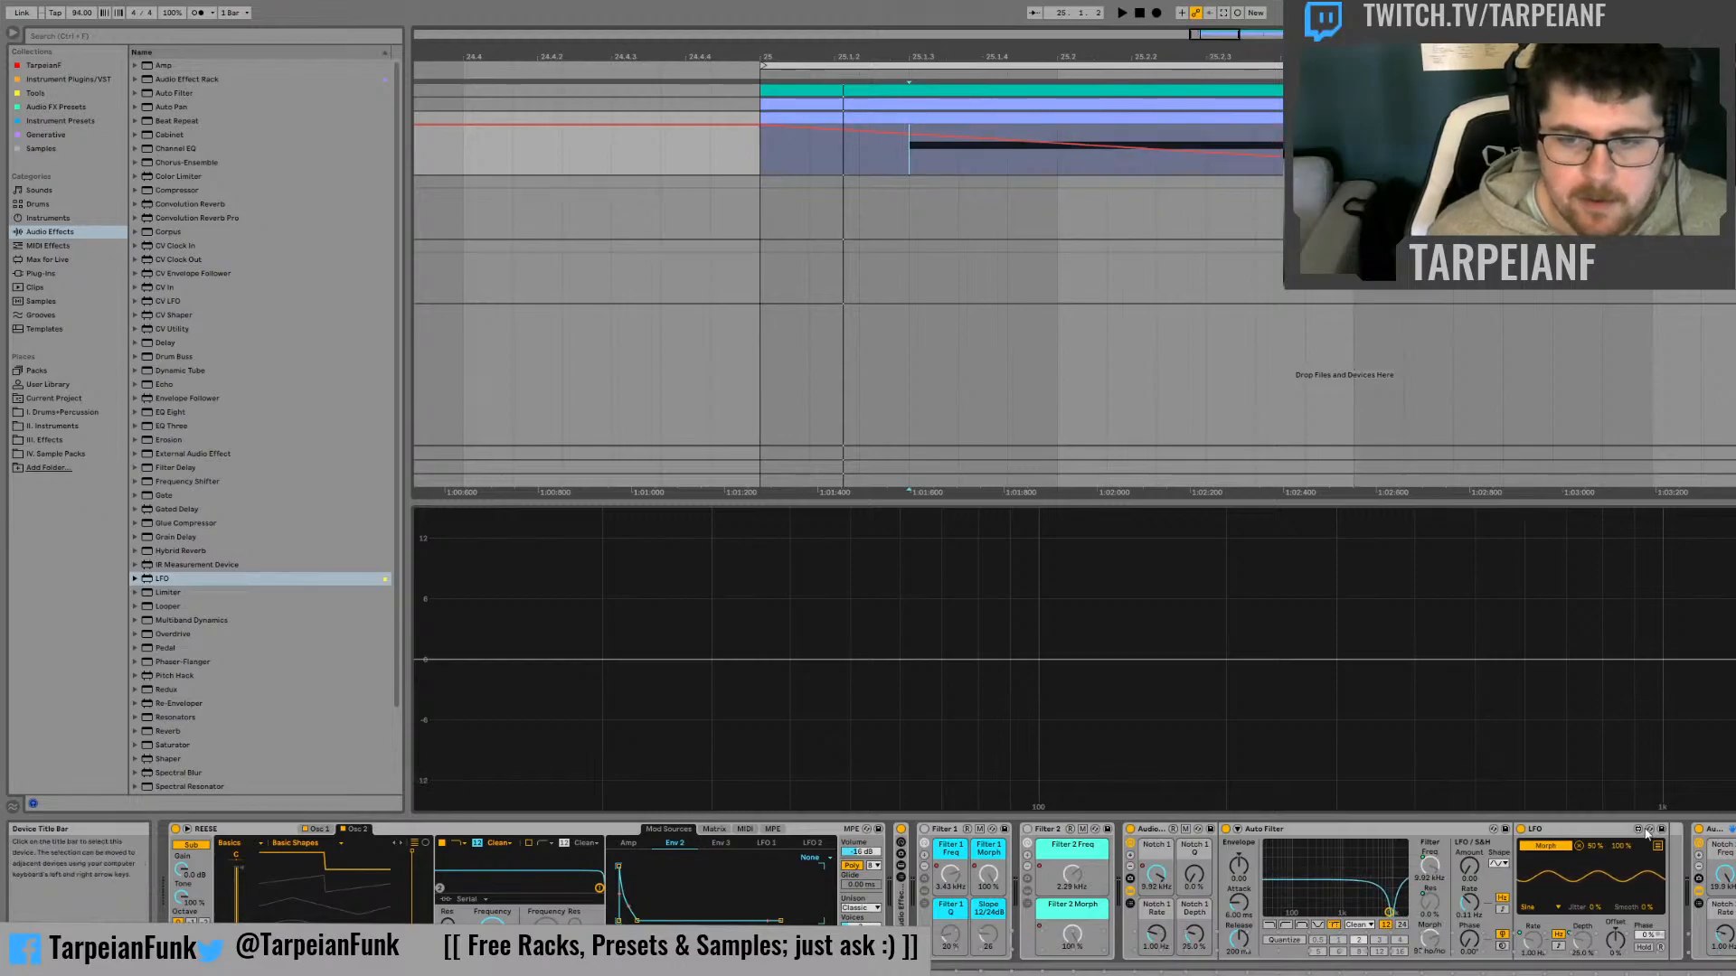
left_click(1085, 224)
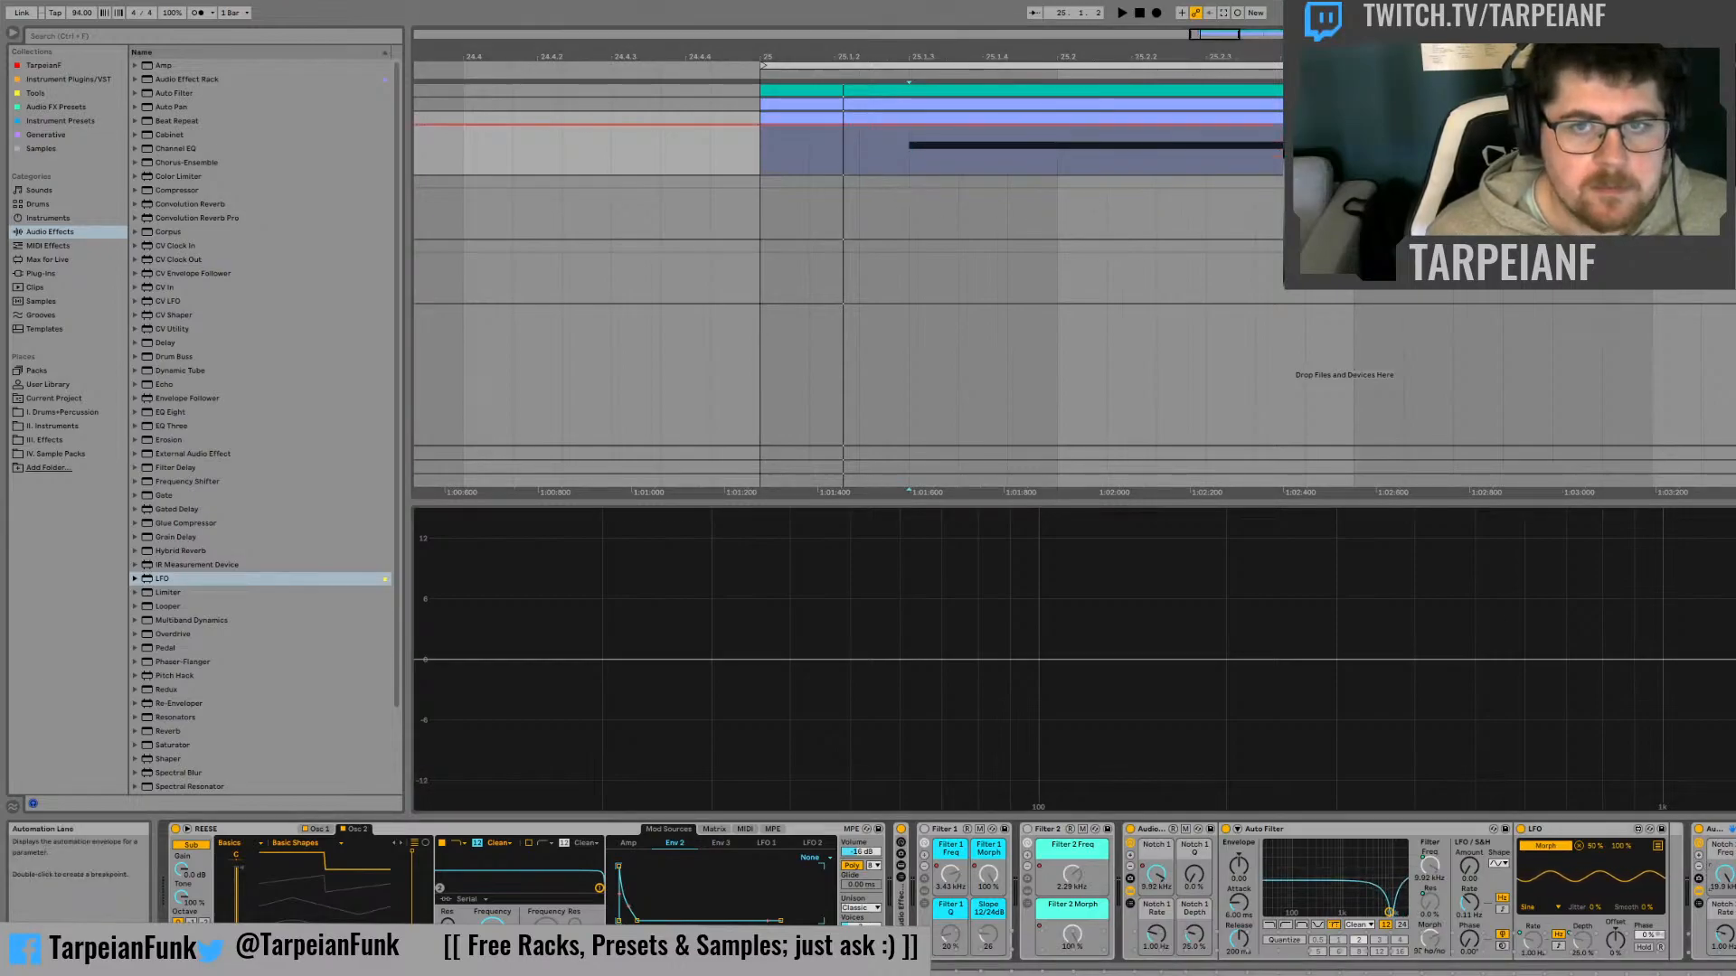
left_click_drag(767, 133, 766, 168)
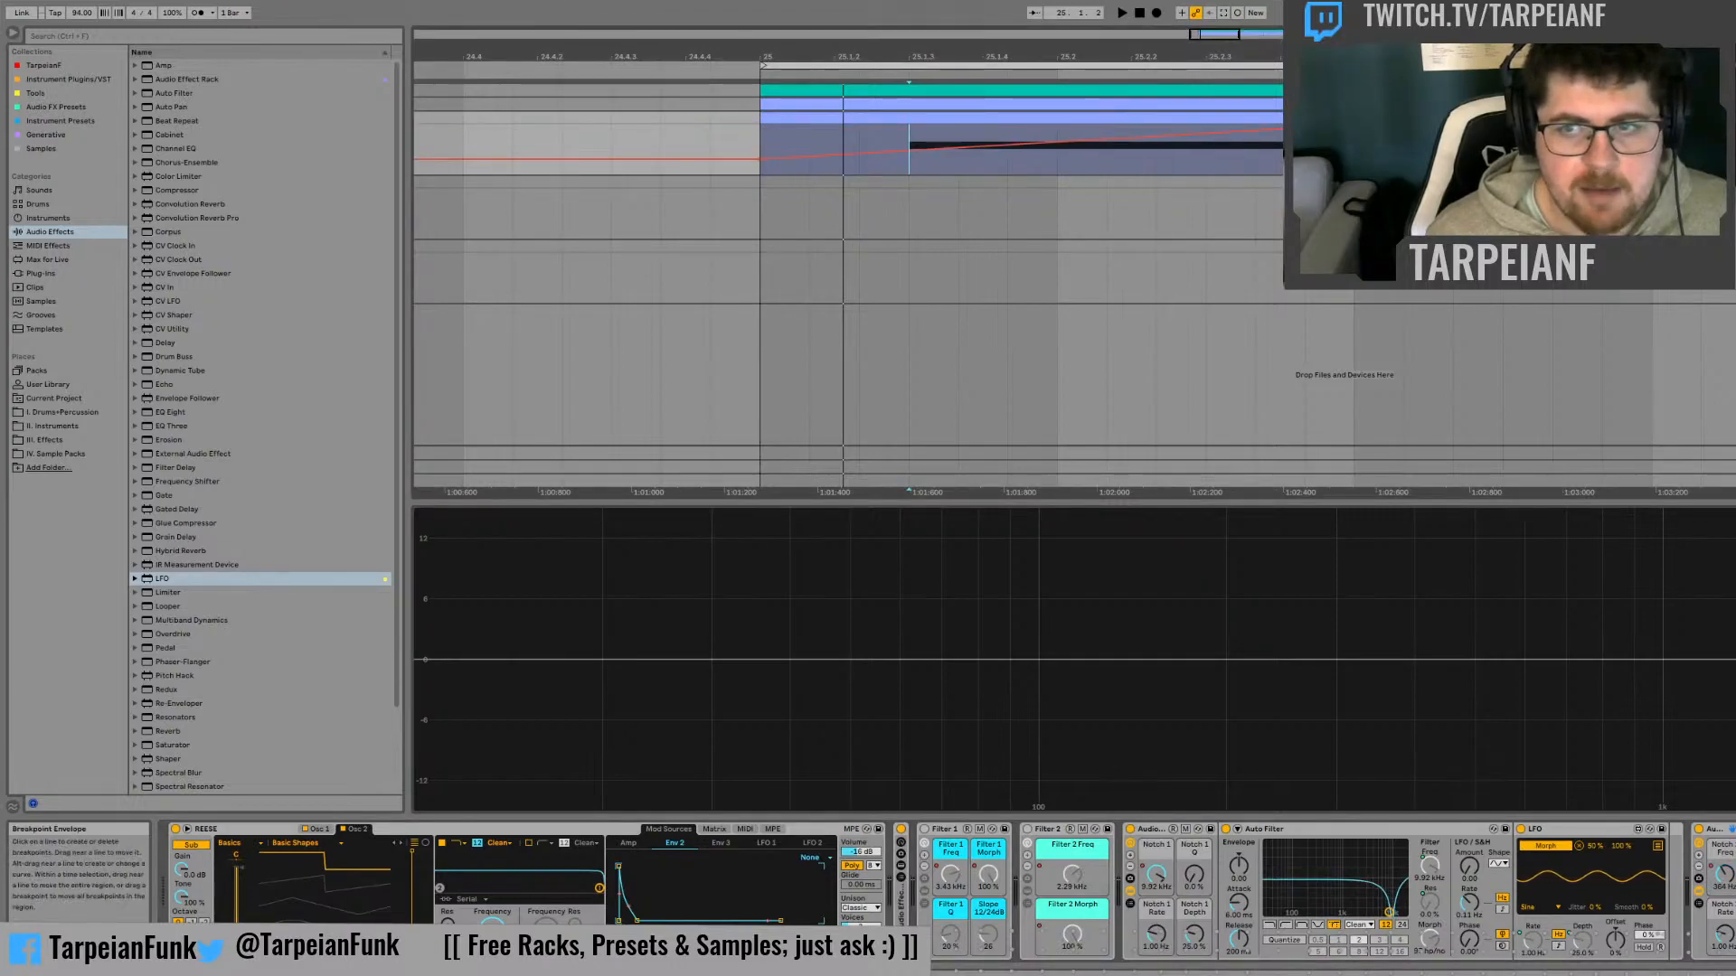
left_click(814, 118)
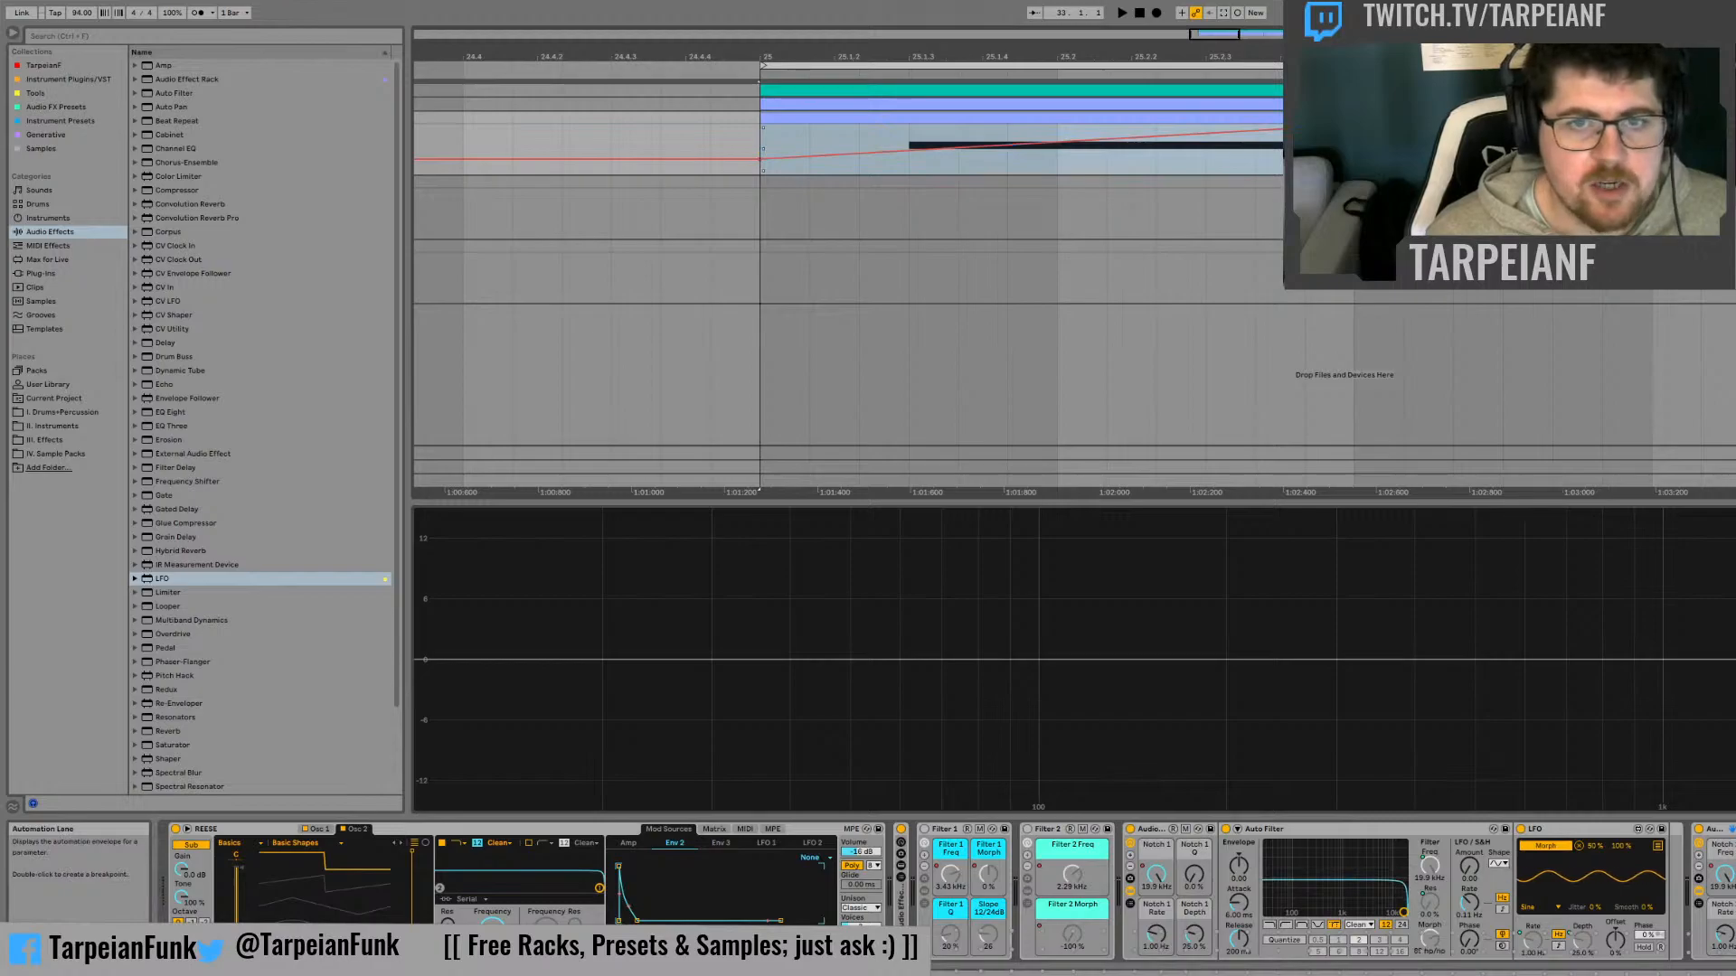
left_click(1735, 149)
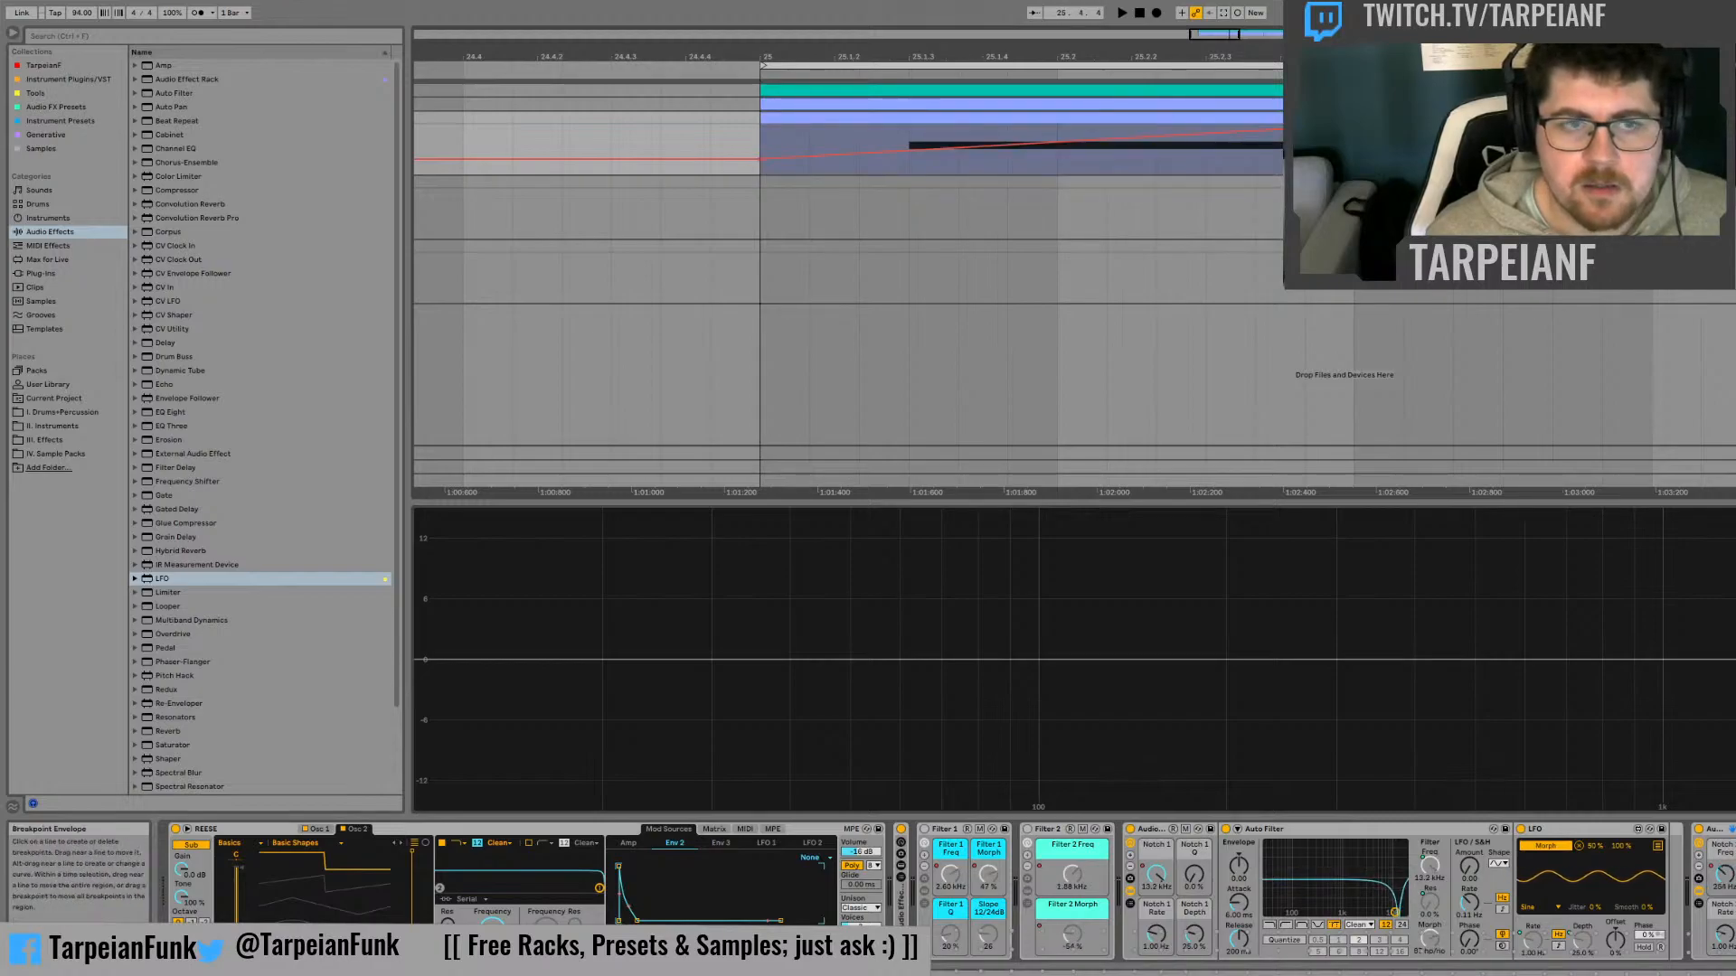
Audition the bass while switching the duplicate notch rack off and on
left_click(1699, 829)
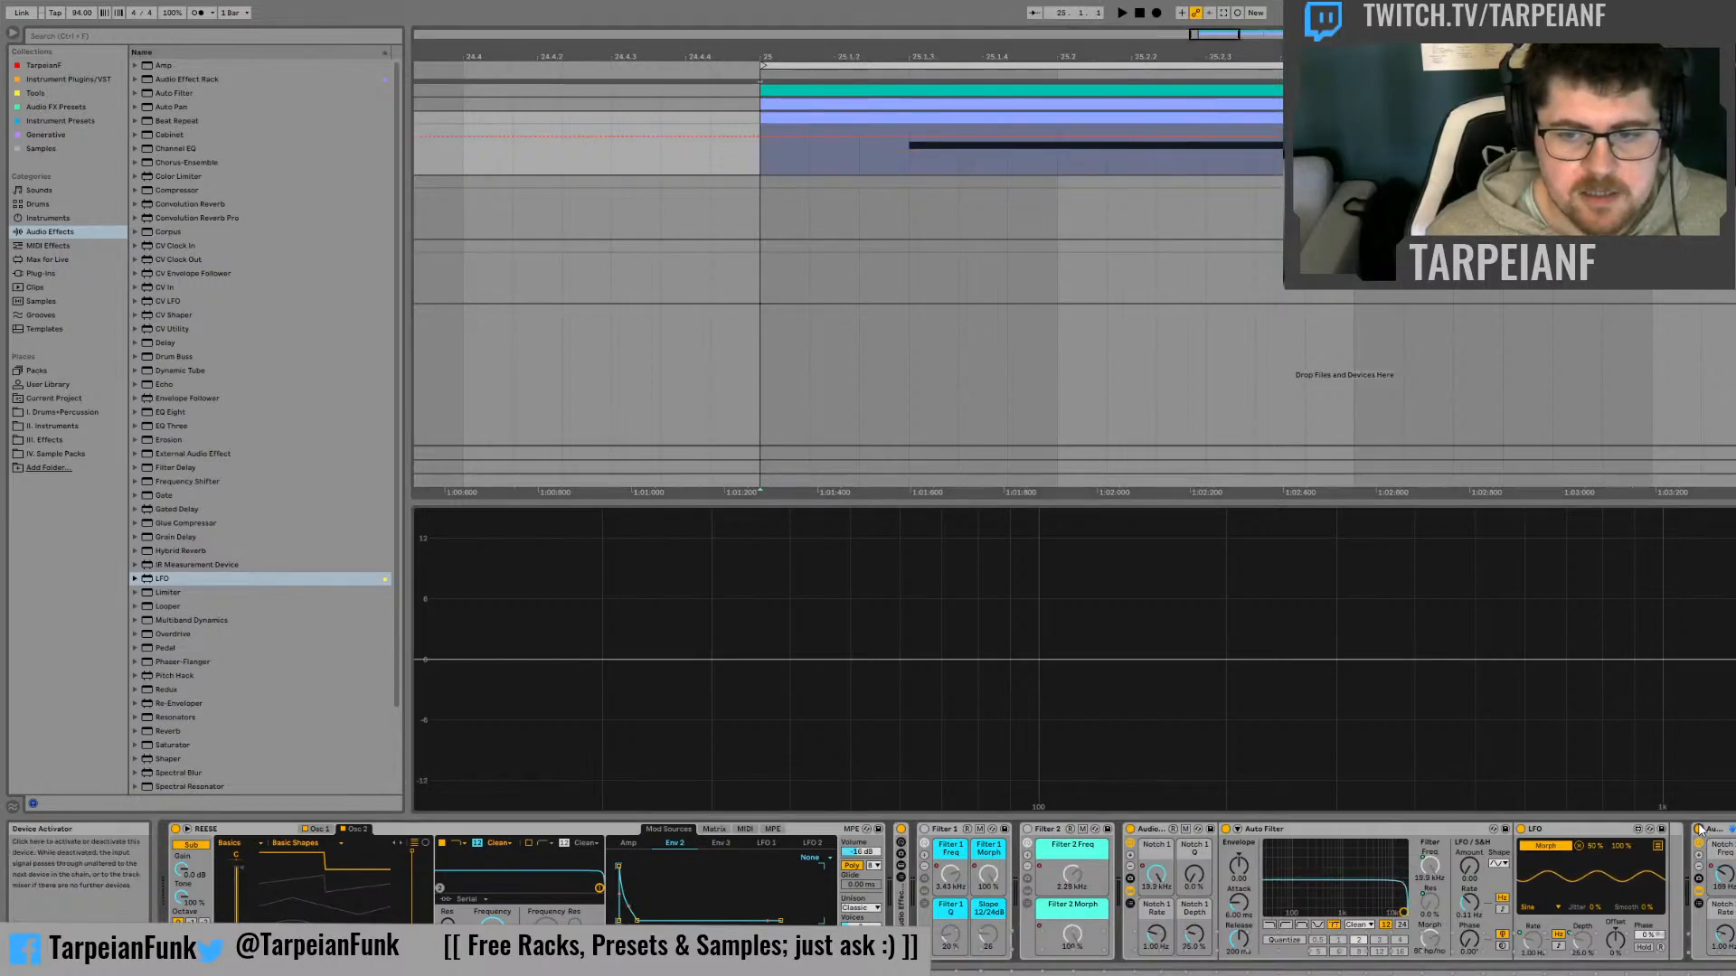
left_click(1700, 829)
key("space")
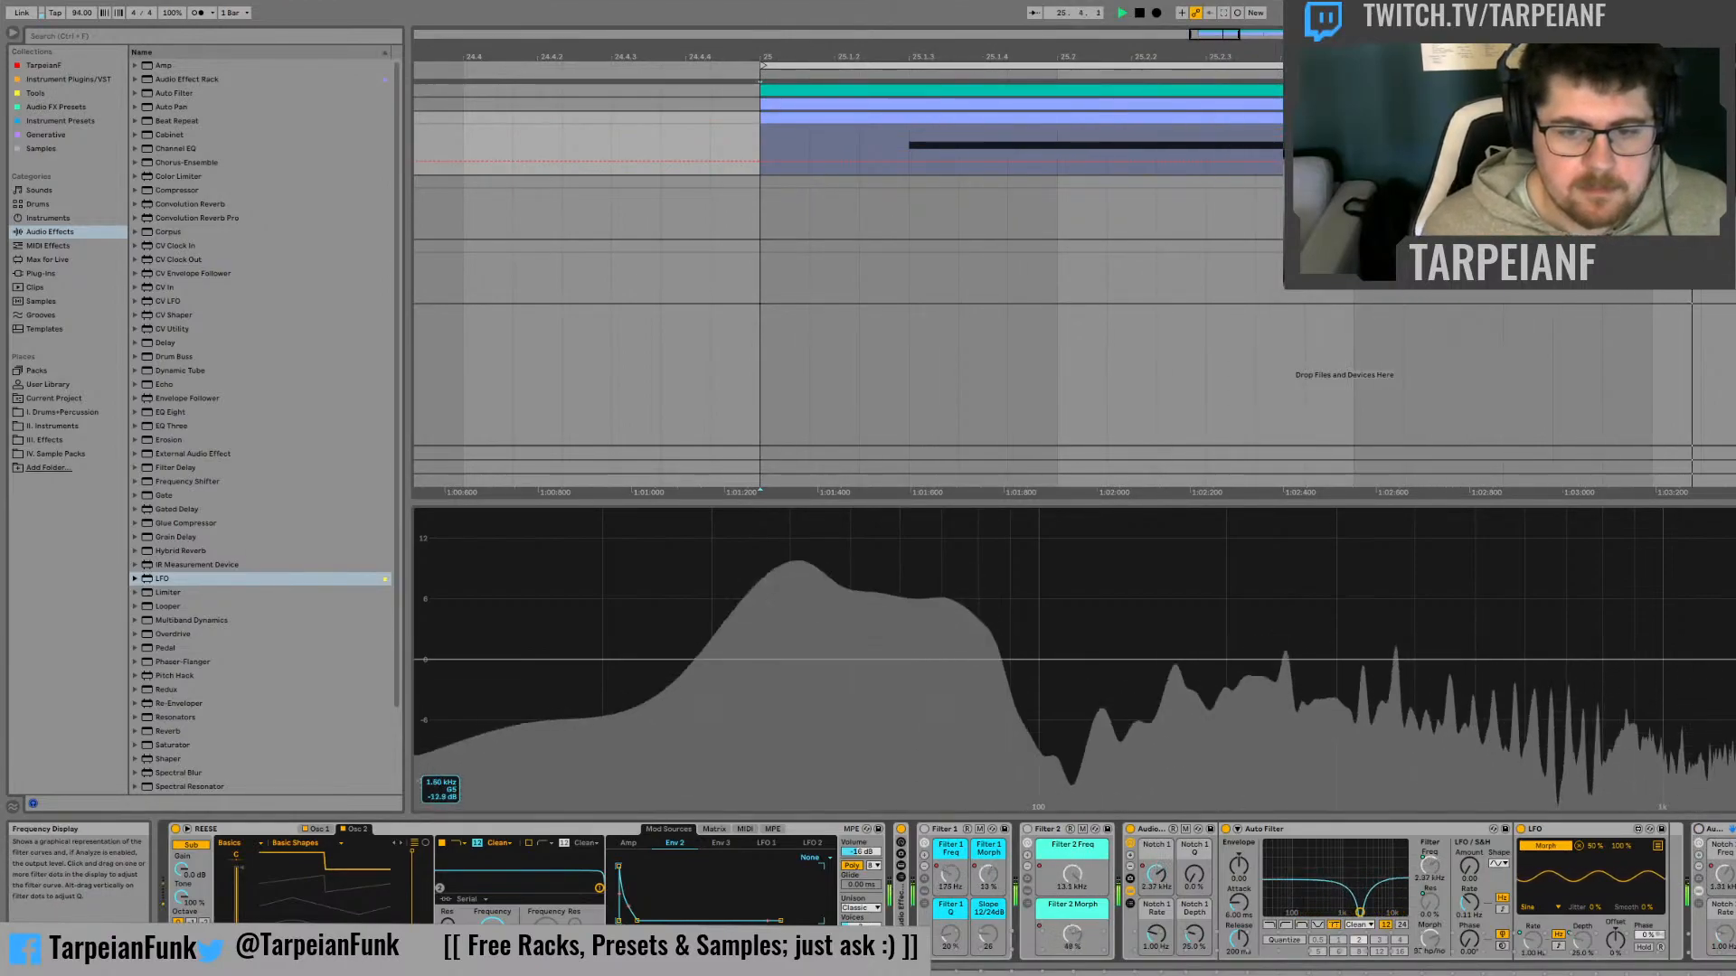
left_click(1700, 829)
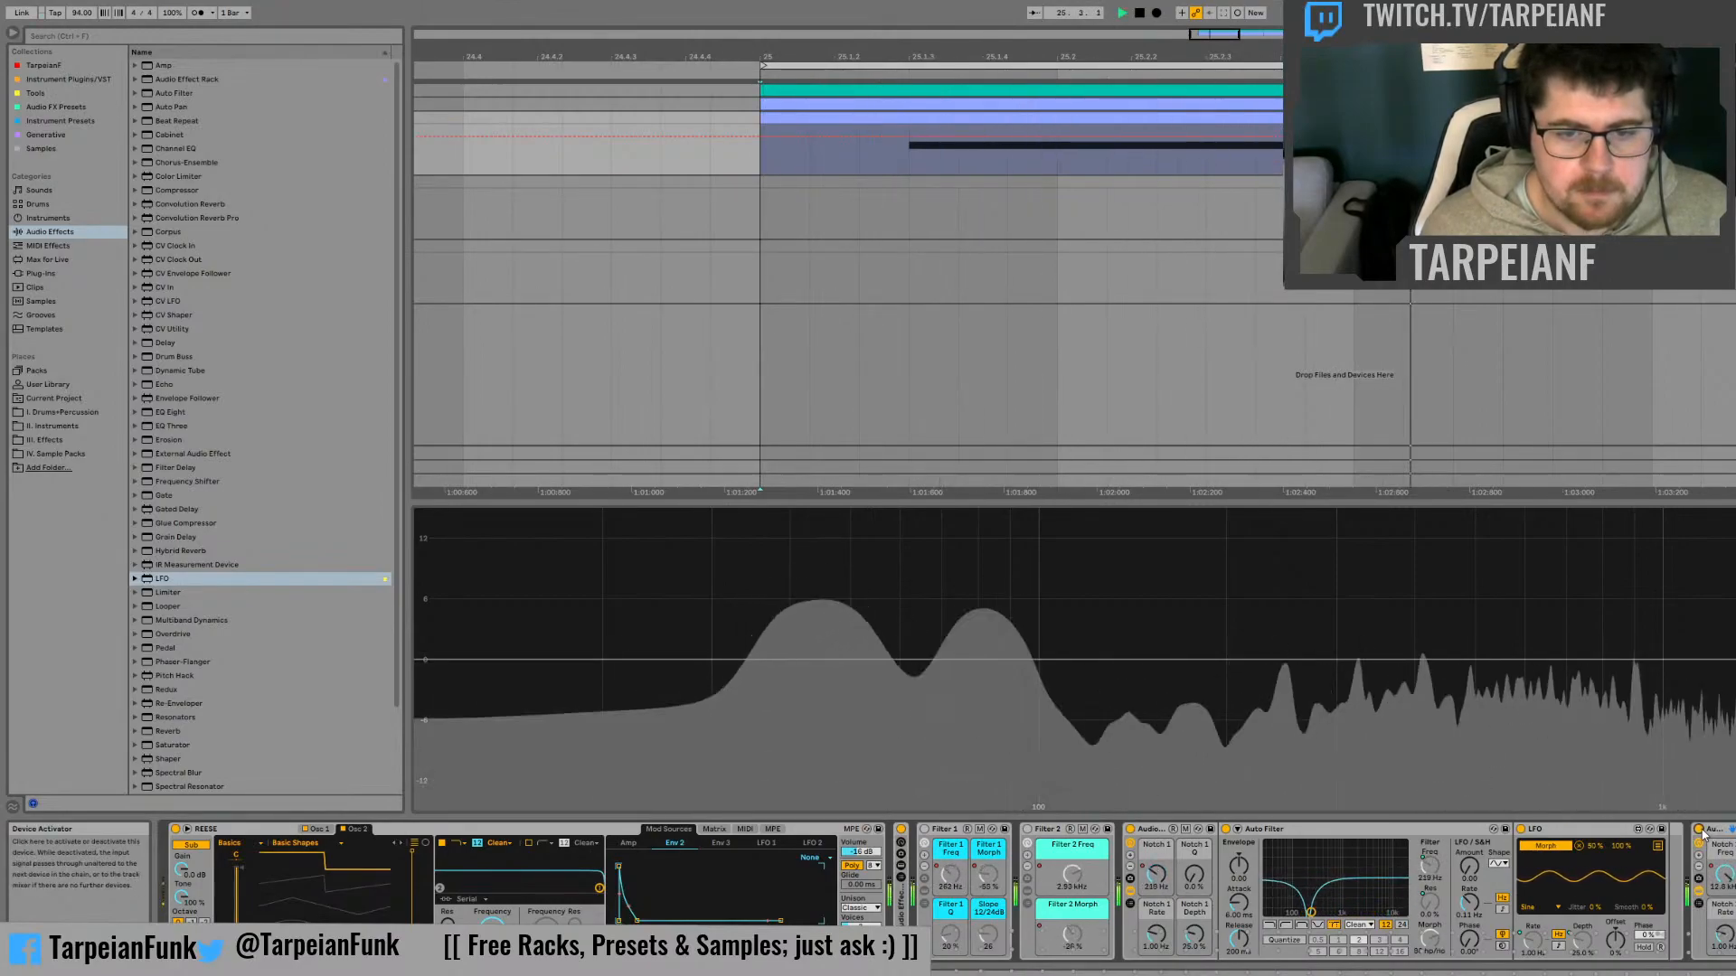
Set the first notch's Auto Filter slope to 24 dB and the Notch 1 Q macro to 25%, auditioning the bass
left_click(1400, 925)
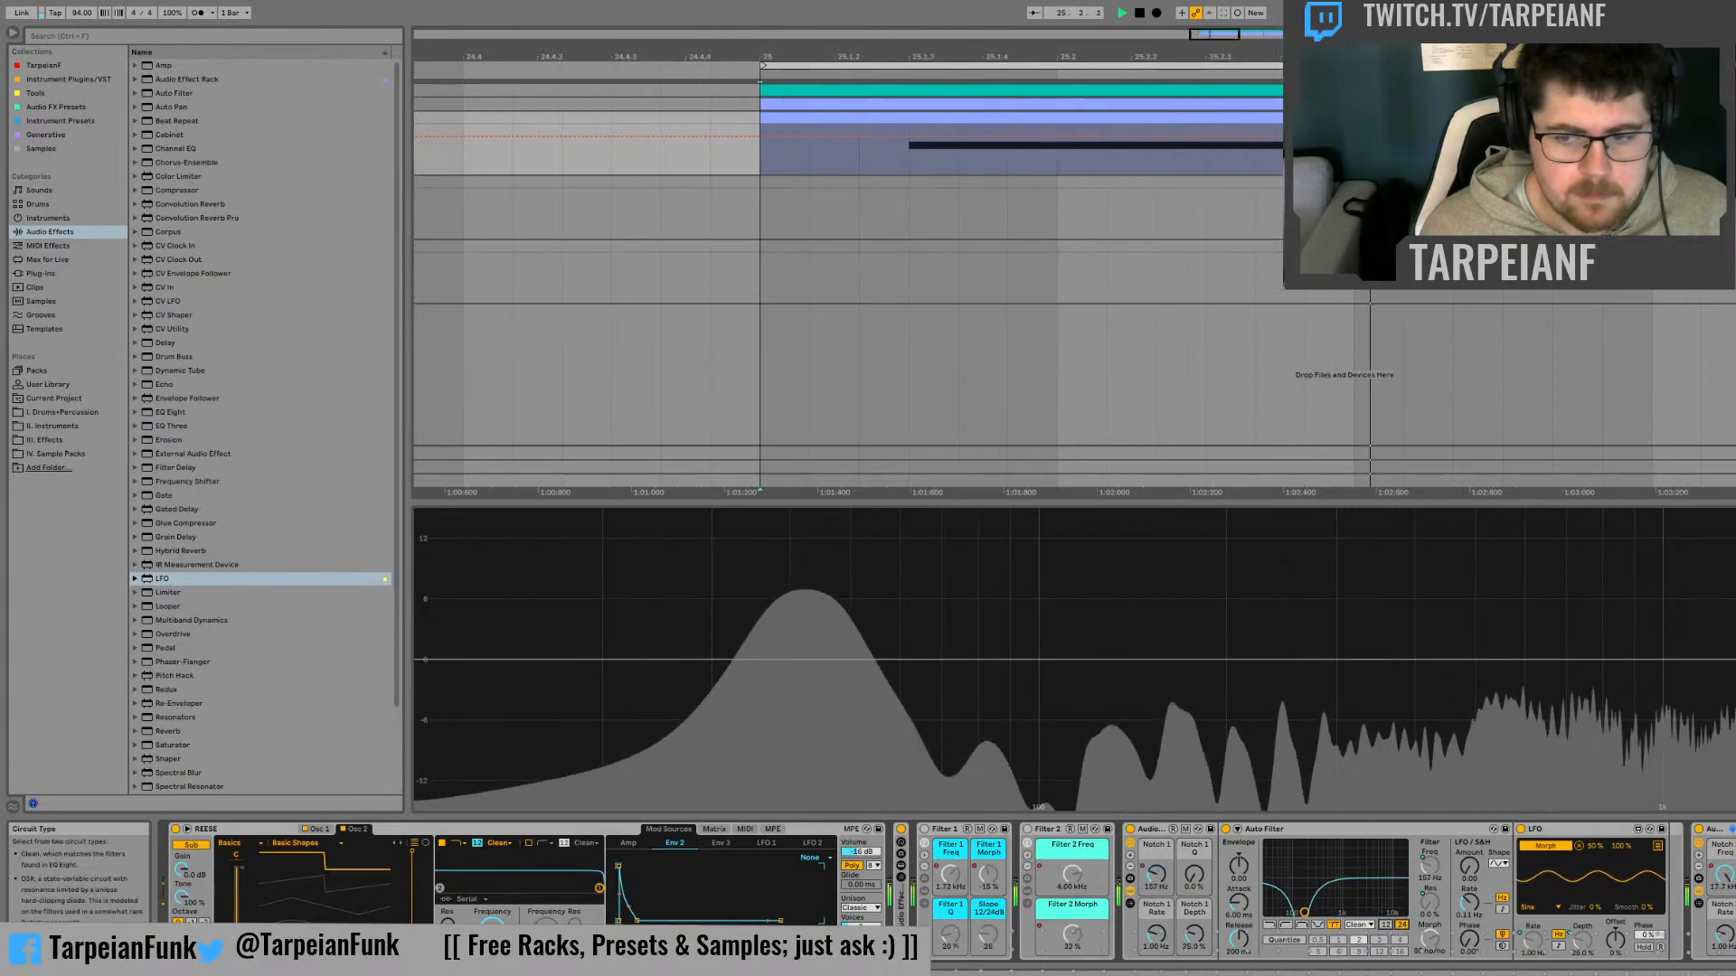
key("space")
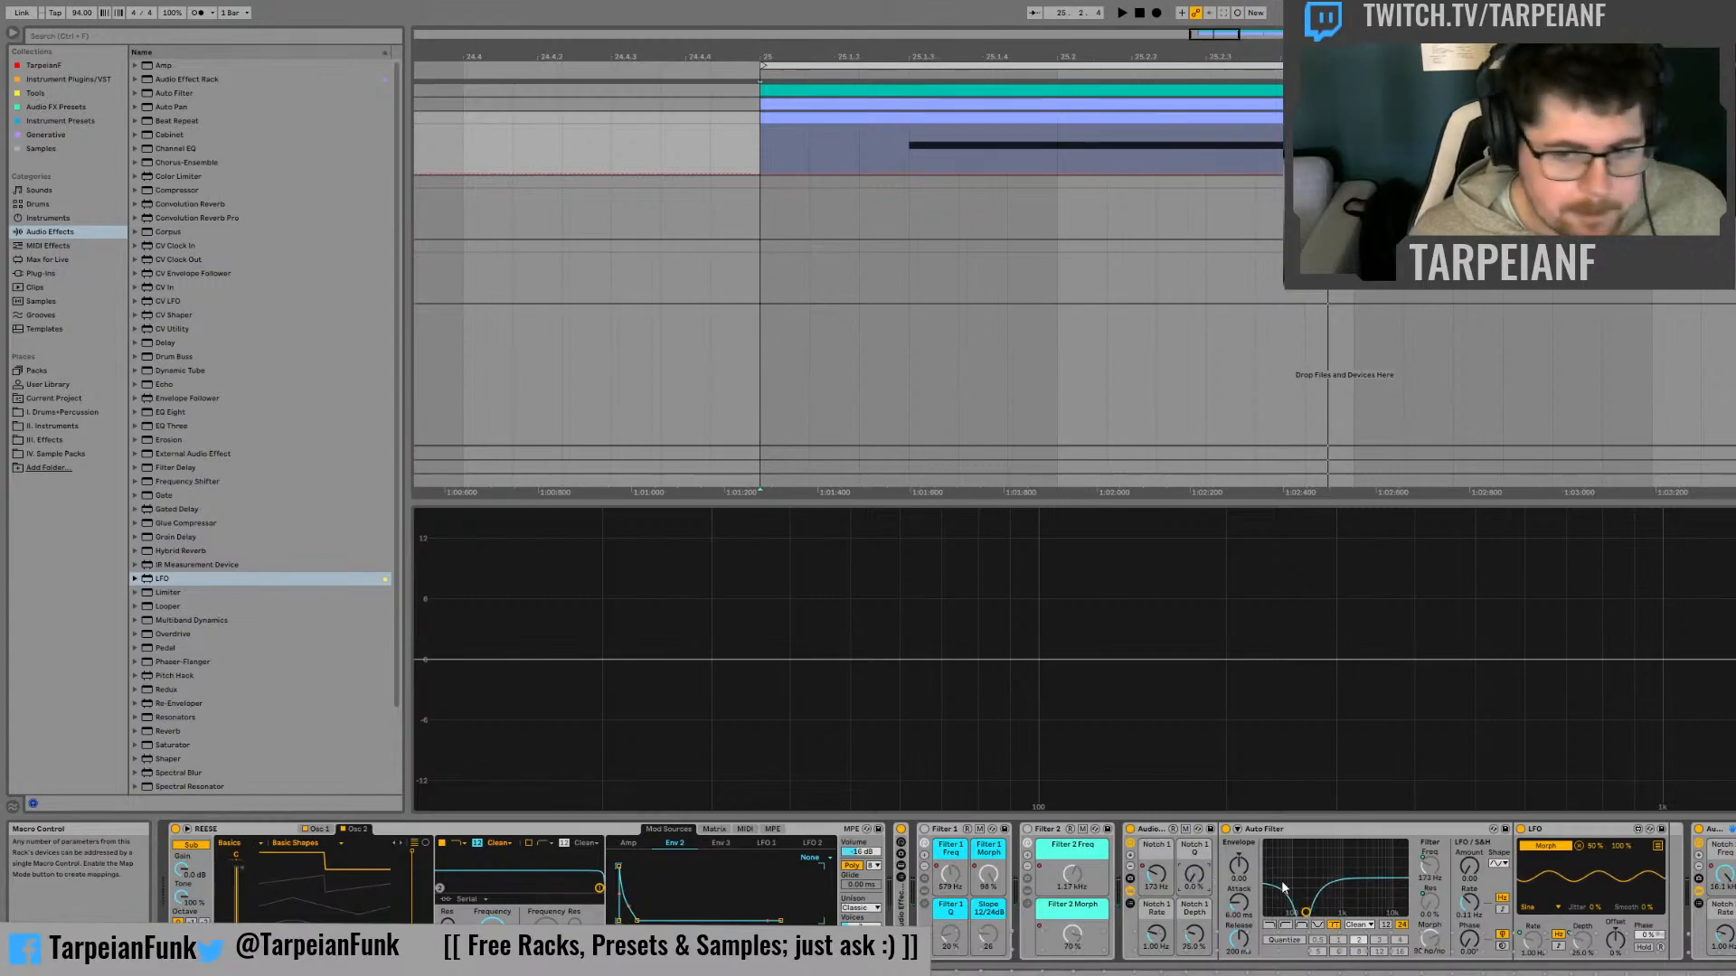
left_click_drag(1194, 876, 1195, 843)
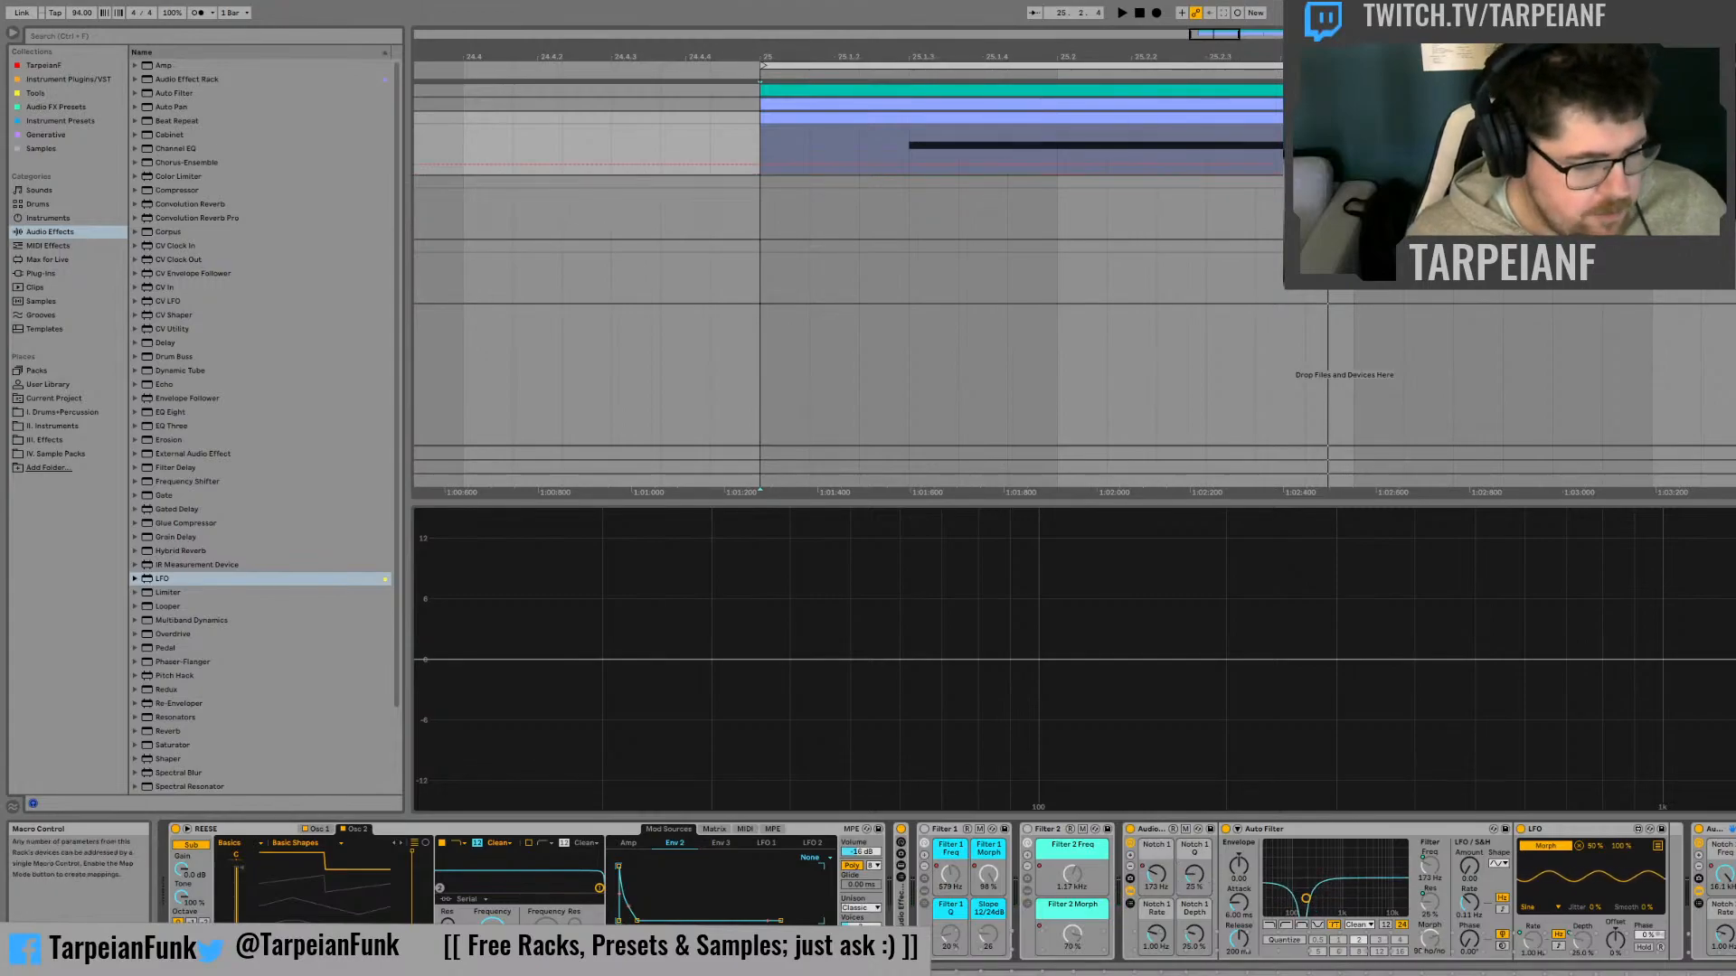
key("space")
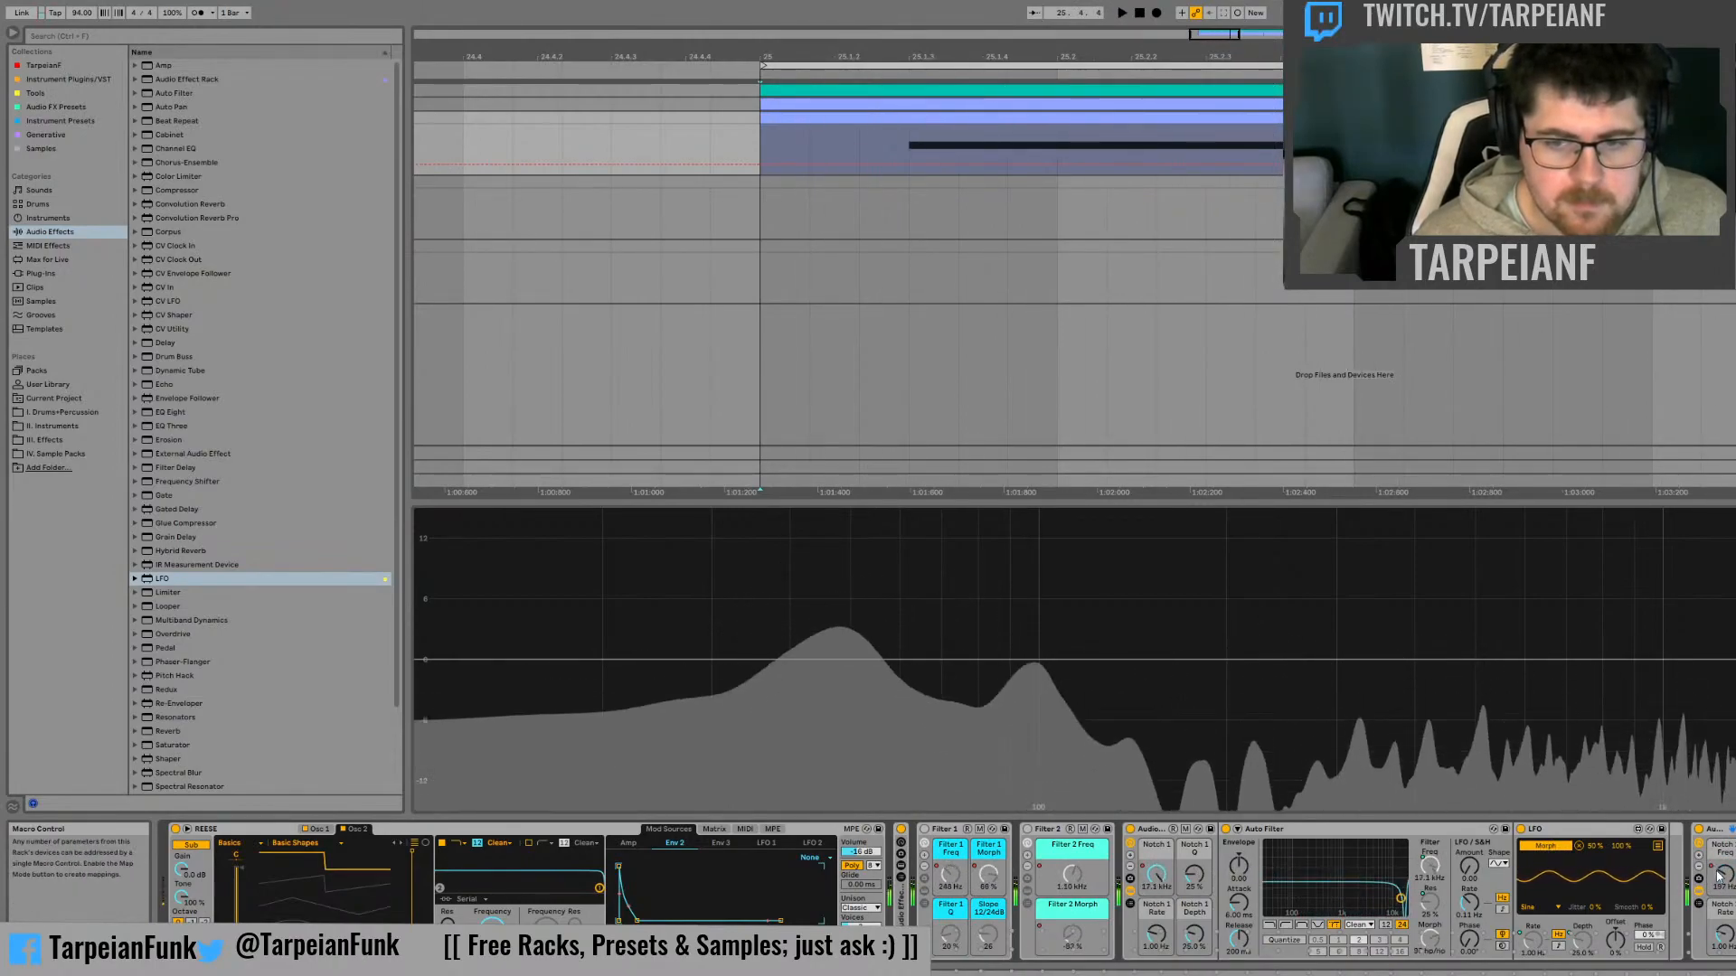
key("space")
Reshape the notch frequency automation in bar 25 into an early peak, a dip and a rise back near the maximum
mouse_move(948, 147)
left_mouse_down()
mouse_move(949, 125)
mouse_move(995, 161)
left_mouse_up()
left_click(899, 160)
key("space")
key("space")
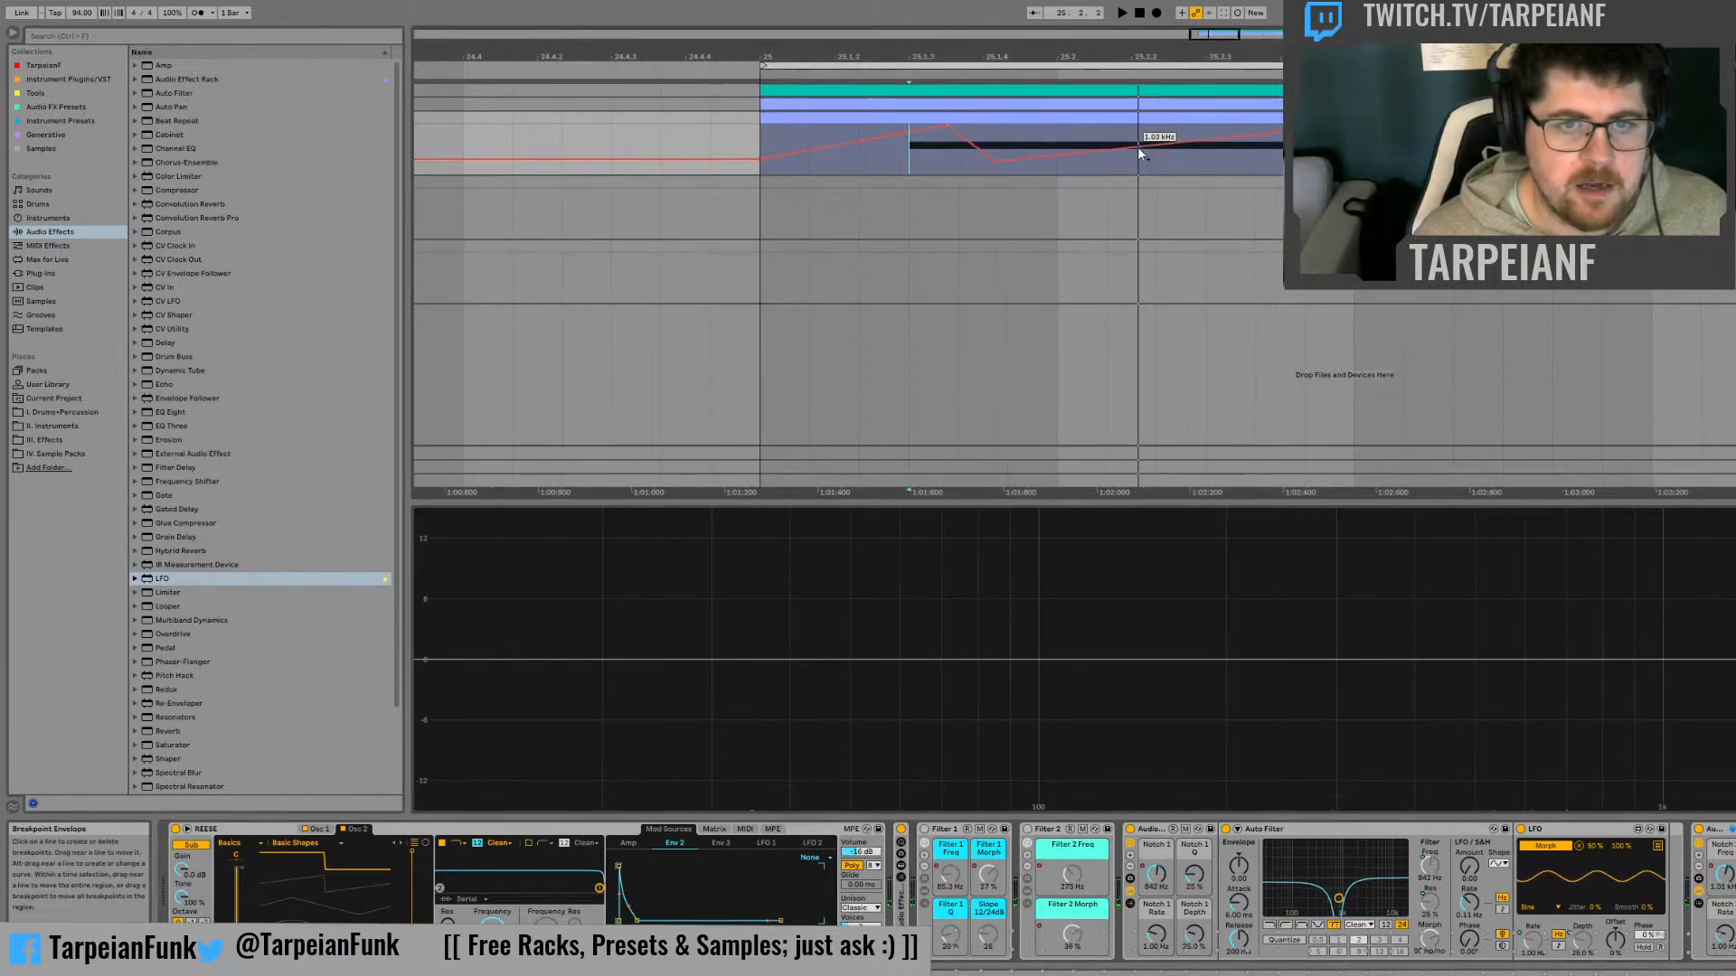
left_click_drag(1137, 147, 1139, 129)
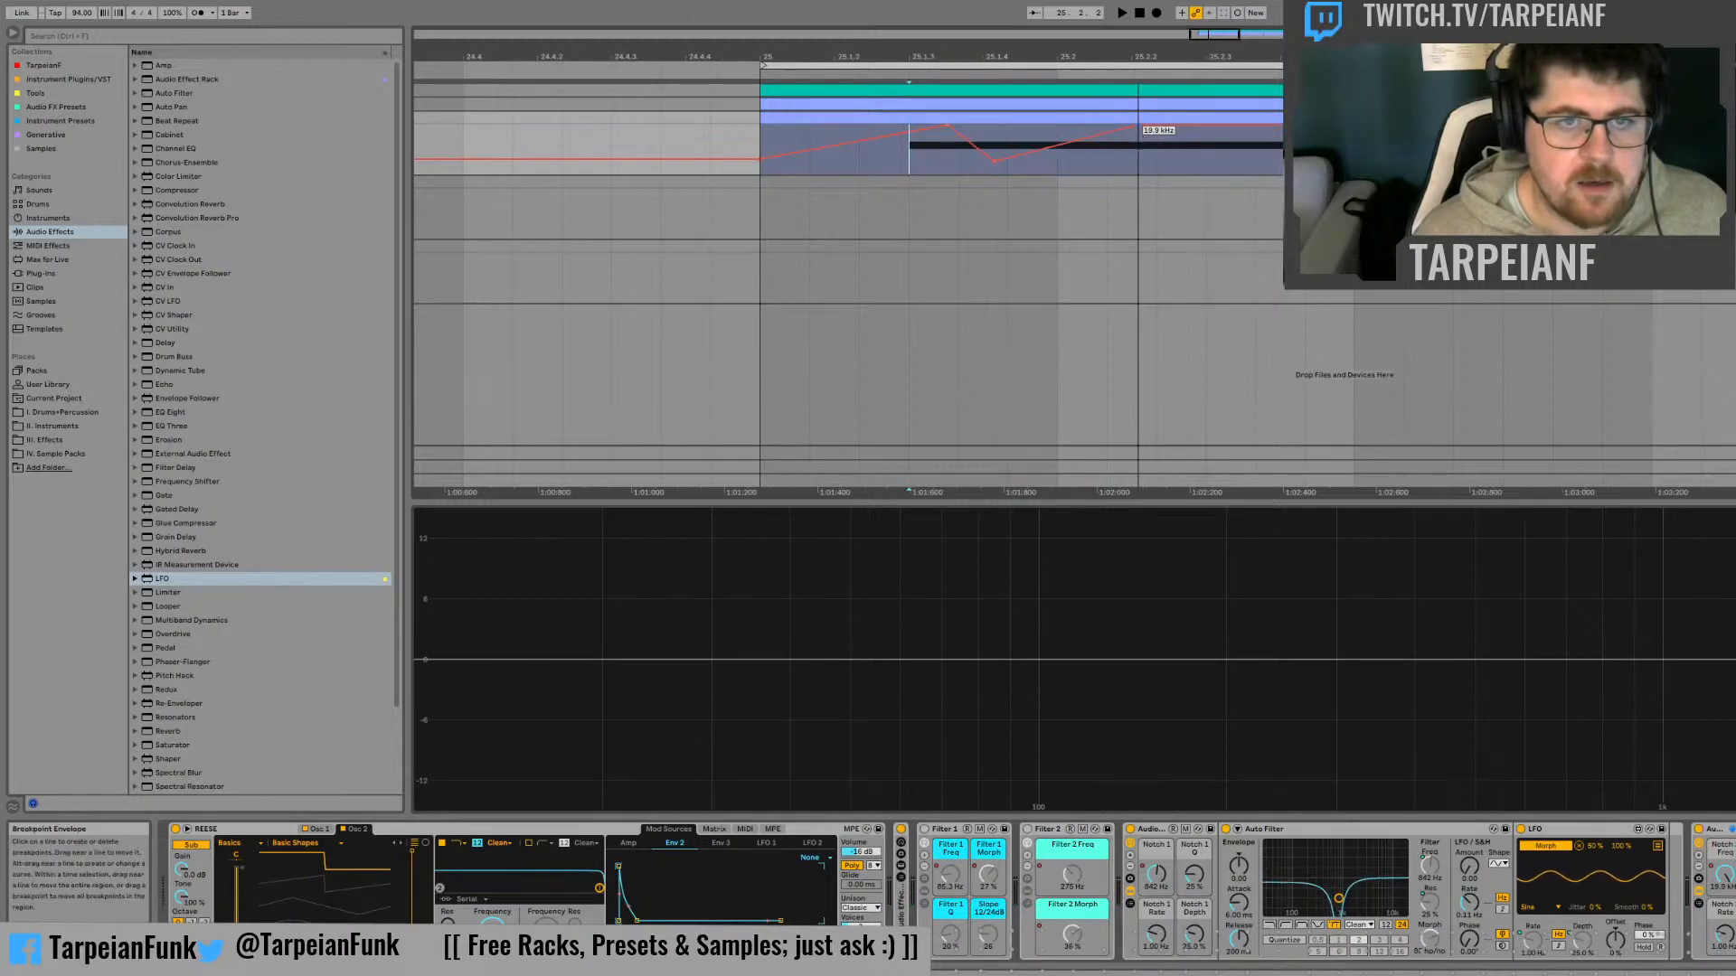
Repeat the peak-to-peak dip of the notch frequency automation three times along the bass clip
left_click_drag(947, 126, 1149, 154)
key("ctrl+d")
key("ctrl+d")
key("ctrl+d")
key("ctrl+d")
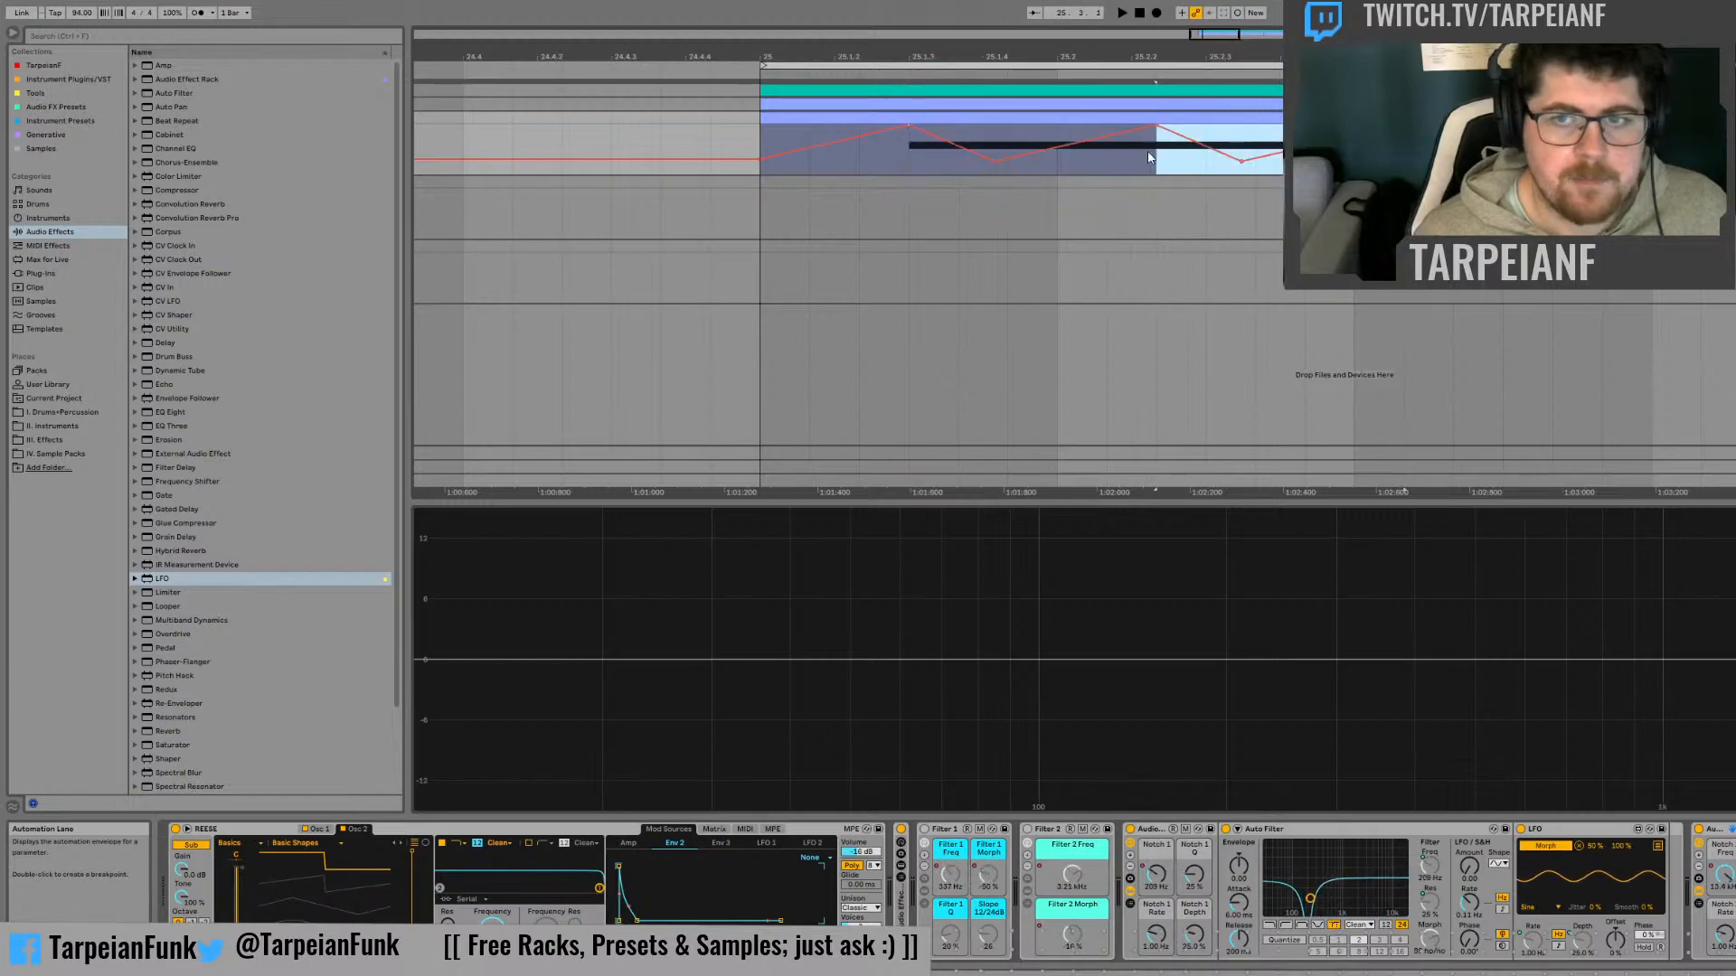
Re-enable the Filter 2 rack and audition the bass with the repeated notch sweeps
key("space")
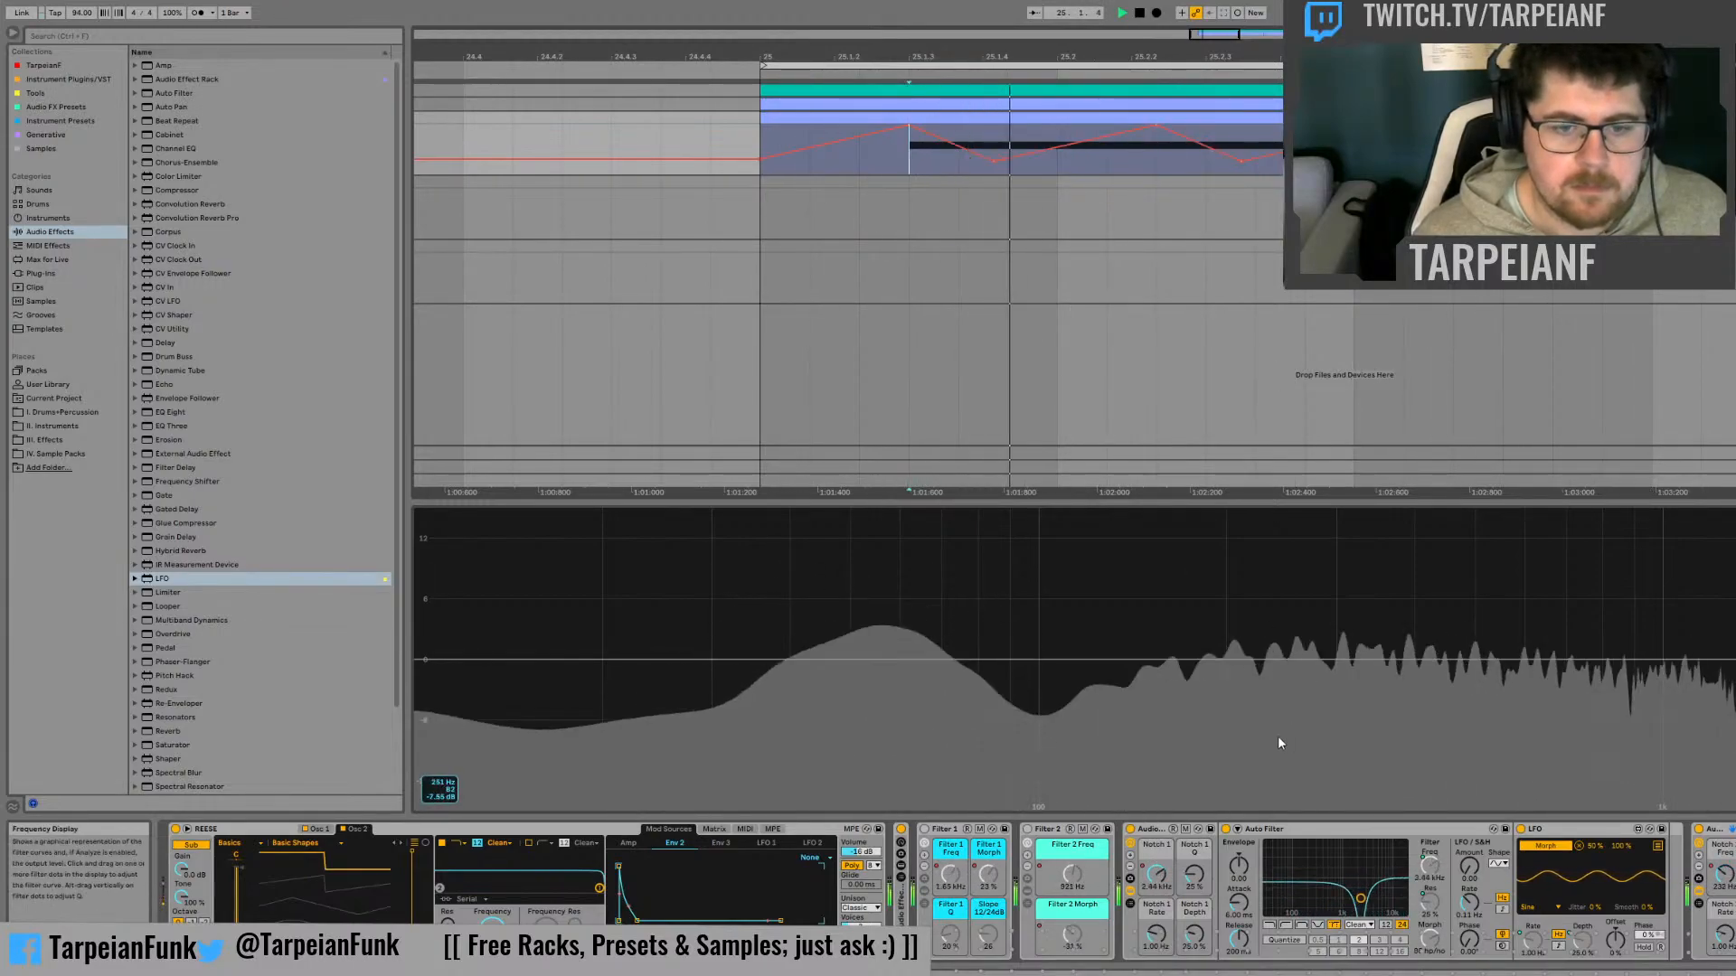
key("space")
left_click(1030, 831)
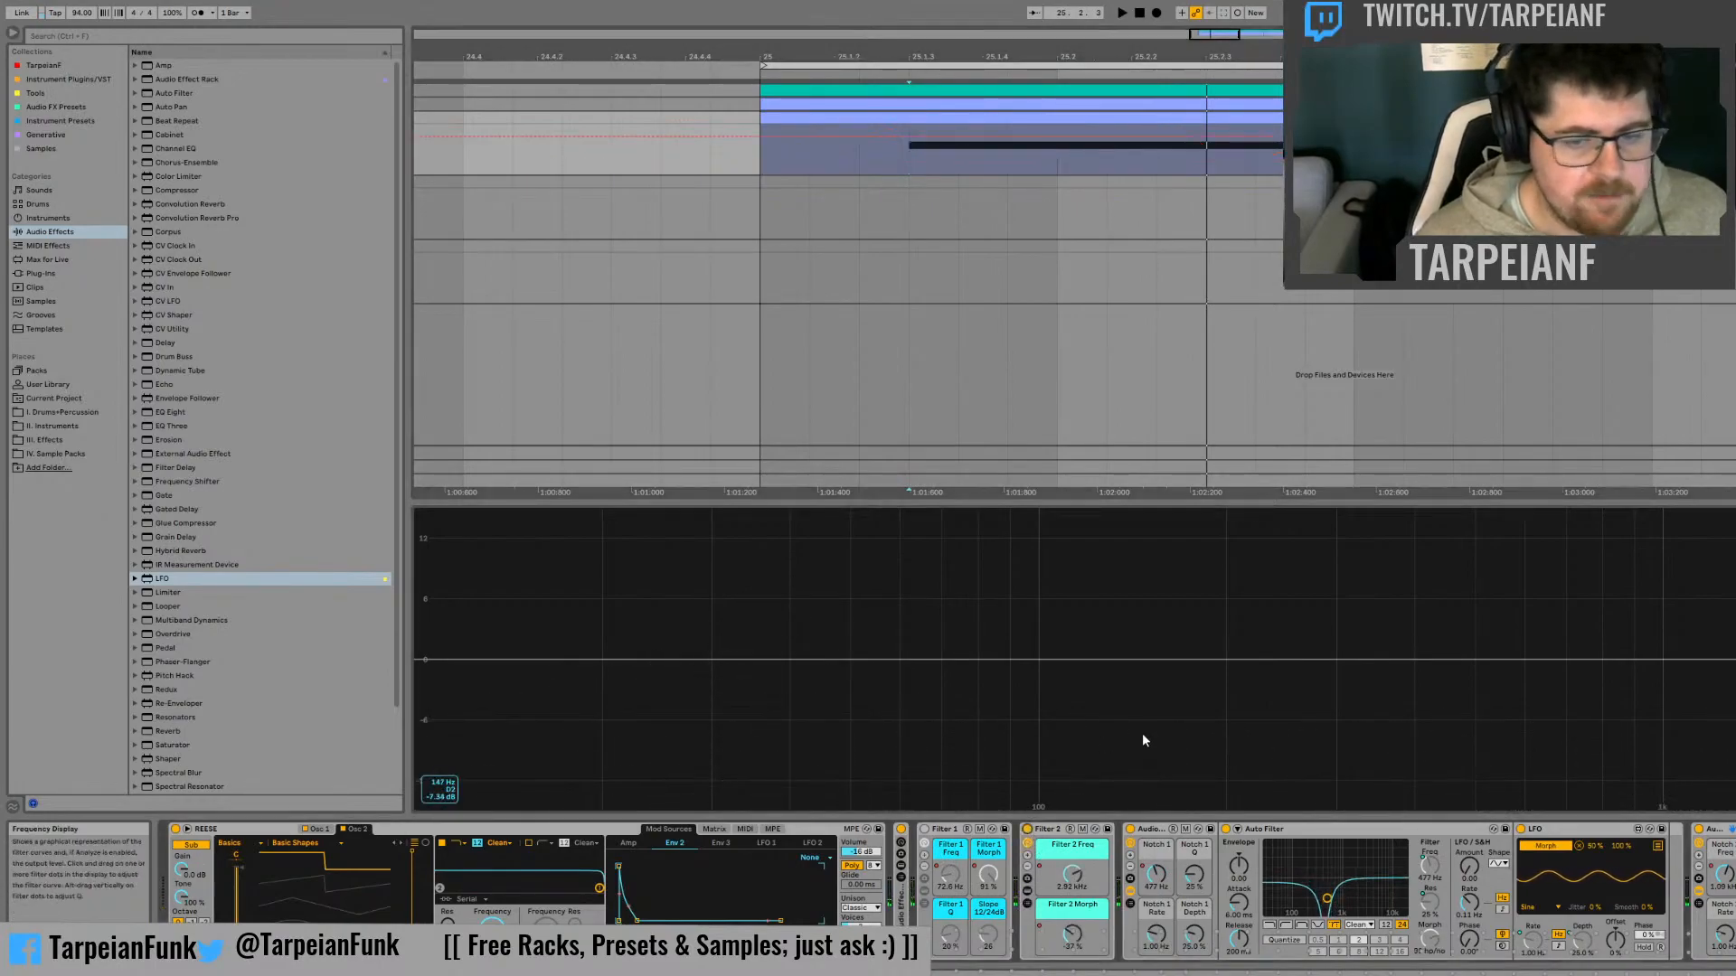
key("space")
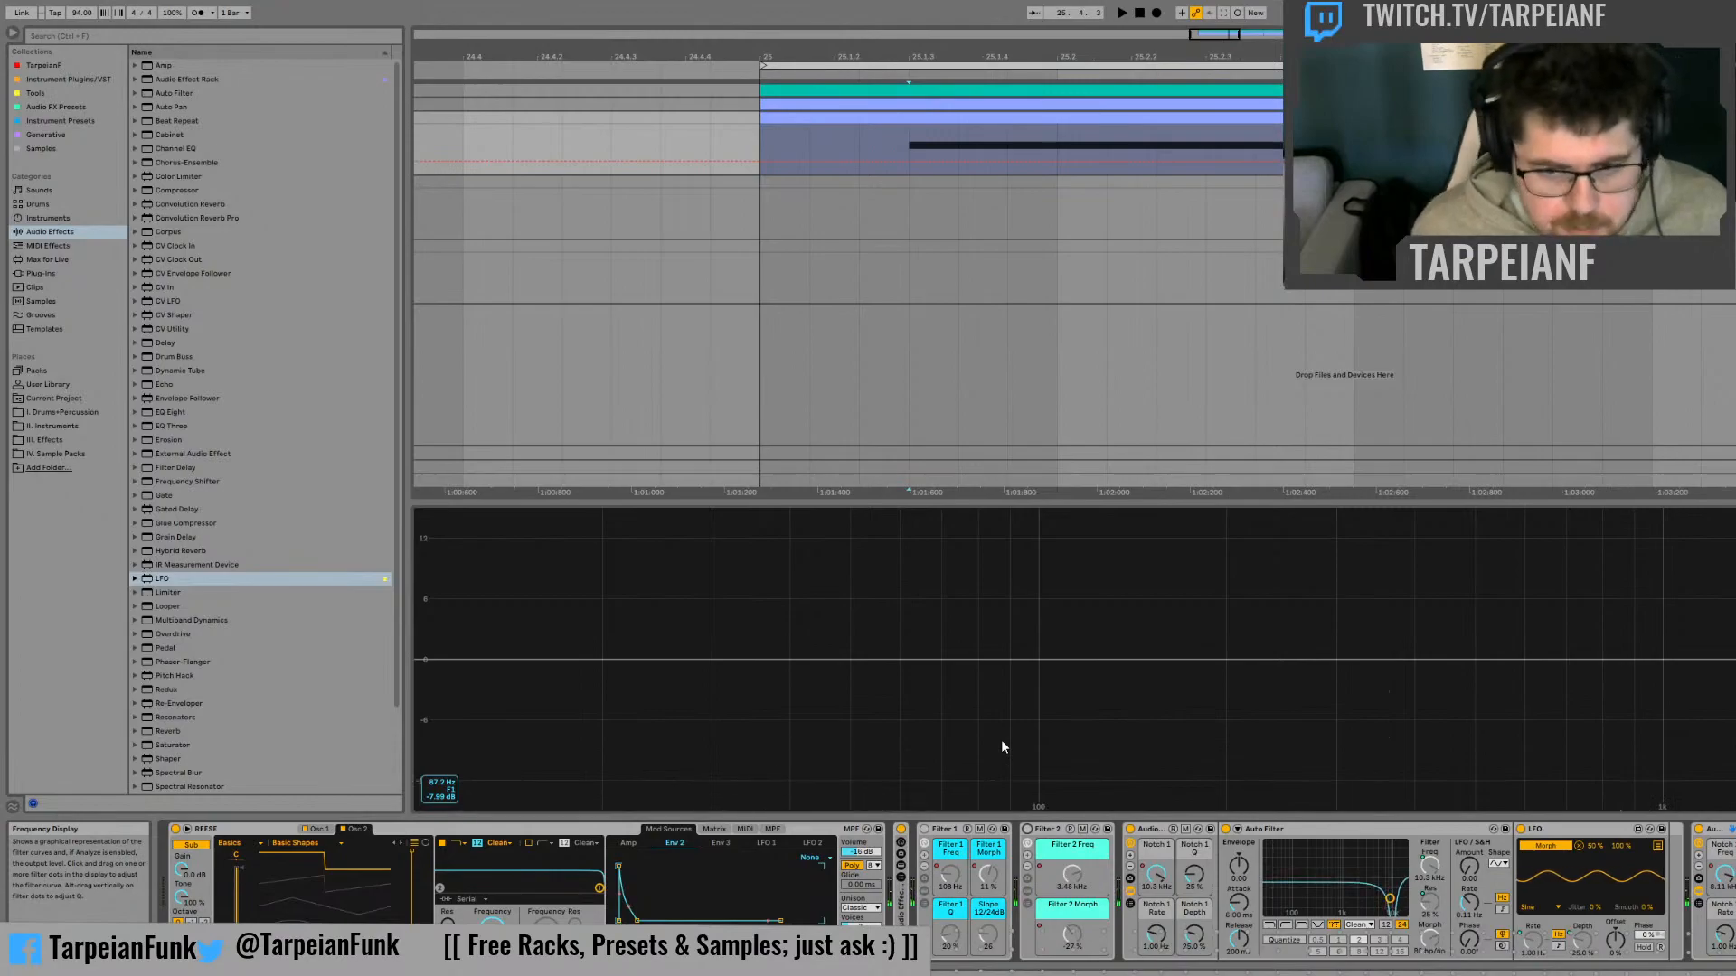
Hide the devices inside both notch racks and rename the racks Notch 1 and Notch 2
left_click(1131, 891)
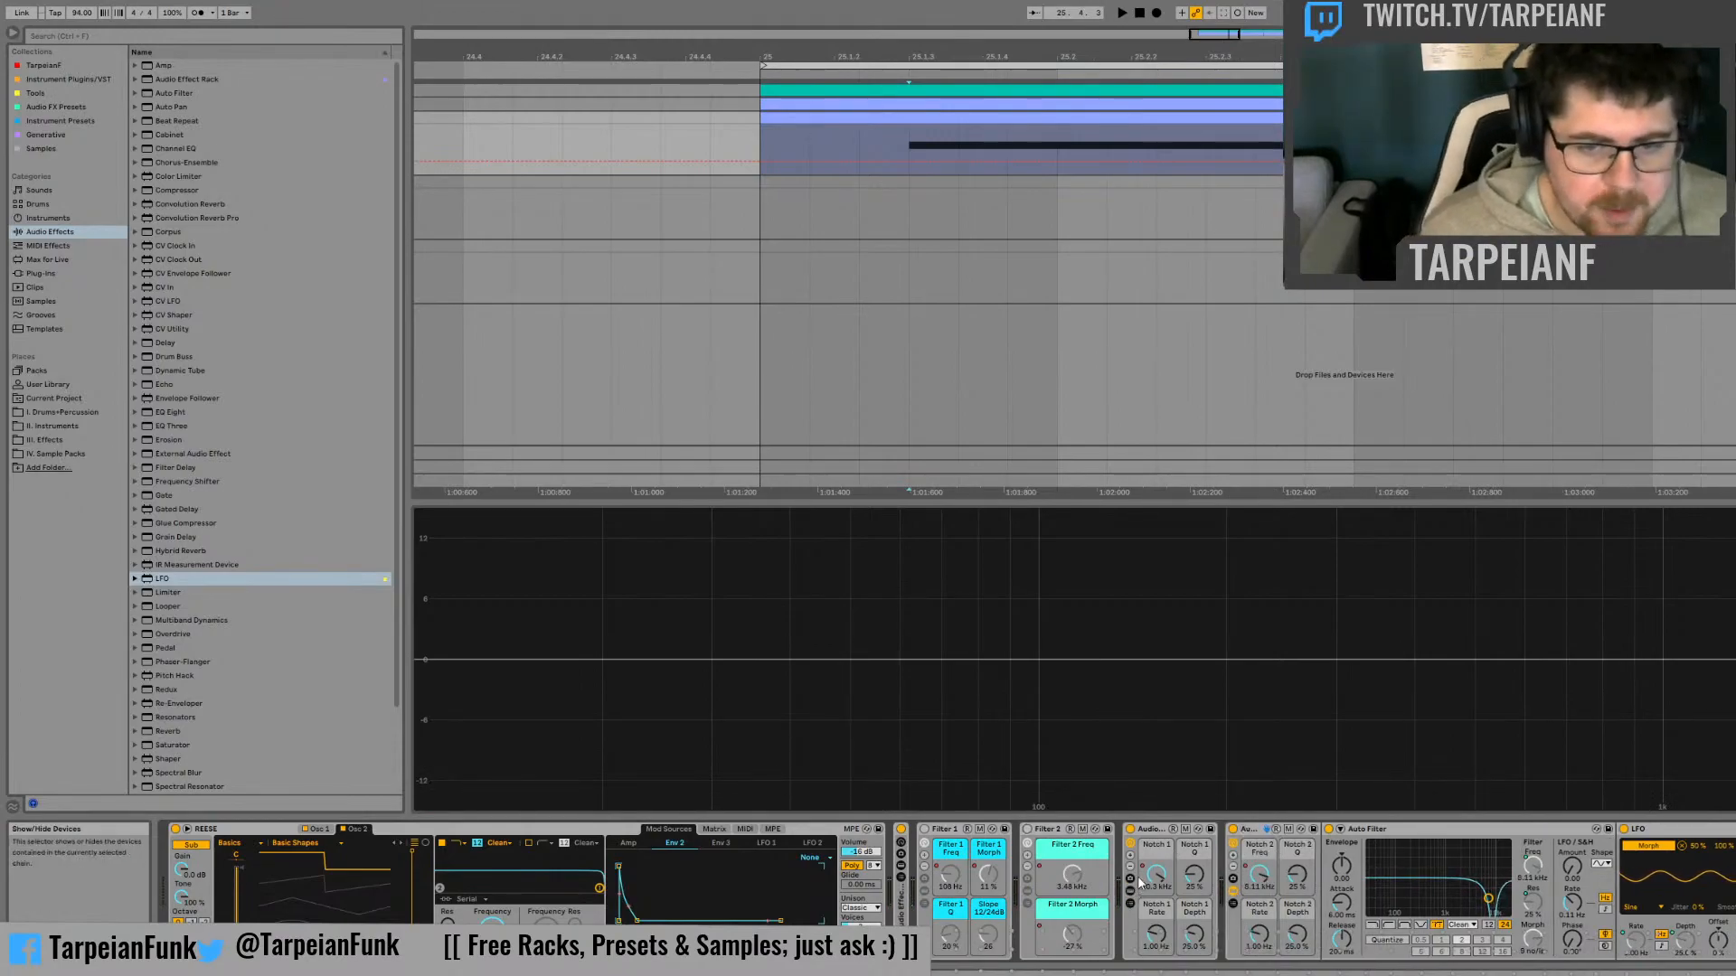
left_click(1232, 891)
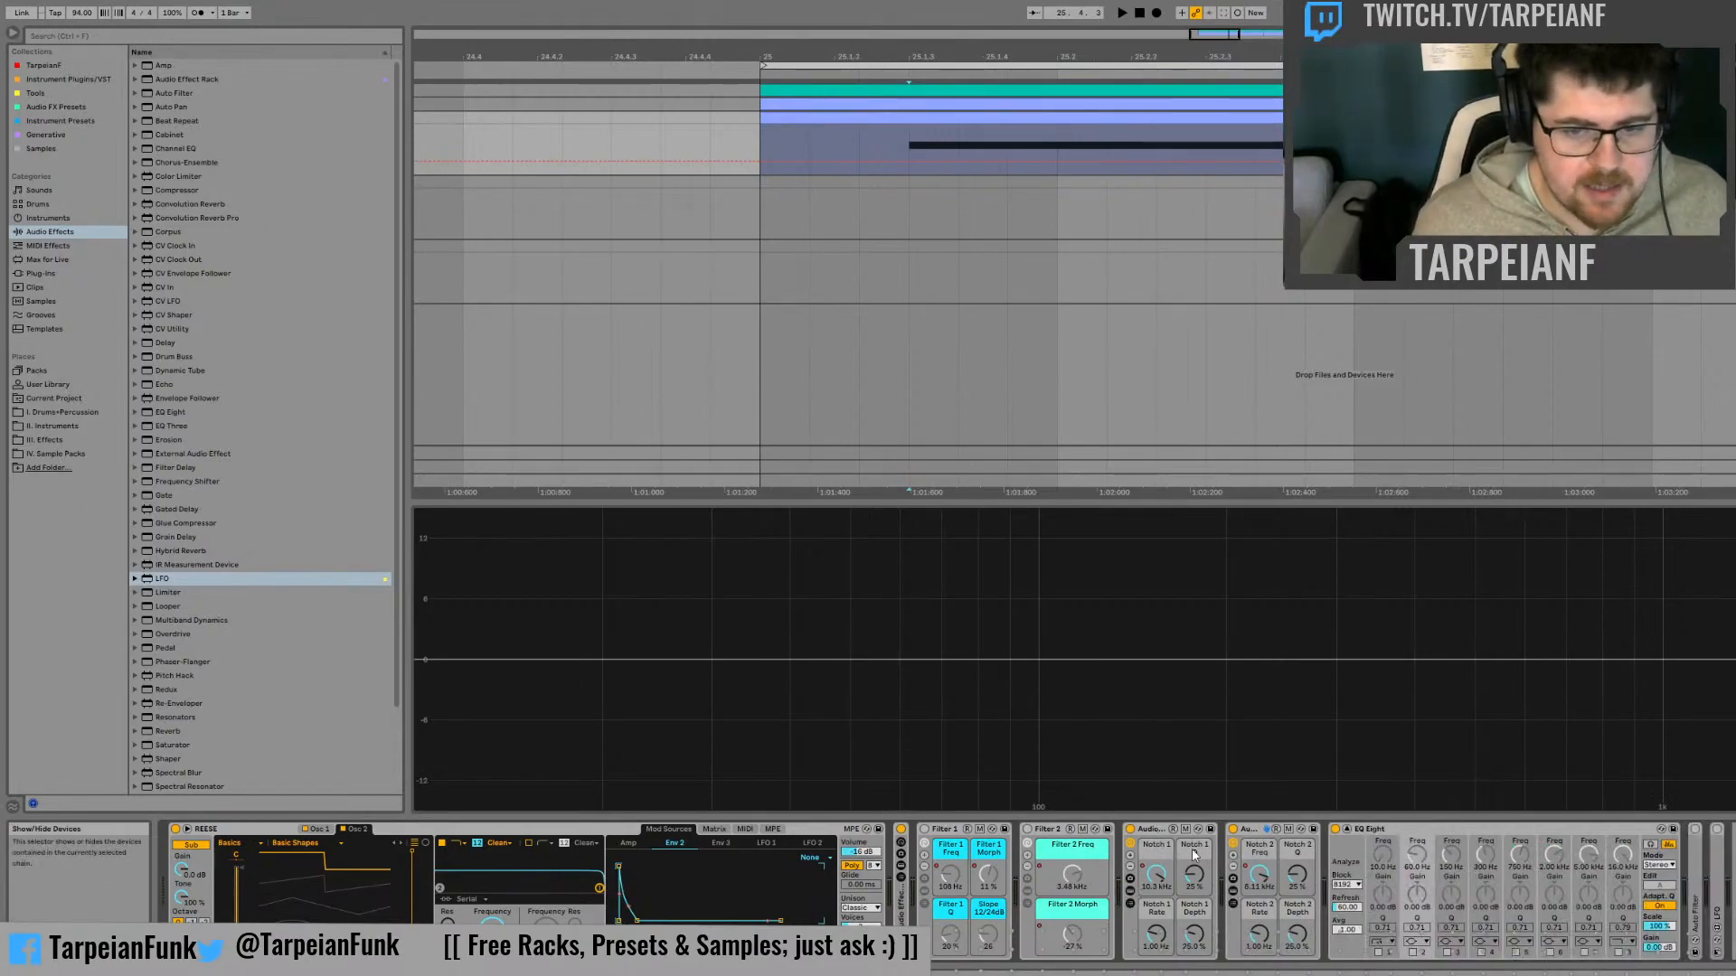
left_click(1151, 831)
key("ctrl+r")
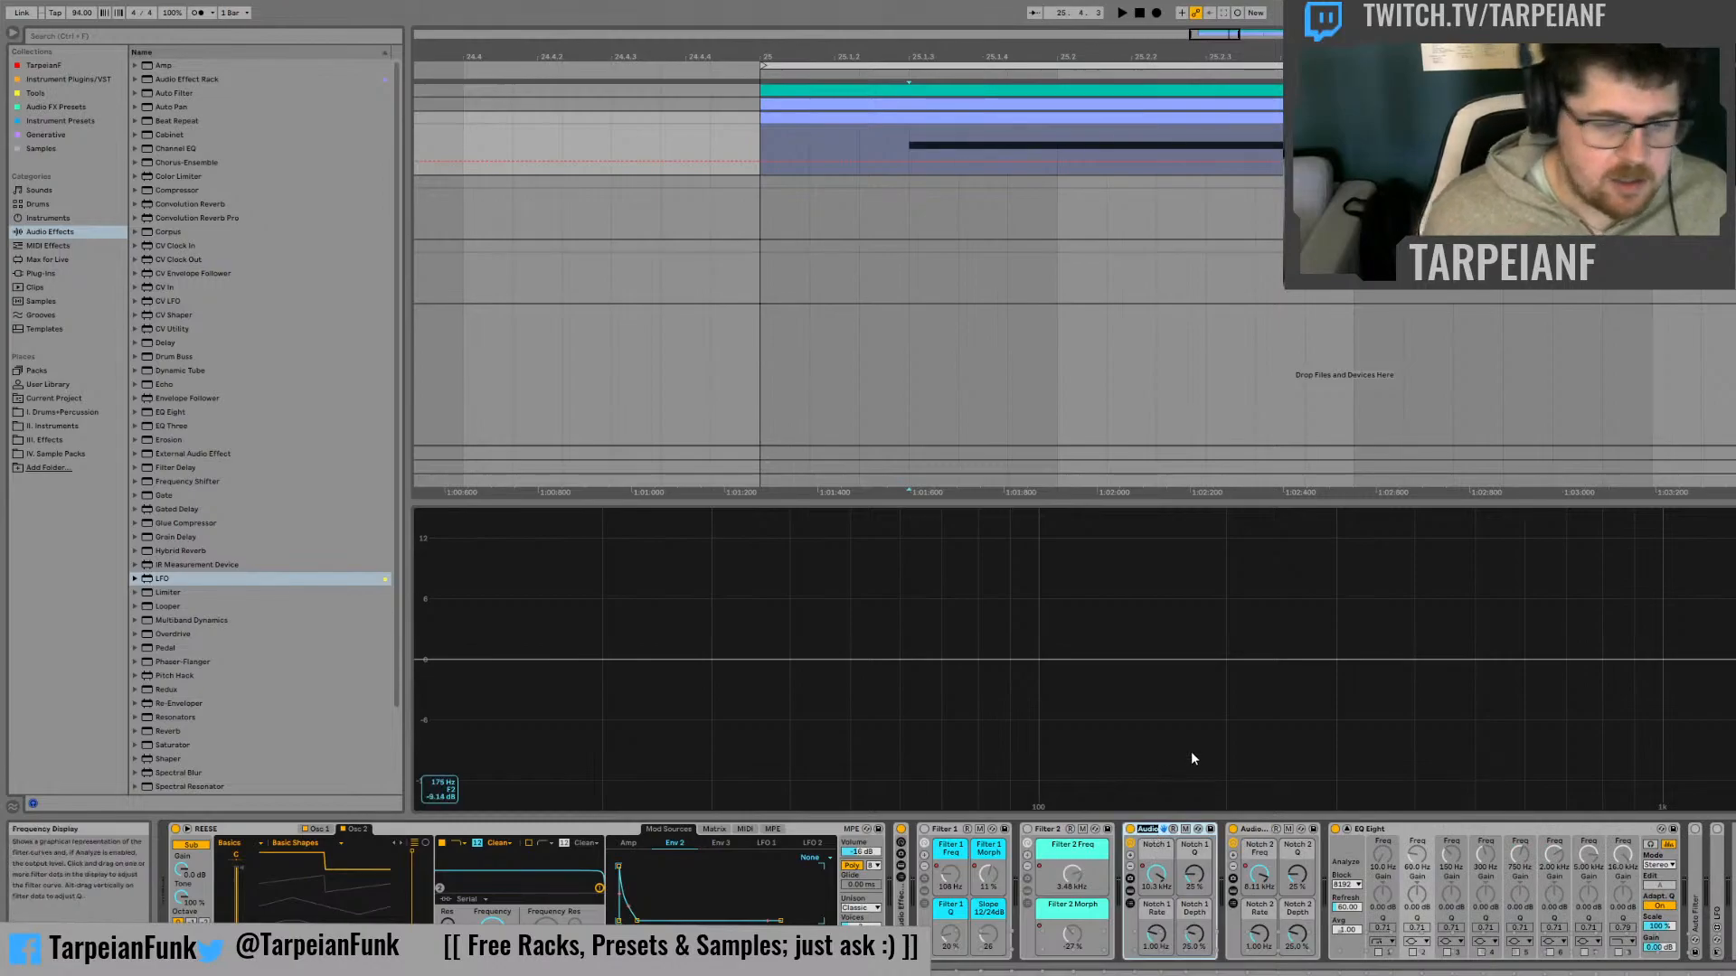
type("Notch 1")
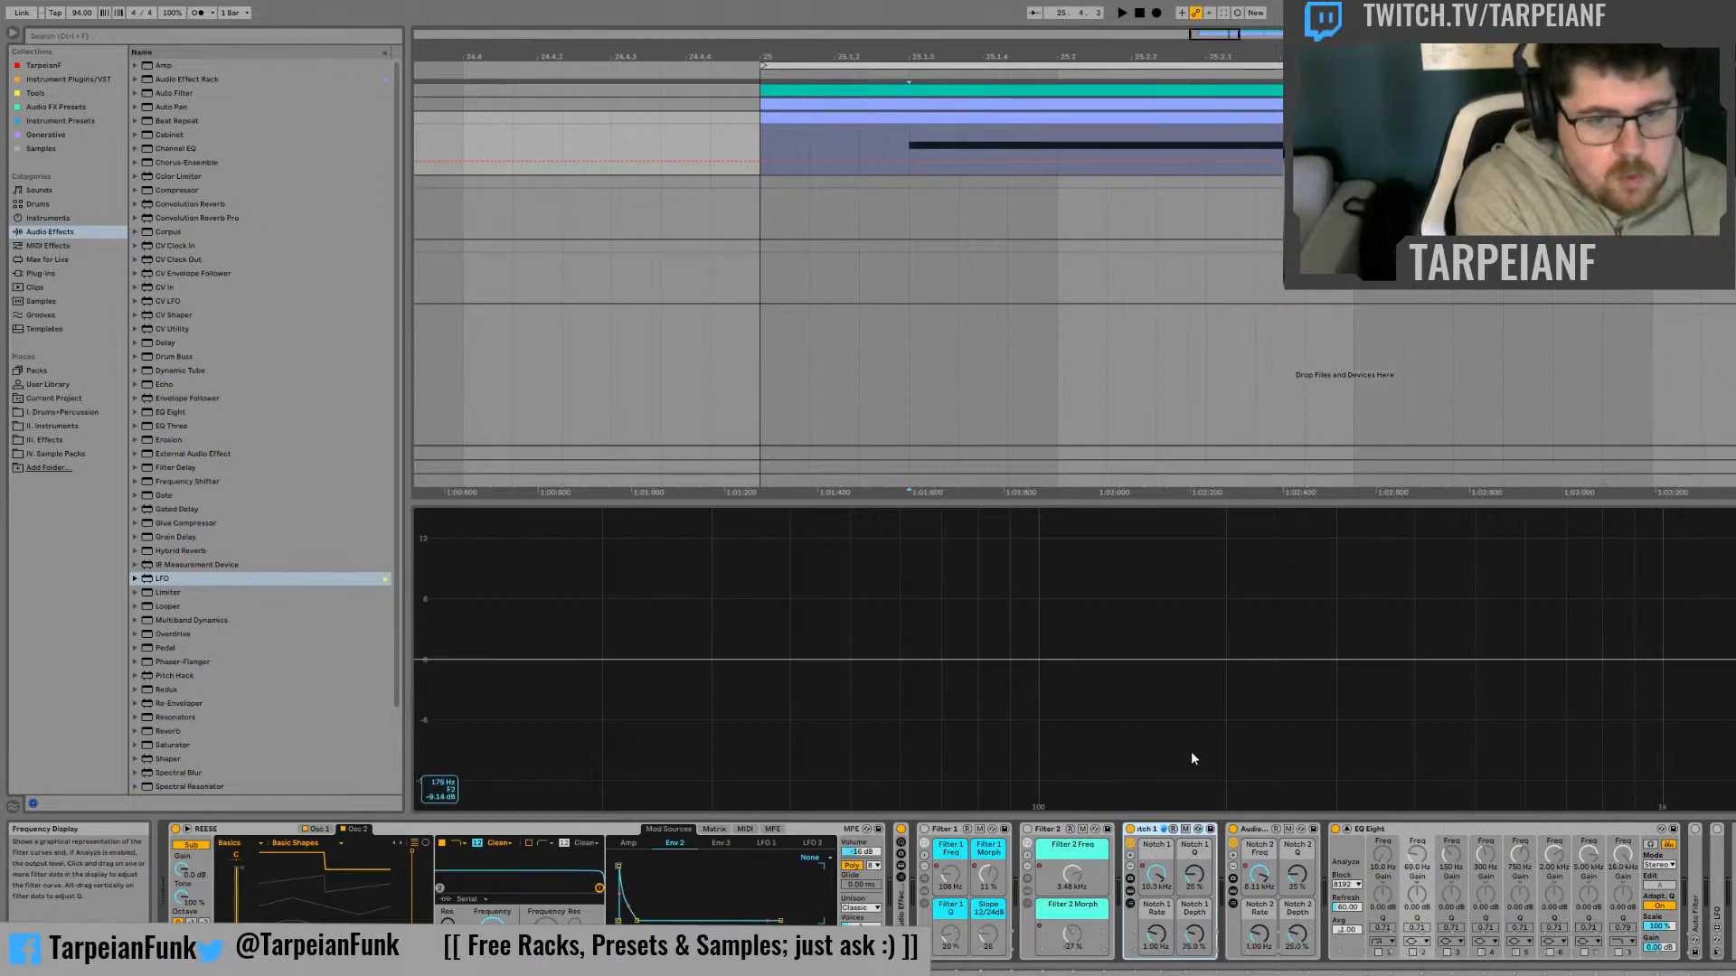
key("Return")
key("Right")
key("ctrl+r")
type("No")
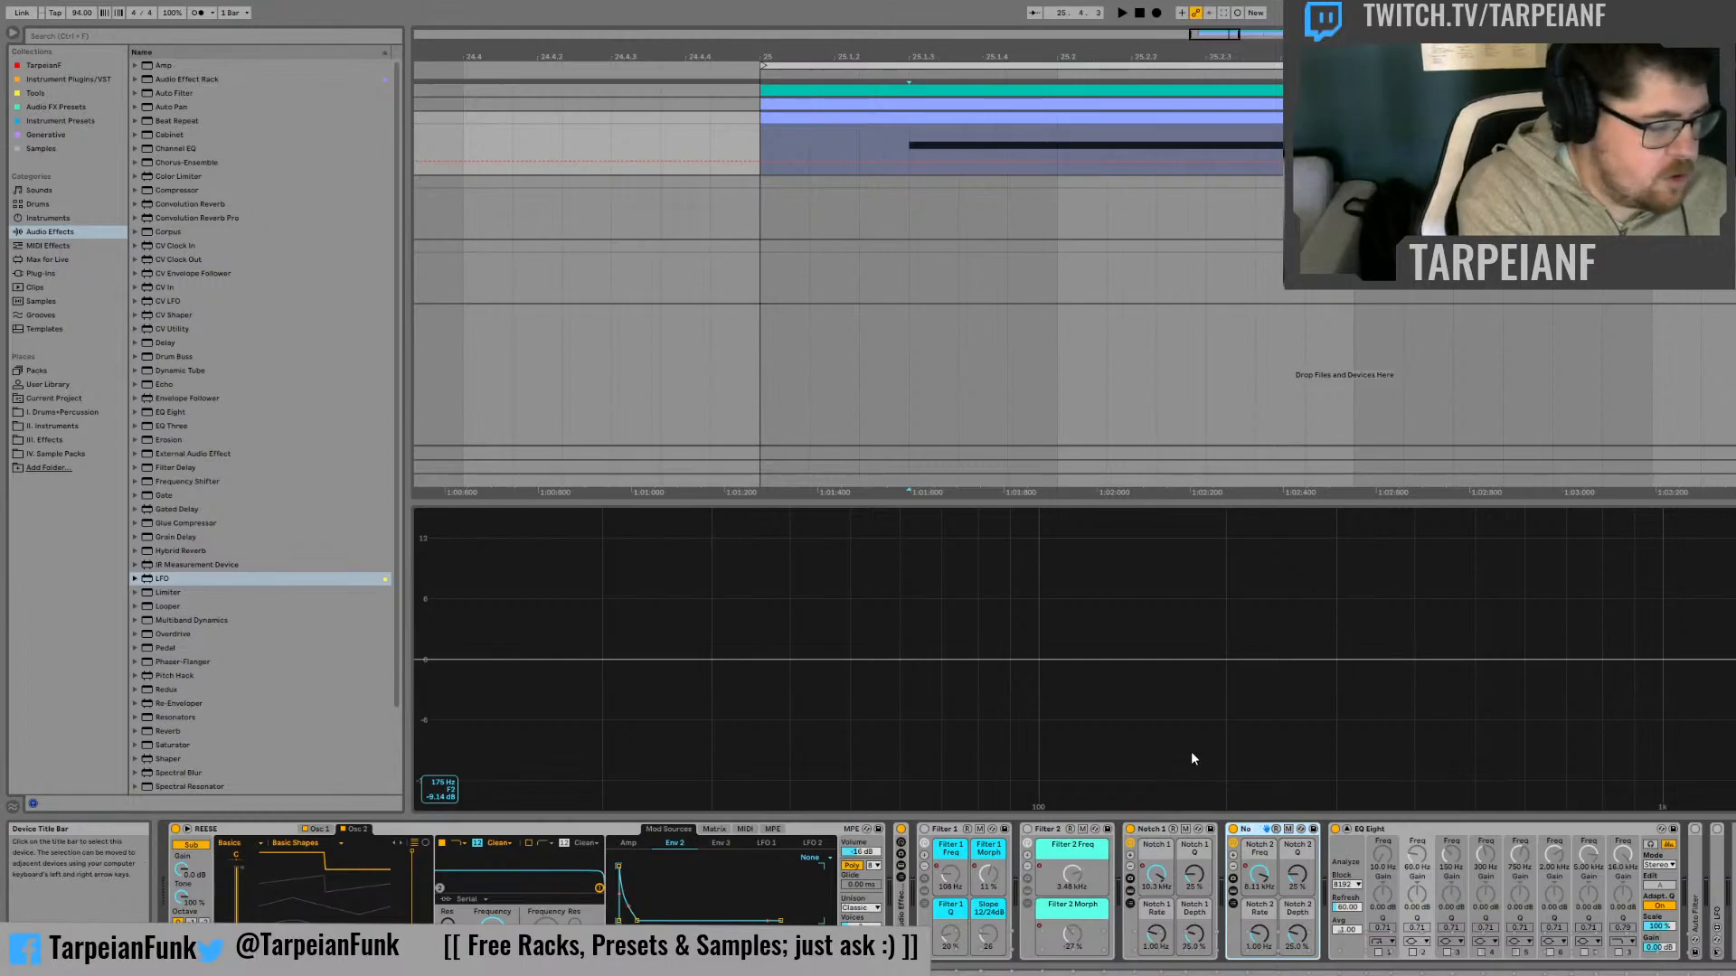
type("tch 2")
key("Return")
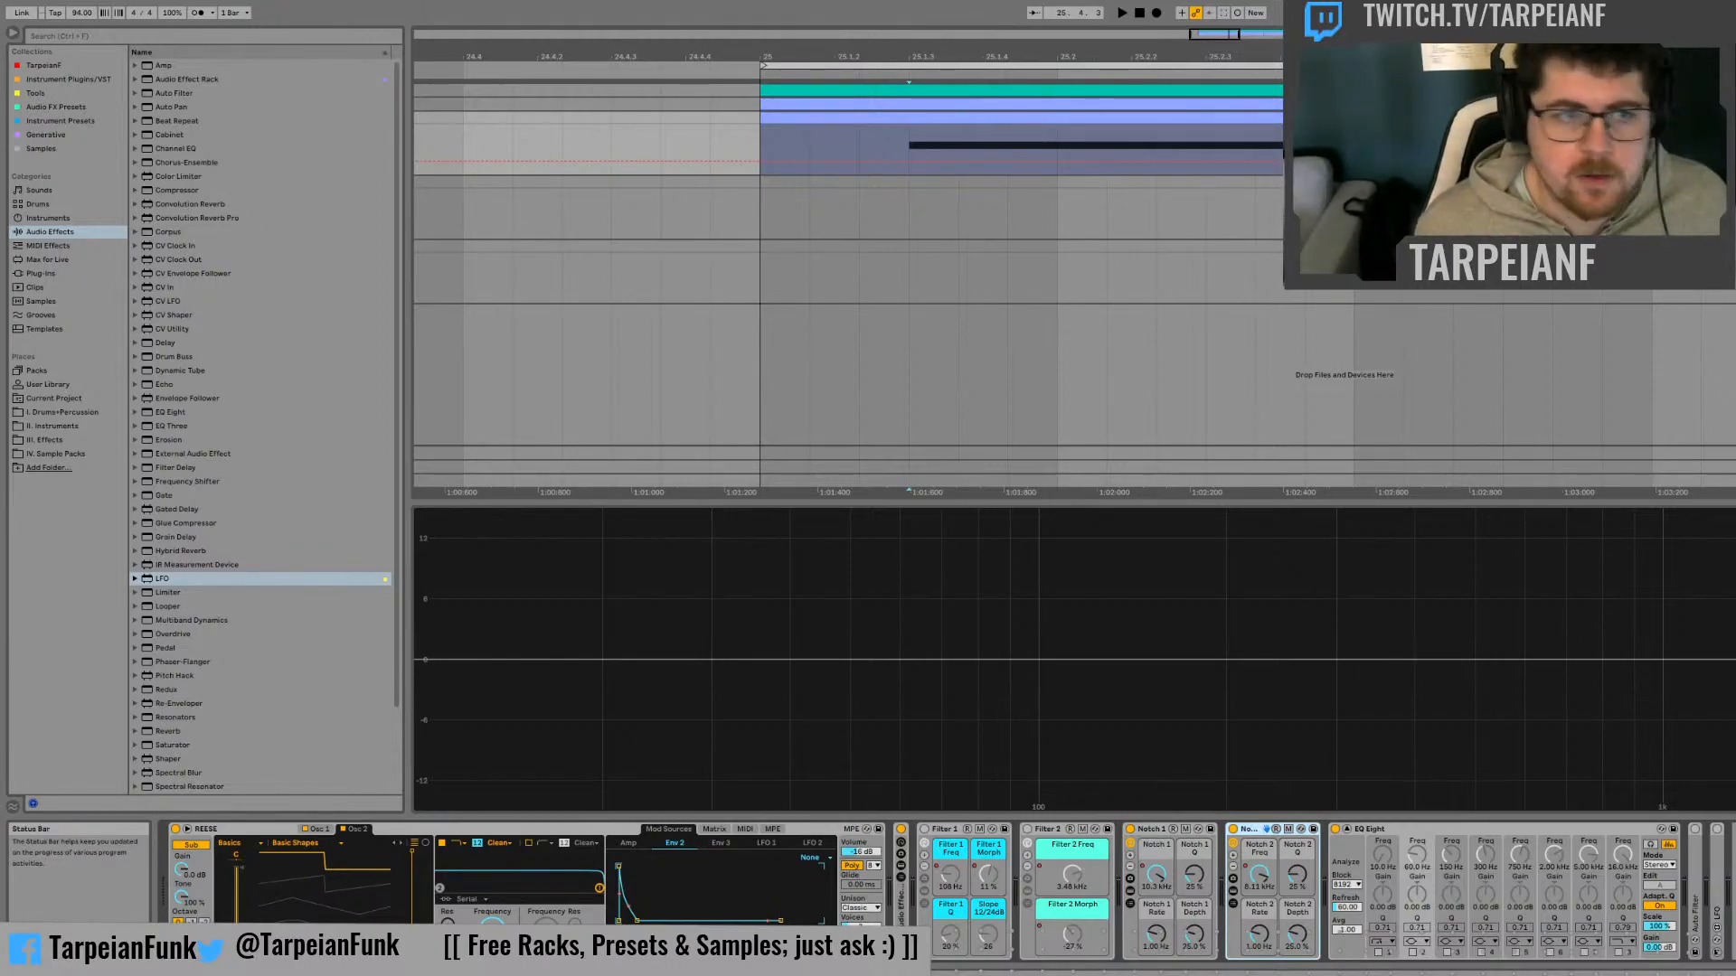
Audition the bass while toggling the Filter 1 and Filter 2 racks to compare their effect with the notches
key("space")
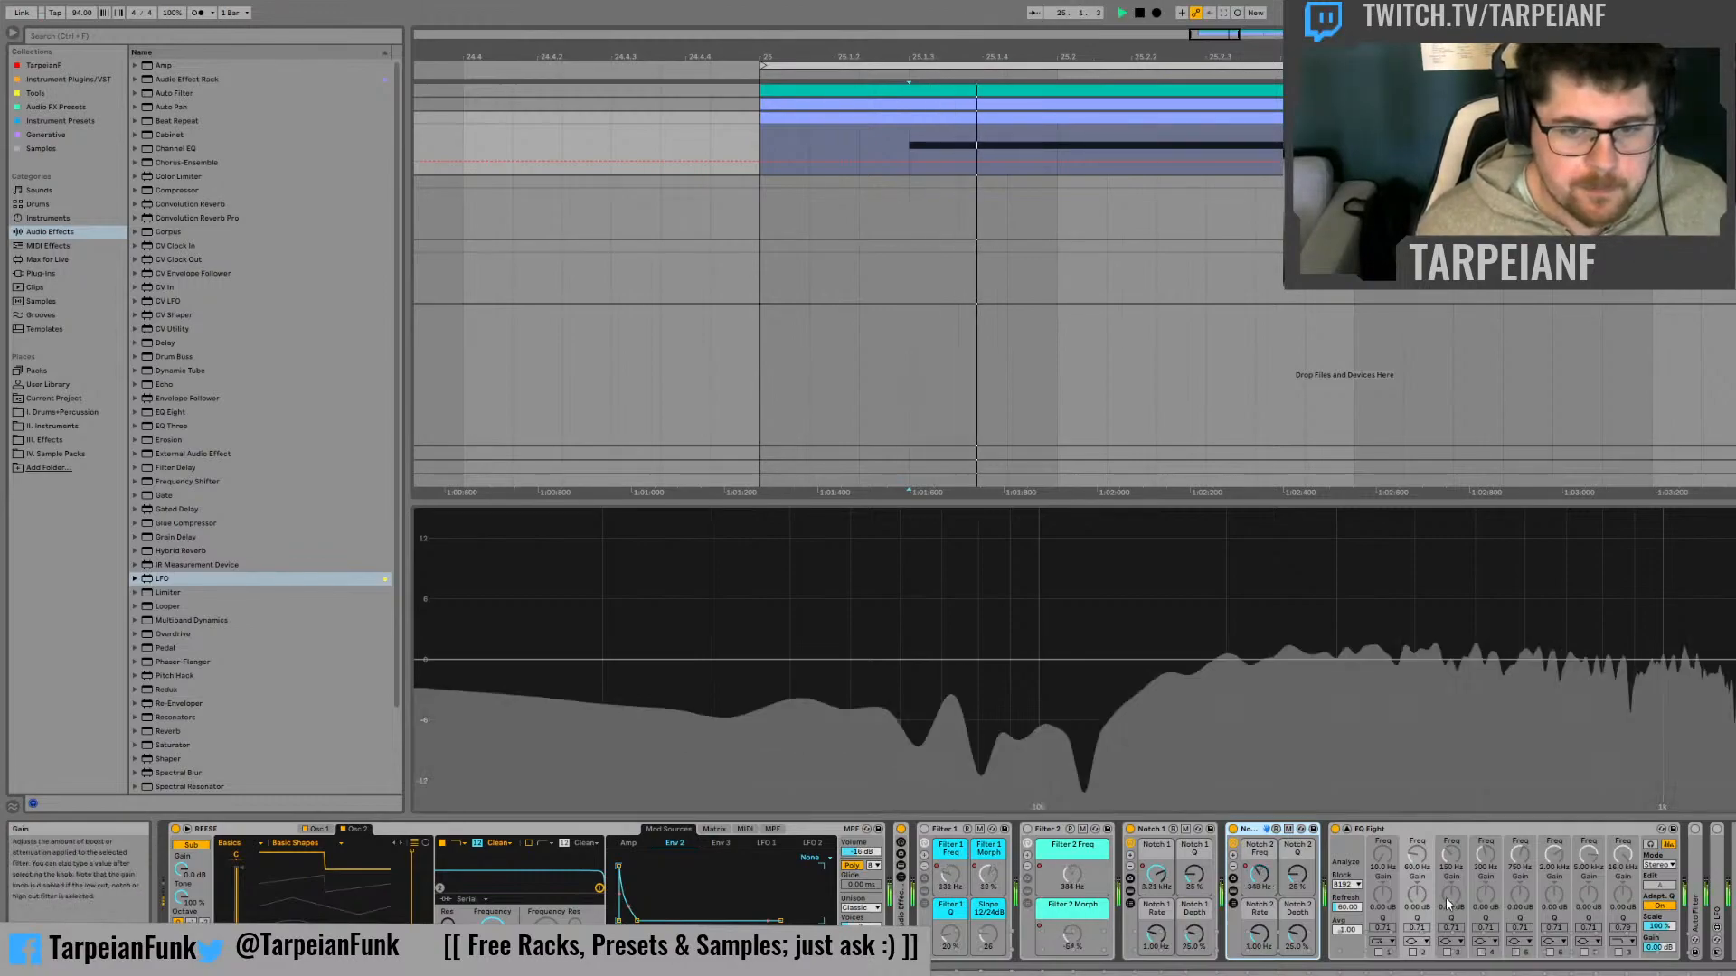
key("space")
left_click(924, 829)
key("space")
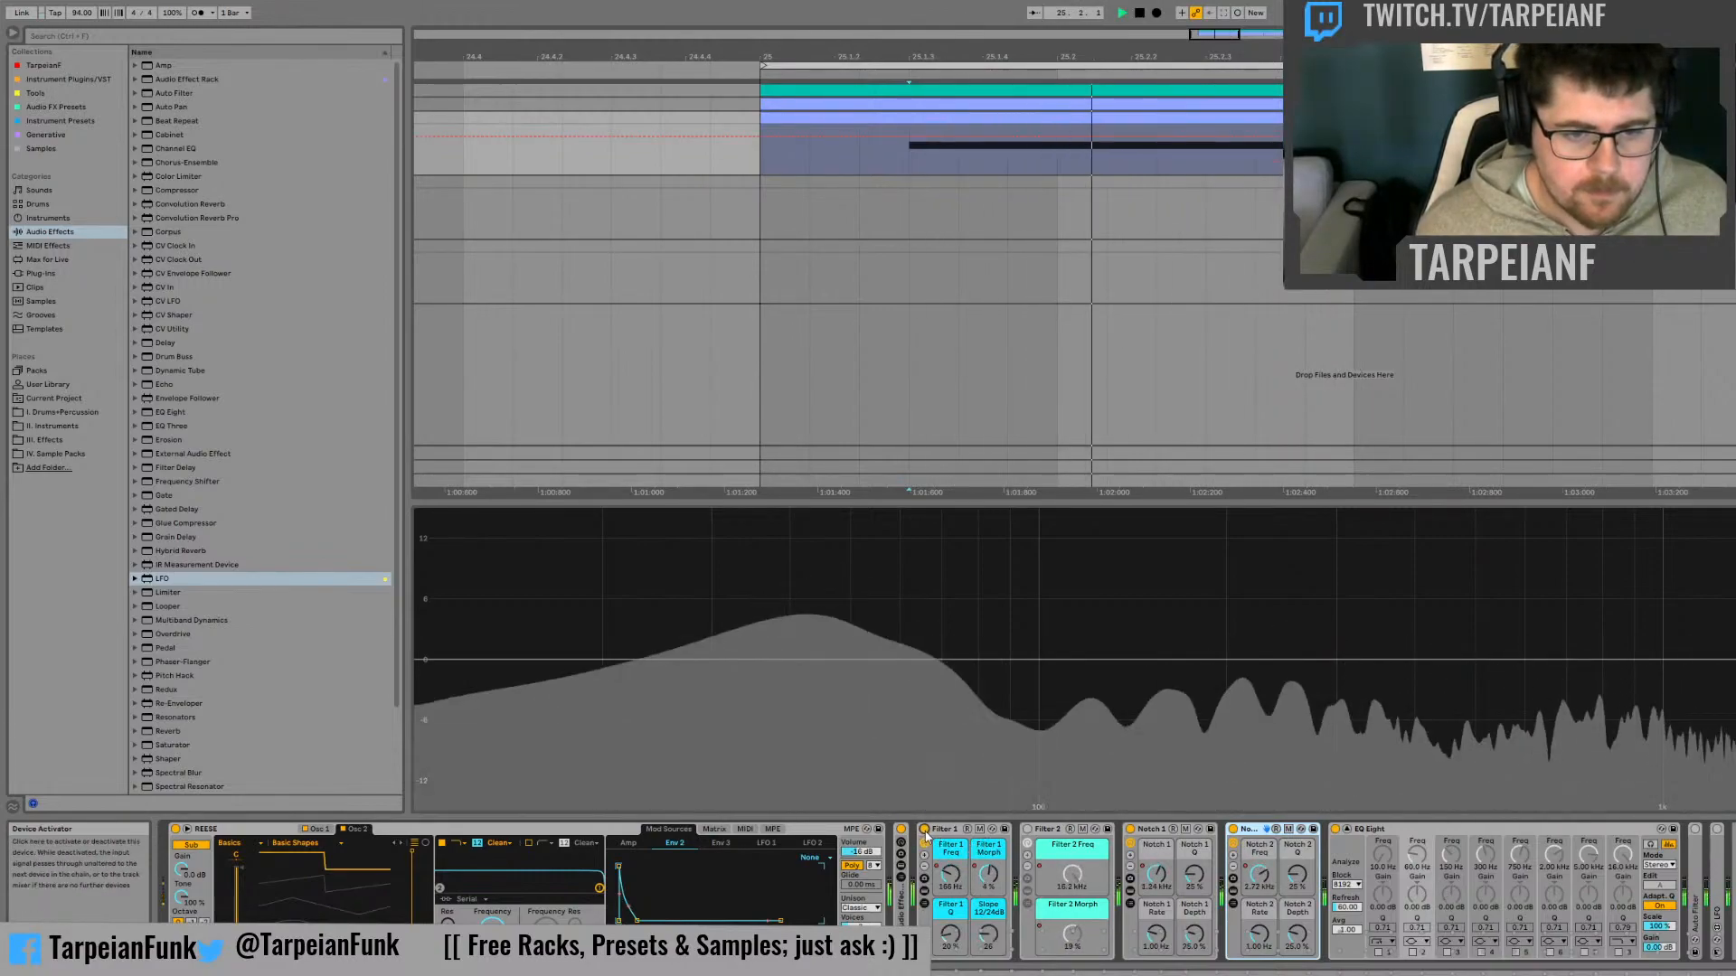
left_click(1026, 829)
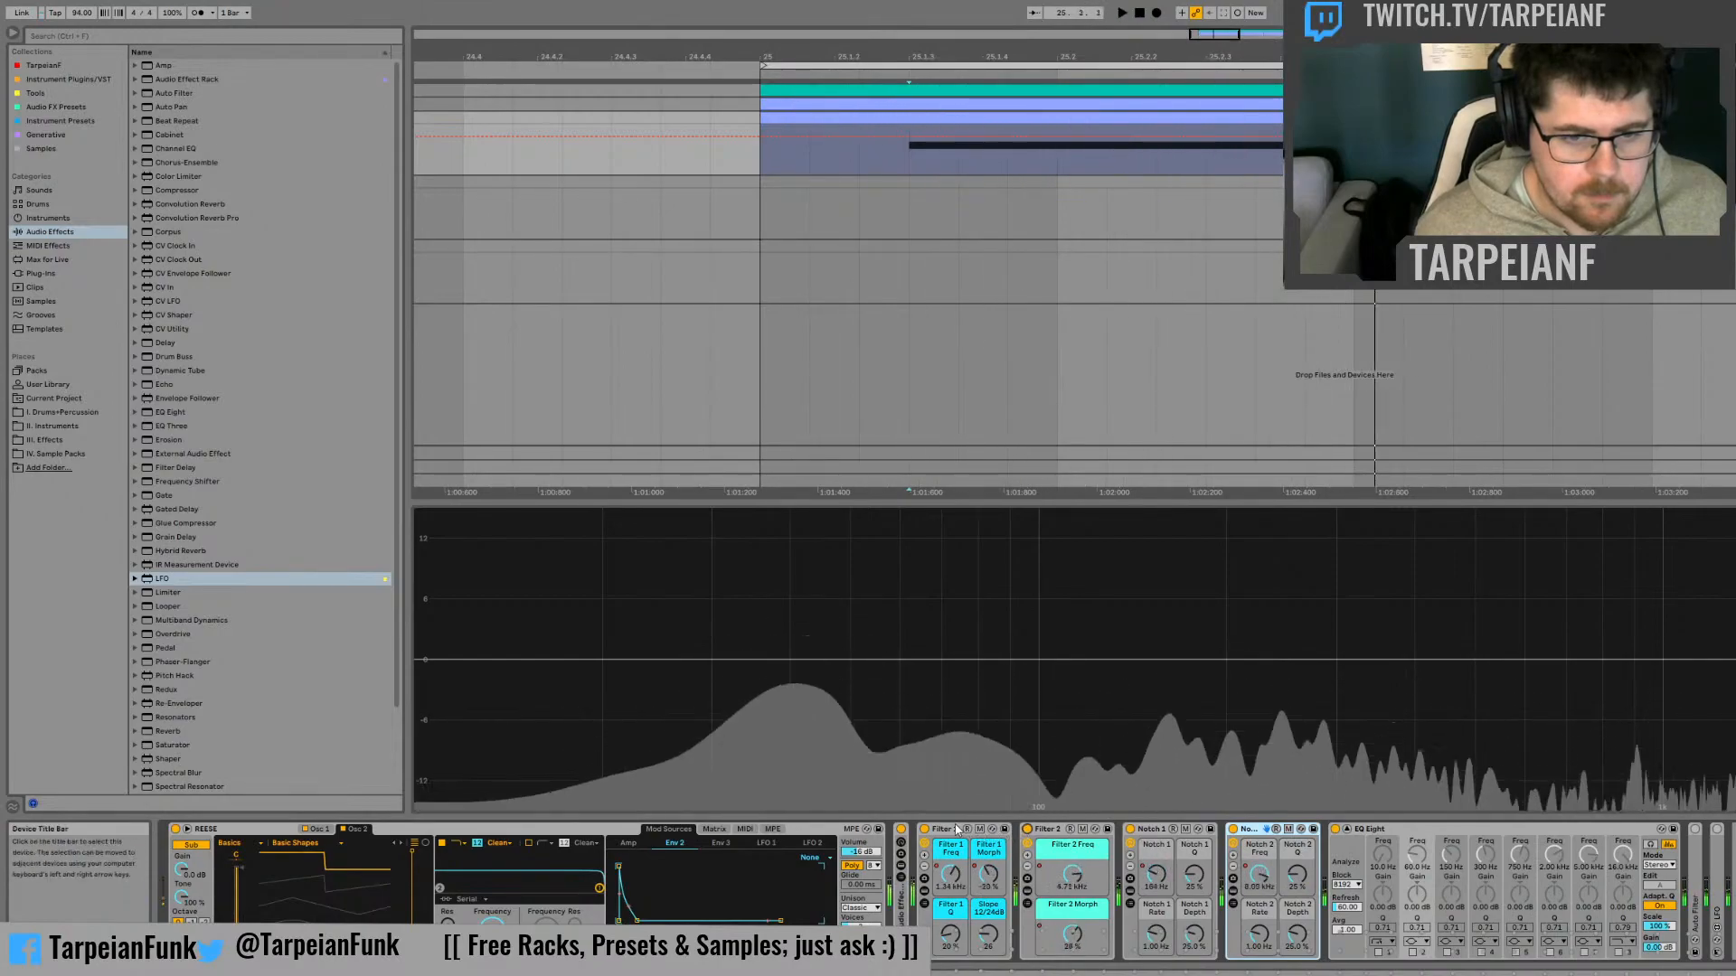
Move the Filter 1 rack behind the Notch 2 rack, directly before EQ Eight, and audition the new order
key("space")
left_click_drag(1340, 829, 1338, 830)
key("space")
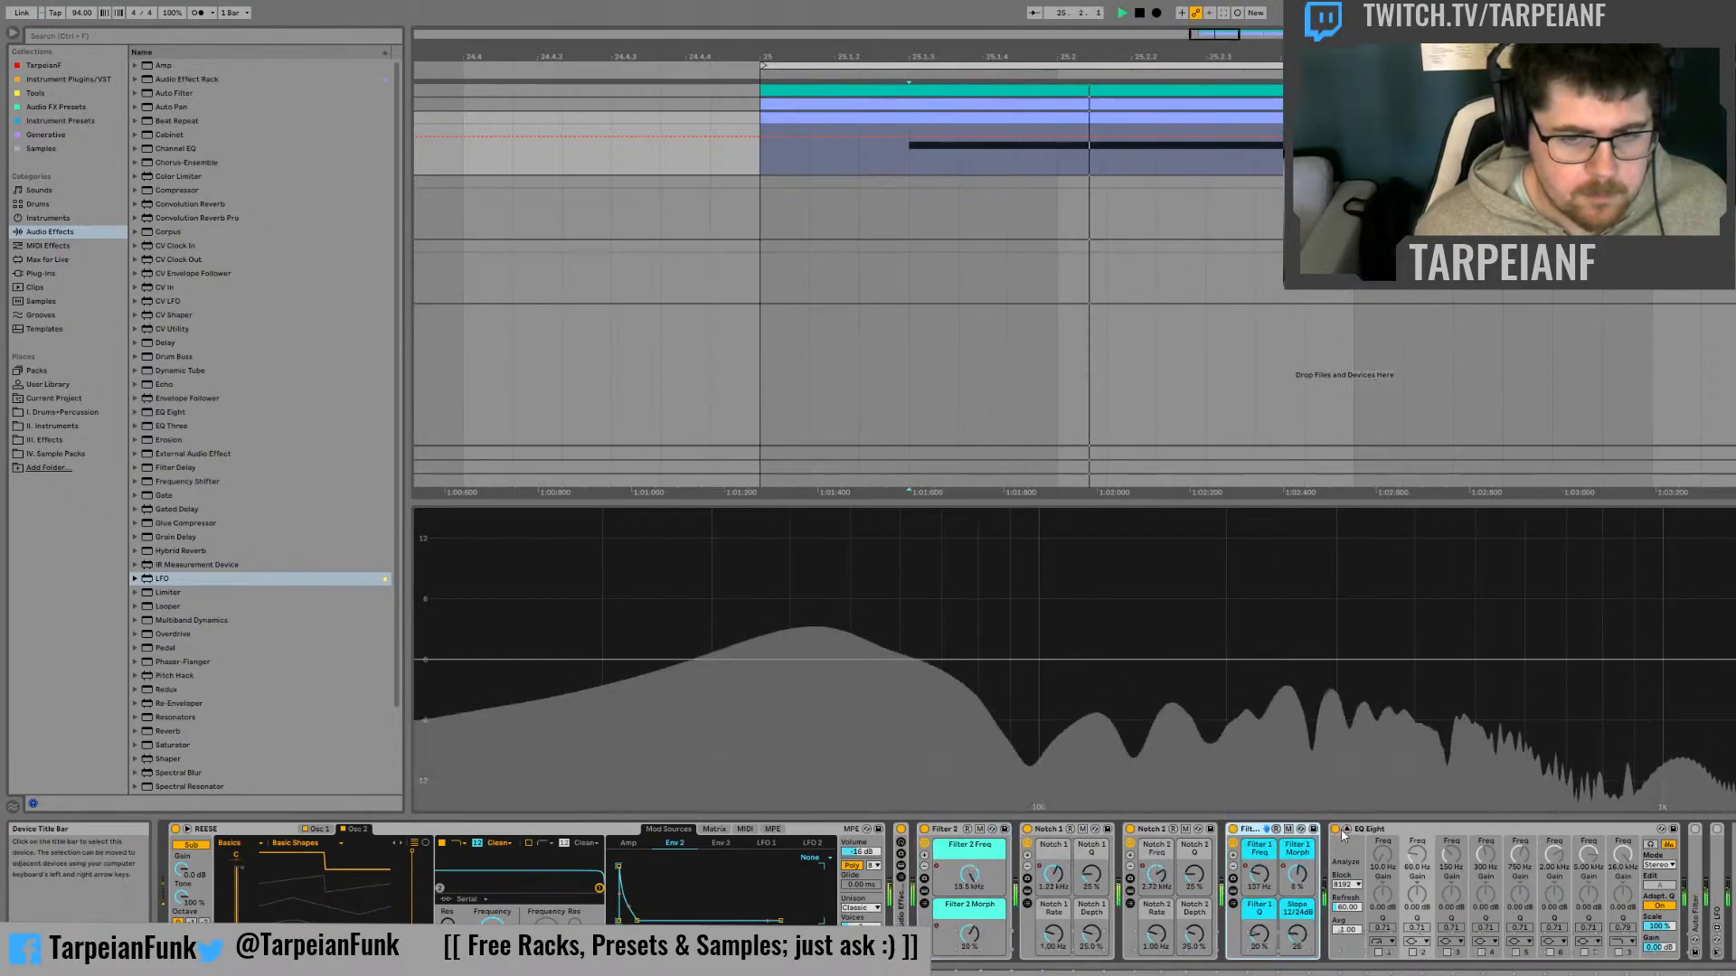
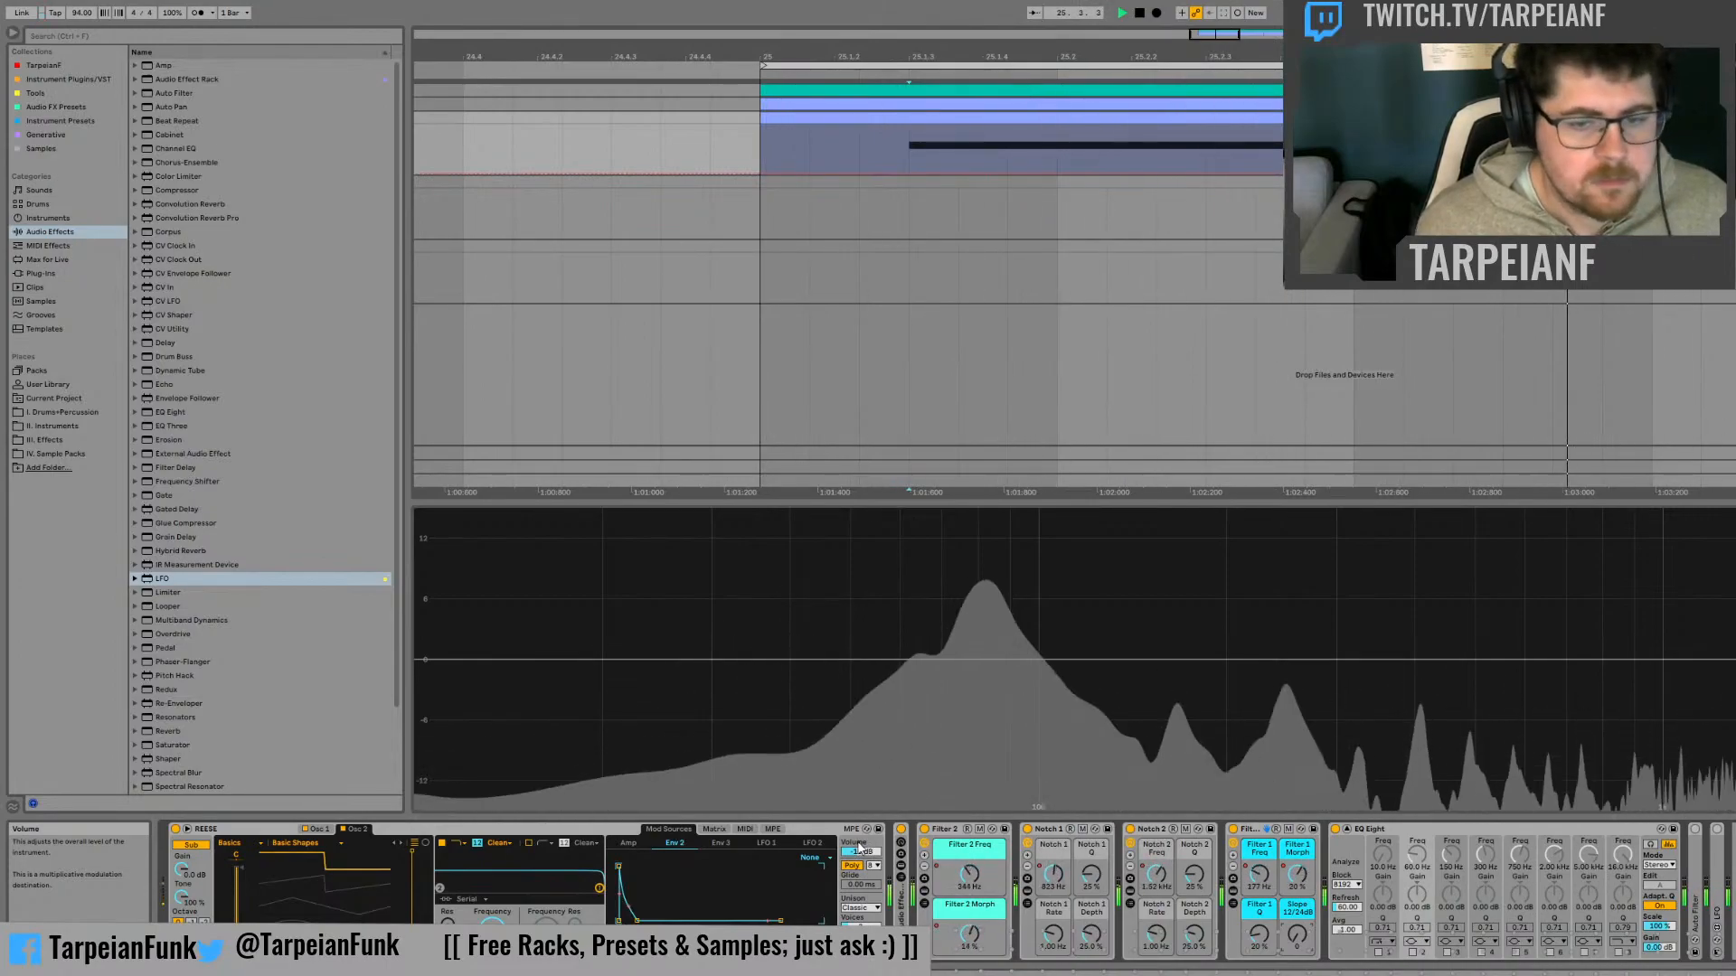
Audition the bass with the collapsed device between the Reese synth and the Filter 2 rack bypassed, and re-enable it
key("space")
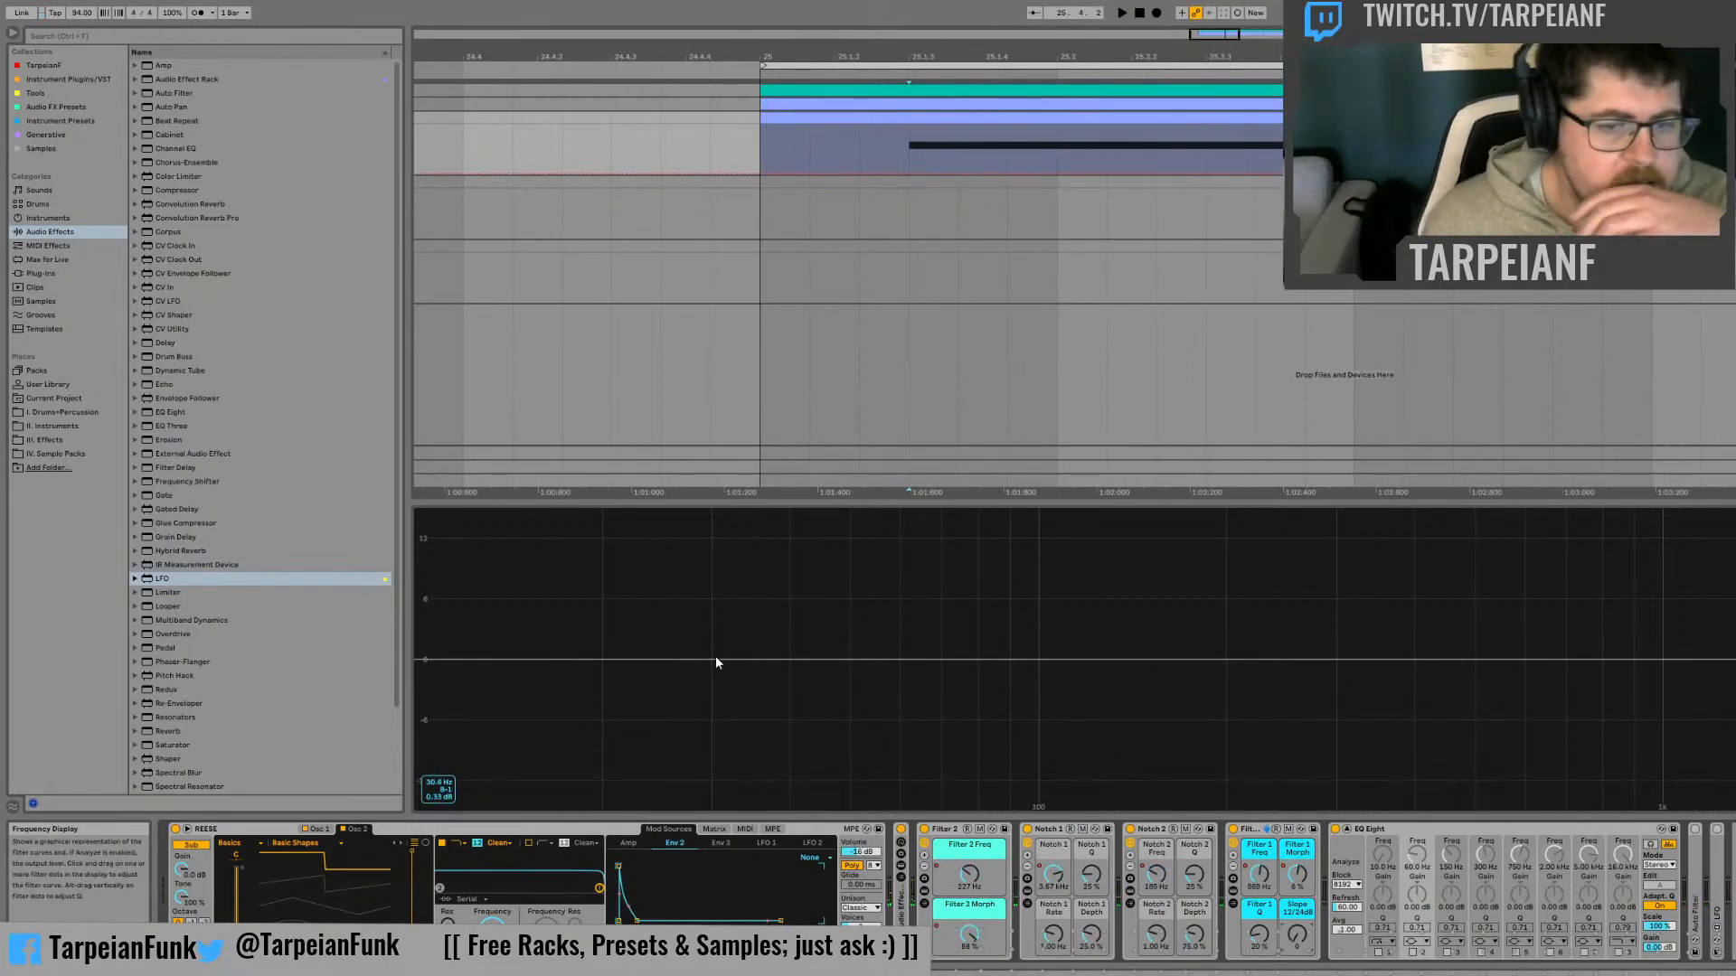
left_click(901, 829)
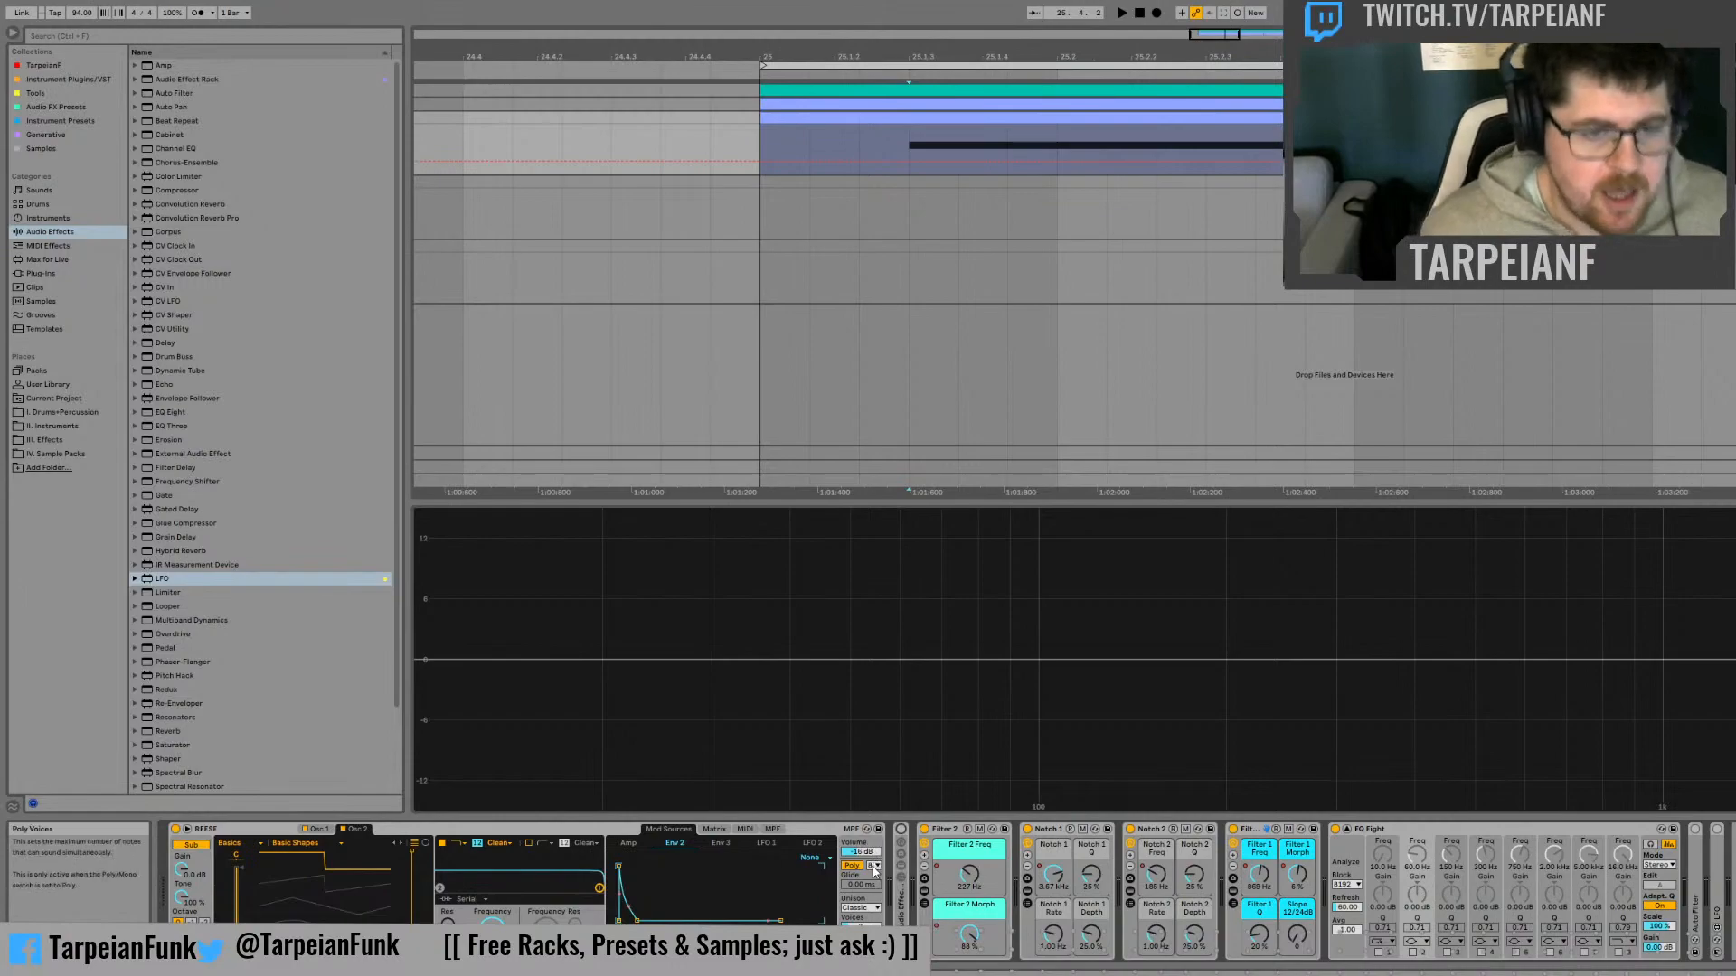
key("space")
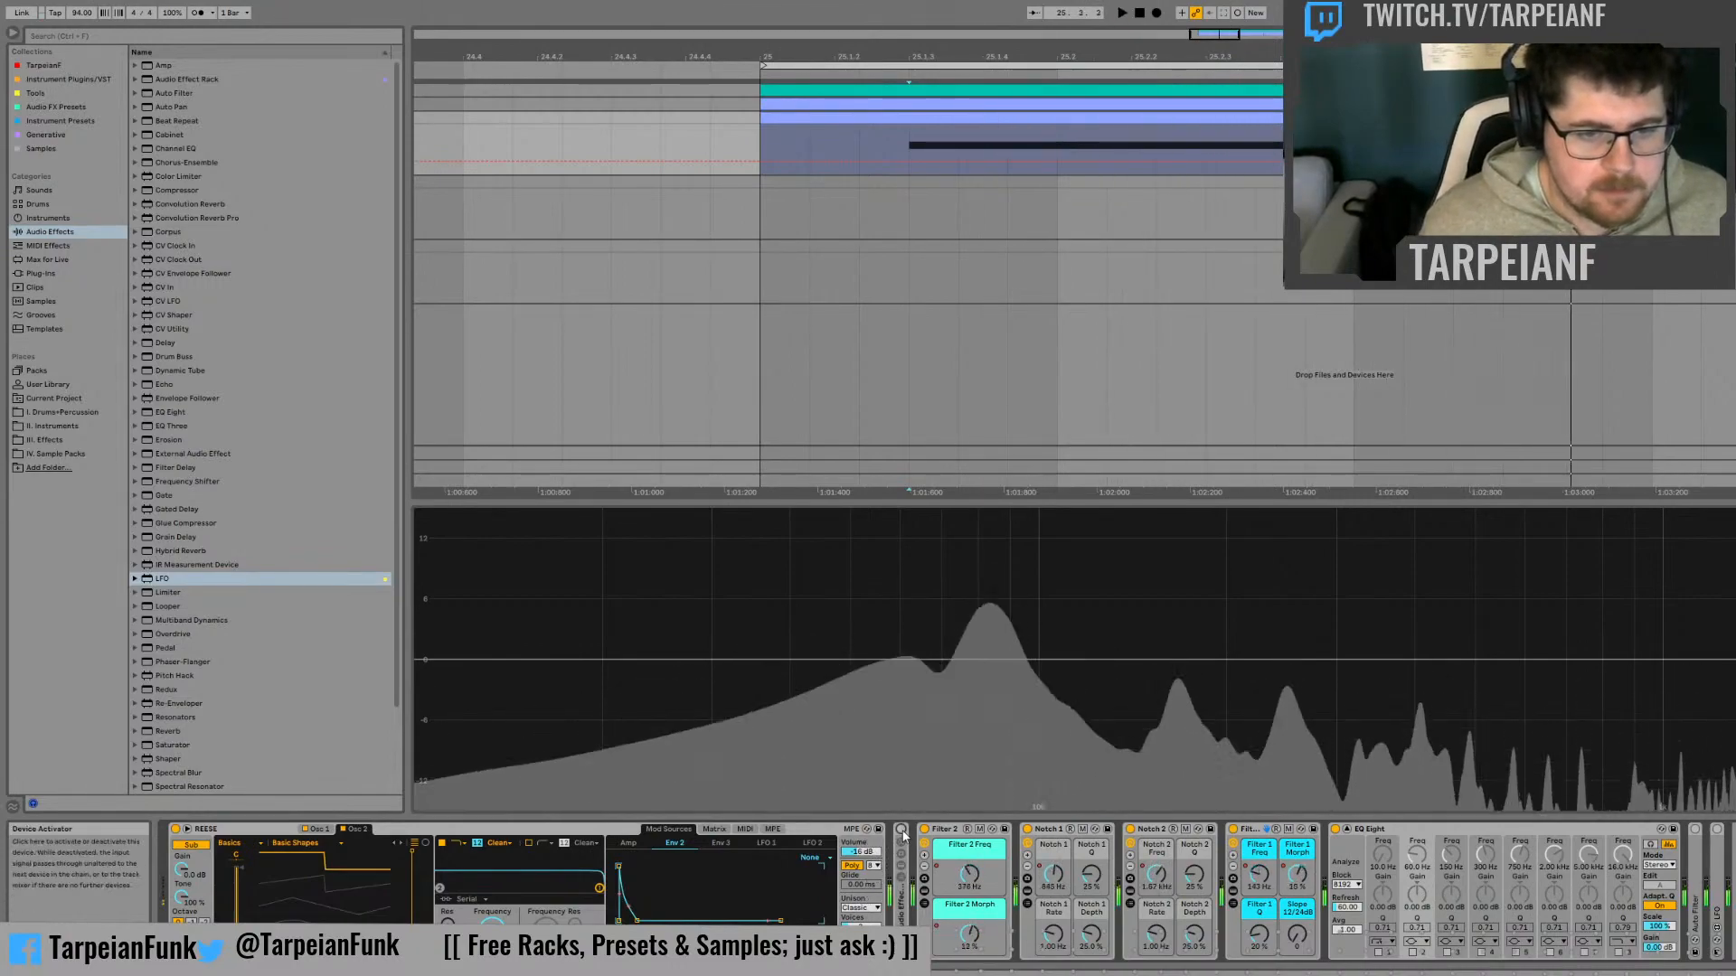
left_click(901, 830)
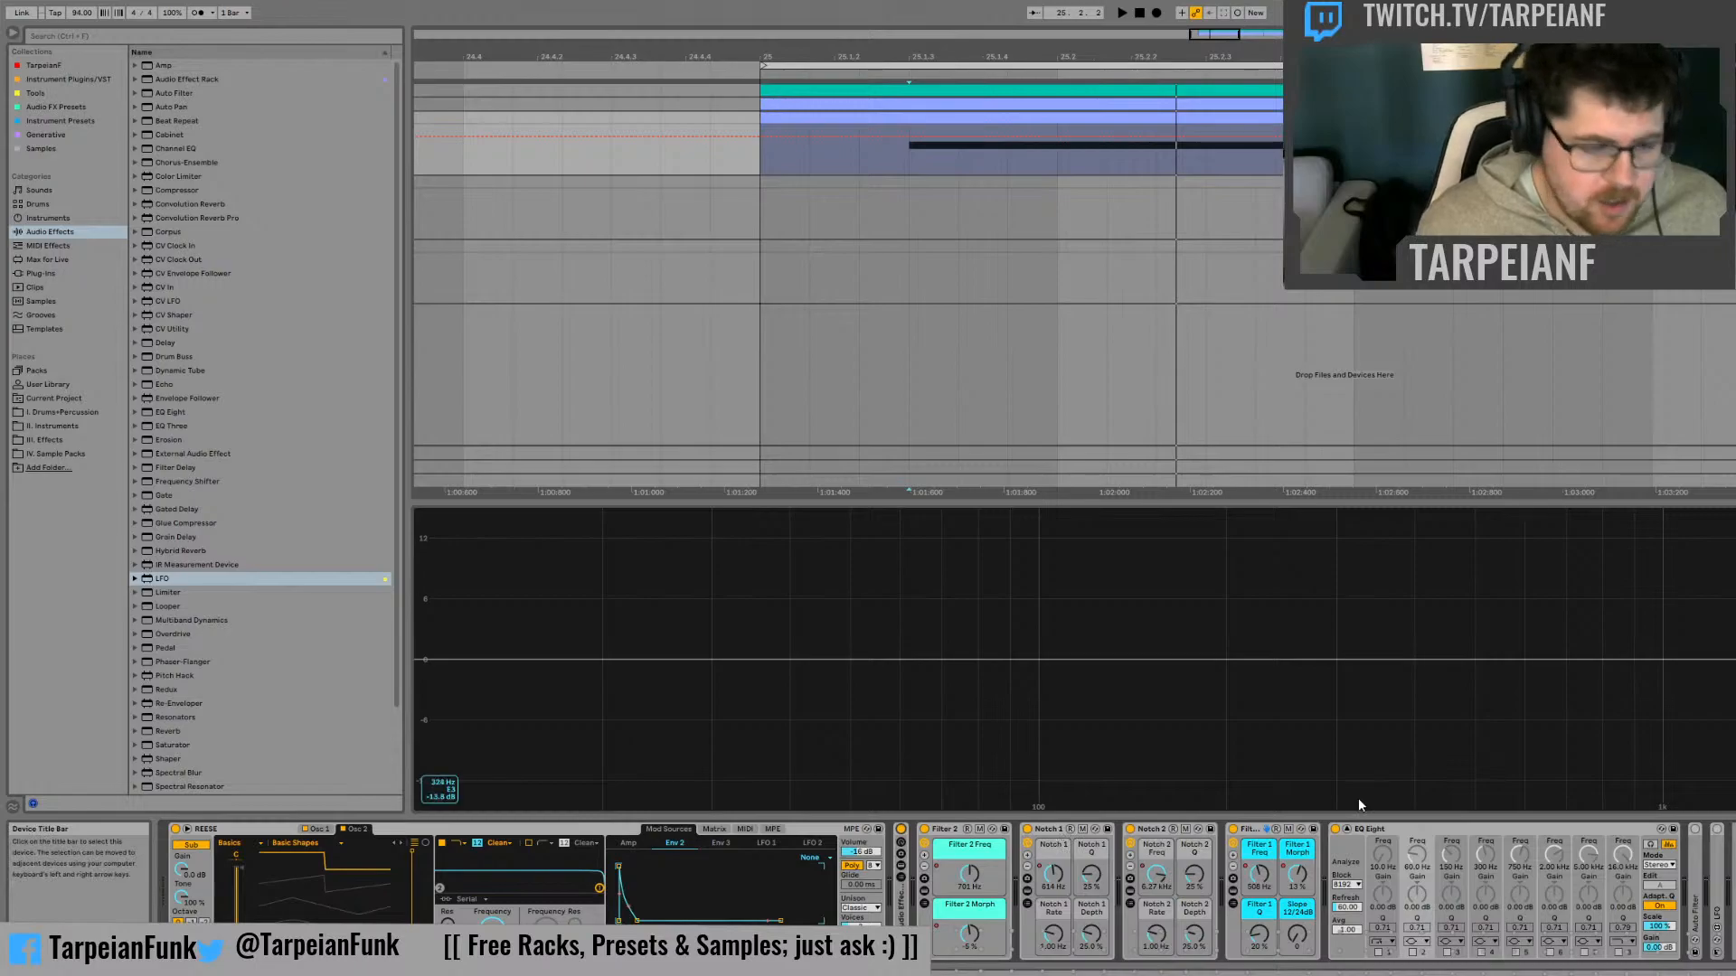
Move the Filter 1 rack directly before Filter 2 and group both filter racks and both notch racks into one Audio Effect Rack
left_click(1253, 834)
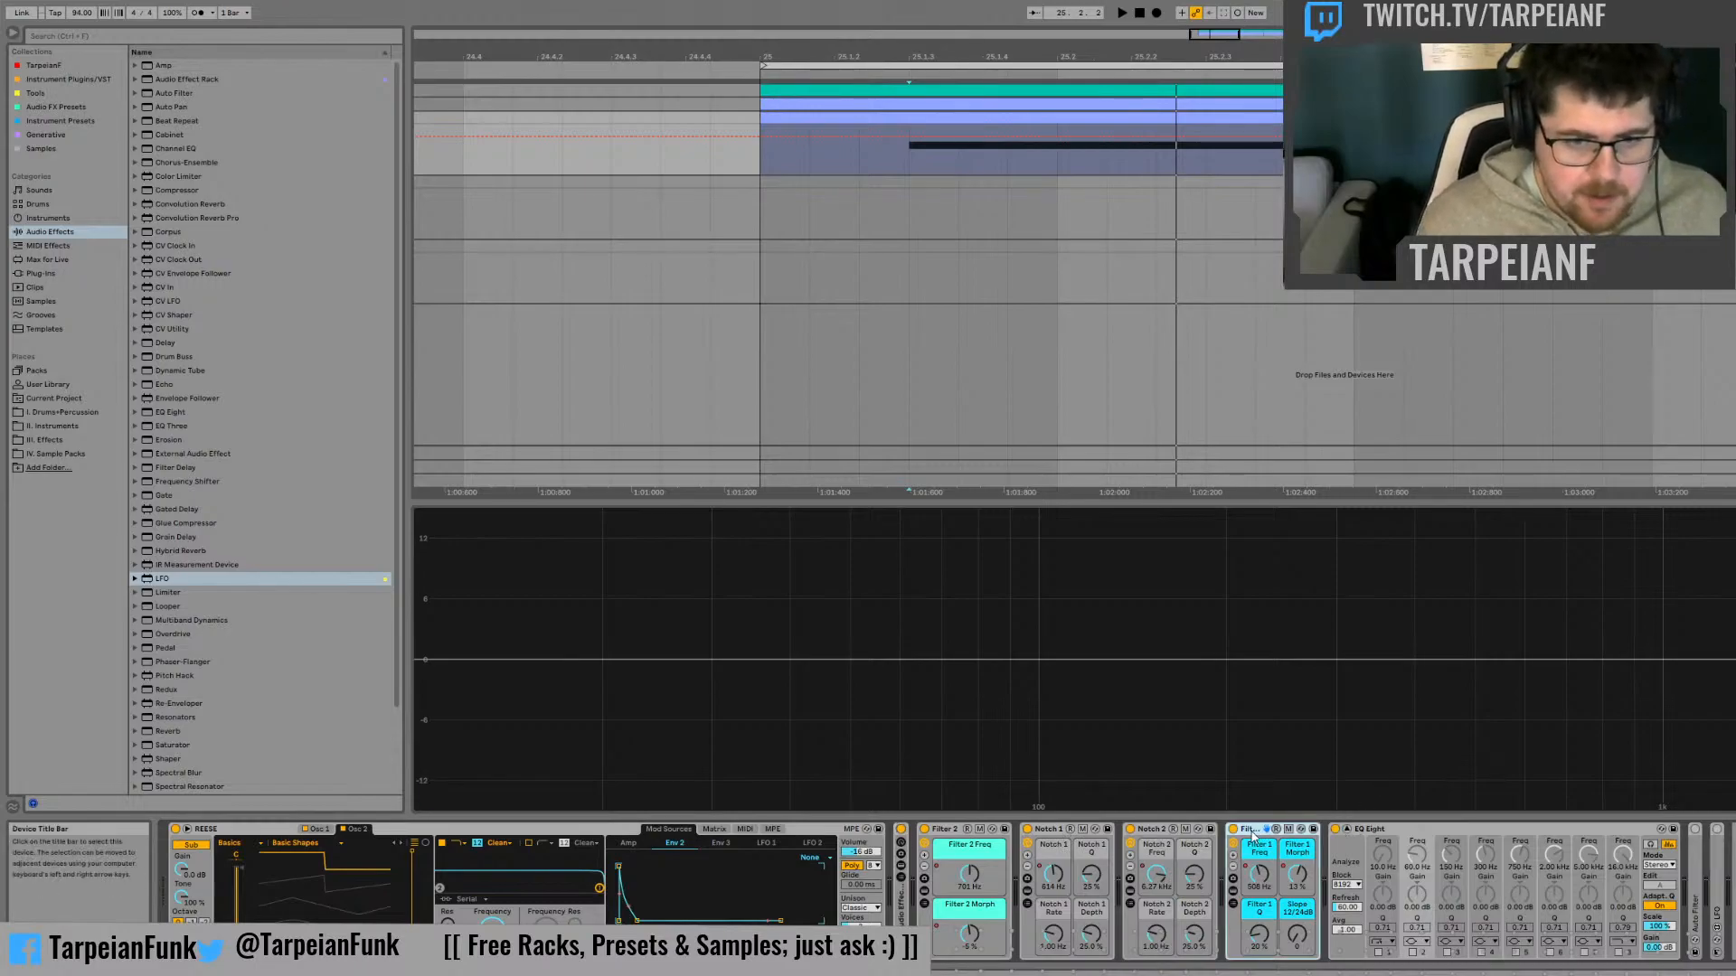
left_click(949, 832)
left_click(1257, 831)
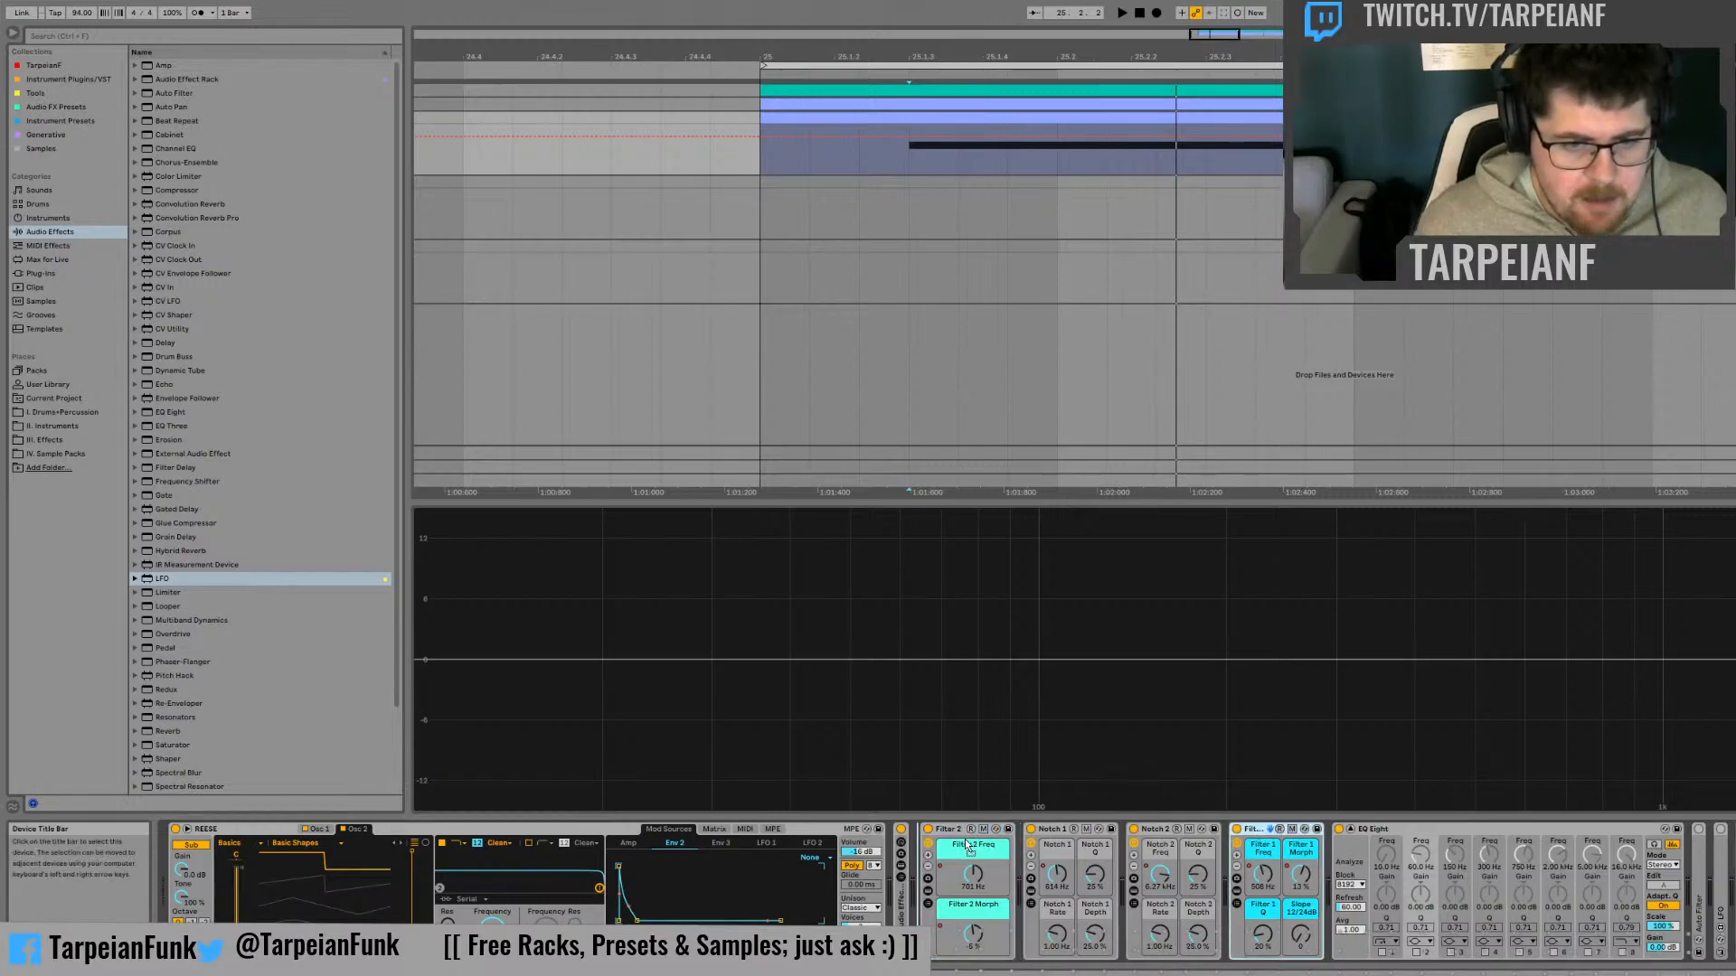
left_click_drag(956, 841, 958, 847)
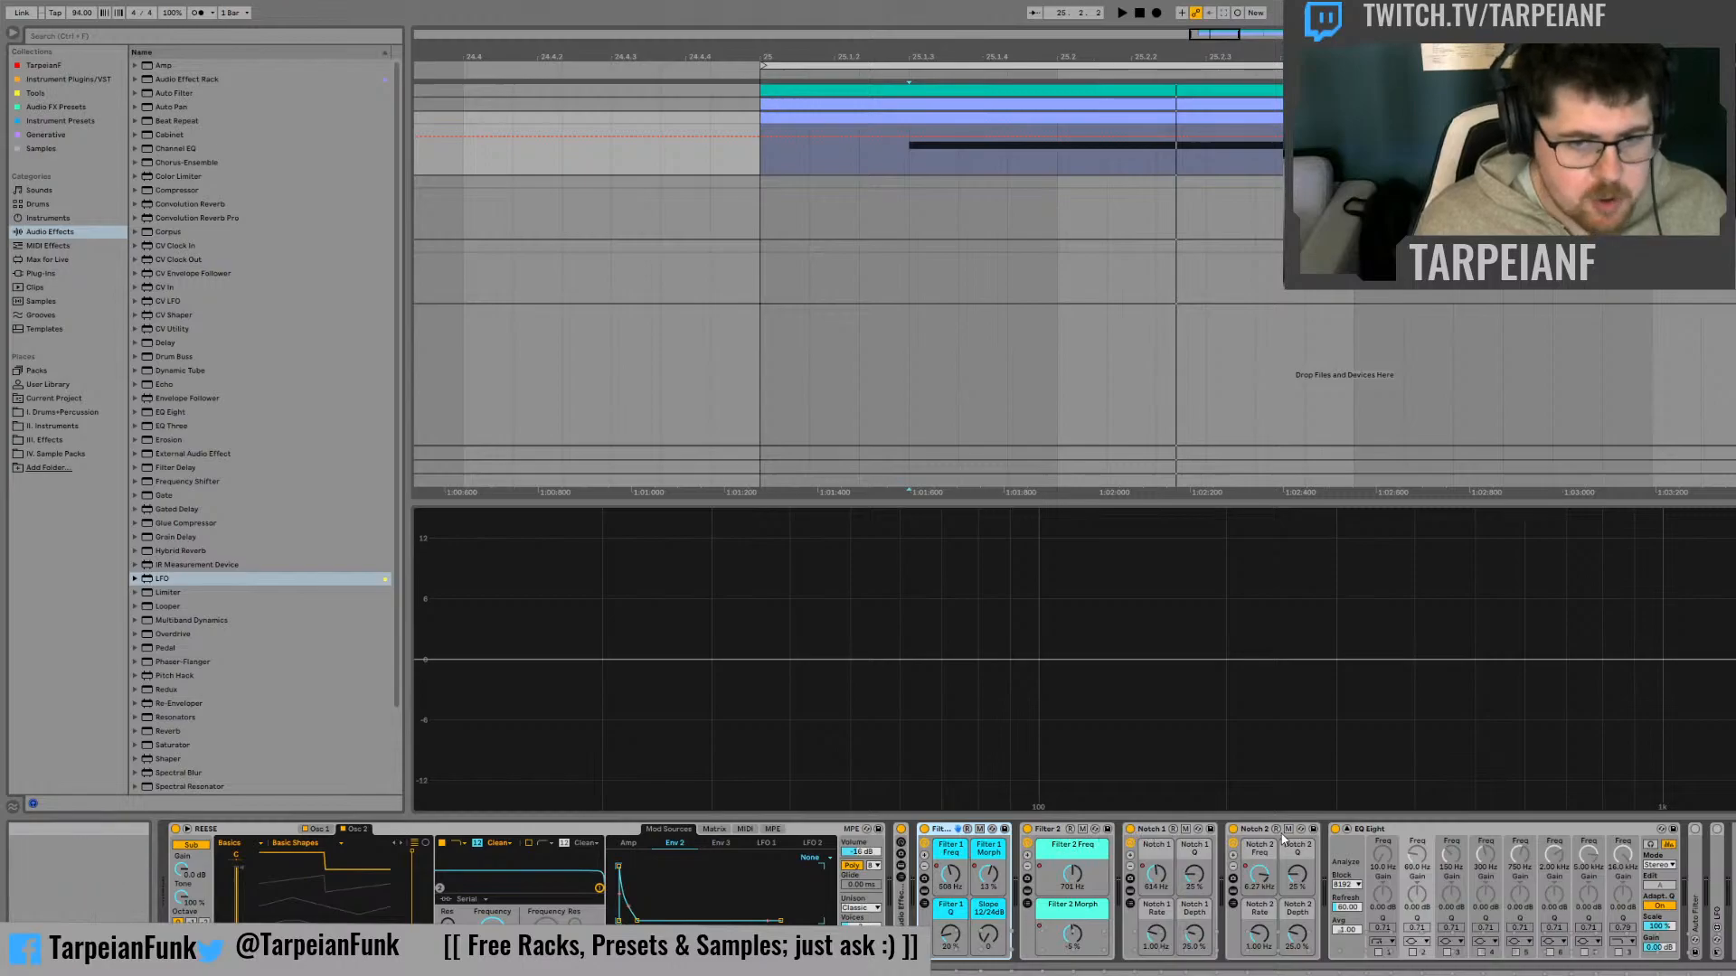
left_click(1253, 831, "shift")
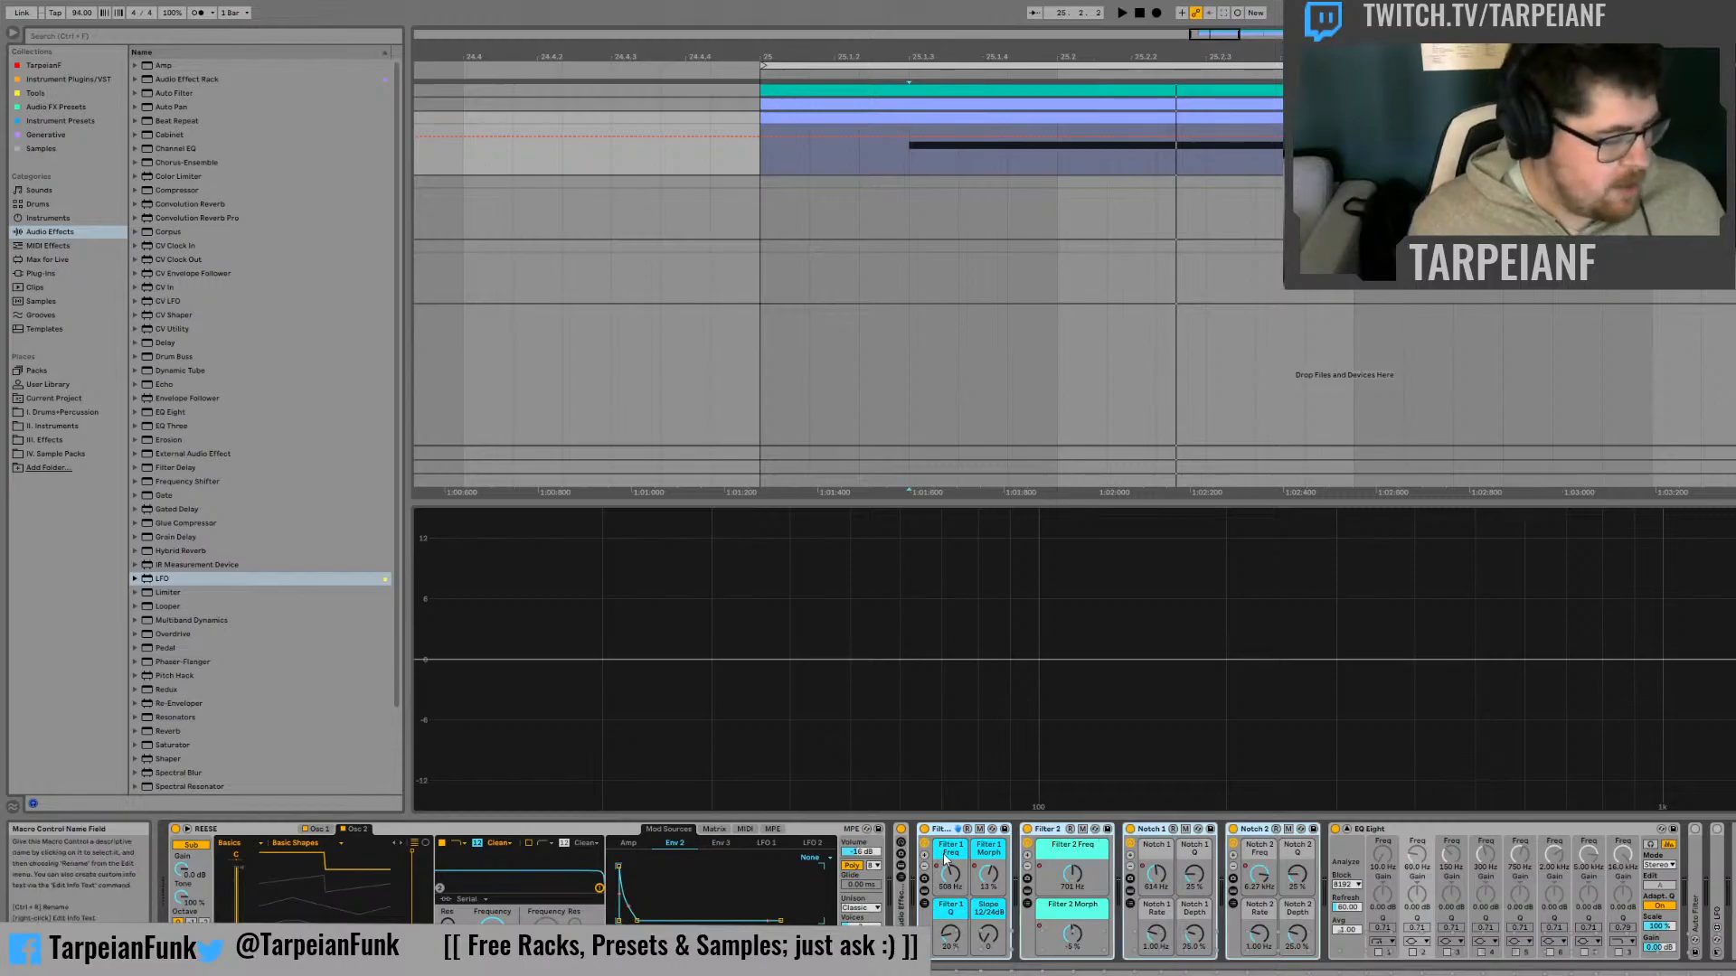
key("ctrl+g")
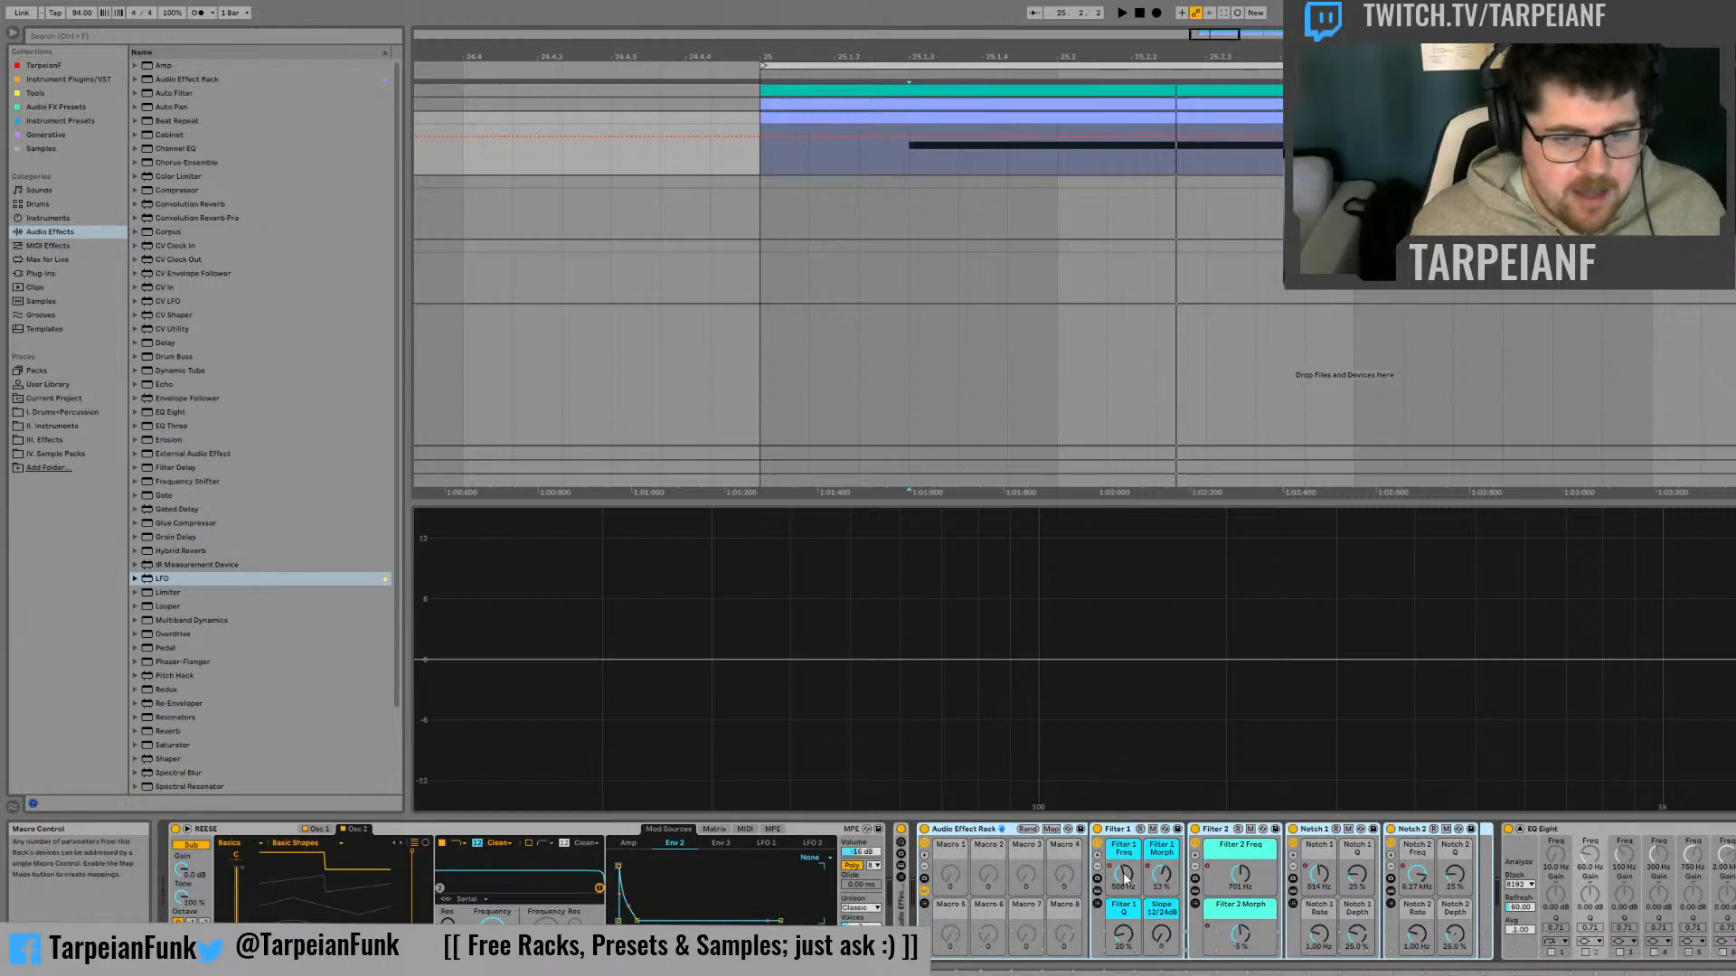
Map the Freq and Morph macros of Filter 1 and Filter 2, plus Notch 1 Freq and Notch 2 Freq, to the outer rack's macros
left_click(1125, 875)
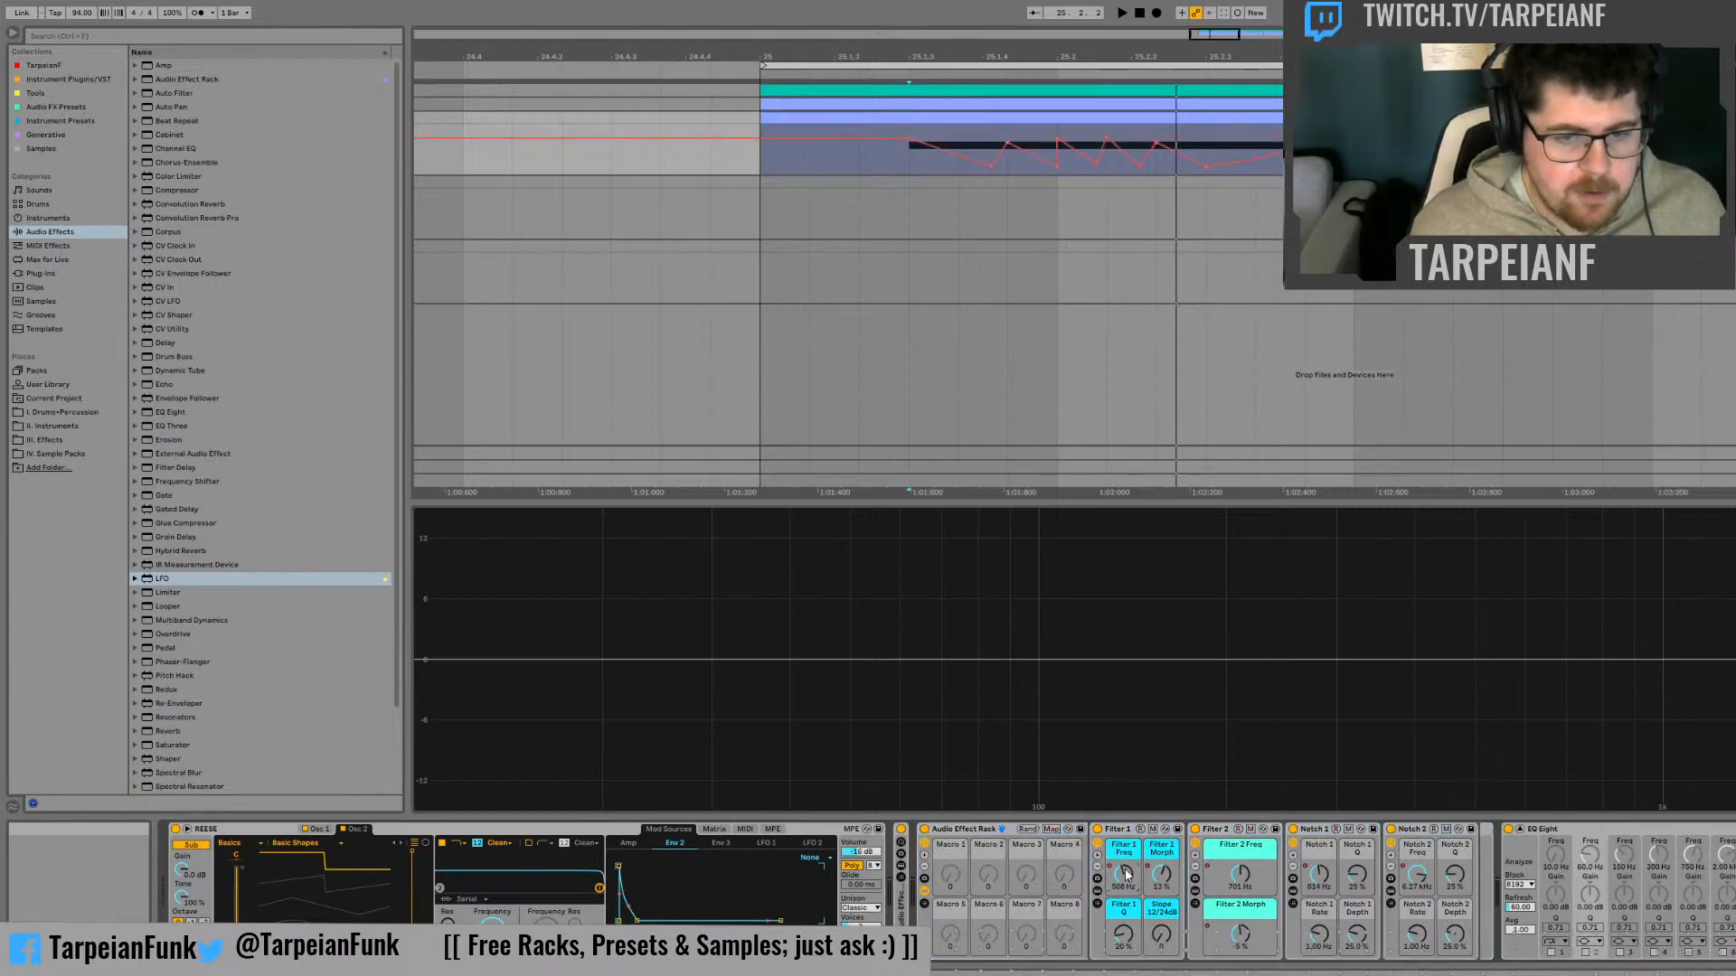
left_click(1194, 541)
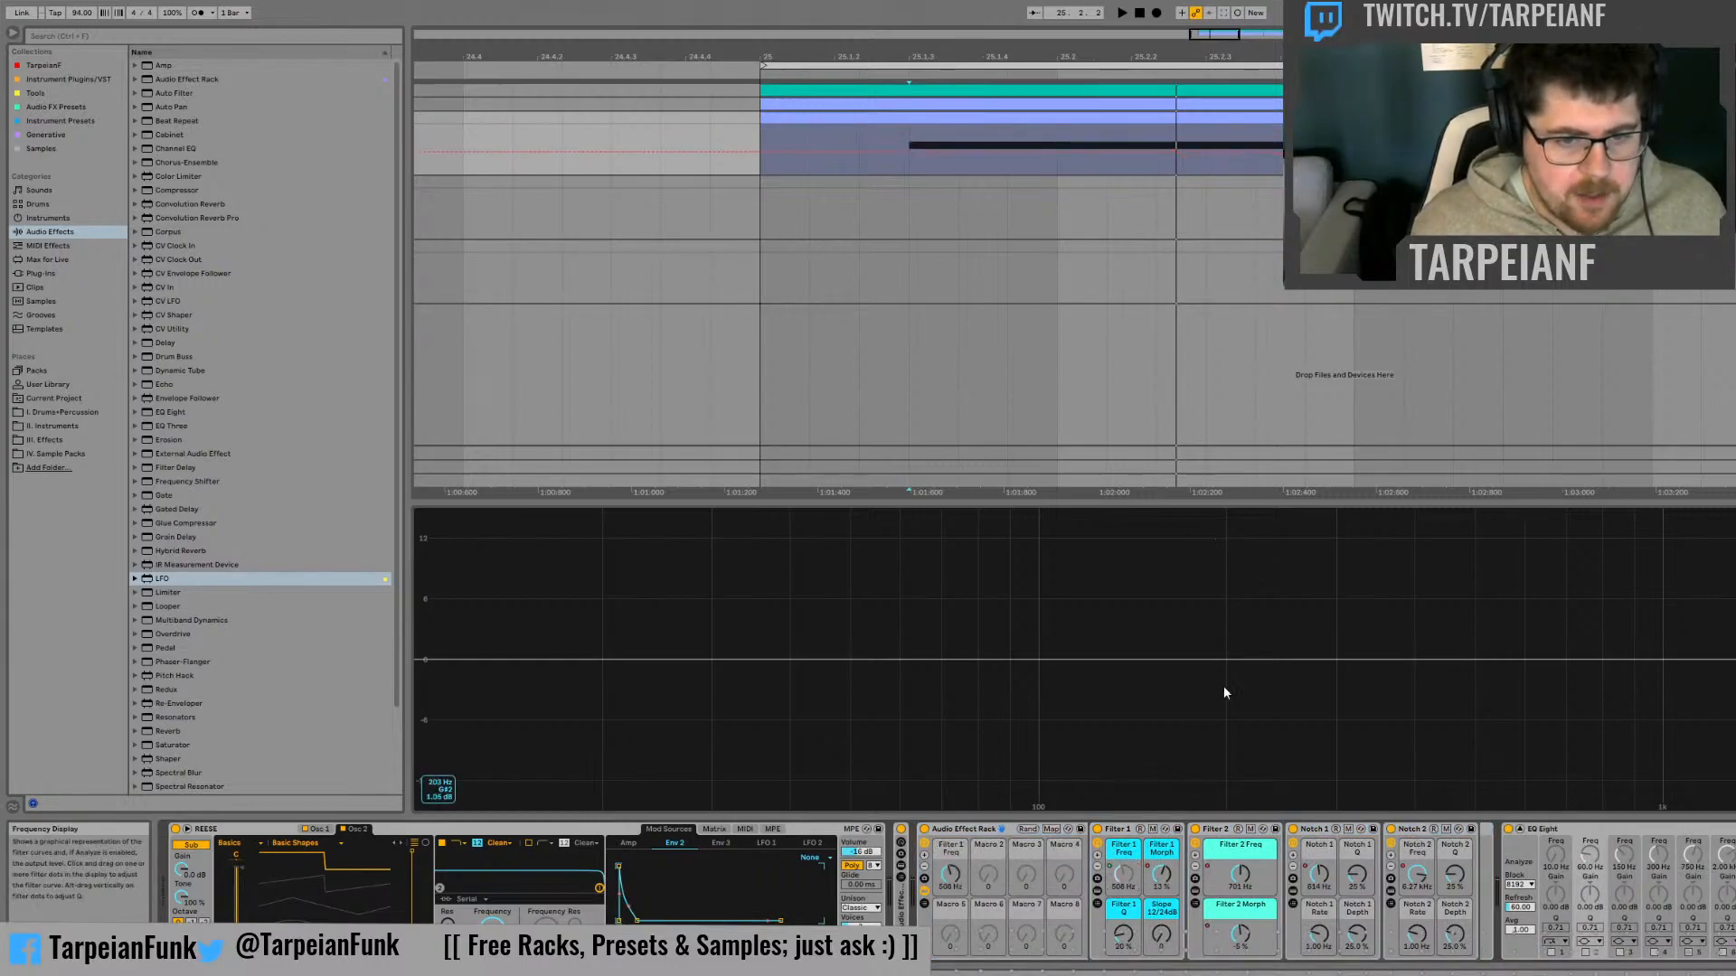
left_click(1174, 873)
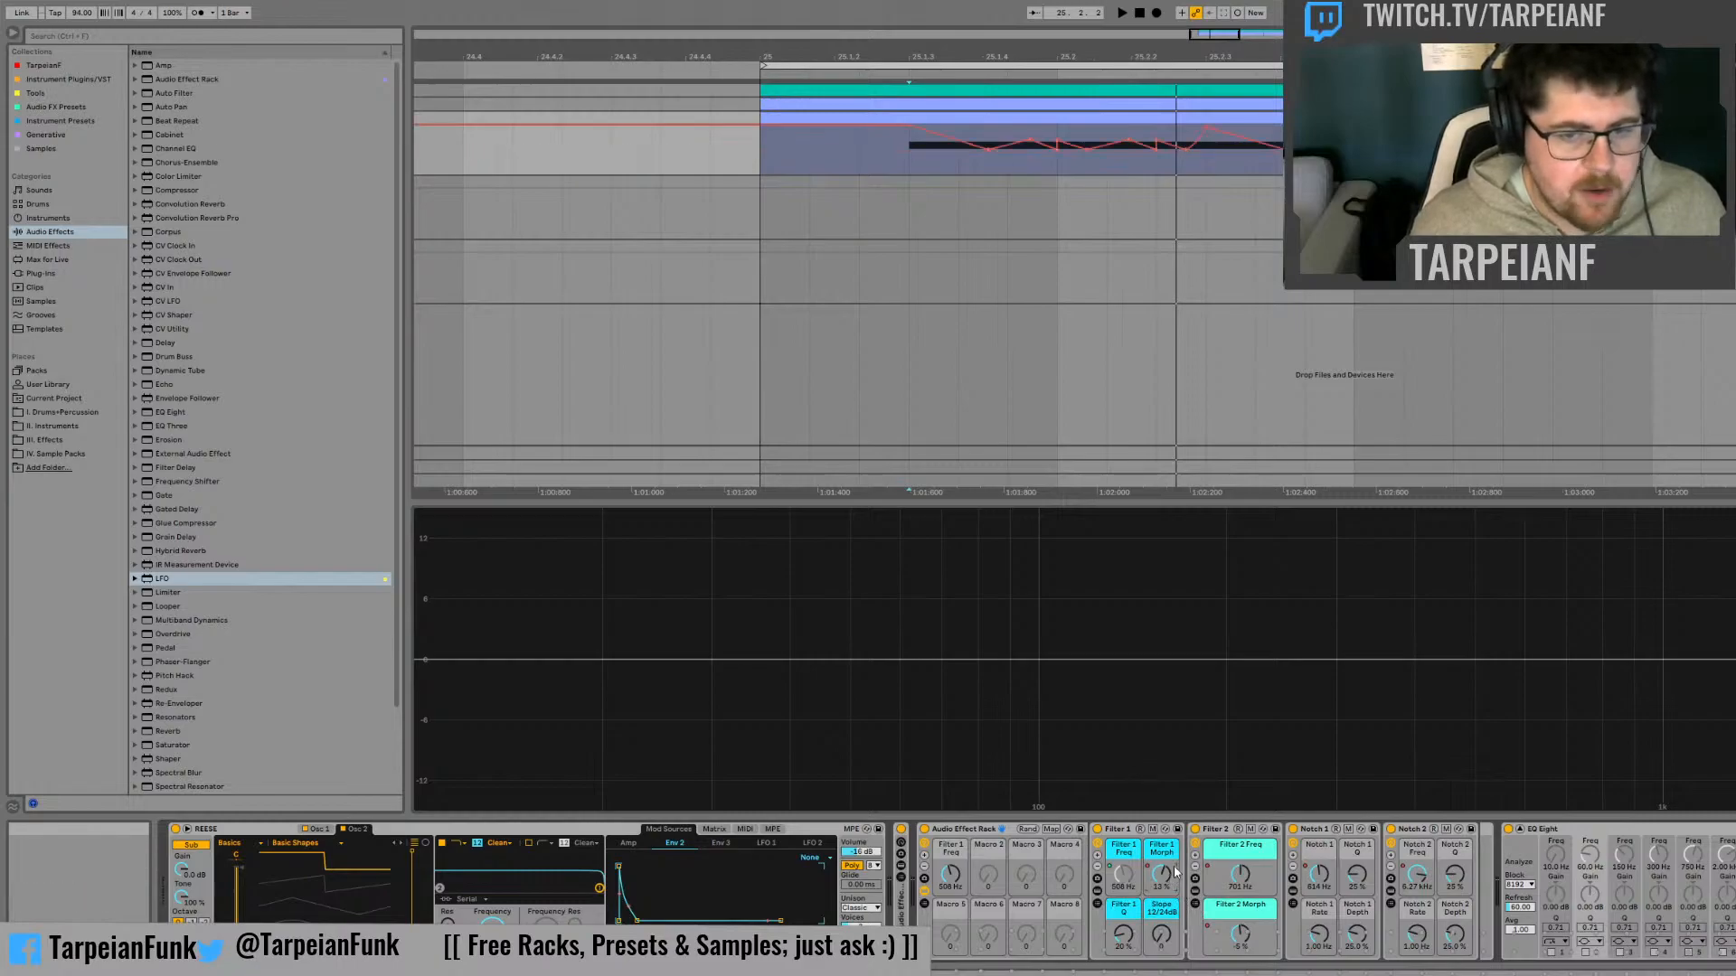
left_click(1280, 561)
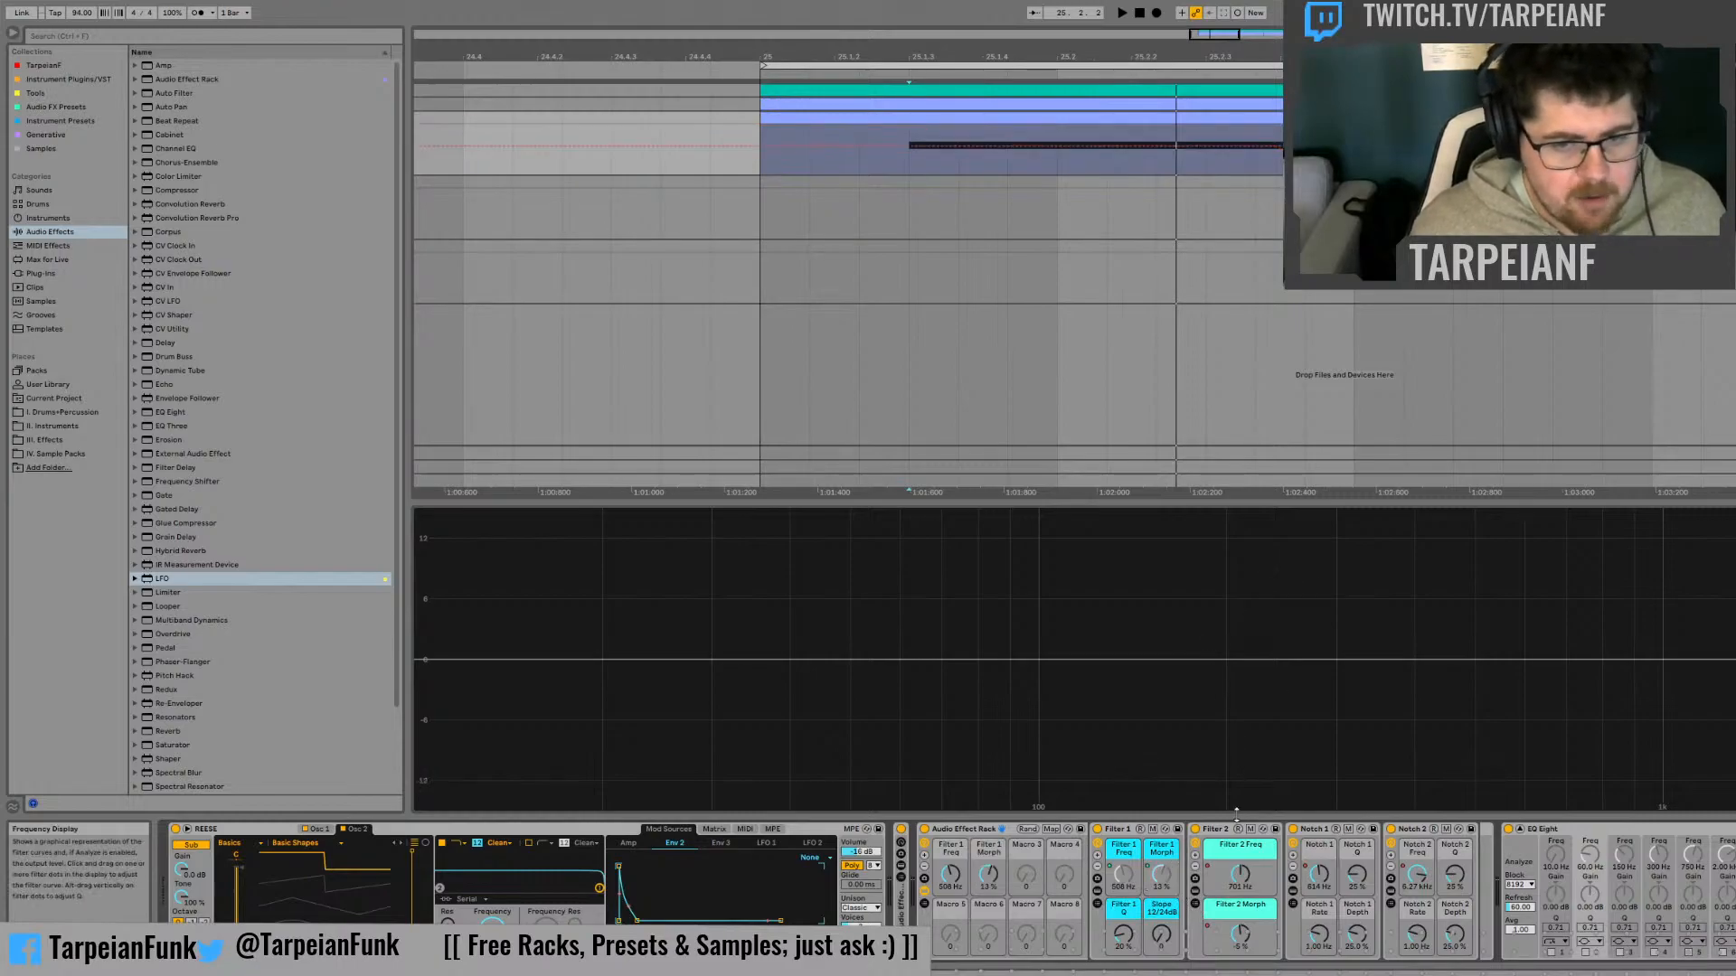
left_click(1243, 875)
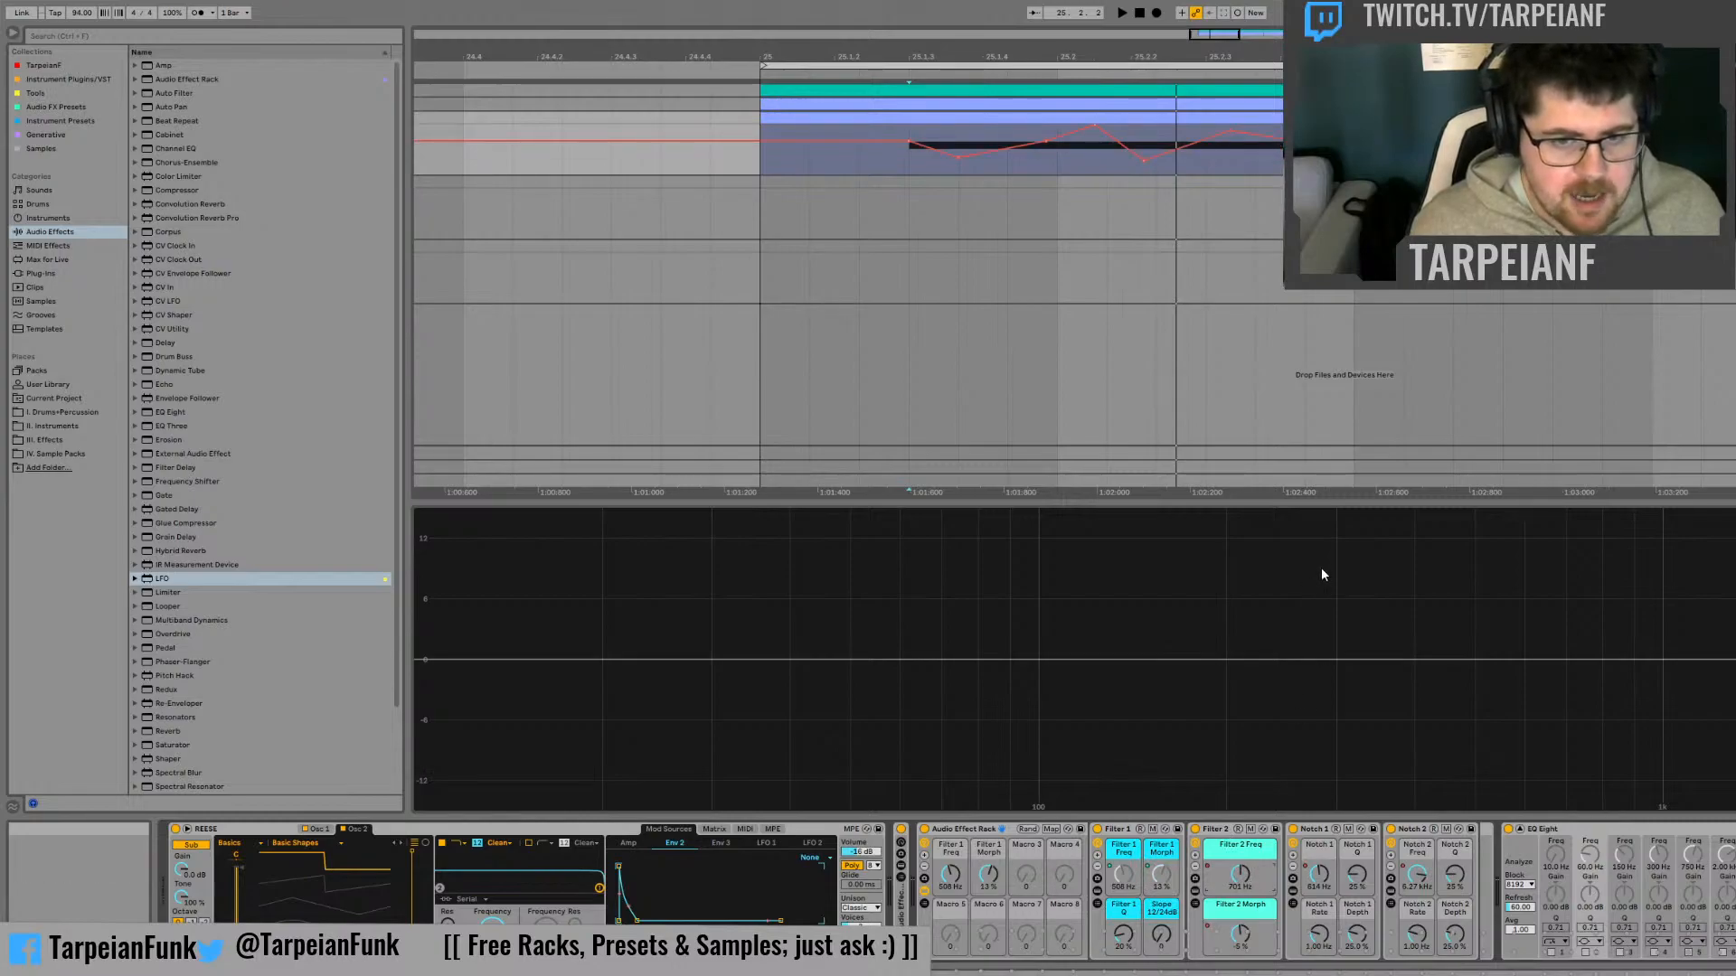
left_click(1322, 570)
right_click(1239, 938)
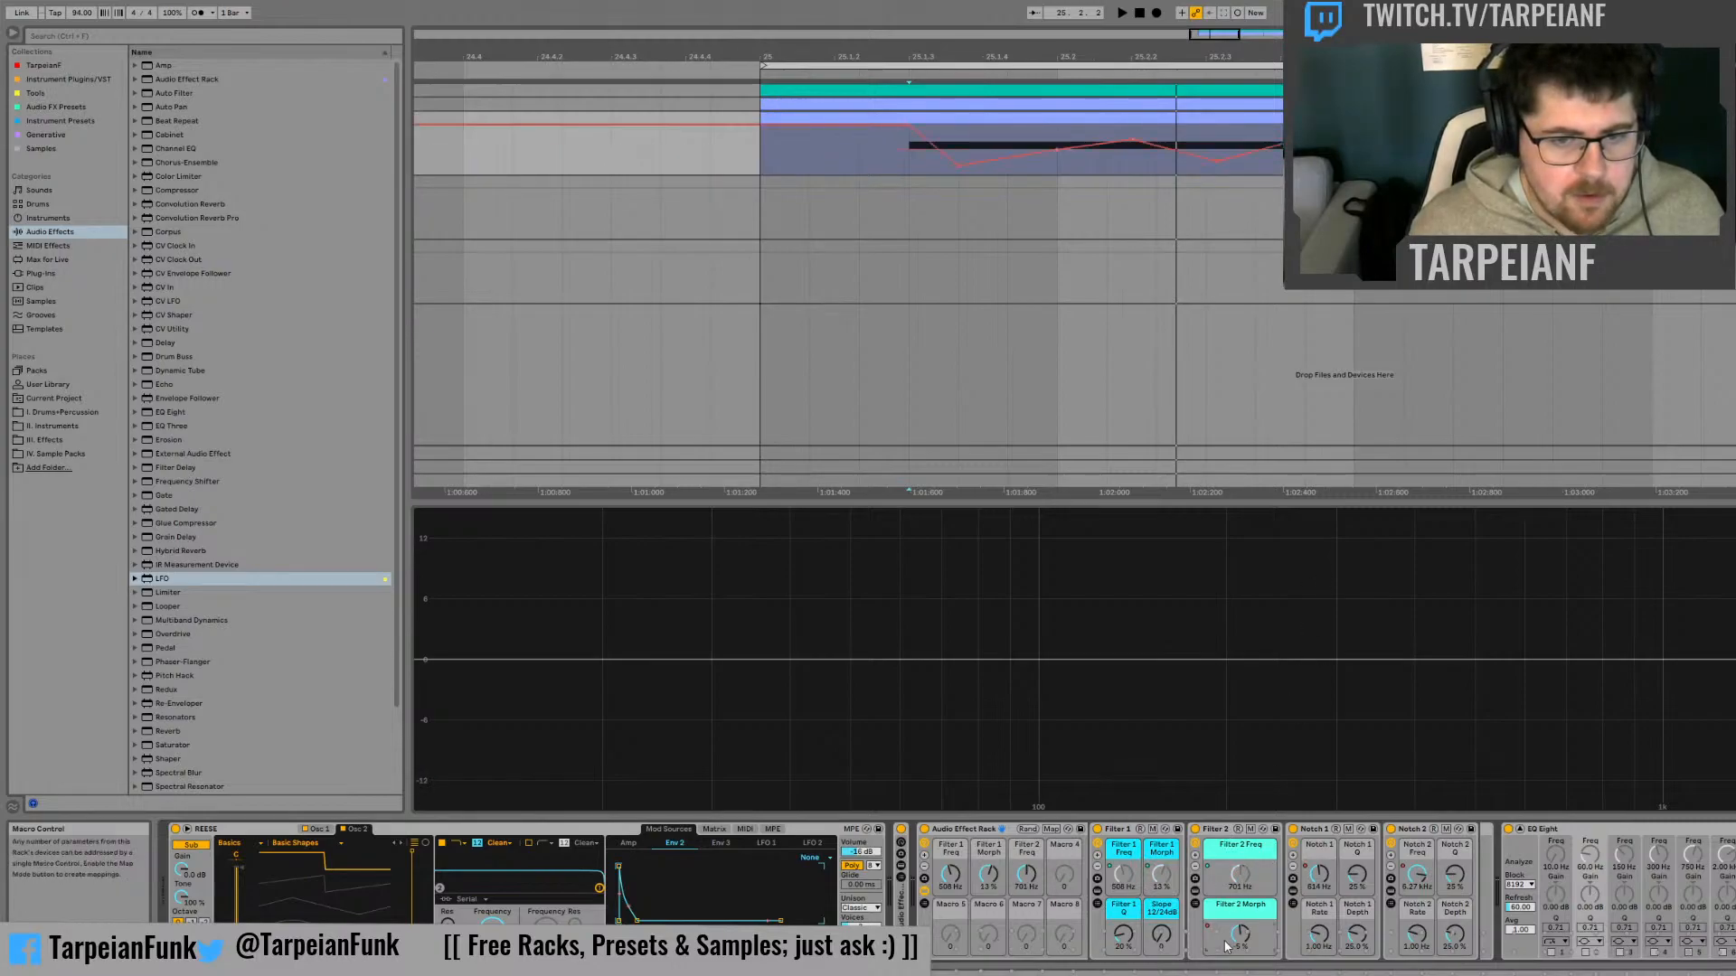
left_click(1311, 644)
left_click(1323, 873)
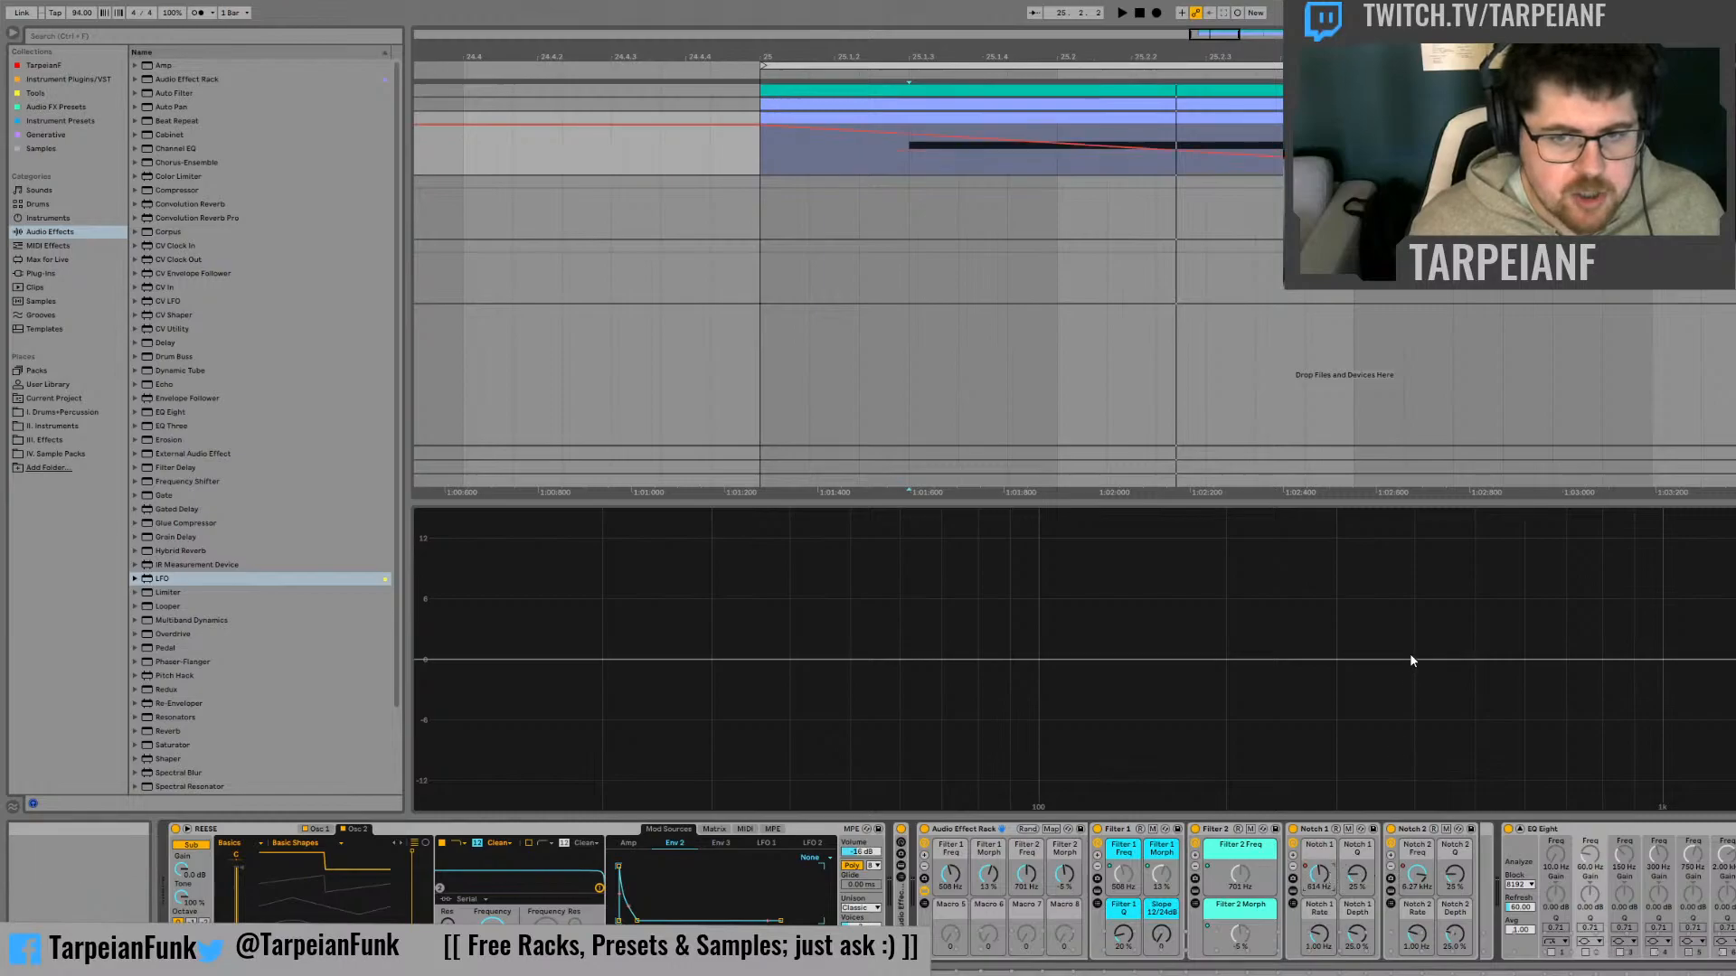
left_click(1350, 585)
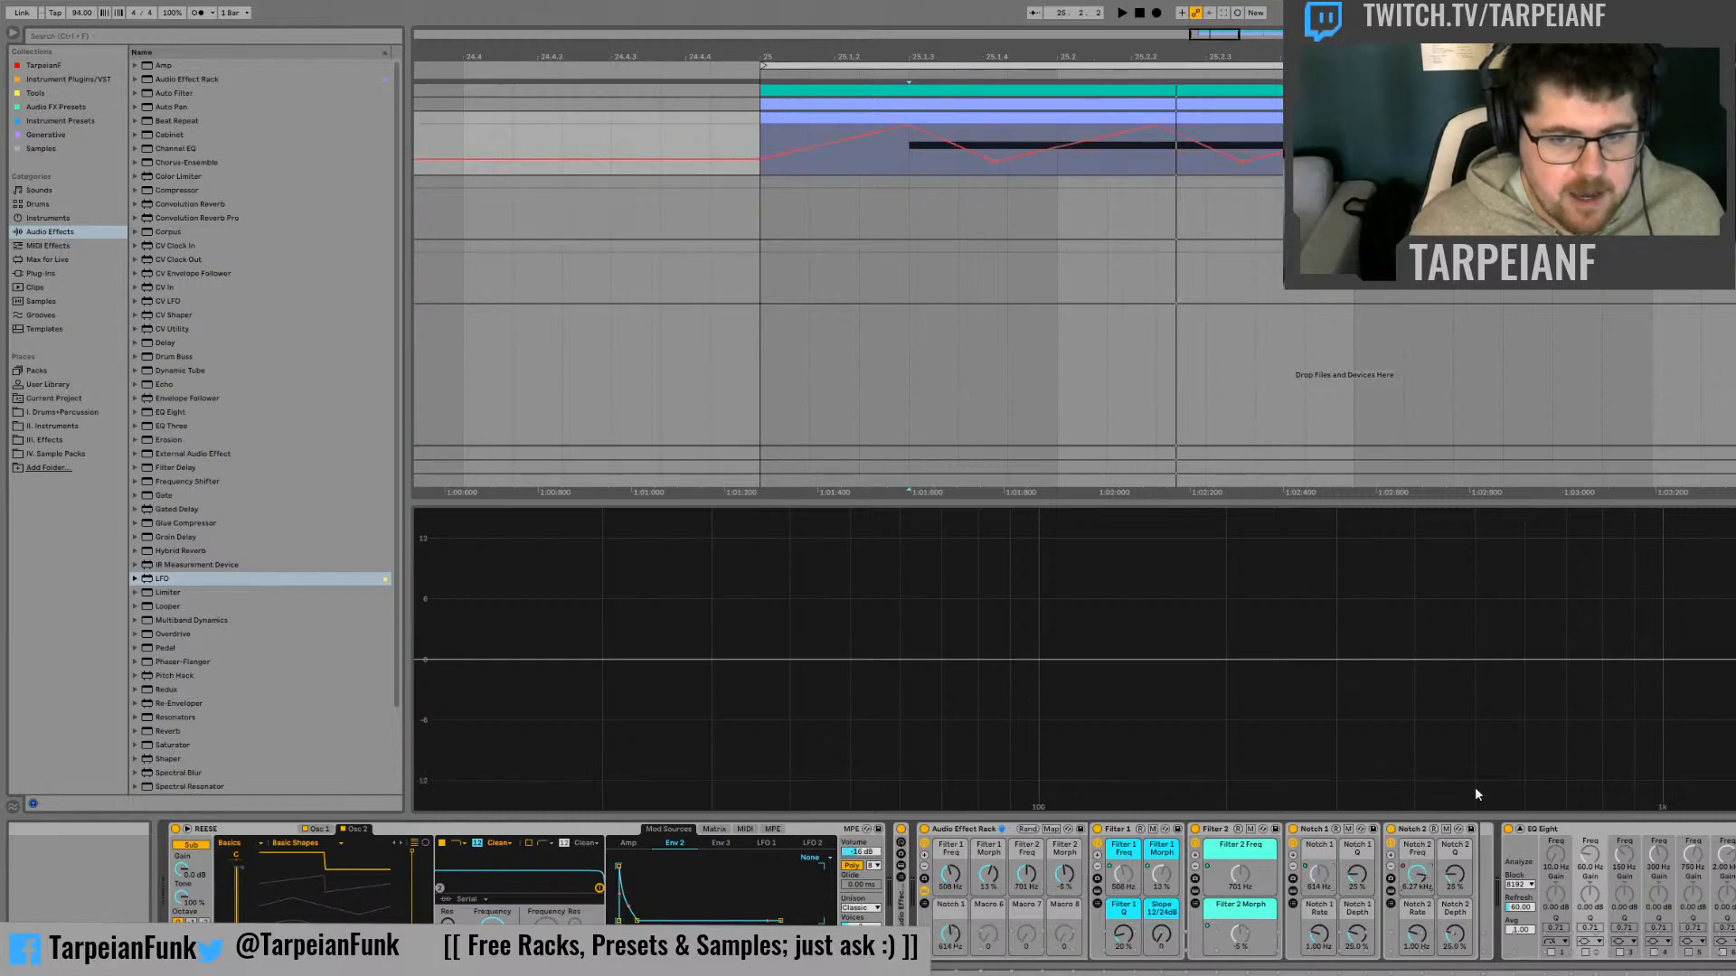
left_click(1527, 591)
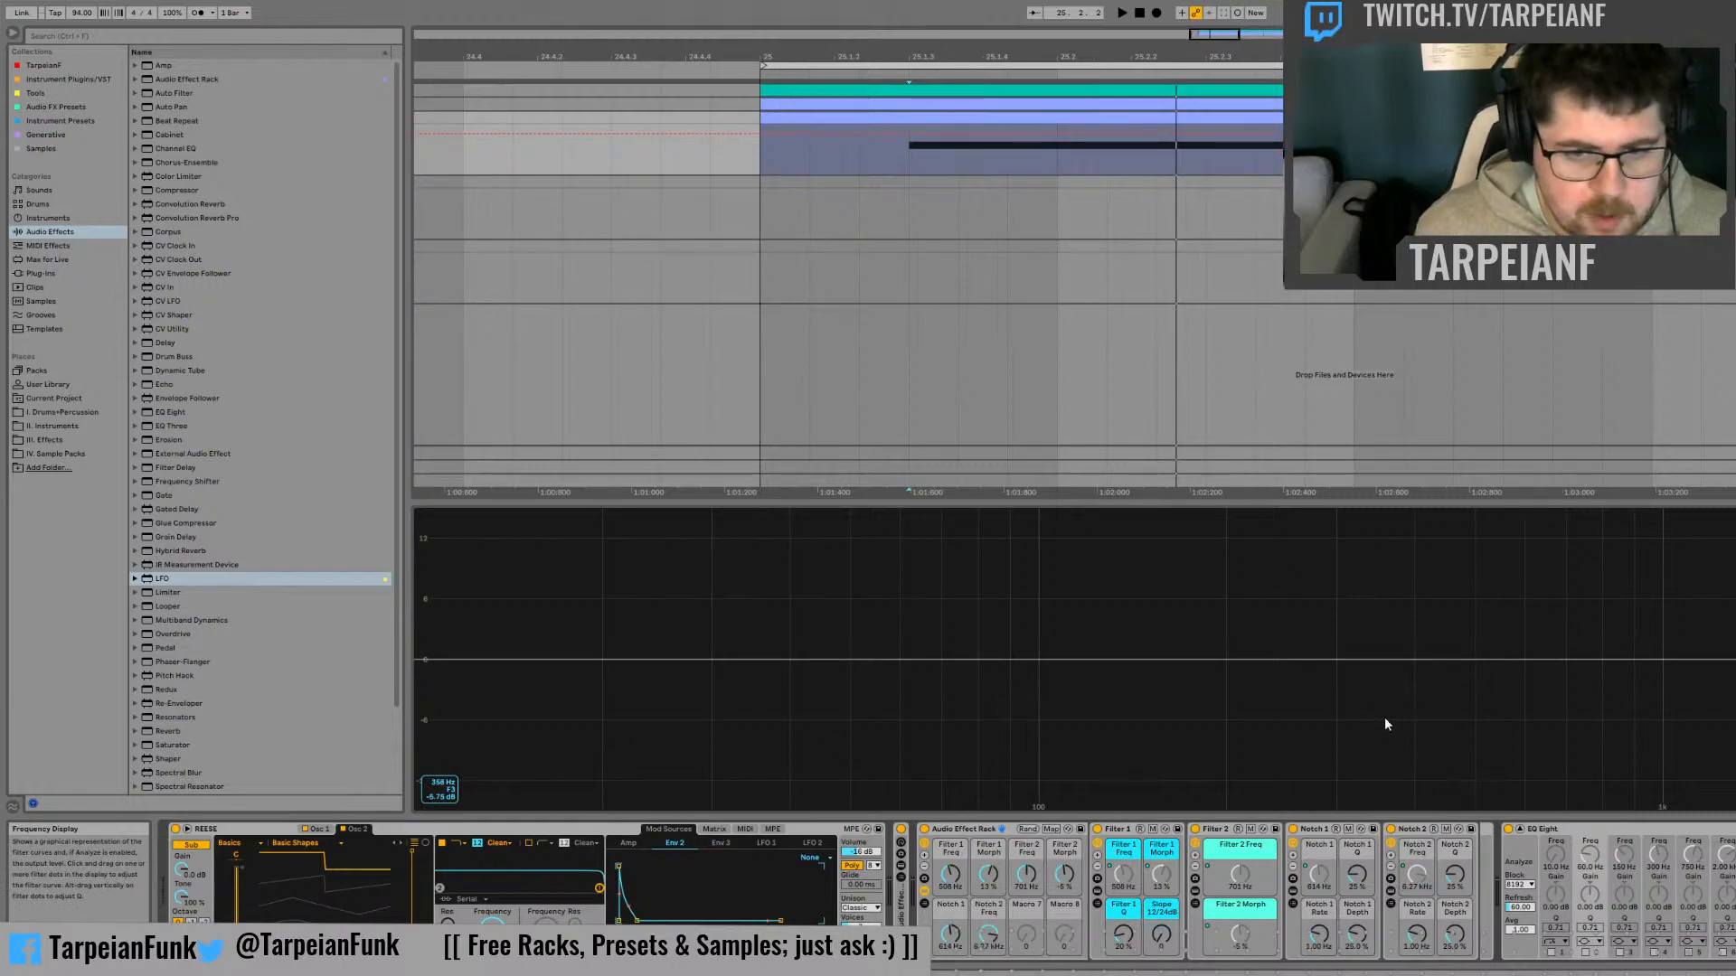
Reduce the outer rack to six visible macros and audition the bass
left_click(924, 866)
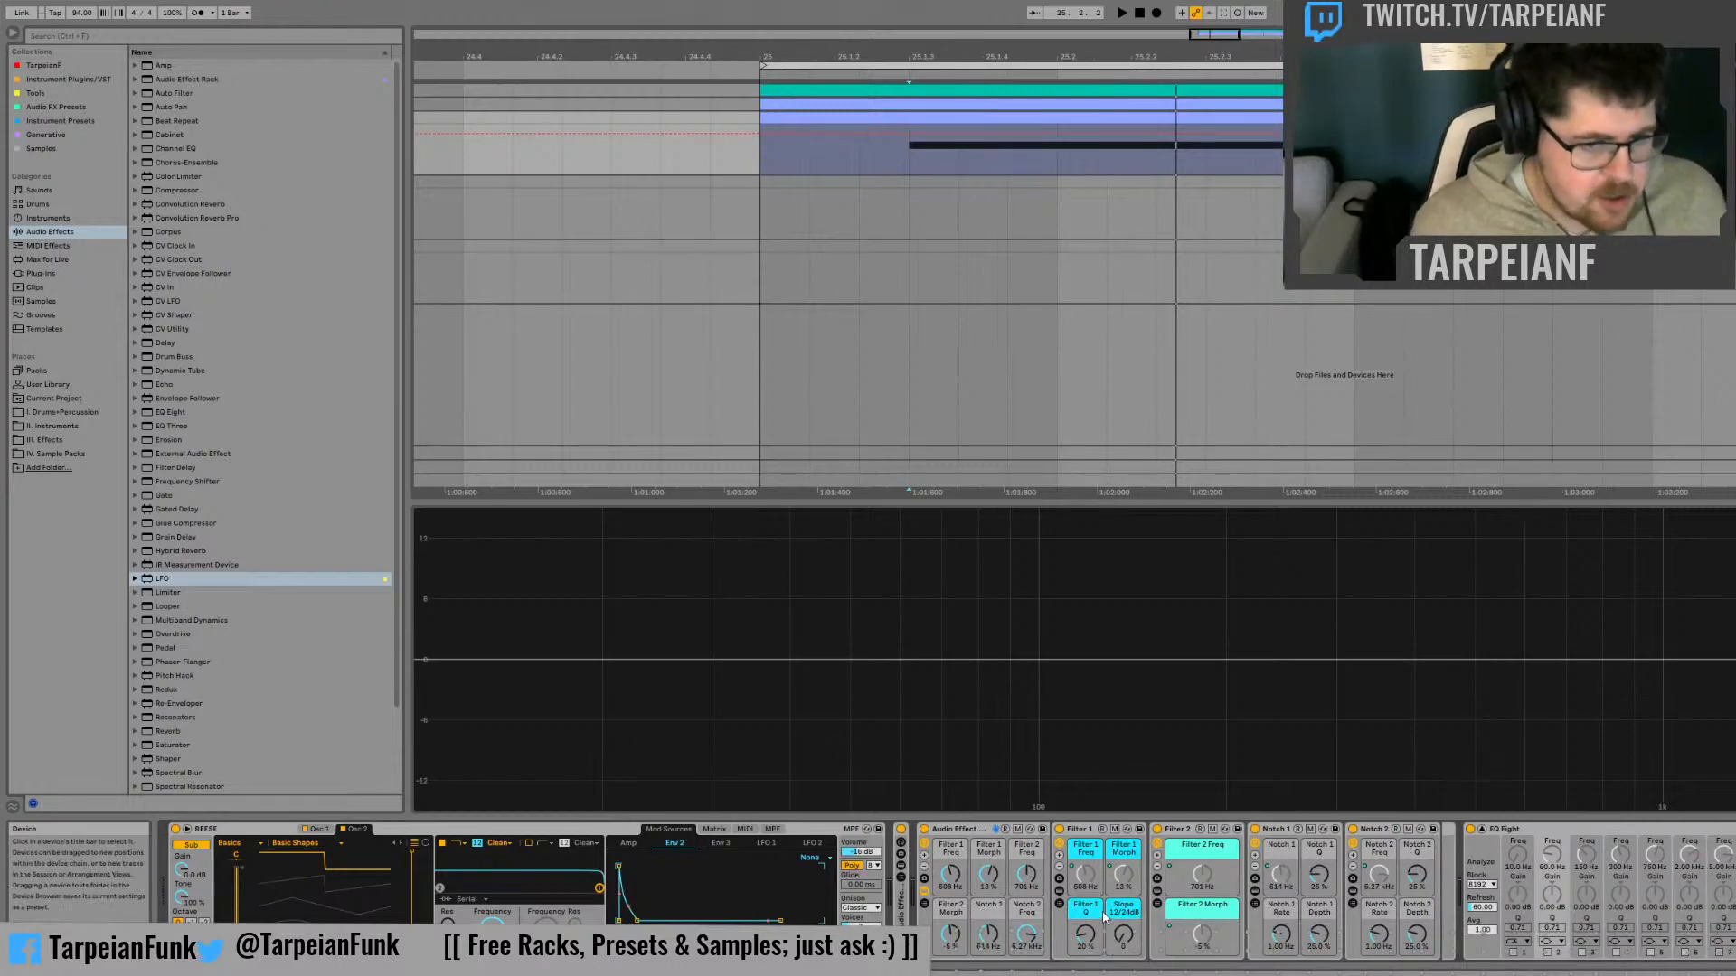
key("space")
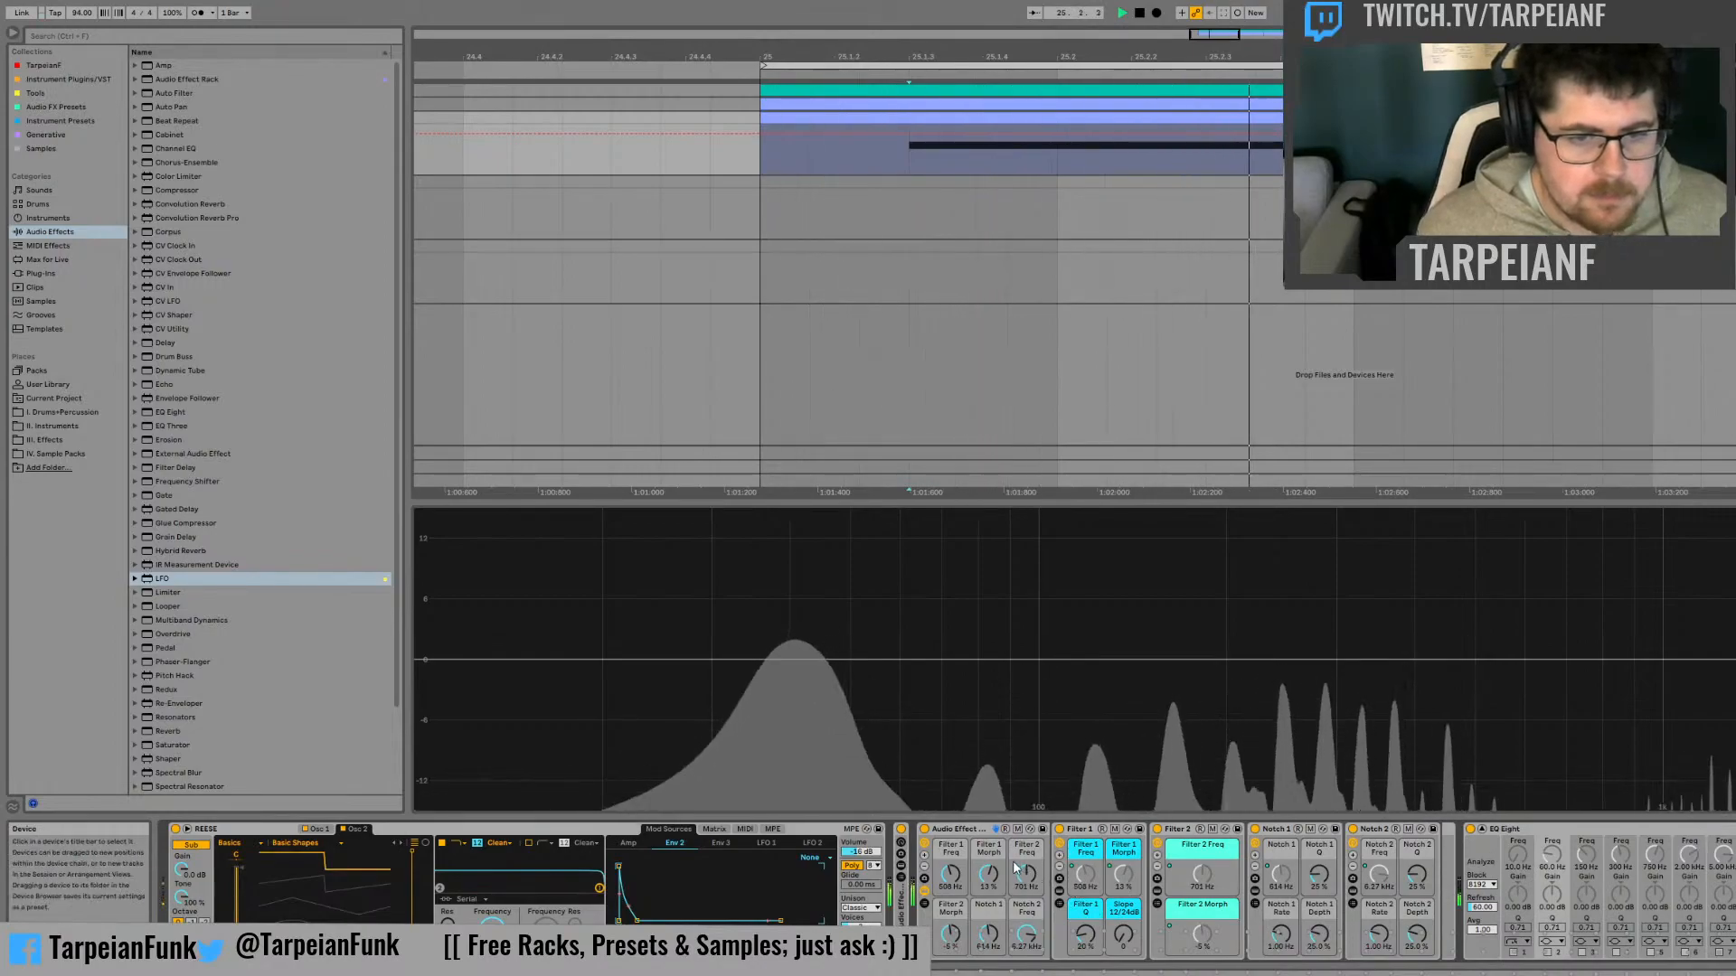
key("space")
Undo the macro mappings made in the outer rack
key("ctrl+z")
key("ctrl+z")
key("ctrl+z")
key("ctrl+z")
key("ctrl+z")
key("ctrl+z")
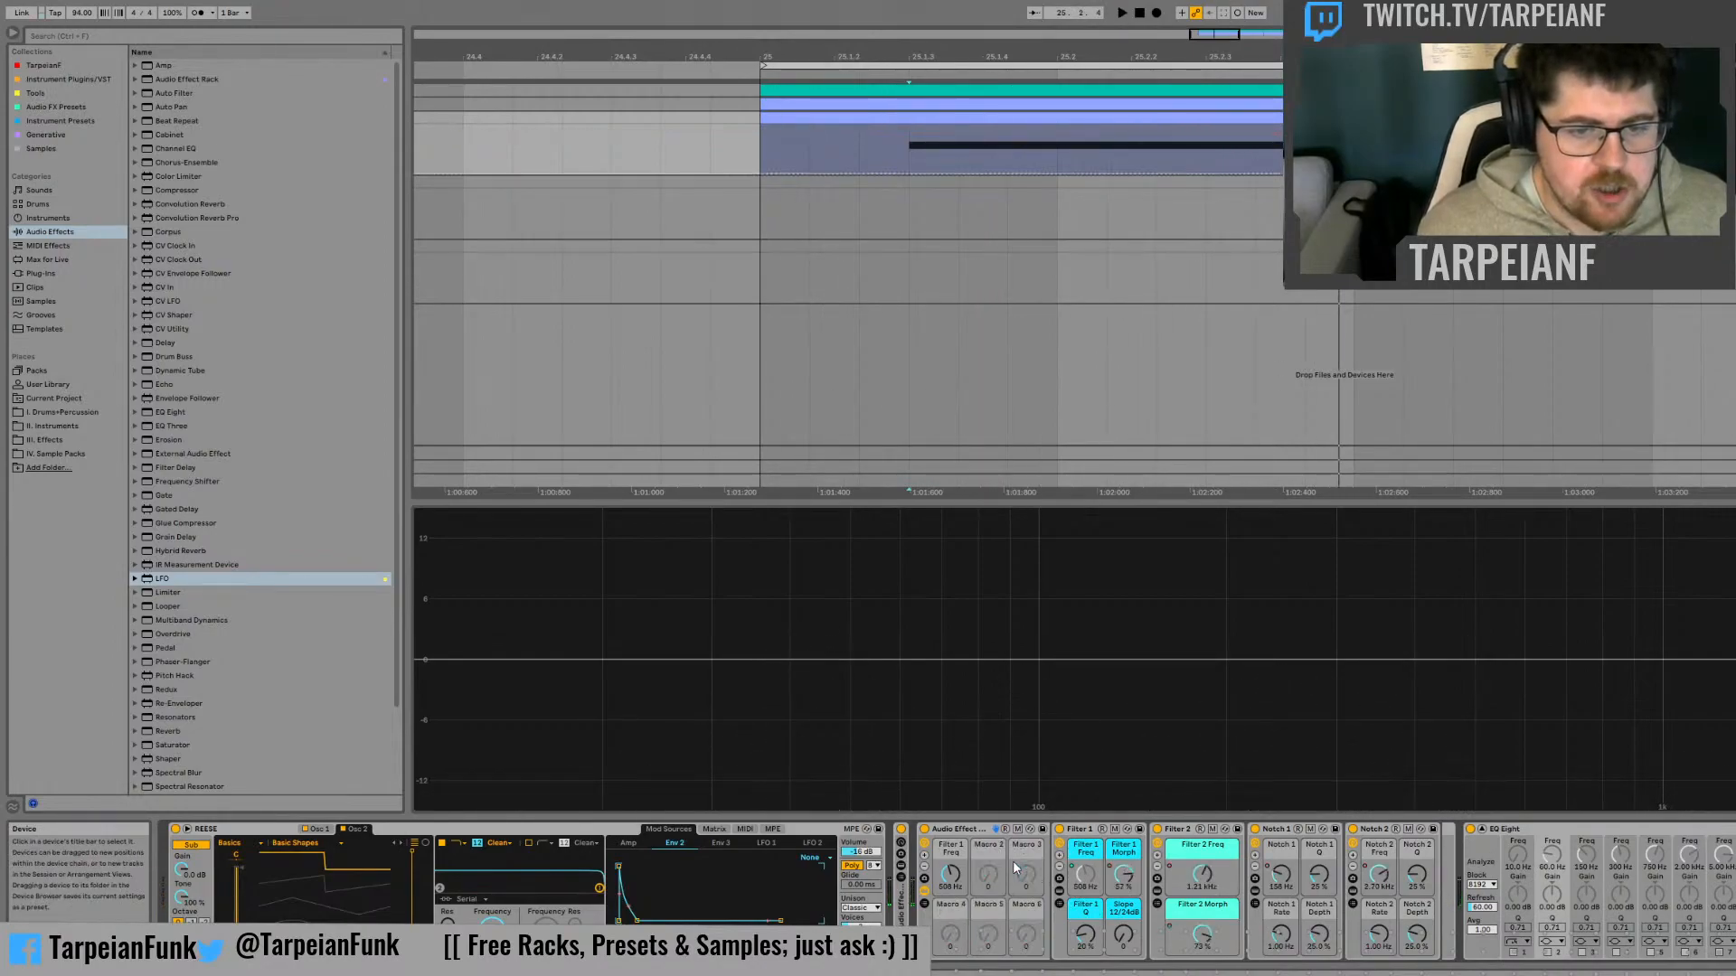
Copy the Filter 1 Freq automation from bar 25, map that control to the outer rack's Macro 1 and paste the automation onto it
left_click(1083, 875)
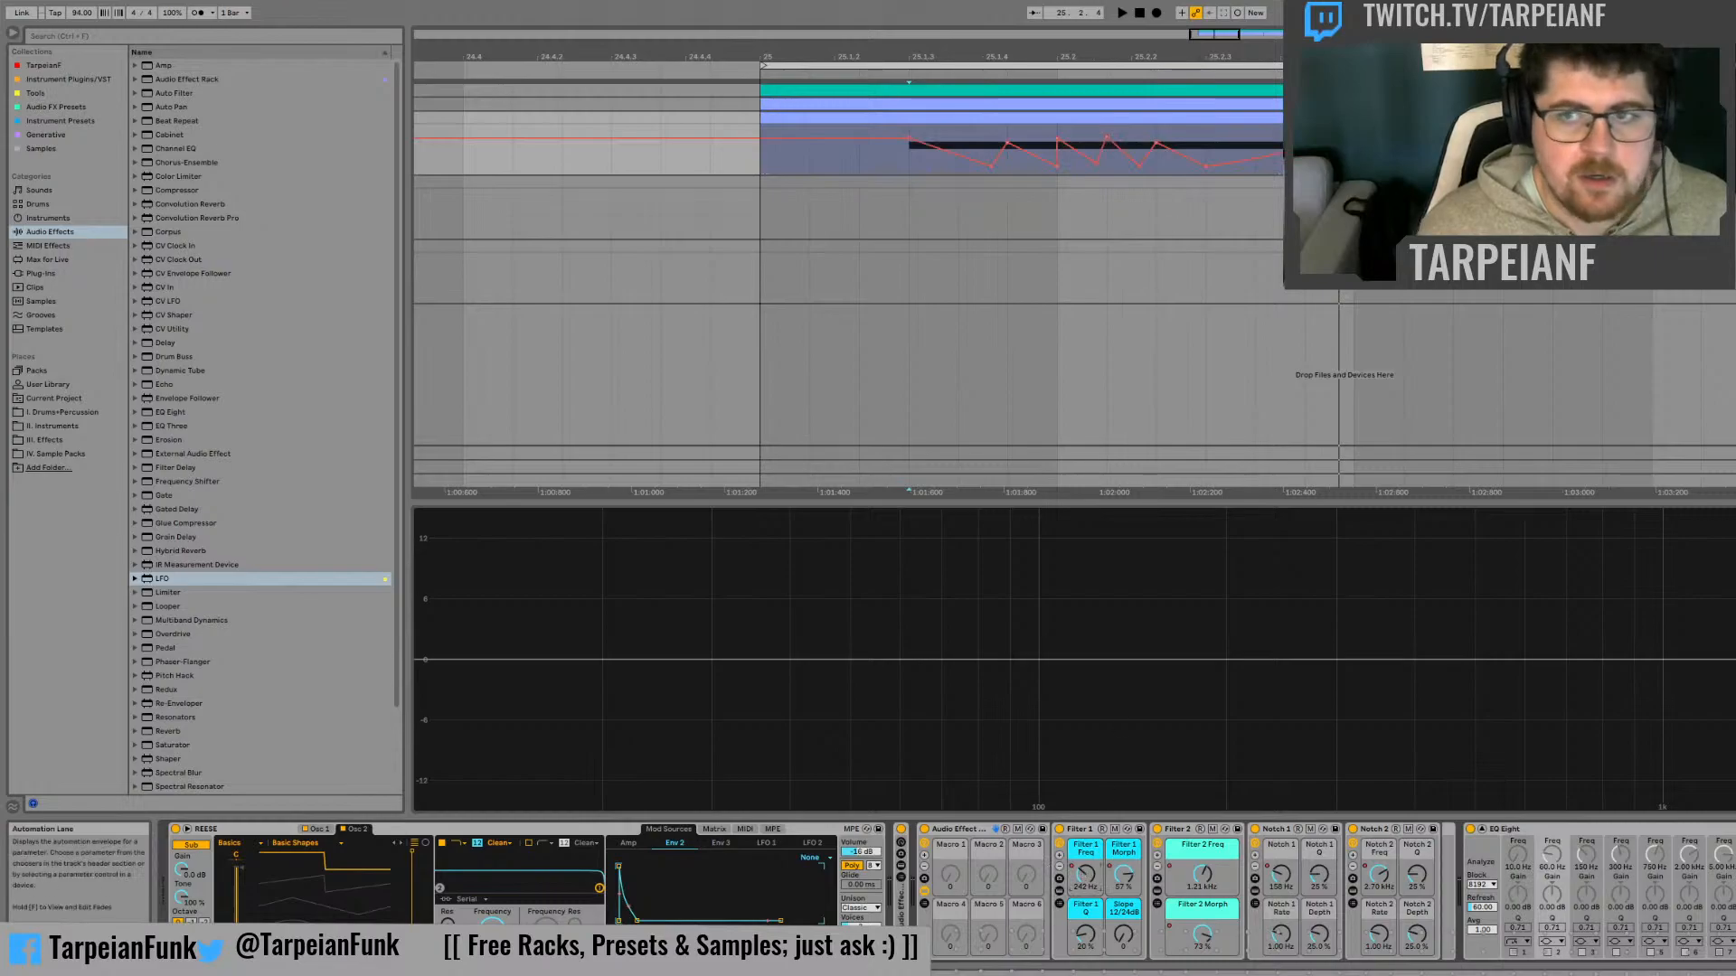
left_click_drag(1356, 158, 766, 166)
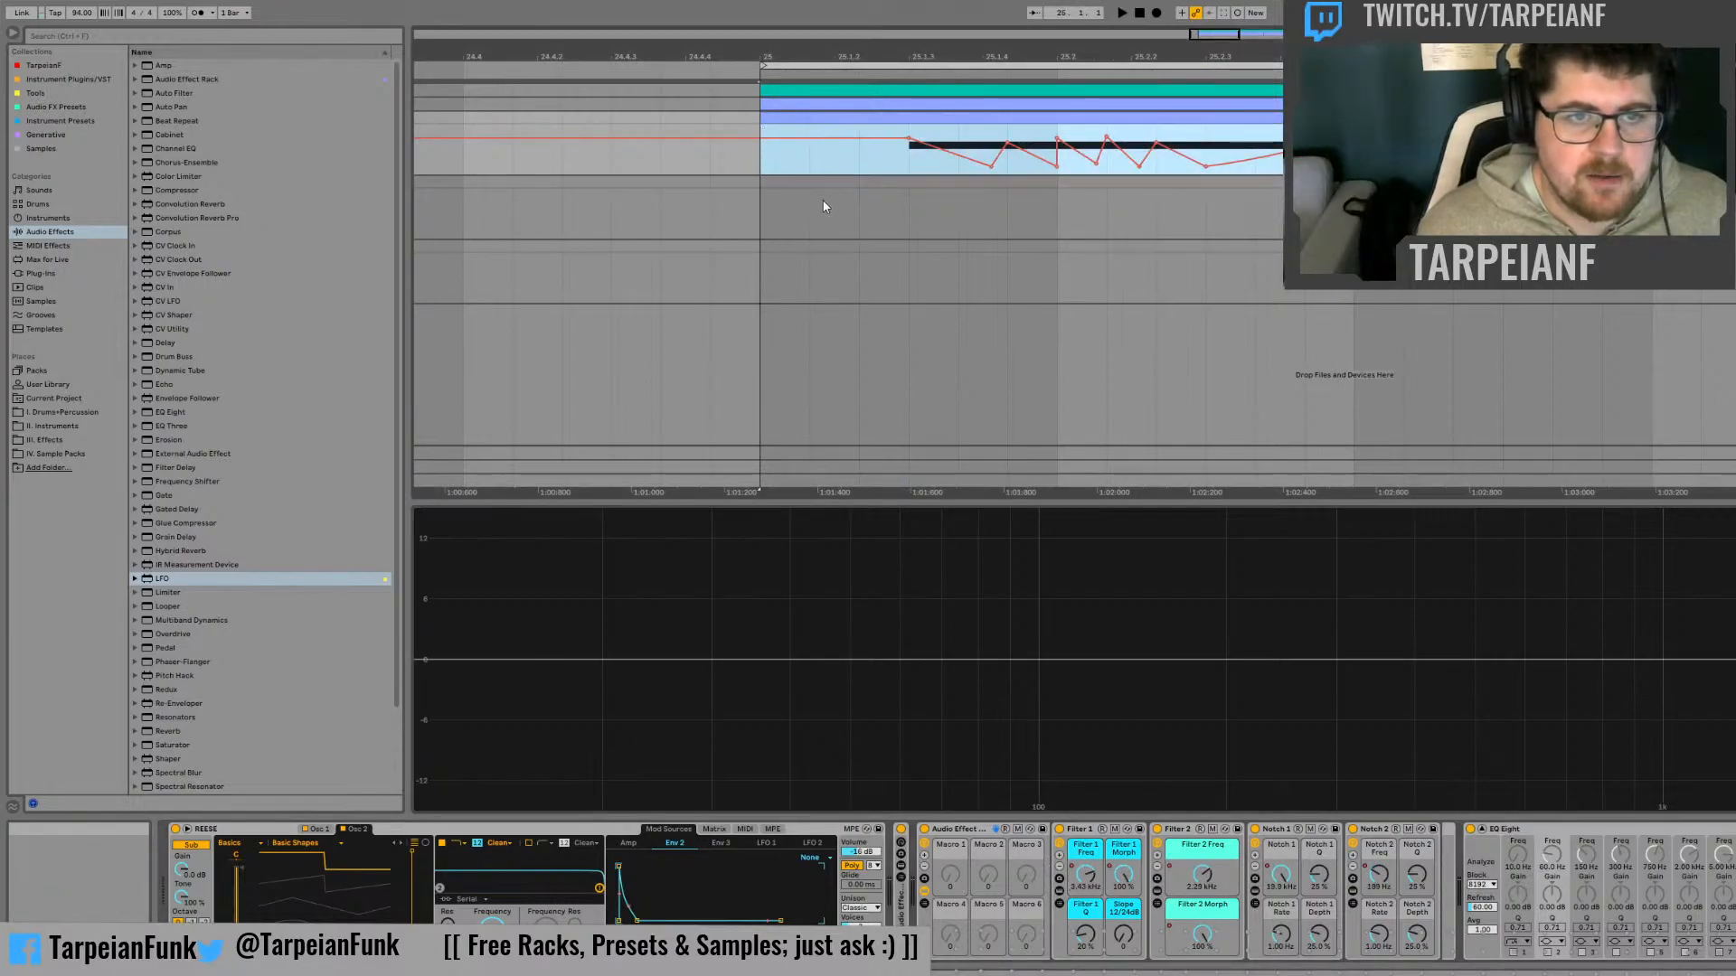
left_click(1087, 877)
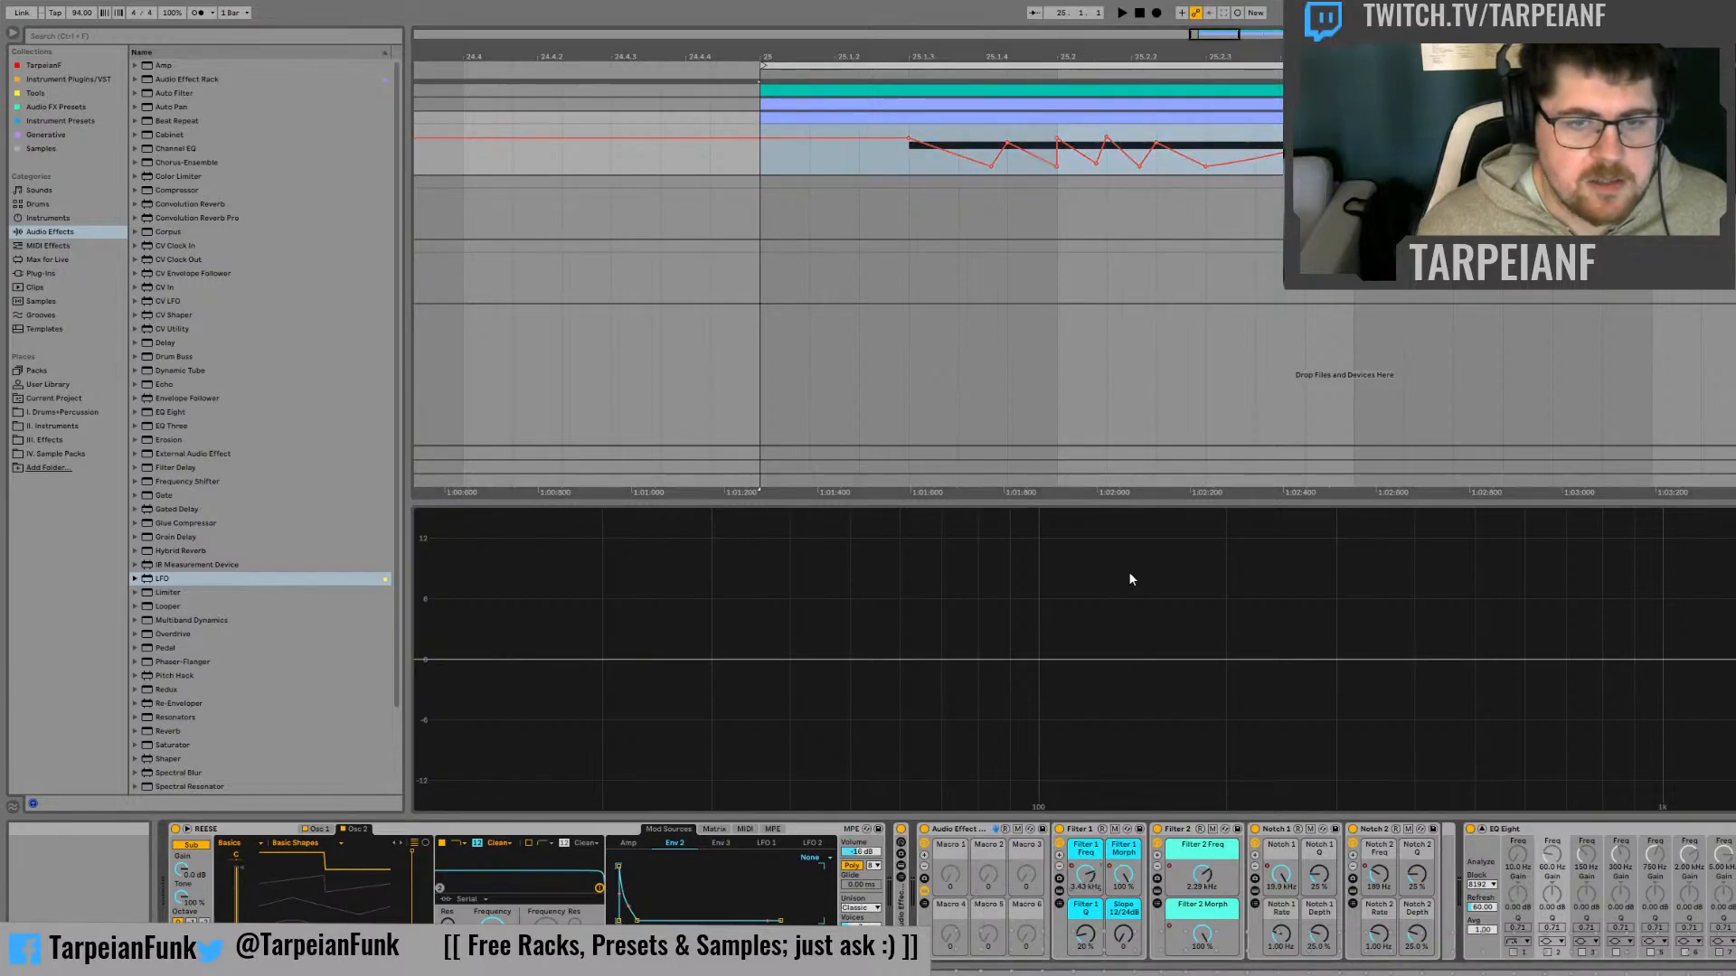
left_click(1148, 547)
left_click(770, 166)
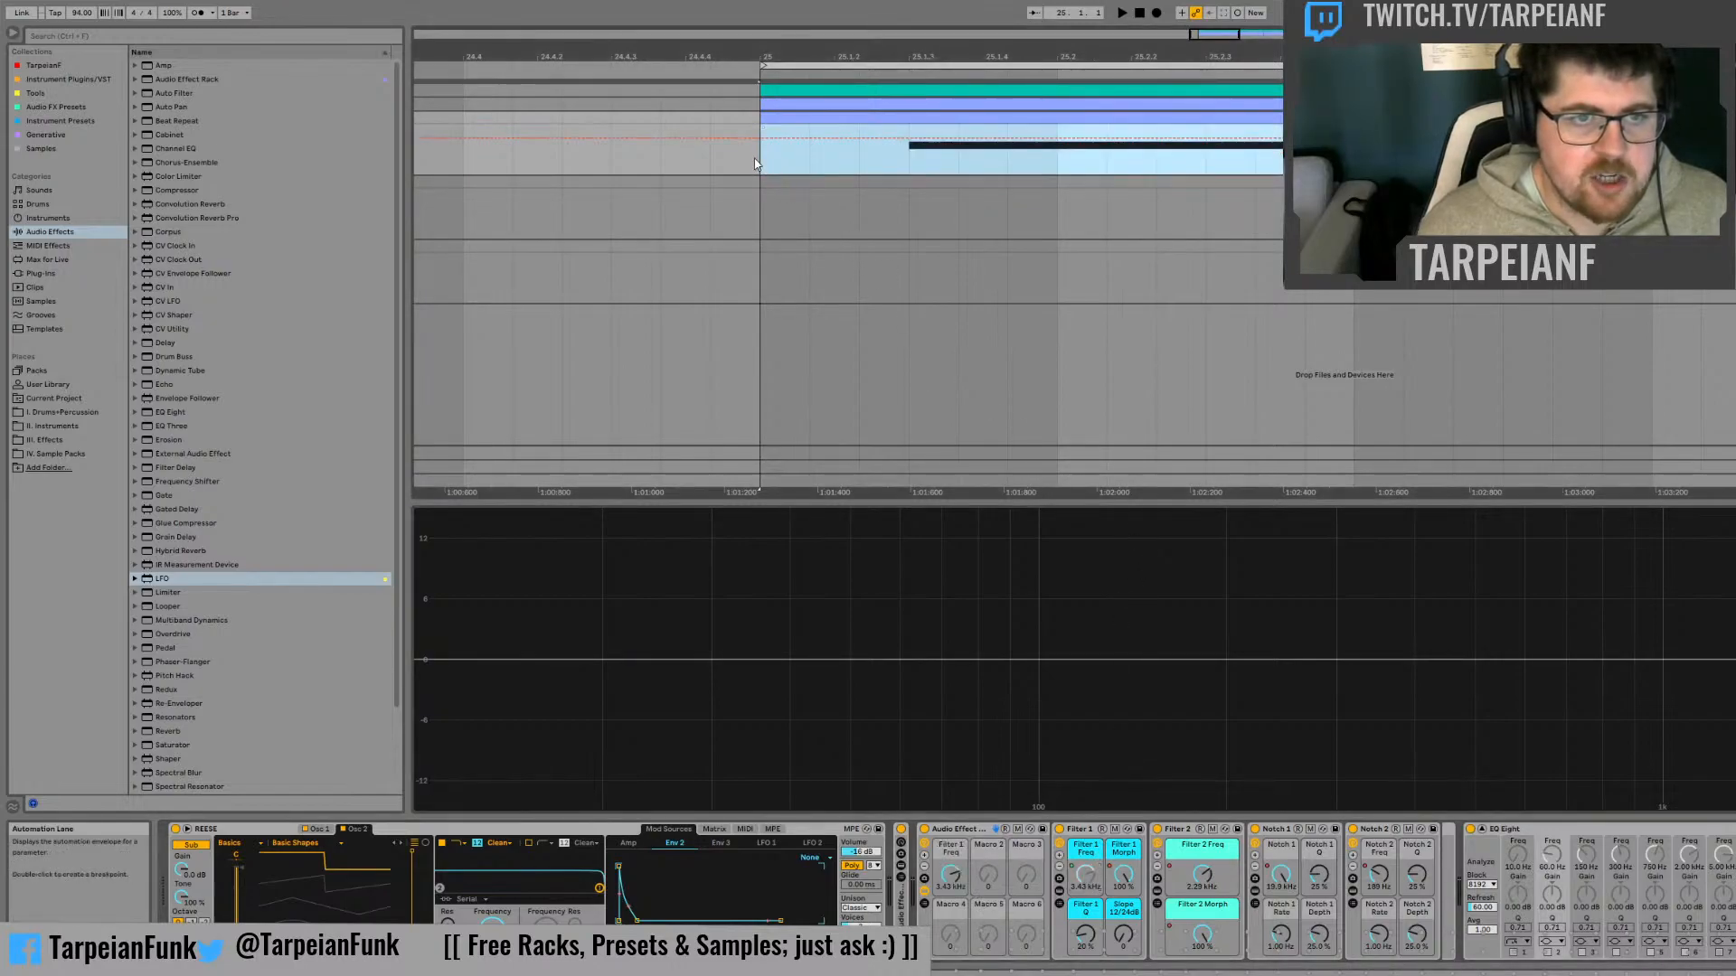
left_click(756, 163)
key("ctrl+v")
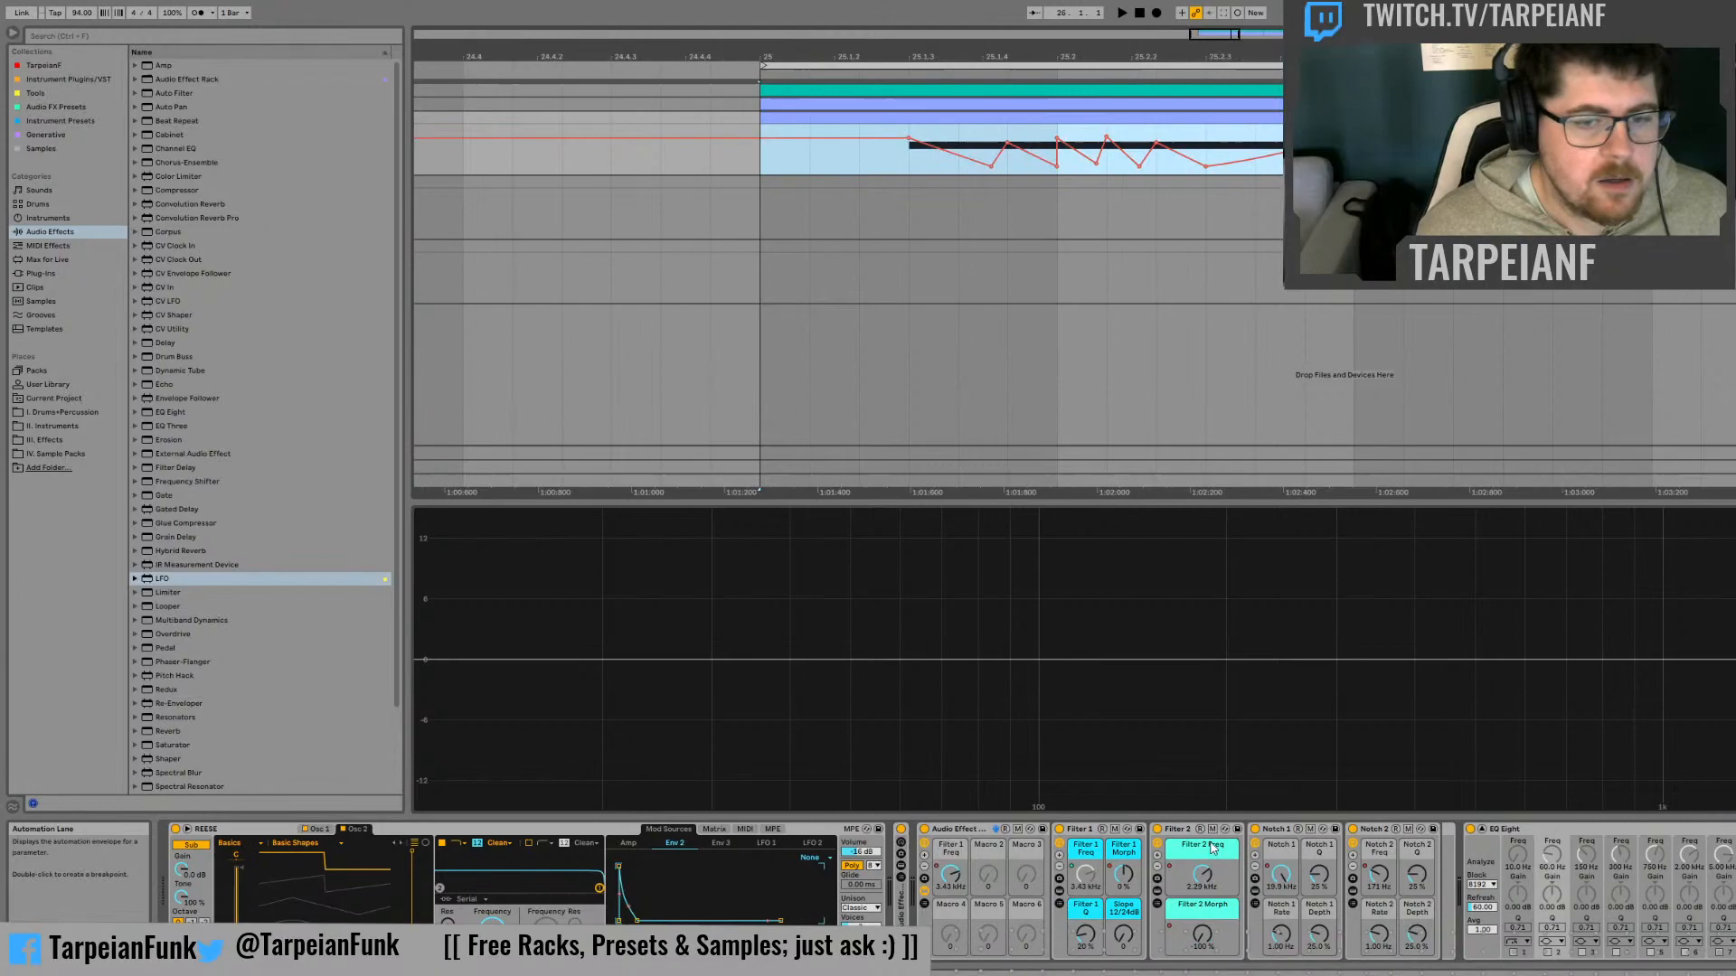
Copy the Filter 1 Morph automation, map that control to the outer rack's Macro 2 and paste the automation onto it at bar 25
left_click(1126, 876)
left_click(822, 145)
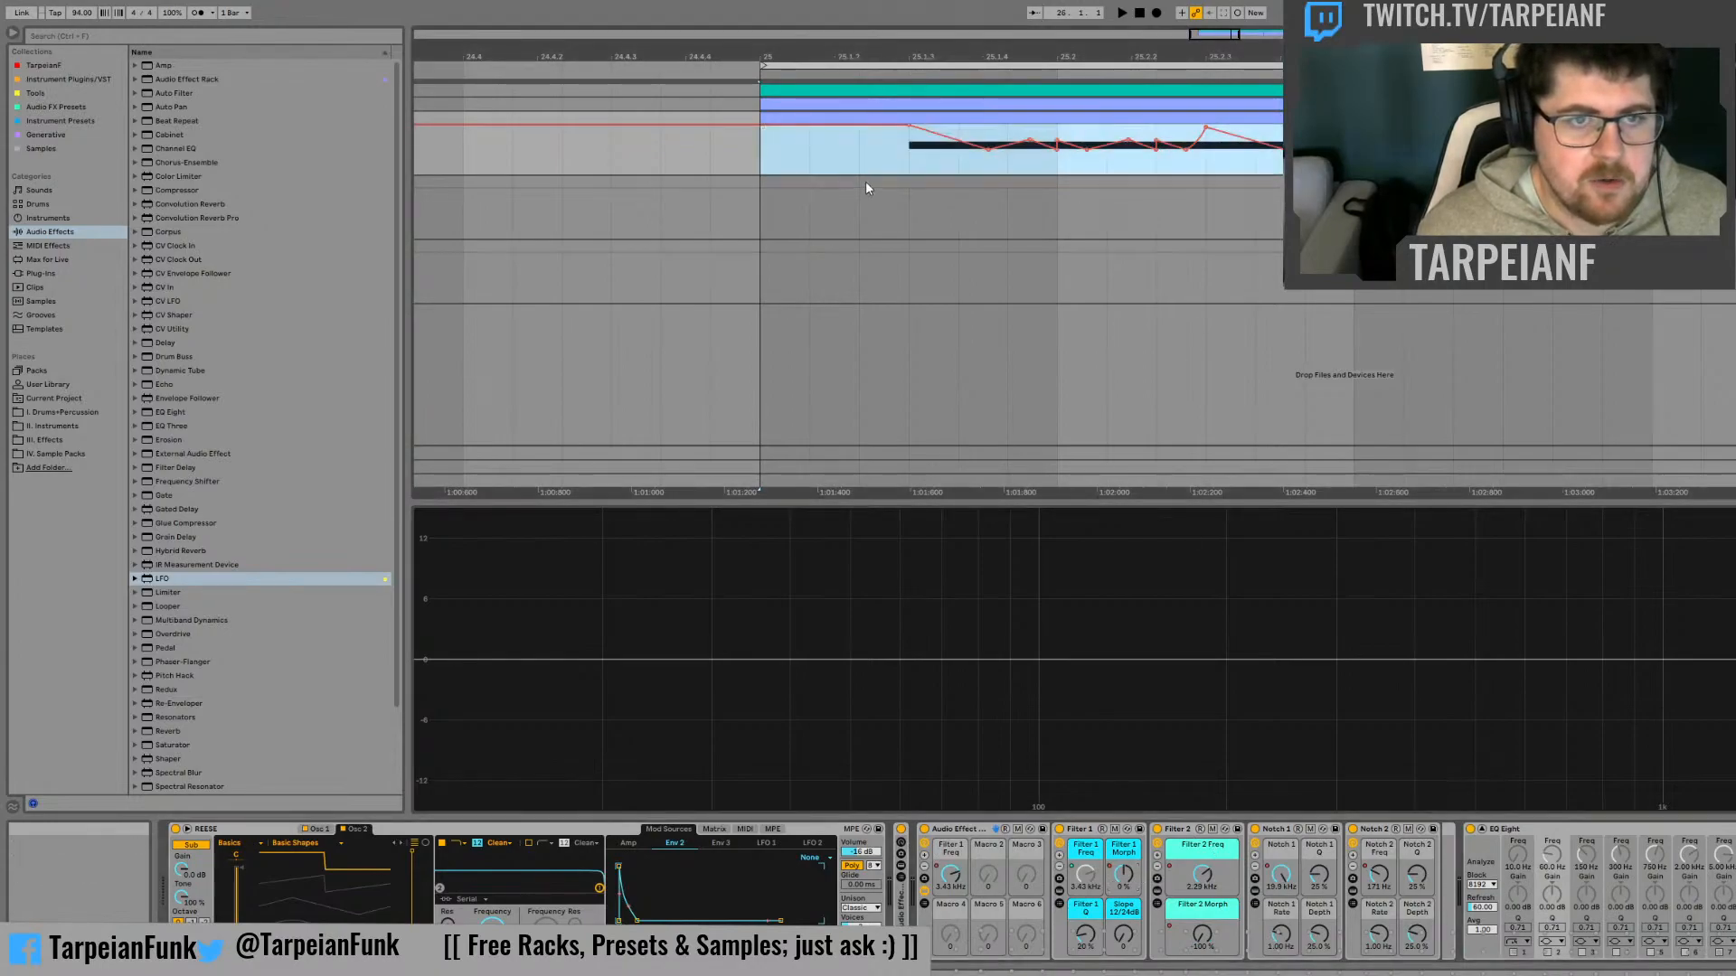
left_click(1132, 872)
left_click(1194, 564)
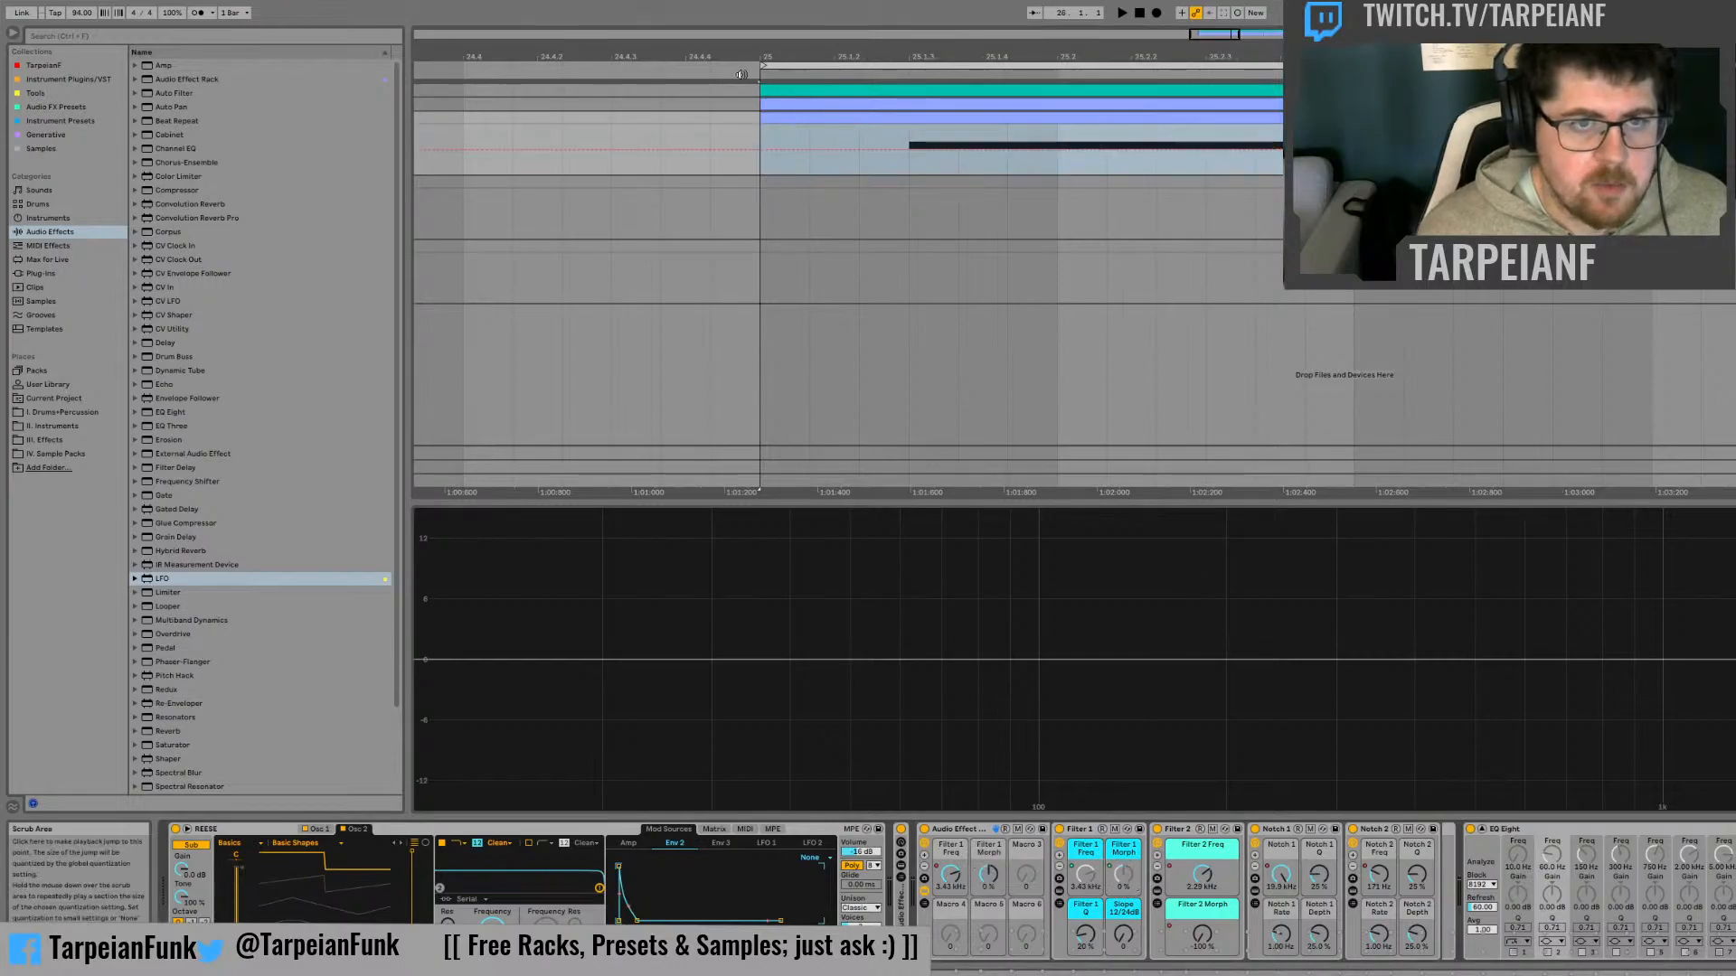
left_click(772, 137)
key("ctrl+v")
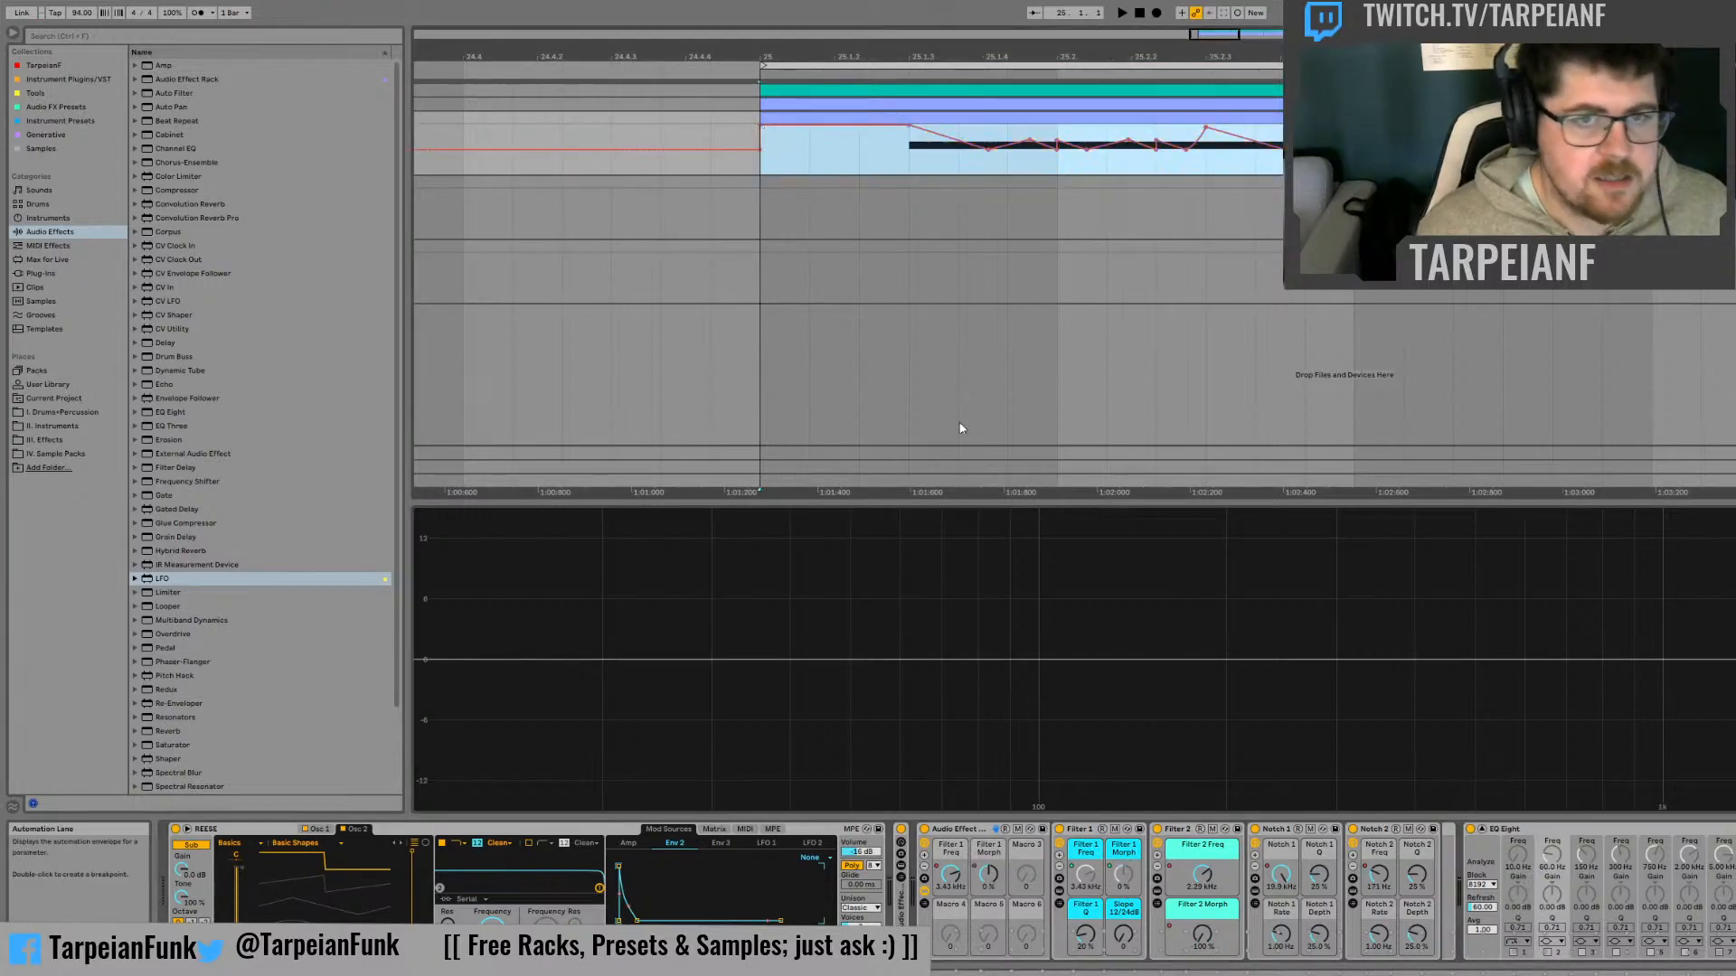
Copy the Filter 2 Freq automation, map that control to the outer rack's Macro 3 and paste the automation onto it
left_click(813, 160)
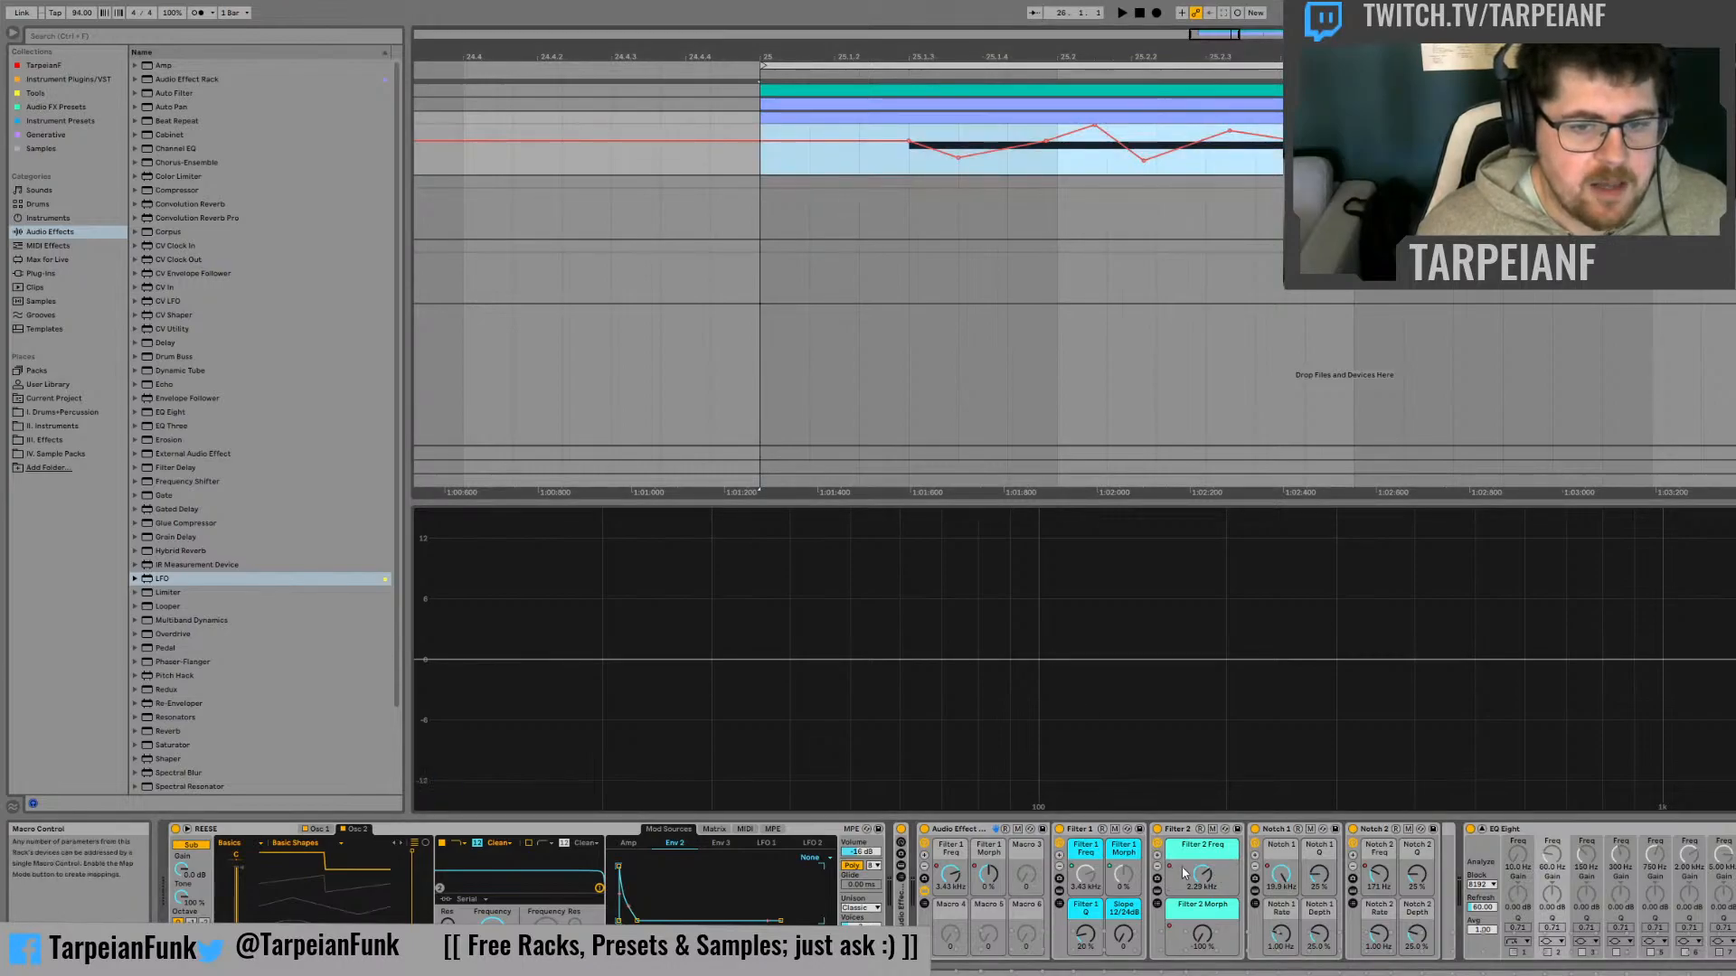
left_click(1216, 883)
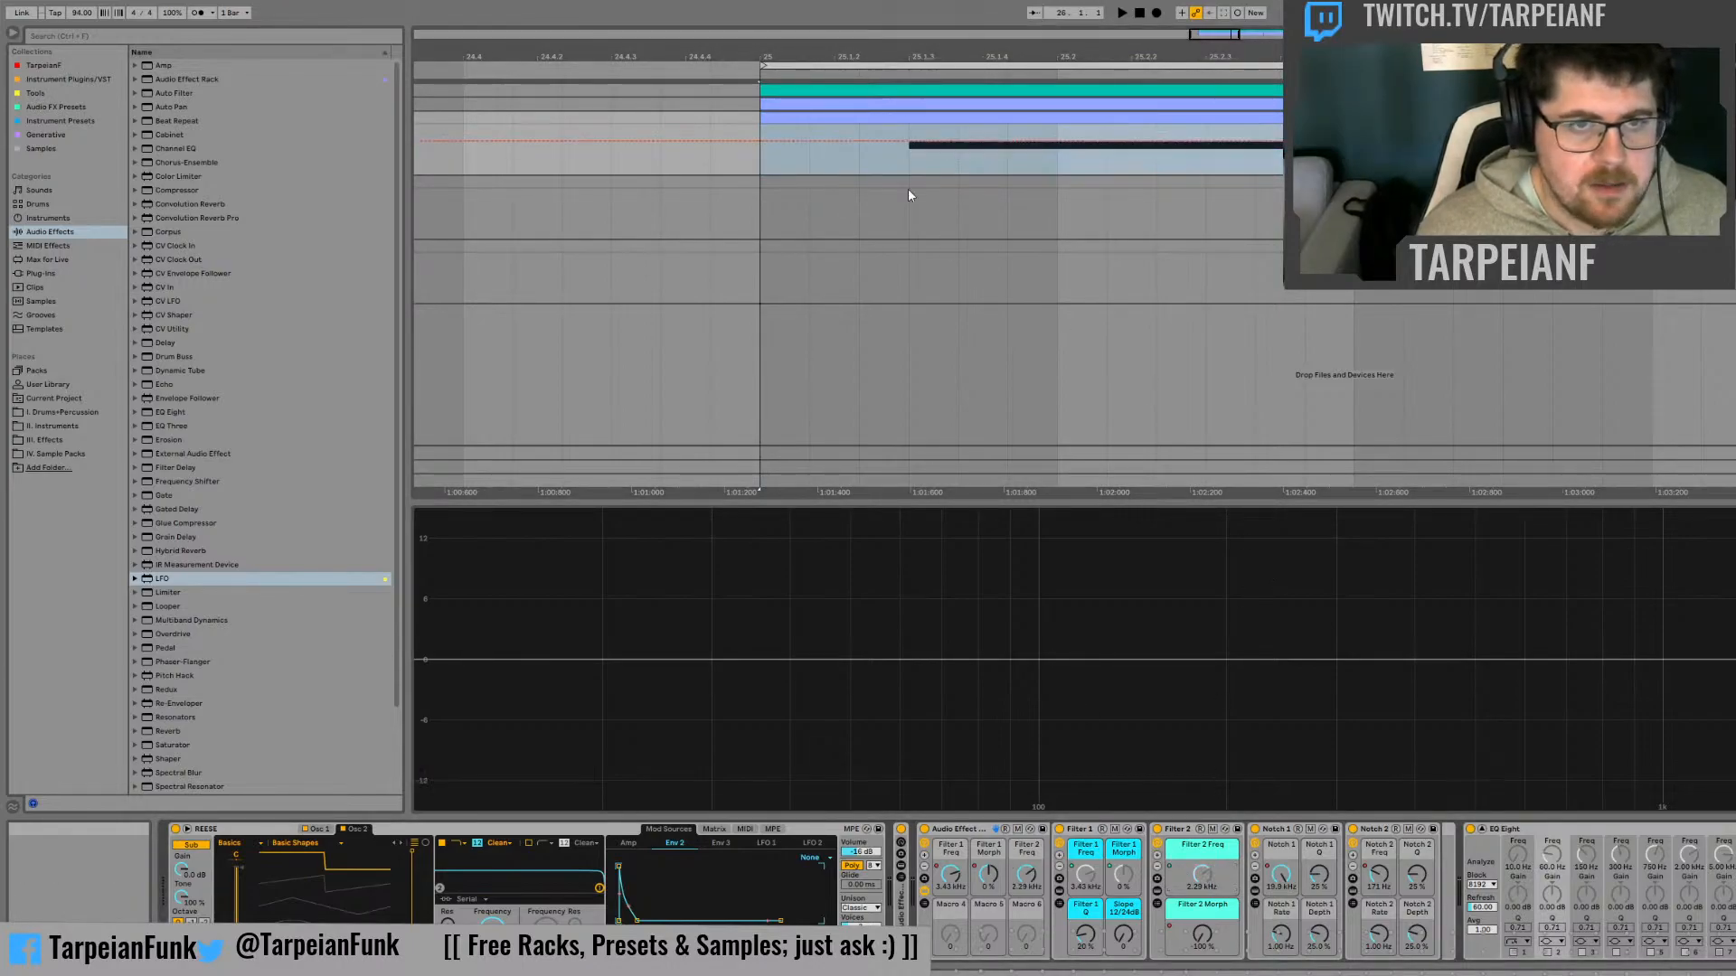
key("ctrl+z")
key("ctrl+v")
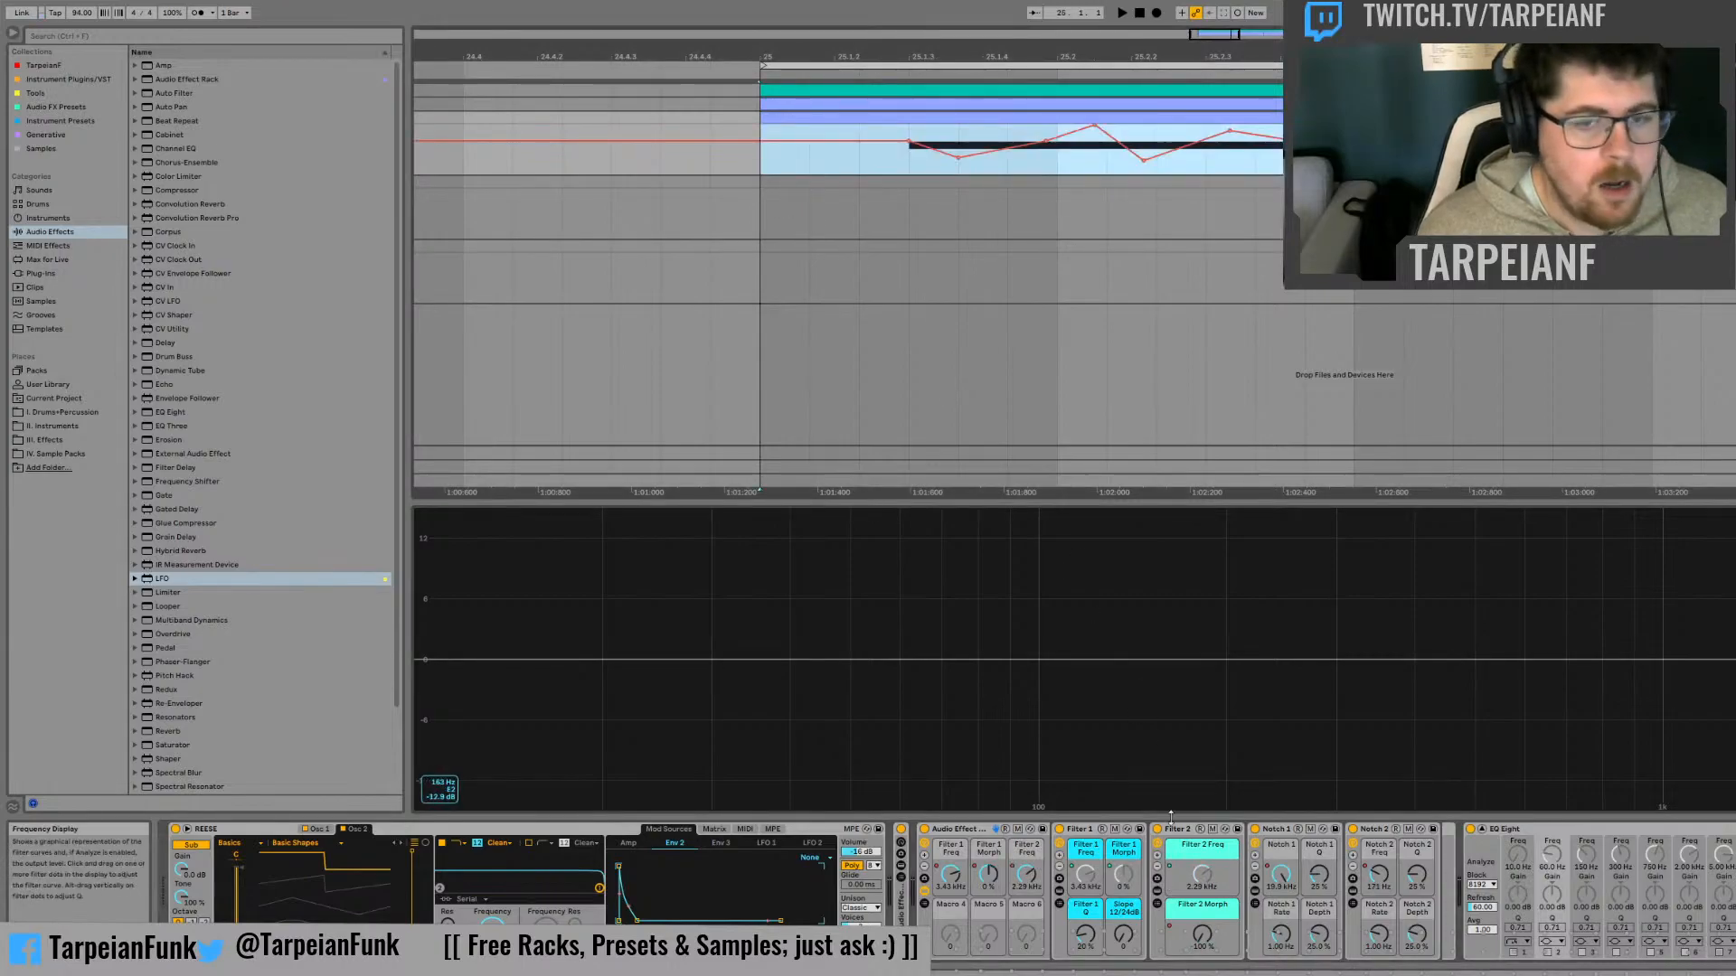
Copy the Filter 2 Morph automation, map that control to the outer rack's Macro 4 and paste the automation onto it at bar 25
left_click(824, 120)
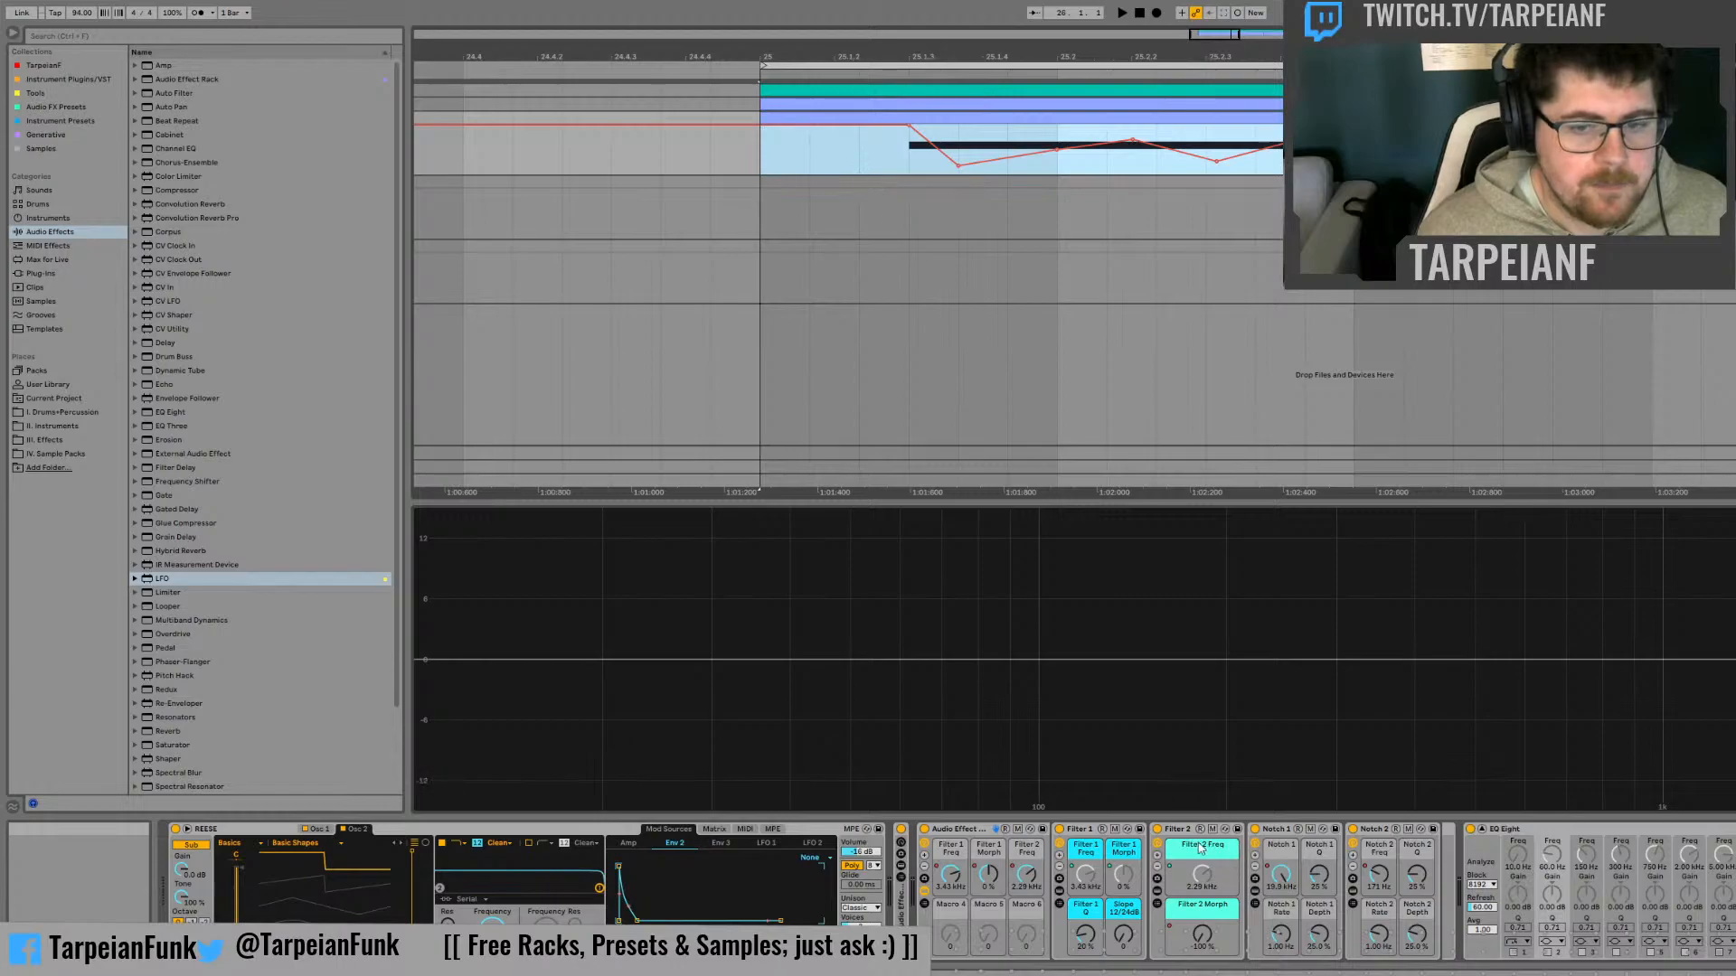
left_click(1202, 935)
left_click(1292, 637)
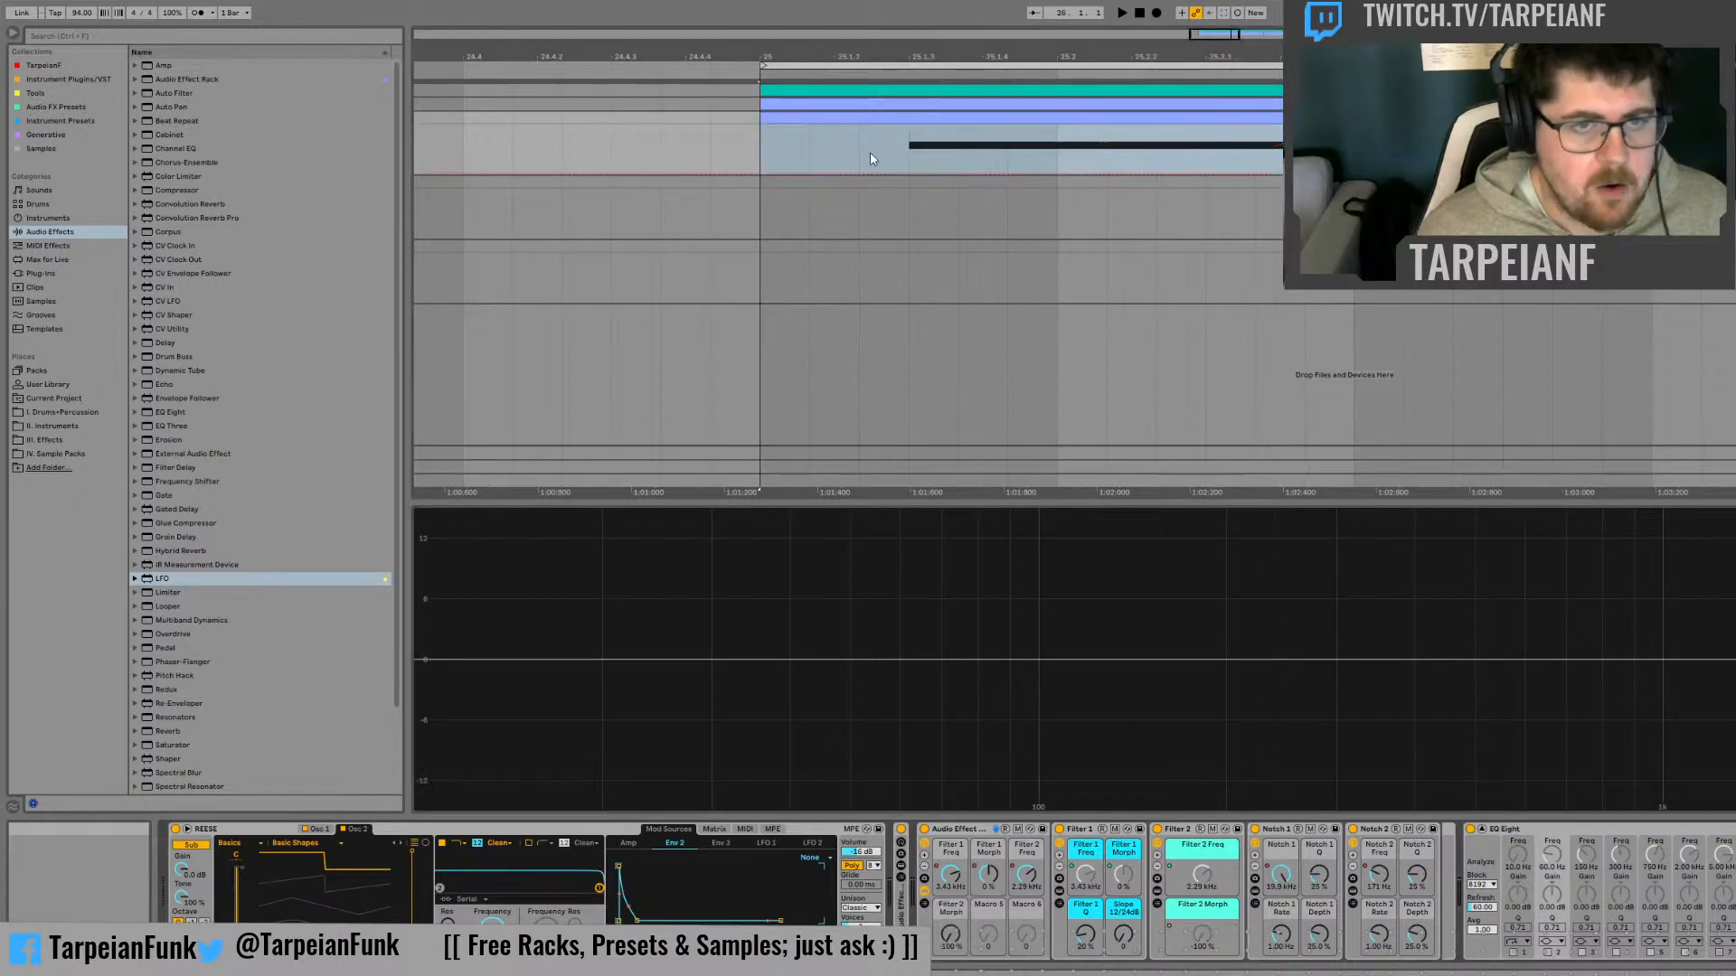
left_click(761, 146)
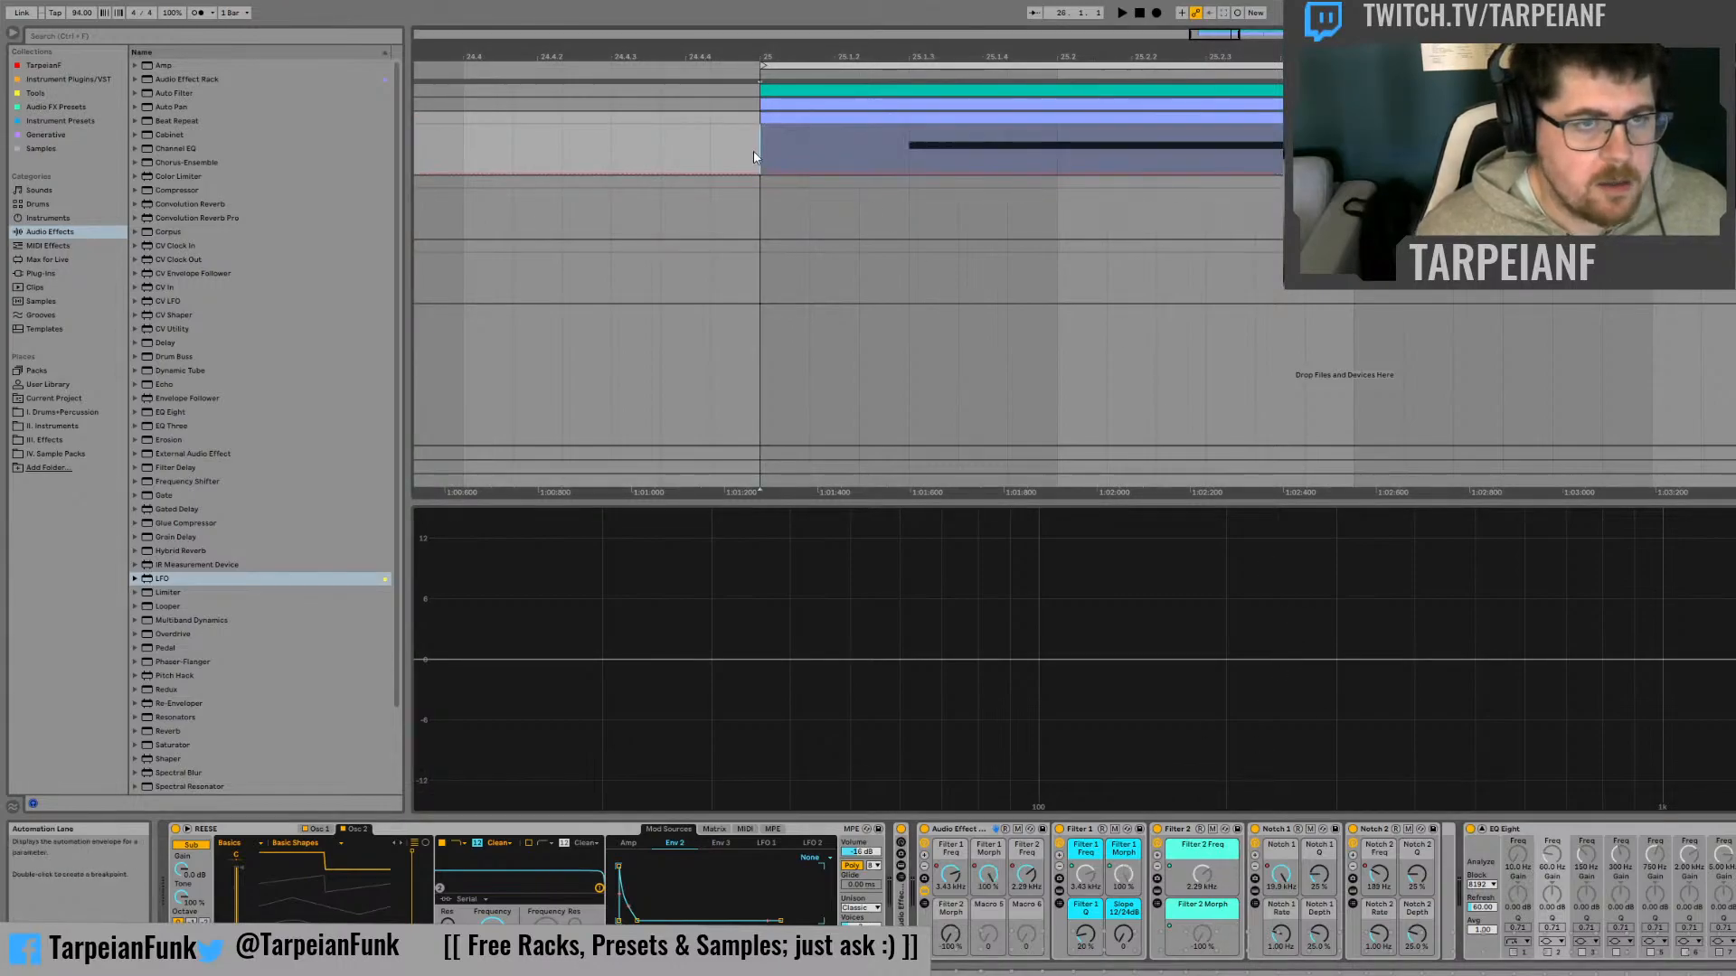
key("space")
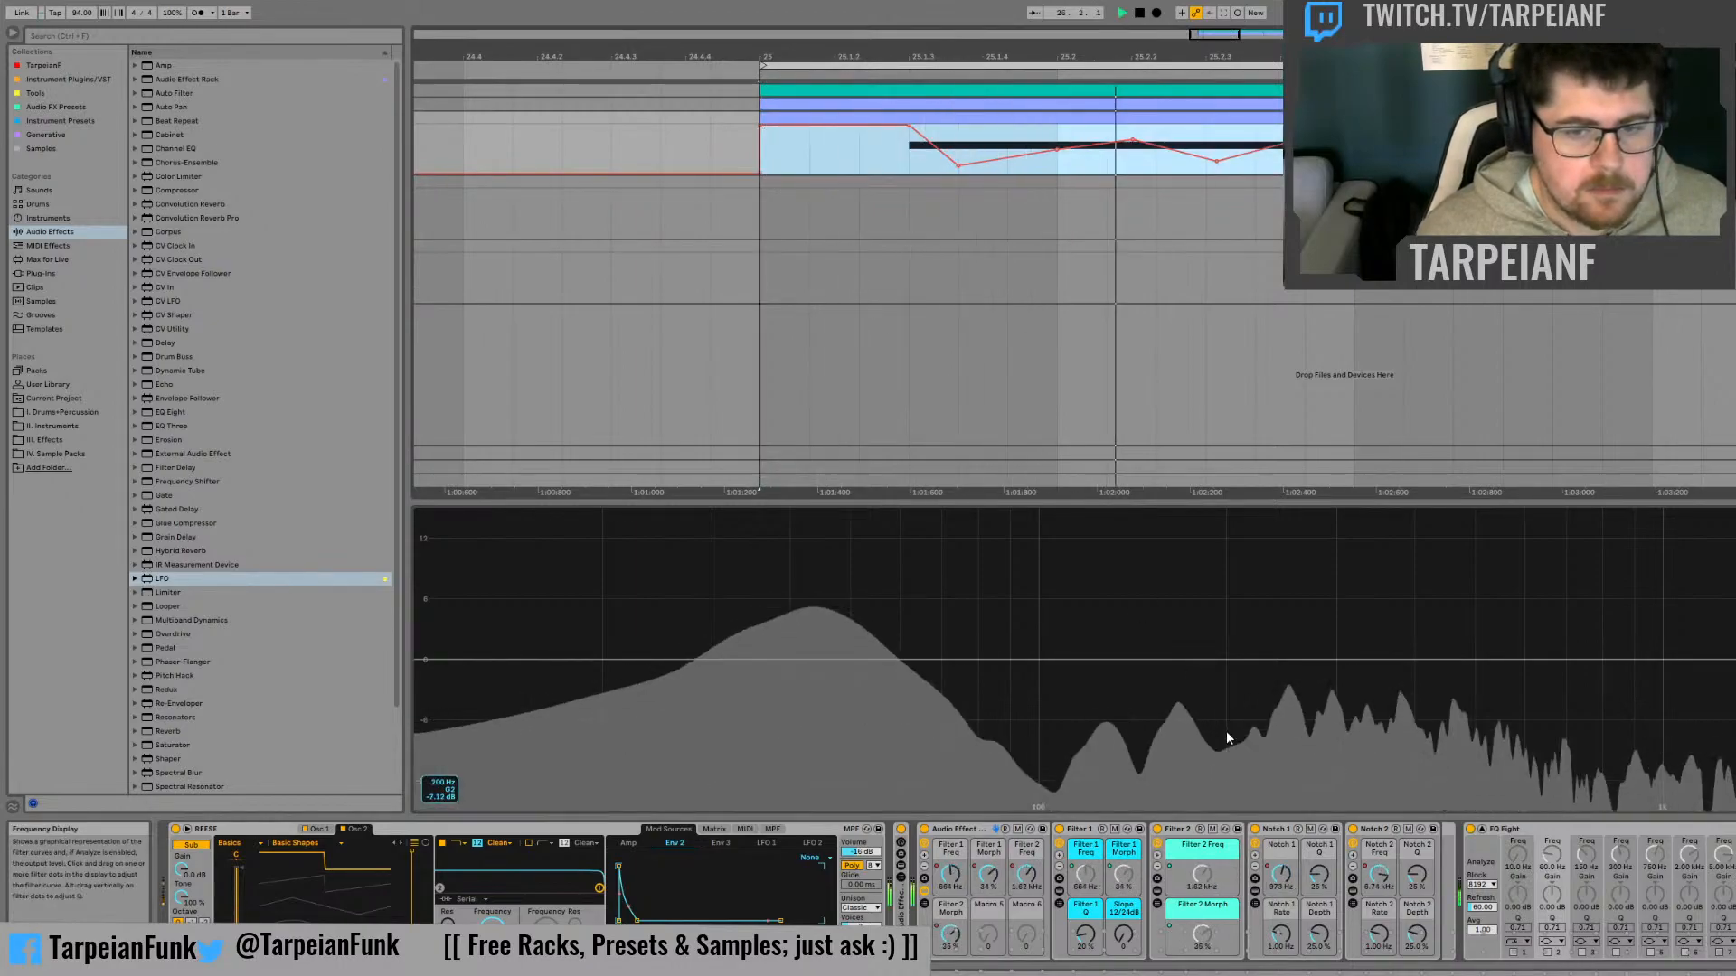
key("space")
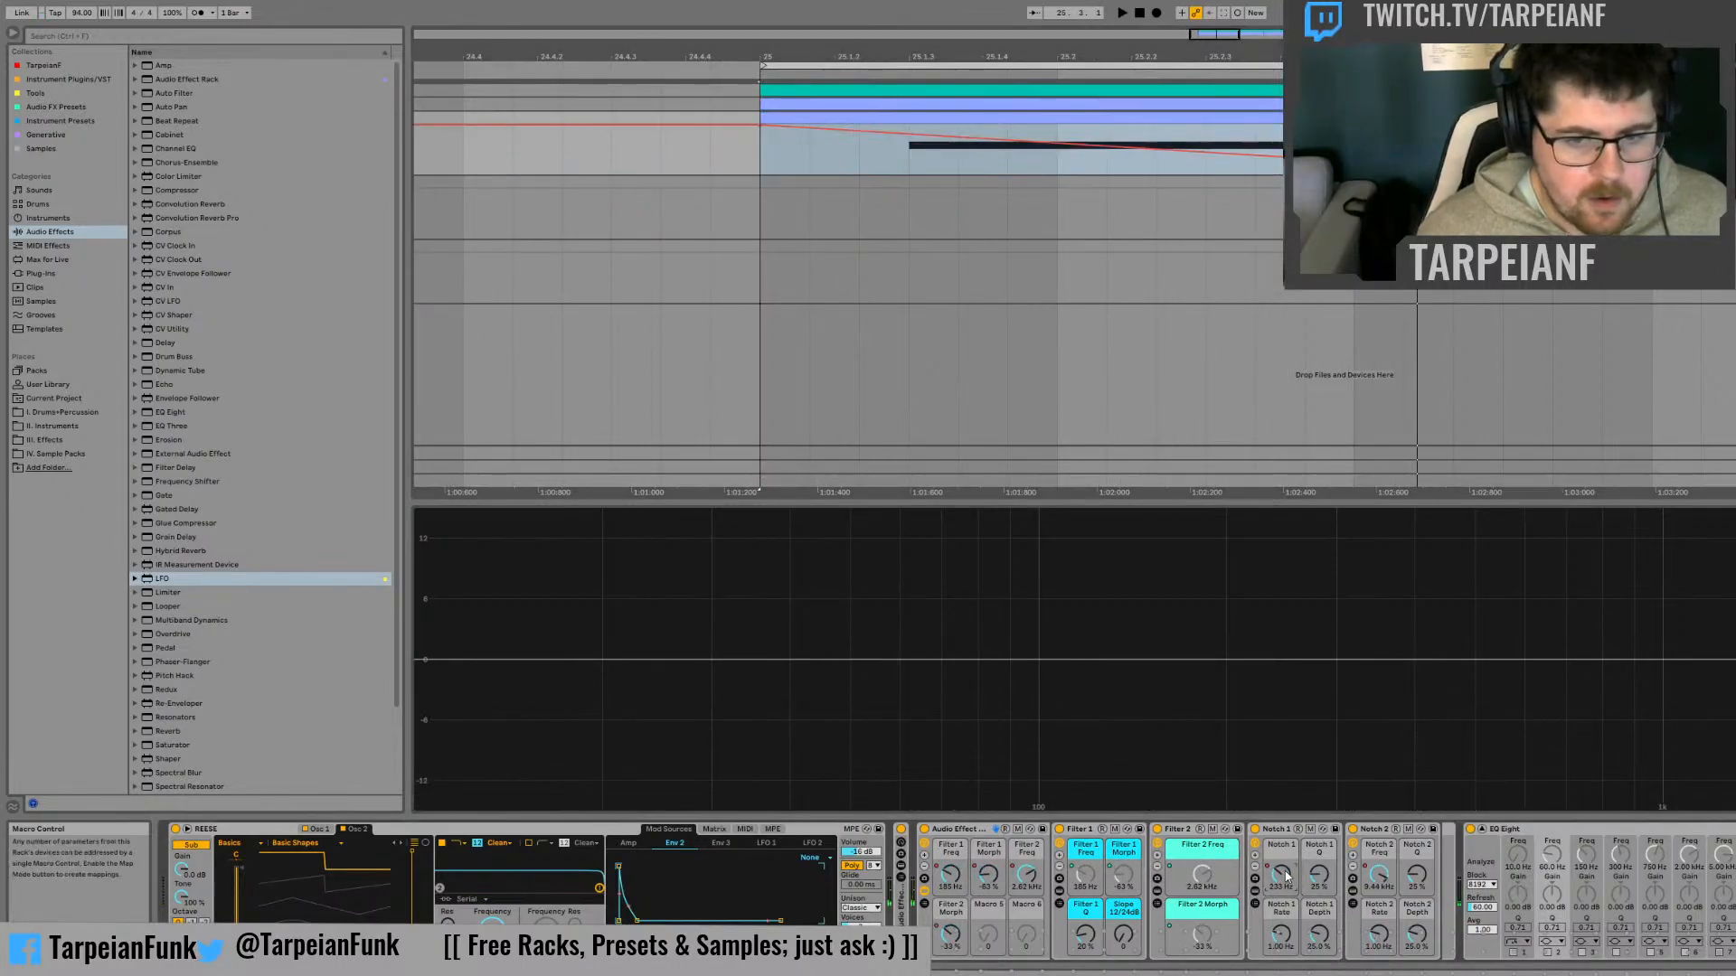
key("ctrl+z")
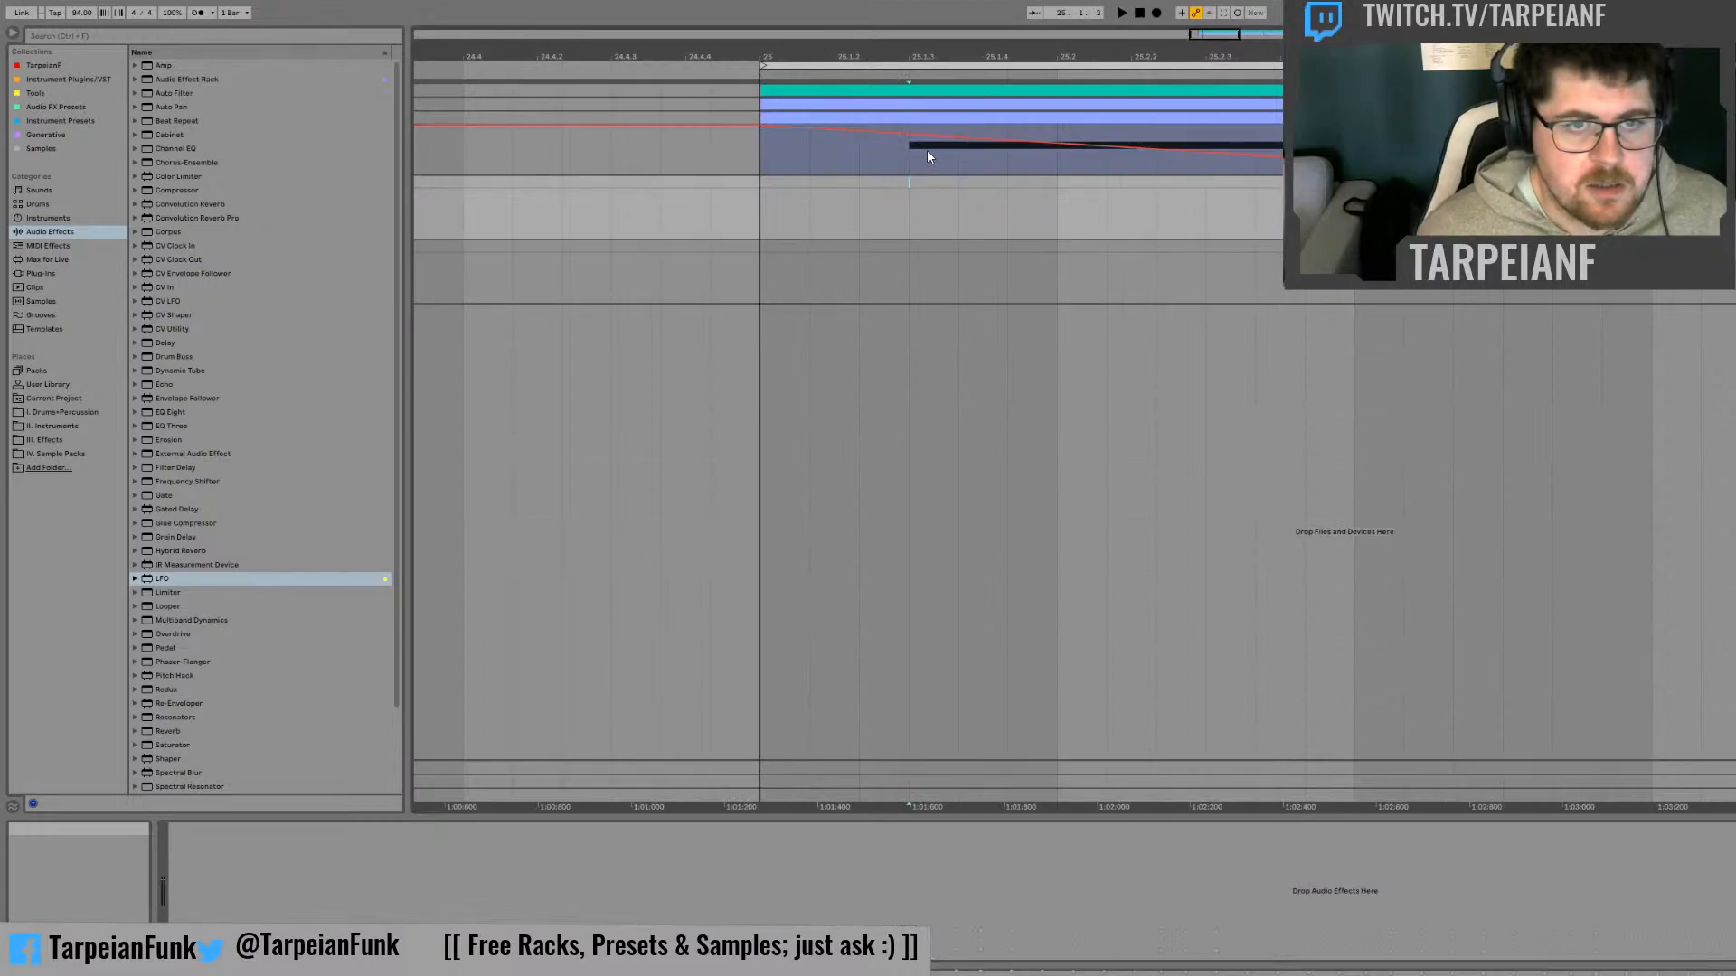
left_click(912, 149)
left_click_drag(761, 161, 1536, 158)
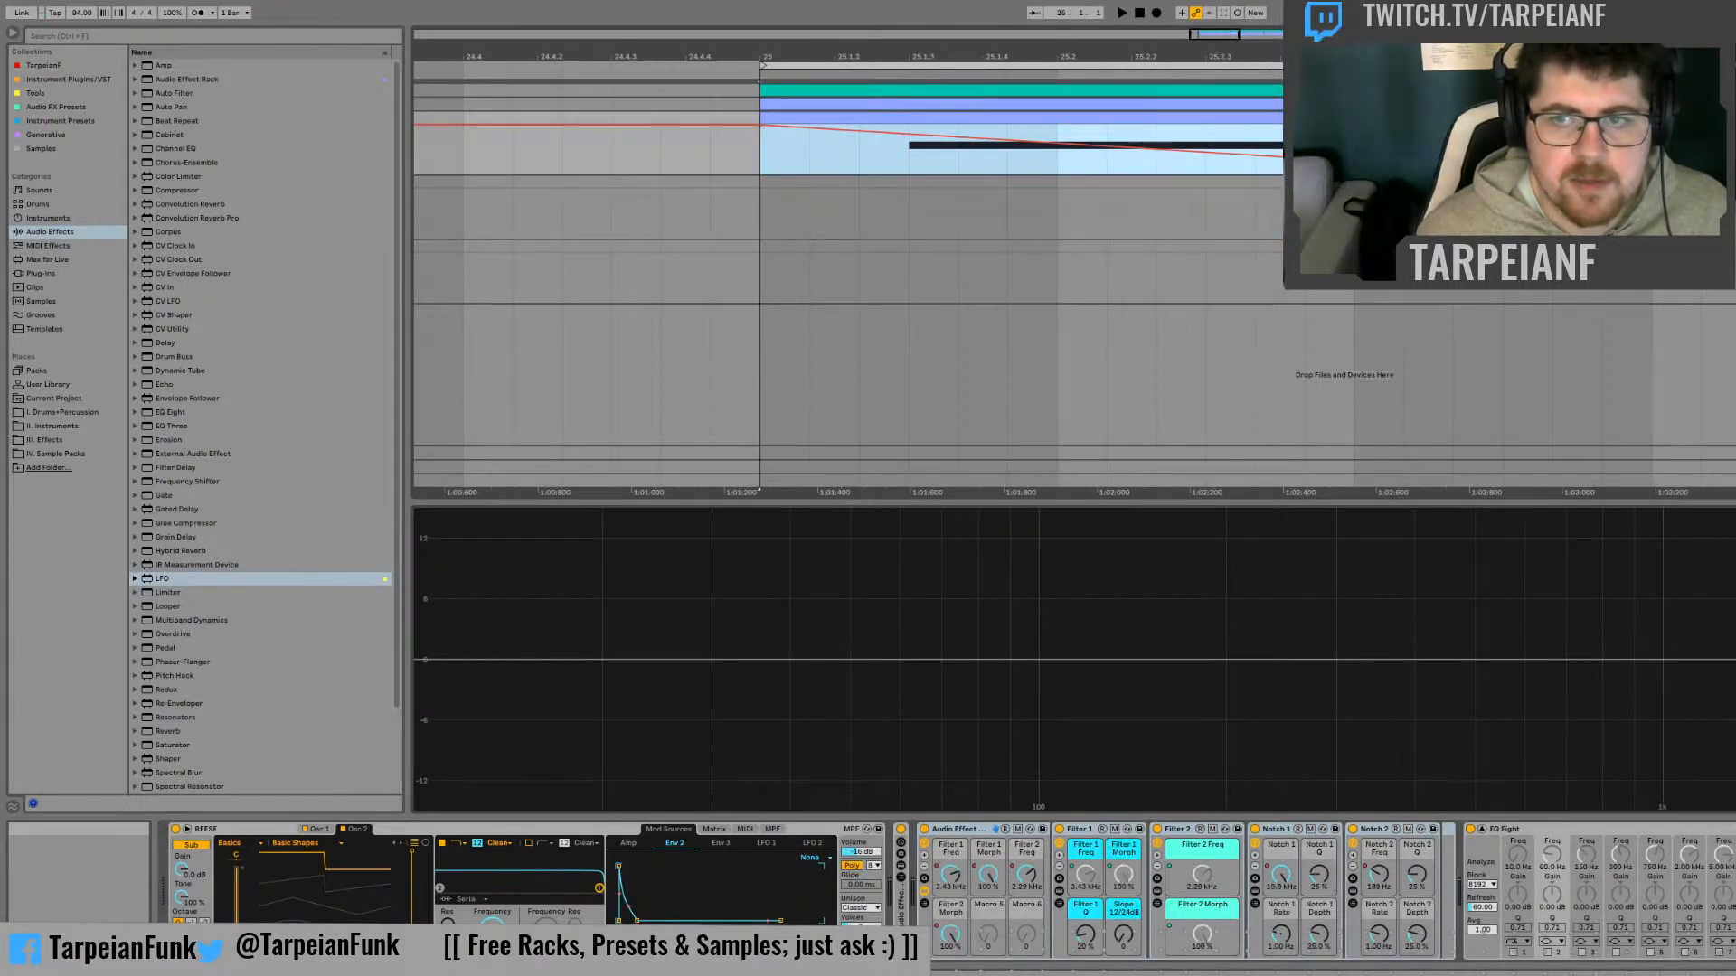
left_click(1379, 877)
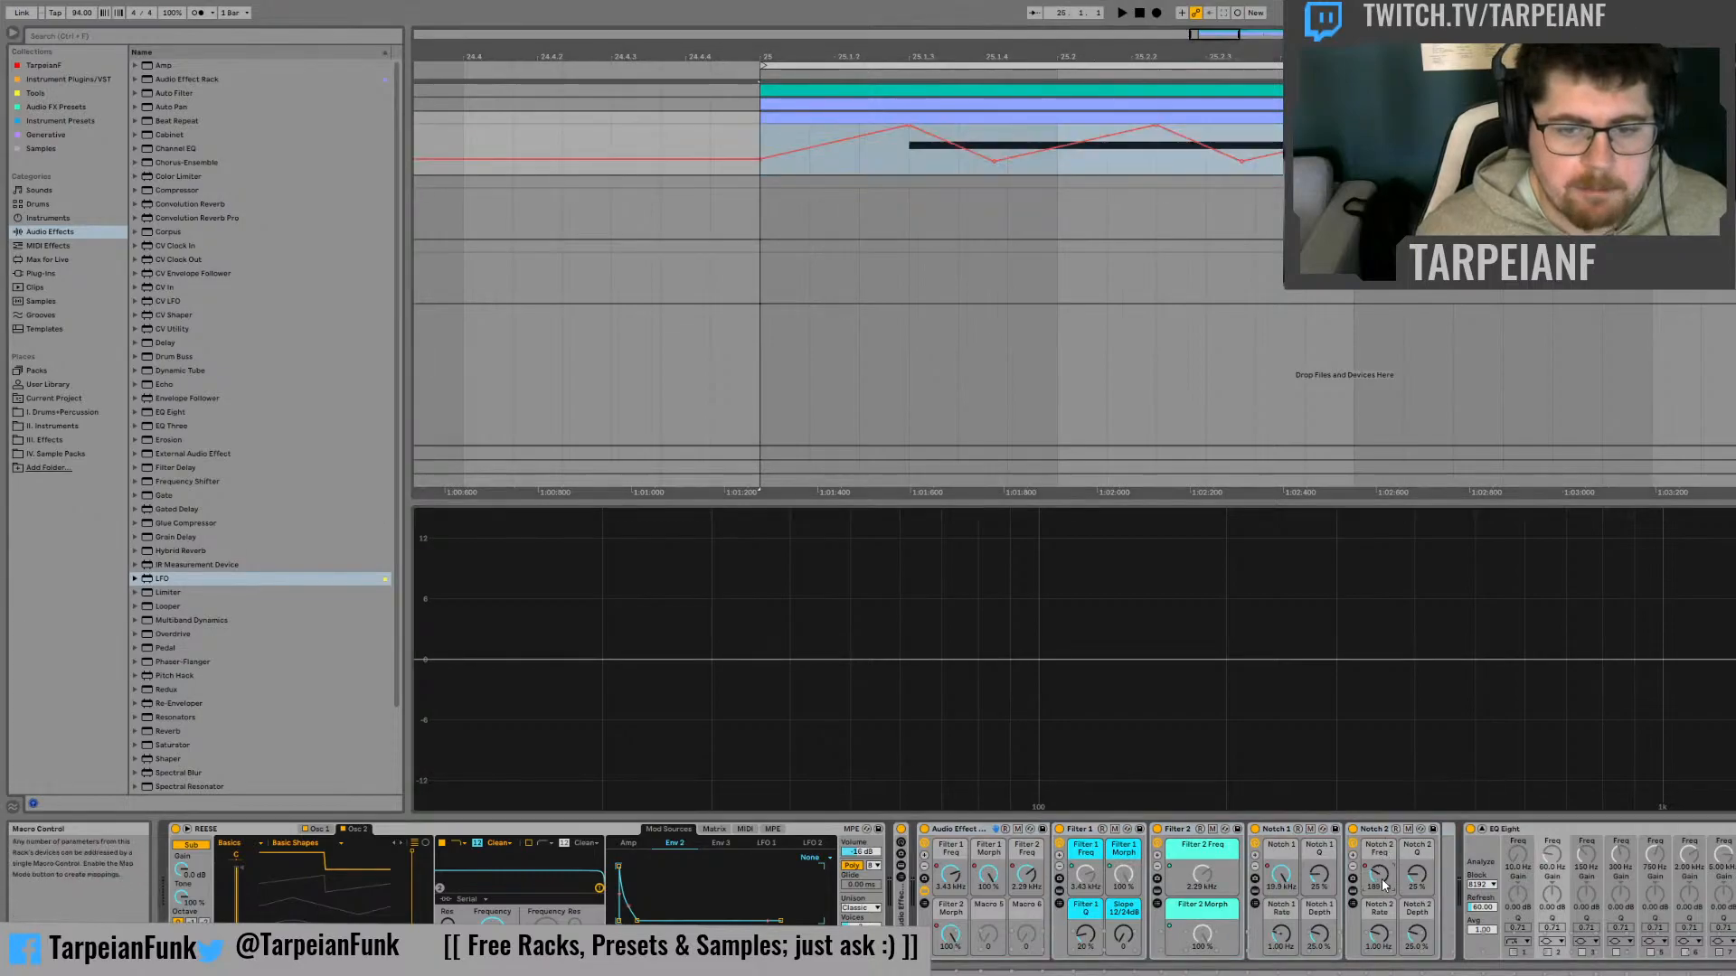
left_click(1453, 593)
left_click(761, 142)
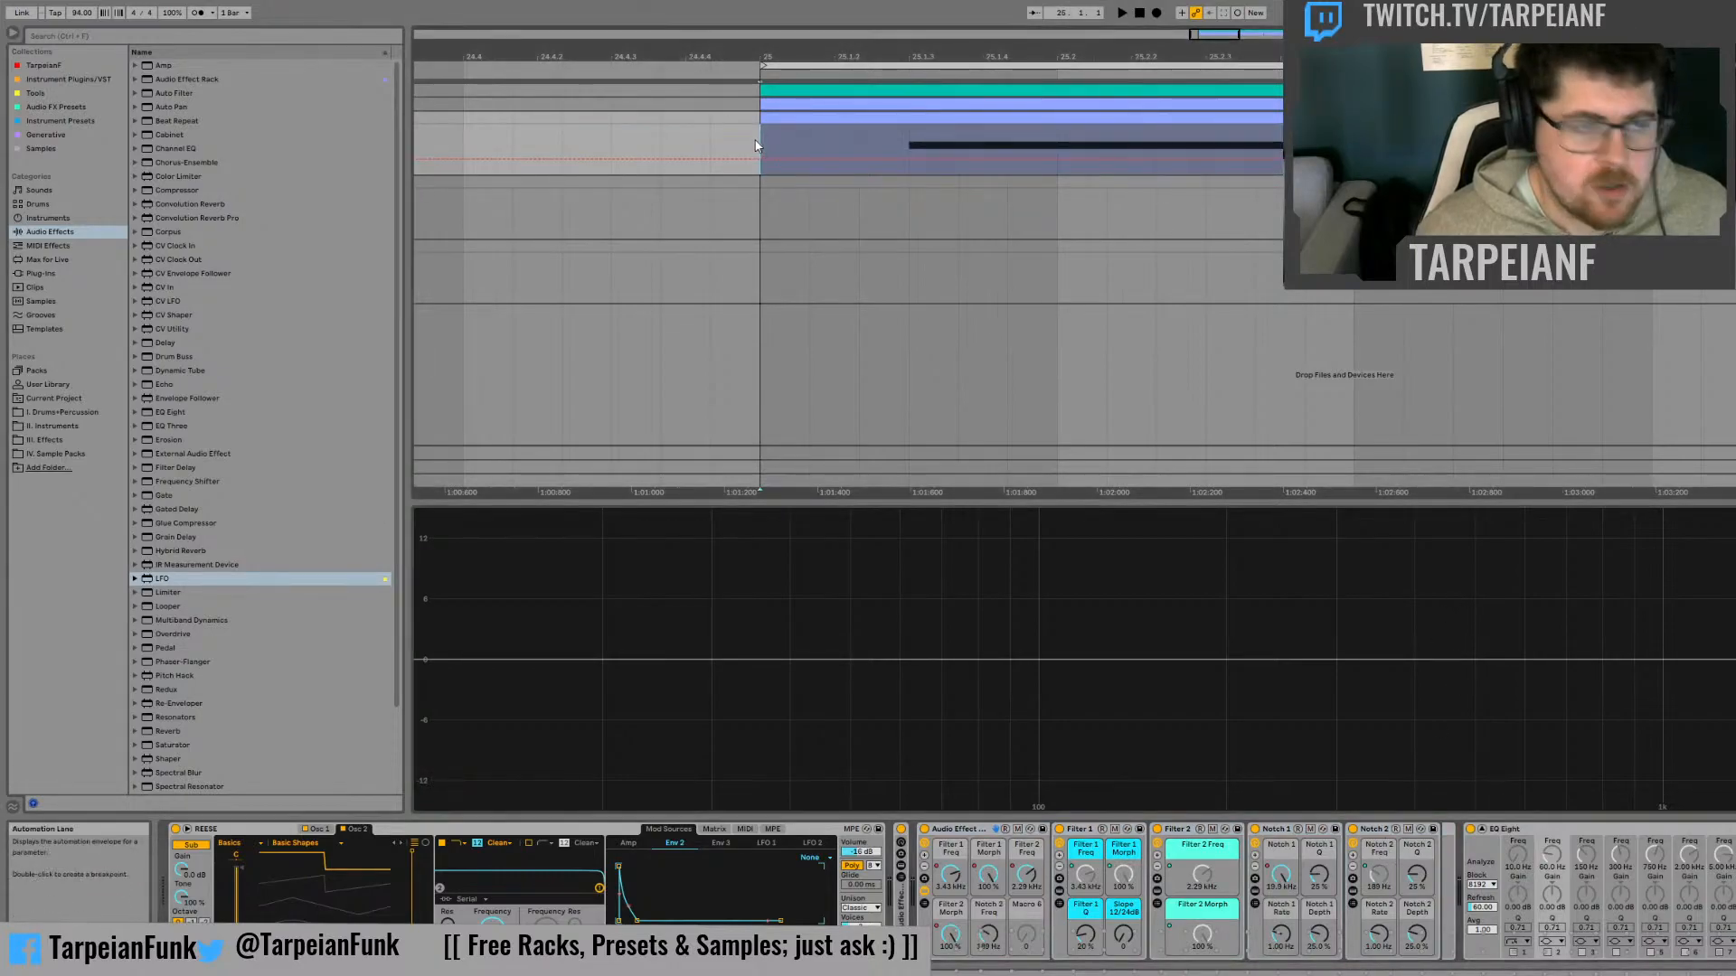
key("ctrl+v")
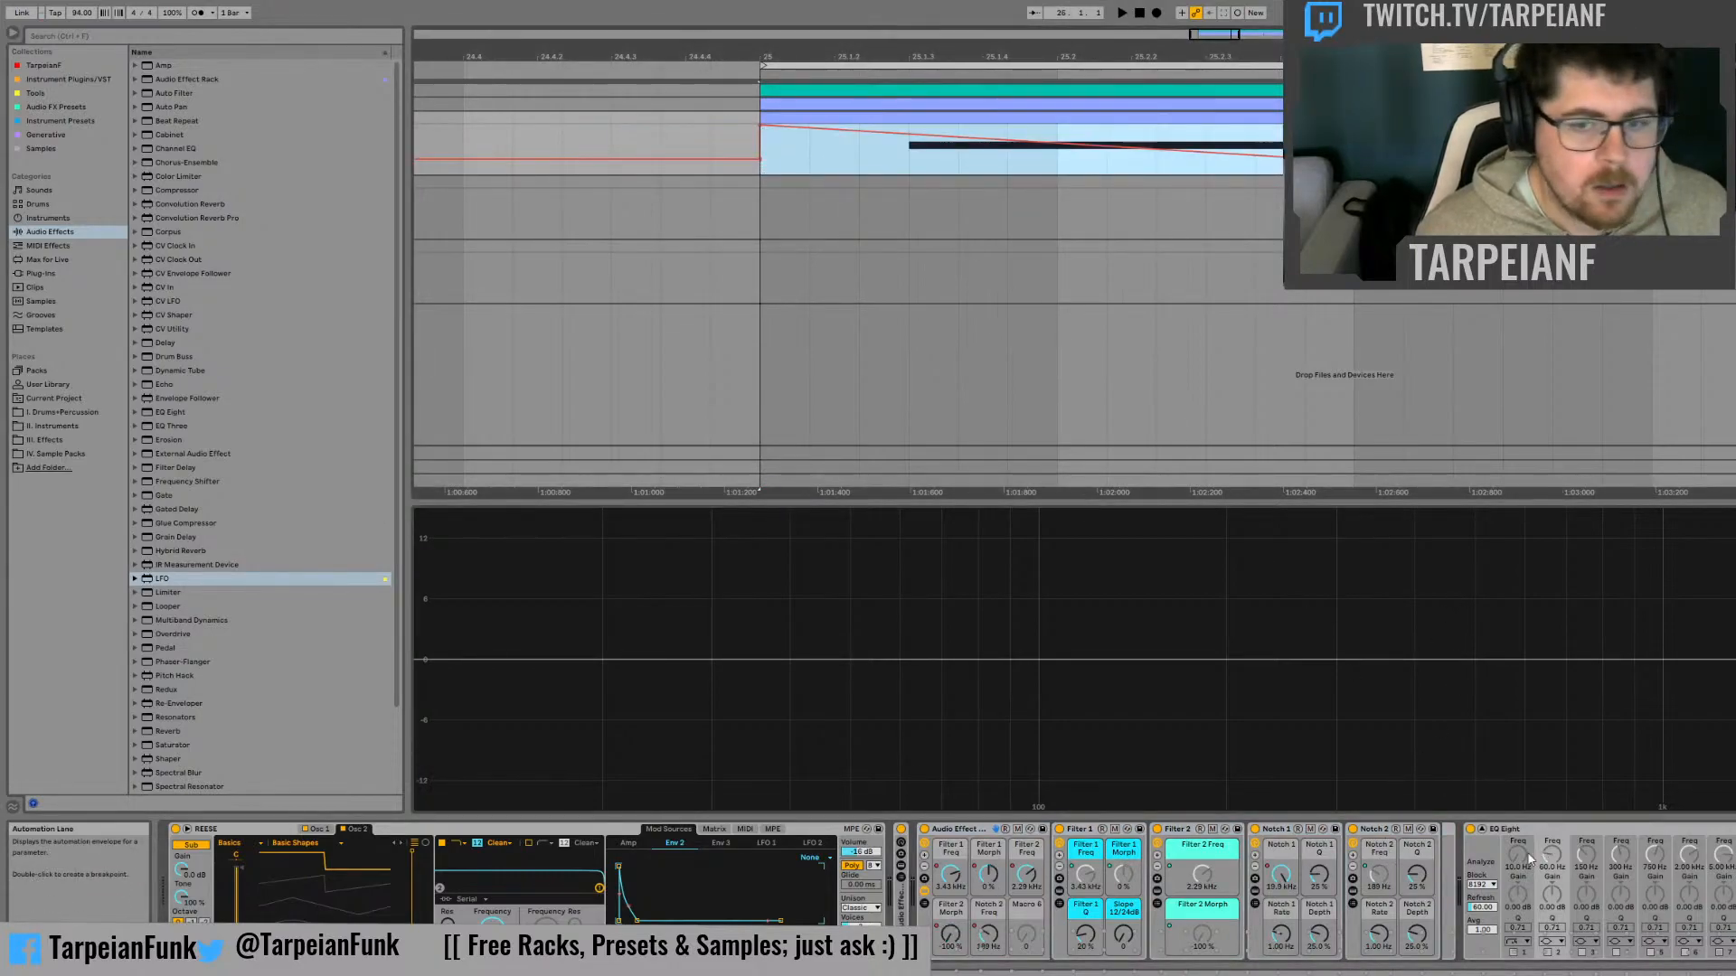
left_click(1362, 877)
Copy the Notch 1 Freq automation, map that control to the outer rack's Macro 5 and paste the automation onto it at bar 25
left_click(1290, 875)
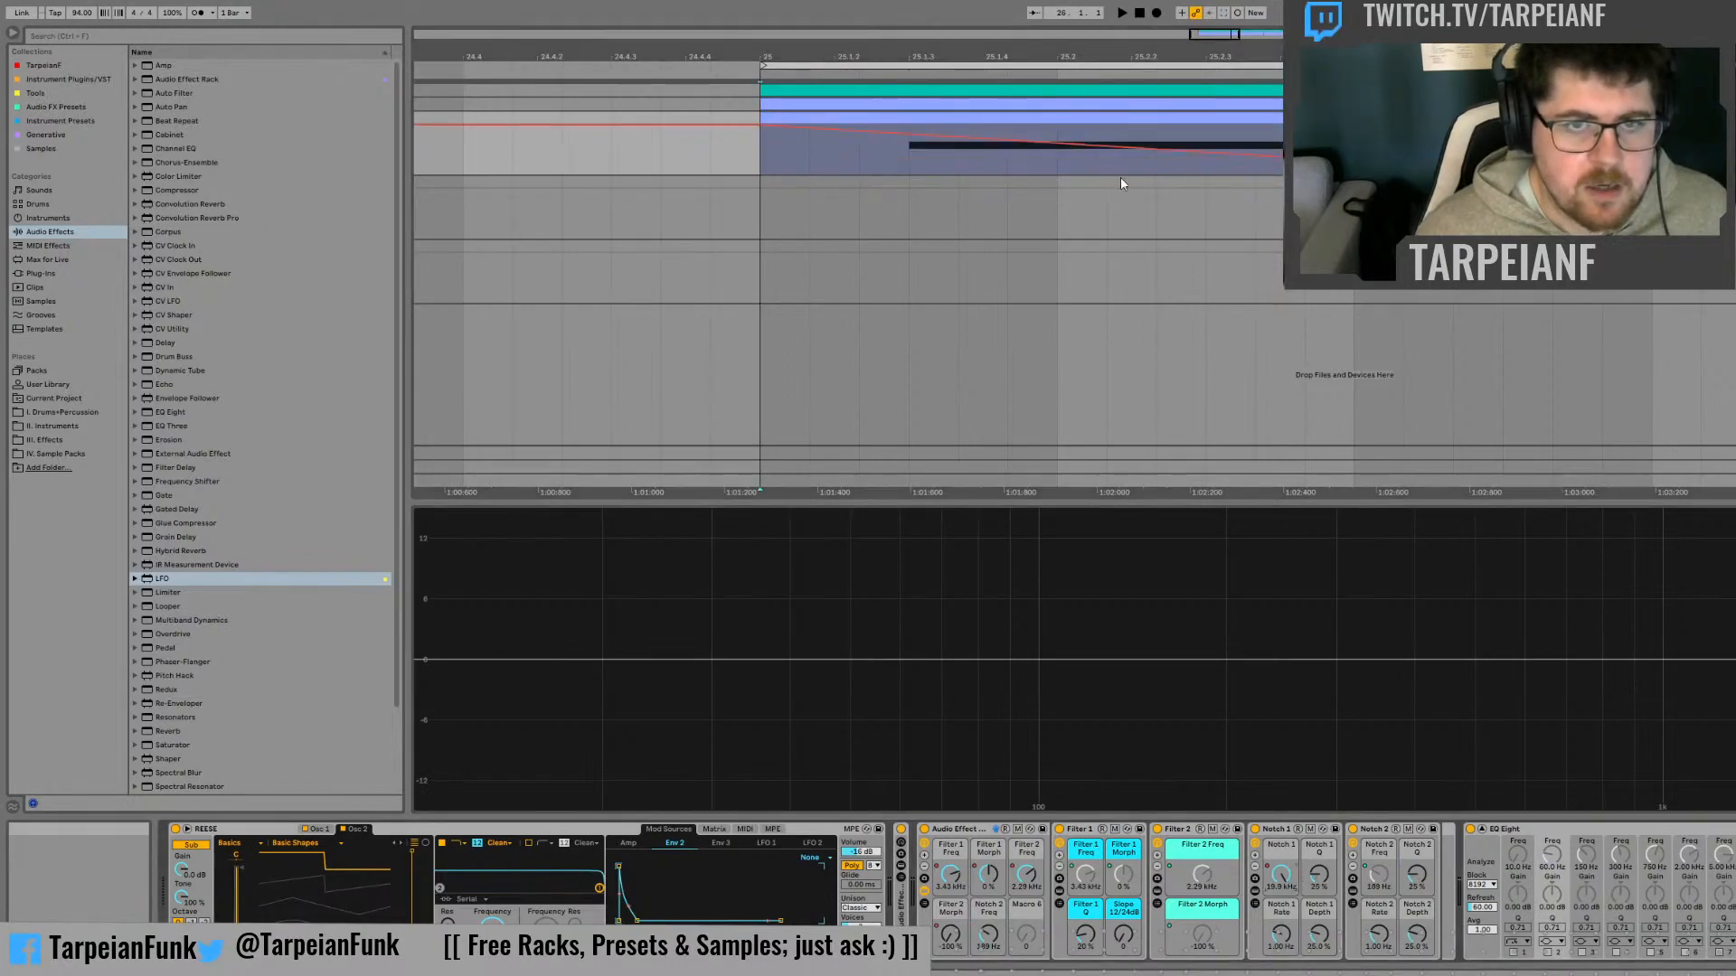
left_click_drag(1718, 149, 768, 152)
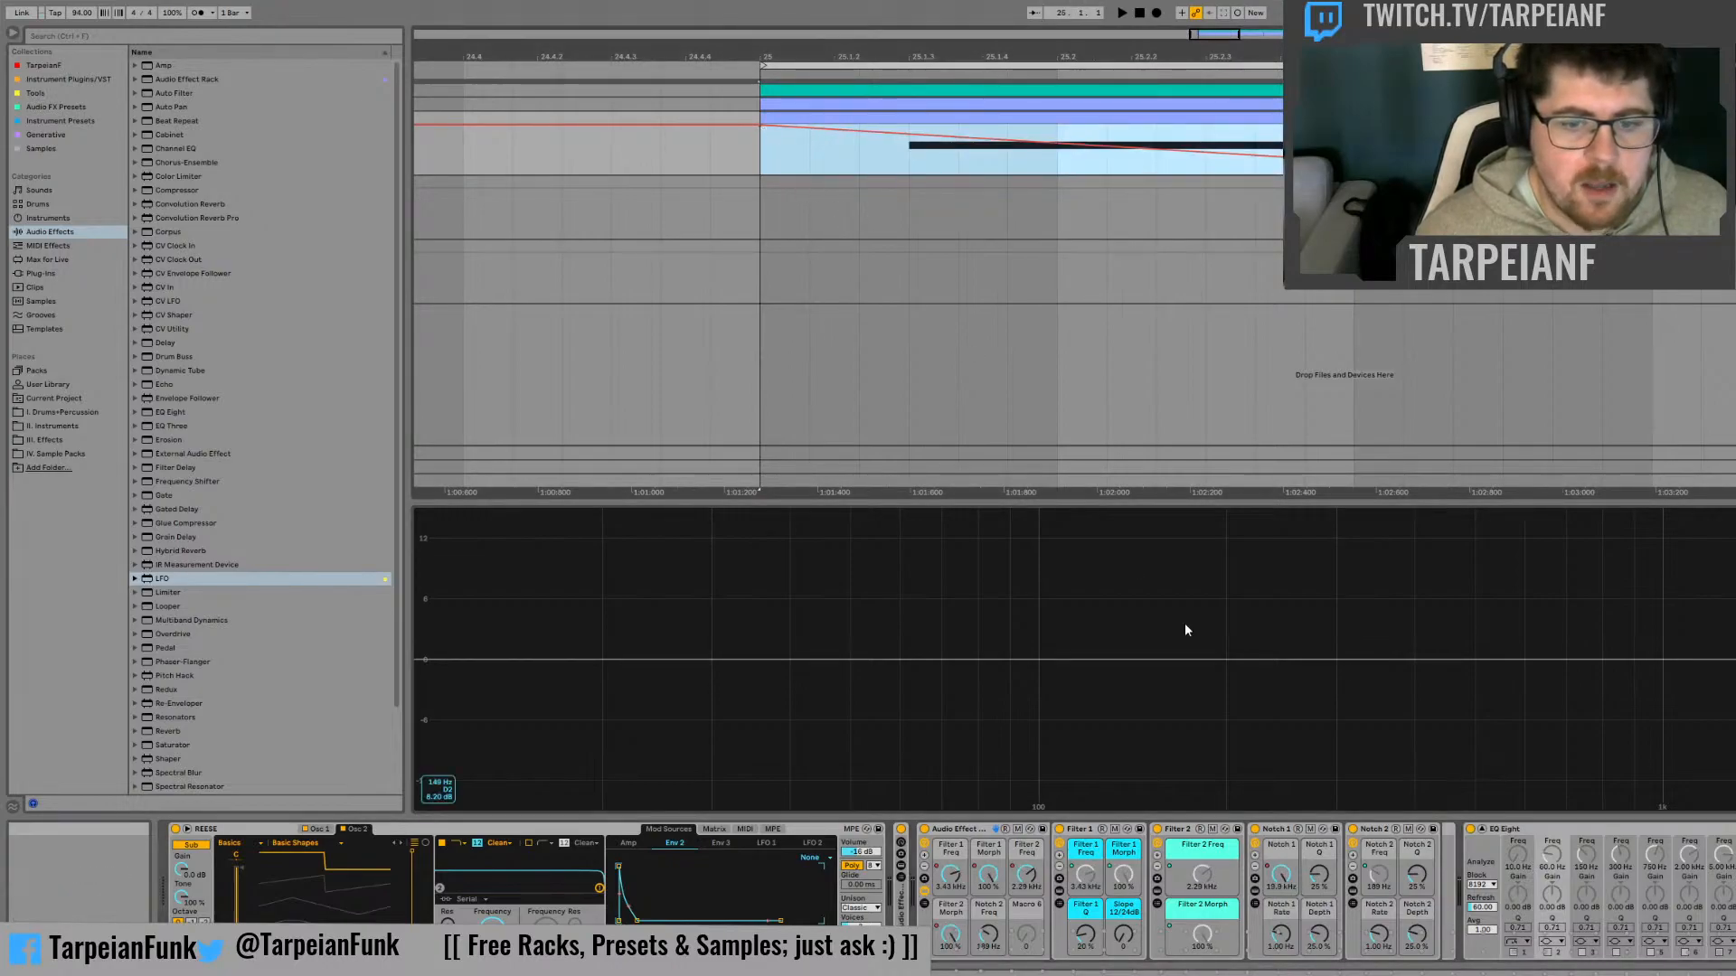
left_click(1279, 876)
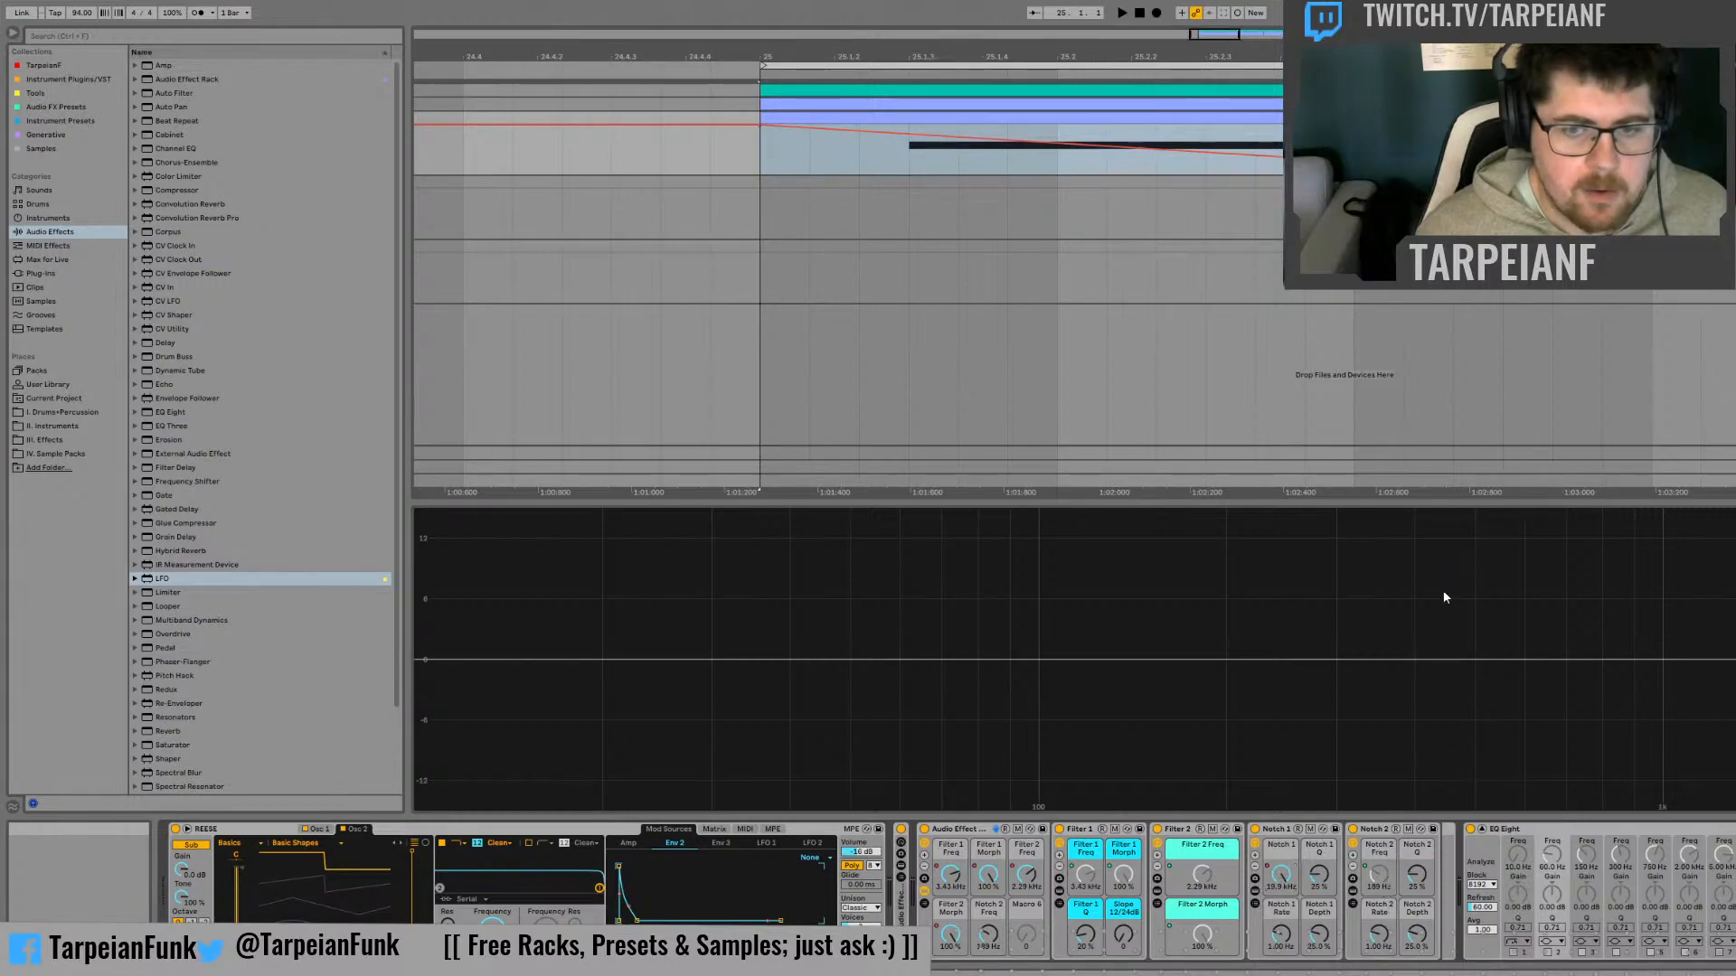
left_click(1429, 606)
right_click(1281, 875)
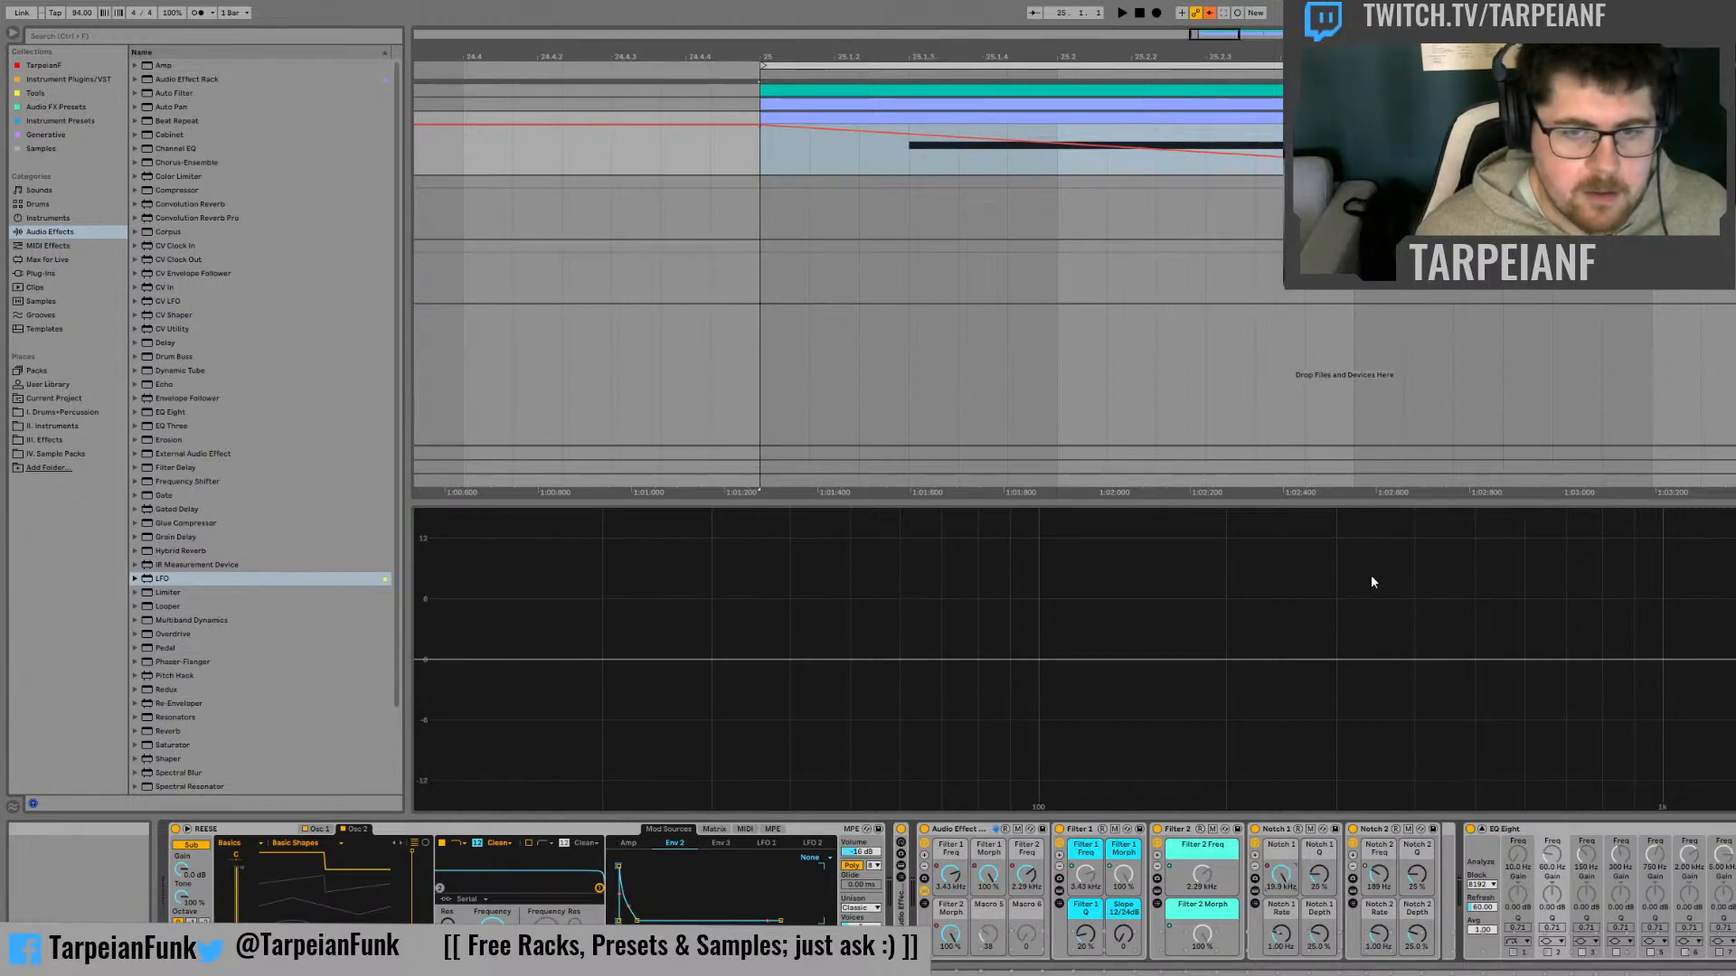
left_click(1360, 585)
left_click(762, 152)
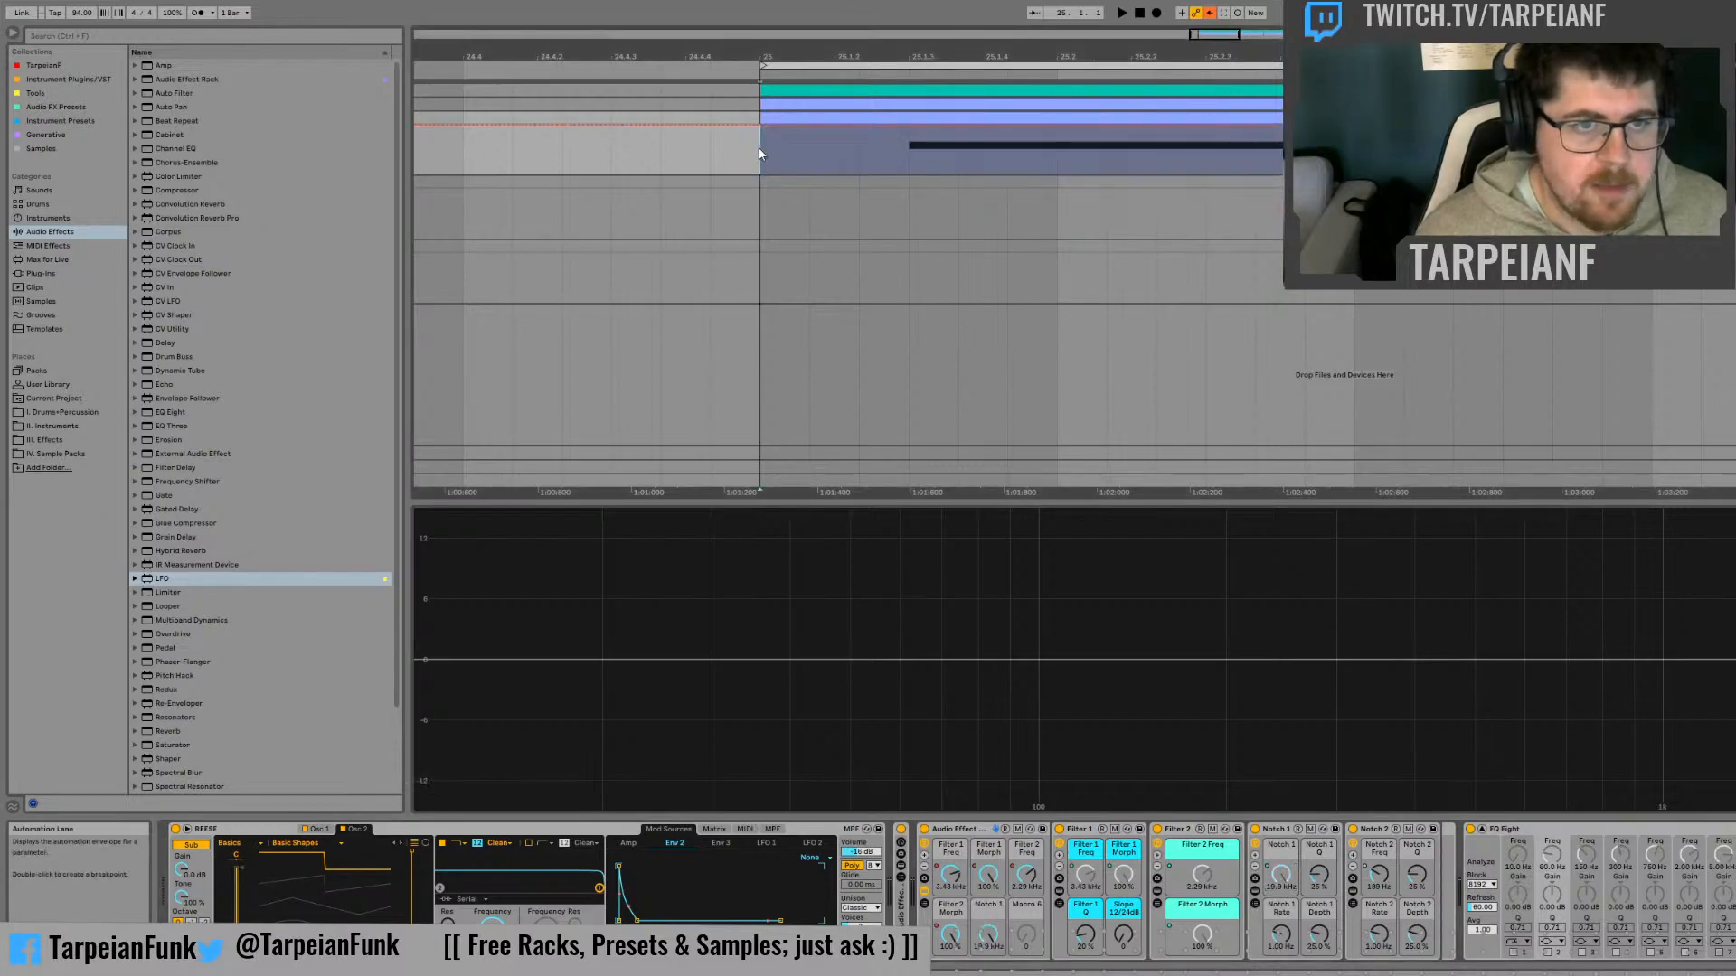
key("ctrl+v")
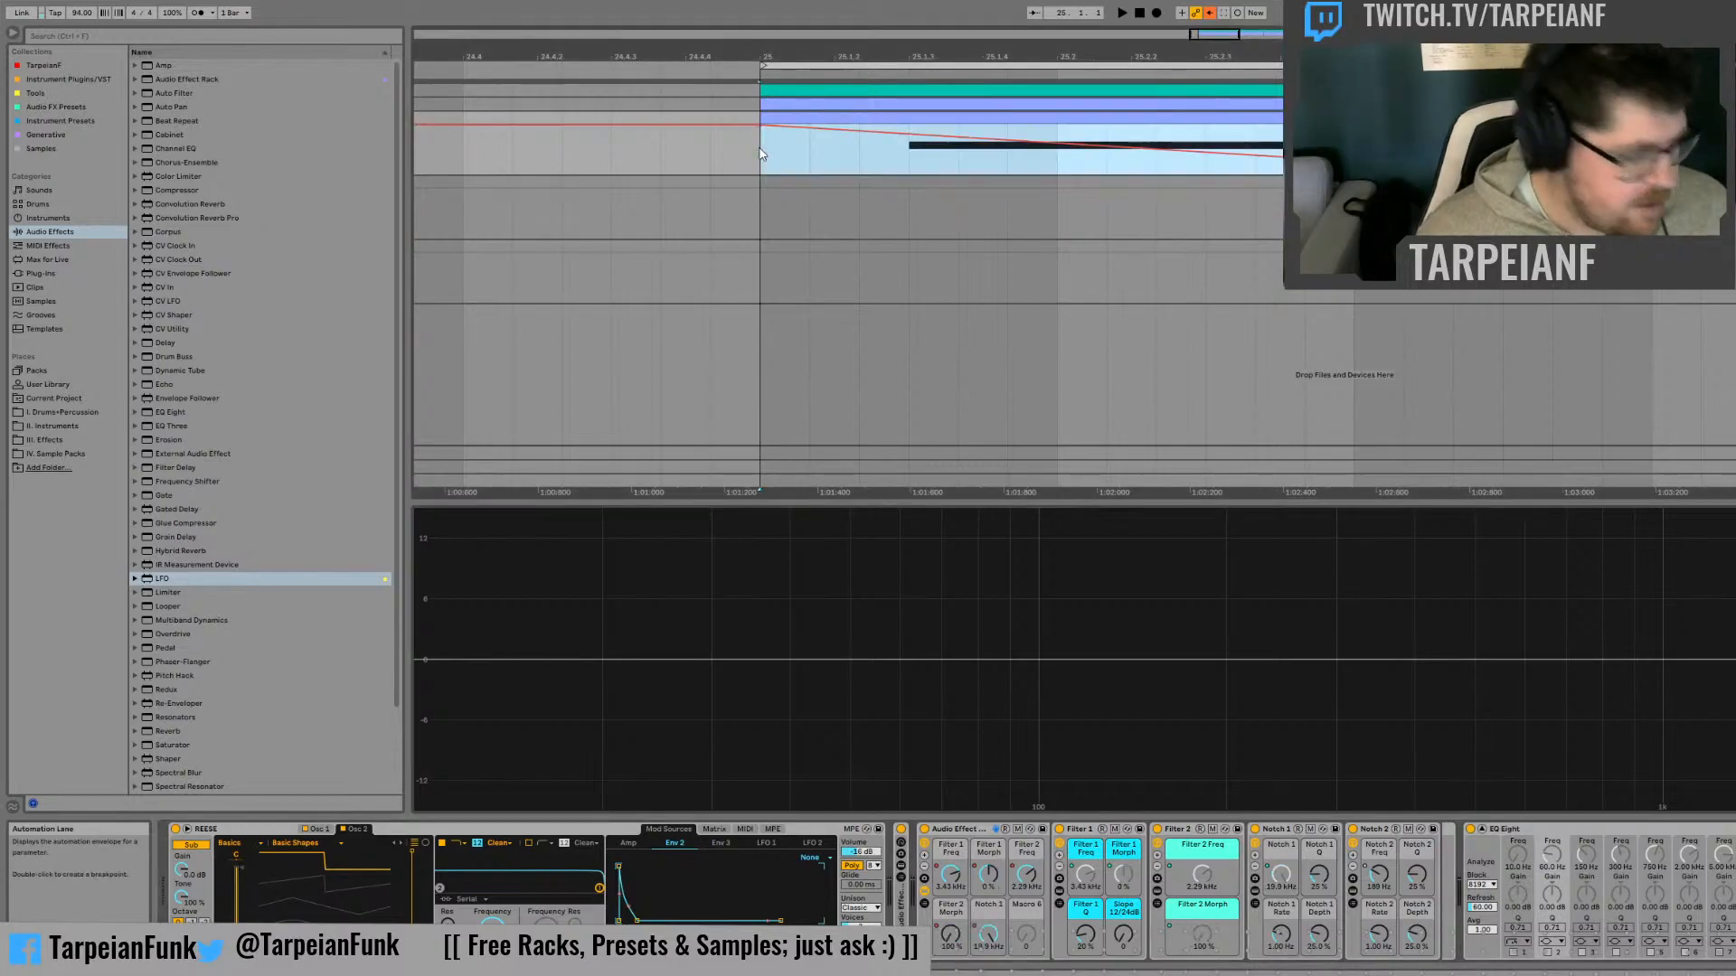
Re-enable automation, copy the Notch 2 Freq automation, map that control to the outer rack's Macro 6 and paste the automation onto it at bar 25
left_click(1377, 878)
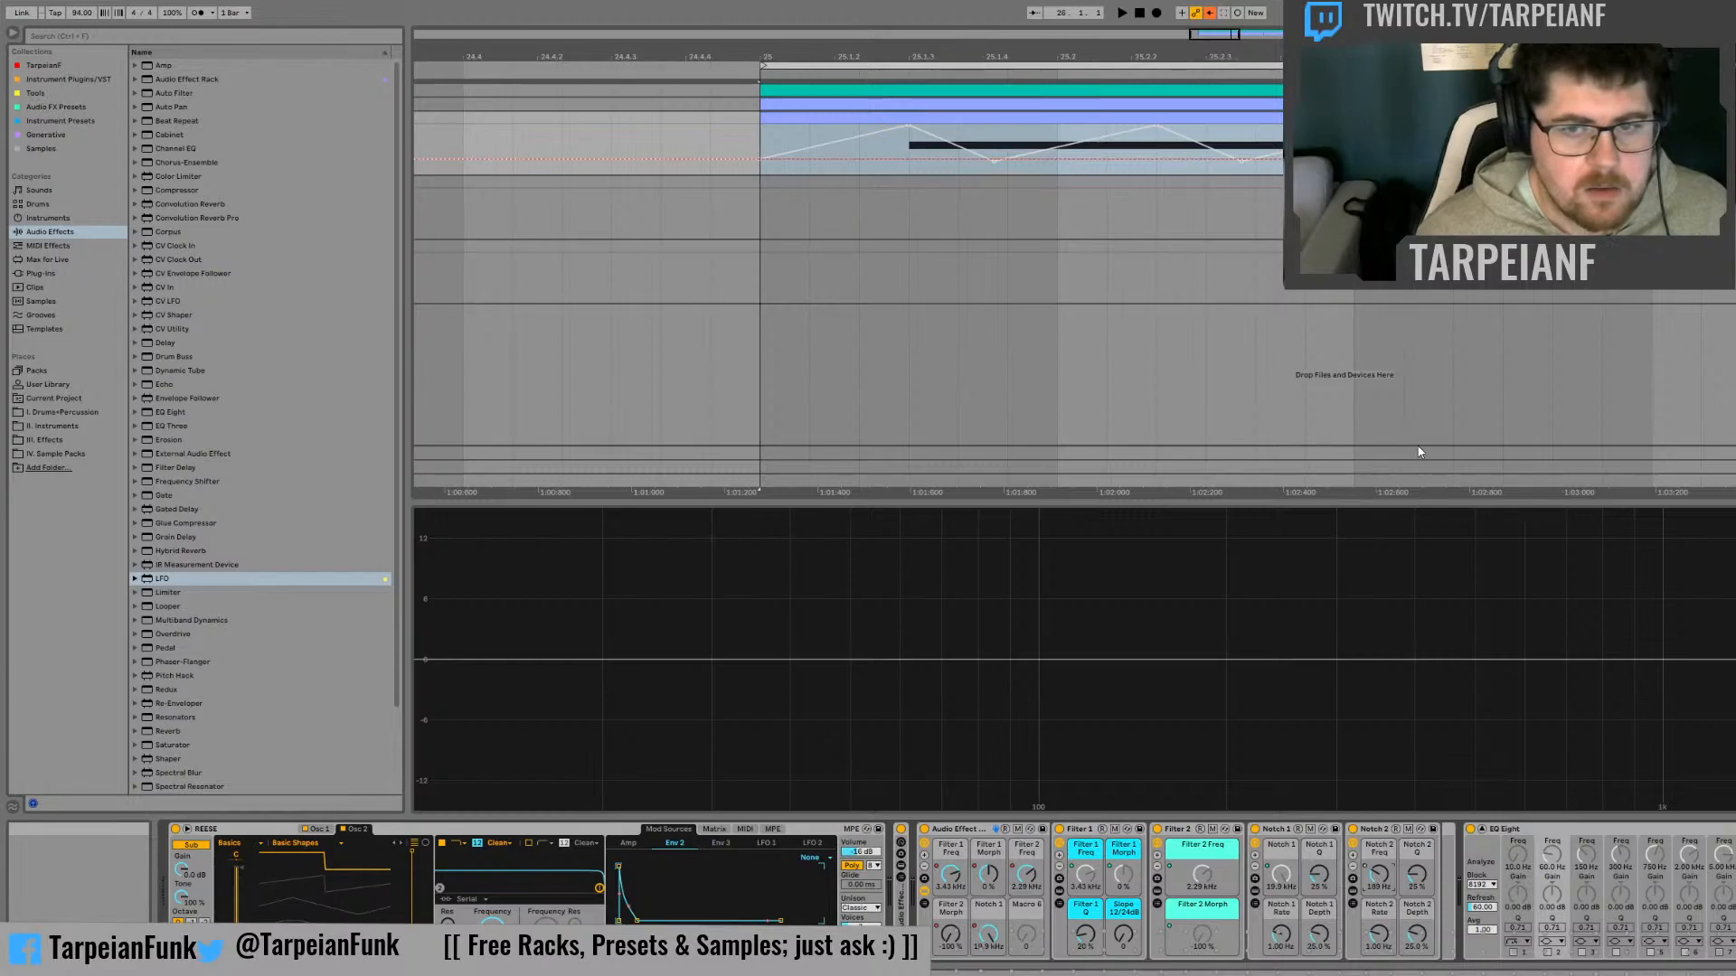
left_click(1210, 12)
left_click(875, 165)
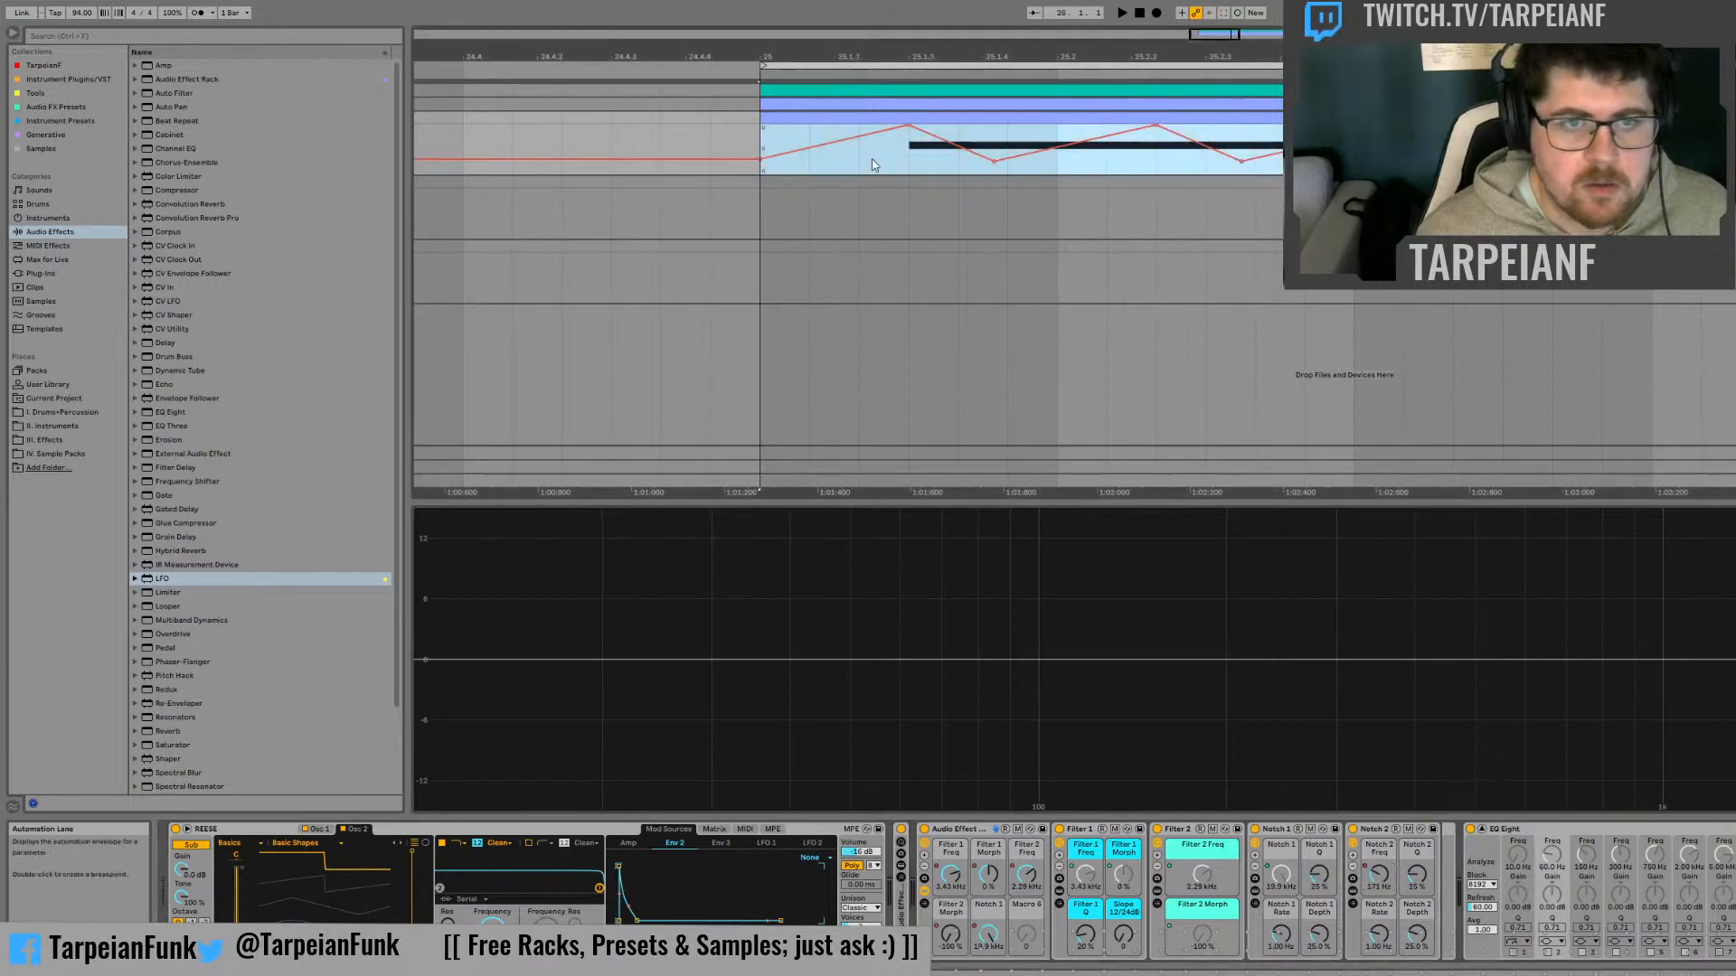
left_click(1382, 881)
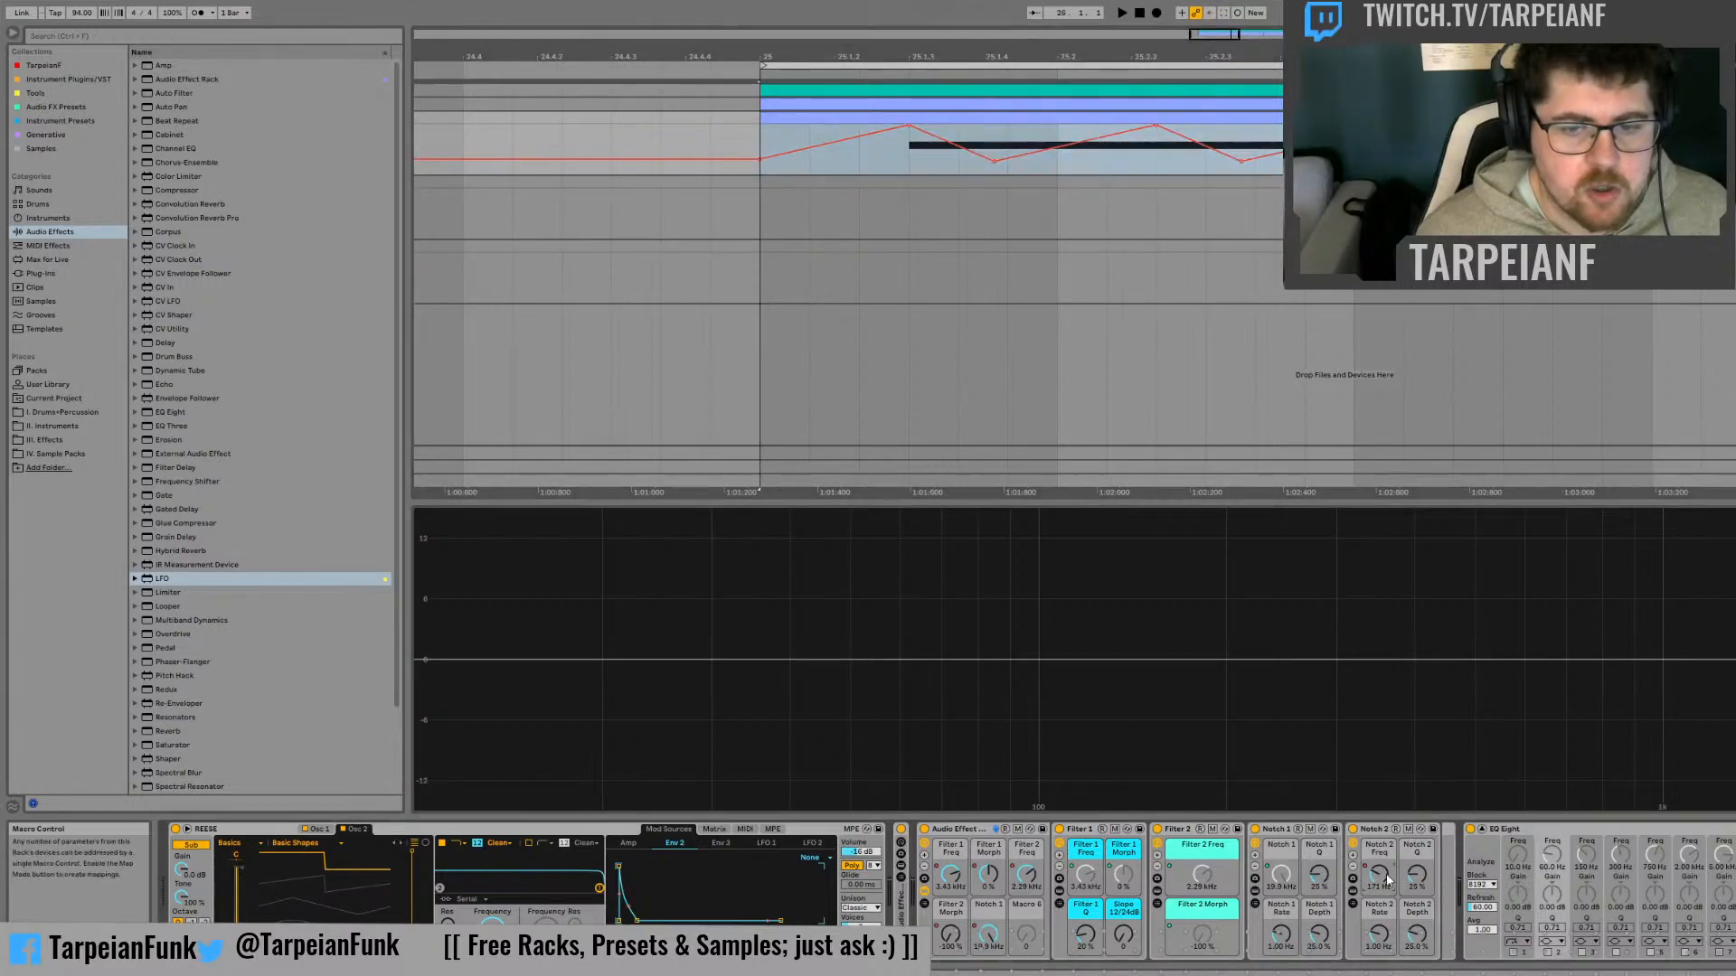
left_click(1470, 599)
left_click(760, 142)
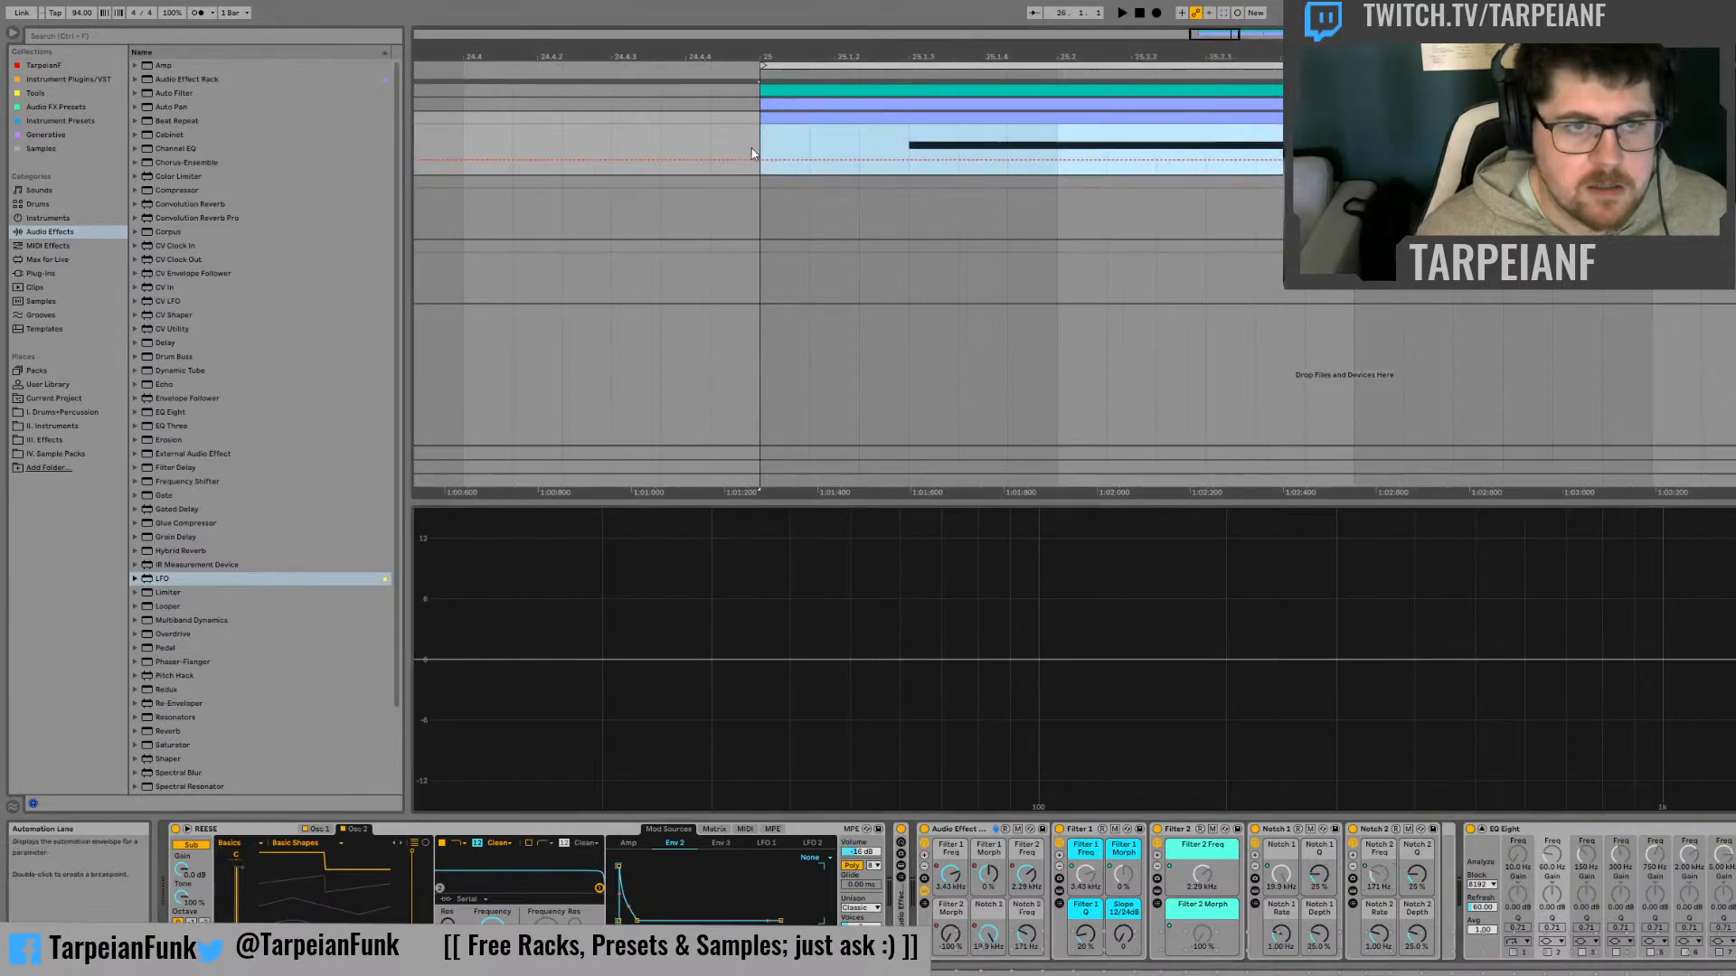
key("ctrl+v")
Audition the bass from bar 25 with the outer rack's macros driven by the pasted automation
key("space")
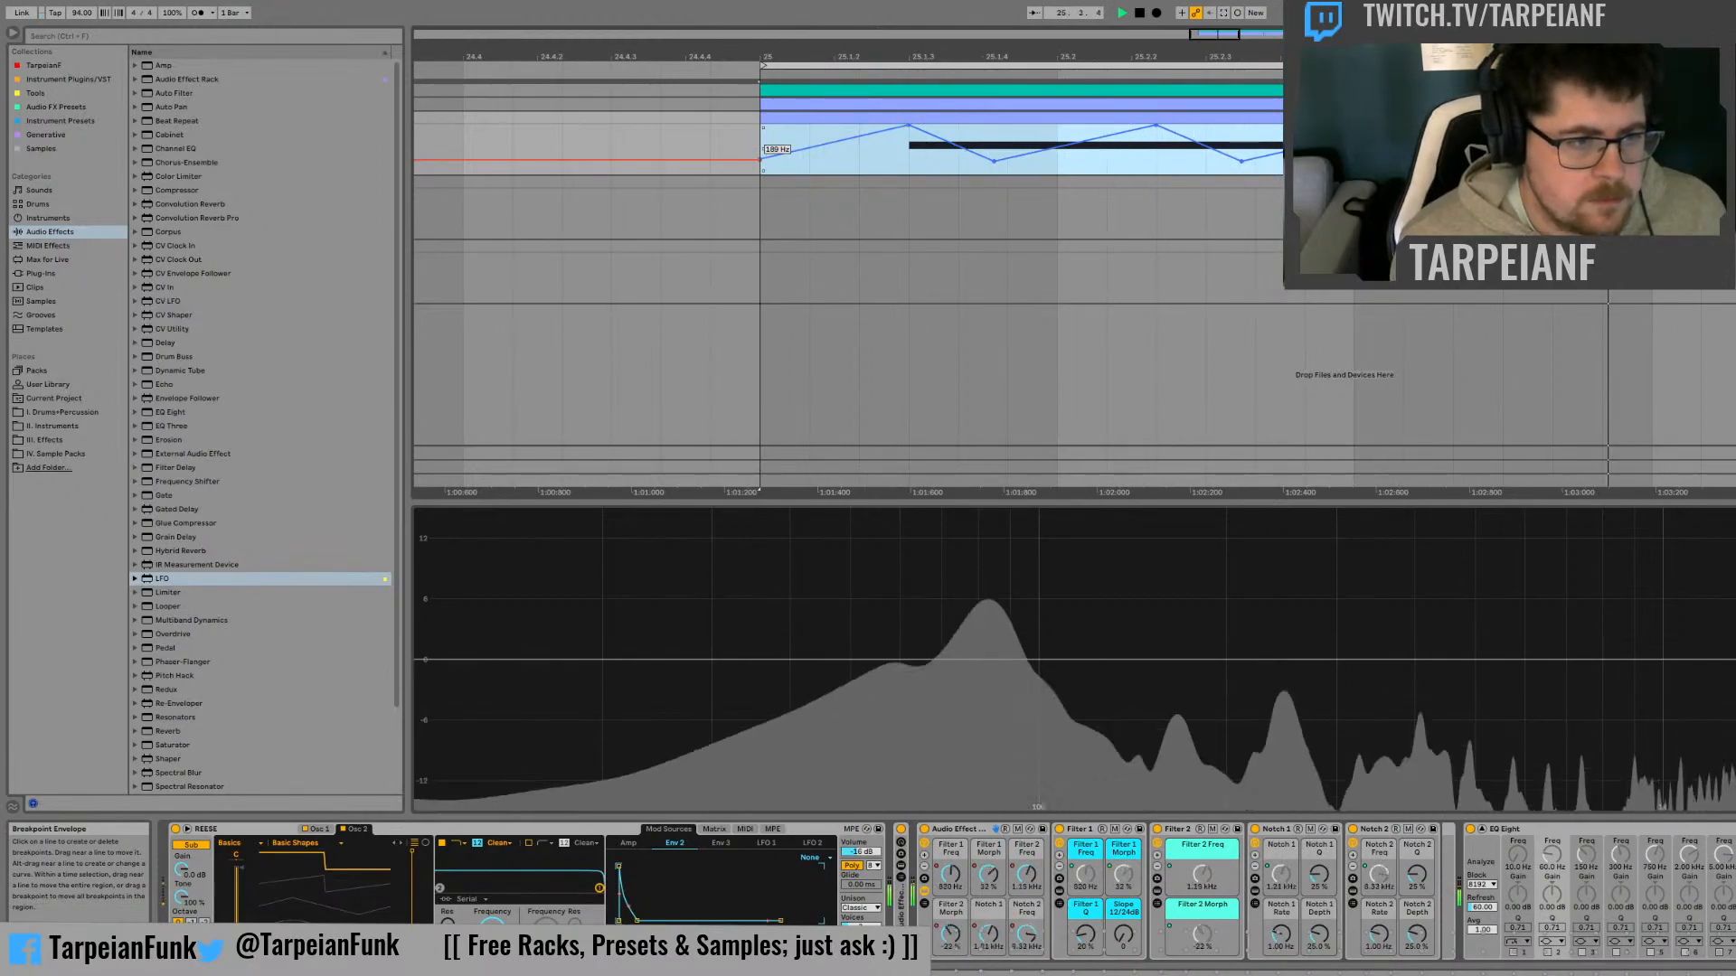
key("space")
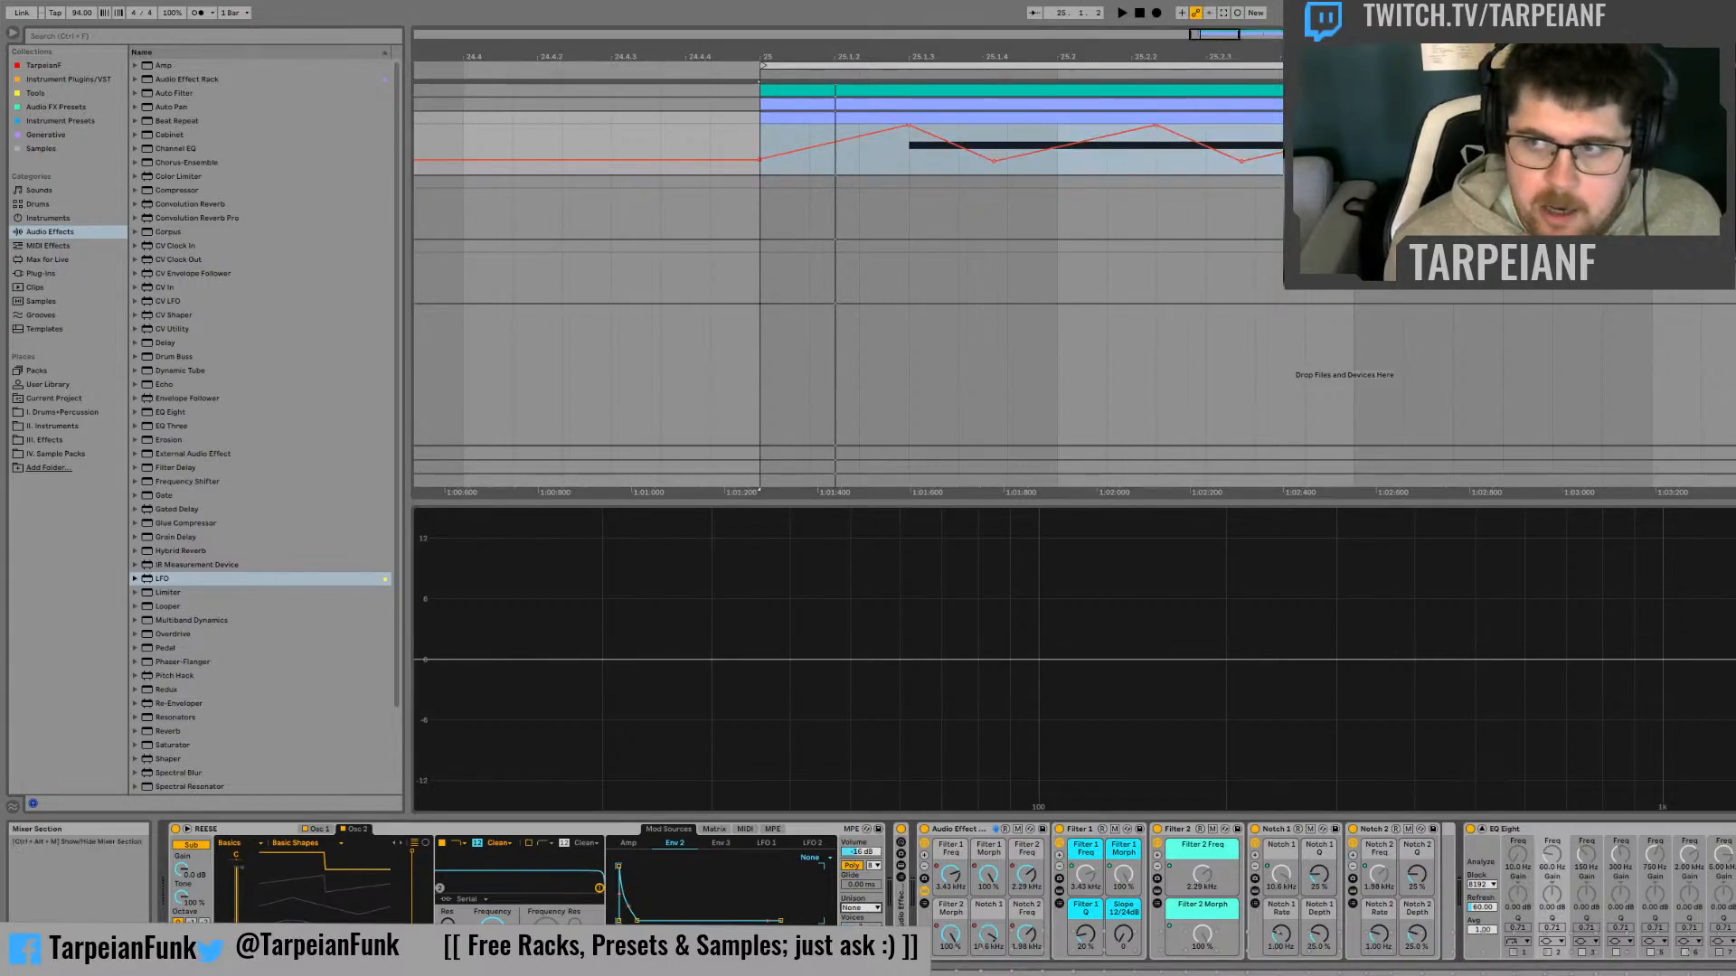
key("space")
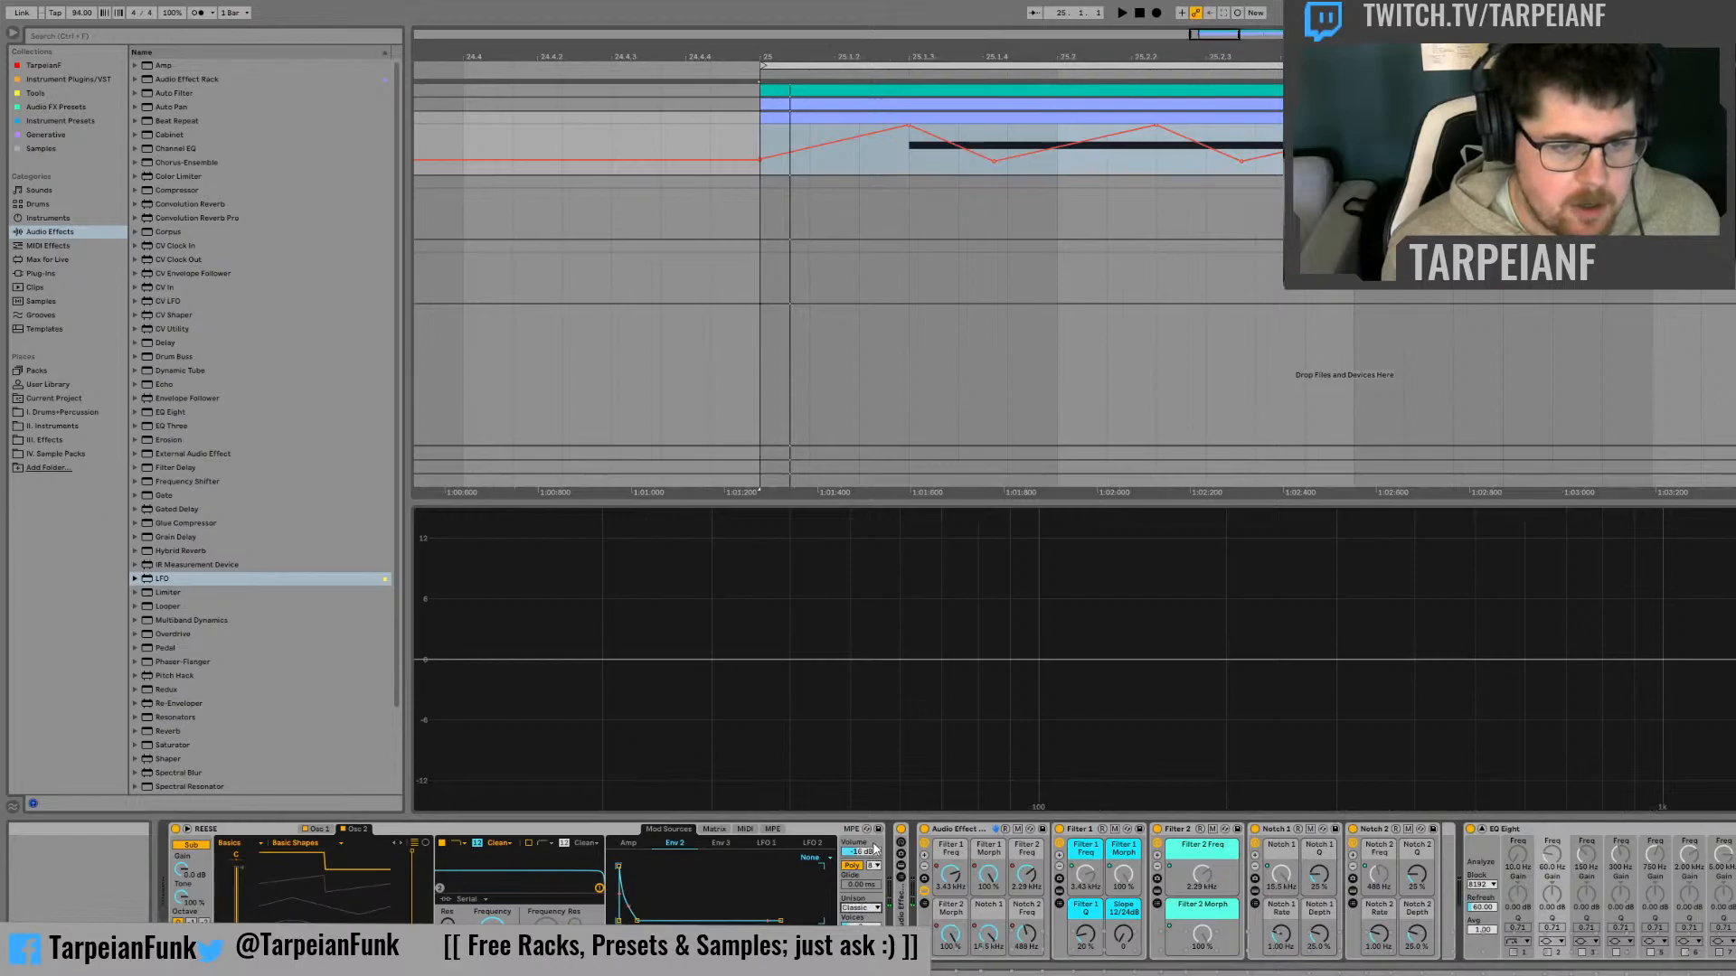
key("space")
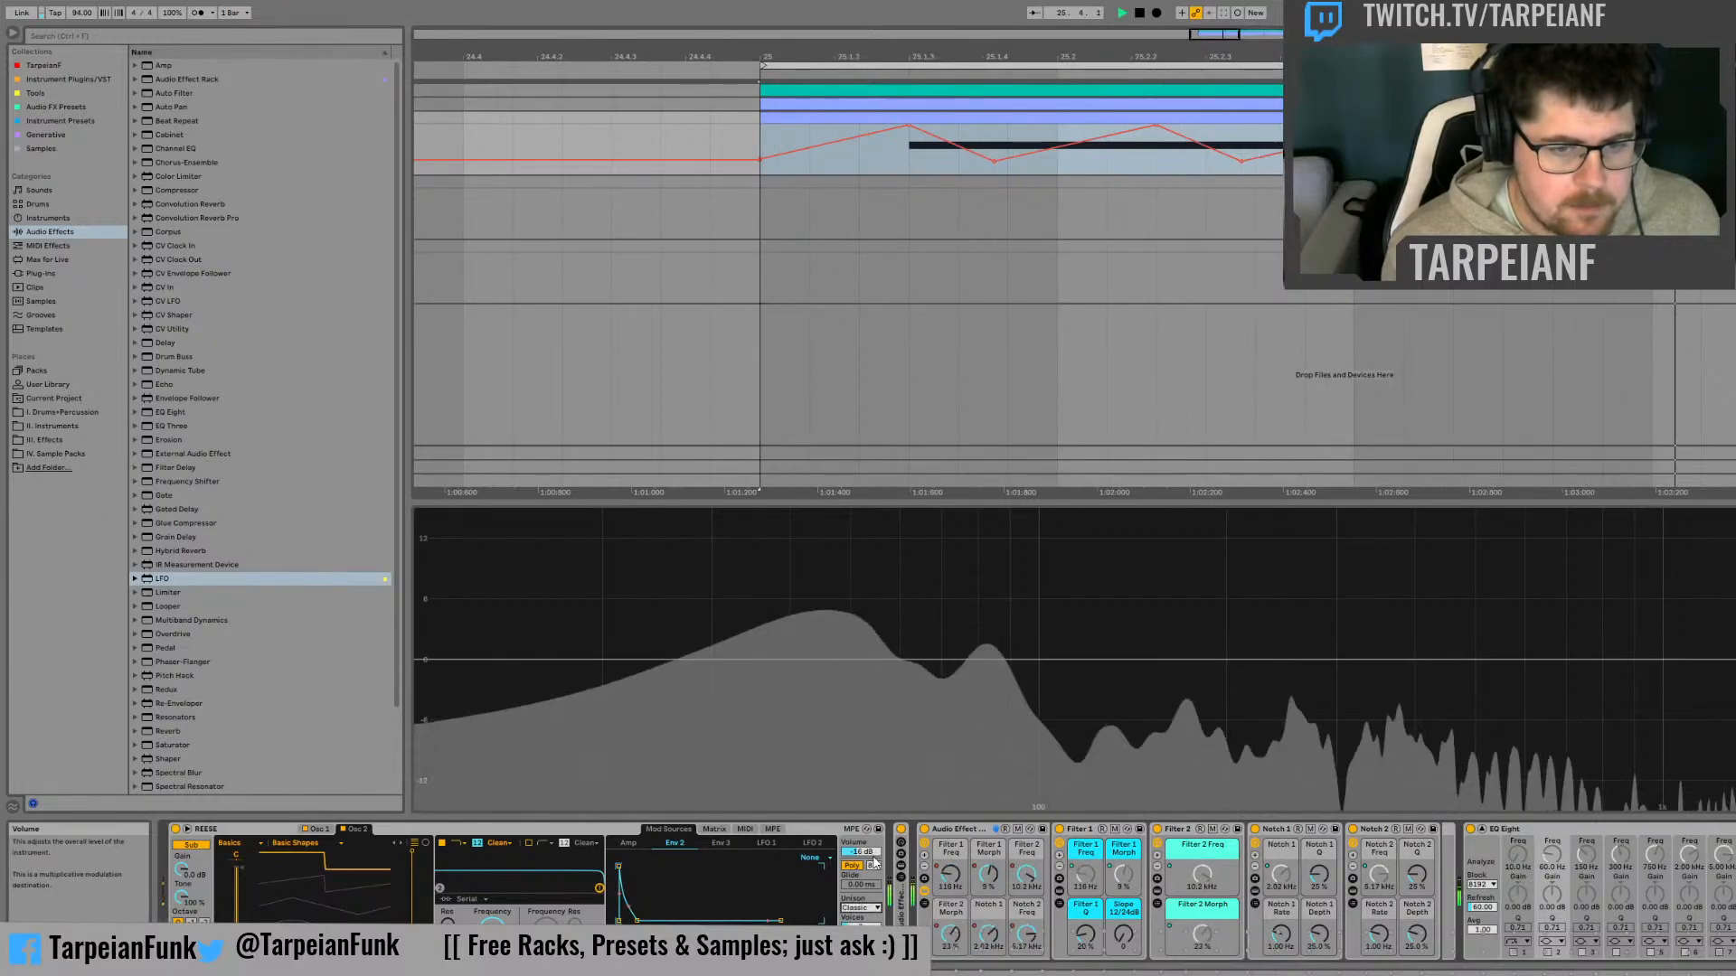
key("space")
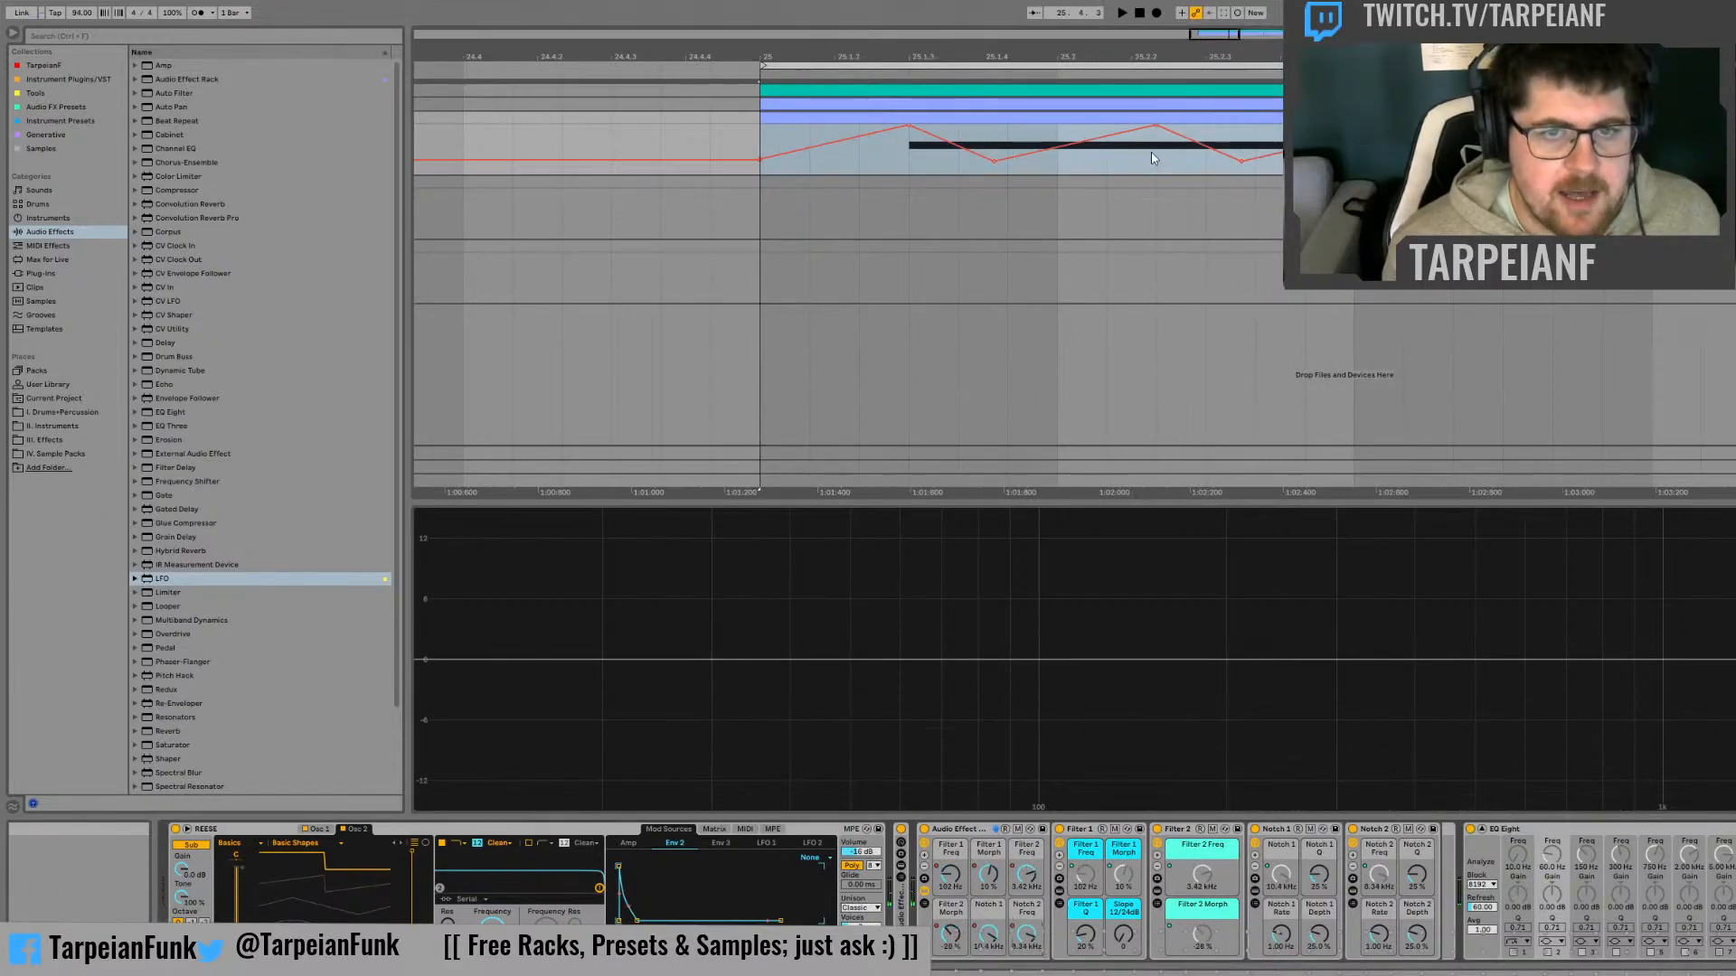
Review the automation lanes in the bass clip at bar 25 while replaying the passage
left_click(1154, 160)
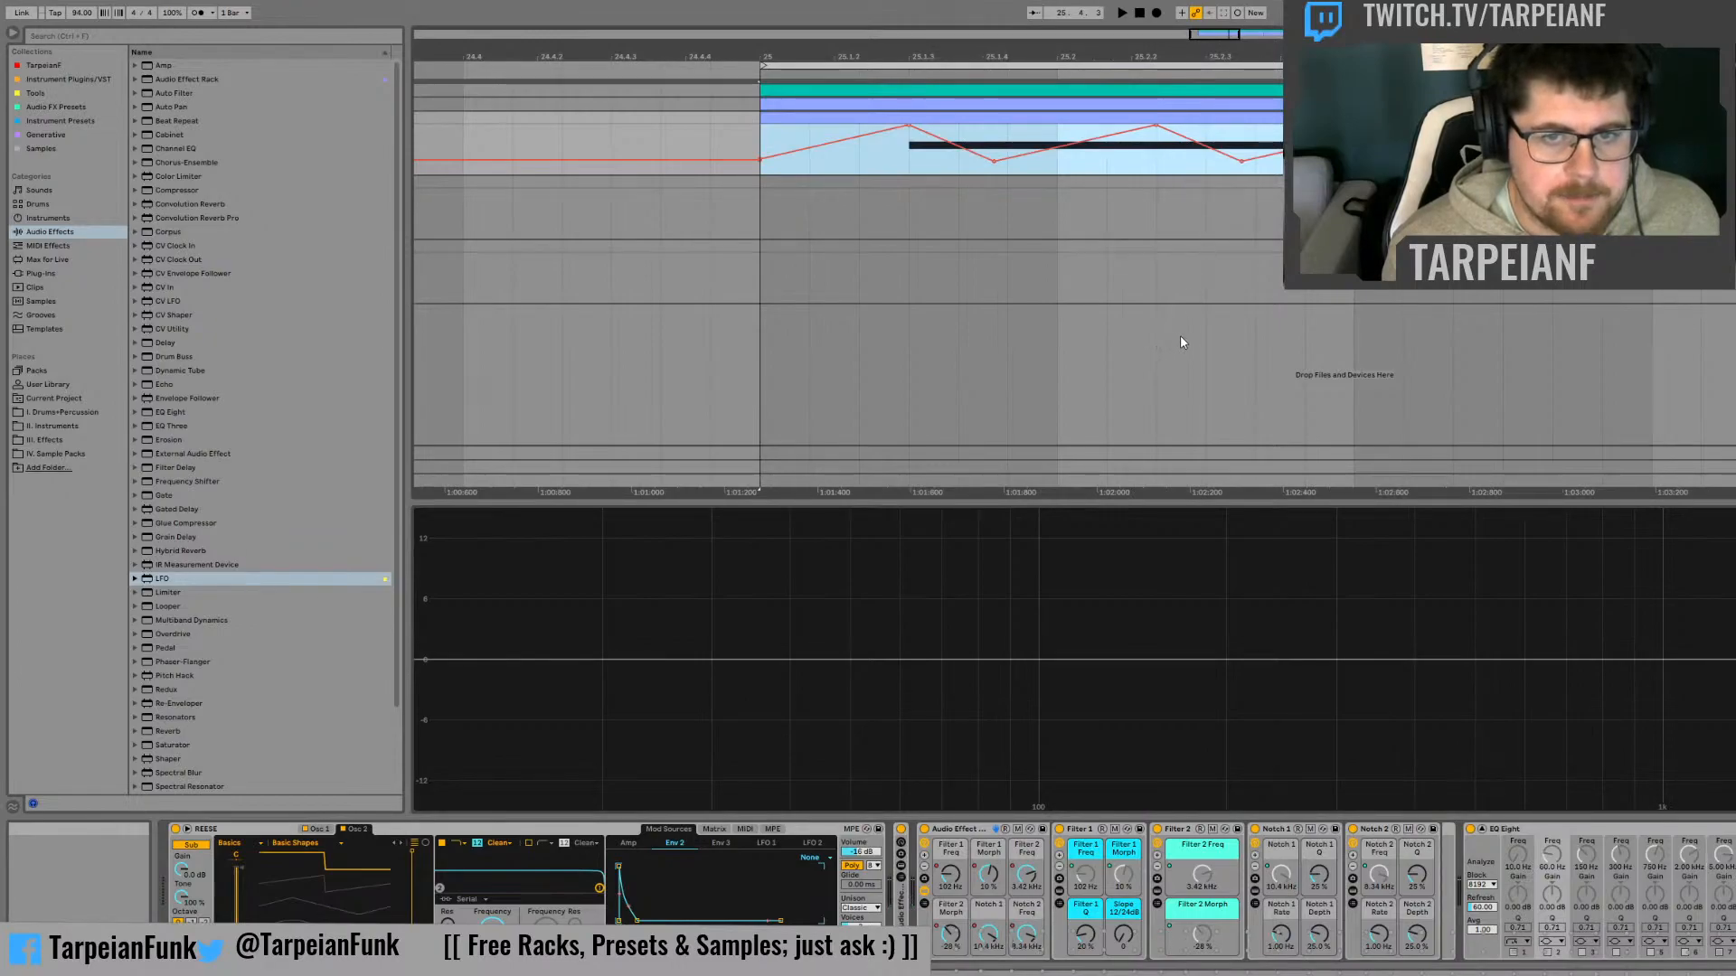
left_click(1030, 934)
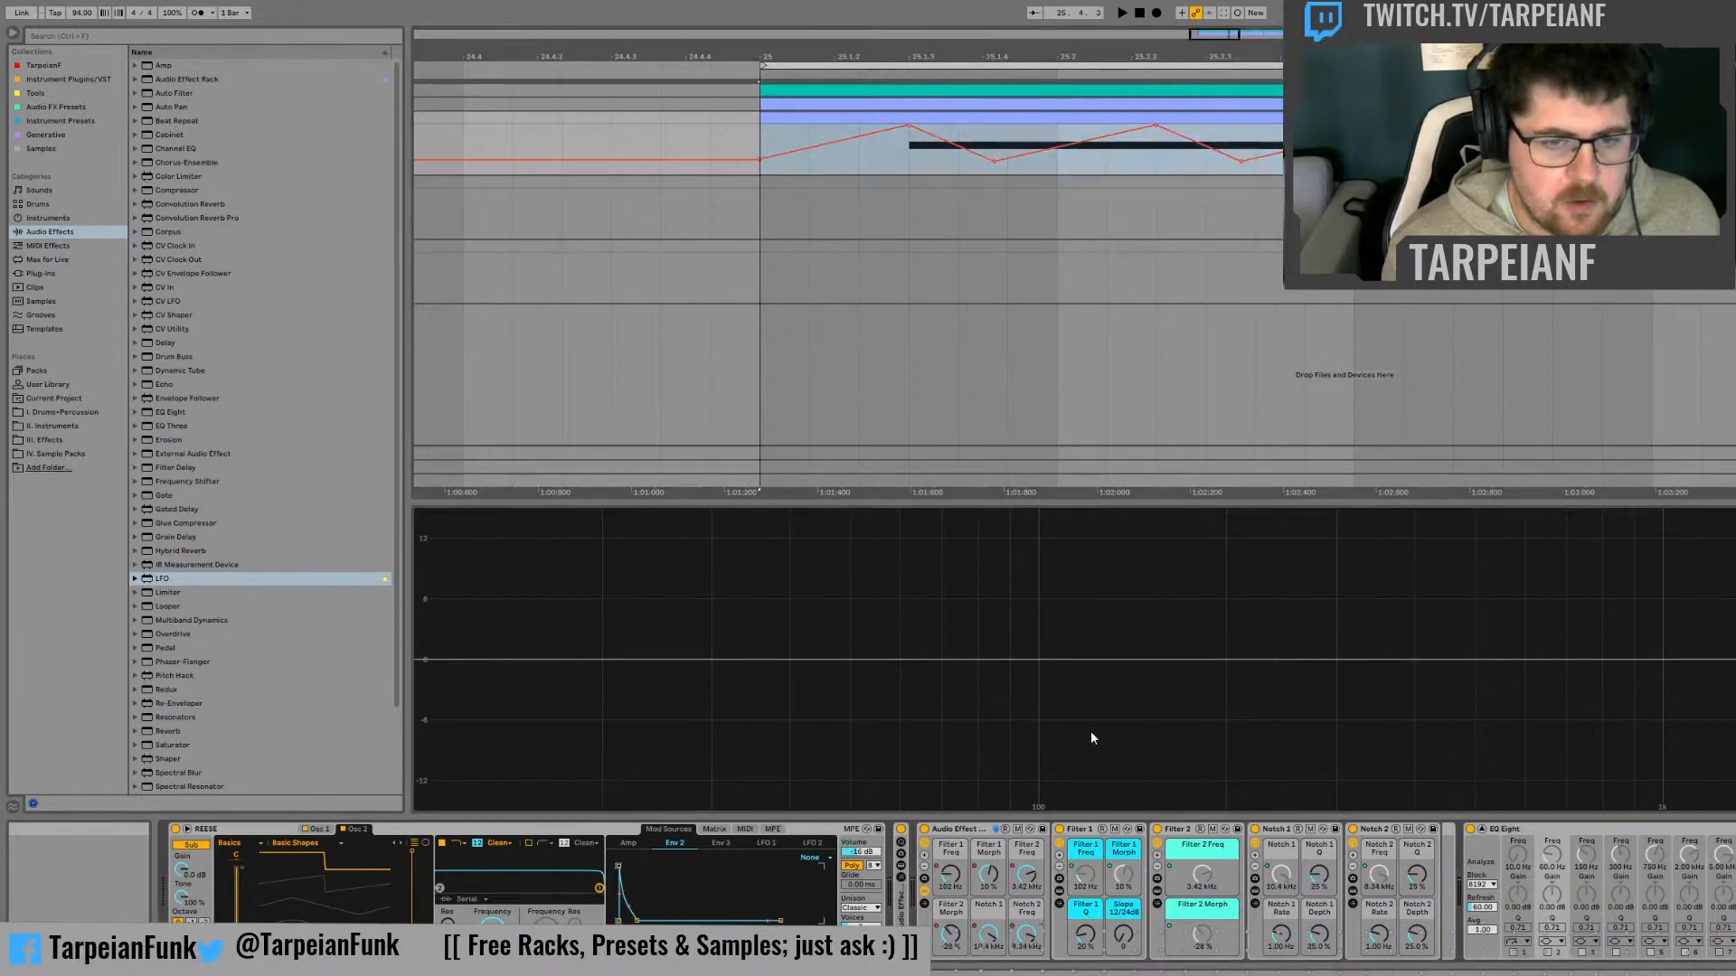
key("space")
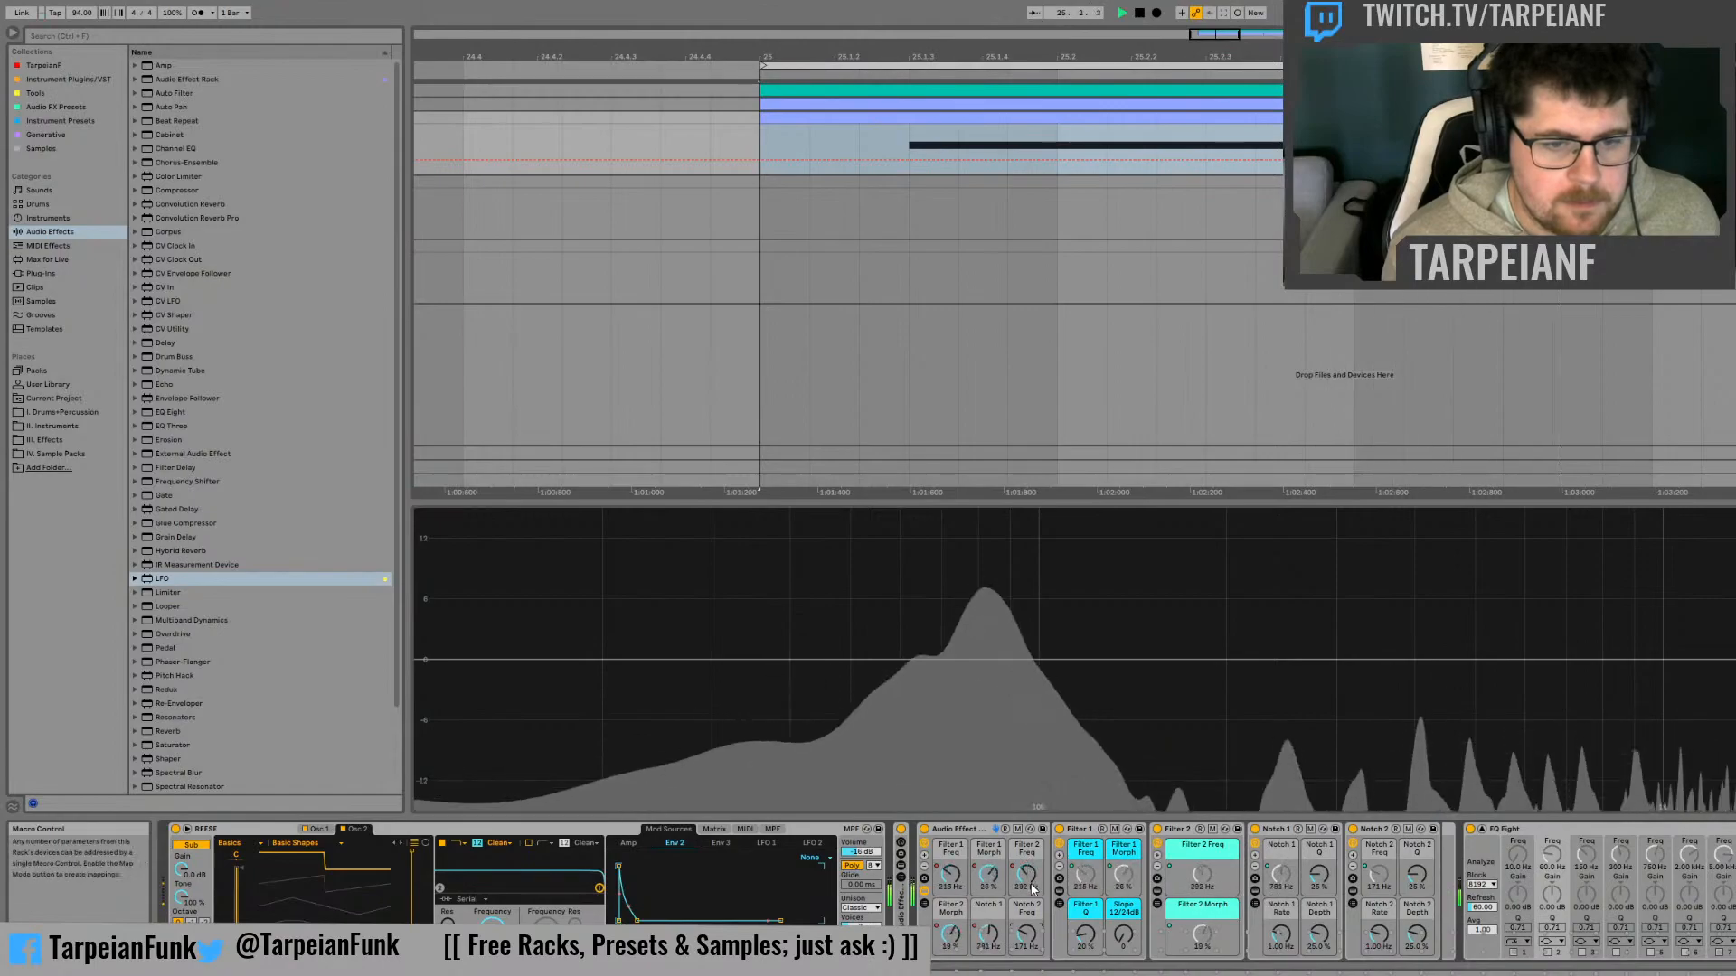
key("space")
left_click(1005, 213)
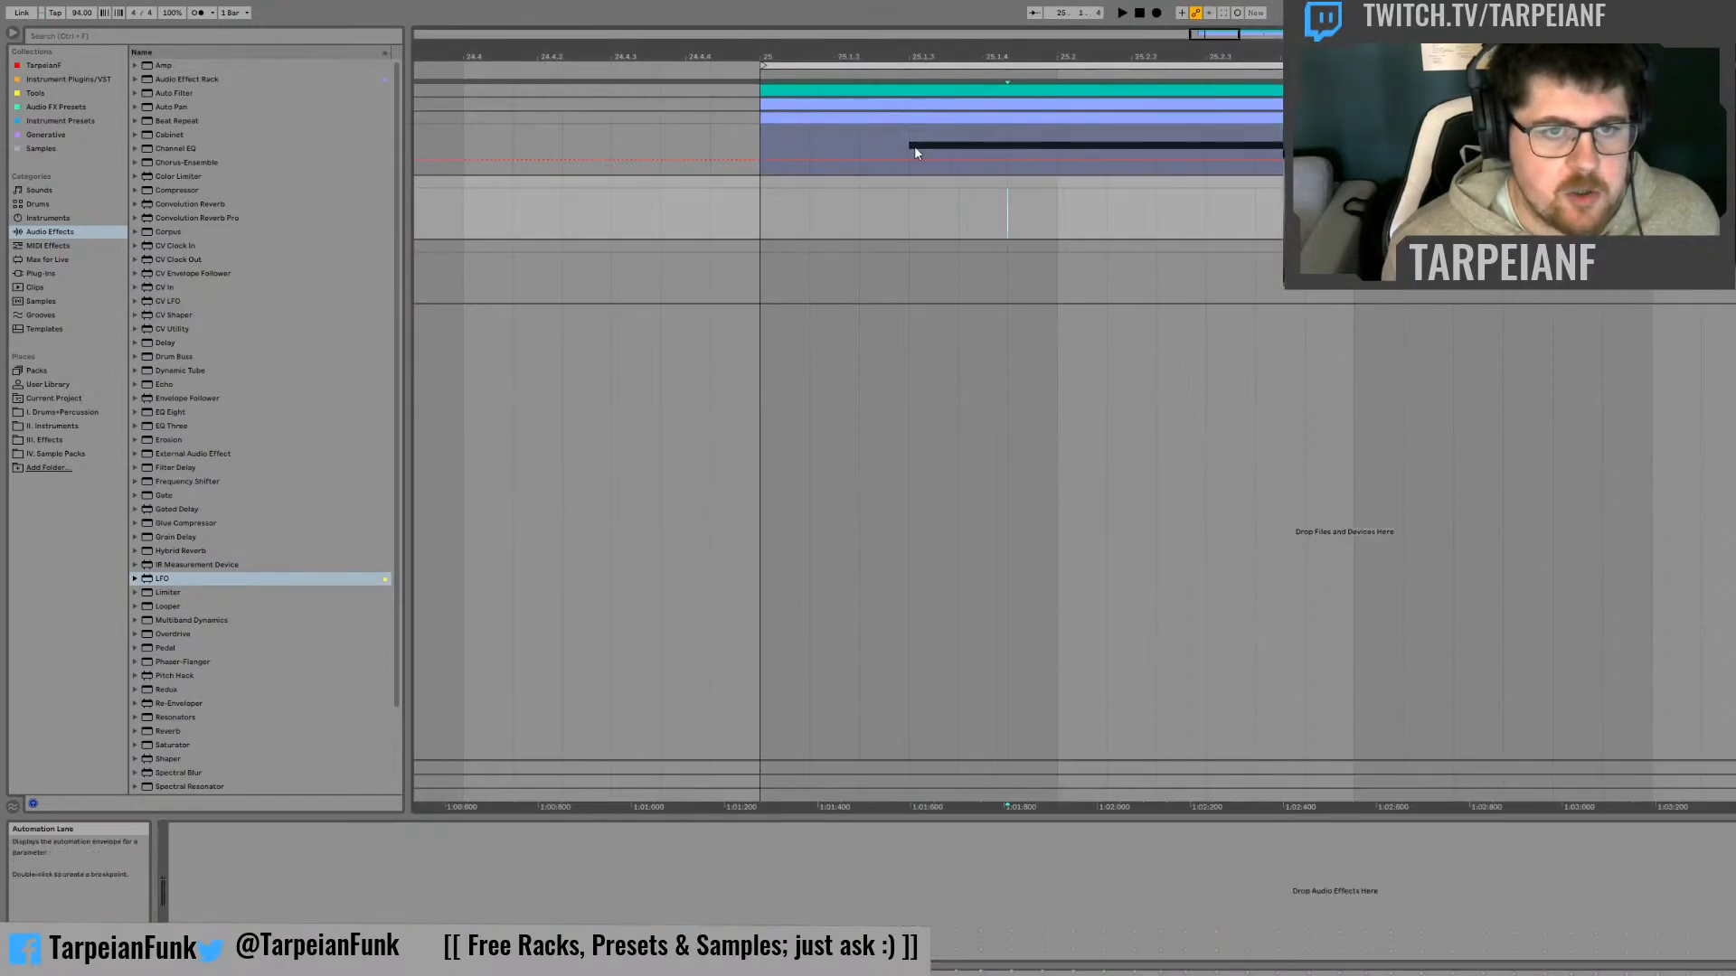
left_click(908, 156)
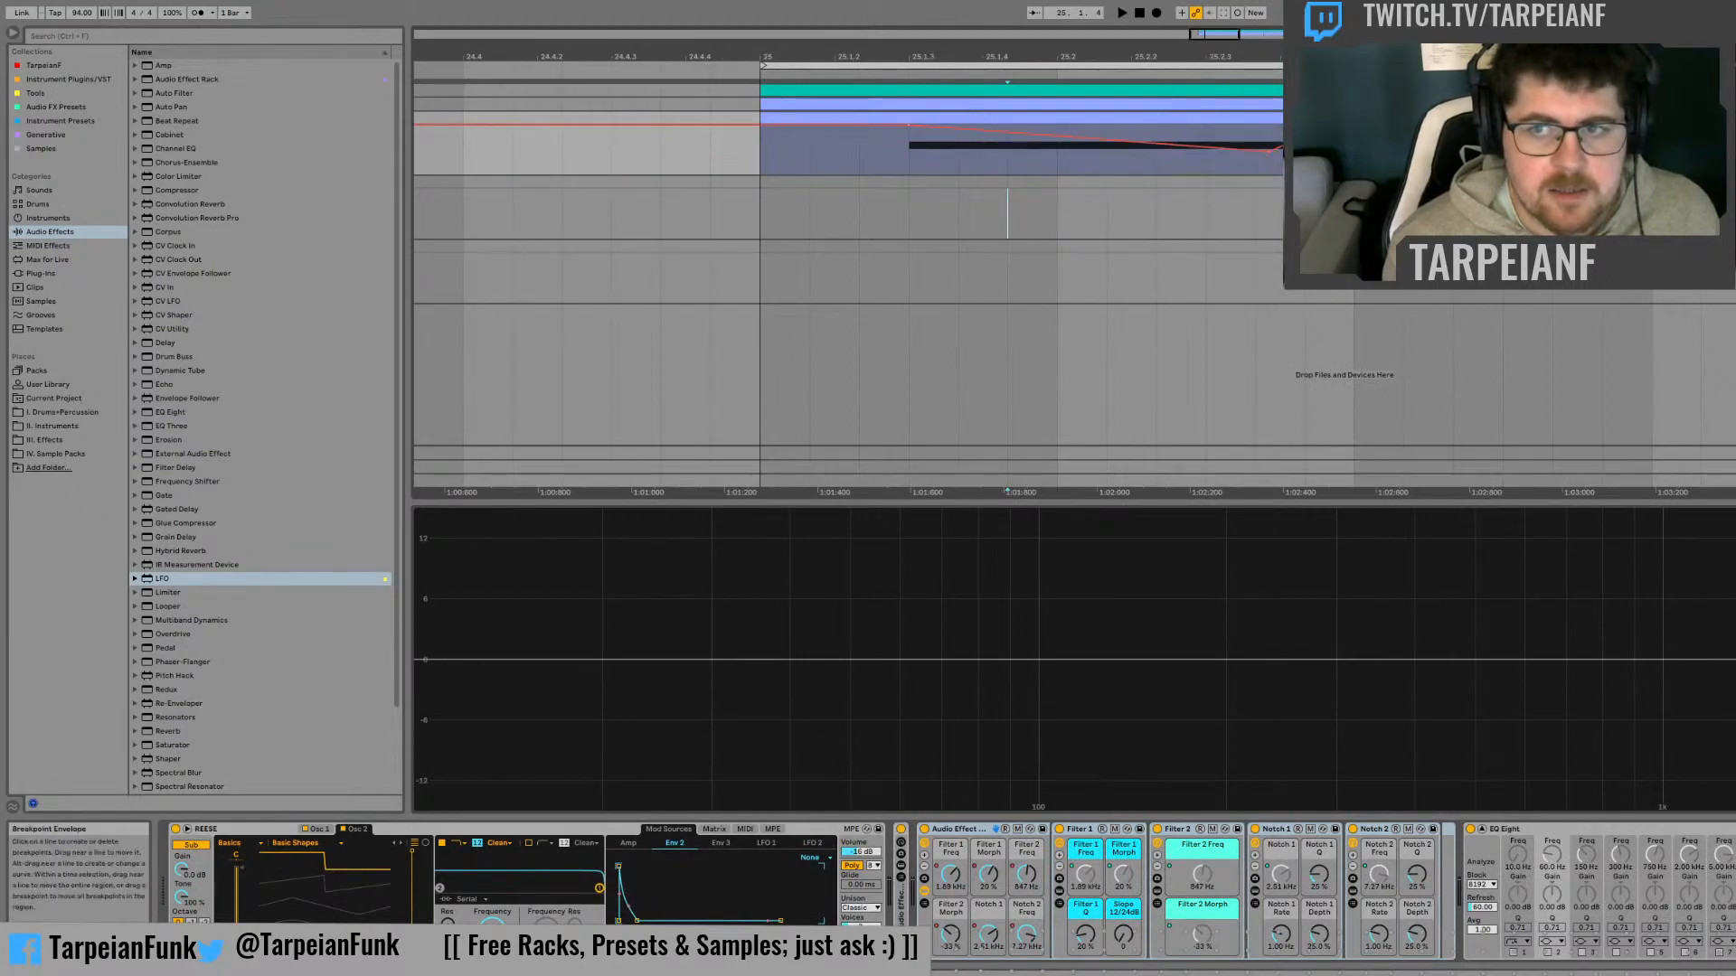
key("space")
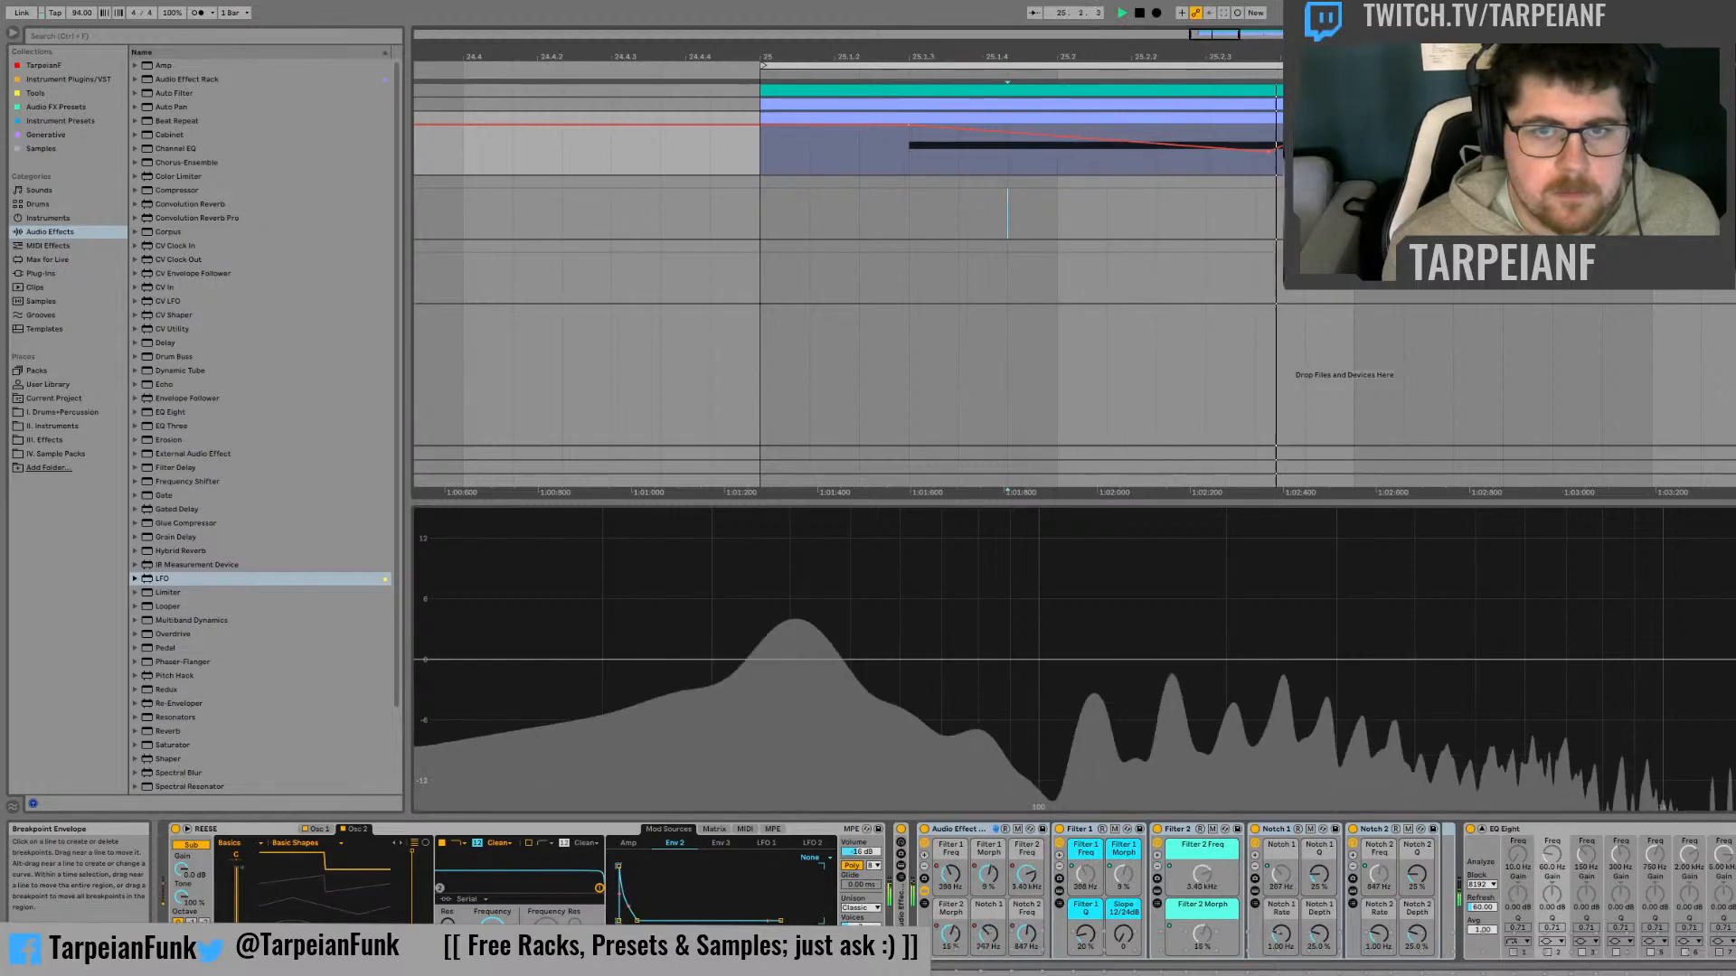
key("space")
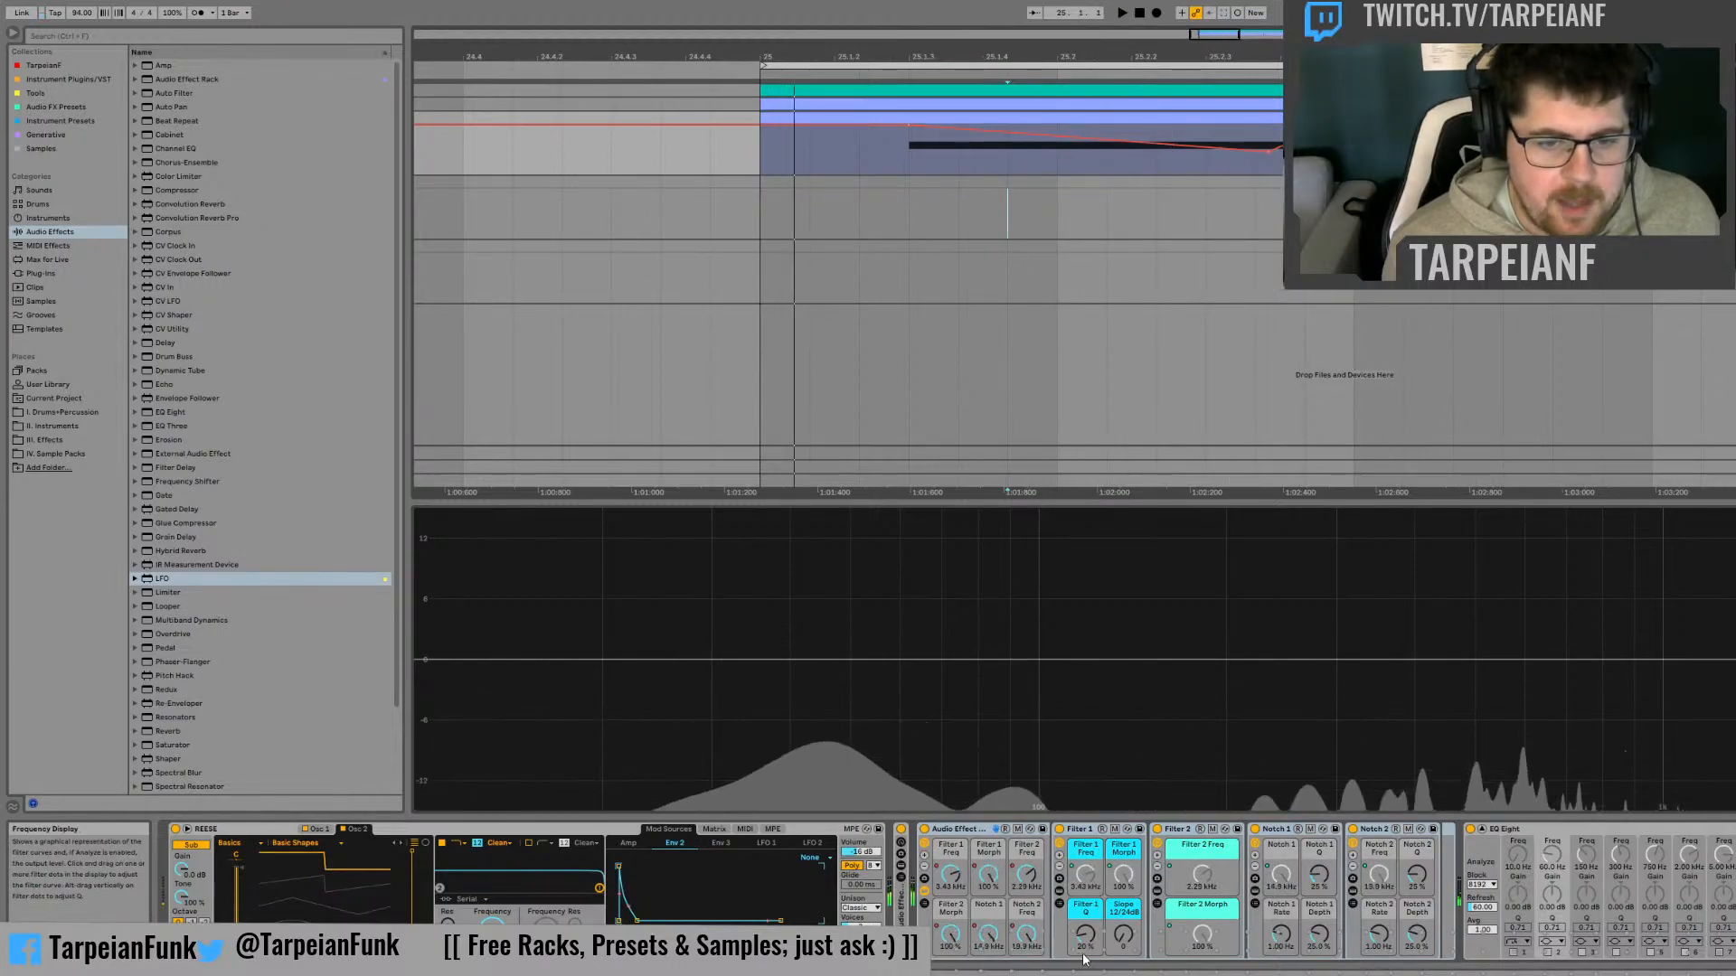
Delete the breakpoint at about 25.1.4 from the outer rack's Filter 1 Freq automation during playback
key("space")
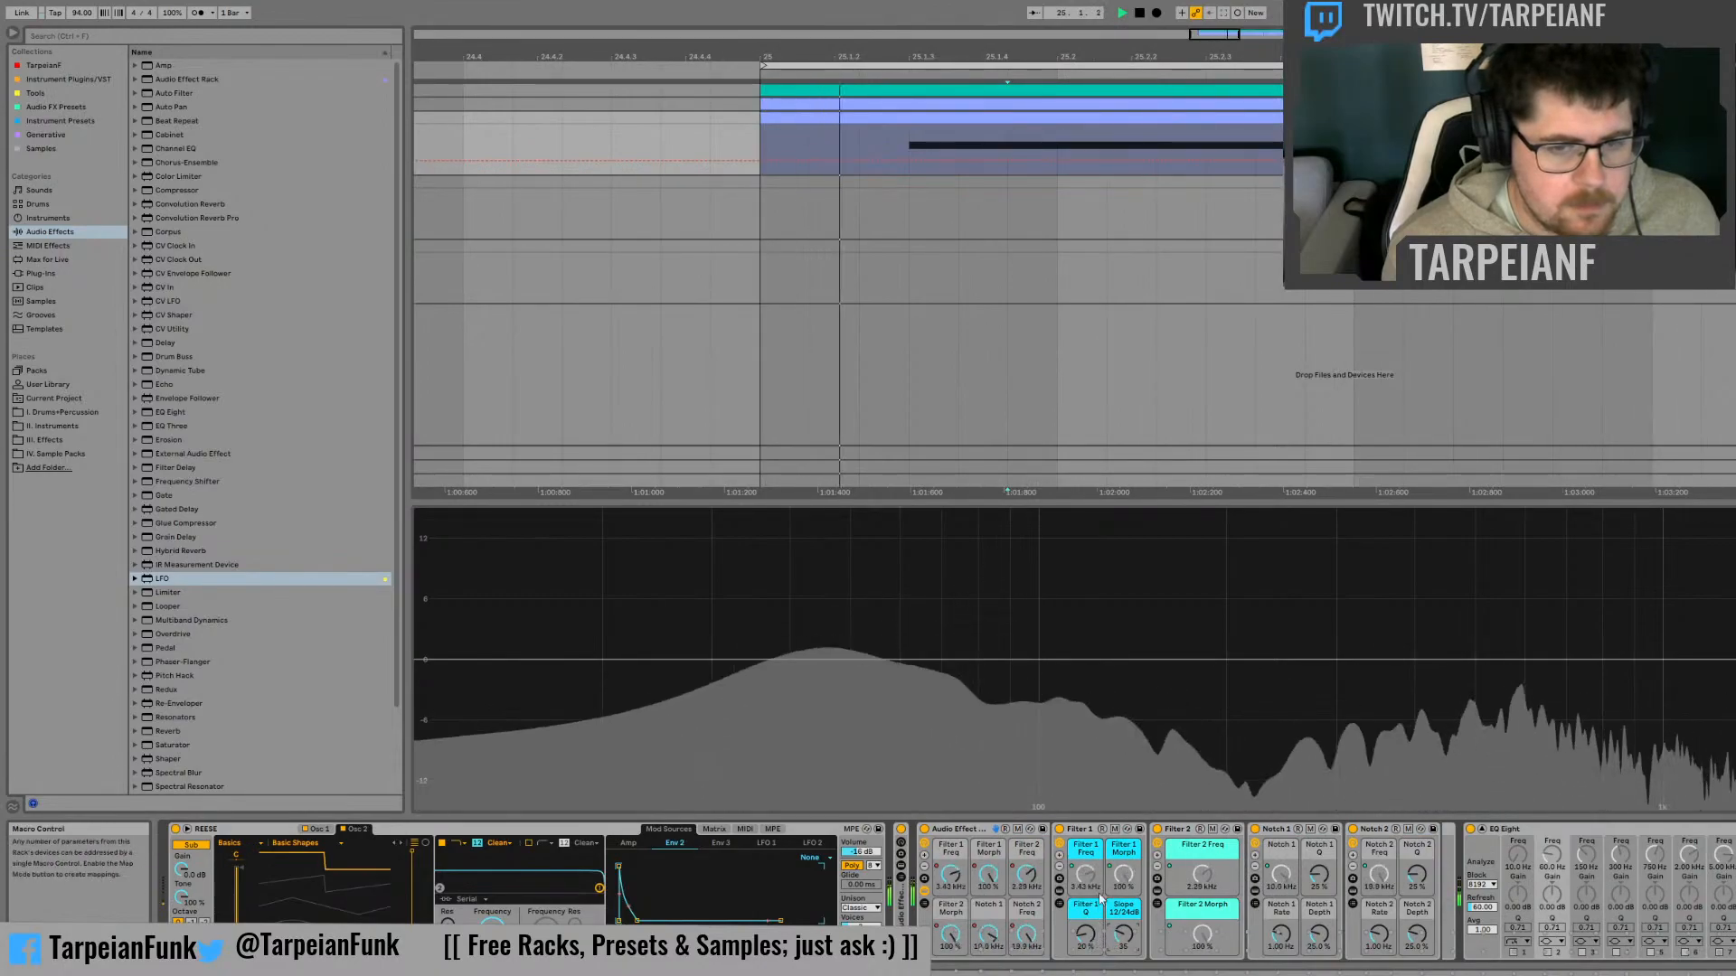
left_click(955, 878)
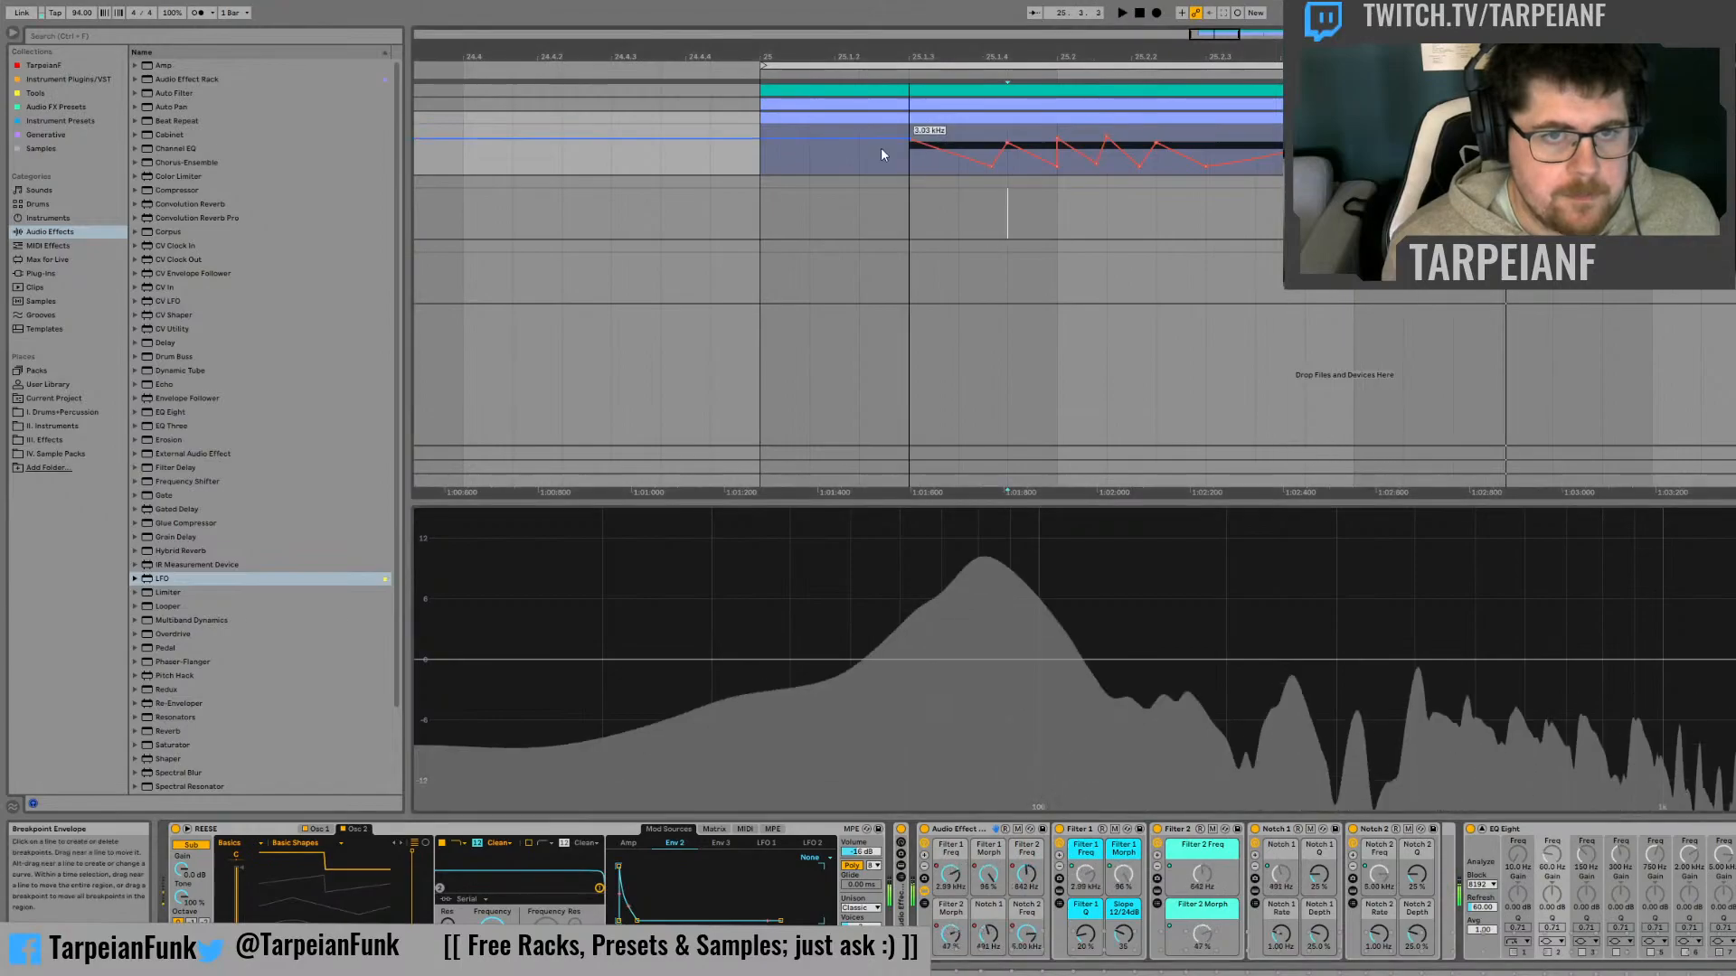
left_click(1007, 144)
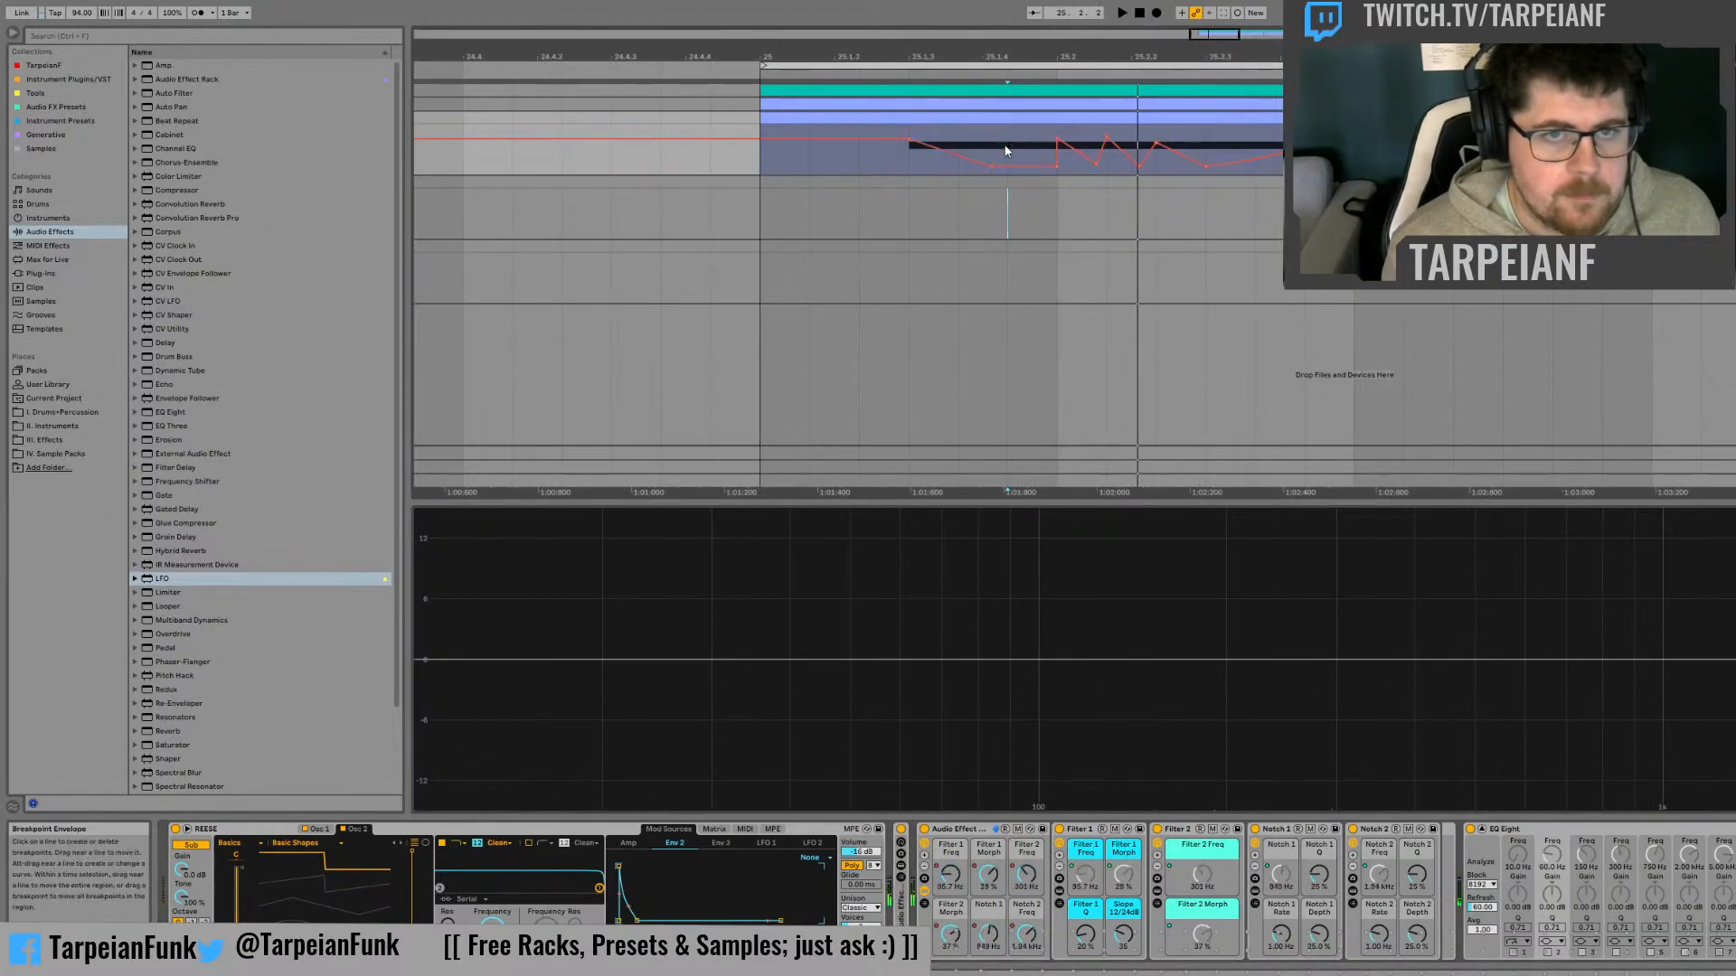
Replay the bass from 25.1.3 and delete the Filter 1 Morph automation breakpoints just after 25.1.4 and at 25.2
left_click(899, 161)
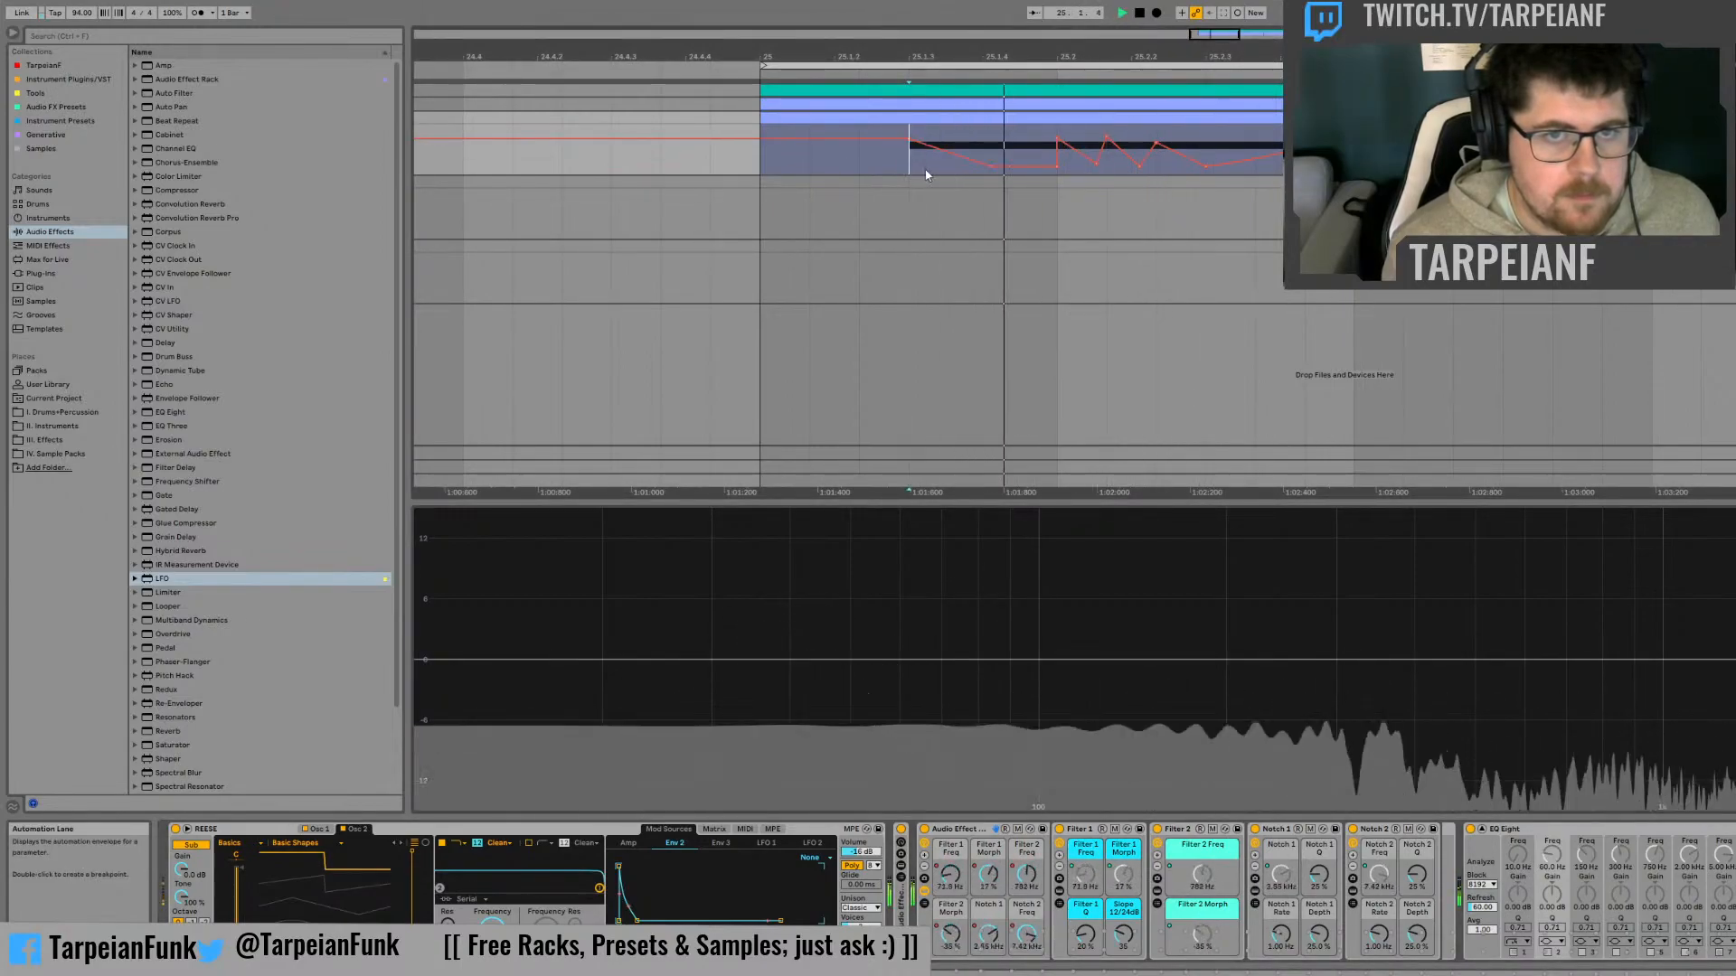
key("space")
left_click(988, 874)
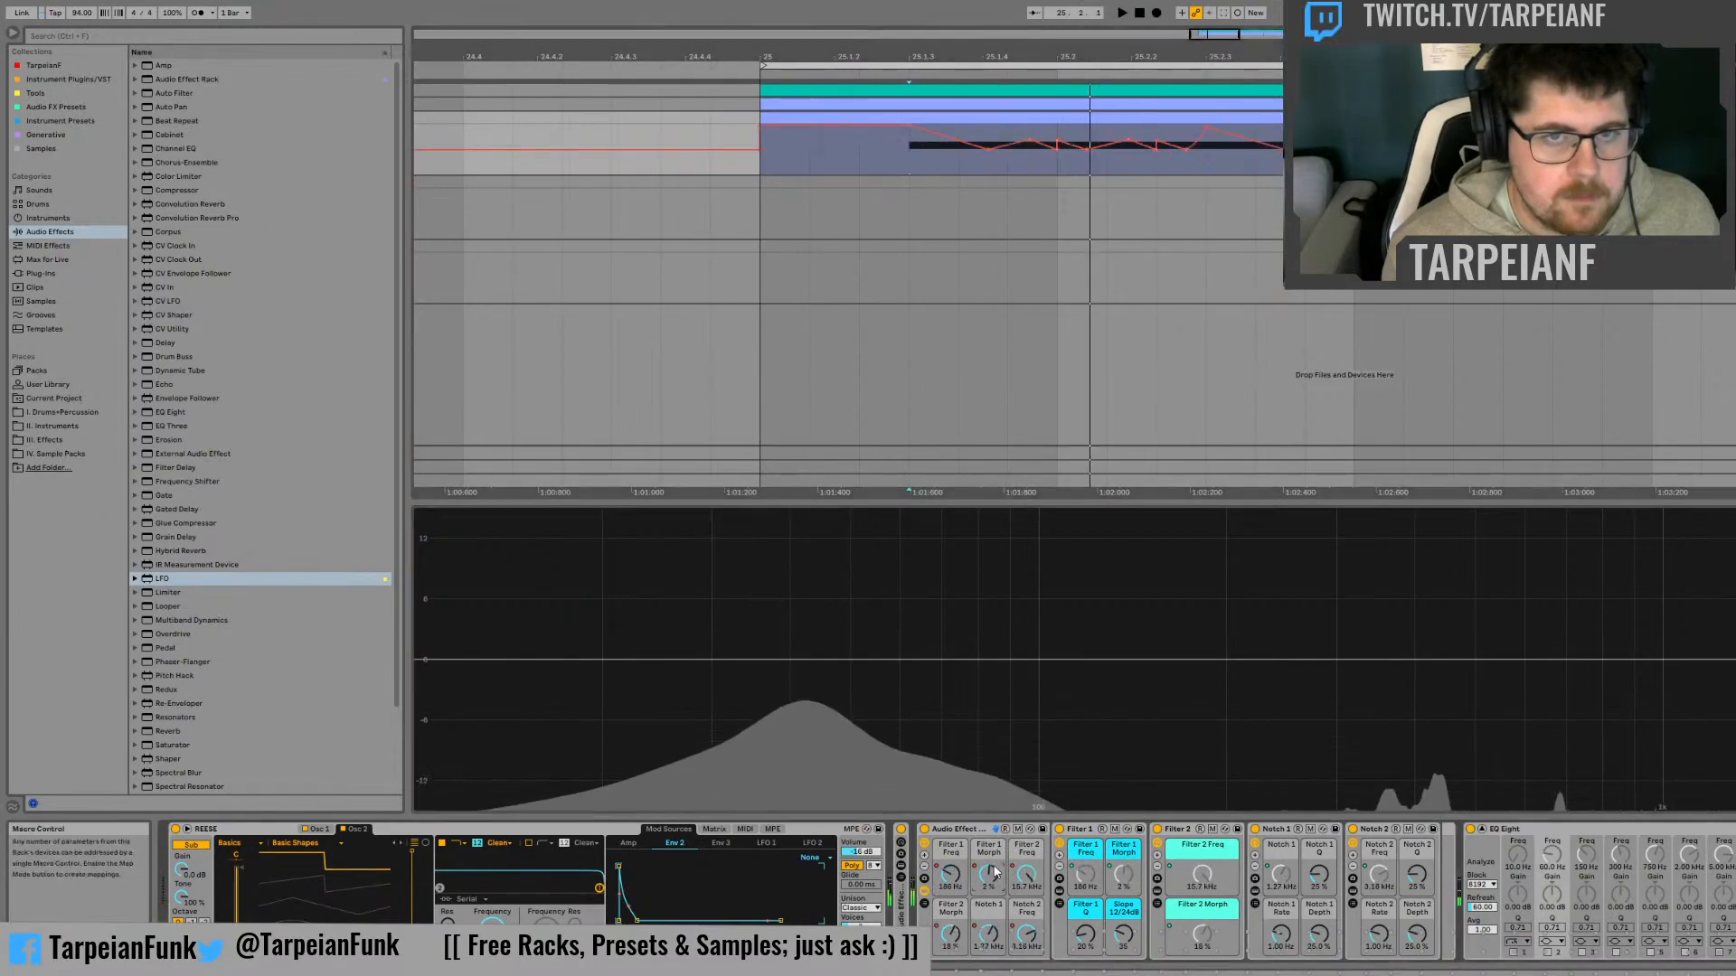
left_click(1028, 135)
key("space")
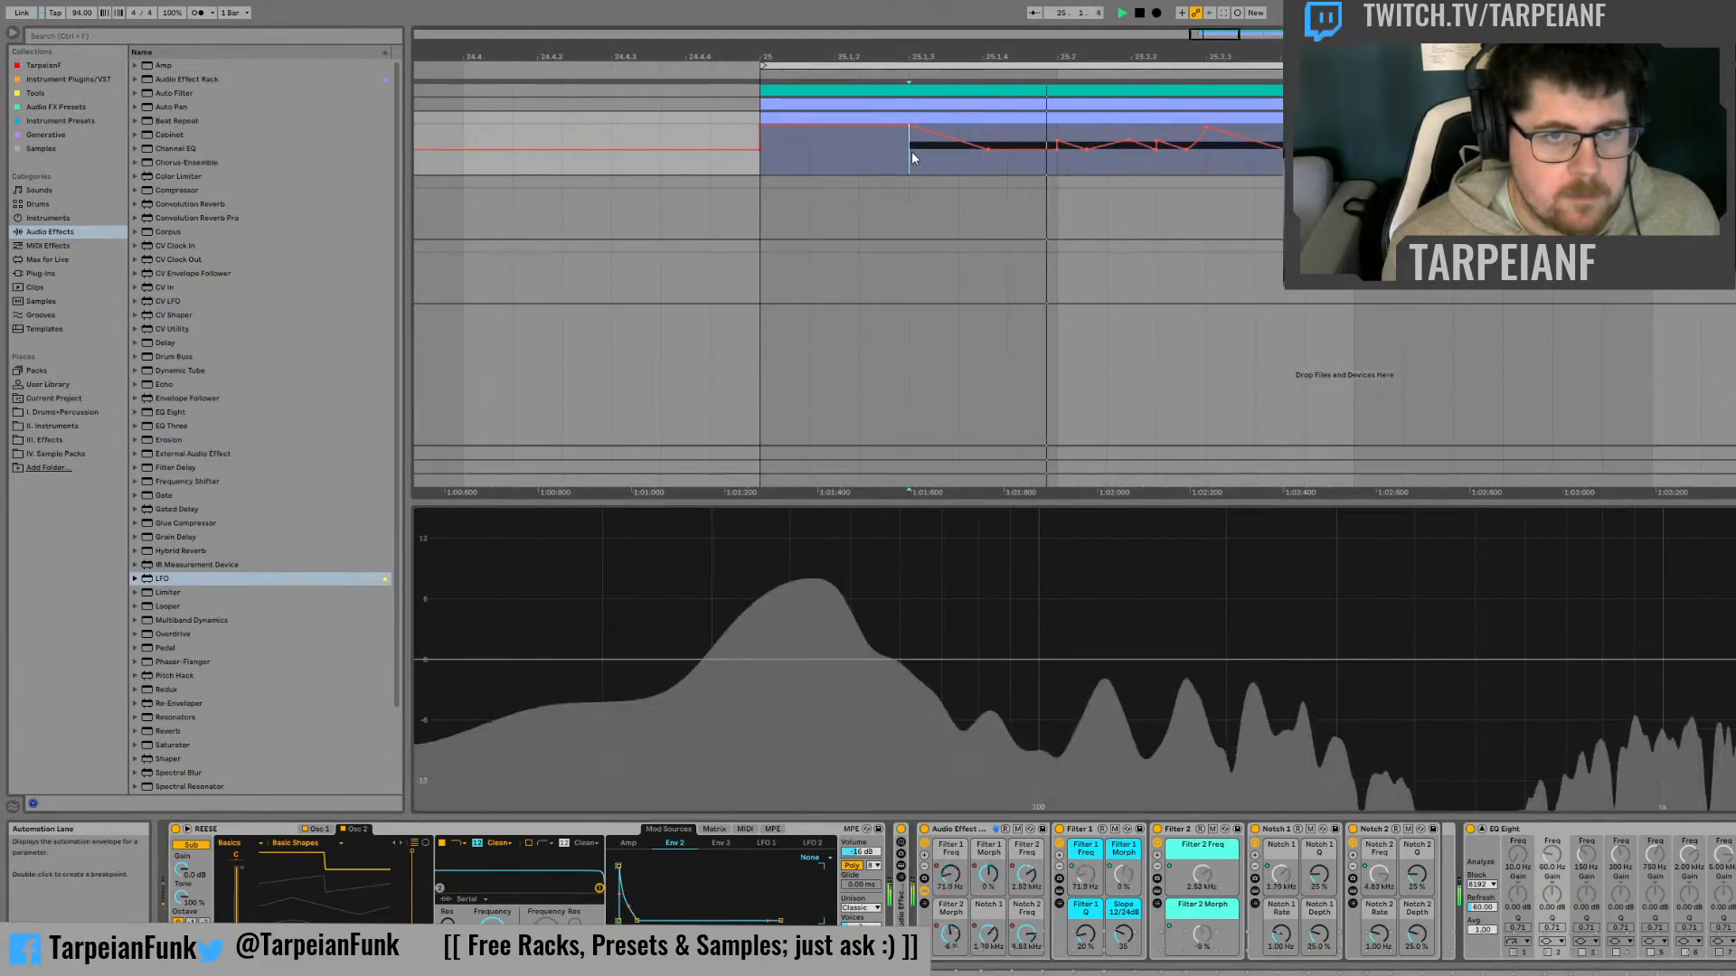
key("space")
key("space")
left_click(1056, 150)
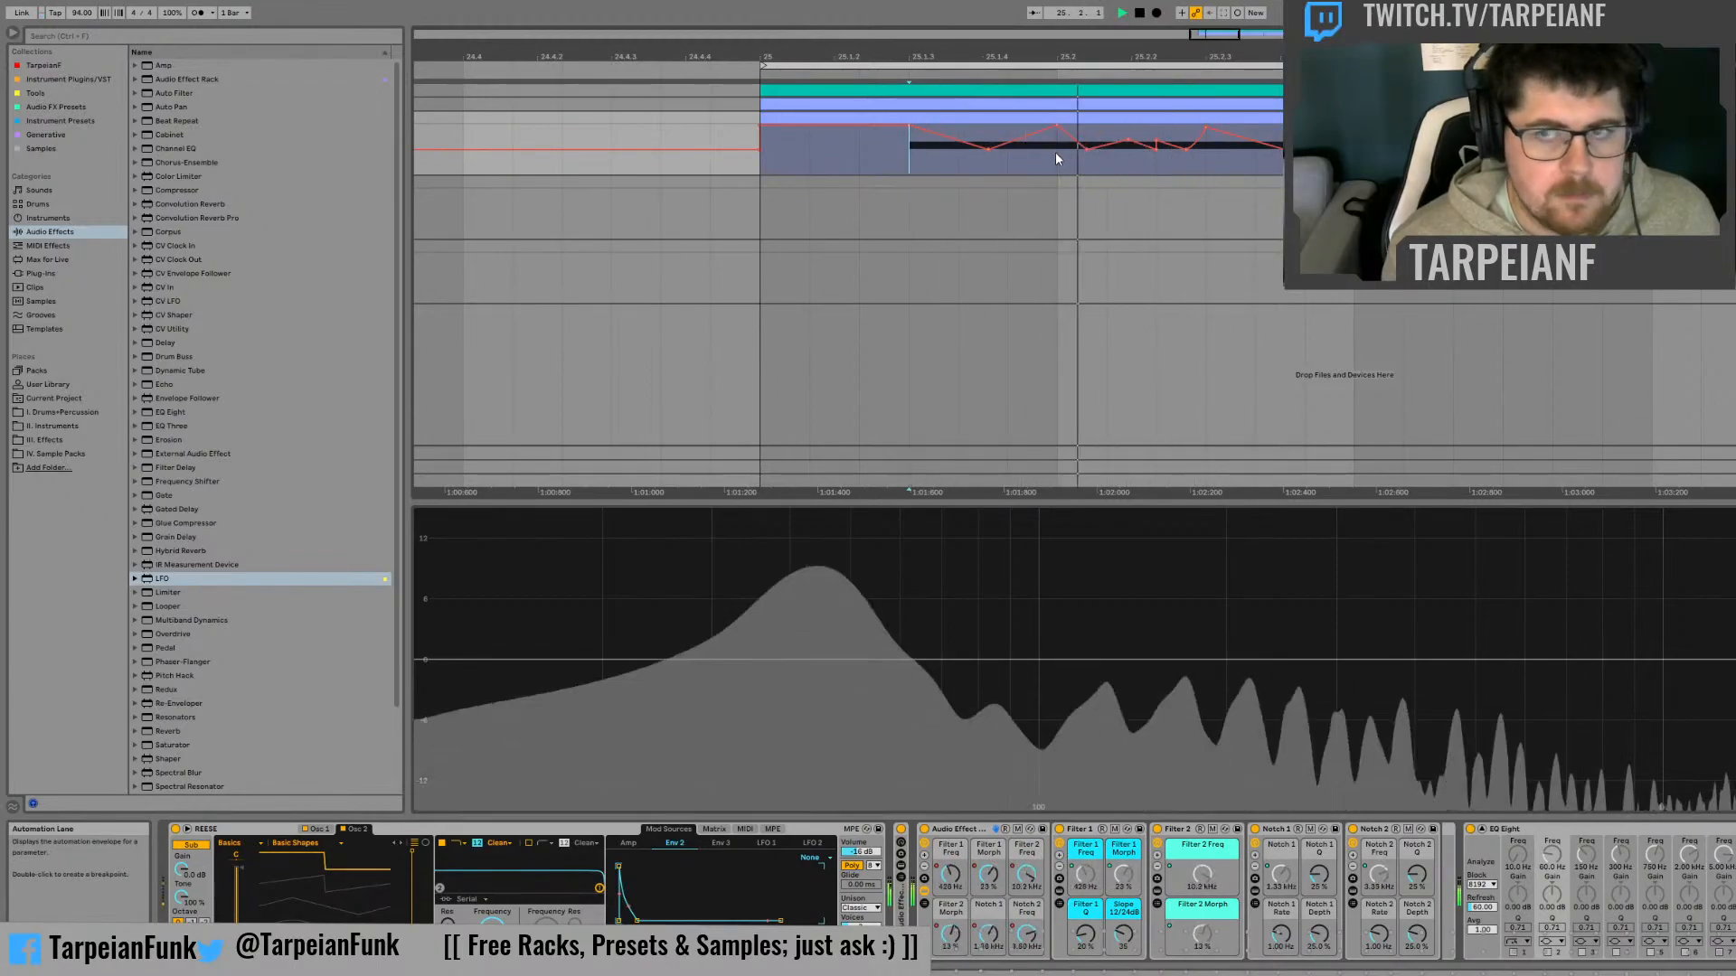
Audition the passage from 25.1.3 with the simplified Filter 1 Morph automation
key("space")
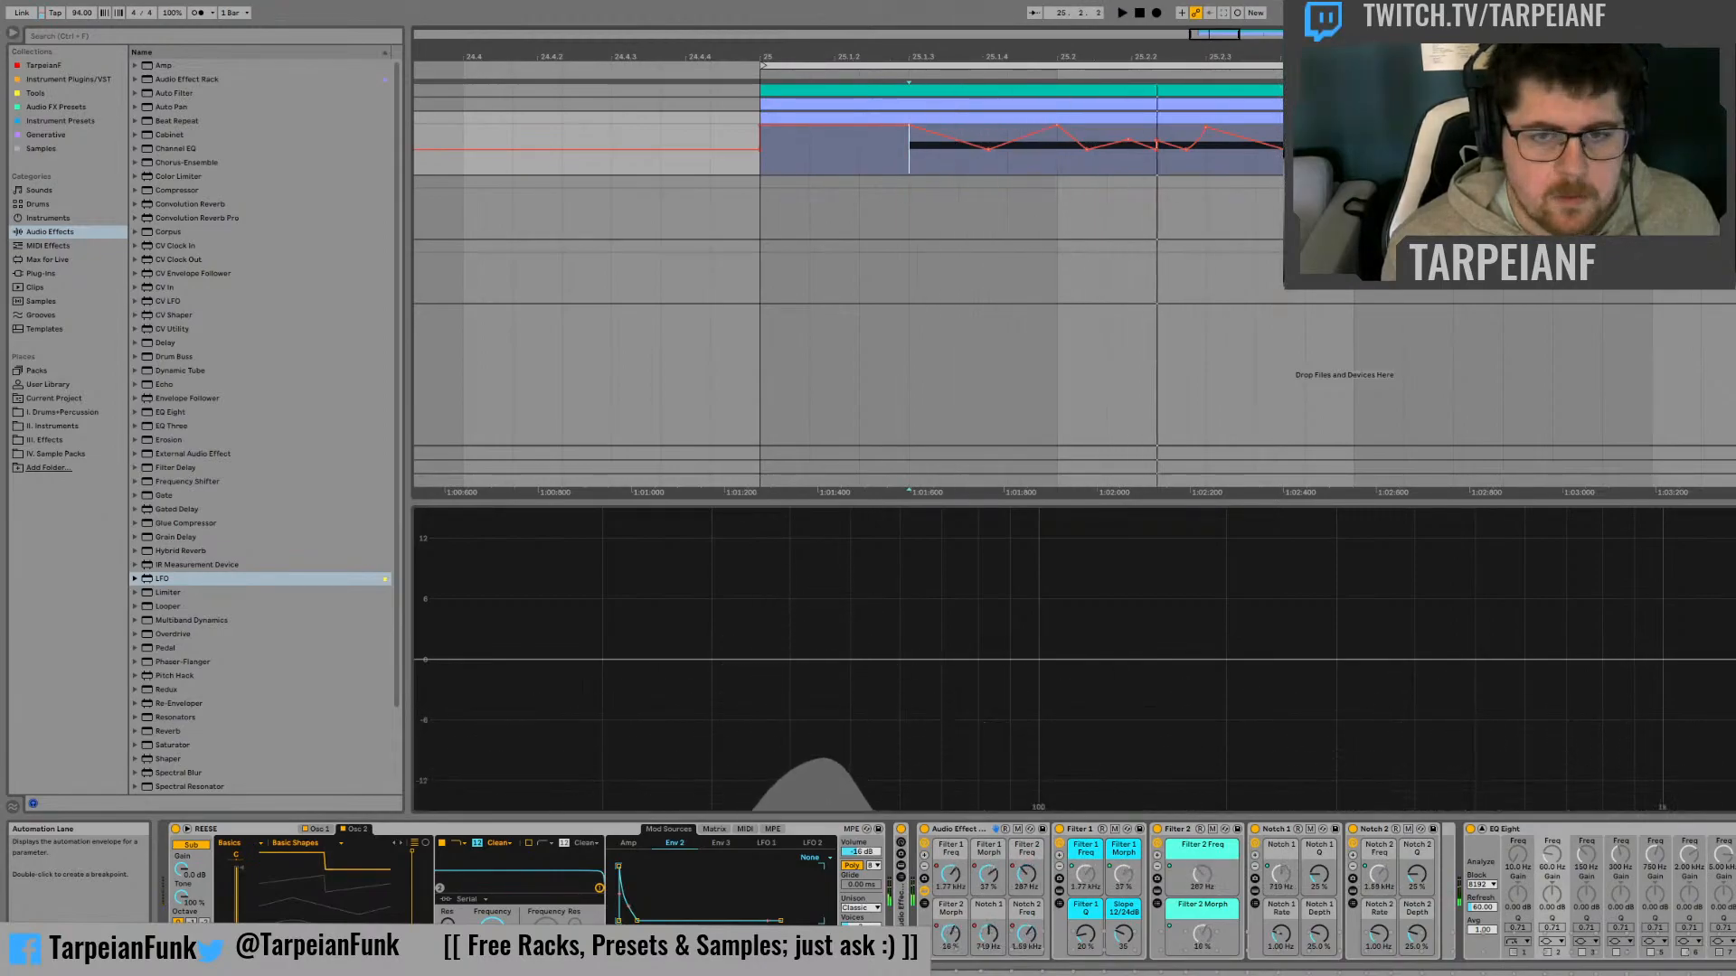
key("space")
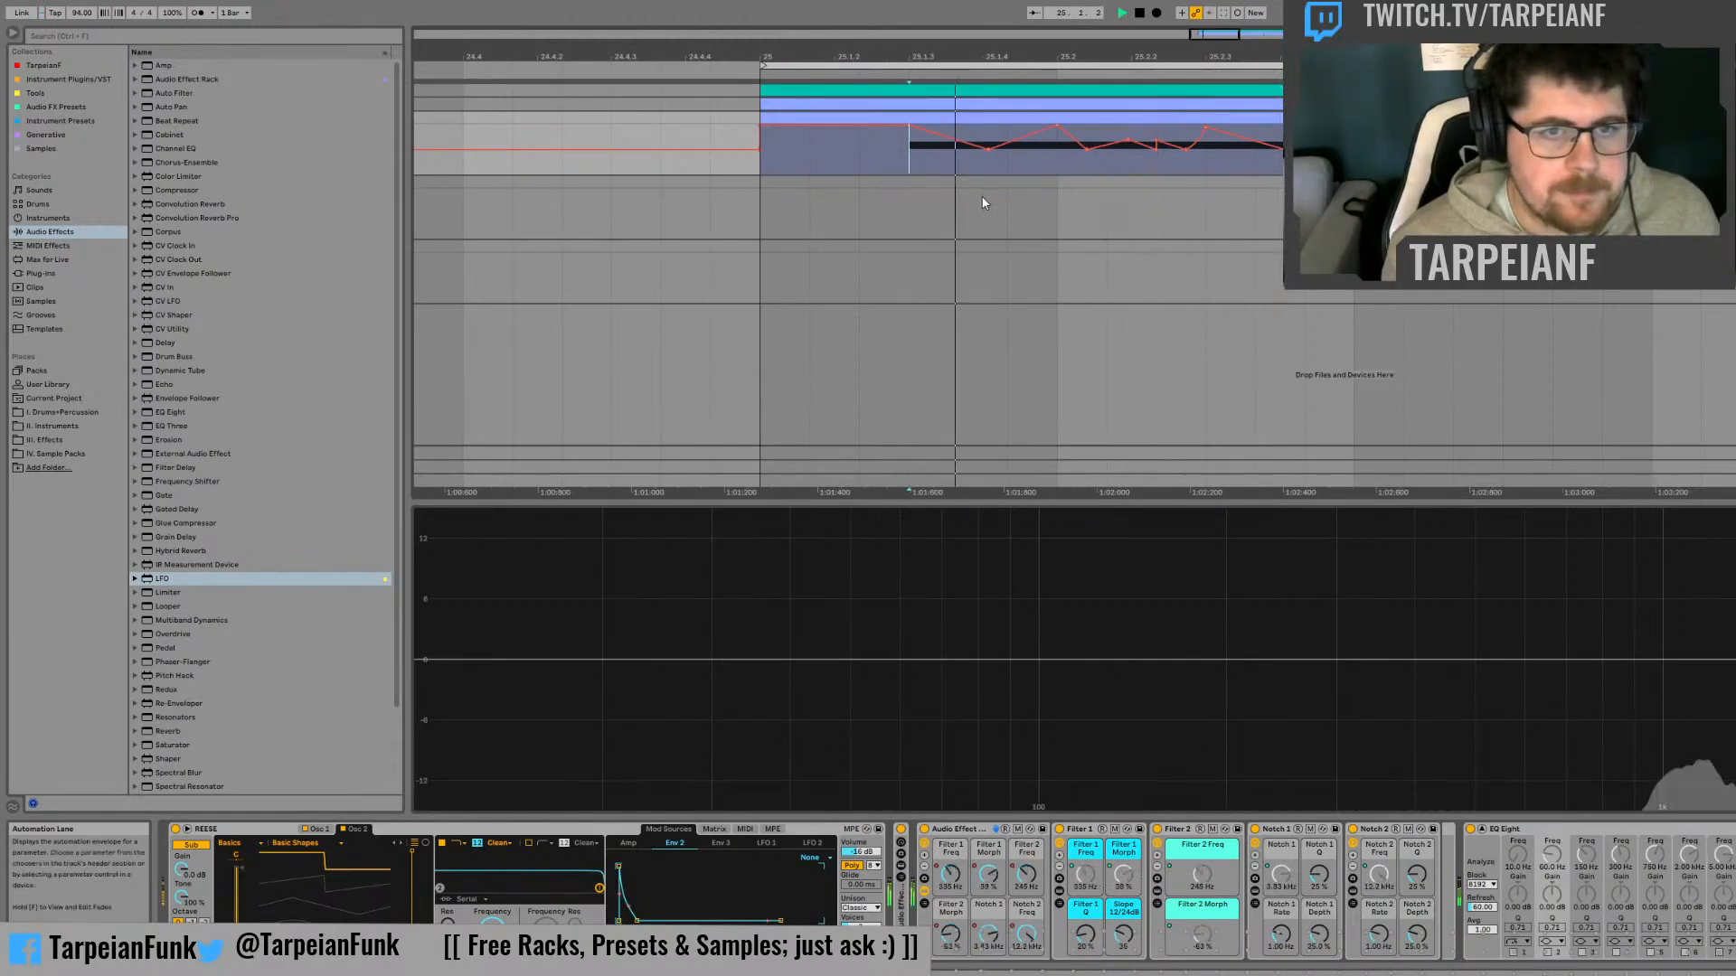
key("space")
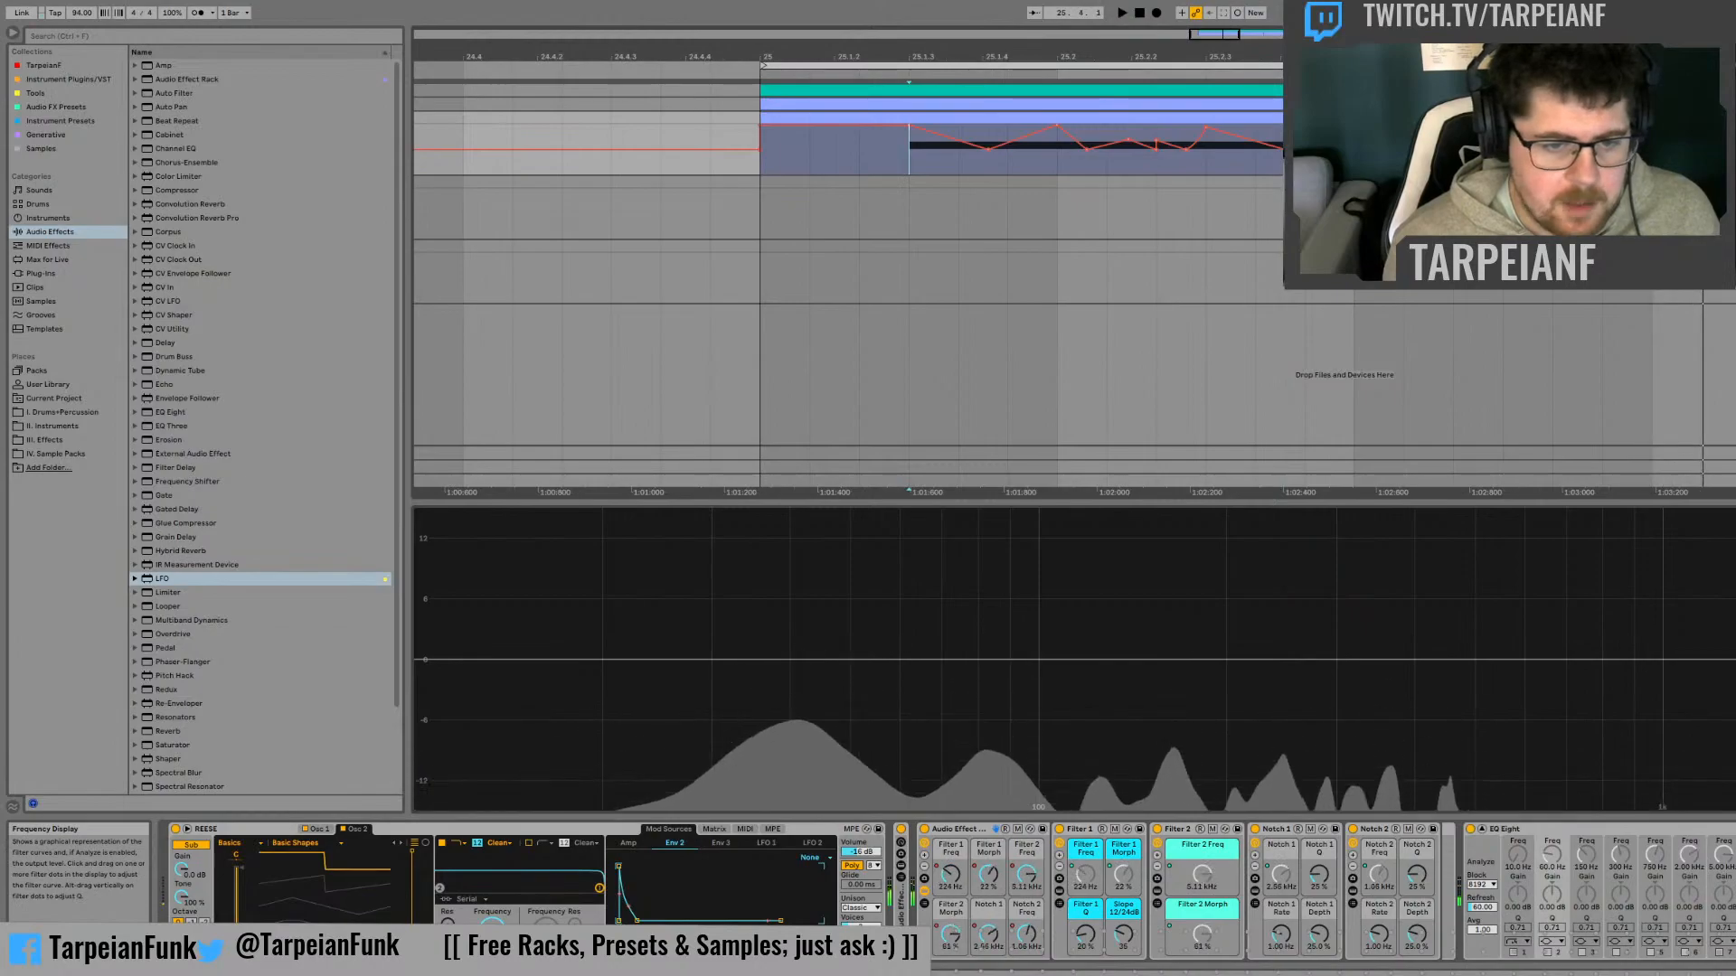
Move the filter and notch rack into the Mids+ rack after its Auto Filter, and show ten macros on Mids+
left_click(898, 893)
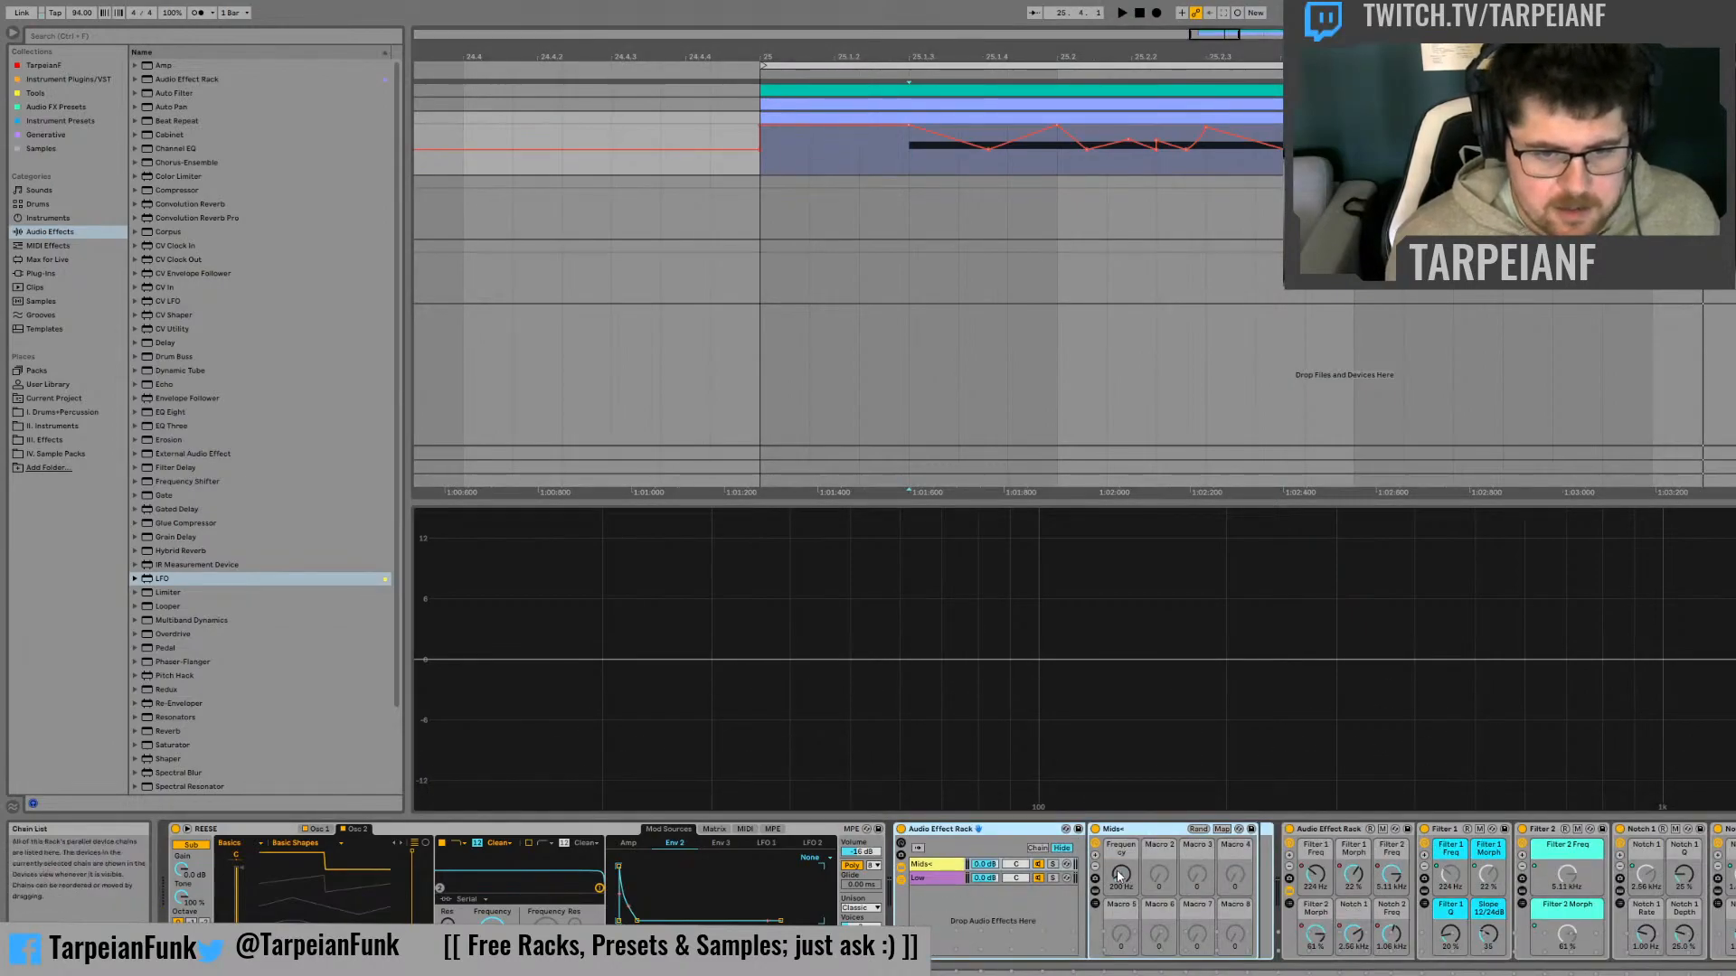
left_click(1096, 892)
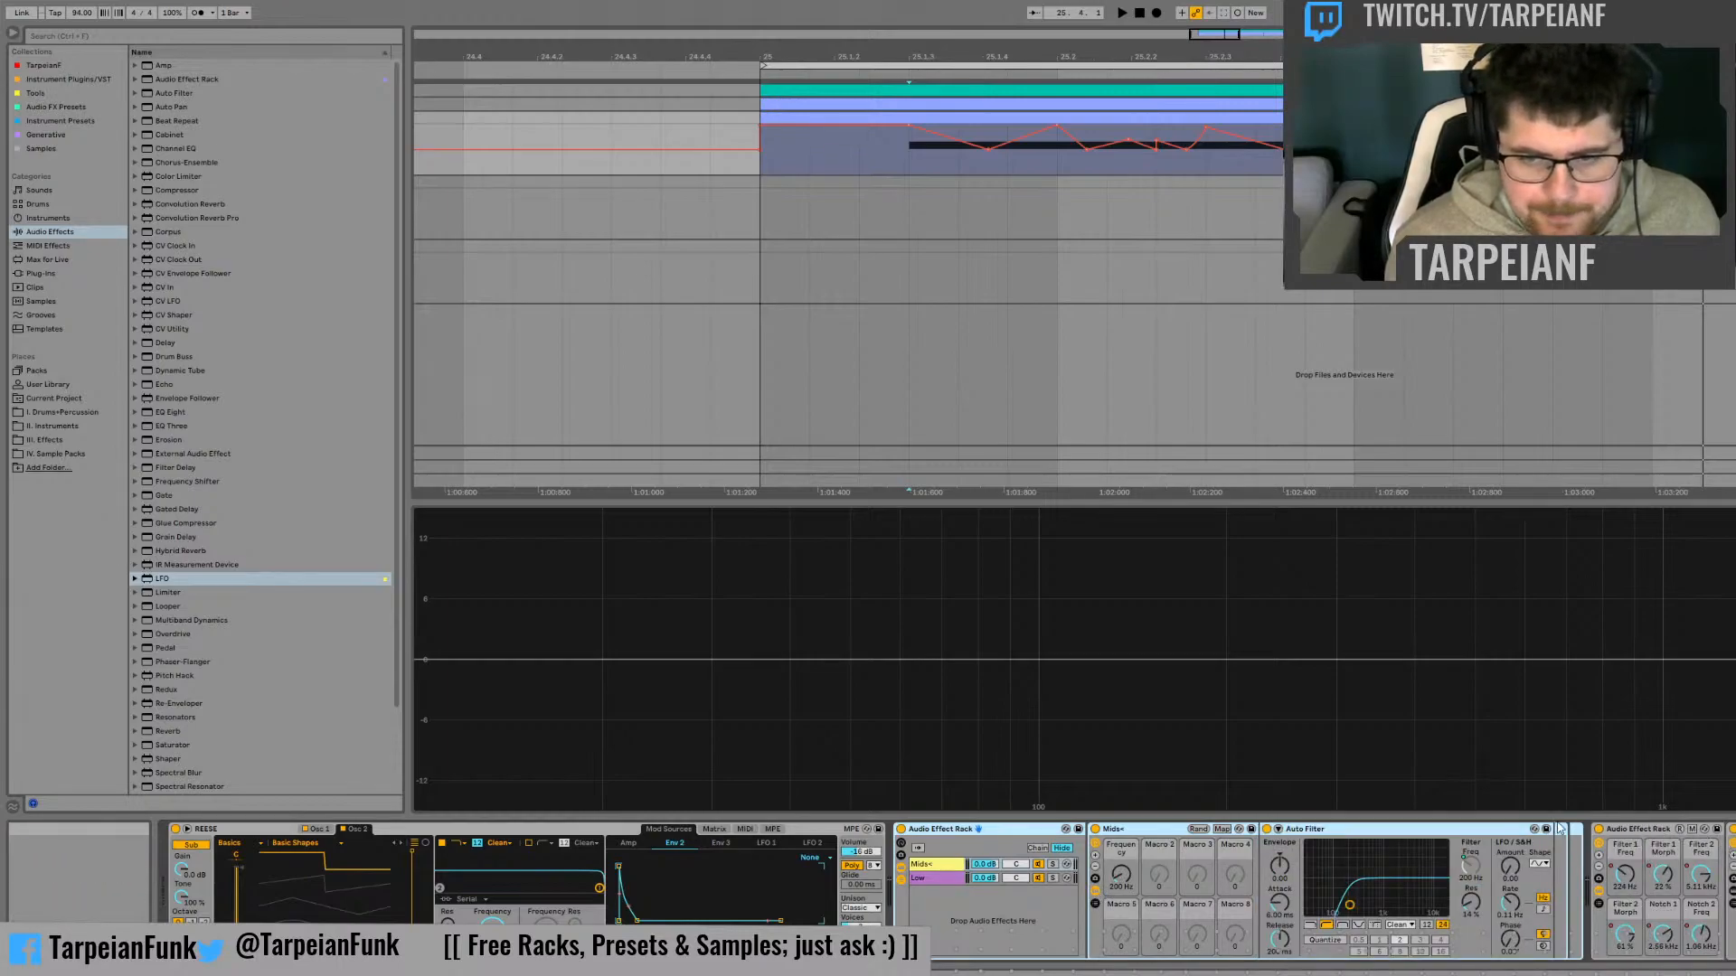
left_click(1617, 839)
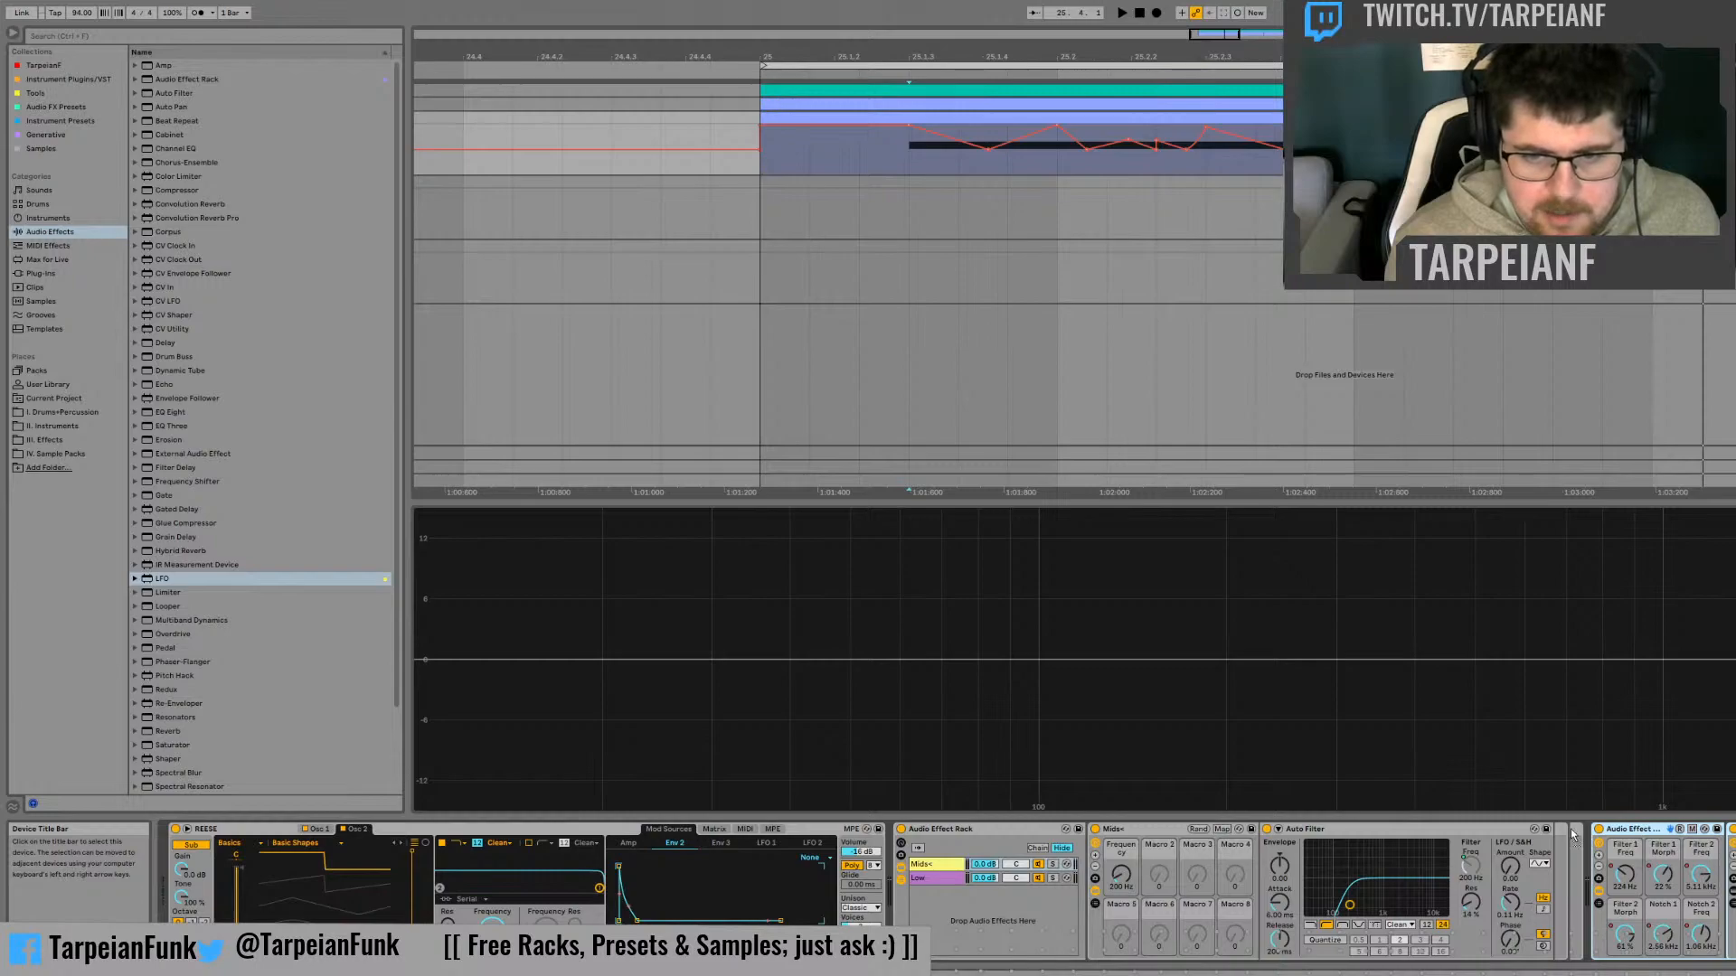
left_click_drag(1571, 830, 1555, 832)
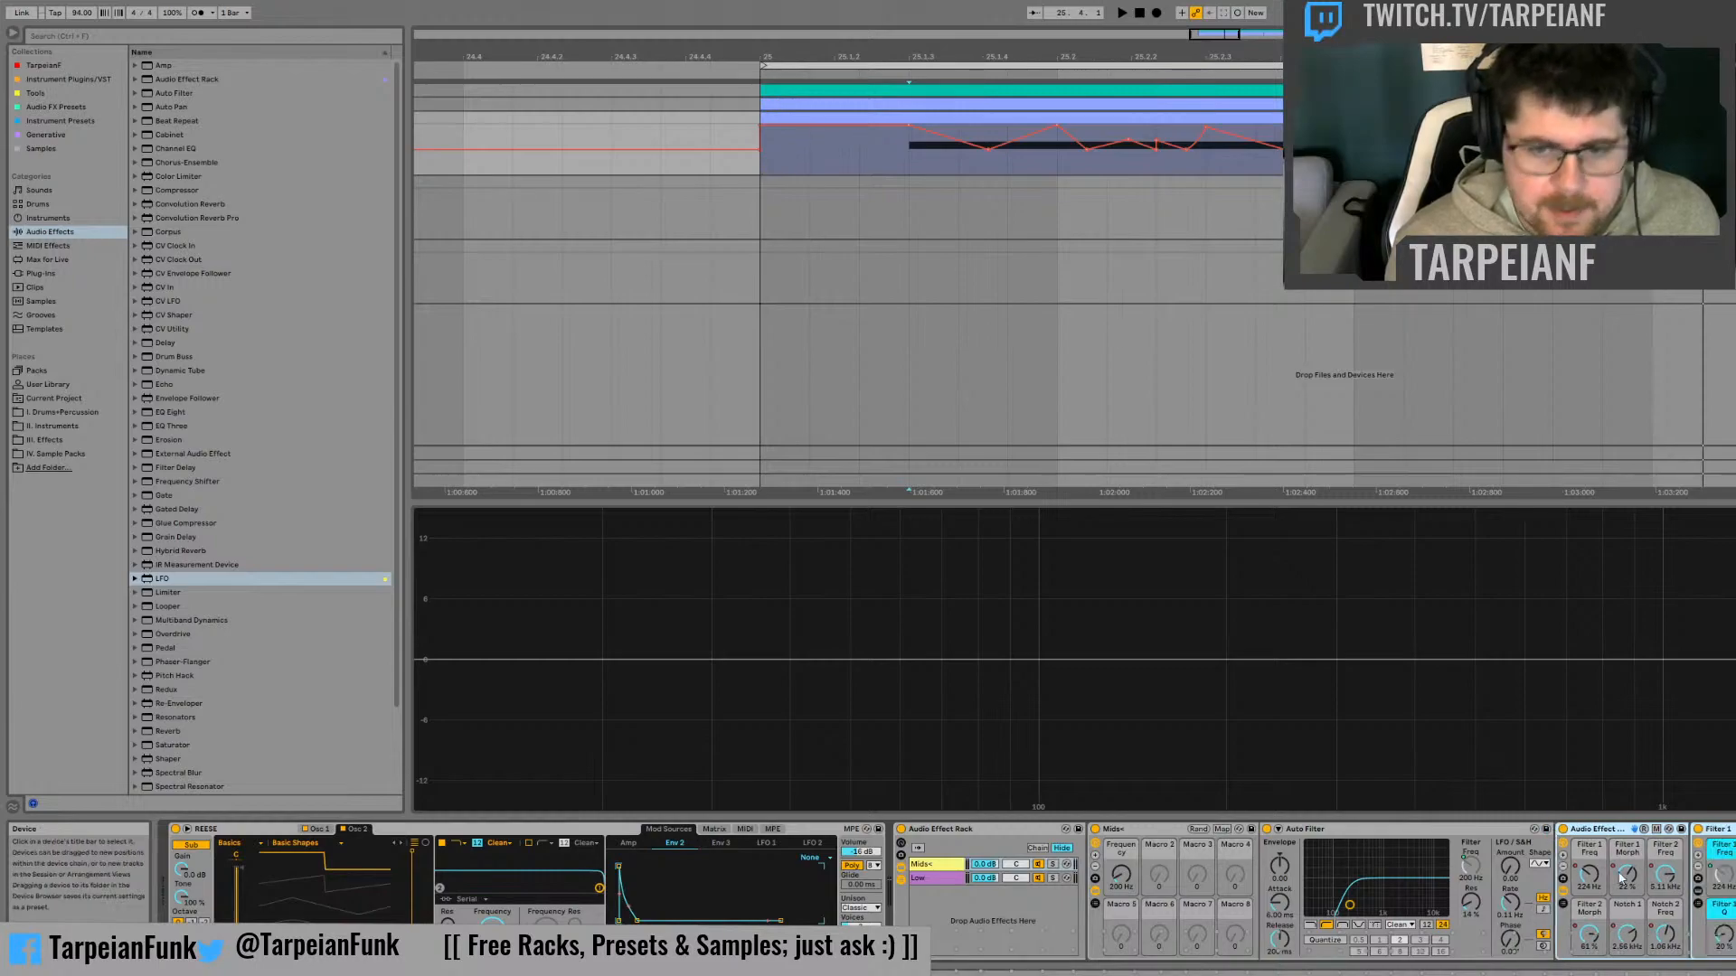
left_click(1095, 855)
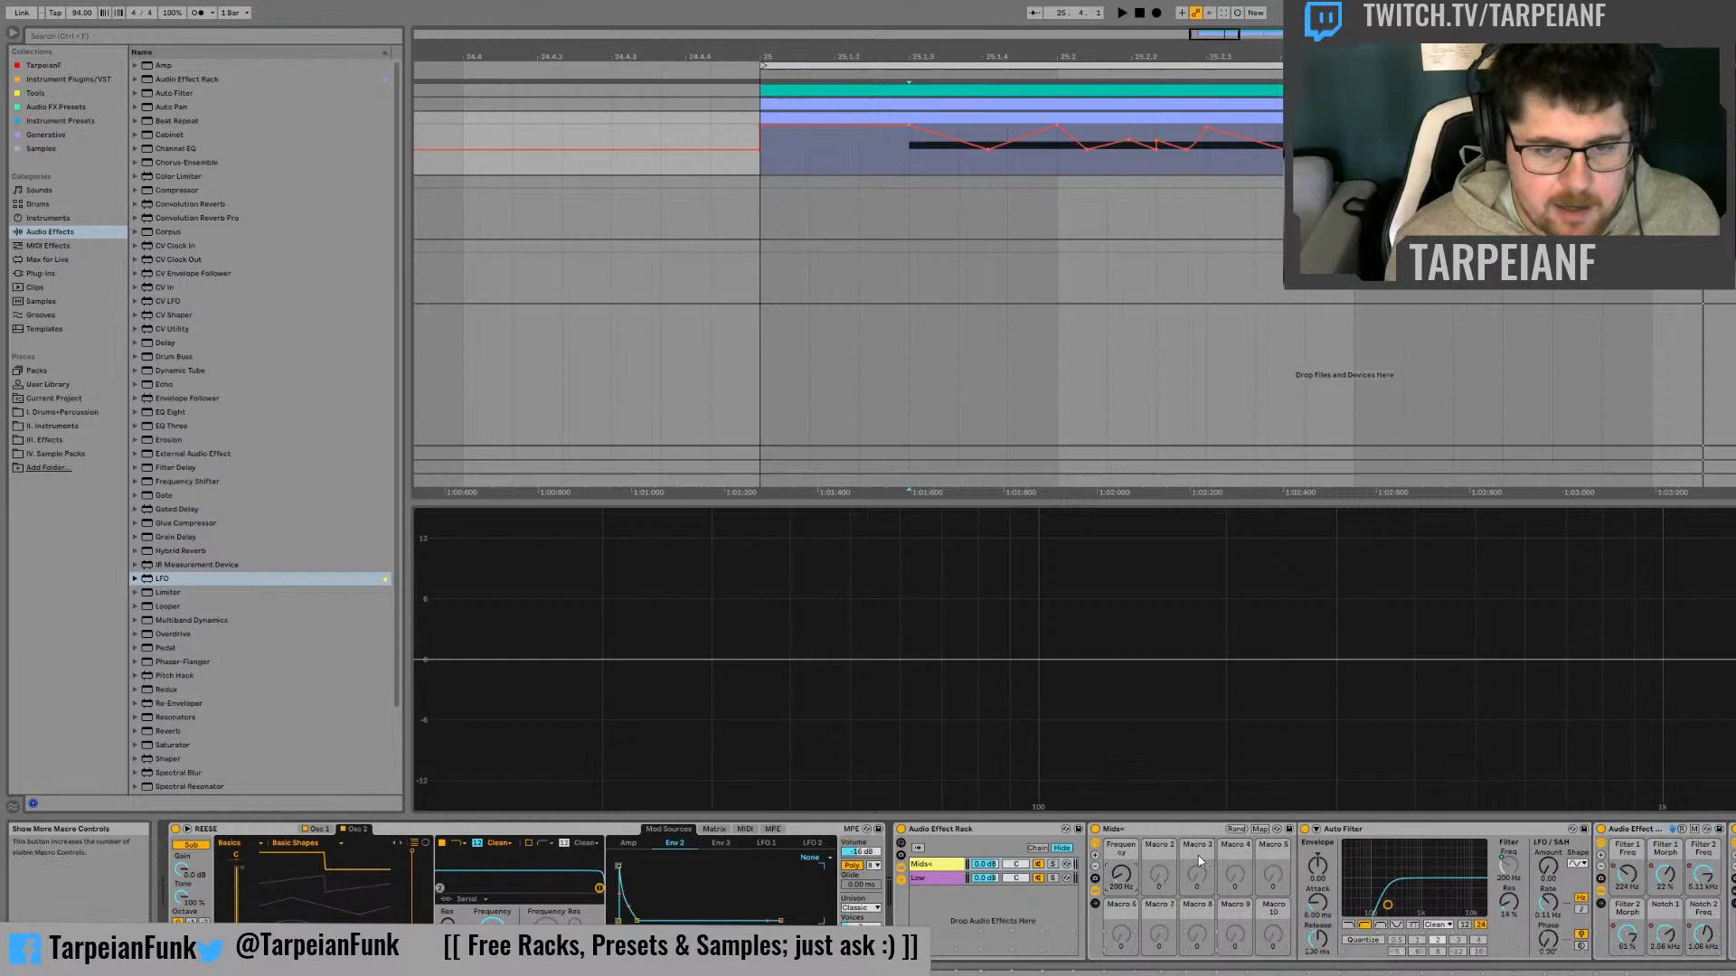
Show the Filter 1 Freq automation and duplicate the bass track
left_click(1625, 875)
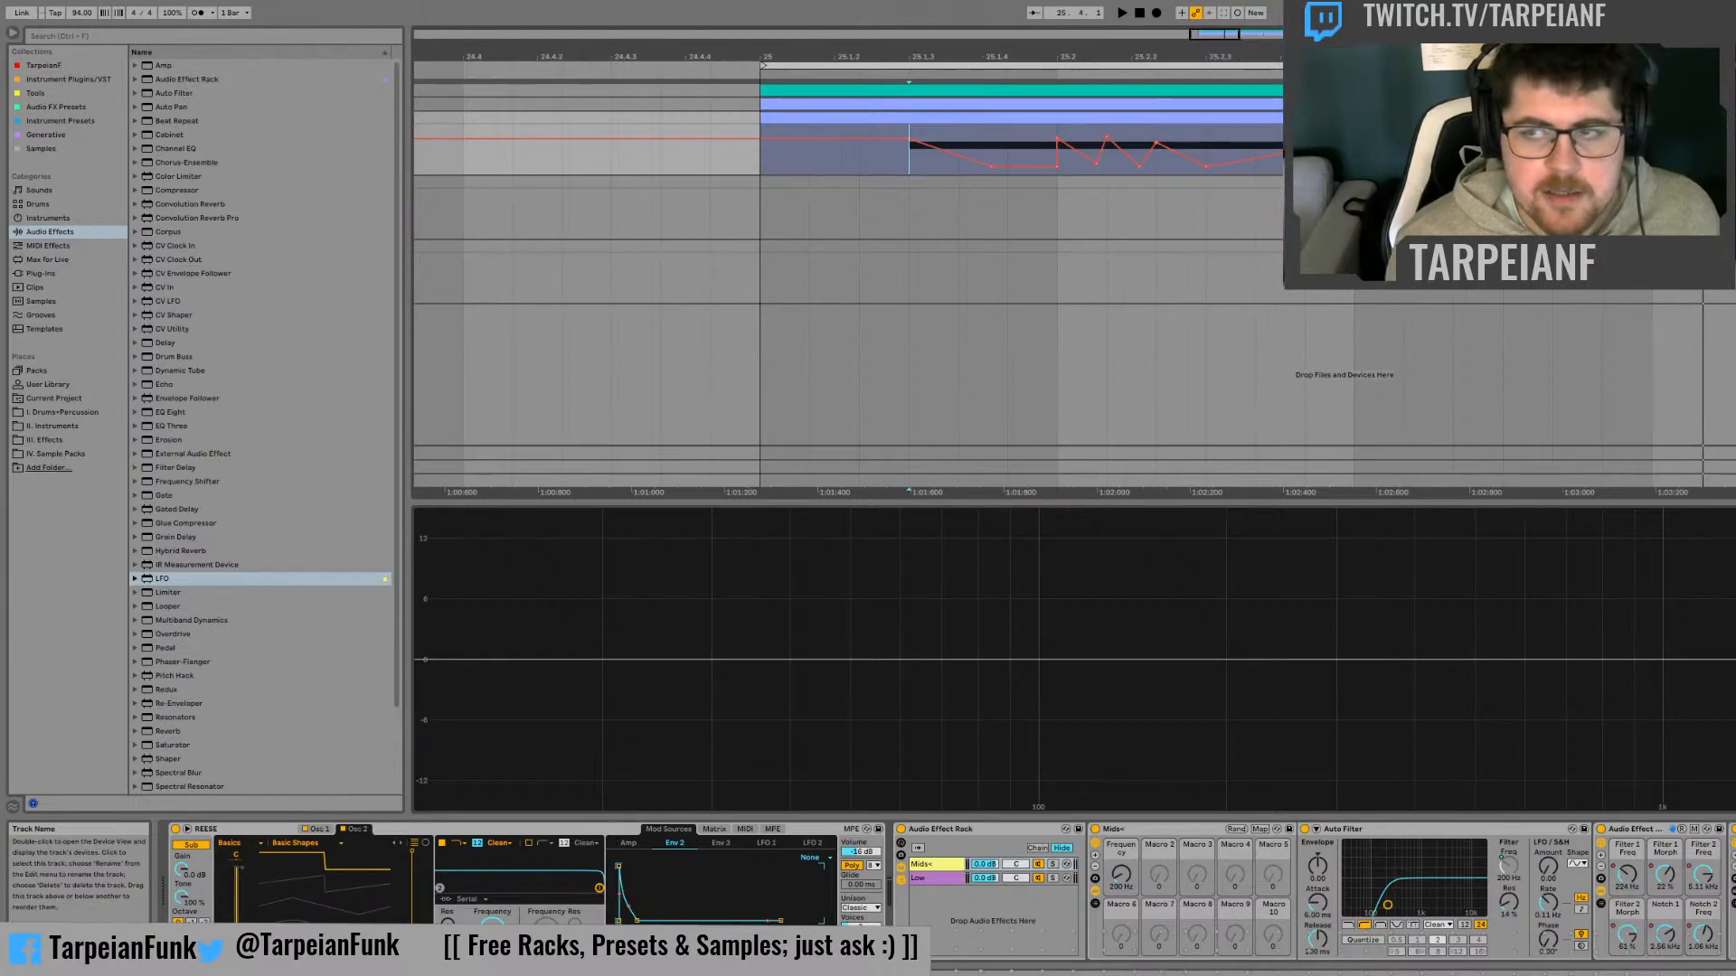
key("ctrl+d")
On the duplicate track, map Filter 1 Freq, Filter 1 Morph and Filter 2 Freq to Macros 3, 4 and 5 of Mids+
left_click(1625, 878)
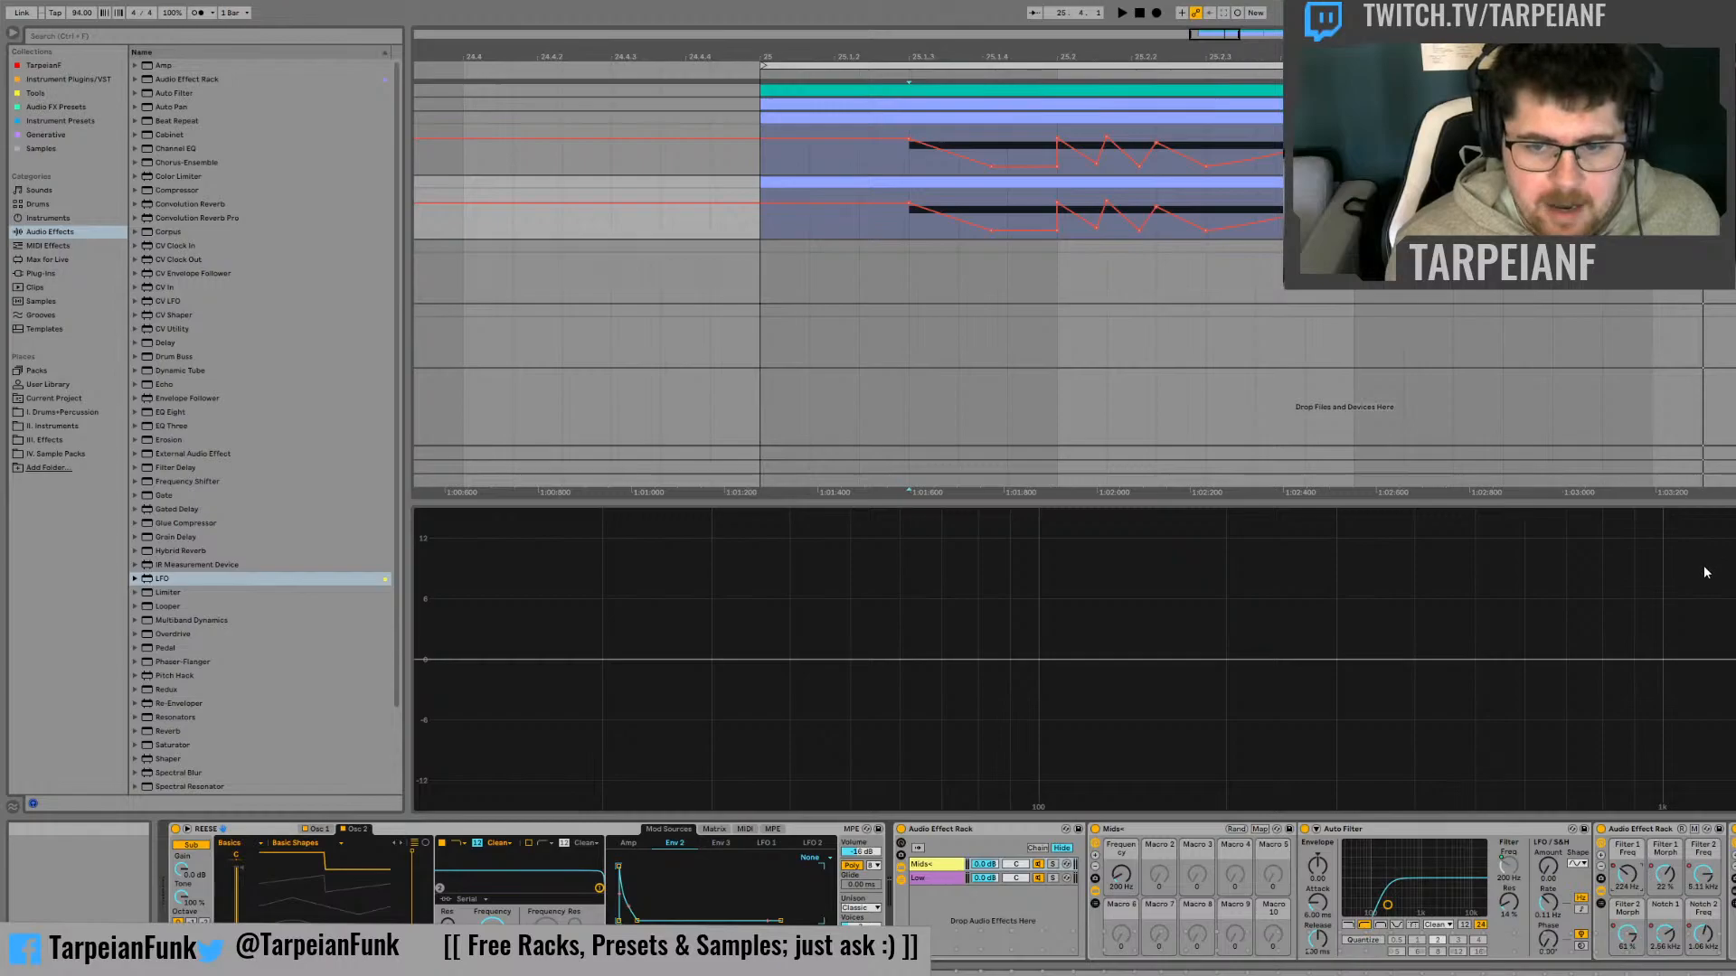
left_click(1665, 873)
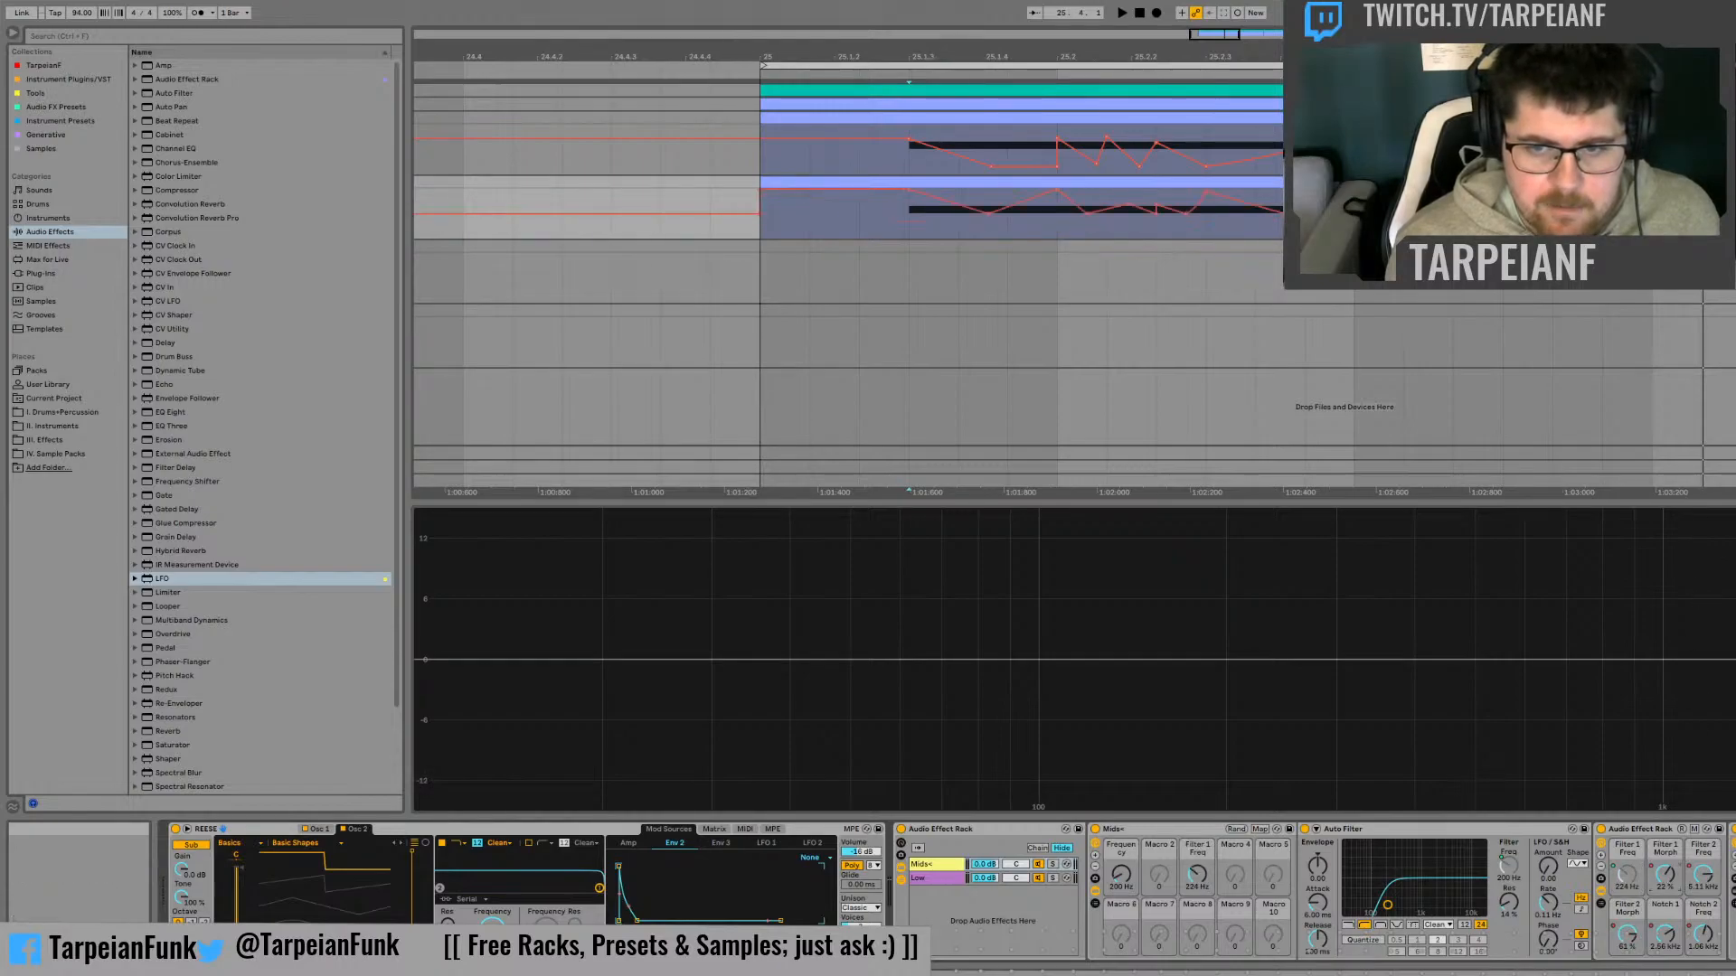
left_click(1687, 813)
right_click(1706, 875)
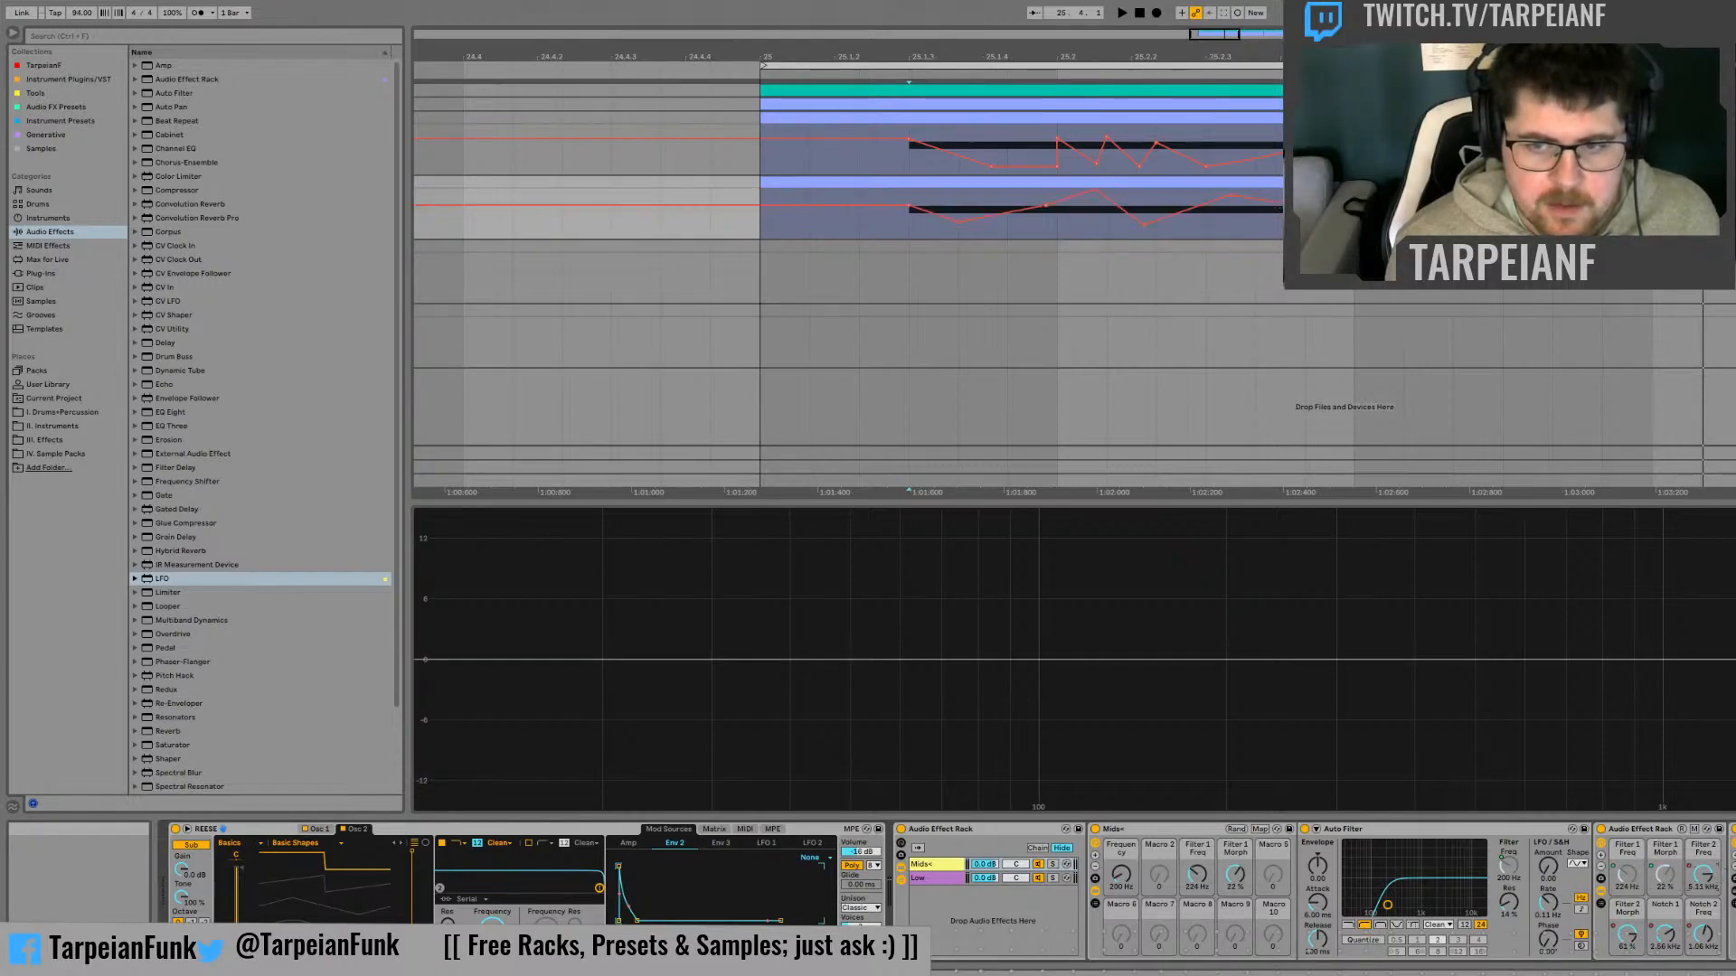
left_click(1721, 814)
Map Filter 2 Morph, Notch 1 Freq and Notch 2 Freq to Mids+ Macros 6, 7 and 8, and reduce the rack to eight visible macros
right_click(1626, 934)
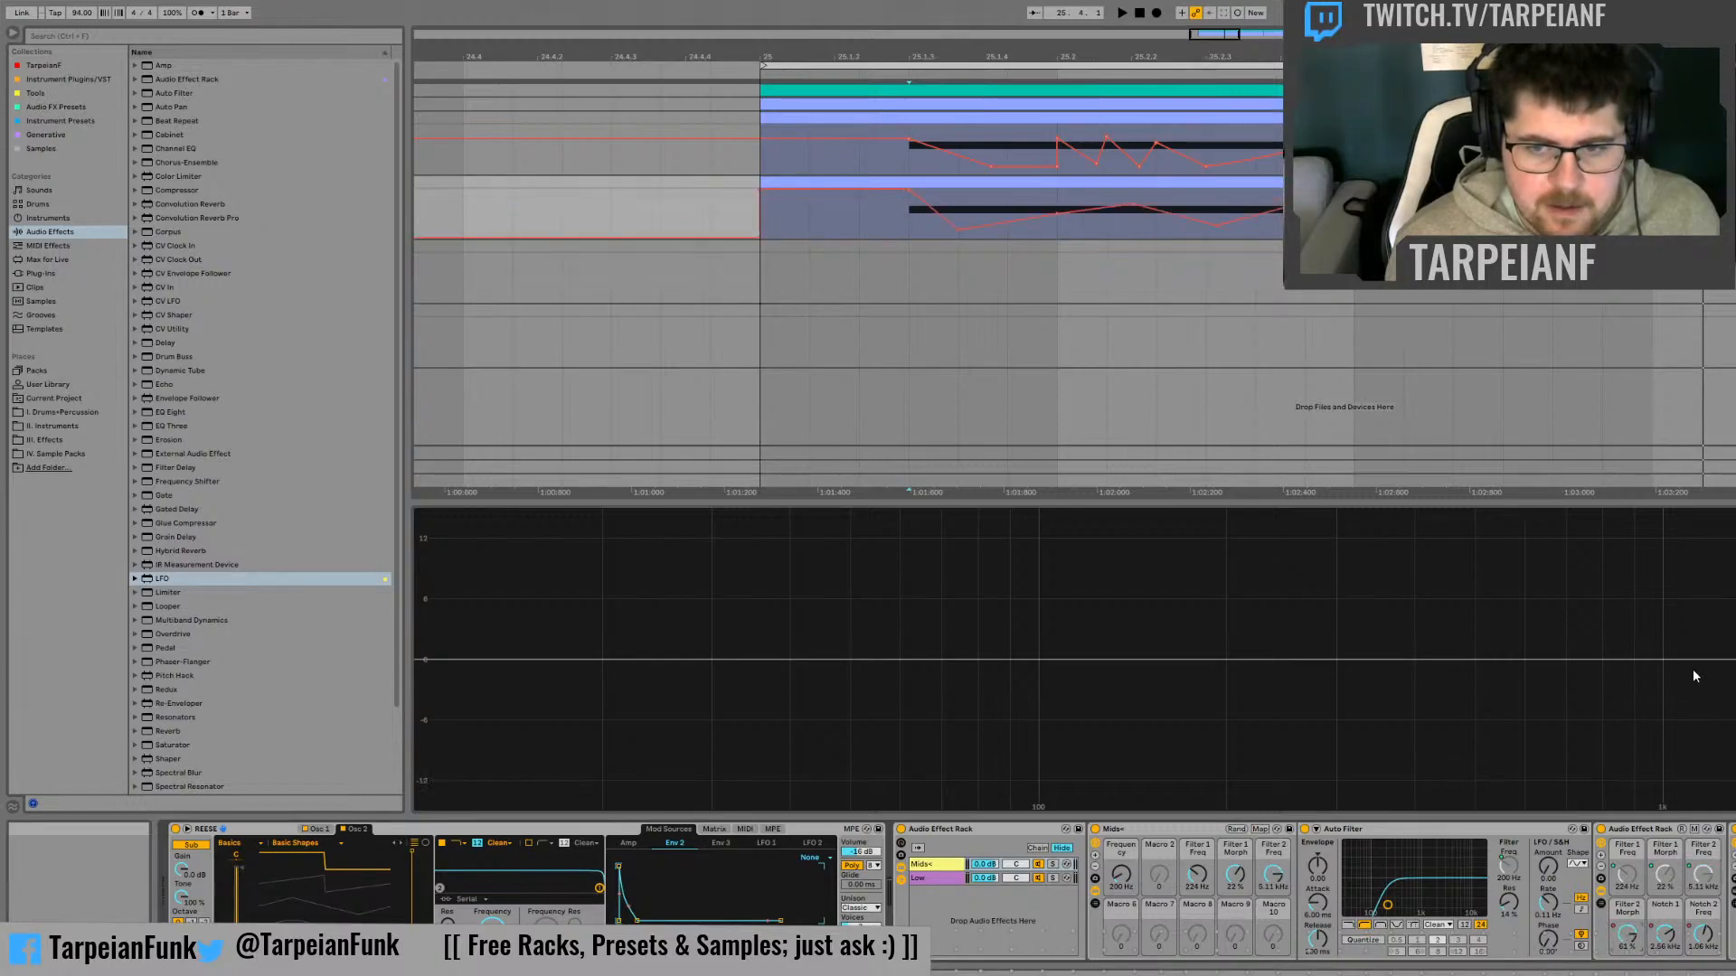
left_click(1702, 659)
right_click(1665, 934)
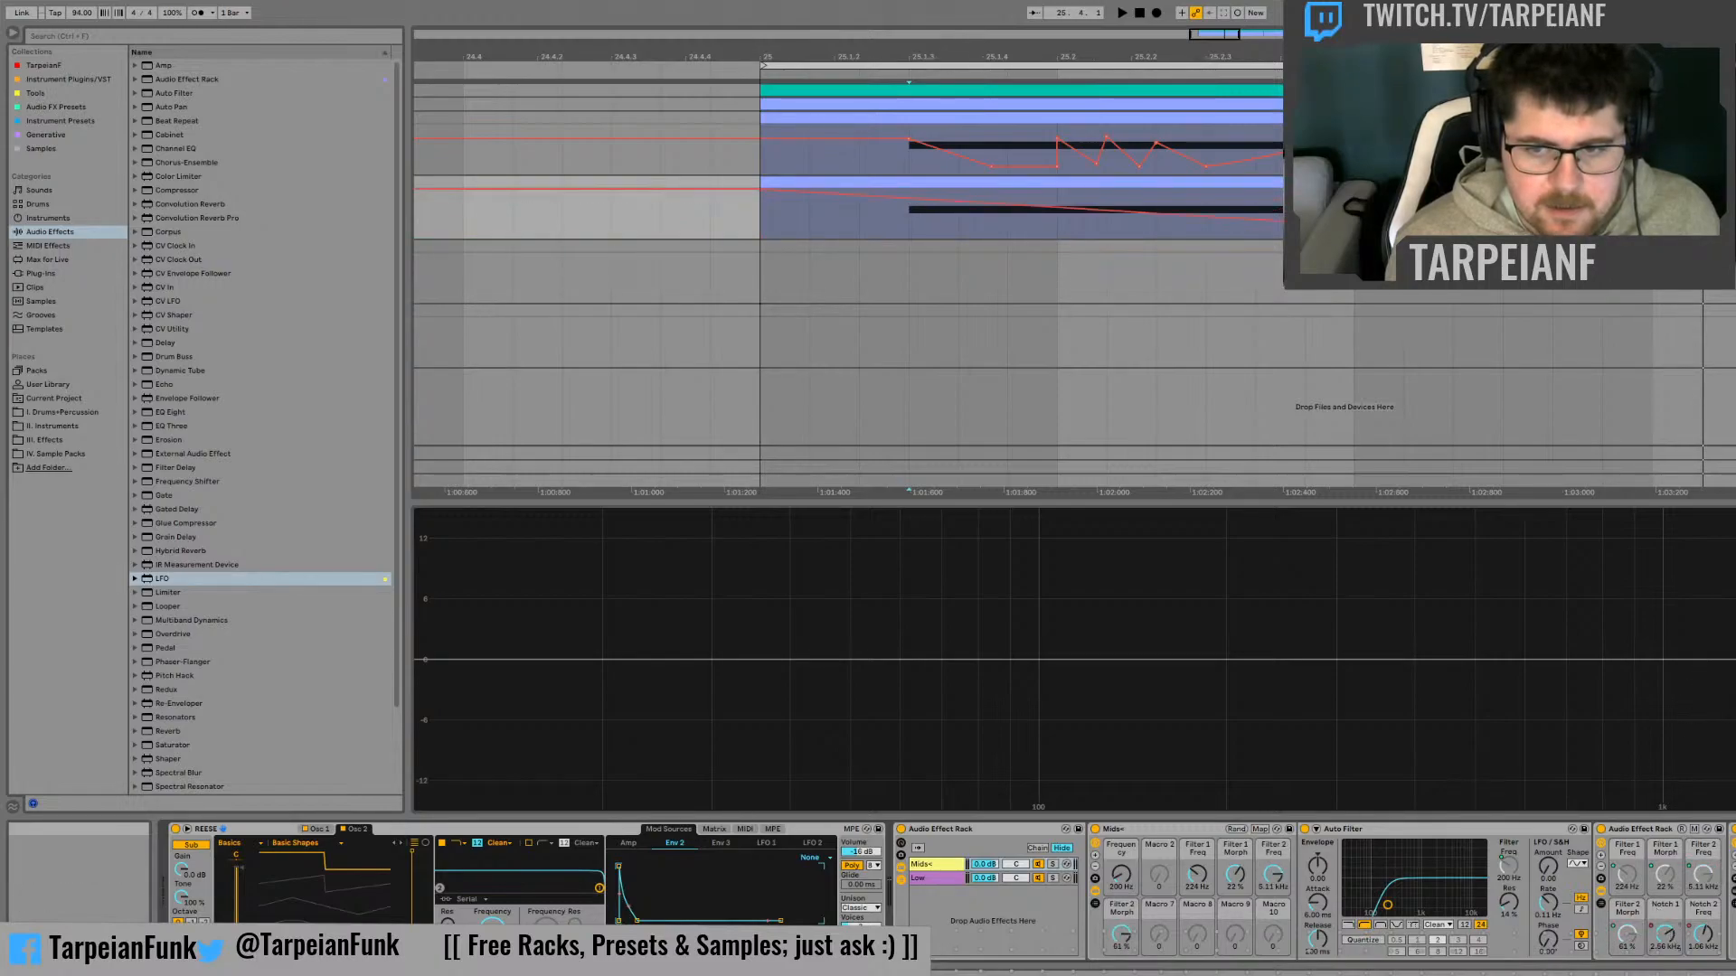
left_click(1702, 678)
right_click(1705, 932)
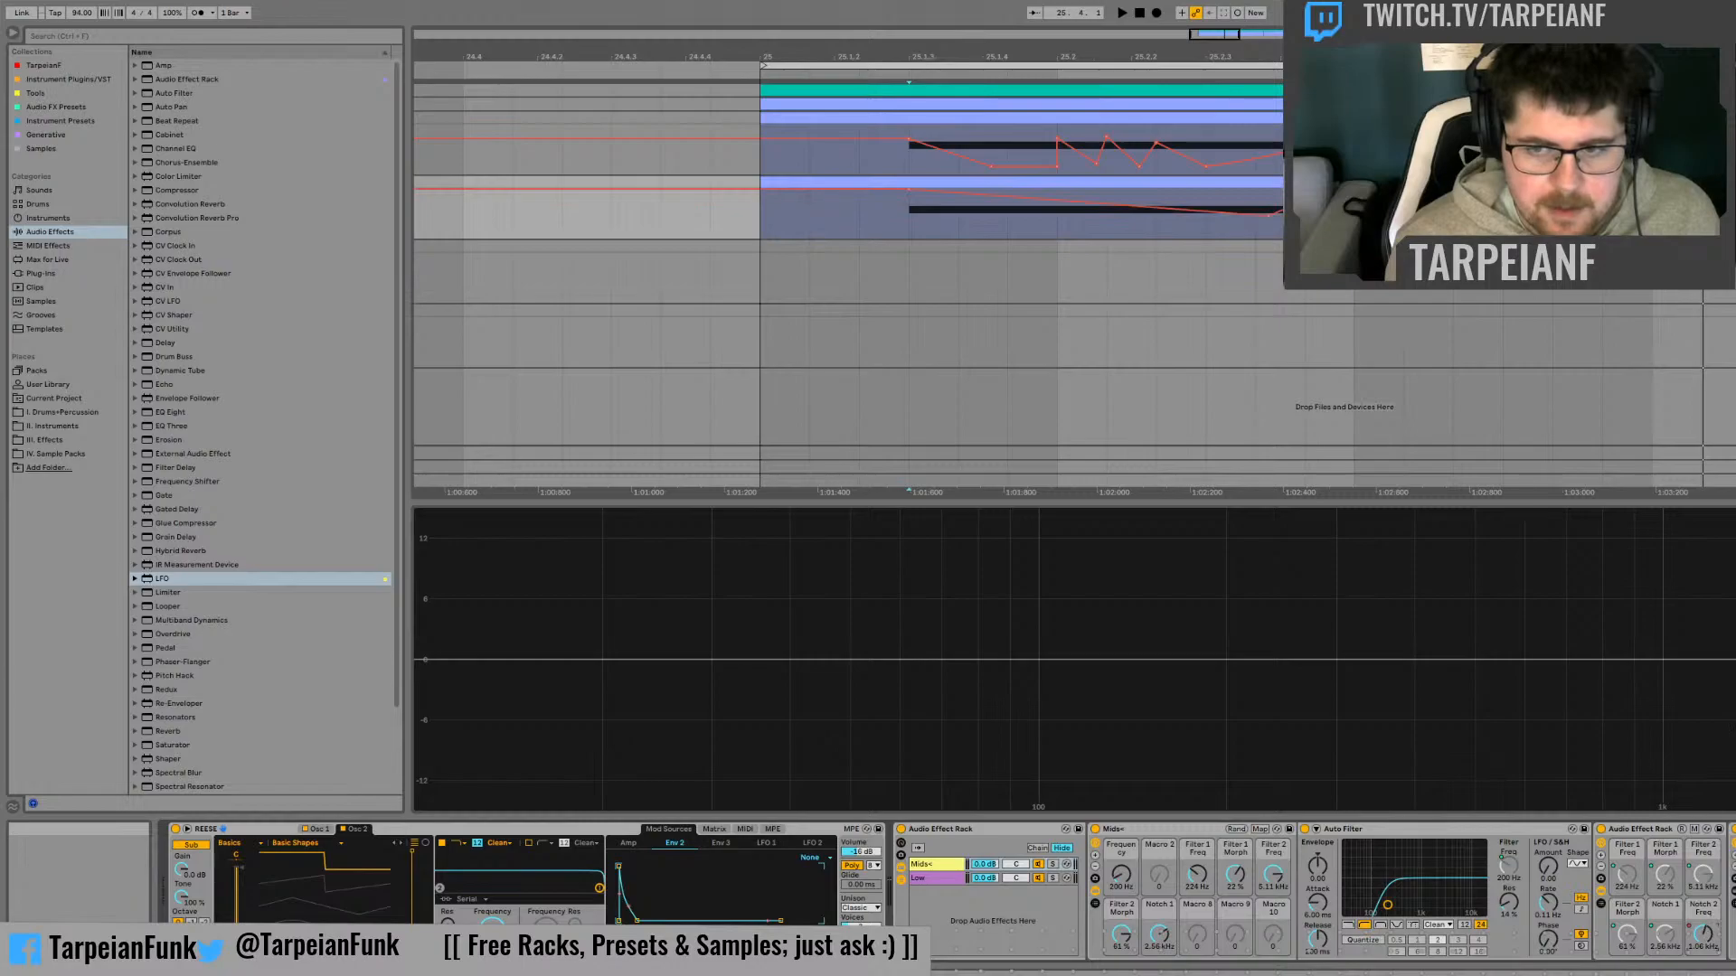
left_click(1703, 697)
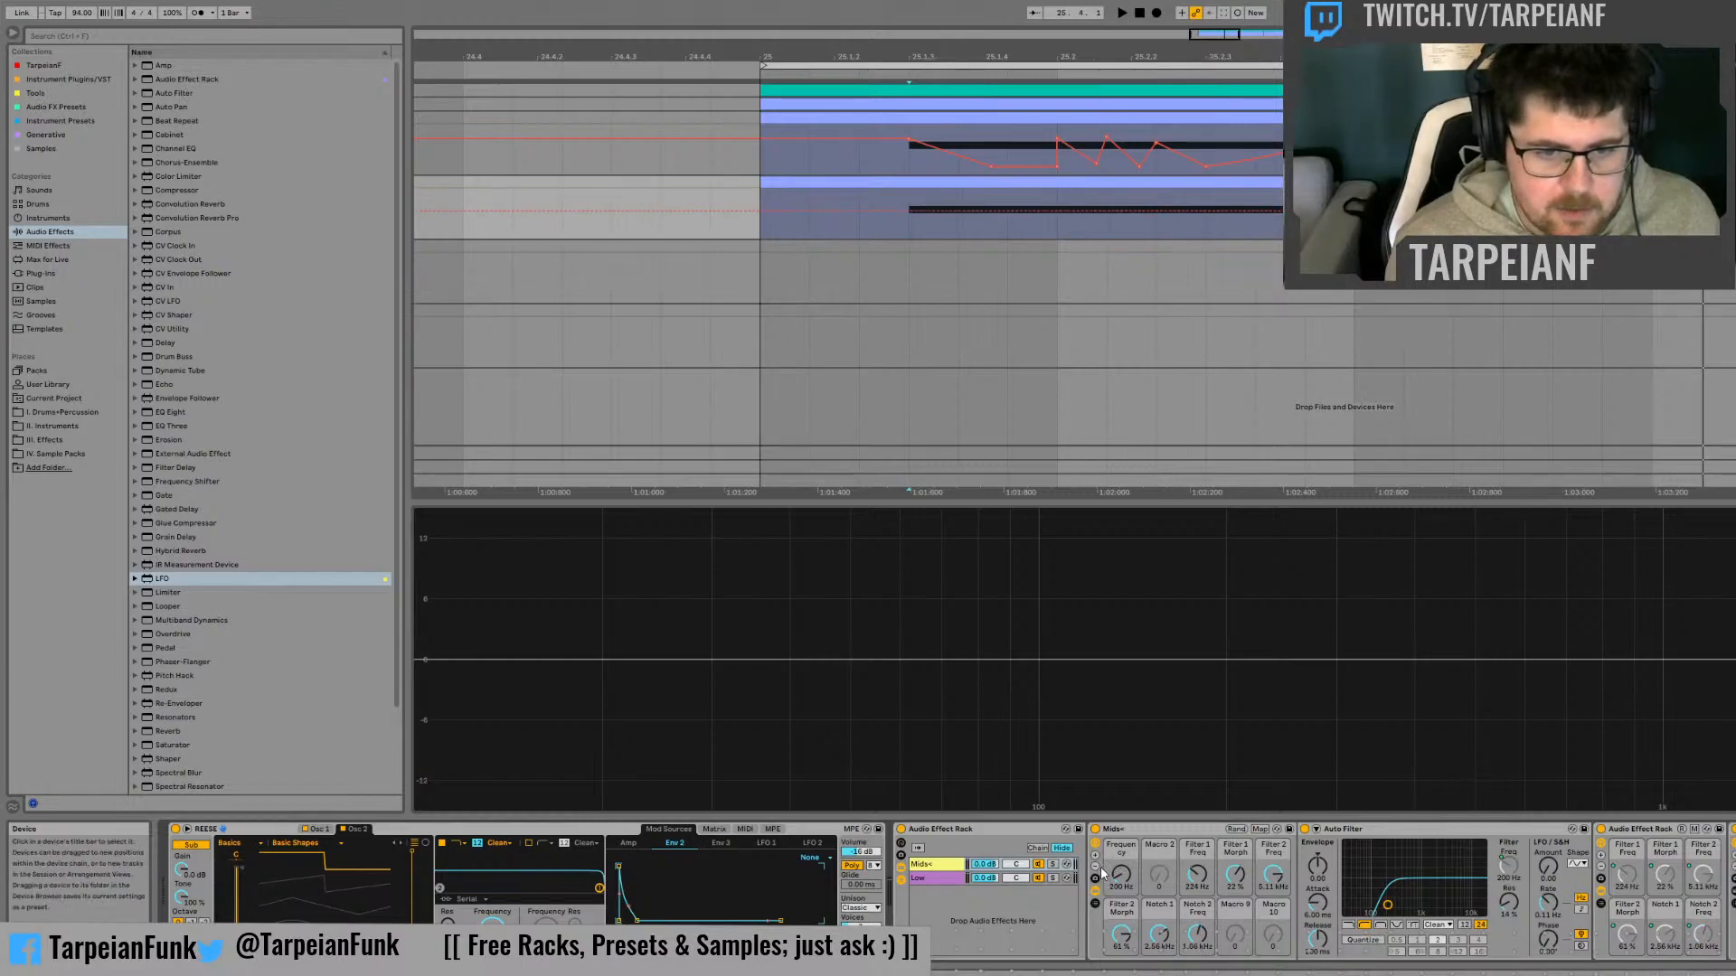
left_click(1096, 868)
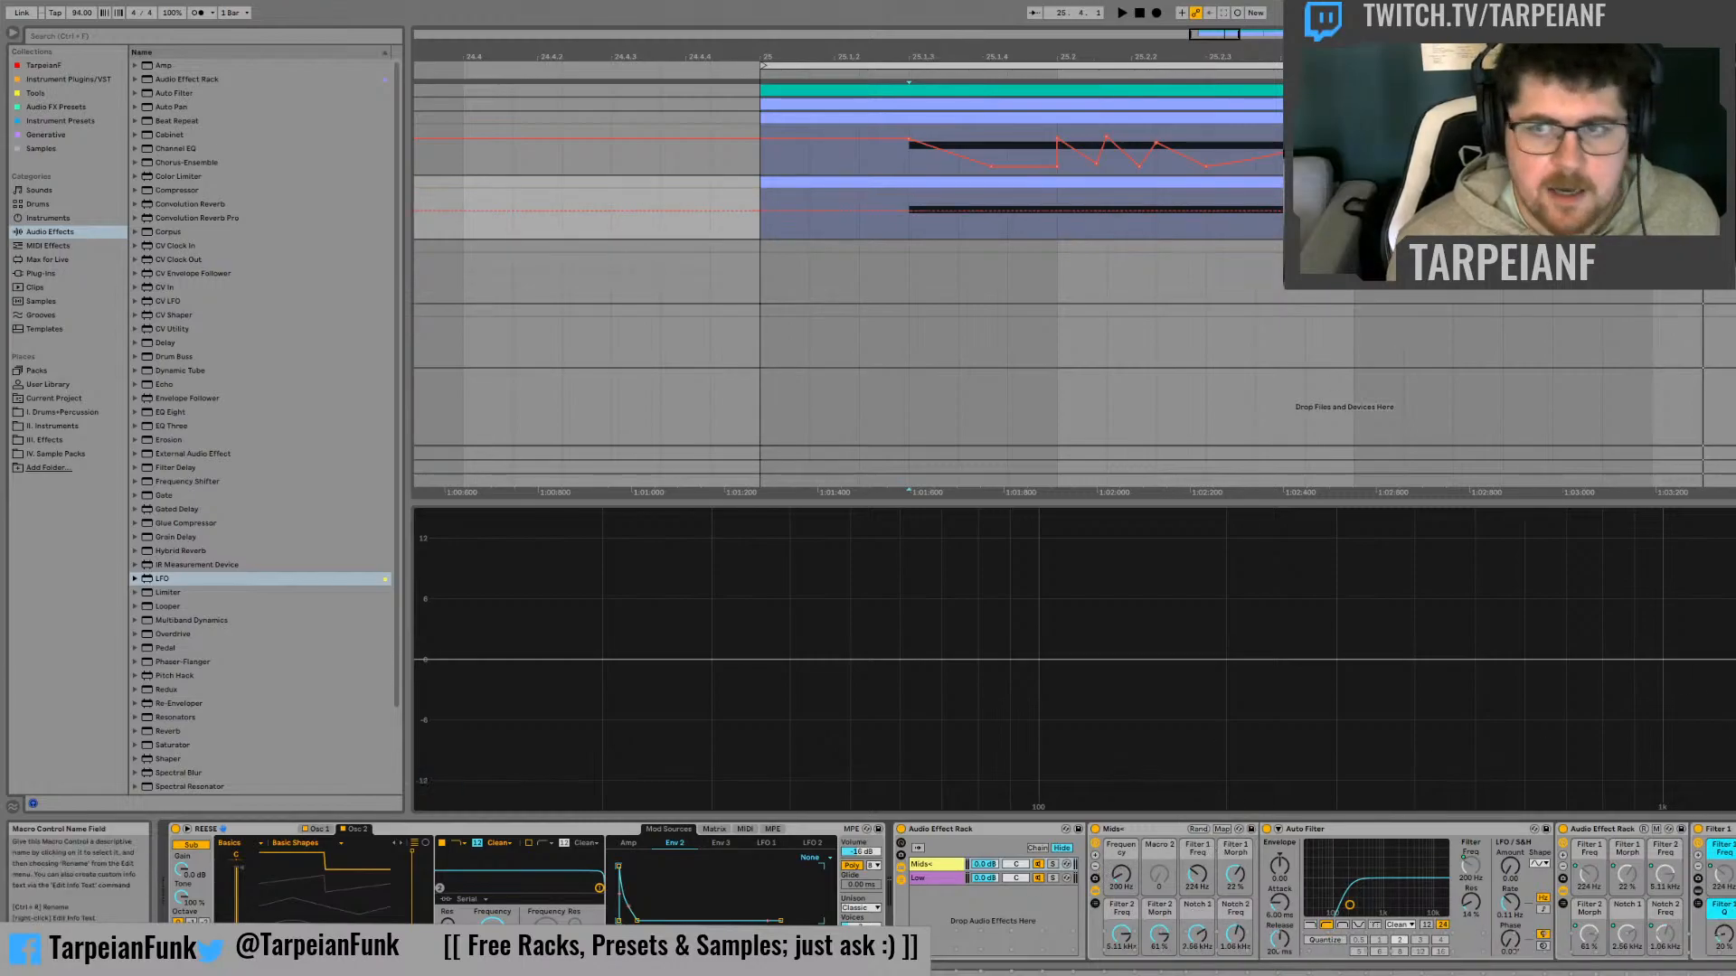
Copy the original track's Filter 1 Freq automation and paste it onto the duplicate's Mids+ Filter 1 Freq macro at bar 25
left_click(764, 165)
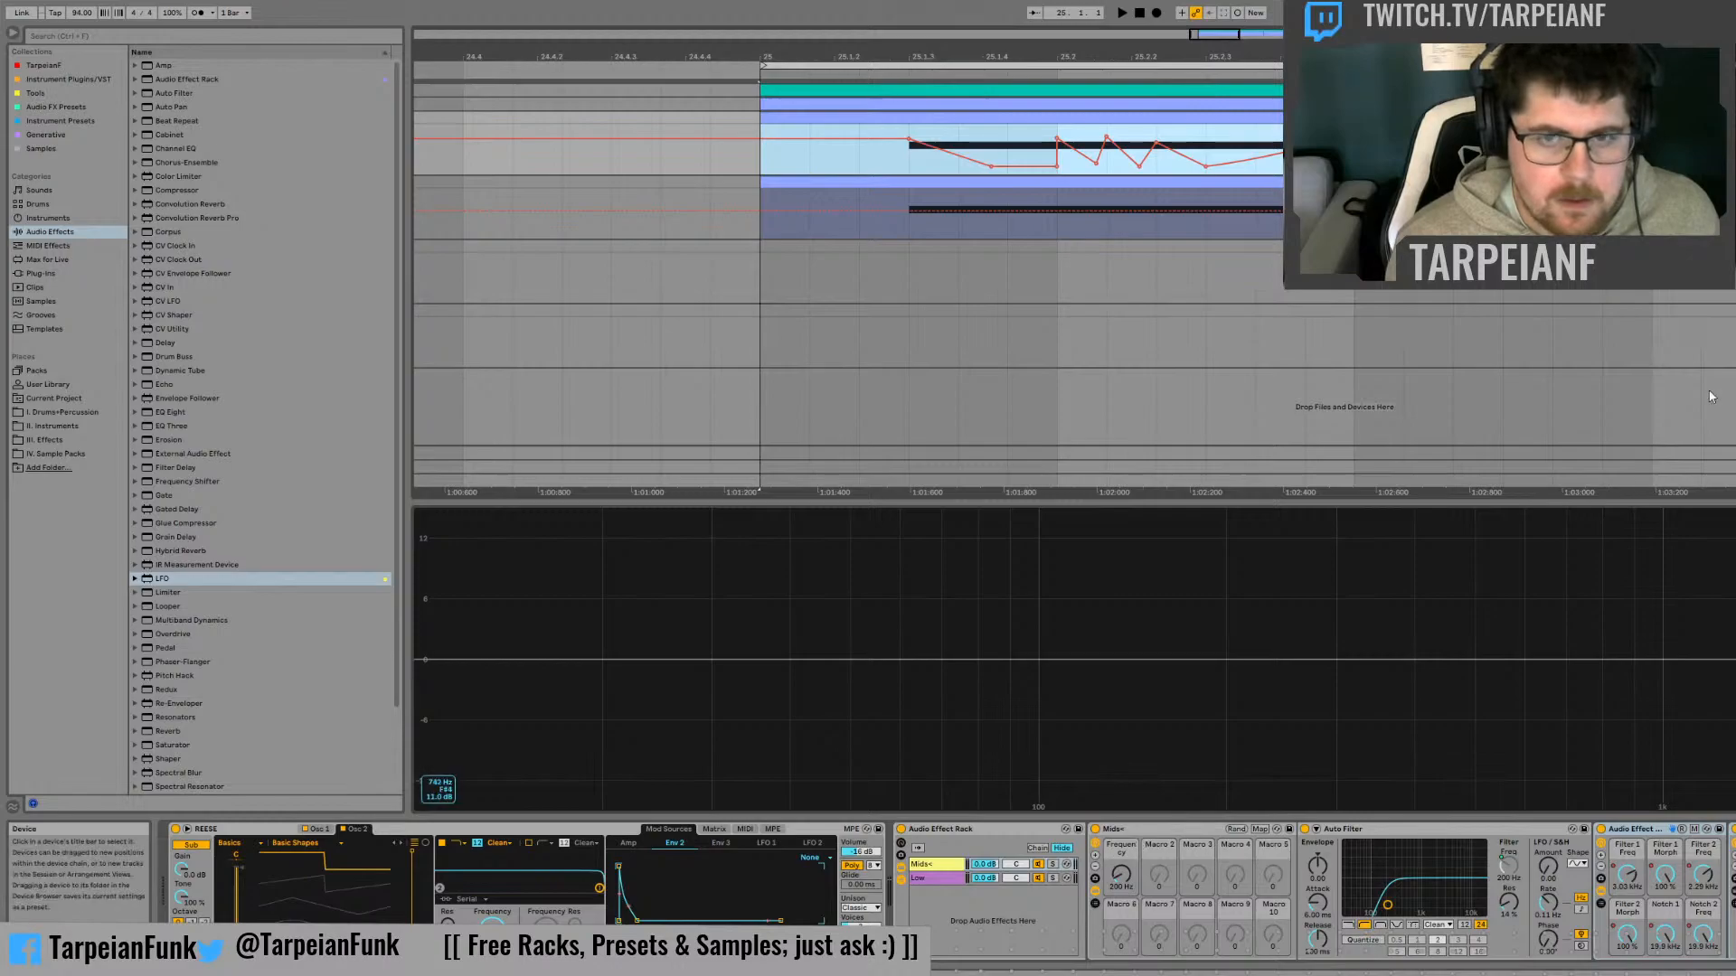
left_click(1731, 182)
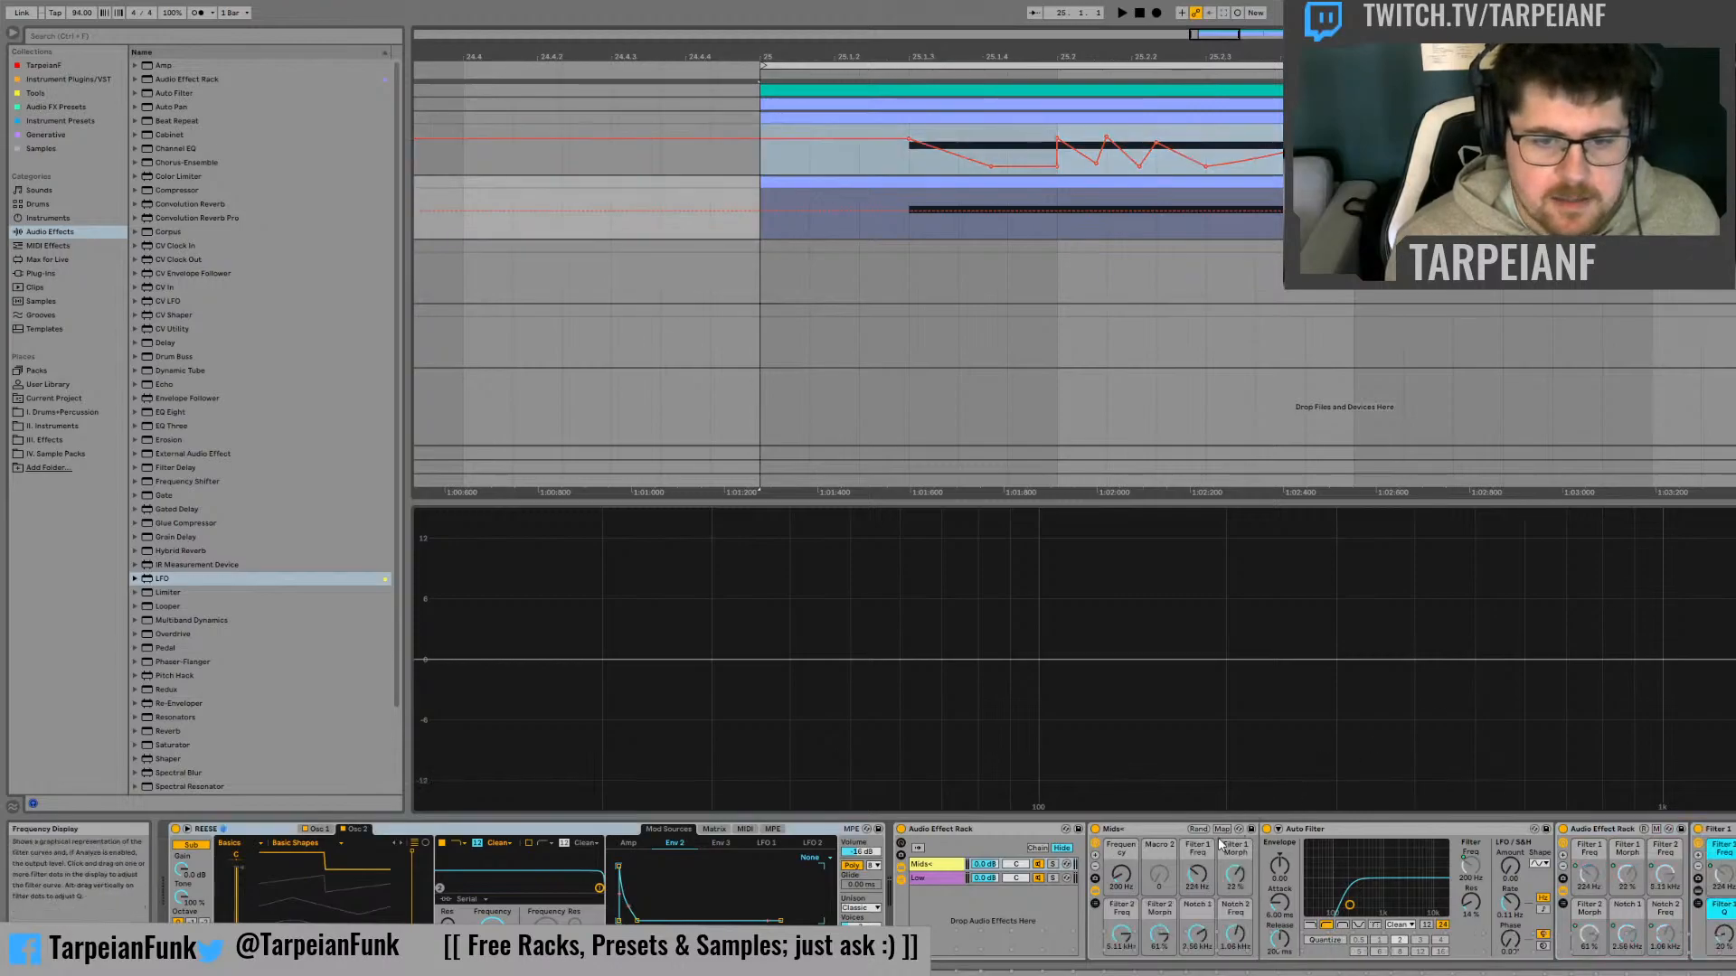
left_click(1209, 876)
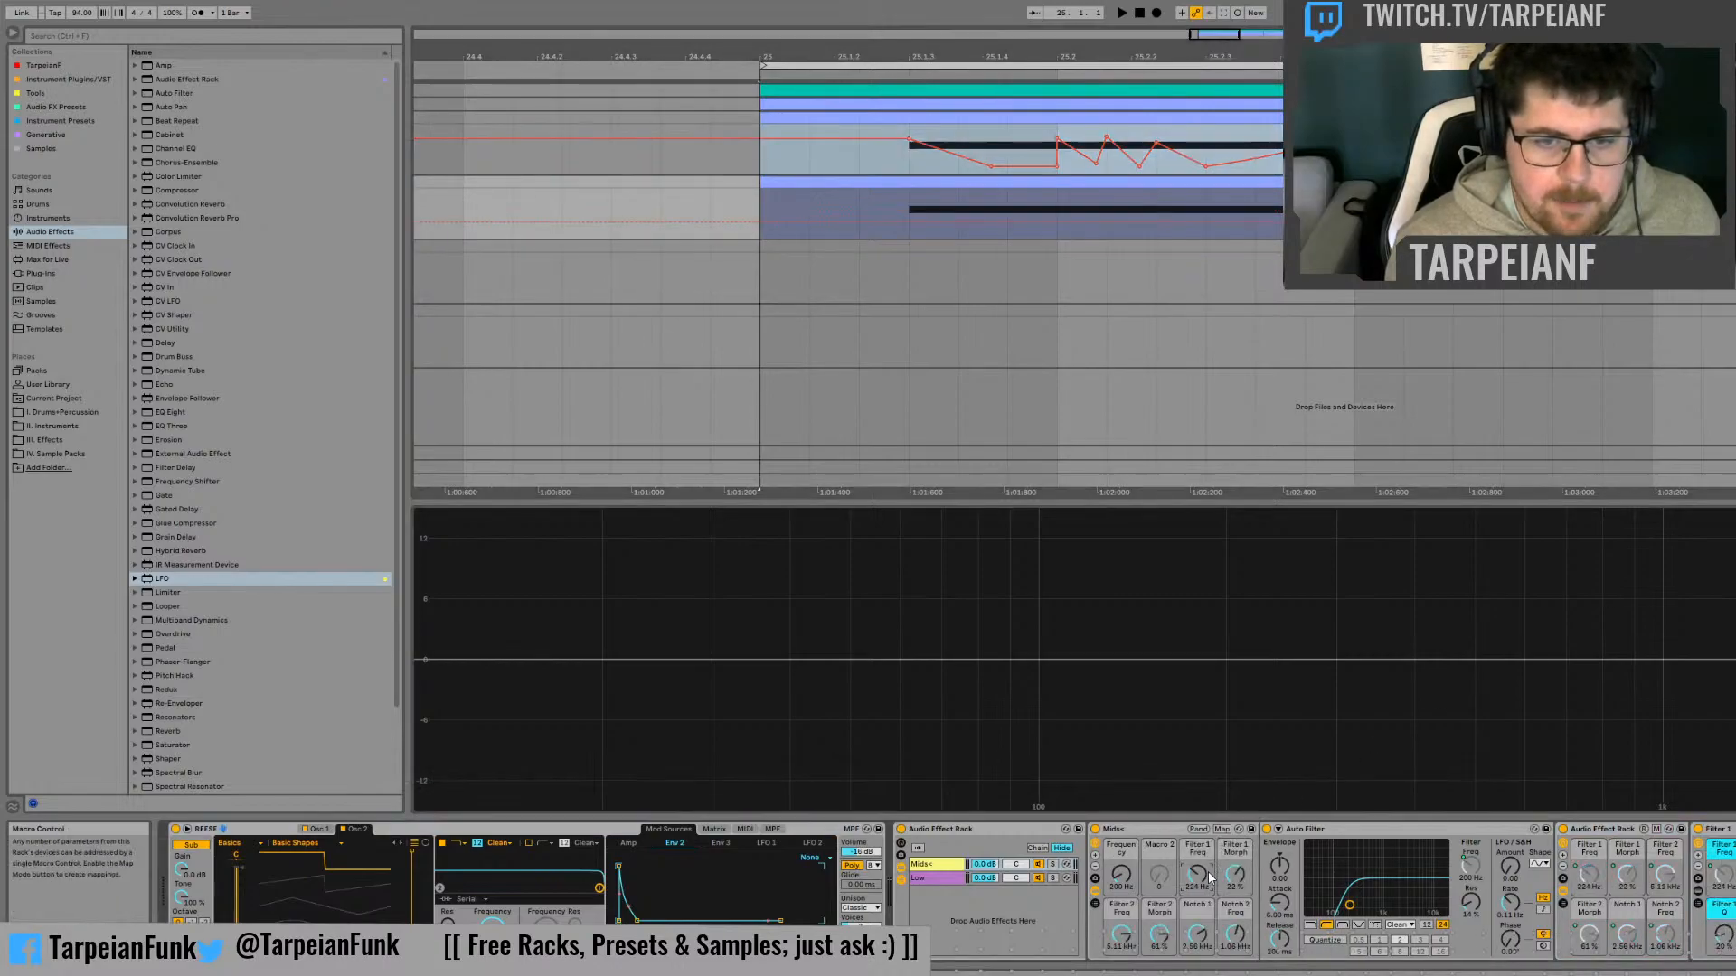
left_click(762, 202)
key("ctrl+v")
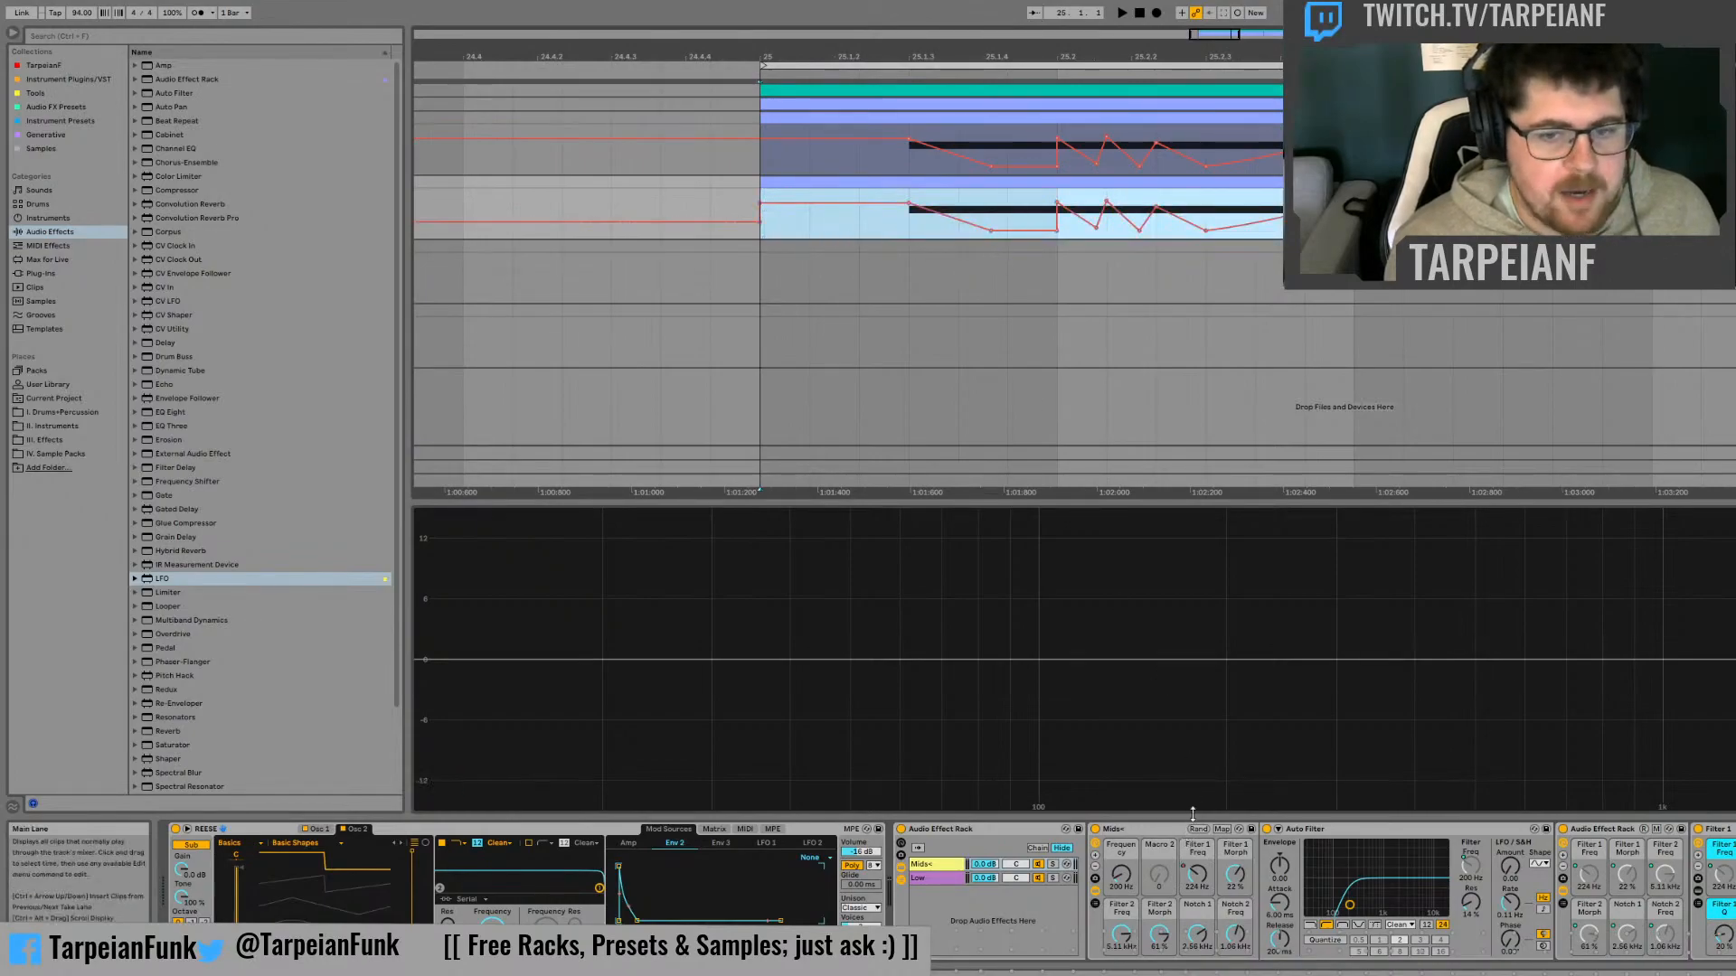
Copy the original track's Filter 1 Morph automation and paste it onto the duplicate's Mids+ Filter 1 Morph macro at bar 25
left_click(1731, 182)
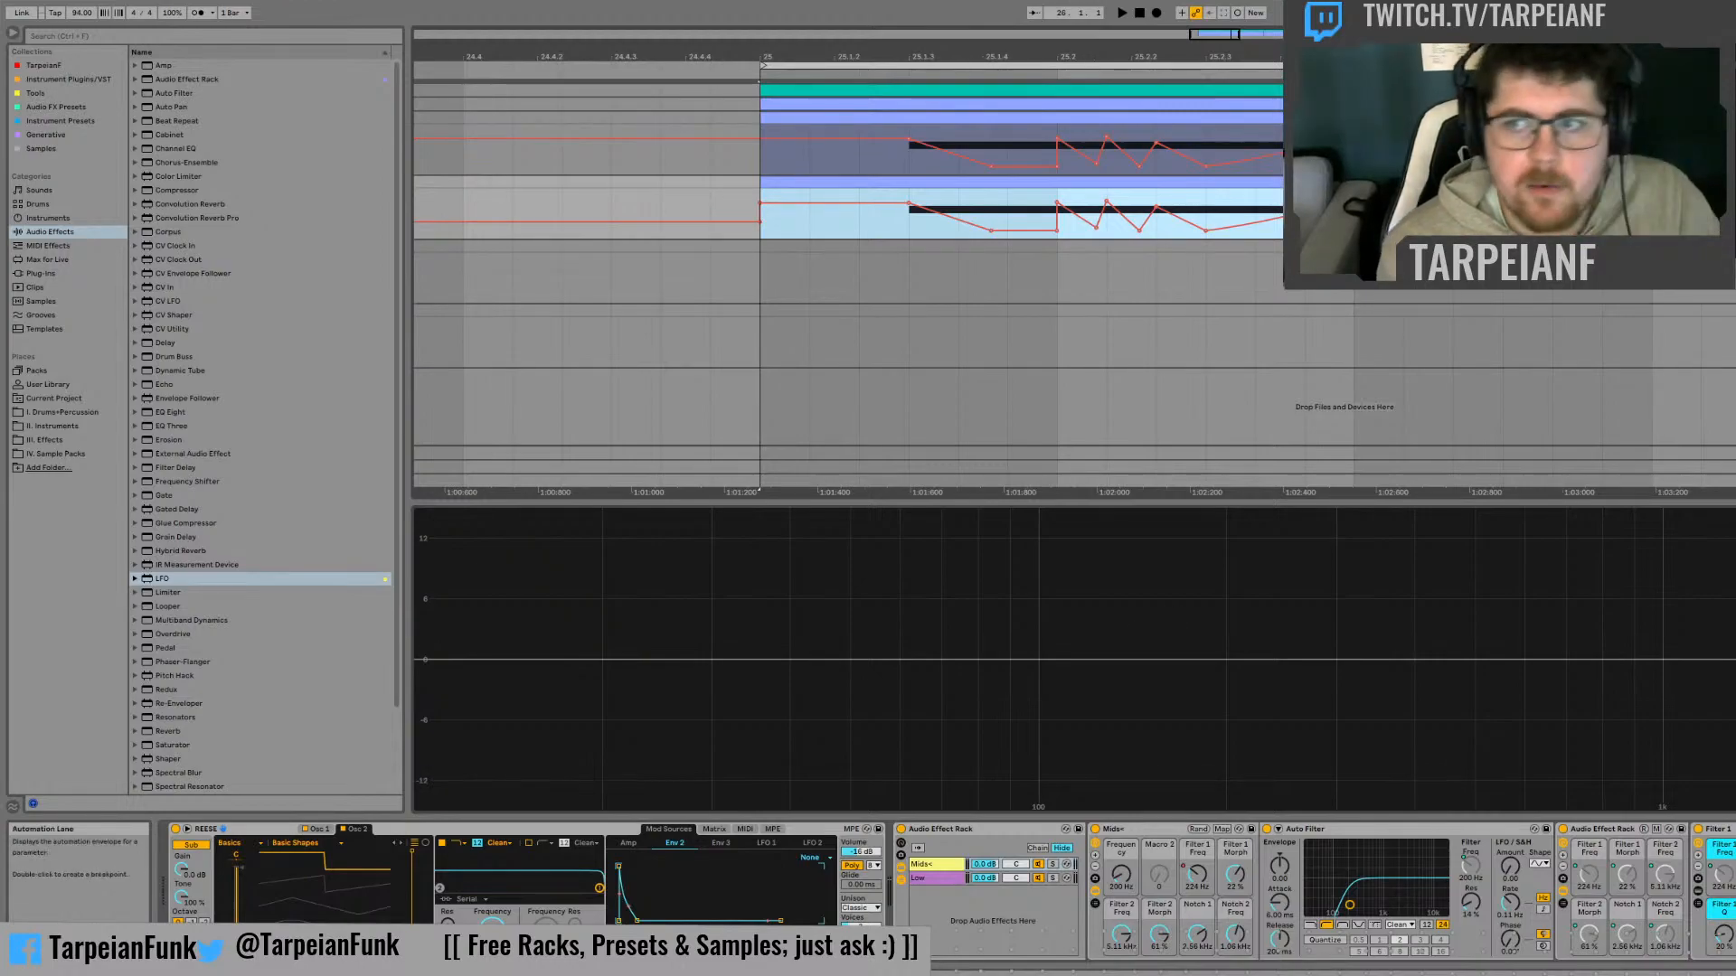
left_click(1725, 117)
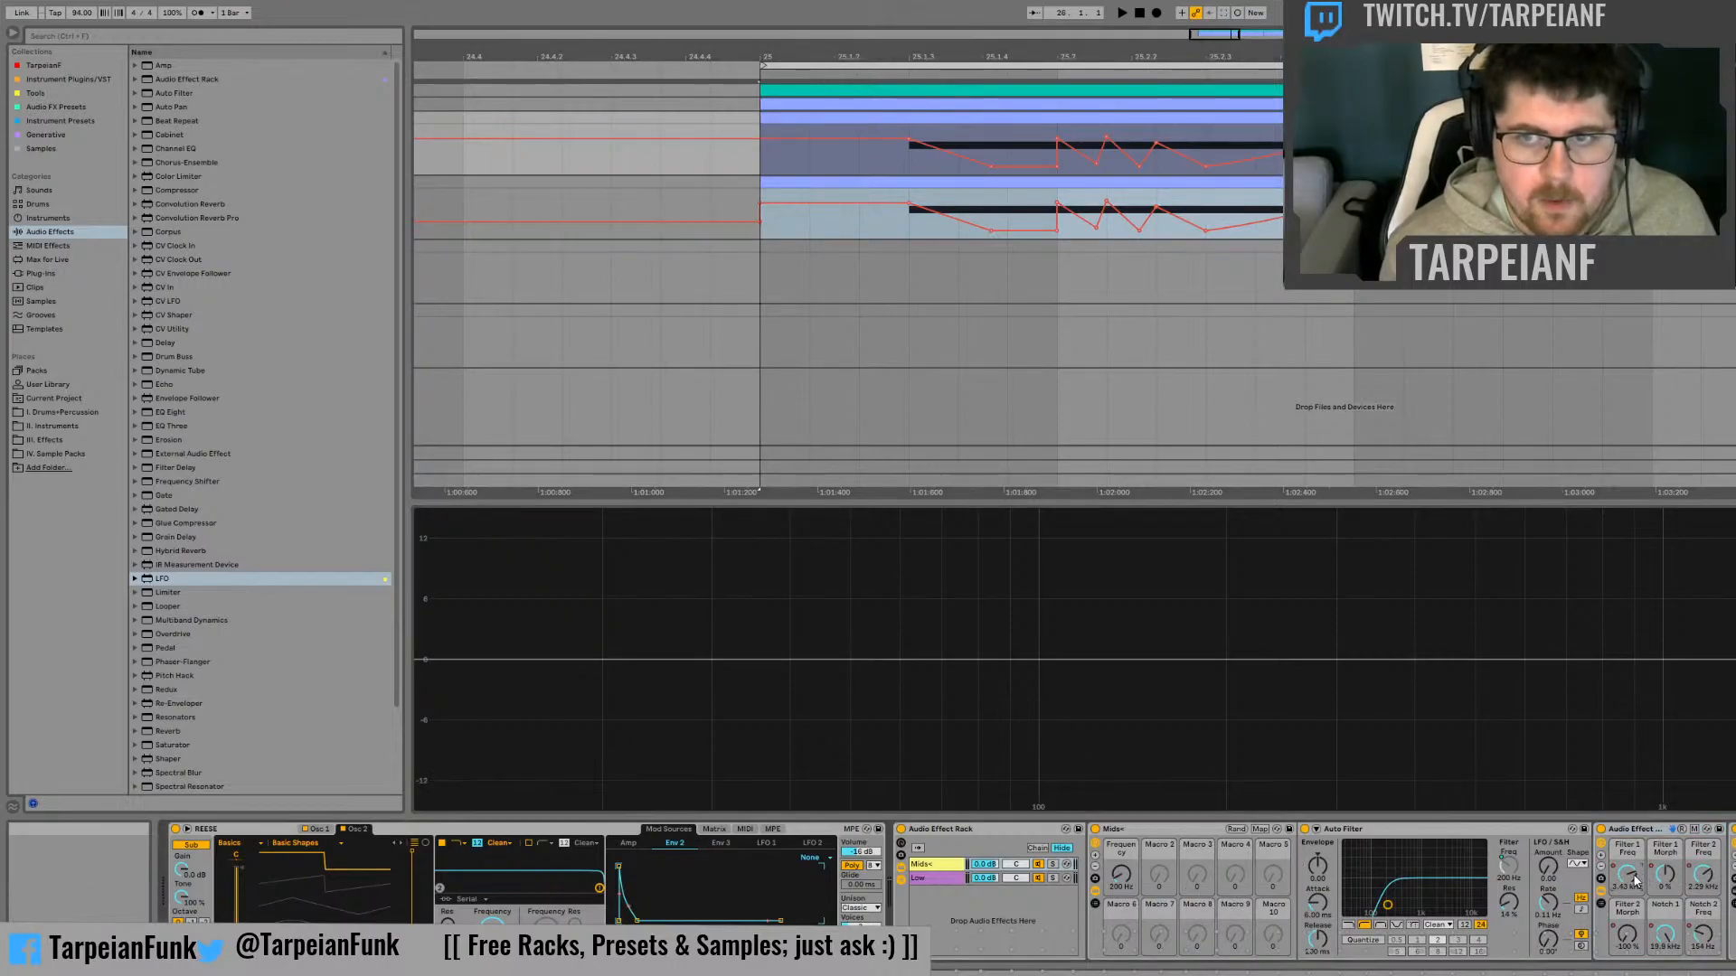
left_click(1666, 883)
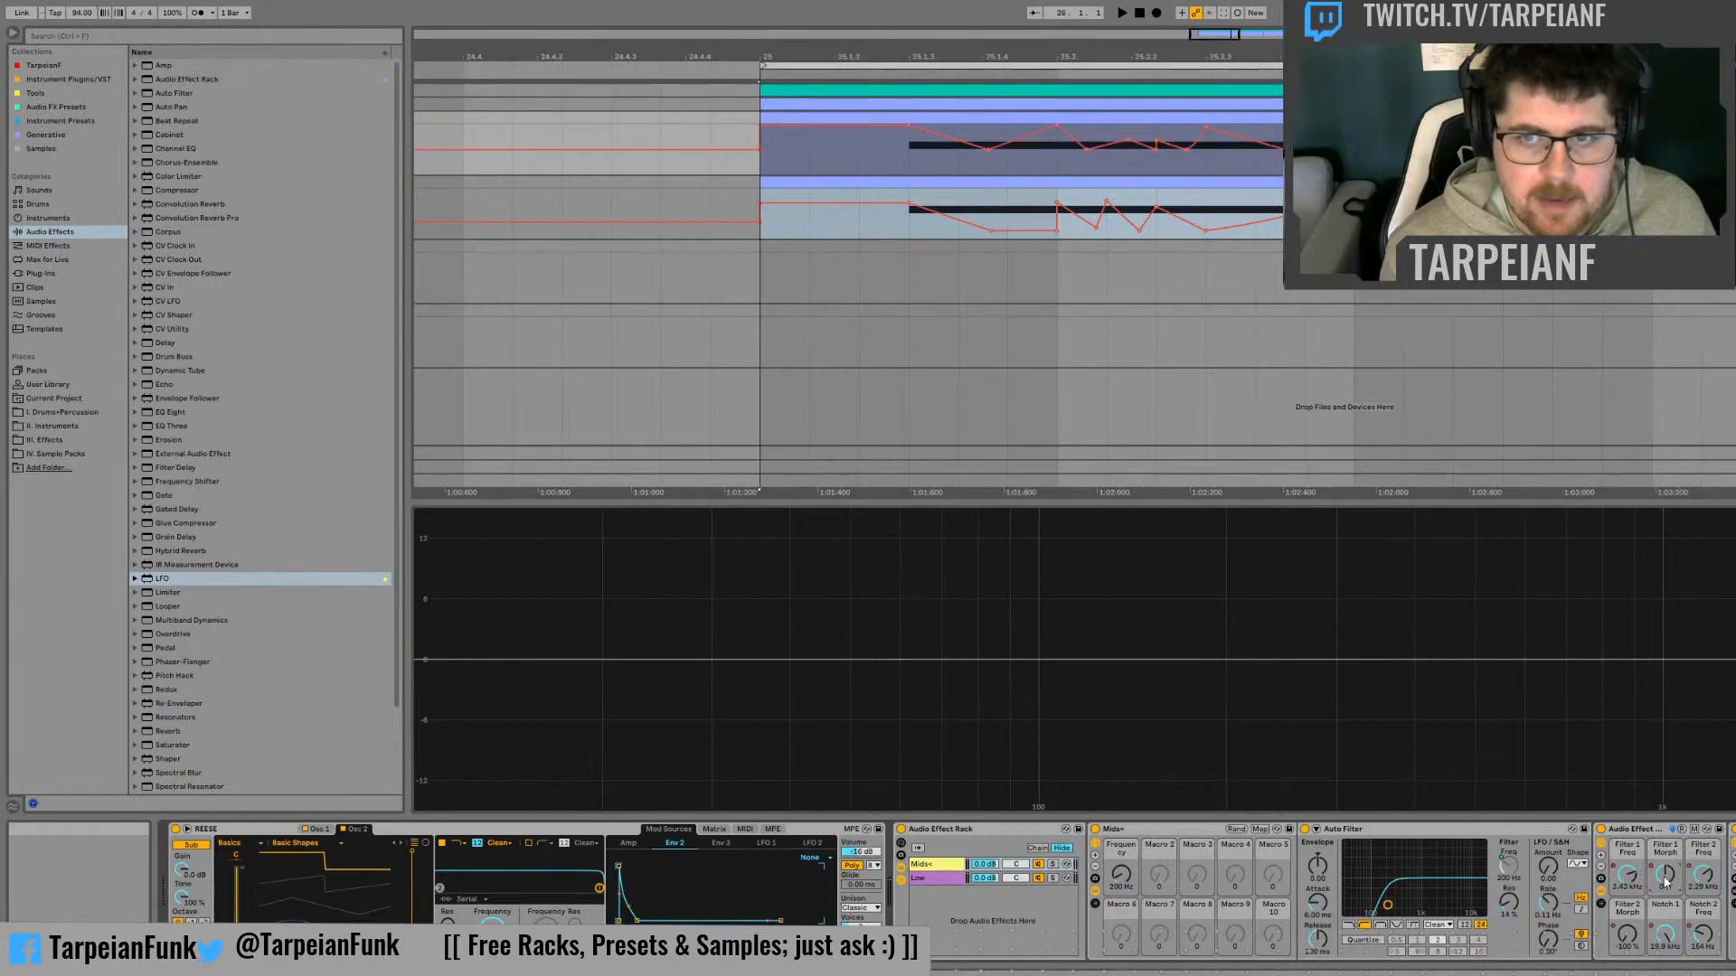
left_click(772, 156)
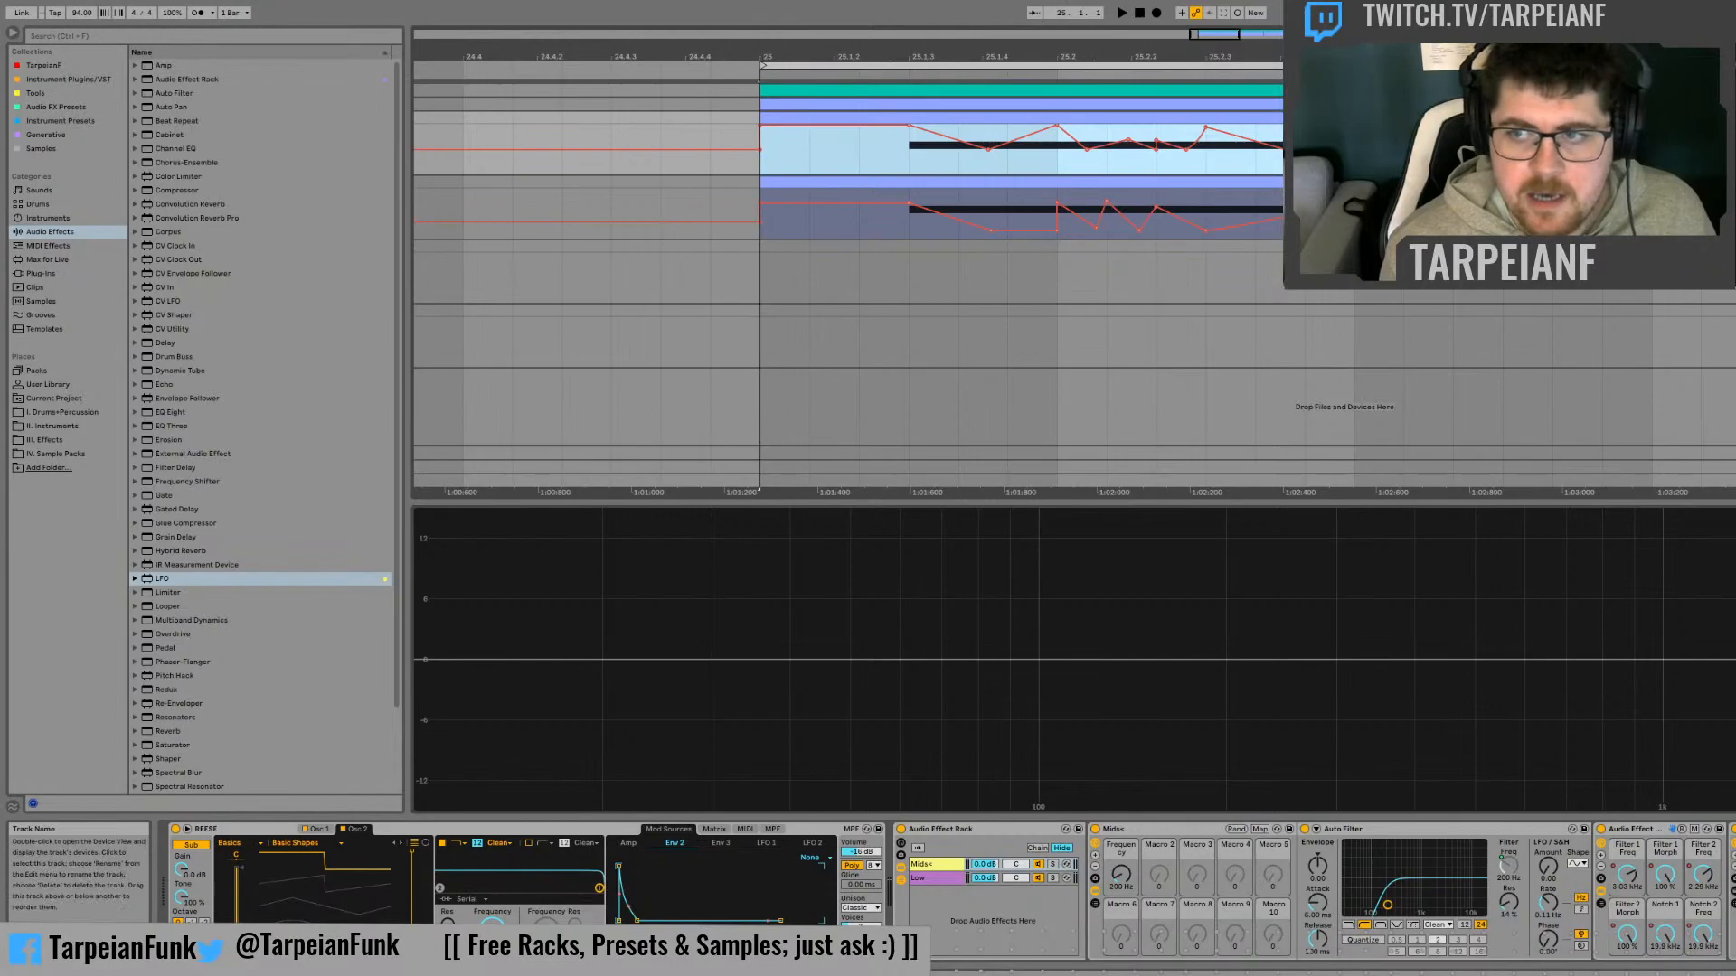
left_click(1731, 181)
left_click(1225, 879)
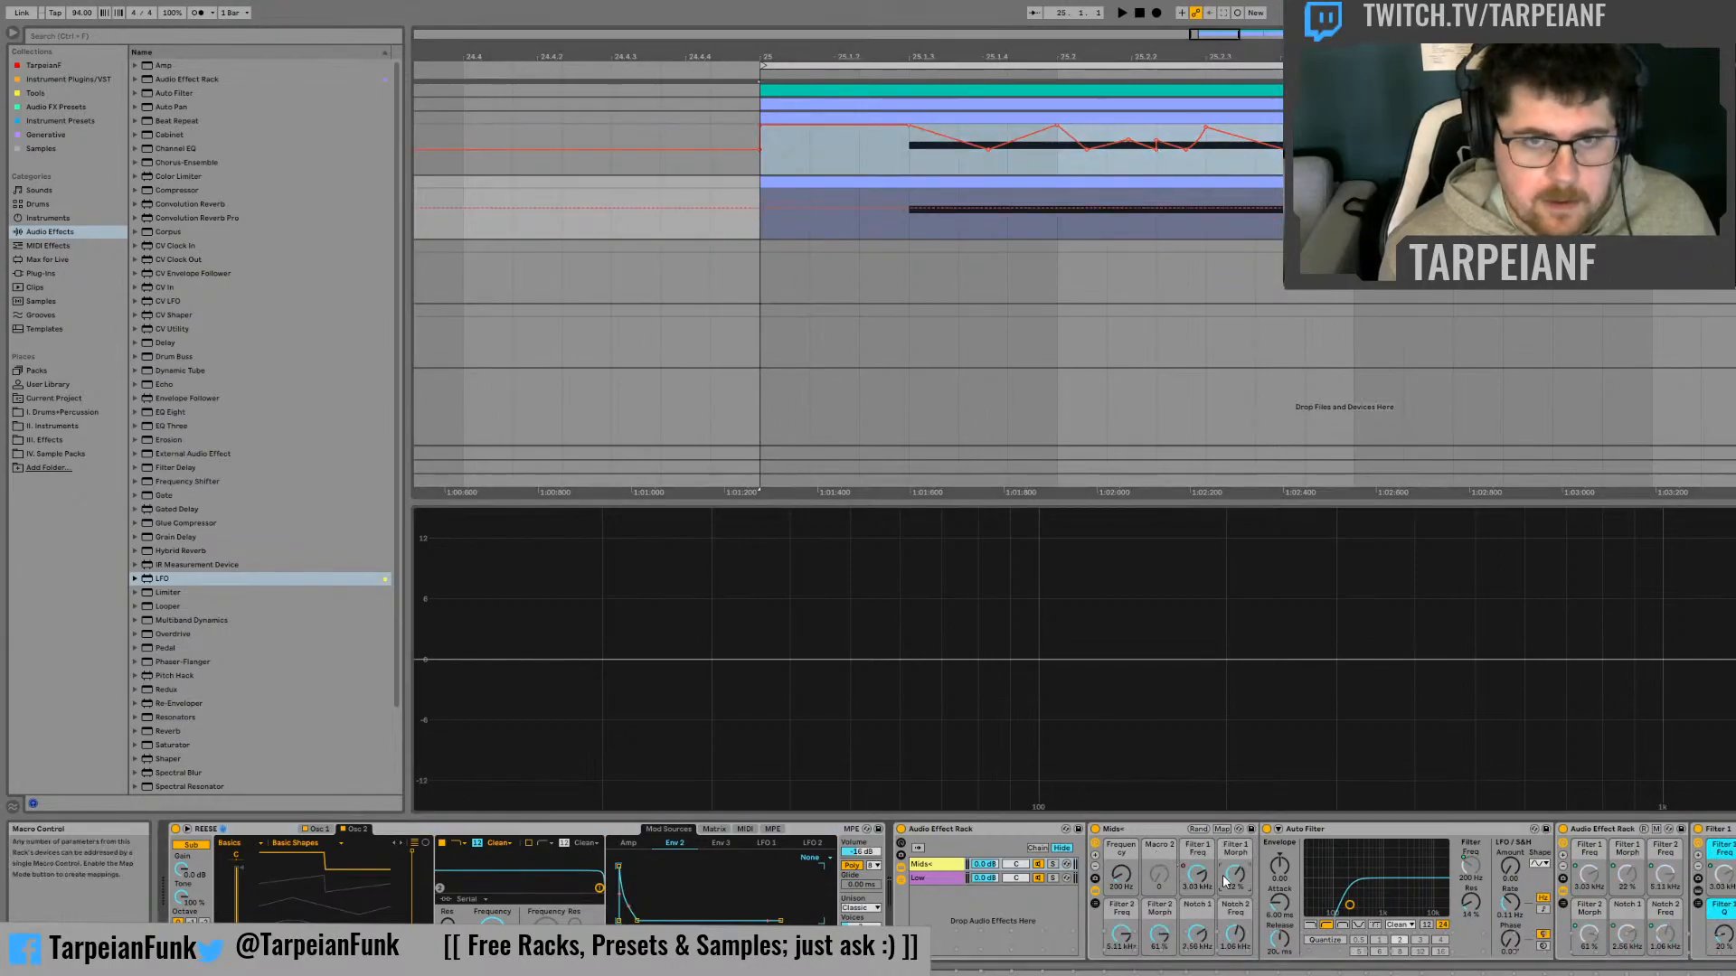
left_click(763, 229)
key("ctrl+v")
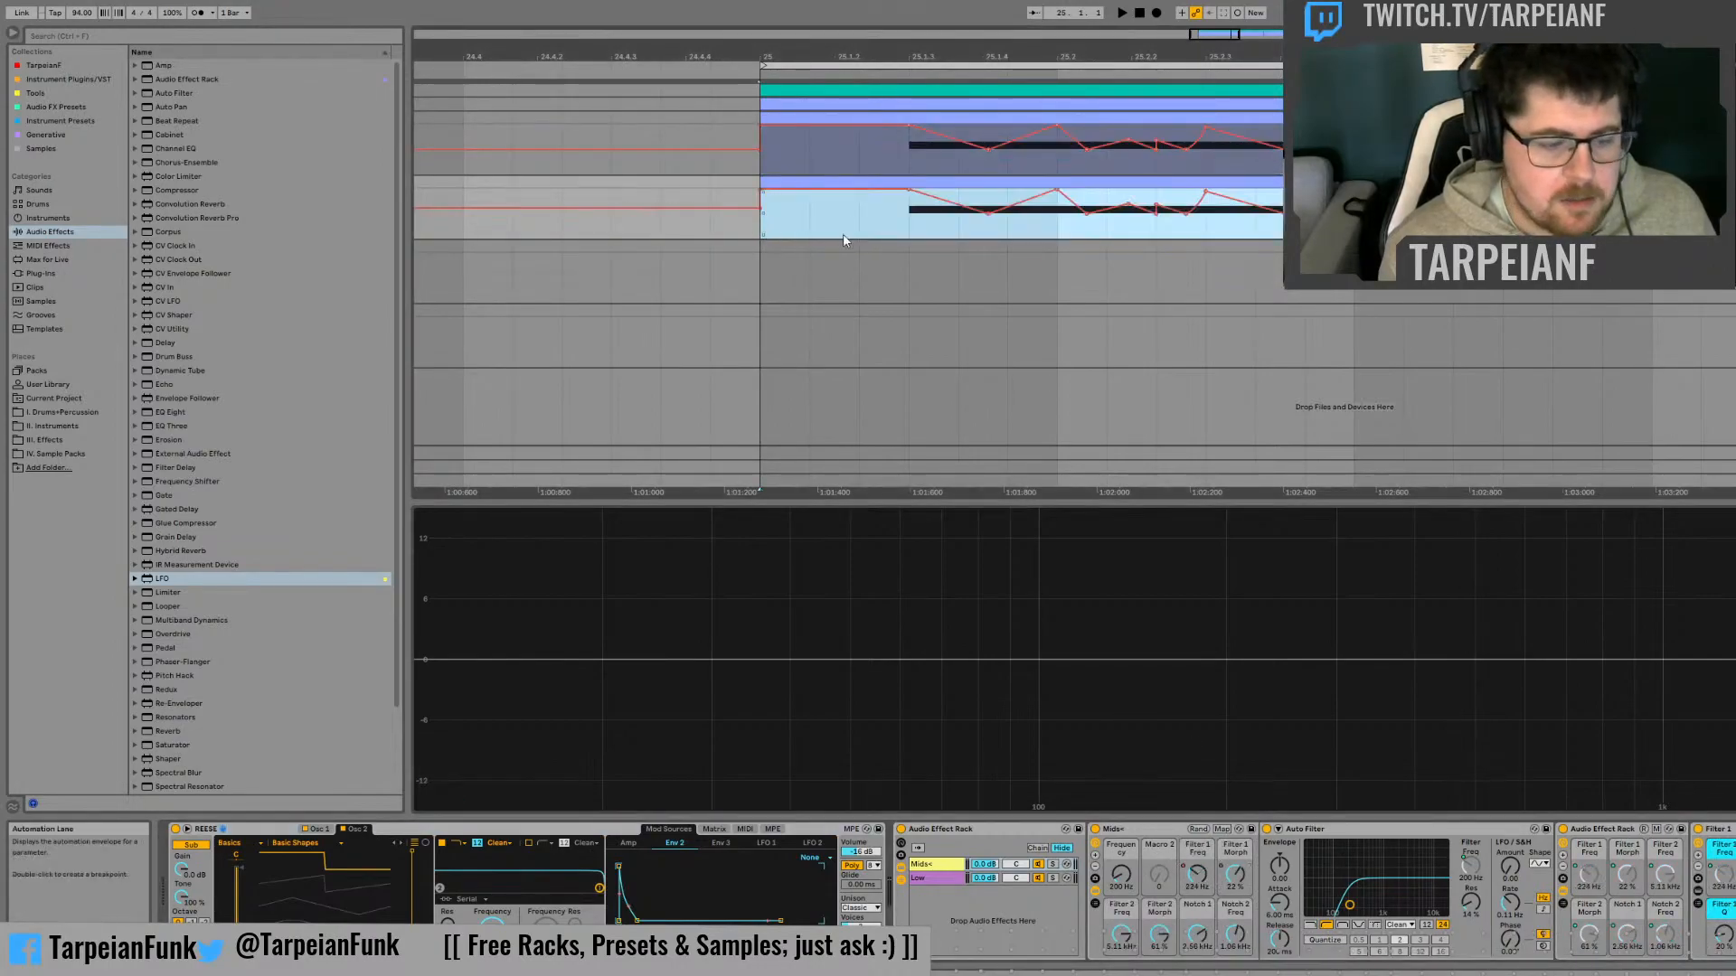
Copy the original track's Filter 2 Freq automation and paste it onto the duplicate's Mids+ Filter 2 Freq macro at bar 25
left_click(1731, 118)
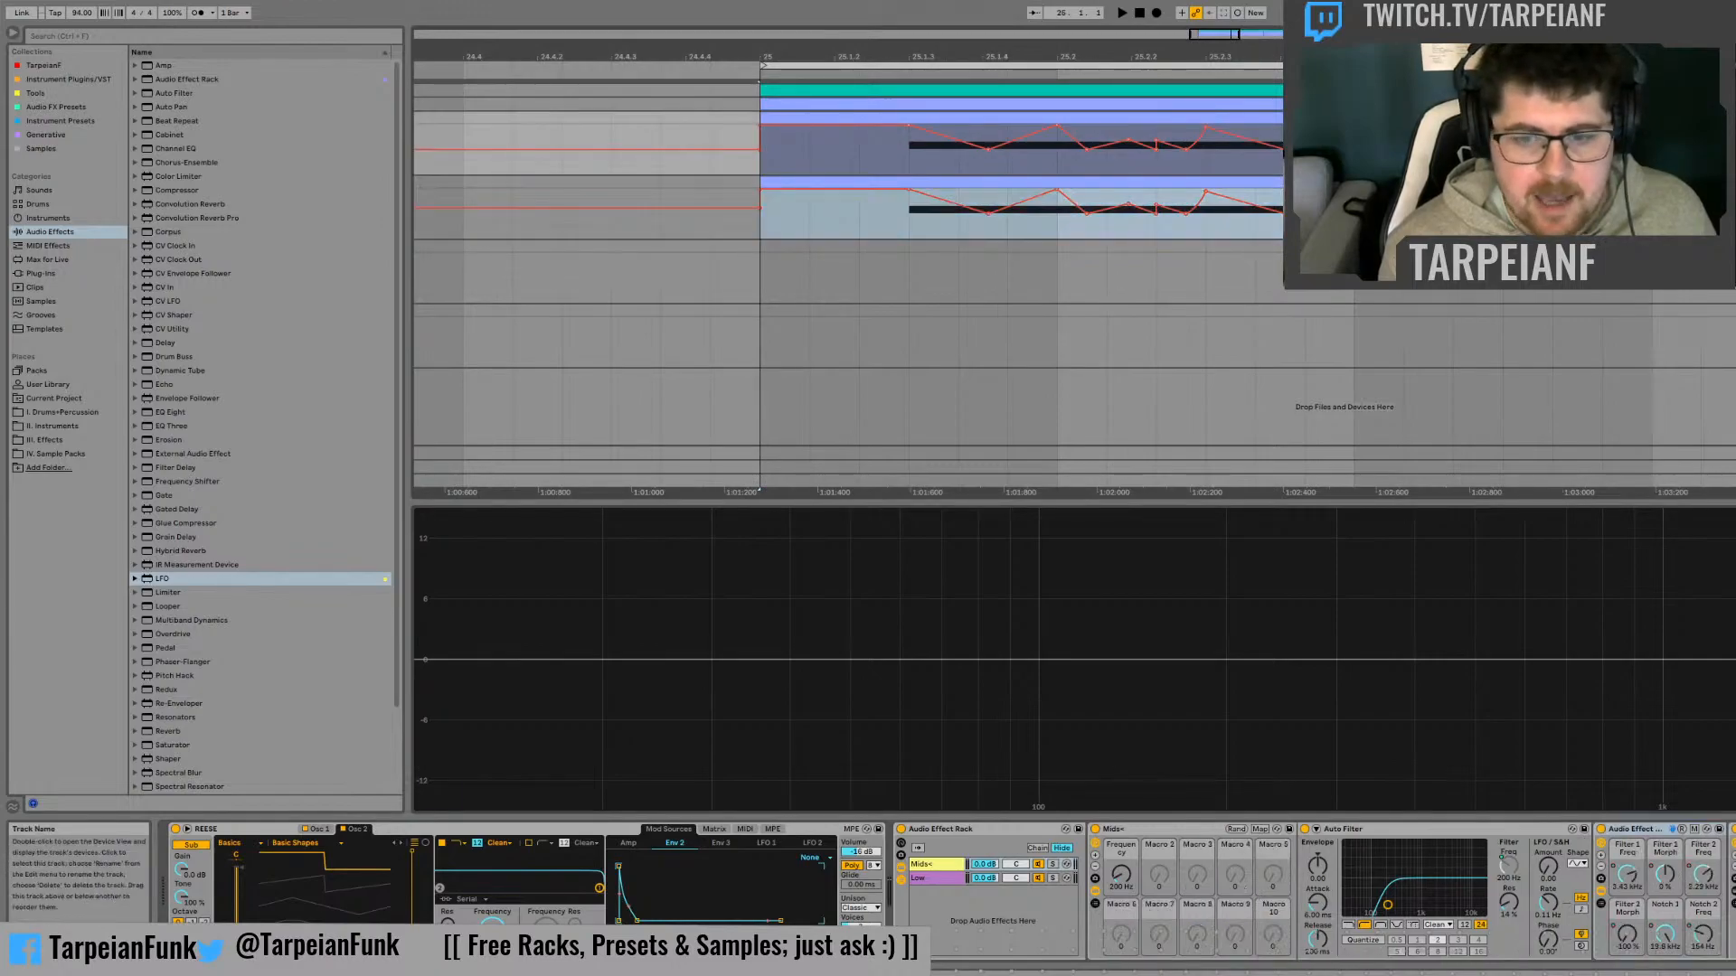
left_click(1706, 882)
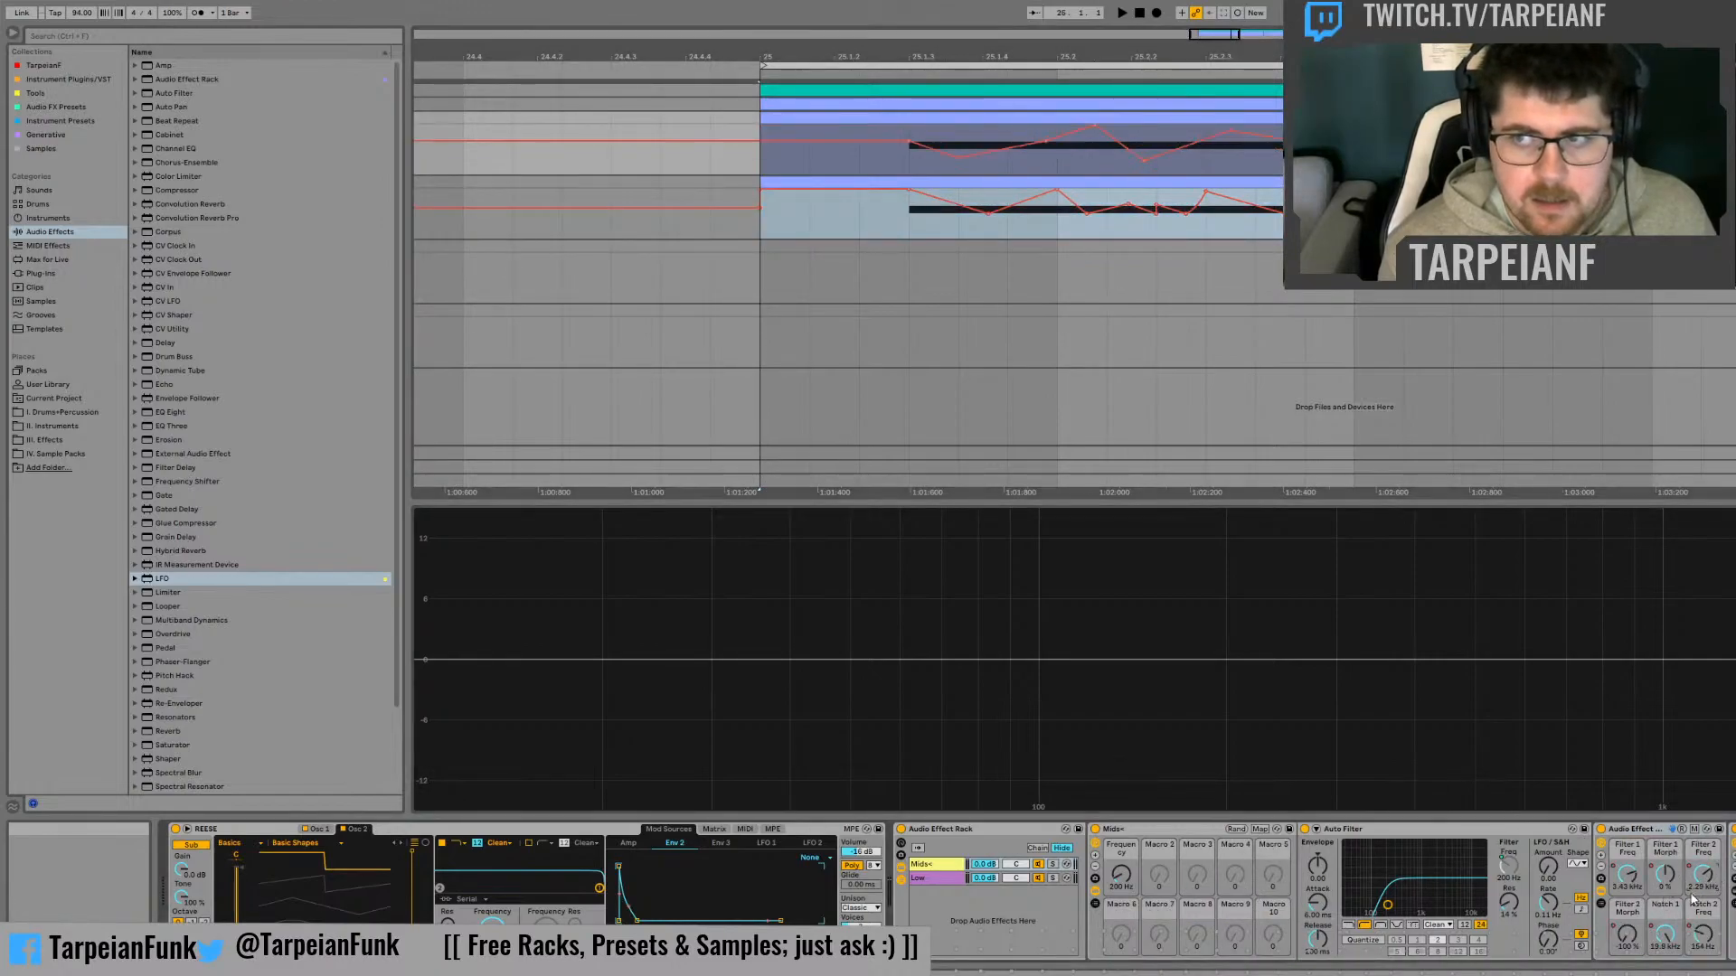
left_click(759, 158)
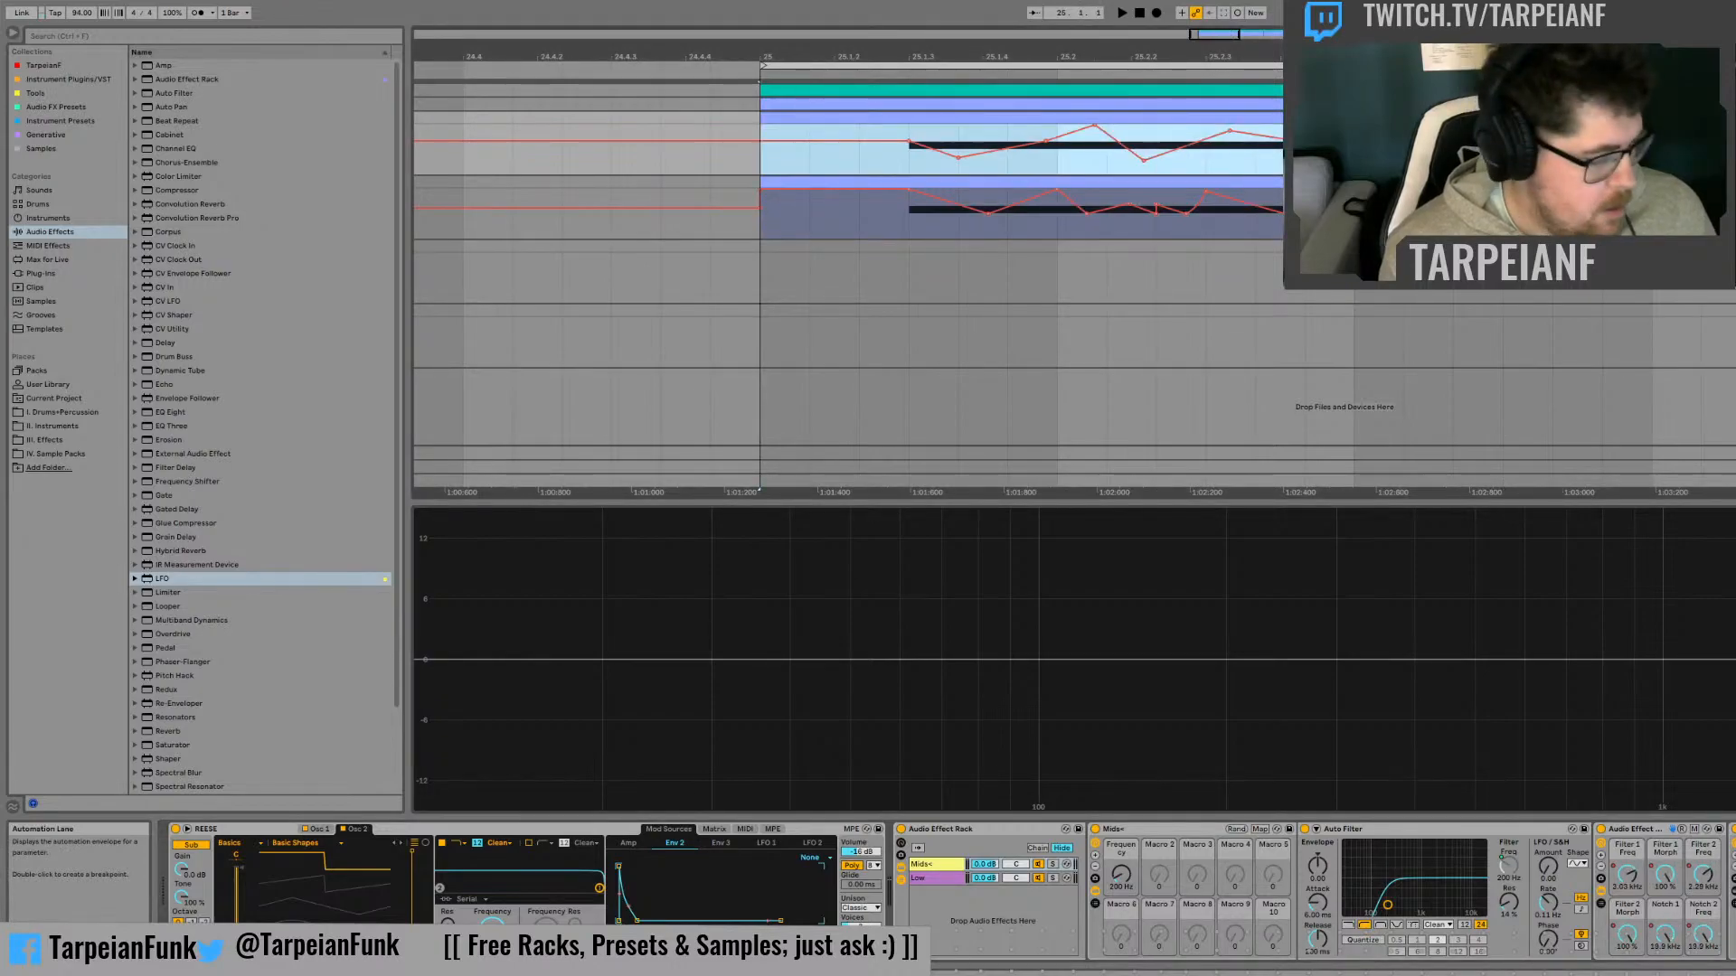
left_click(1735, 183)
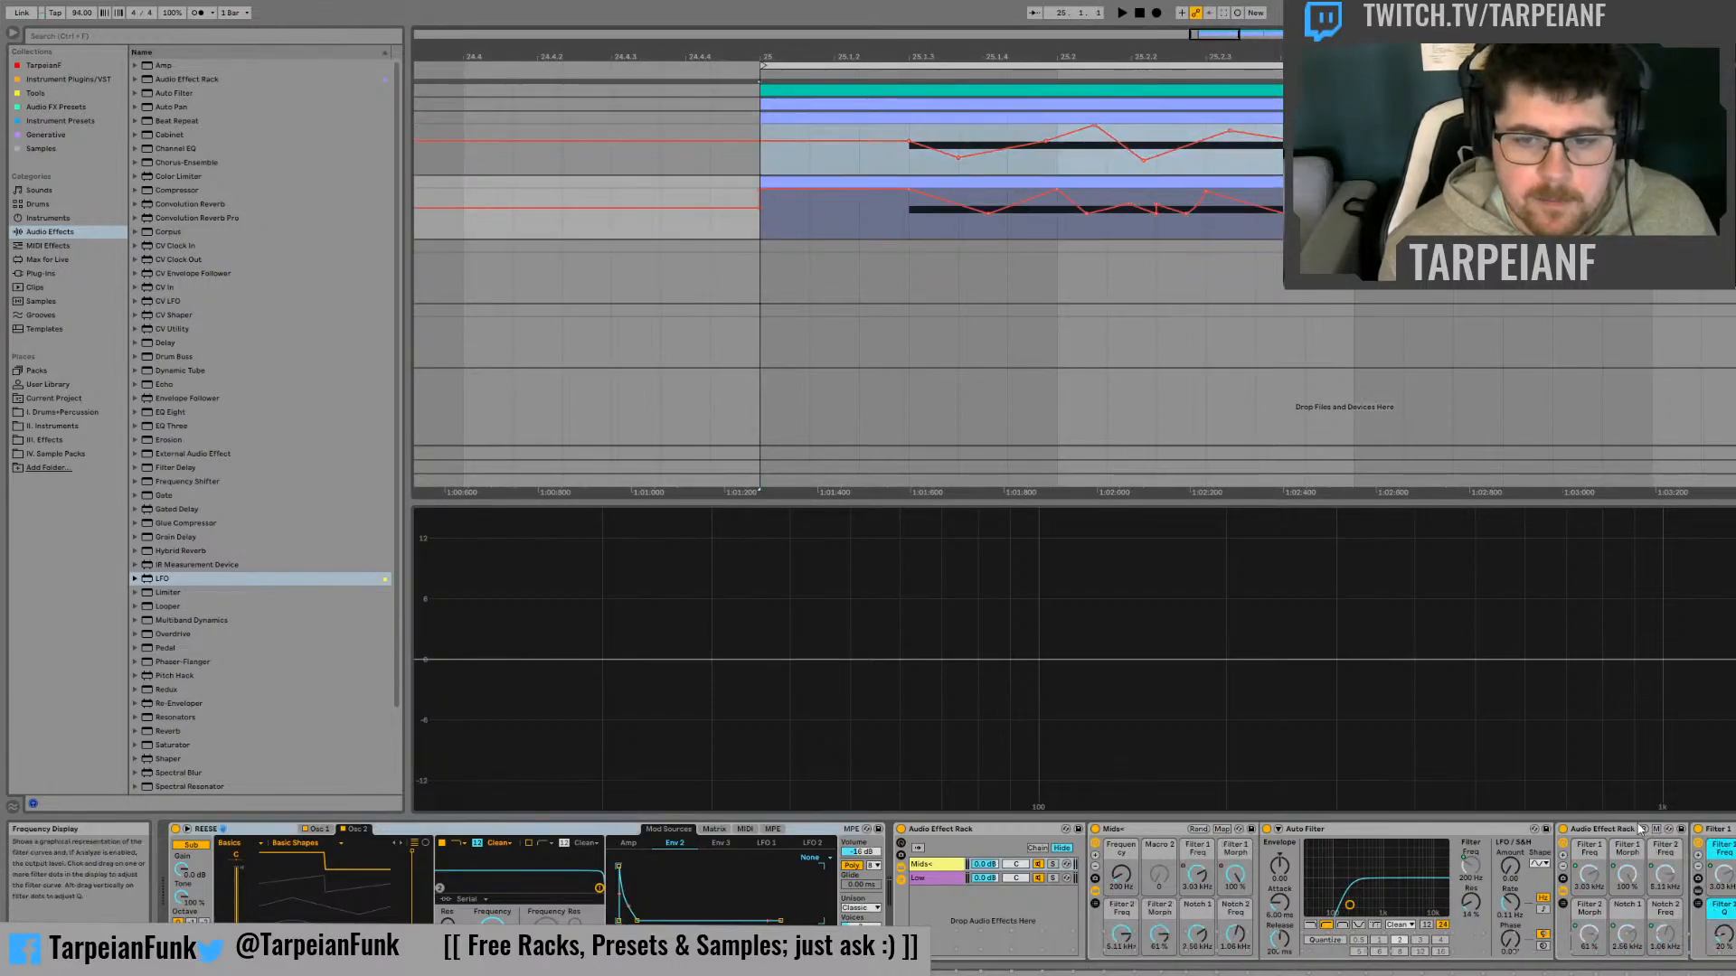
left_click(1121, 936)
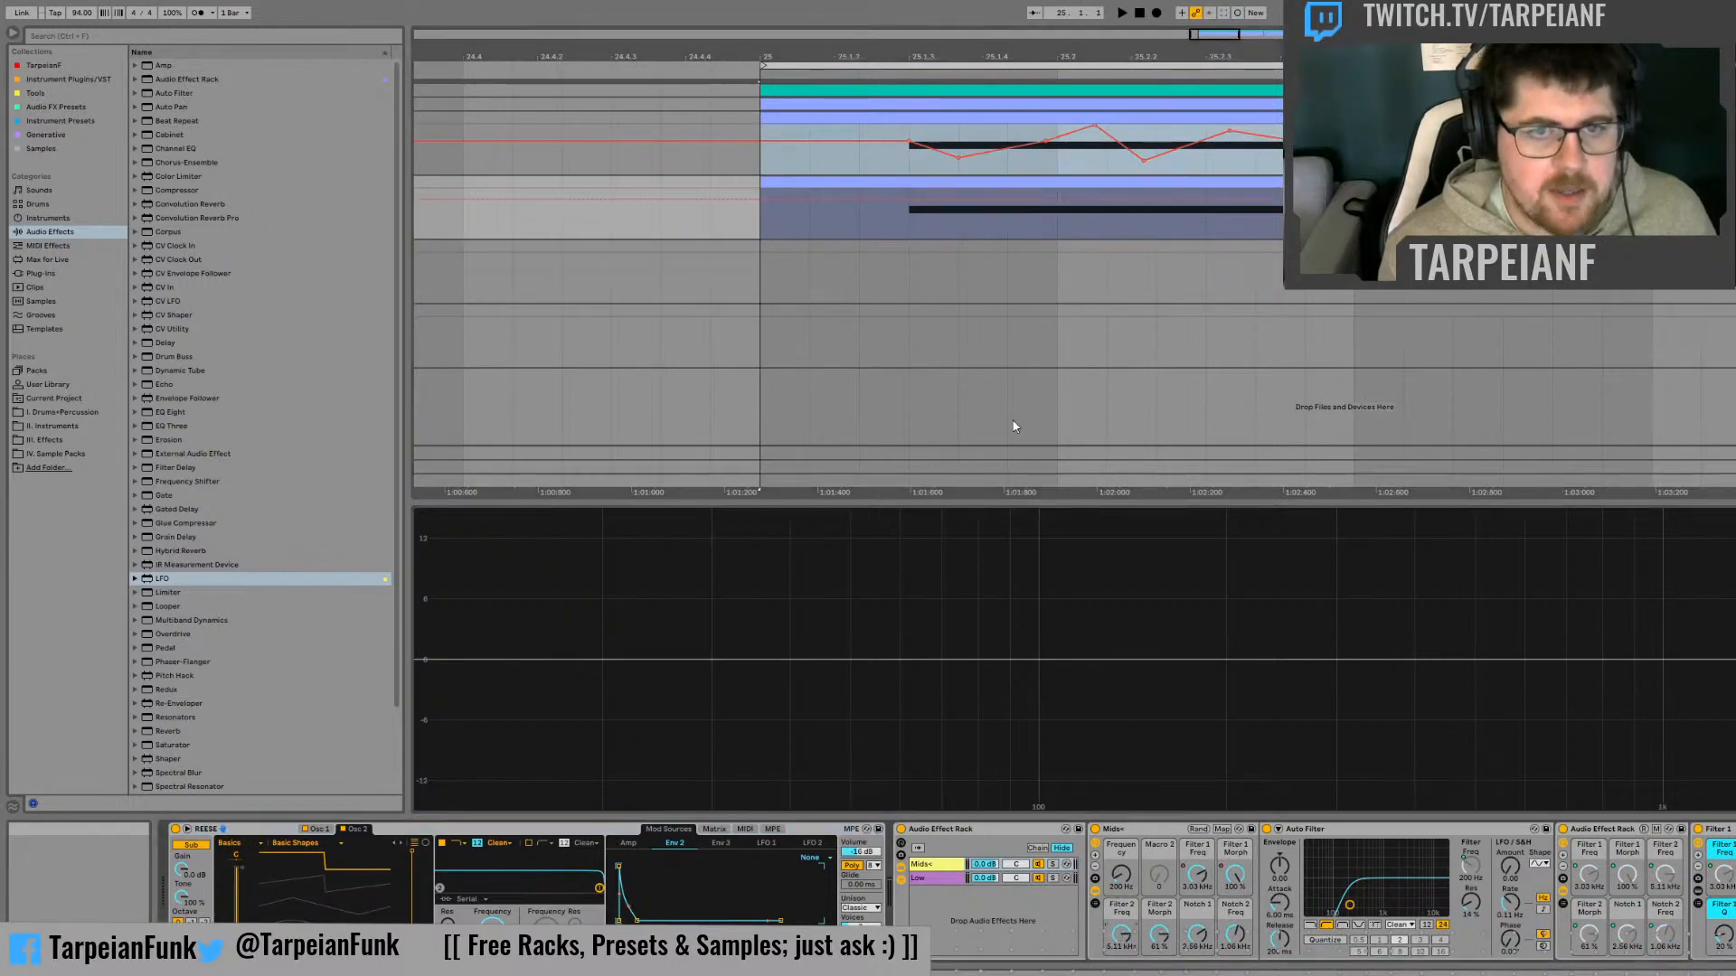
left_click(773, 237)
key("ctrl+v")
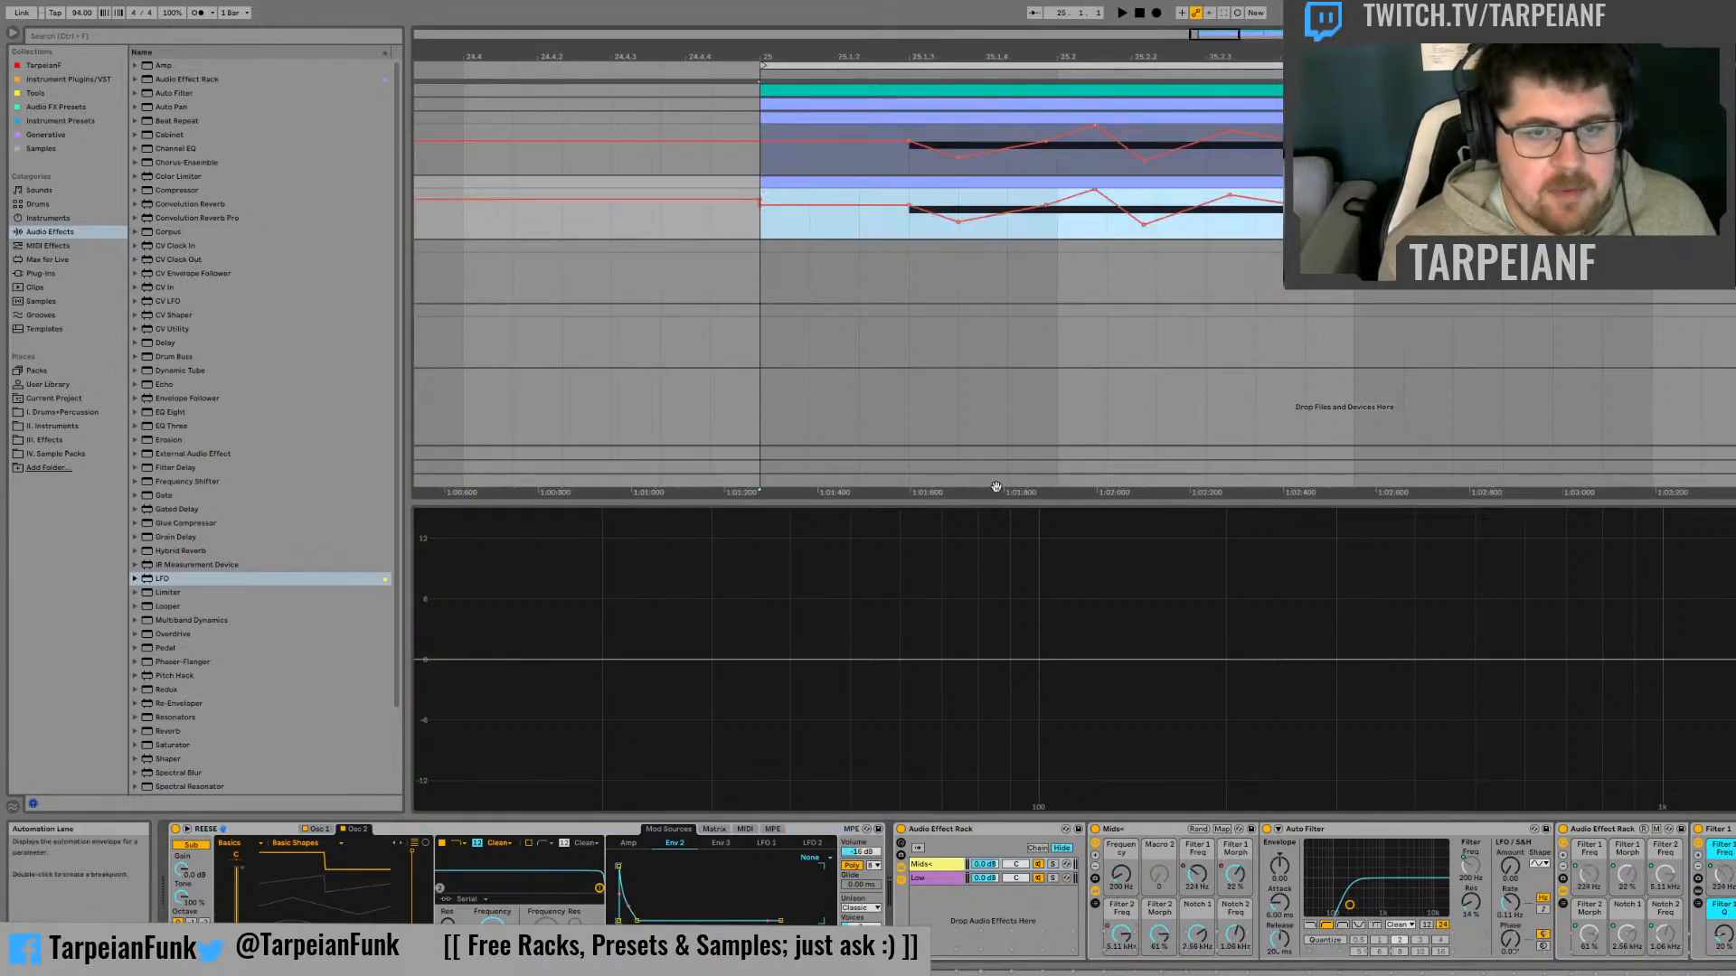
Copy the original track's Filter 2 Morph automation and paste it onto the duplicate's Mids+ Filter 2 Morph macro at bar 25
left_click(1735, 118)
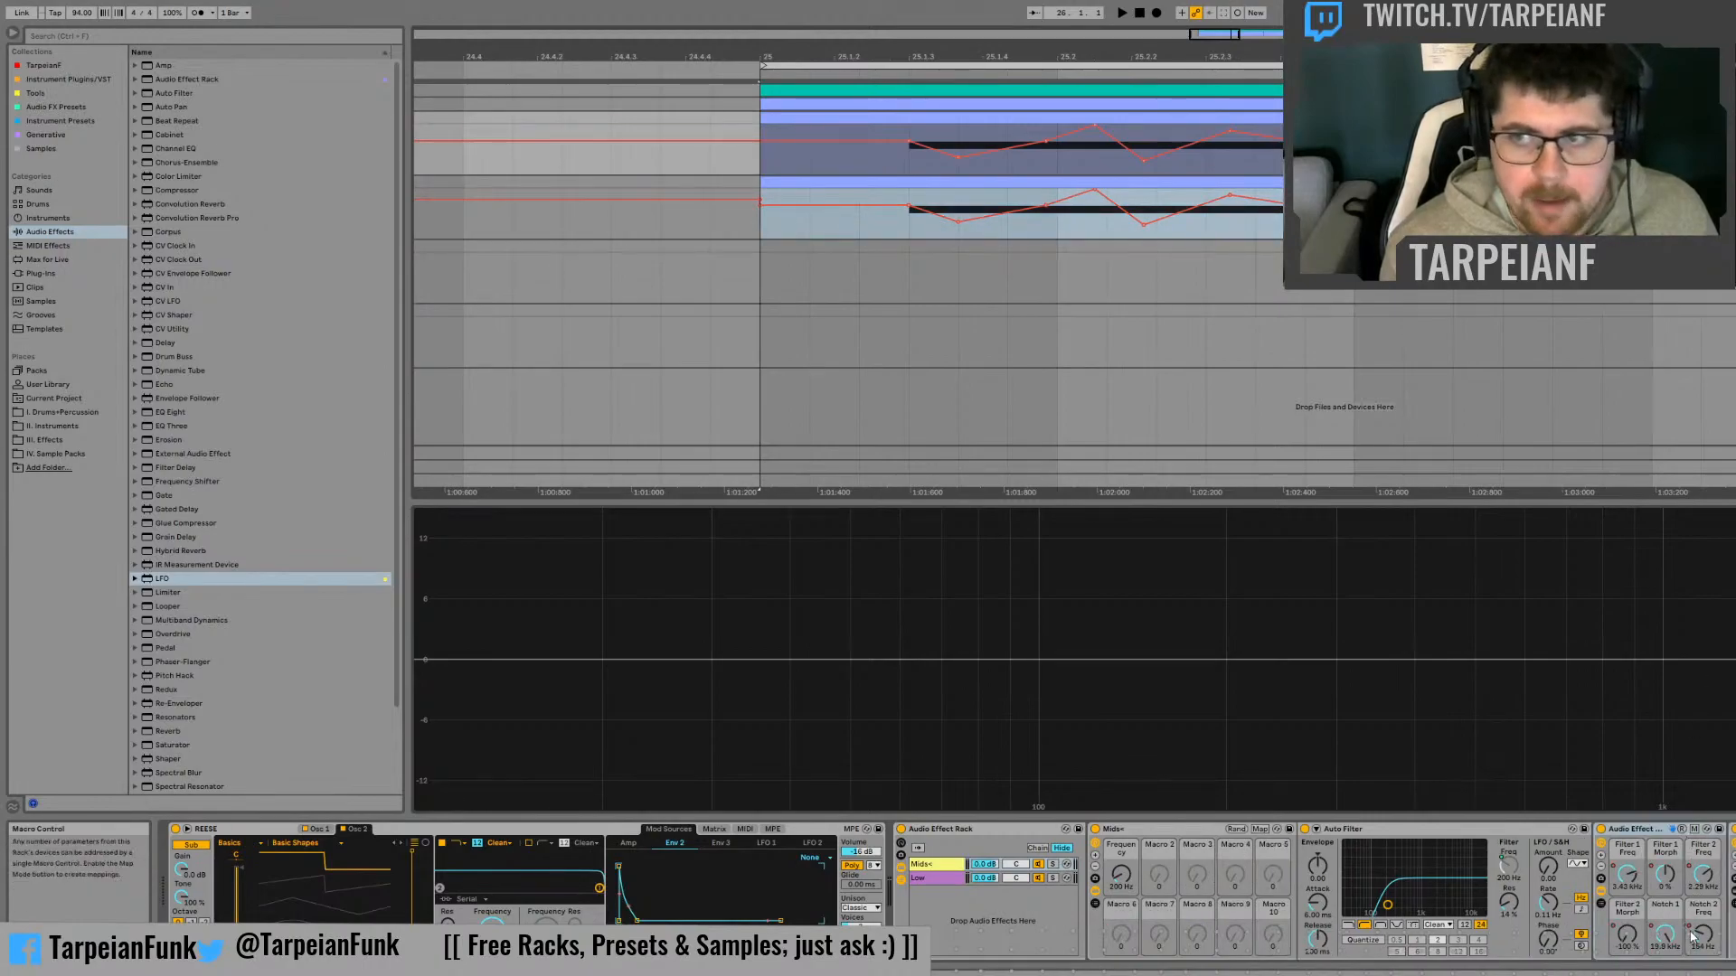
left_click(1640, 939)
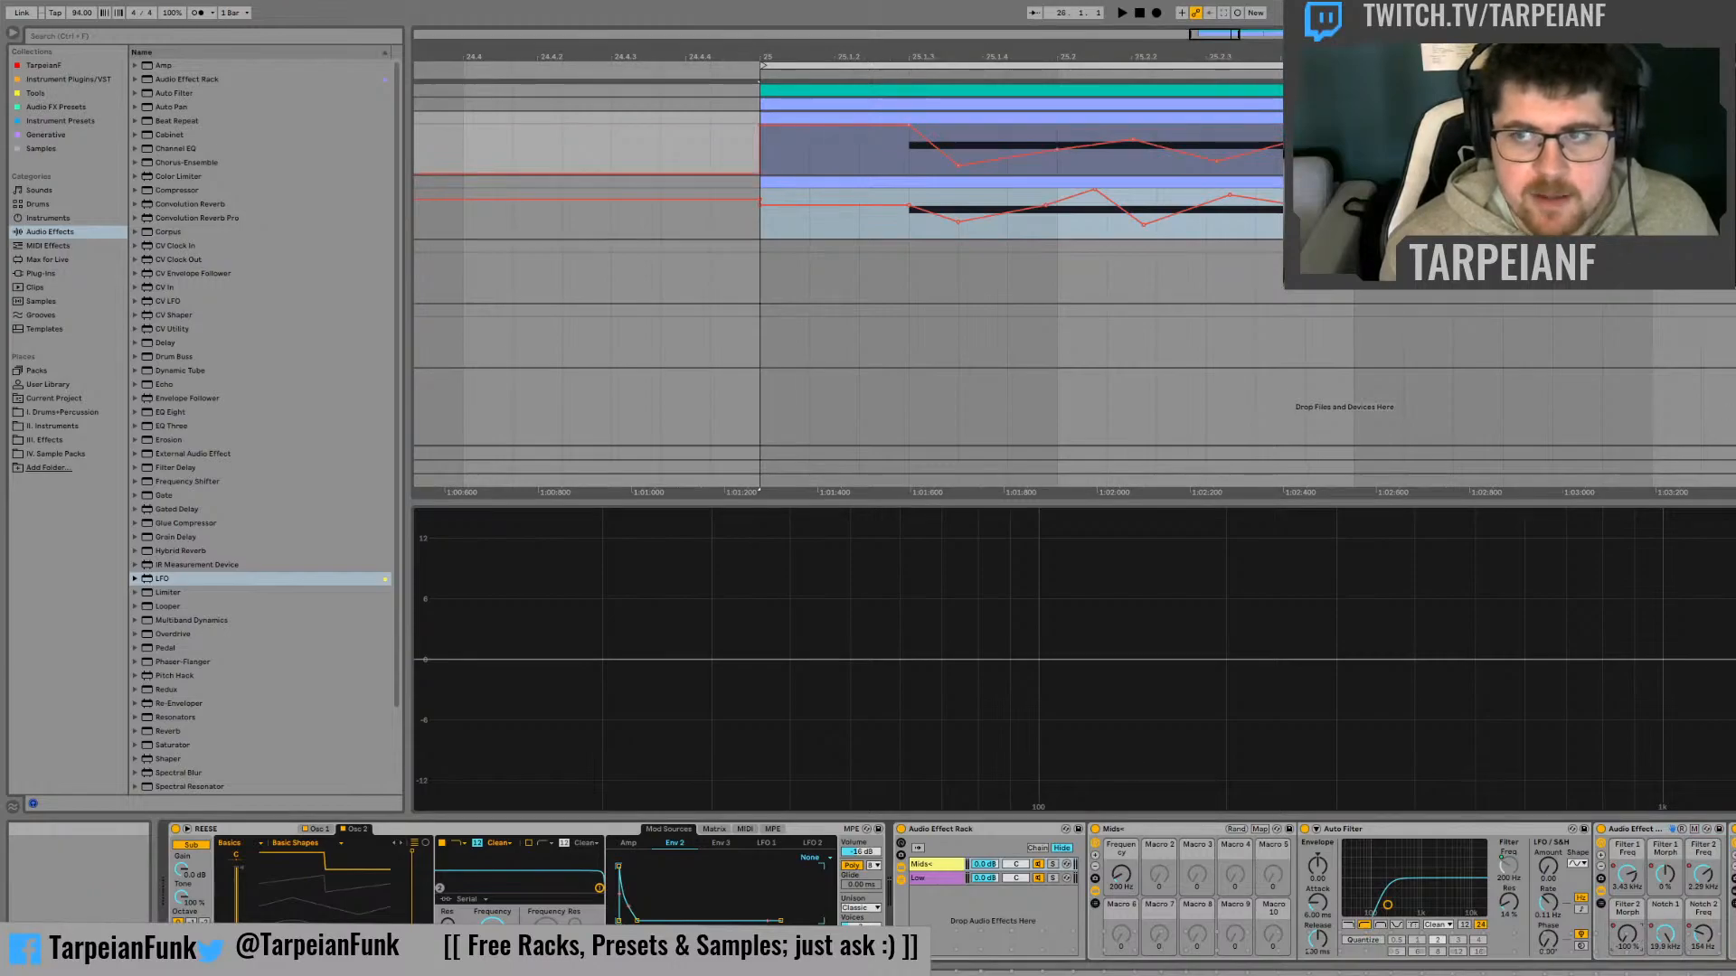
left_click_drag(1734, 149, 717, 145)
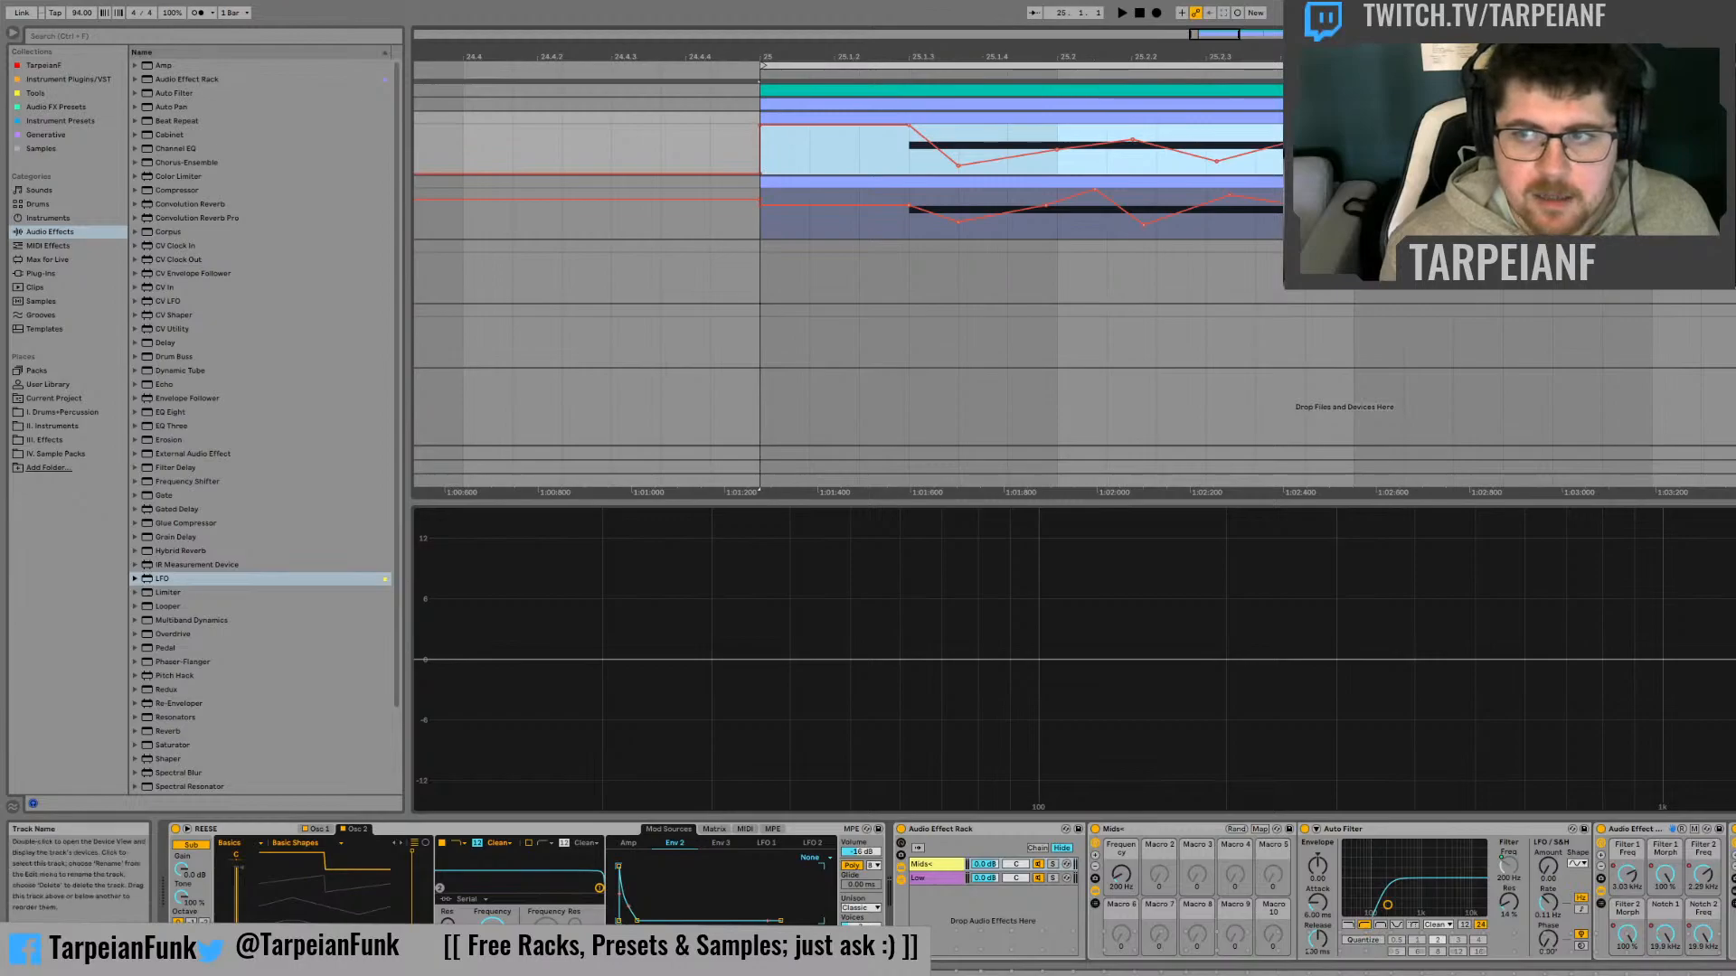
left_click(1735, 182)
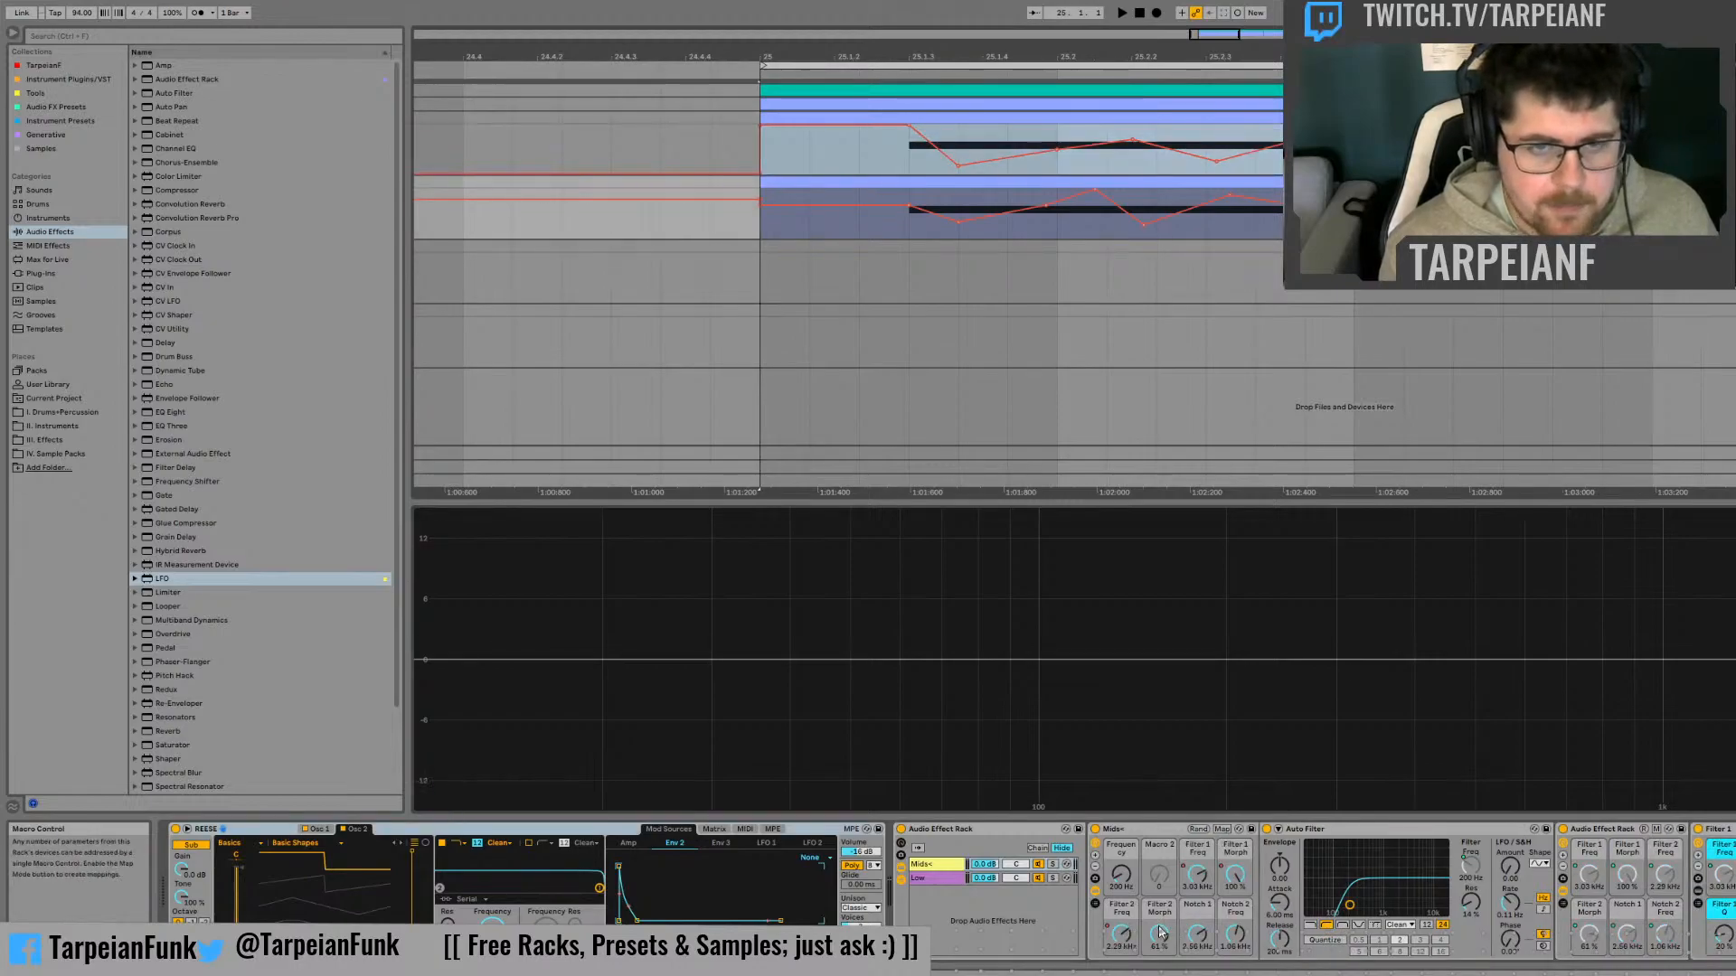
left_click(762, 225)
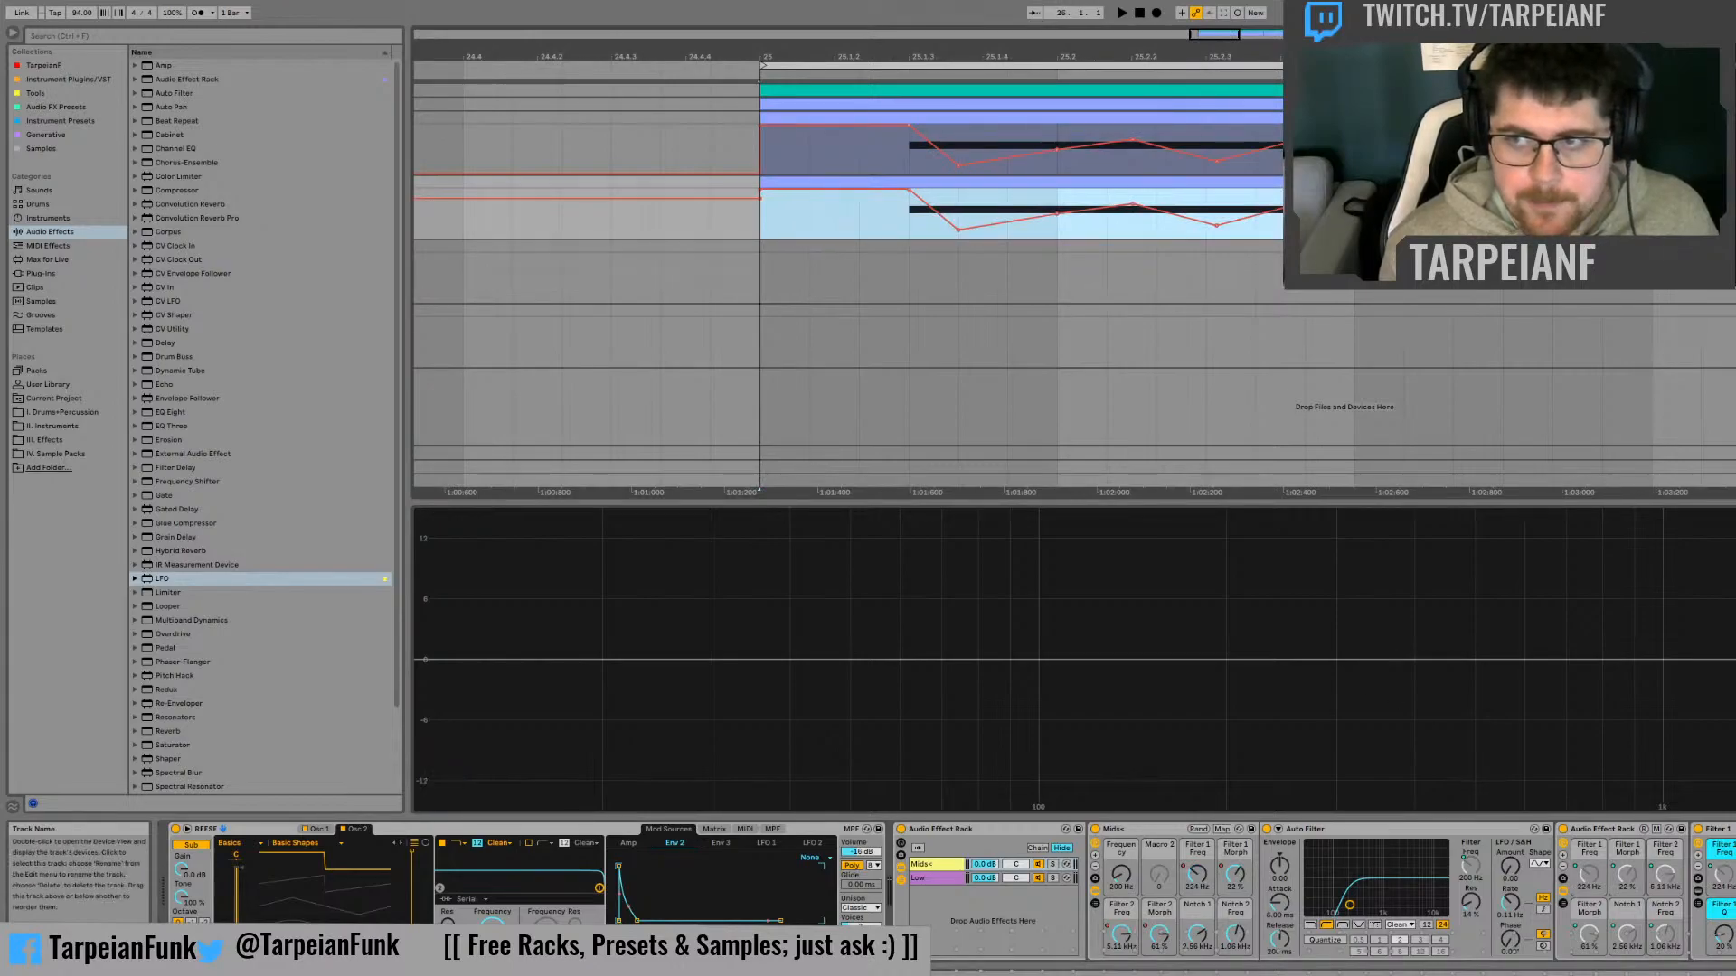
Copy the original track's Notch 1 Freq automation and paste it onto the duplicate's Mids+ Notch 1 Freq macro at bar 25
left_click(1735, 118)
left_click(1661, 940)
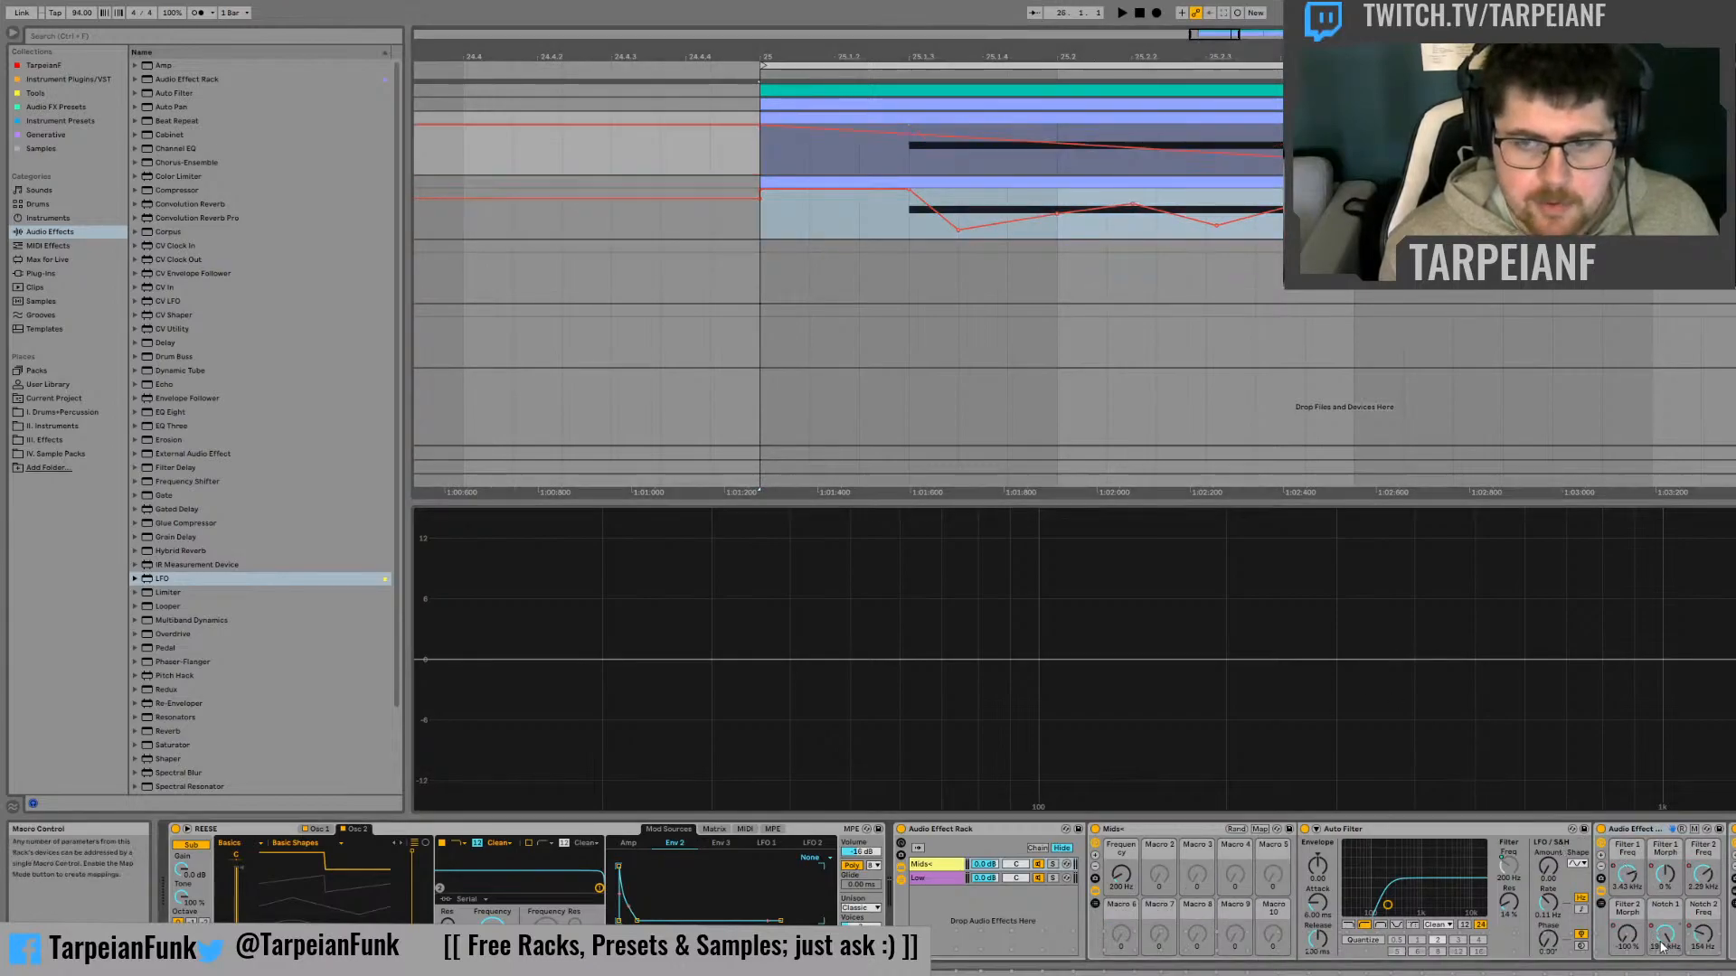
left_click(749, 152)
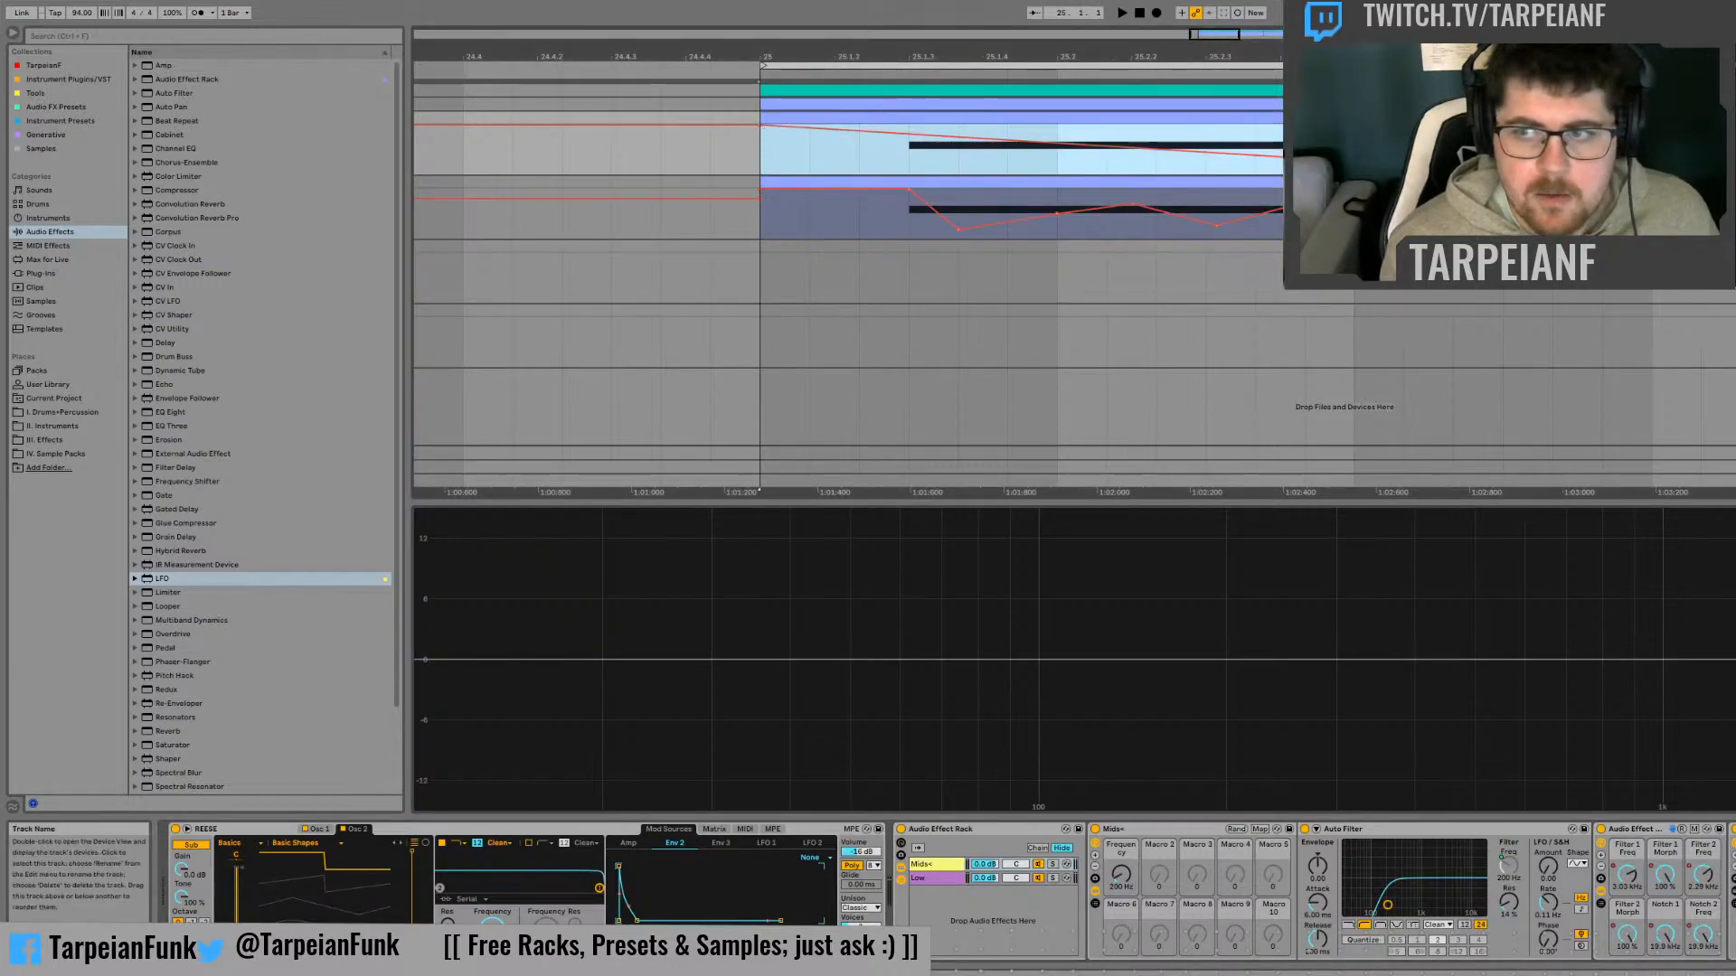
left_click(1735, 182)
left_click(1198, 937)
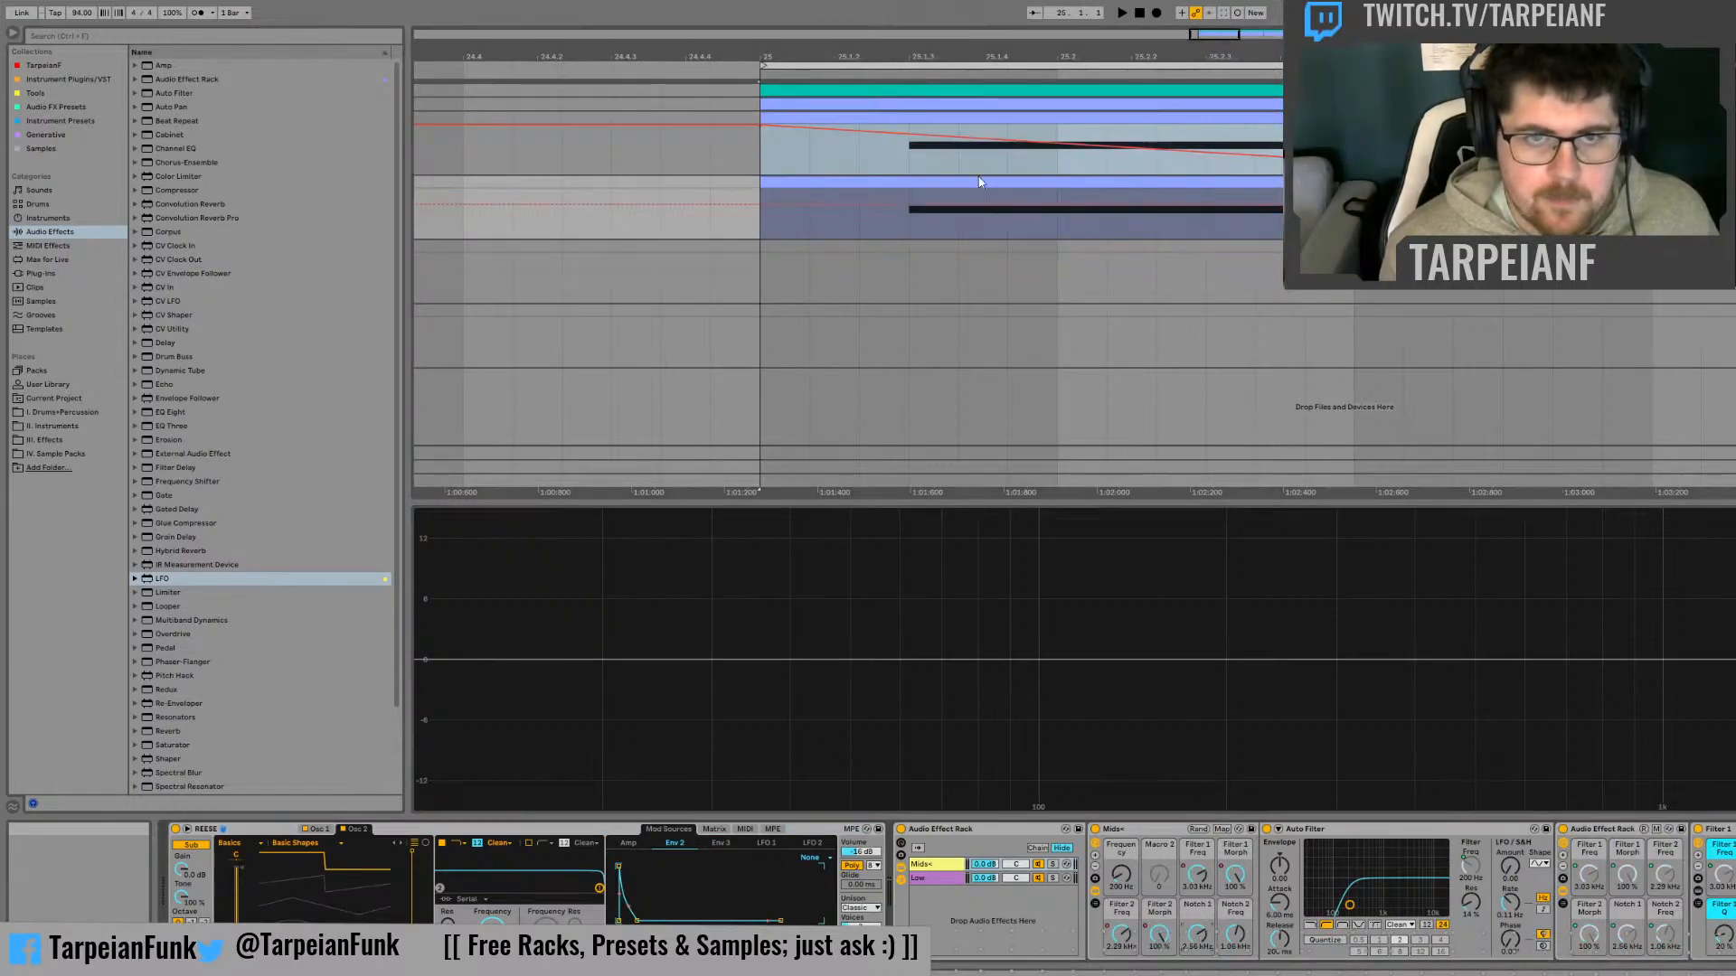
left_click(752, 219)
key("ctrl+v")
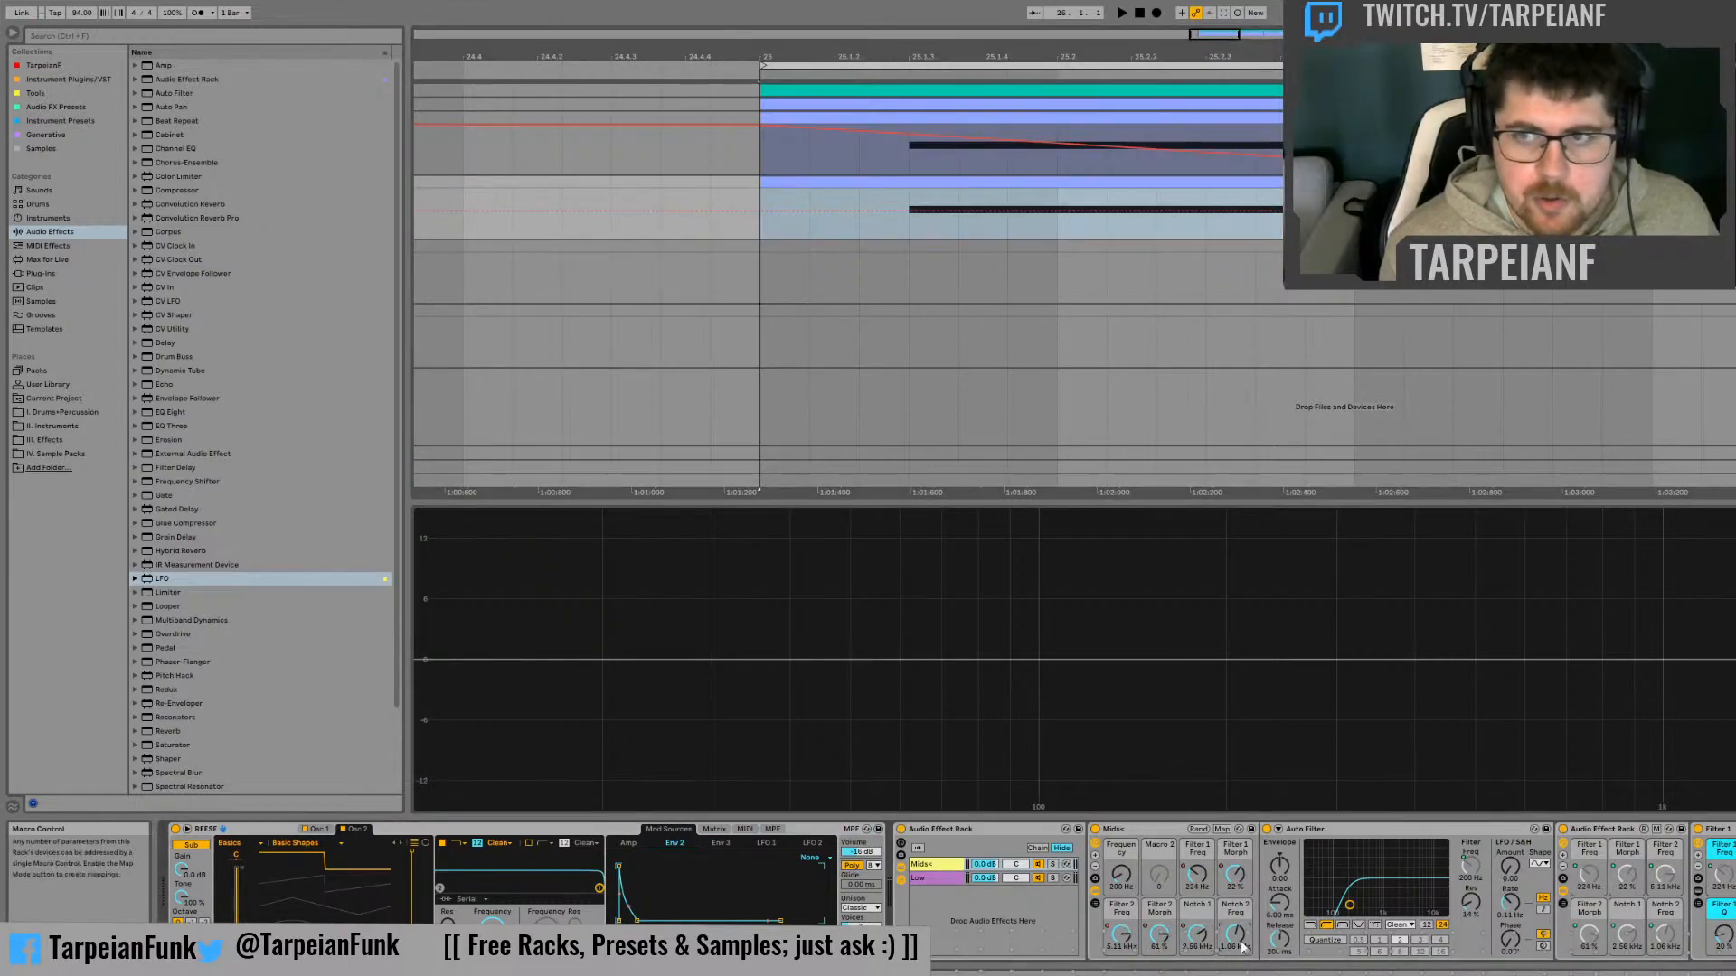
Copy the original track's Notch 2 Freq automation and paste it onto the duplicate's Mids+ Notch 2 Freq macro at bar 25
key("ctrl+z")
left_click(1731, 105)
left_click(1731, 119)
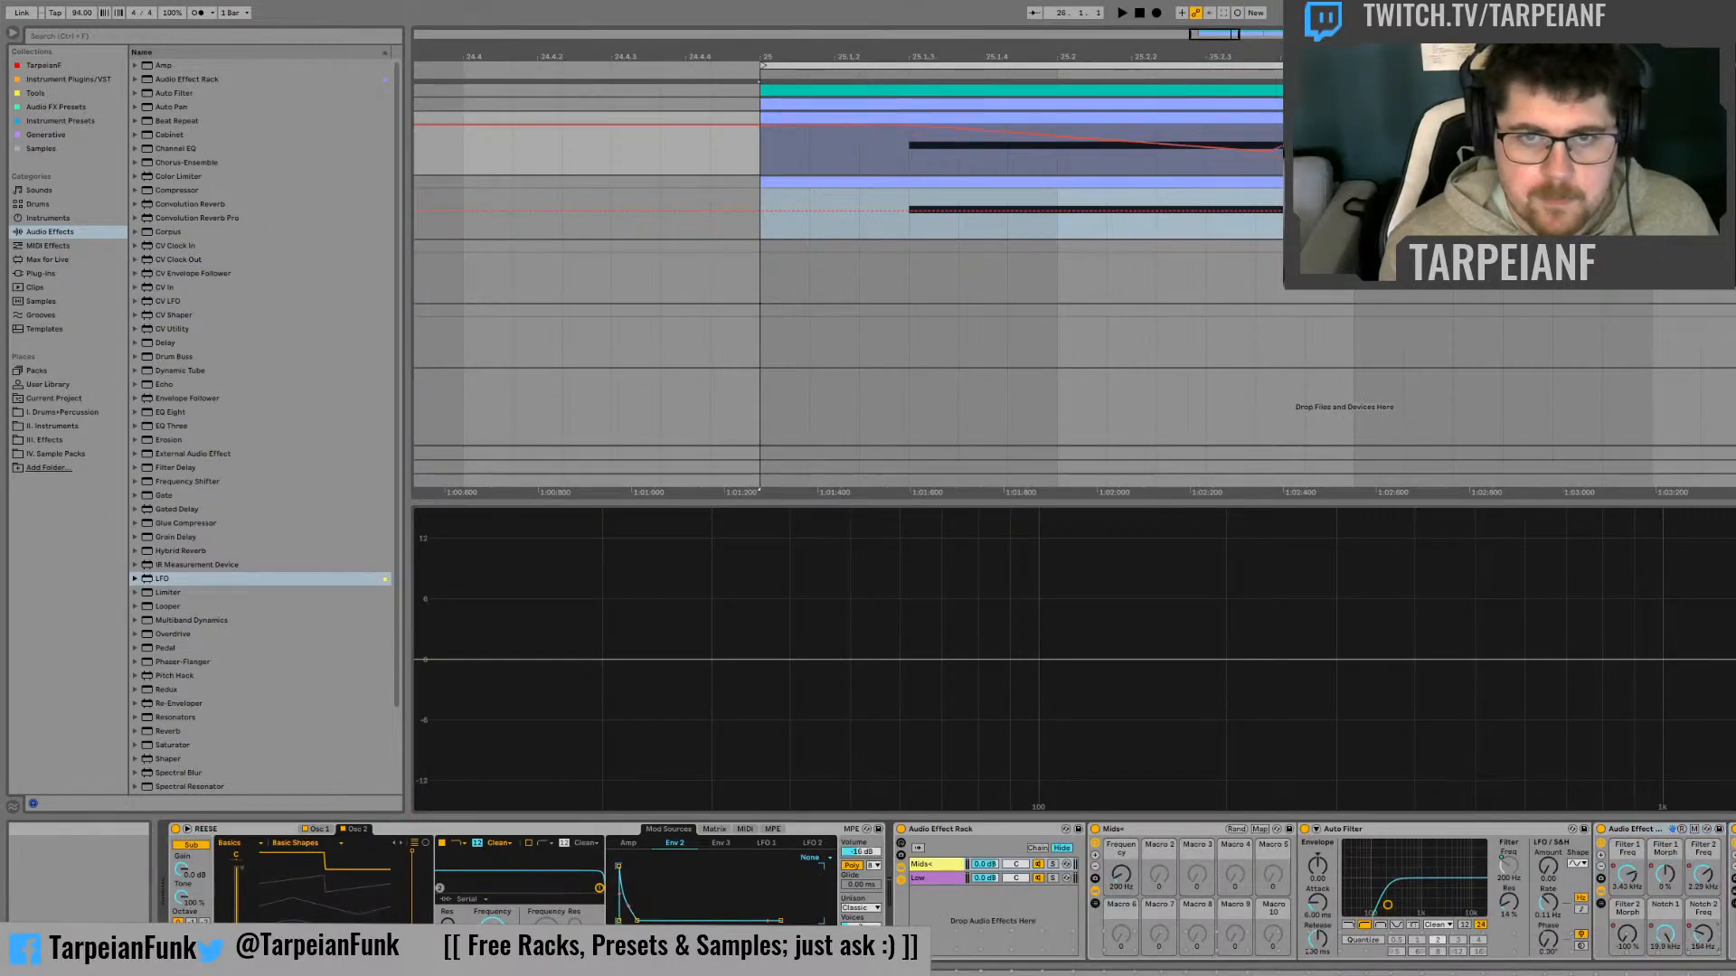
left_click_drag(1275, 149, 757, 234)
key("ctrl+v")
Play the bass from bar 25 to audition the transferred filter and notch automation
key("space")
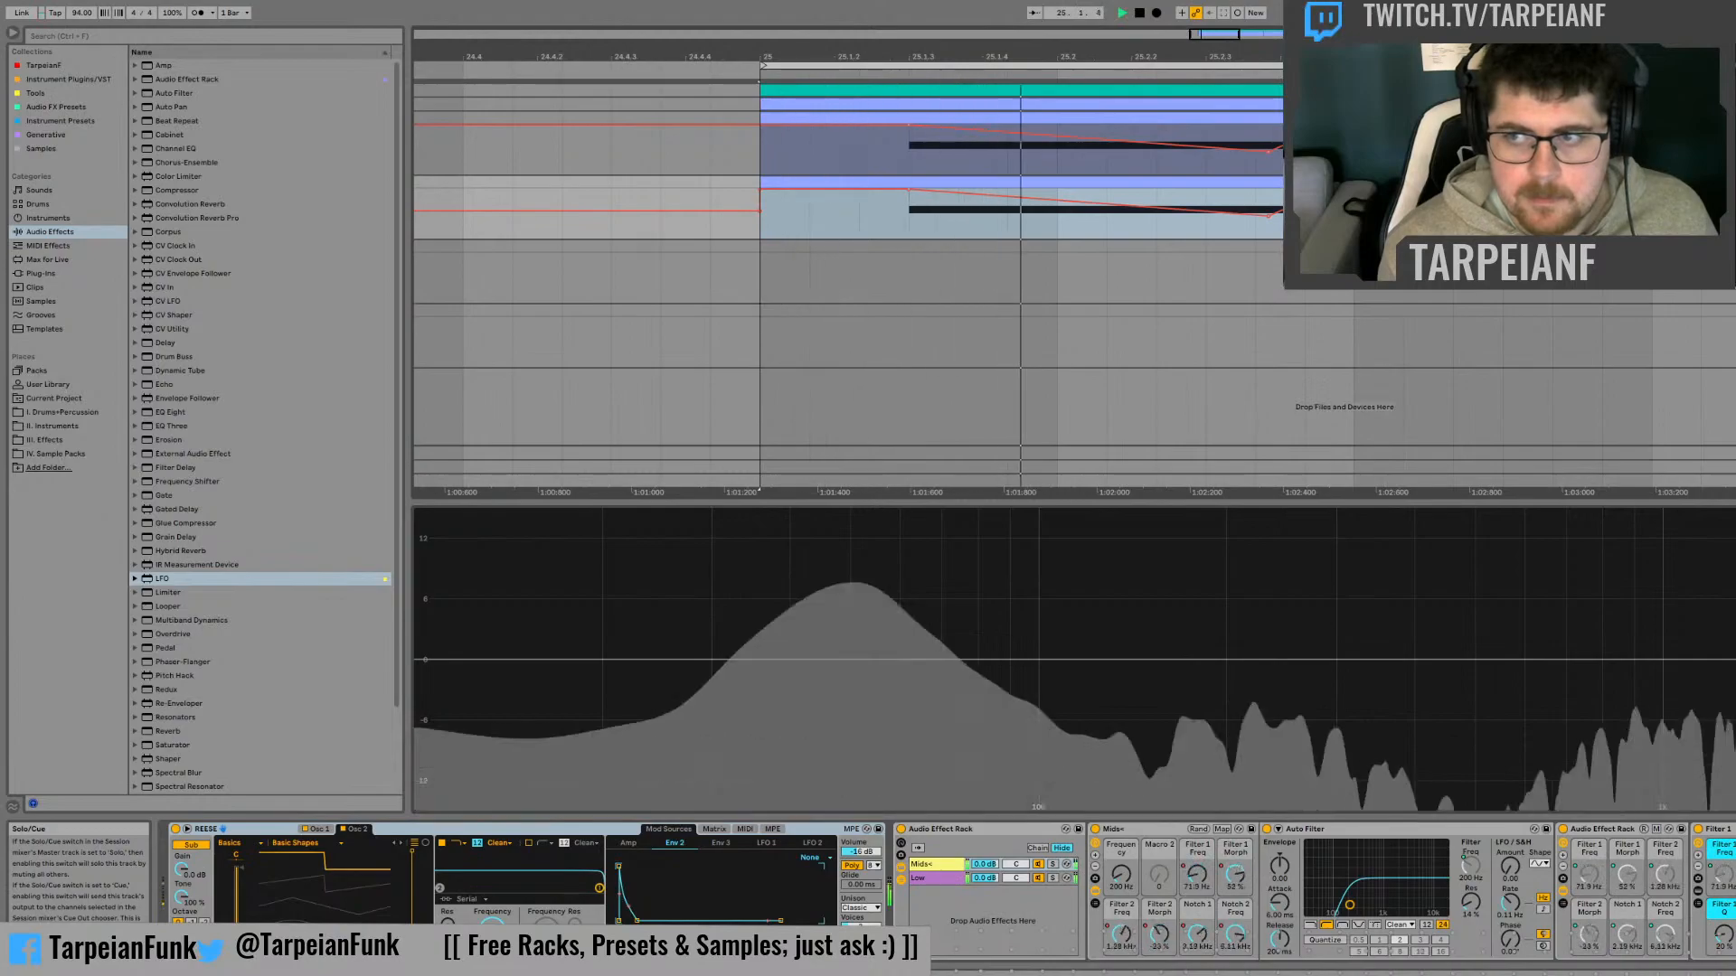
key("space")
key("space")
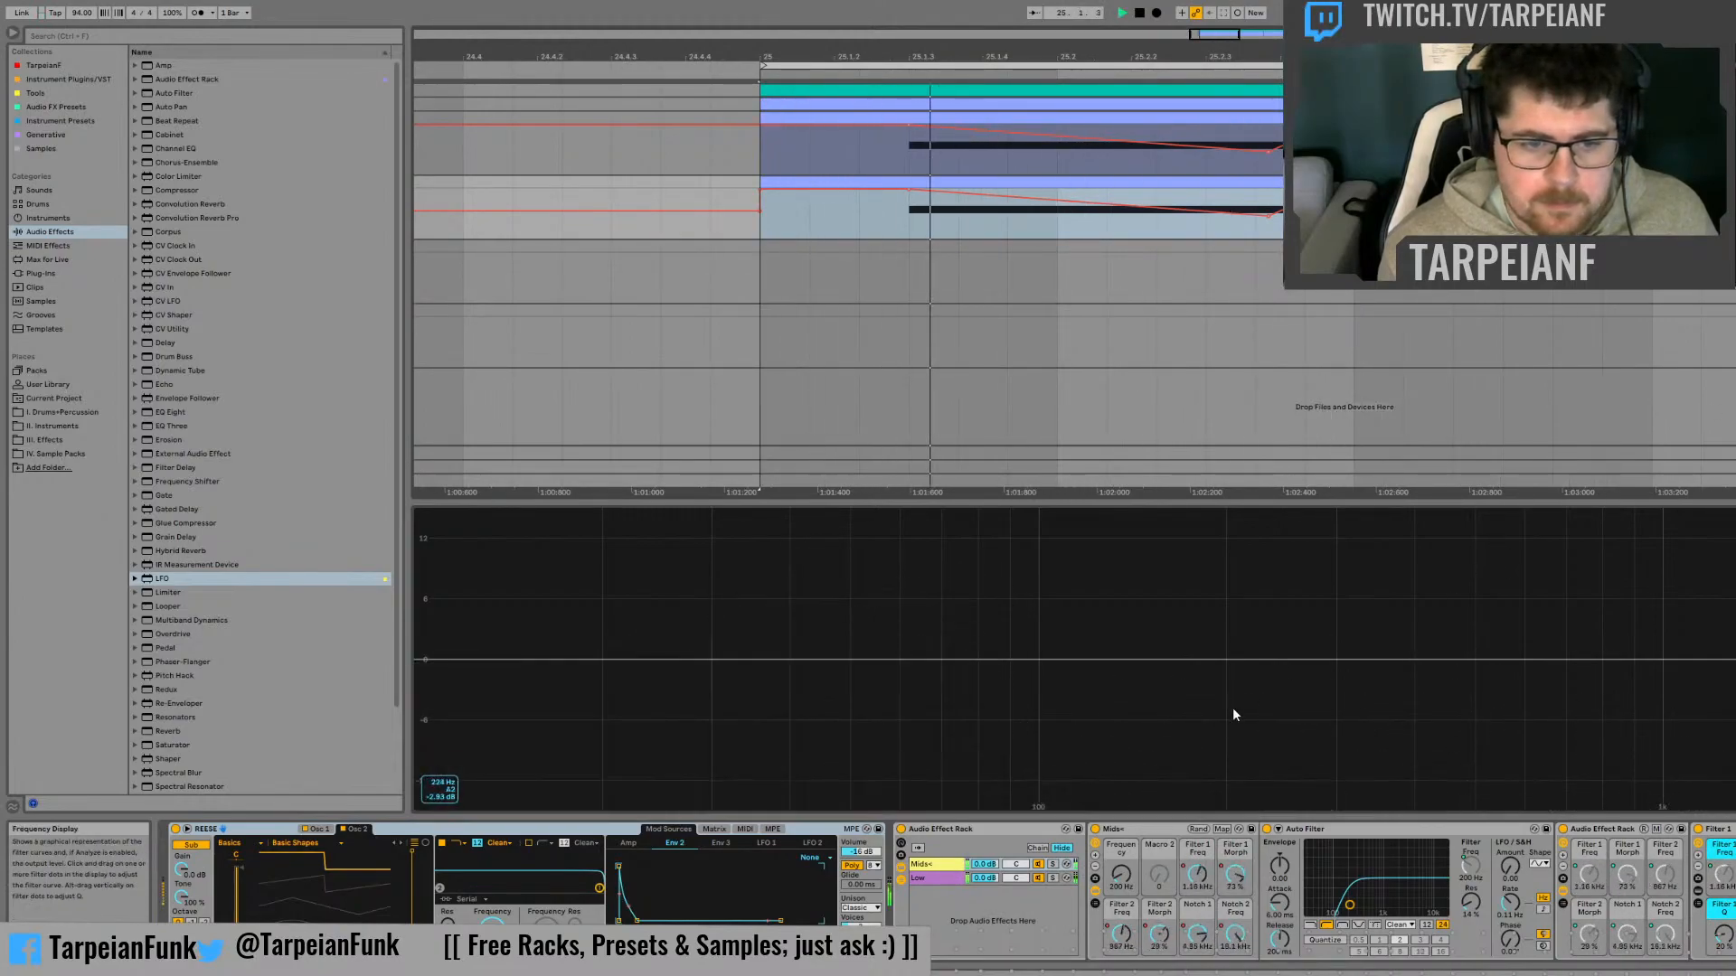
key("space")
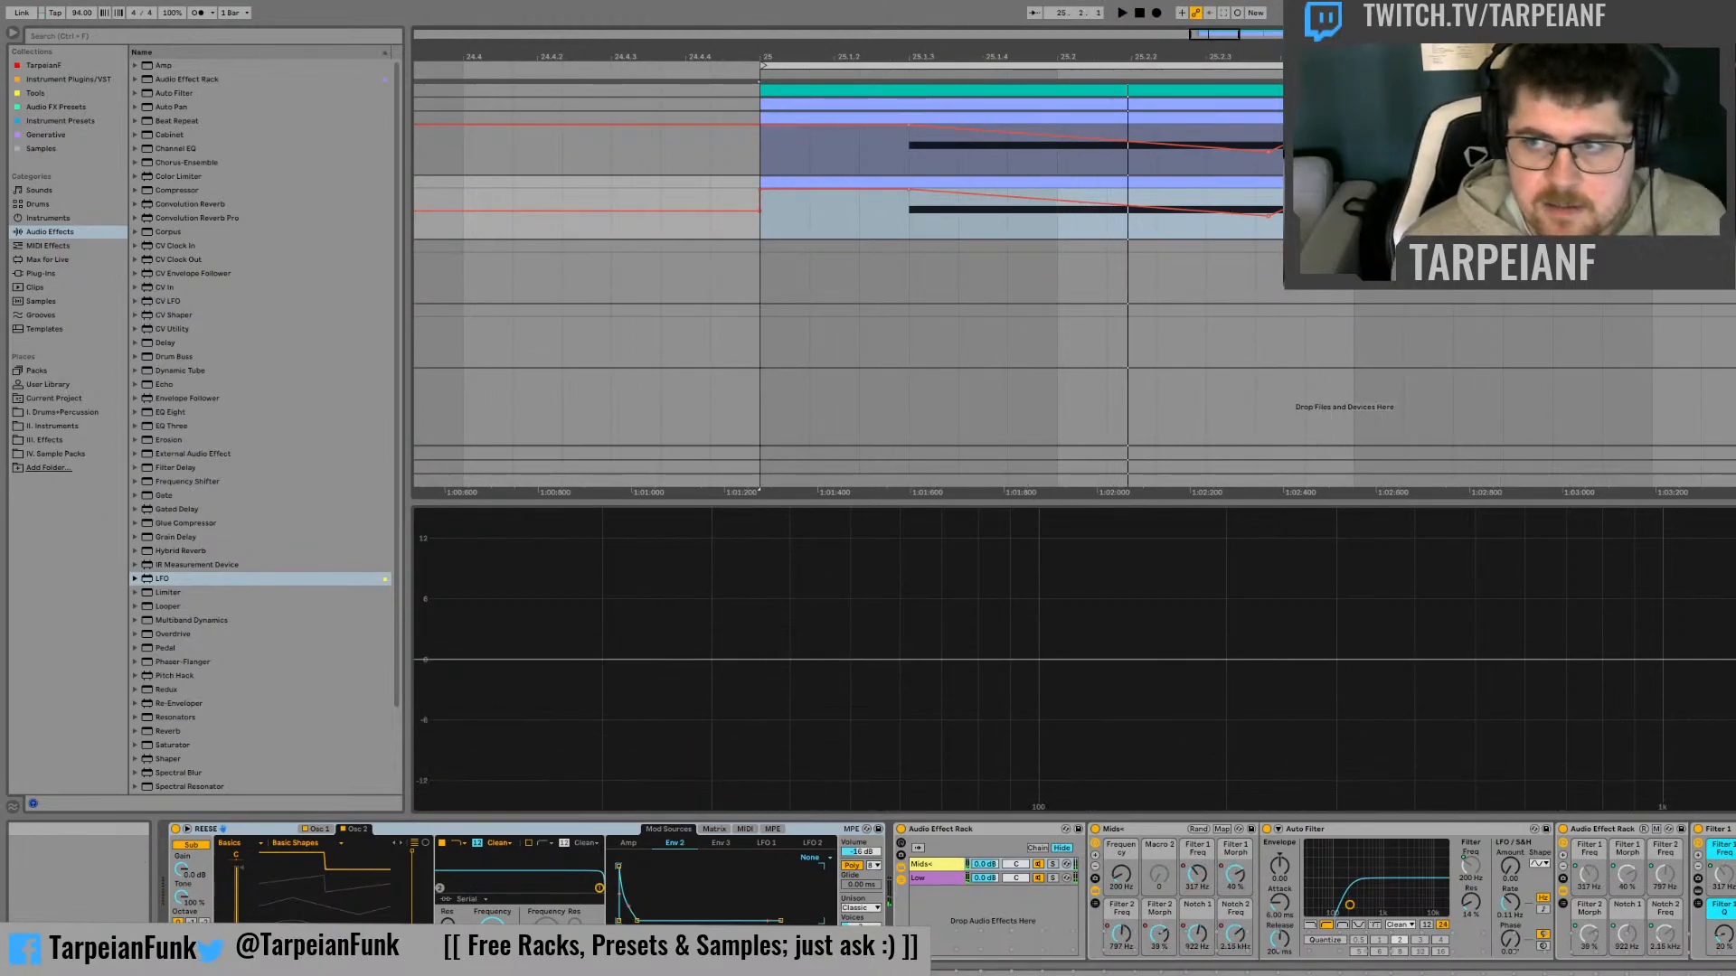
On the original track, move the morphing-filter rack out of Mids+ to after the parent rack and audition the result
left_click(1727, 118)
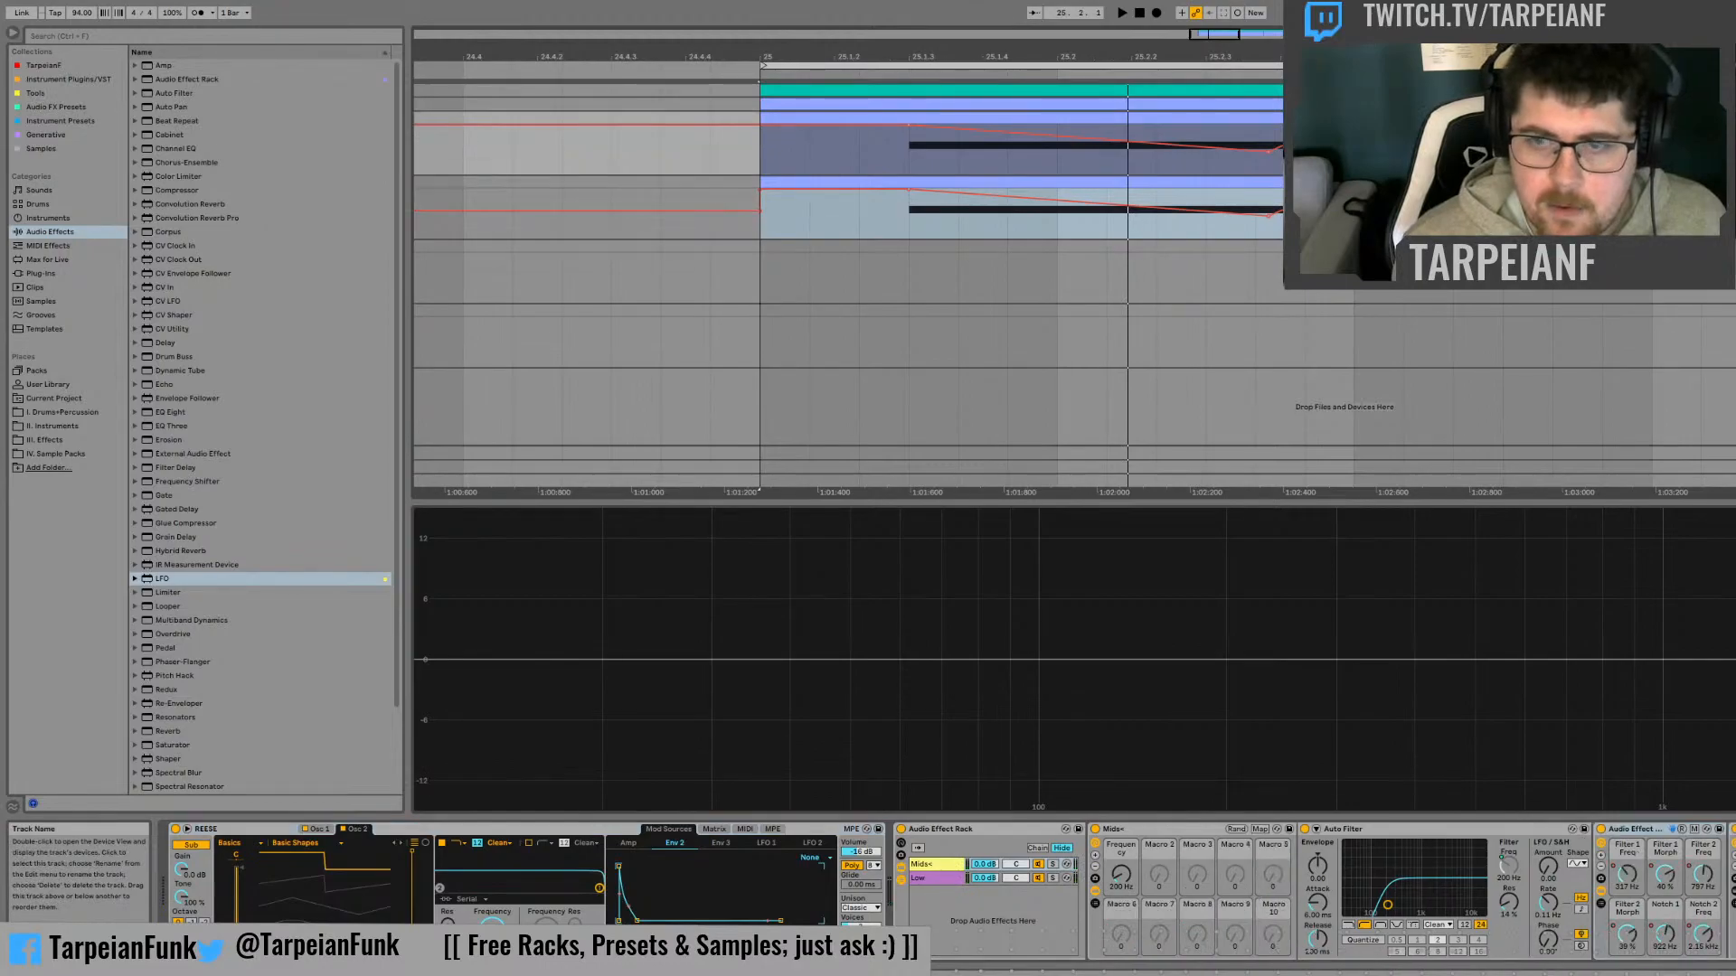
left_click(1638, 836)
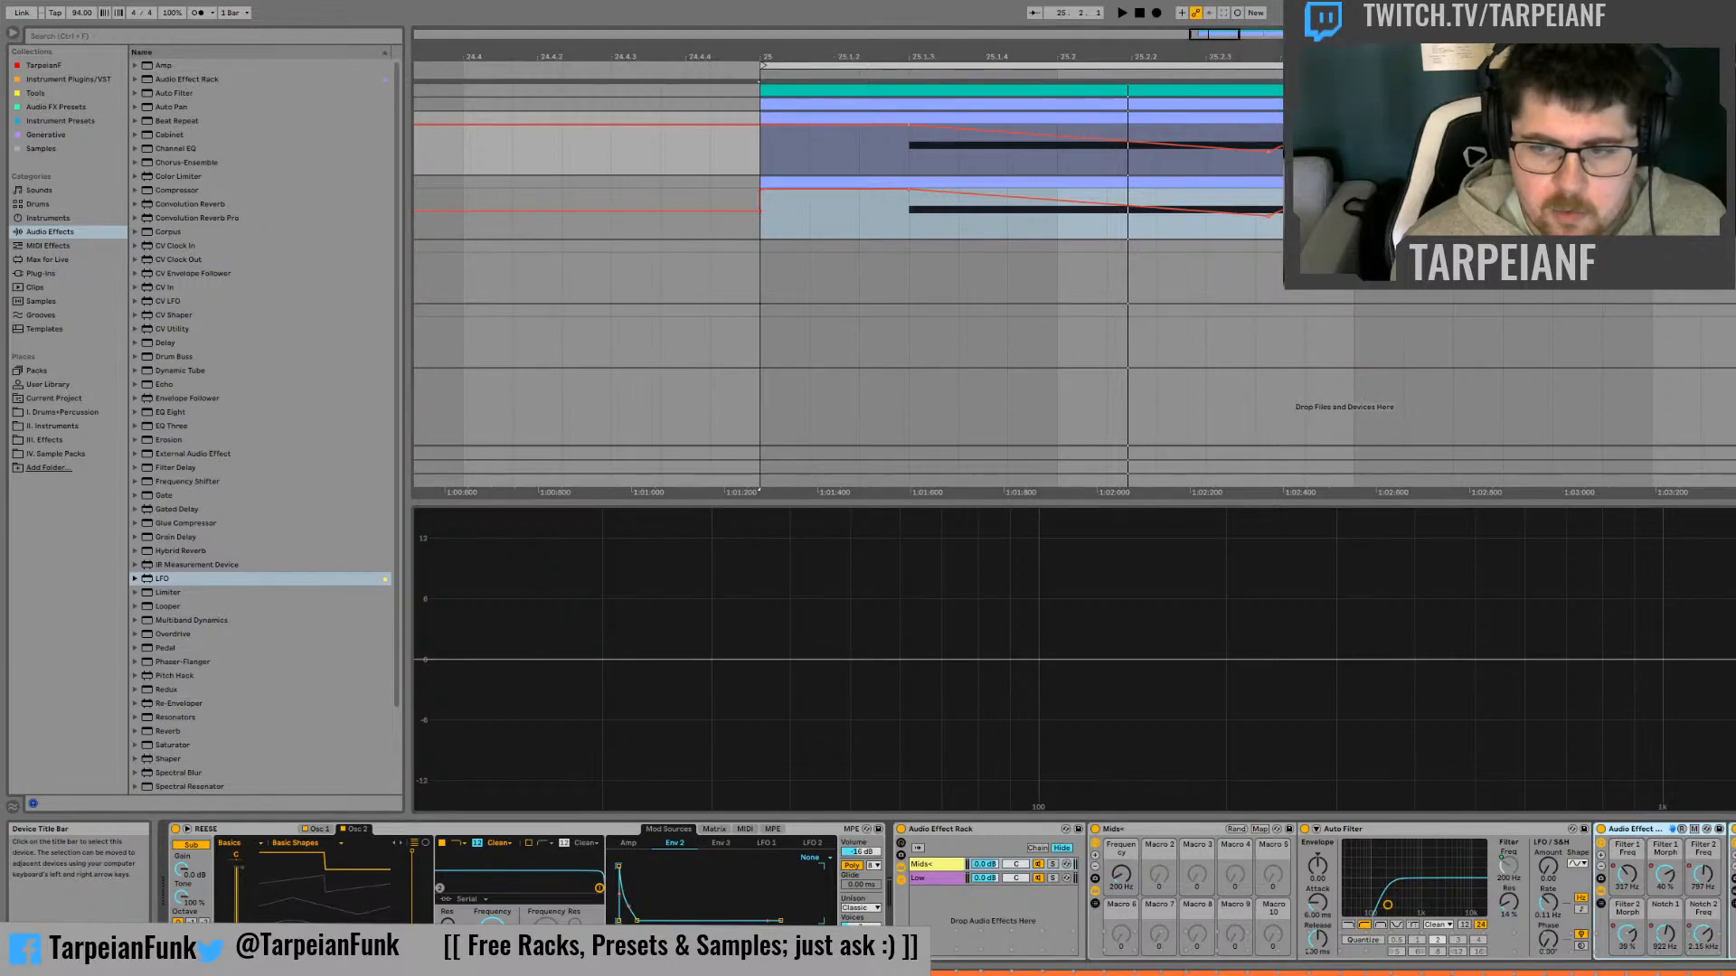
left_click_drag(1638, 829, 1731, 829)
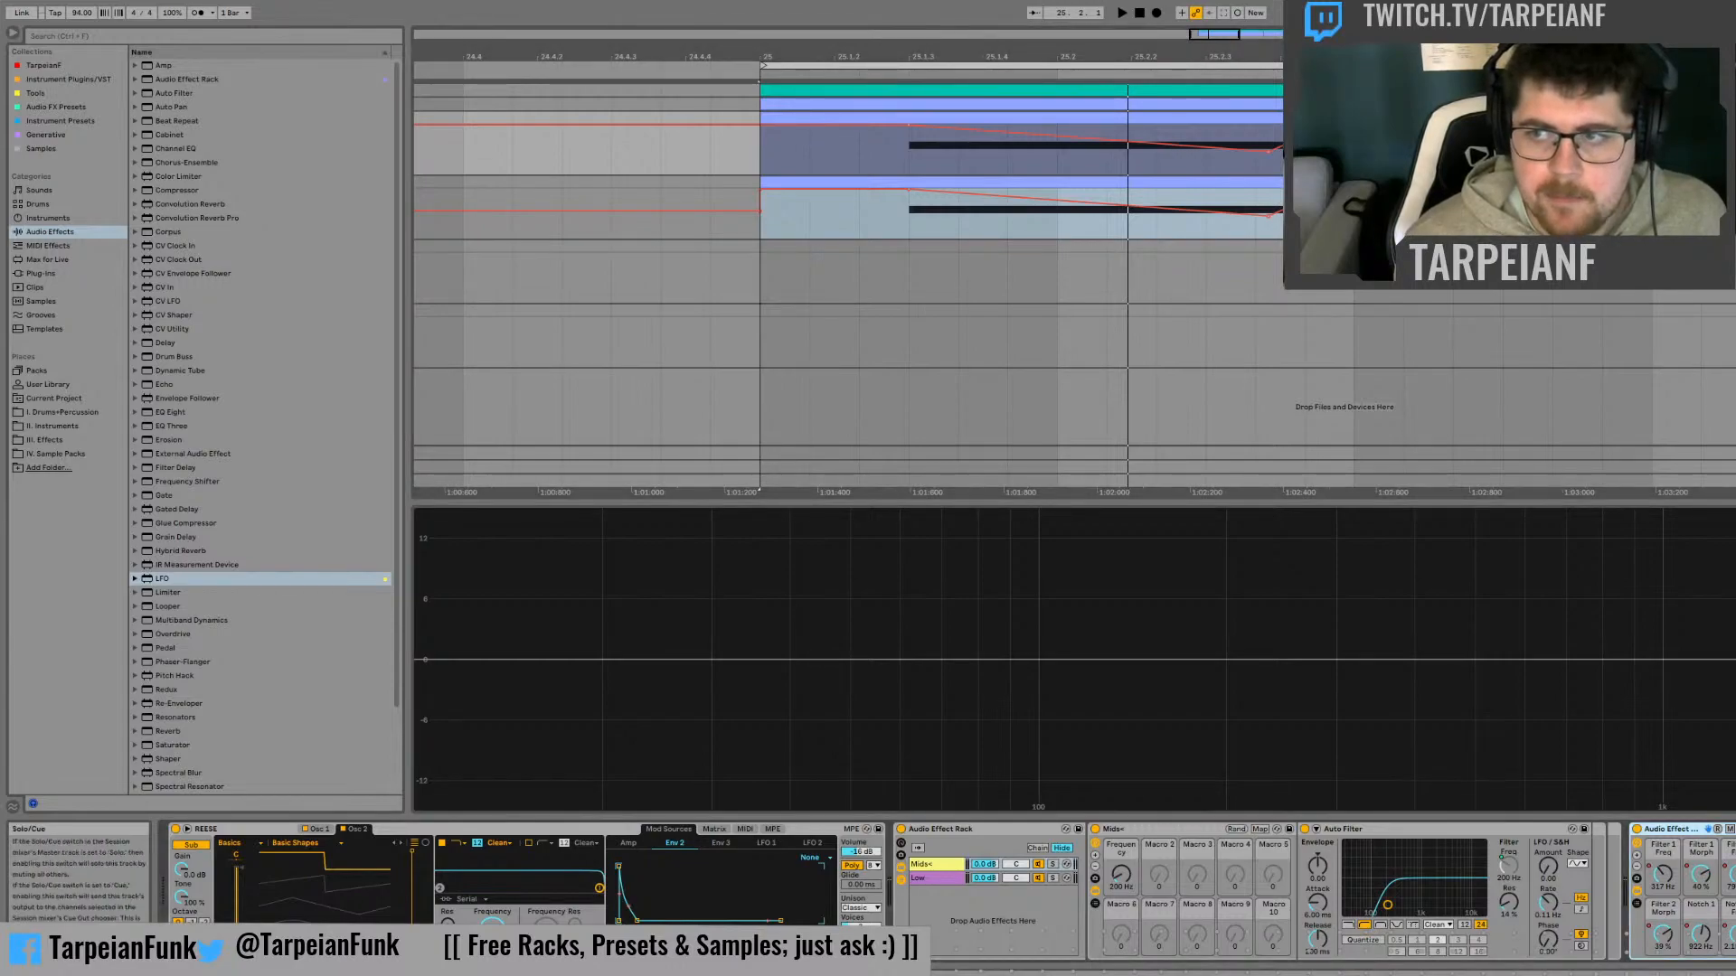
key("space")
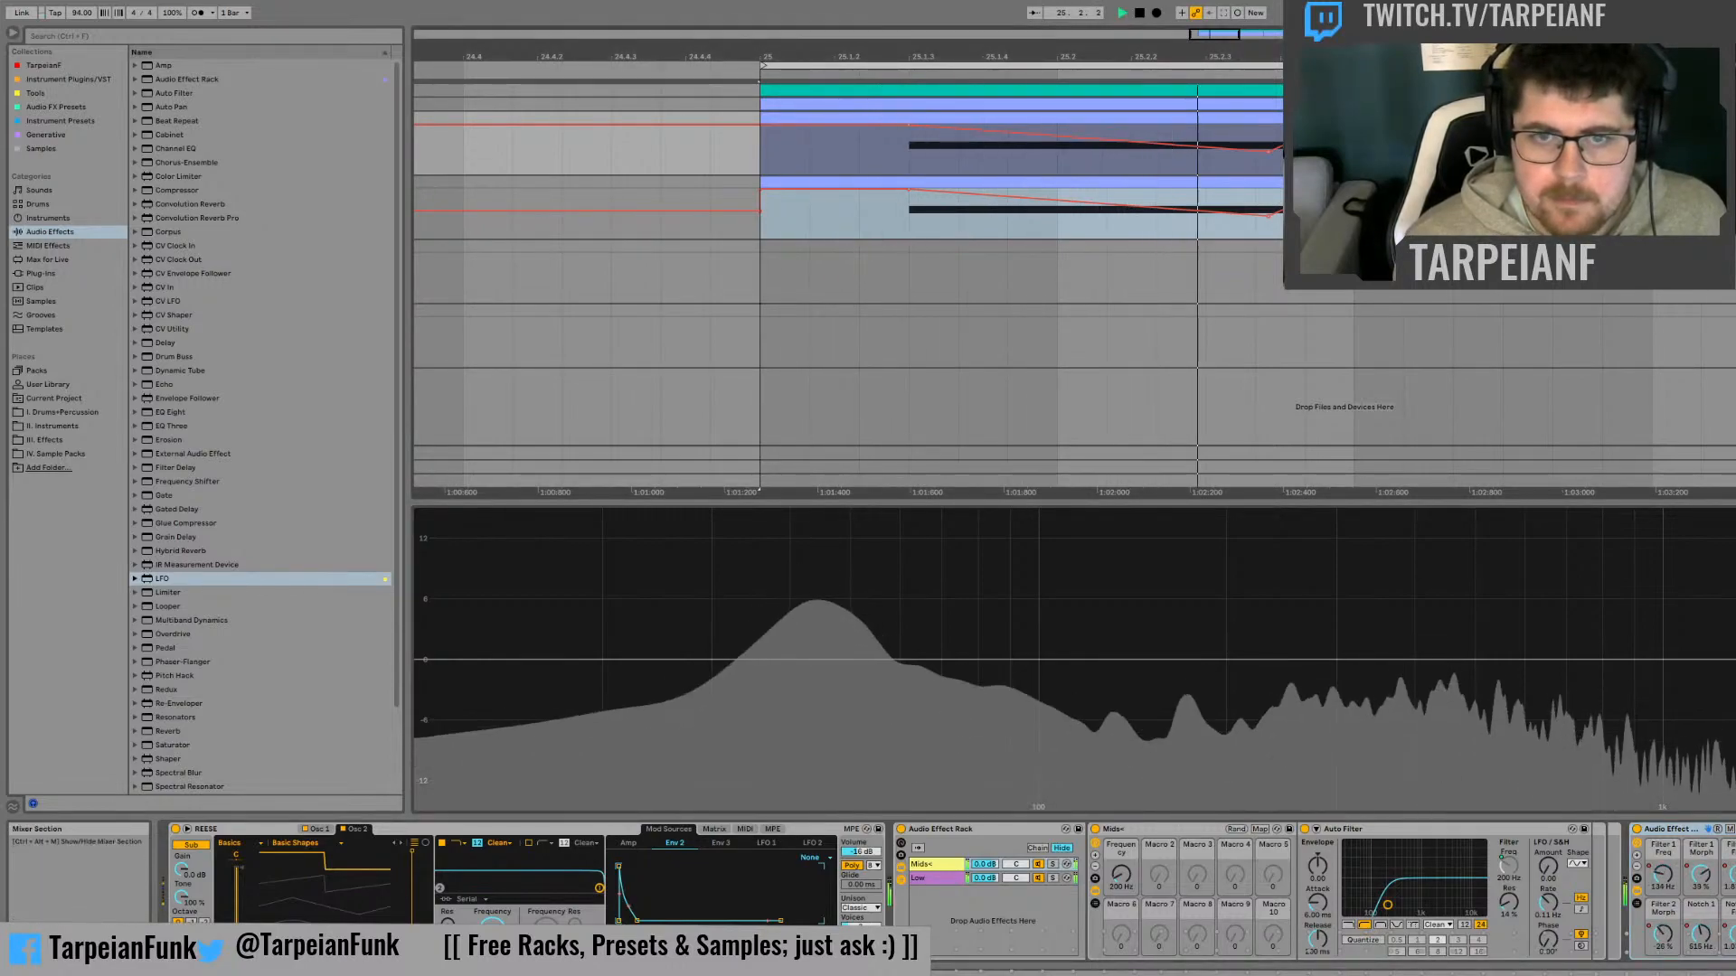
key("space")
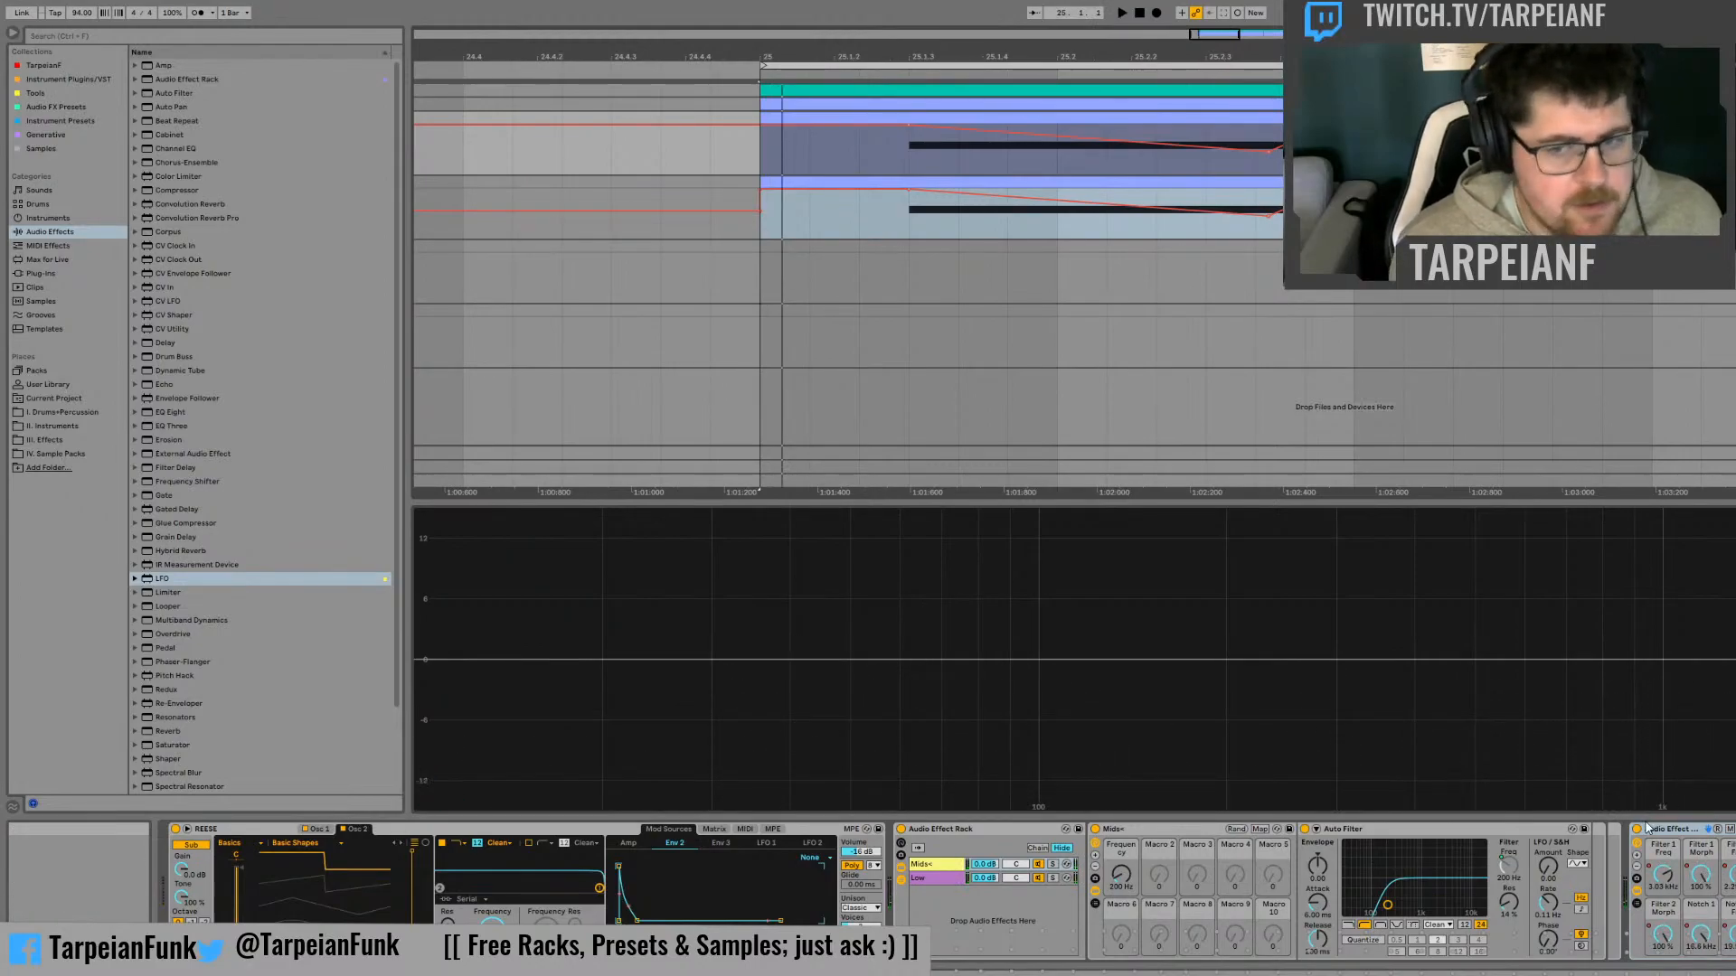
Audition the original track's Low chain in solo from bar 25, then remove the solo
left_click(1054, 878)
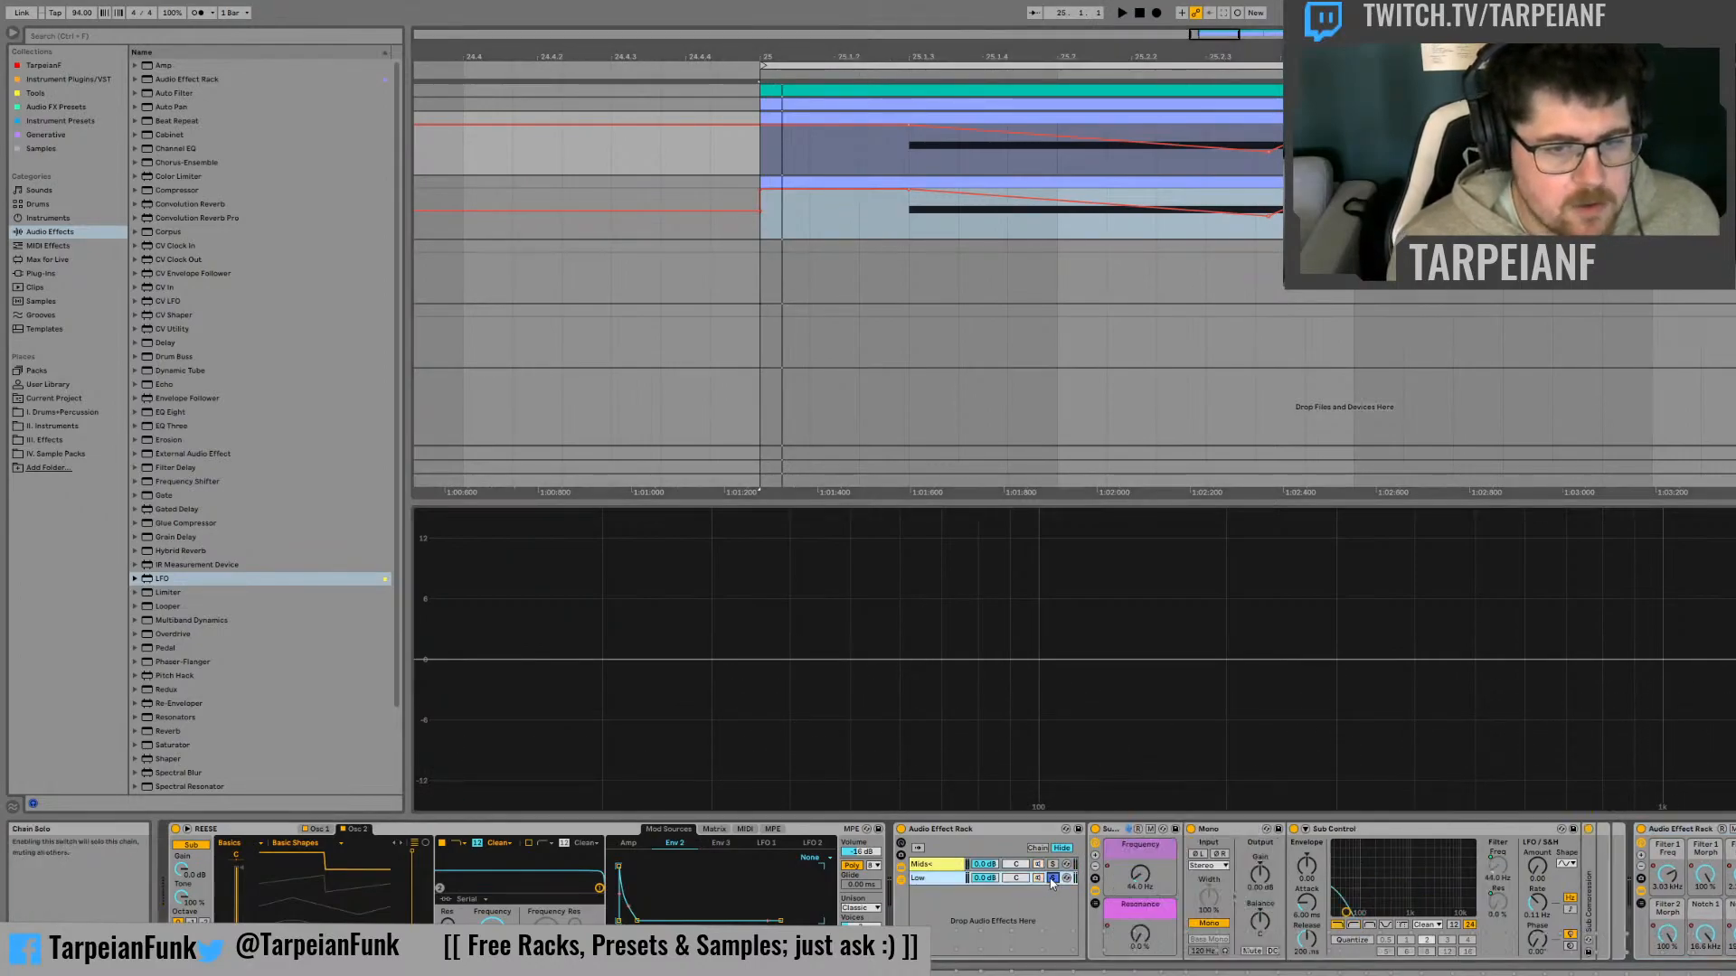
key("space")
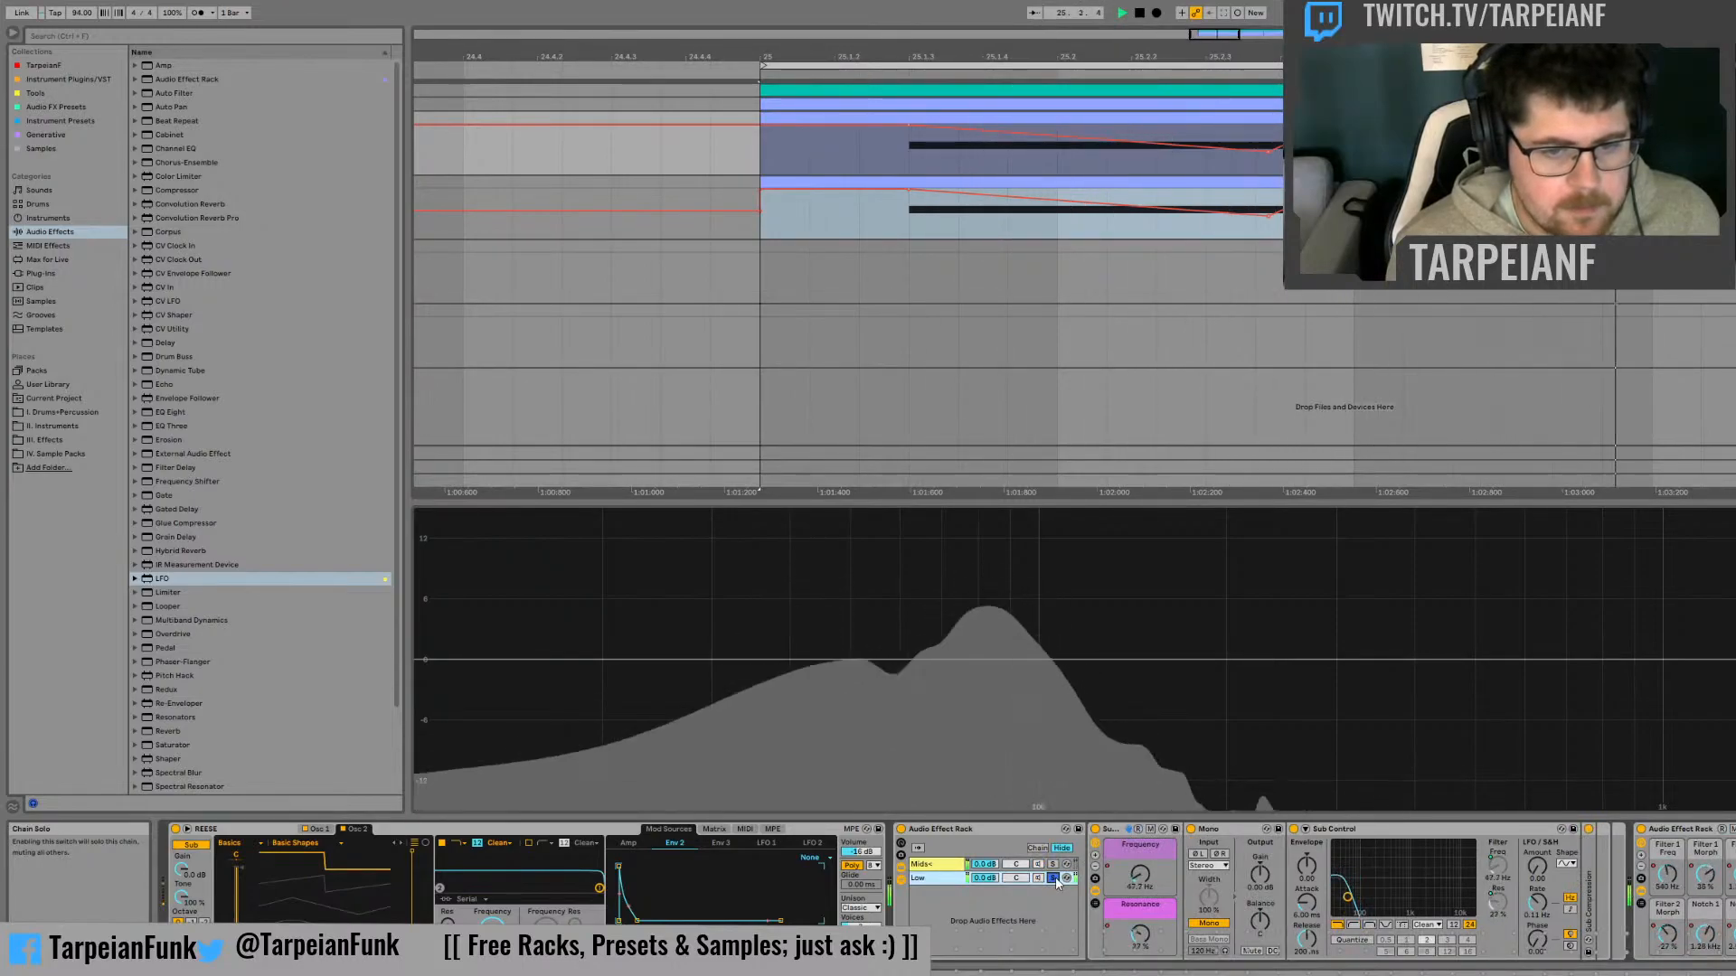
left_click(1054, 878)
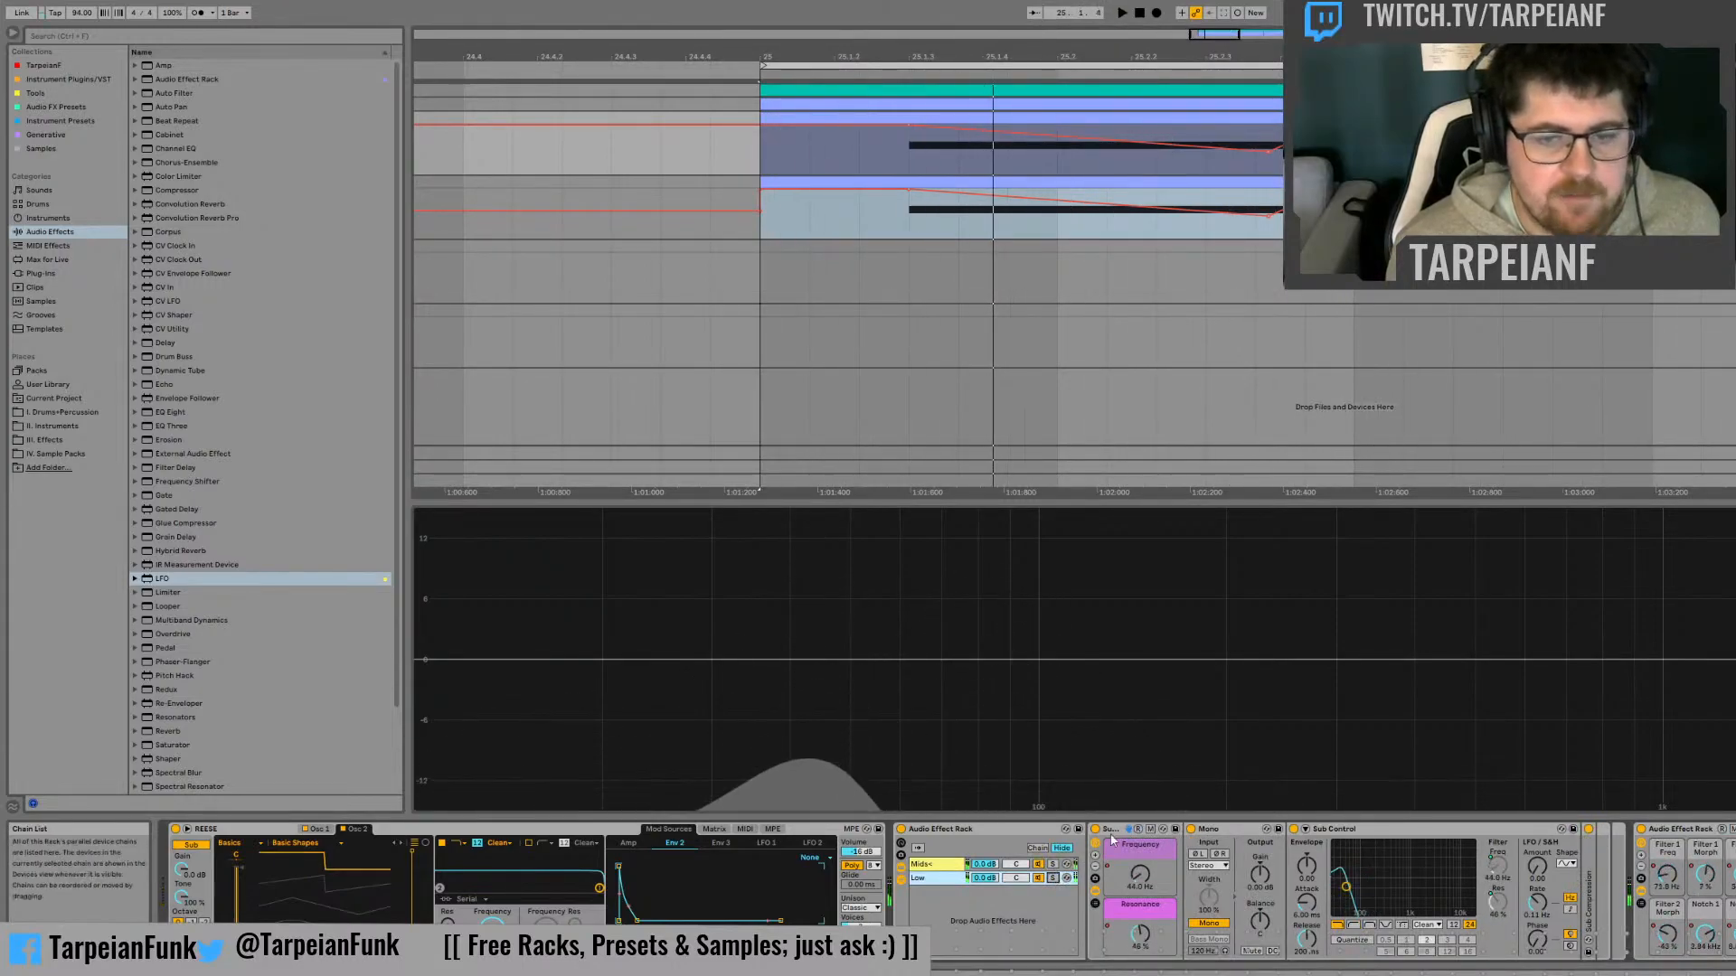
On the duplicate track, rename the nested filter rack to Filtering Rack and the Auto Filter to Mid Split
left_click(1731, 182)
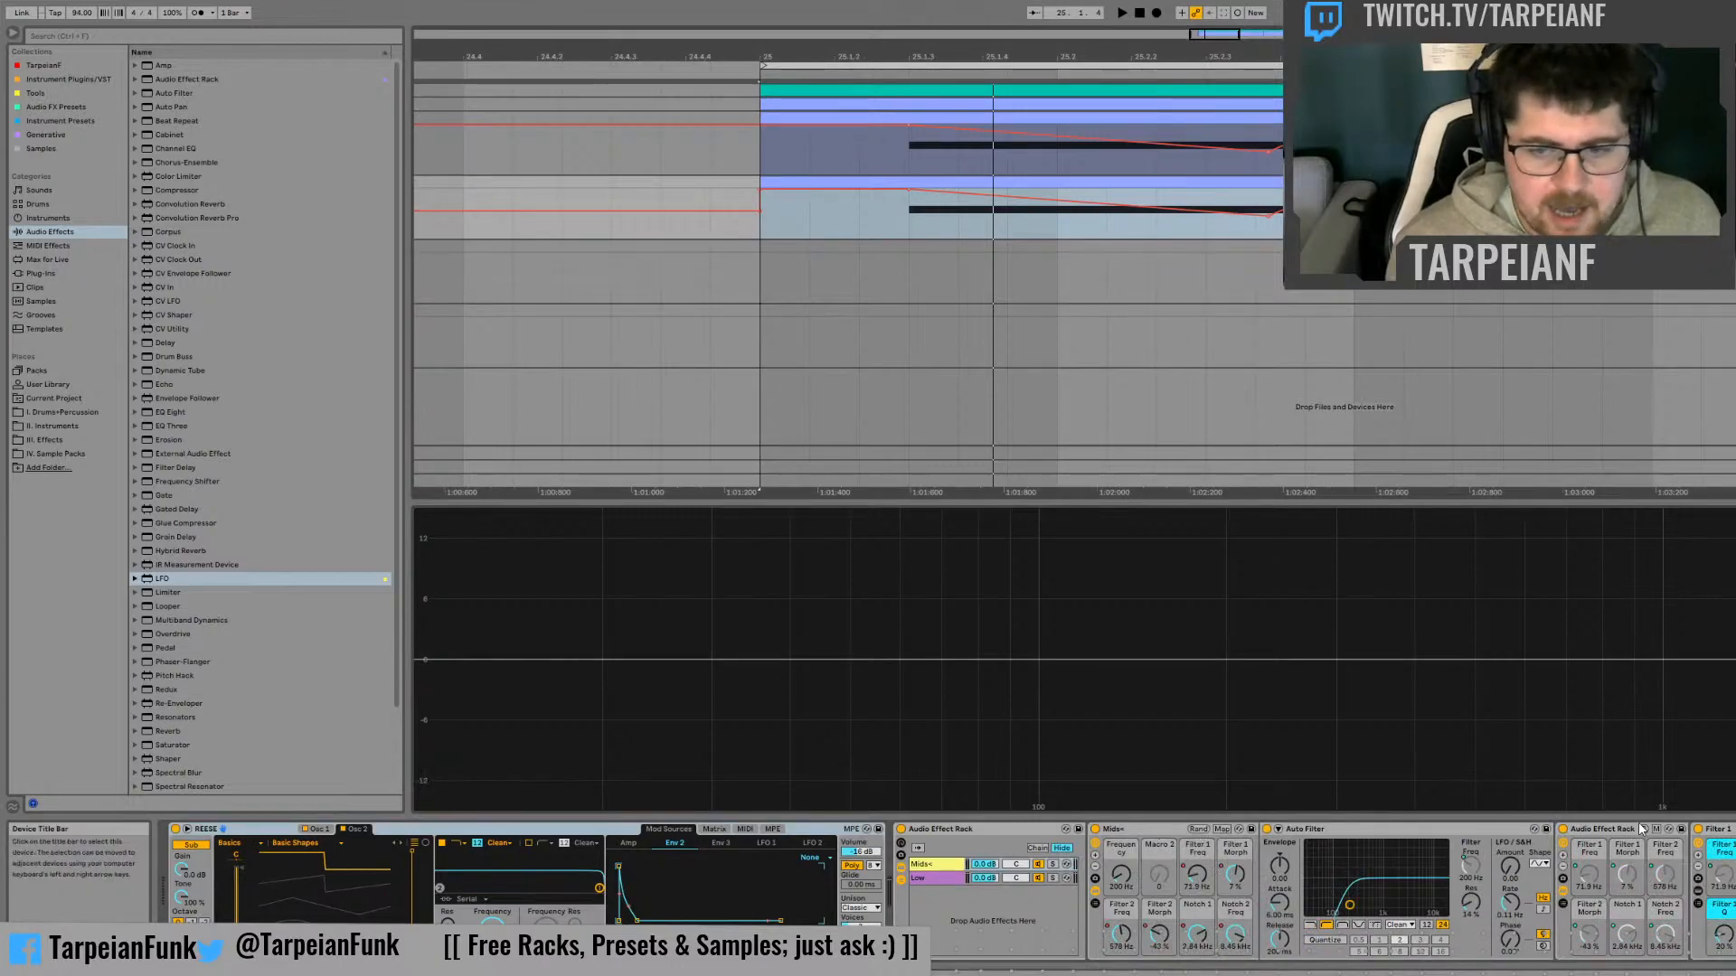
left_click(1600, 831)
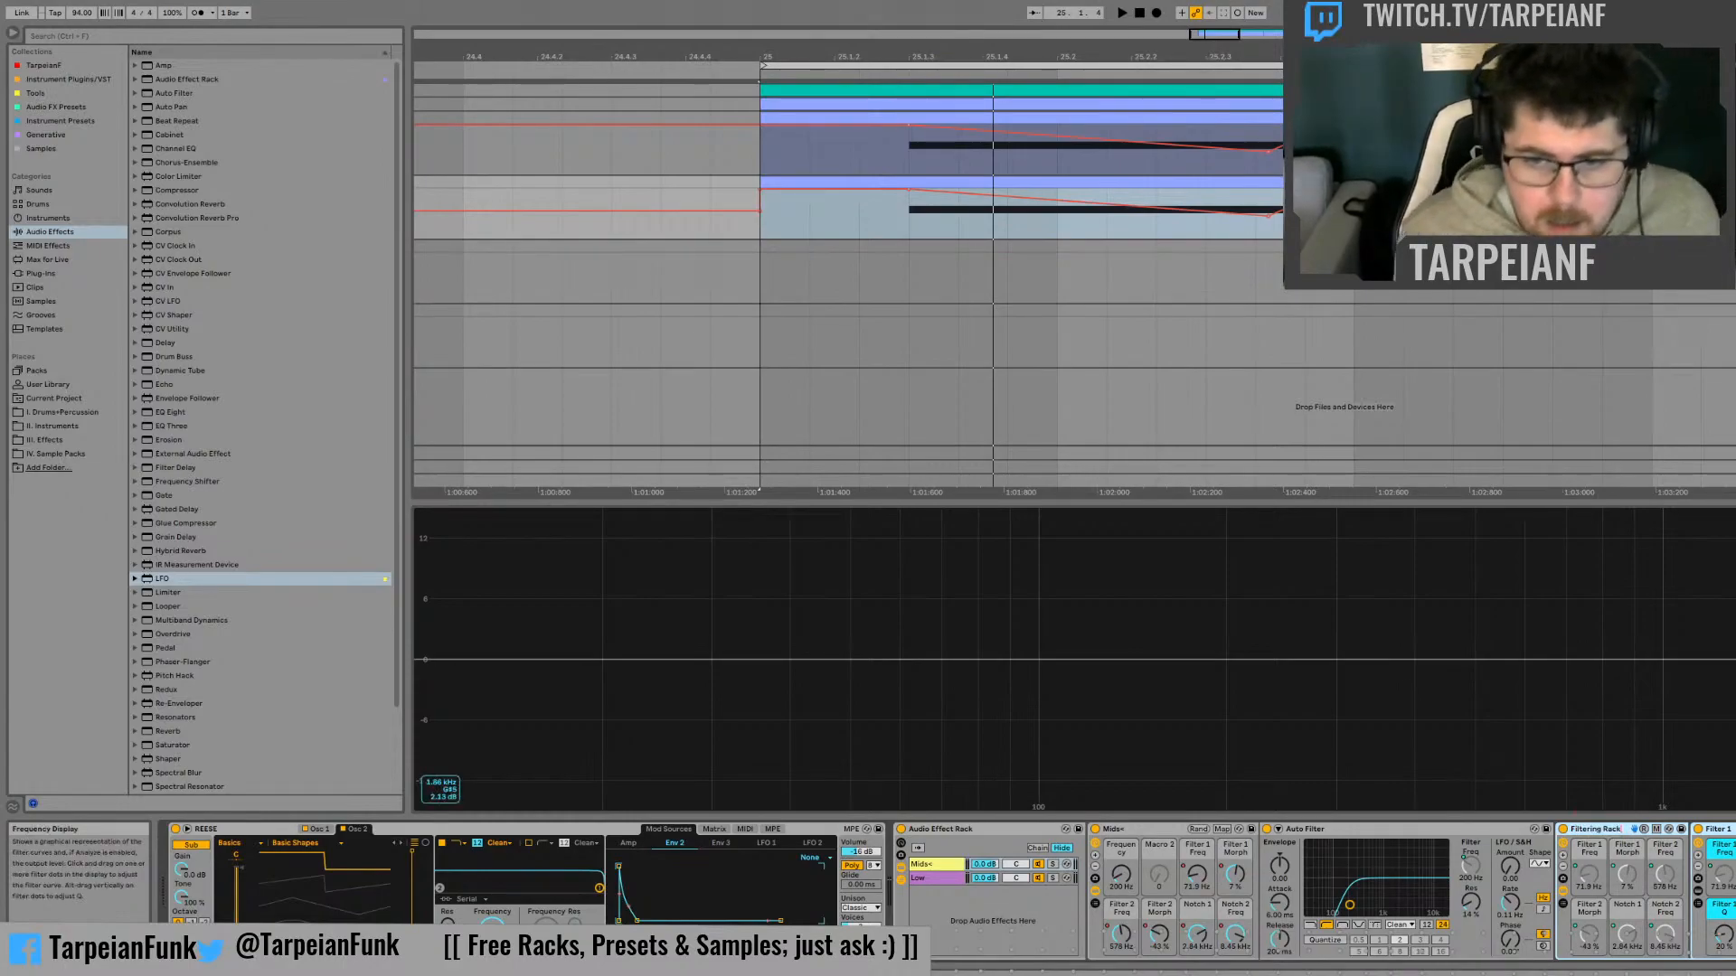
left_click(1342, 830)
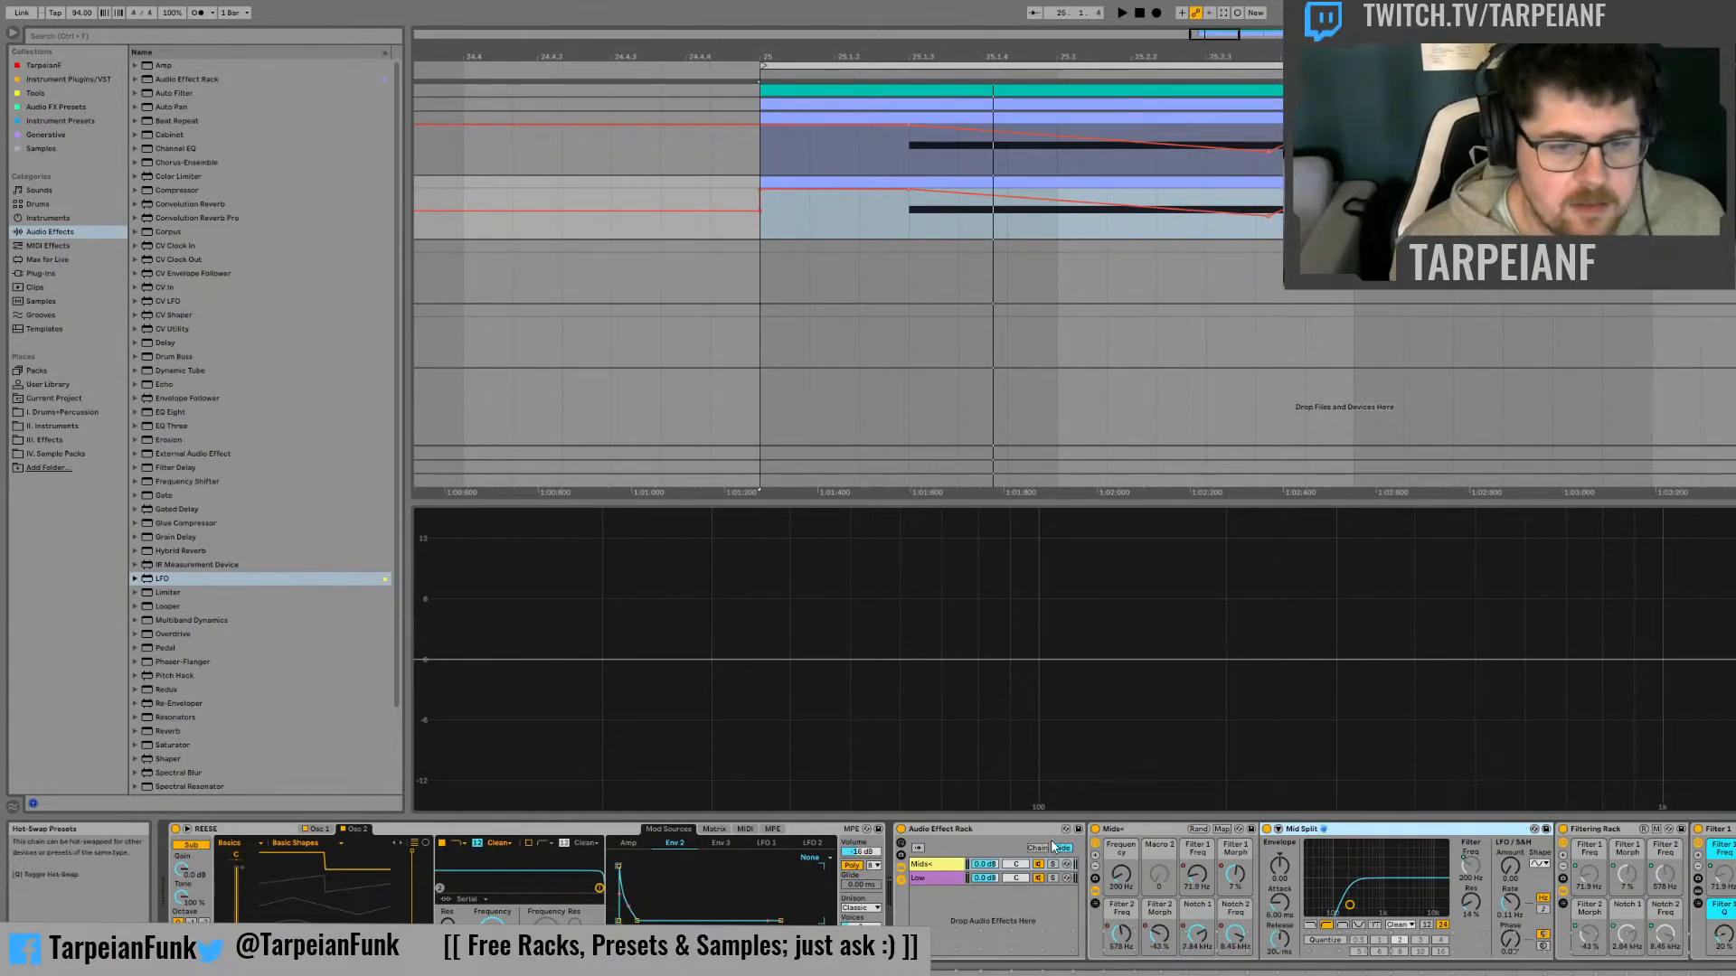
Solo the duplicate's Mids+ chain and audition it from bar 25 while raising the Mids+ Frequency macro
left_click(1052, 865)
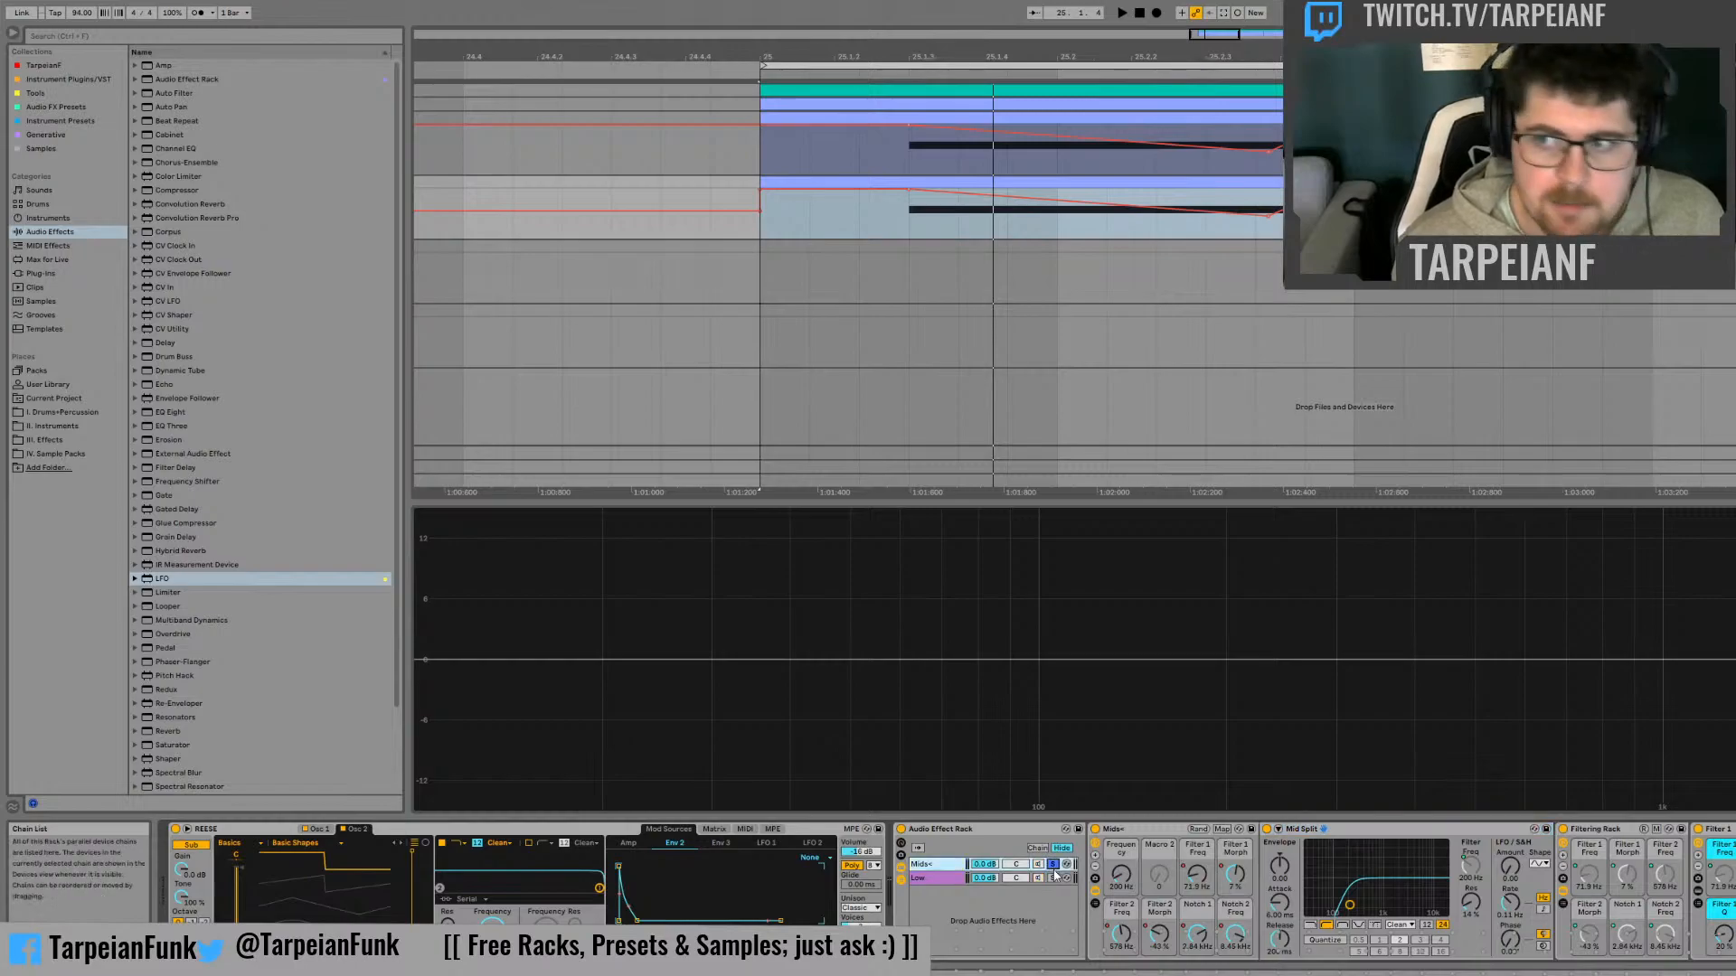
key("space")
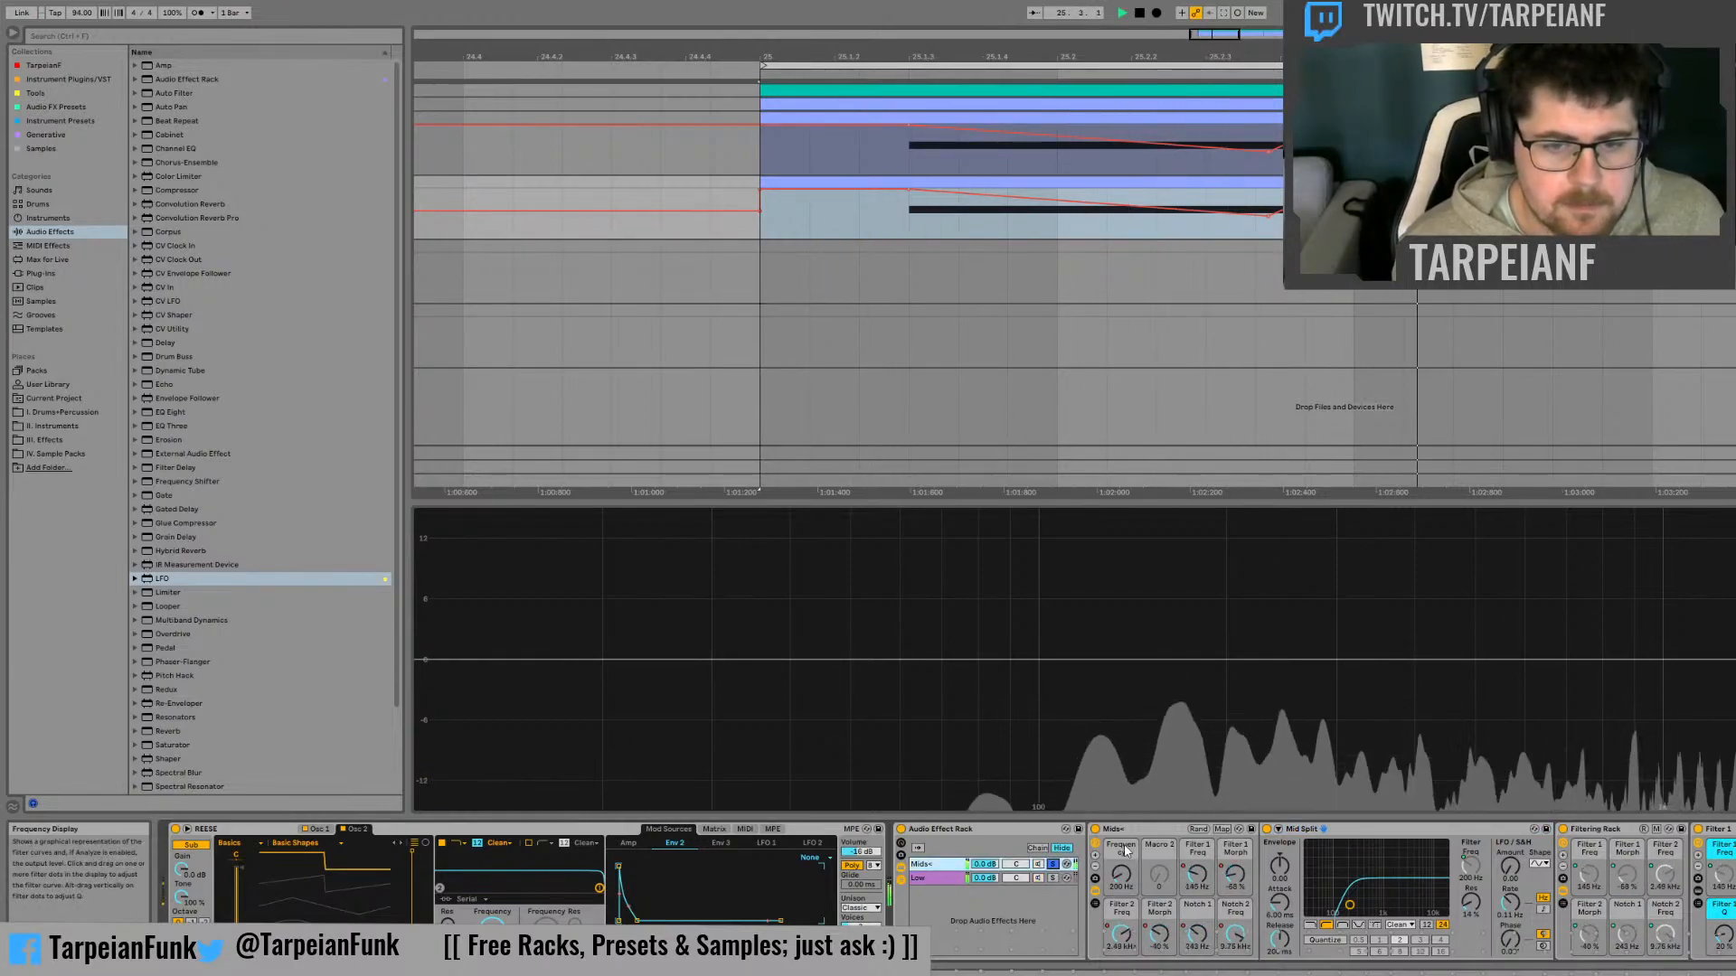
key("space")
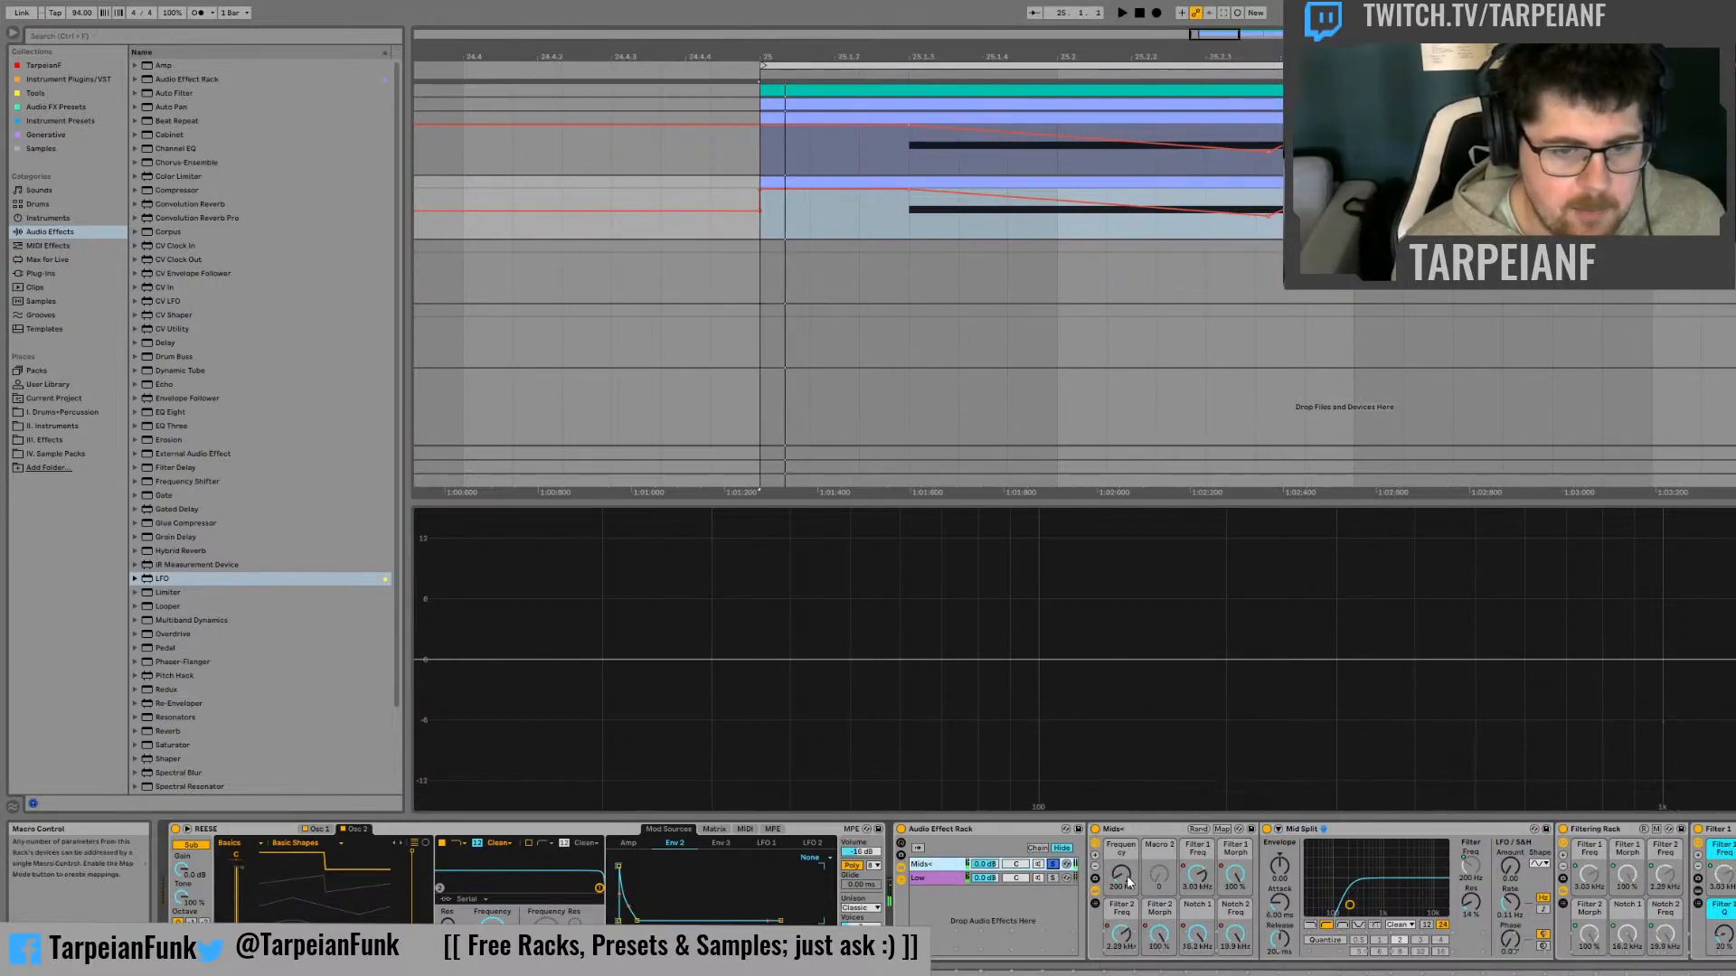
key("space")
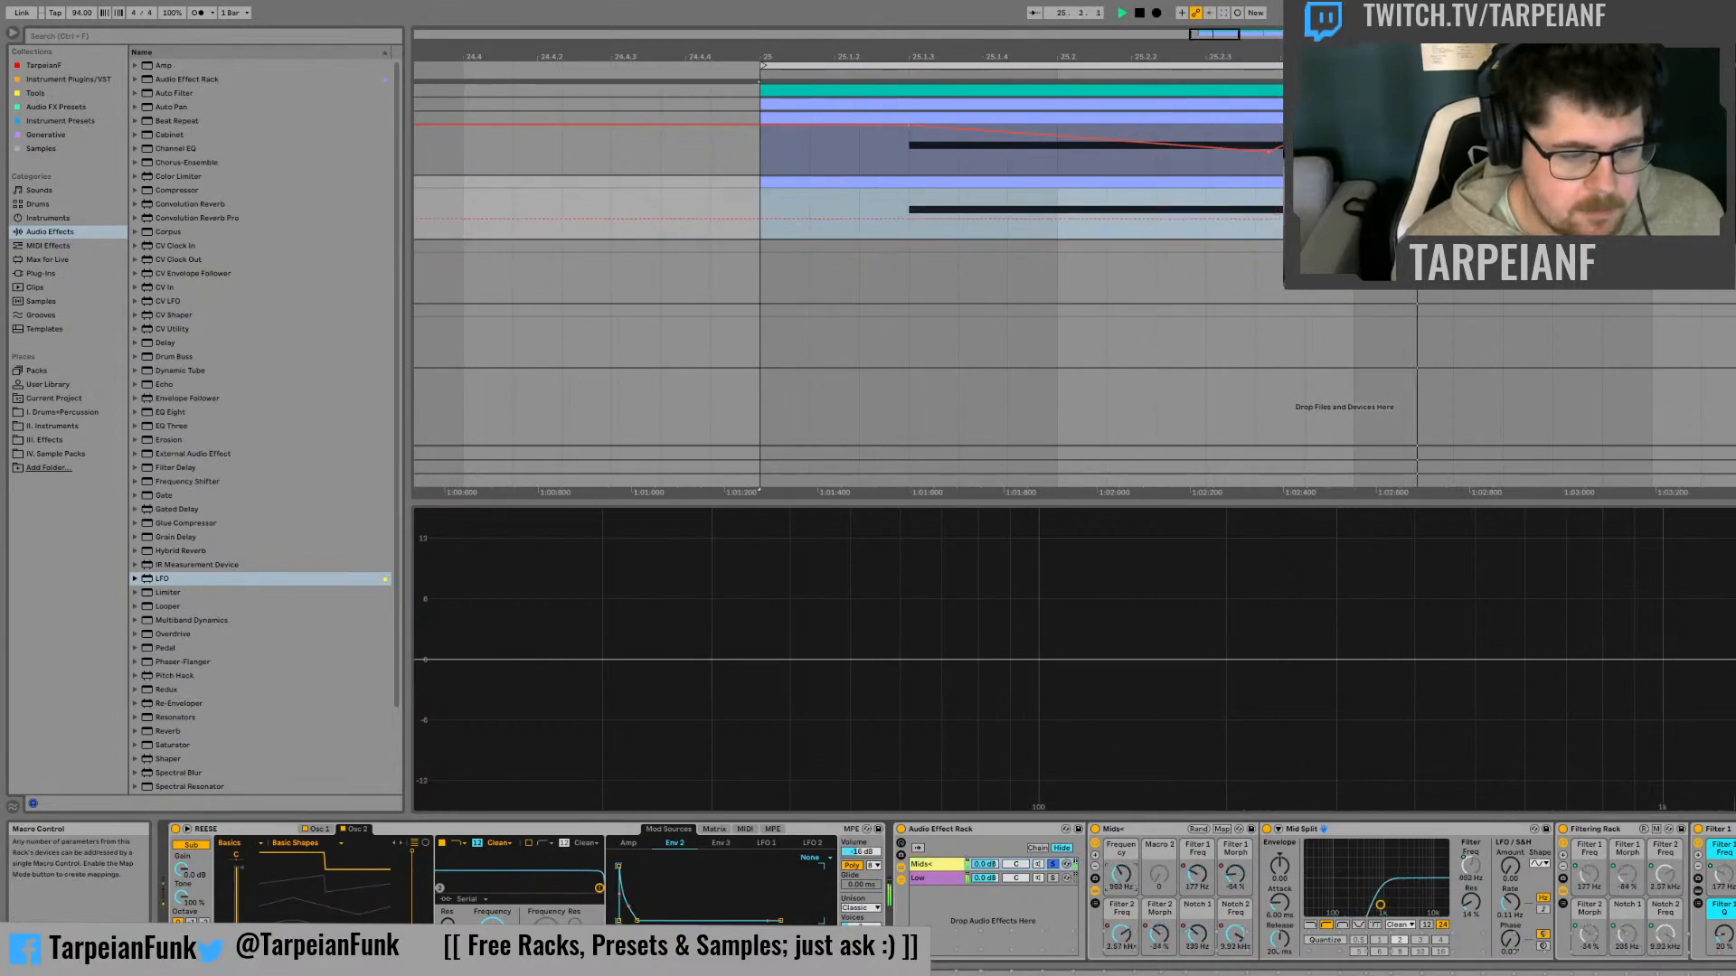
key("space")
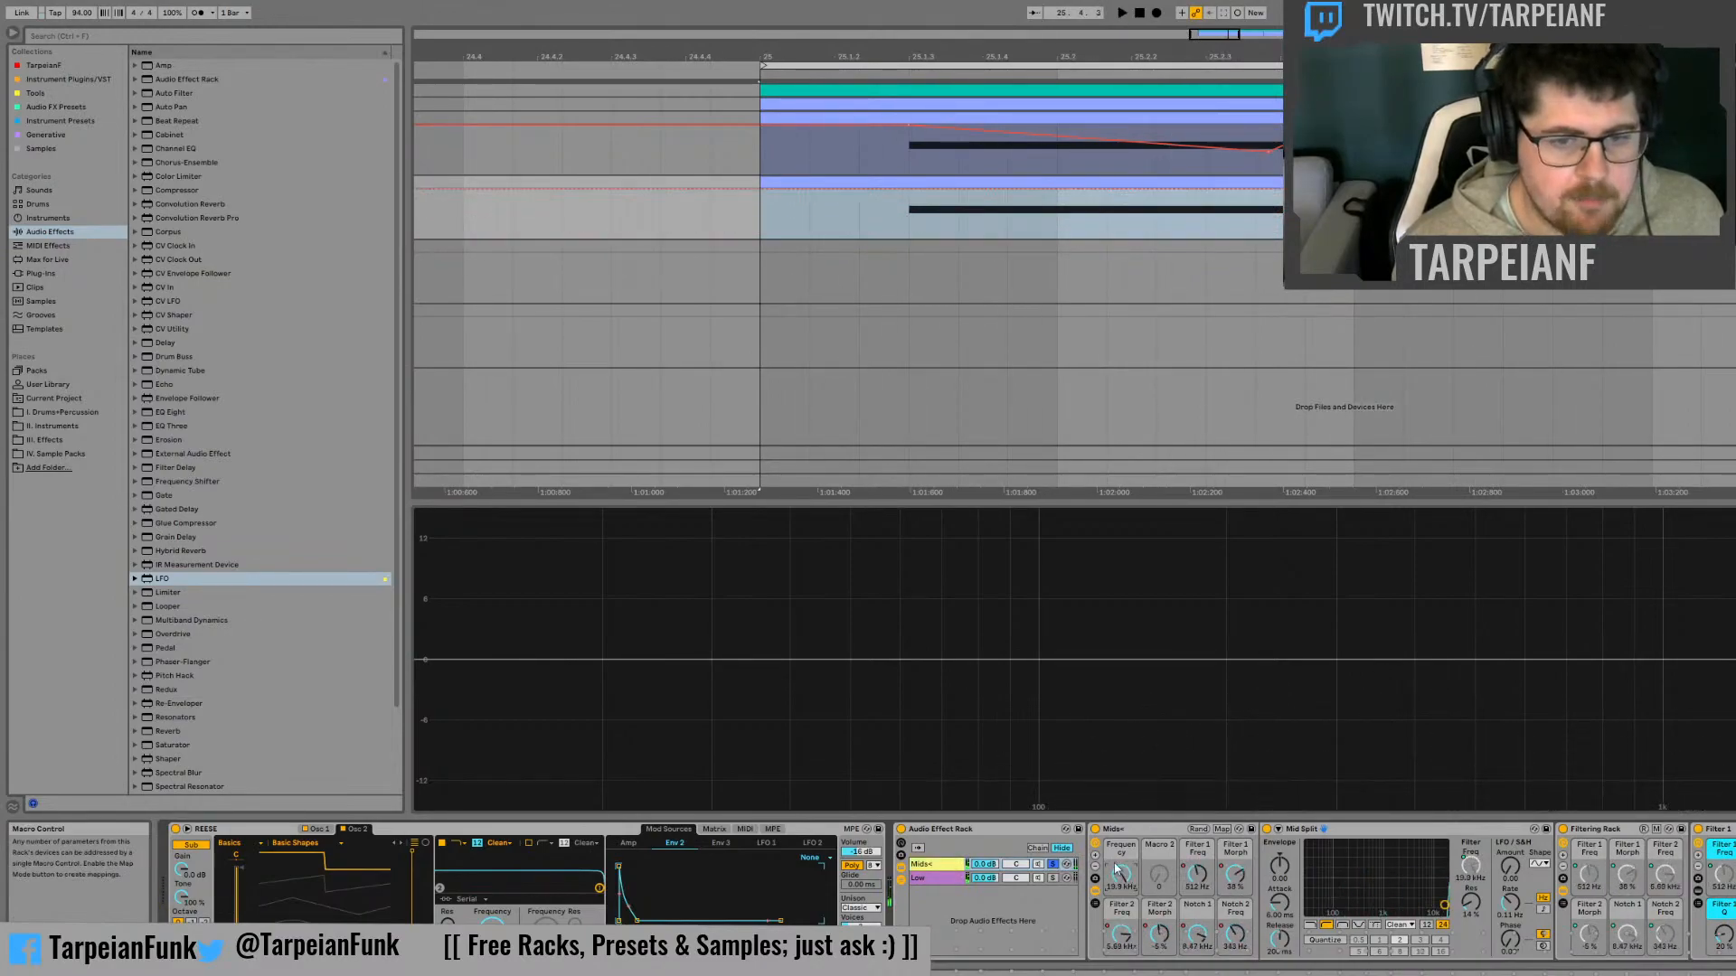
On the duplicate track, add a falling ramp to the Mids+ Frequency automation from 25.1.3 to about 170 Hz at 25.2 and audition it
left_click(960, 214)
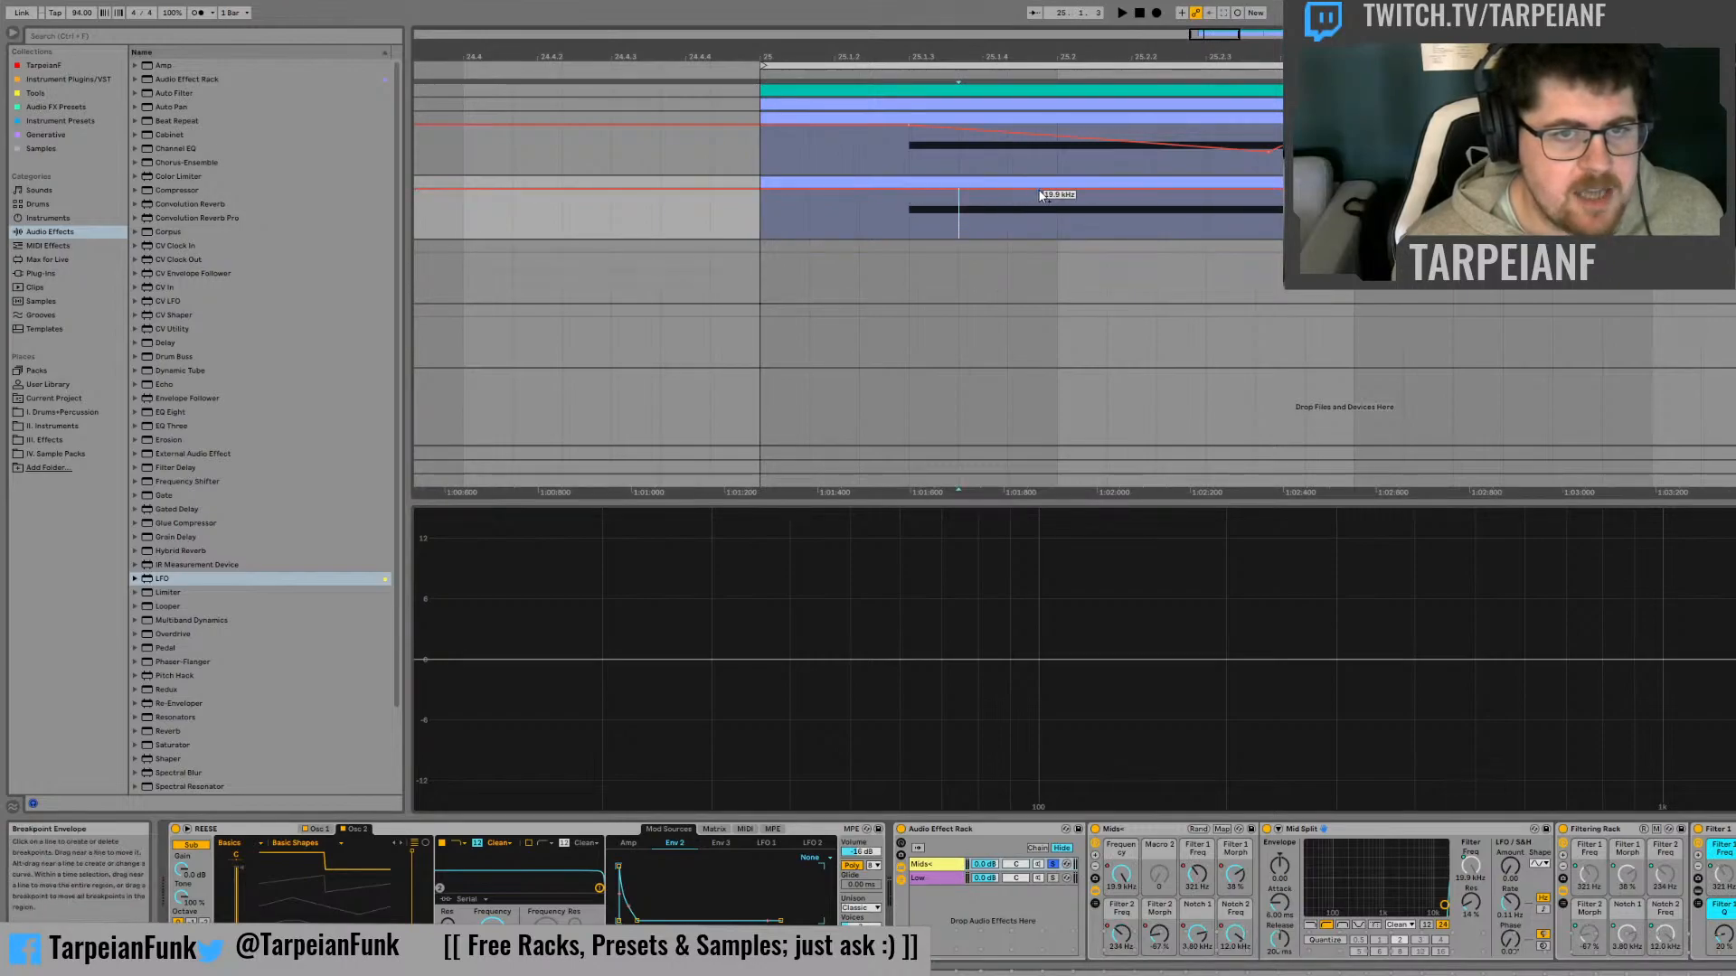
left_click_drag(1054, 197, 1058, 214)
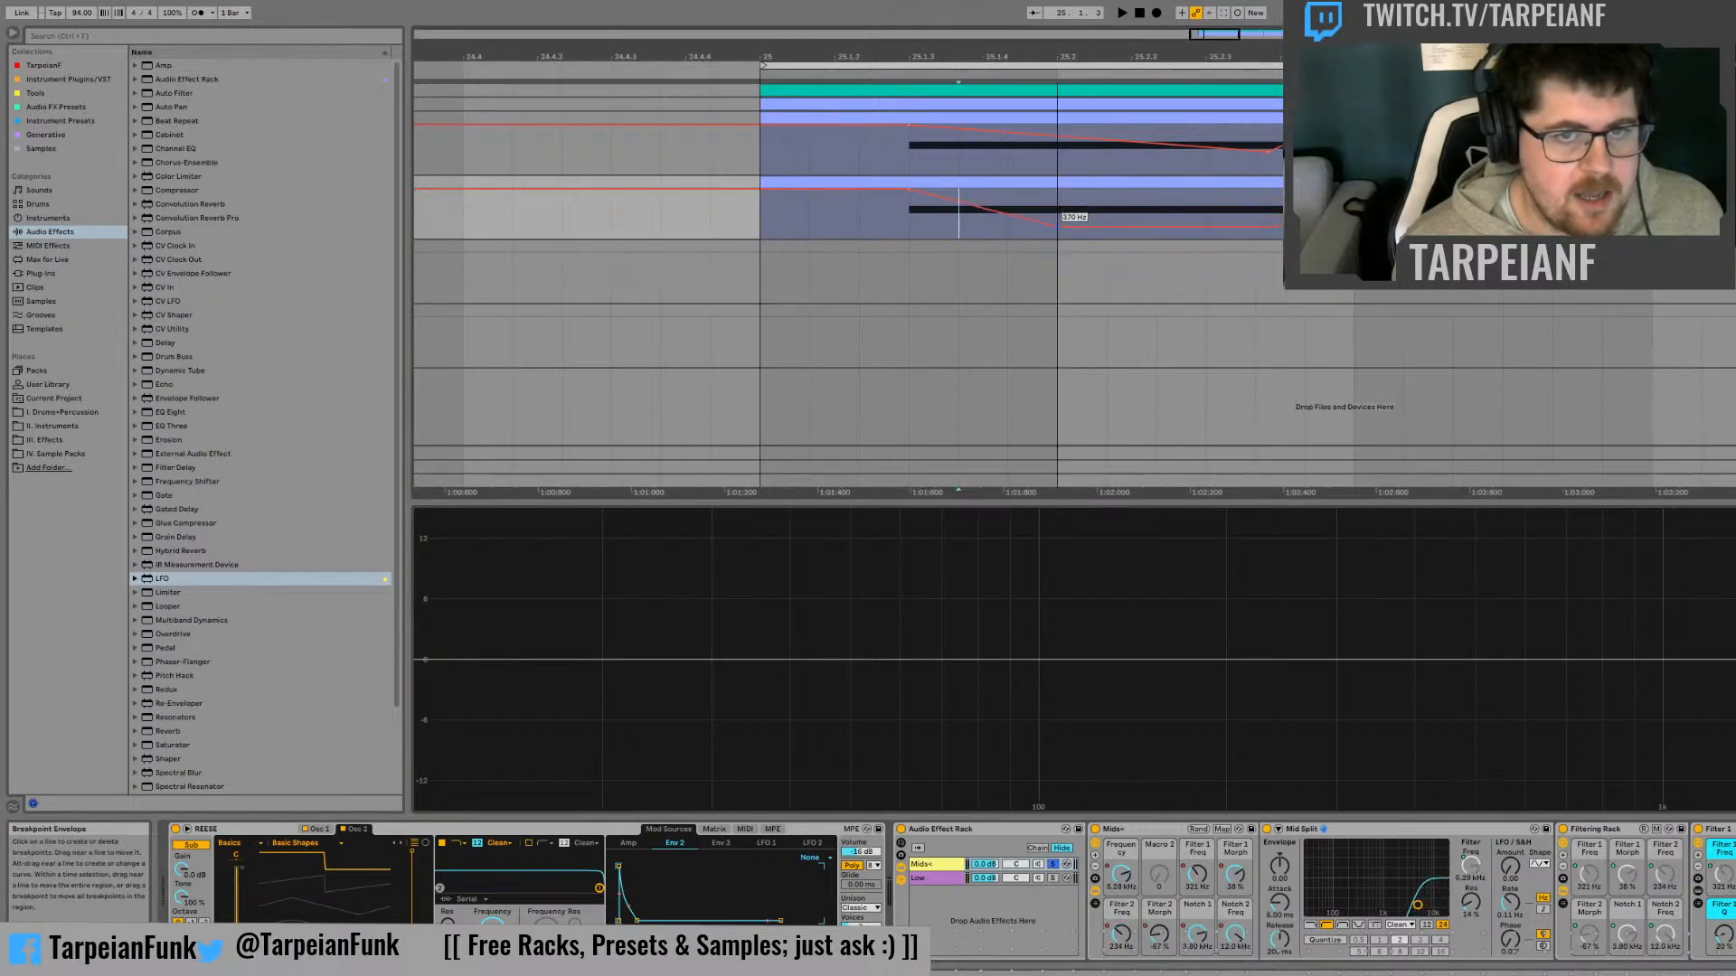
left_click(859, 213)
key("space")
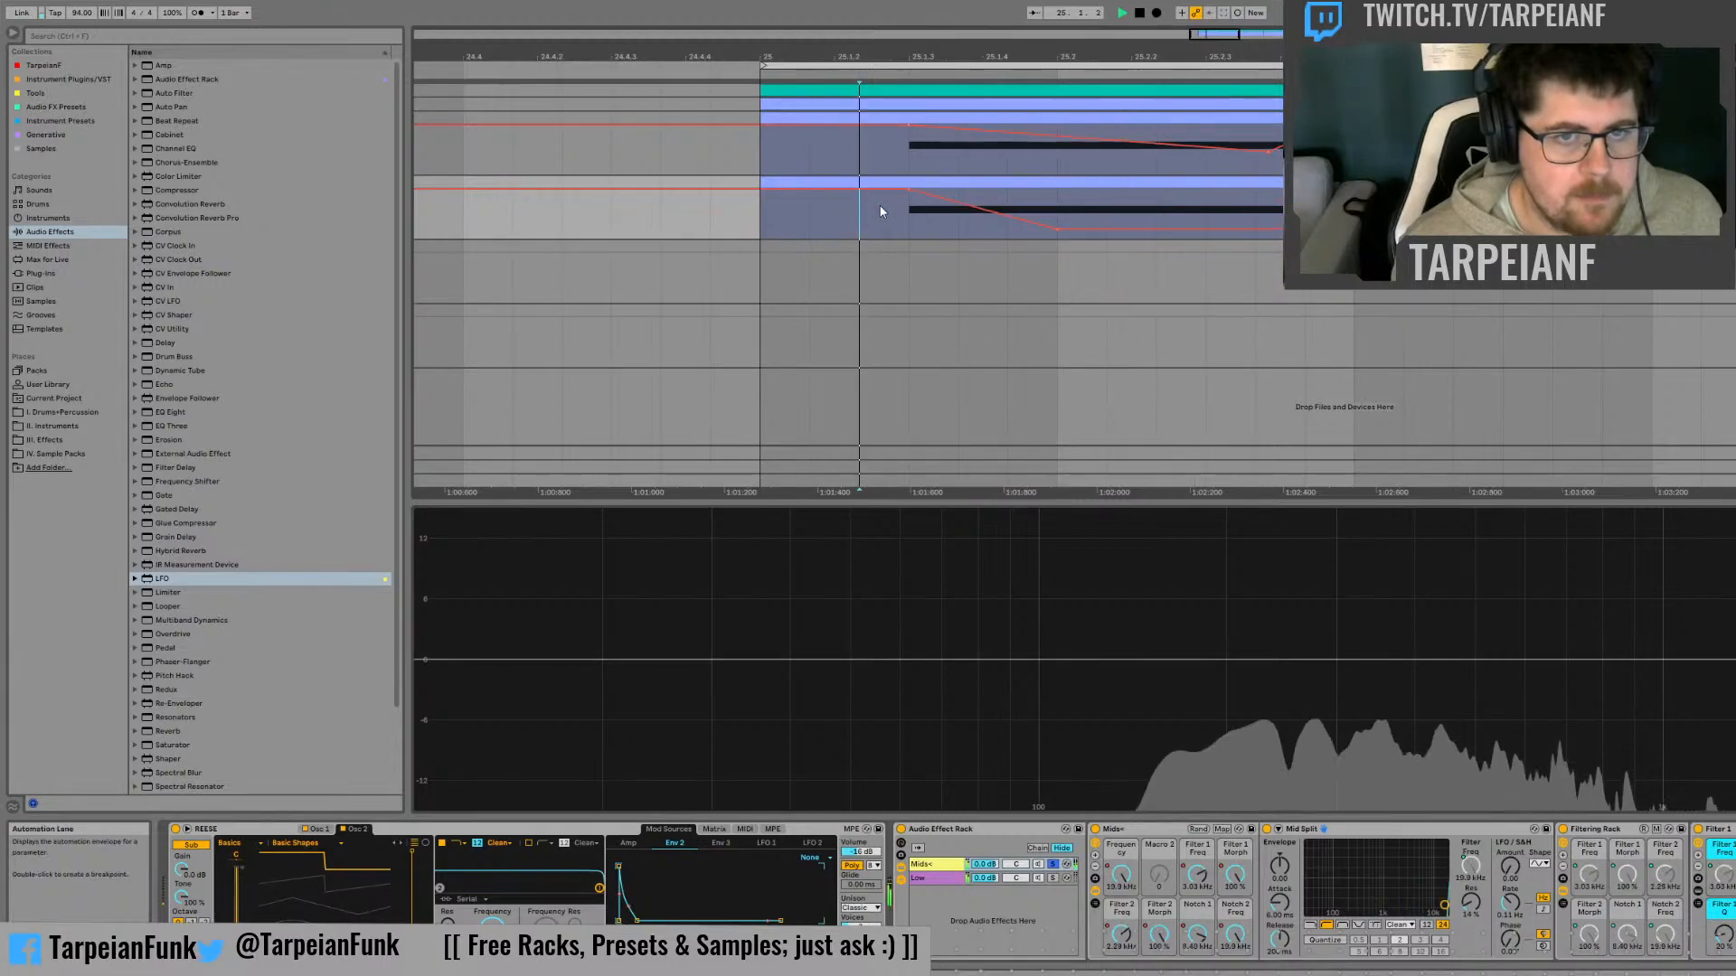
key("space")
Reshape the ramp into a curved dip shortly after 25.1.3 that rises back to 19.9 kHz at 25.2, auditioning the changes
left_click_drag(953, 199, 952, 224)
key("space")
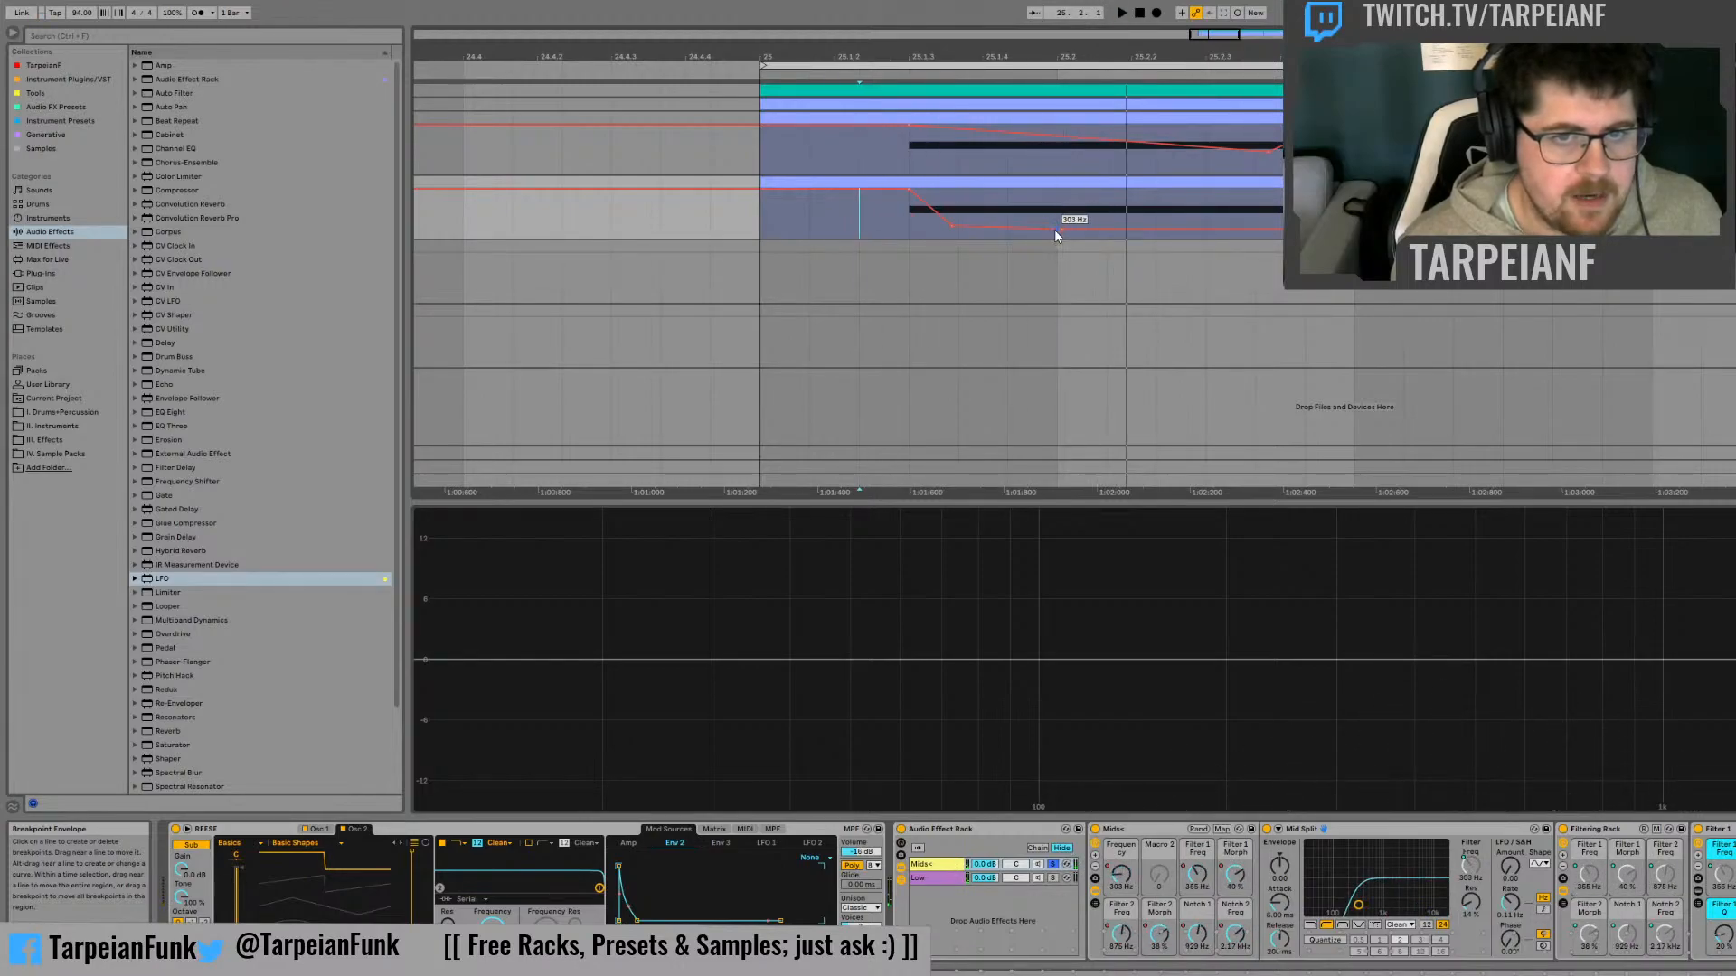
left_click_drag(1066, 234, 1059, 193)
key("space")
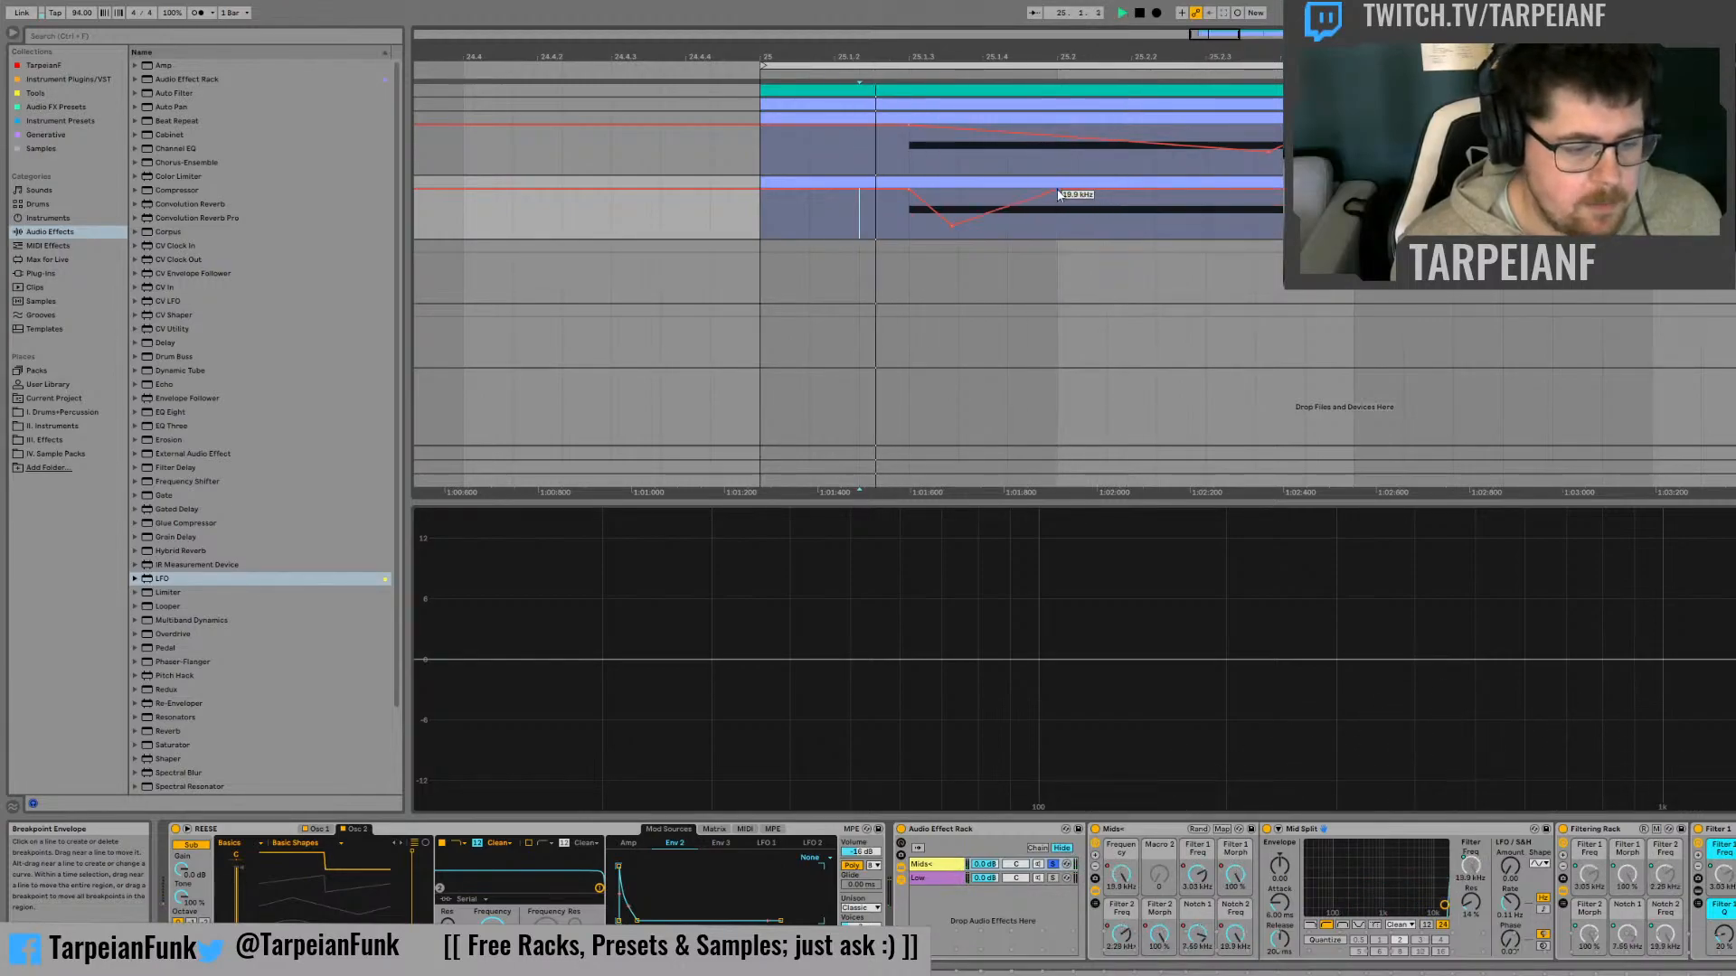
key("space")
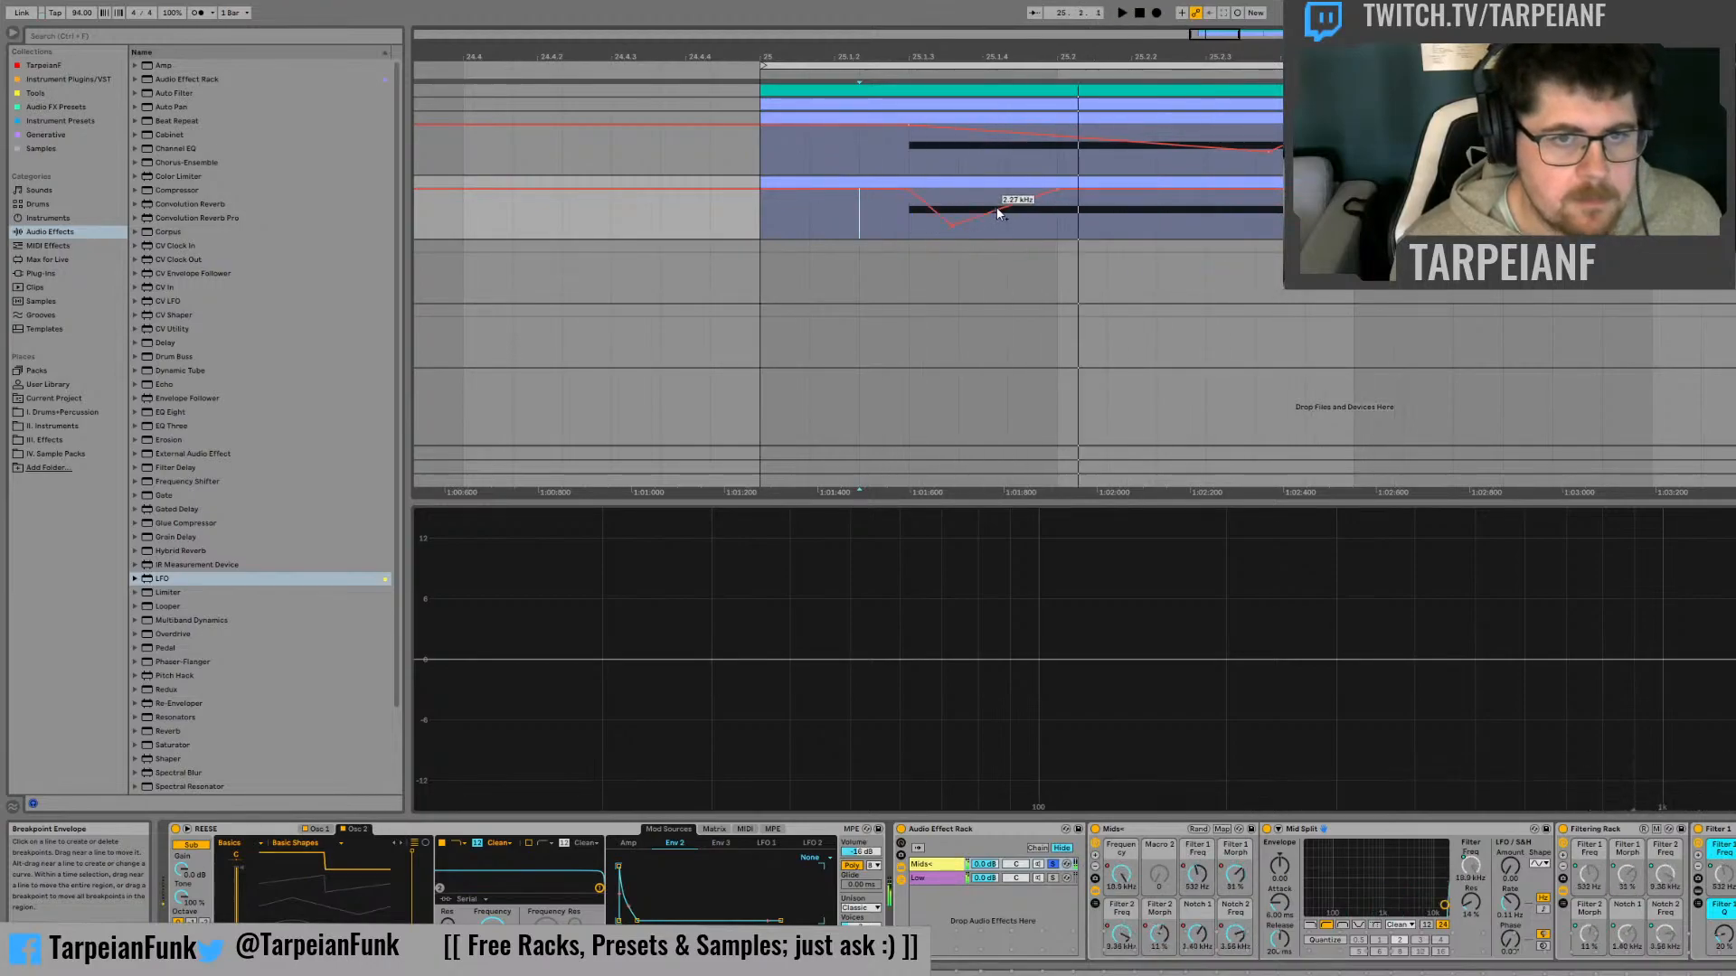
key("space")
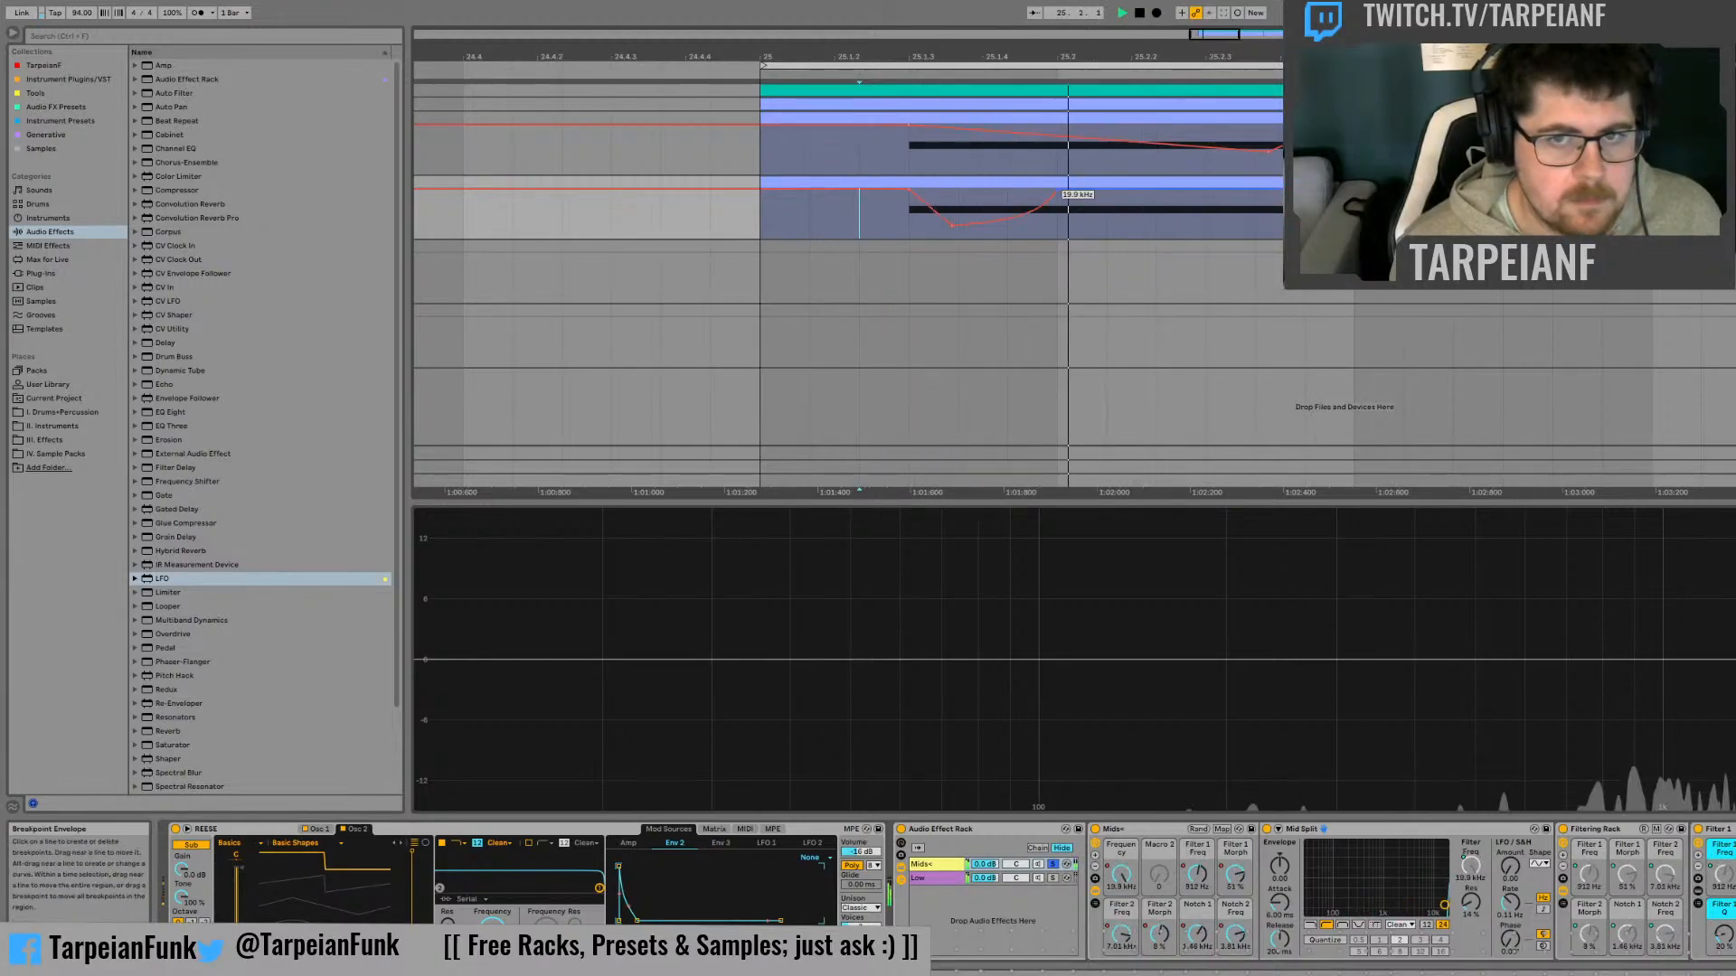
mouse_move(1060, 218)
left_mouse_down()
mouse_move(915, 238)
mouse_move(952, 228)
left_mouse_up()
left_click(912, 235)
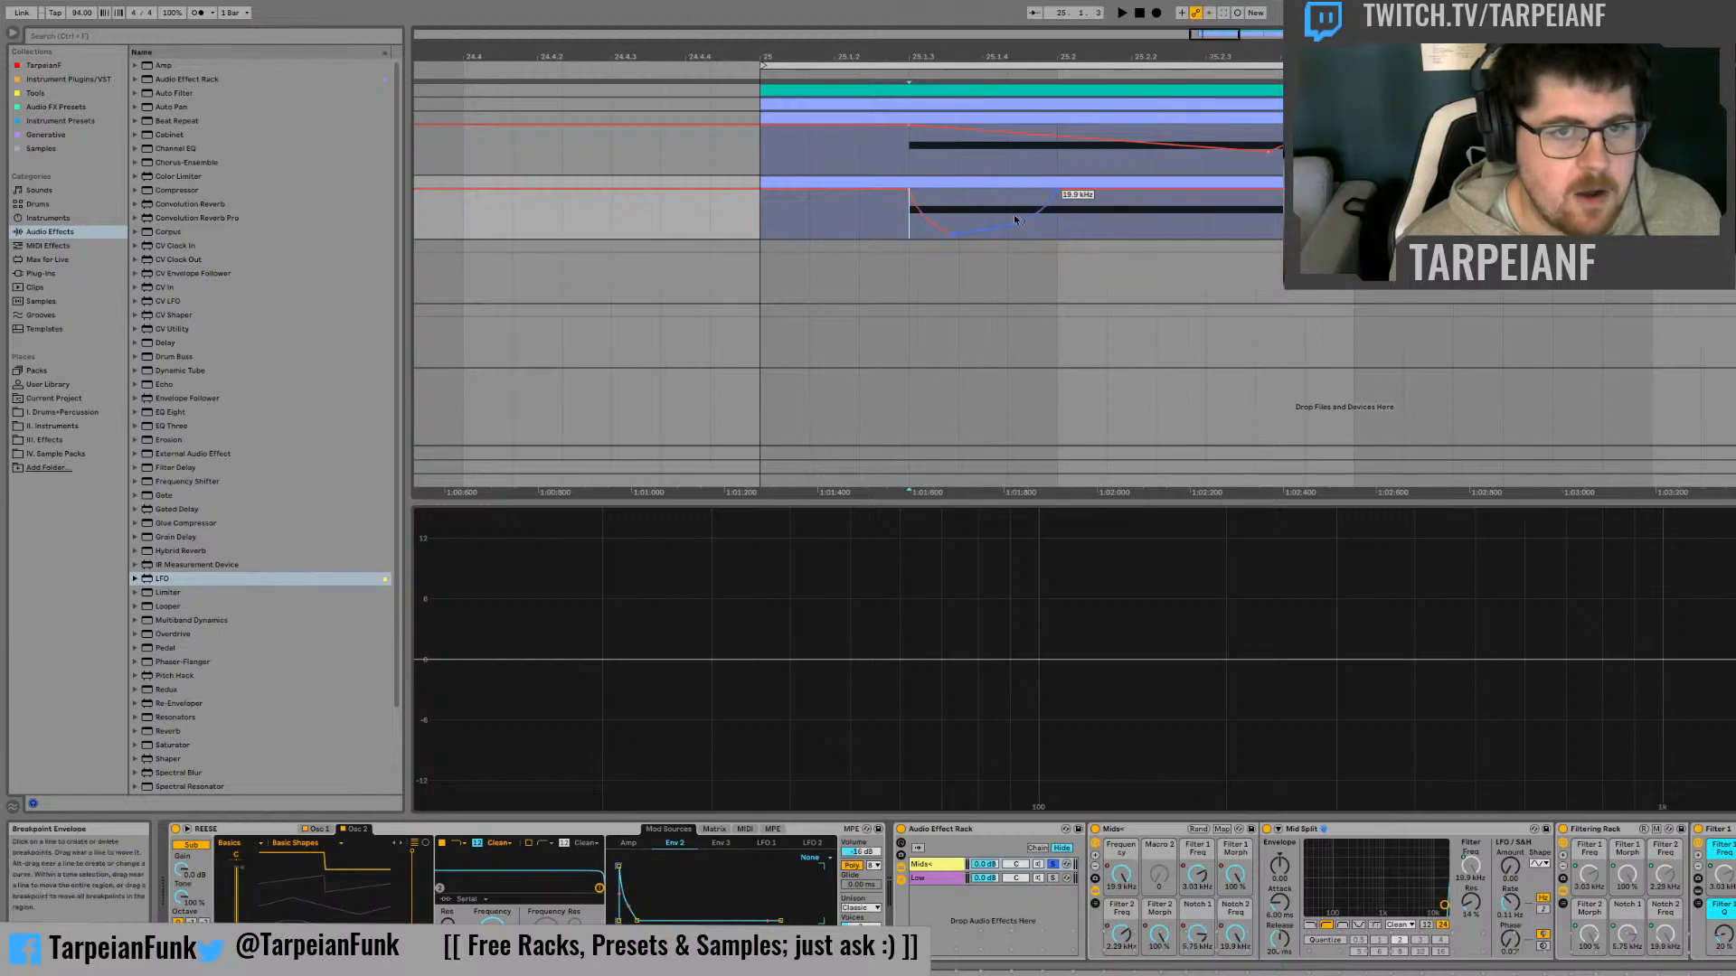
Duplicate the Frequency automation dip between 25.1.3 and 25.2 twice, directly following it, and audition the repeated pattern
left_click_drag(908, 228, 1051, 228)
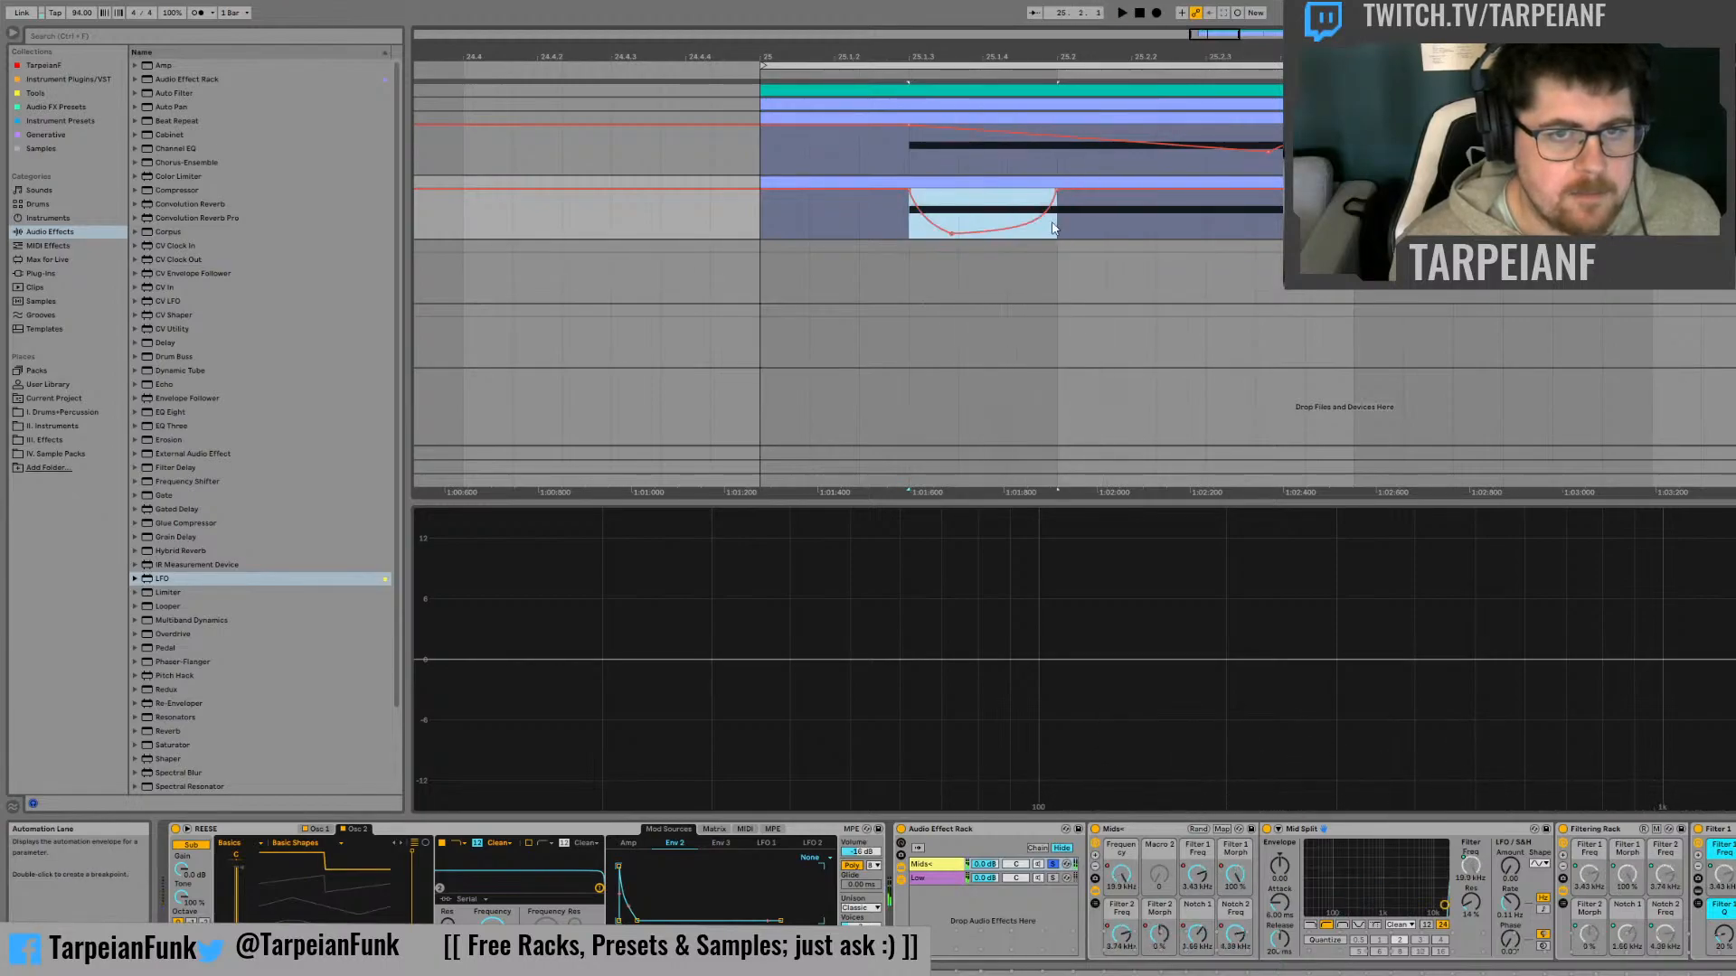
key("ctrl+d")
key("ctrl+d")
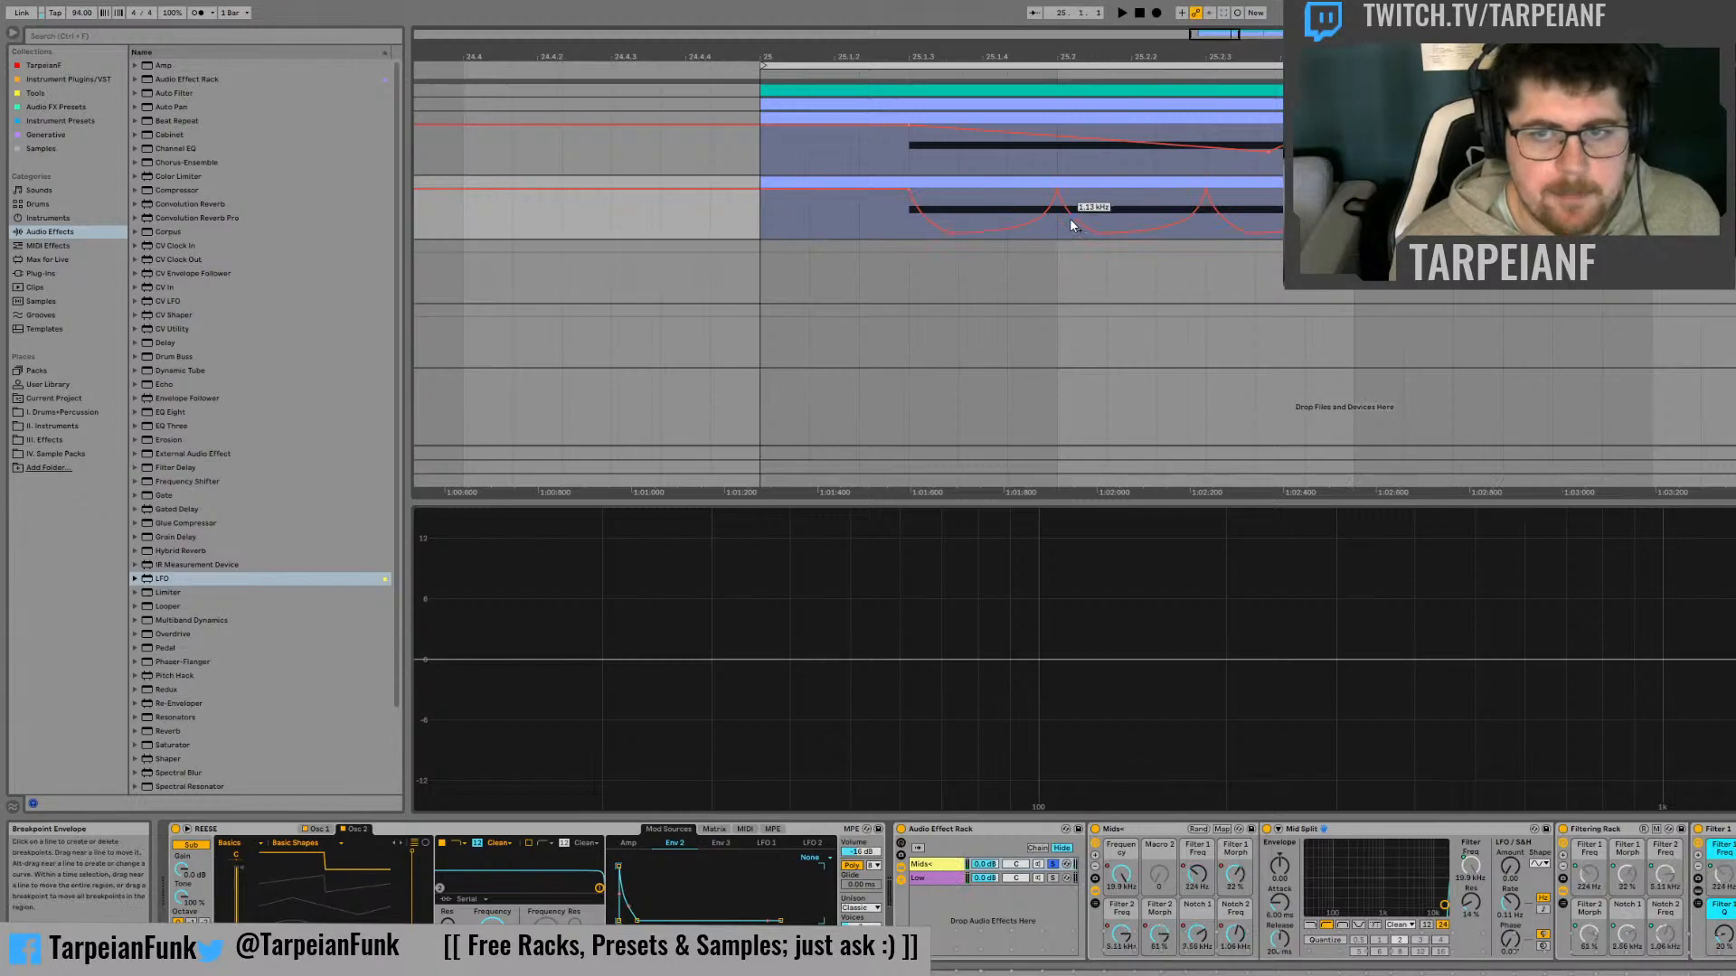
left_click(901, 219)
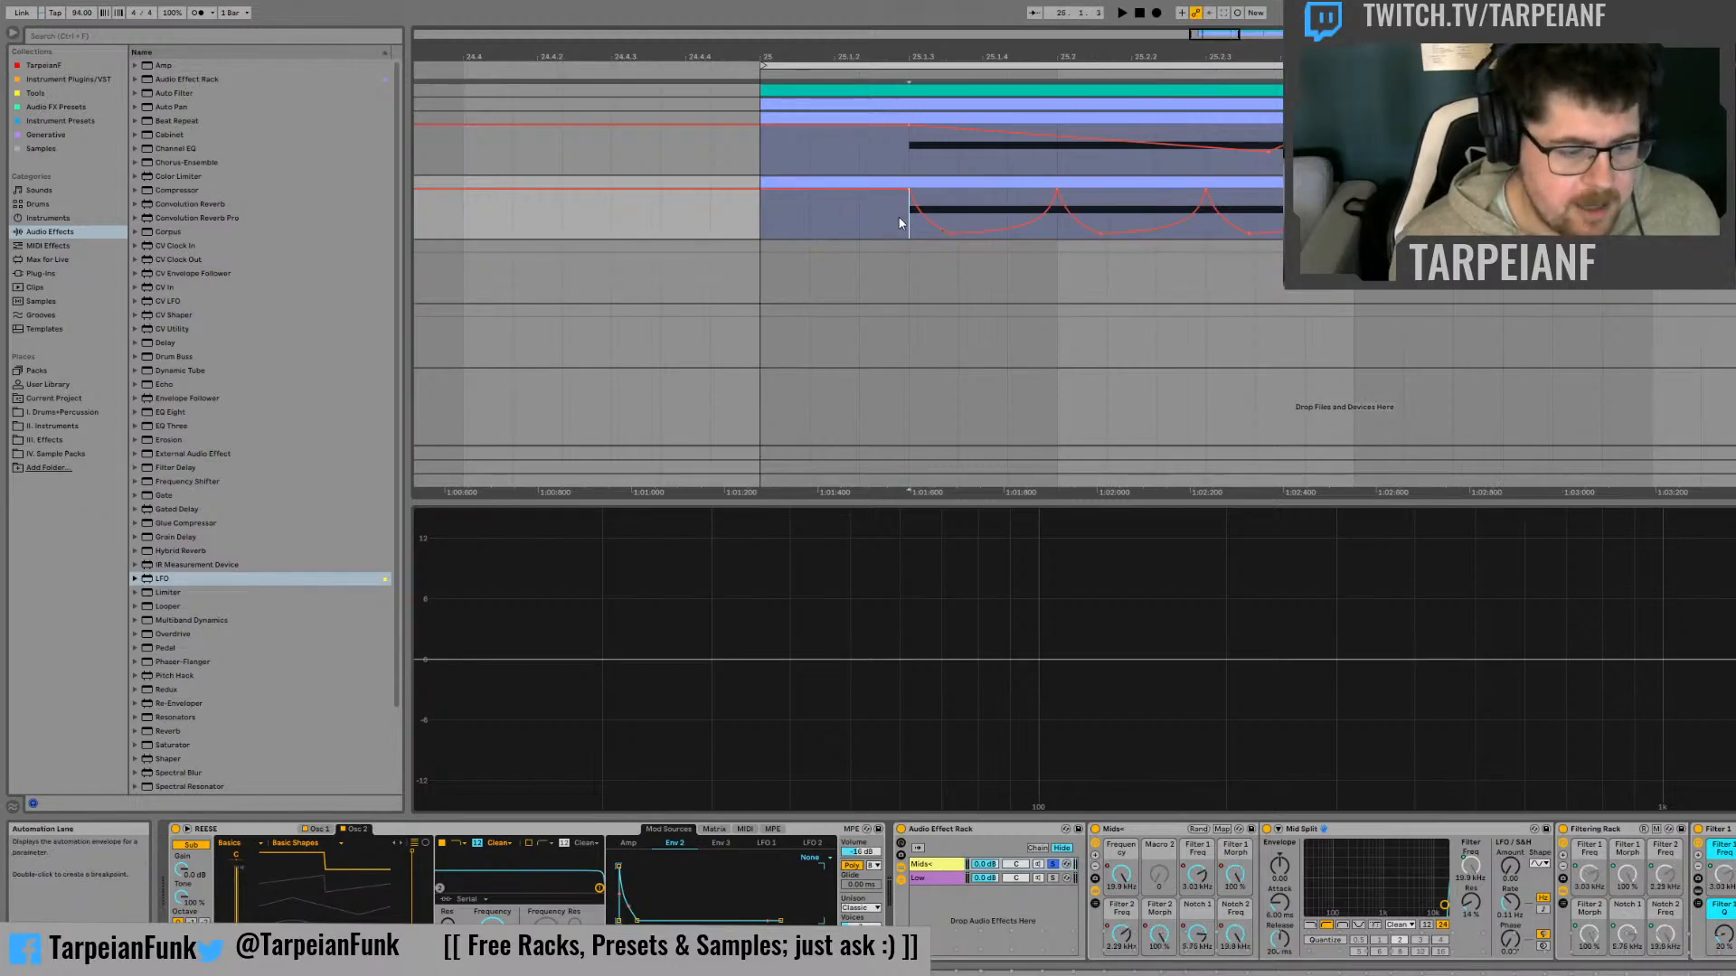
key("space")
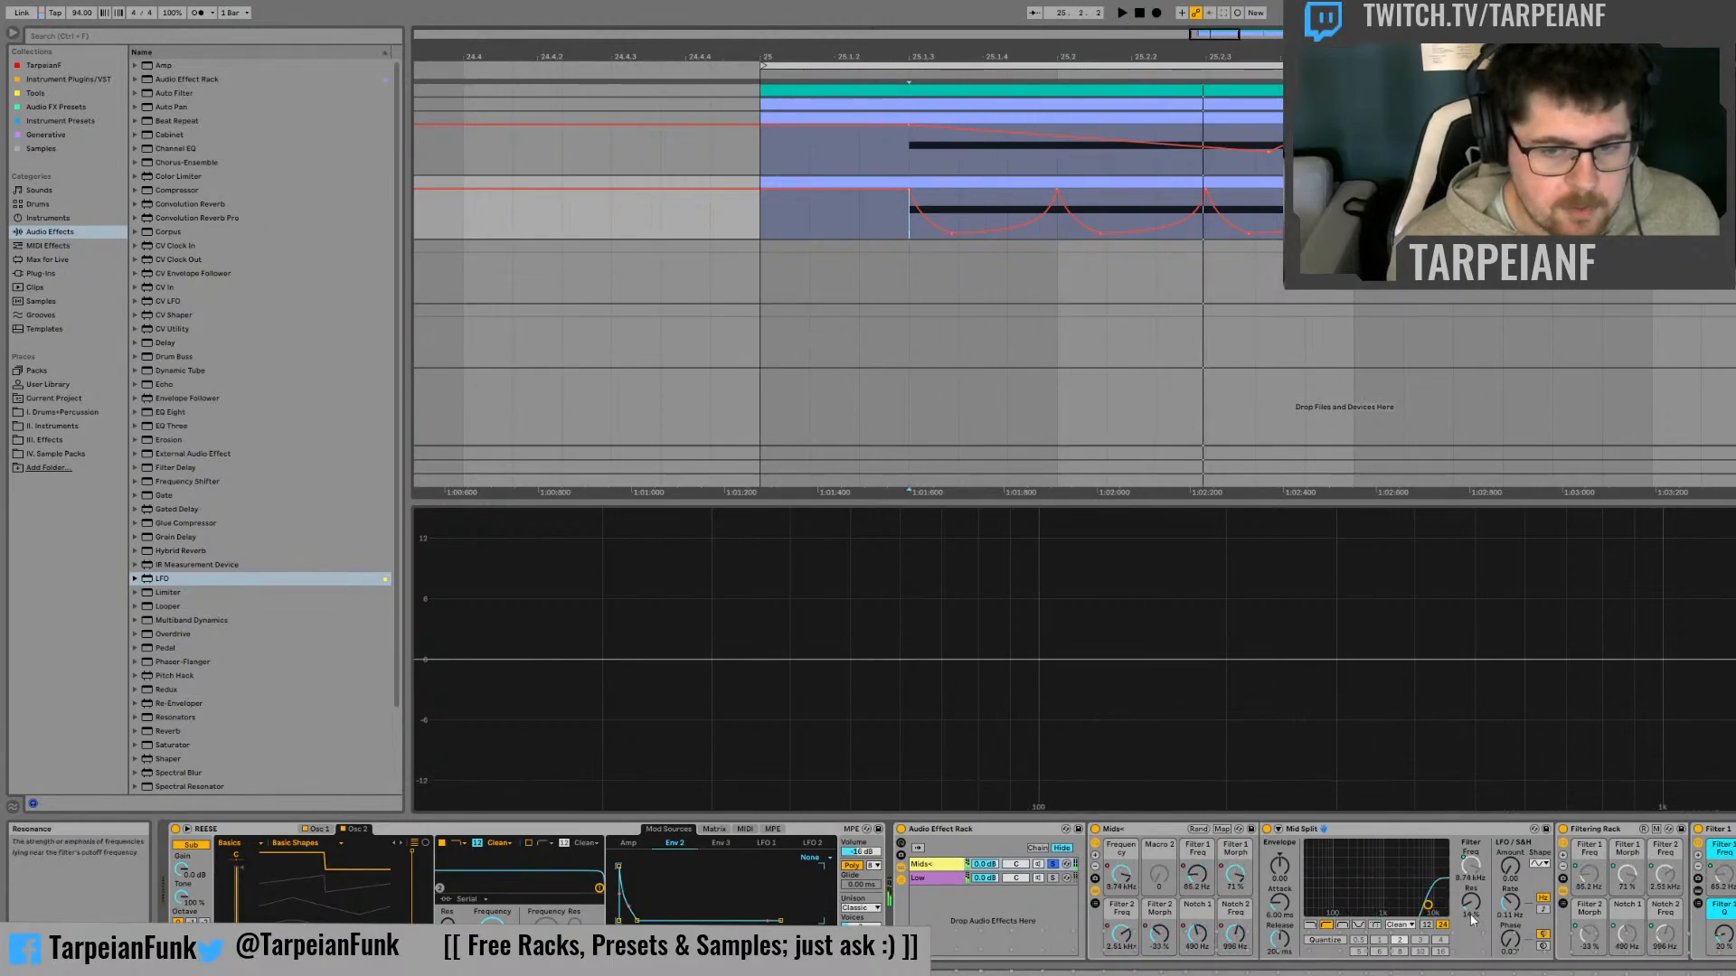
Raise the Mid Split filter's resonance to 20% and audition the soloed Mids+ chain
key("space")
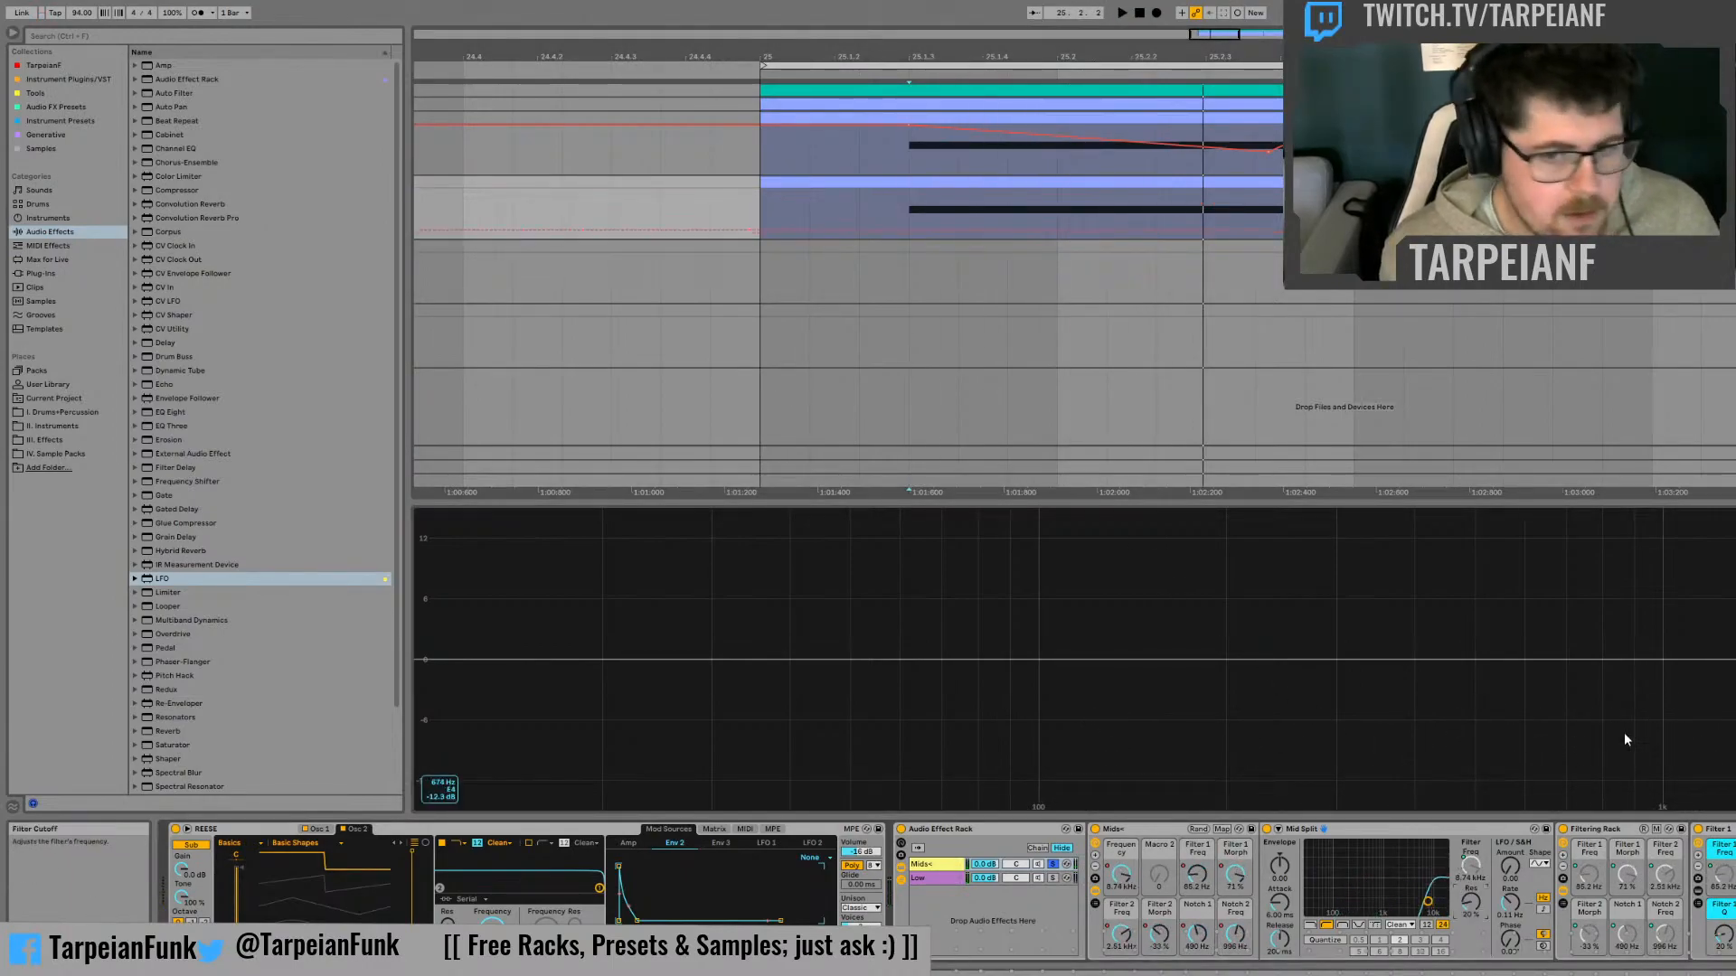
key("space")
key("space")
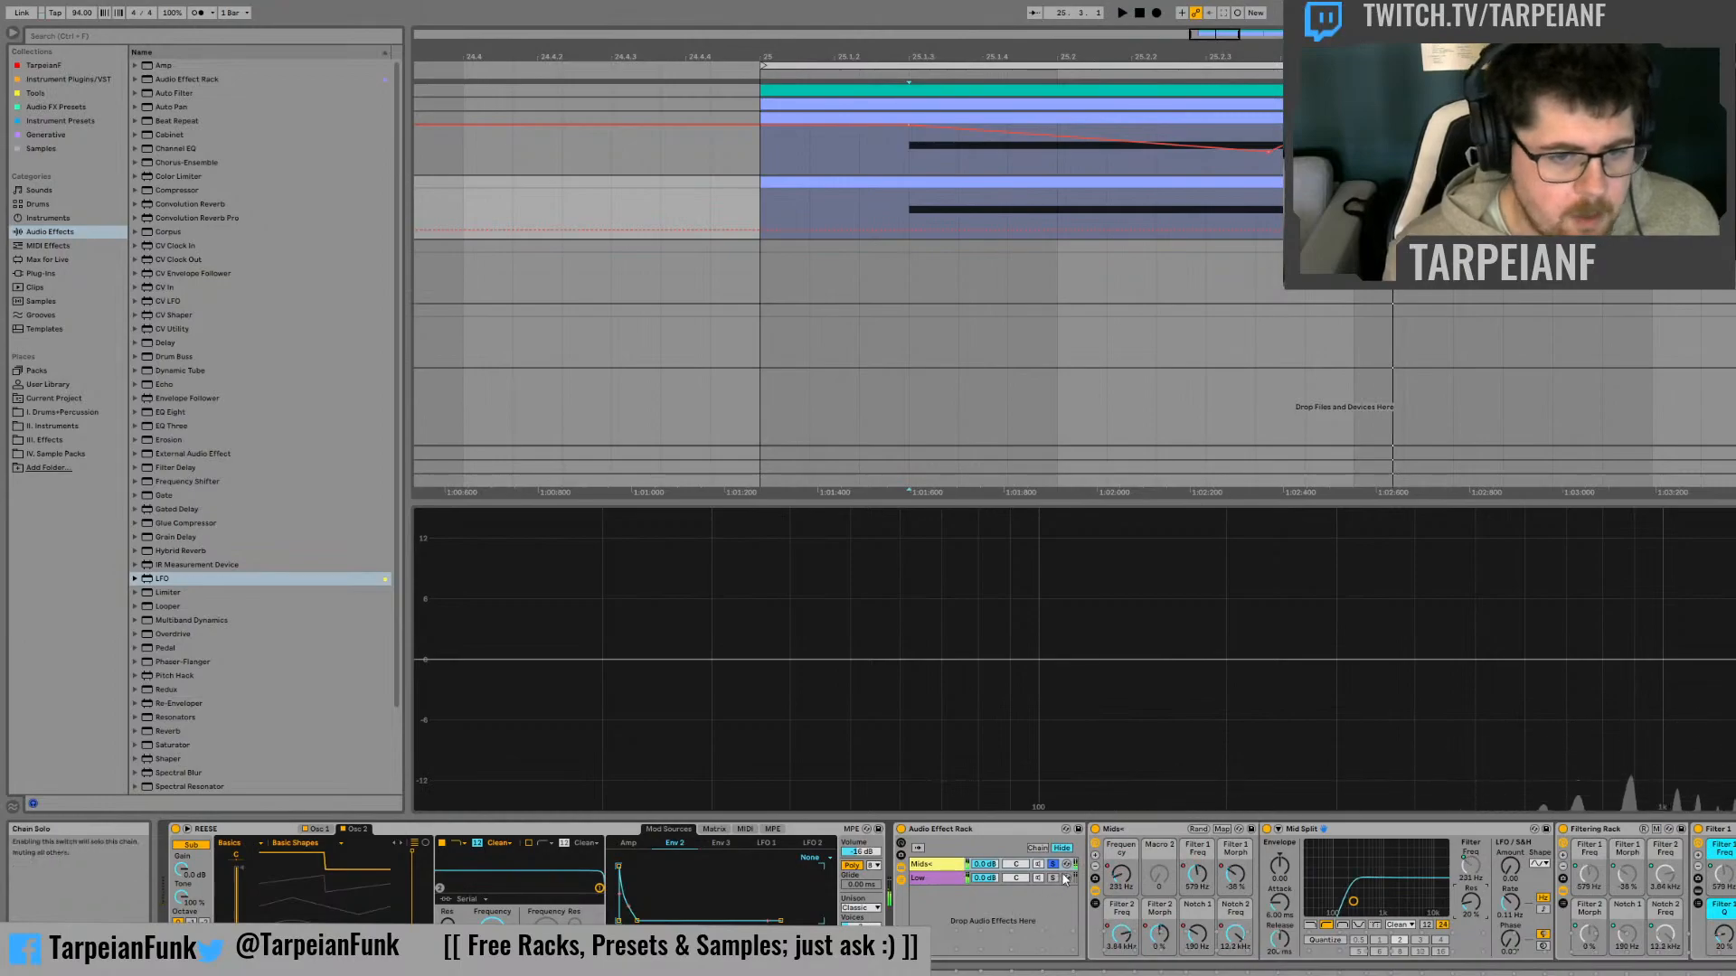
Audition the duplicate's Low chain in solo and both chains together, finishing with Mids+ soloed
left_click(1052, 878)
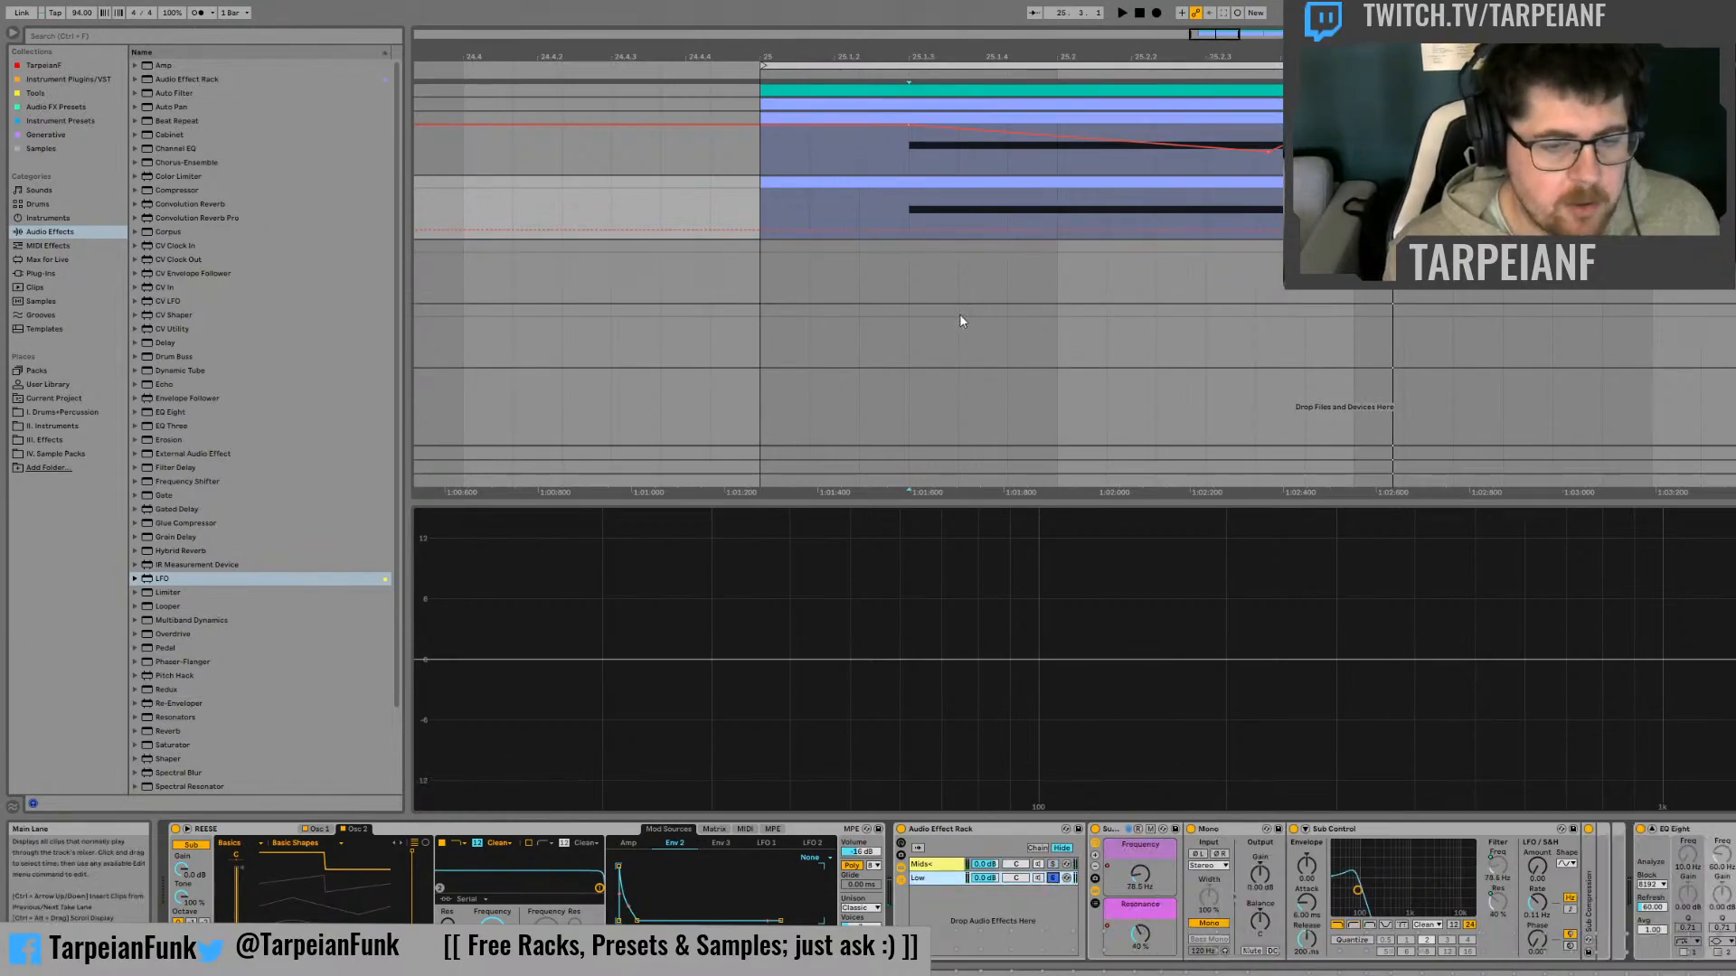
key("space")
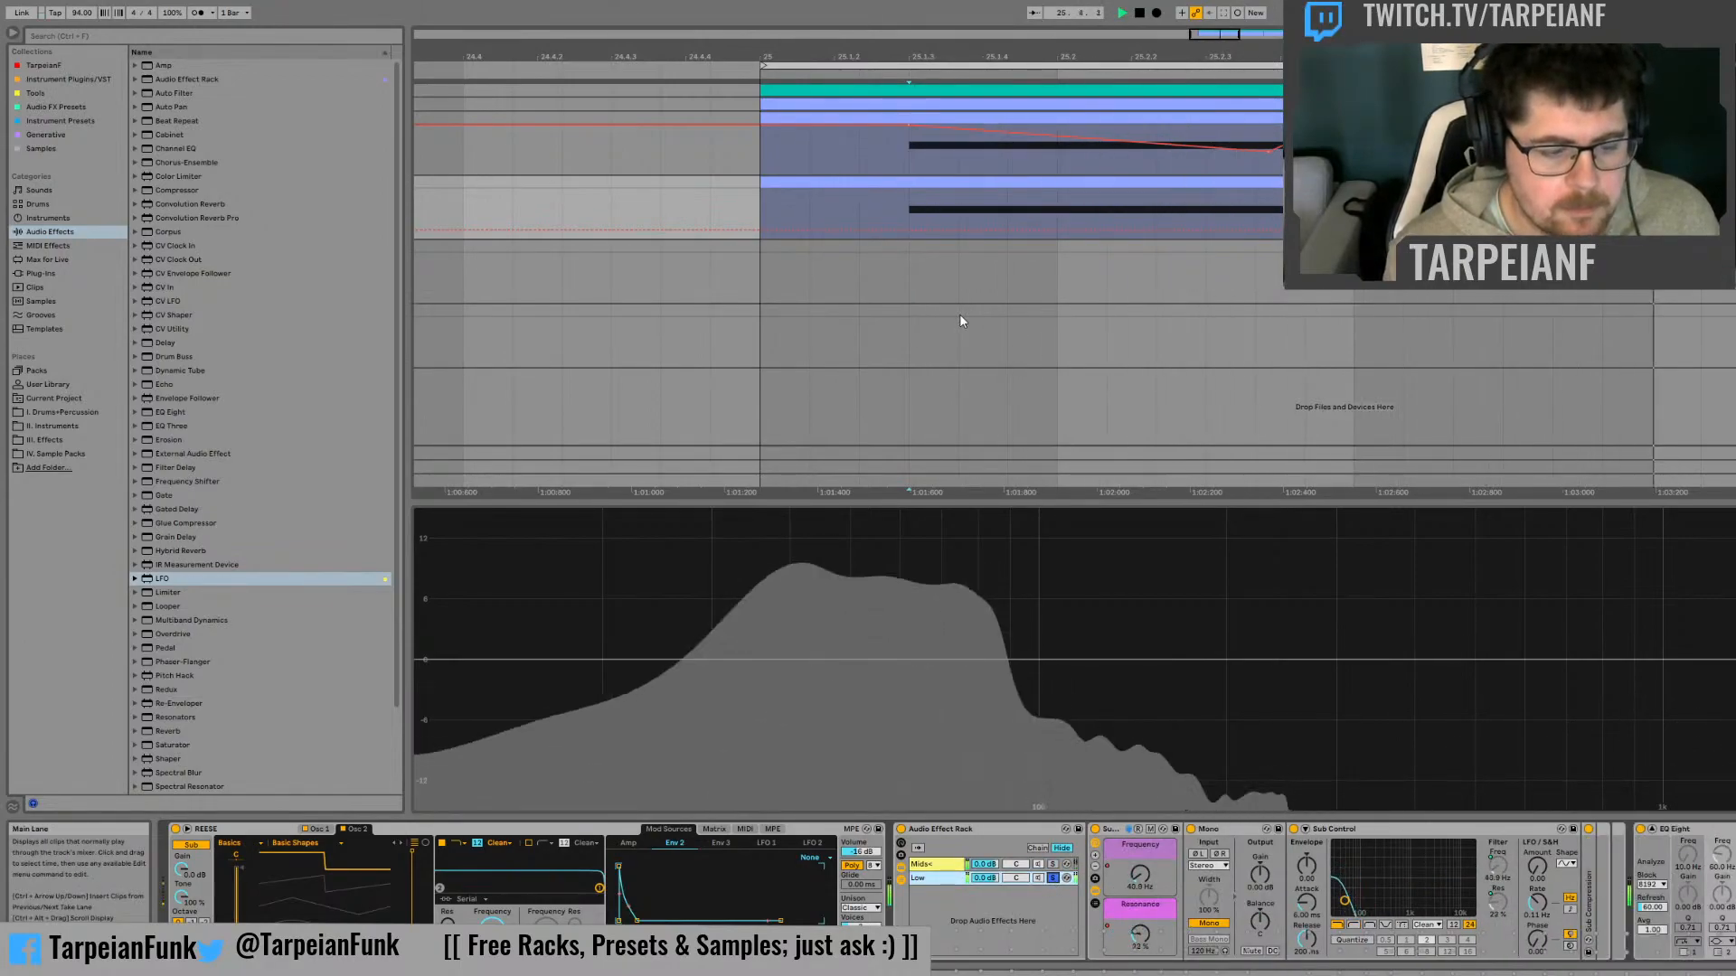
key("space")
left_click(1052, 878)
key("space")
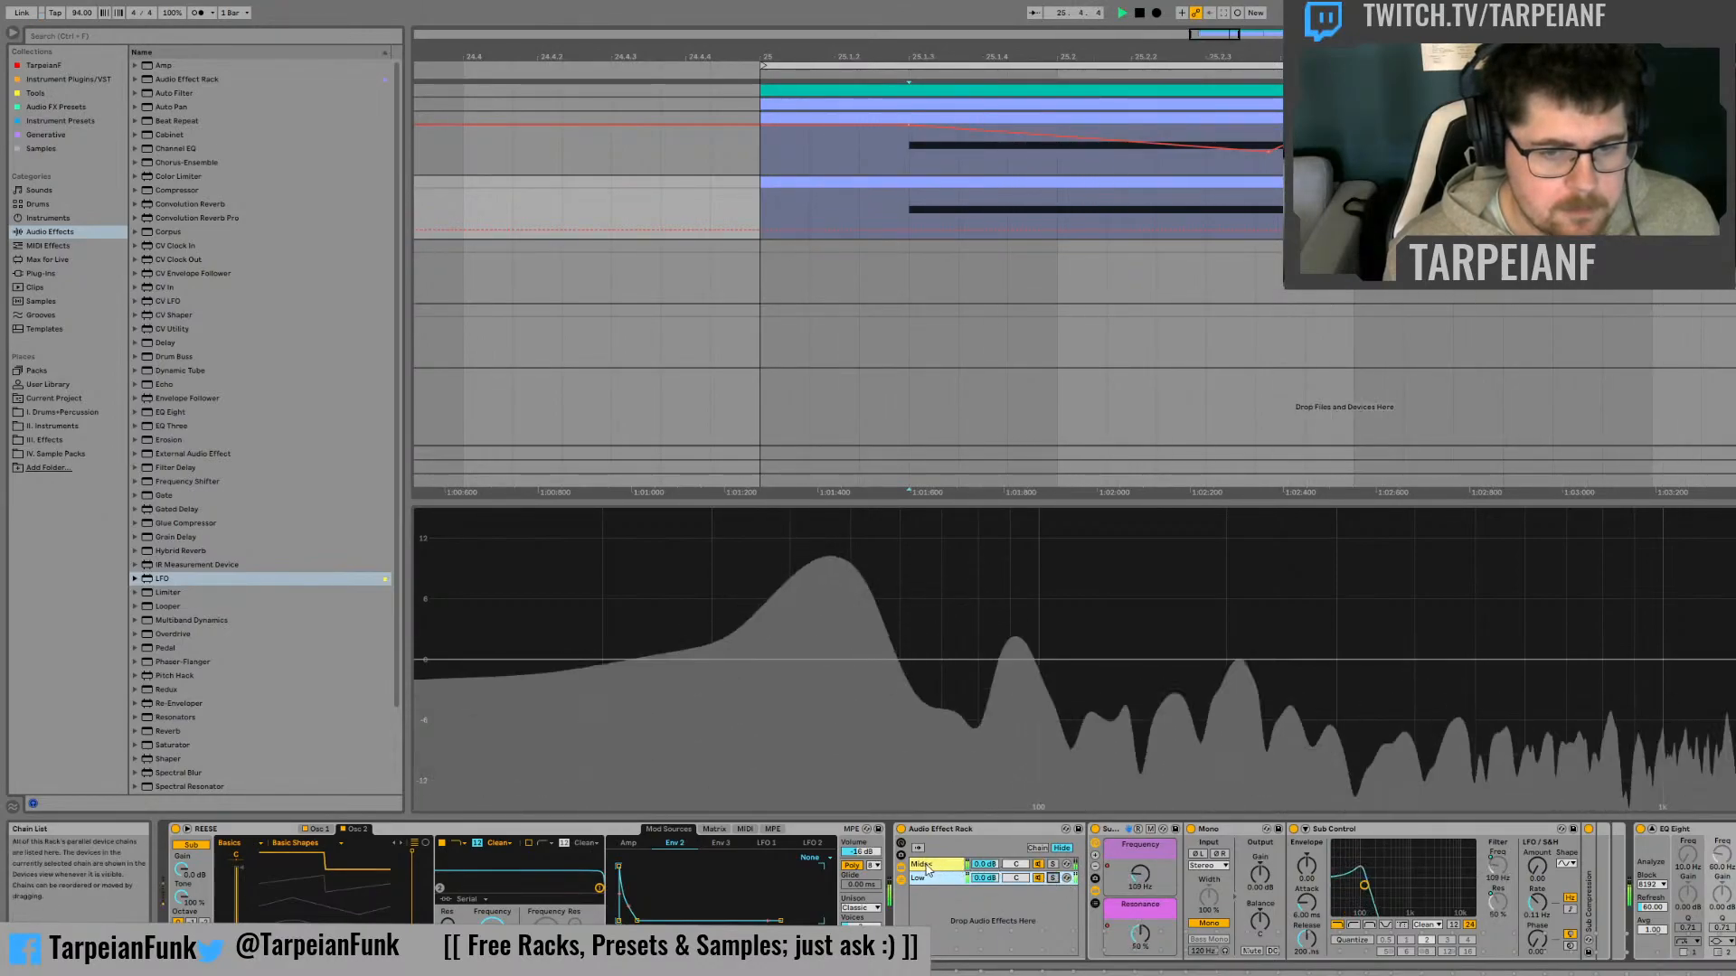
left_click(922, 866)
key("space")
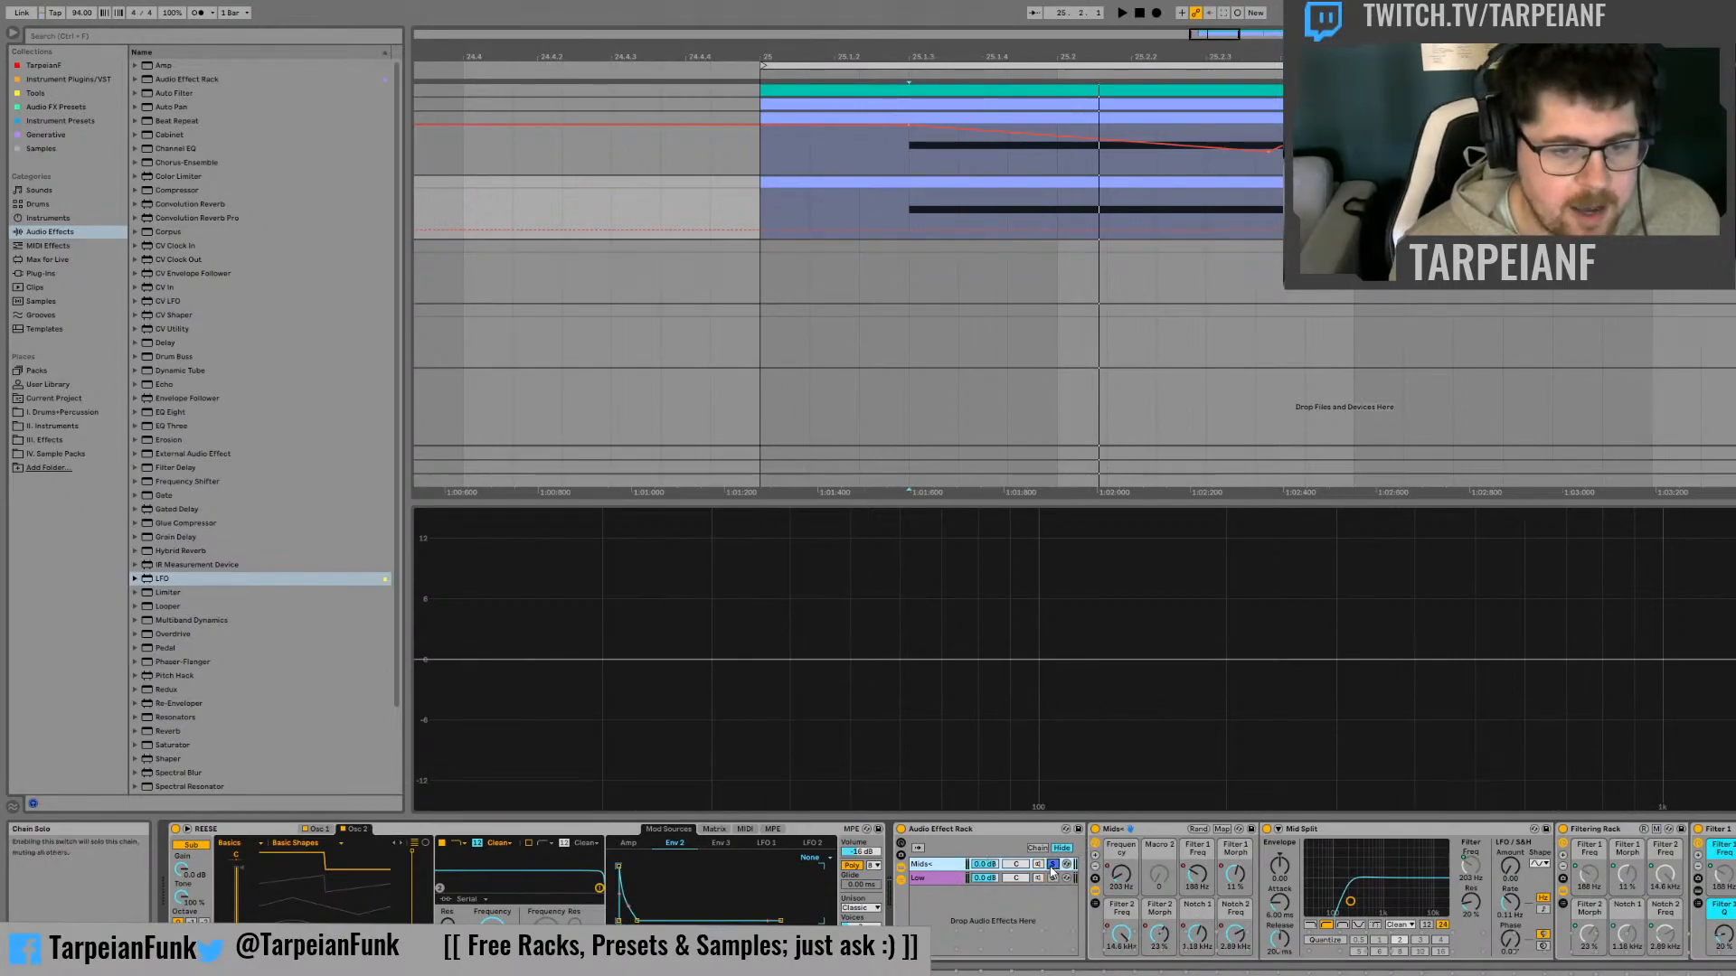
Compare the duplicate track's mixer peak levels with Mids+ and Low each soloed, then solo Mids+ and return to the arrangement
key("Tab")
key("Tab")
key("space")
key("Tab")
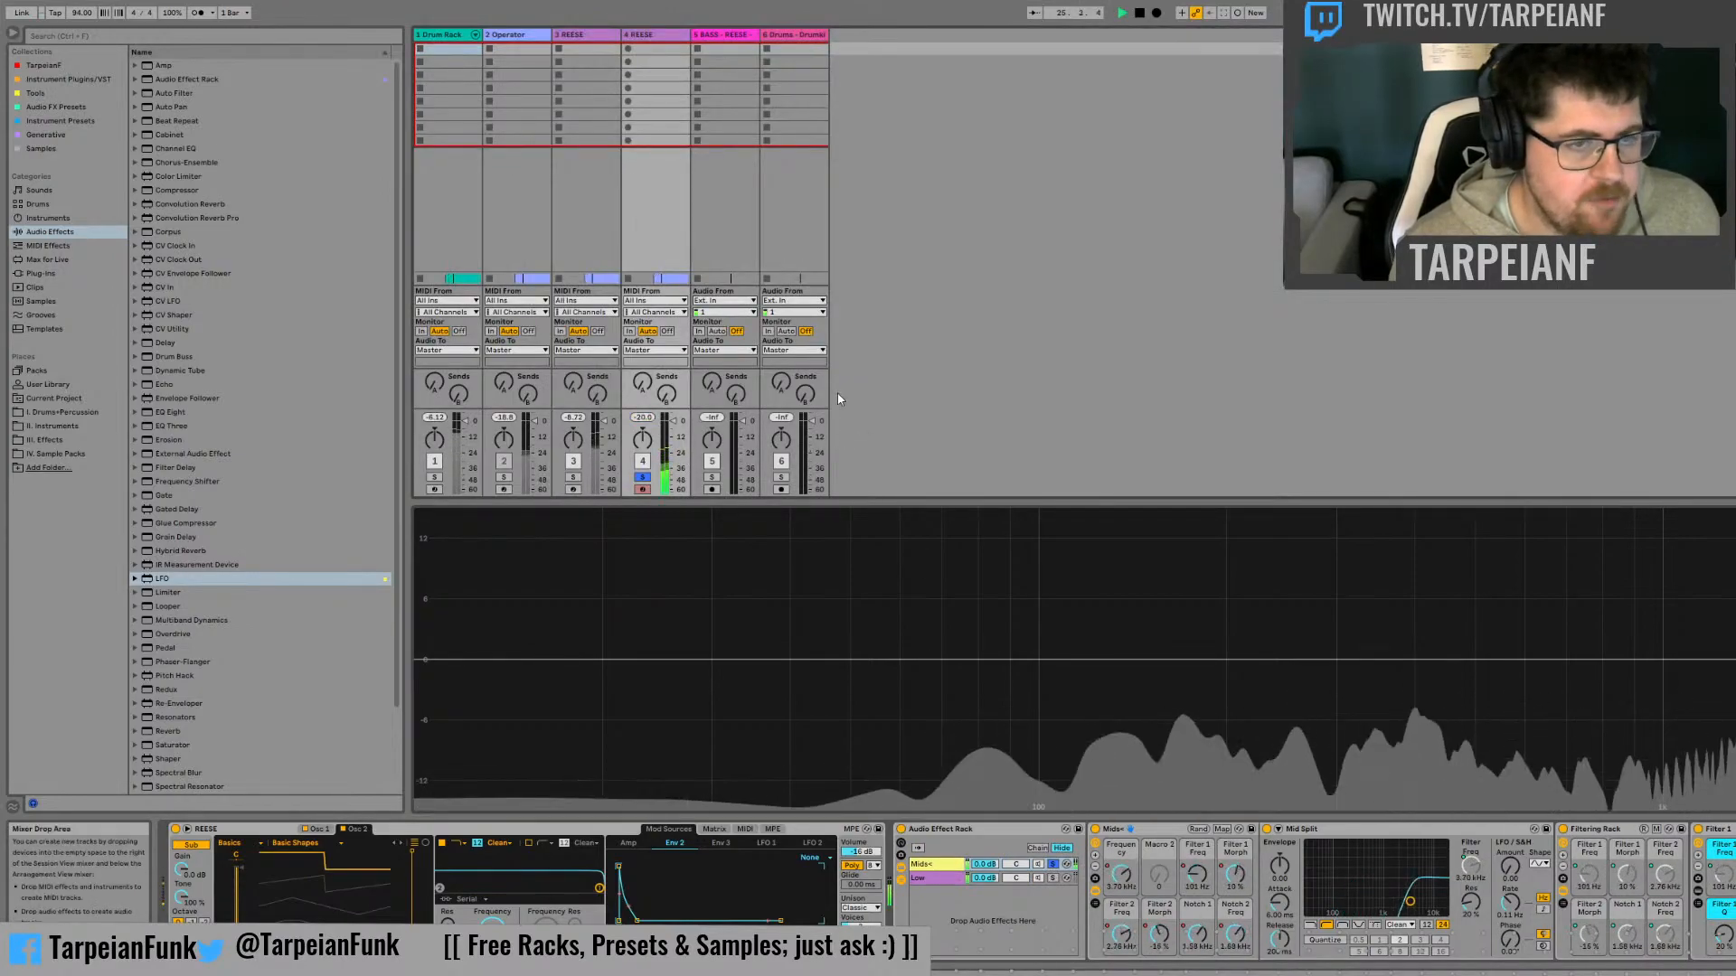
key("space")
left_click(1053, 878)
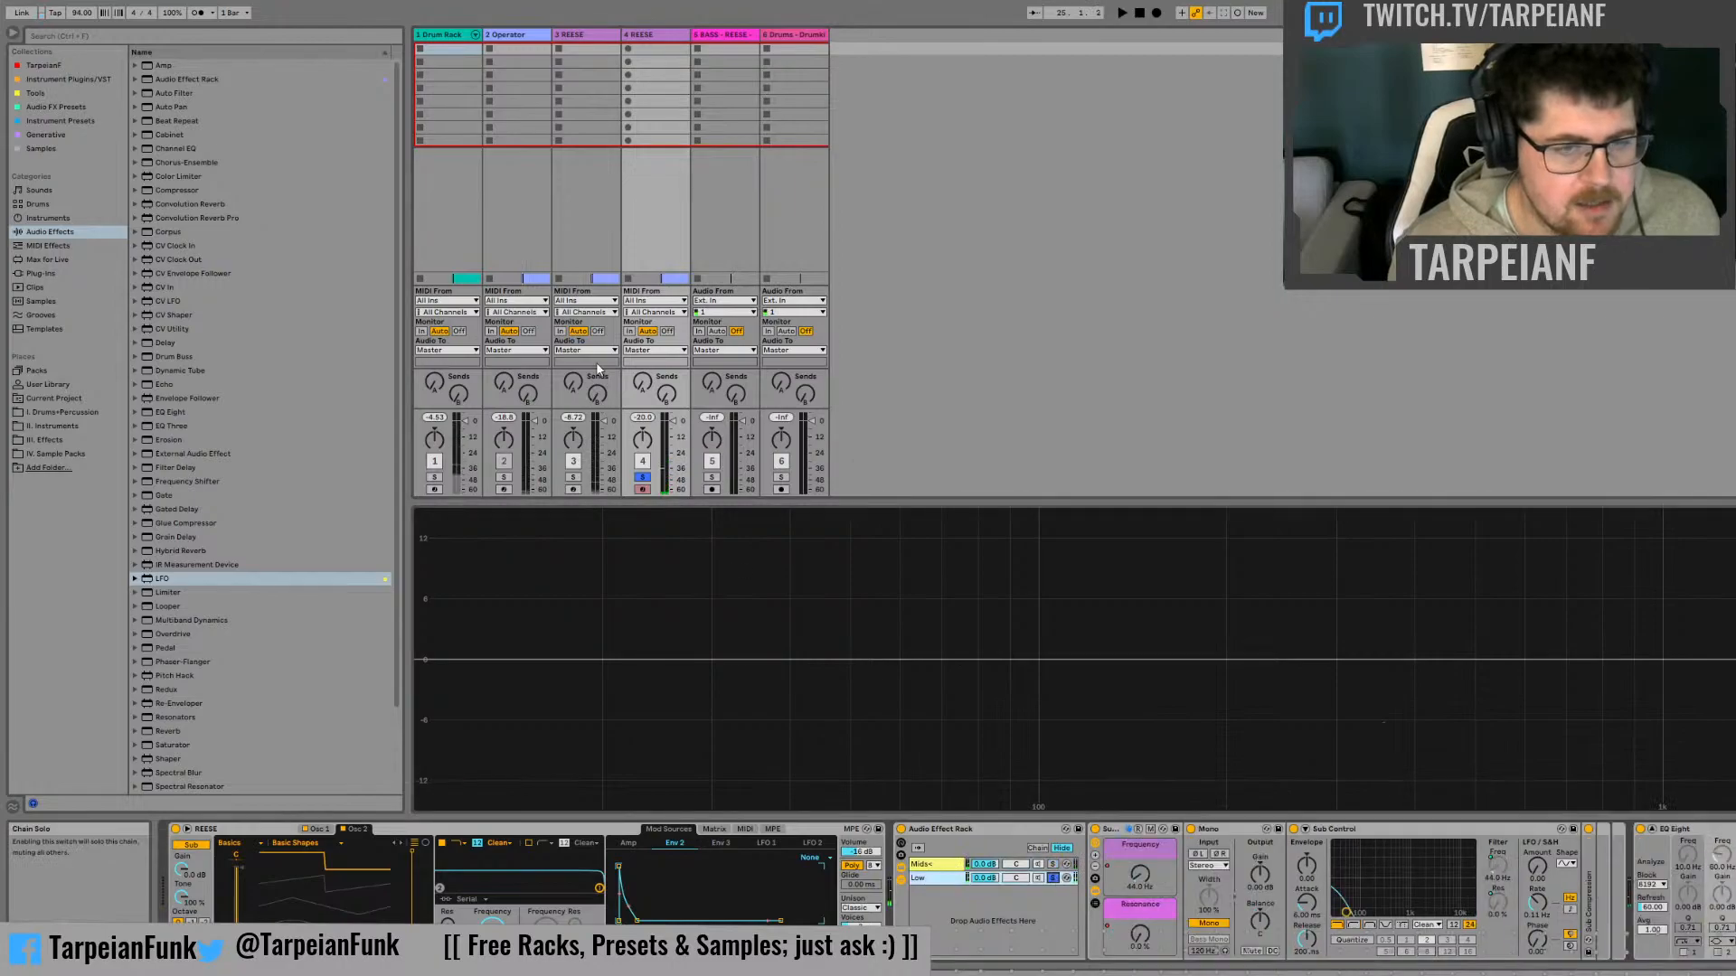
key("space")
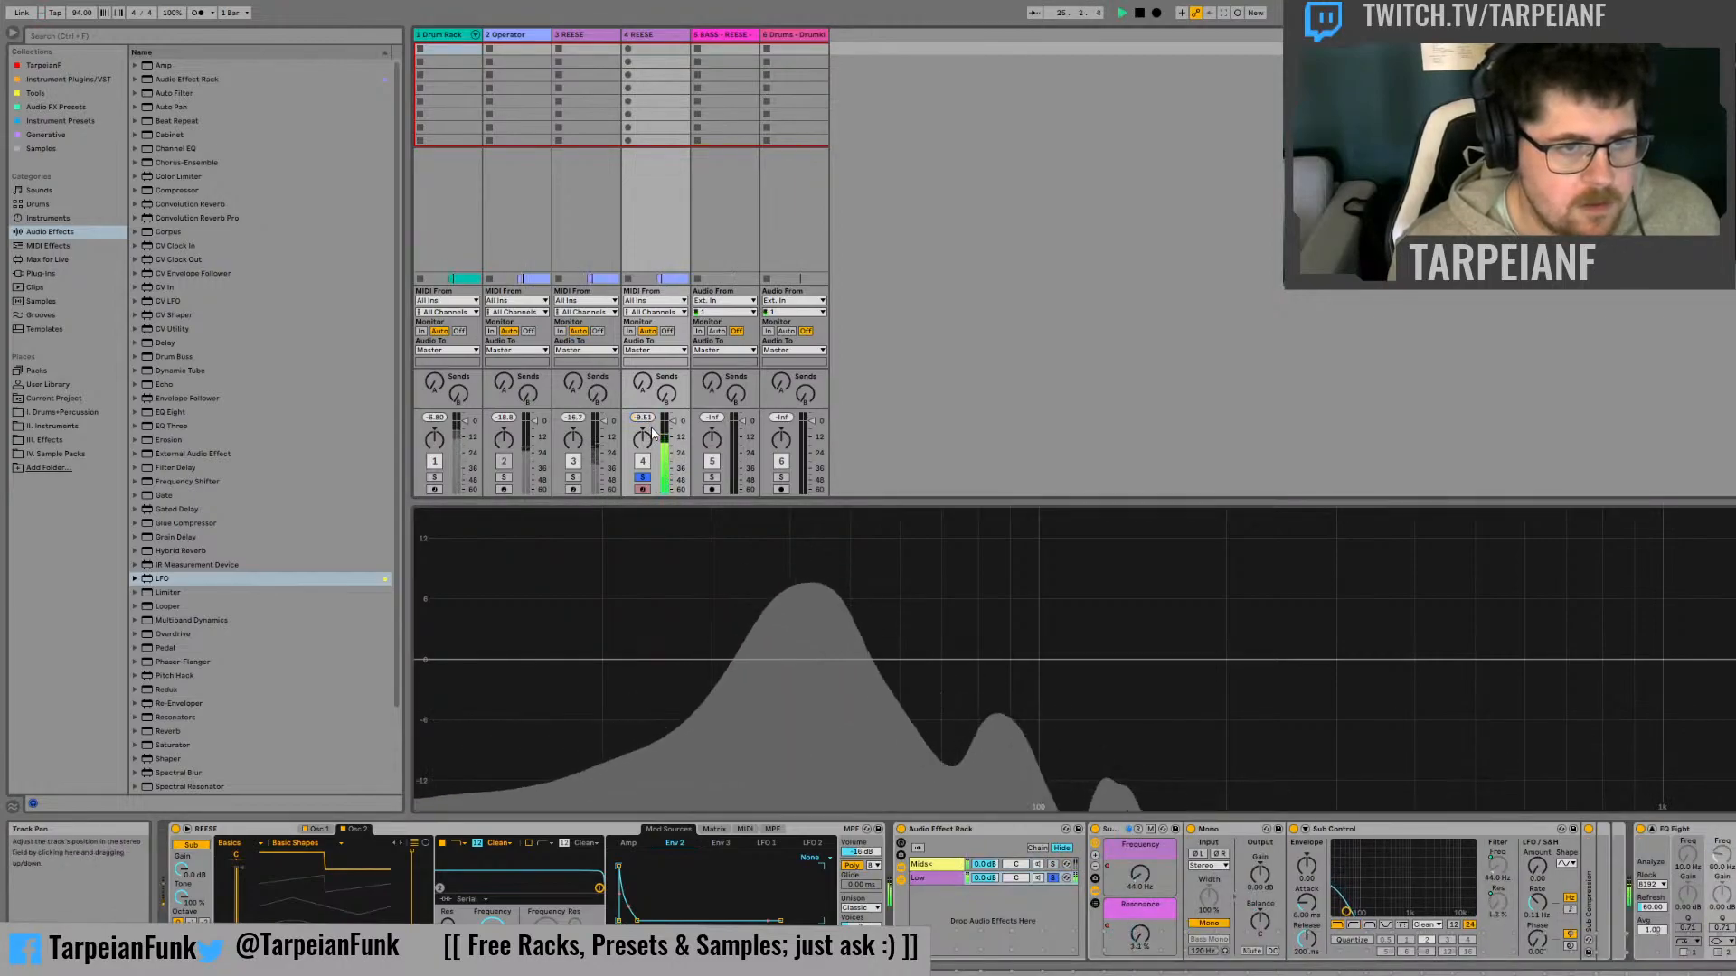
key("space")
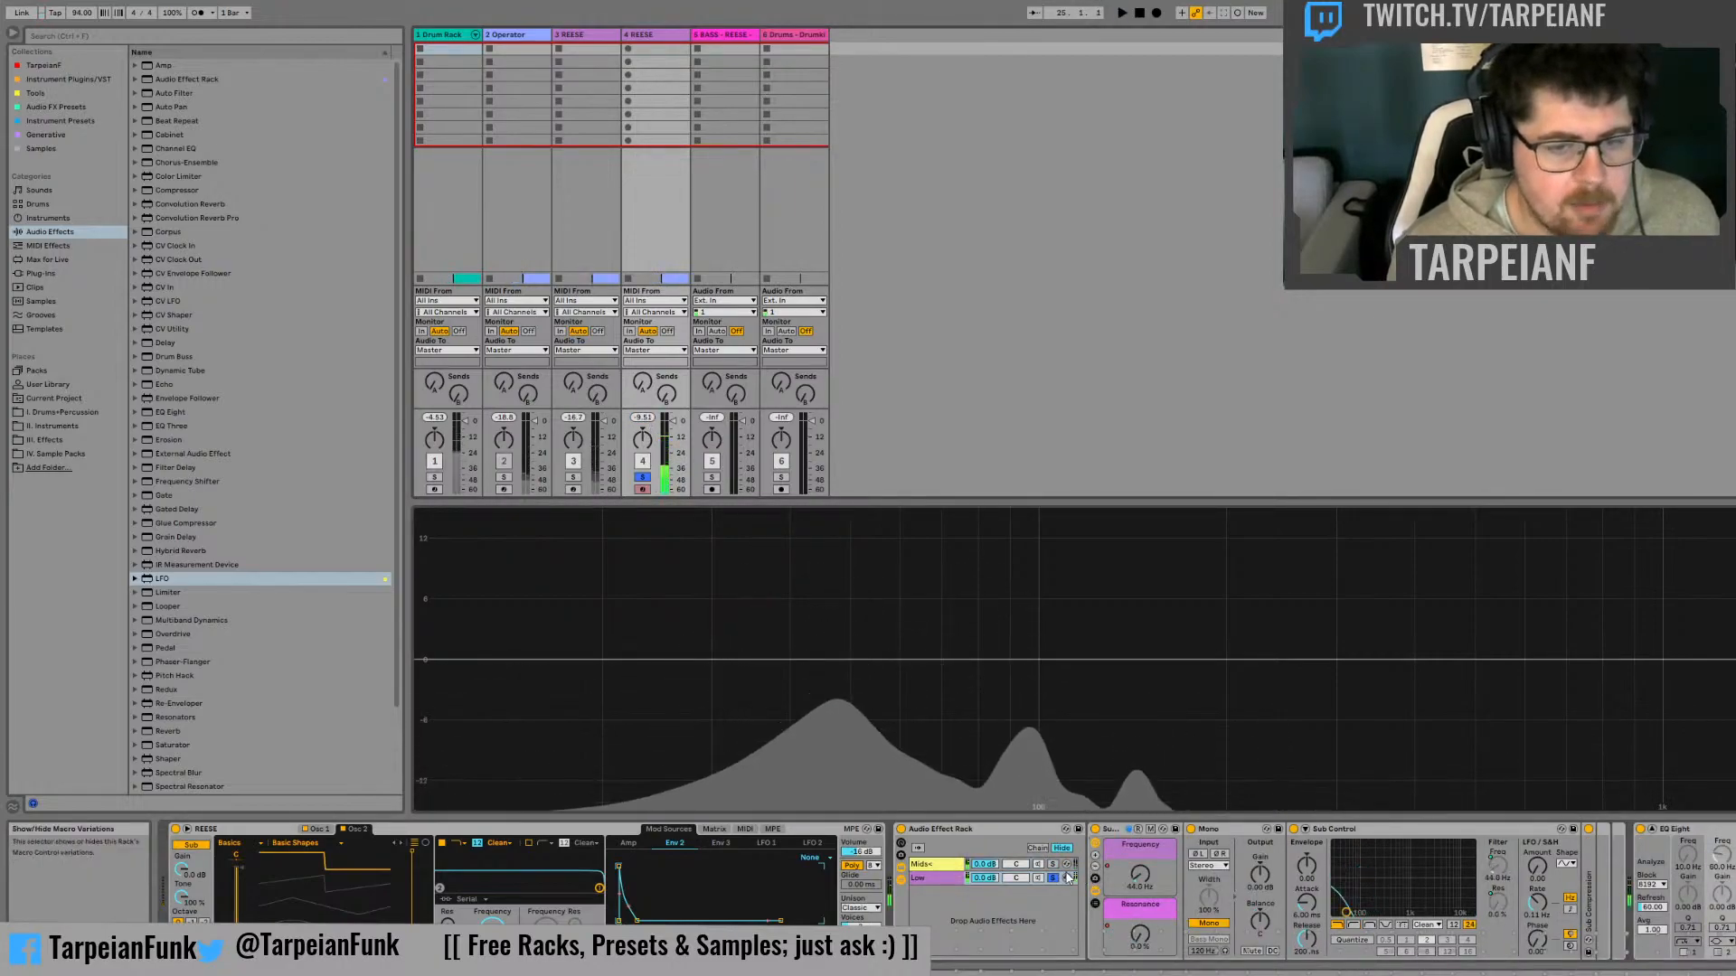
left_click(1053, 865)
key("Tab")
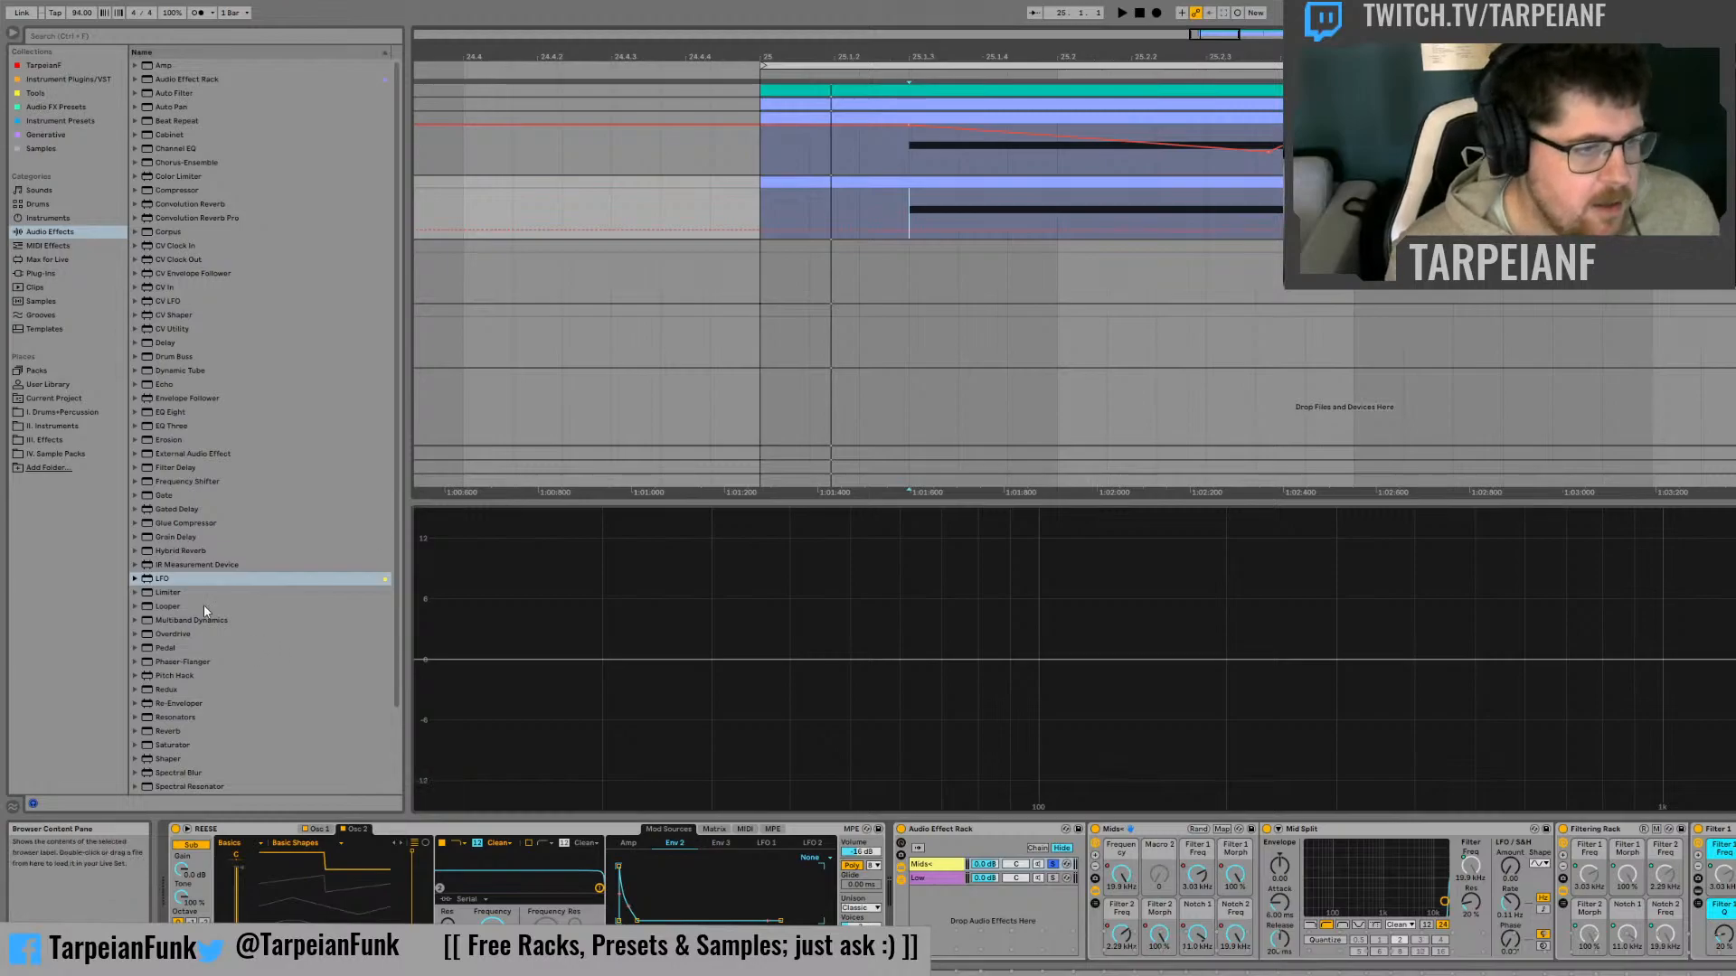
Add a Utility to the duplicate's Mids+ chain and raise its gain while auditioning the chain
scroll(224, 629, "down", 3)
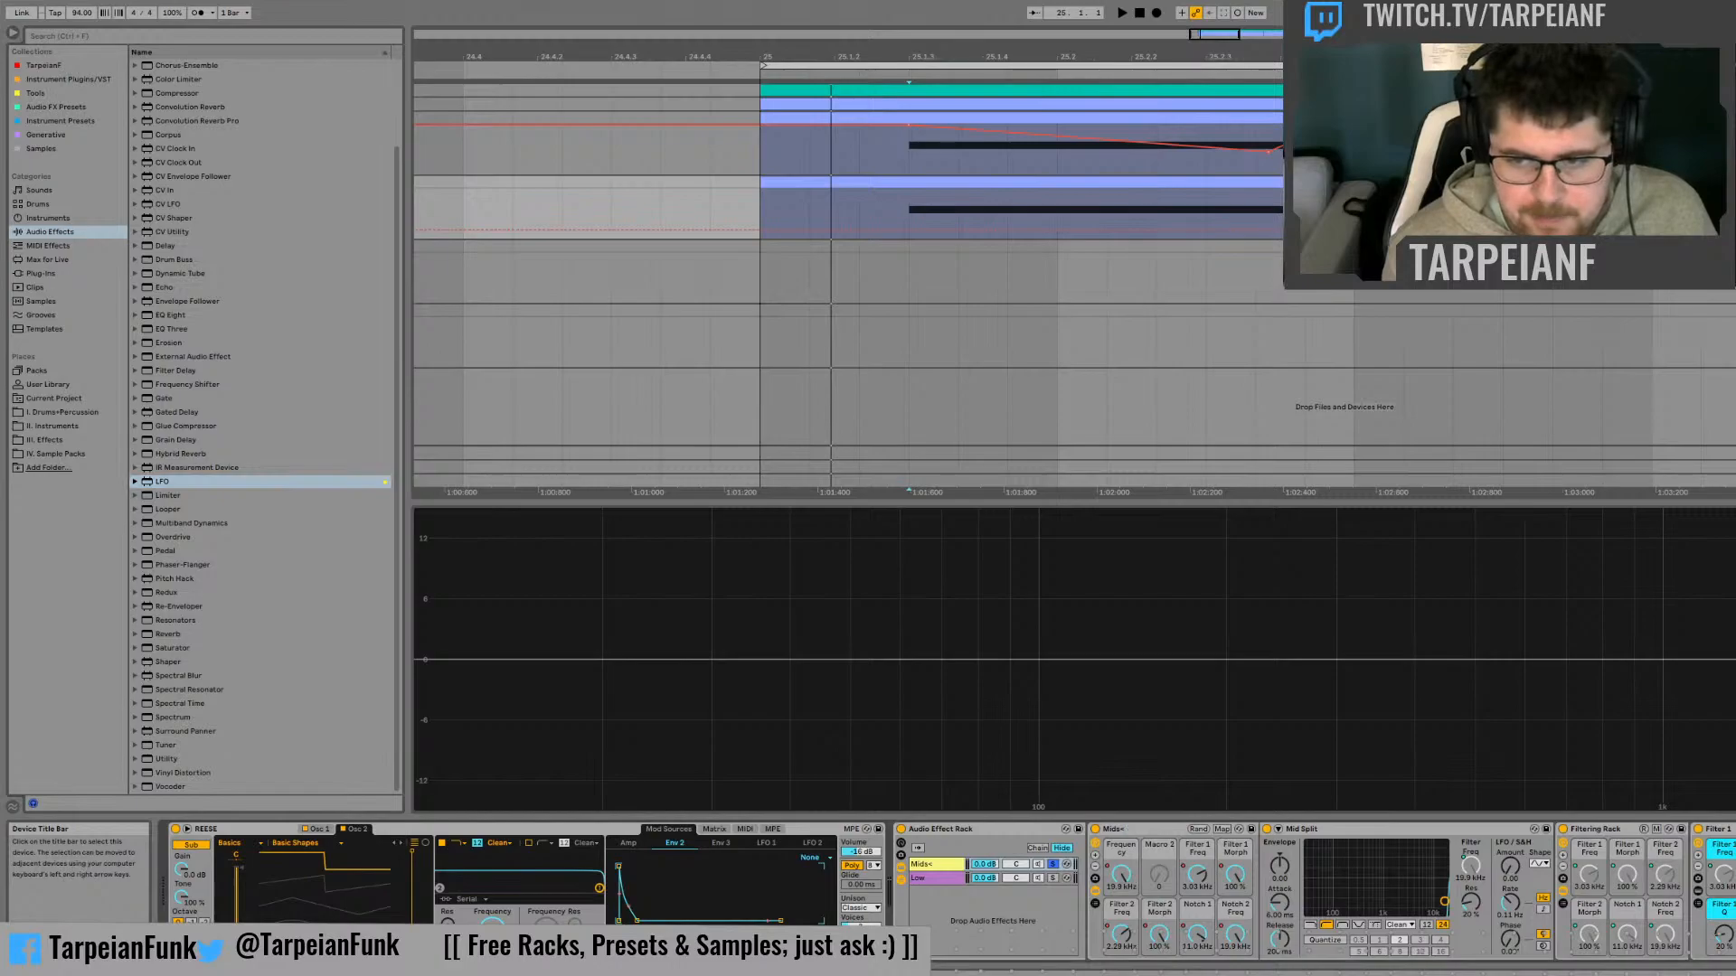
key("space")
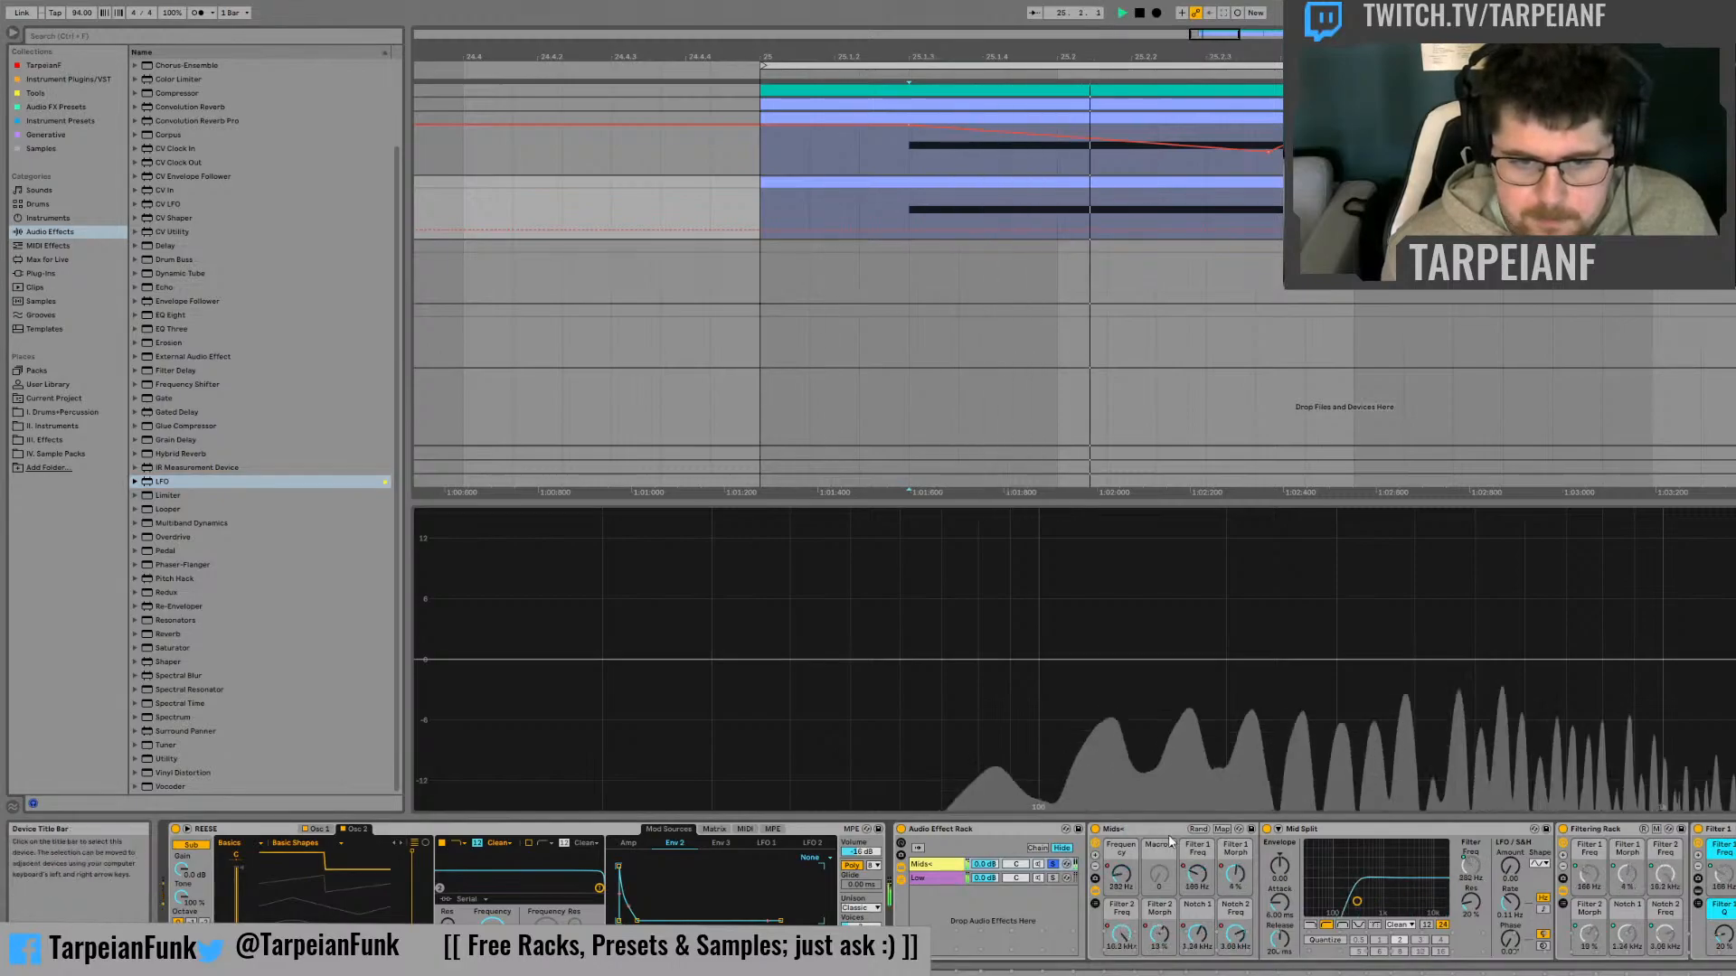
key("space")
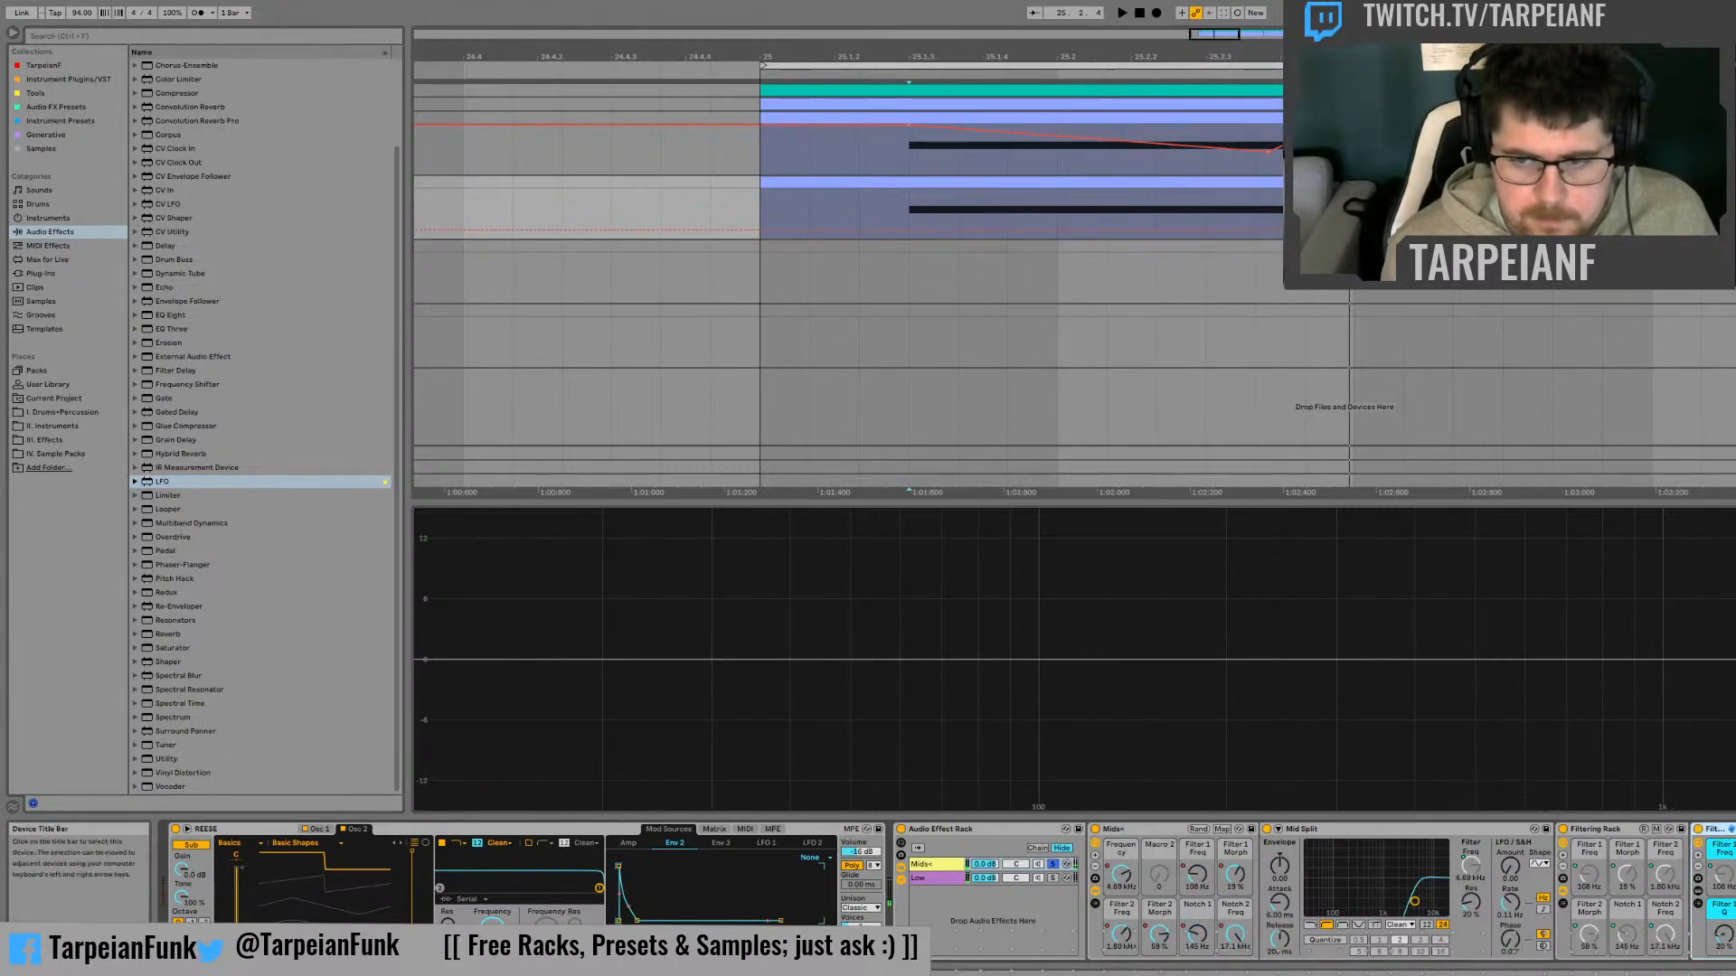
key("space")
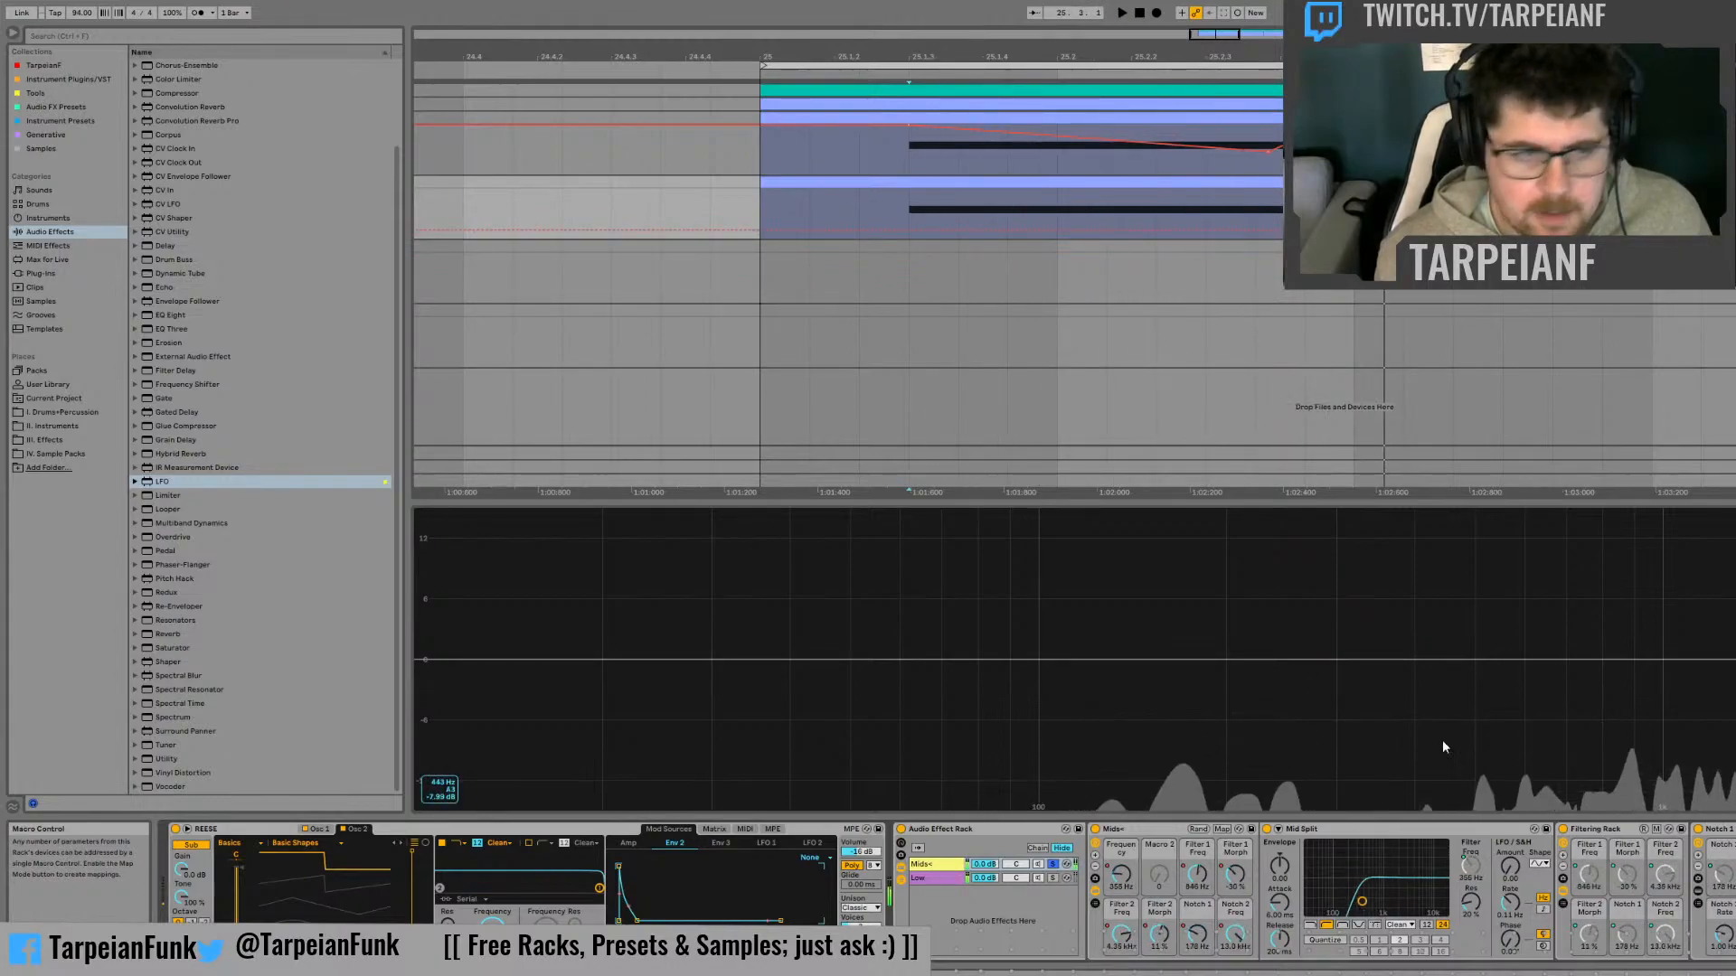
left_click(166, 759)
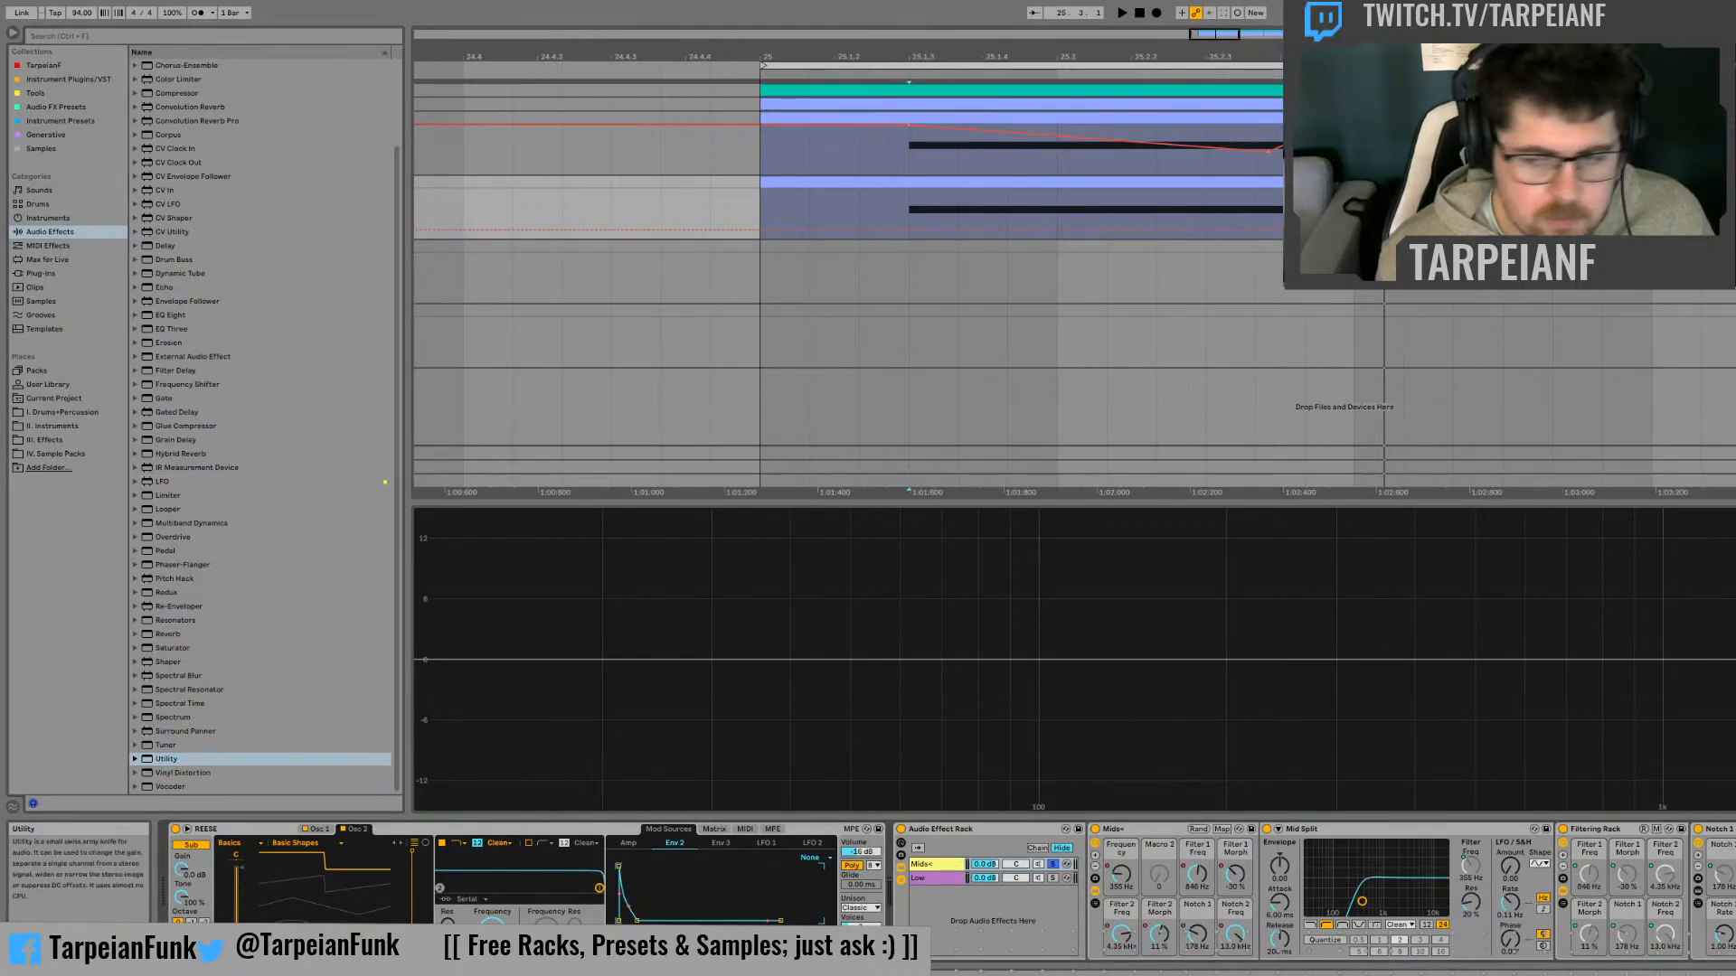
key("space")
key("space")
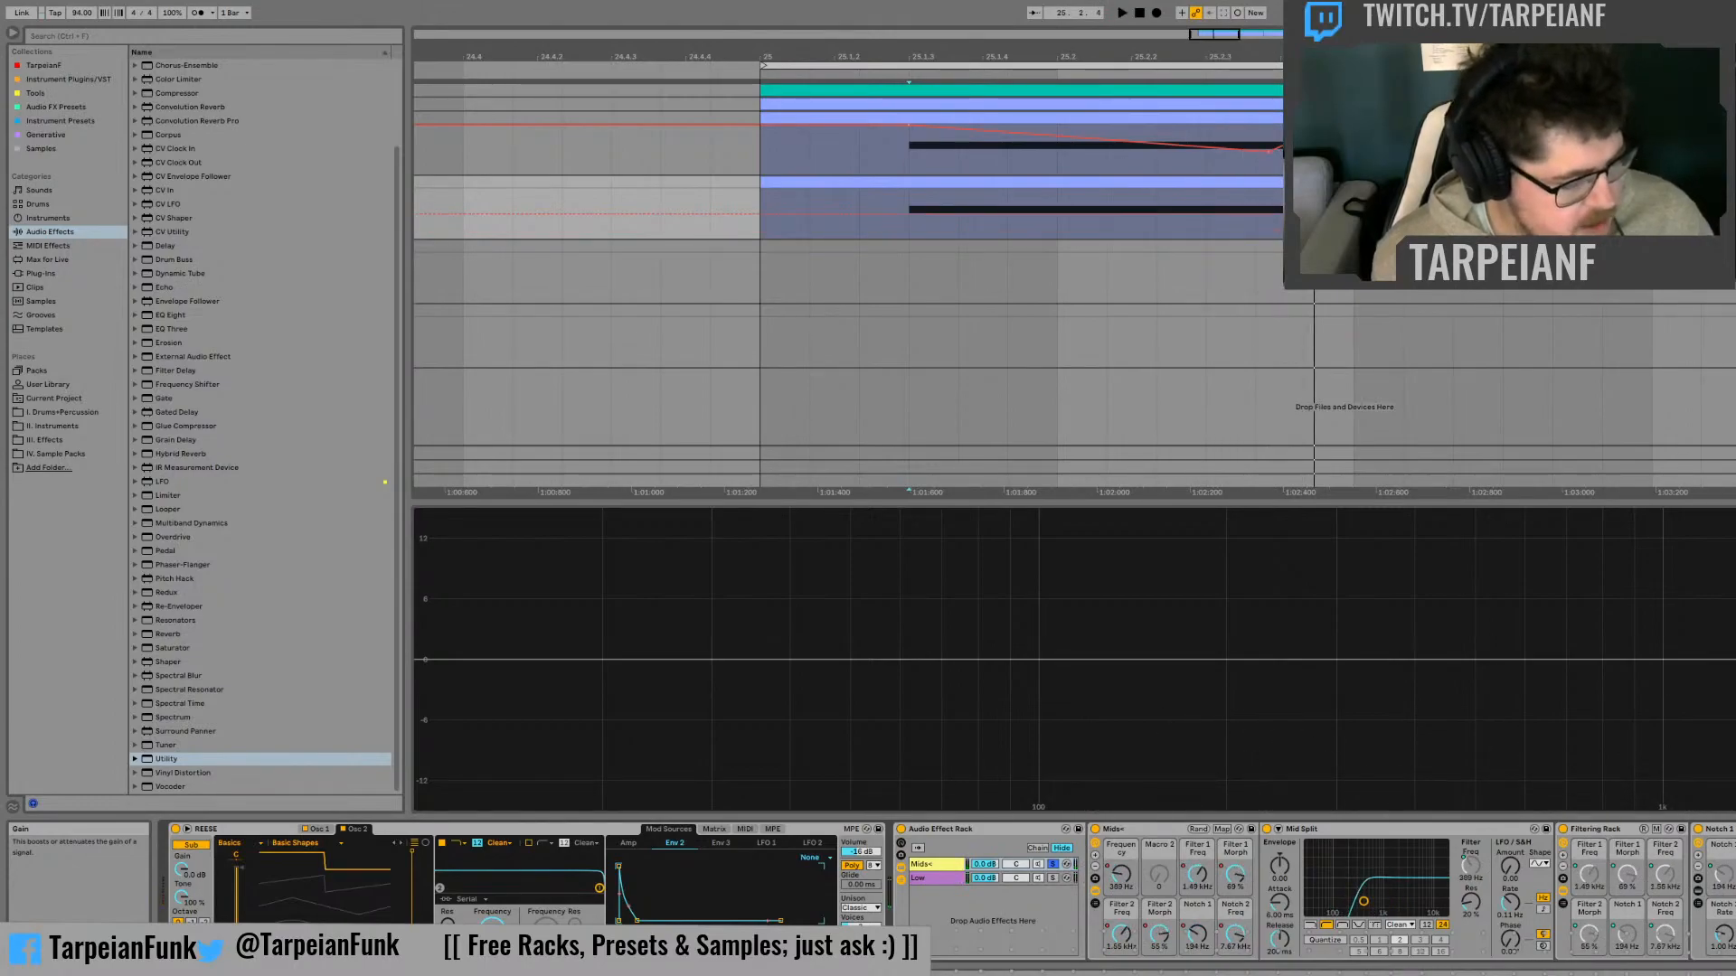
Audition the Mids+ and Low chains together without solo, then solo Mids+ again and stop playback
key("space")
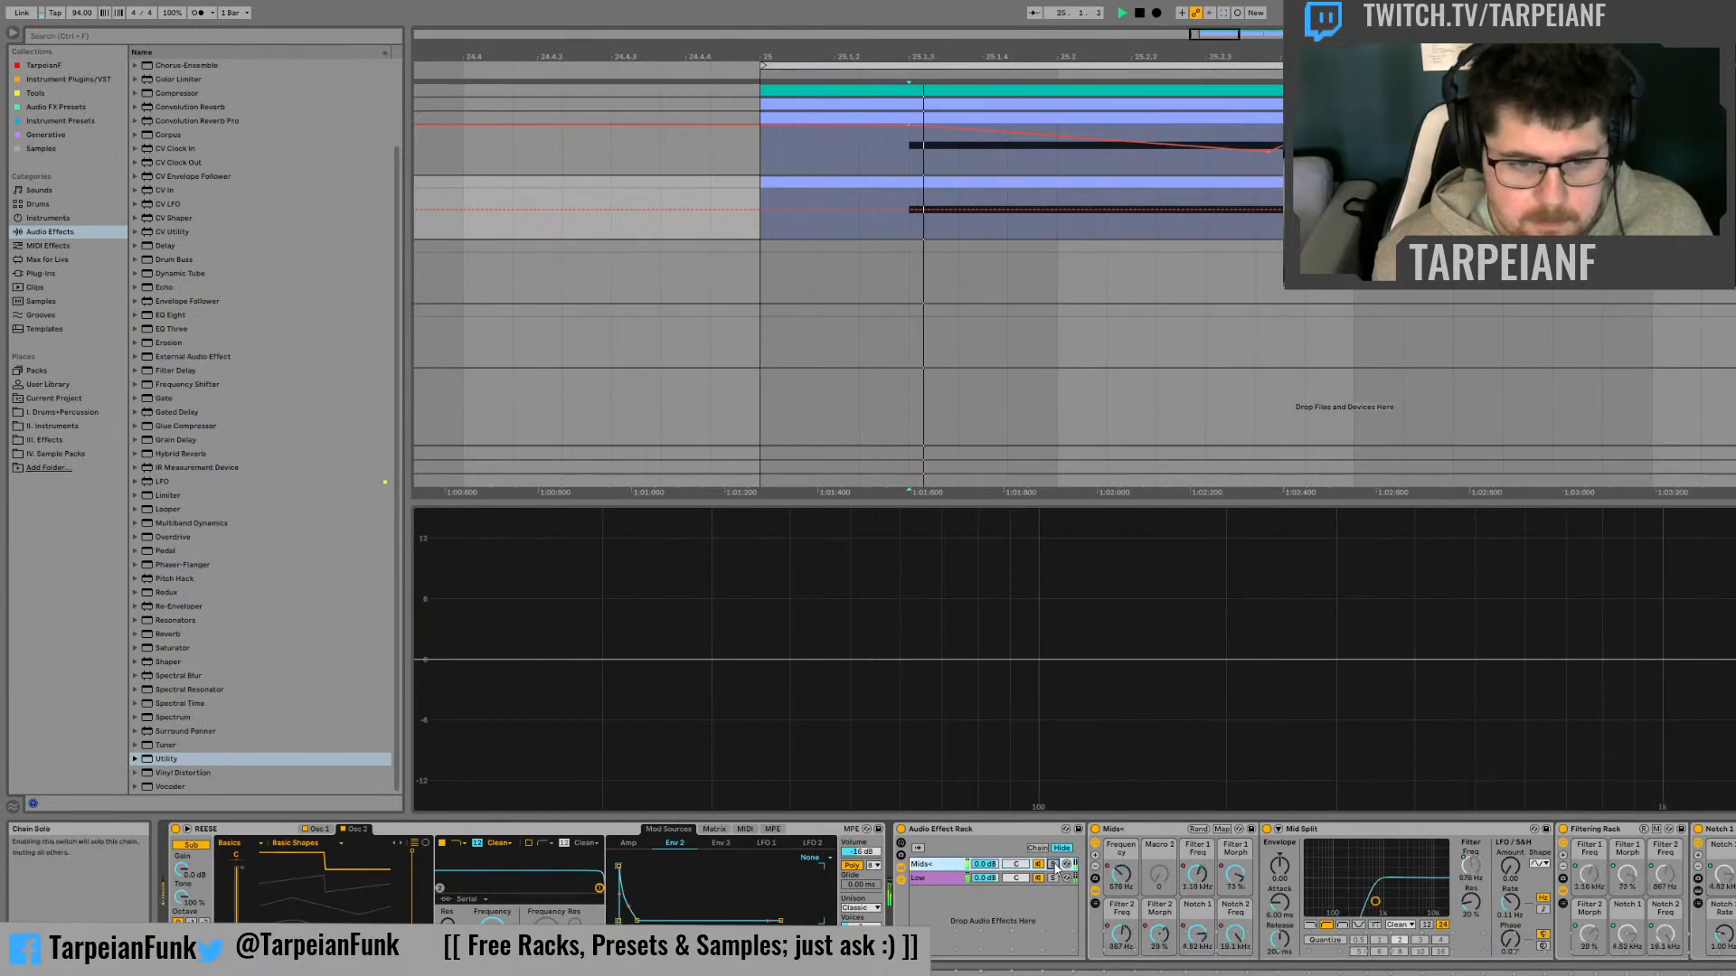
left_click(1052, 864)
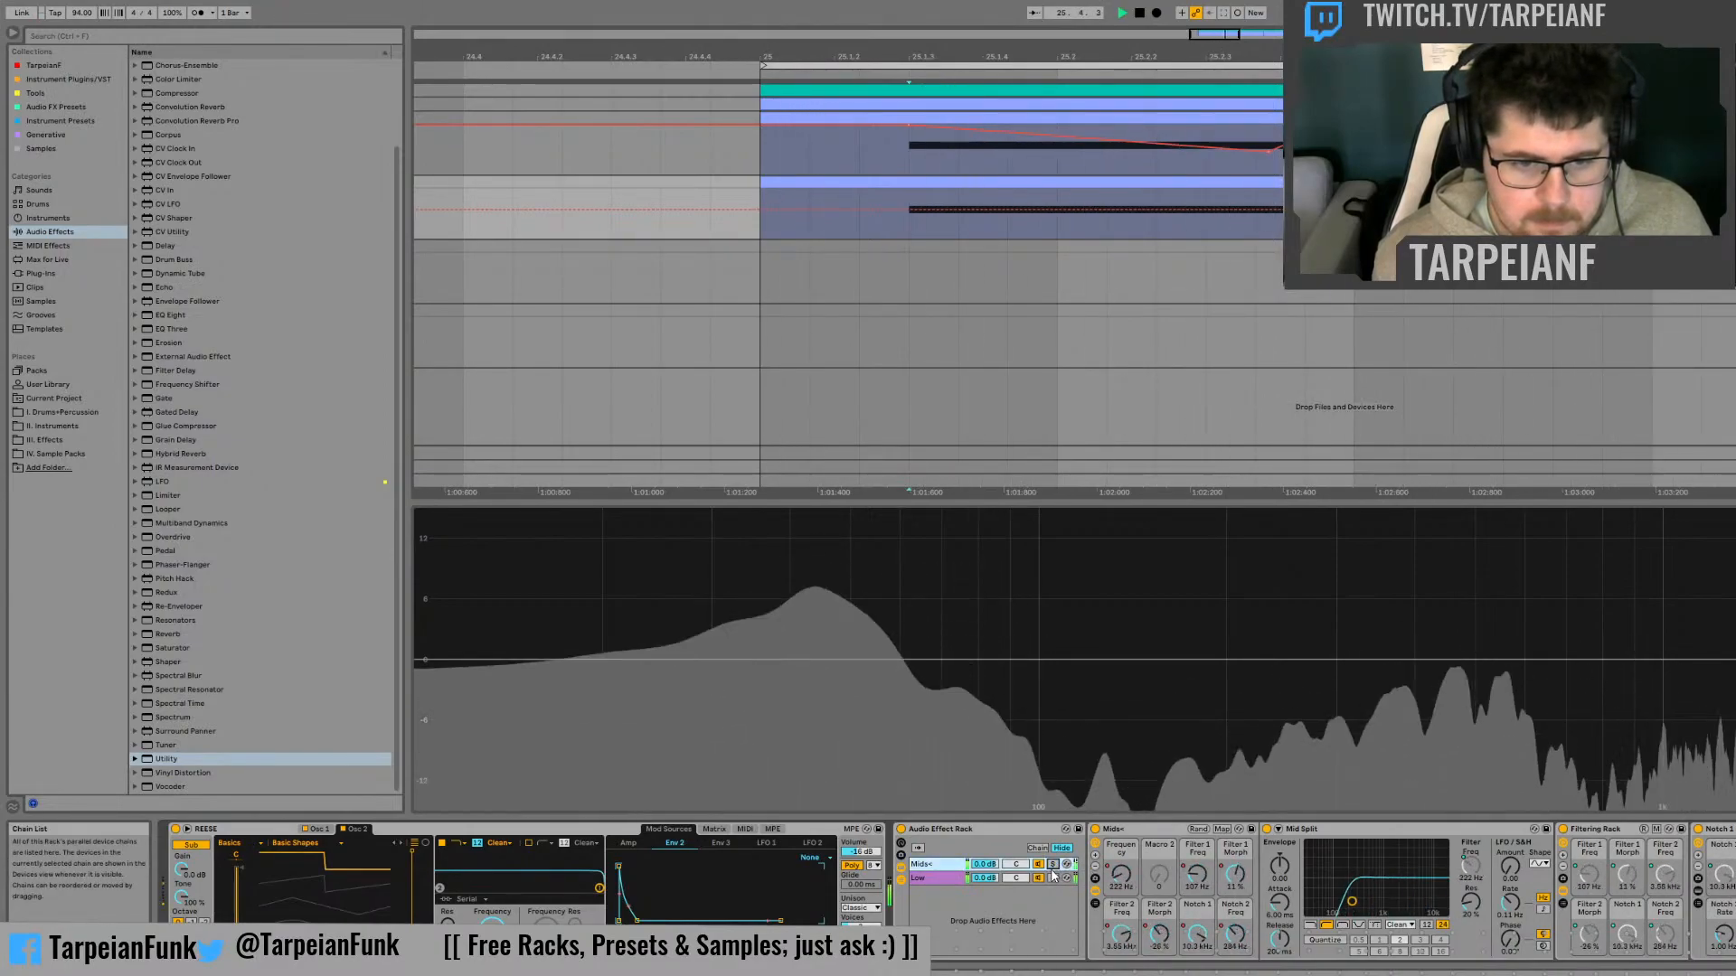
left_click(1052, 864)
key("space")
Reset the original Reese track's peak level in the Session mixer and play to measure the duplicate's soloed Mids+ level
key("Tab")
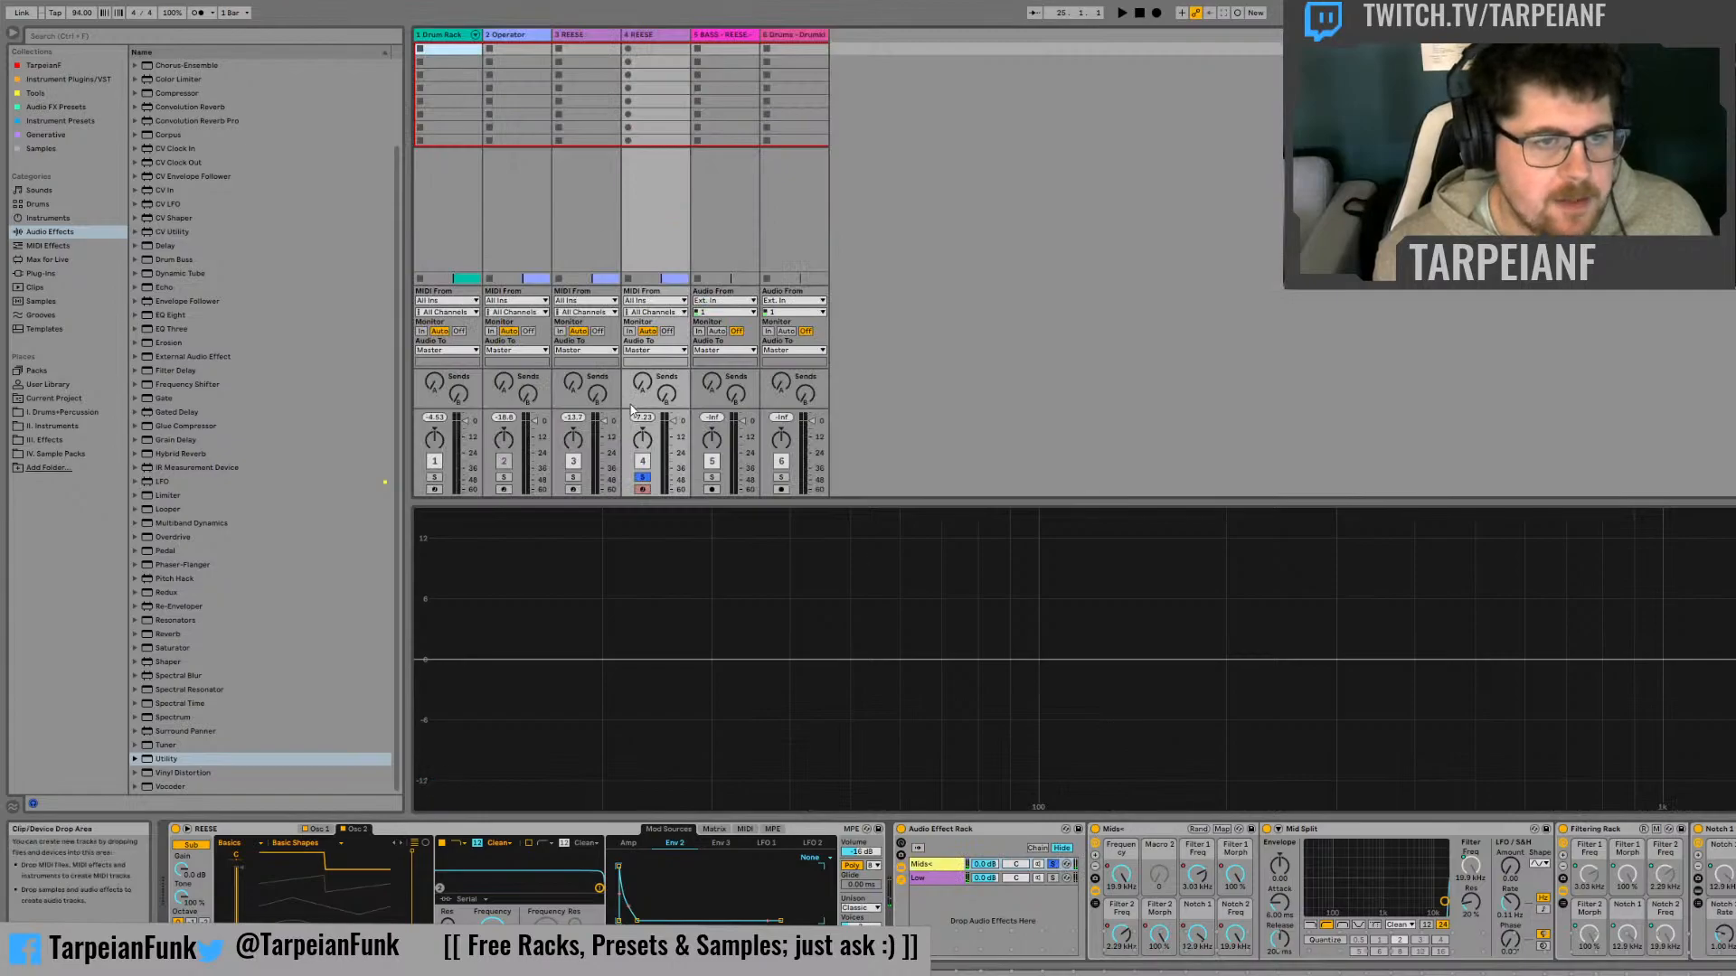
key("Tab")
key("Tab")
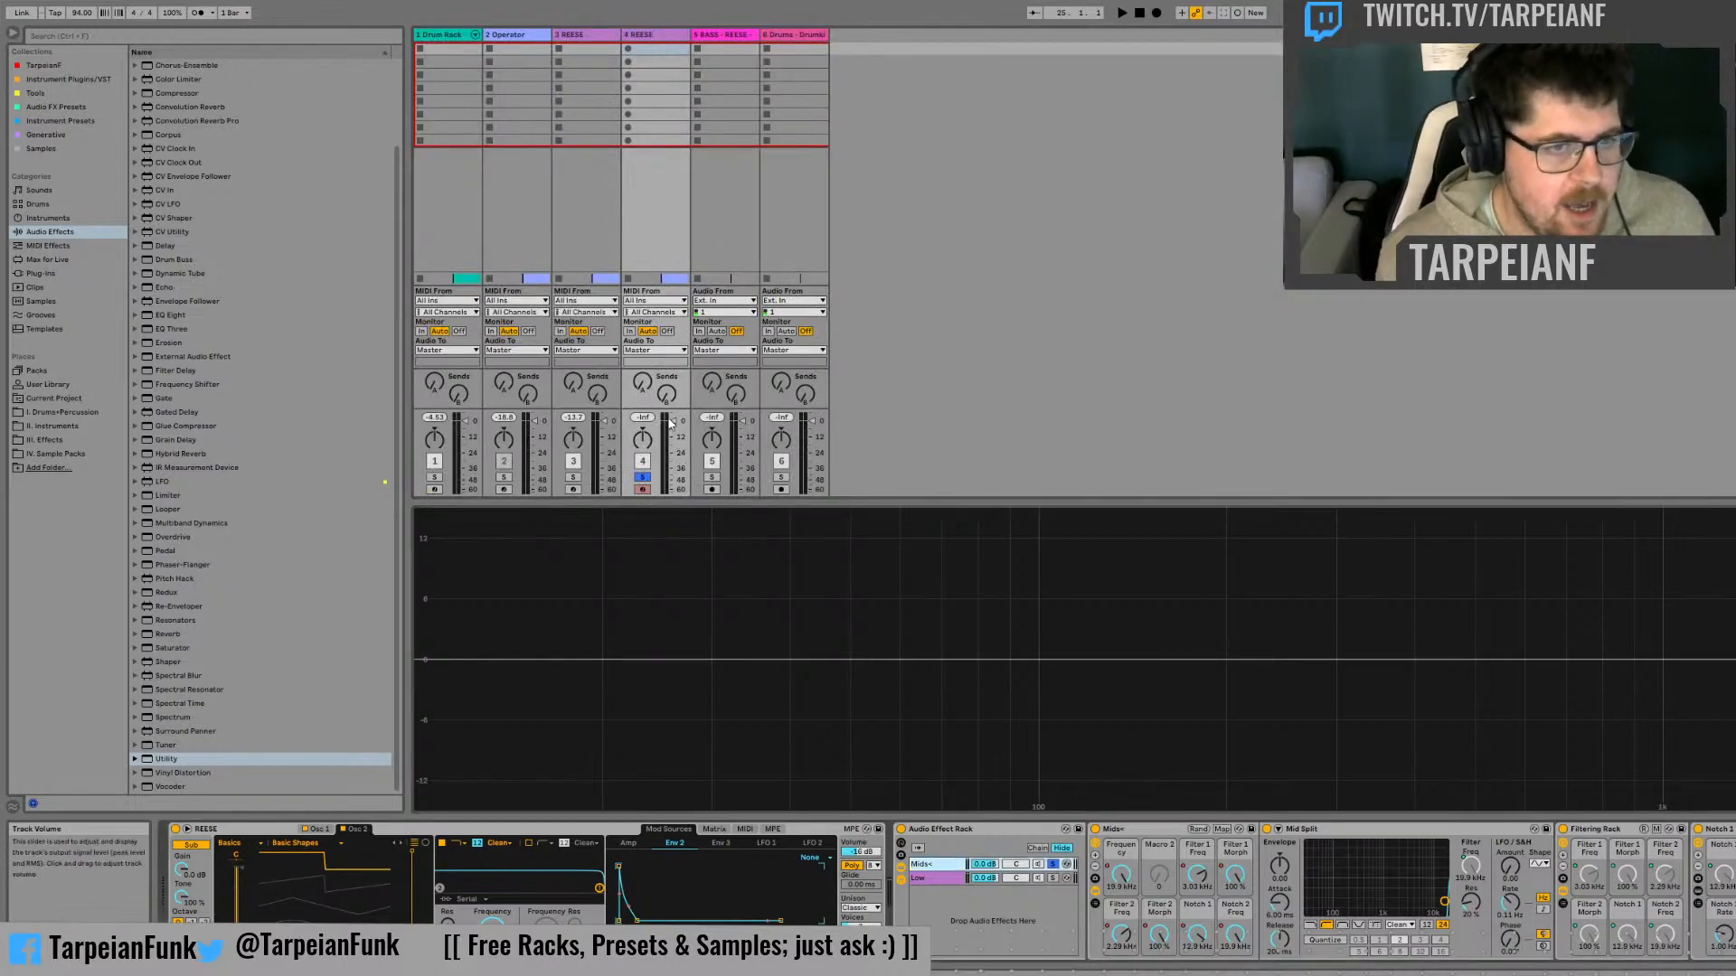
left_click(574, 418)
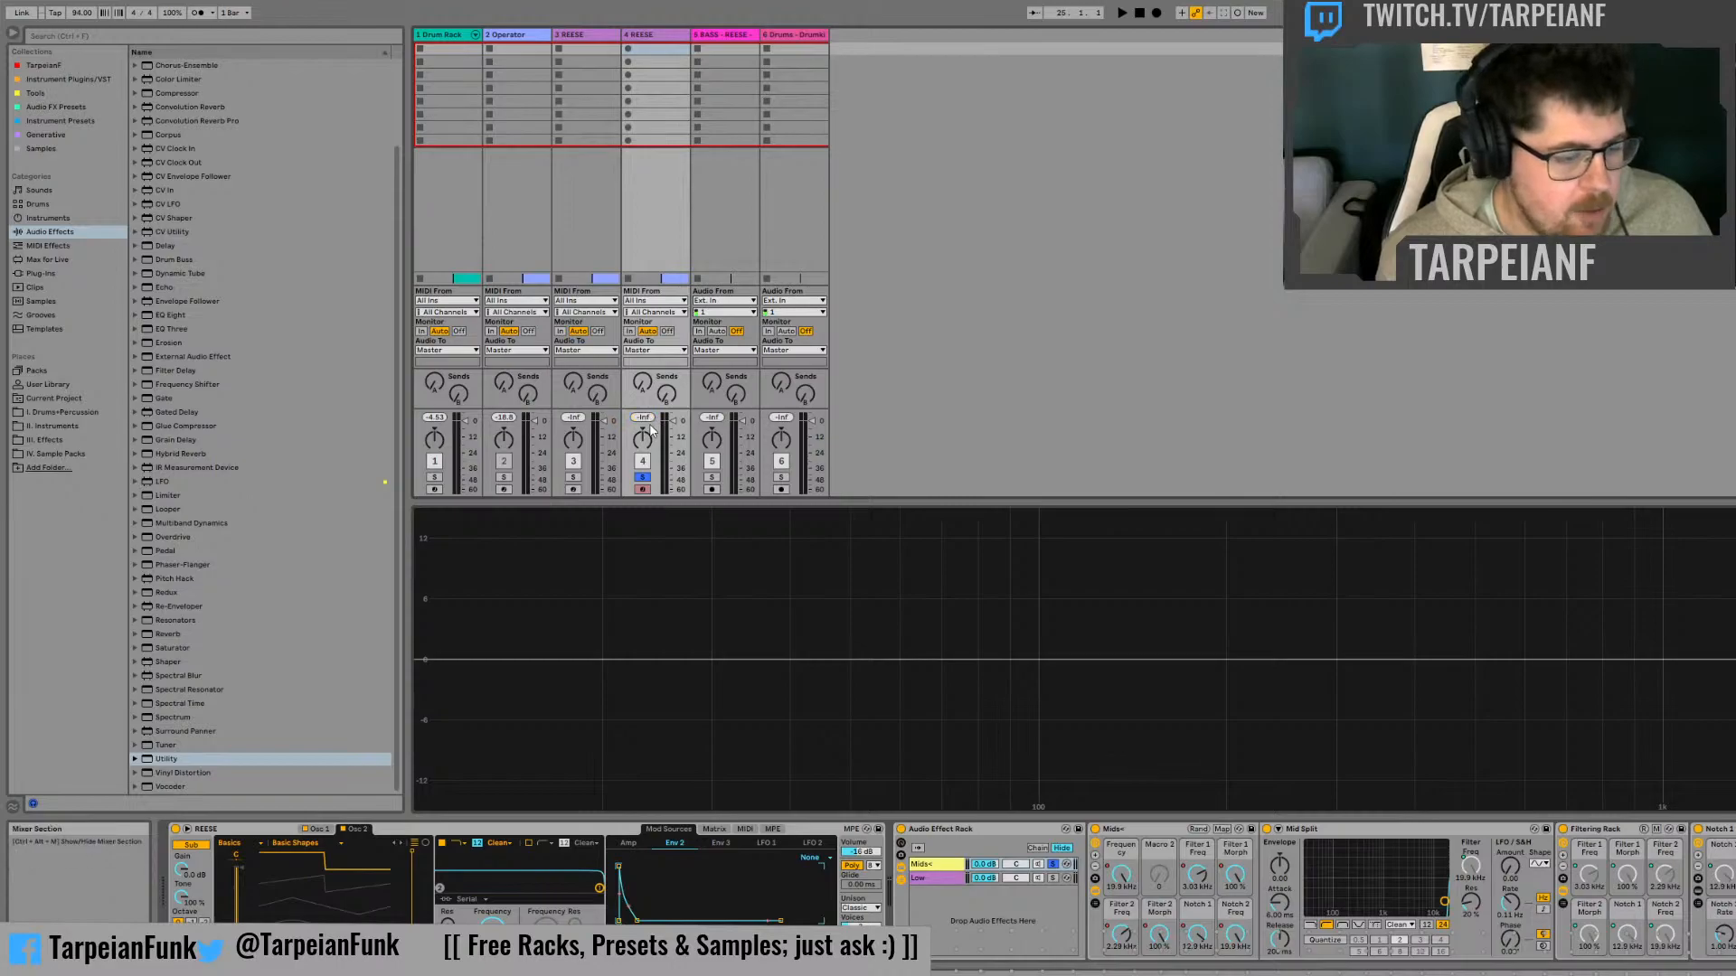
key("space")
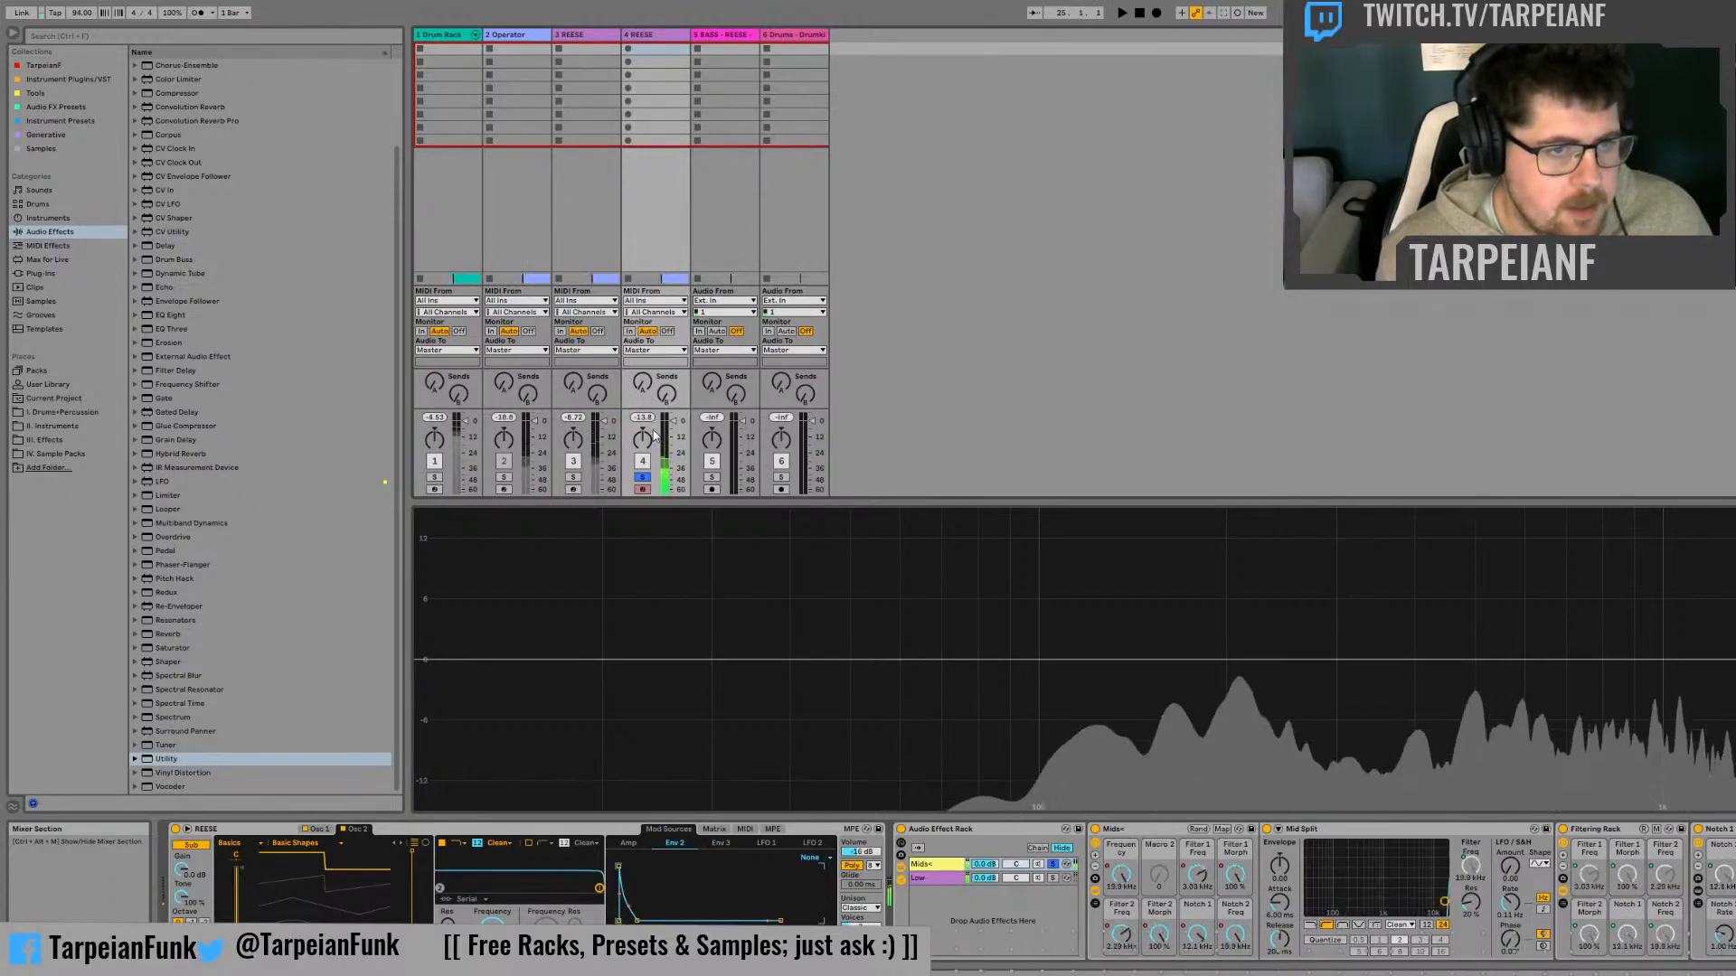
Replay the duplicate Reese track several times to gauge its mixer peak level with the Mids+ chain soloed
key("space")
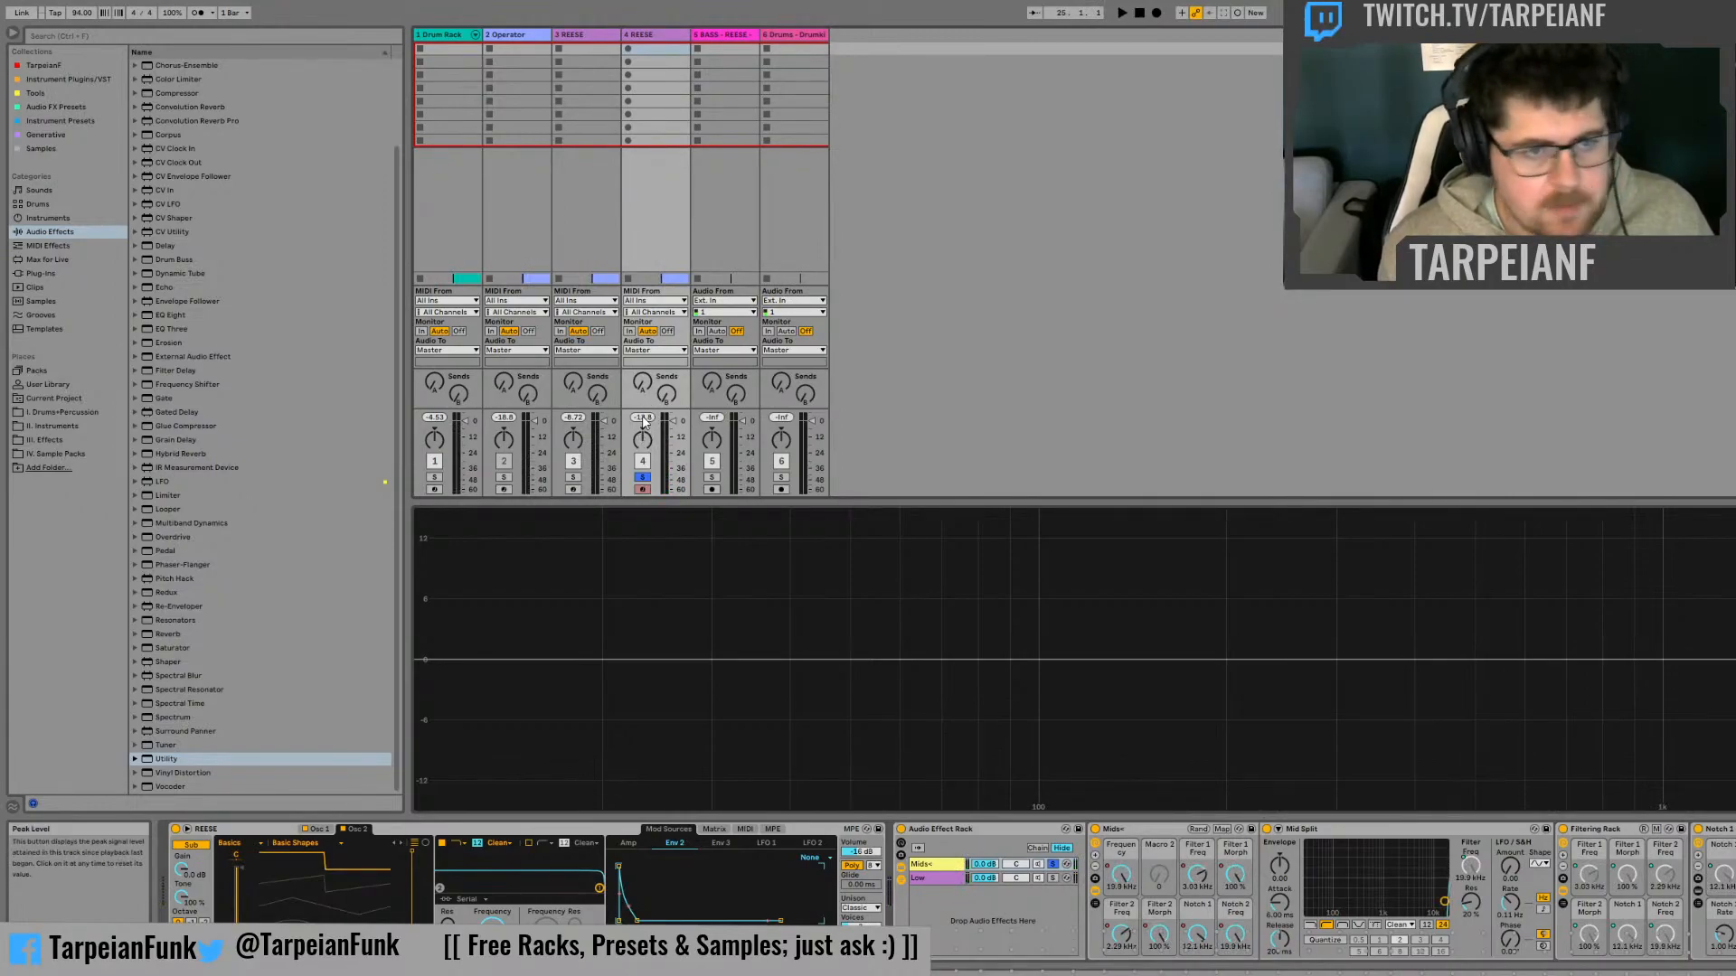
key("space")
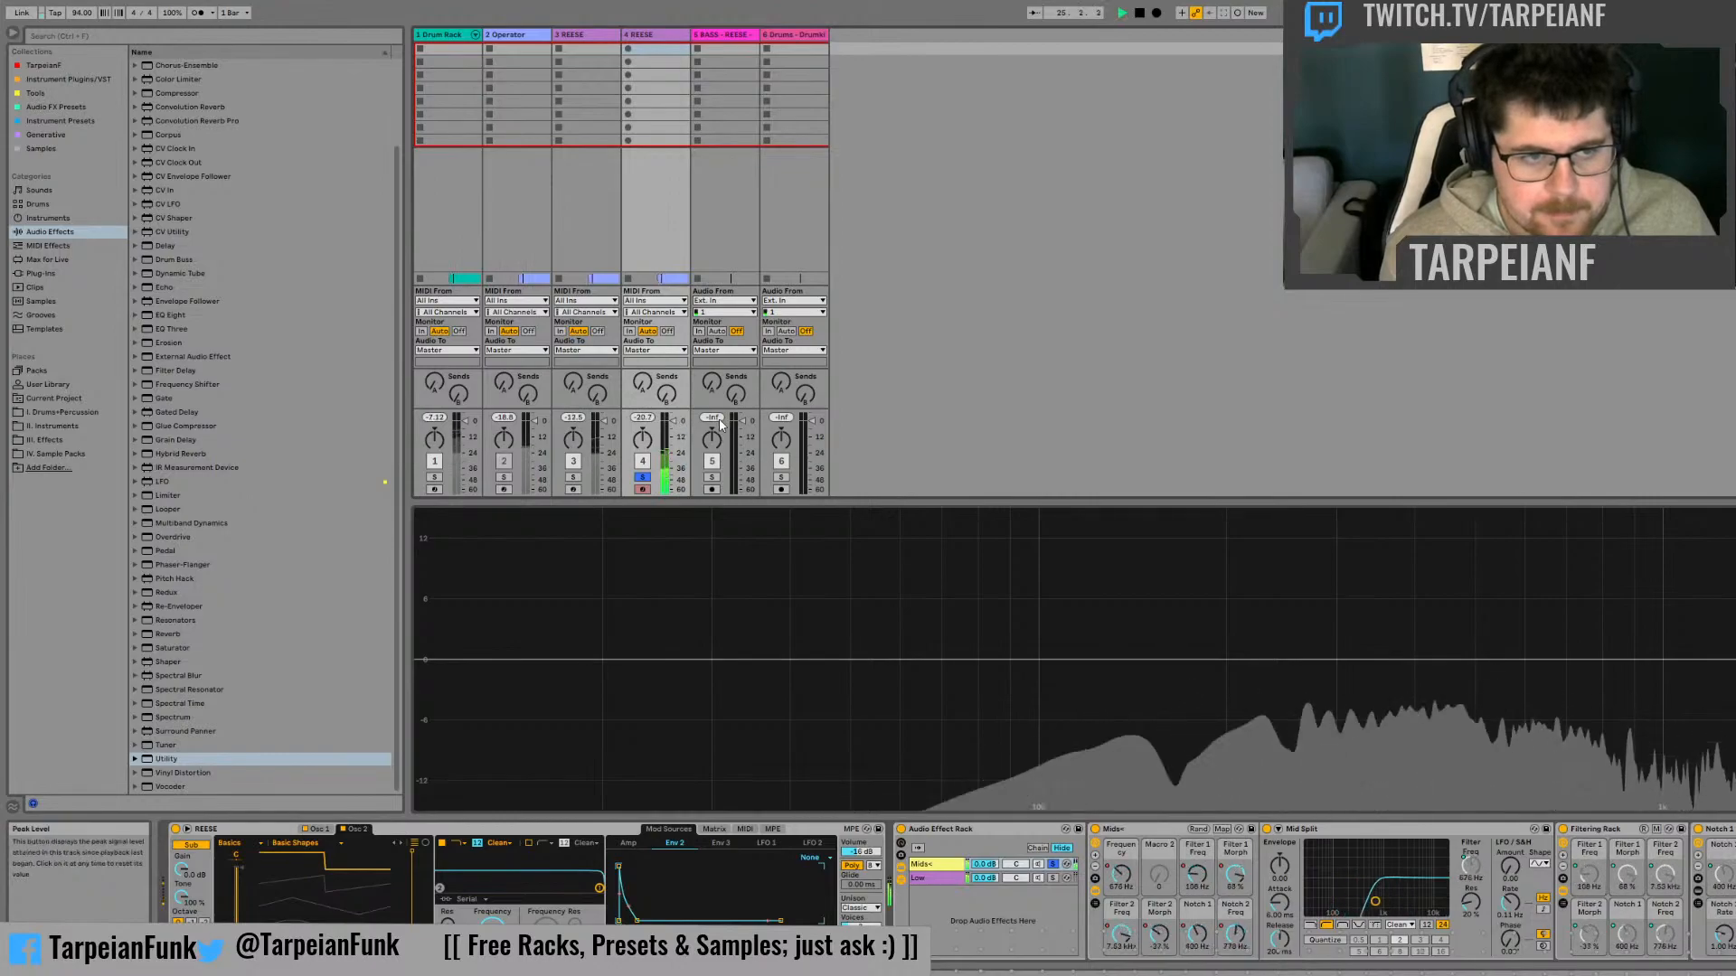
key("space")
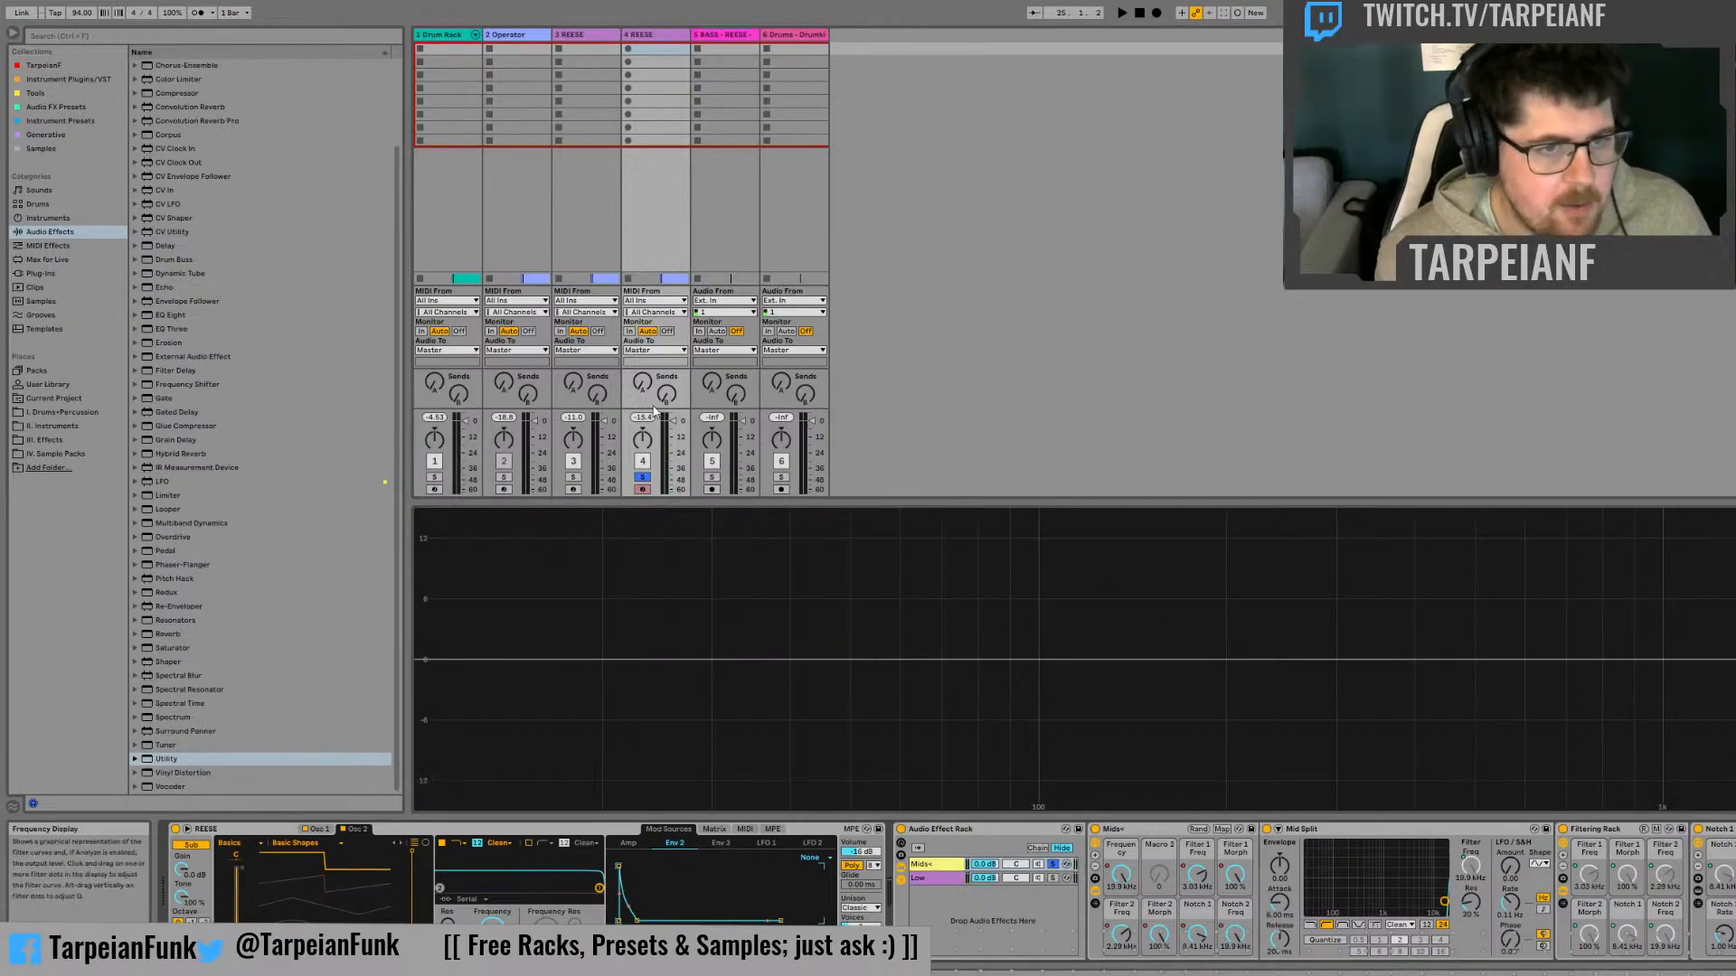
key("space")
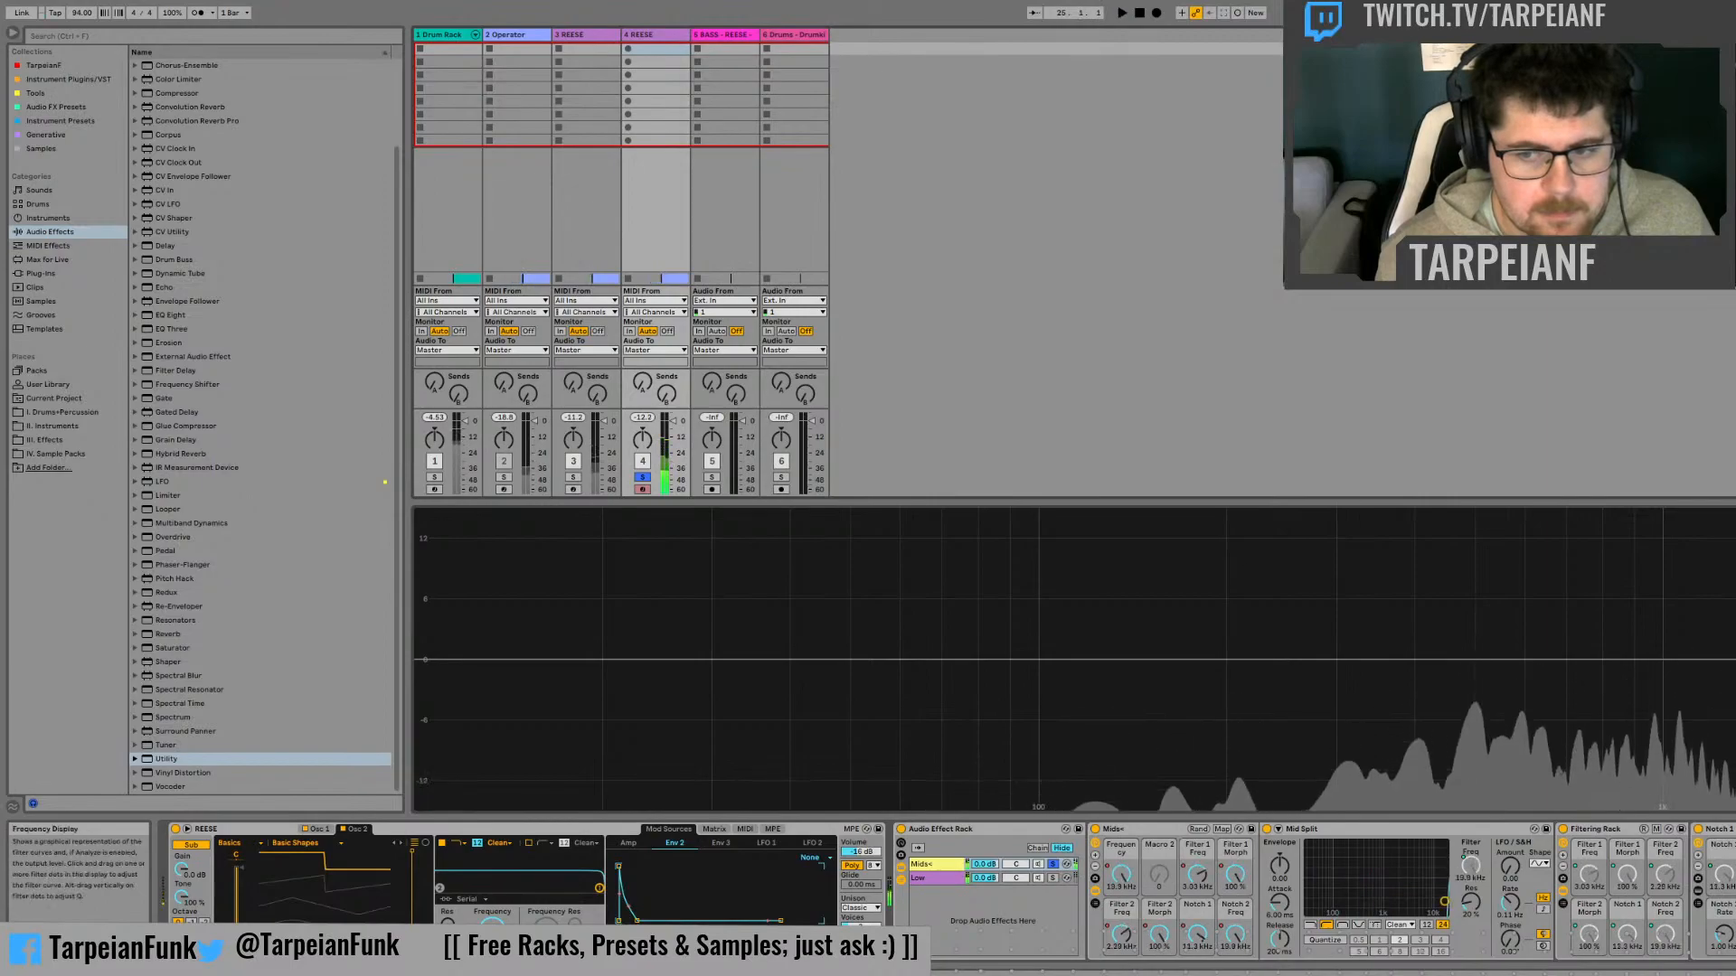
key("space")
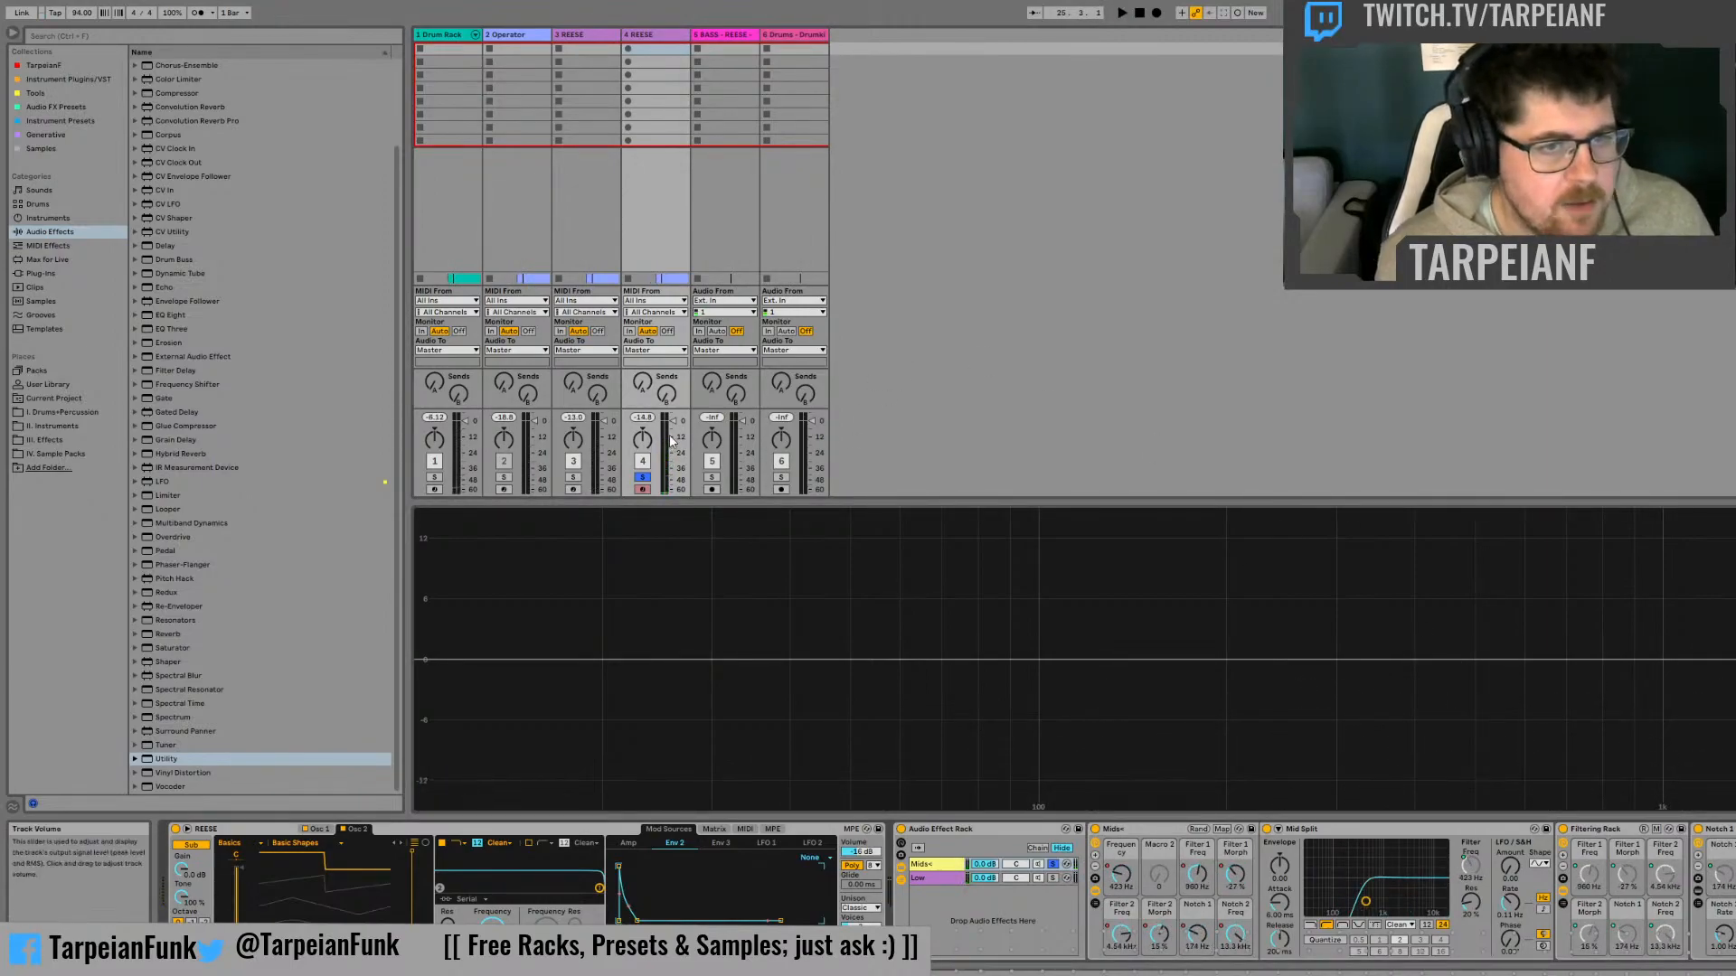
key("space")
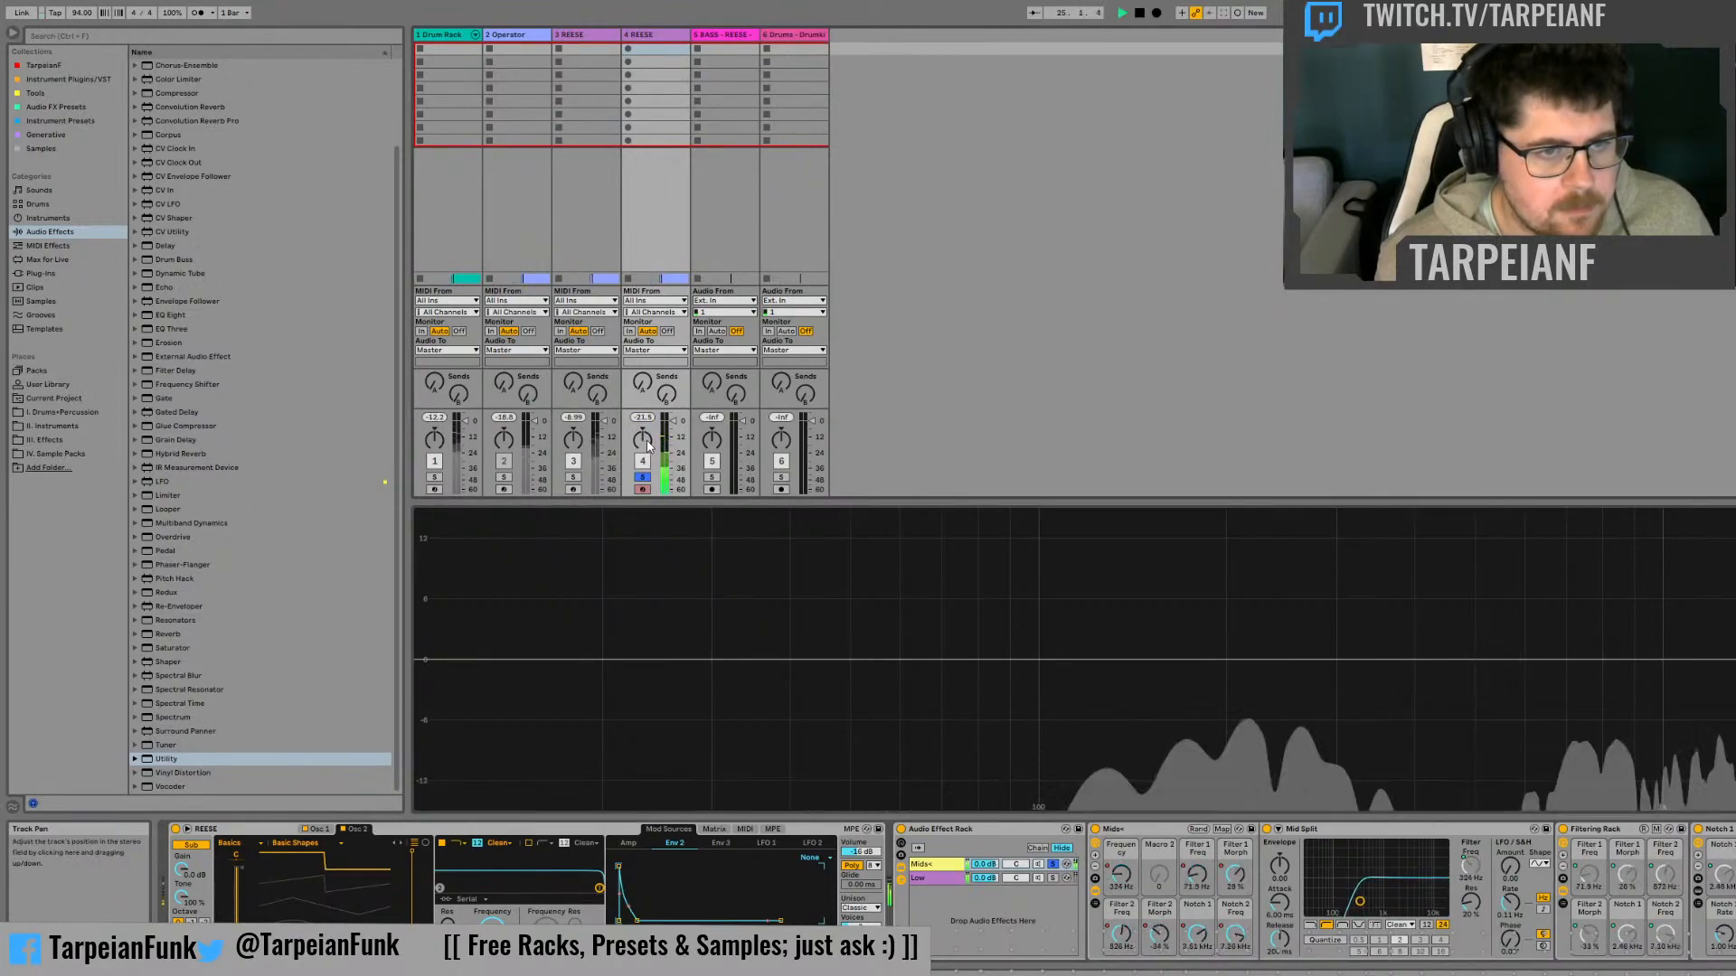
key("space")
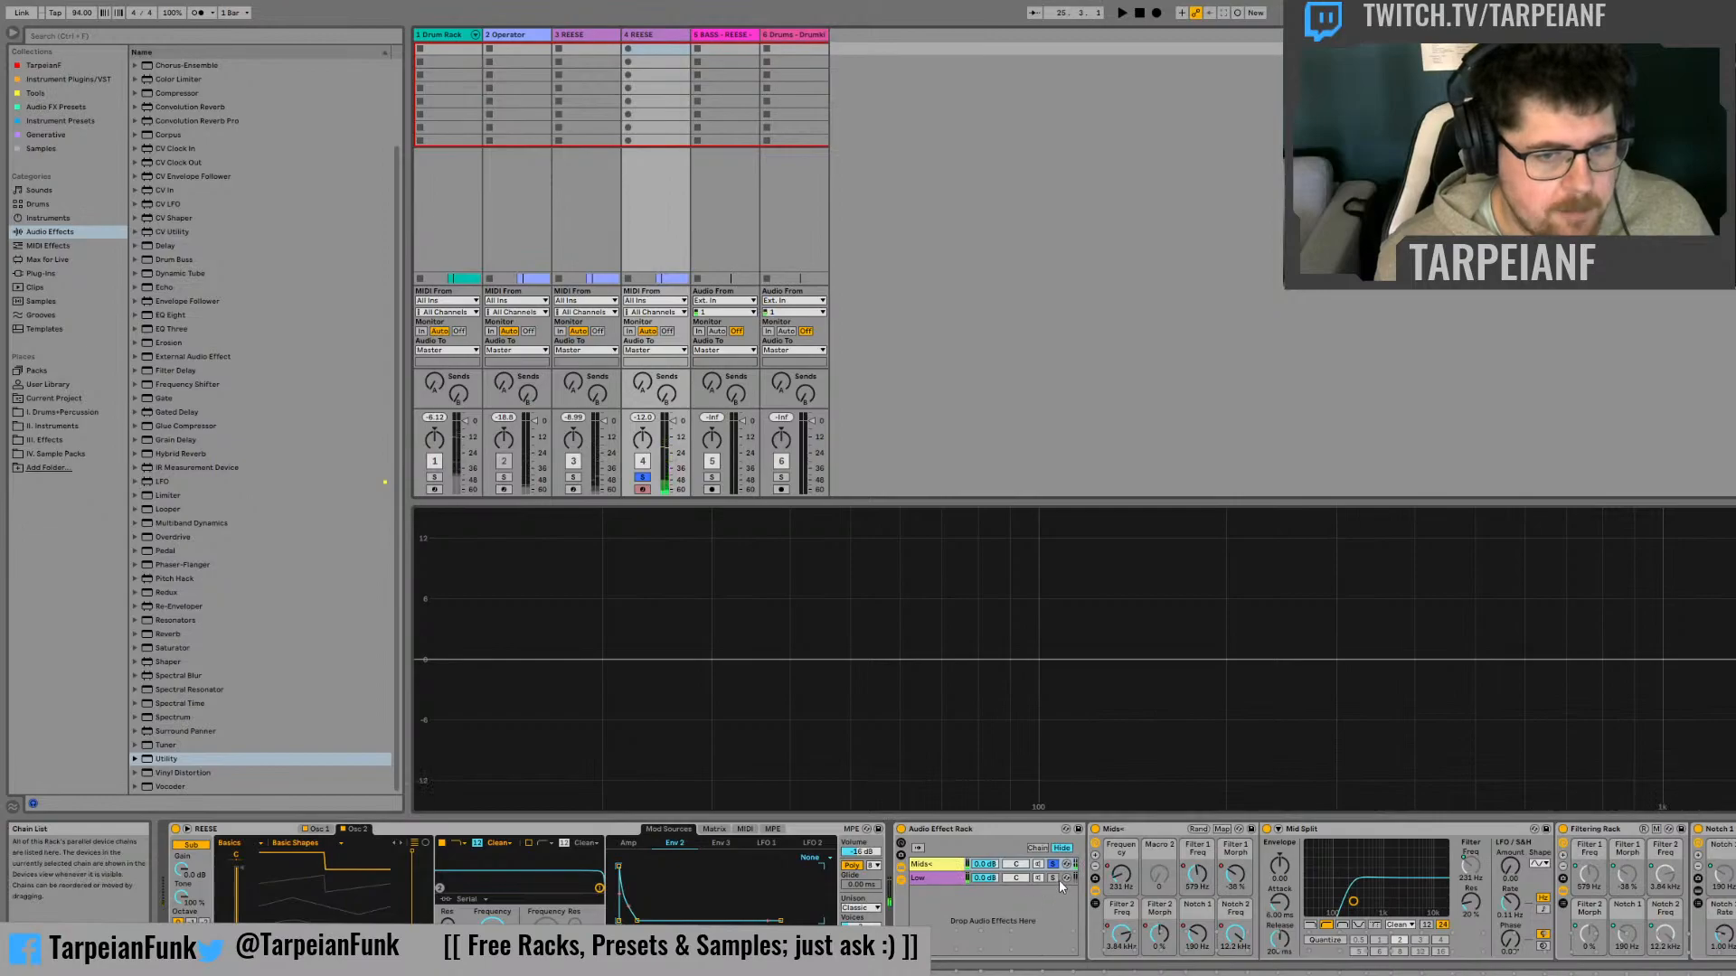
Solo the Low chain to measure the duplicate's peak level, then audition both chains together without solo
left_click(1054, 878)
key("space")
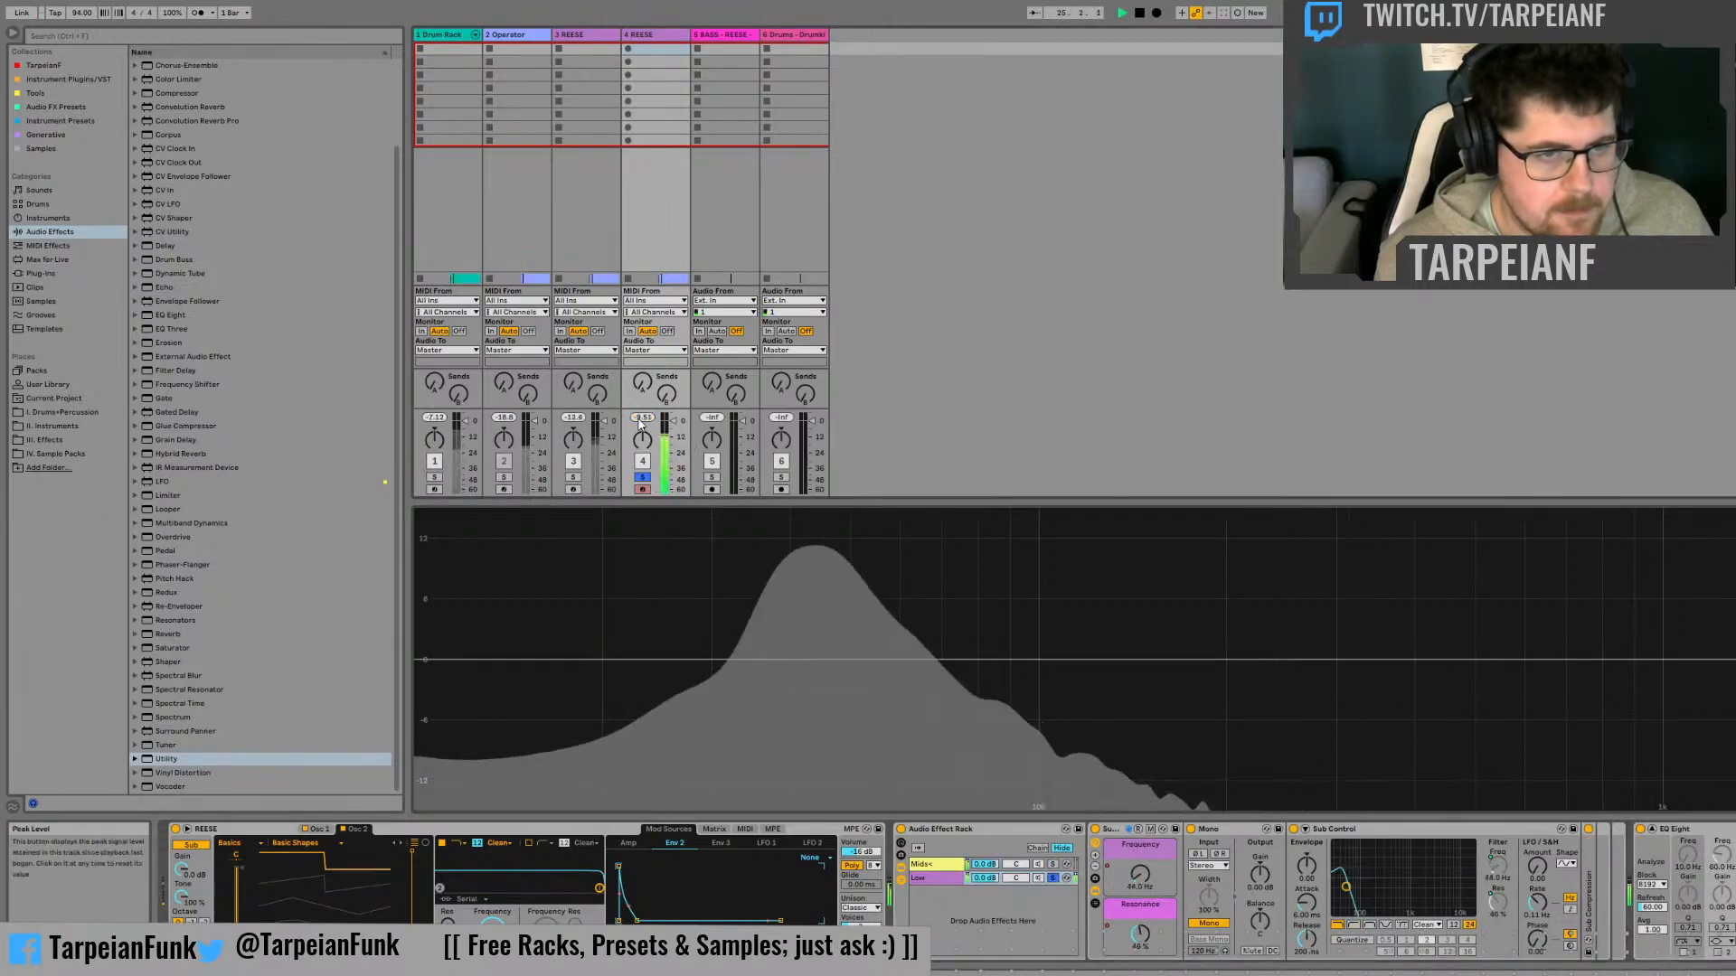
key("space")
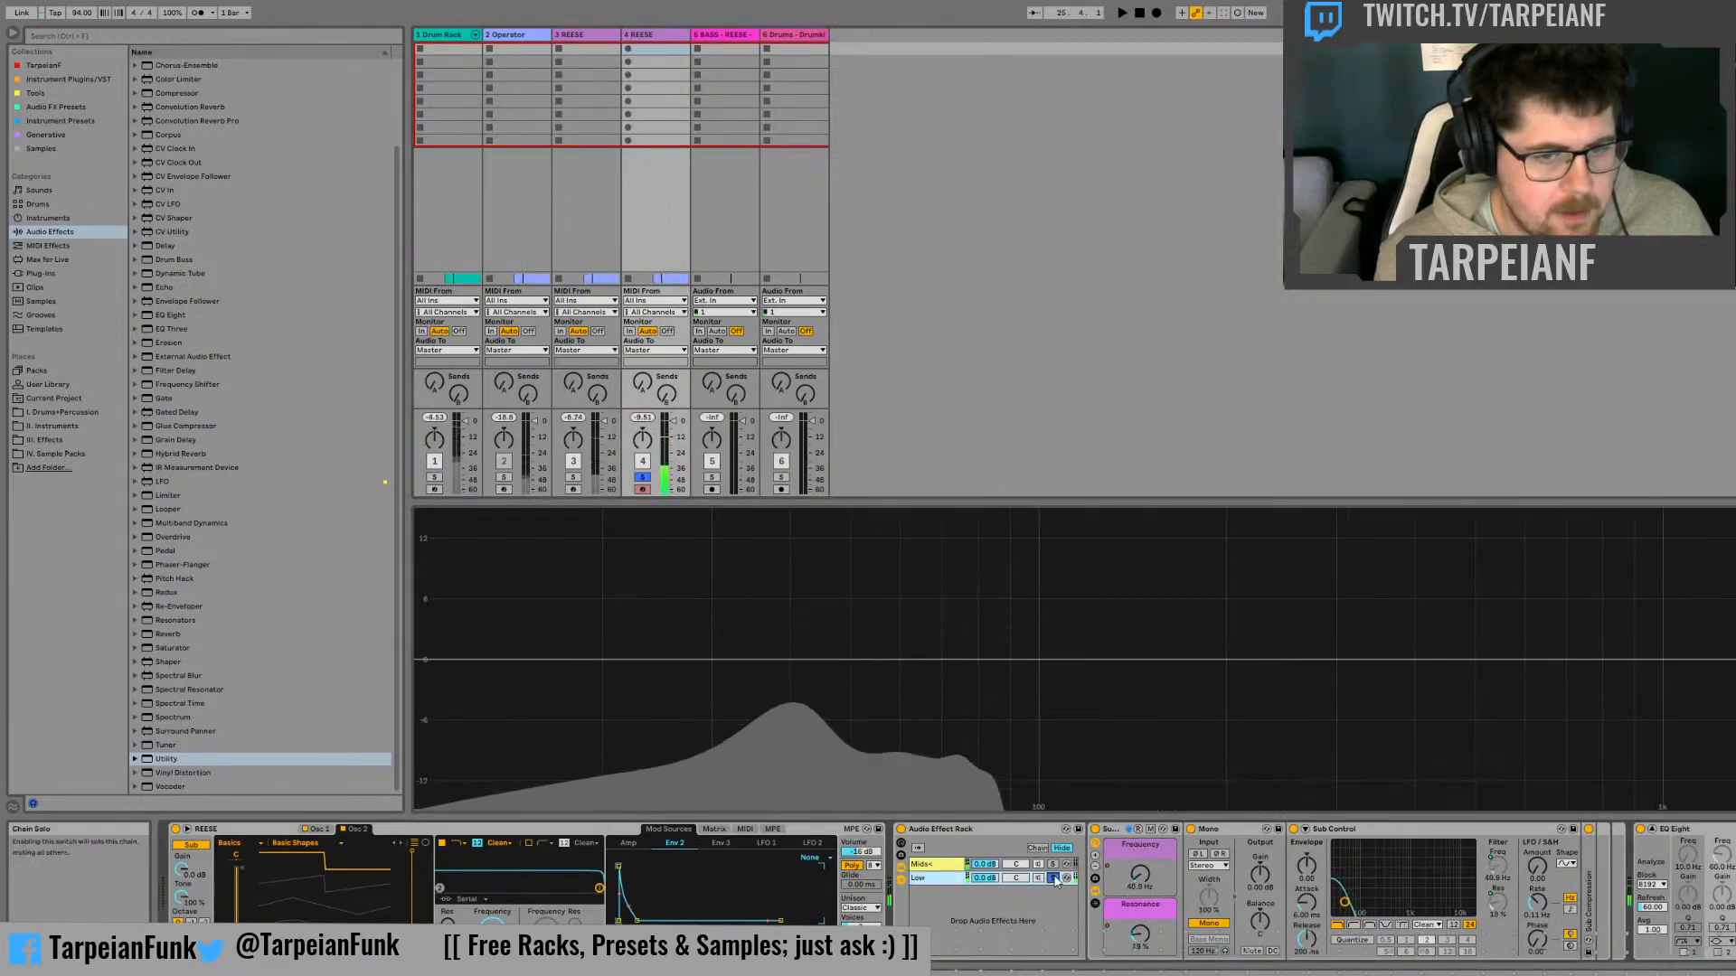
key("space")
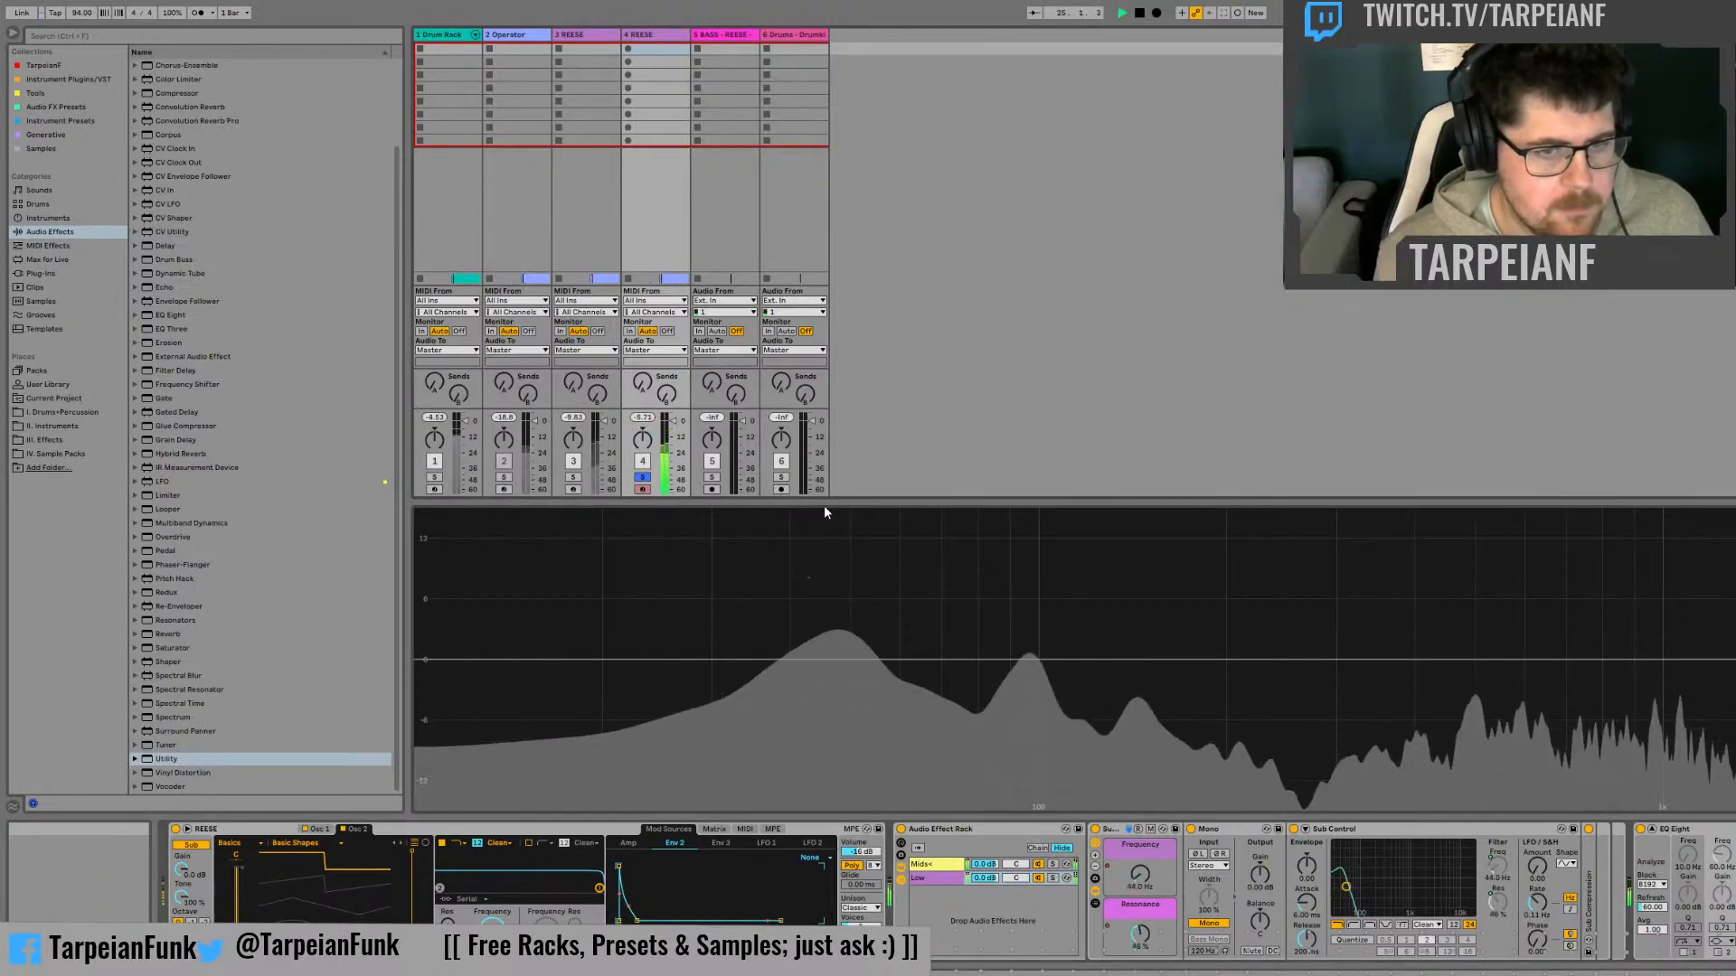
Stop playback and add a Compressor to the duplicate track's Mids+ chain
left_click(940, 865)
key("space")
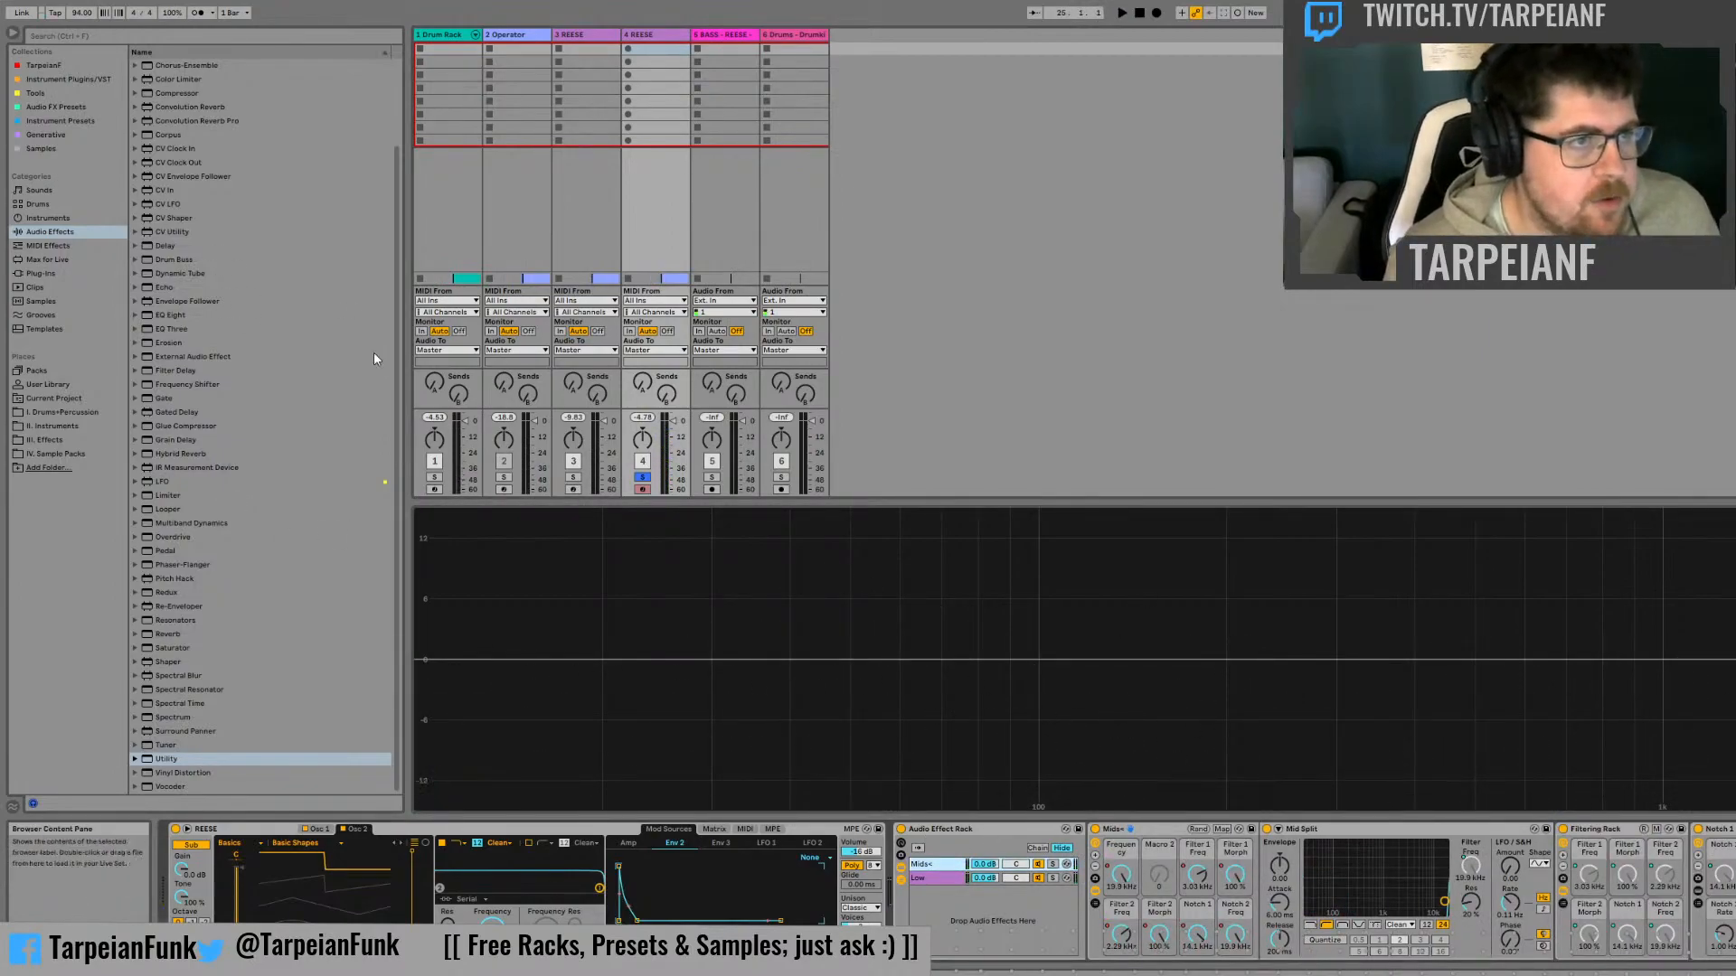
left_click(181, 92)
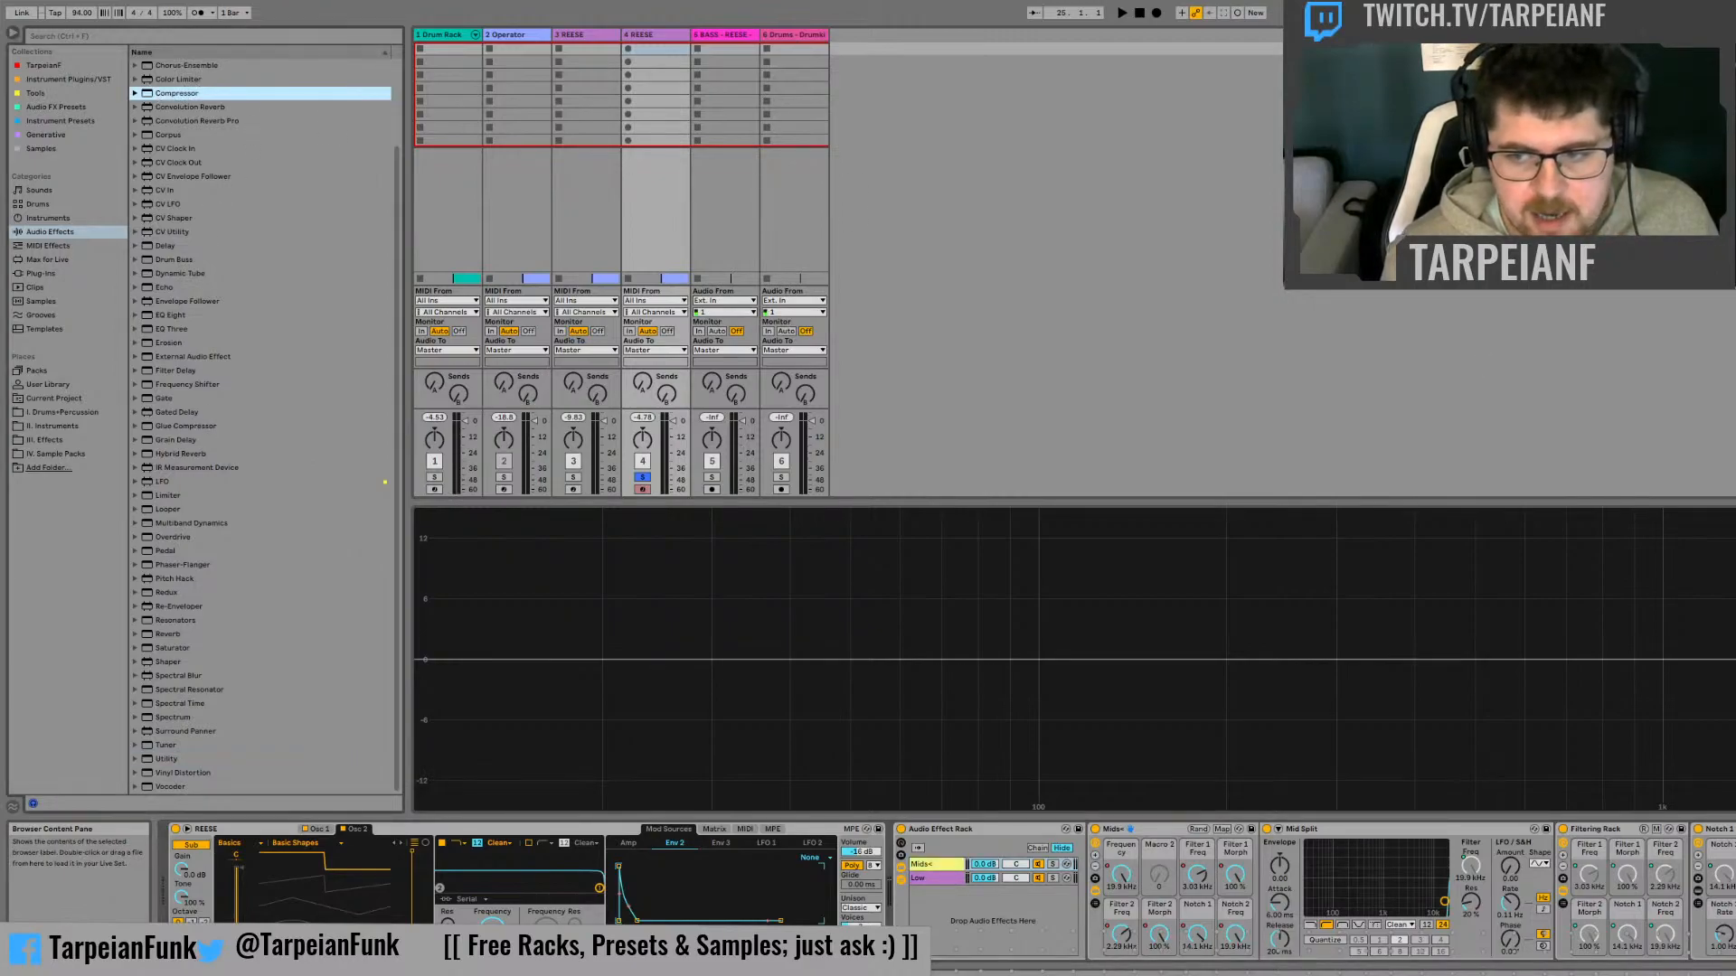
left_click(216, 829)
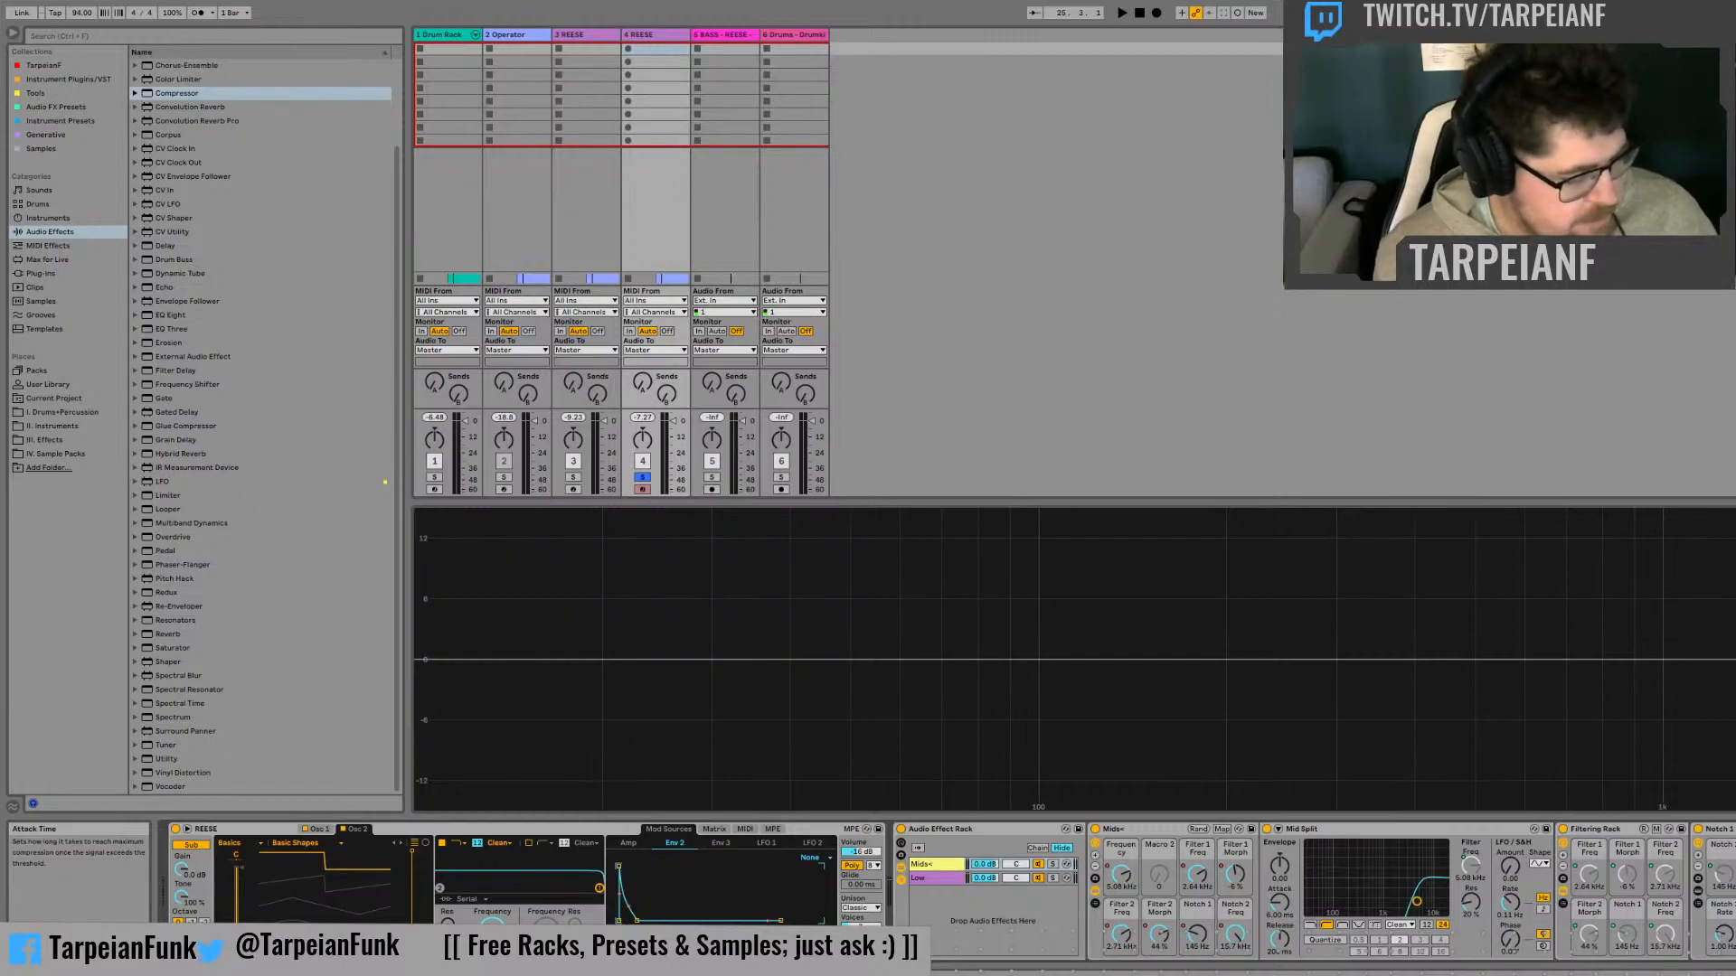
Adjust the new Compressor's threshold and attack time while auditioning the combined Mids+ and Low chains
key("space")
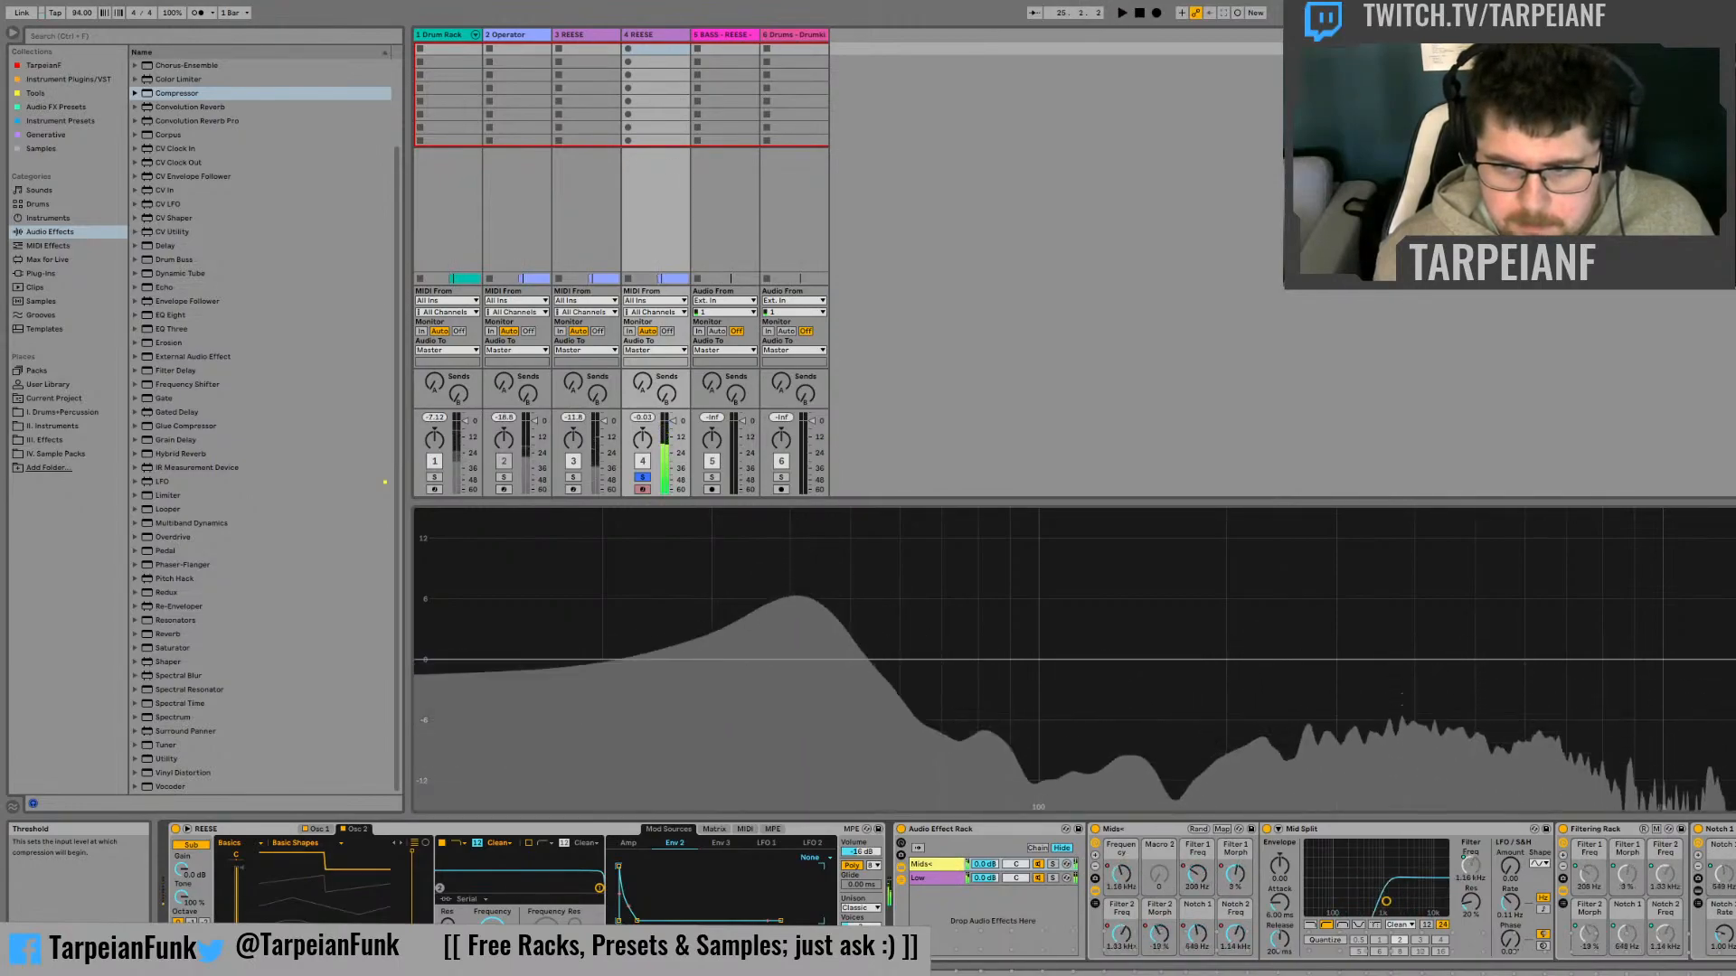
key("space")
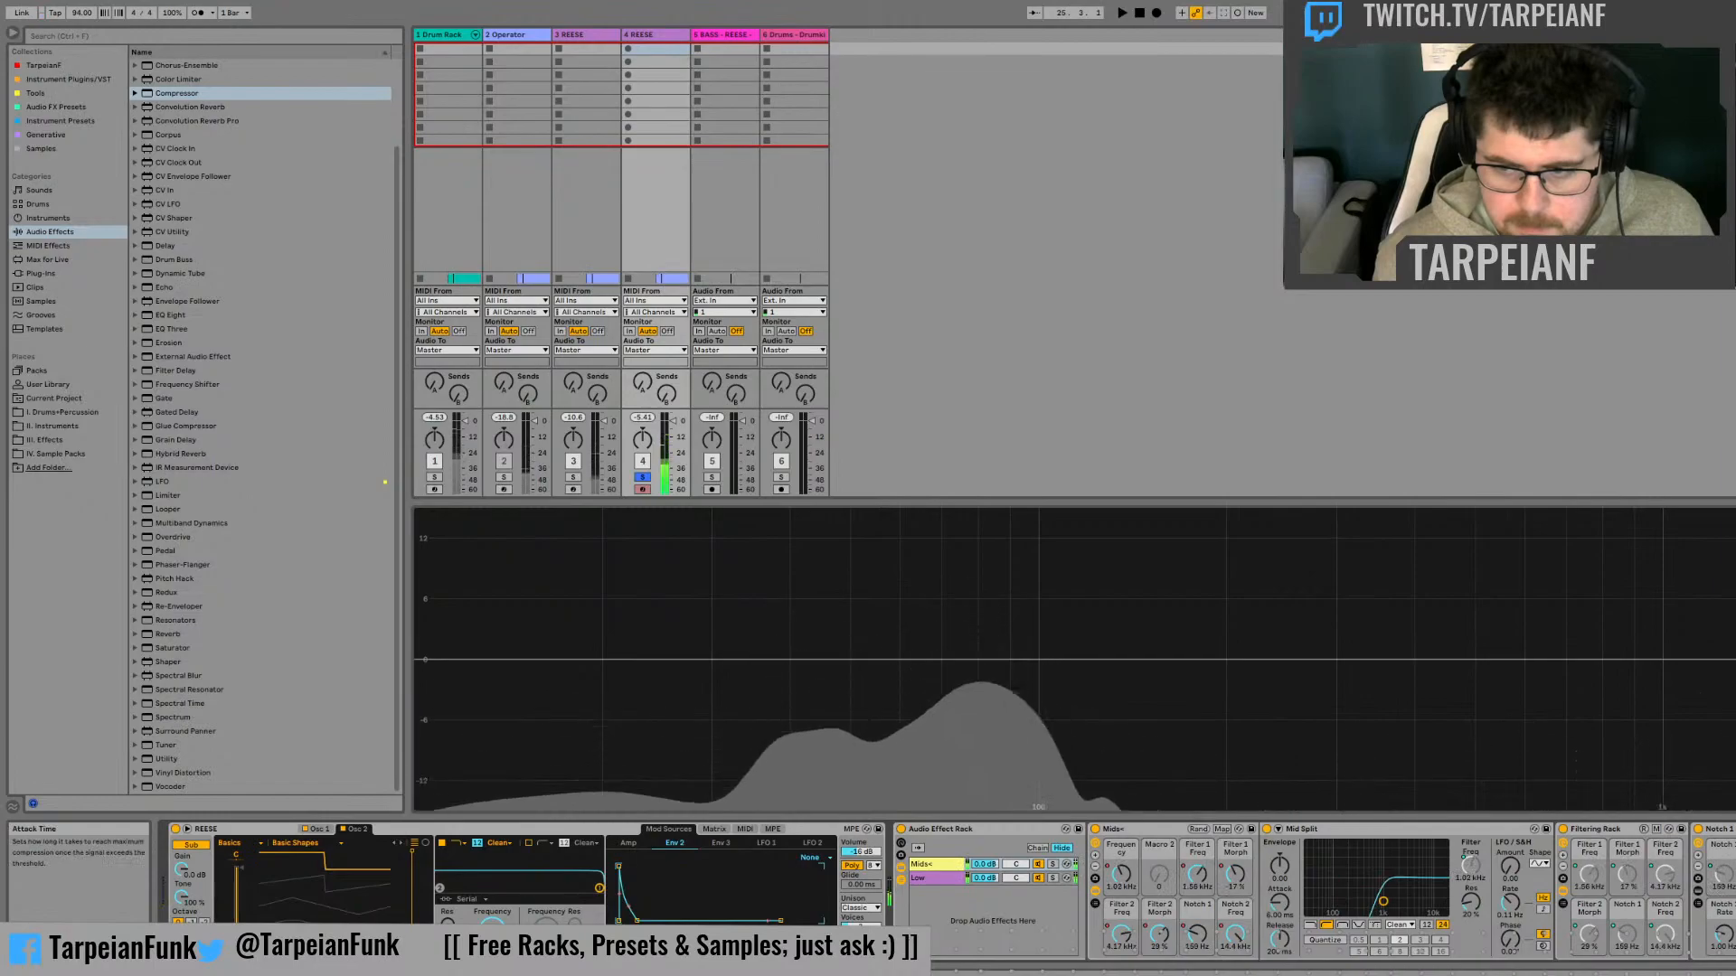
key("space")
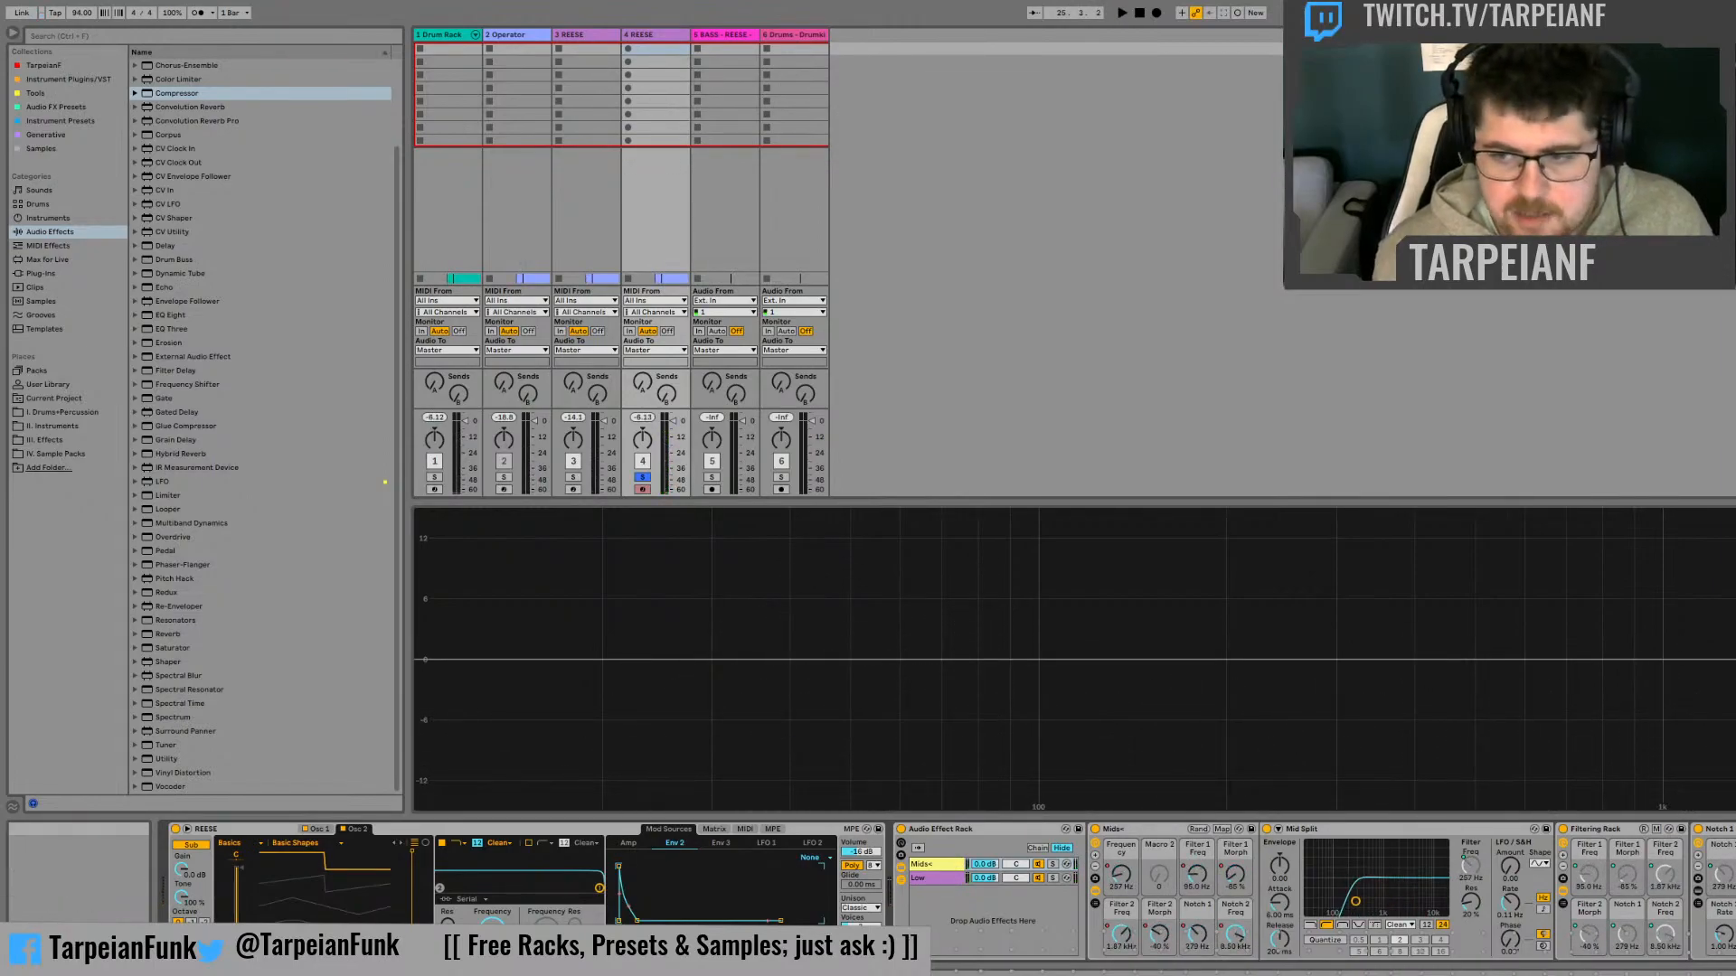
key("space")
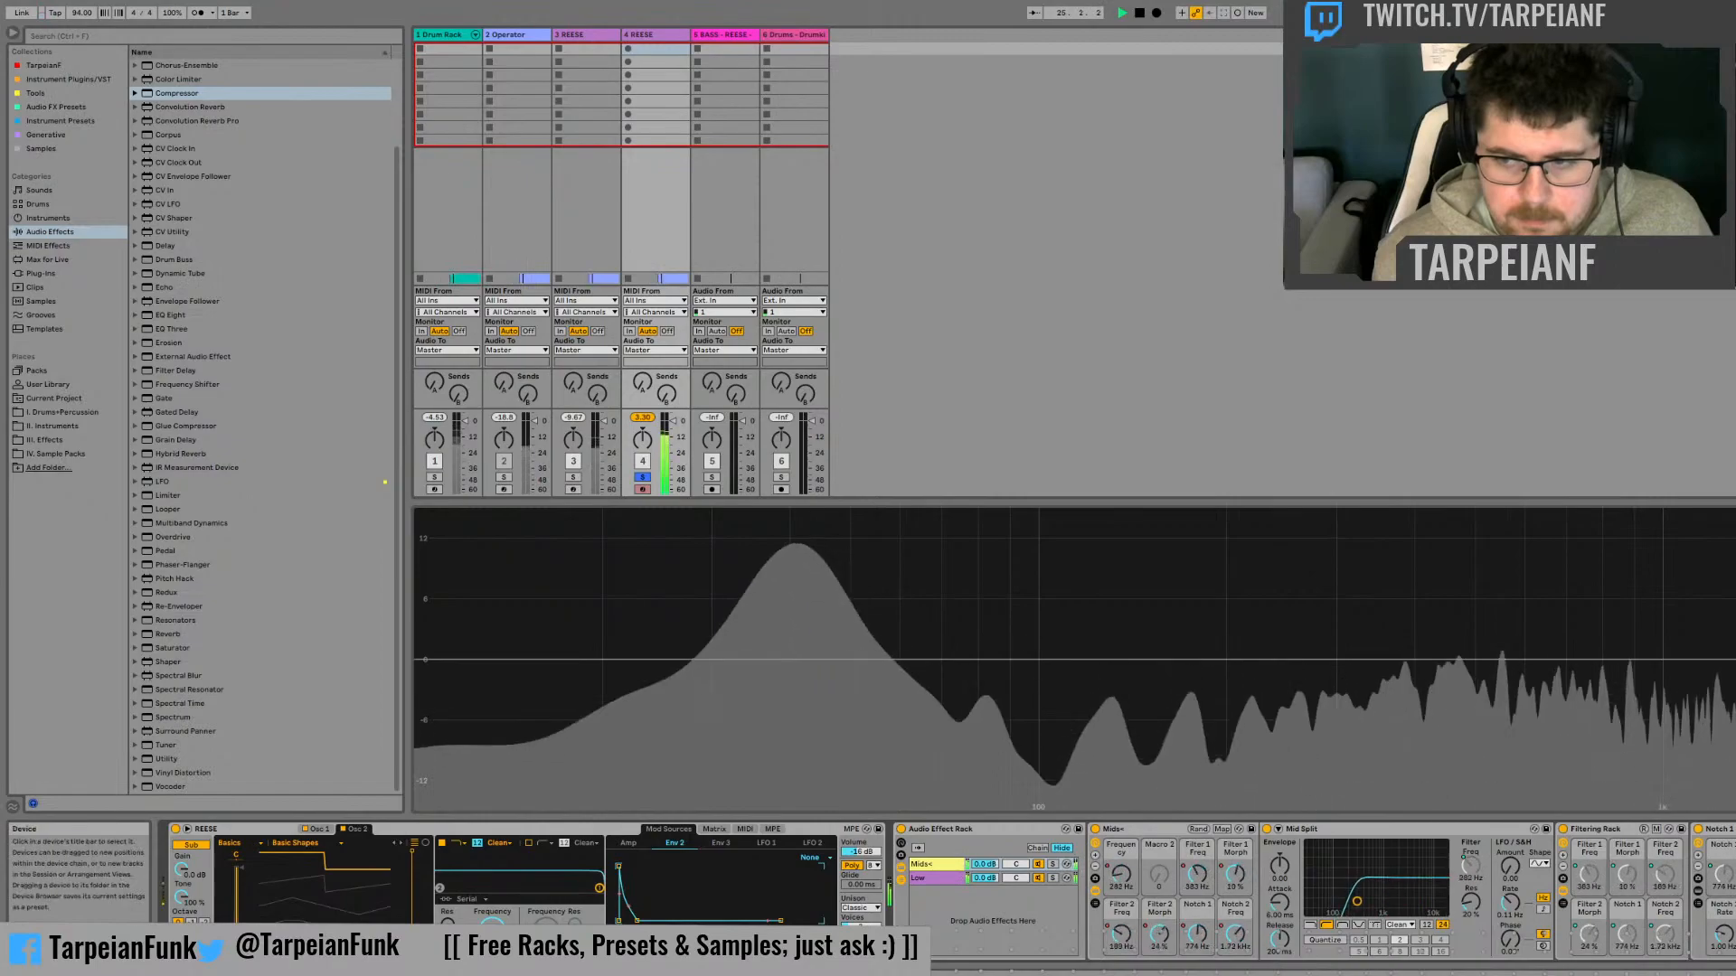
key("space")
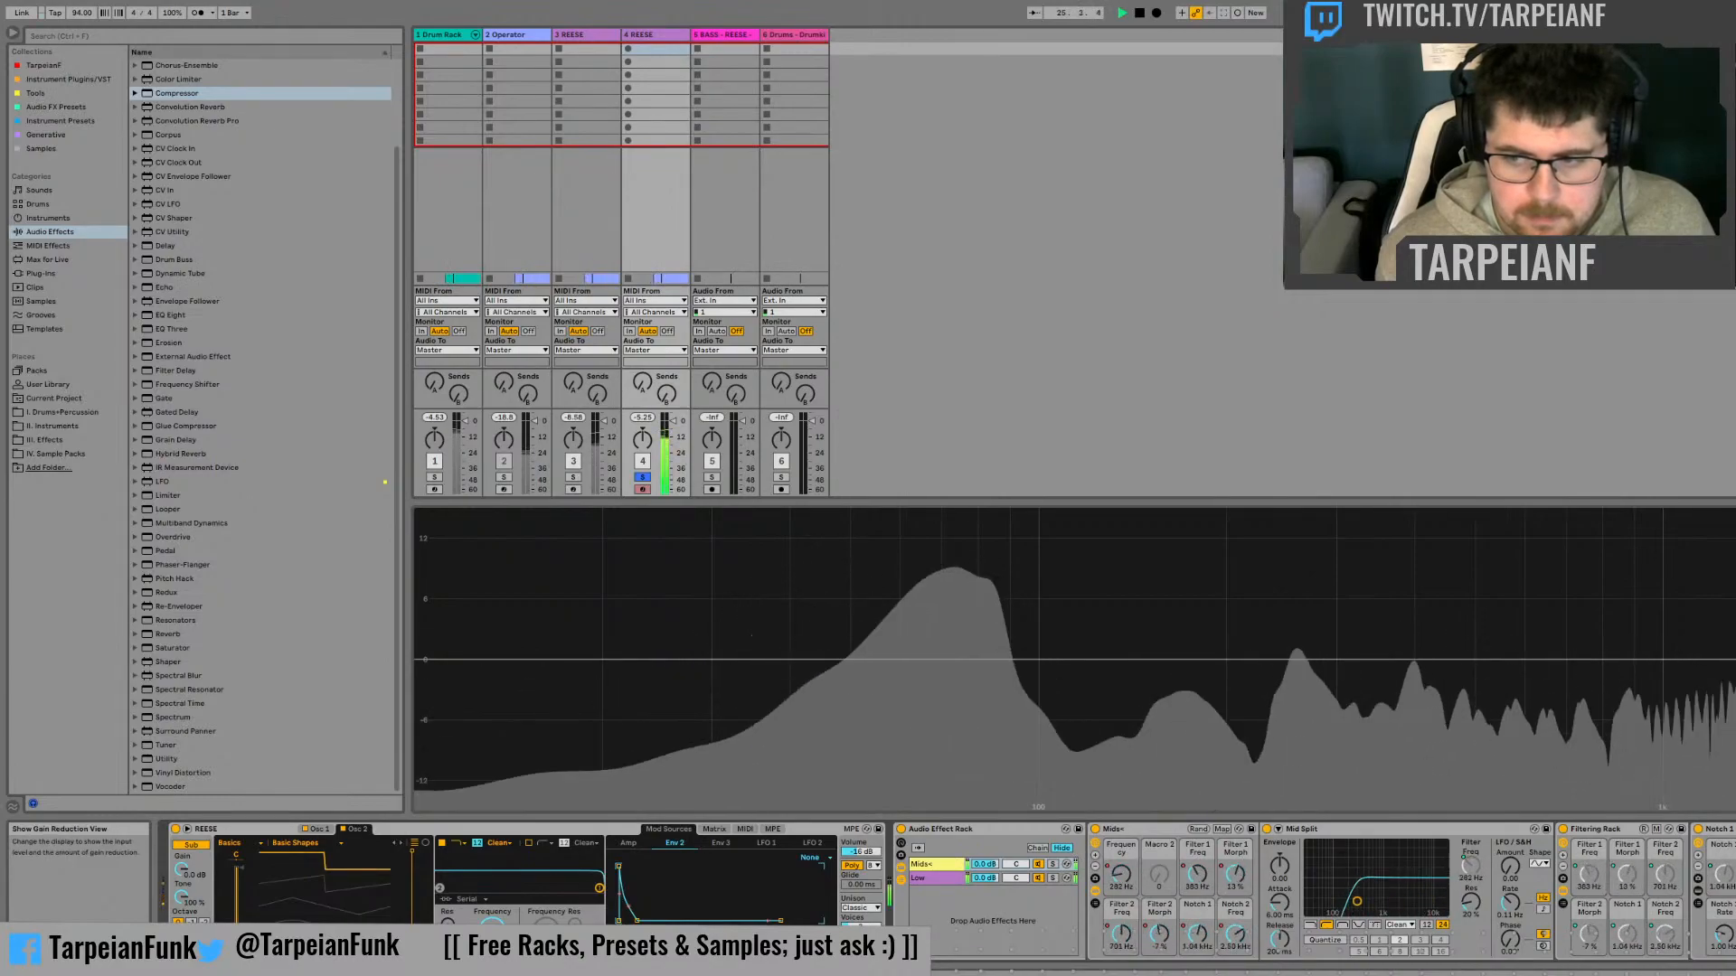
Replay the duplicate bass in short passes while refining the Compressor's attack time
key("space")
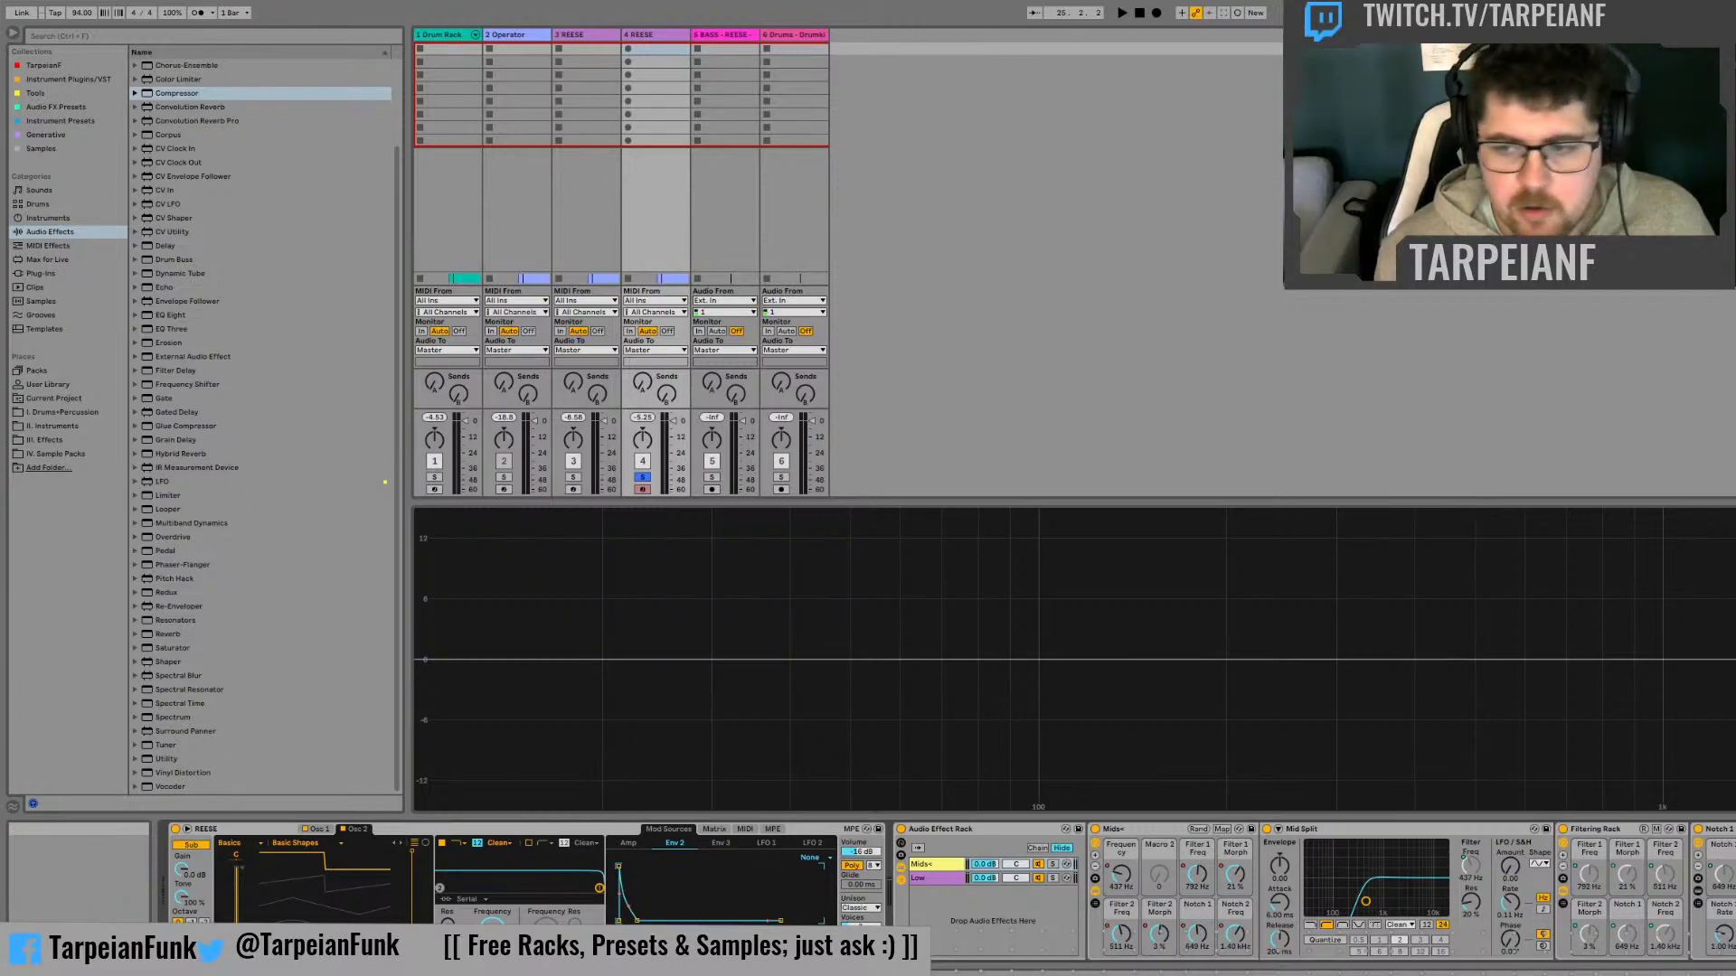
key("space")
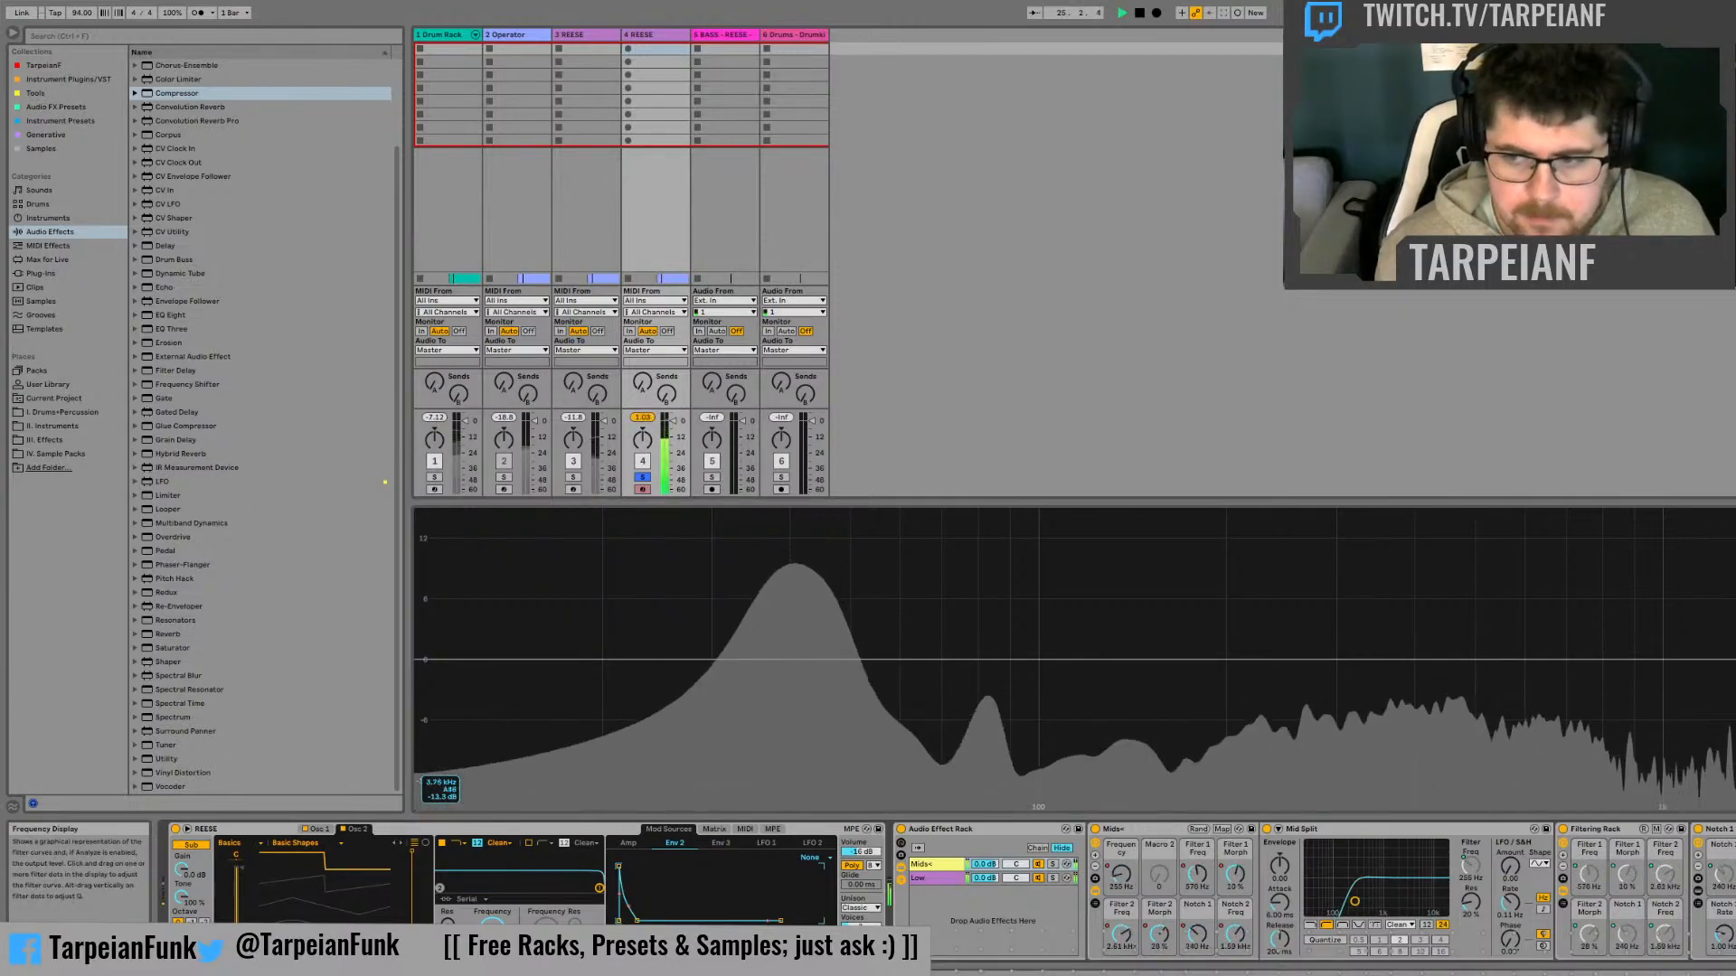
key("space")
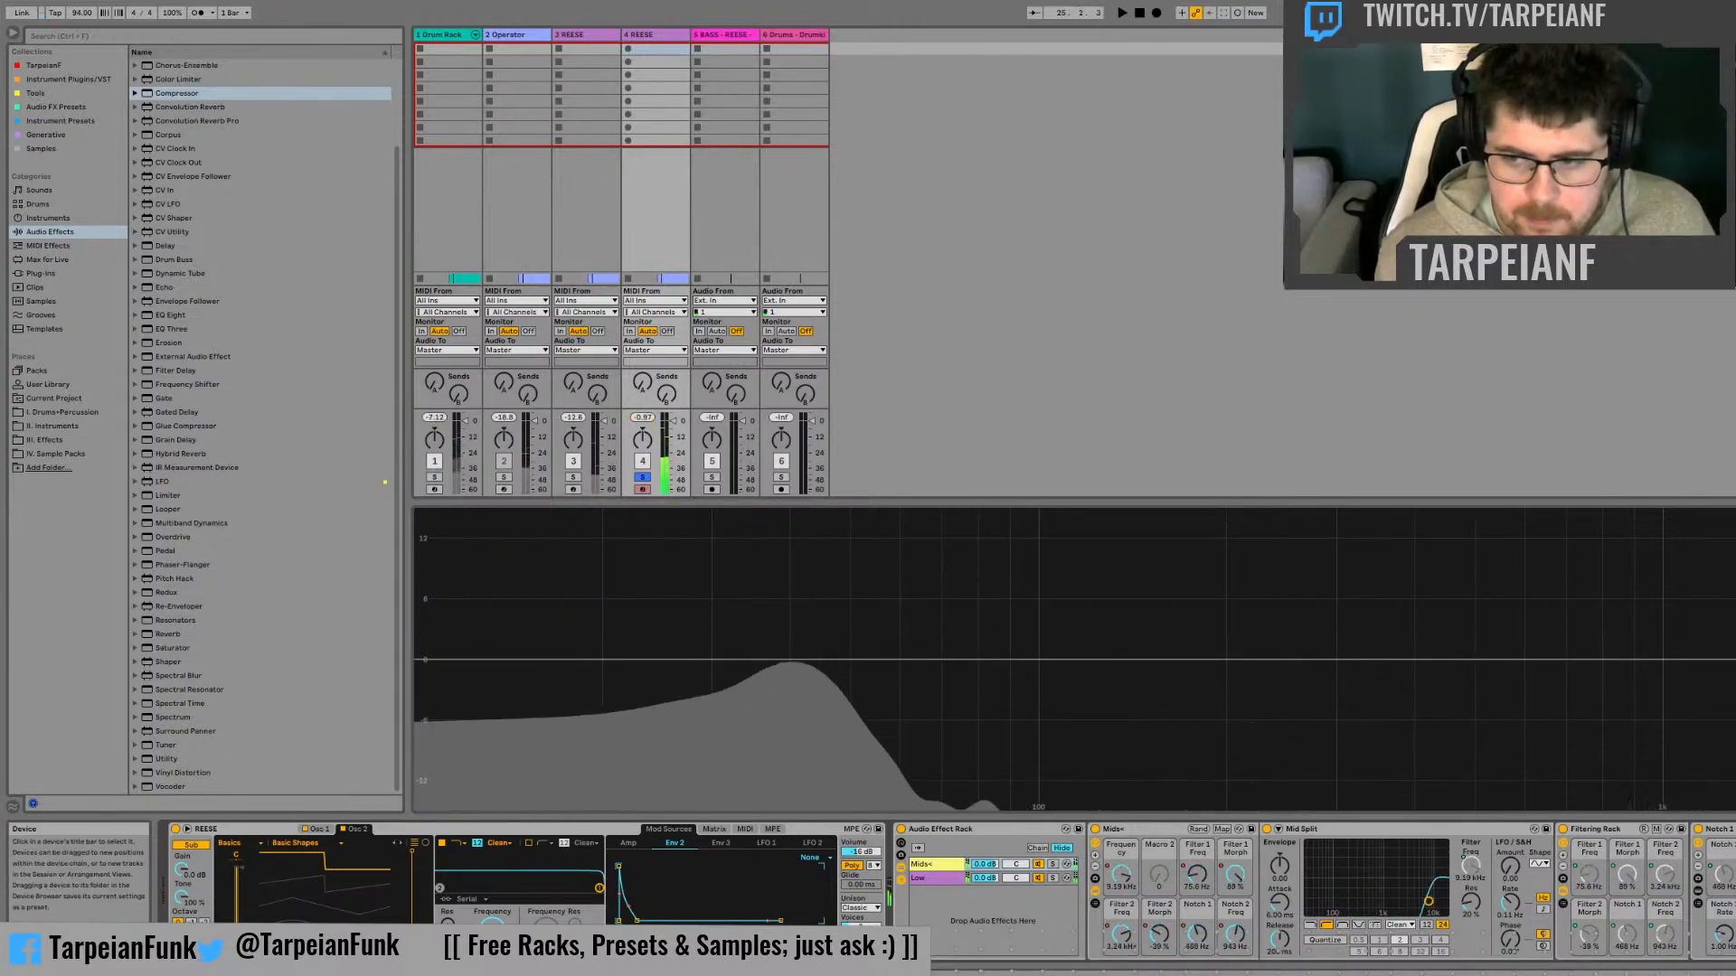
key("space")
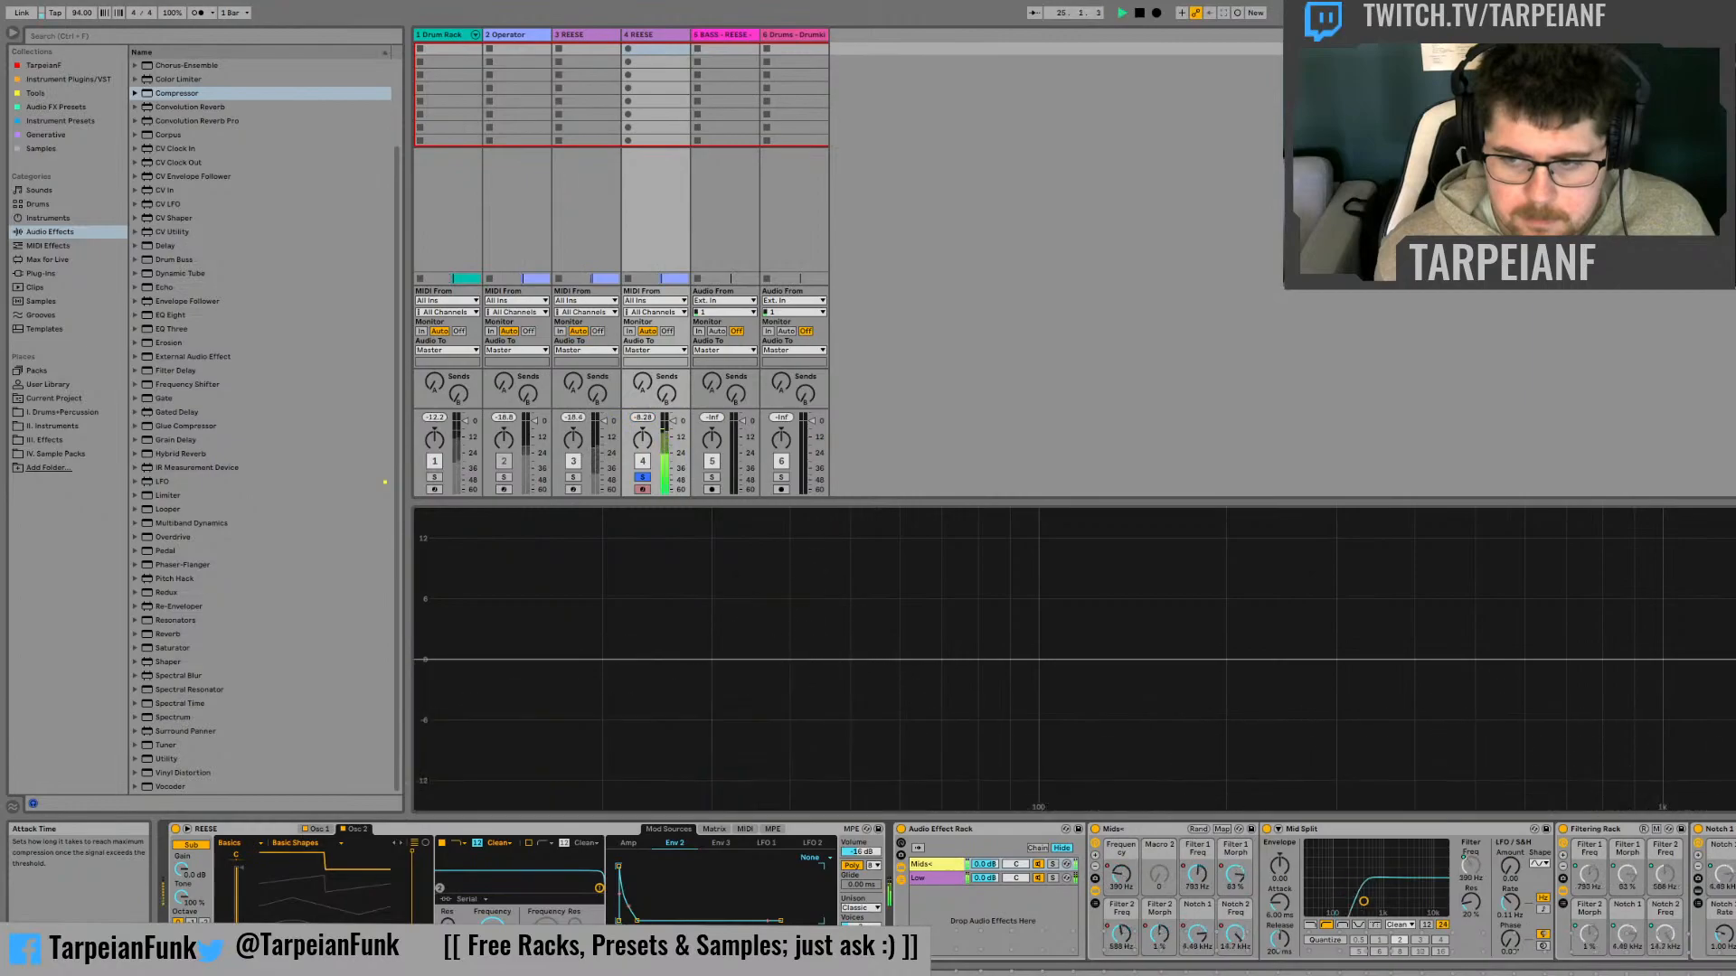
key("space")
key("space")
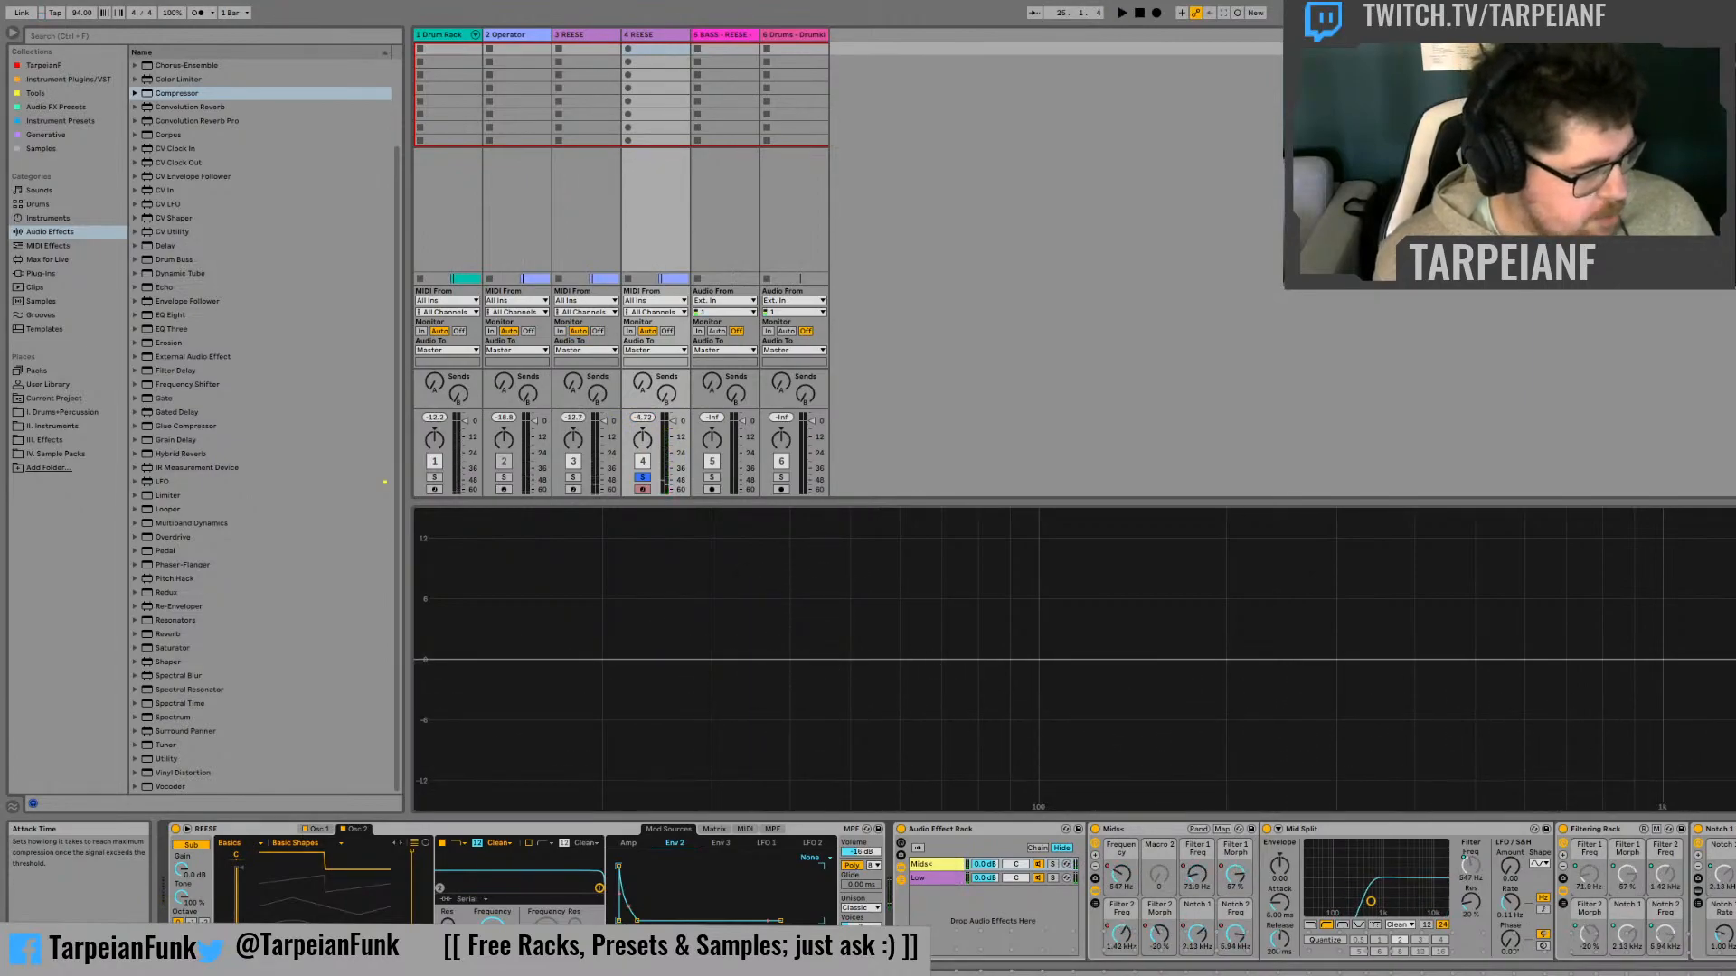
Judge the Compressor's effect on the bass in its activity and gain reduction views during repeated playback
key("space")
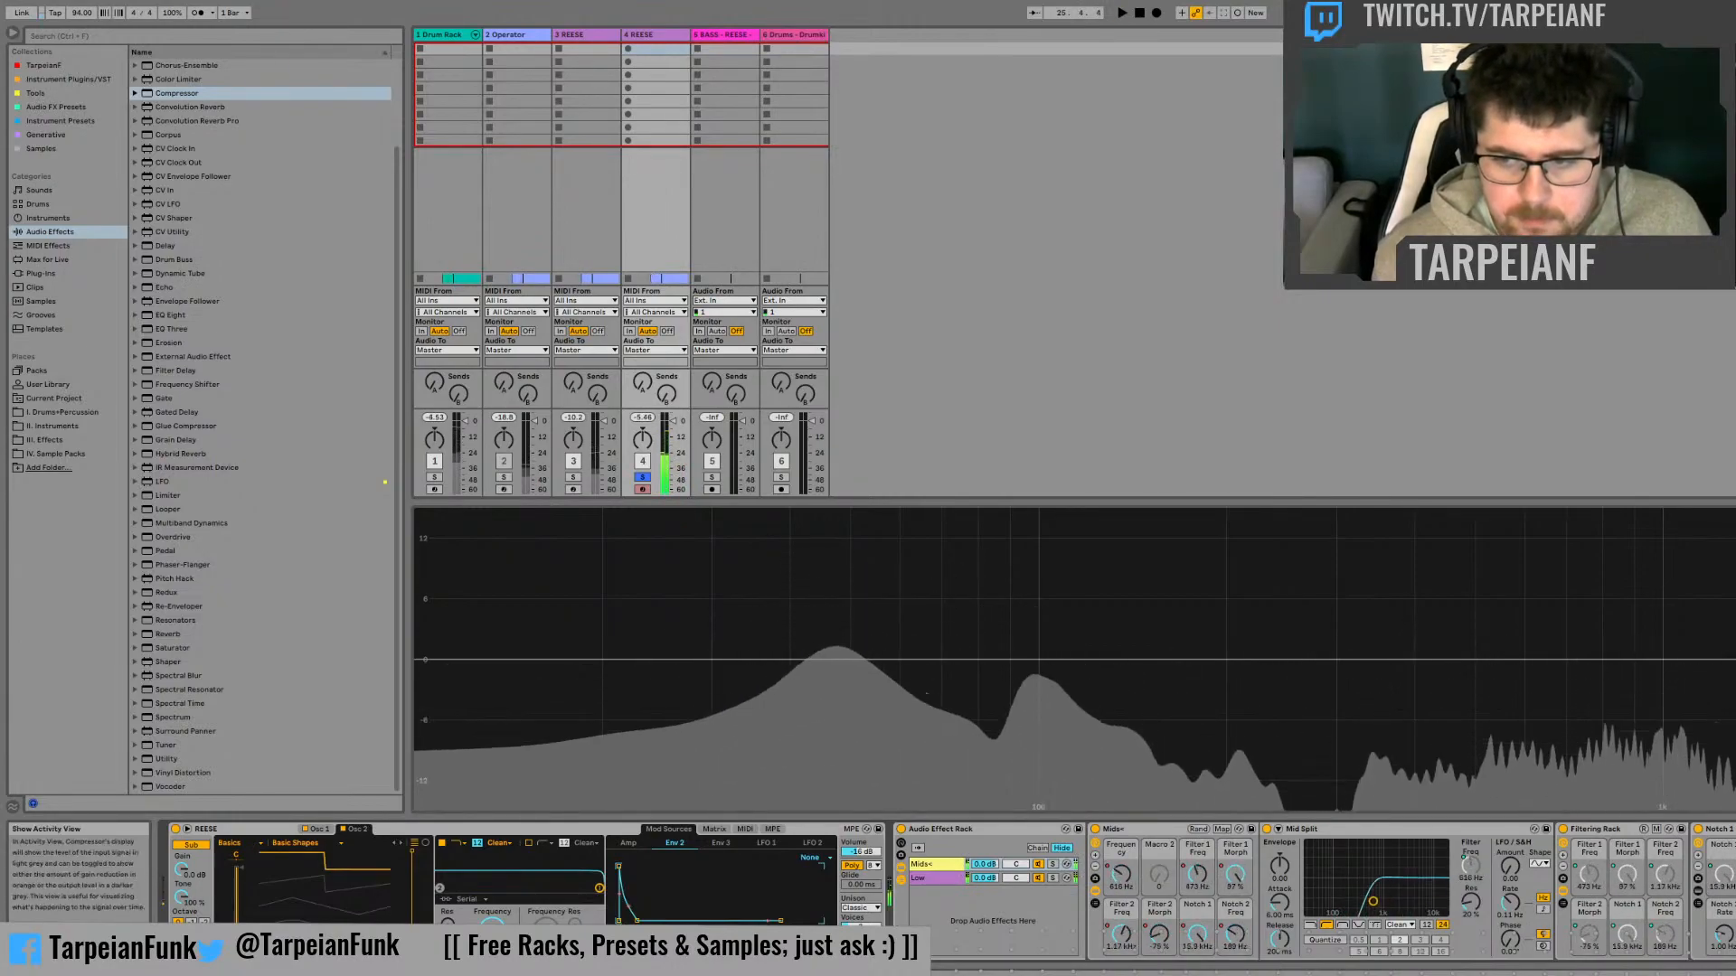
key("space")
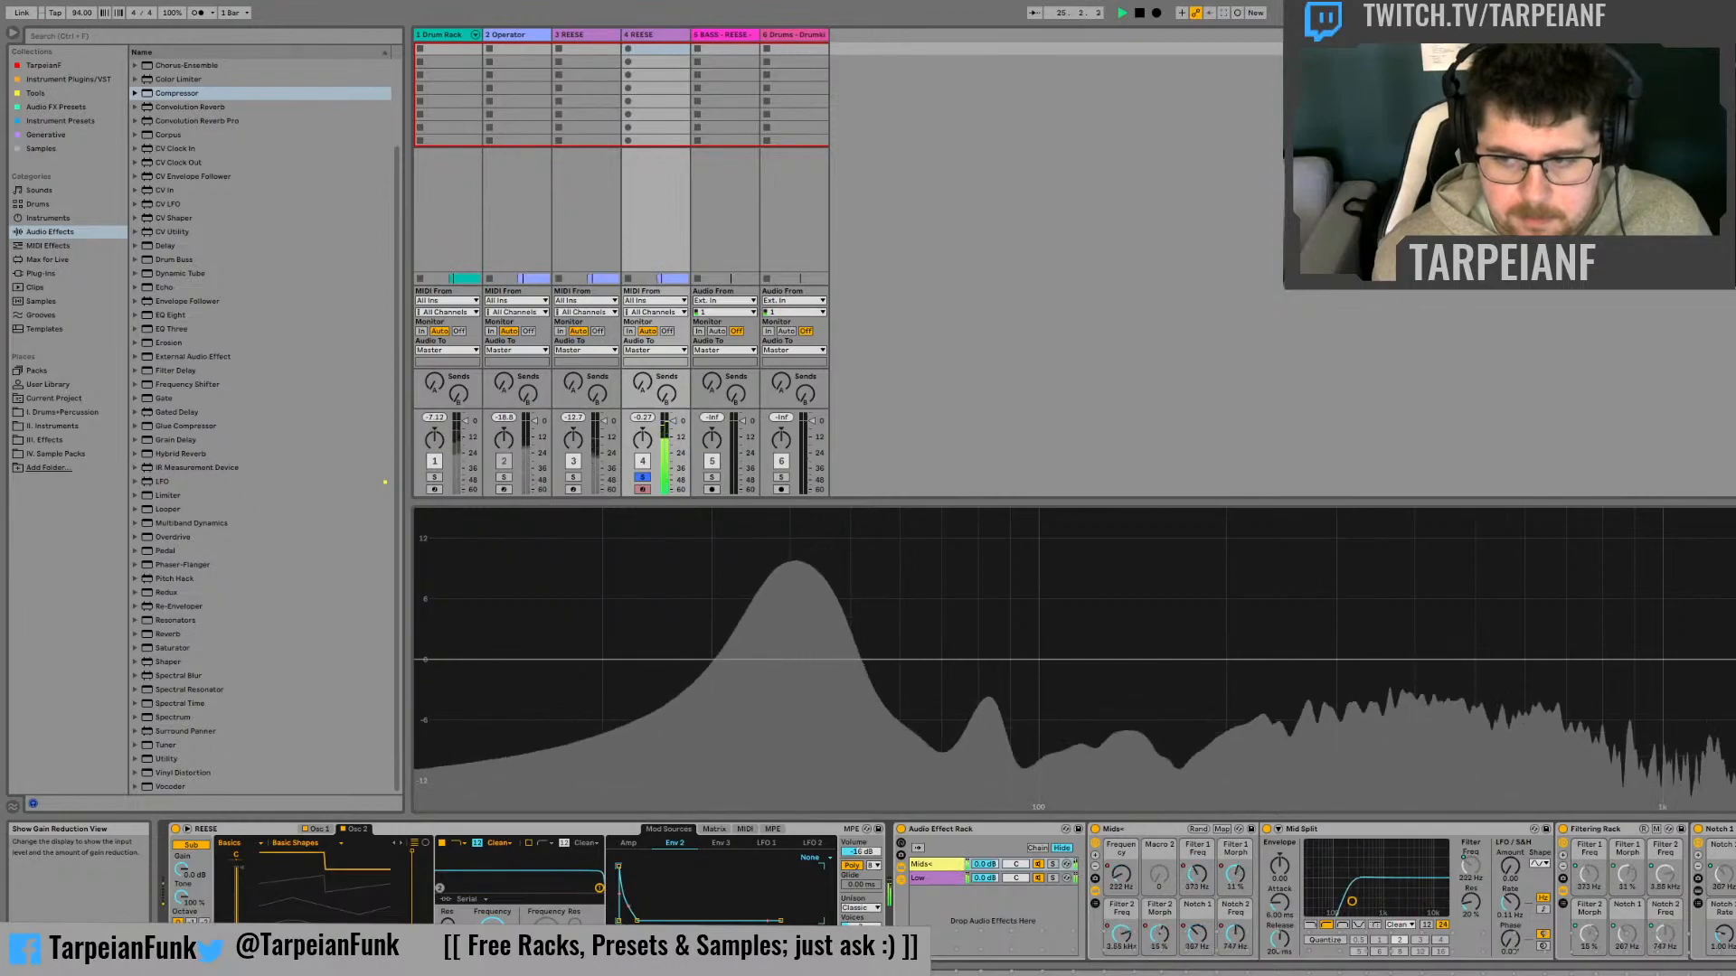
key("space")
key("space")
key("space")
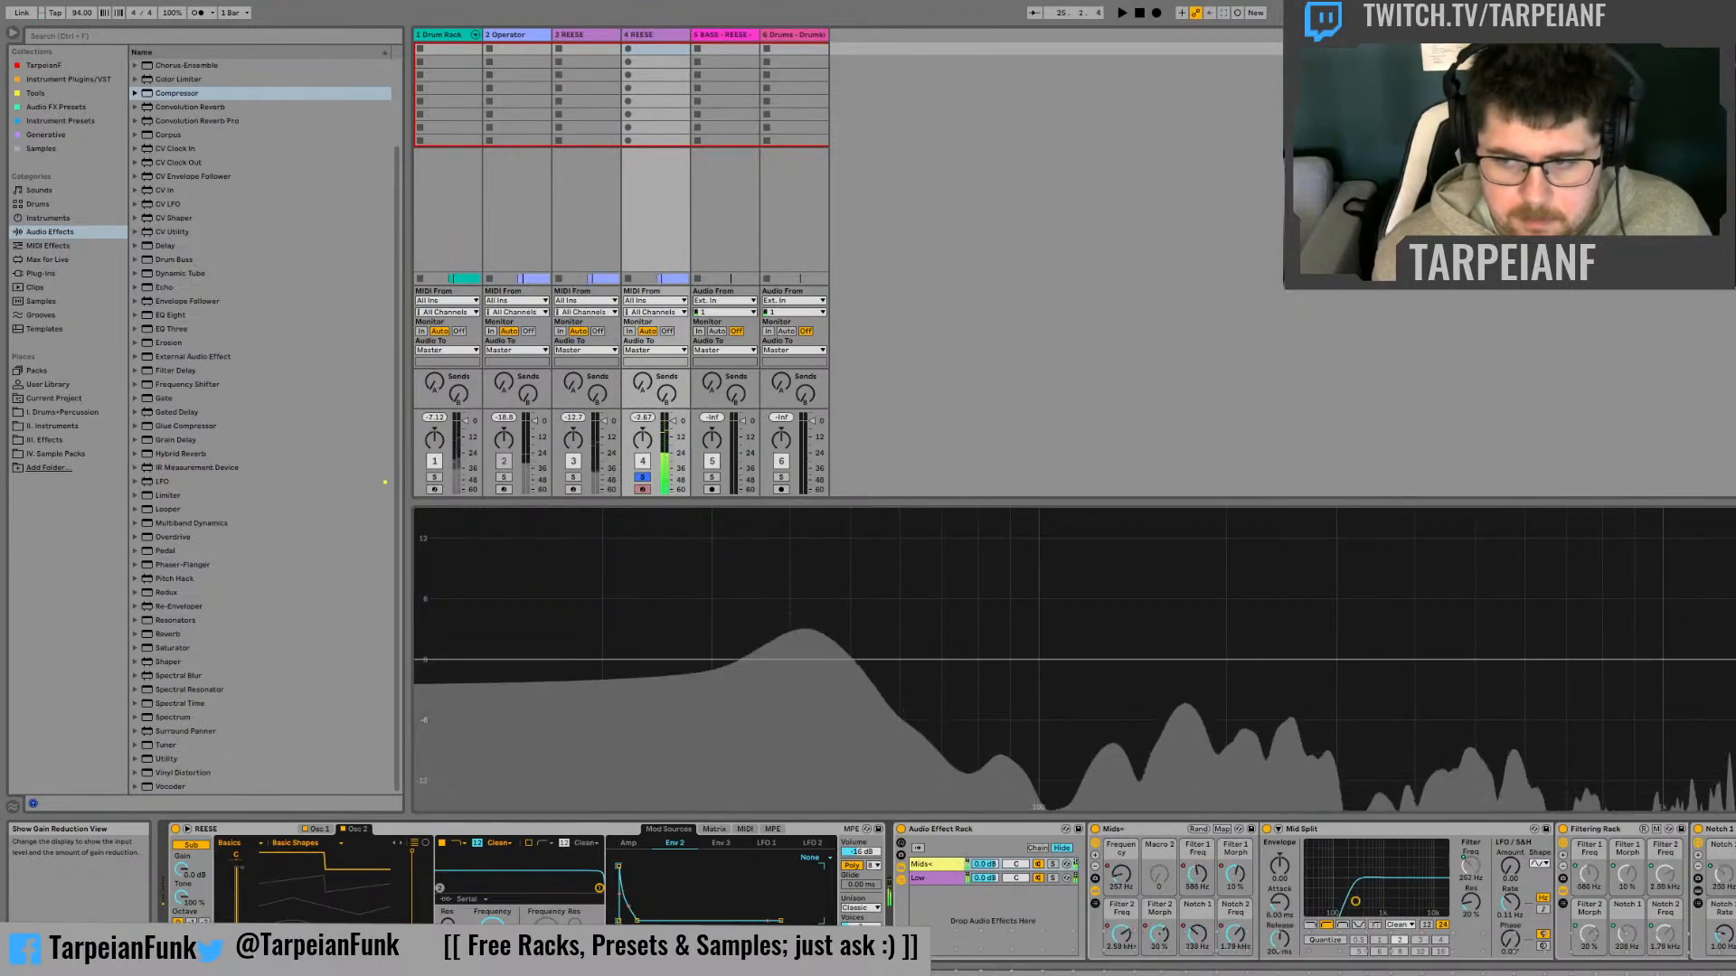
key("space")
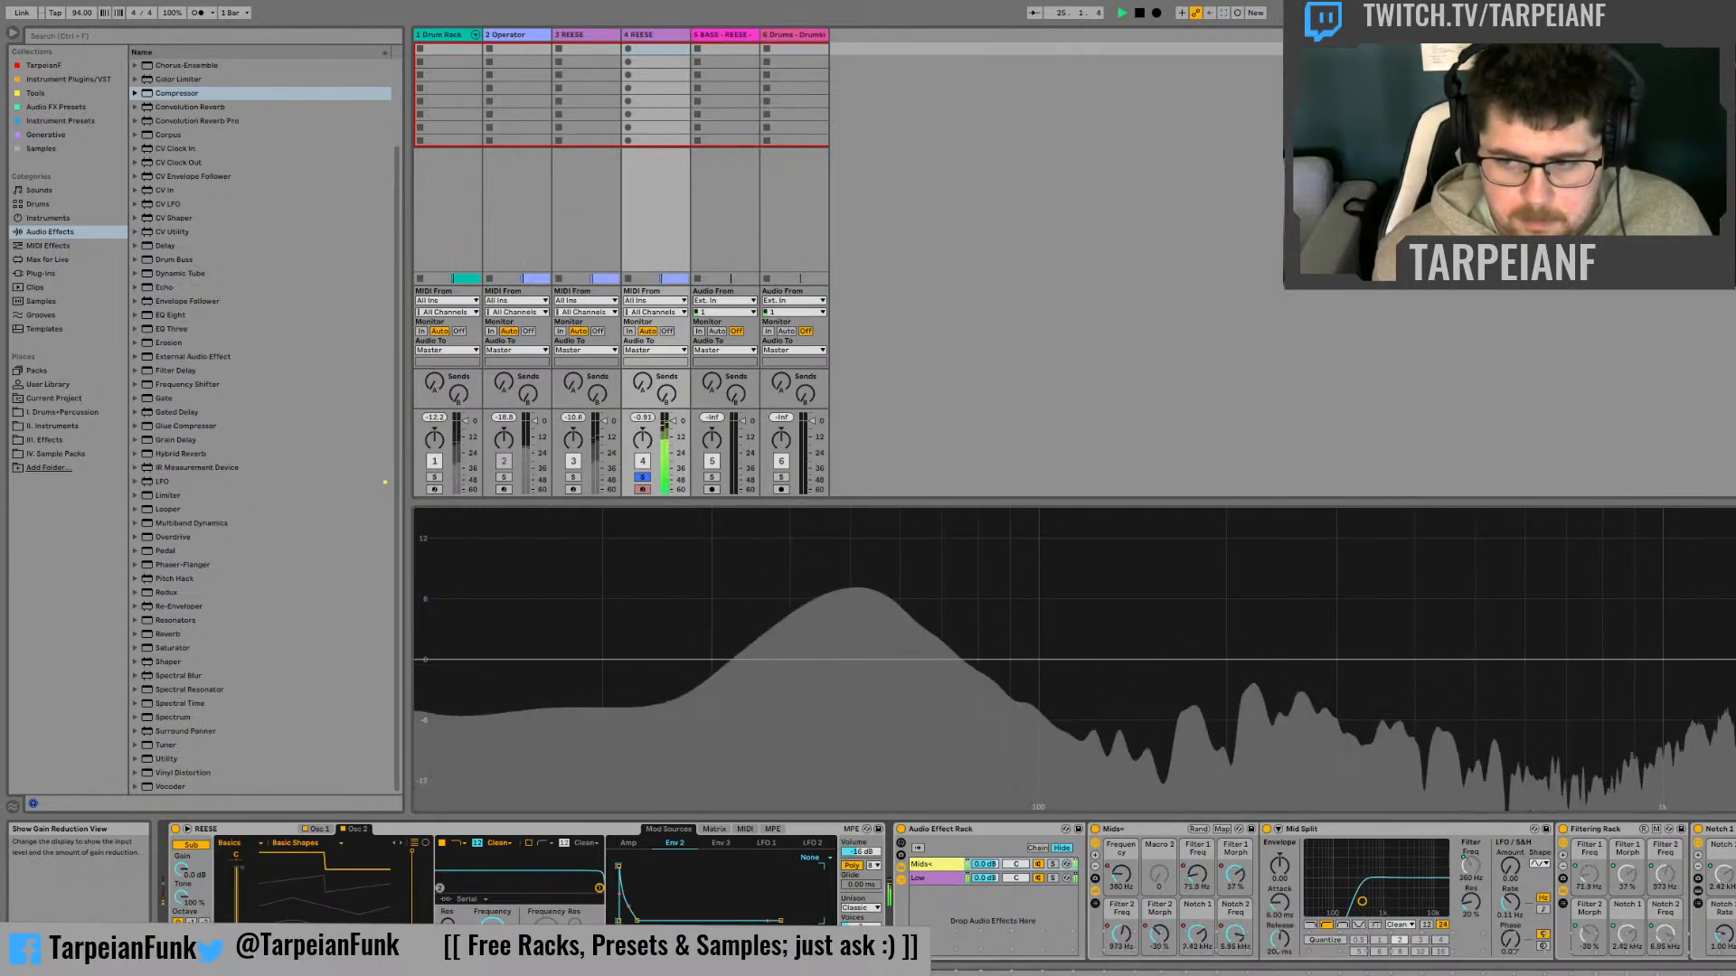
key("space")
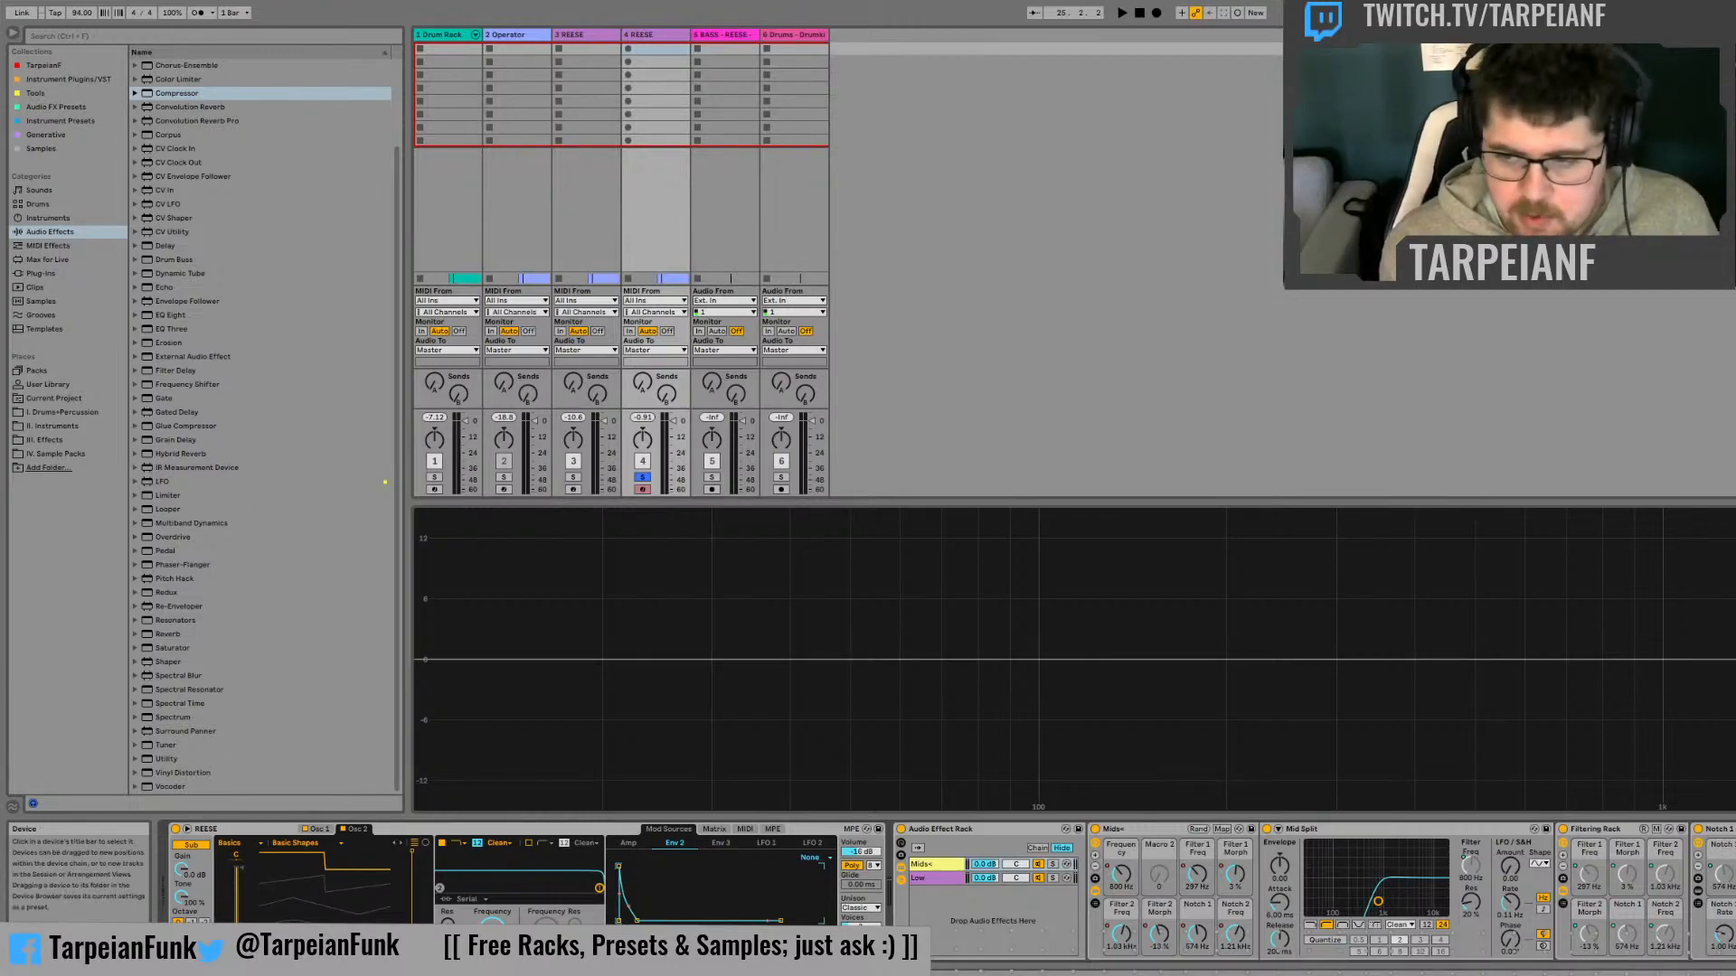
Fine-tune the Compressor's attack time and ratio while checking the duplicate track's peak level in playback
key("space")
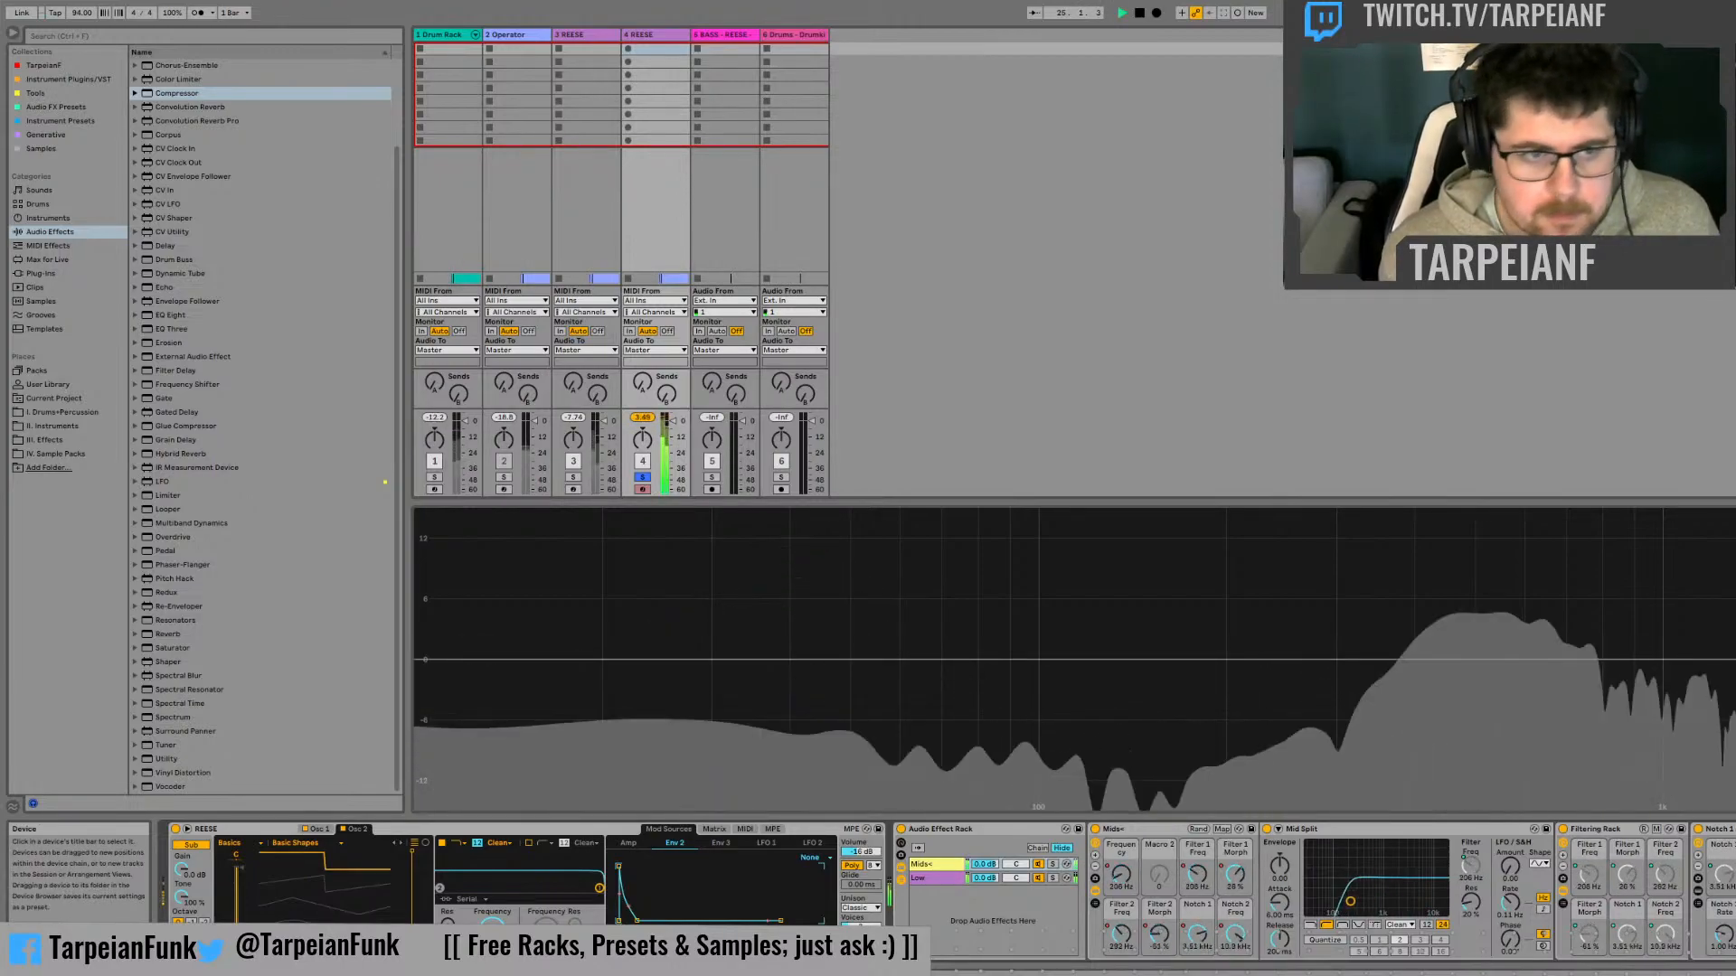
key("space")
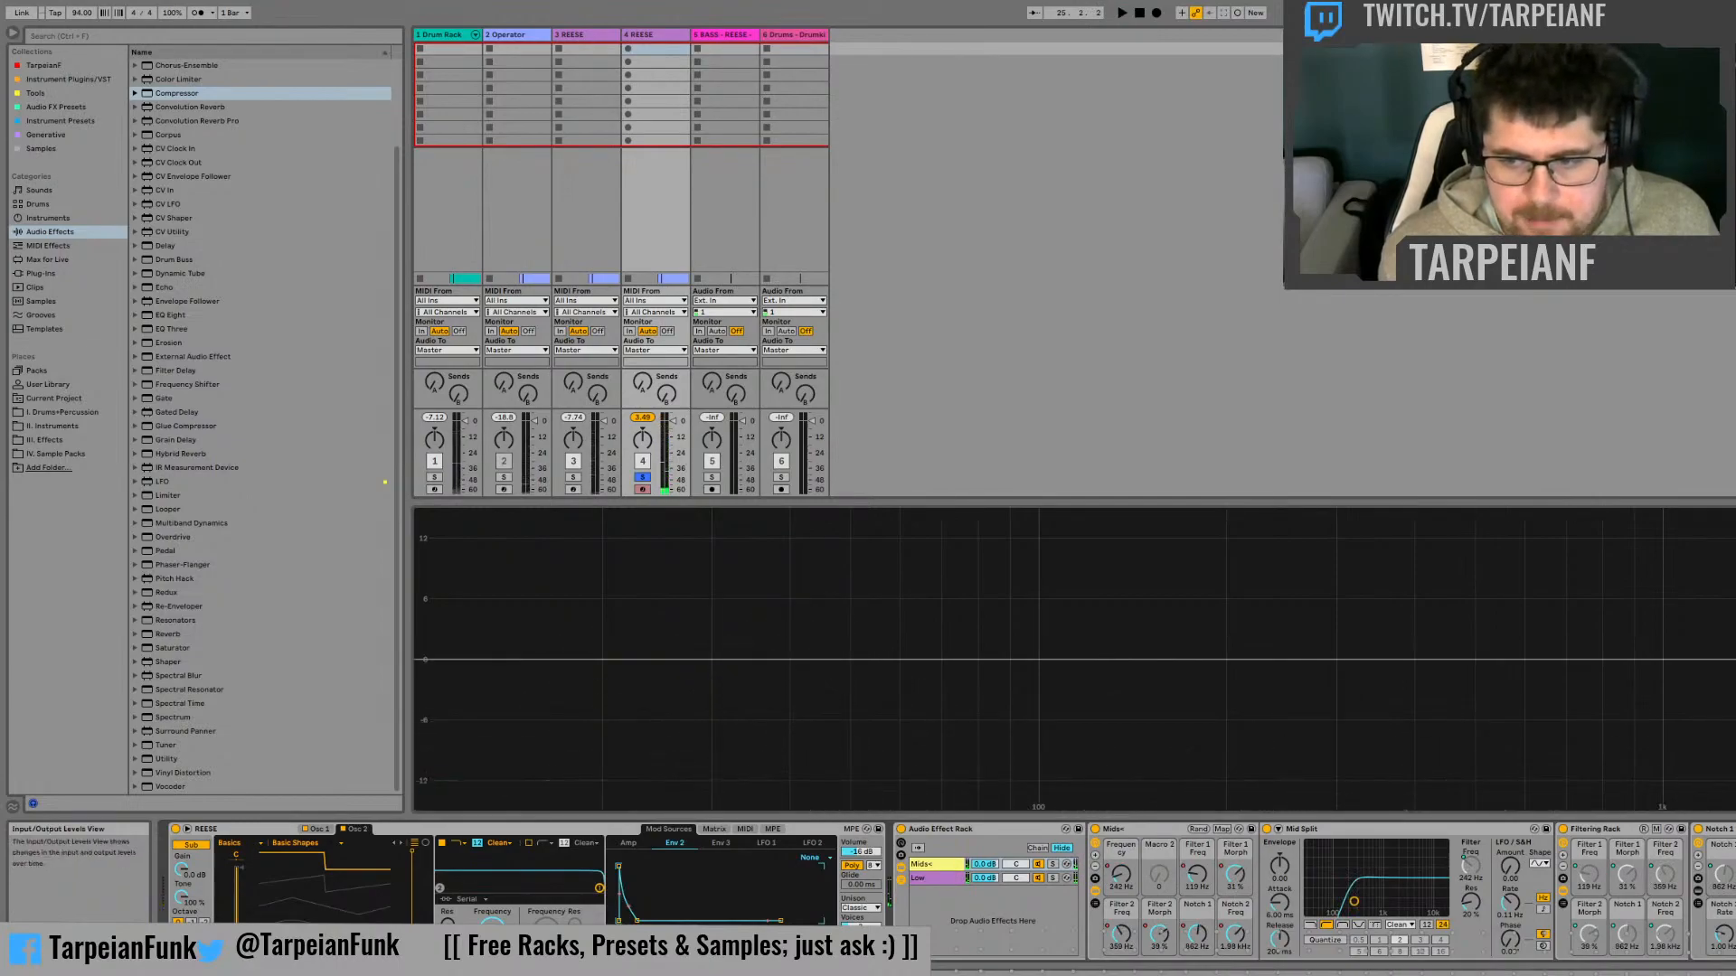
key("space")
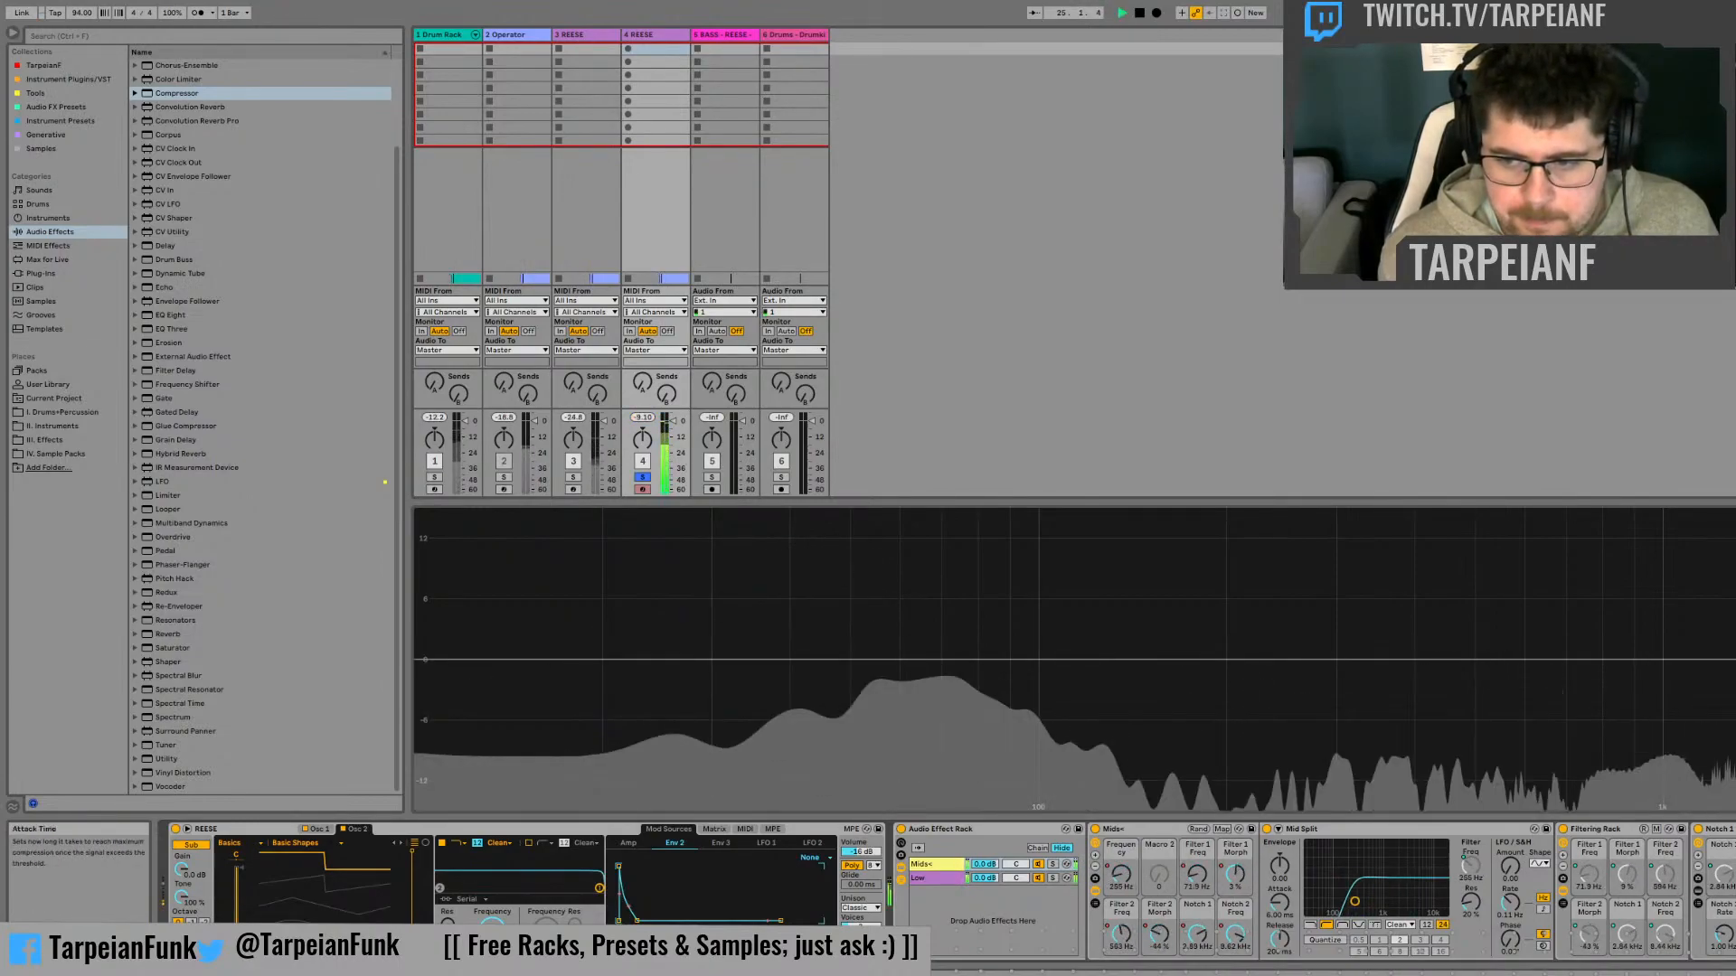
key("space")
key("space")
Play the bass and deactivate the Mid Split filter in the Mids+ chain to hear it unfiltered
key("space")
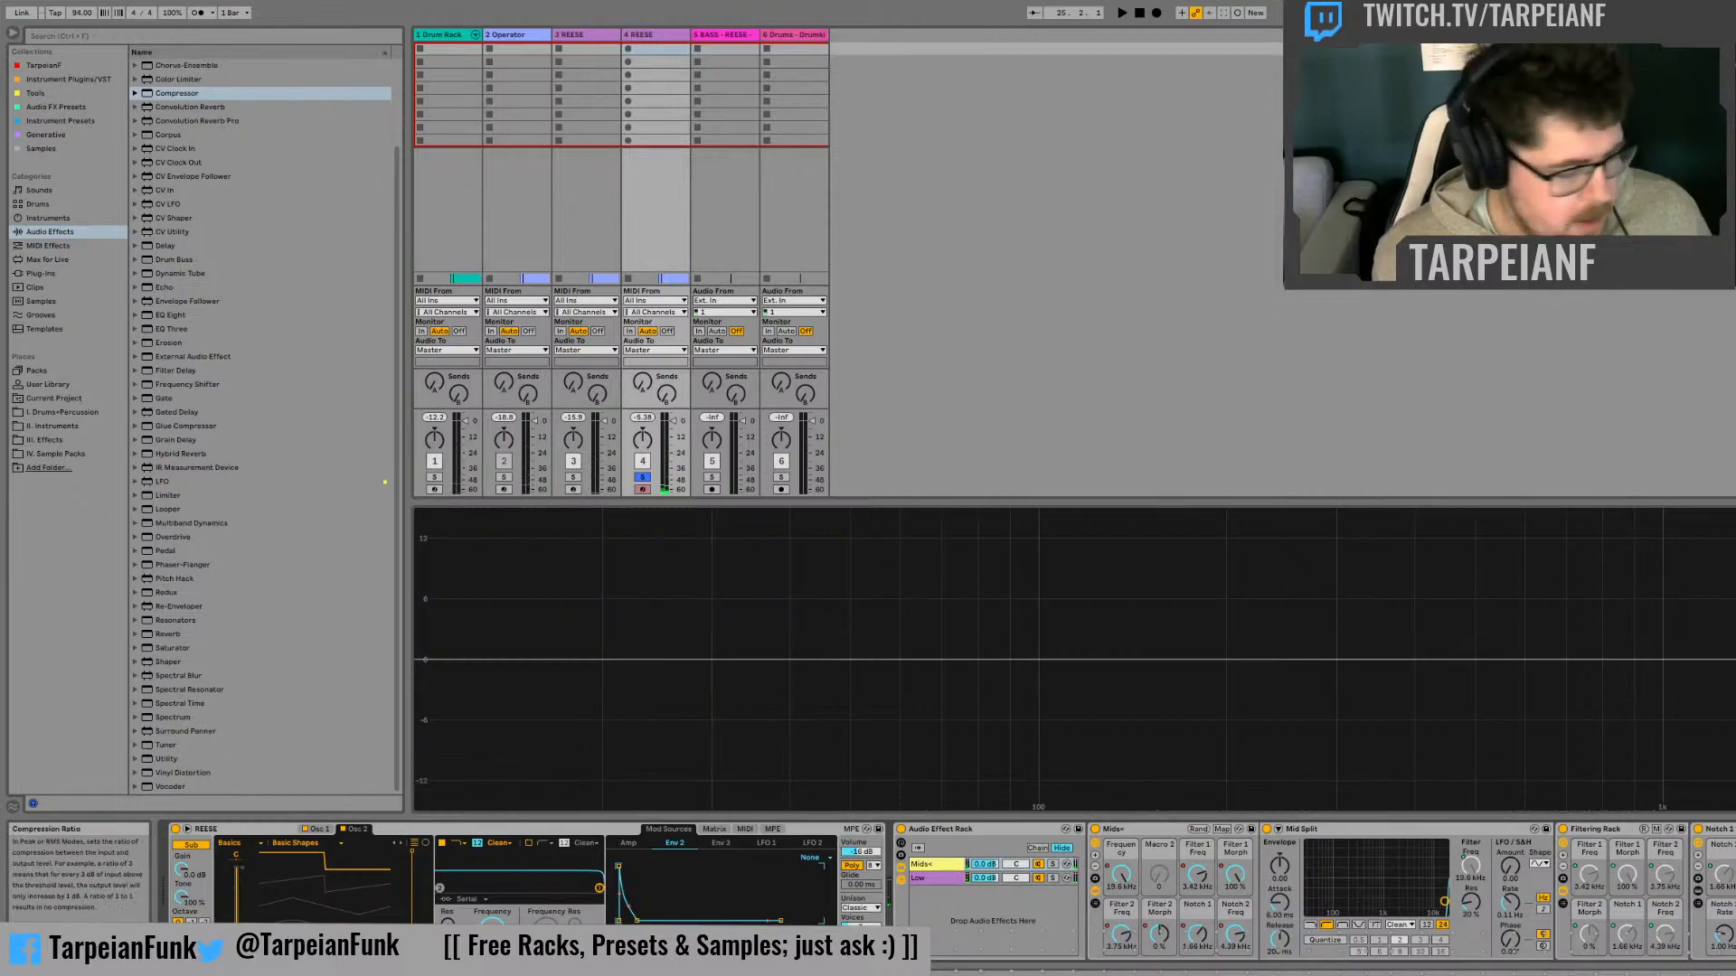
key("space")
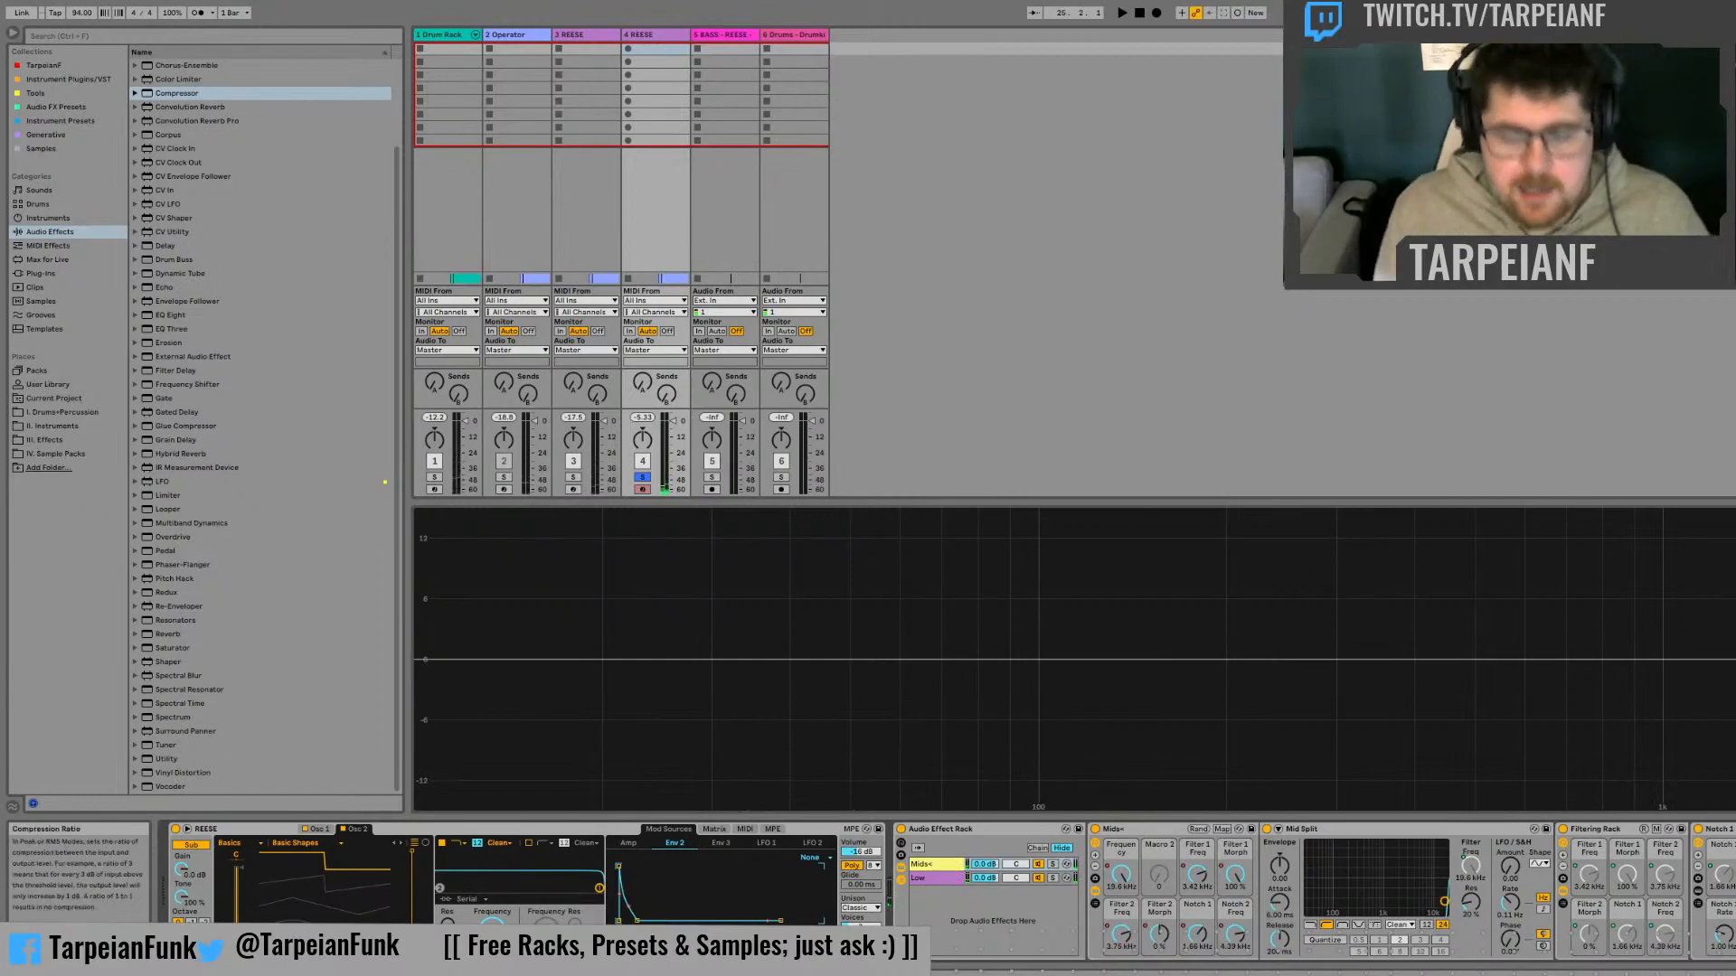
key("space")
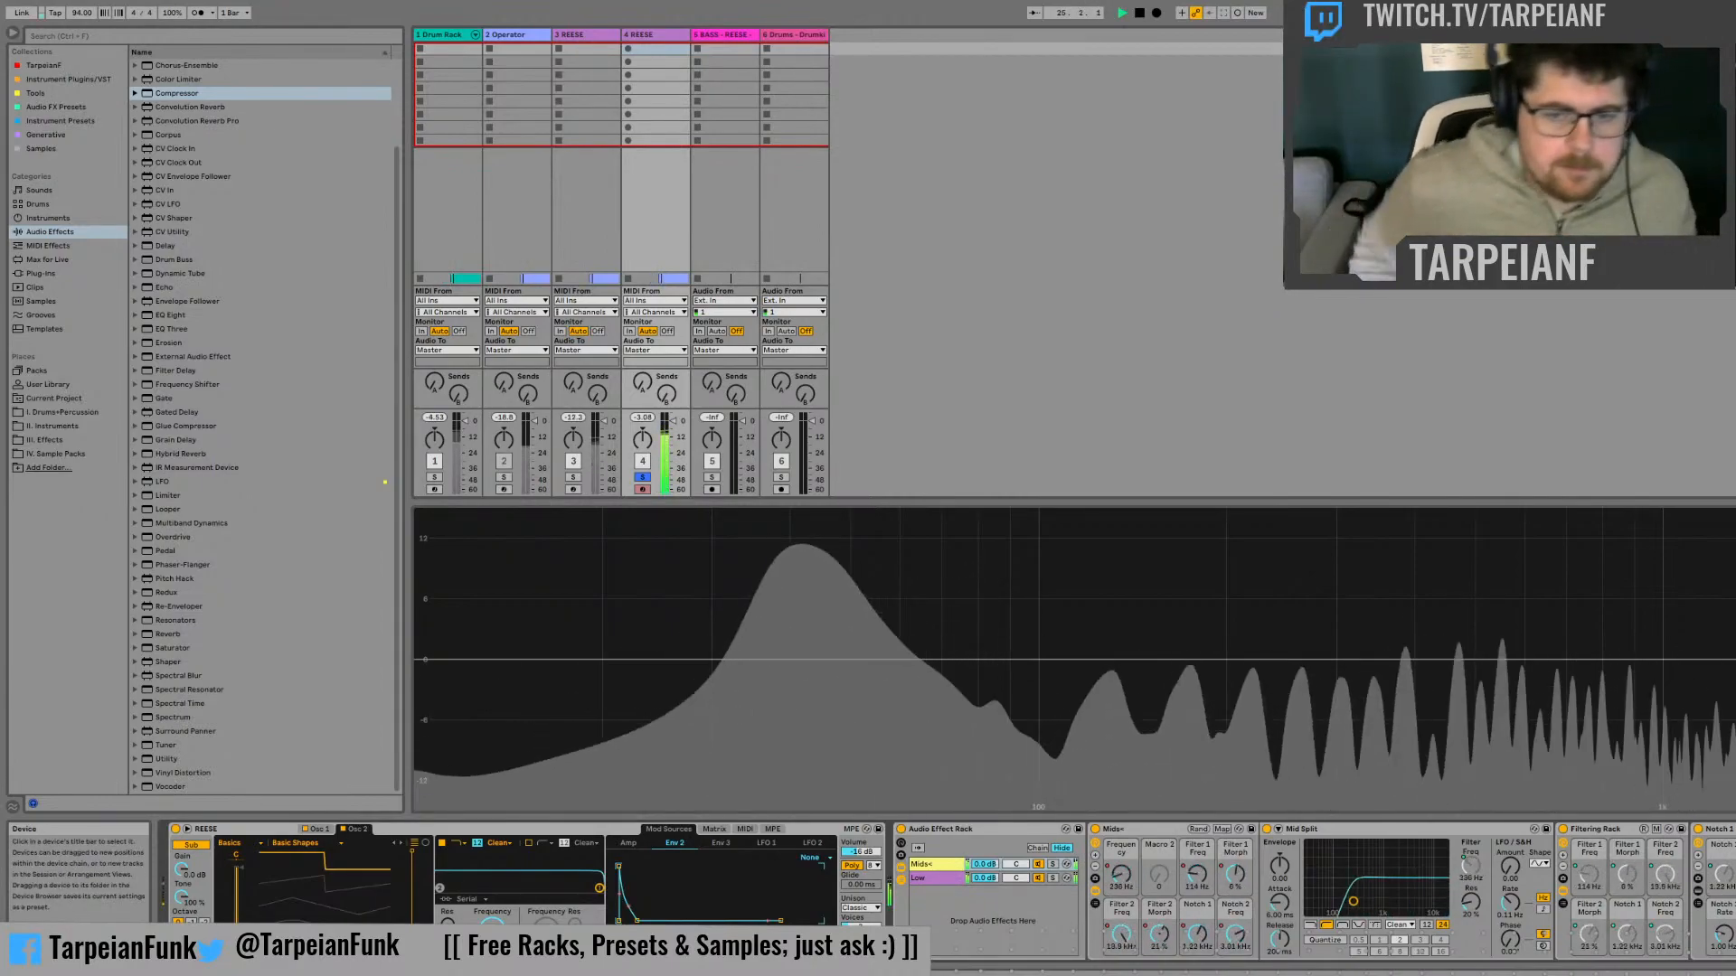
left_click(1267, 829)
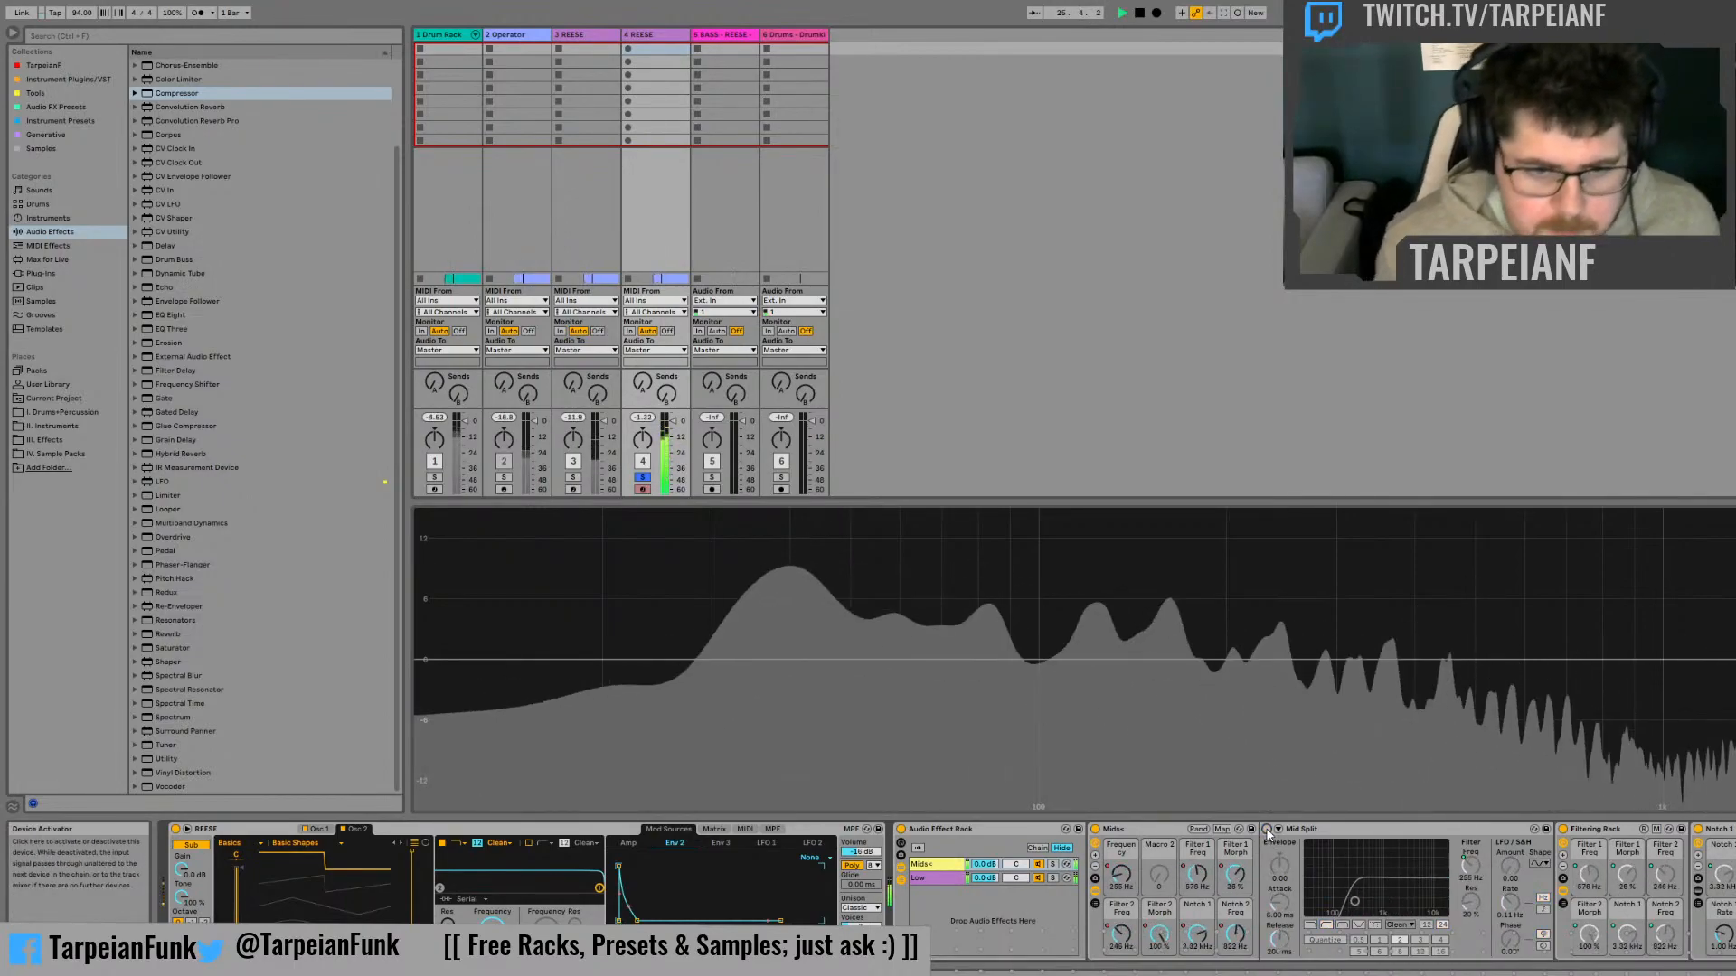
Reactivate the Mid Split filter and set up its Mids+ frequency macro with the value 200 Hz and the name Mid Split
left_click(1267, 829)
key("space")
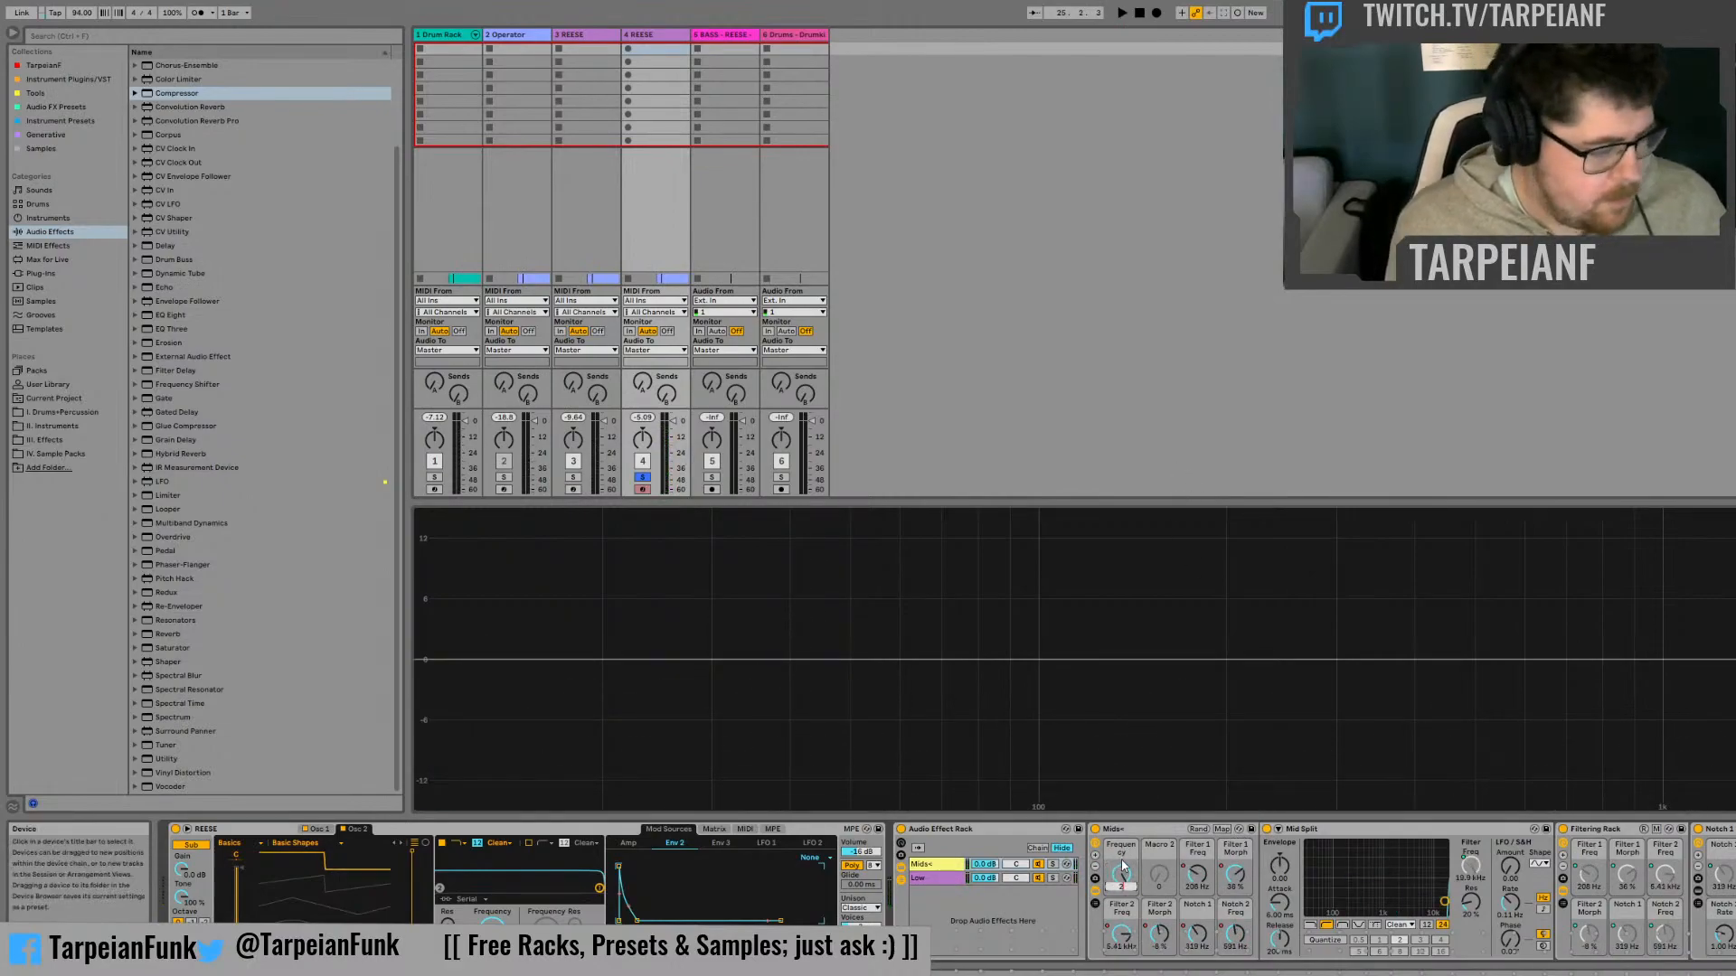
type("200")
key("Return")
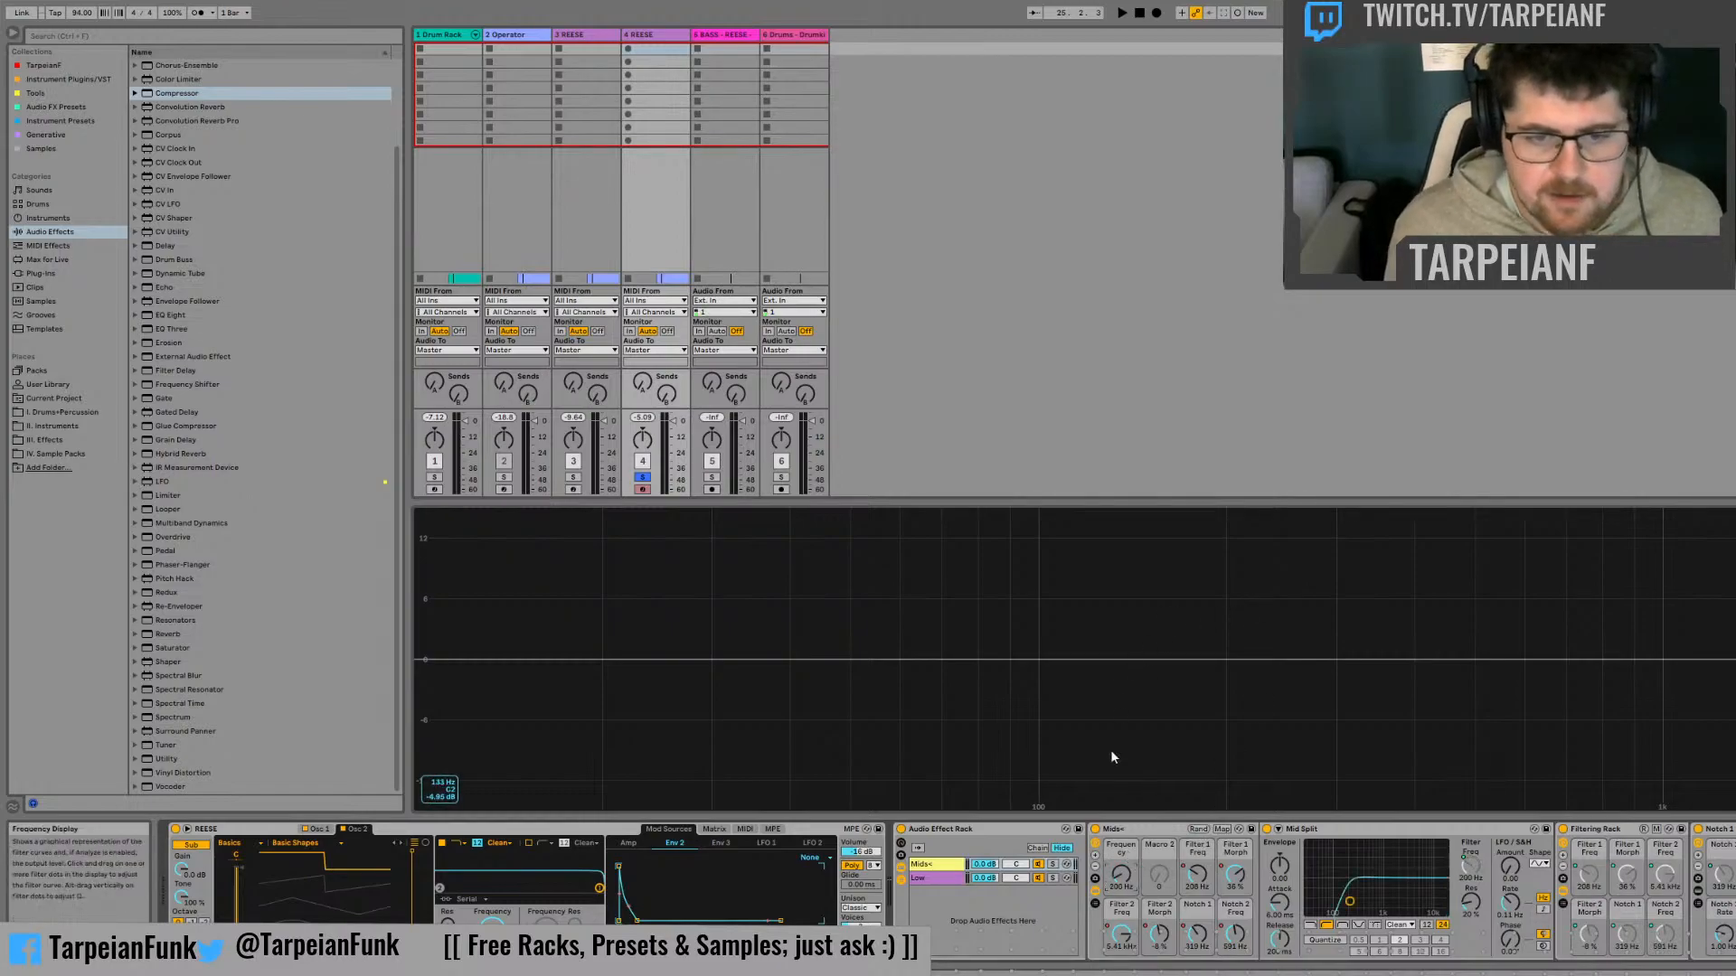
left_click(1129, 849)
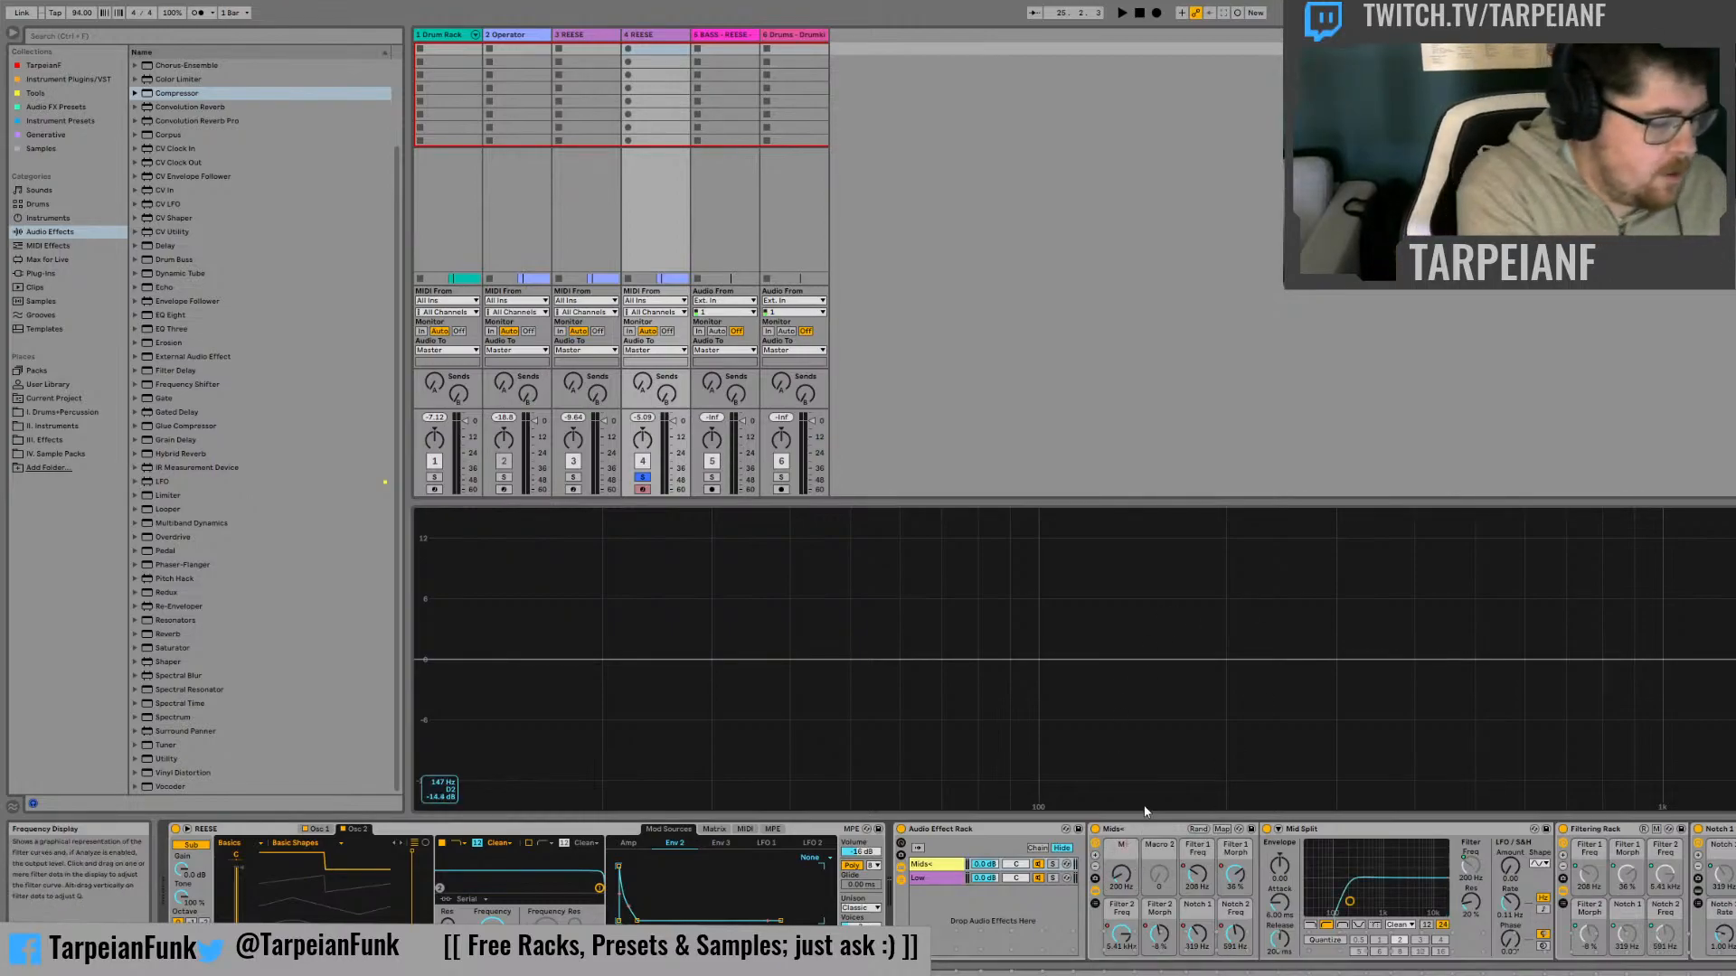
Play the bass with the Mids+ chain soloed to hear it alone, and clear the solo when playback is stopped
key("space")
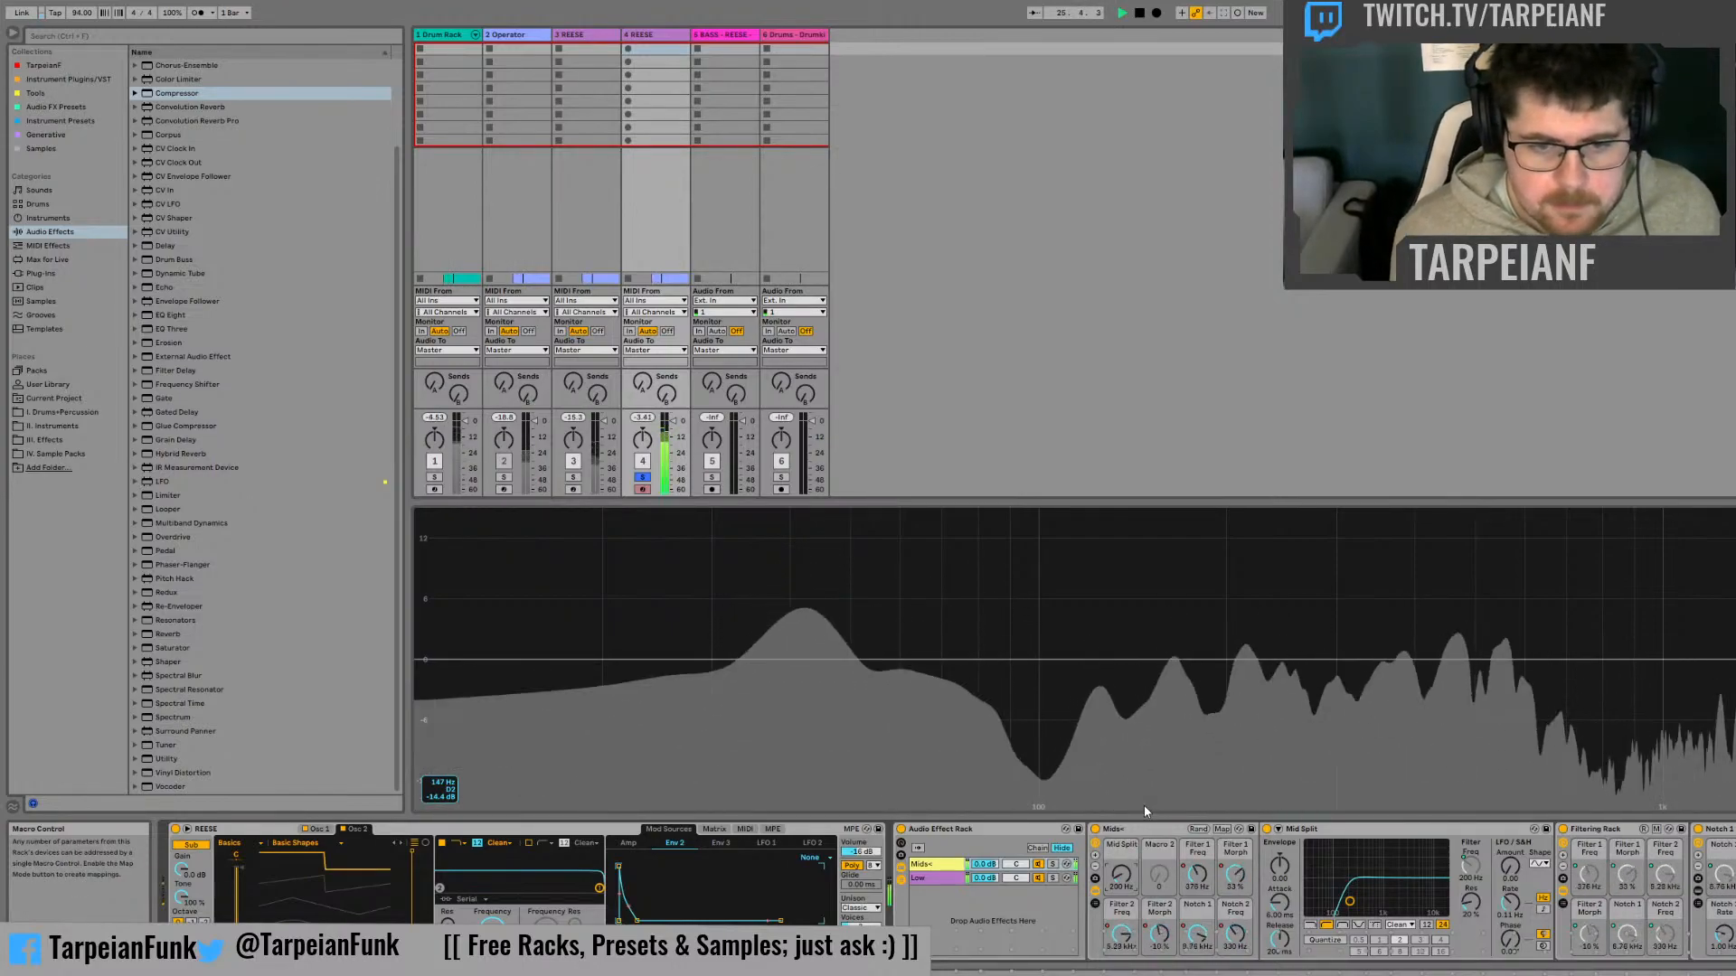
left_click(1052, 864)
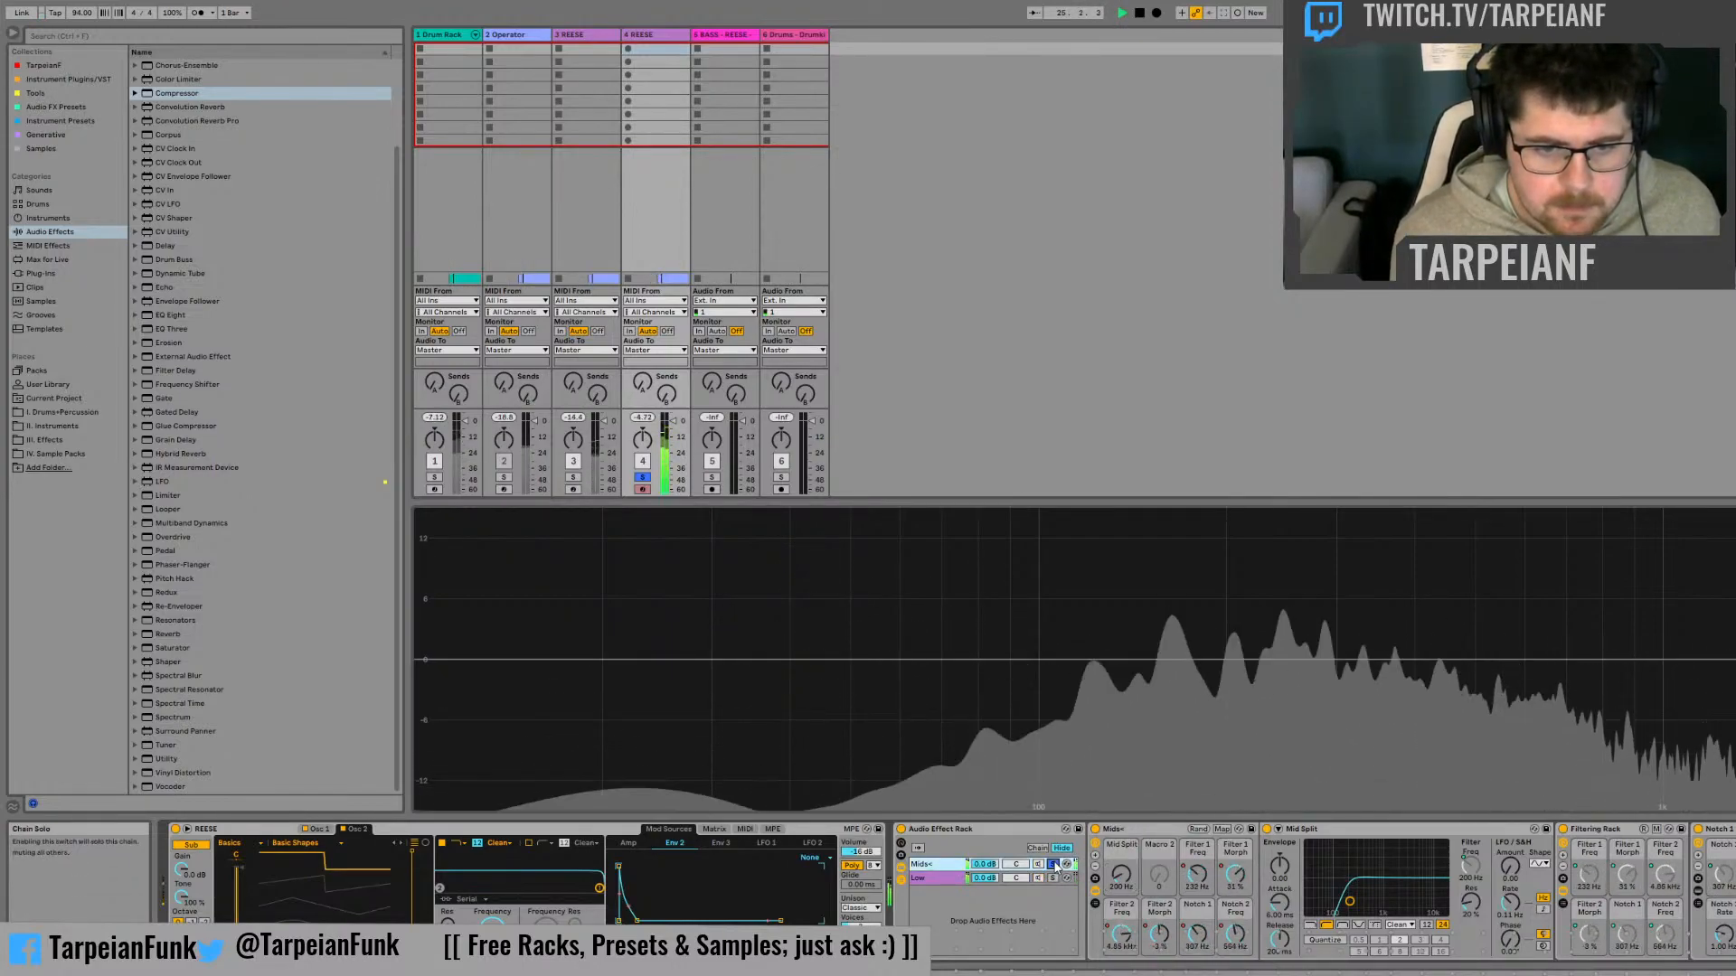
key("space")
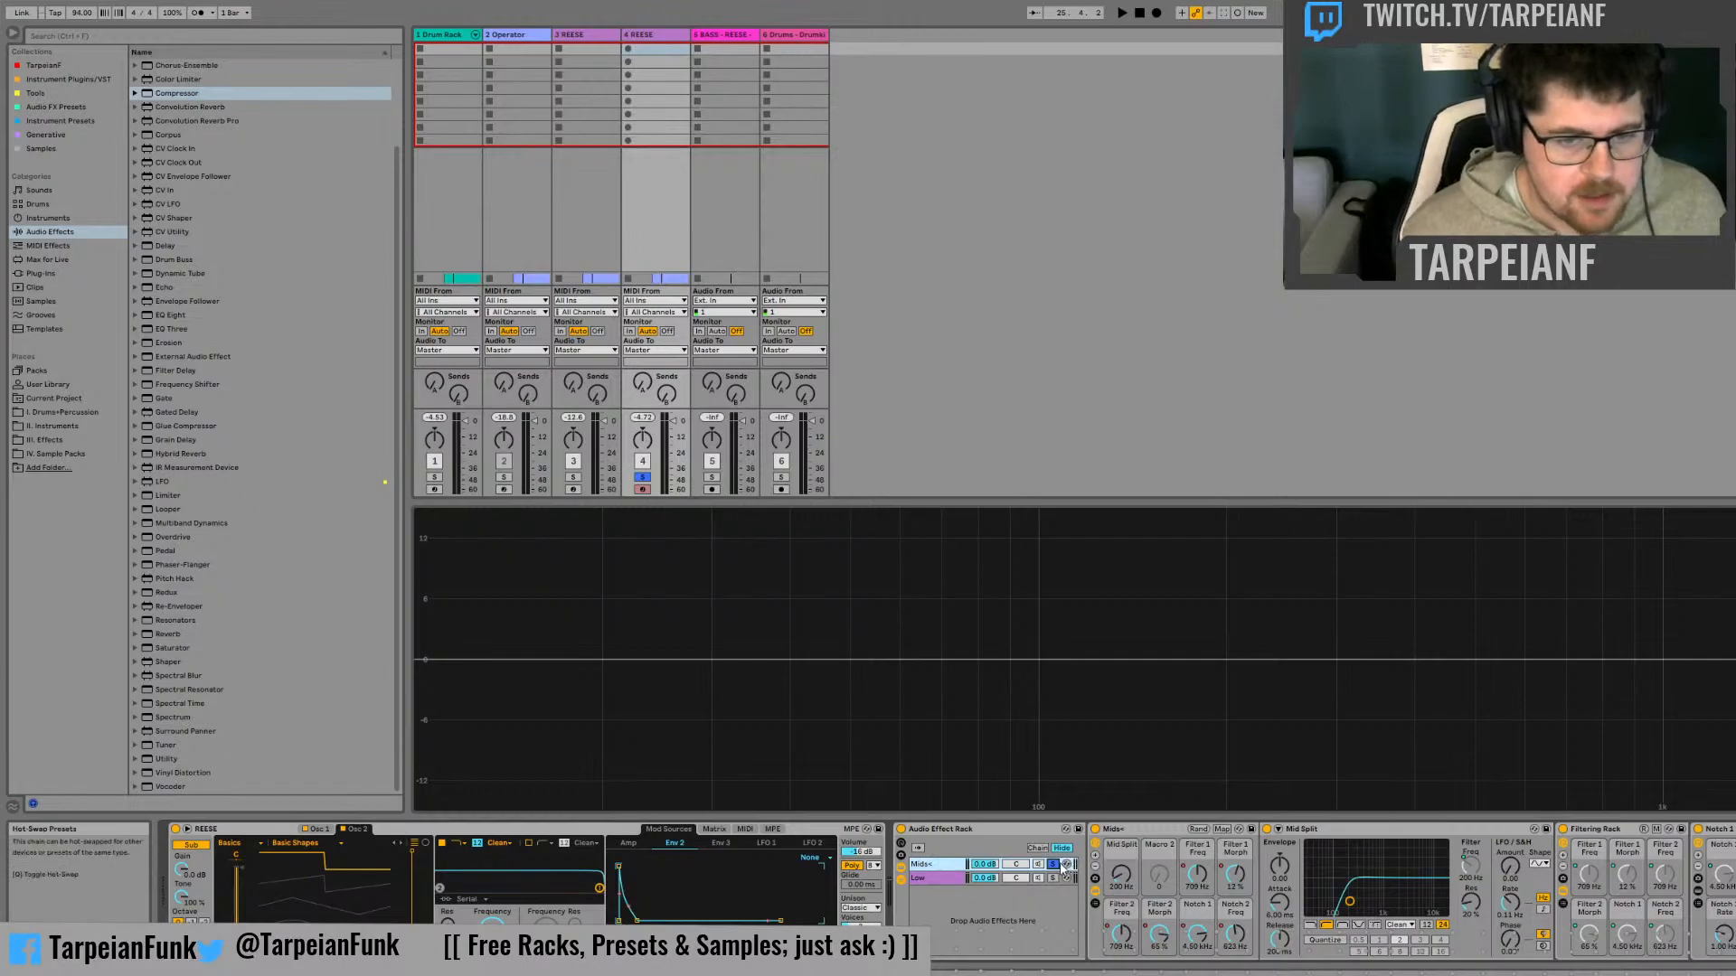
left_click(1054, 865)
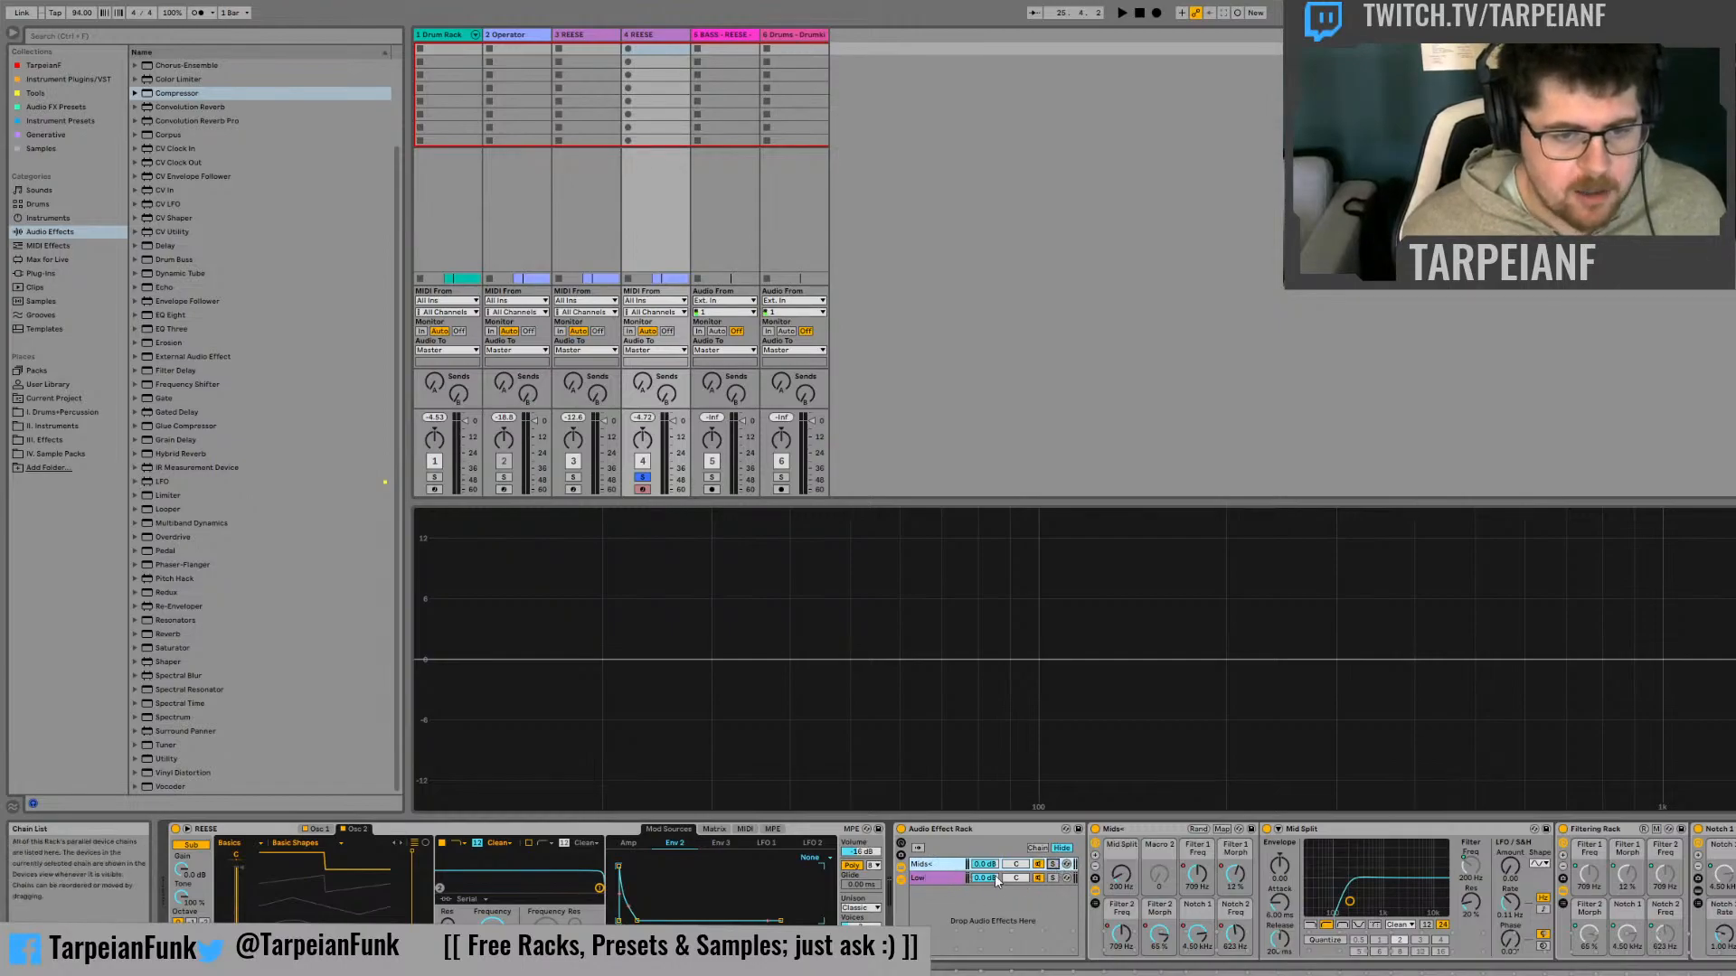
Solo the Low chain and play the bass to hear only its low end
left_click(1053, 878)
key("space")
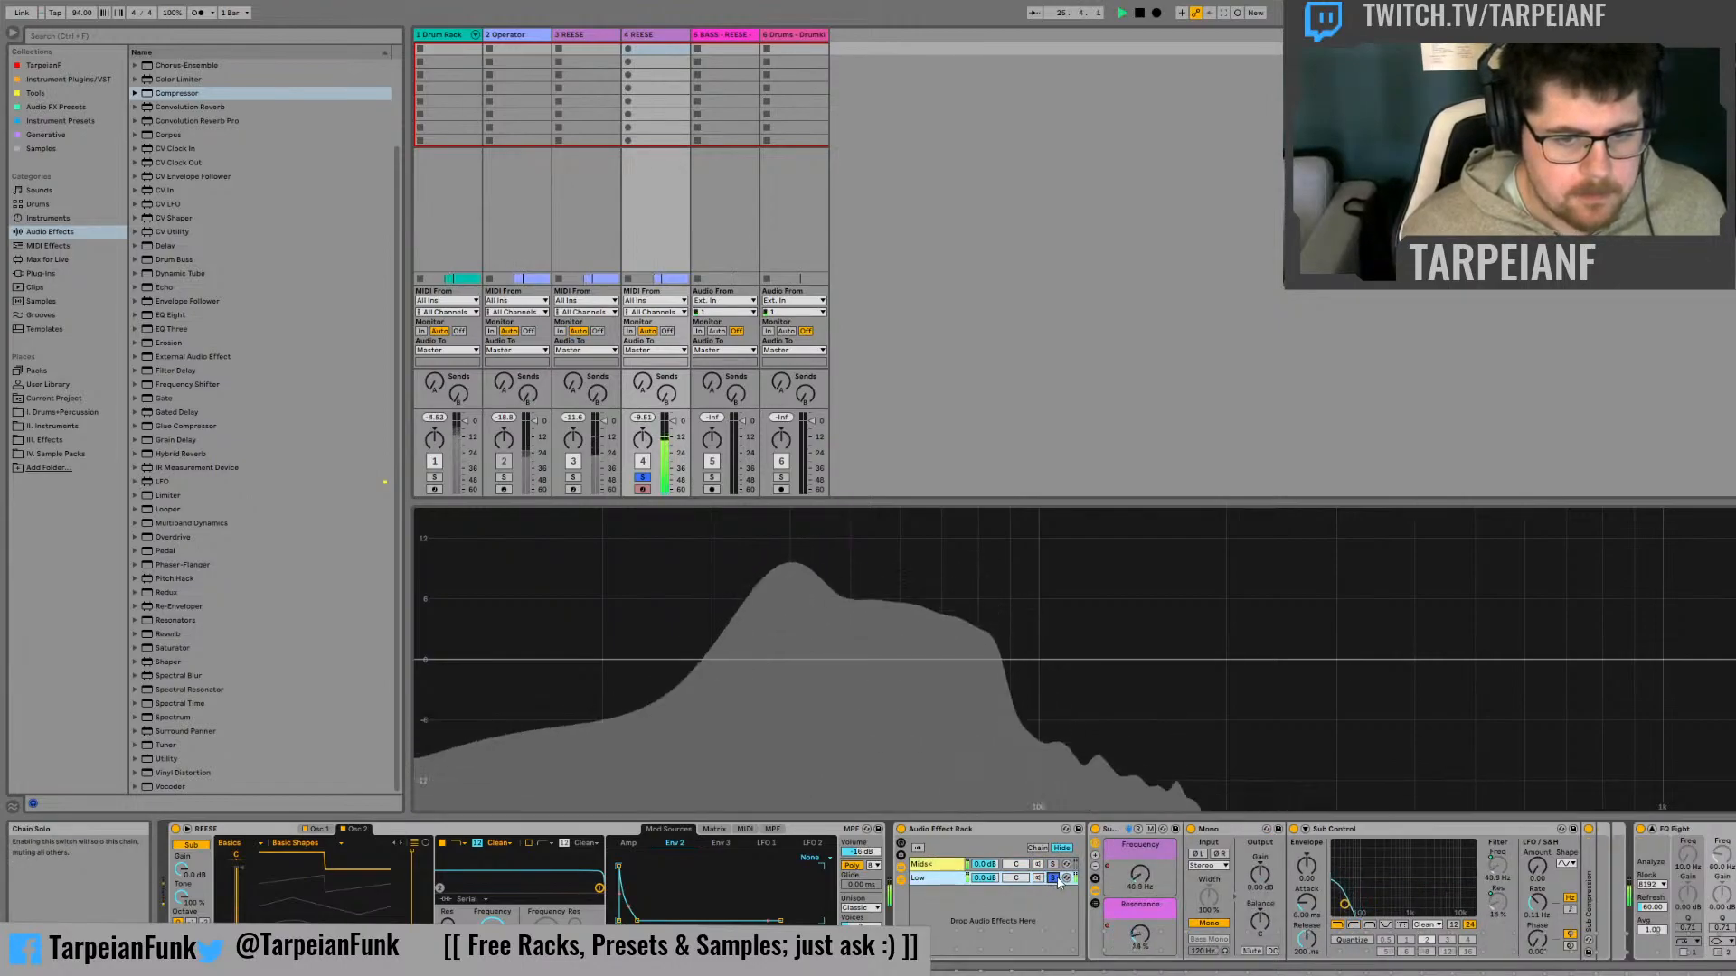
key("space")
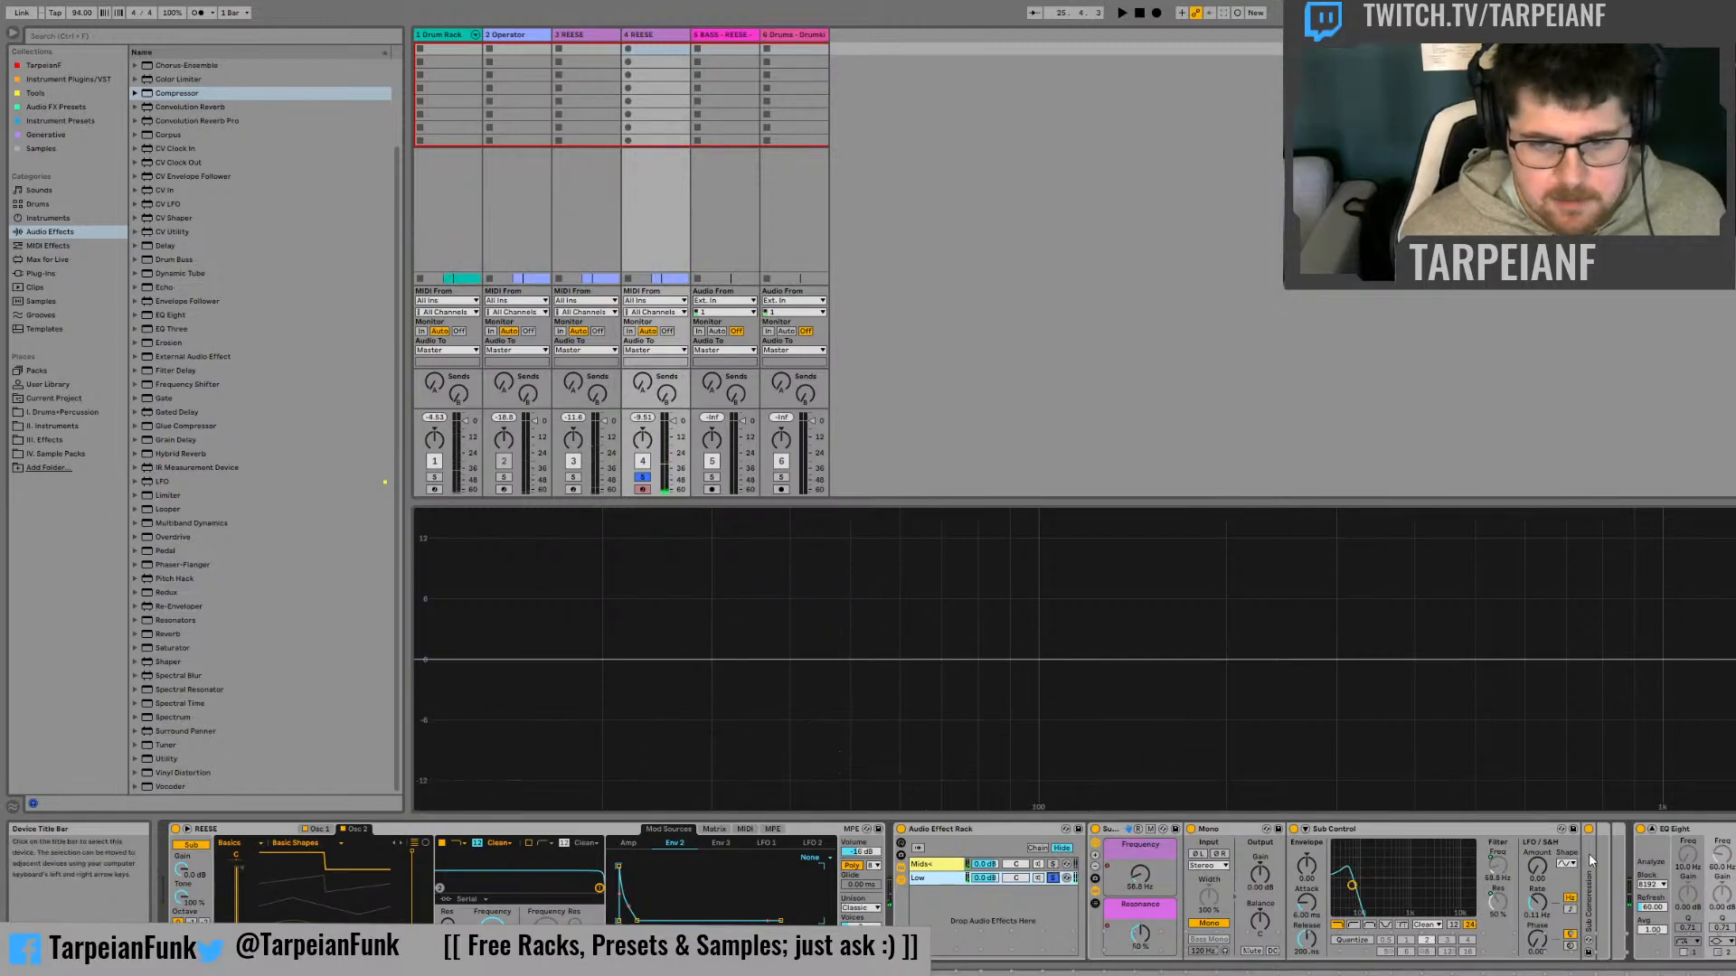
Unfold the Sub Compression device and check its activity view while playing the soloed Low chain
double_click(1587, 853)
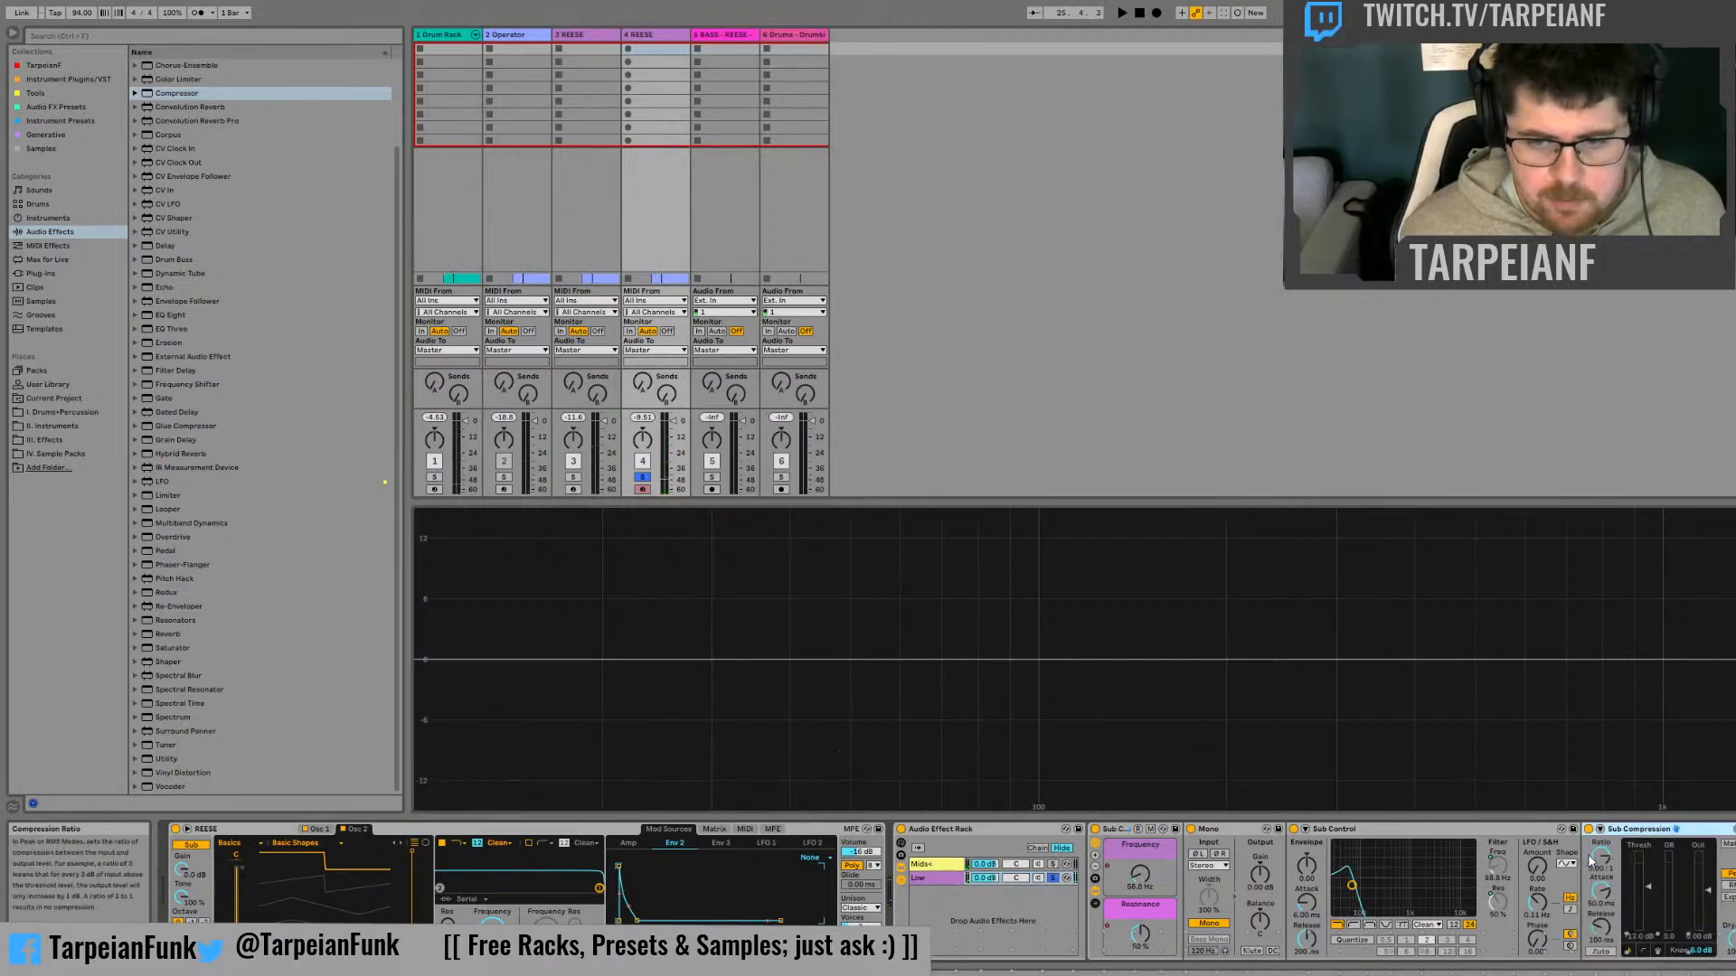
left_click(1659, 951)
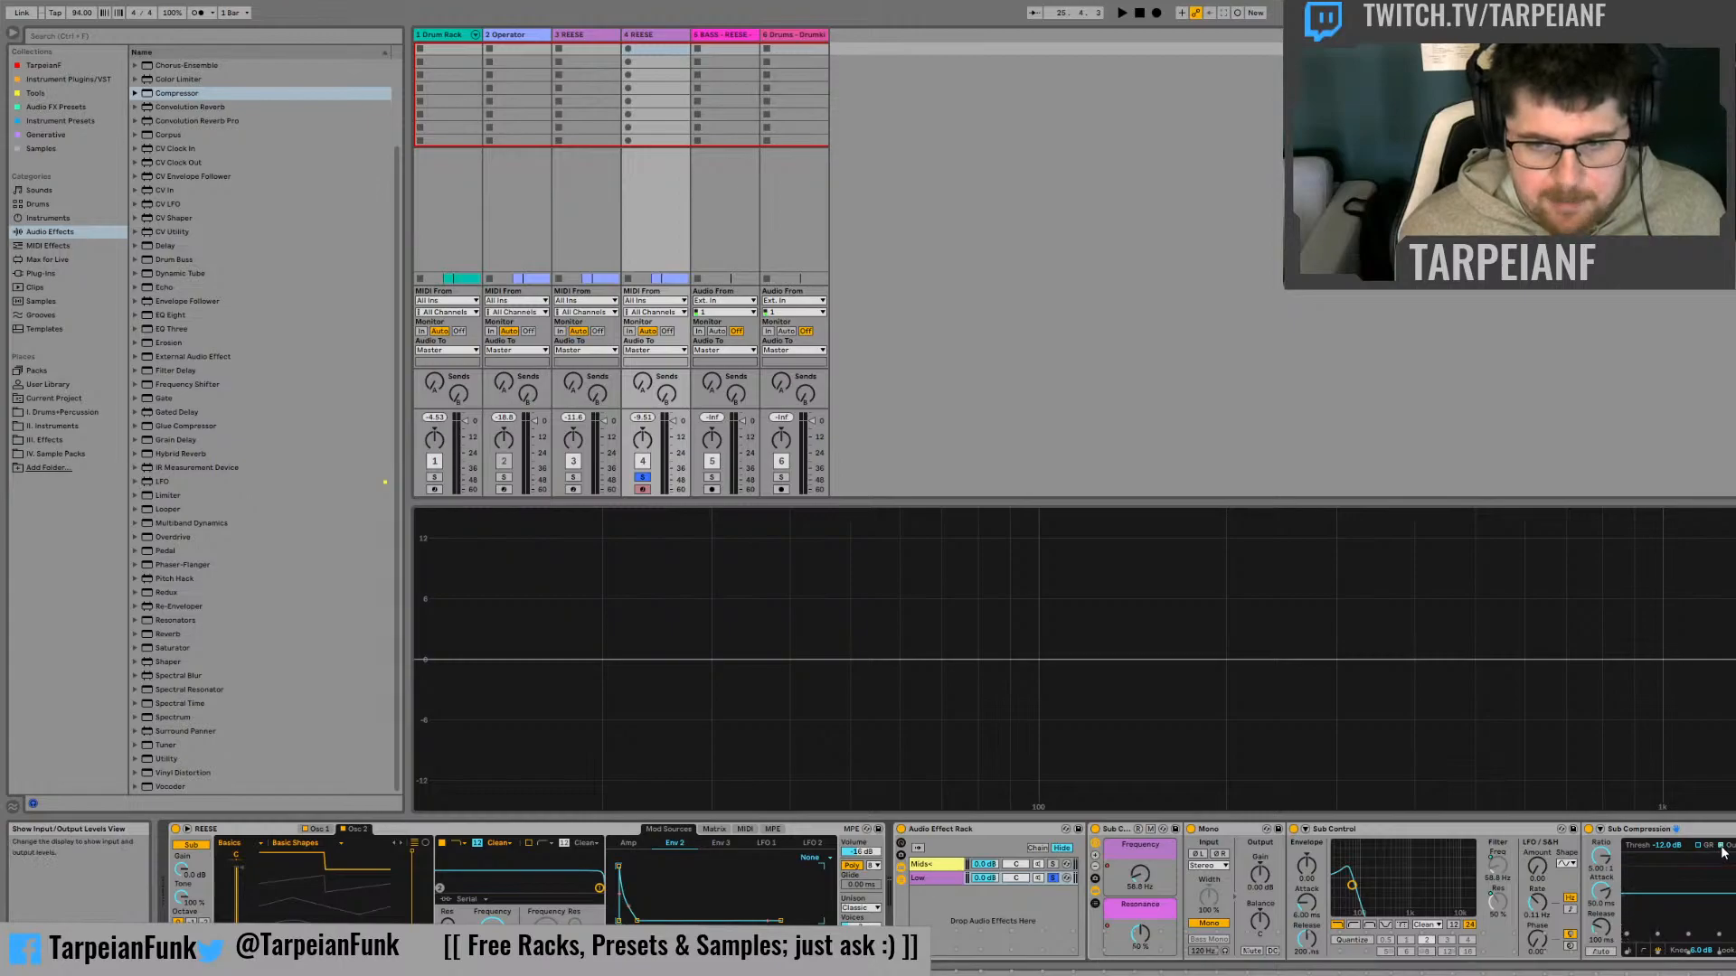
key("space")
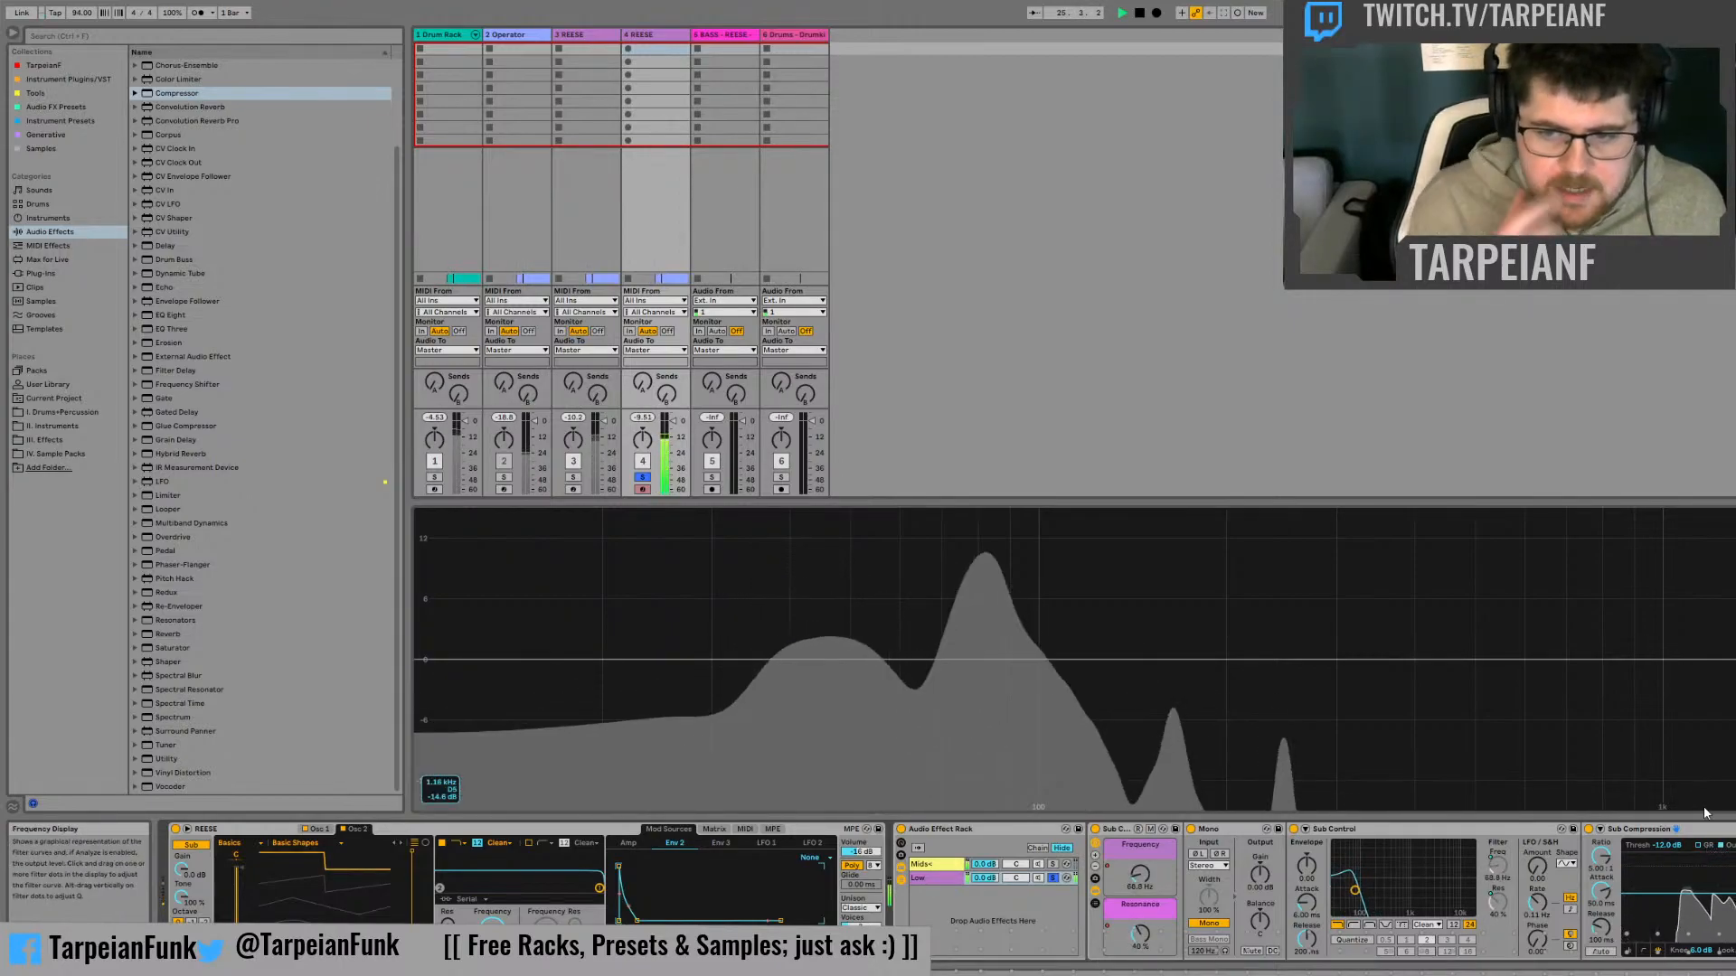
key("space")
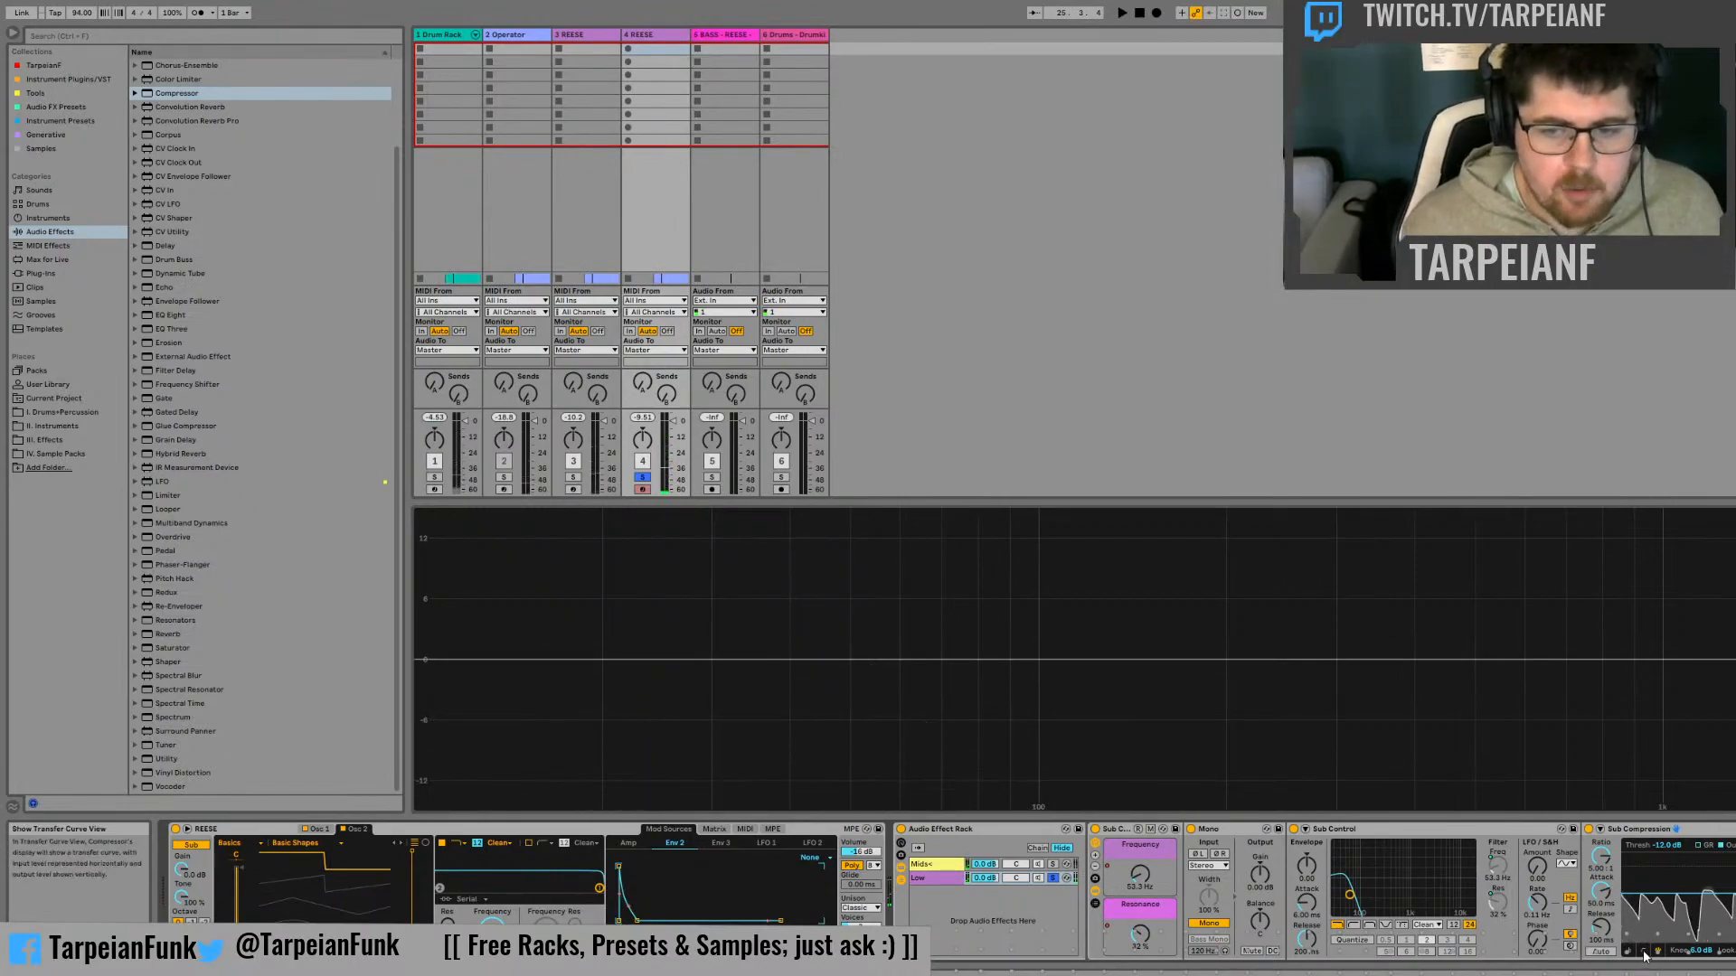
key("space")
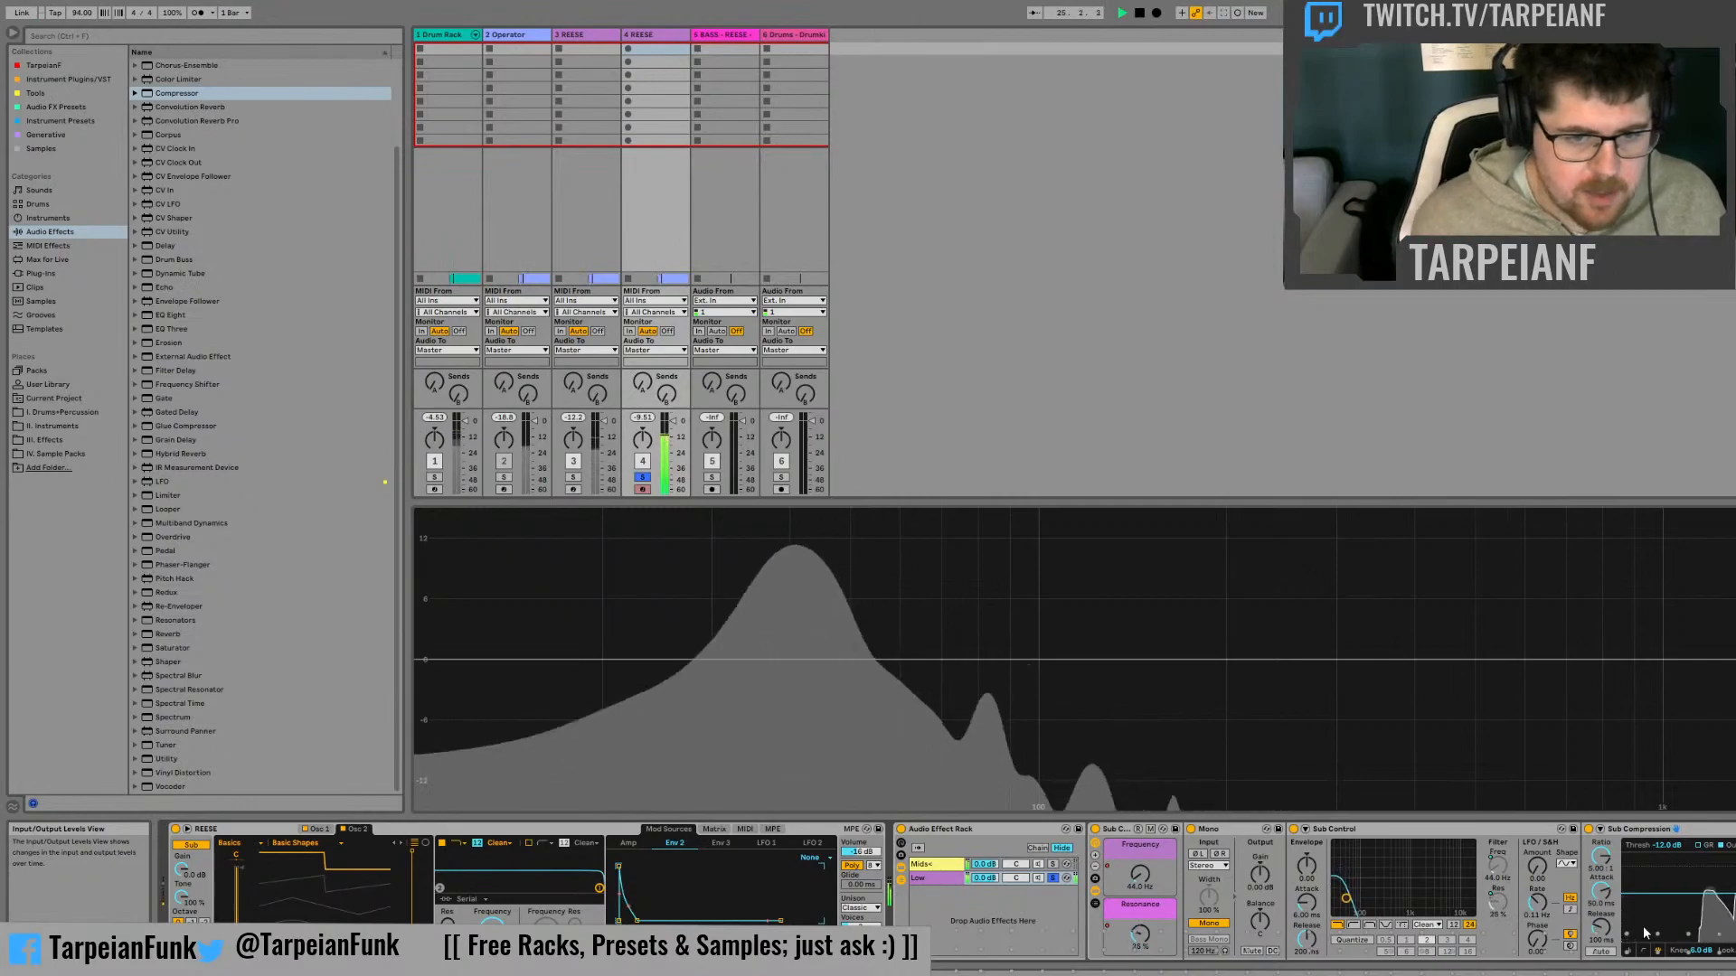
Unsolo the Low chain, listen to both chains together, and bring the Mids+ chain's devices into view
left_click(1052, 878)
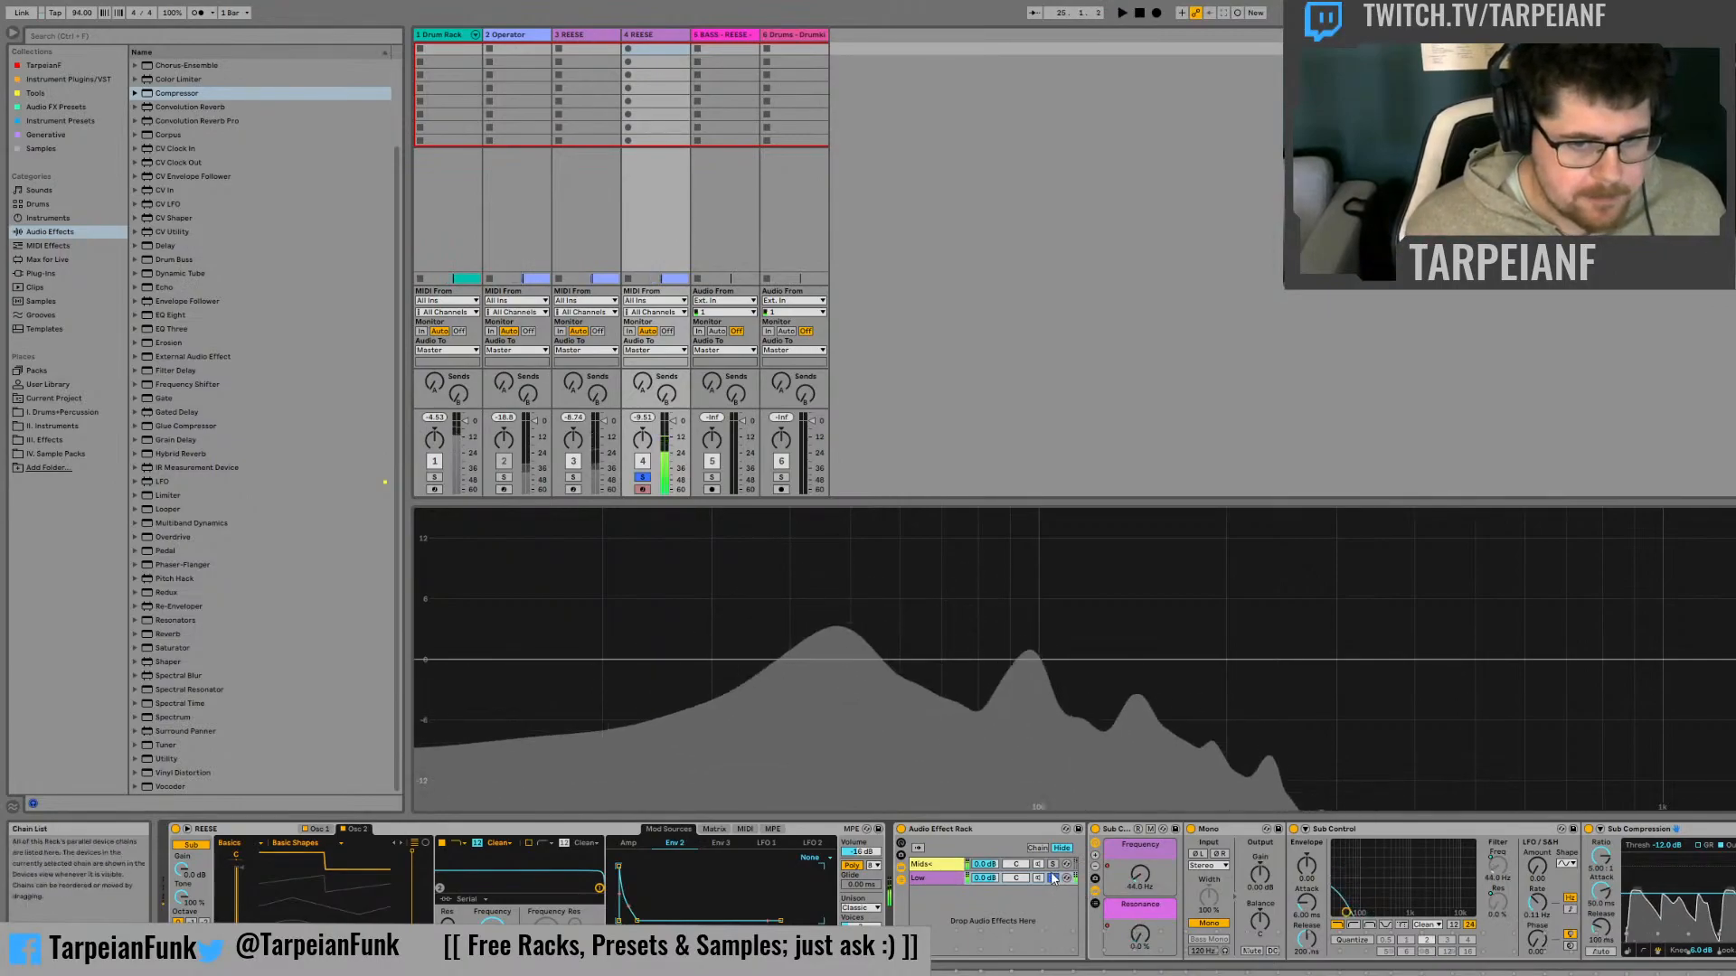
left_click(1052, 878)
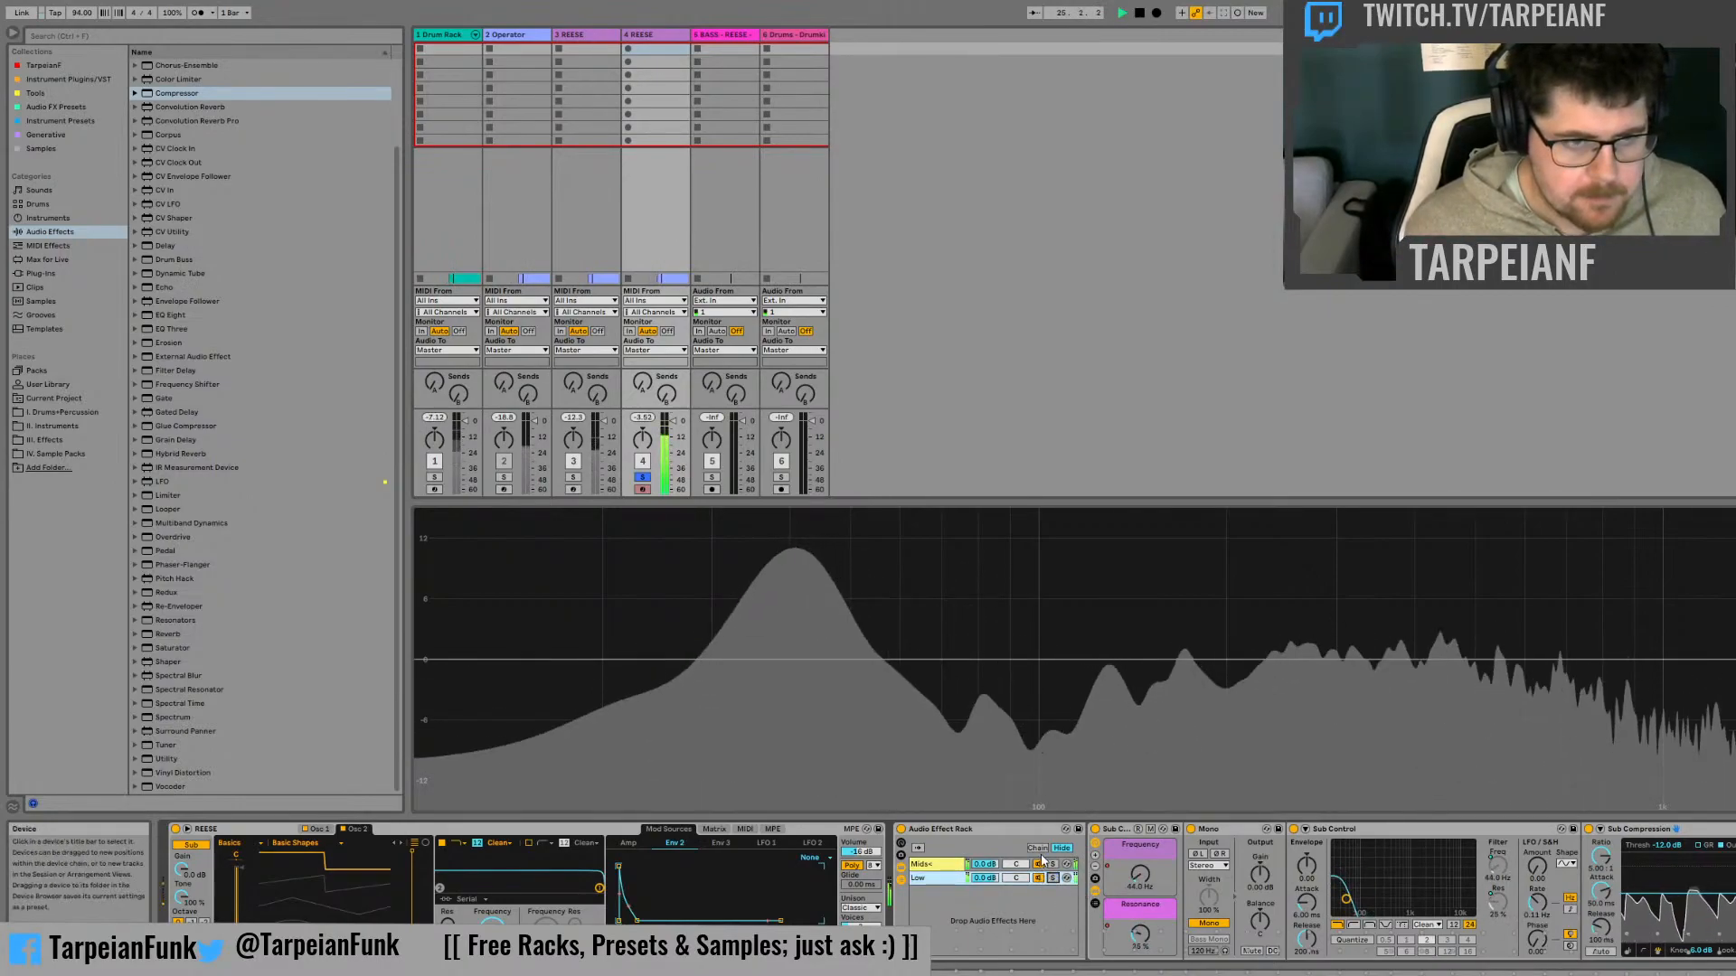
left_click(964, 871)
key("space")
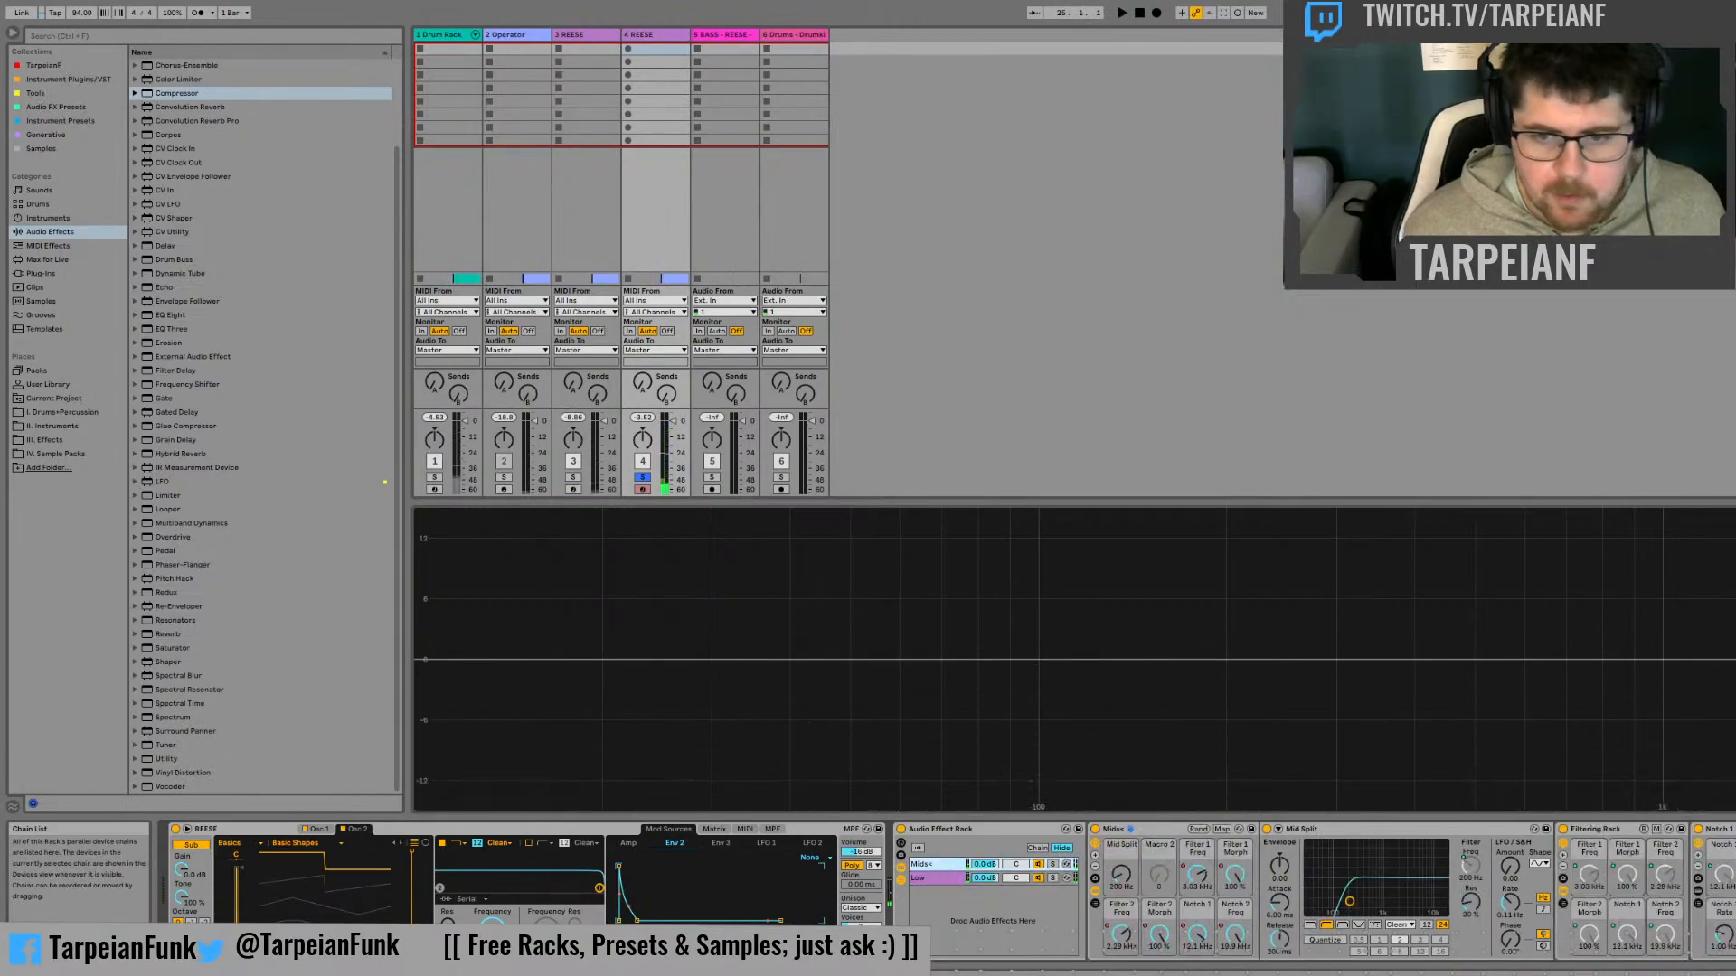
Hide the Filtering Rack's inner devices and add a Utility effect after it in the Mids+ chain
left_click(1563, 893)
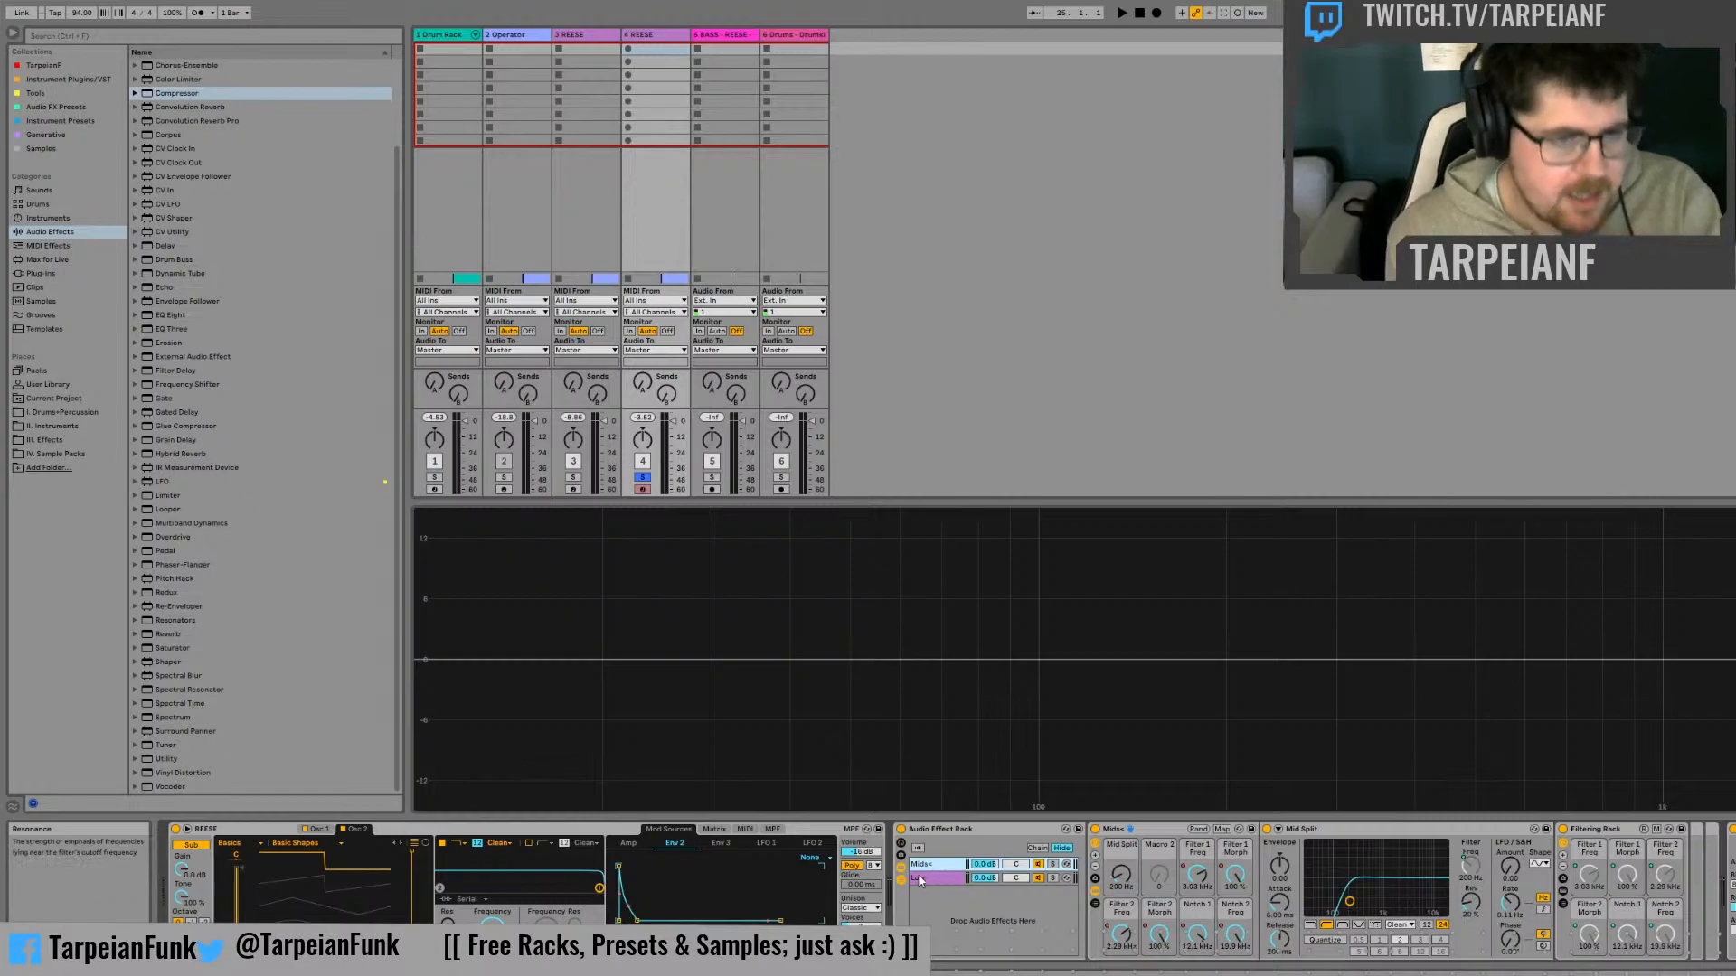
scroll(258, 731, "up", 1)
scroll(268, 721, "down", 1)
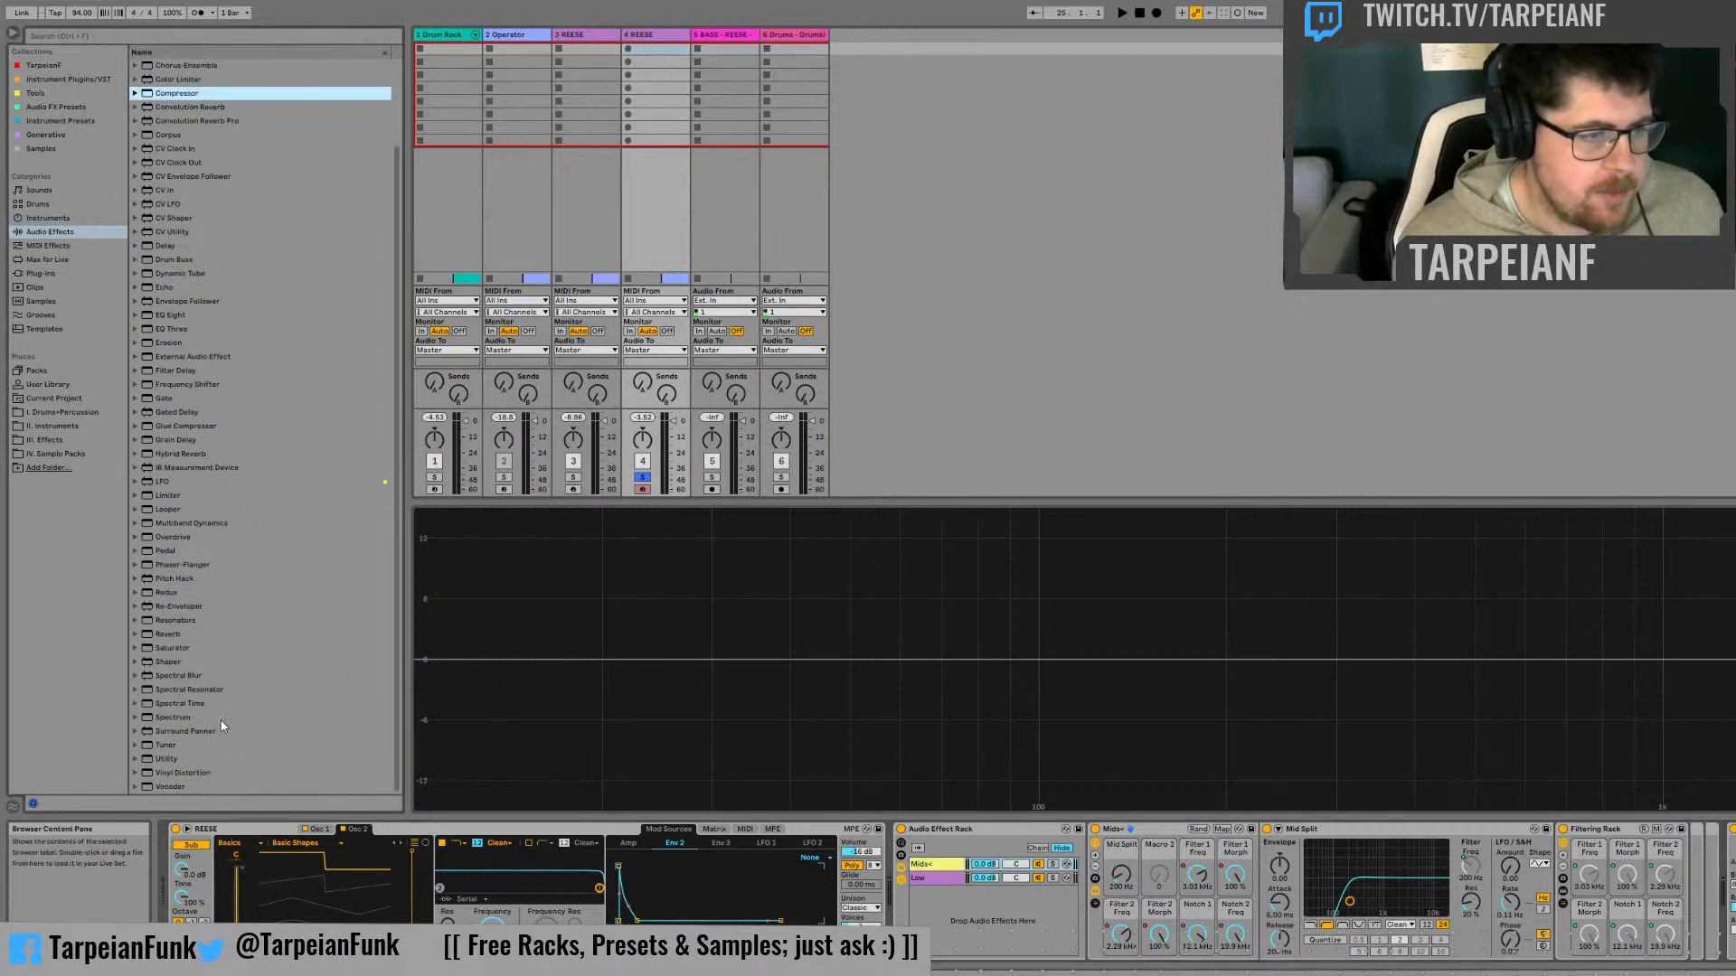
left_click_drag(163, 761, 697, 741)
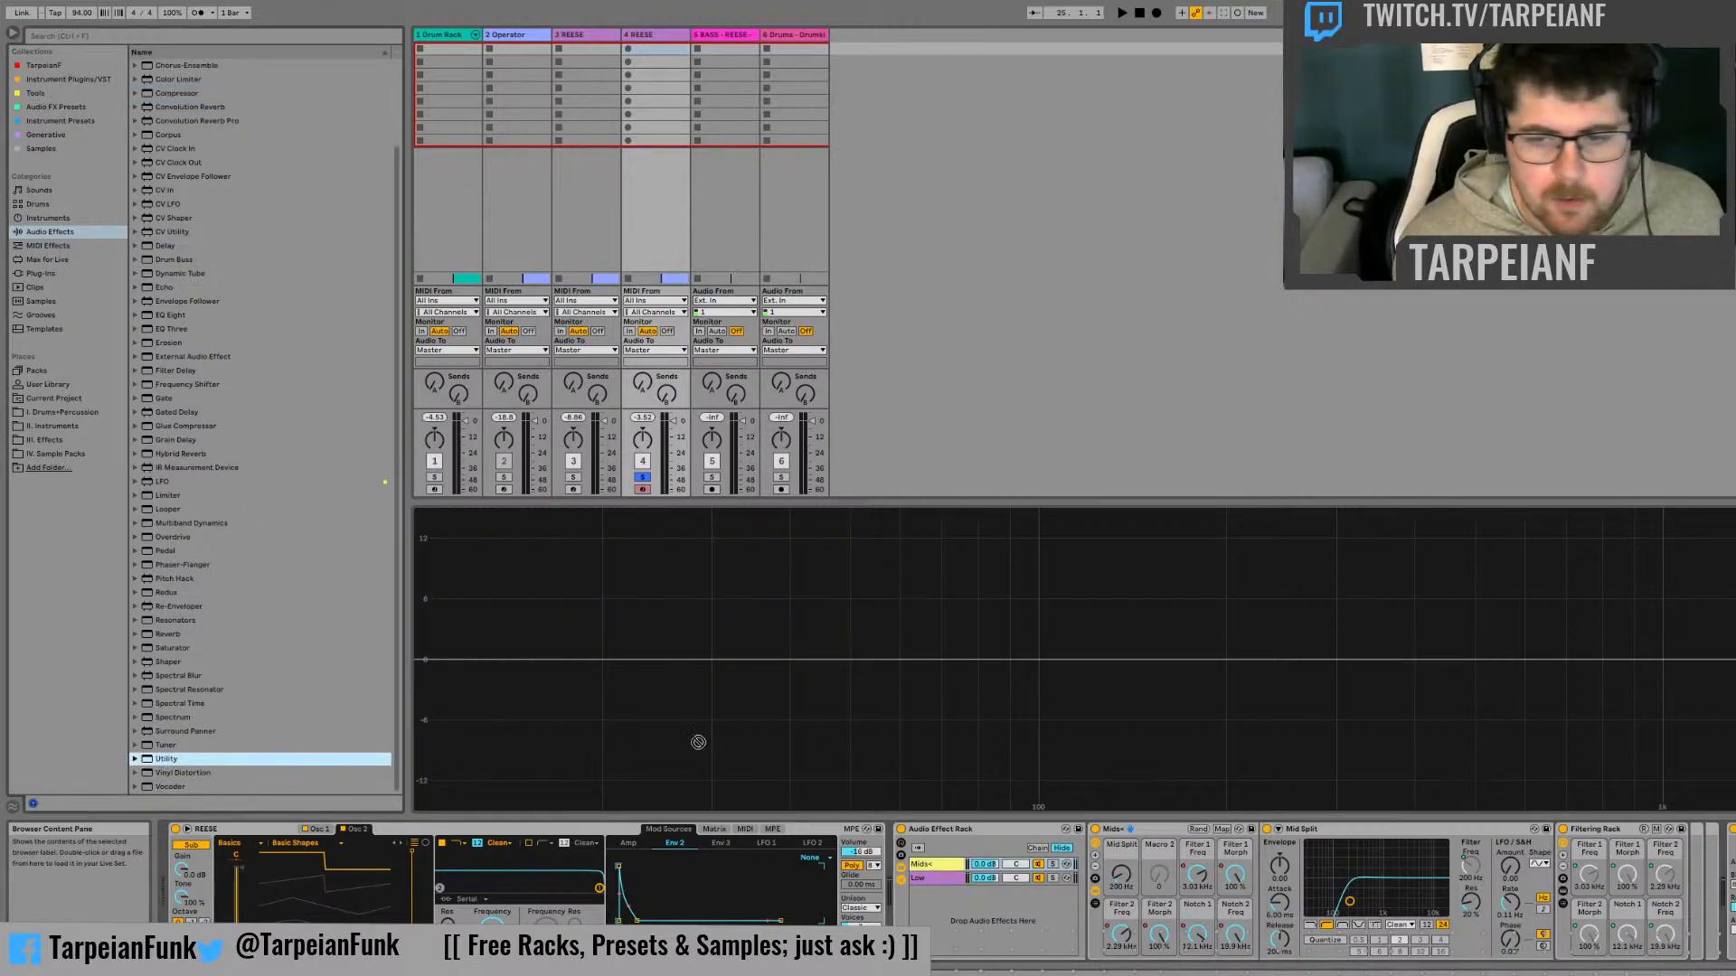
left_click_drag(1730, 829, 1730, 831)
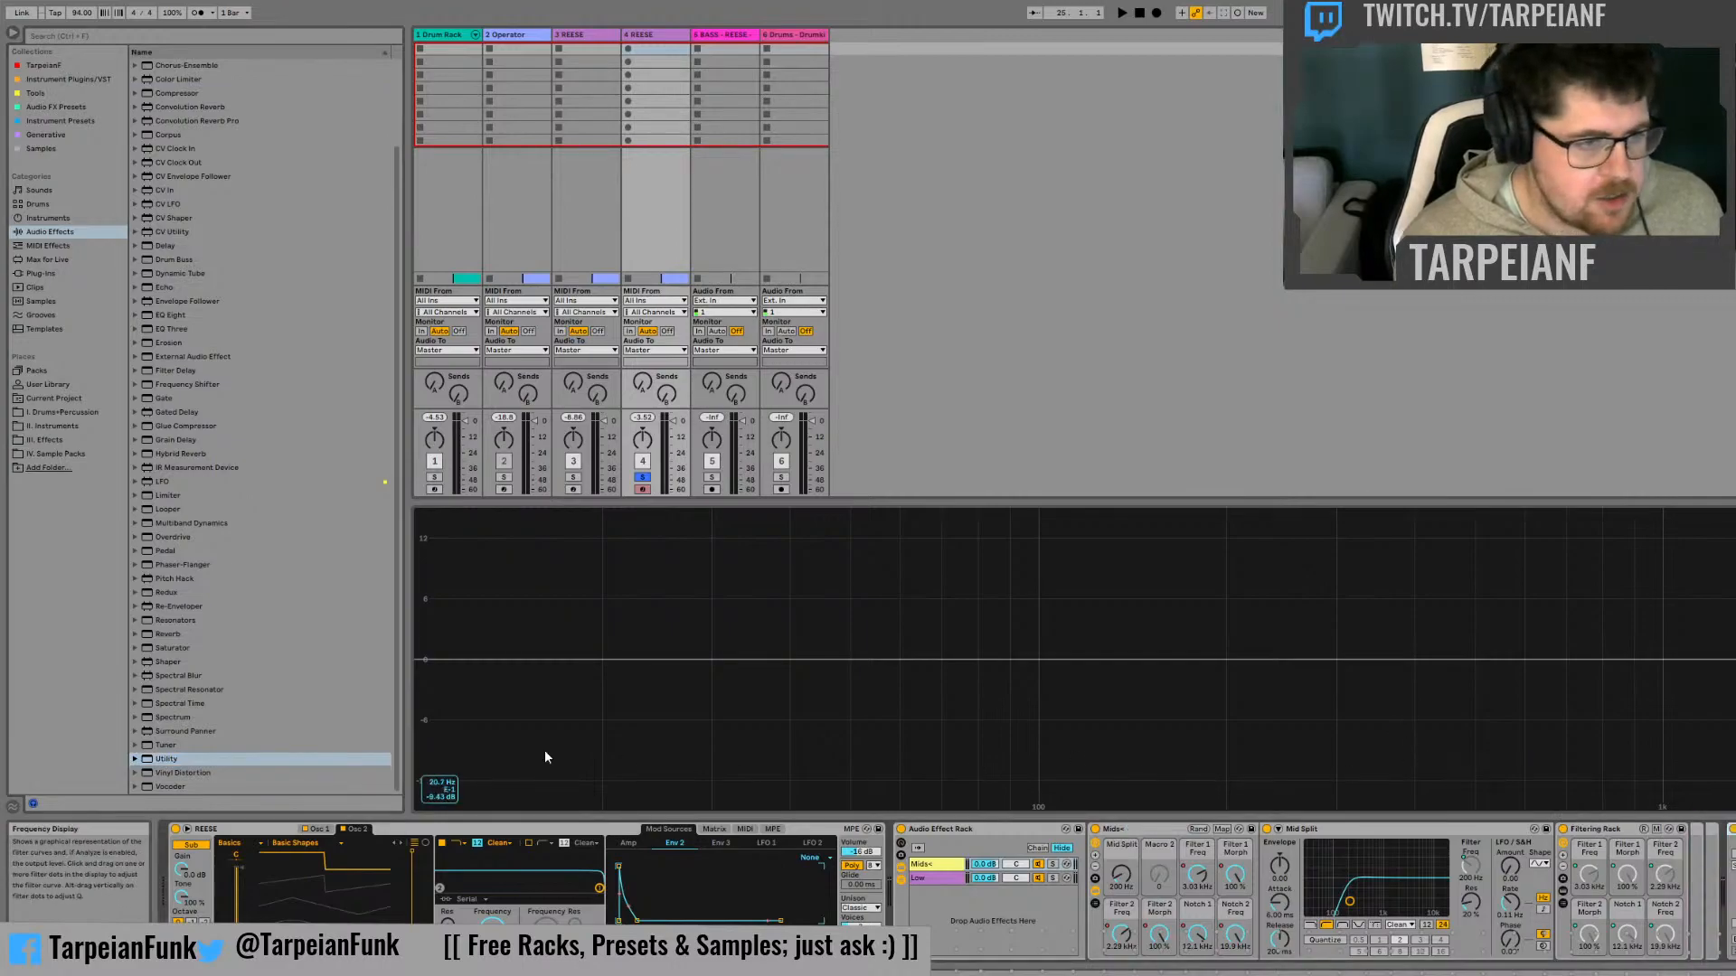
Add a Saturator after the Utility in the Mids+ chain and deactivate the Low chain
left_click(172, 649)
left_click_drag(172, 648, 1730, 829)
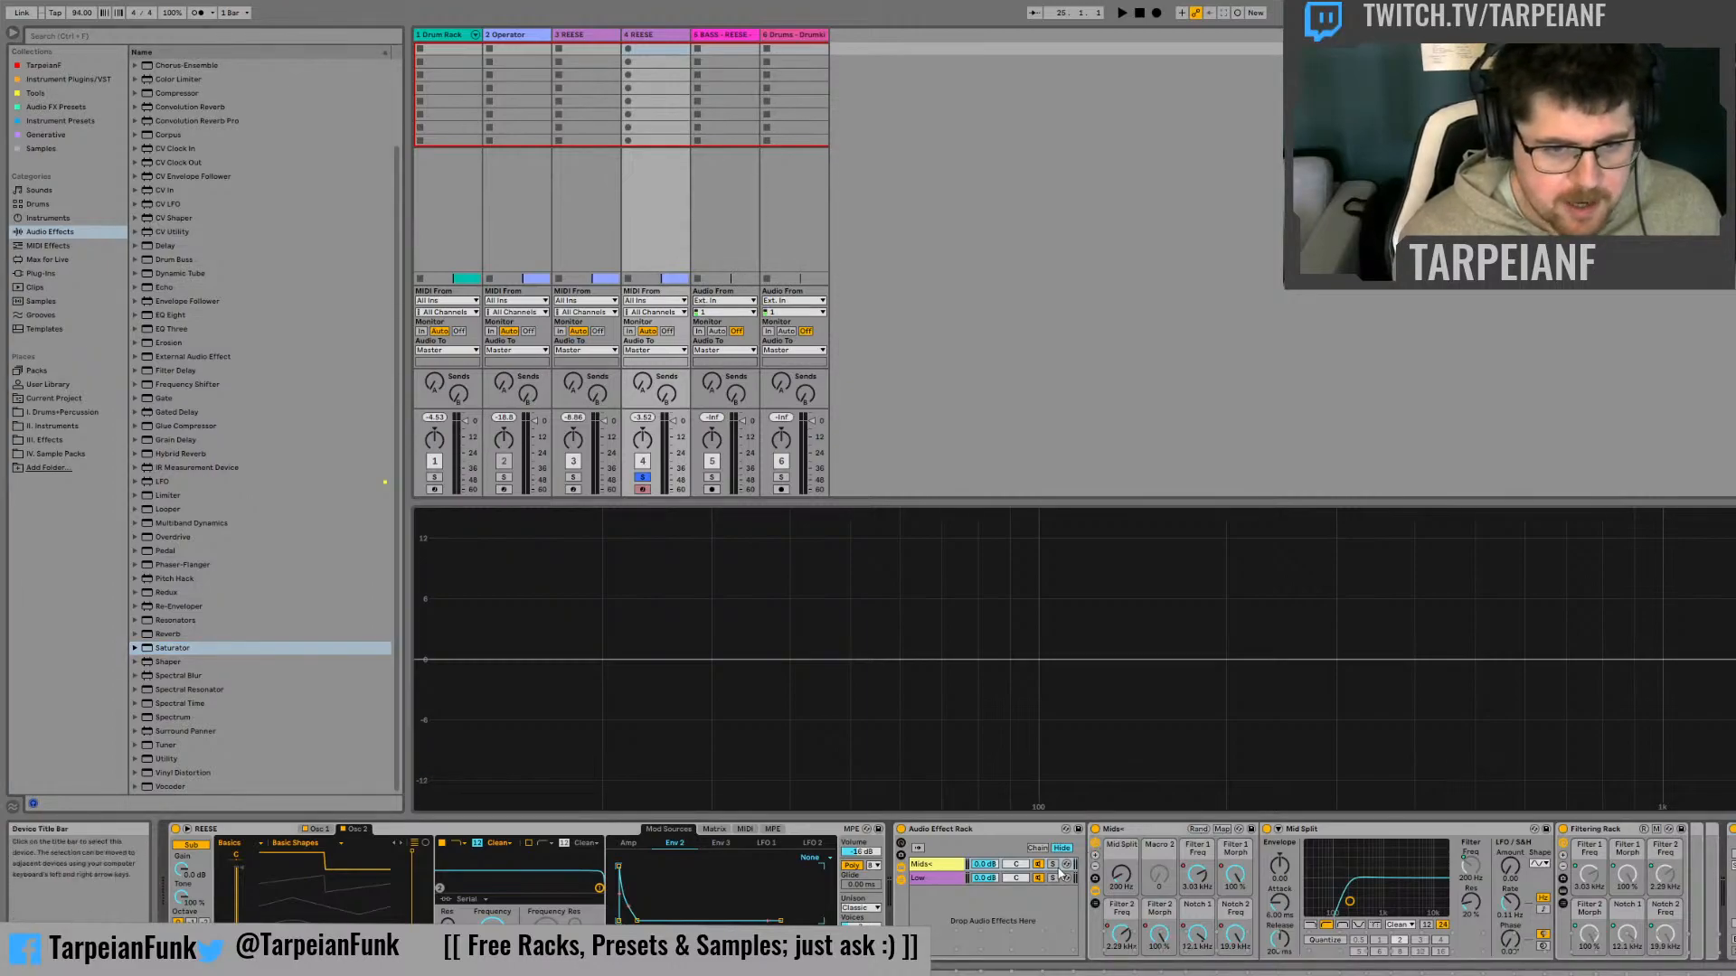
left_click(1036, 883)
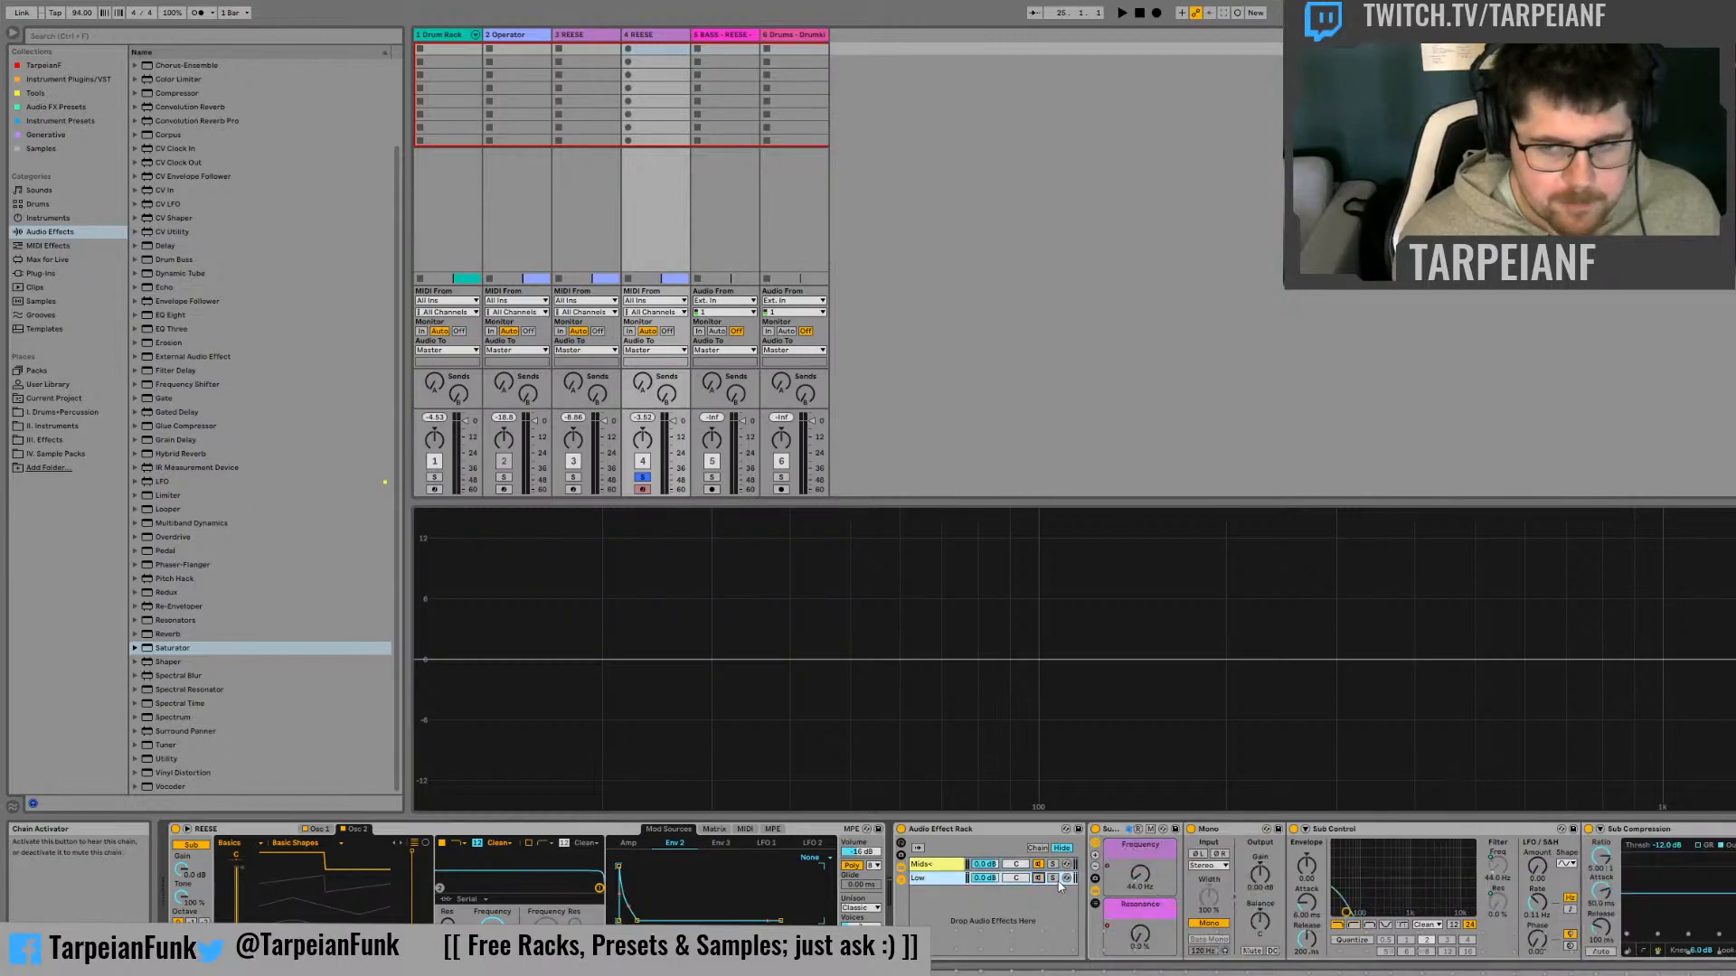
left_click(944, 868)
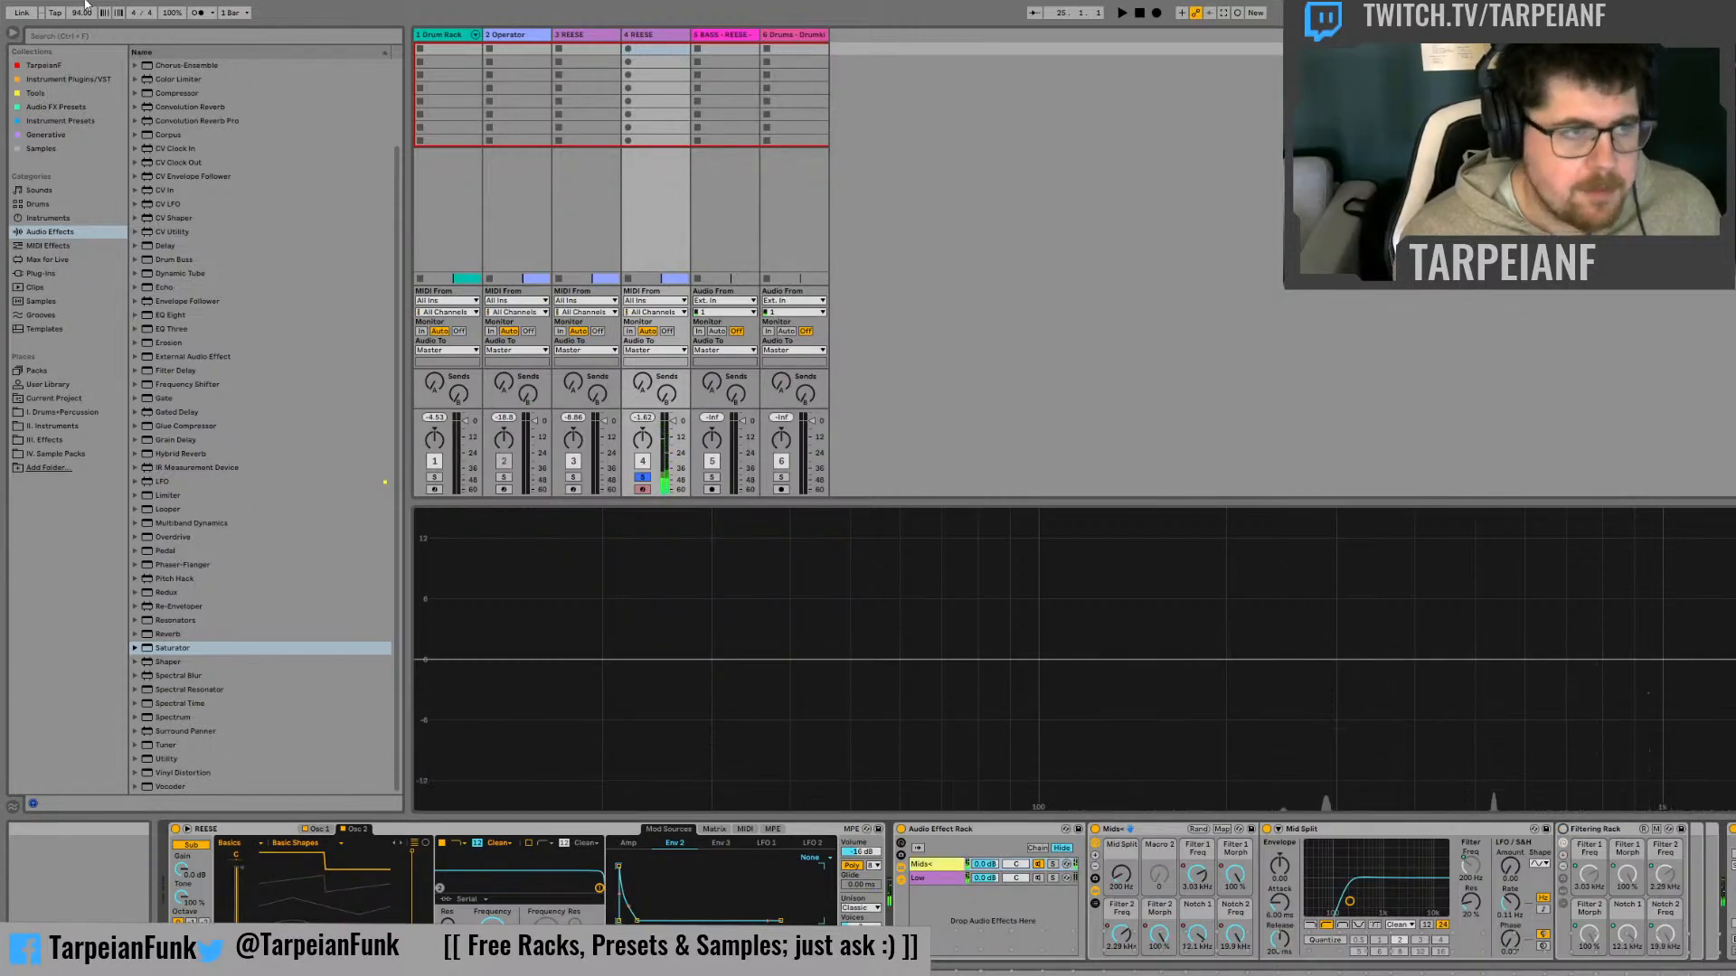
Look through the browser's plug-ins and collections for the MOscilloscope plug-in and select it in the Tools collection
left_click(61, 272)
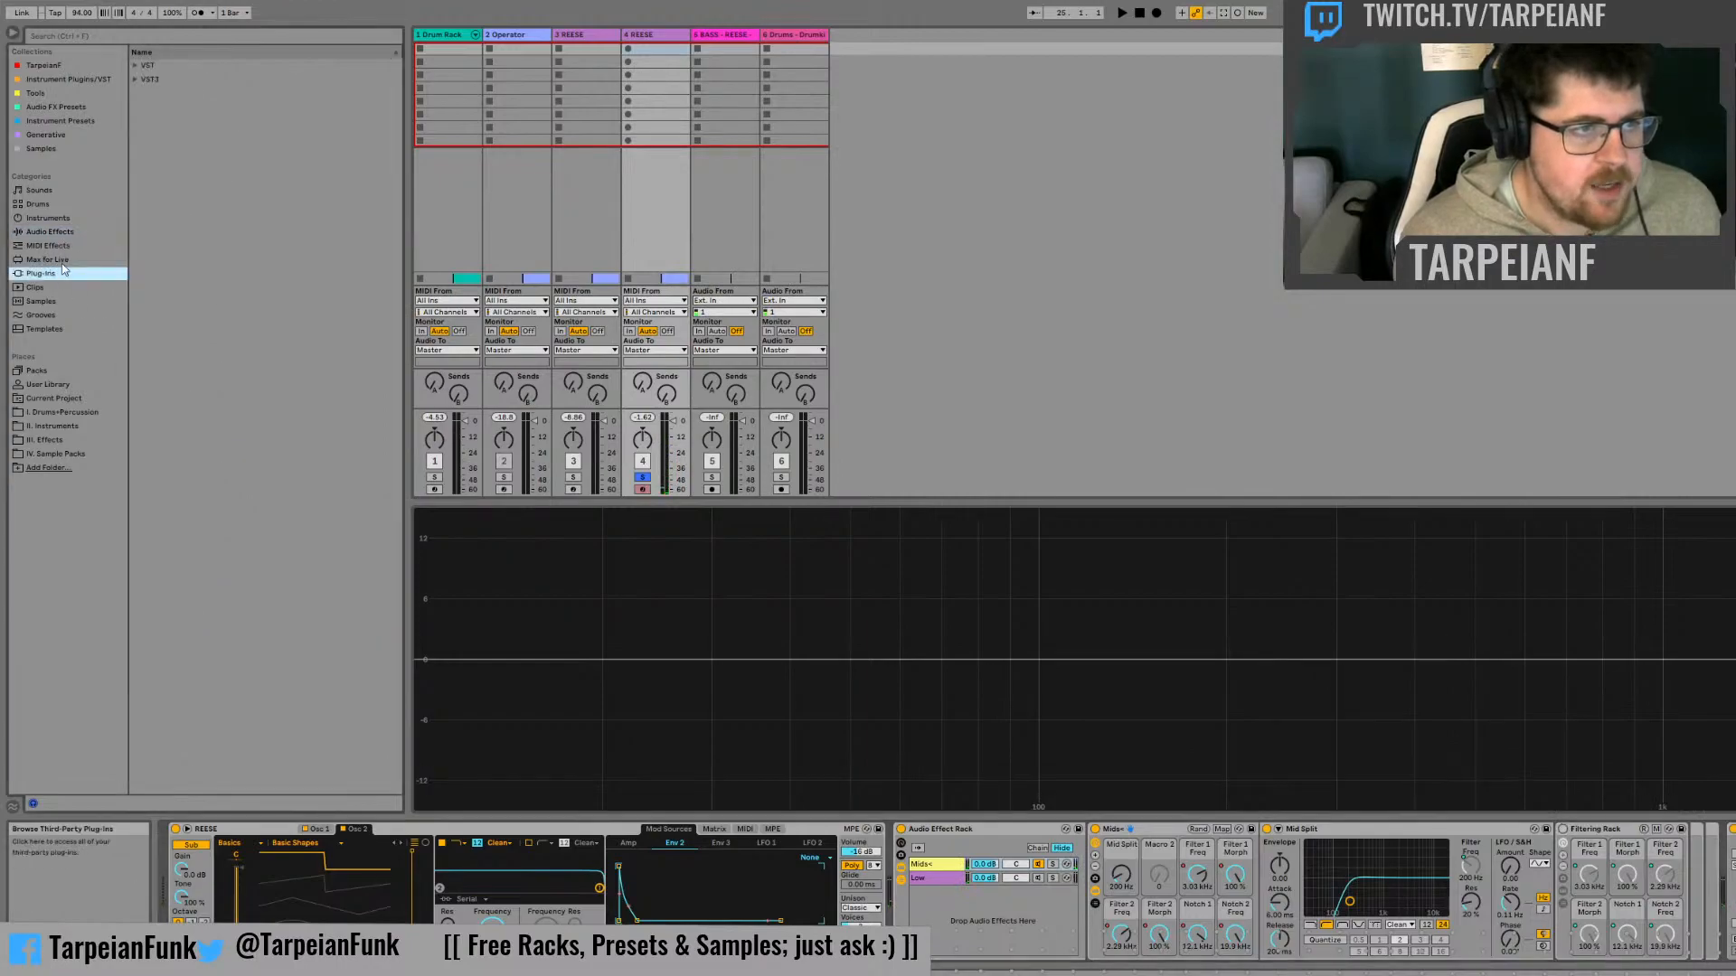
left_click(97, 66)
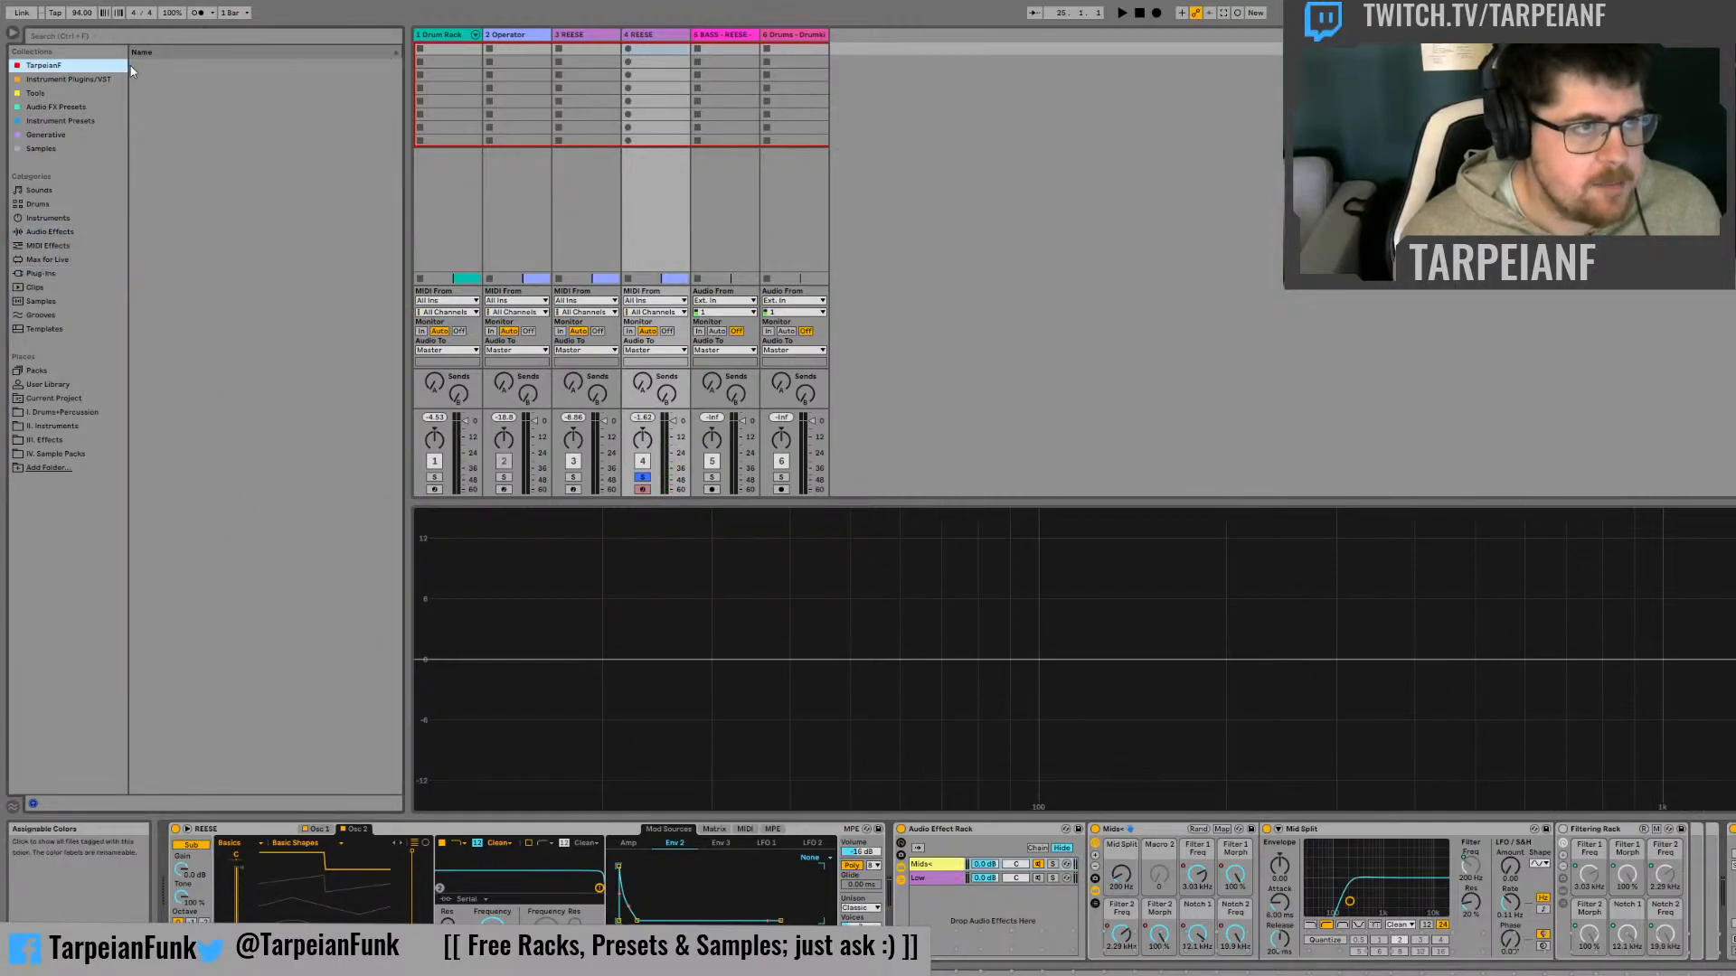
left_click(58, 260)
left_click(57, 272)
left_click(64, 65)
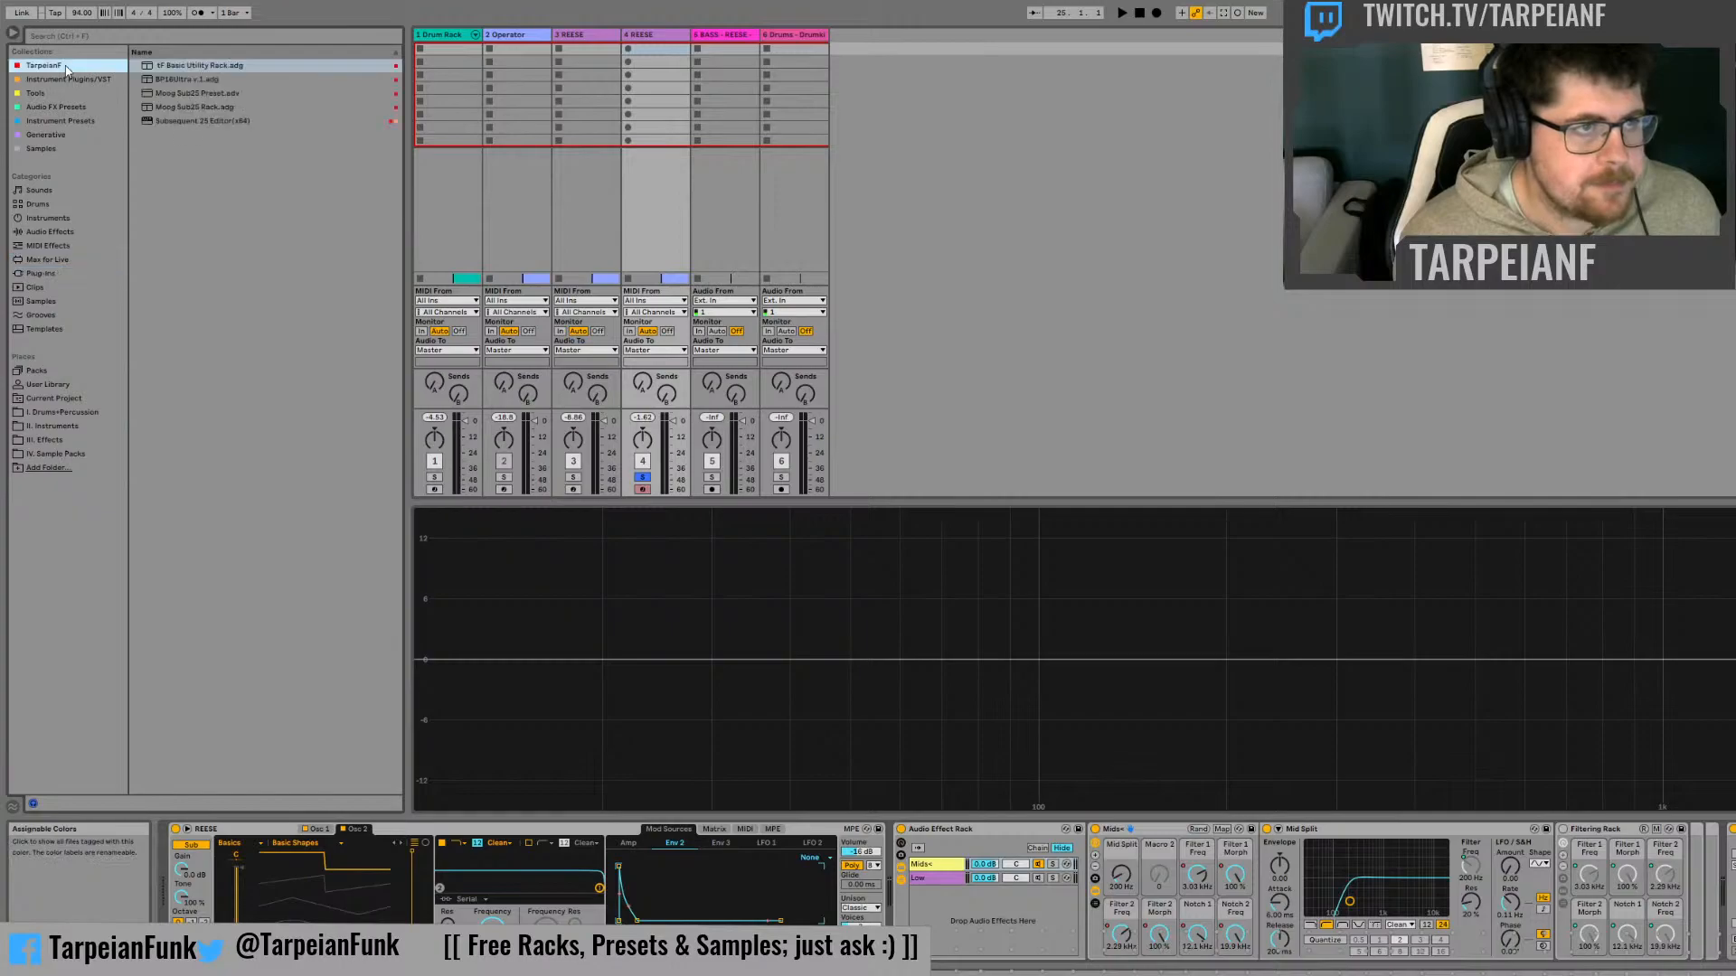
left_click(63, 93)
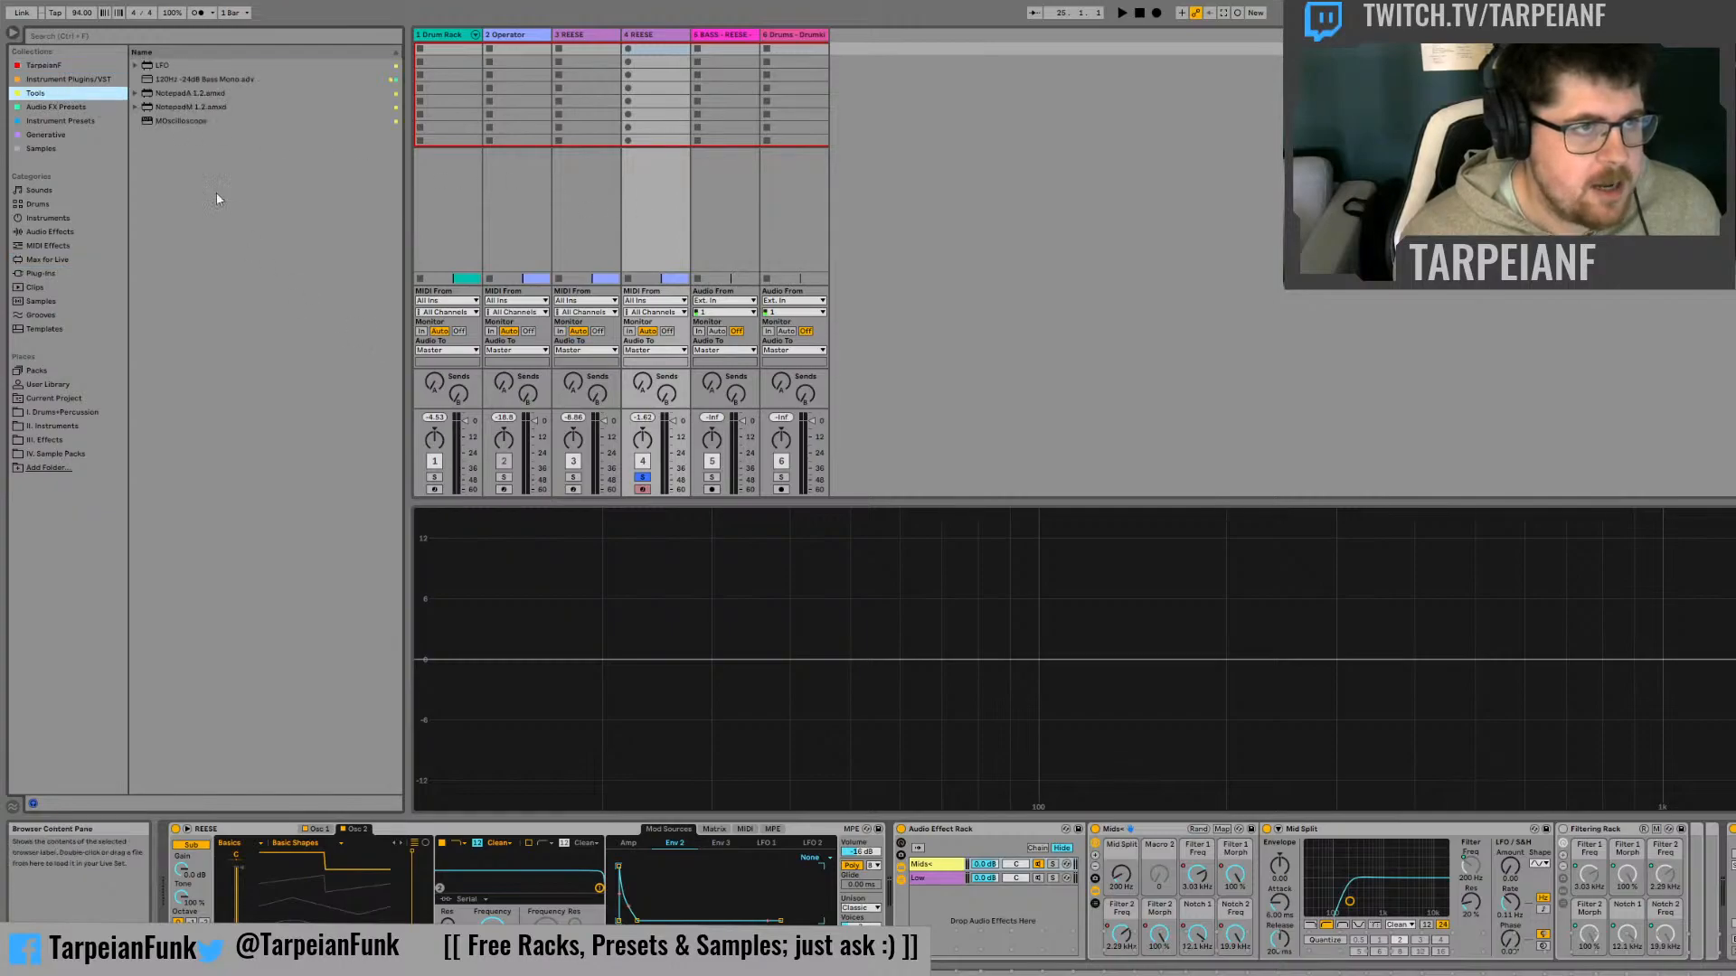
left_click(181, 121)
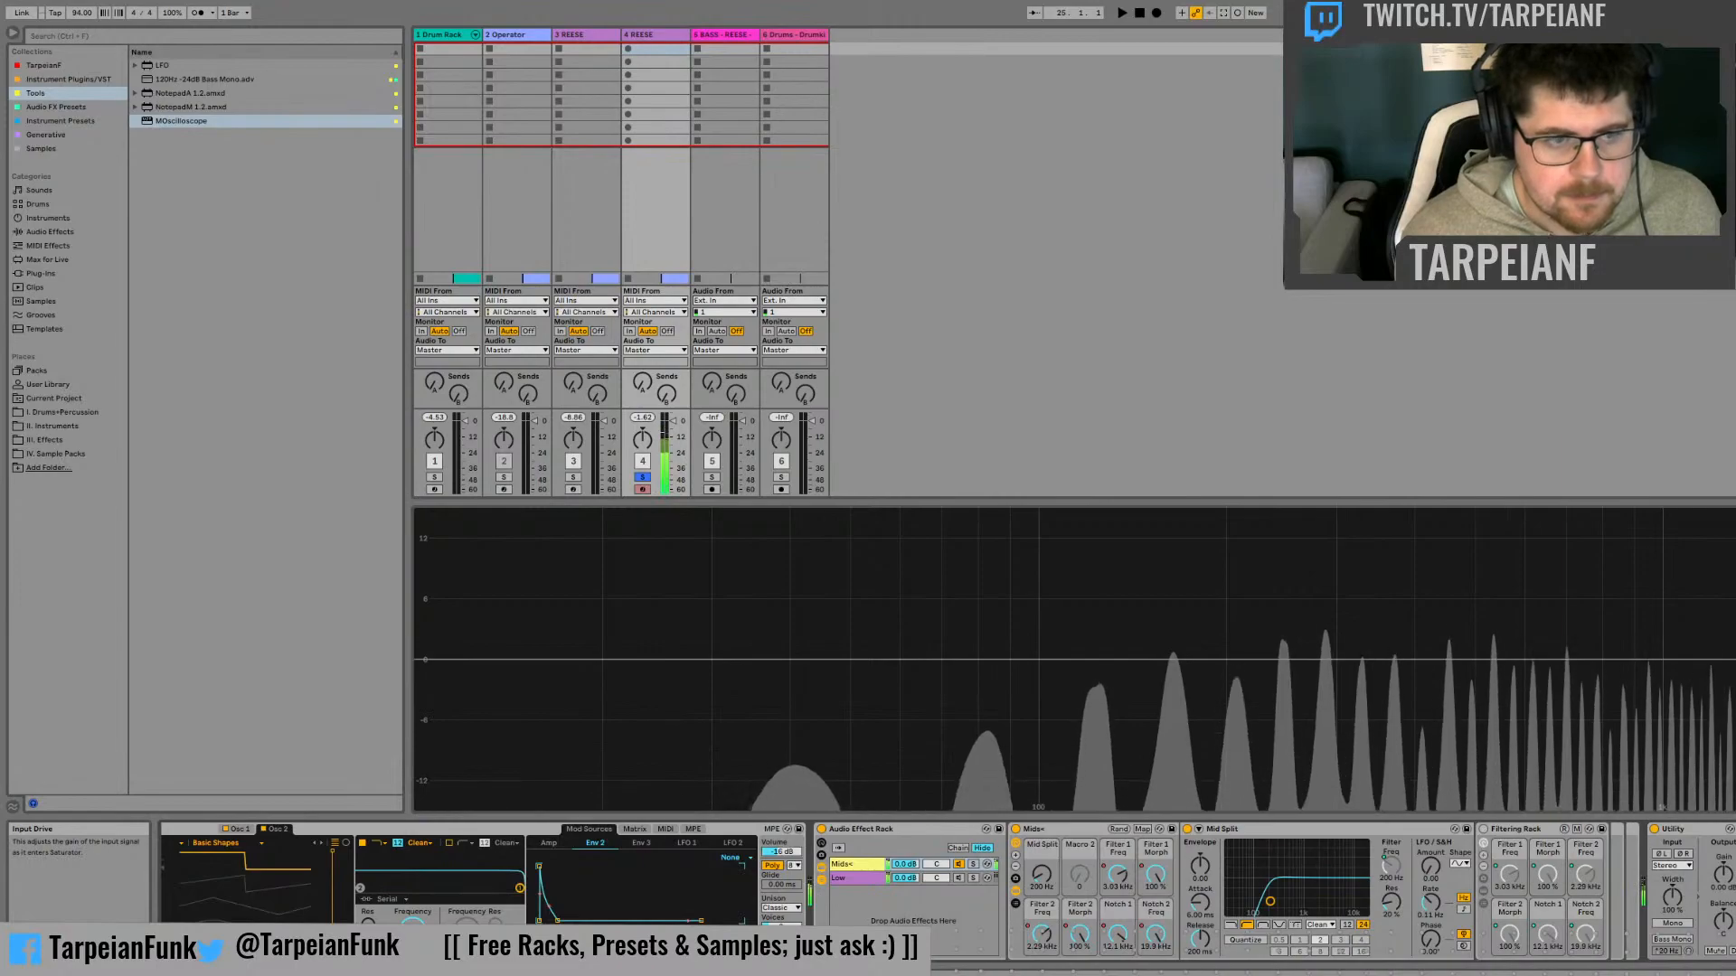
Set the REESE synth's Unison mode to None and compare the sound with the Audio Effect Rack bypassed and active
left_click(781, 908)
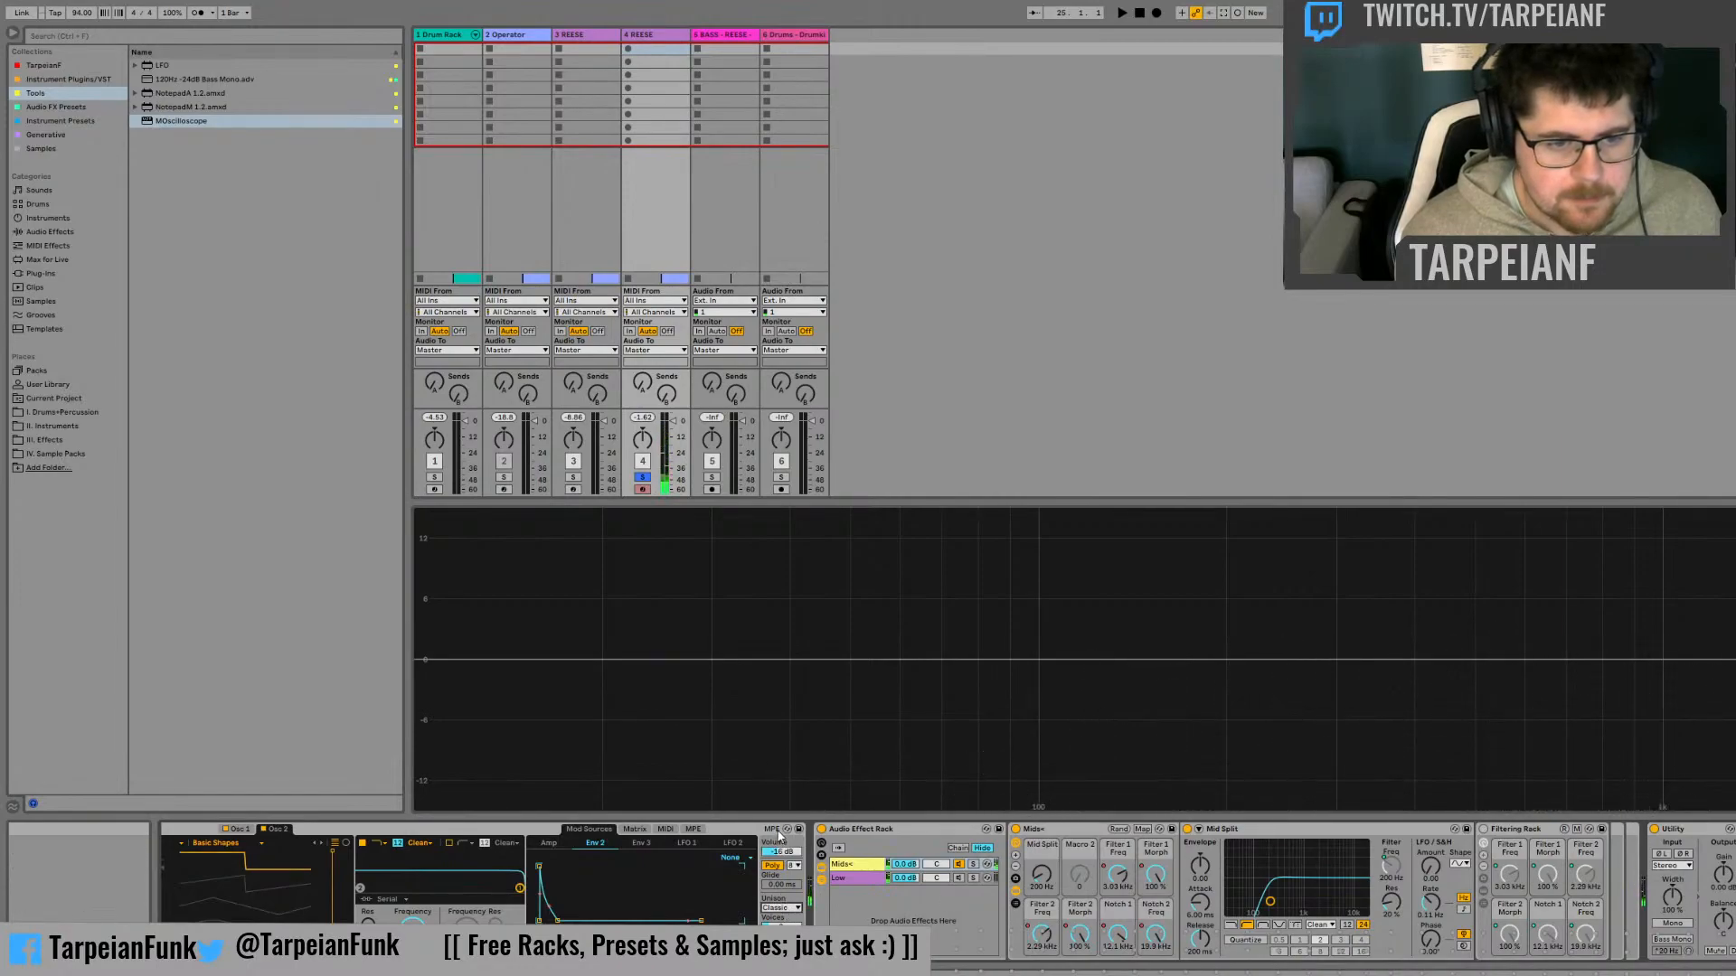
left_click(780, 837)
left_click(821, 830)
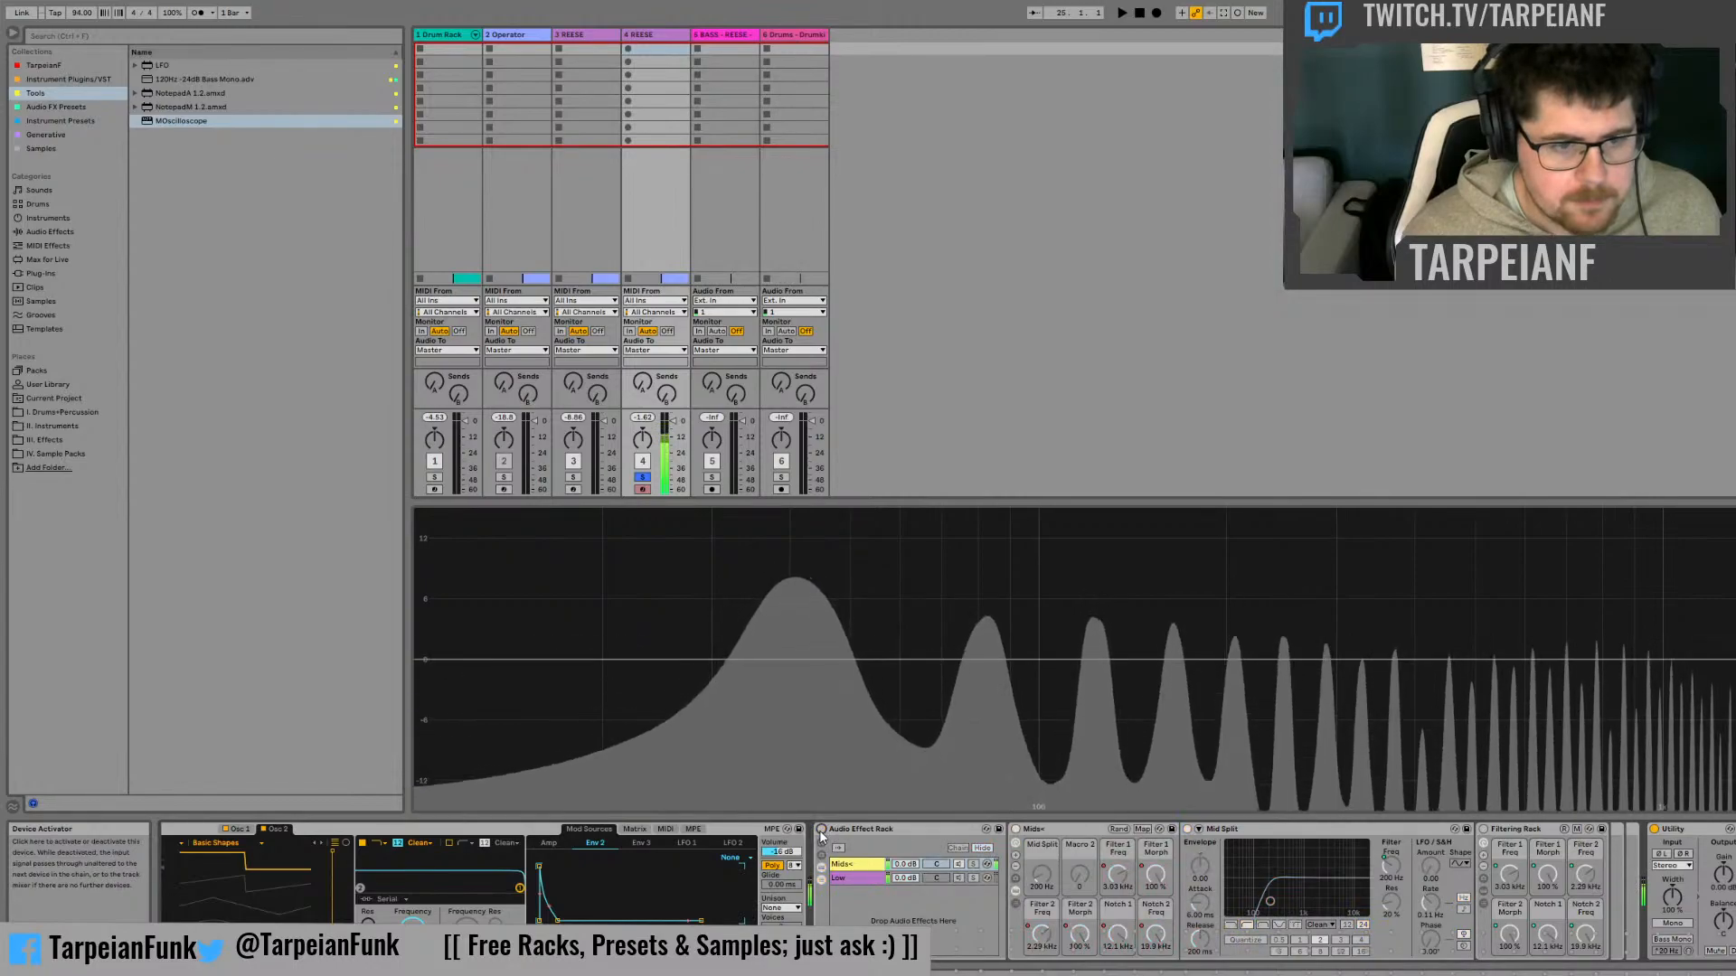
left_click(821, 830)
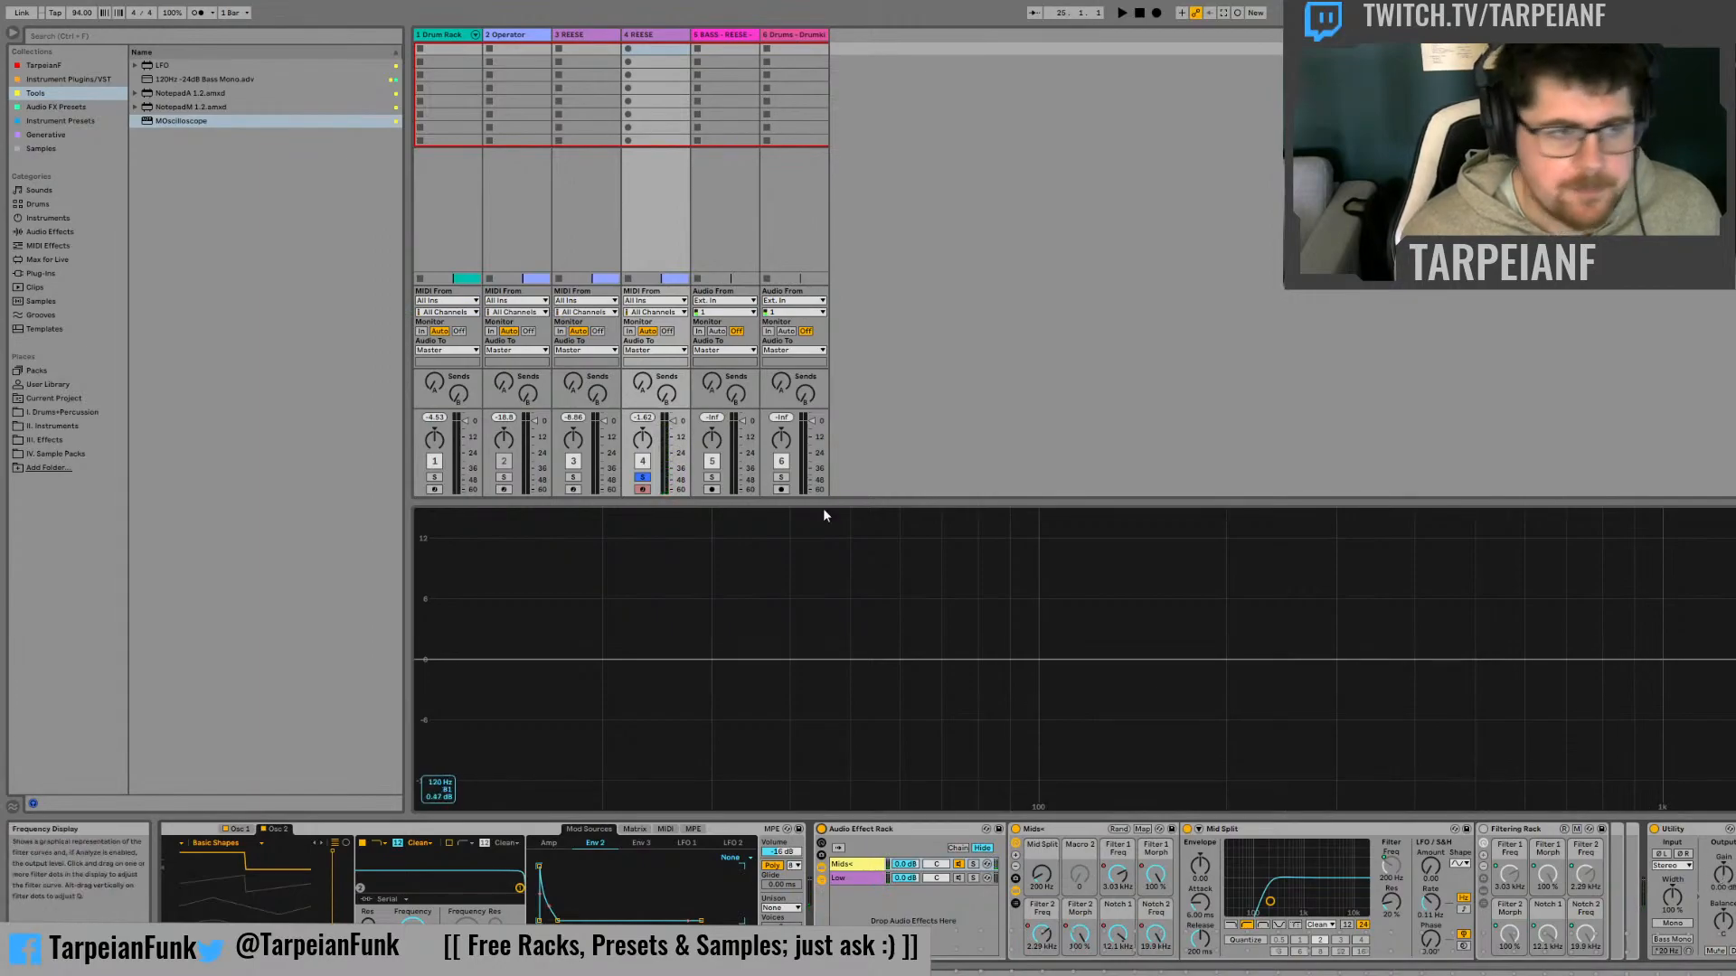
Add a Limiter from the audio effects and test the gain into the Saturator, resetting the Utility's gain to 0 dB
left_click(67, 228)
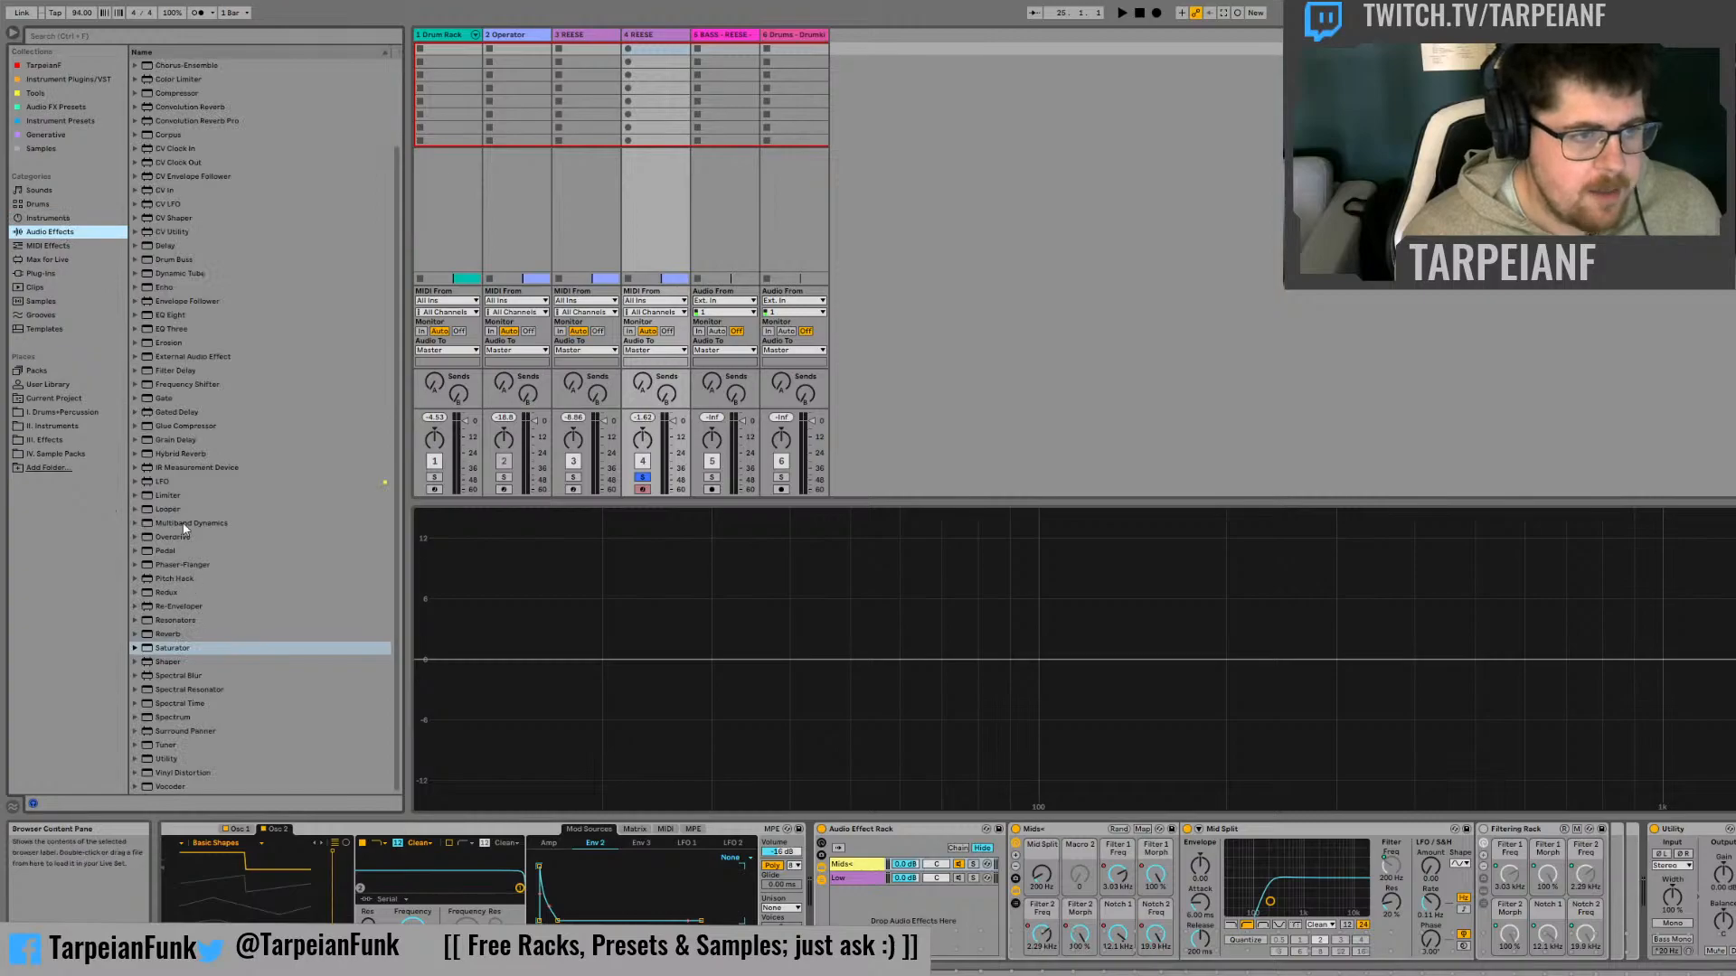
left_click(163, 496)
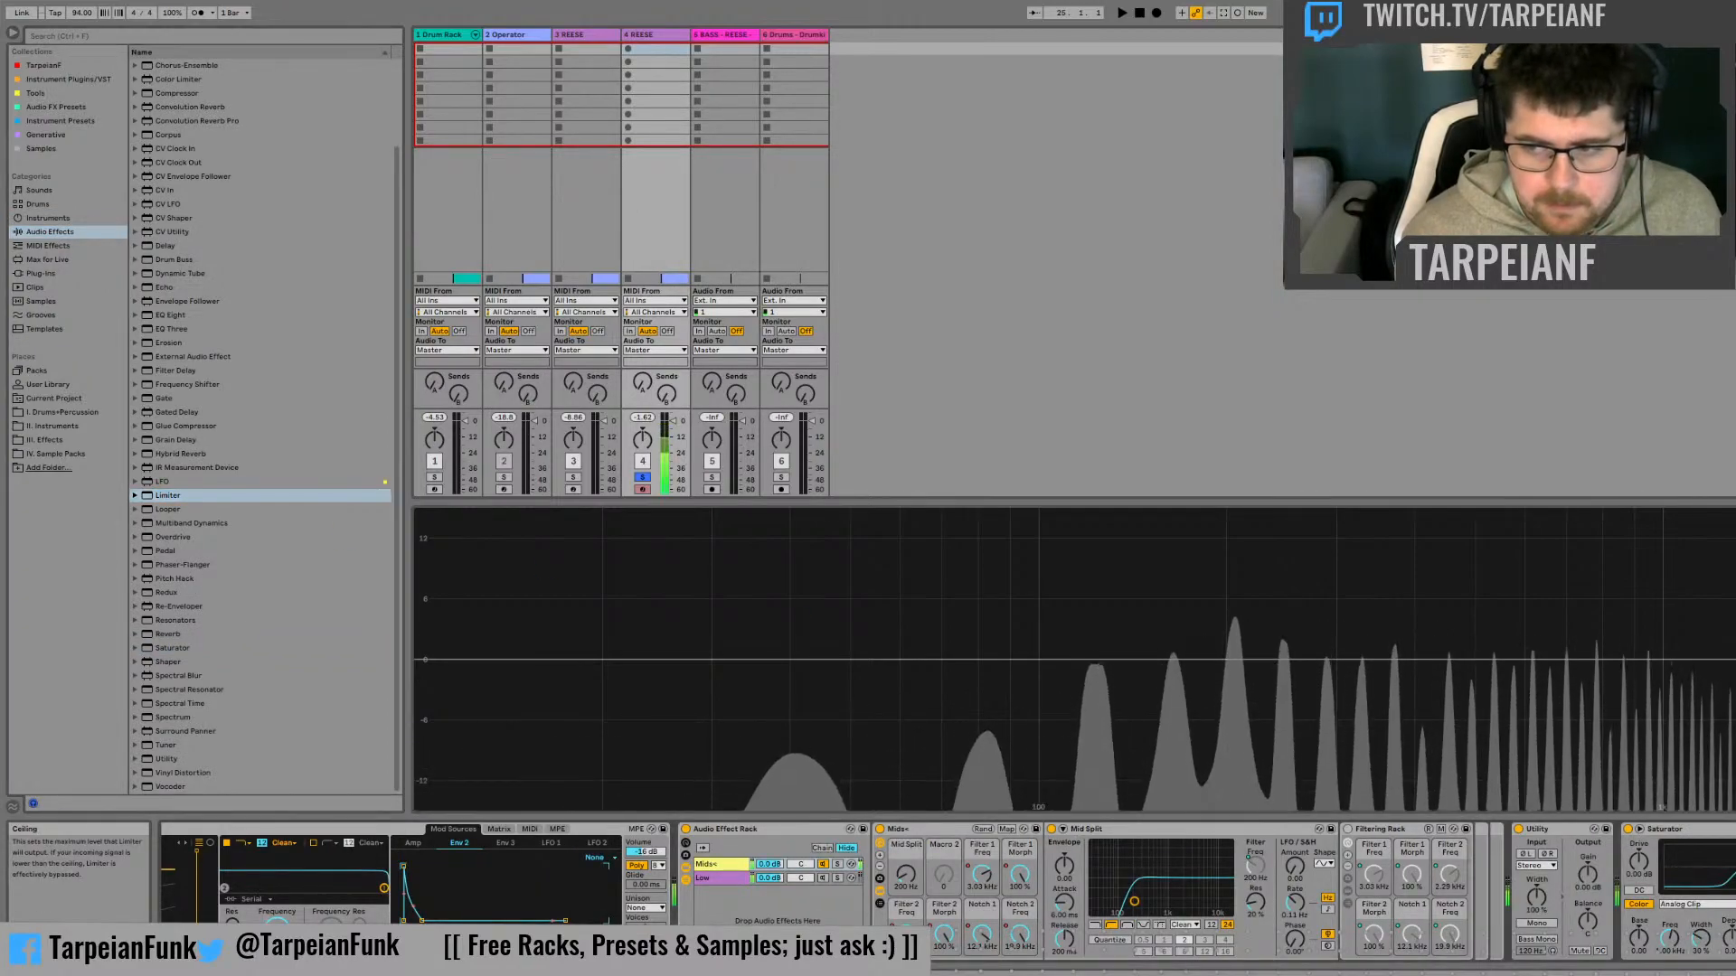
left_click_drag(1639, 863, 1588, 887)
double_click(1588, 885)
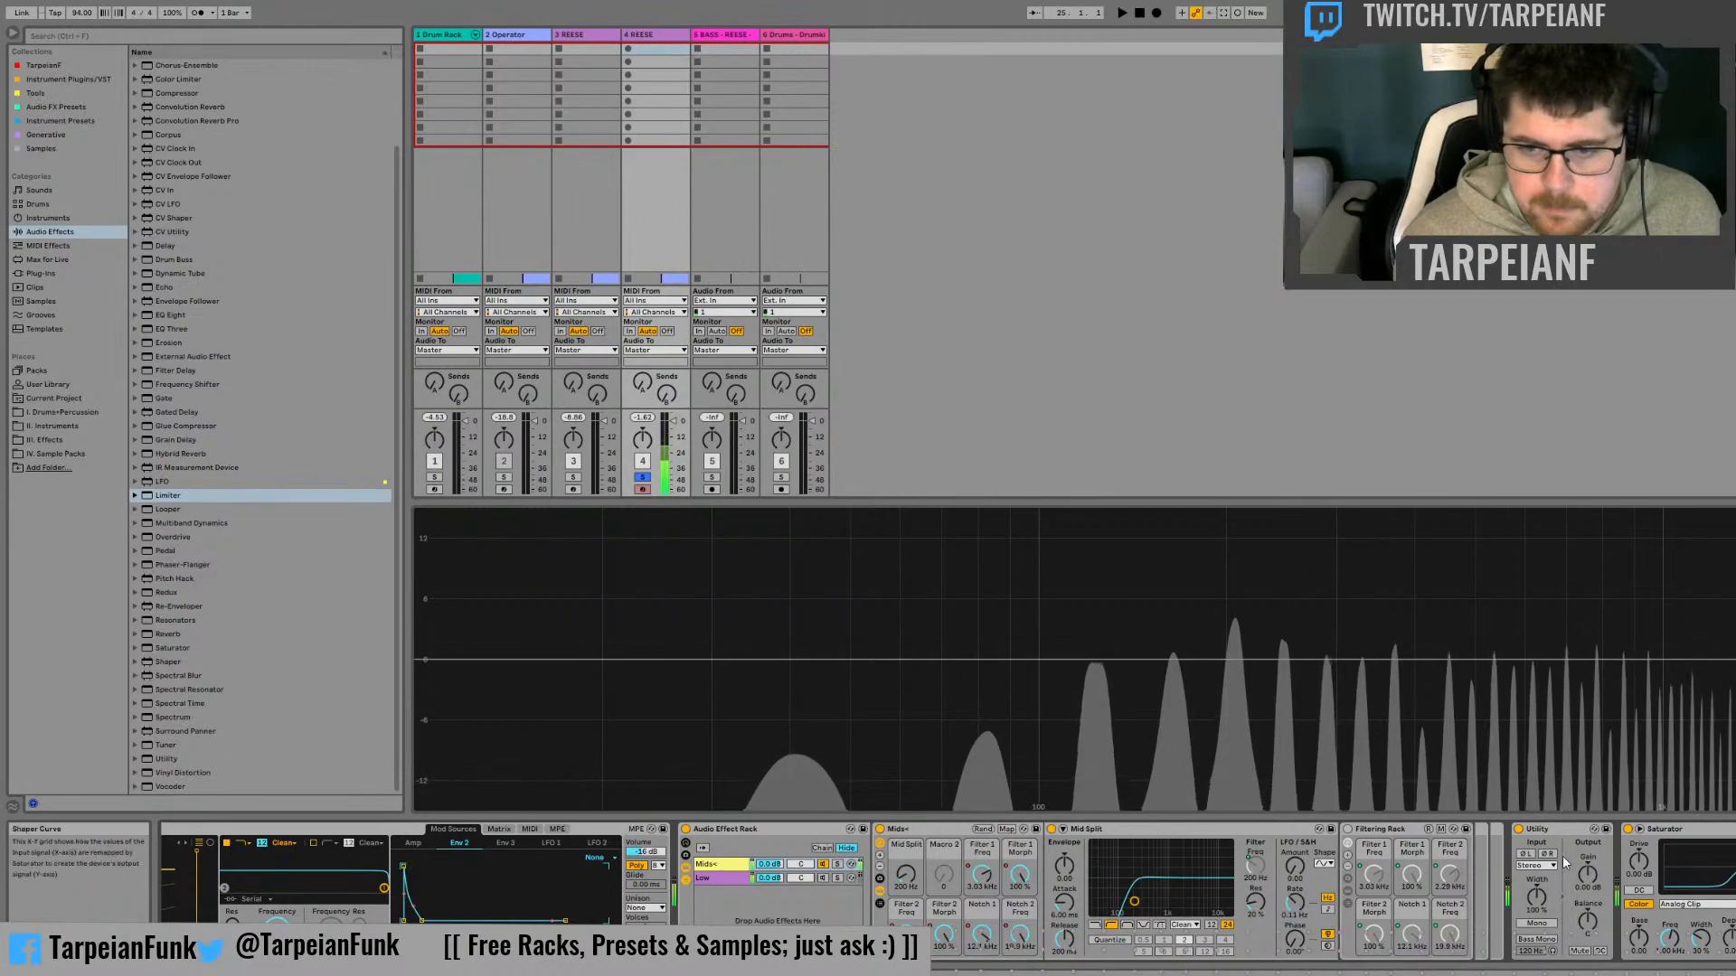
Test a higher drive on the Saturator in the Mids+ chain
left_click_drag(1638, 860, 1638, 796)
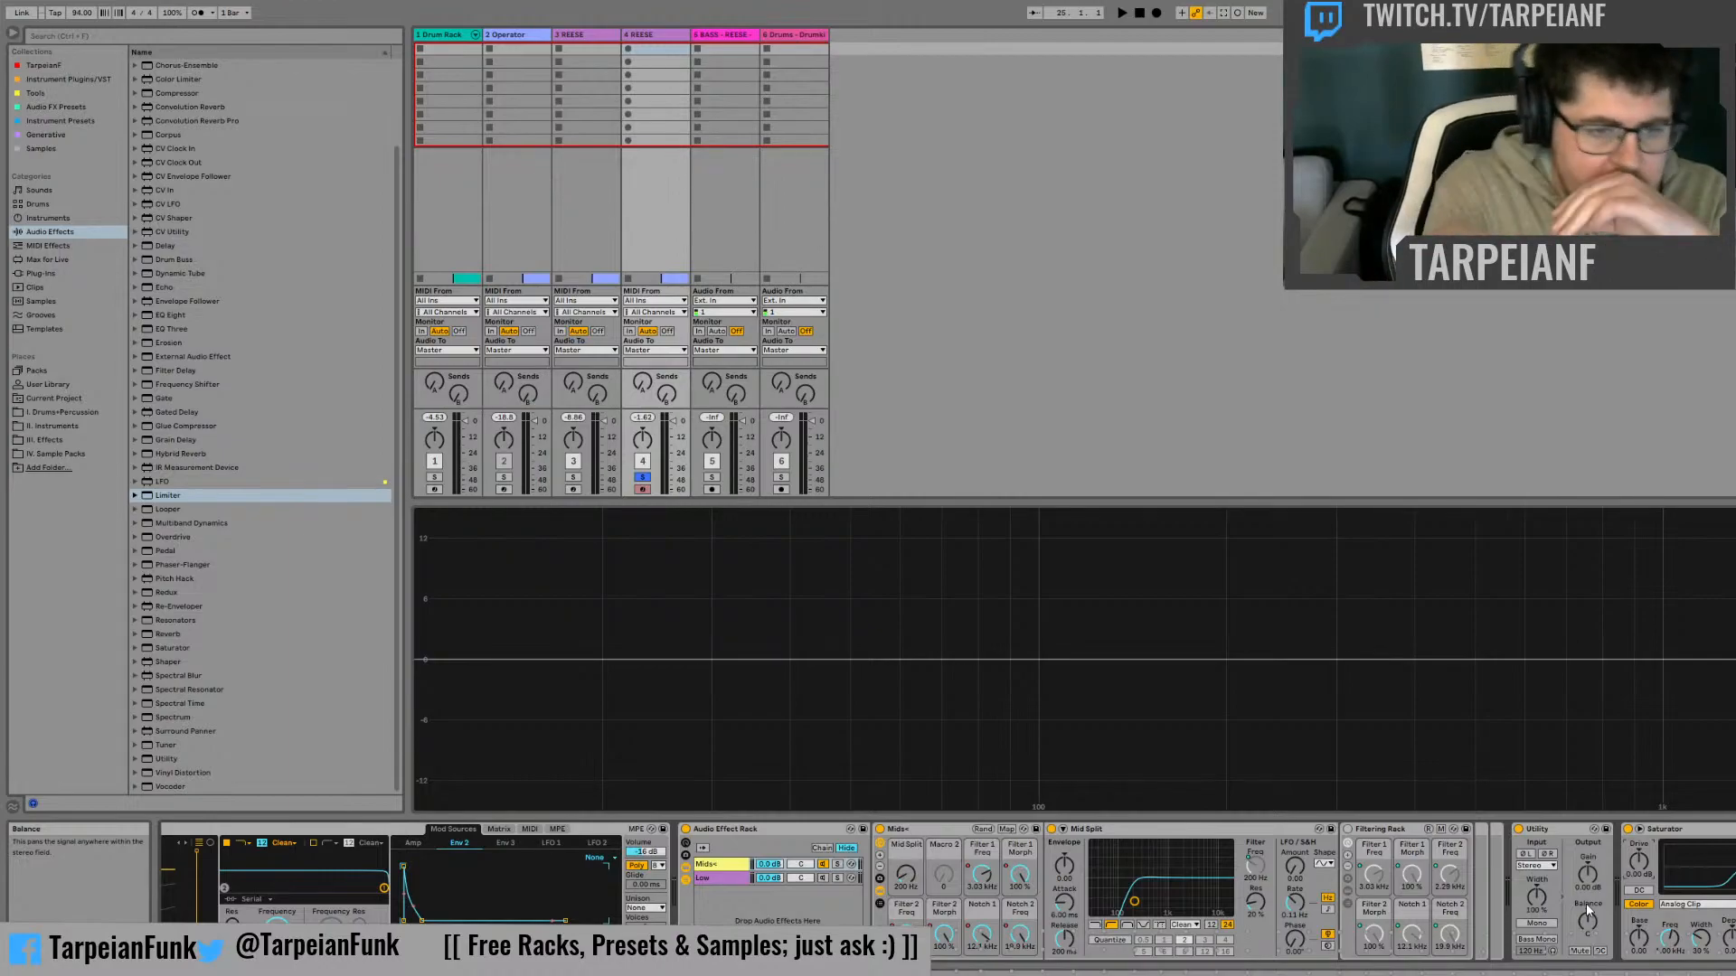
Create a new track with the Operator instrument and add the MOscilloscope plug-in after it
left_click(56, 206)
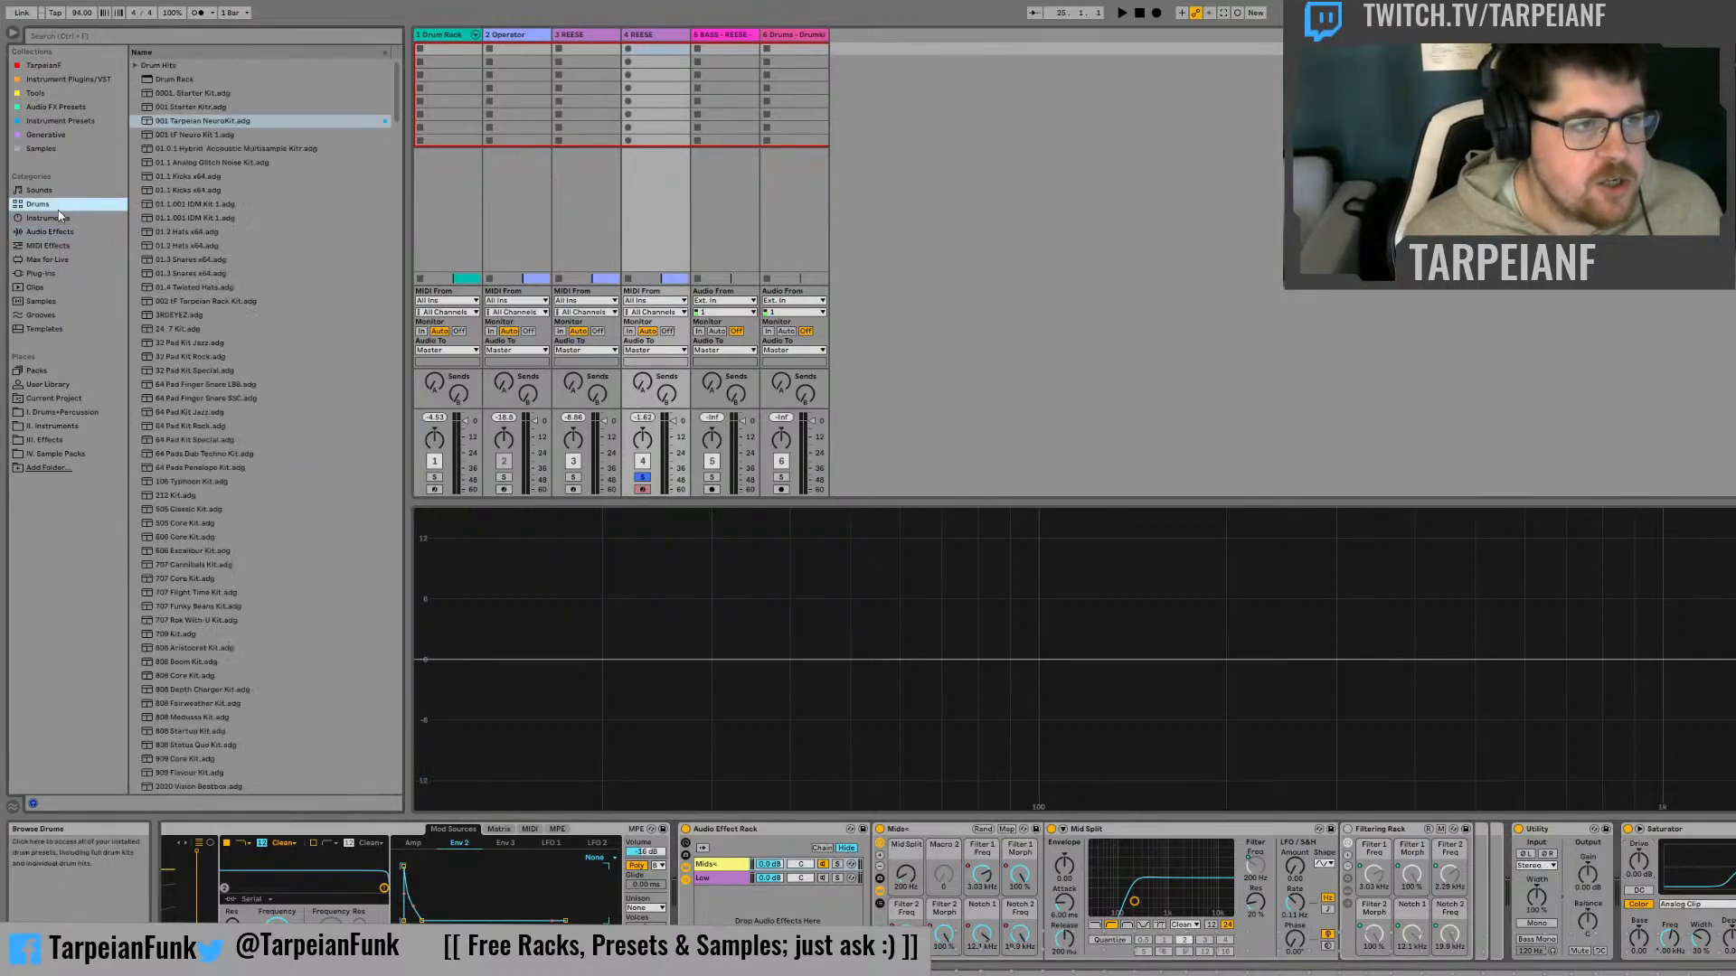
left_click(65, 217)
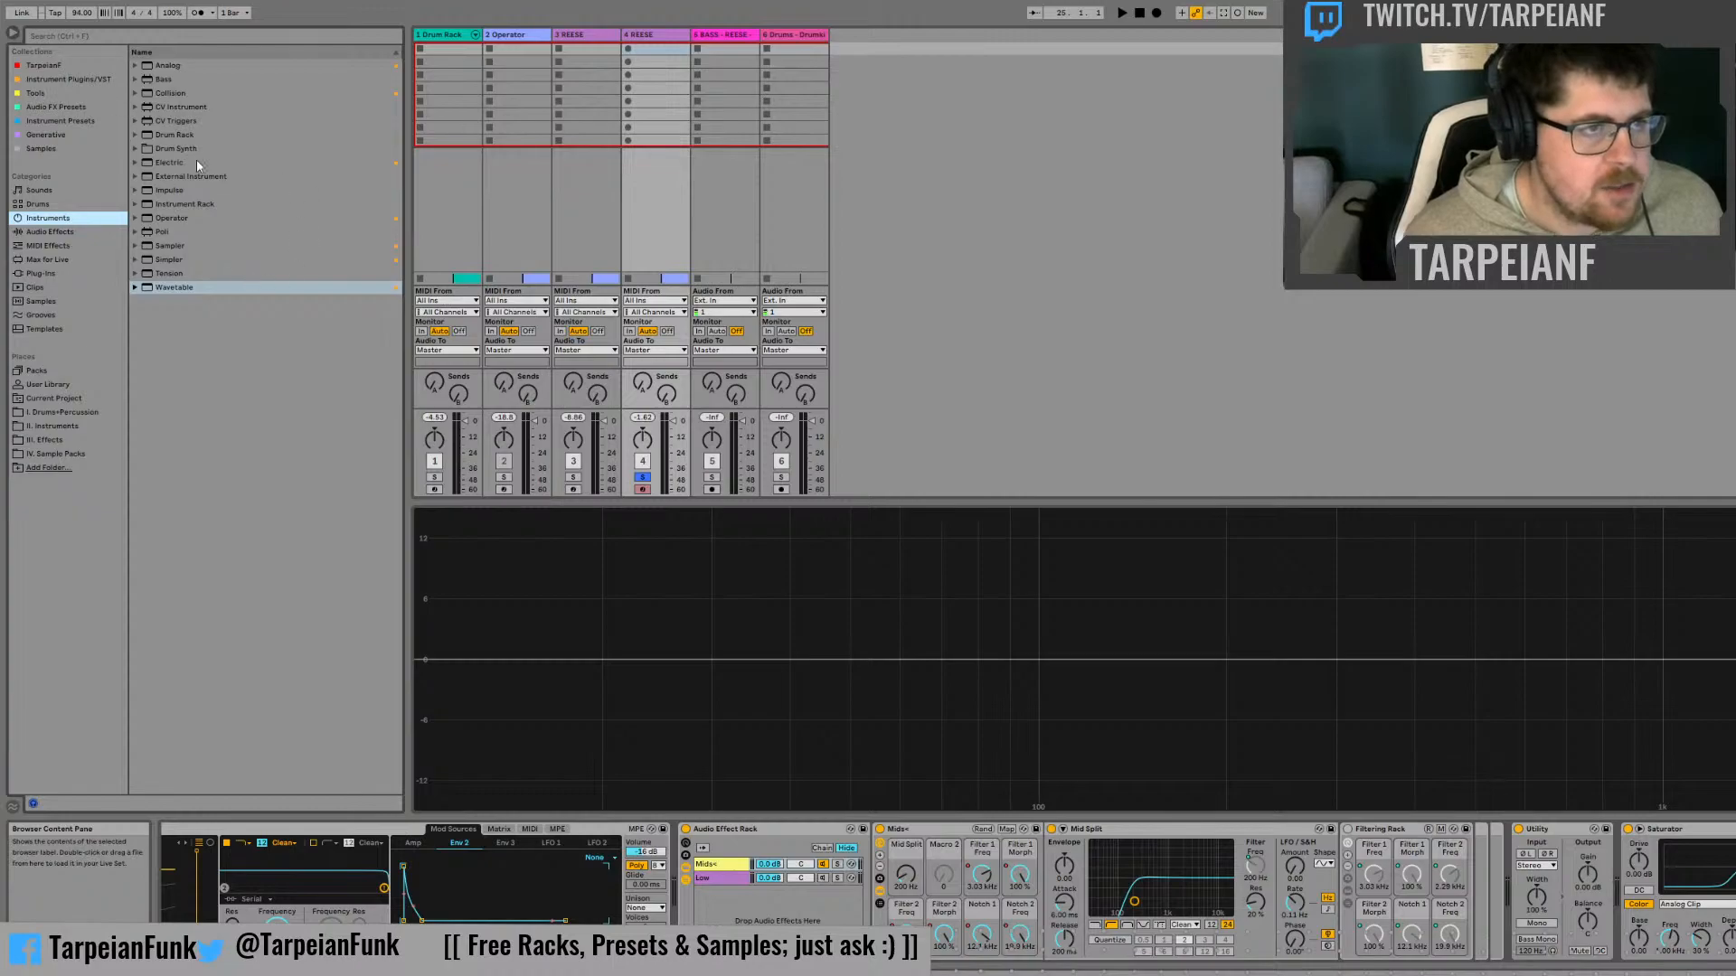
left_click(174, 220)
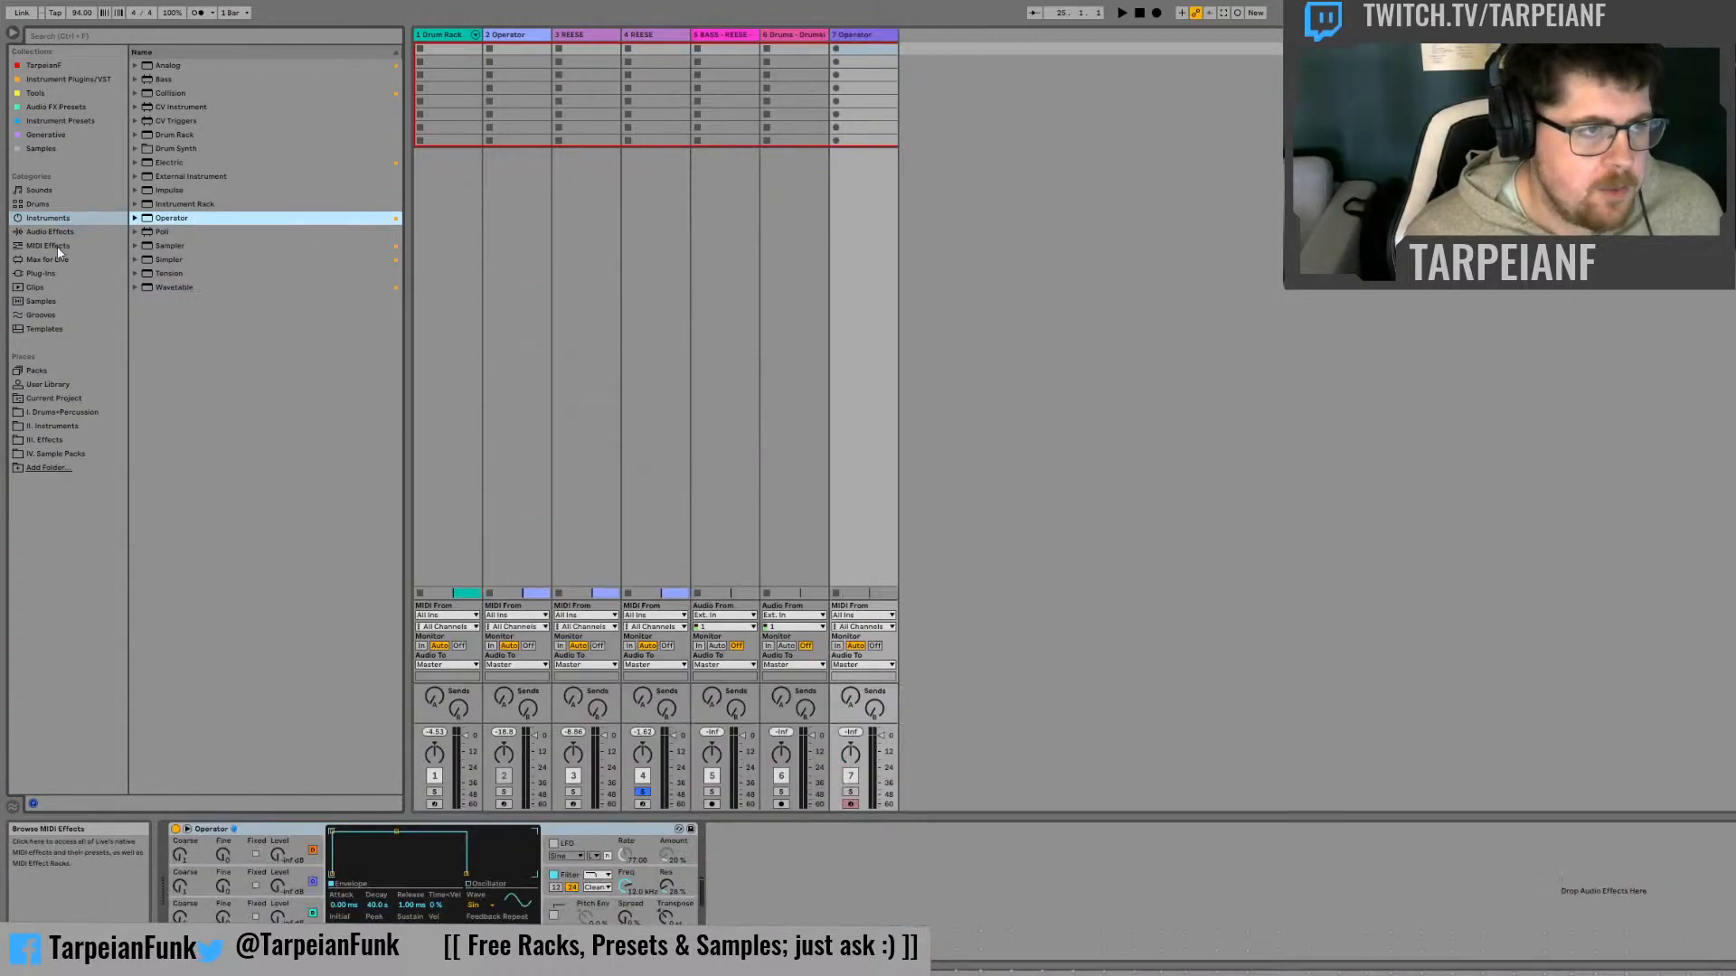
left_click(49, 232)
left_click(35, 93)
left_click(183, 123)
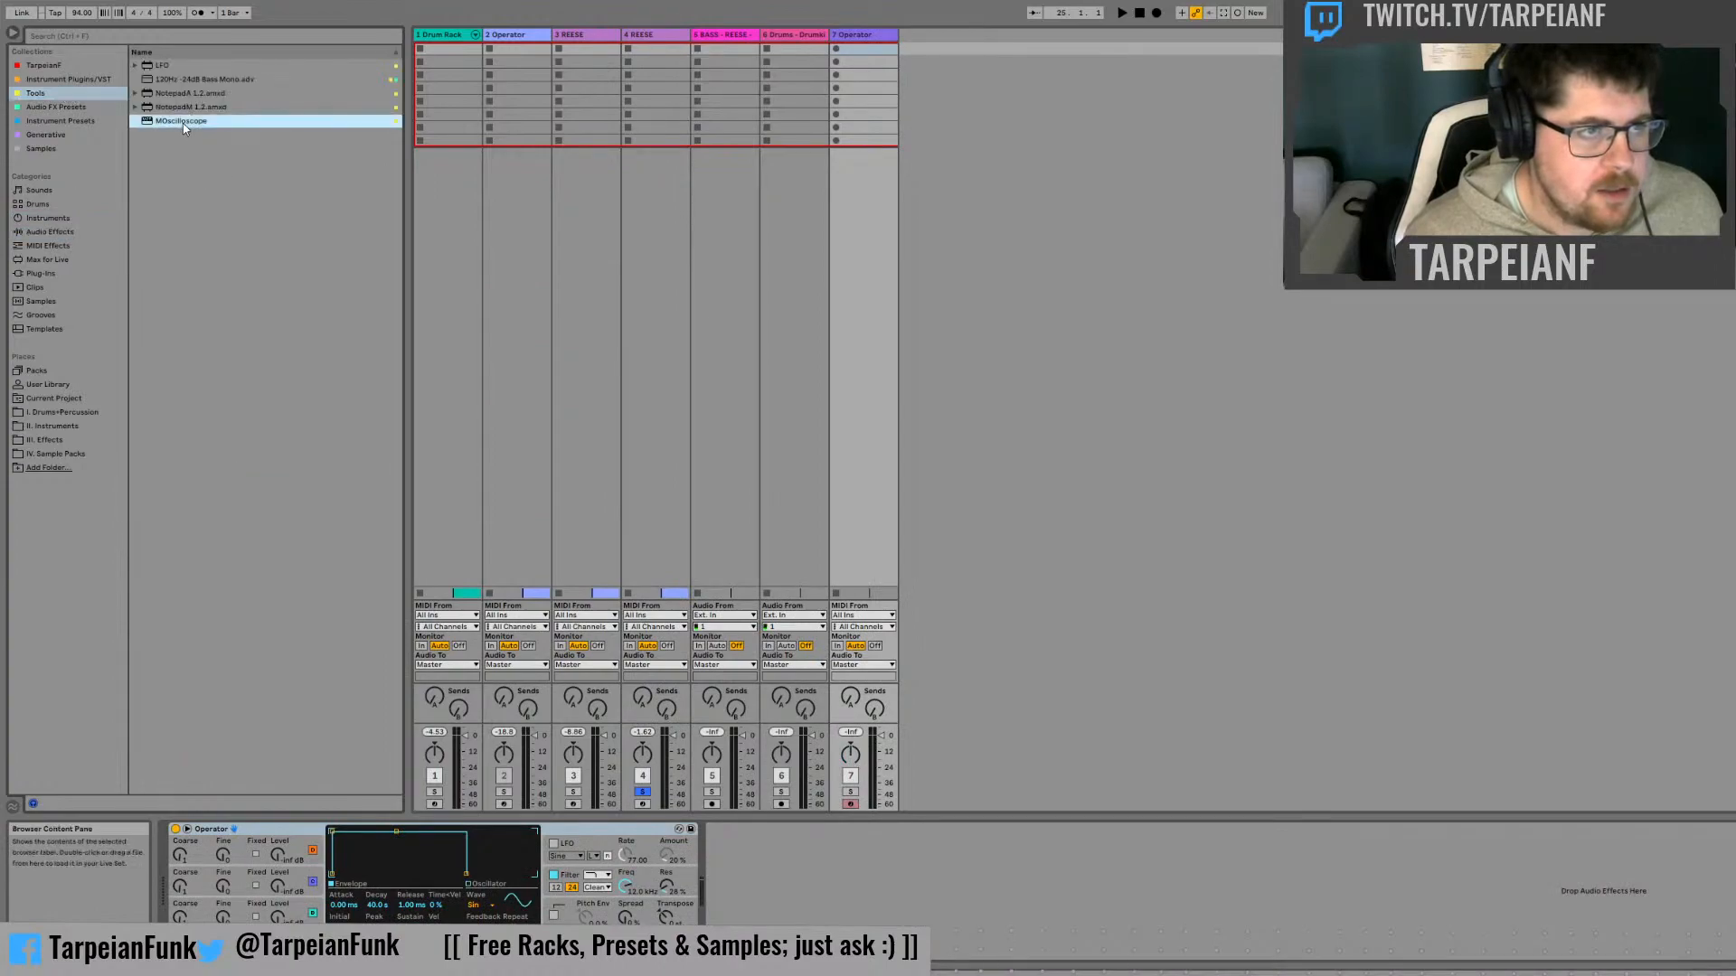
double_click(183, 123)
Add an EQ Eight after MOscilloscope on the Operator track, enlarge its spectrum display and solo the track
left_click(46, 223)
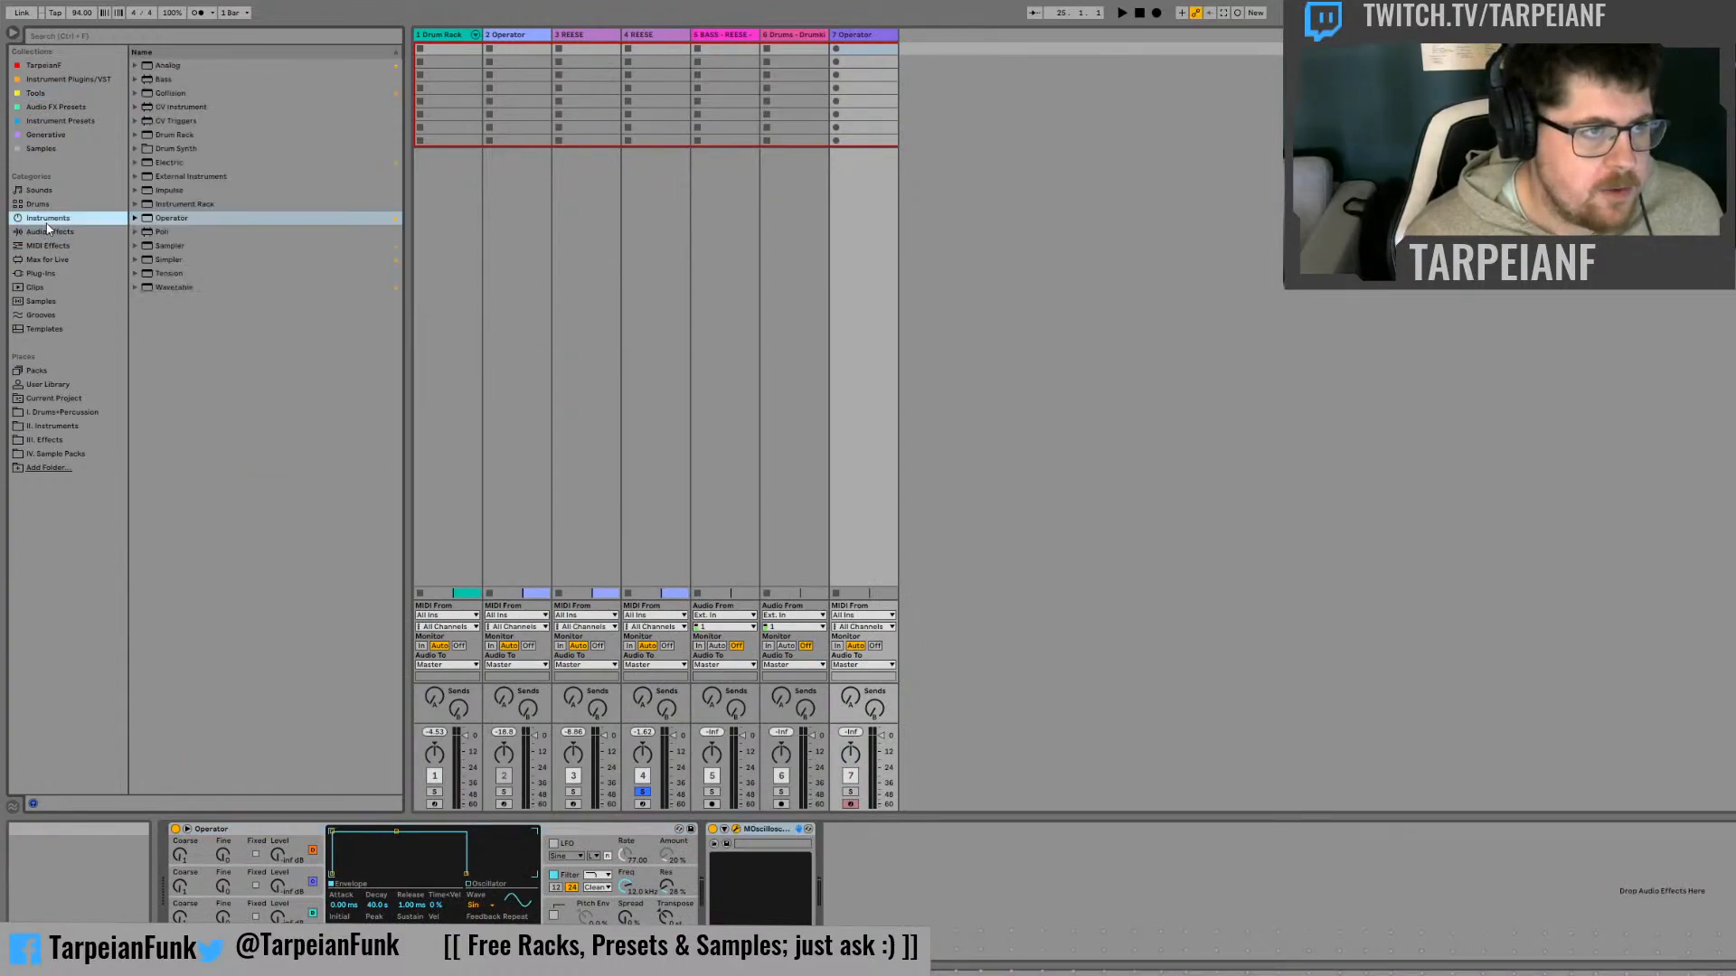
left_click(50, 231)
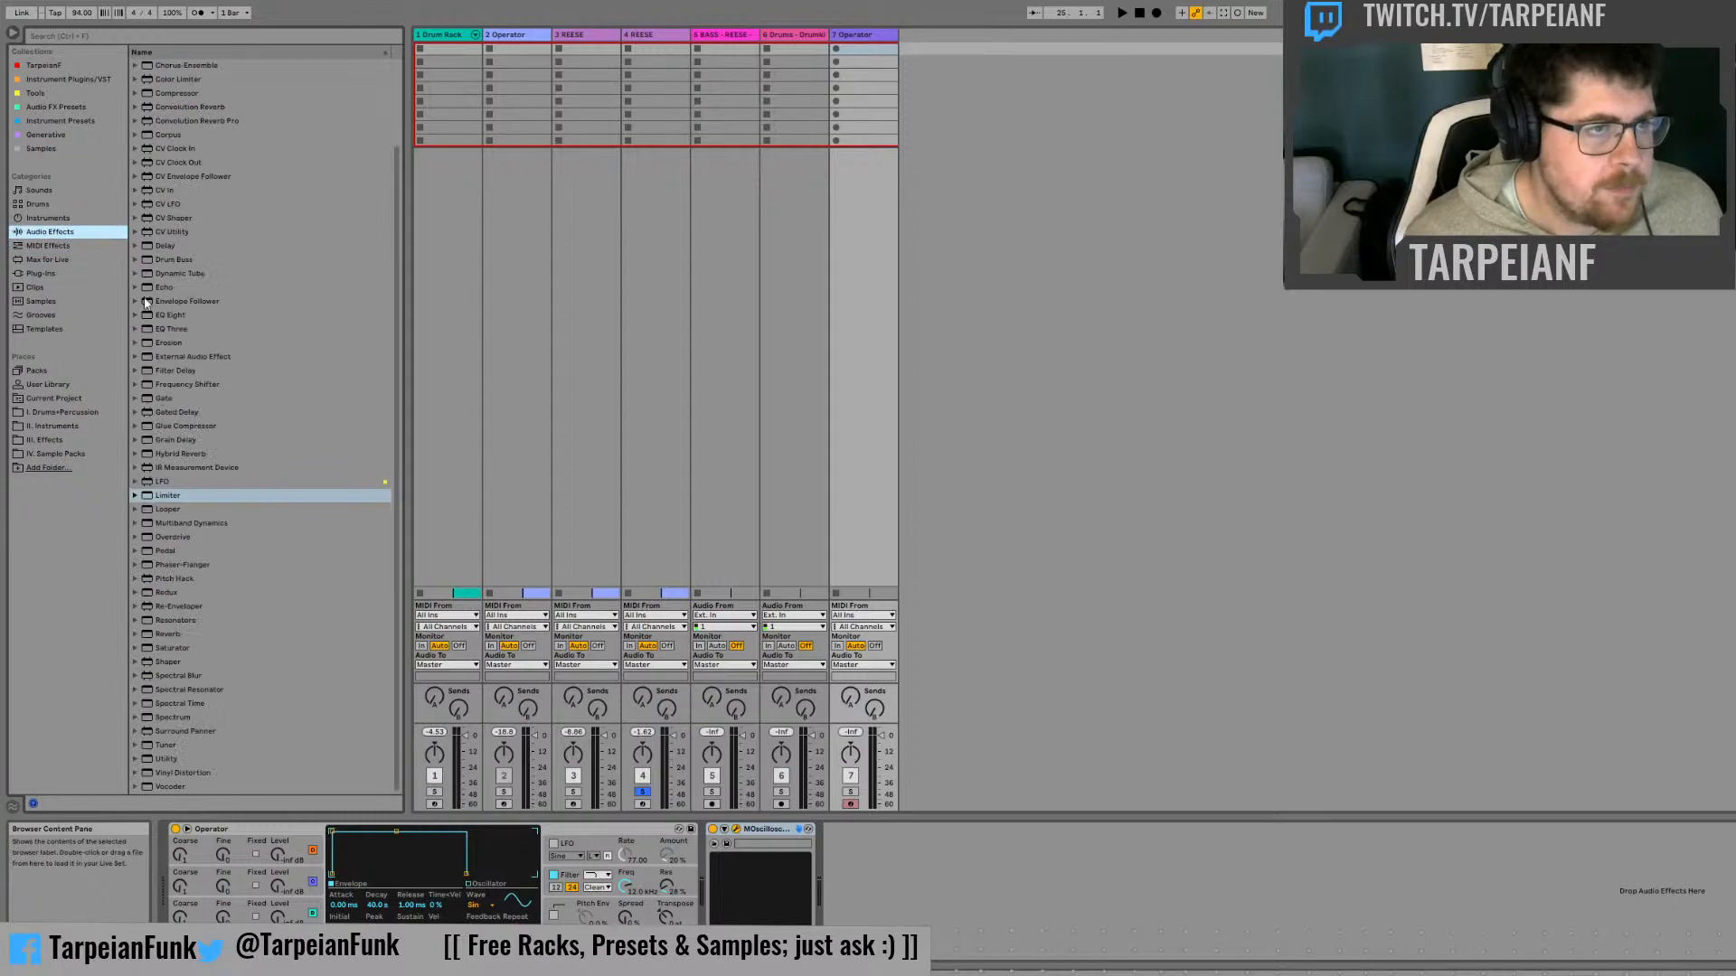
scroll(220, 417, "up", 2)
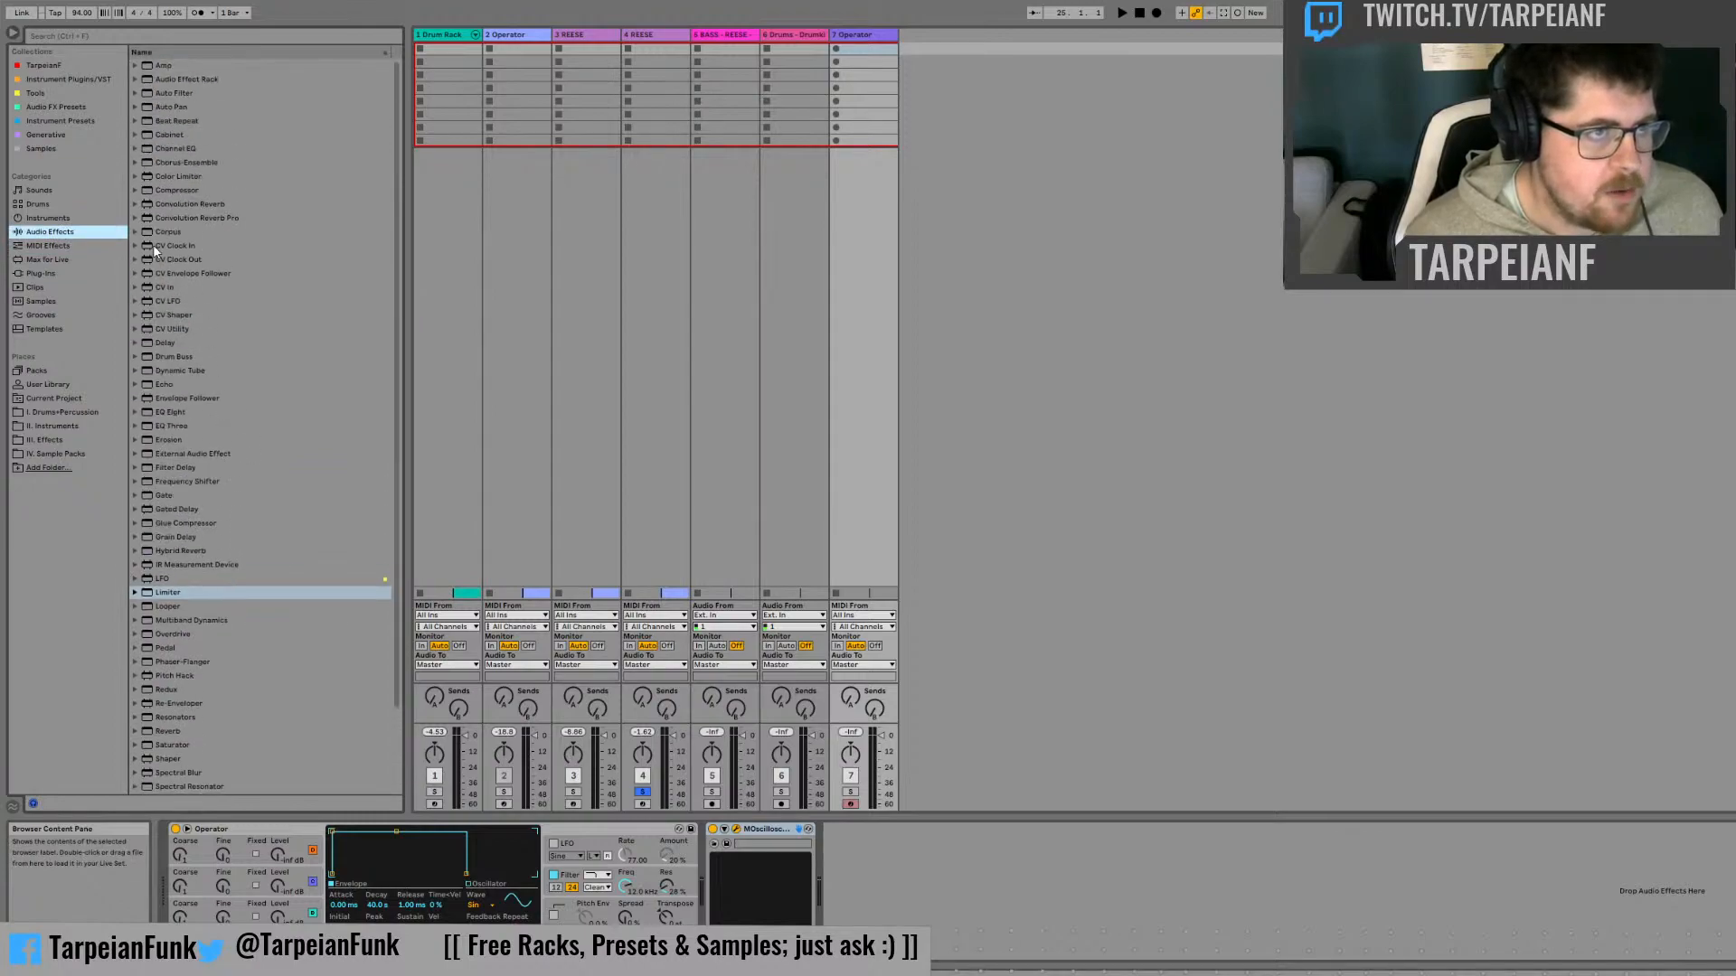
double_click(170, 412)
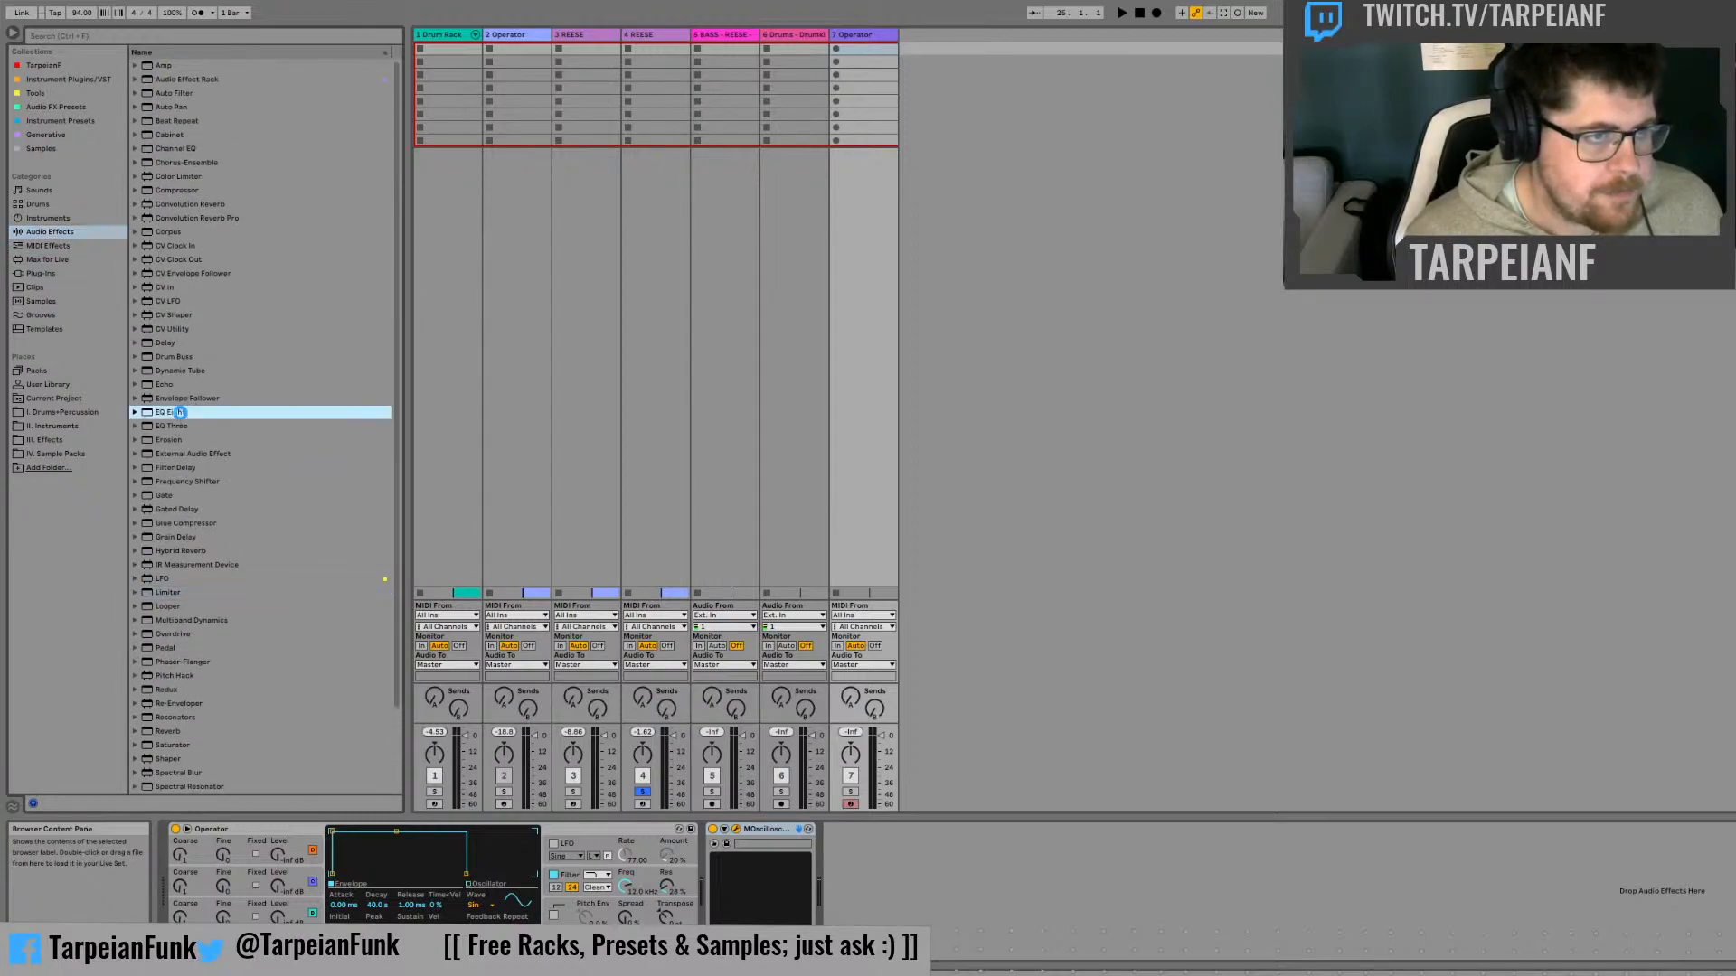
left_click(844, 831)
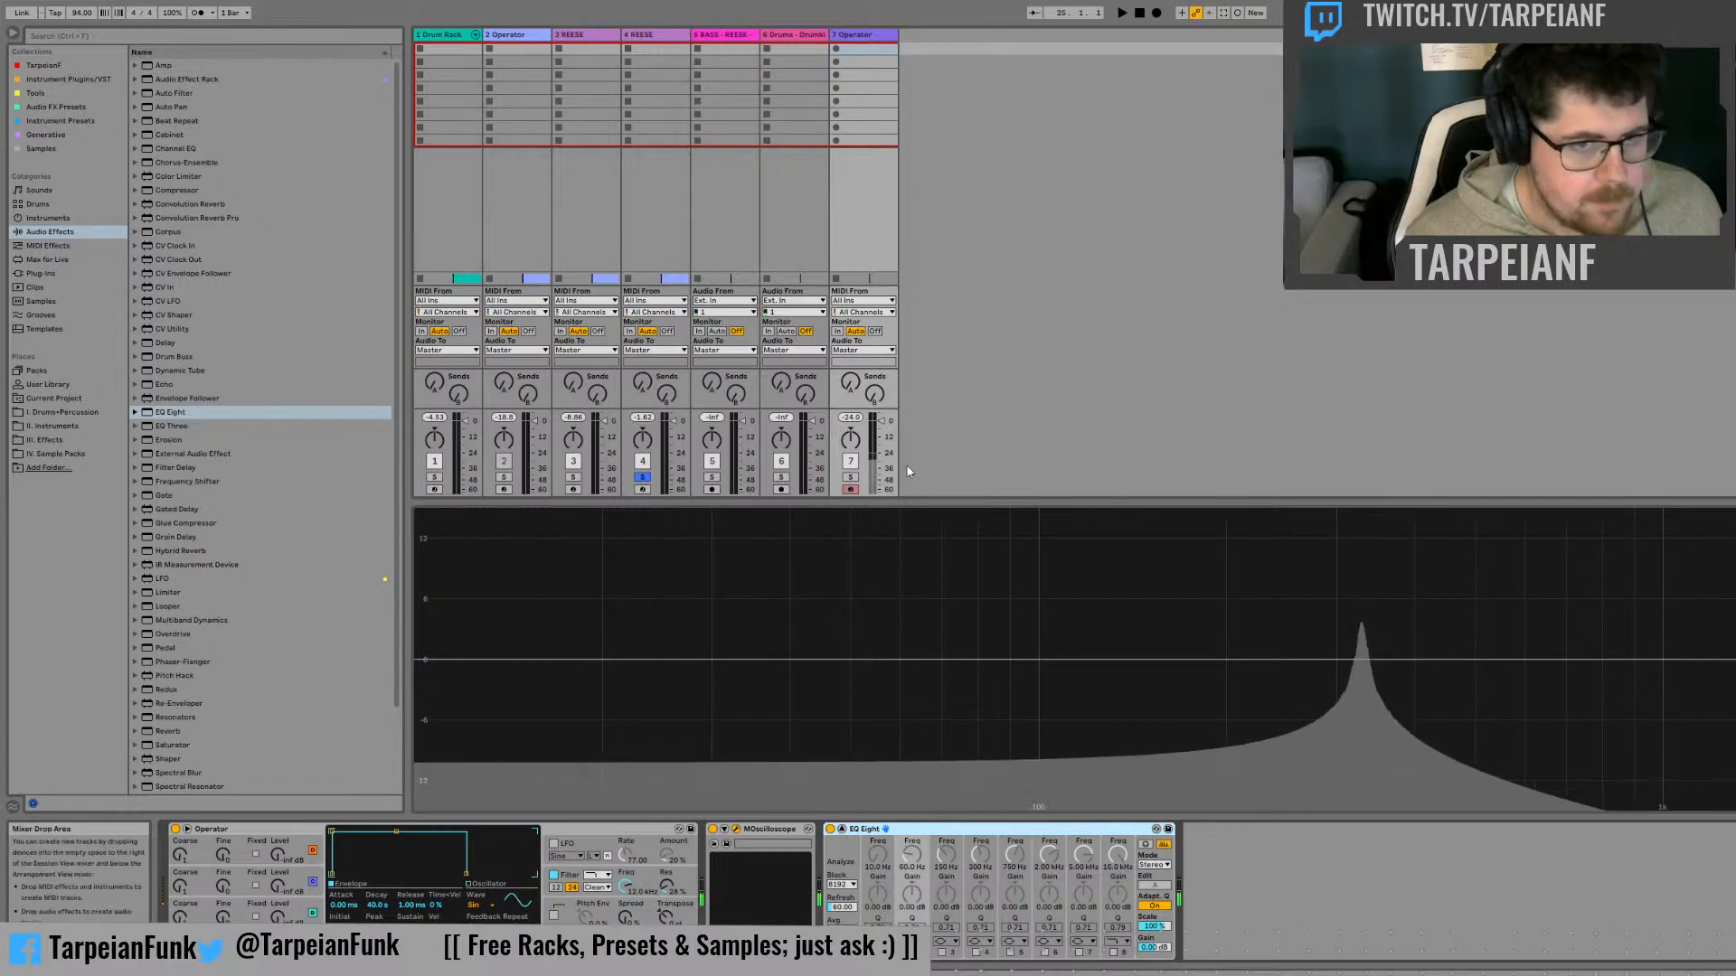
left_click(851, 477)
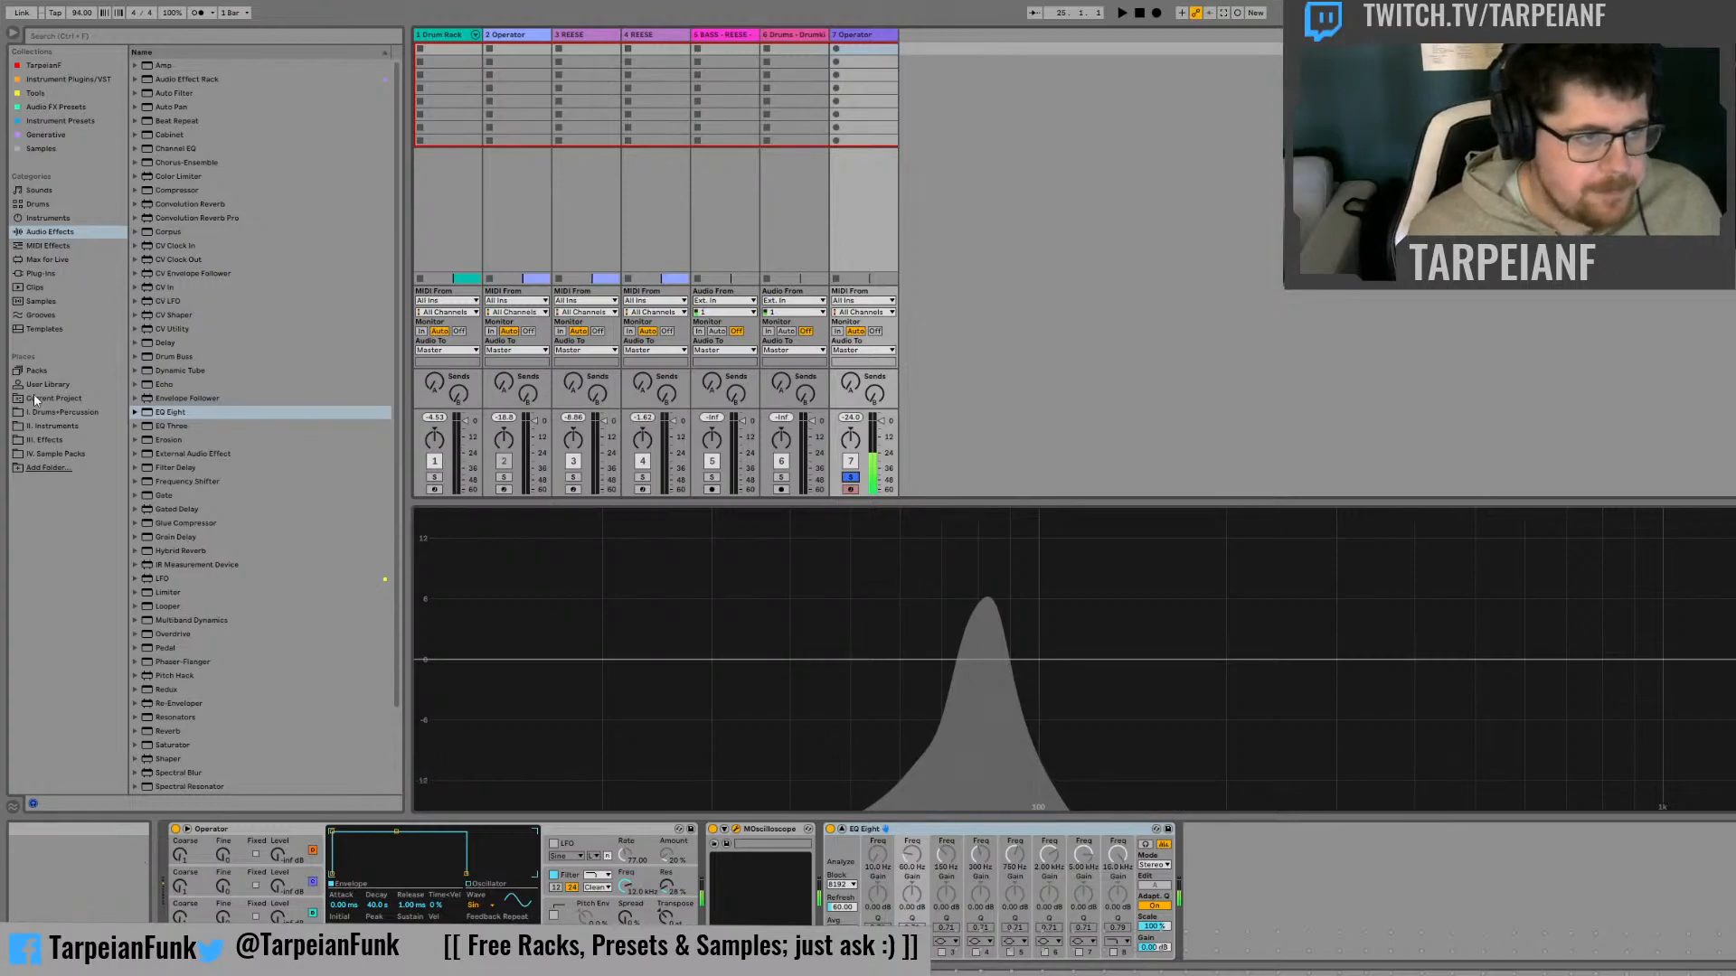
Add a Saturator and a Utility to the Operator track and arrange them as Utility, Saturator, EQ Eight
scroll(230, 609, "down", 3)
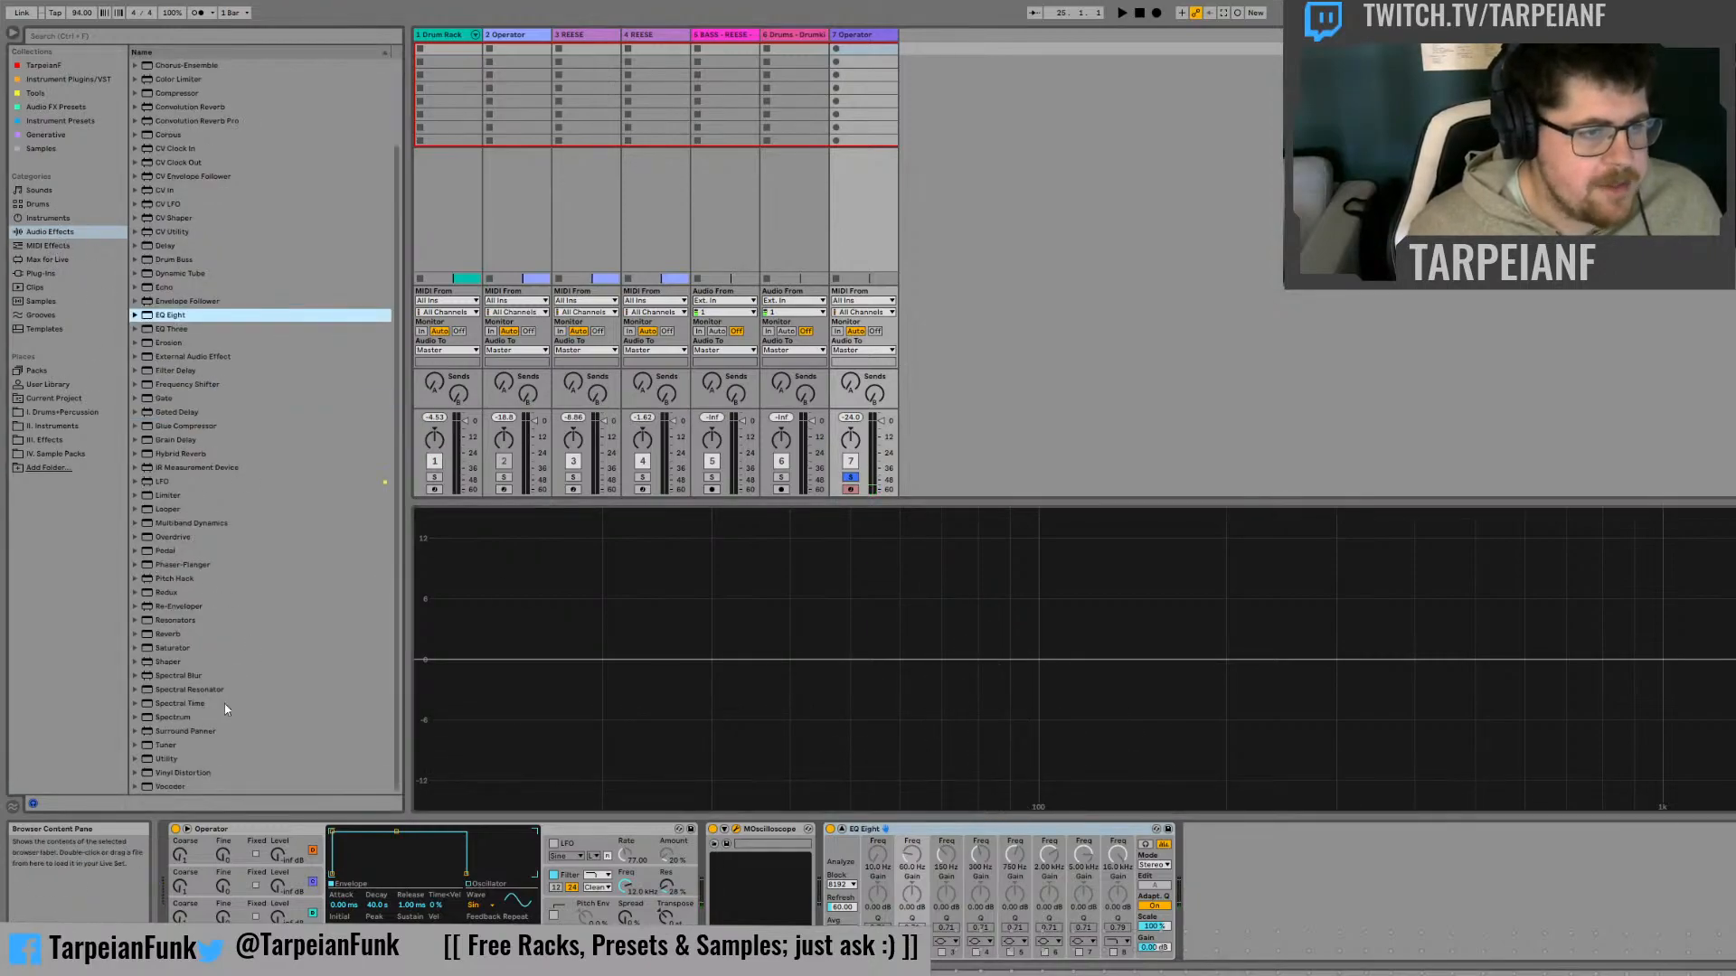
double_click(194, 648)
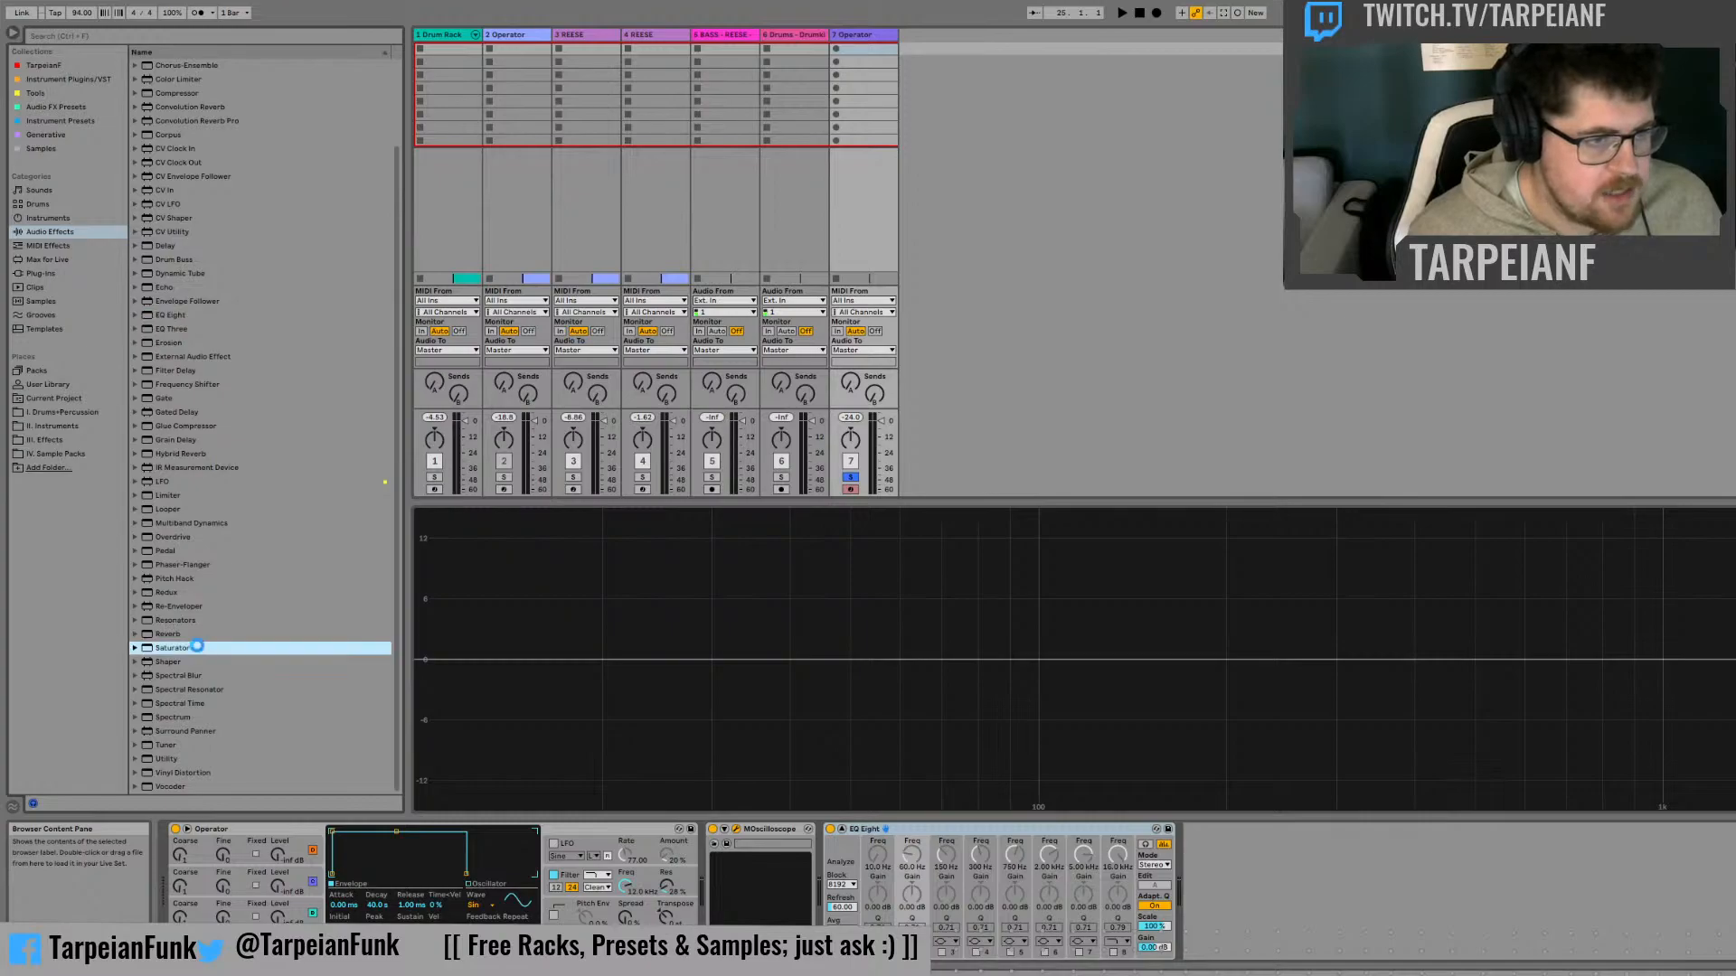
double_click(177, 760)
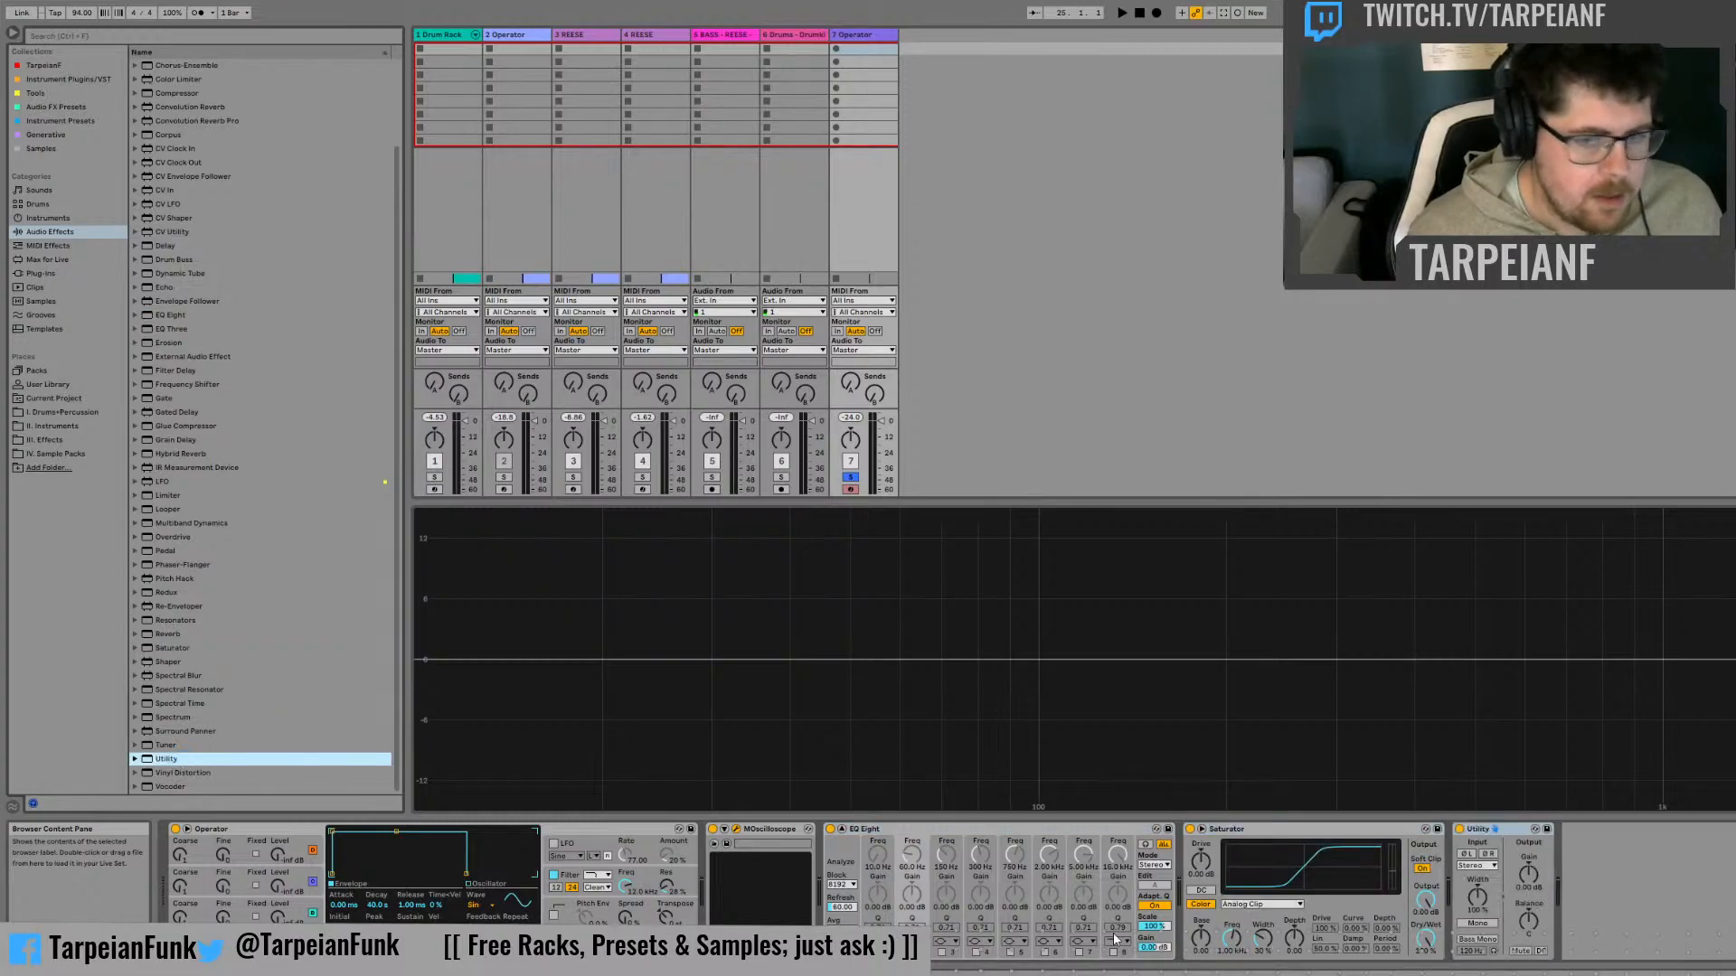
left_click(1321, 838)
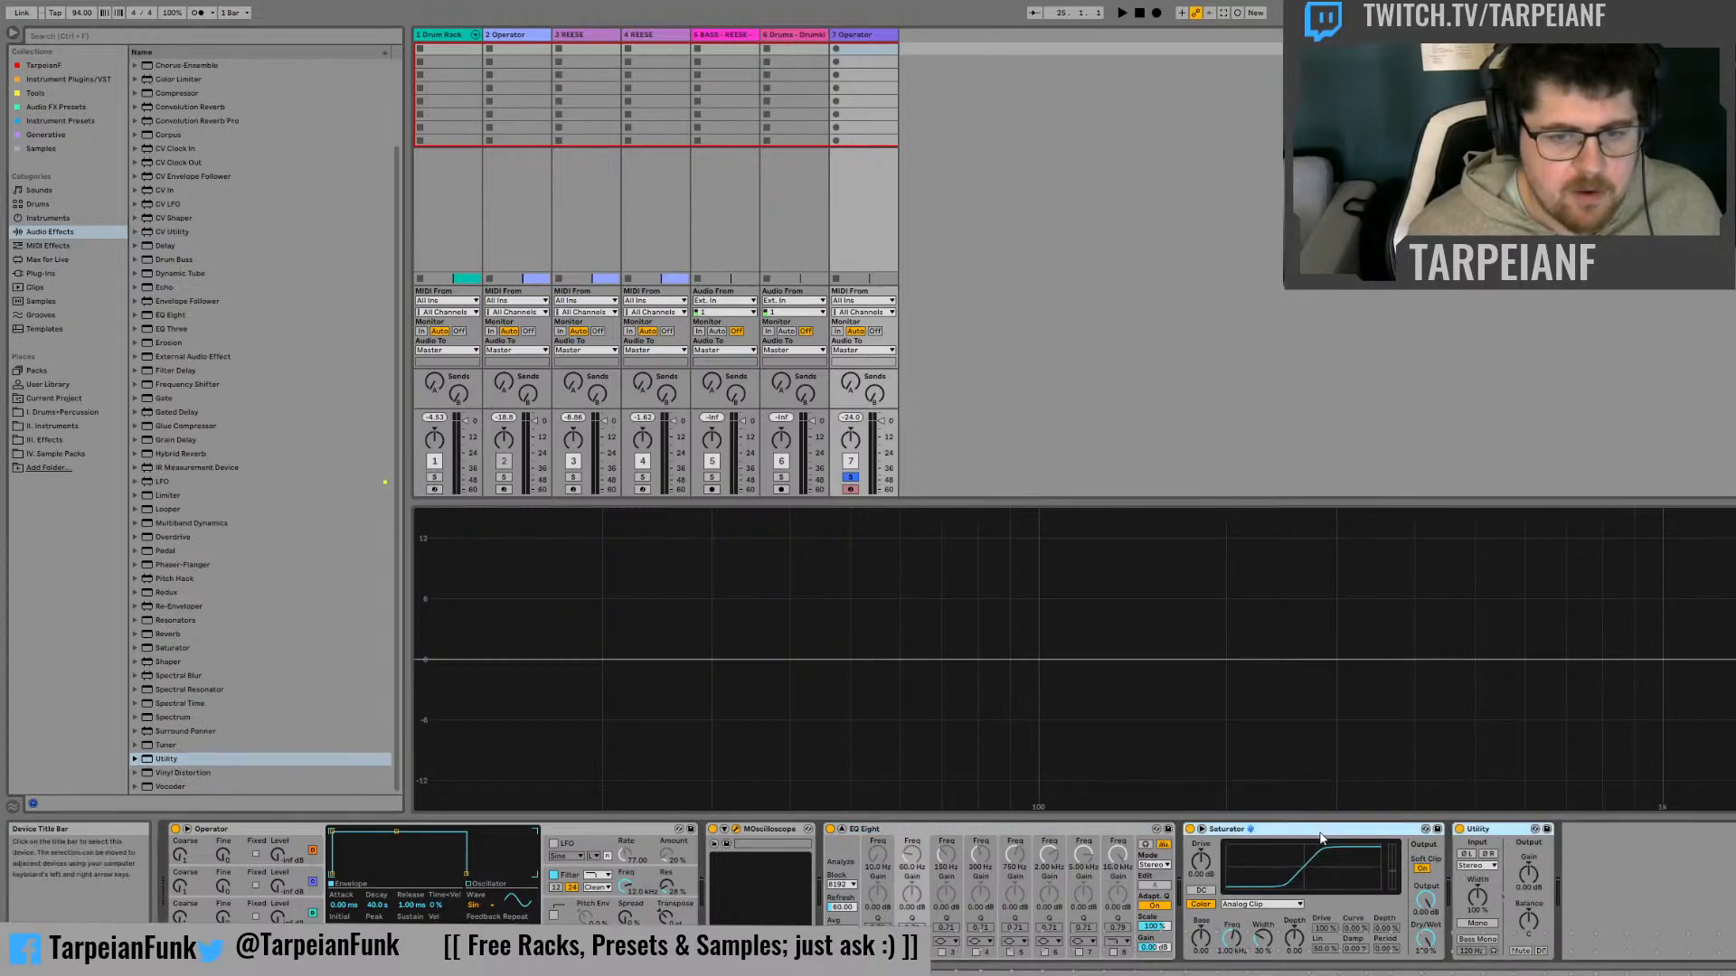
left_click_drag(1321, 833, 949, 833)
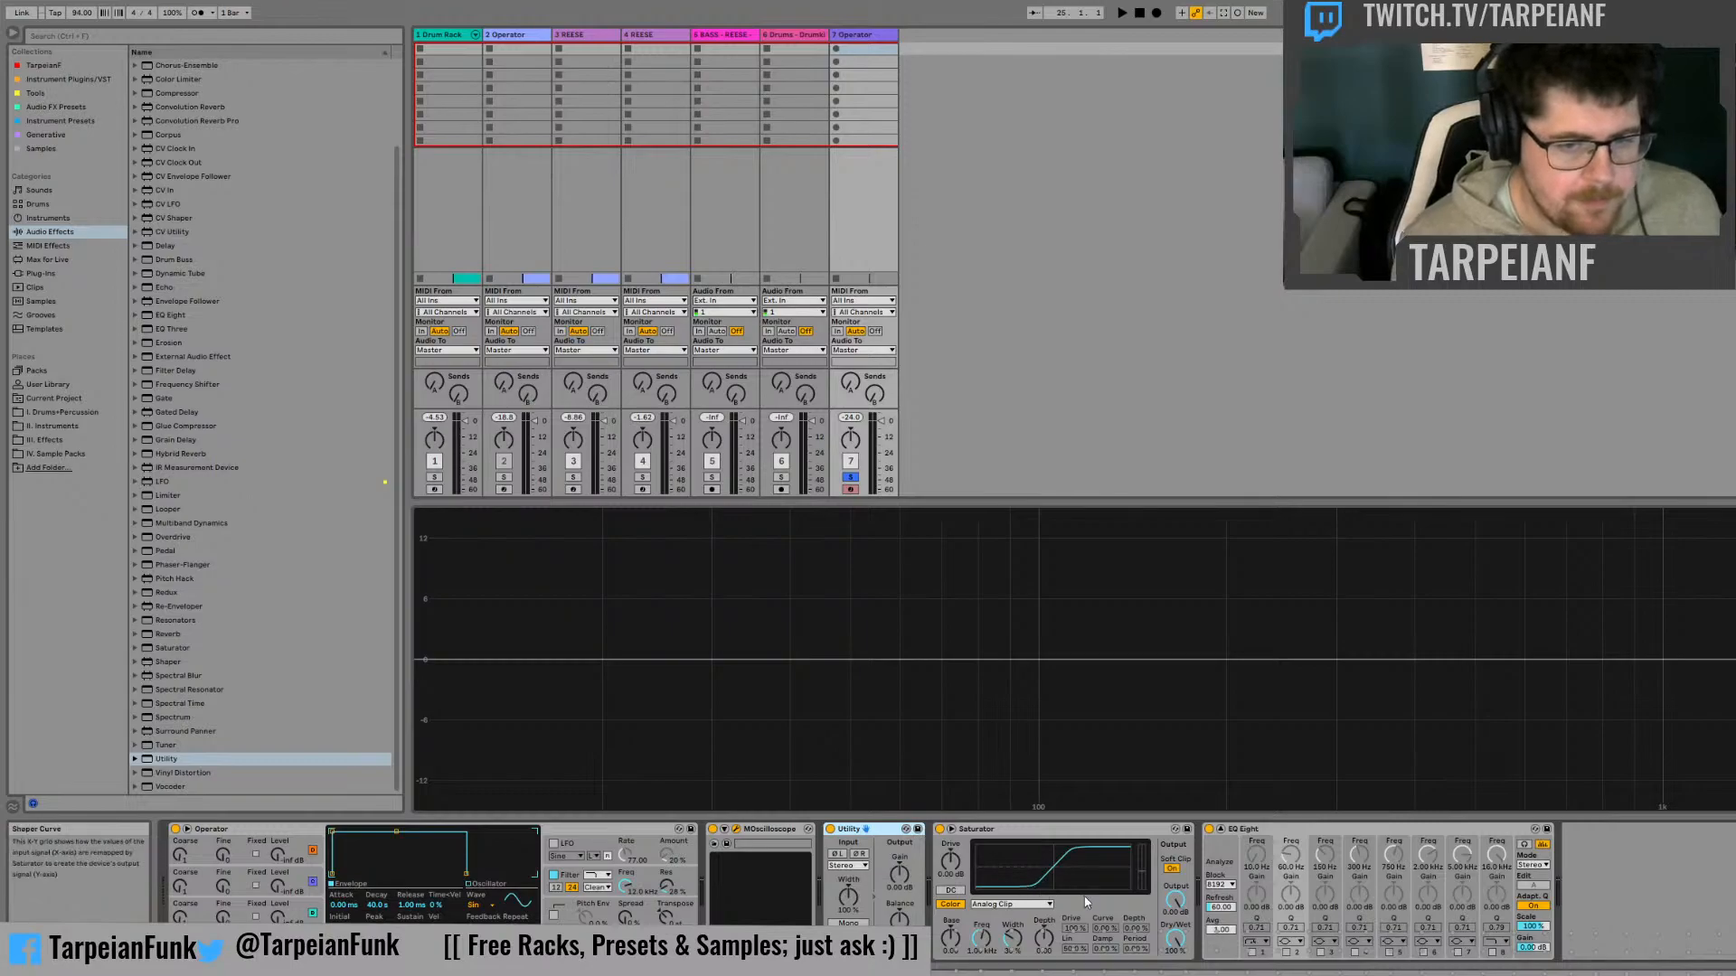
Raise the Operator track's Utility gain to 35 dB, and turn the Saturator's Soft Clip off and its DC filter on
left_click_drag(909, 862, 909, 773)
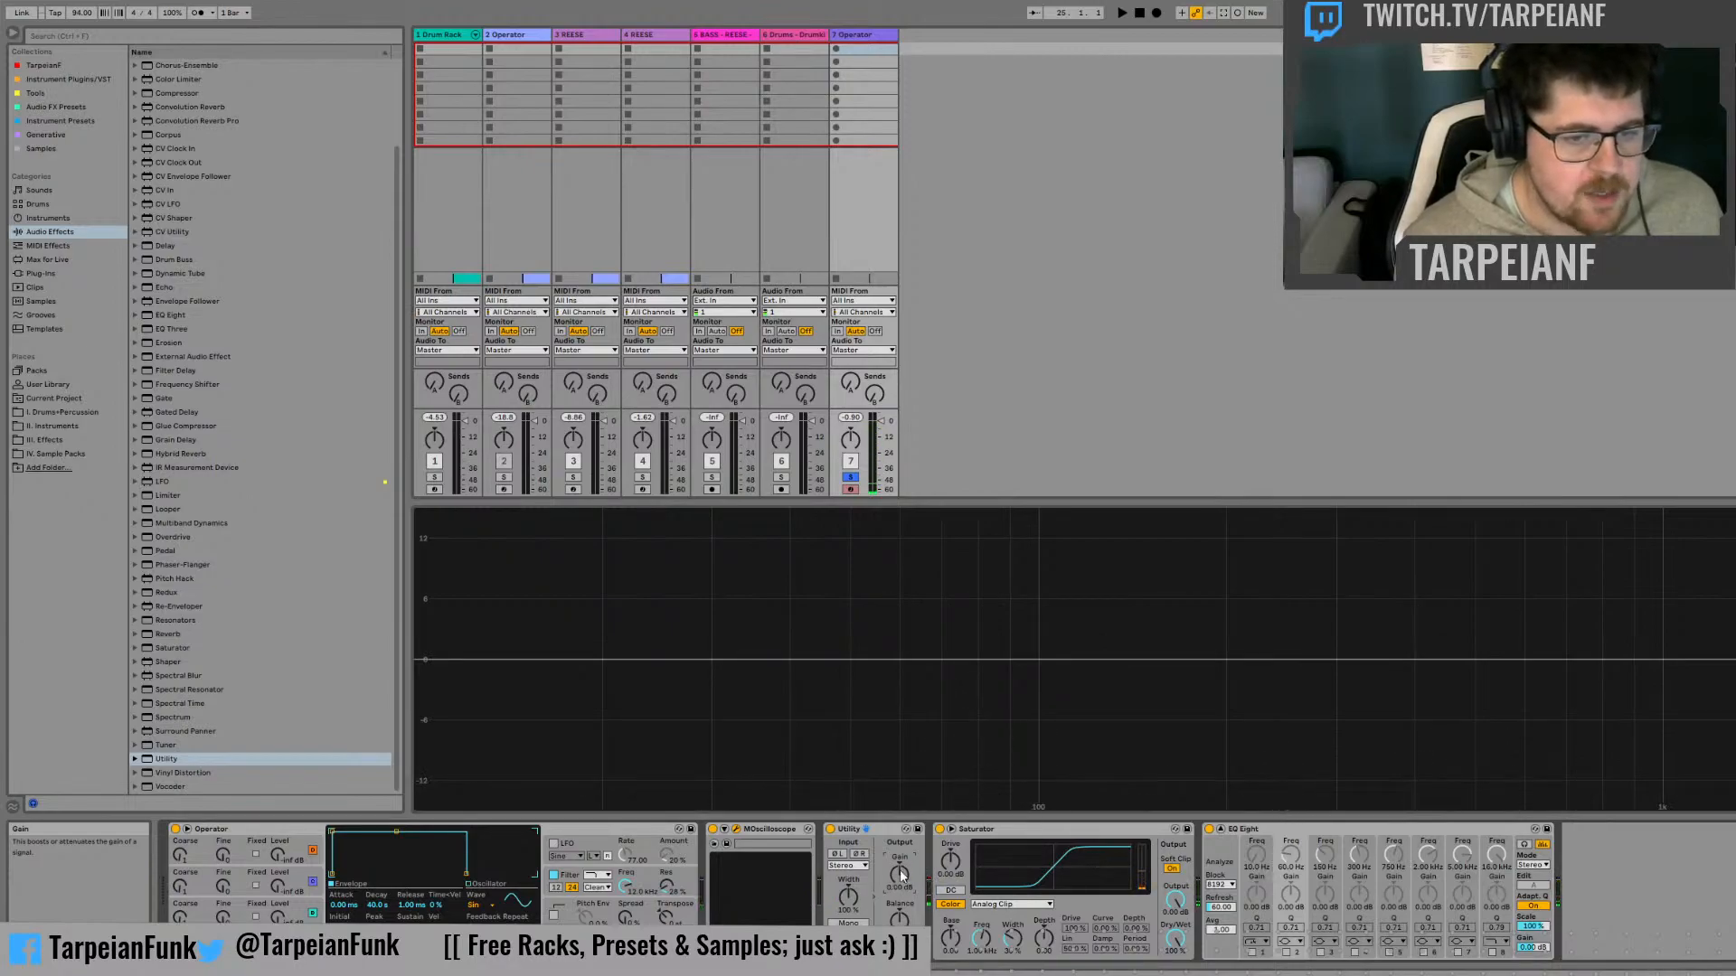
left_click_drag(899, 872, 973, 801)
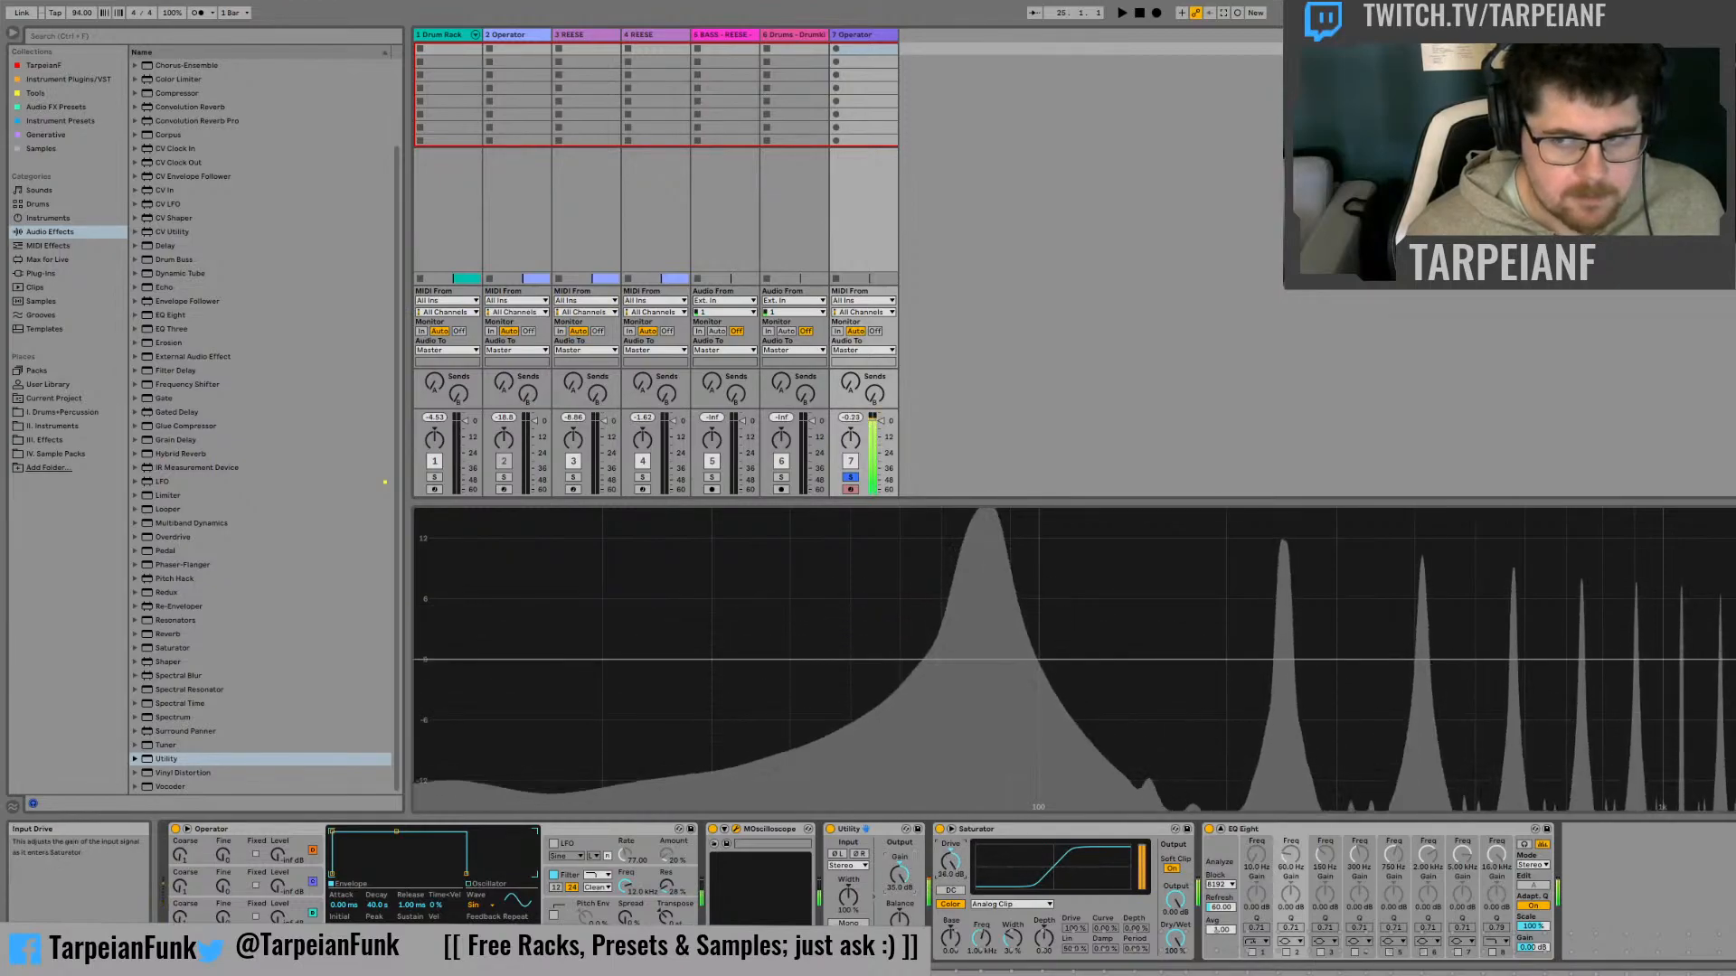
mouse_move(950, 861)
left_mouse_down()
mouse_move(950, 907)
mouse_move(950, 868)
left_mouse_up()
left_click(1172, 869)
left_click(953, 891)
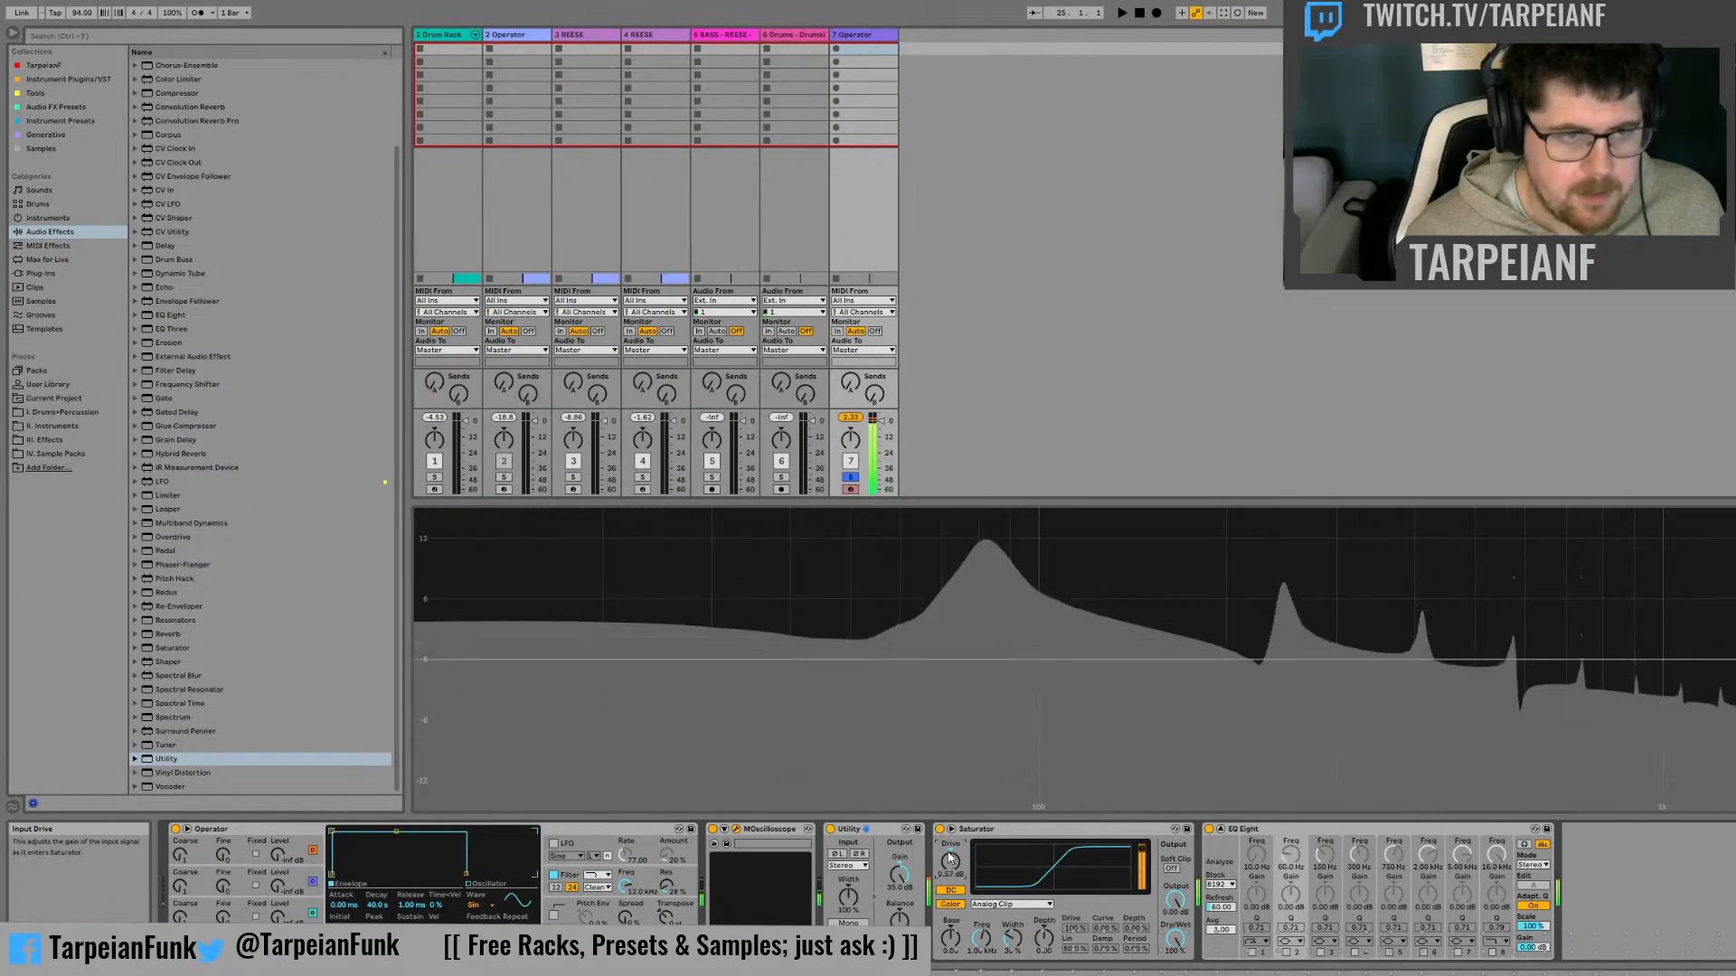
Move MOscilloscope to the end of the Operator track's device chain and raise the Saturator's drive
left_click_drag(767, 830, 1546, 859)
left_click_drag(1007, 845, 1007, 823)
left_click_drag(832, 861, 833, 855)
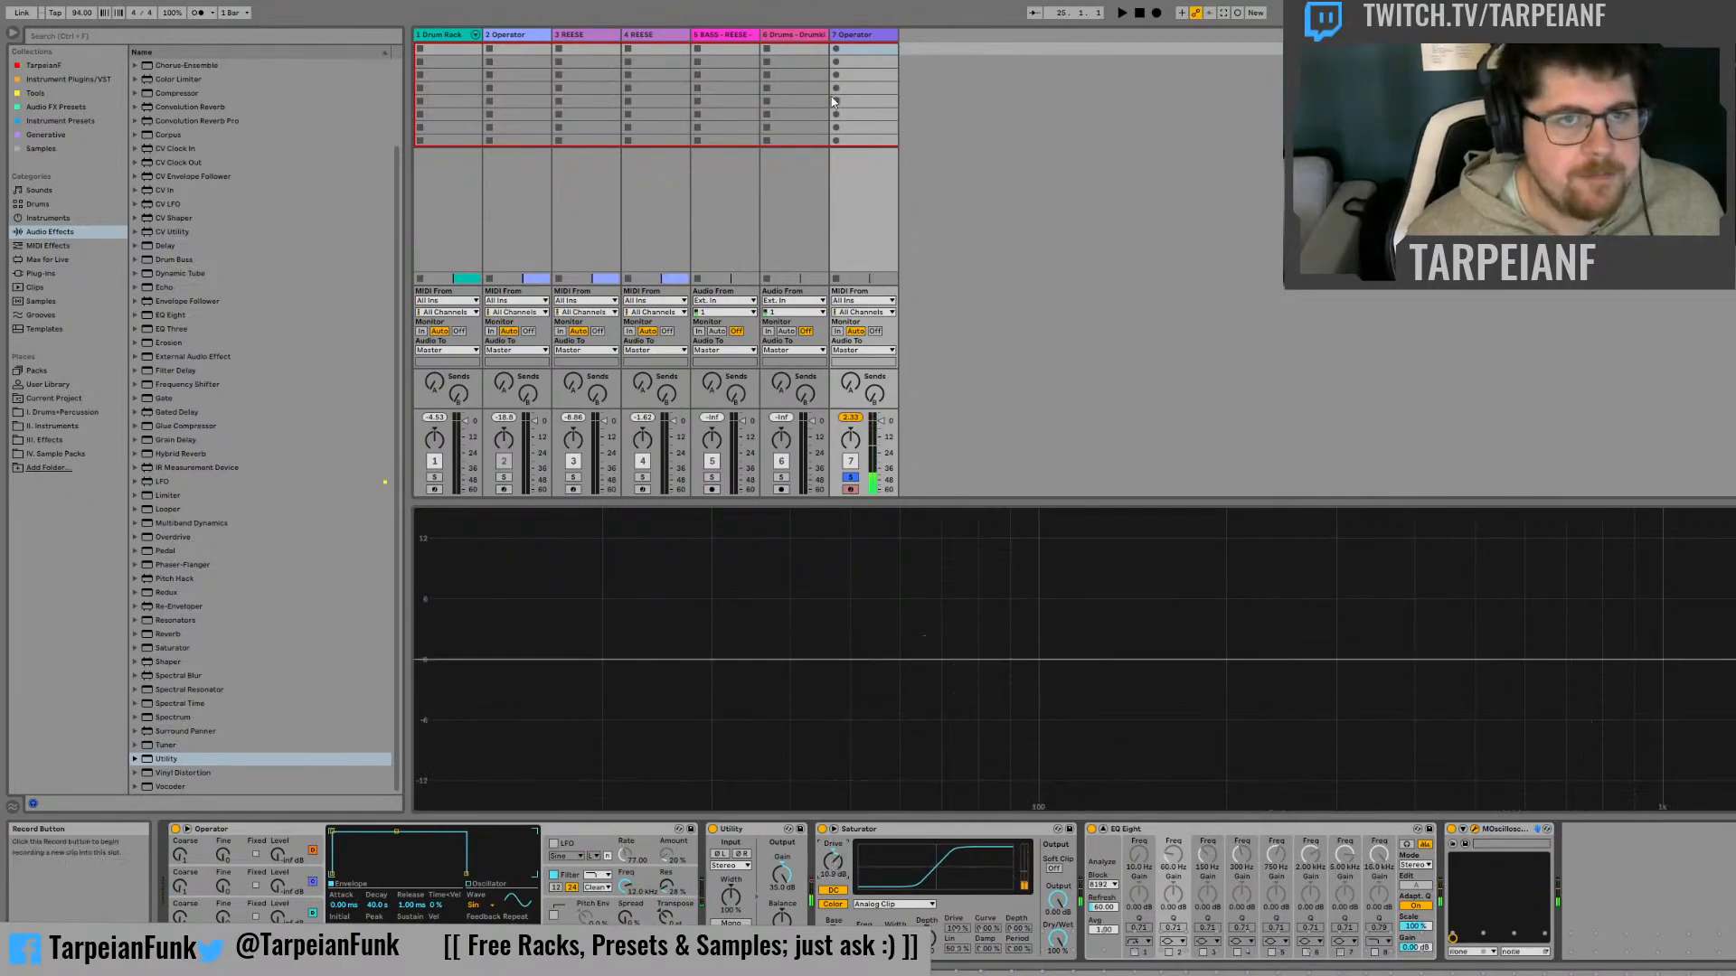
Delete the 7 Operator track, then solo and select the 4 REESE track
left_click(864, 36)
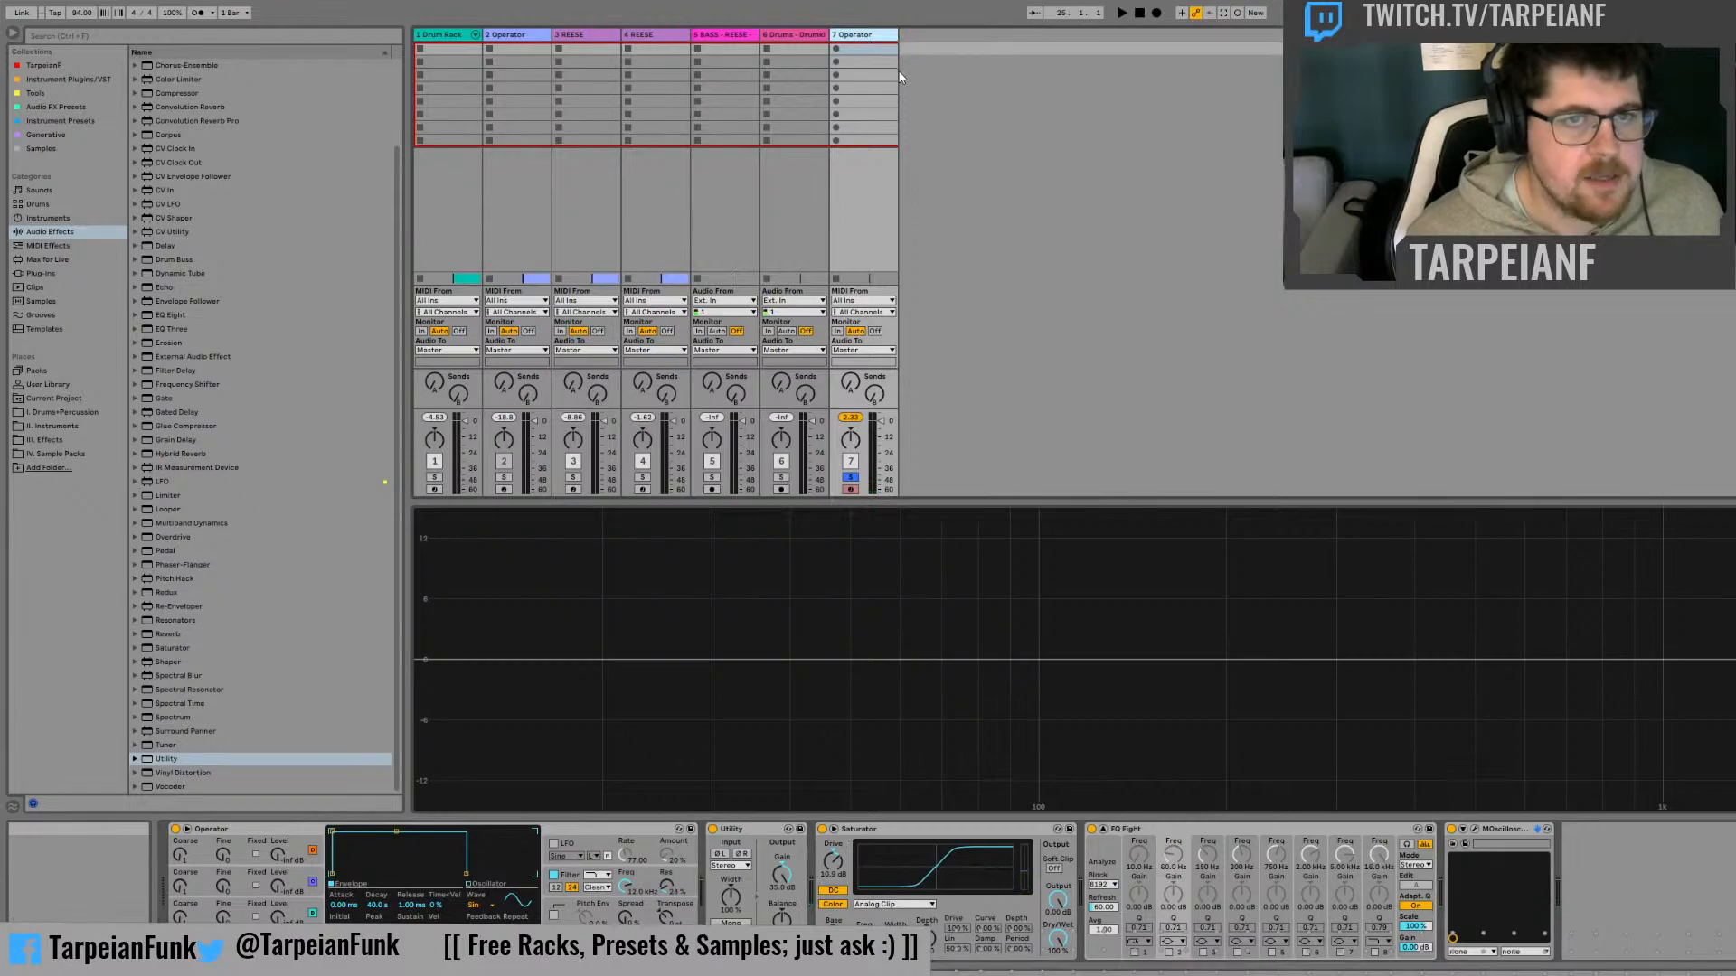
key("Delete")
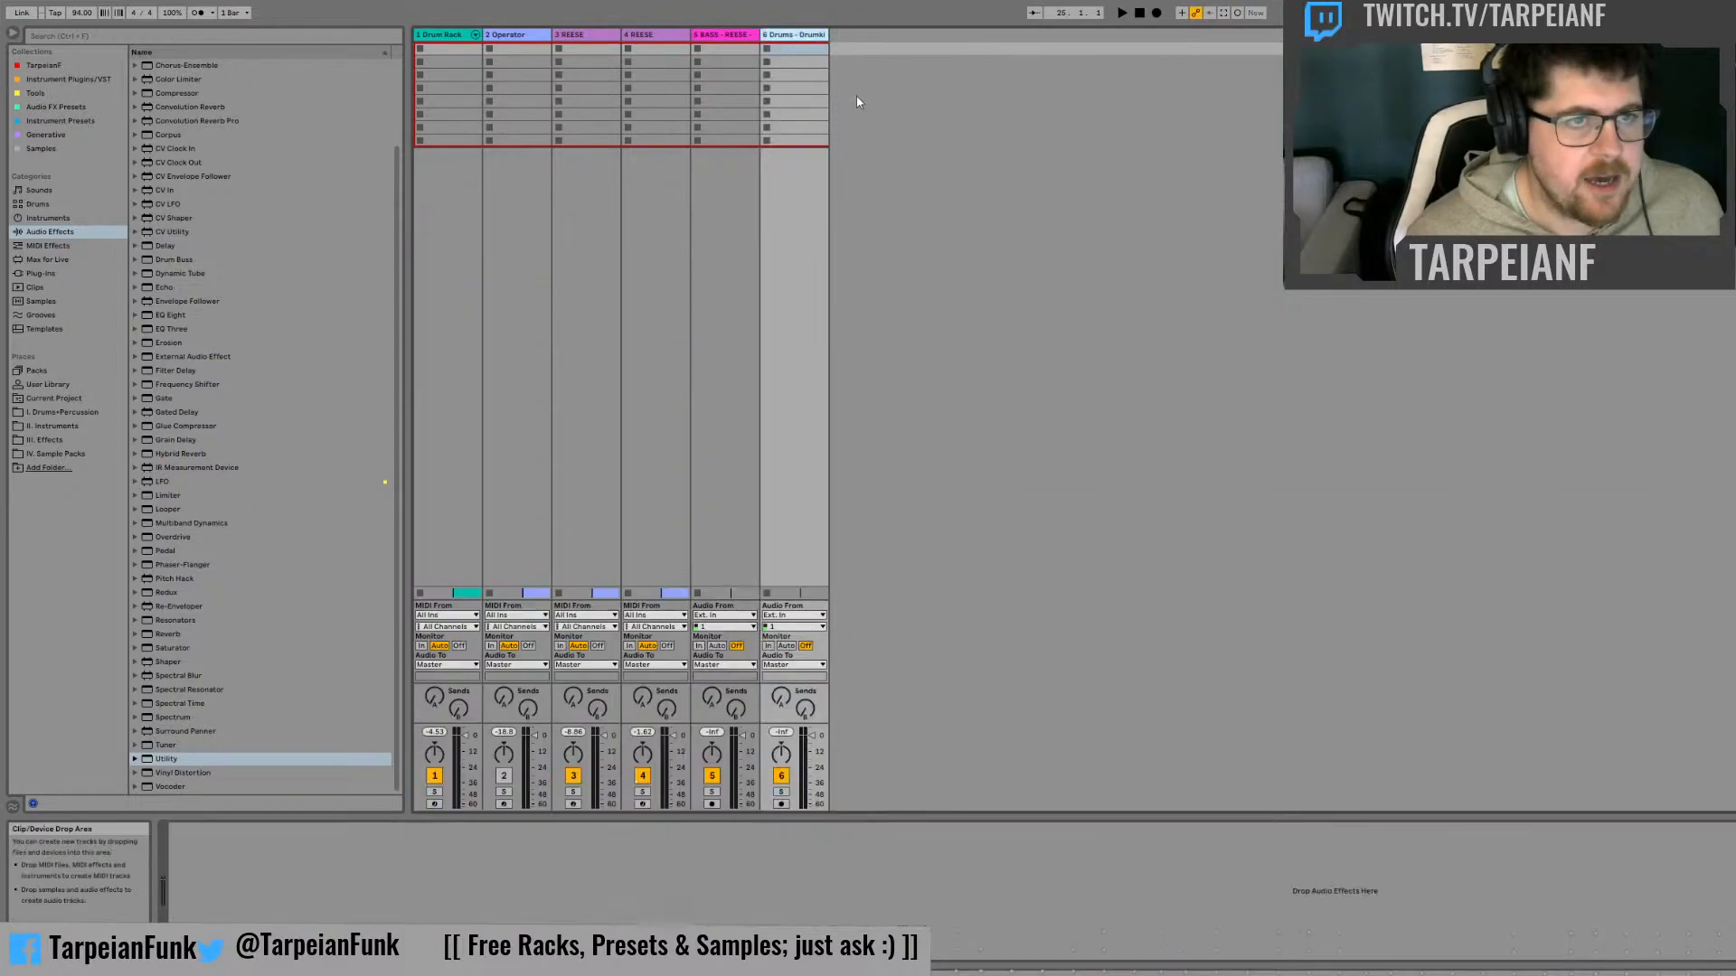
left_click(642, 792)
left_click(669, 53)
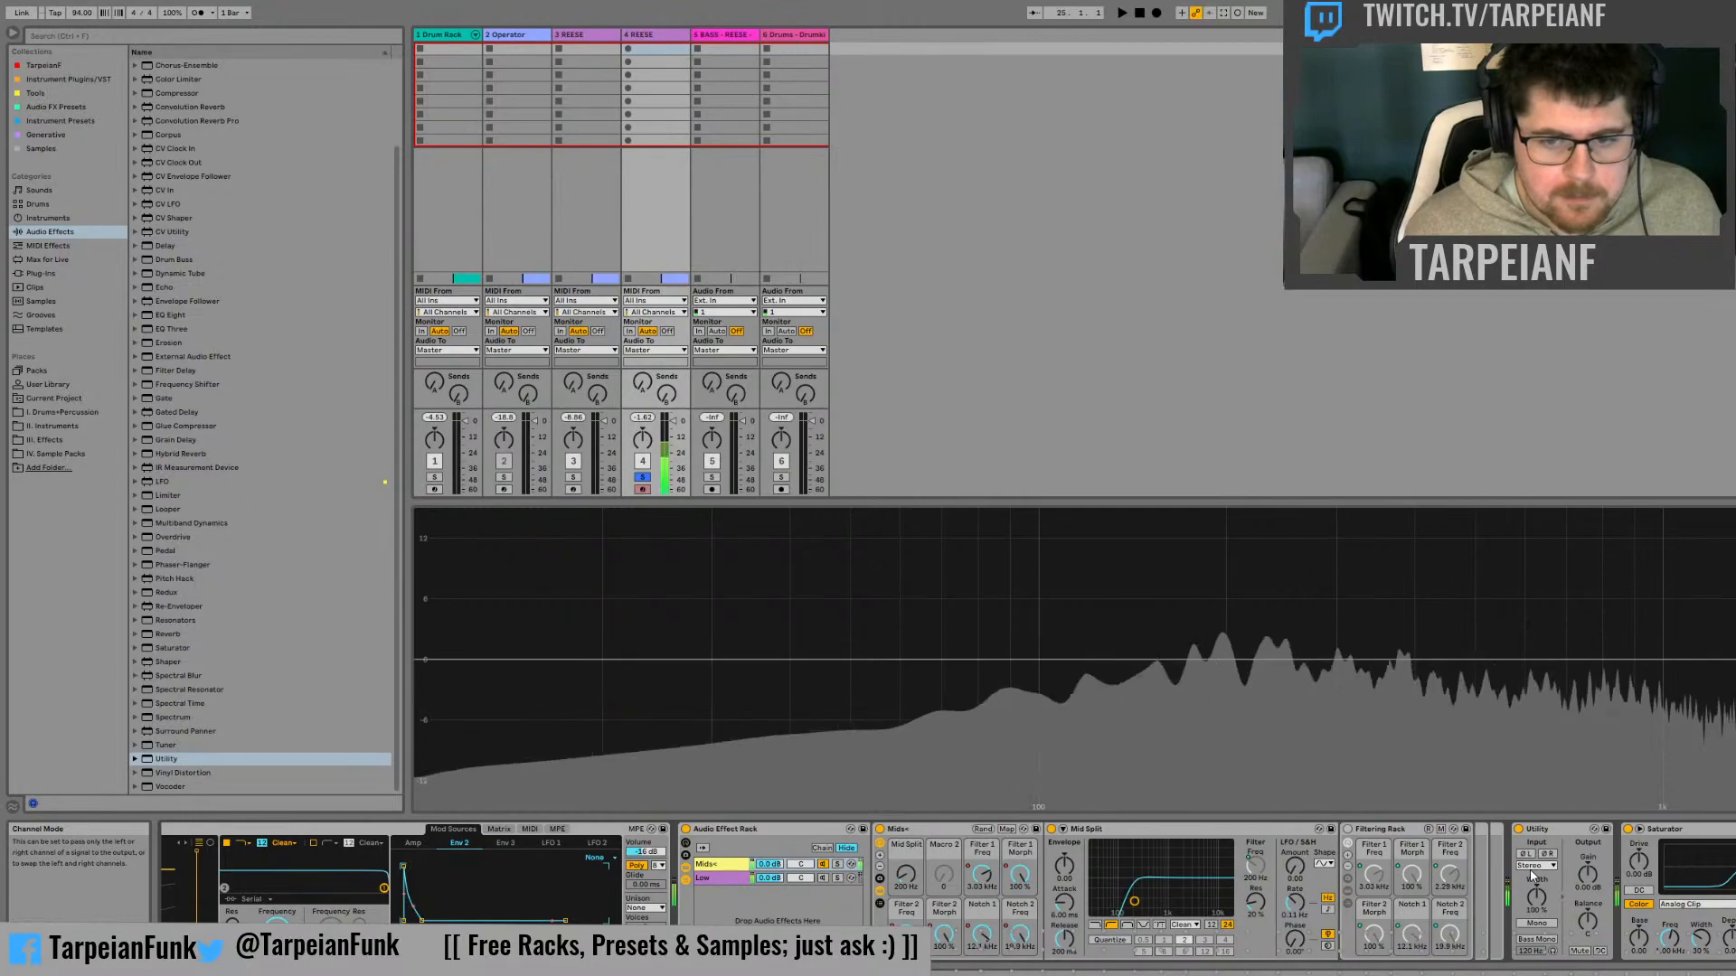
Test the gain of the Utility before the Saturator in the Mids+ chain and insert a second Utility beside it
left_click_drag(1587, 874, 1591, 778)
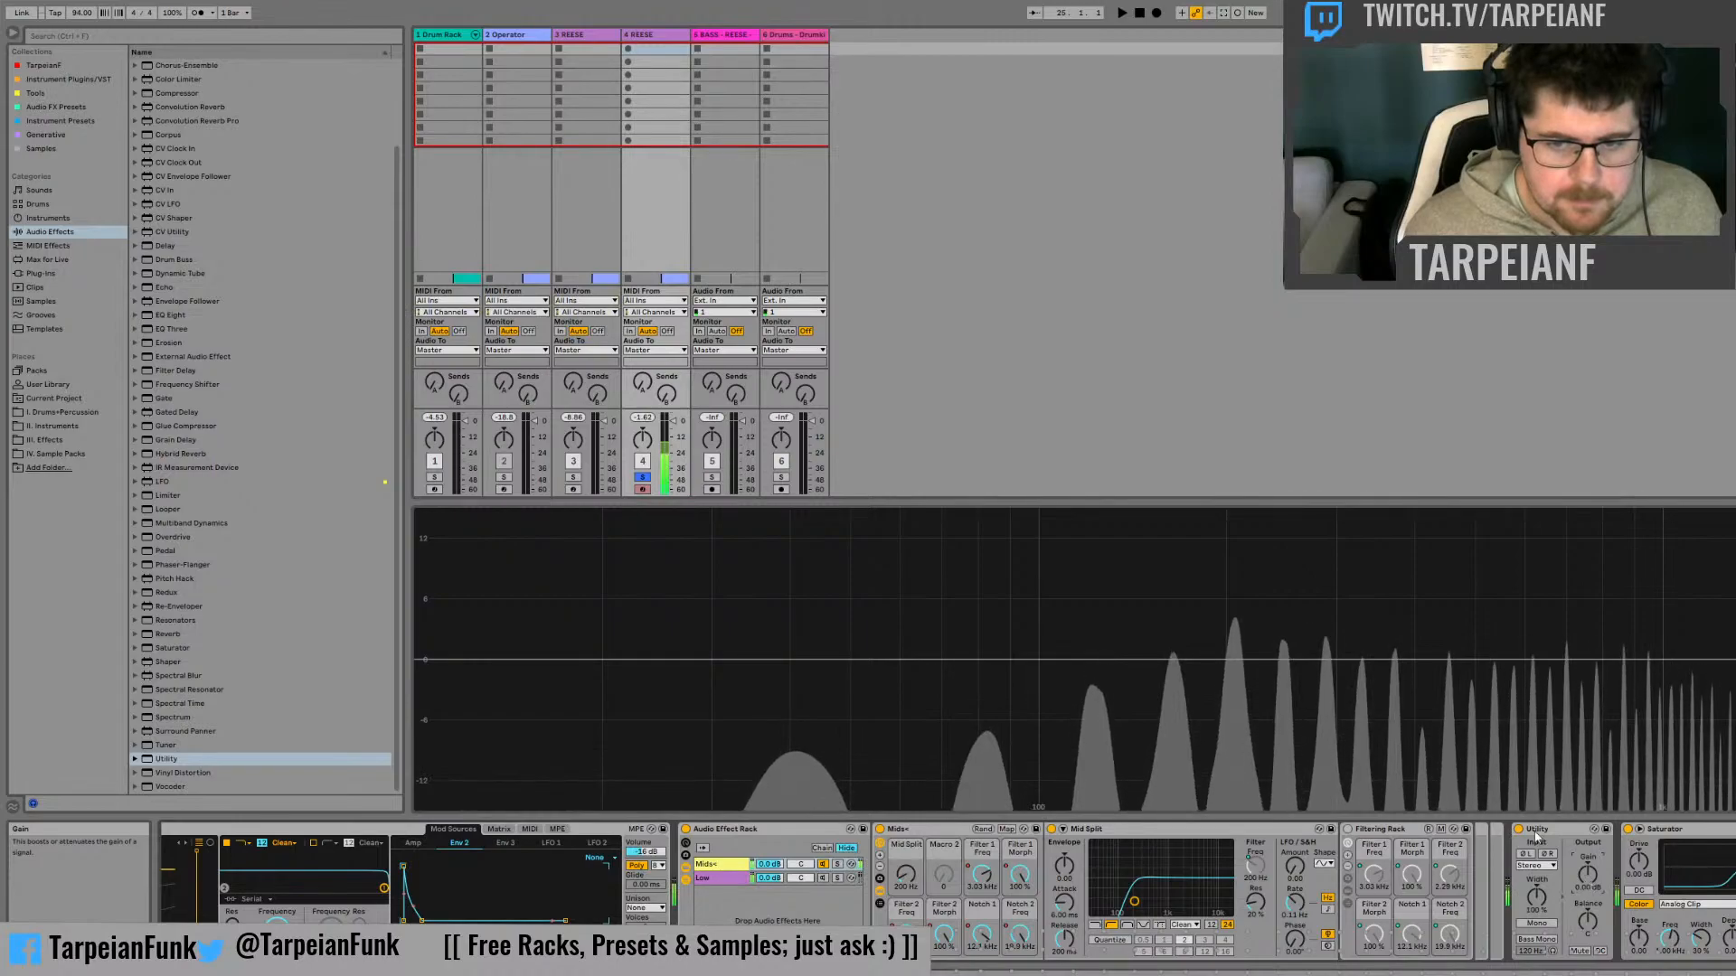
left_click_drag(166, 758, 1316, 757)
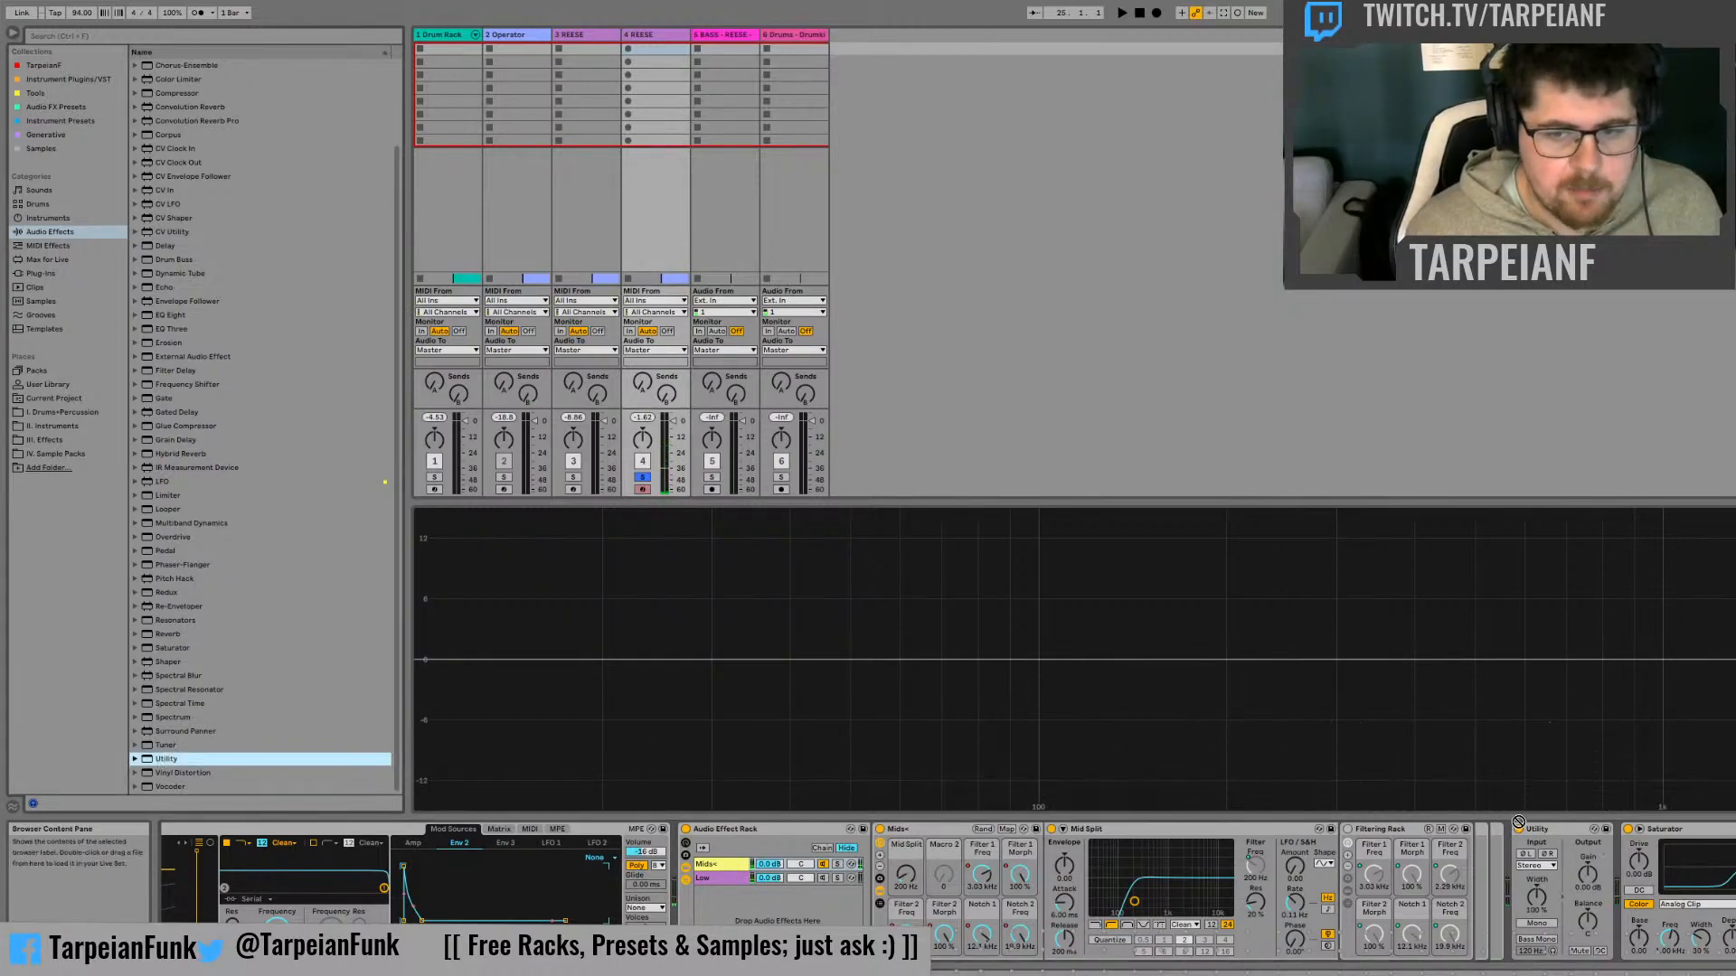
left_click_drag(1516, 845, 1509, 846)
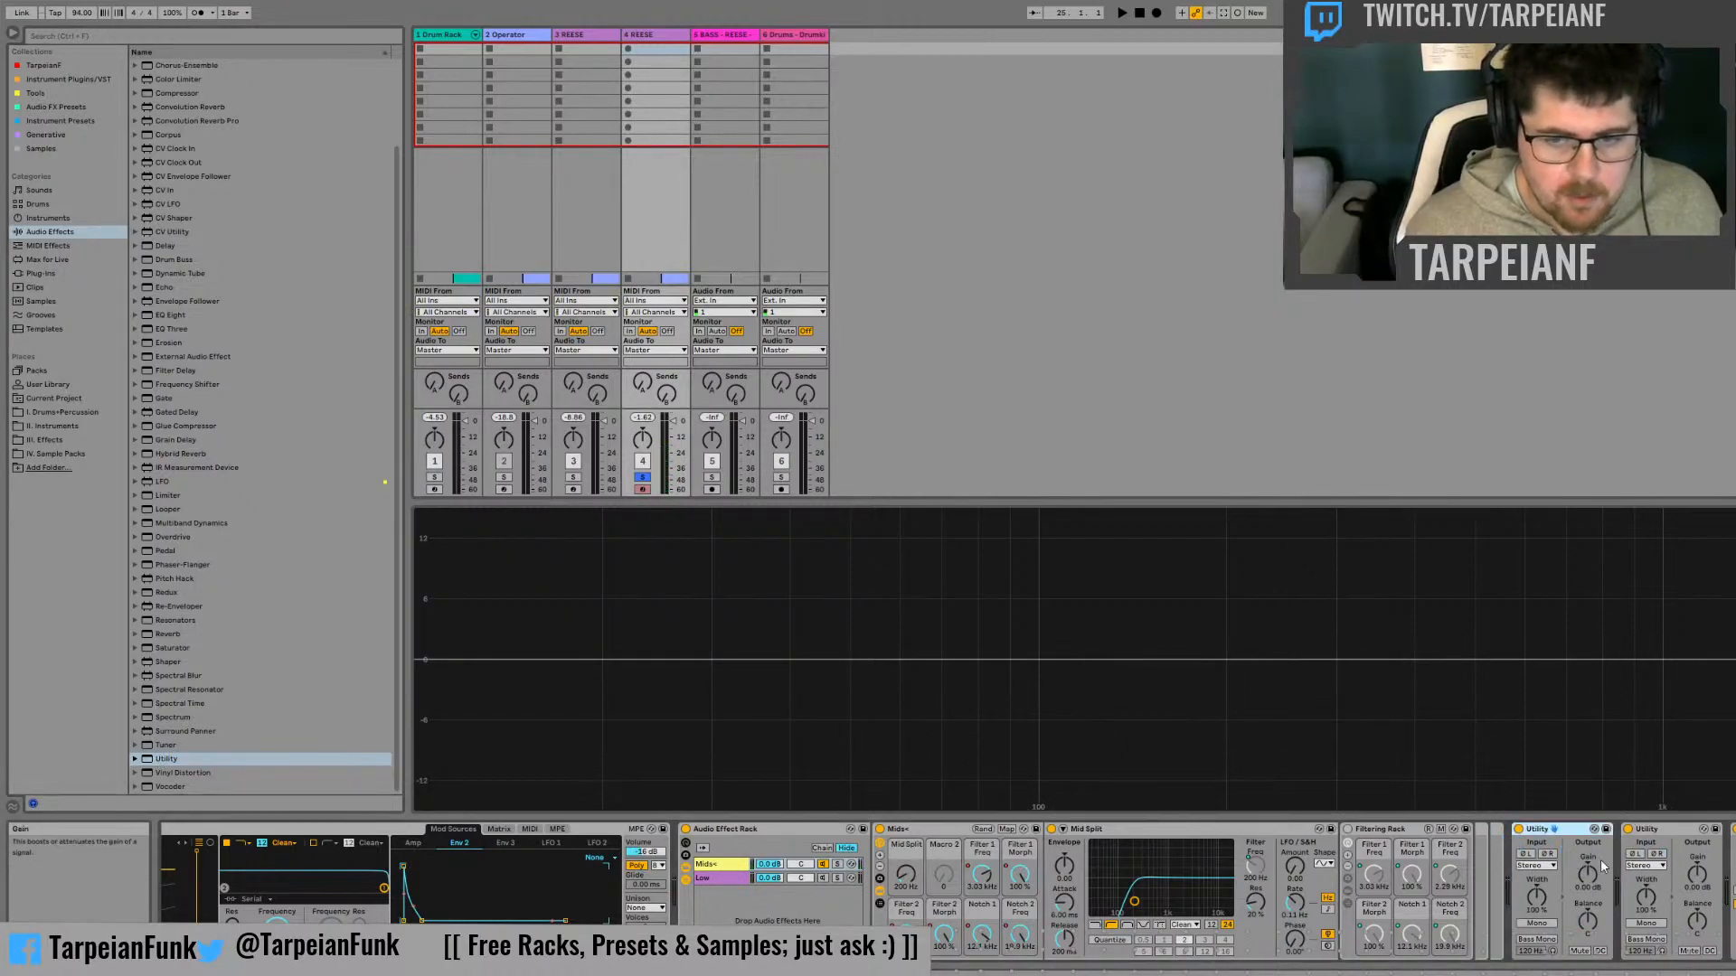
Adjust the first Utility's gain in the Mids+ chain and raise the second Utility's gain to push the Saturator harder
left_click(1582, 887)
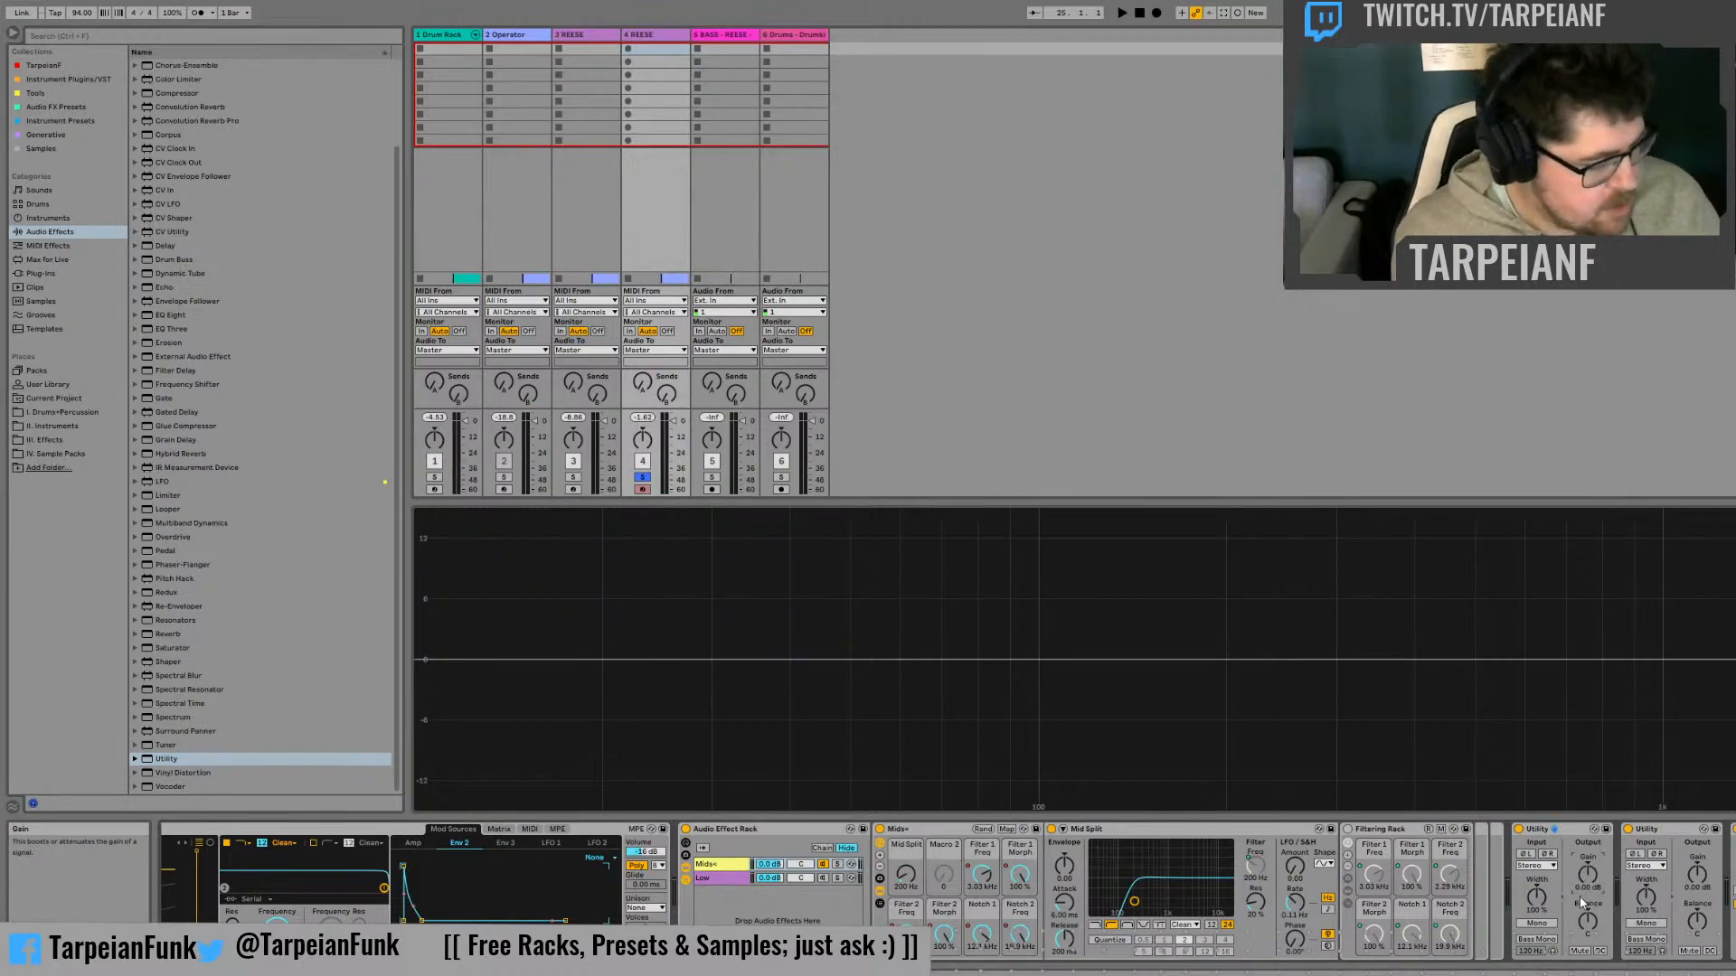
type("5")
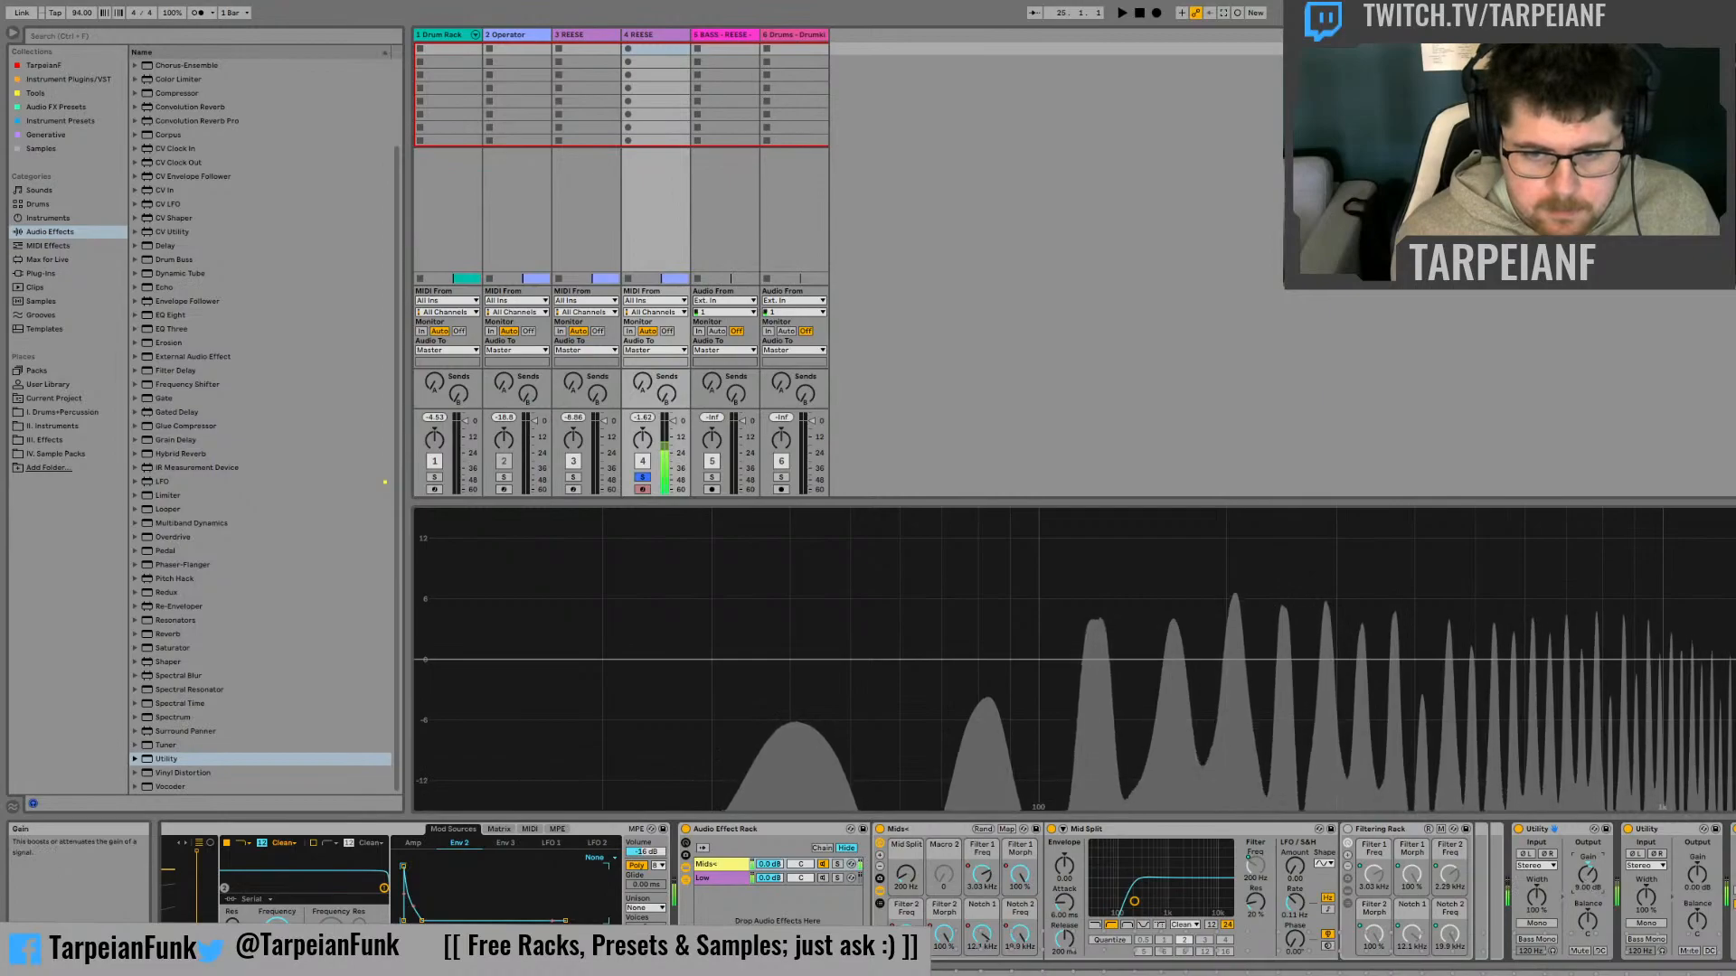
left_click_drag(1587, 875, 1586, 893)
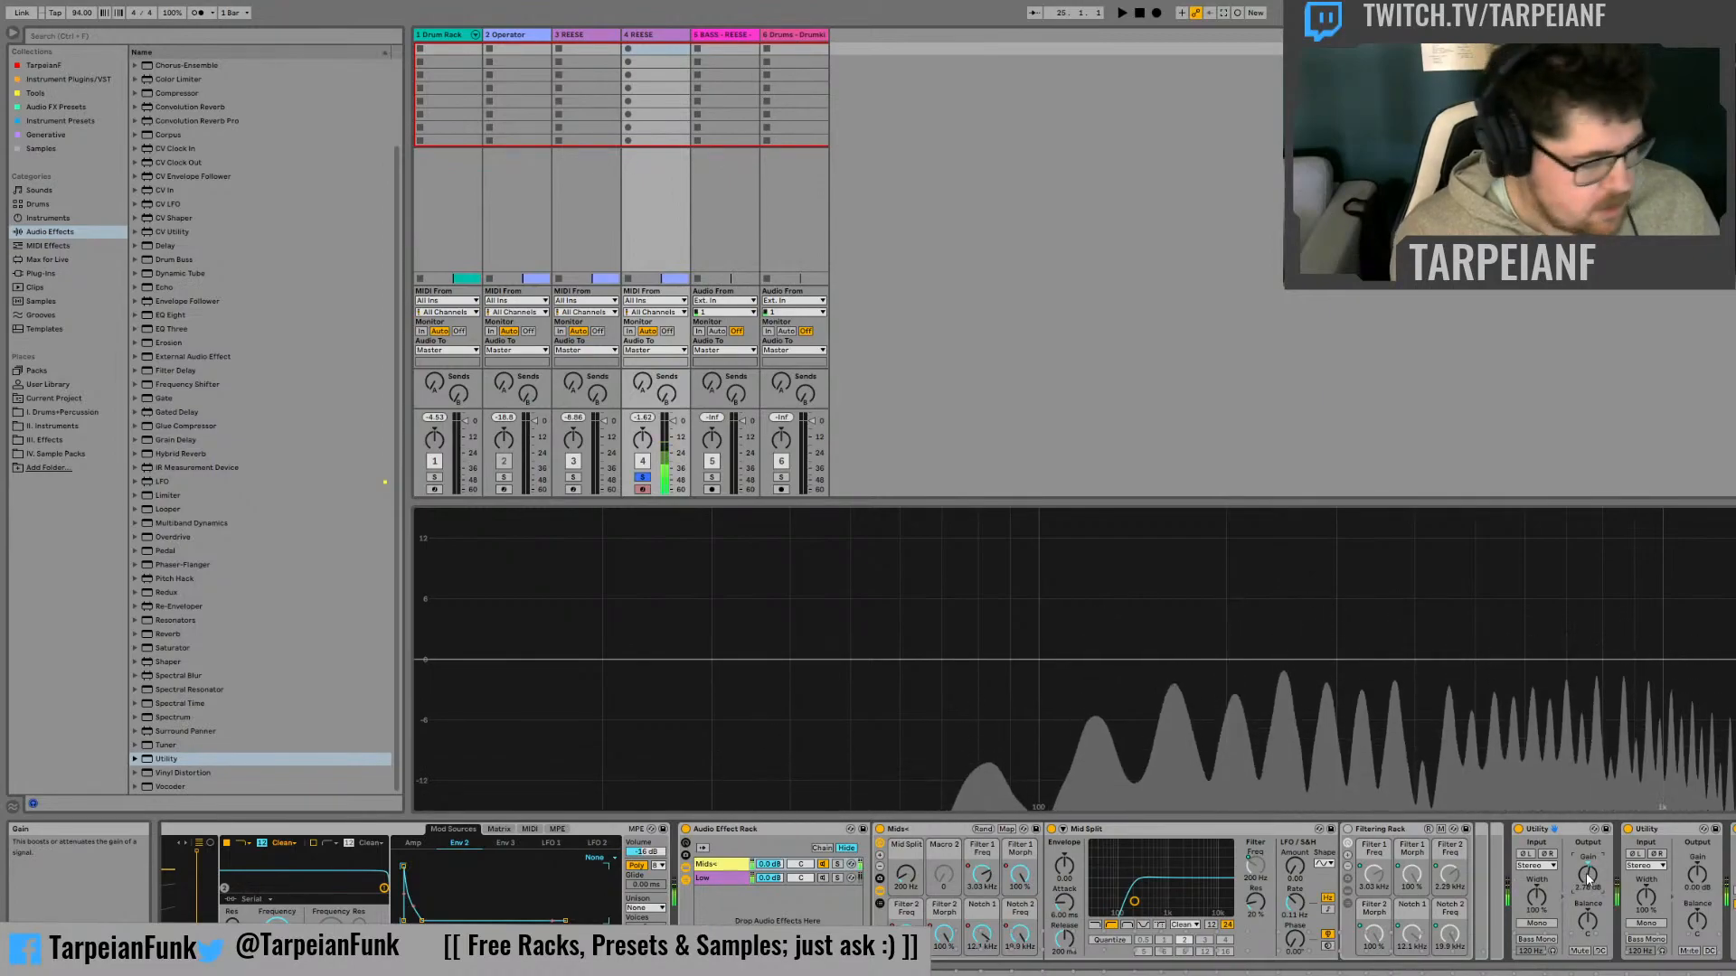
type("3")
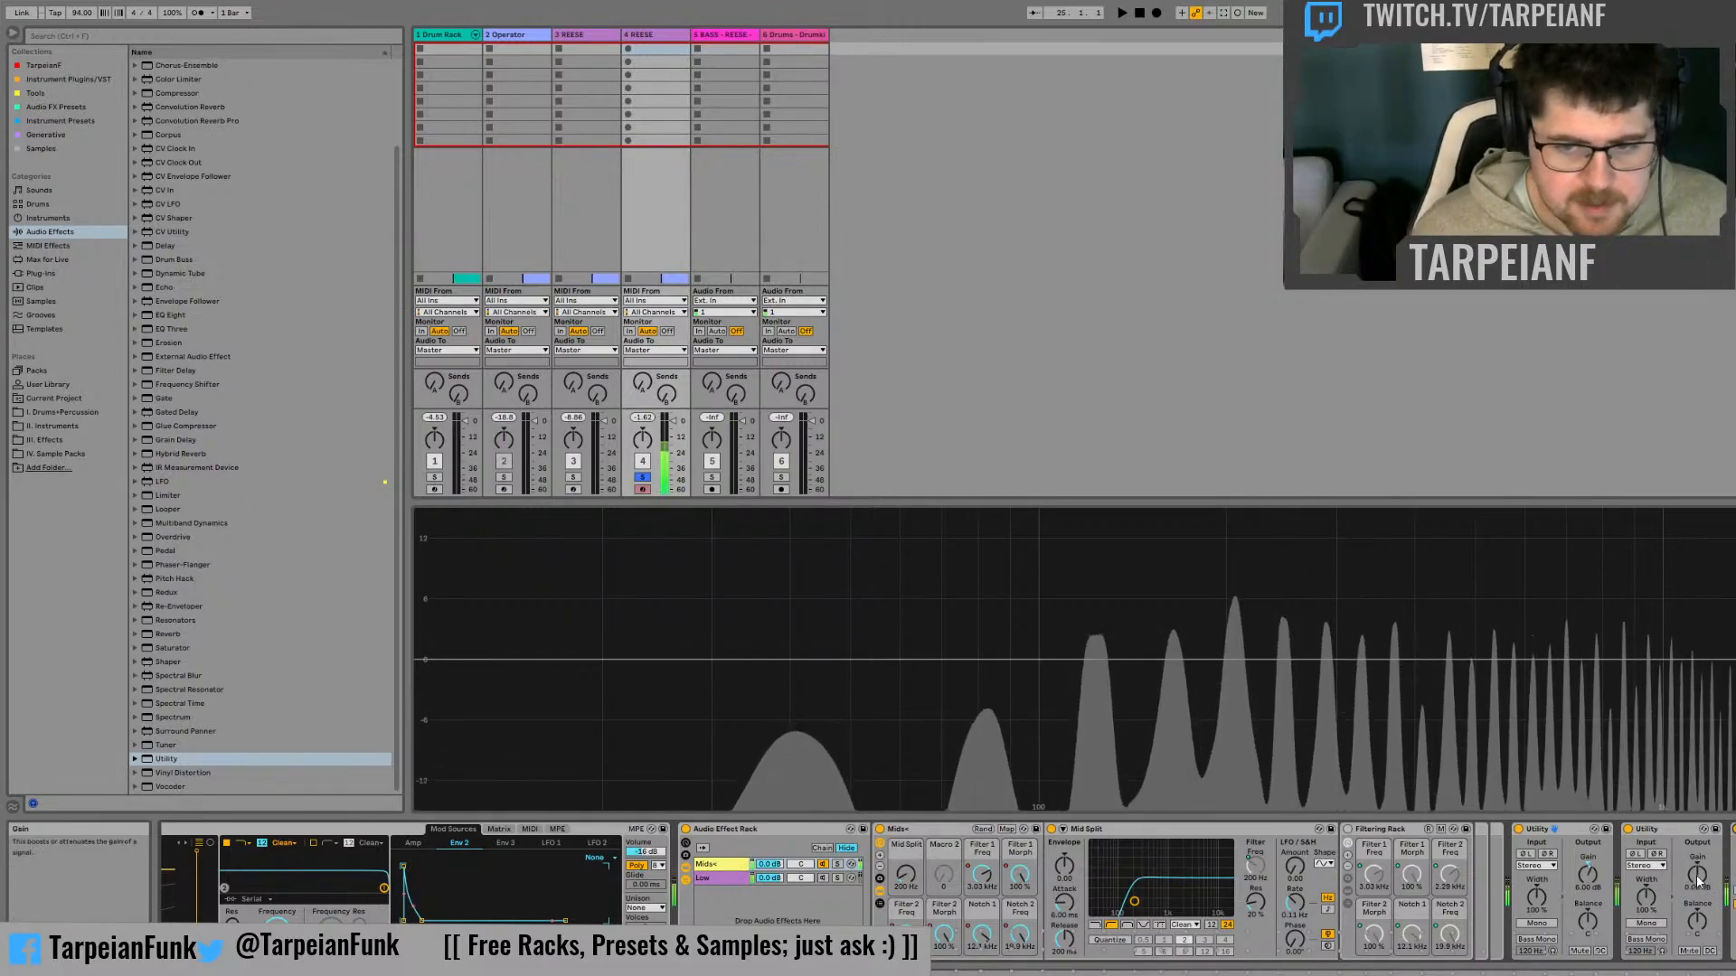
left_click_drag(1697, 874, 1696, 818)
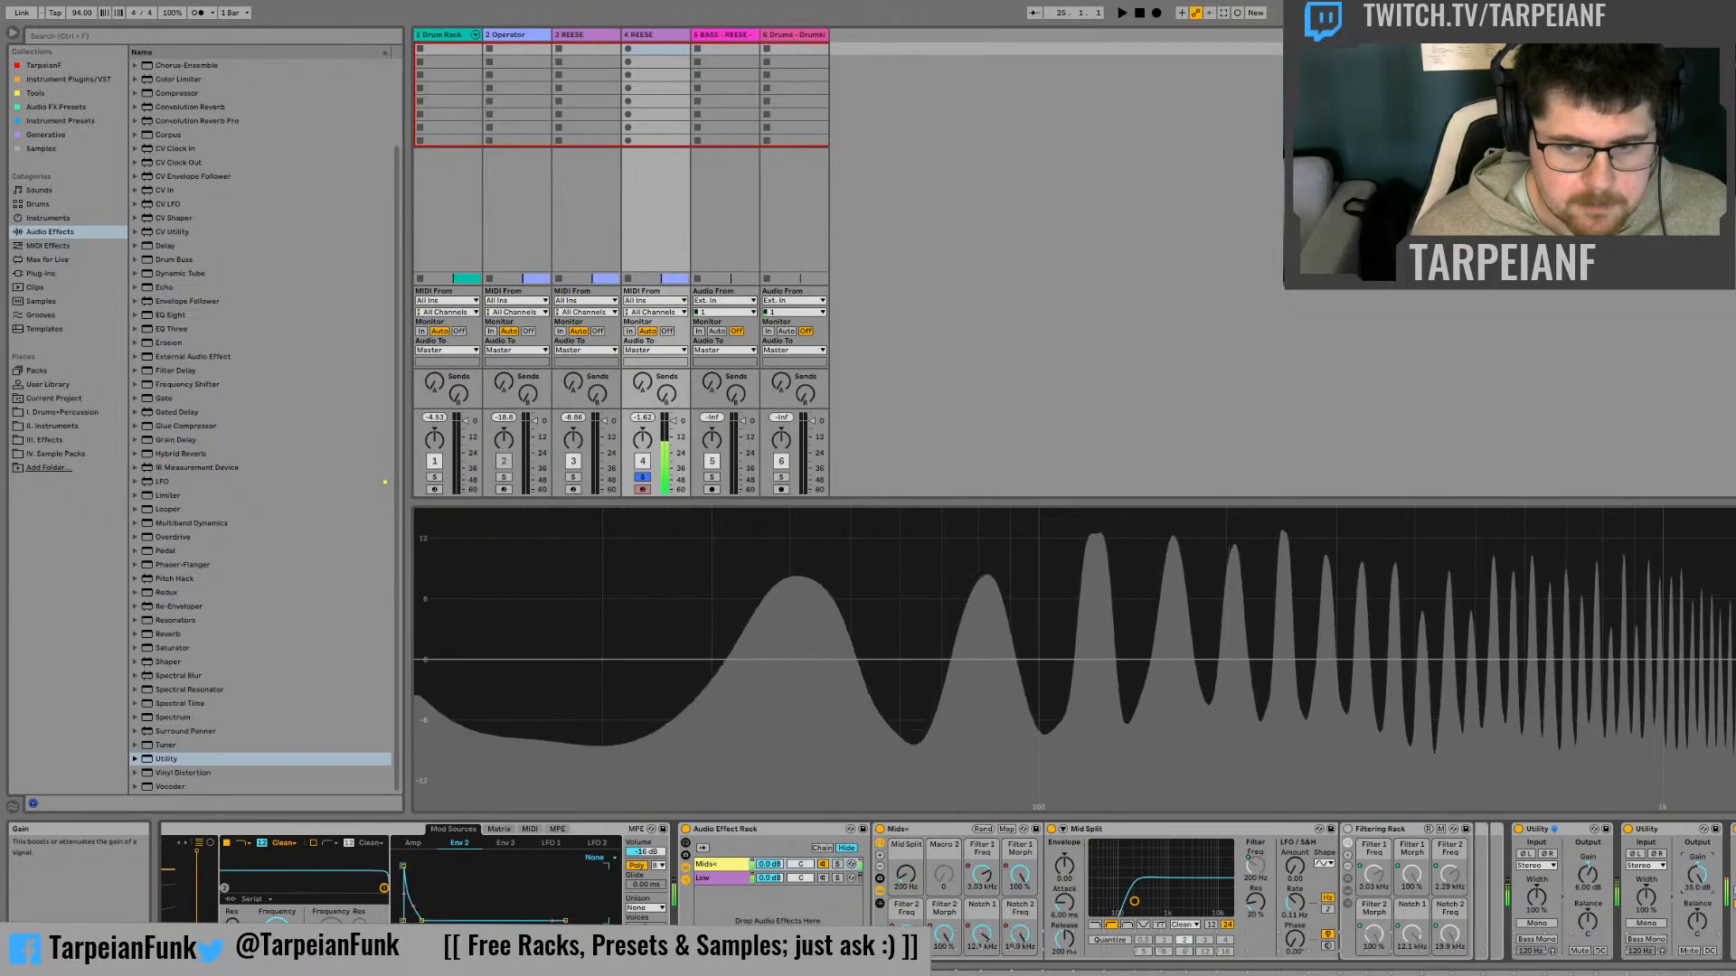
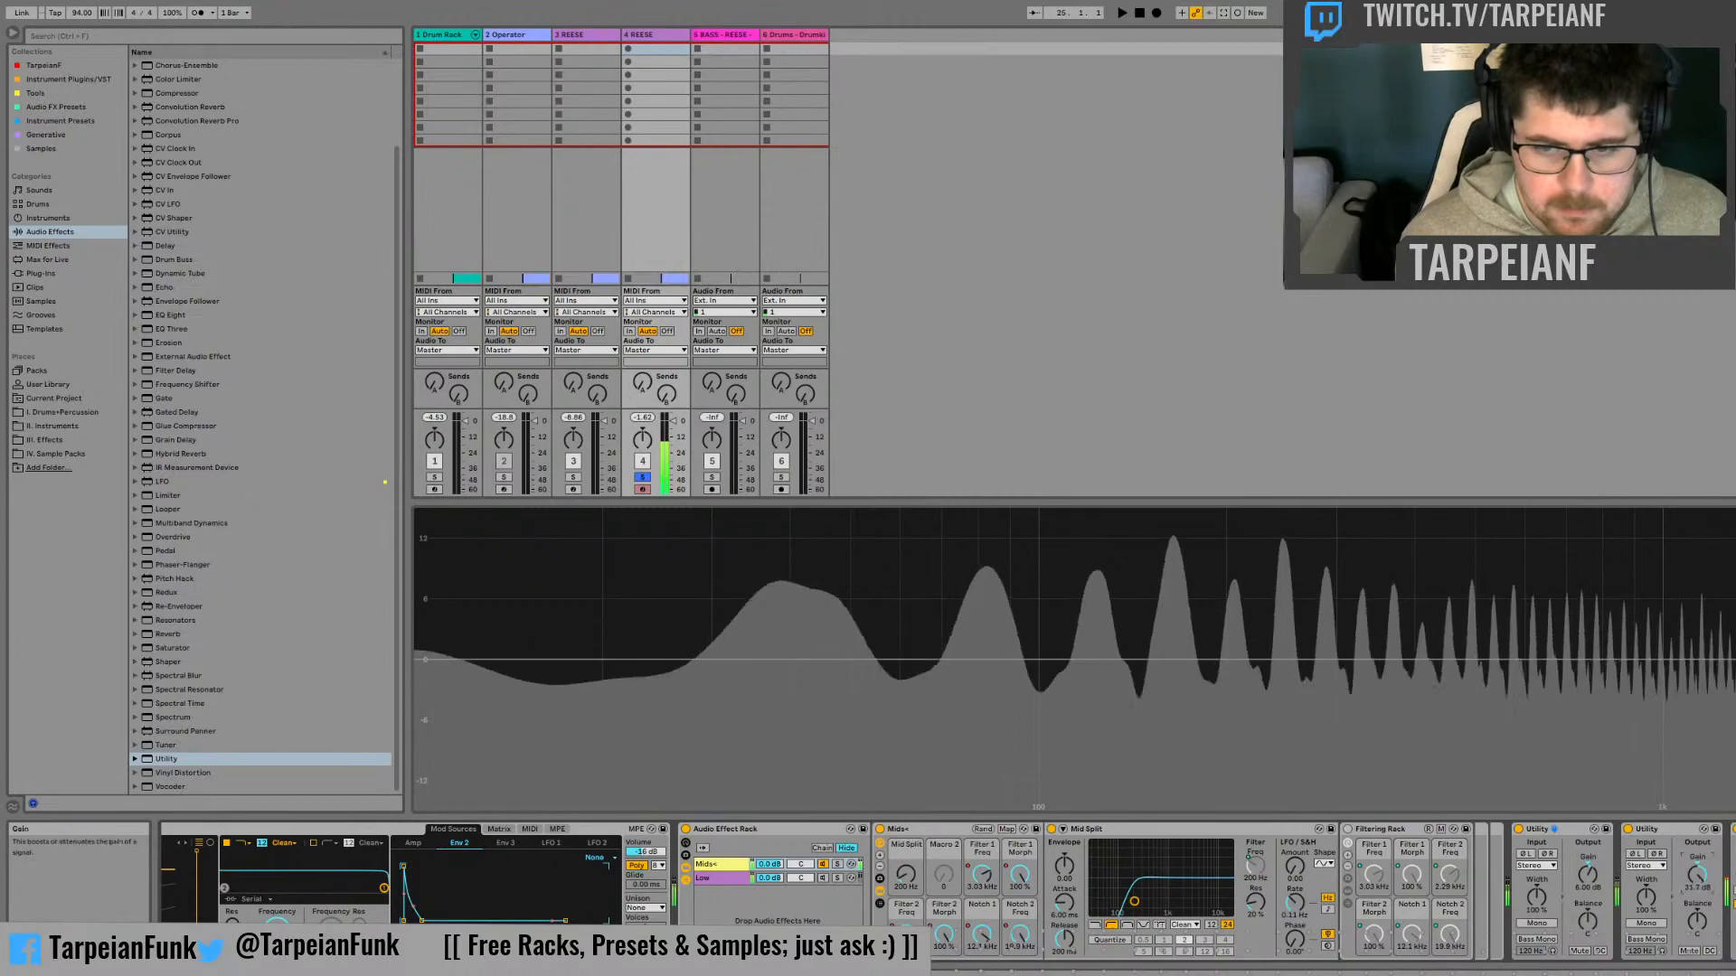
Reset the second Utility's gain to 0 dB, then raise it to 22.2 dB ahead of the Saturator
double_click(1705, 884)
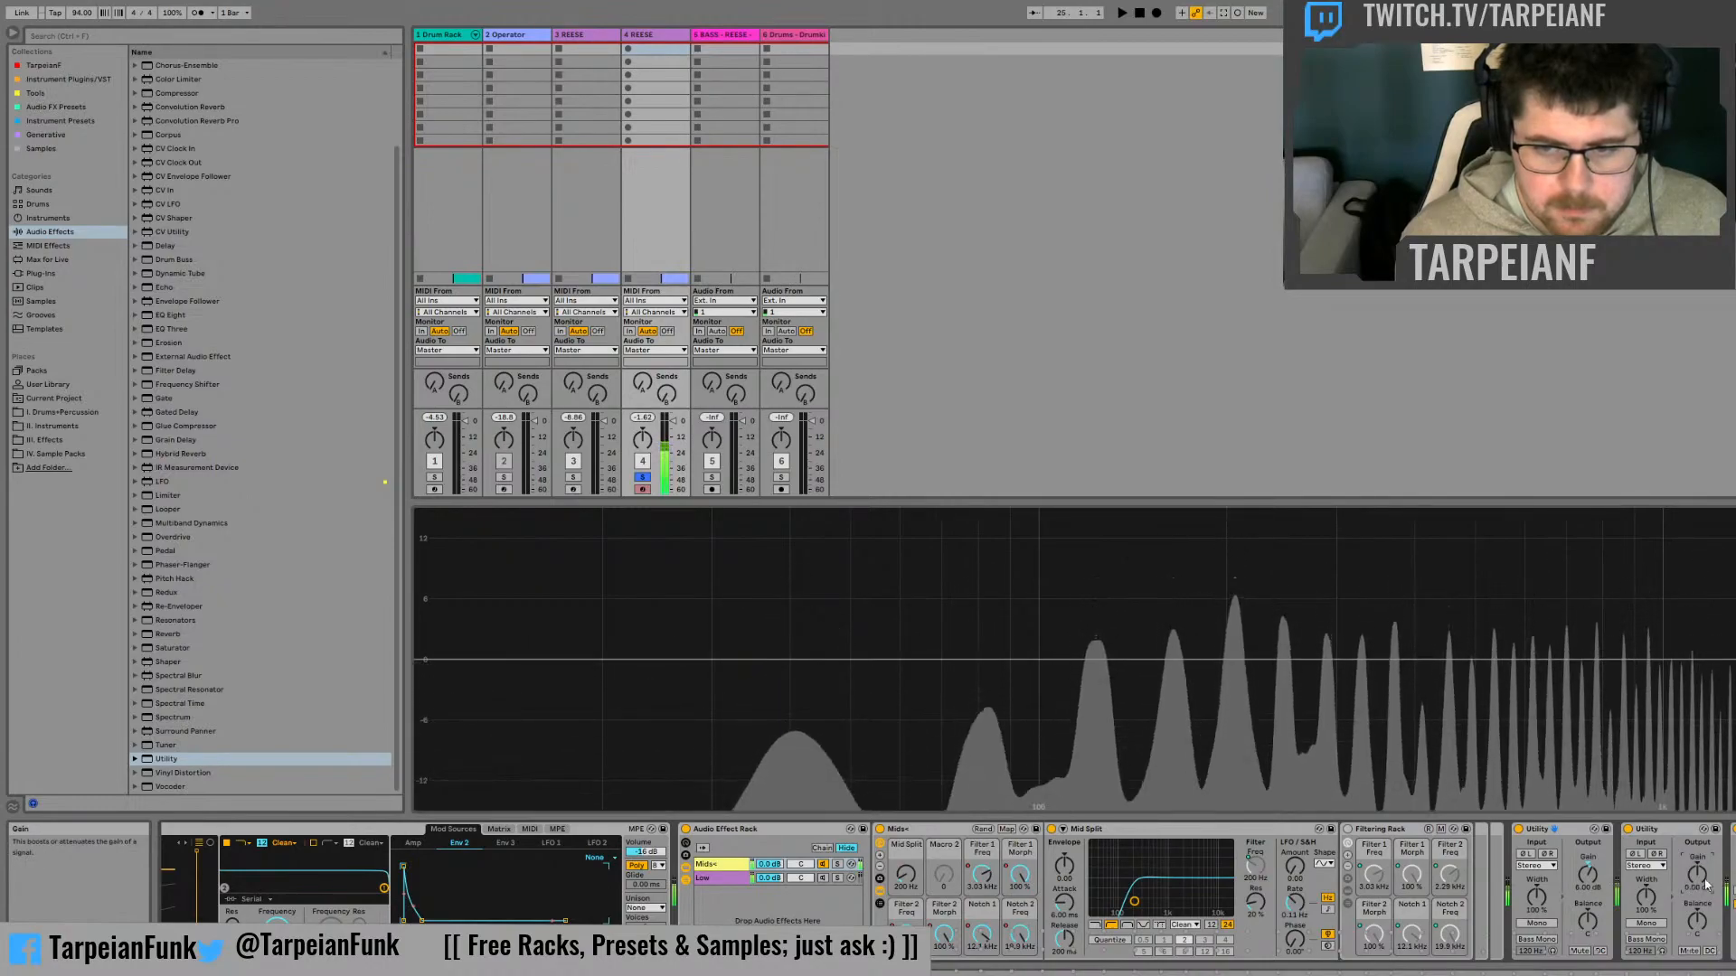
left_click_drag(1699, 877, 1699, 848)
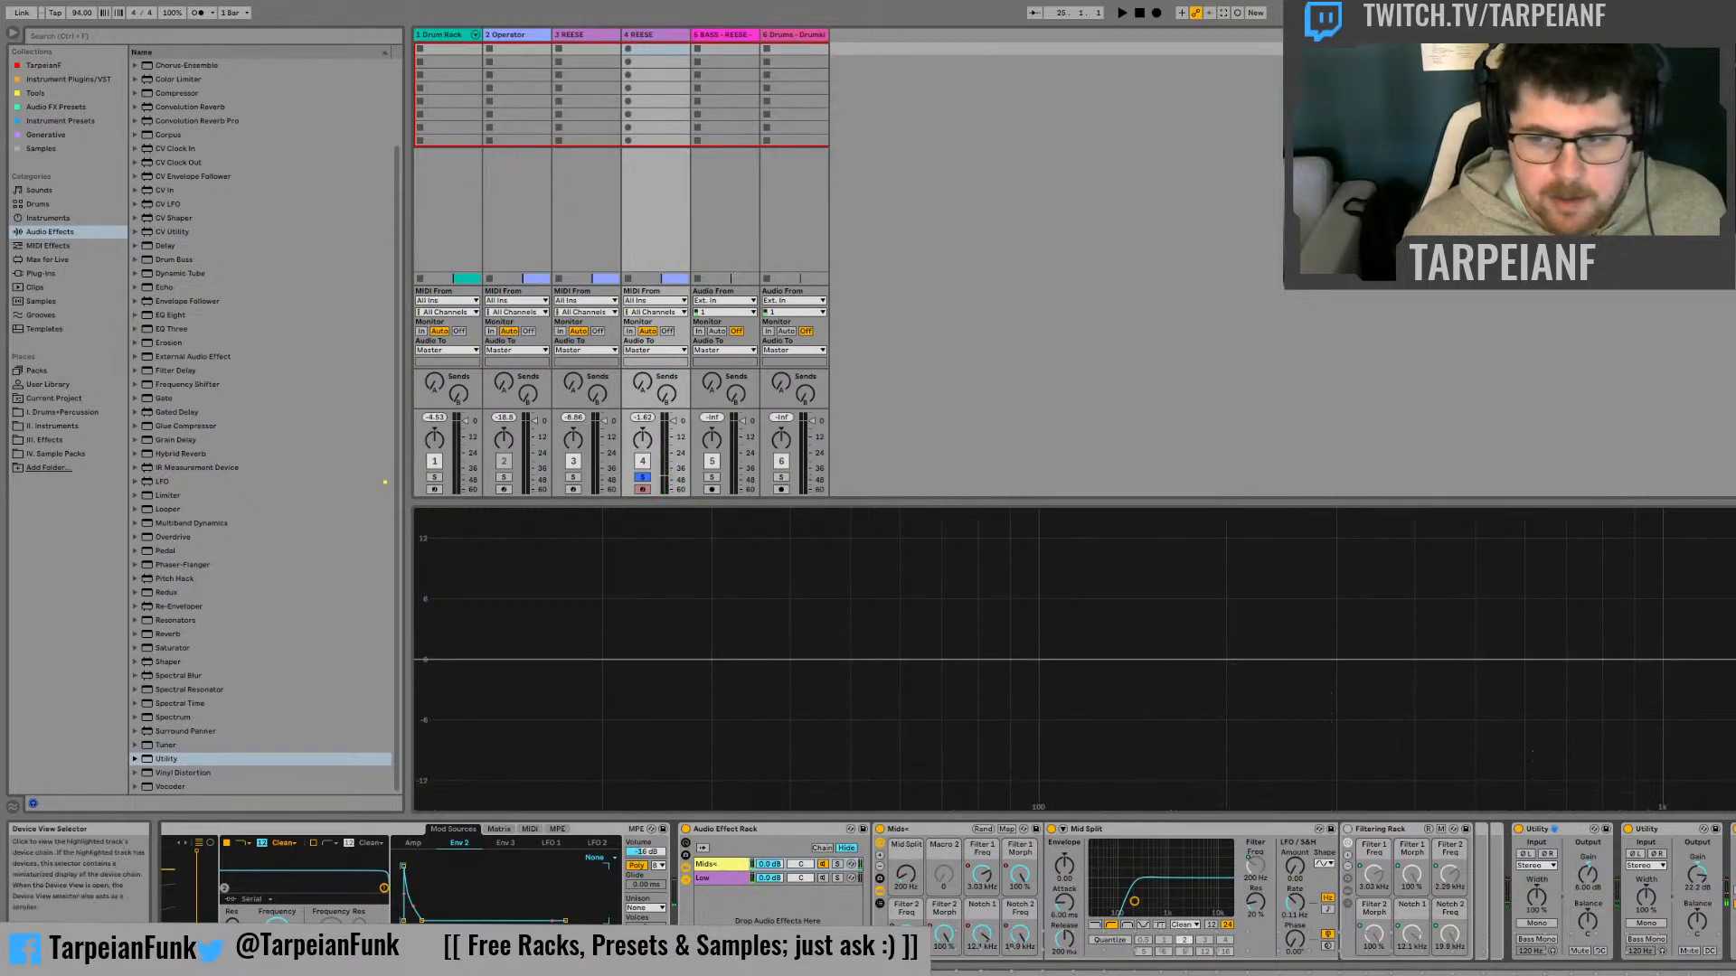
left_click(1537, 971)
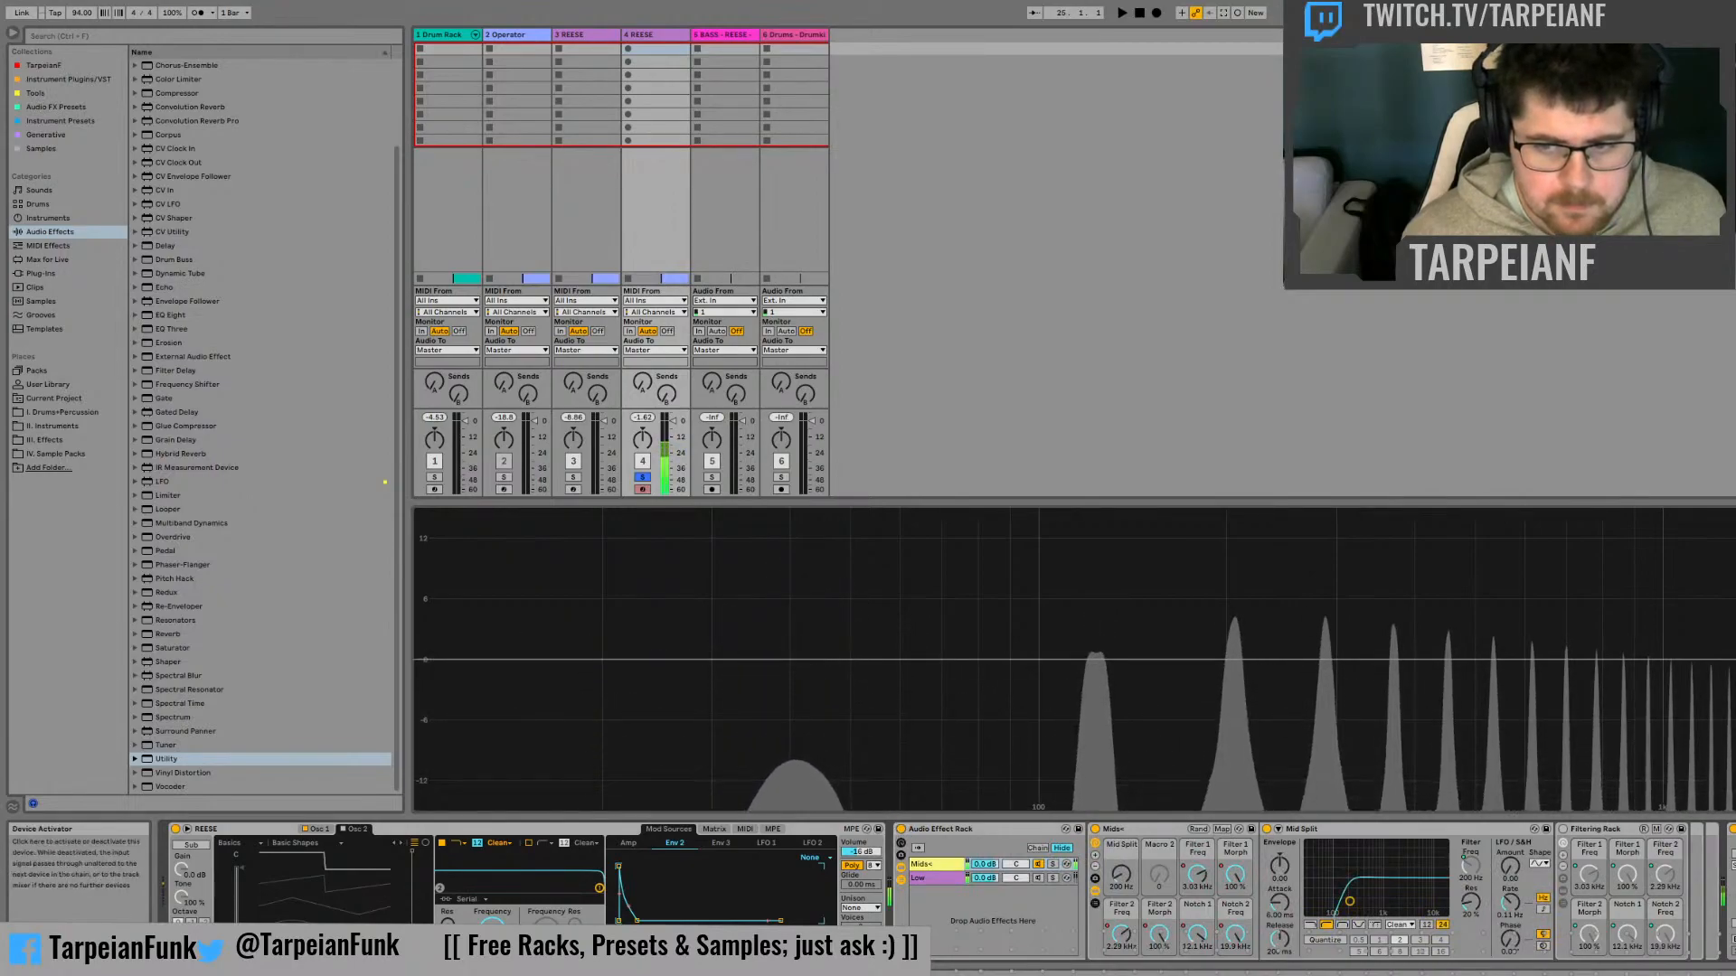
left_click(1672, 972)
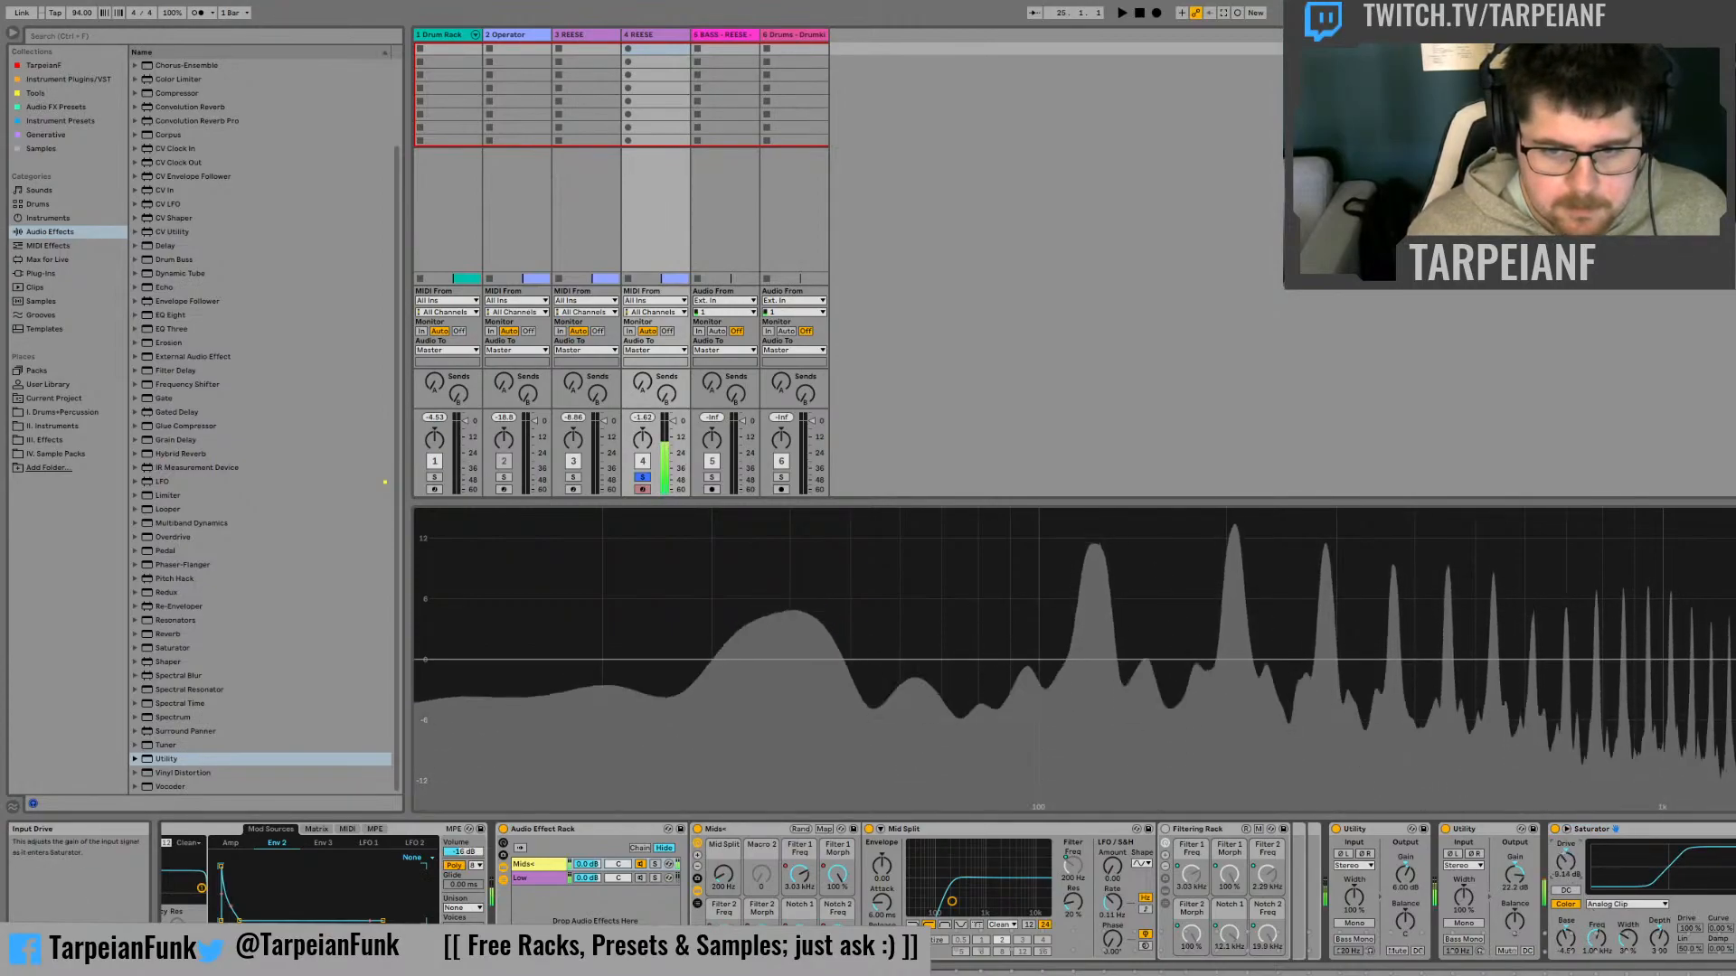
Reset the Saturator's drive and color depth, and try its curve types, ending on Sinoid Fold
double_click(1566, 861)
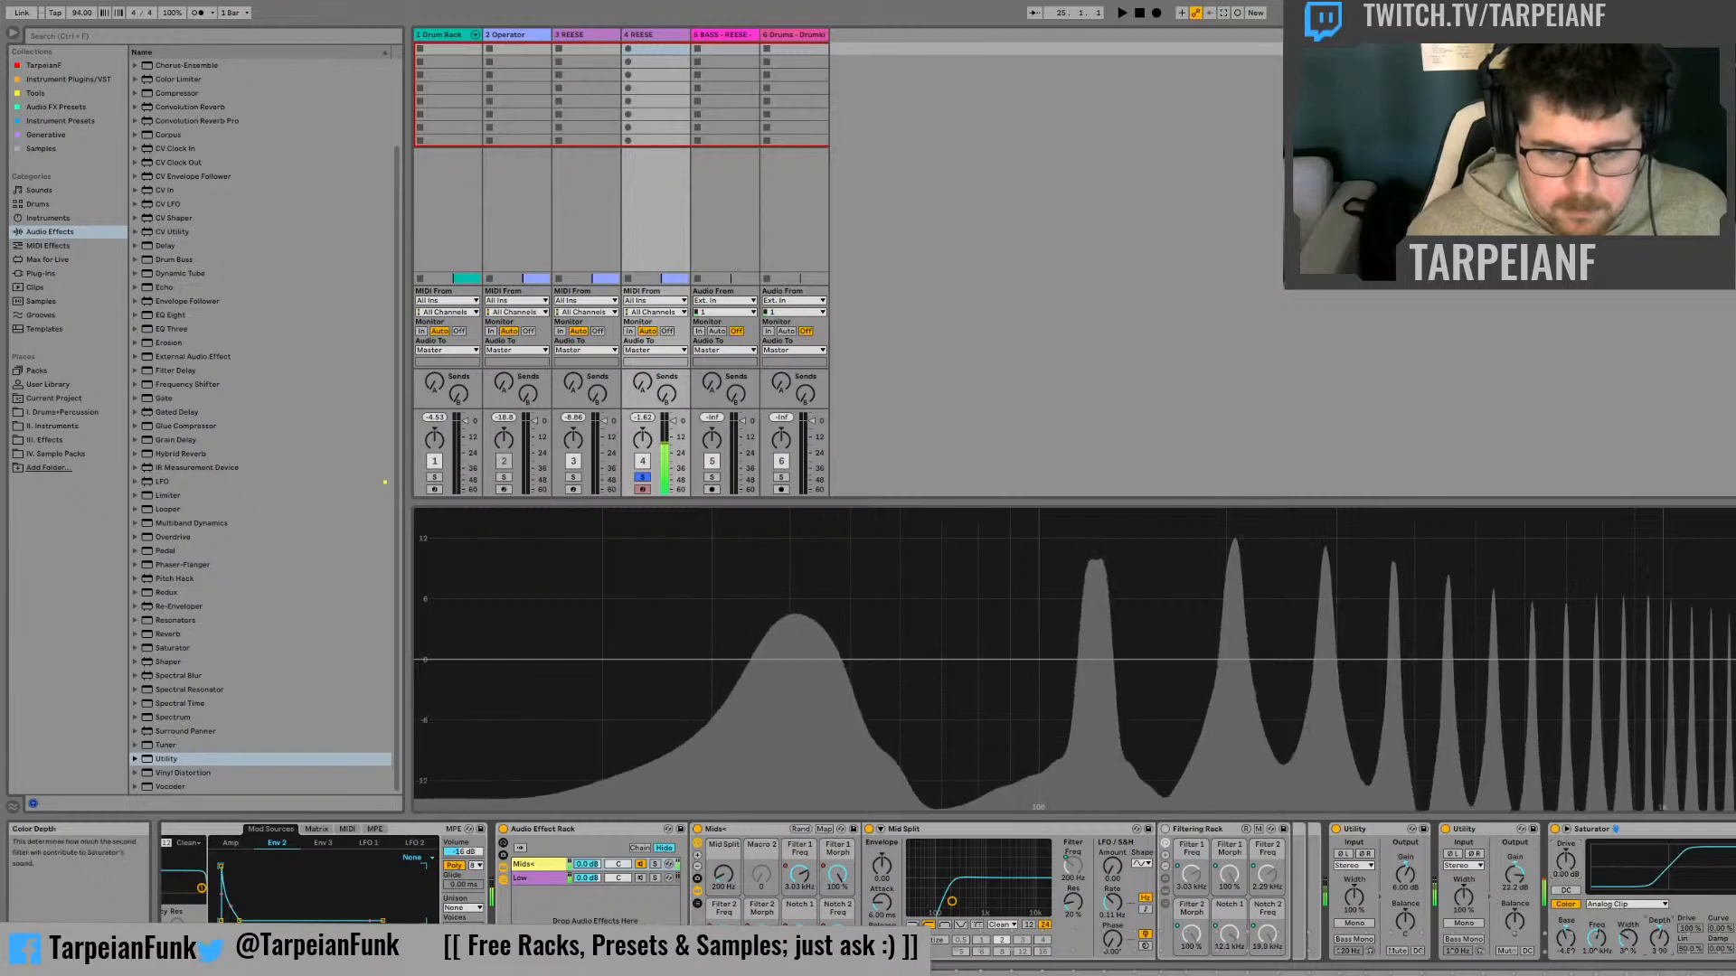
left_click_drag(1662, 937, 1667, 933)
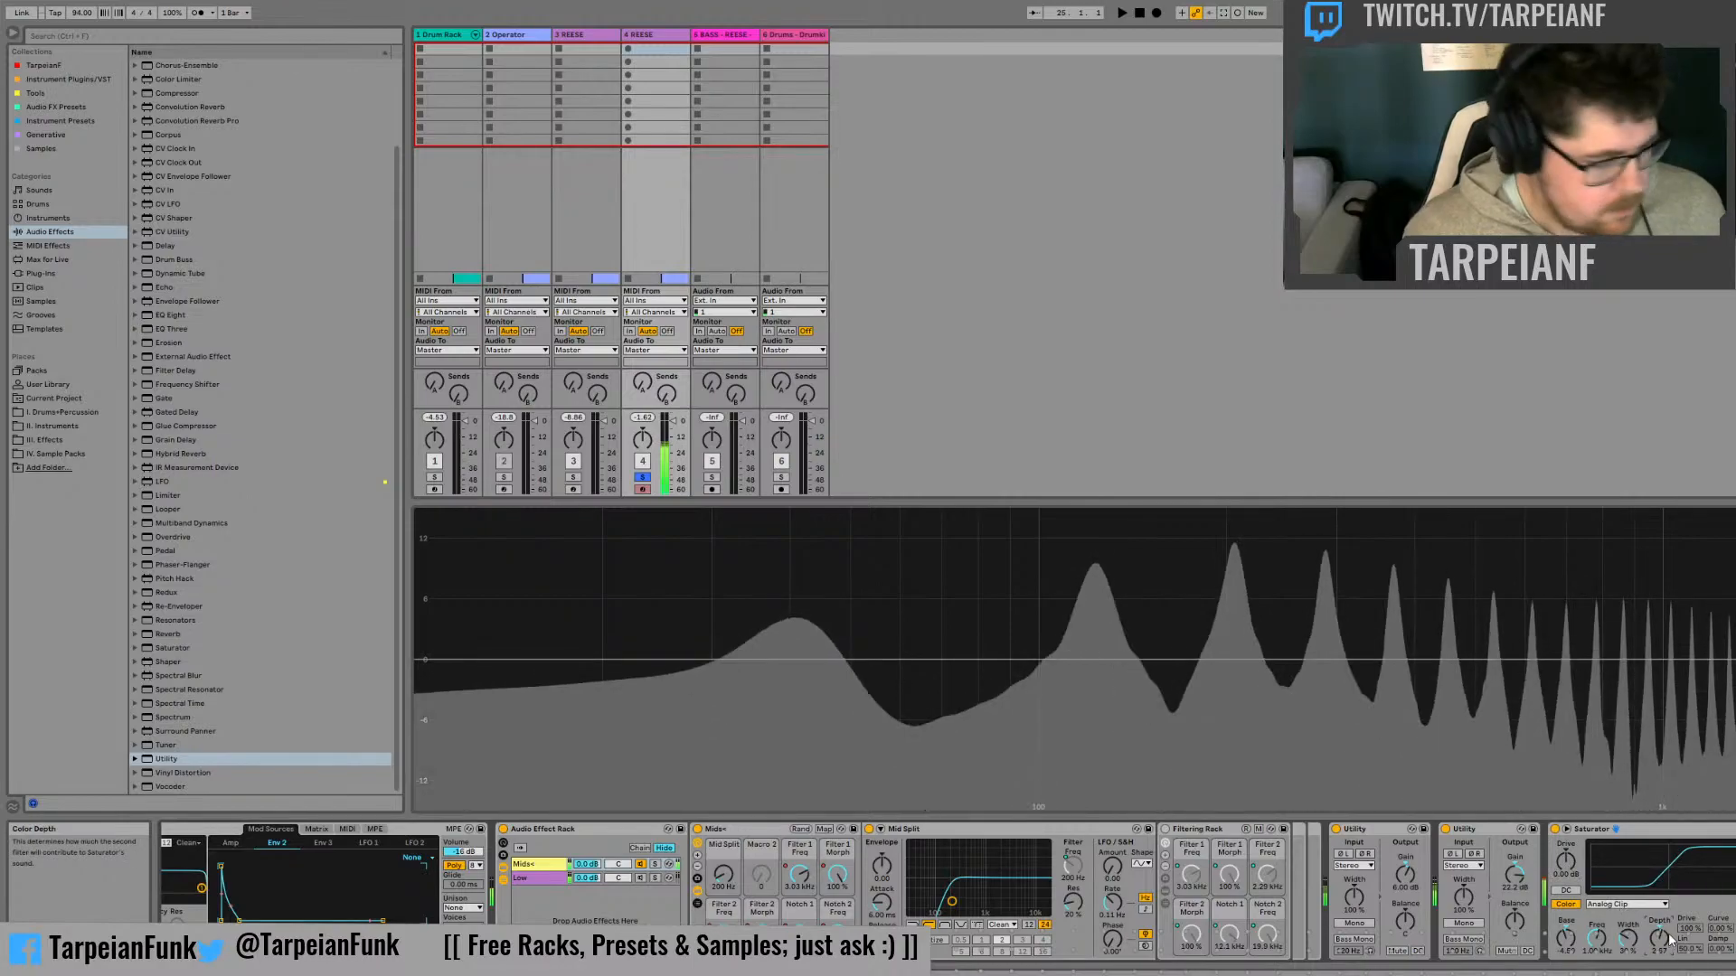
double_click(1665, 931)
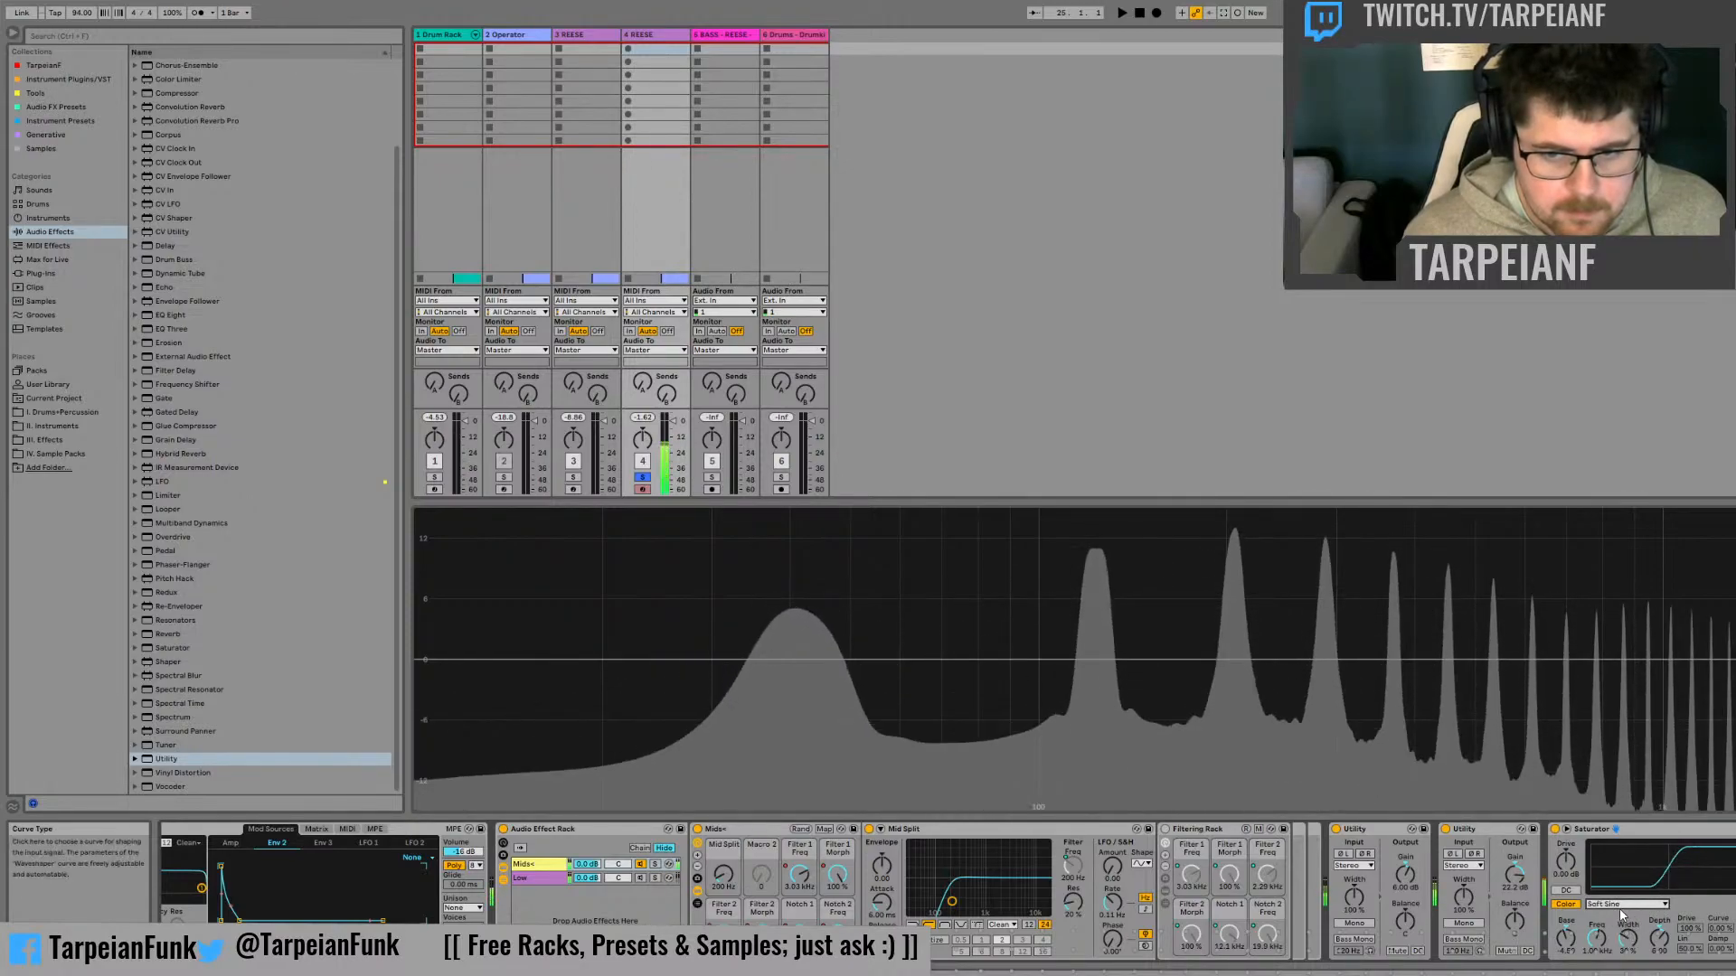
left_click(1620, 956)
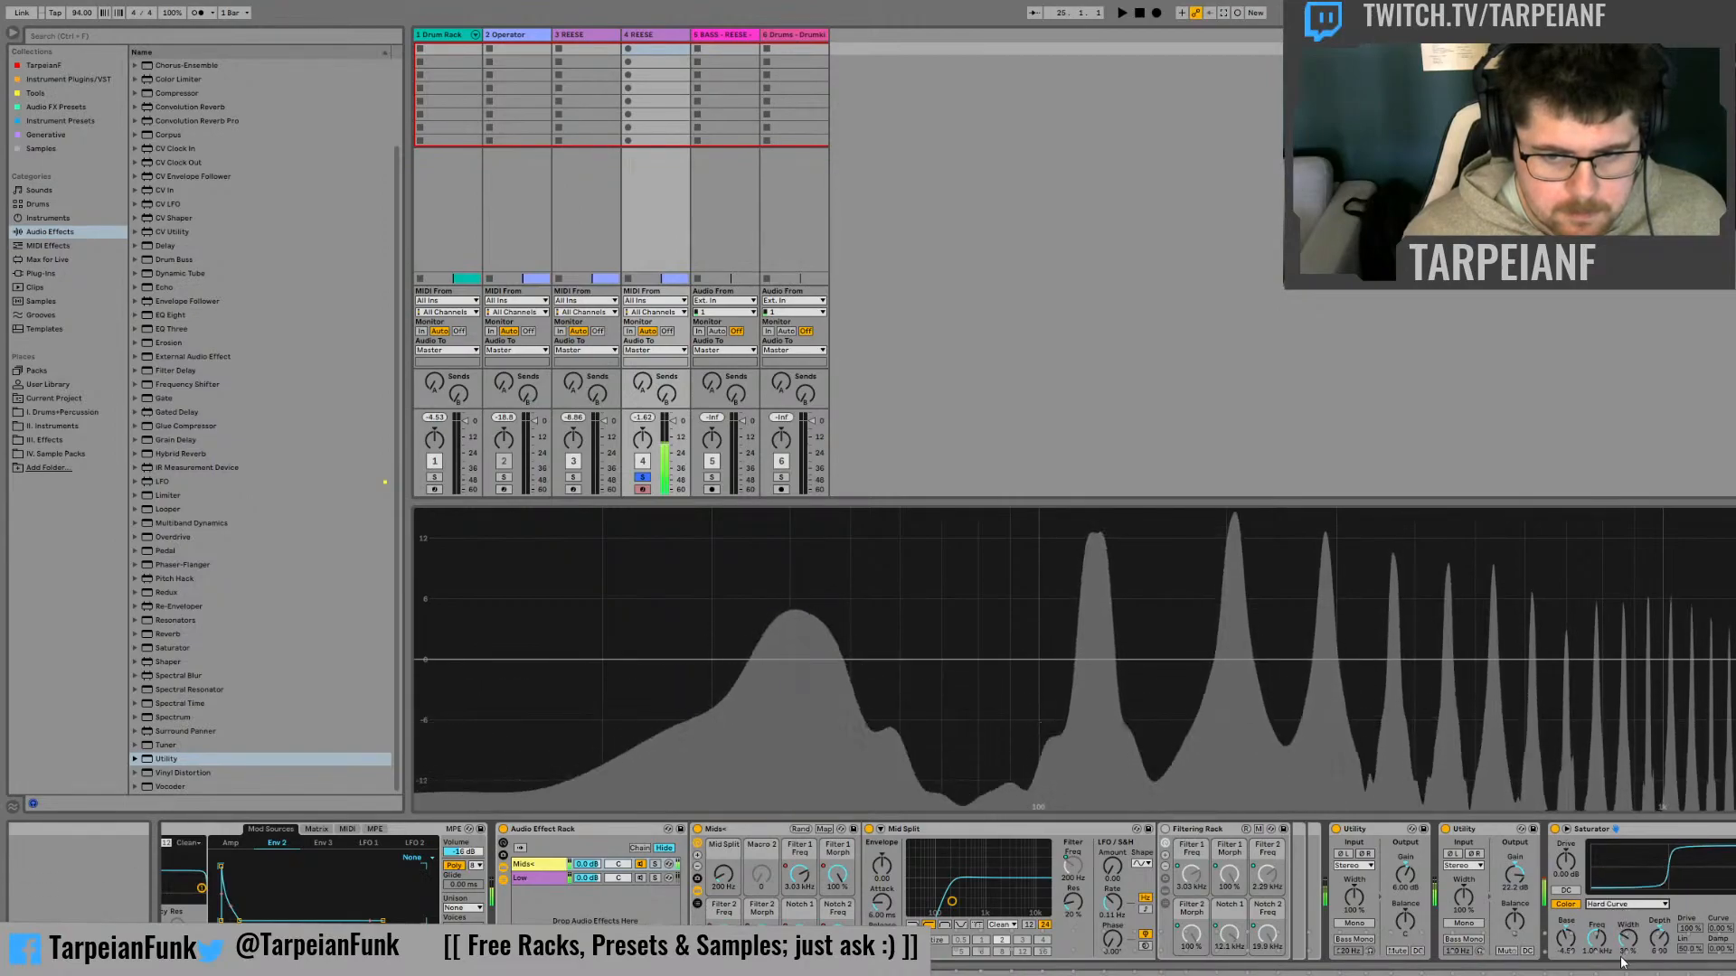
left_click(1621, 963)
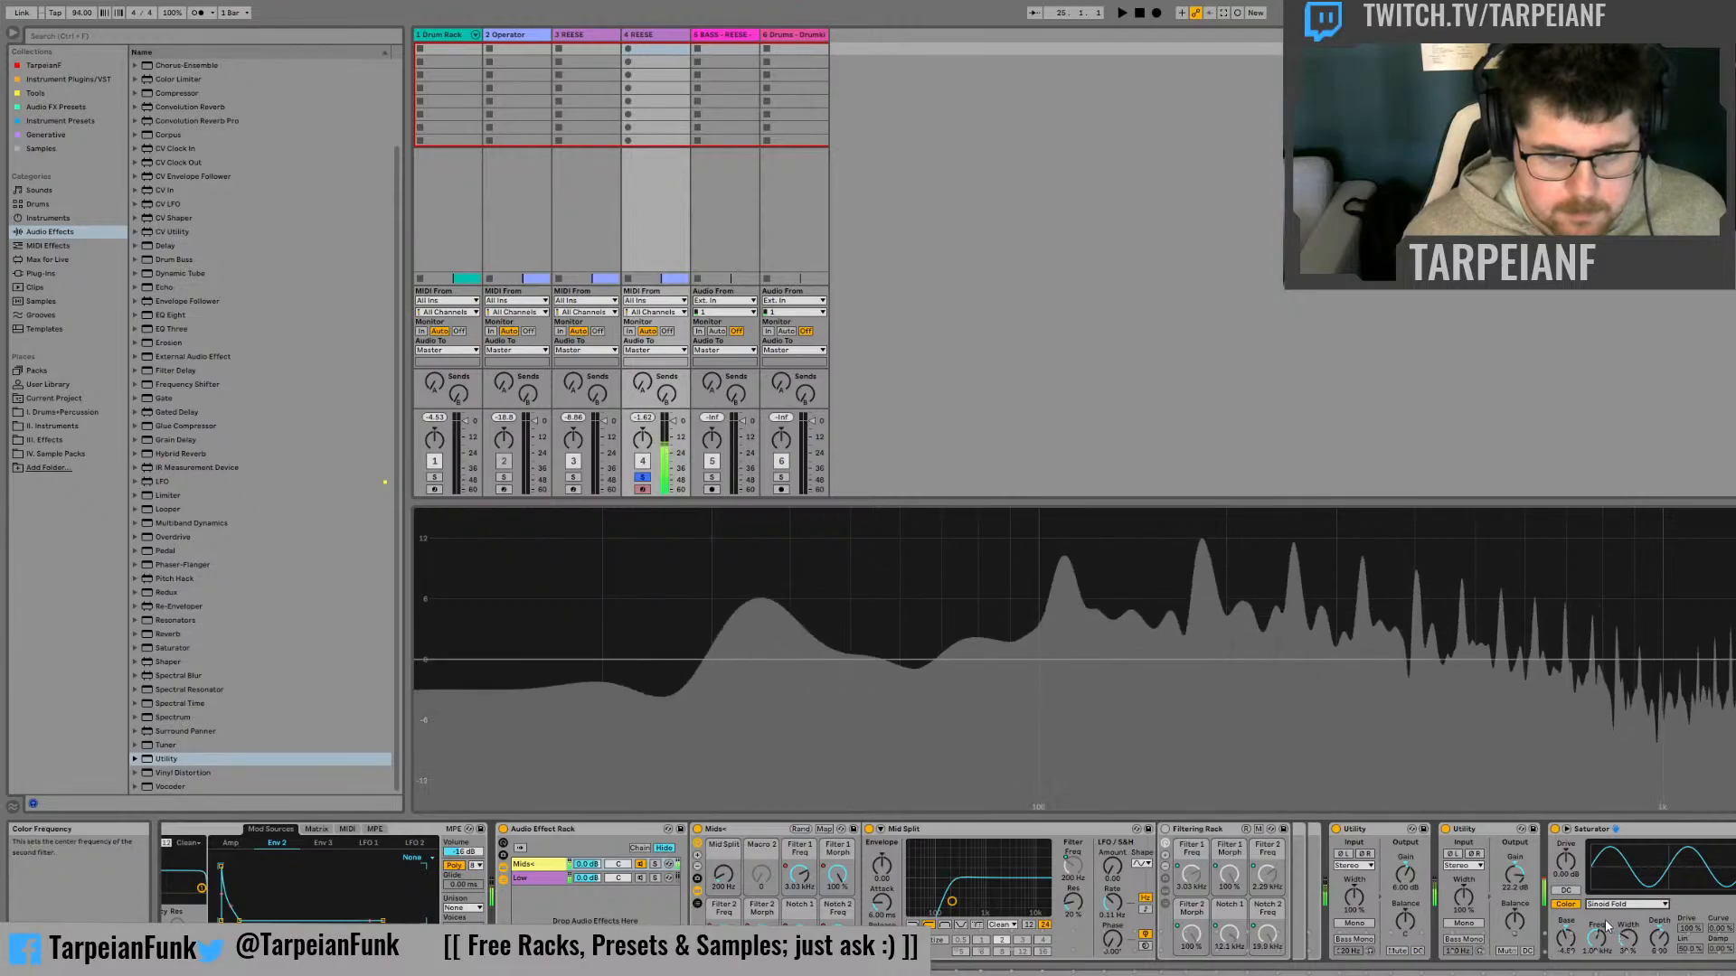
Adjust the Saturator's color base while sweeping its drive, and reset the drive to 0 dB
left_click_drag(1566, 862, 1566, 771)
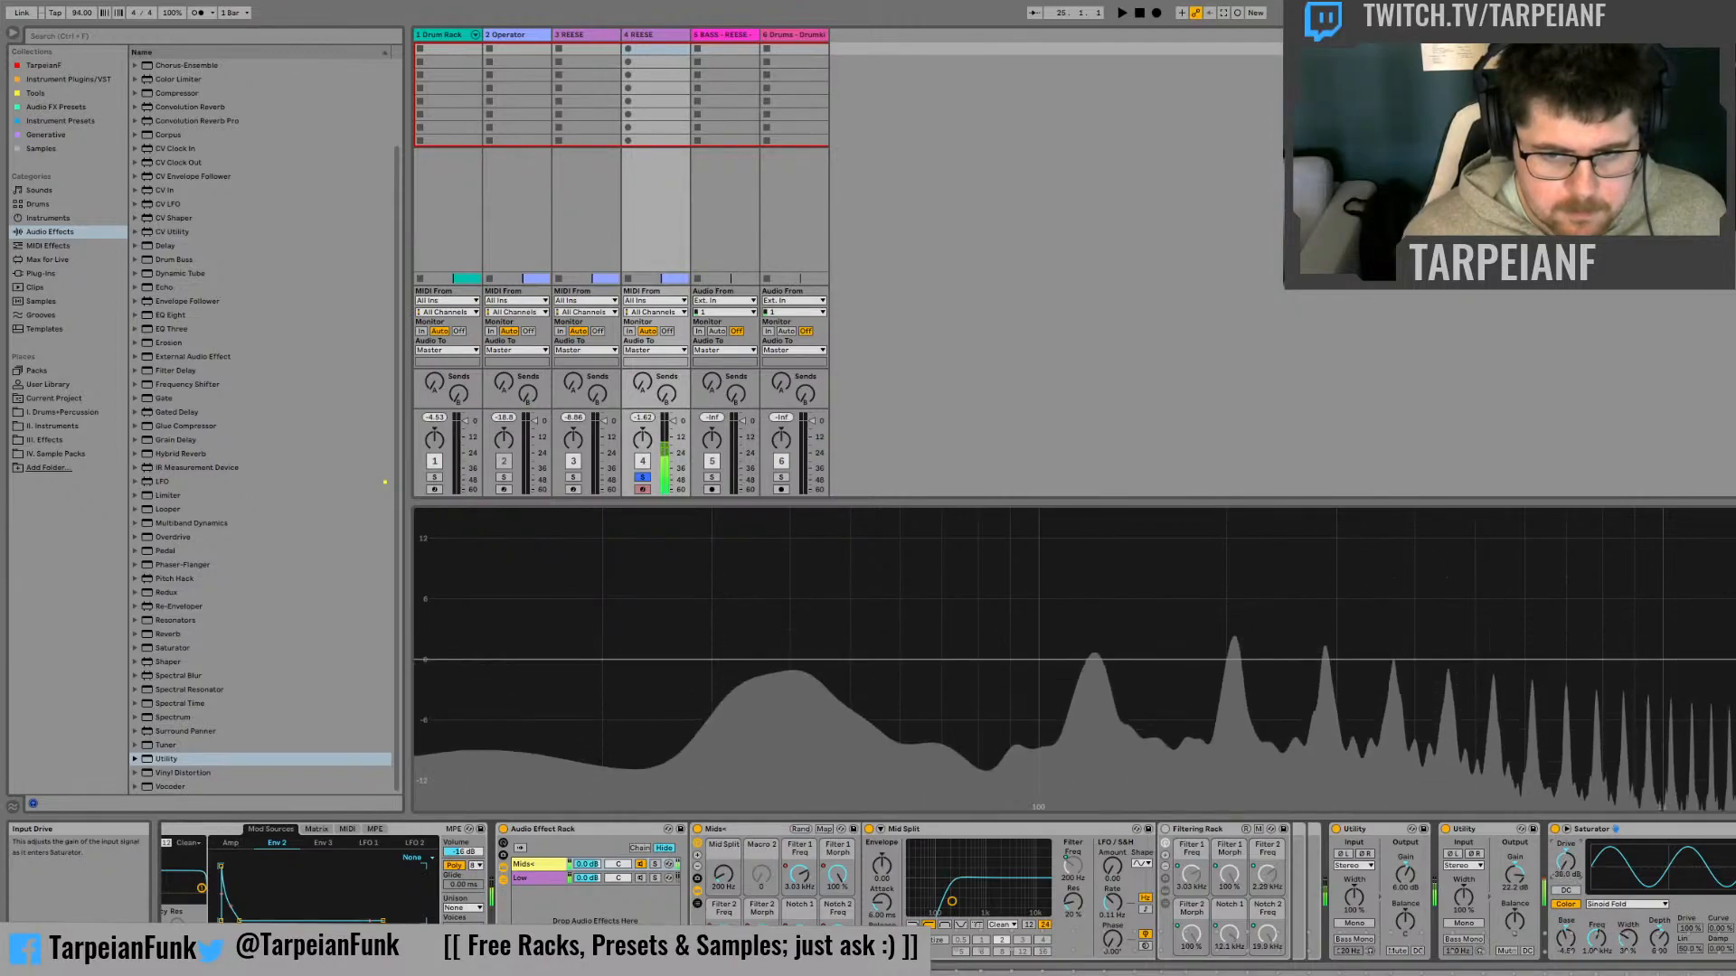
left_click_drag(1569, 936, 1568, 948)
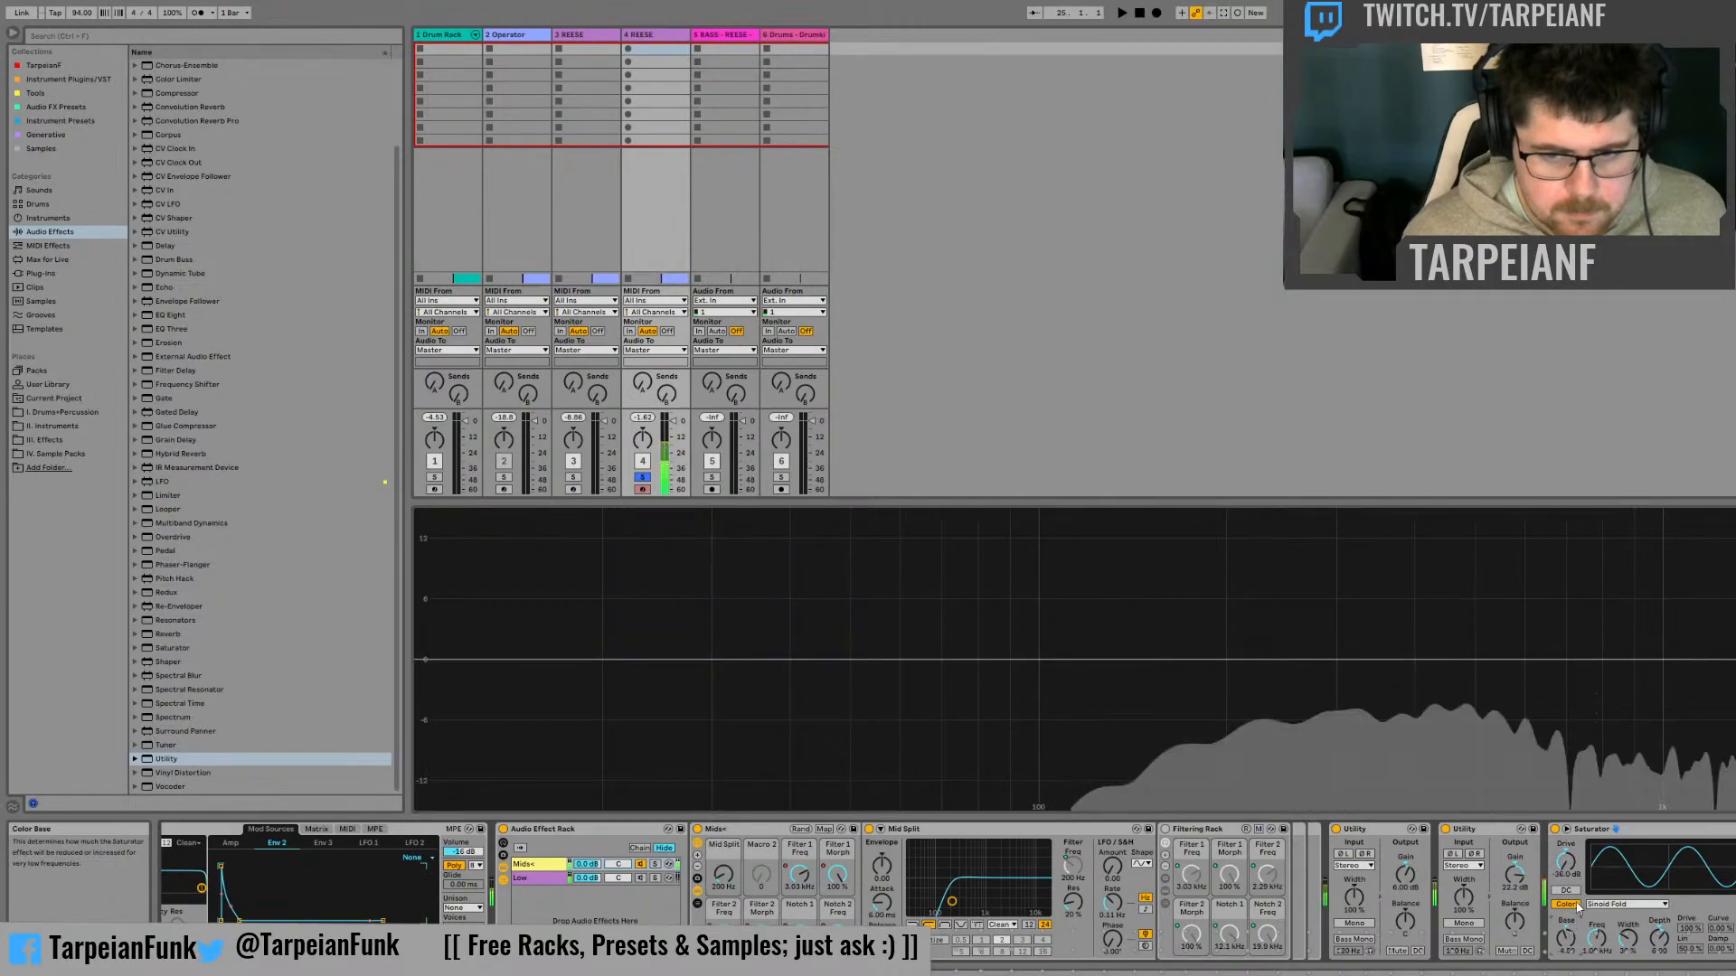
left_click_drag(1566, 867, 1565, 727)
double_click(1566, 869)
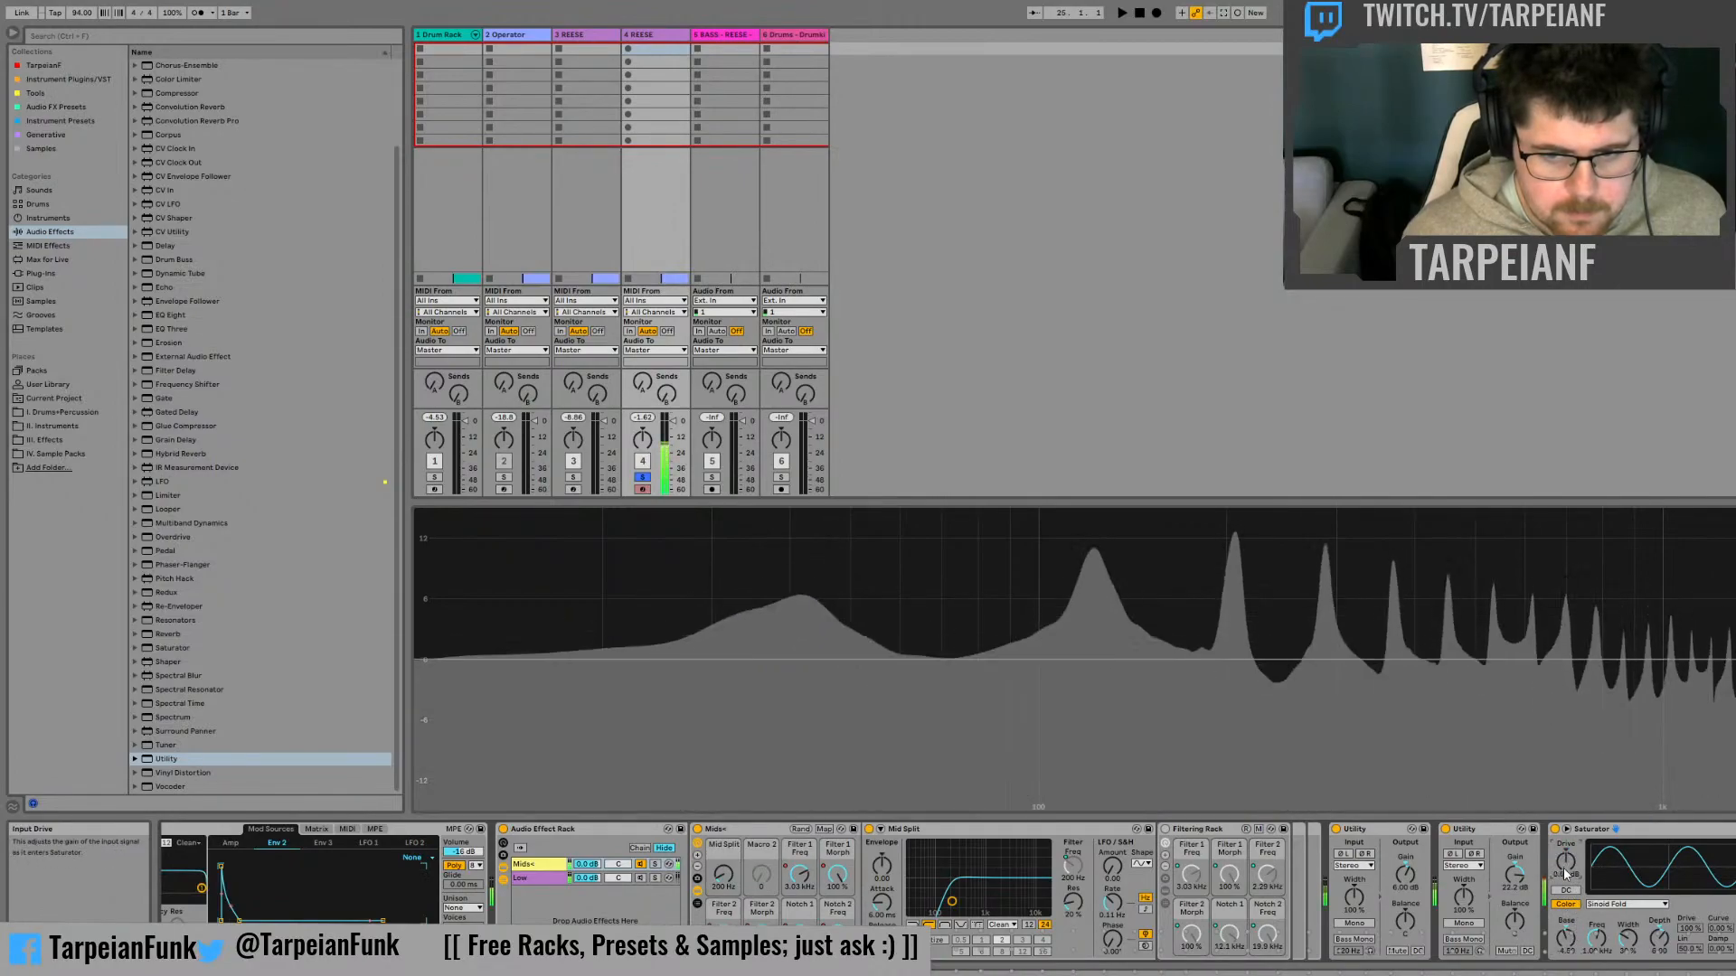
Enable the Saturator's DC filter while sweeping the second Utility's gain up and back to 0 dB
left_click_drag(1514, 874, 1515, 922)
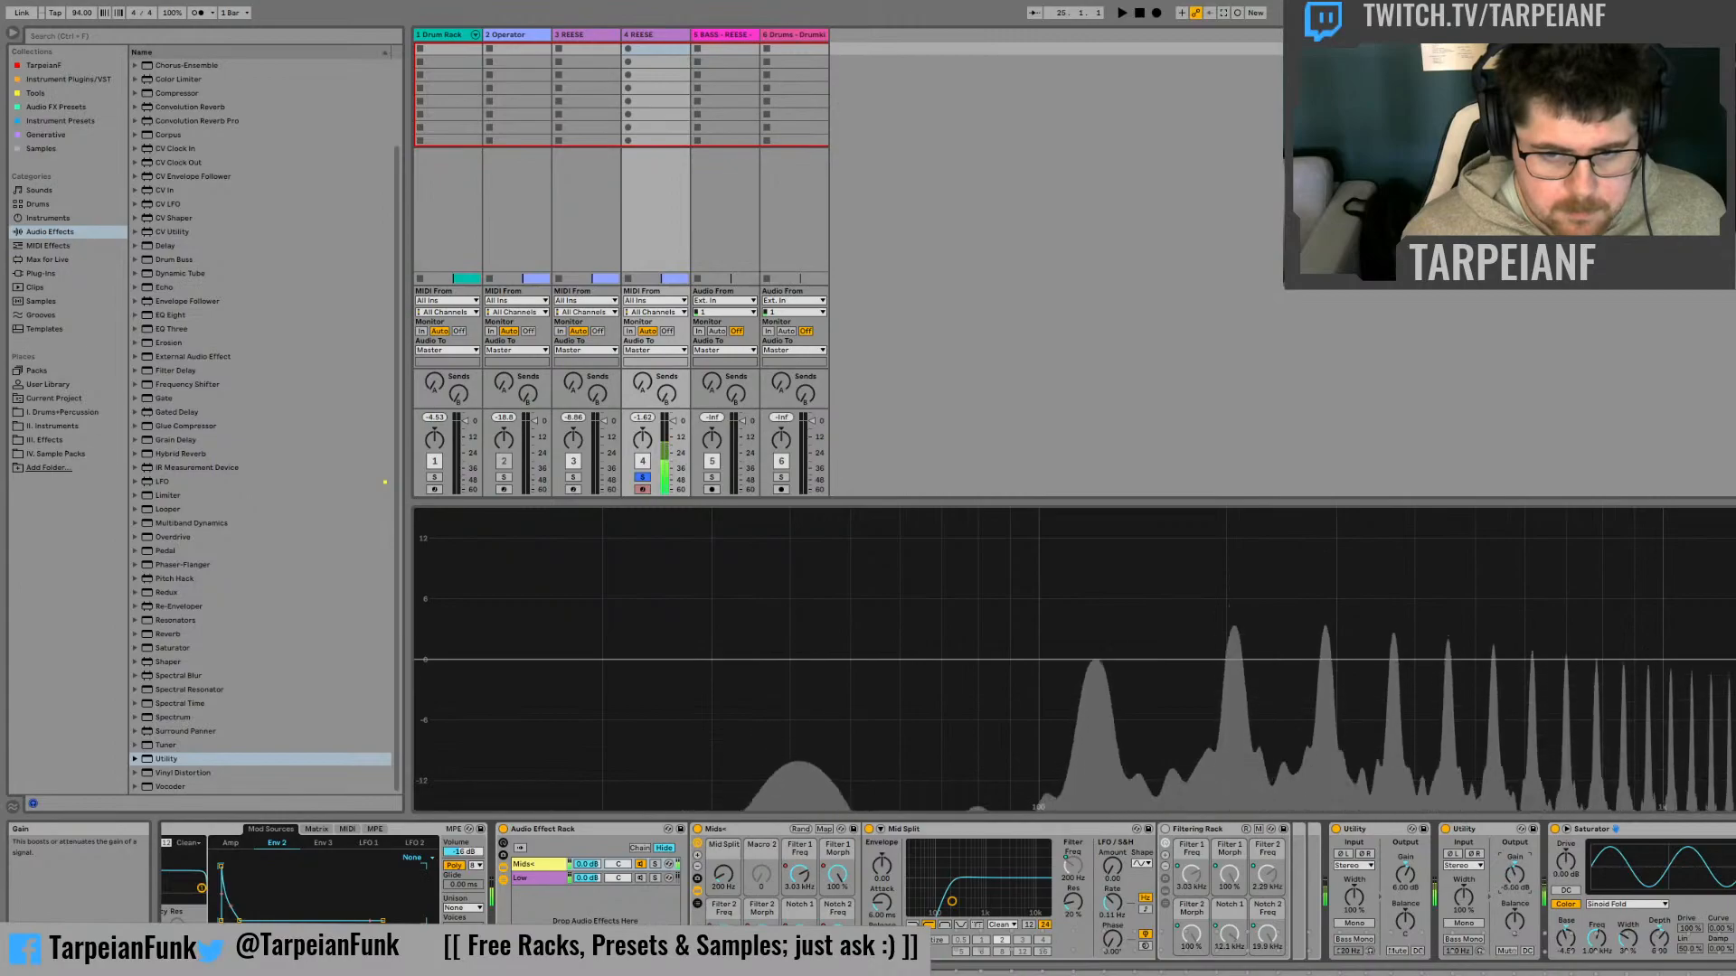
left_click(1615, 829)
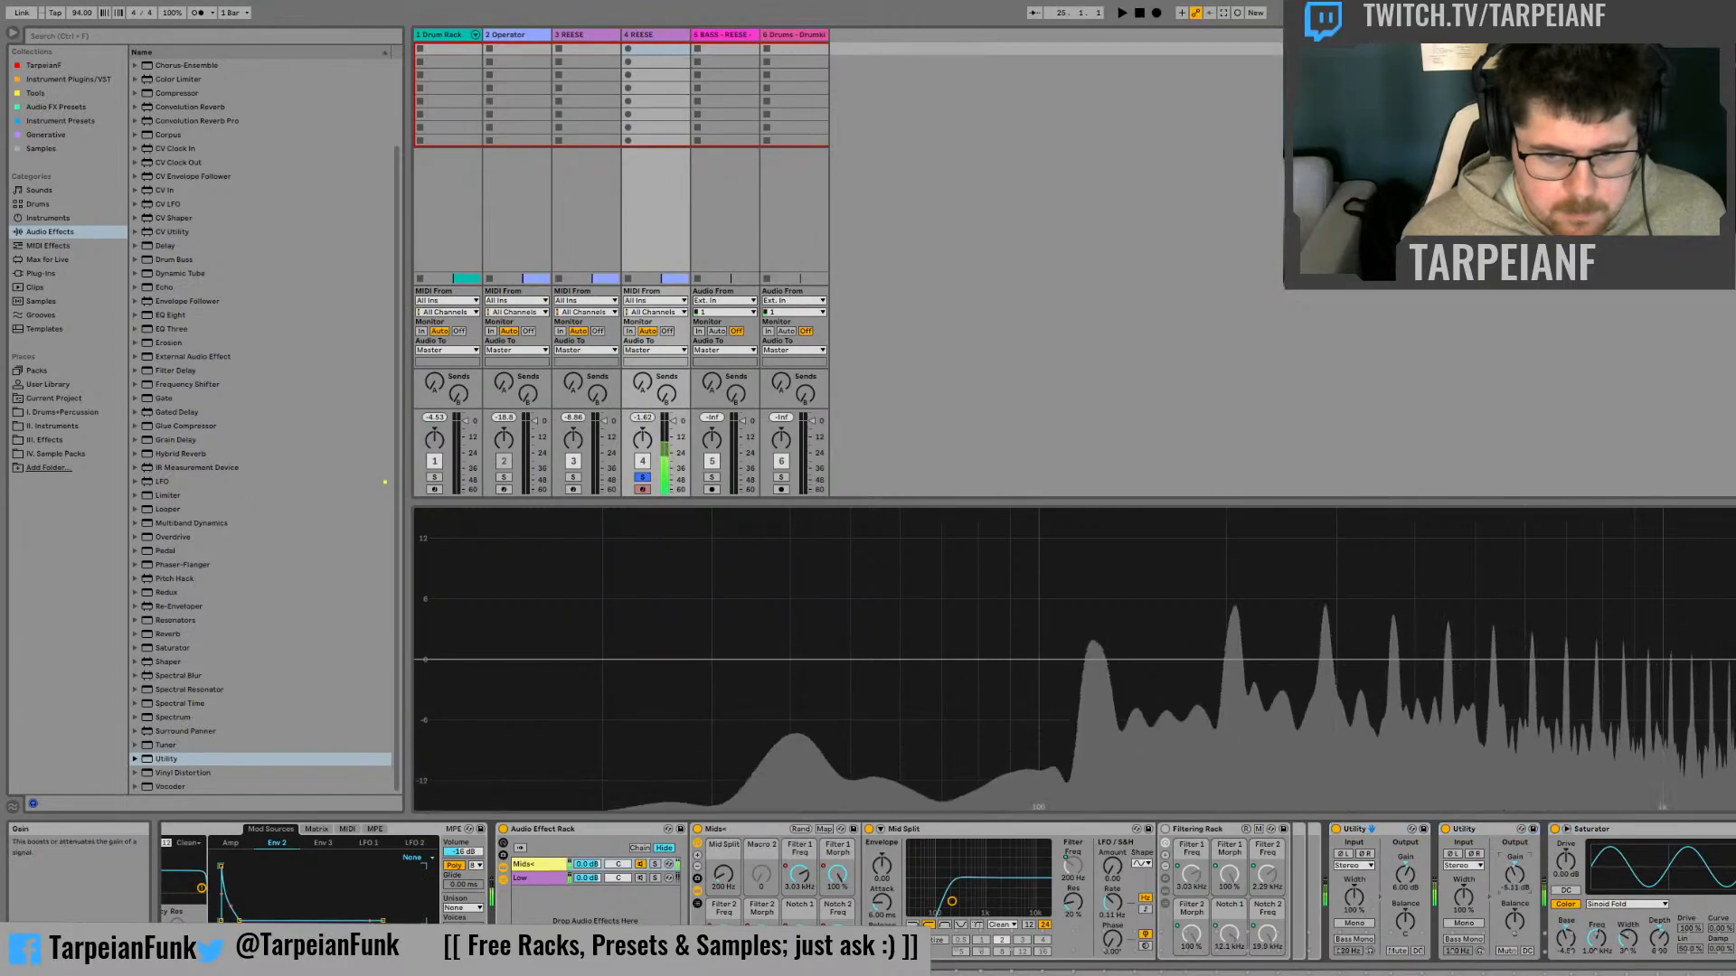
left_click_drag(1514, 874, 1515, 813)
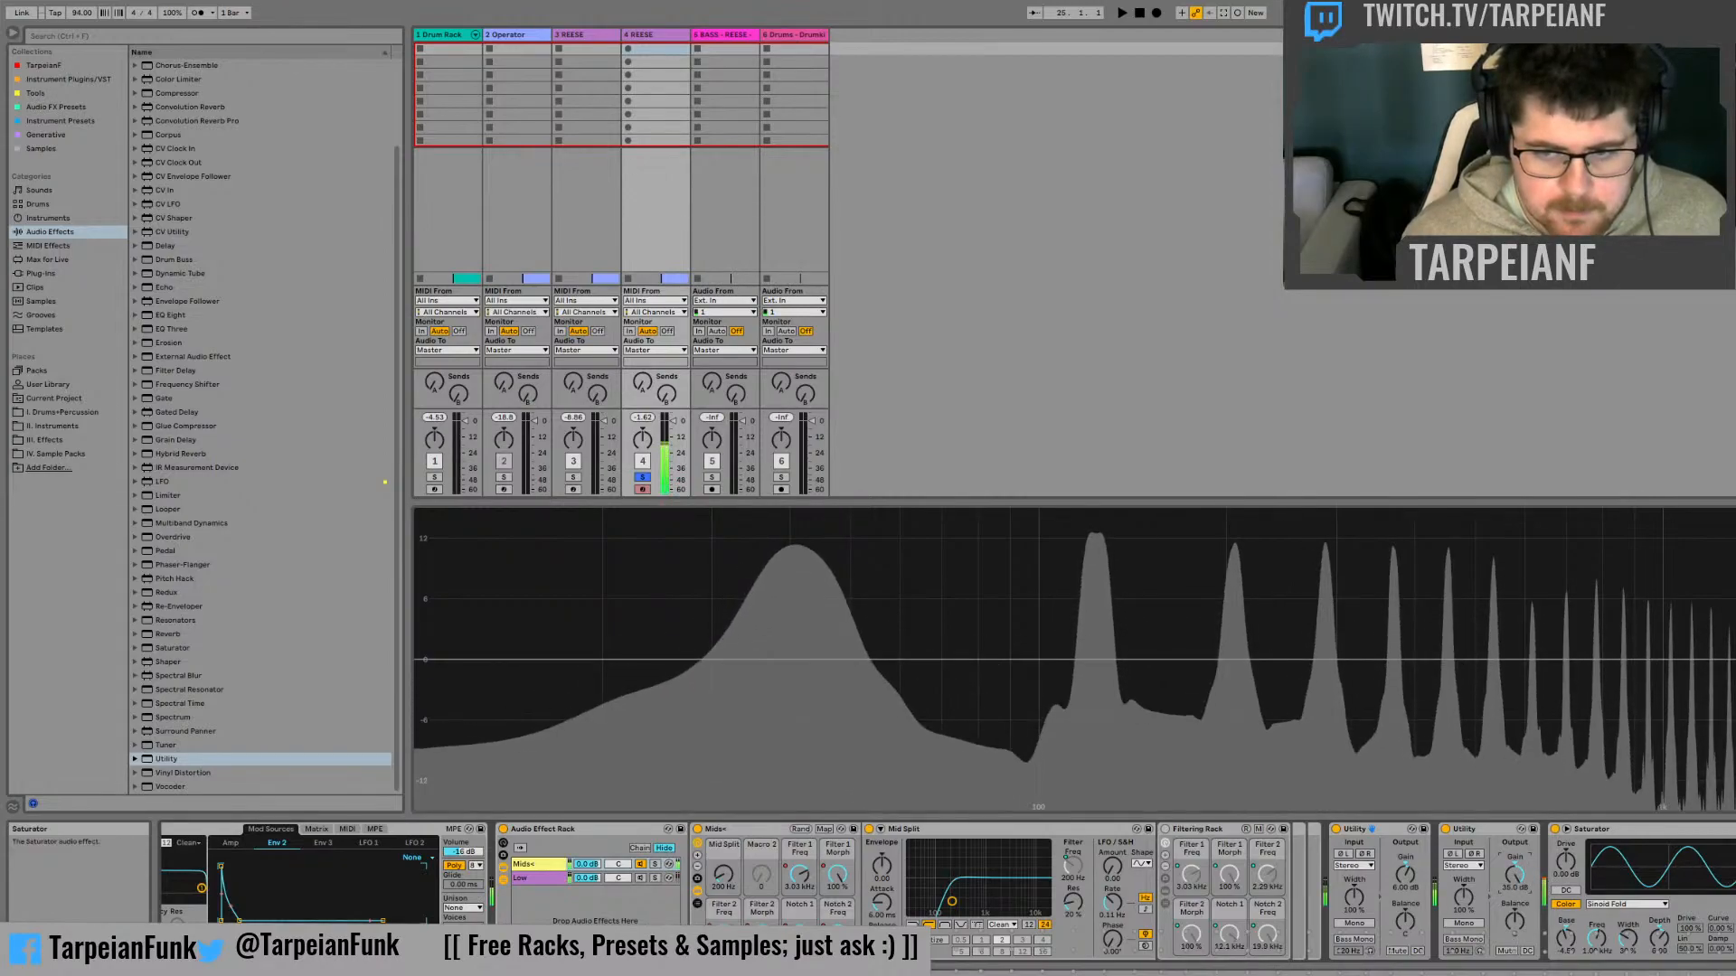
left_click(1566, 891)
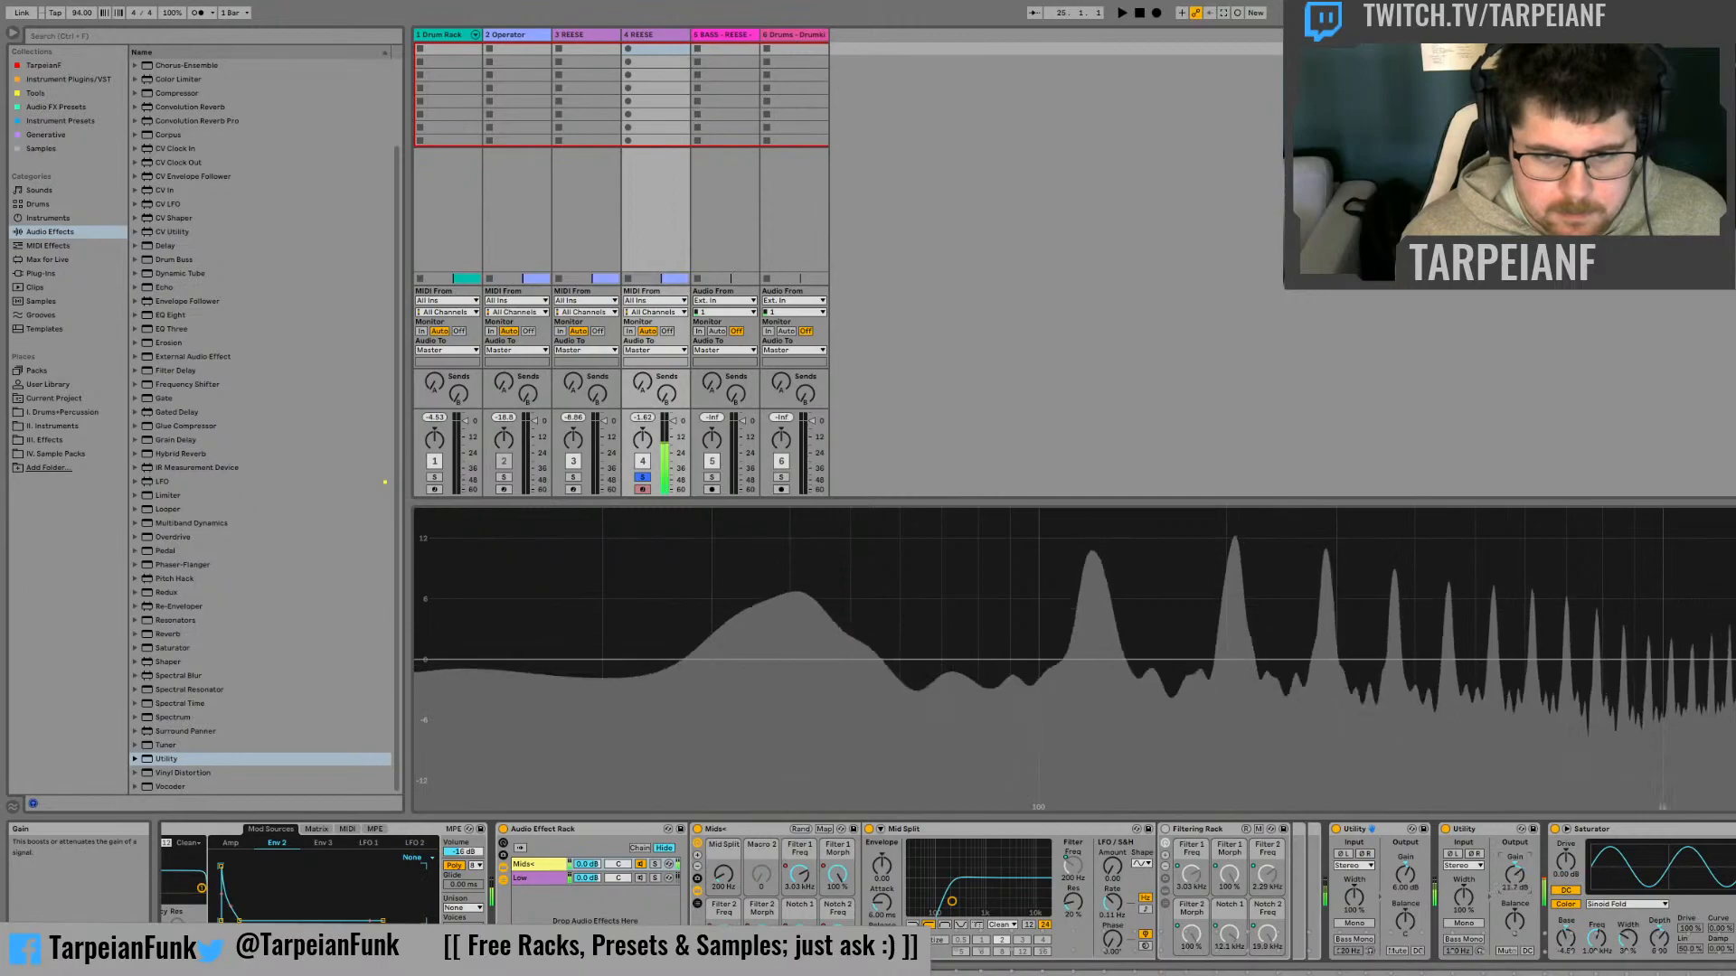
mouse_move(1514, 875)
left_mouse_down()
mouse_move(1514, 904)
mouse_move(1514, 875)
left_mouse_up()
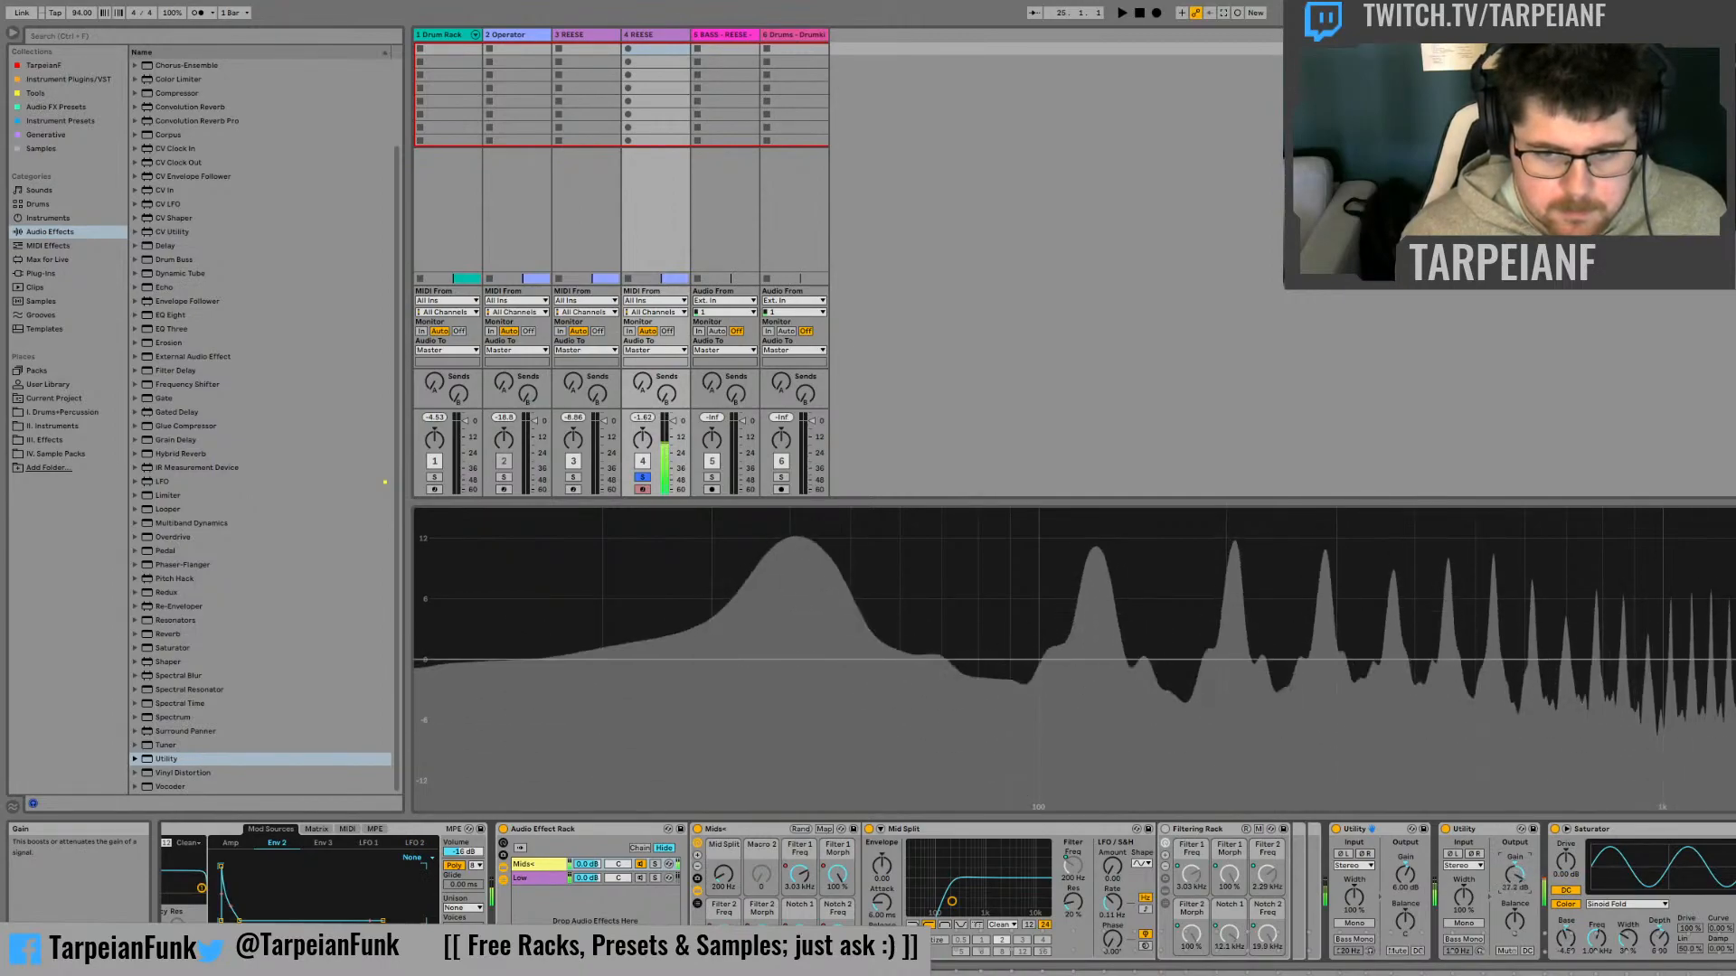
left_click_drag(1573, 864, 1573, 845)
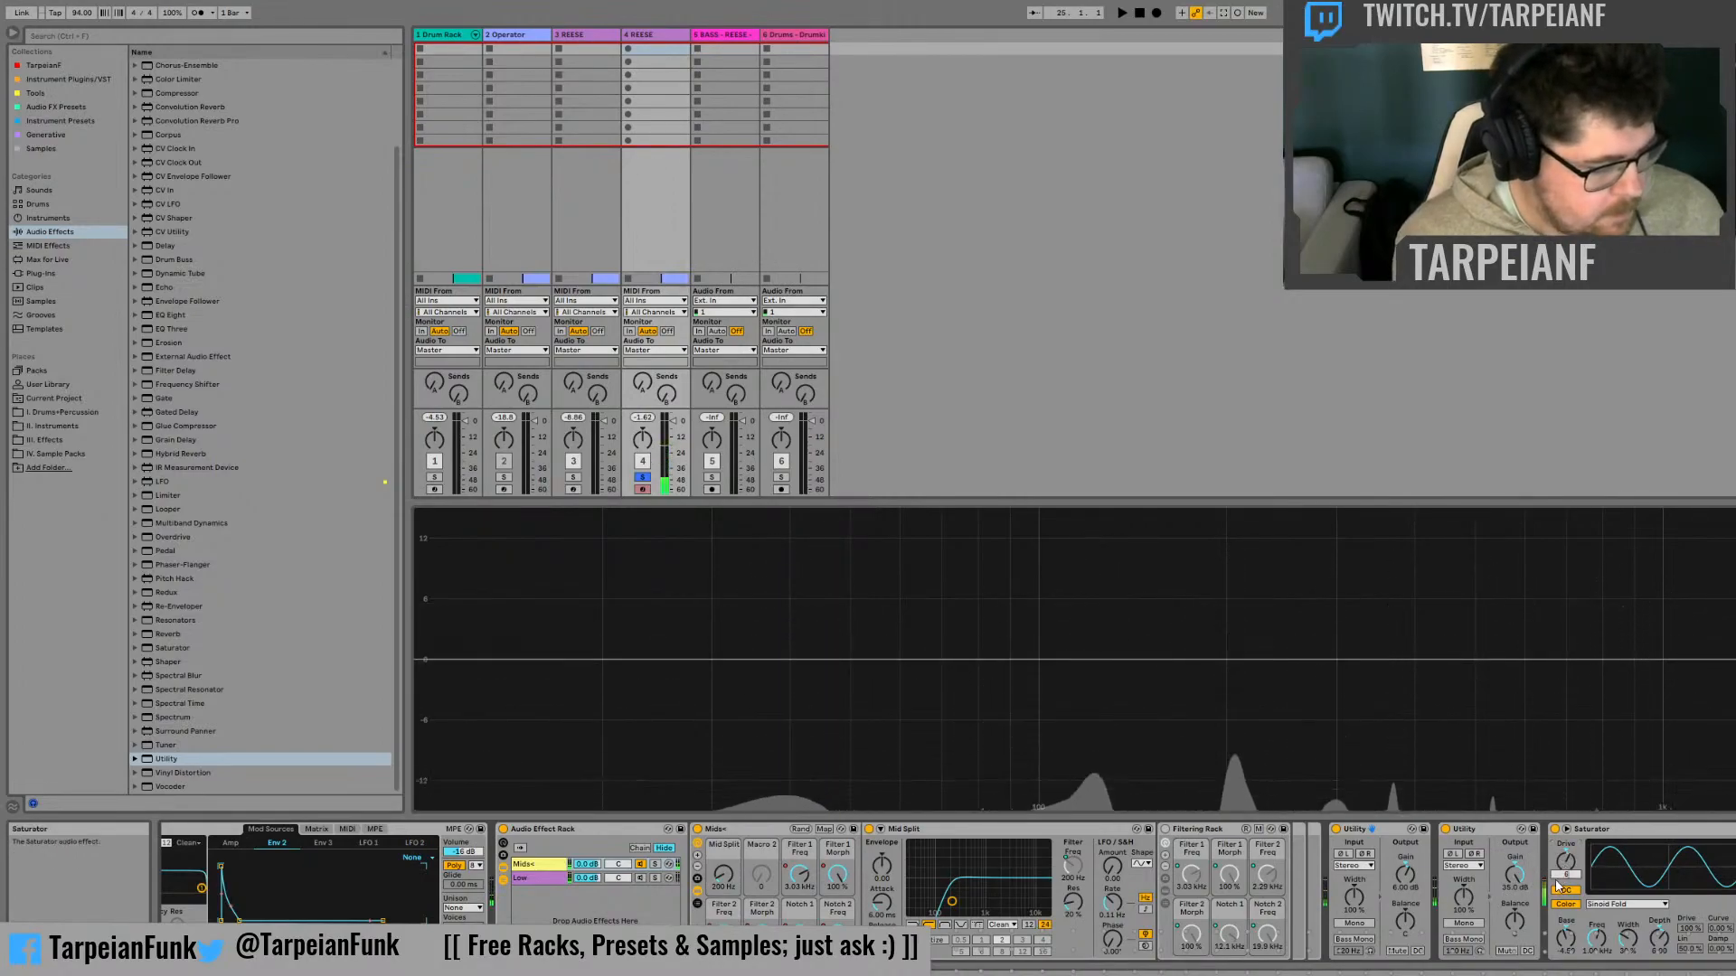
left_click_drag(1514, 875, 1515, 939)
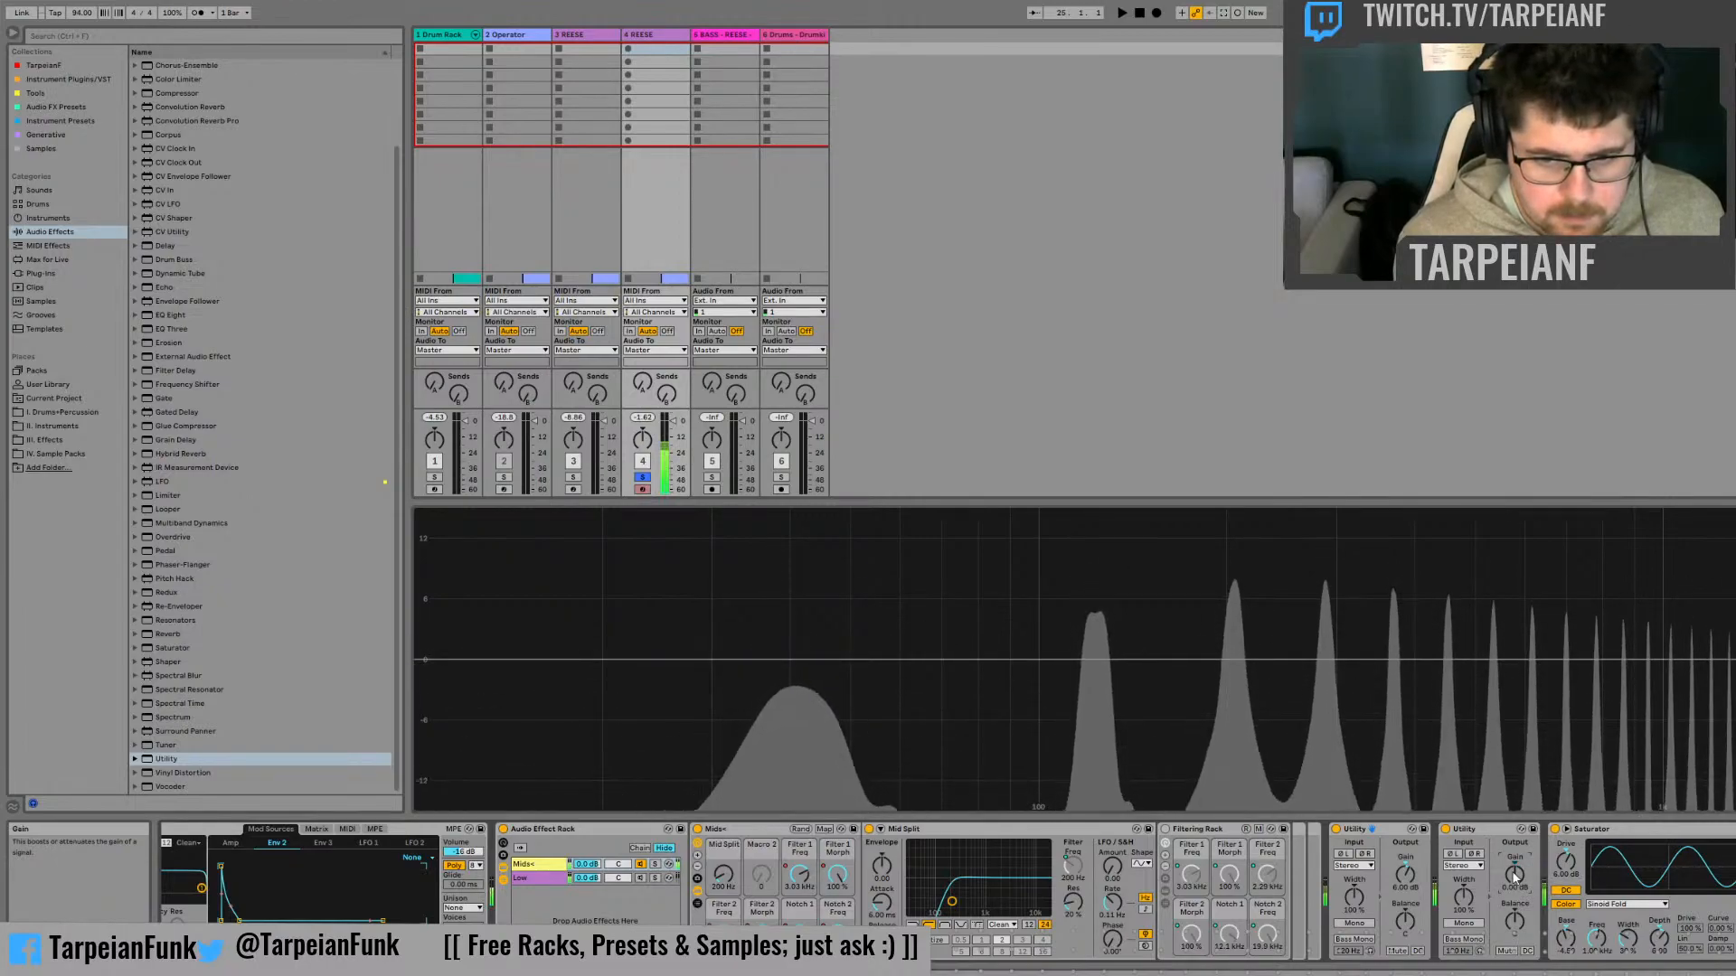
Compare the Saturator bypassed and active, and boost the second Utility's gain before resetting it to 0 dB
left_click(1555, 830)
left_click(1555, 830)
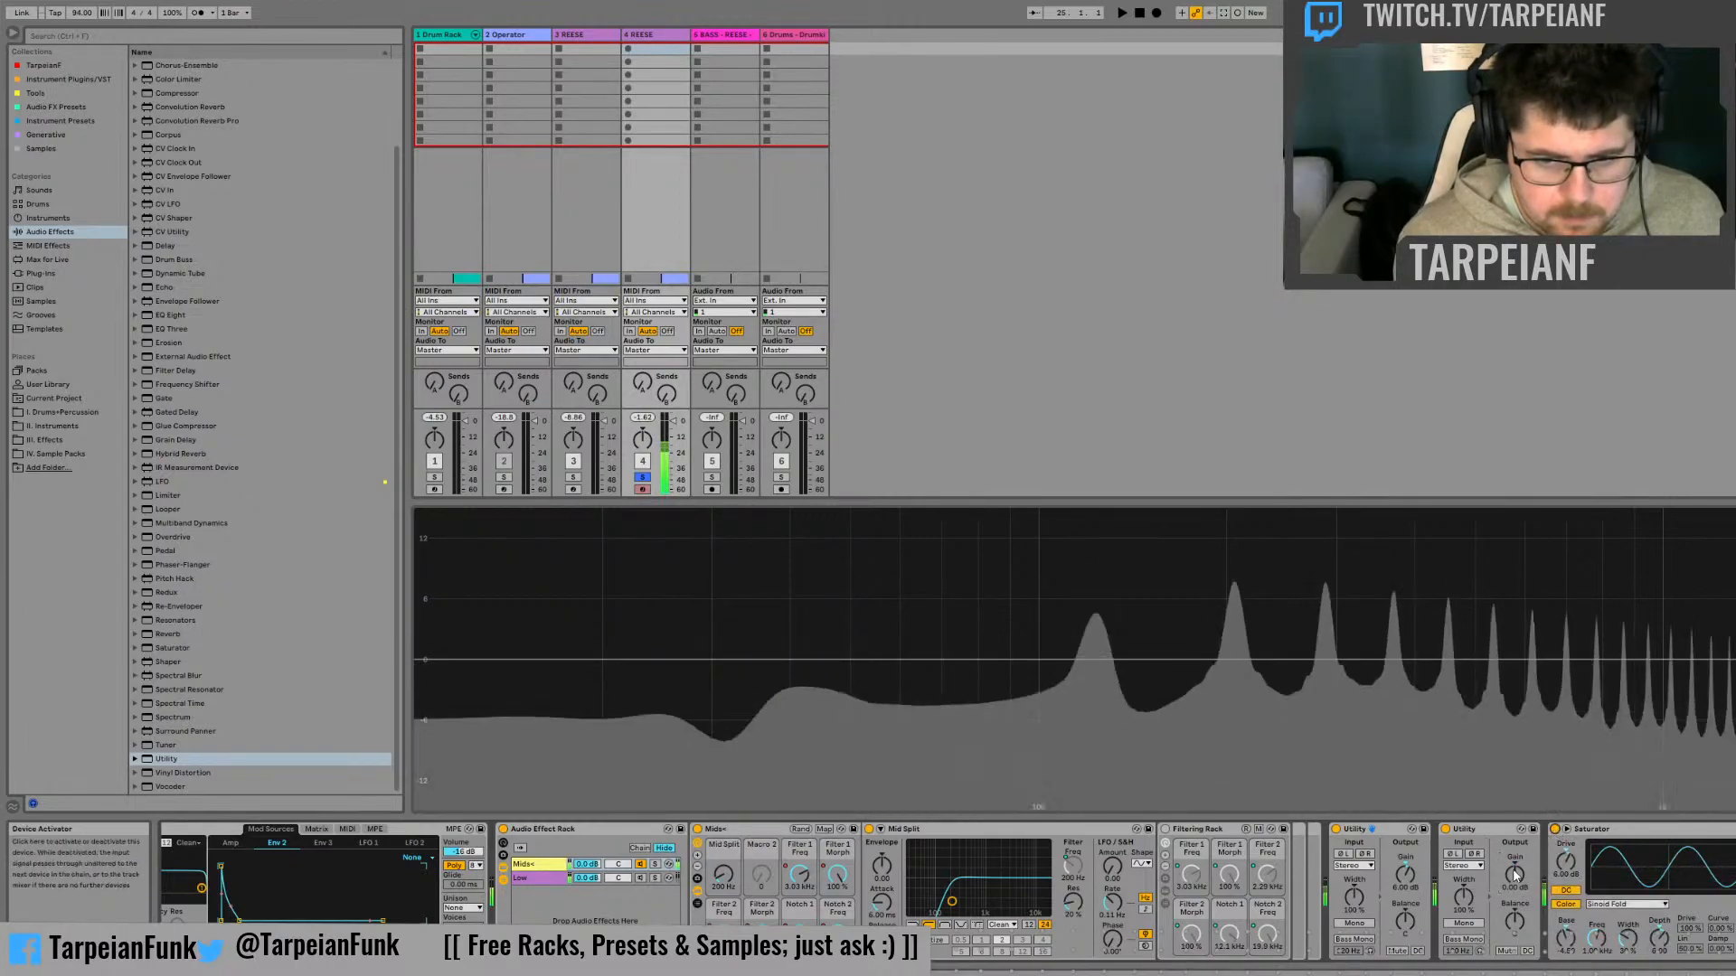
left_click_drag(1514, 876, 1568, 827)
double_click(1515, 876)
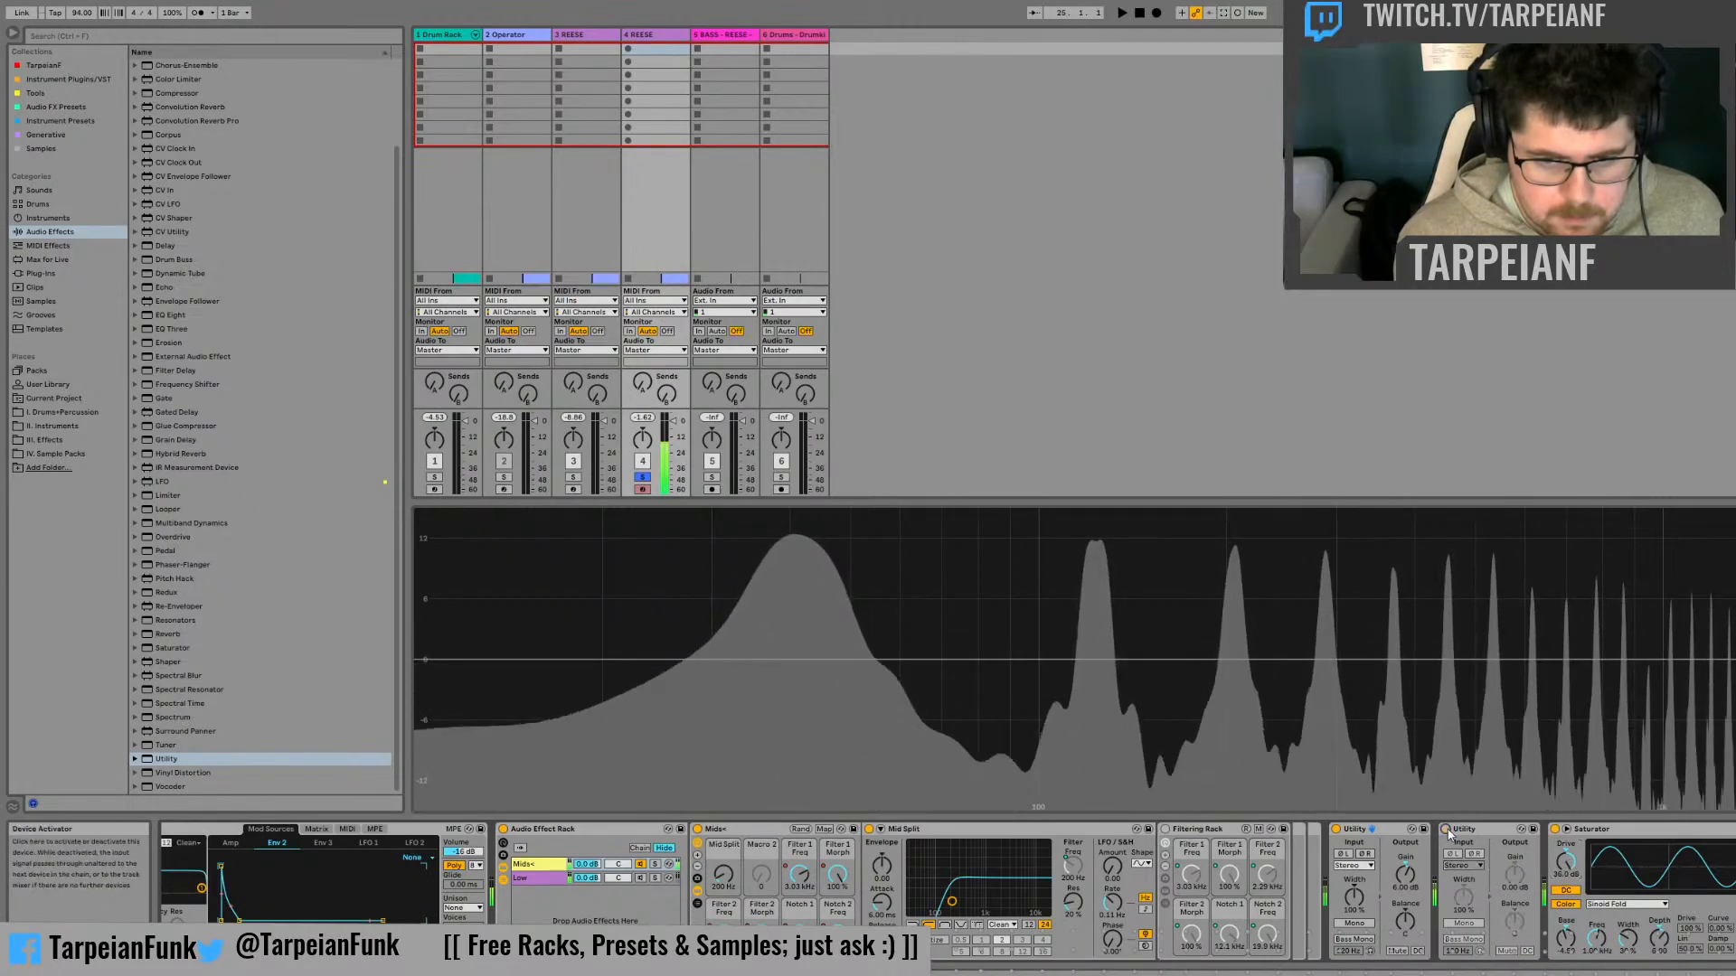
Fine-tune the Saturator's drive with the second Utility bypassed, and lower the color base
left_click_drag(1567, 864, 1567, 875)
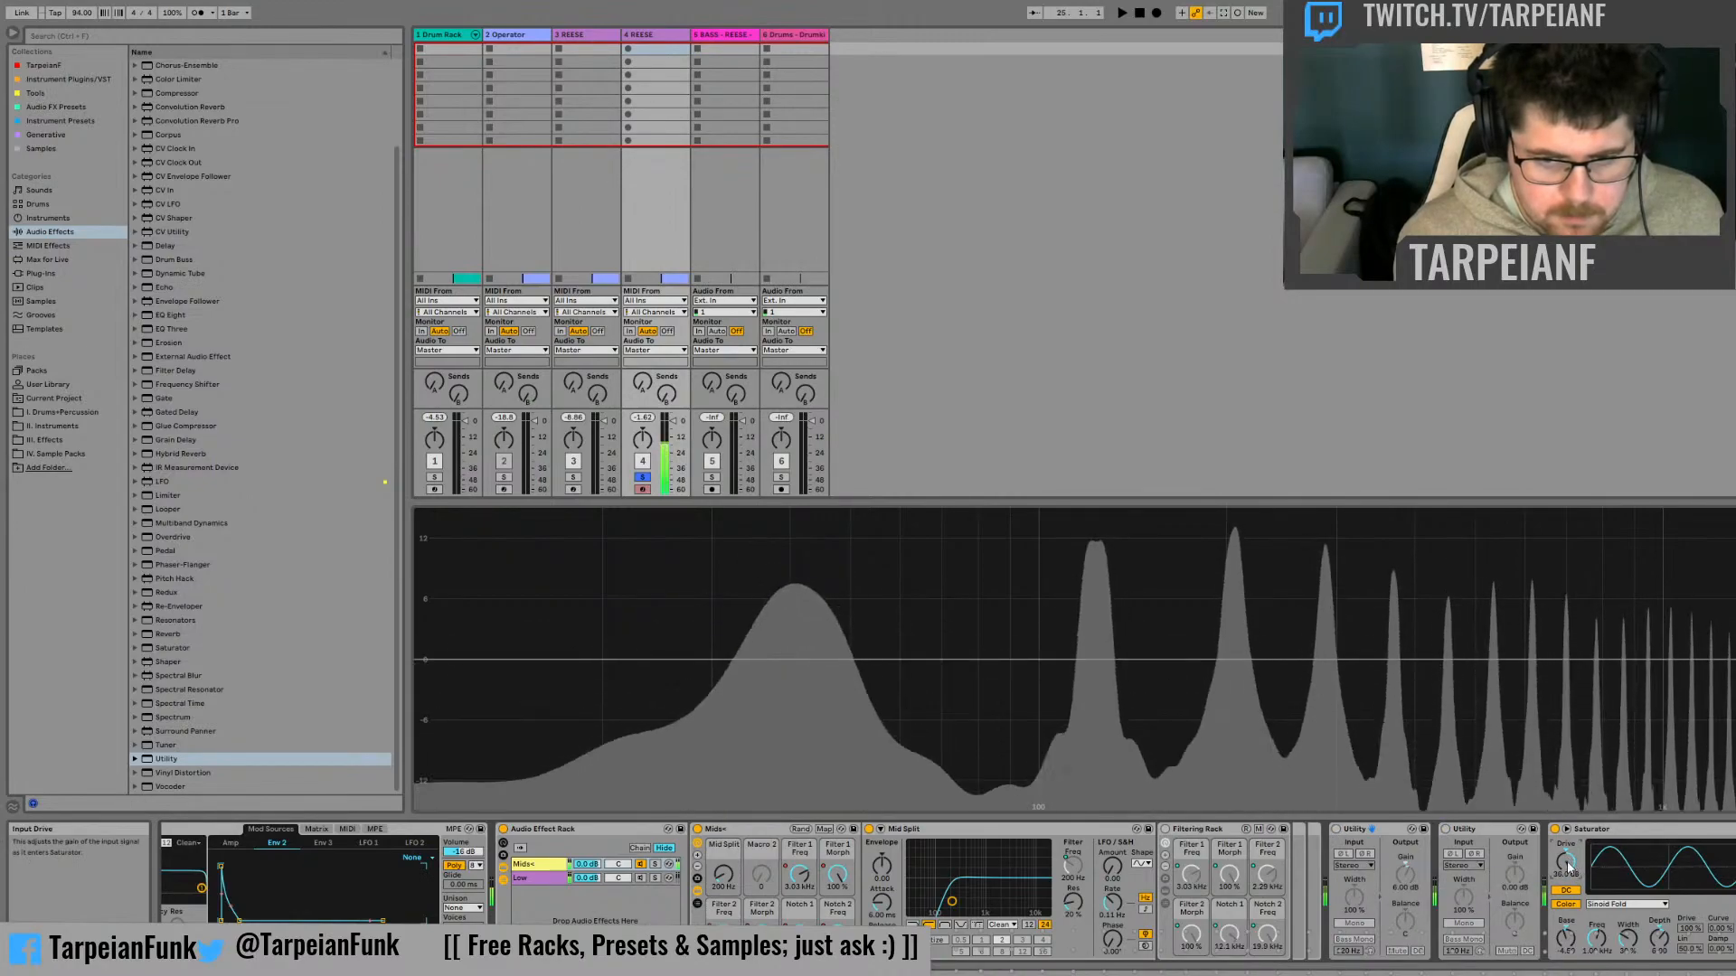
mouse_move(1567, 875)
left_mouse_down()
mouse_move(1569, 897)
mouse_move(1570, 868)
left_mouse_up()
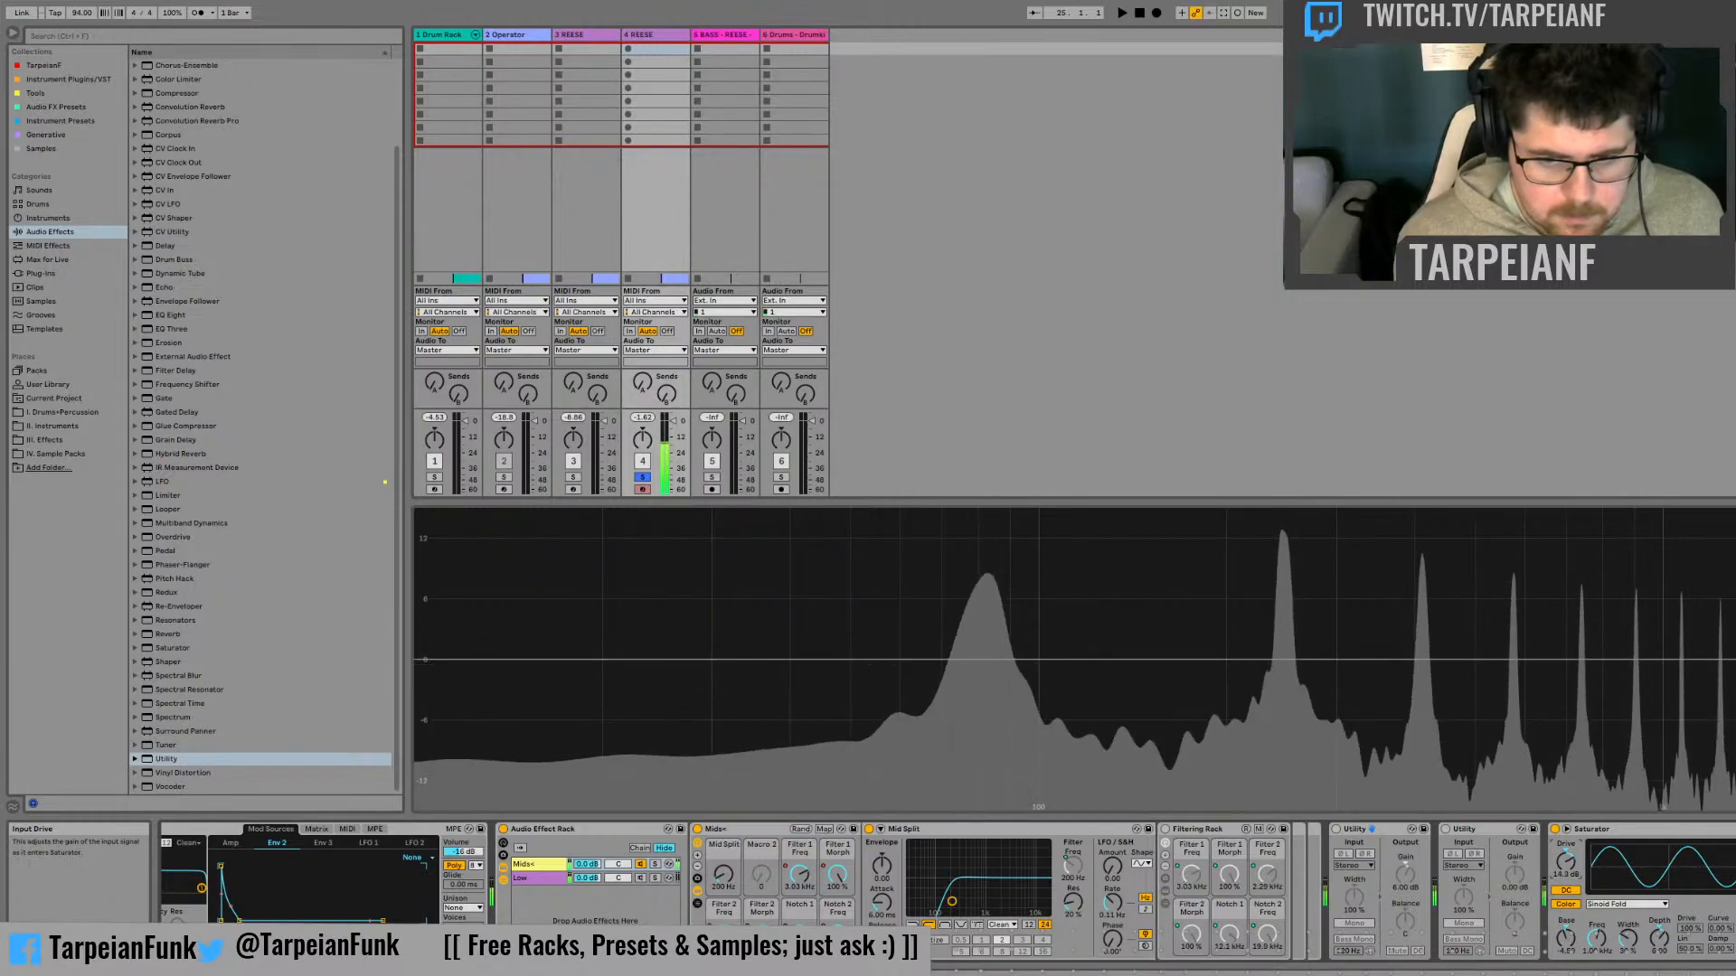
mouse_move(1565, 940)
left_mouse_down()
mouse_move(1566, 915)
mouse_move(1566, 948)
left_mouse_up()
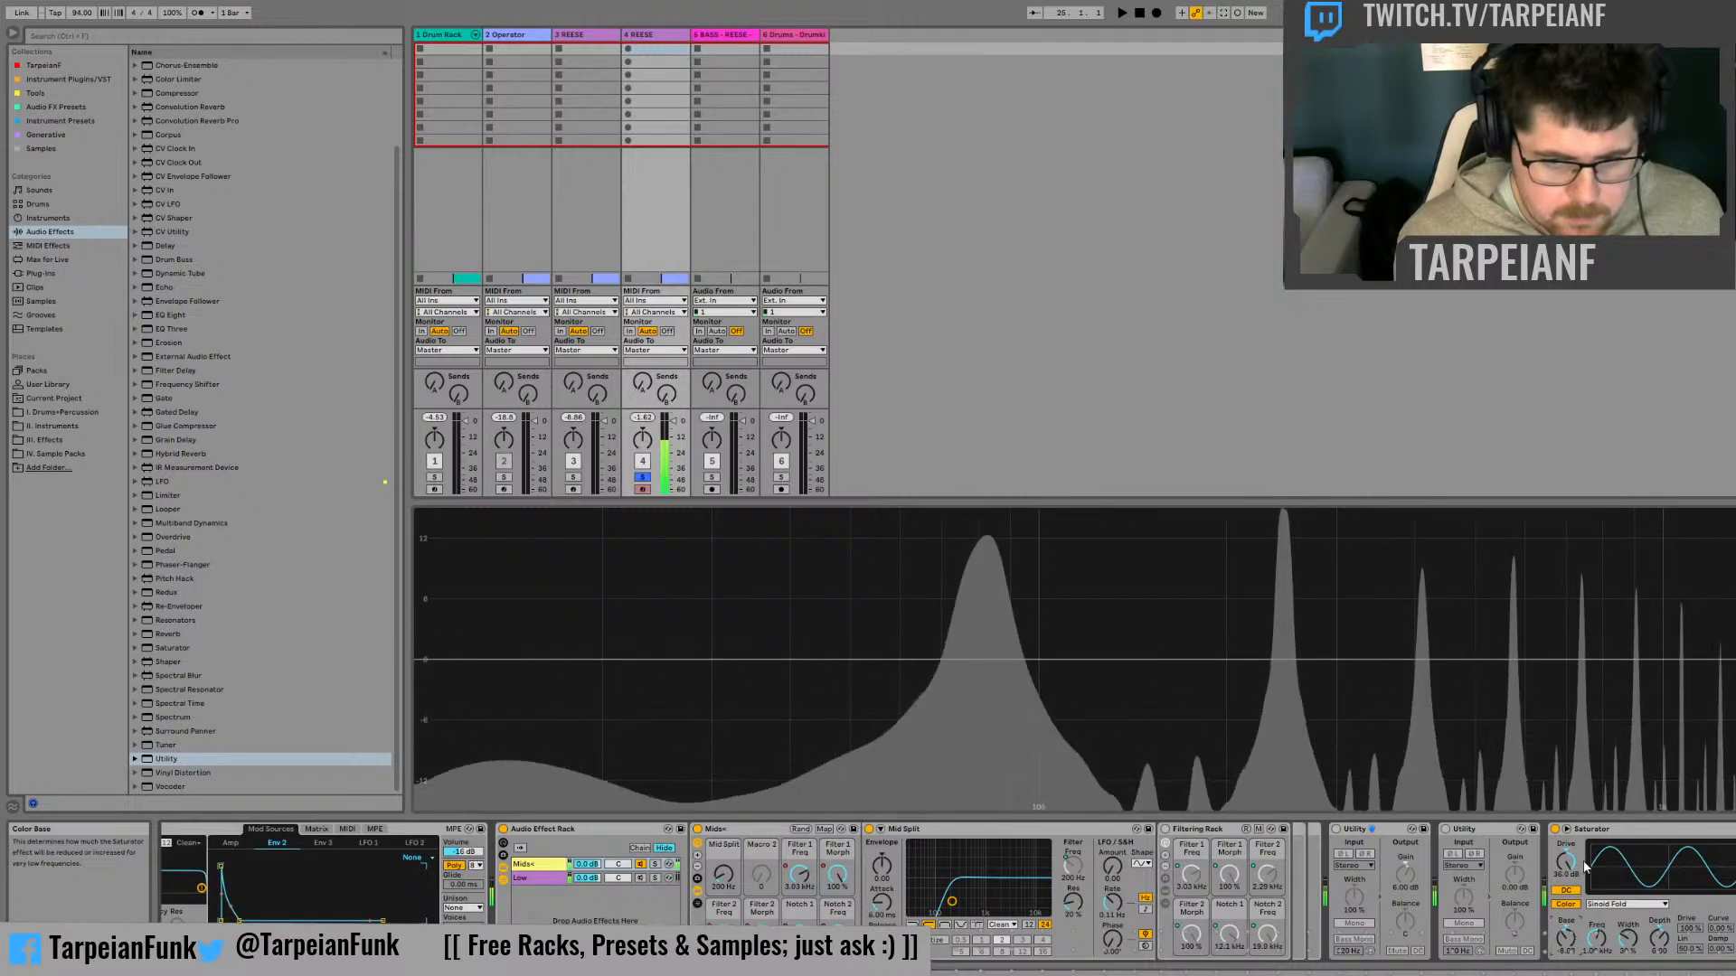
mouse_move(1566, 865)
left_mouse_down()
mouse_move(1566, 940)
mouse_move(1567, 864)
left_mouse_up()
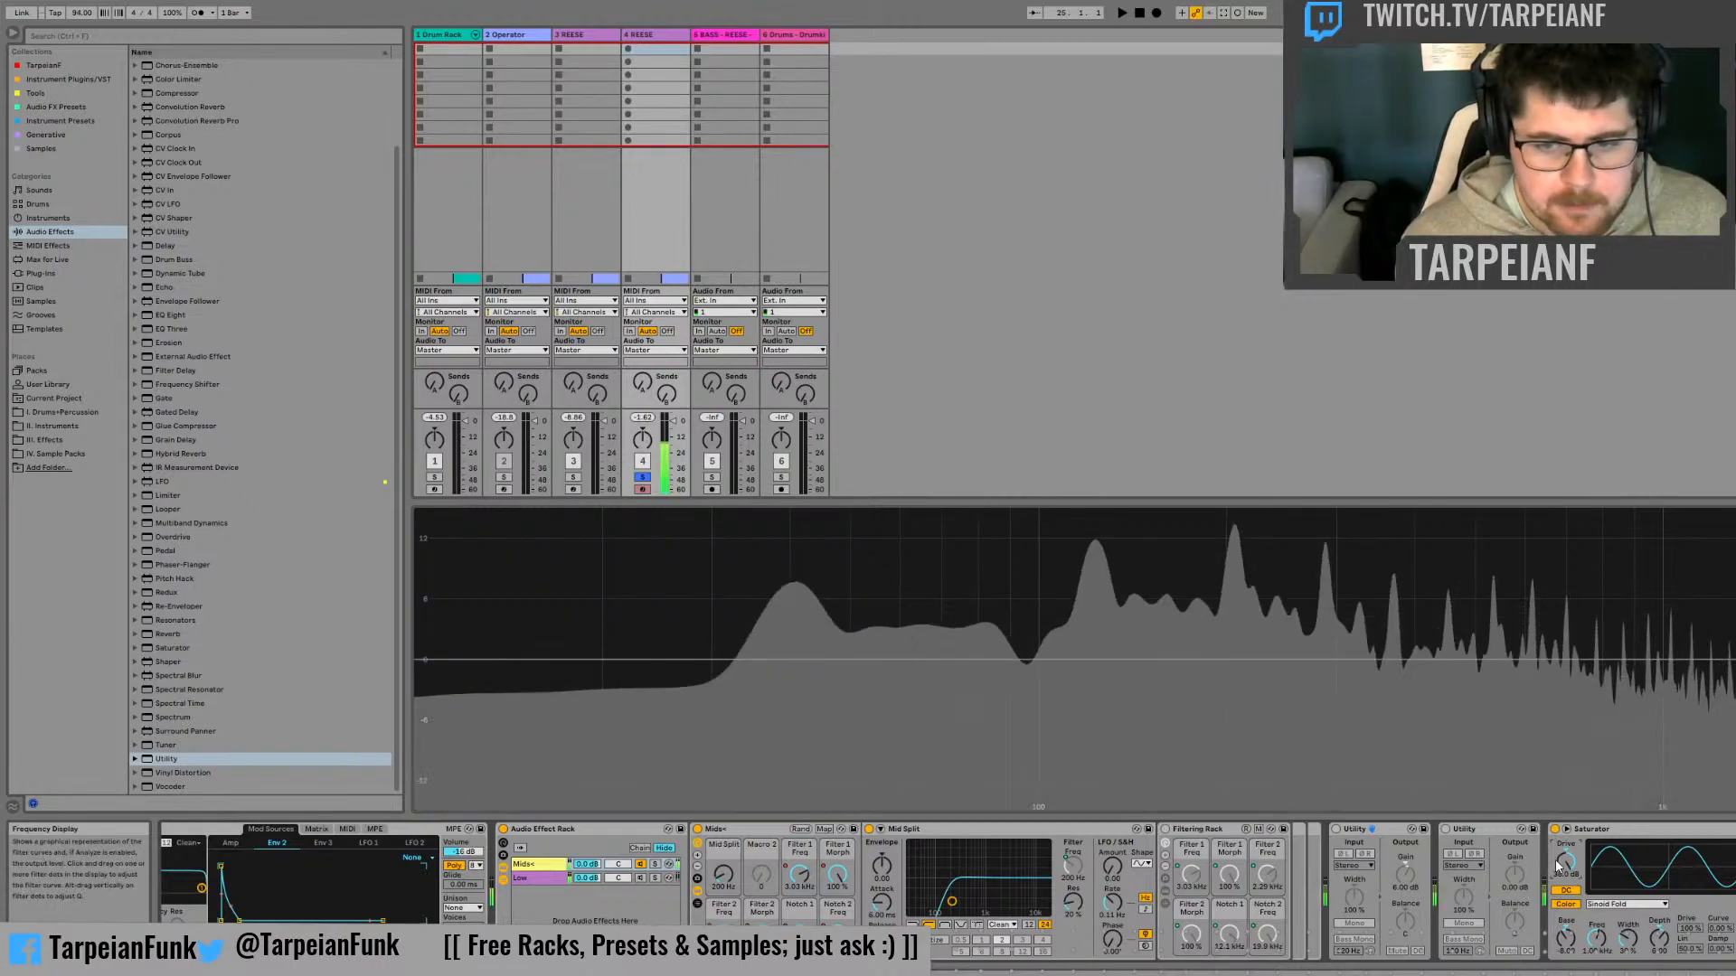
Lower the Saturator's drive to 0 dB and compare the sound with the device bypassed and active
mouse_move(1565, 863)
left_mouse_down()
mouse_move(1566, 949)
mouse_move(1565, 875)
left_mouse_up()
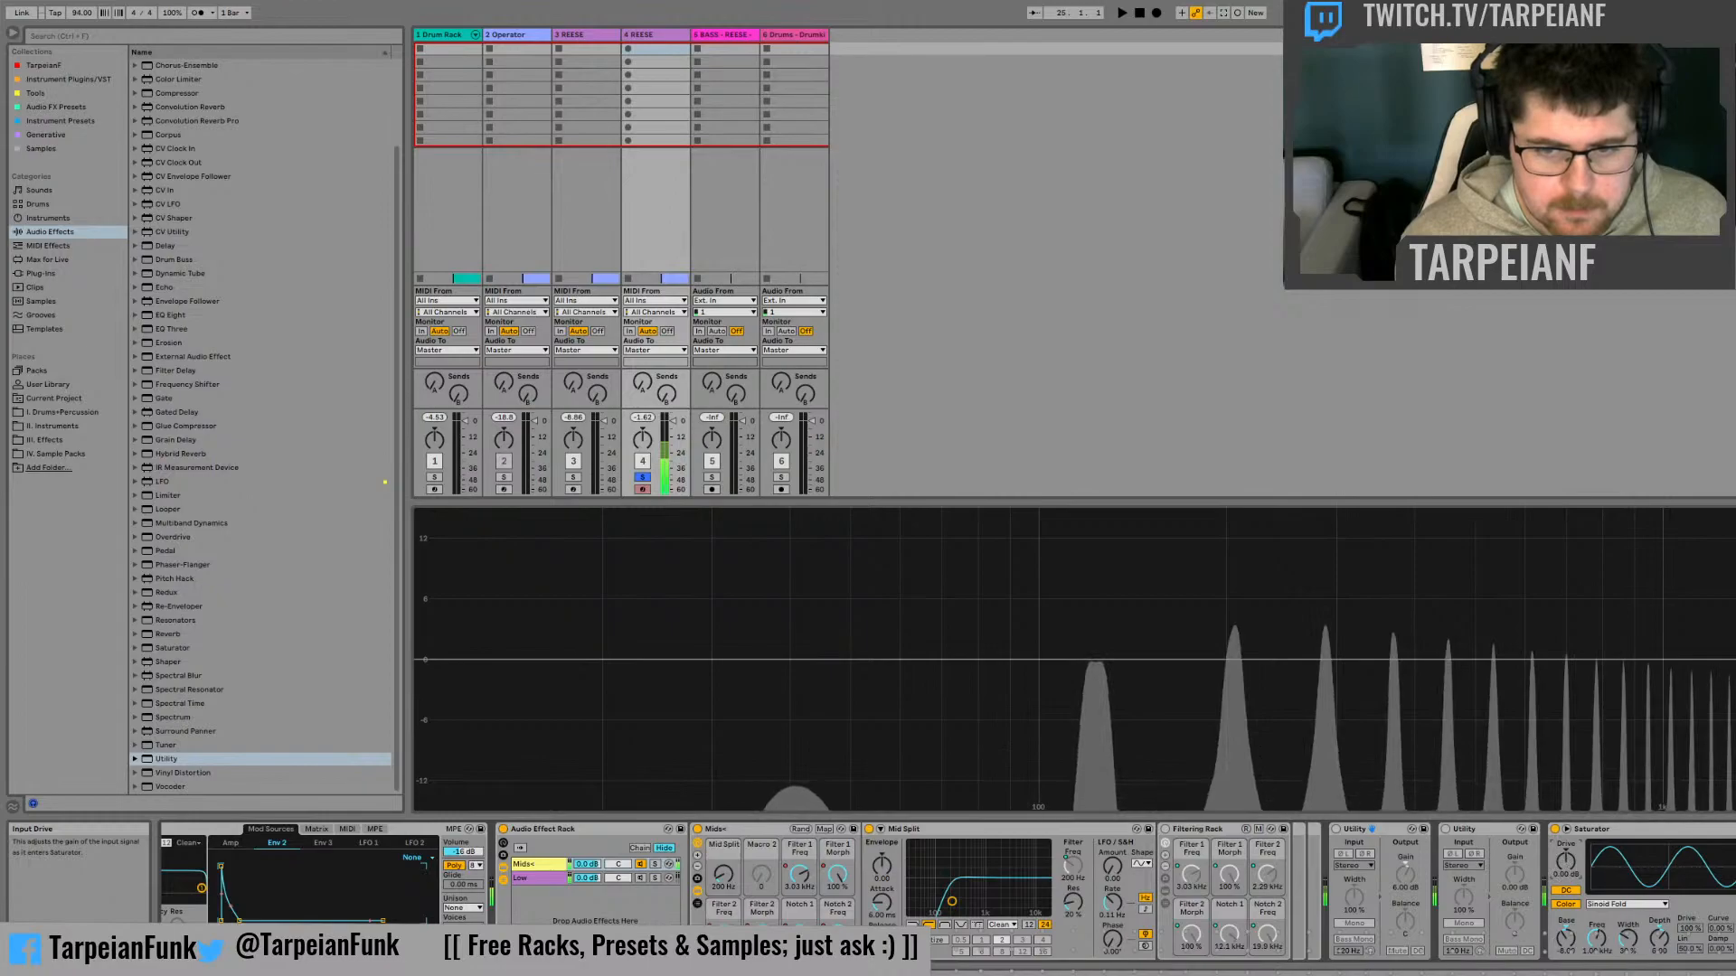
left_click_drag(1566, 863, 1566, 864)
left_click(1555, 830)
left_click(1555, 832)
left_click(1555, 831)
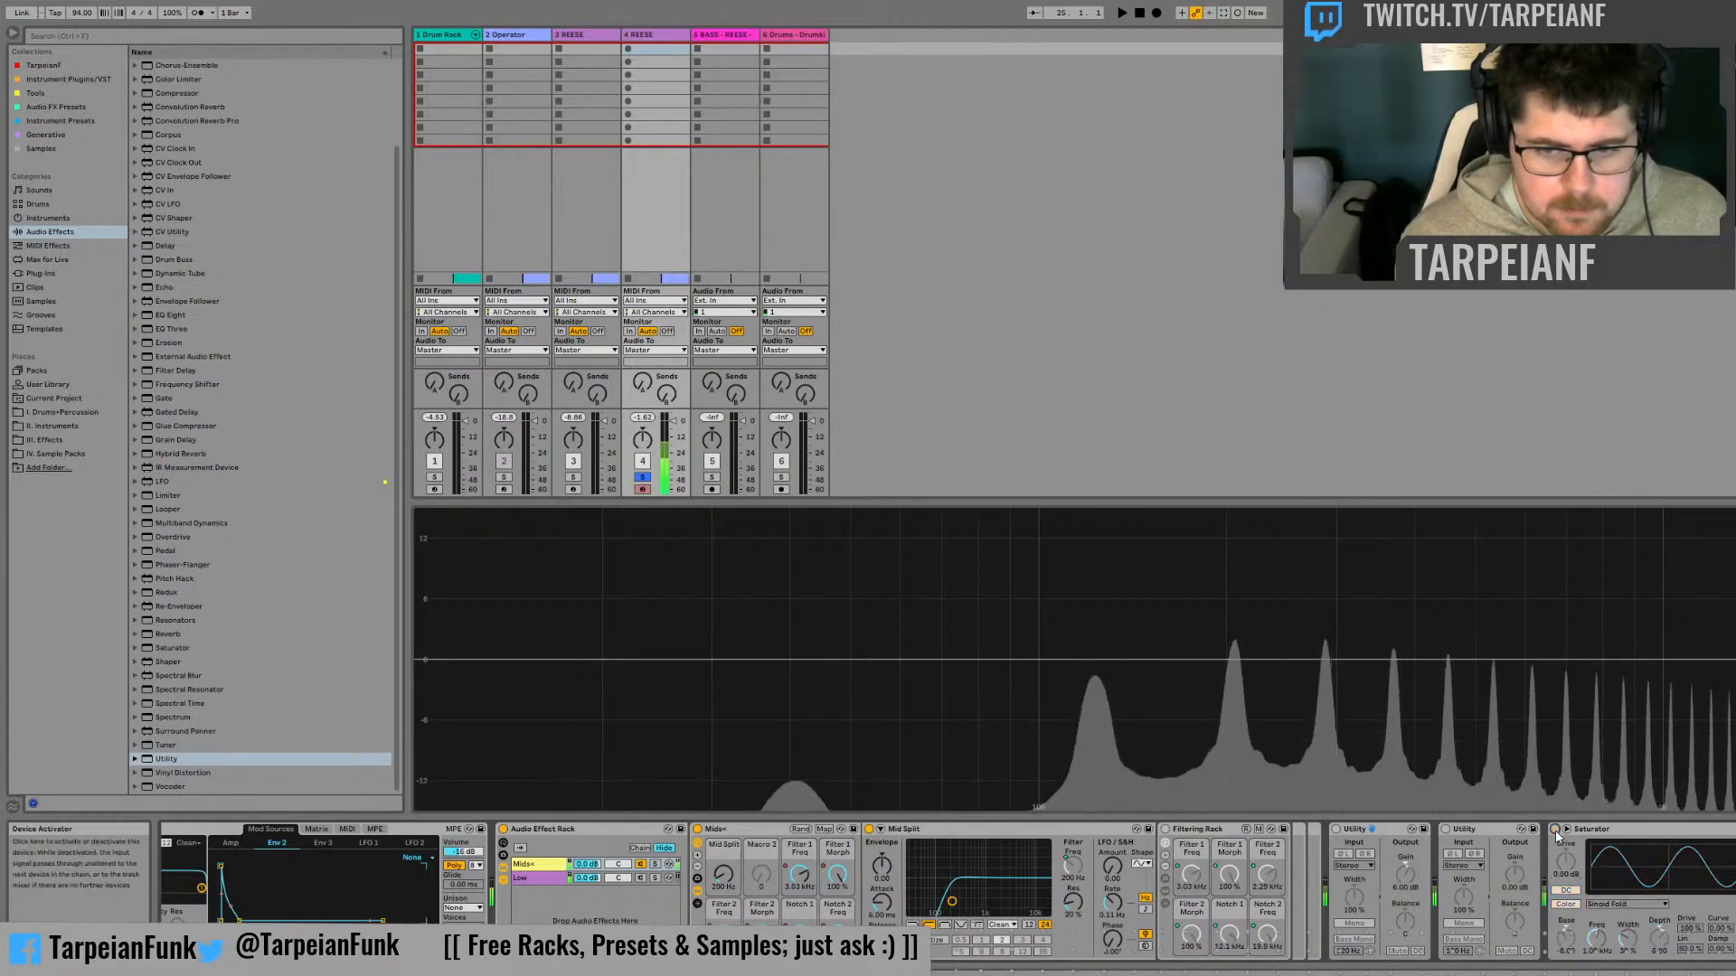
Test the Saturator's DC filter on and off at high drive, then reset the drive to 0 dB
left_click_drag(1565, 863, 1565, 768)
left_click(1567, 891)
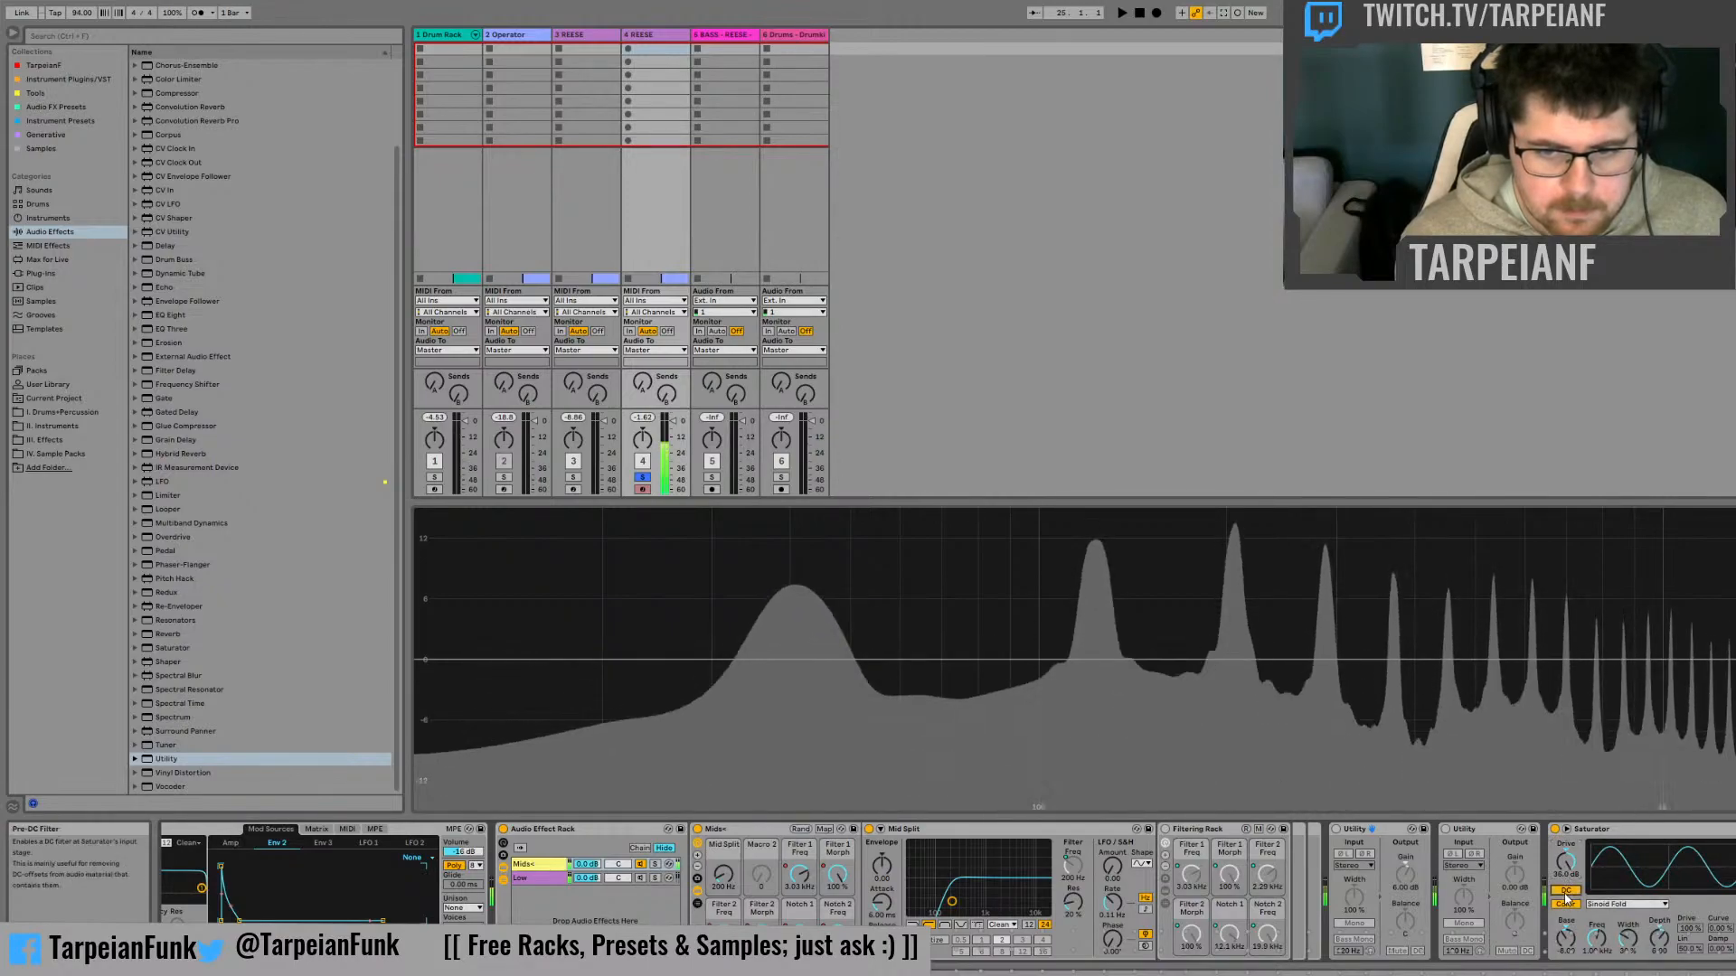
left_click(1566, 892)
mouse_move(1565, 863)
left_mouse_down()
mouse_move(1566, 889)
mouse_move(1566, 859)
left_mouse_up()
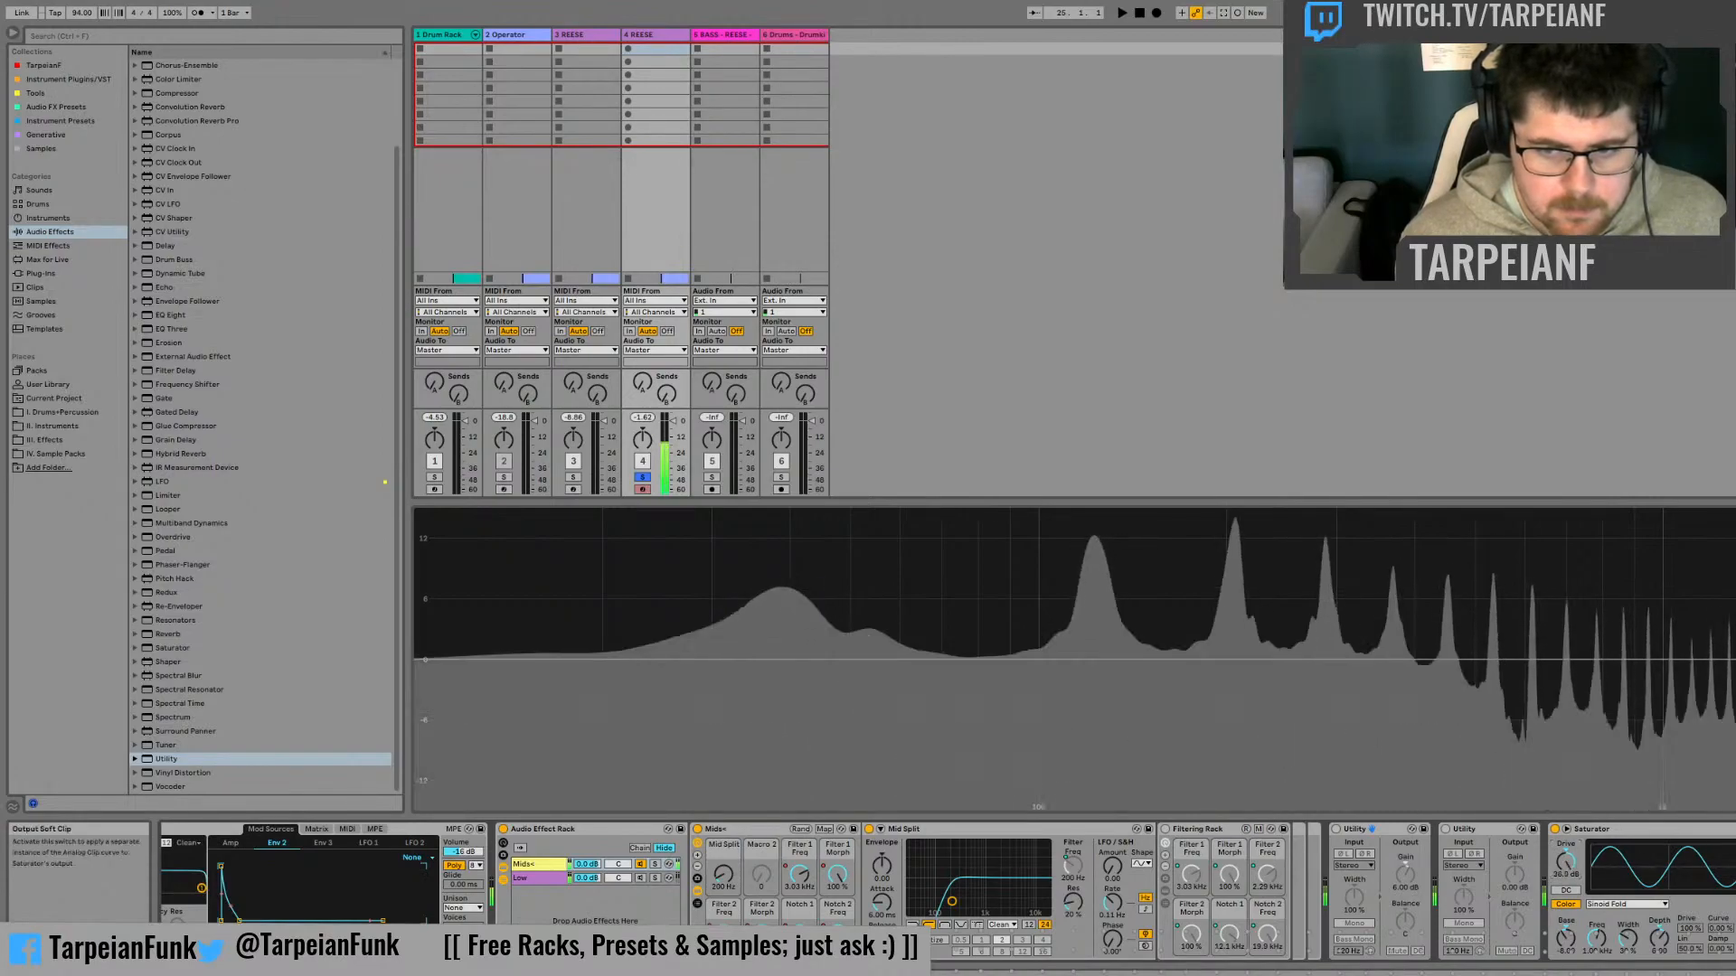
left_click_drag(1565, 863, 1566, 872)
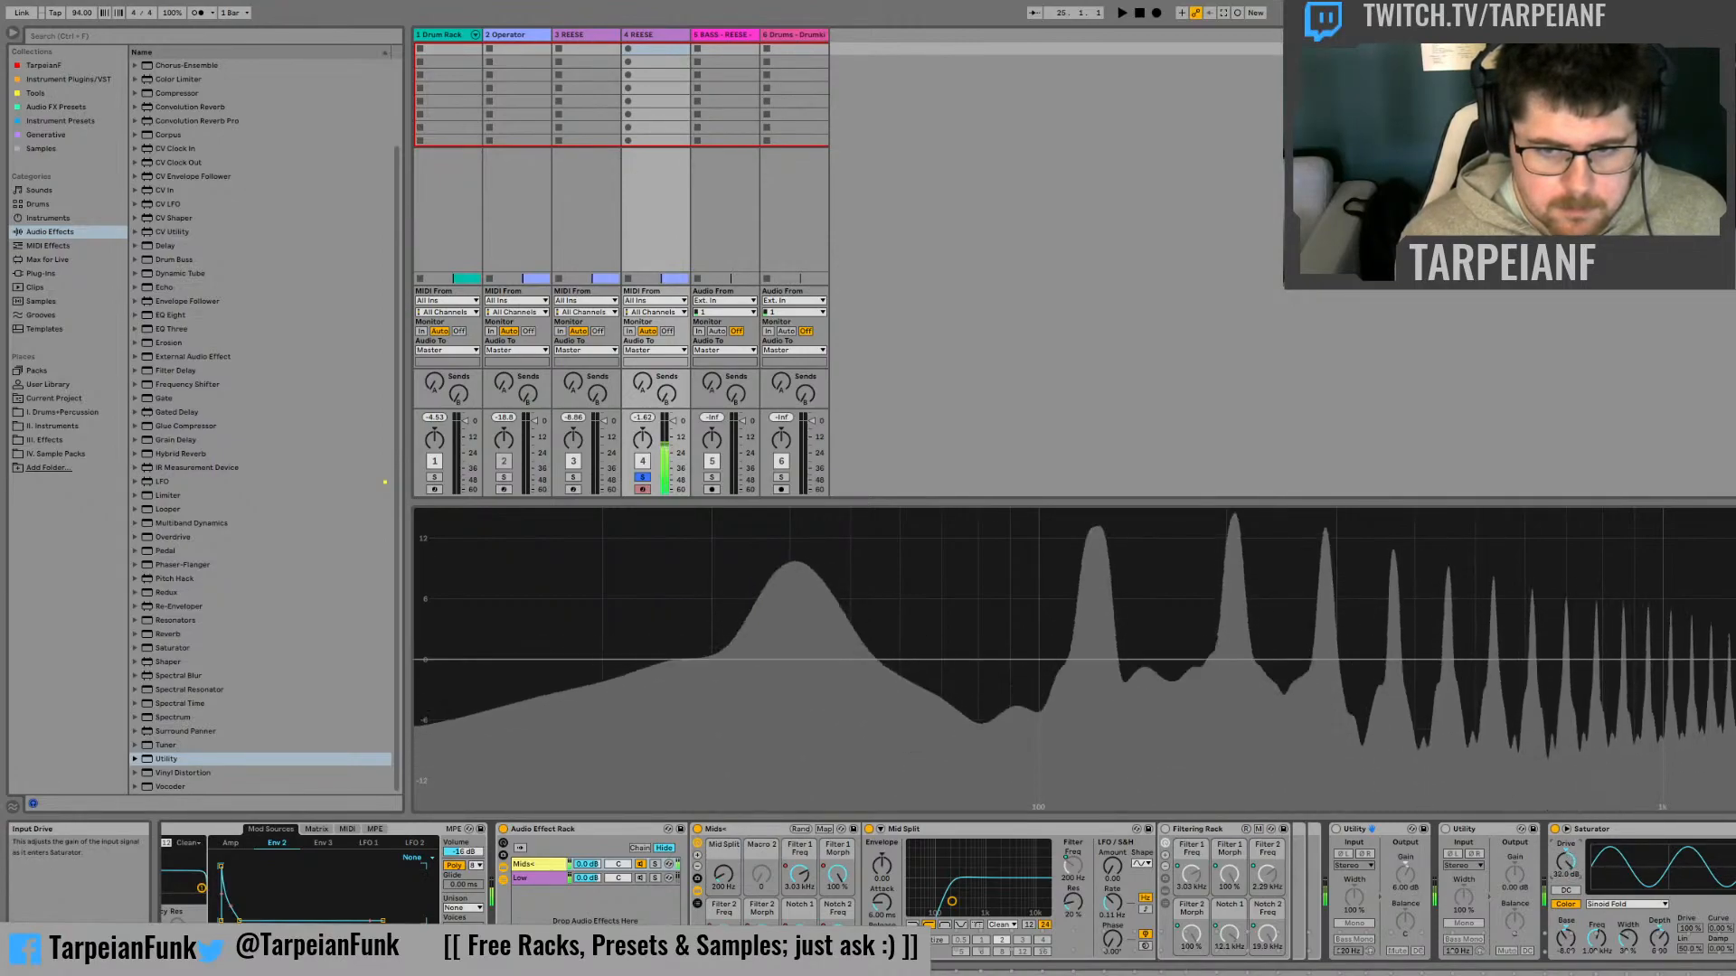
double_click(1565, 862)
Set the Saturator's drive to 36 dB and compare it with a second Utility gain boost, resetting that gain to 0 dB
left_click(1471, 830)
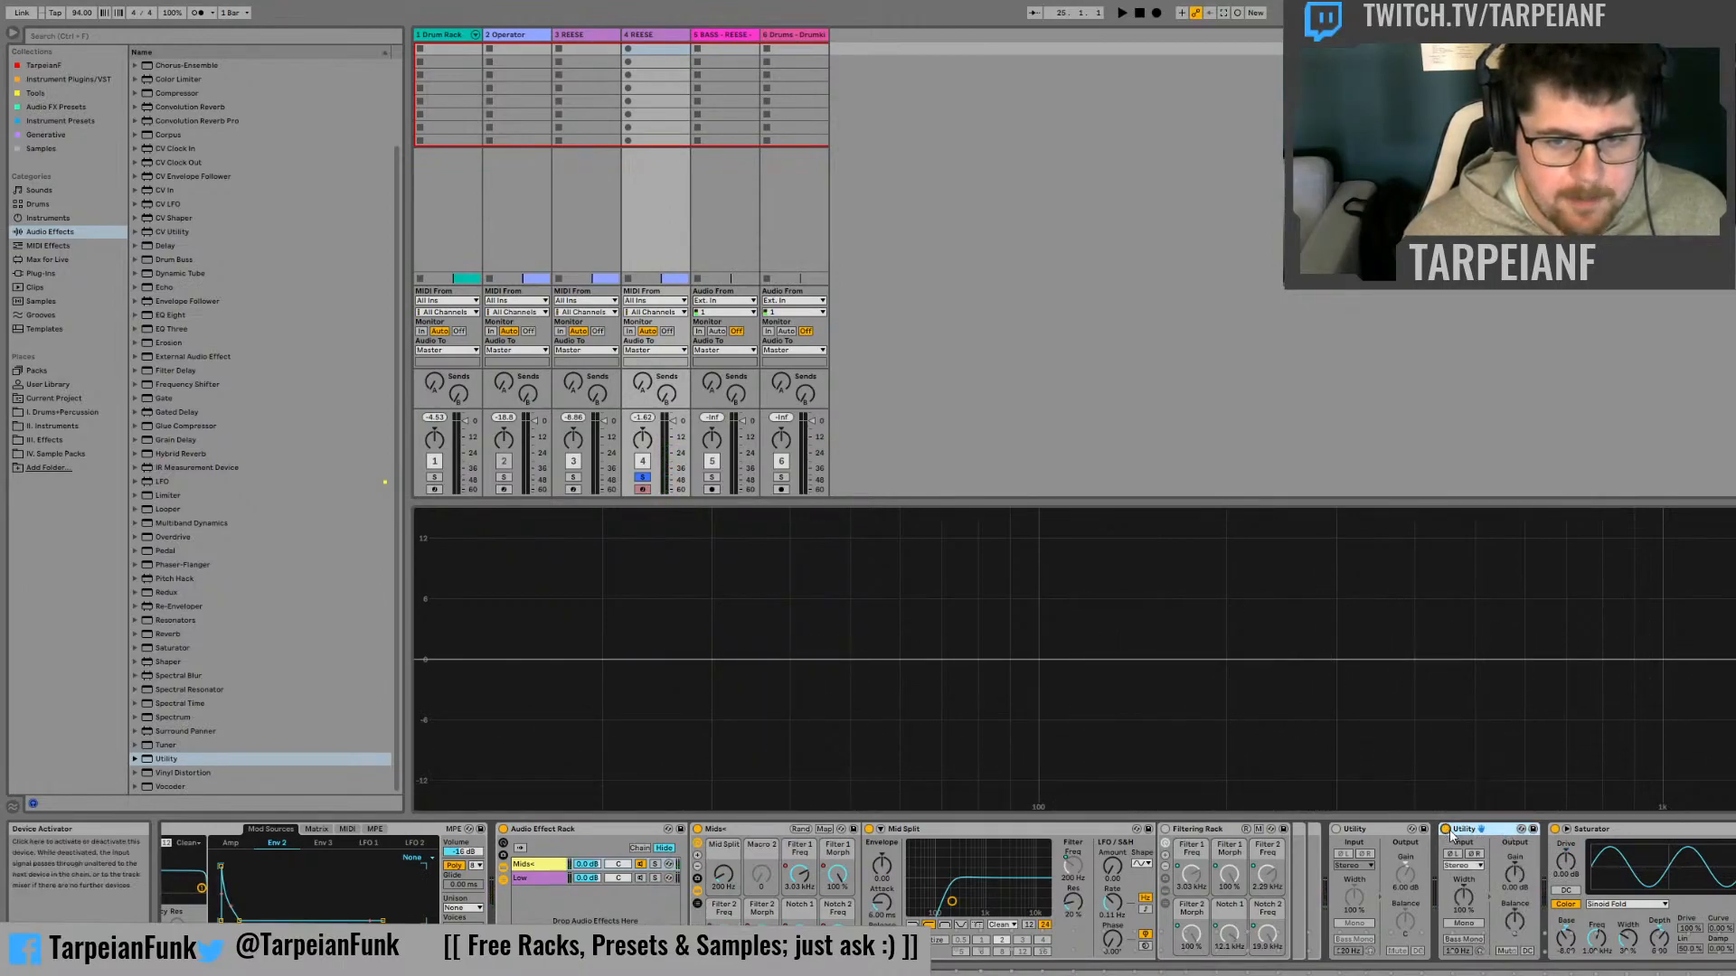
left_click_drag(1566, 862, 1566, 777)
left_click_drag(1515, 874, 1514, 824)
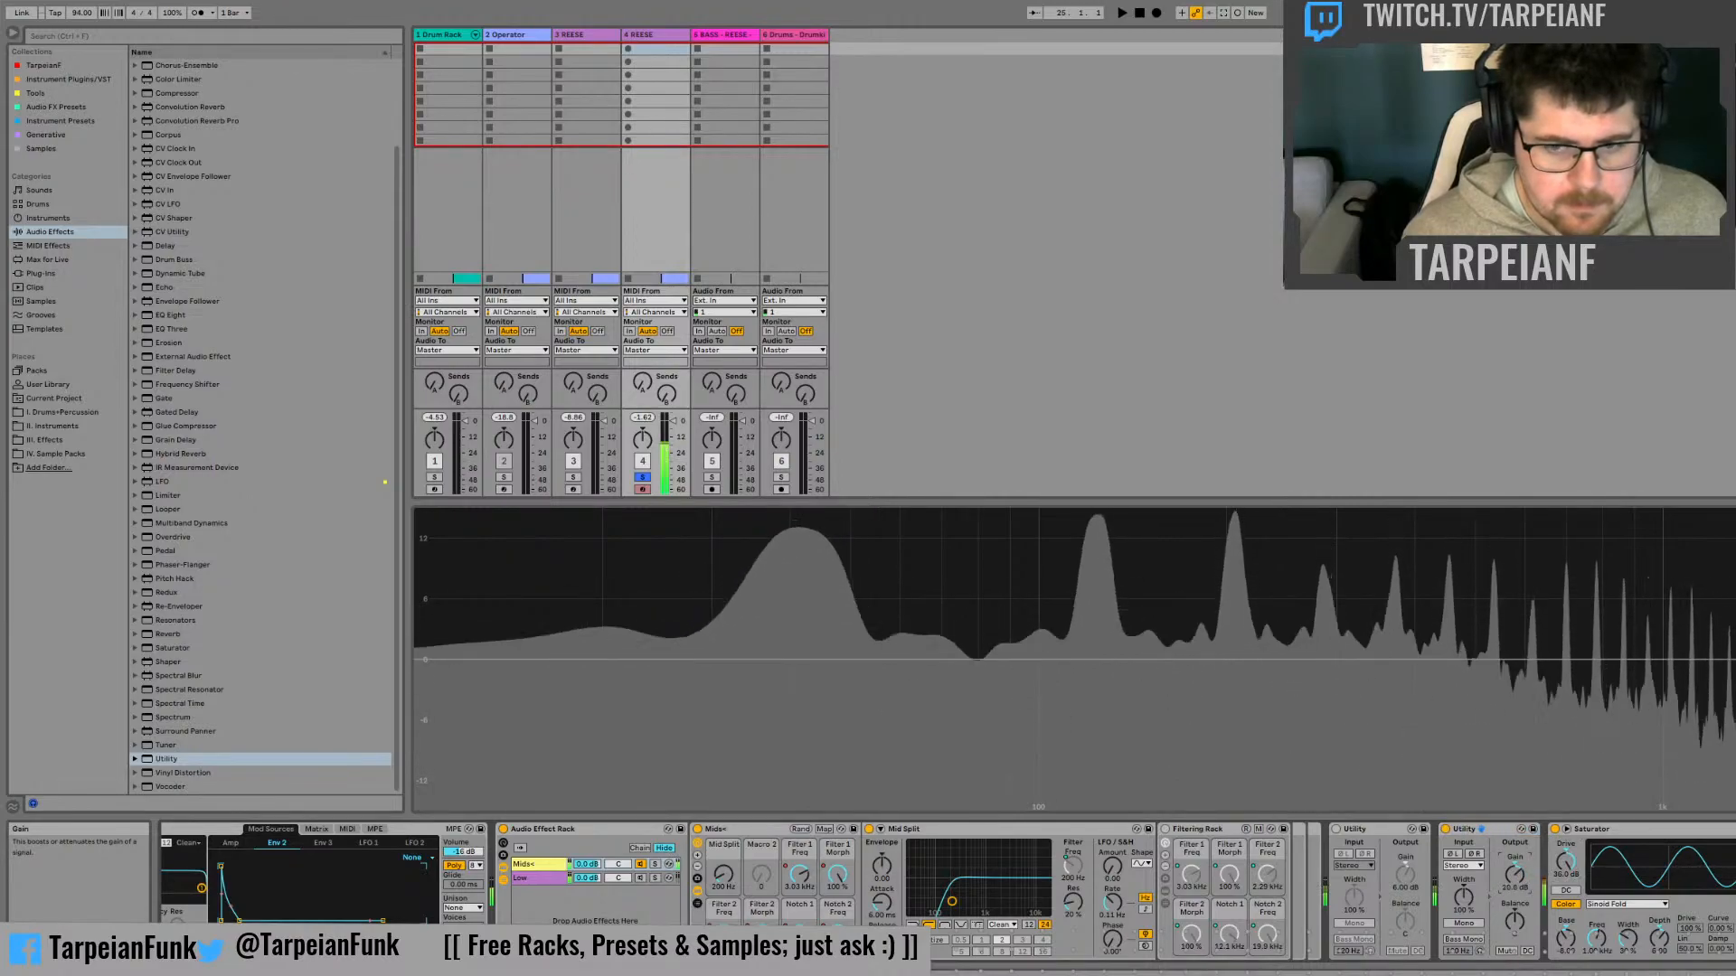
double_click(1514, 874)
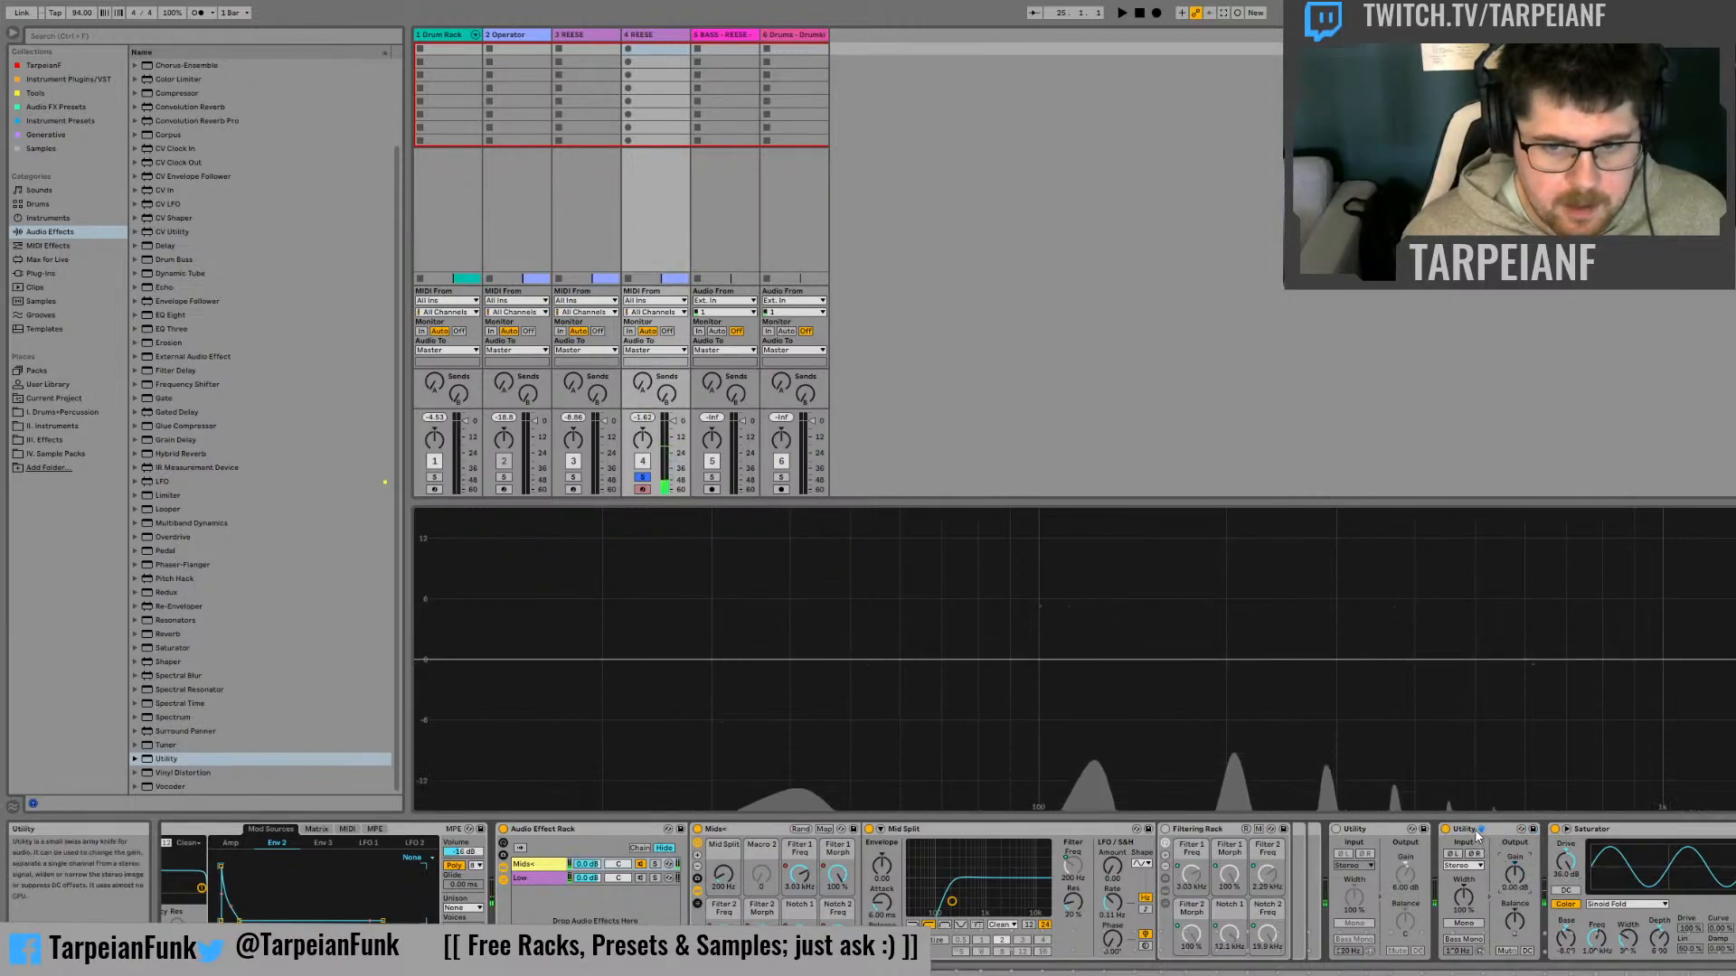
Group the Saturator into its own audio effect rack
left_click(1656, 833)
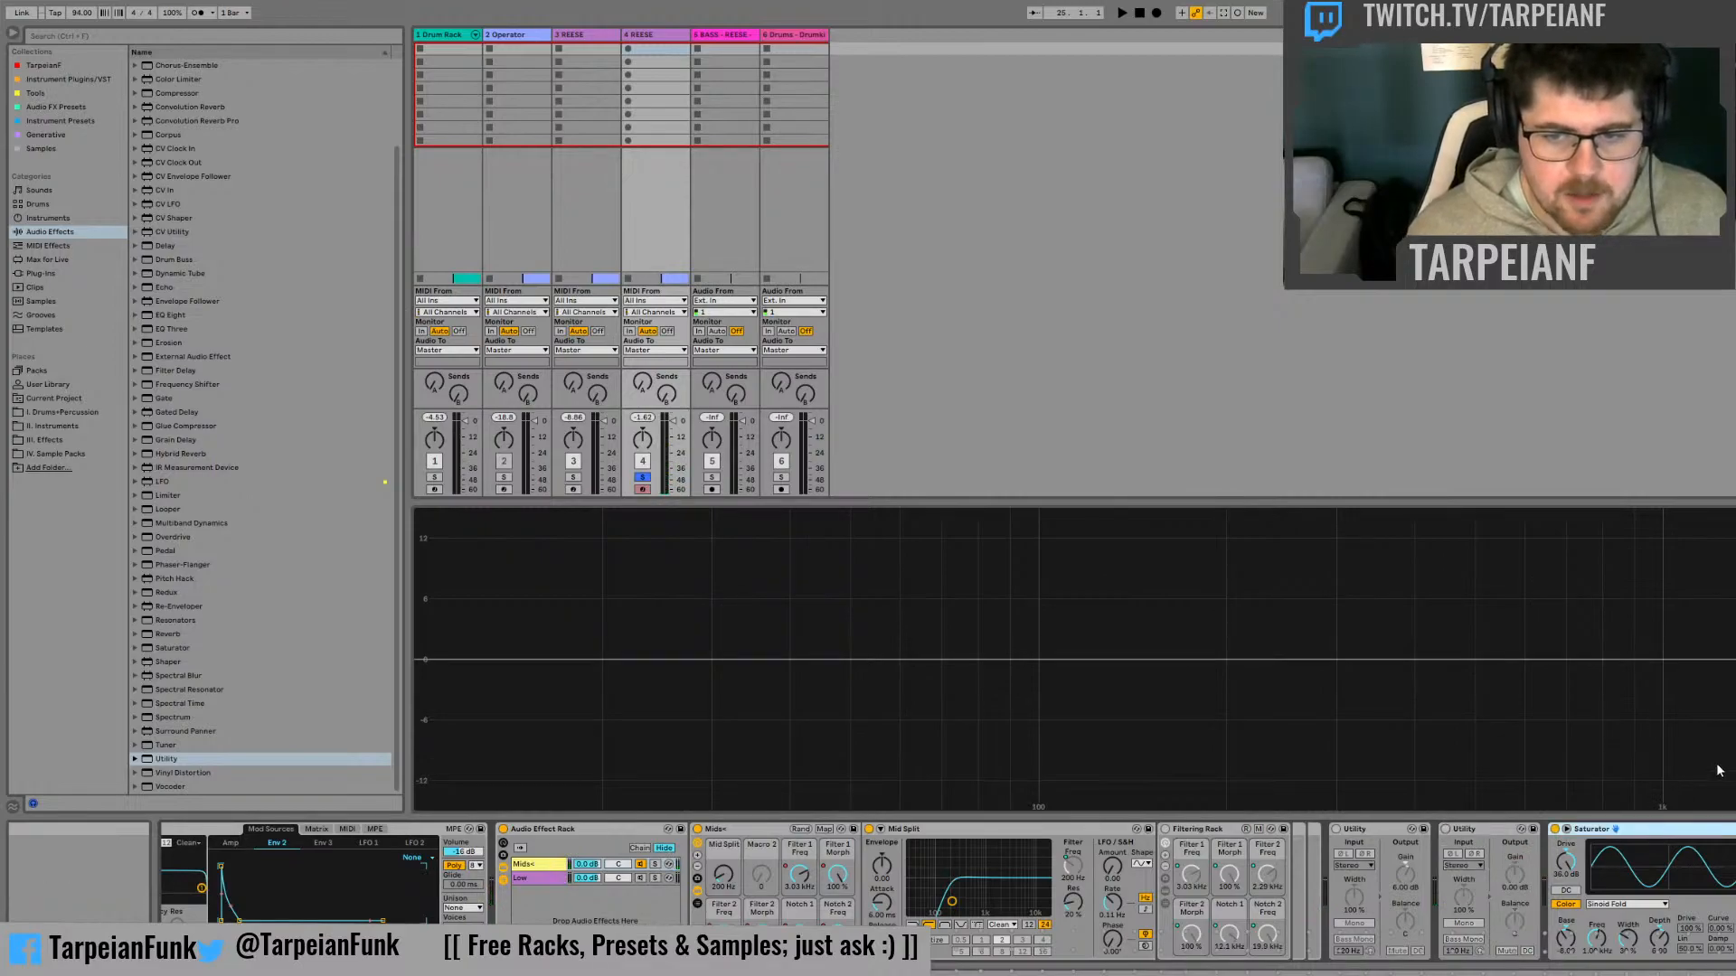
key("ctrl+g")
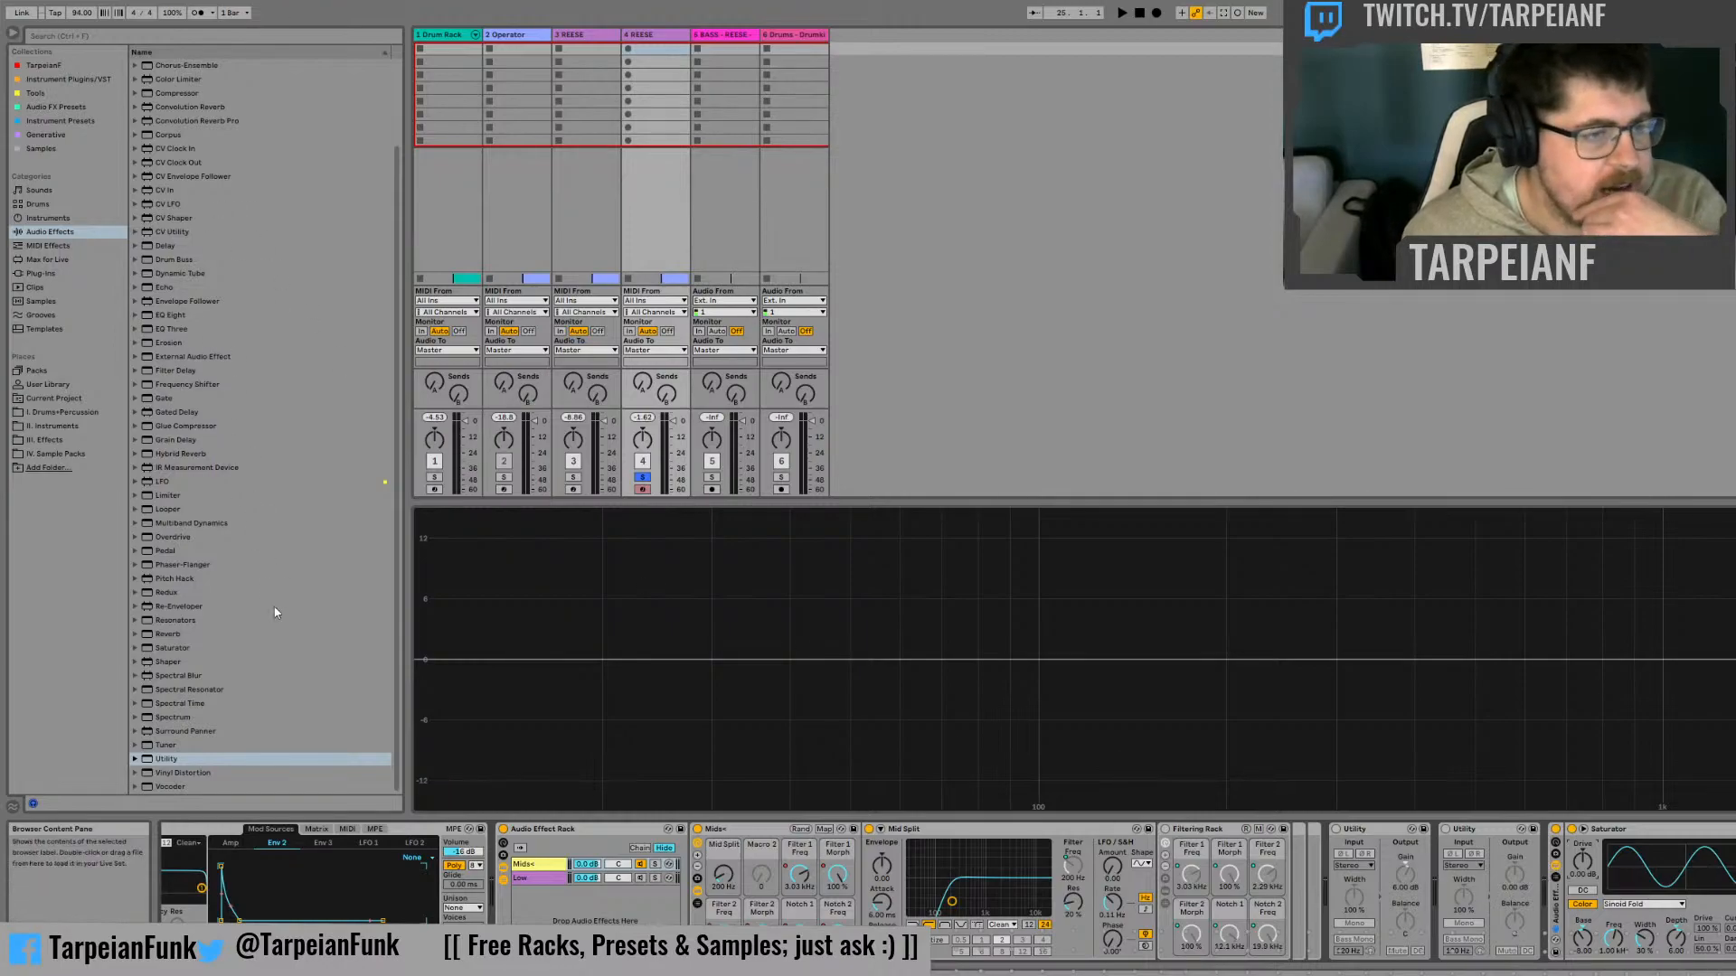
Add an LFO ahead of the Saturator, map it to Drive, and audition the modulated bass with the Filtering Rack toggled
left_click(170, 483)
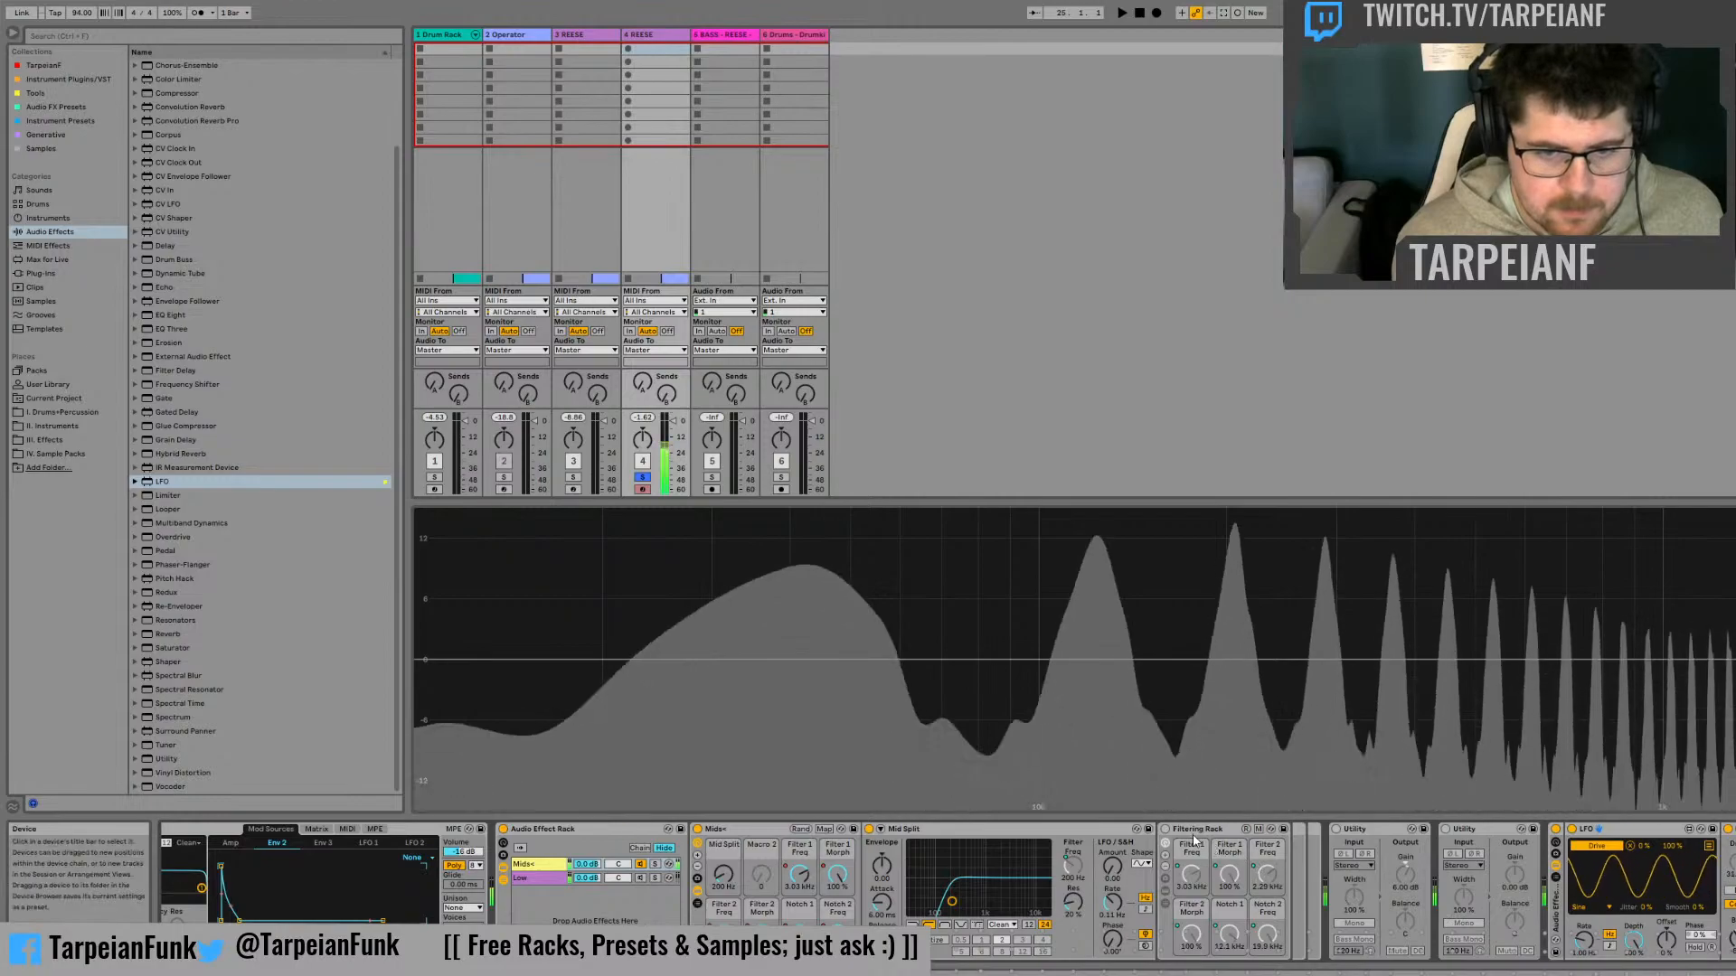
left_click(1166, 830)
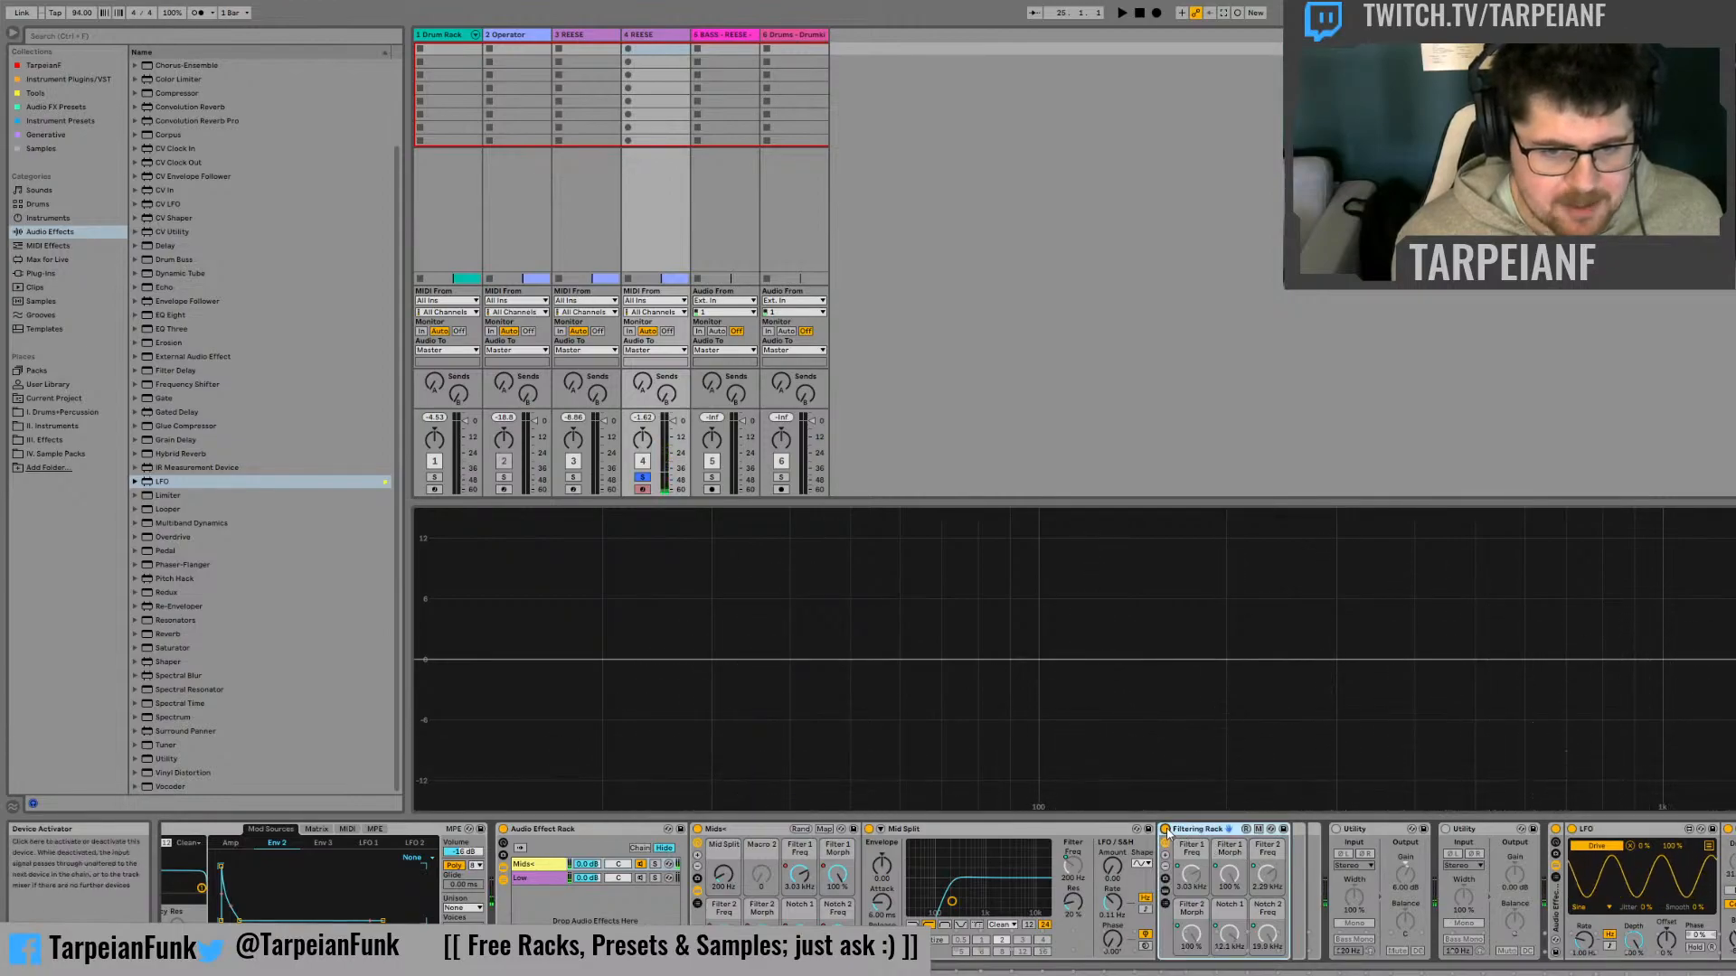
key("space")
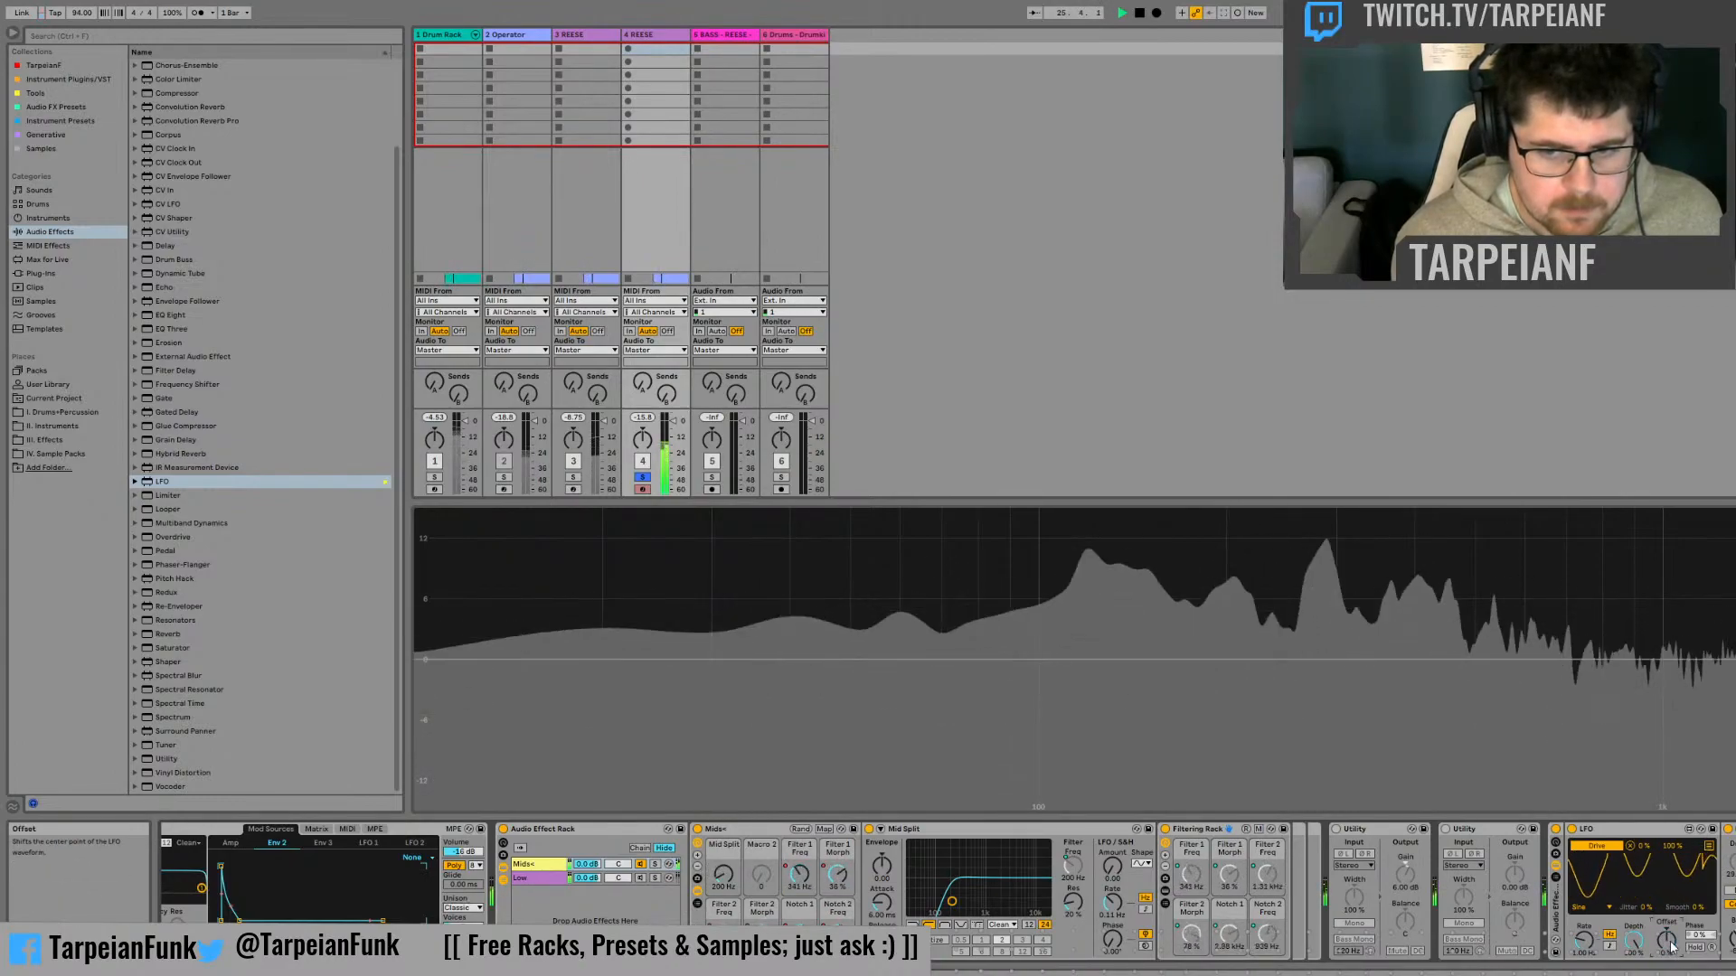
key("space")
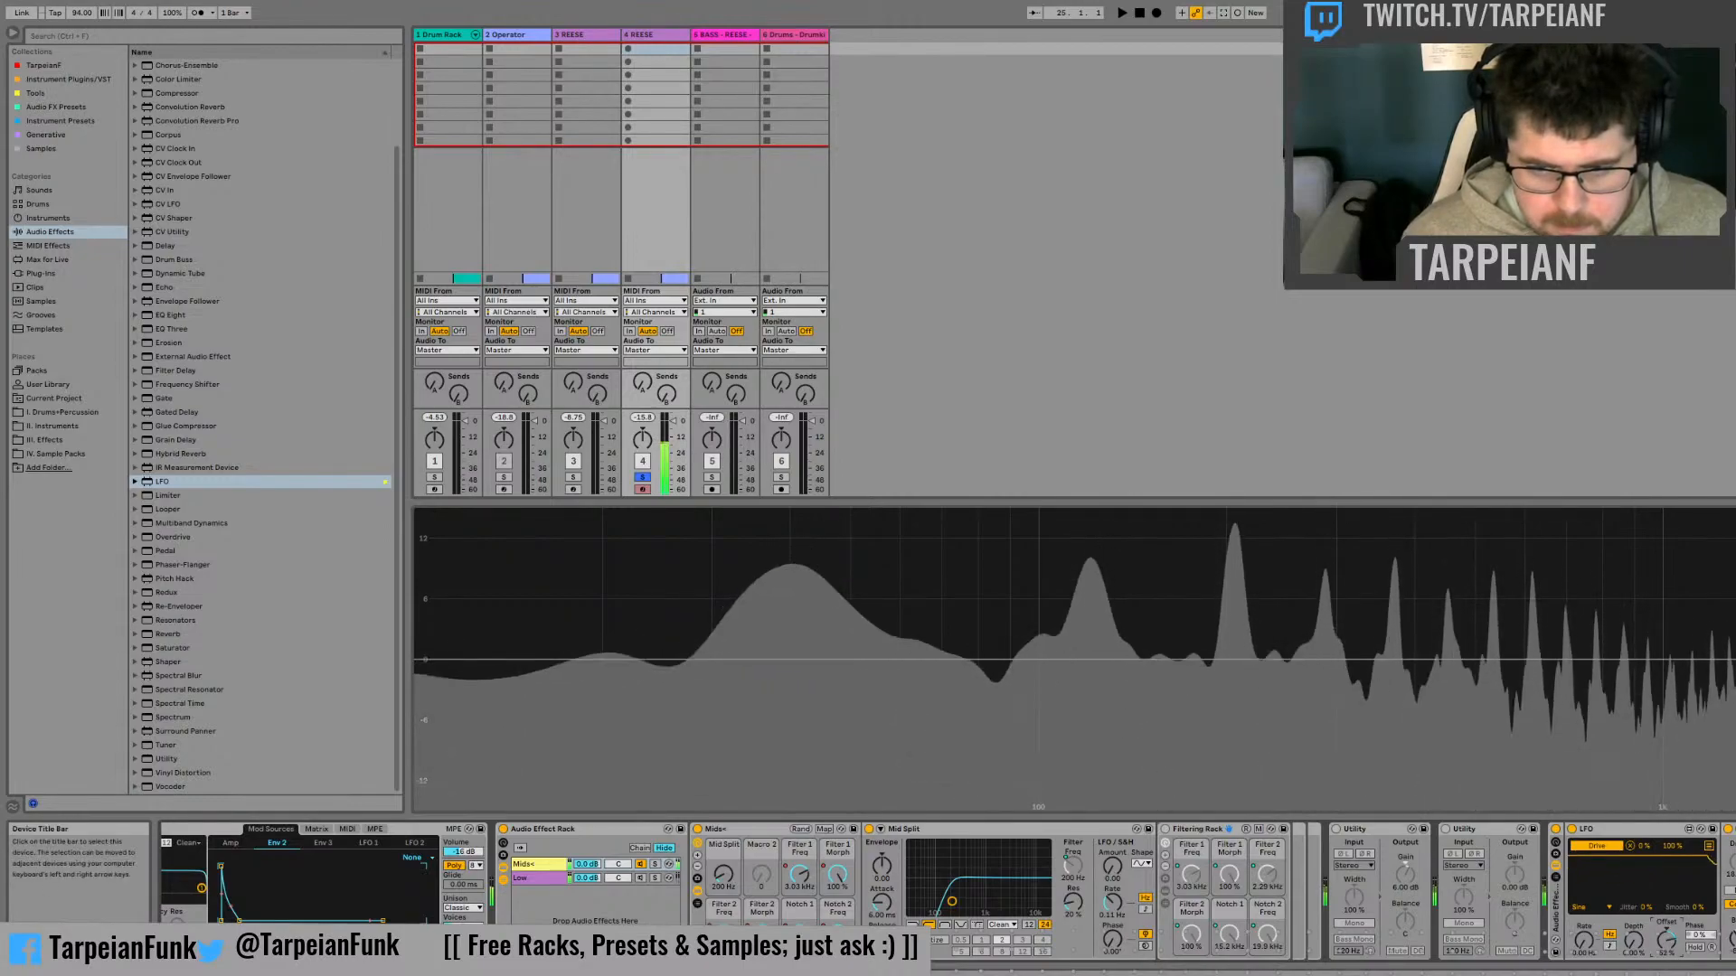
Map the Saturator's Output inversely as a second LFO target and sweep the LFO's Offset while checking the track's peak level
left_click(1709, 847)
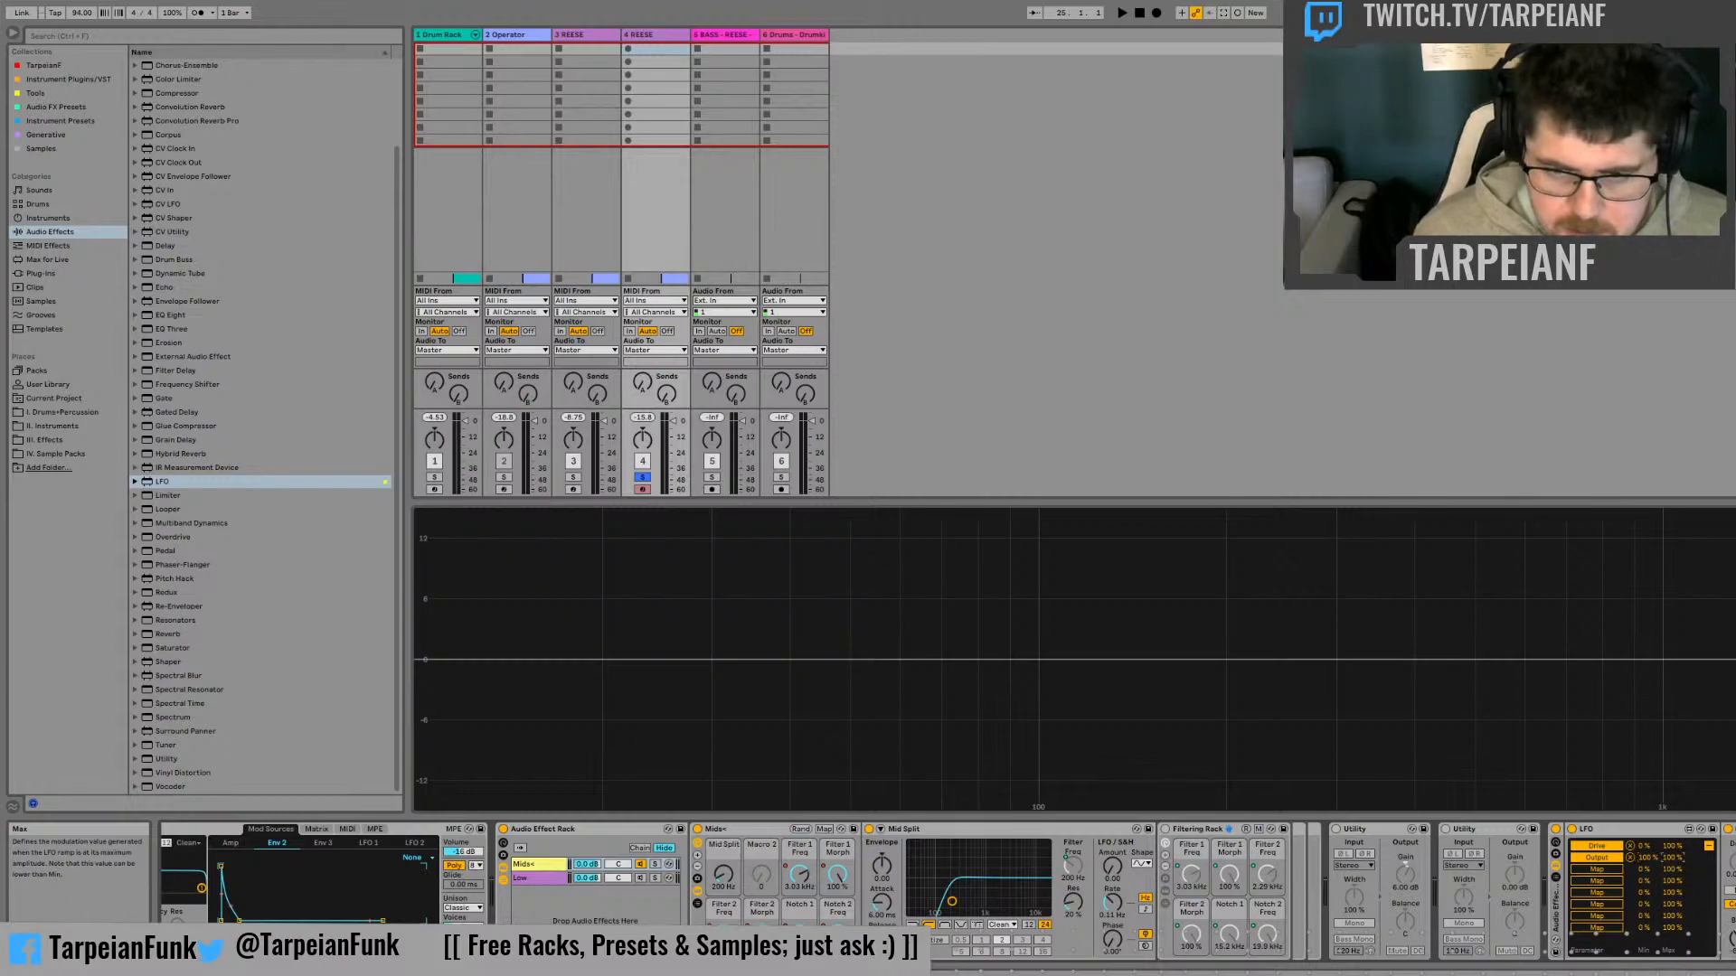
left_click(1708, 847)
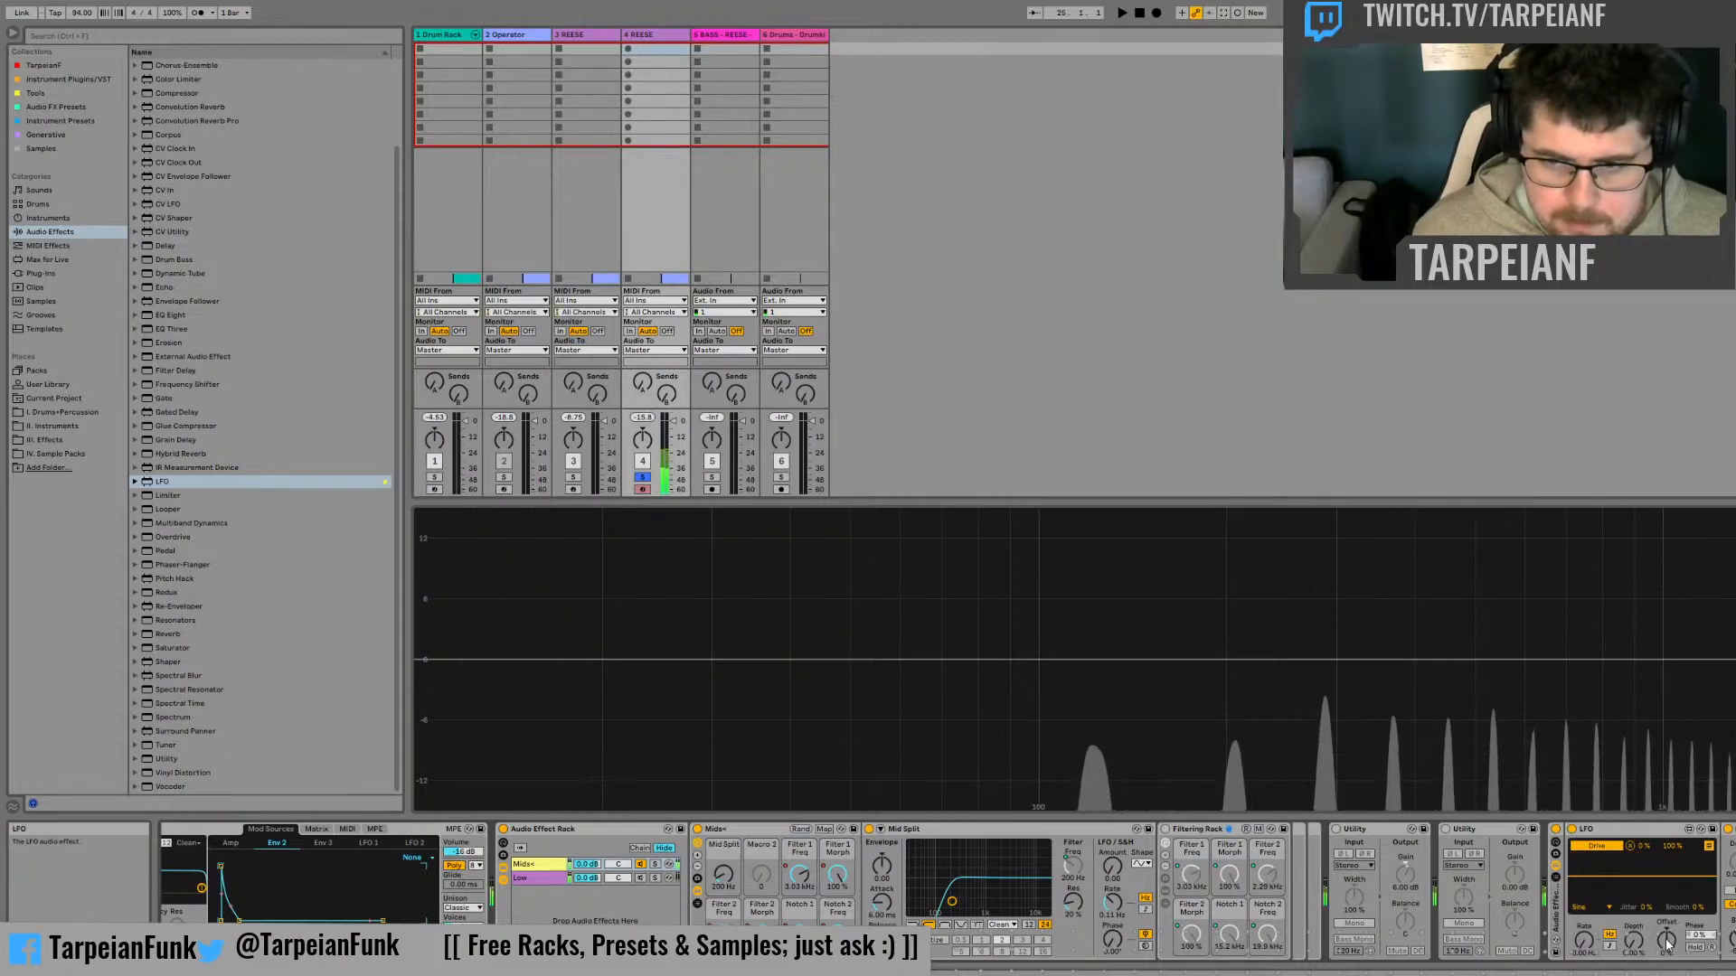
left_click_drag(1666, 943, 1666, 853)
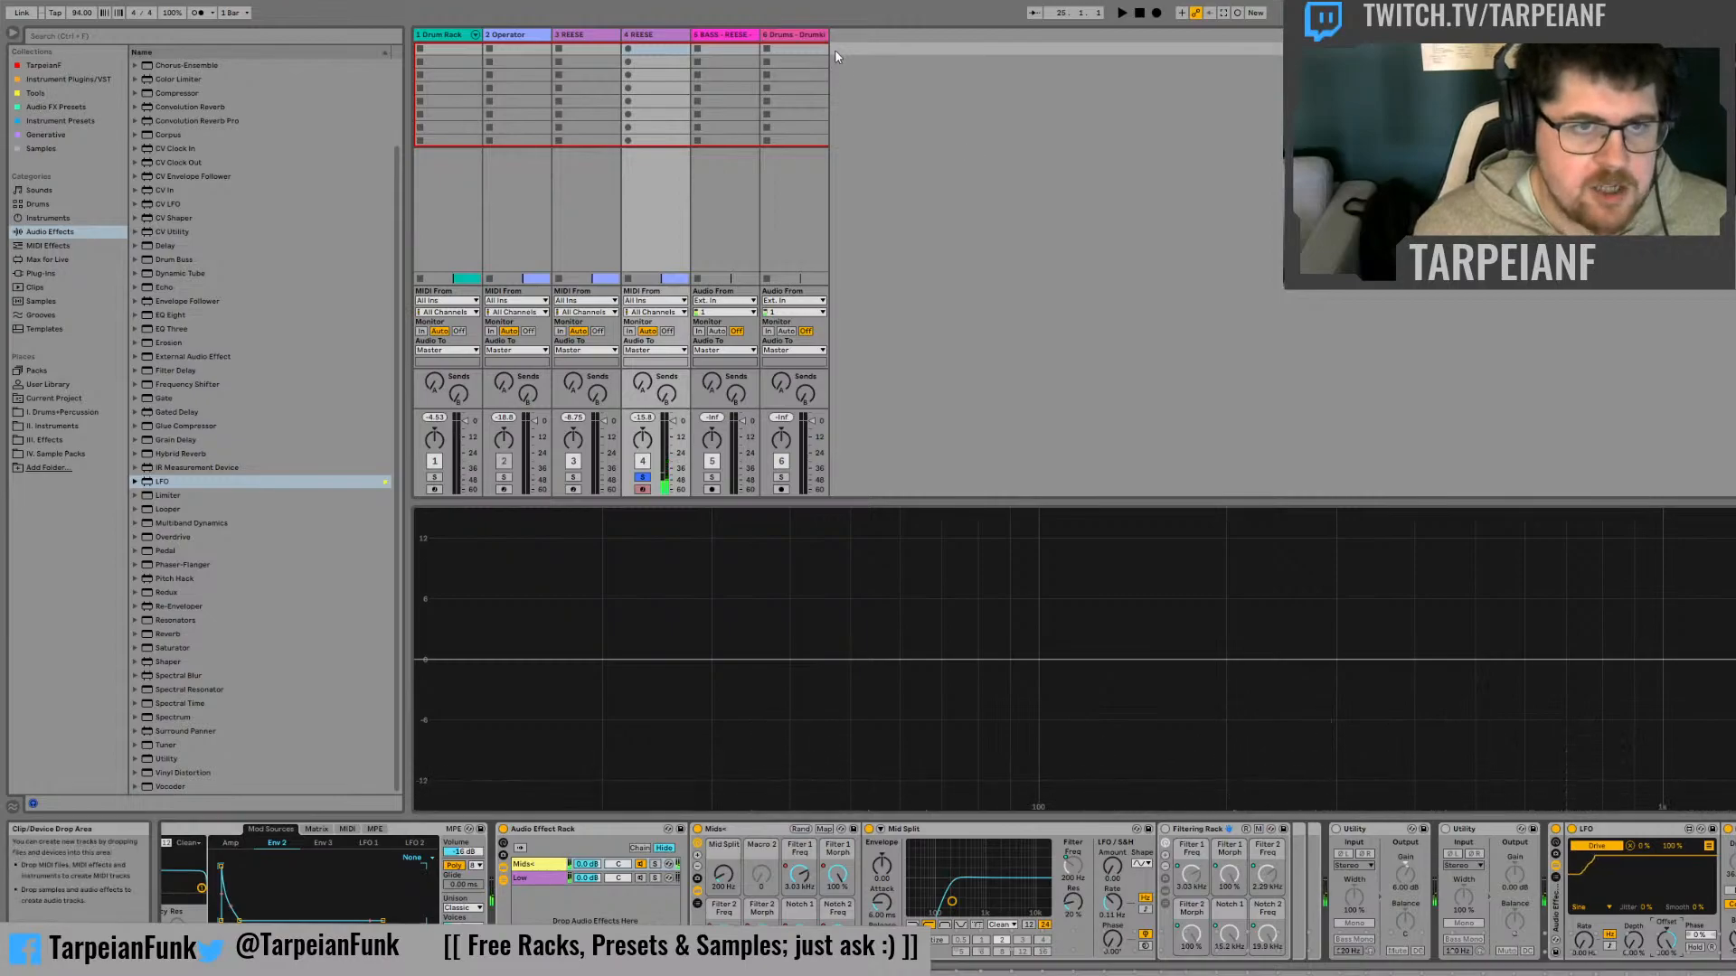
left_click(643, 420)
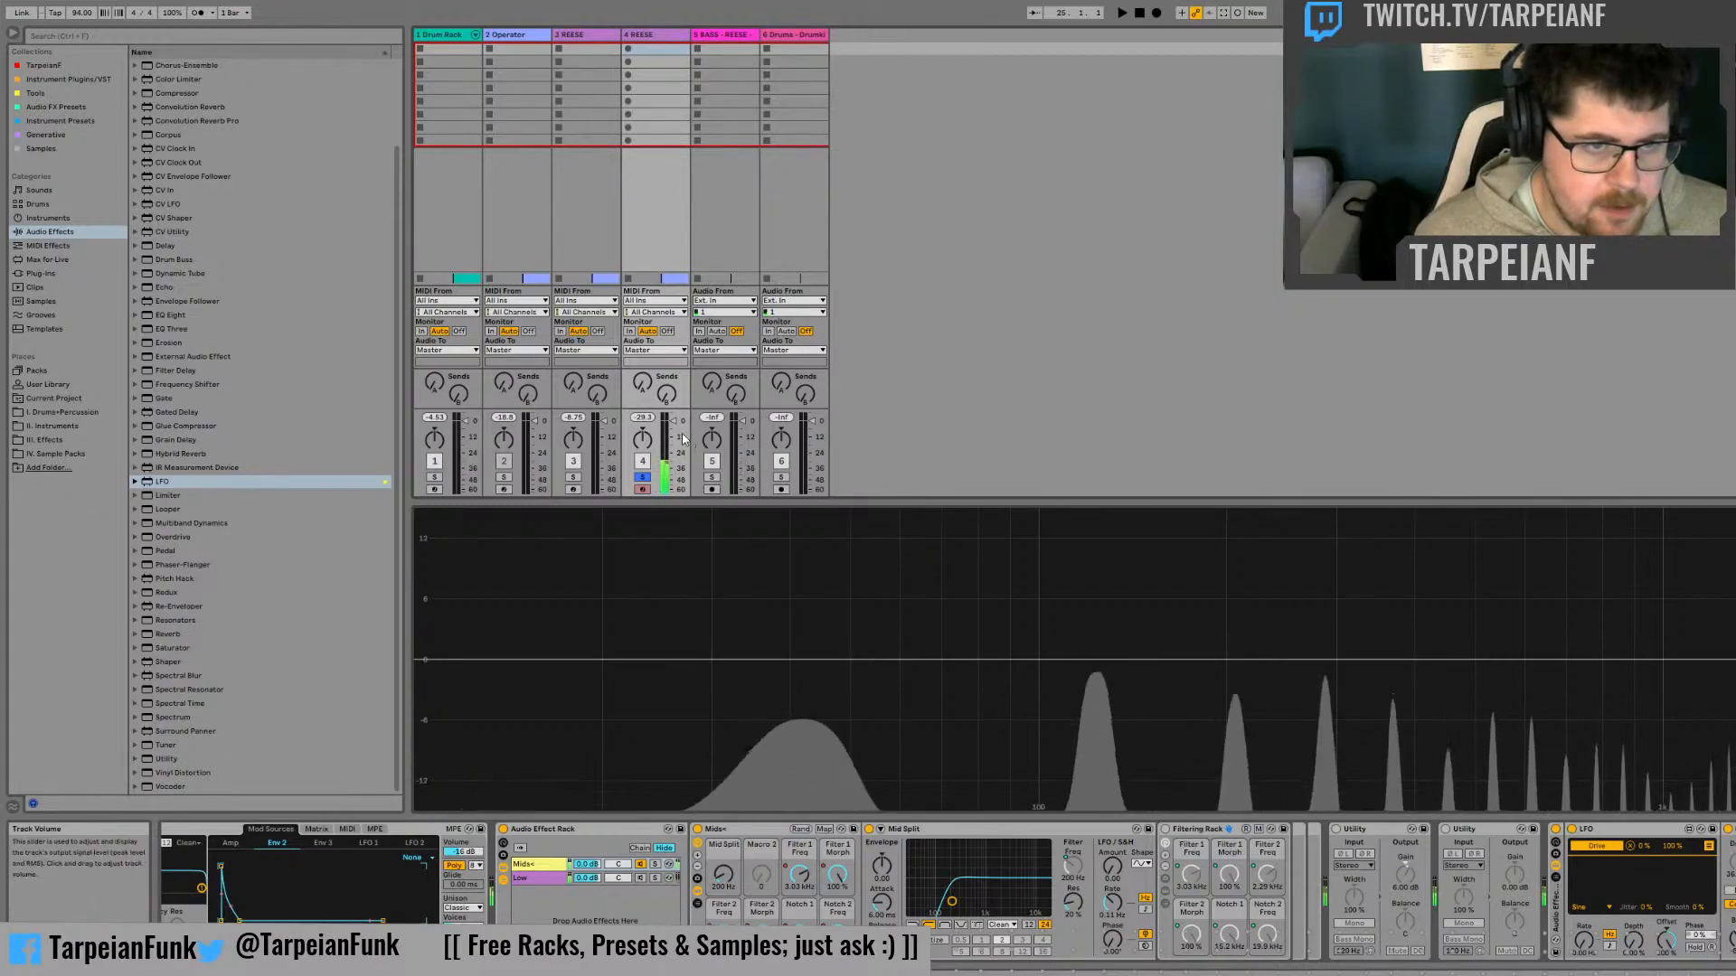
left_click(637, 420)
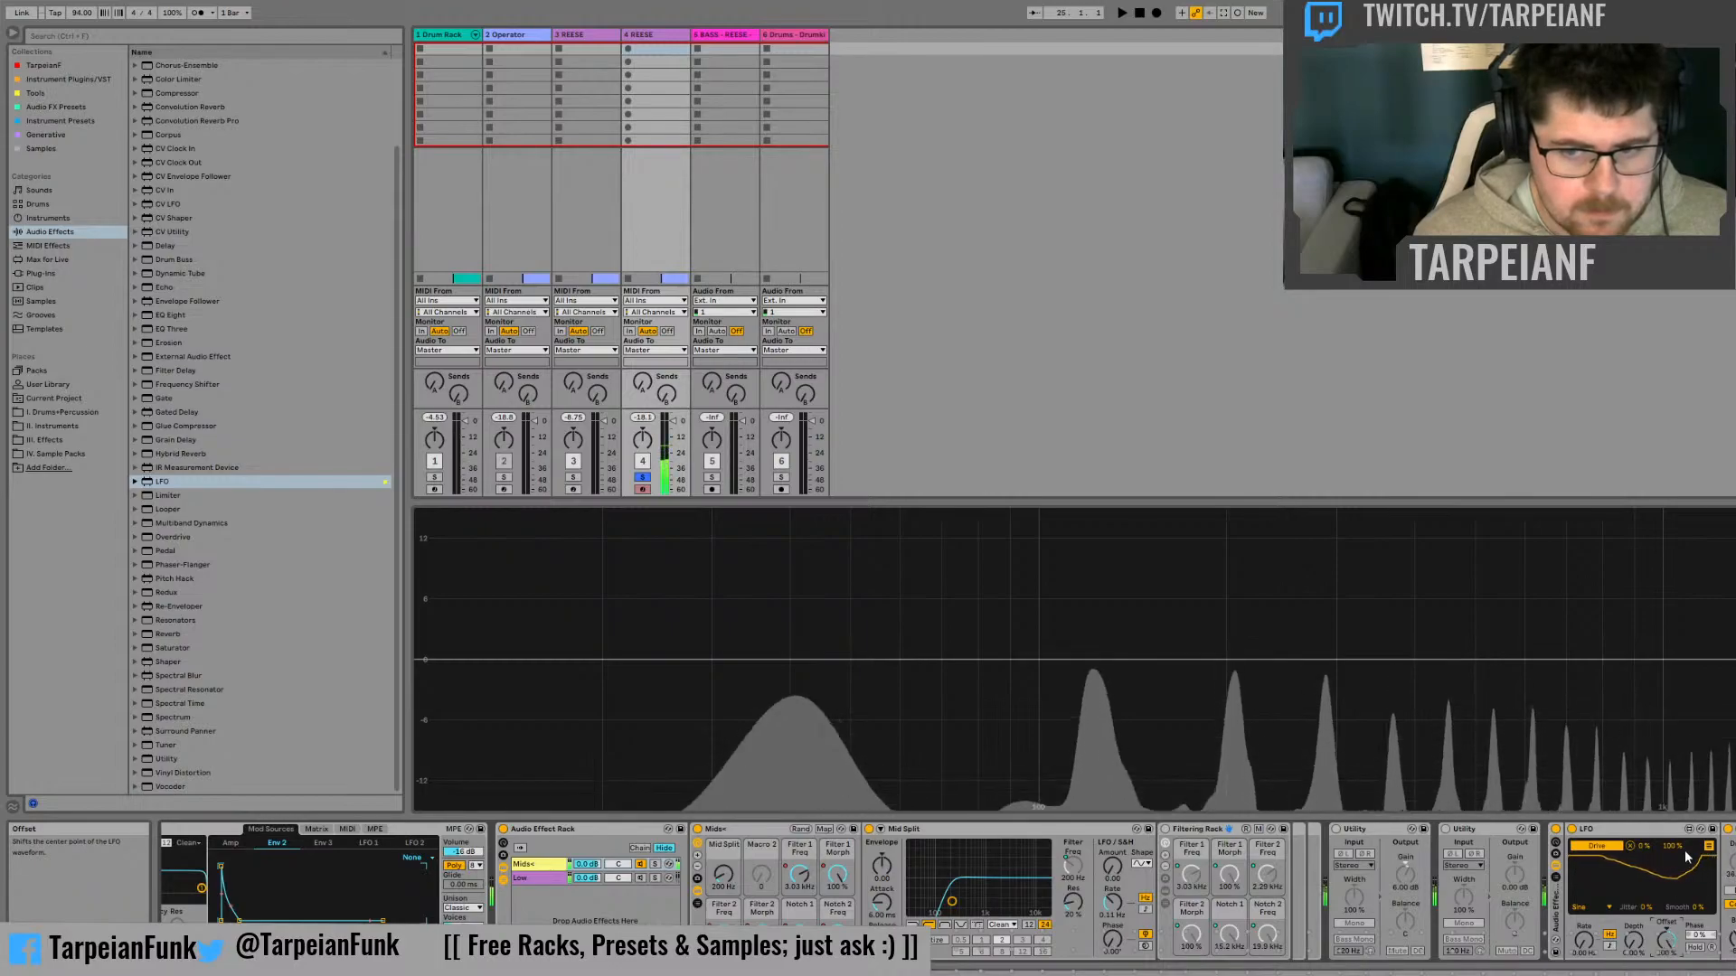
Readjust the maximum of the LFO's inverted Output mapping to balance the level against the Drive modulation
left_click(1709, 846)
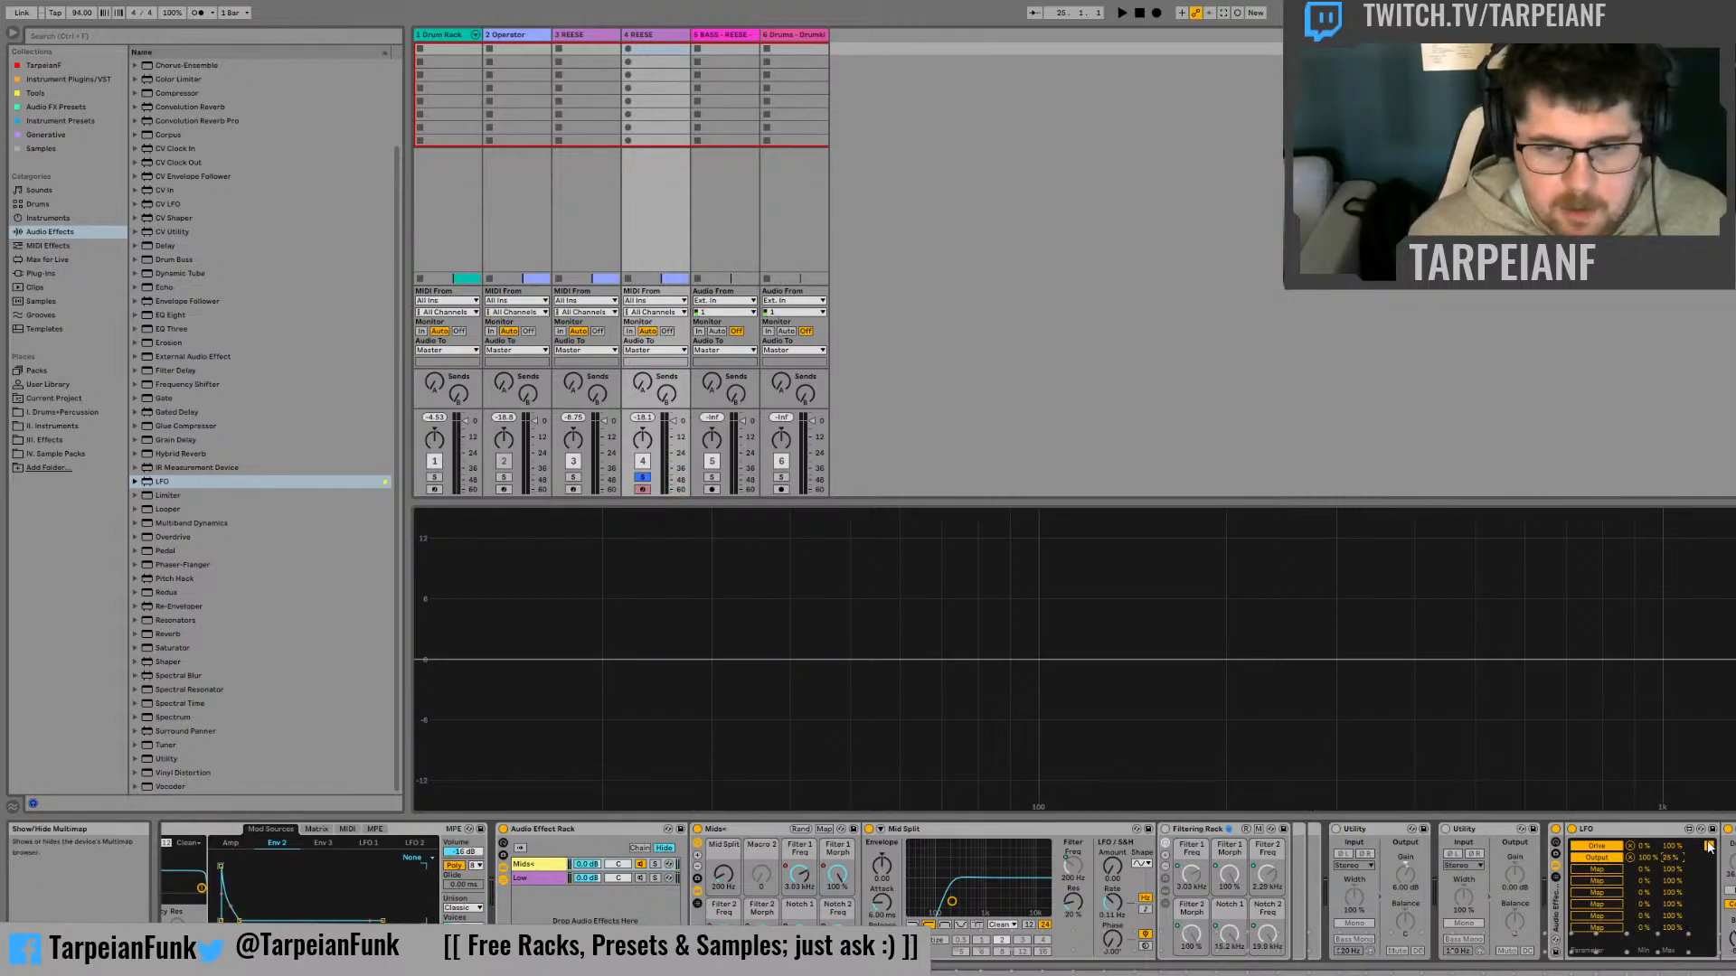
left_click(1708, 846)
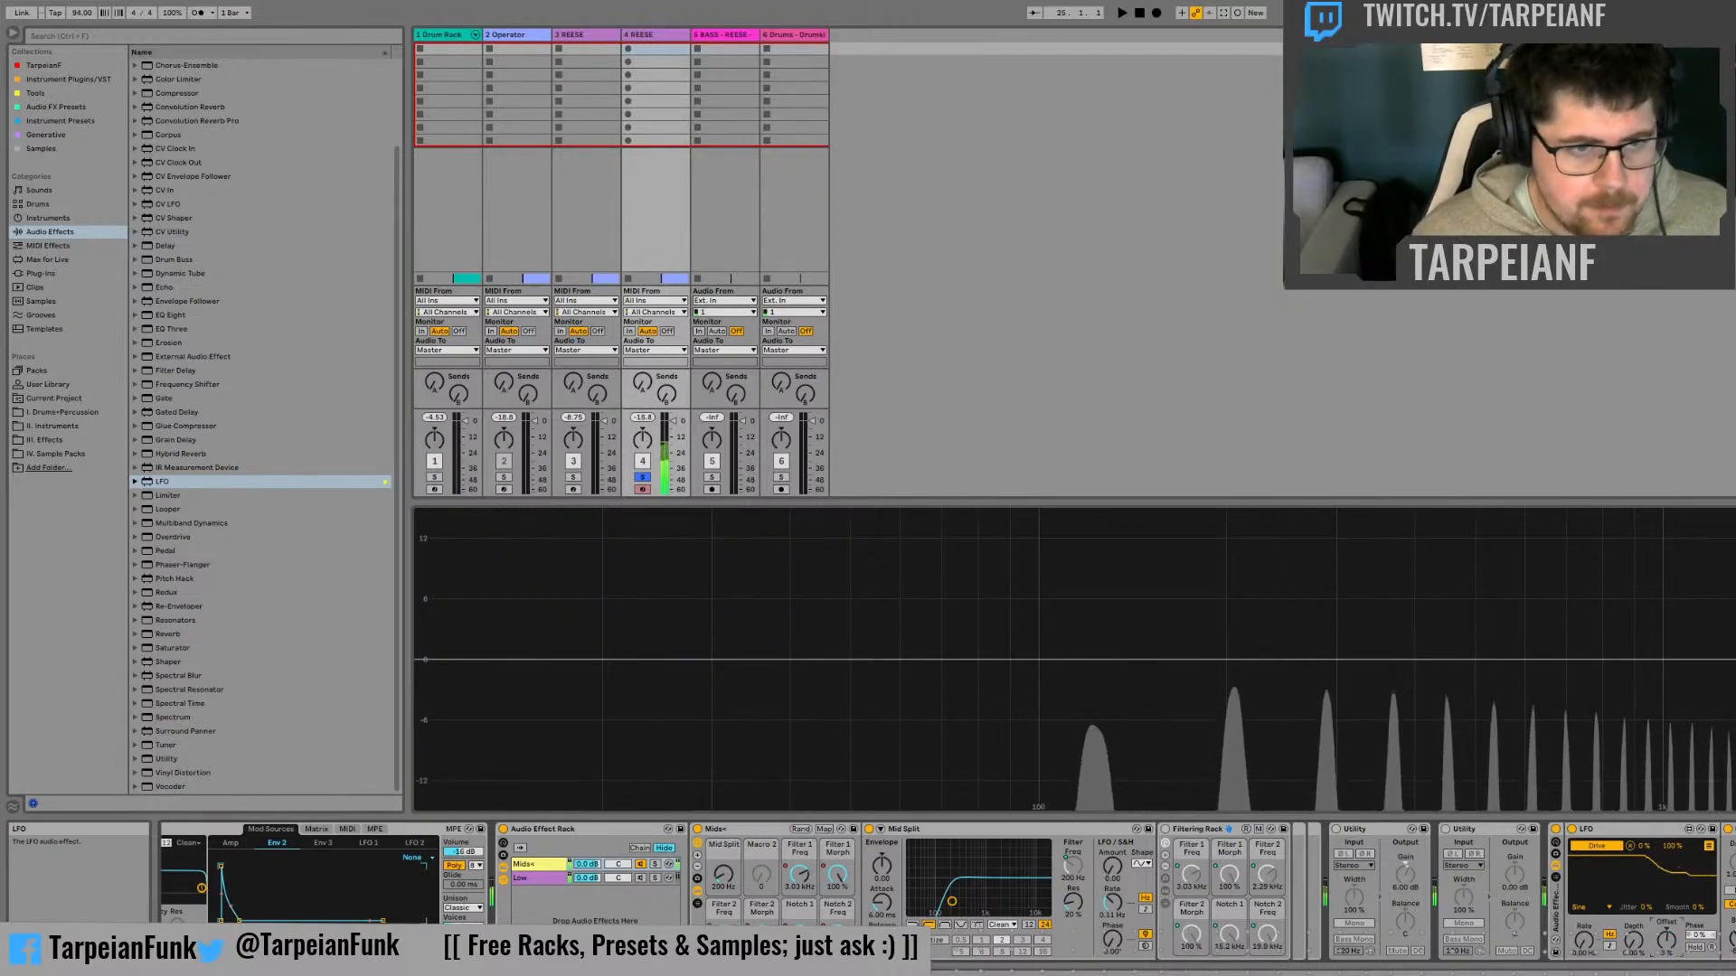
left_click(1707, 847)
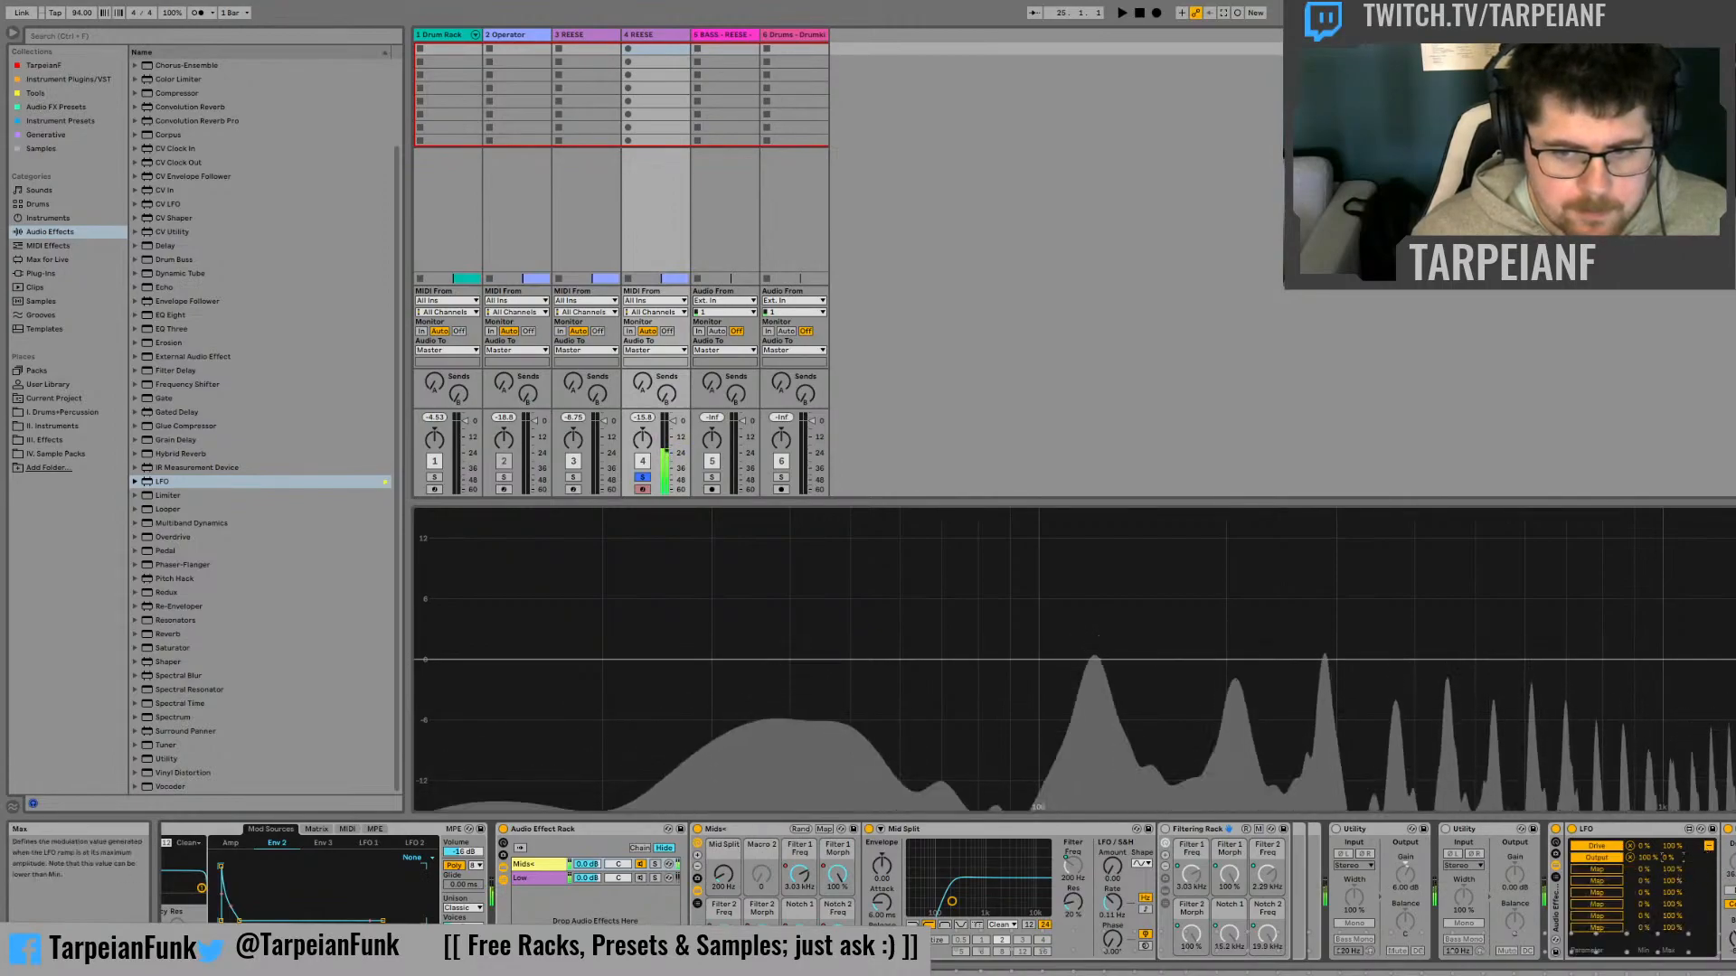
left_click(1707, 847)
Rename the LFO as Drive Control and map its Offset to a Sinoid Drive macro ranging from 0% to 100%
left_click_drag(1668, 941, 1668, 975)
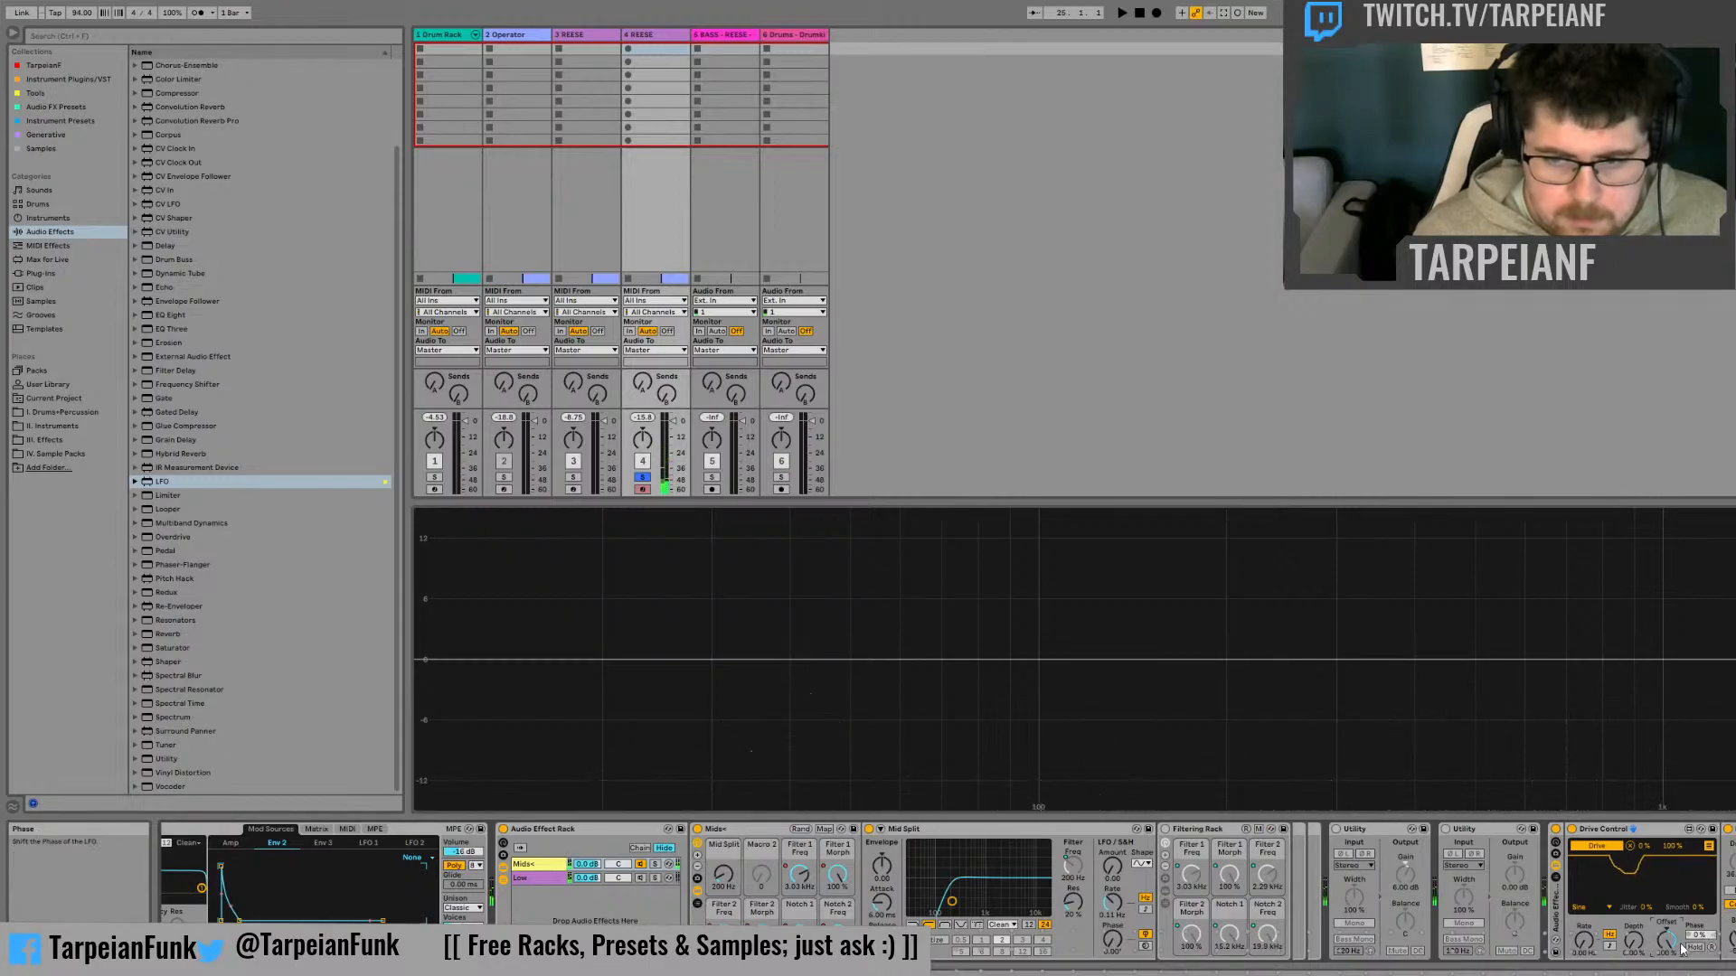
left_click_drag(1666, 939, 1674, 928)
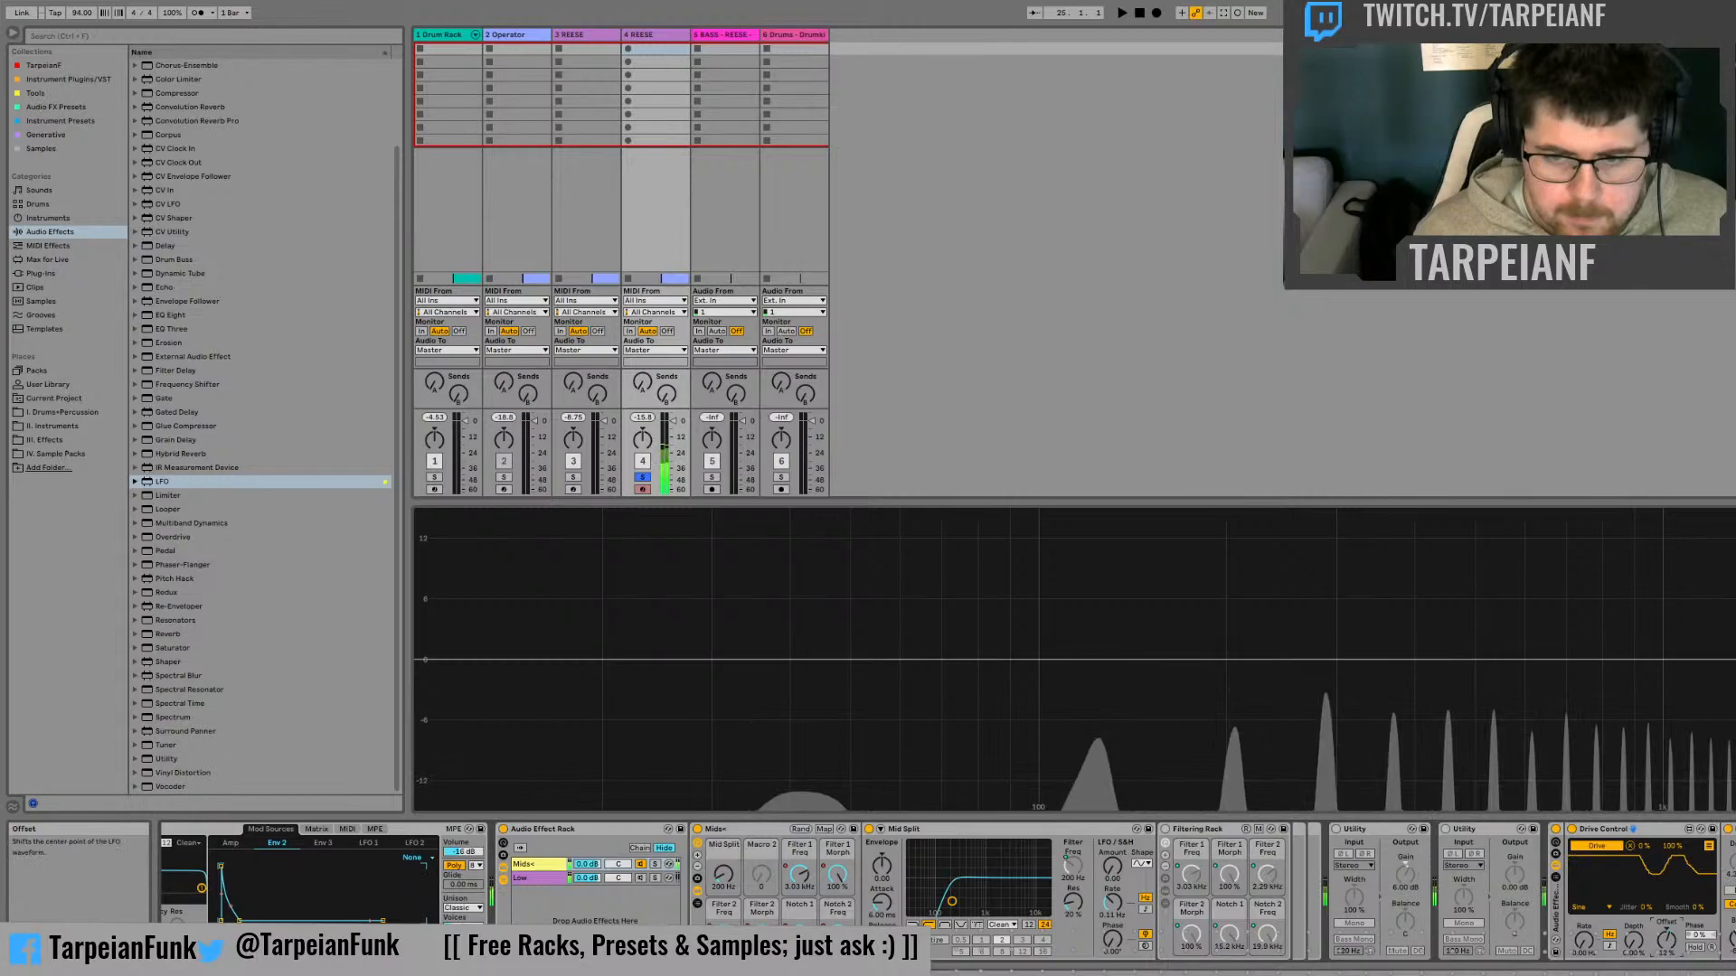
left_click(1718, 708)
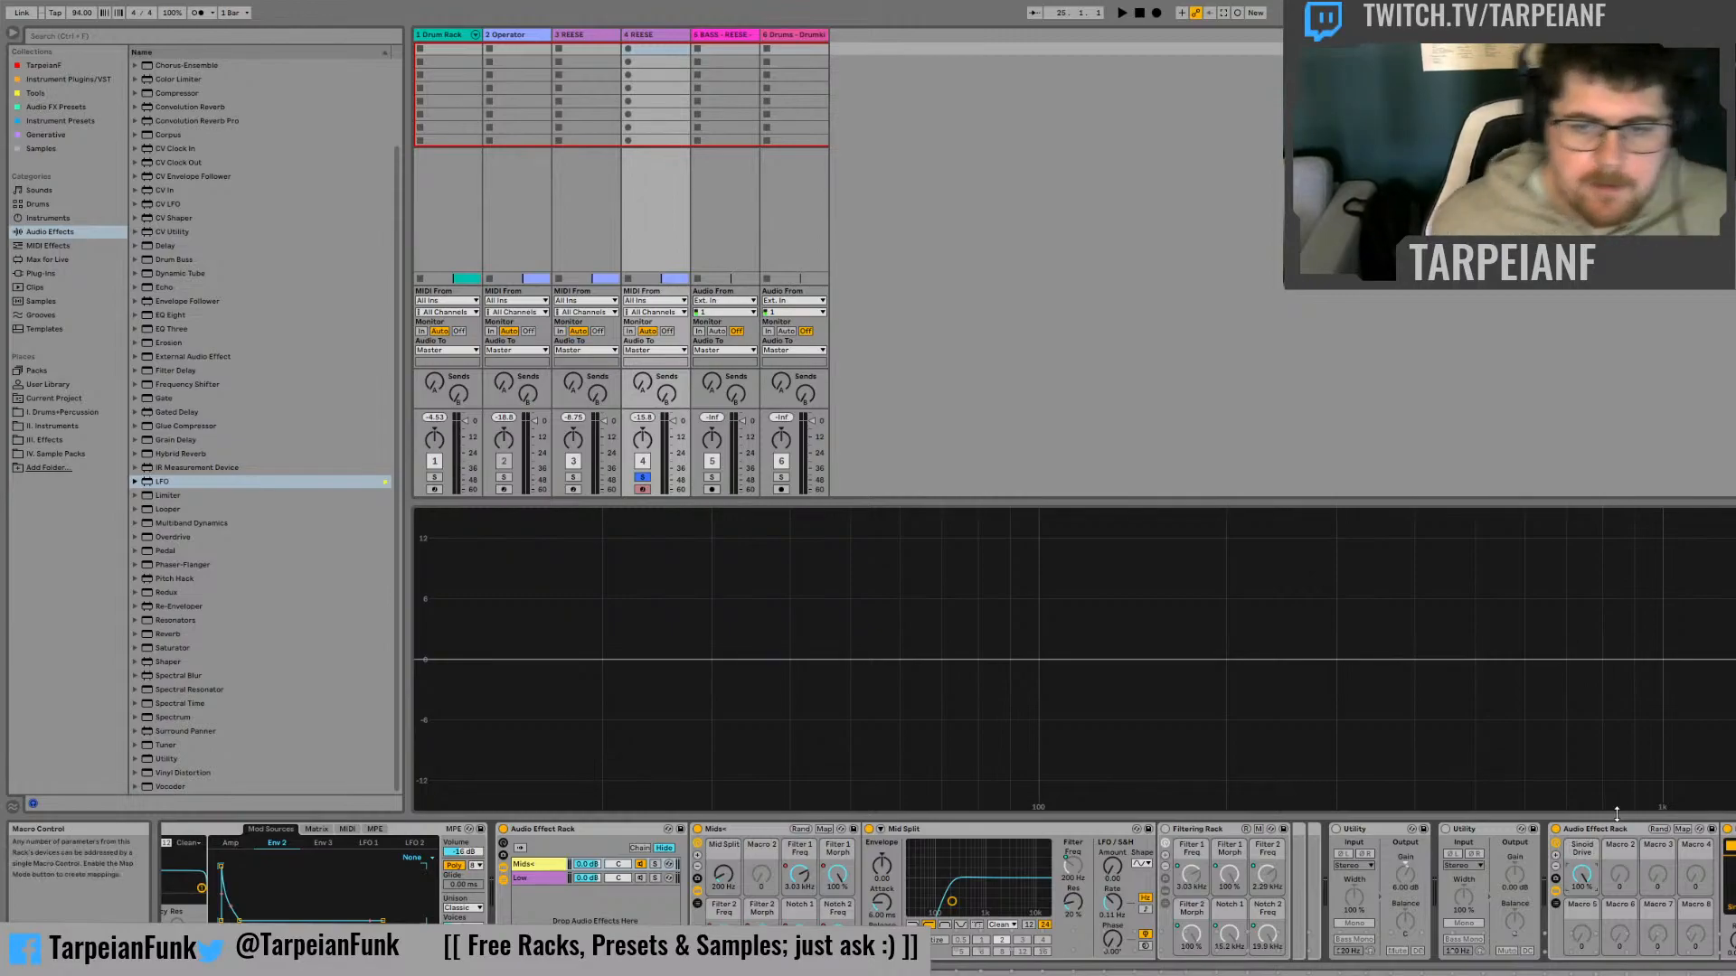
left_click(1621, 829)
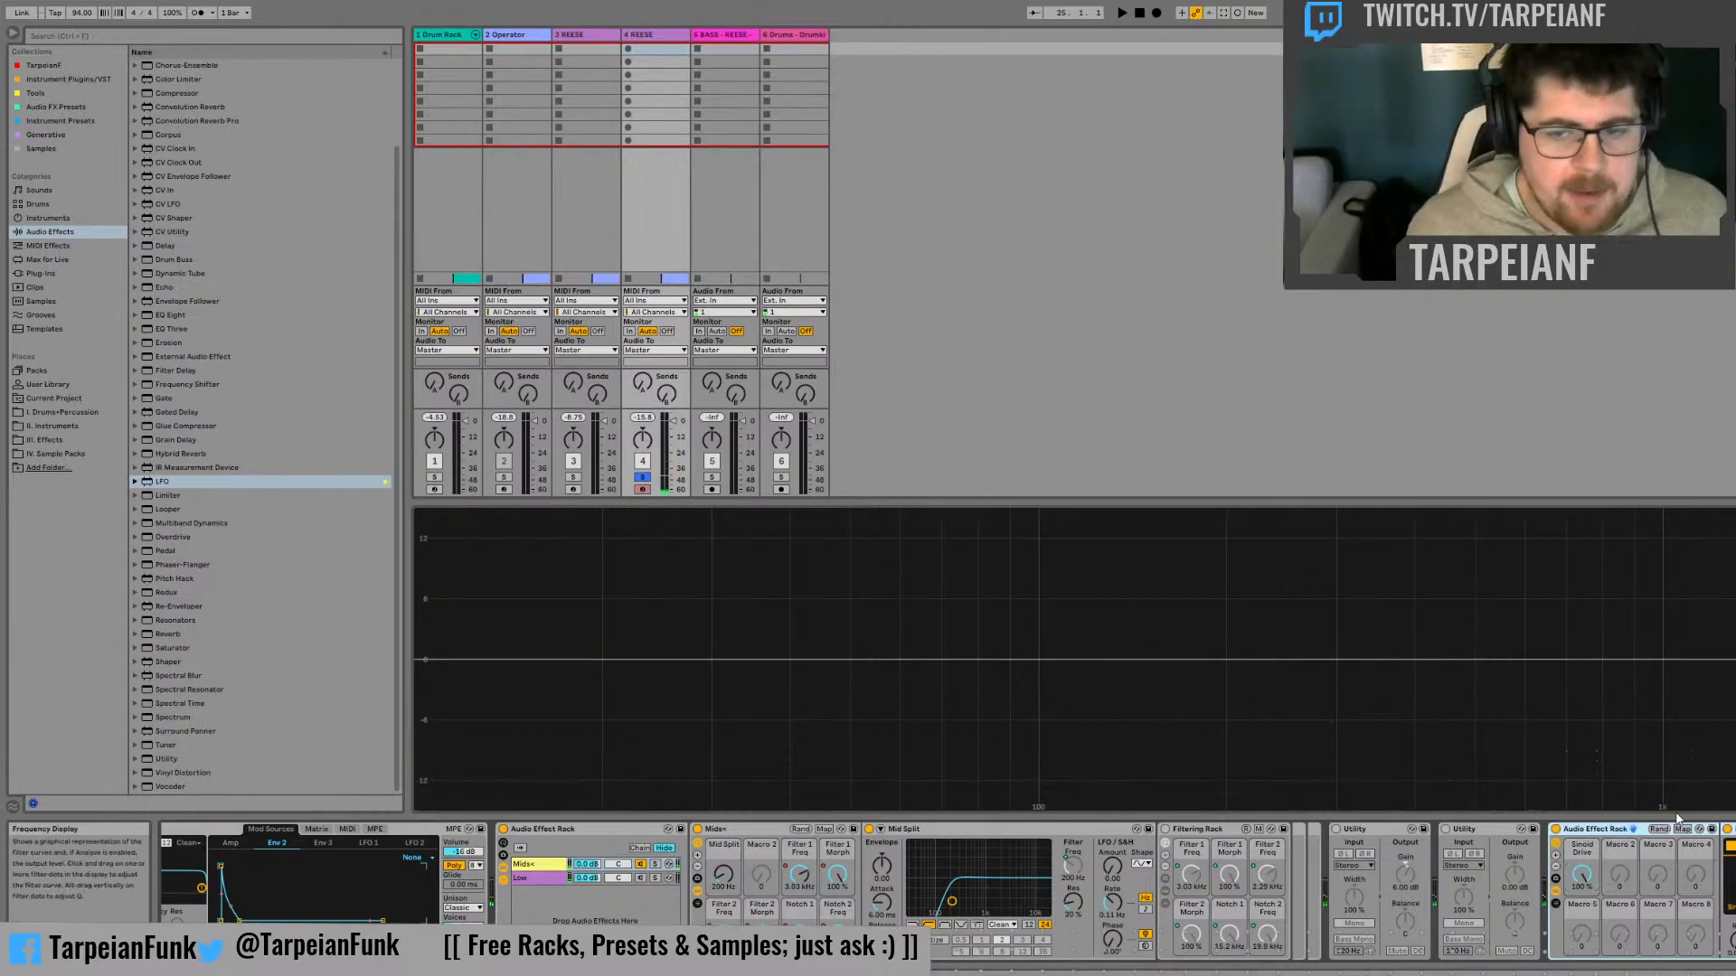
left_click(1682, 829)
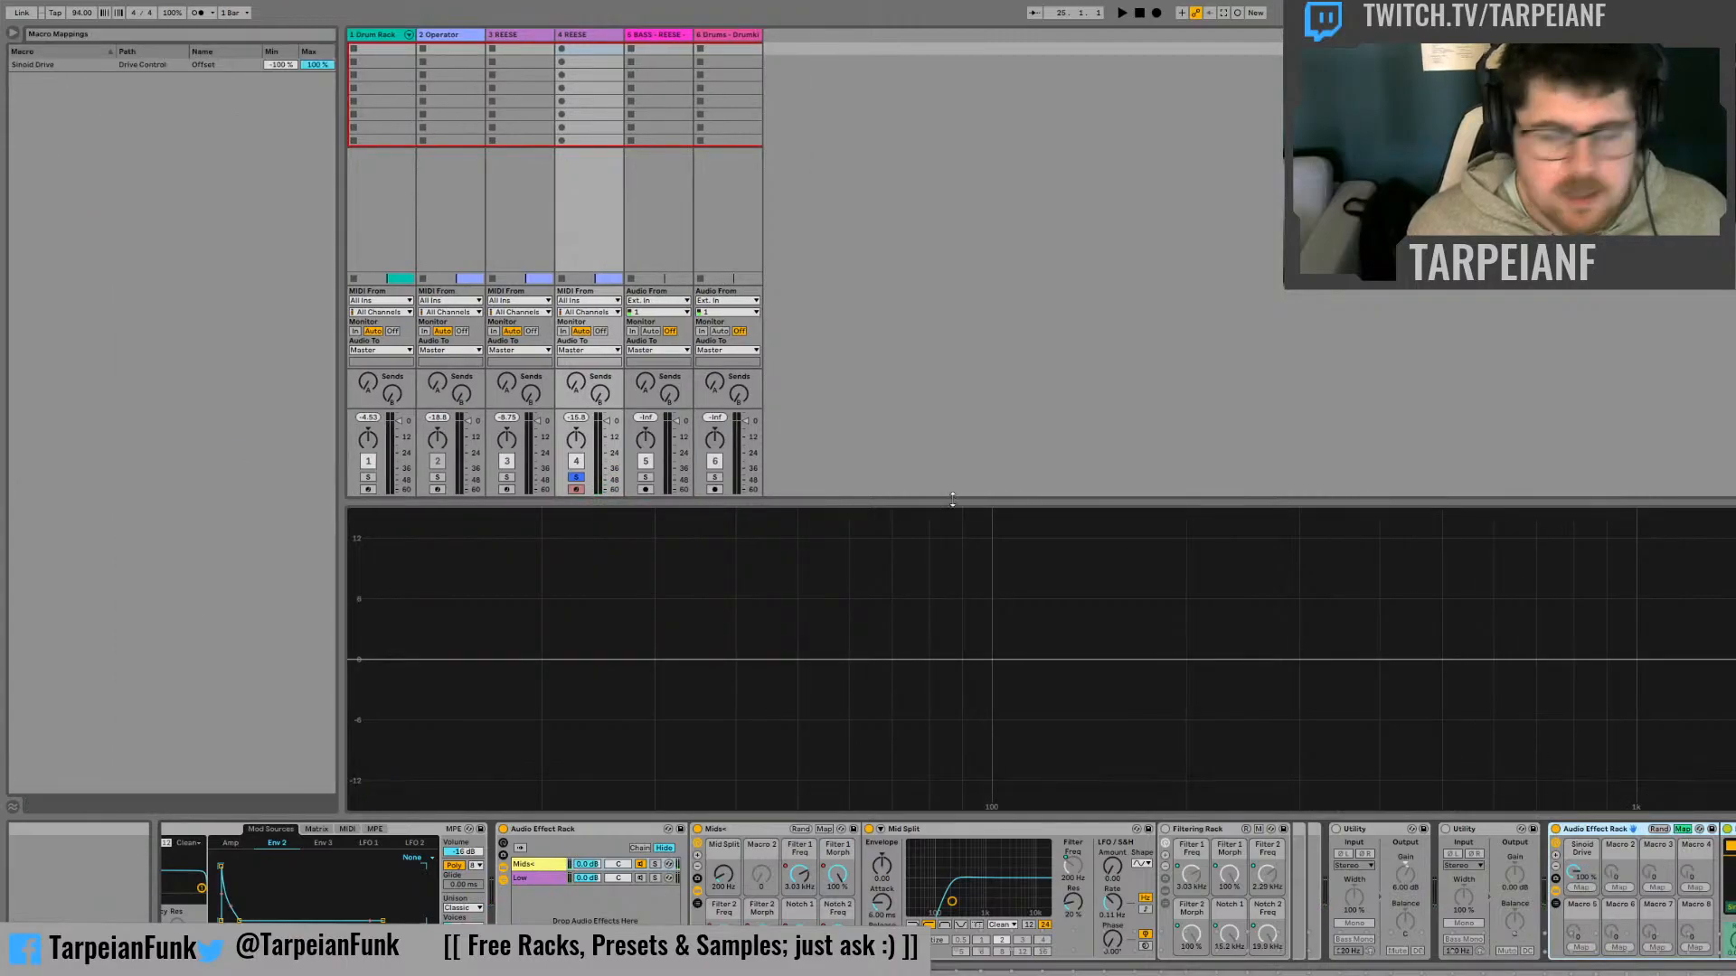
left_click(278, 69)
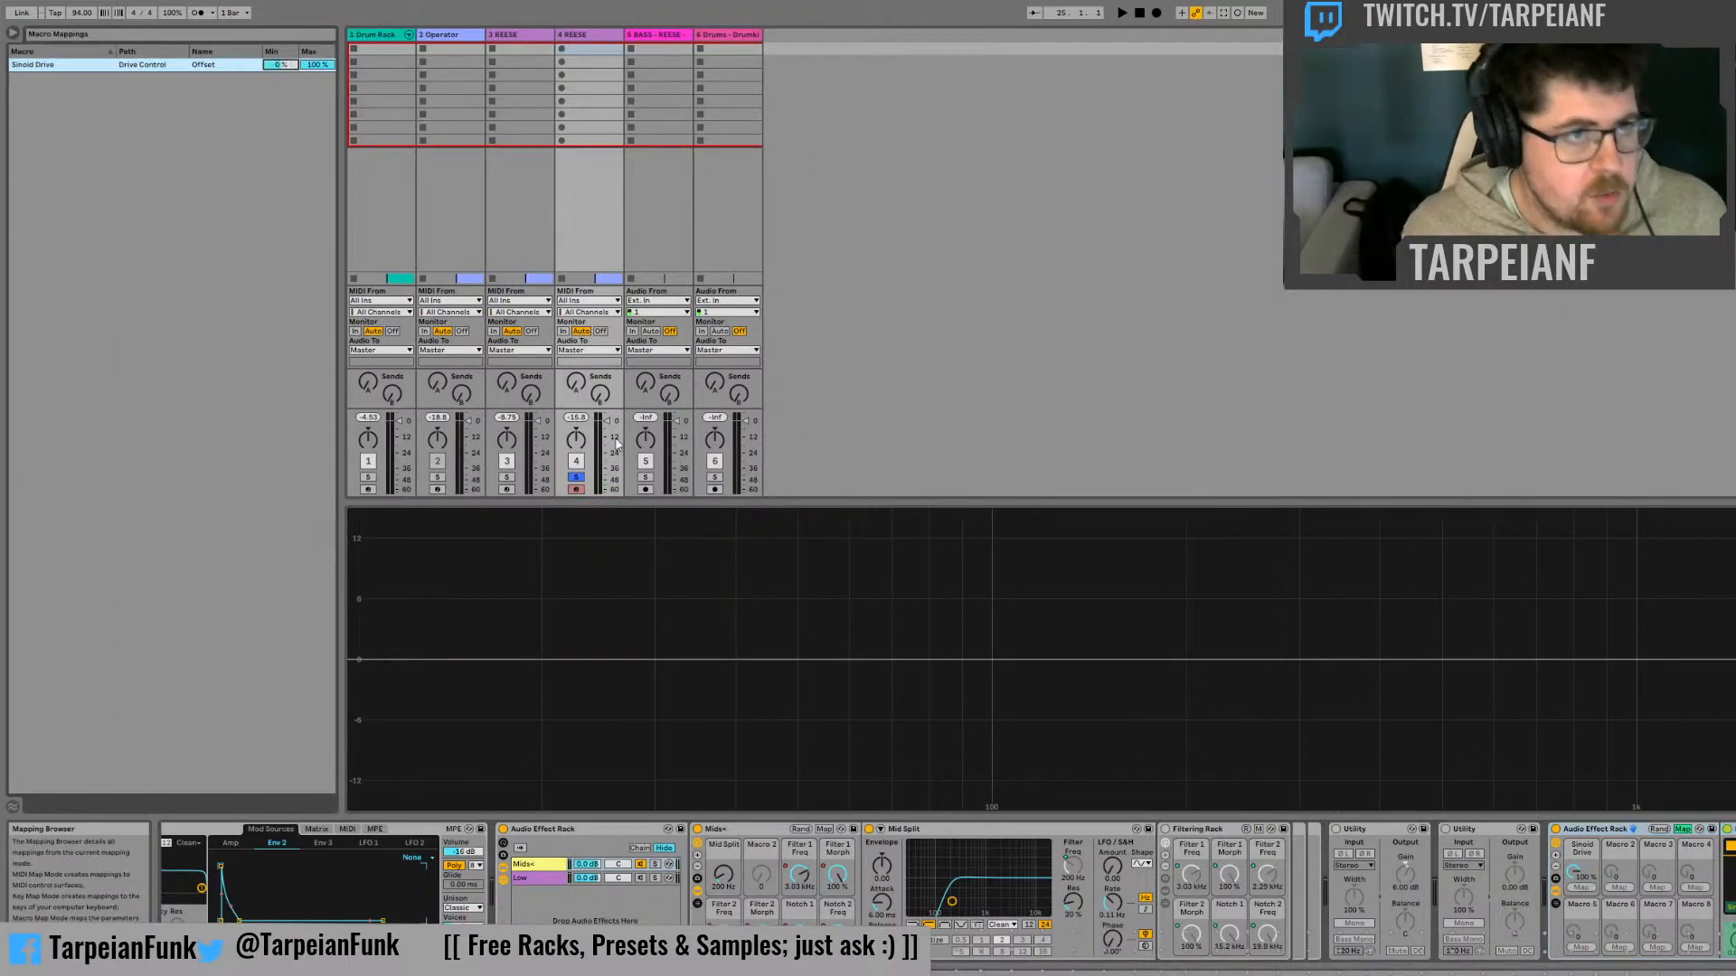
Lower and raise the Sinoid Drive macro, comparing the sound with the rack bypassed and active, and leave macro mapping mode
left_click_drag(1574, 873, 1574, 970)
left_click(1556, 830)
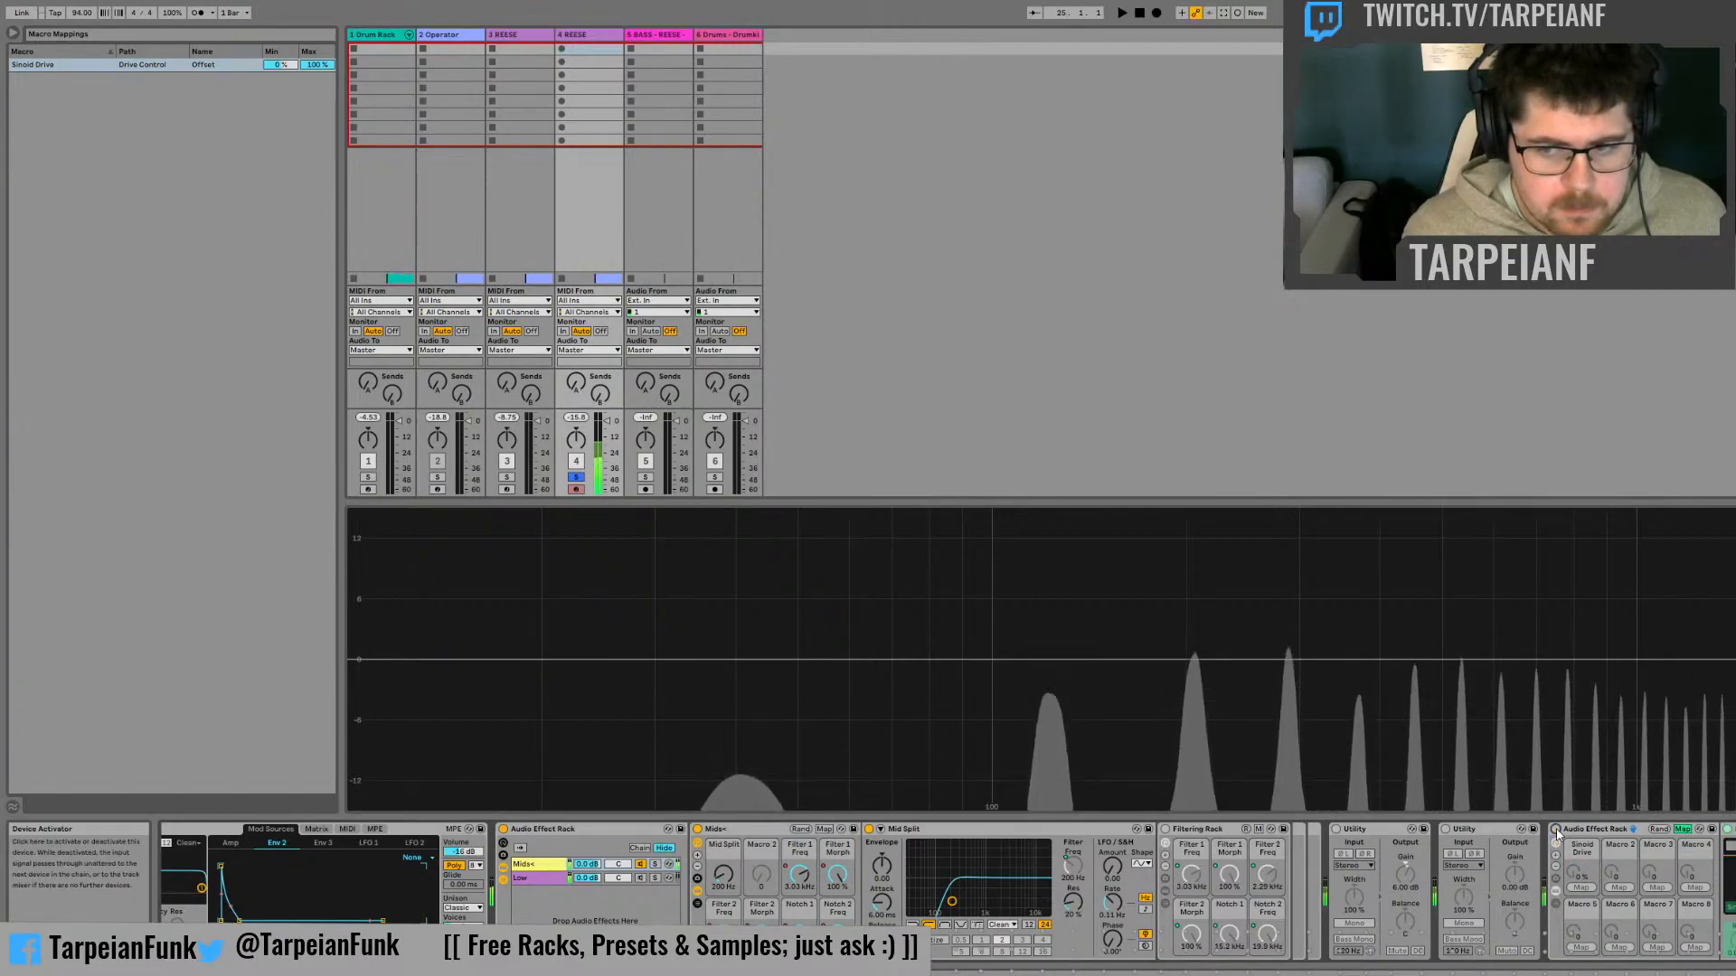
left_click(1555, 830)
mouse_move(1574, 873)
left_mouse_down()
mouse_move(1574, 853)
mouse_move(1602, 878)
left_mouse_up()
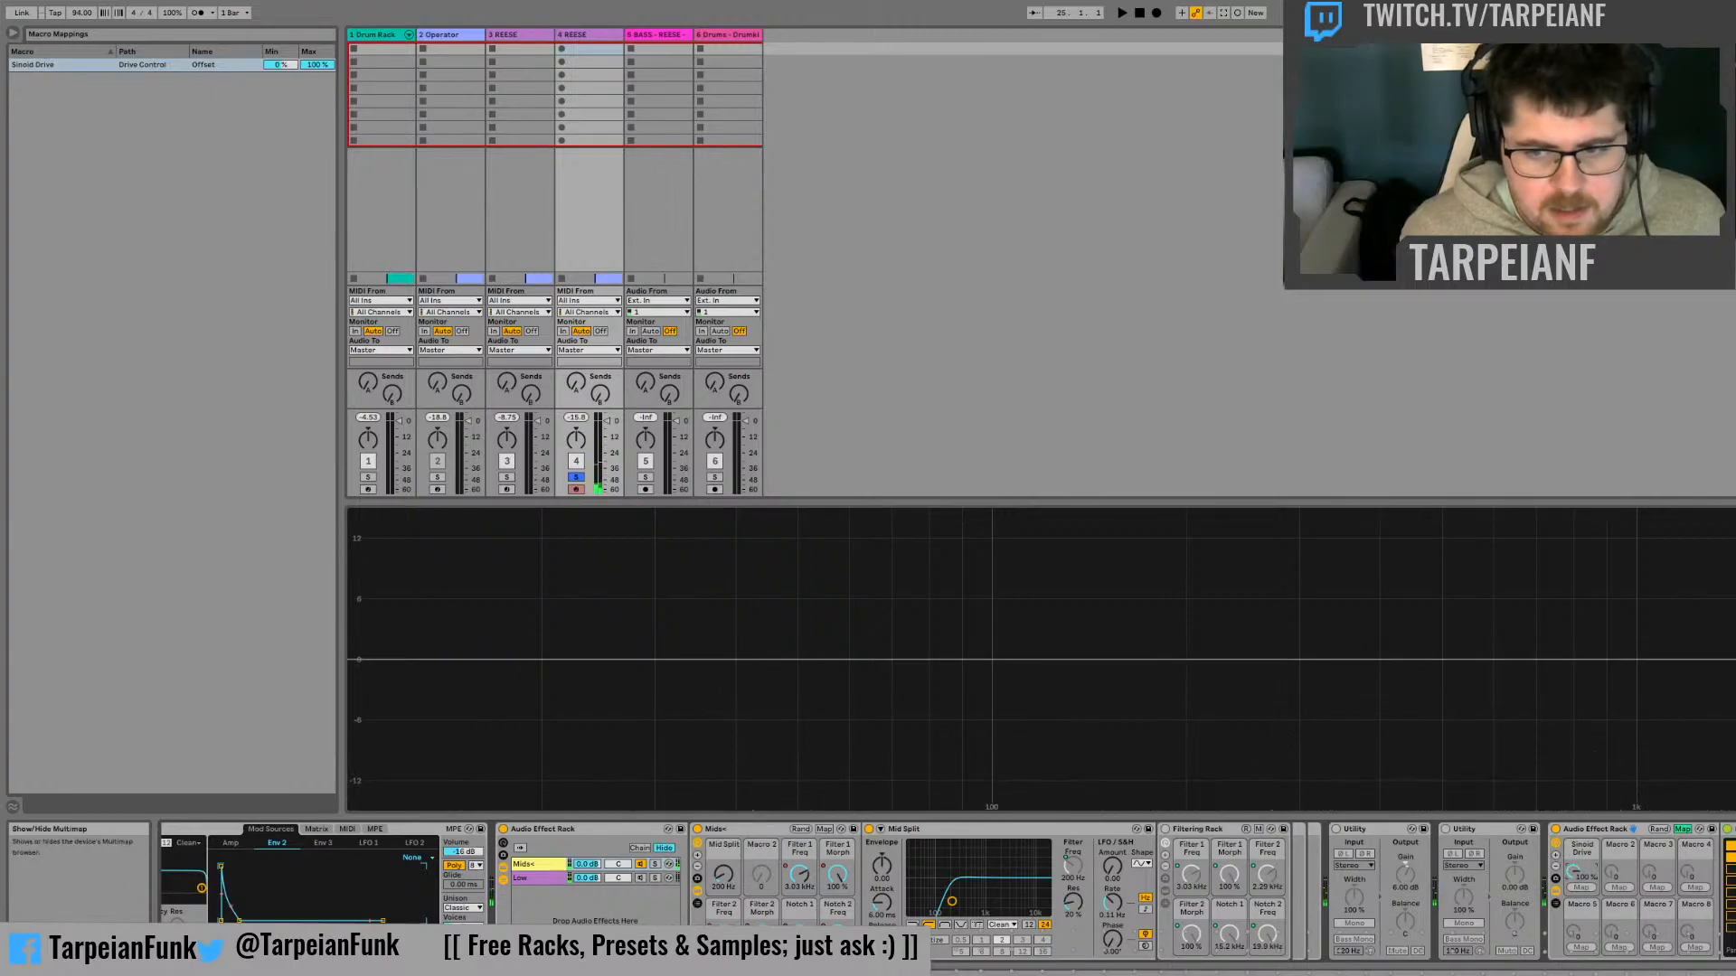
left_click(1681, 829)
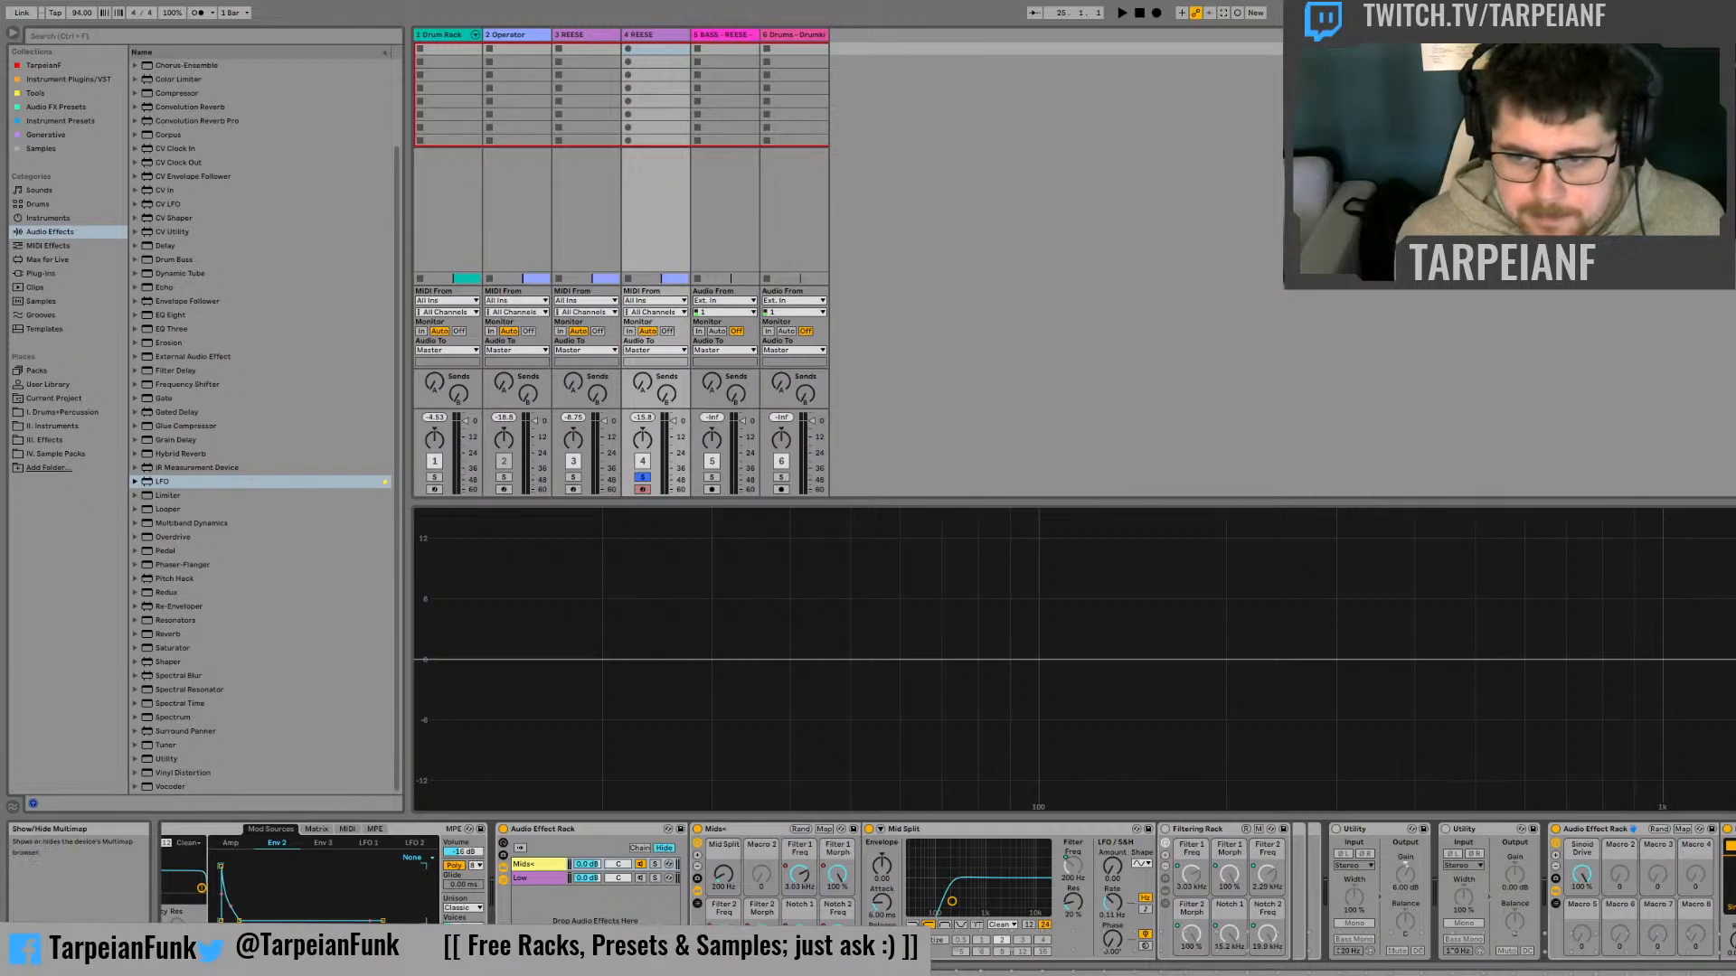
Sweep the Sinoid Drive macro down and back to 100%, and delete the Utility directly before the Saturator rack
left_click_drag(1581, 874, 1581, 781)
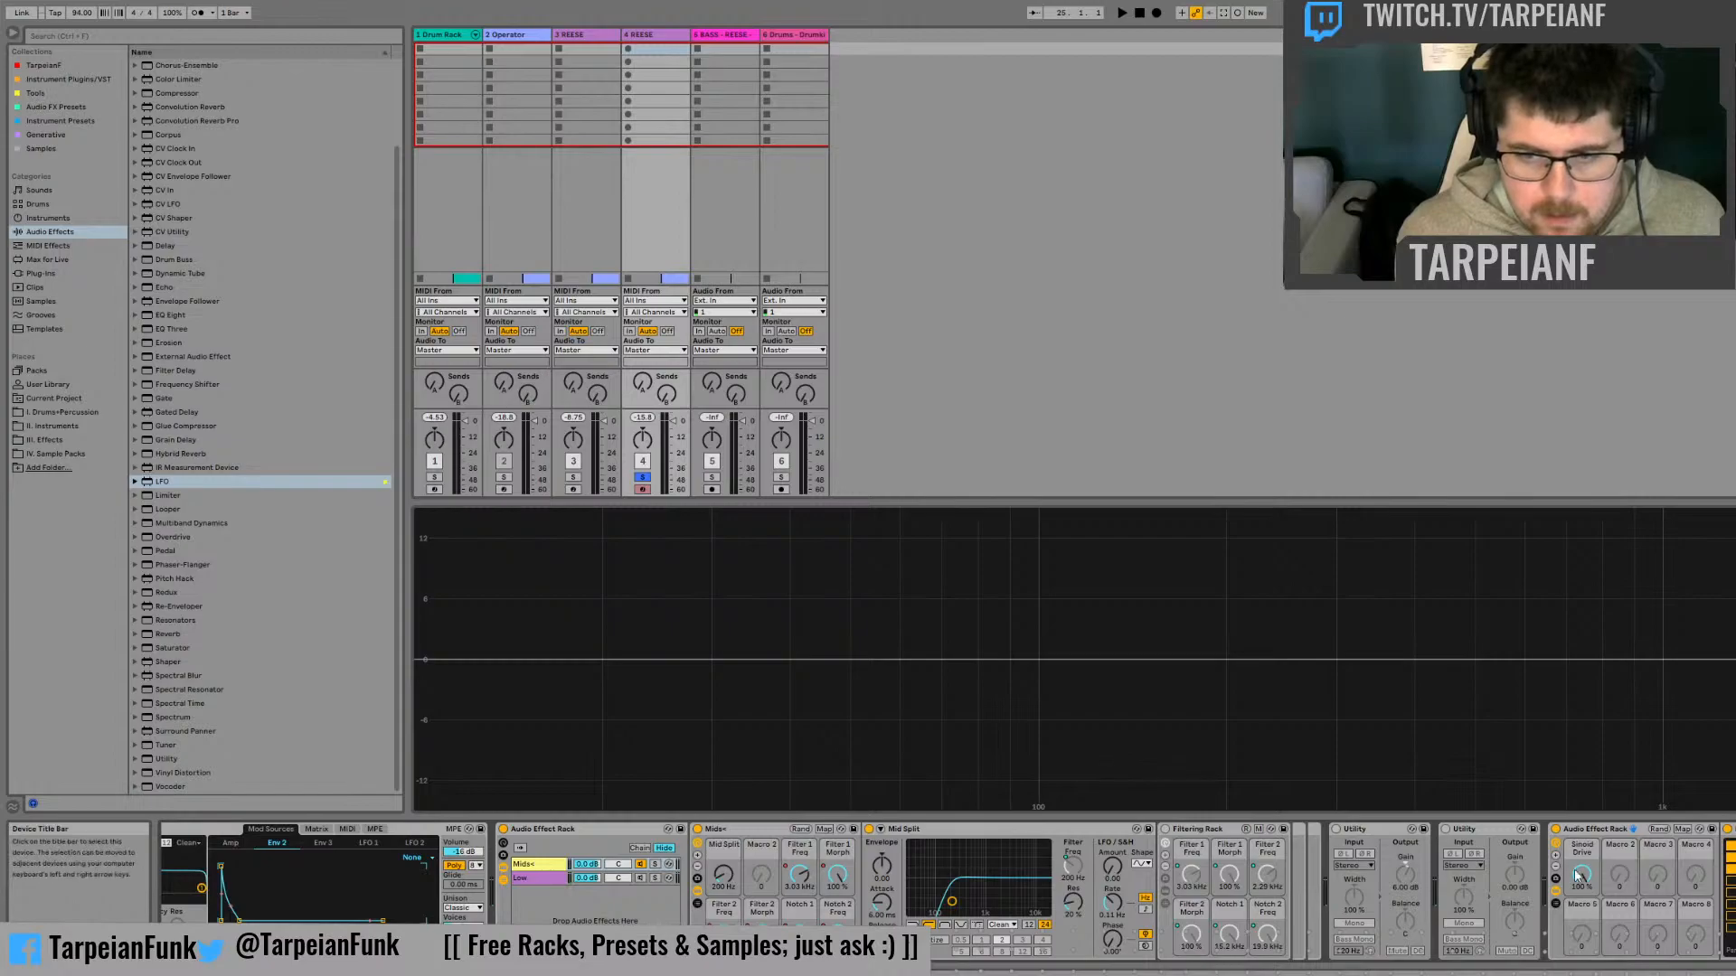
left_click_drag(1574, 876, 1574, 968)
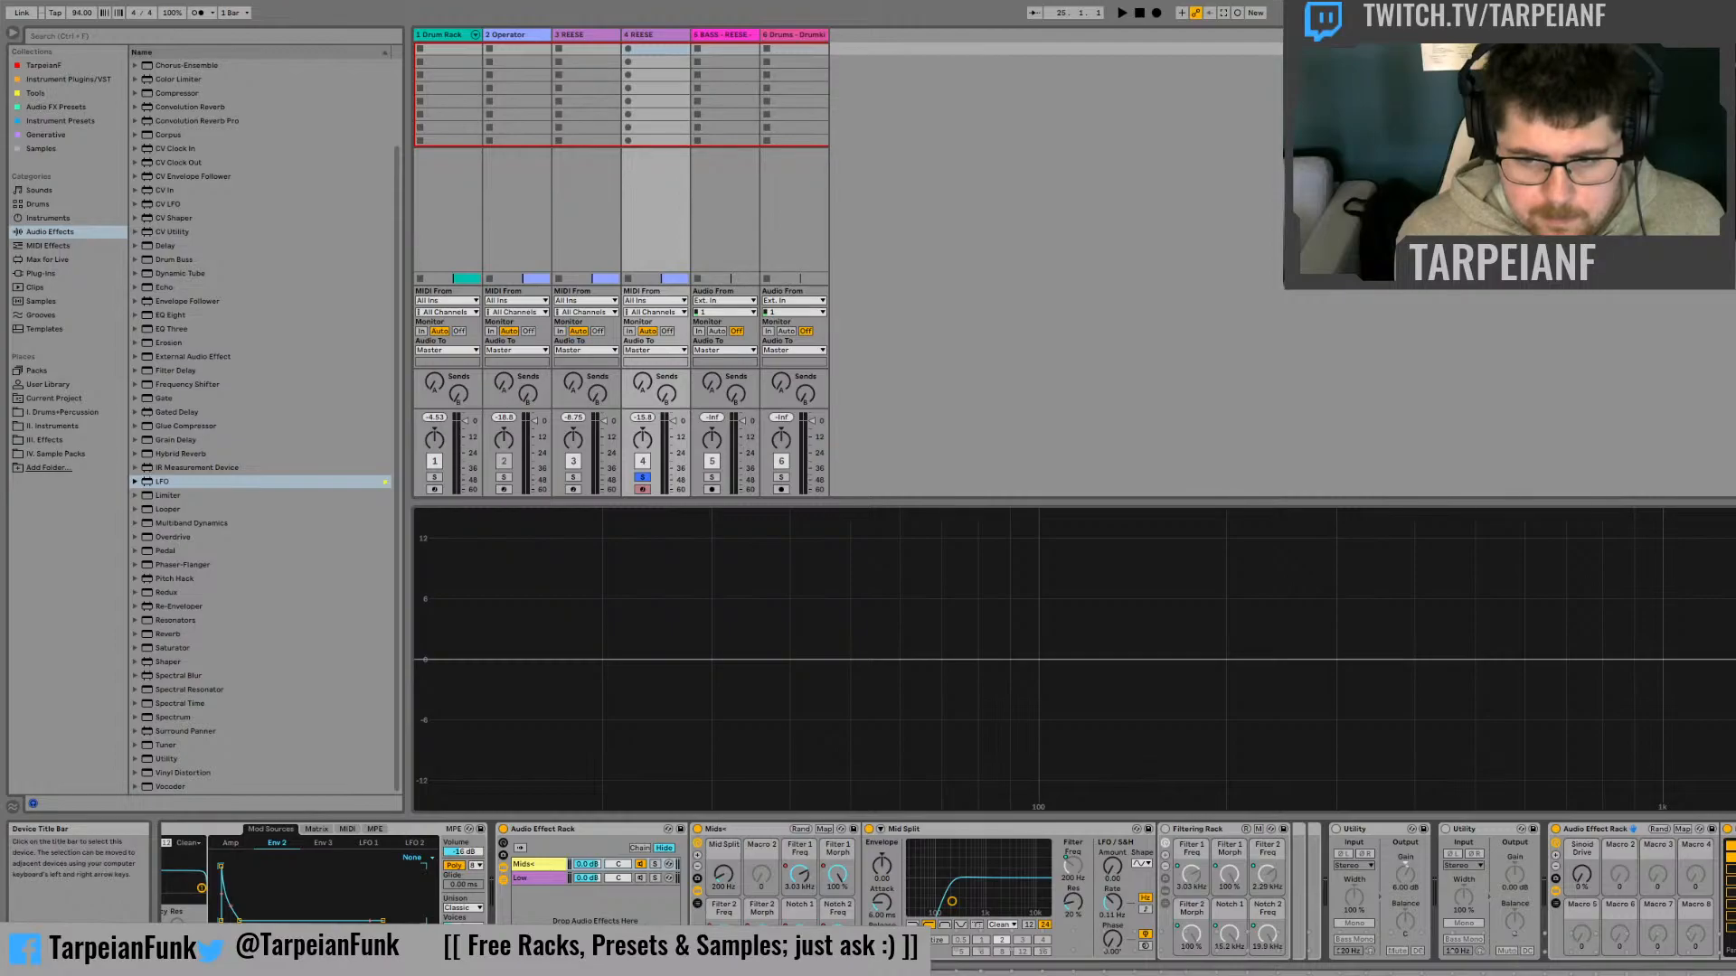
left_click_drag(1585, 877, 1582, 768)
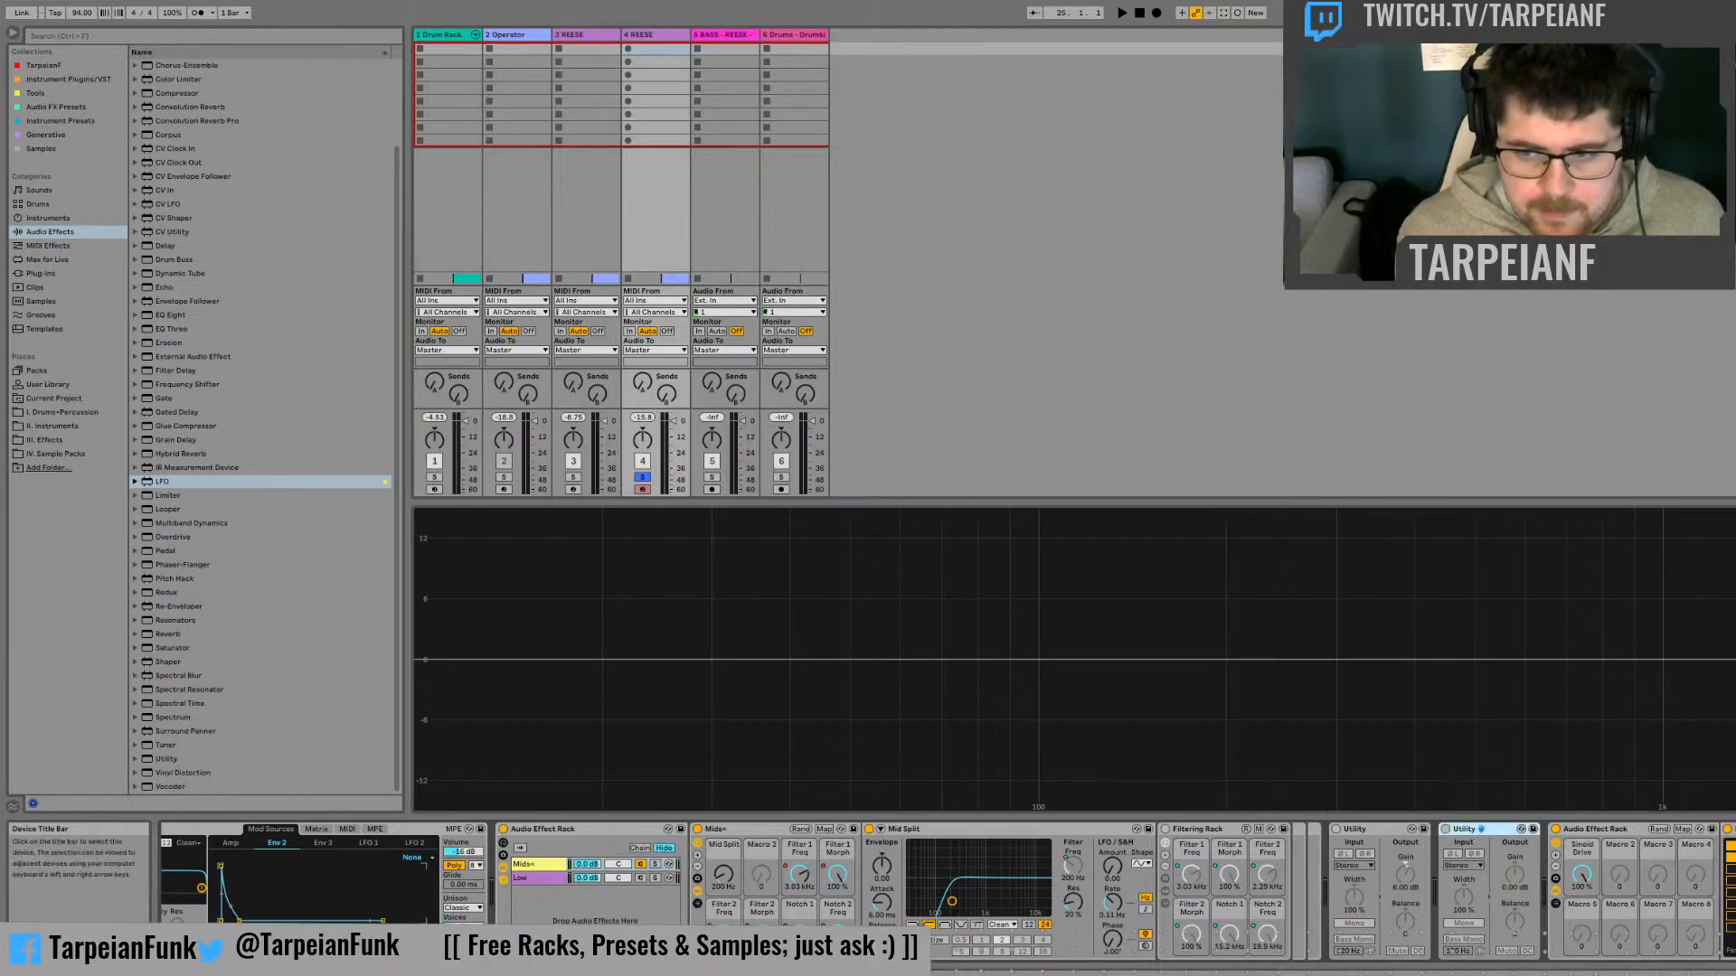
key("Delete")
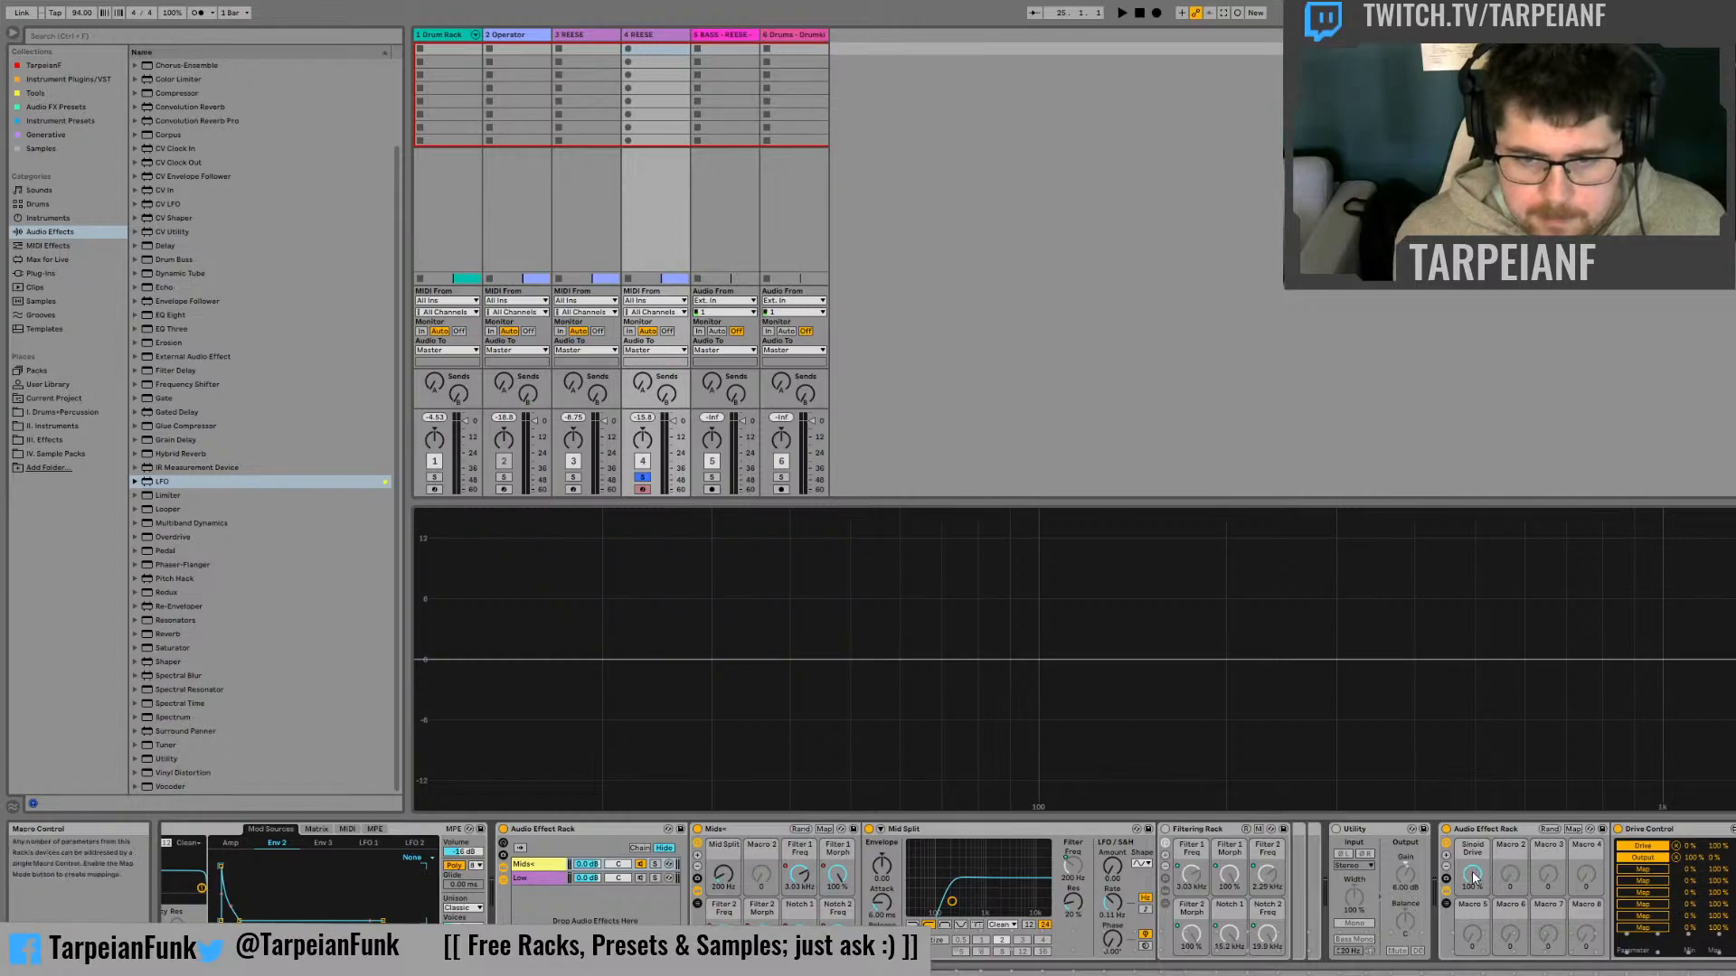
Map the Utility's Gain as a third Drive Control target, test it with the macro, and set the mapping's minimum to 100%
left_click_drag(1473, 876, 1473, 967)
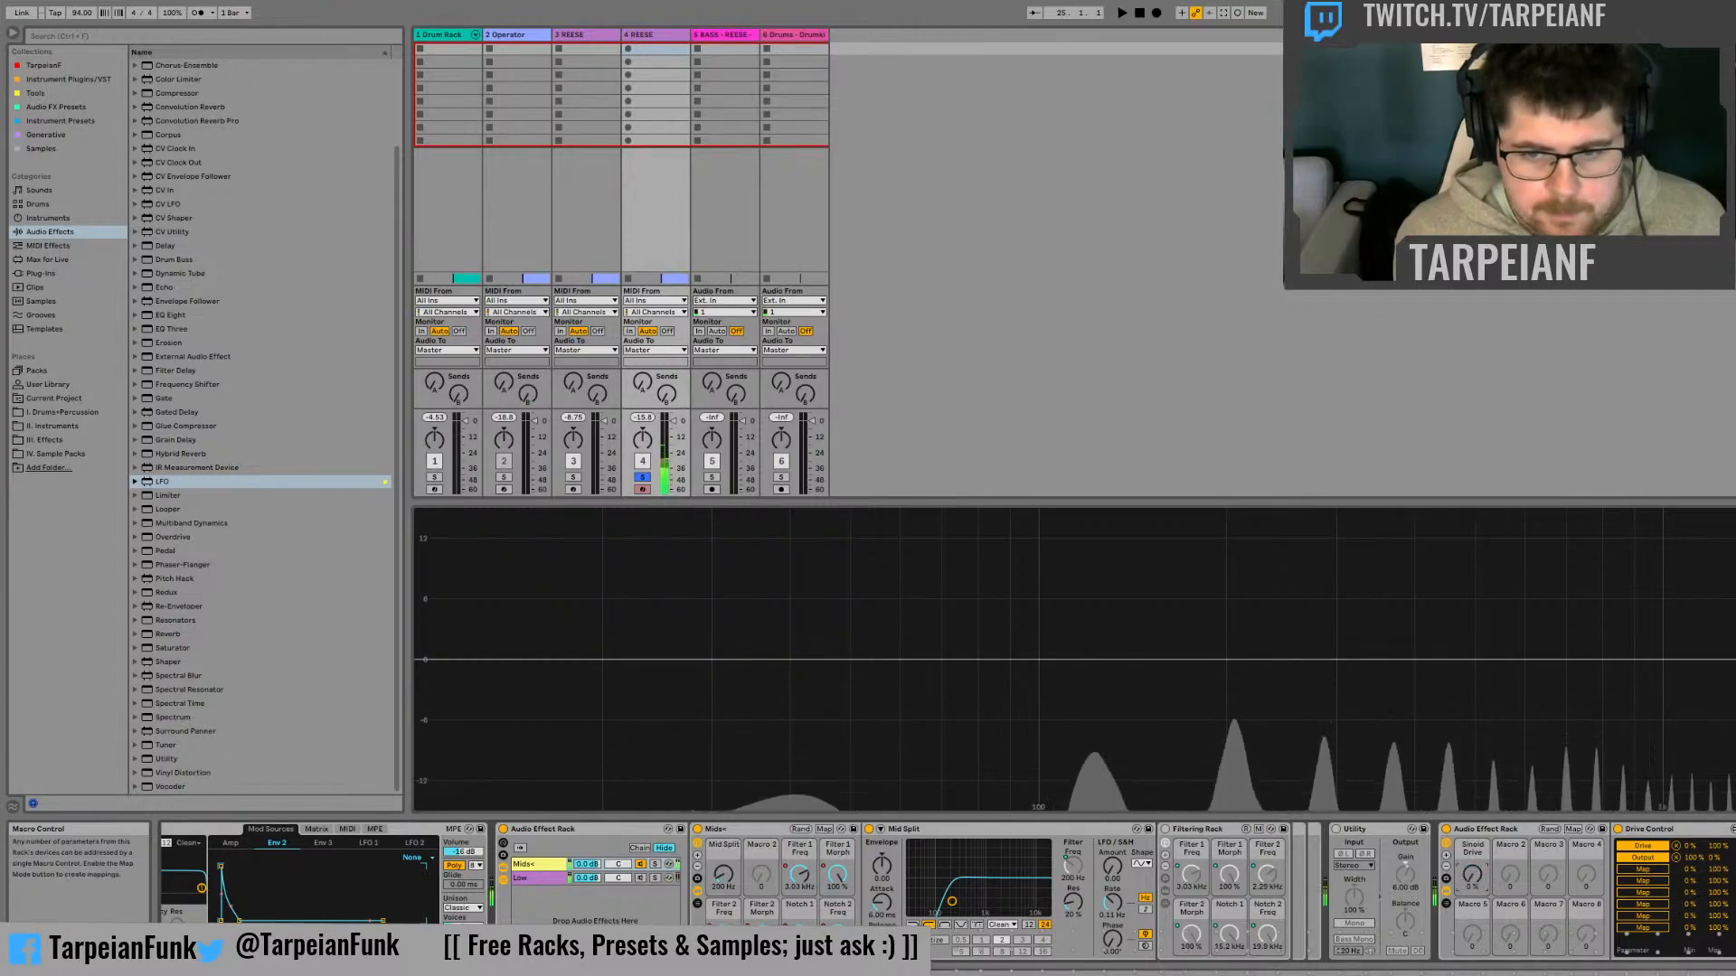
left_click(1405, 874)
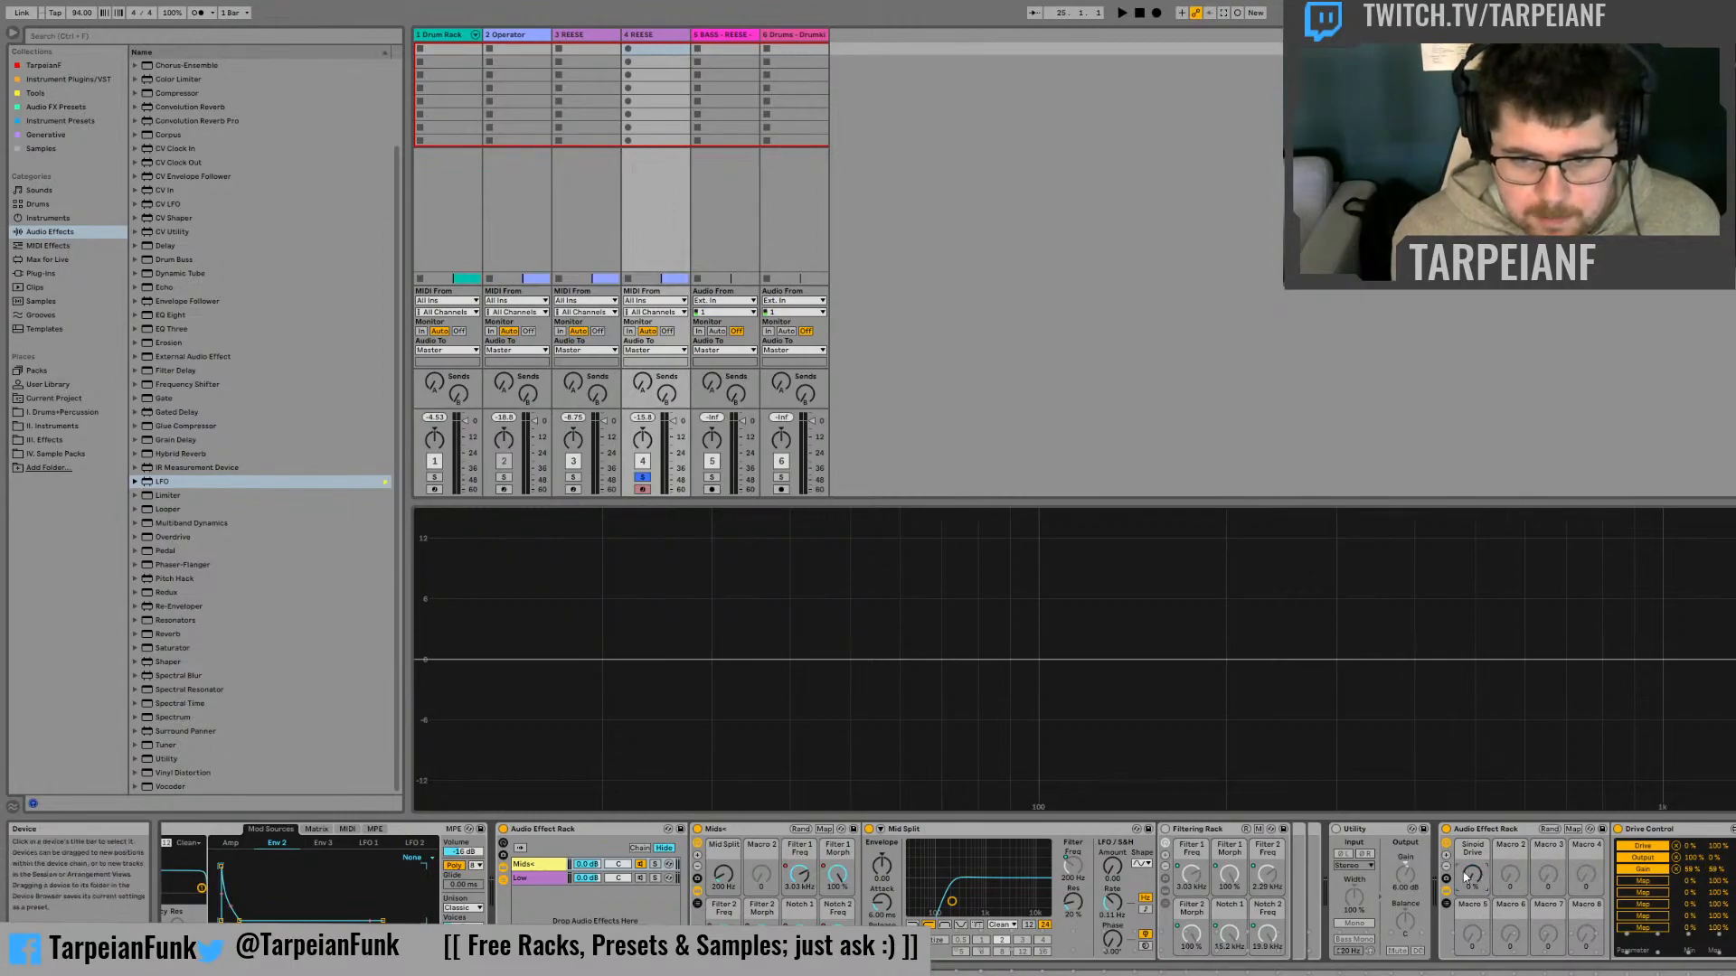
left_click_drag(1466, 877, 1467, 868)
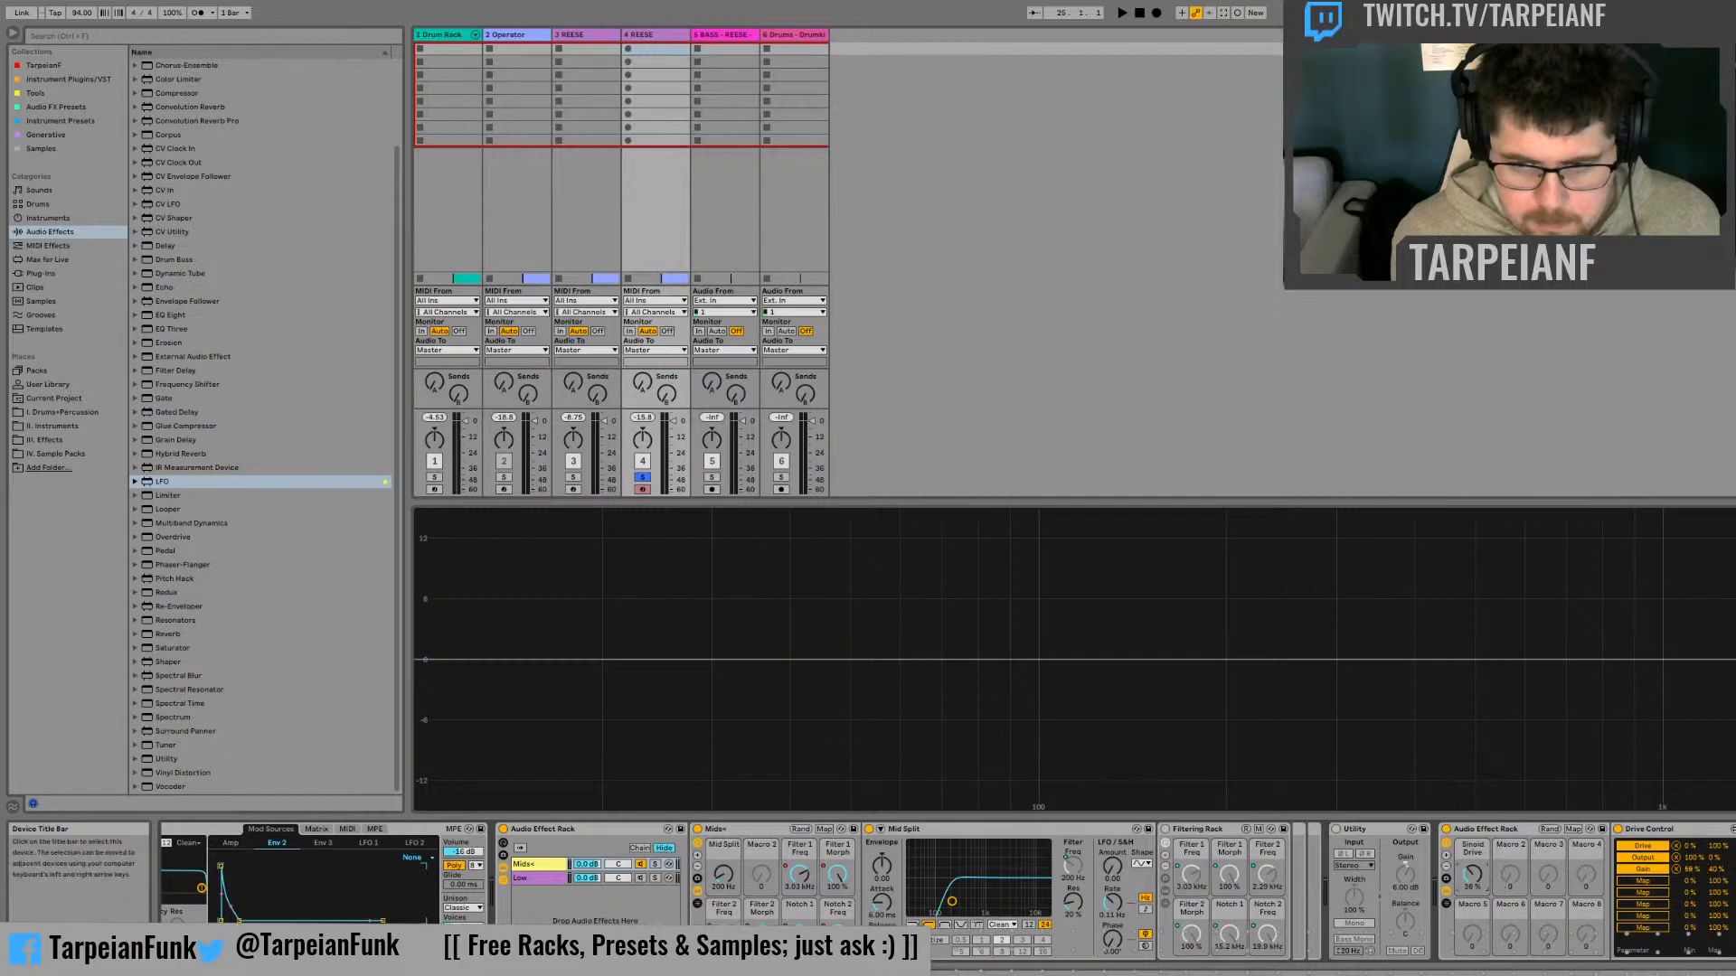
left_click_drag(1485, 877, 1485, 941)
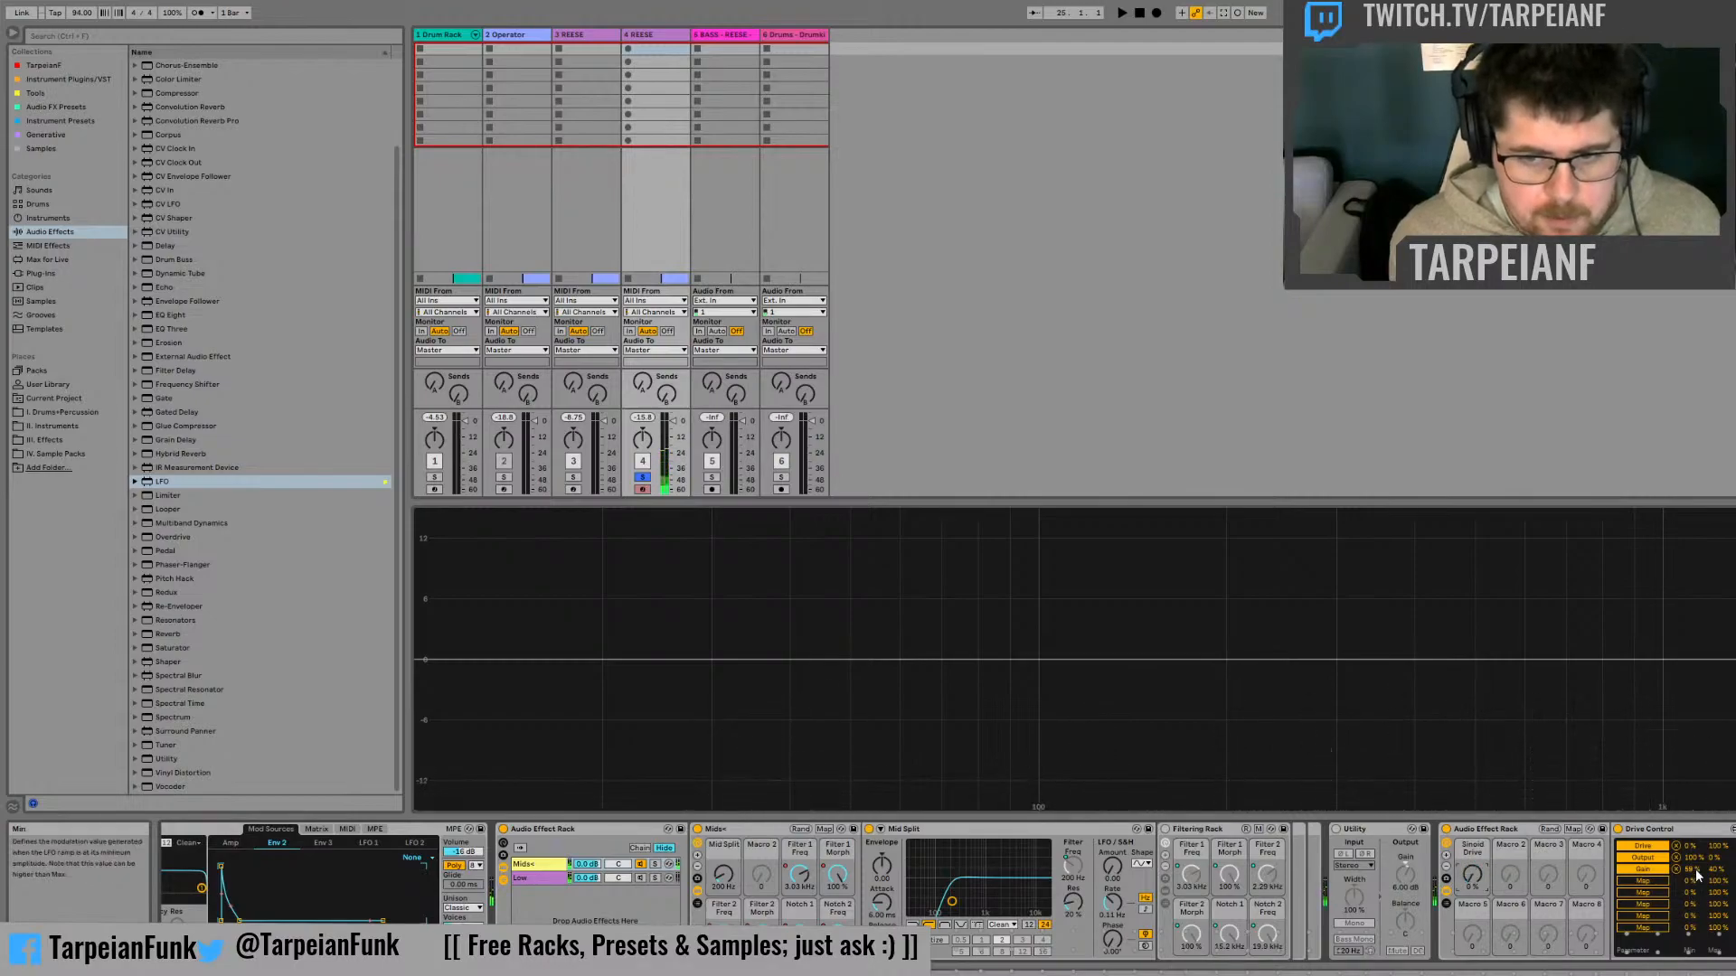
left_click_drag(1688, 870, 1688, 841)
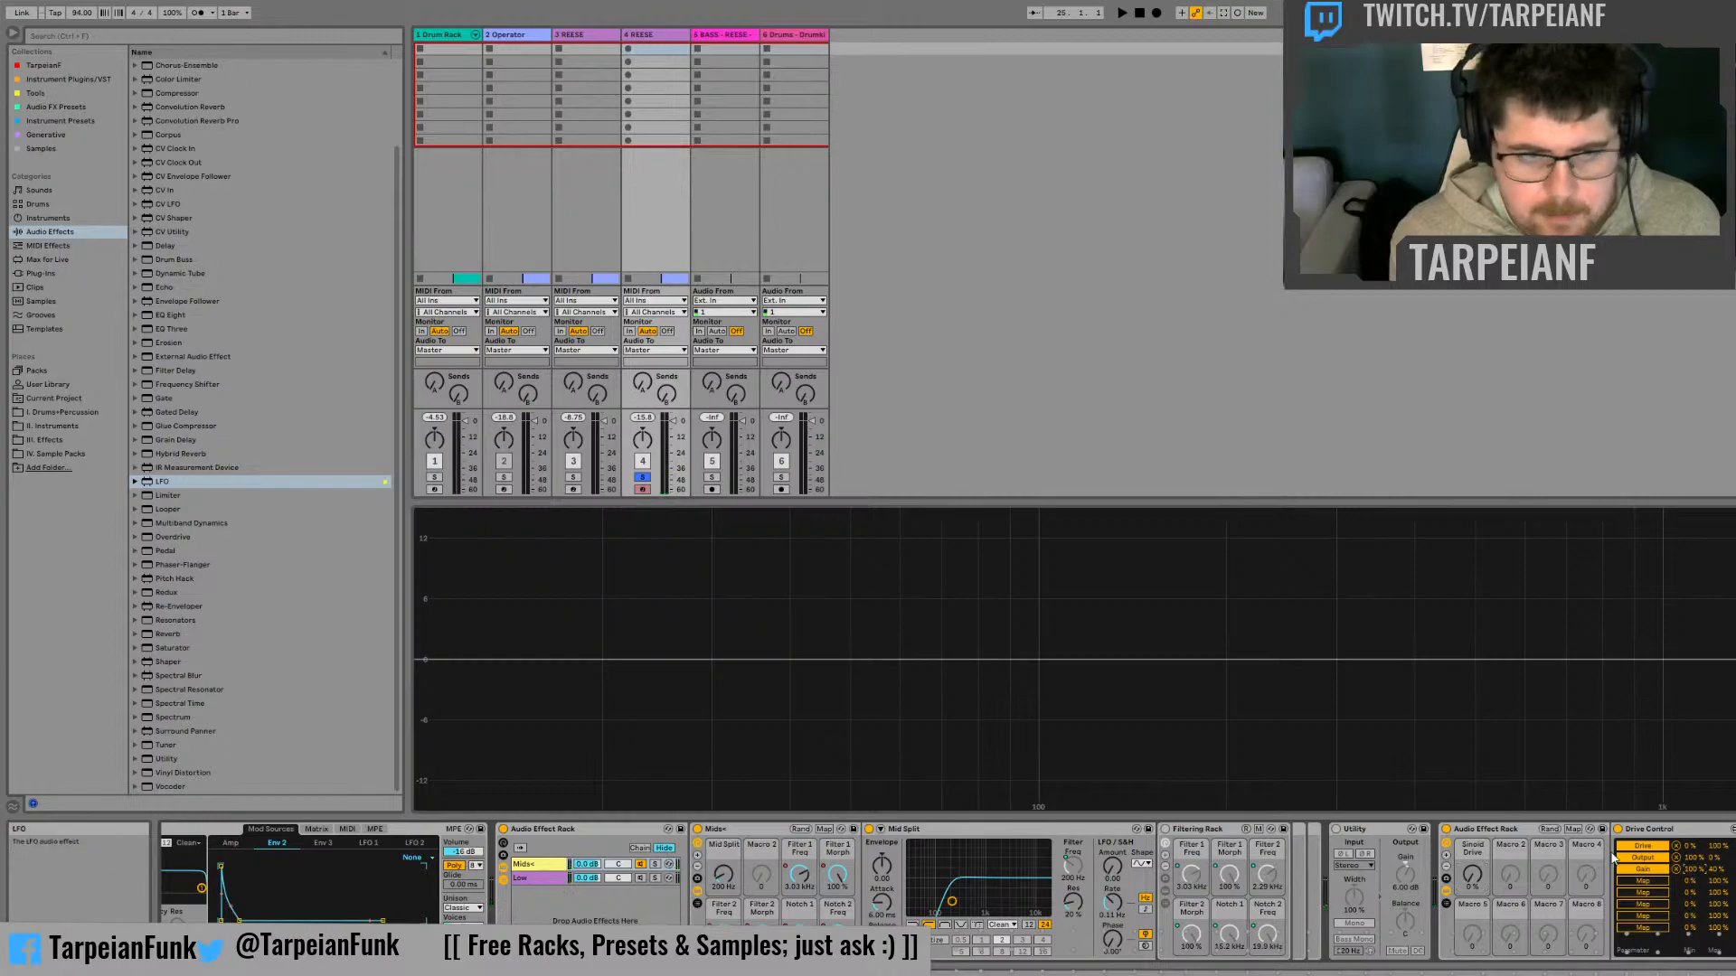
Compare the track's peak level with the Sinoid Drive macro at its lowest setting and at 100%, resetting the peak readout each time
left_click_drag(1472, 874, 1472, 940)
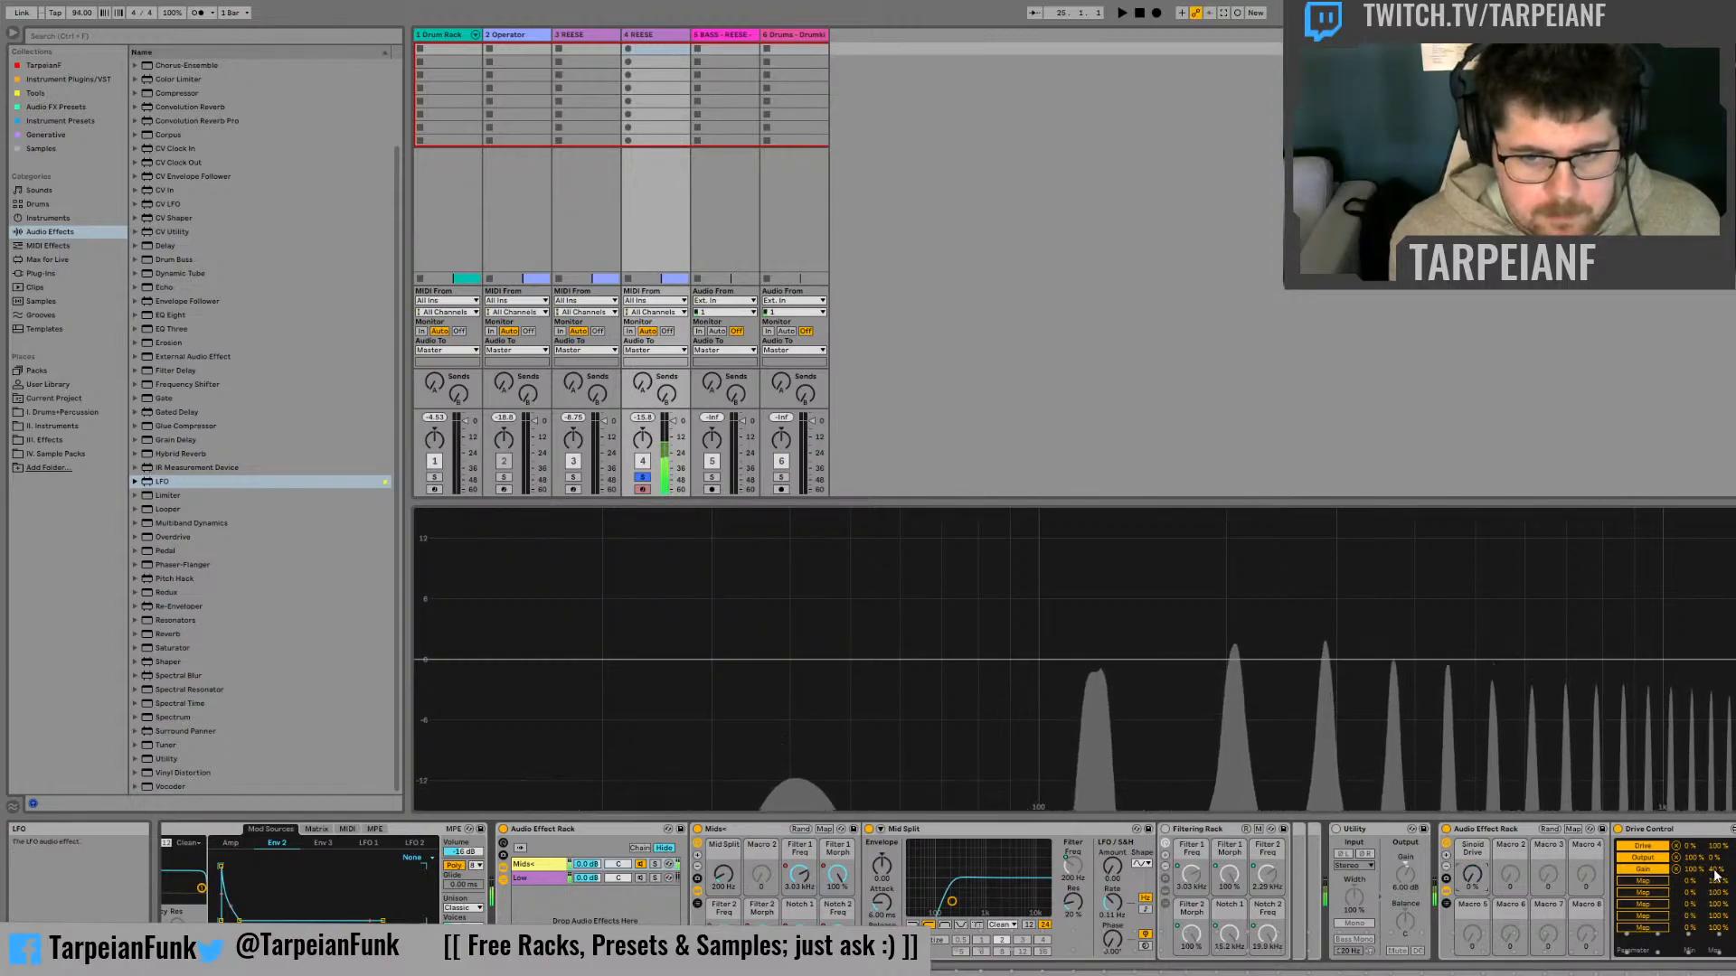
left_click(642, 418)
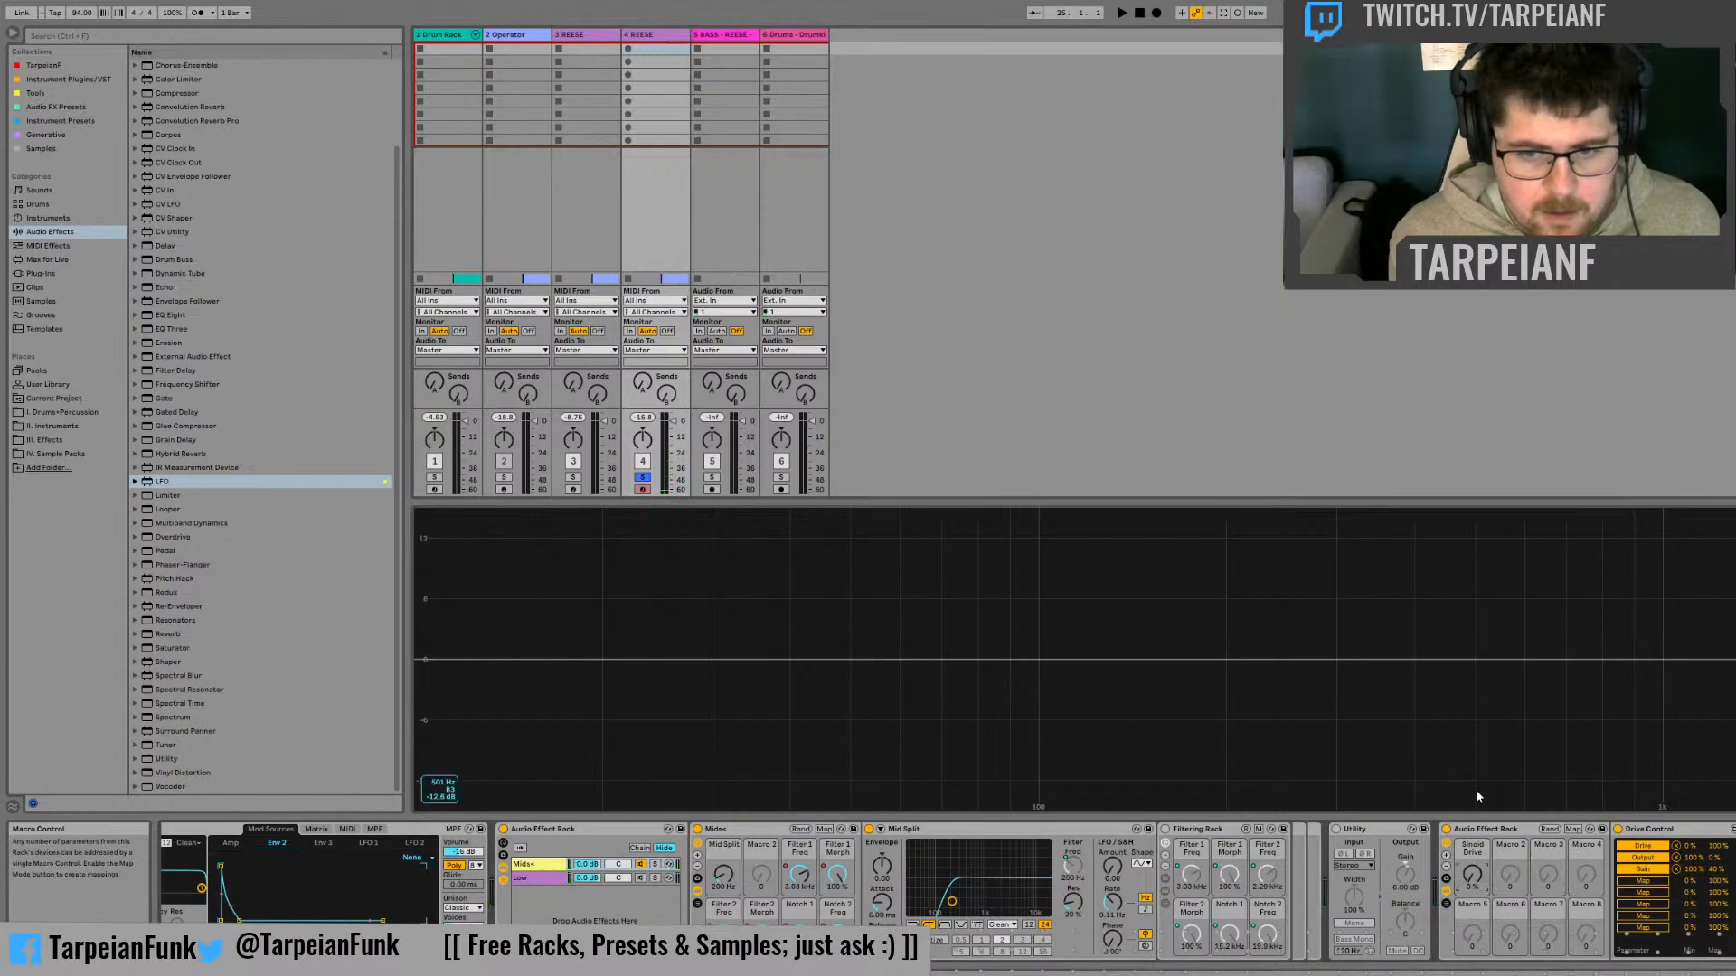
left_click_drag(1472, 874, 1472, 841)
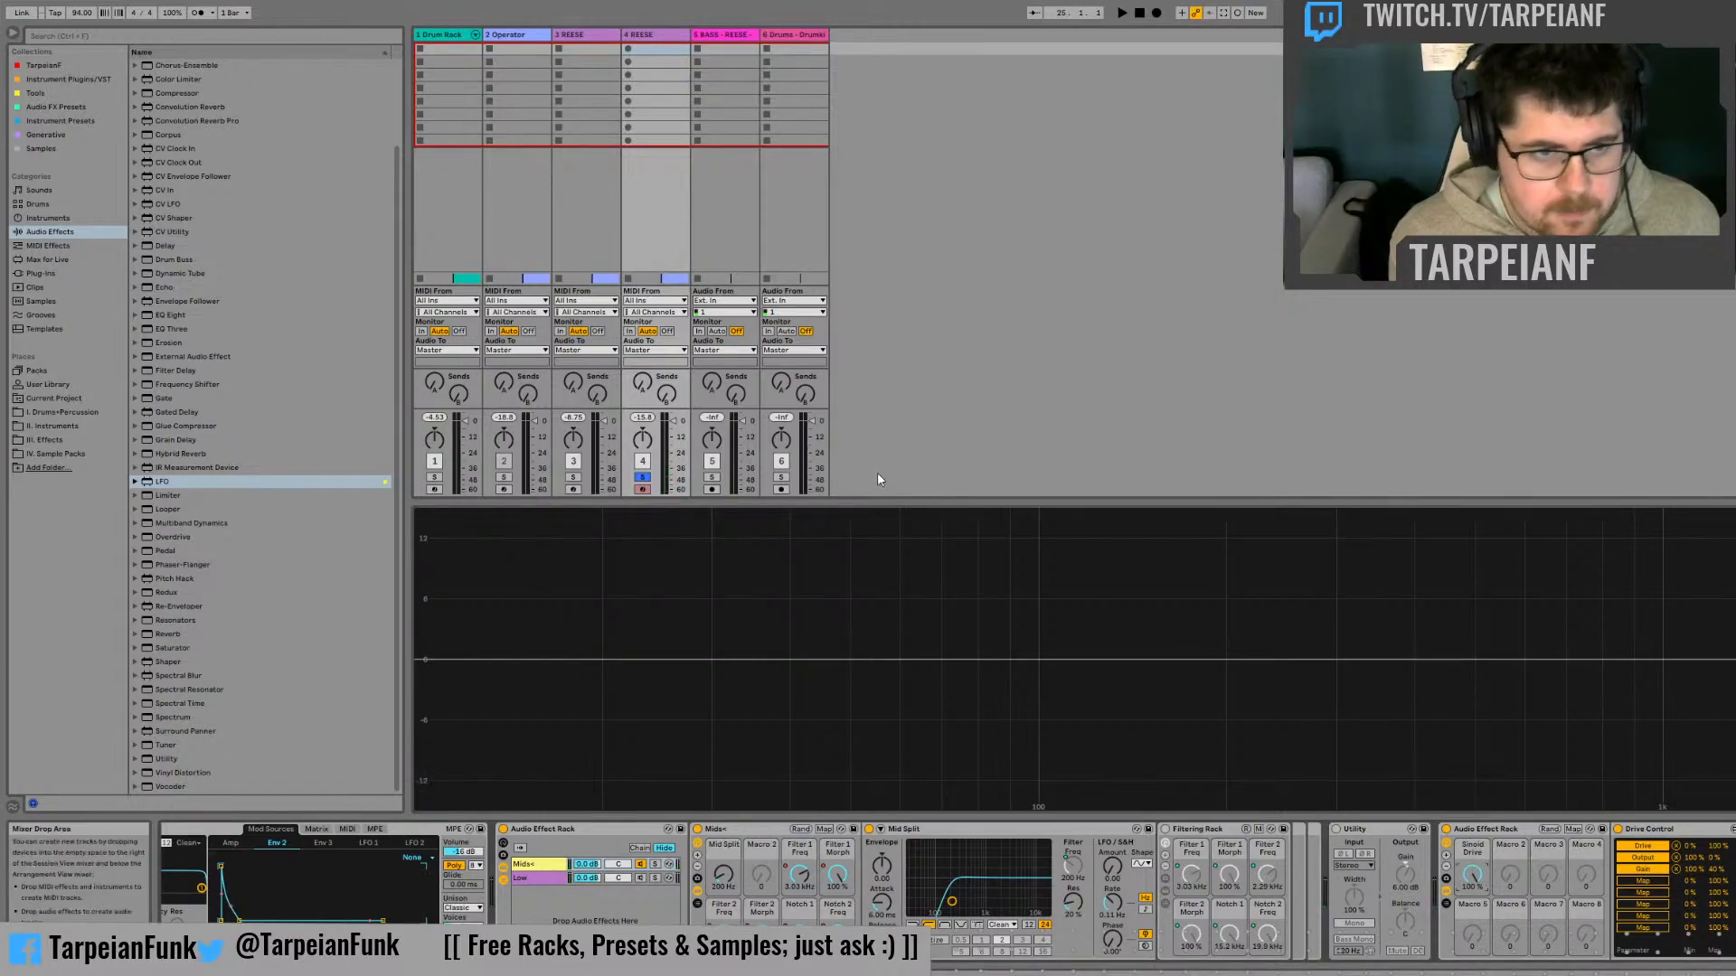
left_click(642, 419)
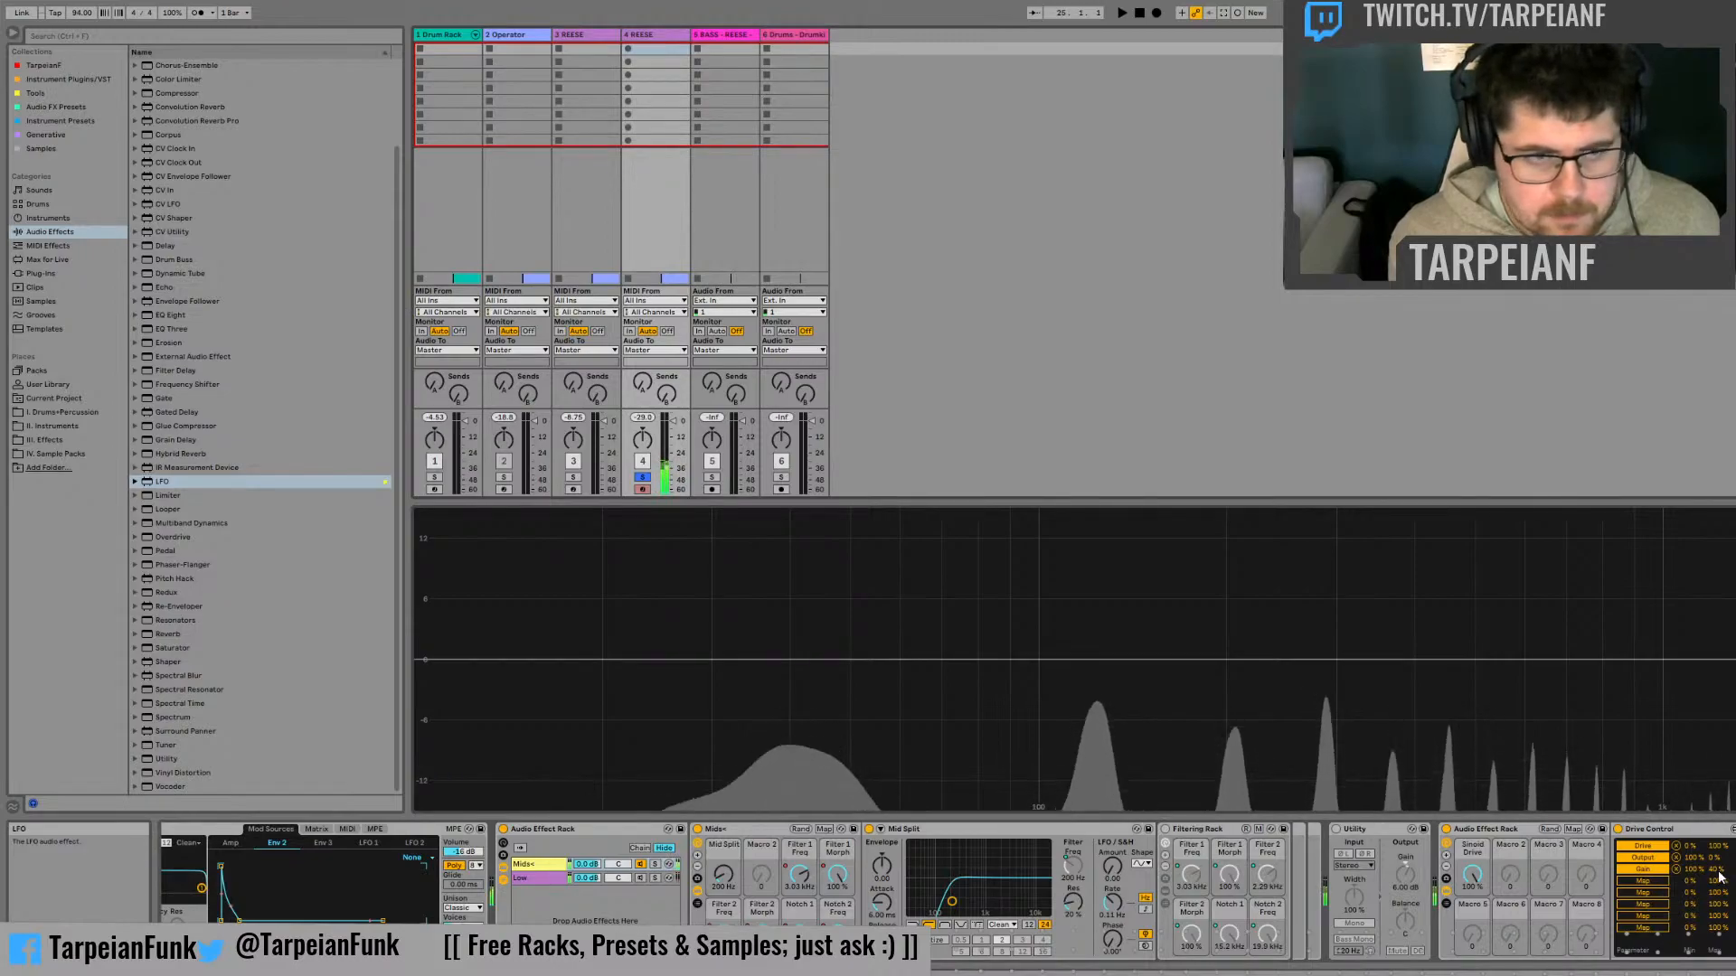
Raise the maximum of Drive Control's Gain mapping with the macro at 100%, and hide the devices inside the rack
left_click_drag(1717, 870, 1717, 855)
mouse_move(1472, 875)
left_mouse_down()
mouse_move(1471, 965)
mouse_move(1472, 873)
left_mouse_up()
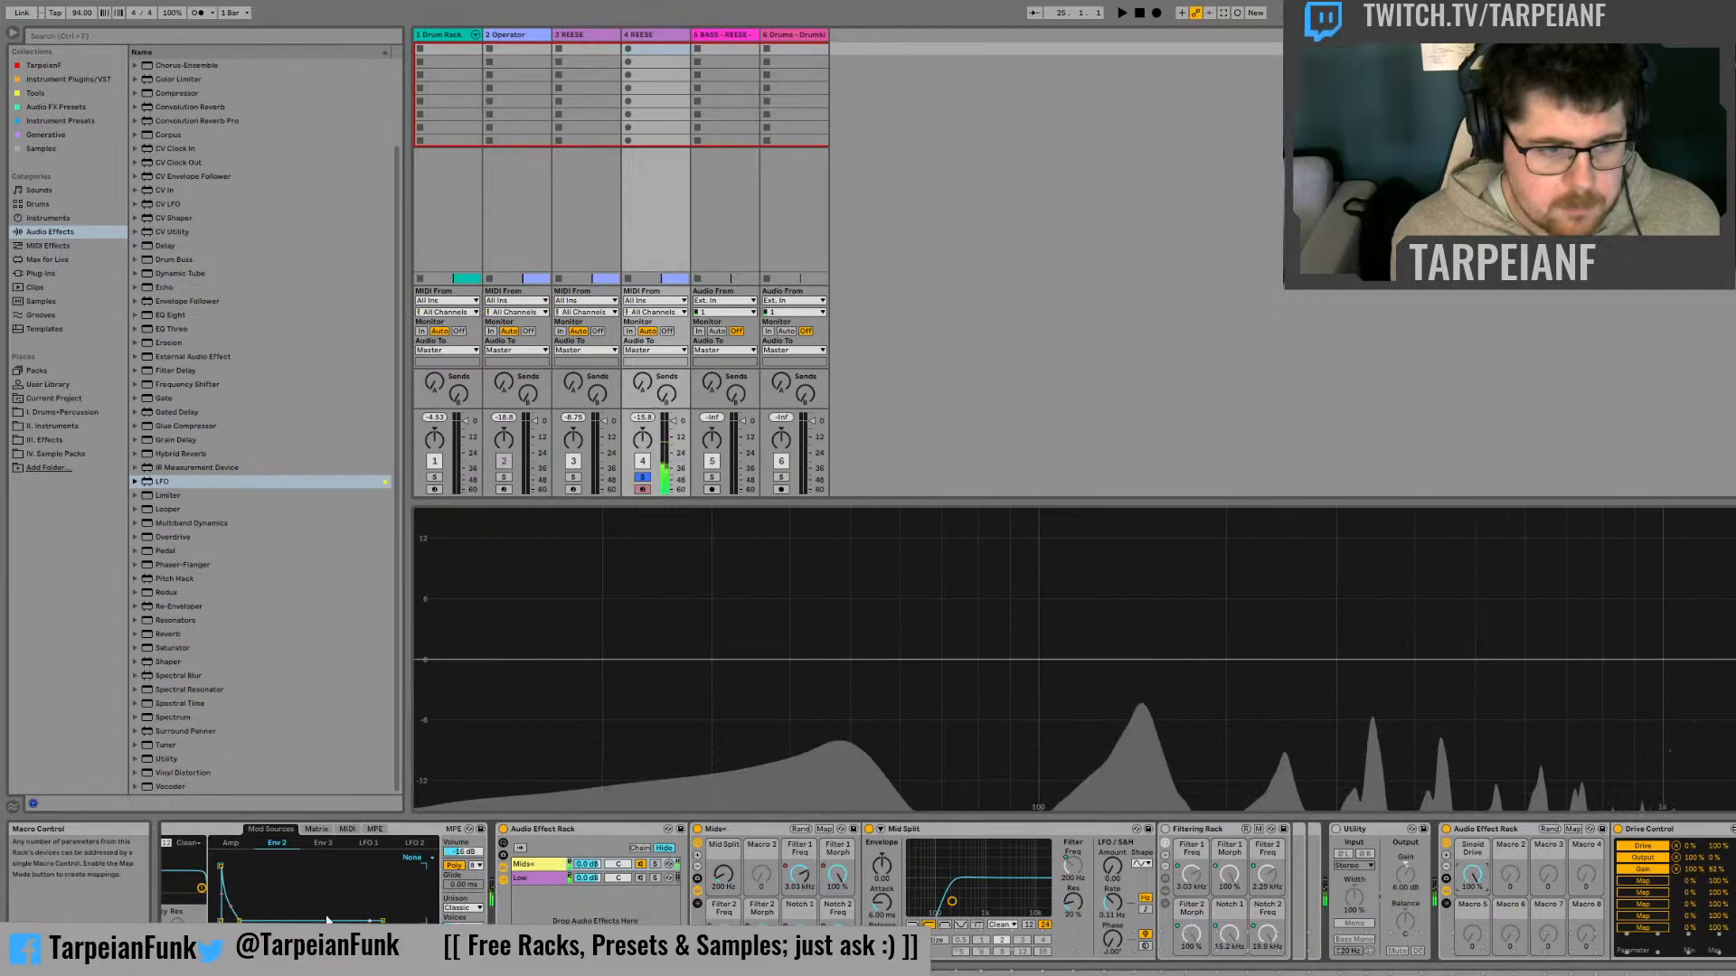
left_click(1446, 890)
left_click(1495, 829)
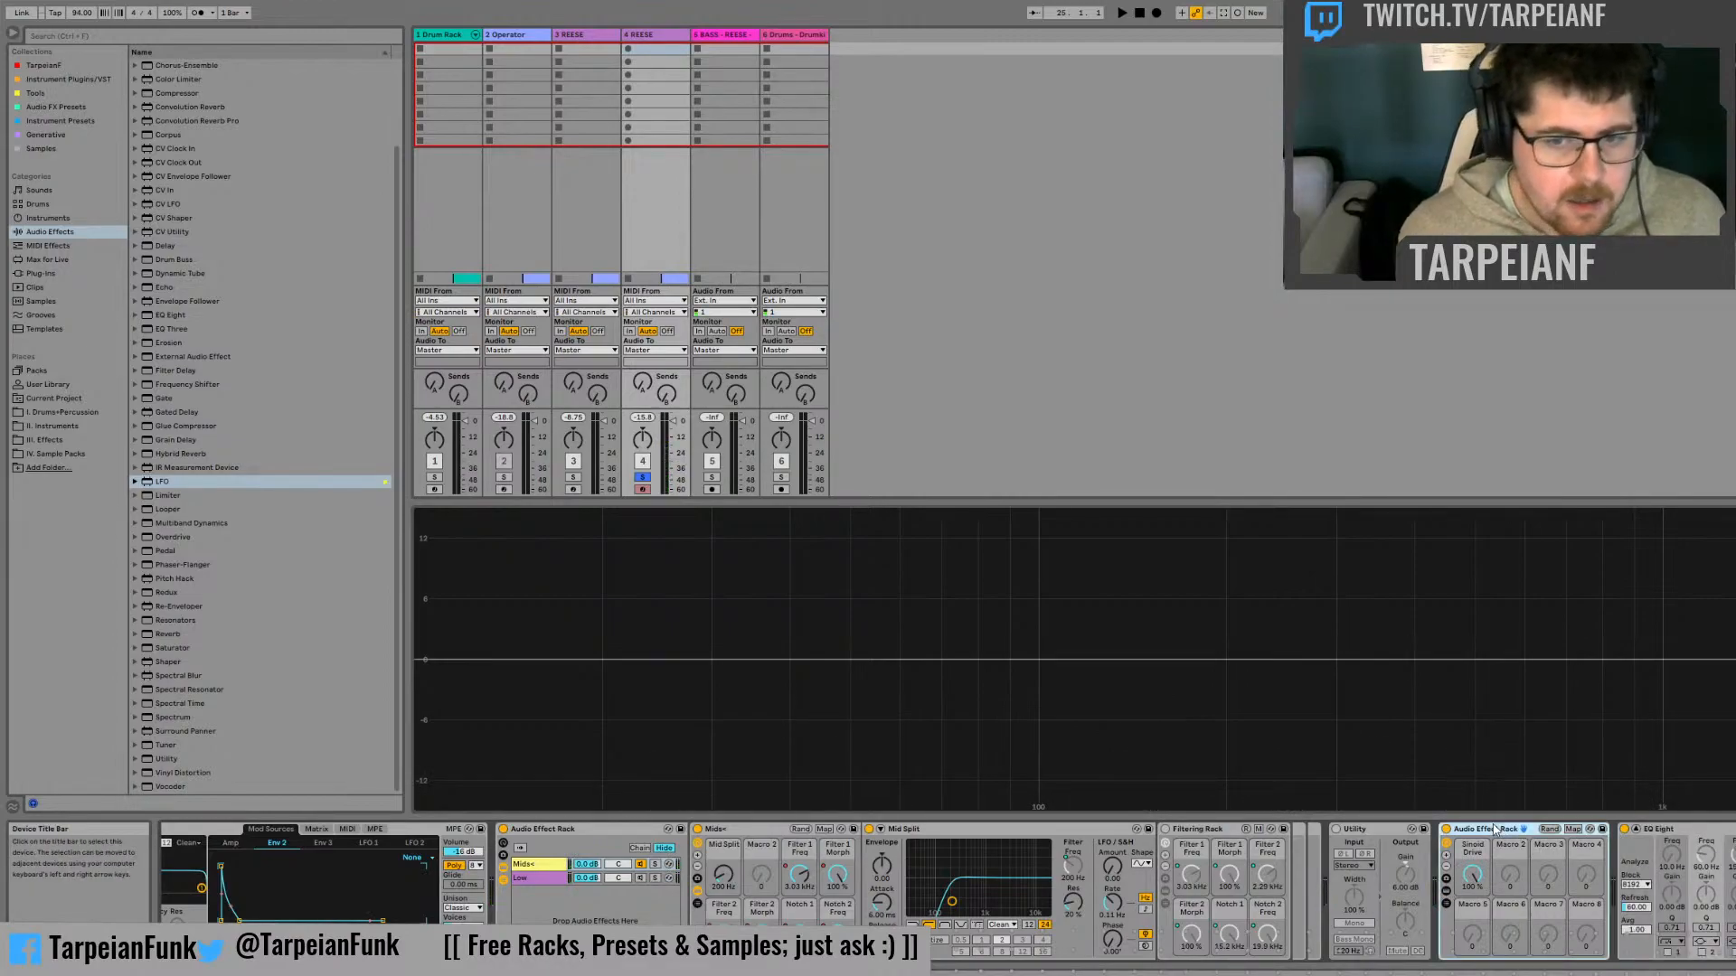